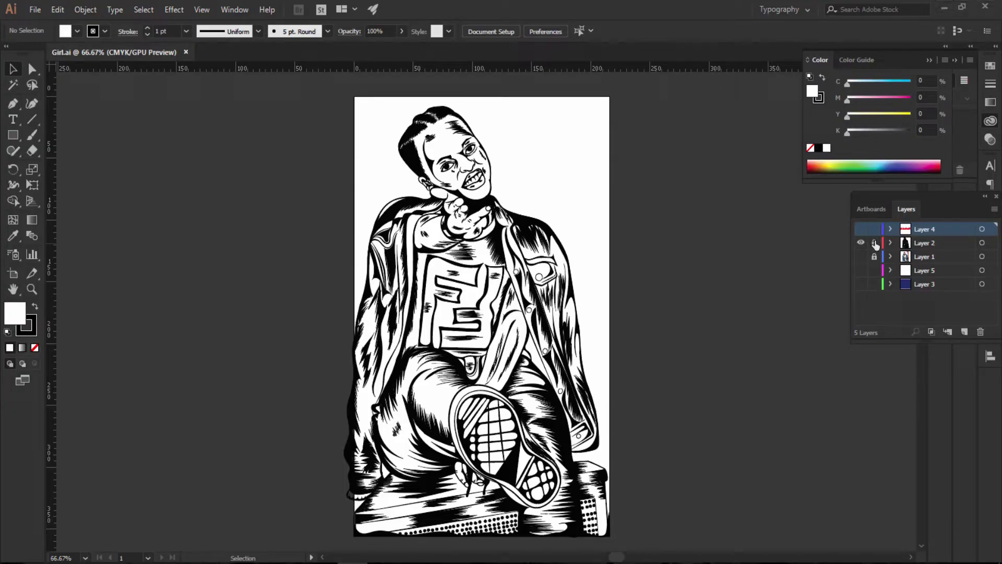
Step: Lock Layer 2 and toggle its visibility to check the colour photo beneath
left_click(875, 243)
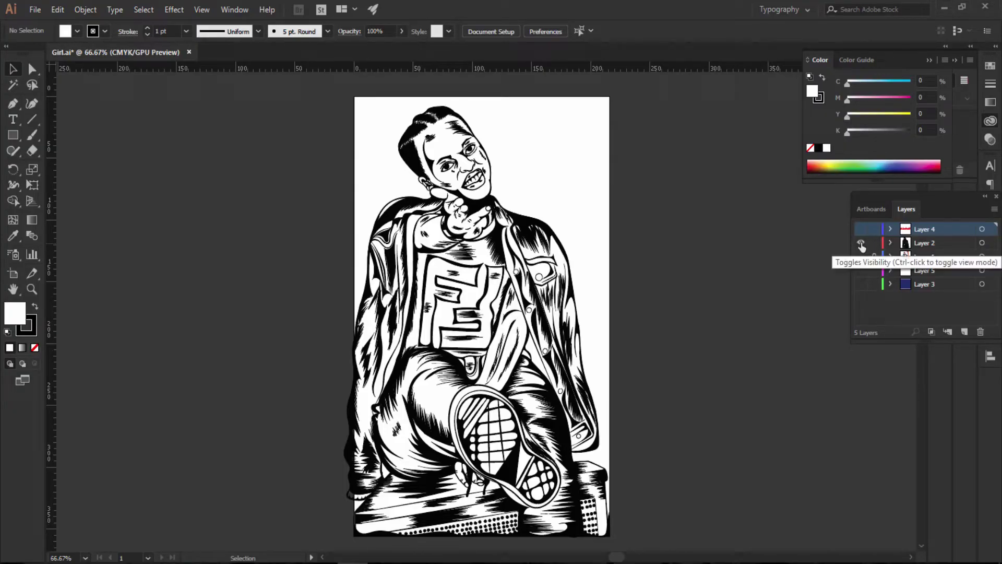
left_click(861, 243)
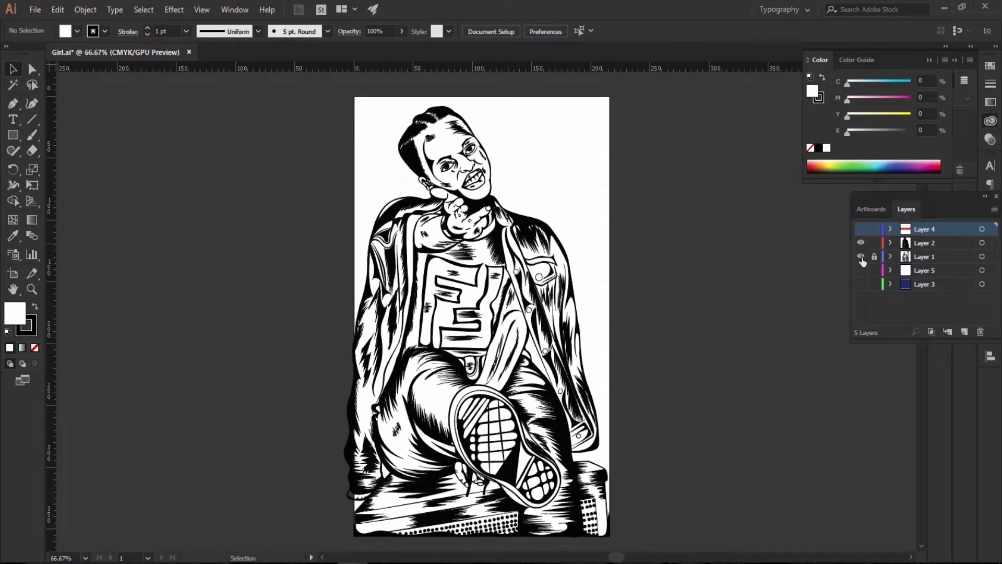
left_click(861, 243)
left_click(862, 244)
Step: Hide Layer 4 with the red signature, then delete it and confirm
left_click(861, 229)
left_click(981, 332)
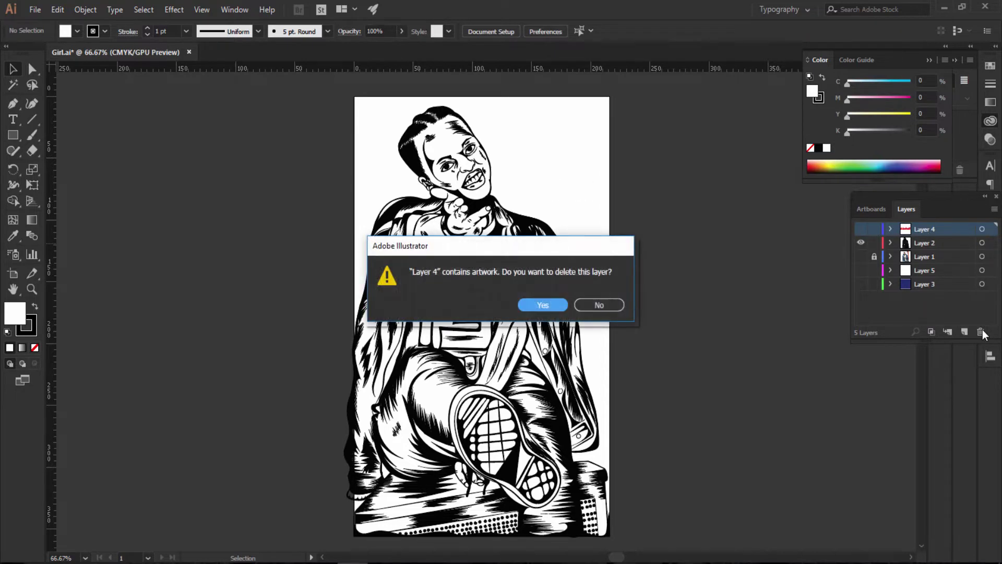
left_click(544, 305)
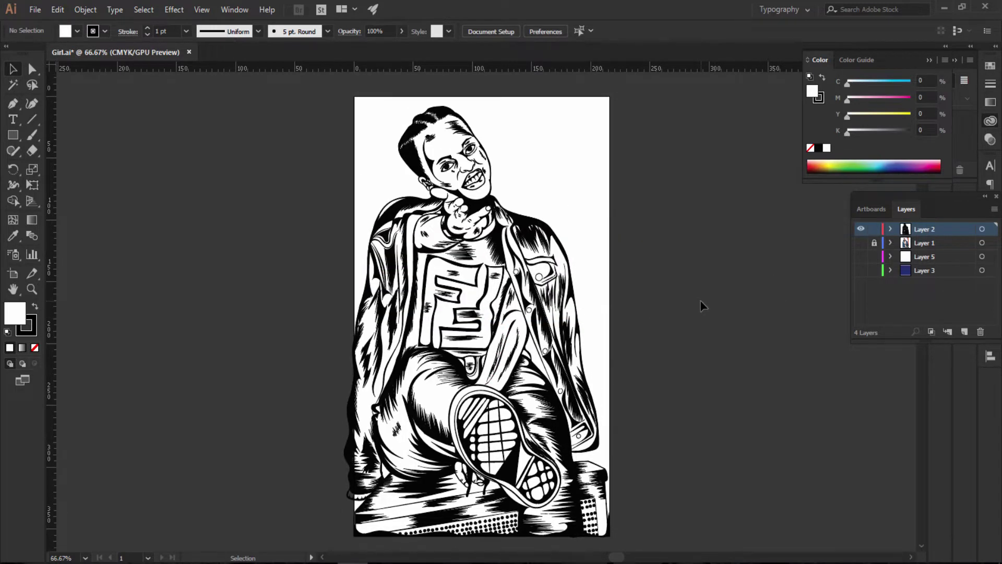
key("ctrl+equal")
key("ctrl+equal")
key("ctrl+equal")
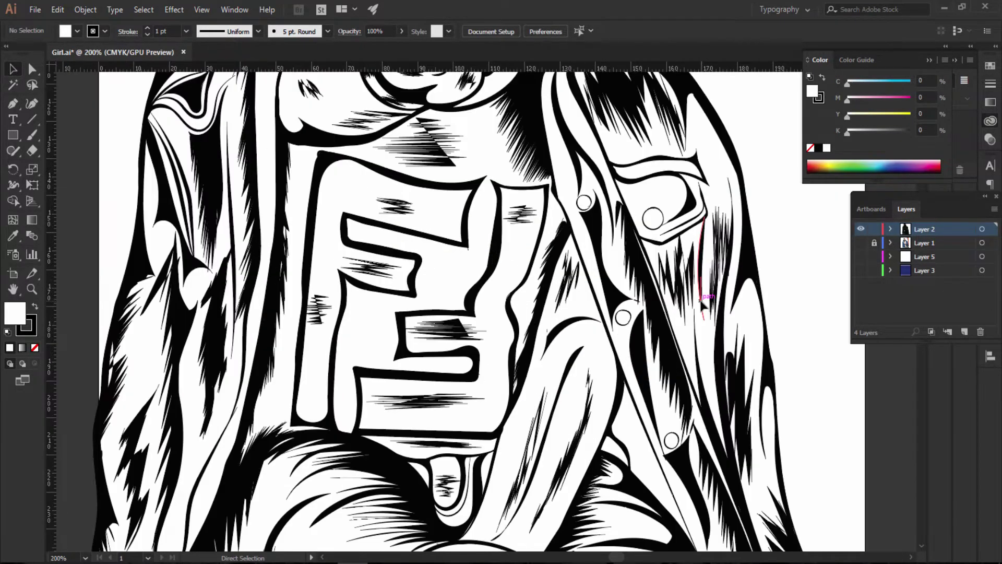
key("ctrl+minus")
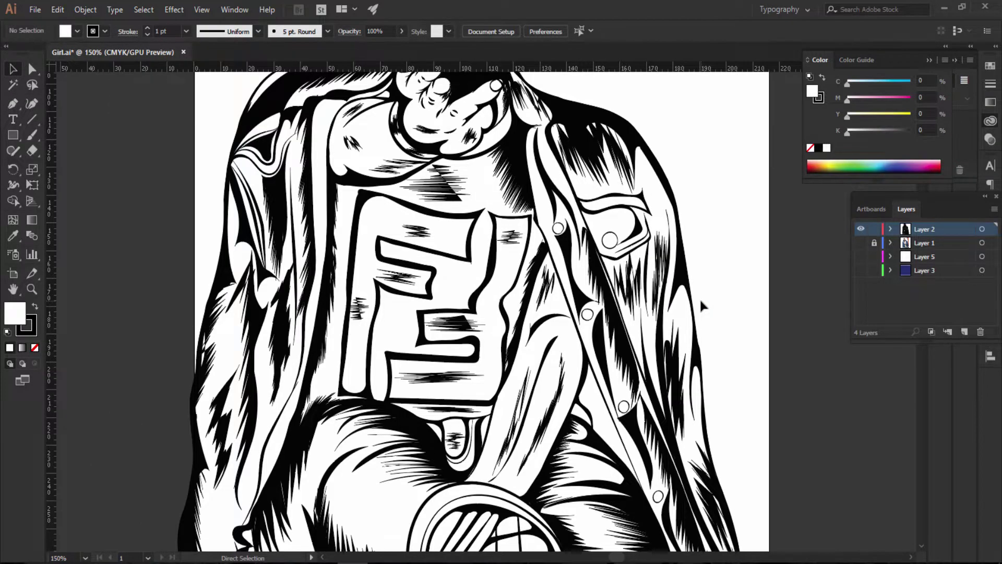
scroll(700, 302, "up", 2)
scroll(701, 302, "up", 2)
scroll(700, 302, "up", 2)
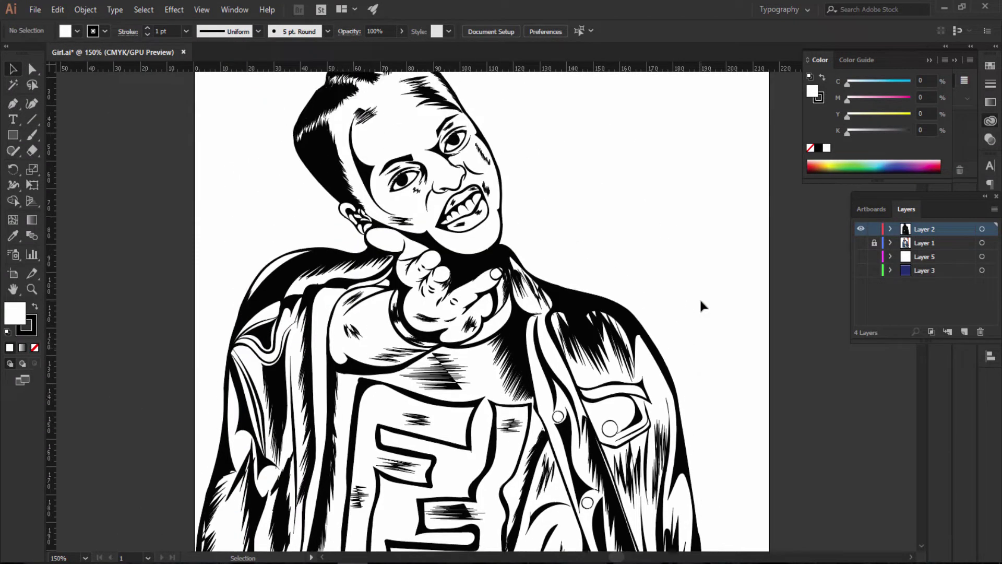
scroll(700, 298, "up", 3)
scroll(700, 299, "up", 2)
scroll(700, 299, "down", 3)
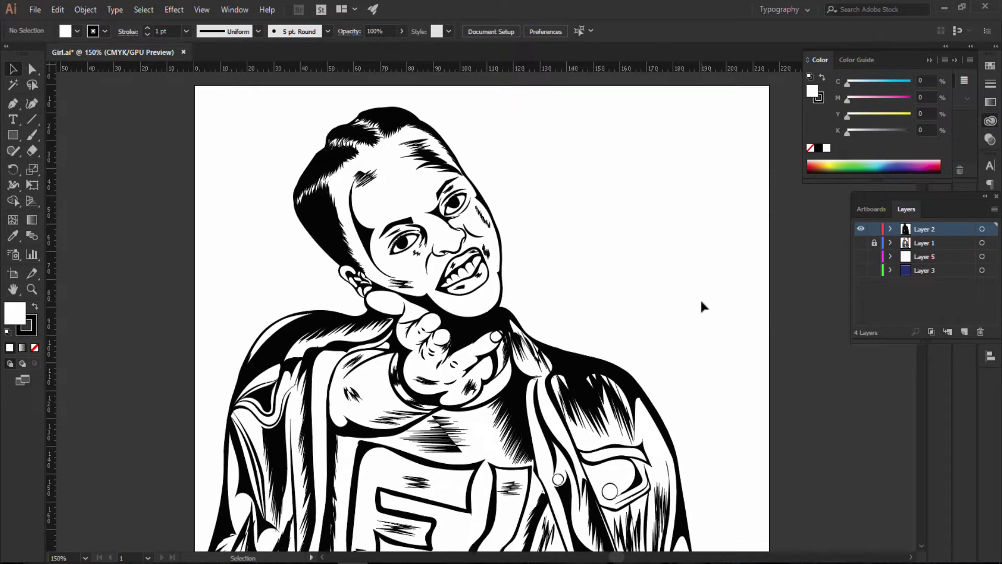
scroll(701, 302, "down", 2)
scroll(701, 301, "down", 1)
scroll(701, 301, "up", 1)
scroll(700, 304, "down", 2)
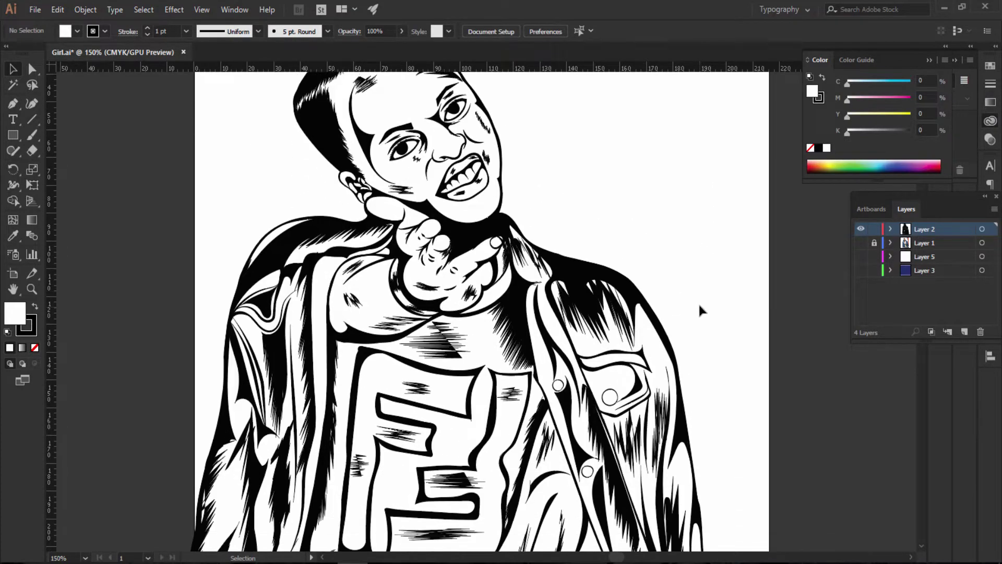
scroll(699, 302, "down", 3)
scroll(700, 301, "down", 2)
scroll(702, 305, "down", 2)
scroll(704, 311, "down", 1)
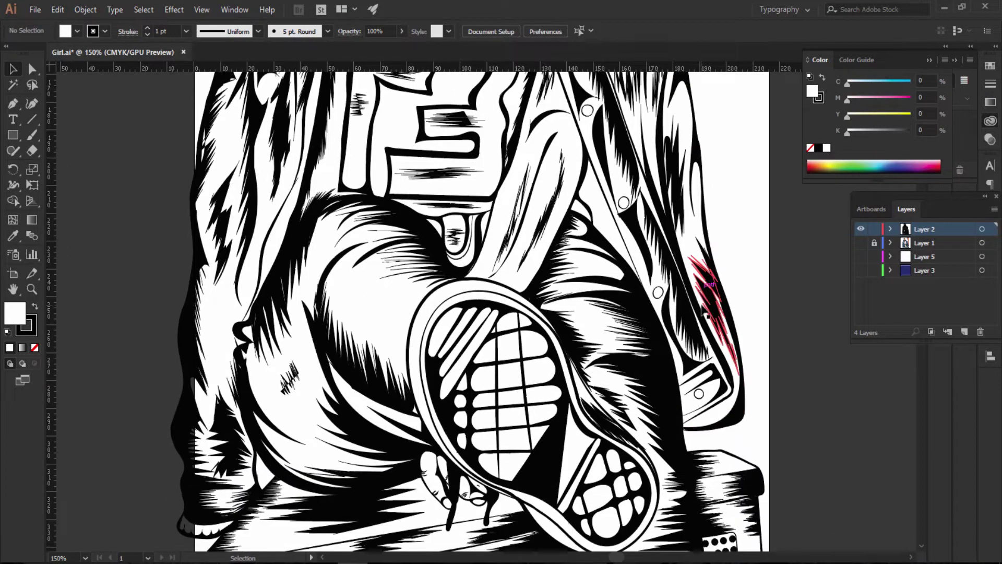
scroll(705, 308, "down", 1)
scroll(705, 305, "down", 1)
scroll(705, 306, "down", 1)
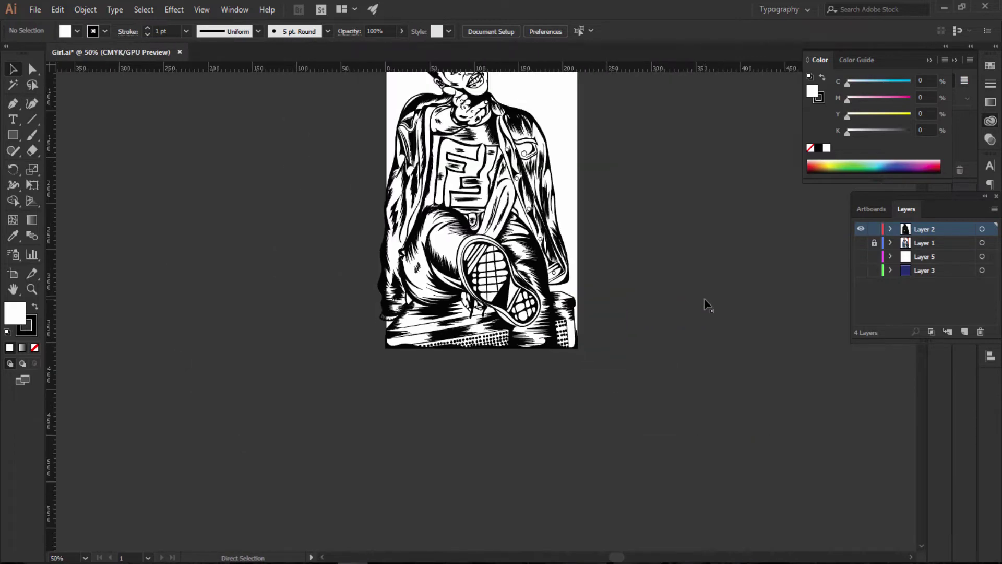
scroll(704, 299, "up", 2)
scroll(705, 299, "up", 1)
scroll(707, 298, "up", 1)
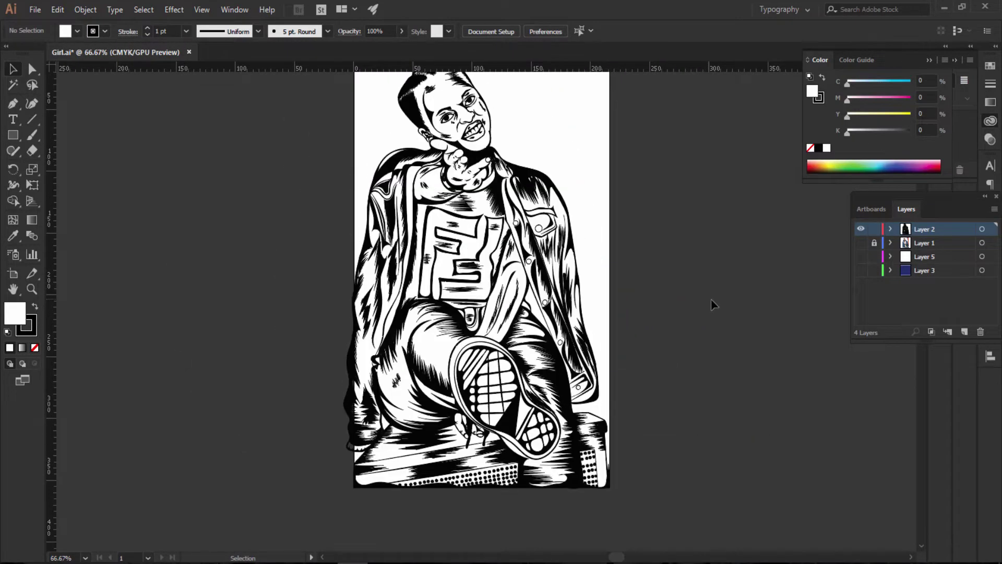
scroll(559, 260, "up", 2)
scroll(538, 226, "down", 1)
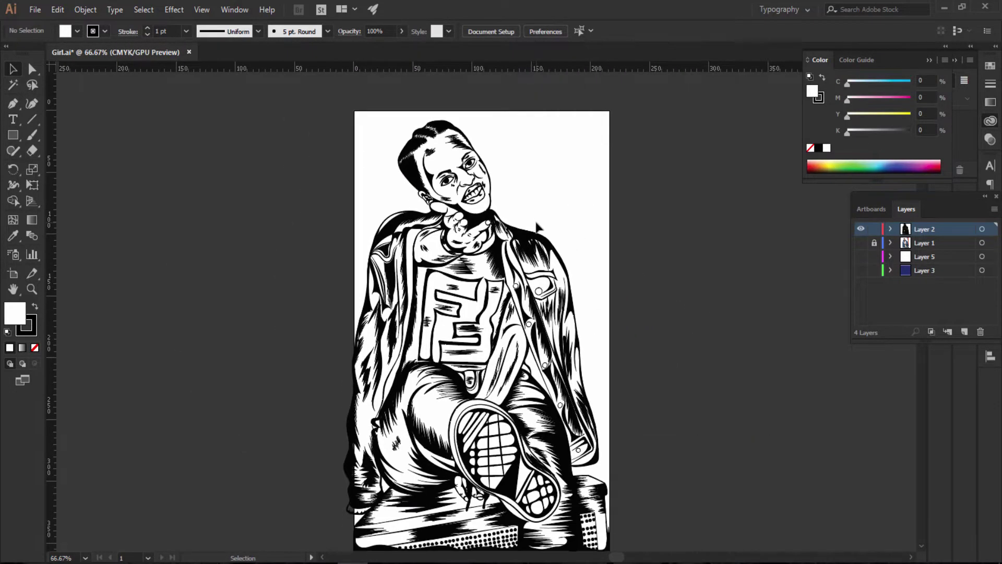
scroll(537, 225, "down", 2)
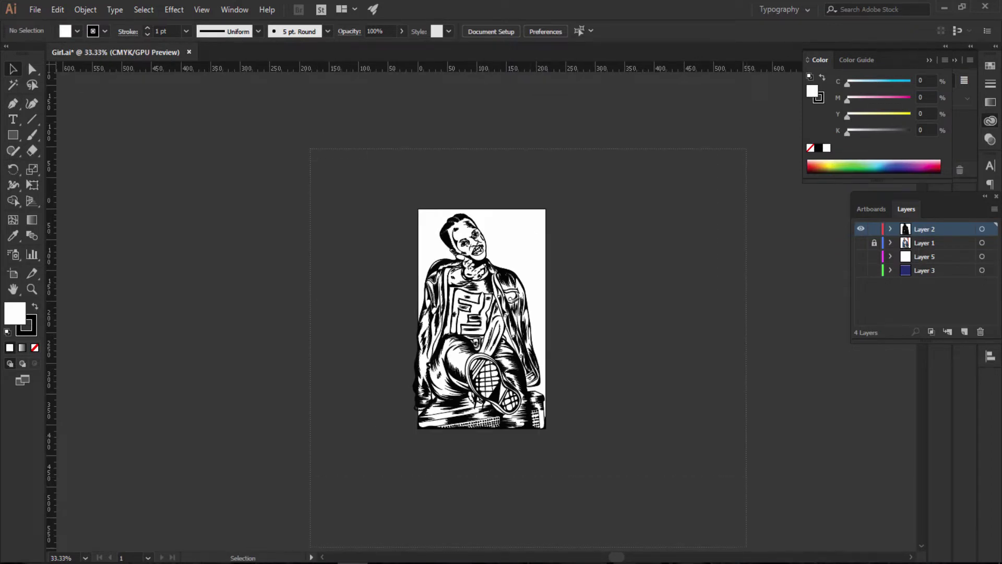
scroll(752, 510, "down", 1)
Step: Select all artwork and apply Object > Expand Appearance to the brushed line art
key("ctrl+a")
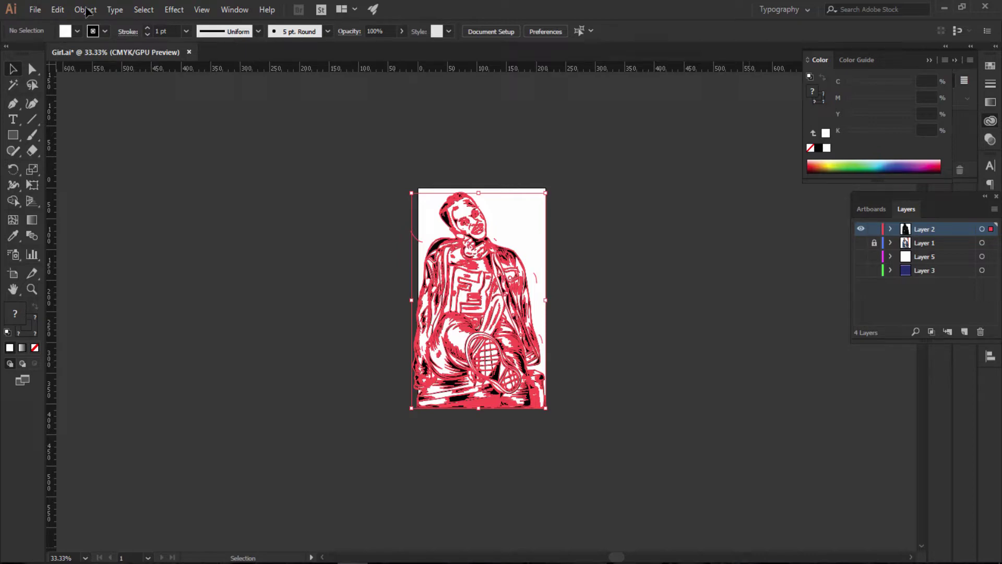
left_click(86, 10)
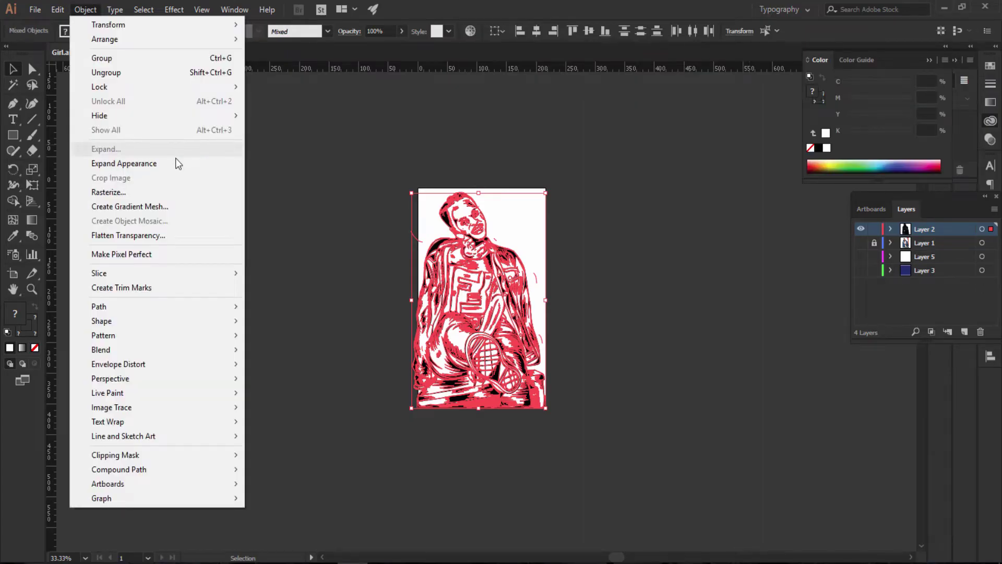
left_click(161, 164)
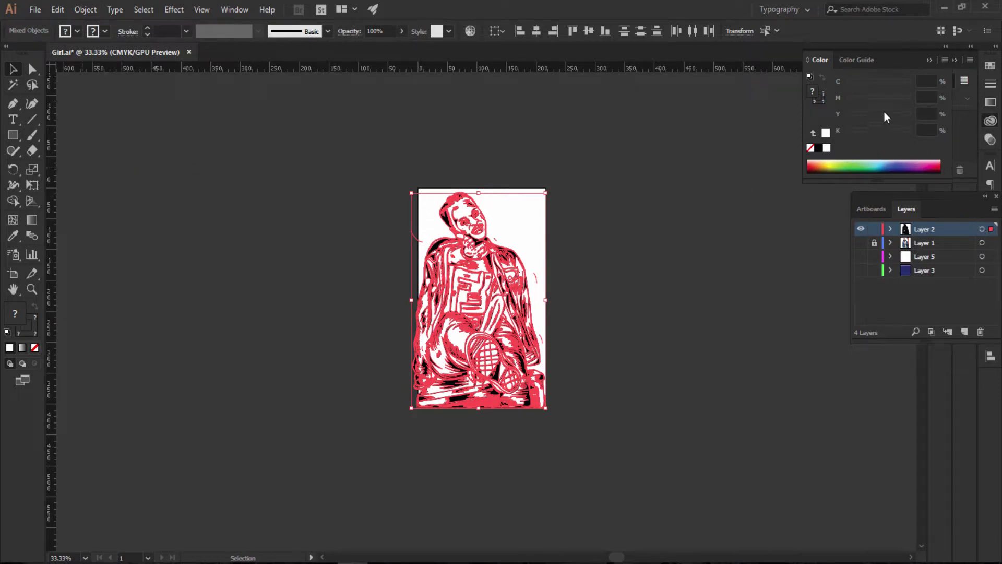
left_click(928, 61)
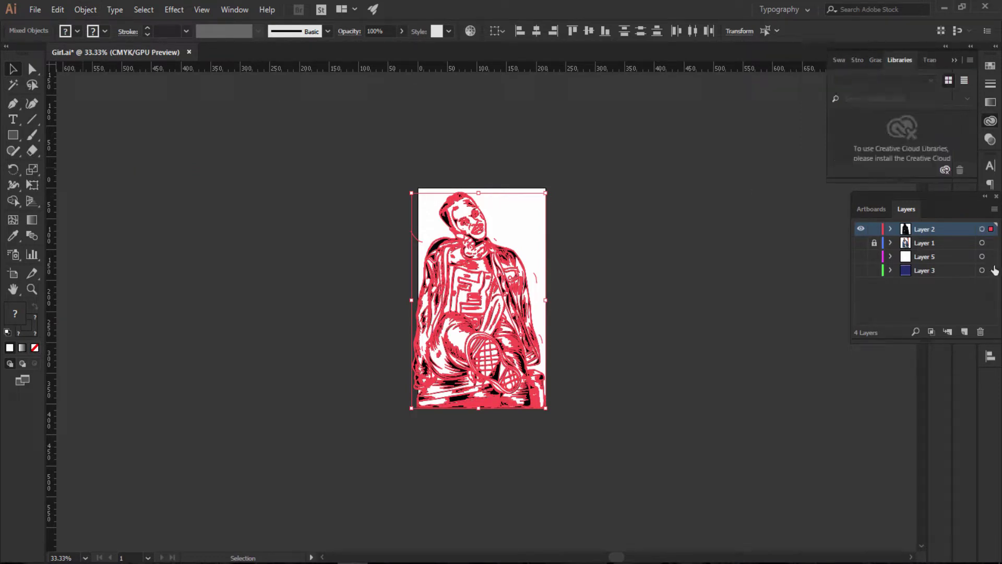
Step: Move the Layers panel down, open the Align and Pathfinder panels, and deselect the artwork
left_click_drag(954, 199, 908, 306)
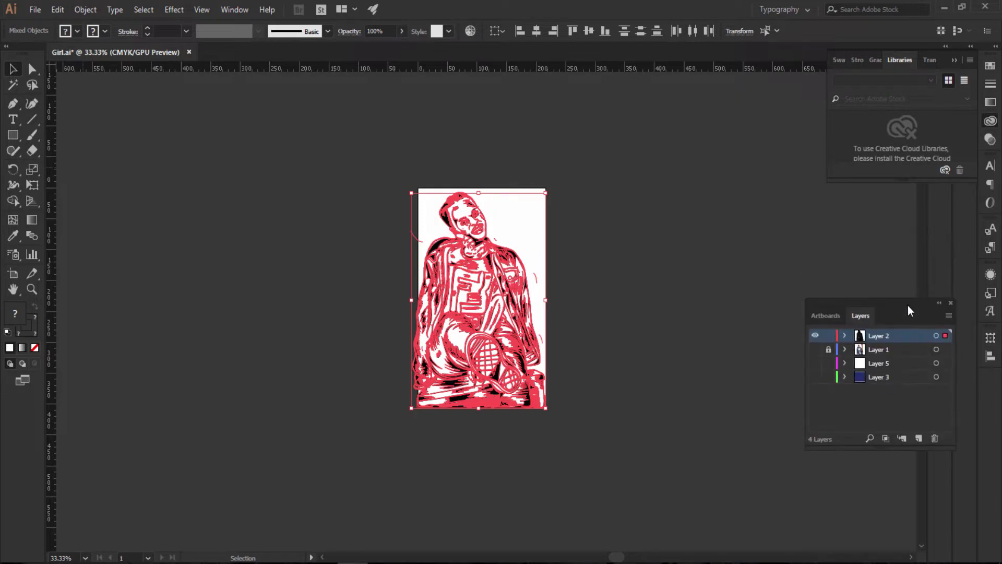
left_click(991, 358)
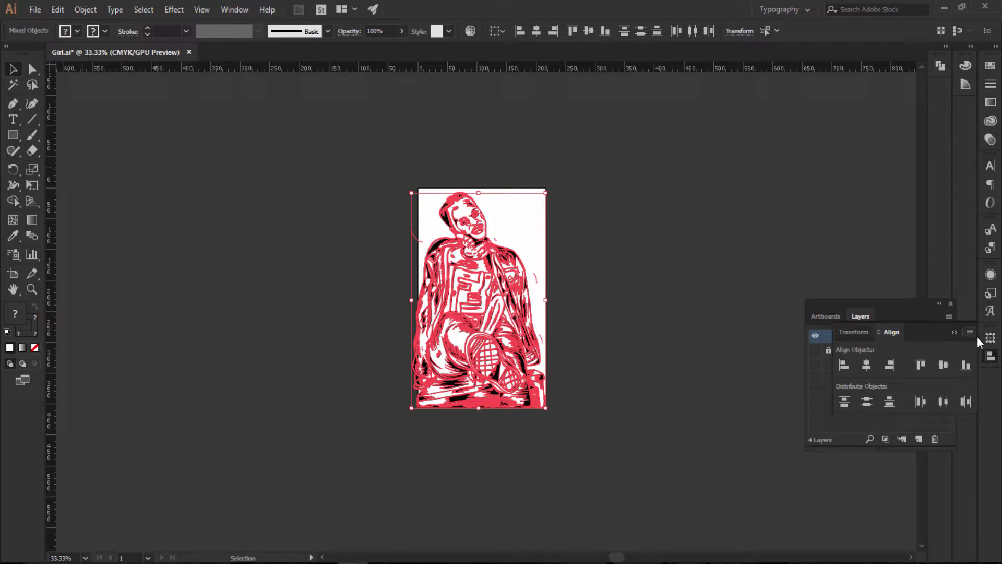
left_click(945, 68)
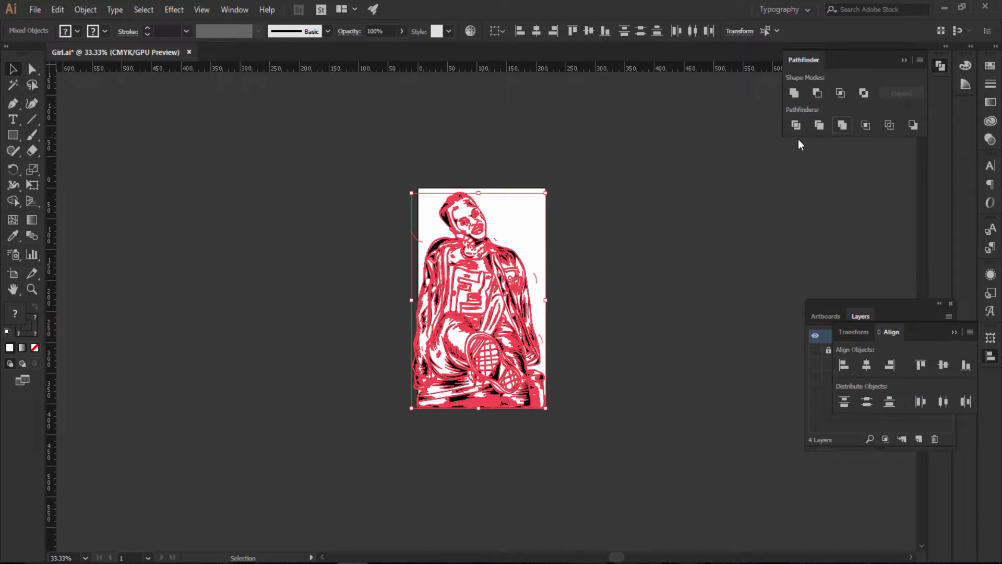
left_click(866, 287)
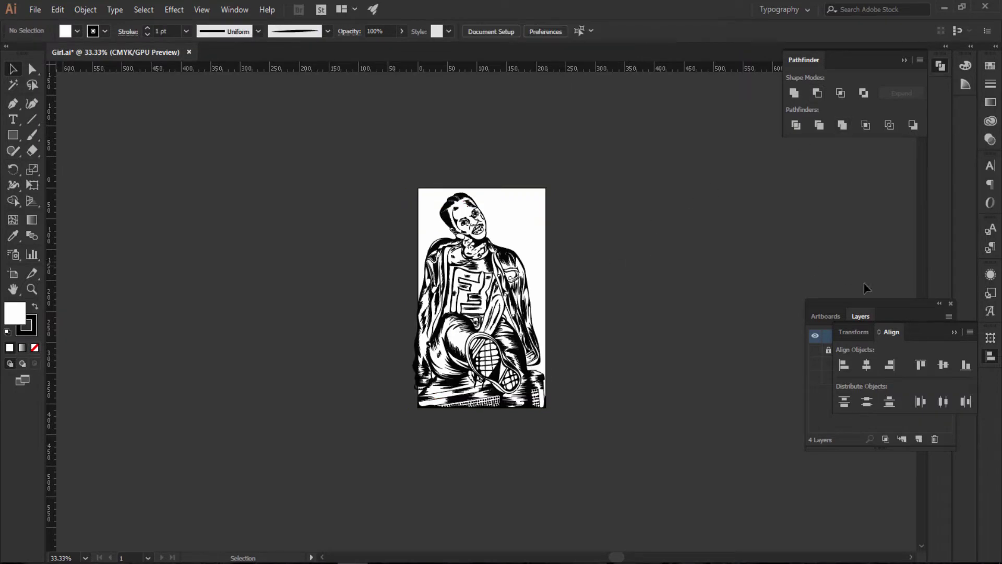
left_click(954, 331)
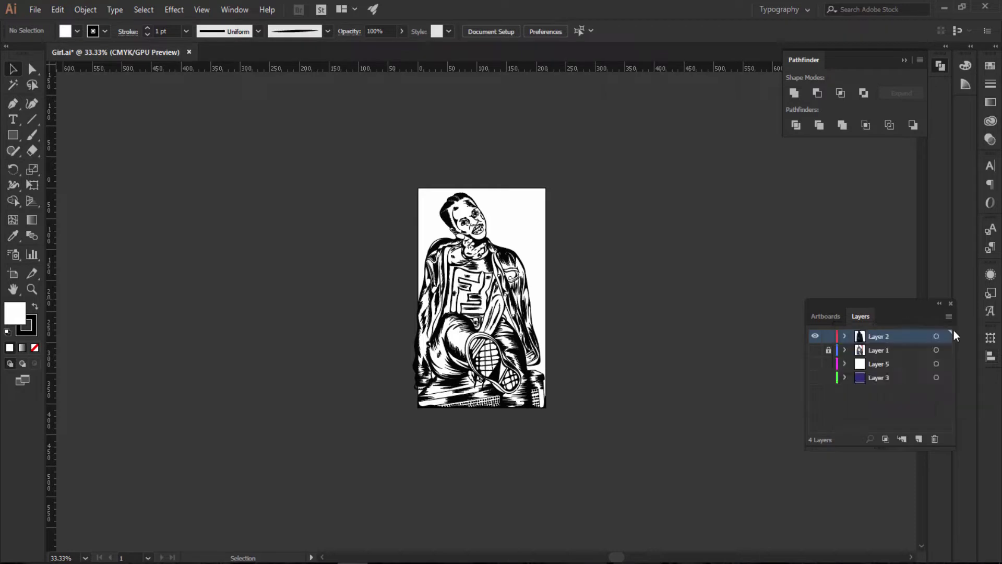
Step: Duplicate Layer 2 as Layer 2 copy and make the coloured Layer 1 visible
left_click_drag(870, 338, 920, 439)
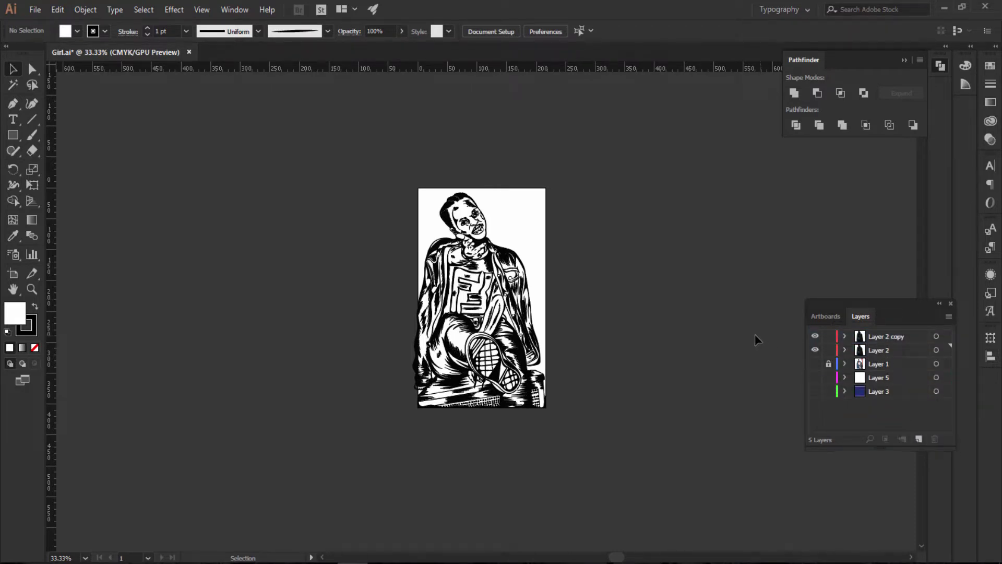
left_click(849, 346)
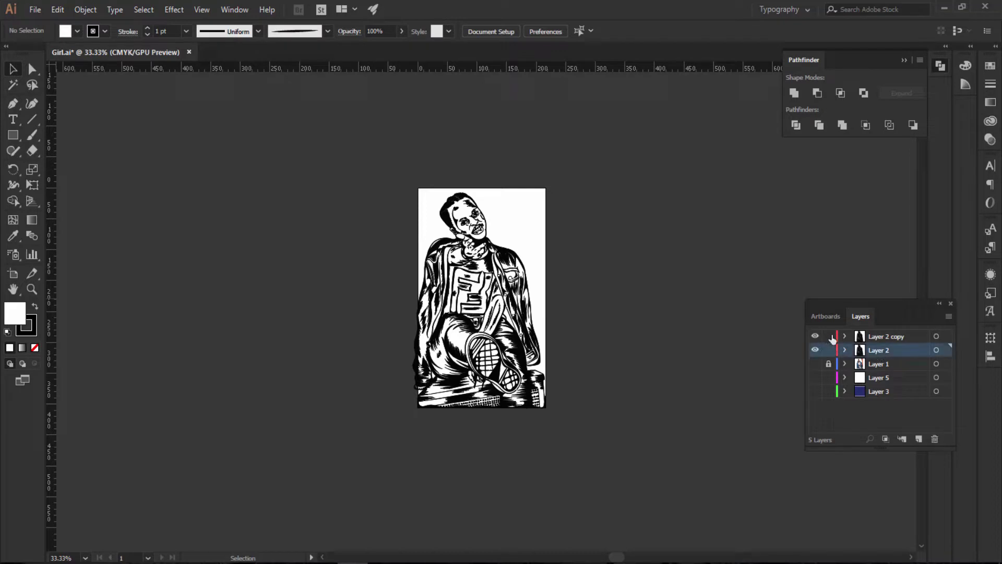
left_click(889, 360)
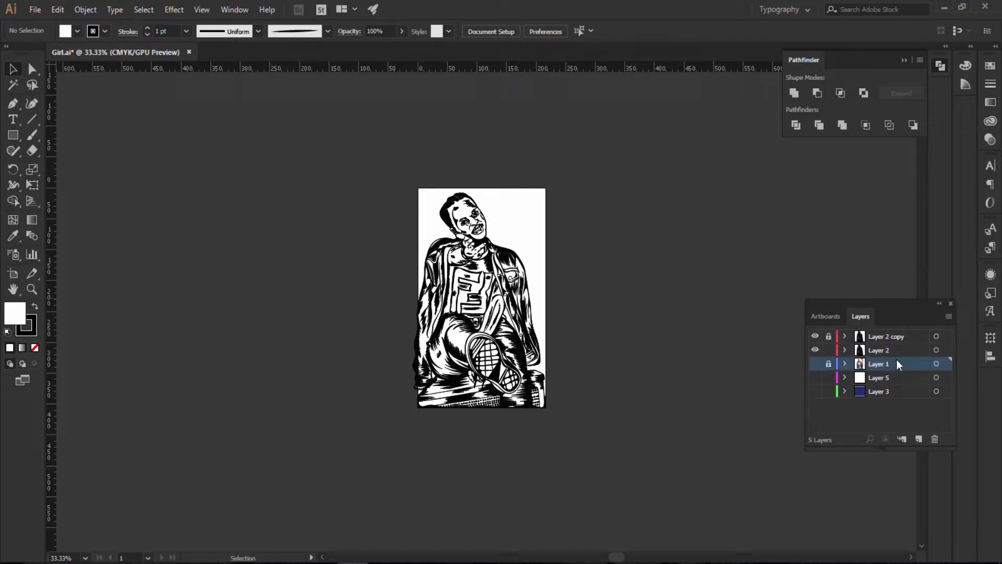
left_click(815, 364)
Step: Zoom to 100% and sample the face's skin tone with the Eyedropper
key("ctrl+1")
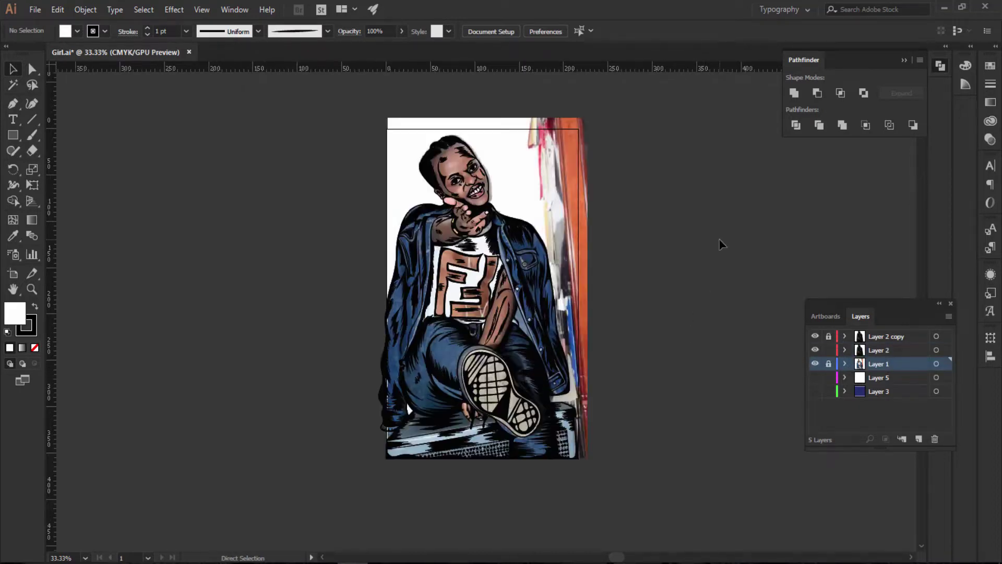
scroll(723, 243, "up", 3)
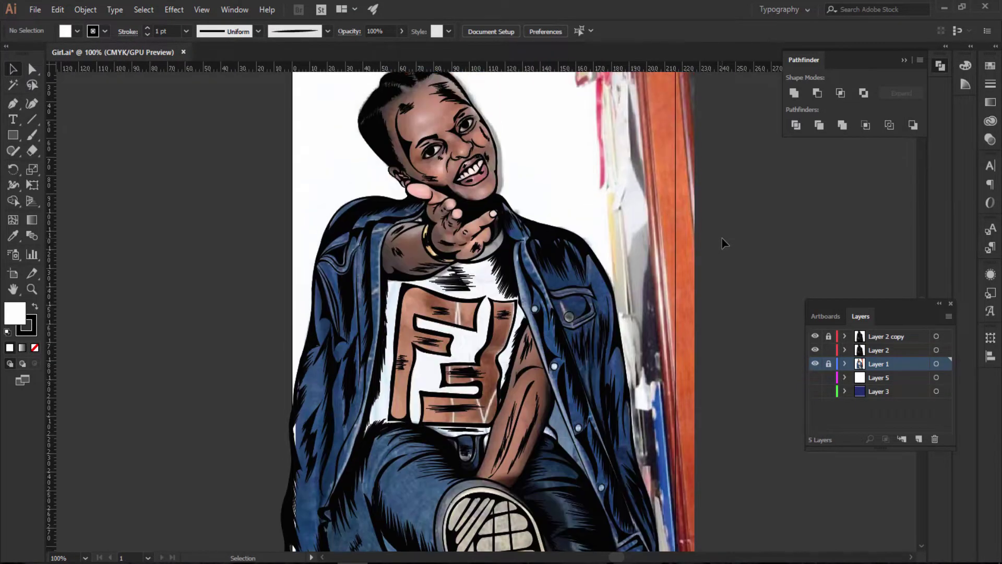
scroll(716, 245, "up", 4)
left_click(13, 236)
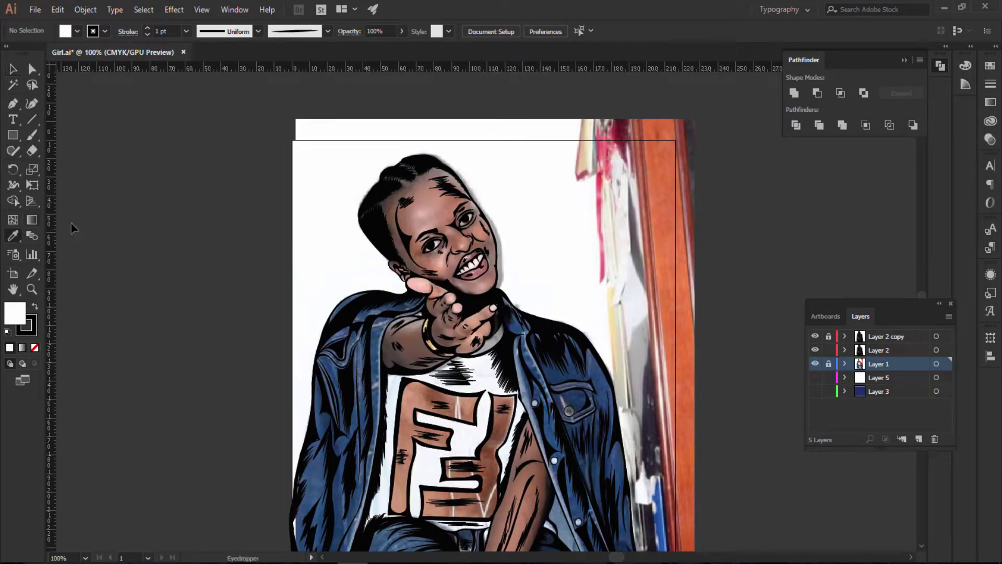
left_click(435, 211)
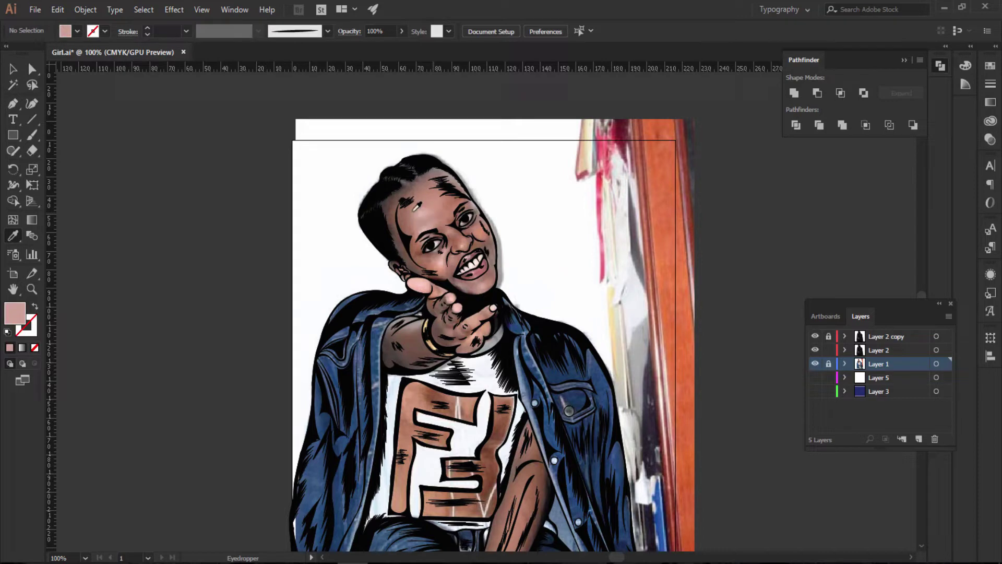
left_click(451, 207)
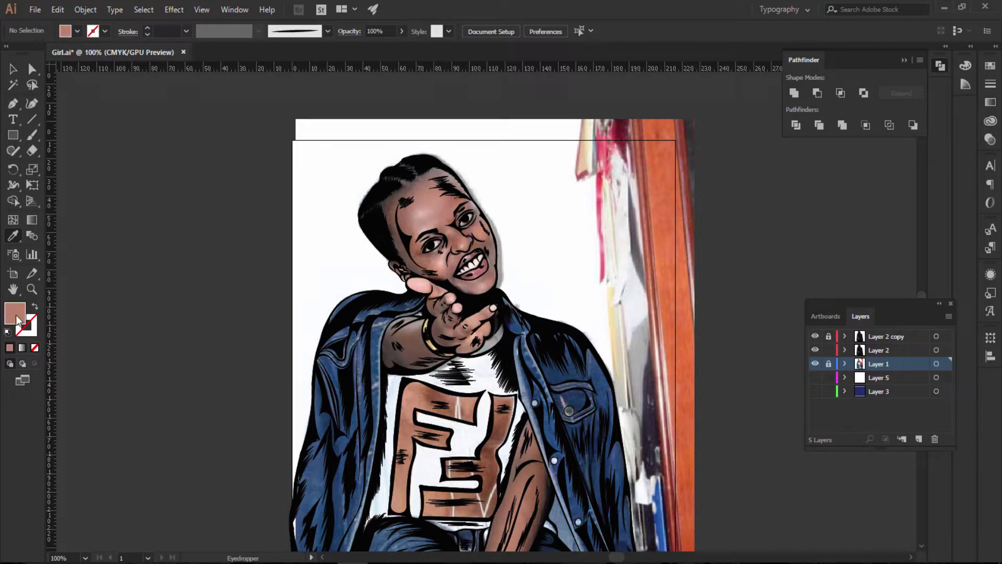
Step: Change the fill colour in the Color Picker to the warm orange D89032
double_click(16, 314)
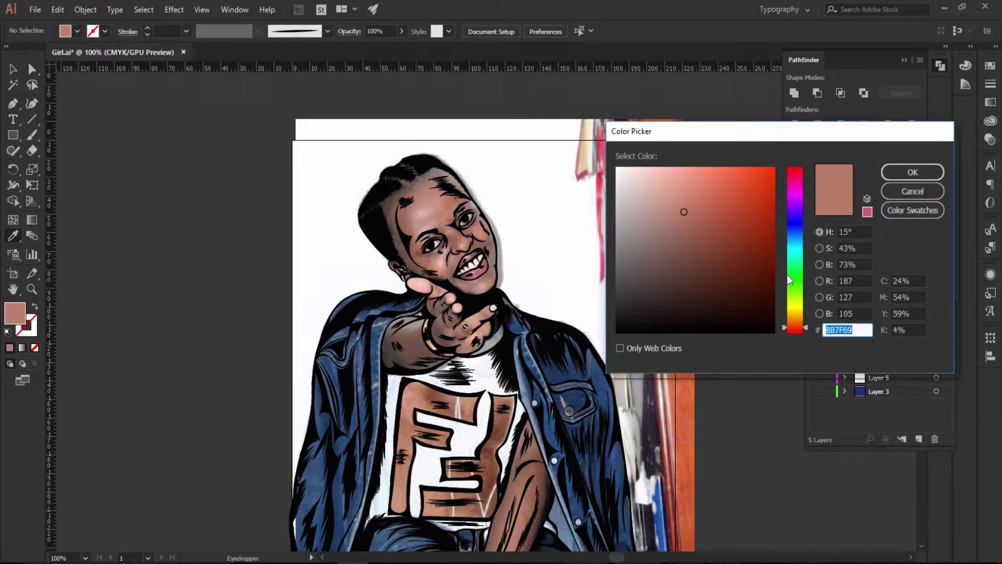
left_click(796, 317)
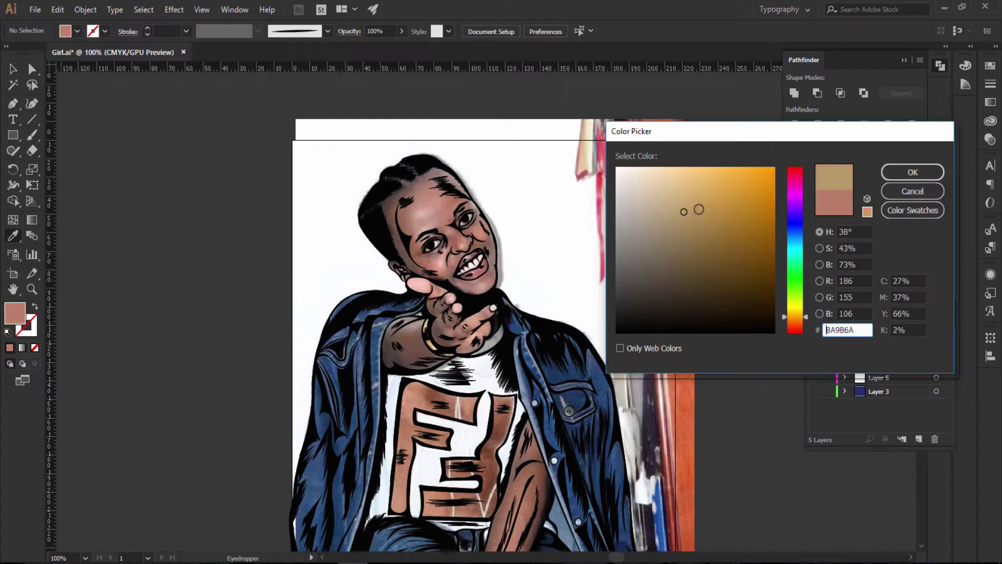
mouse_move(705, 202)
left_mouse_down()
mouse_move(748, 215)
mouse_move(740, 195)
left_mouse_up()
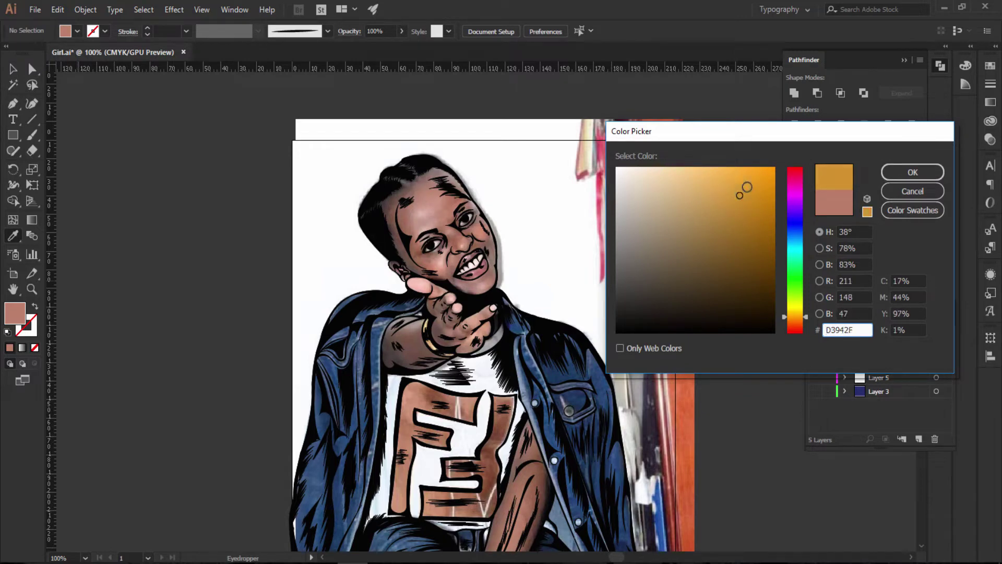
left_click(740, 195)
left_click_drag(782, 315, 786, 315)
left_click(738, 192)
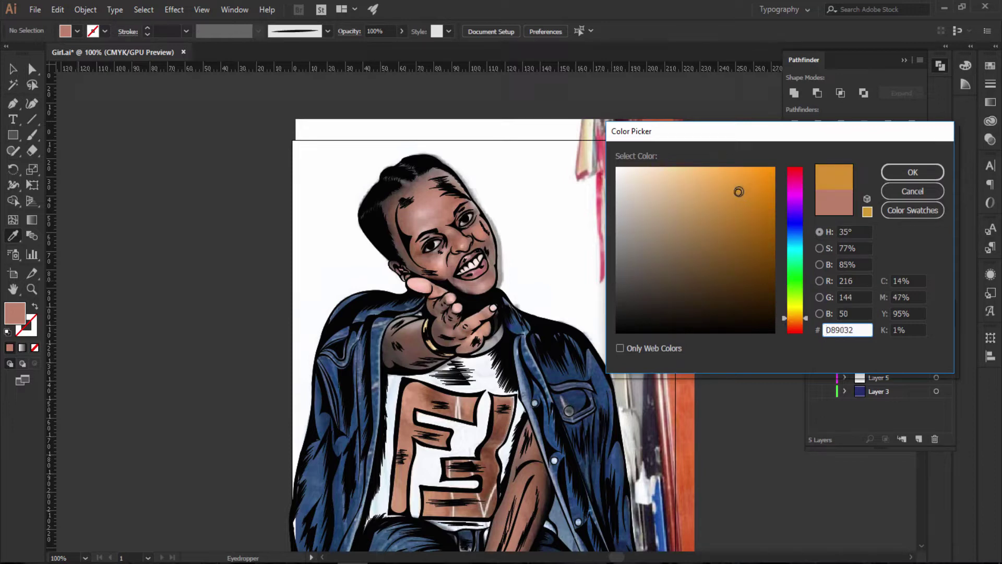
left_click(912, 171)
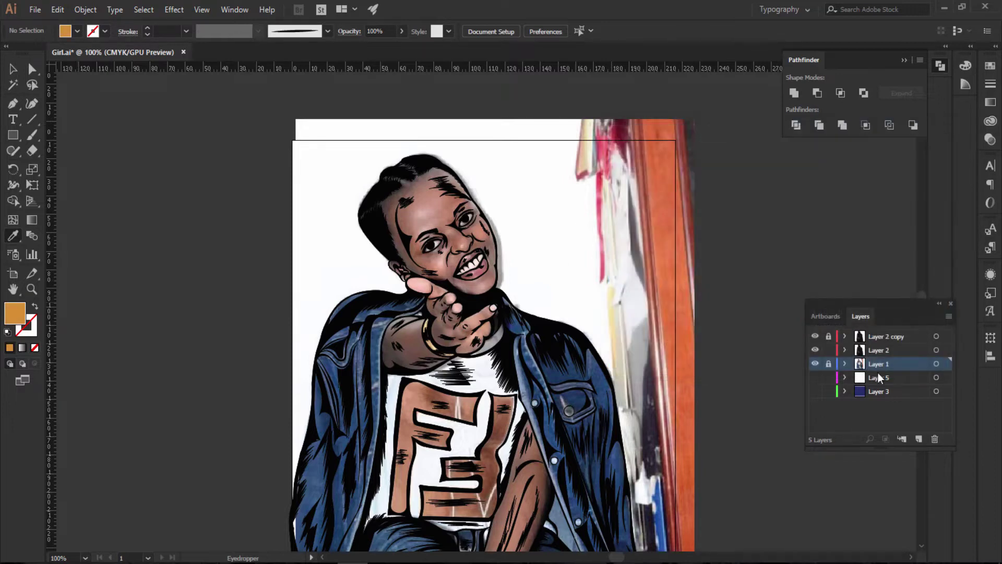
Step: Hide Layer 1 and draw a rectangle on Layer 2 covering the whole artboard
left_click(815, 364)
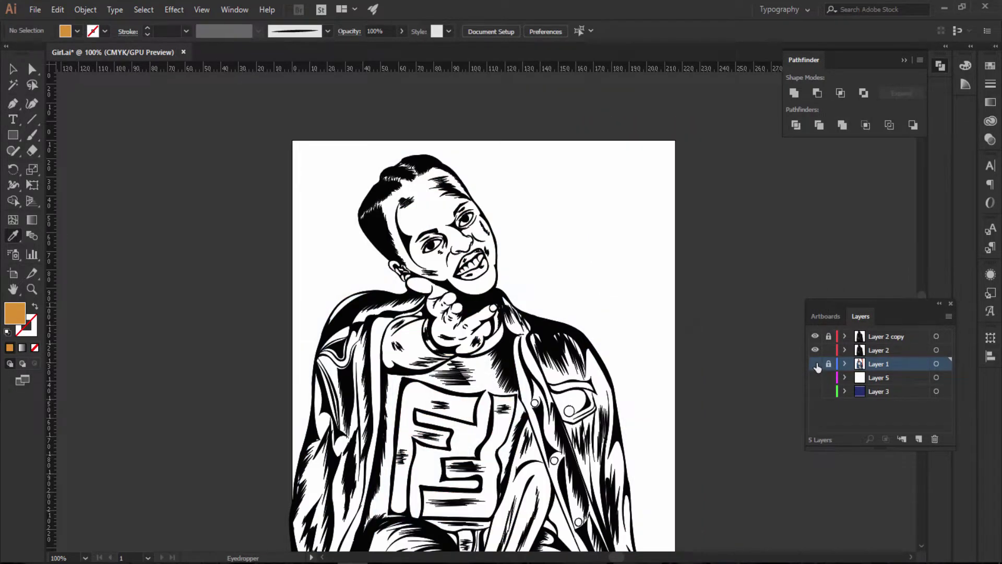
left_click(866, 355)
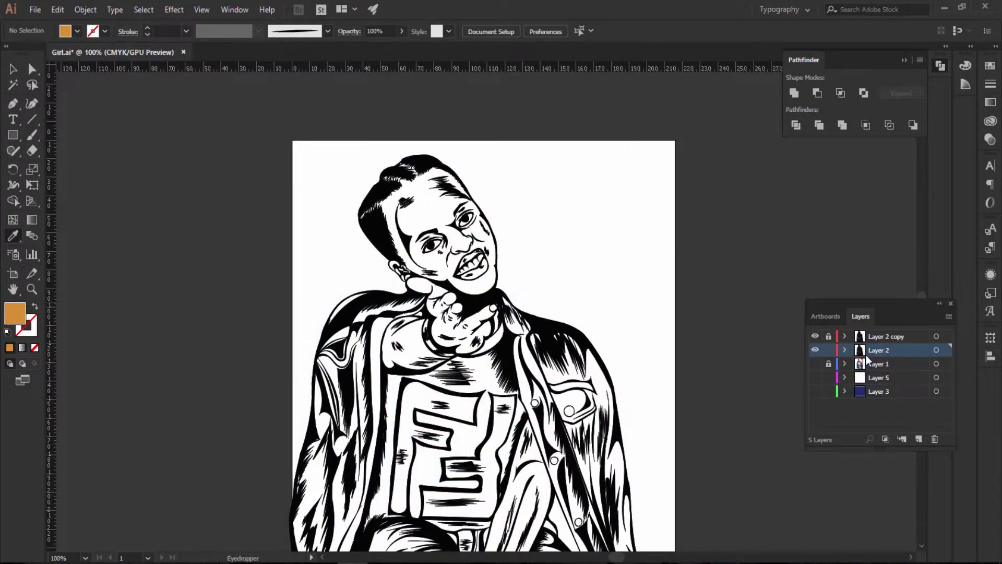
left_click(14, 137)
key("ctrl+minus")
key("ctrl+minus")
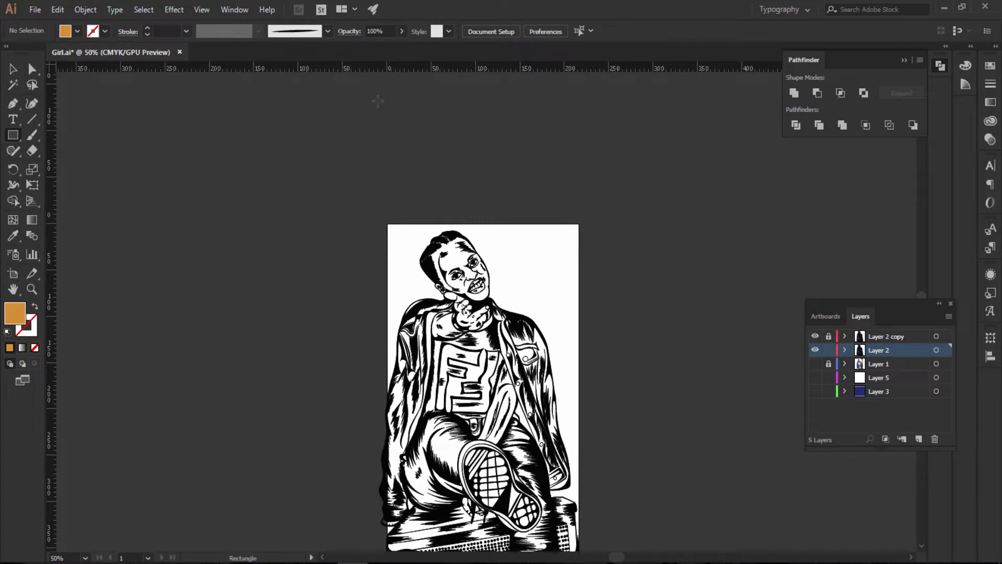
scroll(378, 101, "down", 1)
scroll(378, 101, "down", 4)
mouse_move(361, 89)
left_mouse_down()
mouse_move(541, 132)
mouse_move(663, 448)
left_mouse_up()
scroll(658, 251, "up", 2)
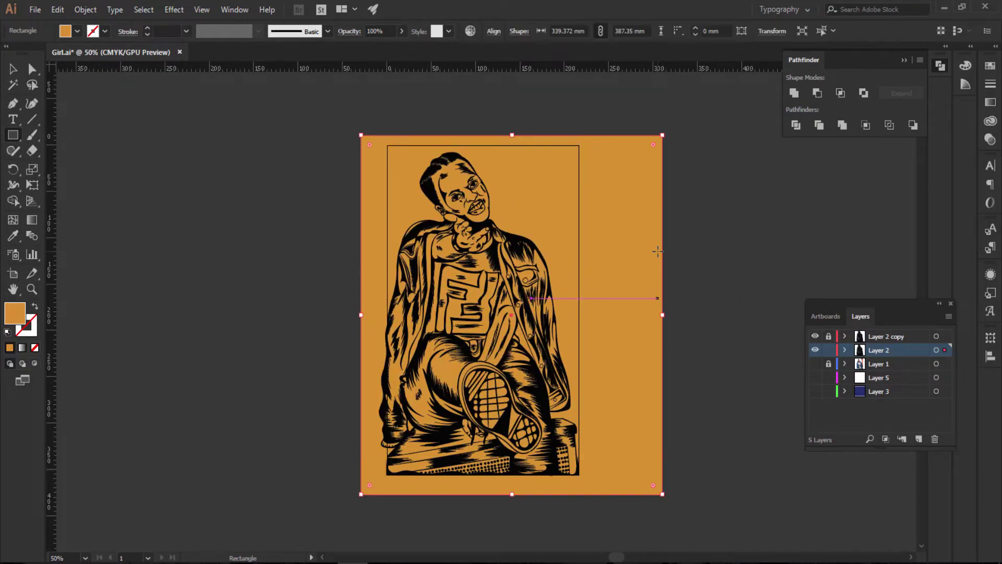
scroll(658, 251, "up", 2)
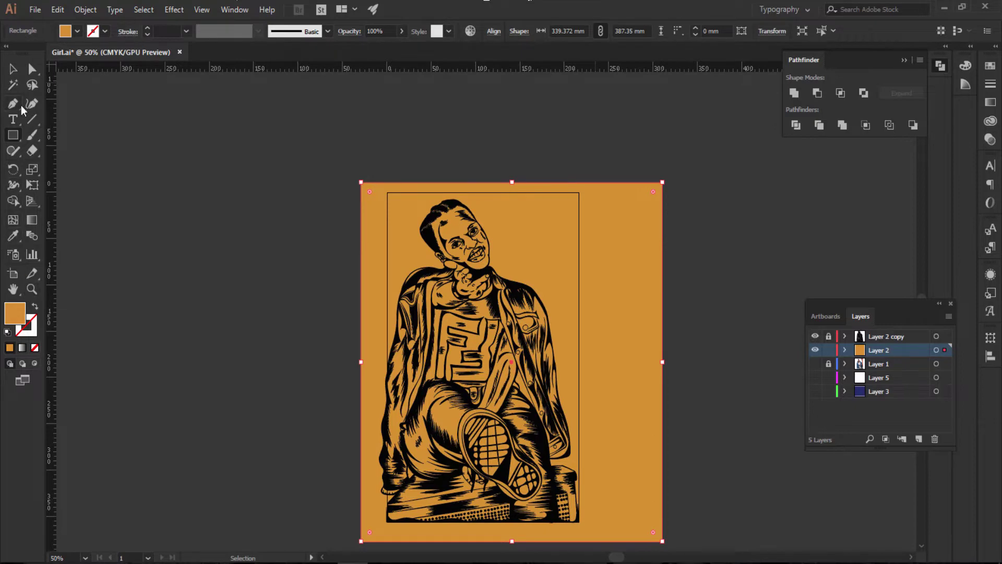
Step: Recolour the rectangle's fill to the deeper, redder orange D17D2A
left_click(13, 68)
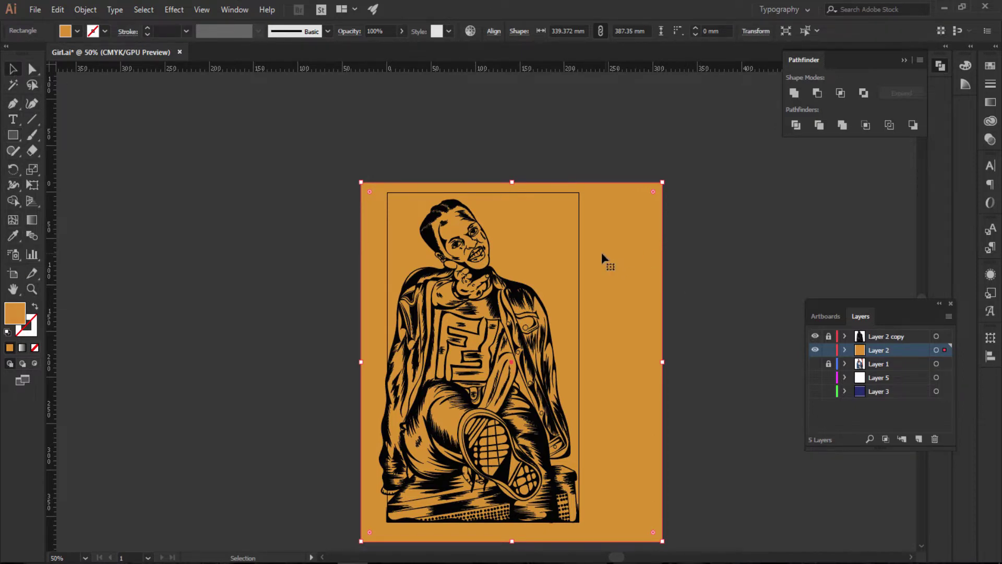
double_click(16, 314)
left_click_drag(738, 194, 744, 195)
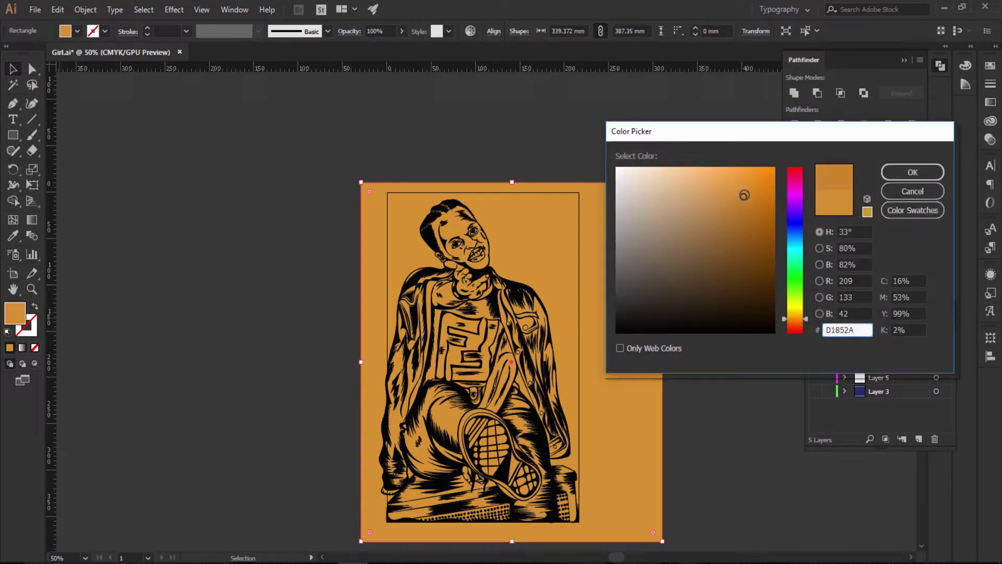
left_click_drag(783, 319, 785, 317)
left_click(917, 172)
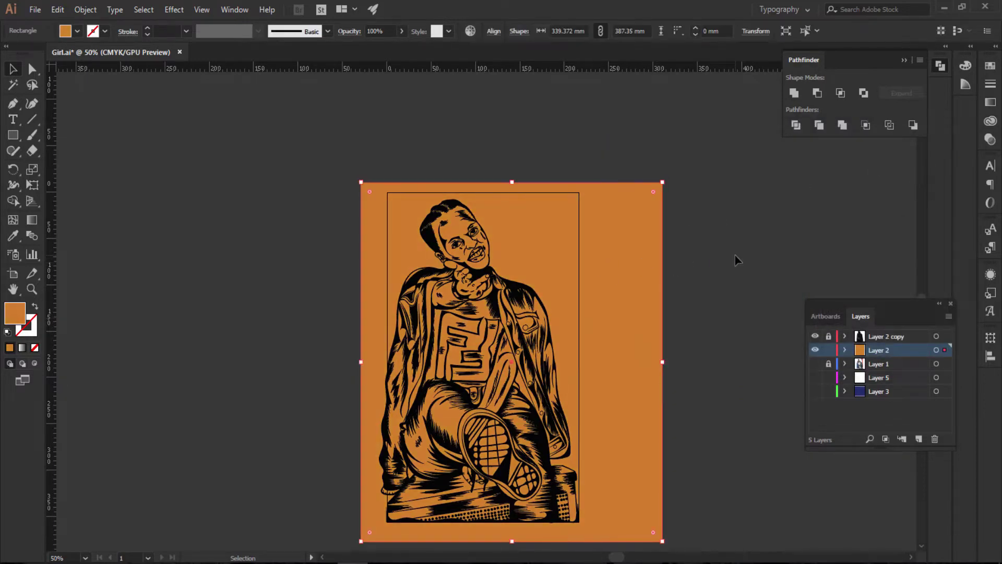
key("ctrl+plus")
key("ctrl+plus")
Step: Send the orange rectangle to the back, then select everything and apply Pathfinder Merge
key("ctrl+minus")
key("ctrl+minus")
key("ctrl+minus")
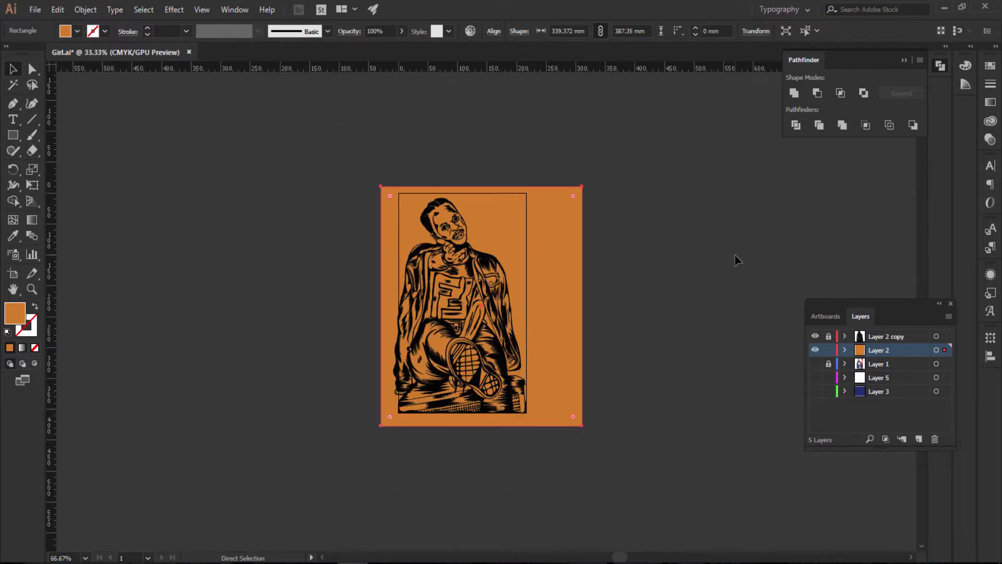
key("v")
right_click(531, 281)
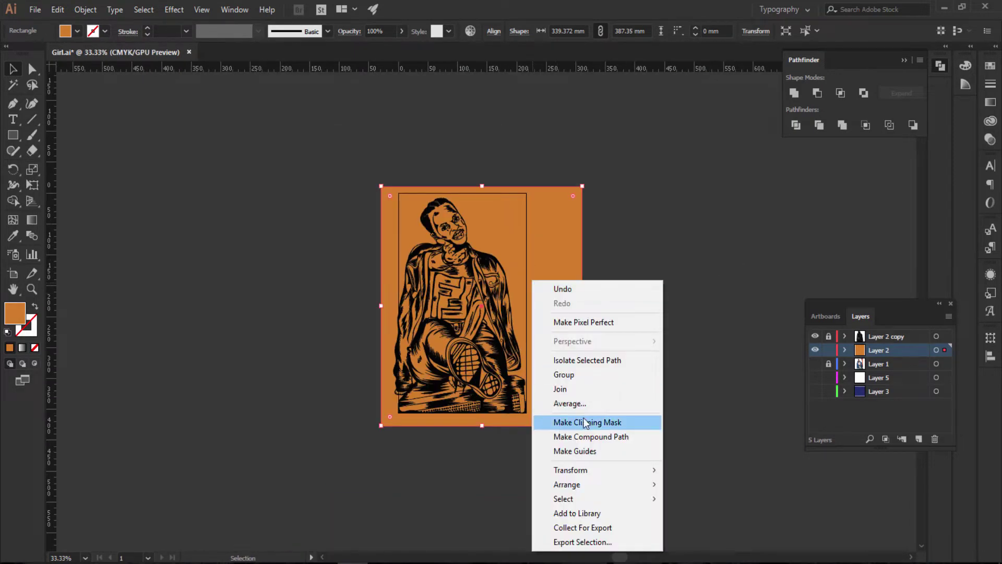
mouse_move(567, 484)
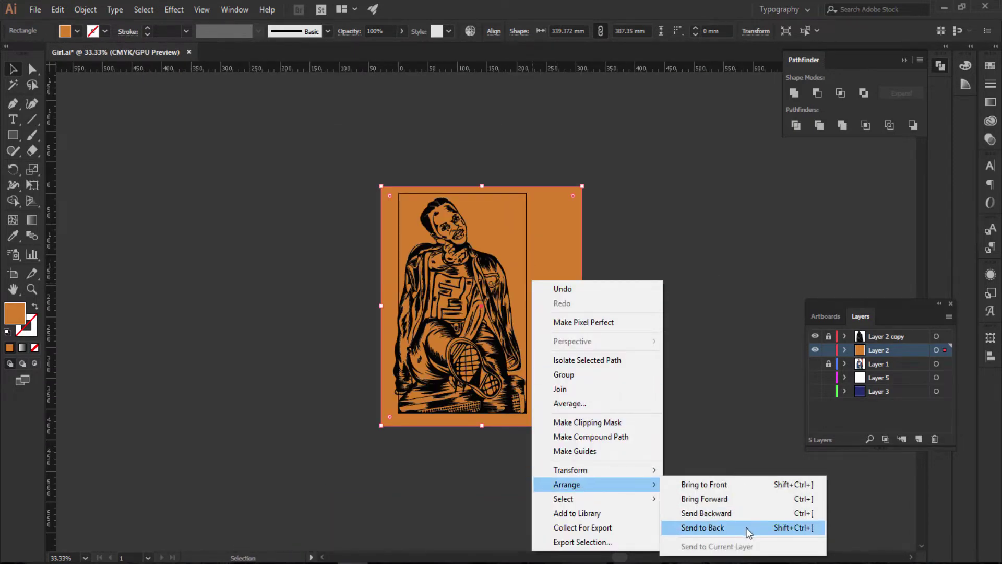
left_click(743, 523)
left_click(711, 321)
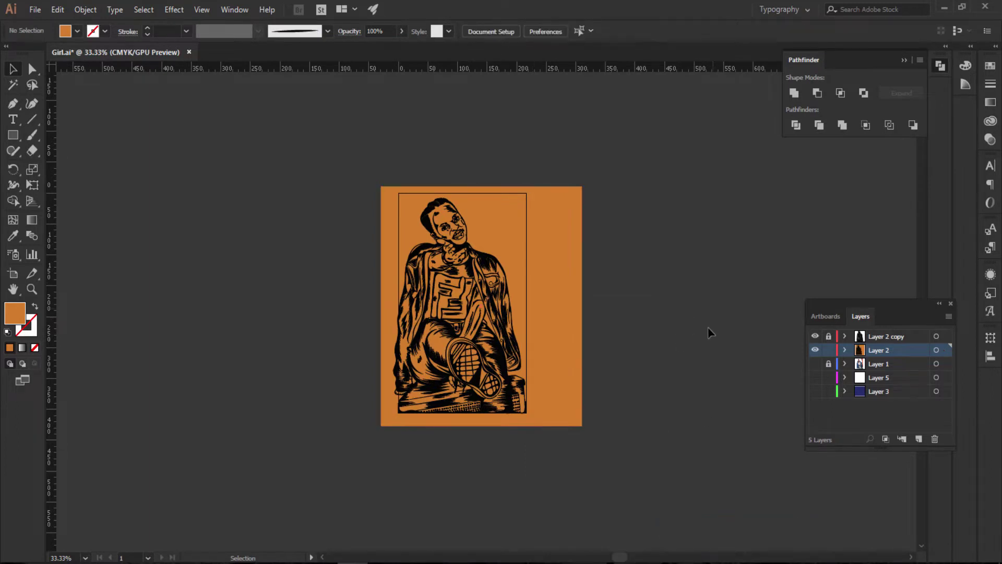
left_click_drag(306, 158, 652, 433)
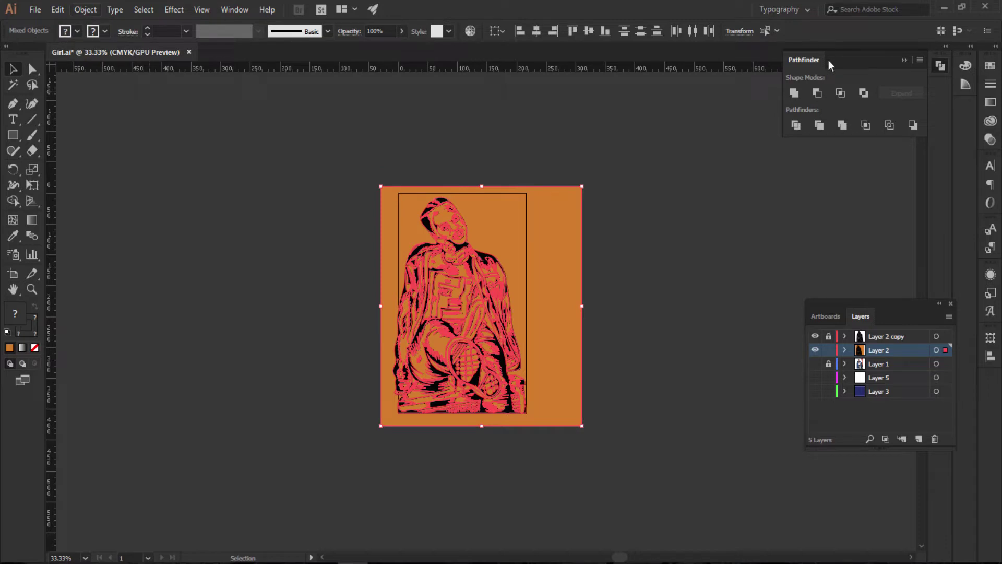
left_click(841, 124)
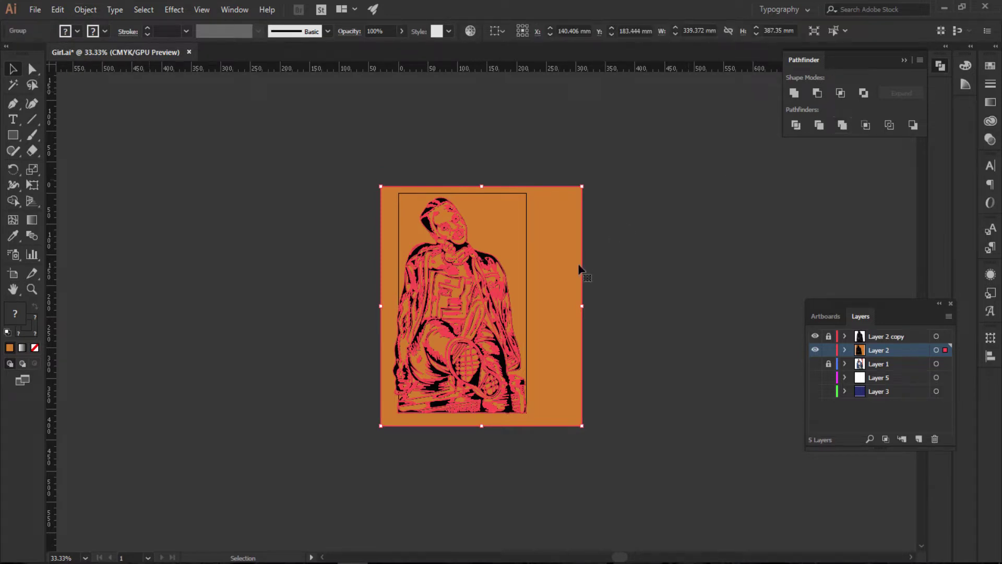
Step: Isolate the merged group, delete the orange background around the figure, and exit isolation
right_click(557, 248)
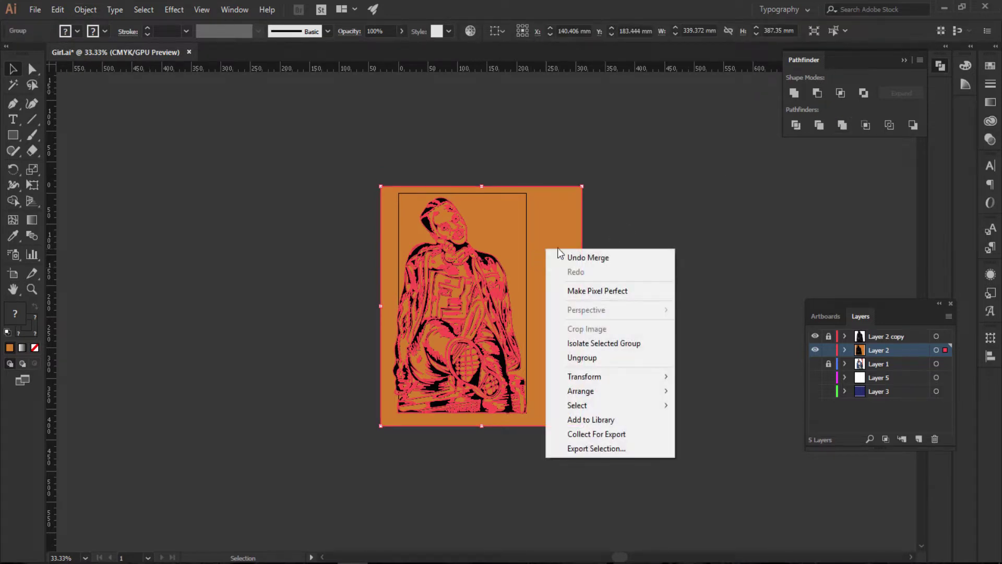
left_click(622, 342)
left_click(551, 277)
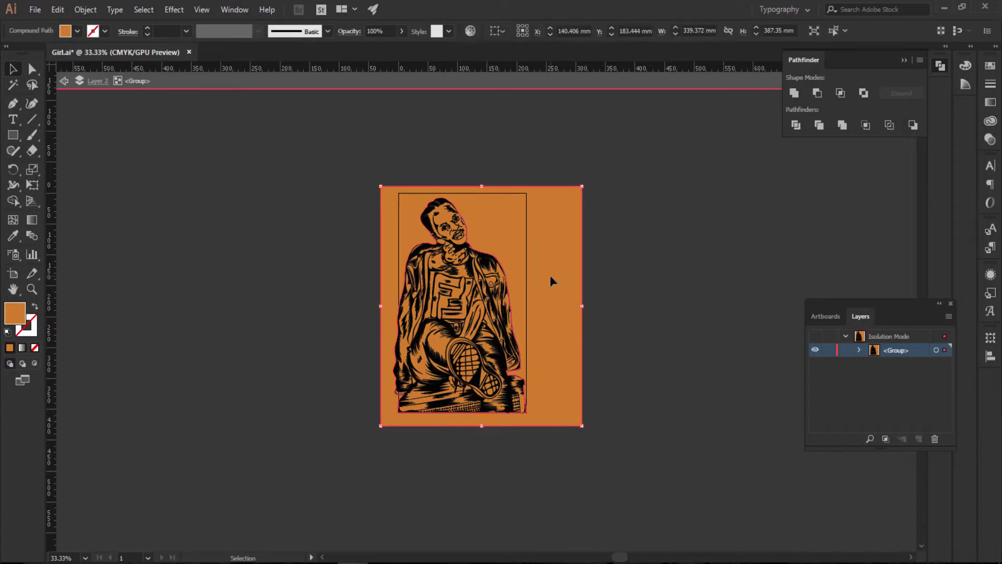
key("Delete")
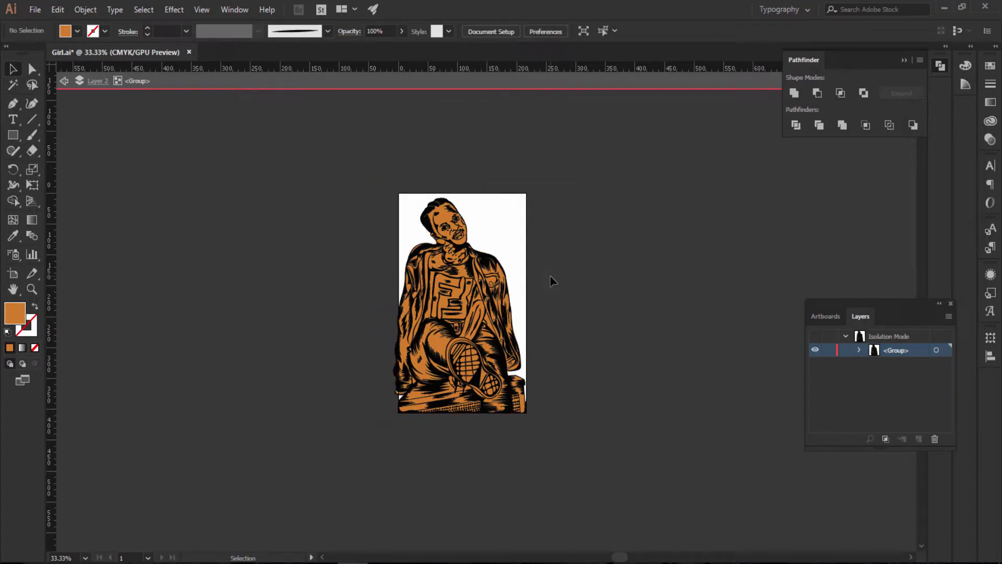
scroll(551, 281, "up", 1)
scroll(551, 280, "up", 2)
scroll(551, 281, "down", 1)
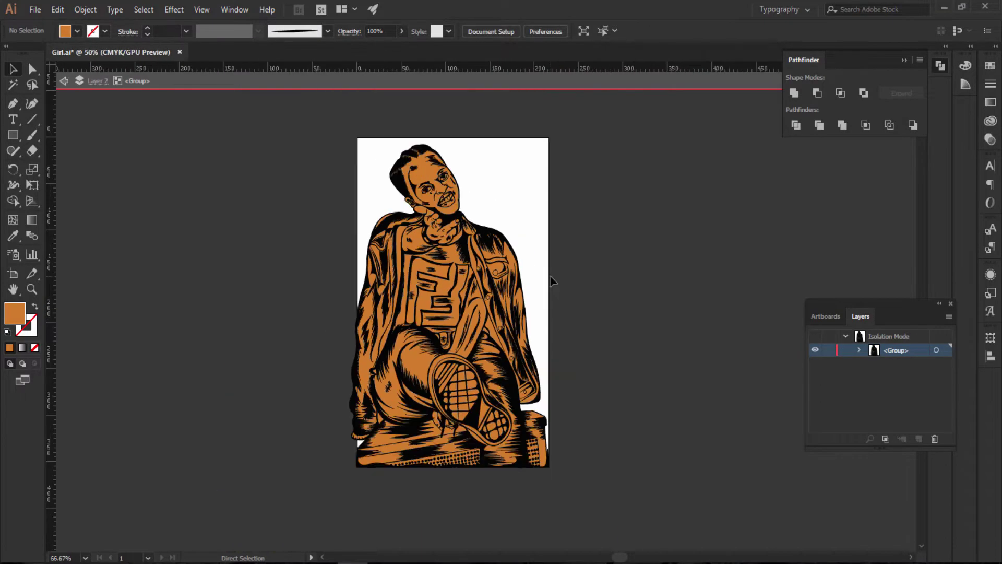
scroll(643, 258, "up", 2)
key("ctrl+equal")
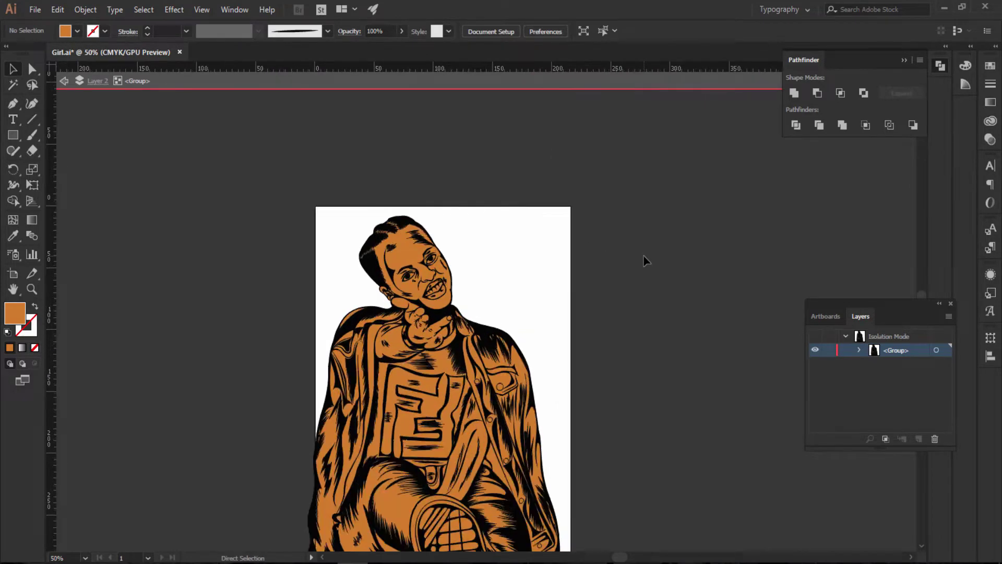
scroll(645, 260, "down", 2)
scroll(653, 271, "down", 2)
scroll(655, 267, "down", 2)
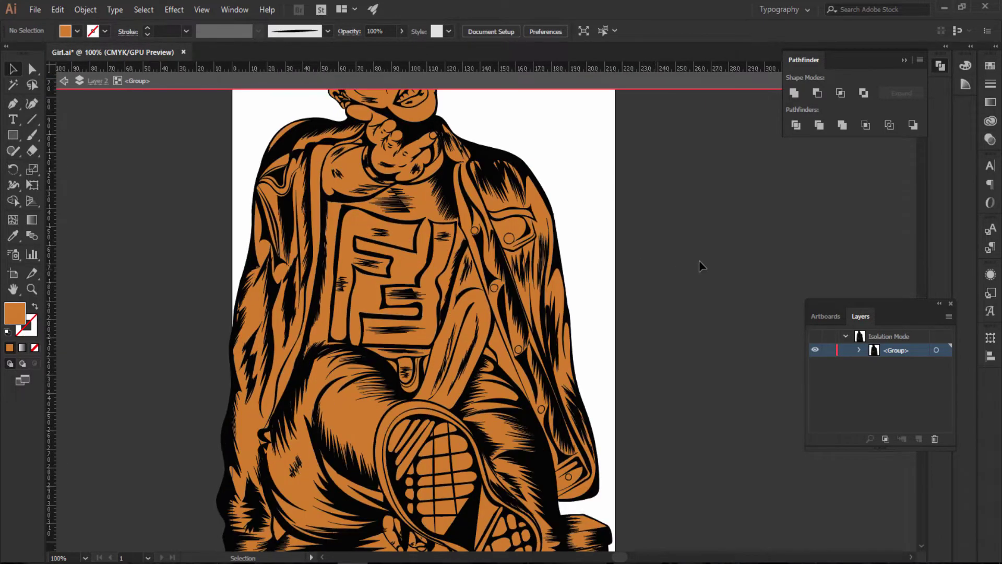
double_click(744, 342)
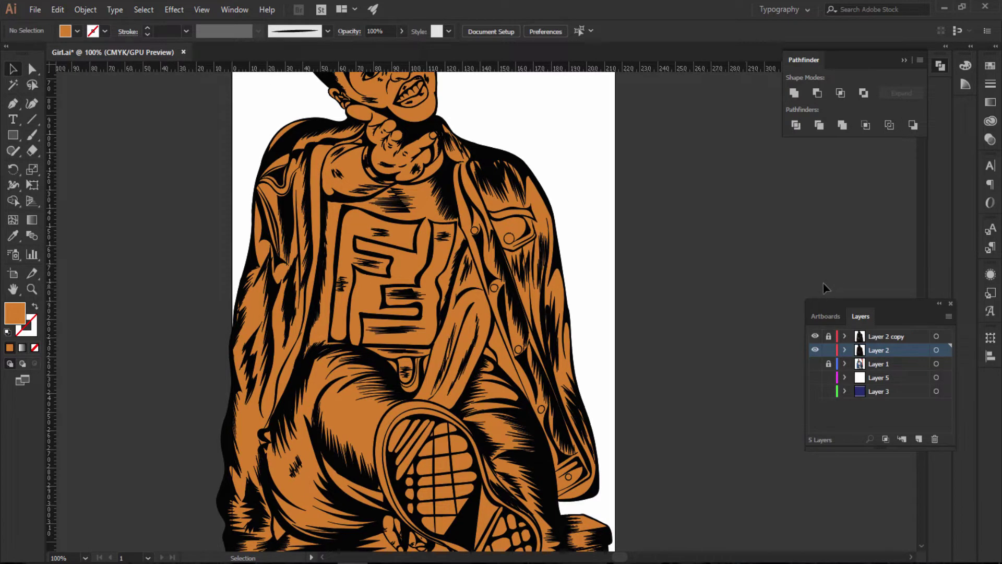
Step: Expand Layer 2 and its group to list the individual paths in the Layers panel
left_click(845, 349)
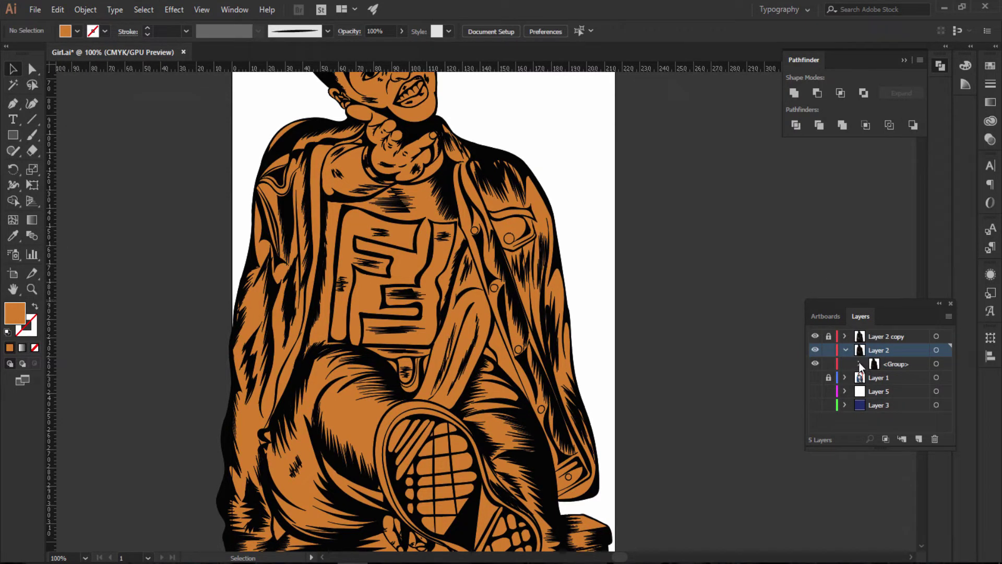
left_click(858, 364)
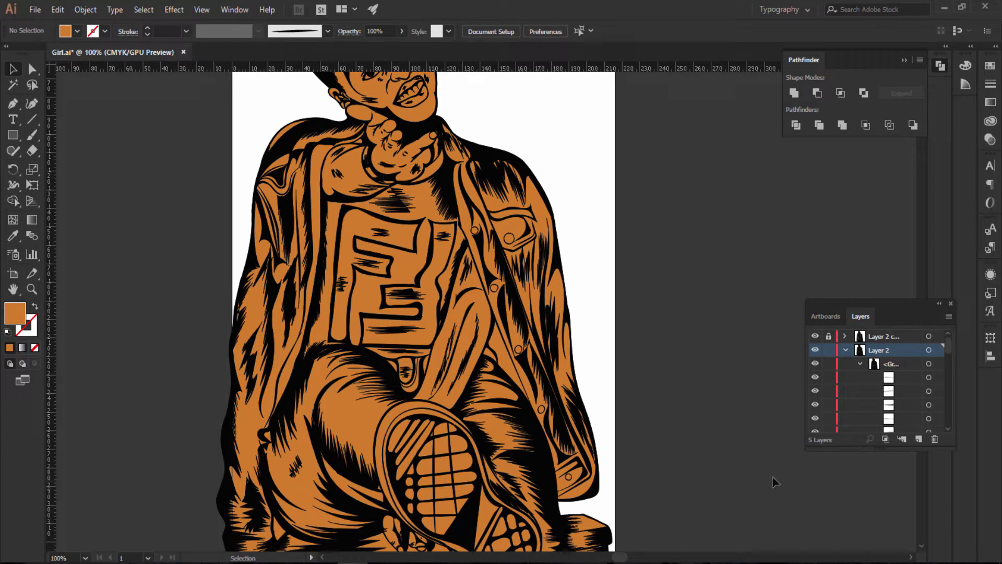
scroll(879, 390, "down", 3)
scroll(880, 390, "down", 2)
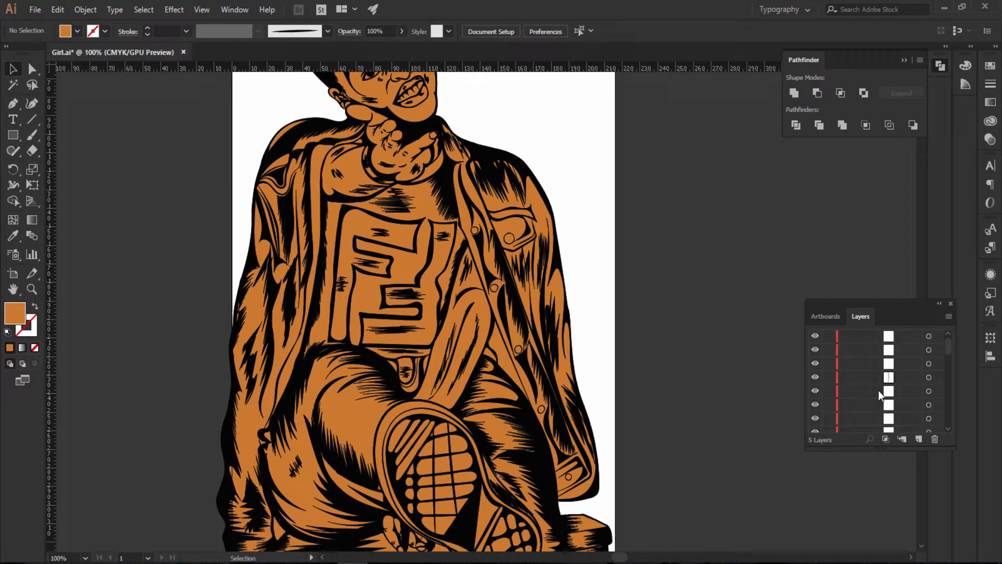
scroll(879, 391, "down", 2)
left_click_drag(948, 350, 949, 411)
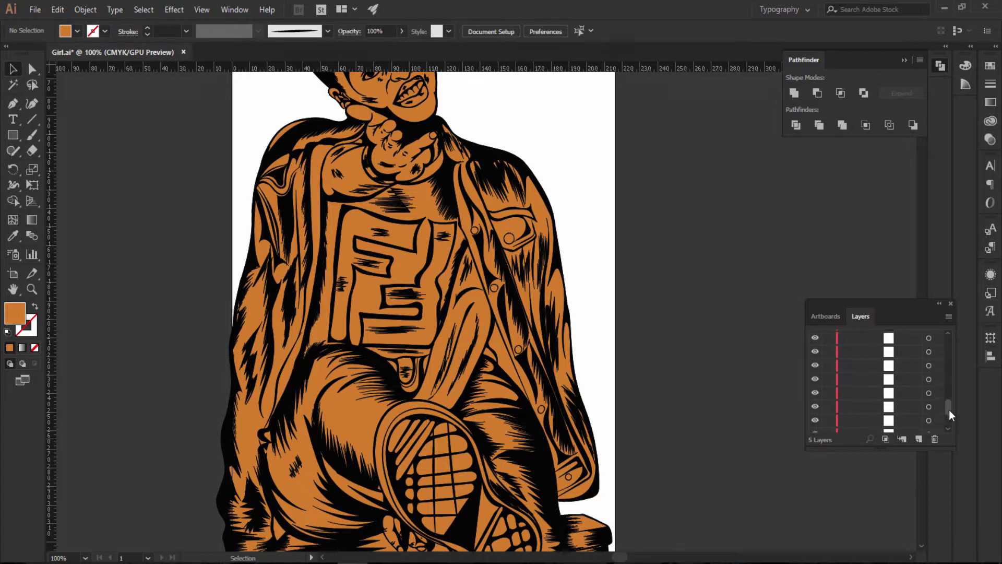
left_click_drag(949, 409, 952, 390)
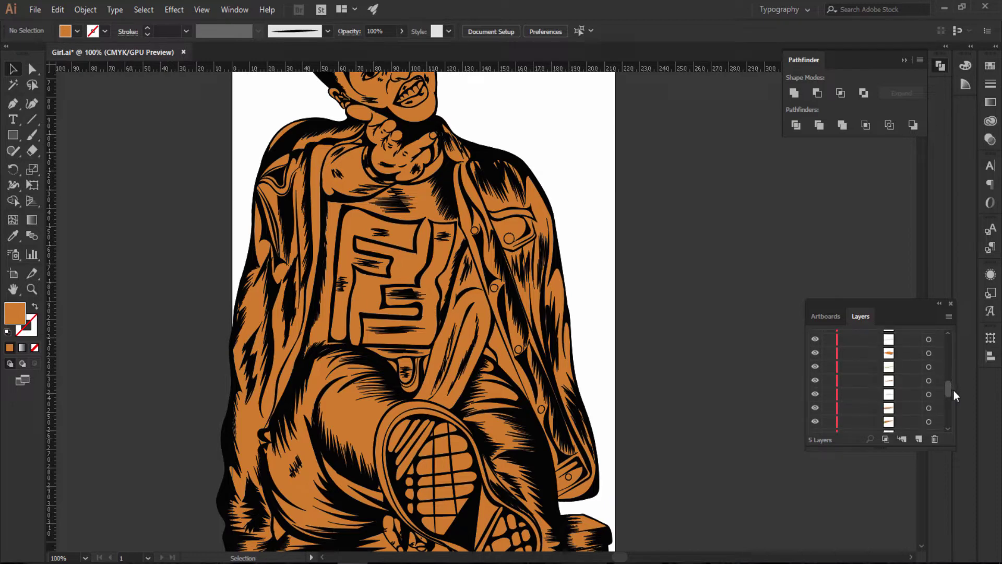
scroll(939, 395, "down", 1)
scroll(939, 396, "down", 1)
scroll(939, 395, "down", 1)
scroll(939, 394, "down", 1)
scroll(938, 397, "down", 1)
scroll(939, 395, "down", 1)
Step: Lock the listed paths of Layer 2 using the lock column
left_click(889, 385)
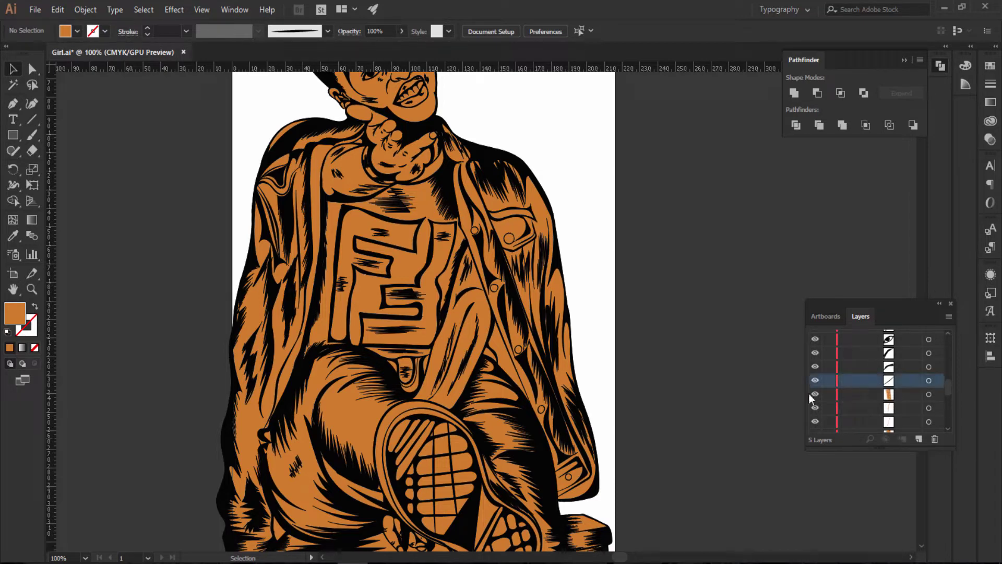
left_click(829, 386, "alt")
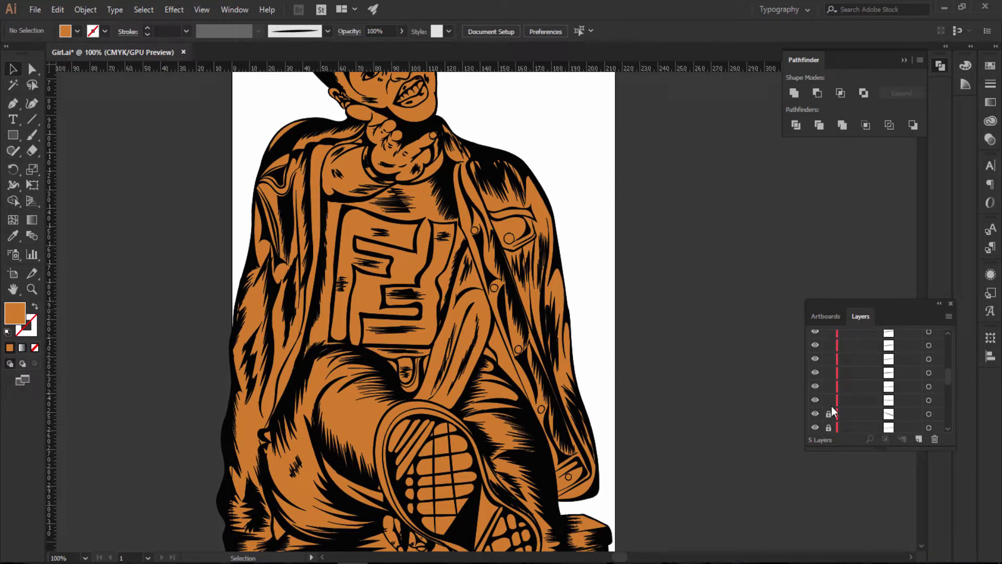
left_click_drag(828, 401, 828, 341)
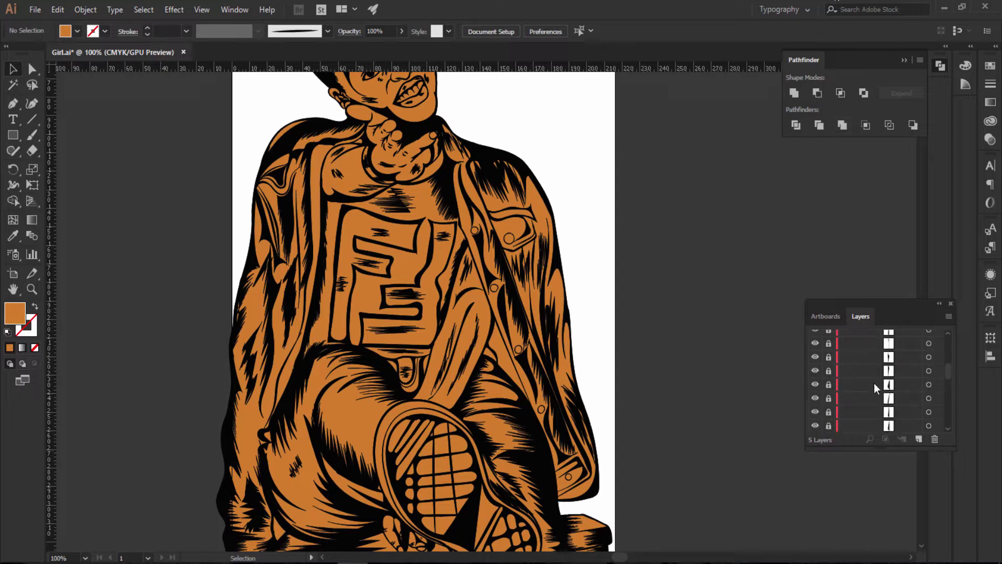
left_click_drag(829, 413, 829, 334)
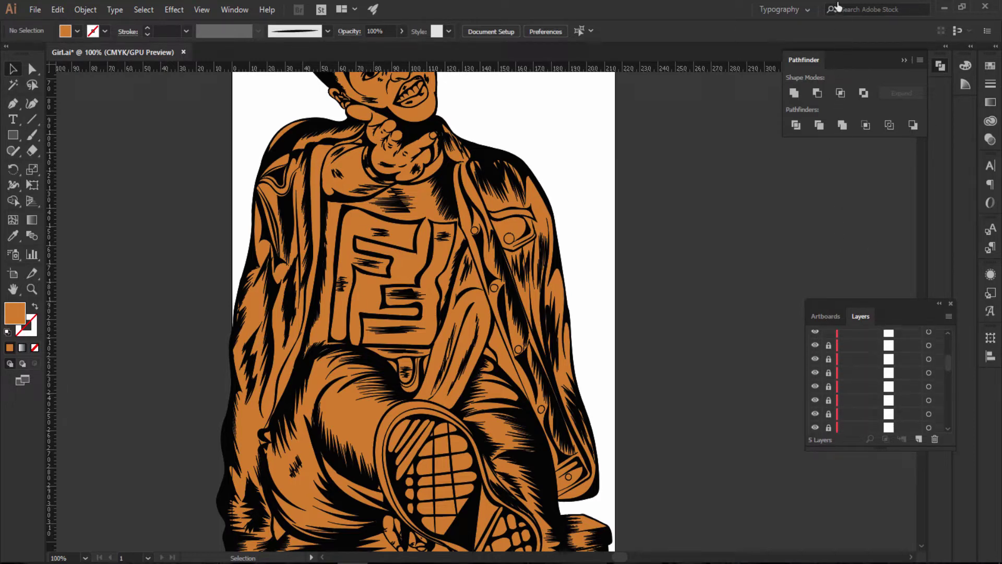
left_click(829, 422)
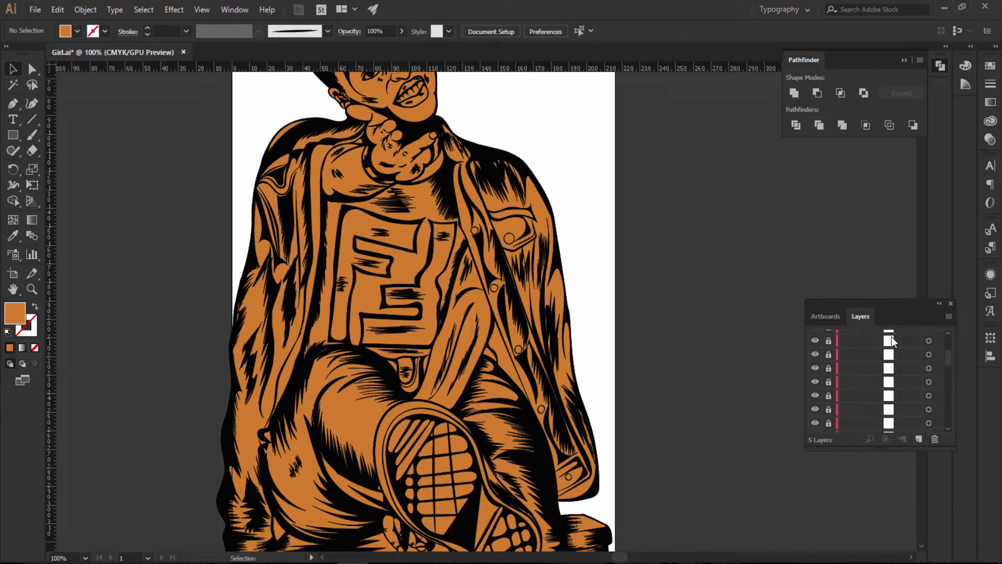
left_click(828, 381)
left_click(828, 355)
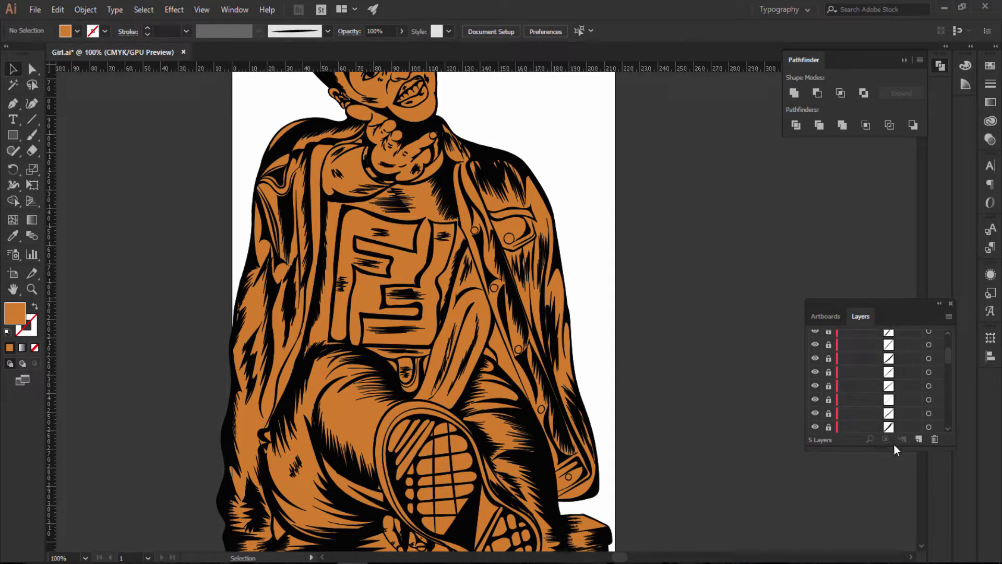
Step: Lock every object in Layer 2 along the lock column, then collapse and select Layer 2
left_click_drag(894, 449, 895, 548)
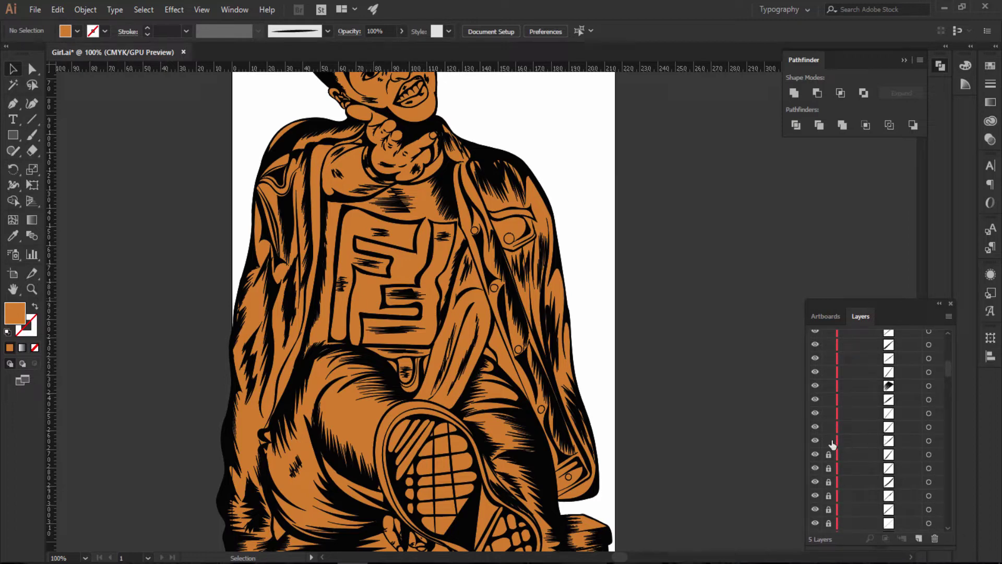
left_click_drag(832, 445, 830, 342)
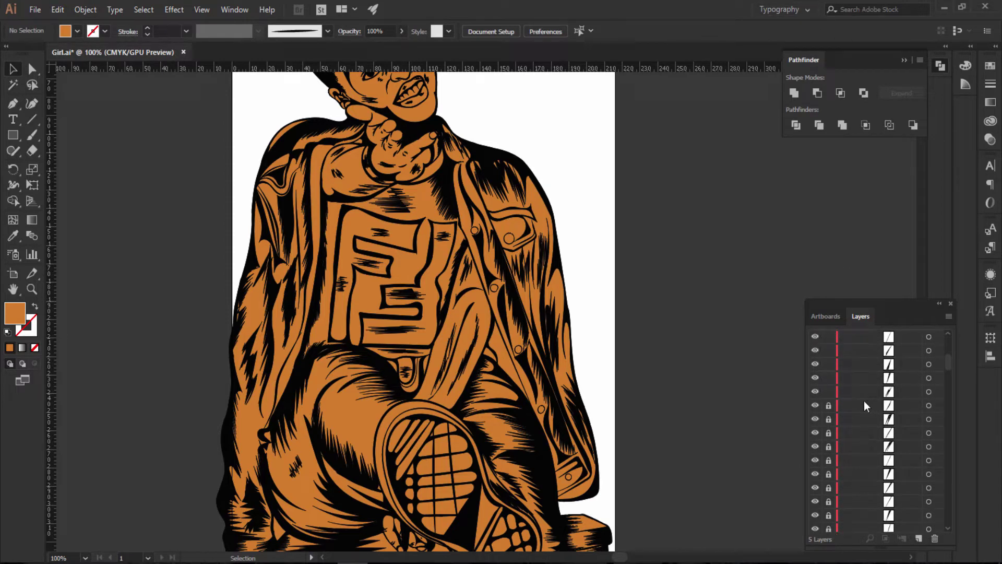
left_click_drag(830, 397, 831, 319)
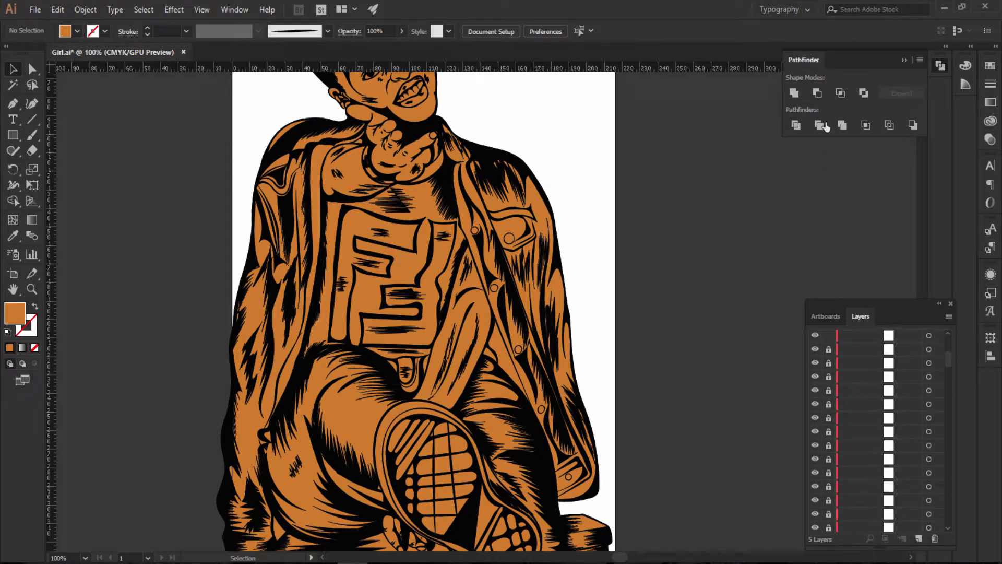
mouse_move(838, 406)
left_mouse_down()
mouse_move(837, 474)
mouse_move(835, 397)
left_mouse_up()
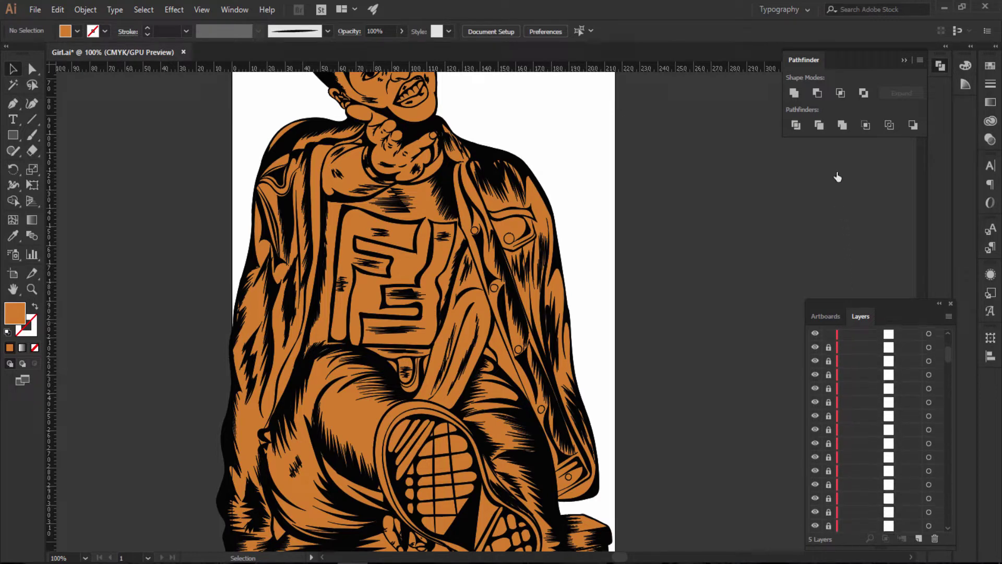
mouse_move(829, 341)
left_mouse_down()
mouse_move(830, 355)
mouse_move(828, 342)
left_mouse_up()
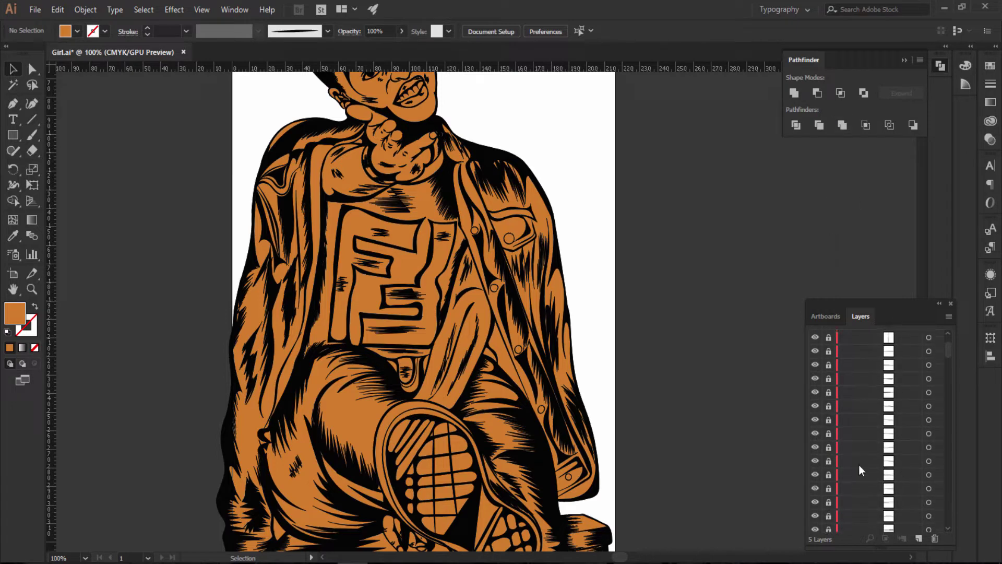
scroll(859, 465, "up", 3)
left_click_drag(829, 432, 897, 48)
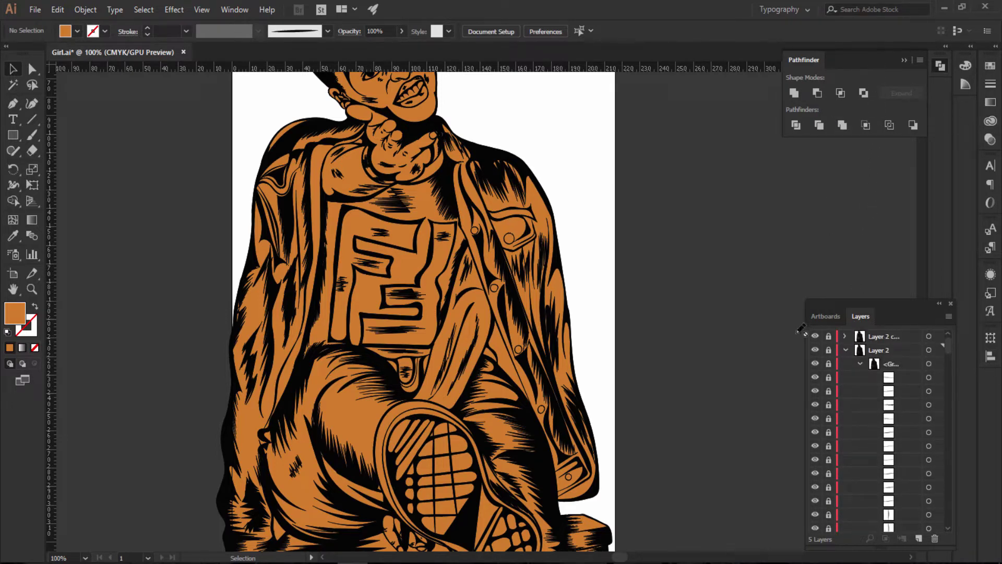
left_click(846, 351)
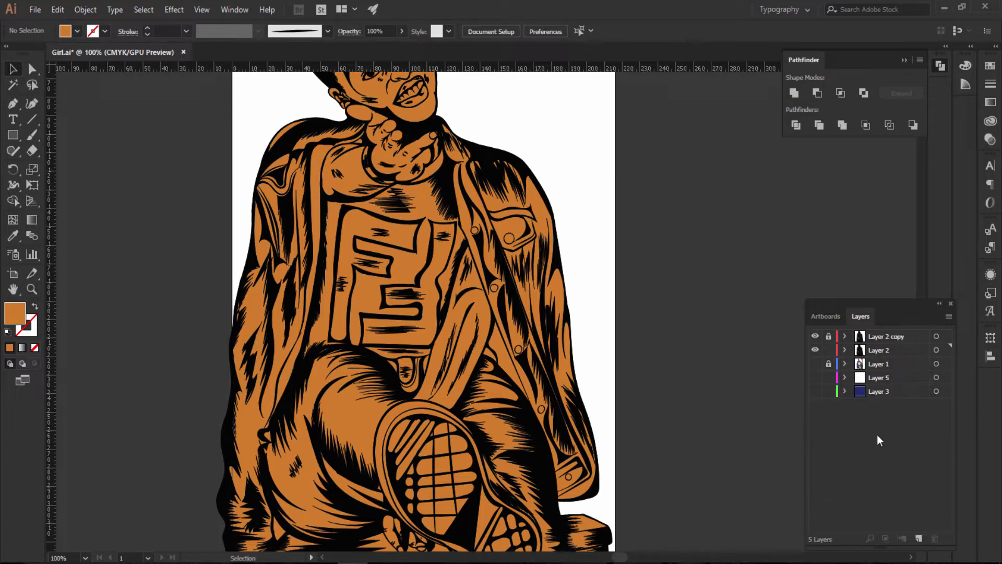
left_click(881, 351)
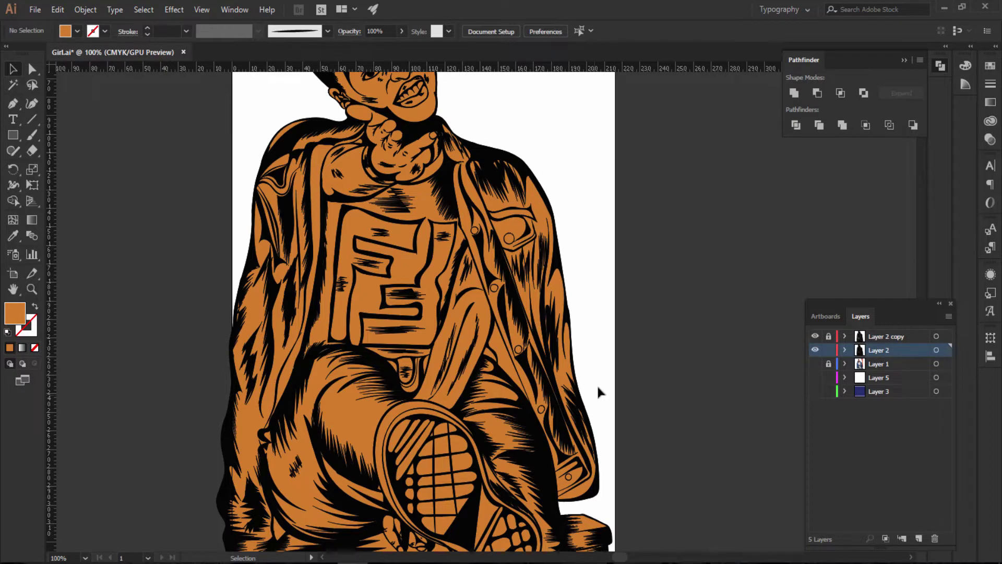
Step: Zoom in on the face and fill both eye shapes with near-white
scroll(700, 371, "up", 5)
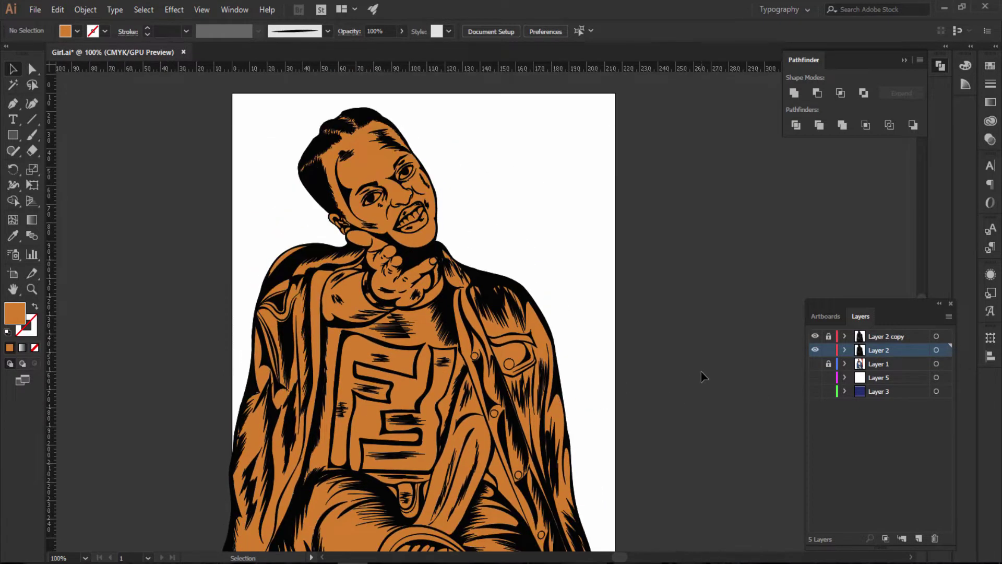
scroll(701, 372, "down", 1)
scroll(701, 372, "up", 3)
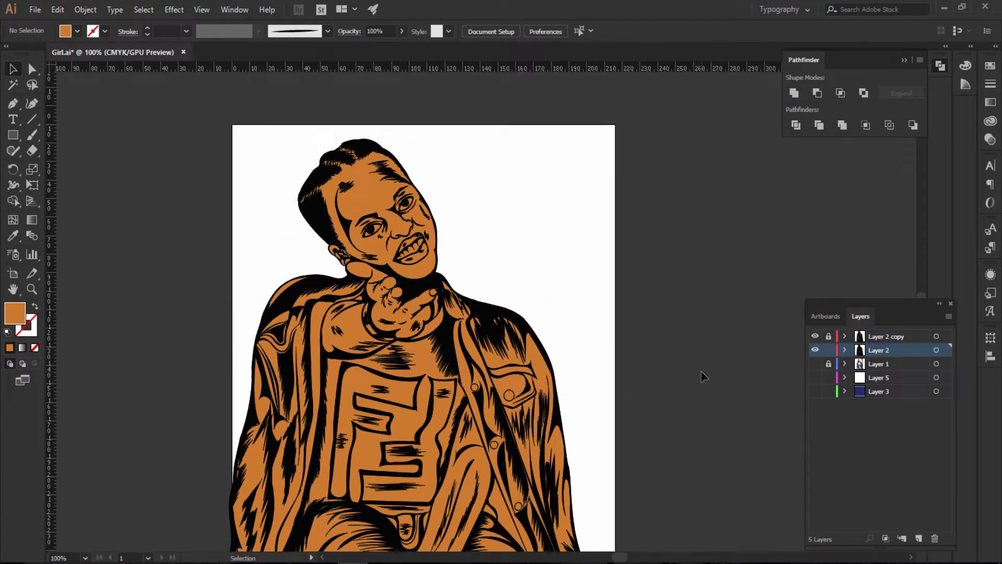
key("ctrl+minus")
key("ctrl+minus")
key("ctrl+minus")
key("ctrl+minus")
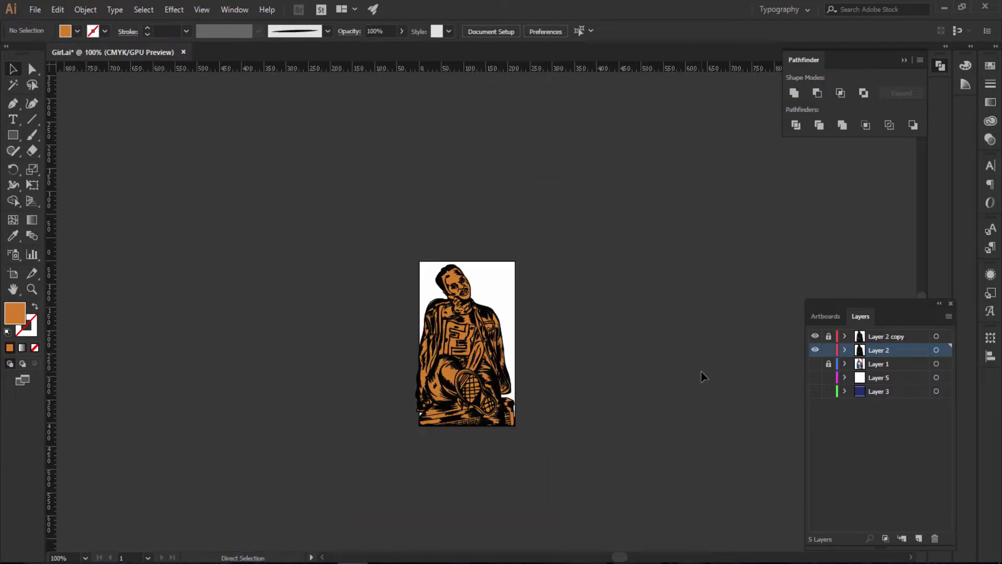
key("ctrl+plus")
key("ctrl+plus")
key("ctrl+plus")
key("ctrl+plus")
key("ctrl+plus")
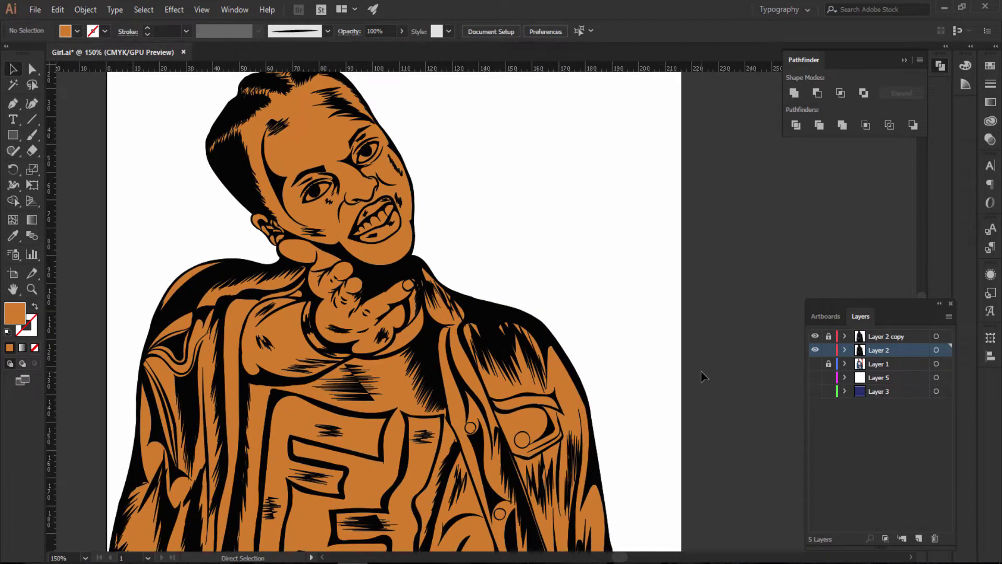
scroll(570, 348, "up", 2)
scroll(578, 331, "up", 3)
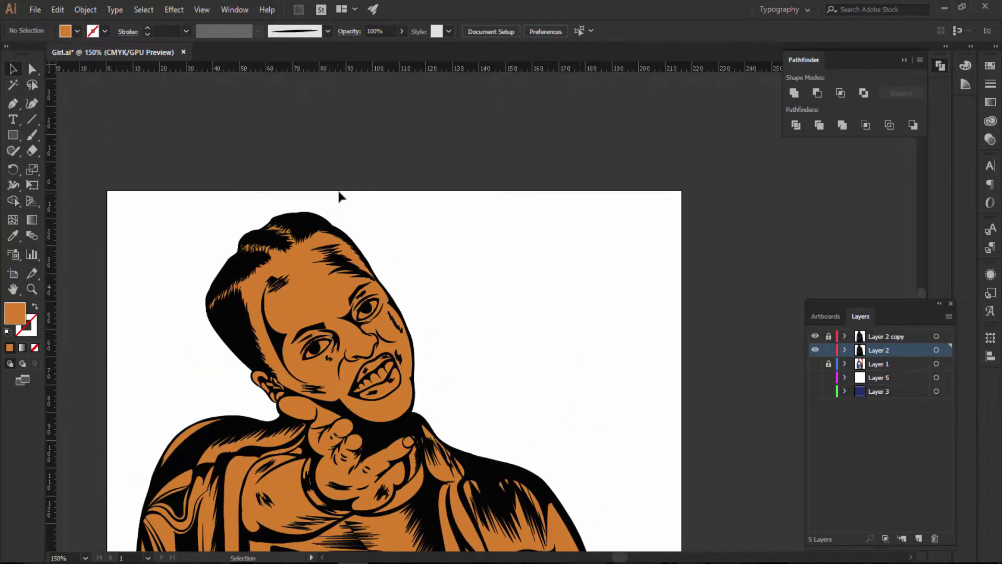
key("ctrl+plus")
key("ctrl+plus")
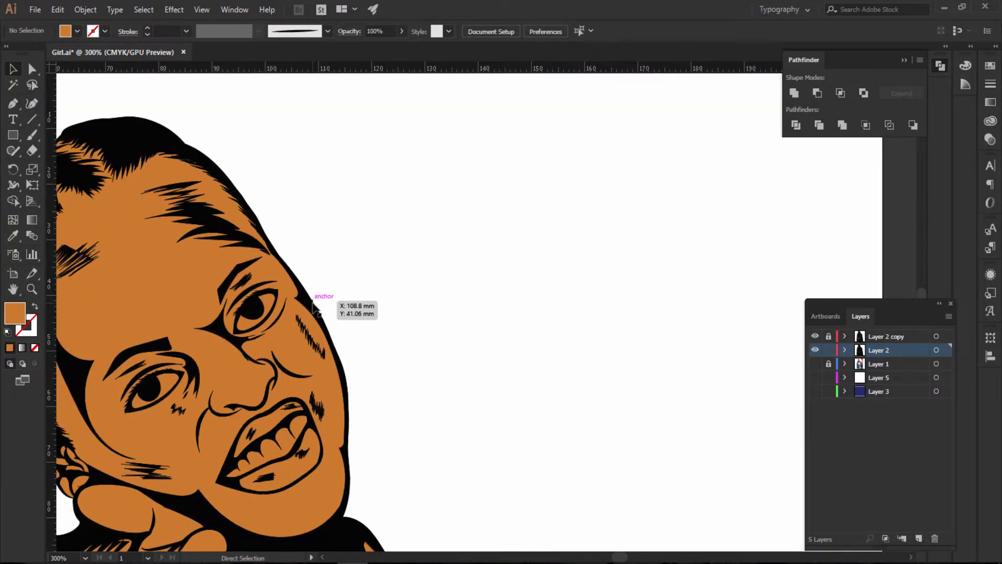
scroll(329, 335, "down", 2)
scroll(366, 269, "down", 1)
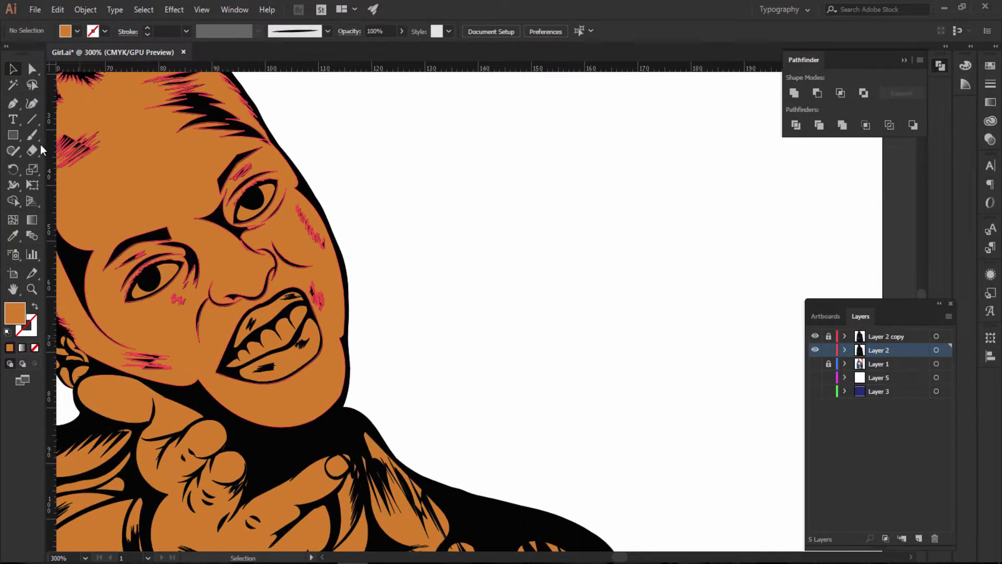
left_click(31, 73)
left_click(167, 271)
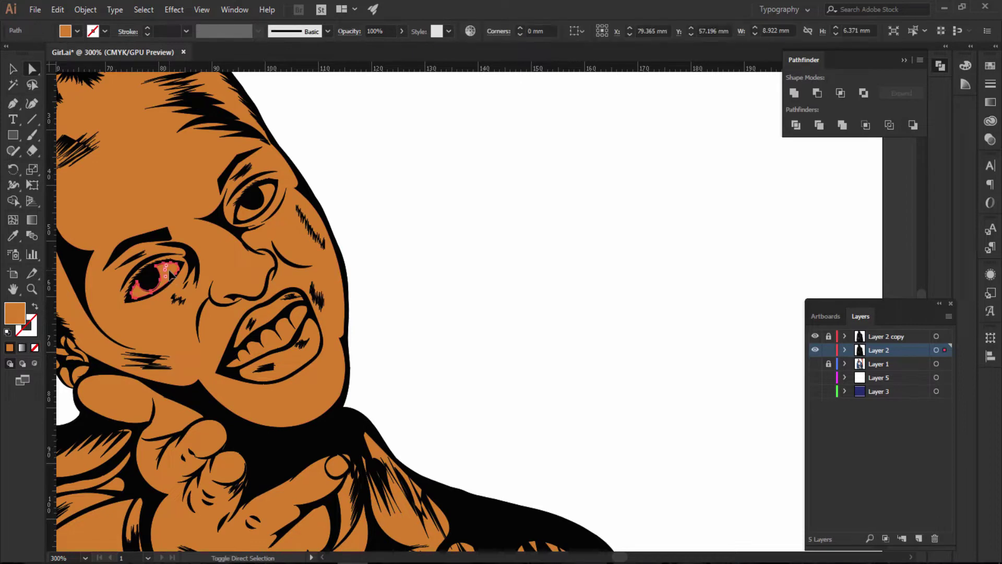
left_click(245, 215, "shift")
double_click(15, 314)
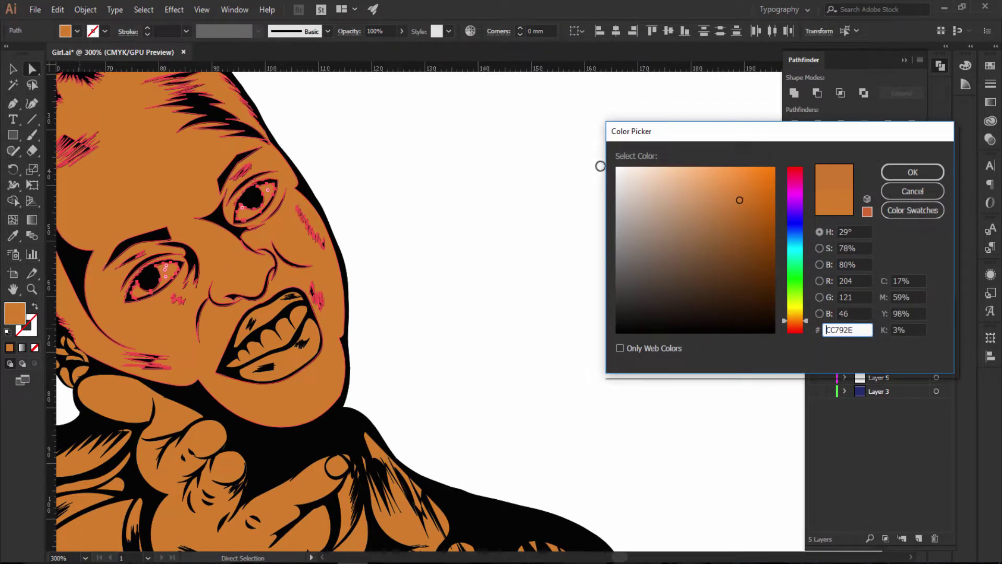
left_click(616, 169)
left_click(895, 171)
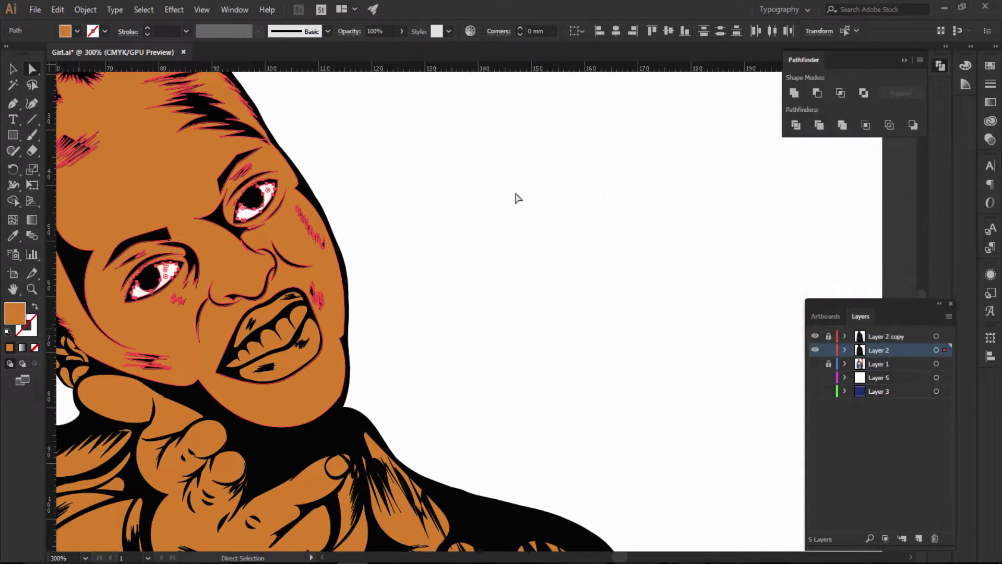
Step: Fill the teeth shape with pure white
scroll(564, 255, "down", 5)
scroll(563, 255, "down", 1)
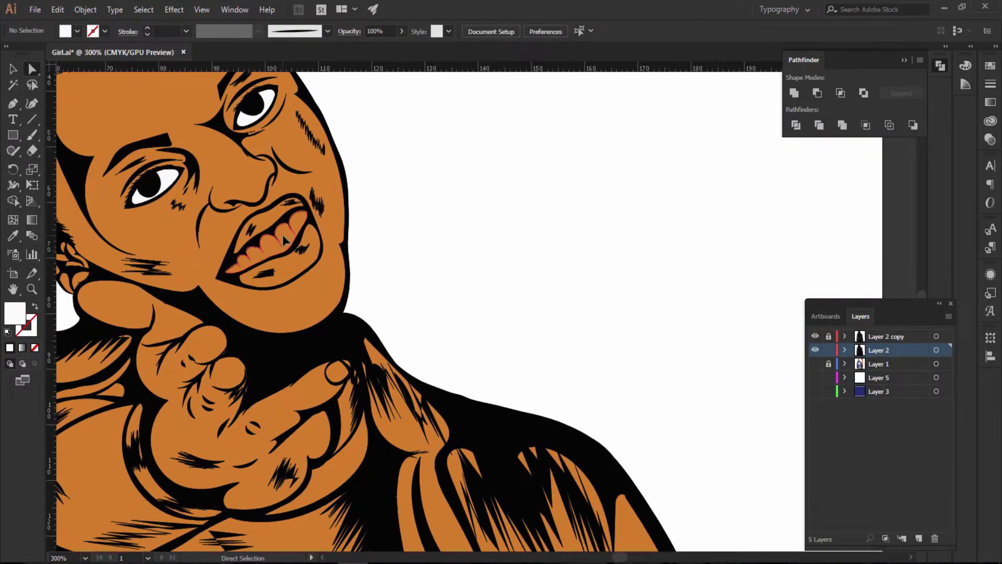
left_click(252, 254)
double_click(10, 318)
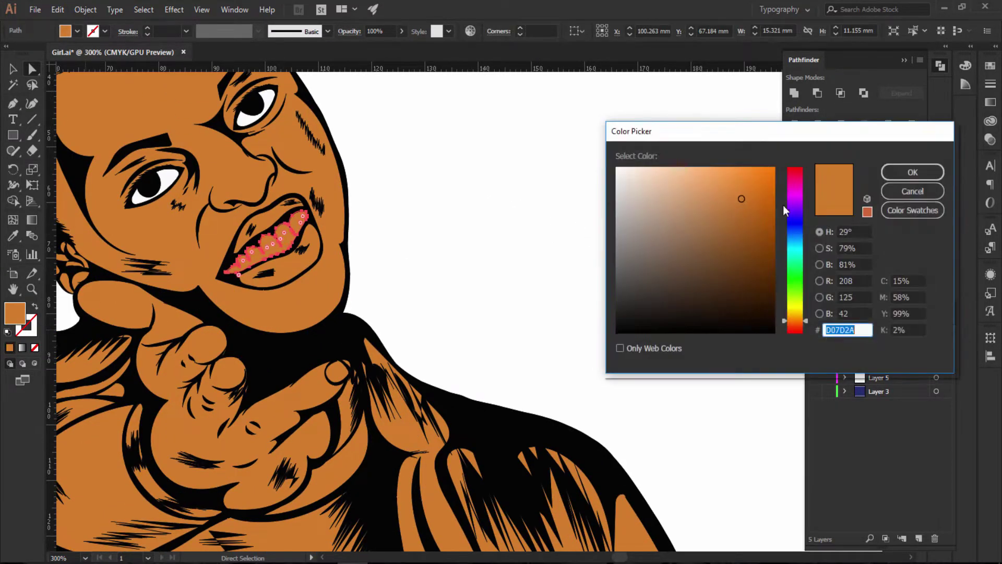
left_click_drag(663, 204, 610, 165)
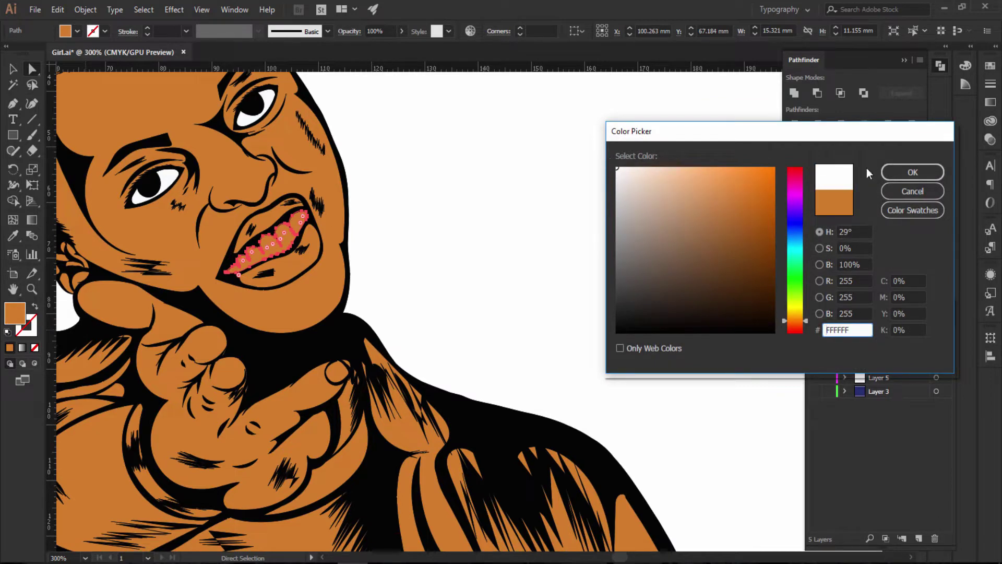
left_click(911, 173)
Step: Fill the fingernail on the pointing hand with light grey
key("ctrl+minus")
key("ctrl+minus")
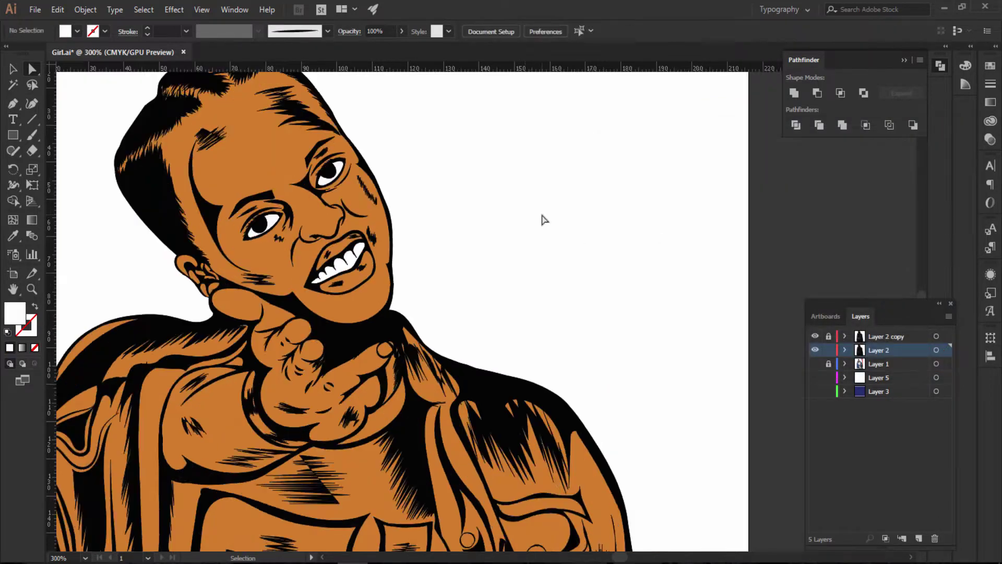
key("ctrl+minus")
key("ctrl+minus")
key("ctrl+plus")
key("ctrl+plus")
key("ctrl+plus")
key("ctrl+minus")
key("ctrl+plus")
key("ctrl+plus")
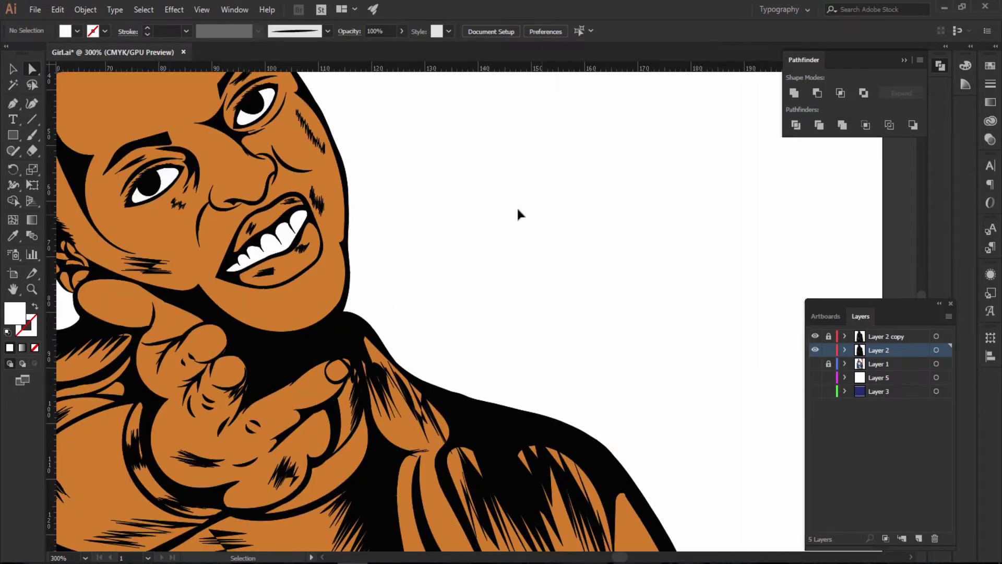
scroll(470, 261, "down", 2)
left_click(337, 328)
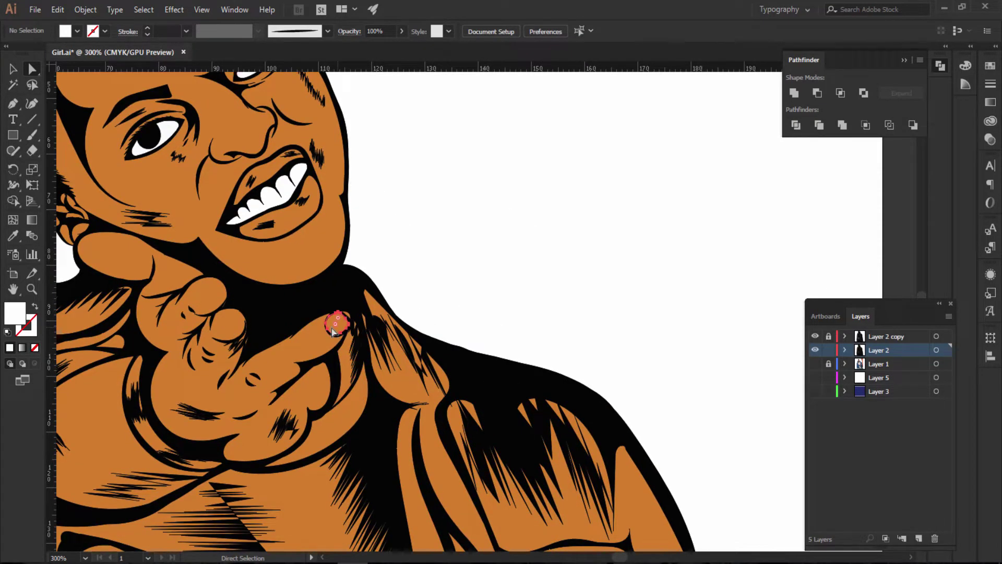
left_click(337, 326)
double_click(14, 313)
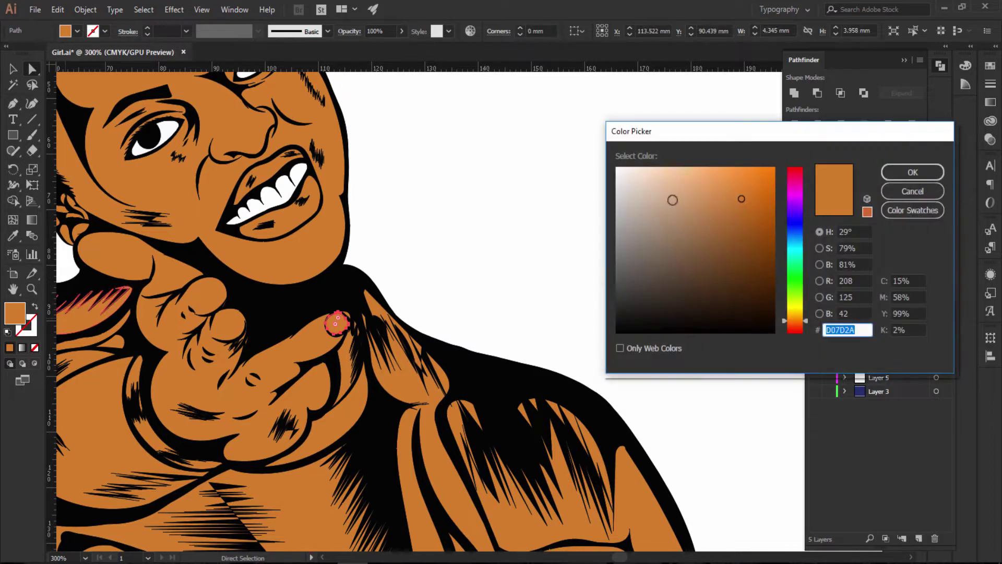
left_click_drag(621, 172, 614, 188)
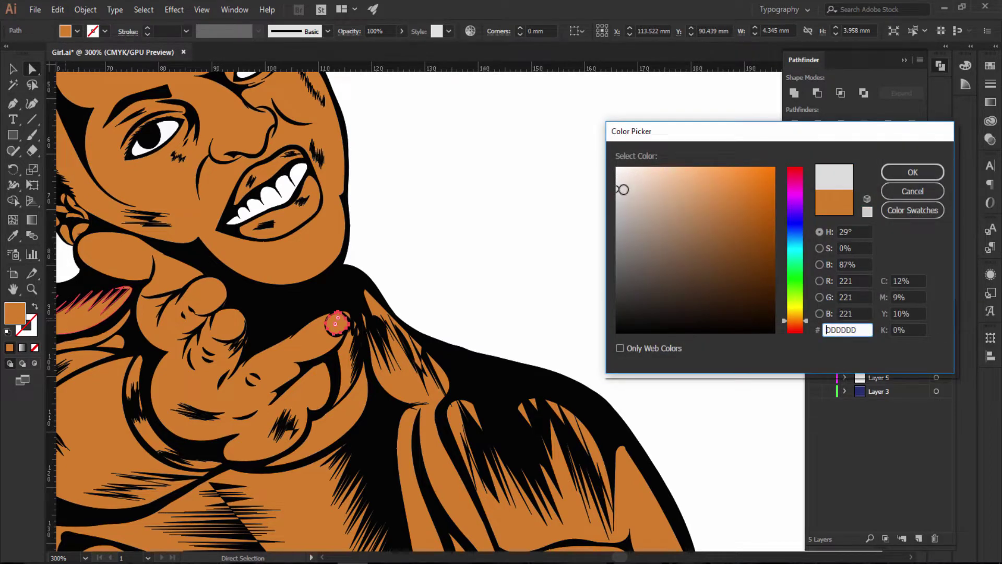
left_click(912, 173)
left_click(635, 266)
Step: Scroll down to the hand and shoes, and shorten and dock the Layers panel at lower right
scroll(636, 267, "down", 3)
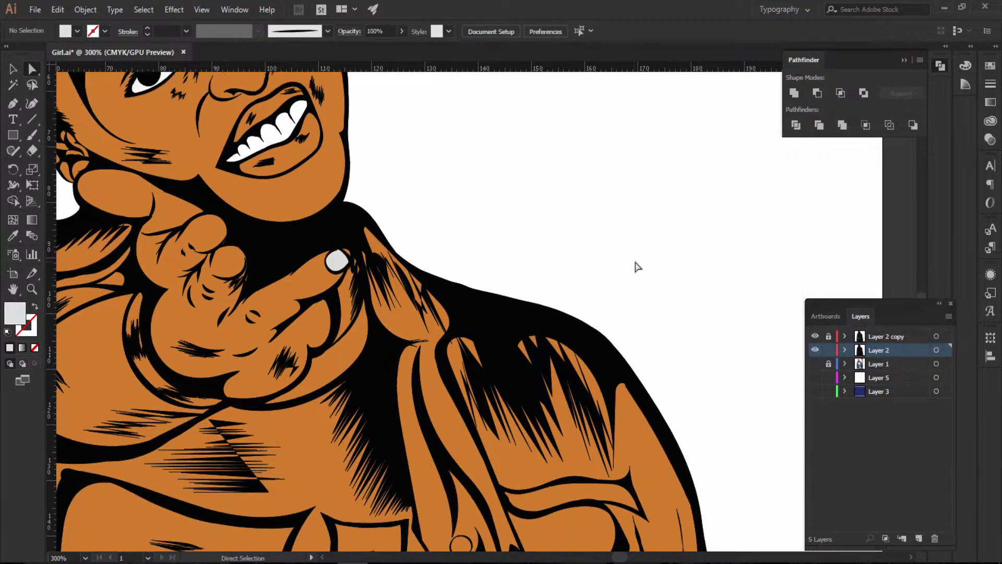
scroll(635, 267, "down", 2)
scroll(752, 277, "down", 1)
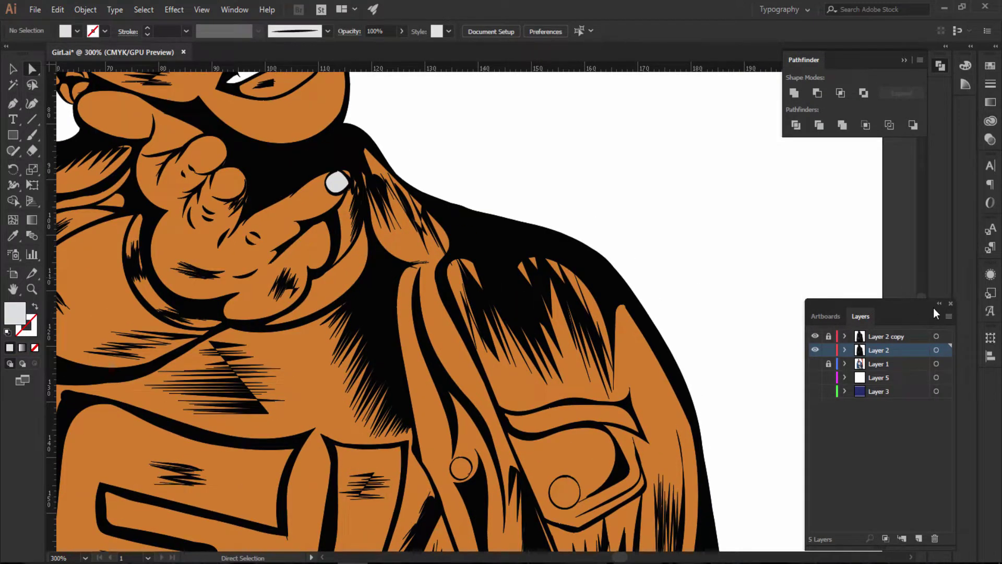
scroll(925, 247, "down", 2)
scroll(926, 247, "down", 3)
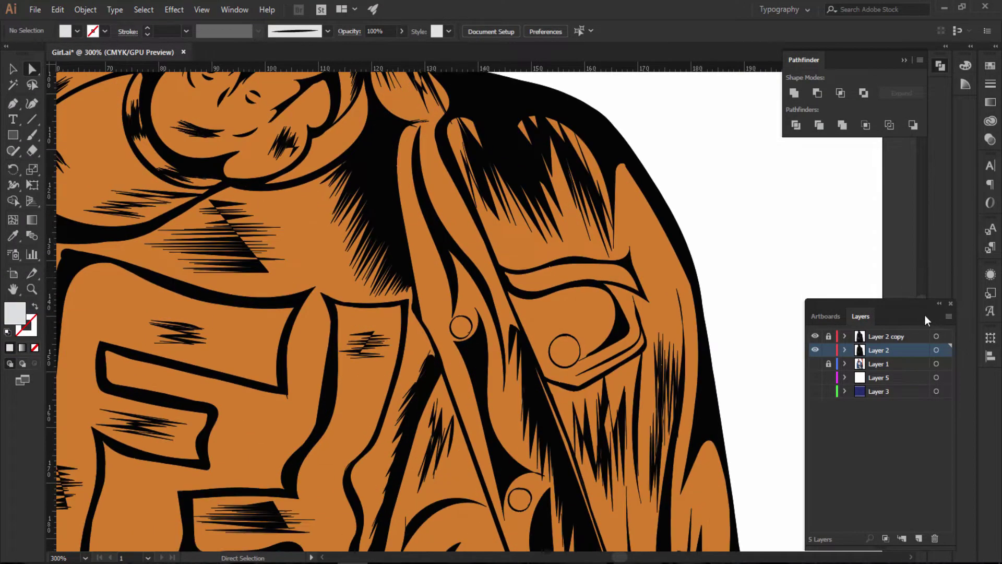
left_click_drag(904, 306, 902, 287)
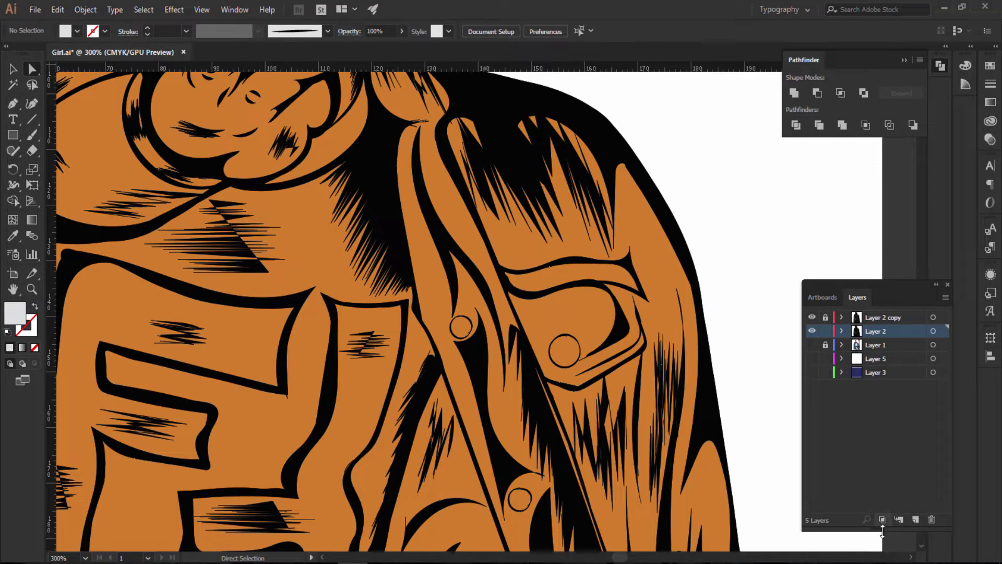
left_click_drag(882, 518, 887, 381)
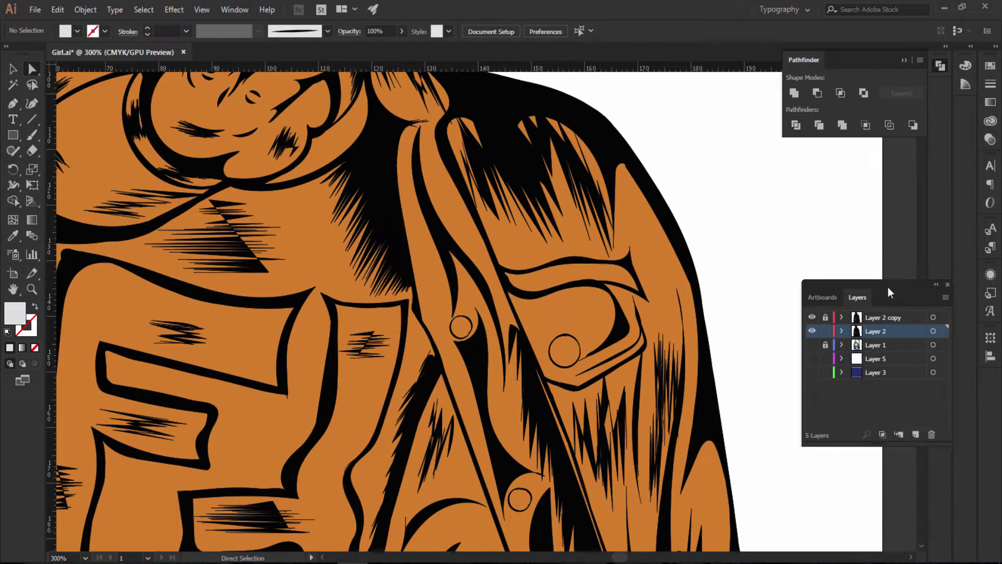
left_click_drag(888, 287, 939, 353)
left_click_drag(922, 304, 920, 316)
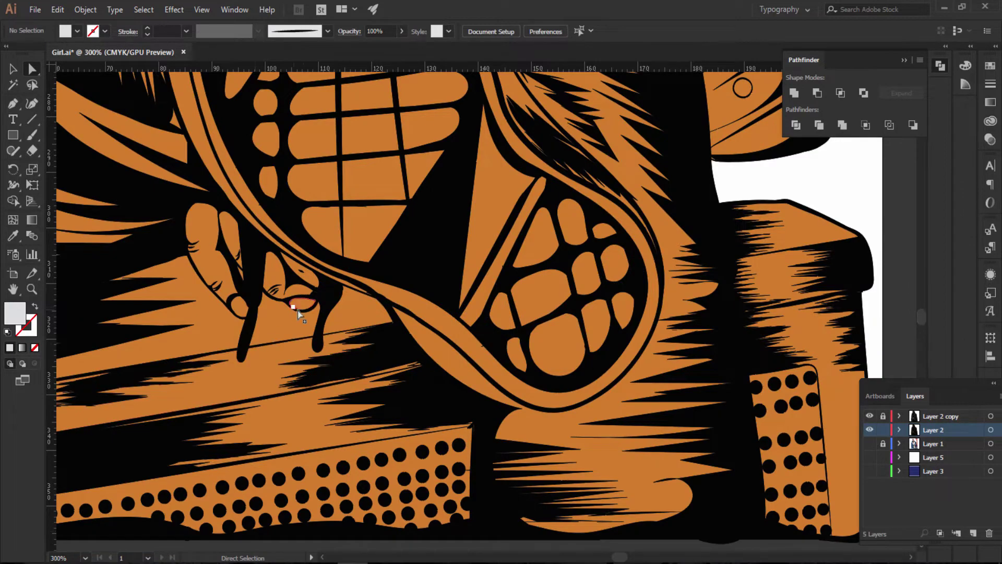
Step: Fill both fingernails on the pointing hand with light grey D6D6D6
left_click(298, 311)
left_click(206, 317)
key("ctrl+a")
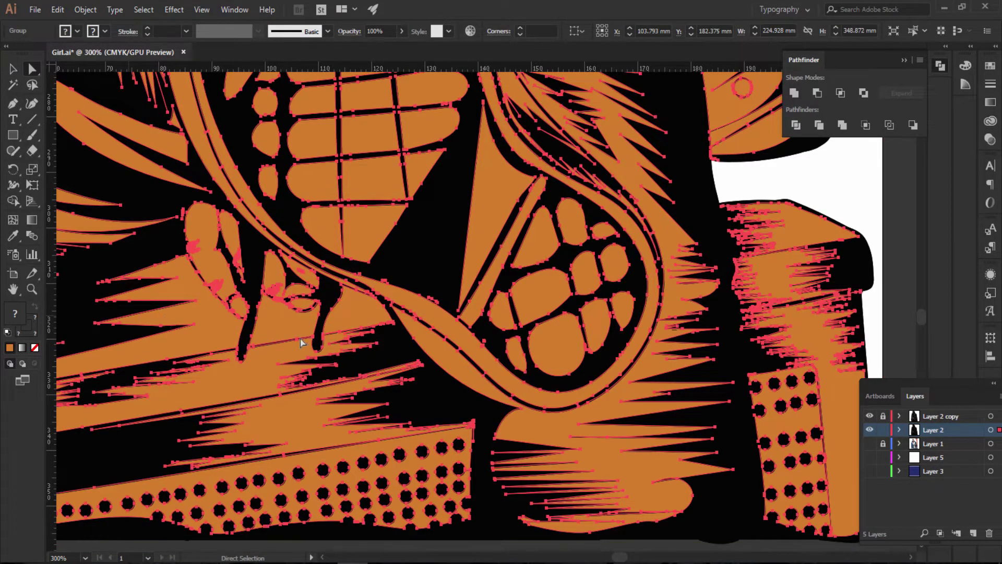
left_click(749, 187)
left_click(304, 304)
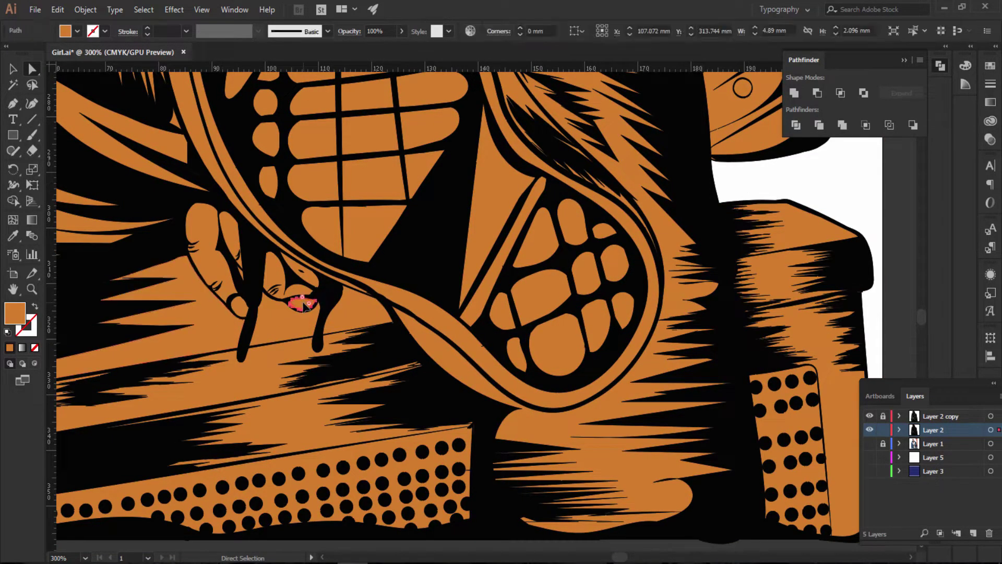
left_click(239, 307, "shift")
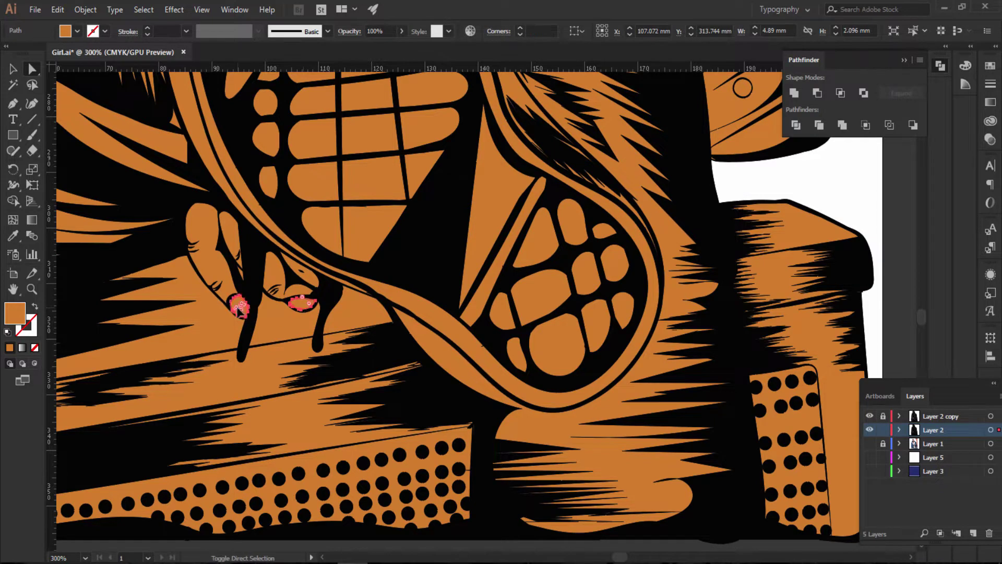
double_click(15, 312)
type("D6D6D6")
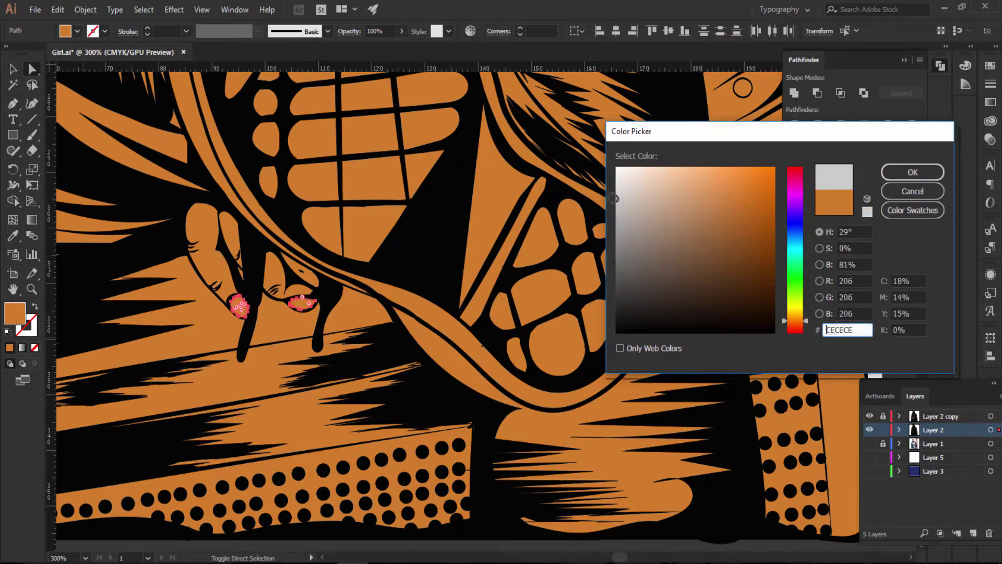
left_click(926, 168)
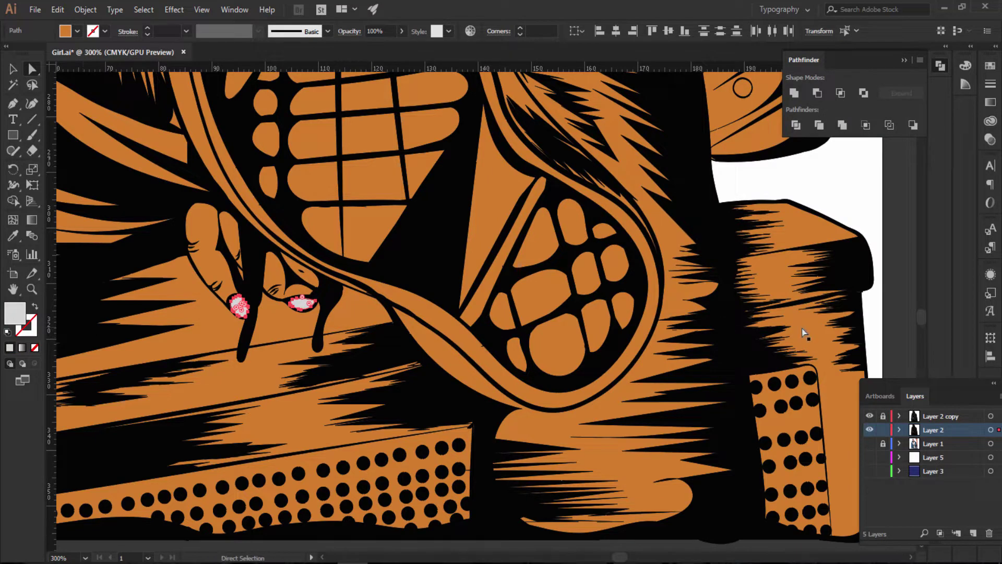
key("ctrl+minus")
key("ctrl+minus")
key("ctrl+minus")
key("ctrl+minus")
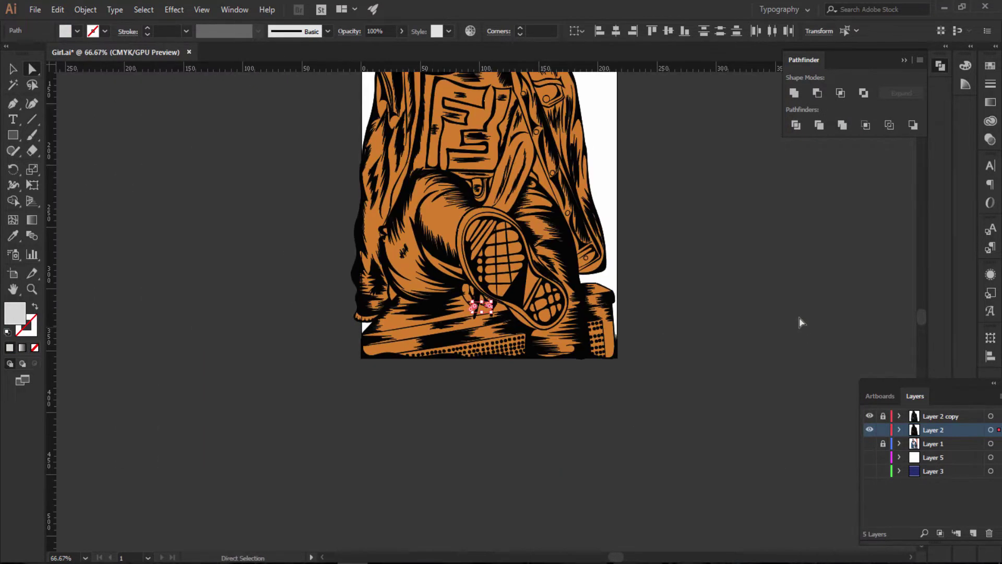
Step: Hide the traced artwork to reveal the reference photo on Layer 1
left_click(781, 308)
scroll(743, 207, "up", 3)
scroll(743, 207, "up", 3)
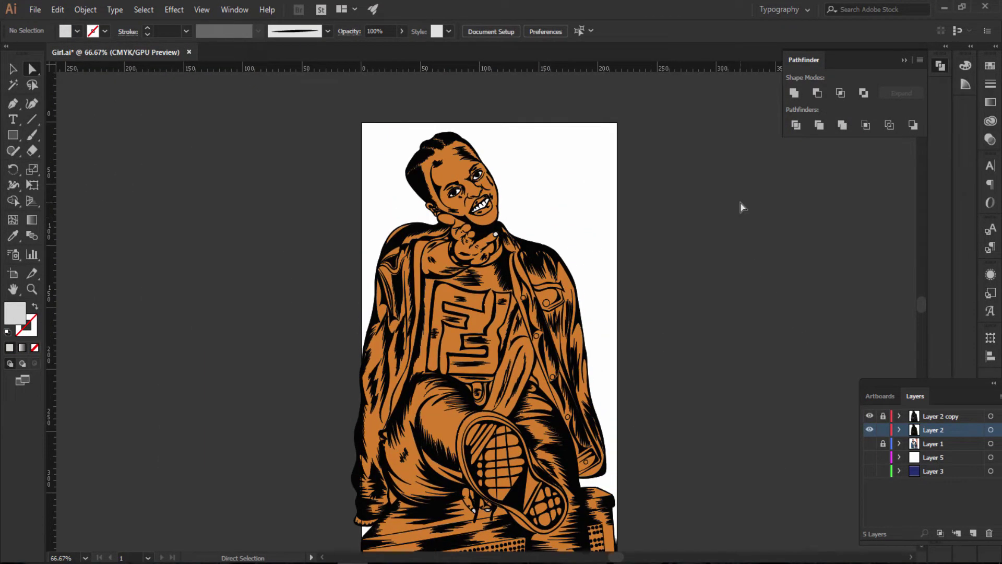
scroll(743, 207, "up", 3)
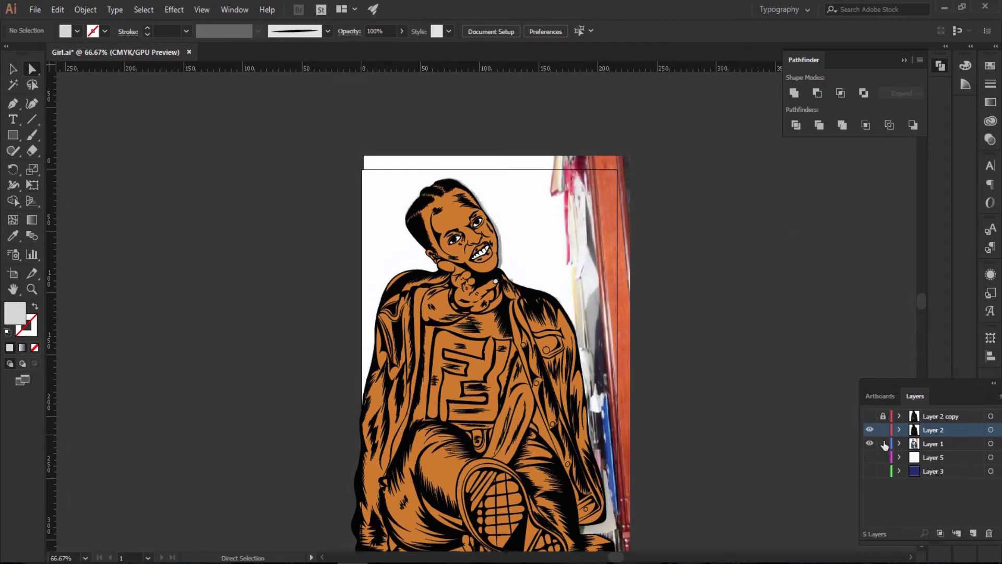
left_click(919, 444)
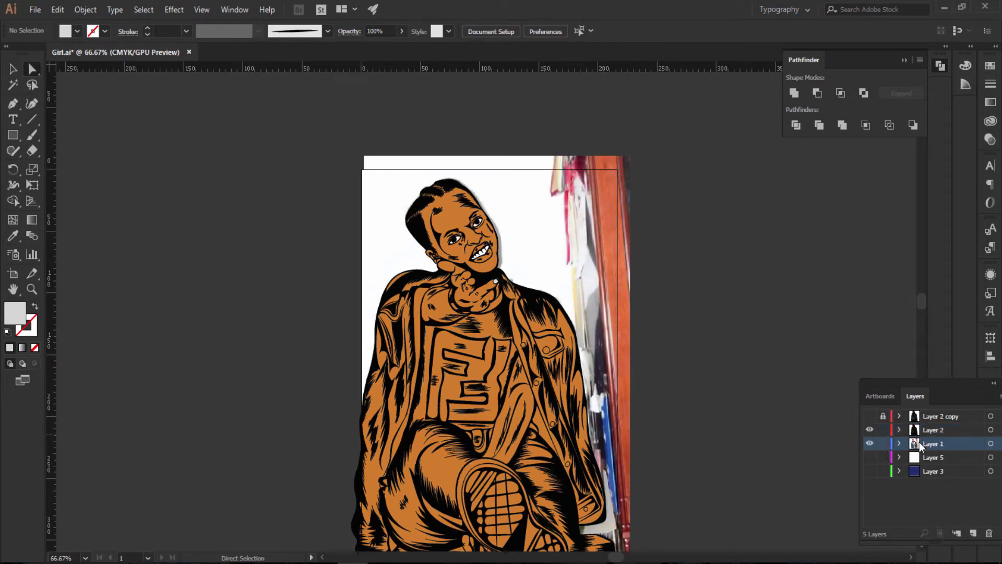
left_click(870, 430)
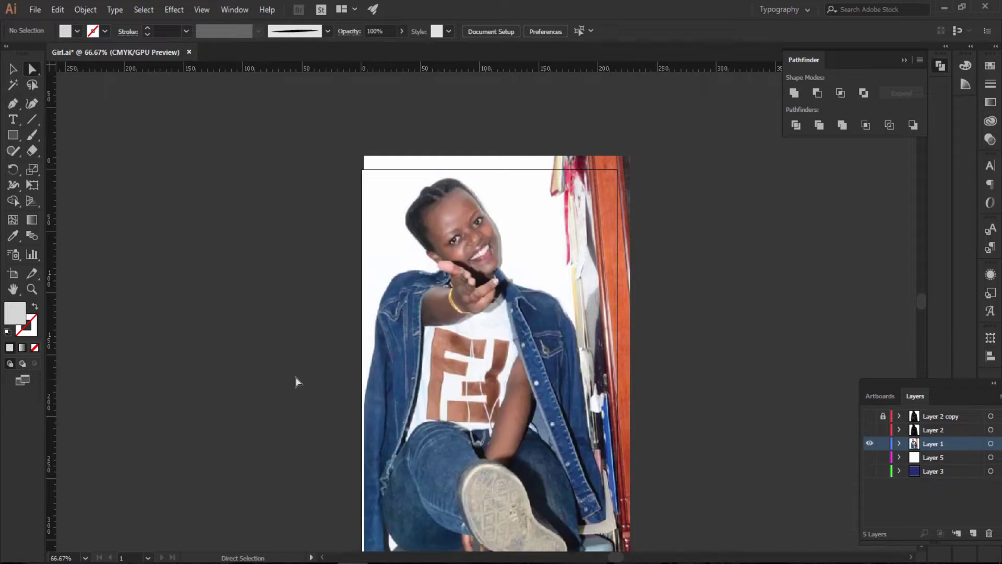
Step: Sample the shirt logo's brown with the Eyedropper, then show the artwork and hide the photo
left_click(13, 236)
left_click(448, 342)
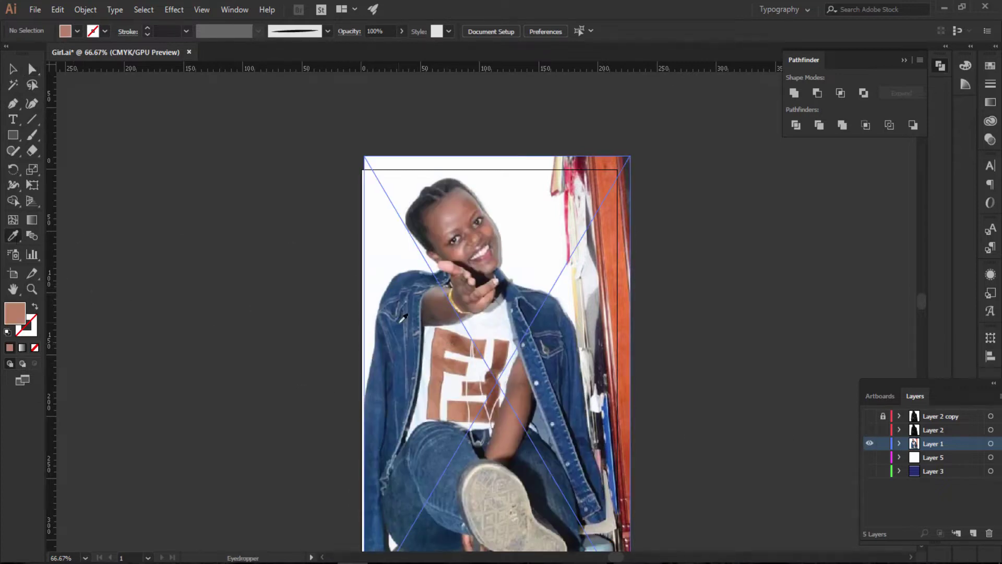
left_click(870, 431)
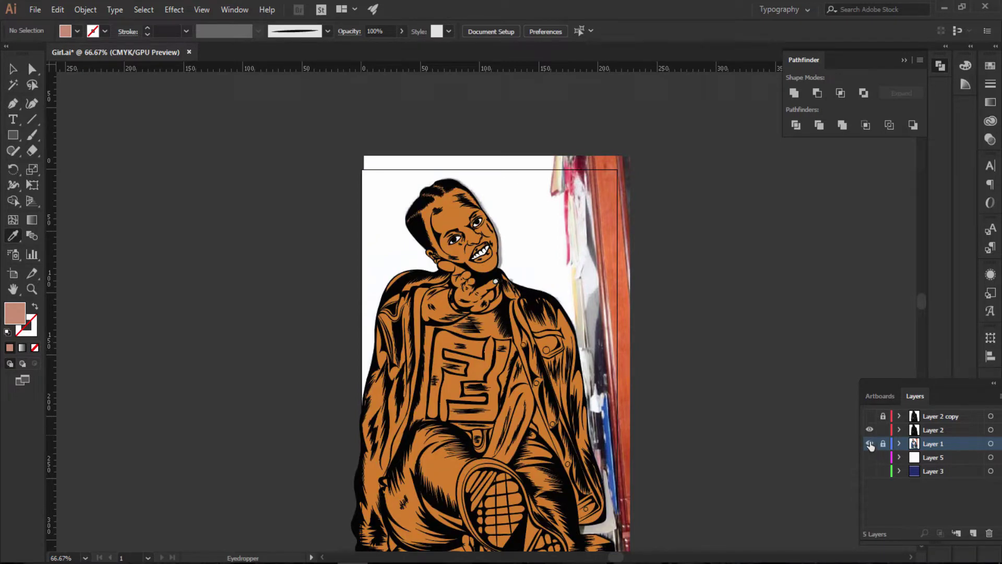
left_click(870, 444)
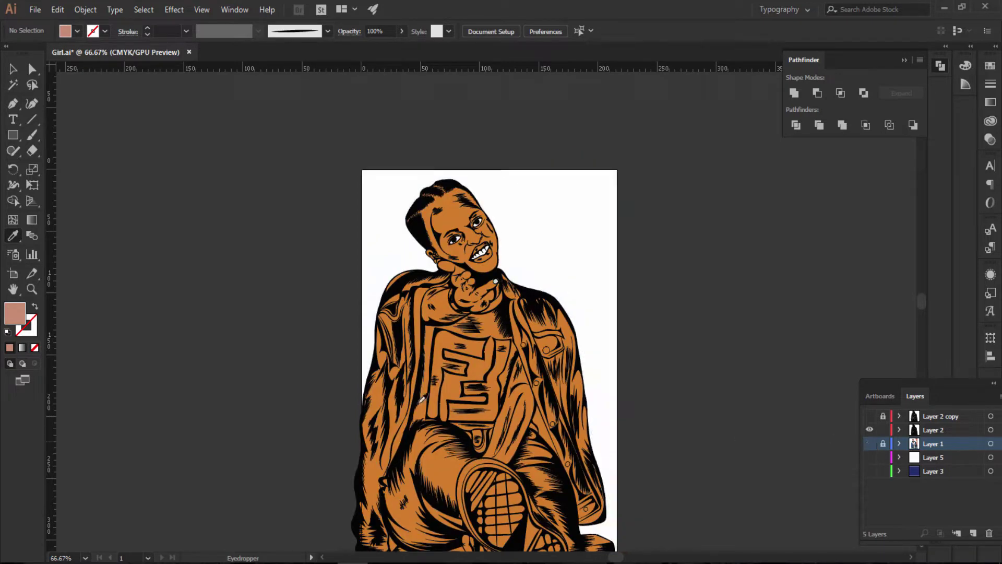
Step: Confirm the sampled brown and fill the whole F logo compound path with C78C71
double_click(16, 317)
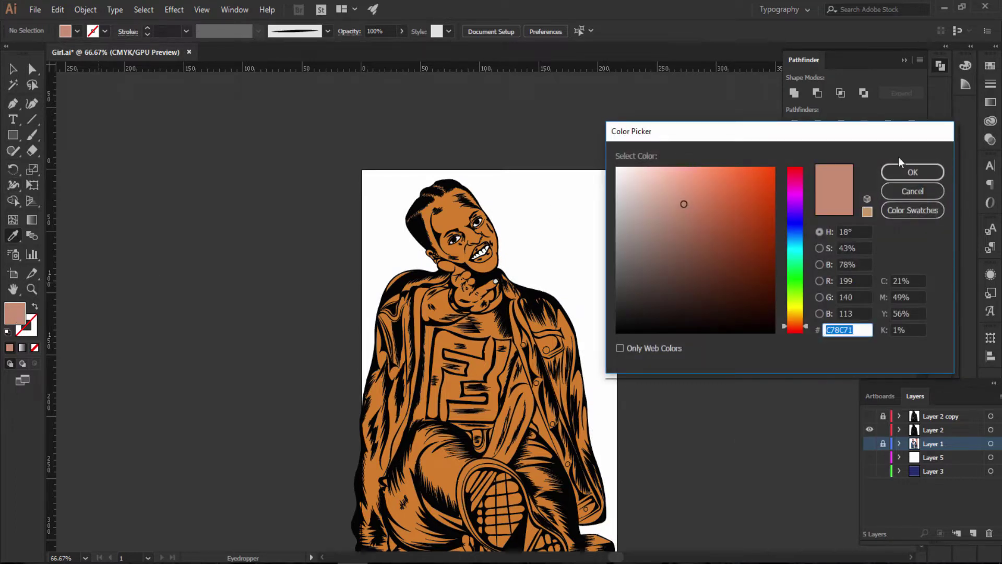
left_click(913, 172)
scroll(346, 284, "down", 1)
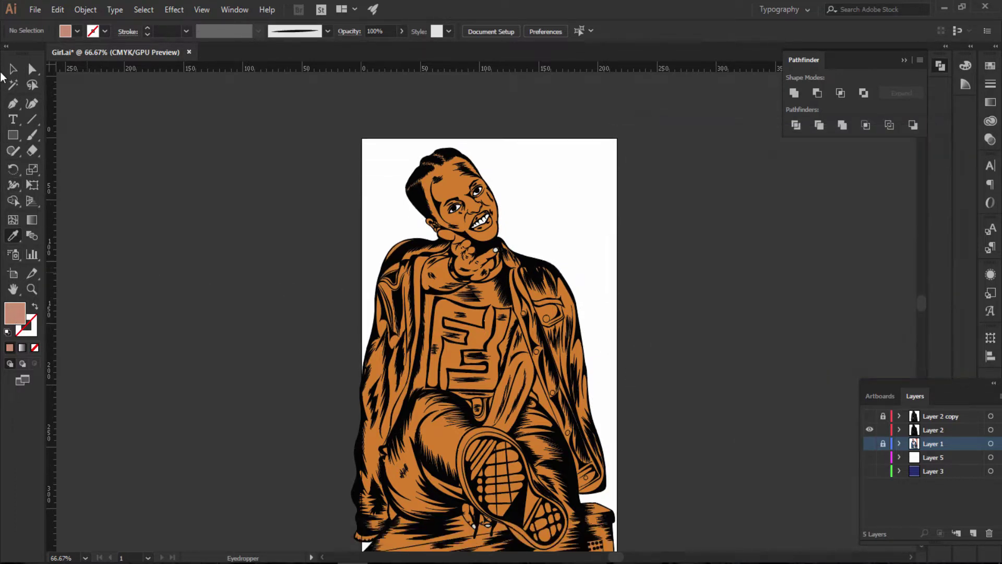
left_click(13, 68)
left_click(460, 347)
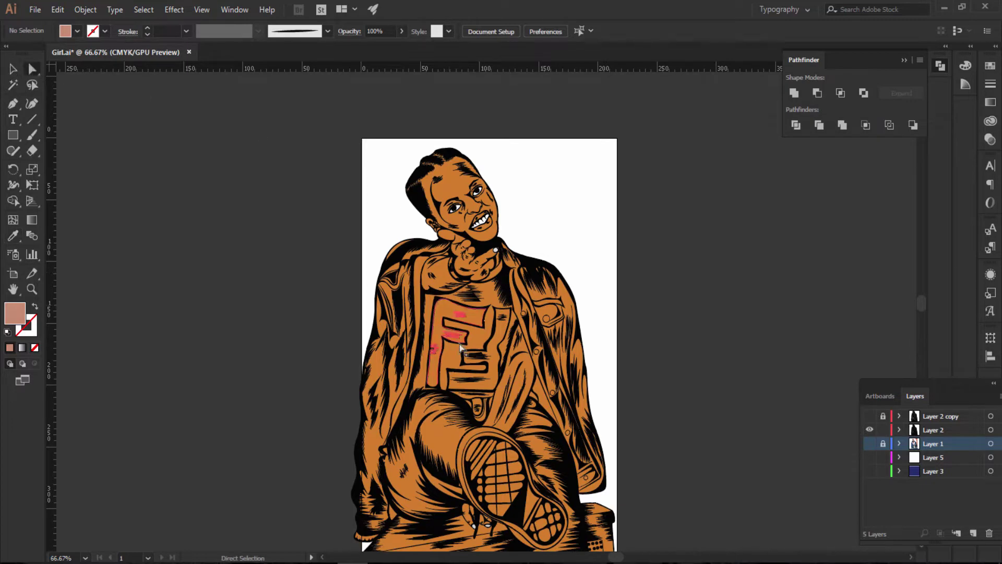
left_click(452, 313)
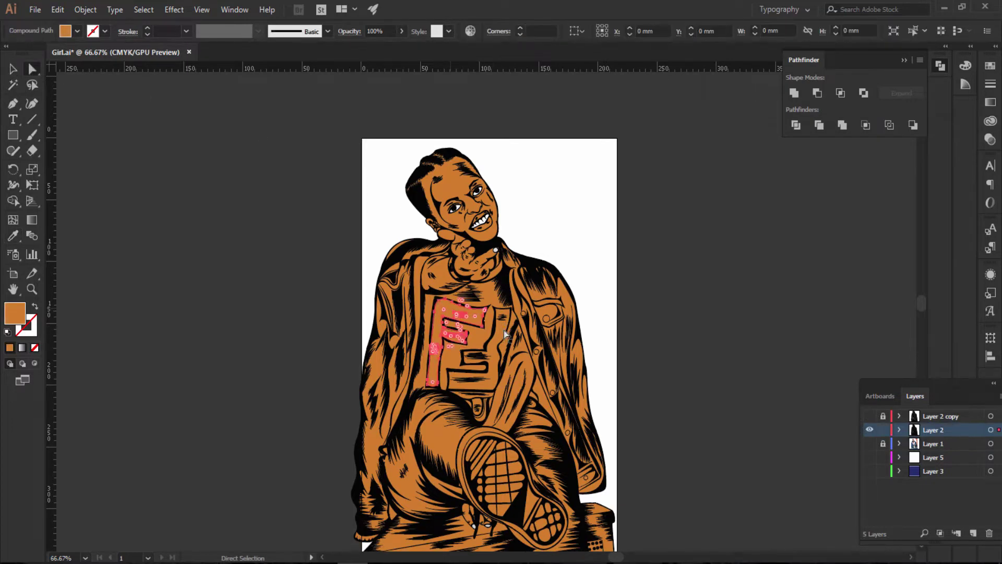
double_click(15, 313)
type("C78C71")
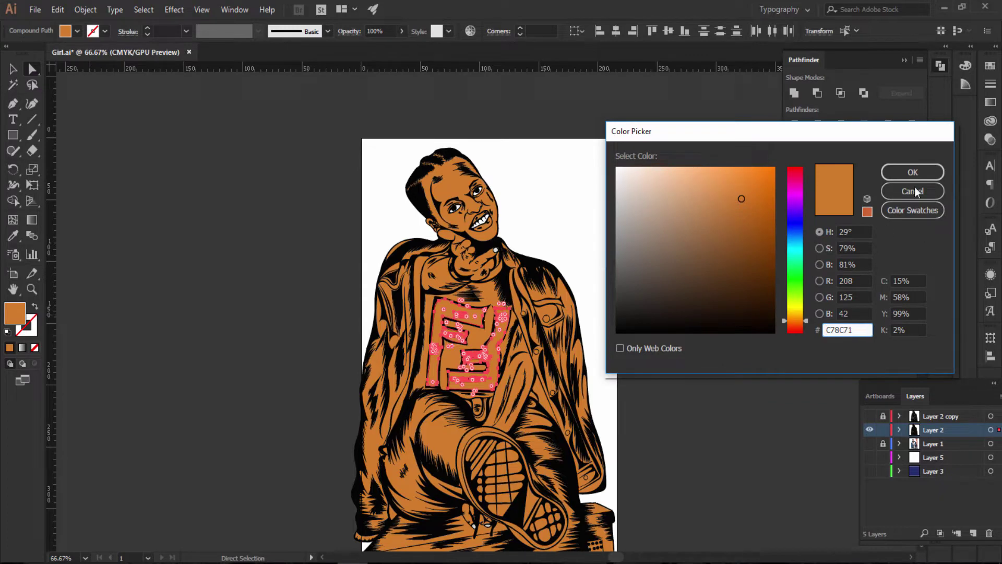
left_click(913, 172)
left_click(712, 260)
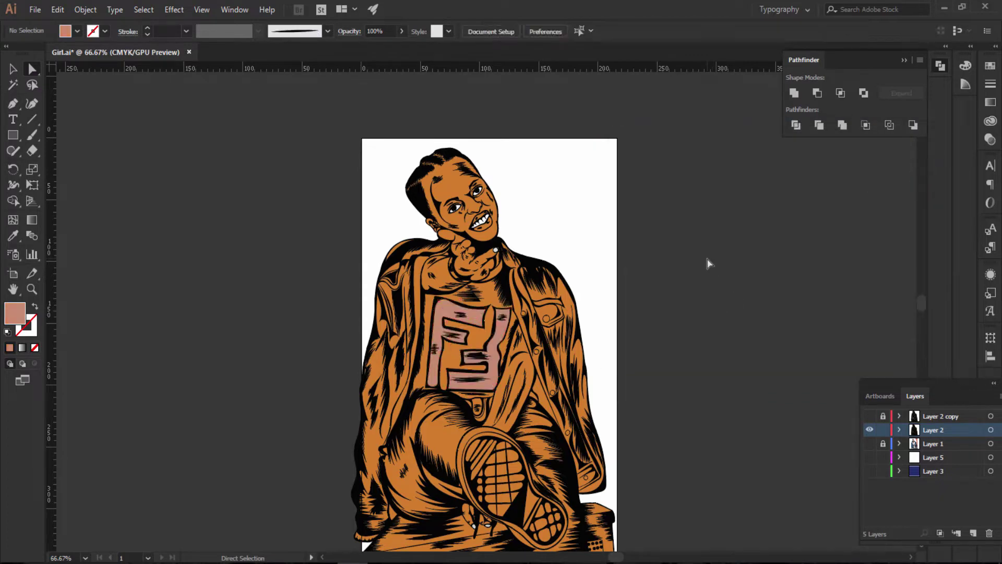
key("ctrl+plus")
key("ctrl+plus")
Step: Recolour both halves of the F logo a darker, redder brown in the Color Picker
scroll(690, 259, "down", 2)
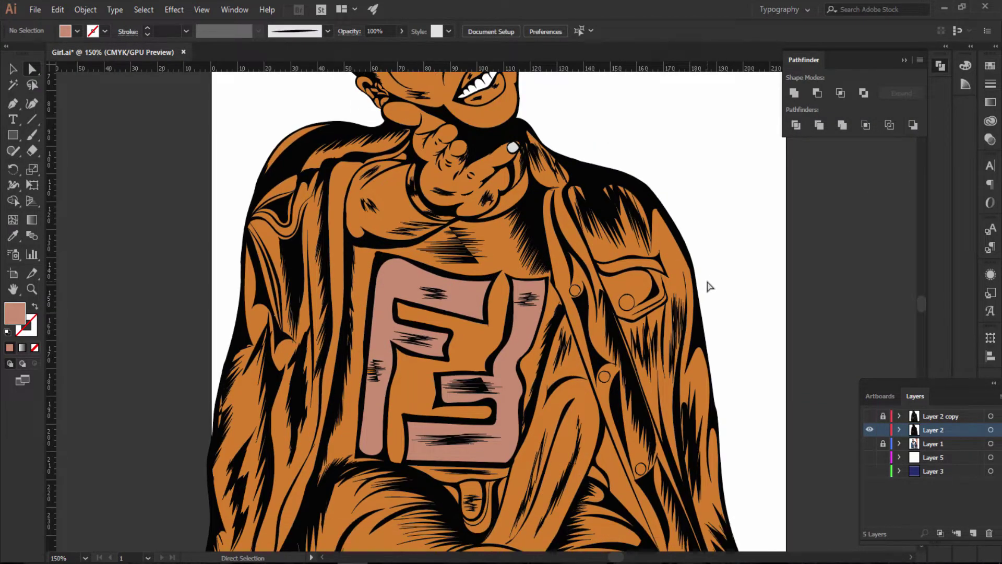
scroll(707, 284, "down", 3)
left_click(504, 358)
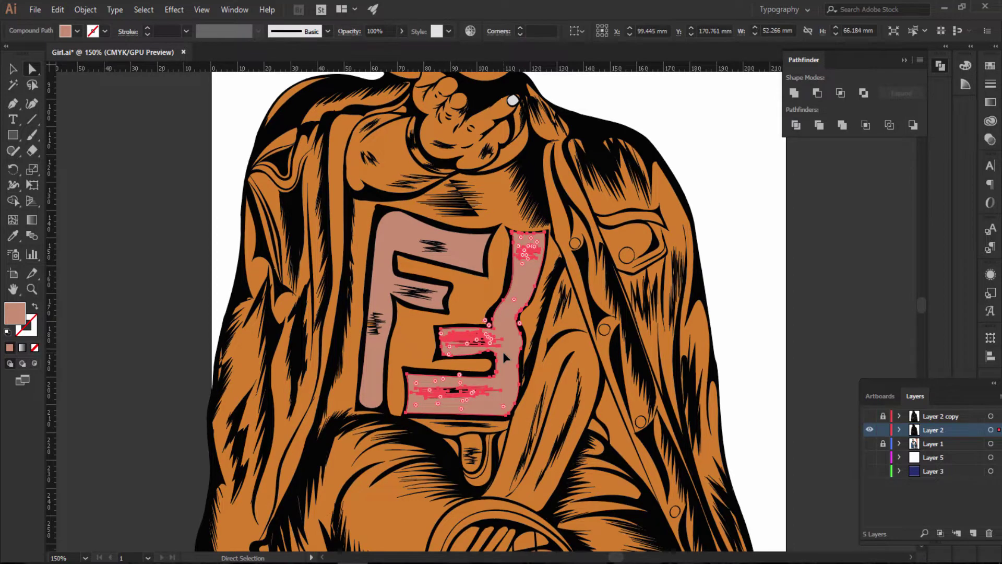
left_click(384, 279, "shift")
double_click(15, 318)
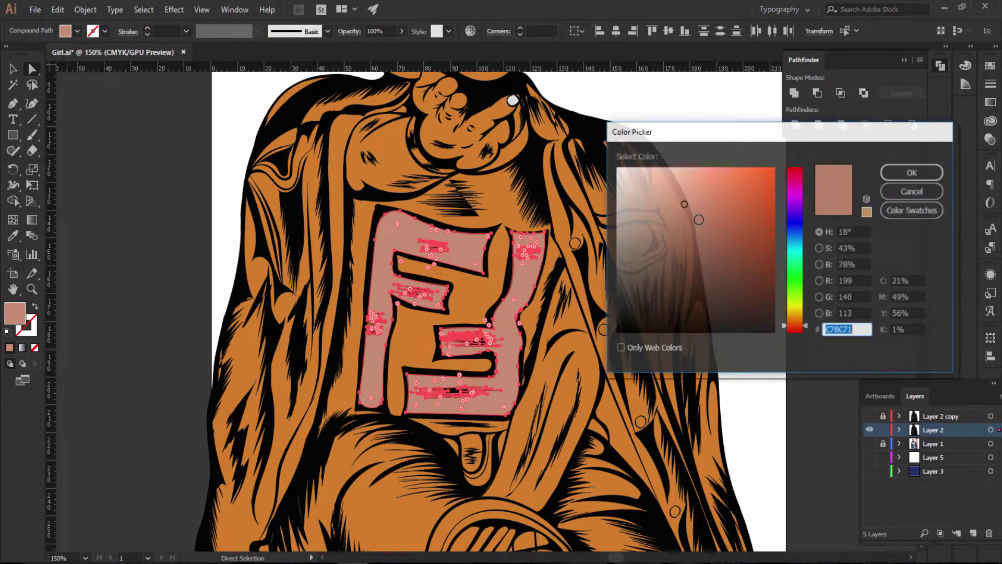
mouse_move(694, 211)
left_mouse_down()
mouse_move(709, 226)
mouse_move(720, 215)
left_mouse_up()
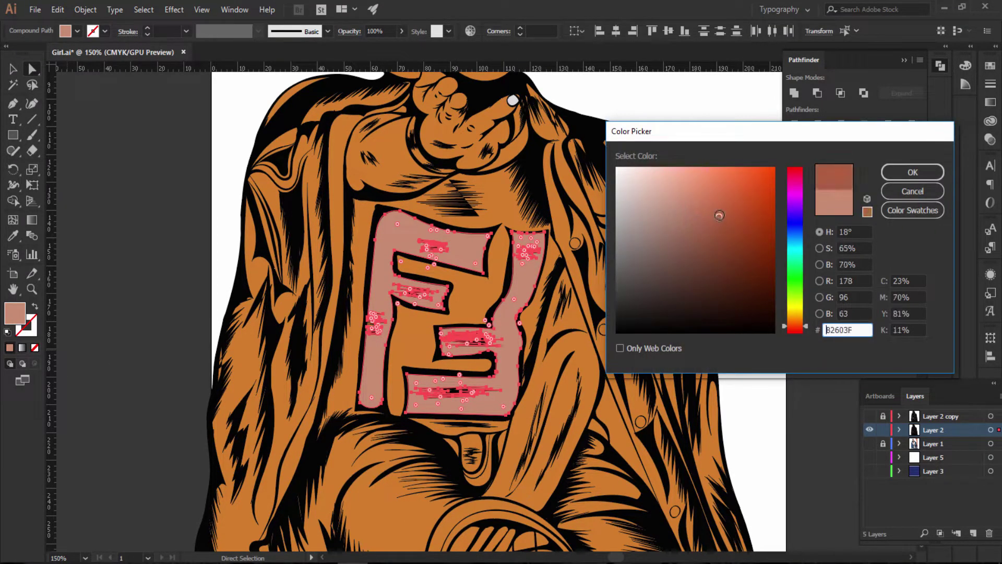
left_click(893, 170)
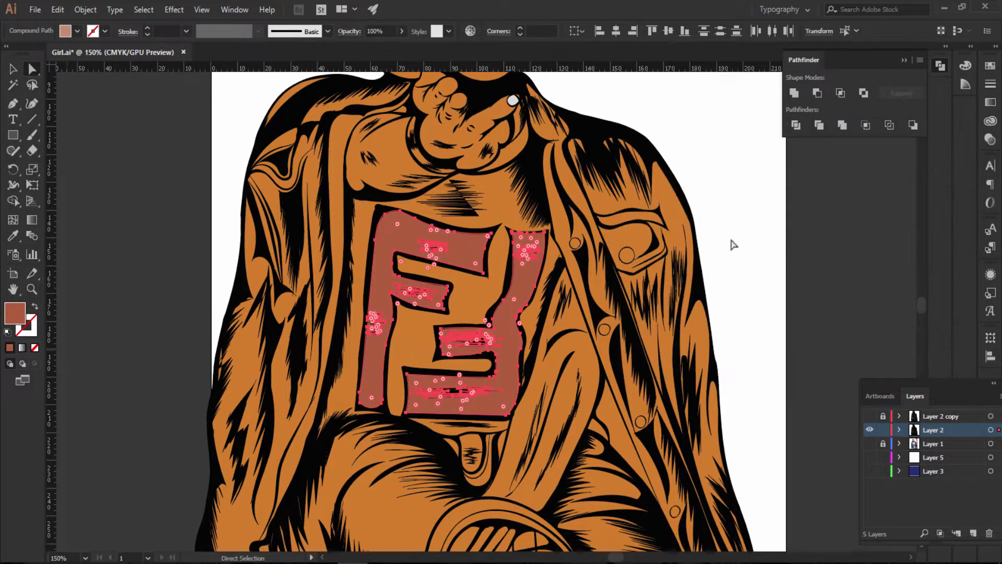
left_click(770, 261)
Step: Select the orange shirt patch behind the logo
scroll(769, 261, "up", 2)
scroll(769, 261, "up", 3)
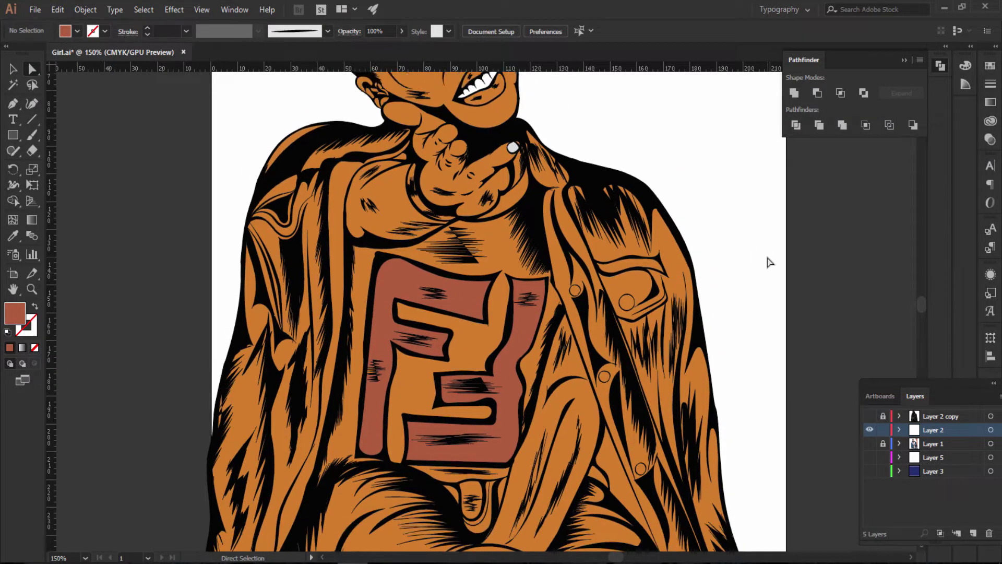
scroll(769, 261, "up", 2)
left_click(490, 305)
Step: Fill the shirt patch behind the logo with white FFFFFF
scroll(839, 275, "down", 3)
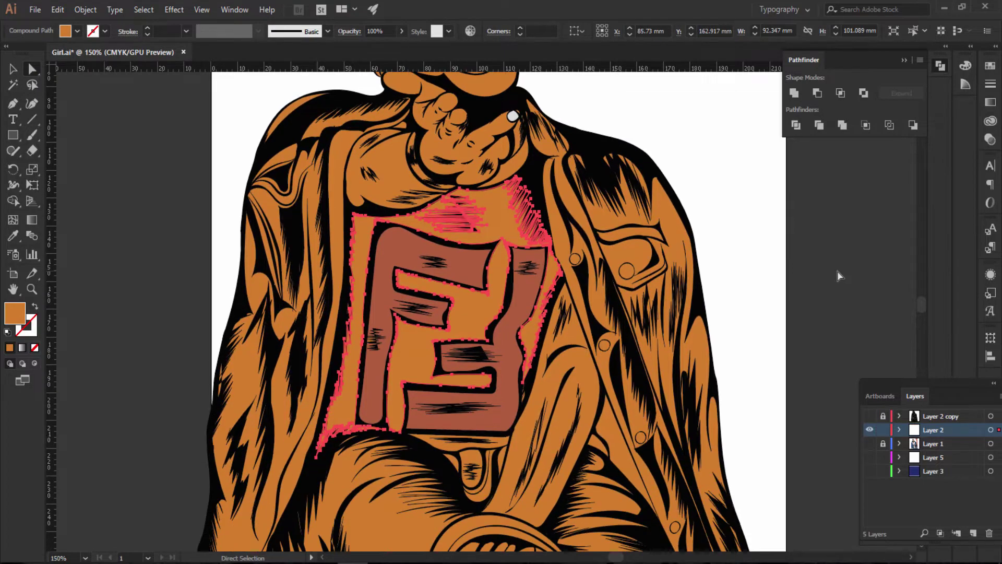
scroll(839, 275, "down", 5)
double_click(15, 313)
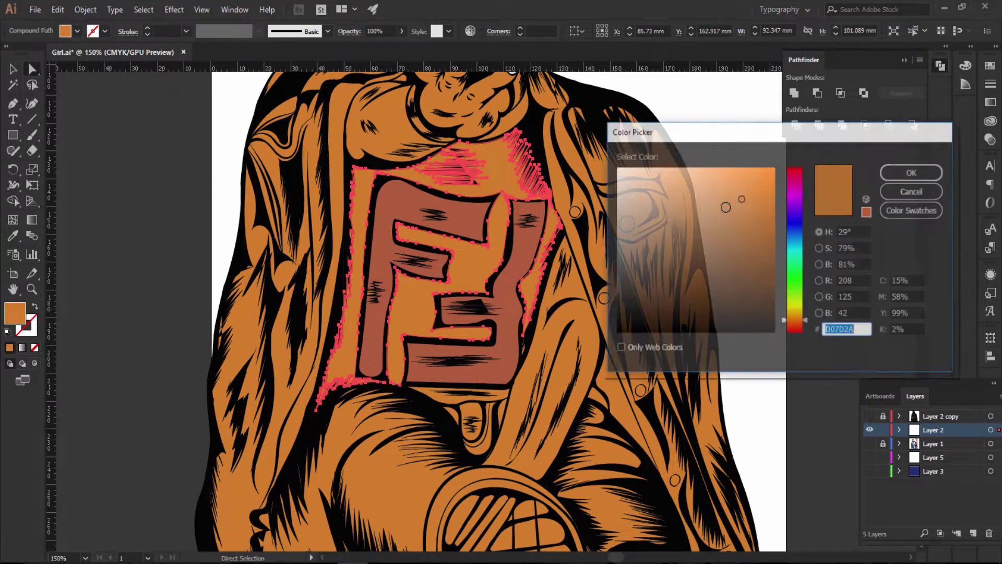
type("FFFFFF")
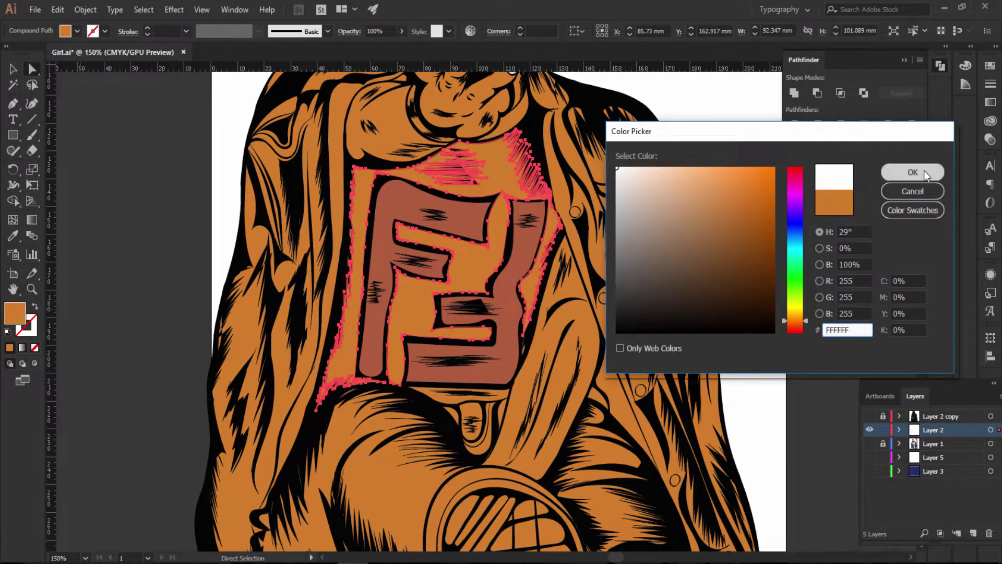
left_click(913, 172)
left_click(757, 216)
Step: Make the thin shape under the F white by sampling with the Eyedropper
scroll(684, 273, "down", 2)
left_click(424, 361)
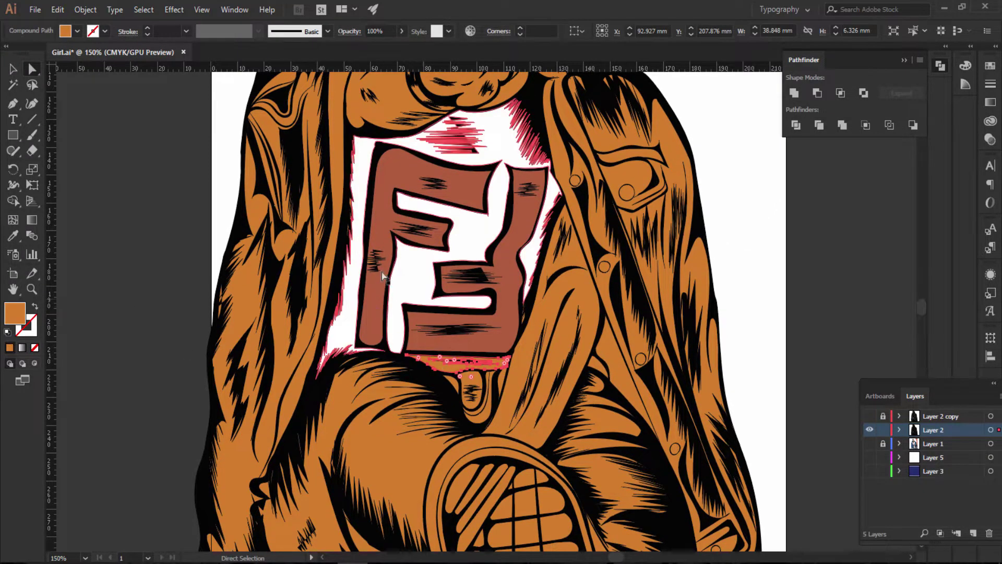
key("i")
left_click(416, 266)
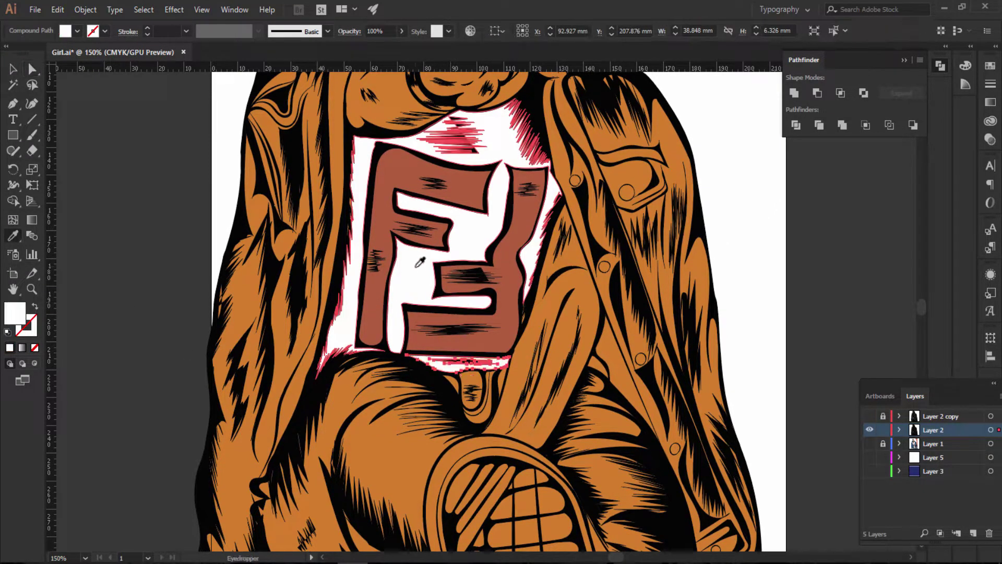
Step: Zoom in on the F logo and select the small shapes around it
key("v")
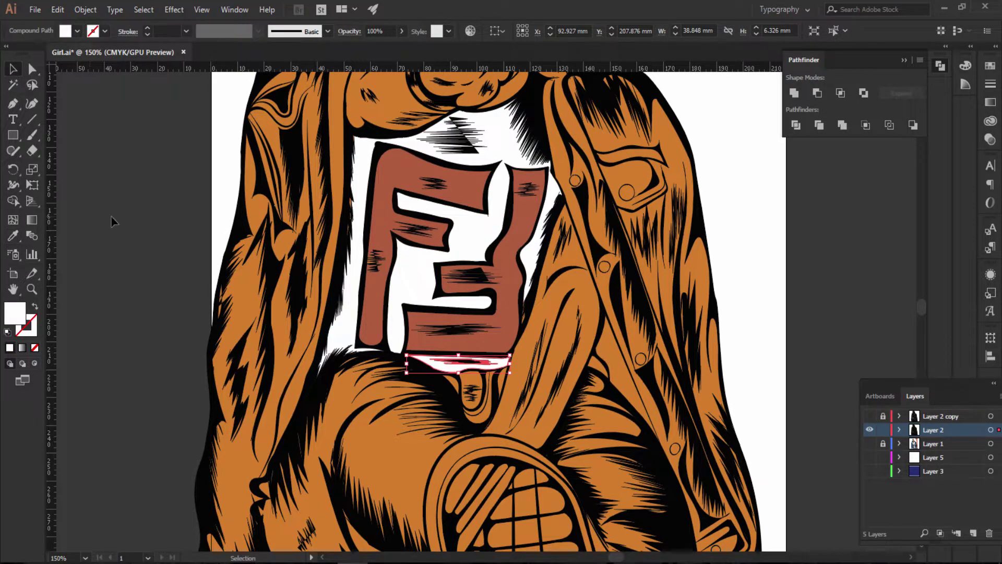
scroll(94, 193, "up", 4)
scroll(94, 192, "up", 1)
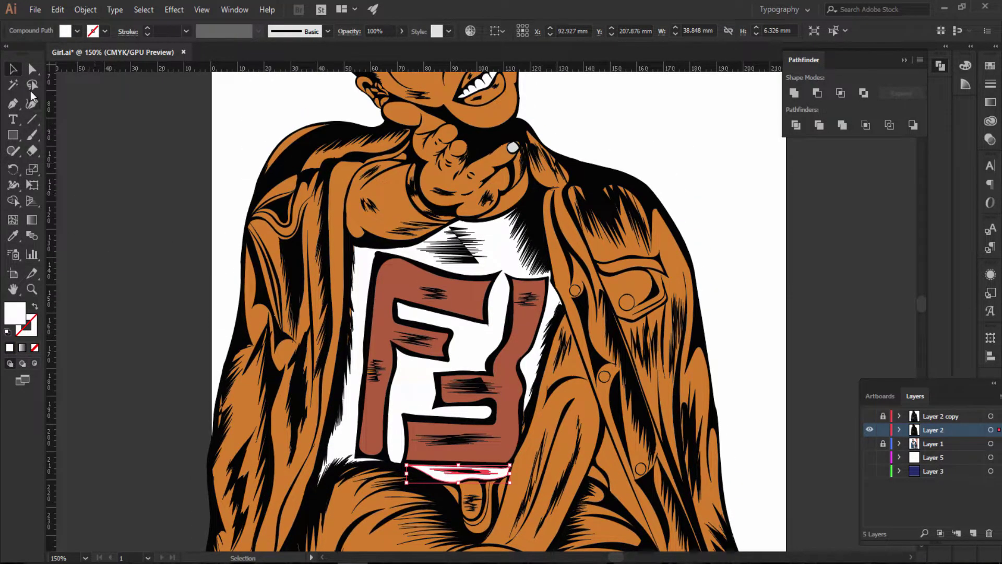
left_click(32, 68)
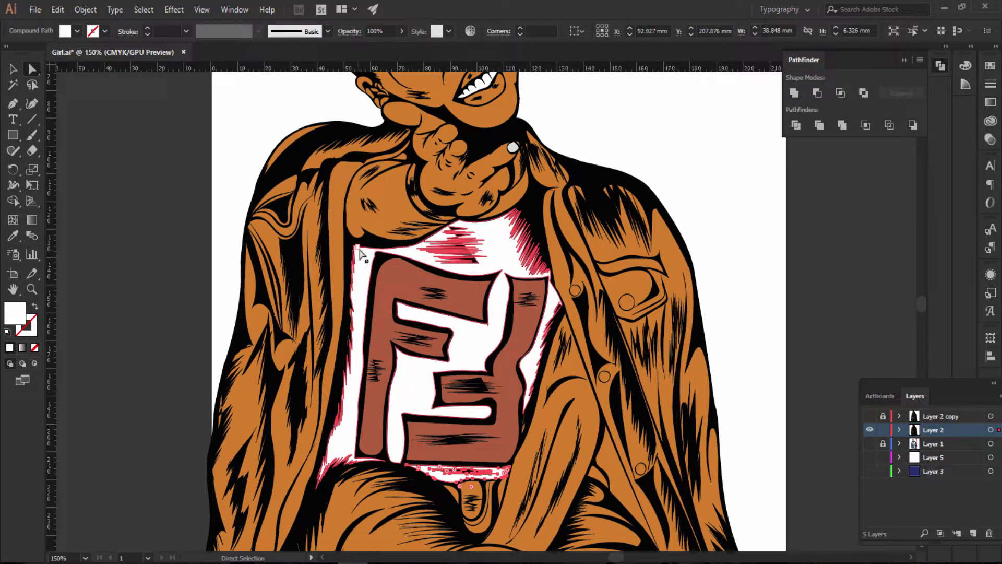
scroll(678, 249, "down", 3)
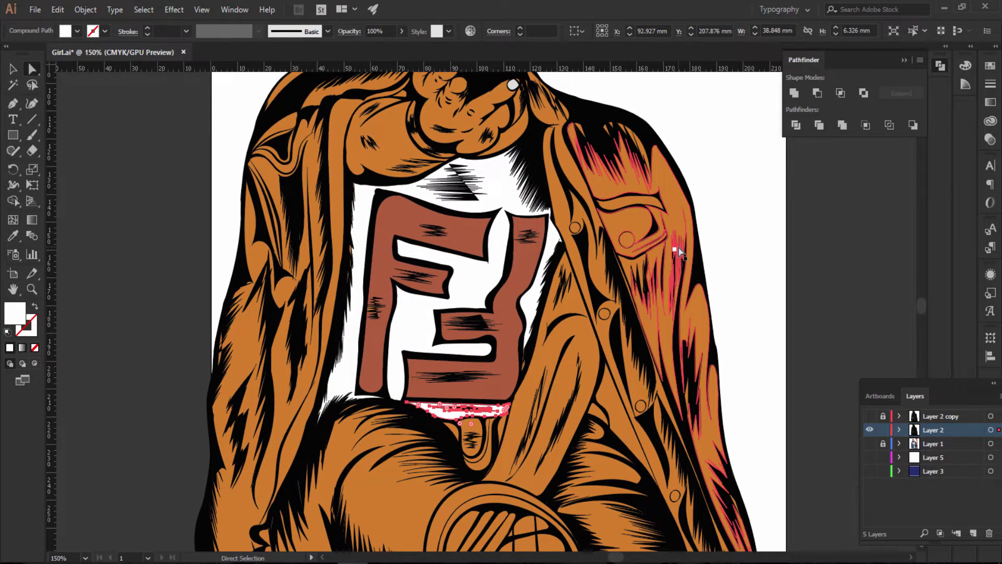
key("v")
key("ctrl+equal")
key("ctrl+equal")
scroll(389, 284, "up", 5)
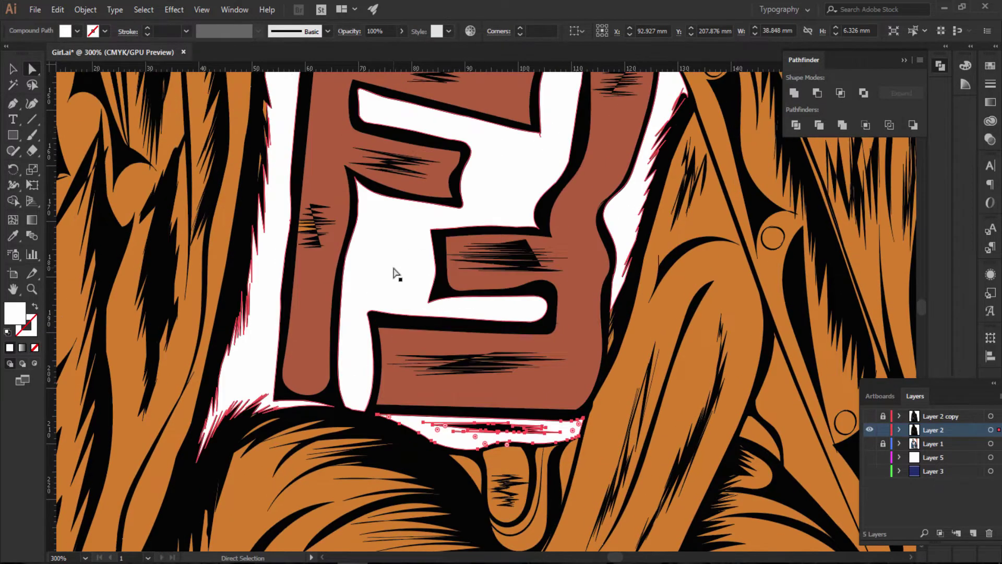
key("a")
left_click(306, 291)
key("v")
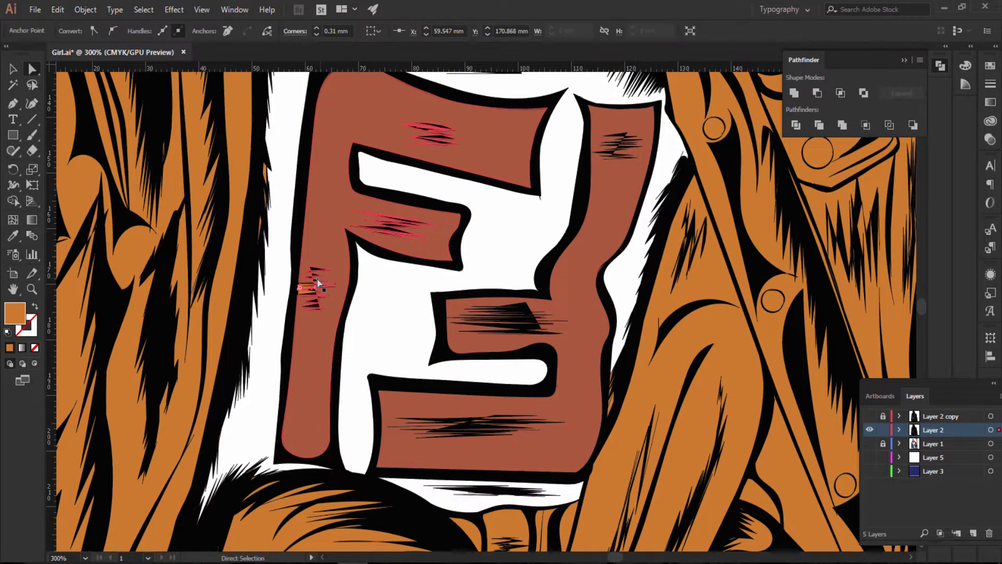
left_click(381, 269)
Step: Stretch the small orange sliver on the F upward and fill it with the F's brown
key("ctrl+equal")
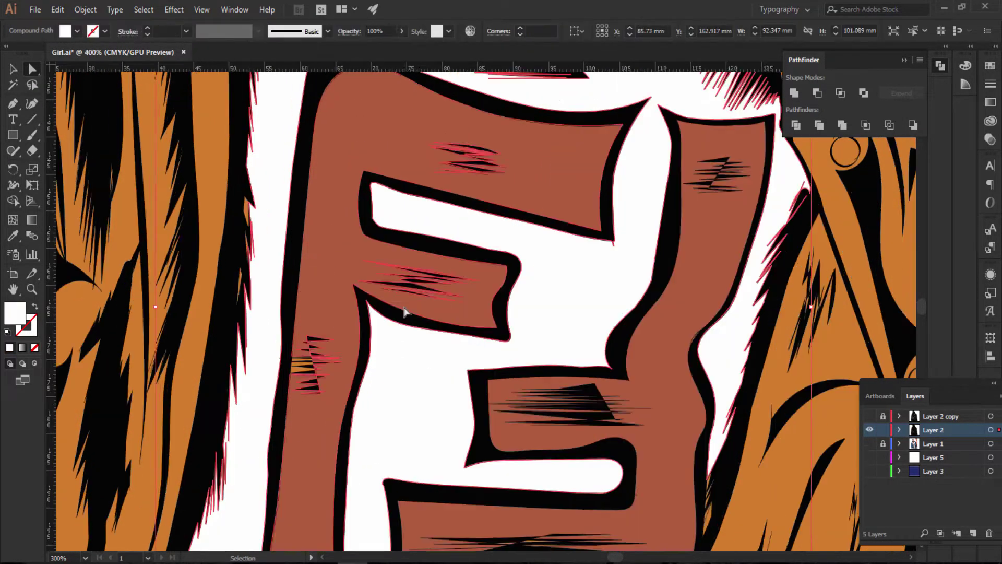
key("ctrl+equal")
key("a")
scroll(211, 360, "down", 2)
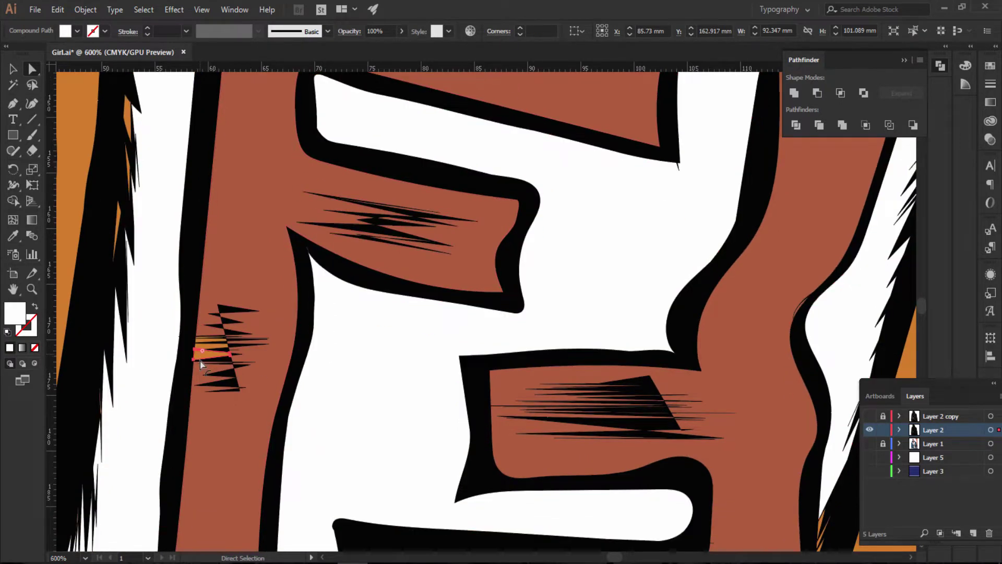
left_click(206, 347)
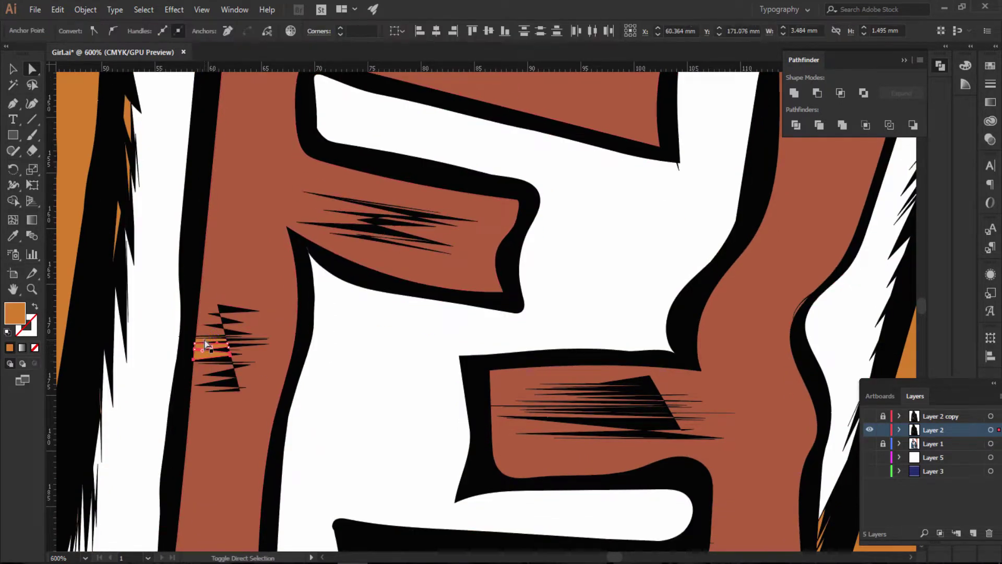
left_click_drag(205, 341, 206, 335)
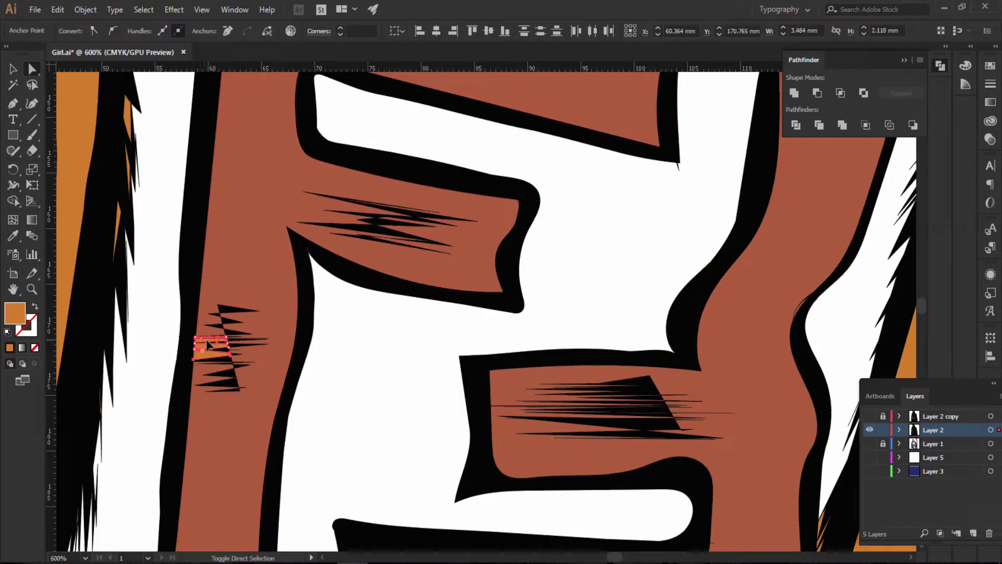
left_click(14, 237)
left_click(366, 355)
scroll(224, 379, "up", 1)
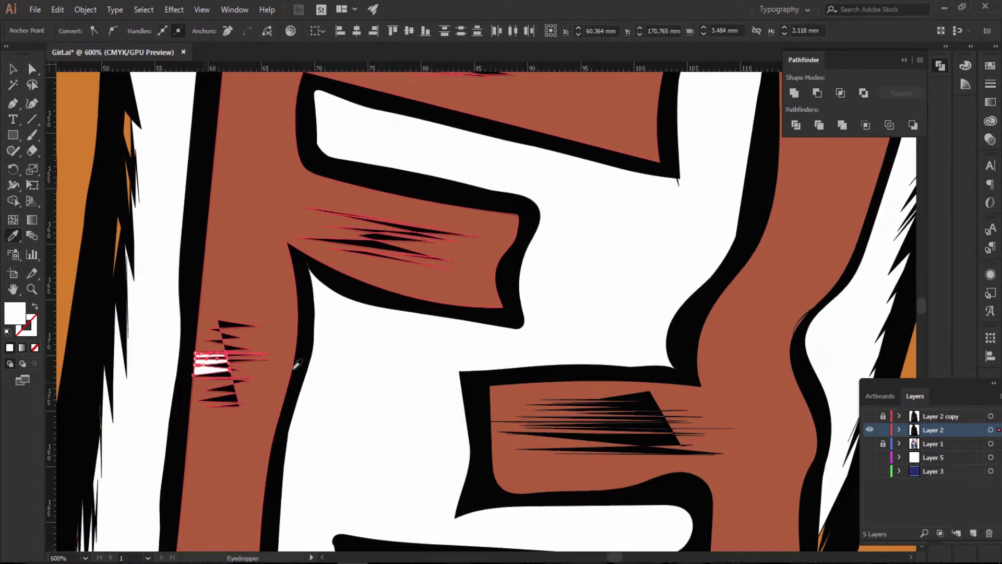
left_click(275, 324)
scroll(209, 314, "up", 2)
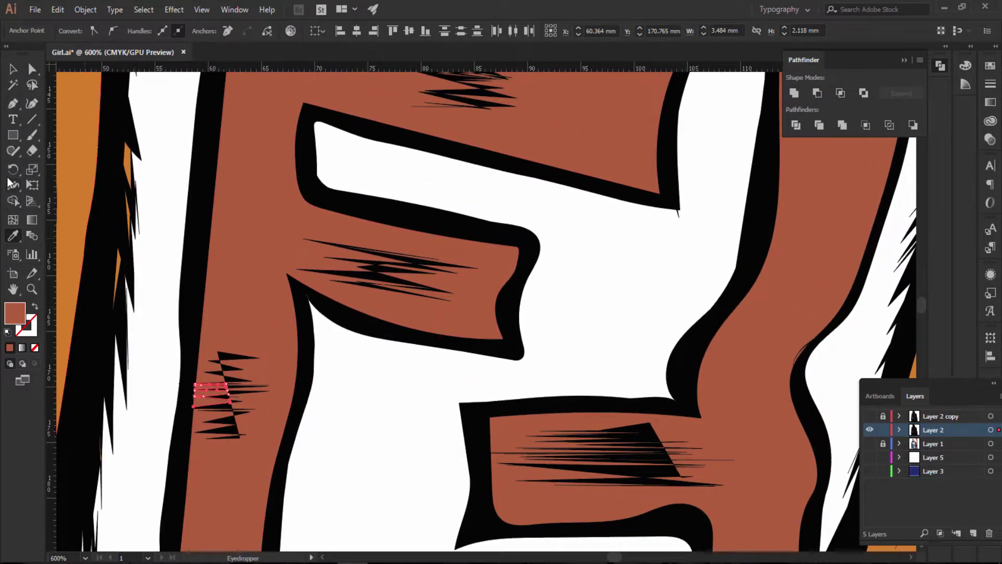
Step: Turn two thin orange spikes along the shirt edge white with the Eyedropper
left_click(31, 71)
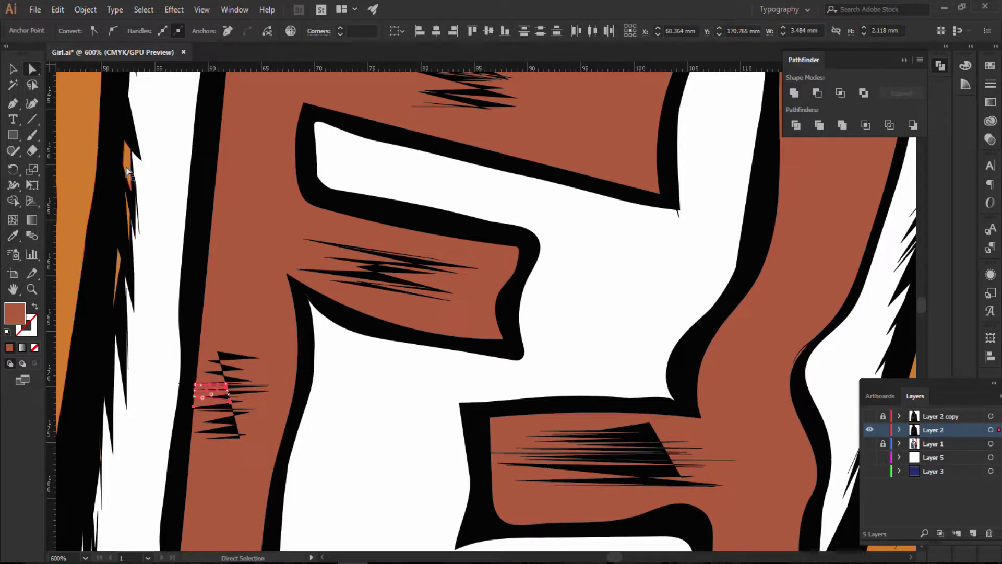
left_click(130, 165)
left_click(117, 278, "shift")
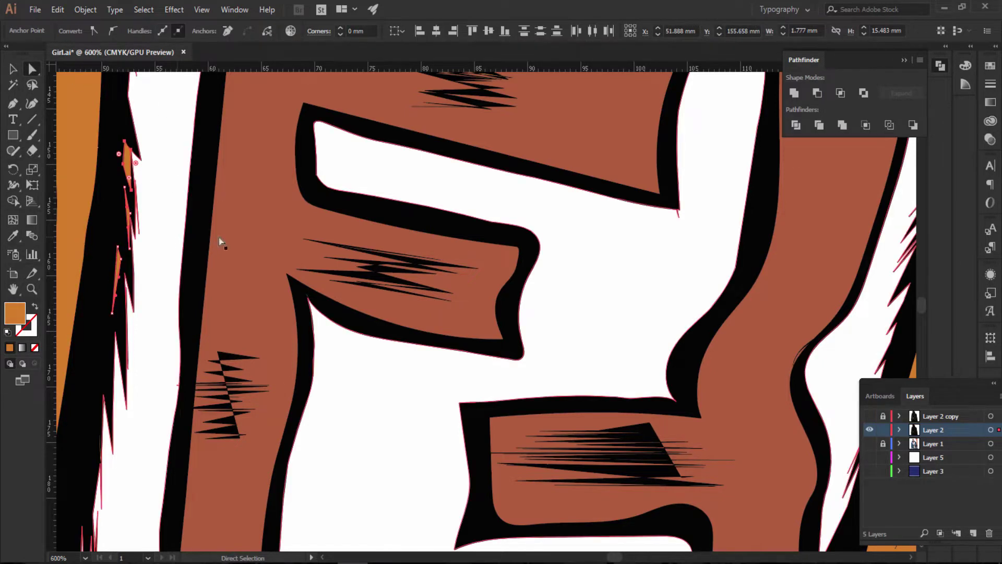
key("i")
left_click(162, 206)
left_click(32, 69)
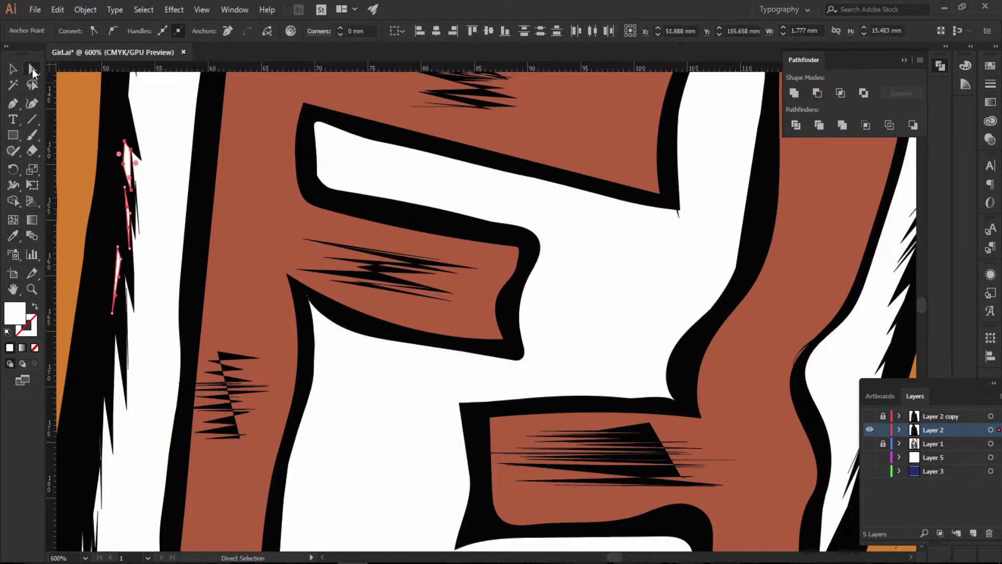
Step: Make another orange spike at the shirt edge white by sampling the shirt
key("ctrl+a")
scroll(723, 358, "up", 3)
key("ctrl+minus")
key("ctrl+minus")
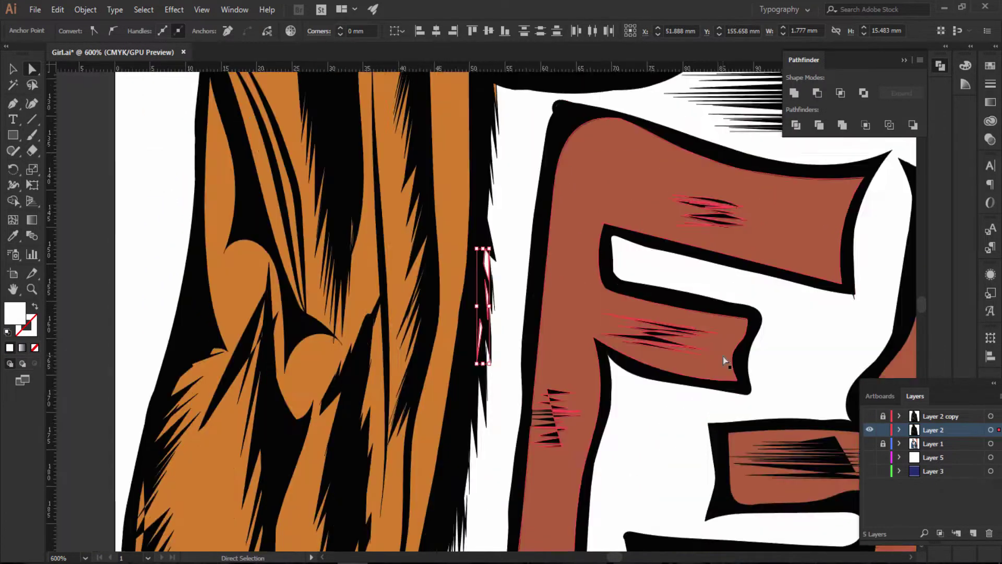
key("ctrl+minus")
key("ctrl+minus")
key("ctrl+minus")
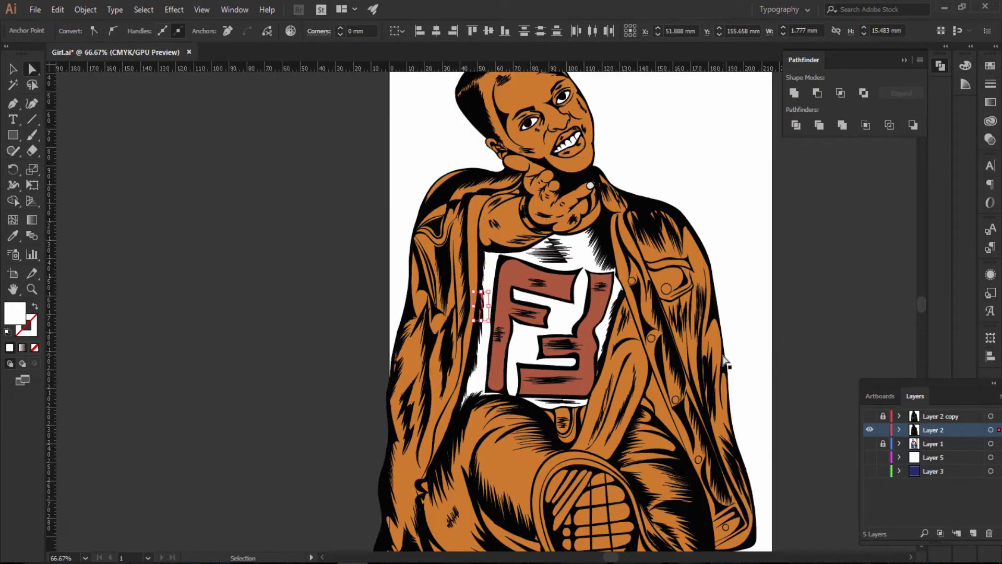
key("ctrl+plus")
key("ctrl+plus")
key("ctrl+plus")
key("ctrl+plus")
scroll(684, 384, "up", 2)
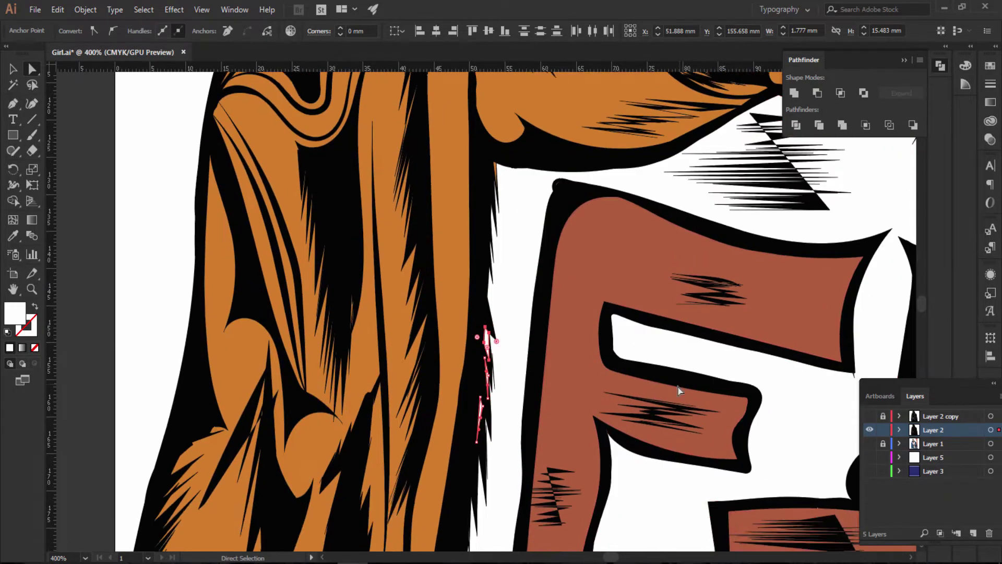
scroll(575, 379, "up", 3)
scroll(511, 381, "up", 2)
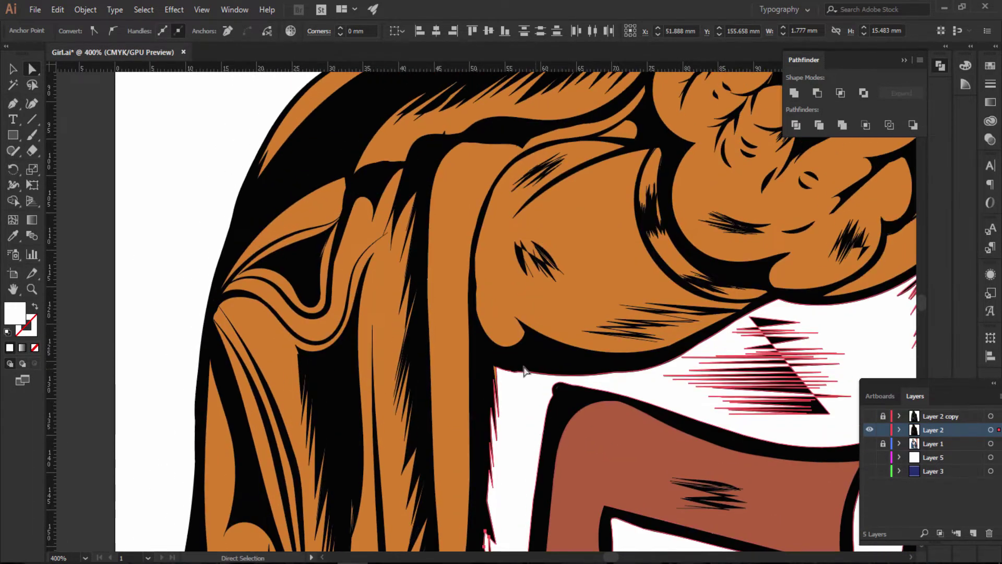
left_click(495, 376)
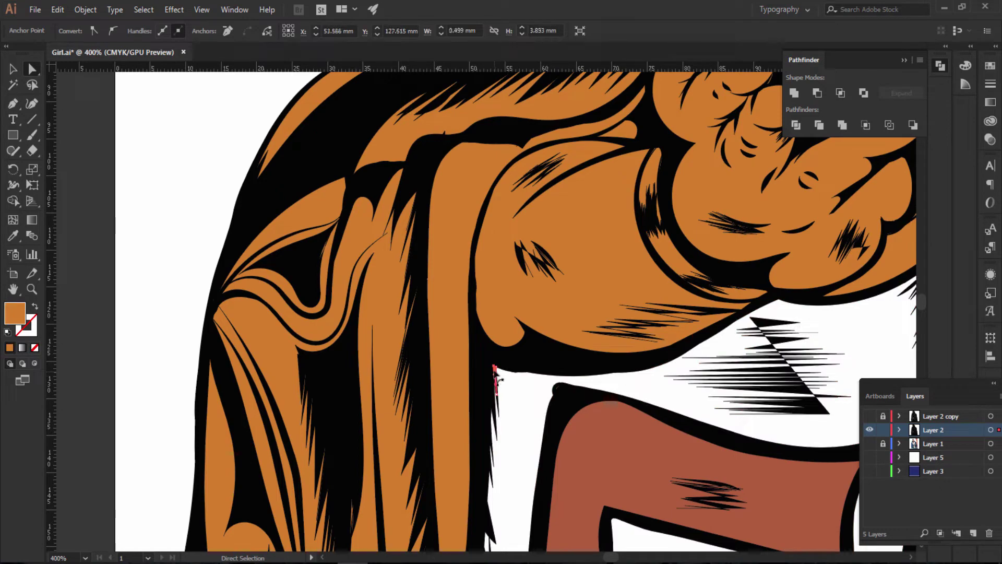
key("i")
left_click(525, 386)
left_click_drag(611, 558, 616, 560)
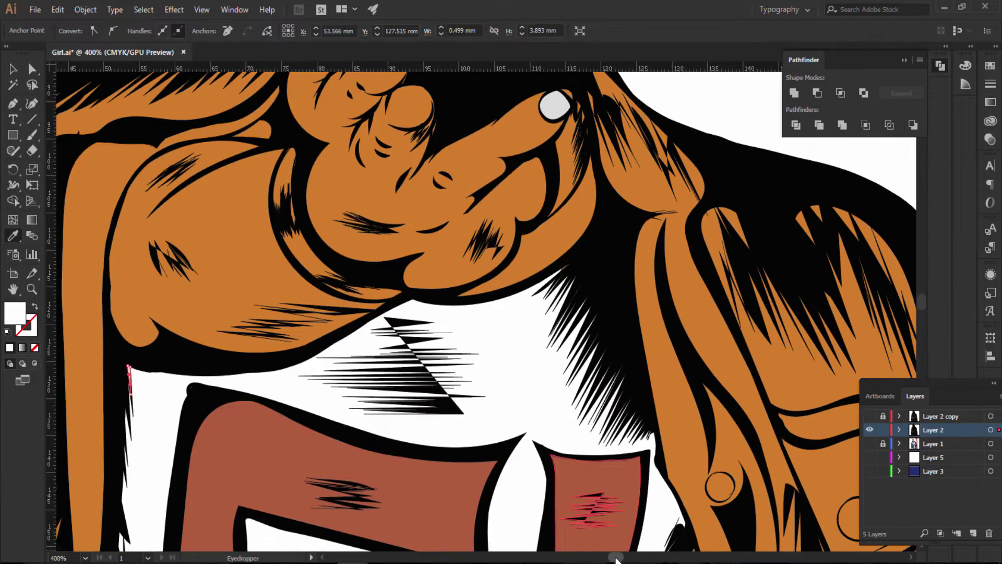
scroll(358, 364, "up", 4)
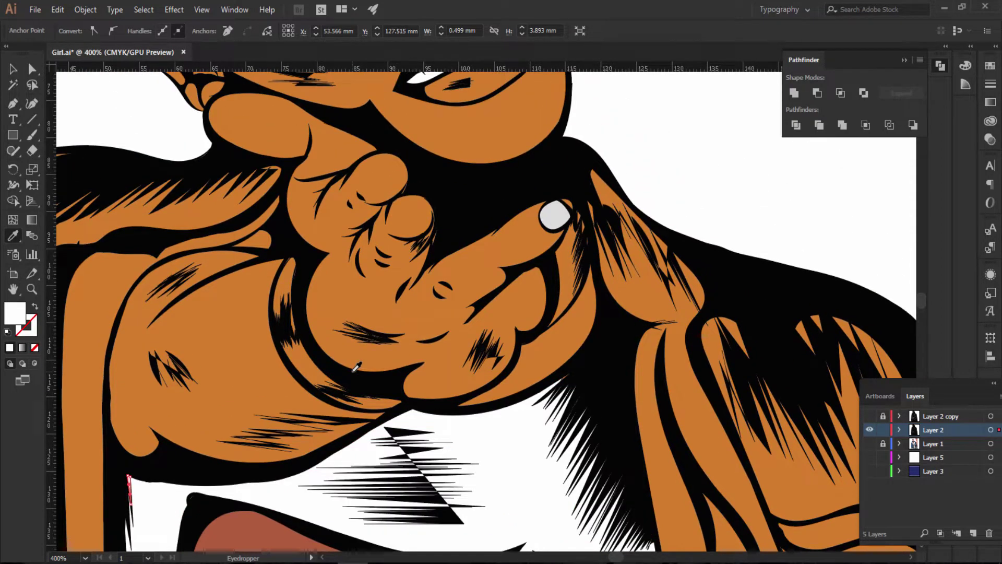
Step: Fill both bracelet paths on the wrist with a bright saturated yellow
left_click(305, 366, "ctrl")
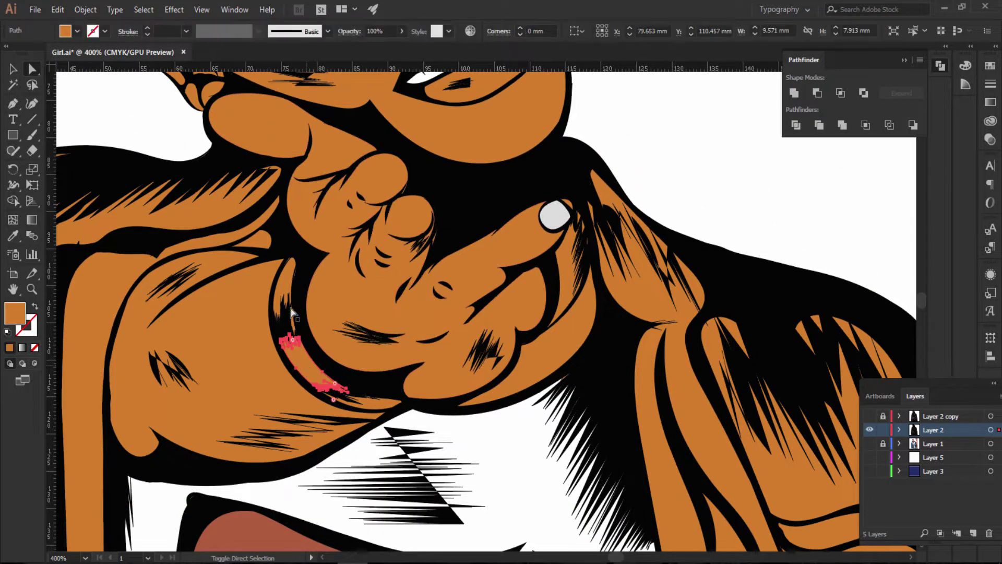
left_click(369, 421, "shift")
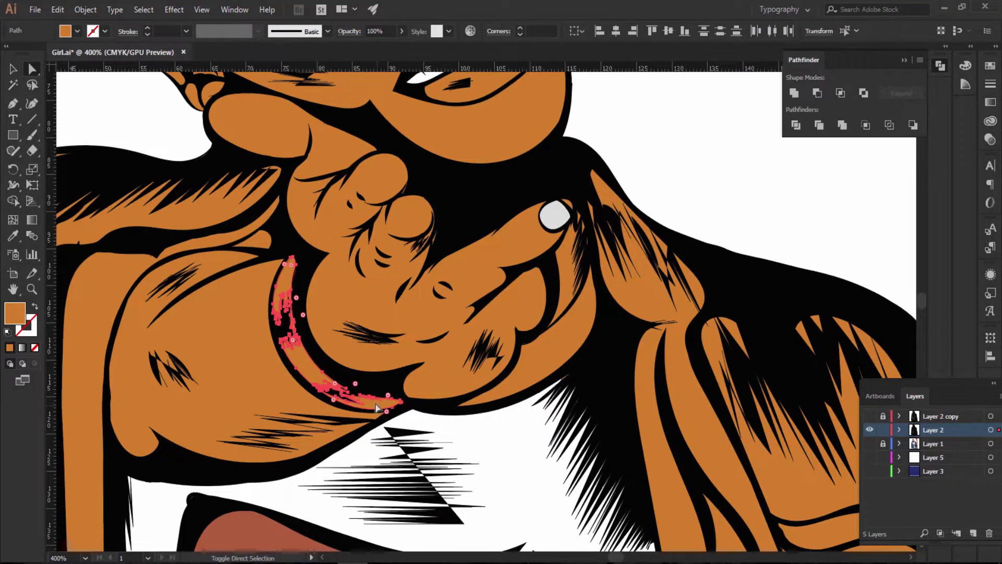
double_click(14, 315)
left_click_drag(796, 322, 798, 310)
left_click_drag(738, 200, 775, 168)
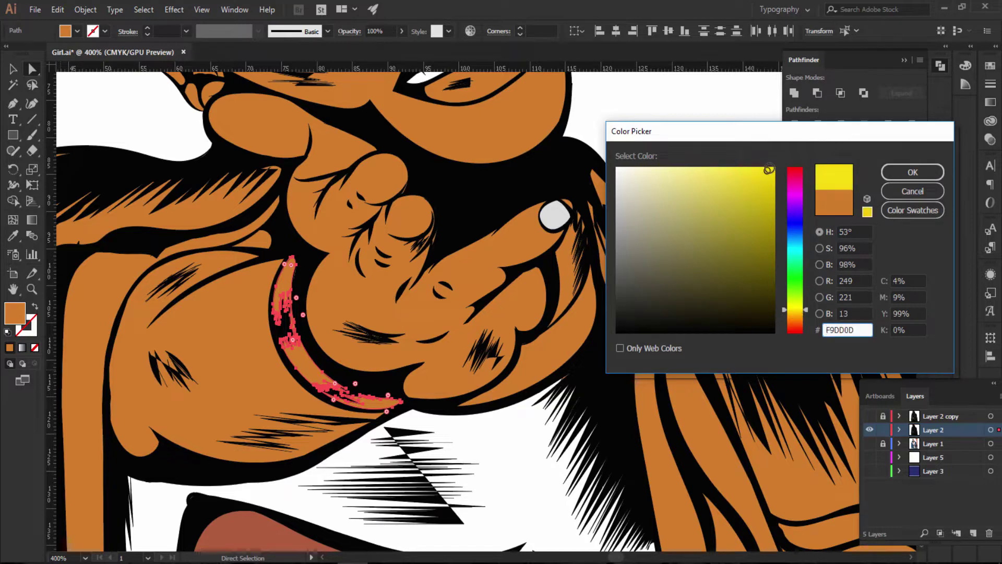
left_click(925, 170)
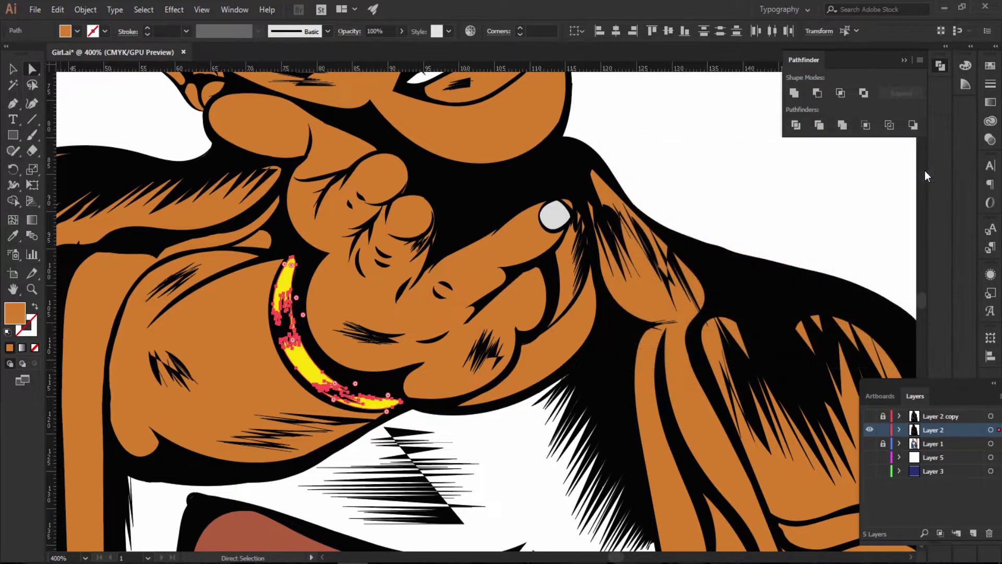
left_click(705, 189)
Step: Turn the orange patch beneath the pointing hand white by sampling the shirt
key("ctrl+minus")
key("ctrl+minus")
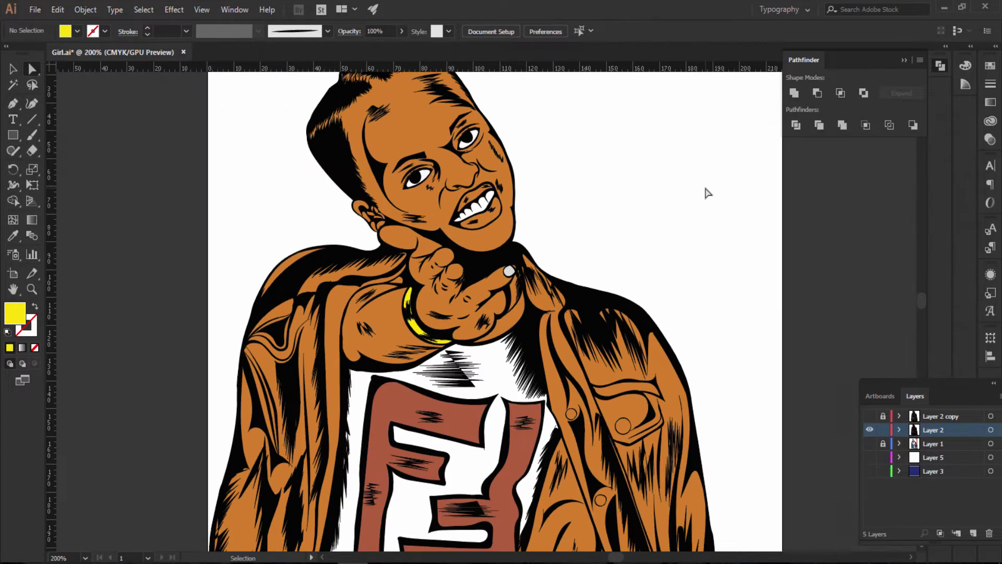
key("ctrl+minus")
key("ctrl+minus")
key("ctrl+minus")
key("ctrl+equal")
key("ctrl+equal")
key("ctrl+equal")
key("ctrl+equal")
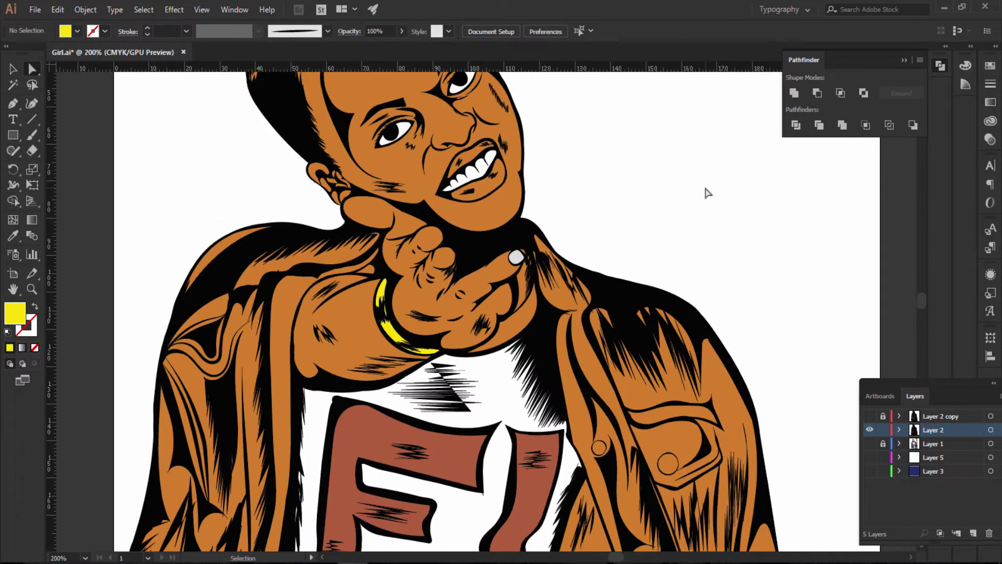
scroll(642, 181, "up", 1)
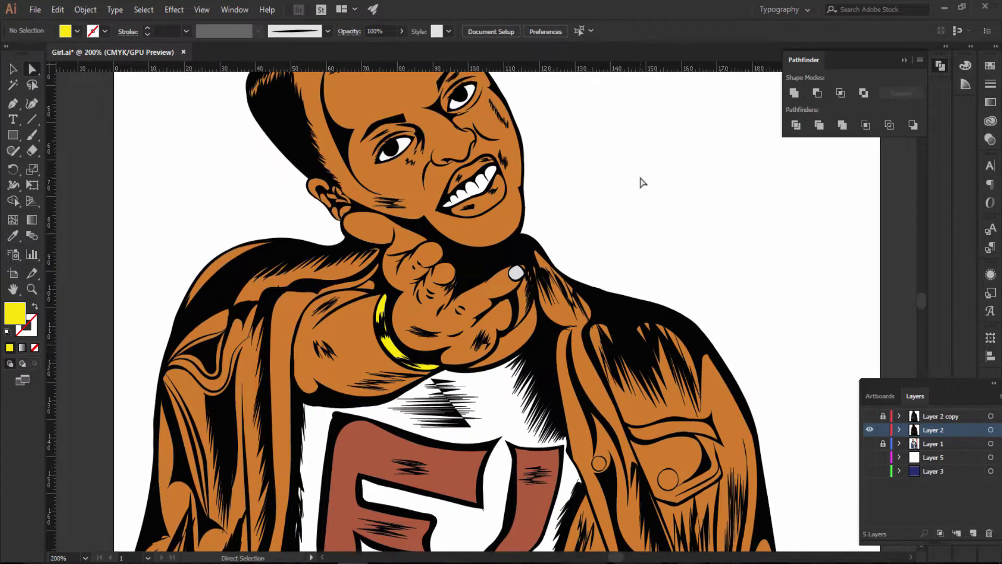
left_click(518, 334)
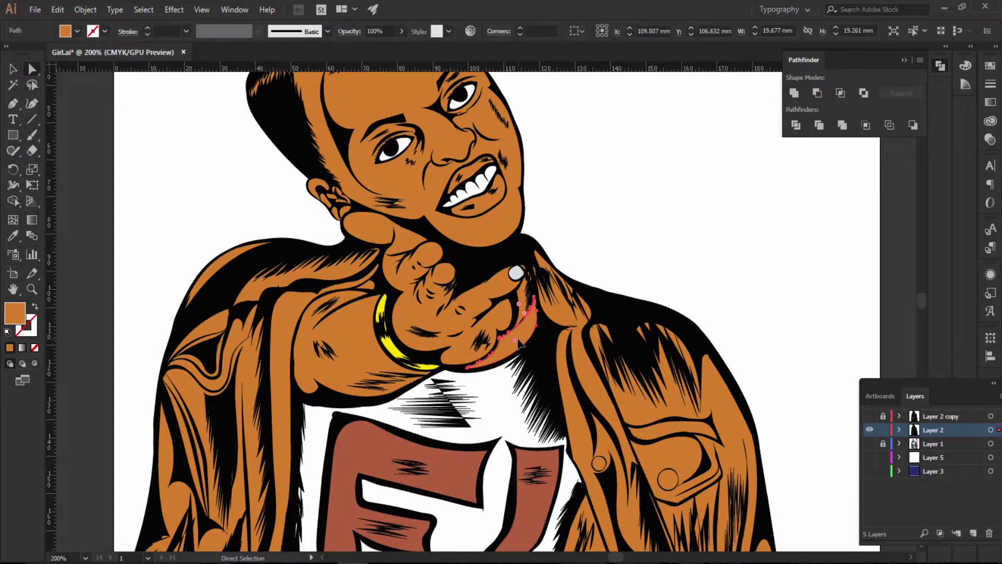
key("i")
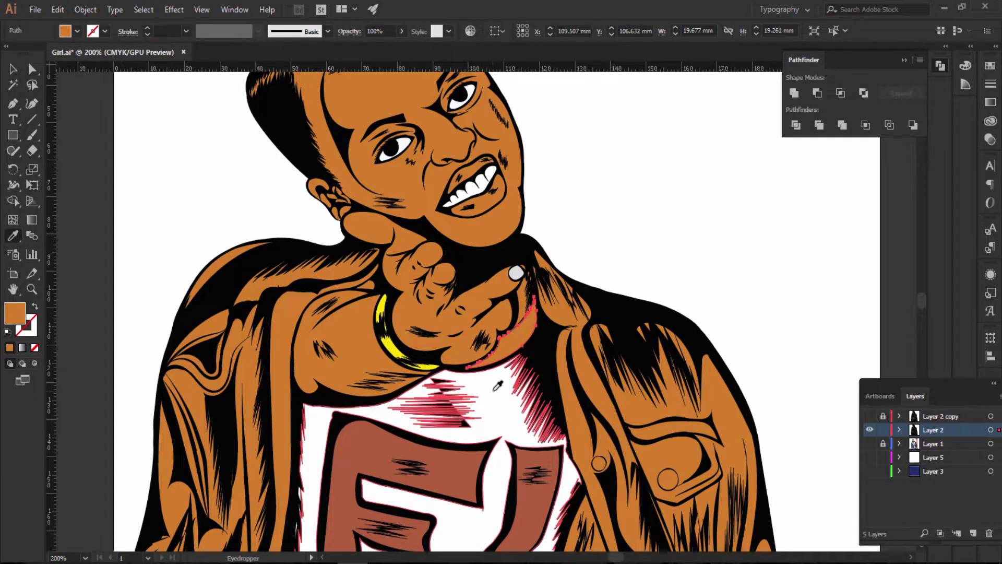
left_click(495, 388)
left_click(11, 69)
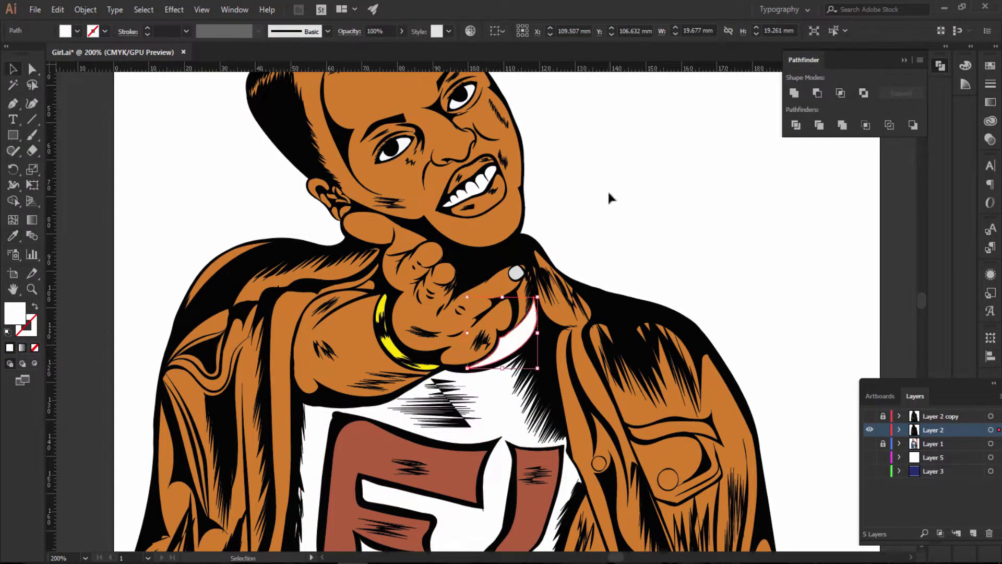
left_click(637, 187)
Step: Zoom out to review the whole artboard, then zoom back in on the F logo
scroll(662, 180, "down", 2)
scroll(662, 181, "down", 1)
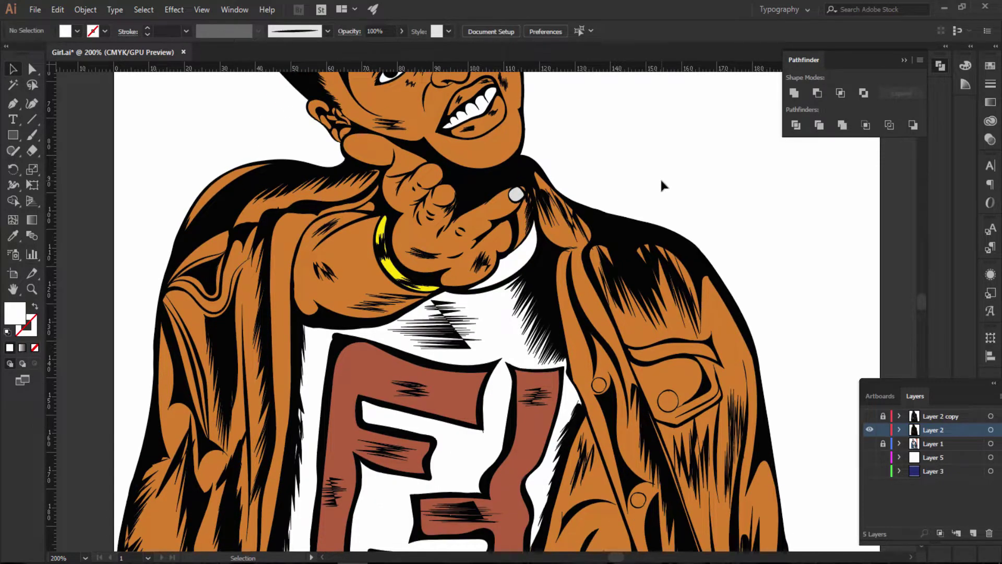
key("ctrl+minus")
key("ctrl+minus")
key("ctrl+minus")
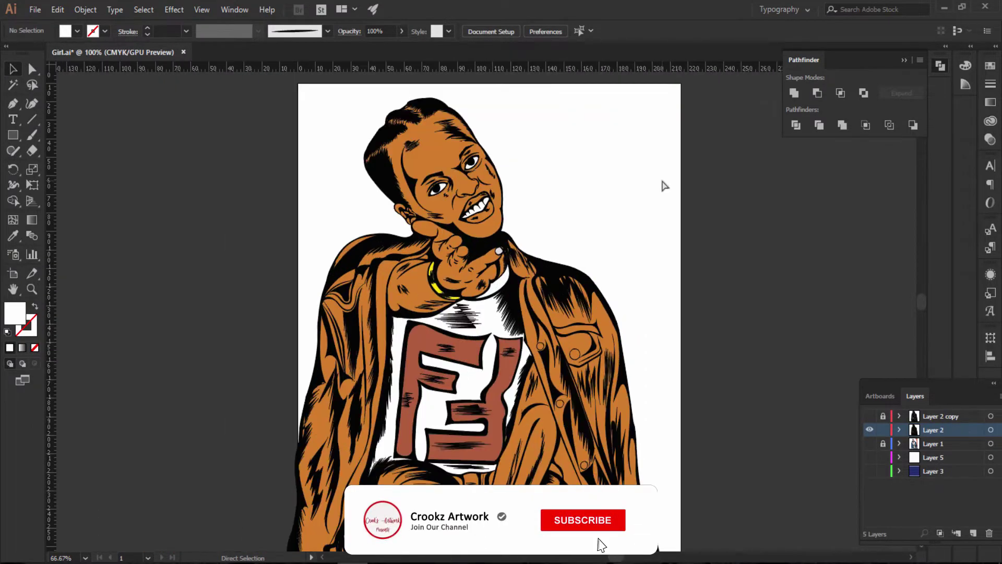
scroll(662, 185, "down", 1)
scroll(683, 217, "down", 2)
scroll(696, 201, "down", 2)
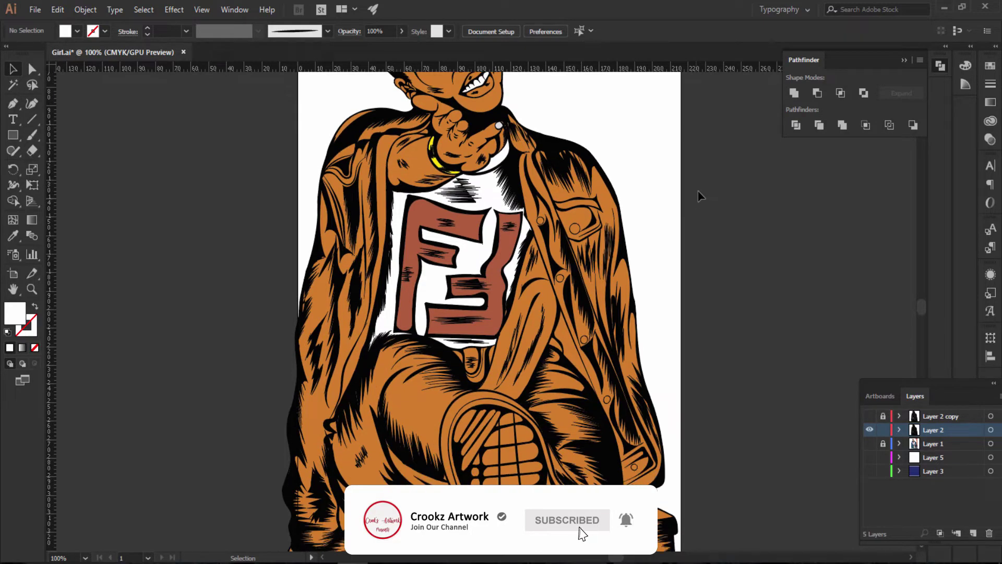
key("ctrl+plus")
key("ctrl+plus")
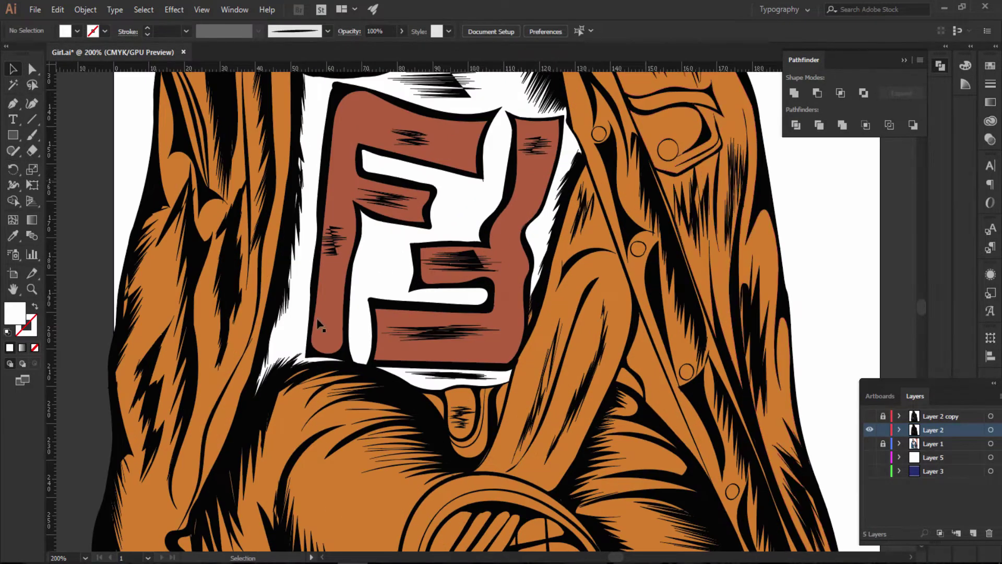
Step: Select the individual left jacket strands with Direct Selection
scroll(319, 326, "down", 2)
scroll(313, 269, "down", 3)
scroll(157, 292, "down", 3)
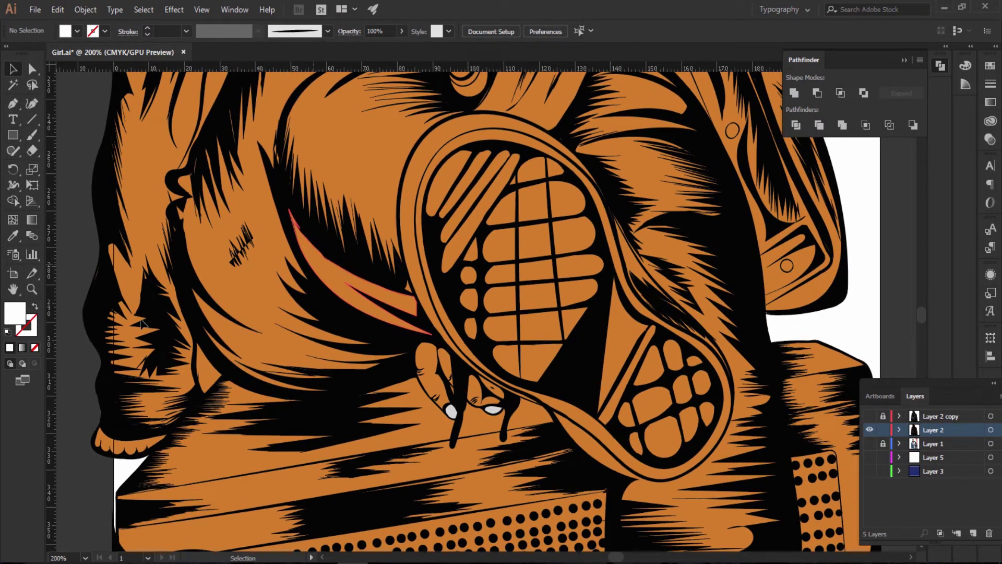
left_click(125, 264)
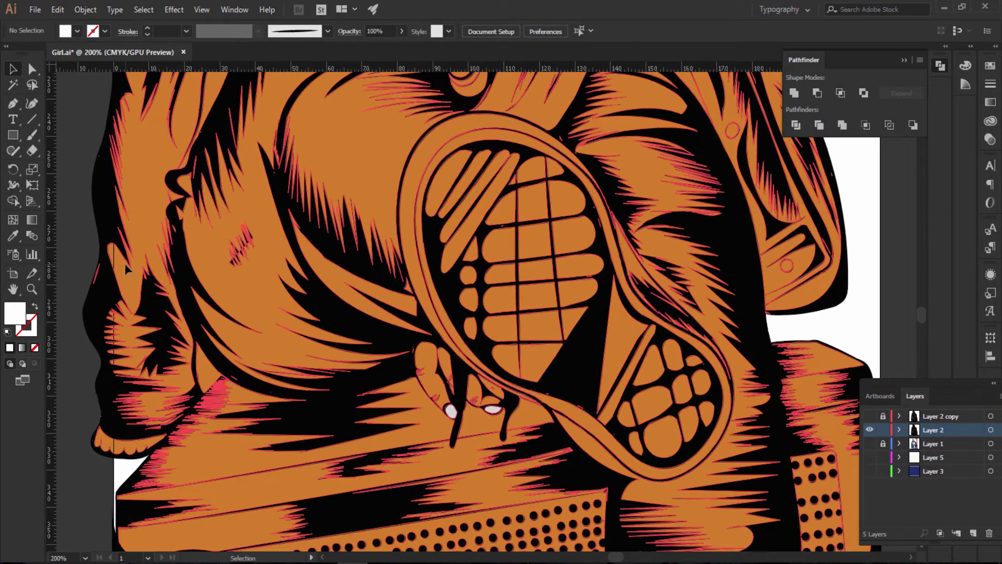
left_click(859, 227)
key("a")
left_click(146, 217)
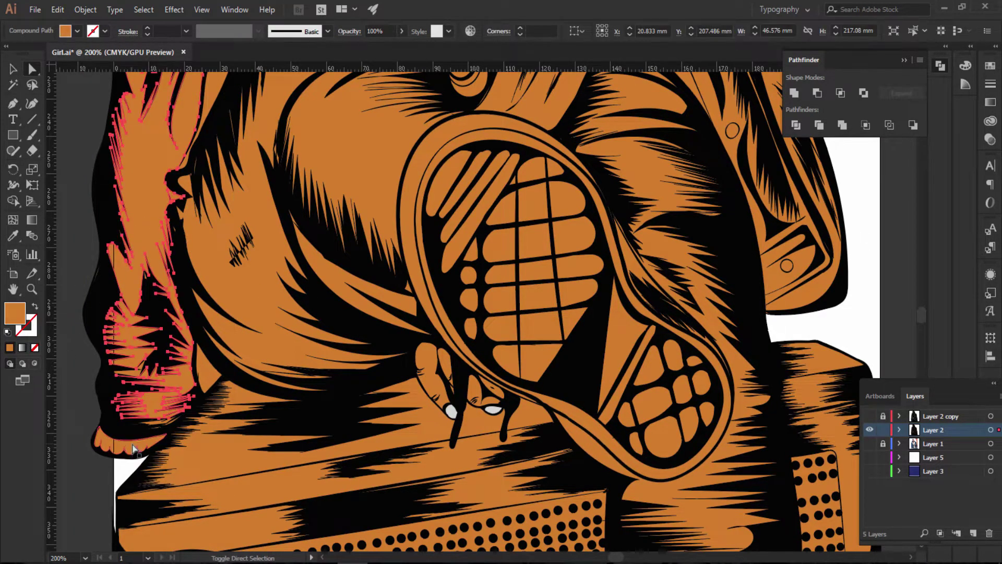
scroll(292, 288, "up", 5)
left_click(297, 292, "shift")
scroll(297, 292, "up", 3)
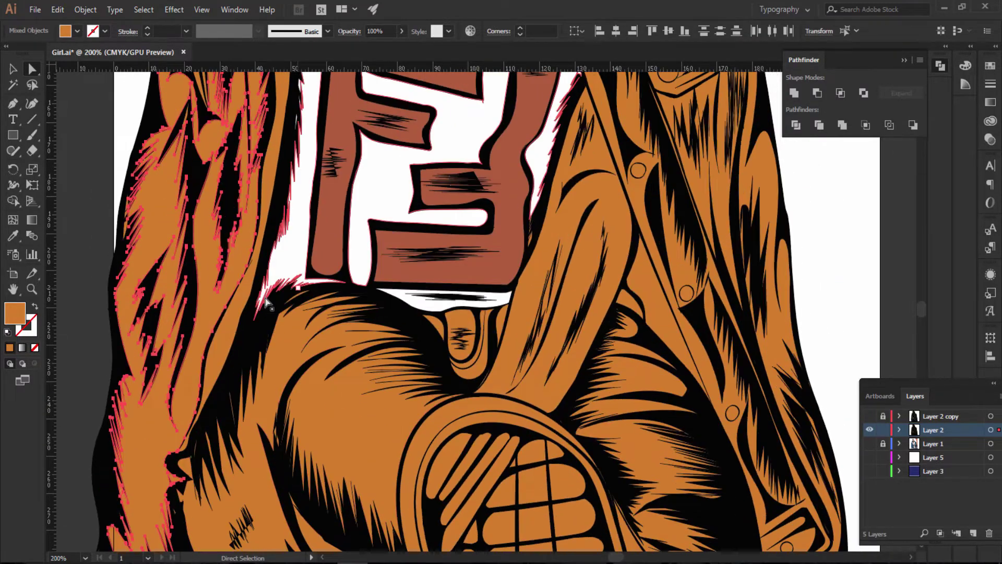
scroll(325, 243, "up", 2)
scroll(171, 318, "up", 4)
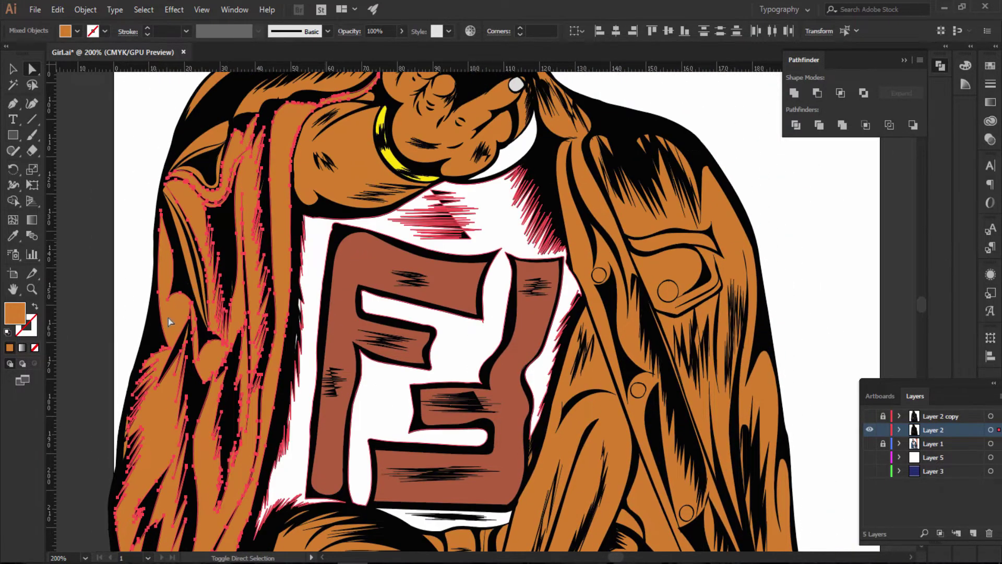
left_click(171, 319)
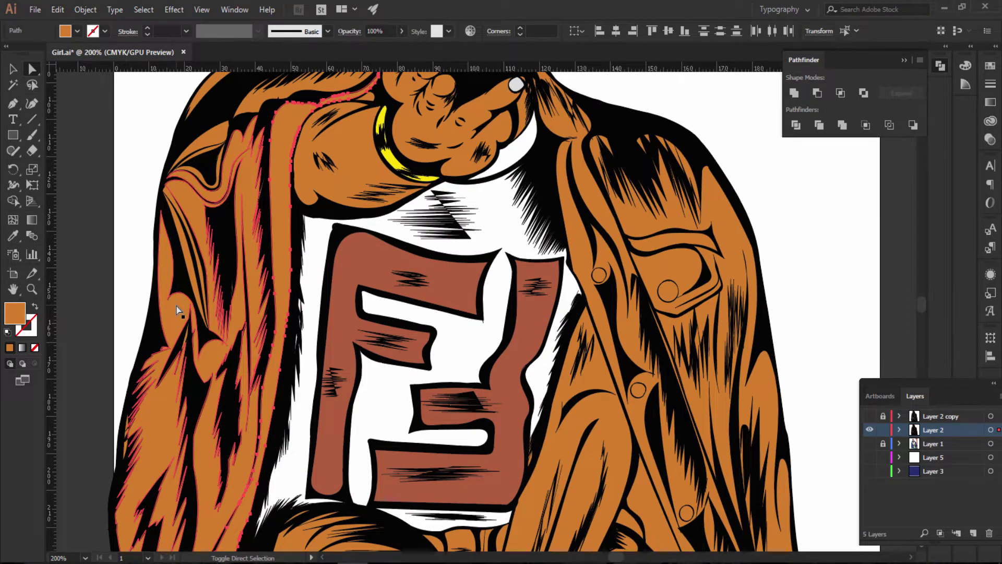
left_click(332, 292, "shift")
Step: Add the shoulder hatching, right jacket strands, pocket, and lower circle and stripe to the selection
scroll(332, 293, "down", 3)
scroll(332, 293, "down", 4)
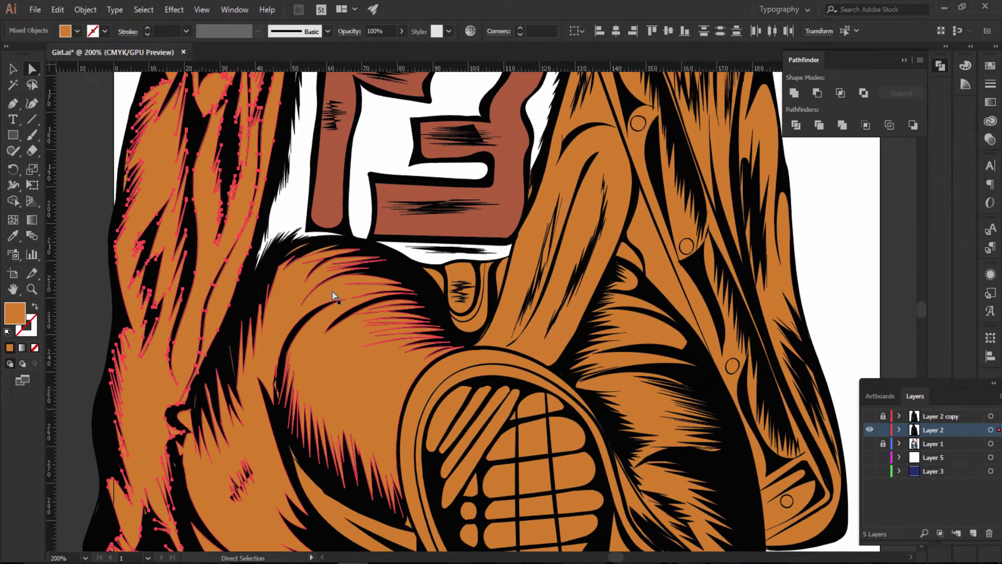
scroll(333, 292, "up", 3)
scroll(332, 292, "up", 5)
scroll(332, 293, "up", 4)
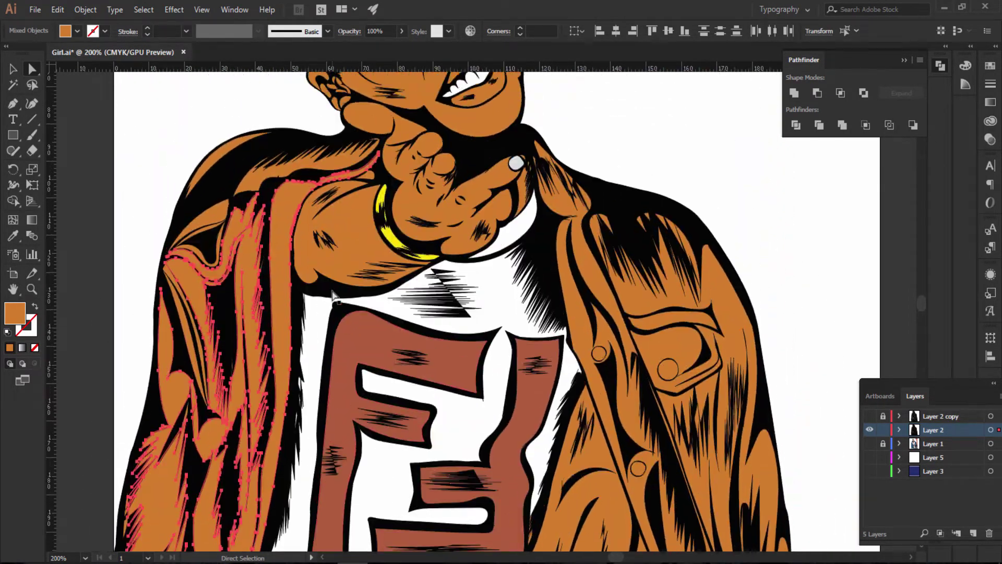
left_click(308, 262, "shift")
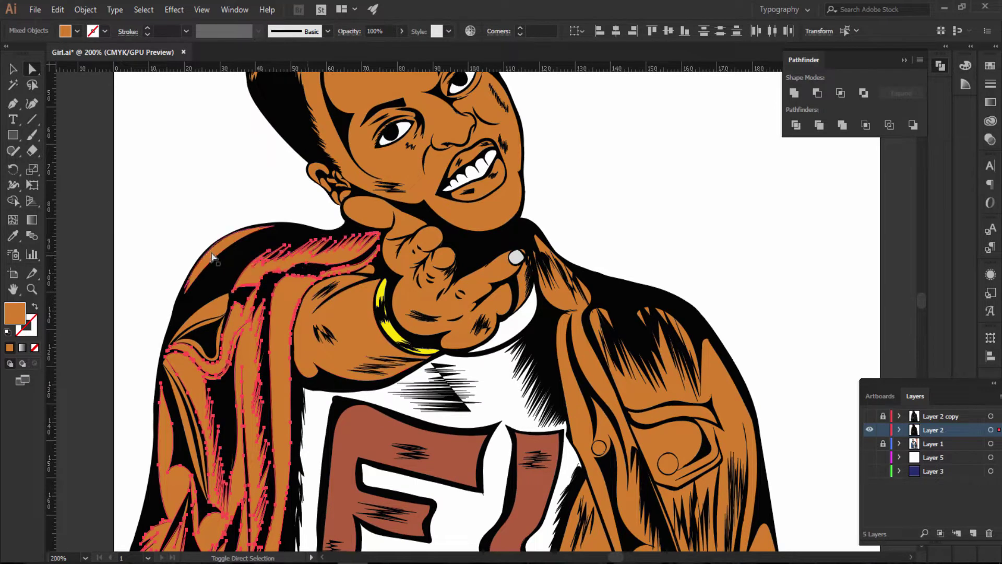
left_click(217, 320, "shift")
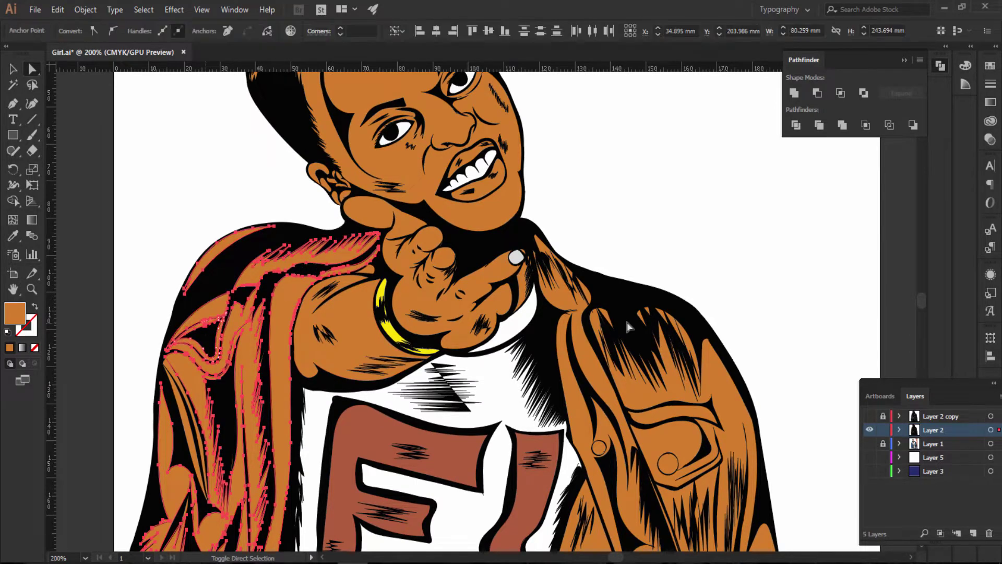
left_click(591, 365, "shift")
left_click(668, 399, "shift")
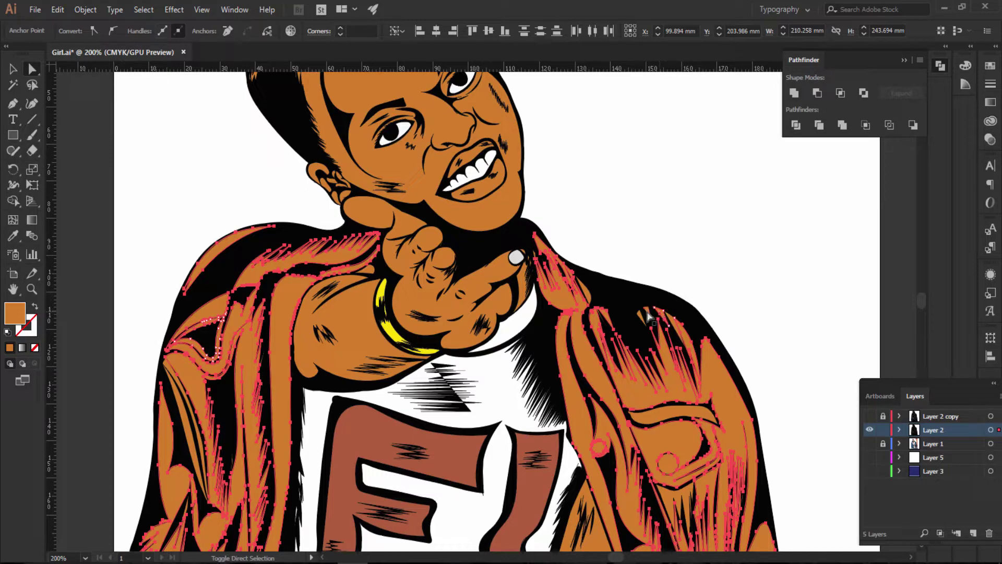
scroll(770, 298, "down", 3)
scroll(770, 298, "down", 3)
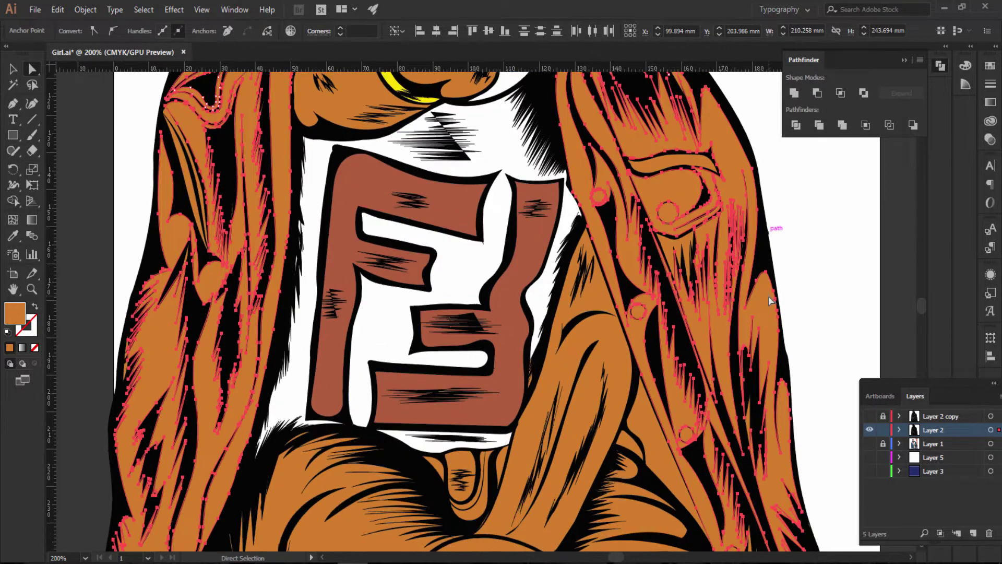
scroll(770, 298, "down", 2)
scroll(769, 296, "down", 3)
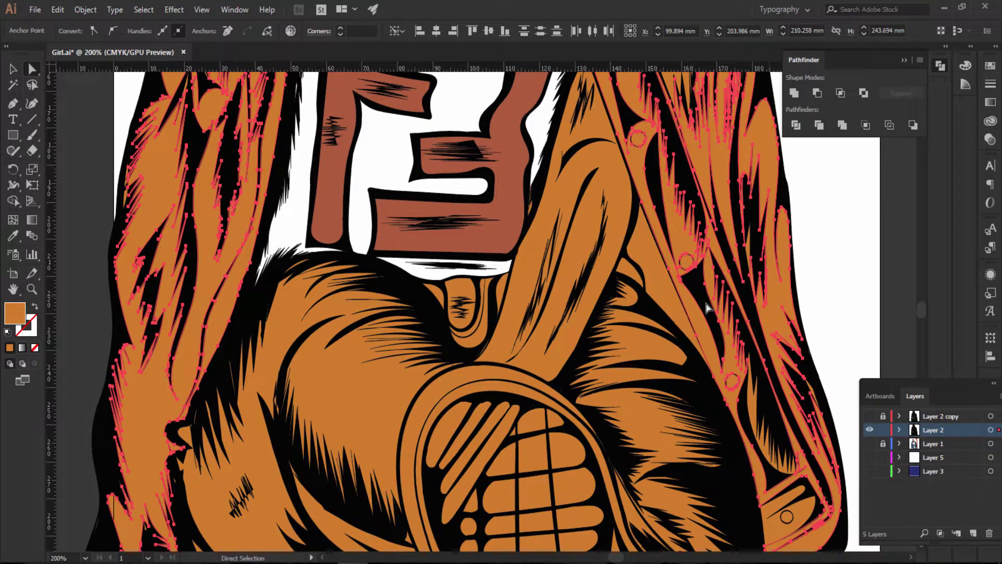
scroll(830, 349, "down", 6)
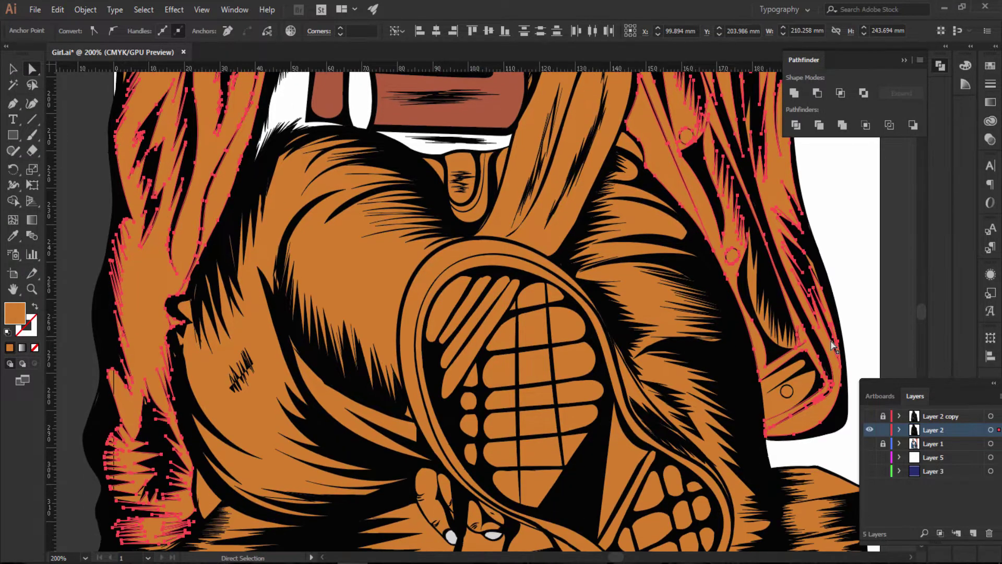
left_click(775, 403, "shift")
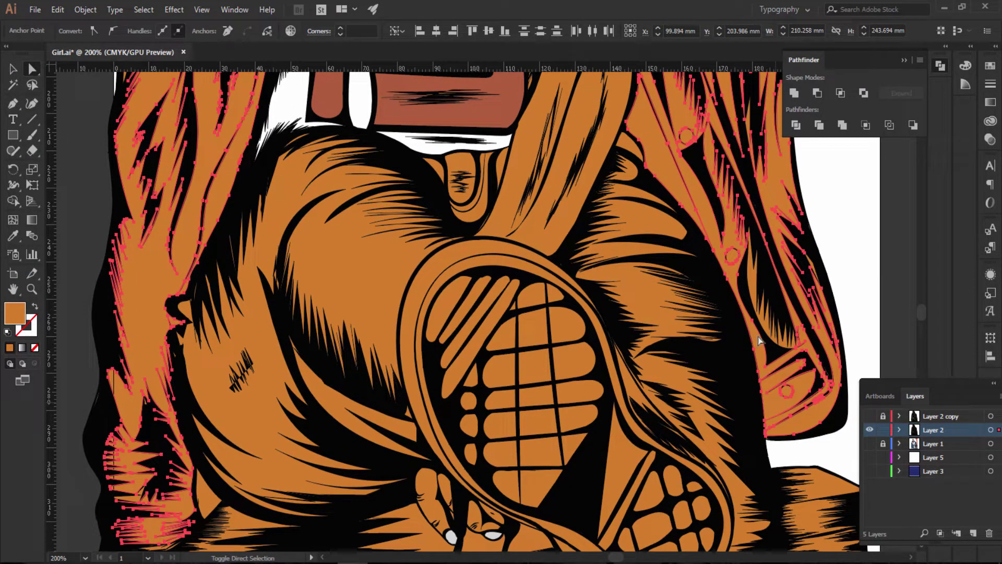
Step: Fill the selected jacket paths with a deep, saturated blue from the Color Picker
double_click(14, 313)
left_click(795, 238)
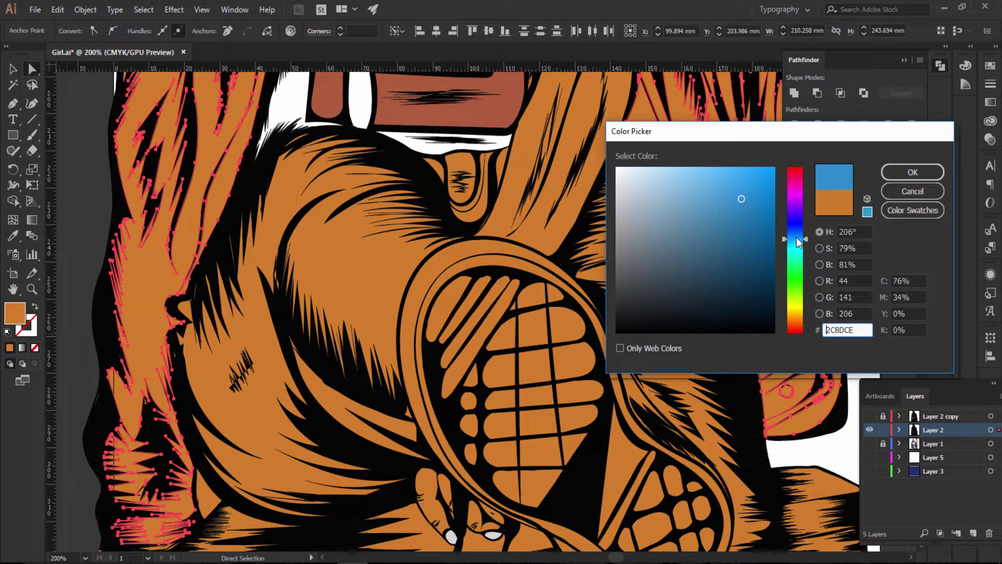
left_click_drag(796, 239, 798, 235)
left_click_drag(745, 200, 773, 203)
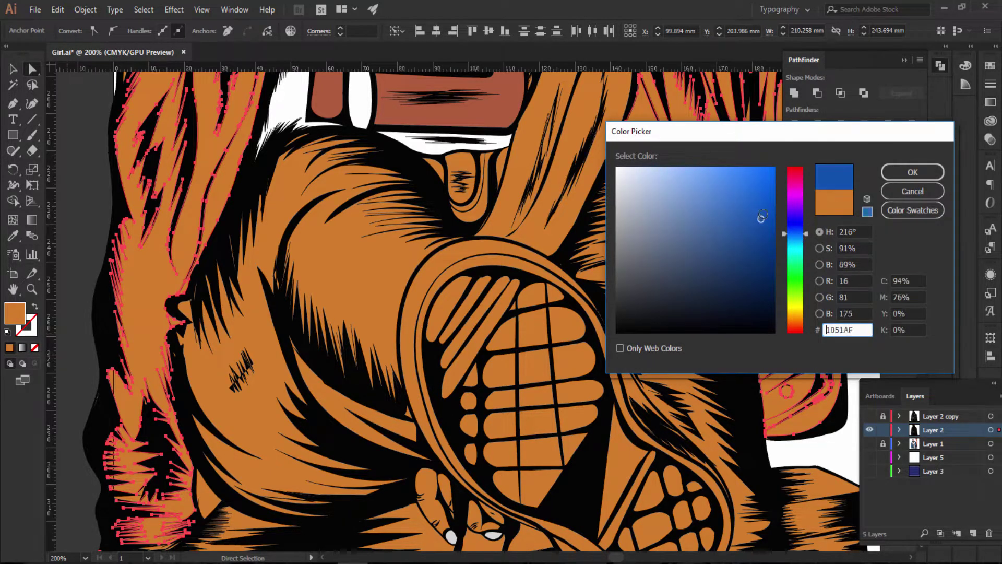
left_click(923, 171)
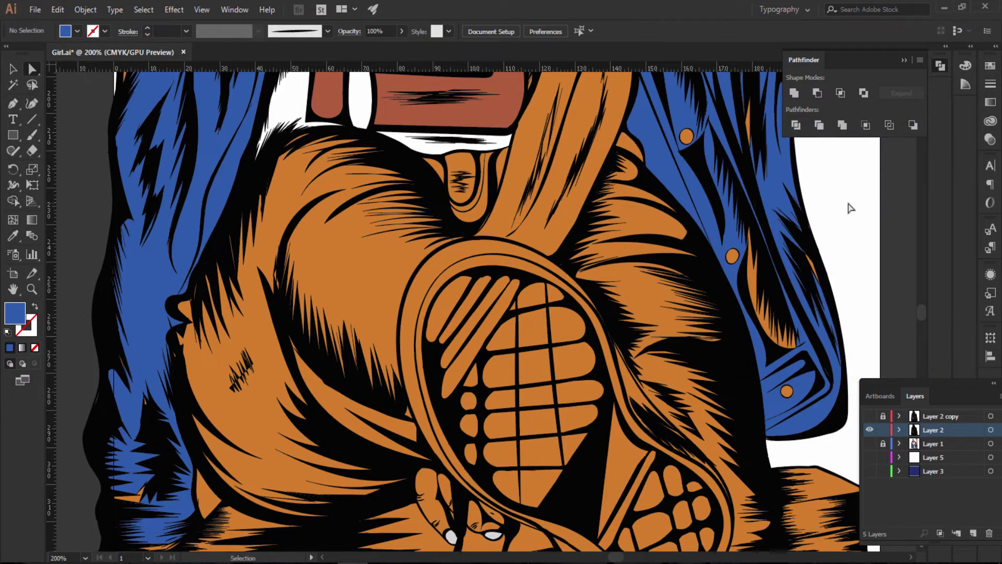
key("ctrl+0")
Step: Select the leftover orange strands on the lower left sleeve and eyedrop the jacket blue onto them
key("ctrl+minus")
key("ctrl+plus")
key("ctrl+plus")
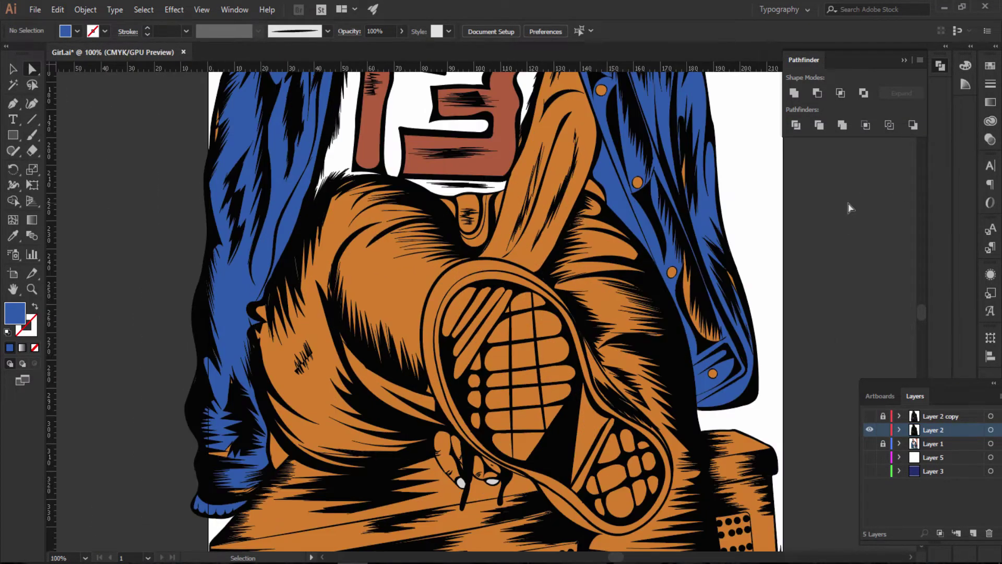
scroll(242, 273, "down", 3)
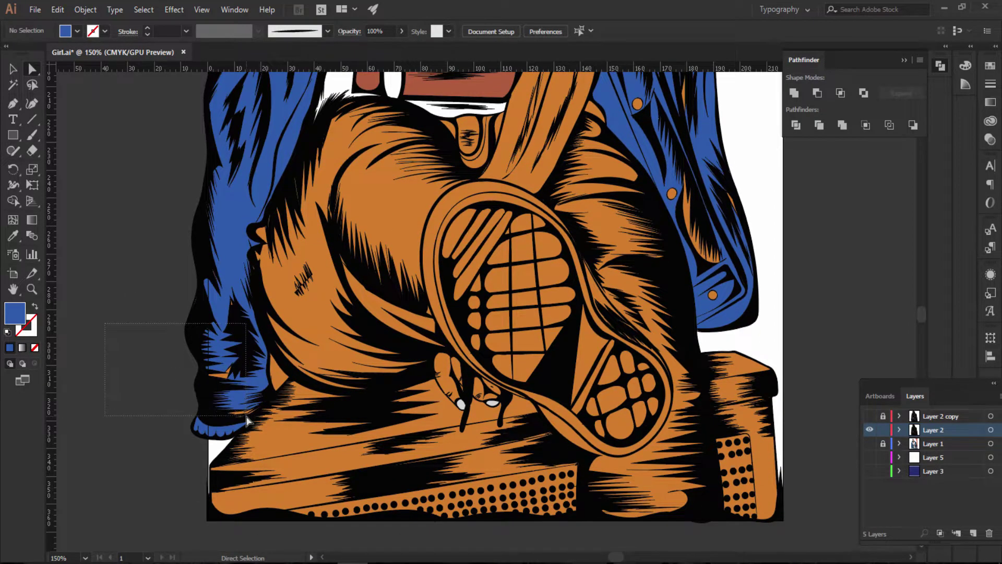
left_click_drag(247, 420, 247, 420)
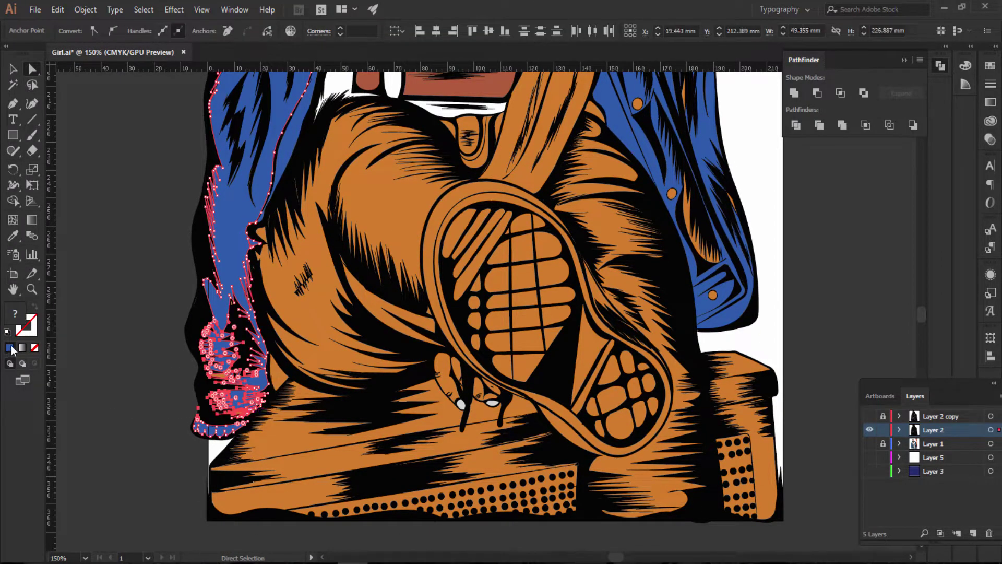
left_click(134, 277)
left_click(229, 384)
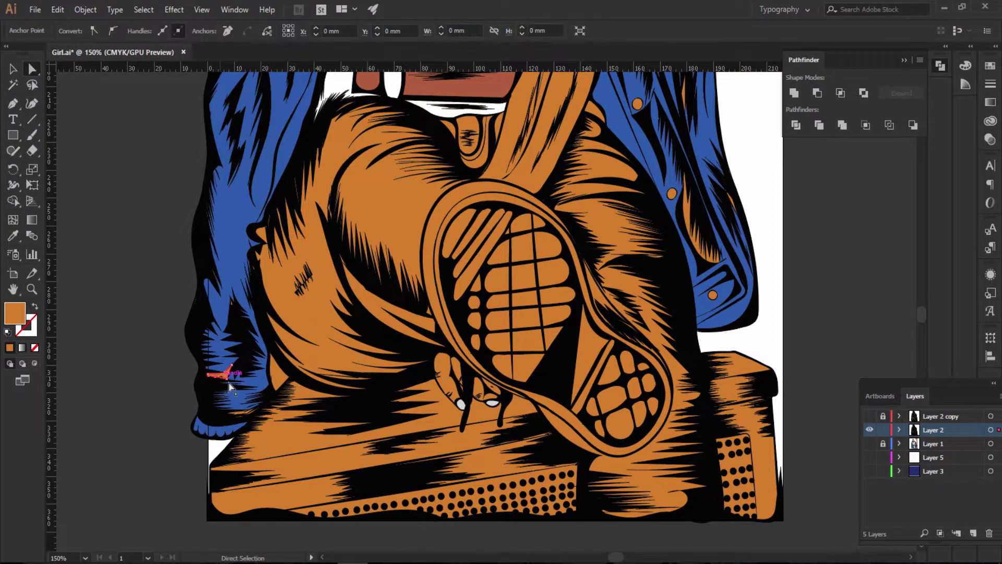
left_click(240, 412, "shift")
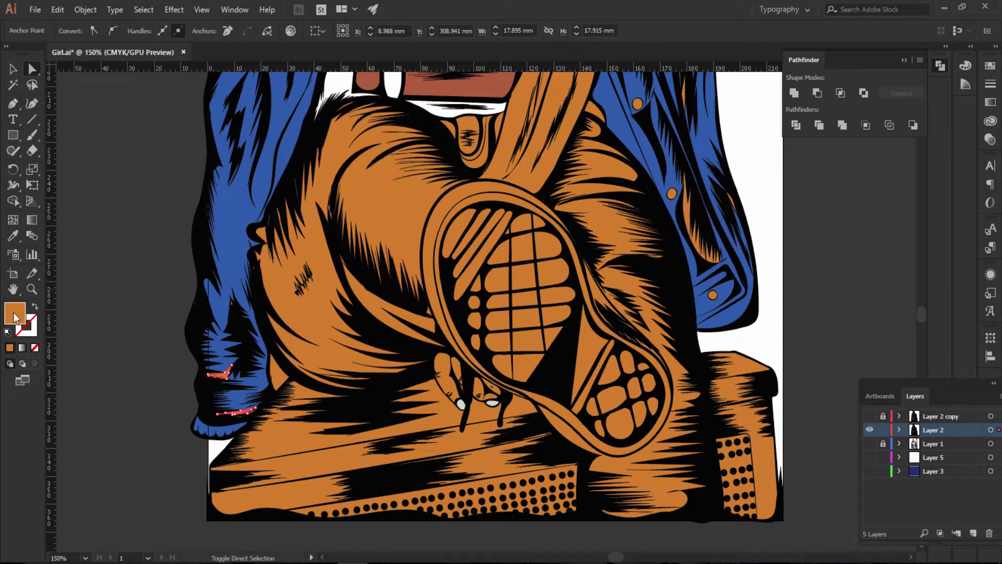
left_click(13, 235)
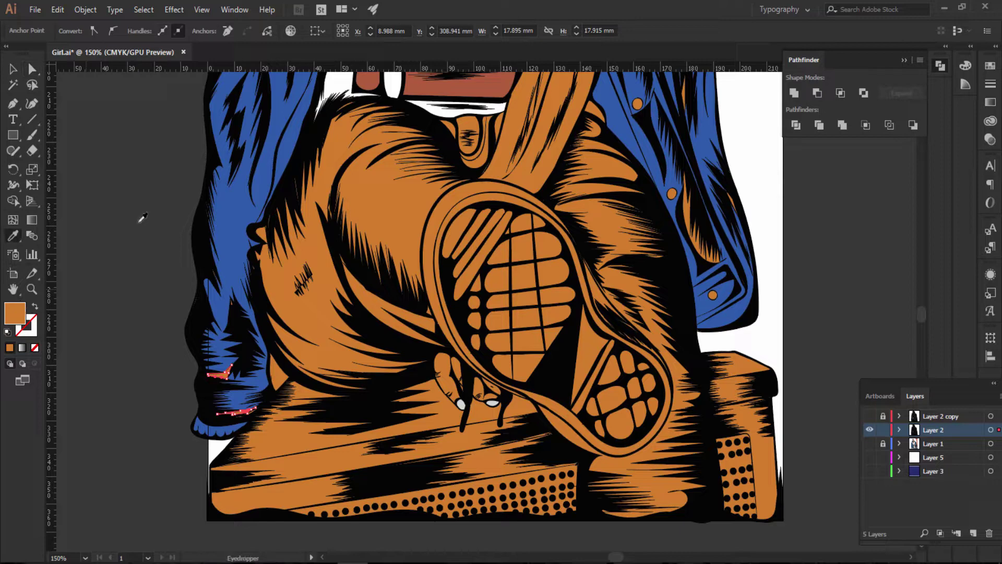
left_click(227, 220)
scroll(573, 224, "up", 4)
scroll(722, 235, "up", 1)
scroll(722, 235, "up", 5)
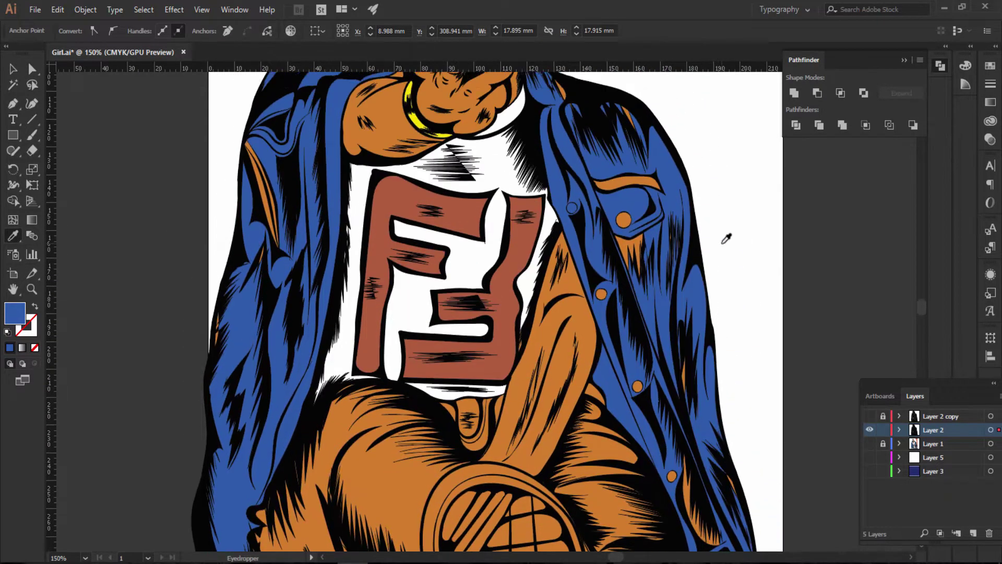
scroll(725, 240, "up", 2)
scroll(725, 247, "up", 3)
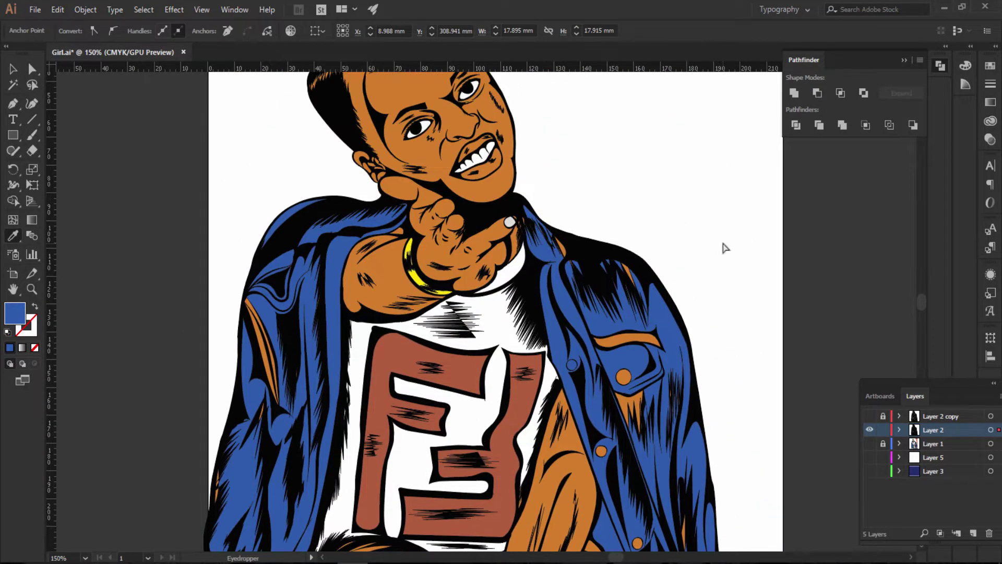
Step: Select the orange stripes on the left sleeve, pocket flap and beside the pocket
left_click(270, 354, "ctrl")
left_click(627, 339, "ctrl+shift")
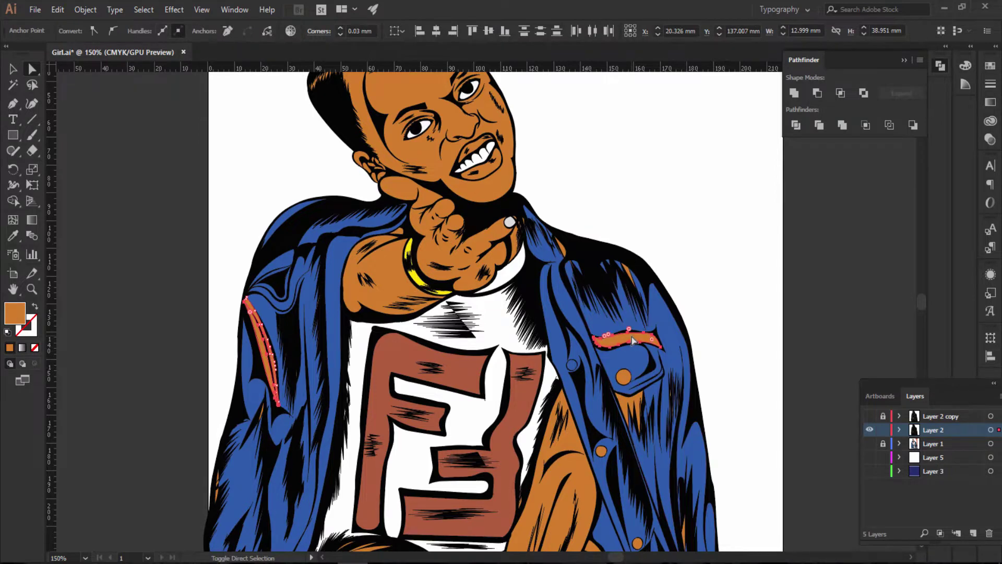
left_click(630, 276, "ctrl+shift")
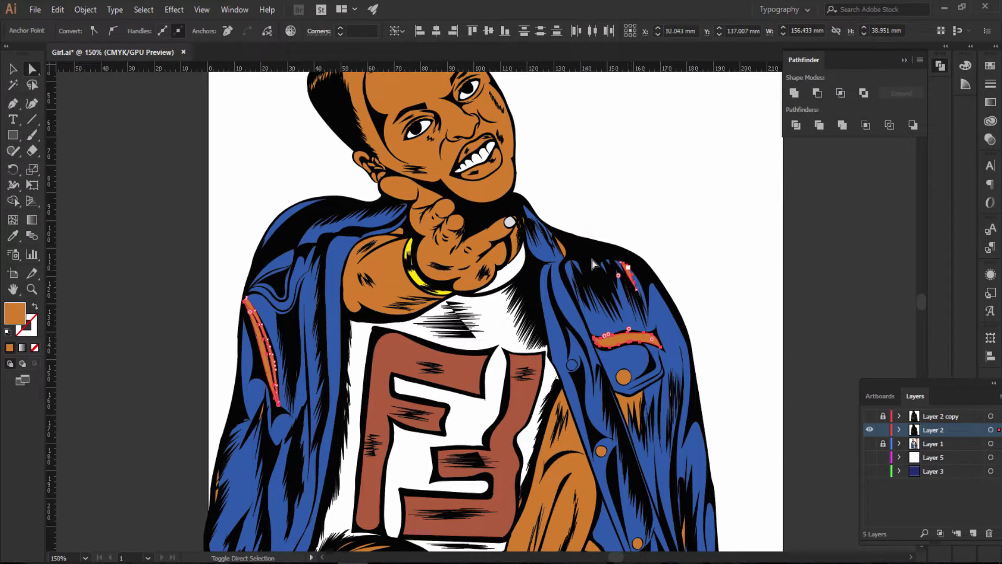
left_click(547, 238, "ctrl+shift")
left_click(524, 221, "ctrl+shift")
left_click(629, 397, "ctrl+shift")
Step: Add the lower jacket stripes and fill all selected stripes with the jacket blue via Eyedropper
scroll(731, 388, "down", 3)
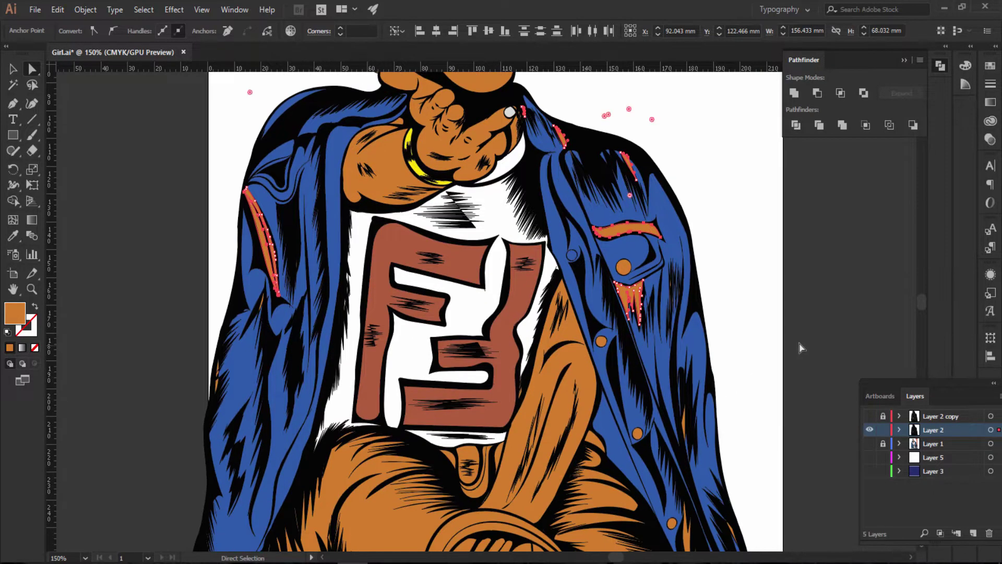
scroll(801, 347, "down", 3)
scroll(801, 347, "down", 2)
left_click(702, 470, "ctrl+shift")
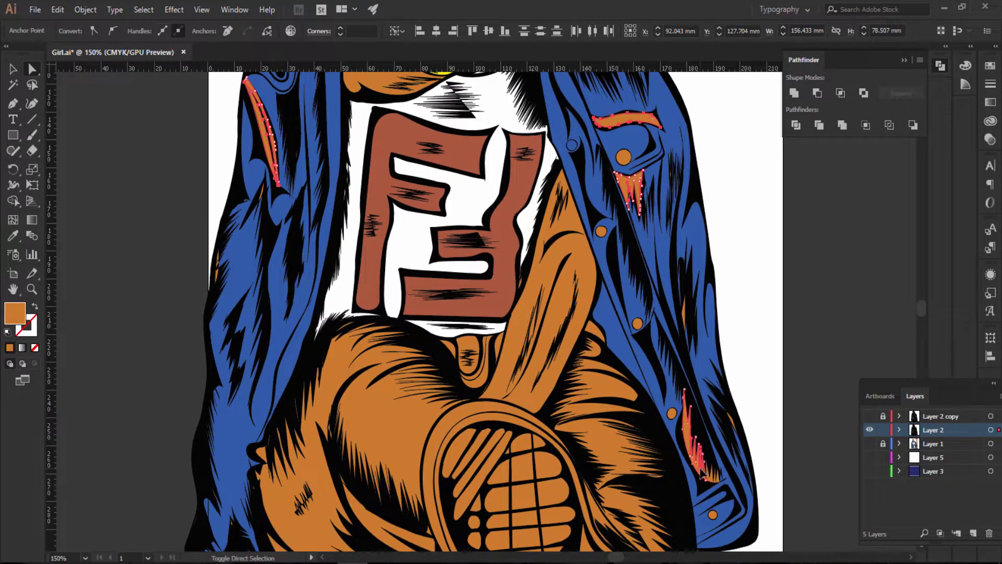
left_click(732, 426, "ctrl+shift")
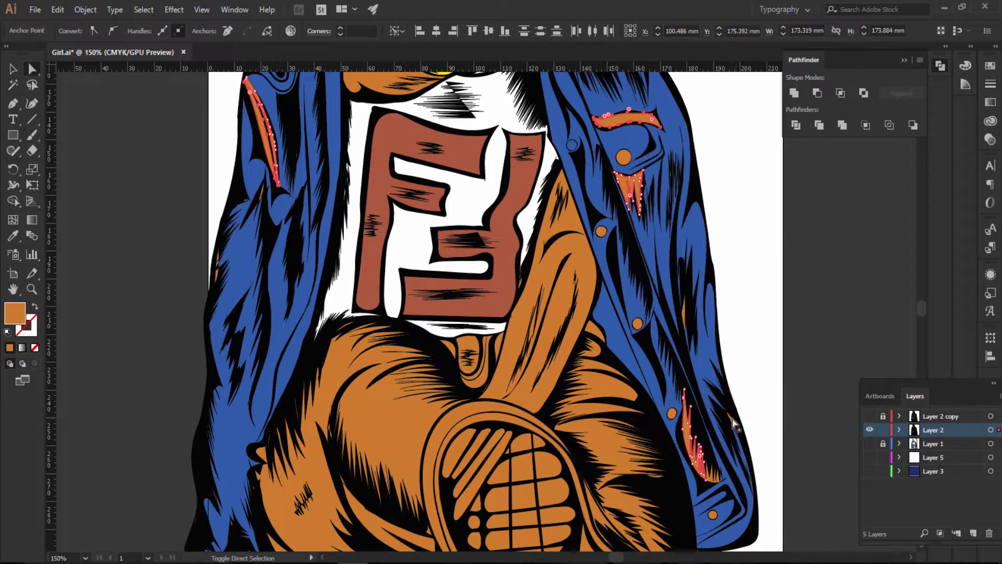
left_click(683, 315, "ctrl+shift")
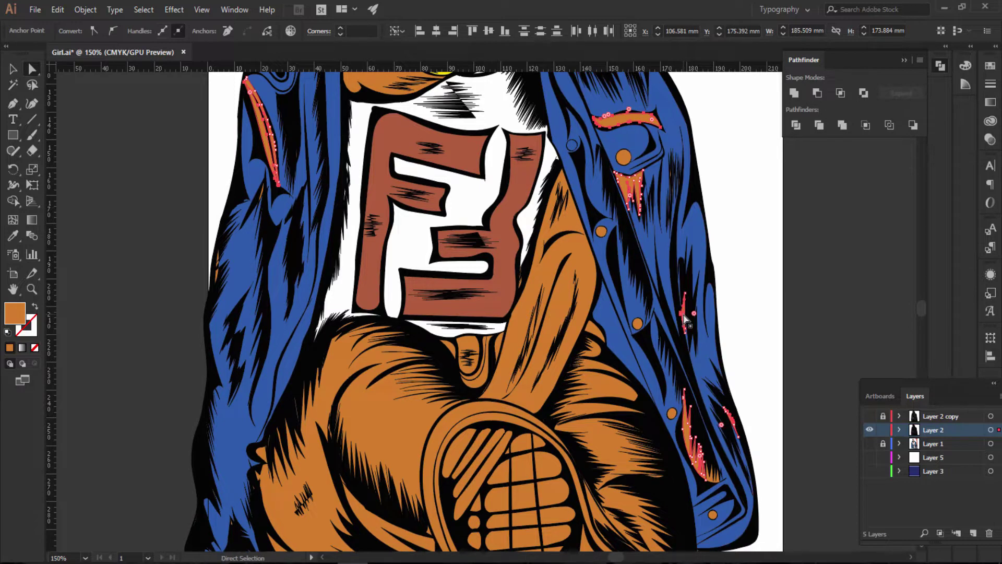
key("i")
left_click(285, 319)
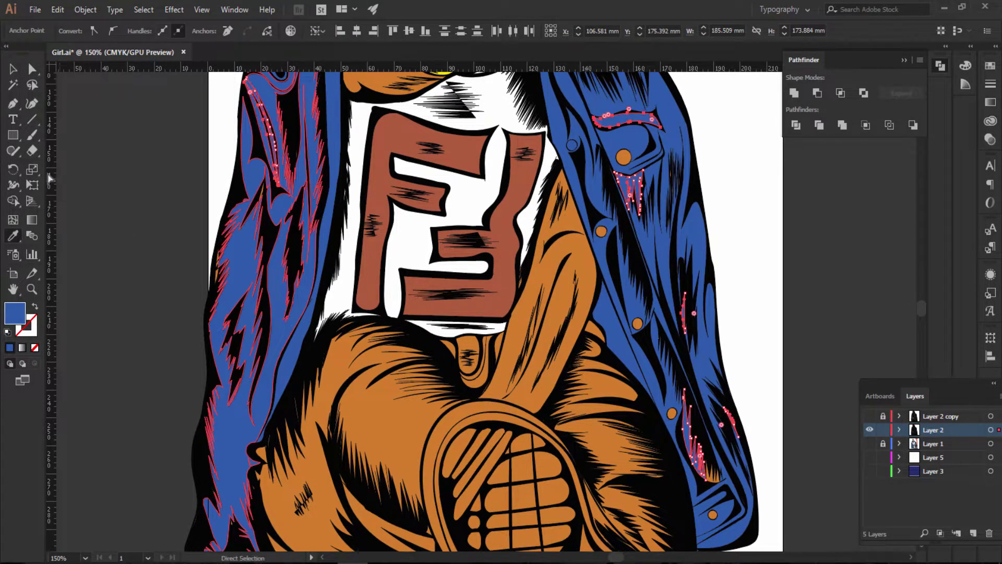
key("v")
left_click(90, 149)
Step: Fill the paths along the left sleeve edge with the jacket blue using the Eyedropper
scroll(355, 280, "up", 3)
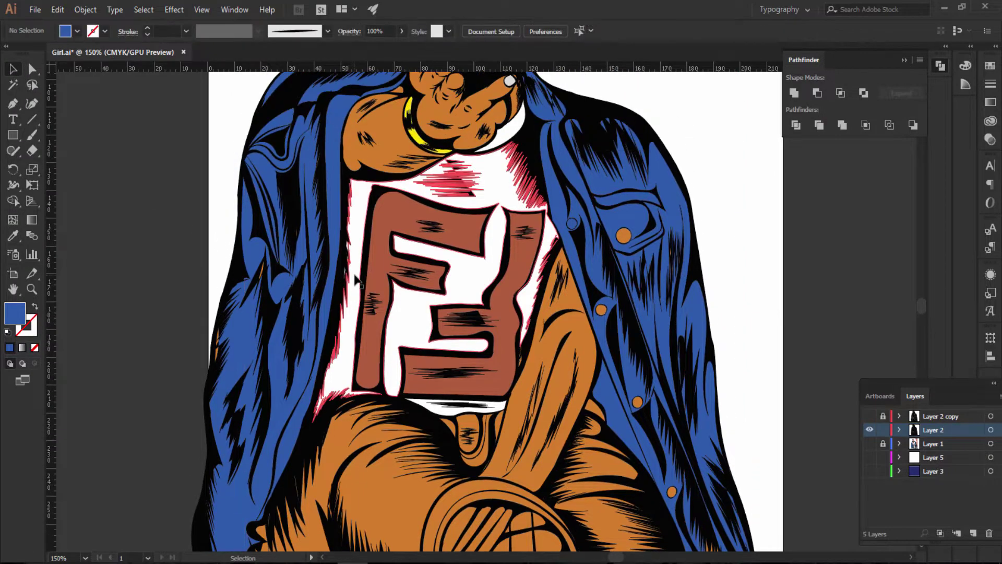
scroll(355, 281, "up", 3)
key("a")
scroll(243, 261, "down", 3)
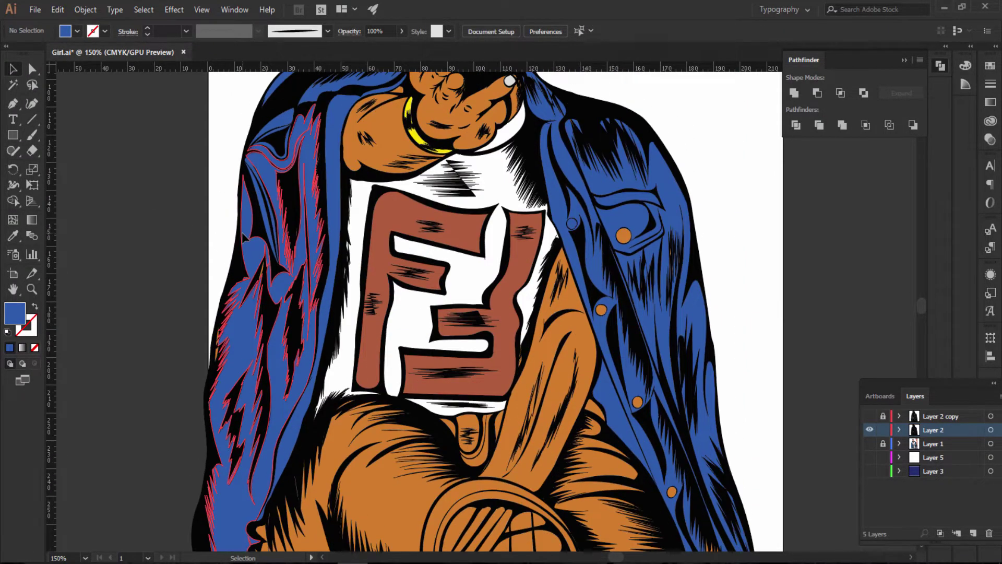
left_click(217, 339)
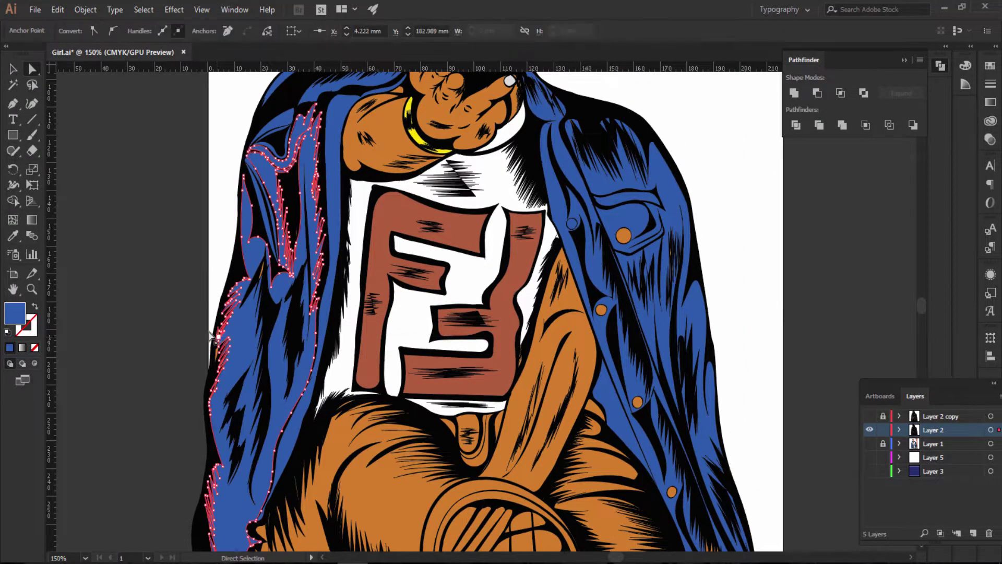
left_click(160, 272)
key("ctrl+plus")
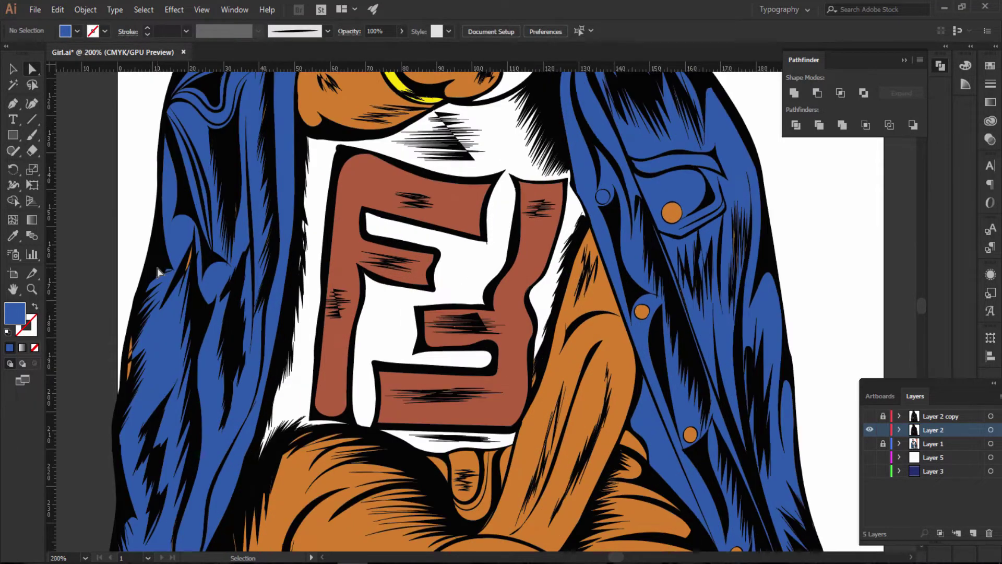
left_click_drag(140, 383, 141, 383)
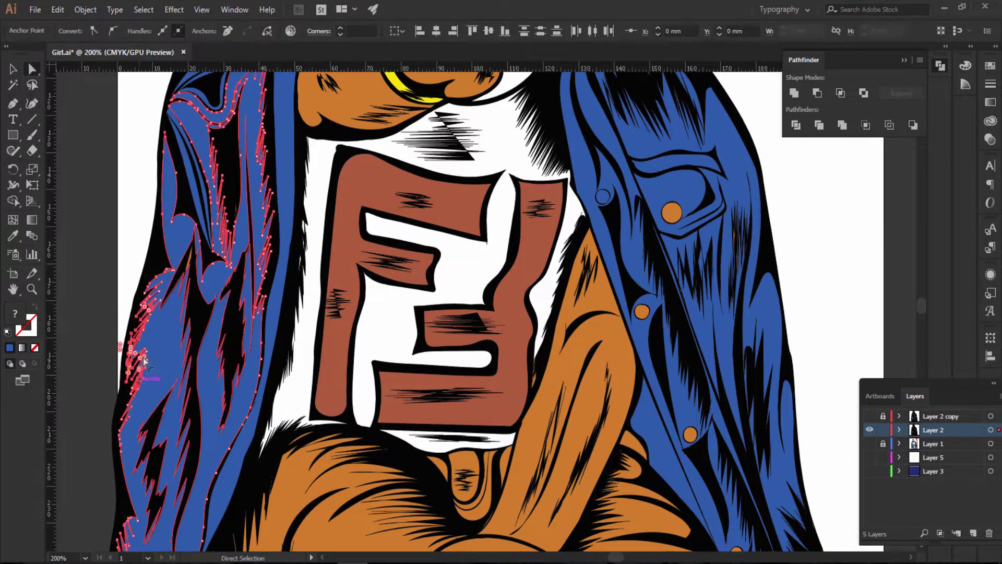
left_click(13, 238)
left_click(215, 391)
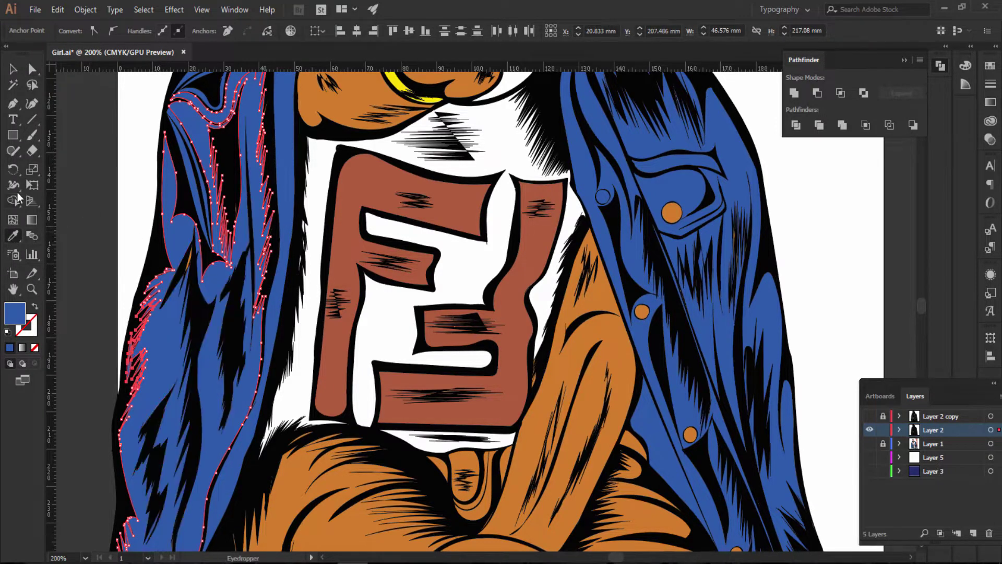
left_click(32, 70)
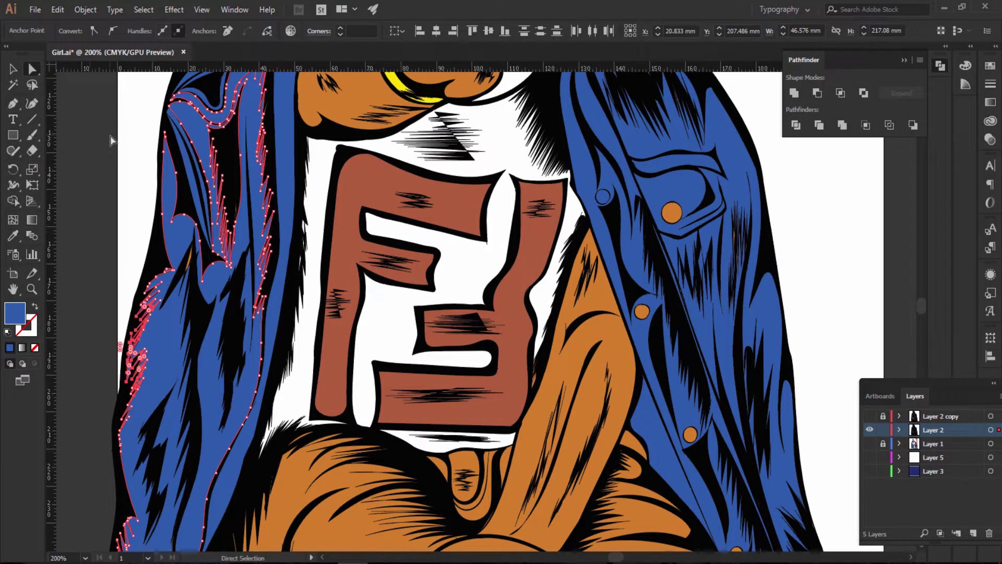
left_click(133, 136)
Step: Fill the remaining left sleeve paths with the jacket blue, then deselect
scroll(245, 313, "up", 2)
scroll(248, 318, "up", 2)
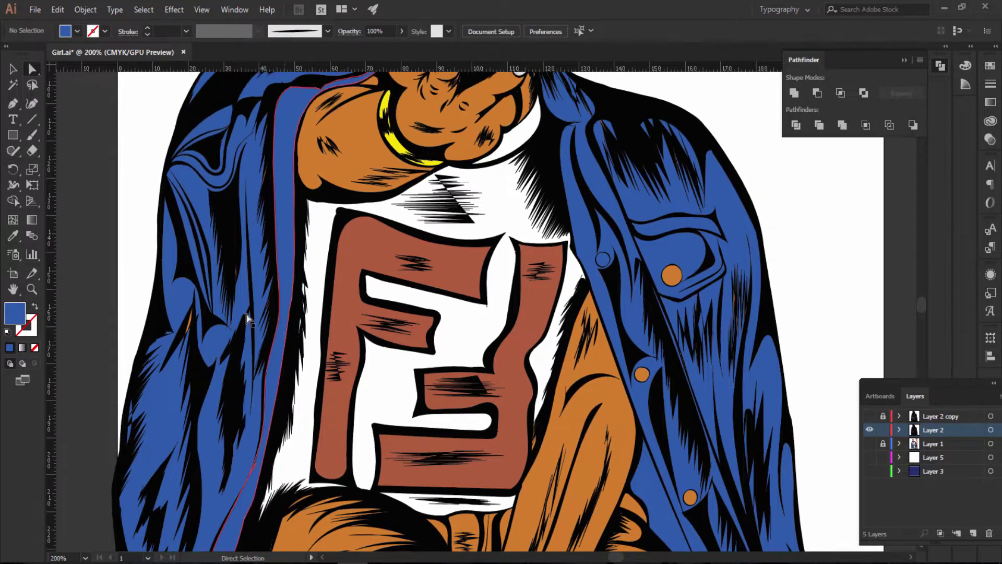
left_click(257, 353)
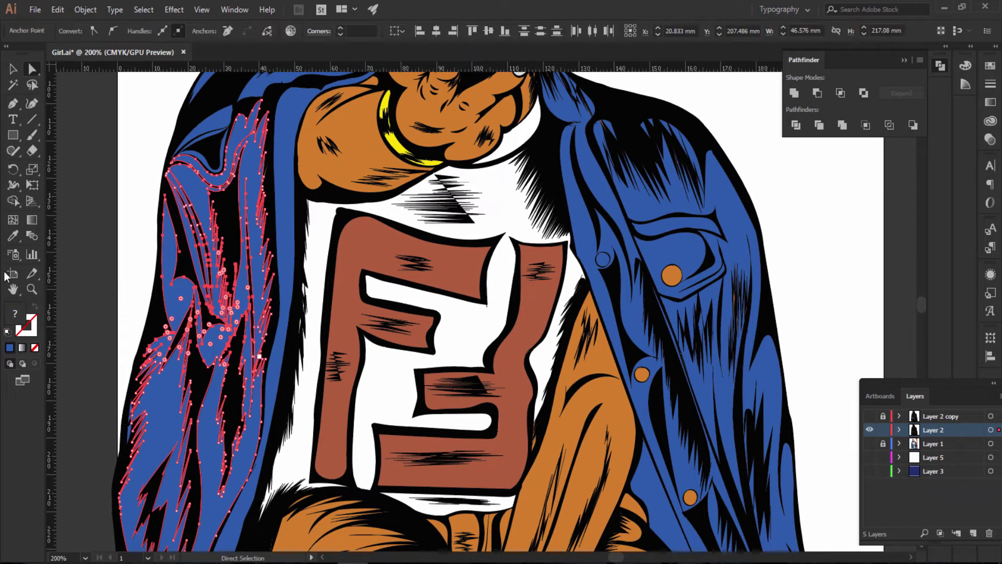
left_click(13, 235)
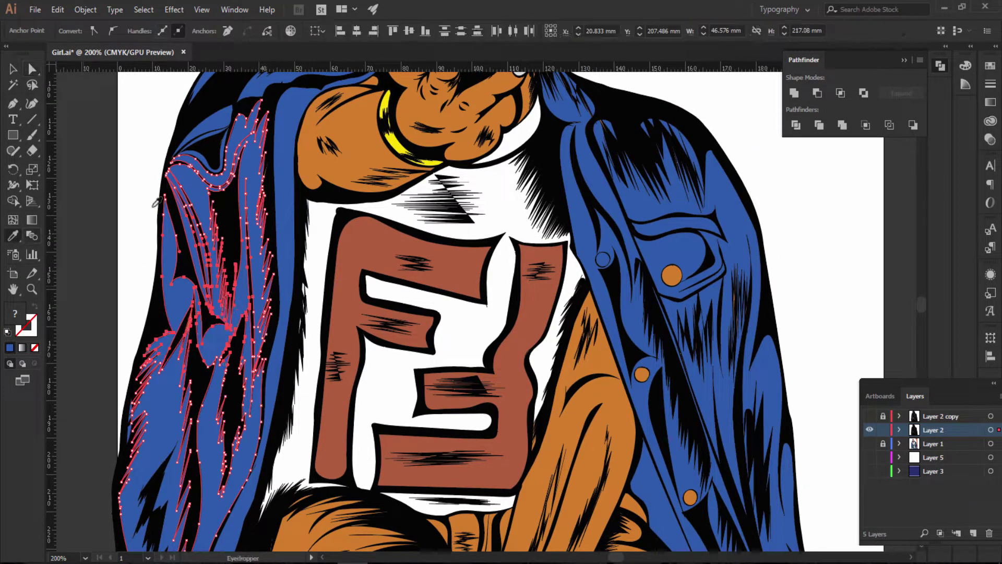
left_click(285, 192)
scroll(339, 201, "up", 5)
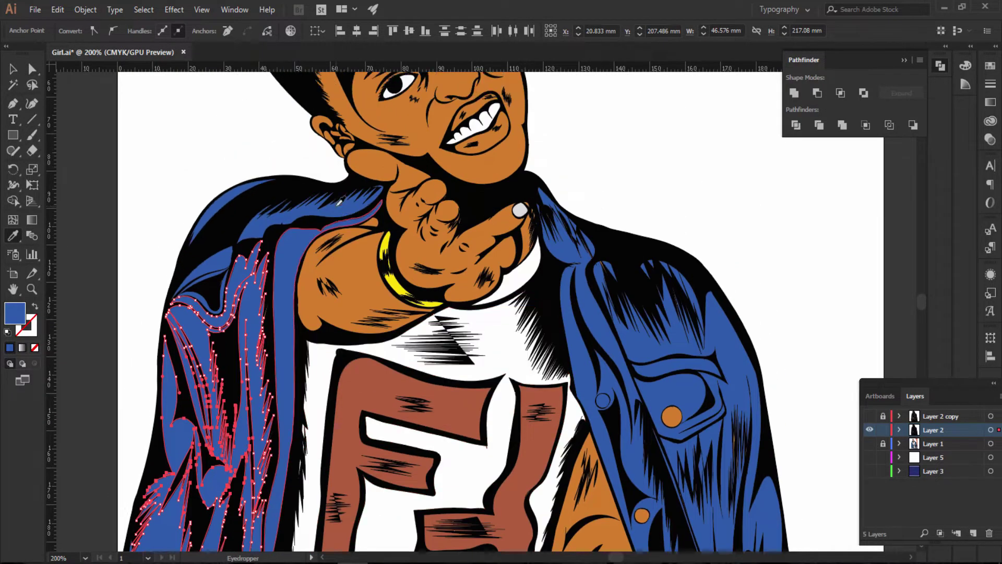
scroll(339, 201, "up", 2)
left_click(14, 69)
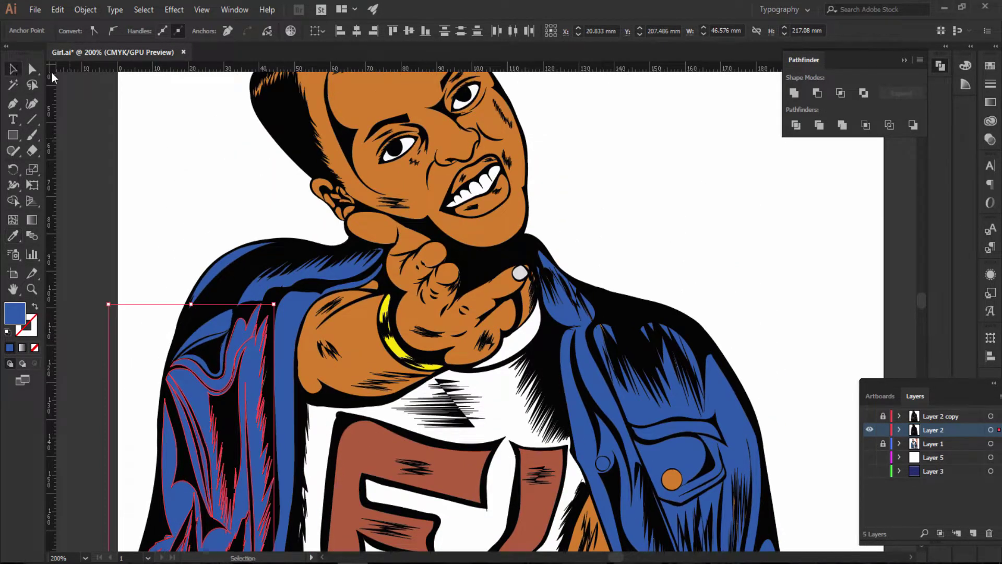
left_click(203, 141)
scroll(829, 318, "up", 2)
scroll(829, 319, "down", 5)
Step: Compare the artwork with the reference photo by toggling Layer 1 and Layer 2 visibility
scroll(821, 326, "down", 3)
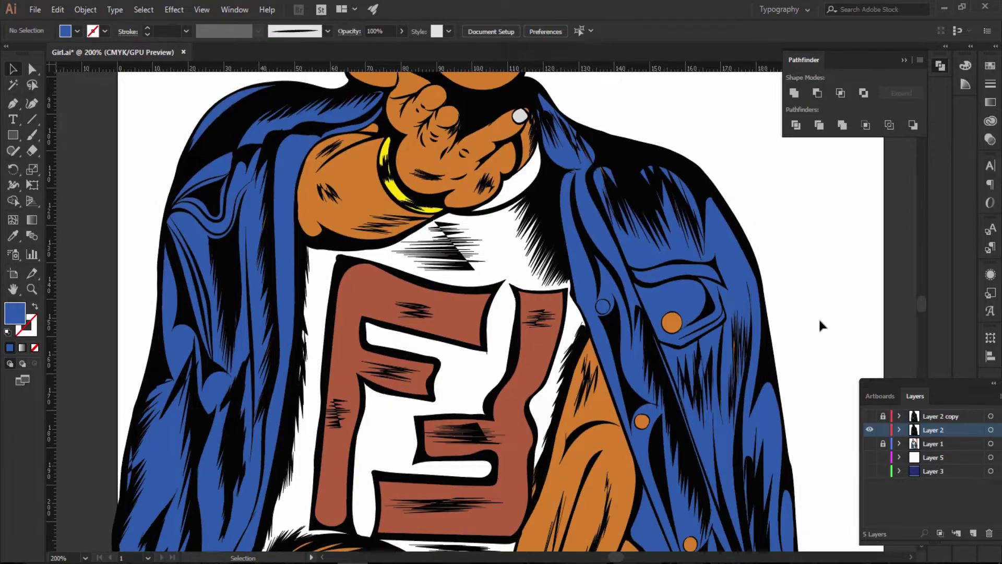
scroll(819, 323, "down", 1)
scroll(820, 323, "down", 3)
scroll(820, 323, "down", 1)
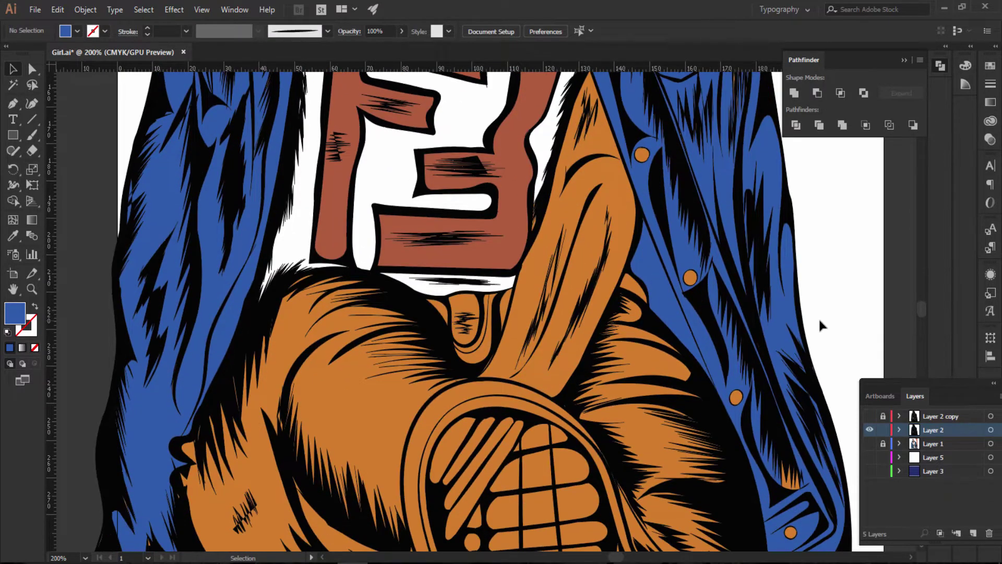
left_click(870, 443)
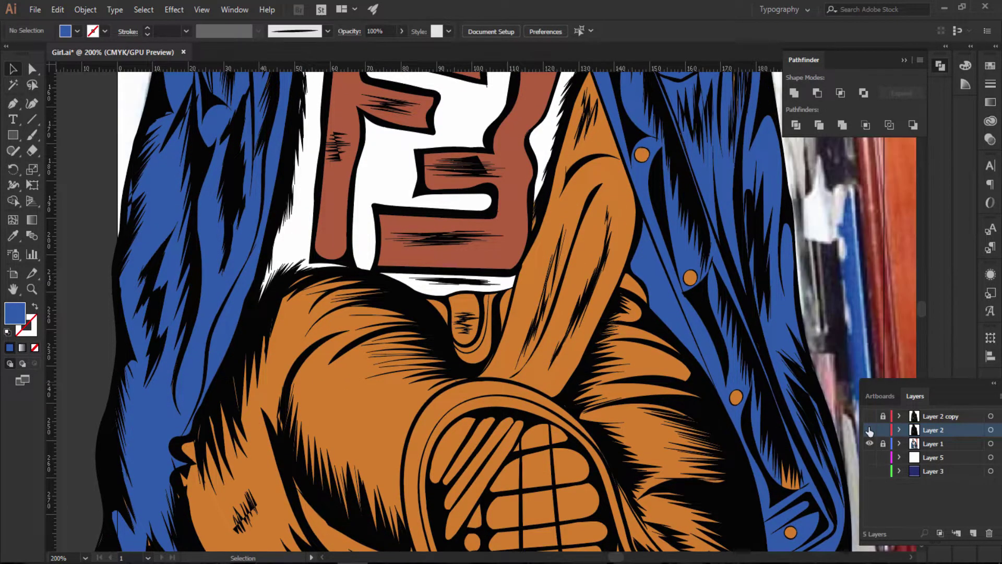
left_click(870, 430)
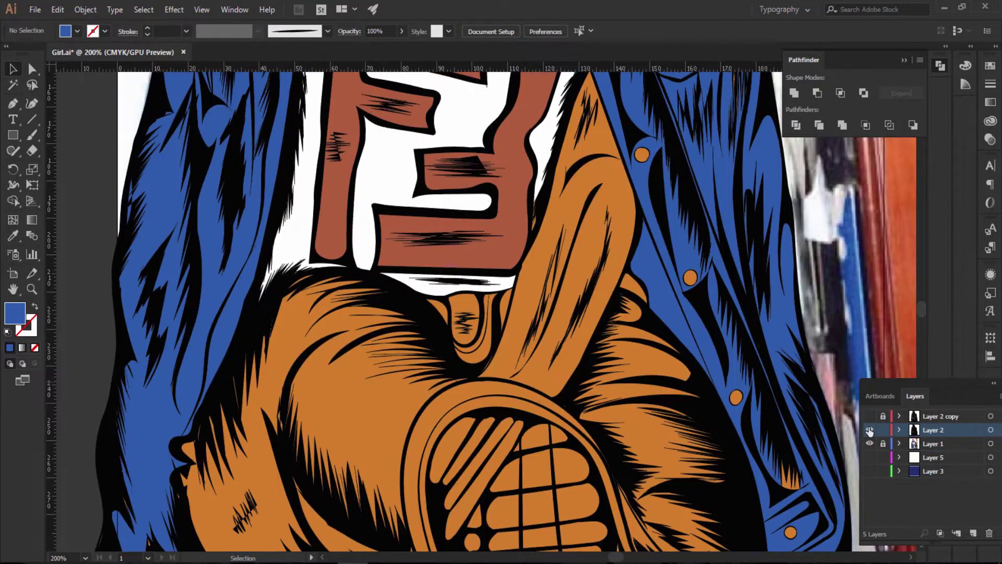
left_click(637, 290)
left_click(897, 243)
left_click(869, 444)
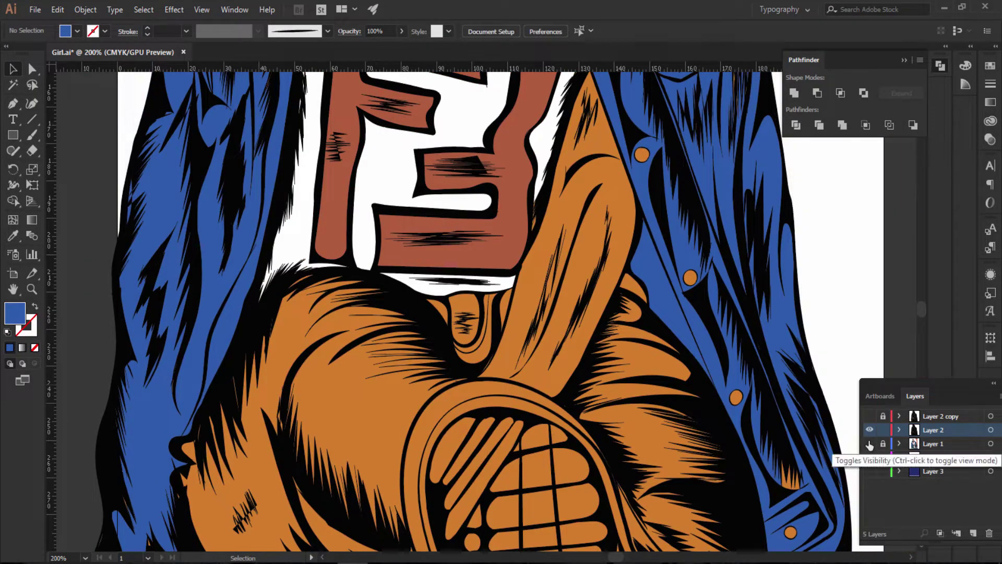
Step: Fill the small orange sliver beside the leg with white via the Eyedropper
key("a")
left_click(629, 289)
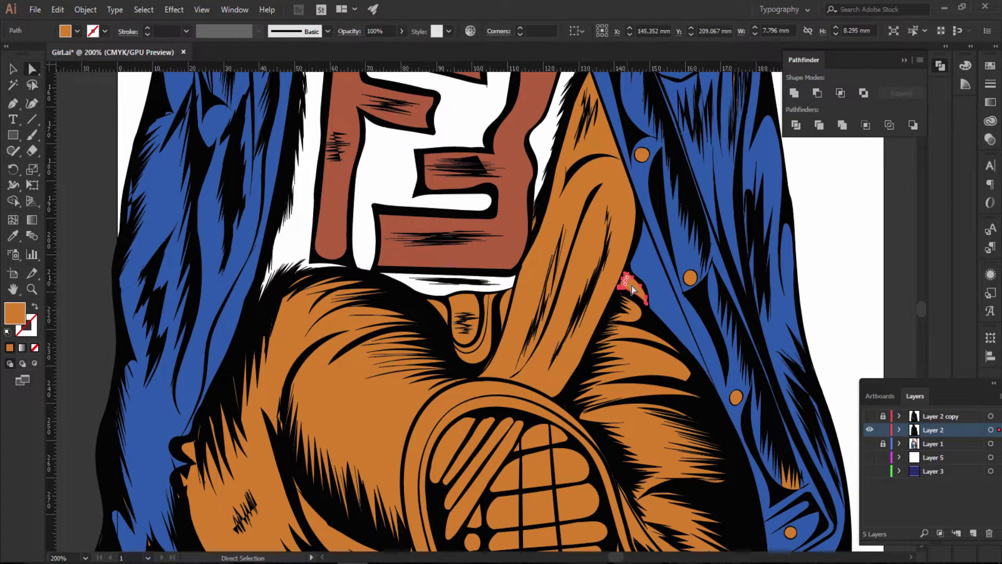
scroll(757, 285, "up", 3)
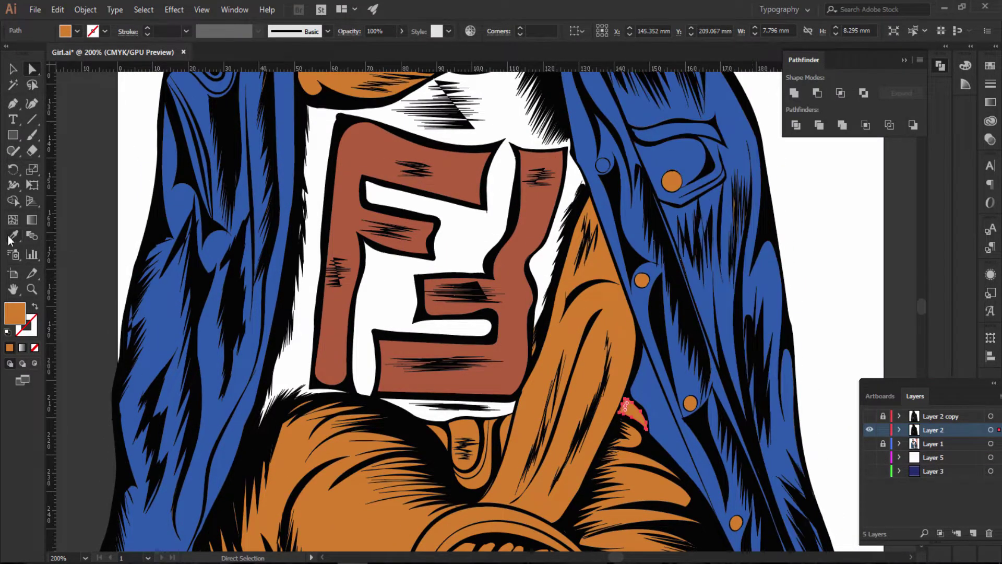
left_click(9, 238)
left_click(378, 282)
key("v")
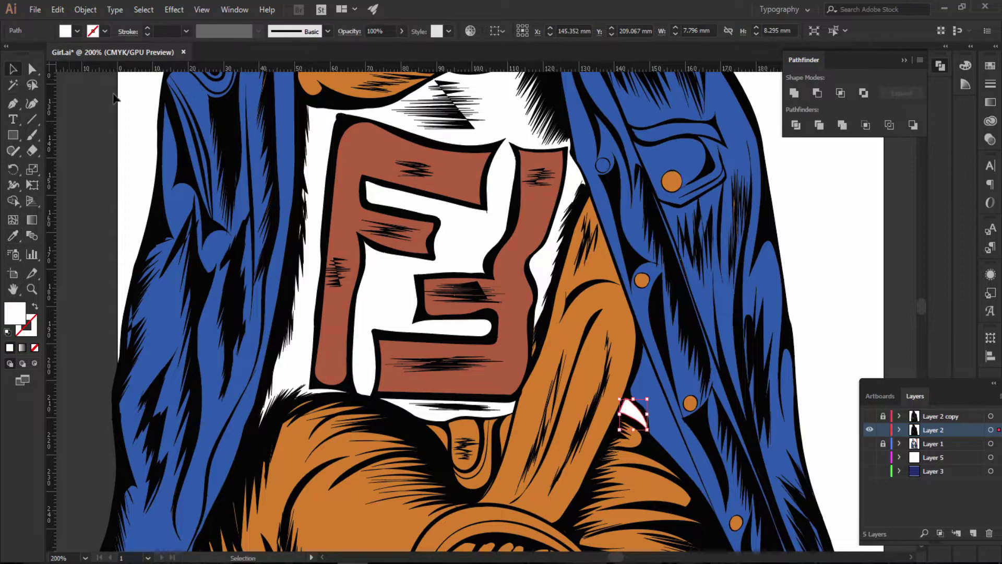
left_click(140, 108)
key("ctrl+minus")
key("ctrl+minus")
key("ctrl+minus")
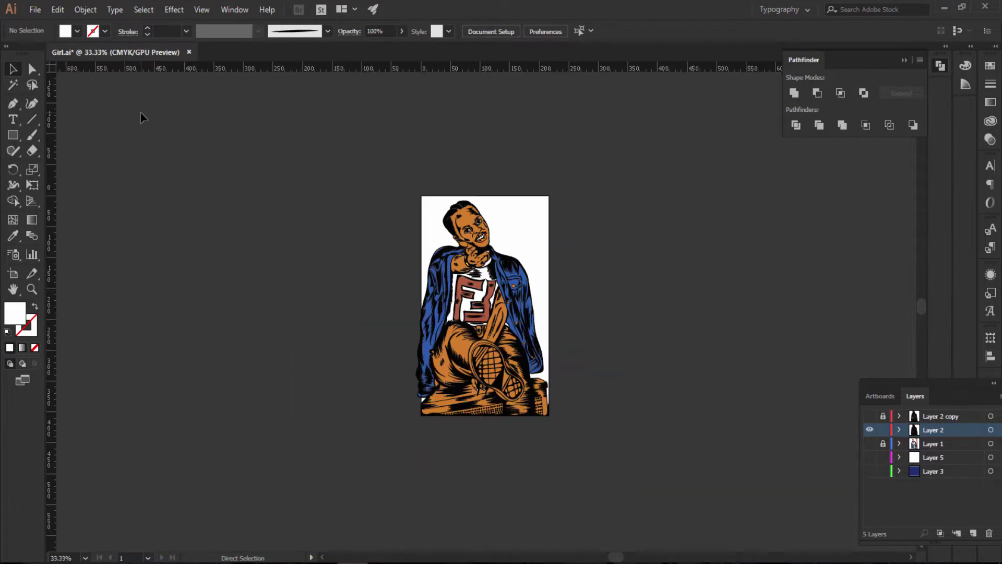
Step: Zoom in on the F logo and select the inked artwork group to reveal all anchor points
key("ctrl+plus")
key("ctrl+plus")
key("ctrl+plus")
key("ctrl+plus")
key("ctrl+plus")
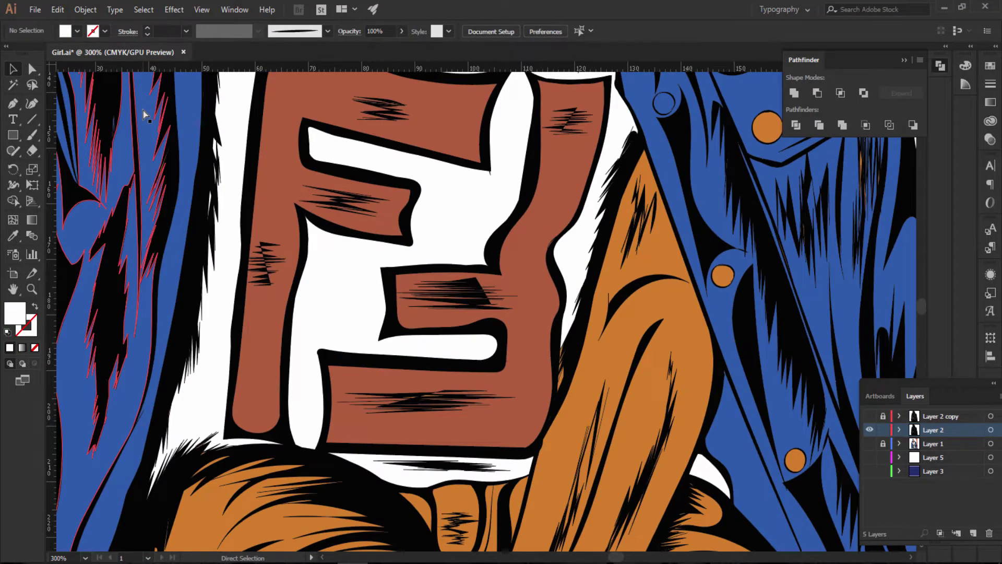
scroll(324, 172, "down", 3)
scroll(324, 173, "down", 3)
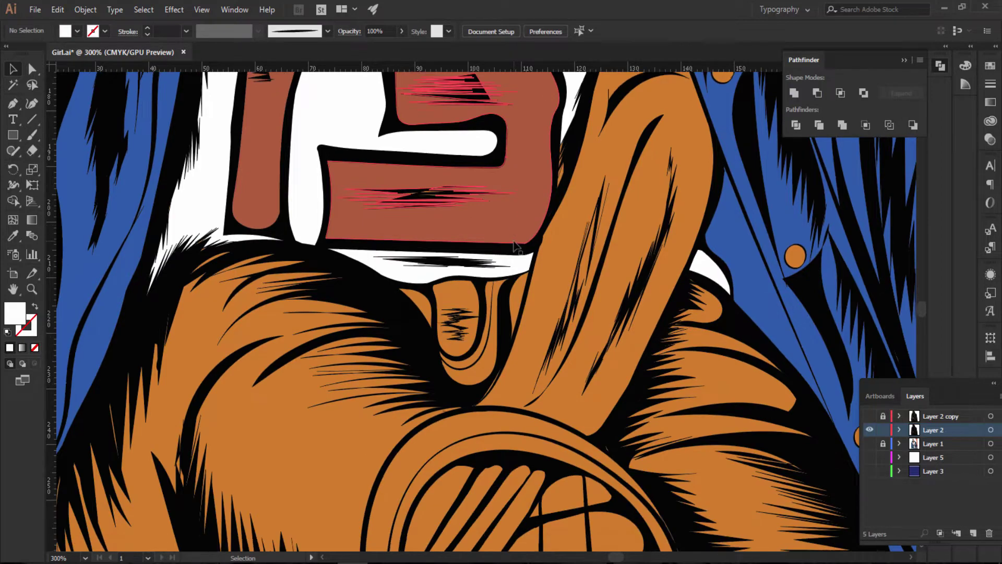
left_click(563, 175)
key("a")
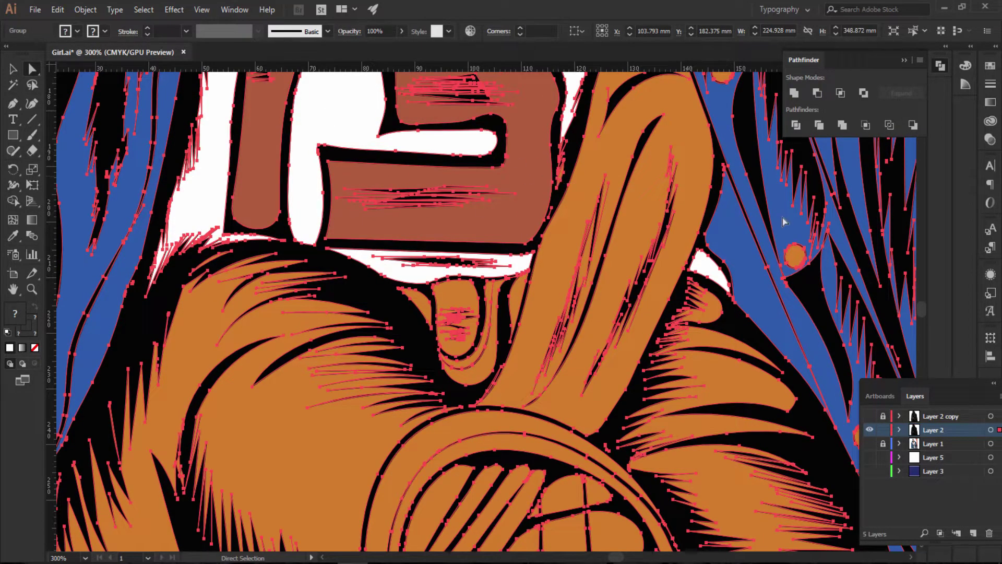
Step: Recolour the sleeve shading patches with the jacket blue
key("ctrl+minus")
key("ctrl+minus")
key("ctrl+minus")
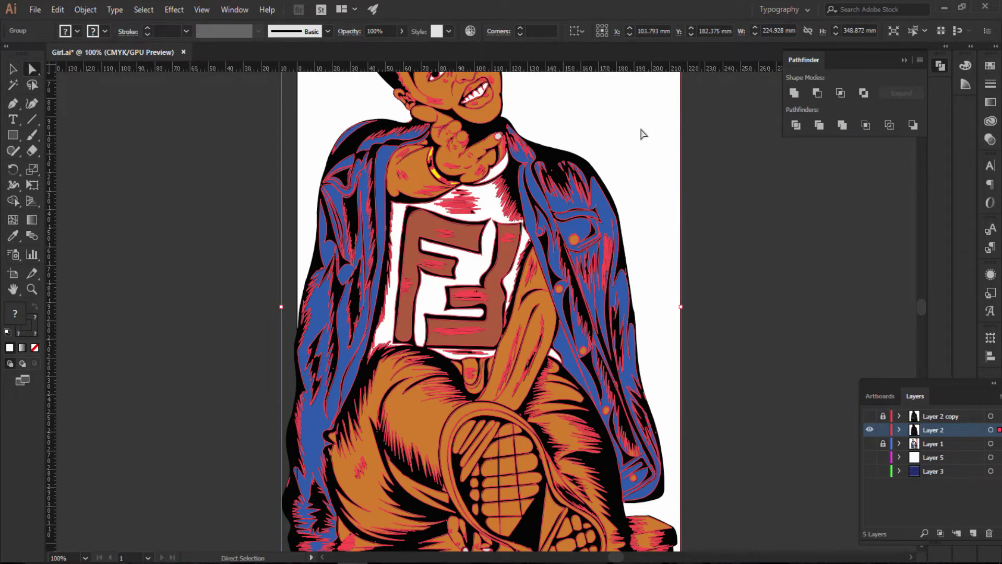
left_click(643, 134)
scroll(663, 128, "down", 3)
scroll(663, 242, "down", 2)
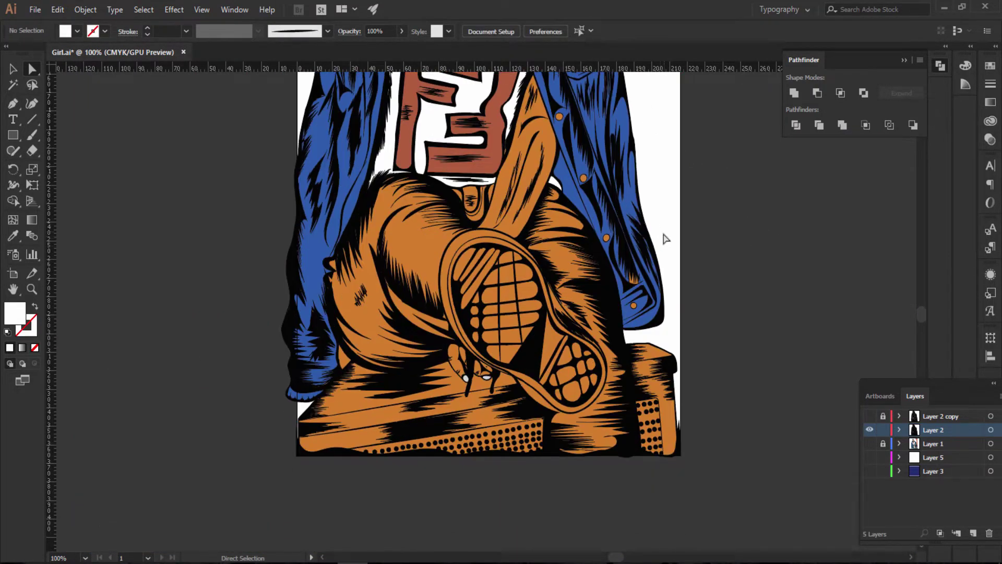
left_click_drag(663, 232, 632, 290)
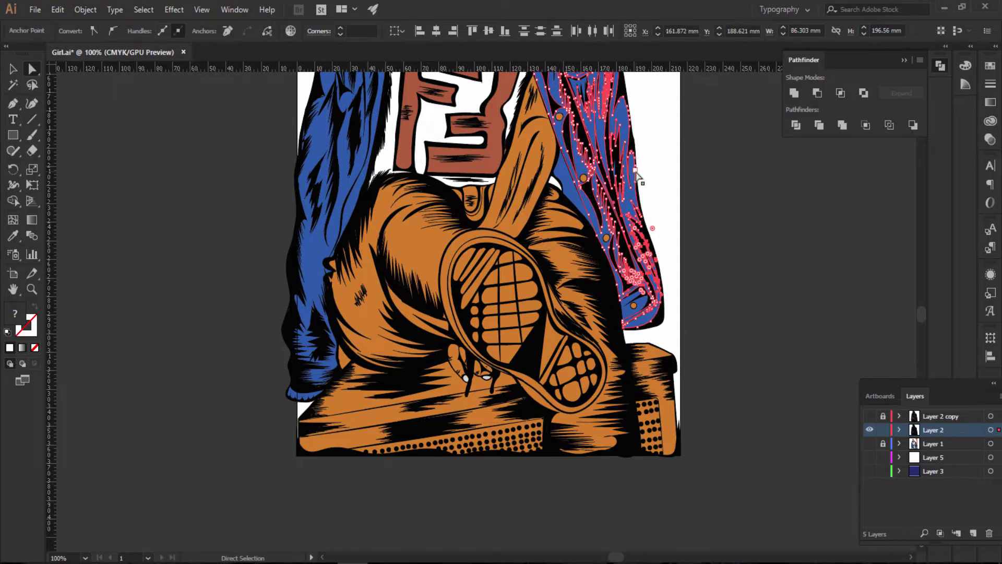
key("i")
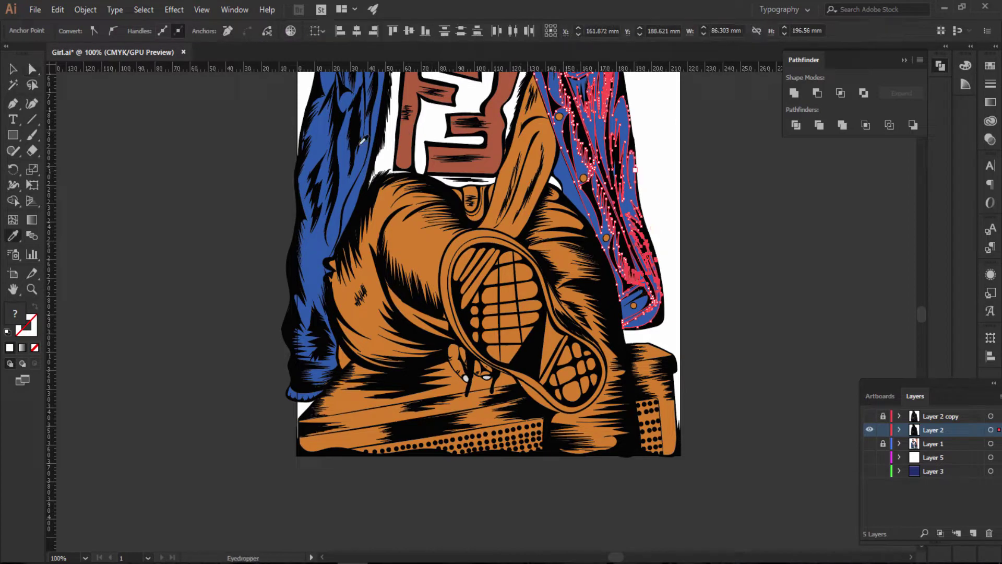
left_click(343, 182)
left_click(13, 70)
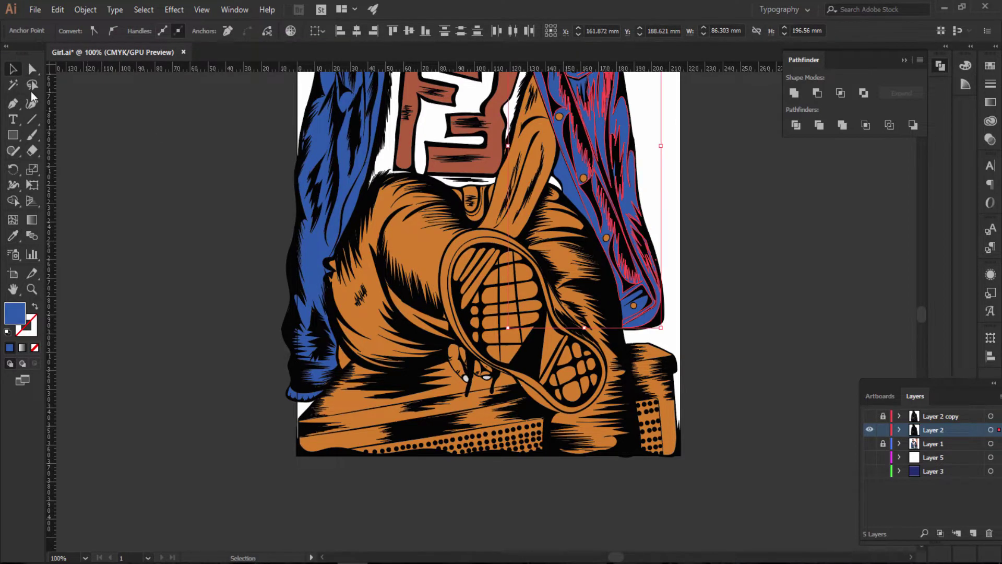
left_click(251, 203)
Step: Compare the vector artwork with the reference photo, then hide the photo
scroll(723, 214, "up", 2)
scroll(724, 214, "up", 5)
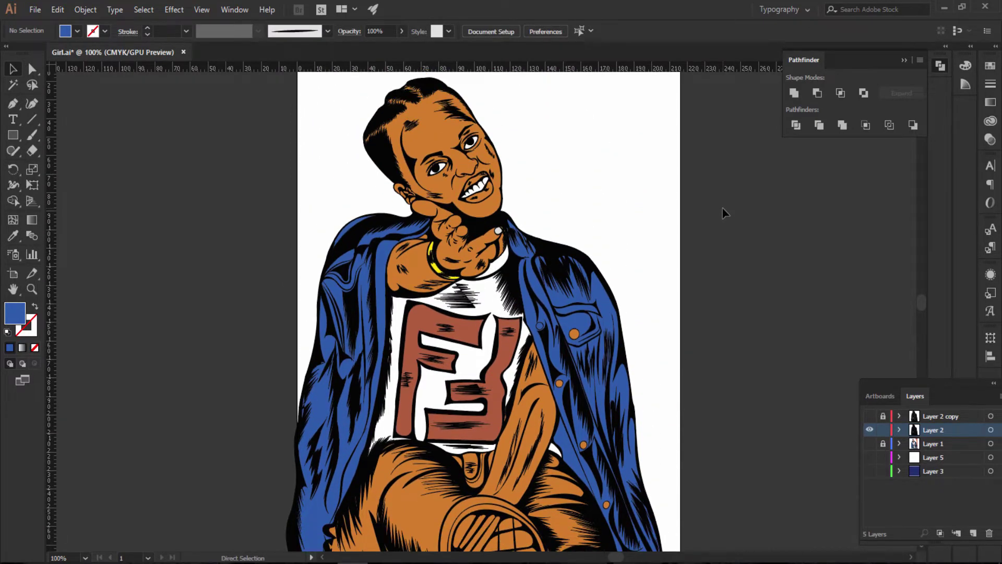
key("ctrl+plus")
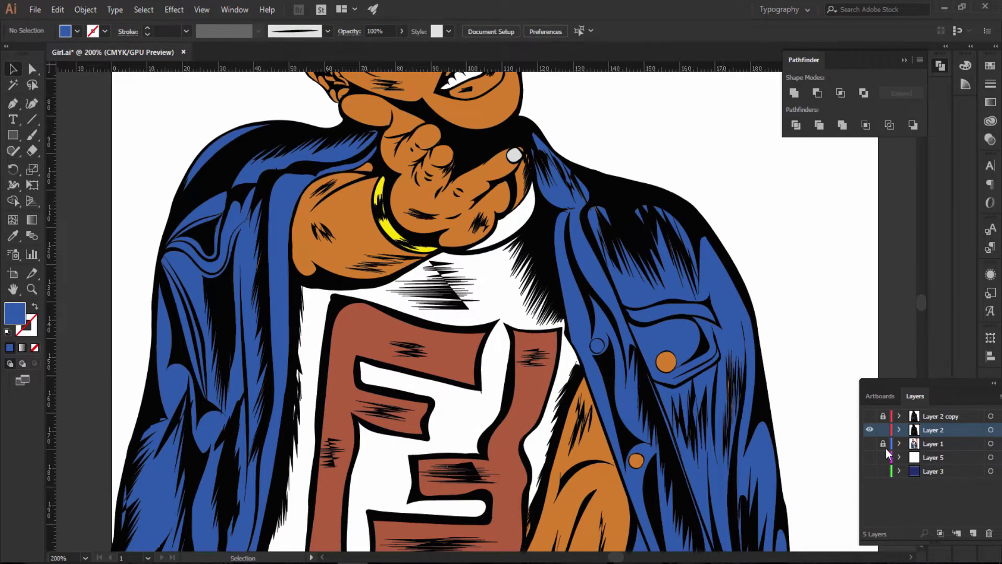
left_click(869, 430)
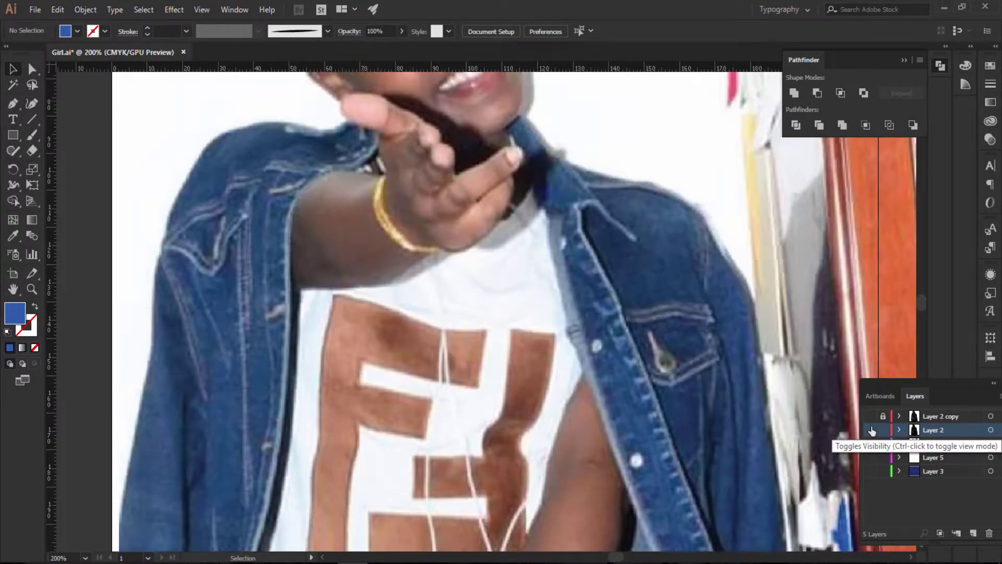
left_click(870, 429)
left_click(870, 443)
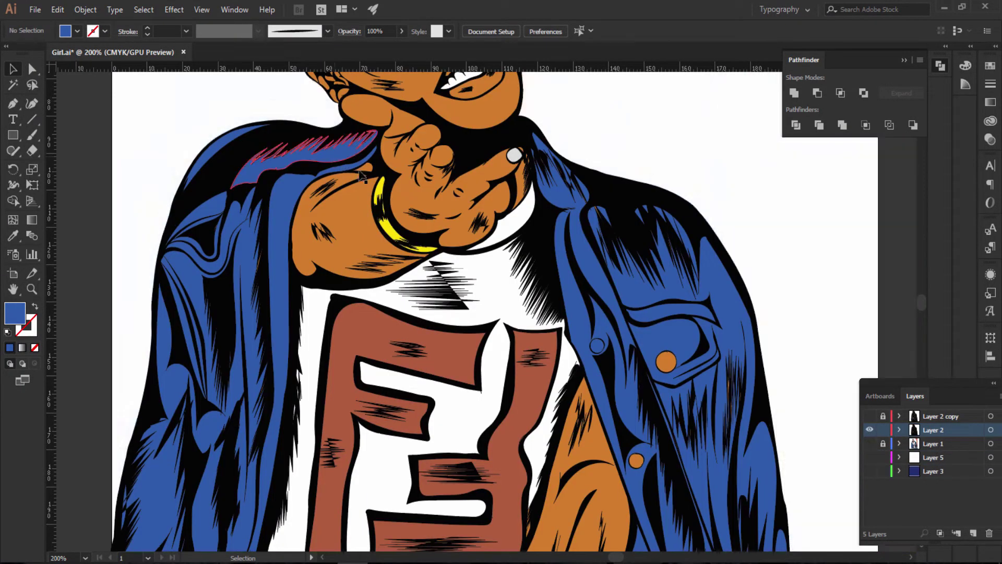
Step: Fill the neck and arm shading patches with the jacket blue
key("a")
left_click(367, 167)
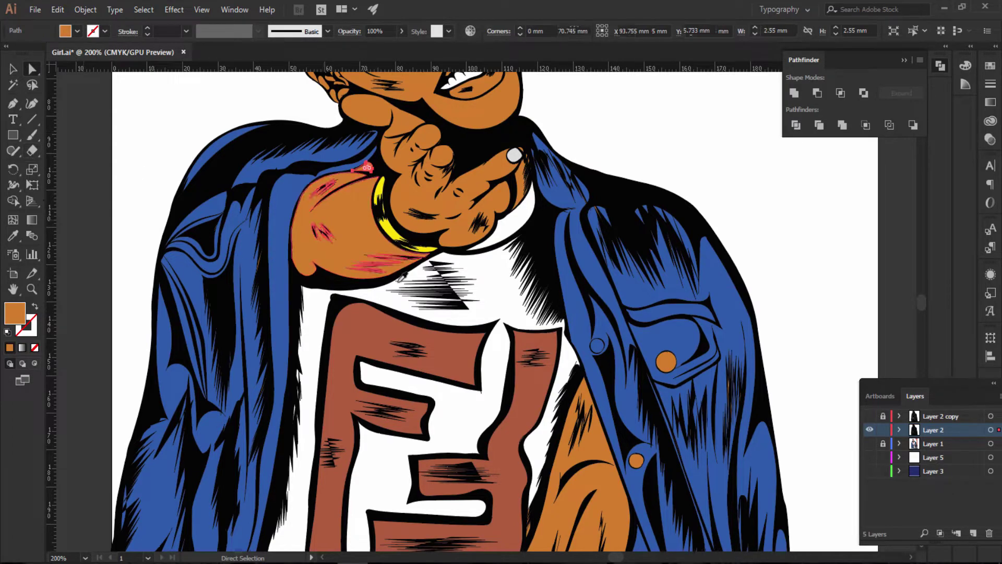
left_click(460, 253, "shift")
key("i")
left_click(587, 171, "ctrl")
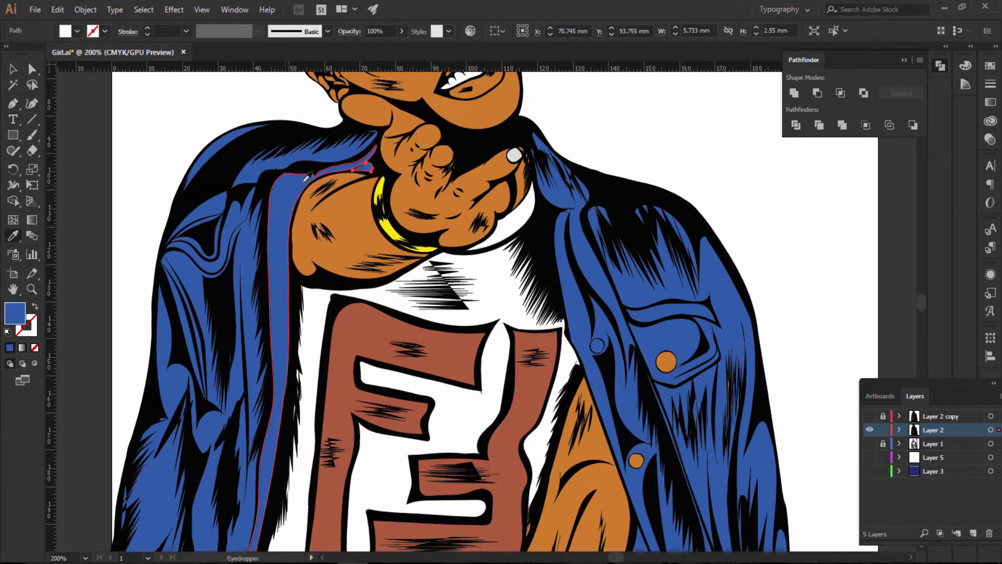
scroll(637, 169, "down", 1)
scroll(637, 170, "down", 2)
scroll(637, 170, "down", 1)
scroll(637, 170, "down", 2)
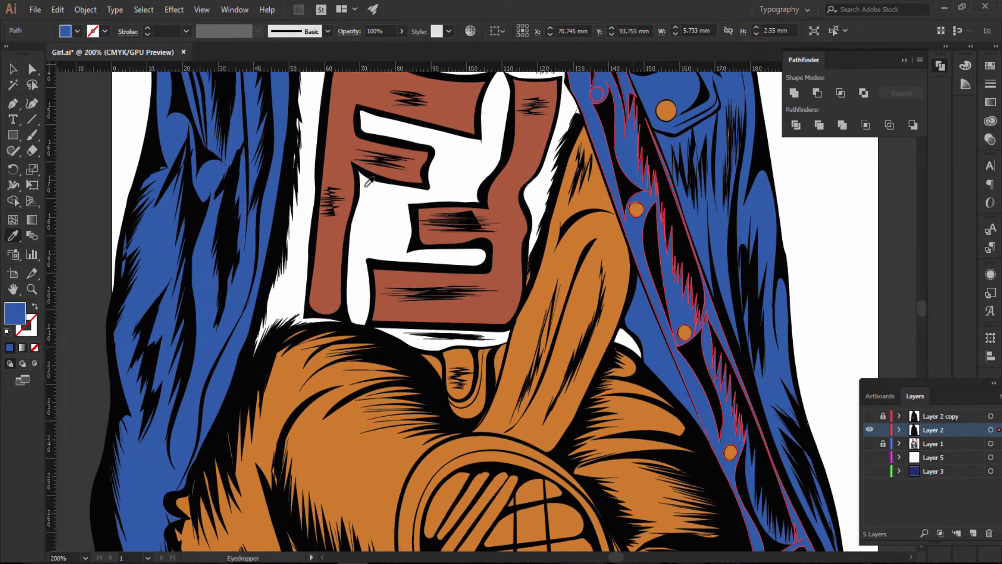
Step: Turn the stray shading strips along the shirt edge flat shirt white
left_click(32, 70)
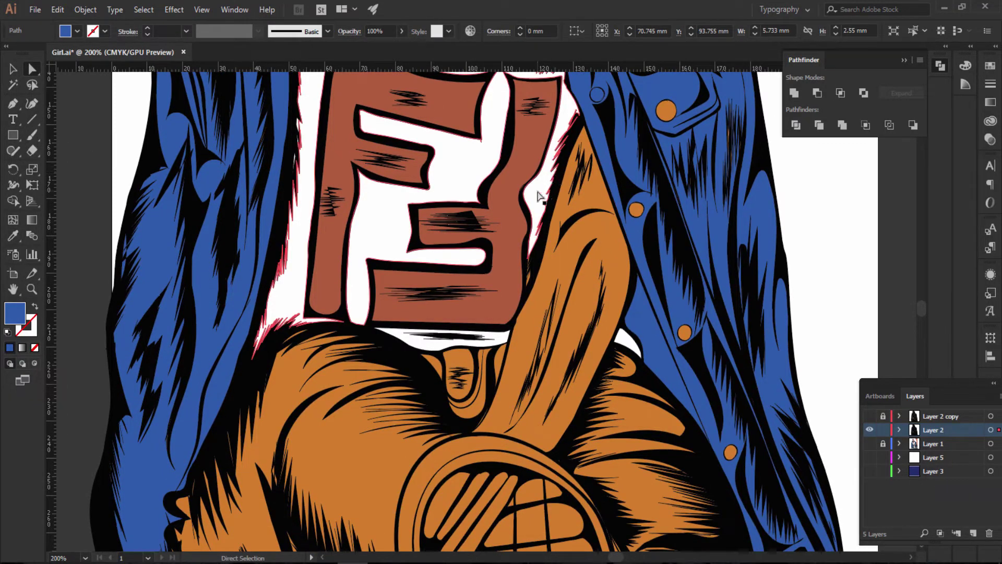
left_click(587, 270)
key("ctrl+h")
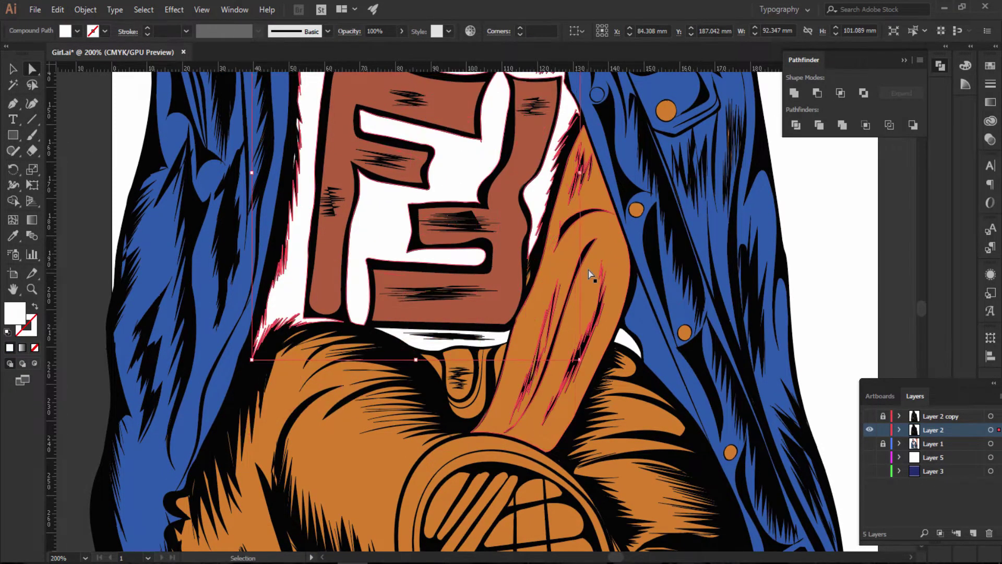
left_click_drag(514, 366, 520, 280)
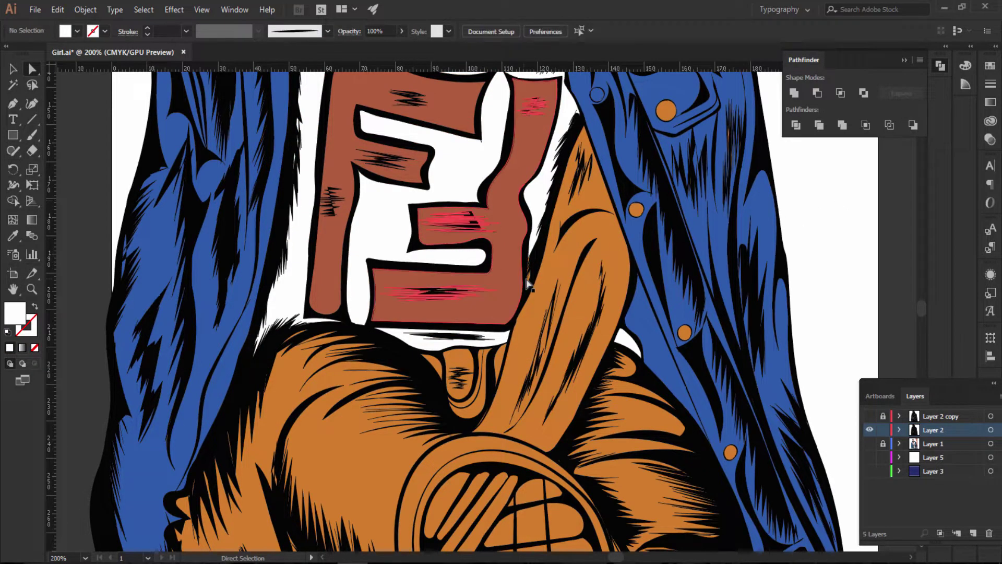
left_click(526, 279)
left_click(14, 236)
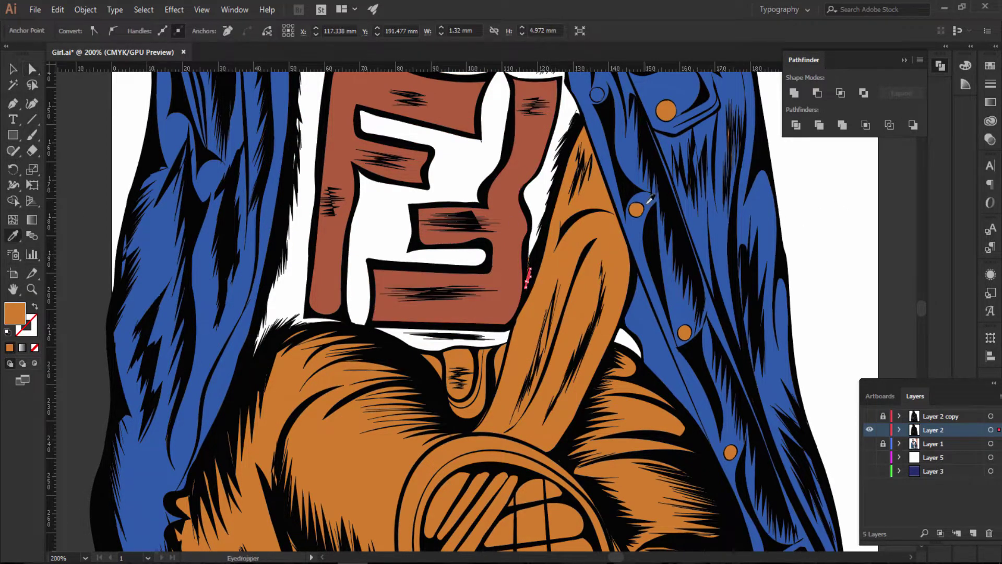
left_click(543, 188, "ctrl")
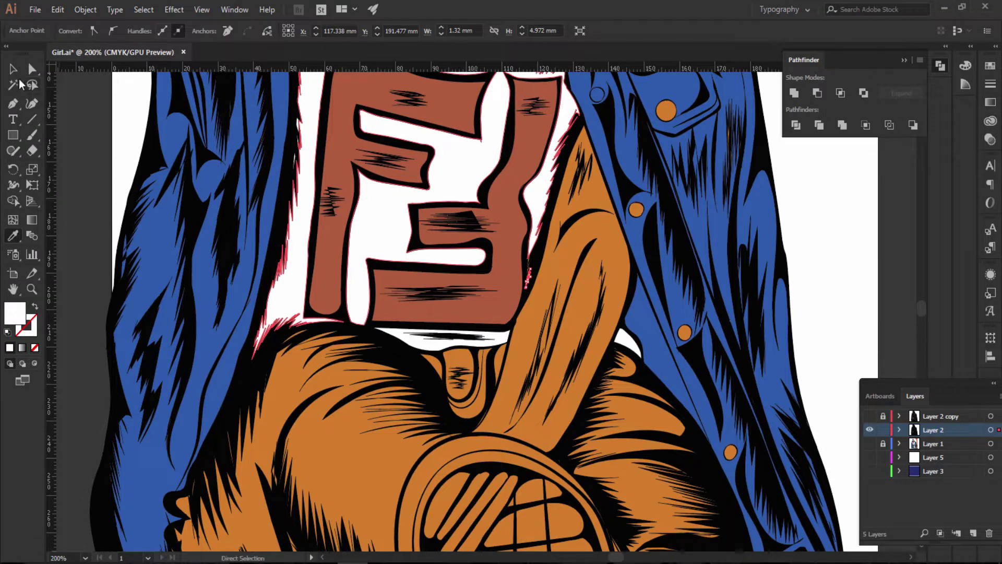
key("v")
left_click(837, 271)
Step: Select all the artwork to check for remaining shading patches
scroll(836, 272, "down", 3)
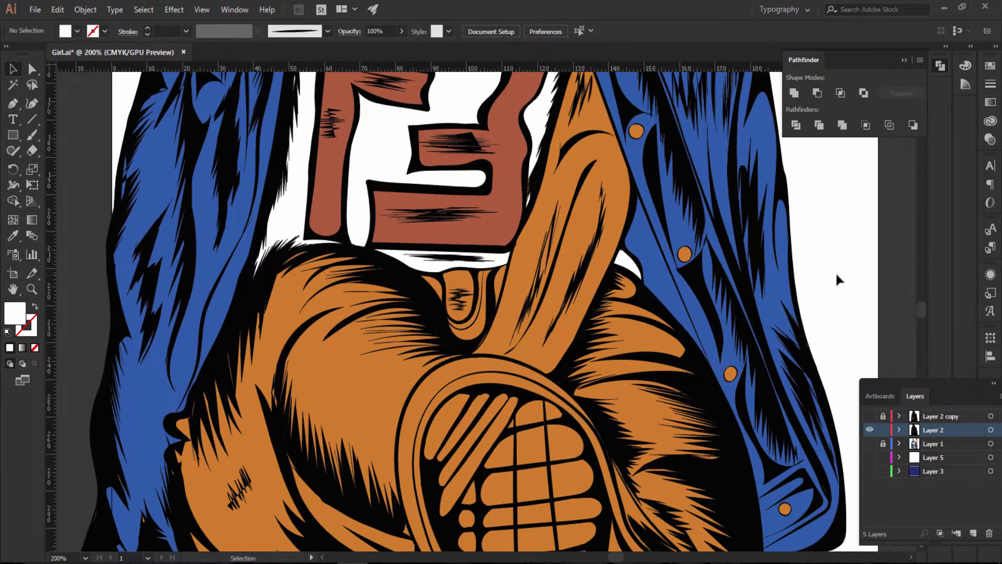
scroll(835, 271, "down", 3)
scroll(835, 272, "down", 2)
scroll(837, 276, "up", 2)
scroll(833, 275, "up", 3)
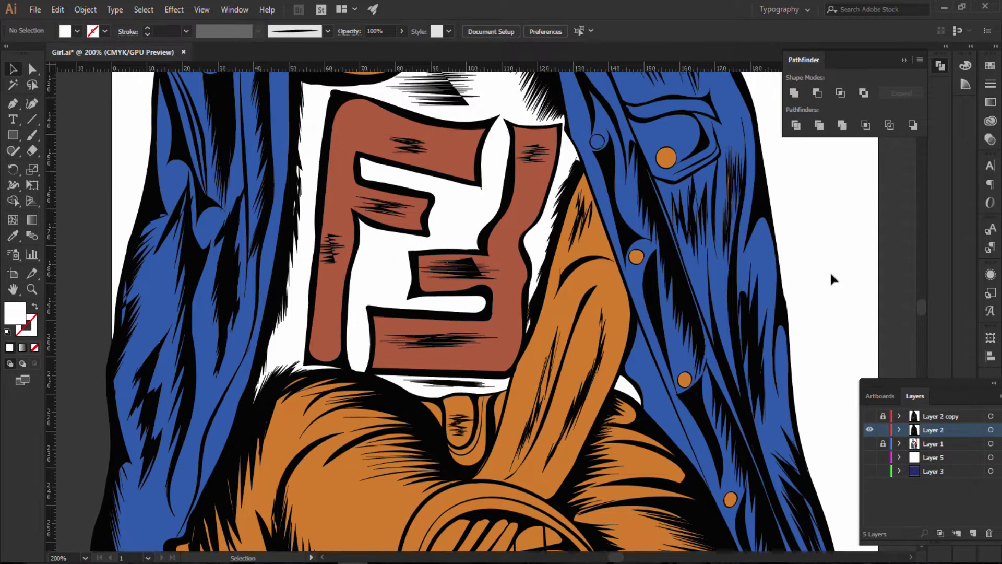
left_click(709, 222)
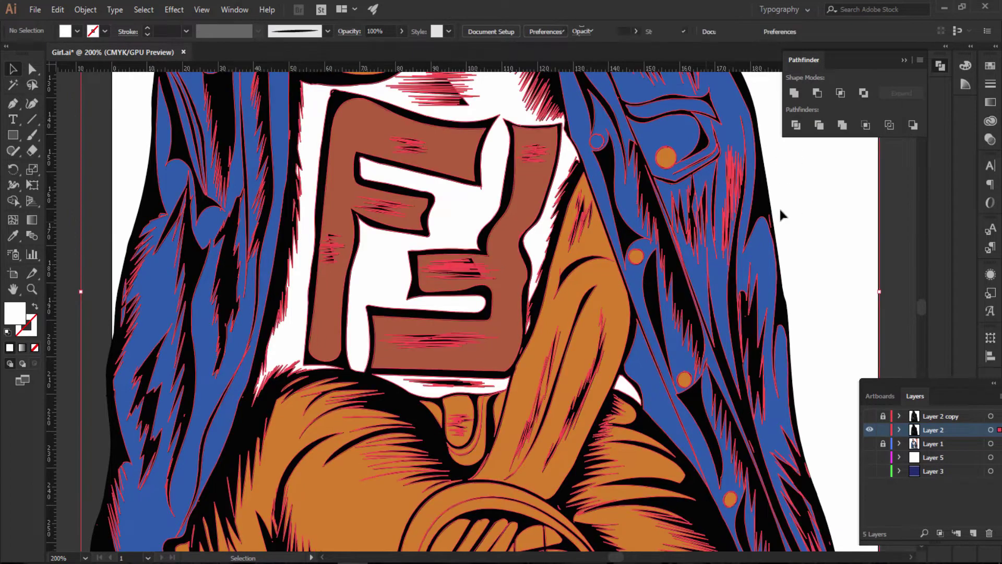
left_click(825, 203)
Step: Recolour the shading on the right side of the jacket to jacket blue
key("a")
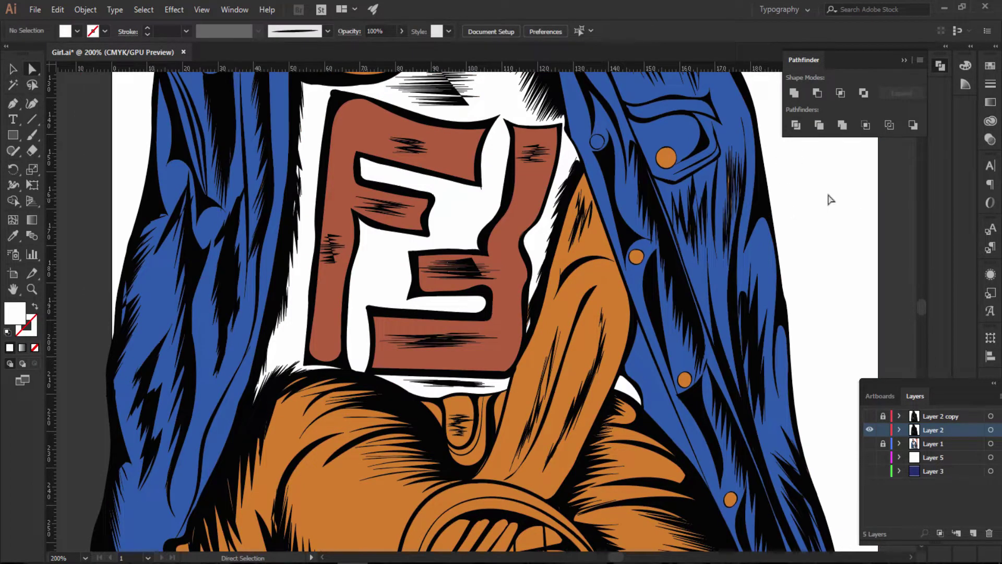
left_click(718, 206)
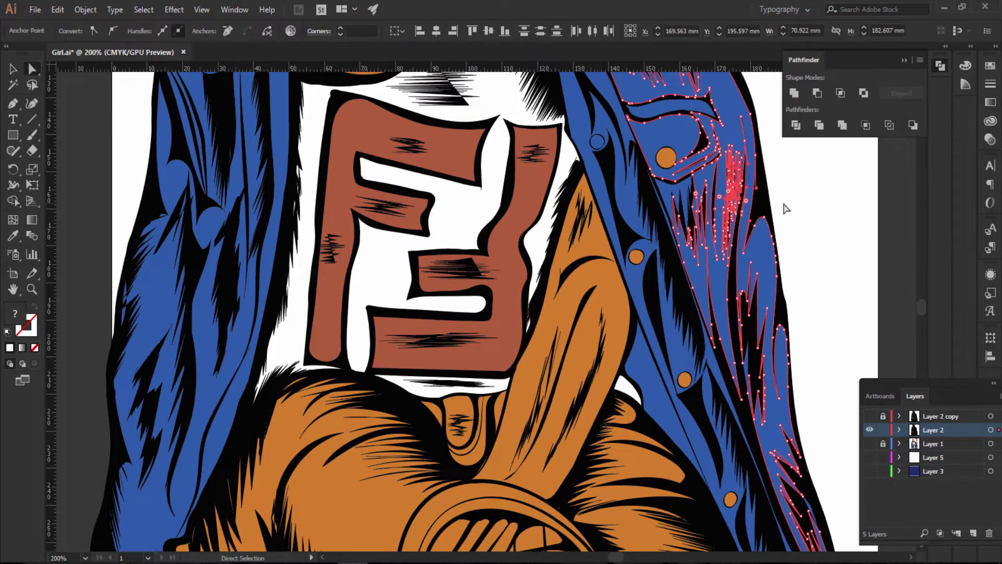
key("i")
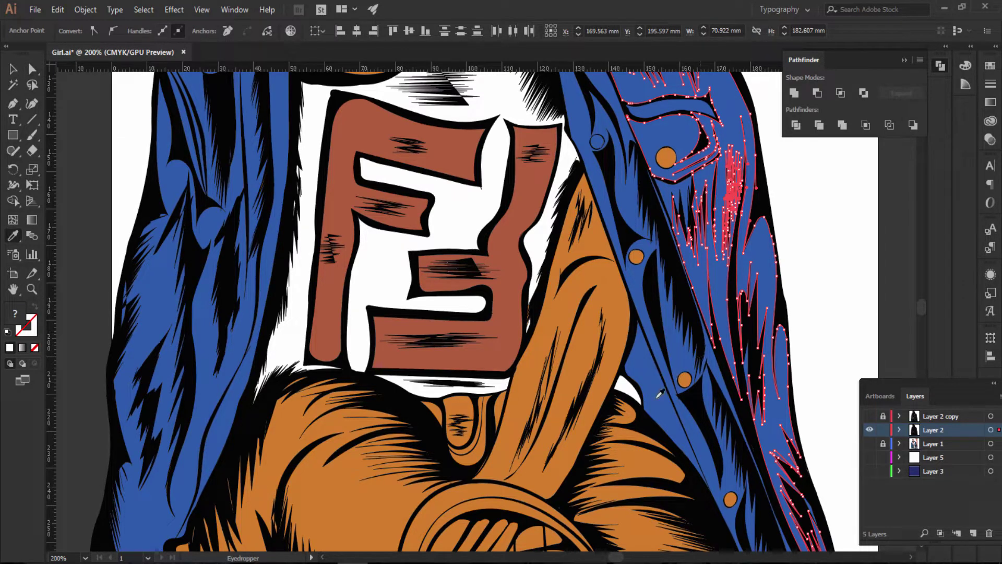
left_click(659, 393)
left_click(13, 69)
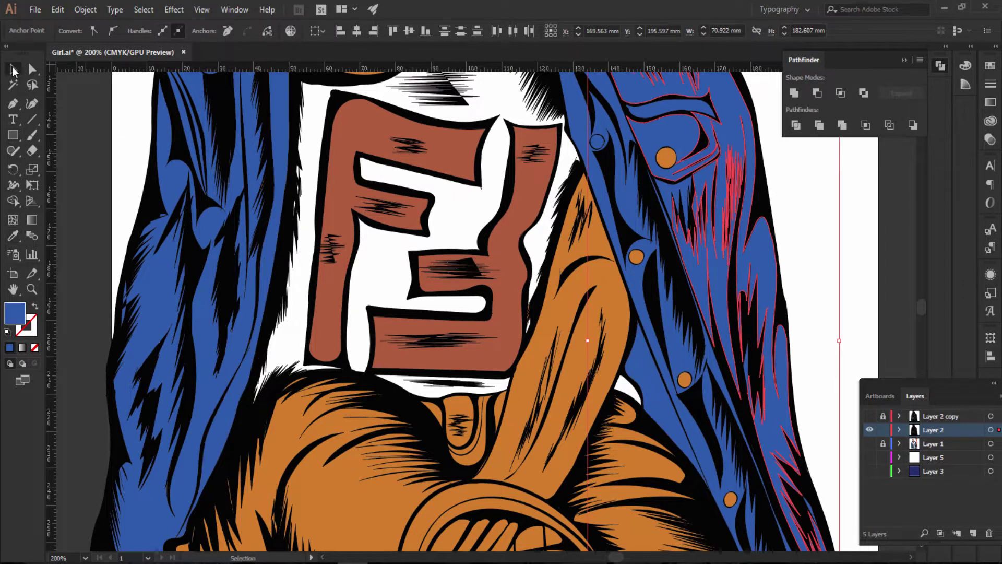
left_click(802, 235)
scroll(804, 225, "up", 2)
Step: Select the upper and lower orange jacket buttons
key("ctrl+minus")
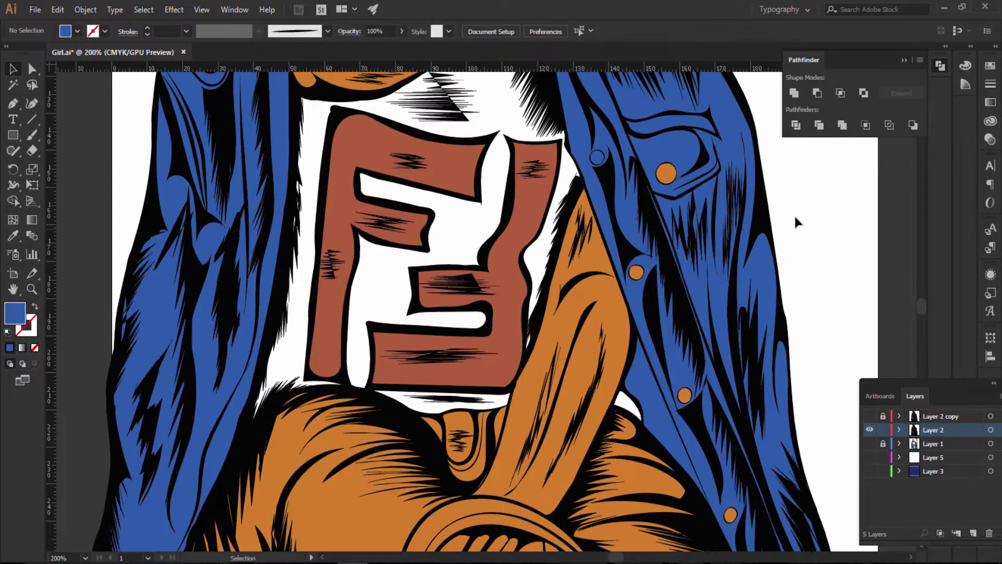
key("ctrl+minus")
key("ctrl+minus")
key("ctrl+plus")
key("ctrl+plus")
key("ctrl+plus")
key("ctrl+plus")
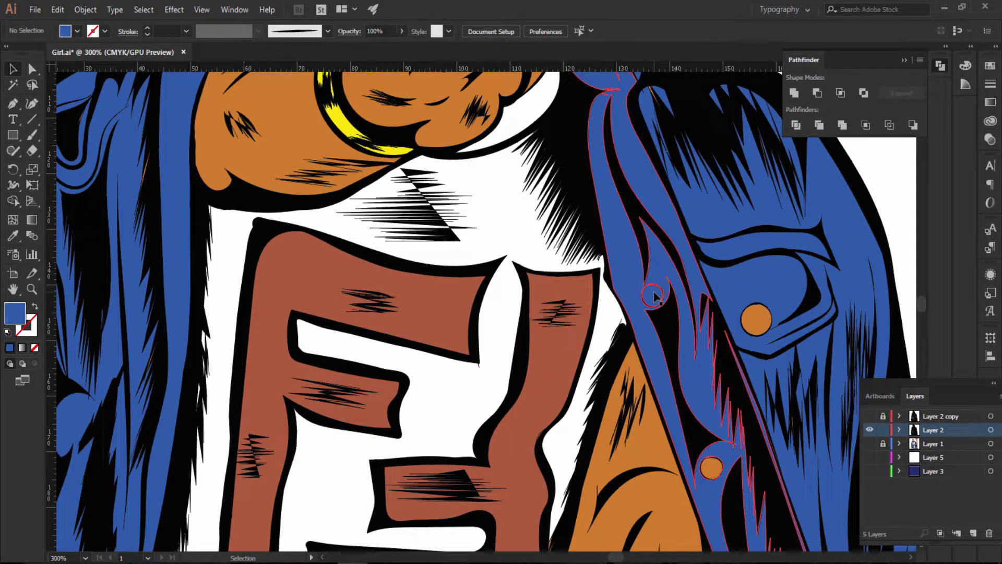
key("a")
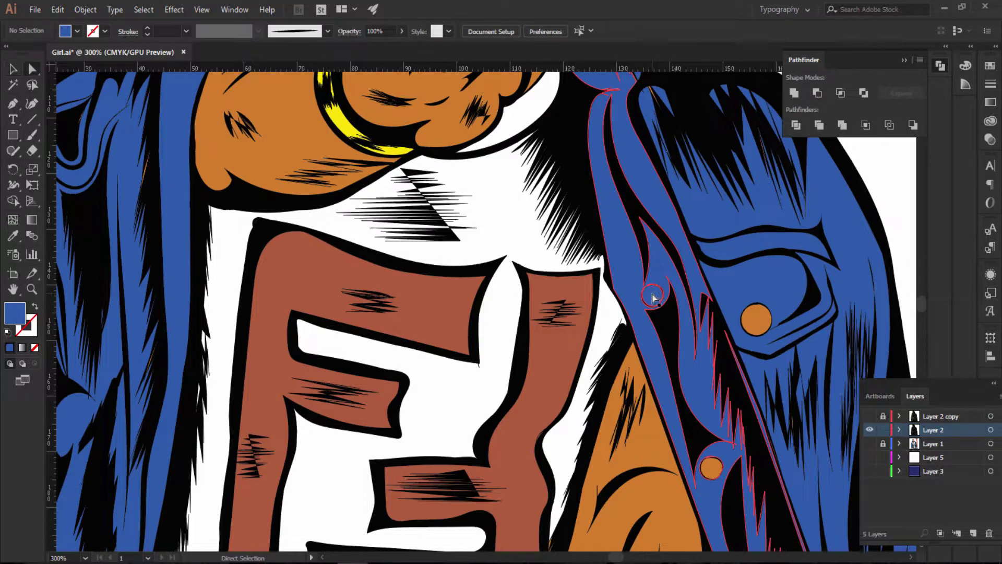
left_click(654, 297)
key("ctrl+h")
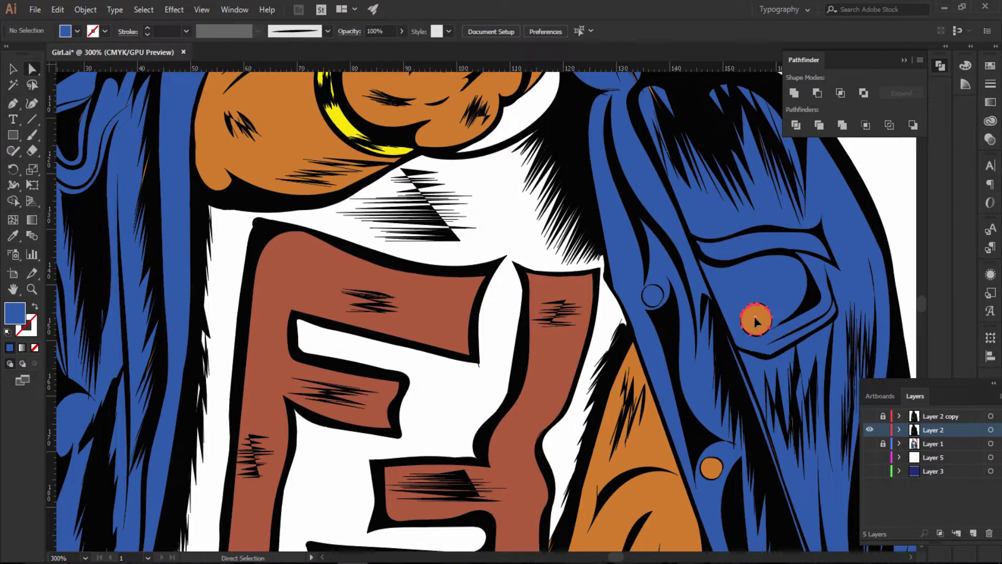
left_click(754, 316)
left_click(711, 467, "shift")
Step: Fill the selected buttons with the sampled jacket blue
scroll(849, 211, "down", 6)
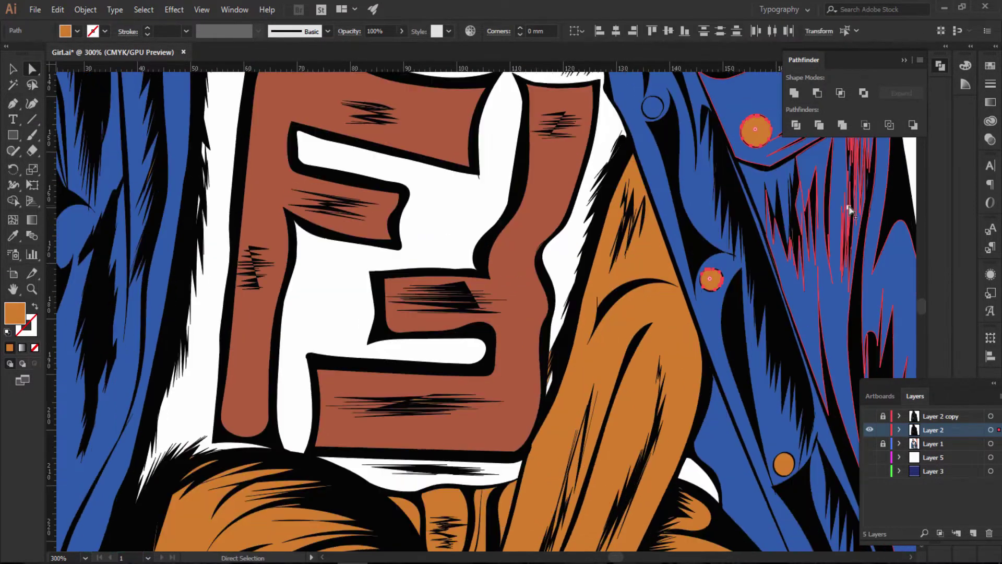
scroll(850, 210, "down", 4)
scroll(786, 358, "down", 2)
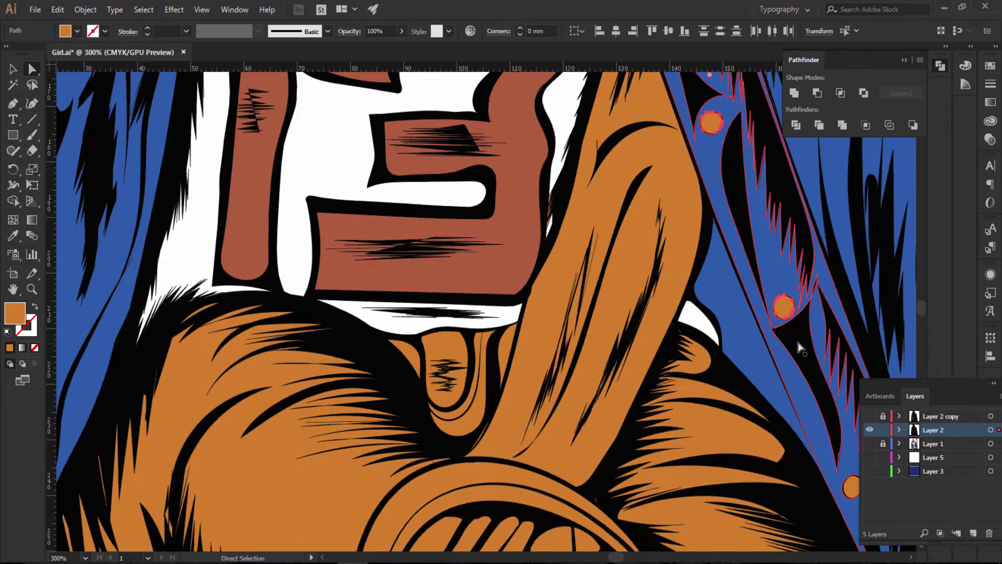
scroll(786, 358, "down", 3)
scroll(731, 470, "down", 2)
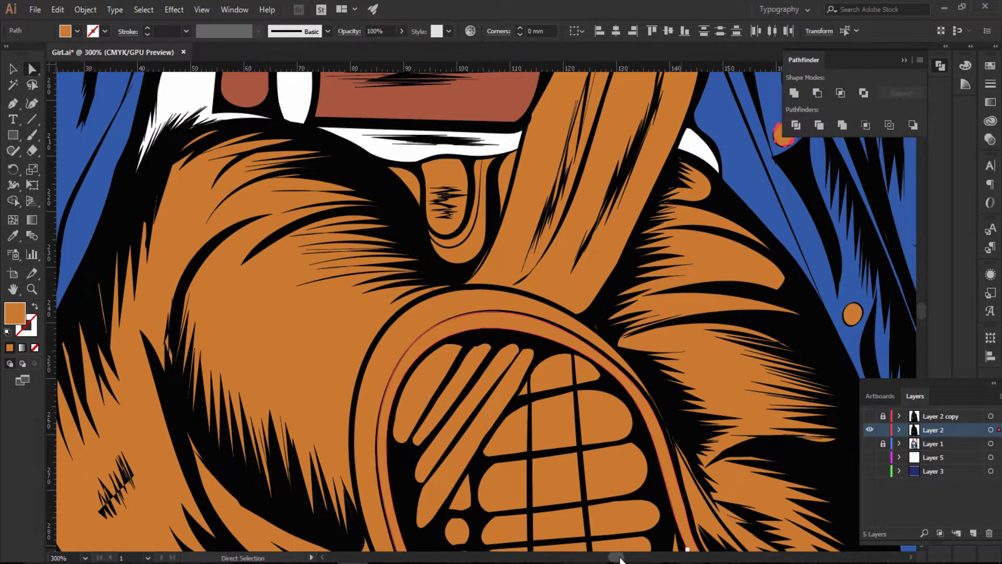
left_click_drag(620, 559, 629, 558)
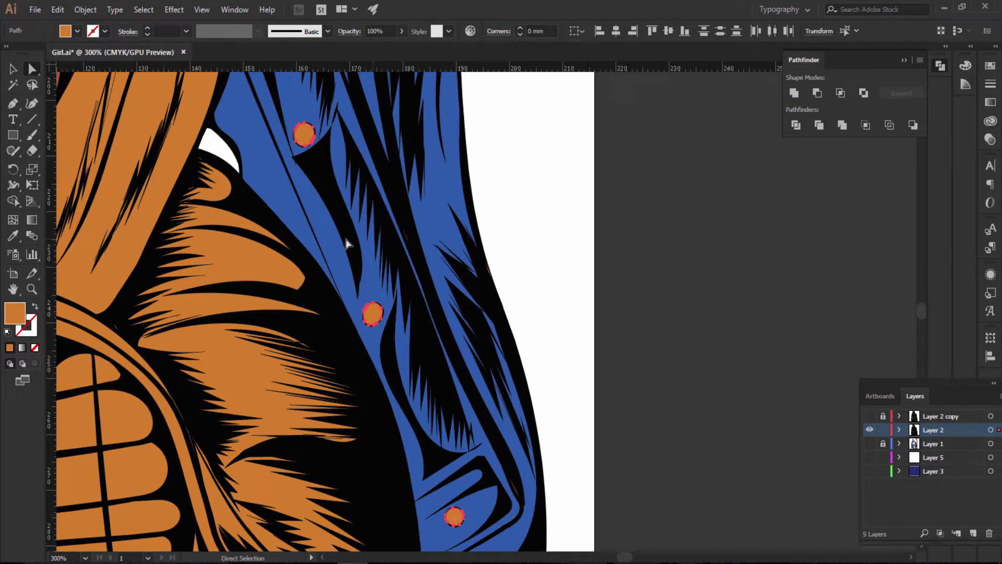
key("i")
left_click(445, 204)
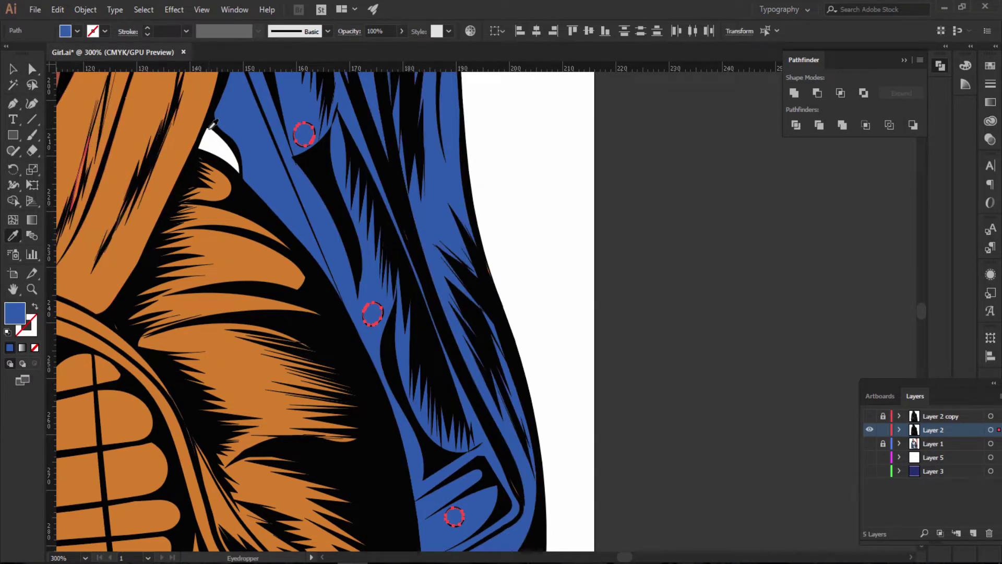
Step: Change the buttons' fill to pale beige B7B392 in the Color Picker
double_click(11, 316)
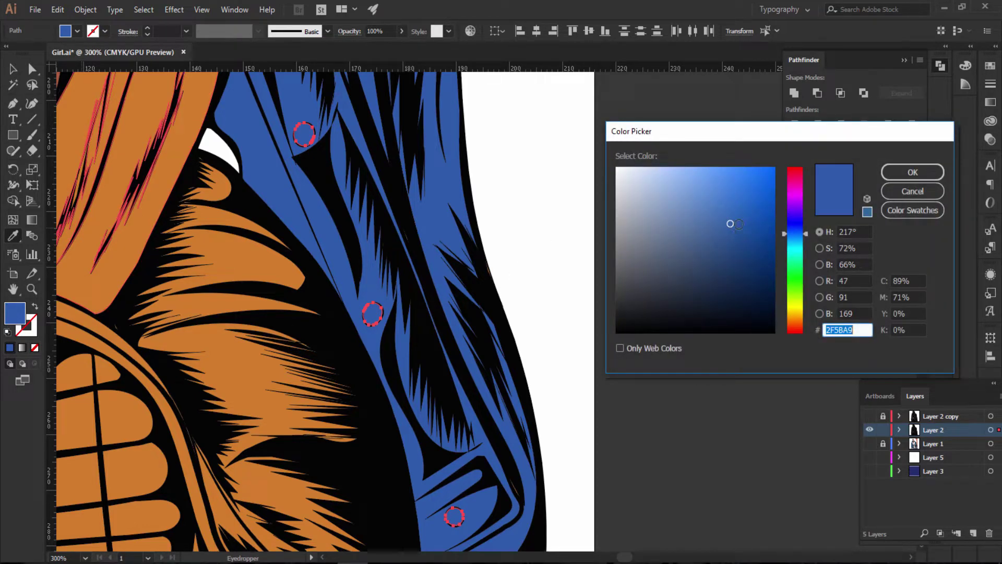
left_click_drag(791, 311, 795, 309)
mouse_move(721, 221)
left_mouse_down()
mouse_move(660, 222)
mouse_move(647, 210)
left_mouse_up()
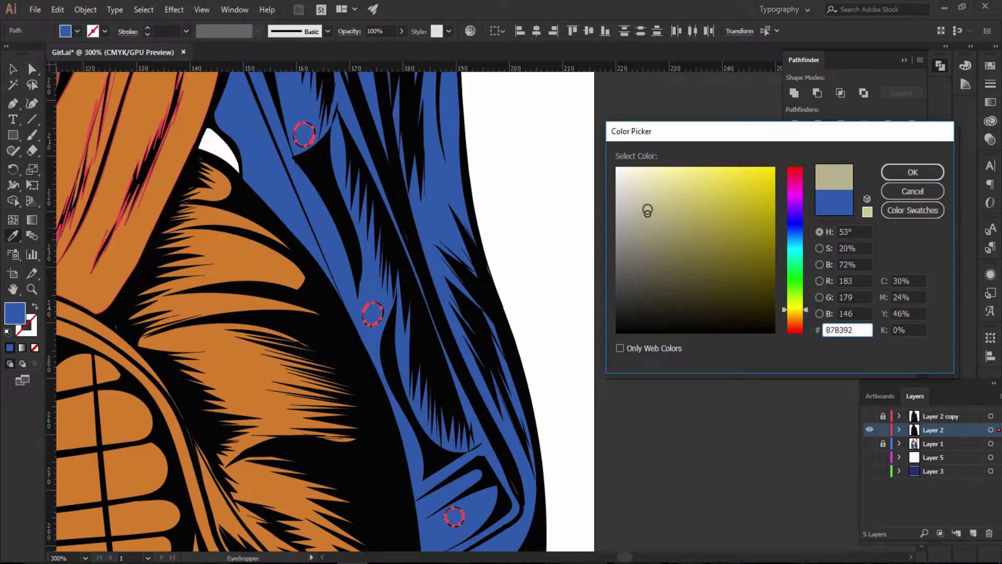
left_click(913, 172)
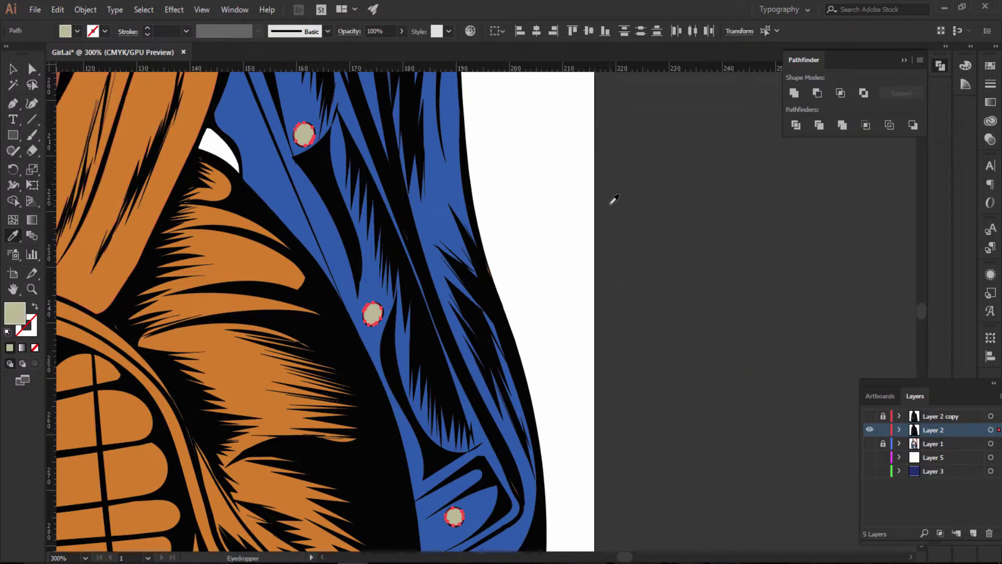
key("v")
left_click(556, 161)
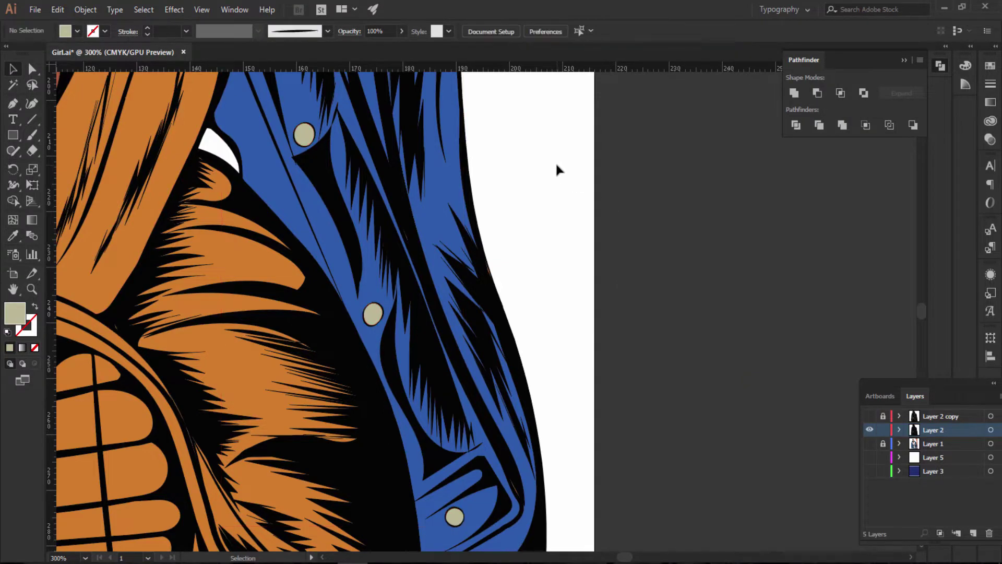
Step: Select the orange shading shape on the left trouser leg
key("ctrl+minus")
key("ctrl+minus")
key("ctrl+plus")
key("ctrl+plus")
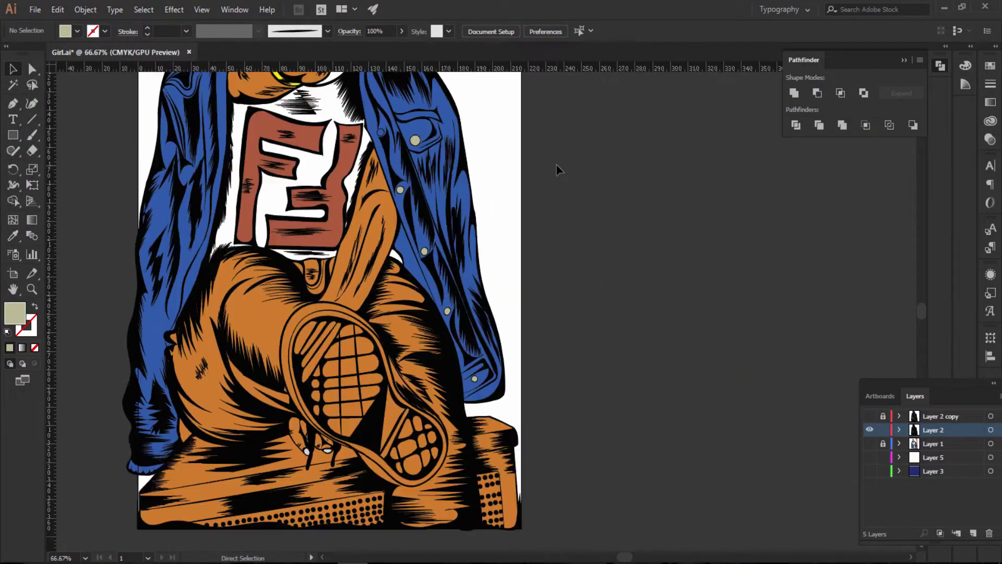
scroll(666, 306, "down", 2)
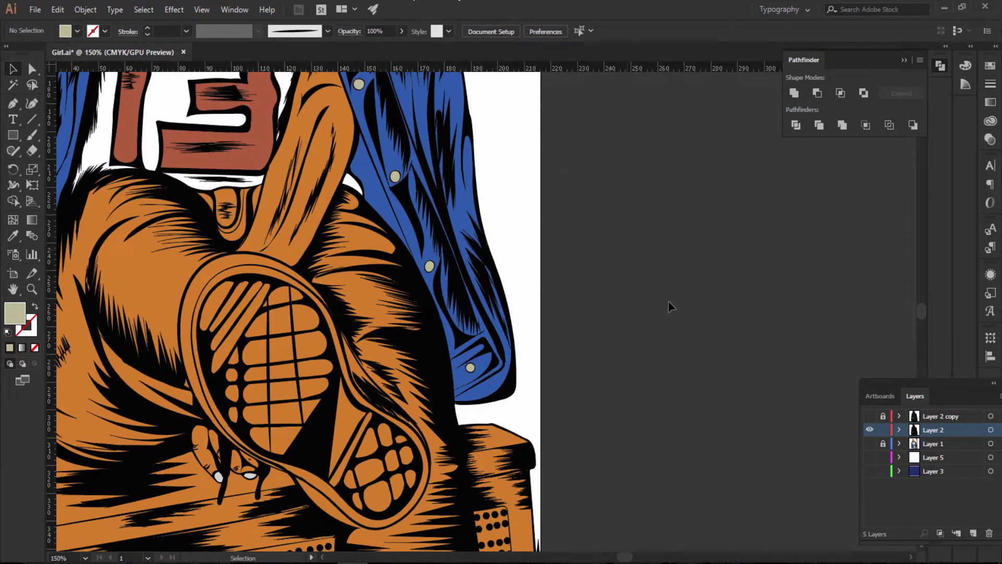
scroll(663, 298, "down", 3)
scroll(662, 296, "down", 2)
key("ctrl+minus")
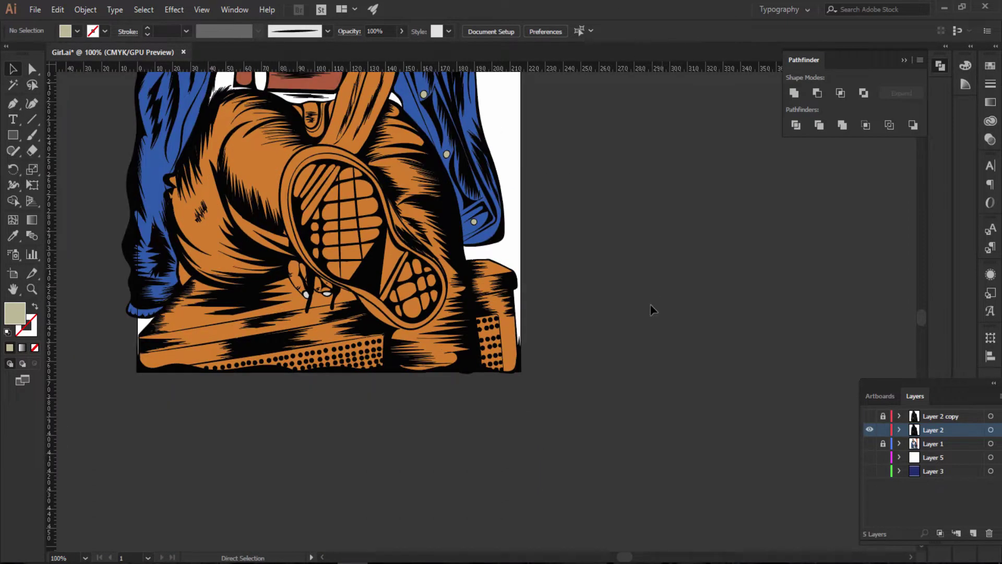
scroll(652, 308, "up", 2)
scroll(651, 312, "up", 2)
scroll(651, 311, "up", 1)
key("a")
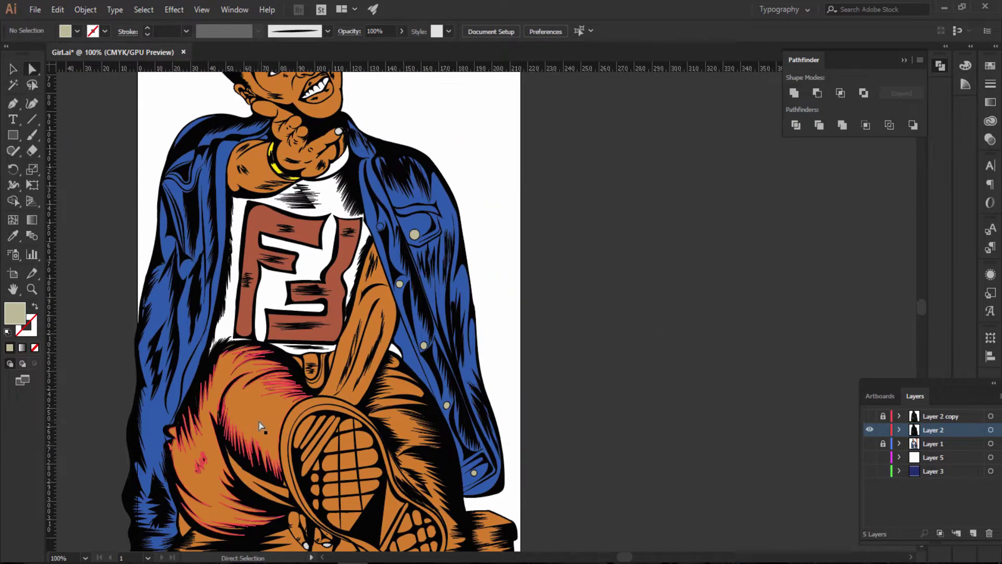
left_click(258, 420)
Step: Add the right leg and the small orange pants pieces to the selection
scroll(509, 366, "down", 2)
scroll(515, 360, "down", 1)
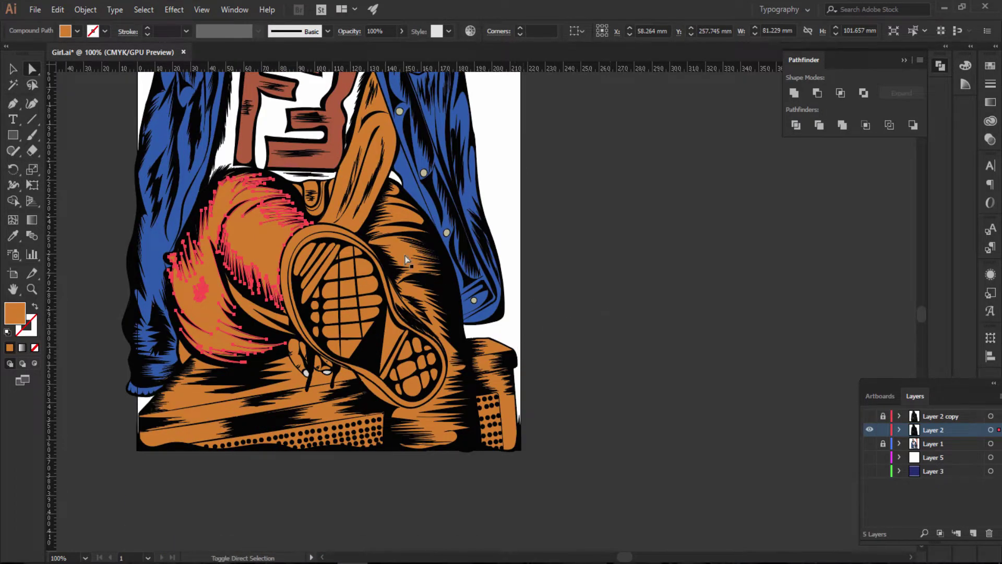
left_click(406, 230, "shift")
left_click(394, 192, "shift")
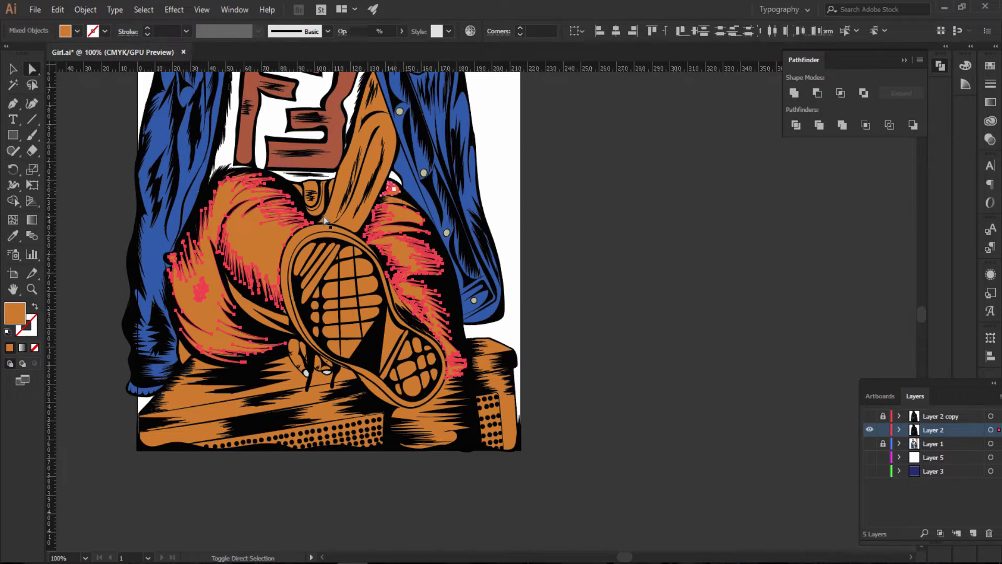
left_click(319, 212, "shift")
left_click(303, 191, "shift")
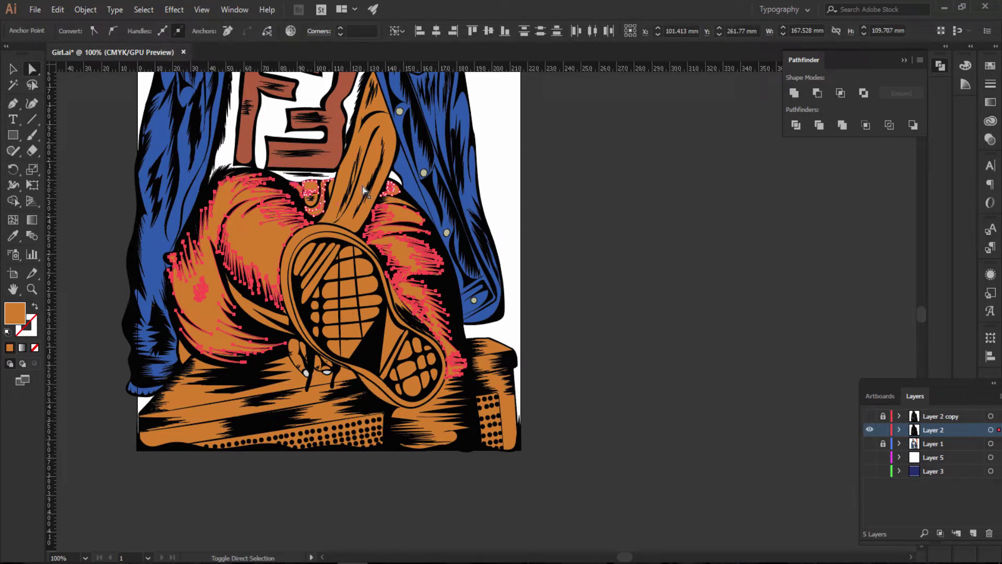
left_click(427, 422, "shift")
left_click(164, 328, "shift")
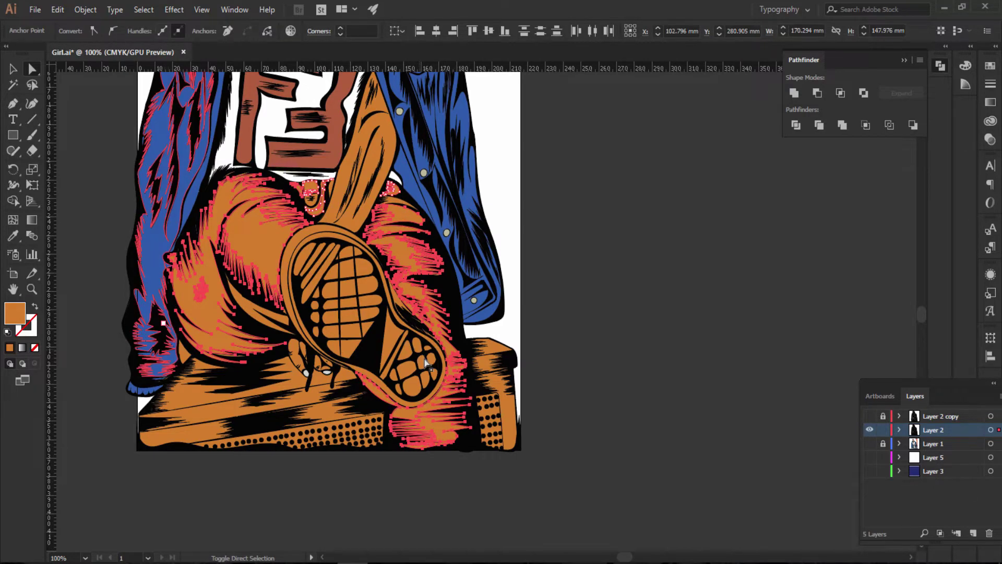
key("ctrl+z")
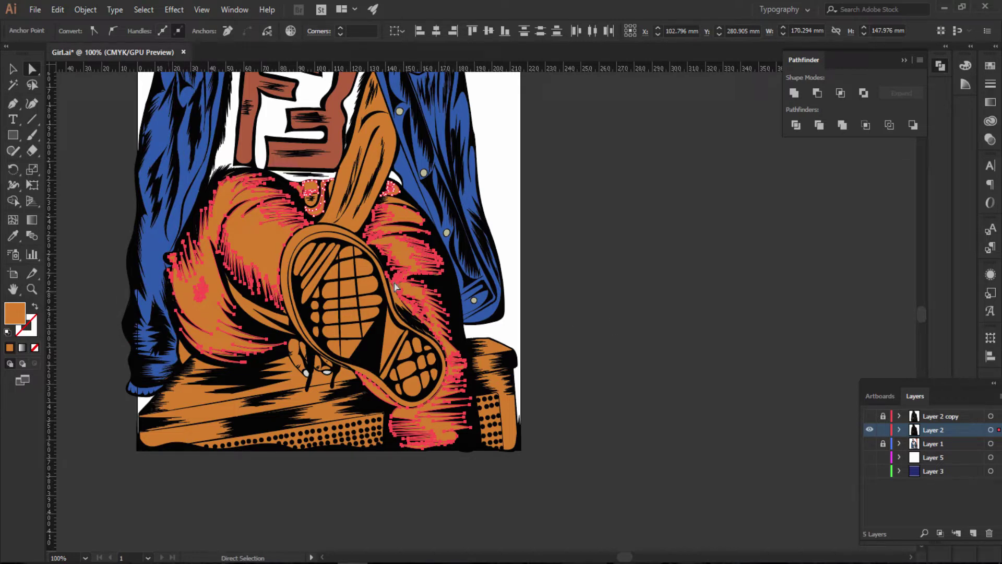
Step: Fill the selected pants shapes with the sampled jacket blue
double_click(16, 314)
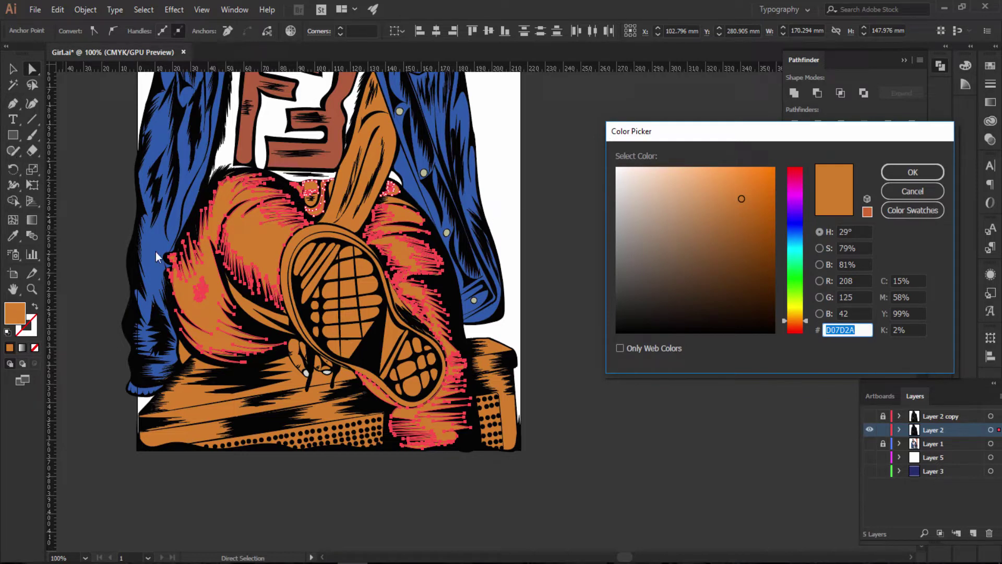
key("BackSpace")
left_click(912, 191)
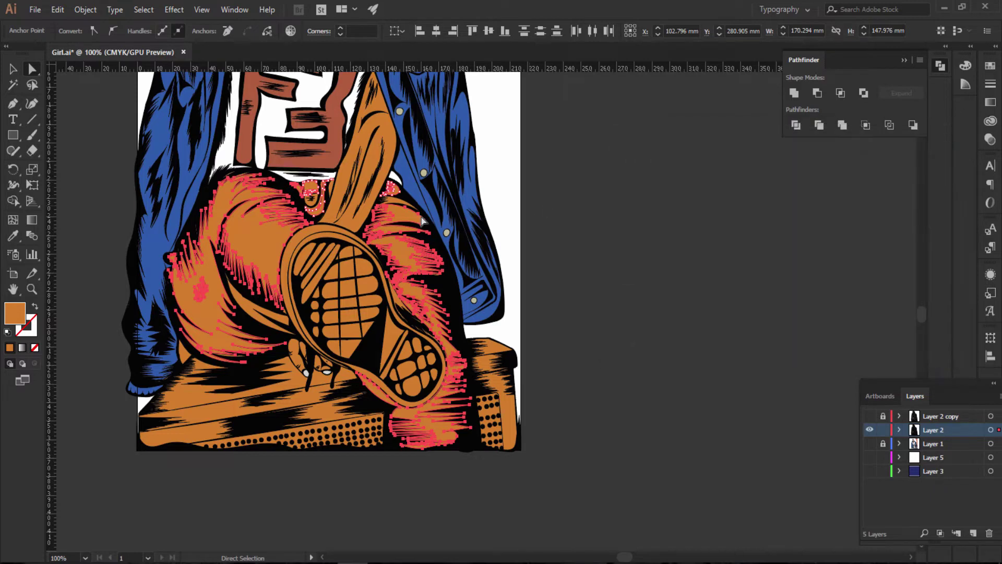
key("i")
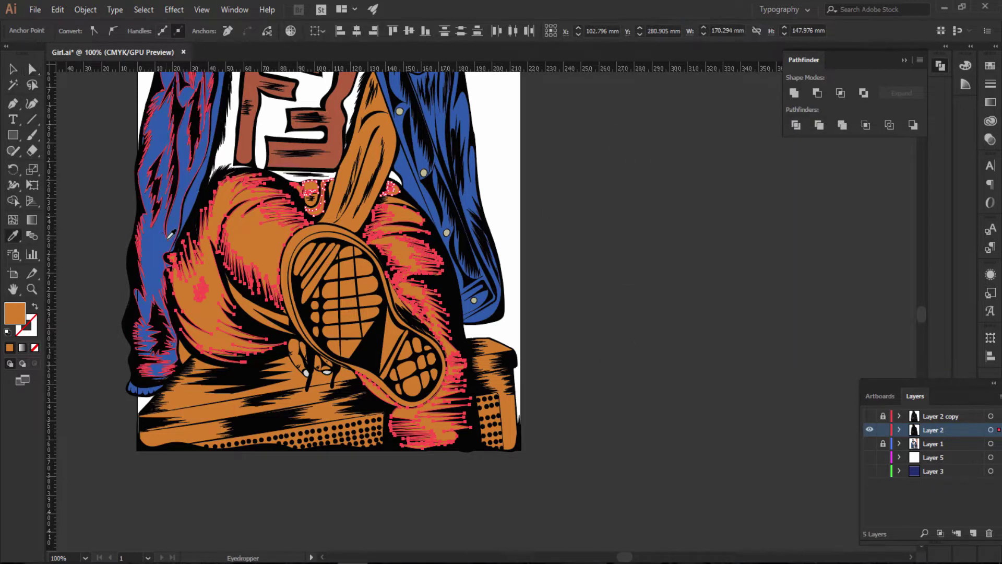
left_click(159, 238)
key("ctrl")
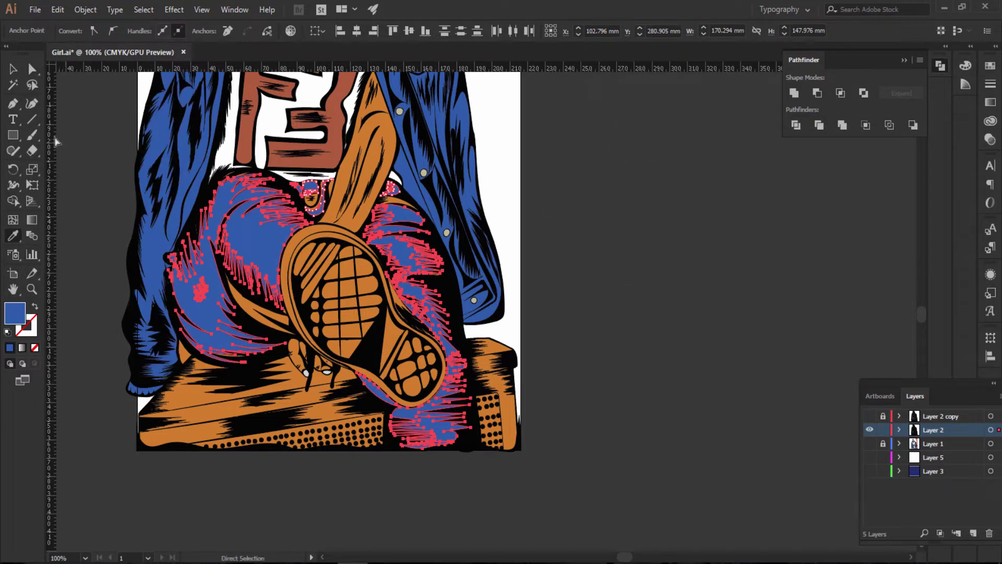
Step: Darken the pants' blue fill to navy in the Color Picker
double_click(17, 316)
mouse_move(726, 224)
left_mouse_down()
mouse_move(749, 226)
mouse_move(766, 263)
mouse_move(773, 257)
left_mouse_up()
left_click(912, 172)
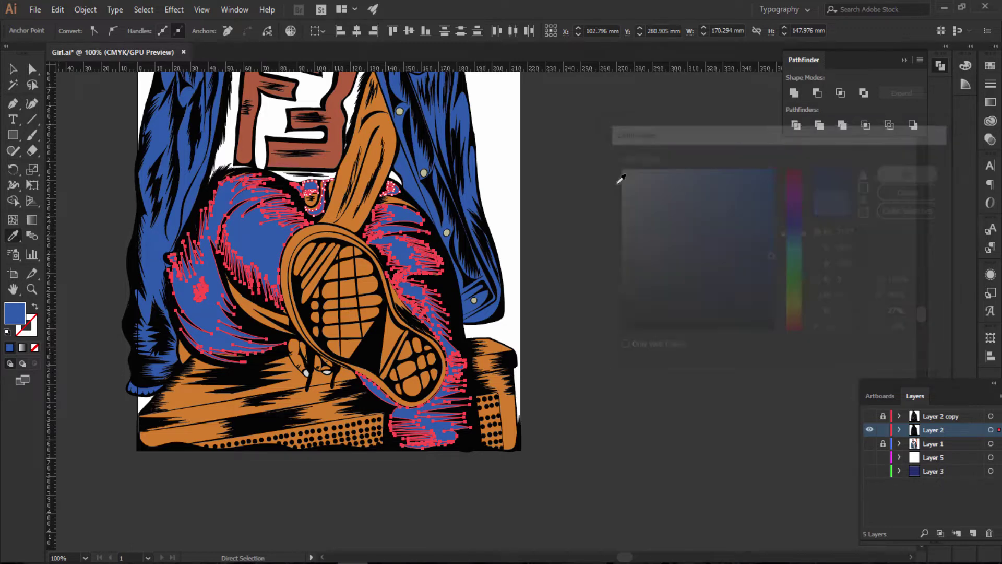
left_click(13, 68)
left_click(652, 230)
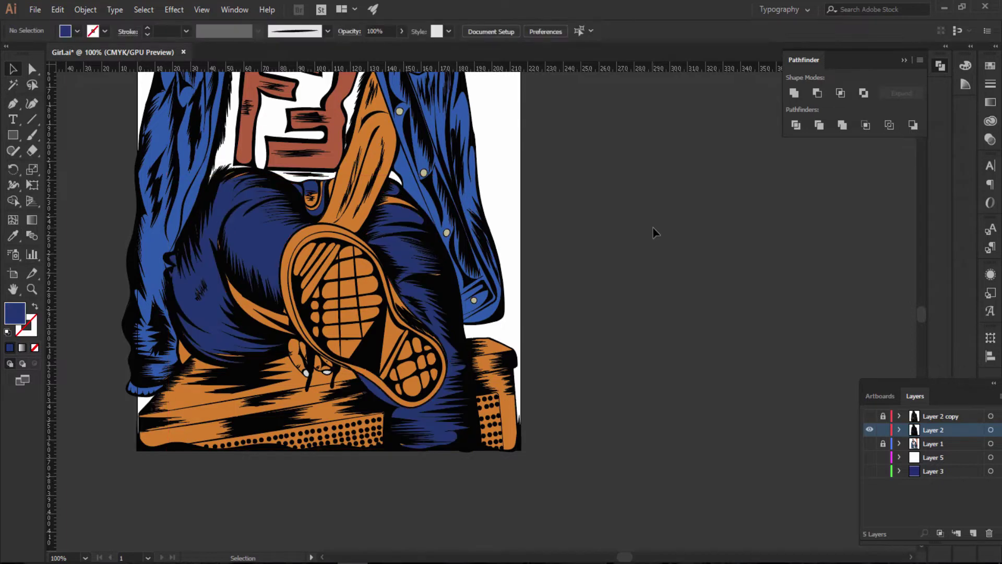
Step: Select the leftover thin orange strokes near the waist
scroll(653, 230, "up", 1, "alt")
scroll(559, 268, "up", 1, "alt")
scroll(677, 268, "up", 2)
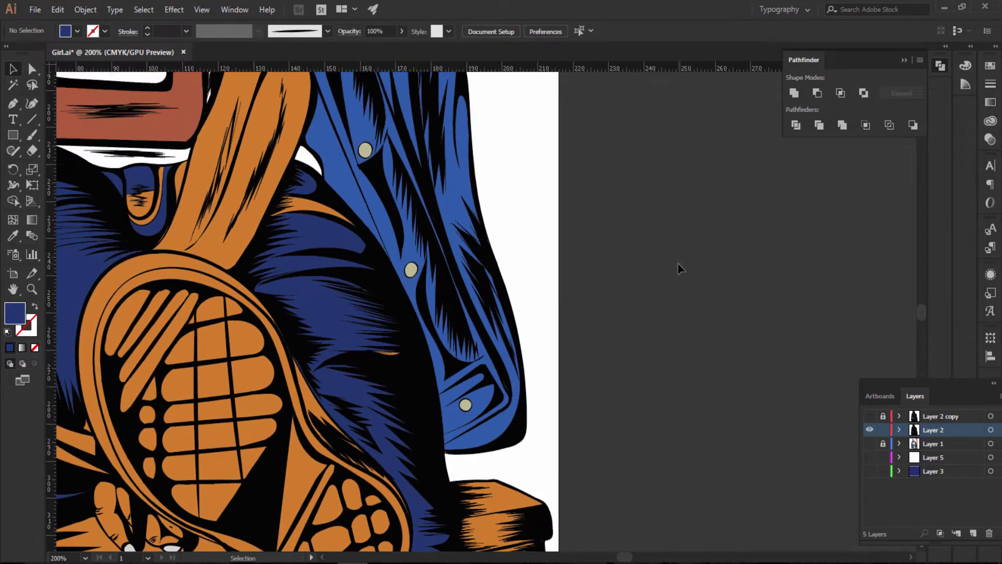
scroll(300, 269, "up", 2)
key("a")
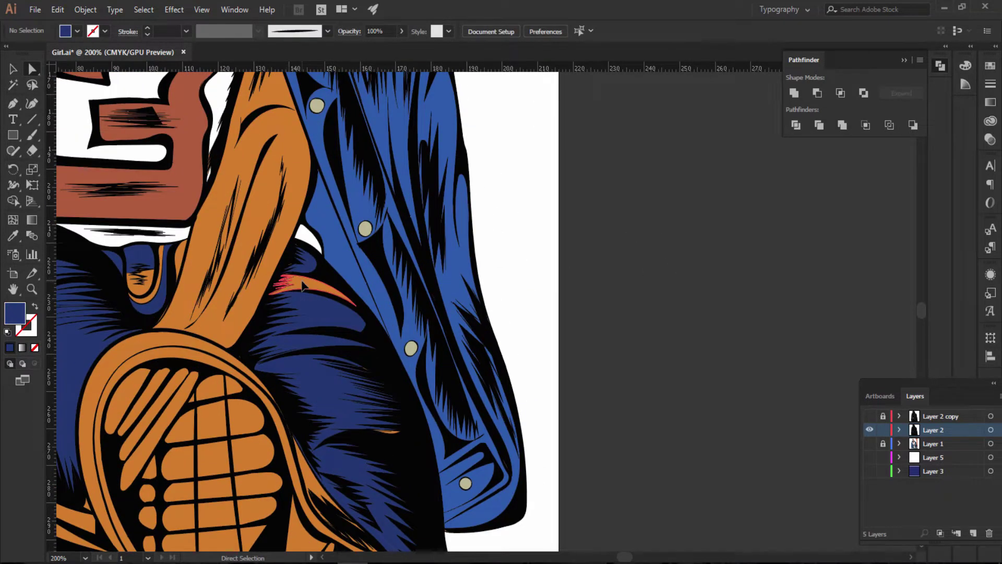
left_click(302, 285)
left_click(151, 293, "shift")
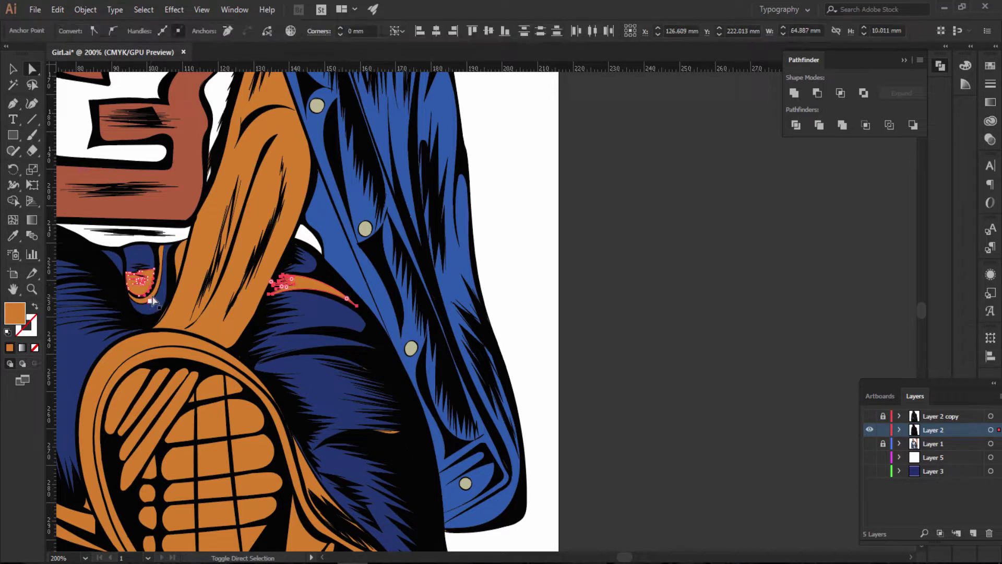
left_click(183, 259, "shift")
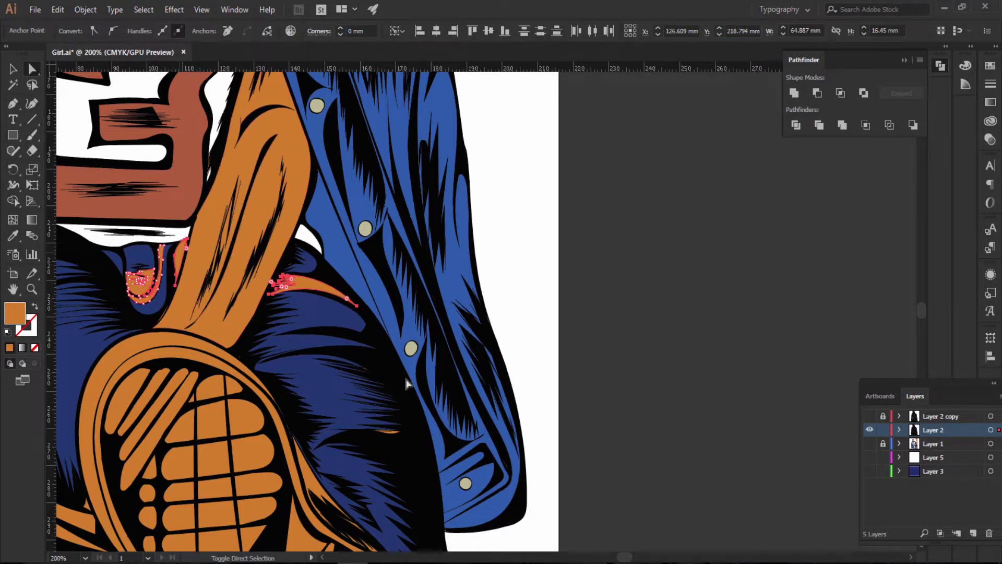
Step: Add the streaked leg shading and fill all selected strokes with navy
scroll(407, 384, "down", 3)
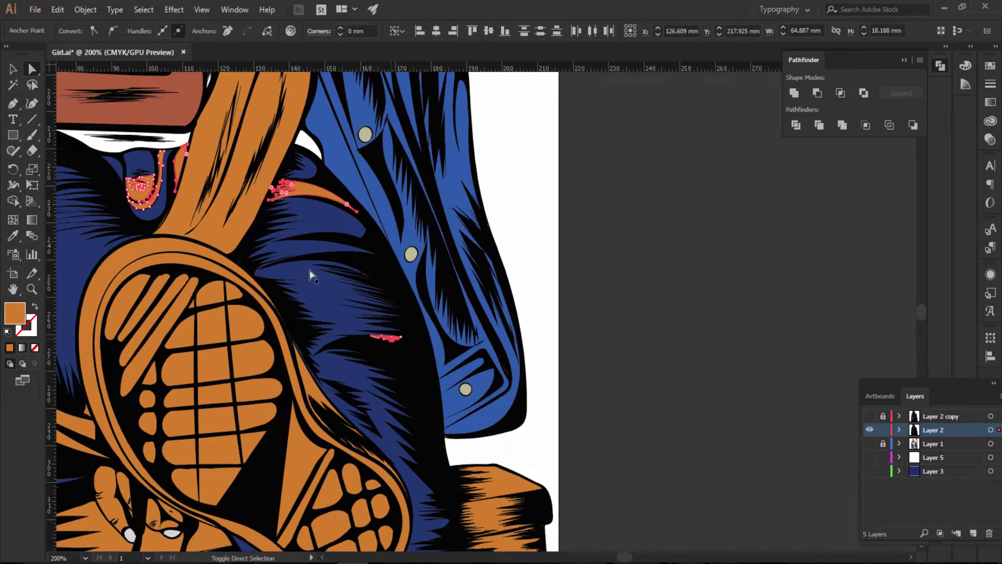
scroll(335, 282, "down", 3)
left_click(366, 193, "shift")
key("i")
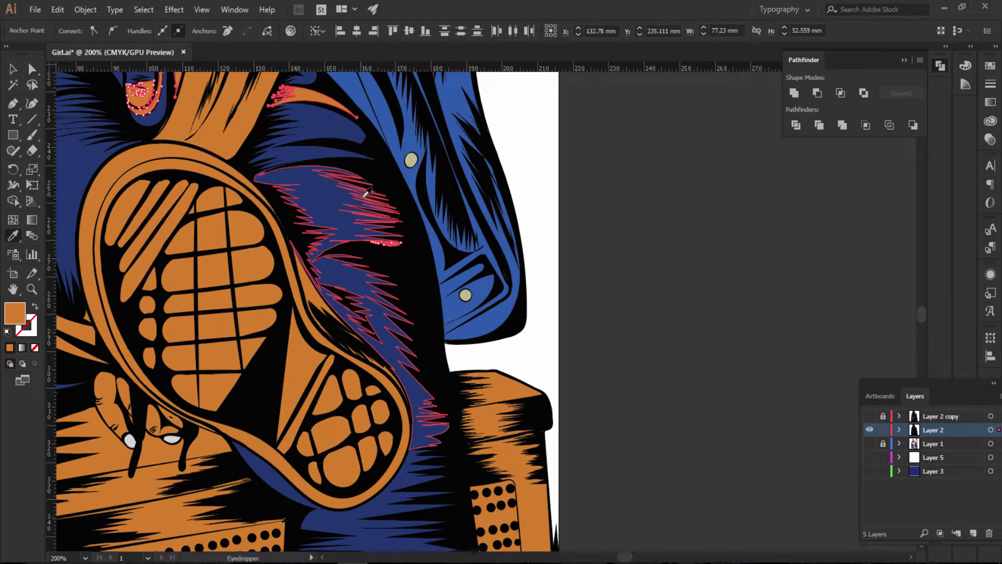
left_click(339, 197)
left_click(309, 186)
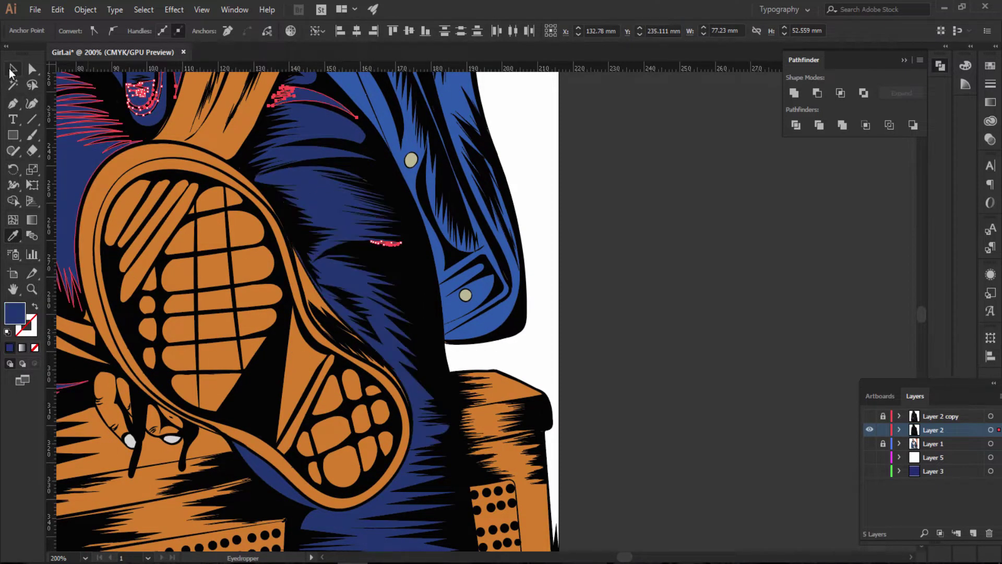
key("v")
left_click(742, 270)
Step: Fill the small orange fleck near the bottom edge with black
scroll(763, 269, "down", 3)
scroll(763, 268, "down", 3)
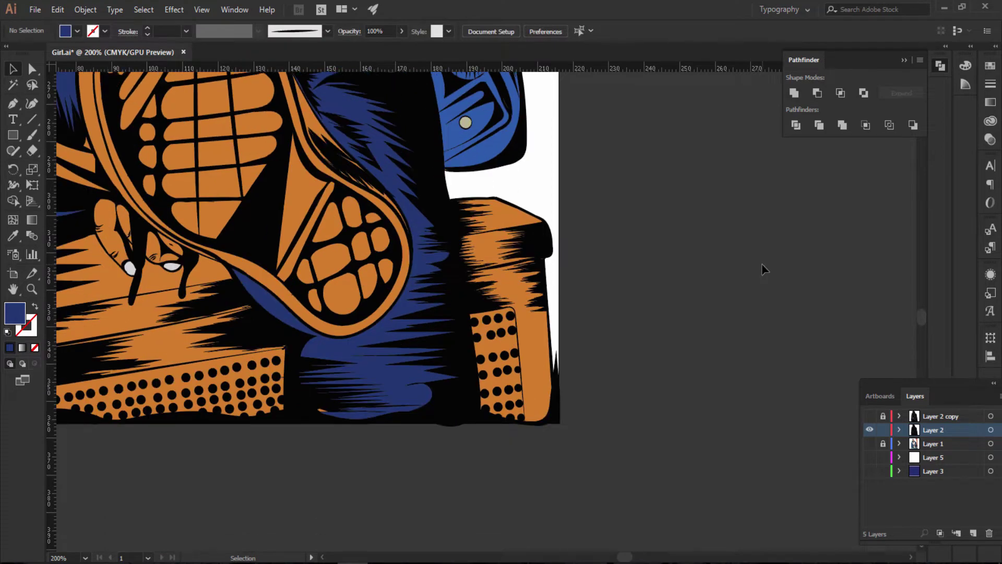
key("a")
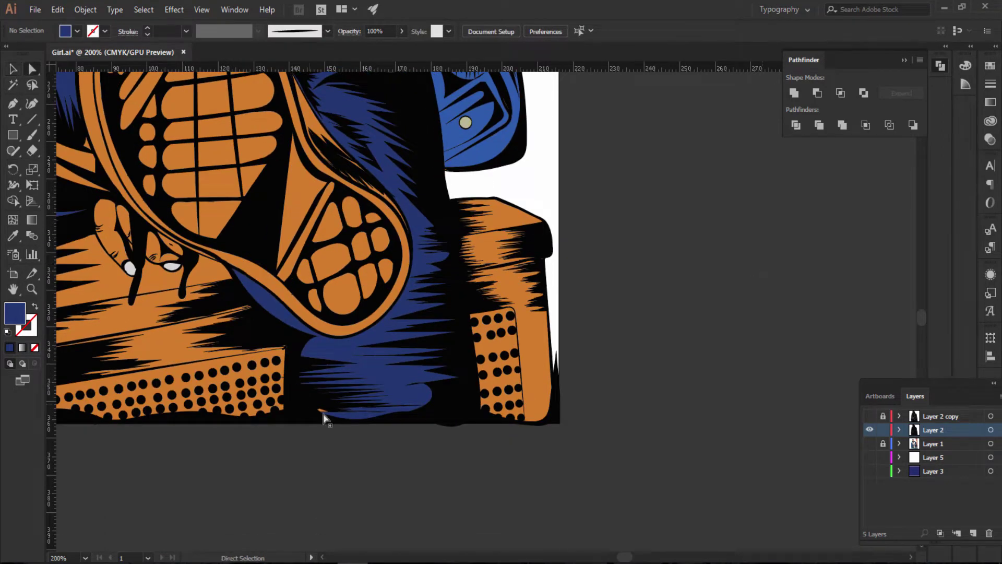
left_click(323, 410)
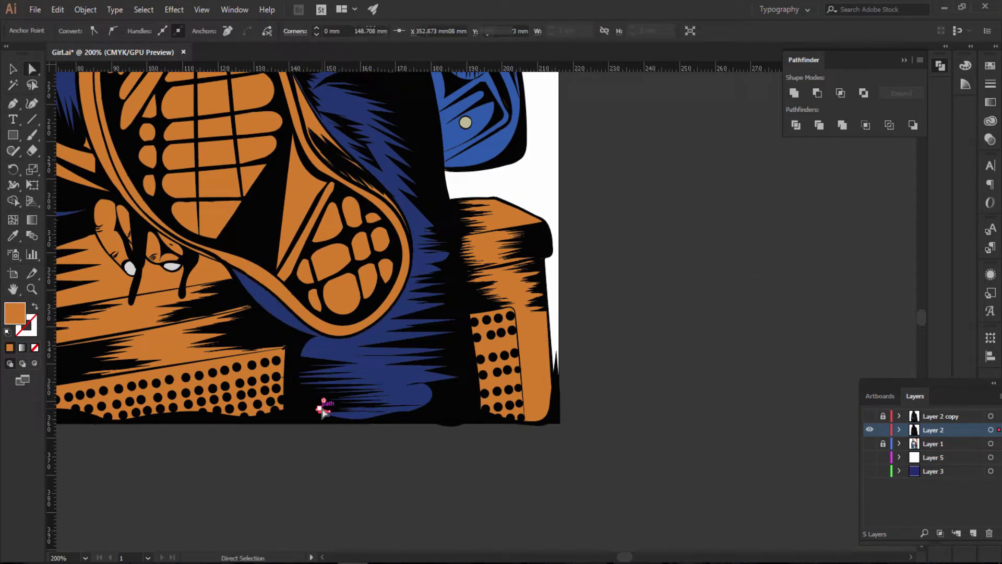
key("i")
left_click(374, 347)
Step: Recolour the remaining shading stroke on the pants to flat navy
scroll(681, 228, "up", 3)
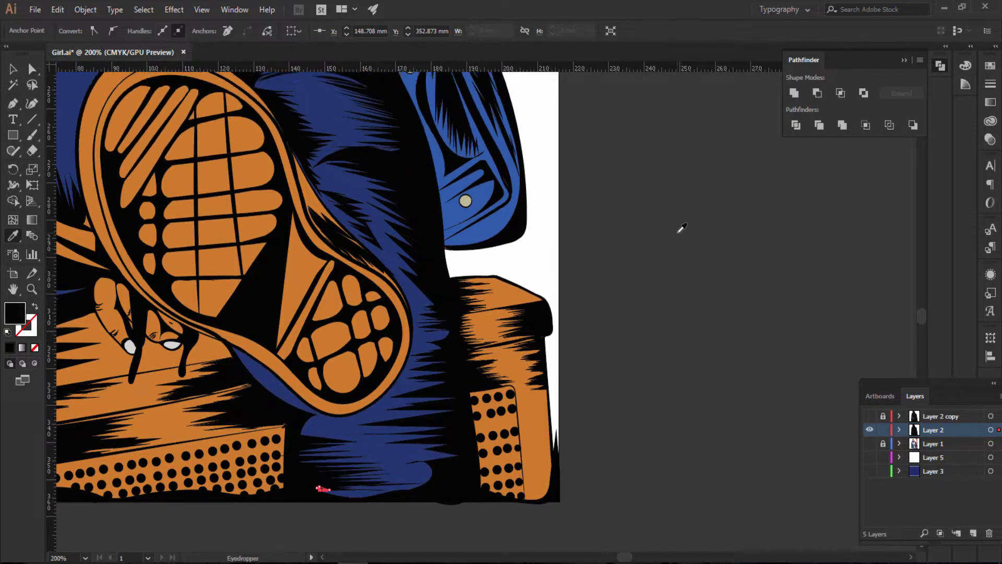
scroll(682, 228, "up", 3)
scroll(681, 228, "down", 3)
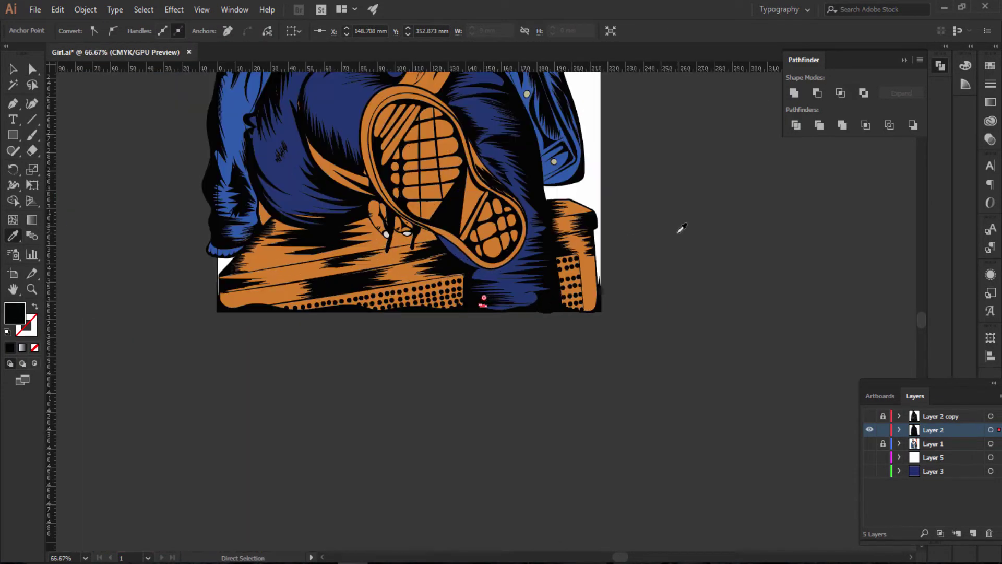
scroll(694, 229, "up", 3)
scroll(694, 230, "up", 6)
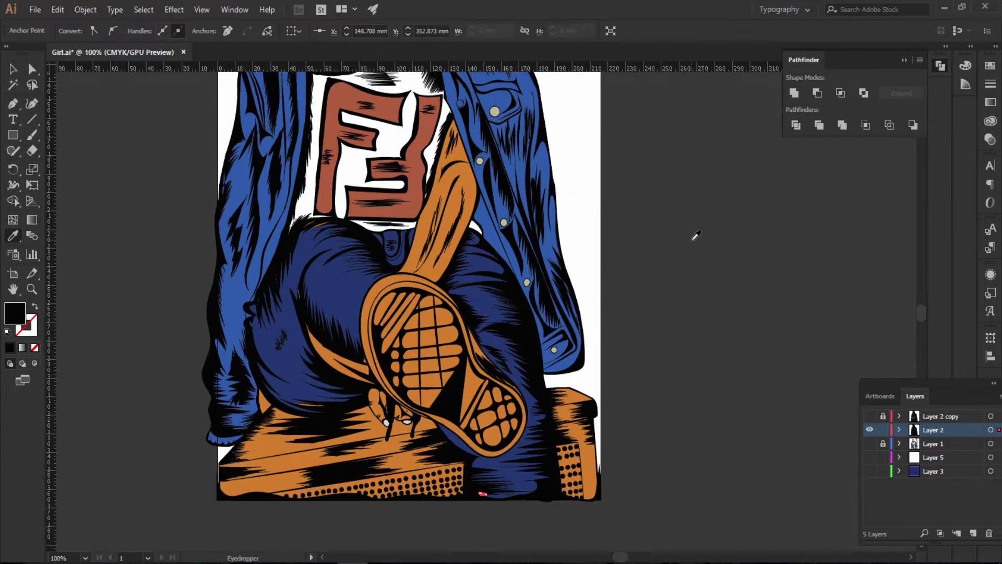
scroll(694, 230, "up", 2)
key("a")
left_click(321, 389)
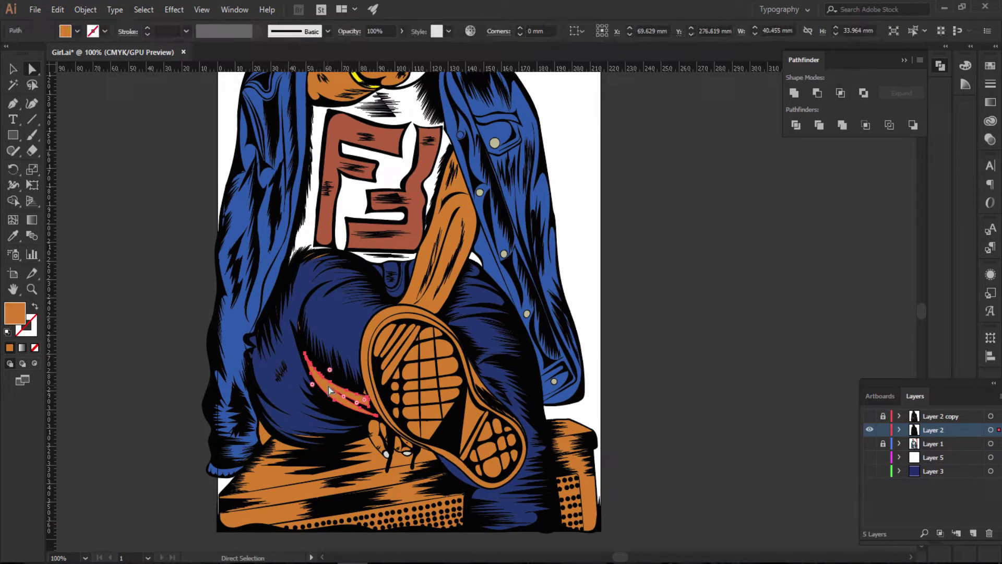
key("i")
left_click(290, 390)
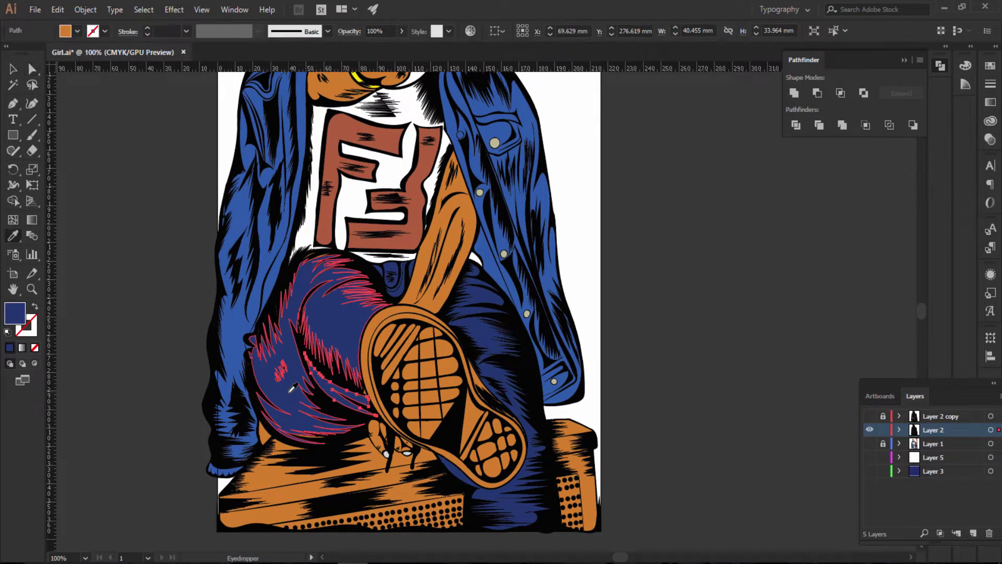
key("a")
left_click(768, 311)
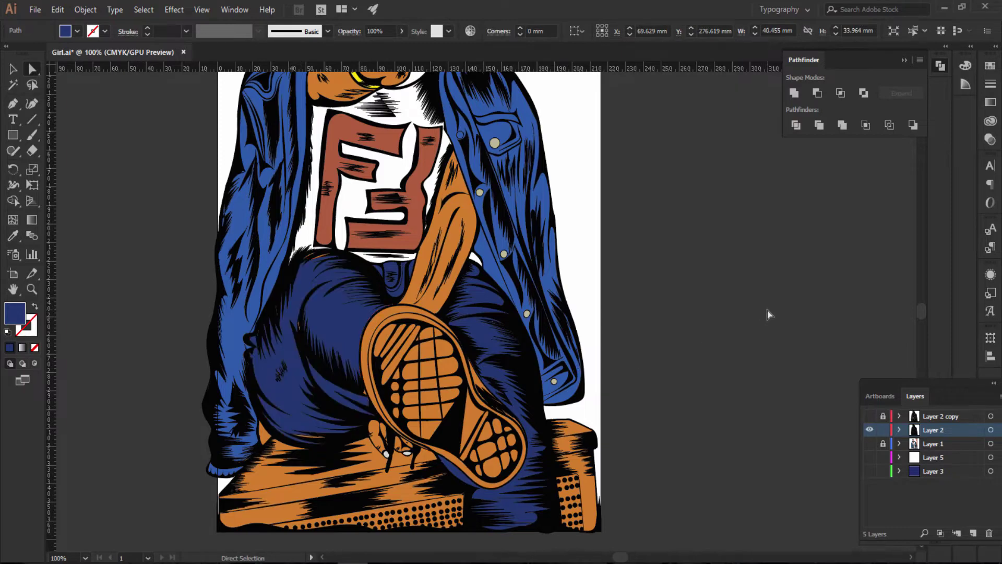
scroll(727, 323, "down", 3)
scroll(726, 323, "down", 1)
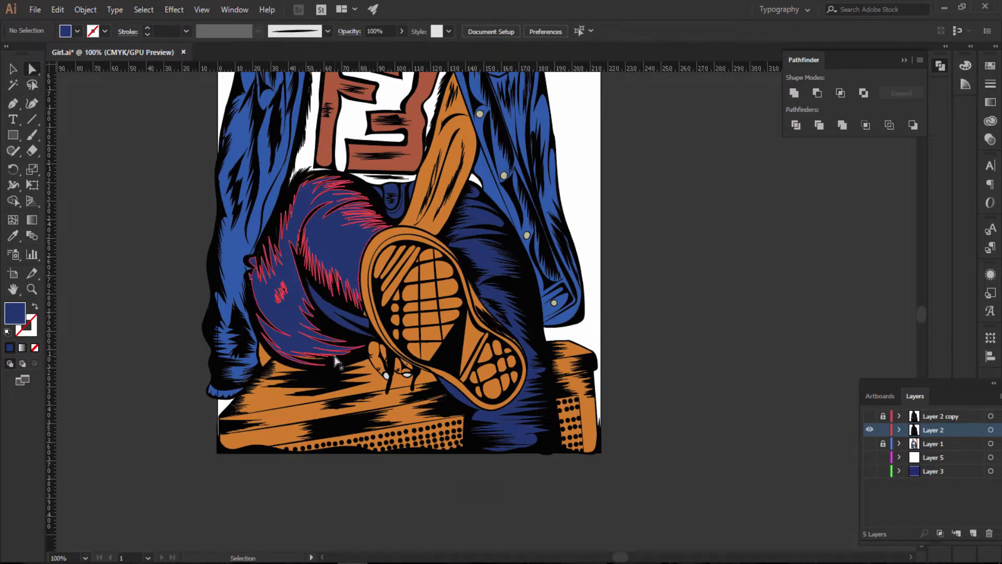
key("ctrl+equal")
key("ctrl+equal")
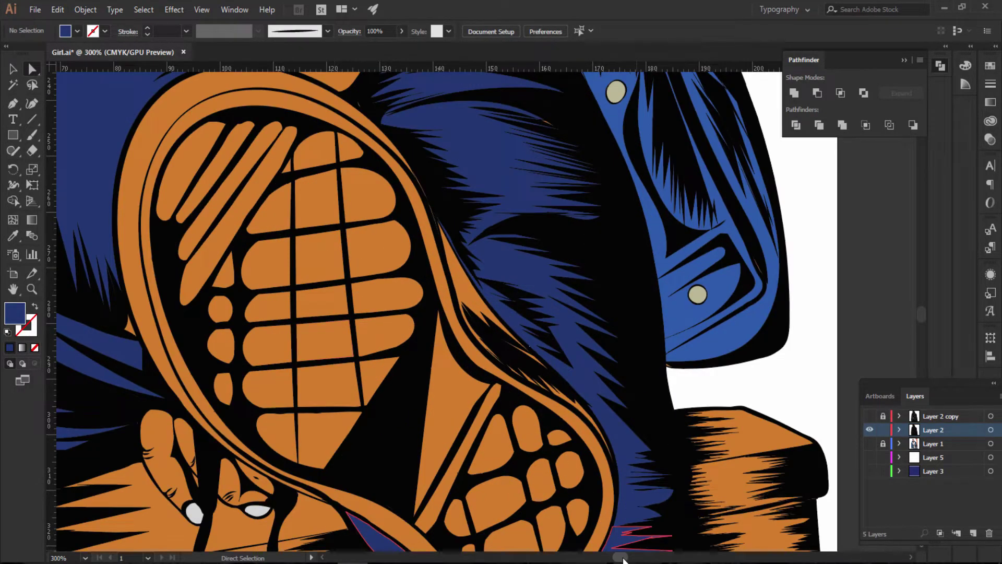
Step: Recolor the shading sliver beside the shoe with the pants' dark navy fill
left_click_drag(642, 558, 616, 559)
left_click(541, 328)
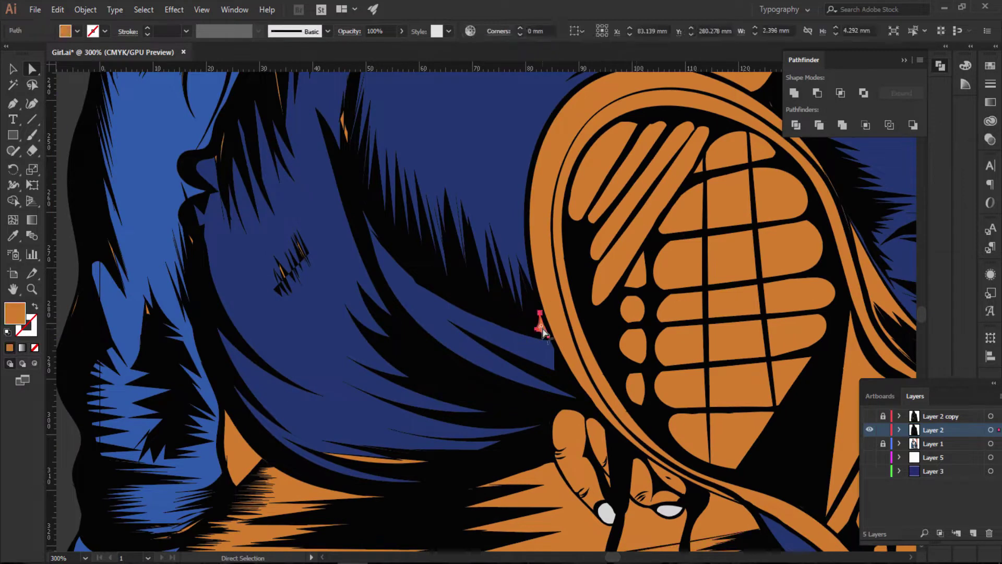
scroll(491, 284, "up", 4)
scroll(486, 278, "up", 1)
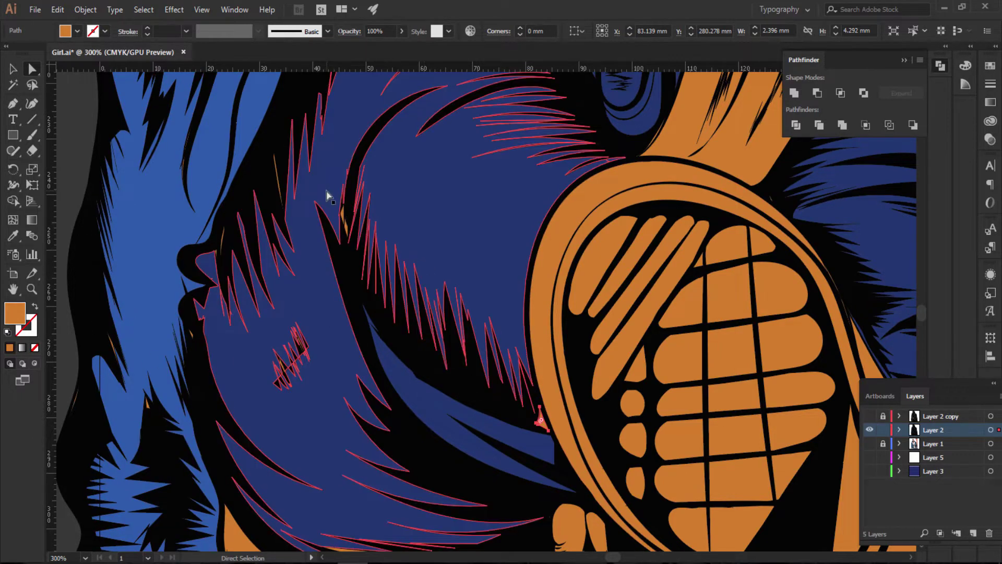
scroll(386, 196, "down", 2)
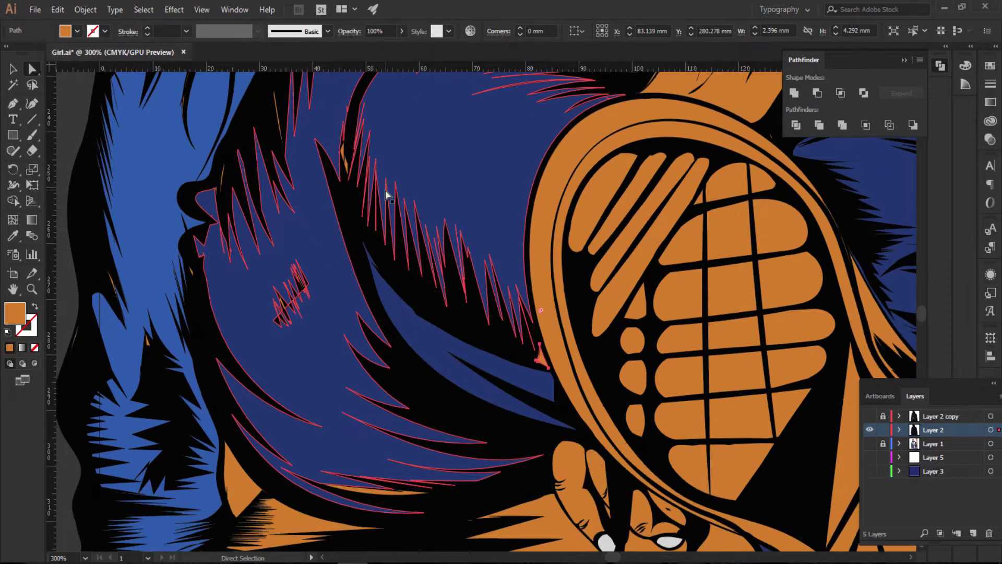
scroll(386, 195, "down", 2)
scroll(386, 195, "down", 1)
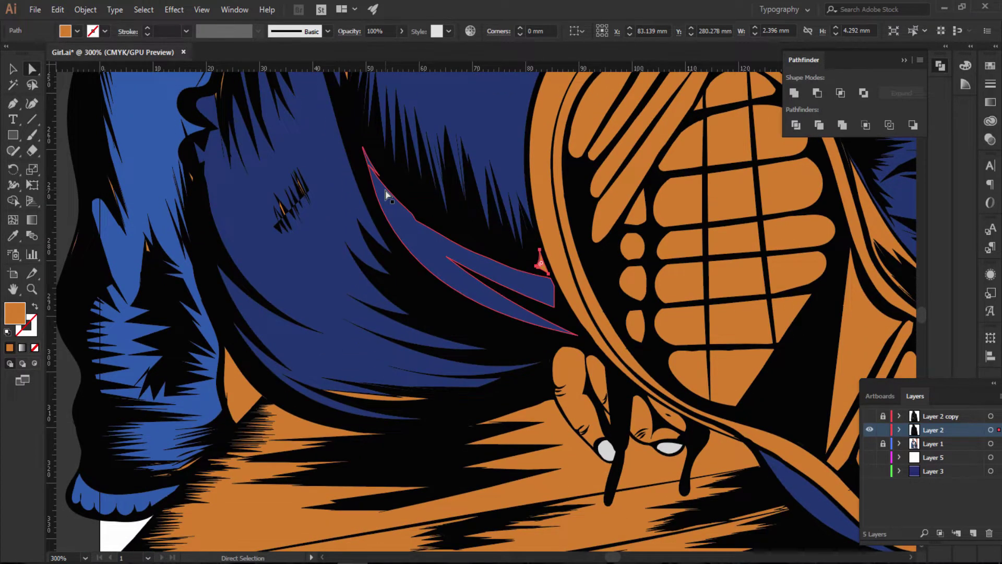
key("i")
left_click(322, 259)
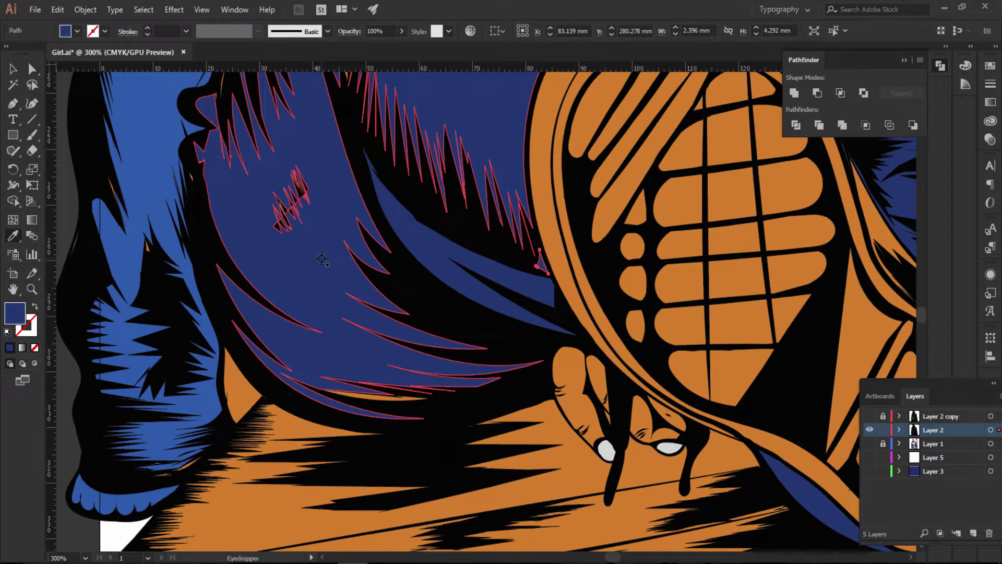
scroll(322, 260, "down", 4)
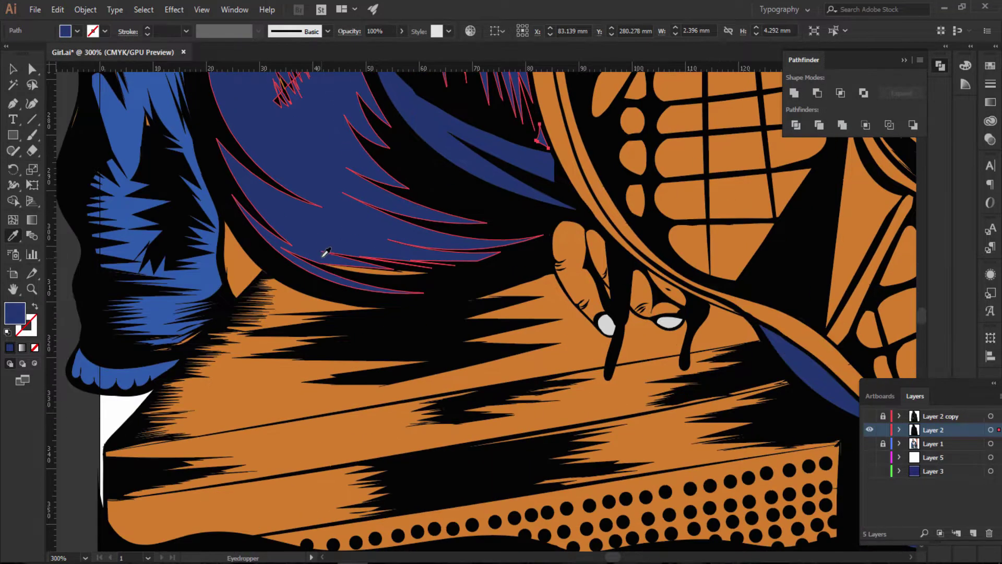
Step: Recolor a thin orange strip on the pants dark navy, then deselect it
left_click(33, 70)
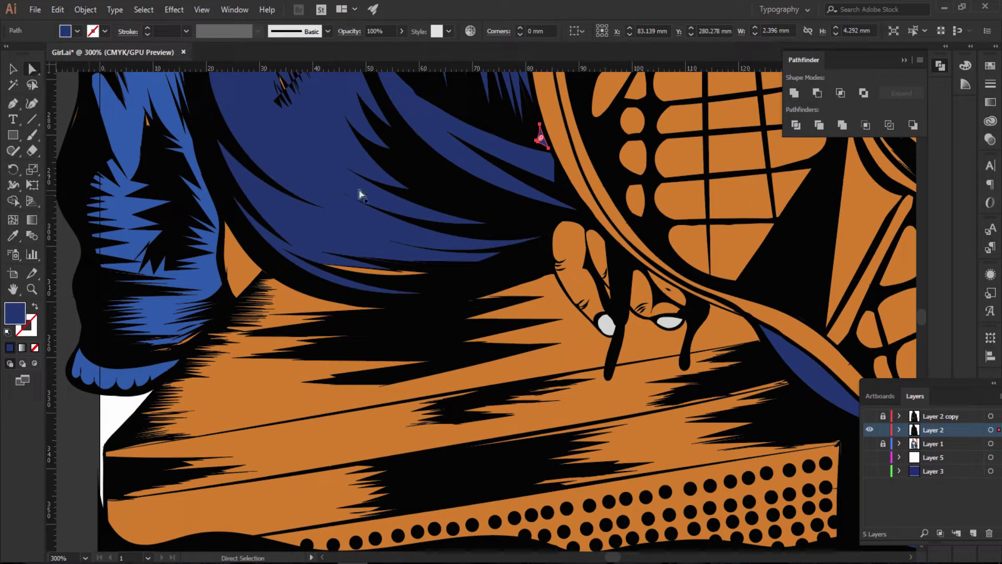
left_click(381, 282)
key("i")
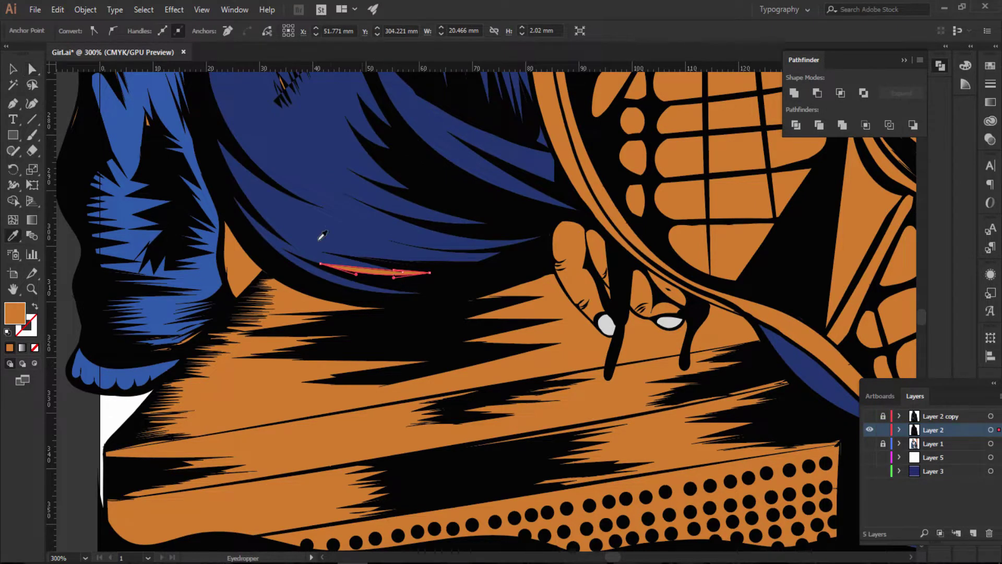
left_click(339, 203)
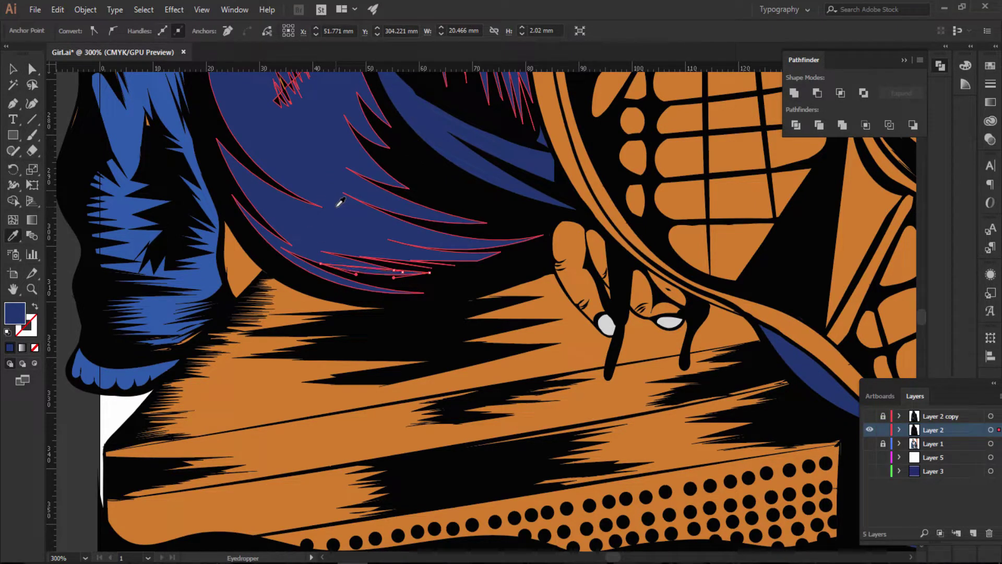
key("a")
left_click(225, 308)
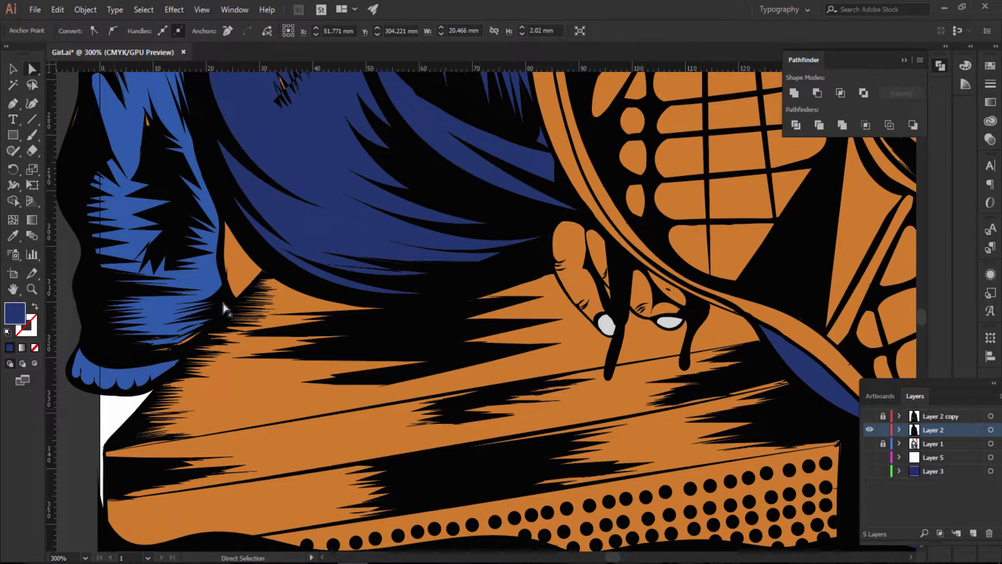
Step: Delete the orange triangle under the pants
left_click(241, 267)
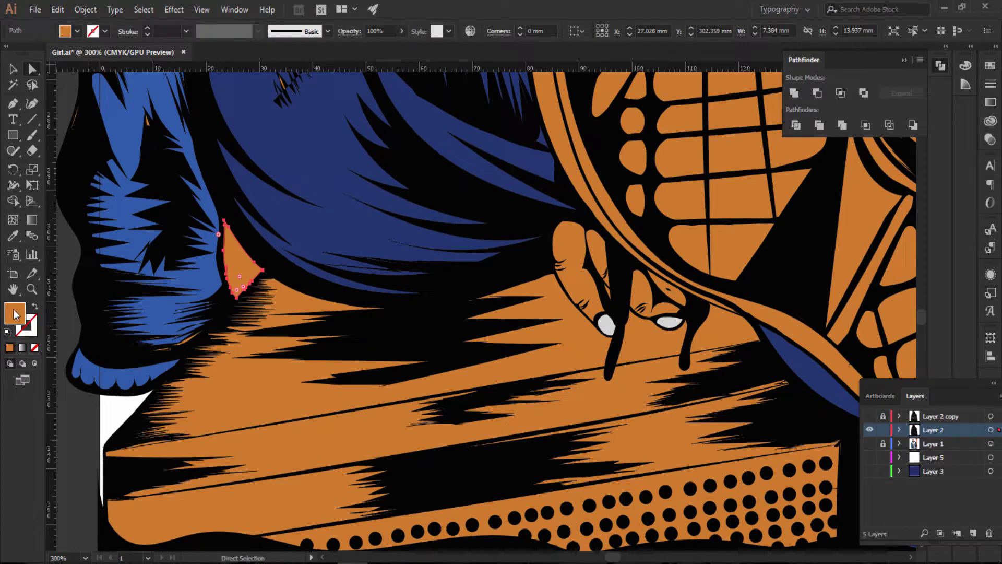
key("Delete")
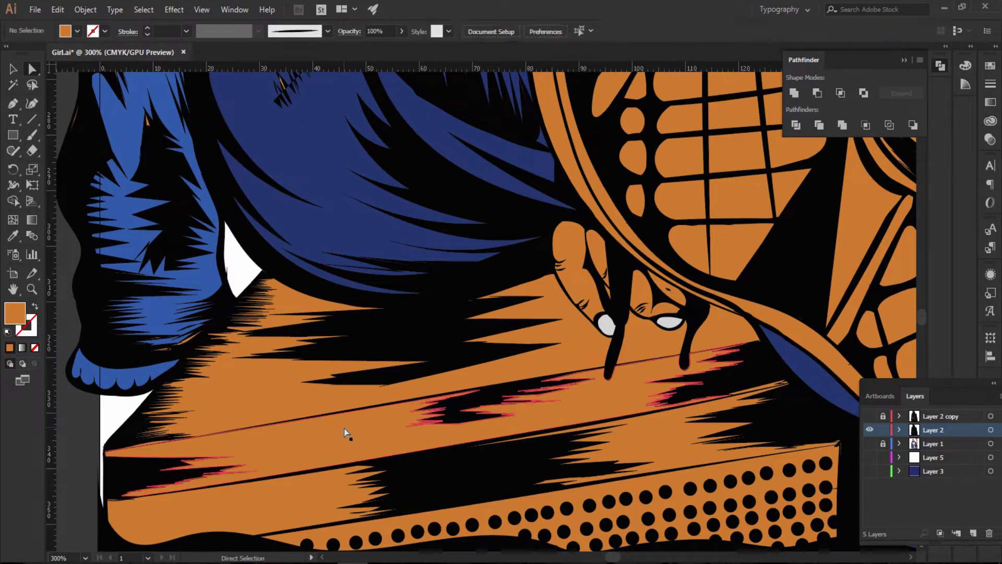
scroll(368, 415, "up", 2)
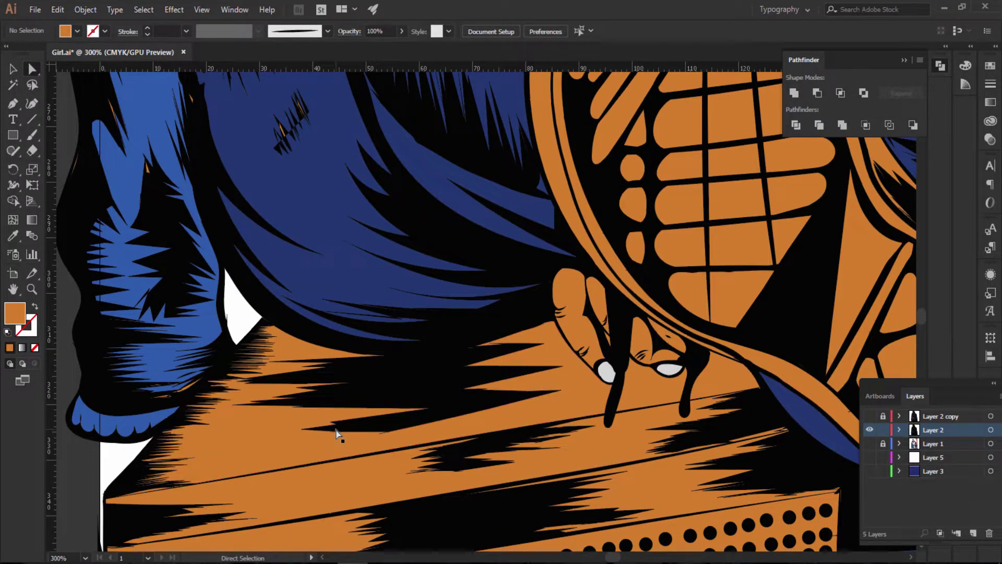
Step: Reshape the cuff stroke's curve by dragging its anchor, then zoom out
left_click(186, 389)
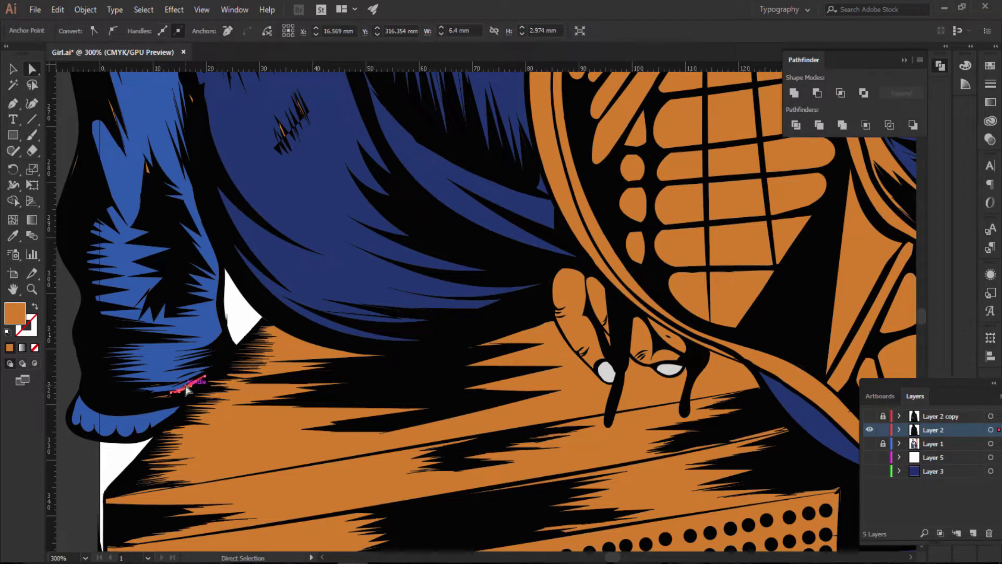
left_click_drag(186, 389, 165, 399)
key("ctrl+minus")
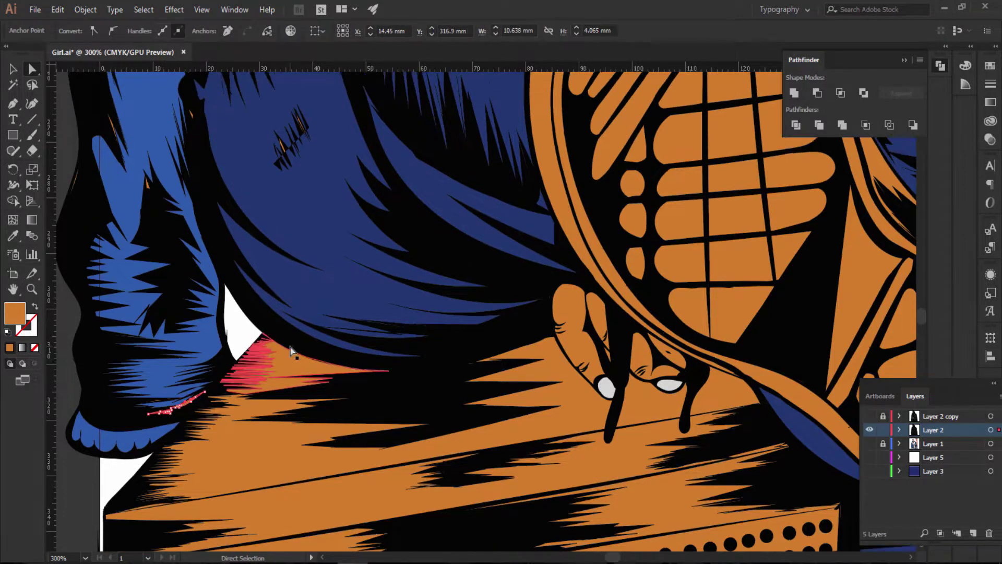
key("ctrl+minus")
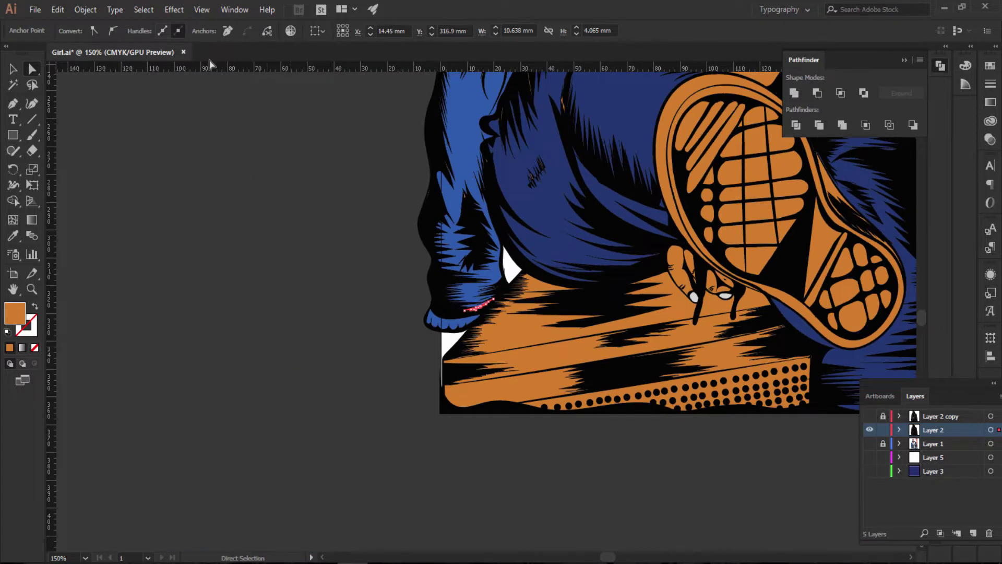
left_click(266, 211)
scroll(316, 209, "up", 2)
scroll(316, 209, "up", 3)
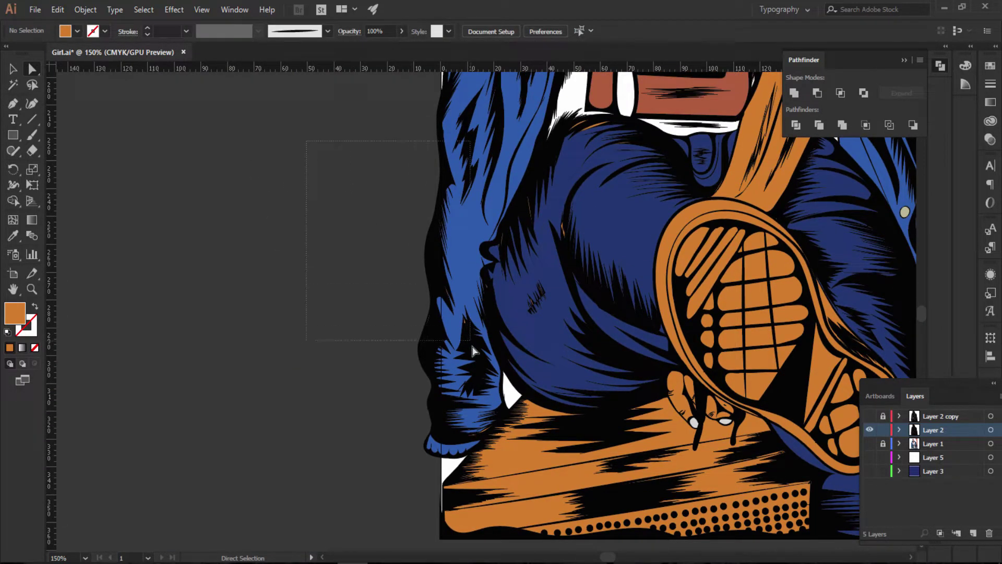
Step: Give the light blue jacket shape on the left the sampled blue fill
left_click(474, 355)
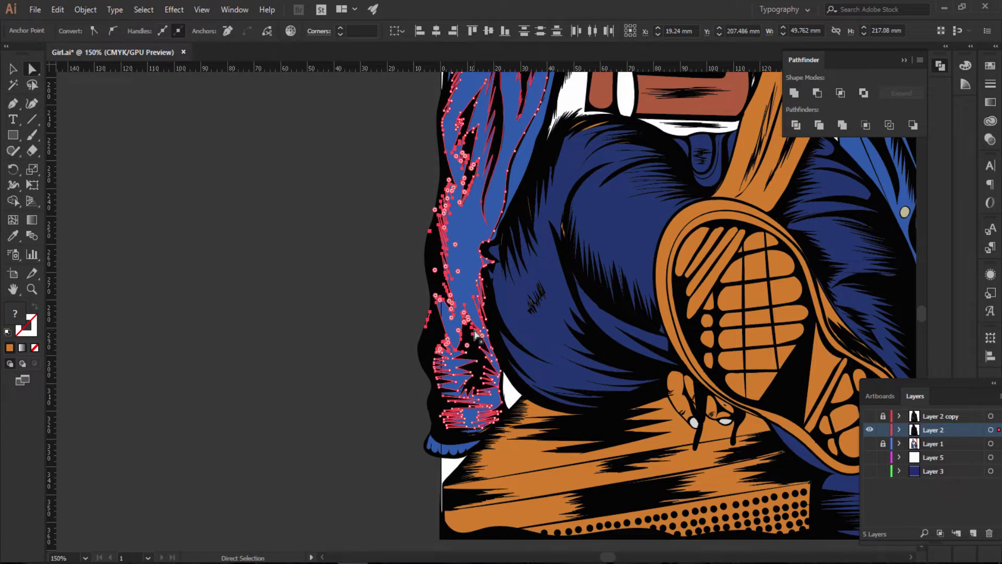
key("i")
left_click(453, 229)
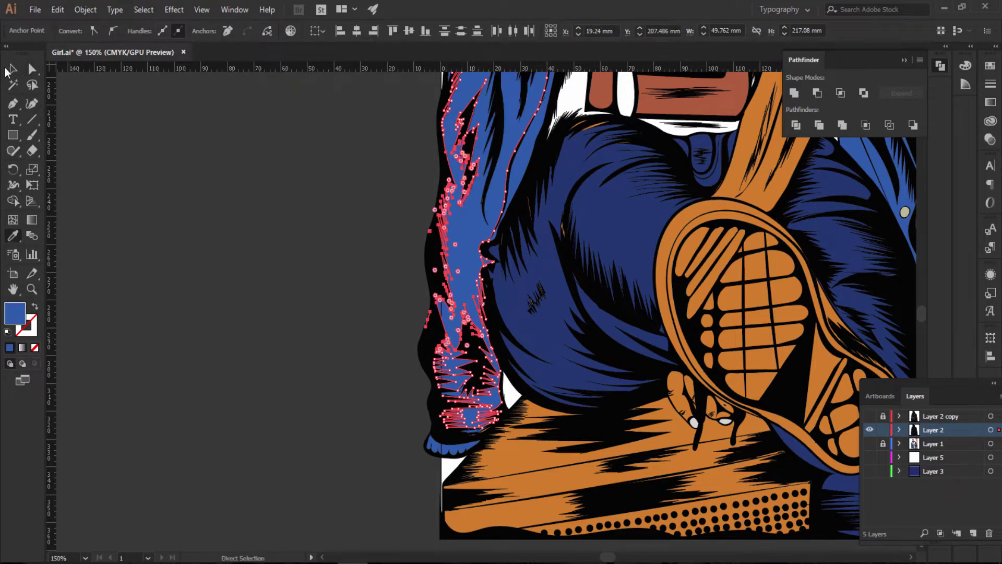
left_click(13, 68)
left_click(286, 232)
Step: Zoom in on the pants and marquee-select the shading paths' anchors
scroll(286, 232, "up", 2)
scroll(285, 232, "up", 3)
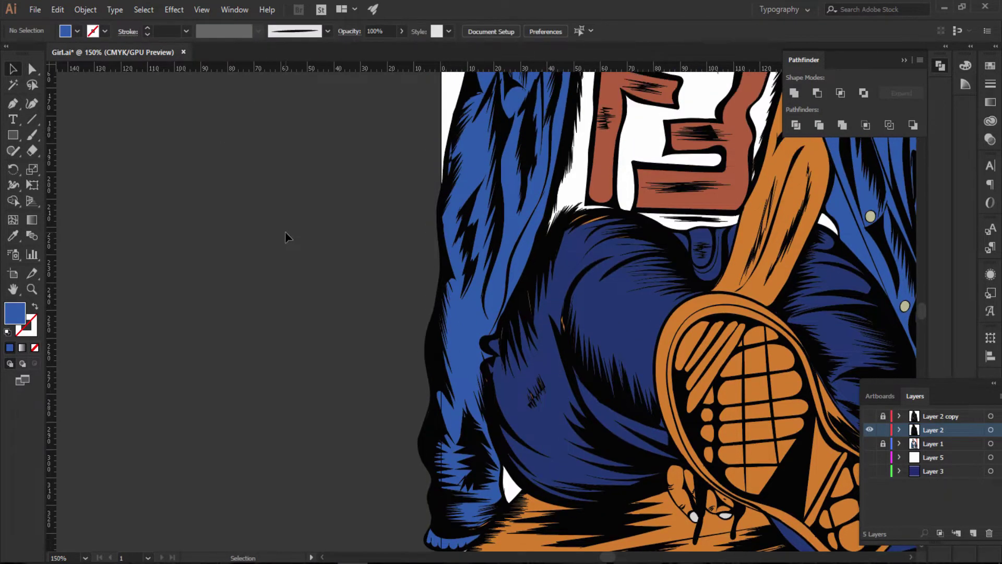
scroll(285, 233, "up", 3)
key("ctrl+equal")
key("ctrl+equal")
key("ctrl+equal")
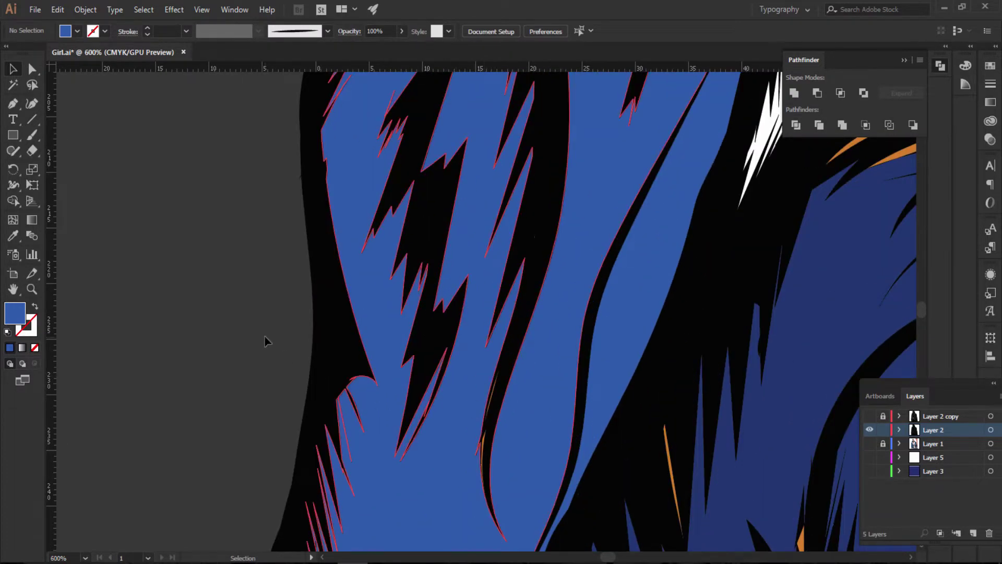
left_click_drag(240, 302, 502, 435)
left_click_drag(535, 484, 535, 485)
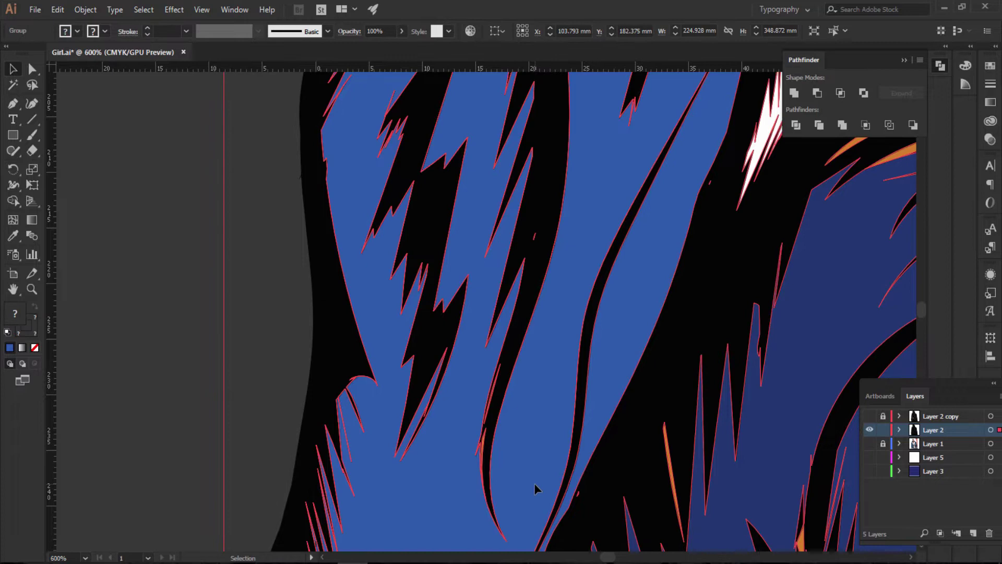
left_click(185, 377)
key("a")
left_click_drag(207, 281, 523, 491)
key("i")
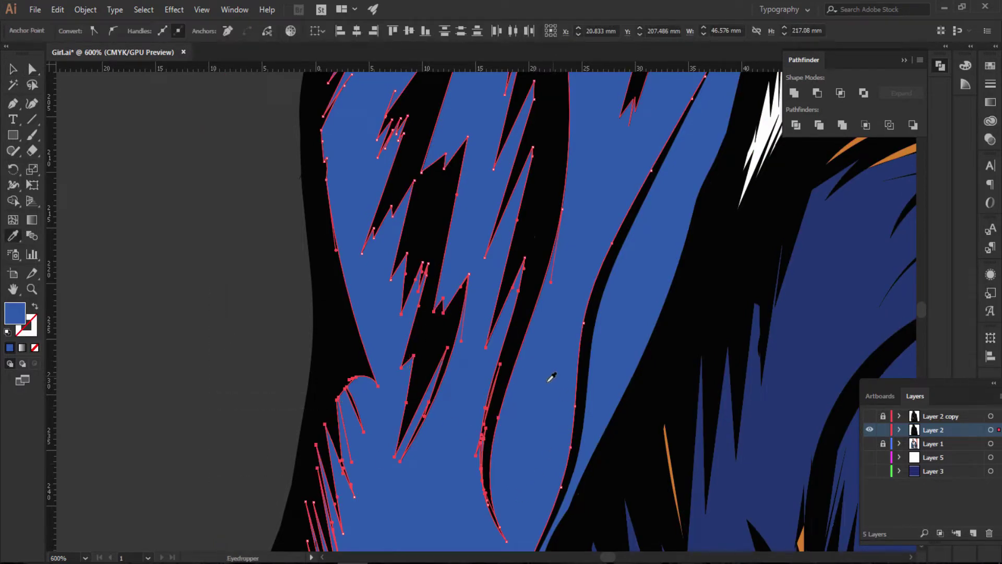
key("a")
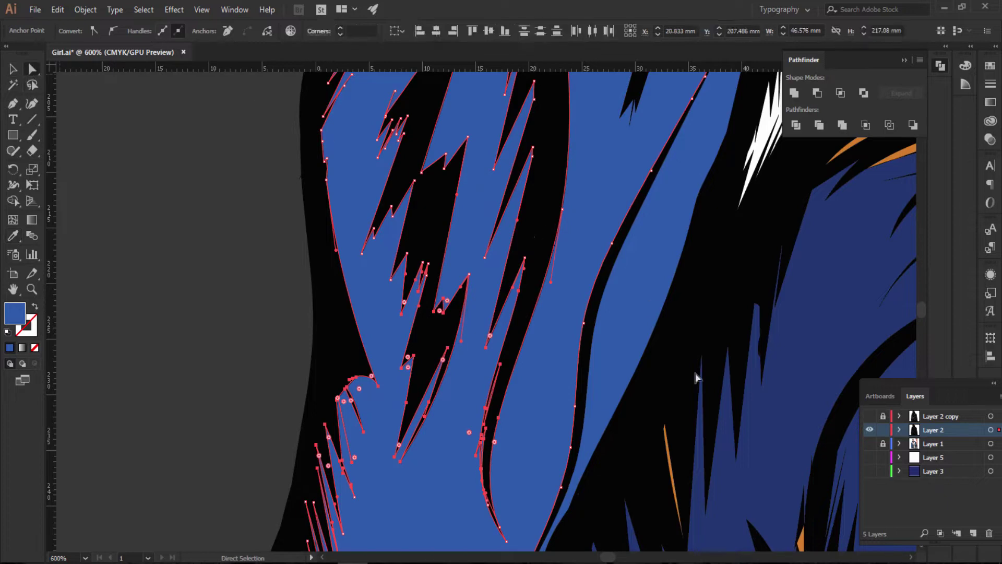
Step: Recolor three thin orange streaks on the pants dark navy
left_click(667, 452)
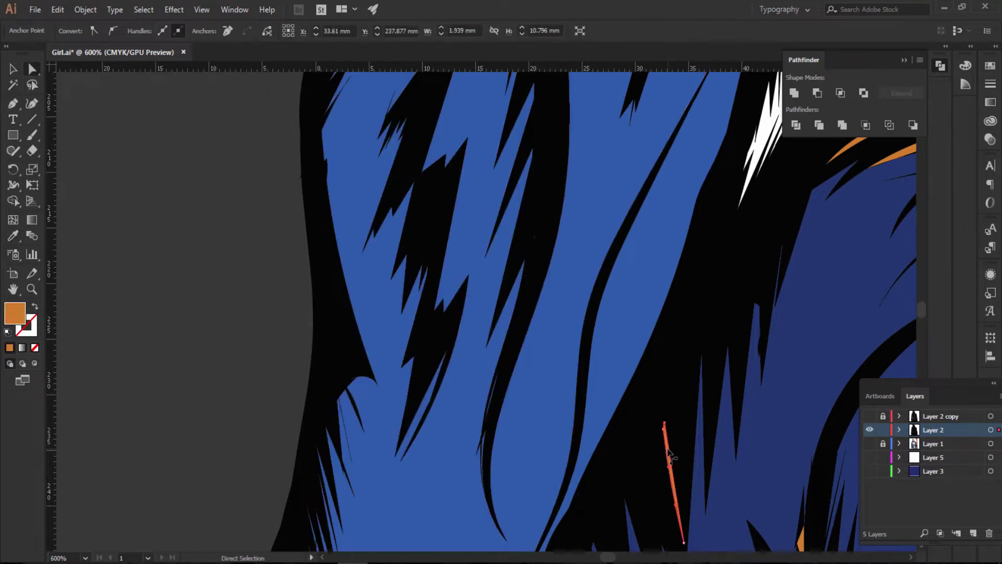
scroll(701, 383, "down", 2)
scroll(702, 384, "down", 3)
scroll(702, 384, "down", 4)
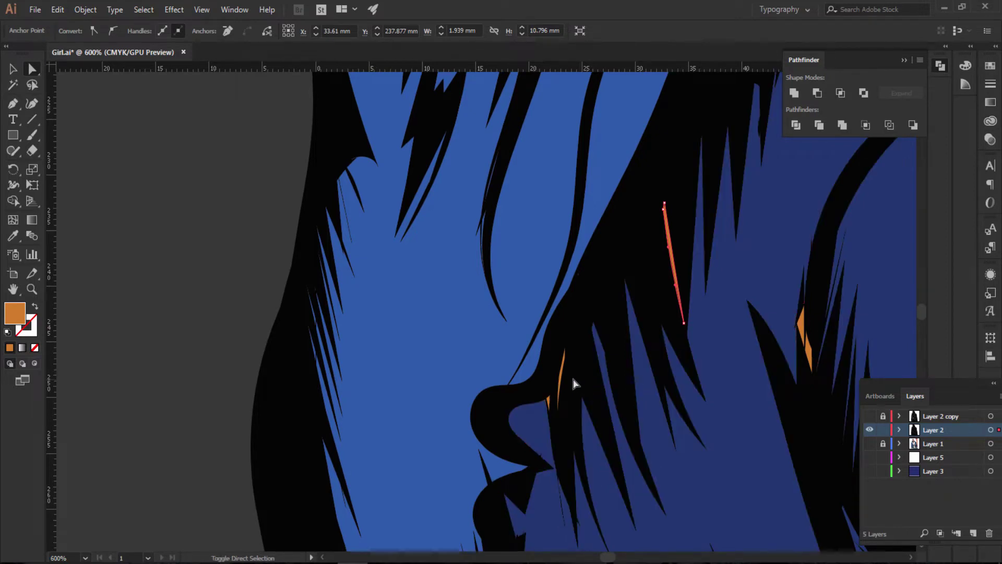
left_click(556, 399, "shift")
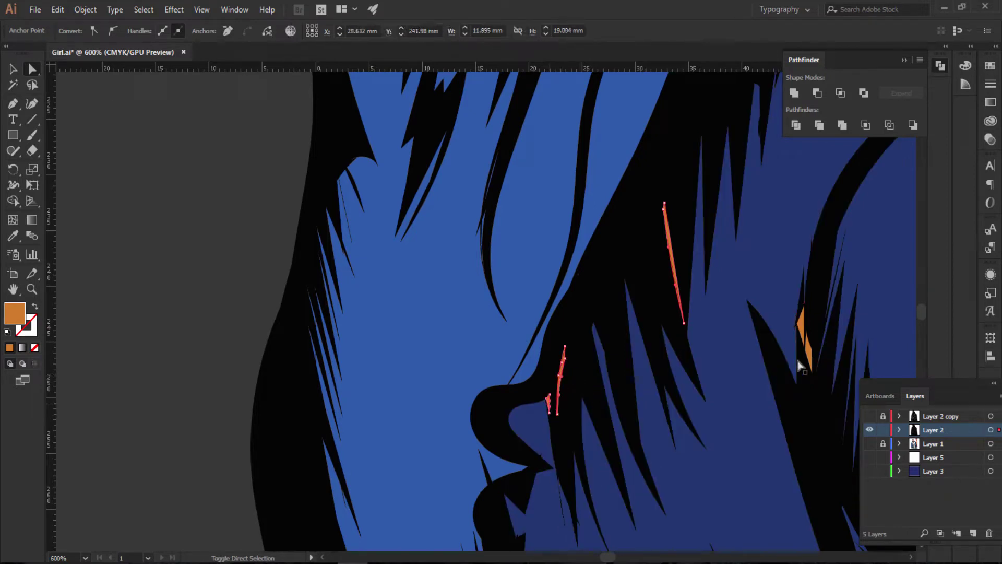
left_click(807, 342, "shift")
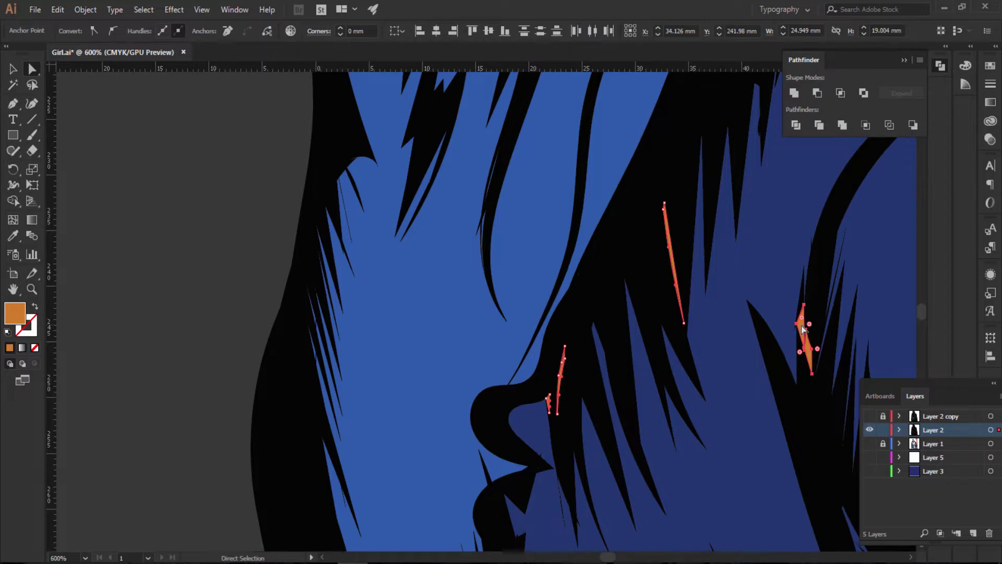
key("i")
left_click(739, 359)
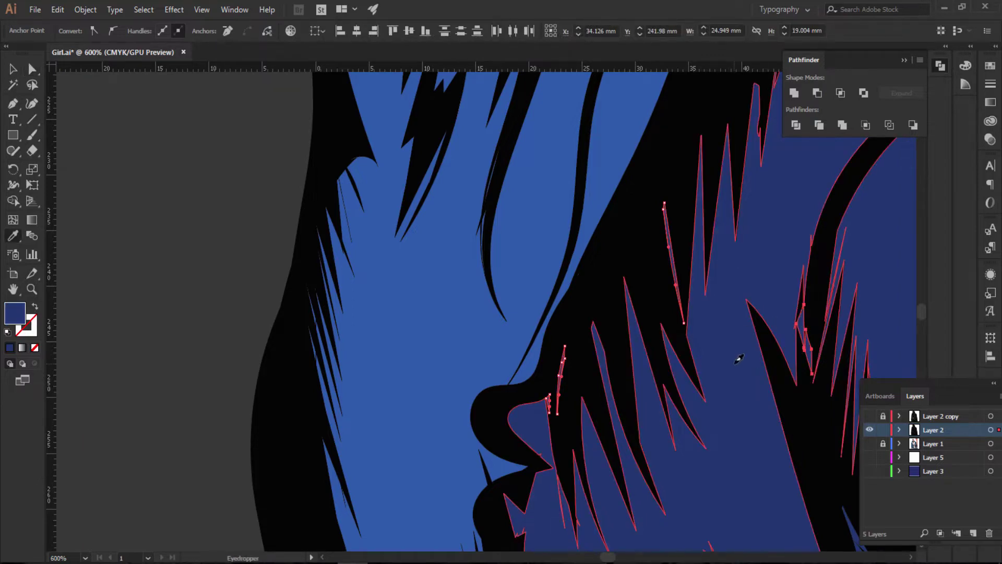
key("ctrl+0")
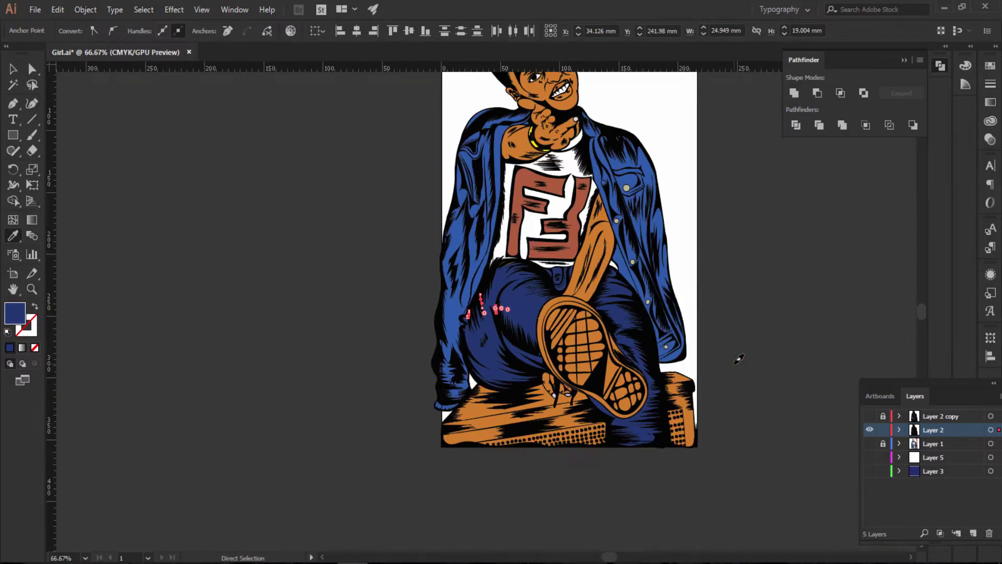
key("ctrl+plus")
key("ctrl+plus")
key("ctrl+plus")
key("ctrl+plus")
key("ctrl+plus")
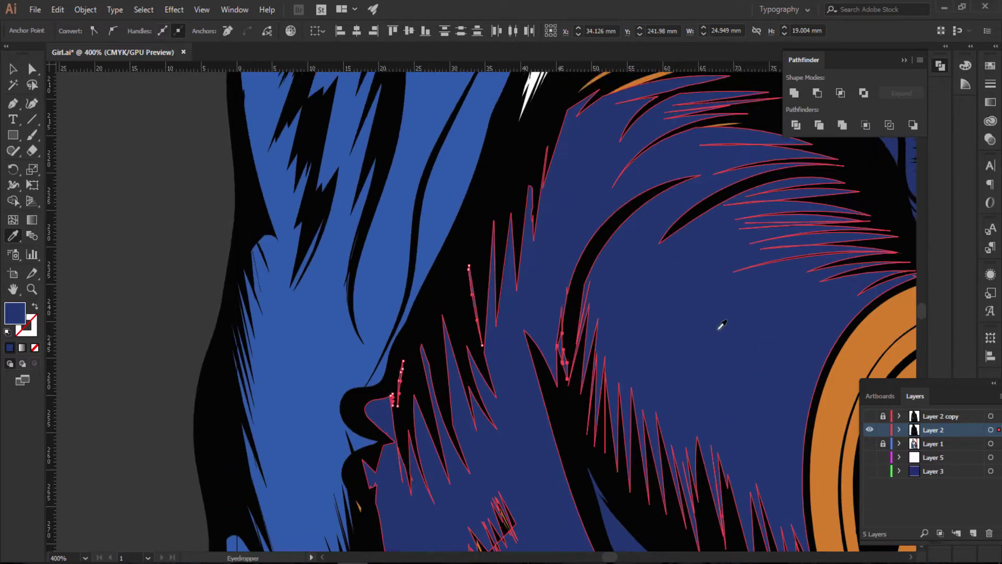
scroll(722, 325, "up", 3)
scroll(666, 352, "up", 2)
Step: Recolor the remaining small and long orange streaks below the shirt dark navy
key("a")
left_click(662, 236)
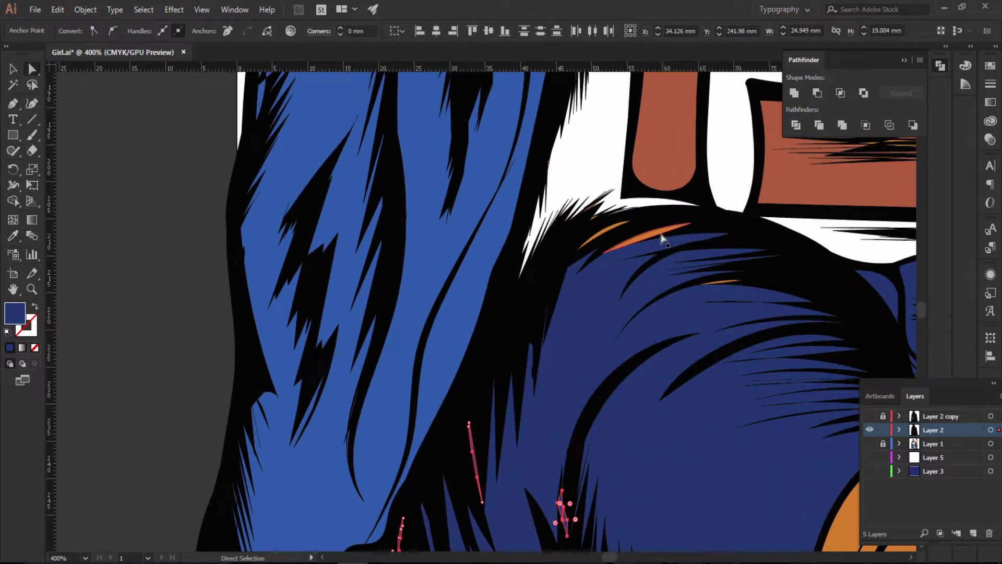
left_click(612, 238)
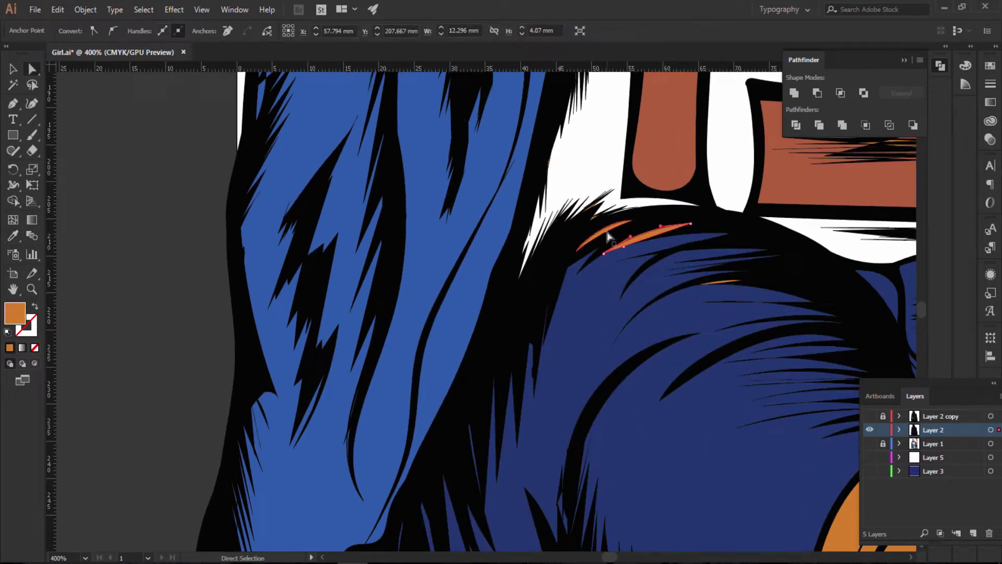
left_click(730, 284)
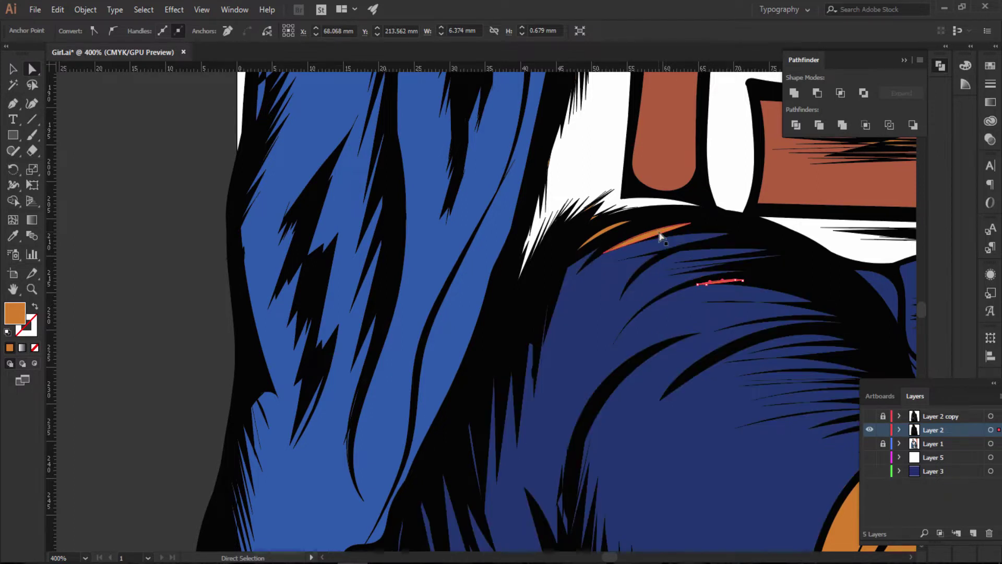
left_click(605, 243)
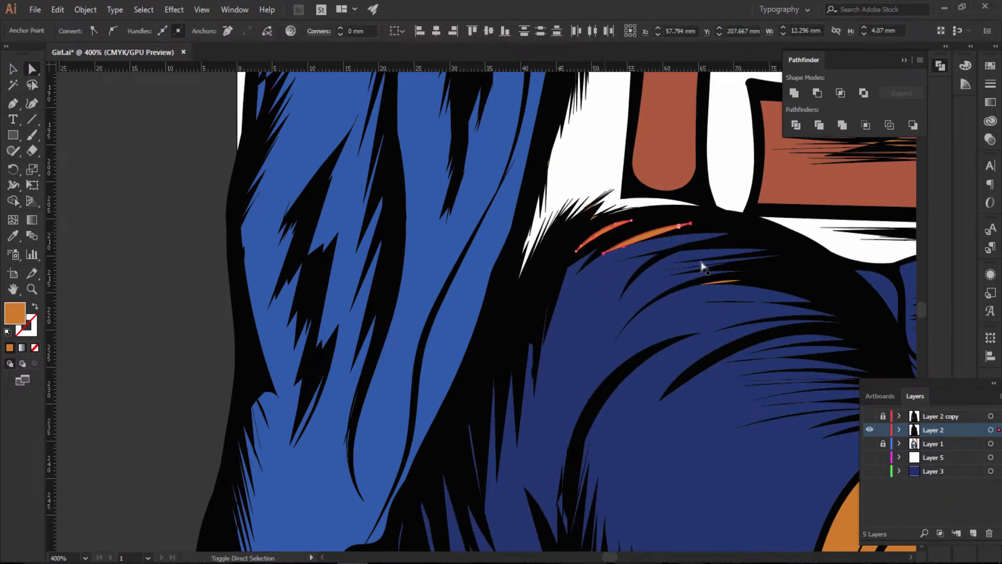
left_click(721, 283, "shift")
key("i")
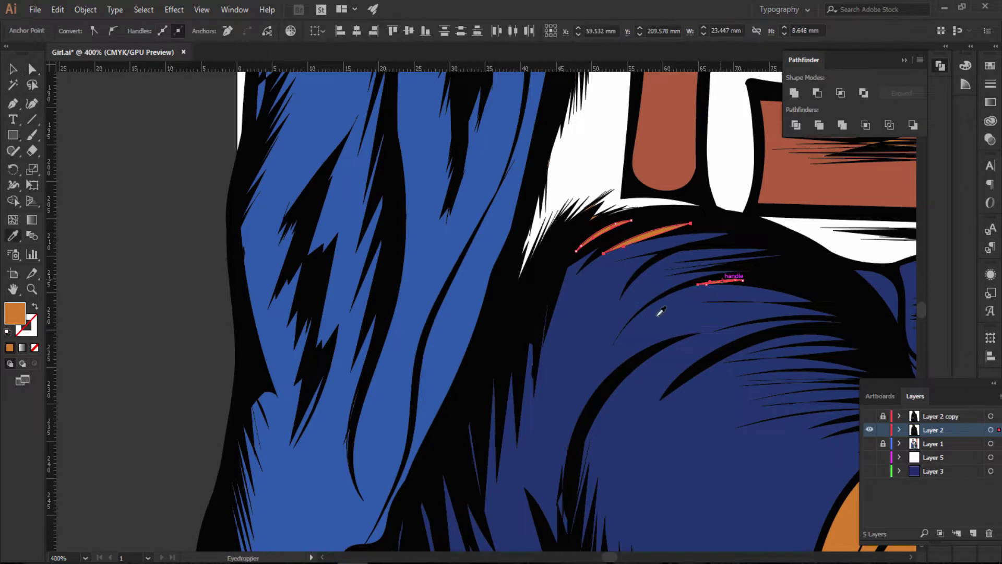
left_click(601, 301)
scroll(671, 293, "down", 4)
scroll(673, 298, "down", 2)
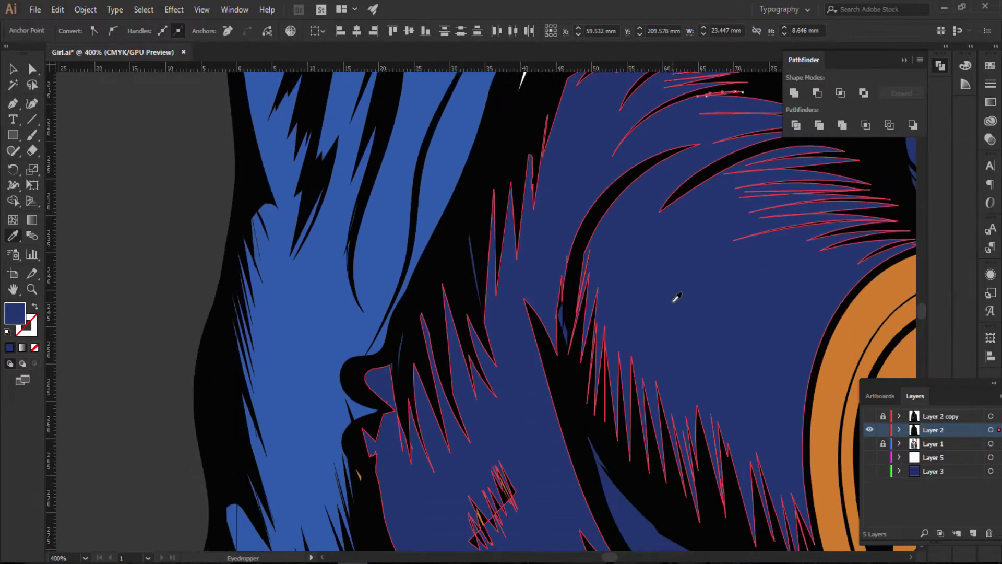
scroll(658, 366, "down", 3)
key("ctrl+shift+a")
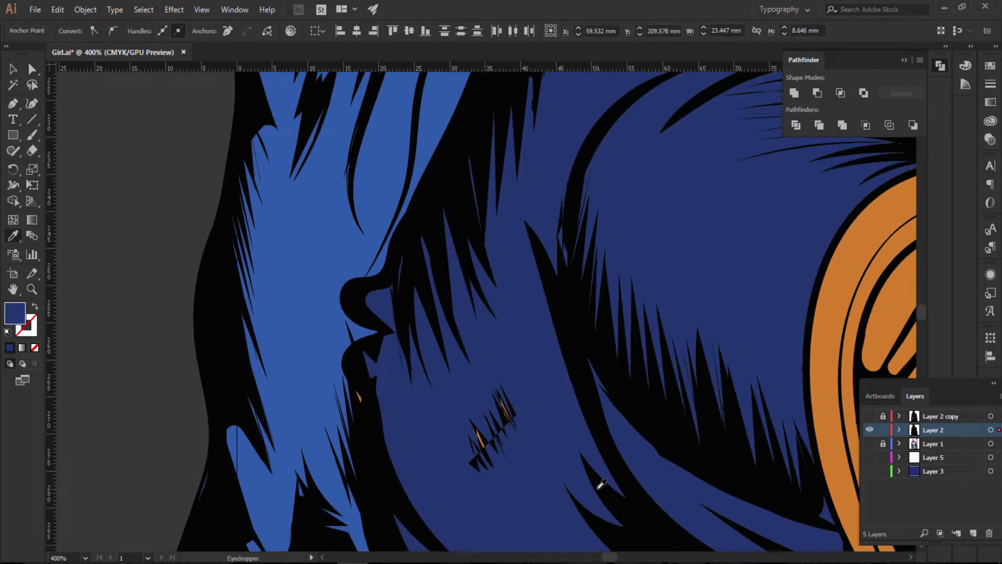
Step: Recolor four small orange streaks on the trousers with the pants' navy
key("ctrl+z")
key("a")
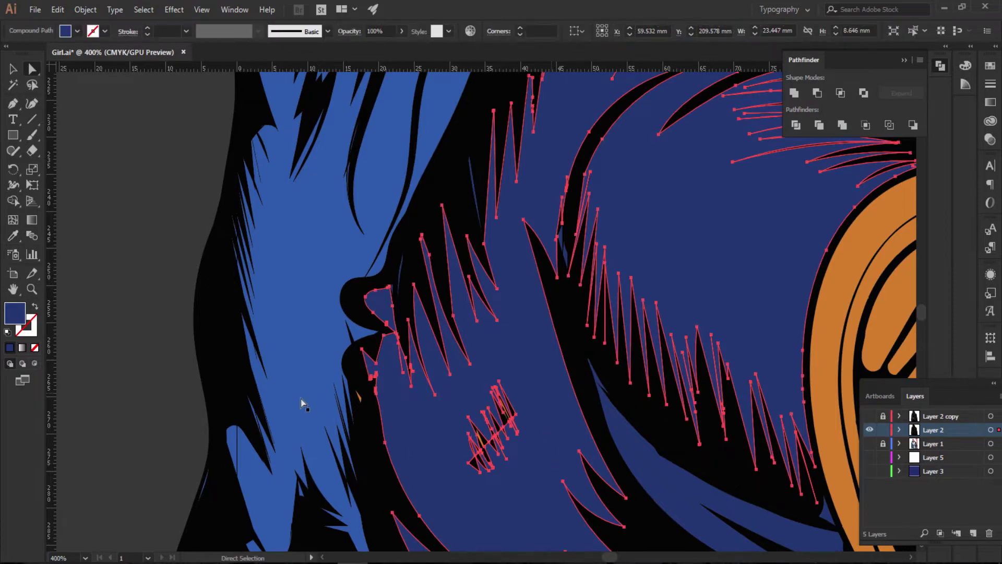
left_click(302, 399)
left_click(504, 413)
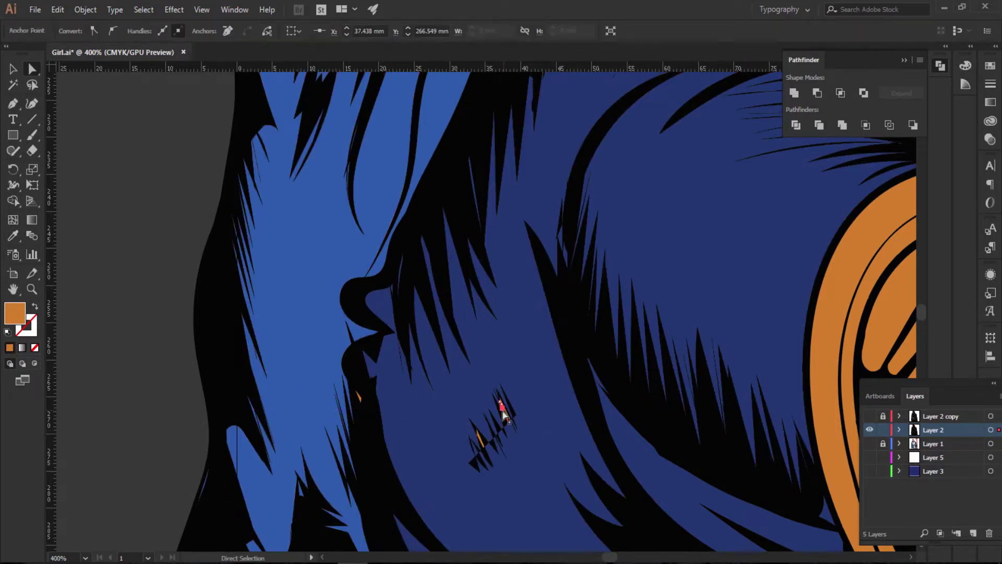
left_click(357, 396)
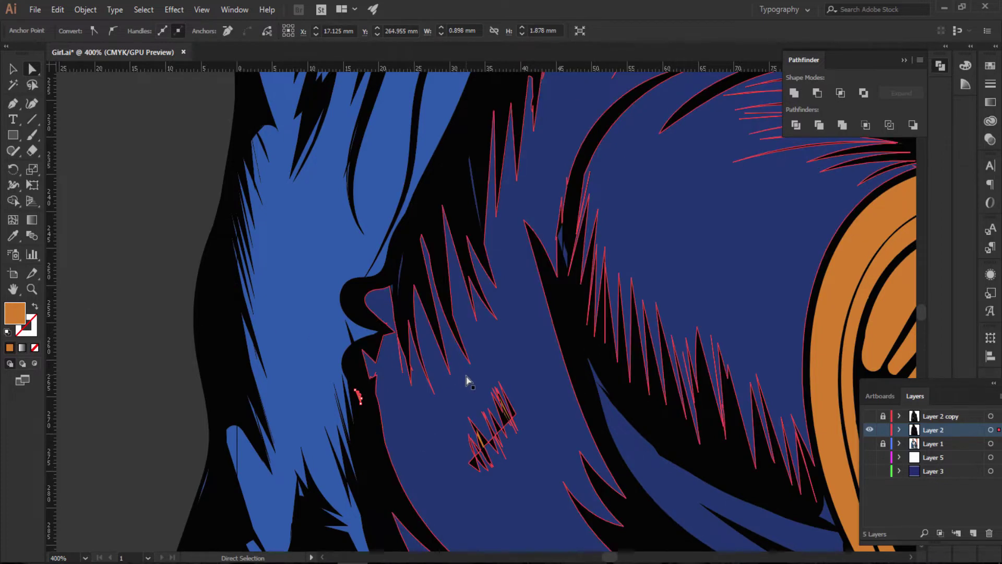
left_click(483, 444)
left_click(503, 407, "shift")
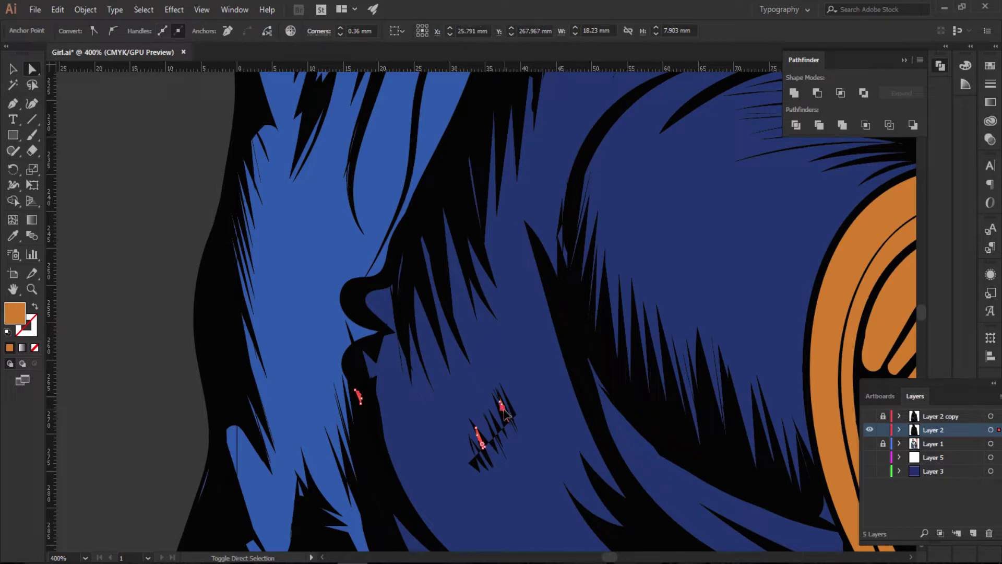
left_click(13, 235)
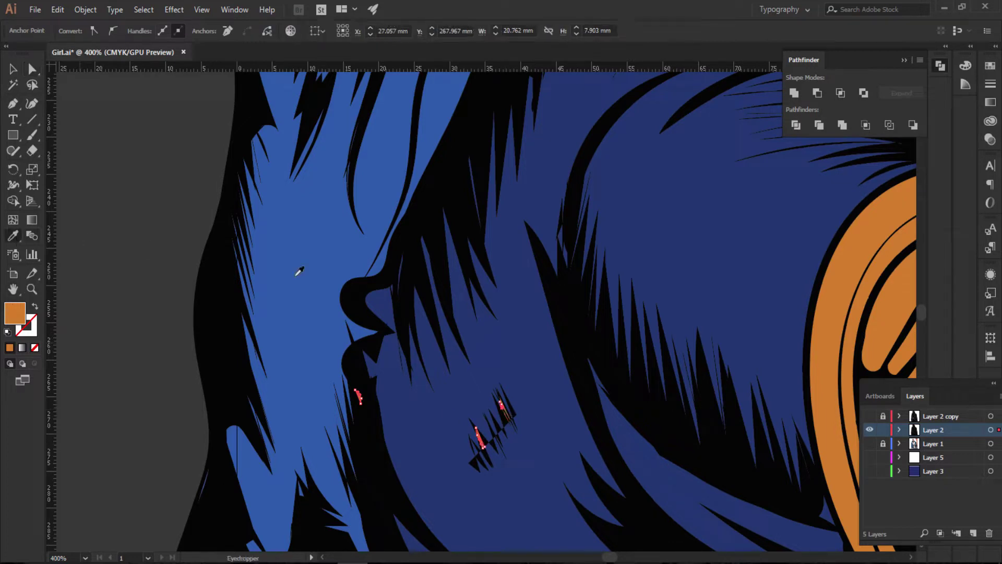
left_click(499, 354)
Step: Eyedrop navy onto a remaining orange speck on the trousers
key("v")
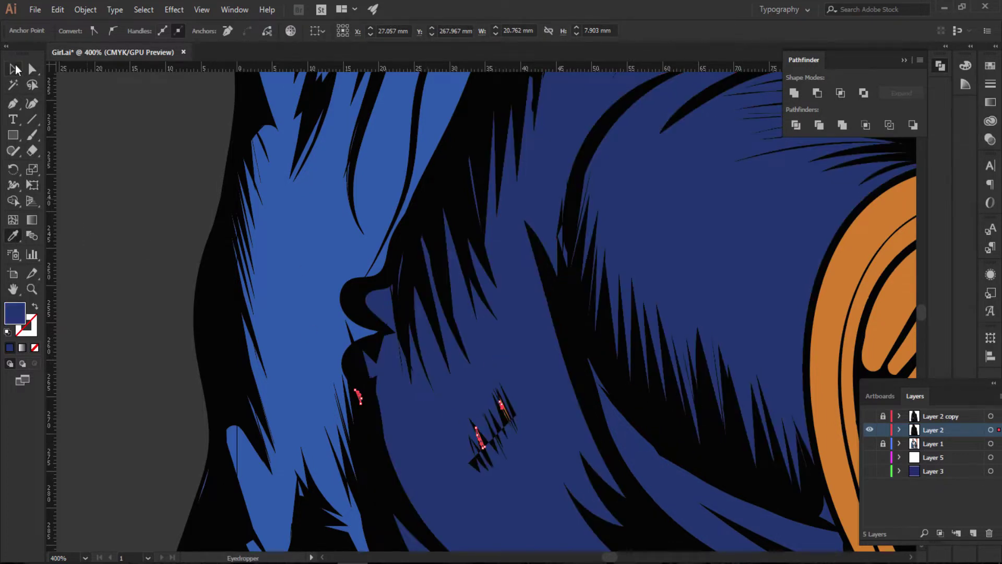
left_click(254, 268)
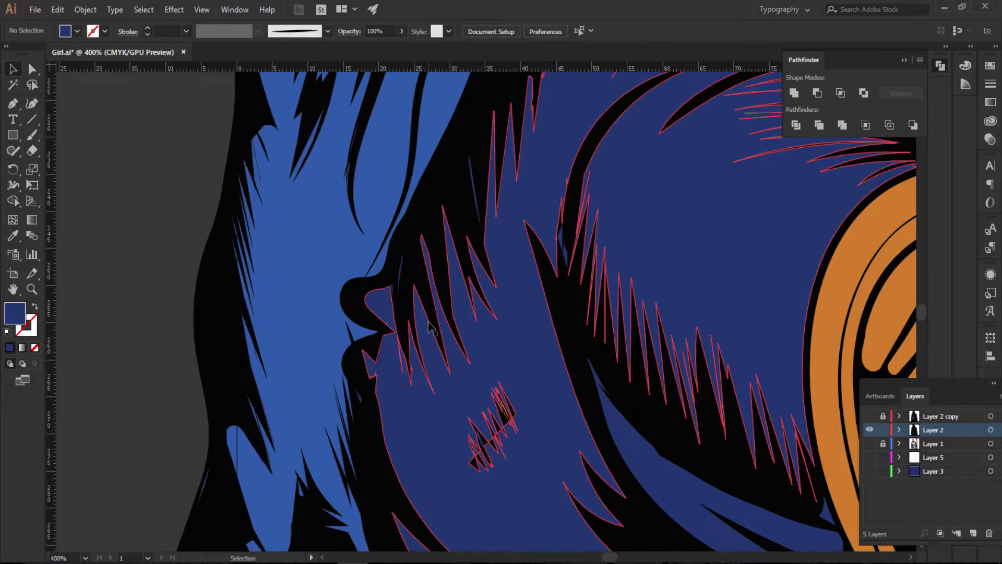
key("a")
left_click(503, 406)
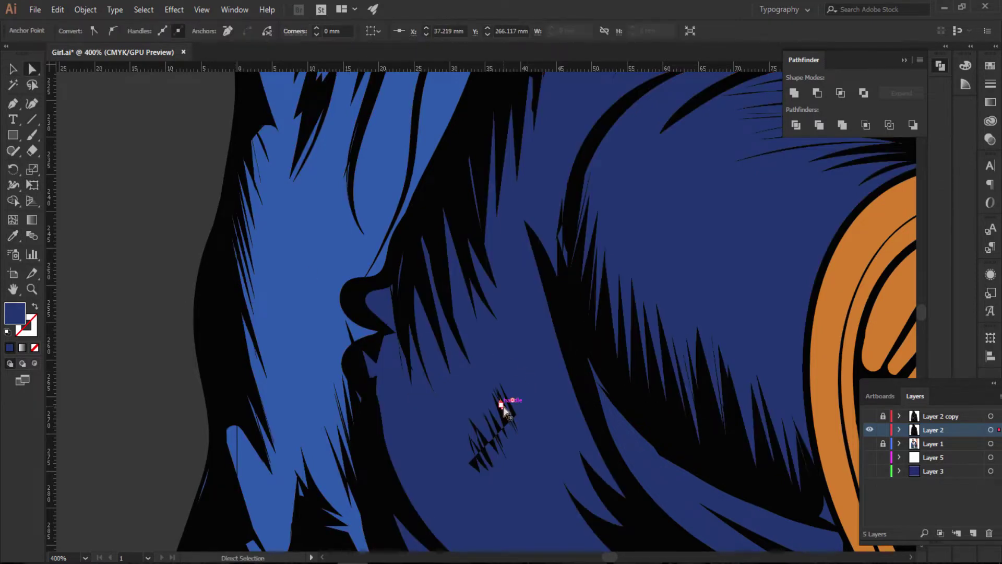
key("i")
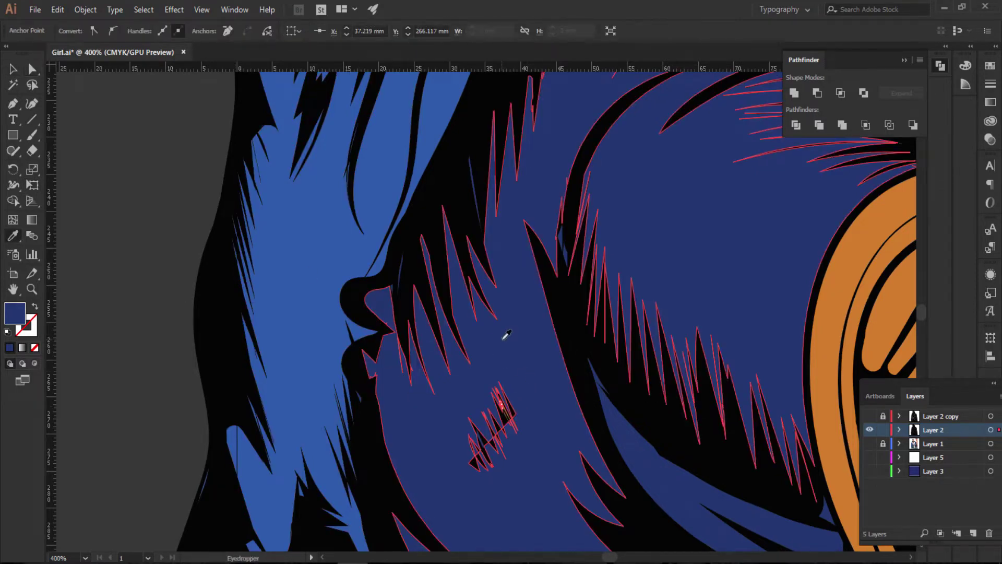
left_click(506, 334)
key("v")
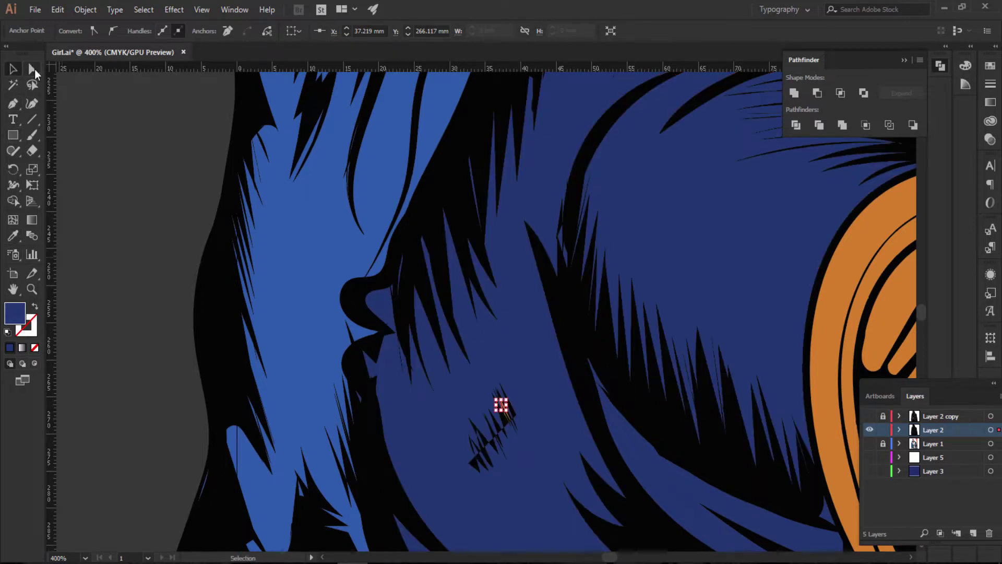
left_click(301, 311)
left_click(91, 337)
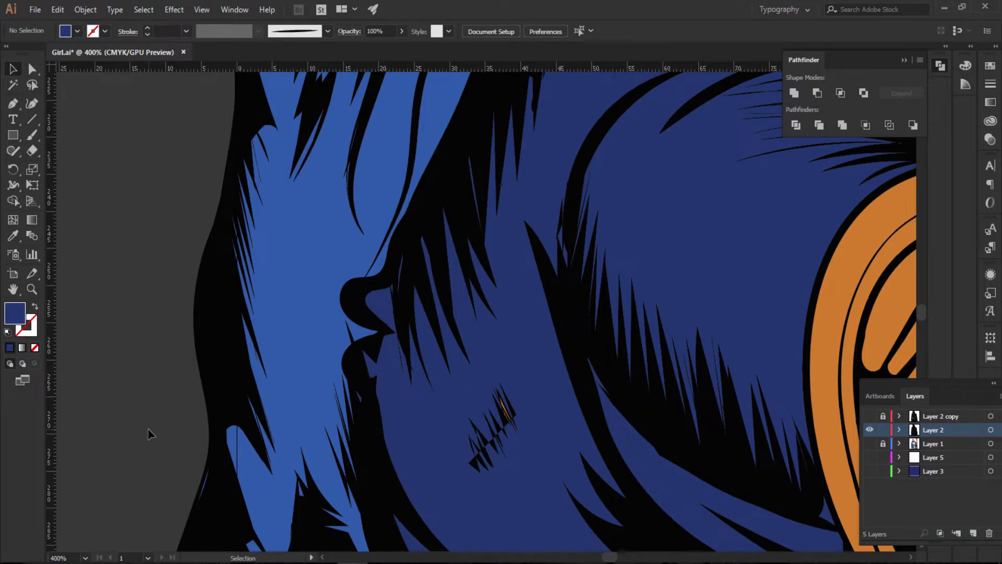
Step: Recolor the last stray strand navy and fit the whole artboard in view
key("a")
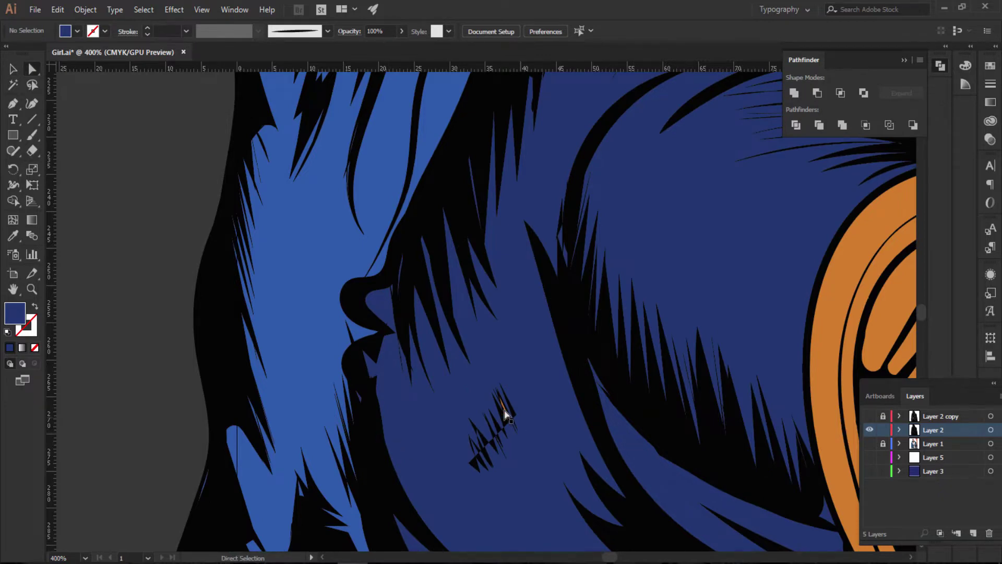
left_click(502, 407)
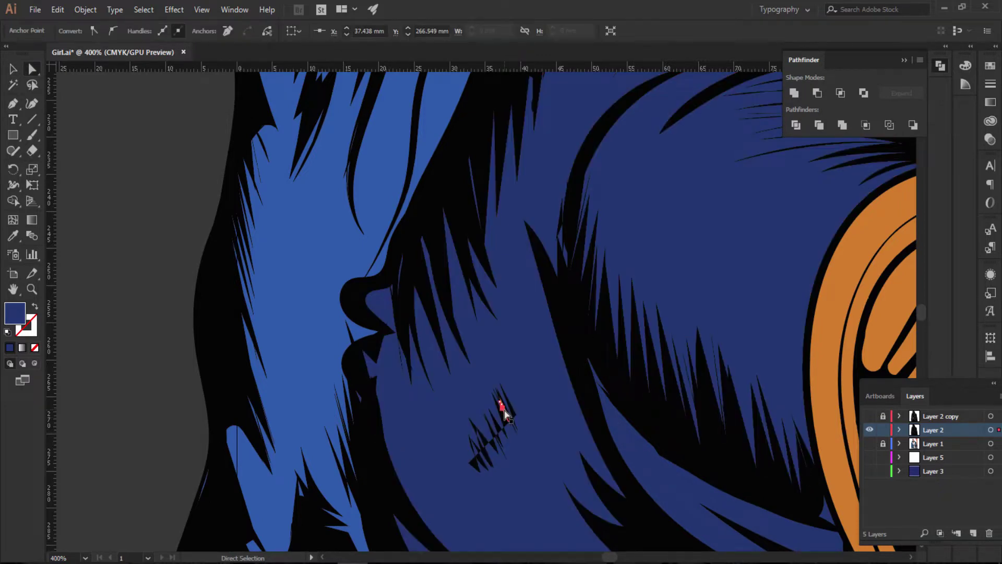
key("i")
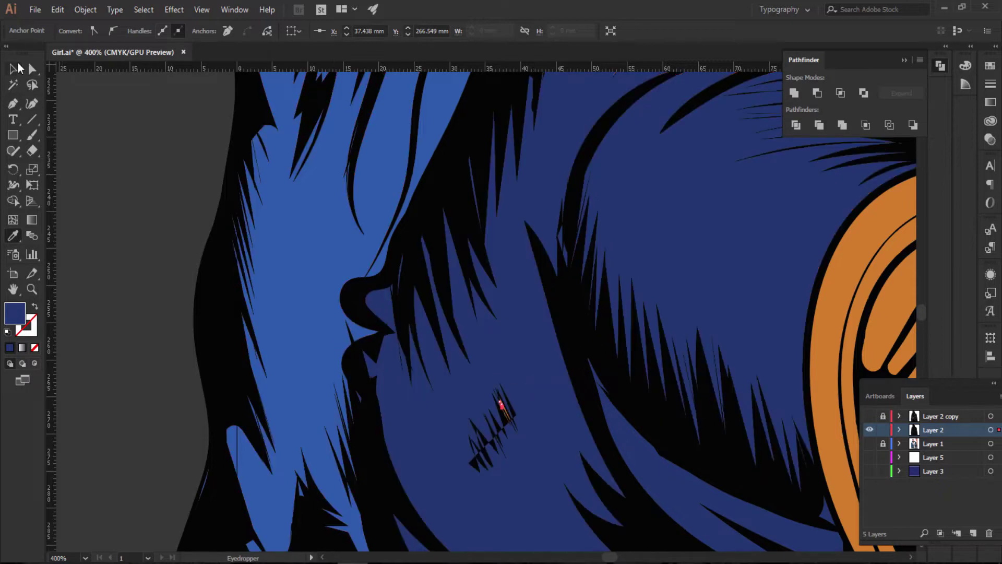
key("a")
left_click(115, 180)
key("ctrl+minus")
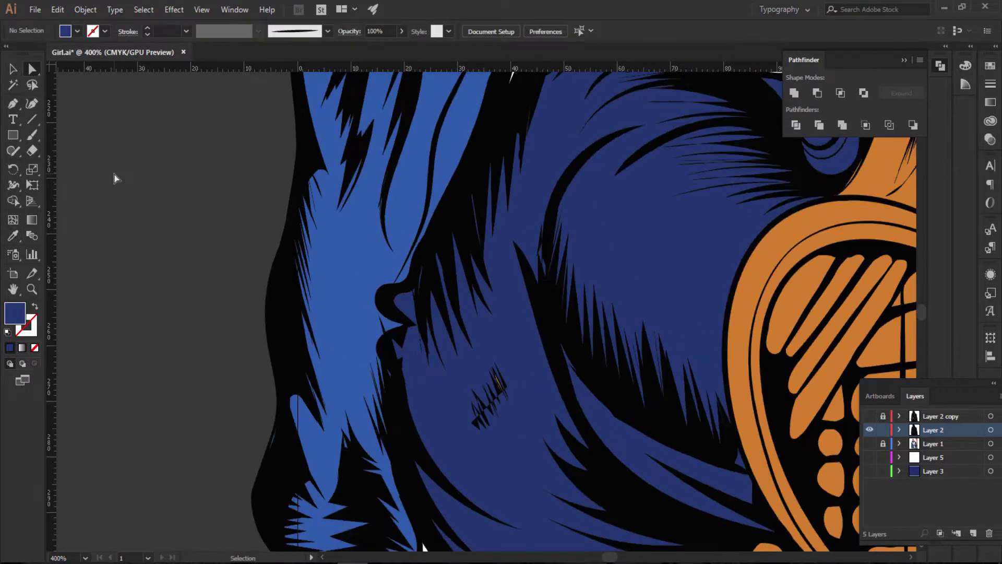
key("ctrl+0")
Step: Hide the illustration layer and show and unlock the reference photo layer
key("ctrl+1")
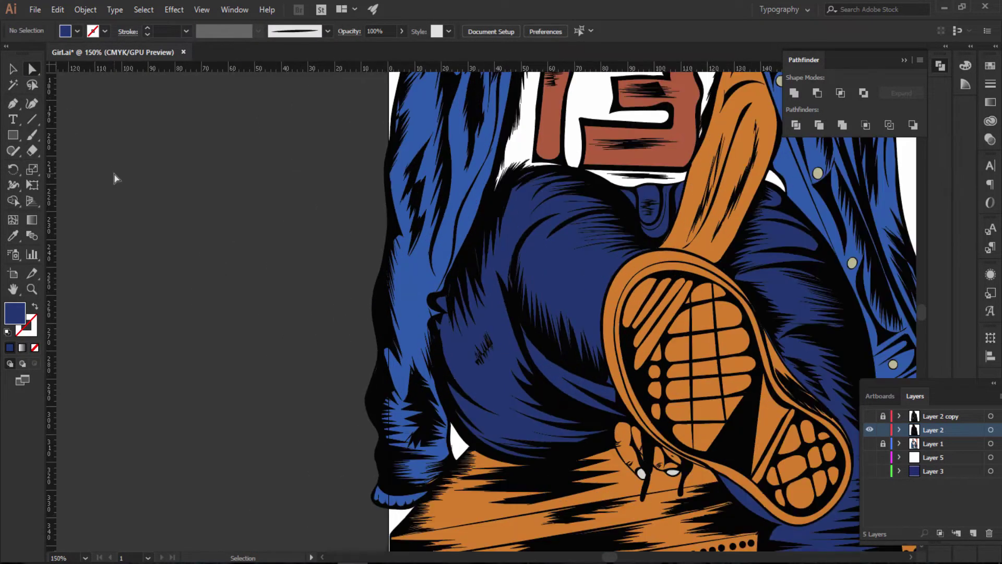
scroll(266, 219, "down", 2)
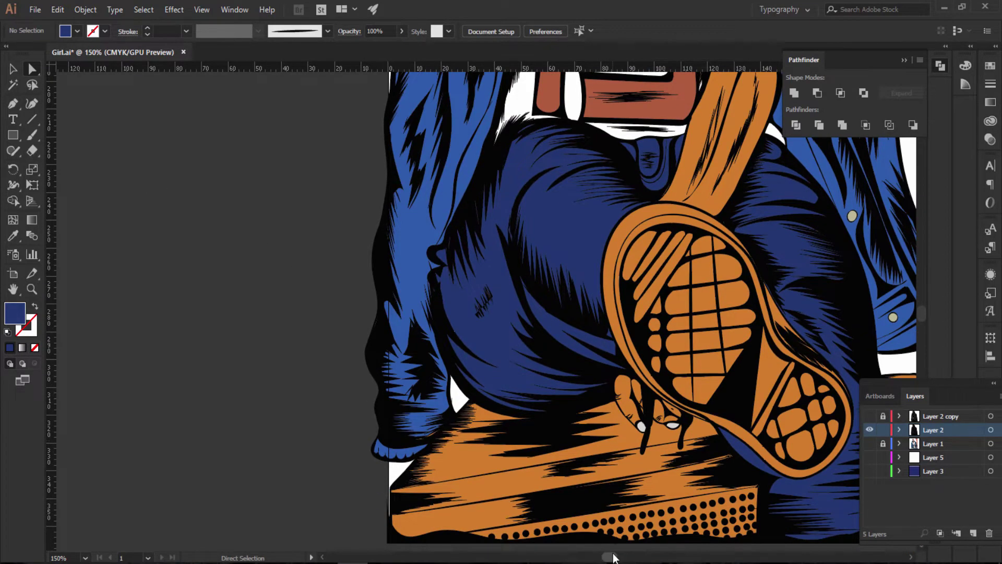
left_click_drag(627, 557, 621, 557)
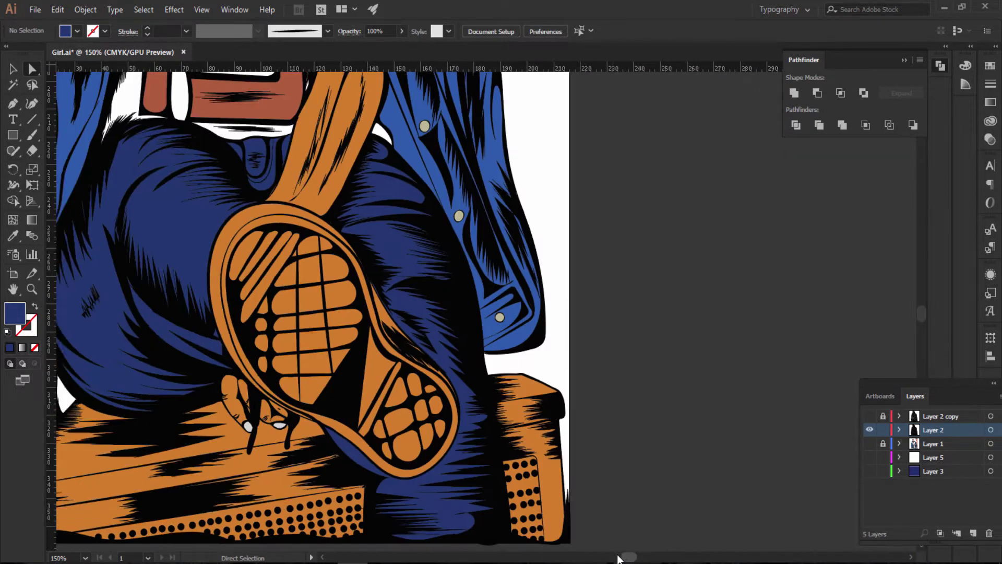
scroll(784, 356, "up", 3)
scroll(783, 357, "up", 3)
scroll(784, 357, "up", 3)
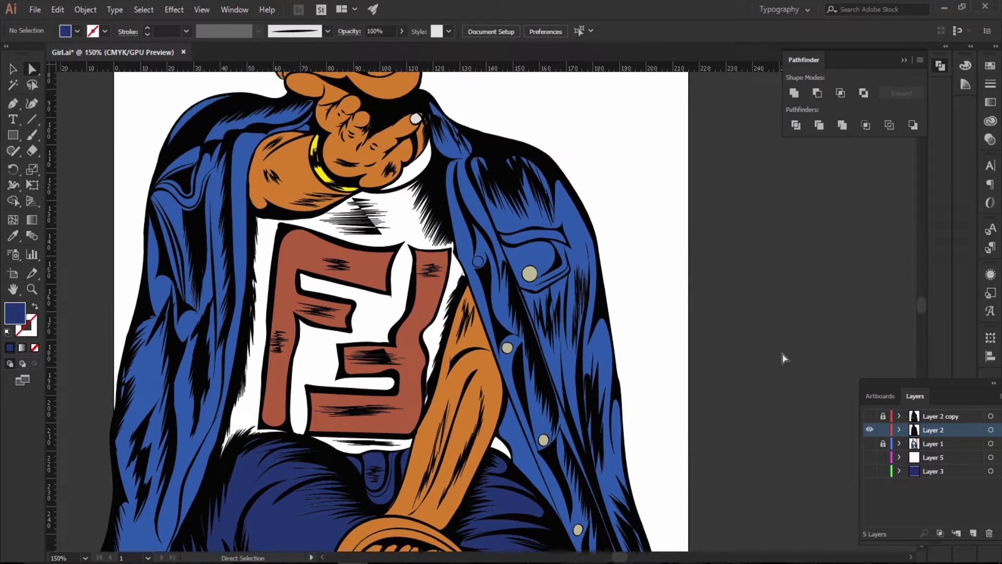
scroll(783, 357, "up", 3)
scroll(783, 357, "down", 2)
scroll(783, 356, "down", 3)
scroll(783, 357, "down", 3)
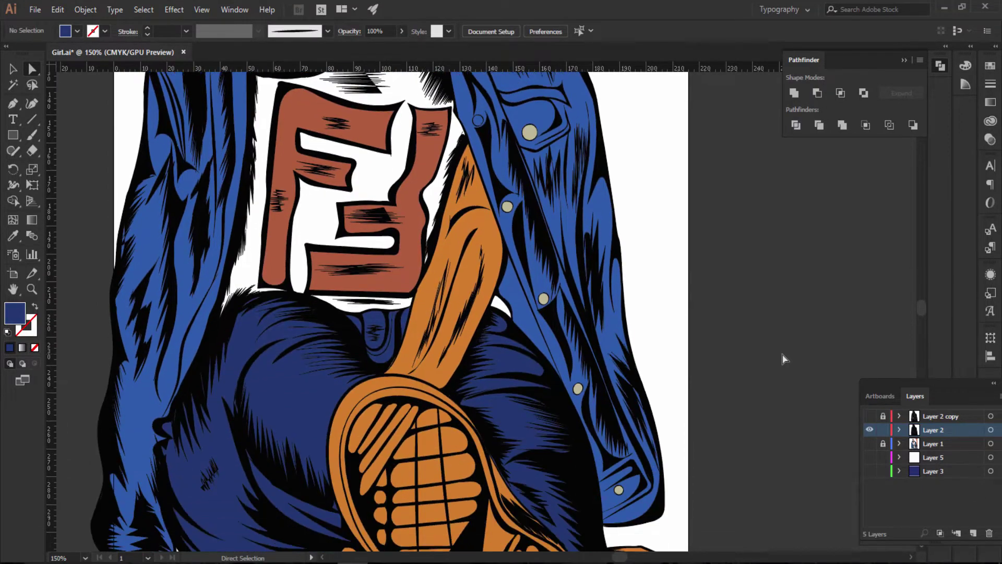
scroll(783, 356, "down", 2)
scroll(782, 355, "down", 4)
scroll(782, 355, "down", 2)
scroll(782, 355, "down", 1)
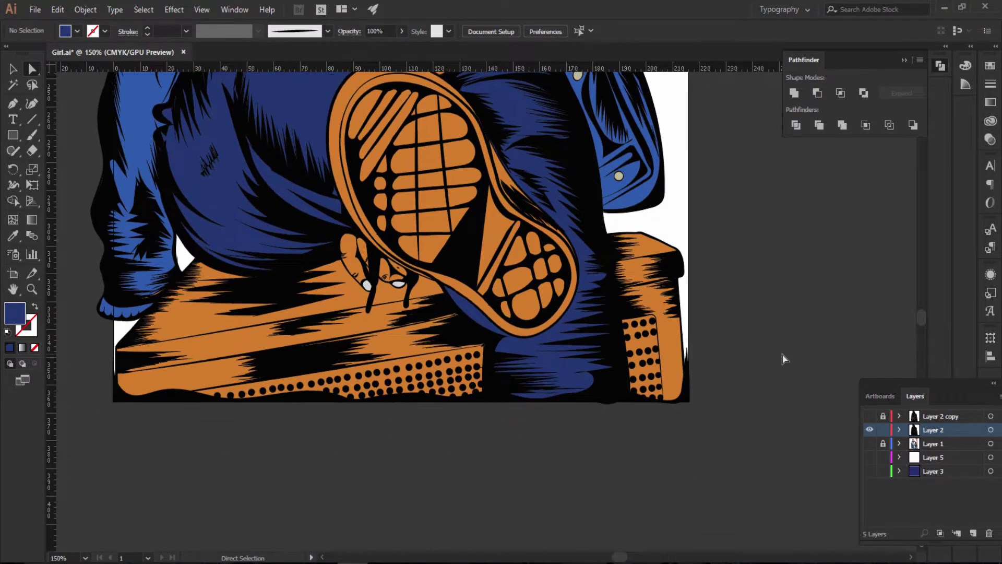
left_click(869, 443)
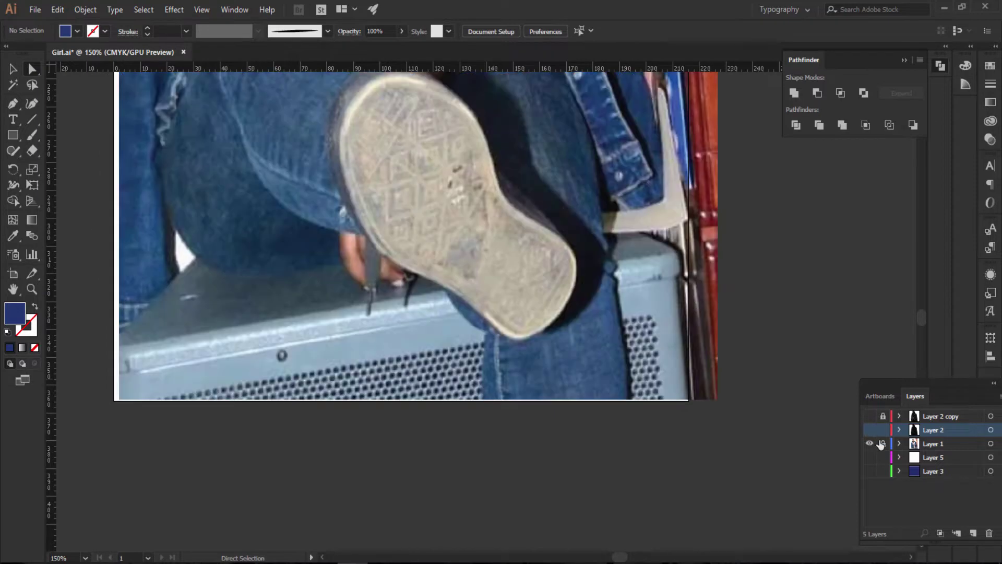
key("i")
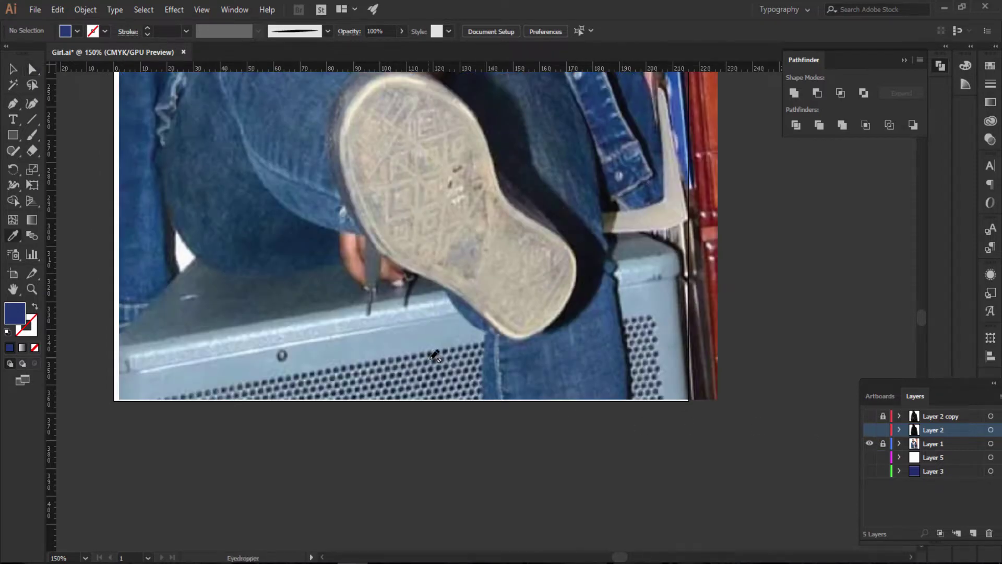
left_click(882, 443)
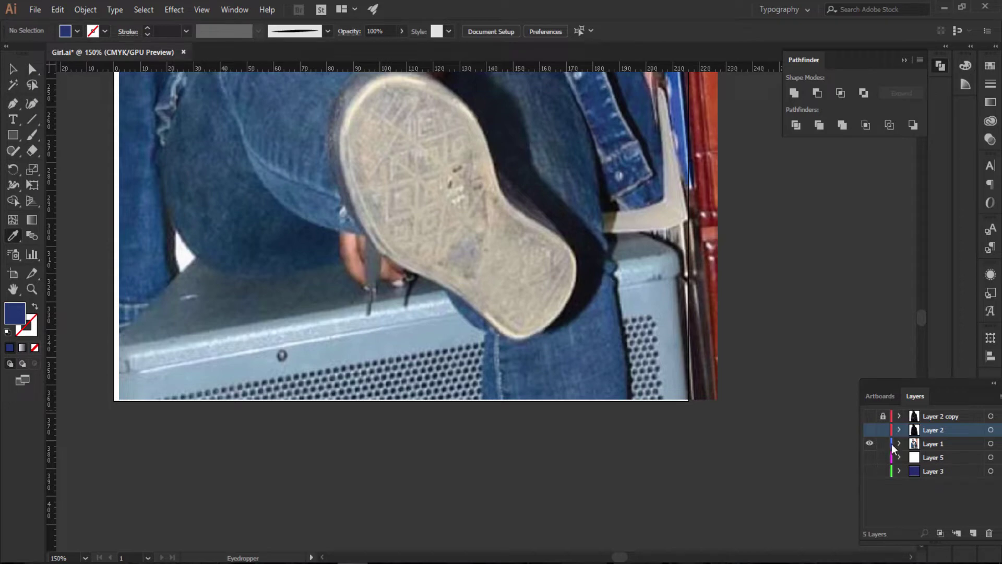
Step: Sample the metal box's light blue-grey as fill and confirm it in Color Picker
left_click(447, 329)
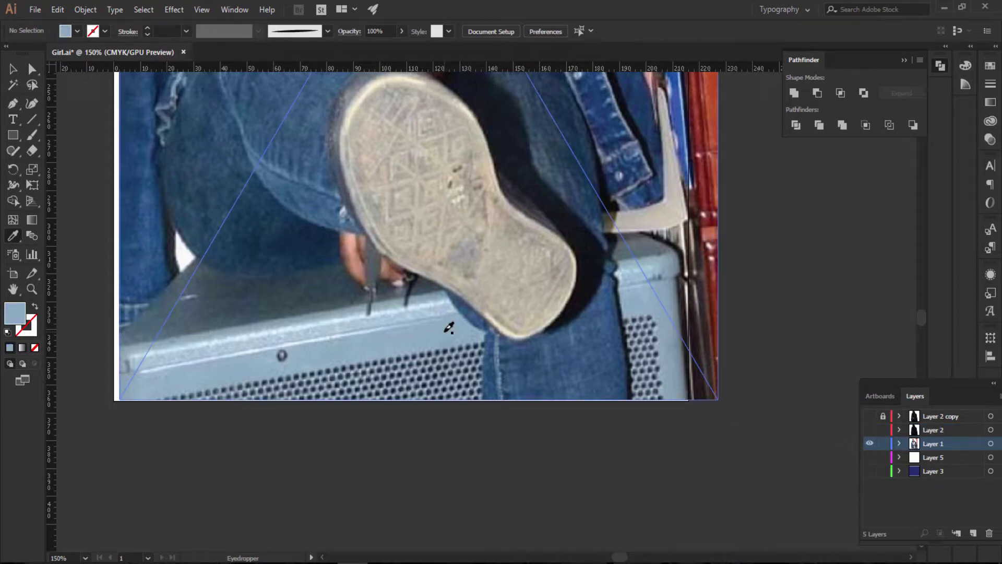
double_click(16, 313)
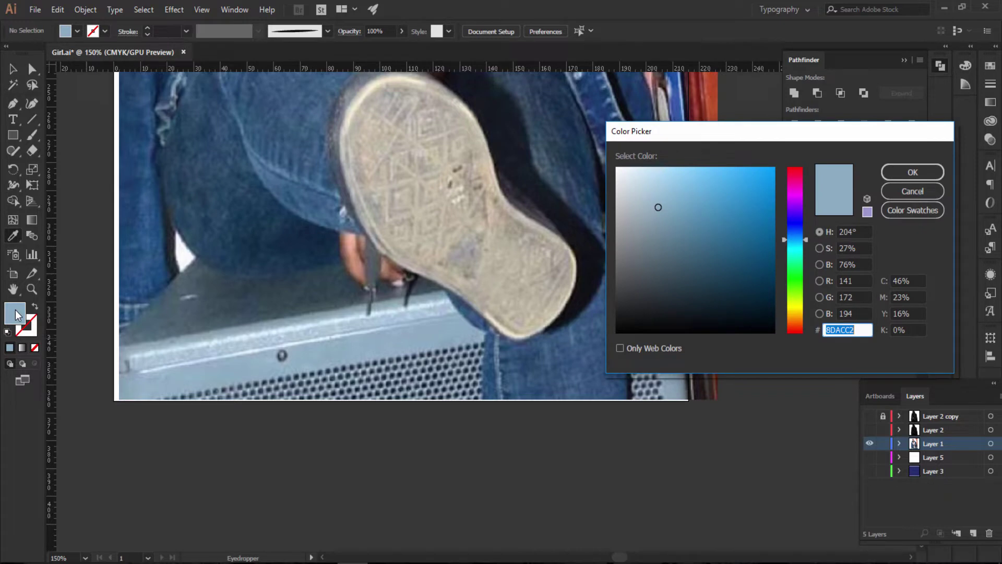
left_click(911, 172)
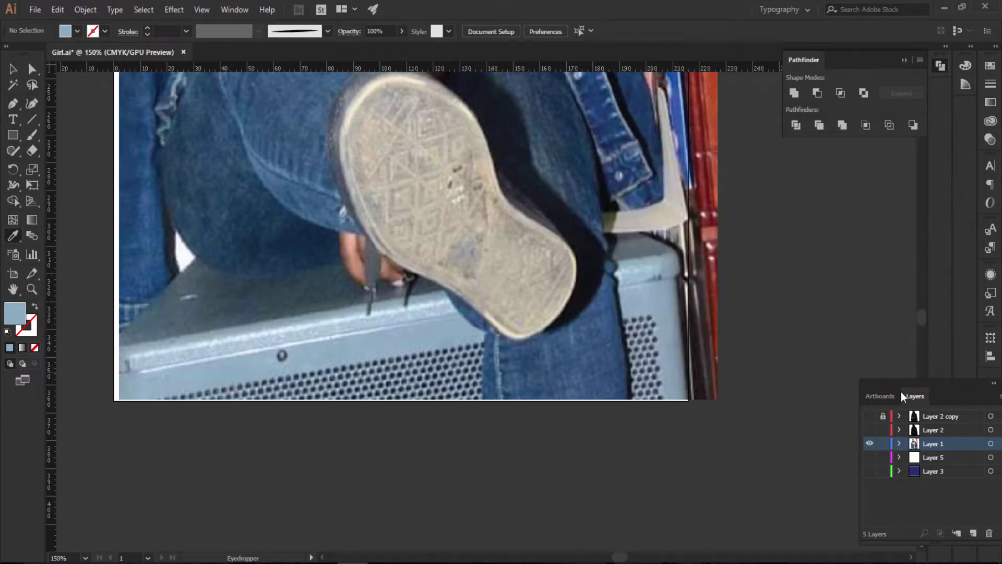
Step: Show the illustration and direct-select the orange speaker-box shapes, leaving out the bottom dotted pattern
left_click(870, 429)
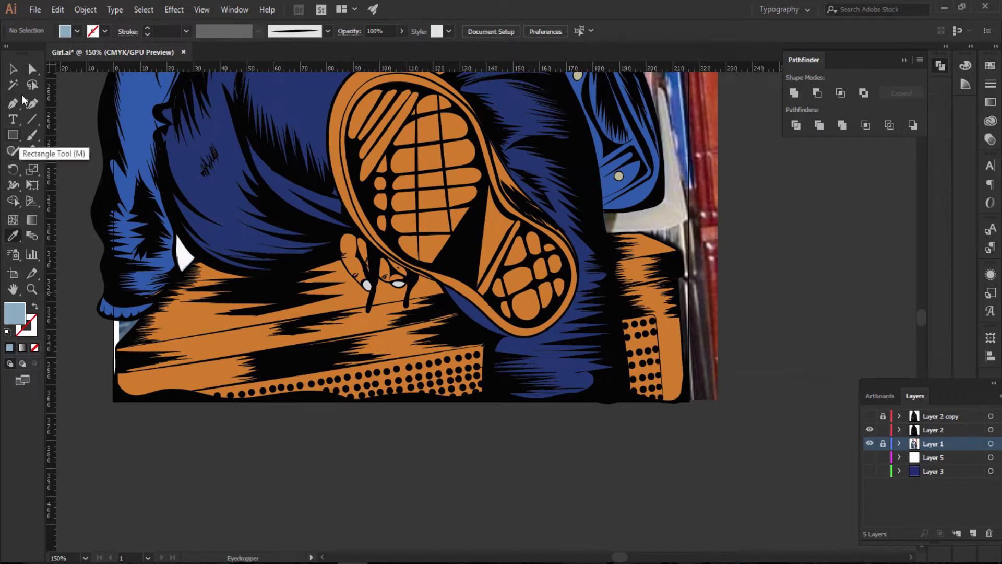
left_click(31, 68)
left_click(196, 372)
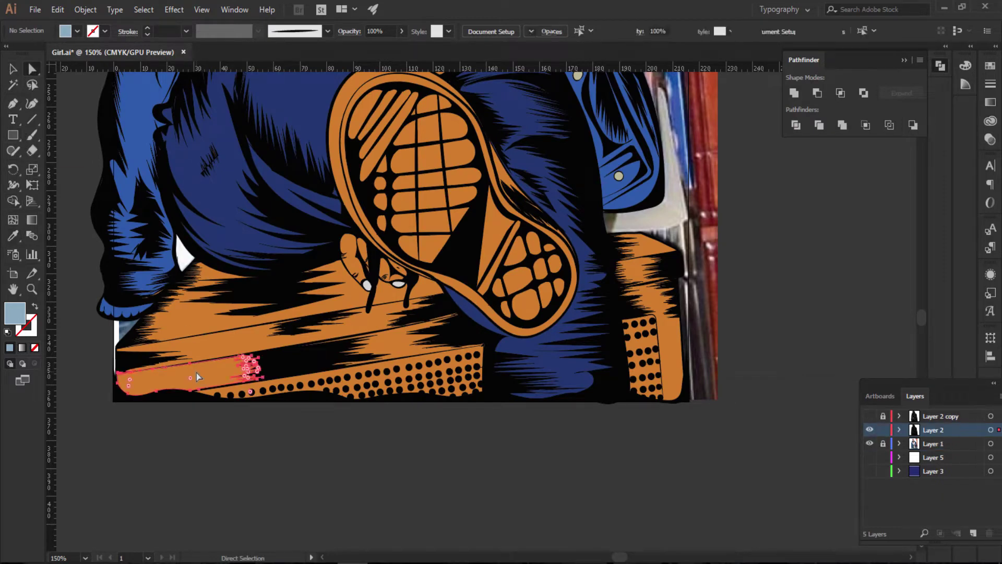
left_click(202, 349, "shift")
left_click(290, 303, "shift")
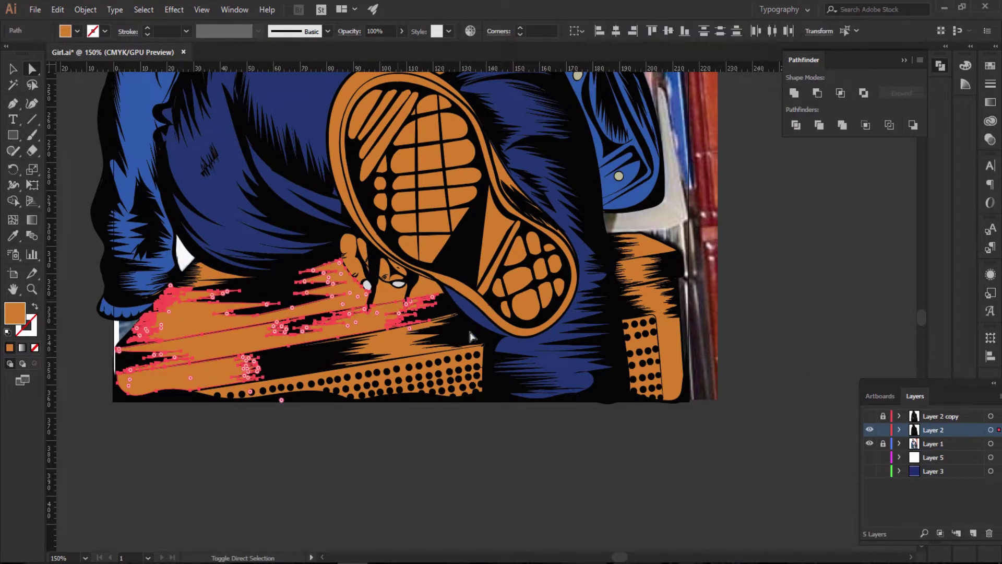
left_click(671, 364, "shift")
left_click(631, 352, "shift")
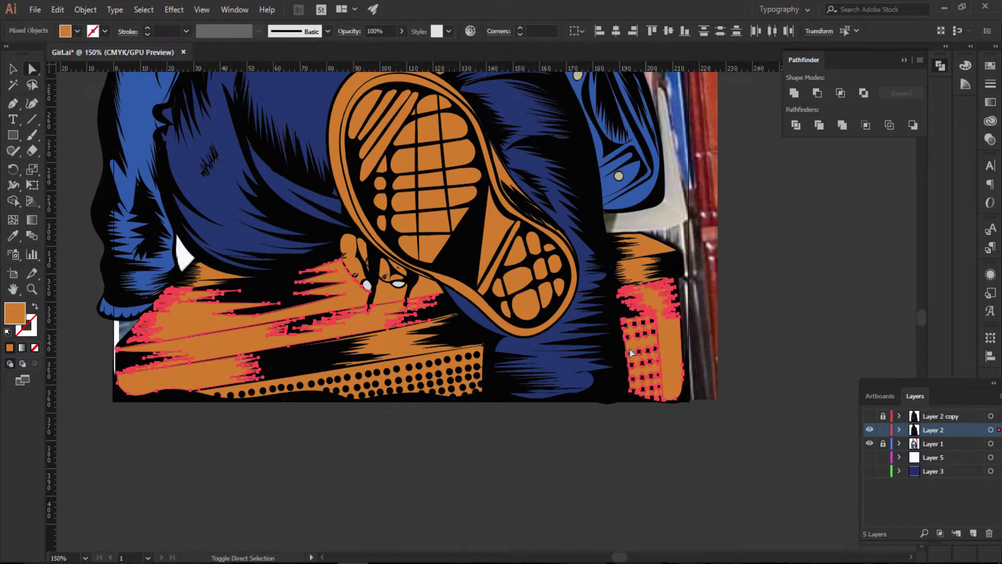
left_click(453, 364, "shift")
left_click(431, 377, "shift")
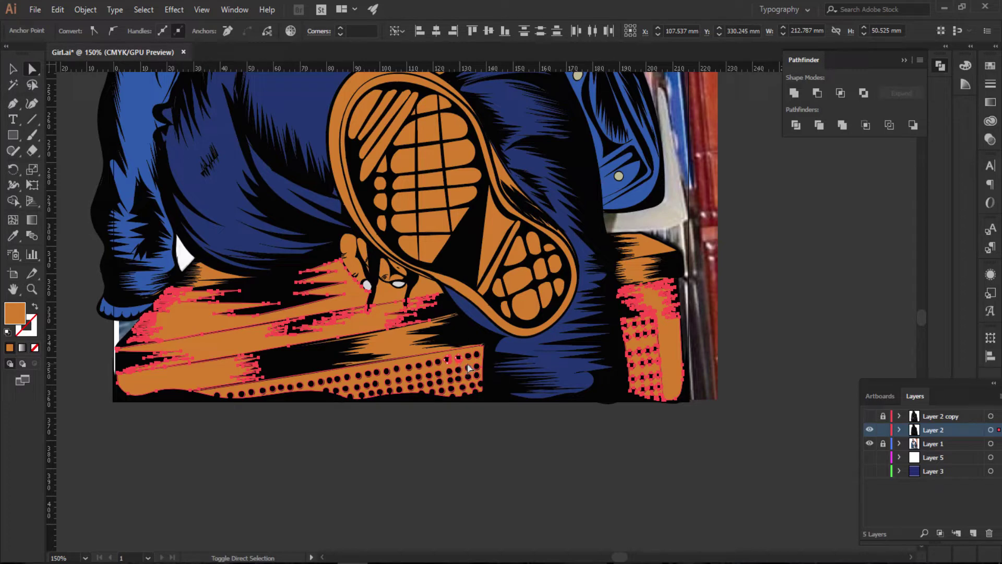
left_click(648, 363, "shift")
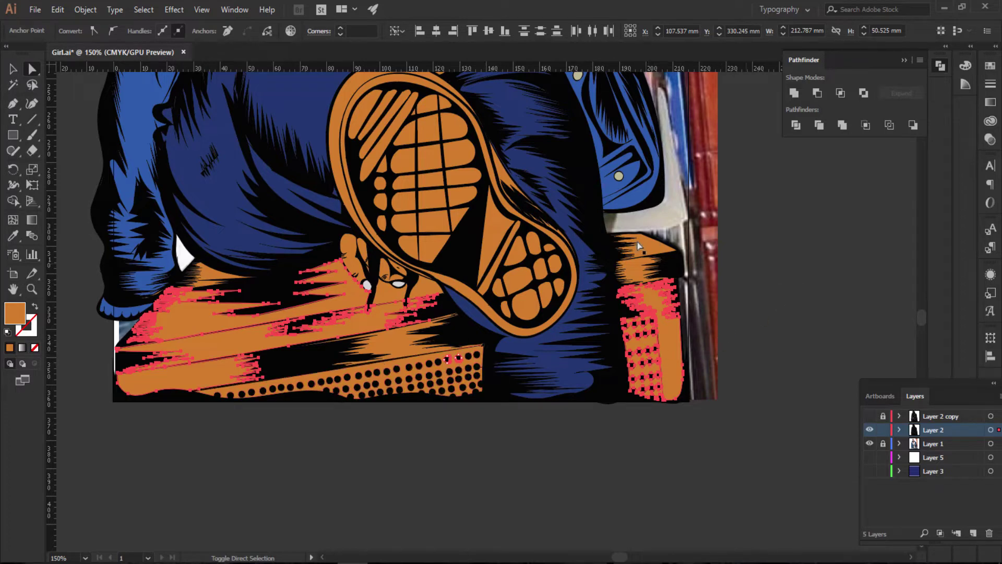
left_click(647, 250, "shift")
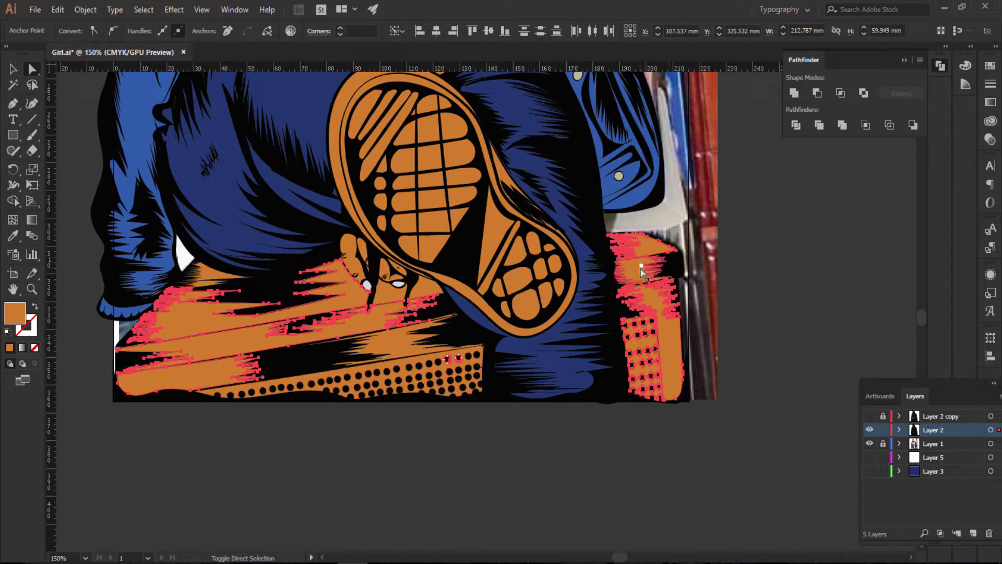
left_click(640, 268, "shift")
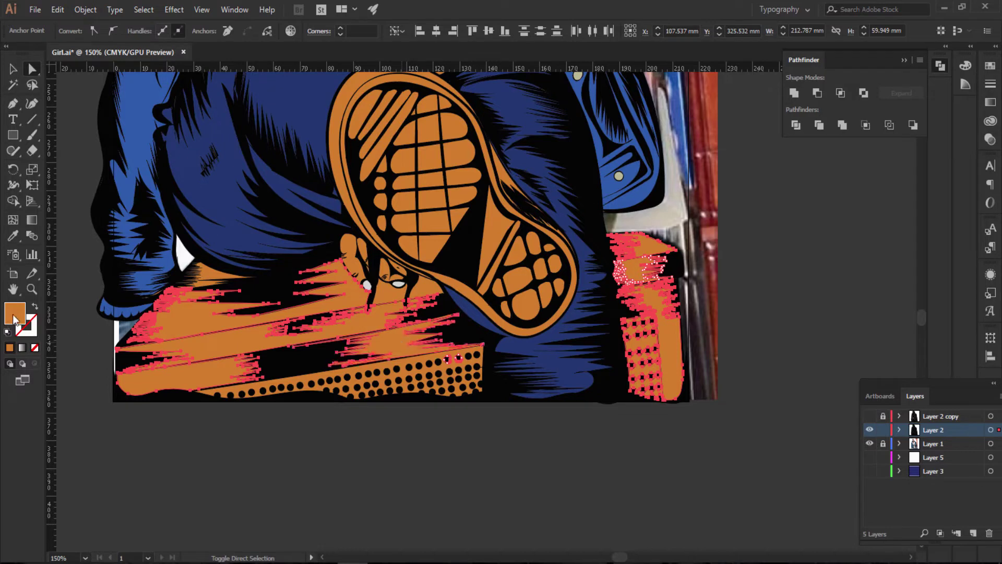
Step: Fill the selected box shapes with light blue-grey #8DACC2
double_click(14, 313)
type("8DACC2")
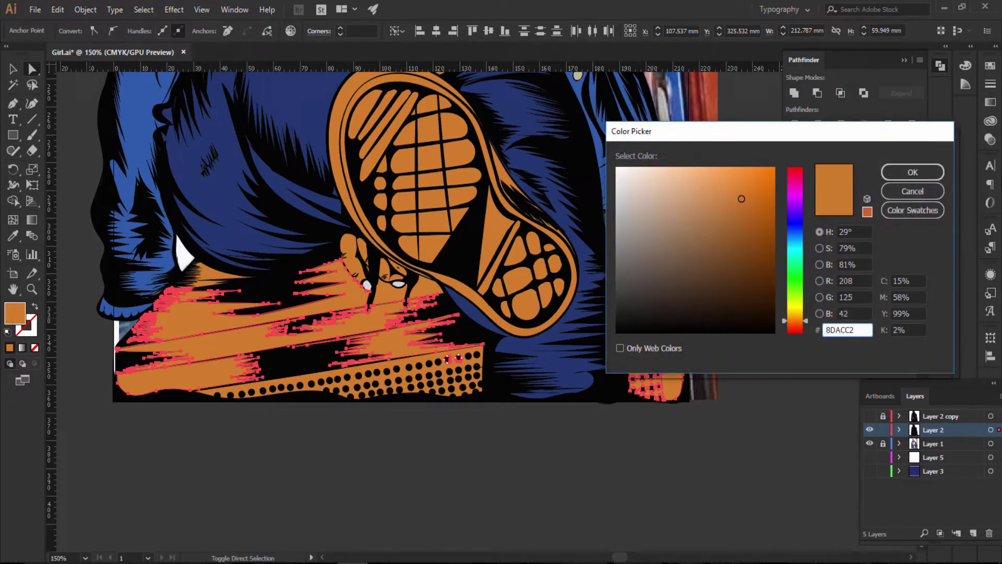
key("Tab")
left_click(922, 170)
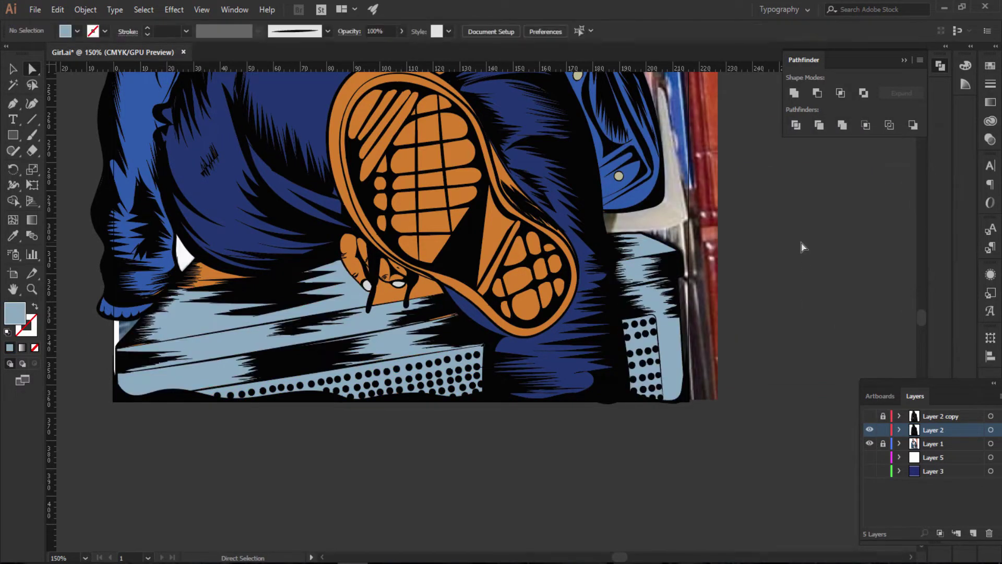
Step: Recolour the orange slivers near the fingers to the box's blue-grey with the Eyedropper
scroll(800, 243, "up", 1)
key("ctrl+equal")
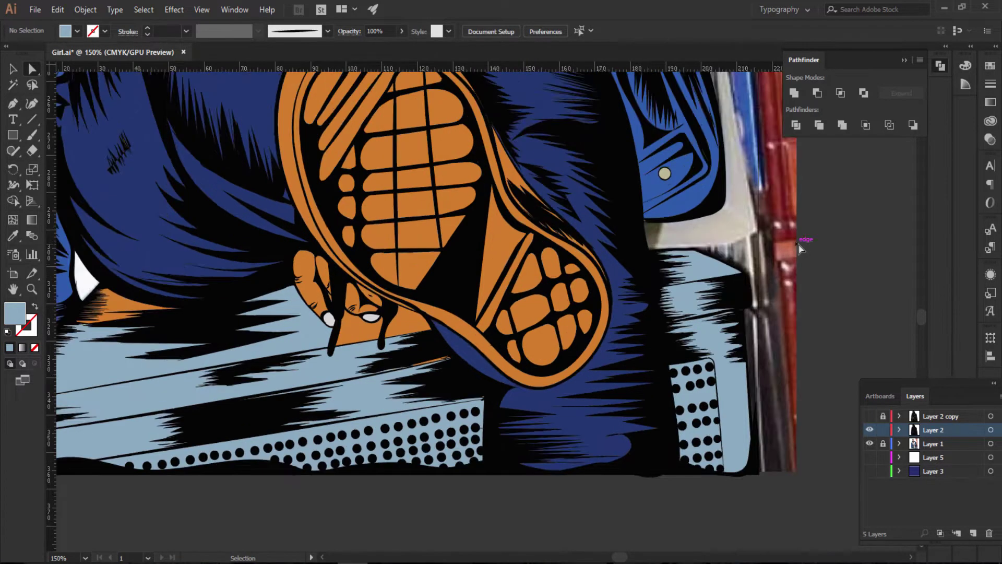
key("ctrl+equal")
left_click(366, 331)
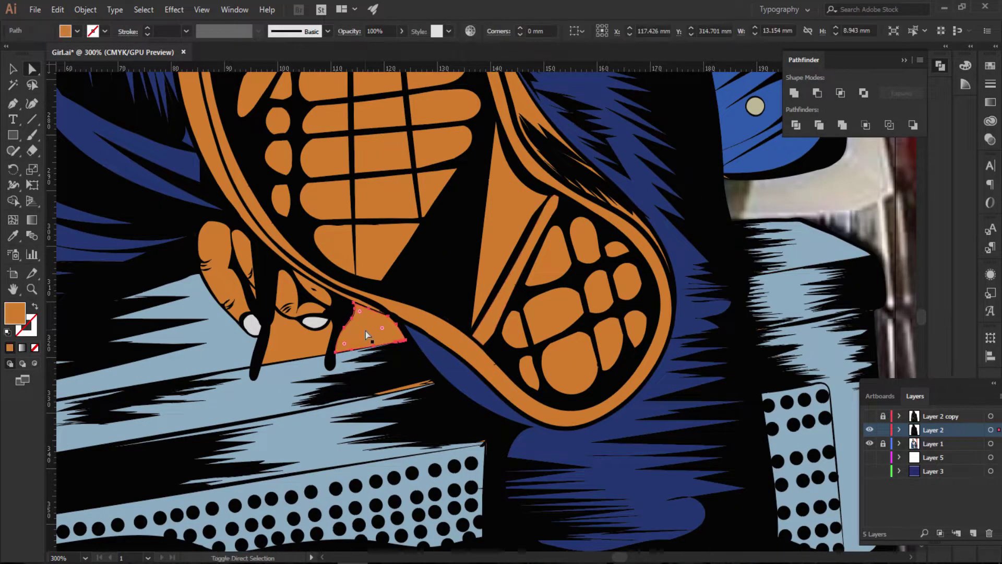
left_click(299, 339, "shift")
left_click_drag(436, 450, 104, 379)
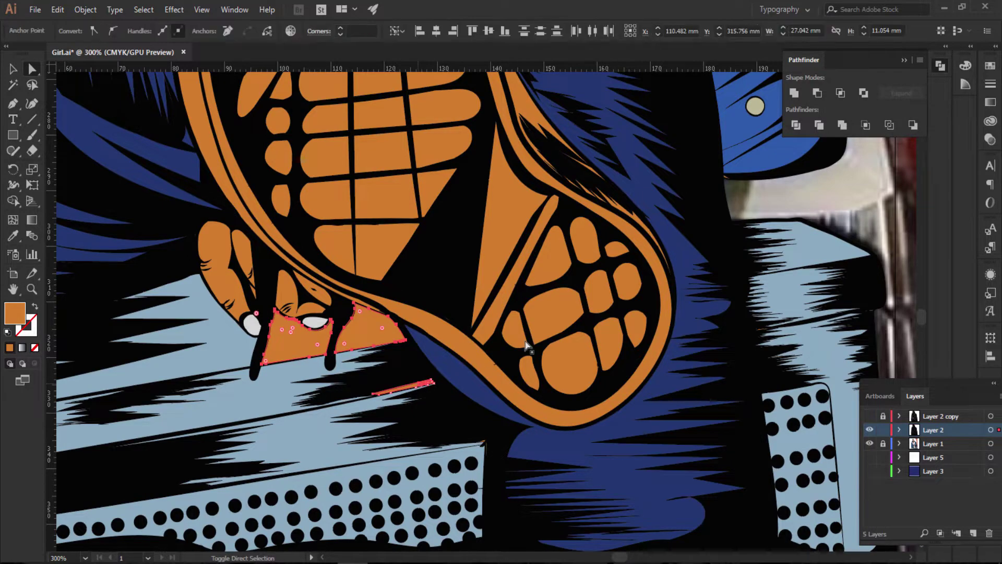
left_click(13, 236)
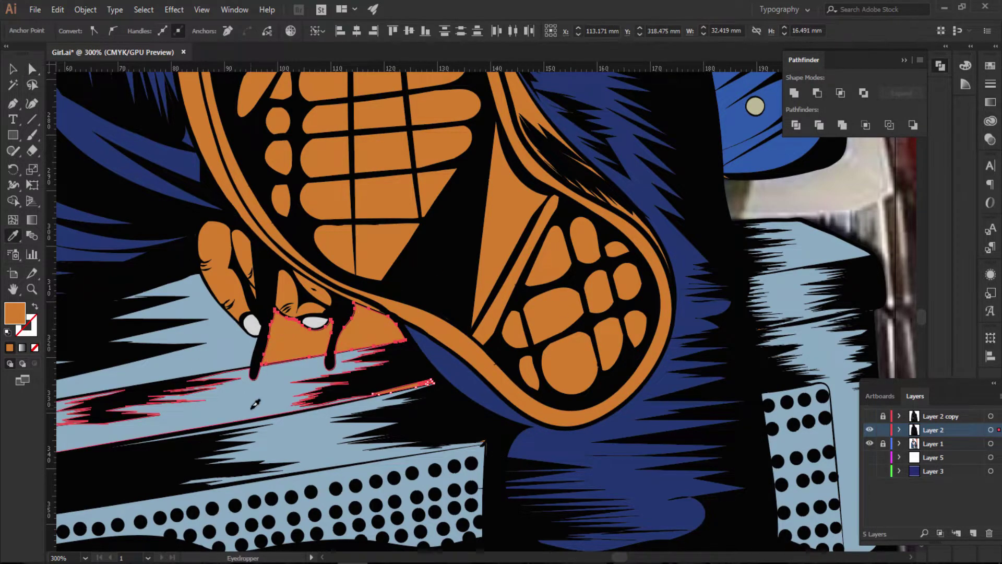
left_click(334, 418)
Step: Give the orange sliver under the cuff the bench's light blue, then deselect
scroll(603, 480, "left", 3)
scroll(590, 473, "left", 5)
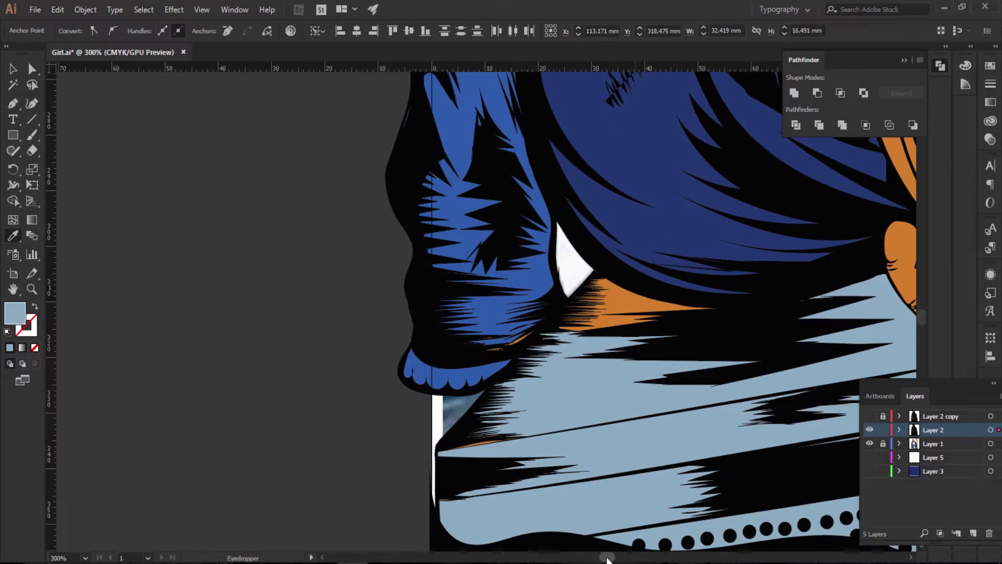
scroll(574, 464, "left", 3)
key("a")
left_click(485, 305)
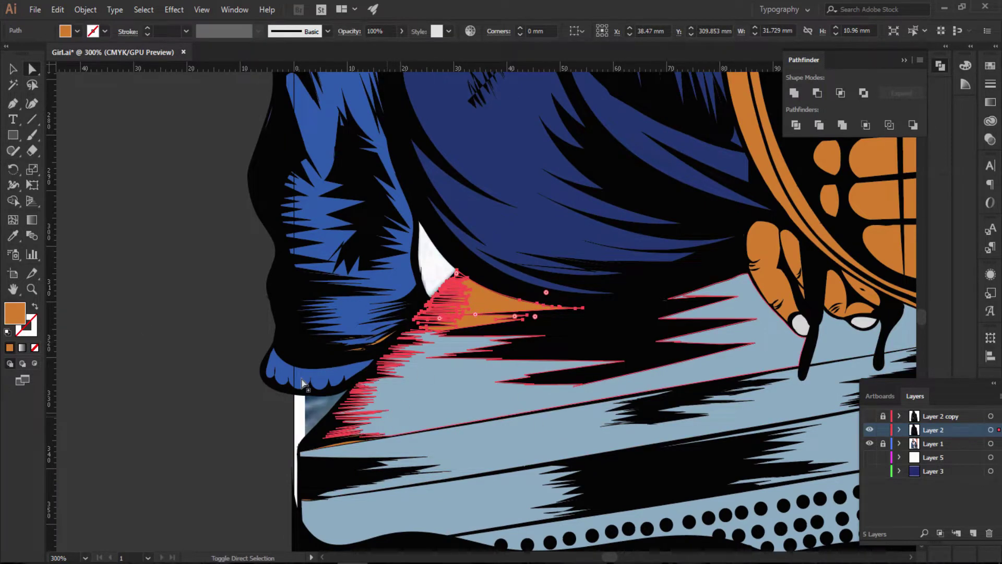
left_click(12, 238)
left_click(465, 384)
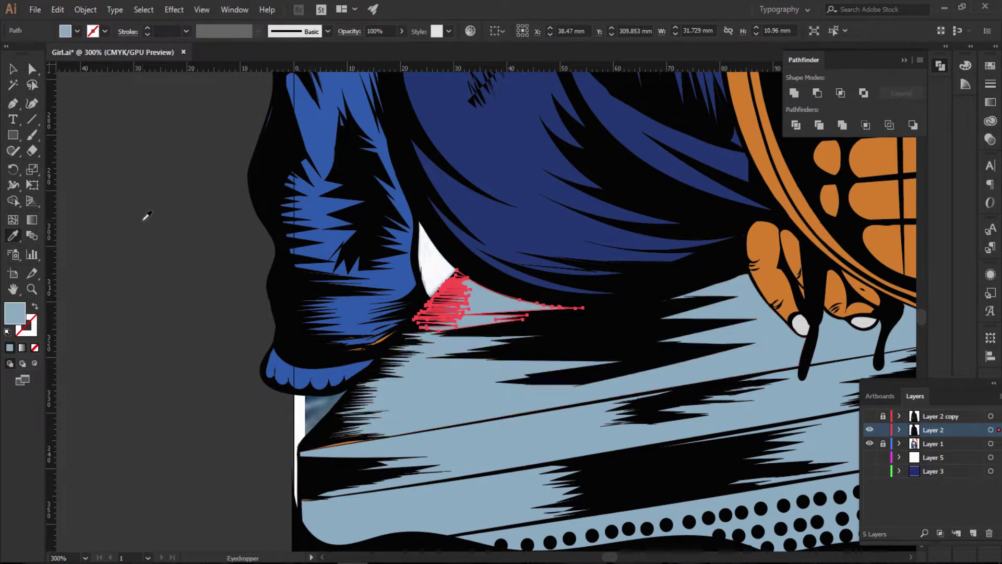
left_click(17, 68)
left_click(169, 162)
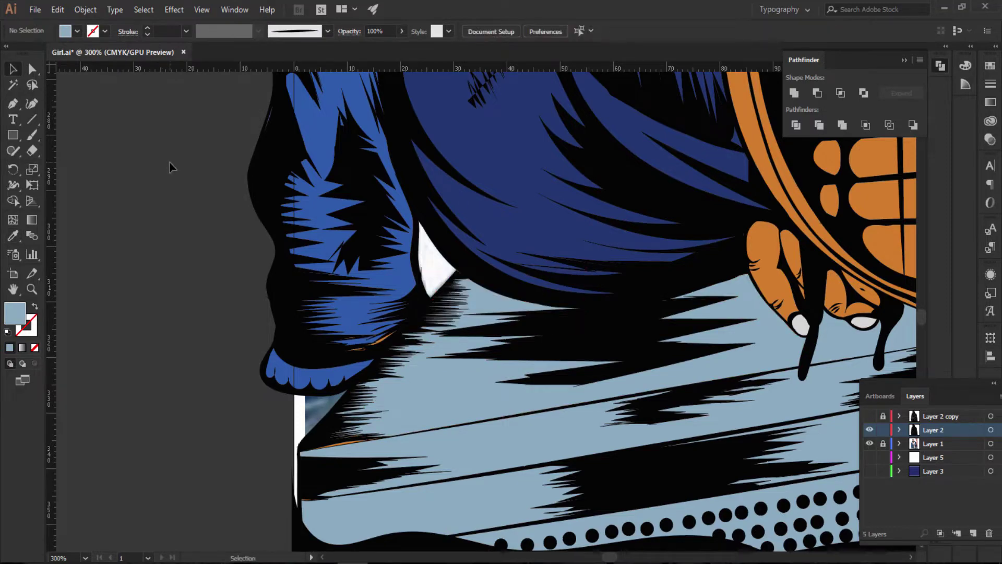
Step: Fill the two orange slivers at the jacket cuff with the jacket blue, then deselect and zoom out
key("ctrl+minus")
key("ctrl+minus")
key("ctrl+minus")
key("ctrl+minus")
key("ctrl+minus")
key("ctrl+minus")
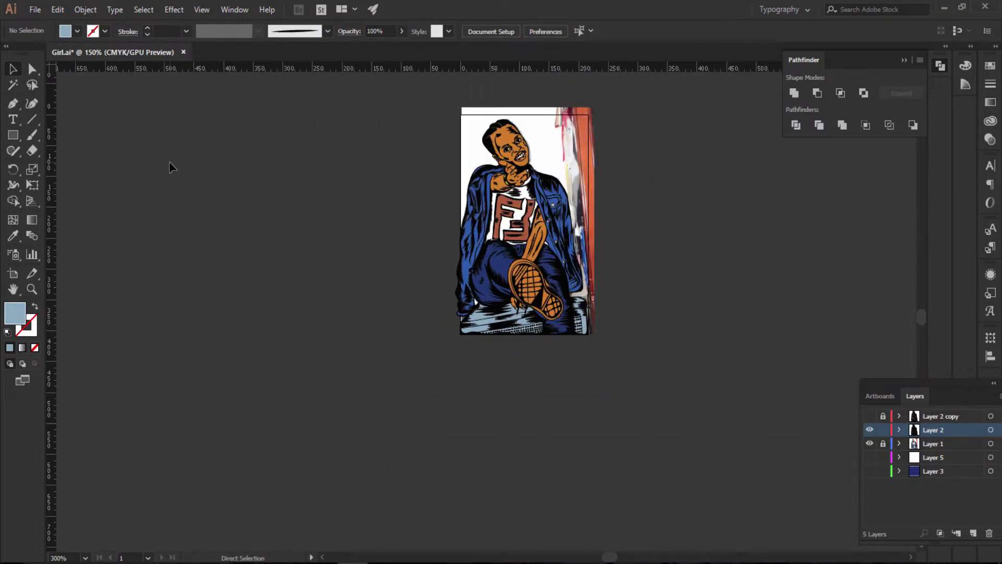
key("ctrl+plus")
key("ctrl+plus")
key("ctrl+plus")
key("ctrl+plus")
key("ctrl+plus")
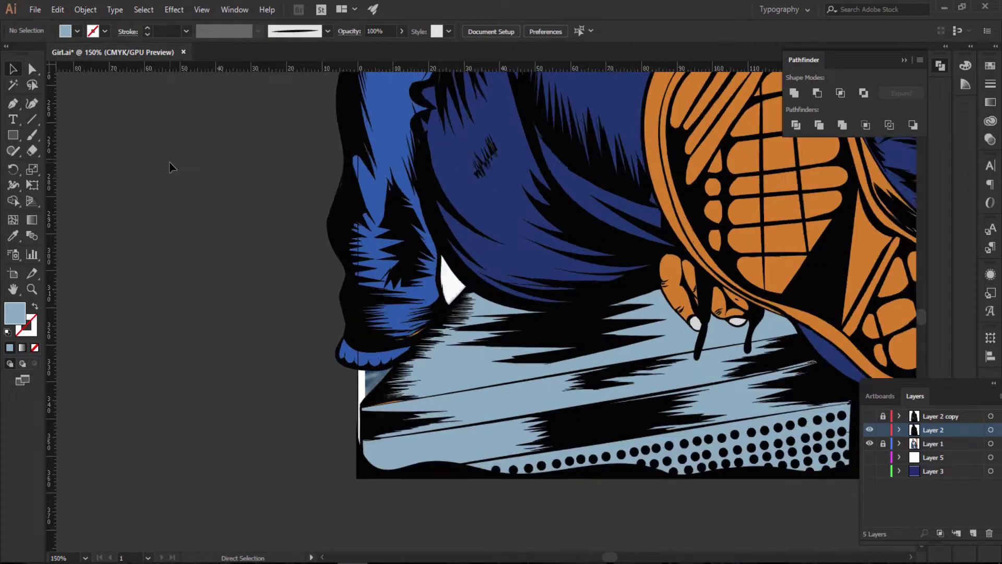
key("ctrl+plus")
key("ctrl+plus")
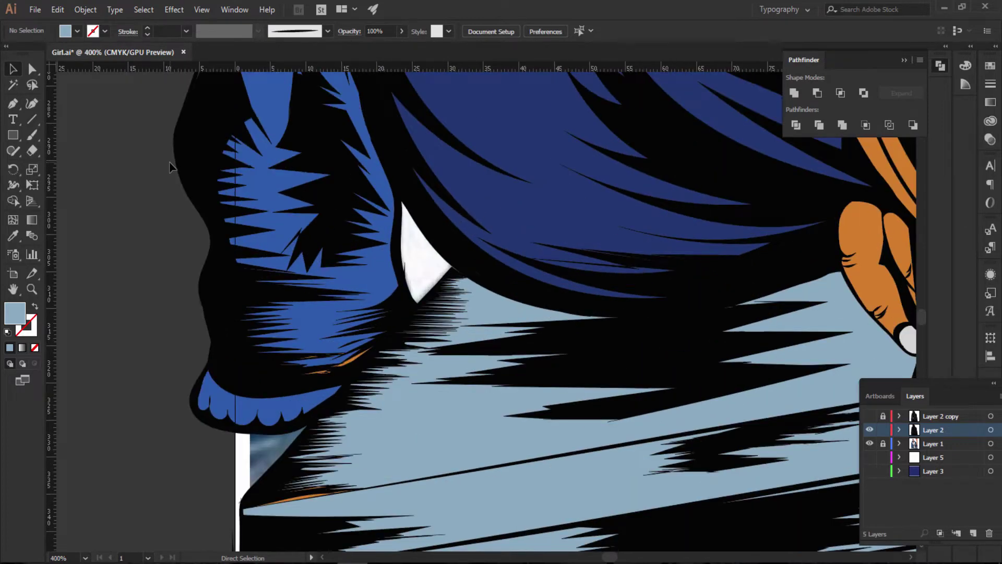
key("ctrl+plus")
key("a")
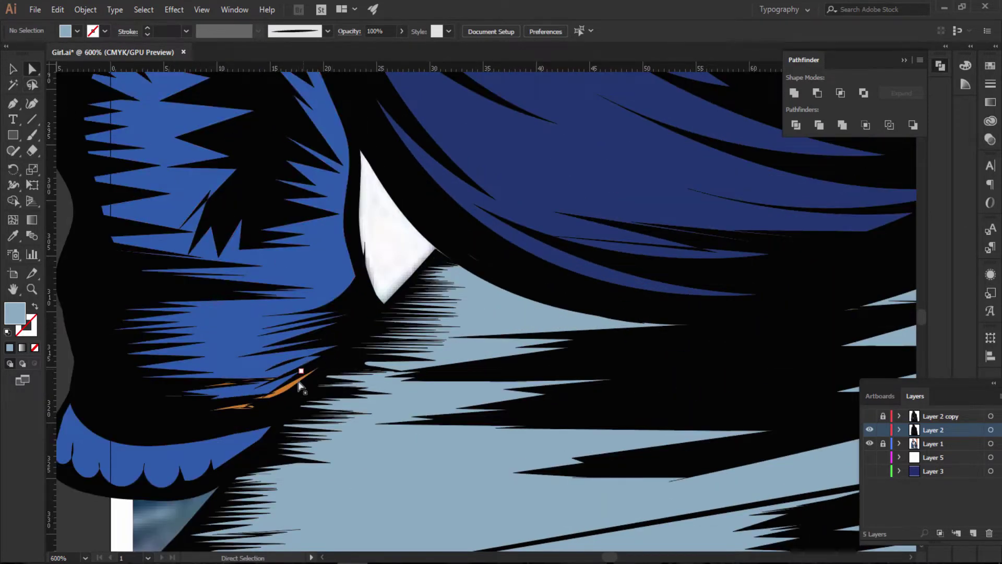
left_click(298, 387)
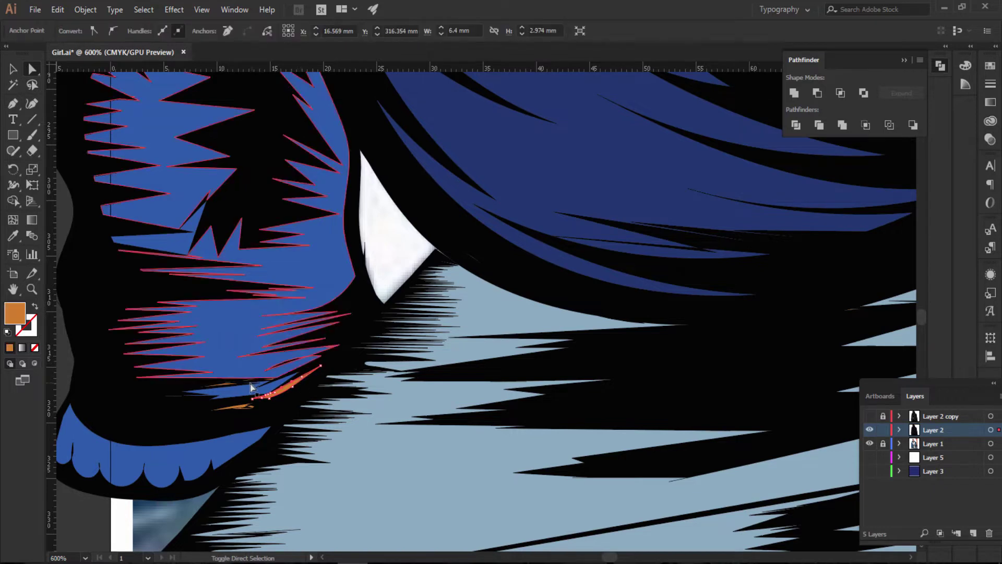
left_click(224, 387, "shift")
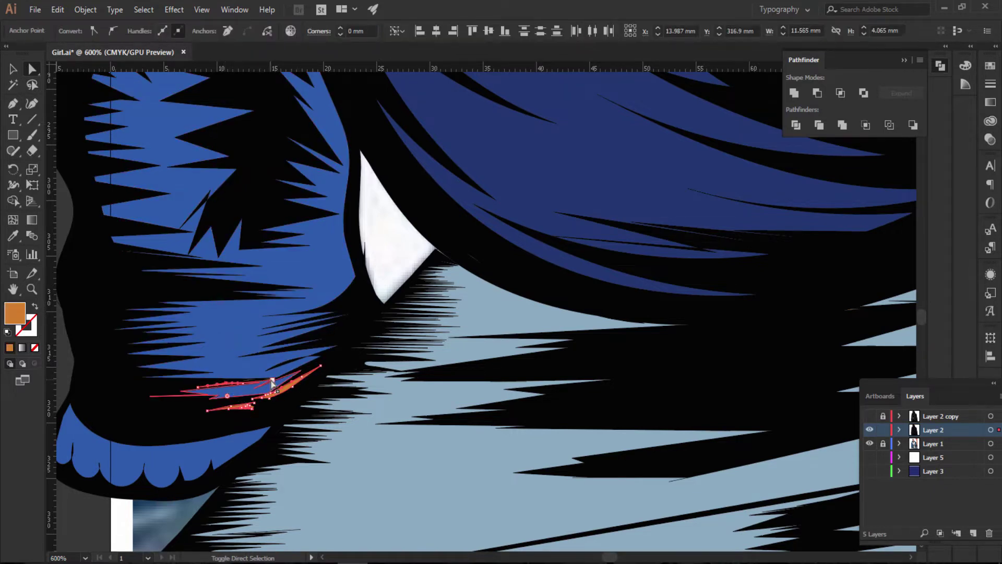
left_click(11, 238)
left_click(253, 334)
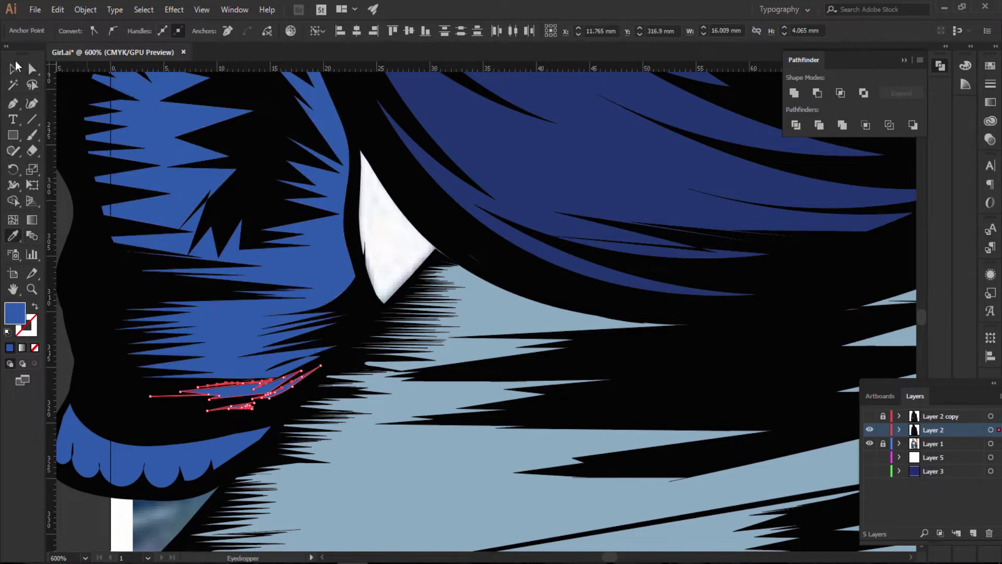
left_click(14, 68)
key("ctrl+shift+a")
key("ctrl+minus")
key("ctrl+minus")
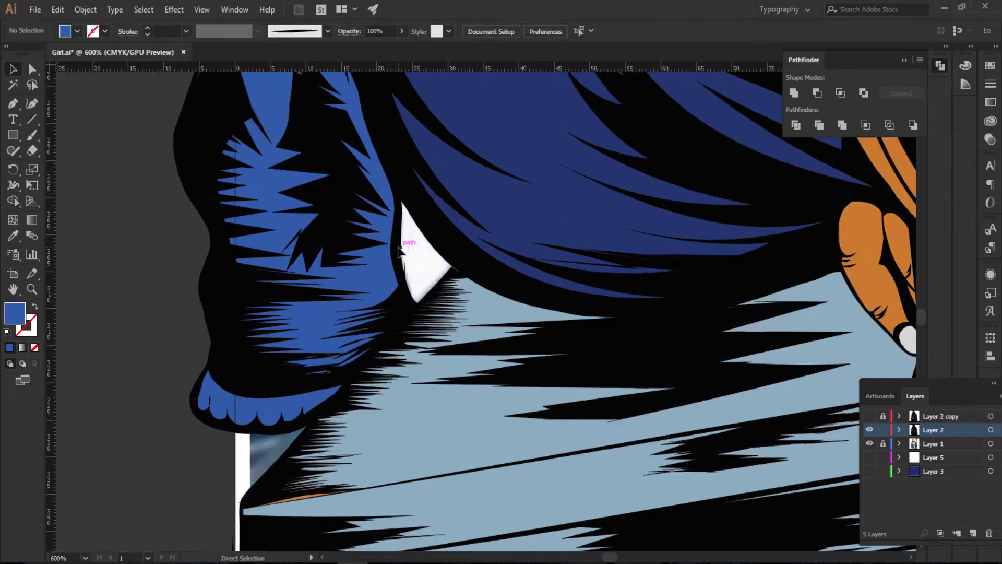
key("ctrl+minus")
key("ctrl+minus")
key("ctrl+minus")
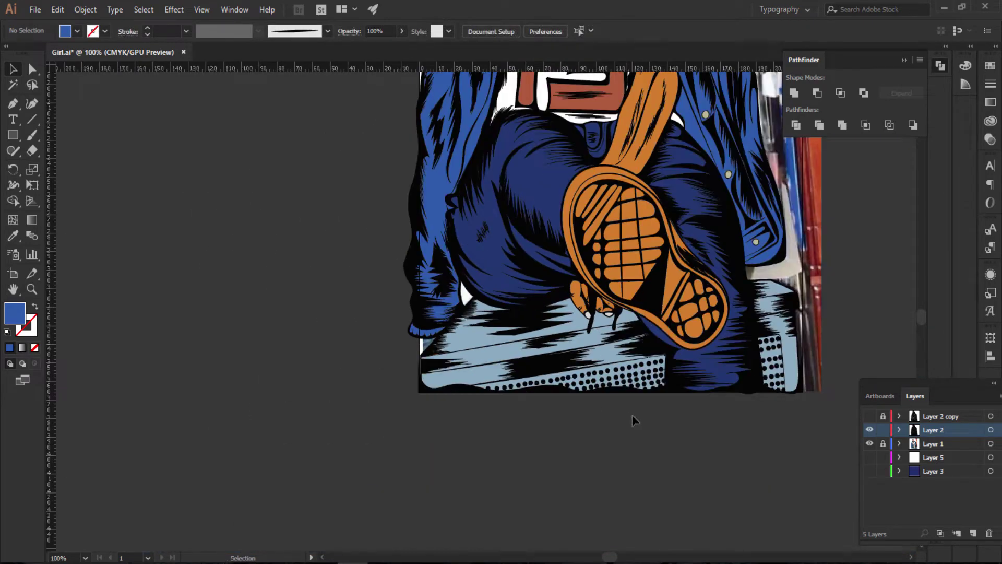
left_click_drag(605, 559, 621, 559)
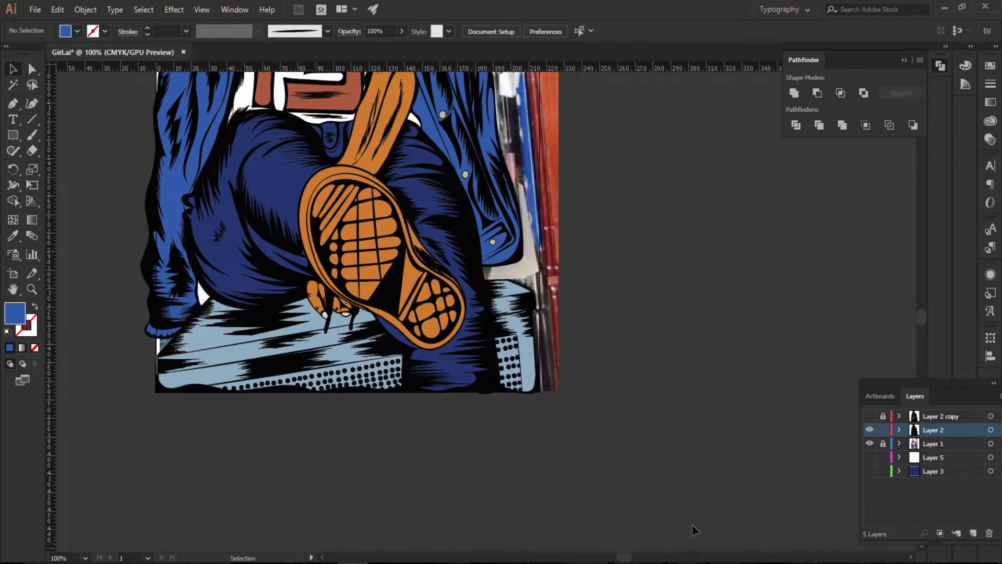
Step: Hide the illustration to inspect the shoe in the reference photo, briefly unlocking and relocking the photo layer
scroll(809, 481, "up", 2)
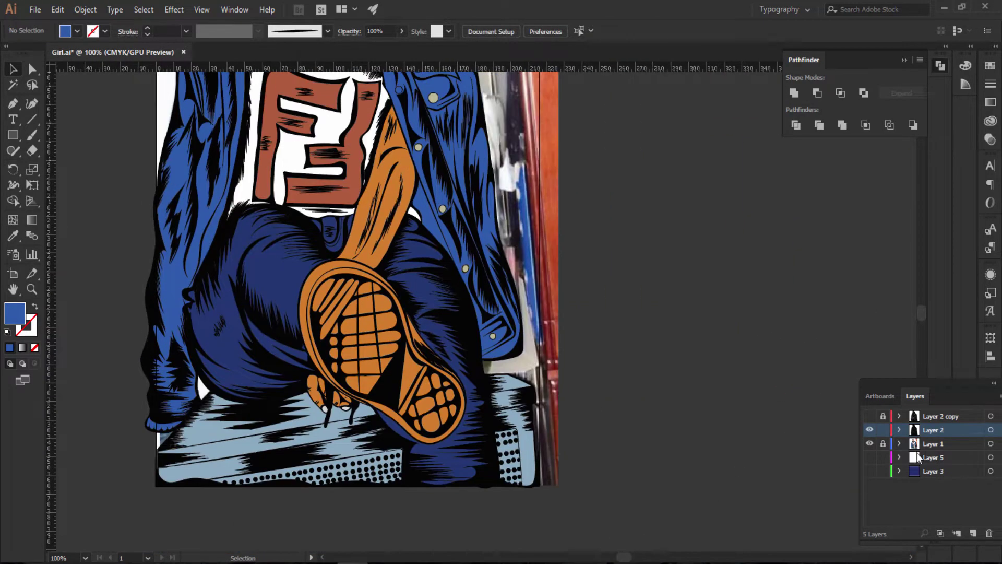
left_click(869, 430)
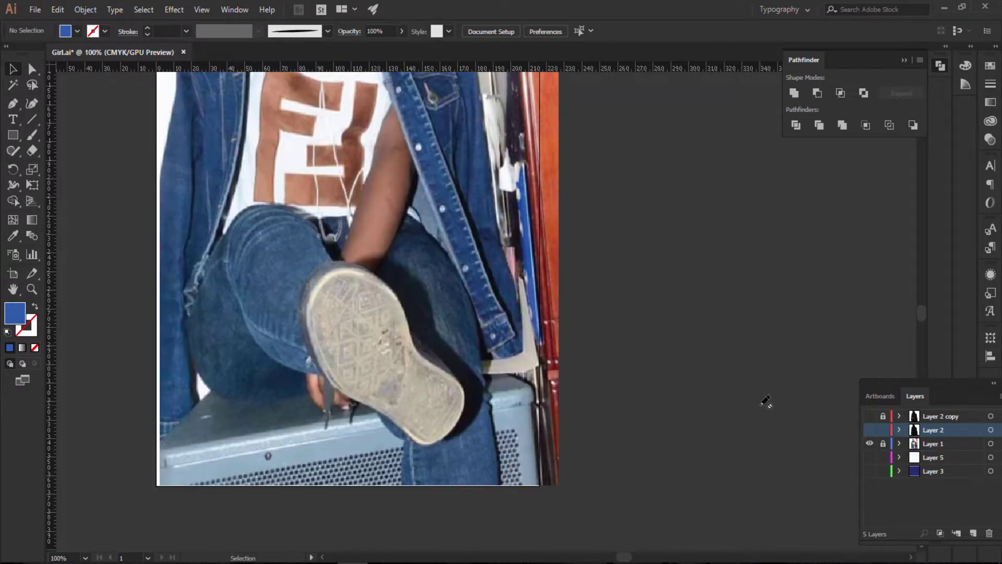
key("ctrl+plus")
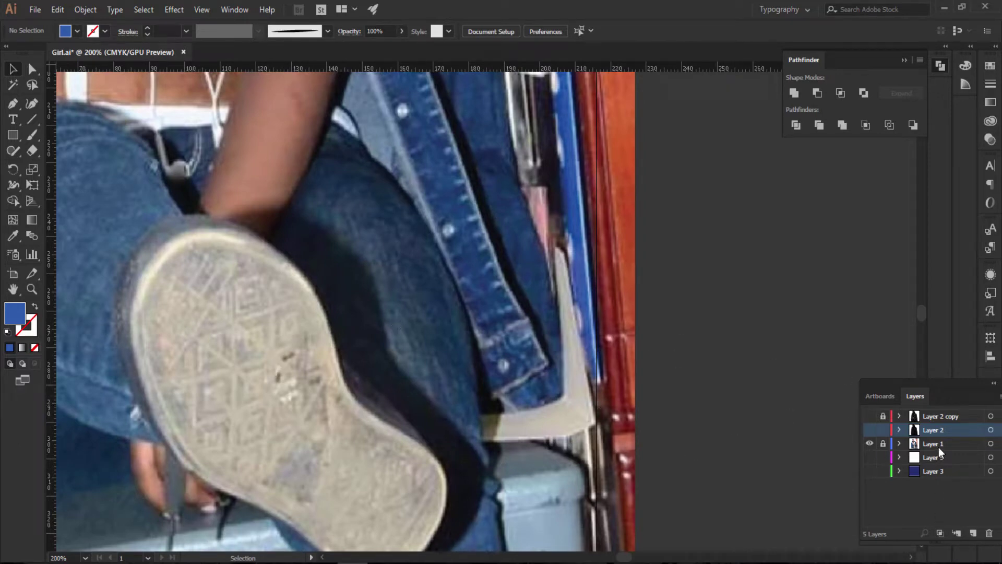
left_click(938, 447)
left_click(884, 443)
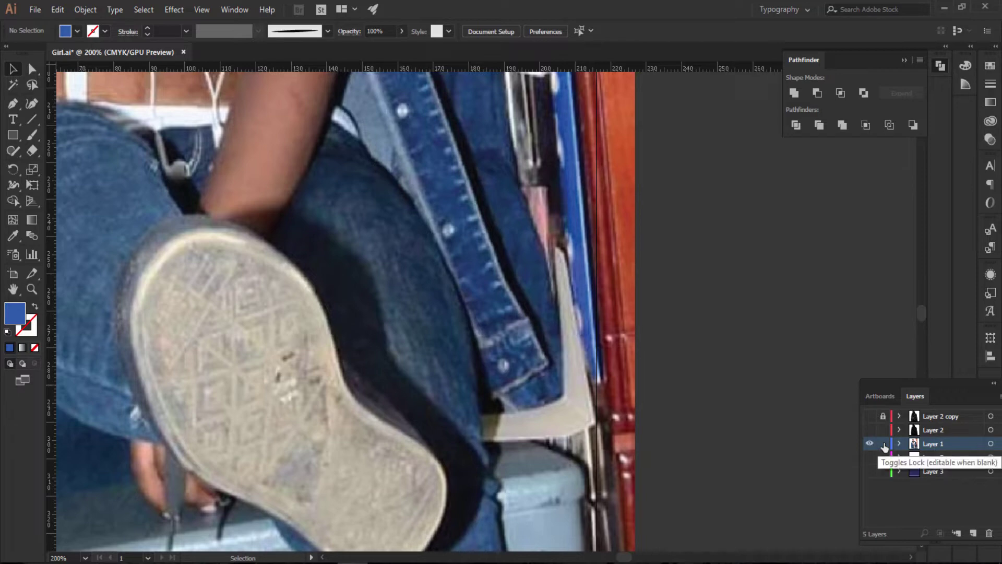
key("i")
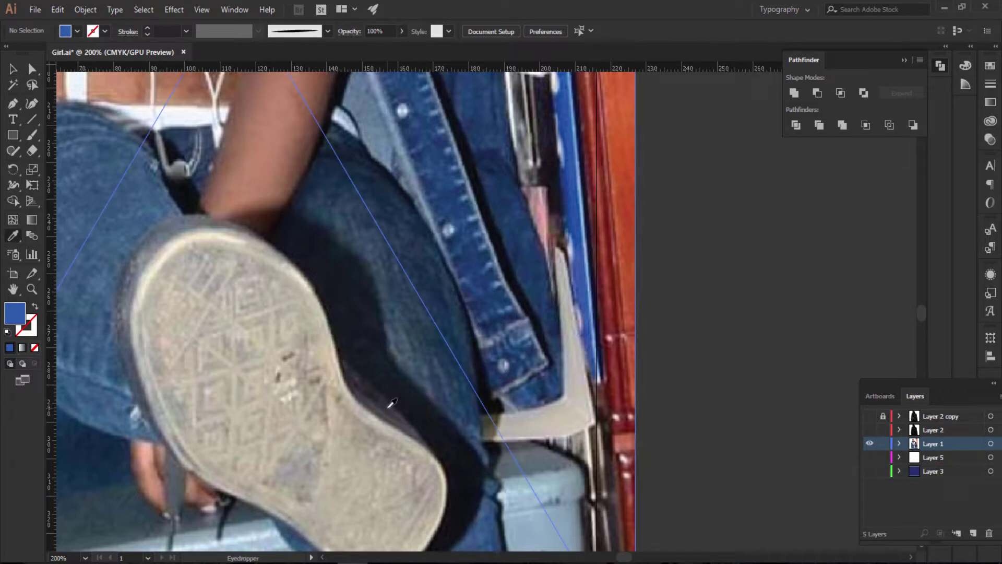
left_click(881, 444)
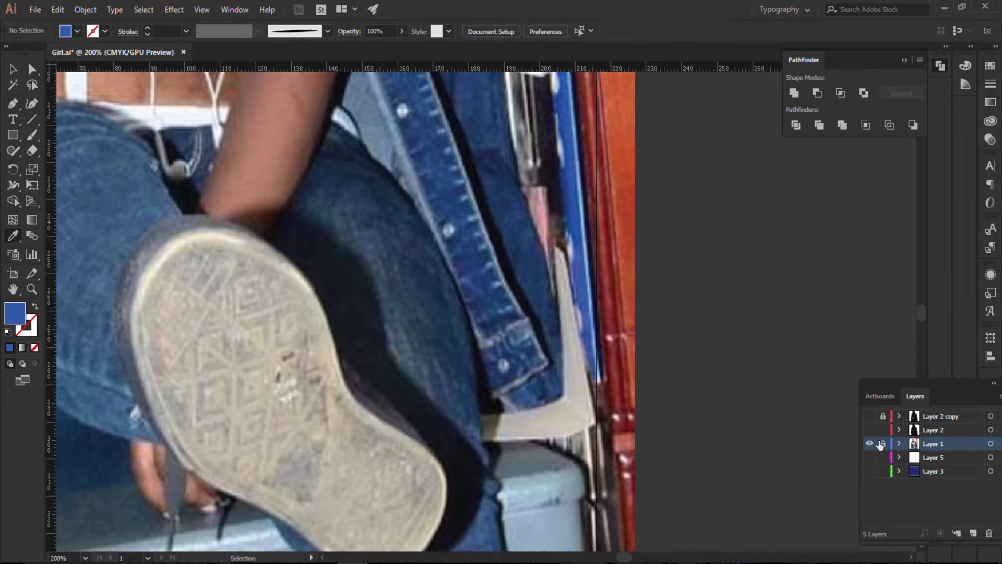
Step: Show the illustration again and hide the reference photo layer
left_click(870, 430)
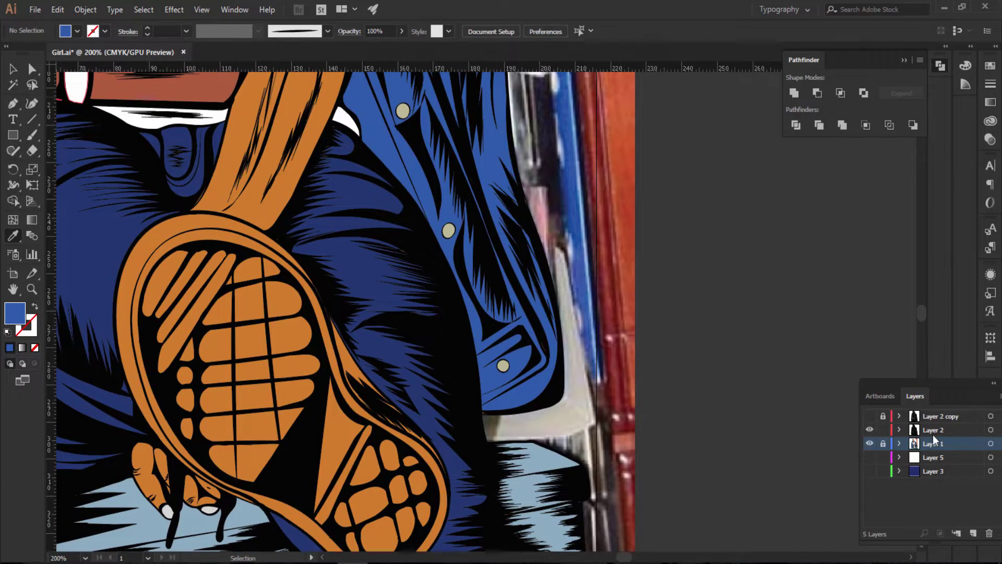
left_click(32, 68)
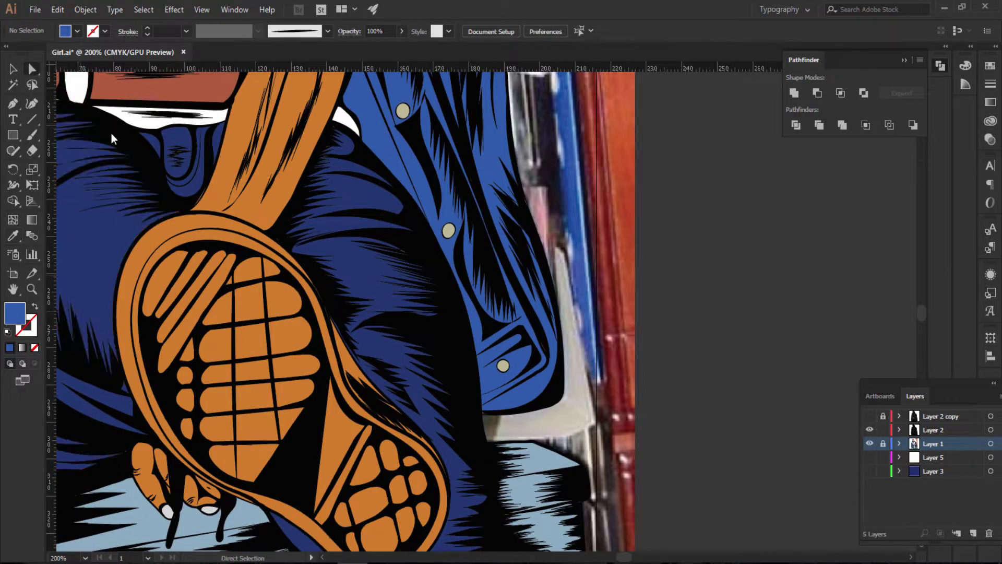
scroll(673, 226, "down", 5)
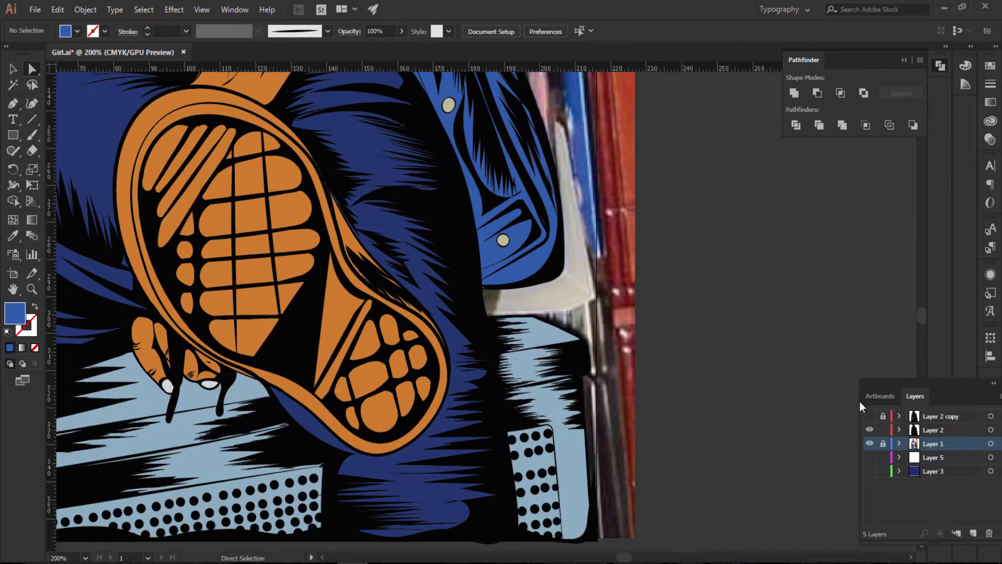
left_click(869, 444)
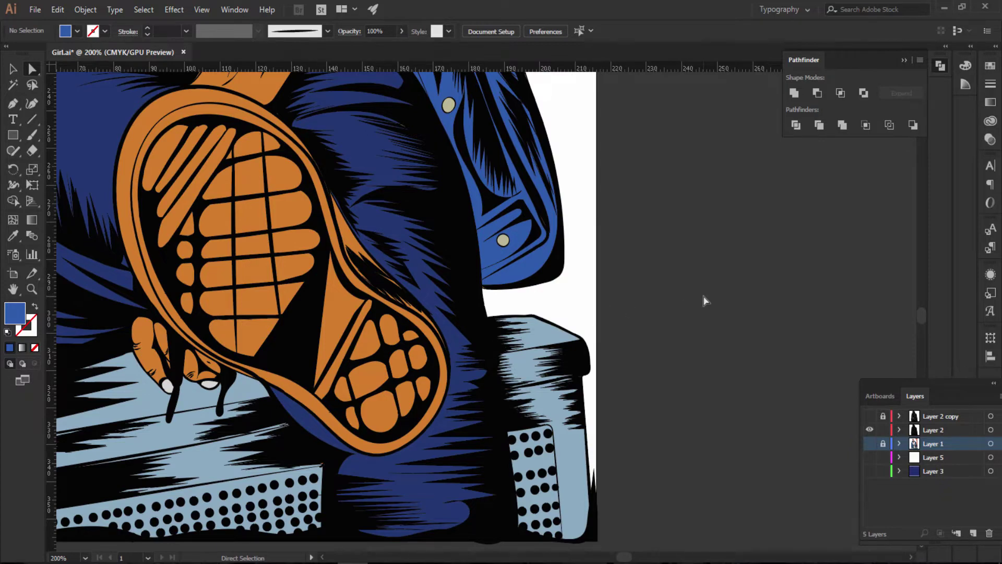
scroll(705, 299, "up", 1)
scroll(706, 299, "up", 2)
scroll(706, 298, "up", 5)
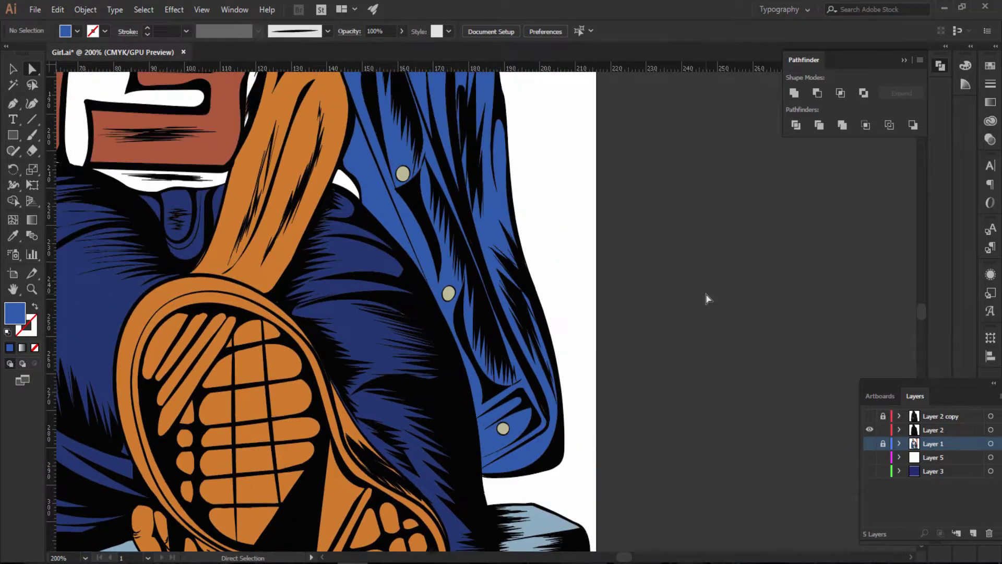
Step: Fill the orange sliver beside the sole and the sole's orange outline with dark grey
left_click(381, 426)
scroll(635, 365, "down", 1)
scroll(635, 365, "down", 3)
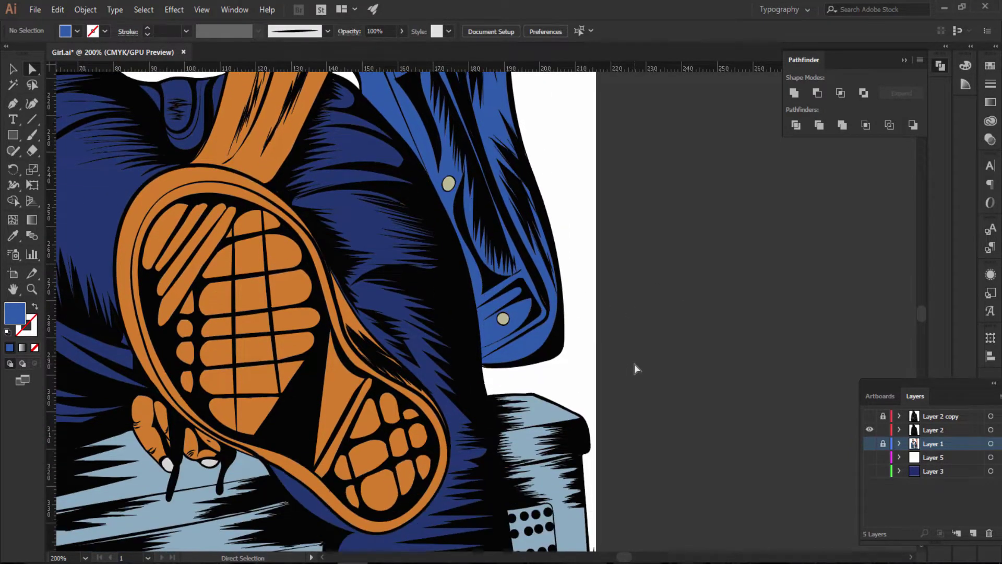
scroll(635, 365, "down", 2)
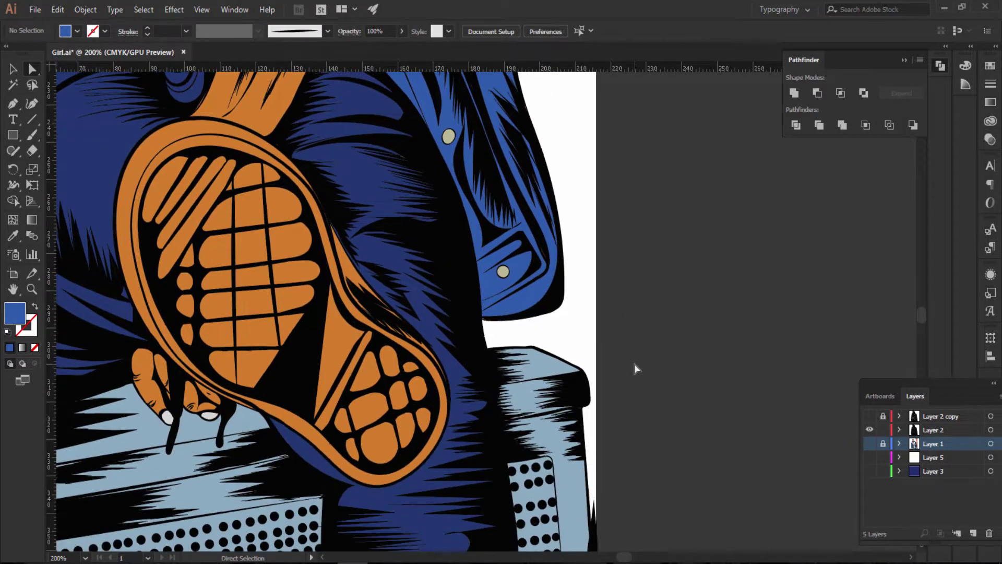
left_click(347, 272)
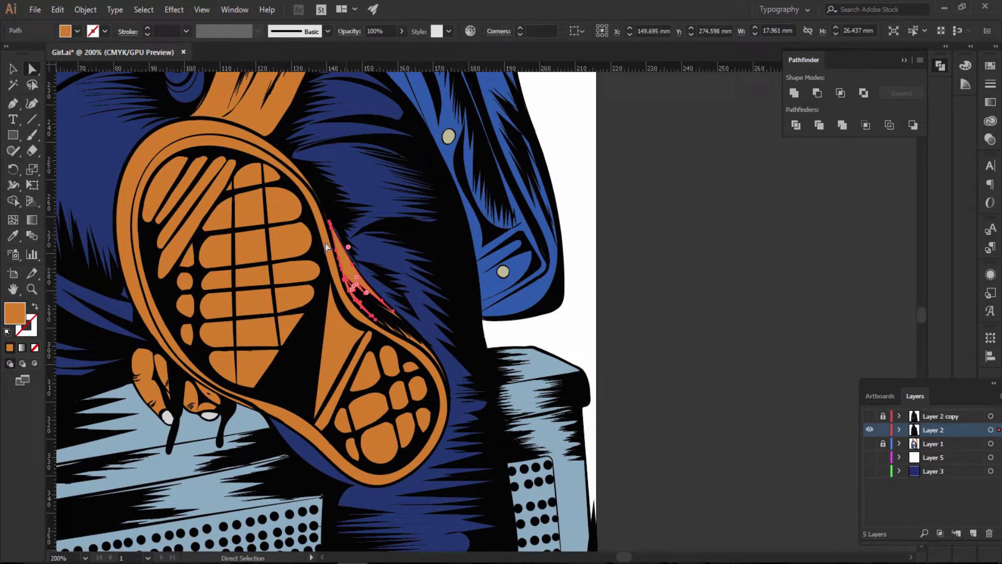
left_click(199, 127, "shift")
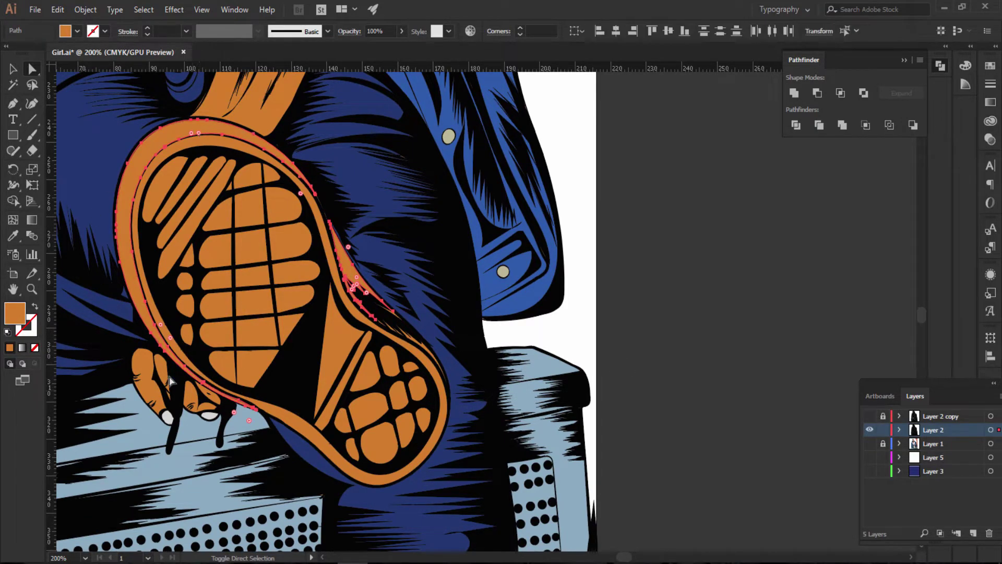
double_click(20, 313)
left_click_drag(622, 287, 621, 307)
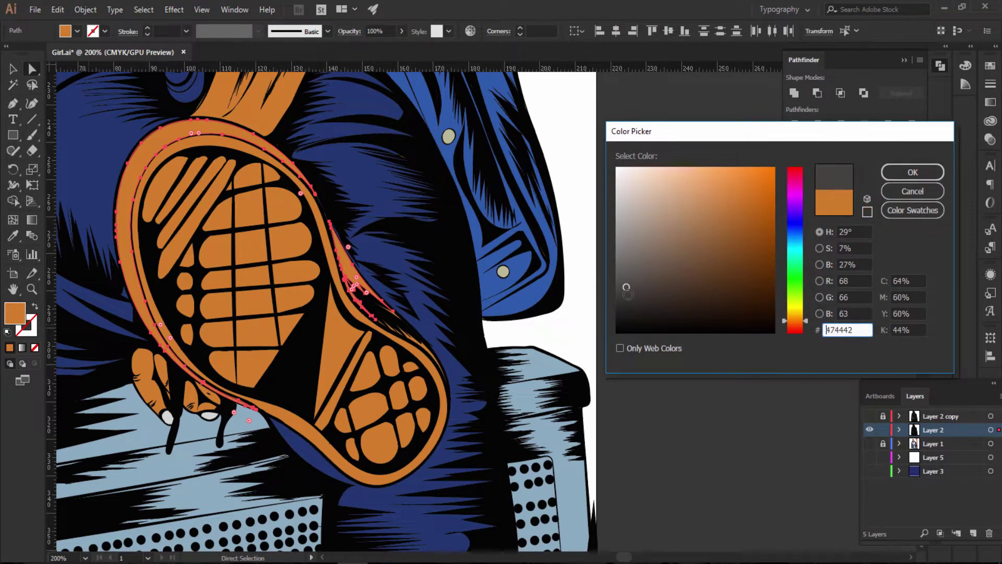
left_click(914, 167)
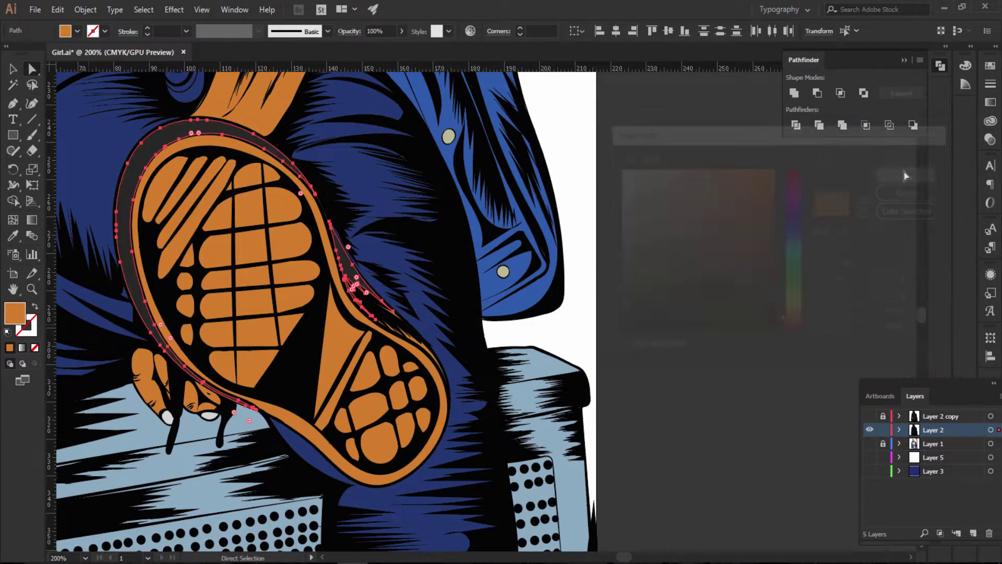
left_click(767, 281)
Step: Nudge one sole-edge sliver's anchor left and recolour both slivers to the sole rim's dark colour
scroll(768, 281, "down", 5)
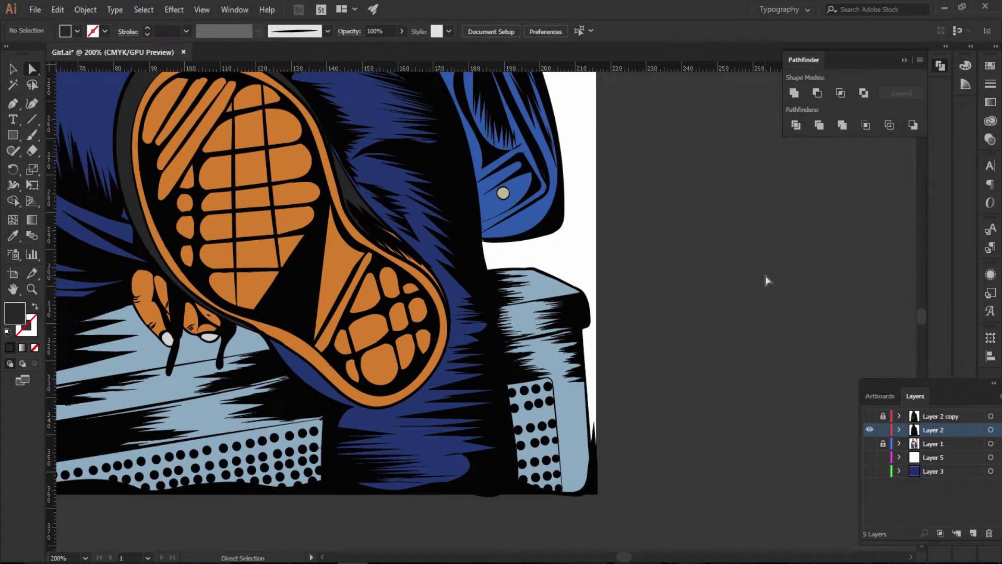
scroll(767, 280, "up", 3)
scroll(766, 280, "up", 2)
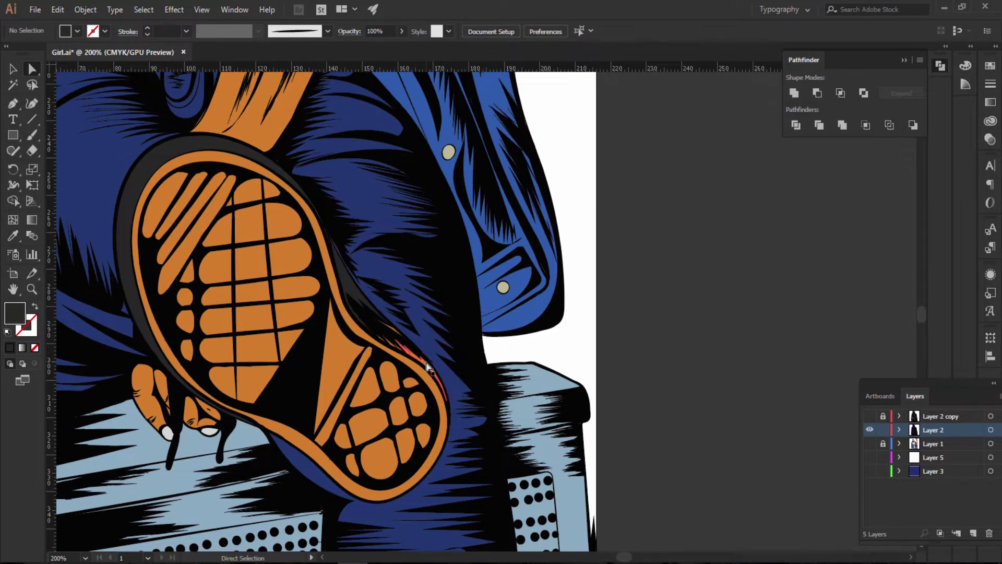
left_click(393, 345)
left_click_drag(392, 346, 385, 347)
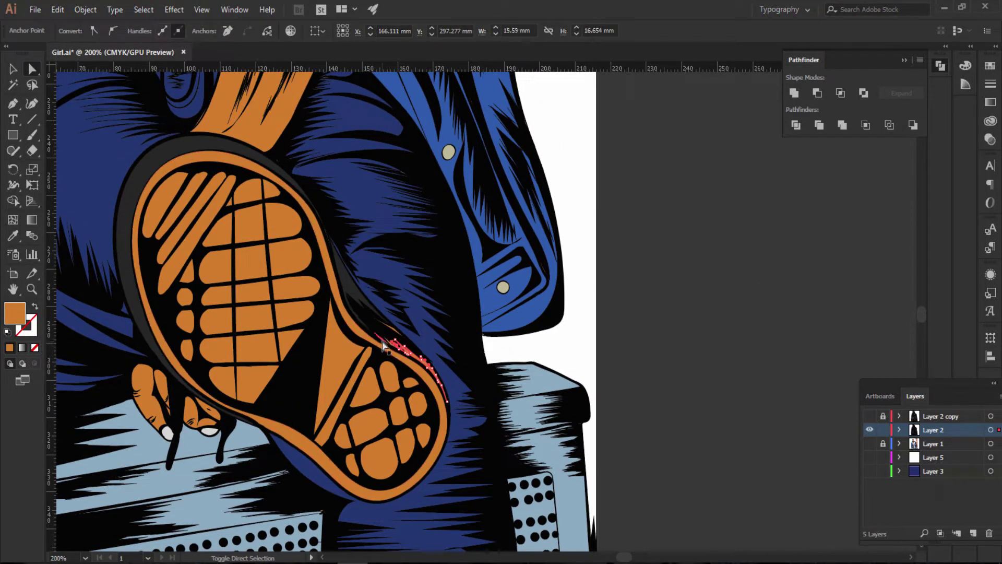
left_click(389, 337, "shift")
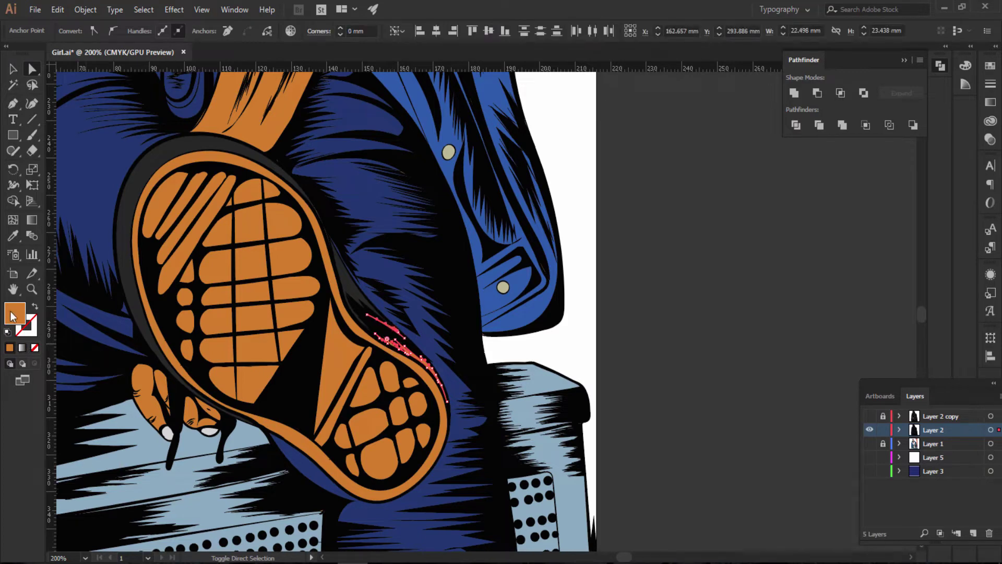
key("i")
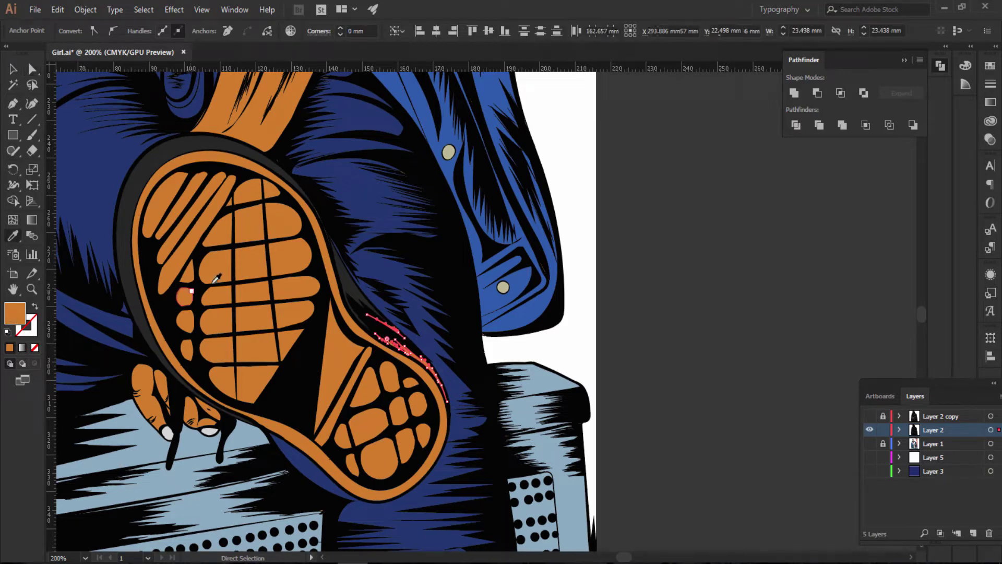
left_click(130, 264)
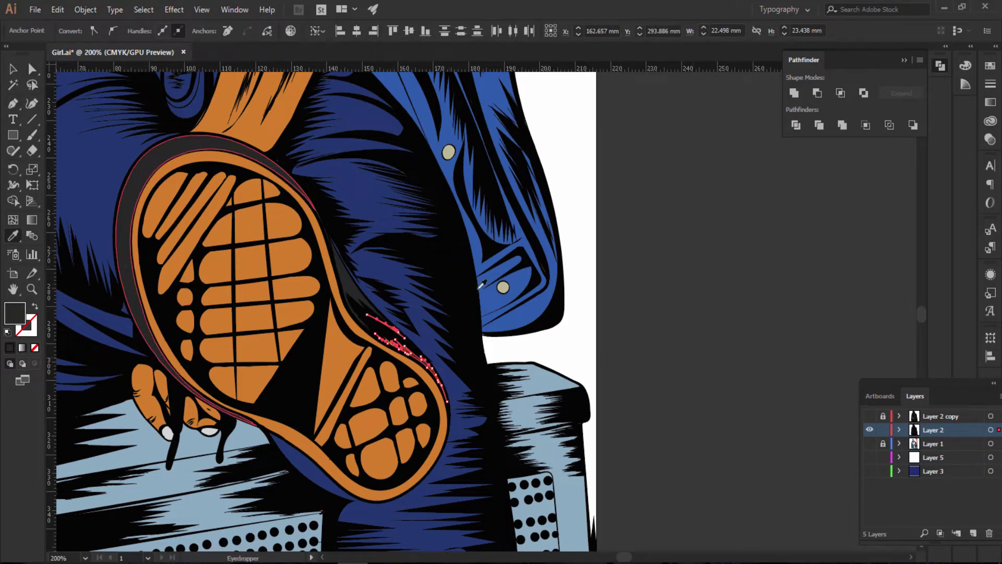
left_click(12, 69)
key("ctrl+shift+a")
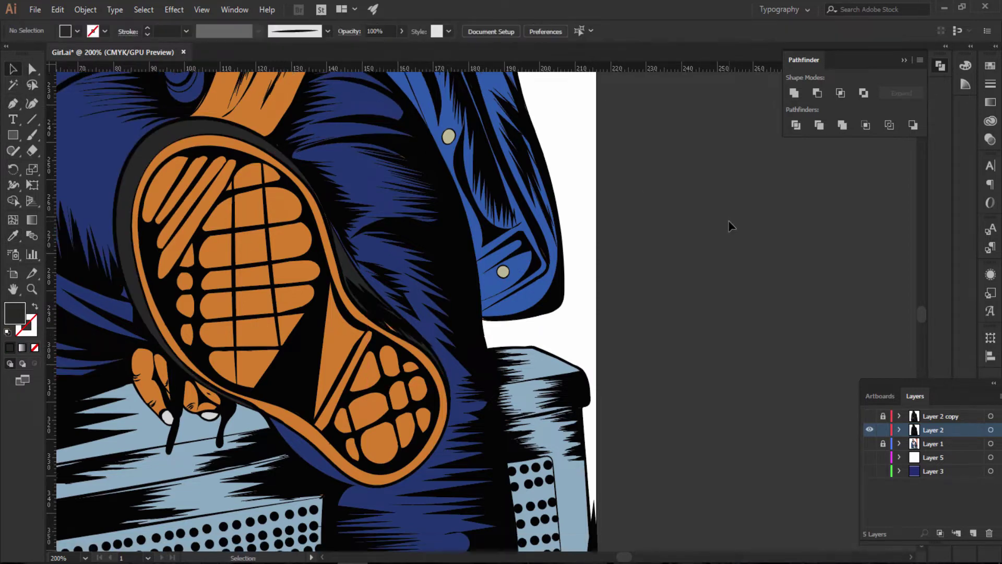
Step: Zoom in and direct-select the sliver between the sole and the jeans for sampling
scroll(729, 225, "down", 1)
key("ctrl+plus")
key("ctrl+plus")
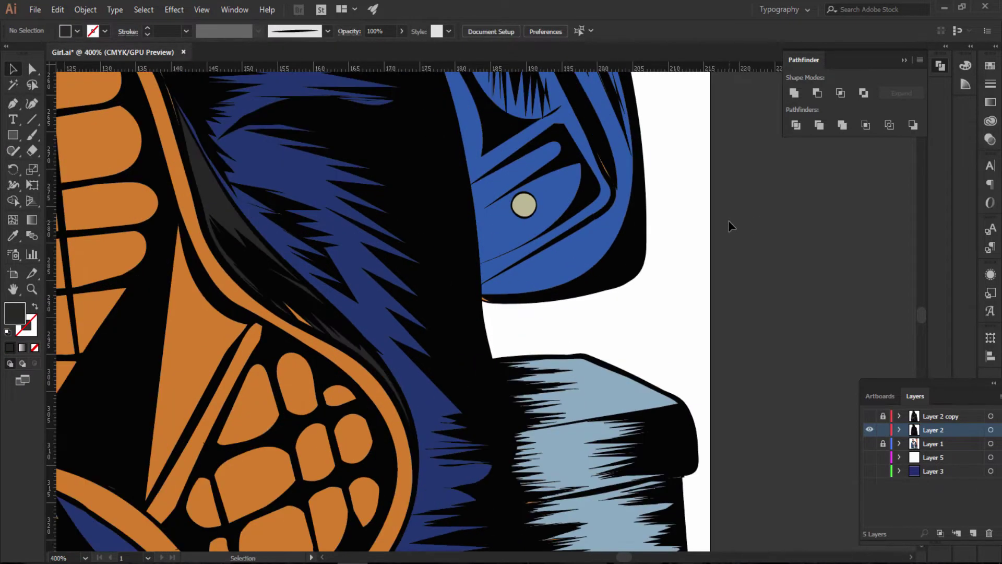
key("a")
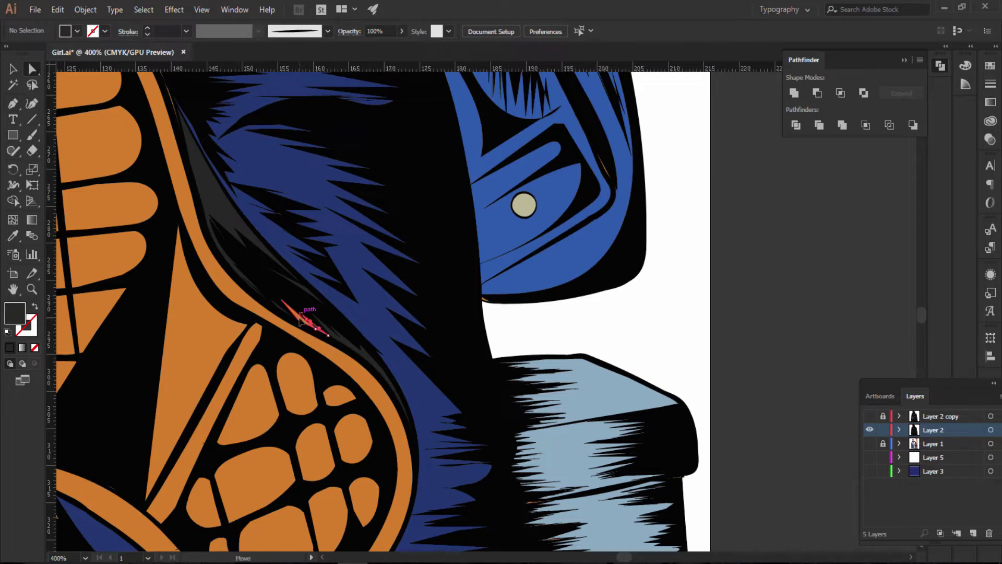
left_click(301, 315)
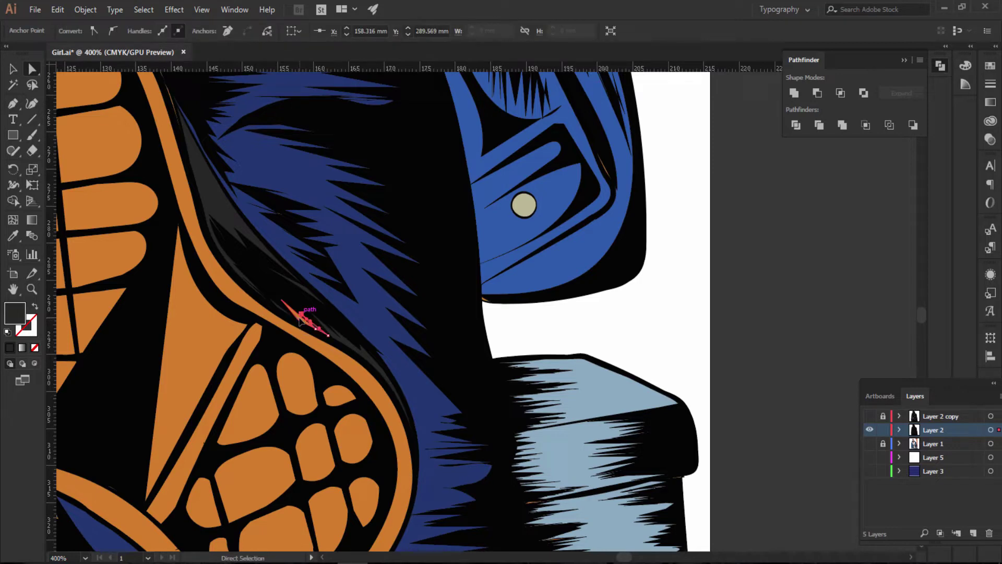
key("i")
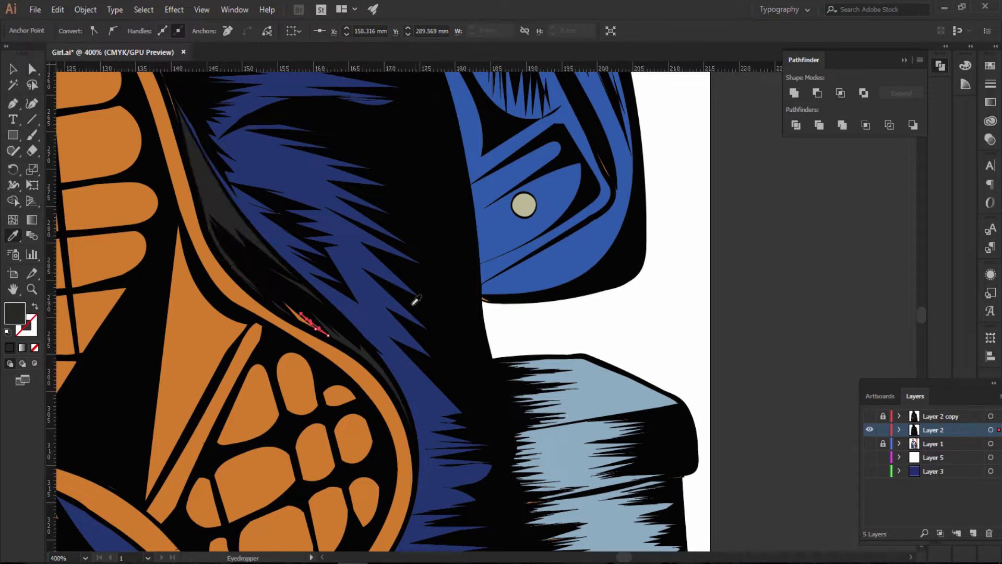
Step: Recolour the small sliver at the sole's edge to the rim's dark grey
key("a")
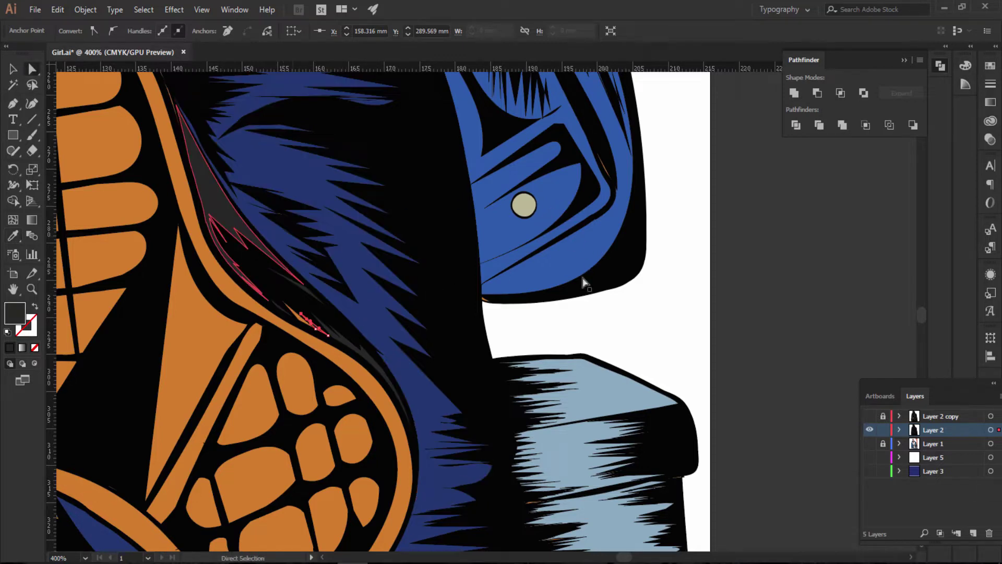
left_click(826, 271)
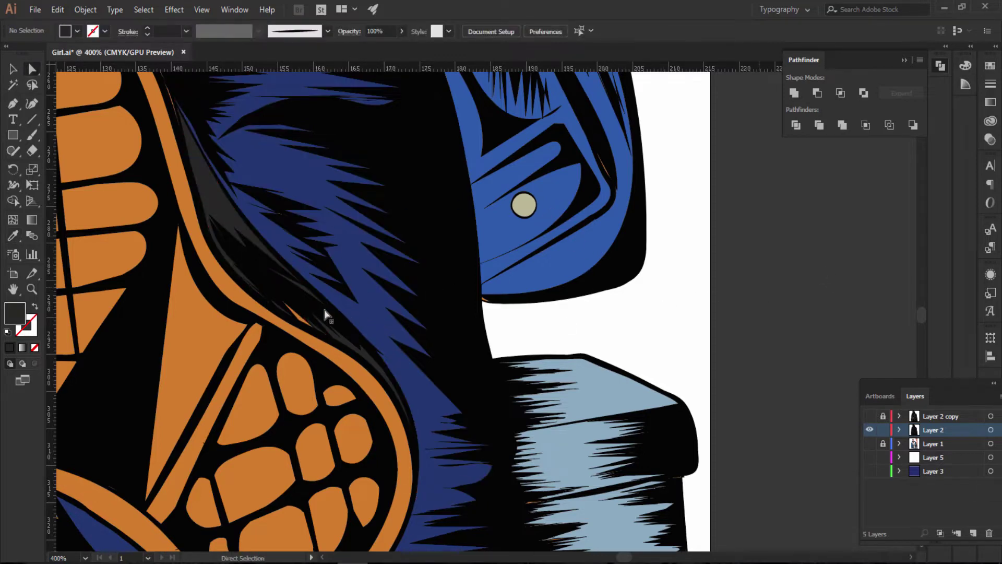
left_click(299, 321)
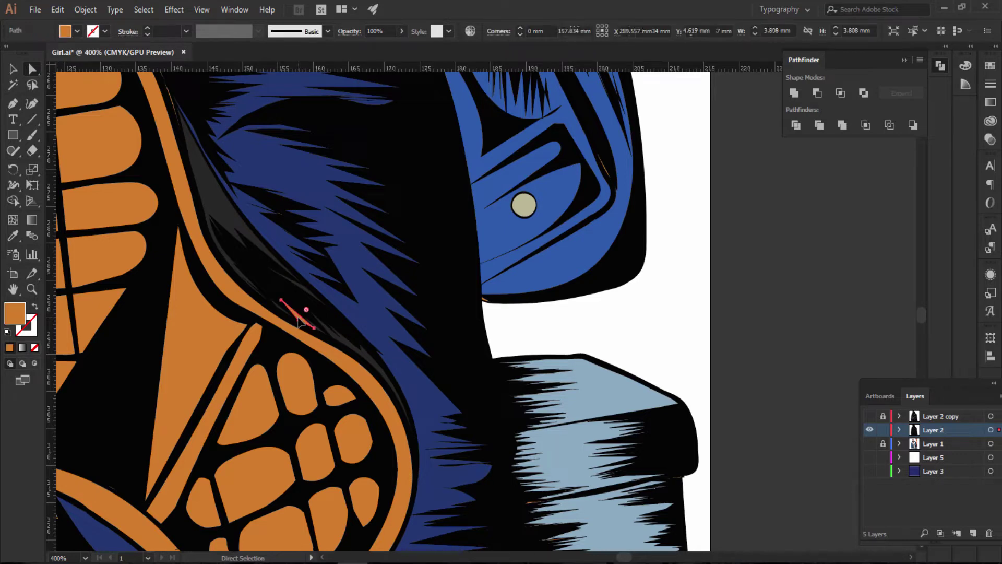
left_click(222, 205, "shift")
key("i")
scroll(503, 239, "up", 3)
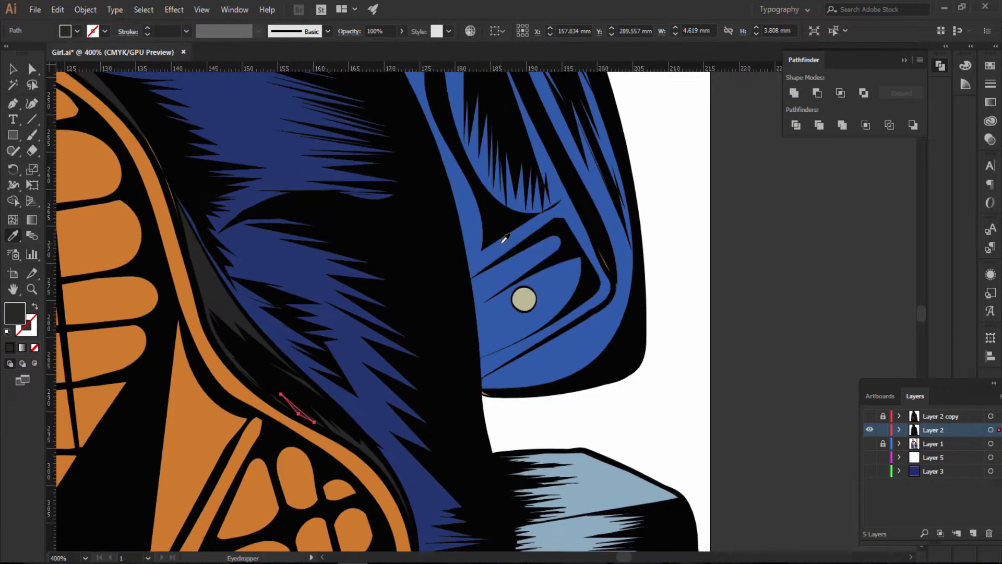
Step: Fill the sliver along the sole's upper edge with the rim's dark grey, then deselect
key("a")
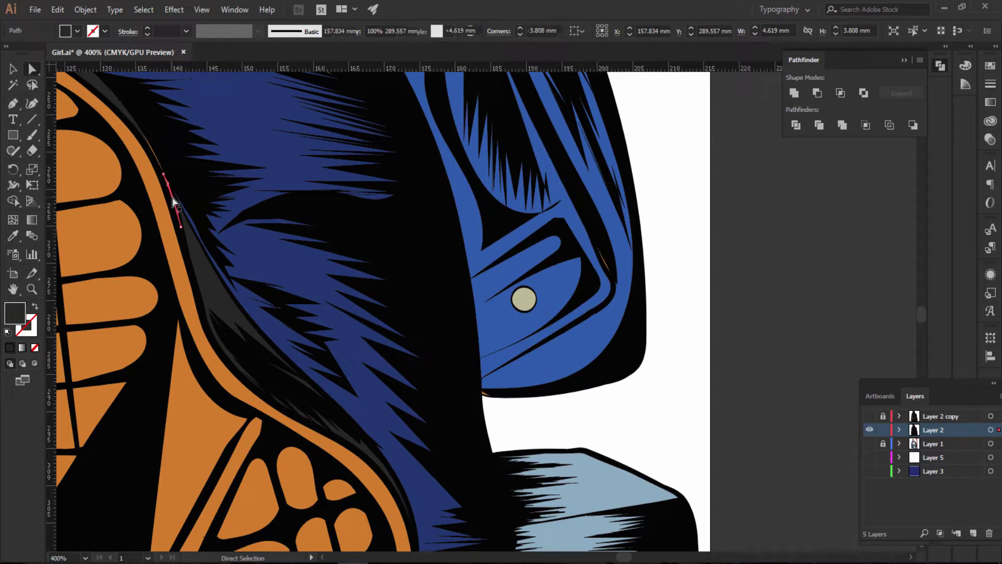
left_click(174, 202)
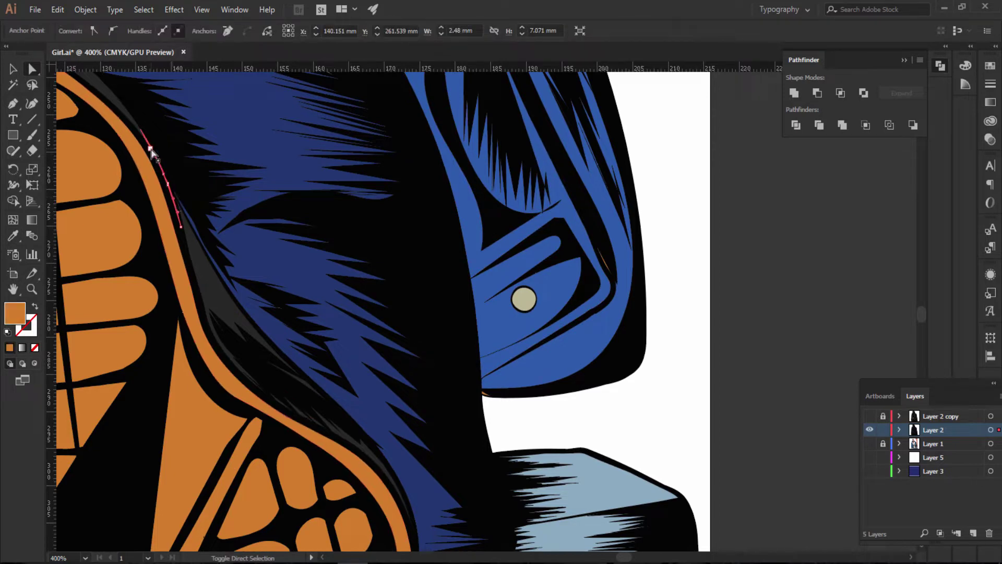
left_click(150, 148, "shift")
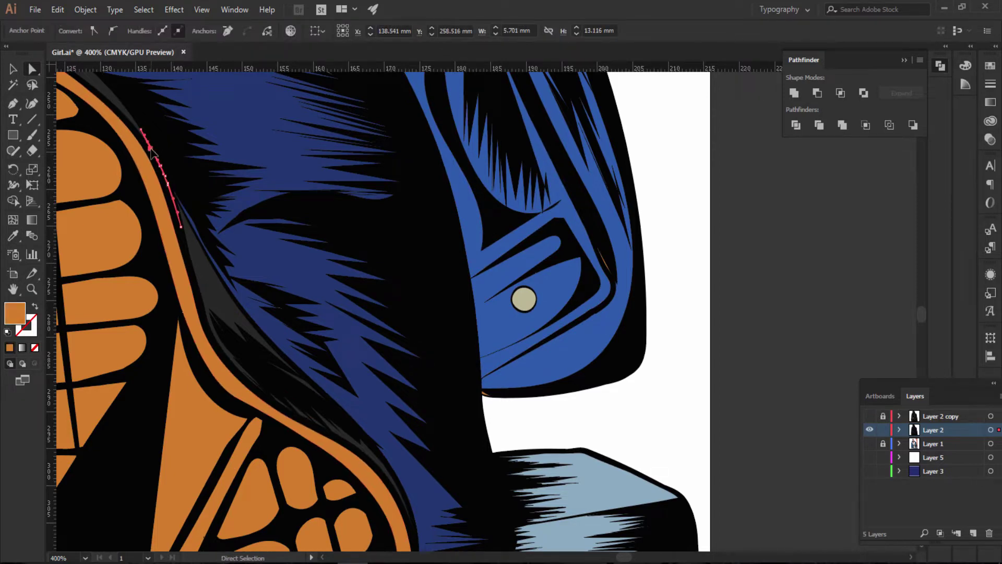
key("i")
left_click(226, 291)
left_click(13, 69)
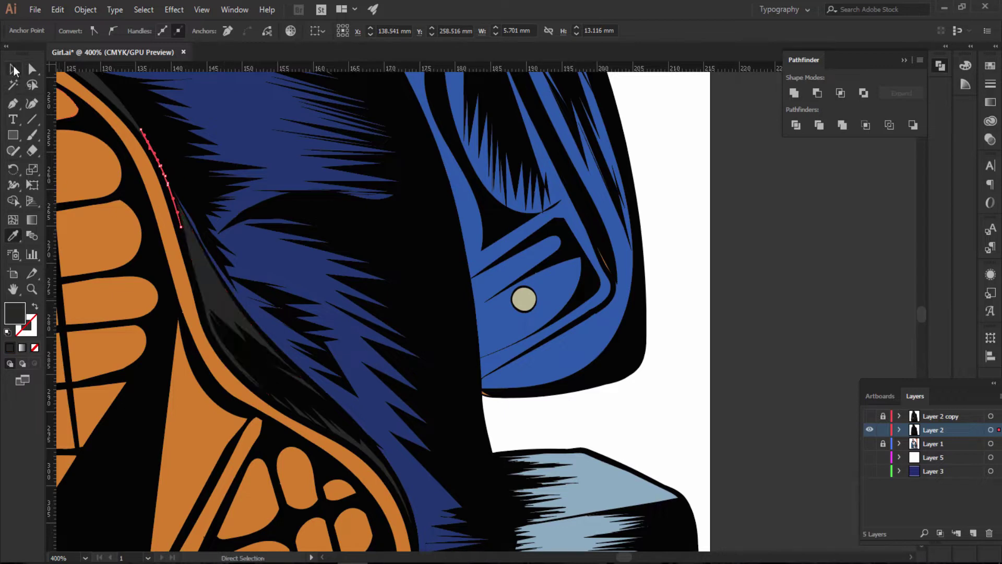
left_click(792, 207)
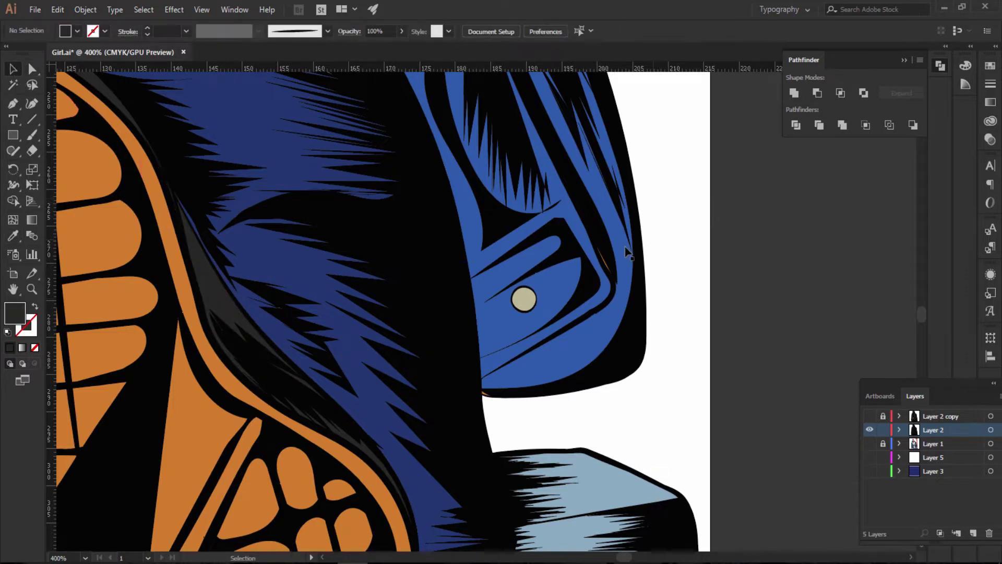
Step: Recolour the stray sliver on the jacket to the jacket's blue, then deselect
key("a")
left_click(605, 266)
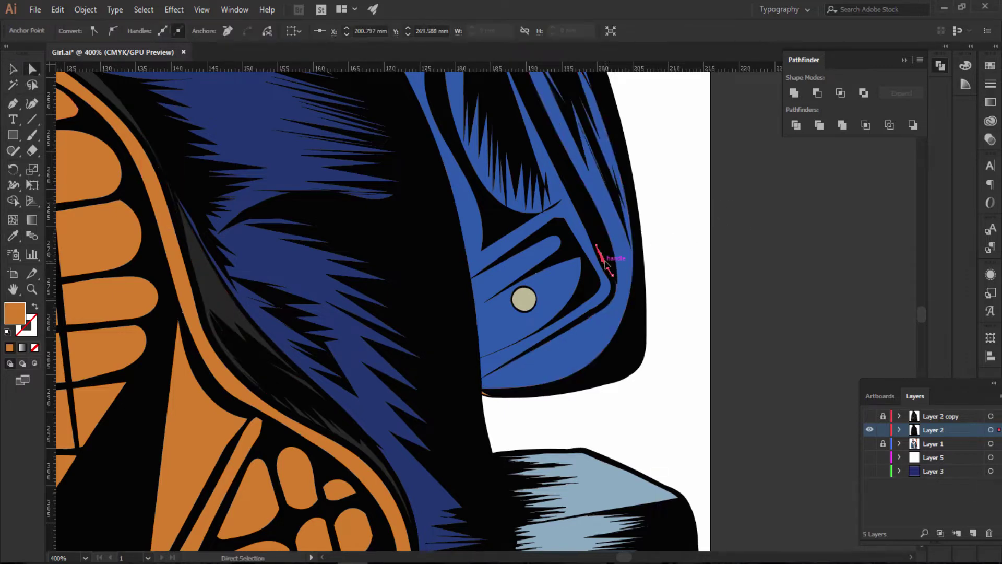
key("i")
left_click(596, 339)
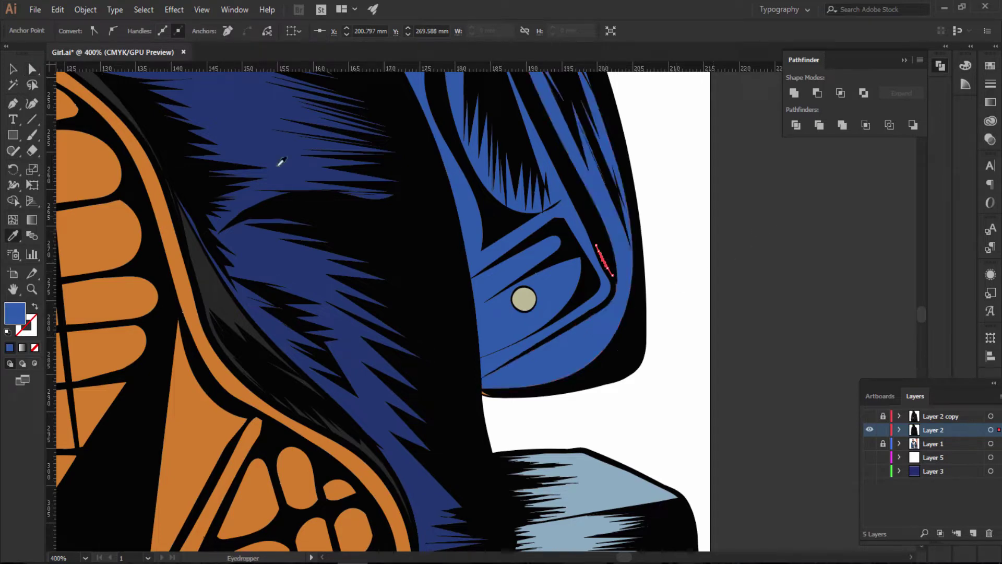
key("v")
left_click(730, 271)
Step: Zoom in on the sole, then Direct-select the blob, slash, strips and front tread cells
key("ctrl+minus")
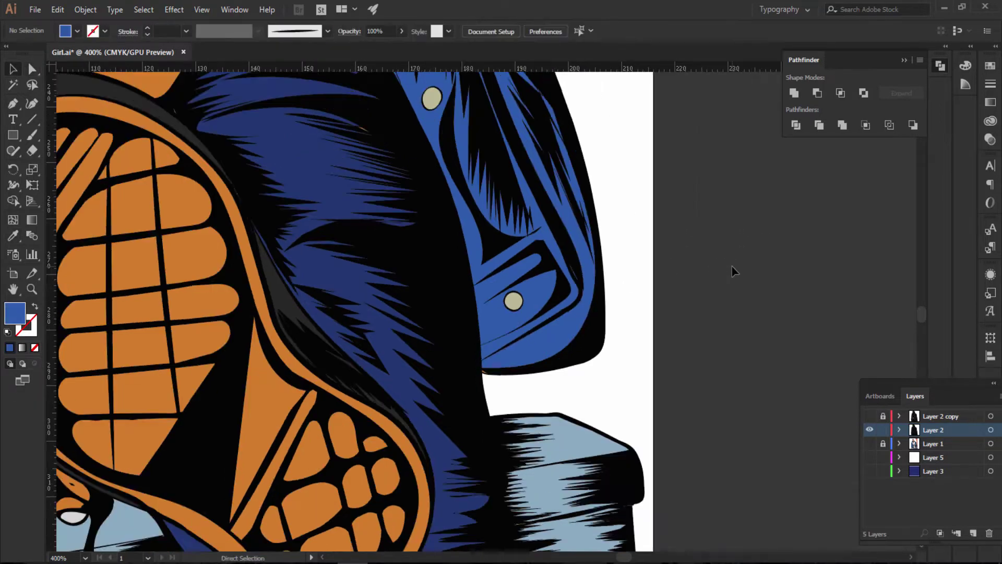
key("ctrl+minus")
key("ctrl+minus")
key("ctrl+minus")
key("ctrl+minus")
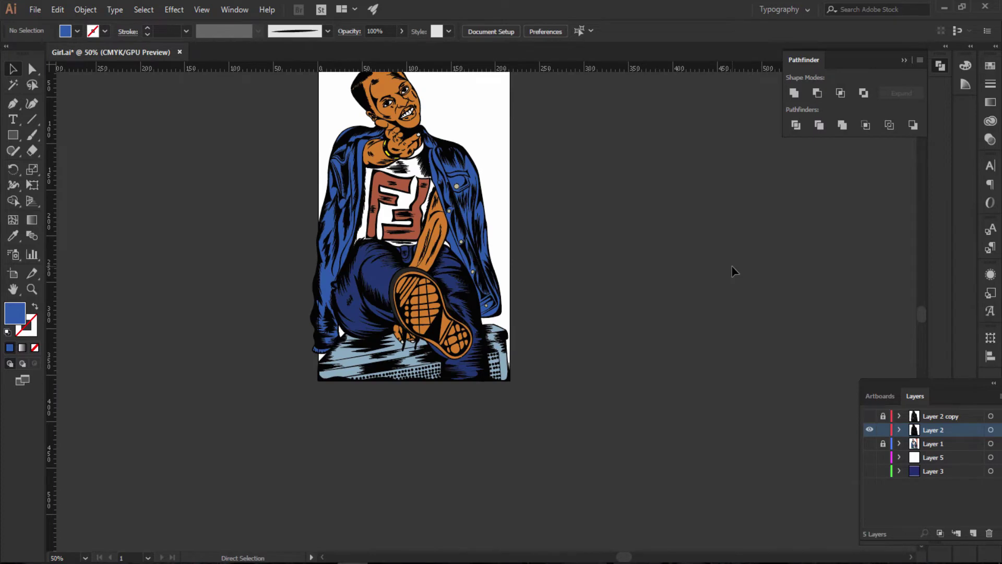
key("ctrl+plus")
key("ctrl+plus")
key("ctrl+plus")
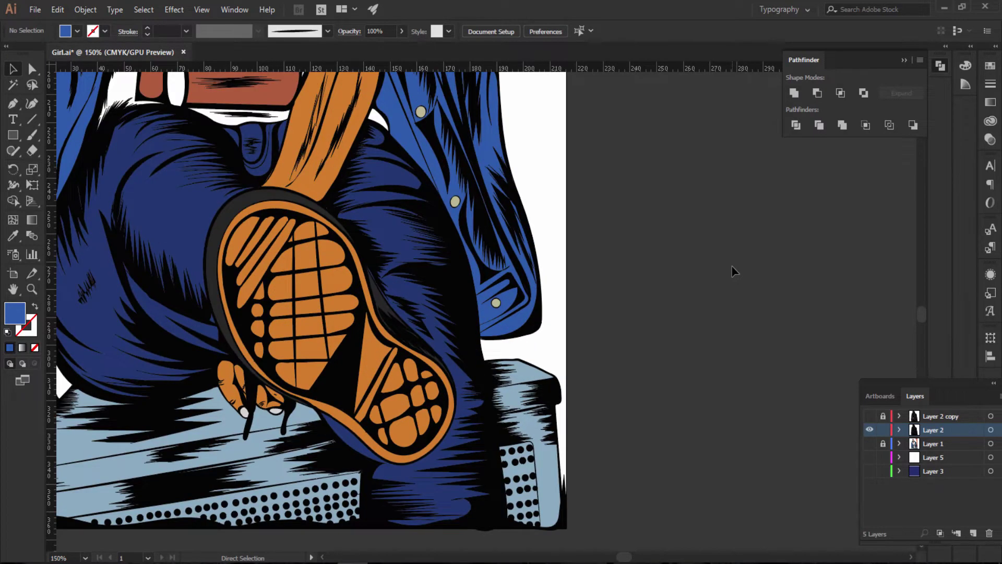
key("ctrl+plus")
scroll(710, 220, "down", 1)
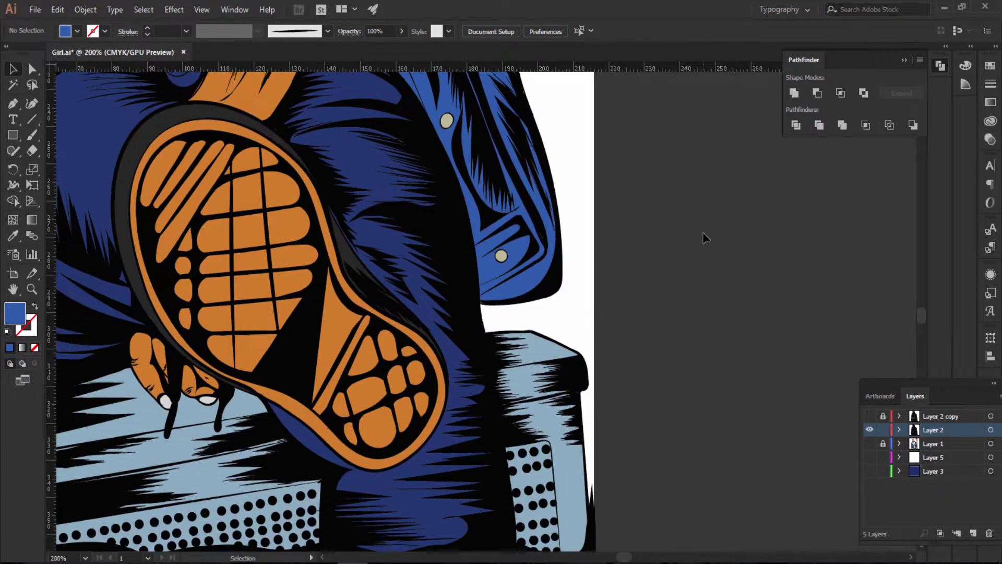
scroll(705, 237, "up", 2)
key("a")
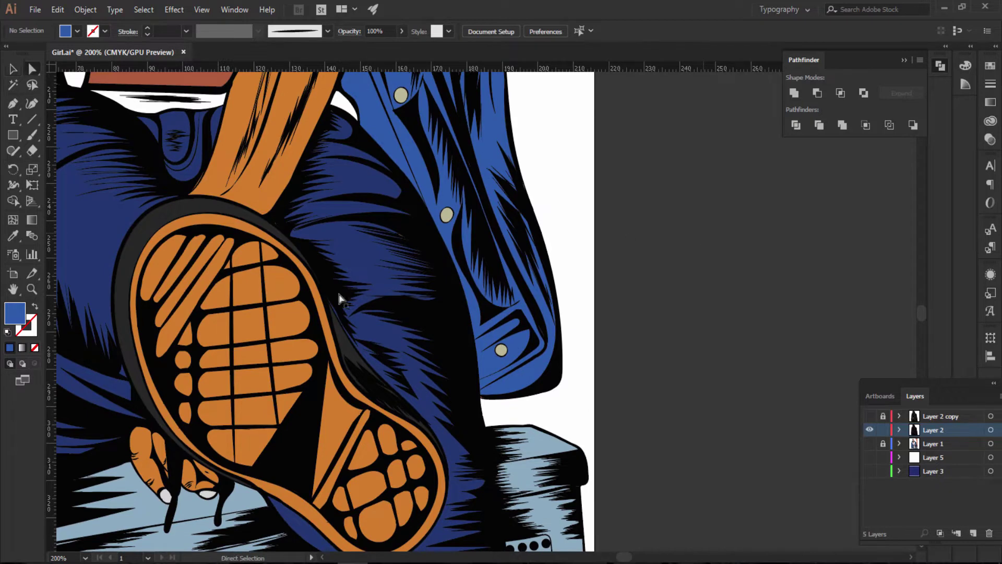
scroll(455, 260, "down", 1)
left_click(284, 219)
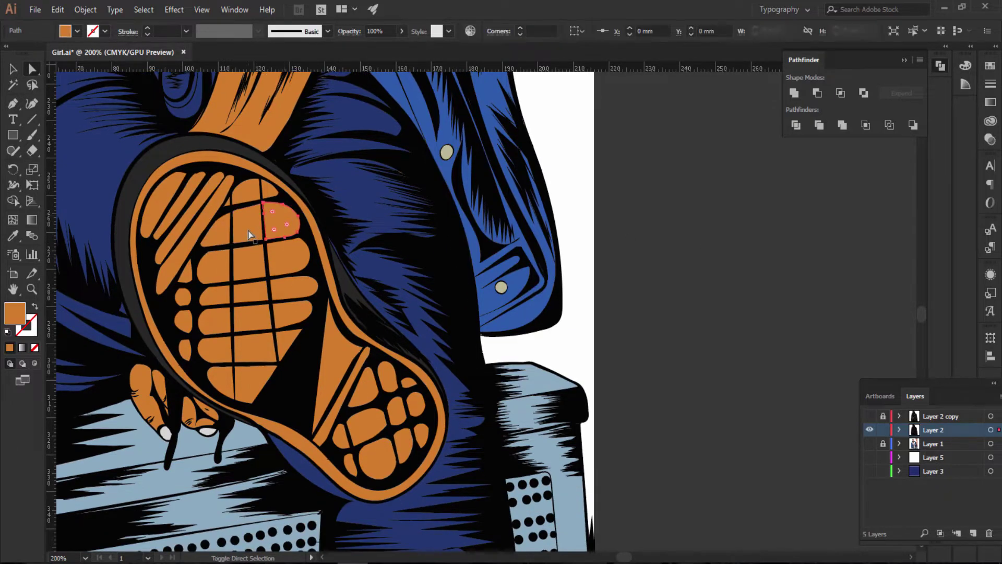
left_click(197, 238, "shift")
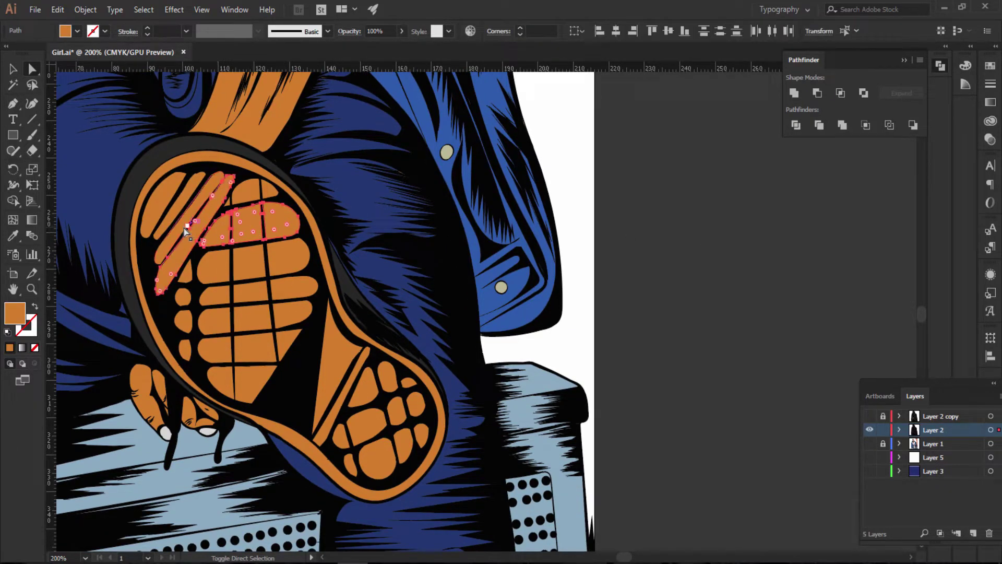
left_click(163, 203, "shift")
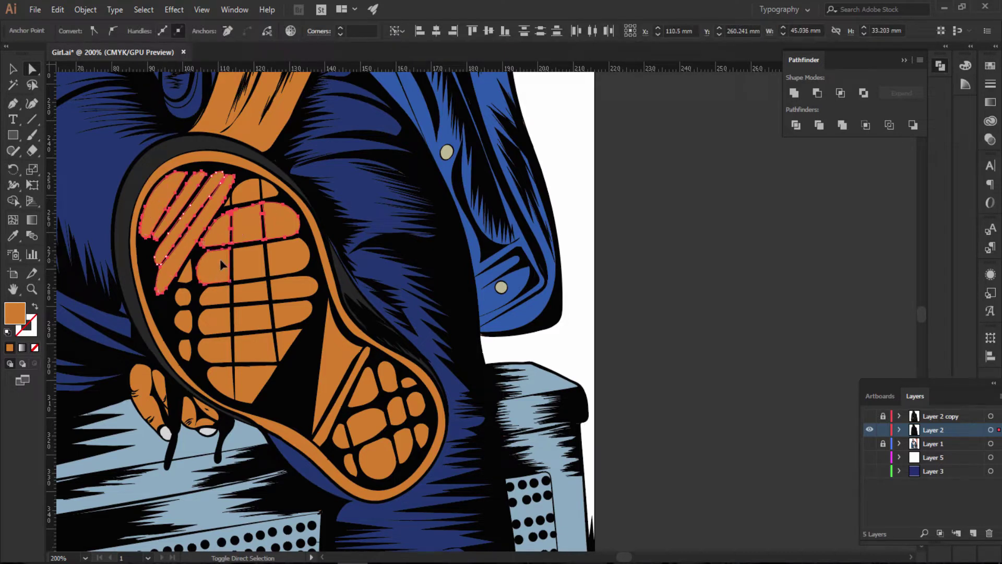
left_click(249, 263, "shift")
left_click(284, 257, "shift")
left_click(257, 288, "shift")
left_click(302, 291, "shift")
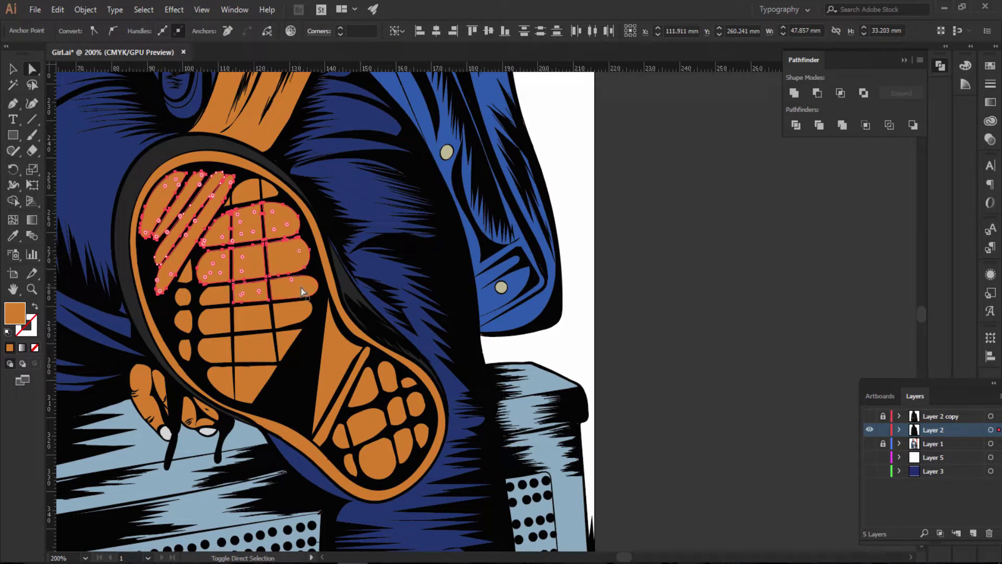
left_click(253, 317, "shift")
left_click(301, 321, "shift")
left_click(219, 328, "shift")
Step: Add the left cells, triangles, strips and heel tread cells to the selection
left_click(215, 300, "shift")
left_click(183, 296, "shift")
left_click(184, 320, "shift")
left_click(185, 349, "shift")
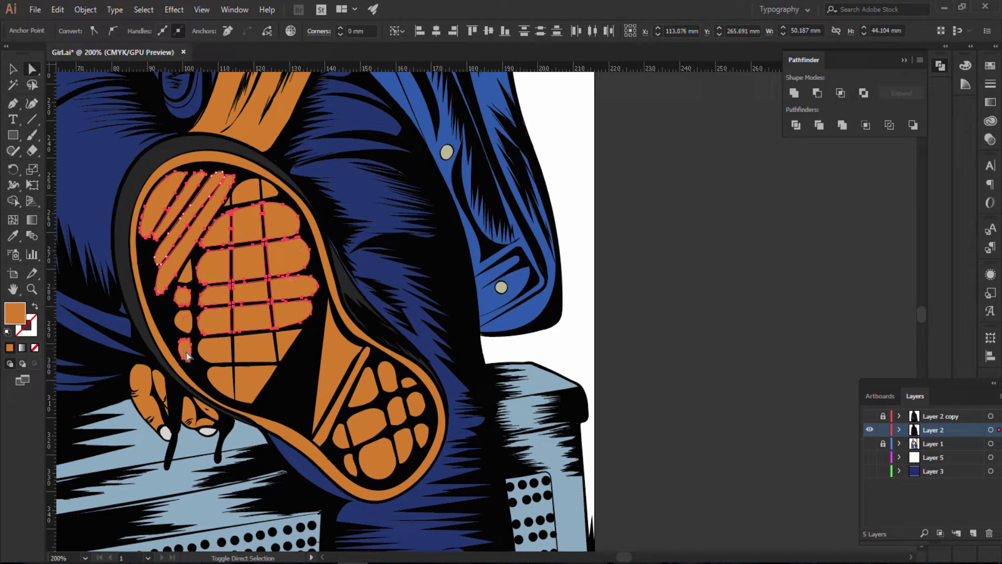
left_click(216, 349, "shift")
left_click(280, 357, "shift")
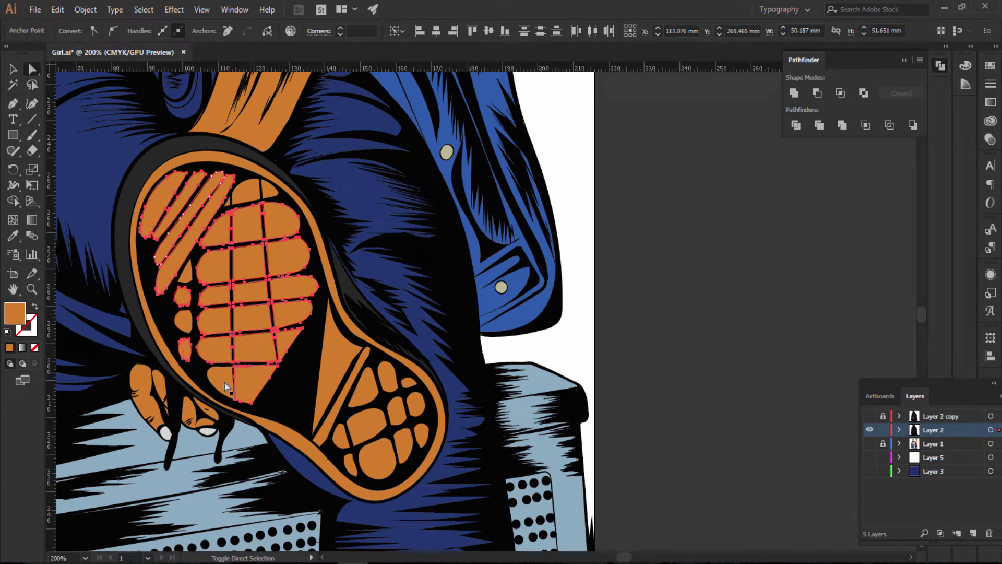
left_click(225, 383, "shift")
left_click(337, 349, "shift")
left_click(354, 381, "shift")
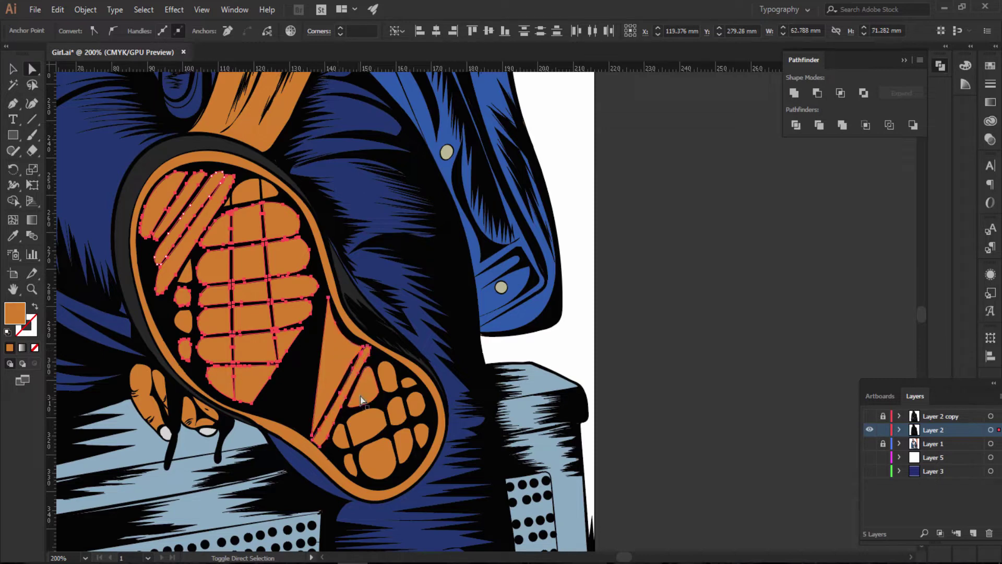
left_click(361, 401, "shift")
left_click(342, 436, "shift")
left_click(371, 429, "shift")
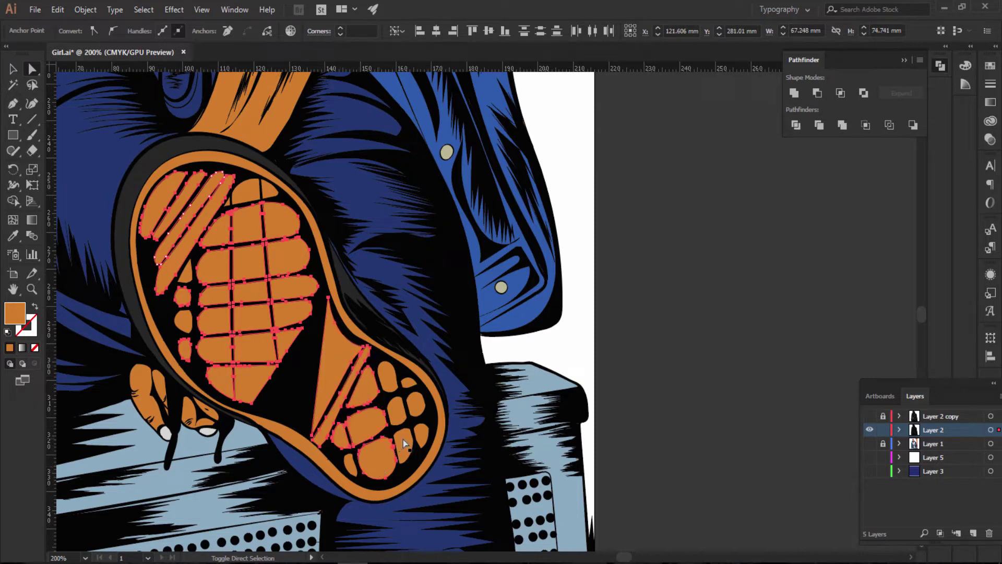
left_click(421, 434, "shift")
left_click(417, 409, "shift")
left_click(388, 375, "shift")
left_click(350, 464, "shift")
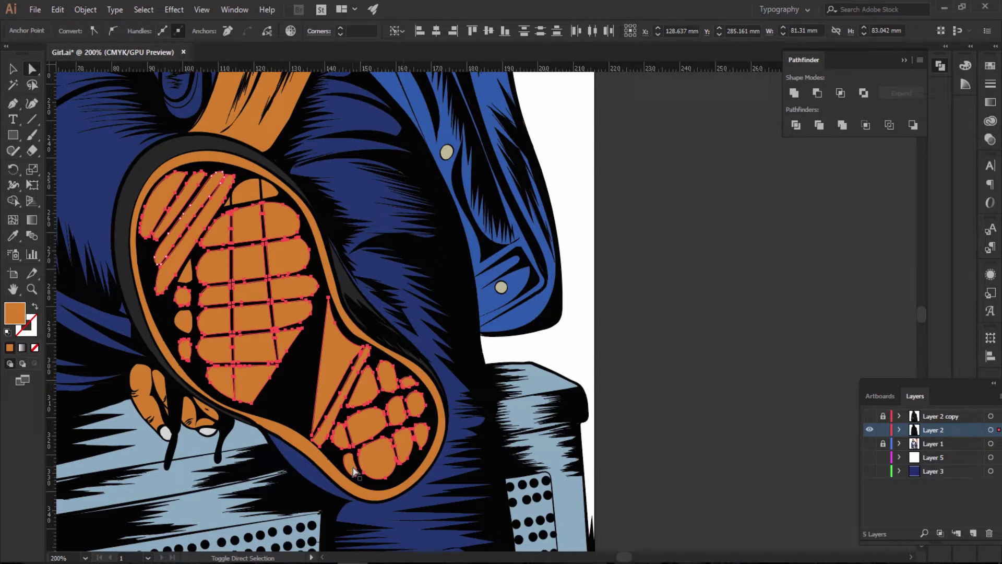
Step: Fill the selected tread pieces with the sampled grey, adjusted to 4F4D4D, then deselect
key("i")
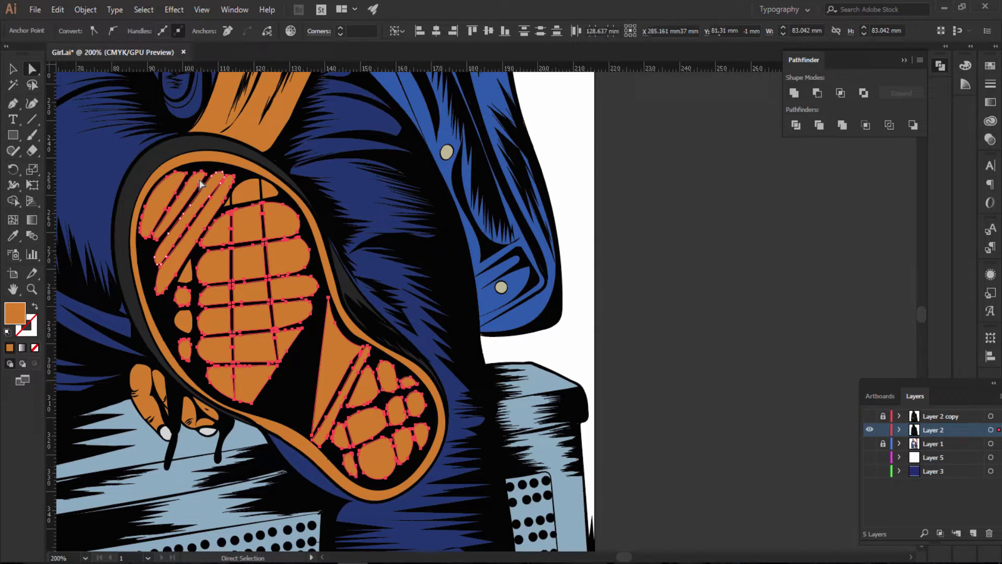
left_click(344, 280)
left_click(104, 321, "ctrl")
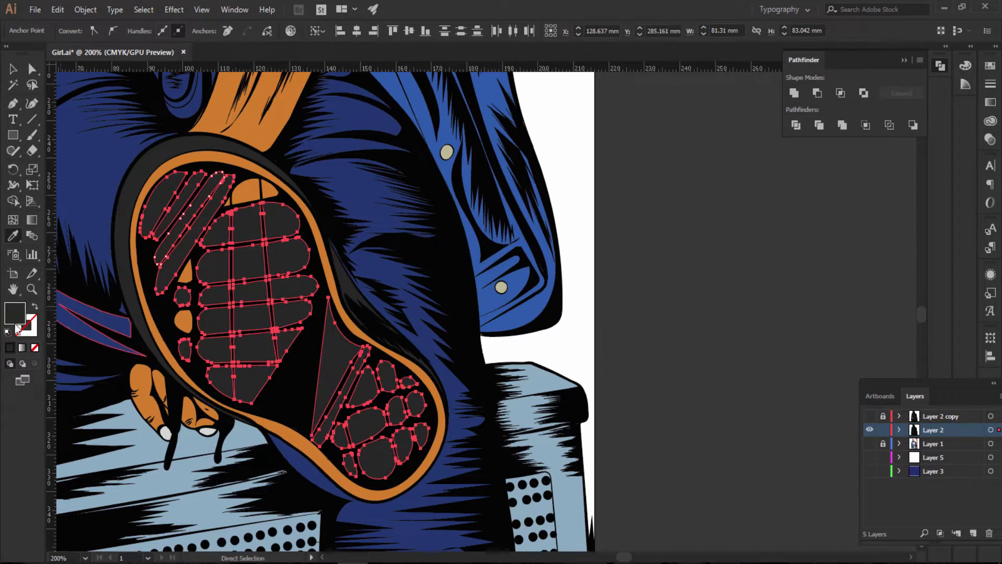
double_click(15, 313)
left_click_drag(620, 308, 619, 286)
left_click(913, 171)
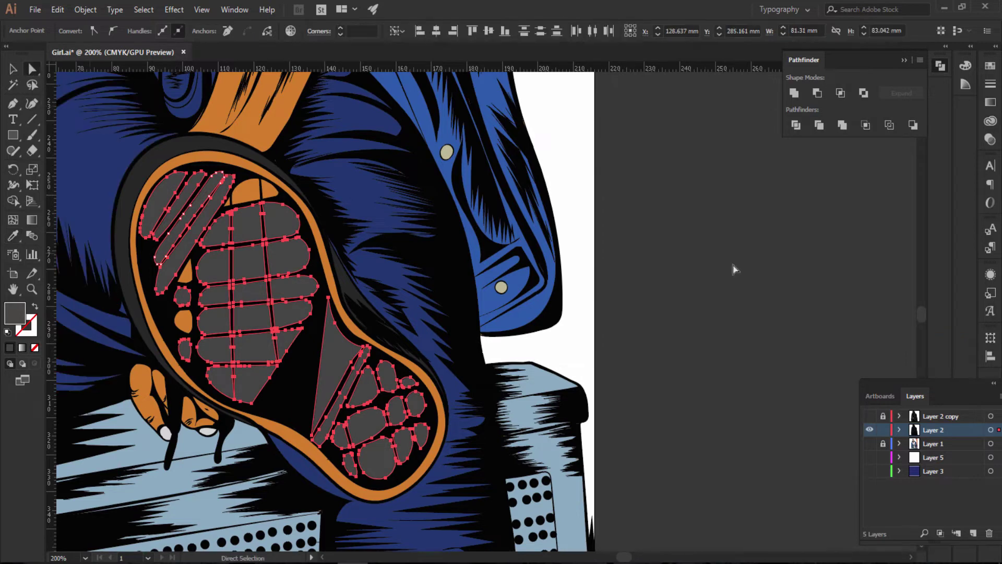
left_click(735, 244)
scroll(735, 244, "down", 3)
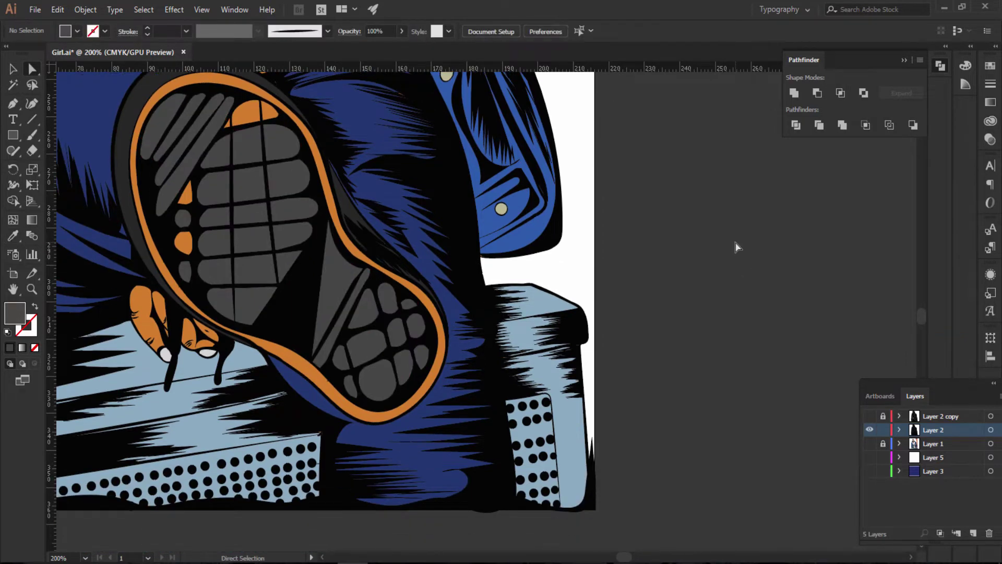
Step: Turn the small orange triangle and ovals the sole's grey using the eyedropper
left_click(186, 194)
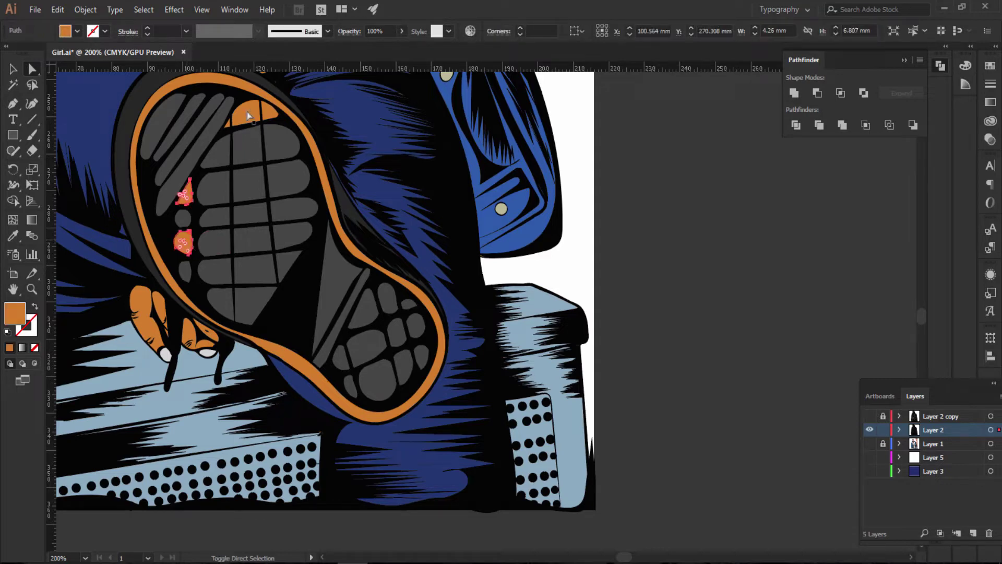
left_click(267, 112, "shift")
left_click(231, 126, "shift")
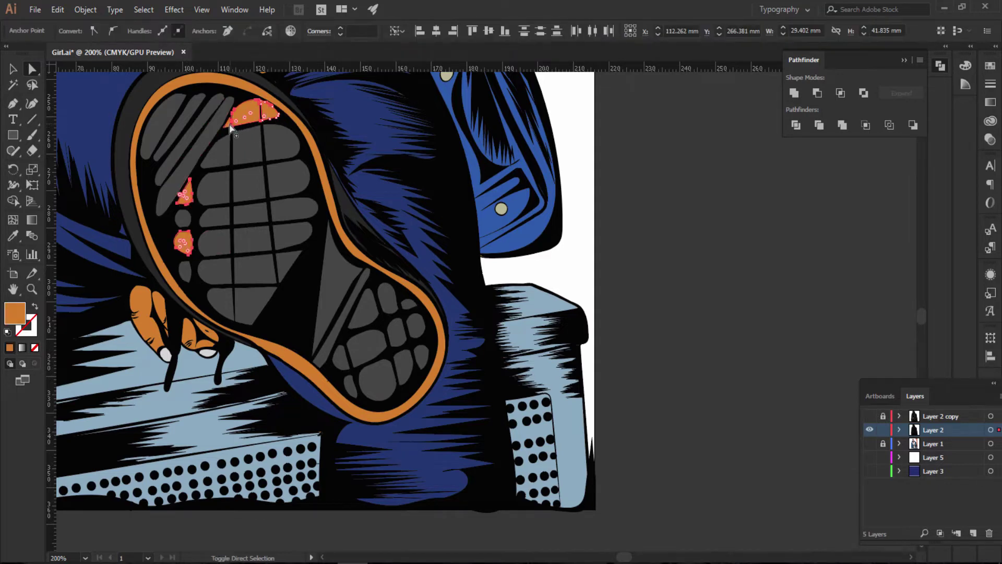
key("i")
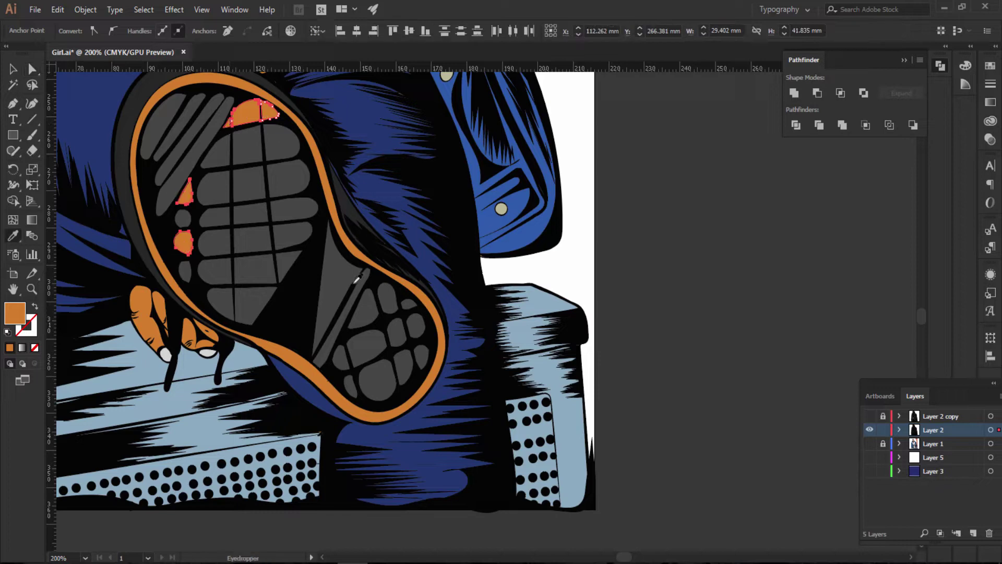
left_click(355, 282)
left_click(31, 69)
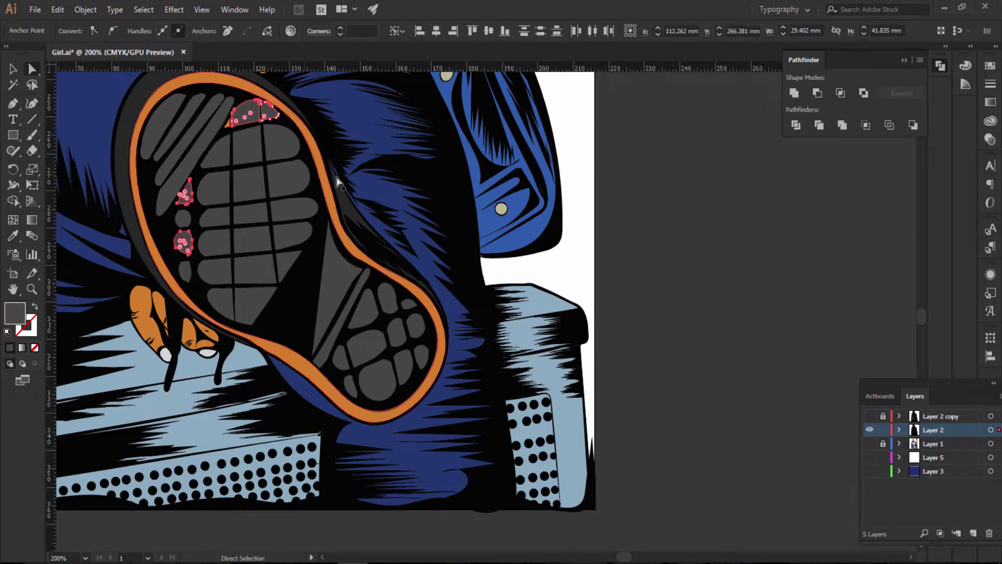
scroll(329, 180, "up", 3)
left_click(753, 175)
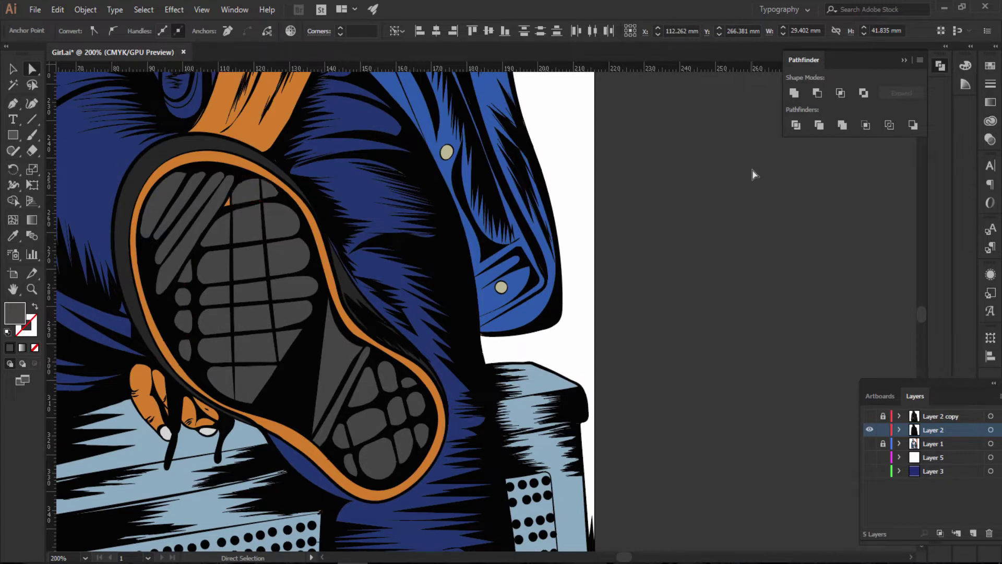
Step: Sample the sole grey onto the rim and select the orange rim path
left_click(229, 205)
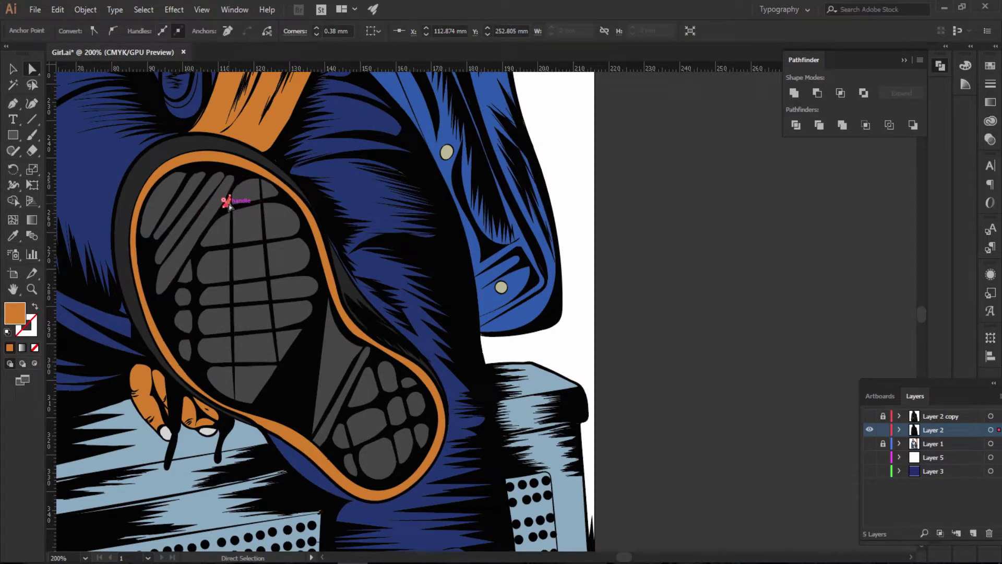
key("i")
left_click(281, 229)
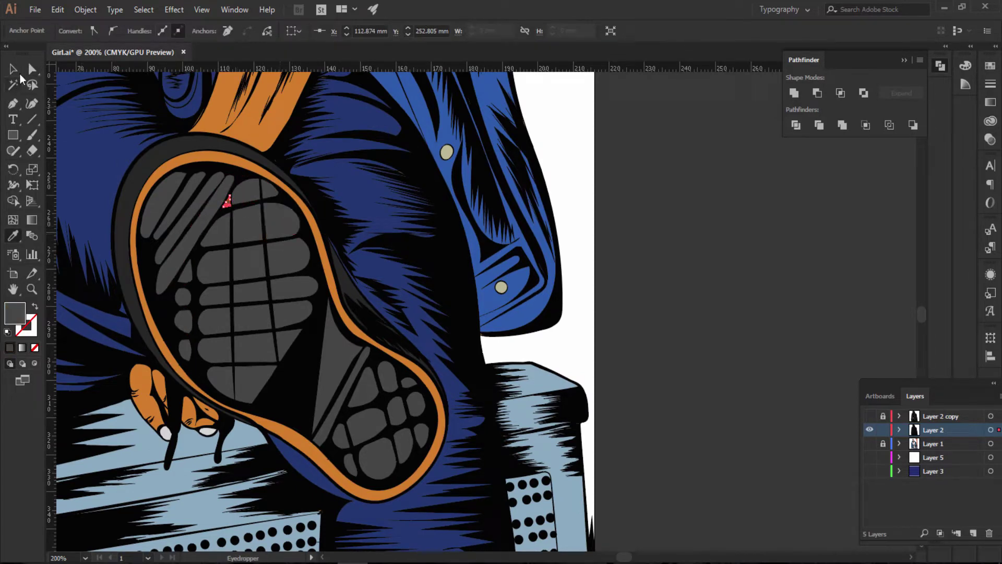
left_click(31, 69)
left_click(204, 164)
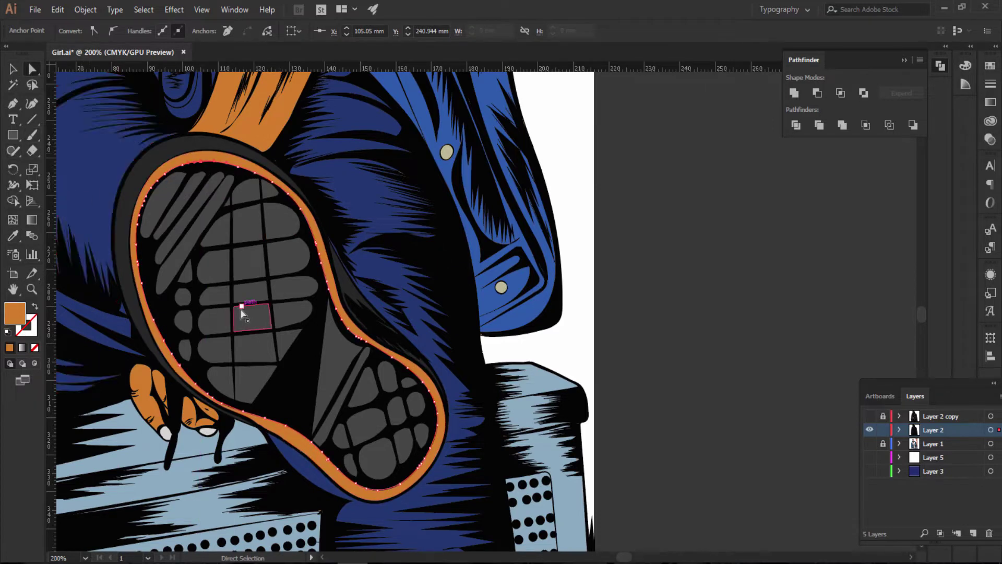
Step: Fill the sole rim with the sampled grey, lightened to 595859 in Color Picker
key("i")
left_click(252, 254)
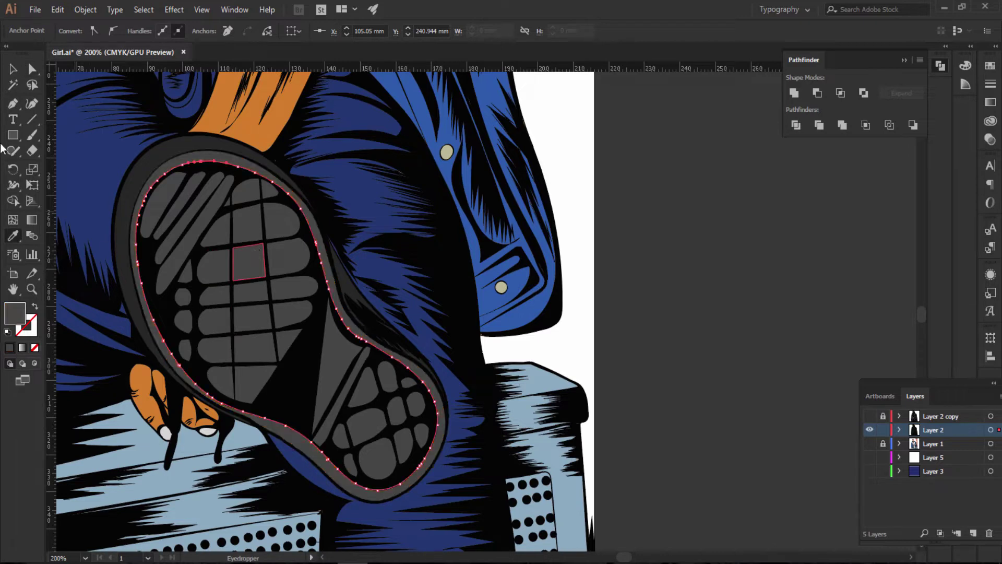
double_click(14, 313)
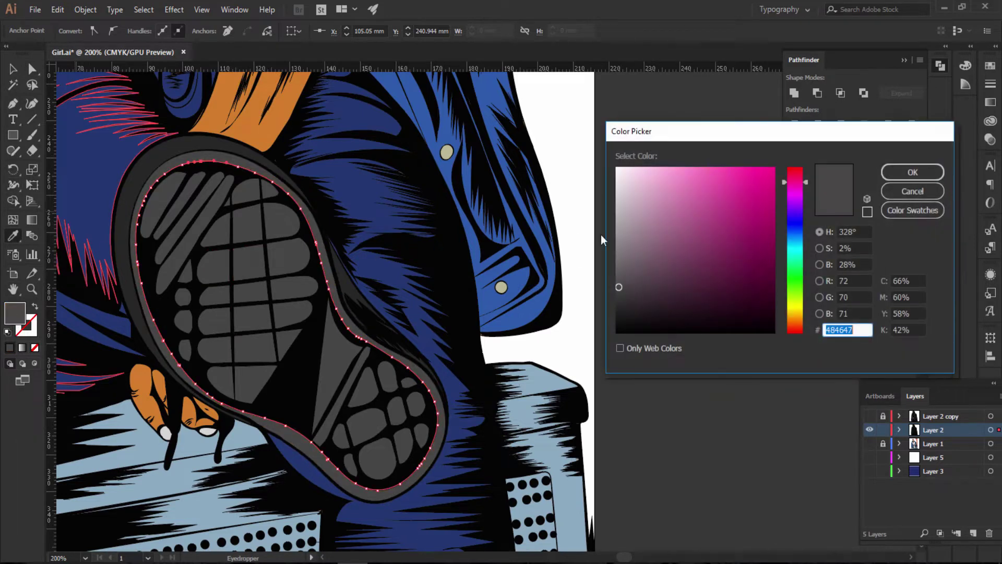
left_click_drag(620, 287, 617, 280)
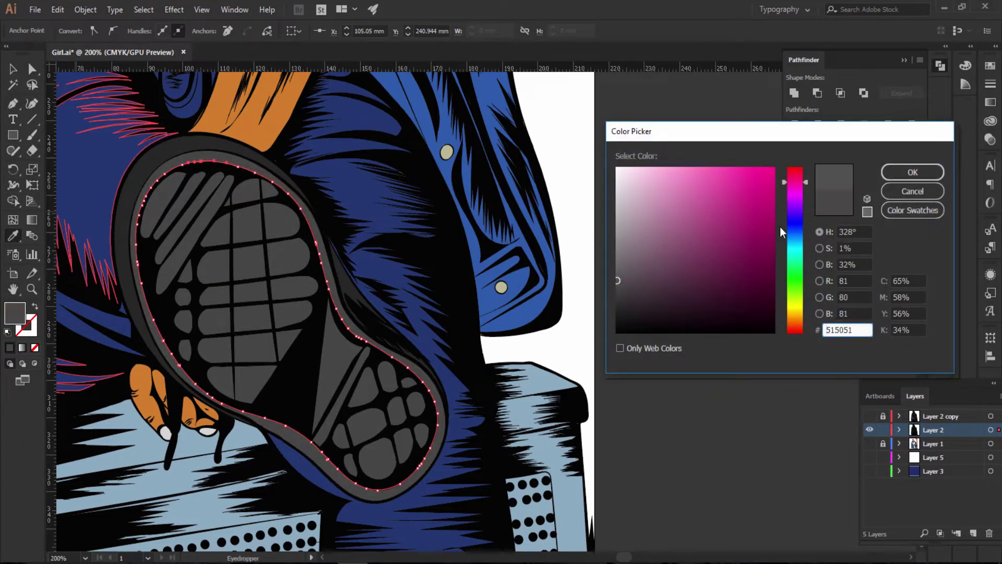
left_click(902, 166)
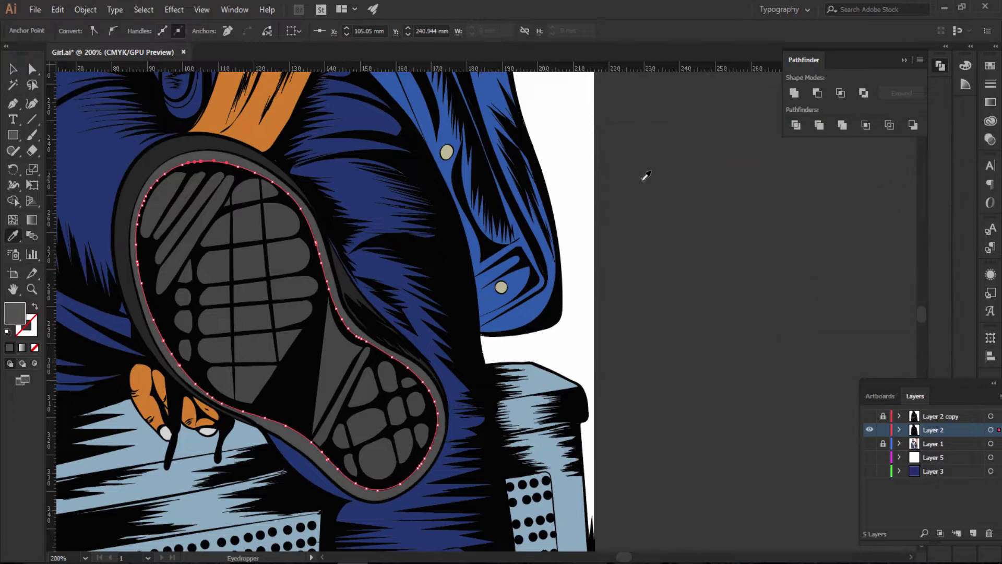
double_click(13, 314)
left_click_drag(619, 281, 617, 273)
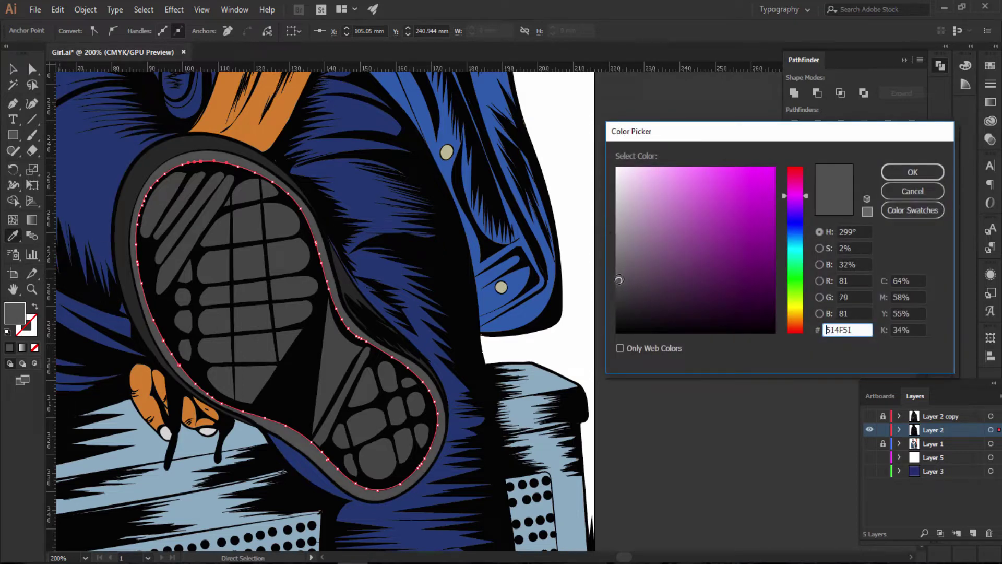
left_click(892, 177)
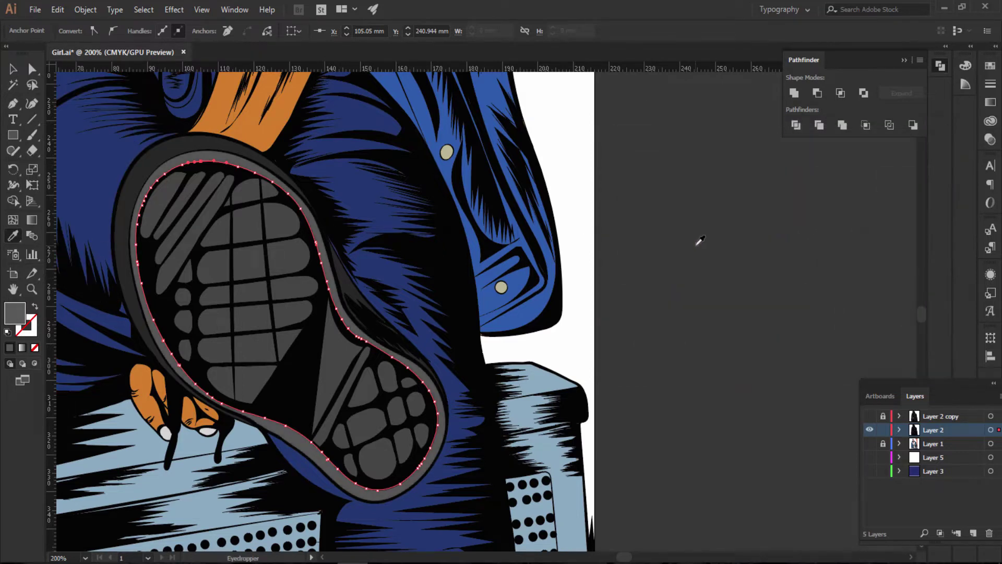
Step: Deselect, return to the Selection tool and adjust the zoom around the shoe
key("a")
left_click(724, 233)
key("v")
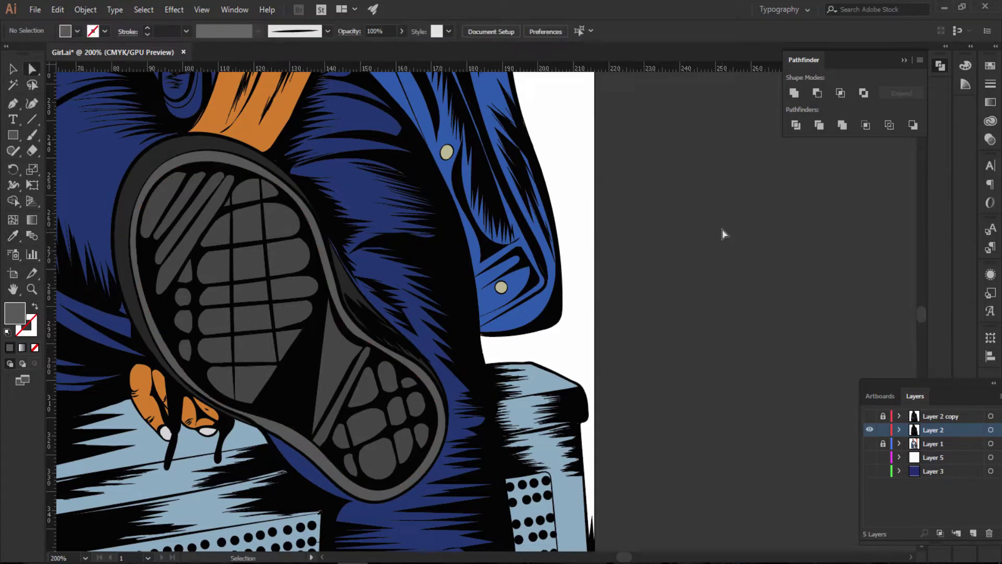
key("ctrl+plus")
key("ctrl+plus")
key("ctrl+plus")
key("ctrl+minus")
key("ctrl+minus")
Step: Zoom out to 66.67% to view the full illustration with the grey sole
key("ctrl+minus")
key("ctrl+minus")
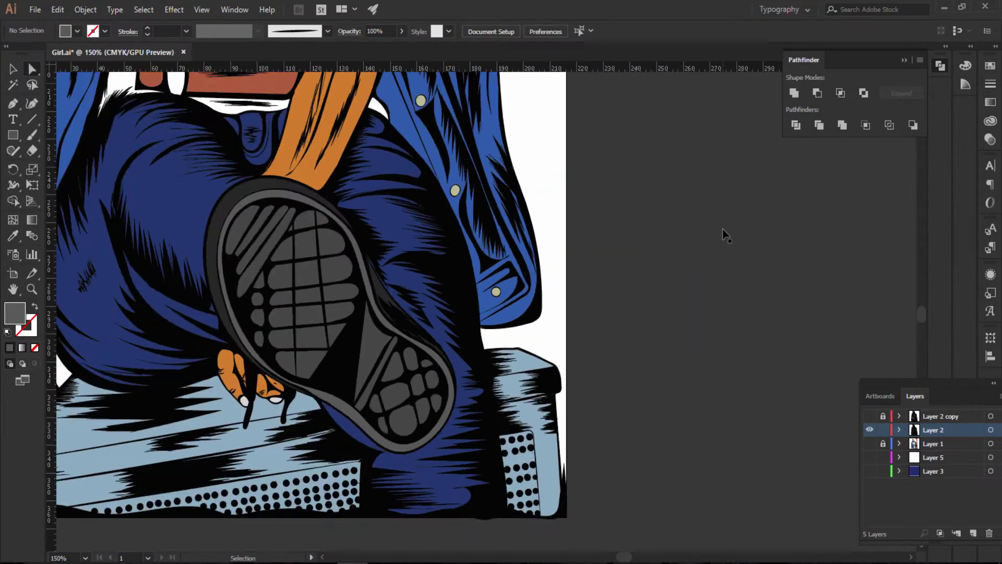
key("ctrl+minus")
key("ctrl+minus")
key("ctrl+minus")
key("ctrl+plus")
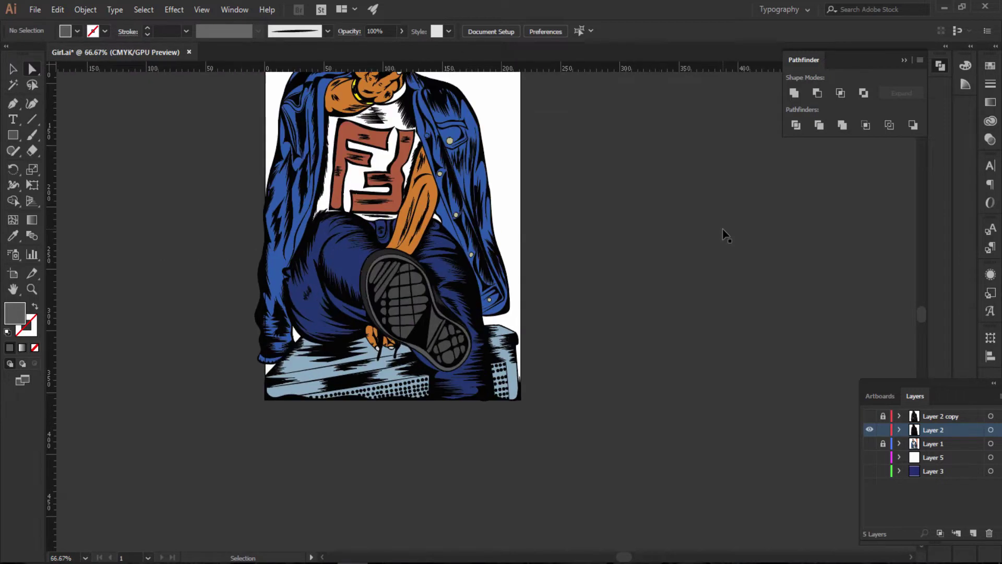
key("a")
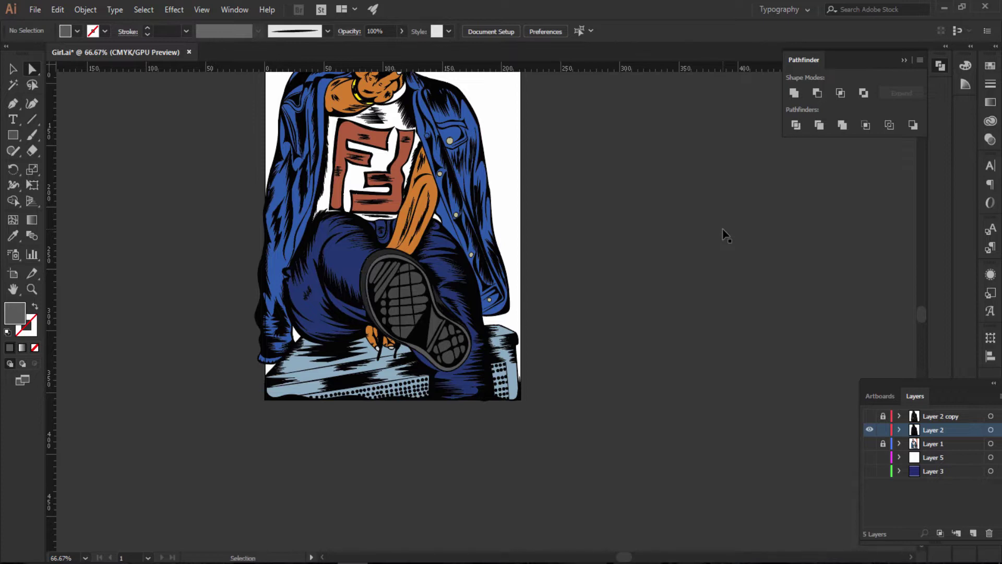
Step: Zoom to 400% and pan to frame the face, hand and blue jacket shoulder
key("ctrl+1")
scroll(579, 184, "up", 3)
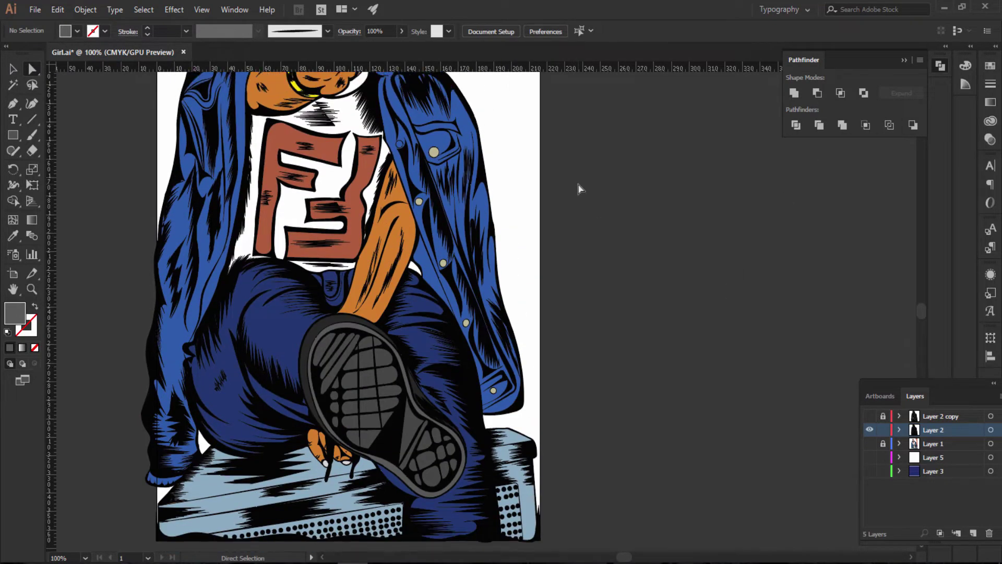
scroll(578, 184, "up", 5)
scroll(579, 184, "up", 2)
scroll(579, 188, "up", 2)
scroll(578, 188, "up", 1)
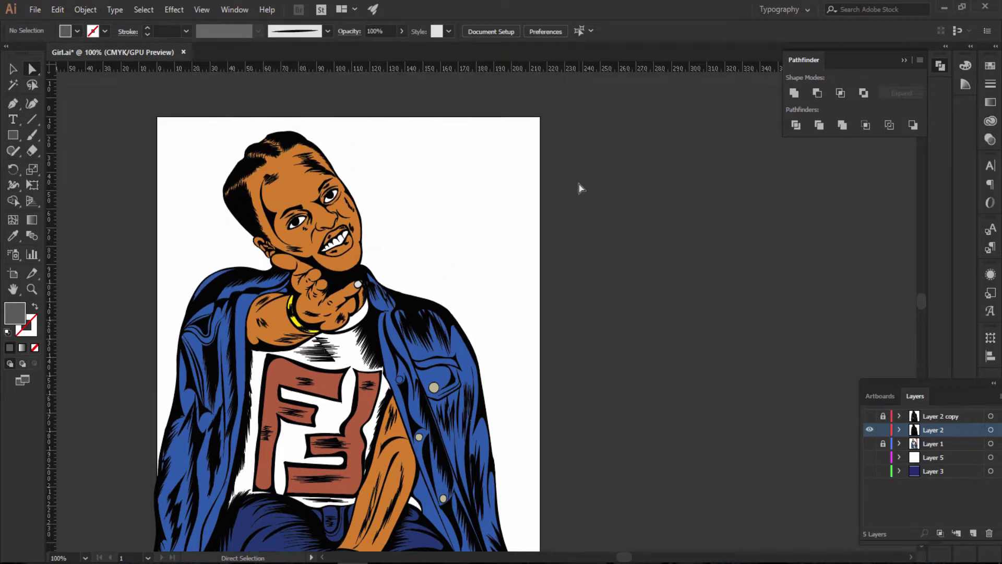
scroll(579, 188, "up", 3)
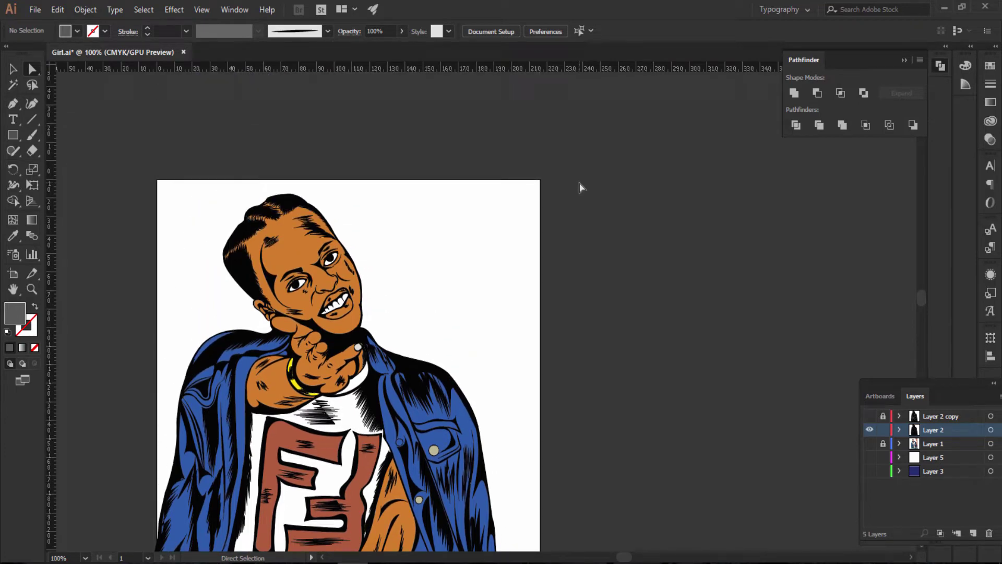
key("ctrl+minus")
key("ctrl+minus")
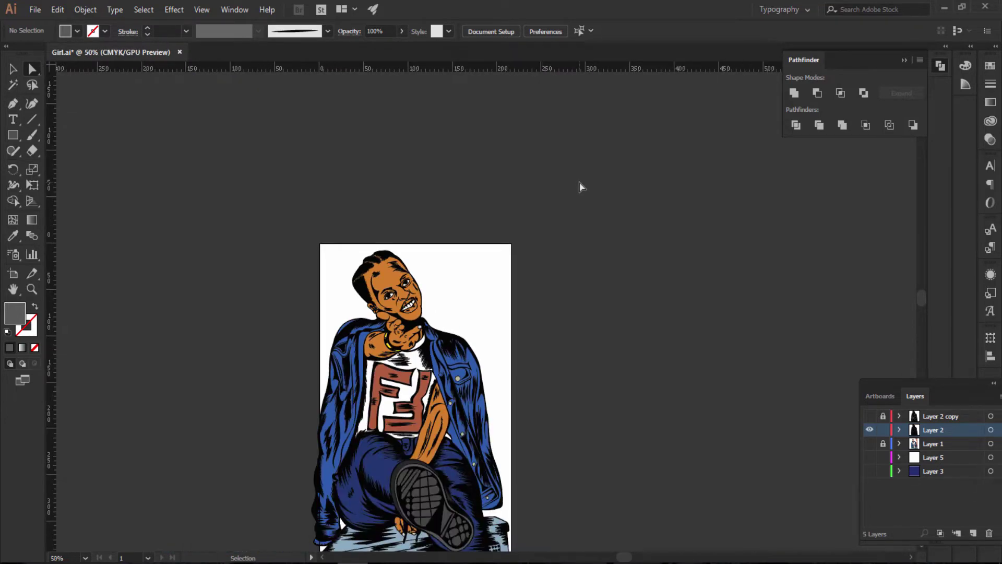
key("ctrl+plus")
key("ctrl+plus")
key("ctrl+plus")
key("ctrl+plus")
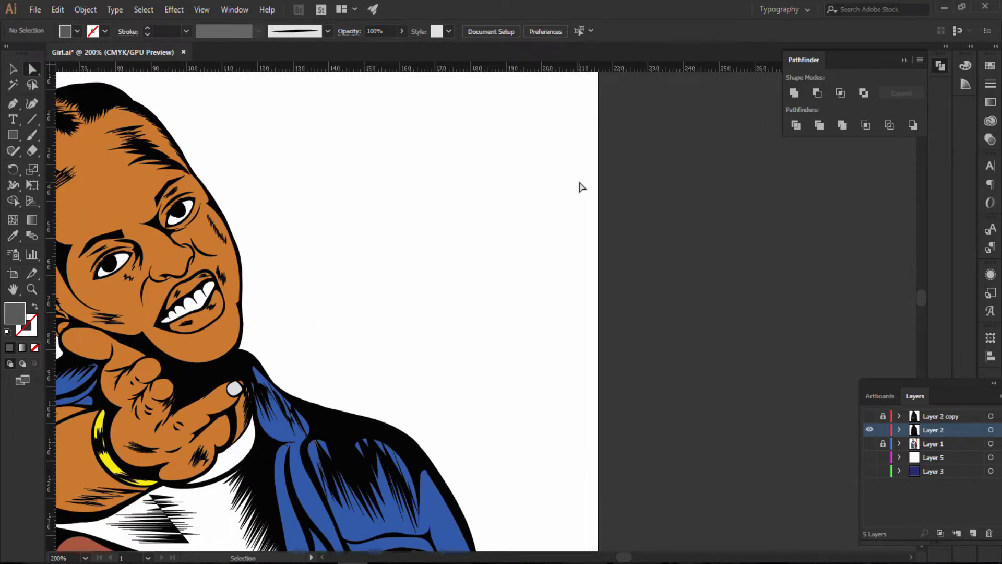
key("ctrl+plus")
key("ctrl+plus")
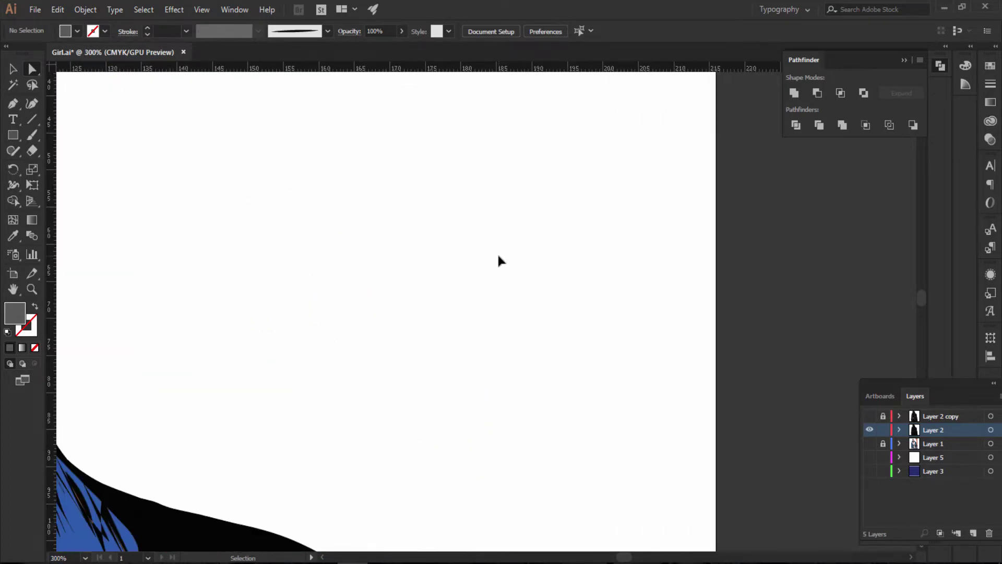
left_click_drag(629, 556, 609, 556)
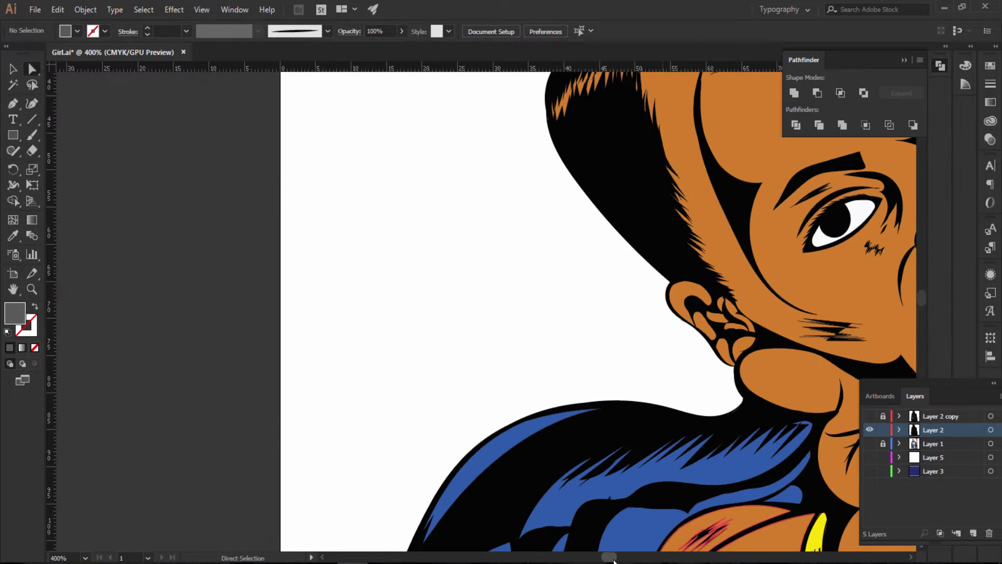
scroll(486, 441, "down", 2)
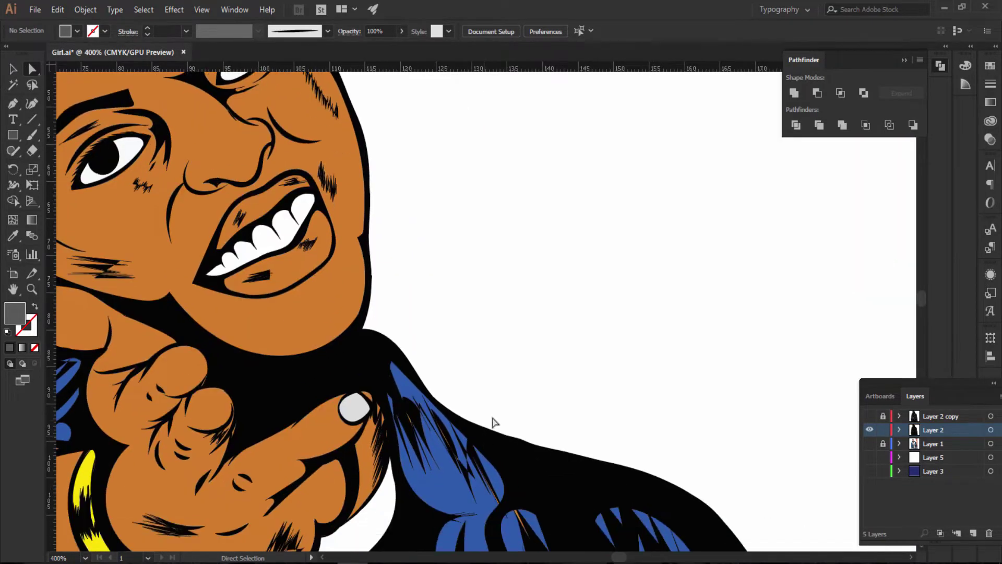
scroll(492, 420, "down", 2)
Step: Marquee-select the first shoulder streaks and eyedropper the jacket blue onto them
left_click_drag(548, 256, 409, 403)
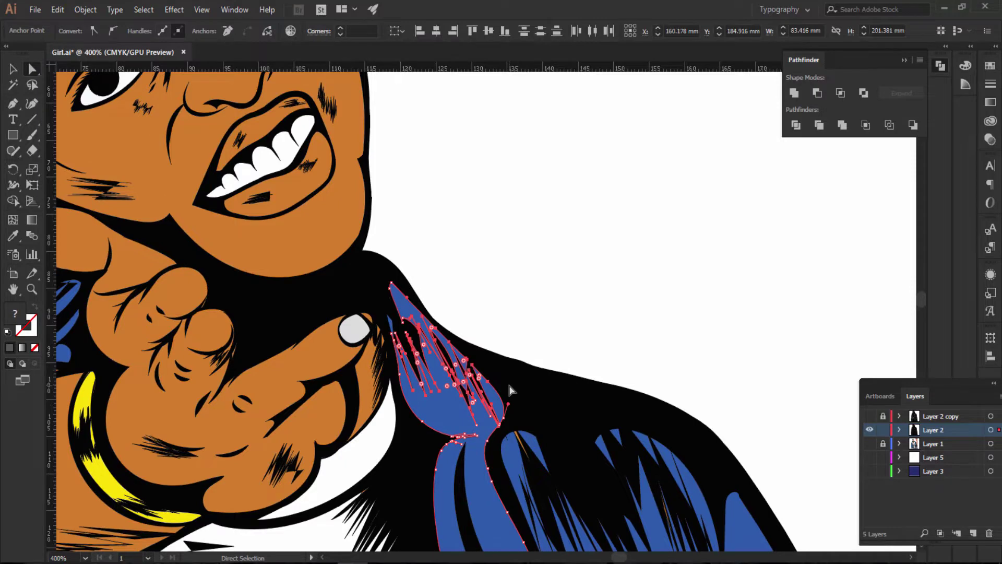
key("i")
left_click(494, 508)
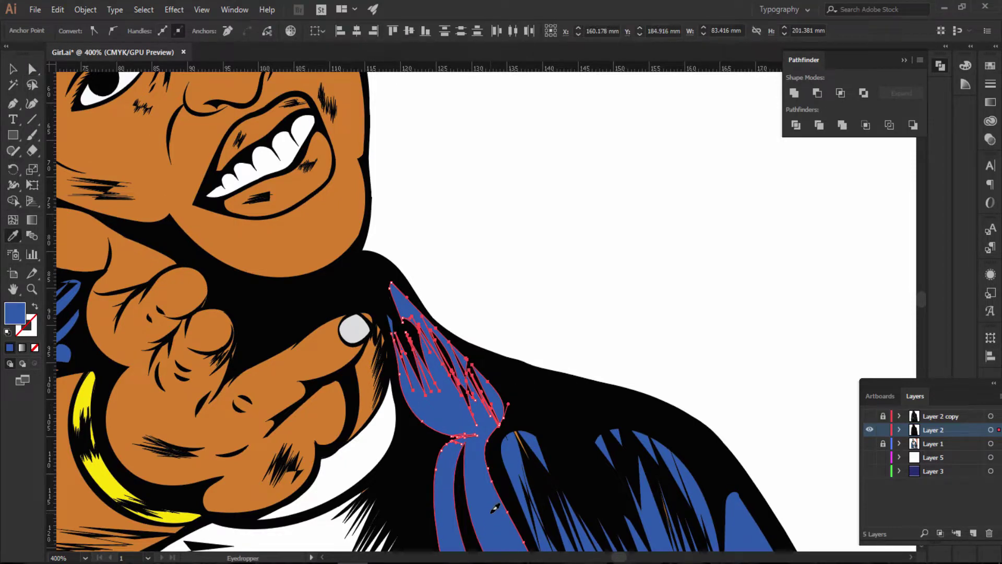
left_click(31, 69)
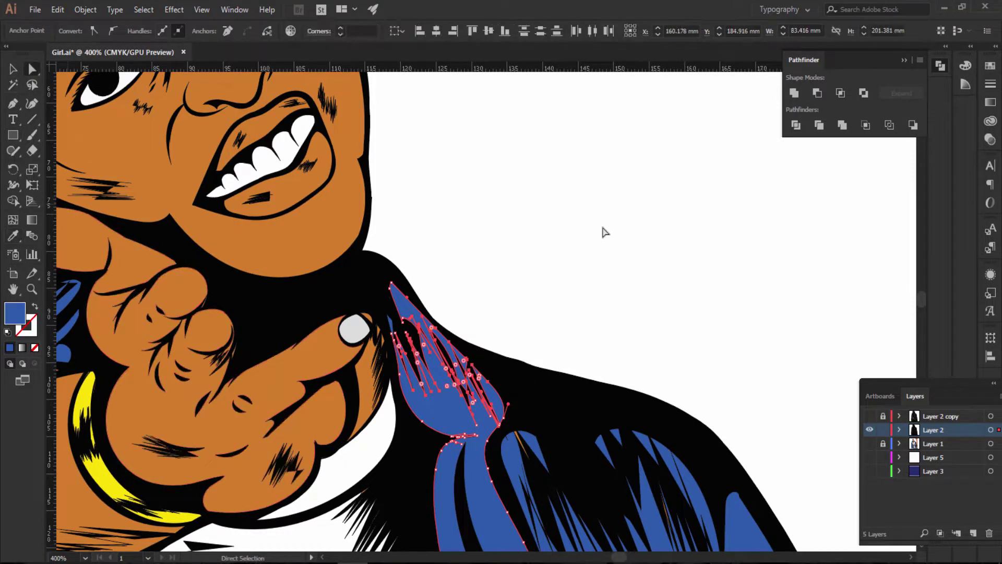
left_click(602, 230)
Step: Select the remaining blue streak shapes on the shoulder and fill them with the sampled jacket blue
scroll(767, 238, "down", 3)
left_click_drag(783, 212, 556, 250)
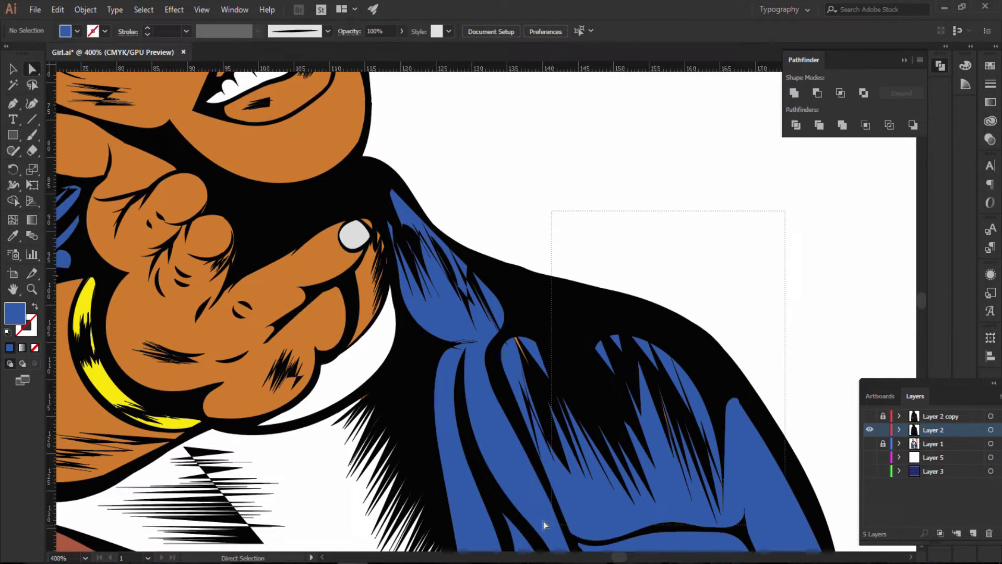
left_click_drag(520, 346, 641, 465)
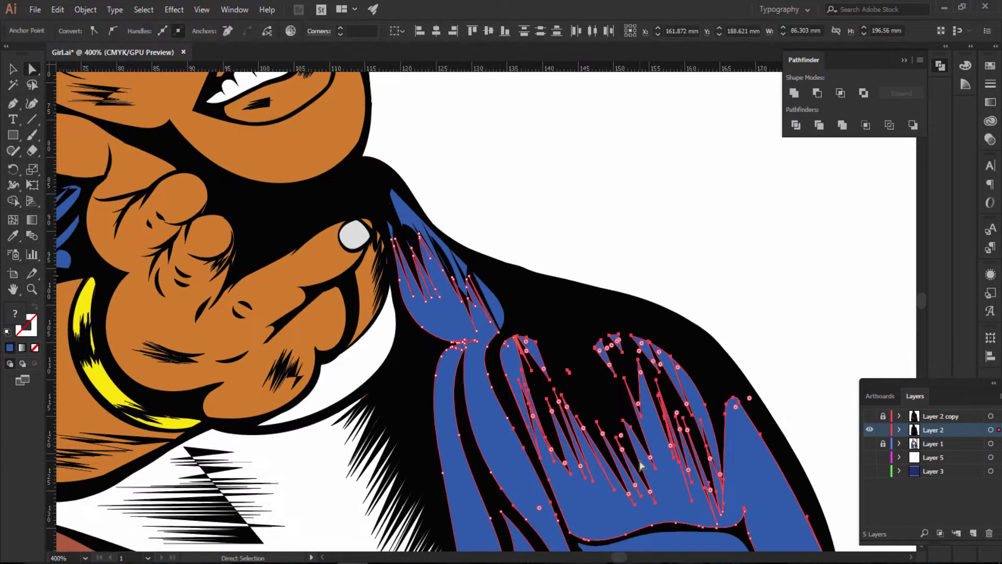
key("i")
left_click(756, 478)
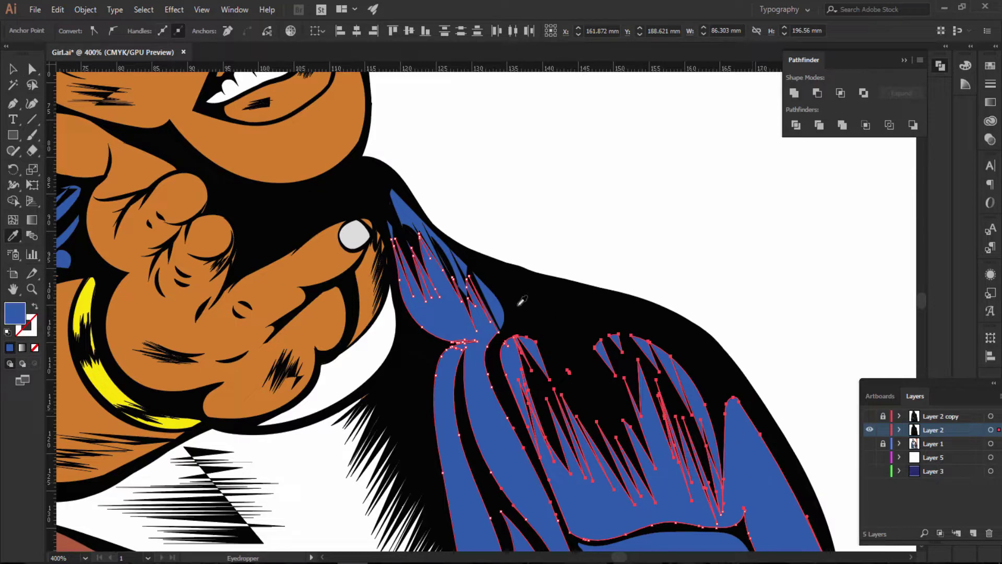
key("a")
left_click(703, 240)
Step: Zoom out to check the recoloured shoulder, then zoom back in on it
scroll(705, 245, "down", 5)
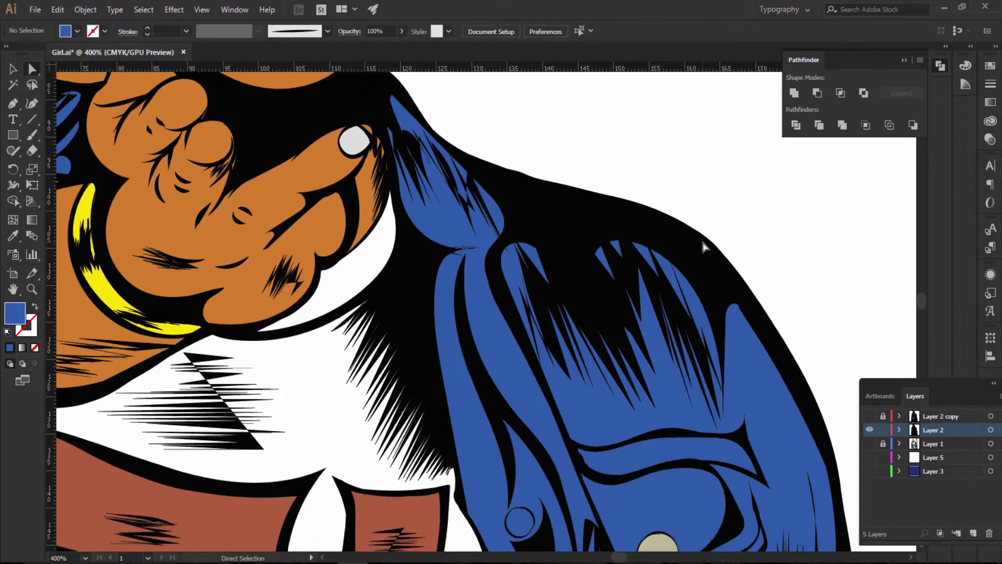
key("ctrl+minus")
key("ctrl+minus")
key("ctrl+minus")
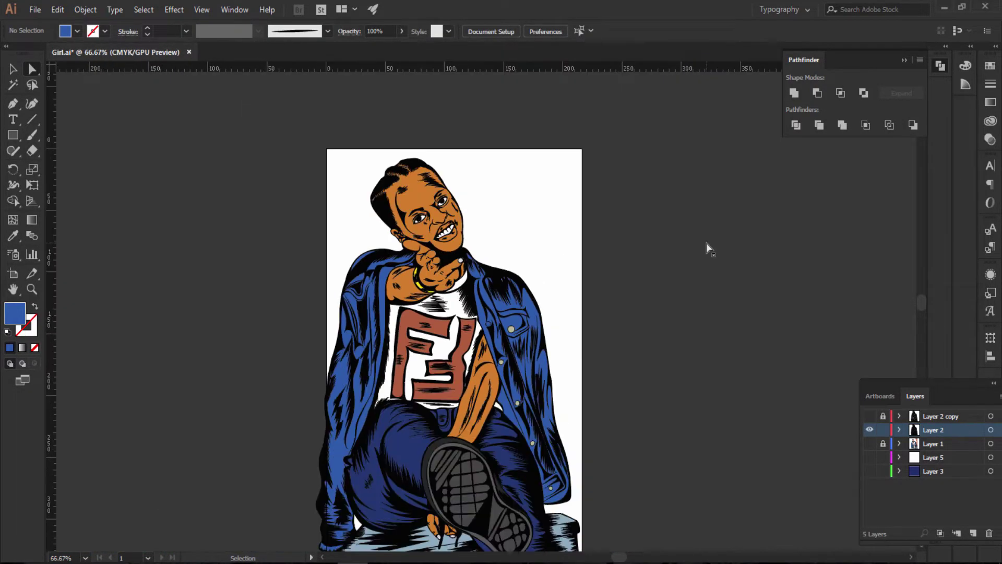
key("ctrl+plus")
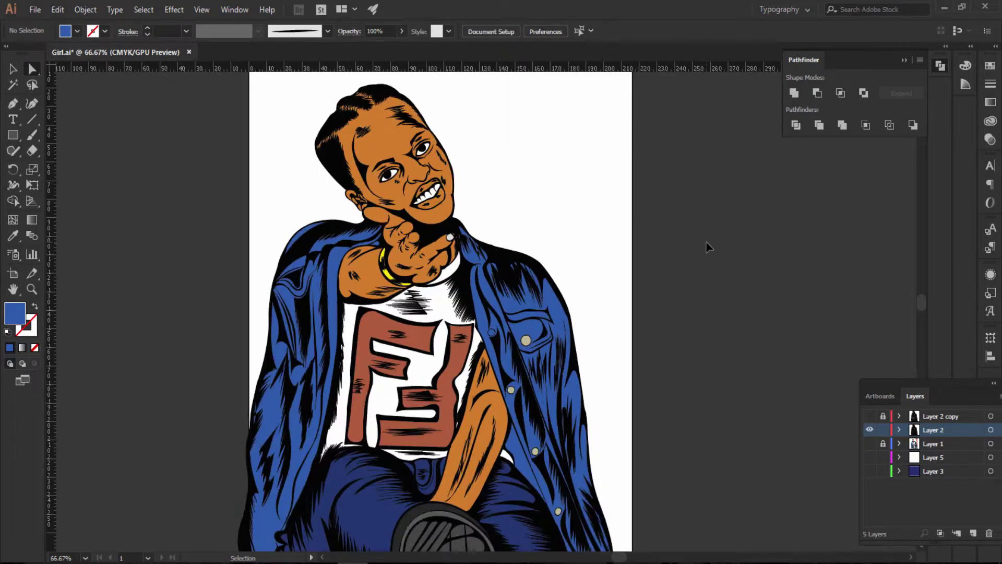
key("ctrl+plus")
key("ctrl+plus")
key("ctrl+plus")
key("ctrl+plus")
scroll(489, 138, "up", 3)
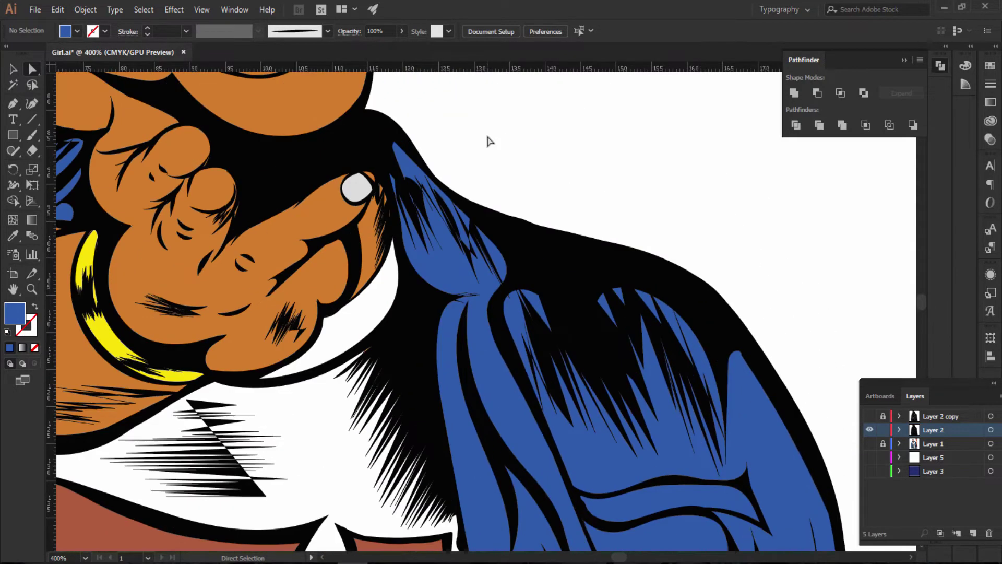
scroll(489, 138, "up", 2)
scroll(489, 137, "up", 3)
scroll(486, 133, "up", 2)
scroll(485, 133, "up", 1)
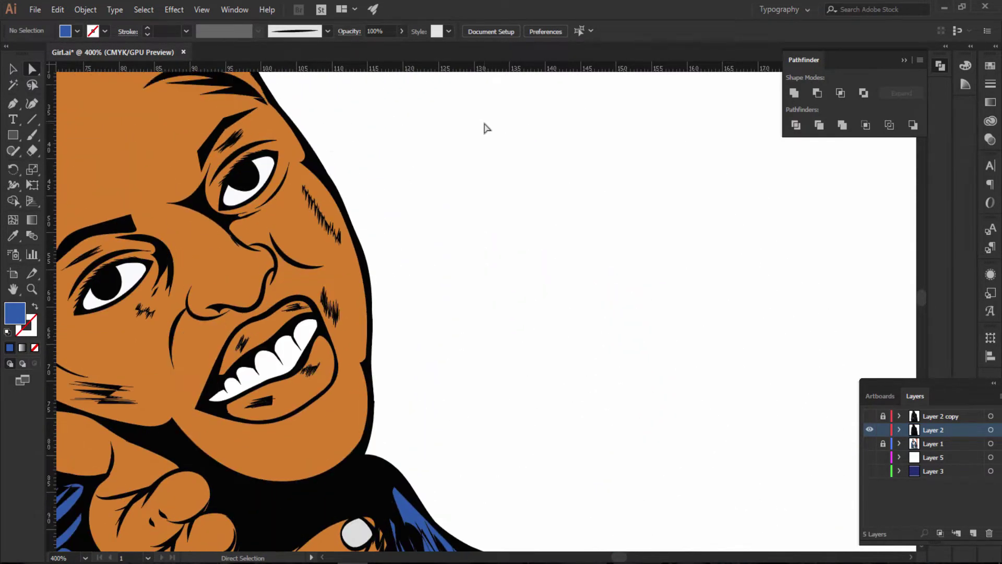
scroll(485, 133, "up", 1)
Step: Give the upper and lower lip a darker orange-brown fill from the Color Picker
left_click(262, 352)
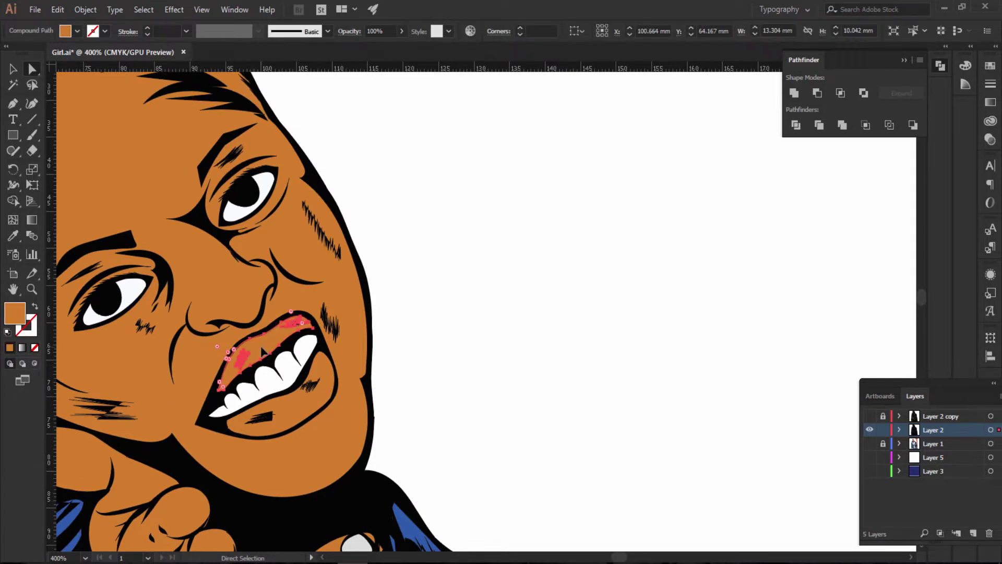
left_click(286, 415, "shift")
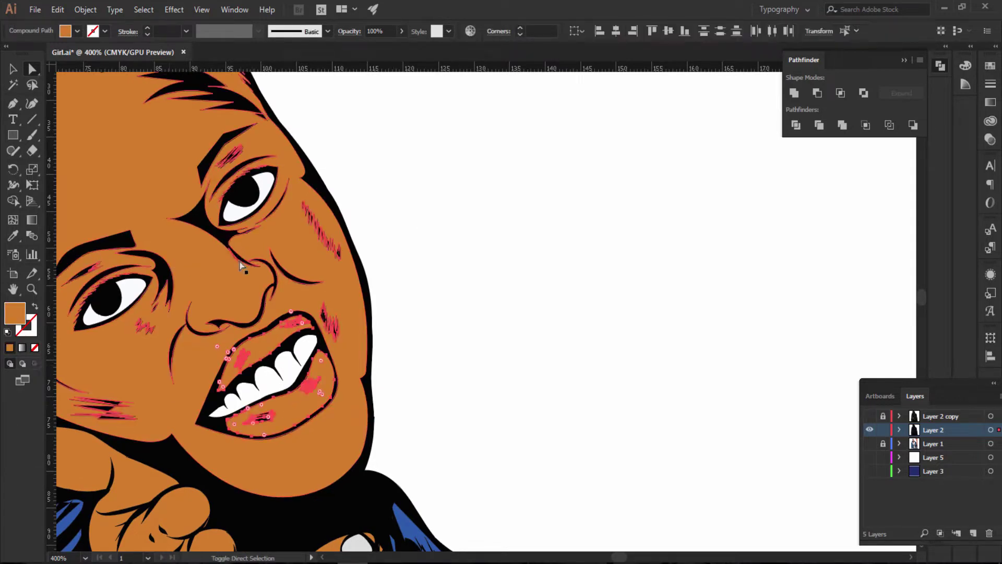
double_click(15, 313)
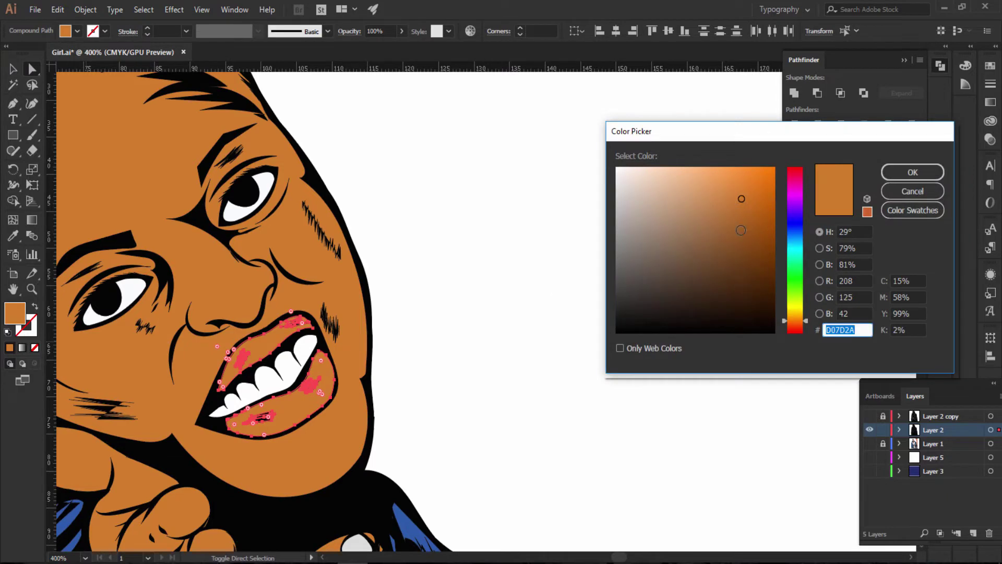
left_click_drag(744, 201, 740, 219)
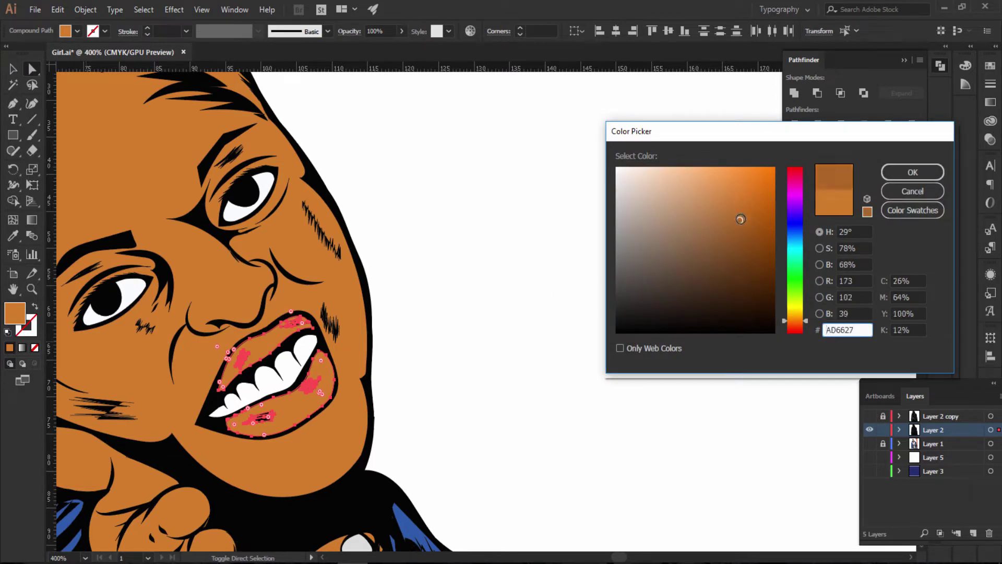
left_click(908, 173)
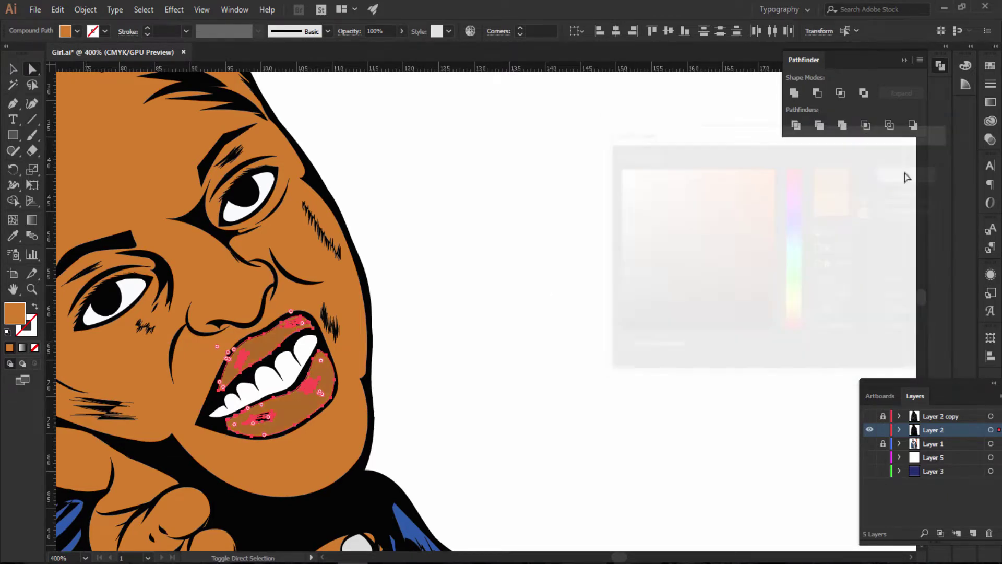
left_click(537, 277)
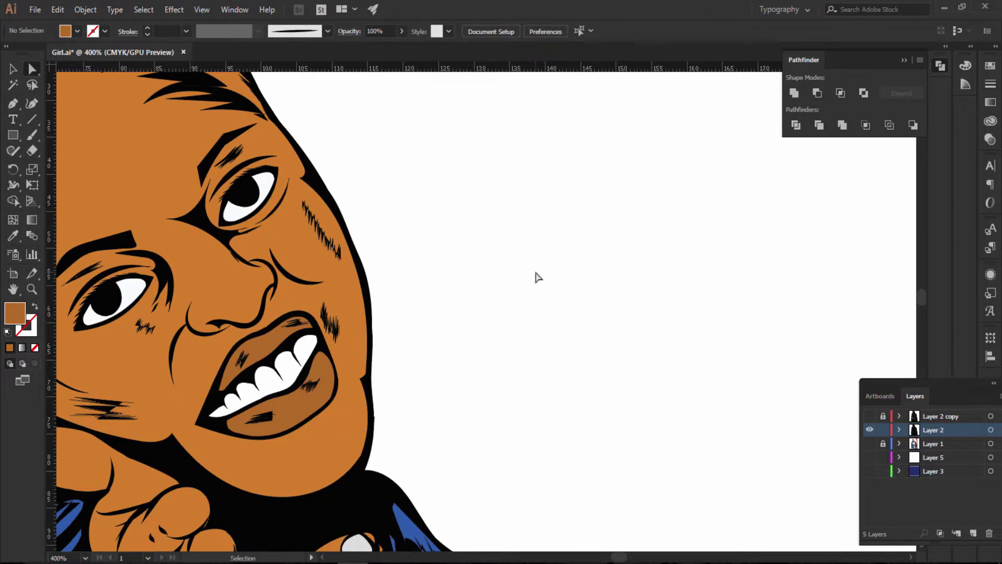
Step: Check the face, reselect the lips and confirm their deep brown fill in the Color Picker
key("ctrl+0")
key("ctrl+plus")
key("ctrl+plus")
key("ctrl+plus")
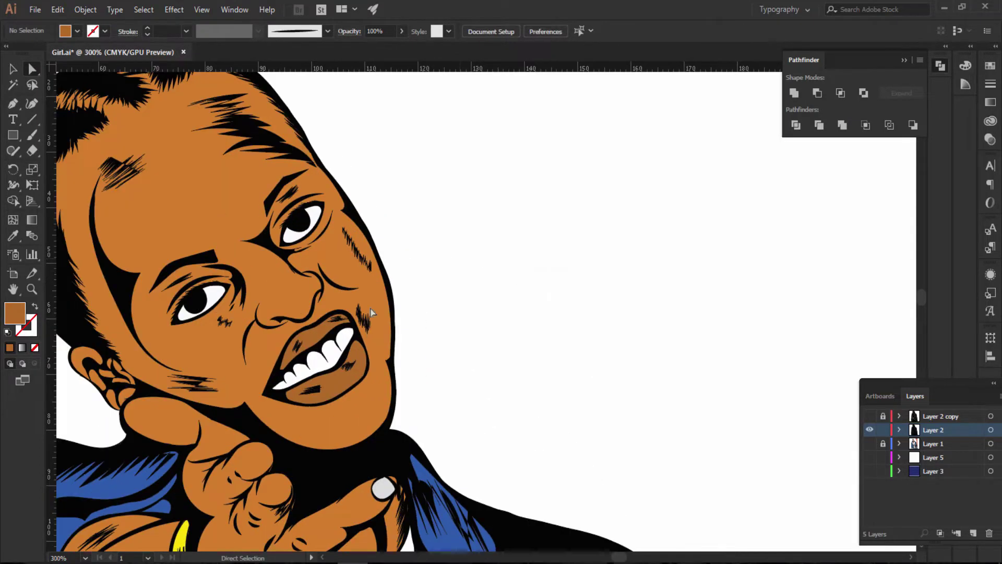
left_click(312, 339)
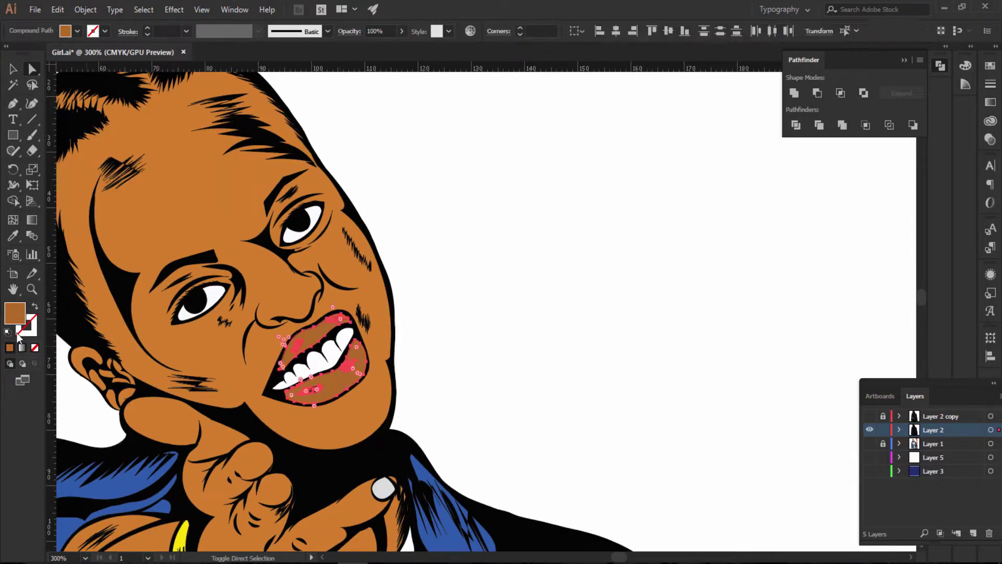
double_click(16, 313)
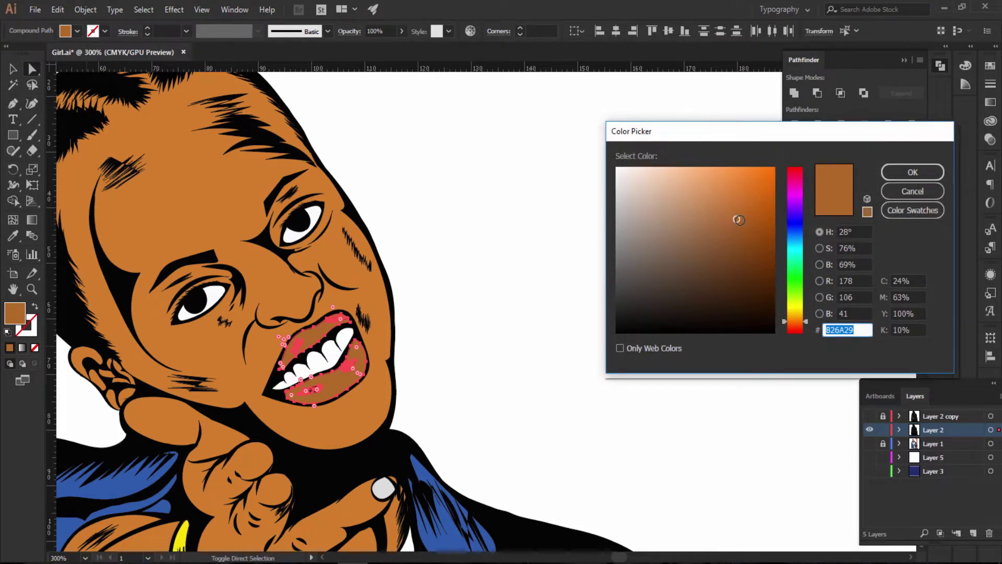
left_click(913, 172)
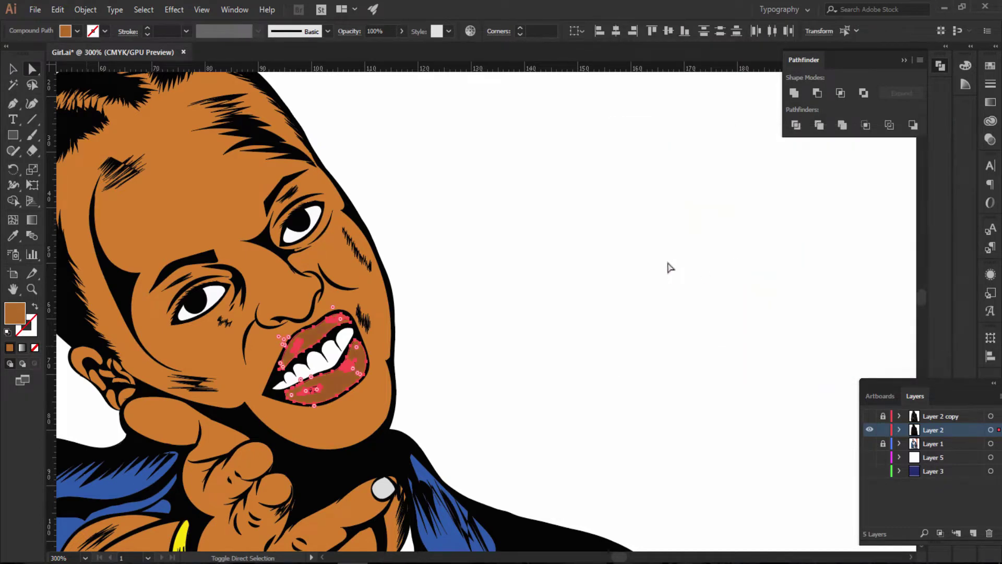
left_click(632, 324)
key("ctrl+minus")
key("ctrl+minus")
key("ctrl+minus")
key("ctrl+minus")
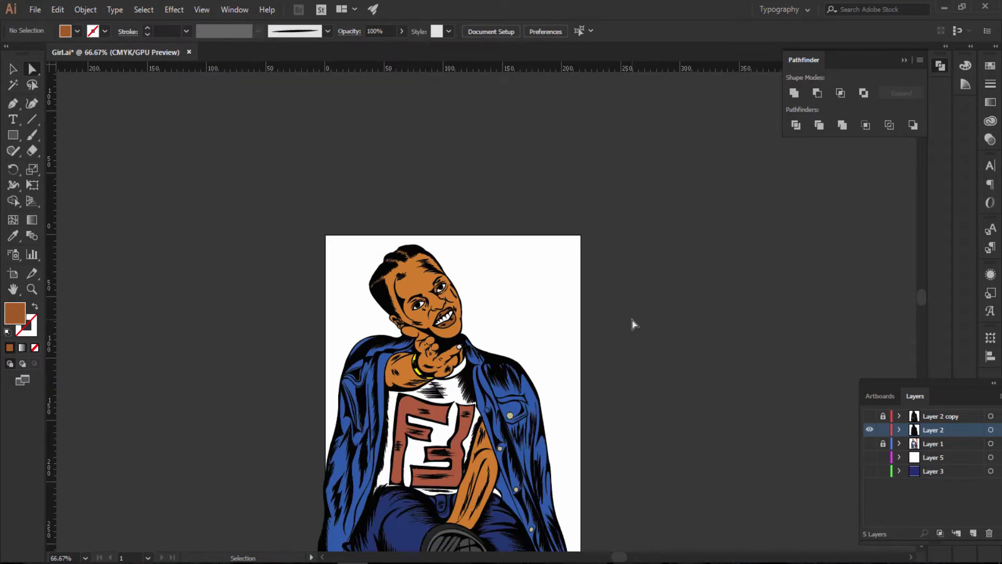
key("ctrl+plus")
key("ctrl+plus")
key("ctrl+plus")
key("ctrl+plus")
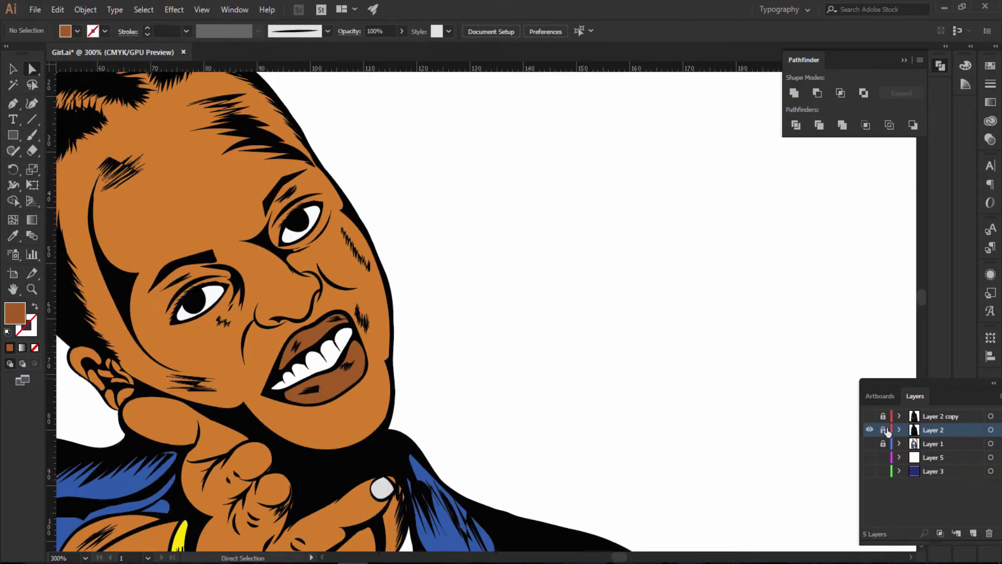
Step: Add a new empty layer above Layer 2
left_click(973, 533)
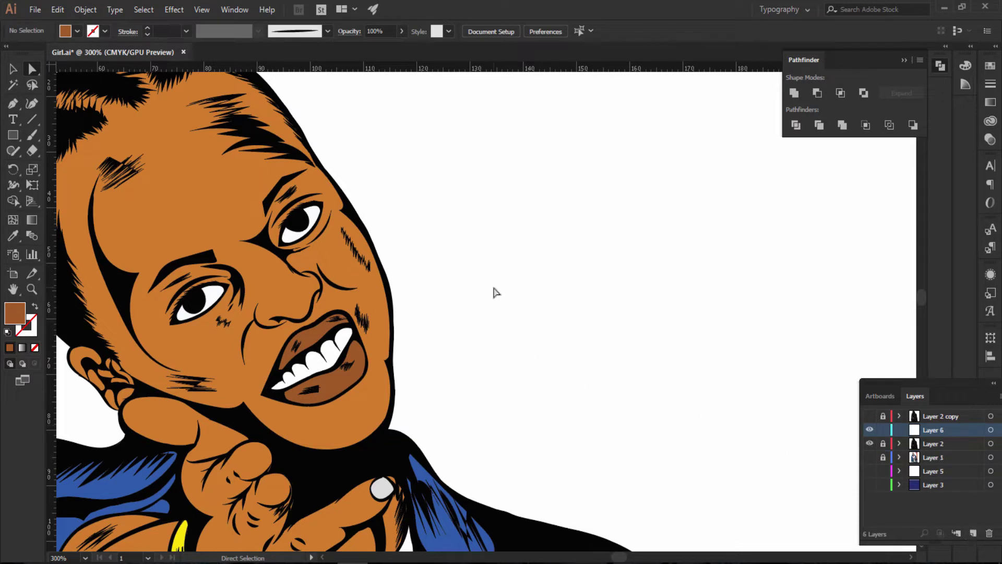
key("ctrl+minus")
key("ctrl+minus")
scroll(504, 264, "up", 3)
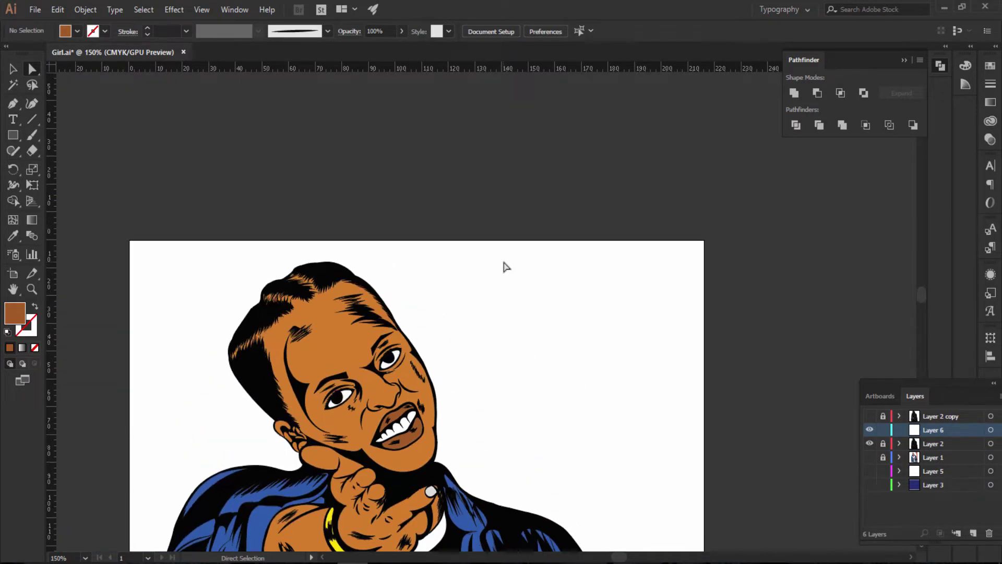
scroll(504, 264, "down", 1)
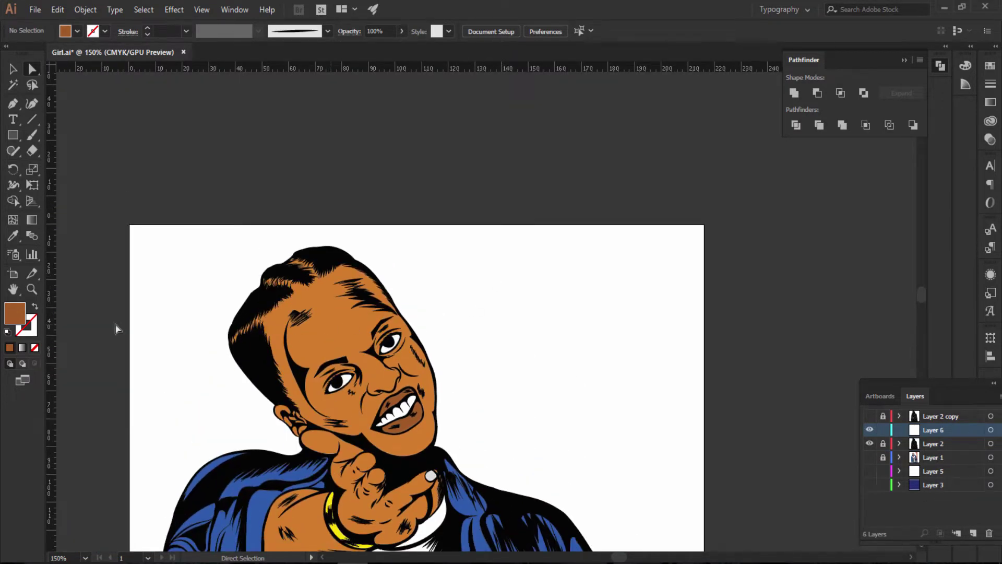
Step: Sample the face's orange skin colour as the current fill and confirm it in the Color Picker
left_click(13, 235)
left_click(344, 324)
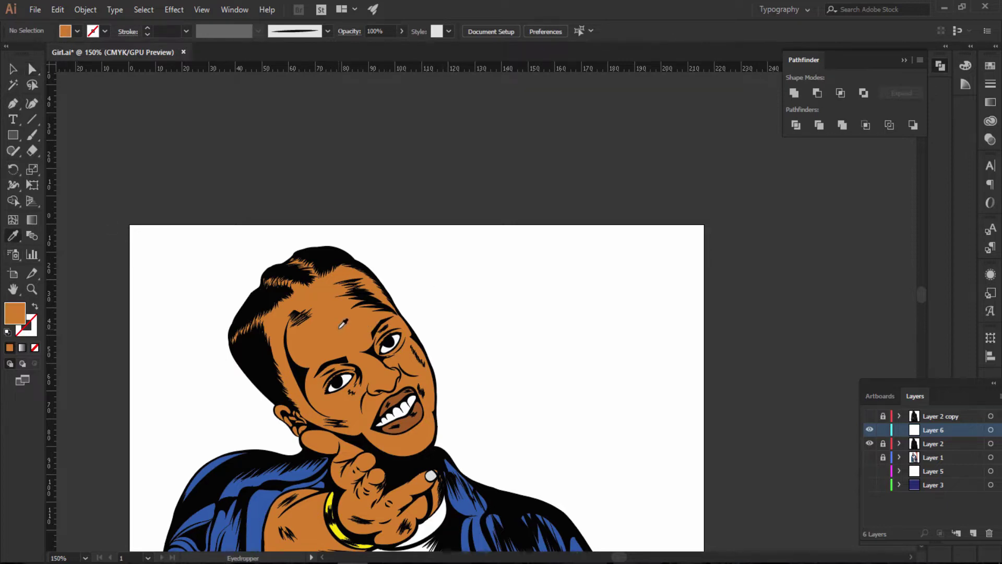
double_click(14, 315)
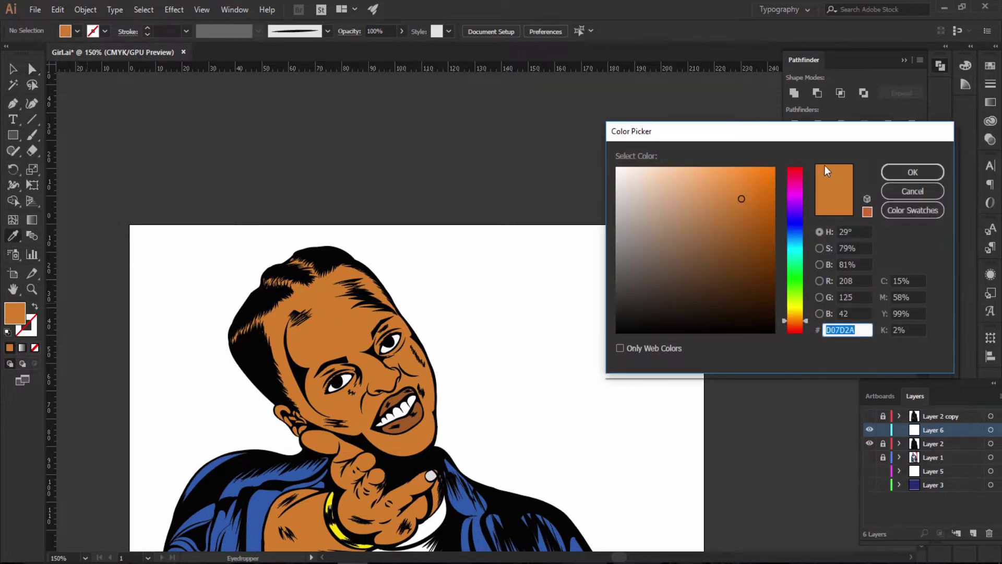
left_click(913, 172)
scroll(417, 311, "down", 2)
scroll(416, 311, "down", 2)
scroll(417, 312, "down", 3)
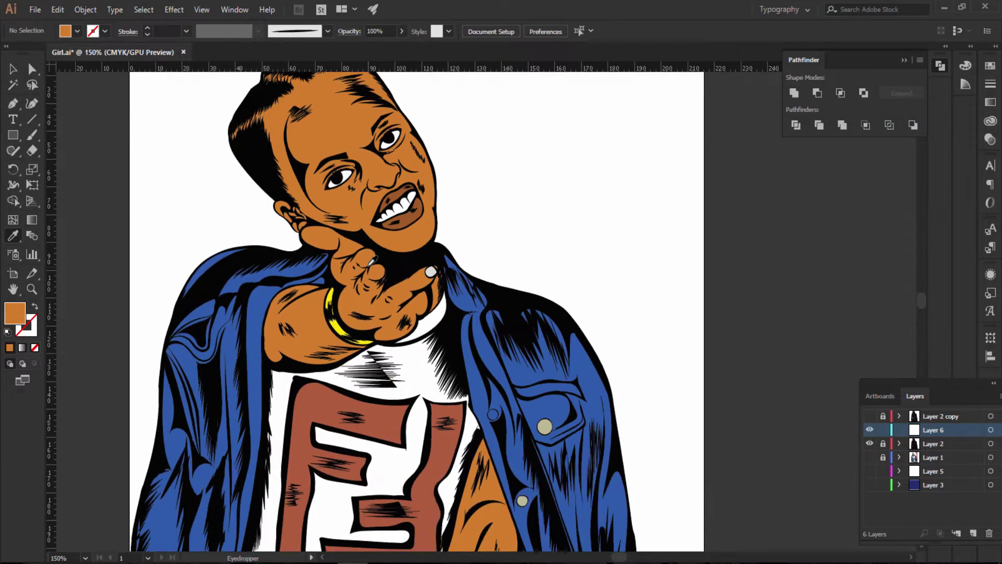
scroll(373, 261, "down", 3)
scroll(372, 261, "down", 4)
scroll(373, 261, "down", 1)
scroll(374, 260, "down", 2)
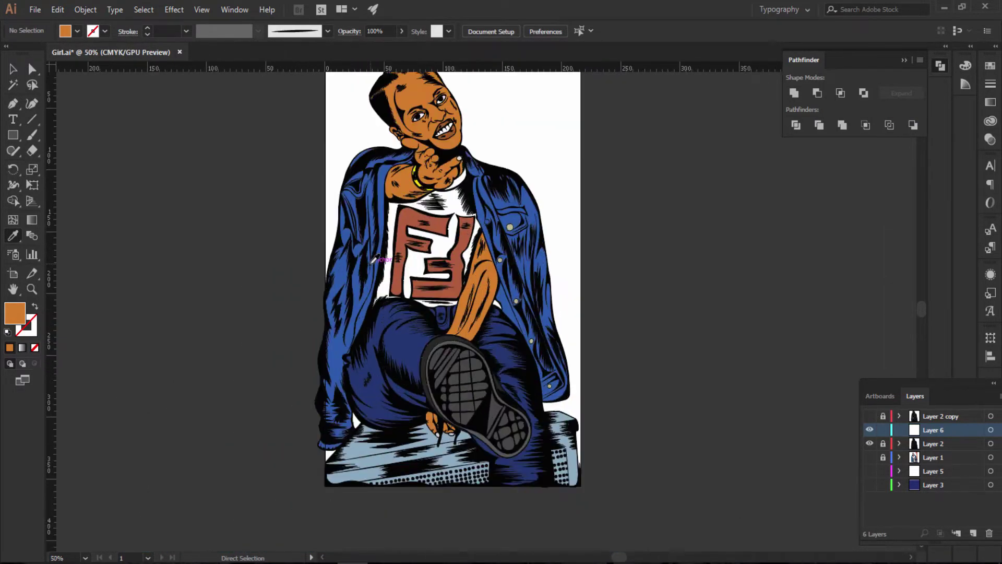
Step: Make Layer 2 the active layer and unlock it
scroll(373, 259, "up", 2)
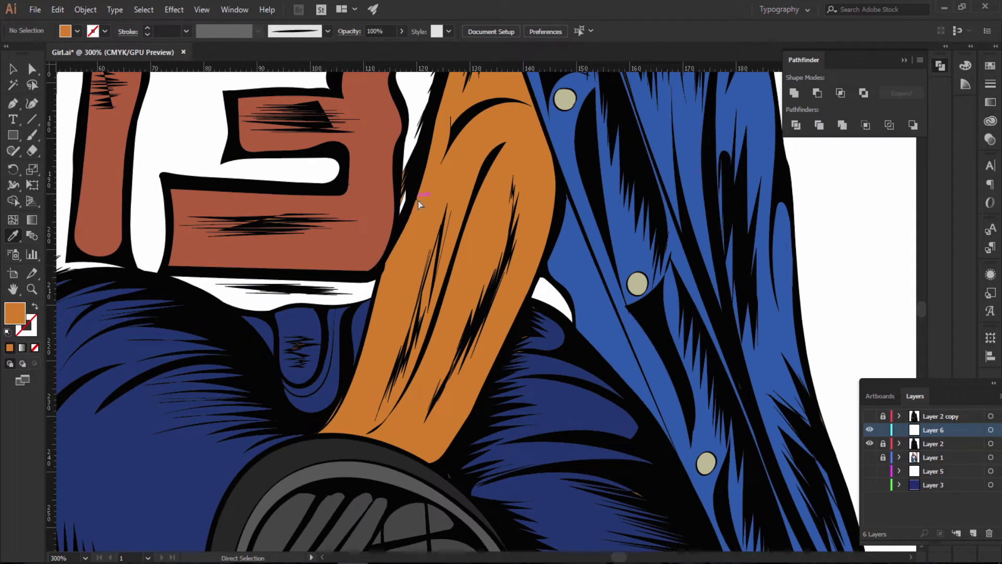
left_click(930, 443)
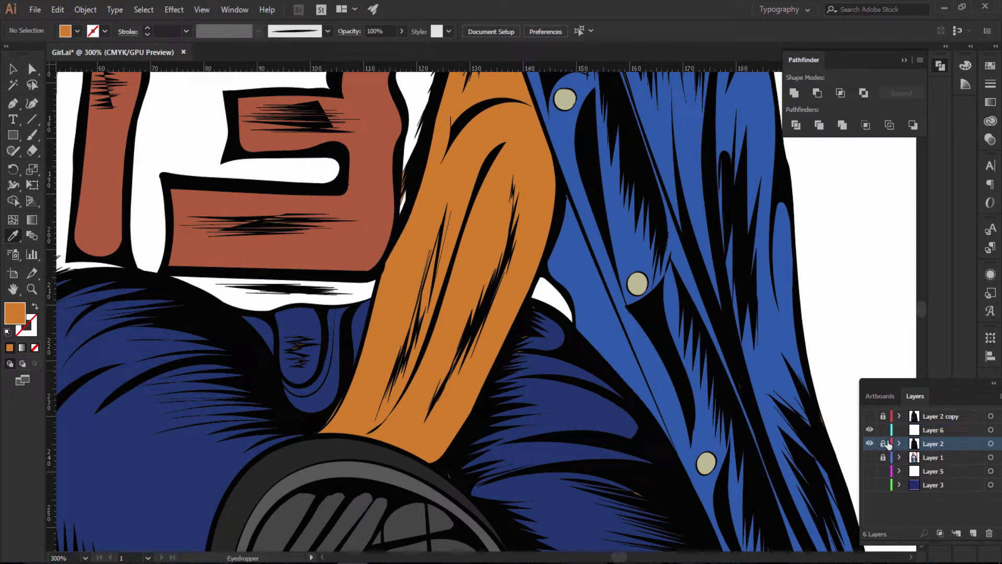
left_click(883, 443)
scroll(867, 278, "down", 3)
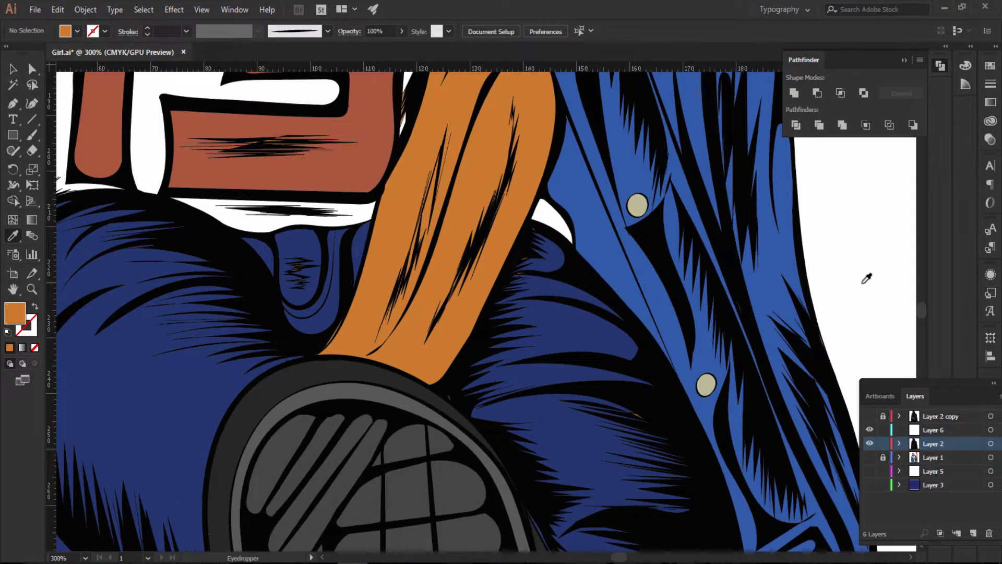
Step: Sample white as the fill colour and zoom in closely on the orange arm's edge
key("a")
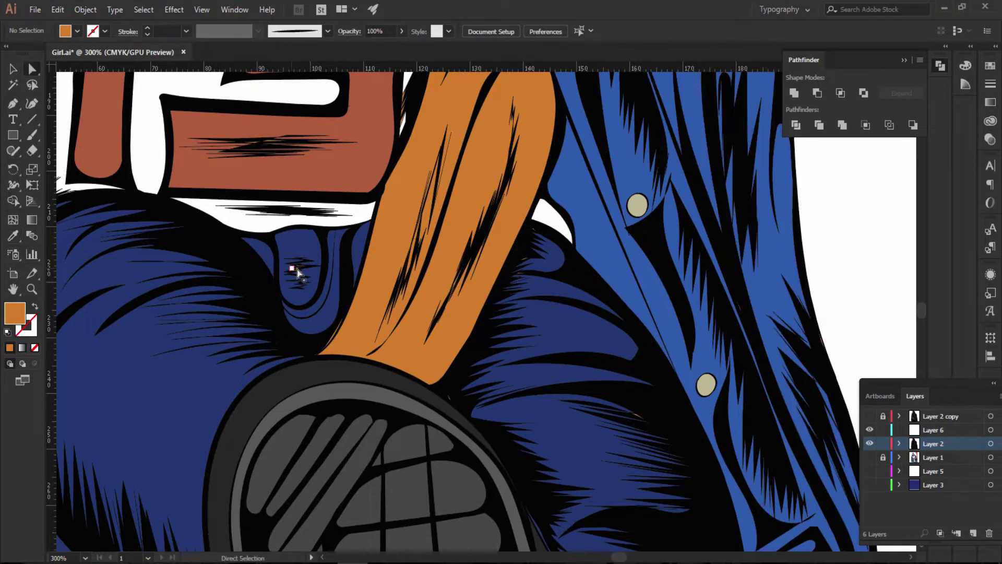
left_click(292, 268)
scroll(537, 256, "down", 1)
scroll(538, 256, "up", 4)
scroll(538, 256, "up", 4)
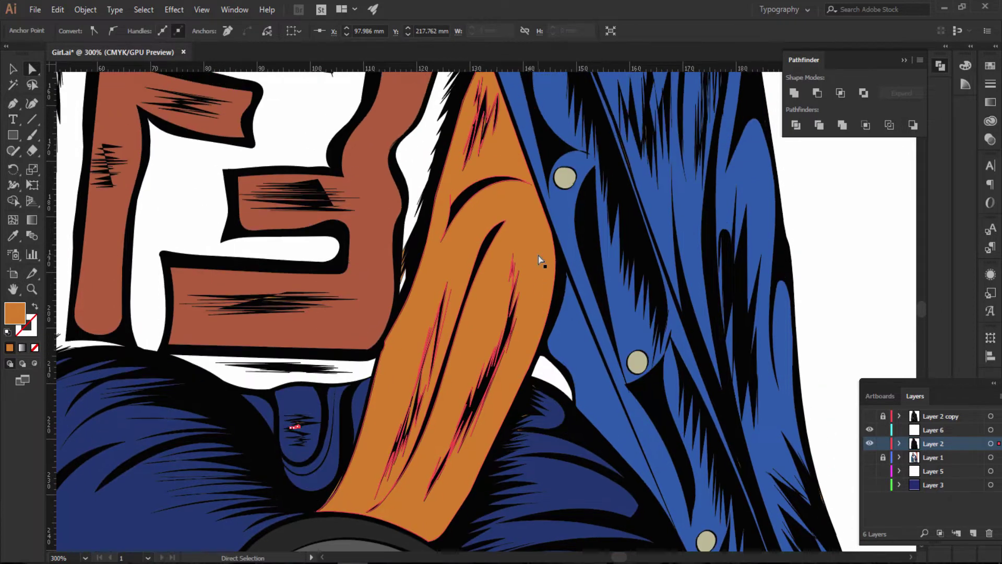
scroll(538, 256, "up", 2)
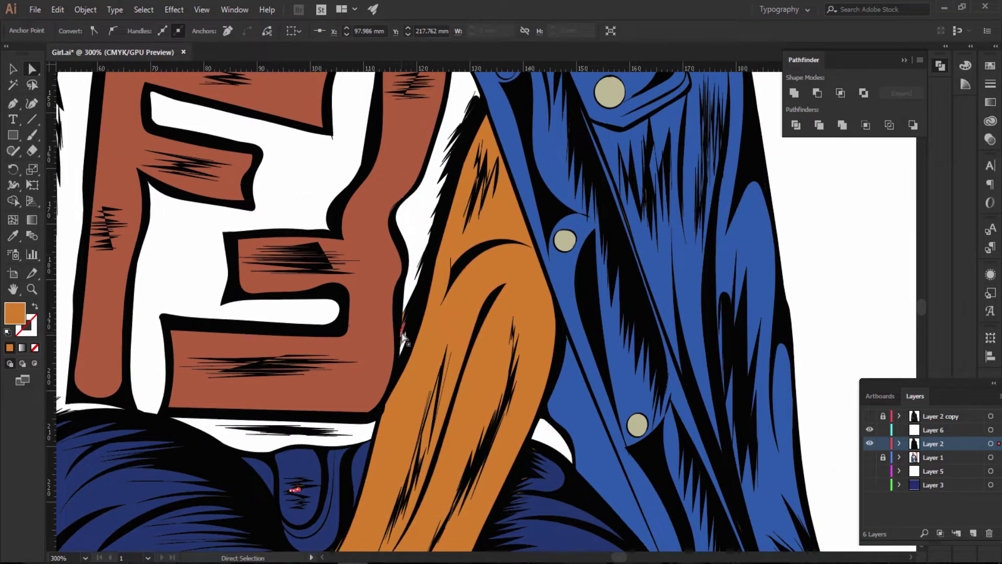
key("ctrl+shift+a")
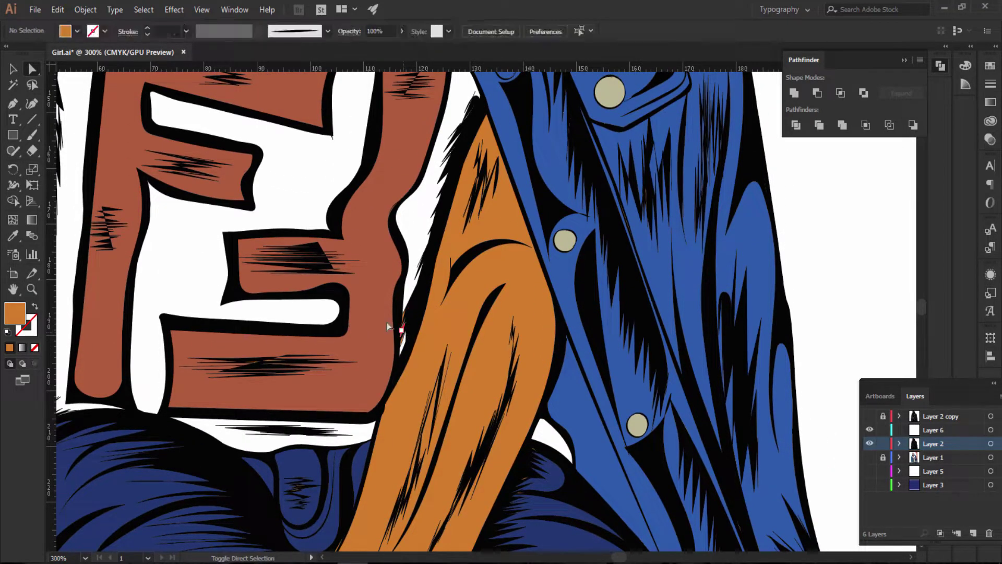
left_click(12, 236)
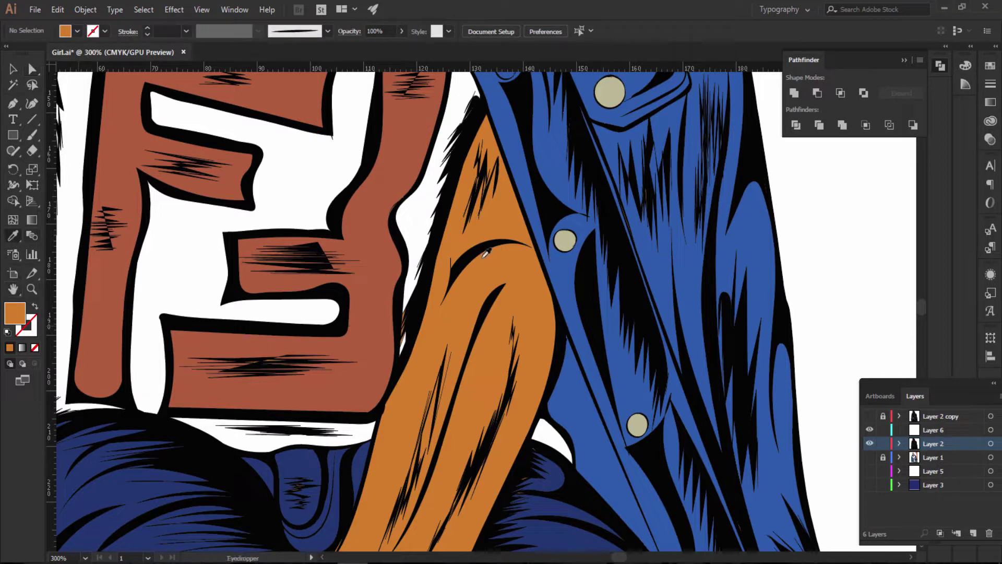
left_click(313, 222)
key("ctrl+equal")
key("ctrl+equal")
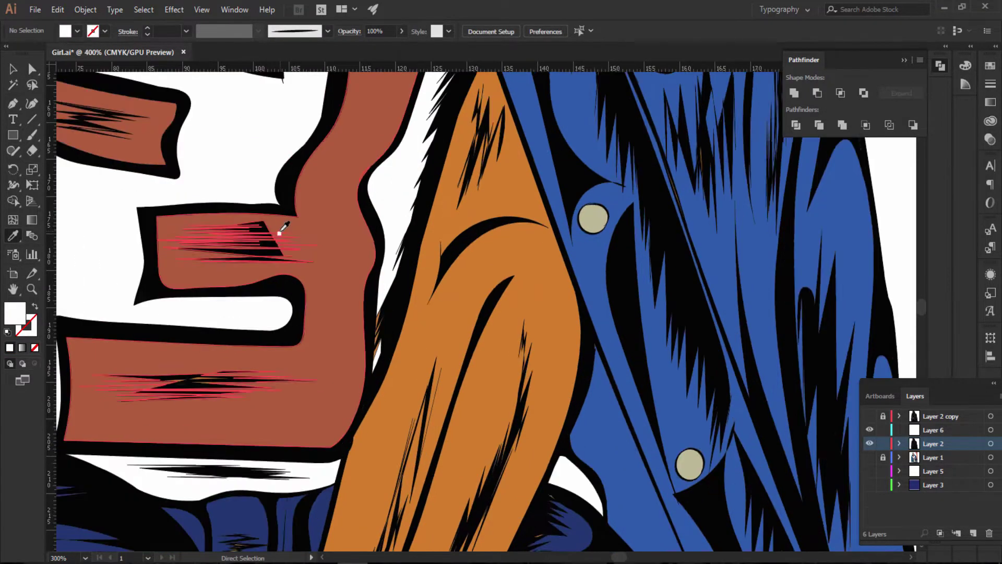
key("ctrl+equal")
key("ctrl+equal")
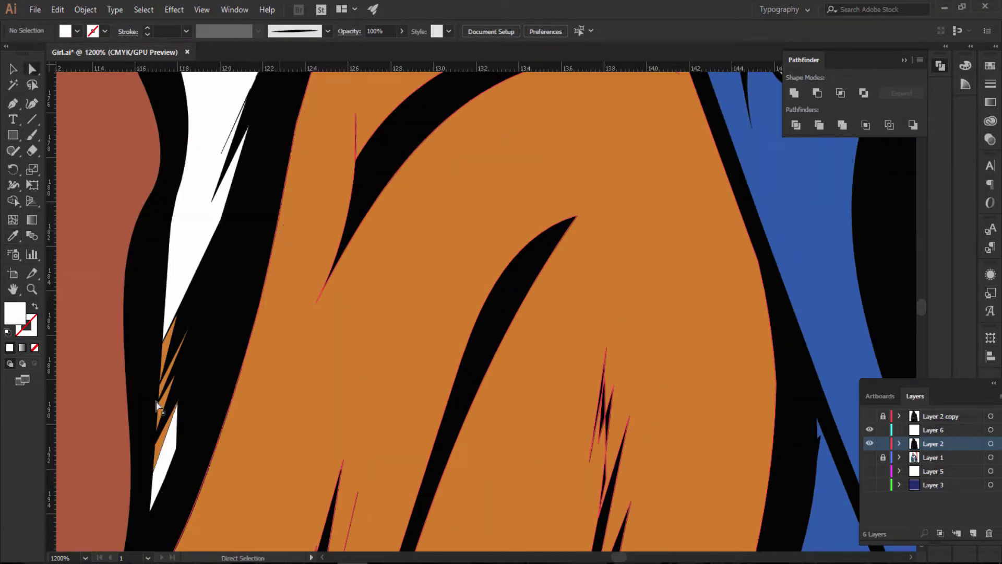
Step: Select the four orange slivers beside the arm and fill them with white via the Eyedropper
left_click(160, 406, "ctrl")
left_click(174, 449, "shift")
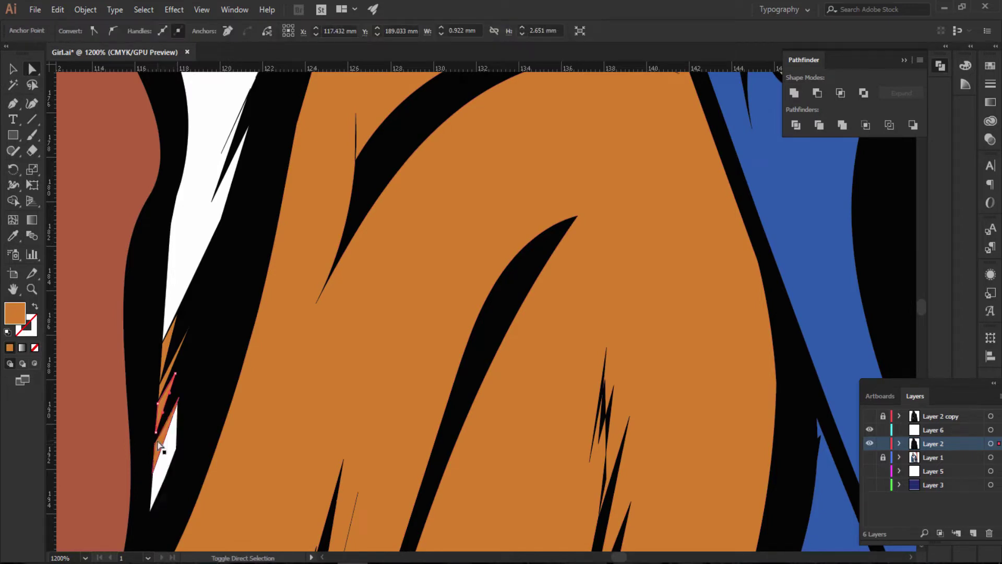
left_click(172, 356, "shift")
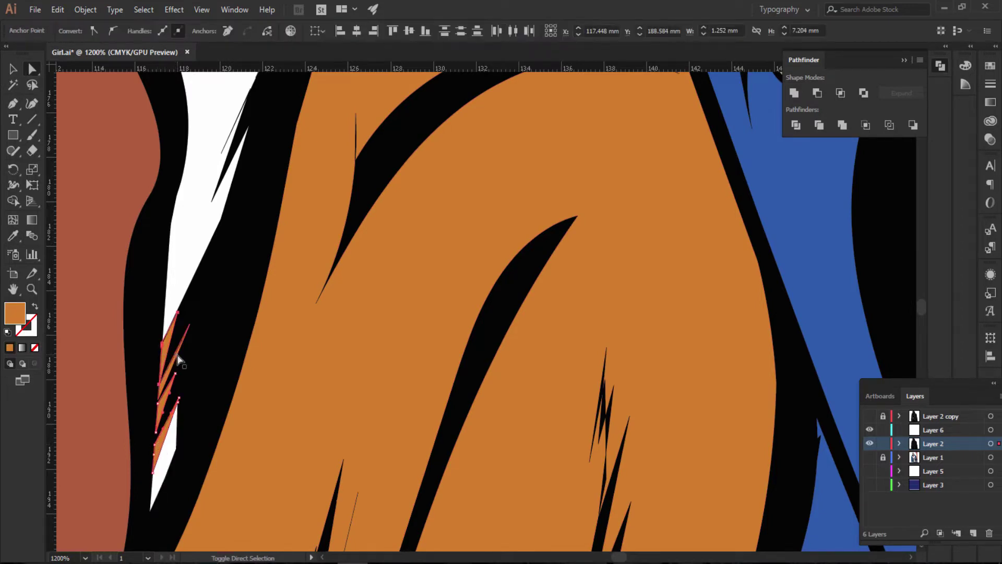
left_click(178, 358, "shift")
key("i")
left_click(192, 210)
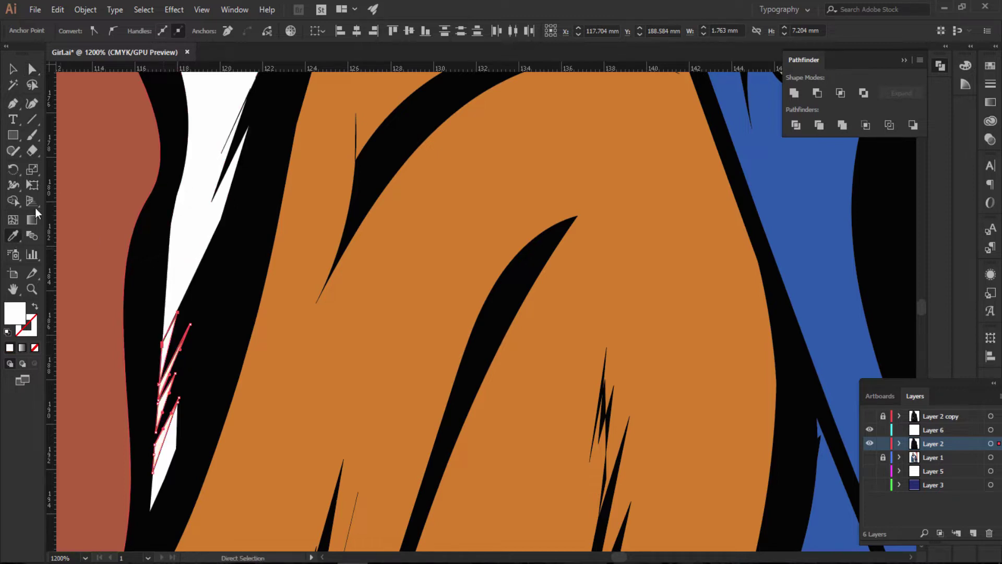
left_click(33, 69)
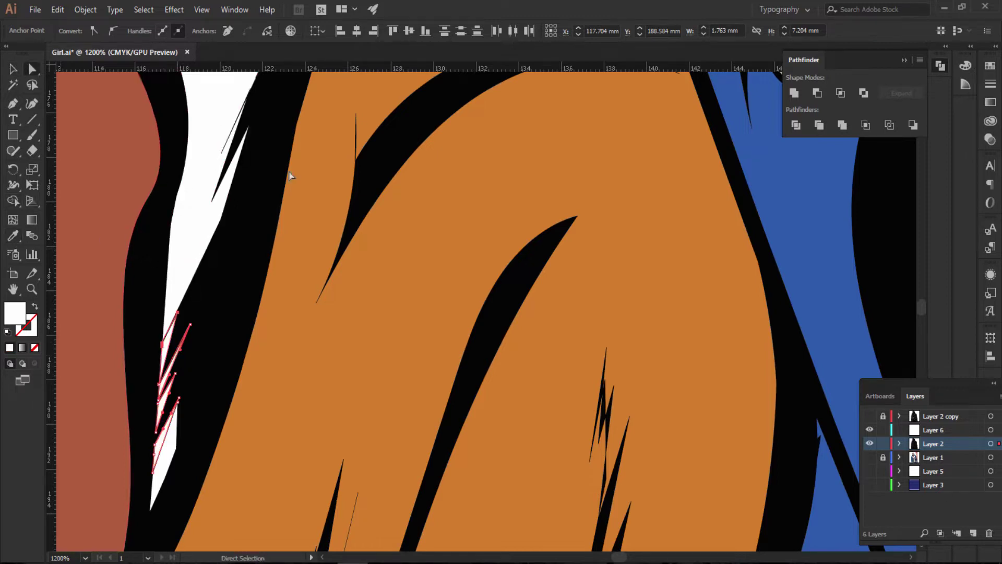
left_click(767, 205)
Step: Scroll to the jeans and show the jacket path's points with Direct Selection
scroll(773, 193, "right", 10)
scroll(773, 193, "down", 5)
scroll(773, 193, "down", 2)
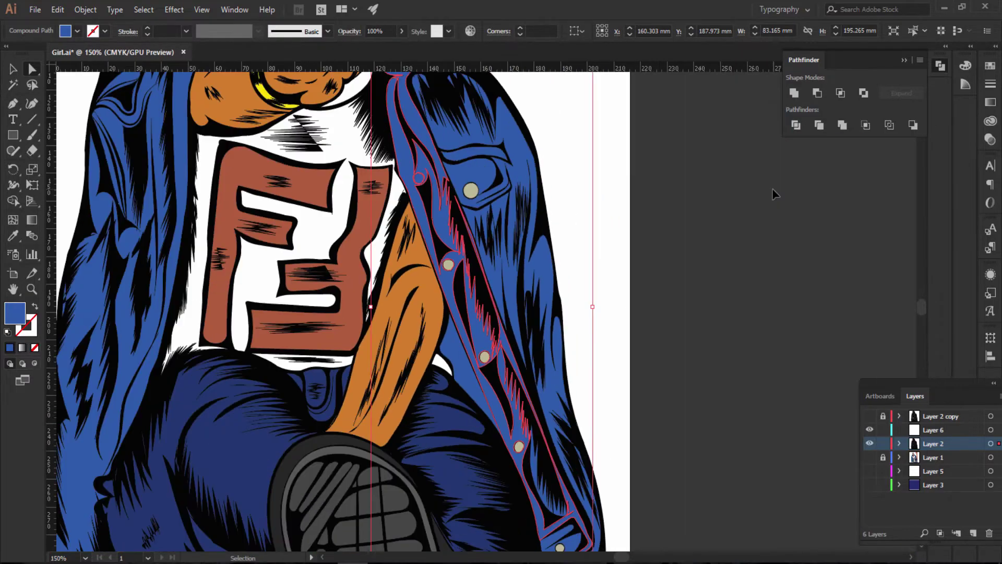
scroll(773, 194, "up", 1)
scroll(773, 193, "up", 1)
key("a")
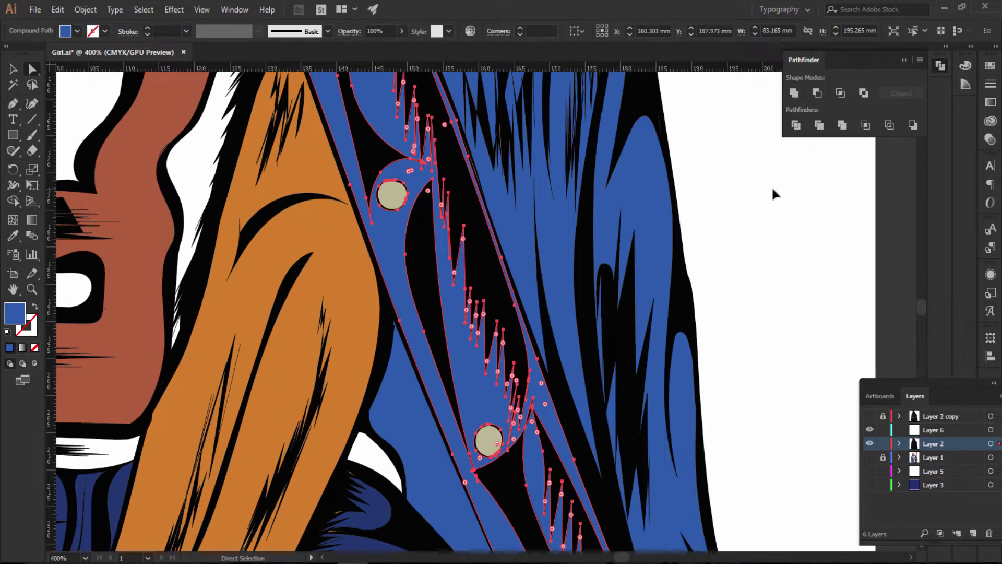
scroll(555, 412, "down", 2)
scroll(556, 413, "down", 3)
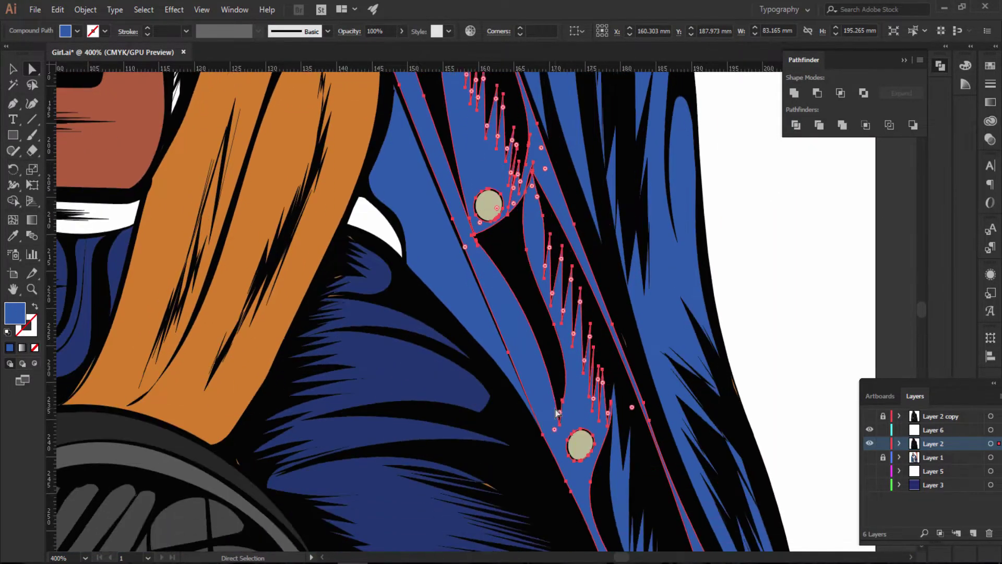
scroll(556, 413, "up", 2)
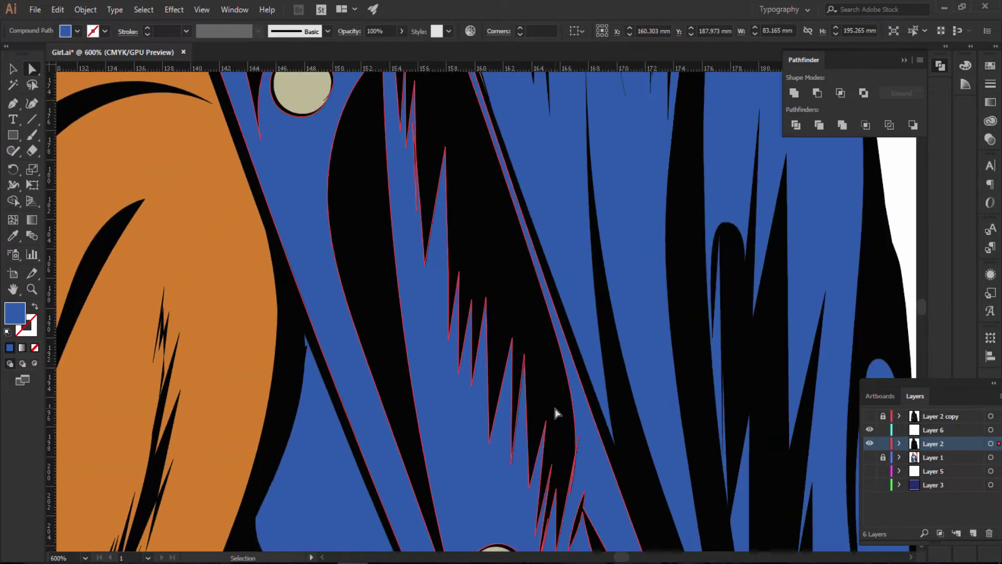
scroll(556, 413, "down", 1)
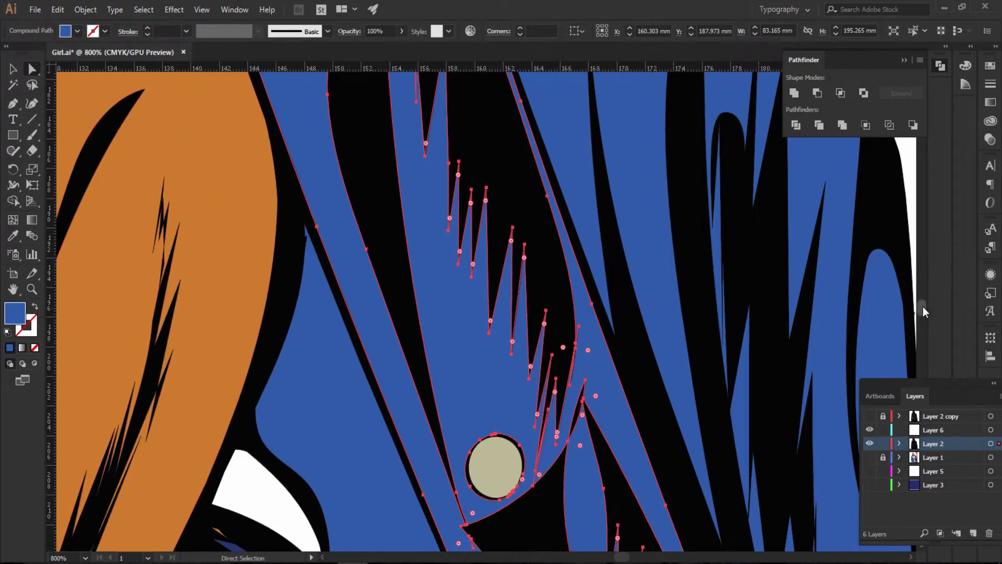
mouse_move(922, 307)
left_mouse_down()
mouse_move(924, 322)
mouse_move(926, 306)
left_mouse_up()
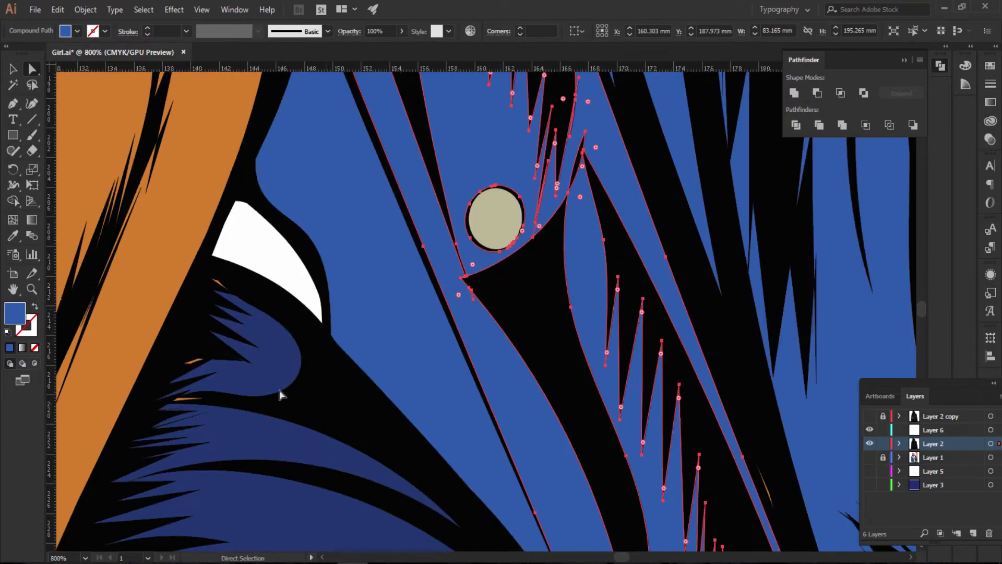
Step: Select the orange slivers on the jeans and arm edge and fill them with the jeans' navy
left_click(192, 362)
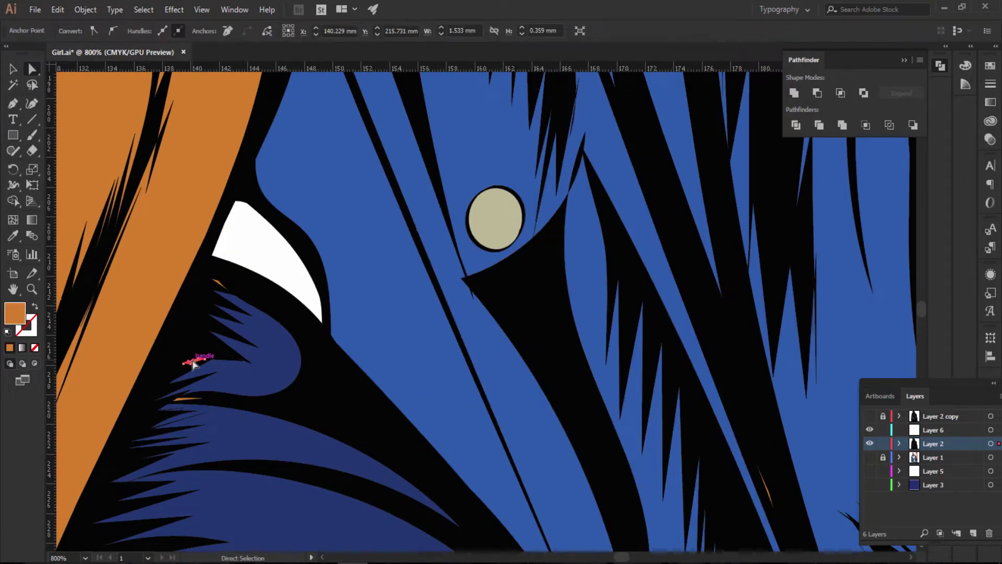
left_click(219, 286, "shift")
left_click(187, 401, "shift")
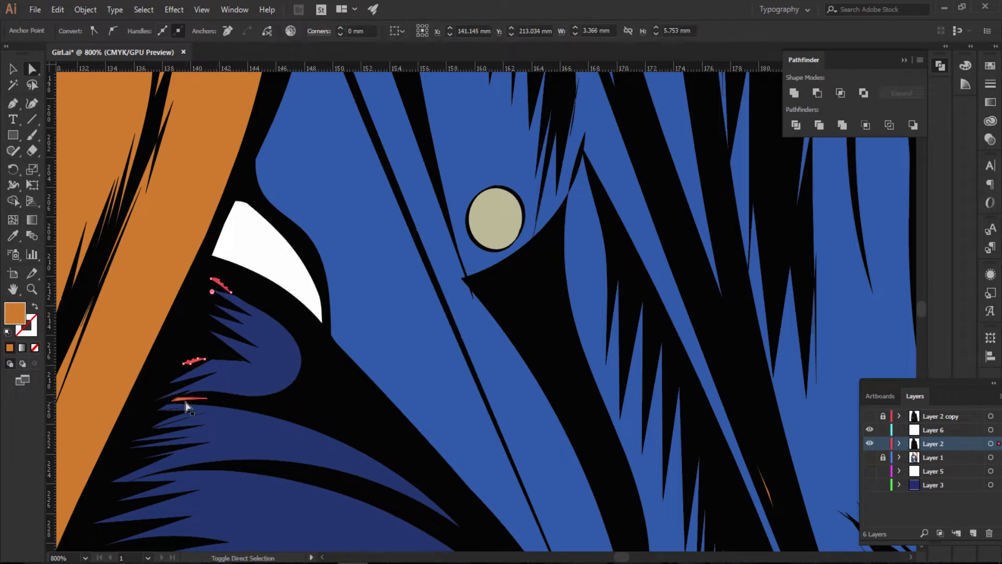
left_click(61, 308, "shift")
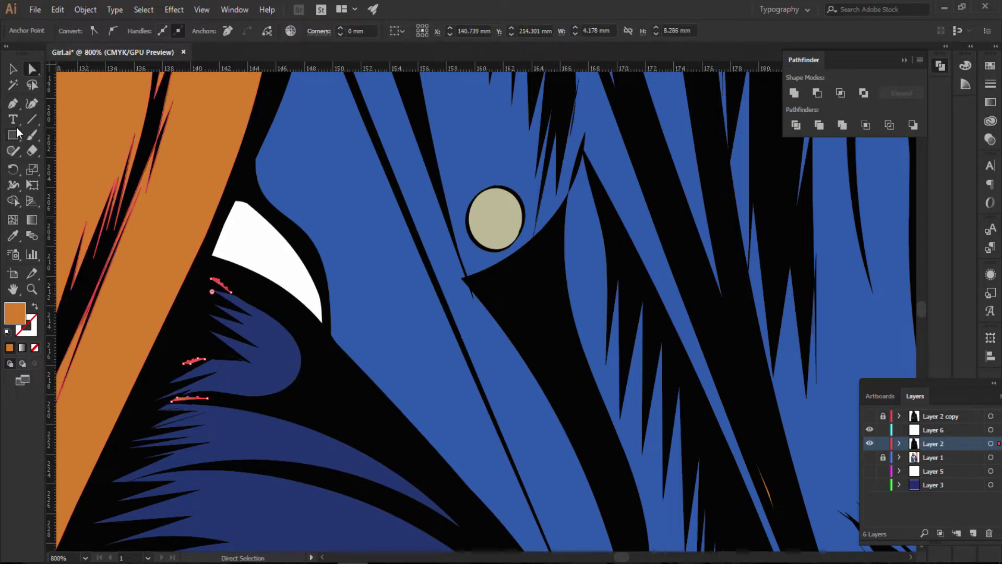
key("i")
left_click(273, 358)
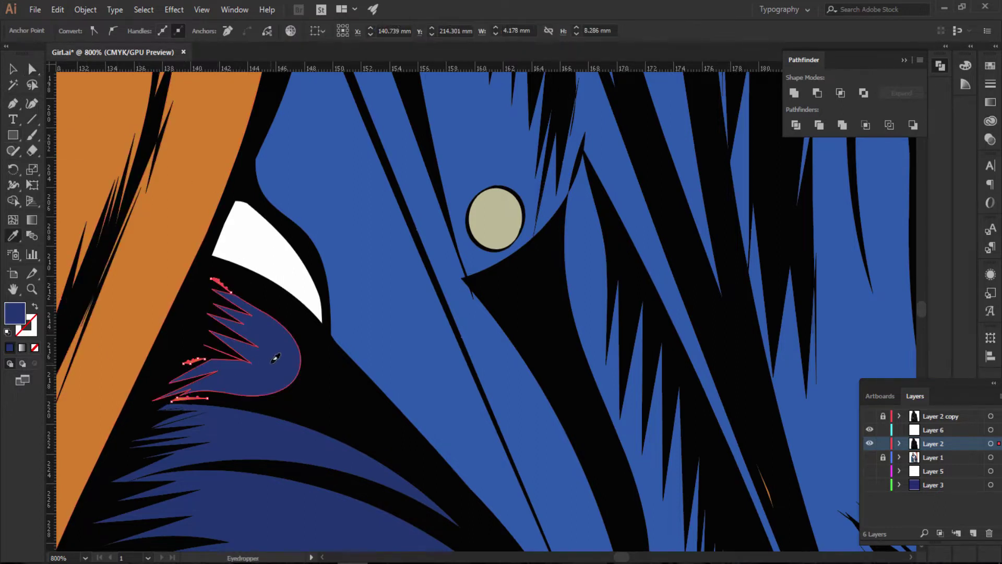
Step: Select all the artwork and zoom out to view the whole figure
key("v")
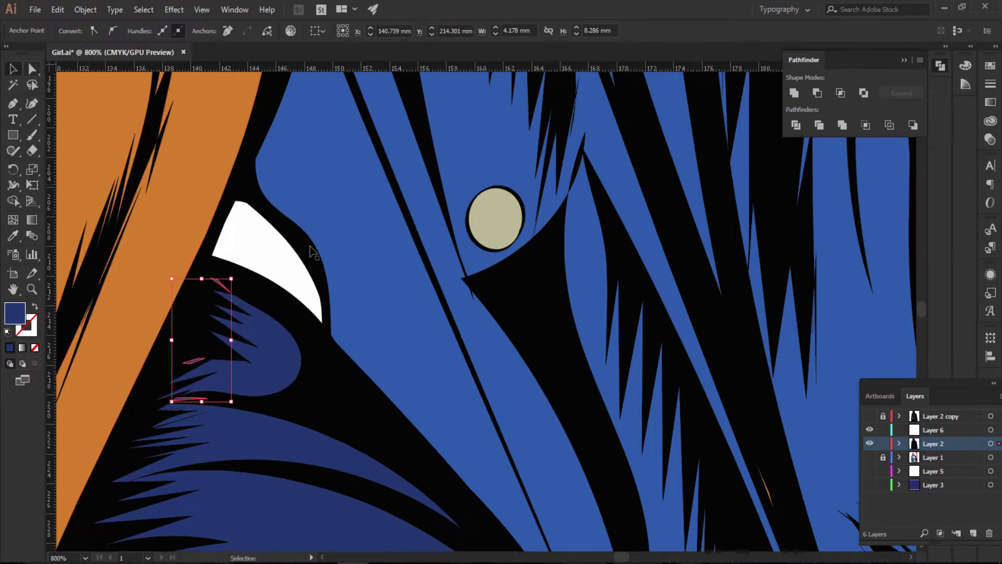
key("ctrl+a")
key("ctrl+minus")
key("ctrl+minus")
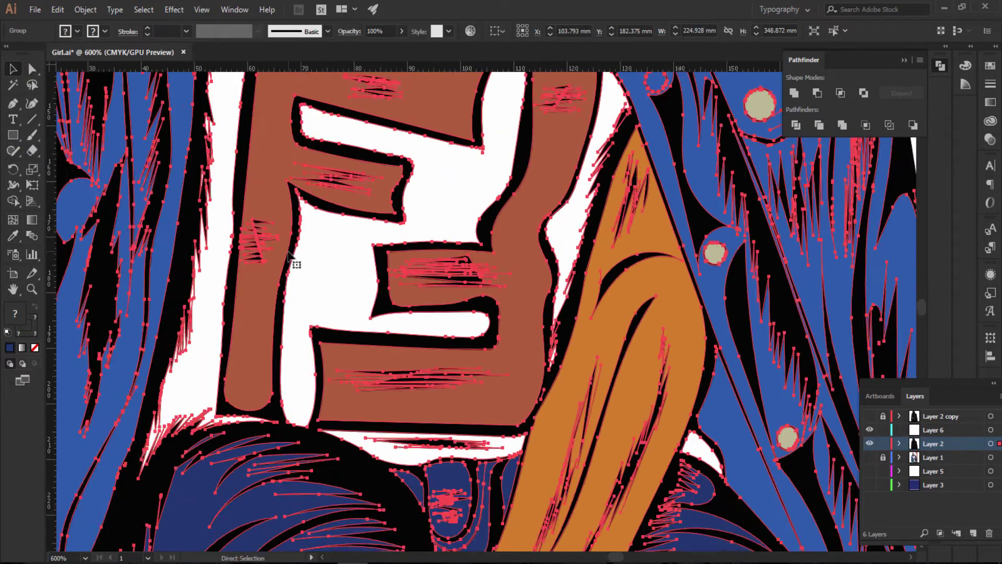
key("ctrl+minus")
key("ctrl+minus")
key("ctrl+minus")
key("ctrl+minus")
key("ctrl+minus")
Step: Clear the selection and look over the whole illustration
key("v")
left_click(783, 253)
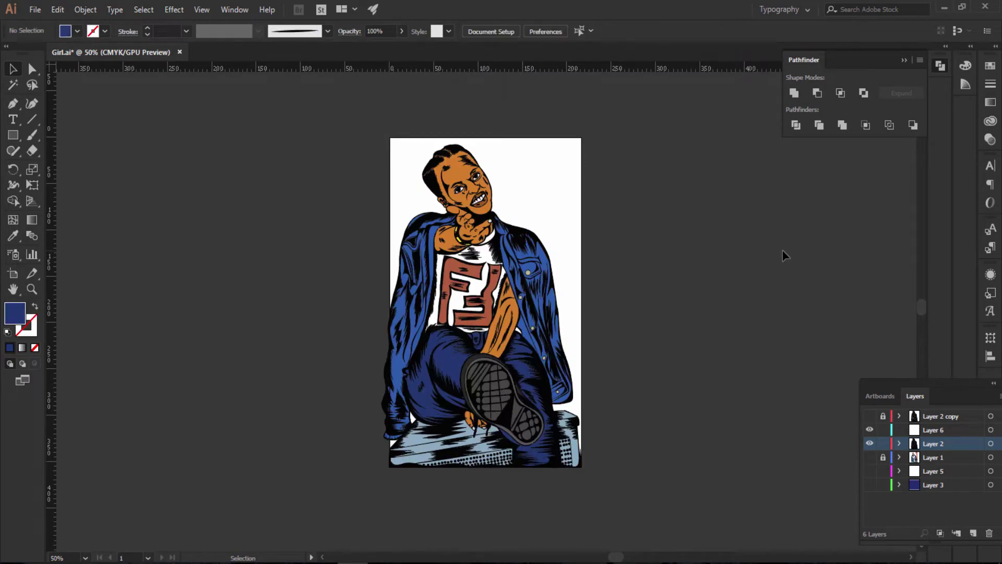
scroll(783, 256, "up", 3)
scroll(784, 256, "up", 1)
scroll(783, 256, "down", 3)
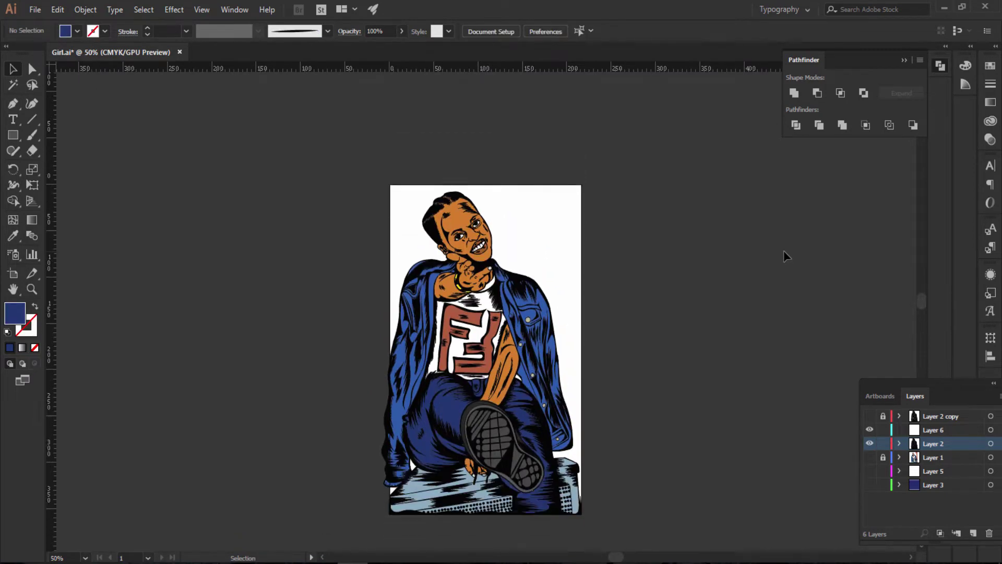
scroll(783, 256, "down", 3)
scroll(786, 256, "down", 1)
scroll(786, 256, "down", 3)
scroll(786, 256, "up", 2)
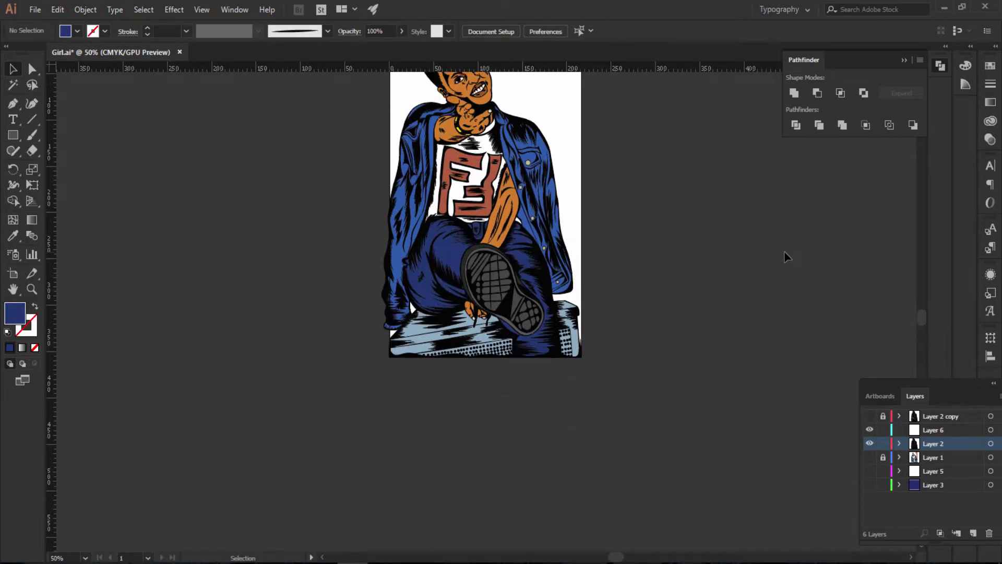
scroll(786, 256, "up", 3)
scroll(787, 257, "up", 2)
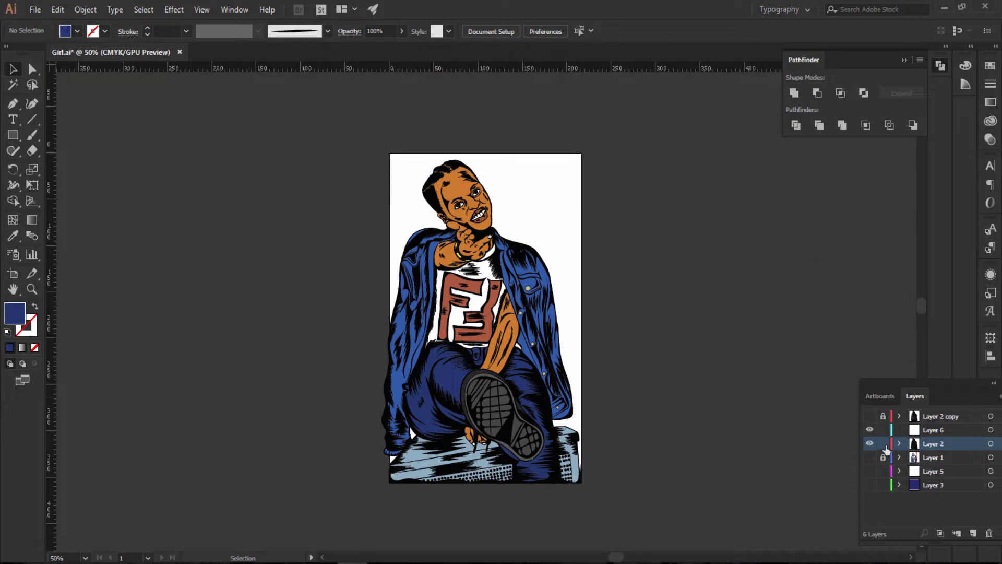
Step: Make Layer 6 active and sample the face's orange skin tone as the fill
left_click(924, 431)
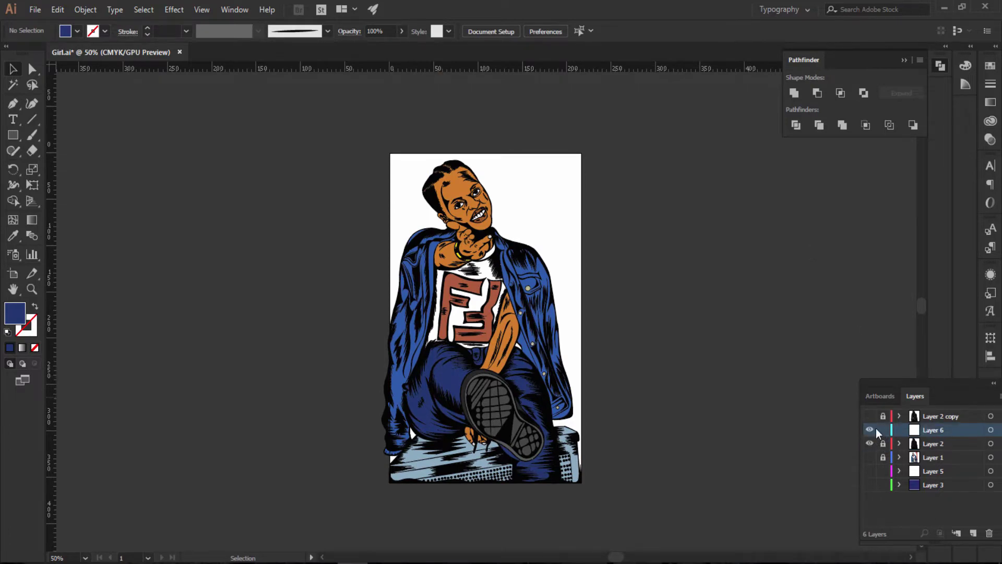
key("ctrl+equal")
key("ctrl+equal")
key("ctrl+equal")
left_click(870, 443)
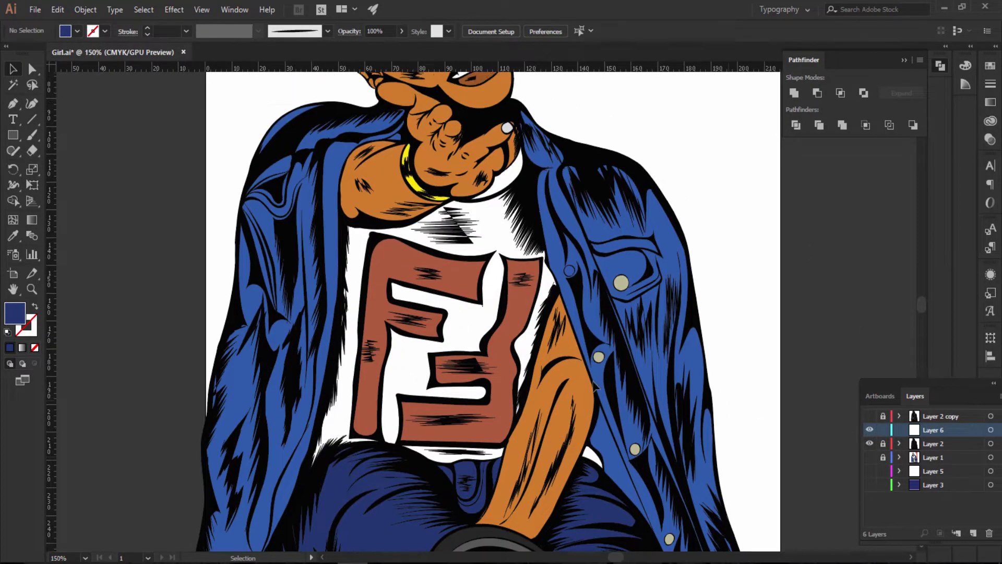
scroll(564, 311, "up", 6)
key("i")
scroll(564, 311, "up", 1)
scroll(564, 311, "up", 1)
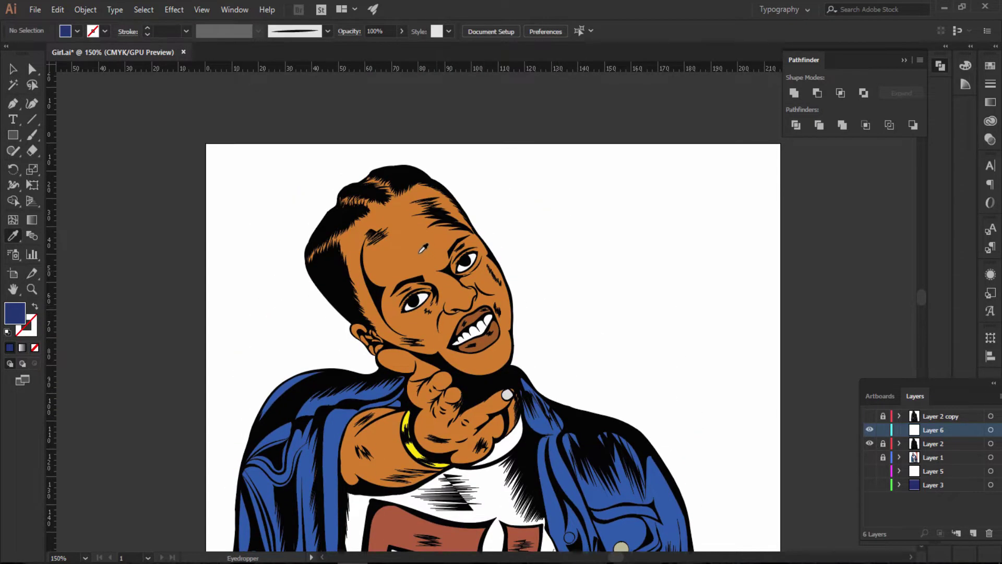
left_click(420, 240)
key("ctrl+equal")
key("ctrl+equal")
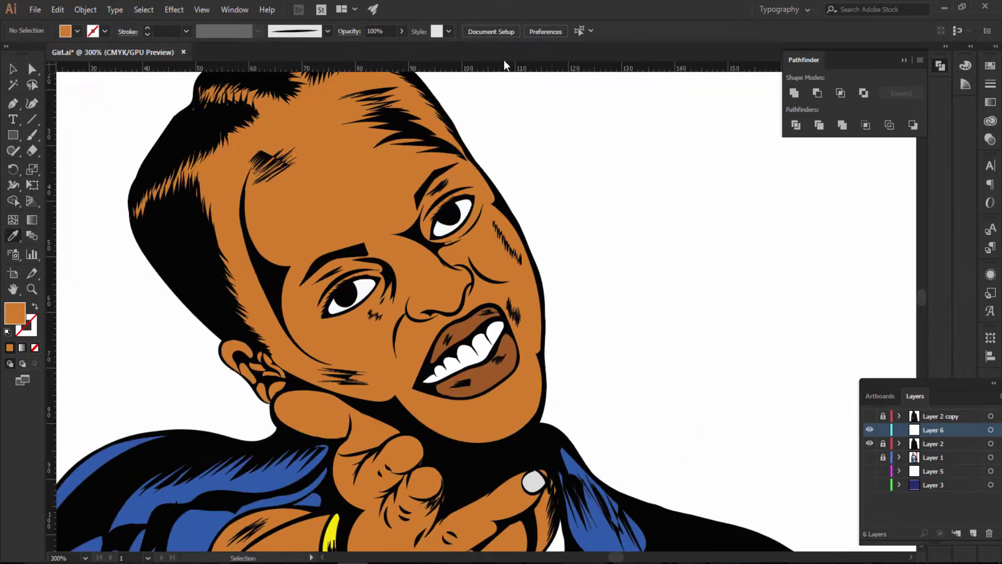
Step: Darken the fill in the Color Picker from skin orange to a deeper brown for shading
double_click(16, 313)
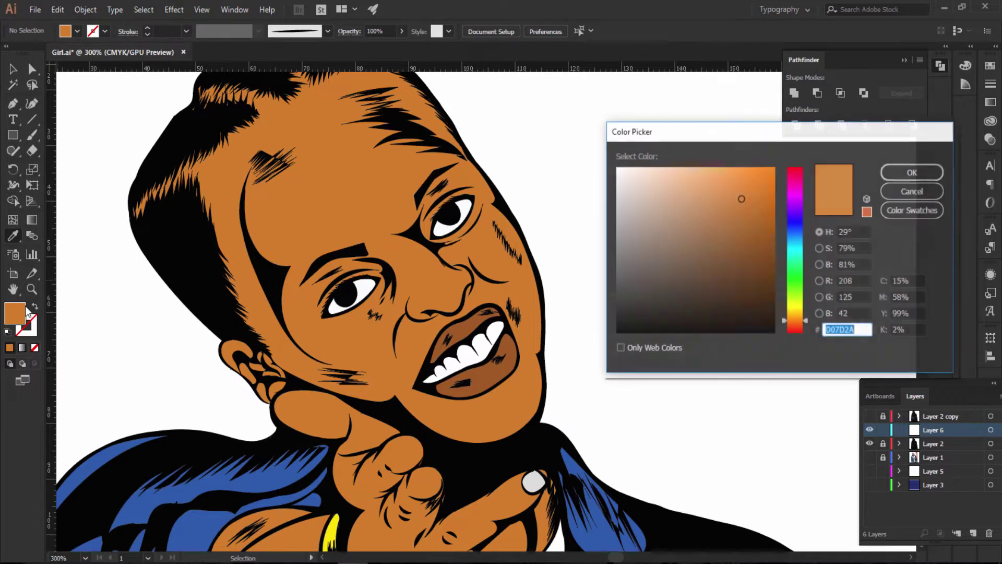
left_click_drag(717, 221, 742, 218)
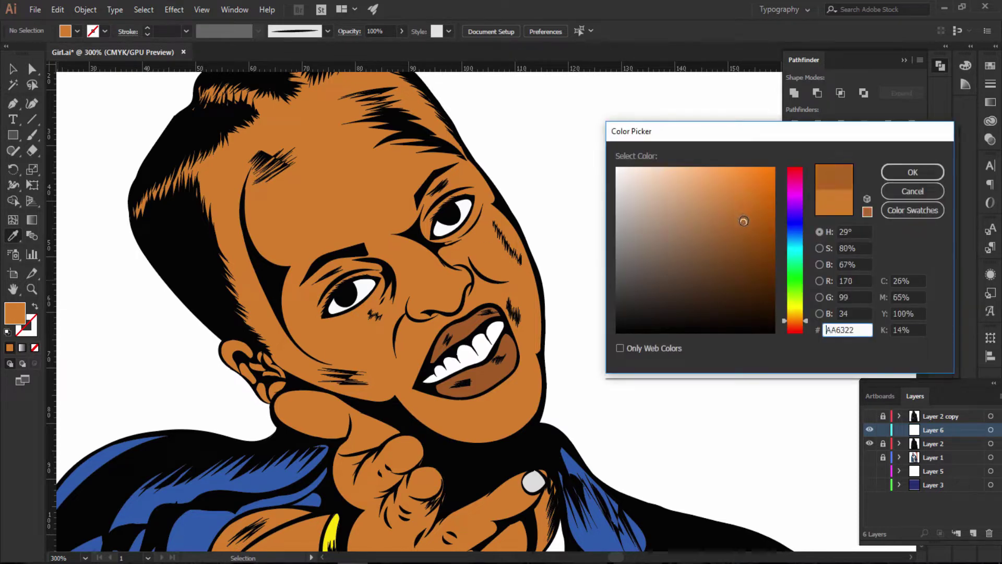
left_click_drag(742, 217, 747, 217)
left_click(914, 172)
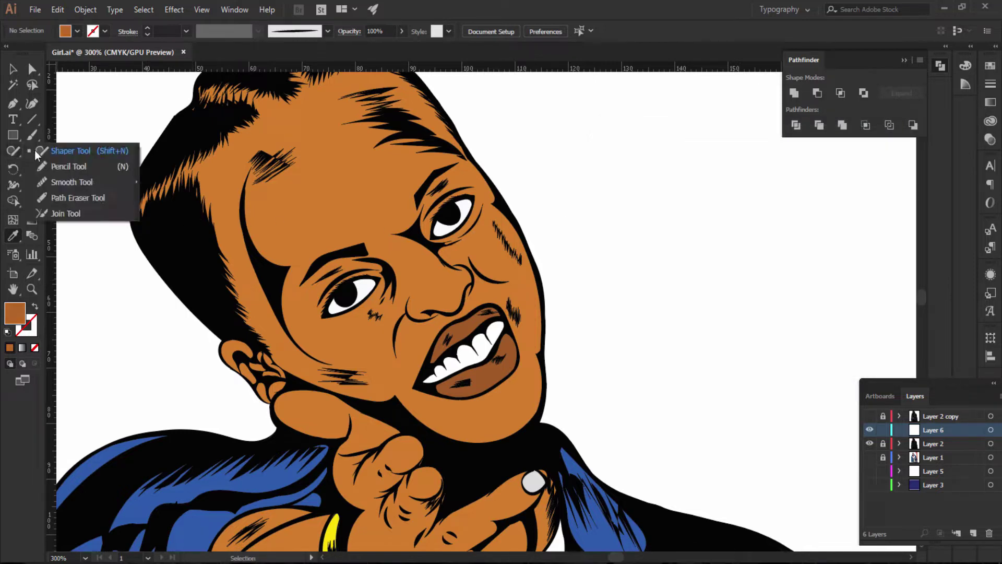
left_click_drag(21, 152, 62, 163)
Step: Zoom in to 600% and draw a closed pencil outline around the left eyebrow
scroll(447, 188, "up", 3)
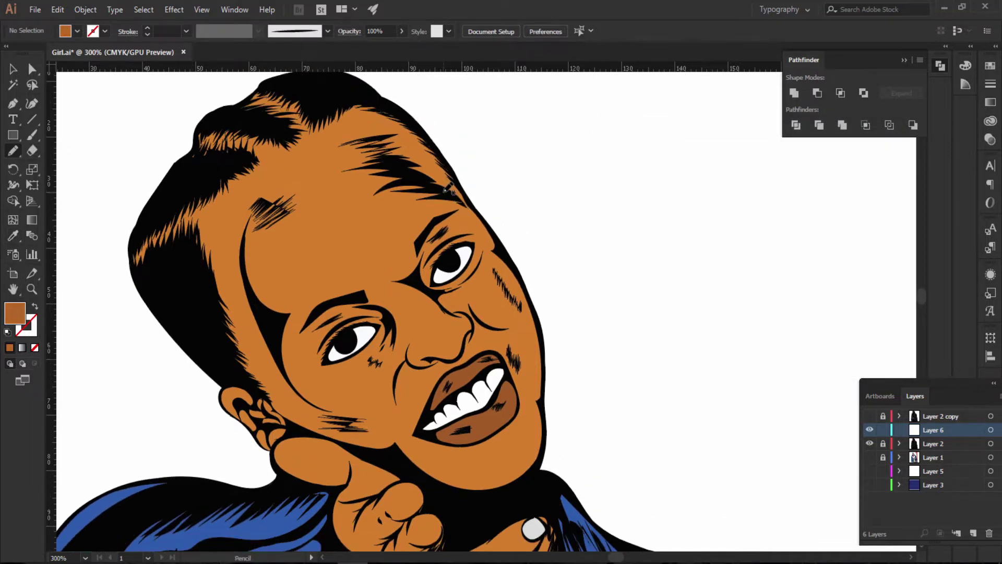
key("ctrl+plus")
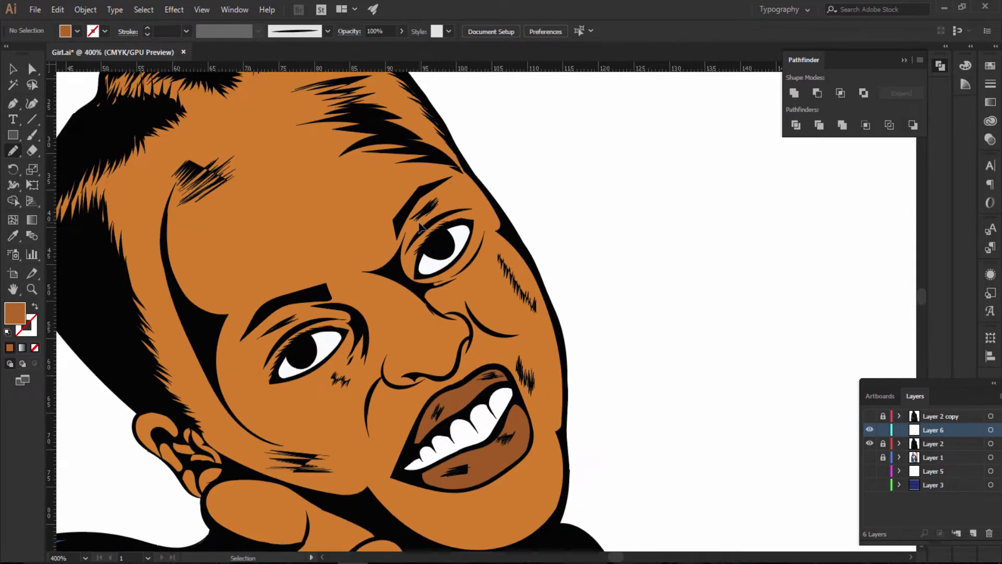
key("ctrl+plus")
scroll(214, 193, "down", 1)
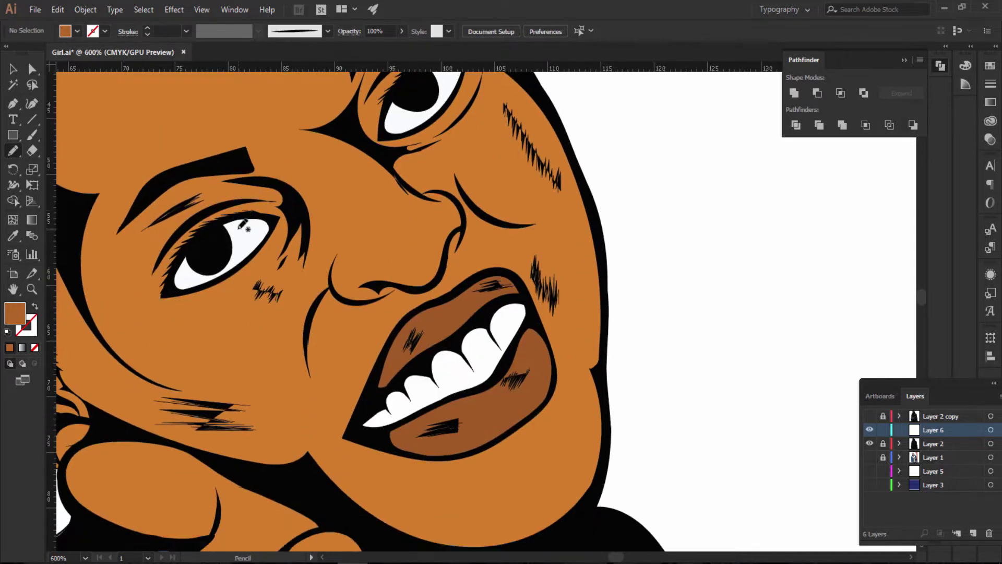
scroll(214, 193, "down", 3)
mouse_move(153, 178)
left_mouse_down()
mouse_move(256, 153)
mouse_move(307, 197)
left_mouse_up()
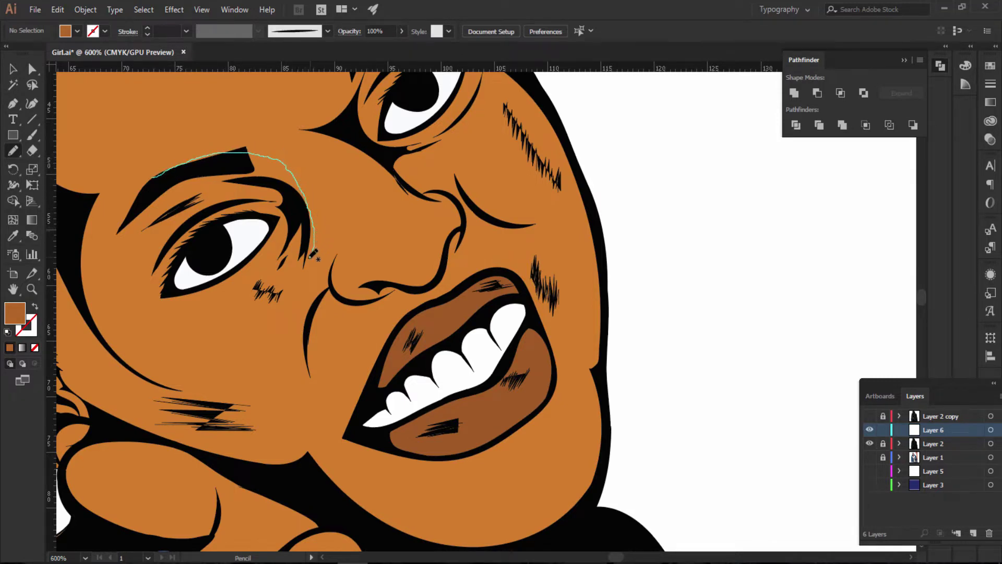
left_click_drag(303, 281, 300, 281)
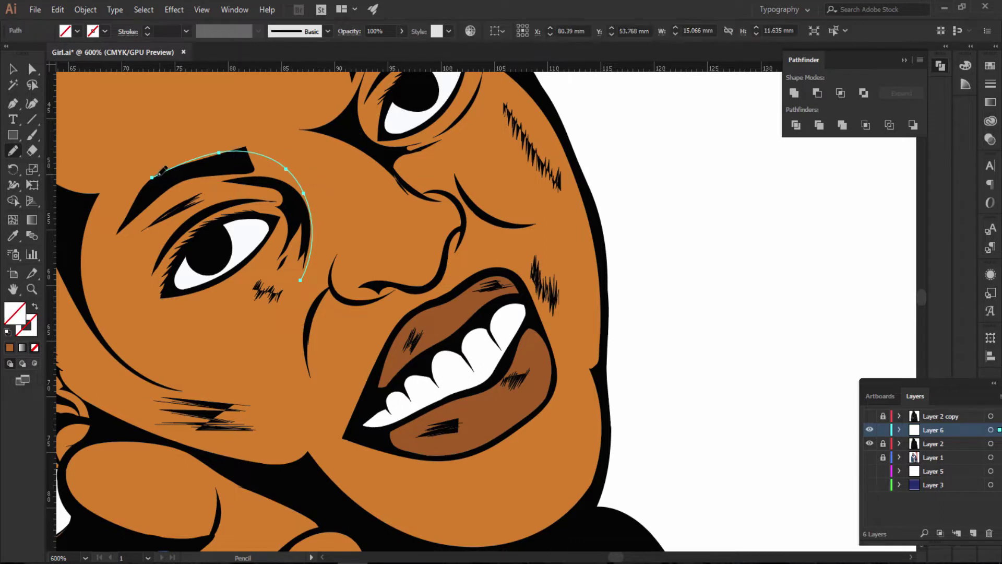
mouse_move(138, 202)
left_mouse_down()
mouse_move(163, 189)
mouse_move(203, 198)
mouse_move(208, 210)
mouse_move(269, 200)
mouse_move(248, 210)
mouse_move(275, 213)
mouse_move(288, 229)
mouse_move(282, 251)
mouse_move(299, 231)
mouse_move(297, 287)
left_mouse_up()
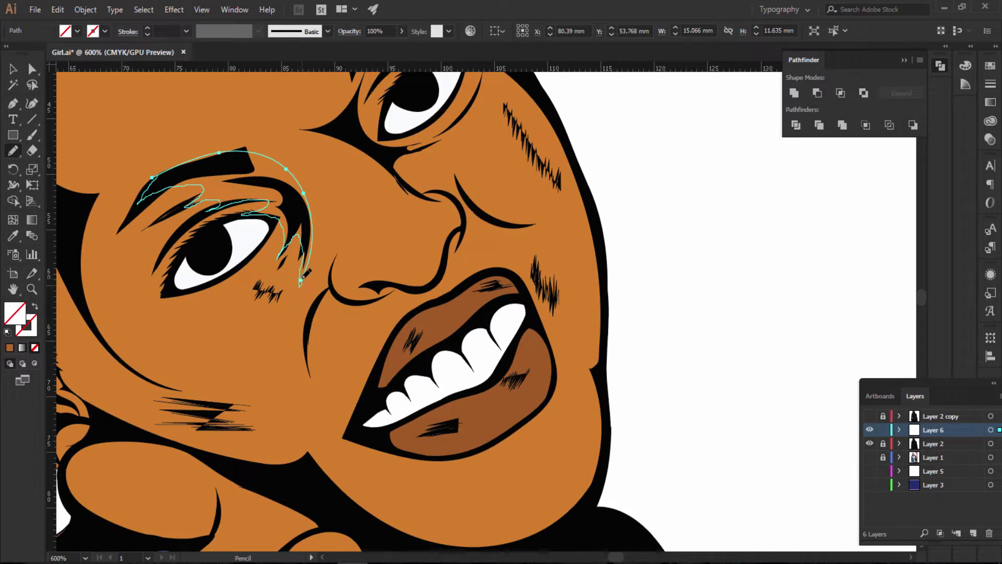
Step: Try a brown fill on the eyebrow shape, set its fill to None, and select Layer 1
left_click(11, 347)
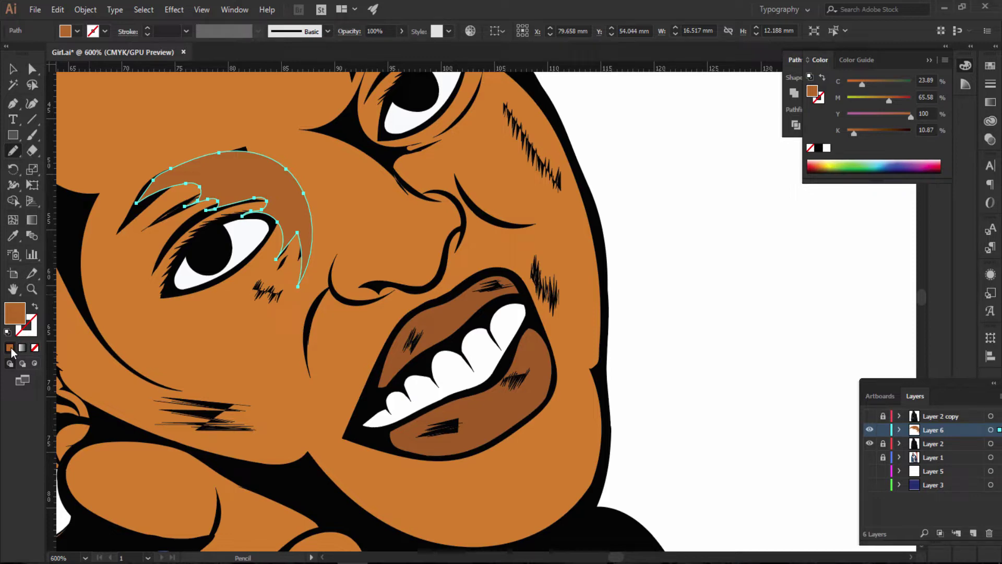
key("slash")
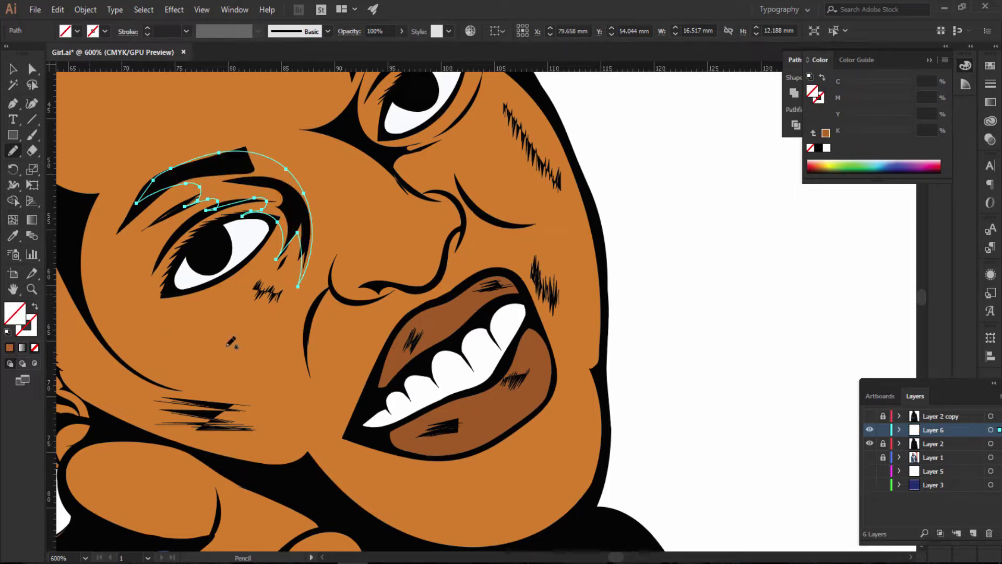
left_click(936, 457)
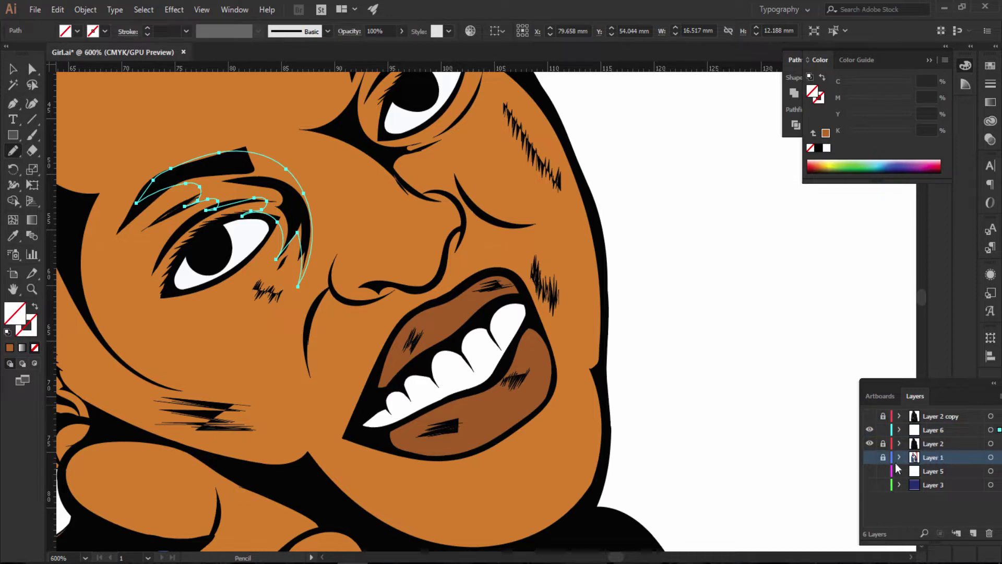
Step: Add Layer 7, fill the eyebrow shape brown, and move Layer 6 below then back above Layer 2
left_click(973, 532)
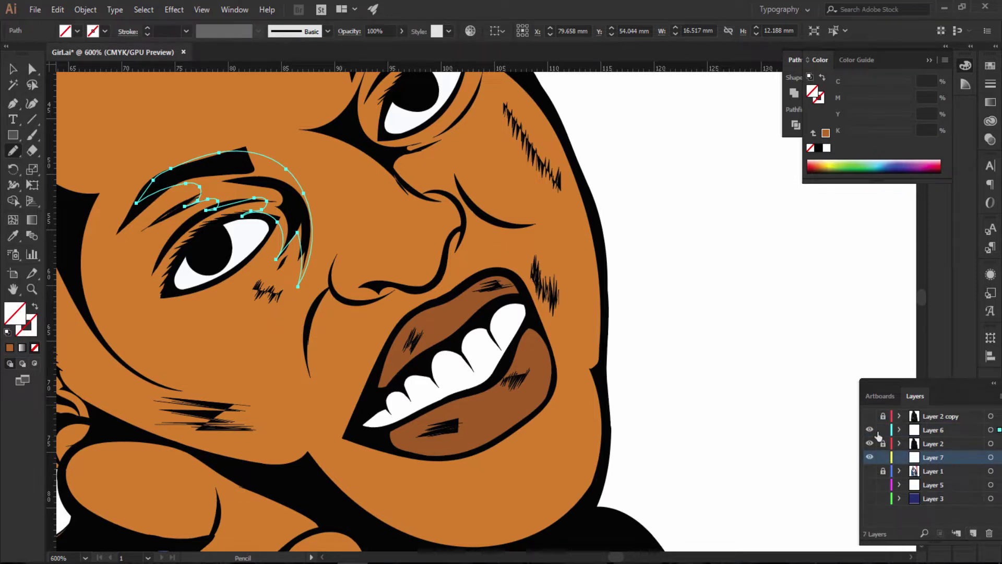
left_click(9, 347)
left_click_drag(959, 429, 961, 453)
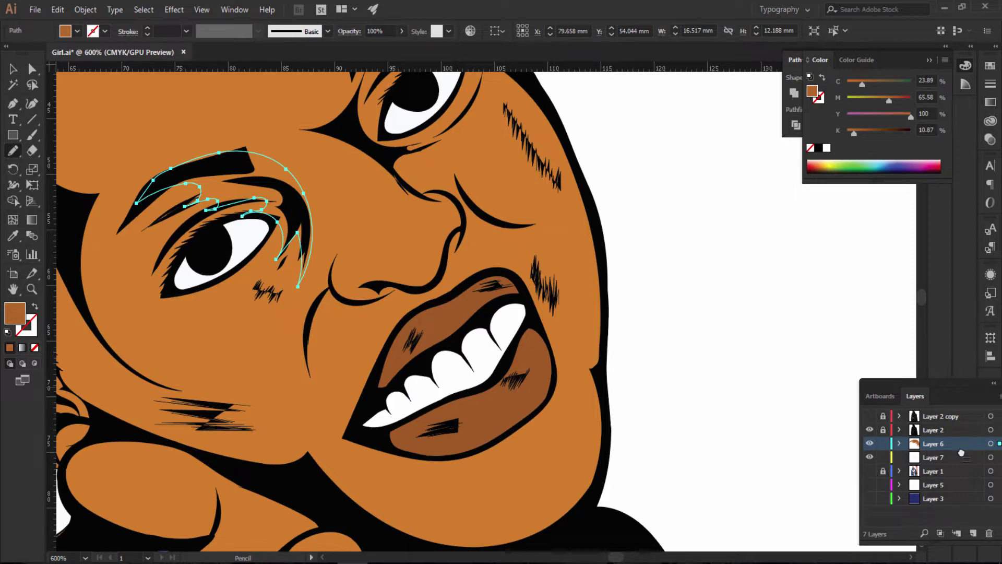
left_click_drag(963, 438, 963, 424)
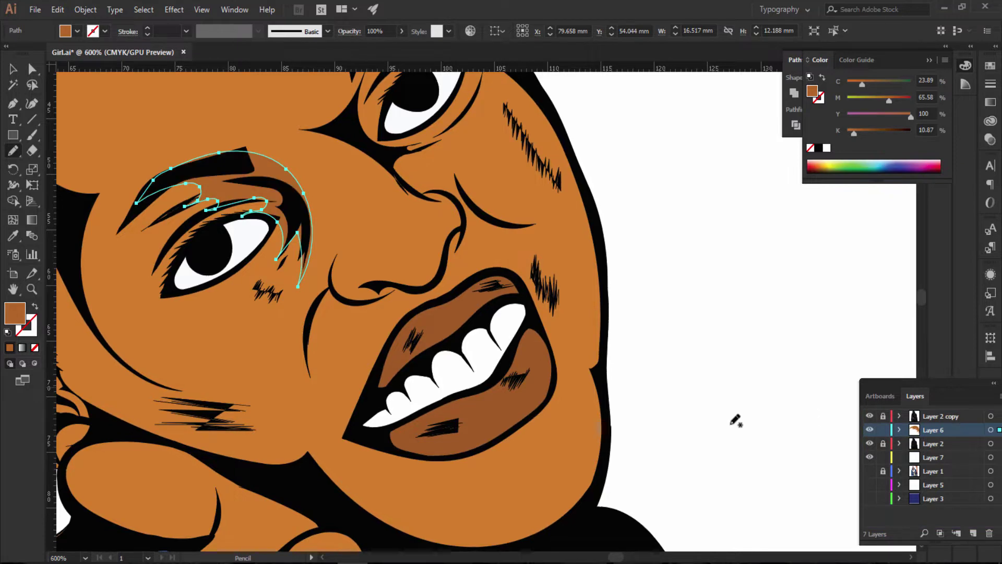
Step: Scroll up and begin a short pencil curve on the blank page area
scroll(595, 416, "up", 2)
scroll(595, 417, "up", 5)
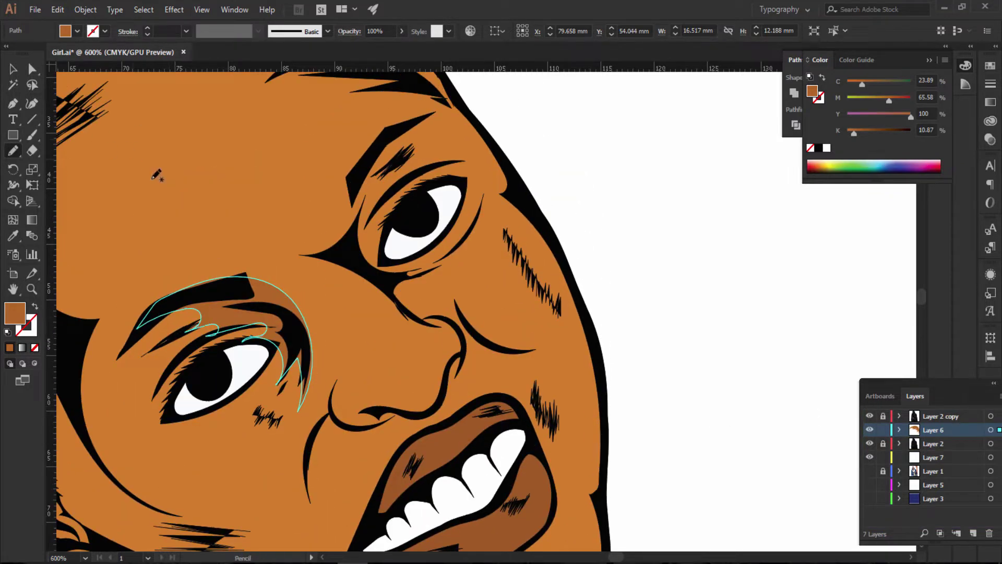
left_click_drag(667, 137, 710, 230)
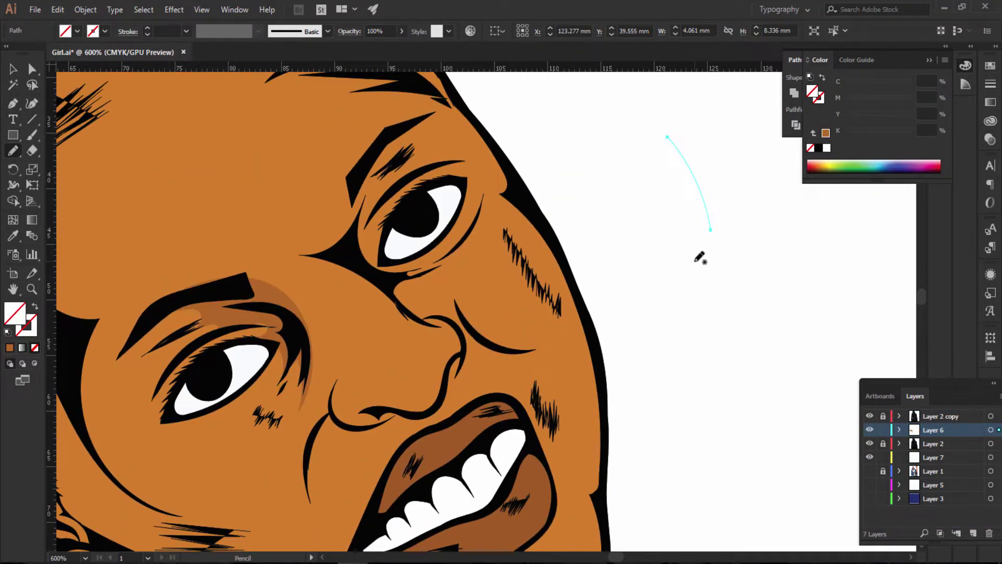
Step: Select the eyebrow shading and change its fill to darker brown 8E4B19 in the Color Picker
key("ctrl+shift+a")
key("ctrl+minus")
key("ctrl+minus")
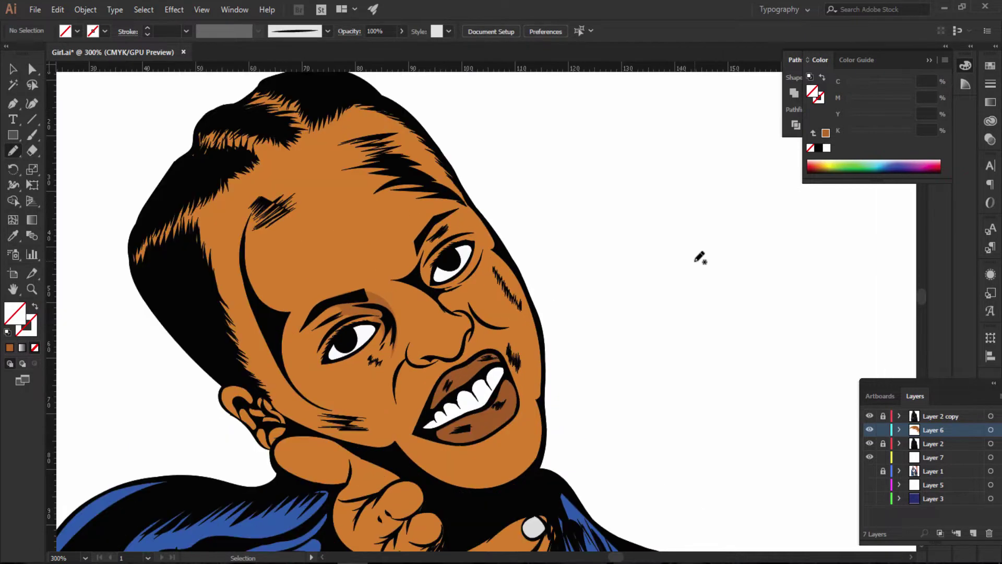
key("ctrl+plus")
key("a")
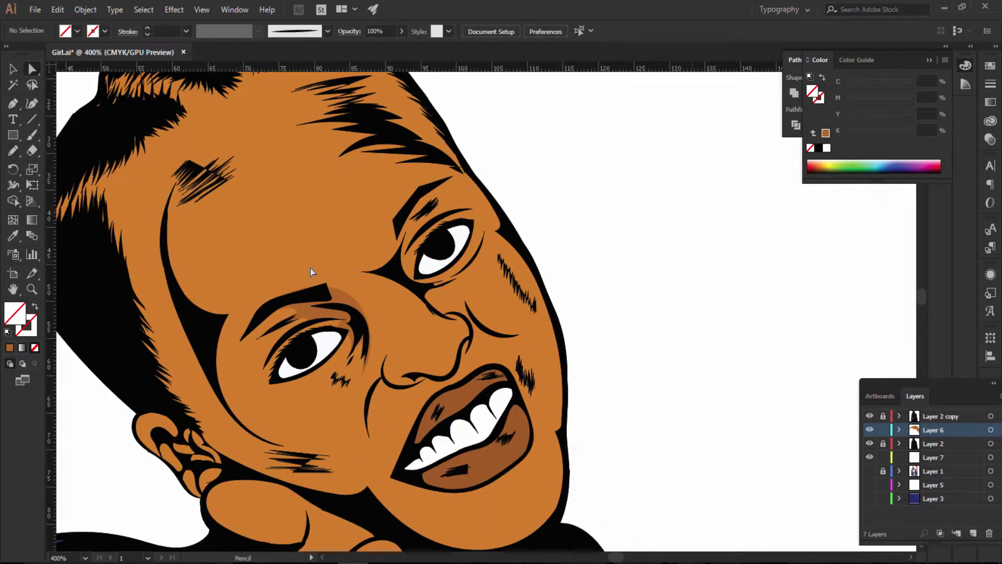
left_click(310, 288)
double_click(15, 312)
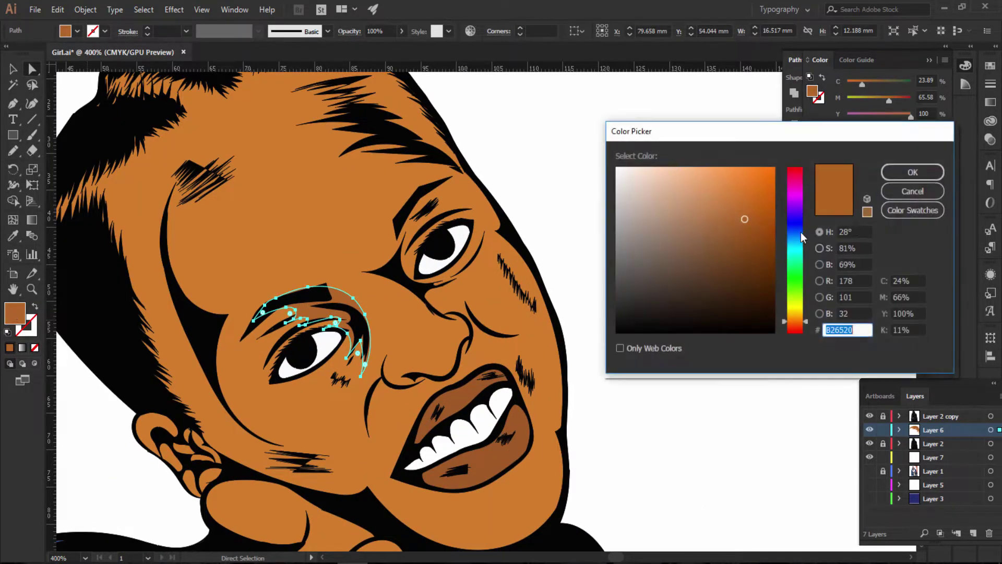
type("A0581D")
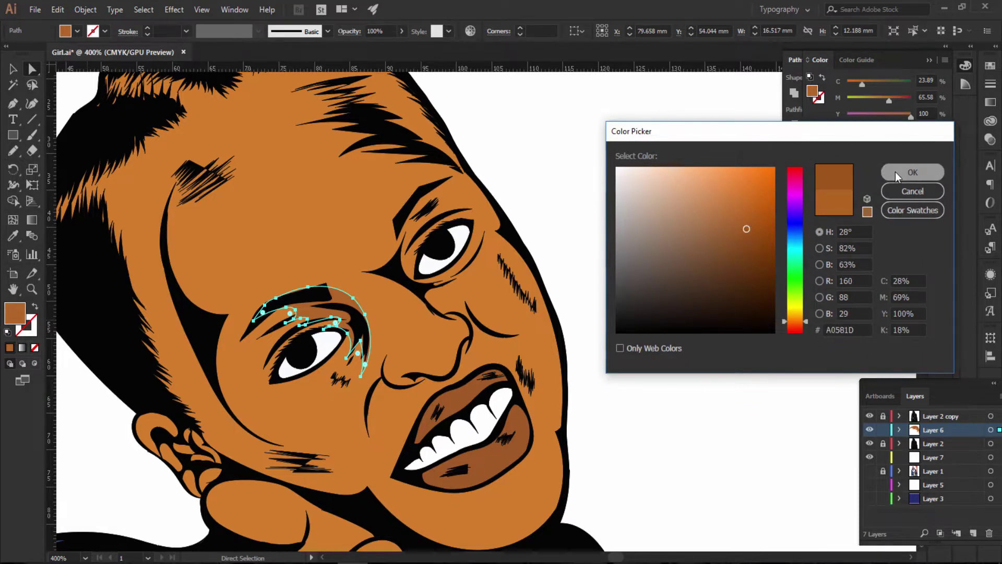
left_click(895, 173)
left_click(606, 201)
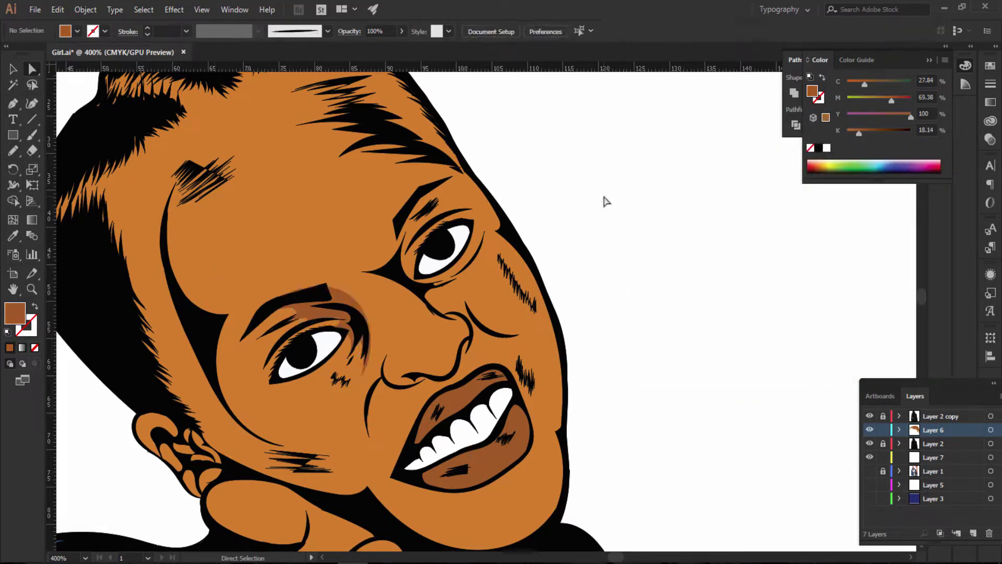
Step: Deepen the eyebrow shading fill further by picking a darker brown in the Color Picker
key("ctrl+minus")
key("ctrl+minus")
key("ctrl+minus")
key("ctrl+minus")
key("ctrl+minus")
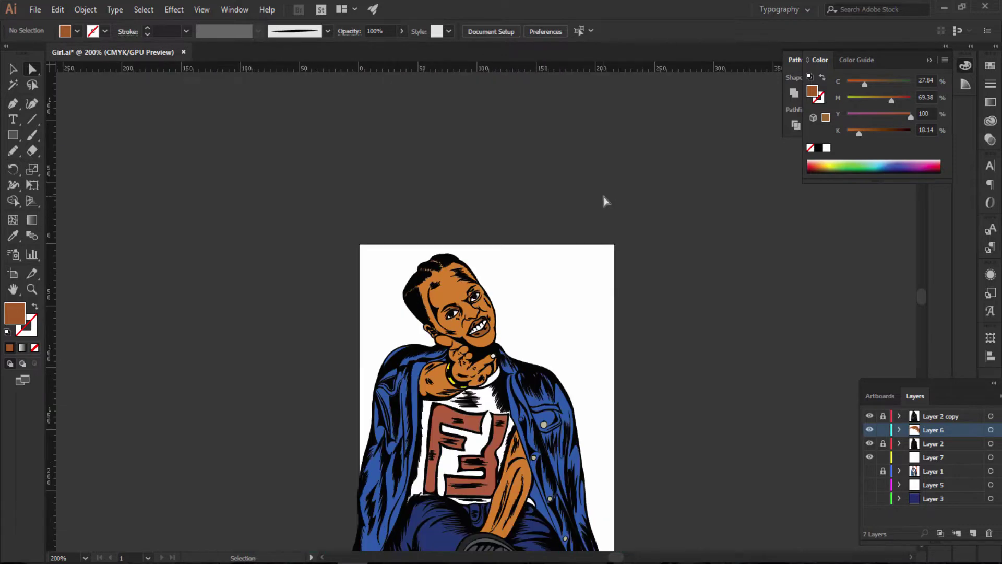
key("ctrl+plus")
key("ctrl+plus")
key("ctrl+plus")
key("ctrl+plus")
key("ctrl+plus")
key("ctrl+plus")
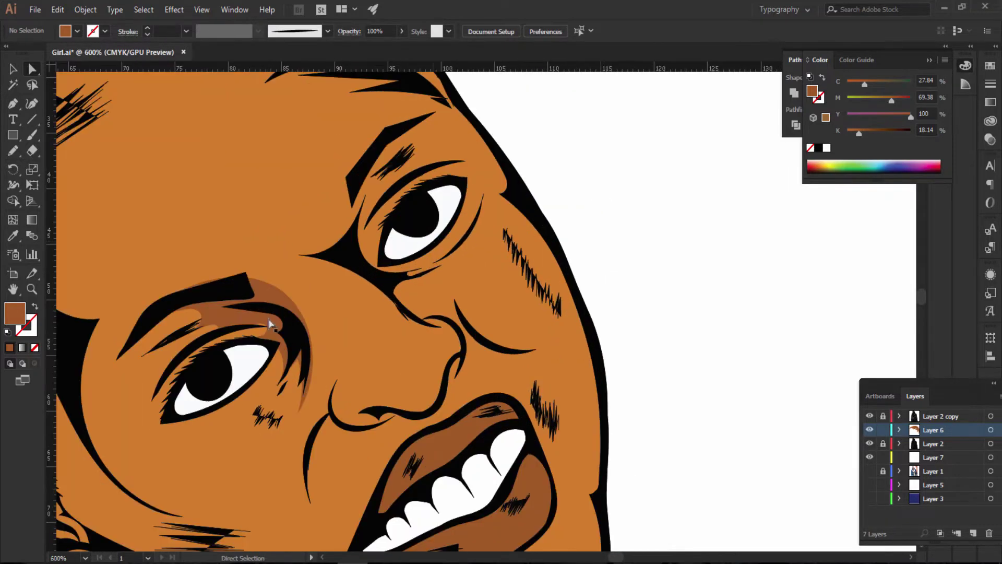
left_click(261, 310)
double_click(21, 316)
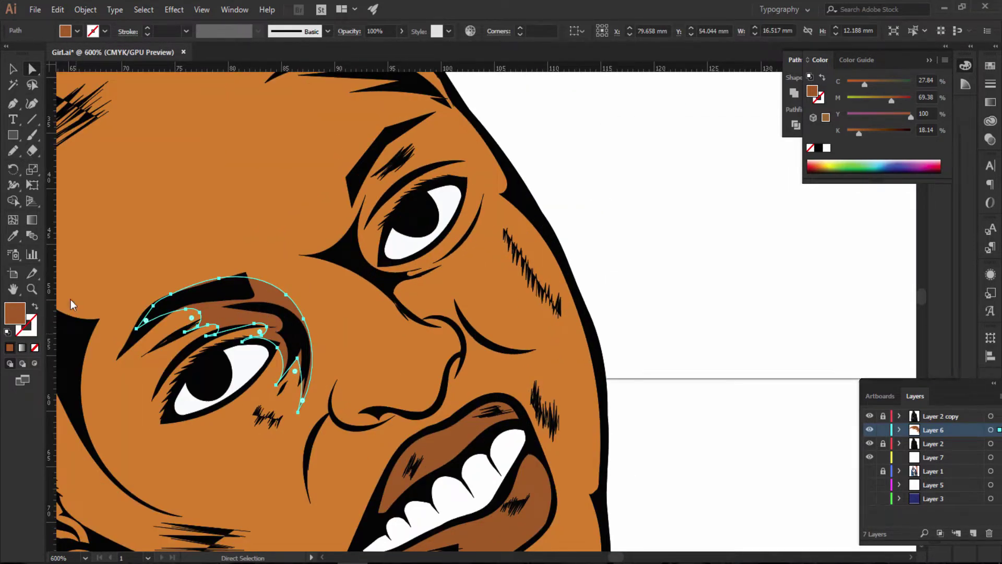
left_click_drag(744, 229, 749, 241)
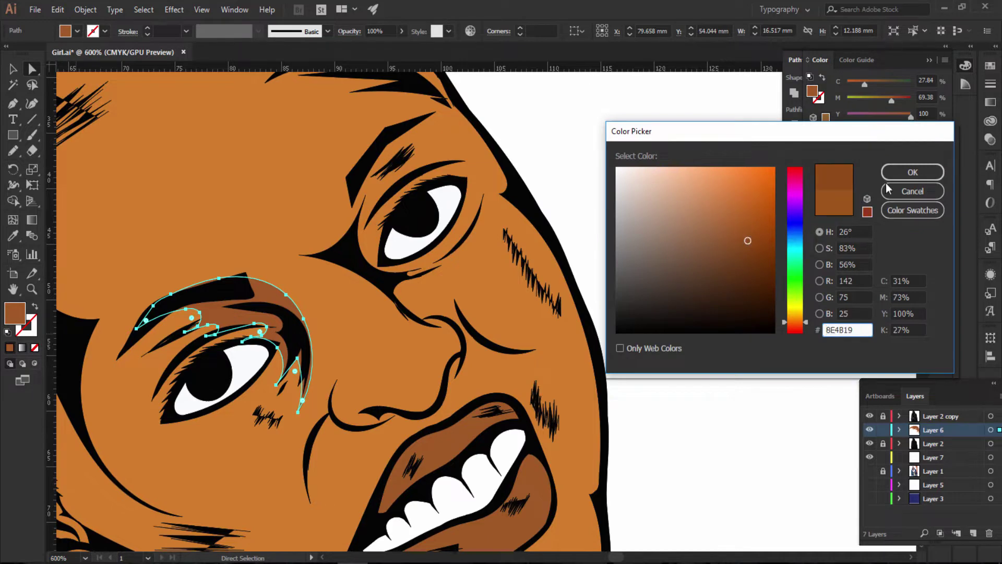
left_click(911, 173)
left_click(653, 232)
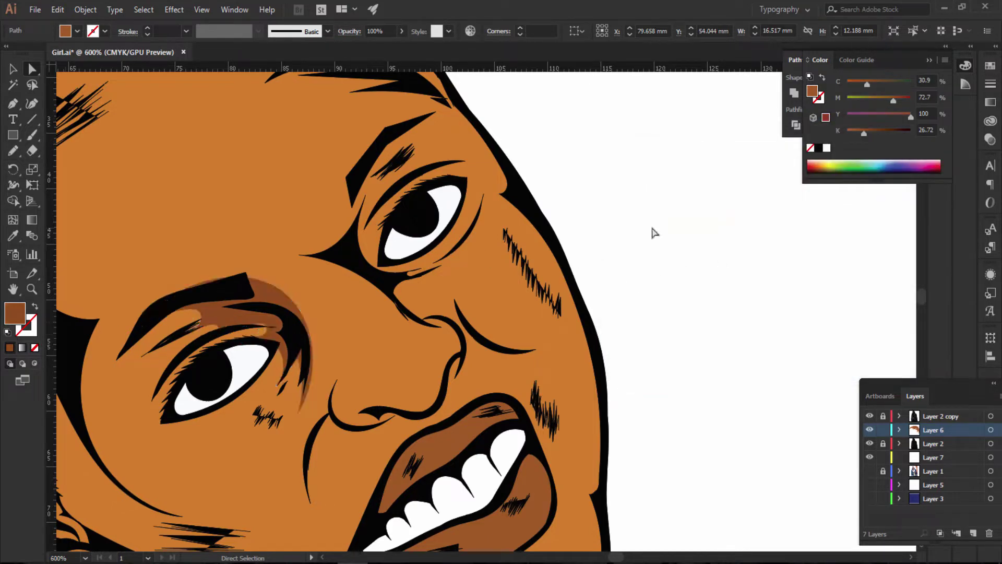
Step: Zoom out and scroll around to review the face, mouth and hand
key("ctrl+minus")
key("ctrl+minus")
key("ctrl+minus")
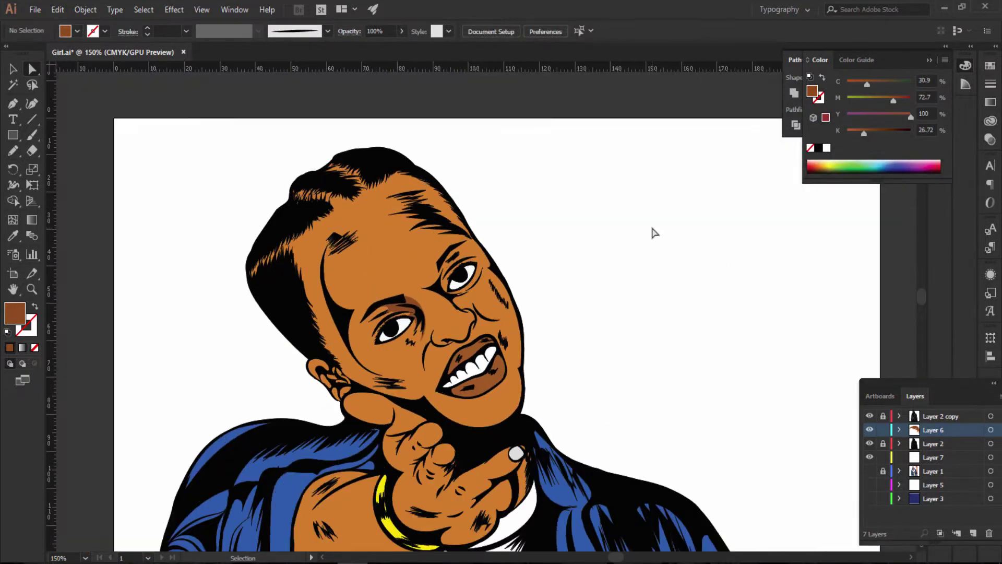
key("ctrl+minus")
key("ctrl+minus")
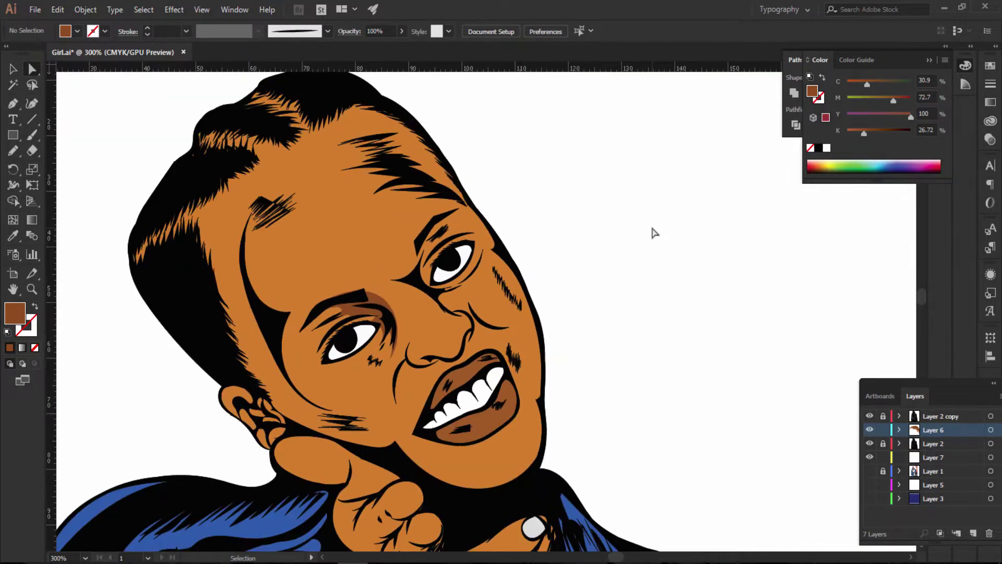
scroll(651, 245, "down", 3)
scroll(650, 248, "down", 3)
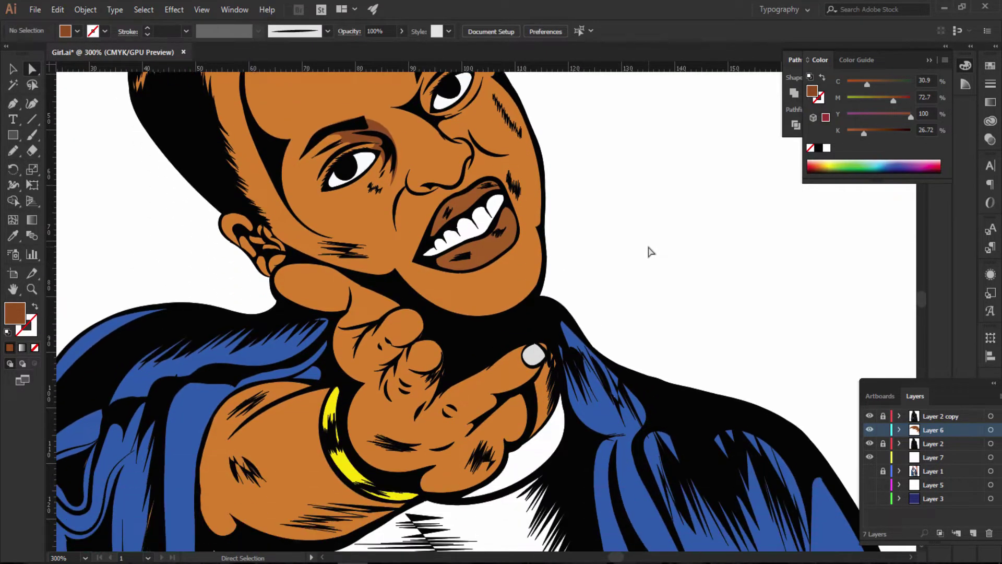
scroll(650, 248, "down", 2)
key("ctrl+plus")
key("ctrl+plus")
key("ctrl+plus")
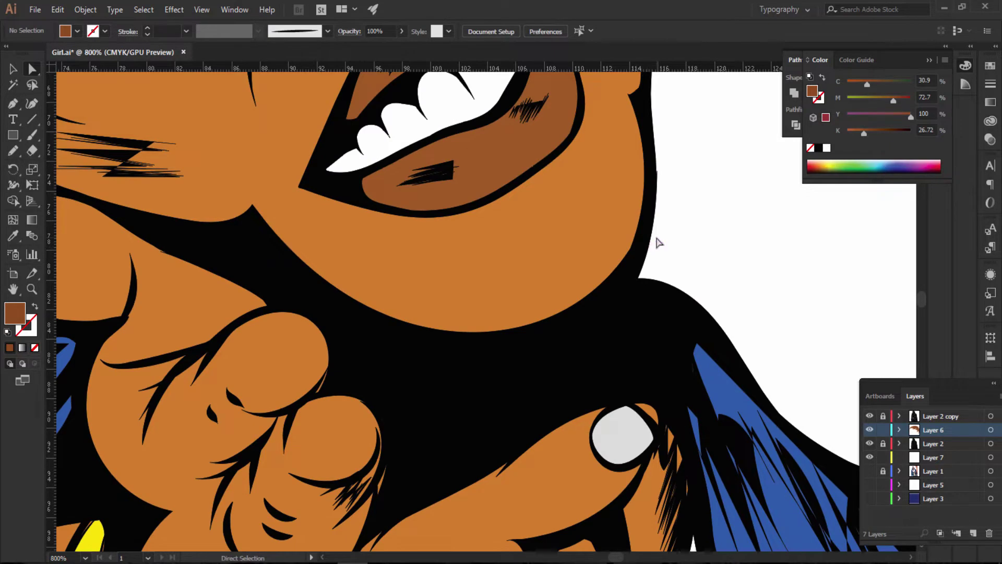
scroll(656, 241, "up", 3)
scroll(658, 243, "up", 2)
scroll(659, 243, "up", 2)
scroll(658, 243, "up", 2)
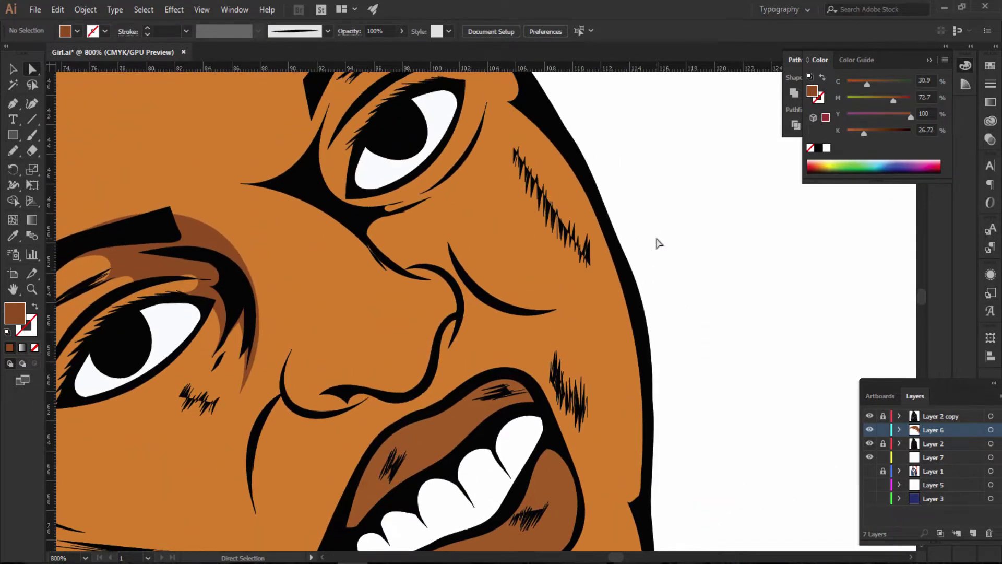
scroll(656, 243, "up", 2)
Step: Draw a closed pencil shape around the upper eye, following the brow and lower lid
left_click(13, 151)
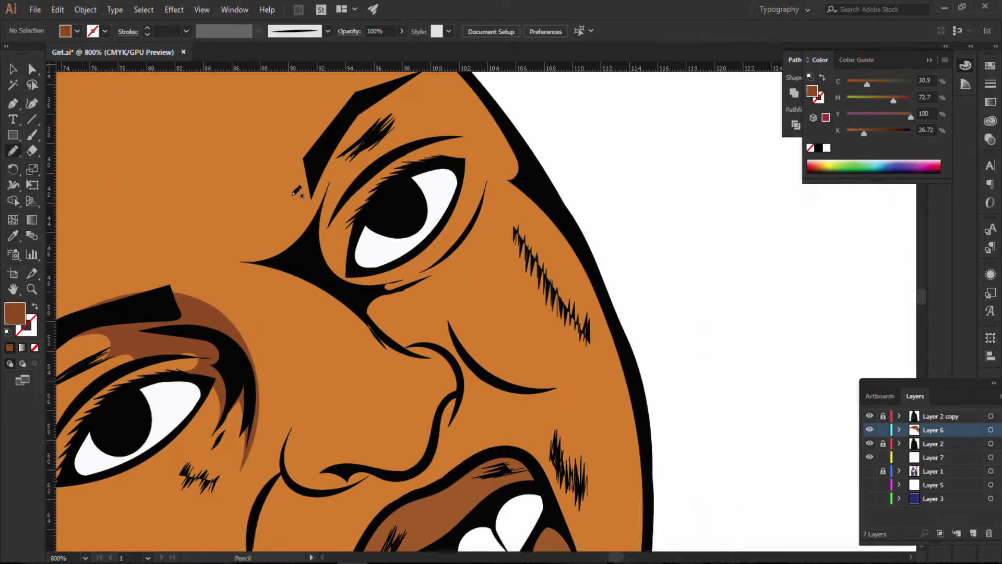
scroll(384, 174, "up", 3)
scroll(383, 174, "down", 2)
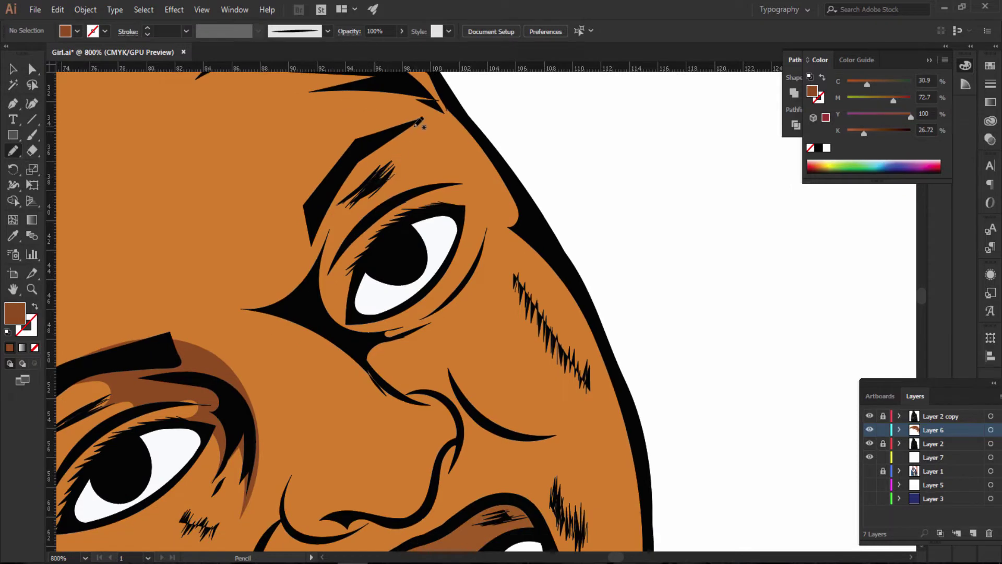
left_click_drag(418, 122, 388, 138)
mouse_move(359, 194)
left_mouse_down()
mouse_move(384, 201)
mouse_move(358, 308)
mouse_move(388, 316)
mouse_move(476, 252)
mouse_move(489, 223)
left_mouse_up()
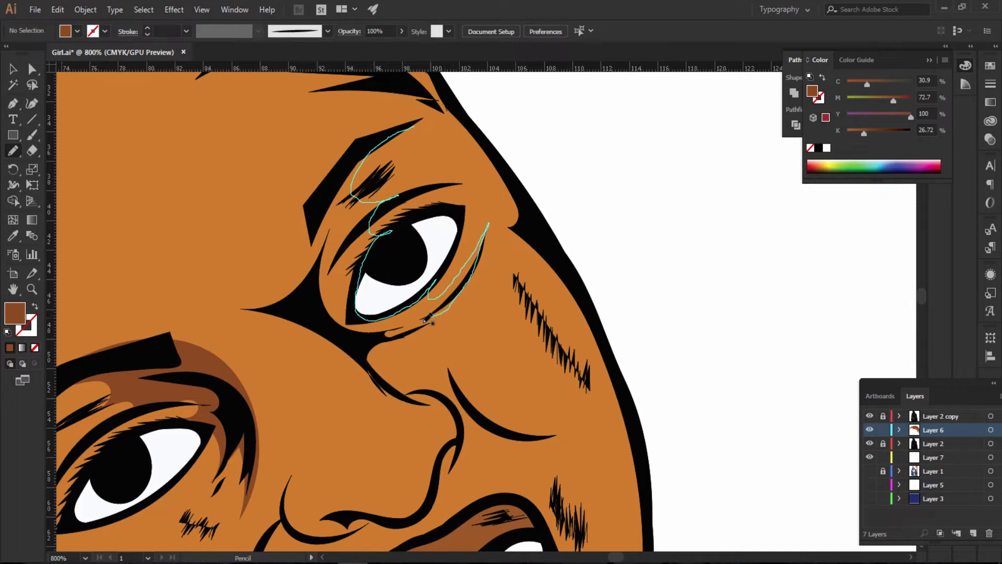
mouse_move(400, 329)
left_mouse_down()
mouse_move(365, 341)
mouse_move(321, 316)
mouse_move(317, 287)
left_mouse_up()
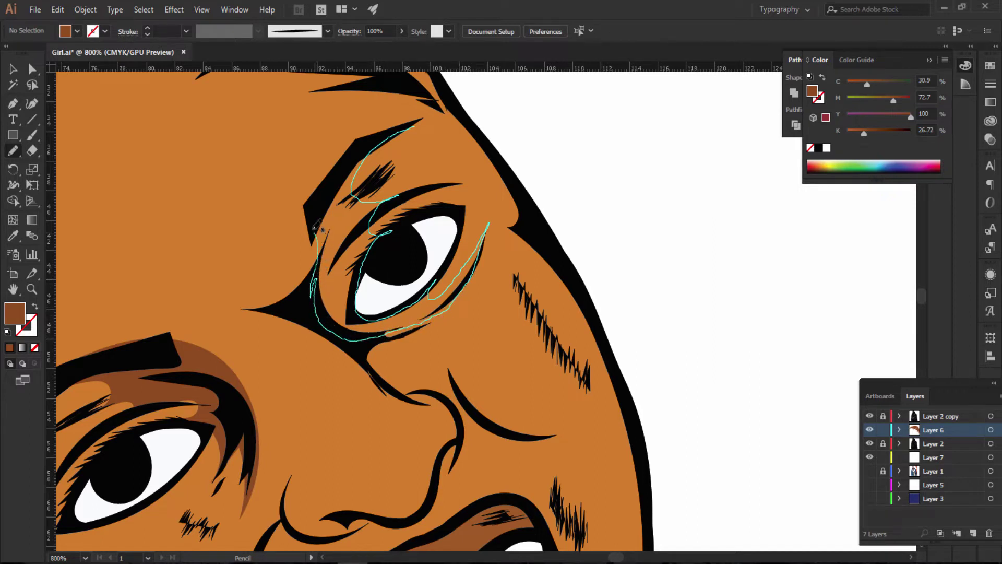
mouse_move(316, 229)
left_mouse_down()
mouse_move(328, 178)
mouse_move(413, 126)
left_mouse_up()
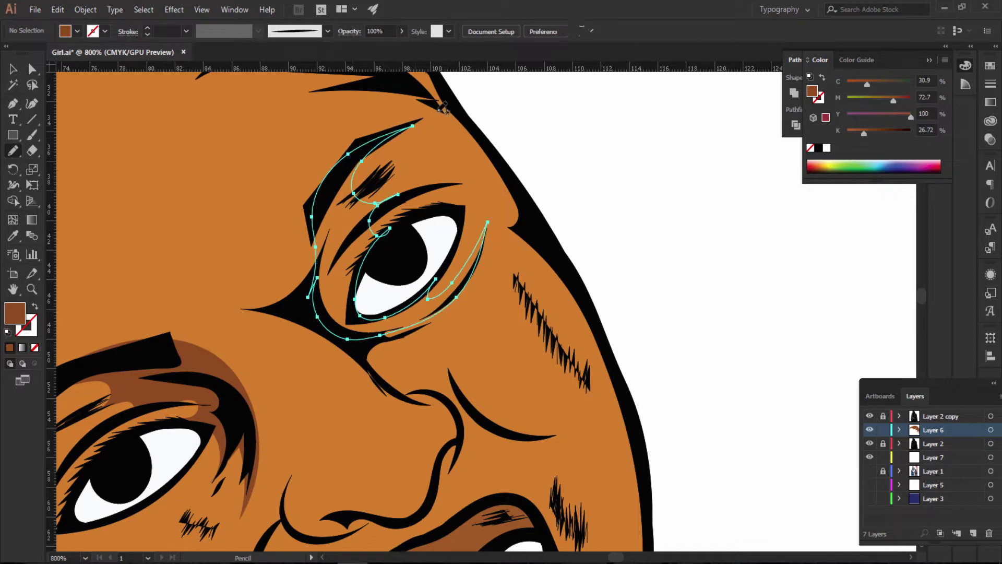
Step: Fill the upper-eye shading with the brown swatch, deselect it, and zoom out and back in
left_click(11, 349)
left_click_drag(603, 137, 667, 281)
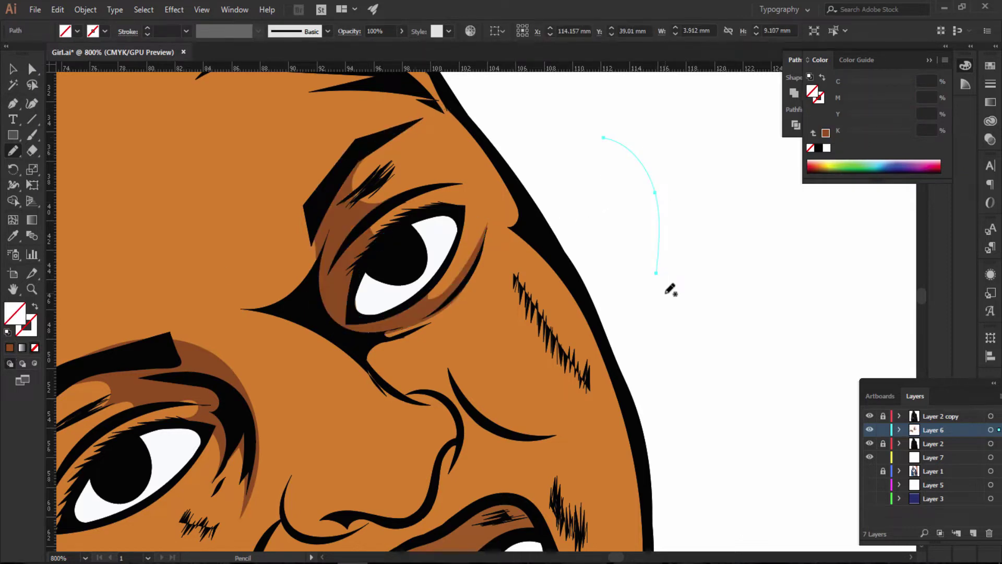
left_click(670, 290, "ctrl")
key("ctrl+minus")
key("ctrl+minus")
key("ctrl+minus")
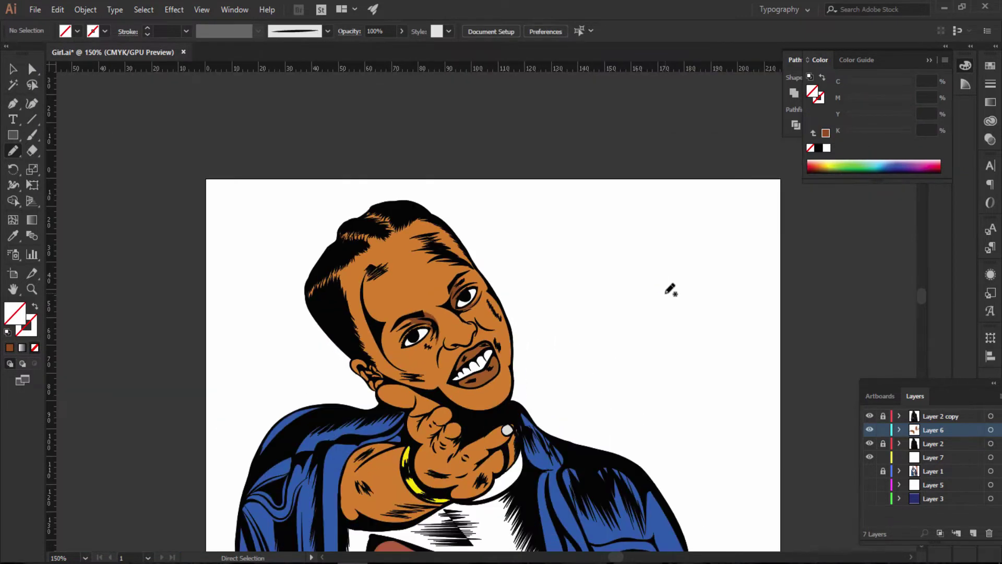
key("ctrl+plus")
key("ctrl+plus")
key("ctrl+plus")
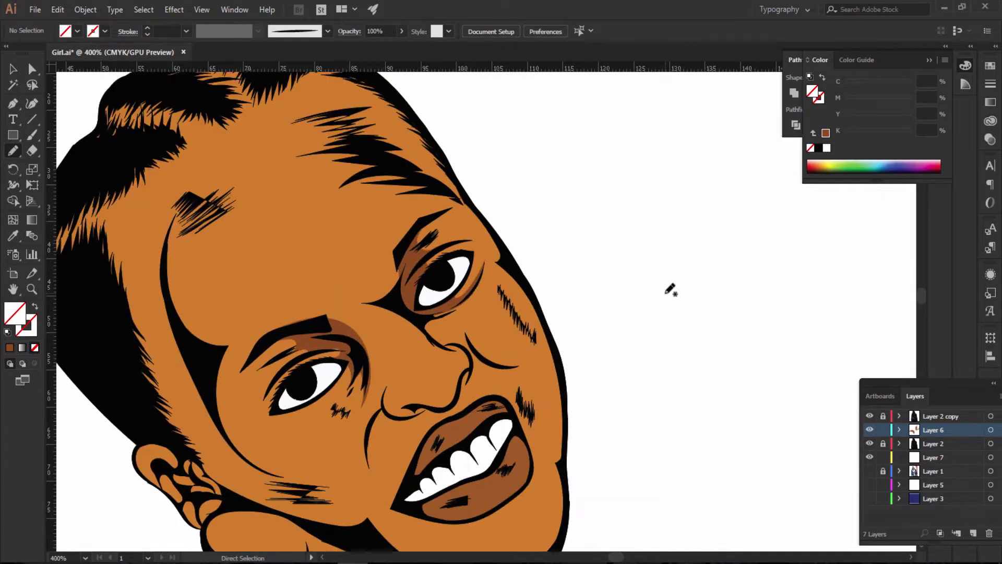
left_click_drag(614, 557, 607, 558)
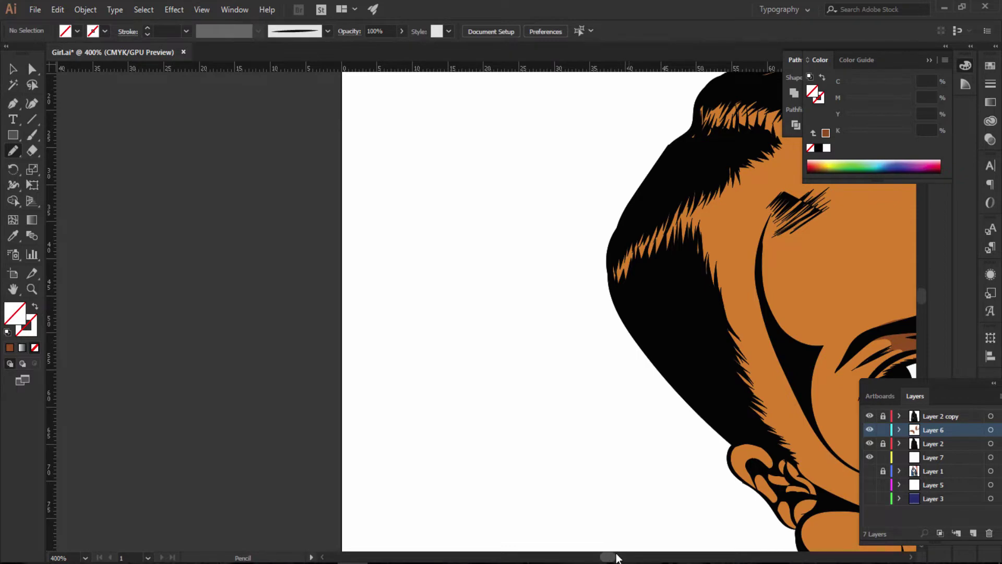
Step: Scroll down to the chin and draw a first pencil shading loop from the finger toward the chin
left_click(616, 558)
left_click_drag(622, 559, 615, 558)
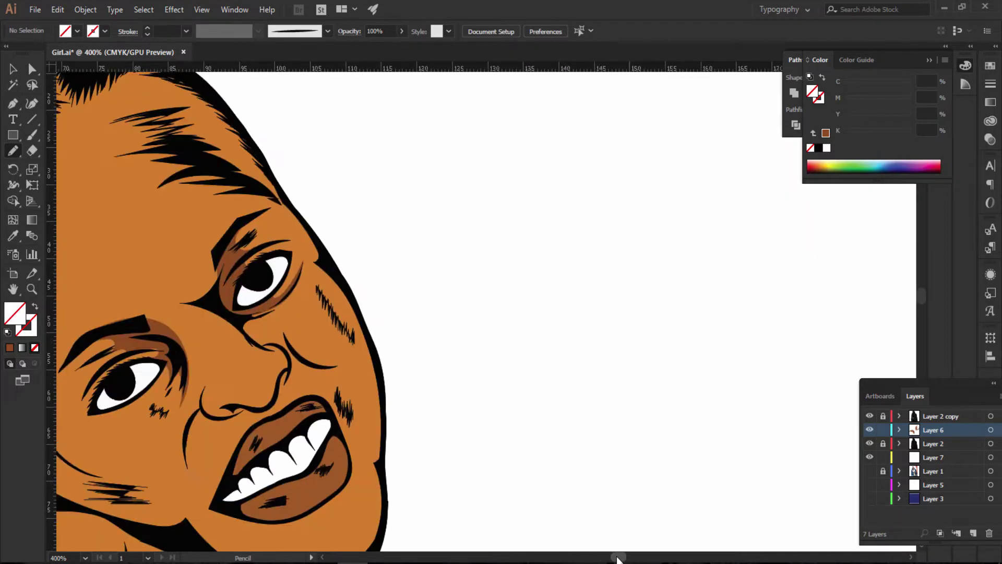
scroll(301, 301, "down", 2)
scroll(301, 301, "down", 3)
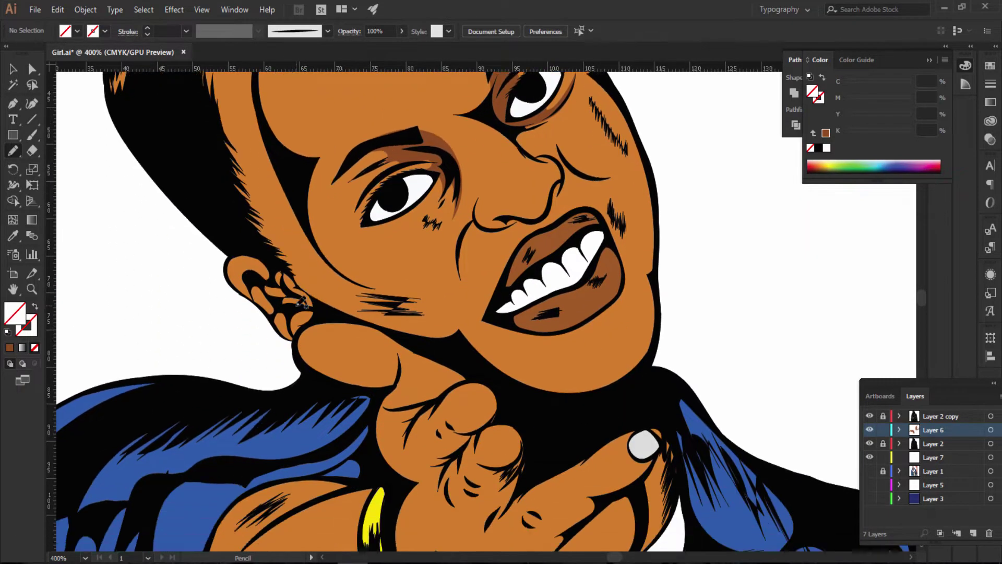
scroll(302, 301, "down", 3)
scroll(413, 193, "down", 3)
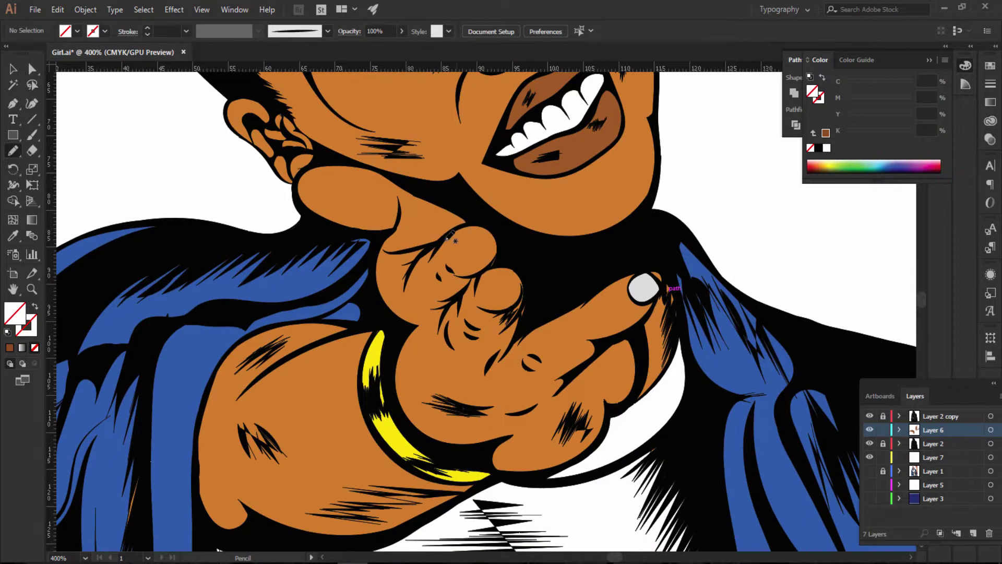
scroll(448, 236, "down", 2)
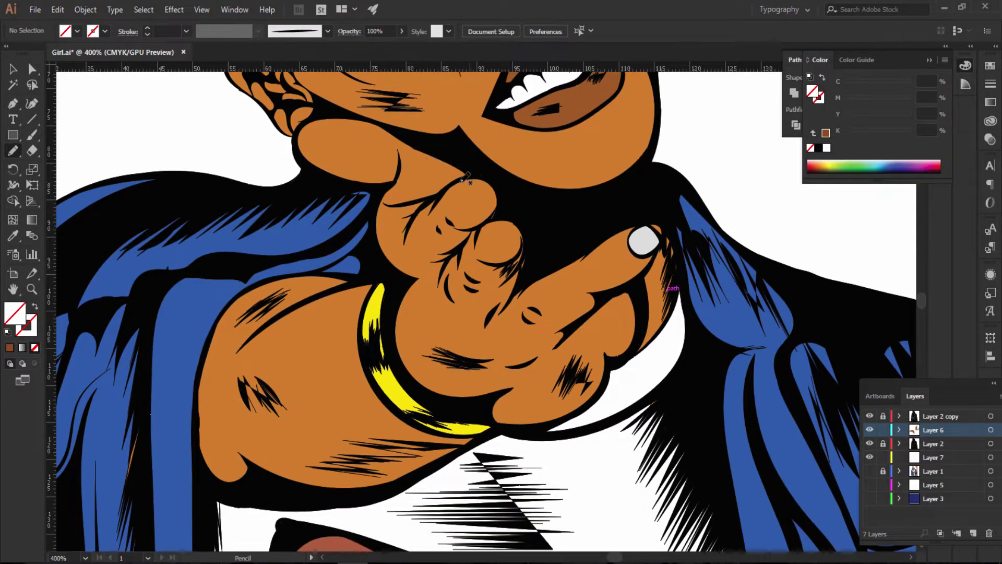
left_click_drag(443, 165, 366, 133)
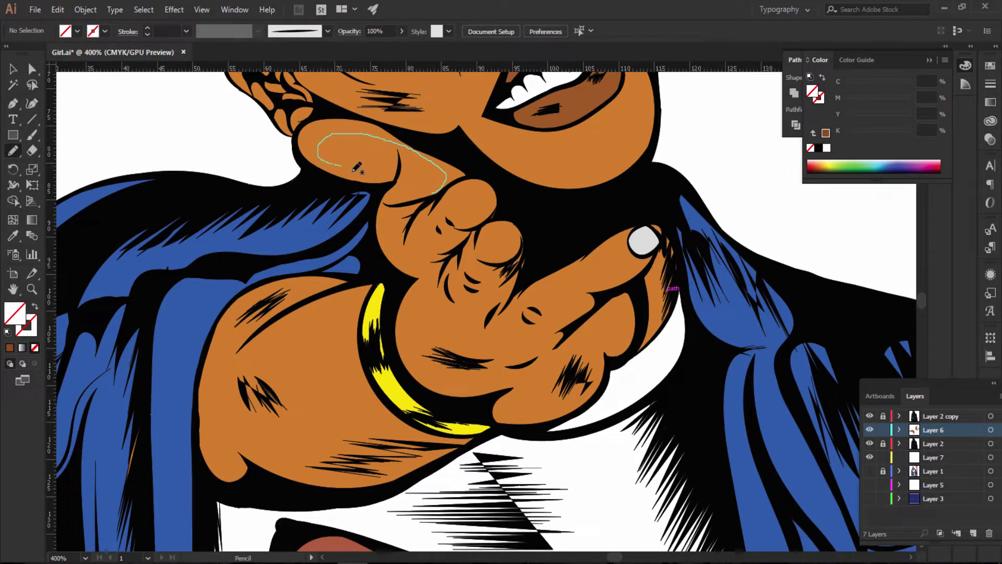
left_click_drag(405, 172, 440, 164)
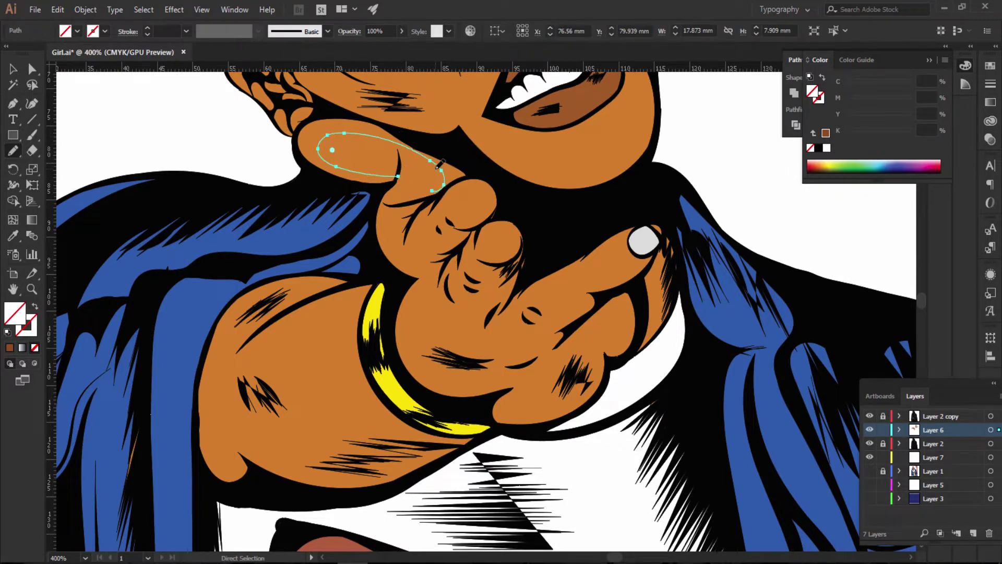
left_click(440, 164, "ctrl")
Step: Draw a closed jaw shading shape above the hand and fill it with the brown swatch
scroll(392, 166, "up", 3)
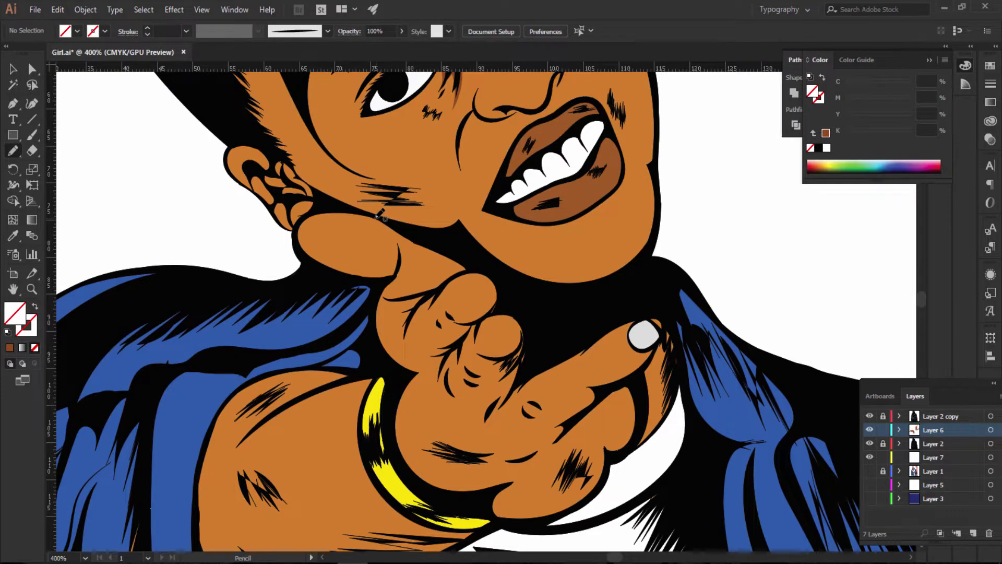
left_click_drag(375, 217, 342, 213)
left_click_drag(316, 251, 374, 265)
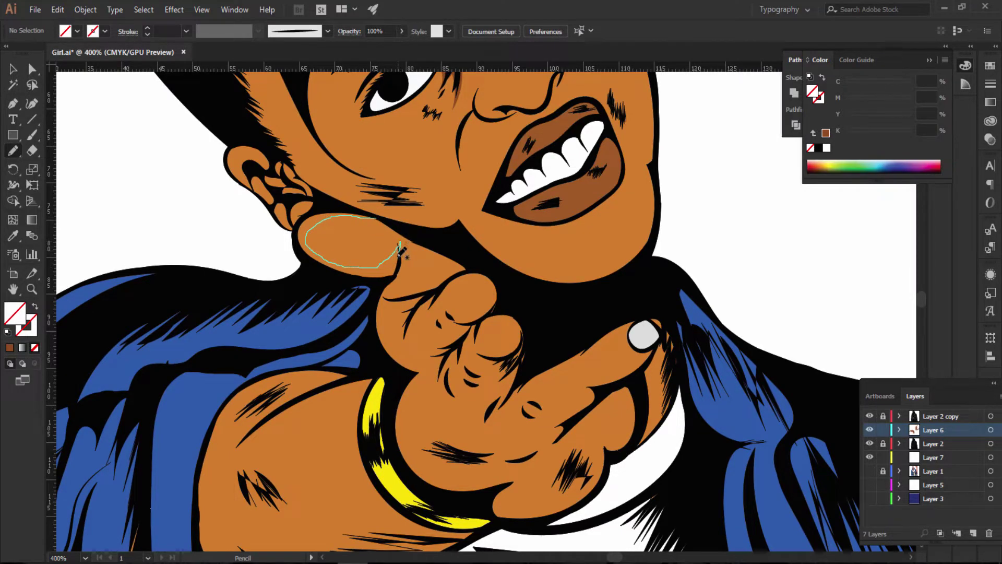
mouse_move(396, 276)
left_mouse_down()
mouse_move(375, 322)
mouse_move(358, 273)
mouse_move(308, 262)
mouse_move(303, 239)
mouse_move(363, 204)
mouse_move(389, 222)
left_mouse_up()
left_click(9, 348)
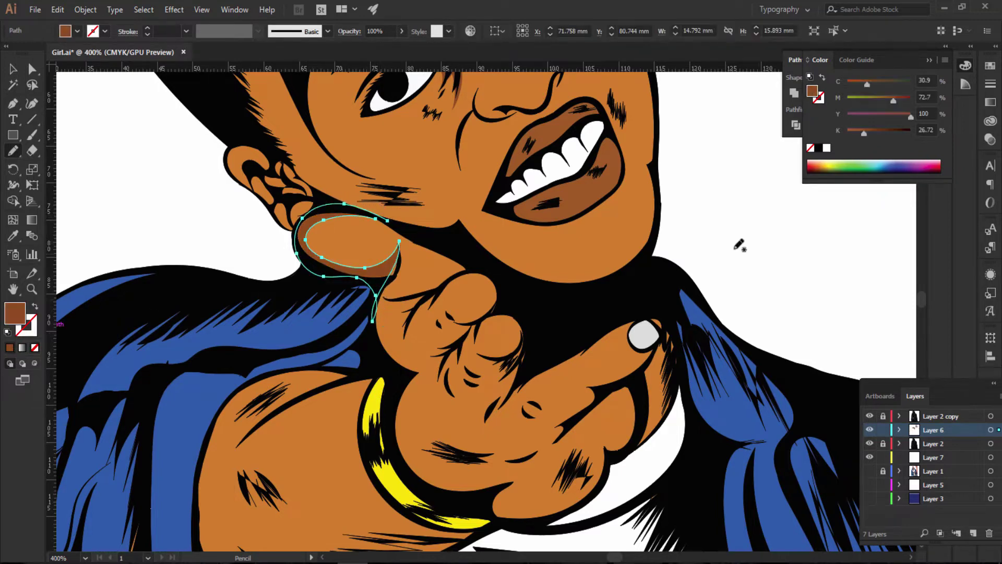
left_click_drag(785, 178, 867, 231)
key("ctrl+shift+a")
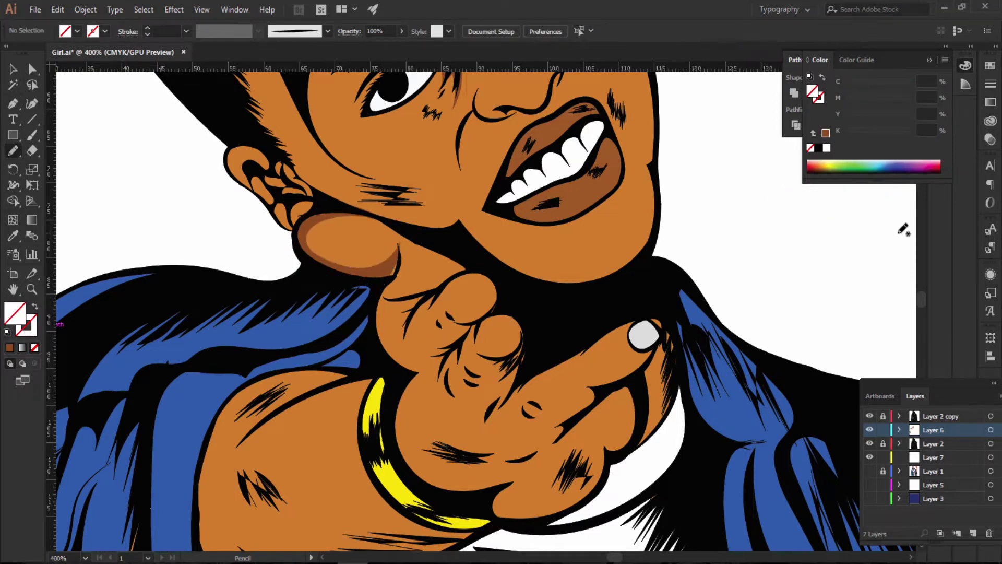
key("ctrl+minus")
key("ctrl+minus")
key("ctrl+minus")
key("ctrl+minus")
key("ctrl+minus")
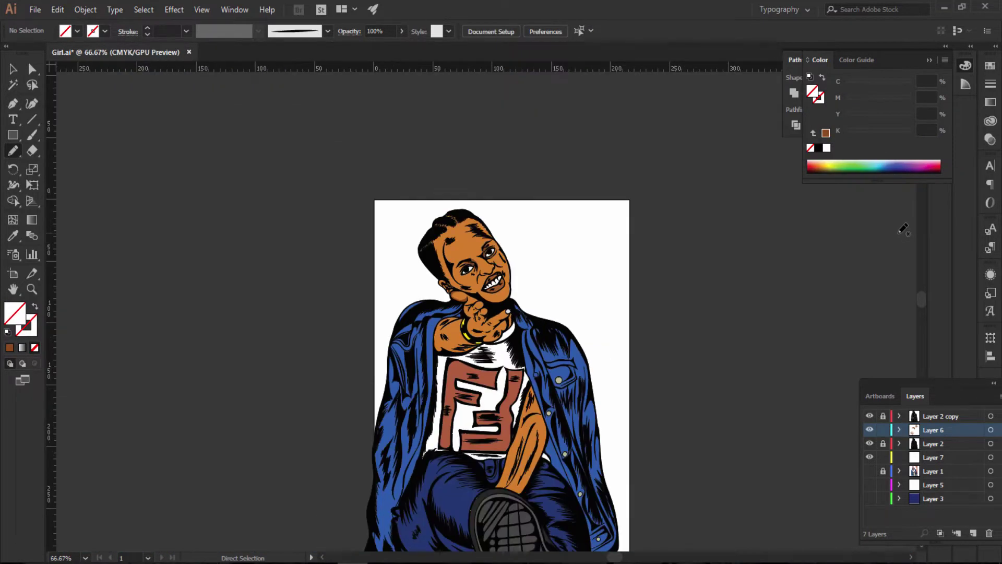
key("ctrl+plus")
key("ctrl+plus")
key("ctrl+plus")
key("ctrl+plus")
key("ctrl+plus")
key("ctrl+plus")
key("ctrl+plus")
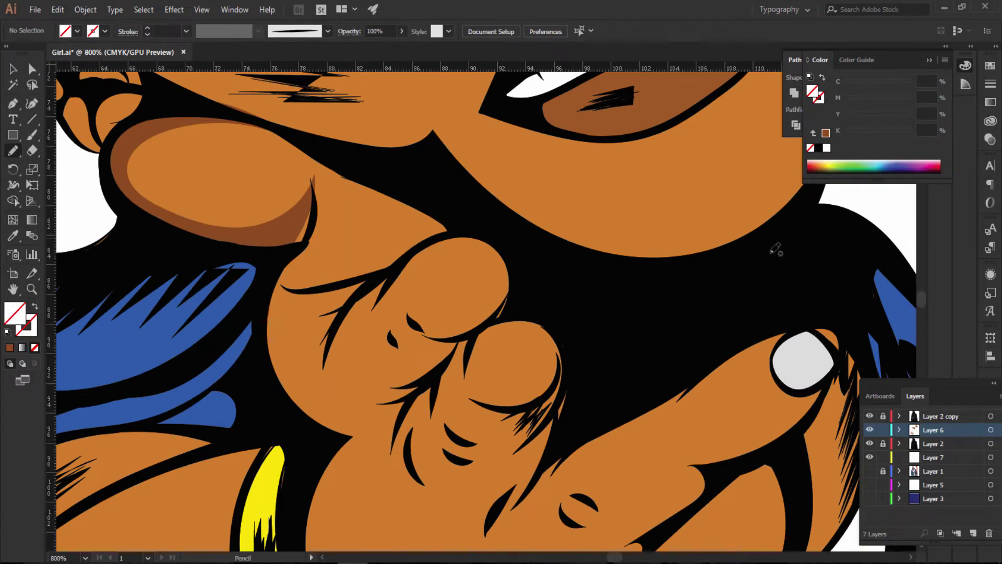
Step: Trace the first part of a pencil shading outline down the fingers' left edges
scroll(417, 209, "down", 3)
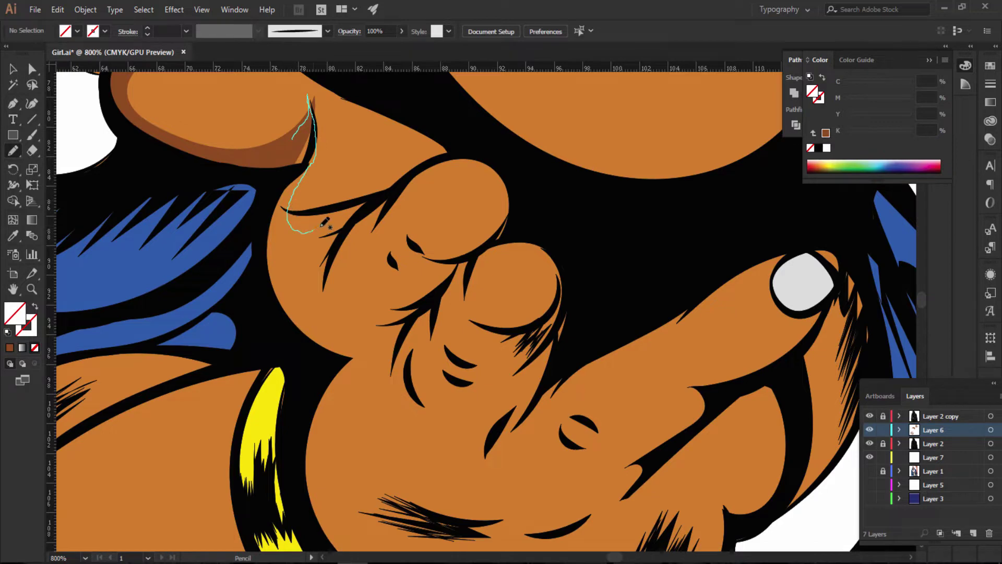
mouse_move(321, 226)
left_mouse_down()
mouse_move(359, 204)
mouse_move(330, 240)
mouse_move(314, 295)
left_mouse_up()
left_click_drag(337, 328, 415, 320)
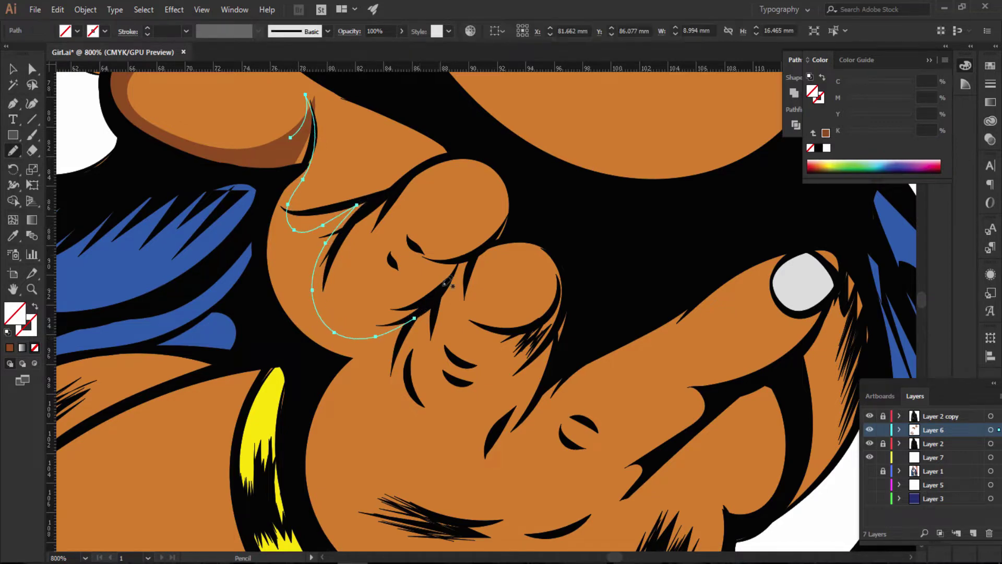
scroll(463, 225, "down", 3)
scroll(464, 225, "down", 2)
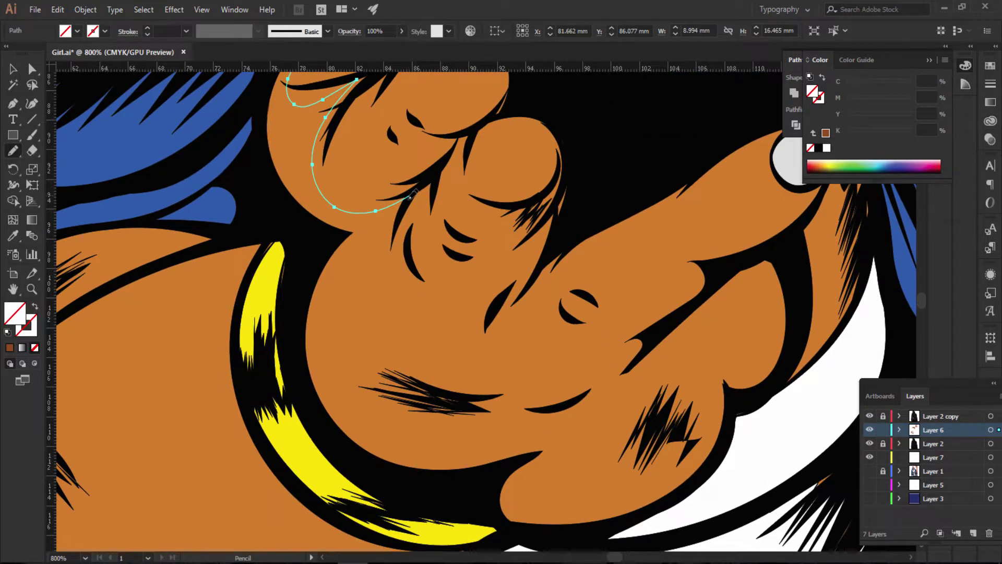
left_click_drag(380, 226, 350, 287)
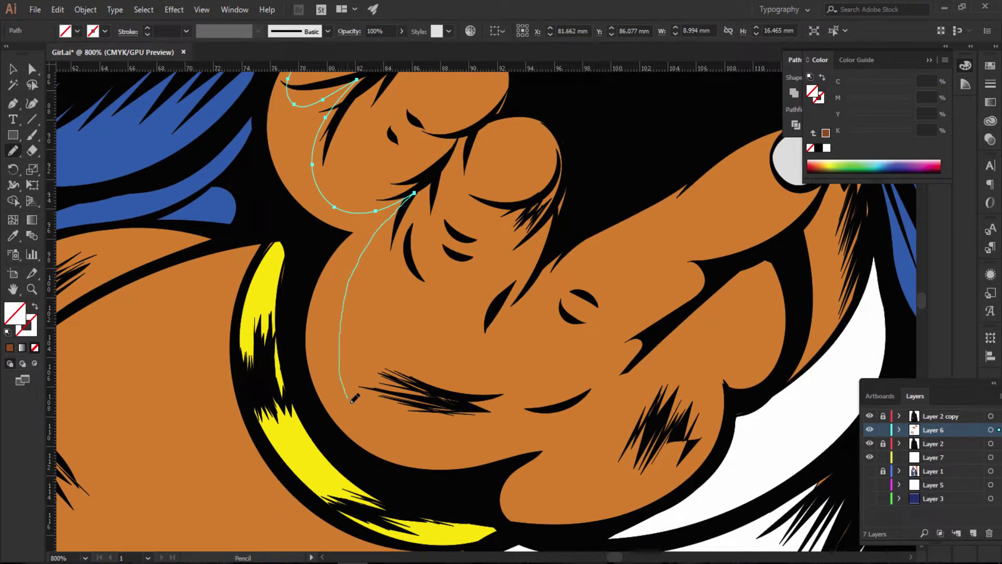
mouse_move(352, 401)
left_mouse_down()
mouse_move(378, 433)
mouse_move(434, 456)
mouse_move(495, 455)
mouse_move(606, 403)
left_mouse_up()
scroll(611, 346, "down", 2)
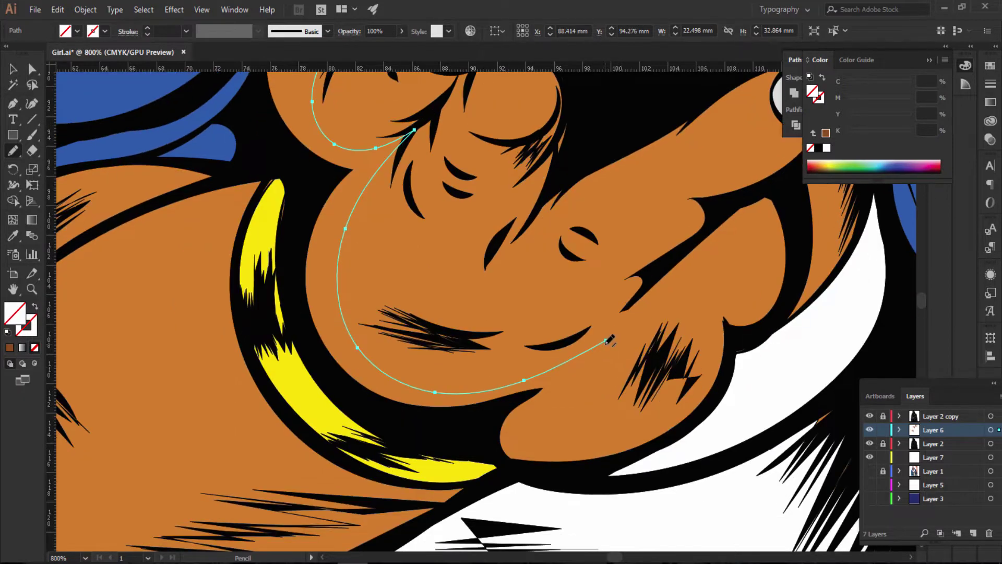
Step: Close the hand shading outline up the hand's left edge and fill it dark brown
left_click_drag(547, 398, 546, 438)
left_click_drag(603, 448, 666, 416)
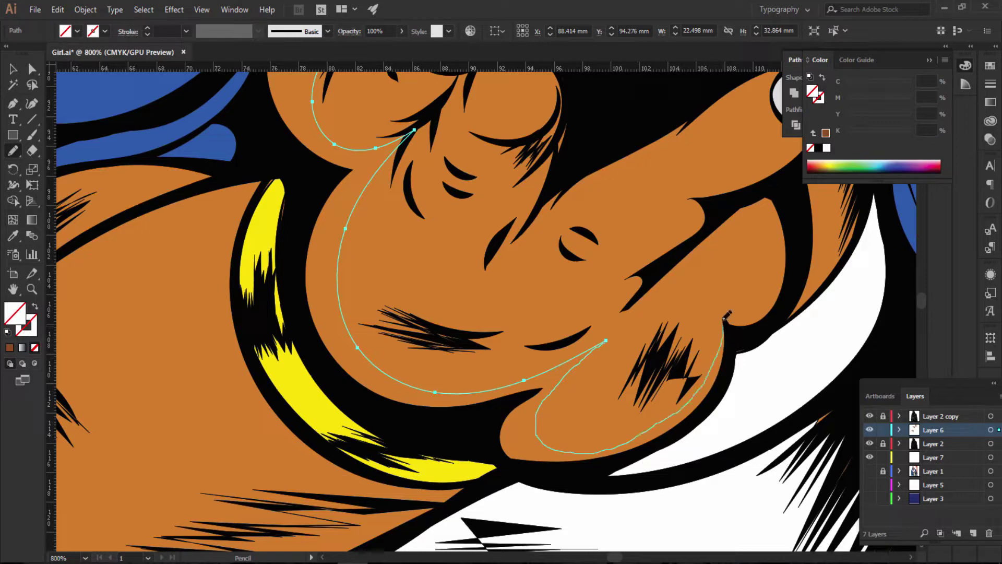
left_click_drag(723, 319, 721, 291)
left_click_drag(725, 328, 723, 384)
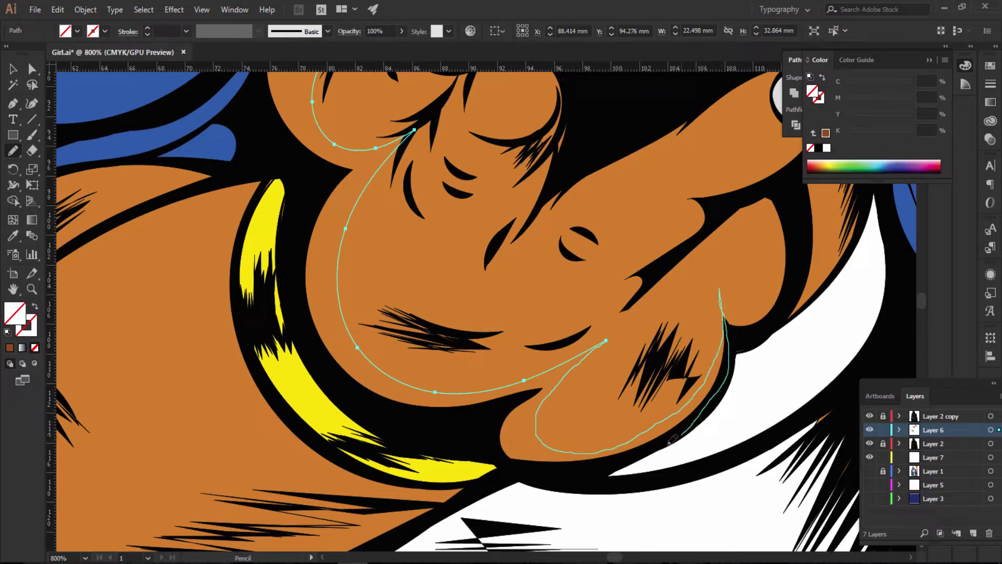
mouse_move(673, 440)
left_mouse_down()
mouse_move(581, 467)
mouse_move(520, 461)
mouse_move(330, 369)
mouse_move(305, 285)
mouse_move(326, 165)
left_mouse_up()
scroll(337, 163, "up", 2)
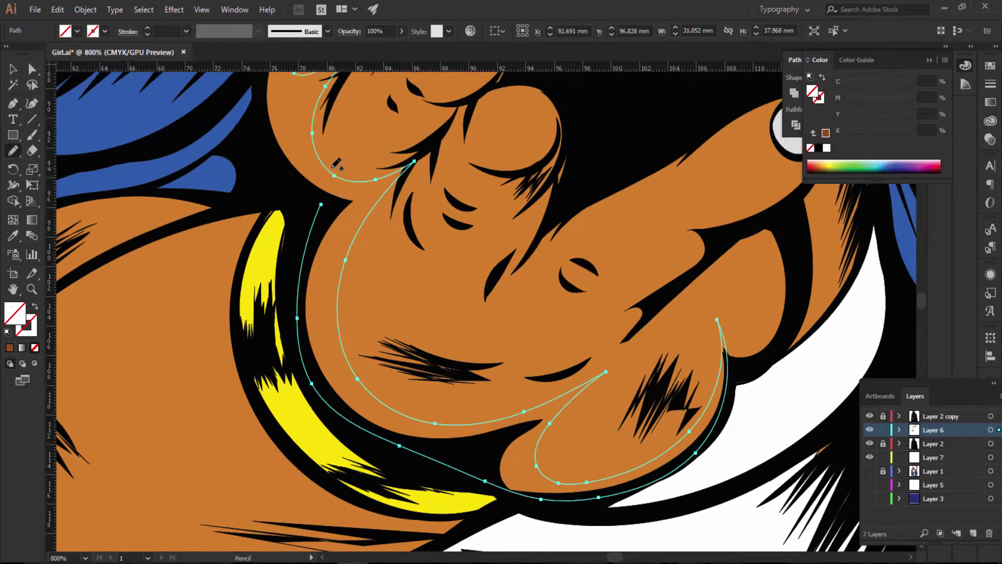
scroll(336, 165, "up", 5)
mouse_move(322, 312)
left_mouse_down()
mouse_move(252, 236)
mouse_move(260, 184)
mouse_move(286, 125)
mouse_move(254, 120)
mouse_move(290, 91)
left_mouse_up()
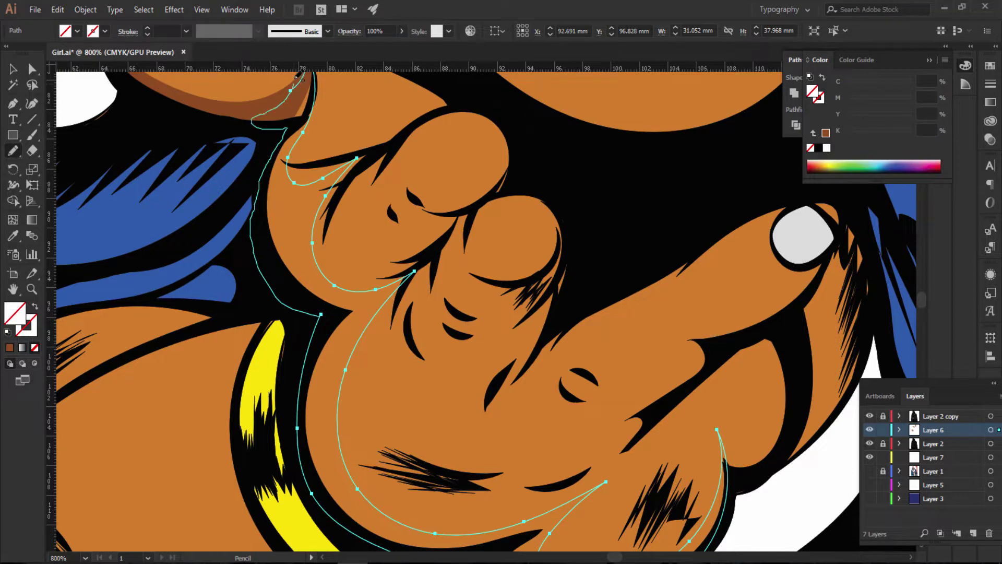
left_click(9, 348)
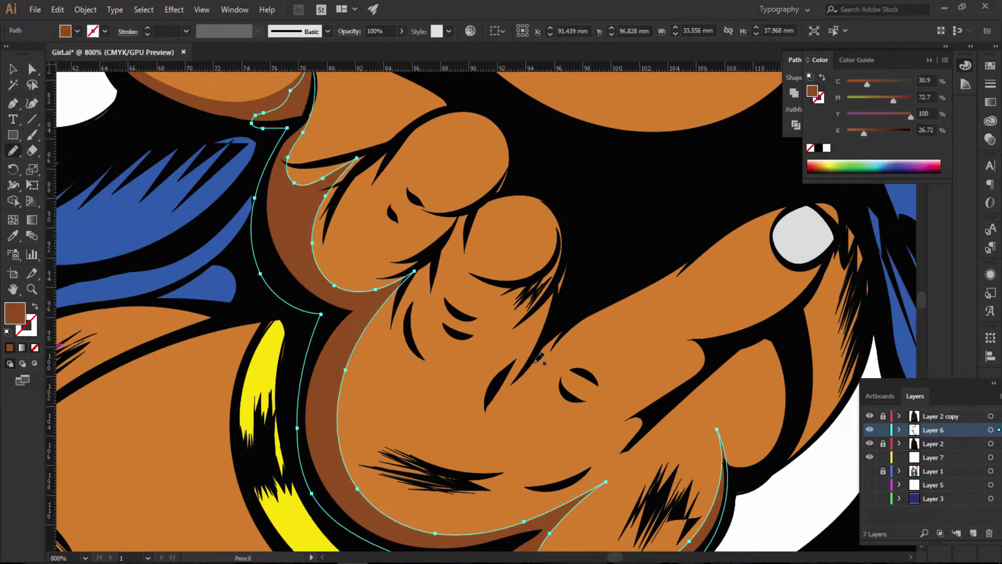
key("ctrl+shift+a")
Step: Start a pencil shading outline along the upper forearm toward the bracelet, with a zigzag edge
scroll(460, 407, "down", 4)
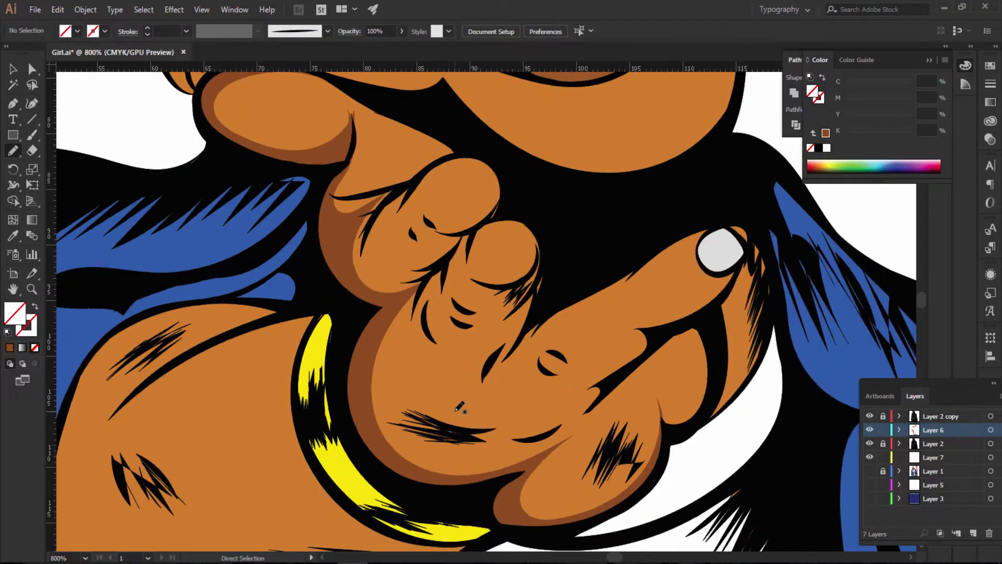
scroll(459, 407, "down", 3)
scroll(459, 408, "down", 2)
scroll(460, 407, "up", 2)
scroll(459, 406, "up", 2)
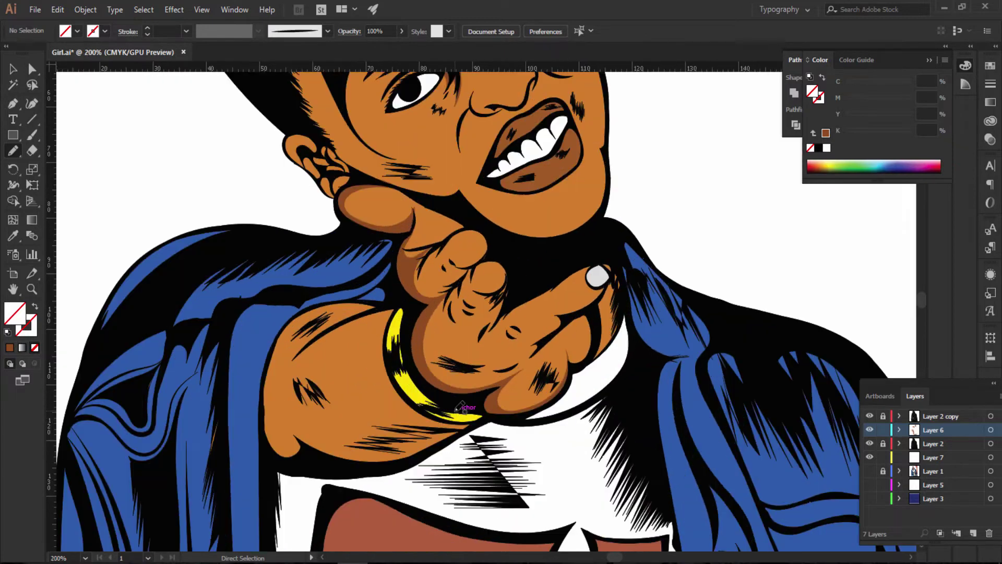
scroll(459, 406, "up", 1)
scroll(302, 234, "down", 1)
scroll(301, 233, "down", 1)
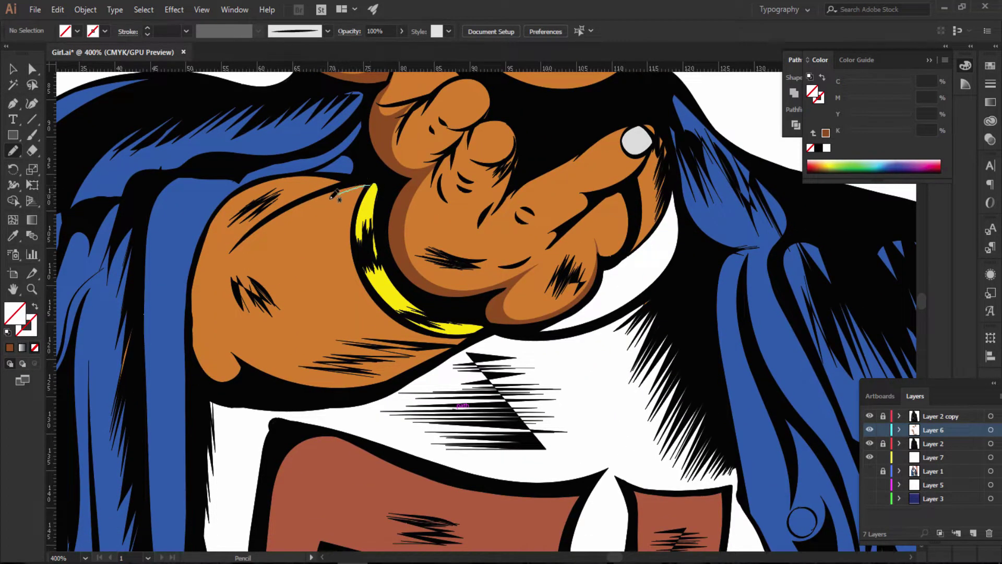
left_click_drag(331, 197, 217, 291)
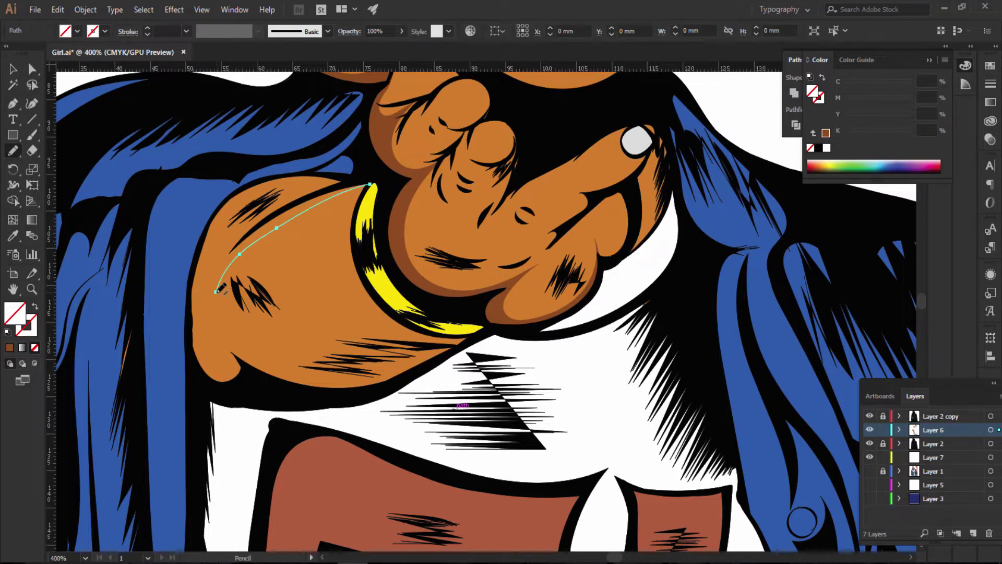
left_click_drag(226, 266, 229, 261)
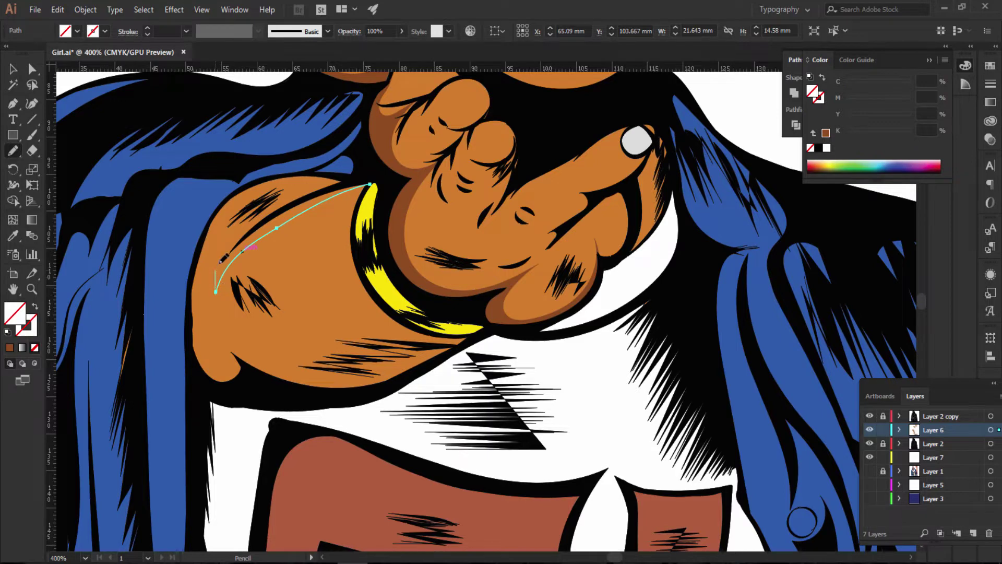
mouse_move(270, 213)
left_mouse_down()
mouse_move(340, 185)
mouse_move(232, 223)
mouse_move(202, 281)
mouse_move(214, 356)
left_mouse_up()
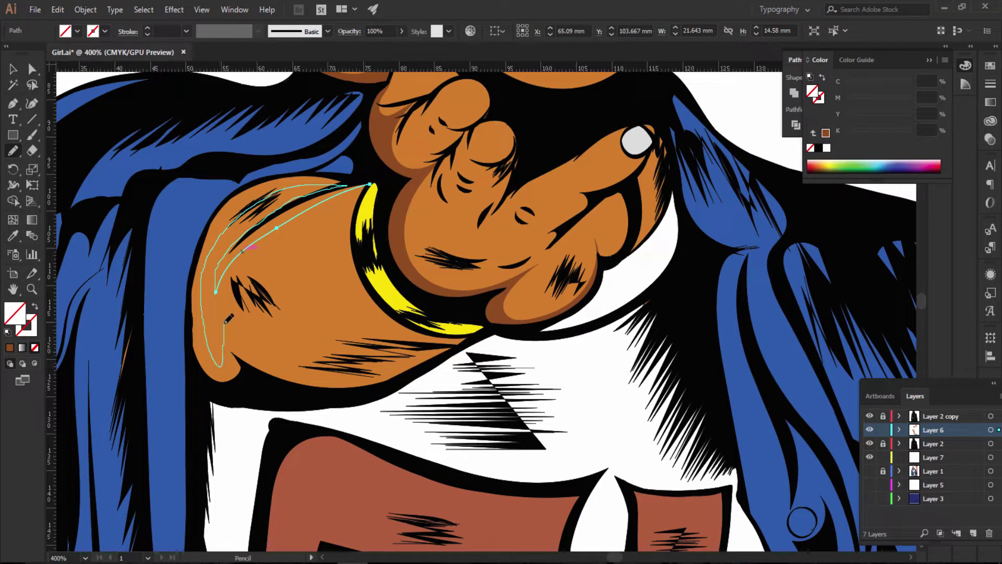
left_click_drag(225, 322, 238, 338)
left_click_drag(470, 328, 410, 367)
Step: Close the forearm shading outline up around the hand's edge and fill it dark brown
mouse_move(357, 391)
left_mouse_down()
mouse_move(269, 390)
mouse_move(201, 370)
left_mouse_up()
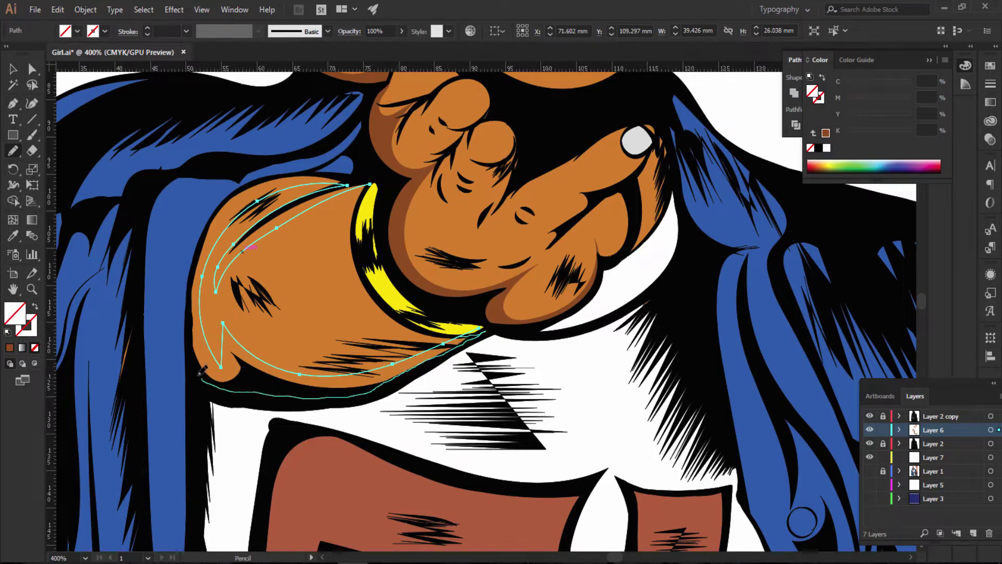
left_click_drag(198, 257, 212, 221)
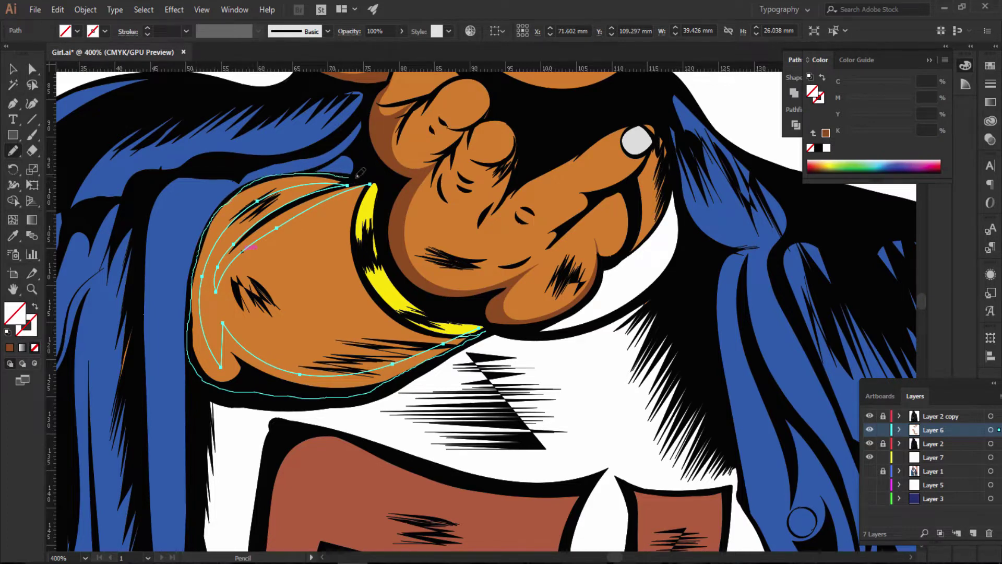
left_click_drag(355, 179, 369, 184)
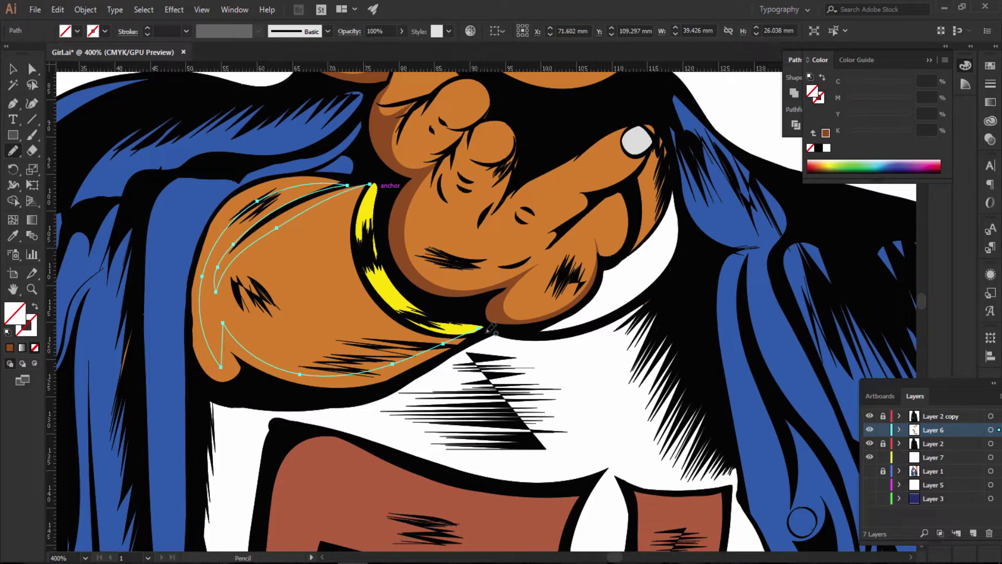
left_click_drag(475, 334, 240, 386)
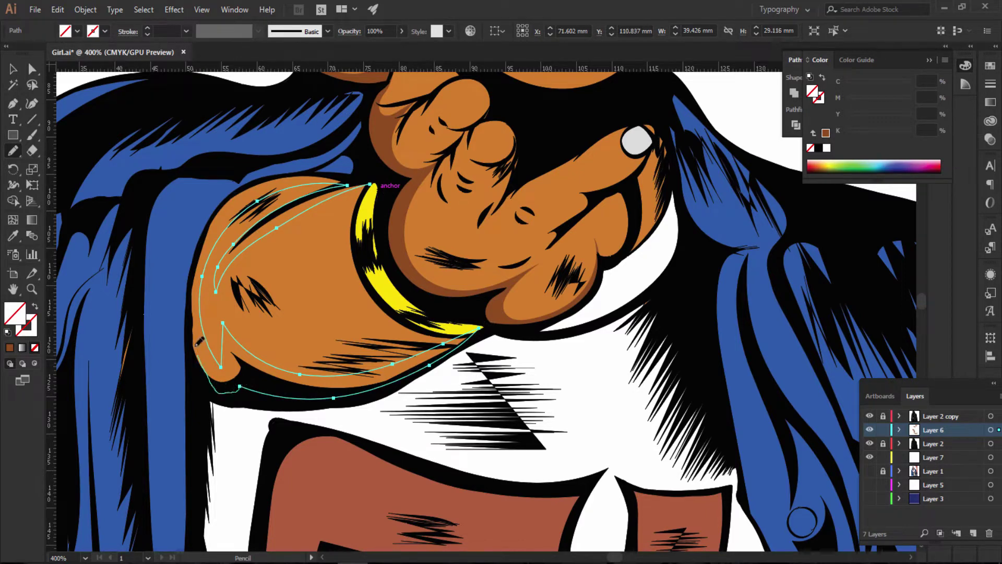
left_click_drag(199, 342, 195, 301)
left_click_drag(200, 257, 216, 215)
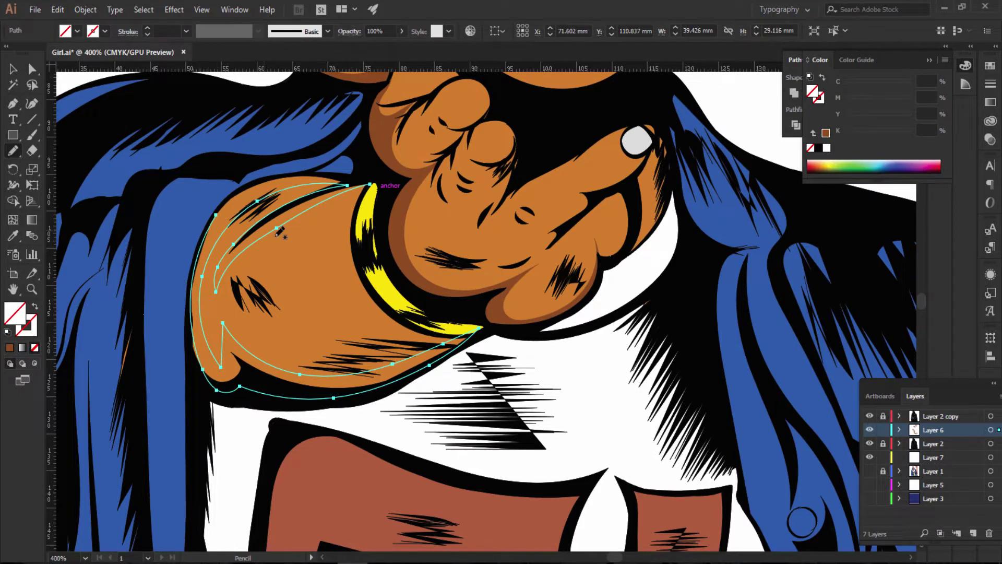
scroll(274, 246, "up", 3)
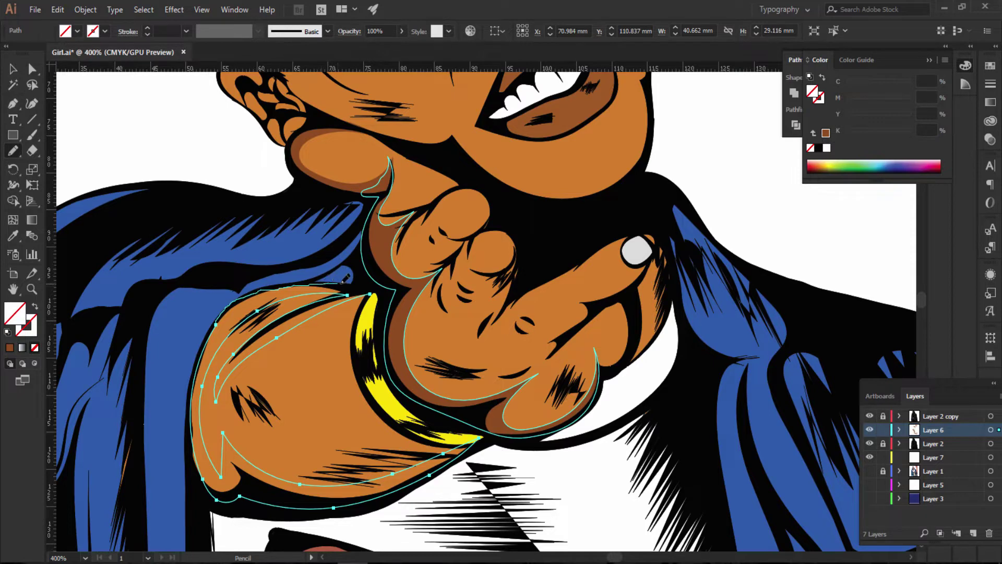
left_click_drag(345, 280, 357, 285)
key("a")
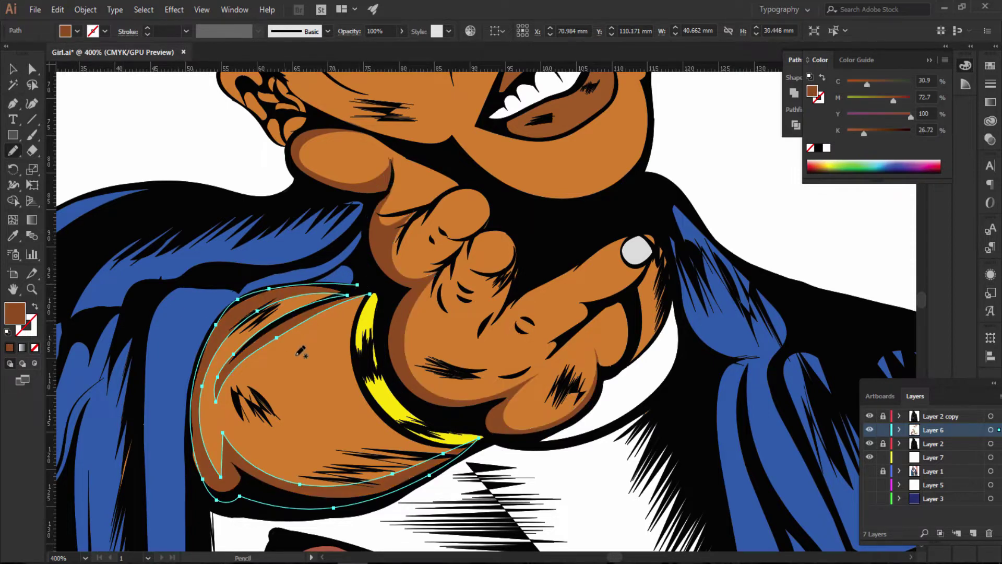
key("ctrl+shift+a")
Step: Draw pencil shading streaks along the forearm's underside next to the bracelet at 300% zoom
key("ctrl+1")
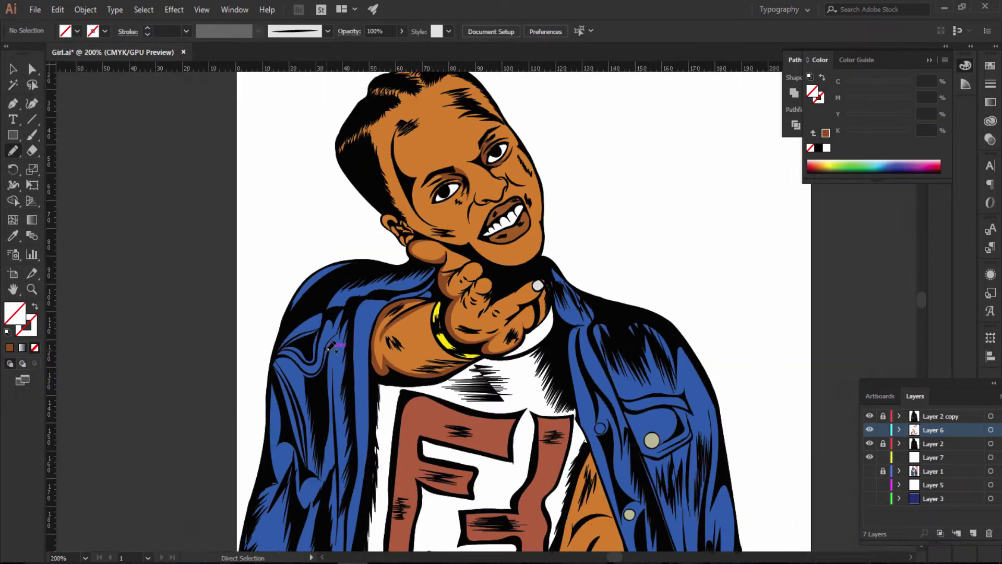
key("ctrl+plus")
key("ctrl+plus")
key("ctrl+plus")
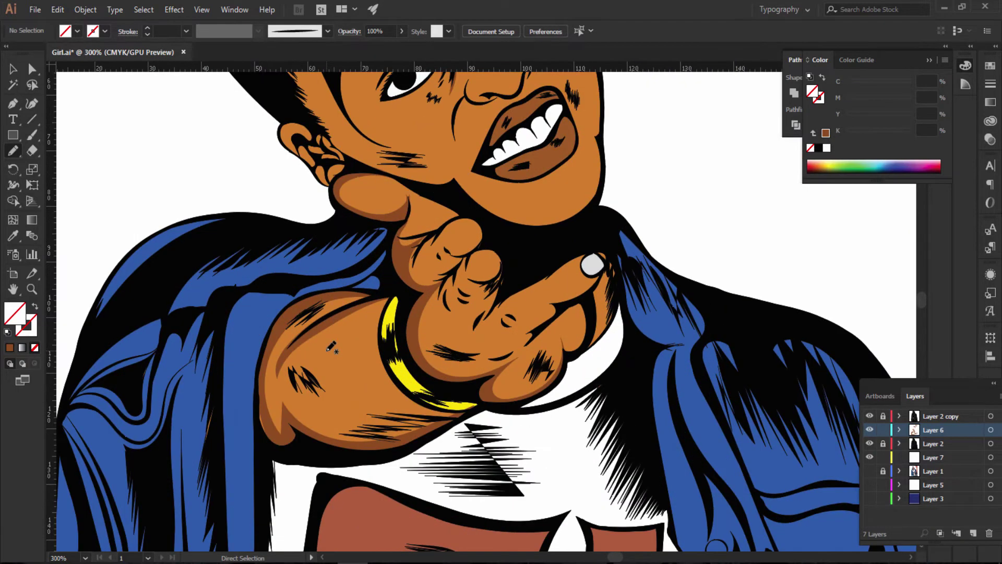
scroll(333, 347, "down", 1)
scroll(332, 348, "down", 2)
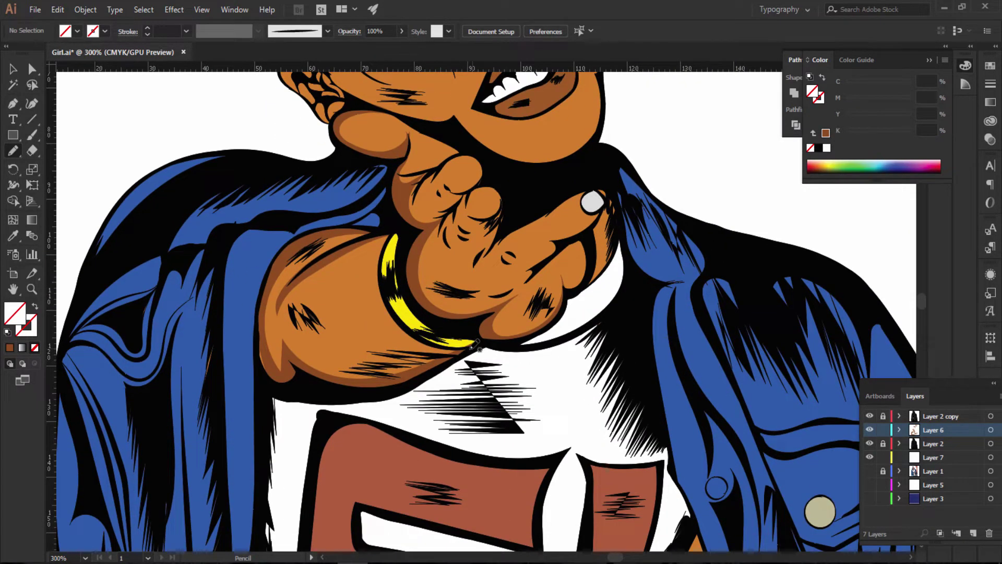
left_click_drag(453, 349, 350, 342)
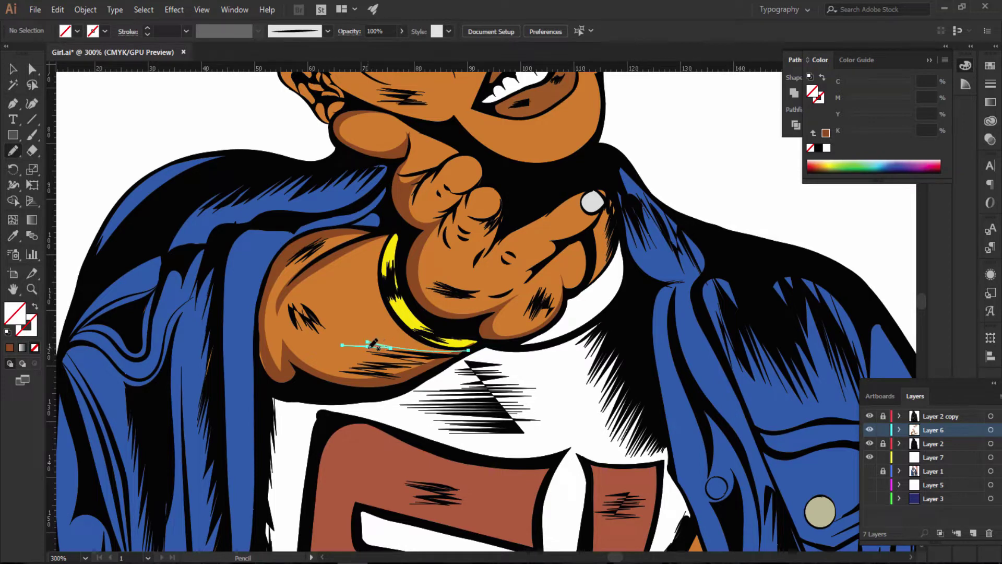
left_click_drag(361, 344, 380, 349)
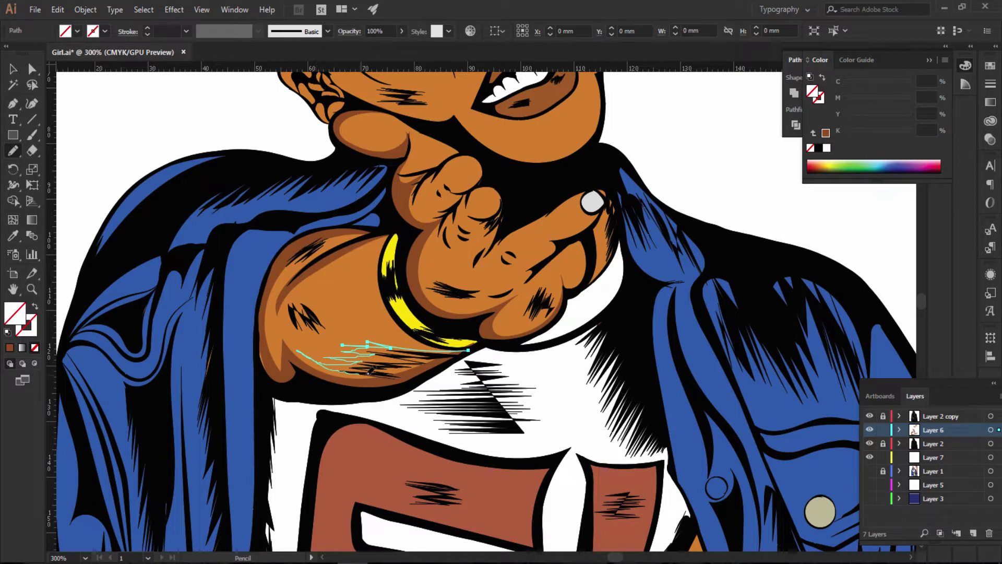
Step: Fill the forearm streak brown, undo the stray mark, and zoom out and back in
left_click(9, 347)
left_click_drag(673, 166, 736, 163)
key("ctrl+z")
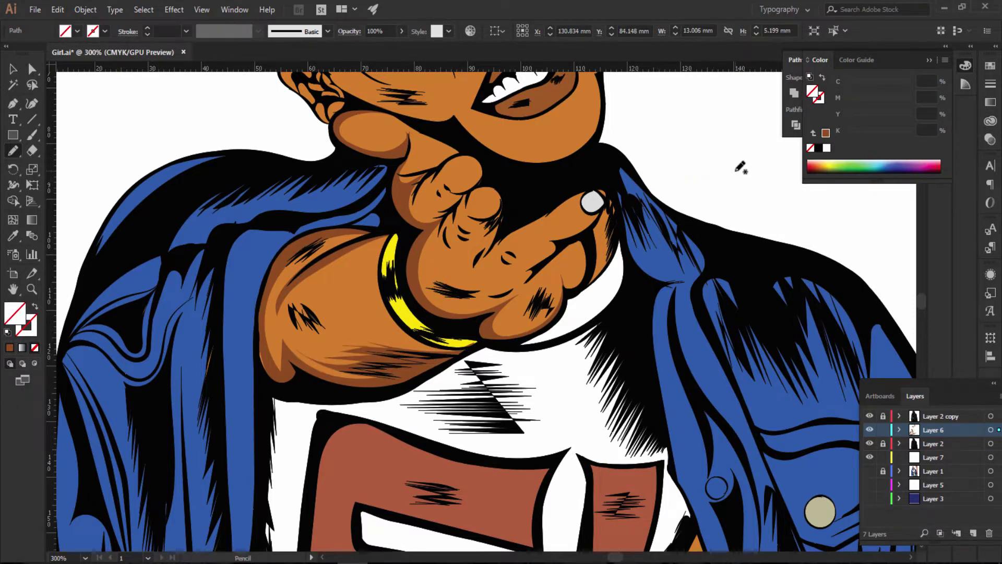
key("ctrl+minus")
key("ctrl+minus")
key("ctrl+minus")
key("ctrl+minus")
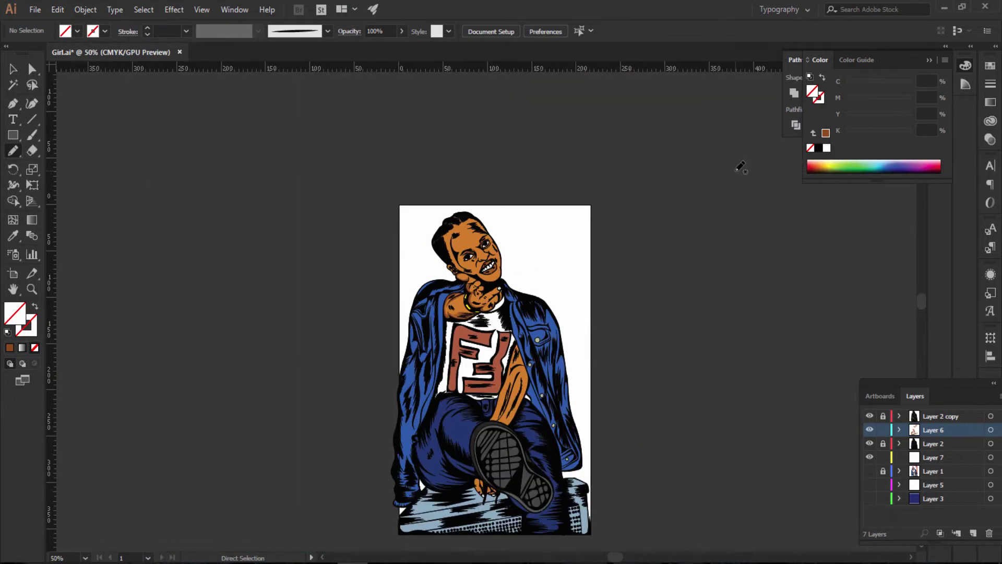
key("ctrl+plus")
key("ctrl+plus")
key("ctrl+plus")
key("ctrl+plus")
key("ctrl+plus")
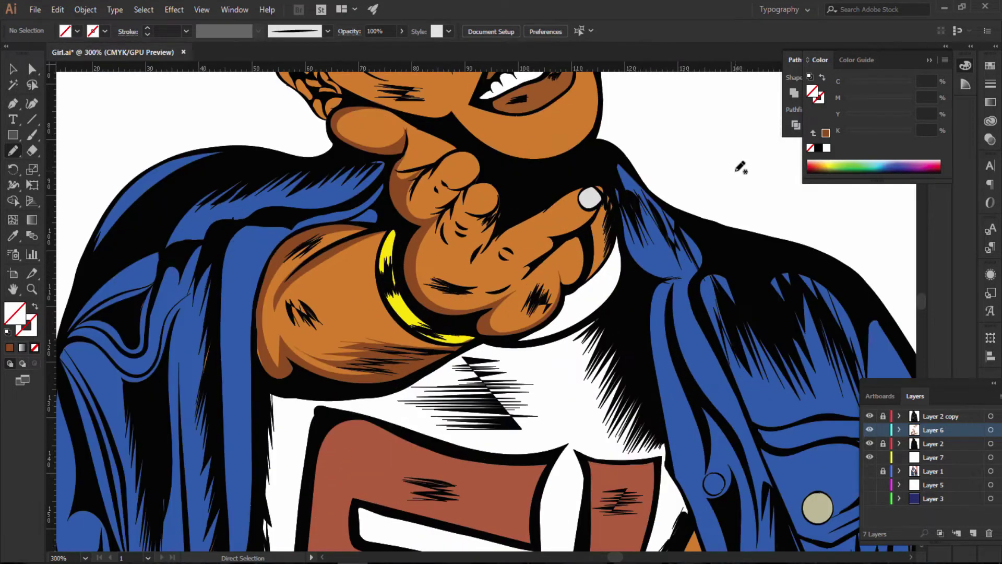
key("ctrl+plus")
key("ctrl+plus")
Step: Draw a brown shadow shape along the edge of the curled finger under the chin
scroll(679, 156, "up", 2)
scroll(574, 182, "up", 4)
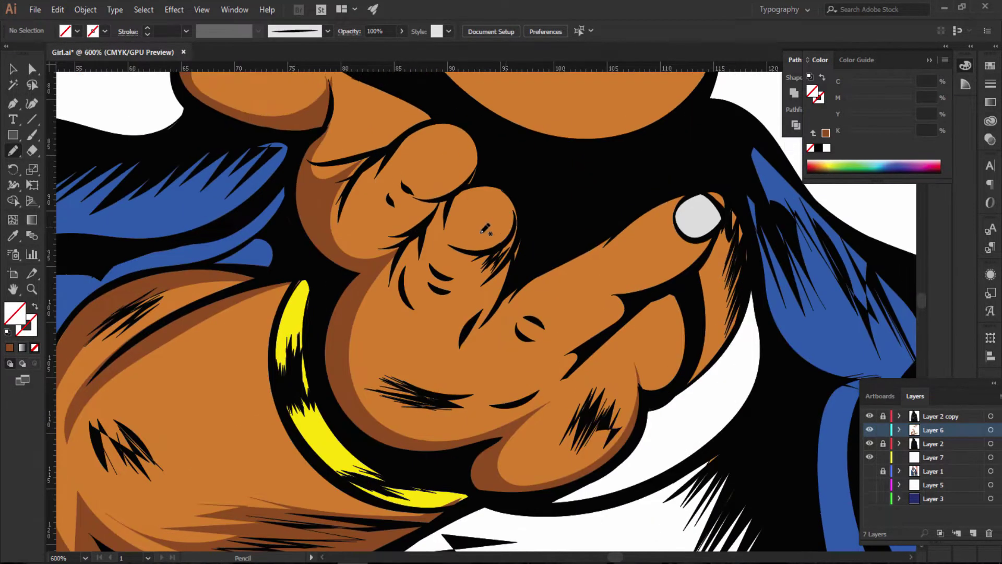
scroll(478, 214, "up", 4)
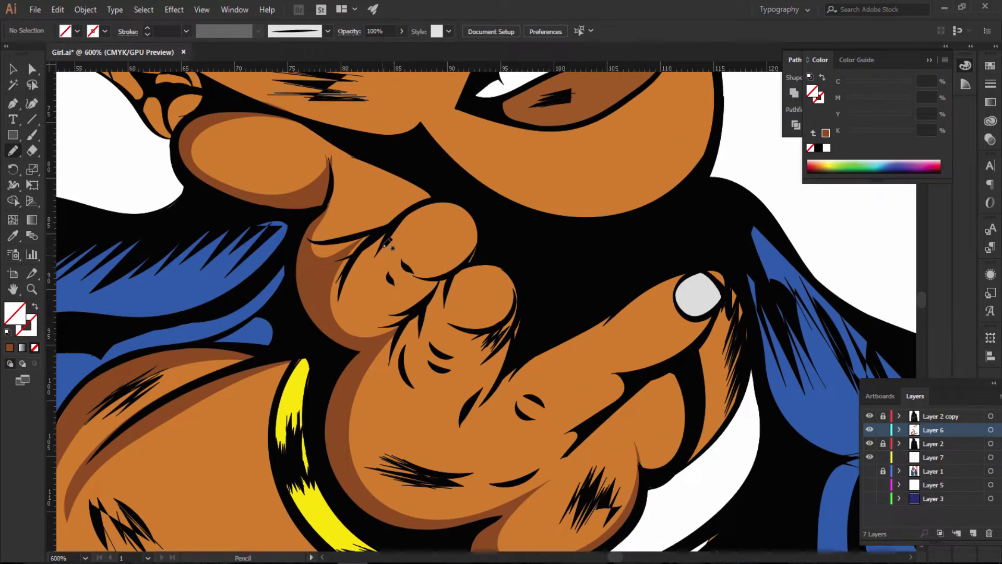
left_click_drag(328, 301, 337, 325)
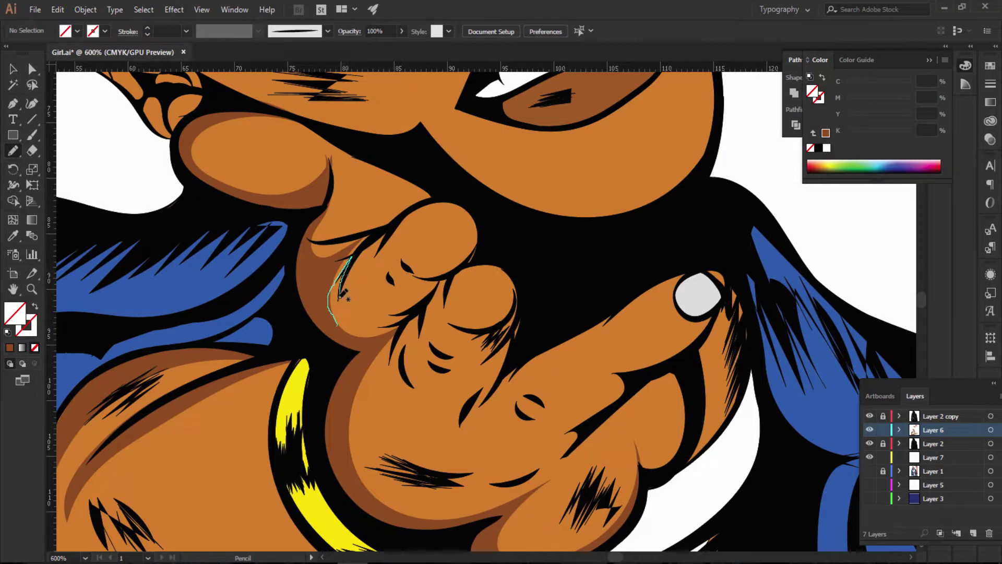
mouse_move(339, 309)
left_mouse_down()
mouse_move(387, 233)
mouse_move(496, 243)
mouse_move(463, 183)
mouse_move(429, 192)
mouse_move(356, 241)
mouse_move(336, 264)
mouse_move(322, 311)
mouse_move(329, 318)
left_mouse_up()
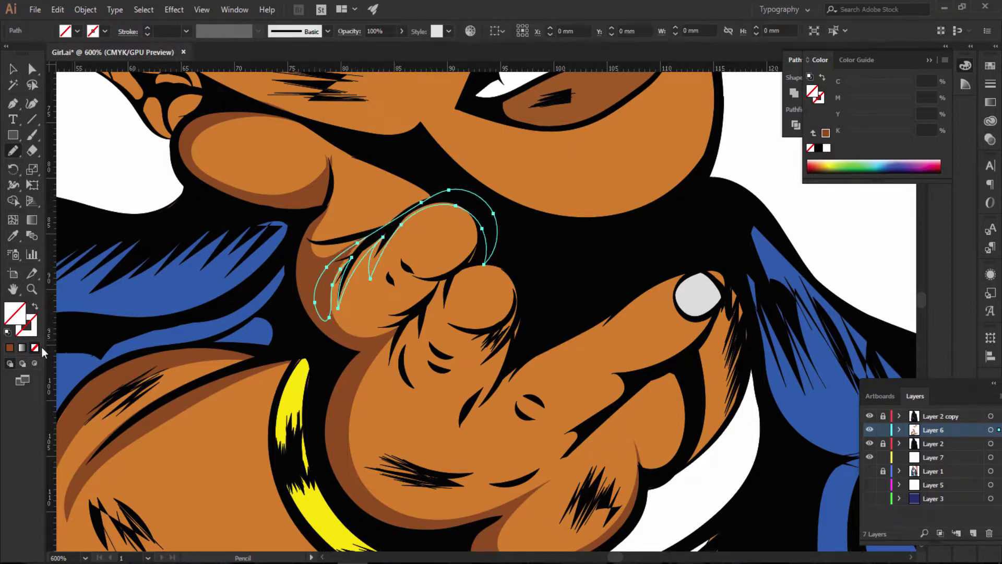
key("comma")
key("slash")
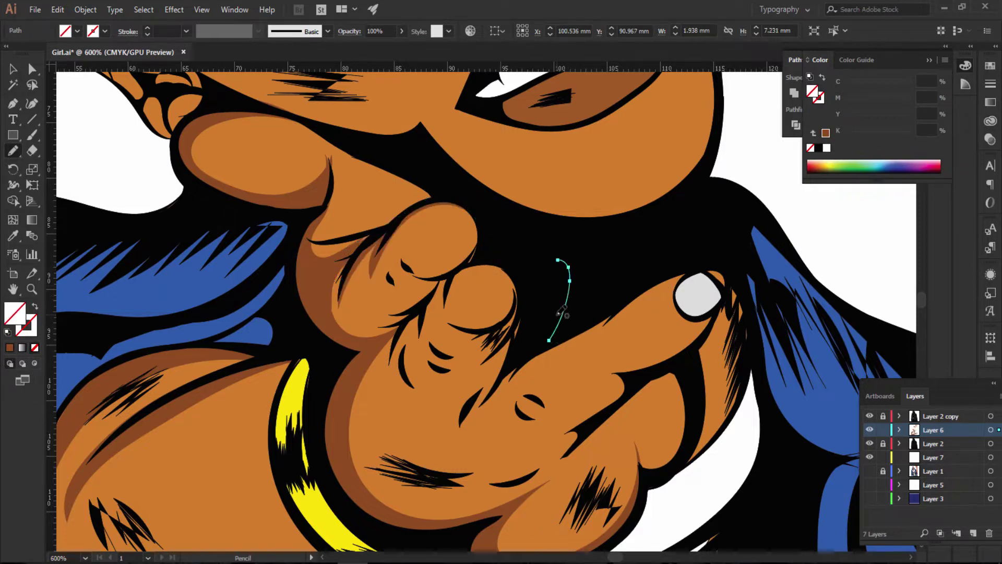
key("ctrl+shift+a")
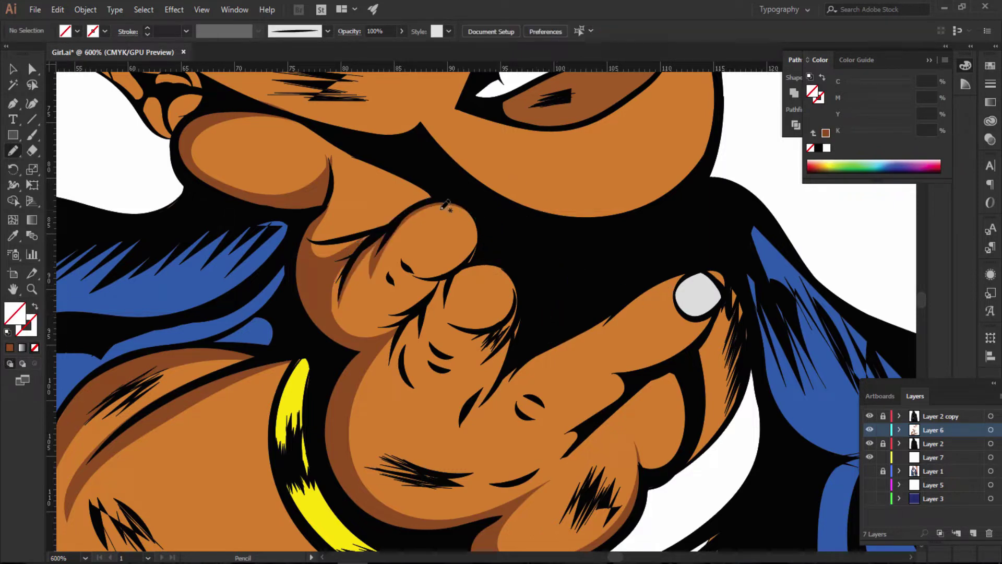
Step: Add a second brown-filled shadow around the fingertip and up along the finger
mouse_move(431, 204)
left_mouse_down()
mouse_move(473, 222)
mouse_move(469, 250)
mouse_move(441, 272)
mouse_move(414, 274)
mouse_move(398, 259)
mouse_move(446, 292)
mouse_move(360, 307)
mouse_move(389, 315)
mouse_move(353, 326)
mouse_move(396, 330)
mouse_move(363, 360)
mouse_move(397, 330)
mouse_move(390, 355)
mouse_move(405, 401)
mouse_move(428, 394)
mouse_move(418, 386)
left_mouse_up()
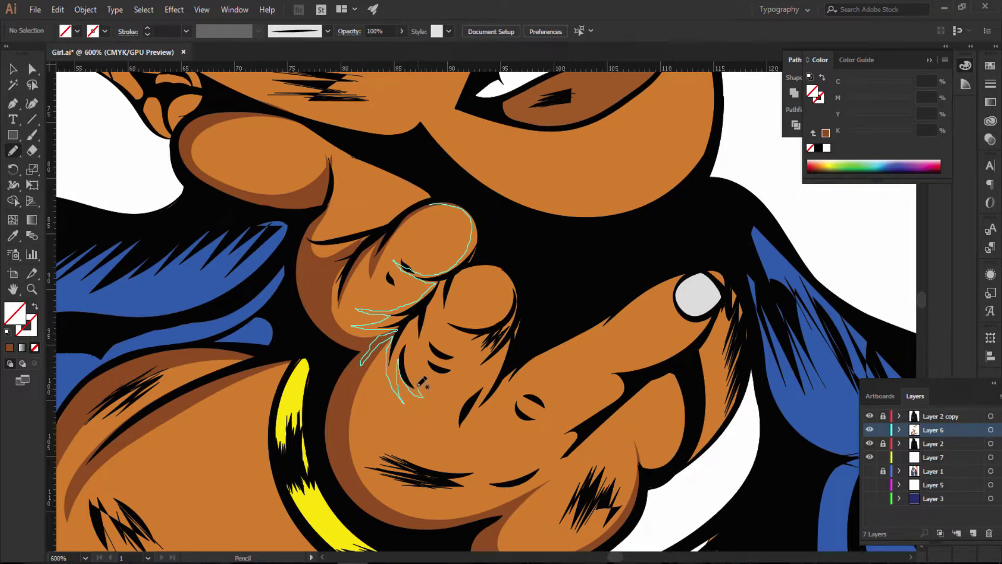
mouse_move(416, 343)
left_mouse_down()
mouse_move(422, 327)
mouse_move(430, 345)
mouse_move(445, 296)
mouse_move(450, 305)
mouse_move(467, 269)
mouse_move(521, 222)
mouse_move(449, 178)
mouse_move(447, 203)
left_mouse_up()
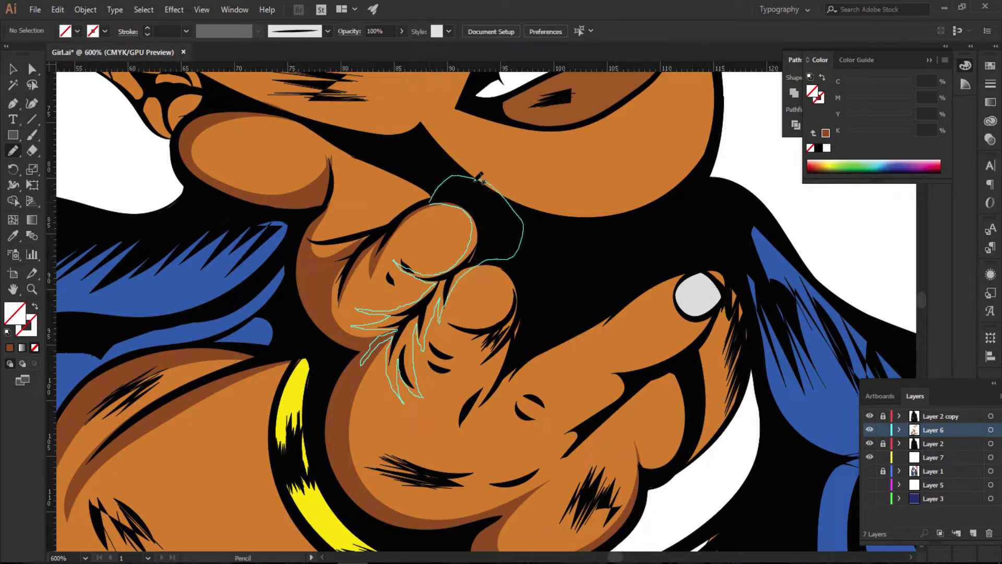
key("ctrl")
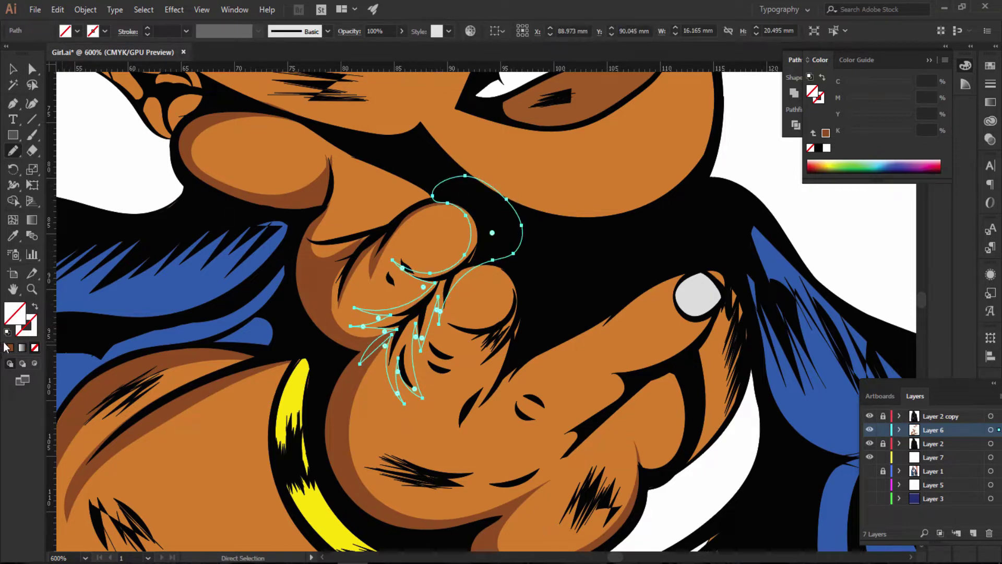
left_click(9, 347)
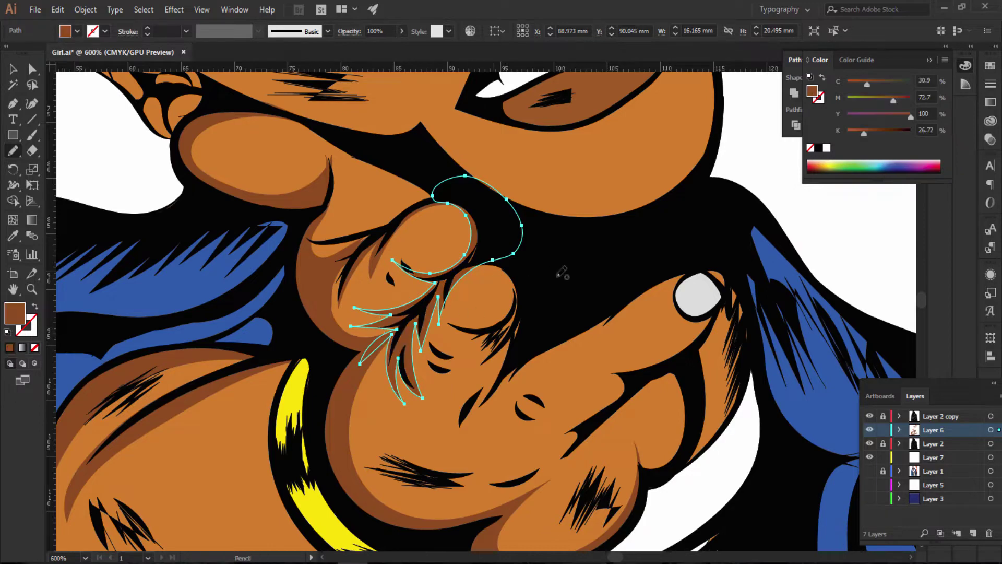
left_click_drag(557, 267, 560, 309)
left_click(561, 309, "ctrl")
Step: Outline a shadow around the middle fingertip and fill it with the brown swatch
key("ctrl+minus")
key("ctrl+minus")
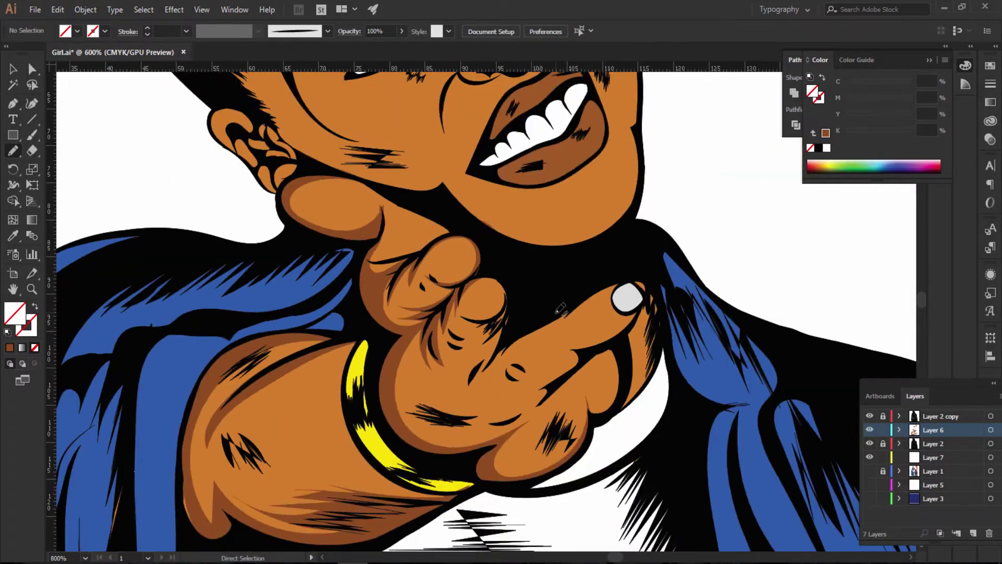
key("ctrl+minus")
key("ctrl+minus")
key("ctrl+minus")
key("ctrl+minus")
key("ctrl+plus")
key("ctrl+plus")
key("ctrl+plus")
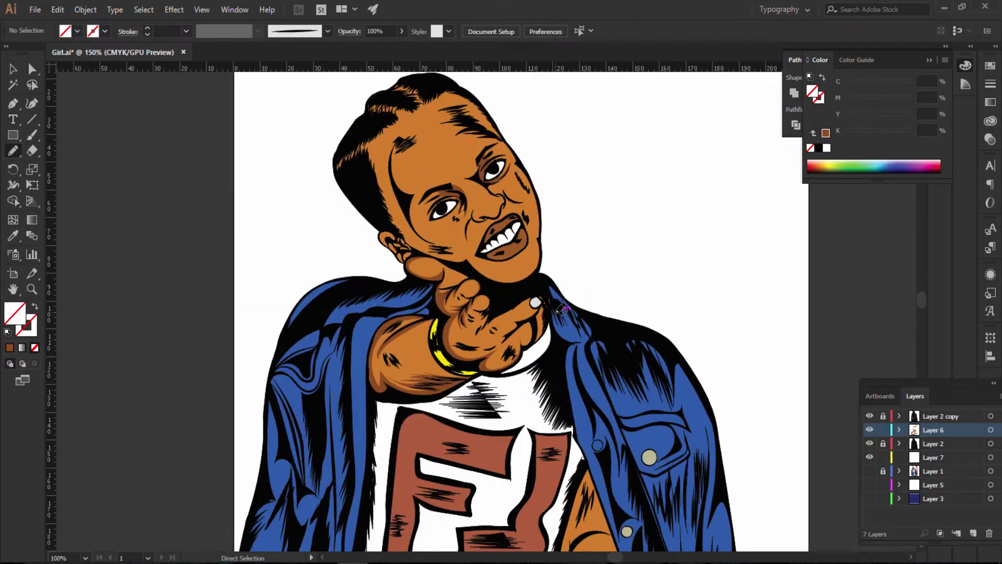
key("ctrl+plus")
key("ctrl+plus")
key("ctrl+plus")
key("ctrl+plus")
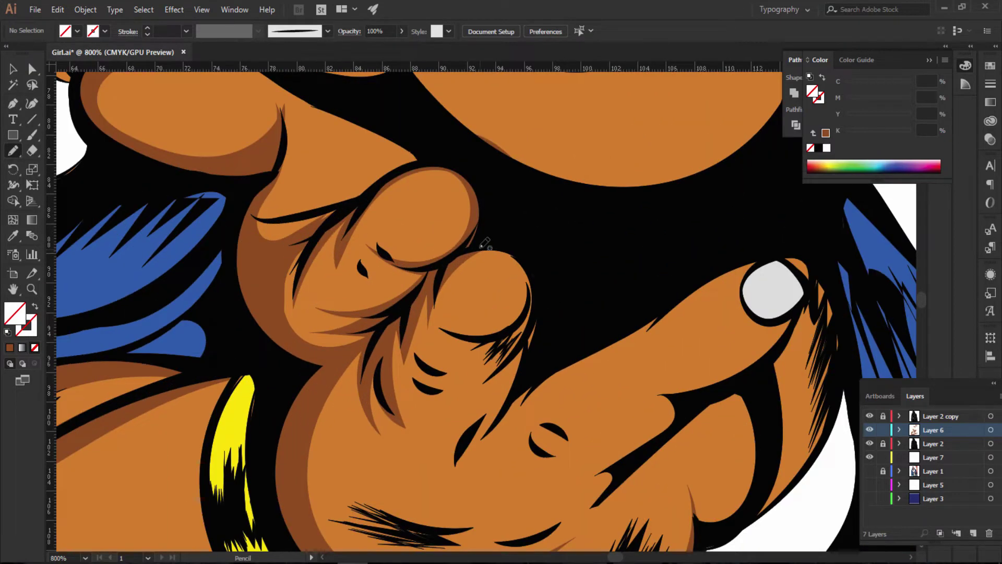
mouse_move(487, 247)
left_mouse_down()
mouse_move(531, 312)
mouse_move(450, 352)
mouse_move(497, 344)
mouse_move(459, 394)
left_mouse_up()
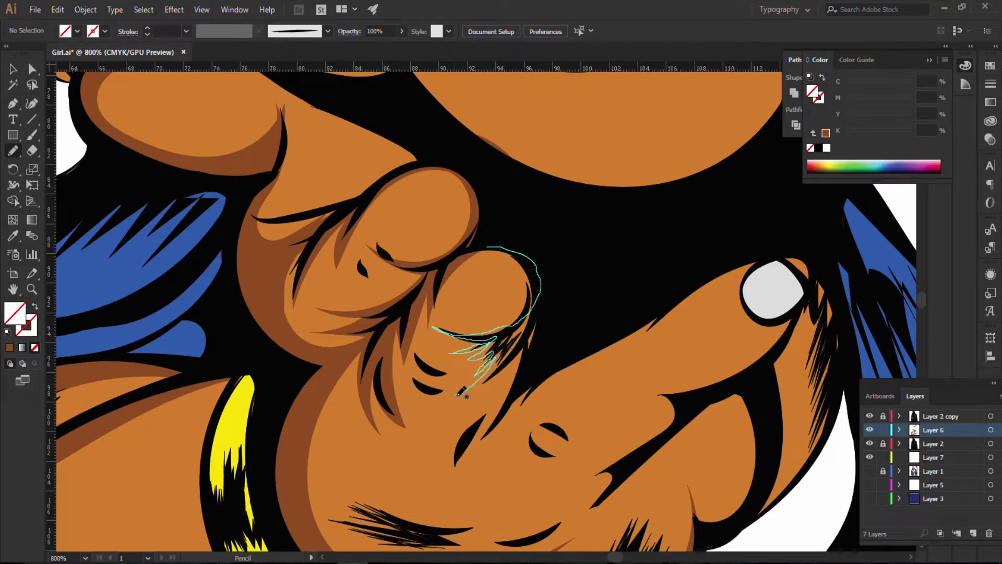
left_click_drag(519, 365, 495, 400)
mouse_move(467, 431)
left_mouse_down()
mouse_move(426, 452)
mouse_move(444, 458)
left_mouse_up()
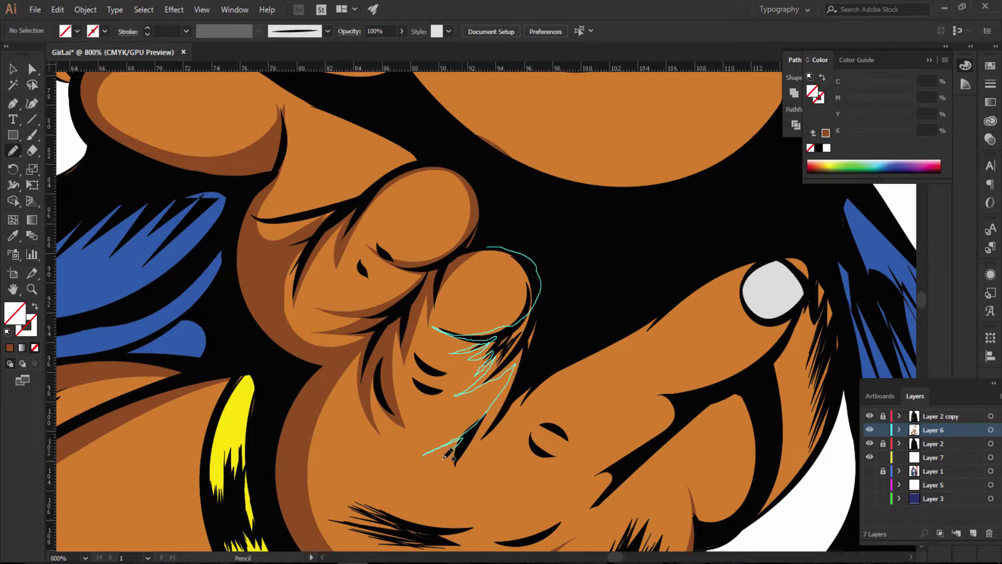
mouse_move(522, 402)
left_mouse_down()
mouse_move(587, 313)
mouse_move(519, 220)
mouse_move(460, 249)
left_mouse_up()
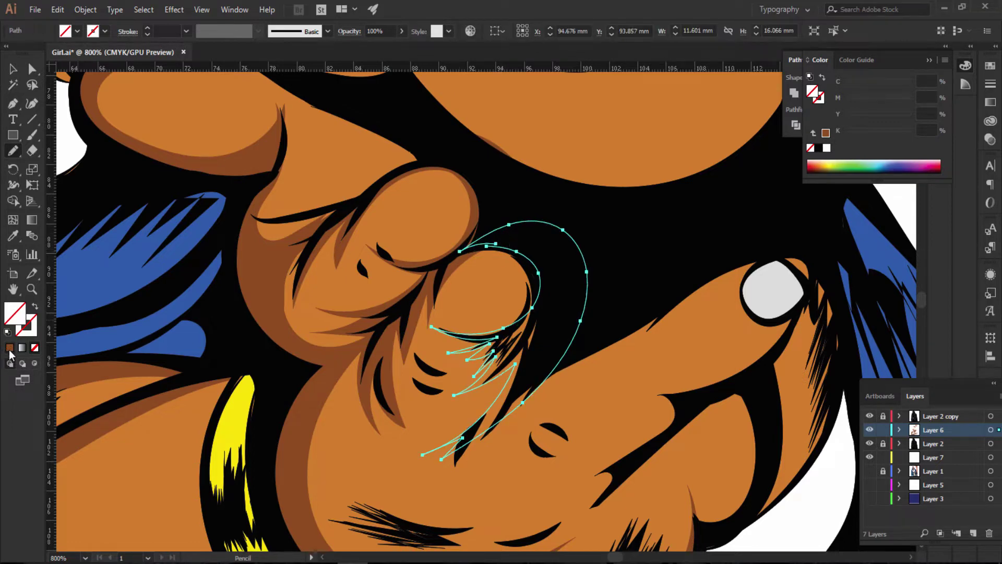
left_click(9, 349)
left_click(626, 402, "ctrl")
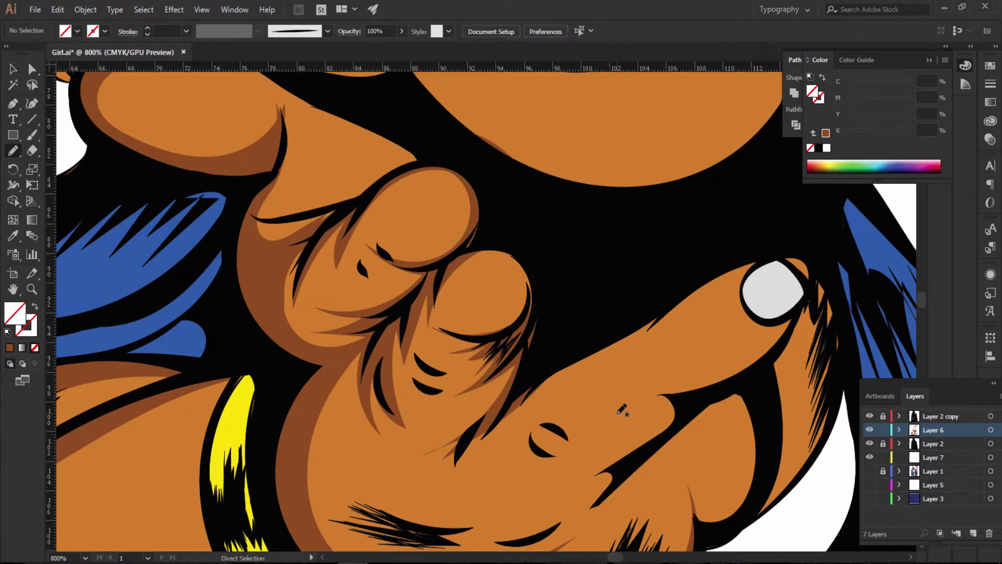
Step: Add a brown shadow along the fingernail's right edge and down the pointing finger
key("ctrl+1")
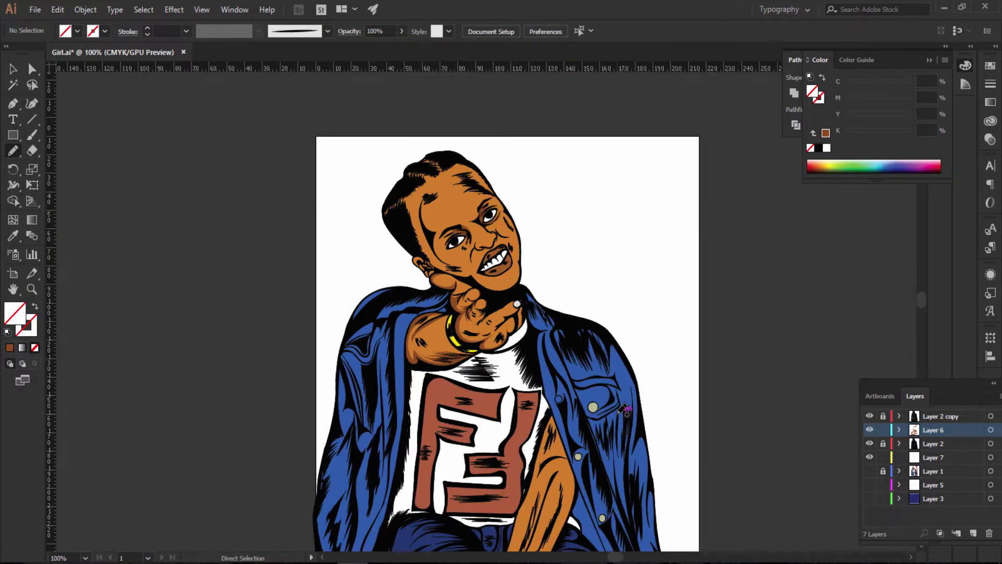
key("ctrl+minus")
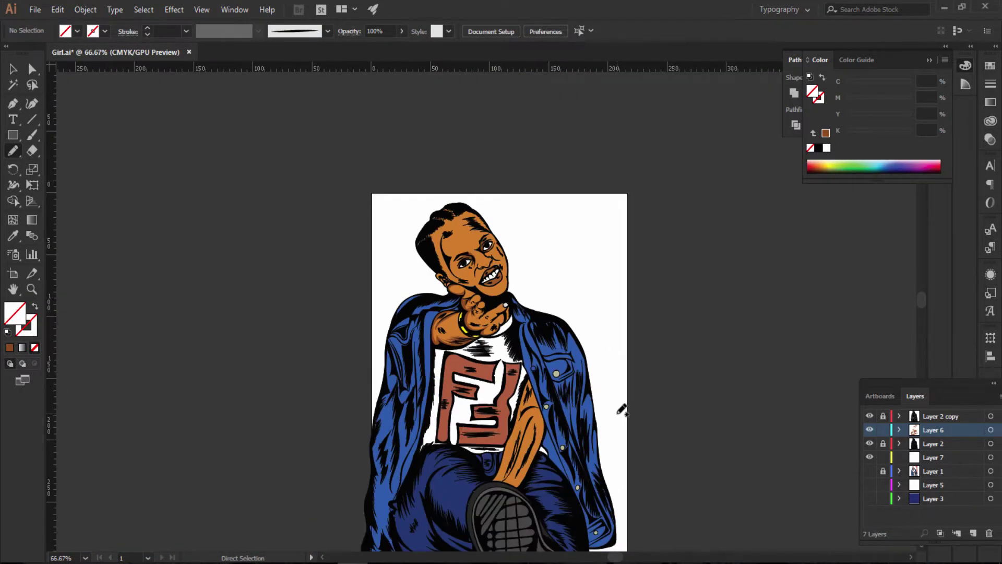
key("ctrl+plus")
key("ctrl+plus")
key("ctrl+plus")
key("ctrl+plus")
key("ctrl+plus")
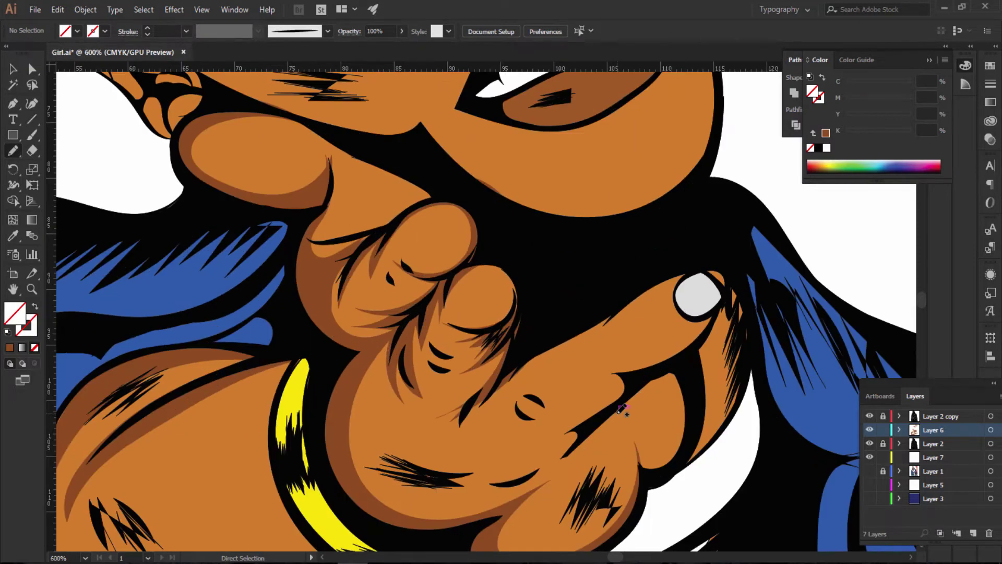
scroll(621, 410, "down", 2)
scroll(622, 410, "down", 3)
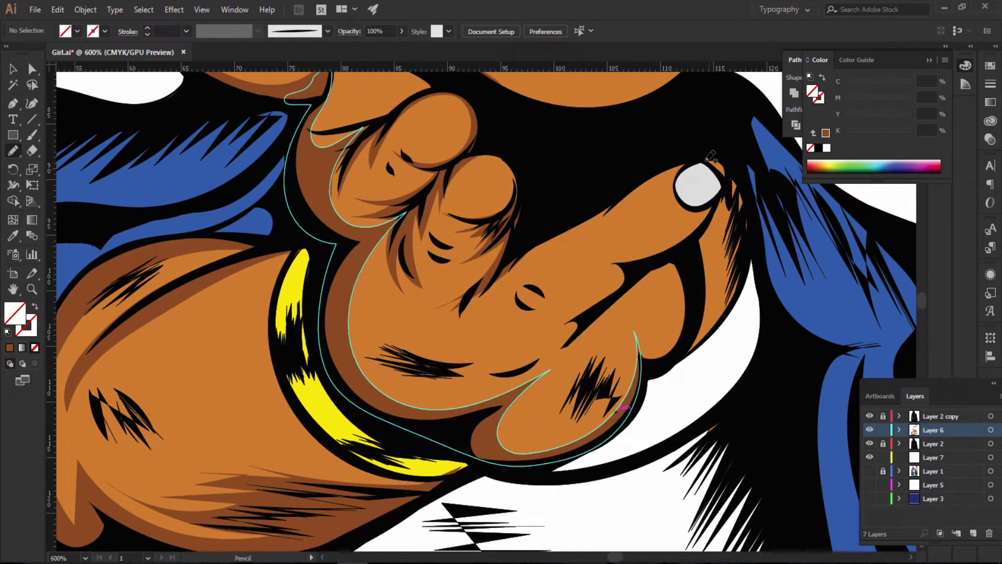
mouse_move(700, 157)
left_mouse_down()
mouse_move(723, 180)
mouse_move(707, 211)
left_mouse_up()
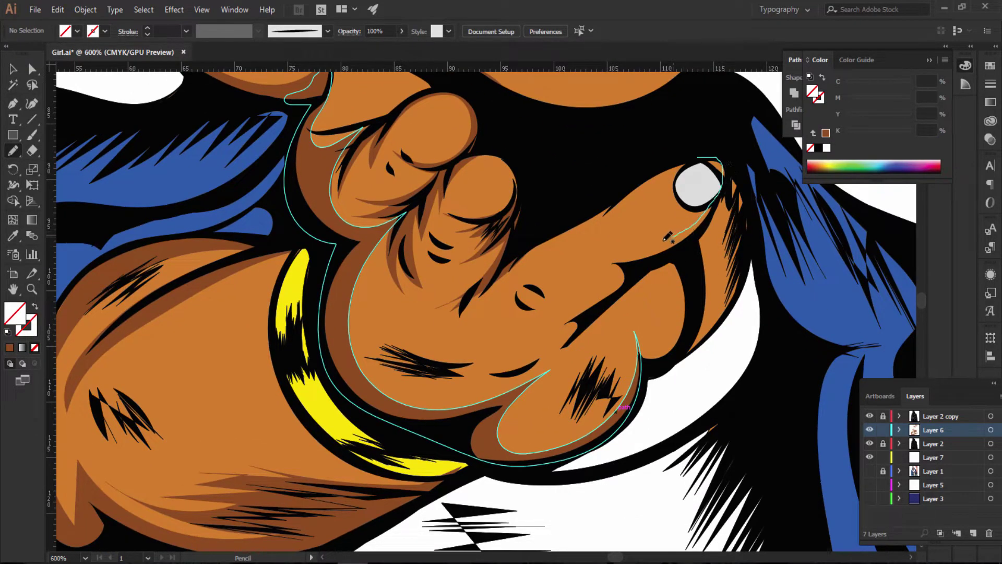
mouse_move(668, 238)
left_mouse_down()
mouse_move(591, 255)
mouse_move(593, 289)
mouse_move(476, 367)
mouse_move(439, 367)
mouse_move(515, 373)
mouse_move(614, 306)
mouse_move(727, 203)
mouse_move(712, 145)
mouse_move(614, 175)
left_mouse_up()
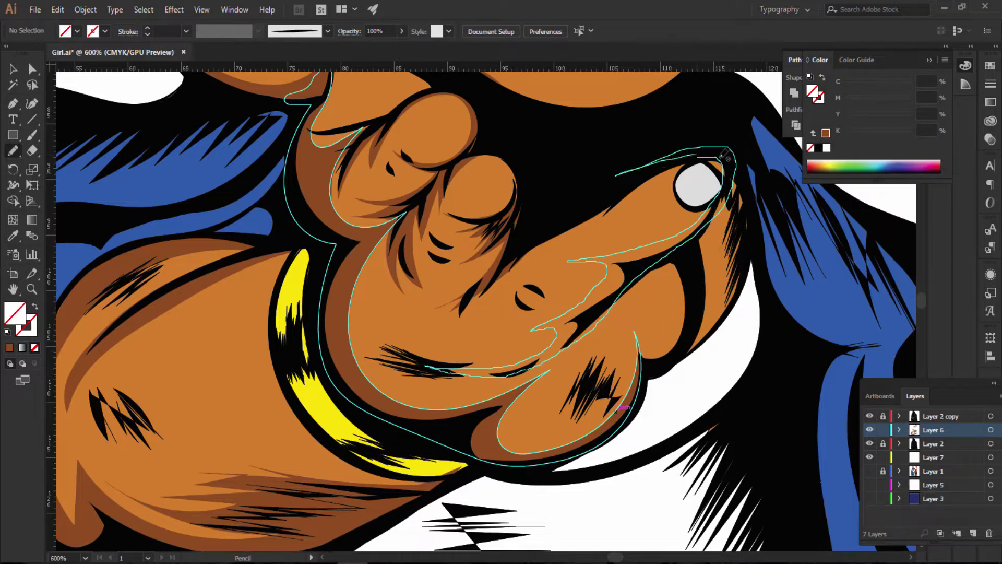
left_click(9, 347)
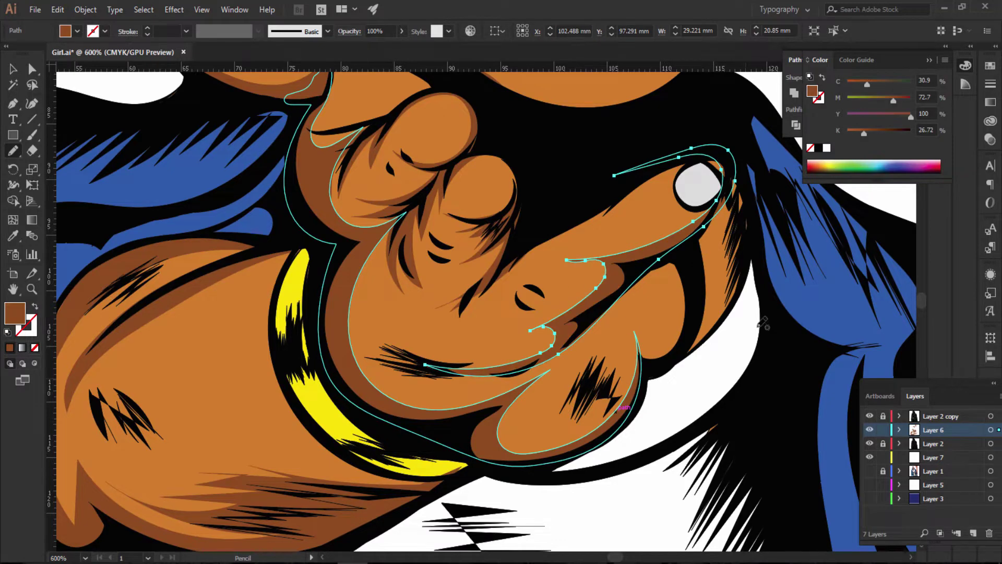
key("ctrl+shift+a")
key("ctrl+shift+a")
Step: Draw a brown shadow strip beside the nail, then zoom out to review
scroll(710, 340, "down", 2)
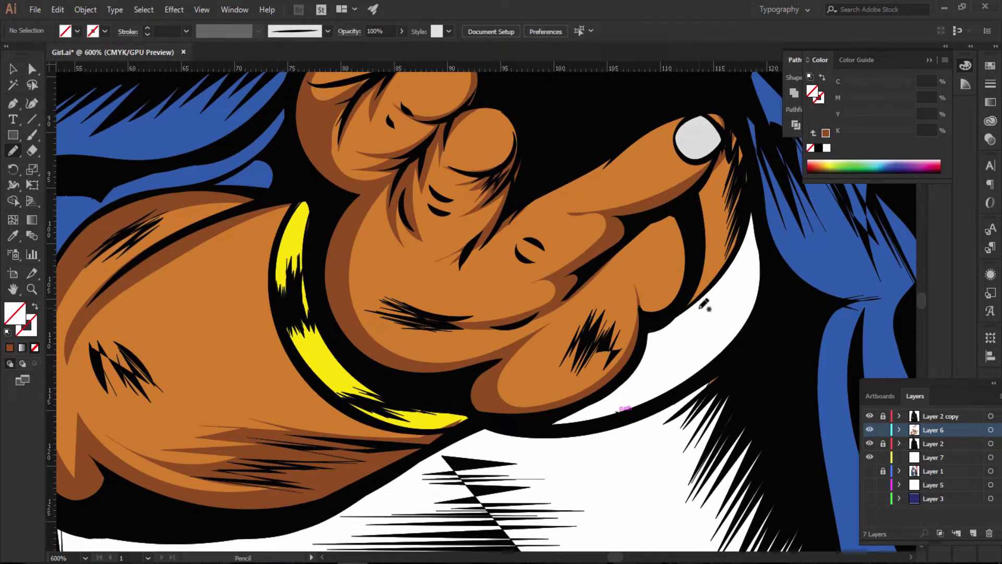
scroll(738, 222, "up", 1)
scroll(740, 222, "up", 1)
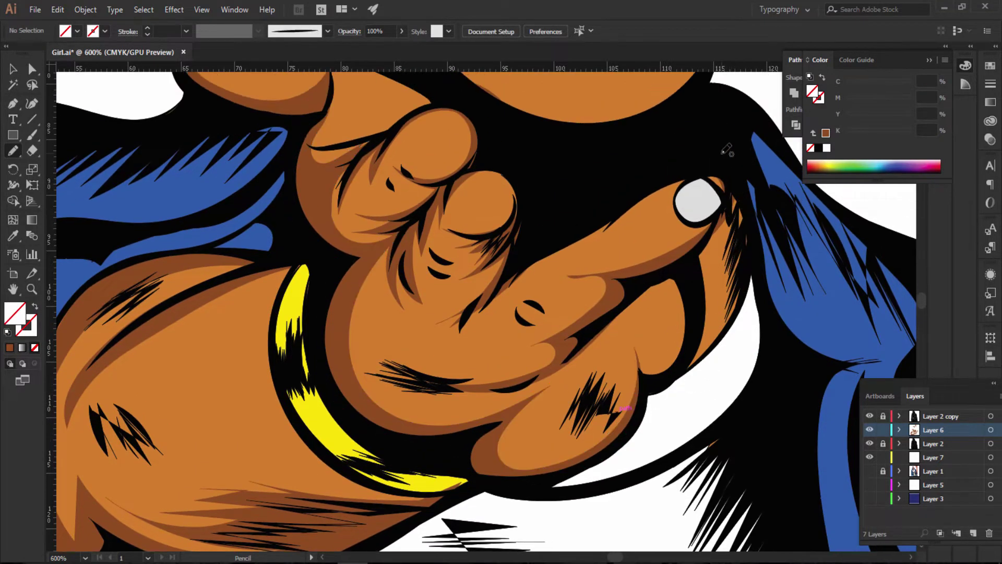
left_click_drag(722, 153, 717, 244)
mouse_move(711, 295)
left_mouse_down()
mouse_move(714, 325)
mouse_move(688, 368)
mouse_move(741, 151)
left_mouse_up()
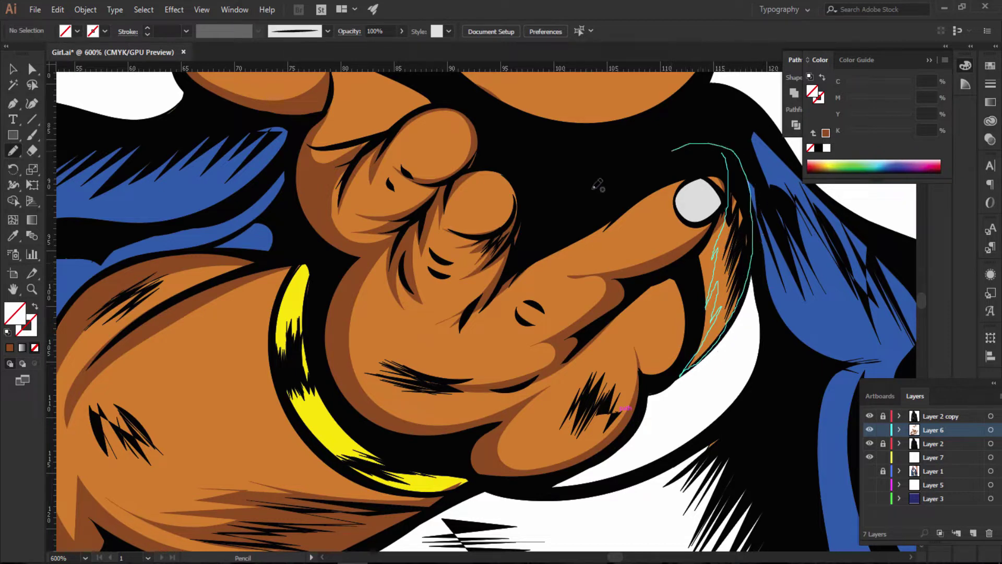
left_click_drag(741, 151, 728, 164)
left_click(9, 348)
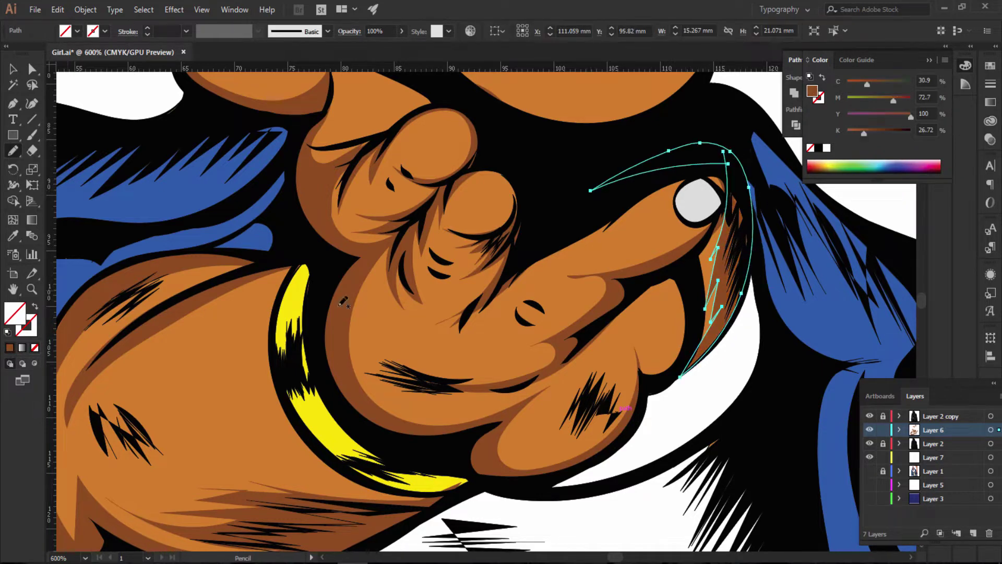
key("ctrl+shift+a")
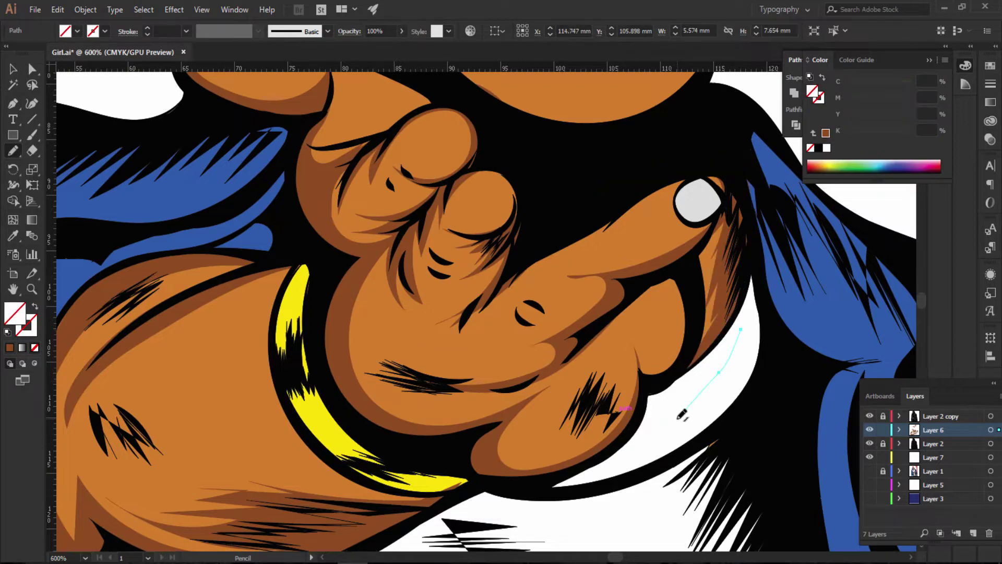
key("ctrl+minus")
key("ctrl+minus")
key("ctrl+minus")
key("ctrl+minus")
key("ctrl+minus")
key("ctrl+minus")
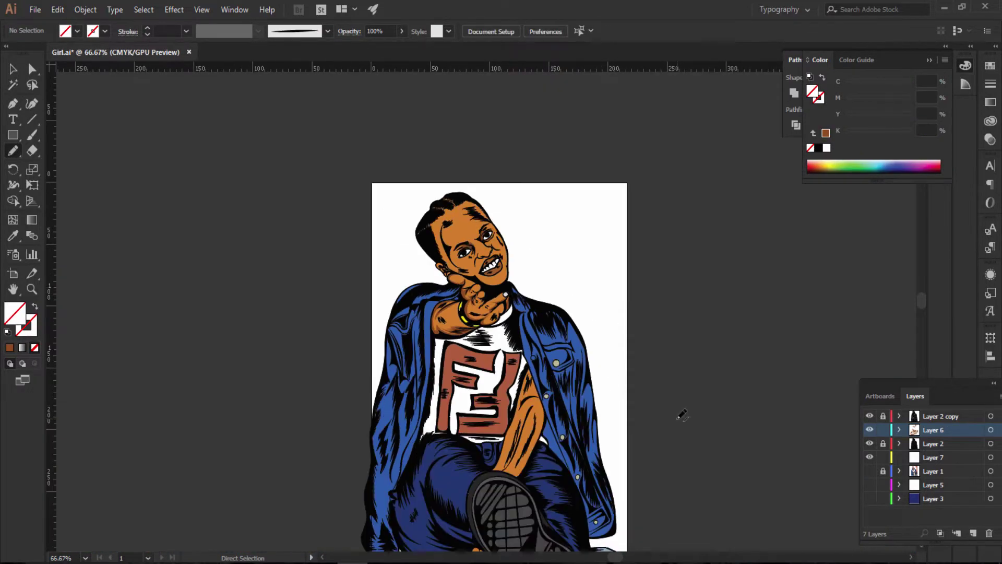
Step: Trace a shadow stroke along the top of the pointing finger
key("ctrl+equal")
key("ctrl+equal")
key("ctrl+equal")
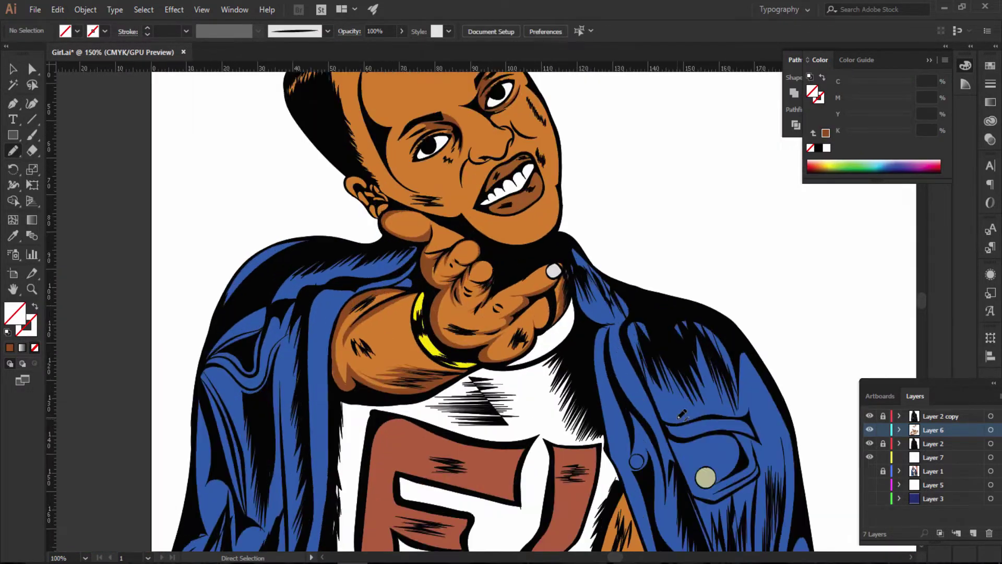
key("ctrl+equal")
key("ctrl+equal")
key("ctrl+equal")
key("ctrl+equal")
scroll(681, 415, "up", 2)
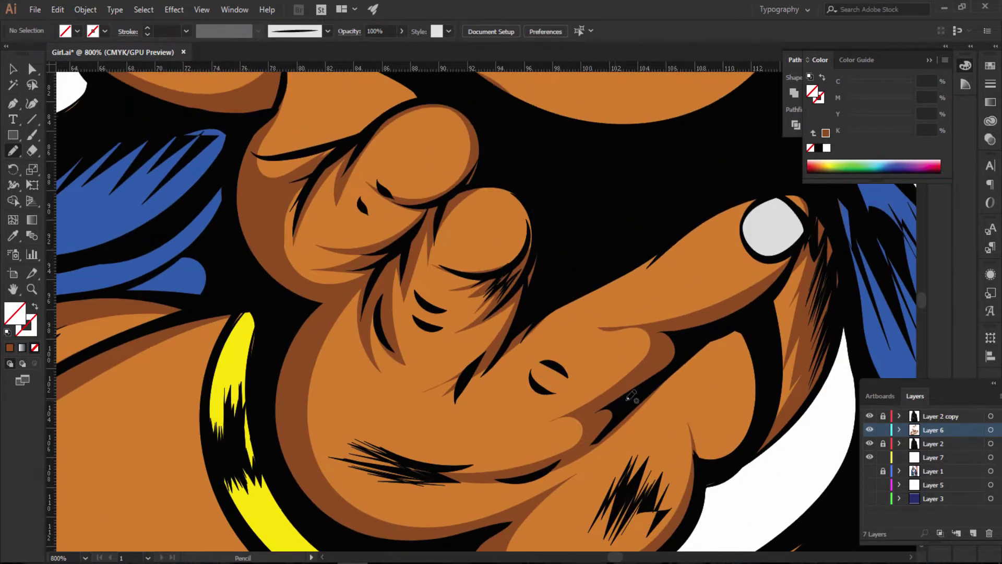
left_click_drag(614, 558, 615, 557)
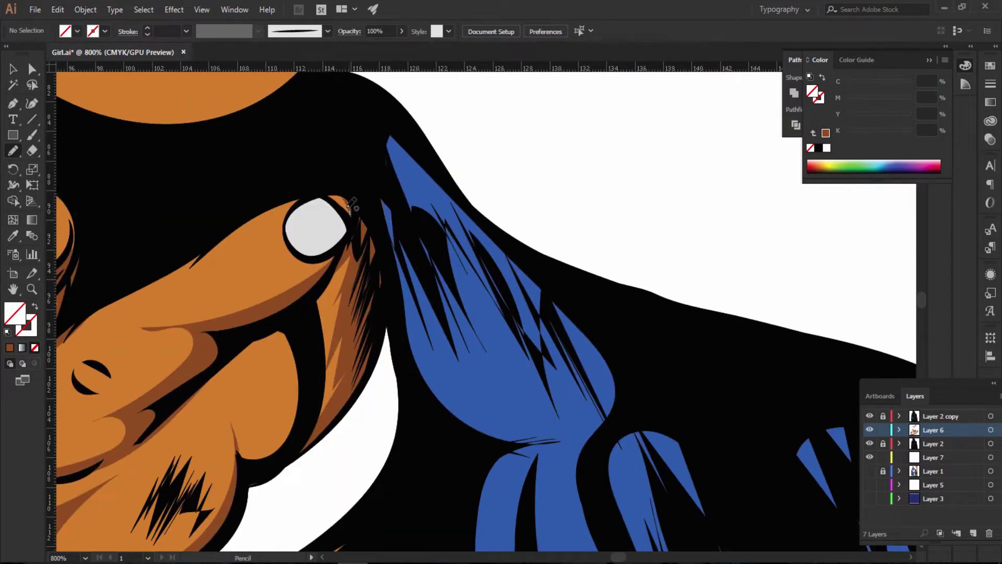
left_click_drag(348, 206, 282, 209)
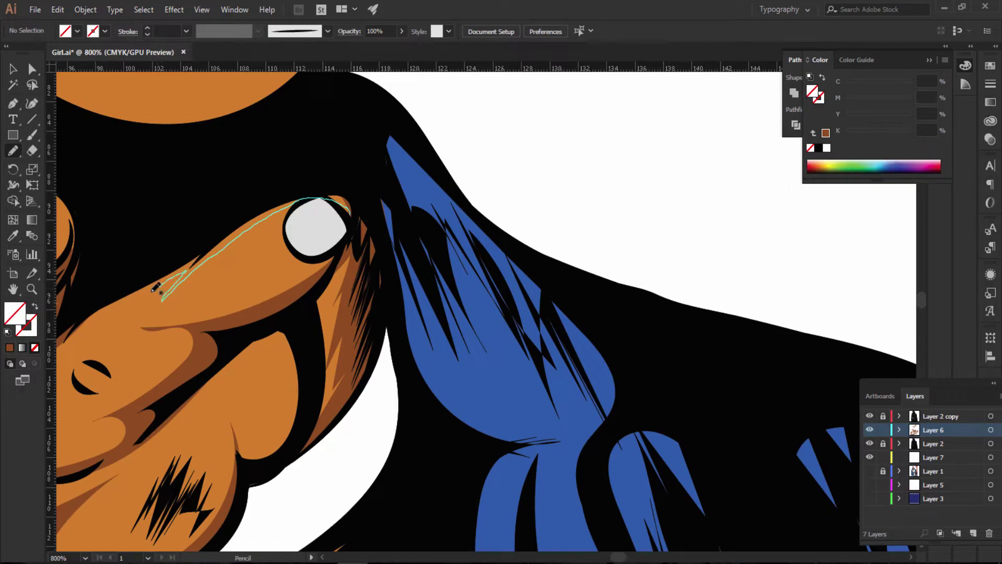
left_click_drag(193, 267, 132, 305)
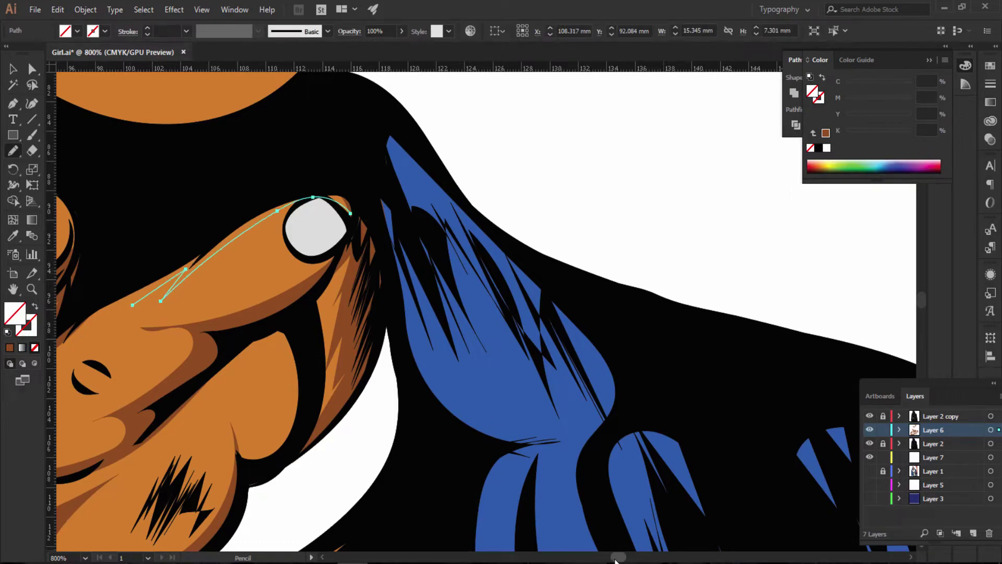
left_click_drag(623, 562, 613, 560)
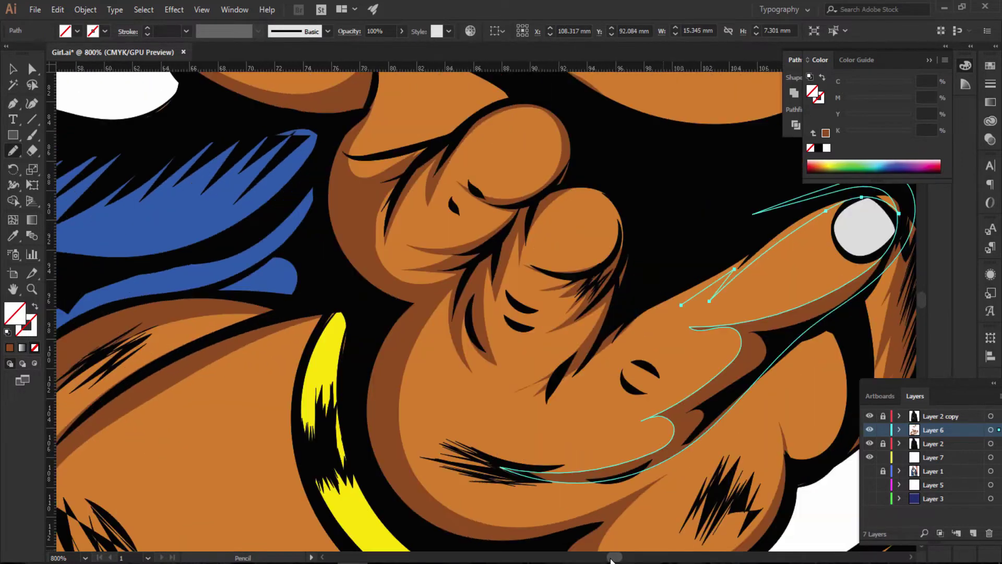
scroll(656, 382, "down", 3)
Step: Extend the shading over the knuckle to the fingernail, apply brown, and fit the artboard
left_click_drag(682, 257, 615, 302)
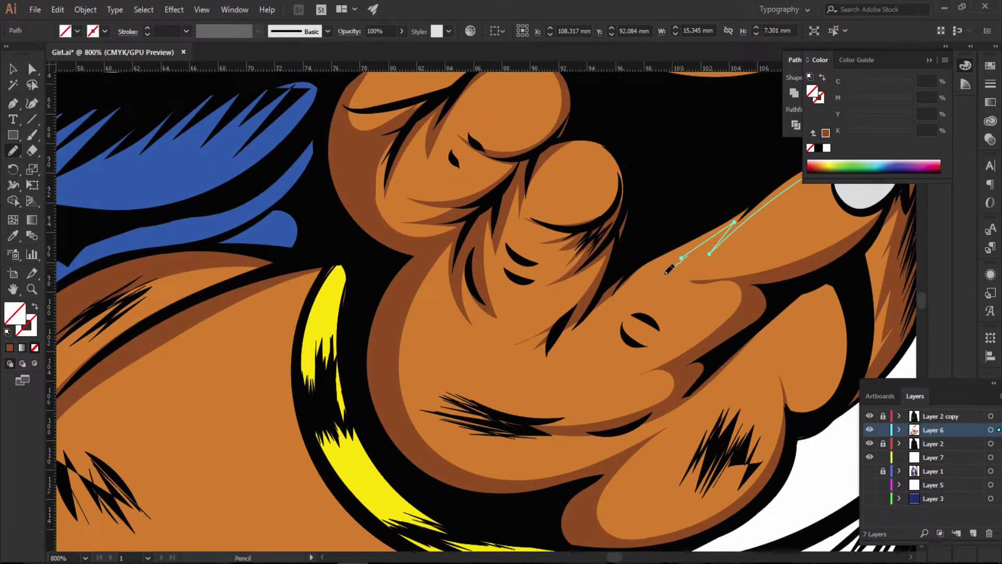
mouse_move(576, 332)
left_mouse_down()
mouse_move(569, 361)
mouse_move(540, 376)
left_mouse_up()
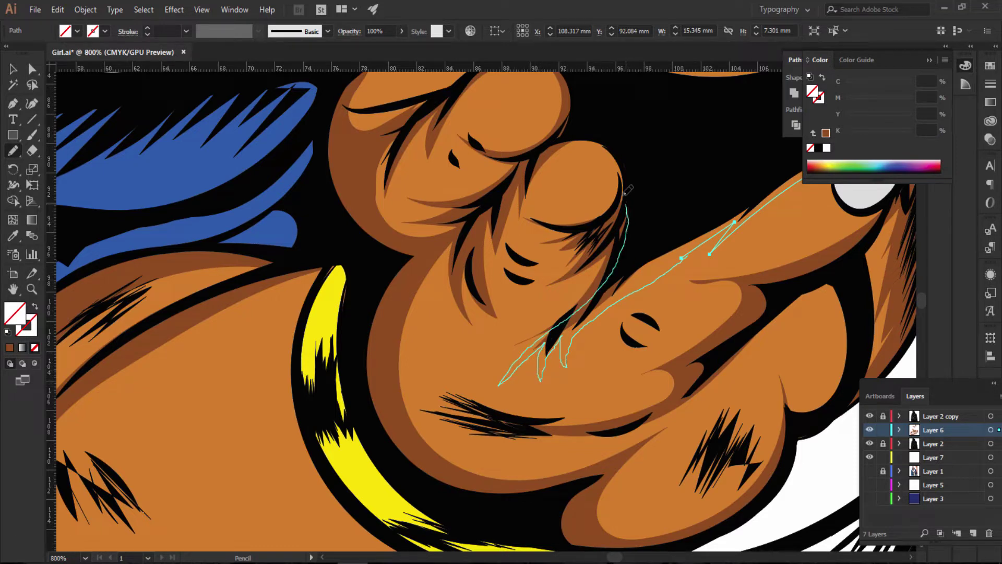
mouse_move(526, 189)
left_mouse_down()
mouse_move(605, 121)
mouse_move(741, 151)
mouse_move(754, 141)
left_mouse_up()
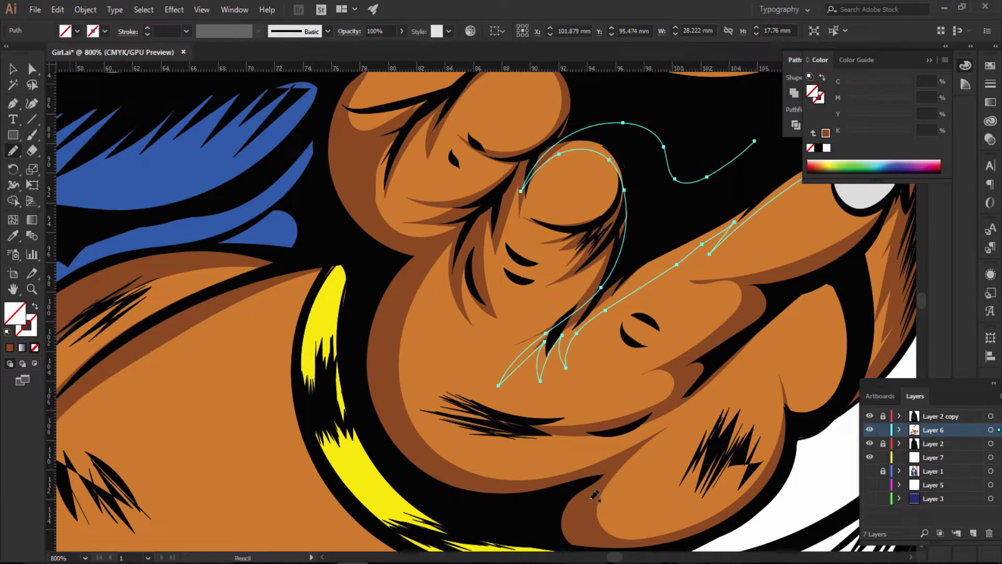
left_click_drag(614, 558, 618, 558)
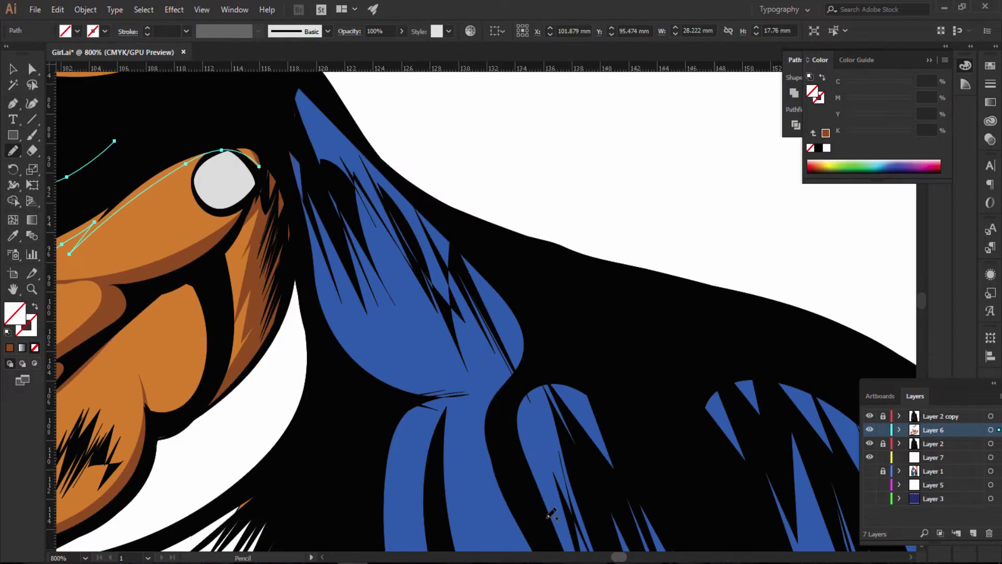
mouse_move(115, 140)
left_mouse_down()
mouse_move(268, 152)
mouse_move(250, 199)
left_mouse_up()
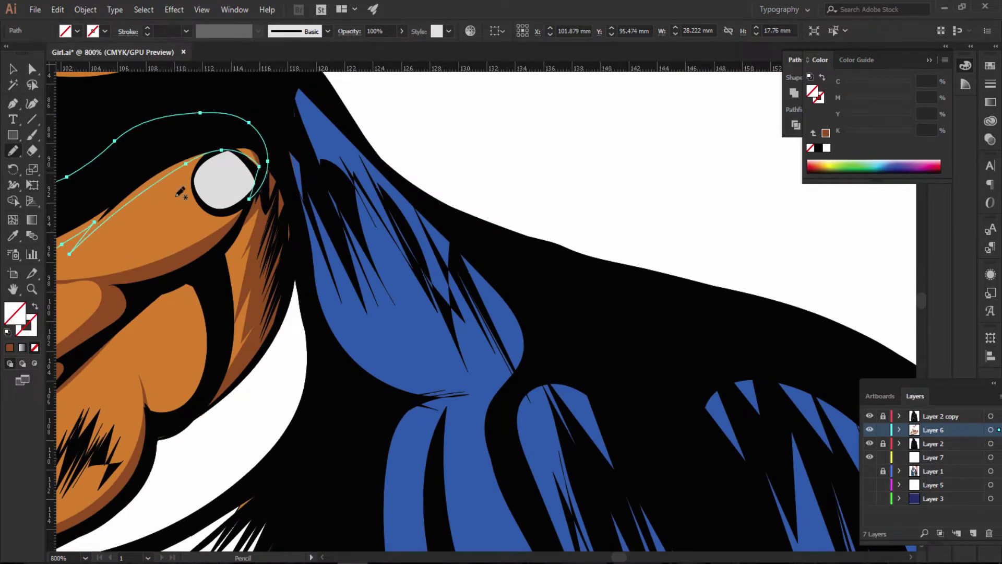
left_click(9, 348)
key("ctrl+z")
key("ctrl+z")
key("ctrl+minus")
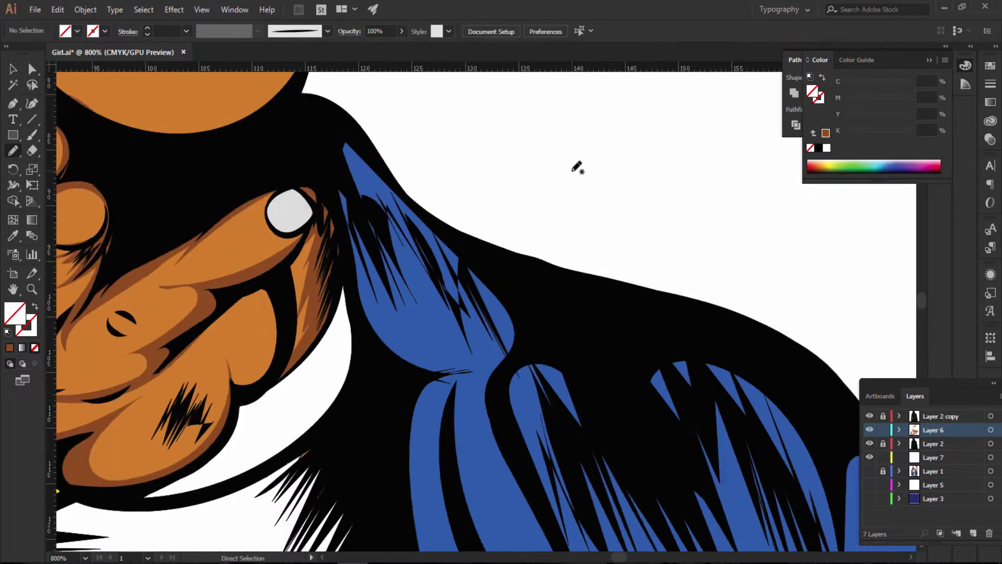
key("ctrl+0")
key("ctrl+plus")
key("ctrl+plus")
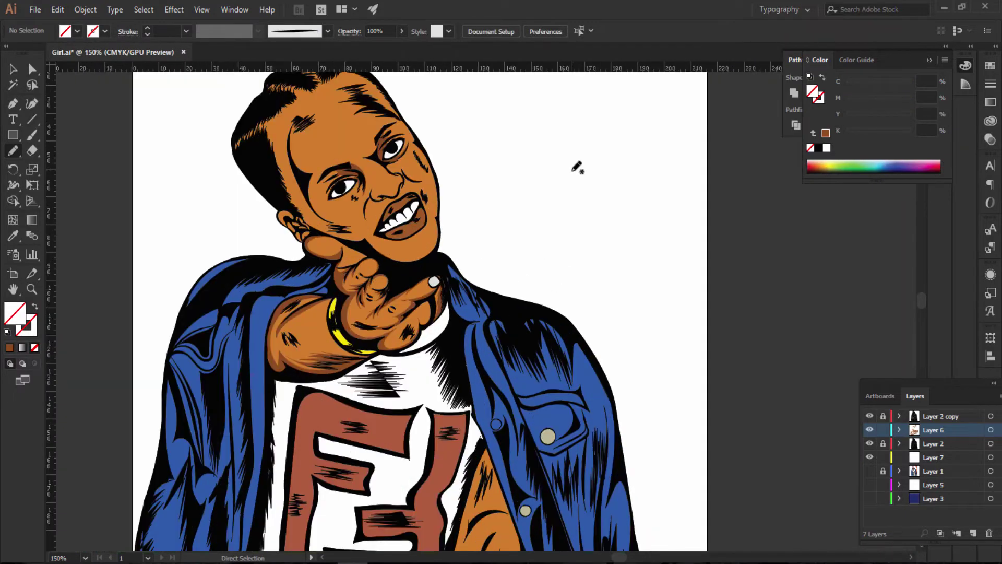
Step: Draw the shading outline down the right cheek, past the chin and back up the jaw
key("ctrl+plus")
key("ctrl+plus")
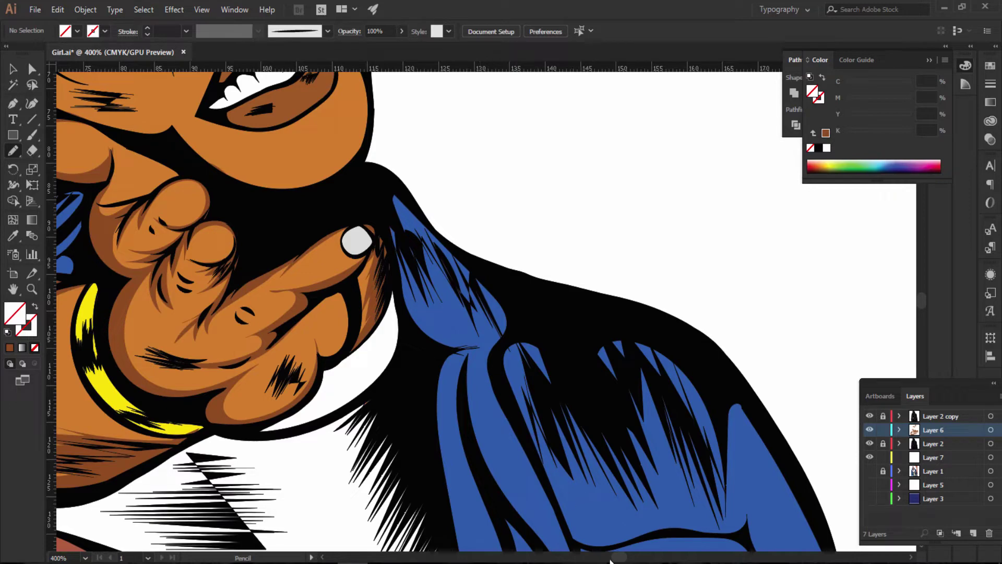
scroll(391, 372, "left", 5)
scroll(390, 372, "up", 3)
scroll(391, 371, "up", 3)
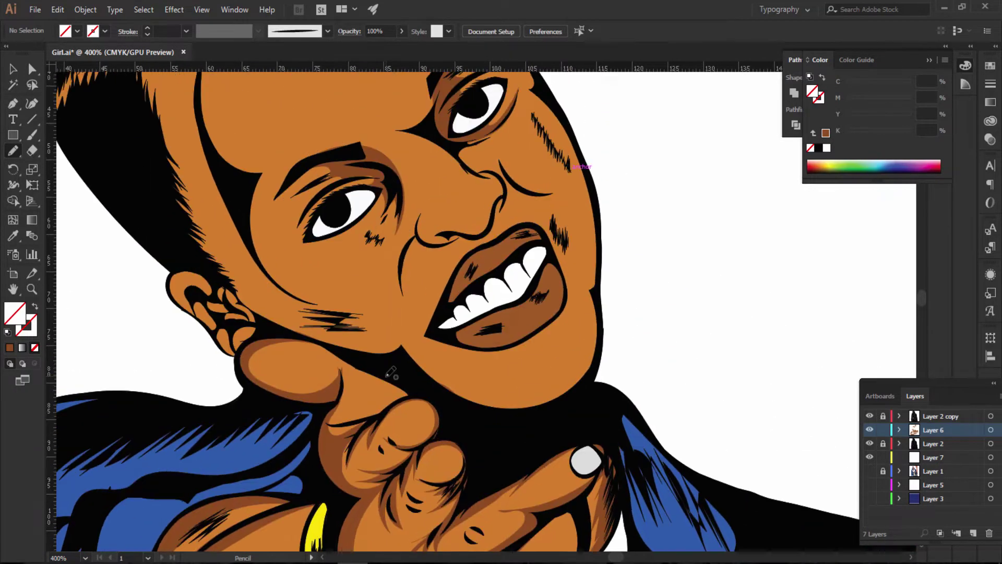
scroll(390, 372, "up", 2)
scroll(334, 369, "up", 4)
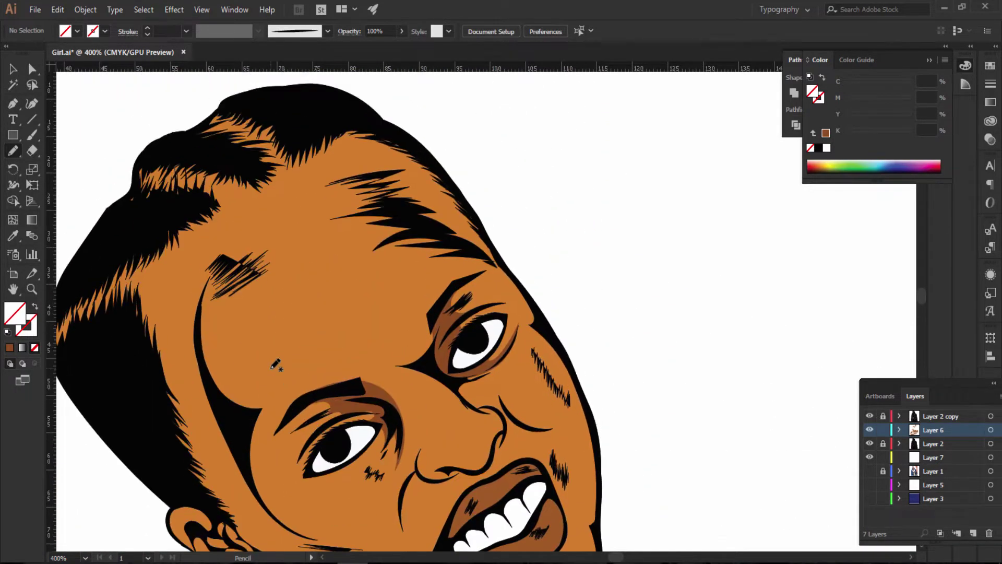
scroll(332, 367, "up", 1)
scroll(447, 382, "down", 1)
scroll(532, 284, "down", 2)
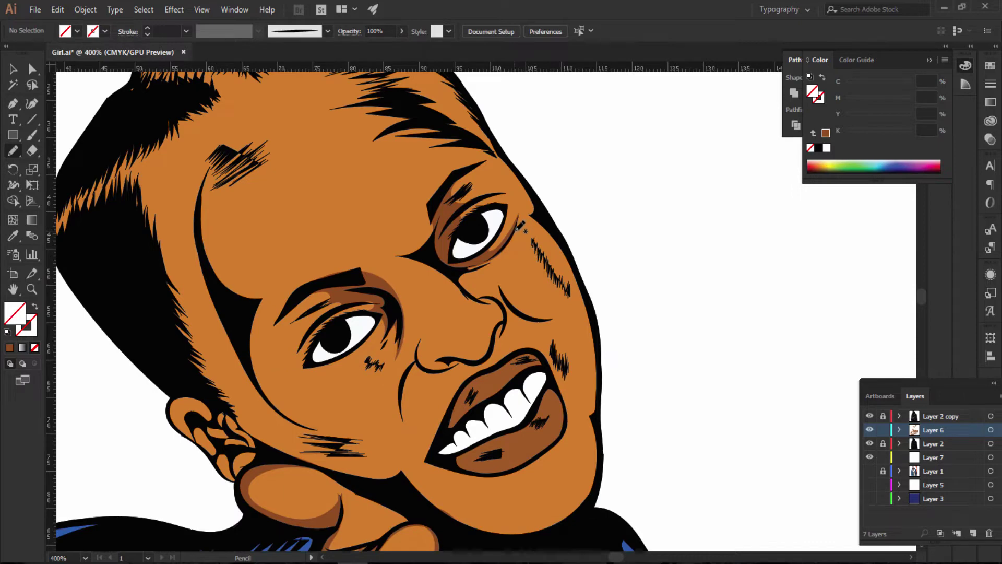
mouse_move(516, 229)
left_mouse_down()
mouse_move(556, 254)
mouse_move(582, 401)
left_mouse_up()
left_click_drag(579, 410, 578, 409)
scroll(579, 410, "down", 1)
scroll(578, 409, "down", 2)
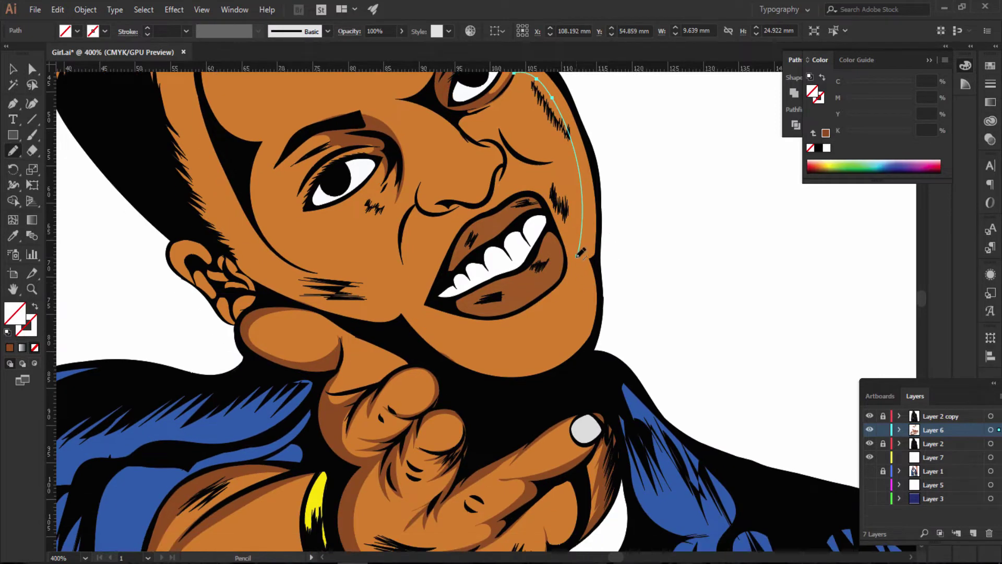
left_click_drag(577, 256, 586, 275)
mouse_move(537, 364)
left_mouse_down()
mouse_move(493, 369)
mouse_move(462, 353)
mouse_move(423, 325)
mouse_move(402, 283)
mouse_move(389, 303)
mouse_move(360, 310)
mouse_move(246, 258)
mouse_move(156, 113)
mouse_move(168, 162)
mouse_move(211, 232)
mouse_move(279, 291)
mouse_move(455, 374)
mouse_move(528, 394)
mouse_move(582, 371)
mouse_move(599, 340)
mouse_move(598, 184)
left_mouse_up()
Step: Continue the outline up the cheek and brow to the hairline, close it, and zoom out
scroll(604, 173, "up", 2)
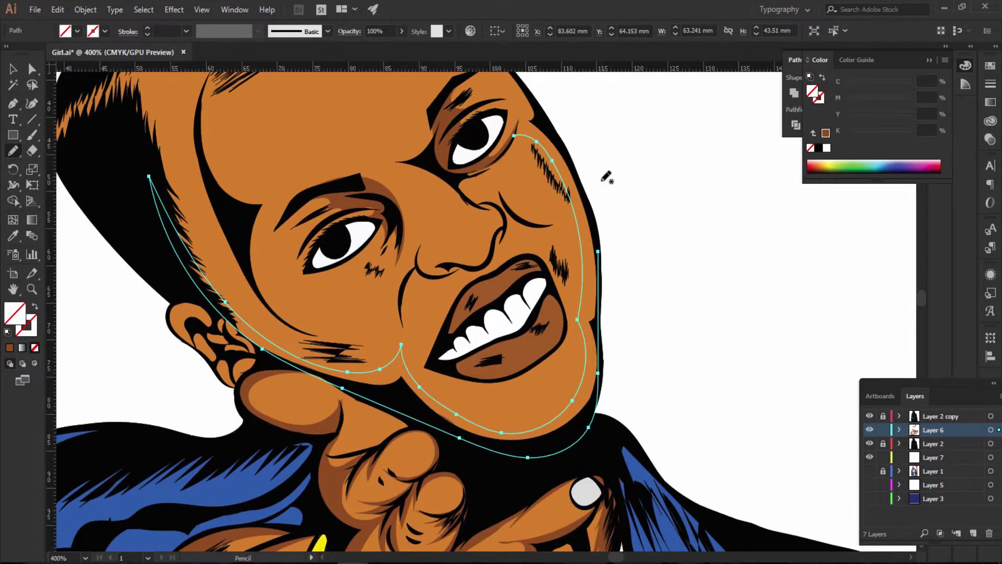
scroll(604, 174, "up", 3)
mouse_move(599, 329)
left_mouse_down()
mouse_move(584, 245)
mouse_move(516, 140)
left_mouse_up()
scroll(556, 215, "up", 4)
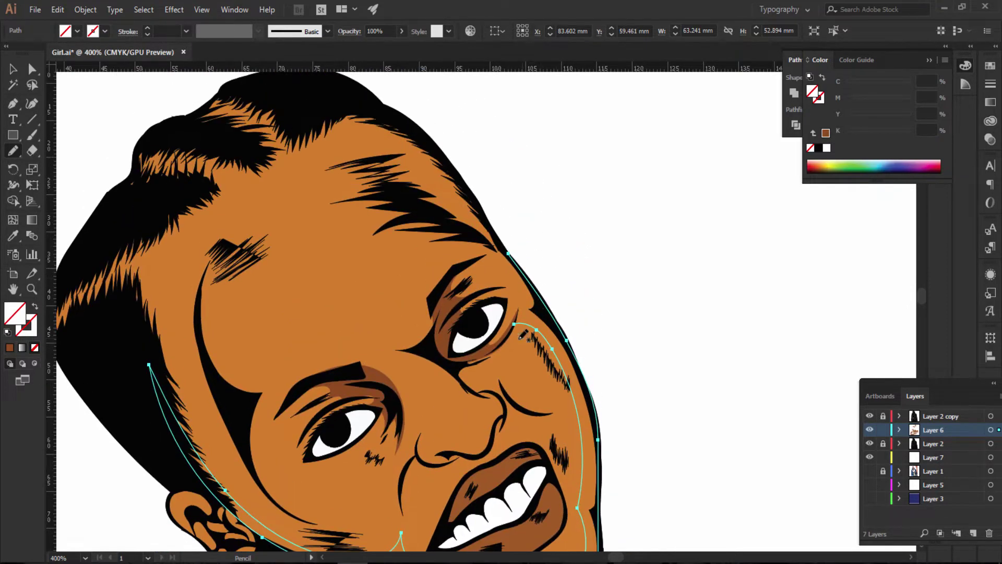
mouse_move(512, 282)
left_mouse_down()
mouse_move(480, 268)
mouse_move(449, 221)
mouse_move(401, 221)
left_mouse_up()
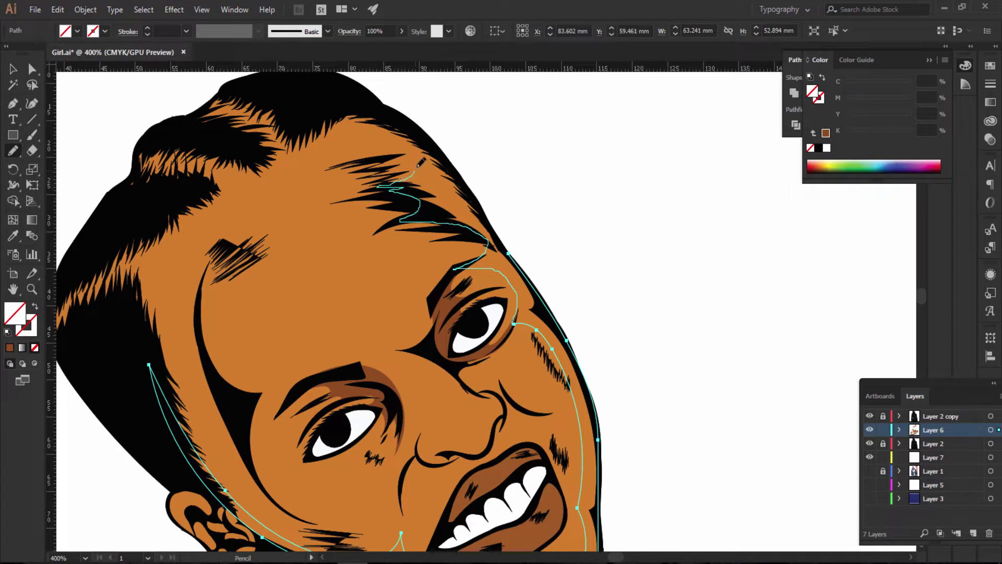
left_click_drag(417, 166, 389, 131)
mouse_move(288, 151)
left_mouse_down()
mouse_move(336, 104)
mouse_move(408, 110)
mouse_move(512, 251)
mouse_move(500, 250)
left_mouse_up()
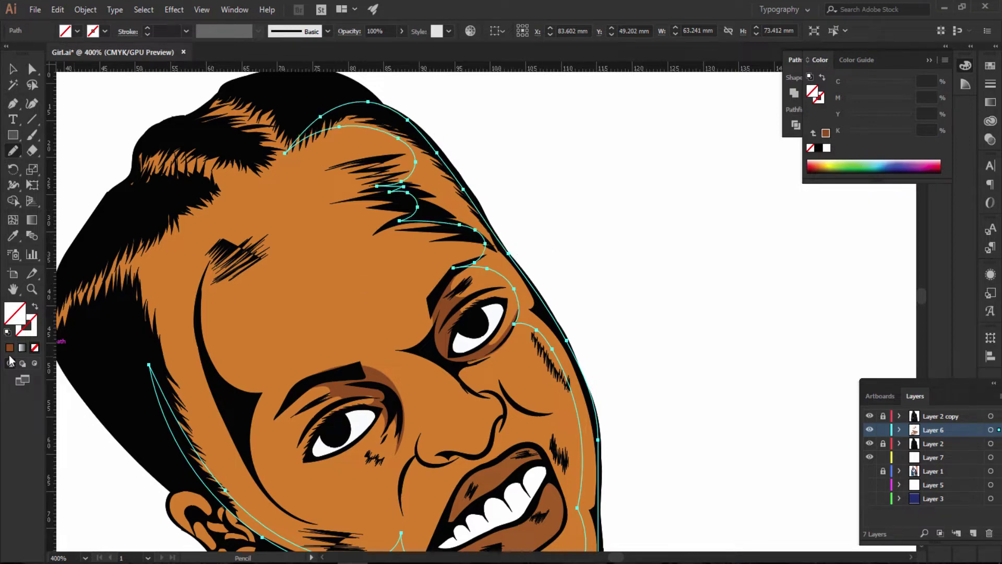
left_click_drag(623, 154, 697, 359)
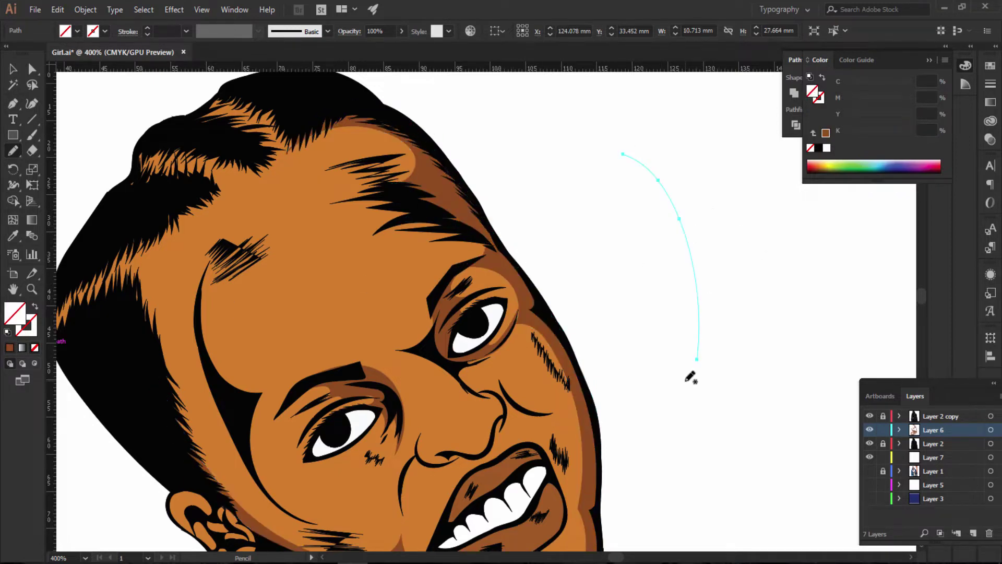
left_click(690, 377, "ctrl")
key("ctrl+minus")
key("ctrl+minus")
key("ctrl+minus")
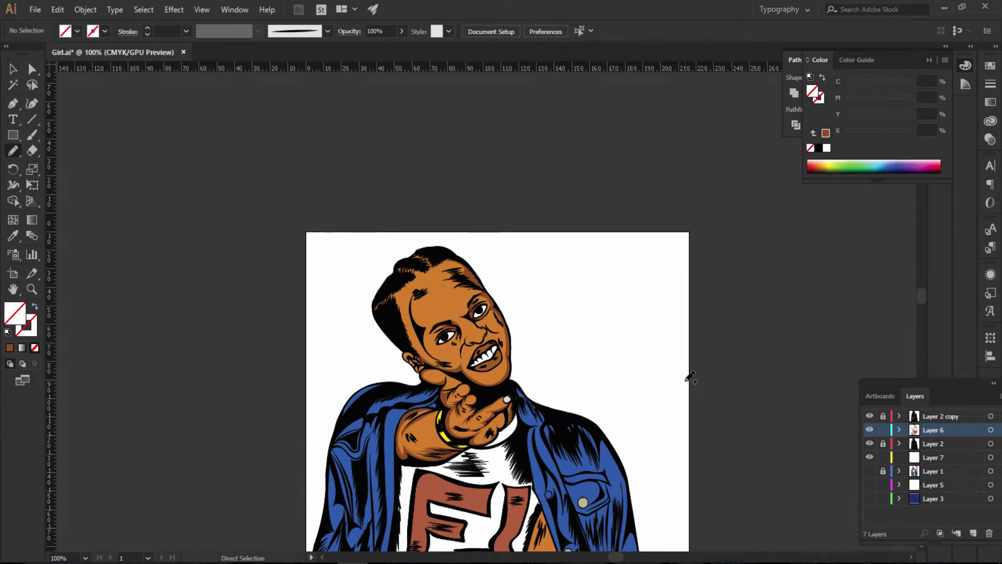
Step: Draw a zigzag shading edge along the hairline, fill it brown, and discard a stray forehead stroke
key("ctrl+plus")
key("ctrl+plus")
key("ctrl+plus")
key("ctrl+plus")
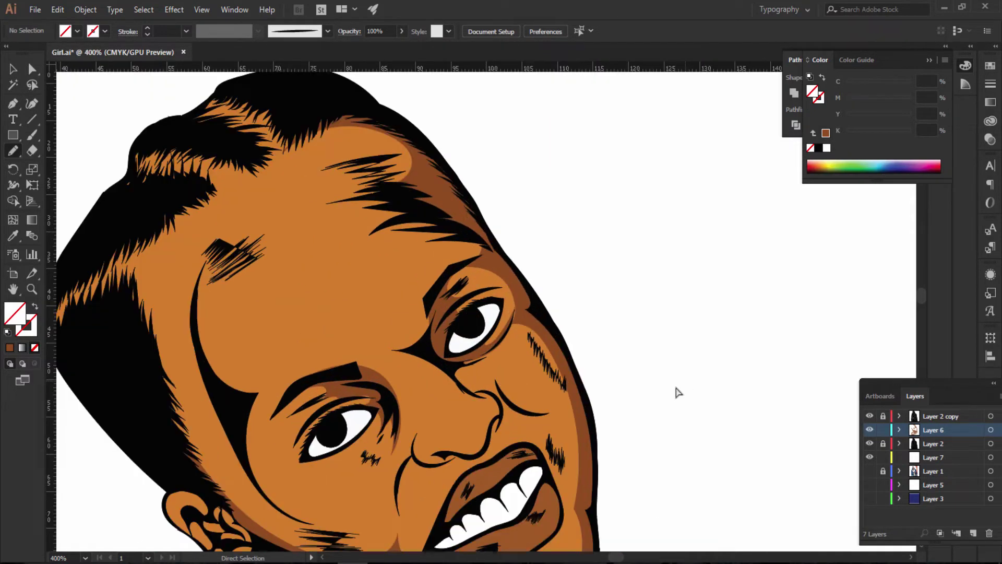
scroll(470, 235, "up", 3)
left_click_drag(366, 182, 319, 187)
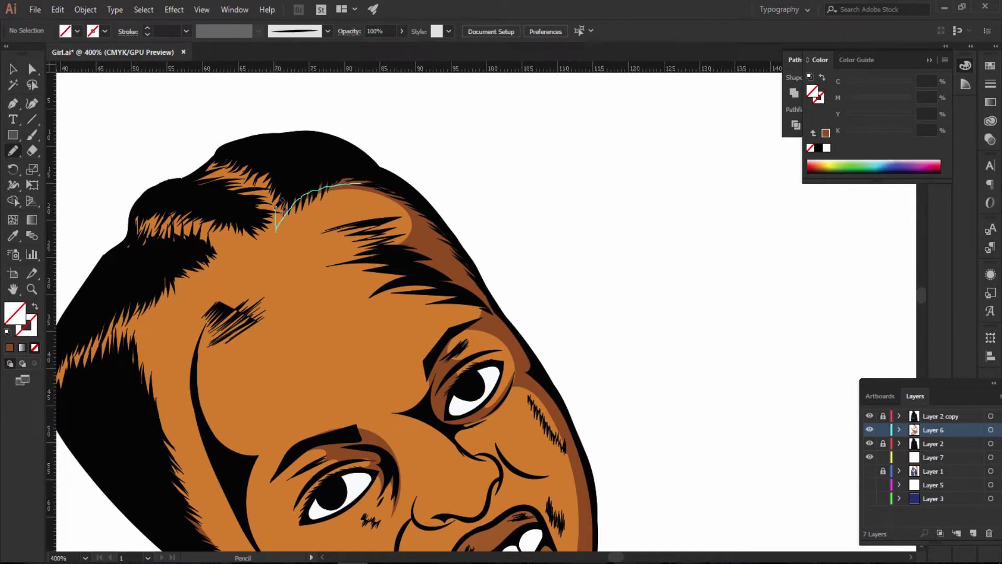
mouse_move(278, 205)
left_mouse_down()
mouse_move(250, 181)
mouse_move(324, 144)
mouse_move(421, 200)
left_mouse_up()
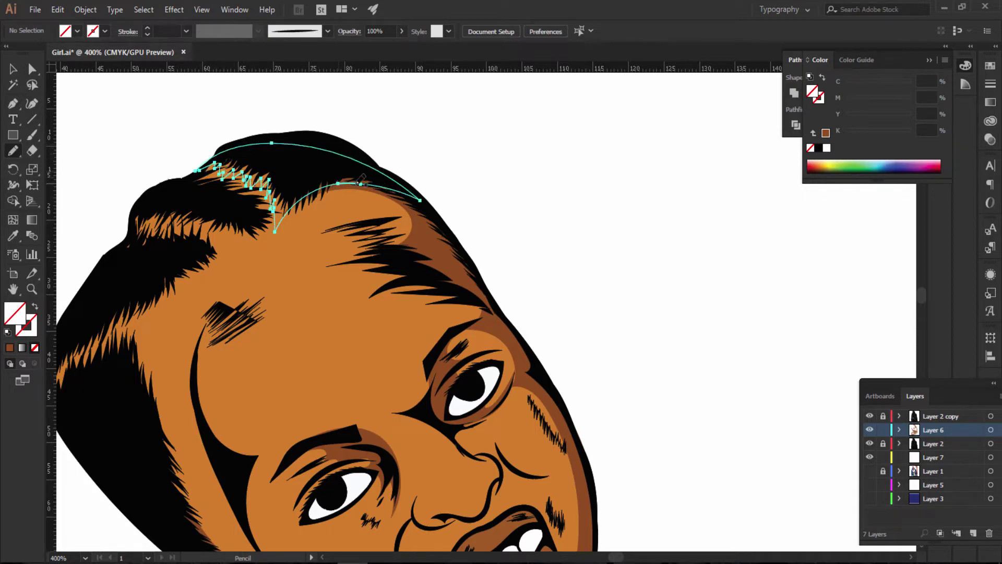
left_click(10, 347)
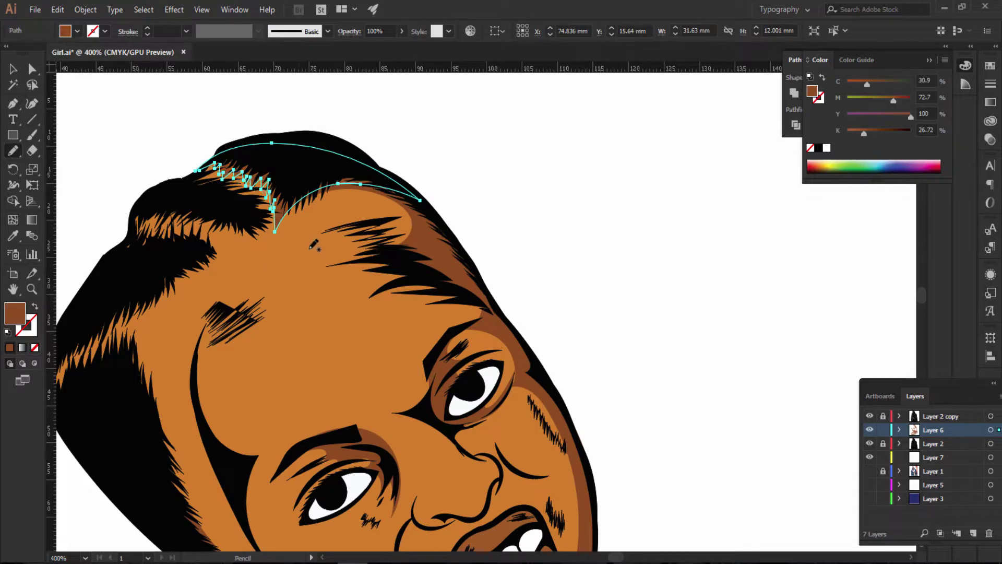
left_click_drag(466, 132, 577, 297)
key("ctrl+z")
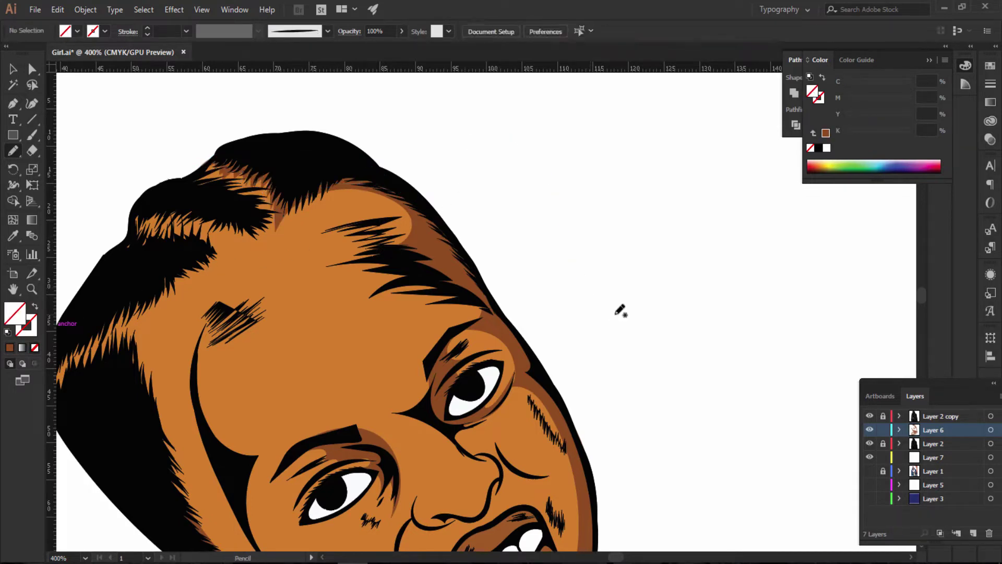
Step: Try extra strokes along the hair edge and undo them back to the zigzag hairline path
scroll(167, 221, "down", 2)
scroll(165, 220, "down", 2)
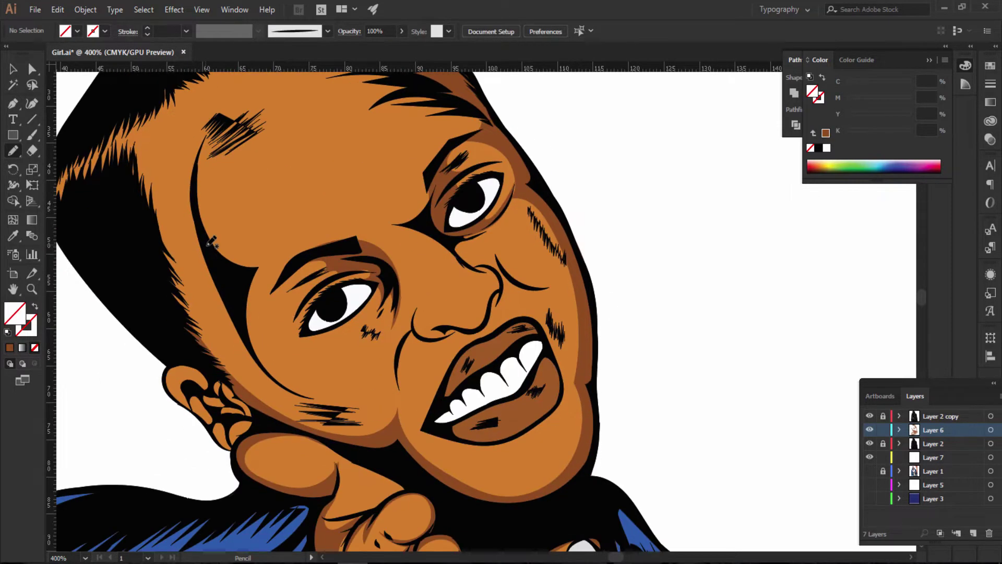
scroll(159, 214, "down", 3)
scroll(154, 210, "up", 3)
scroll(206, 168, "up", 3)
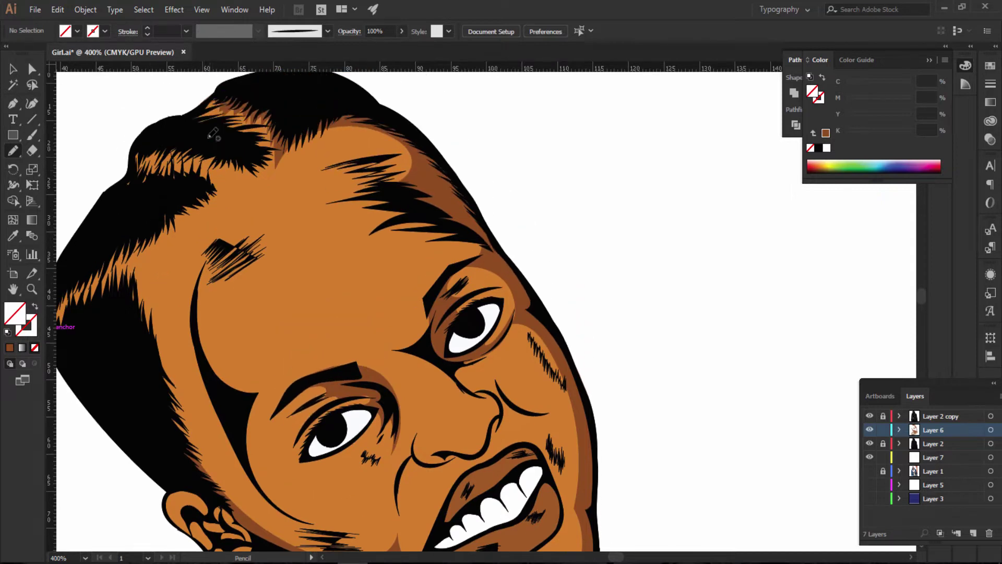
mouse_move(141, 157)
left_mouse_down()
mouse_move(271, 176)
mouse_move(257, 131)
mouse_move(219, 107)
mouse_move(154, 125)
mouse_move(139, 142)
left_mouse_up()
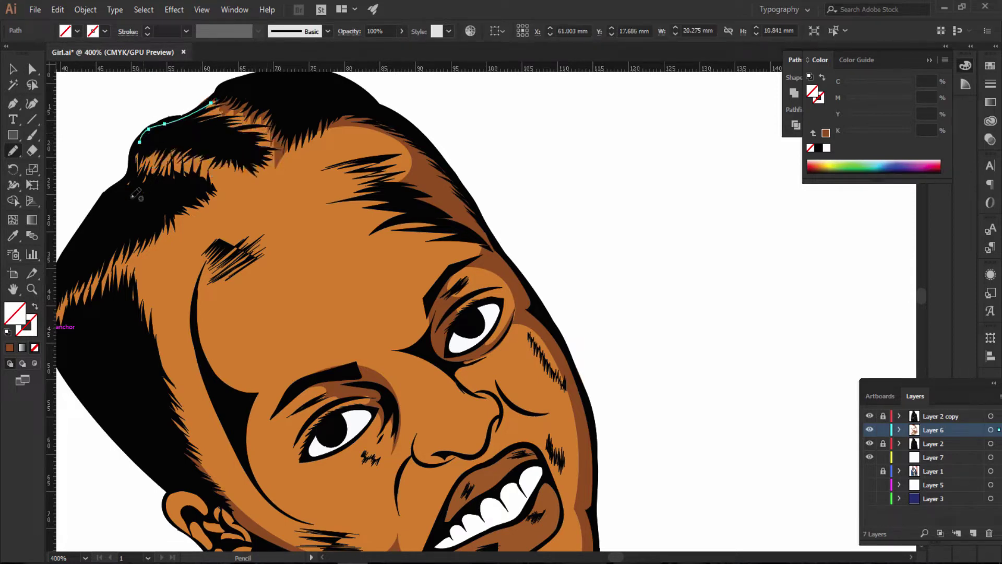
key("ctrl+z")
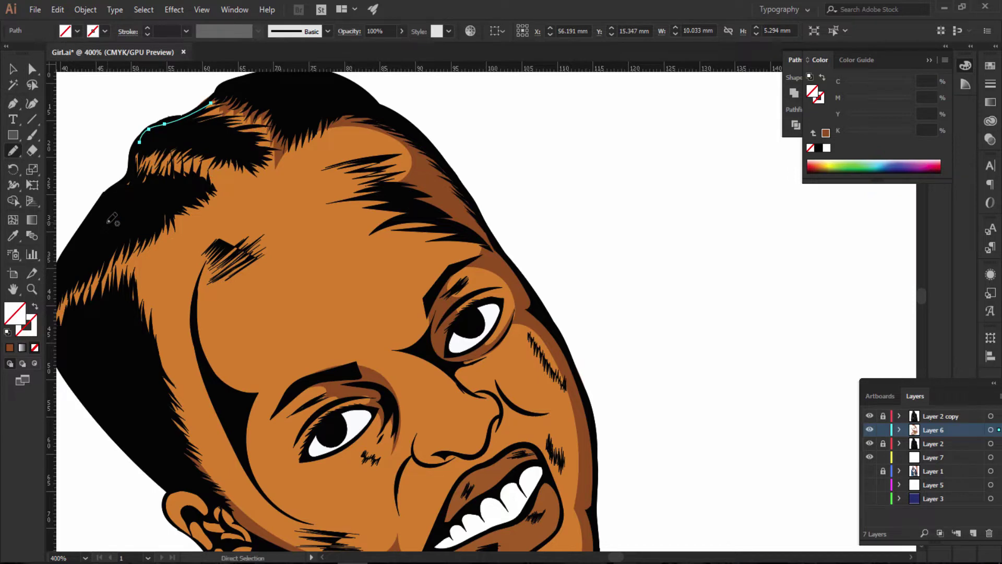
key("ctrl+z")
left_click_drag(204, 107, 139, 142)
key("ctrl+z")
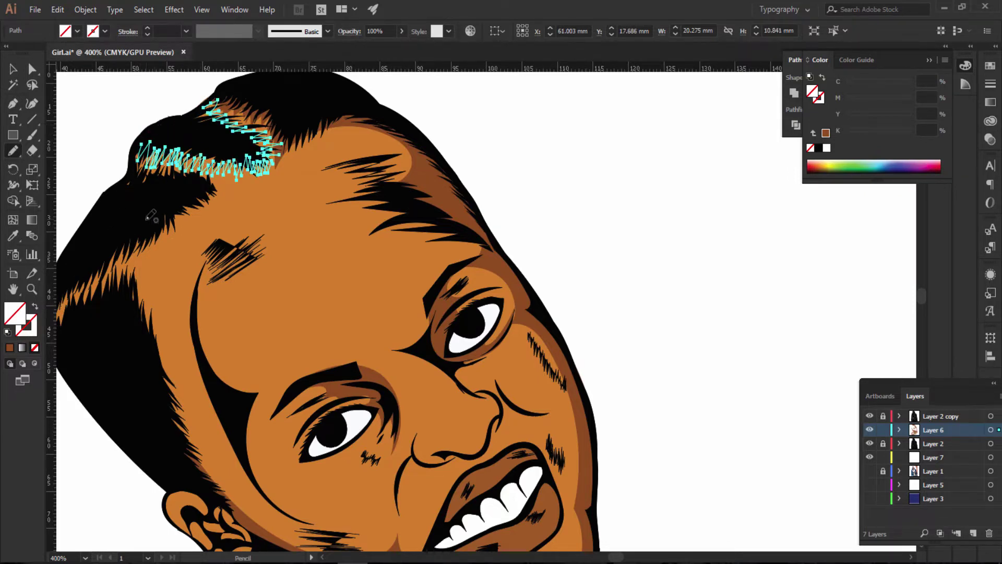
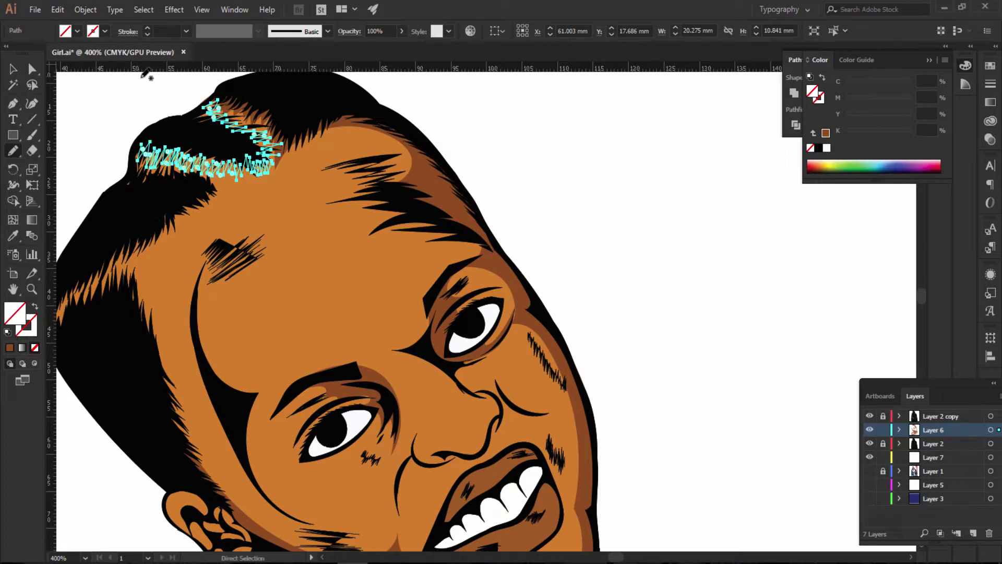
Step: Fill the finished hair strands with brown and undo the stray pencil stroke
left_click(10, 347)
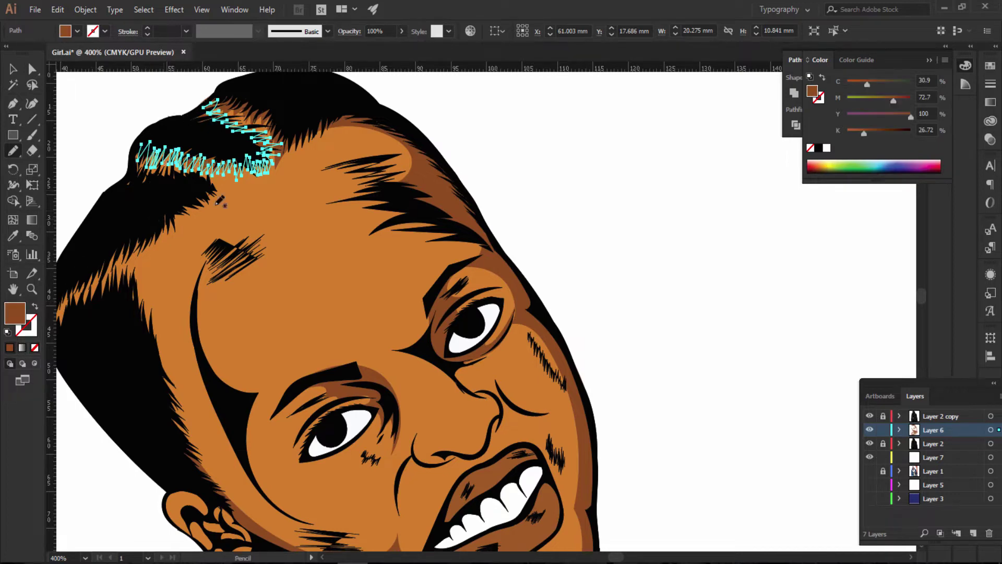
left_click_drag(517, 90, 585, 183)
key("ctrl+z")
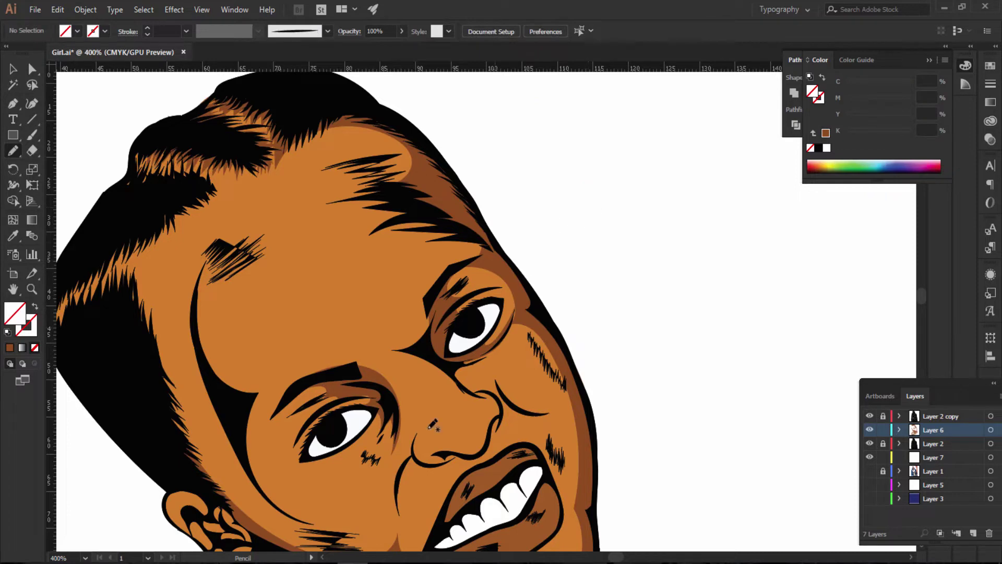
Step: Draw zigzag brown highlight strands from the hairline down the side of the hair
scroll(617, 558, "left", 5)
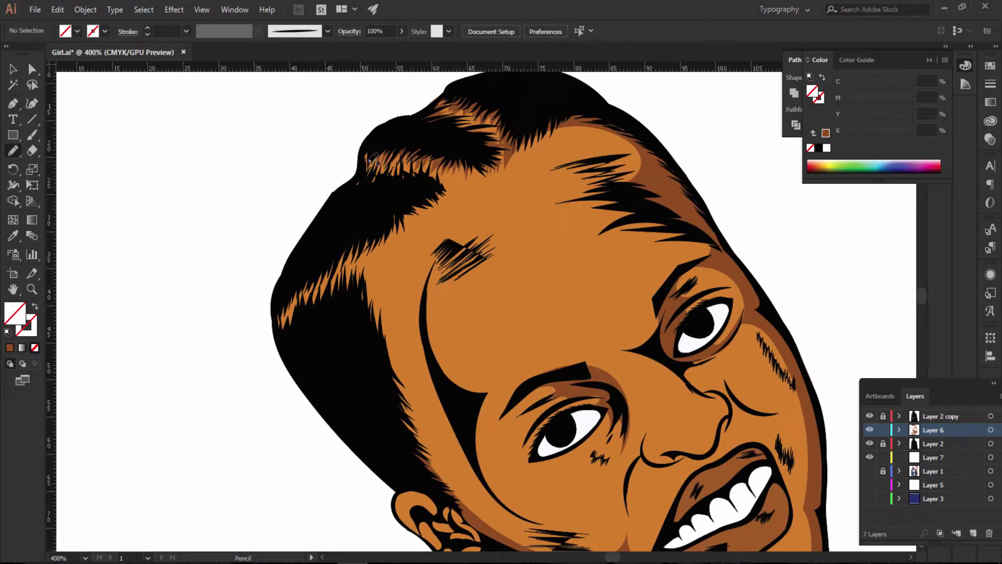
mouse_move(360, 198)
left_mouse_down()
mouse_move(372, 161)
mouse_move(412, 167)
left_mouse_up()
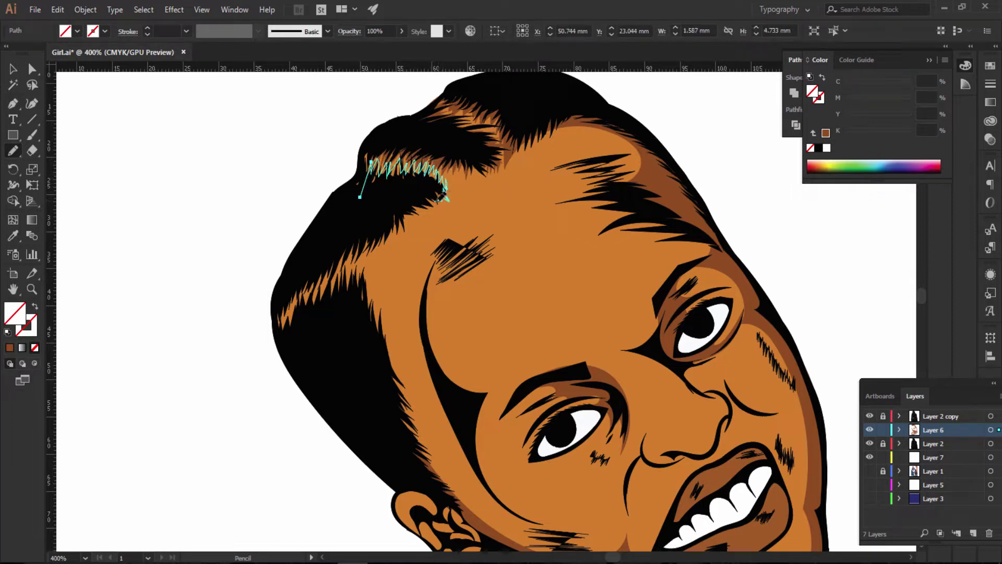
left_click_drag(406, 218, 381, 262)
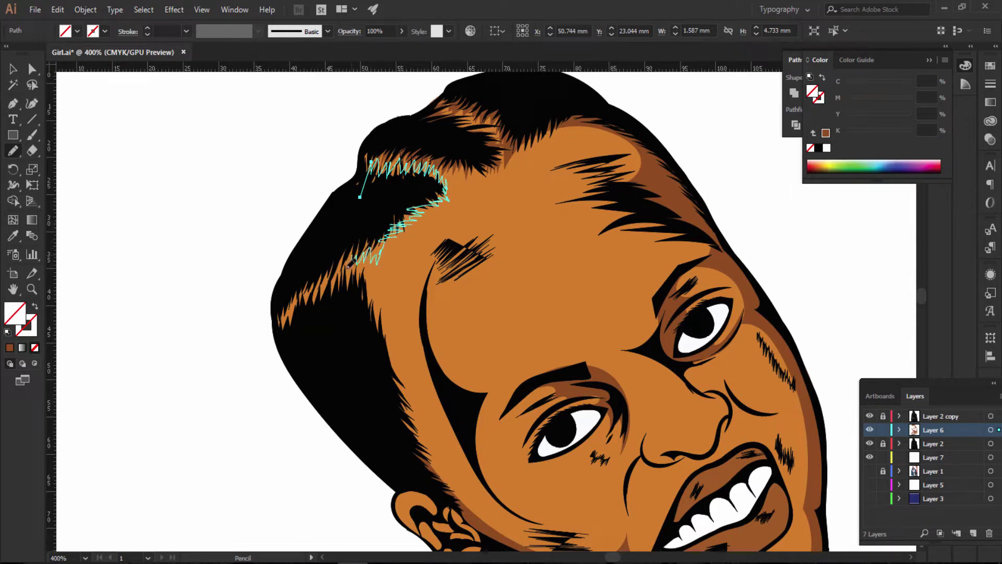
mouse_move(338, 268)
left_mouse_down()
mouse_move(283, 334)
mouse_move(334, 206)
mouse_move(360, 197)
left_mouse_up()
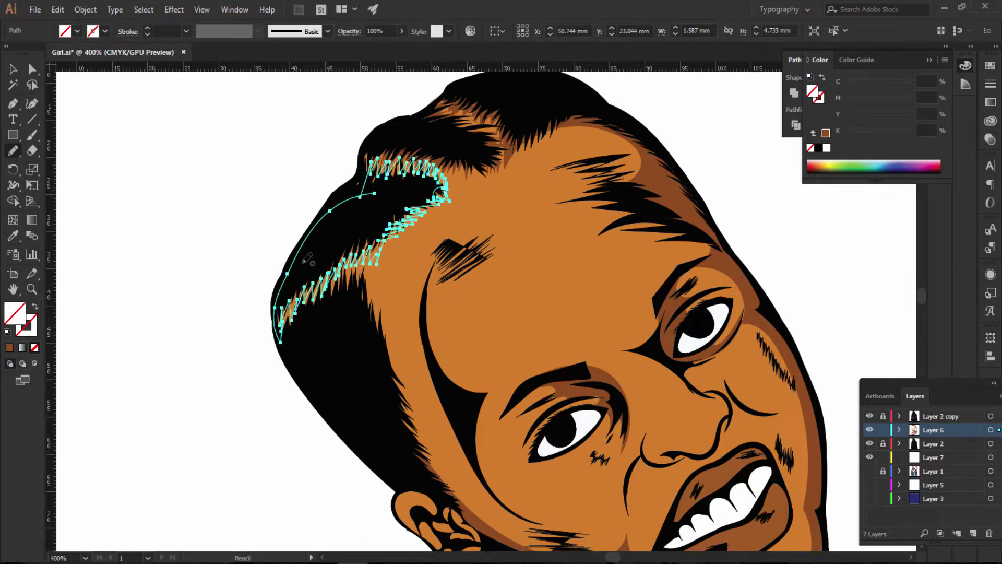
left_click(9, 347)
left_click_drag(121, 259, 173, 413)
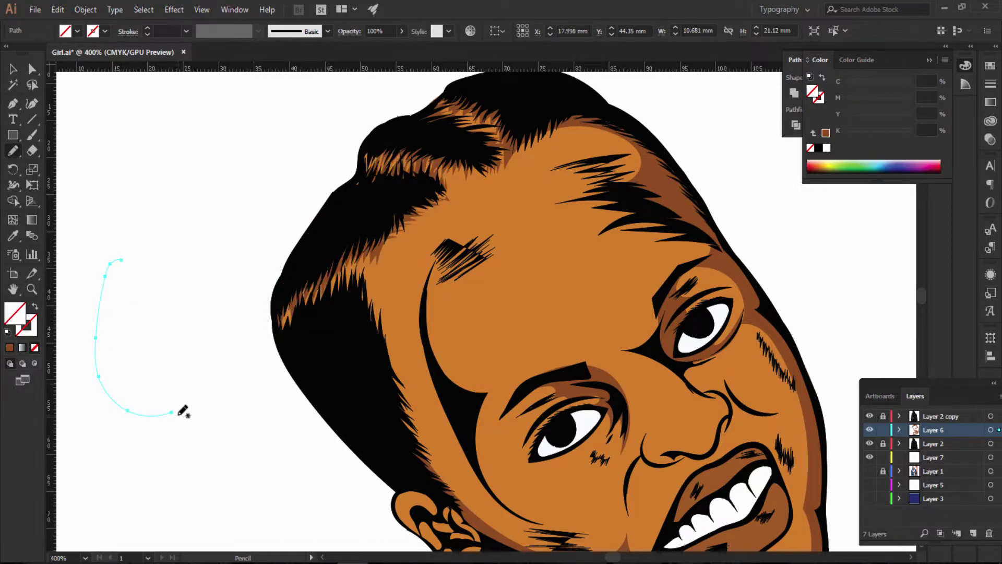
key("ctrl+z")
scroll(506, 357, "down", 3)
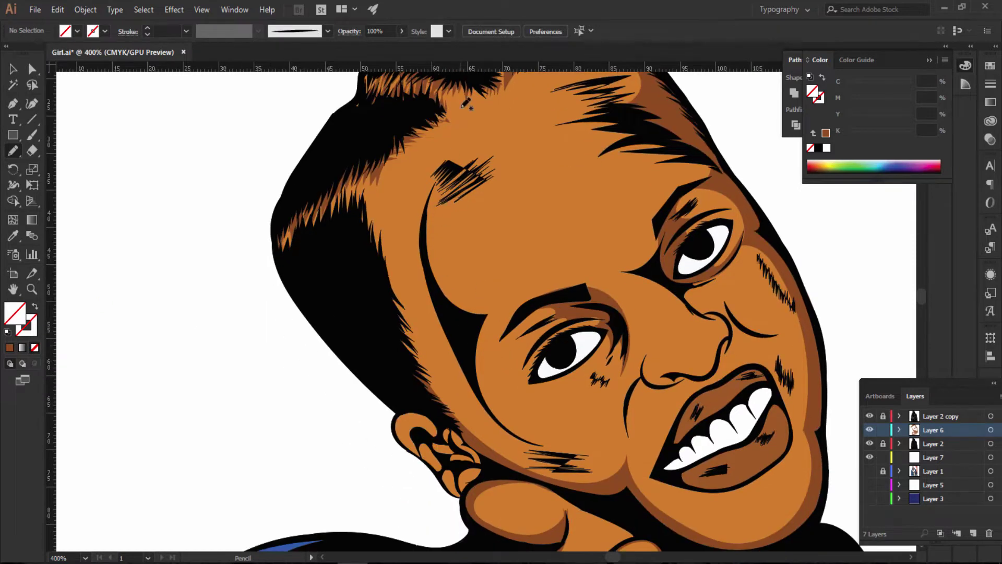
Step: Draw a brown-filled zigzag strand above the ear, then zoom out to check the face
mouse_move(306, 265)
left_mouse_down()
mouse_move(360, 191)
mouse_move(382, 219)
mouse_move(431, 370)
mouse_move(468, 421)
mouse_move(579, 485)
mouse_move(505, 461)
mouse_move(447, 402)
mouse_move(376, 290)
mouse_move(333, 293)
mouse_move(308, 248)
left_mouse_up()
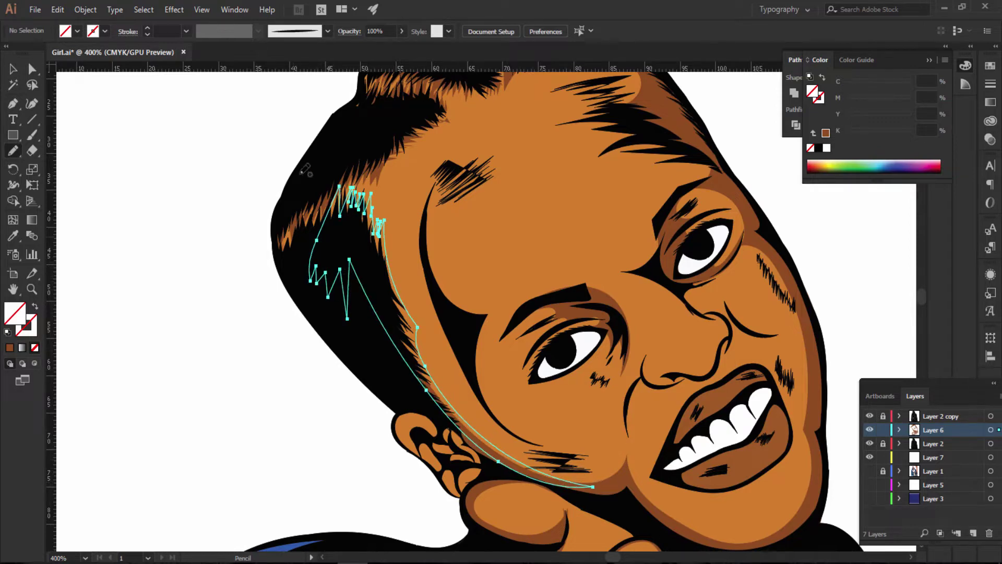
left_click(10, 348)
key("ctrl+minus")
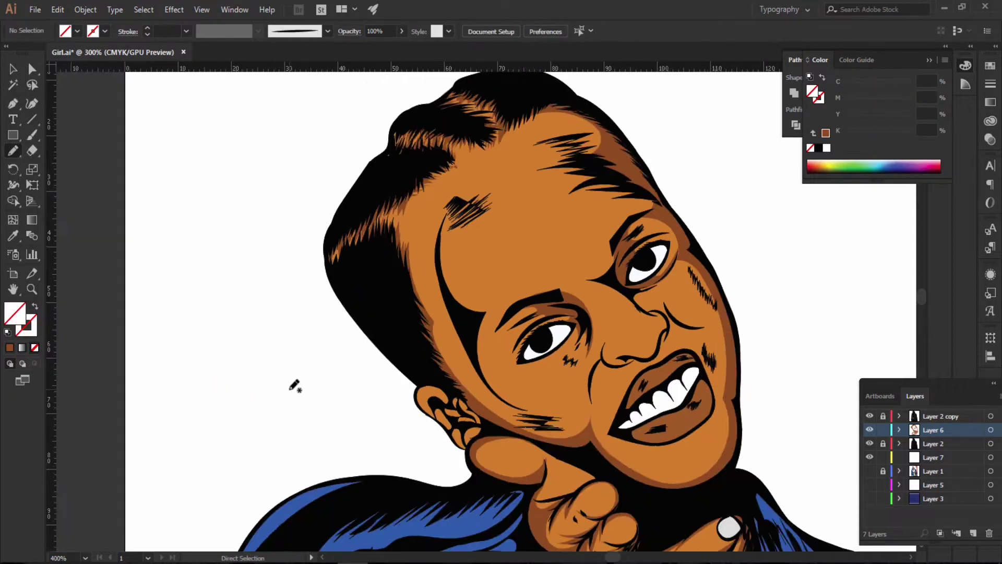
key("ctrl+minus")
key("ctrl+minus")
key("ctrl+minus")
key("ctrl+minus")
key("ctrl+minus")
key("ctrl+plus")
key("ctrl+plus")
key("ctrl+plus")
key("ctrl+plus")
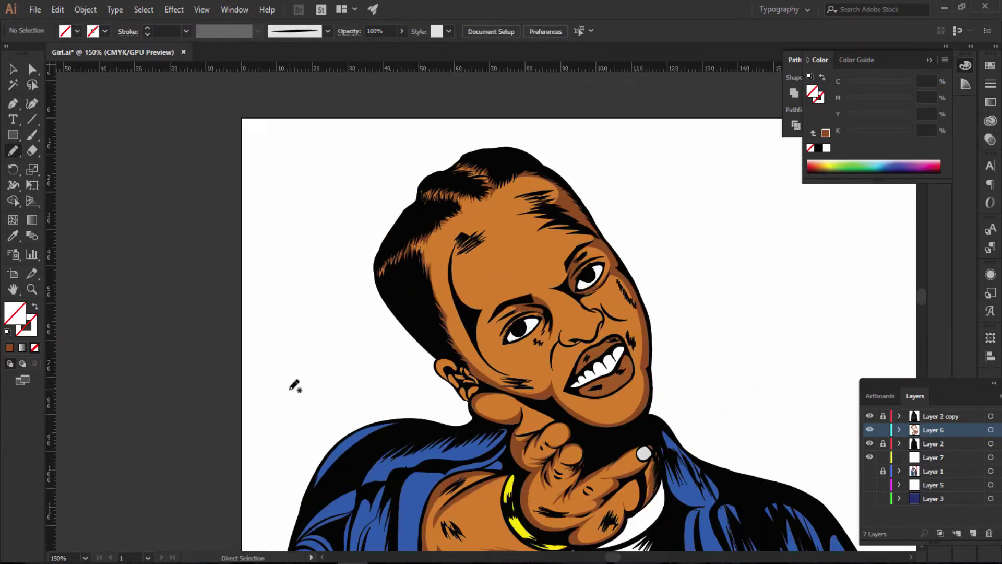
key("ctrl+plus")
key("ctrl+plus")
key("ctrl+plus")
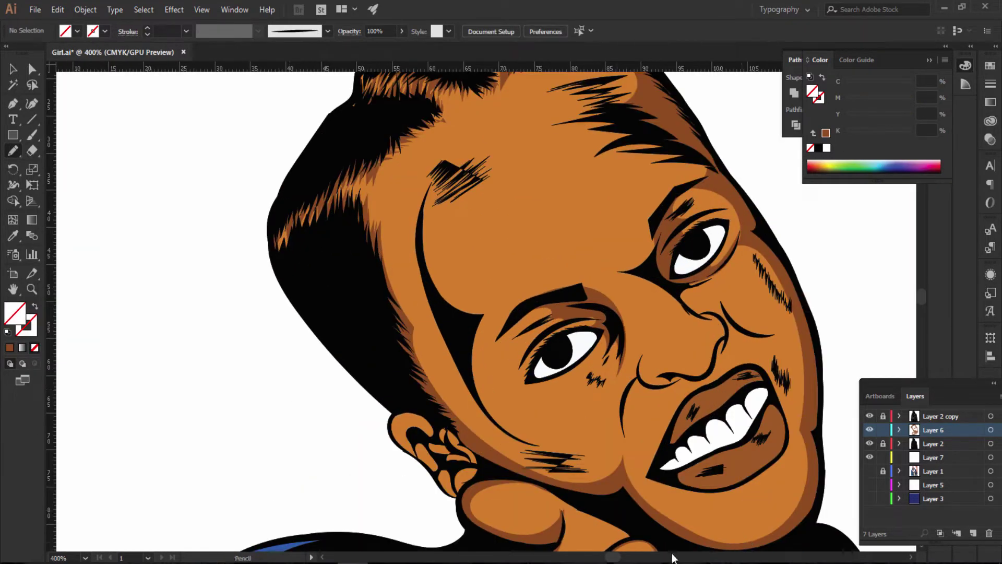
Step: Trace brown shading from the brow down the nose
left_click_drag(614, 557, 621, 557)
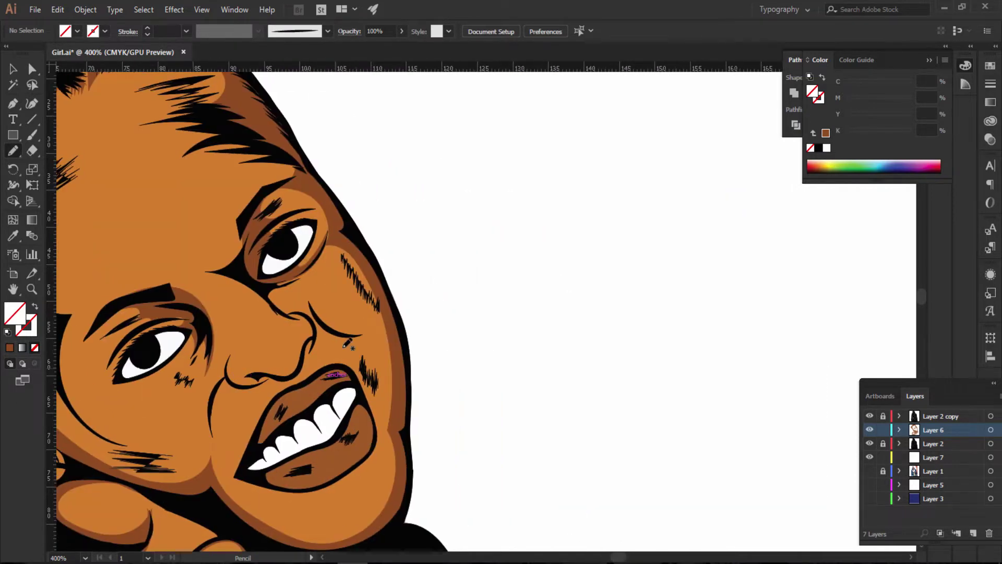
scroll(219, 328, "down", 3)
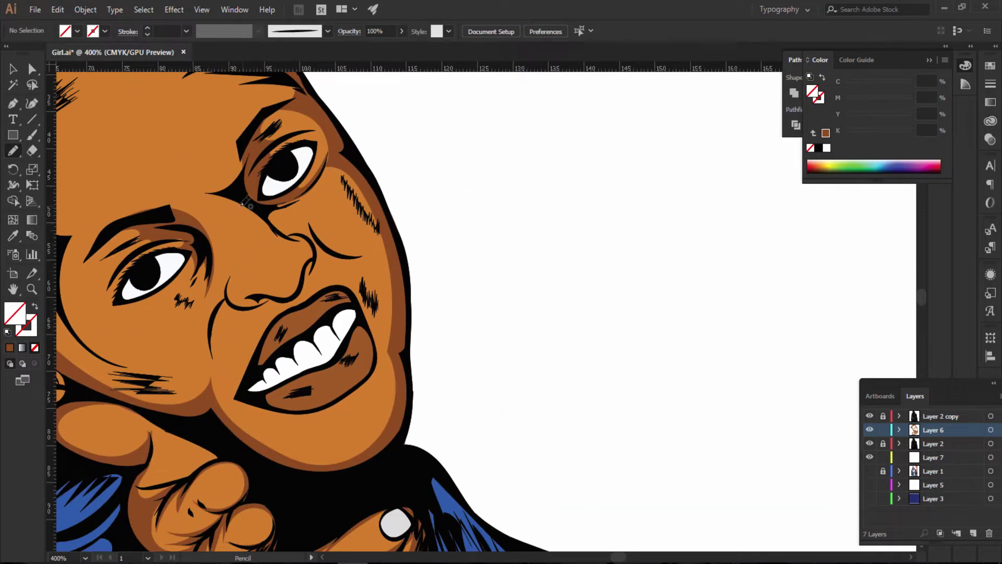
left_click_drag(241, 206, 265, 226)
left_click_drag(311, 239, 308, 242)
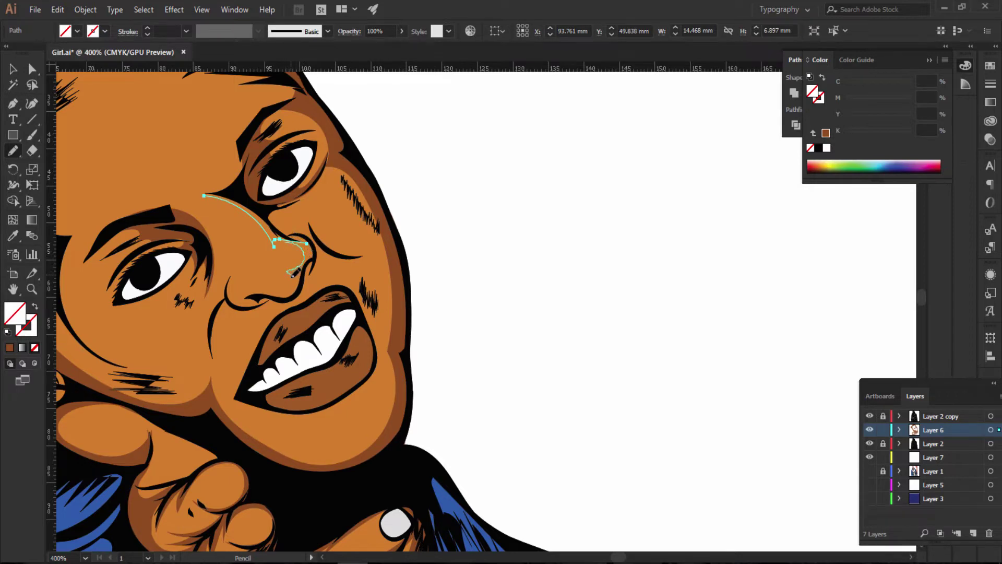
left_click_drag(293, 274, 243, 267)
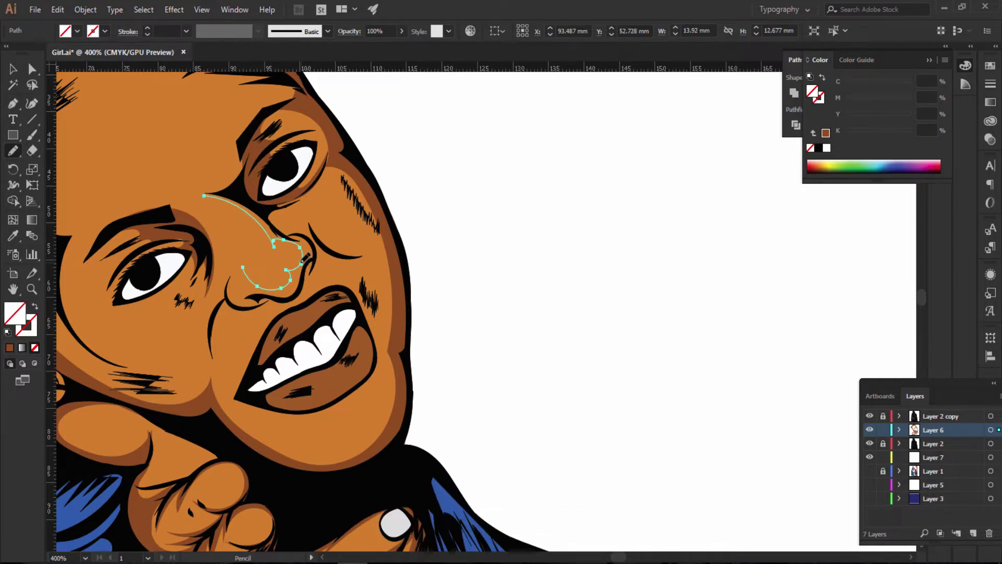
key("ctrl+z")
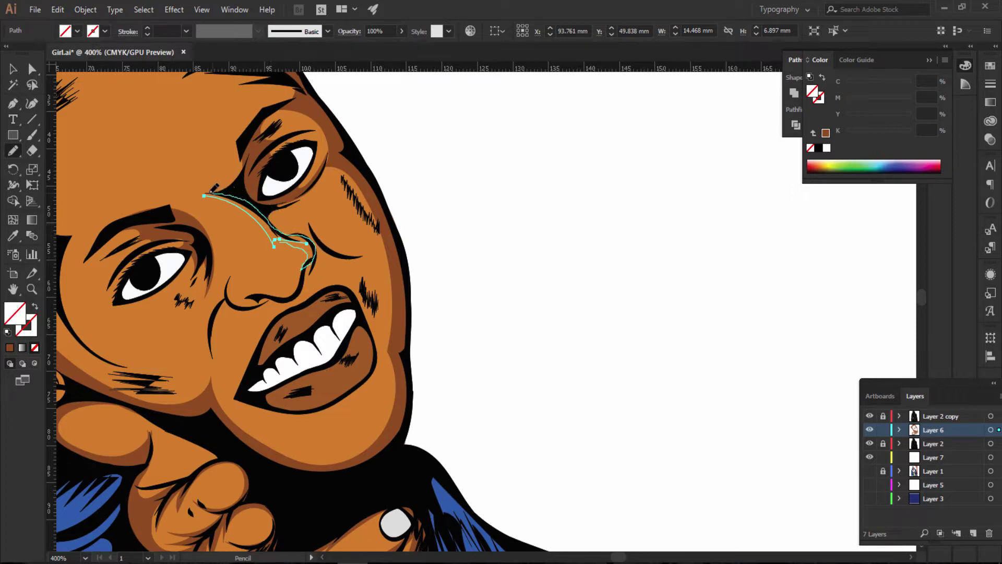
left_click_drag(203, 193, 300, 268)
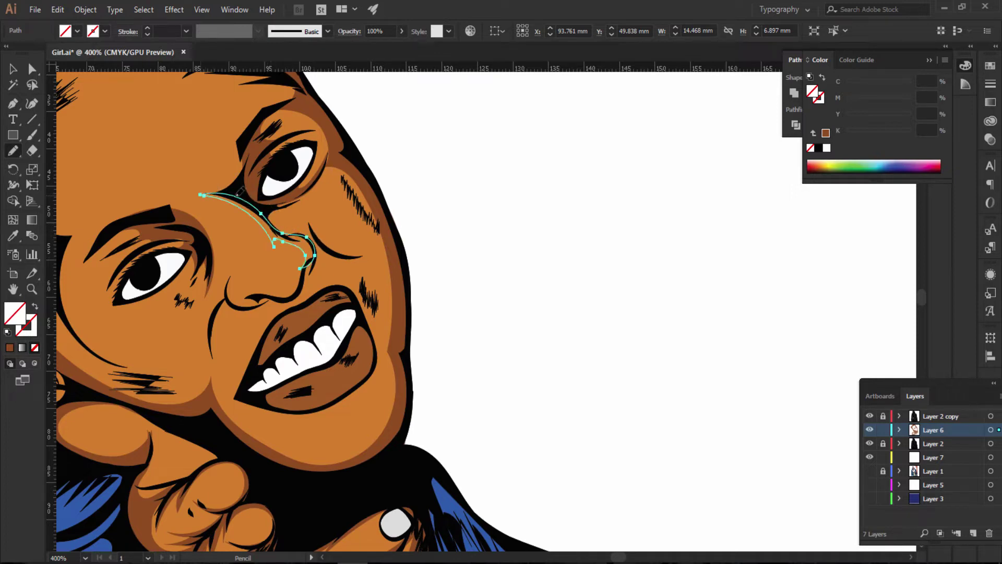
left_click(10, 348)
left_click_drag(481, 162, 492, 353)
key("ctrl+shift+a")
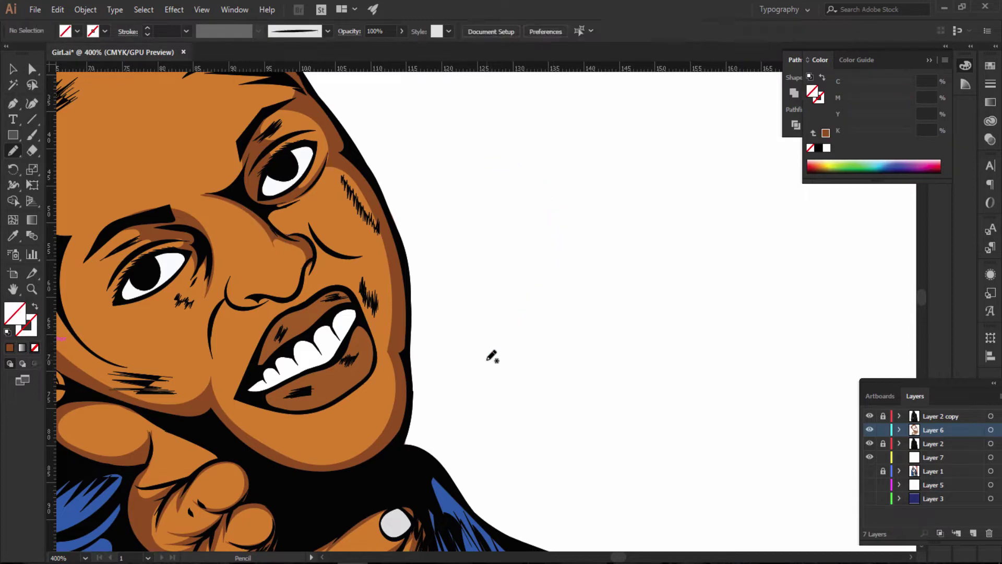
key("ctrl+plus")
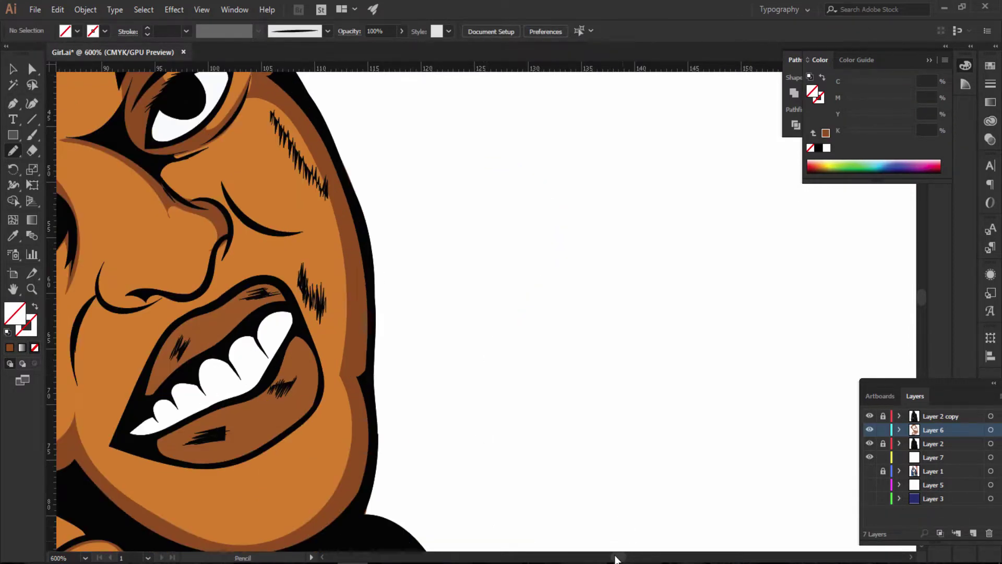
Step: Add dark brown shading beside the nose, under the nostril and up its right side
left_click_drag(619, 558, 615, 559)
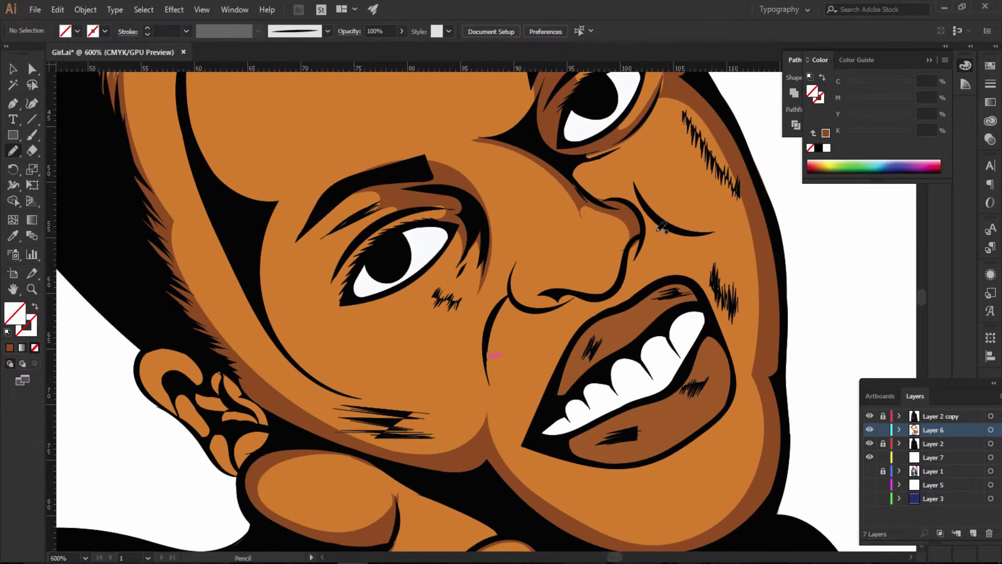
mouse_move(603, 213)
left_mouse_down()
mouse_move(622, 239)
mouse_move(549, 289)
mouse_move(518, 268)
mouse_move(520, 245)
left_mouse_up()
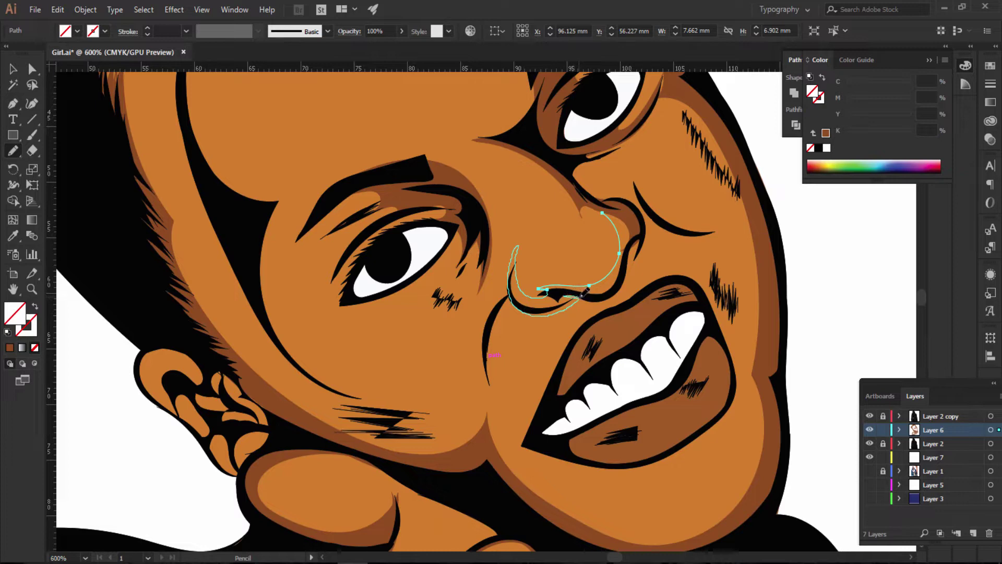
left_click_drag(585, 294, 610, 292)
mouse_move(650, 214)
left_mouse_down()
mouse_move(629, 193)
mouse_move(569, 194)
left_mouse_up()
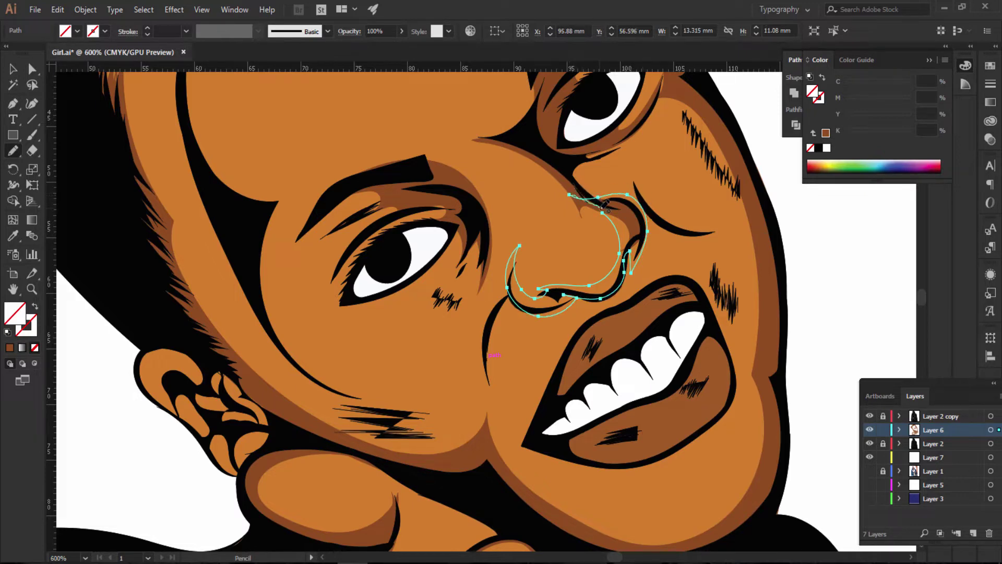
left_click(10, 348)
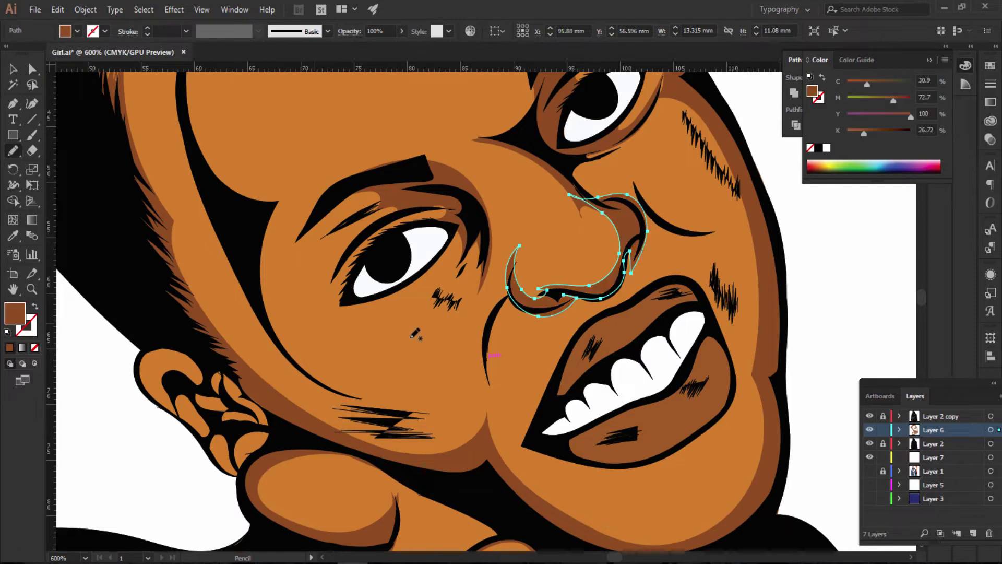
left_click_drag(376, 323, 425, 350)
Step: Trace a brown shading shape along the inner ear, lobe and jaw
key("ctrl+minus")
key("ctrl+minus")
key("ctrl+minus")
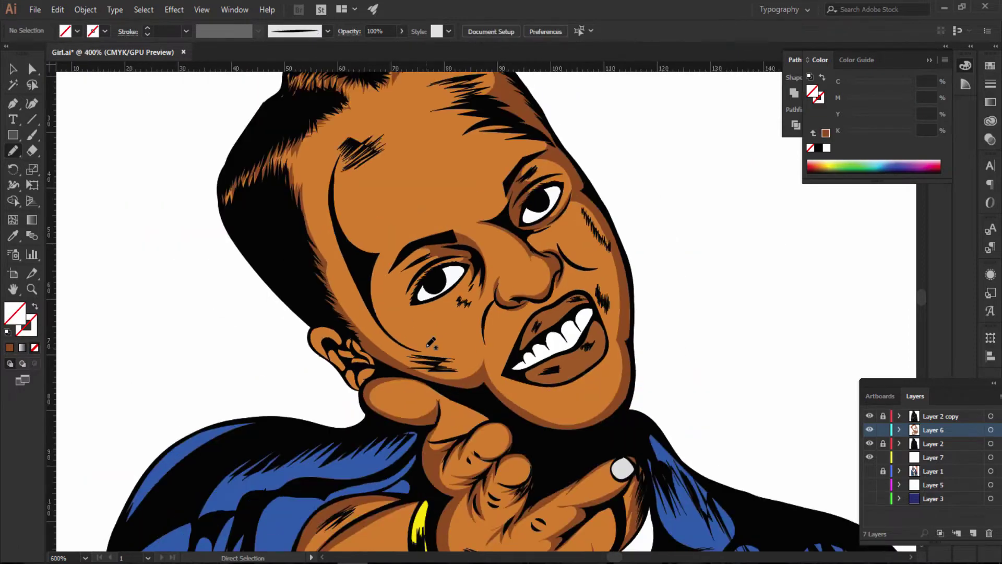
key("ctrl+minus")
key("ctrl+minus")
key("ctrl+minus")
key("ctrl+plus")
key("ctrl+plus")
key("ctrl+plus")
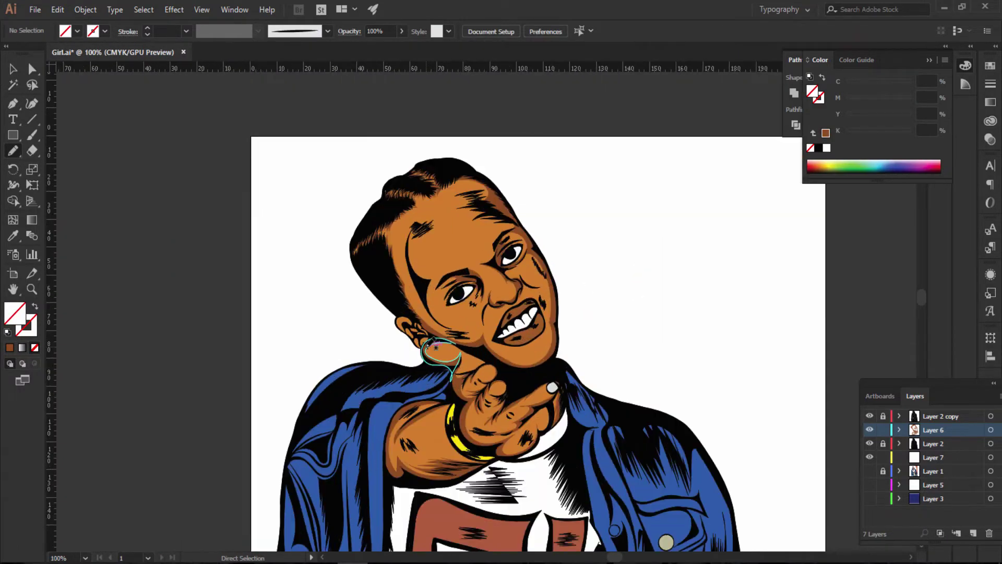
key("ctrl+plus")
key("ctrl+plus")
key("ctrl+plus")
key("ctrl+plus")
scroll(413, 360, "down", 3)
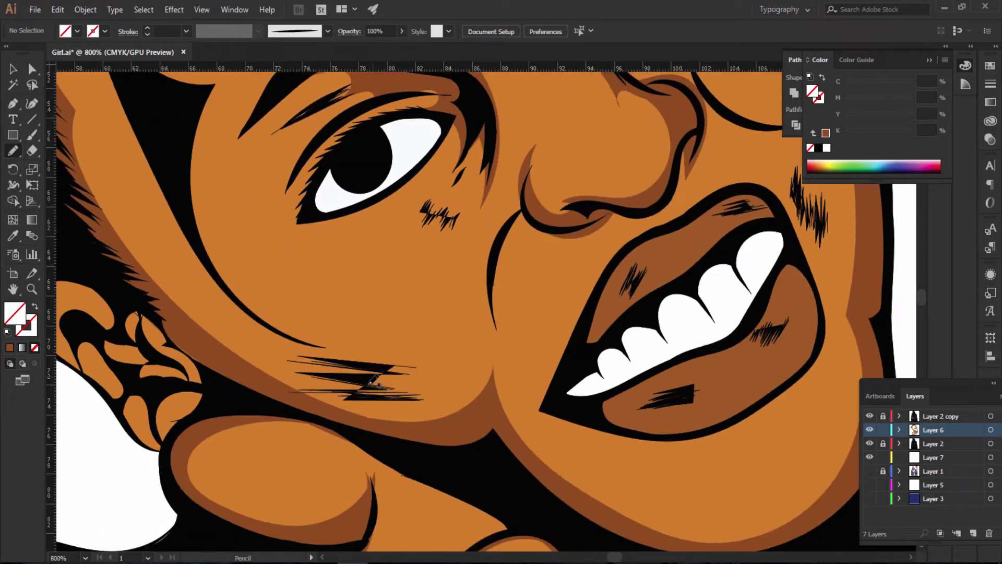
scroll(374, 389, "down", 1)
scroll(396, 417, "down", 1)
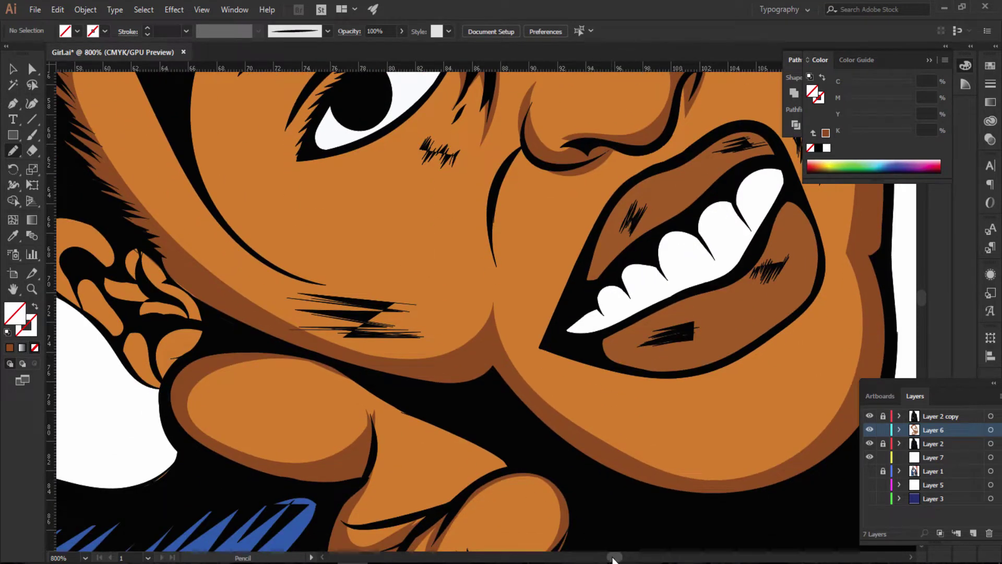
scroll(609, 559, "left", 5)
scroll(610, 559, "left", 3)
scroll(447, 276, "up", 3)
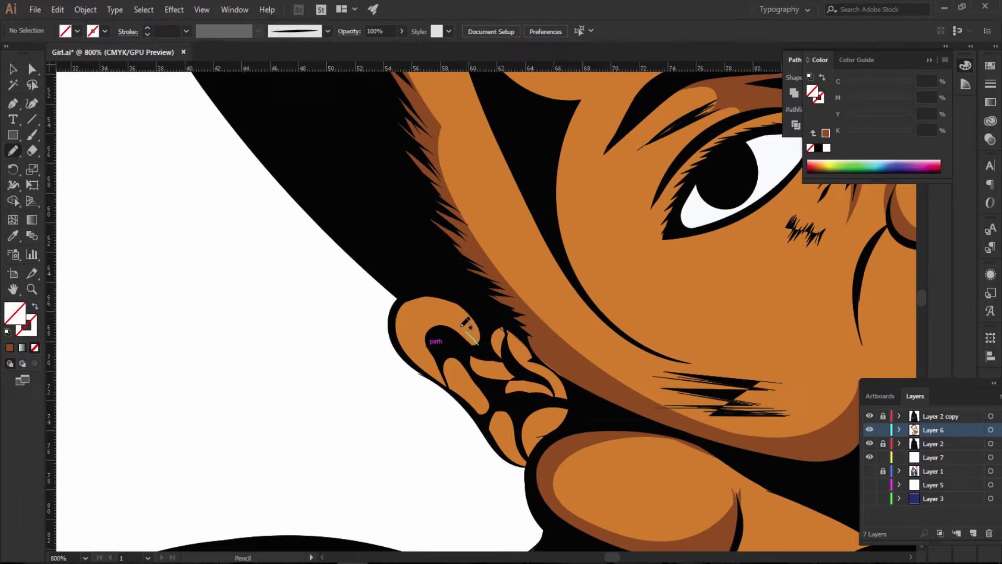
mouse_move(478, 343)
left_mouse_down()
mouse_move(430, 359)
mouse_move(468, 408)
left_mouse_up()
mouse_move(453, 375)
left_mouse_down()
mouse_move(498, 443)
mouse_move(533, 464)
mouse_move(490, 385)
left_mouse_up()
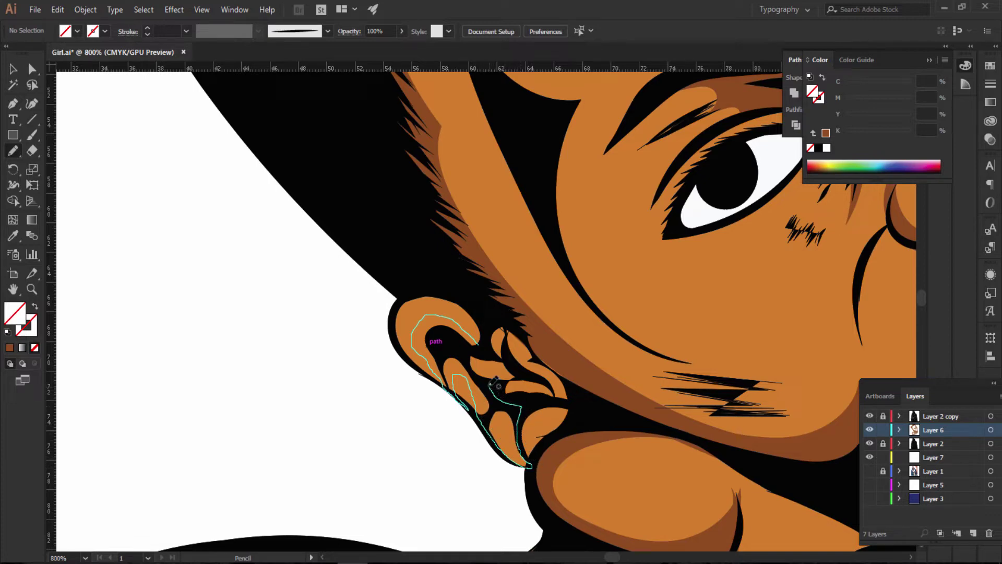
left_click_drag(490, 384, 478, 297)
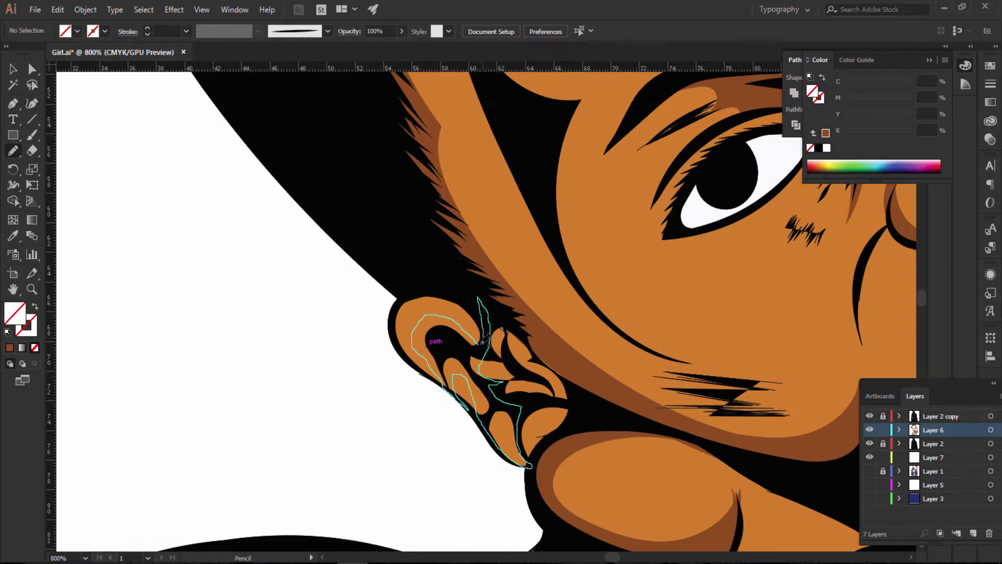
left_click_drag(478, 296, 476, 296)
left_click(11, 348)
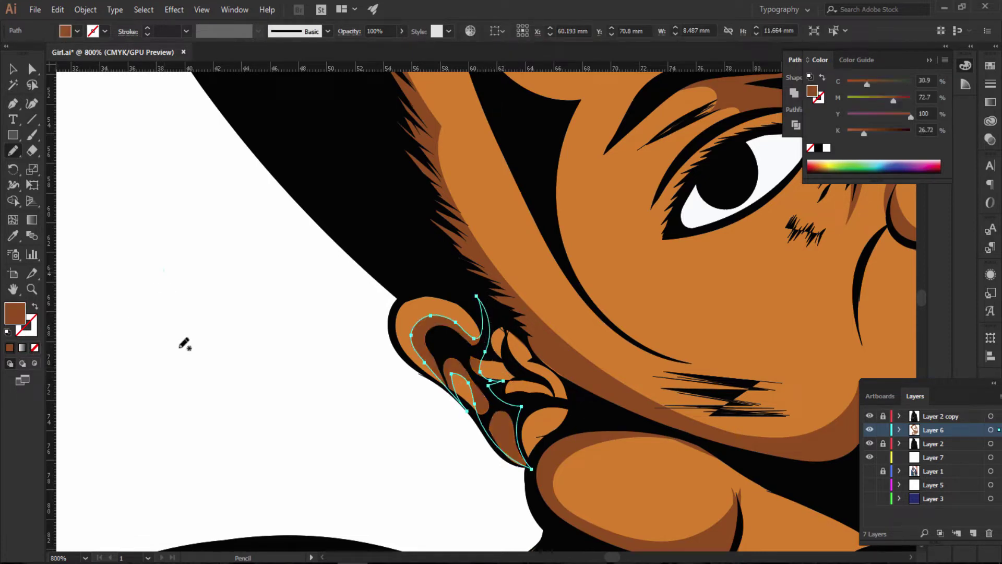
Step: Trace dark brown shading around the ear's top, outer edge and upper right
left_click_drag(163, 267, 268, 390)
key("ctrl+shift+a")
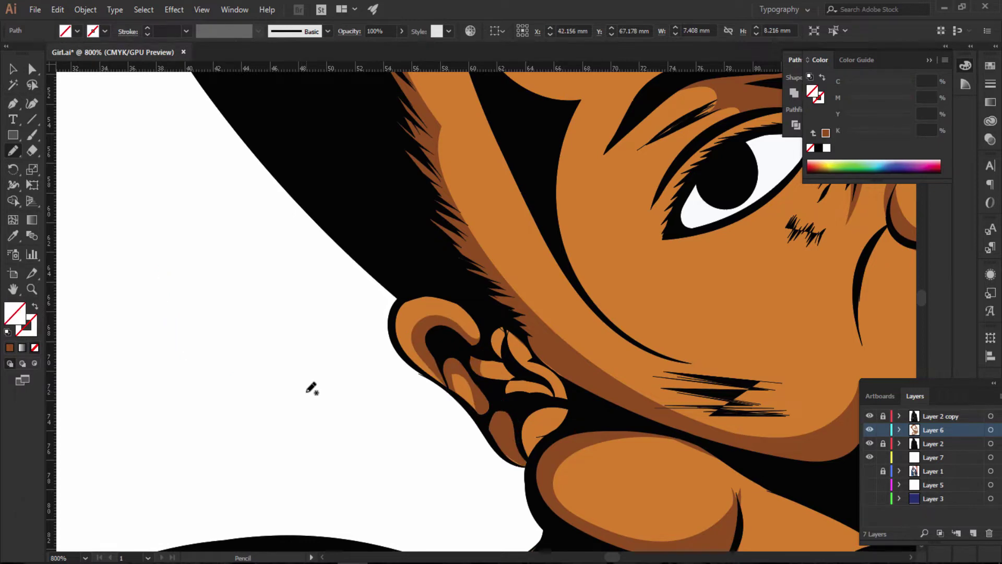
scroll(454, 327, "up", 3)
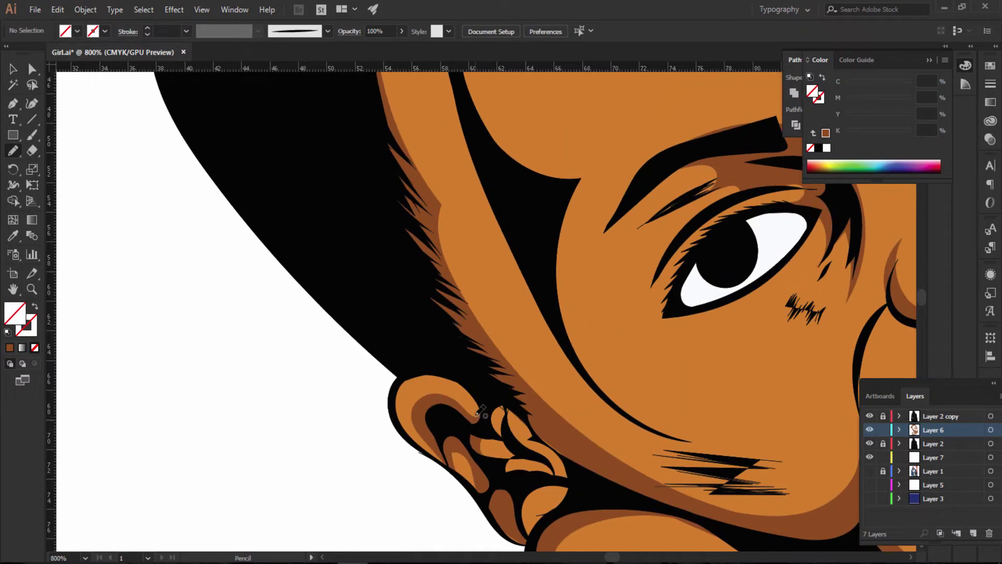
left_click_drag(476, 416, 413, 385)
mouse_move(405, 427)
left_mouse_down()
mouse_move(500, 396)
mouse_move(485, 424)
mouse_move(474, 416)
left_mouse_up()
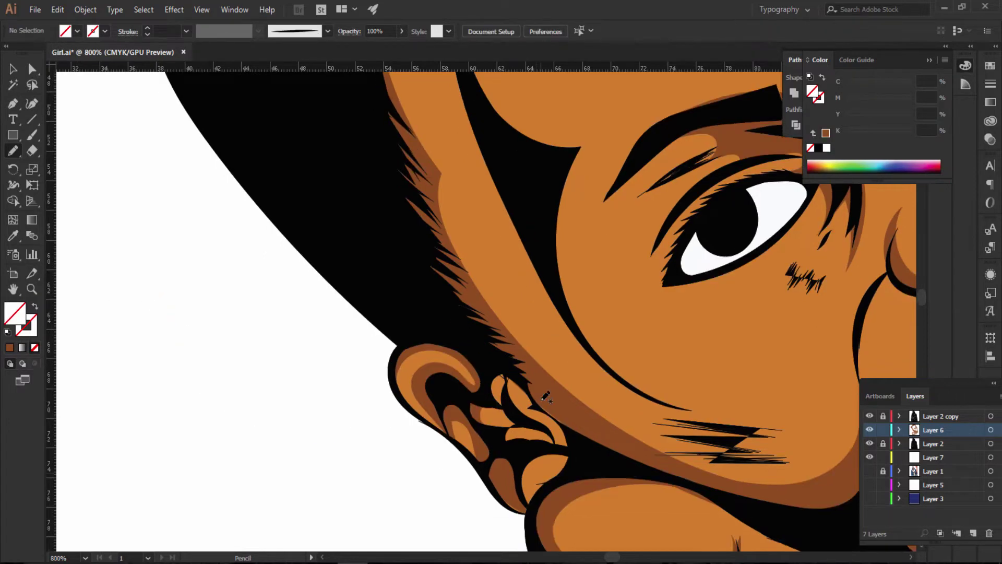
scroll(546, 397, "down", 3)
left_click_drag(486, 240, 523, 252)
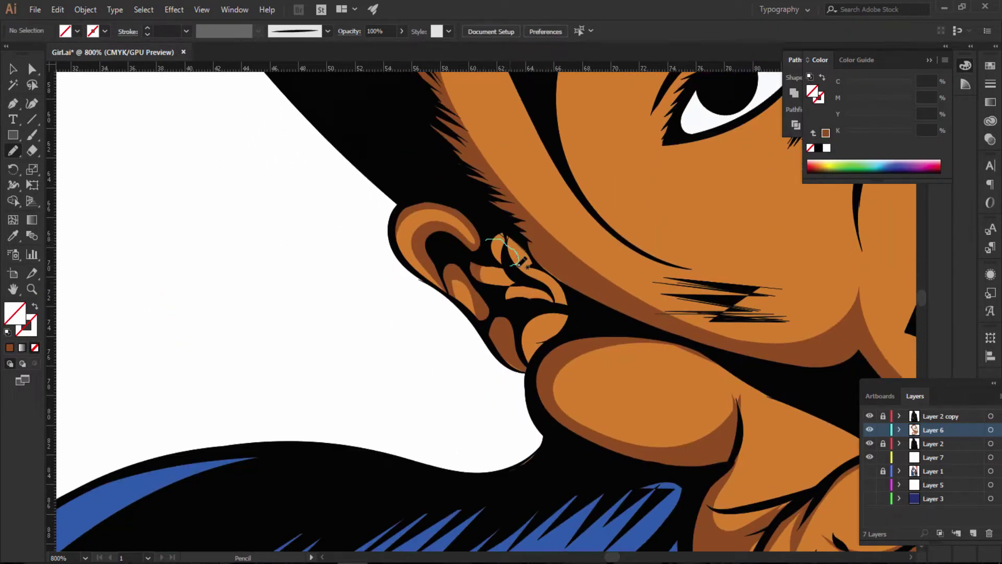
mouse_move(522, 262)
left_mouse_down()
mouse_move(528, 376)
mouse_move(548, 345)
mouse_move(632, 322)
mouse_move(501, 211)
mouse_move(483, 219)
mouse_move(489, 241)
left_mouse_up()
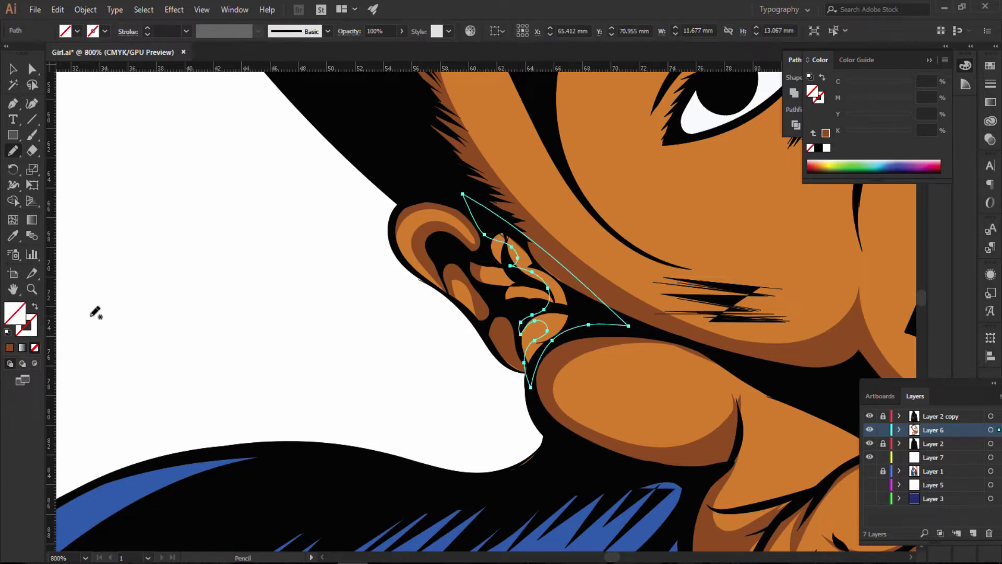
left_click(9, 349)
left_click_drag(223, 217, 309, 331)
key("ctrl+minus")
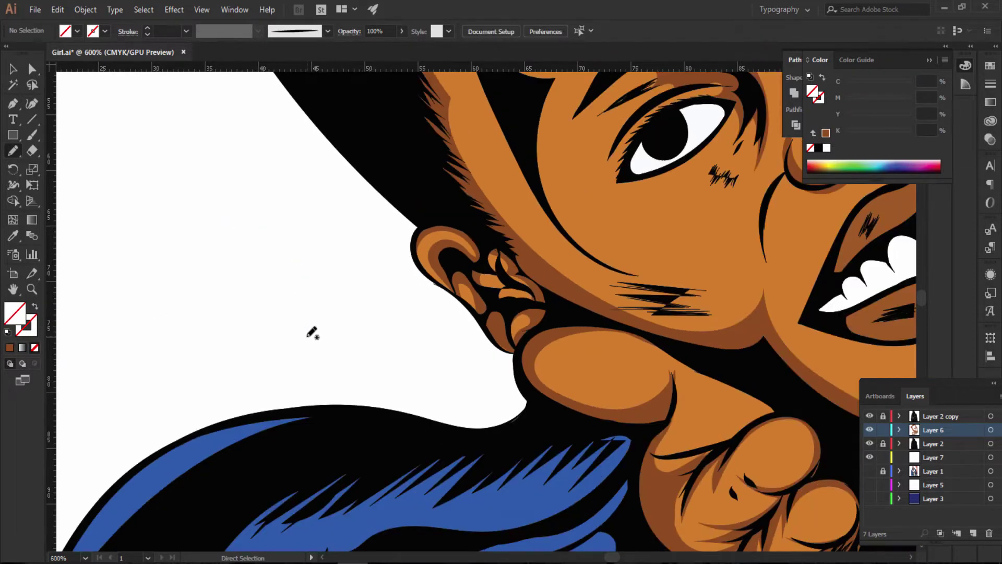
key("ctrl+minus")
key("ctrl+minus")
key("ctrl+minus")
key("ctrl+minus")
key("ctrl+plus")
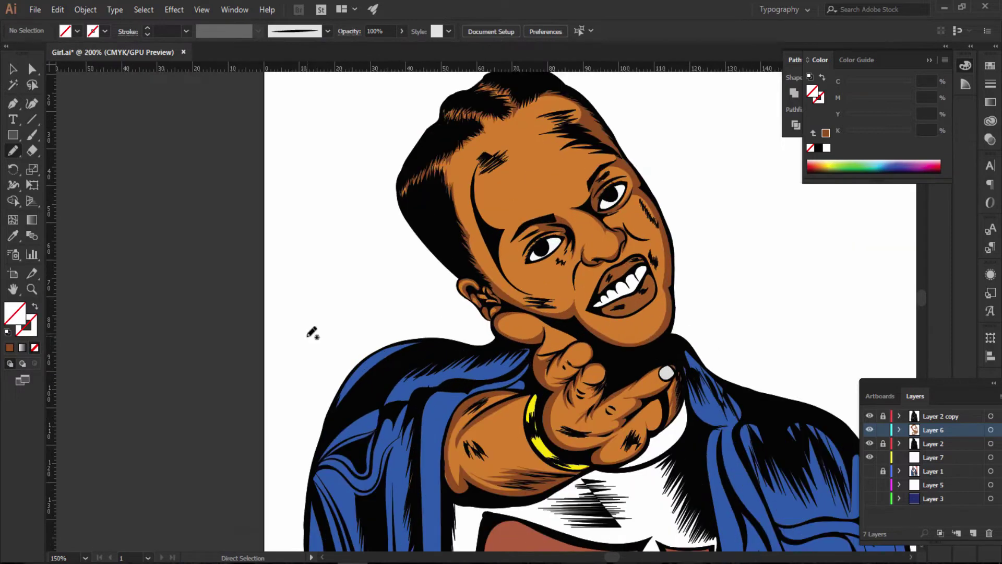
key("ctrl+plus")
key("ctrl+plus")
key("ctrl+plus")
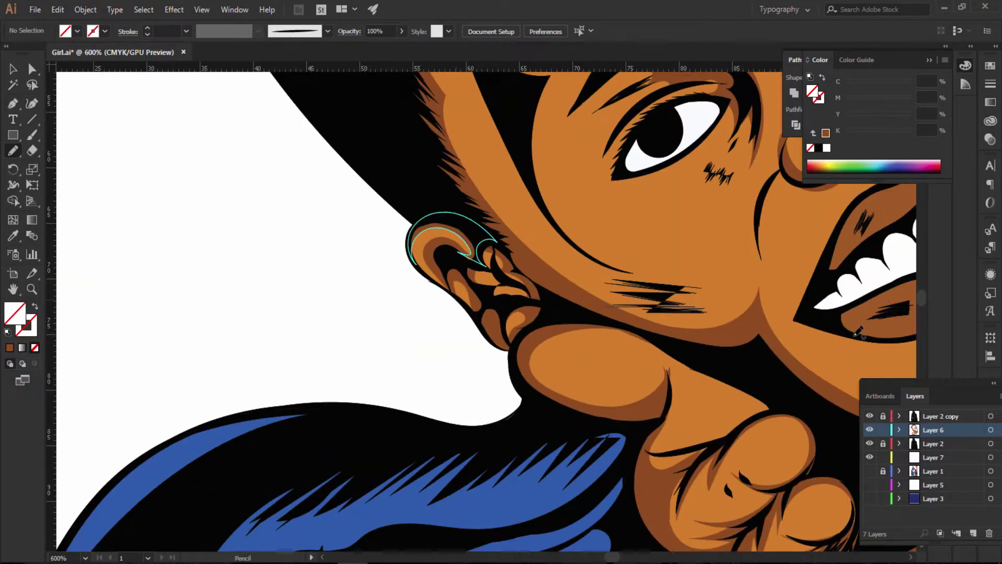
mouse_move(707, 456)
left_mouse_down()
mouse_move(753, 409)
mouse_move(728, 389)
mouse_move(646, 344)
mouse_move(578, 328)
mouse_move(538, 337)
mouse_move(624, 310)
mouse_move(723, 346)
mouse_move(830, 421)
mouse_move(752, 426)
mouse_move(715, 469)
mouse_move(708, 448)
left_mouse_up()
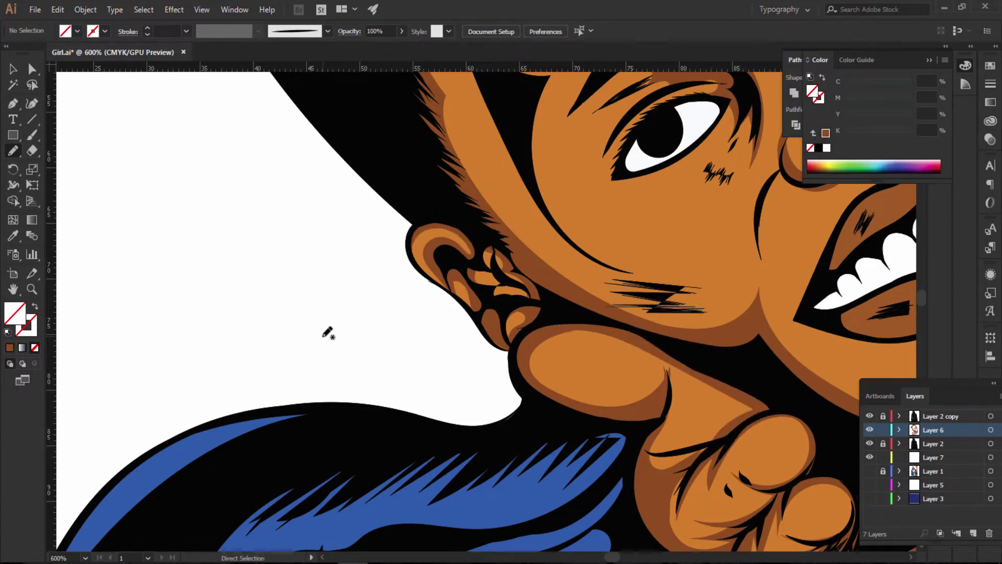
key("ctrl+1")
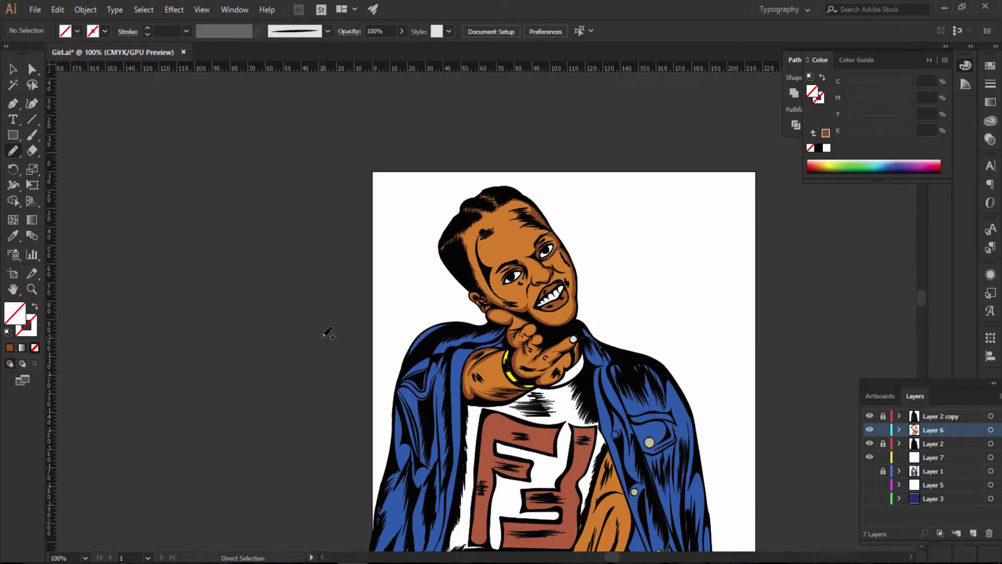
scroll(711, 290, "down", 3)
scroll(712, 290, "down", 4)
scroll(713, 286, "down", 1)
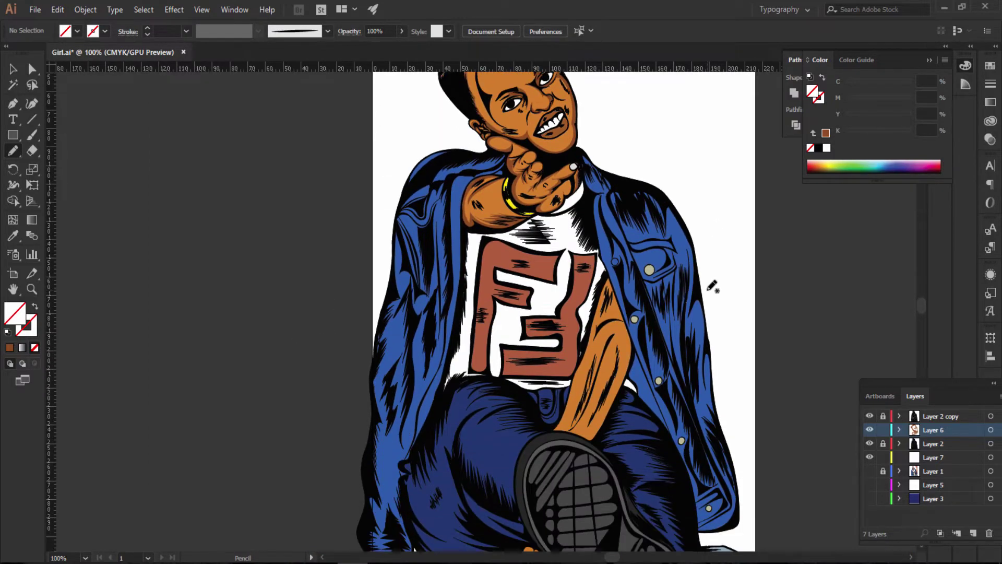
key("ctrl+plus")
key("ctrl+plus")
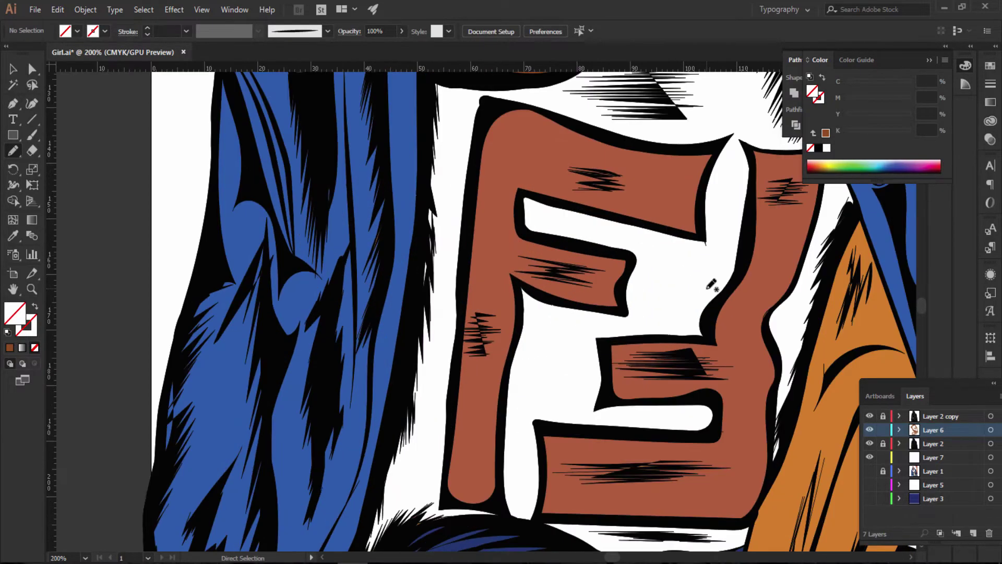
left_click_drag(606, 557, 620, 558)
scroll(351, 123, "down", 3)
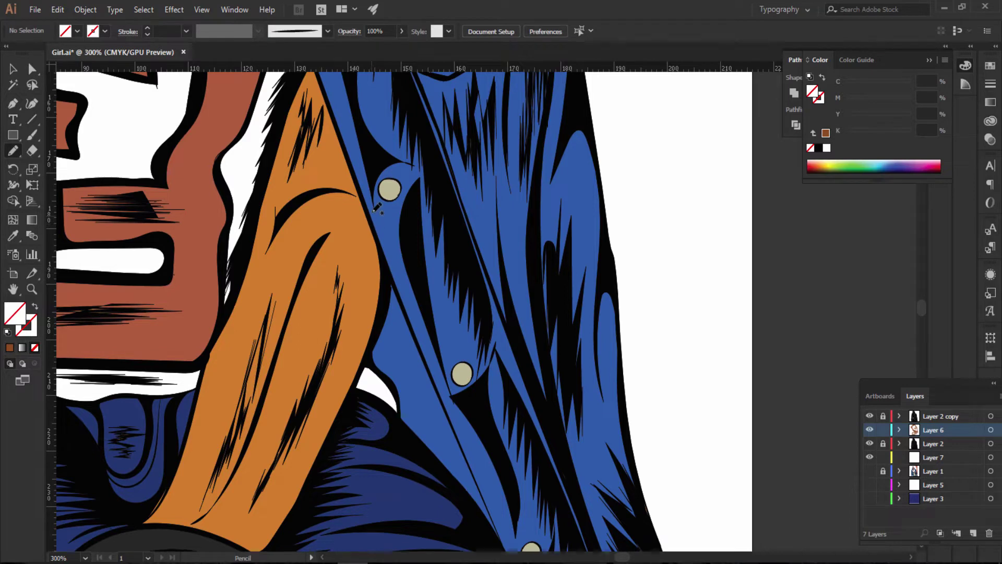
scroll(360, 183, "down", 1)
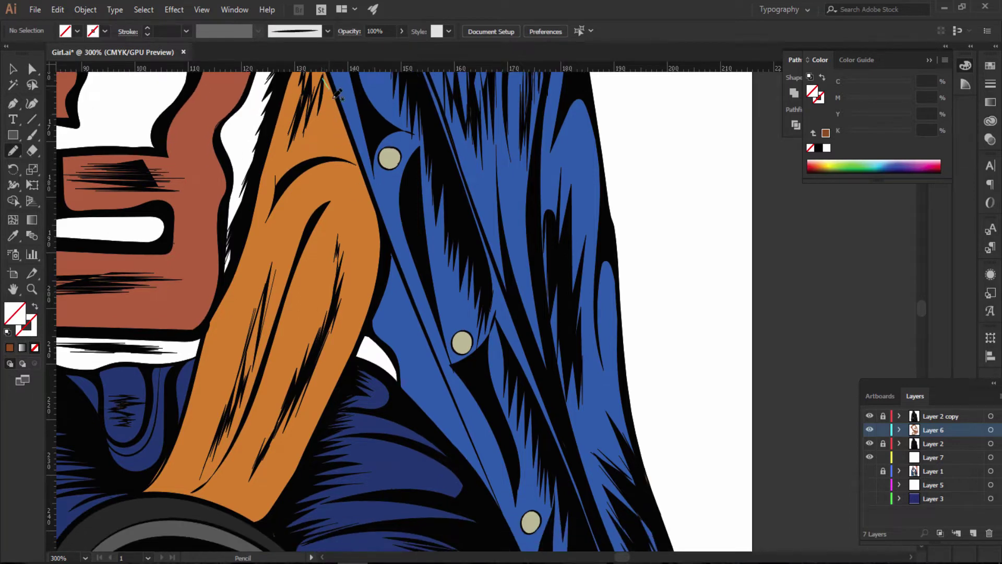
left_click_drag(352, 144, 322, 385)
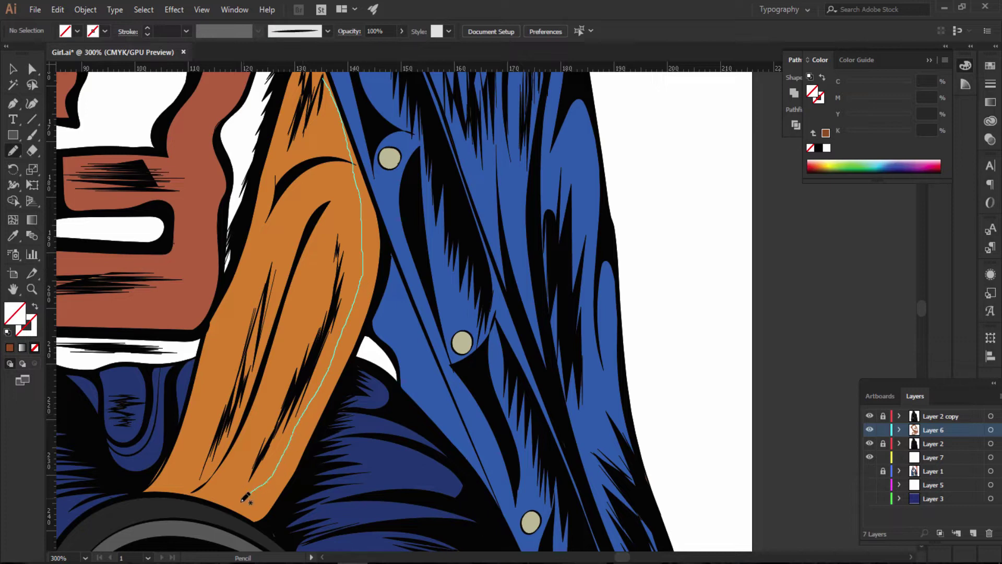
Step: Trace a closed strip from the arm's lower edge up to the shoulder and fill it dark brown
left_click_drag(245, 497, 206, 500)
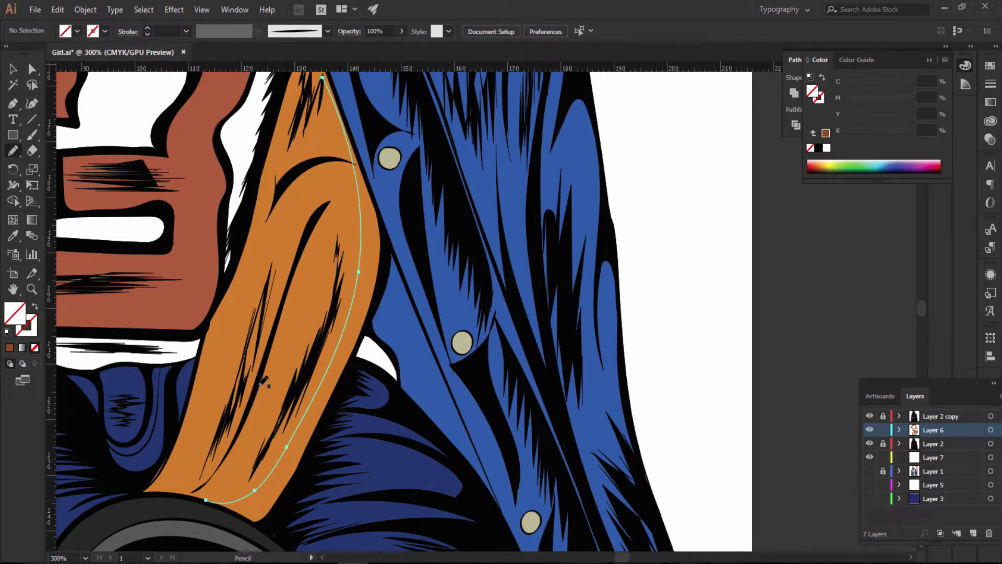
scroll(282, 366, "down", 7)
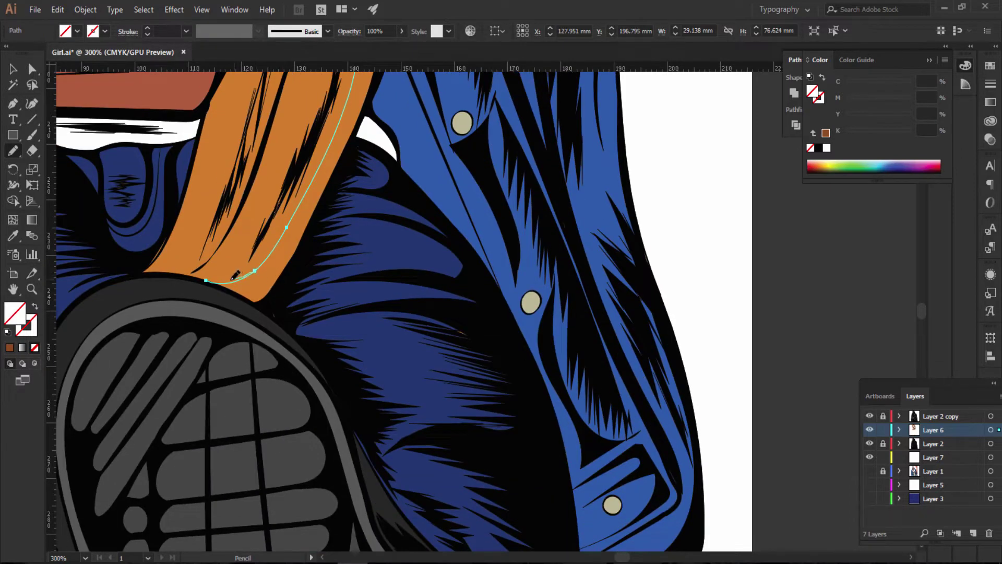
left_click_drag(271, 304, 326, 194)
scroll(382, 178, "up", 2)
scroll(385, 180, "up", 2)
scroll(385, 179, "up", 2)
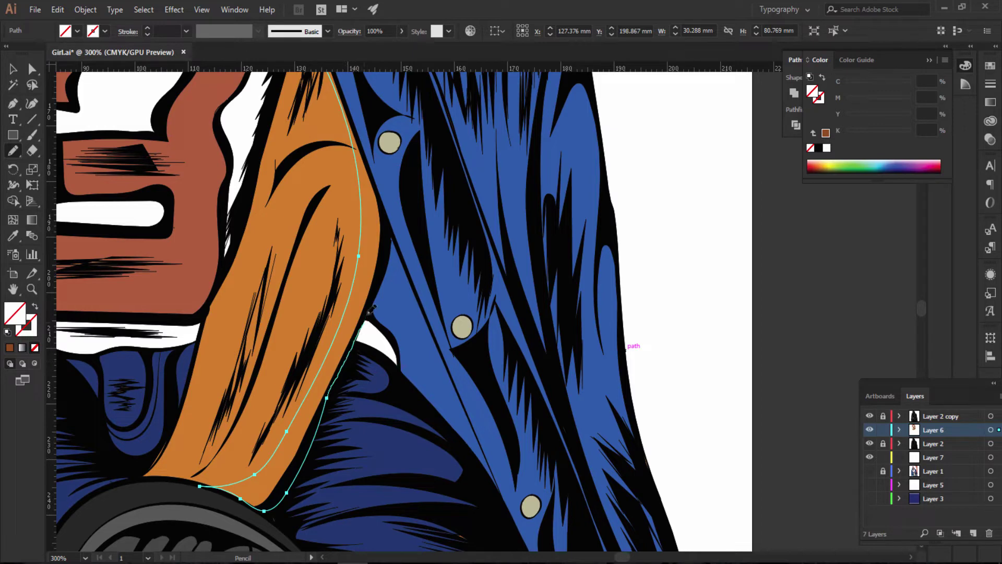
left_click_drag(370, 310, 389, 256)
left_click_drag(380, 191, 379, 193)
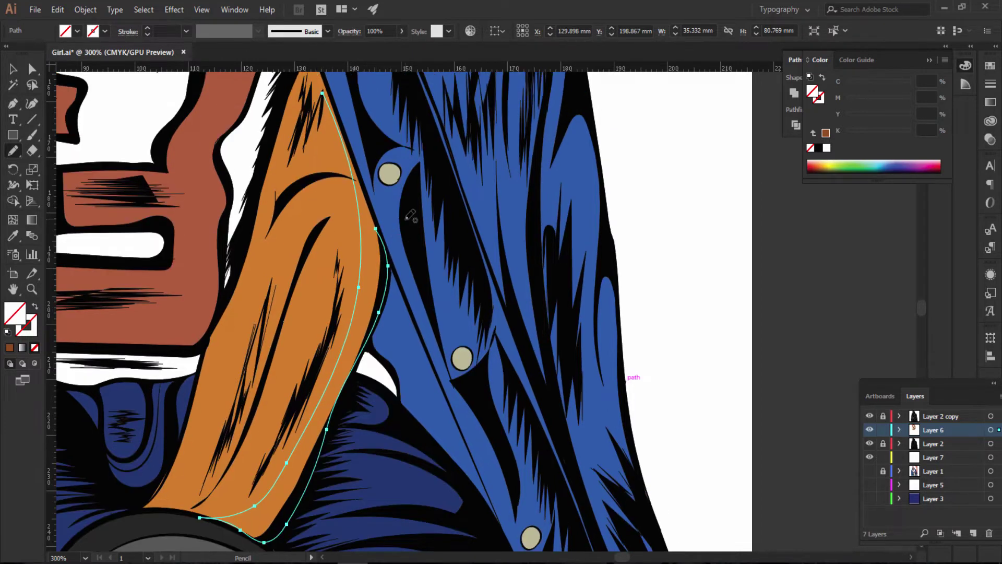
scroll(384, 191, "up", 5)
left_click_drag(386, 383, 348, 280)
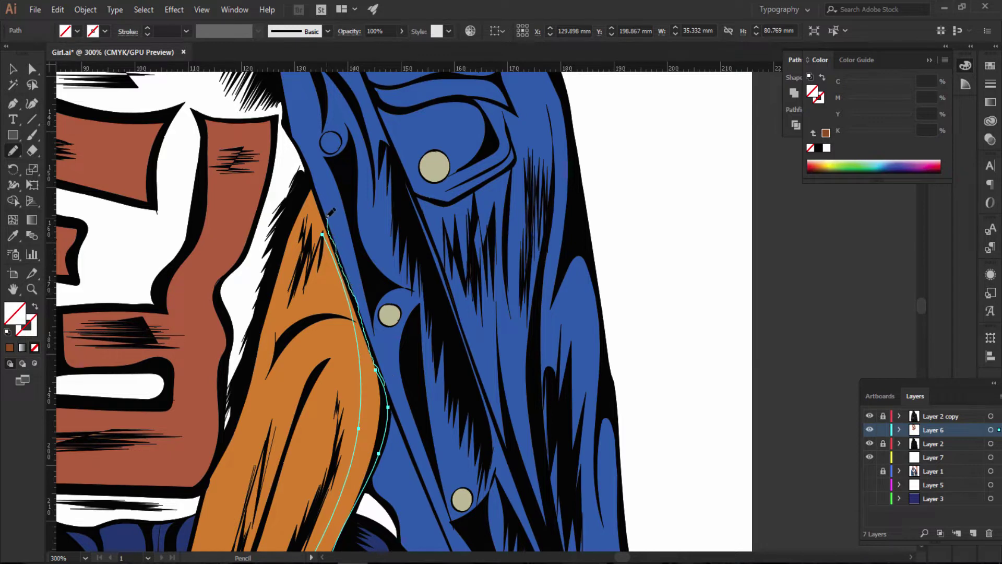
left_click_drag(328, 215, 322, 202)
left_click(9, 348)
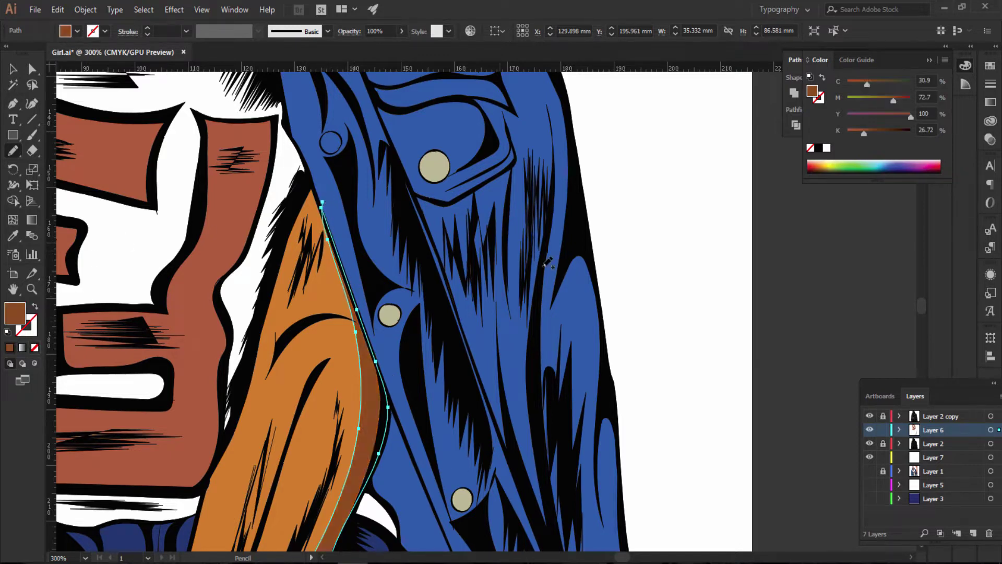
left_click(679, 287, "ctrl")
key("ctrl+0")
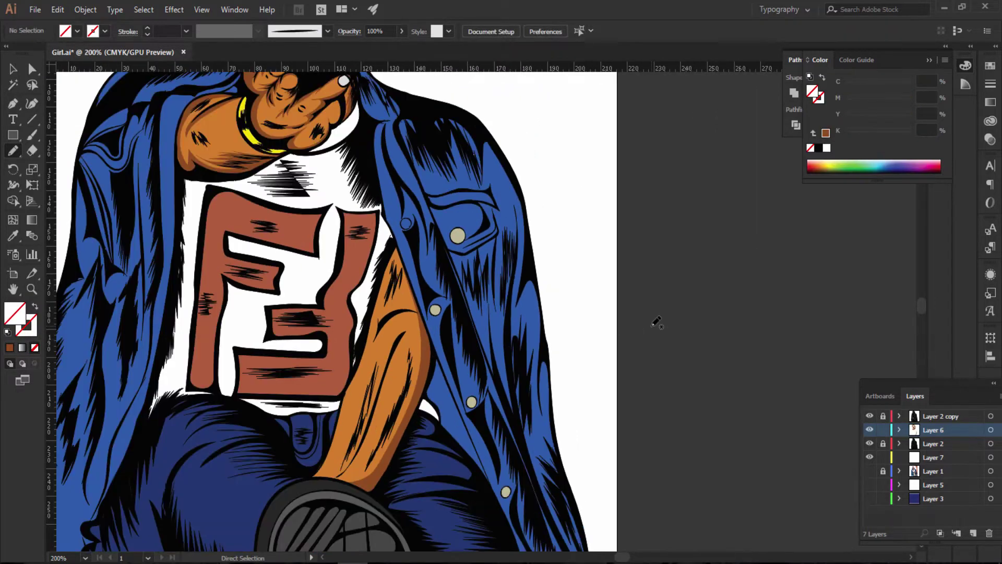
Step: Begin a shading outline on the pointing finger
scroll(546, 253, "down", 5)
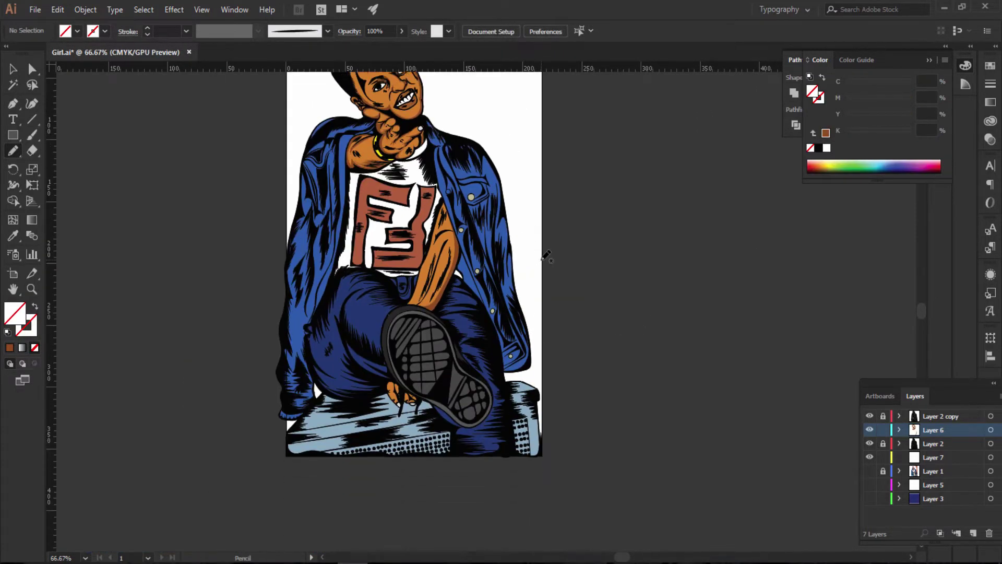
scroll(547, 251, "up", 2, "alt")
scroll(547, 250, "up", 2, "alt")
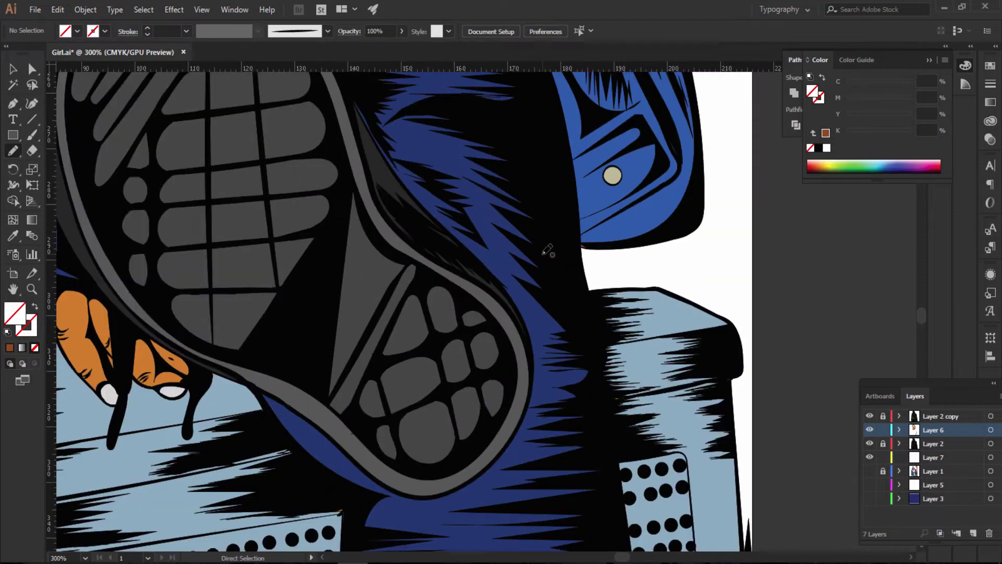
left_click_drag(619, 558, 611, 558)
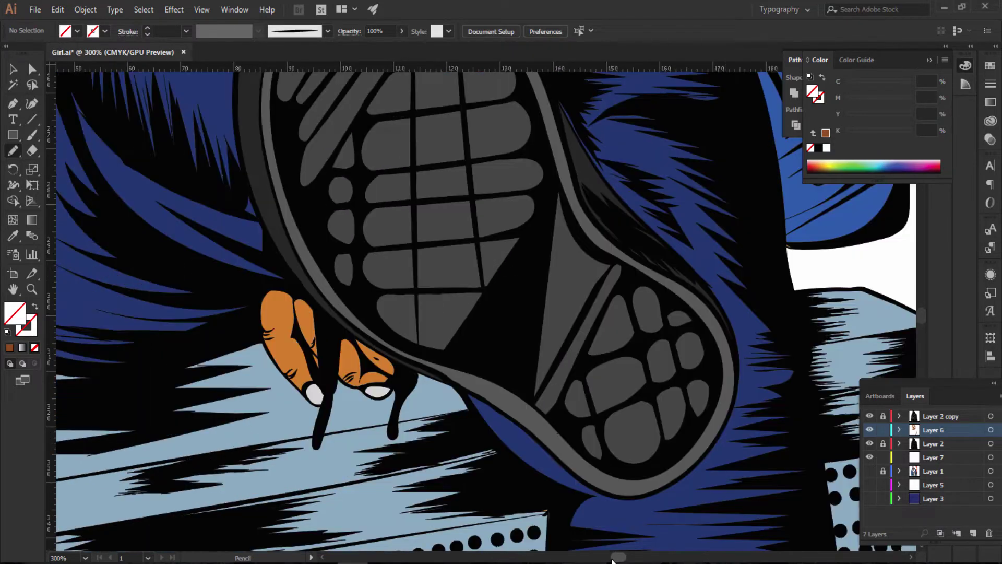
scroll(575, 391, "up", 2)
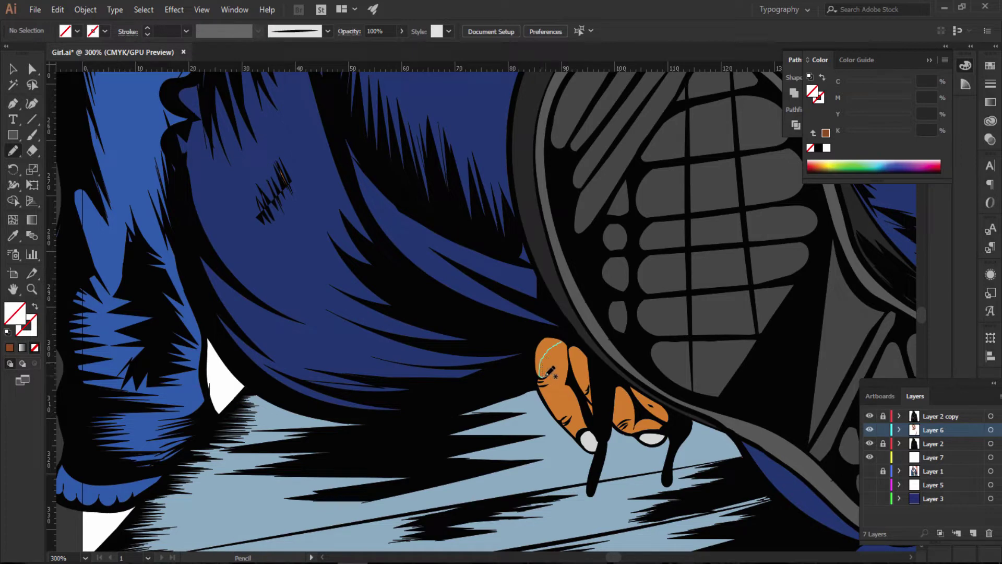
left_click_drag(547, 375, 544, 374)
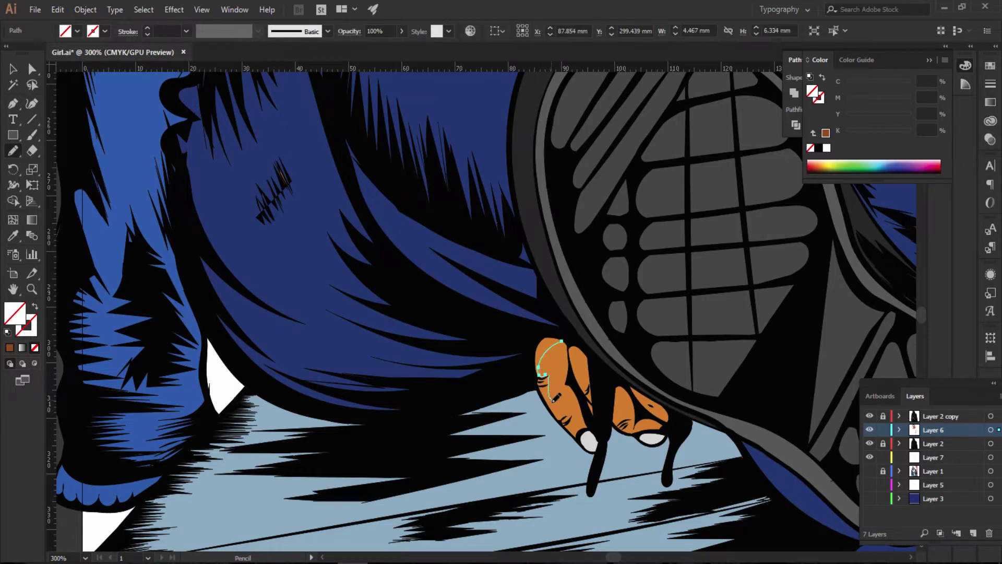
left_click_drag(555, 417, 555, 418)
left_click_drag(581, 433, 582, 434)
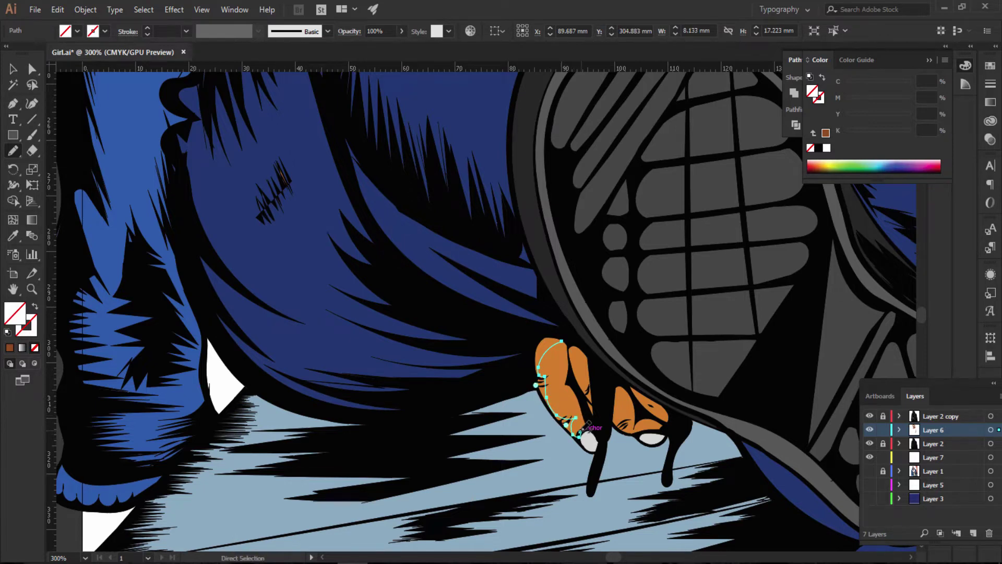
Step: Extend the shading up the finger's left edge and fill it dark brown
scroll(595, 428, "up", 3)
scroll(568, 406, "down", 3)
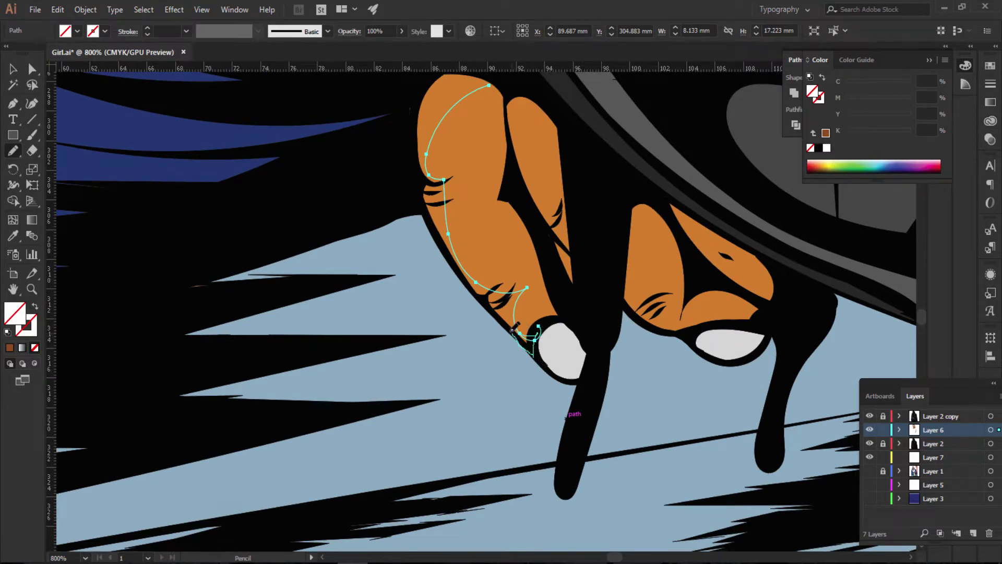
scroll(472, 287, "up", 3)
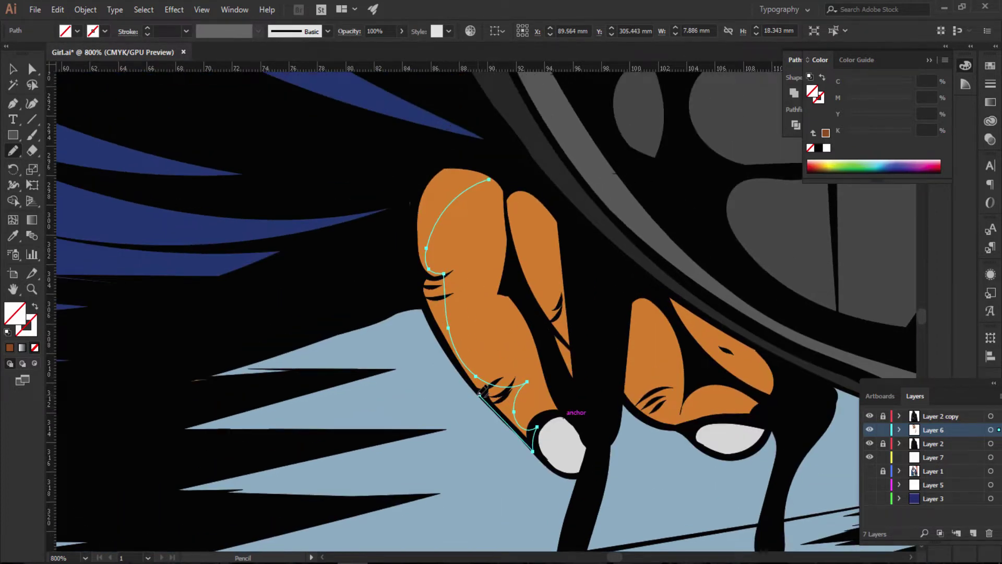
mouse_move(459, 358)
left_mouse_down()
mouse_move(413, 237)
mouse_move(444, 169)
left_mouse_up()
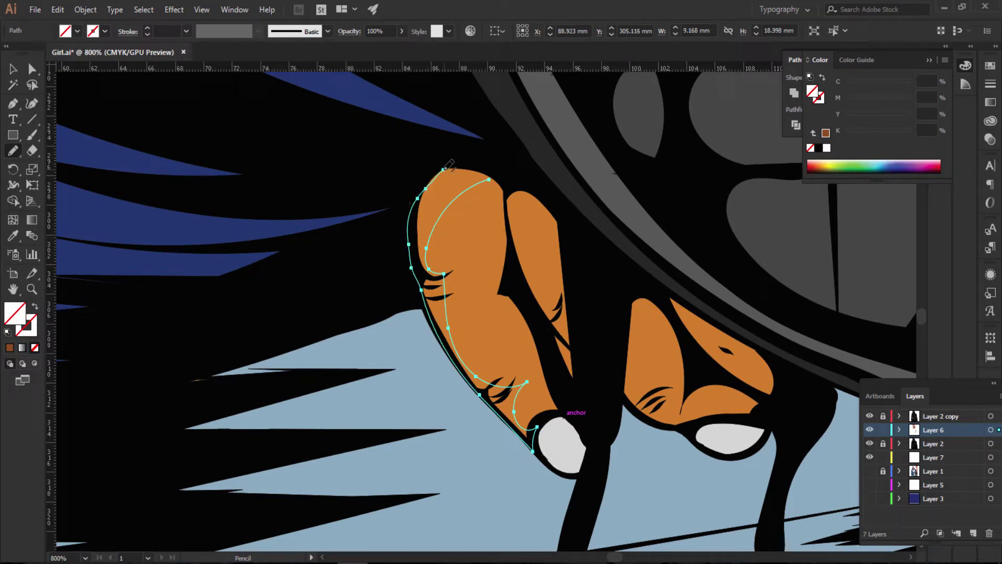
scroll(445, 189, "up", 3)
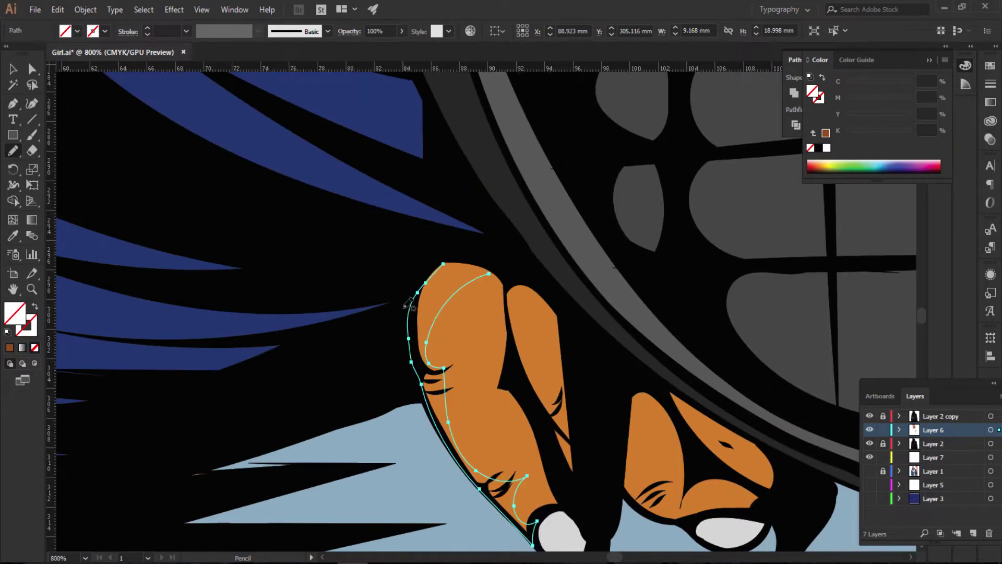
left_click_drag(405, 307, 425, 258)
mouse_move(408, 313)
left_mouse_down()
mouse_move(480, 241)
mouse_move(514, 273)
mouse_move(507, 280)
left_mouse_up()
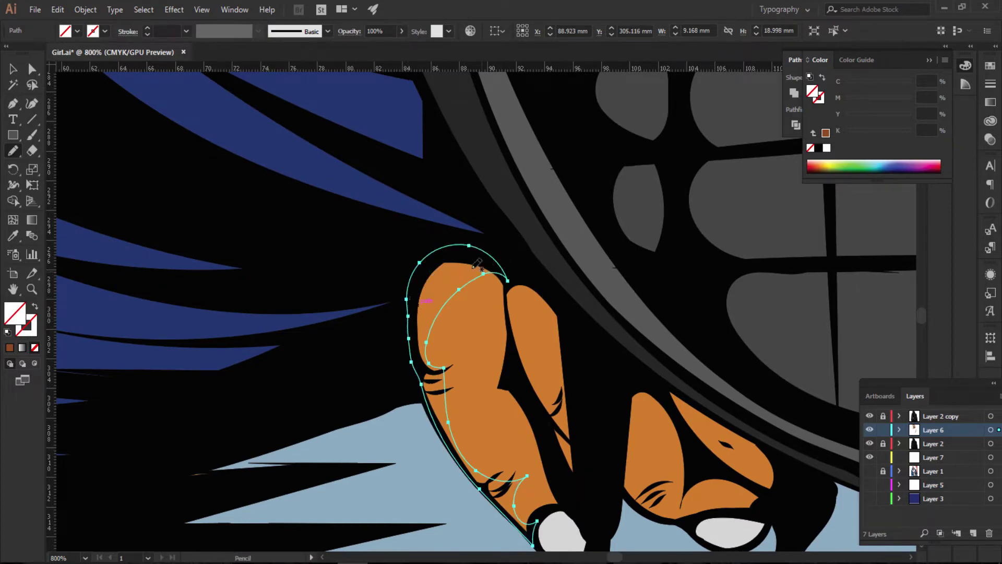
left_click(11, 348)
left_click_drag(381, 288, 378, 365)
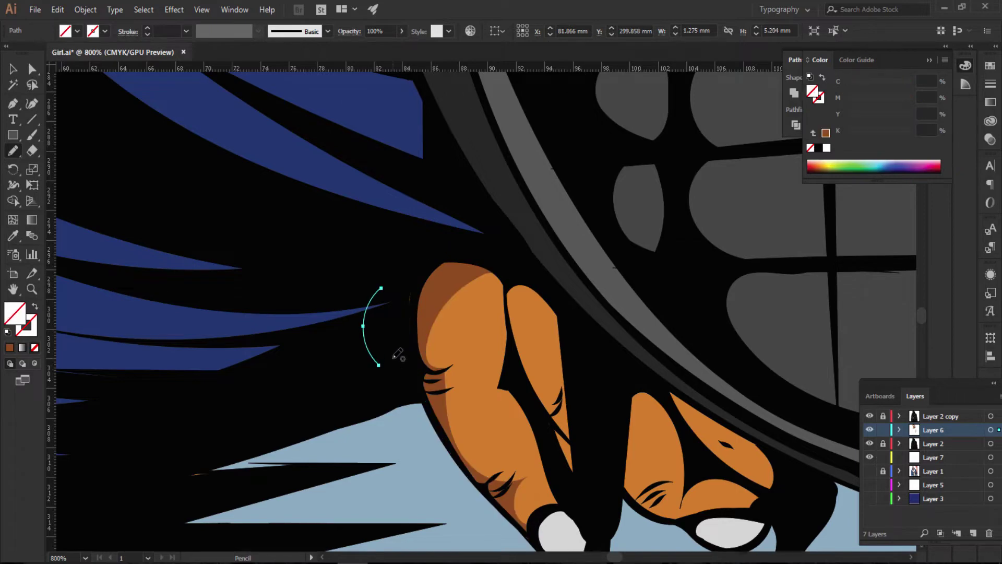
key("ctrl+shift+a")
Step: Outline additional shading across the other fingers' knuckles
scroll(478, 254, "down", 3)
scroll(522, 183, "down", 2)
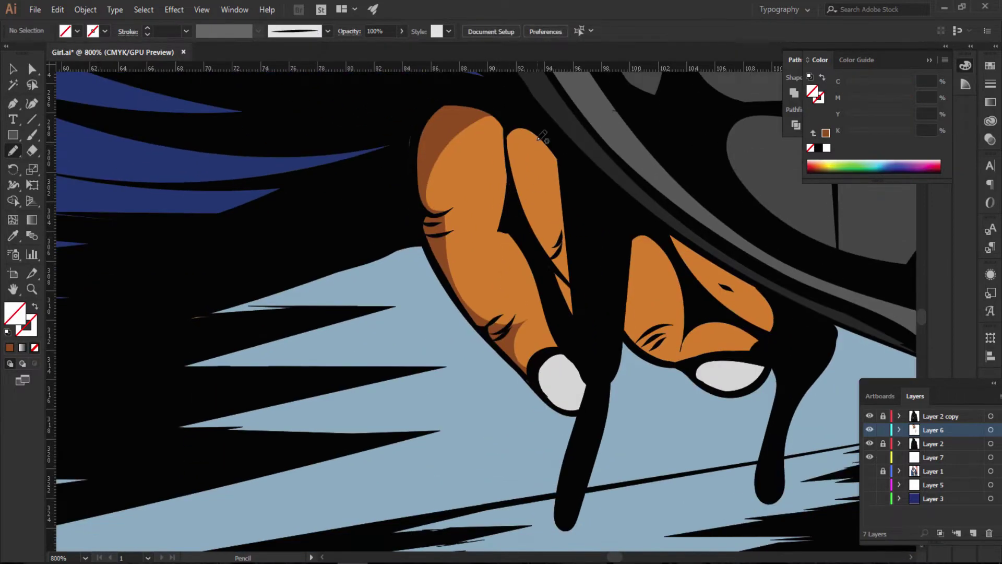
mouse_move(540, 132)
left_mouse_down()
mouse_move(585, 287)
mouse_move(651, 318)
mouse_move(683, 313)
left_mouse_up()
mouse_move(688, 315)
left_mouse_down()
mouse_move(747, 337)
mouse_move(689, 360)
mouse_move(650, 348)
mouse_move(538, 243)
mouse_move(506, 119)
mouse_move(555, 123)
mouse_move(549, 129)
left_mouse_up()
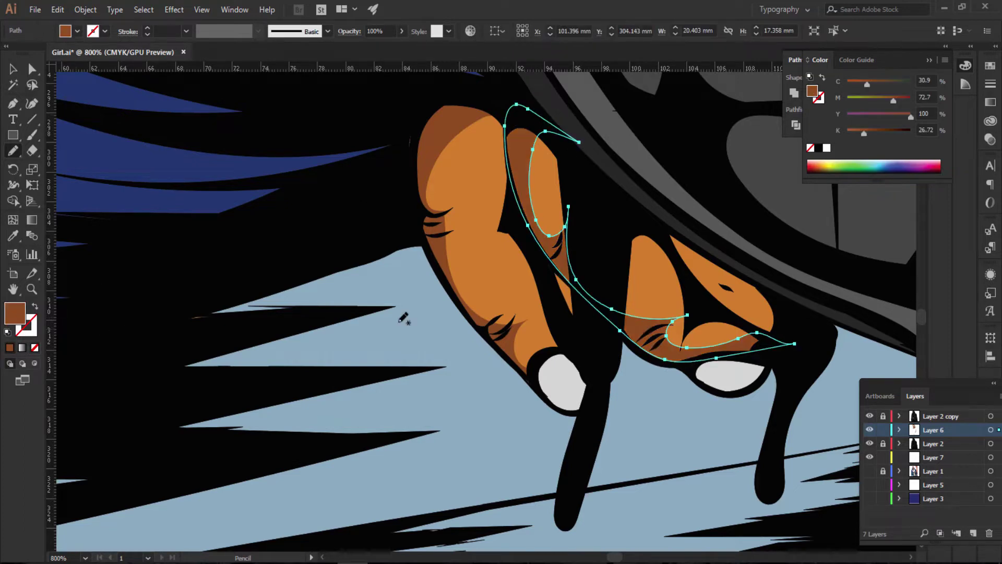
left_click_drag(403, 319, 463, 342)
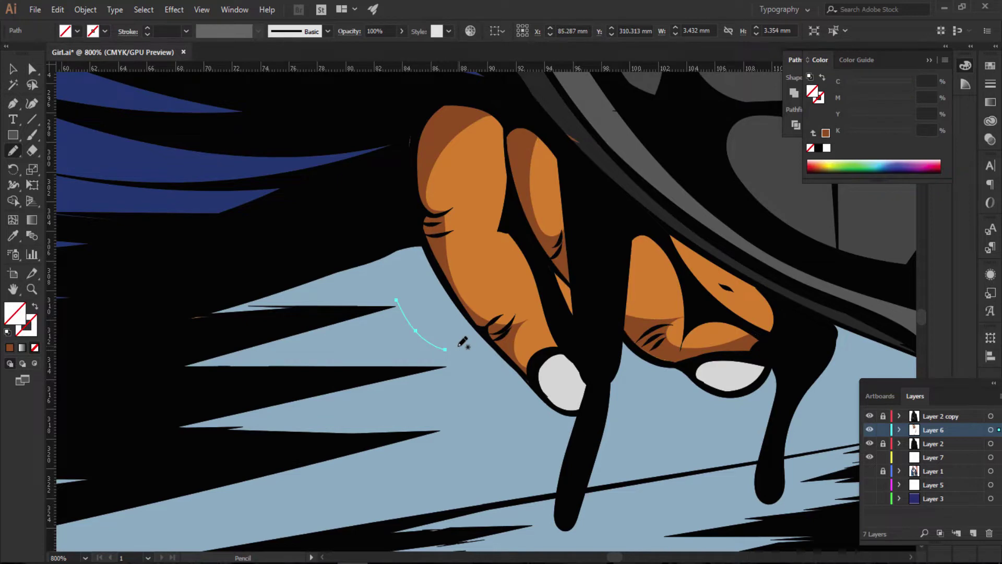
Step: On Layer 2, recolour the shape between the fingers with the light blue background
left_click(935, 444)
key("a")
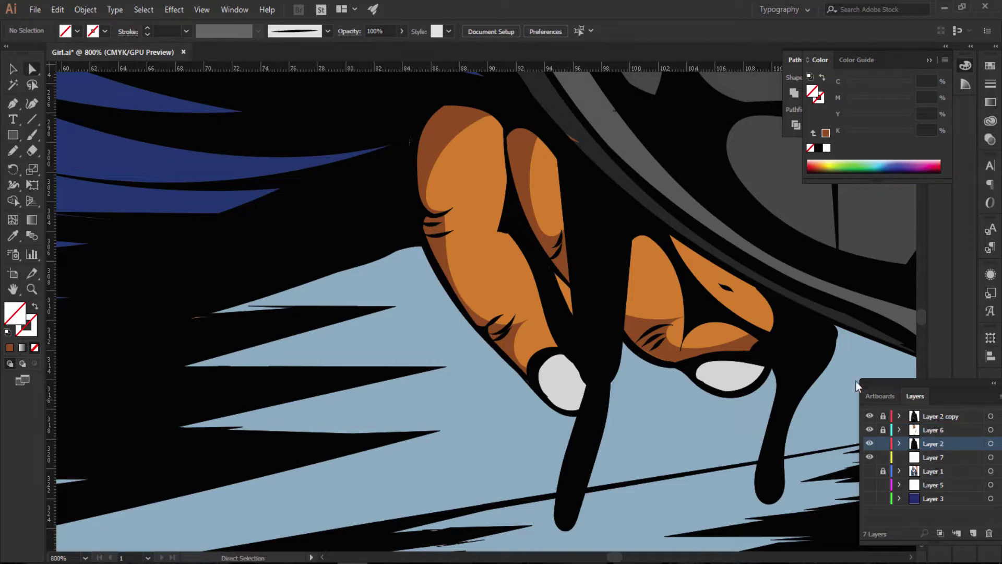
left_click(739, 293)
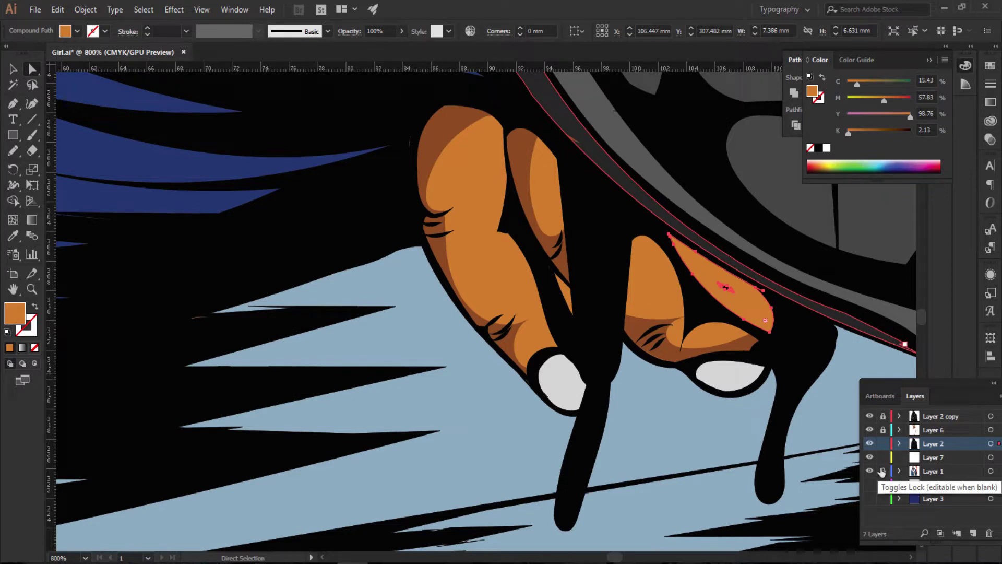
key("i")
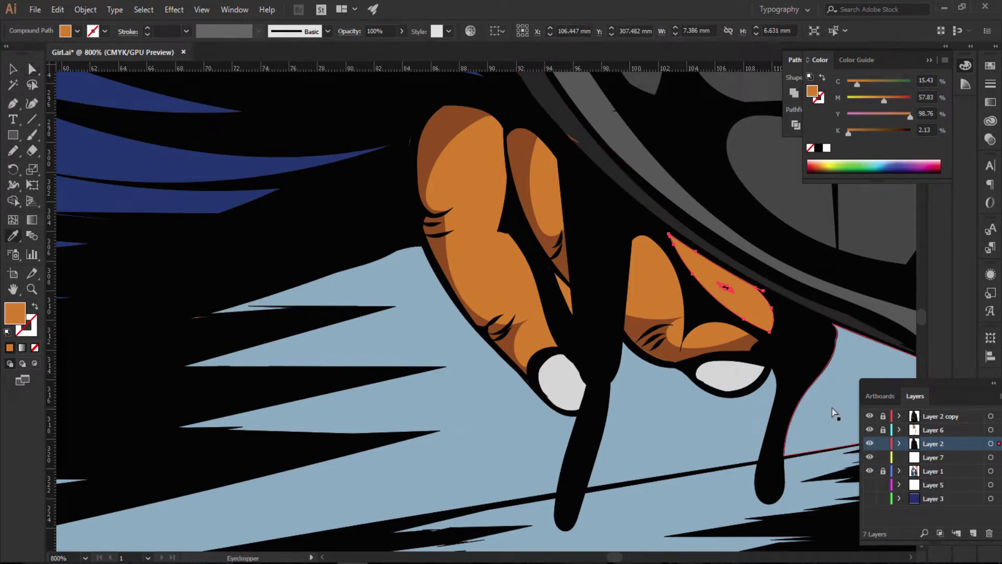
left_click(834, 406)
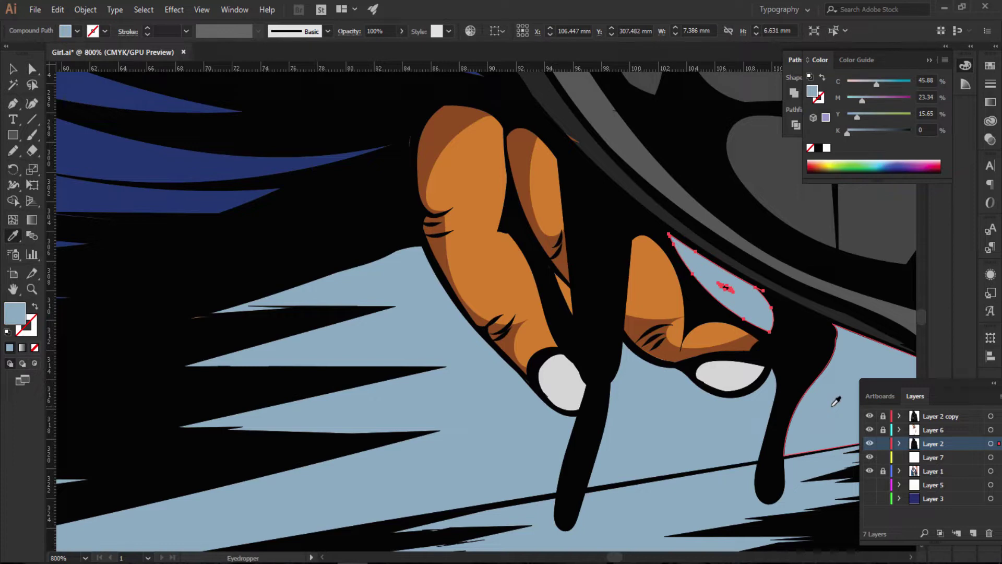
Step: Toggle the layers' visibility to compare the shape against the reference photo
left_click(870, 430)
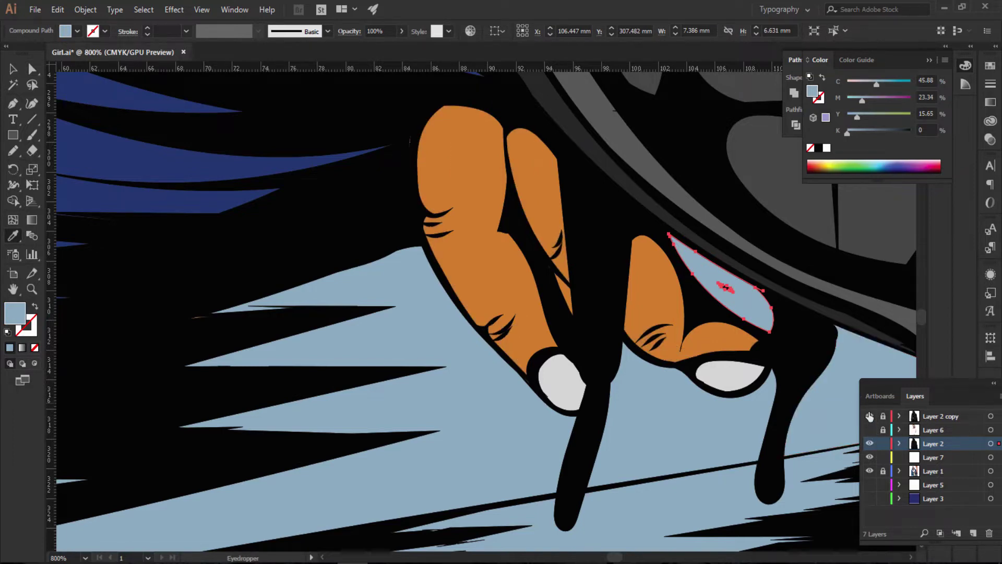
left_click(870, 444)
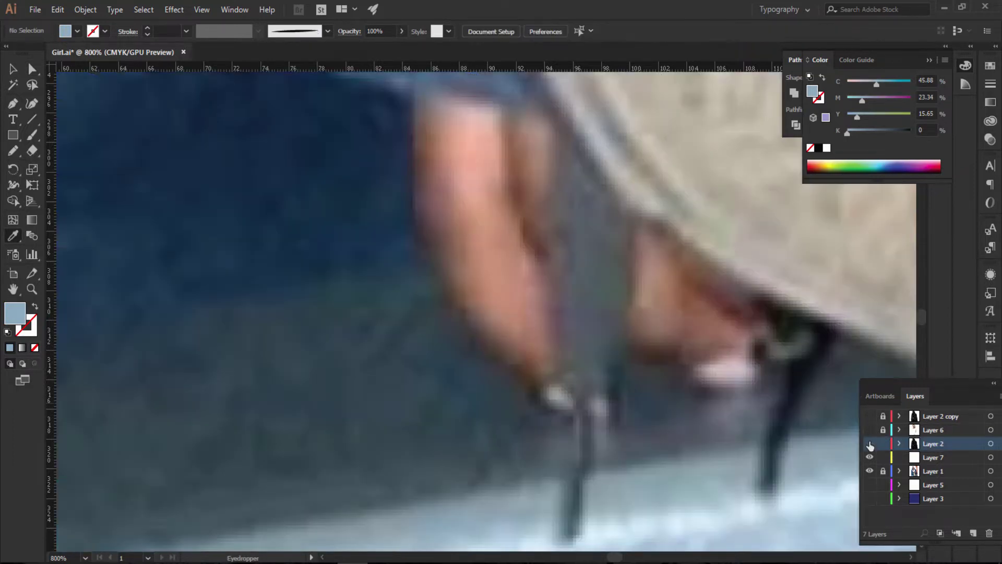
left_click(870, 444)
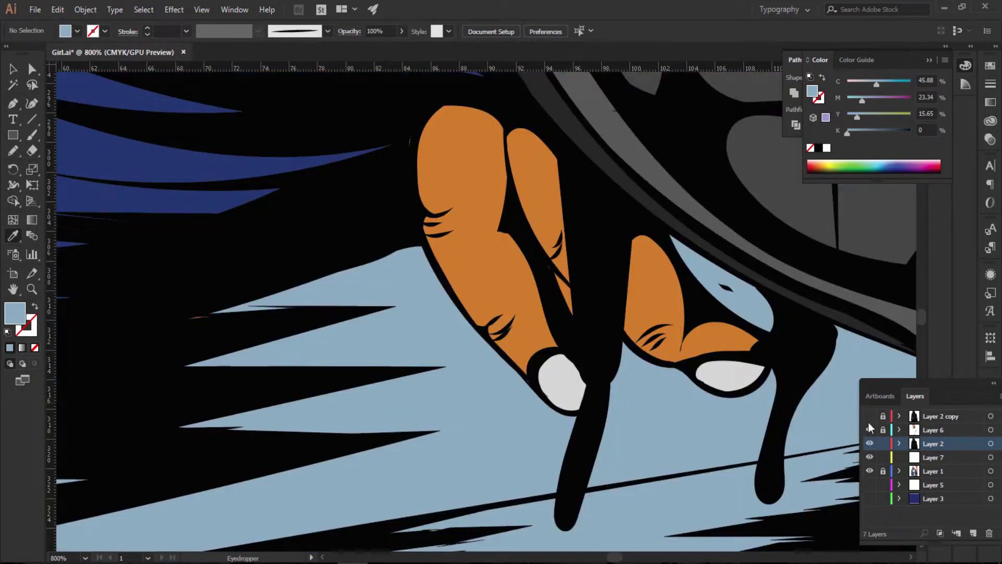
left_click(870, 430)
left_click(869, 416)
left_click(35, 14)
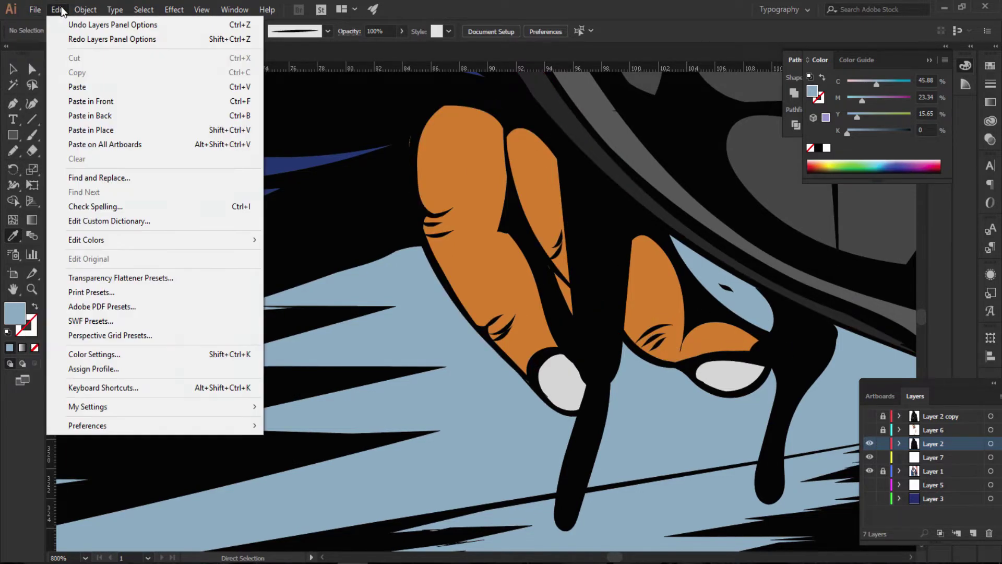
left_click(76, 39)
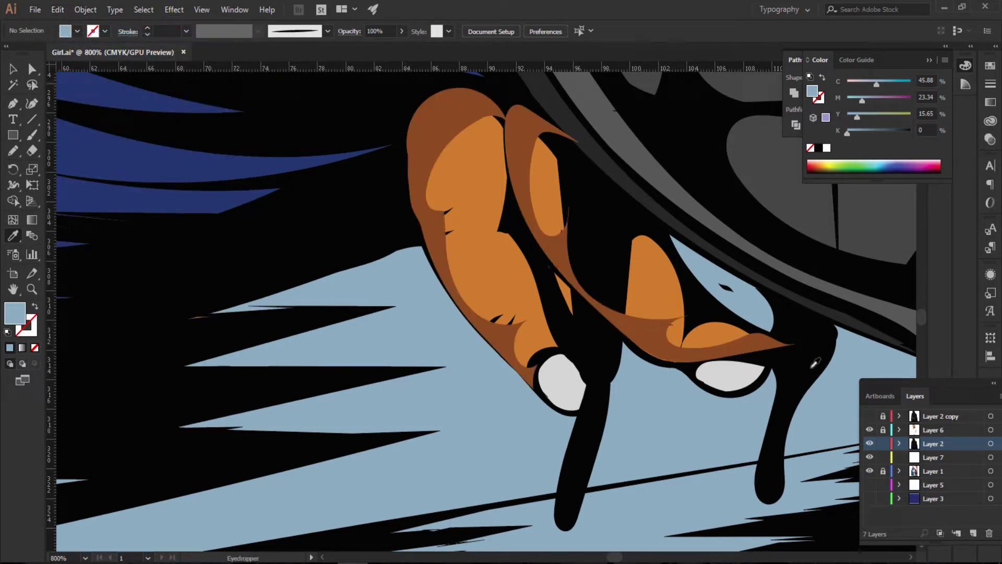
left_click(870, 416)
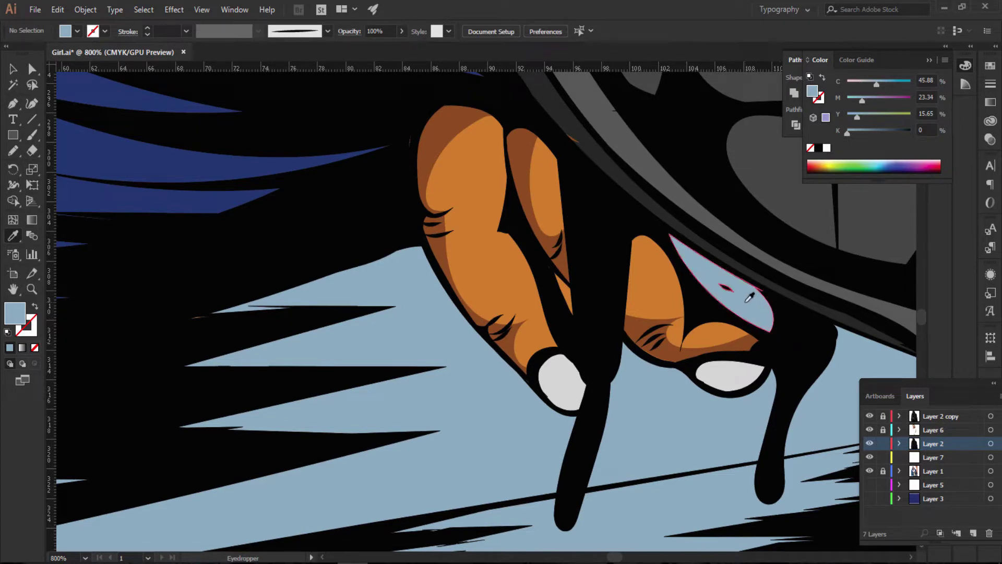
Step: Refill the shape between the fingers orange, lock Layer 2, and return to Layer 6
left_click(883, 443)
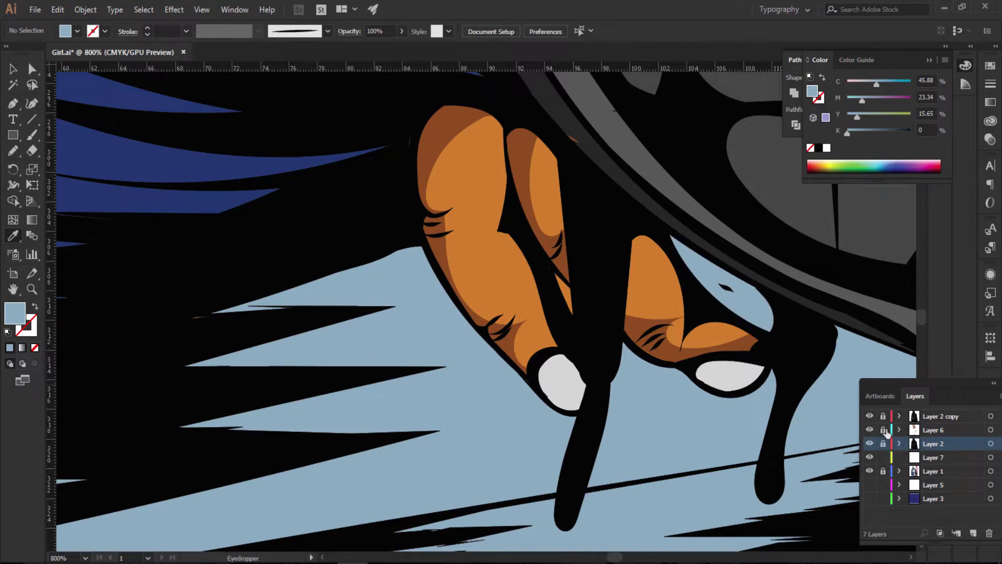
left_click(913, 431)
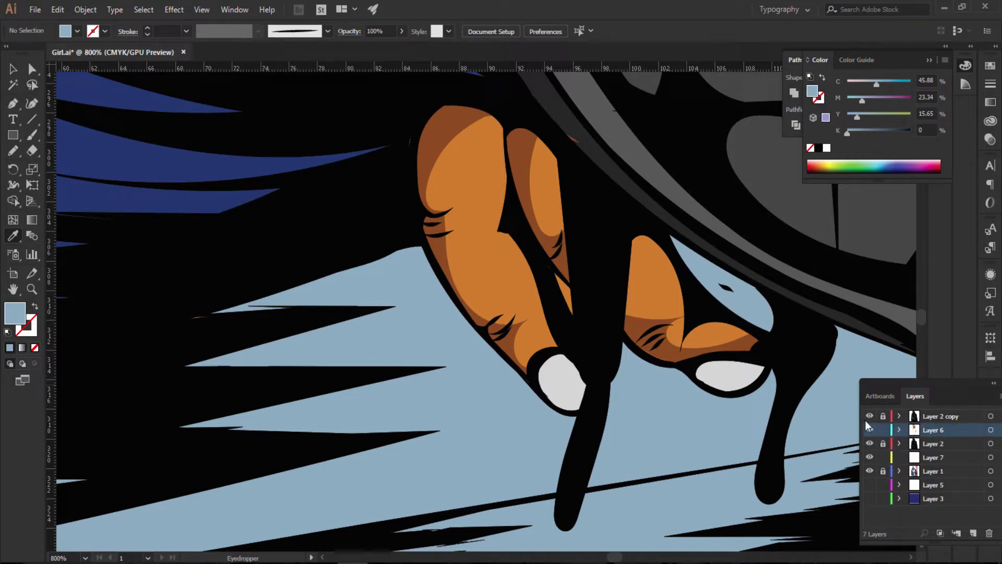
key("v")
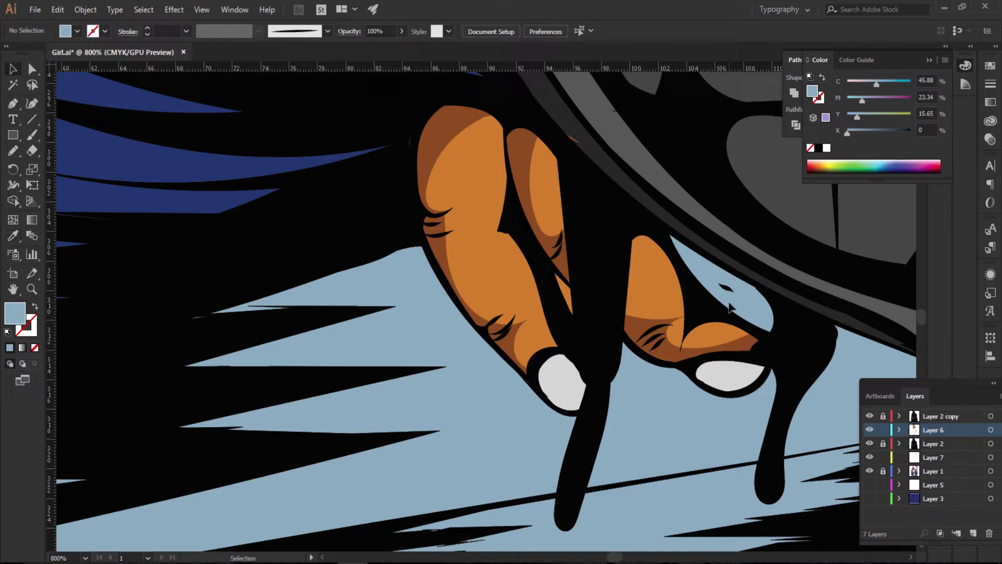
key("a")
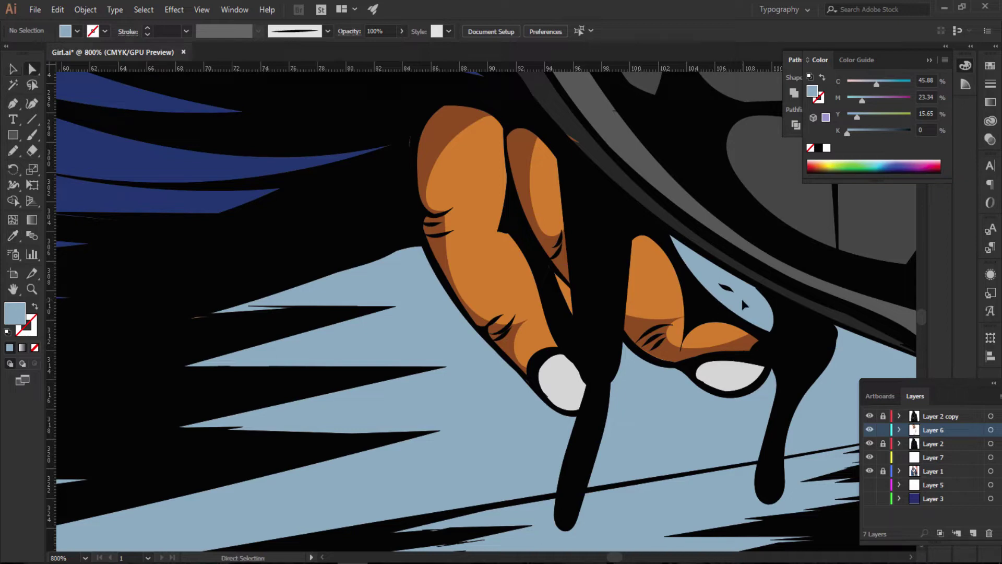
left_click(887, 444)
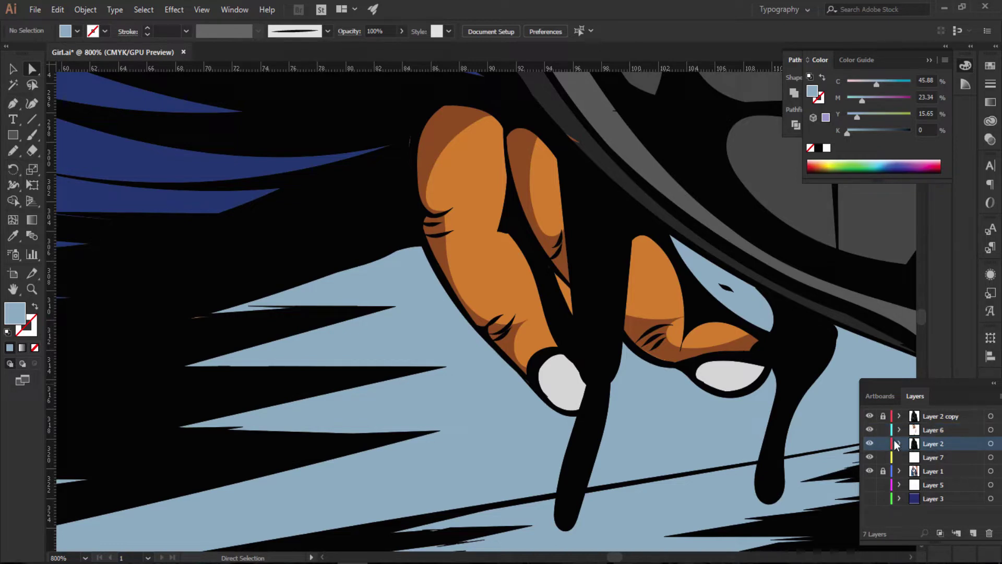
left_click(760, 308)
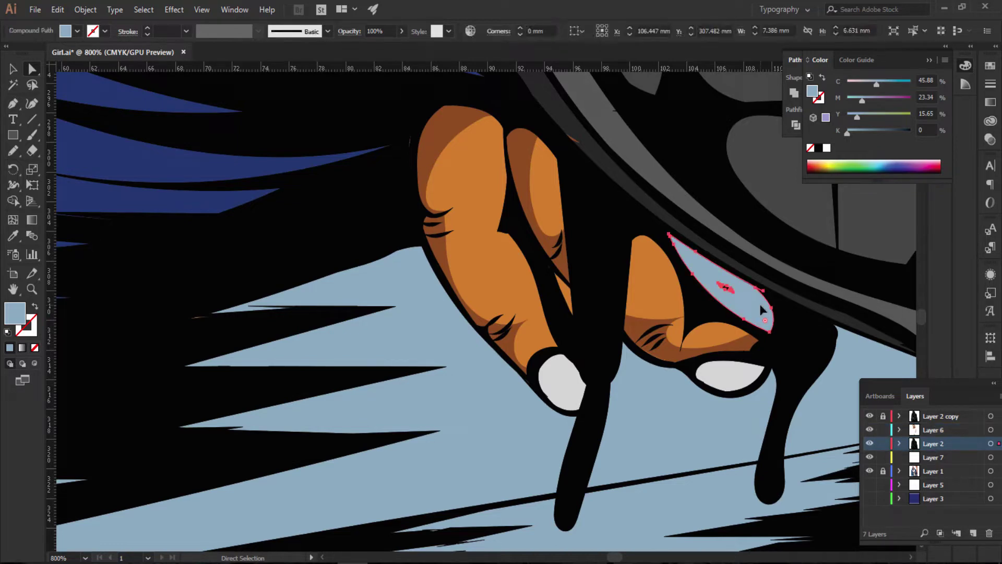
key("i")
left_click(660, 303)
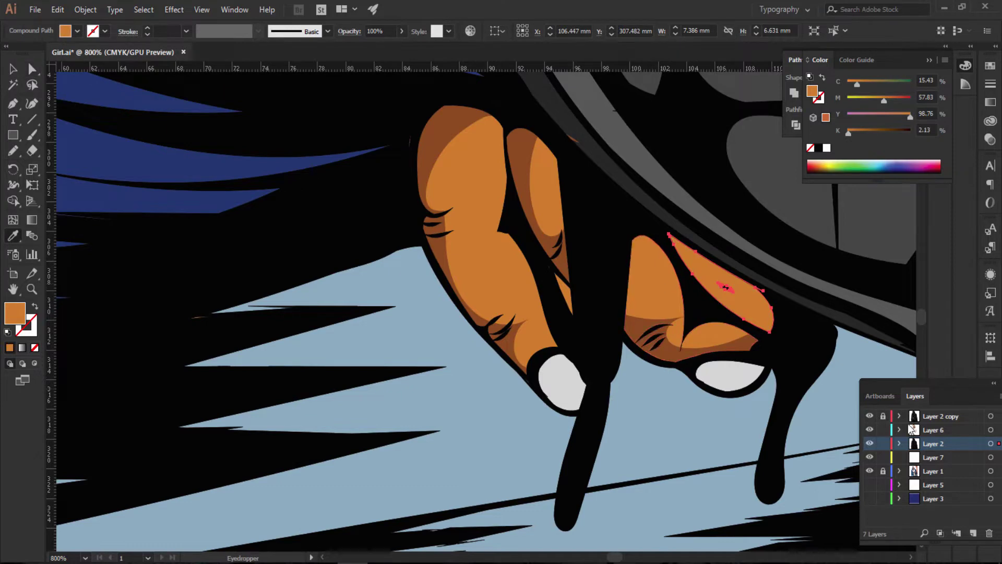
left_click(884, 444)
left_click(933, 430)
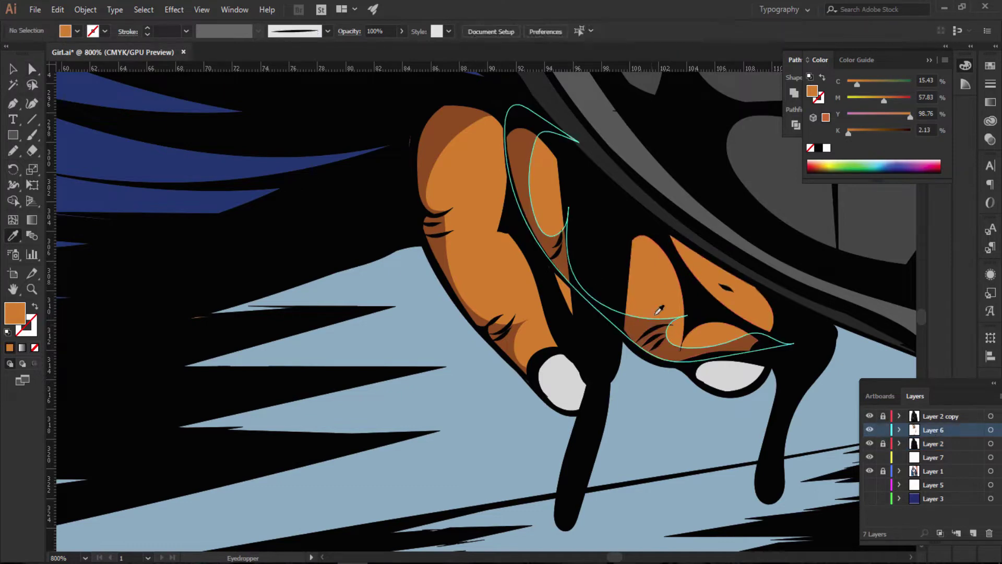
Step: Draw shading from a finger top to the knuckle, filled with the eyedropped brown
key("n")
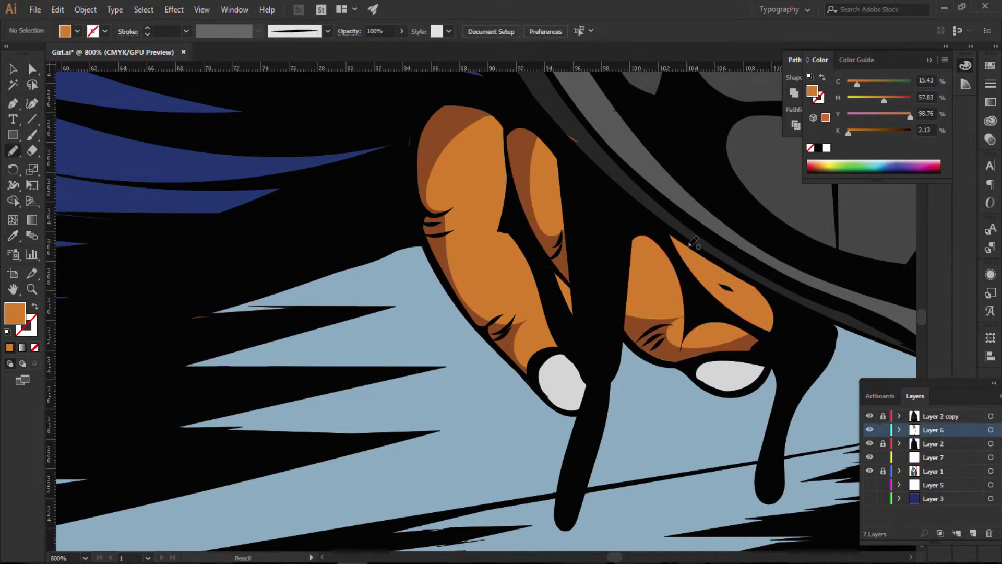
mouse_move(688, 243)
left_mouse_down()
mouse_move(756, 329)
mouse_move(693, 236)
left_mouse_up()
key("i")
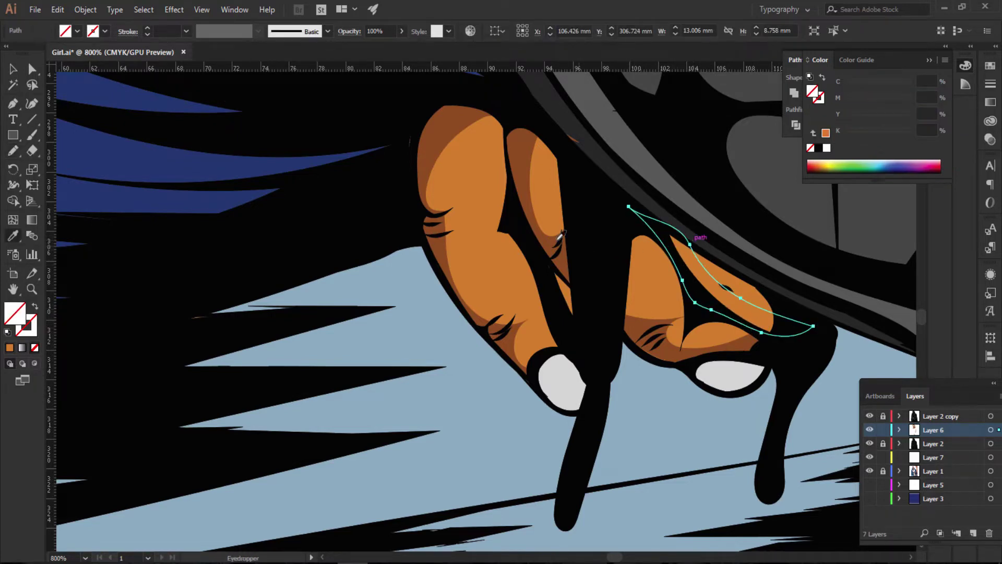
left_click(538, 213)
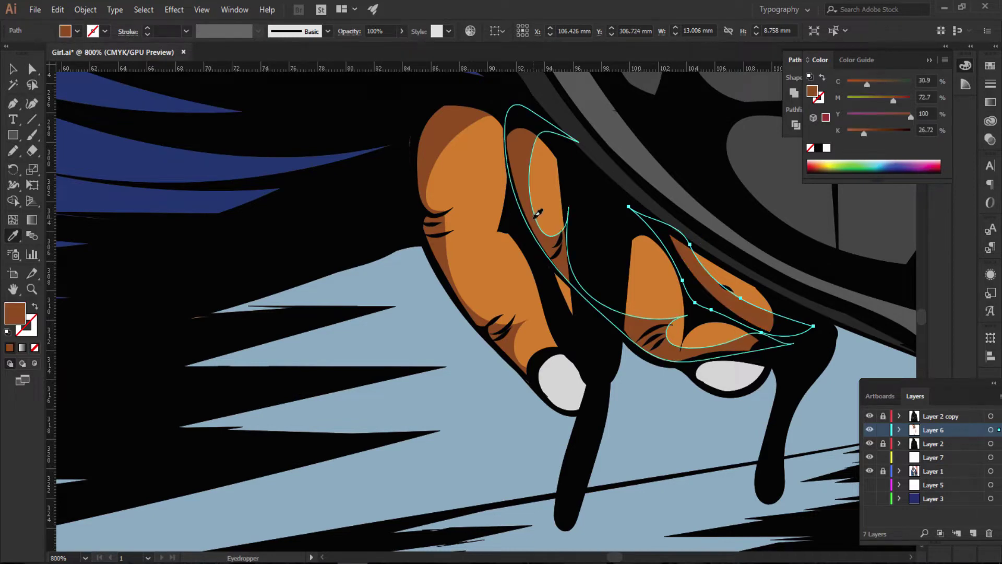
key("n")
left_click_drag(463, 203, 465, 220)
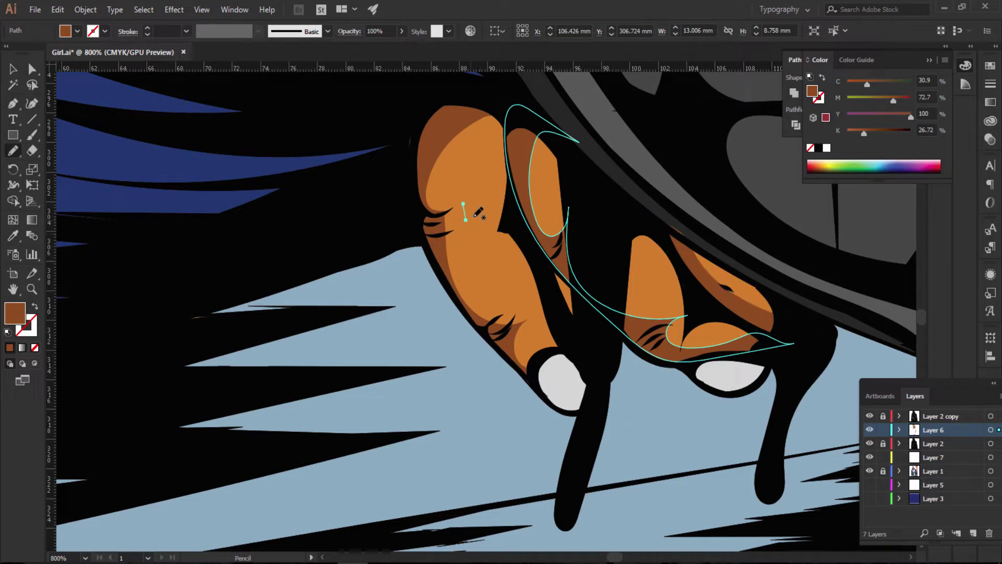
key("Delete")
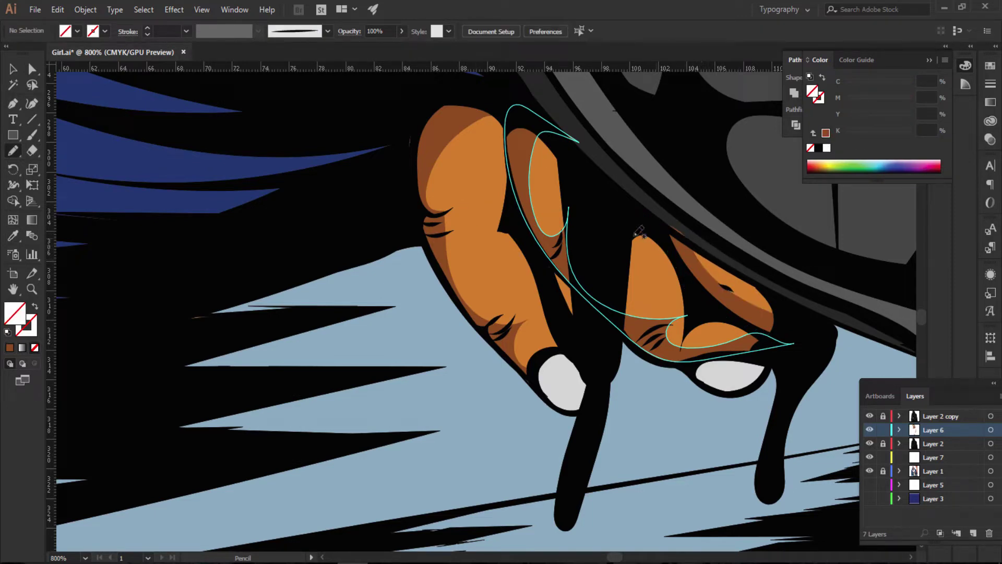
Step: Trace a brown-filled shadow down the length of another finger
left_click_drag(596, 203, 584, 179)
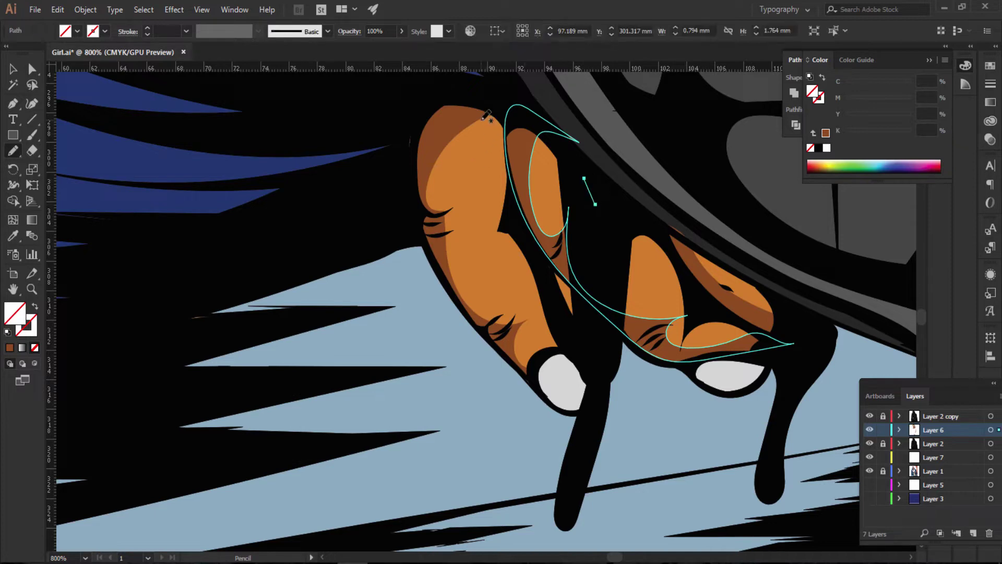
left_click_drag(477, 115, 491, 137)
mouse_move(493, 197)
left_mouse_down()
mouse_move(483, 241)
mouse_move(545, 350)
mouse_move(574, 339)
mouse_move(517, 191)
left_mouse_up()
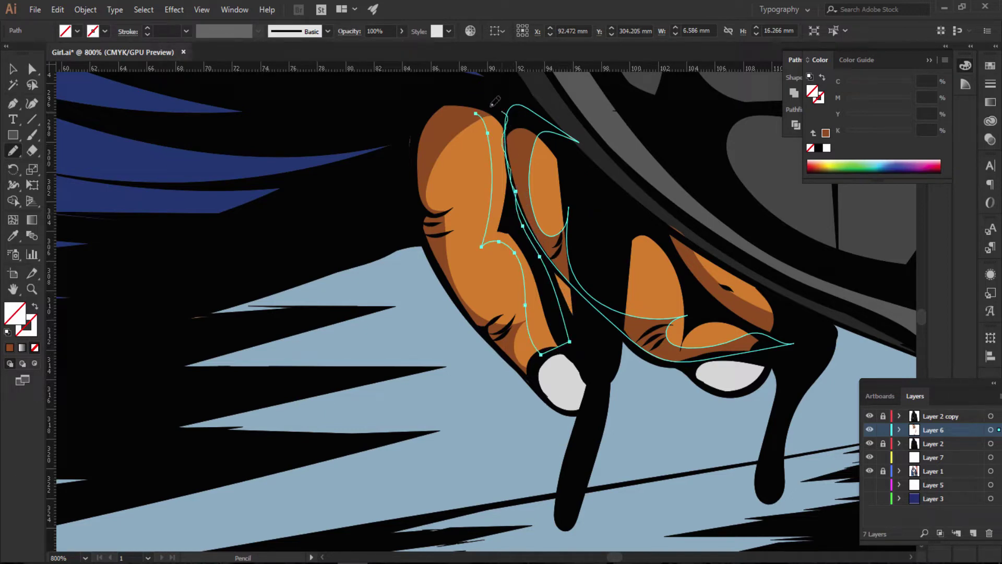
left_click_drag(491, 104, 463, 112)
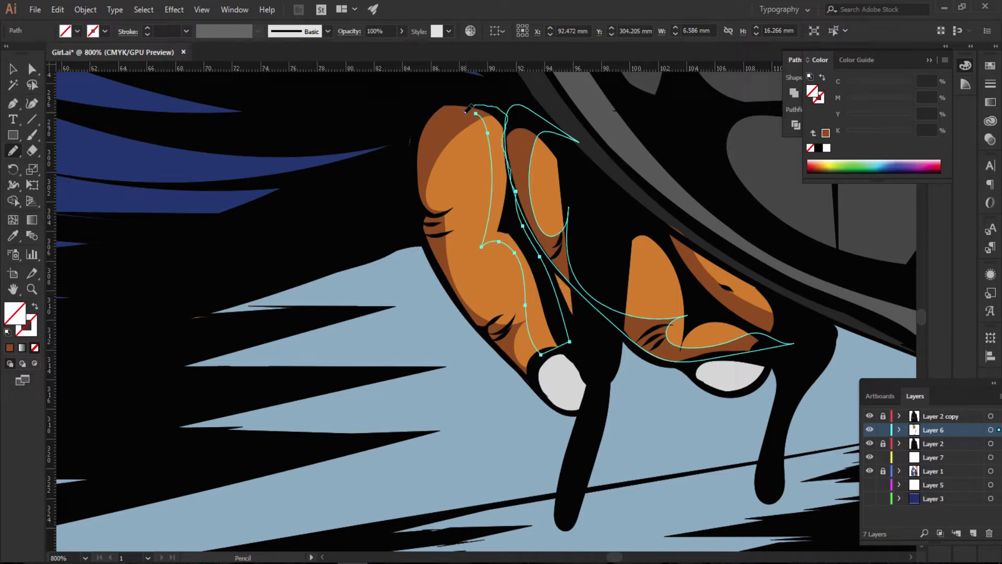
left_click(9, 347)
left_click_drag(699, 250, 758, 285)
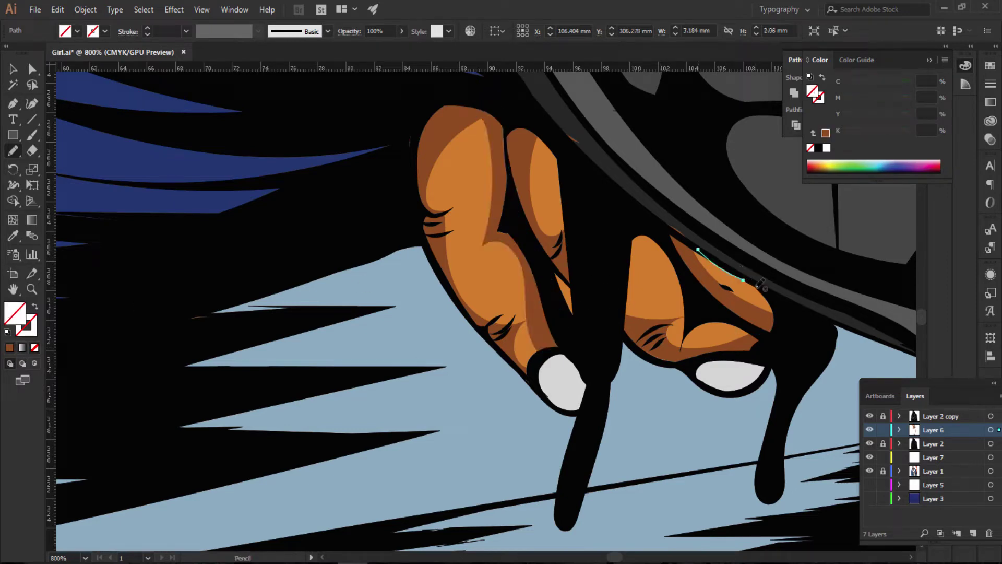
key("ctrl+shift+a")
Step: Add a brown shadow along the next finger's edge, then zoom out
scroll(699, 272, "up", 2)
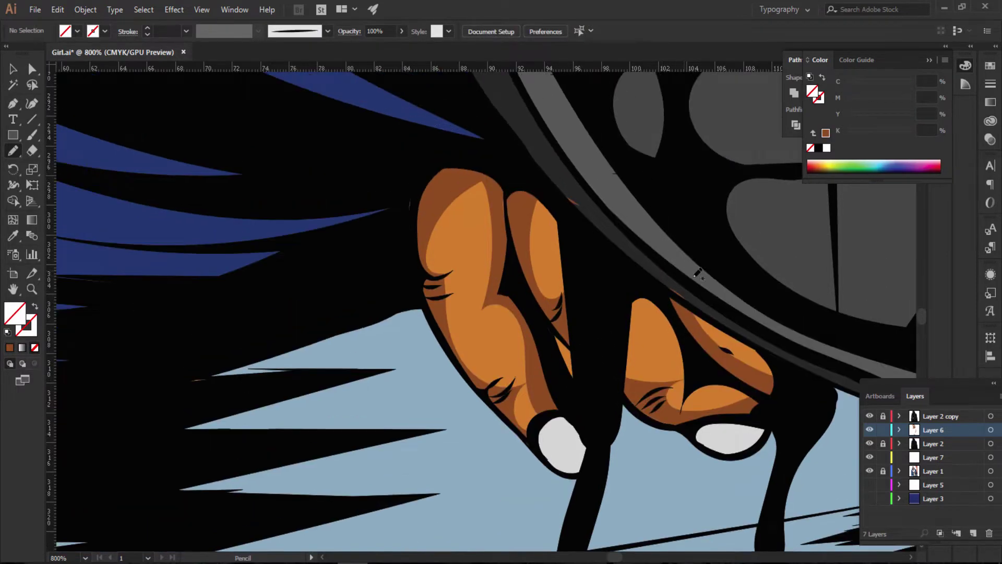
mouse_move(533, 197)
left_mouse_down()
mouse_move(578, 322)
mouse_move(608, 312)
mouse_move(662, 326)
mouse_move(682, 399)
mouse_move(723, 392)
mouse_move(772, 410)
mouse_move(659, 288)
mouse_move(524, 172)
mouse_move(532, 194)
left_mouse_up()
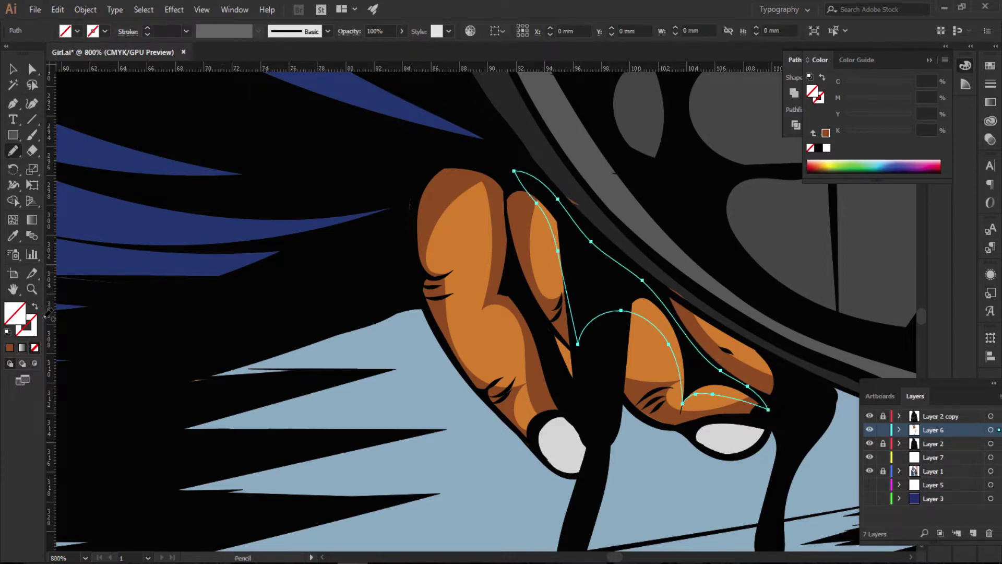
left_click(9, 347)
left_click_drag(427, 367, 485, 475)
key("ctrl+minus")
key("ctrl+minus")
key("ctrl+minus")
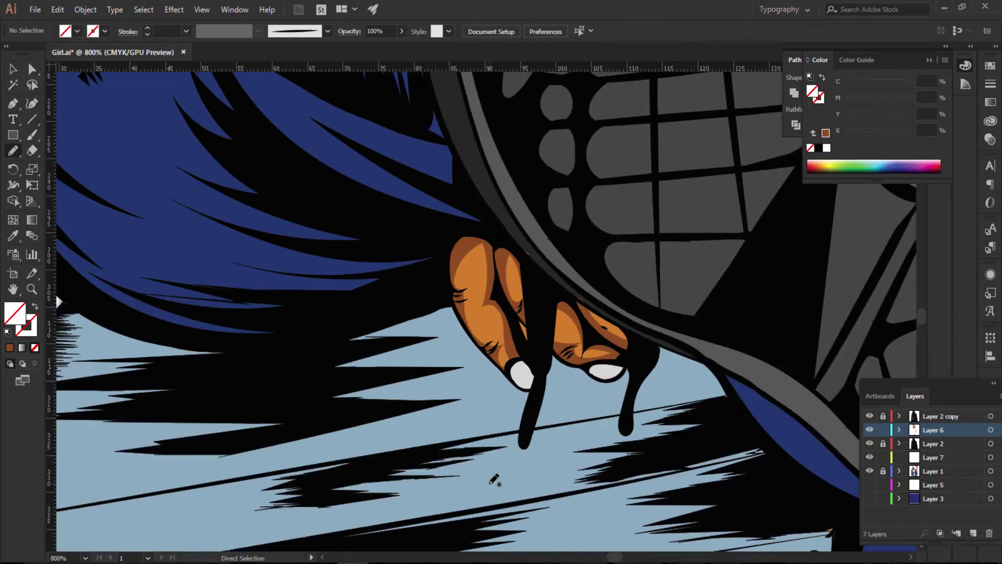
key("ctrl+minus")
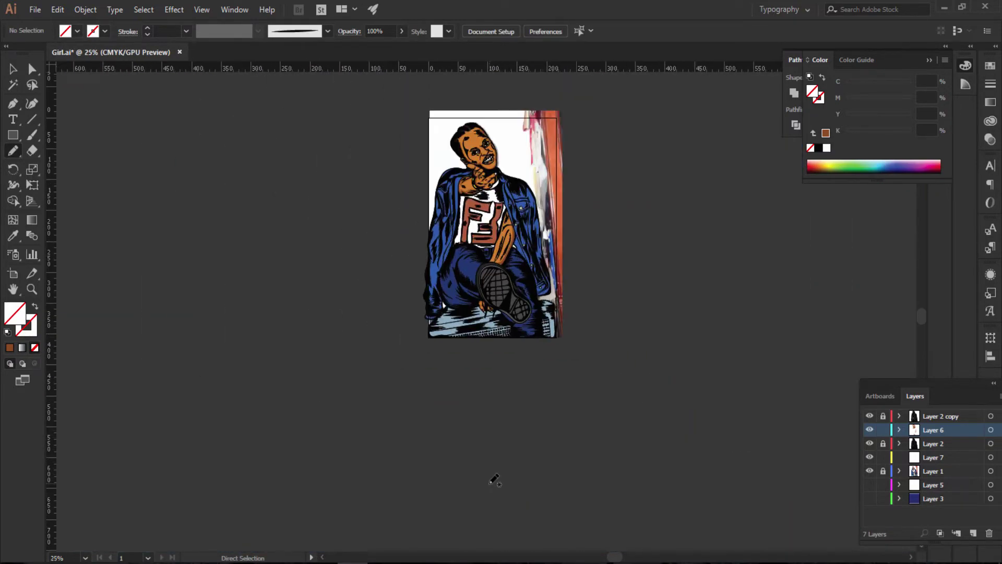
Step: Hide the background photo layer and zoom in on the arm beside the F3 letters
key("ctrl+plus")
key("ctrl+plus")
key("ctrl+plus")
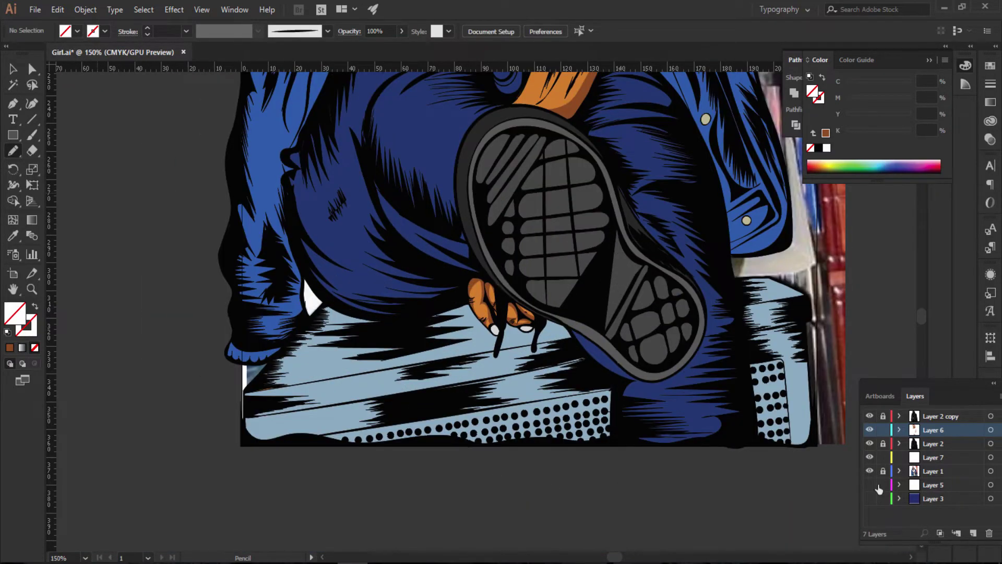
left_click(870, 471)
scroll(685, 470, "up", 5)
scroll(674, 468, "up", 2)
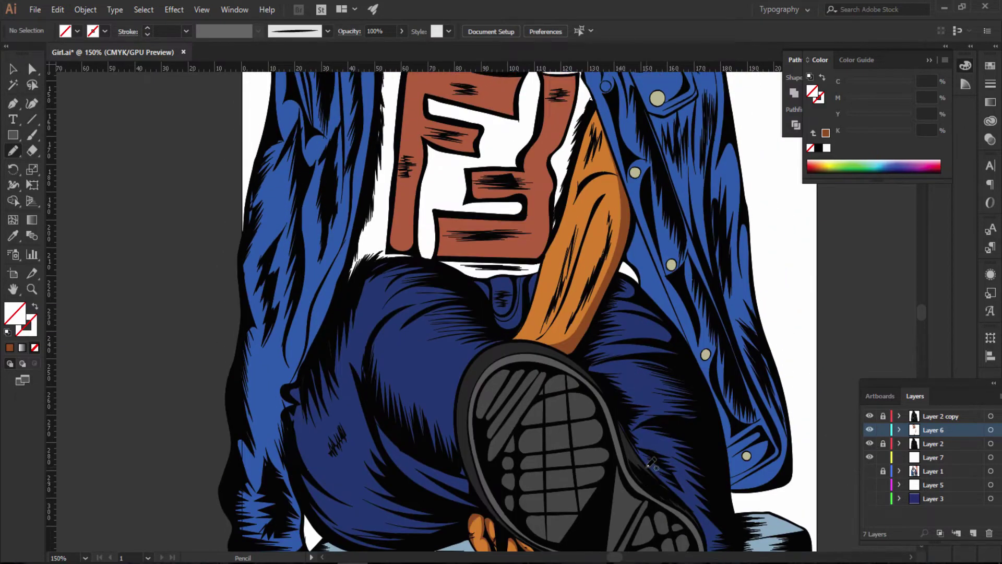
scroll(652, 463, "up", 5)
scroll(653, 463, "up", 3)
scroll(653, 463, "up", 3)
key("ctrl+plus")
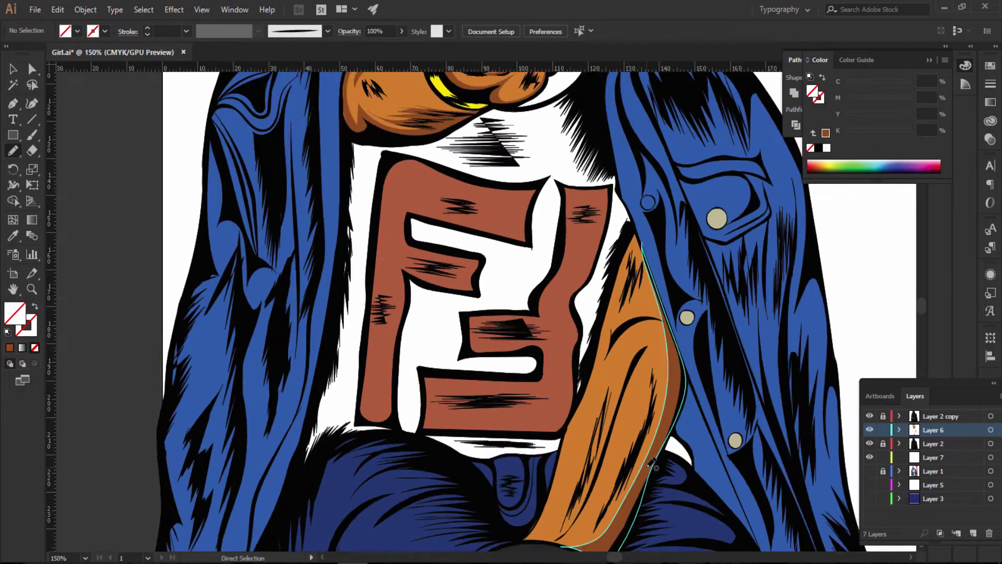
key("ctrl+plus")
scroll(680, 365, "up", 2)
scroll(680, 365, "down", 2)
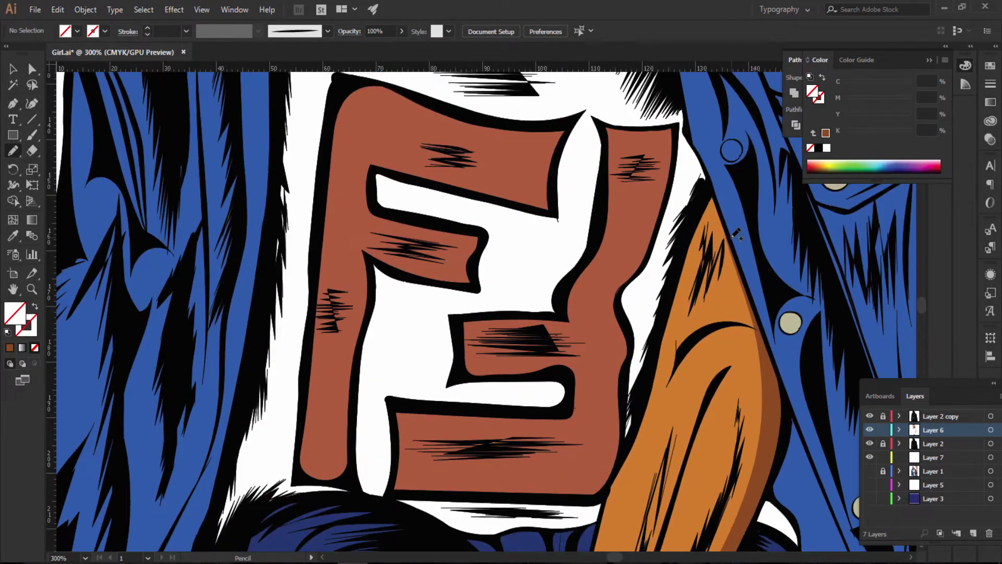
scroll(739, 232, "down", 4)
Step: Pencil-trace a shadow shape along the orange arm's edge beside the F3 letters
left_click_drag(721, 123, 679, 226)
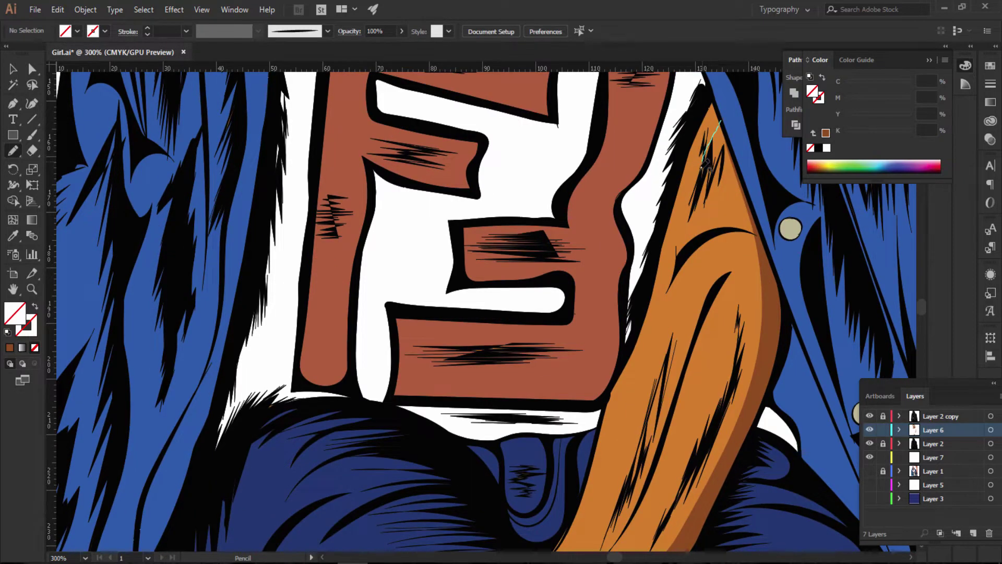
mouse_move(678, 268)
left_mouse_down()
mouse_move(775, 236)
mouse_move(786, 253)
left_mouse_up()
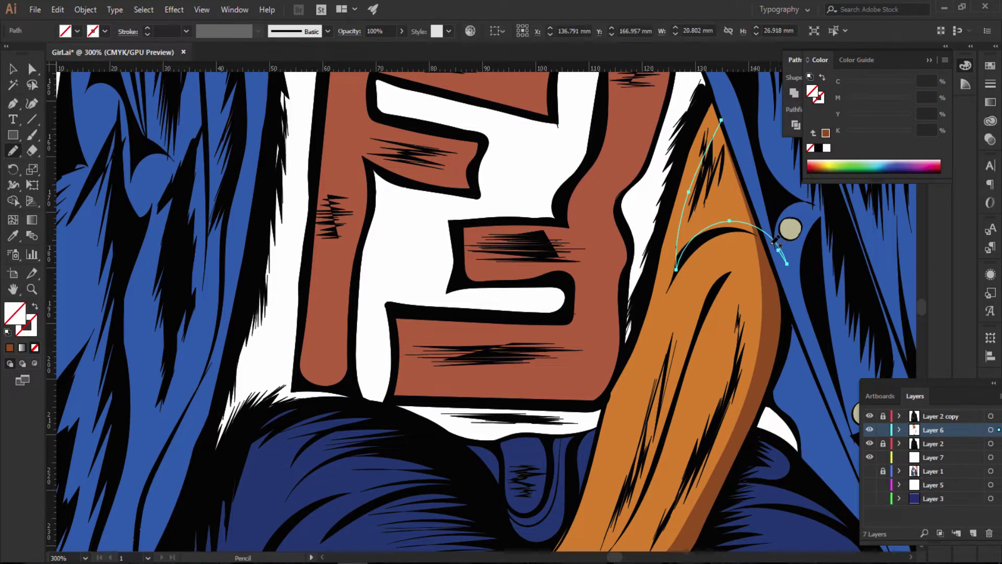
left_click_drag(670, 548, 716, 98)
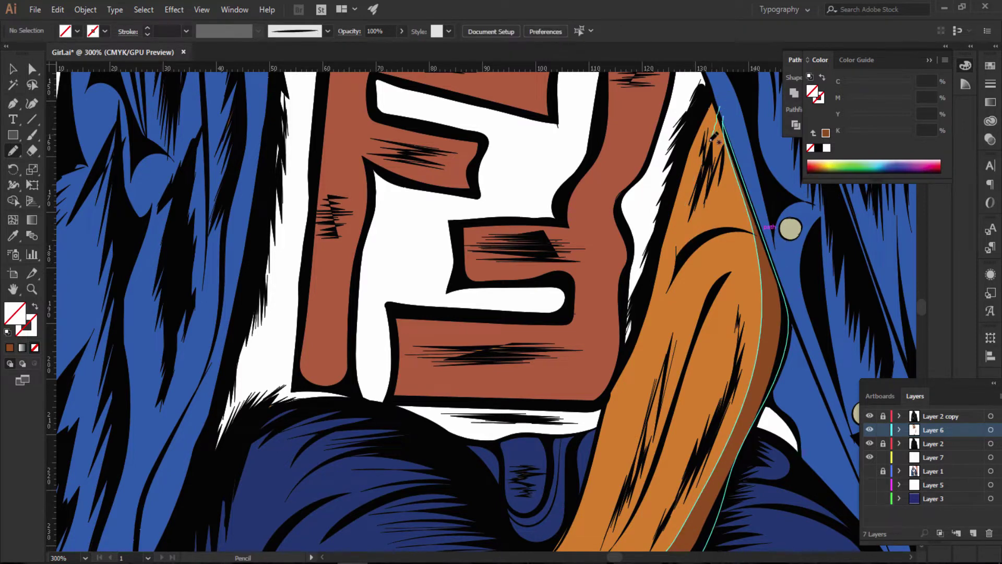
mouse_move(711, 139)
left_mouse_down()
mouse_move(741, 226)
mouse_move(766, 242)
mouse_move(649, 347)
left_mouse_up()
scroll(756, 251, "down", 3)
scroll(678, 198, "down", 2)
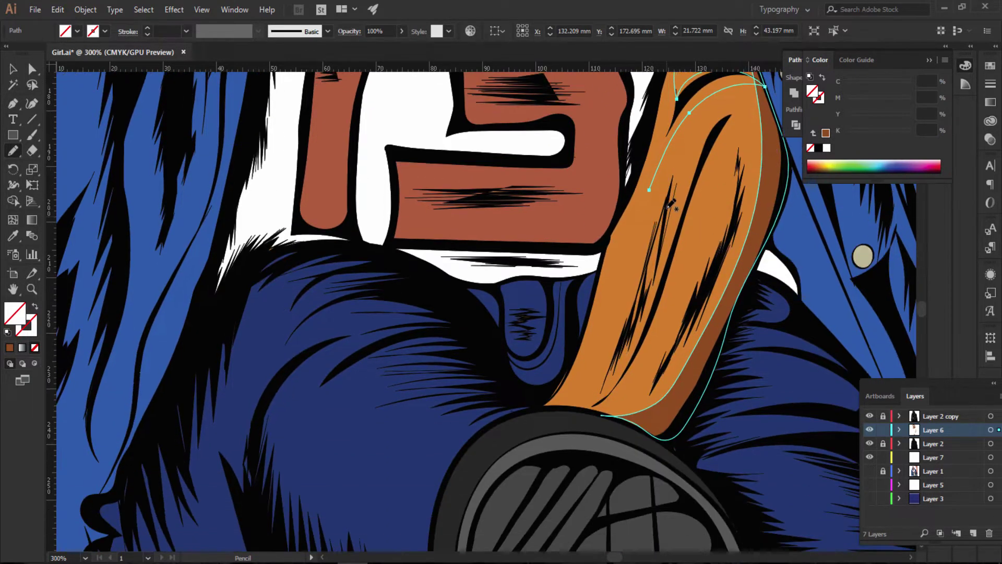
left_click_drag(618, 270, 597, 340)
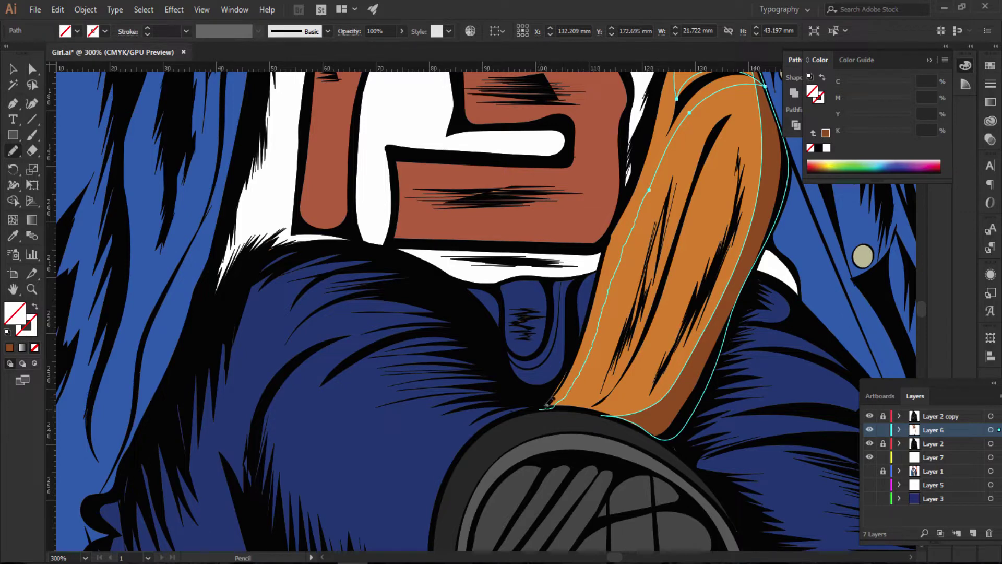
left_click_drag(547, 405, 538, 409)
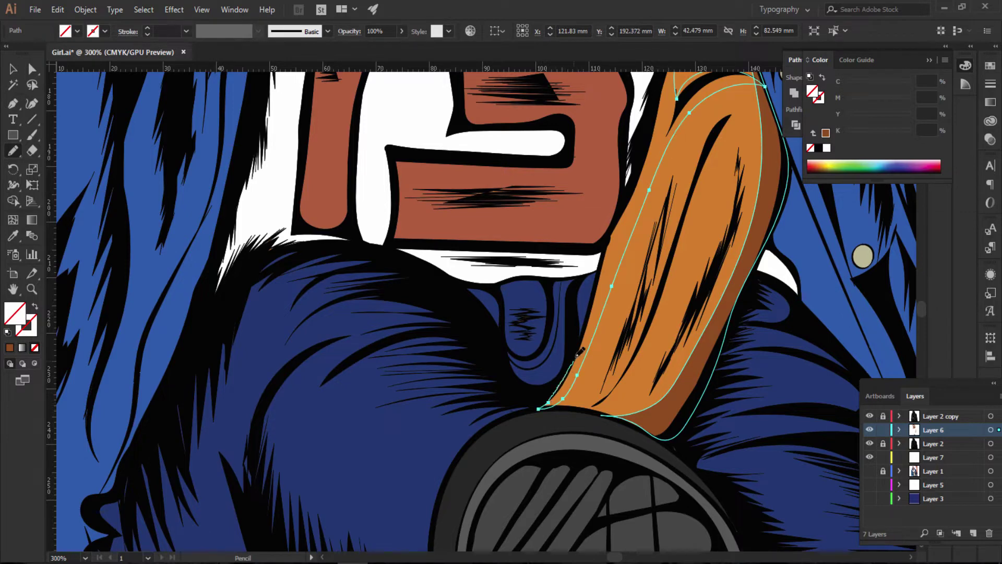
left_click_drag(577, 355, 623, 215)
scroll(645, 235, "up", 2)
scroll(655, 324, "up", 3)
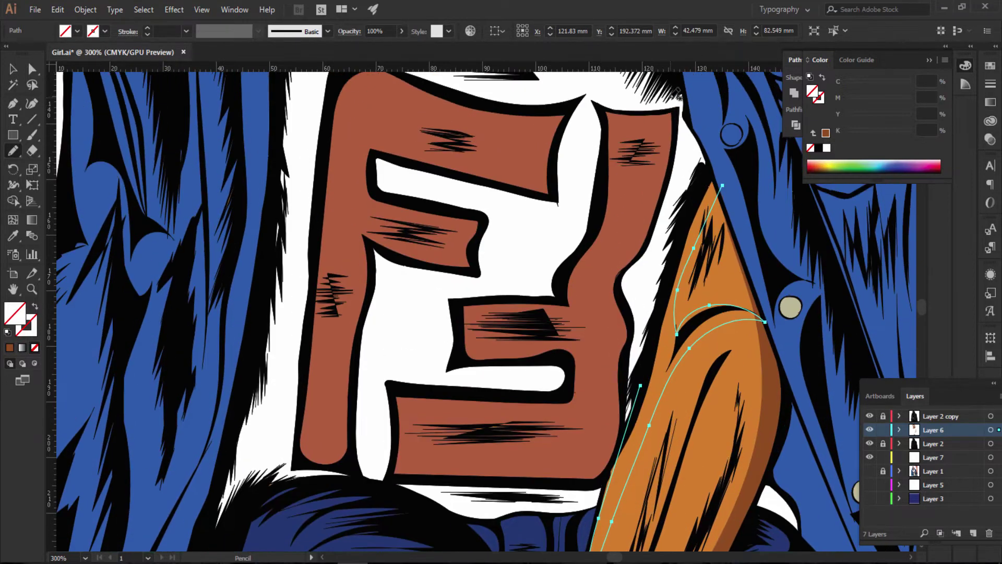
mouse_move(642, 364)
left_mouse_down()
mouse_move(692, 203)
mouse_move(722, 185)
left_mouse_up()
Step: Fill the arm shadow dark brown, erase its excess top tip, and zoom out
left_click(10, 348)
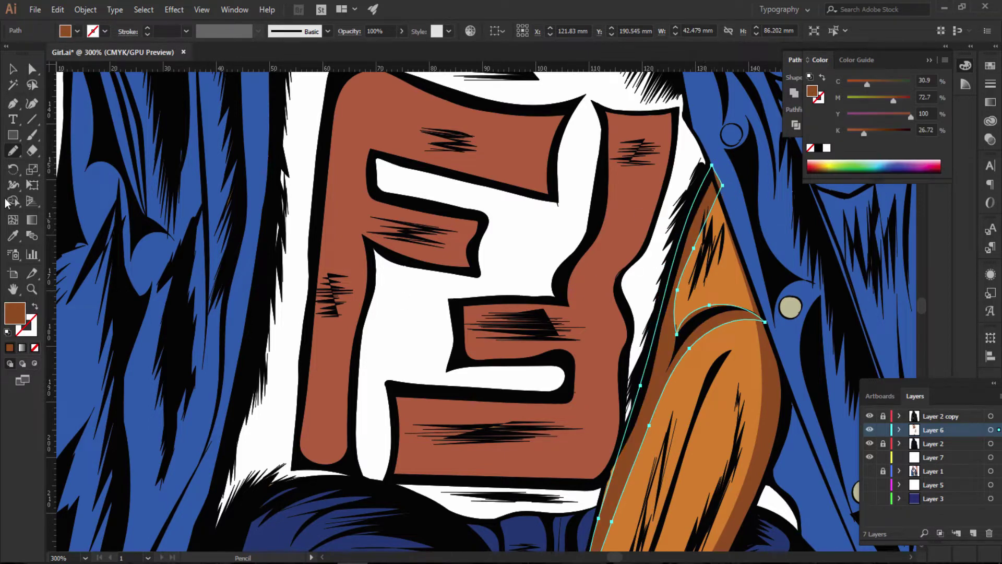
left_click(31, 151)
left_click_drag(711, 156, 740, 200)
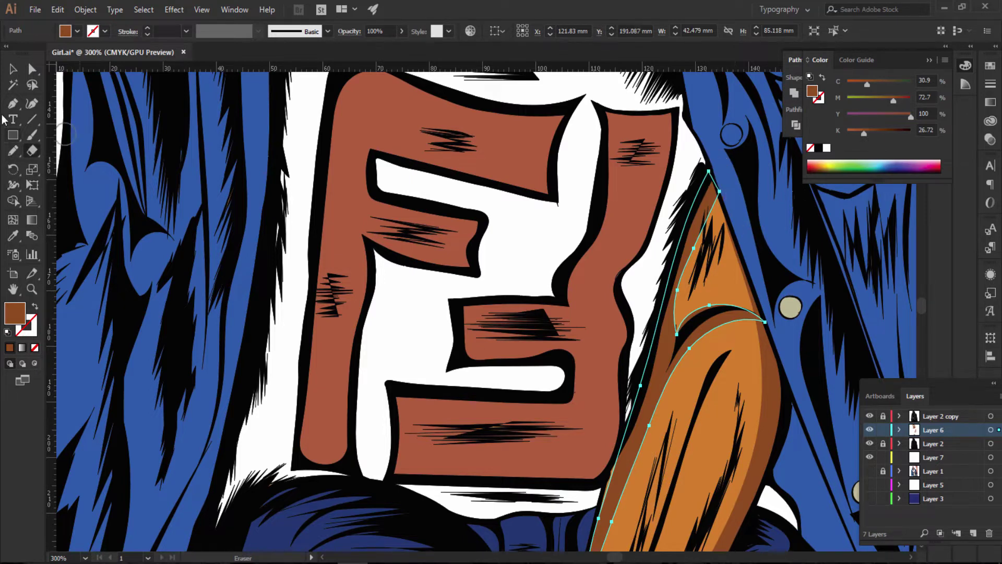
left_click(13, 152)
scroll(773, 280, "down", 3)
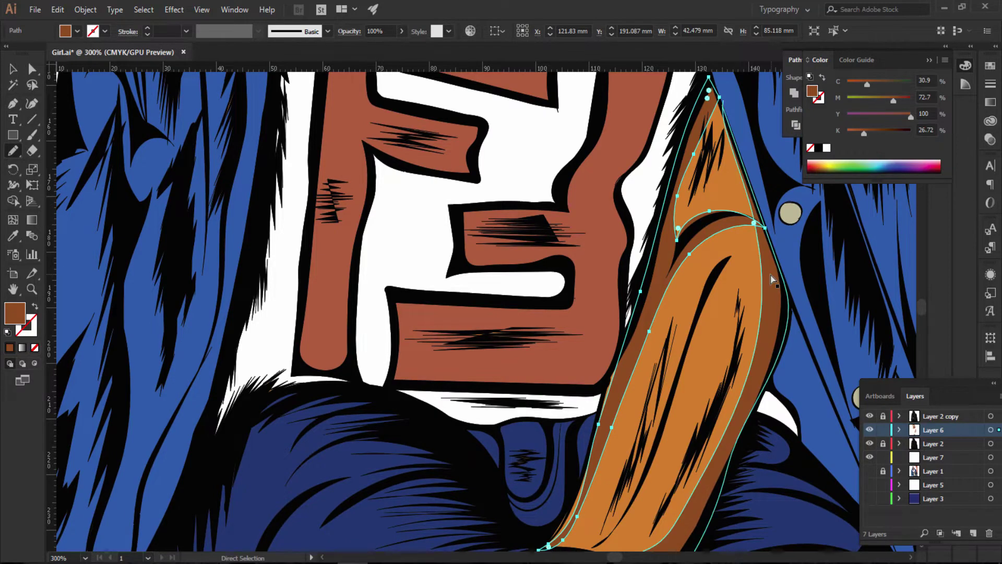
key("ctrl+minus")
key("ctrl+minus")
key("ctrl+minus")
key("ctrl+minus")
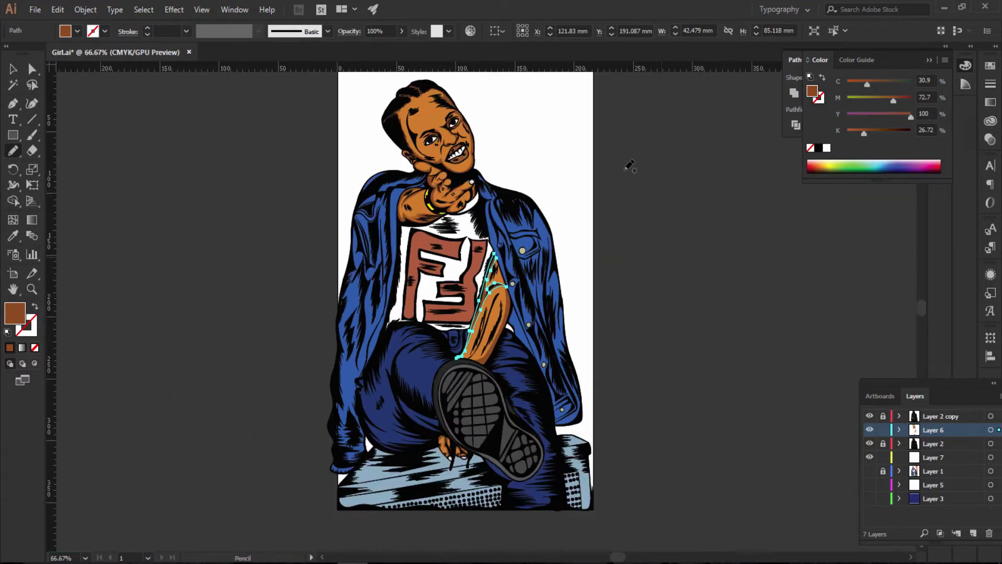
left_click_drag(625, 167, 694, 328)
left_click(692, 338, "ctrl")
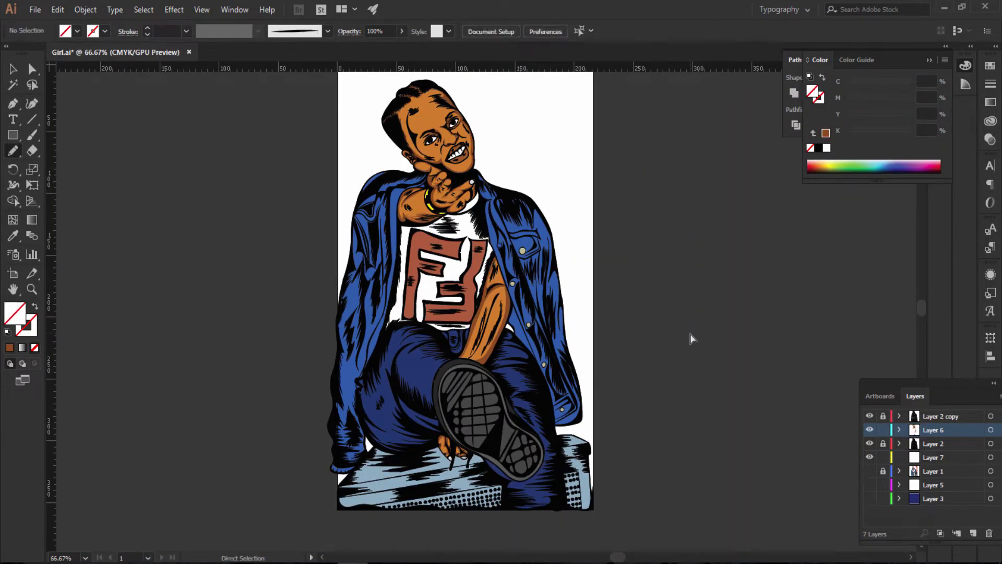
Step: Pencil shading strokes down the orange forearm and fill them with brown
key("ctrl+minus")
key("ctrl+minus")
key("ctrl+minus")
key("ctrl+plus")
key("ctrl+plus")
key("ctrl+plus")
key("ctrl+plus")
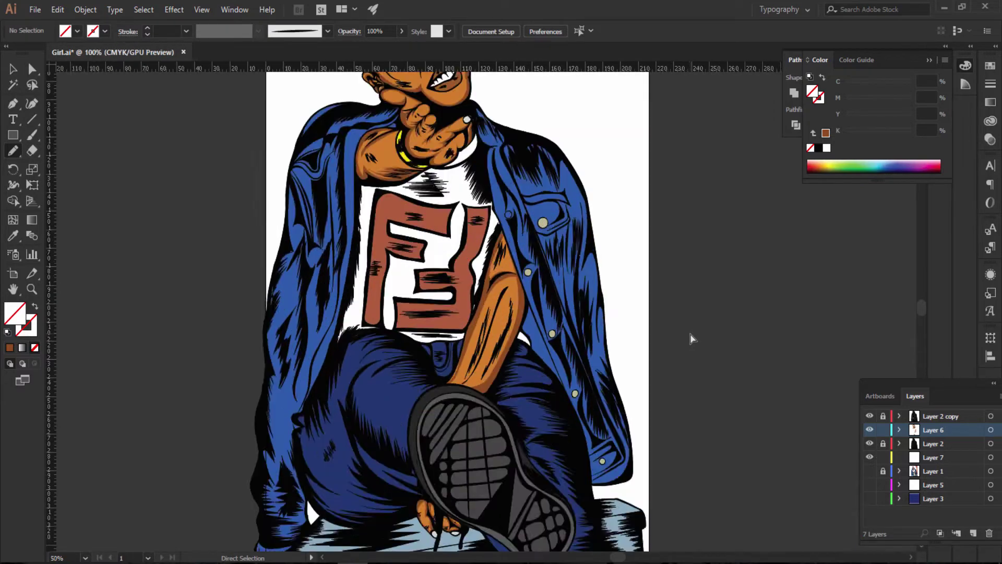
key("ctrl+plus")
key("ctrl+plus")
key("ctrl+plus")
key("ctrl+plus")
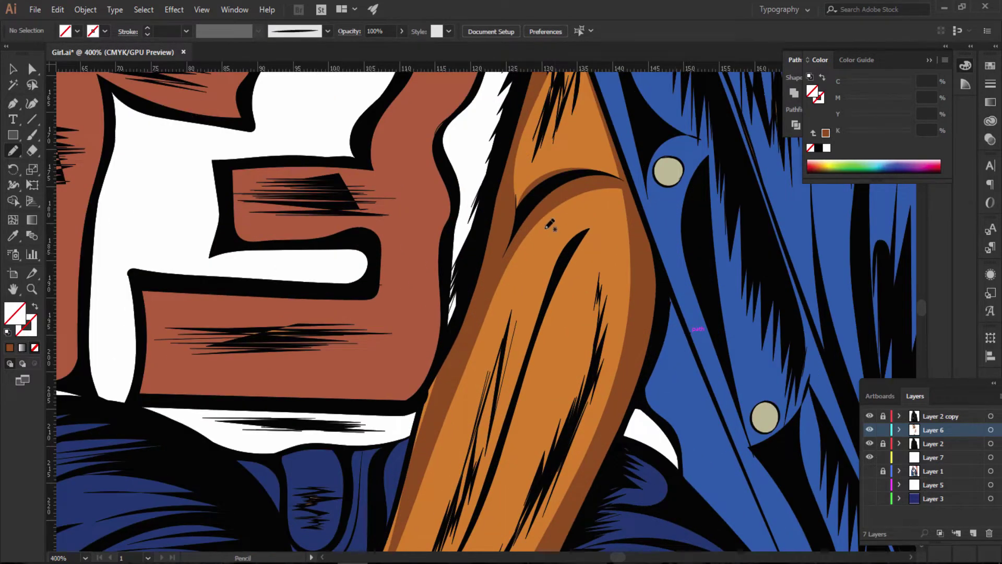
scroll(550, 225, "down", 3)
mouse_move(599, 109)
left_mouse_down()
mouse_move(569, 128)
mouse_move(528, 194)
mouse_move(470, 406)
left_mouse_up()
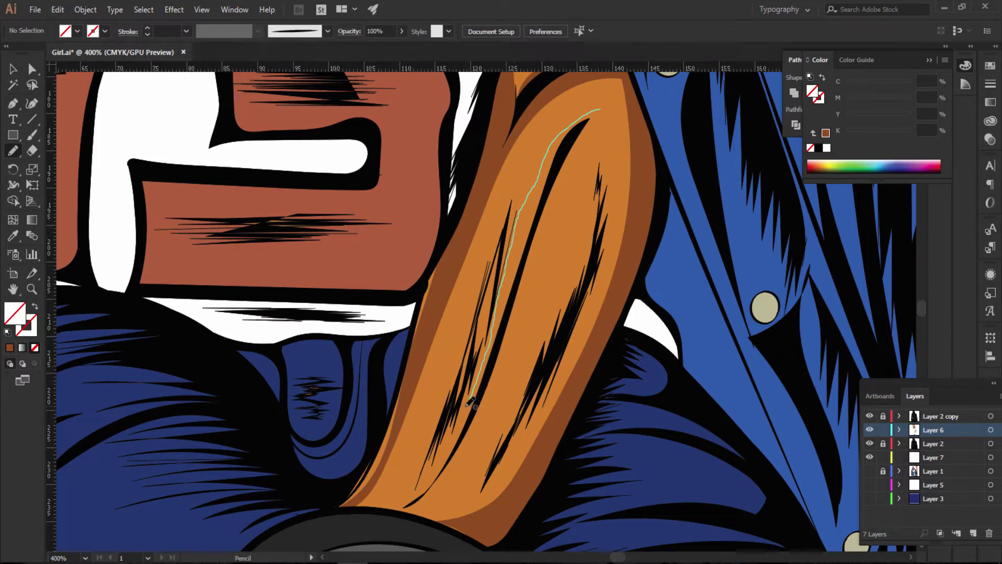
left_click_drag(480, 364, 455, 448)
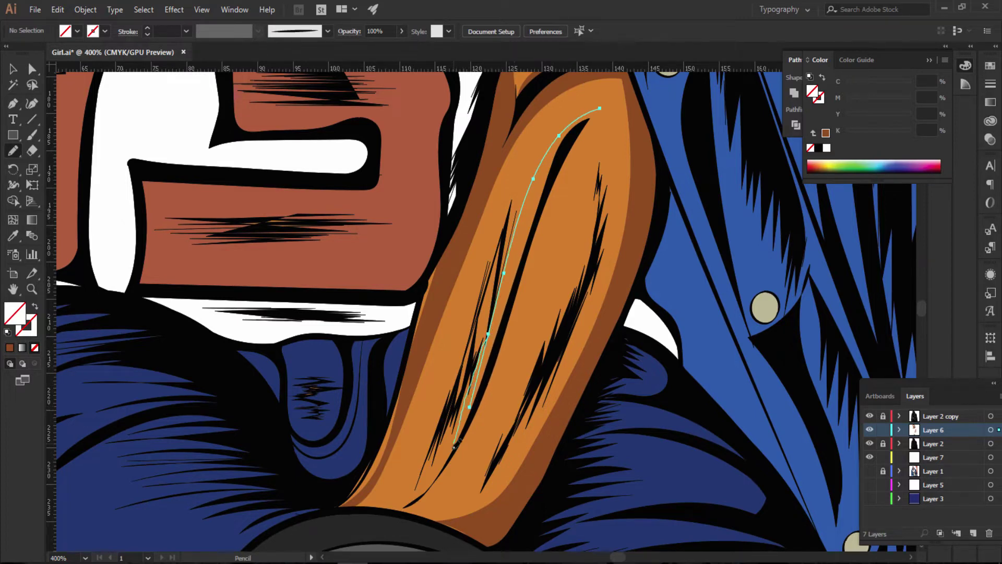
mouse_move(410, 493)
left_mouse_down()
mouse_move(394, 507)
mouse_move(451, 470)
mouse_move(497, 380)
mouse_move(559, 157)
mouse_move(604, 100)
left_mouse_up()
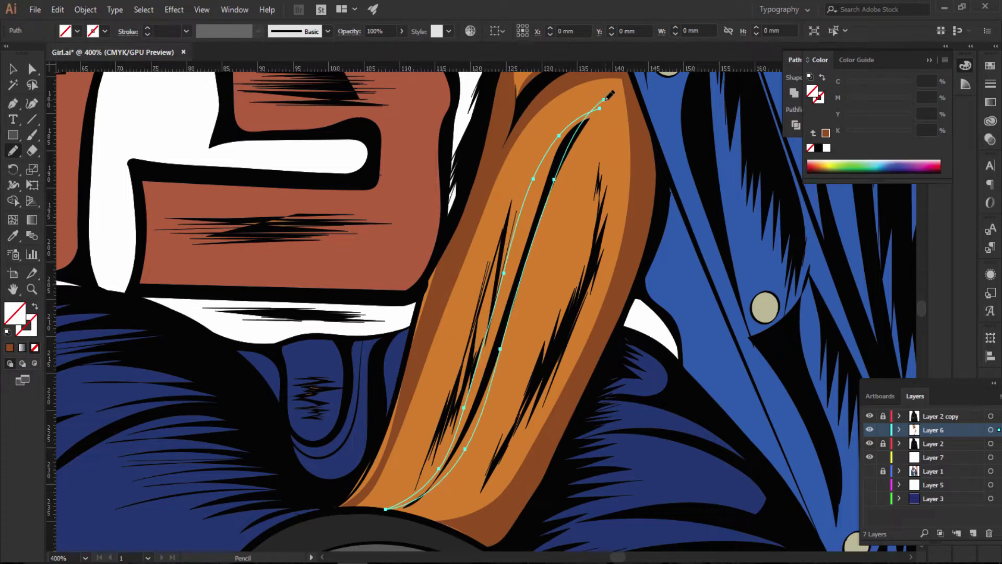
left_click(9, 347)
Step: Add a brown-filled jagged shading shape along the forearm, then view the whole artwork
scroll(574, 209, "down", 2)
mouse_move(598, 89)
left_mouse_down()
mouse_move(586, 194)
mouse_move(482, 429)
left_mouse_up()
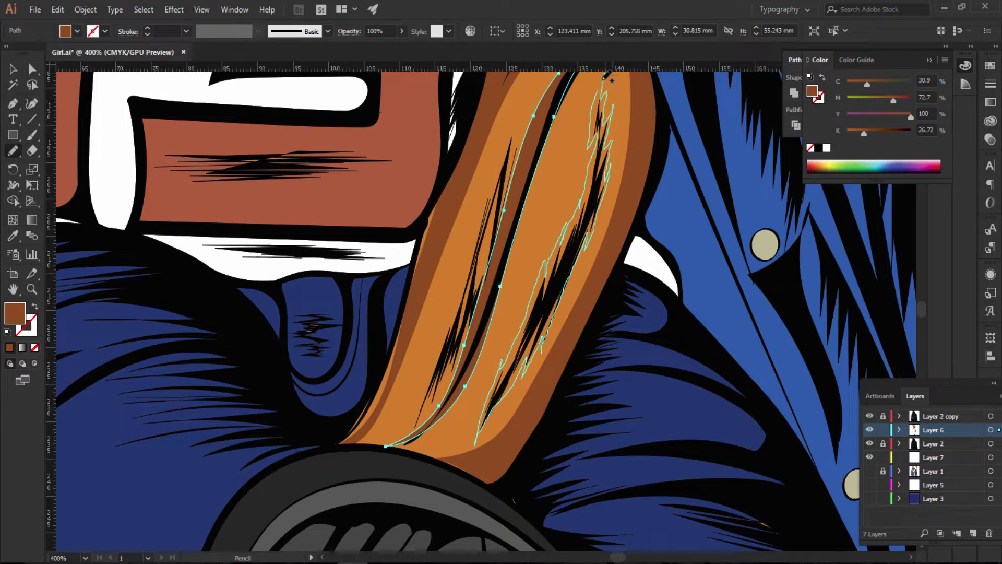
left_click_drag(607, 76, 605, 75)
left_click(11, 348)
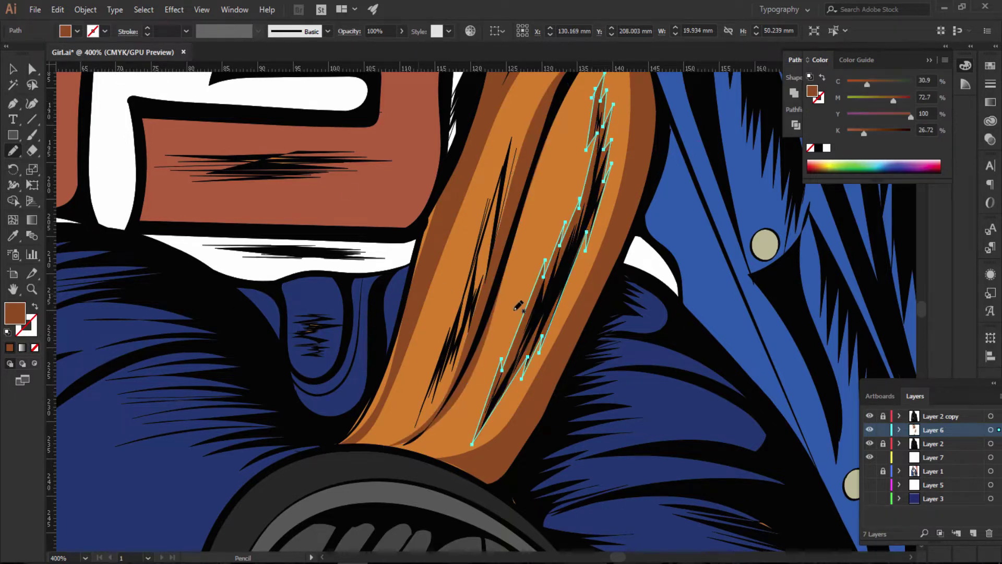
left_click_drag(683, 173, 688, 239)
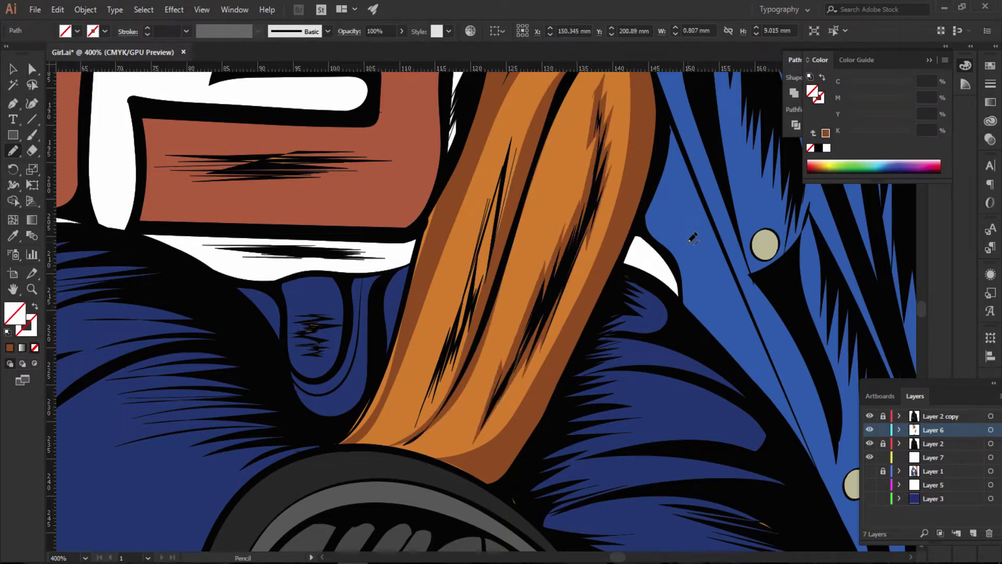
key("ctrl+minus")
key("ctrl+minus")
key("ctrl+minus")
key("ctrl+minus")
key("ctrl+minus")
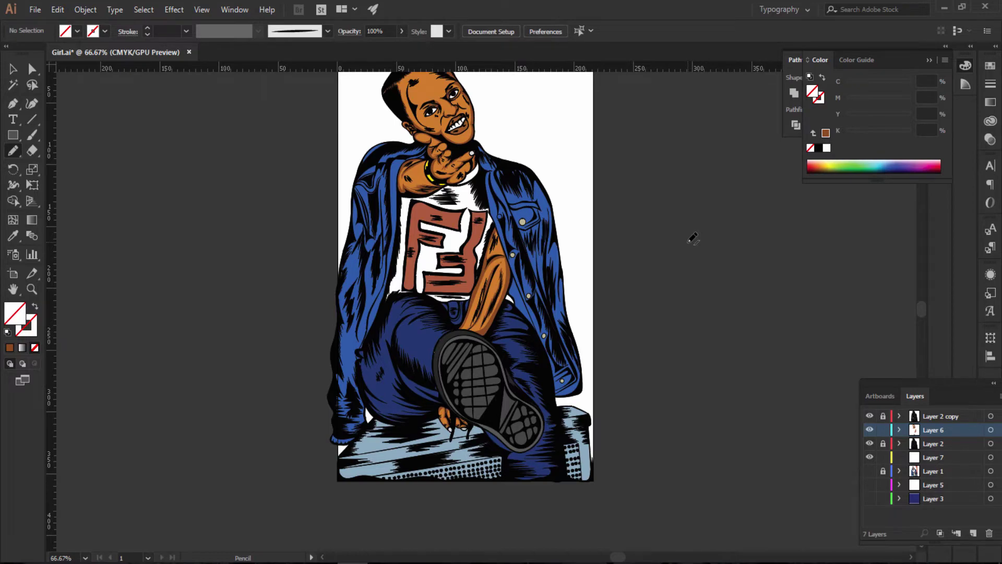
key("ctrl+plus")
key("ctrl+plus")
scroll(678, 181, "up", 3)
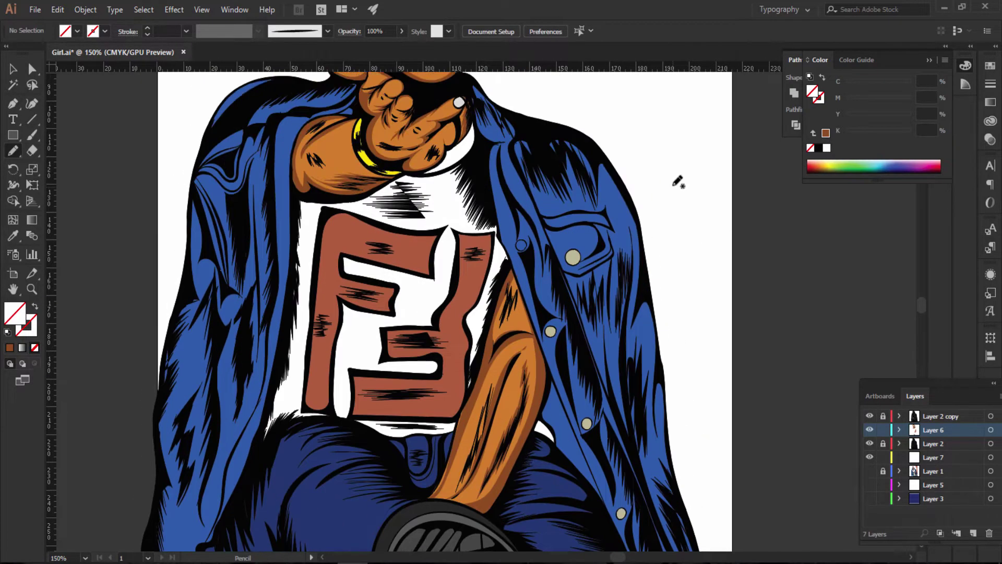
scroll(677, 181, "up", 2)
scroll(678, 181, "up", 5)
scroll(678, 181, "up", 1)
scroll(678, 181, "up", 3)
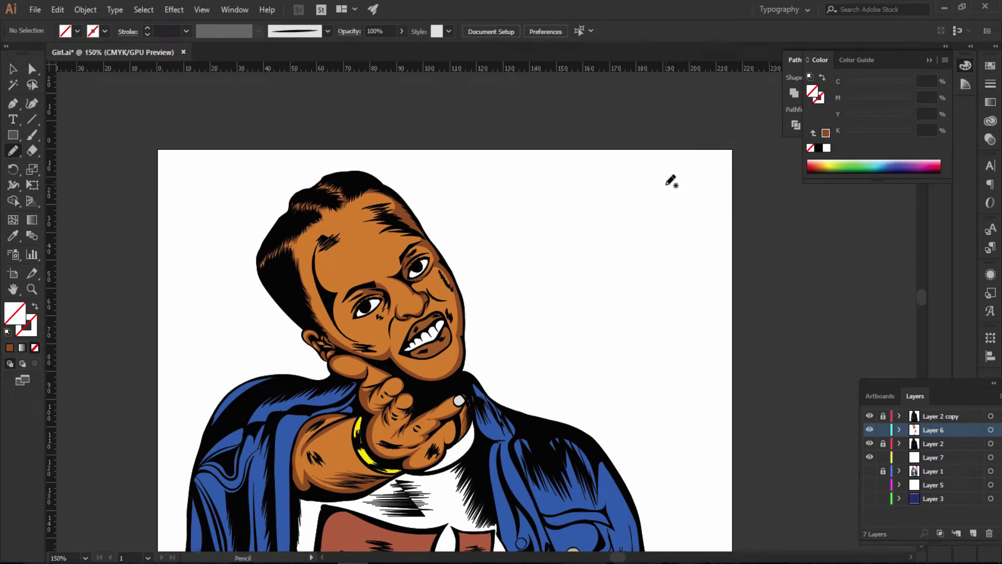
key("ctrl+plus")
key("ctrl+plus")
key("ctrl+plus")
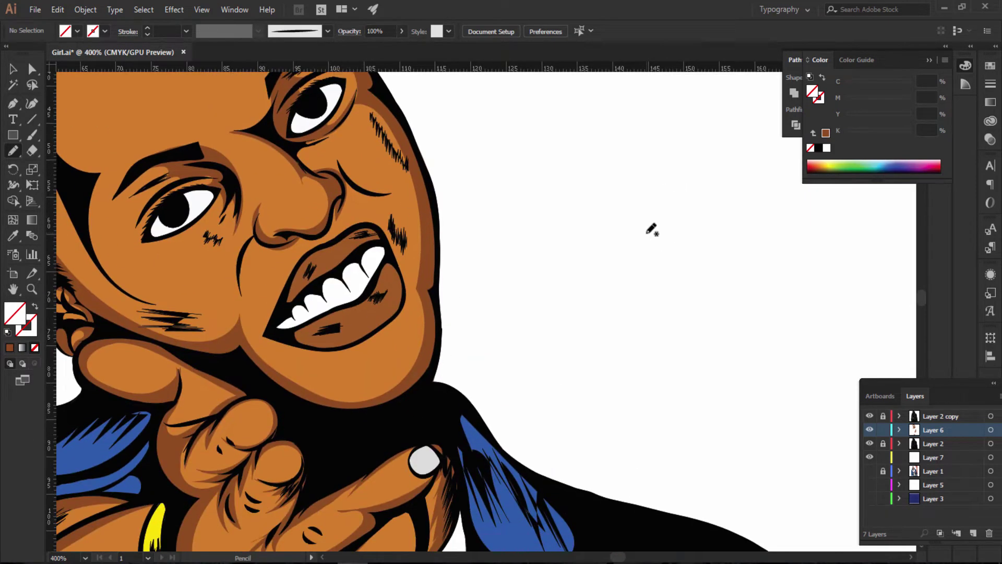
scroll(652, 230, "down", 3)
scroll(600, 228, "down", 4)
scroll(563, 235, "down", 2)
scroll(522, 245, "down", 3)
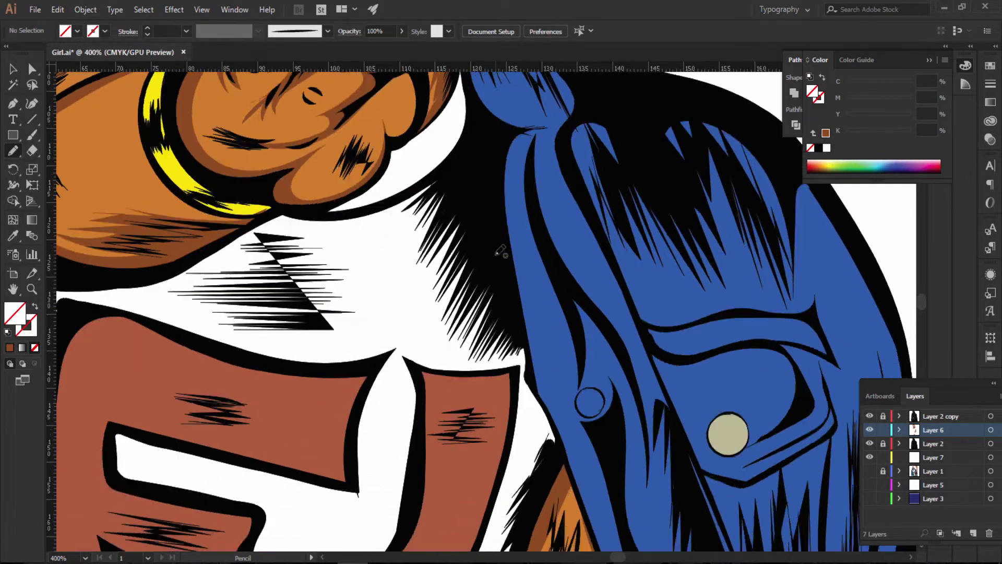
scroll(500, 251, "down", 3)
scroll(504, 250, "down", 3)
scroll(509, 248, "down", 3)
scroll(517, 243, "down", 3)
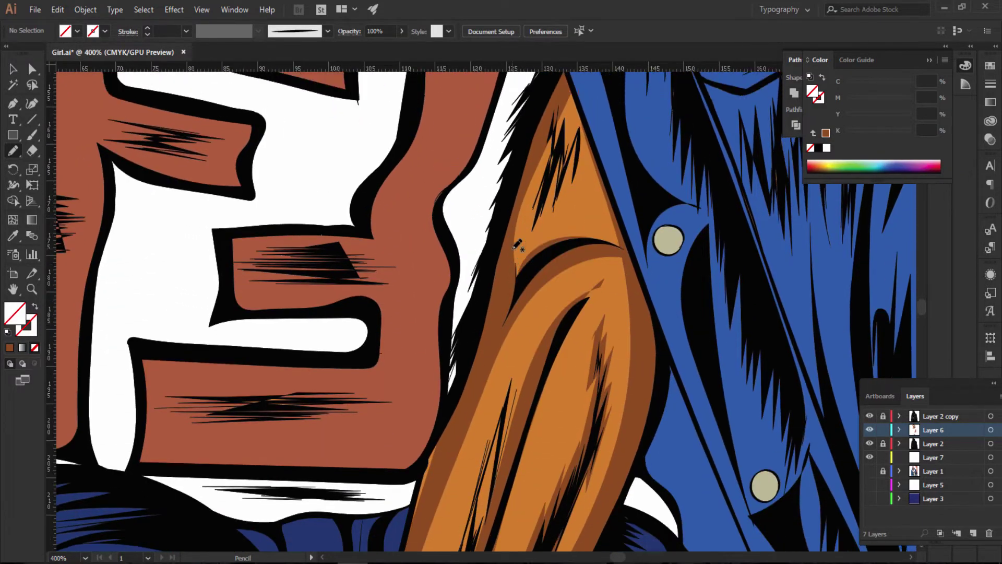
scroll(517, 244, "up", 3)
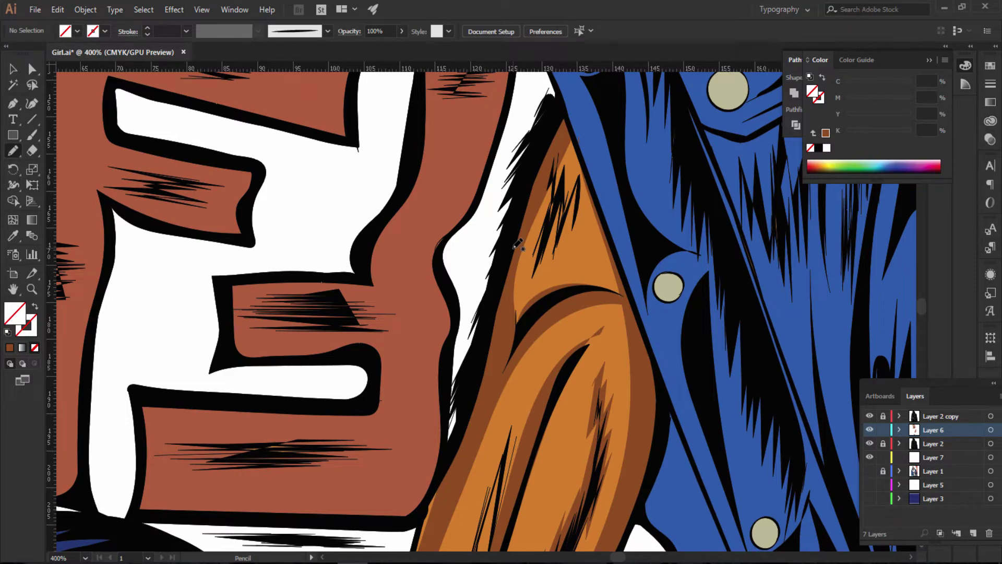
key("ctrl+minus")
key("ctrl+minus")
key("ctrl+minus")
key("ctrl+minus")
key("ctrl+minus")
key("ctrl+minus")
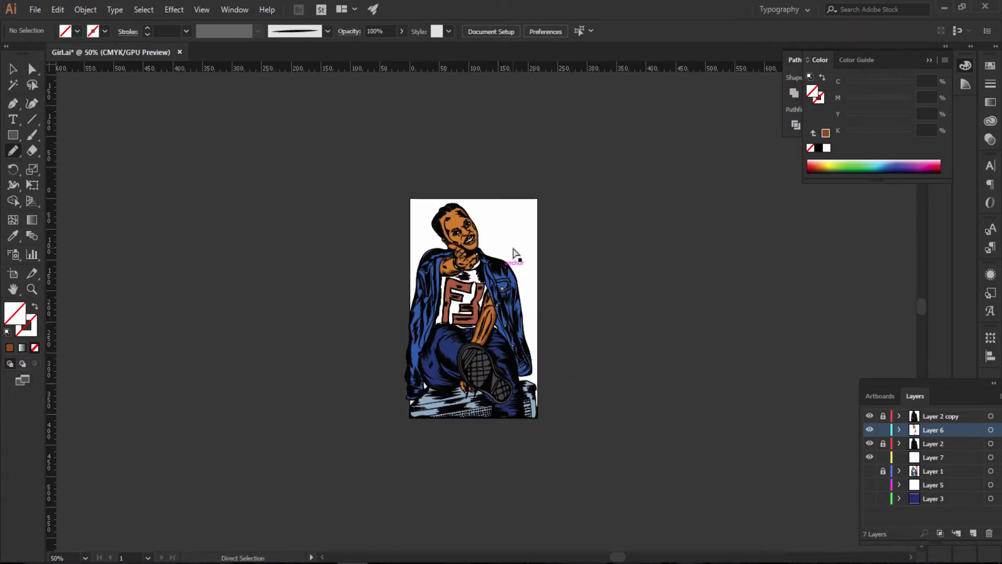
key("ctrl+plus")
key("ctrl+plus")
key("ctrl+plus")
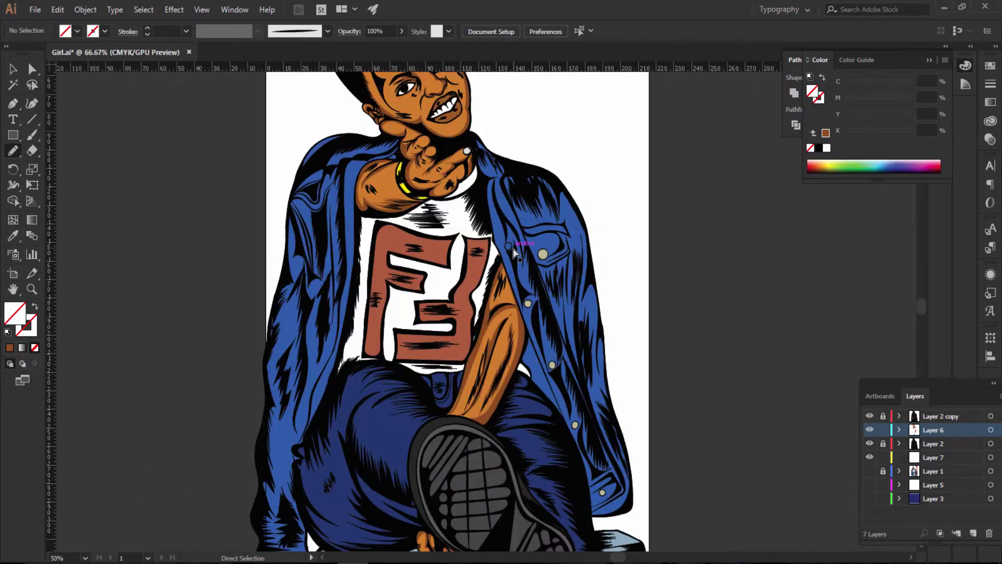
key("ctrl+plus")
key("ctrl+plus")
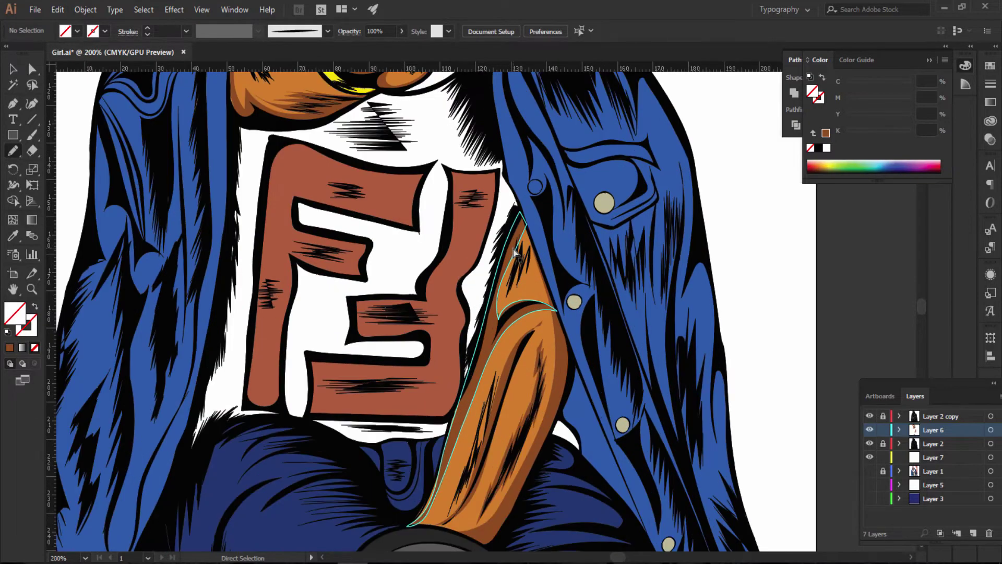
scroll(548, 178, "up", 3)
scroll(586, 99, "up", 5)
scroll(375, 119, "up", 2)
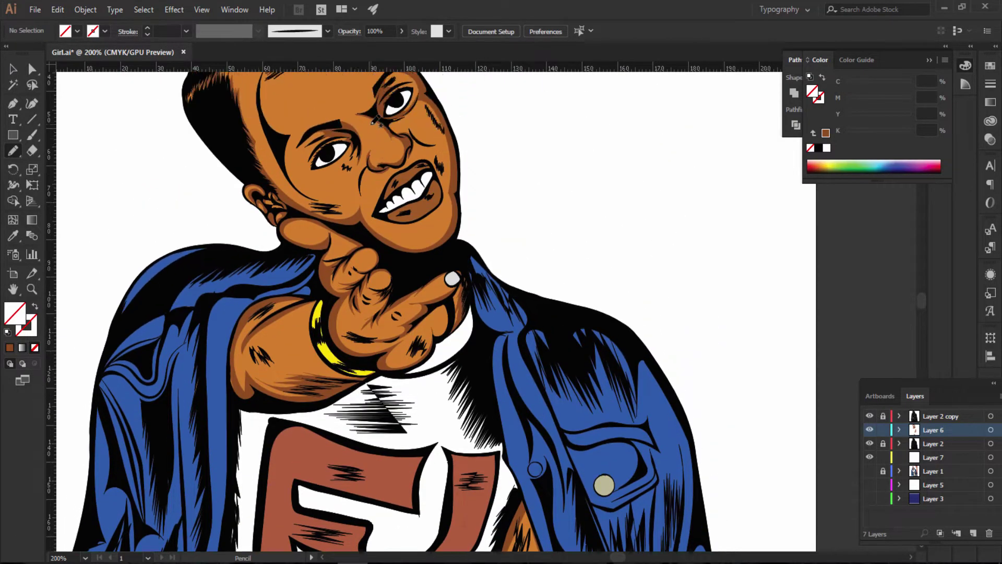
scroll(319, 138, "up", 3)
key("ctrl+plus")
scroll(306, 132, "down", 1)
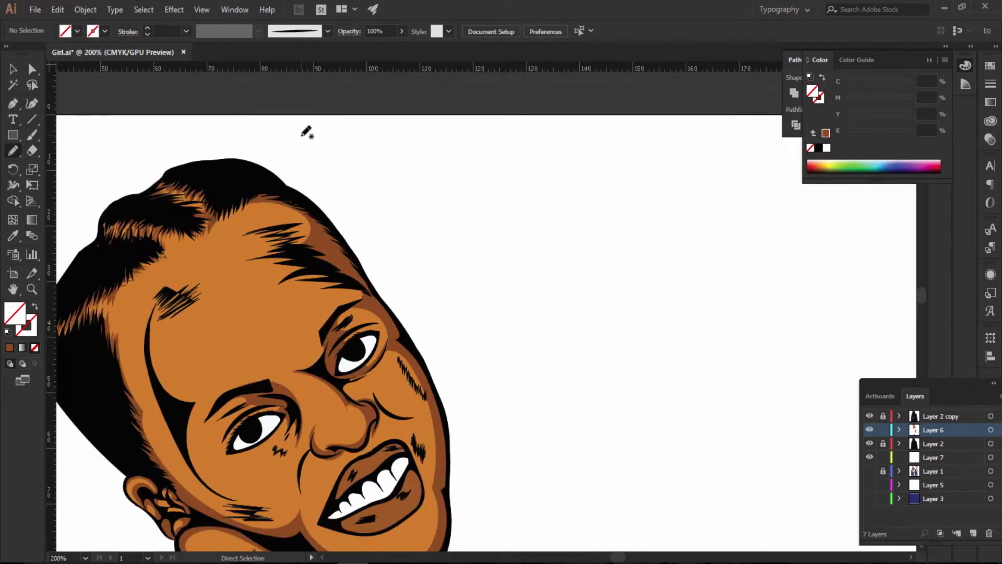
key("ctrl+plus")
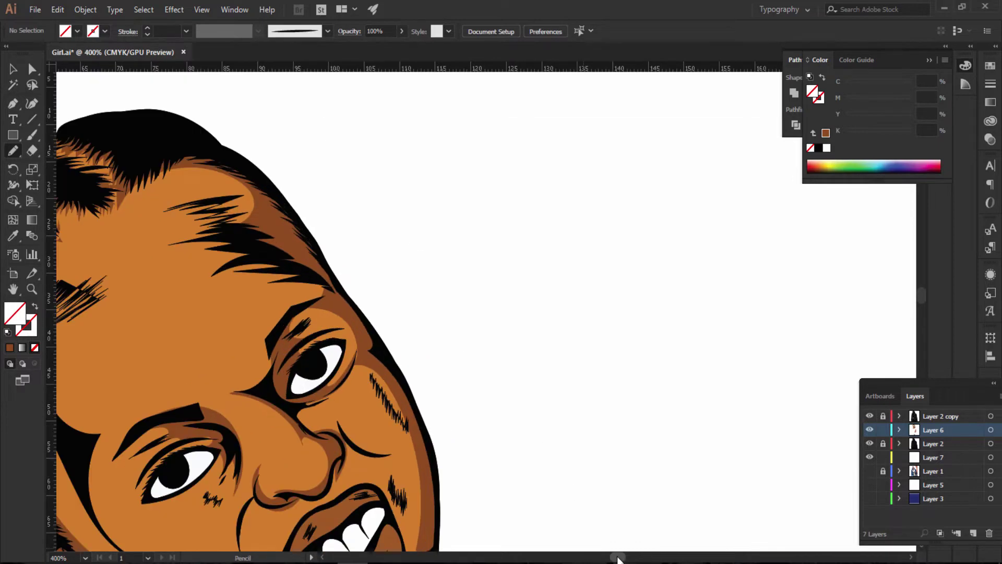
scroll(618, 558, "left", 3)
scroll(616, 557, "left", 3)
scroll(615, 558, "down", 2)
Step: Draw a dark brown crease from the nose down the cheek
scroll(422, 221, "down", 1)
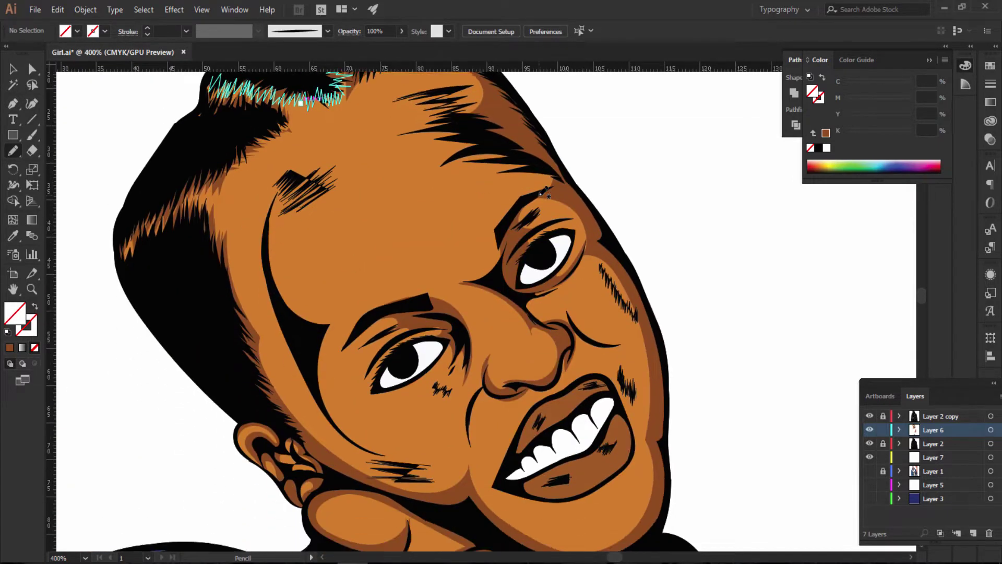
scroll(543, 193, "down", 2)
scroll(543, 194, "down", 1)
mouse_move(487, 190)
left_mouse_down()
mouse_move(469, 205)
mouse_move(462, 239)
mouse_move(472, 263)
left_mouse_up()
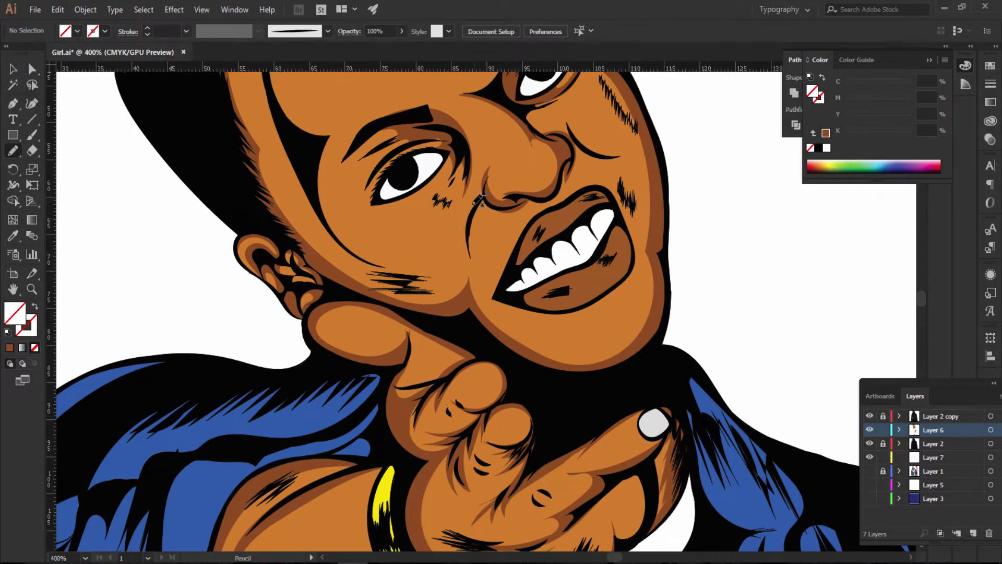
left_click_drag(463, 225, 467, 255)
left_click_drag(493, 192, 466, 249)
left_click_drag(495, 191, 492, 194)
left_click(10, 348)
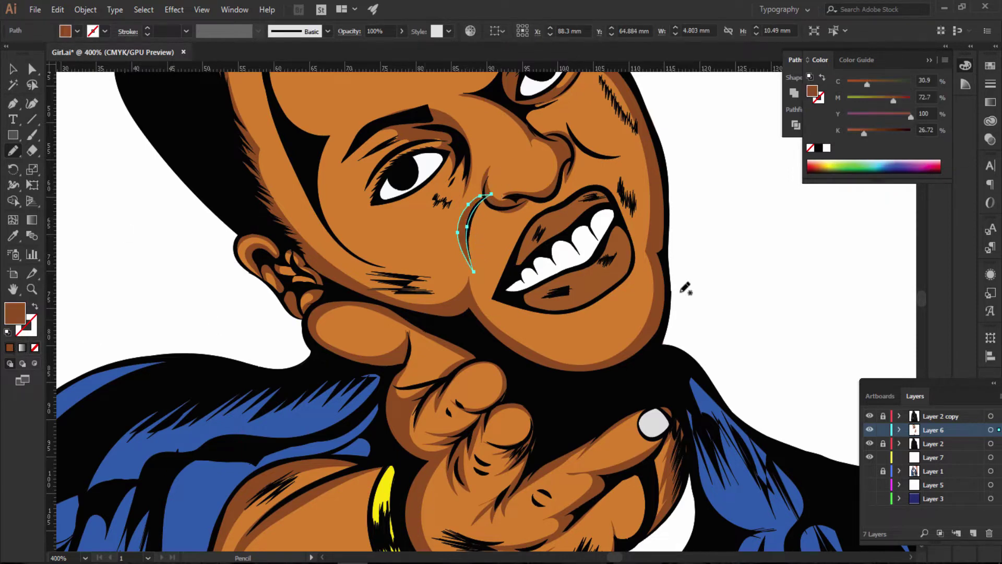
left_click(730, 276, "ctrl")
Step: Add brown shading along the hairline down toward the jaw
key("ctrl+minus")
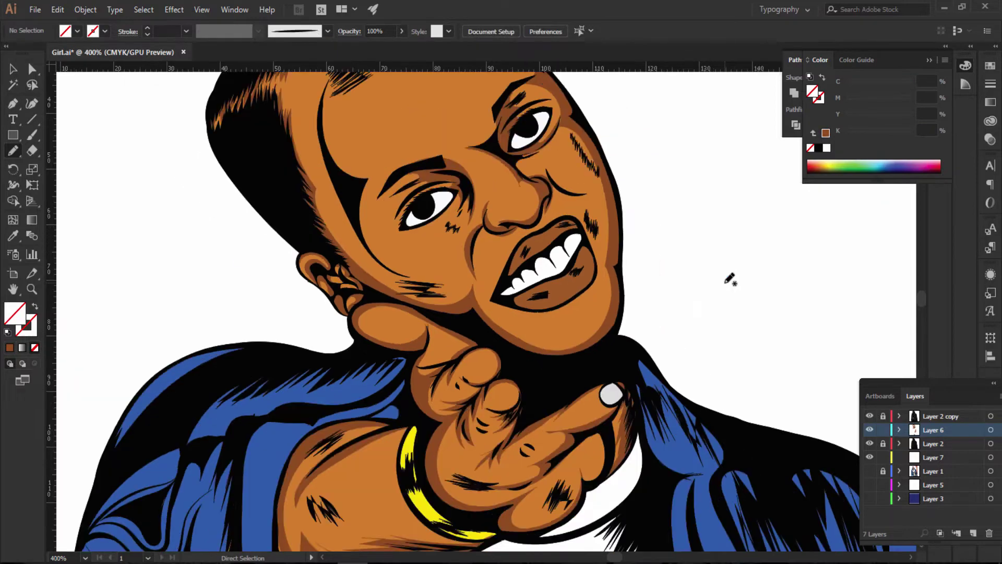
key("ctrl+minus")
key("ctrl+minus")
key("ctrl+plus")
key("ctrl+plus")
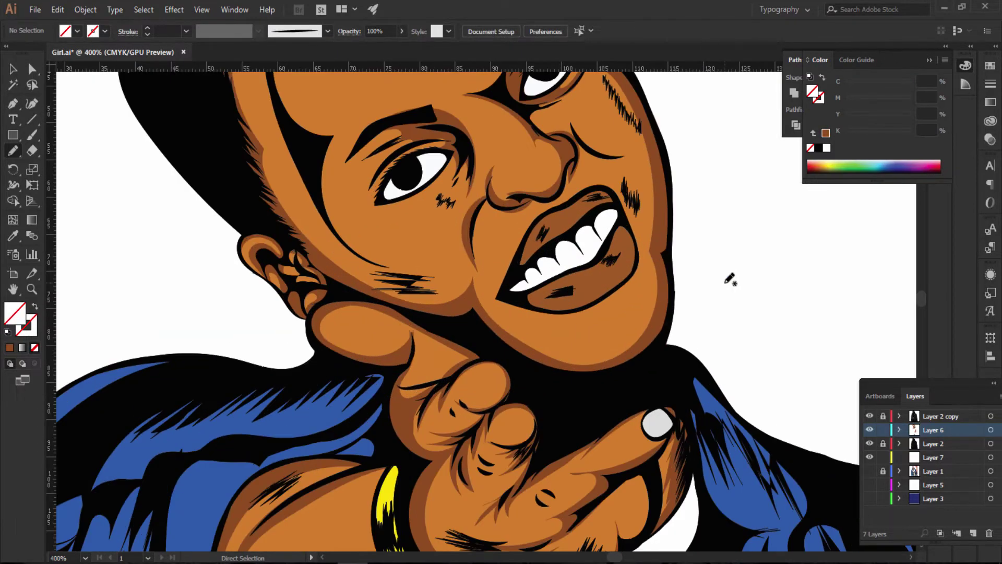
key("ctrl+plus")
scroll(298, 193, "up", 3)
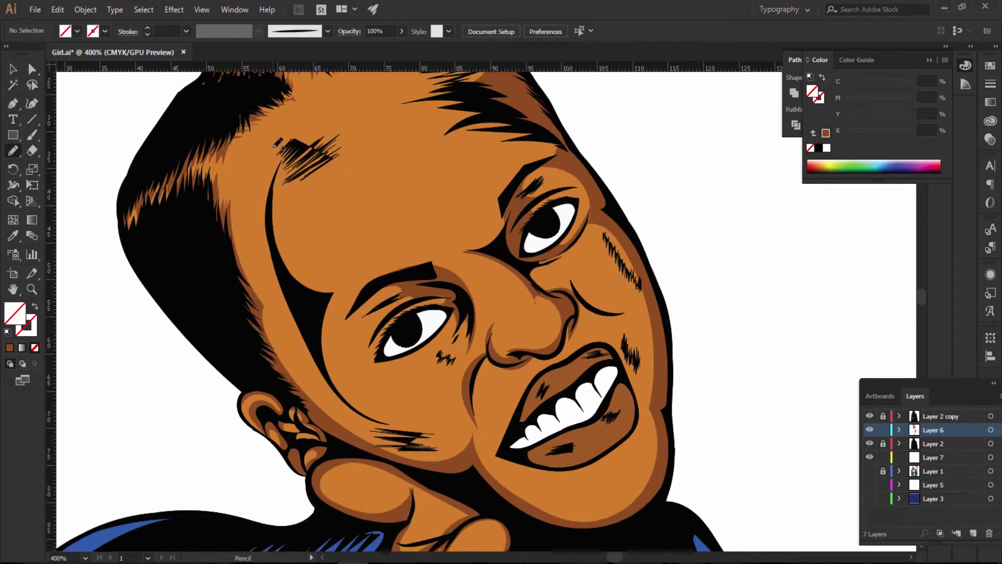
left_click_drag(262, 195, 318, 373)
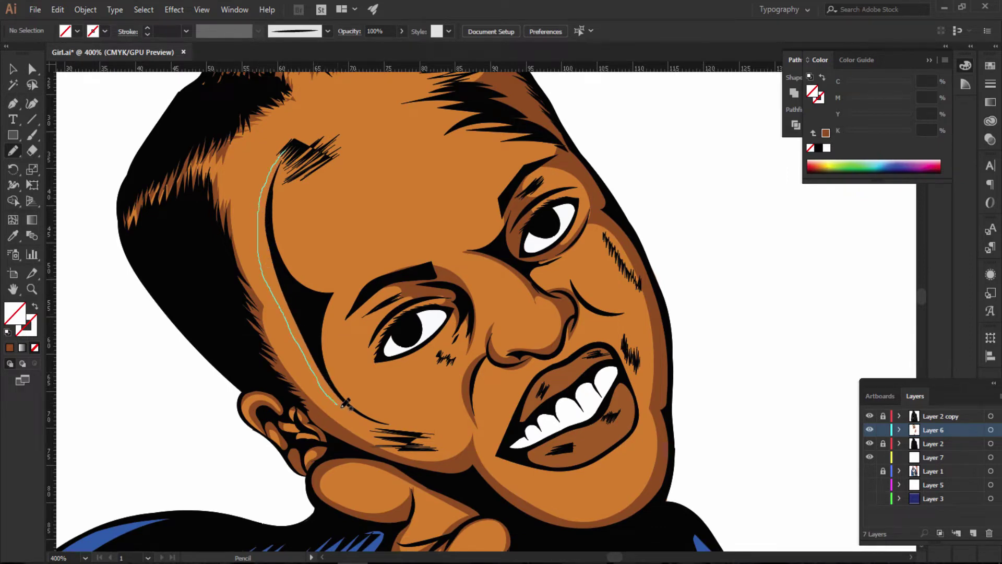
left_click_drag(319, 373, 408, 429)
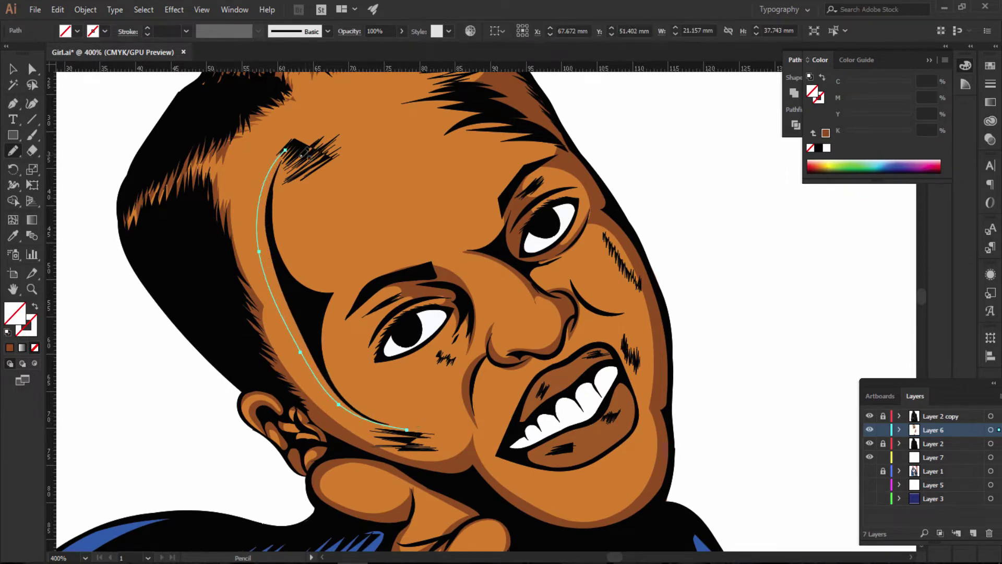
left_click_drag(285, 150, 303, 141)
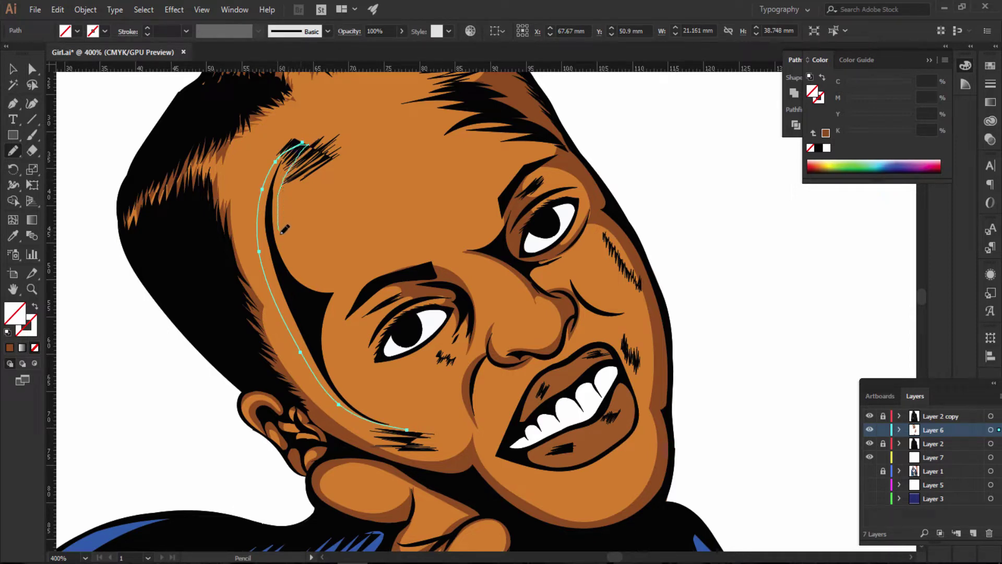
left_click_drag(328, 281, 342, 290)
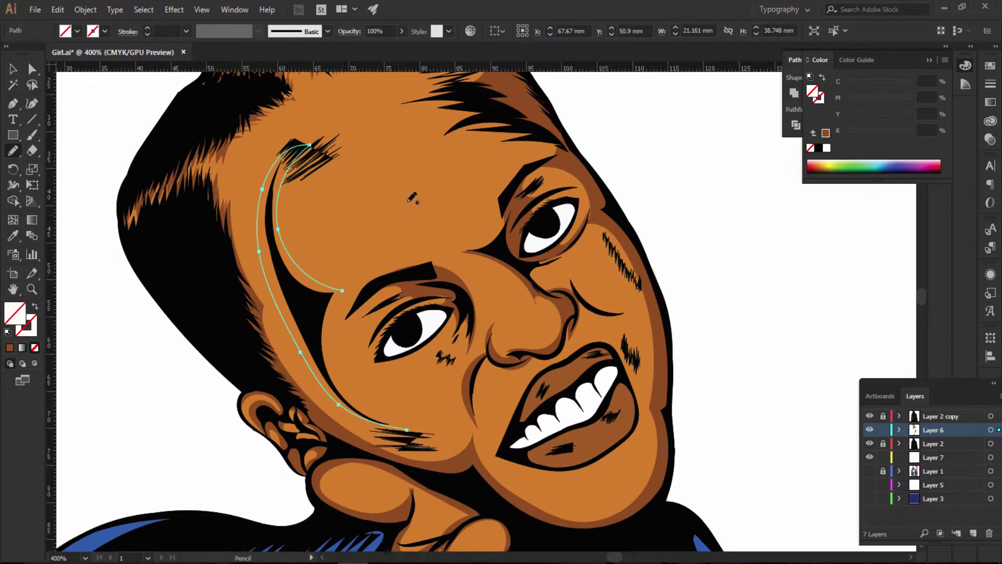
scroll(340, 285, "down", 3)
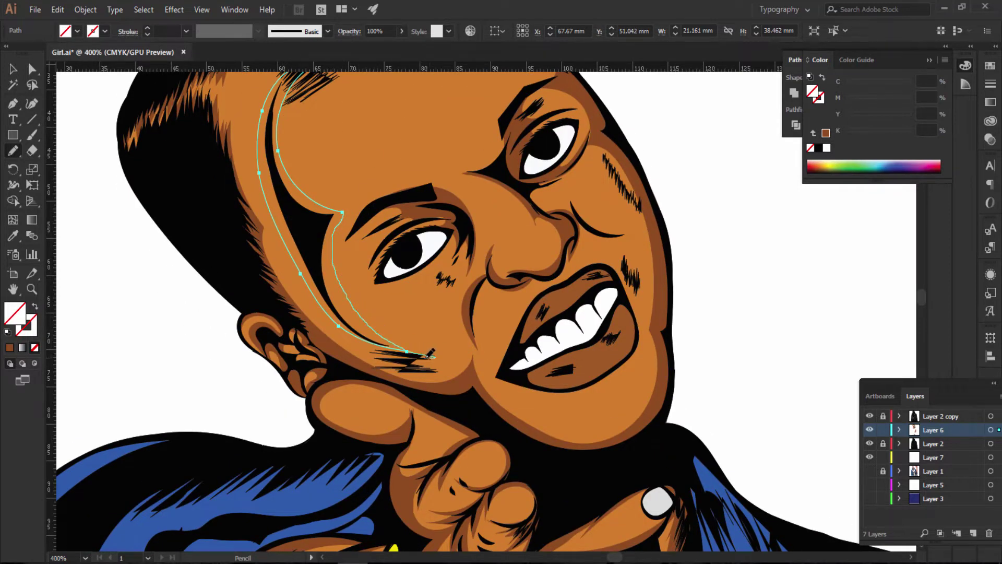
left_click_drag(430, 354, 435, 357)
left_click(9, 347)
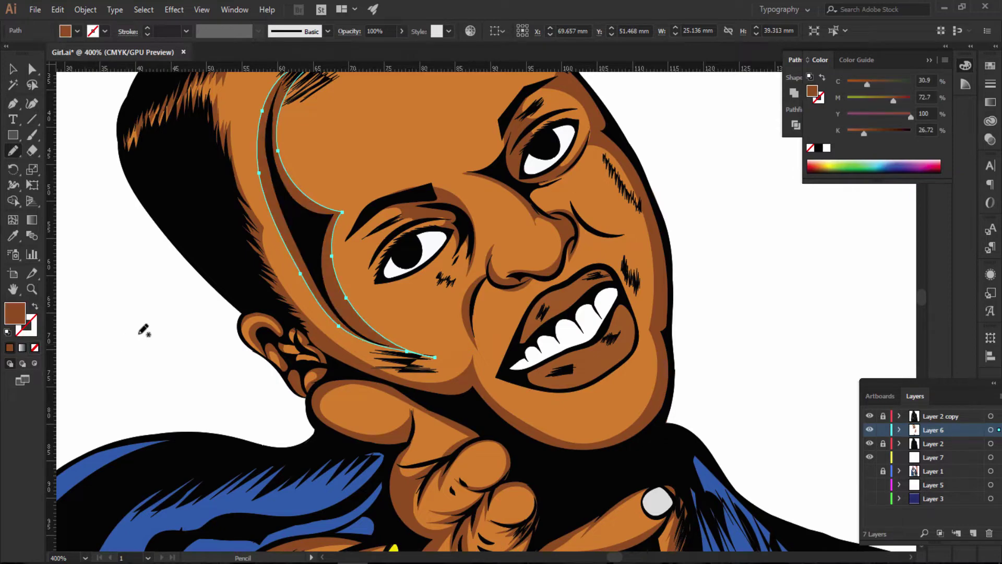
Step: Draw brown-filled zigzag strands along the forehead hairline and zoom out to review
key("ctrl+shift+a")
key("ctrl+minus")
key("ctrl+minus")
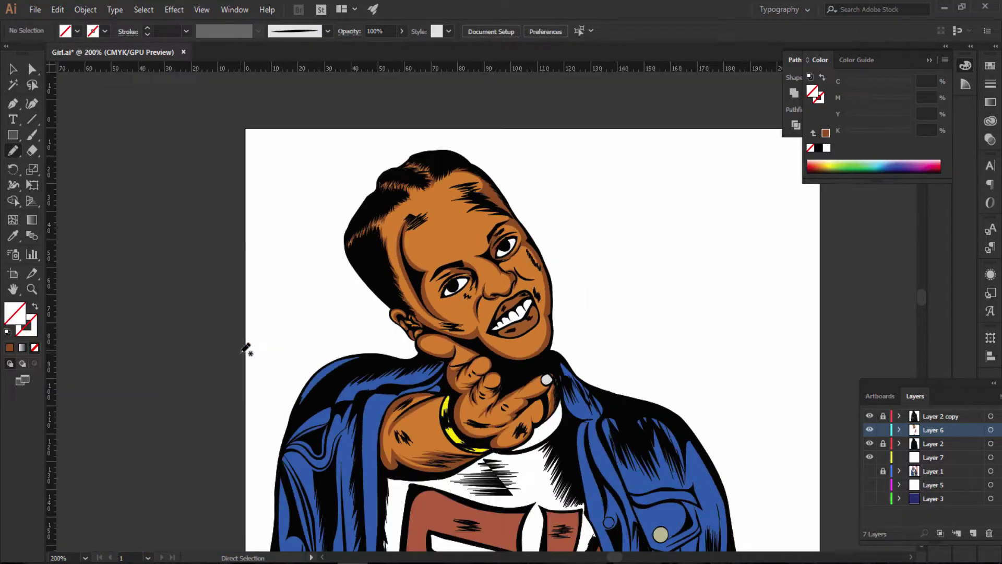
key("ctrl+minus")
key("ctrl+minus")
key("ctrl+minus")
key("ctrl+plus")
key("ctrl+plus")
key("ctrl+plus")
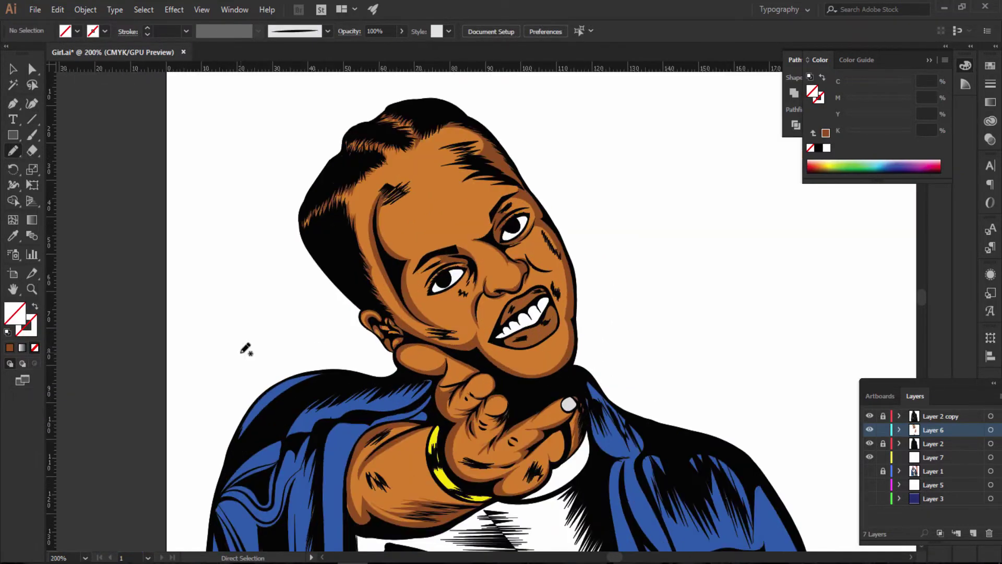
key("ctrl+plus")
scroll(282, 284, "up", 2)
scroll(292, 268, "up", 3)
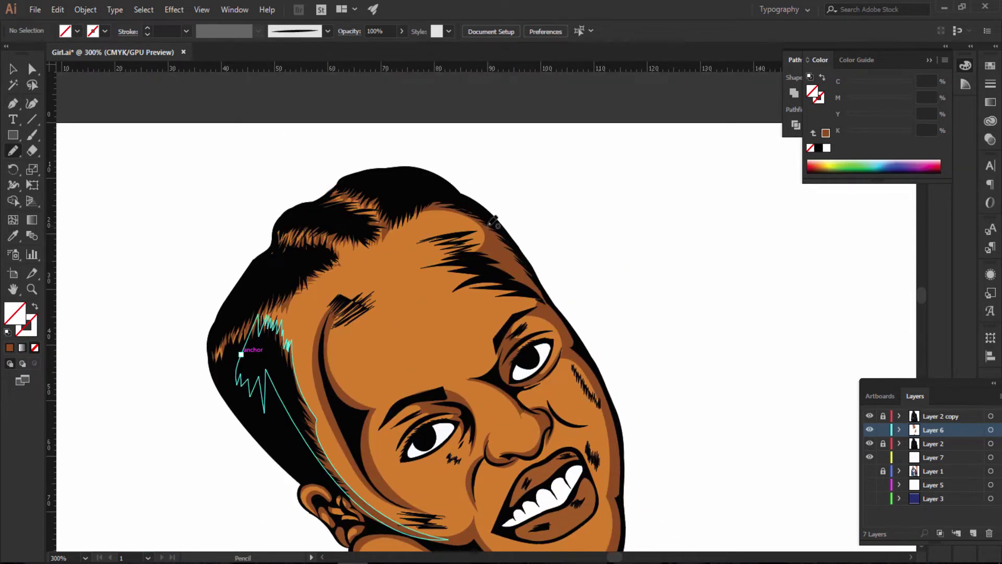
mouse_move(485, 224)
left_mouse_down()
mouse_move(419, 239)
mouse_move(438, 267)
mouse_move(510, 285)
mouse_move(564, 314)
mouse_move(480, 221)
left_mouse_up()
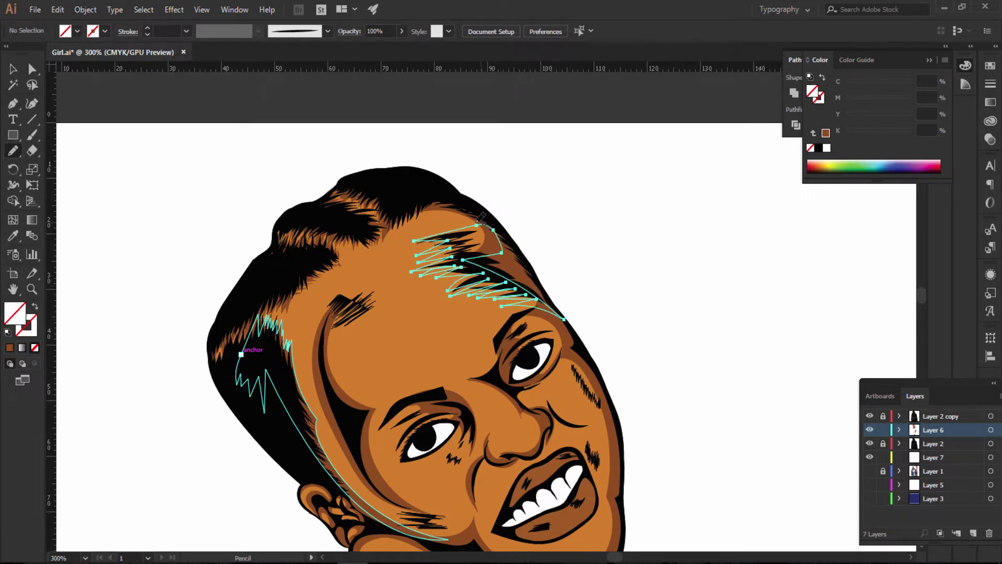
left_click(8, 349)
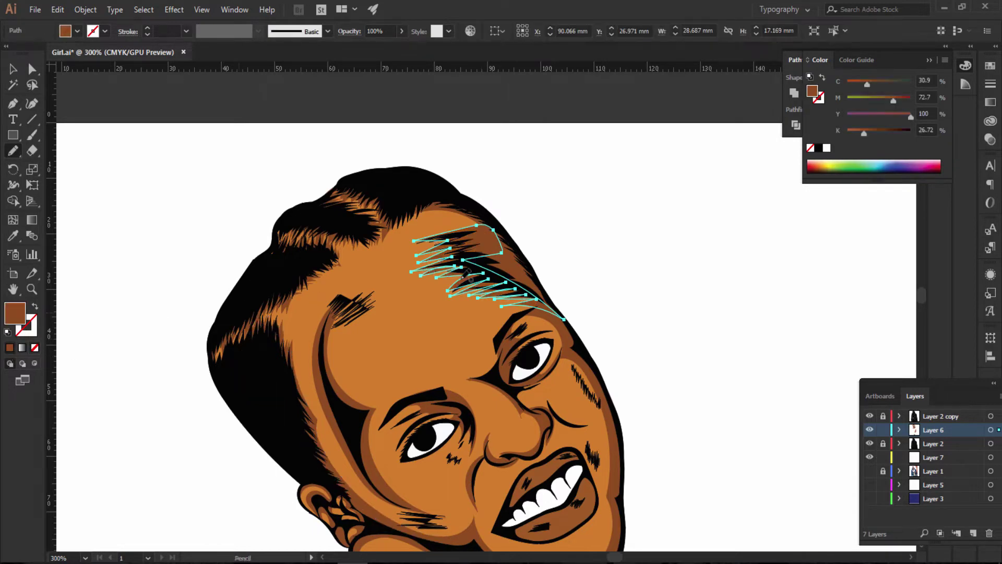
left_click_drag(581, 186, 648, 302)
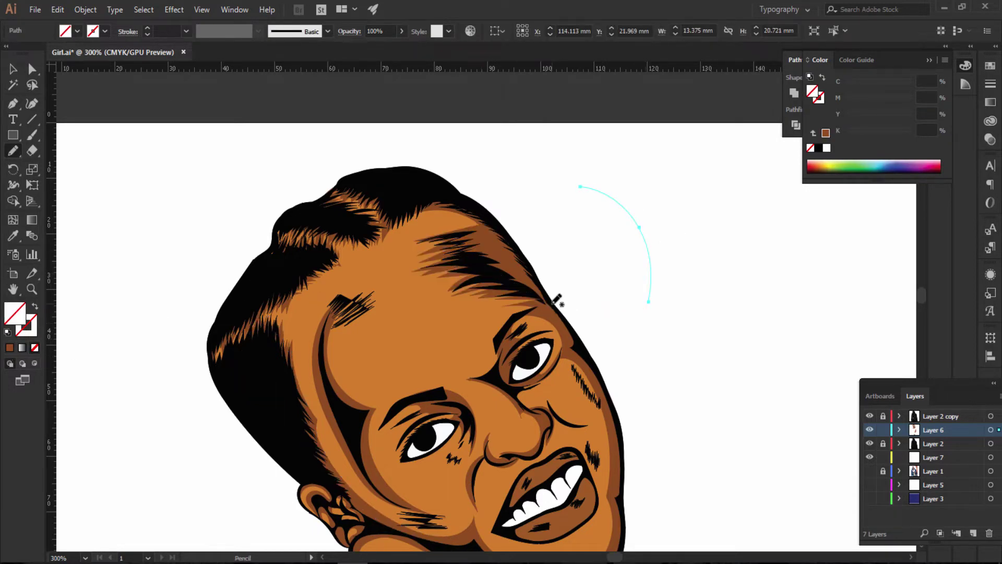
key("ctrl+shift+a")
key("ctrl+minus")
key("ctrl+minus")
key("ctrl+minus")
key("ctrl+minus")
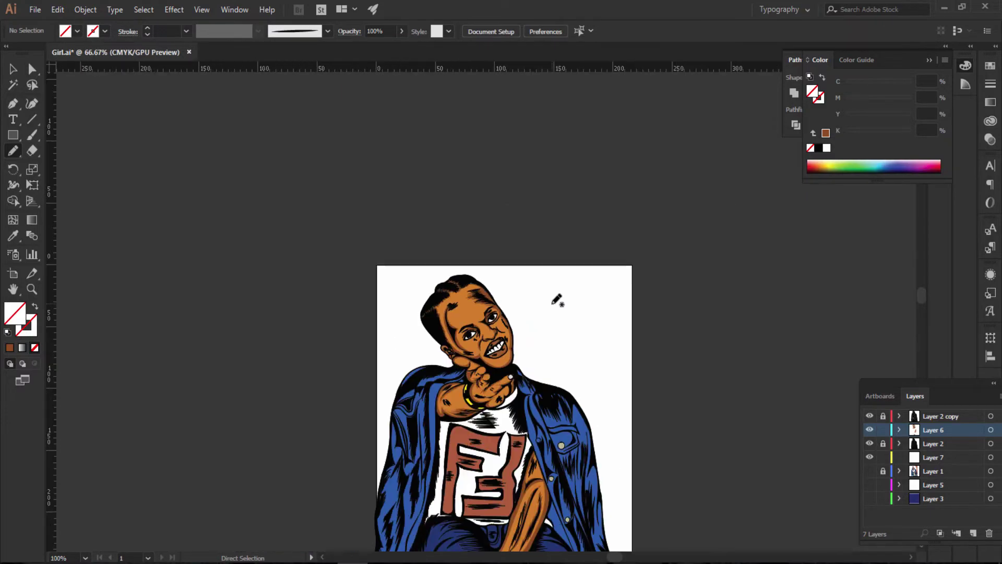
Step: Add a brown-filled shading shape over the upper eyelid
key("ctrl+plus")
key("ctrl+plus")
key("ctrl+plus")
key("ctrl+plus")
scroll(556, 301, "up", 1, "alt")
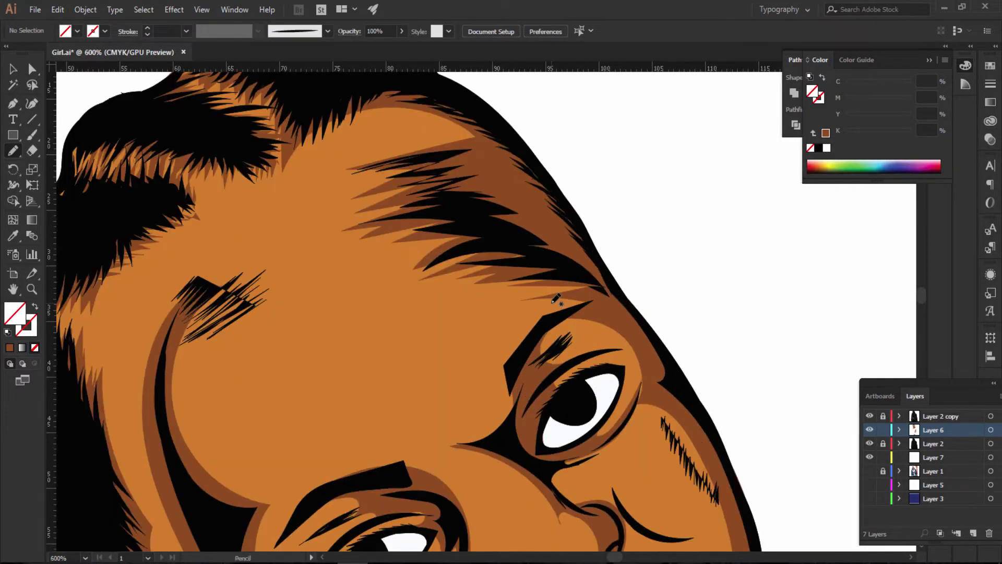
scroll(444, 293, "down", 2)
scroll(375, 284, "down", 2)
scroll(375, 285, "down", 2)
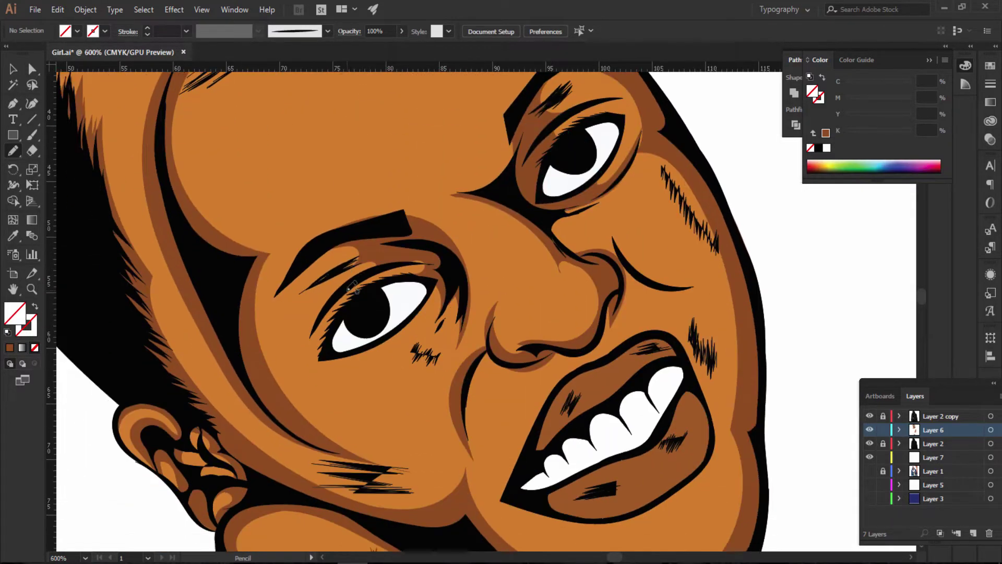
scroll(381, 277, "down", 1)
scroll(401, 250, "down", 1)
scroll(401, 249, "up", 1)
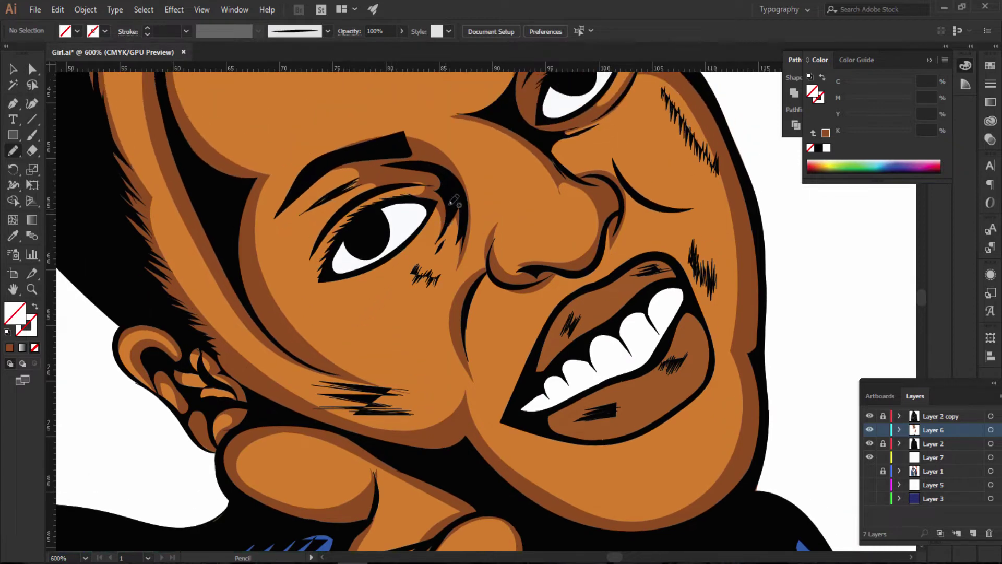
mouse_move(429, 182)
left_mouse_down()
mouse_move(304, 245)
mouse_move(410, 181)
mouse_move(456, 183)
left_mouse_up()
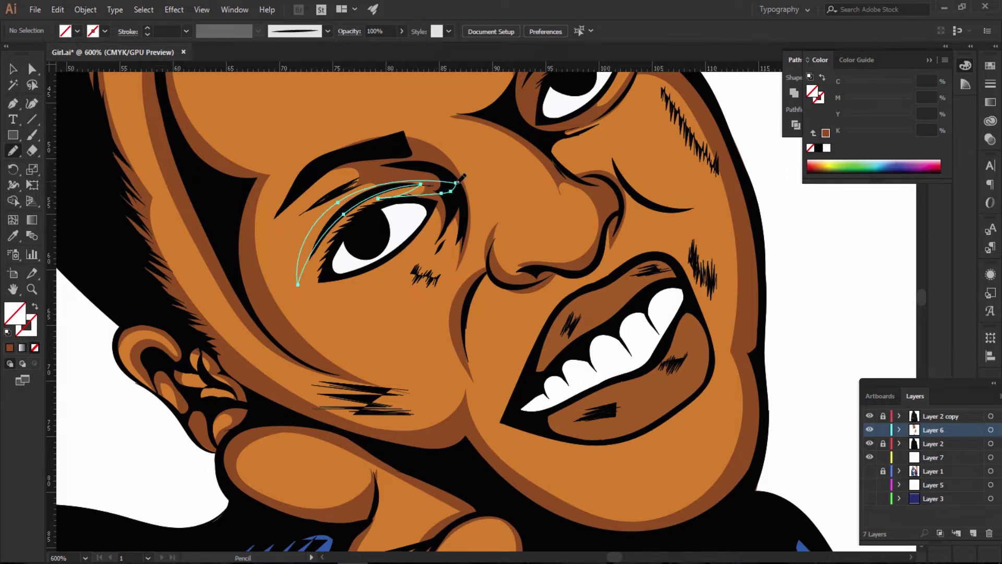
left_click(9, 348)
Step: Pencil shading strokes along the brow, around the other eye, and on the forehead
scroll(470, 280, "up", 3)
scroll(491, 281, "up", 3)
scroll(491, 280, "up", 3)
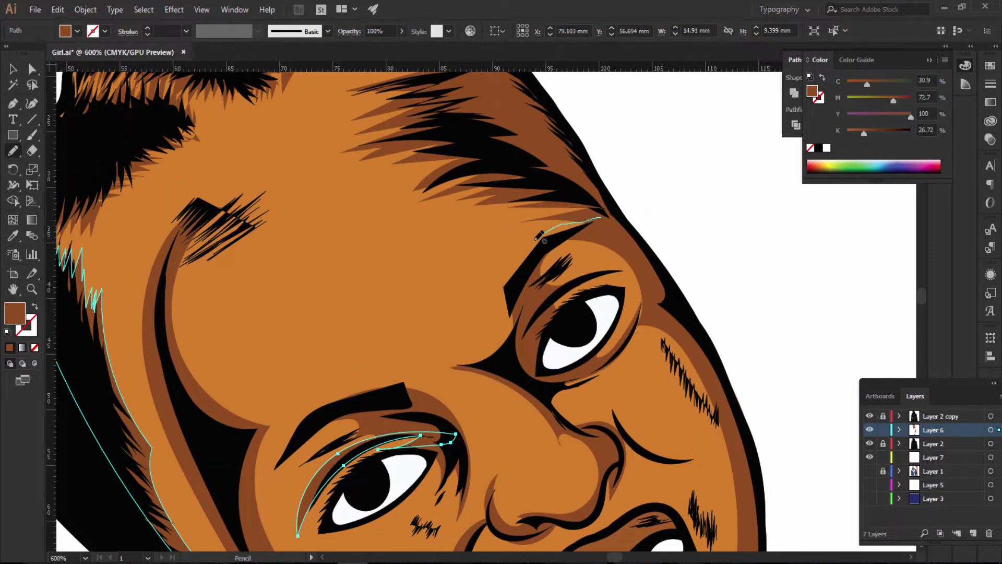
mouse_move(537, 239)
left_mouse_down()
mouse_move(496, 283)
mouse_move(507, 319)
mouse_move(451, 360)
mouse_move(532, 381)
left_mouse_up()
mouse_move(524, 333)
left_mouse_down()
mouse_move(570, 285)
mouse_move(522, 292)
mouse_move(550, 244)
mouse_move(620, 223)
mouse_move(601, 217)
left_mouse_up()
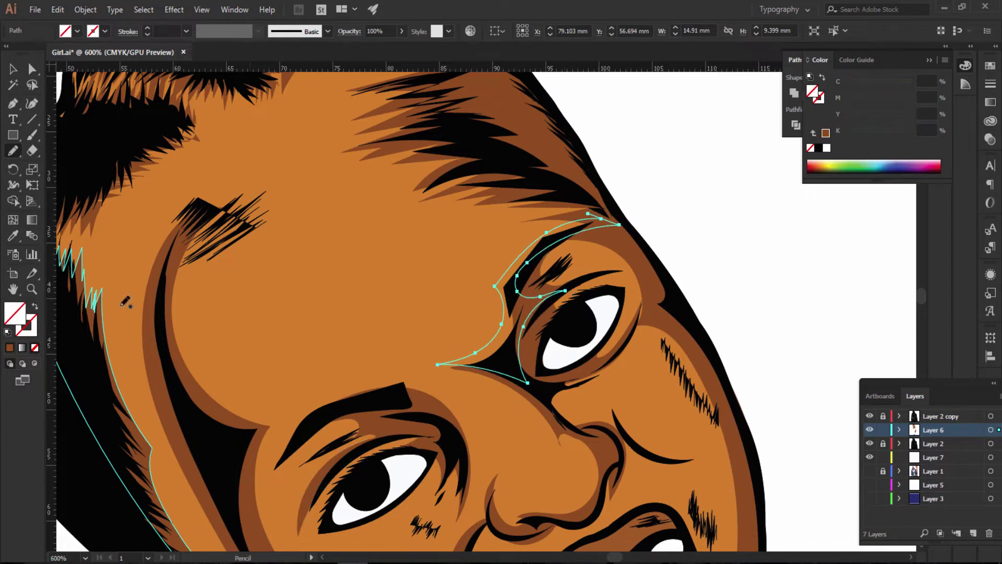
left_click_drag(344, 224, 339, 299)
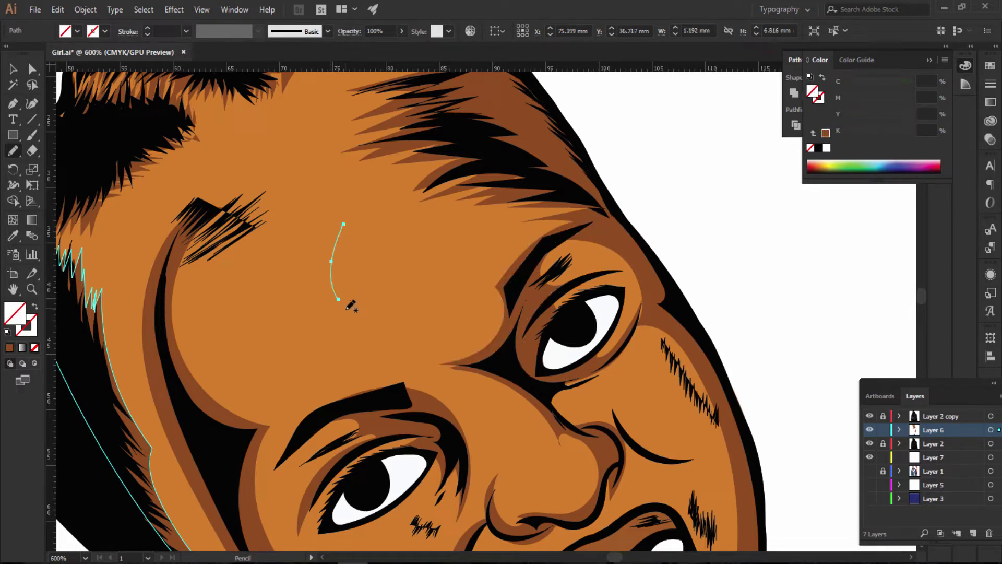
key("ctrl+shift+a")
Step: Extend zigzag hair strands along the brow mark and near the hairline, then zoom out
scroll(351, 305, "up", 5)
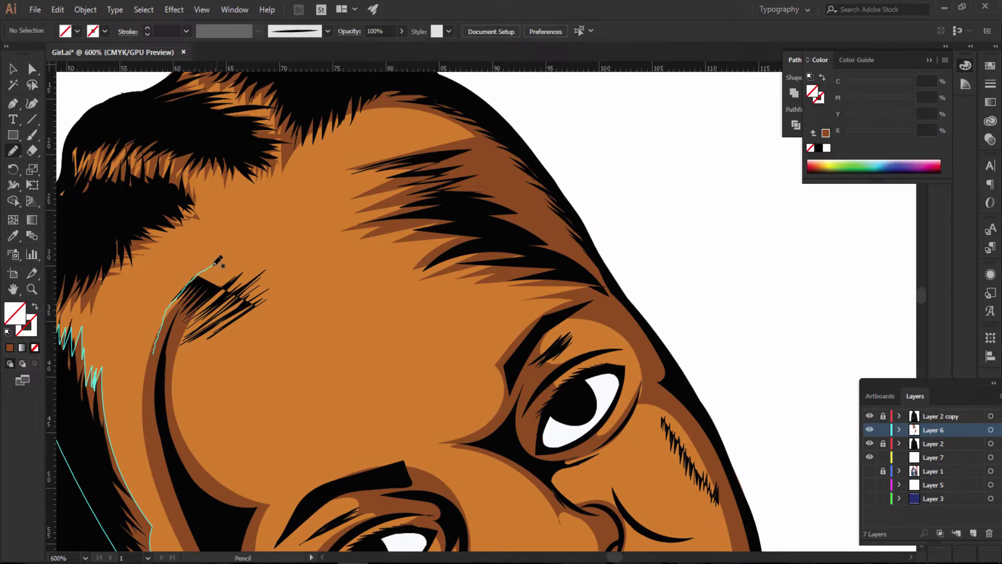
mouse_move(198, 281)
left_mouse_down()
mouse_move(233, 261)
mouse_move(280, 269)
left_mouse_up()
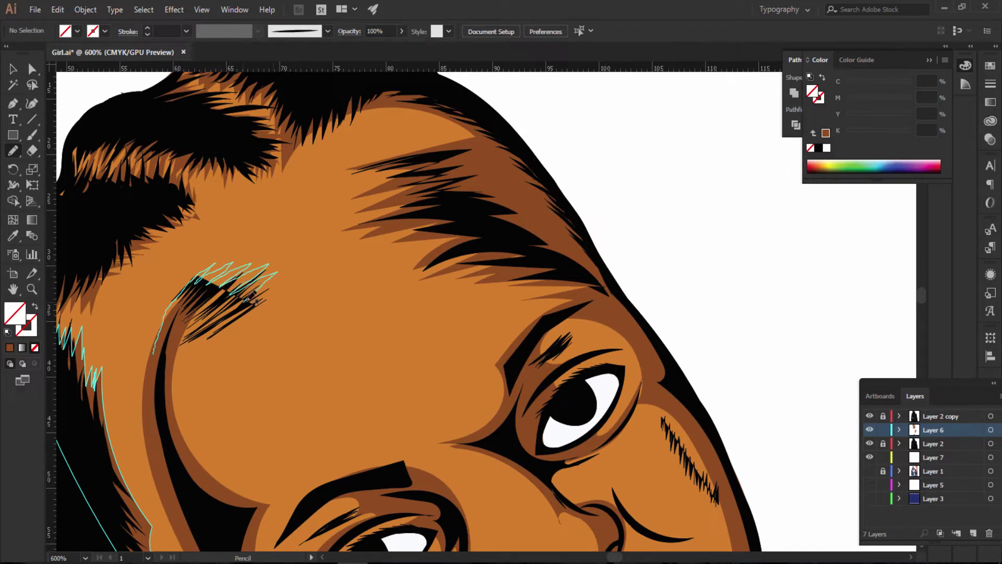
left_click_drag(248, 299, 281, 289)
left_click_drag(192, 352, 185, 344)
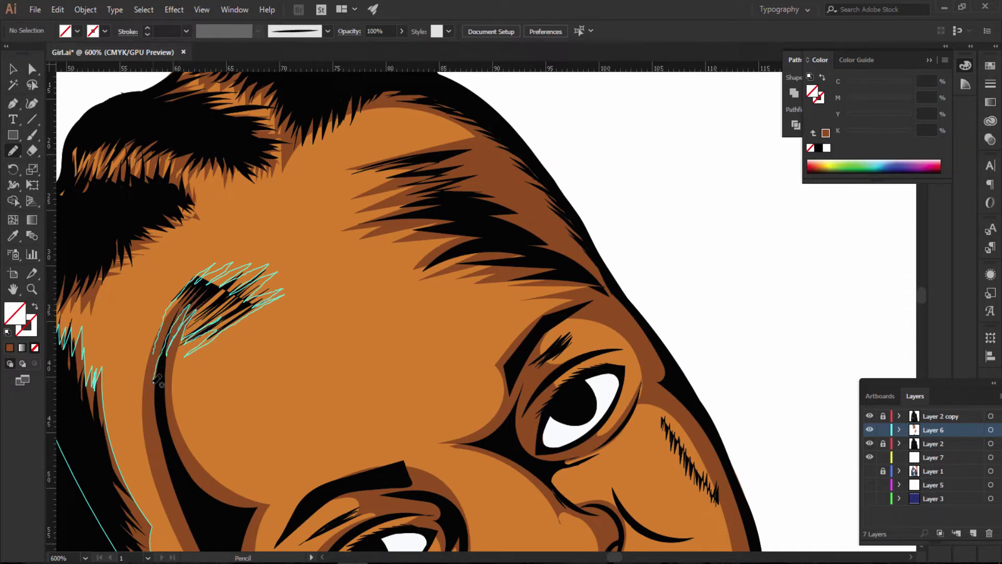
left_click_drag(189, 326, 162, 341)
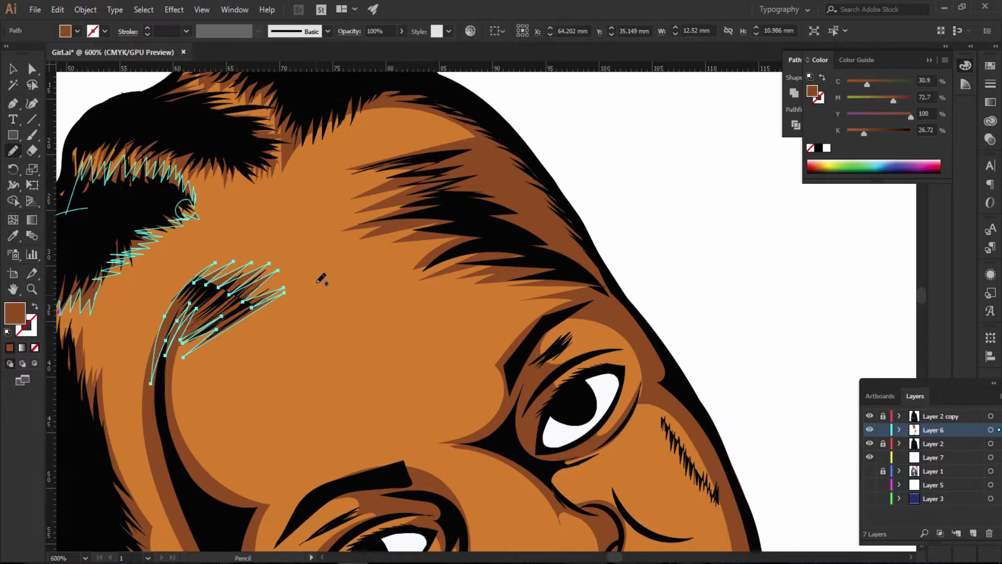
left_click_drag(319, 282, 309, 371)
key("ctrl+shift+a")
key("ctrl+1")
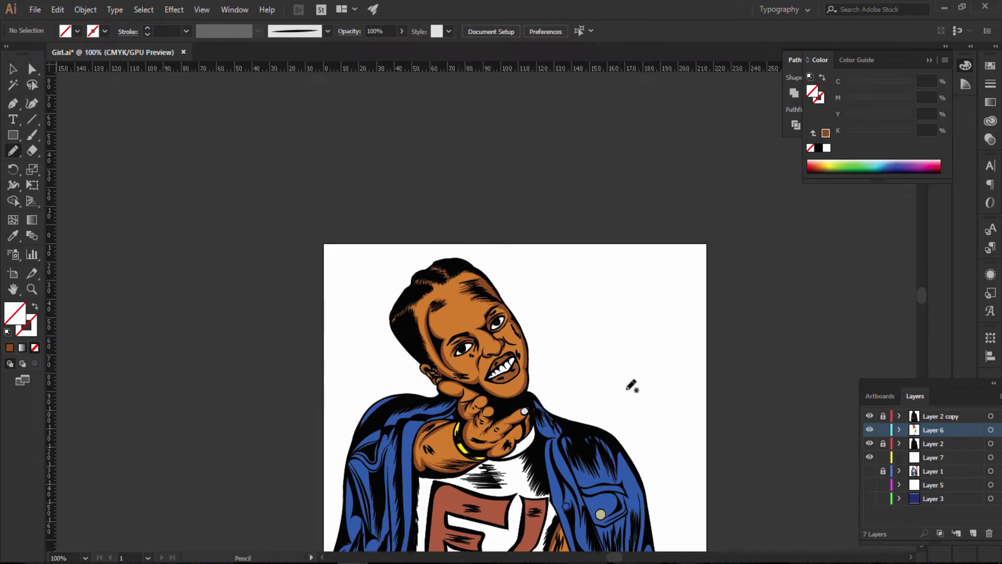
Step: Zoom in on the face and add a brown-filled shading crease on the cheek
scroll(662, 365, "up", 1)
scroll(662, 365, "up", 2)
key("ctrl+plus")
key("ctrl+plus")
key("ctrl+plus")
key("ctrl+plus")
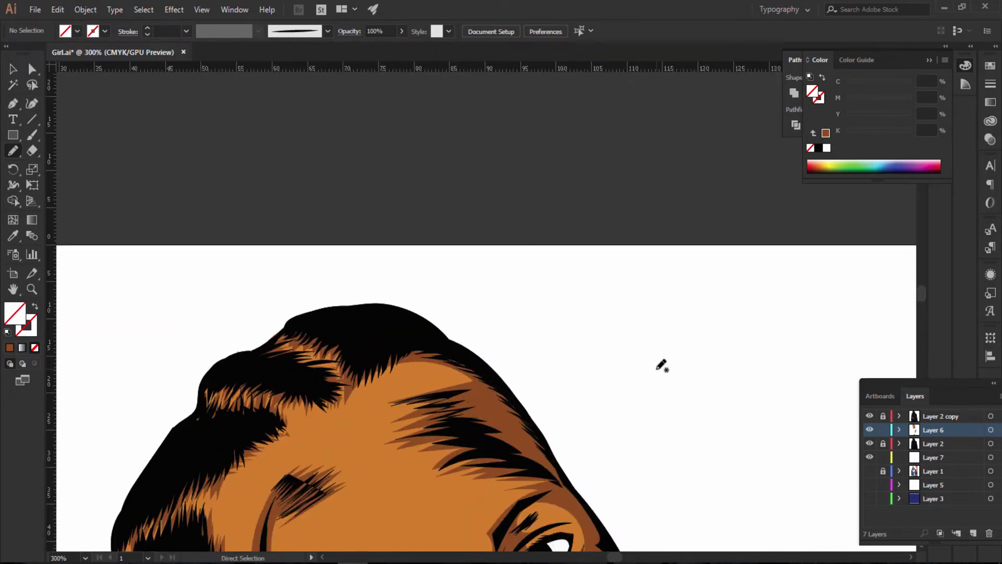
scroll(720, 418, "down", 3)
scroll(729, 413, "down", 4)
scroll(728, 412, "down", 4)
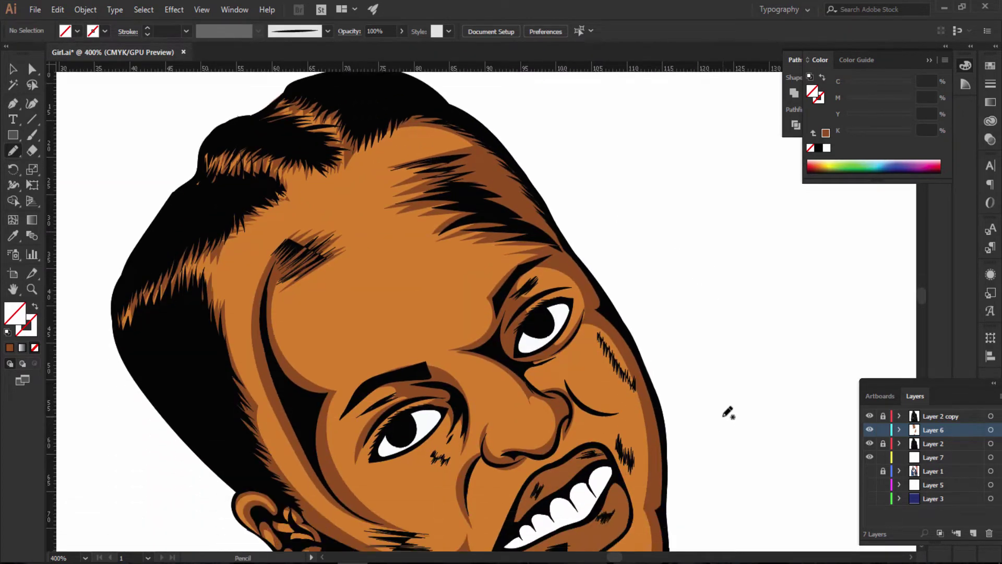
scroll(728, 413, "down", 5)
scroll(729, 412, "down", 5)
scroll(728, 413, "down", 1)
key("ctrl+plus")
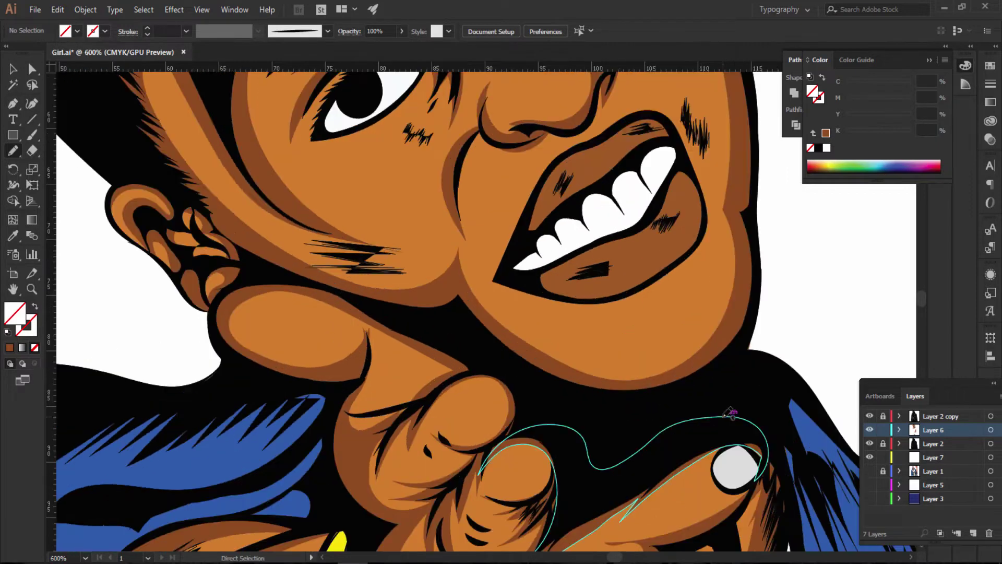
scroll(543, 254, "up", 3)
scroll(556, 289, "up", 2)
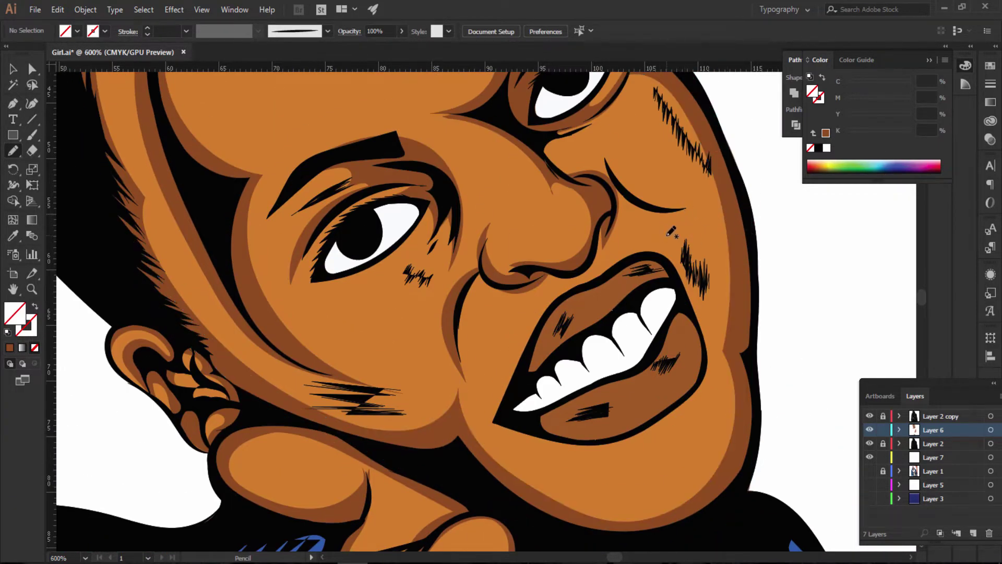
scroll(672, 232, "up", 2)
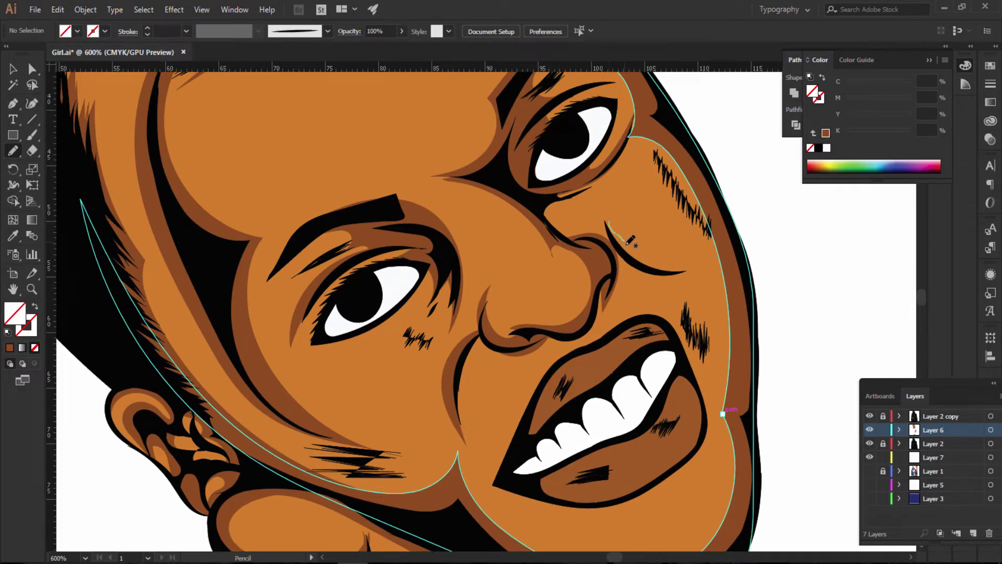
mouse_move(697, 270)
left_mouse_down()
mouse_move(602, 209)
mouse_move(615, 230)
left_mouse_up()
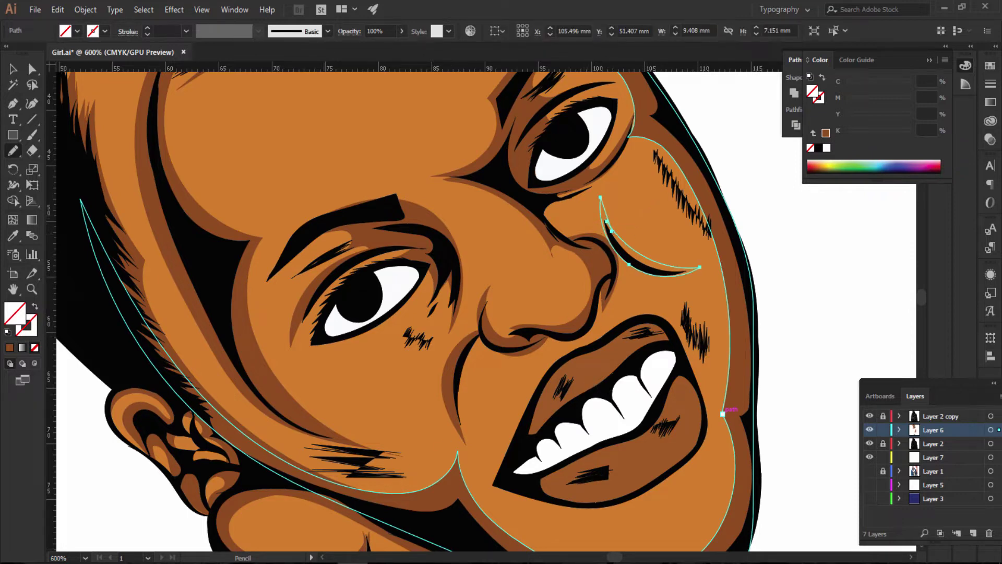
left_click(10, 349)
Step: Draw zigzag hatch strokes across the cheek and a short curve near the chin
scroll(380, 309, "down", 3)
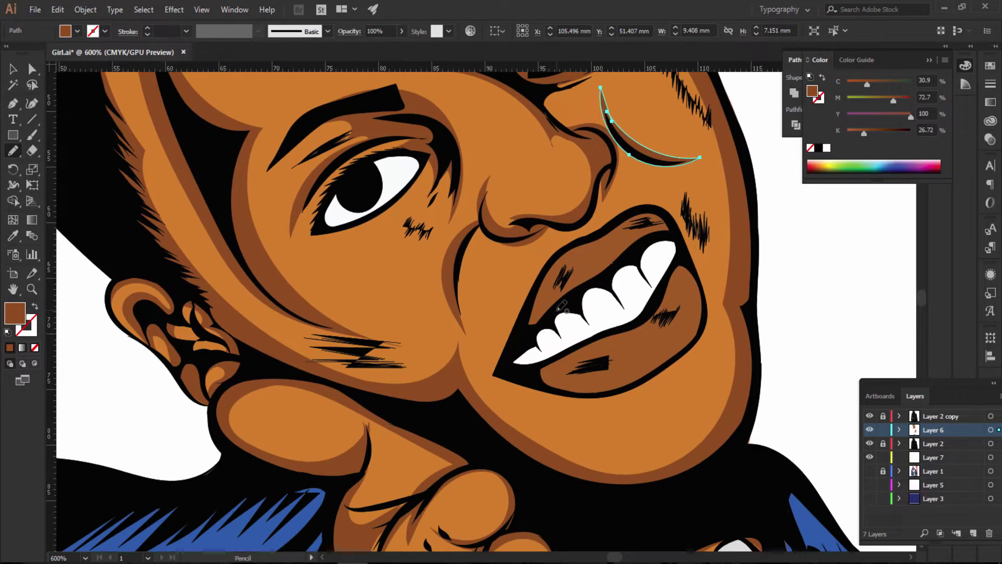
scroll(380, 309, "down", 2)
mouse_move(401, 301)
left_mouse_down()
mouse_move(284, 308)
mouse_move(376, 323)
mouse_move(311, 330)
mouse_move(430, 334)
mouse_move(412, 332)
mouse_move(436, 327)
mouse_move(360, 319)
mouse_move(441, 313)
mouse_move(393, 313)
mouse_move(422, 307)
left_mouse_up()
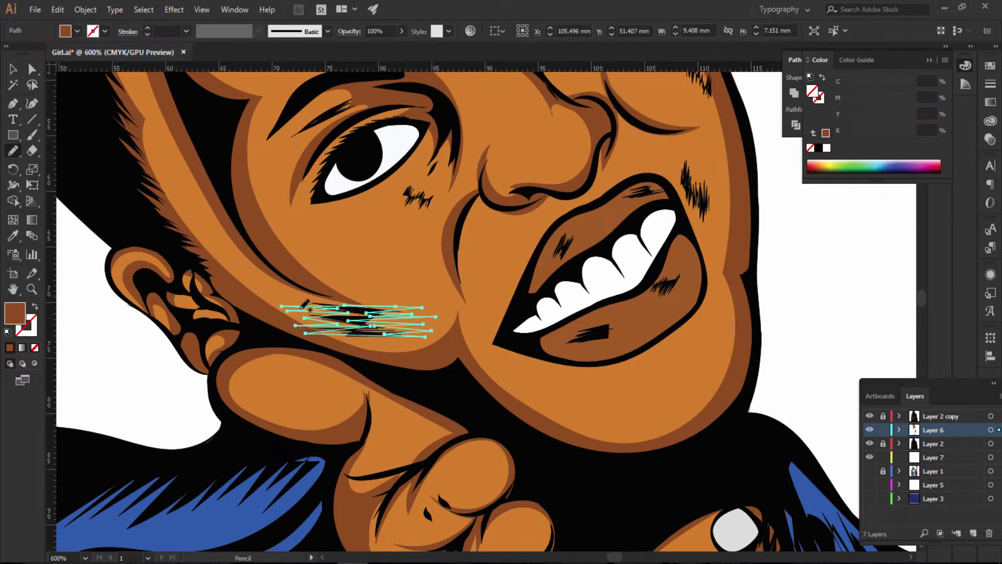
left_click(34, 347)
left_click_drag(521, 371, 625, 392)
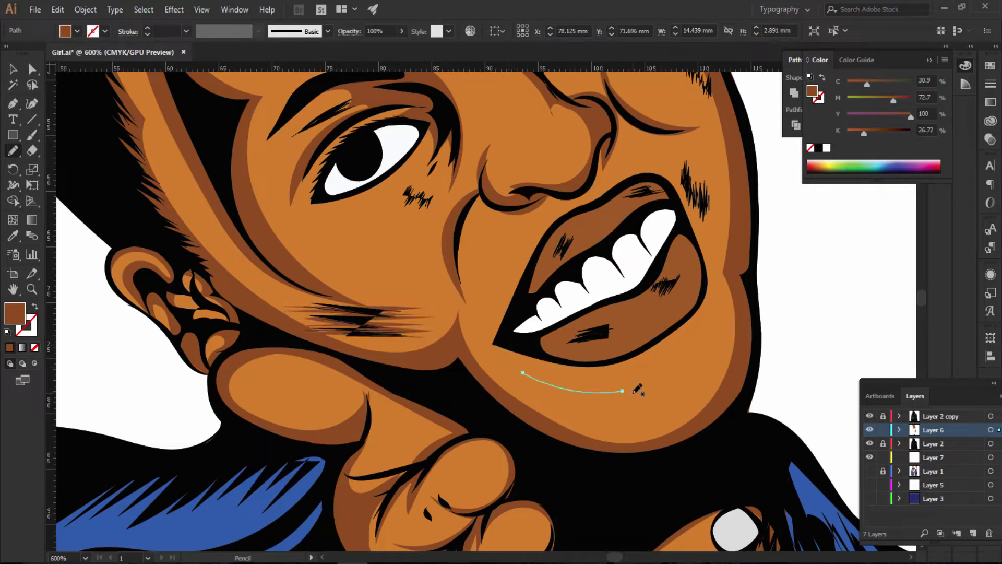
Step: Zoom out and scroll the canvas toward the hand and yellow bracelet
key("ctrl+minus")
key("ctrl+minus")
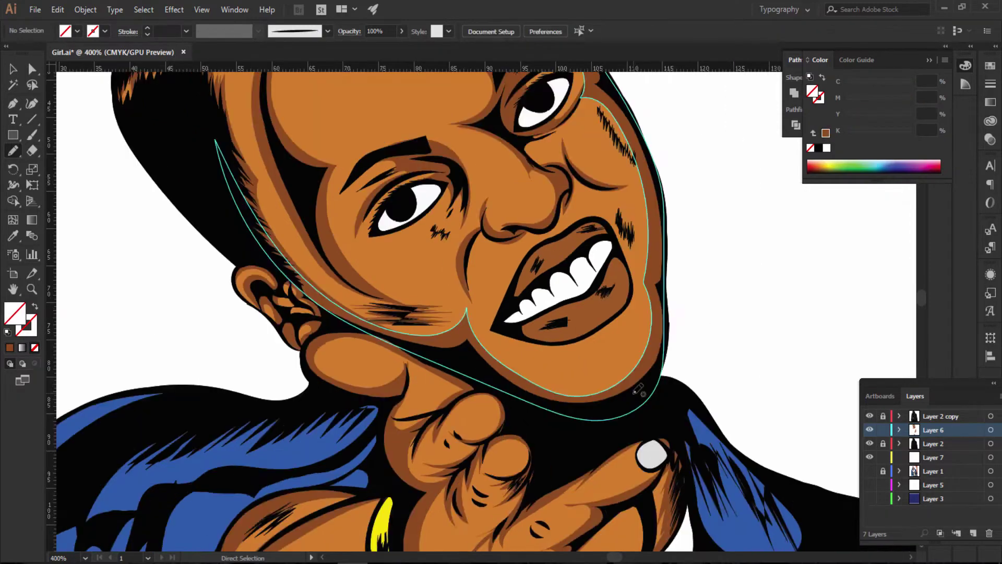
key("ctrl+minus")
key("ctrl+minus")
key("ctrl+minus")
scroll(638, 389, "up", 2)
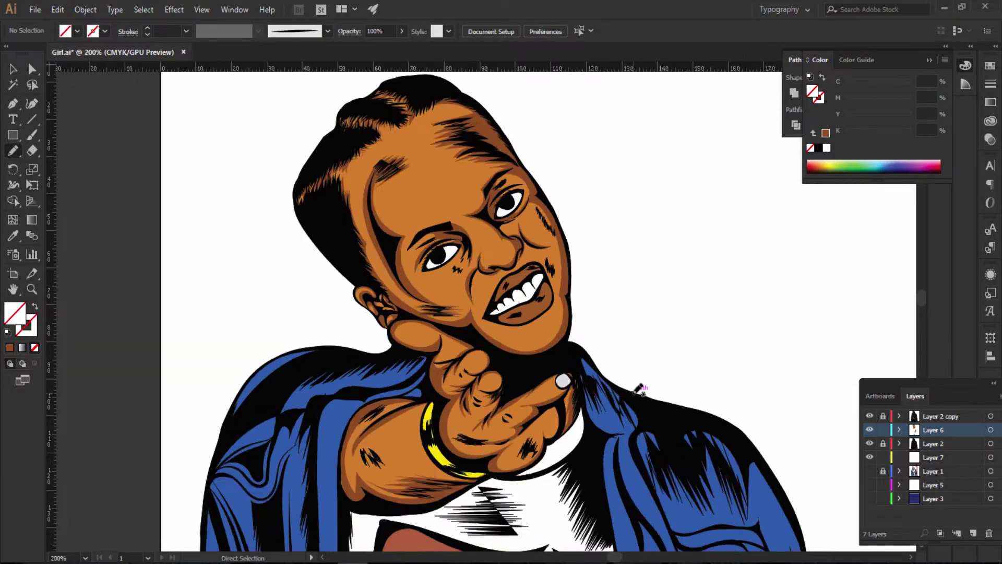
scroll(639, 389, "up", 1)
scroll(638, 389, "down", 3)
scroll(624, 376, "down", 2)
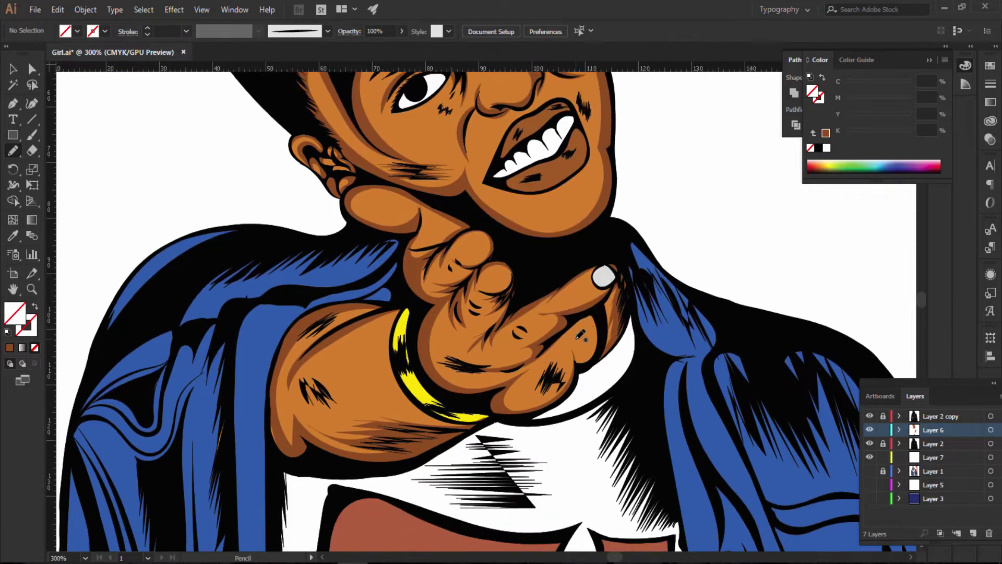
scroll(609, 362, "down", 3)
scroll(595, 347, "down", 2)
scroll(581, 334, "up", 2)
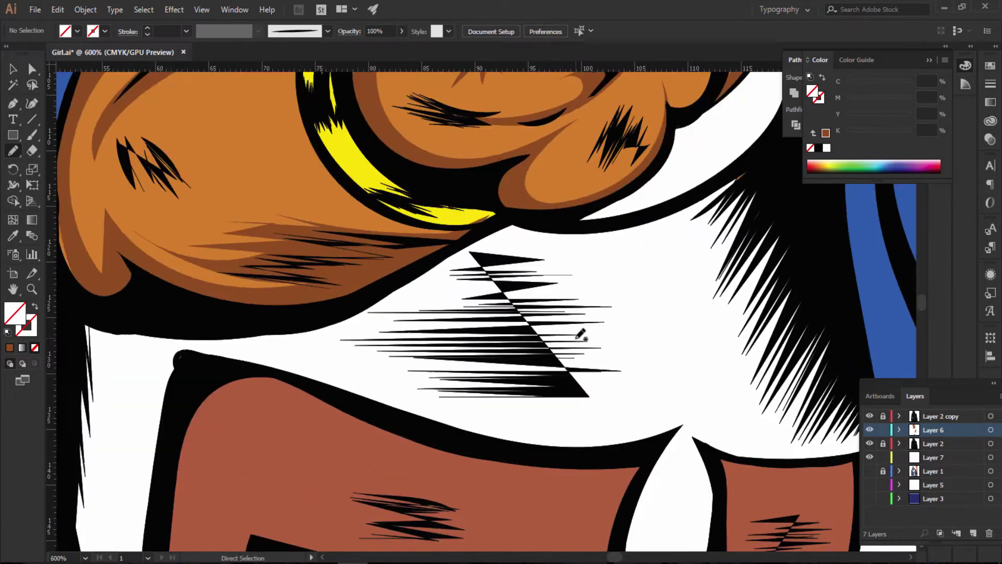
scroll(581, 335, "down", 4)
scroll(581, 335, "up", 4)
scroll(581, 334, "up", 1)
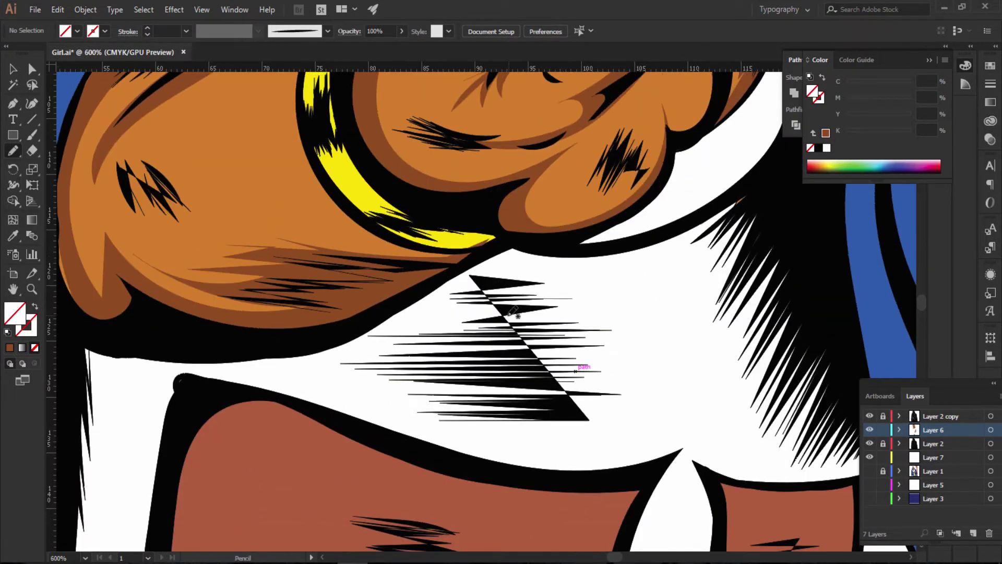
scroll(548, 323, "up", 5)
scroll(512, 312, "up", 3)
Step: Sample the bracelet's yellow and darken it to a deeper gold fill colour
key("i")
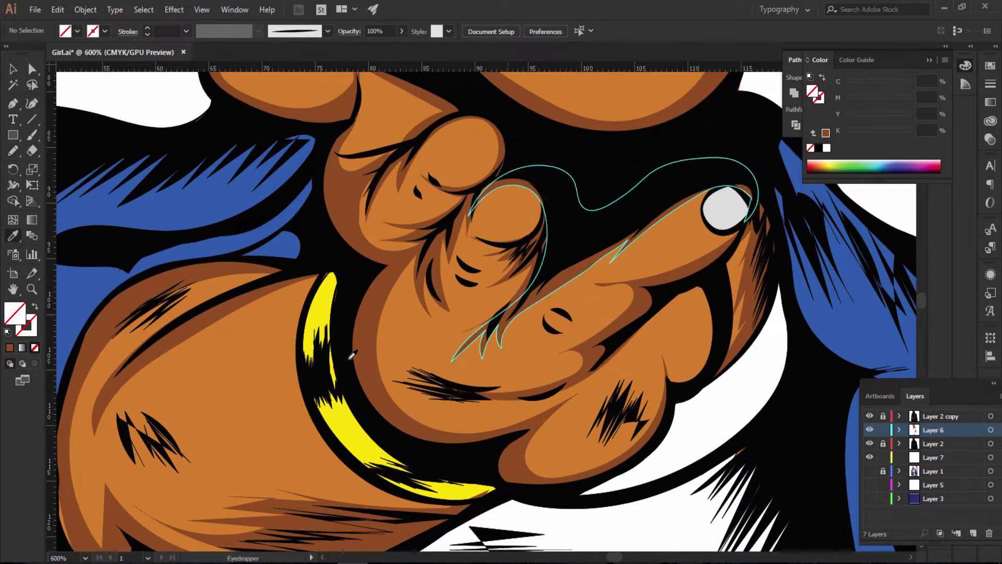
left_click(334, 426)
double_click(24, 314)
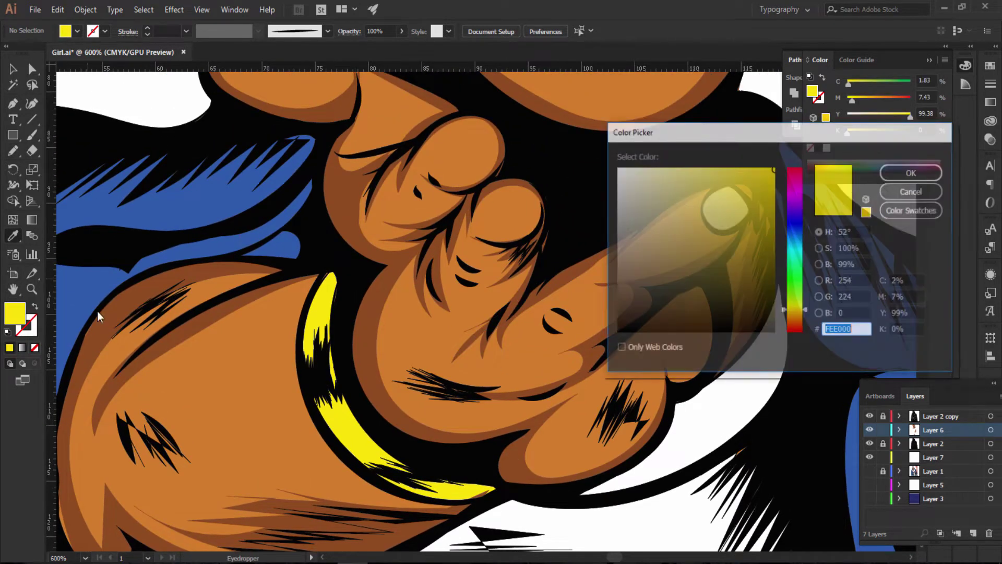
left_click_drag(769, 178, 772, 204)
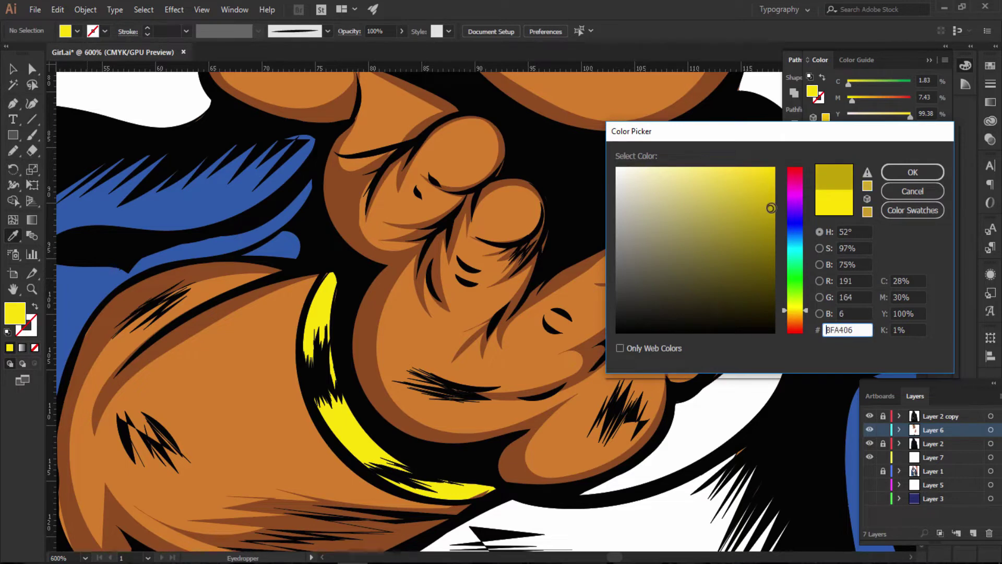
left_click(888, 174)
Step: Pencil a gold shading shape along the bracelet's tip and deselect it
scroll(470, 261, "up", 1)
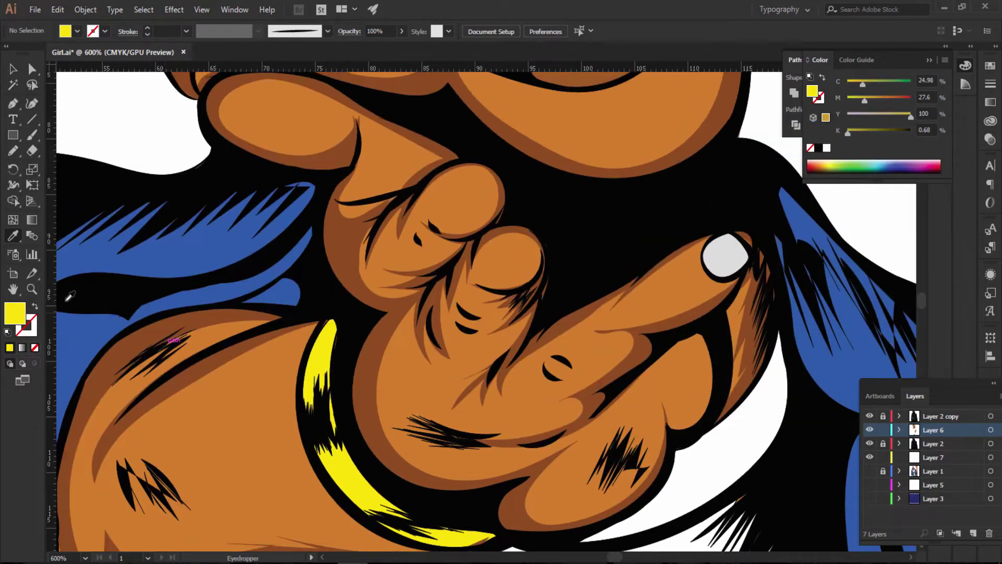
left_click(13, 152)
scroll(306, 248, "down", 1)
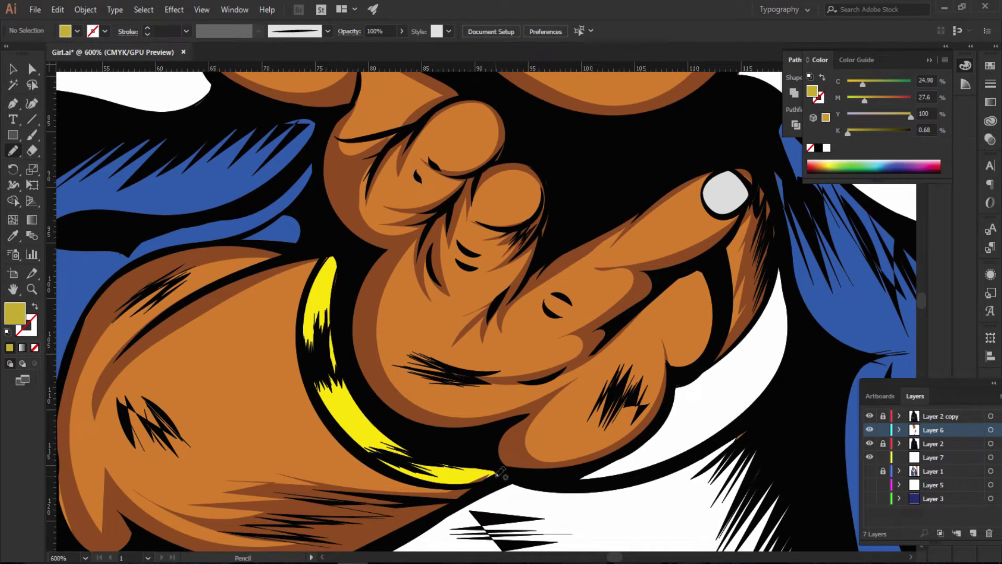
mouse_move(497, 472)
left_mouse_down()
mouse_move(463, 469)
mouse_move(326, 322)
mouse_move(338, 244)
mouse_move(350, 259)
mouse_move(348, 342)
mouse_move(373, 399)
mouse_move(496, 456)
mouse_move(508, 477)
left_mouse_up()
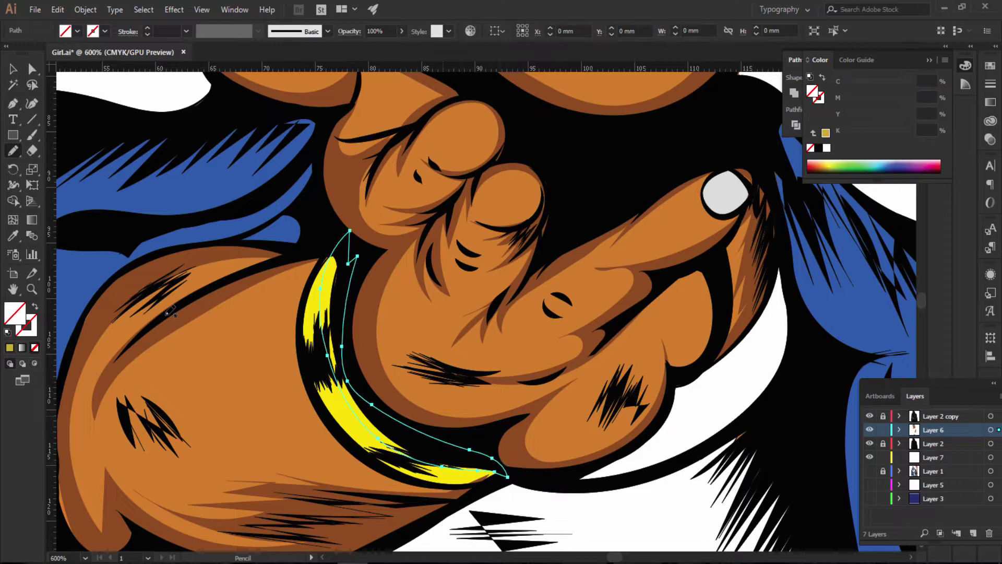
left_click(9, 348)
key("ctrl+shift+a")
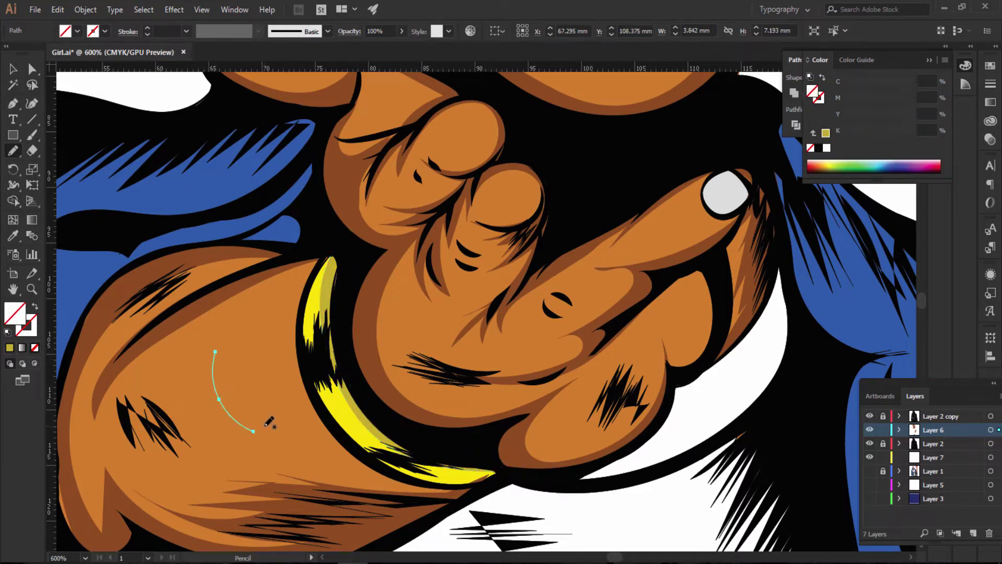
Step: Add a darker gold shading shape along the bracelet's inner edge
scroll(337, 272, "down", 3)
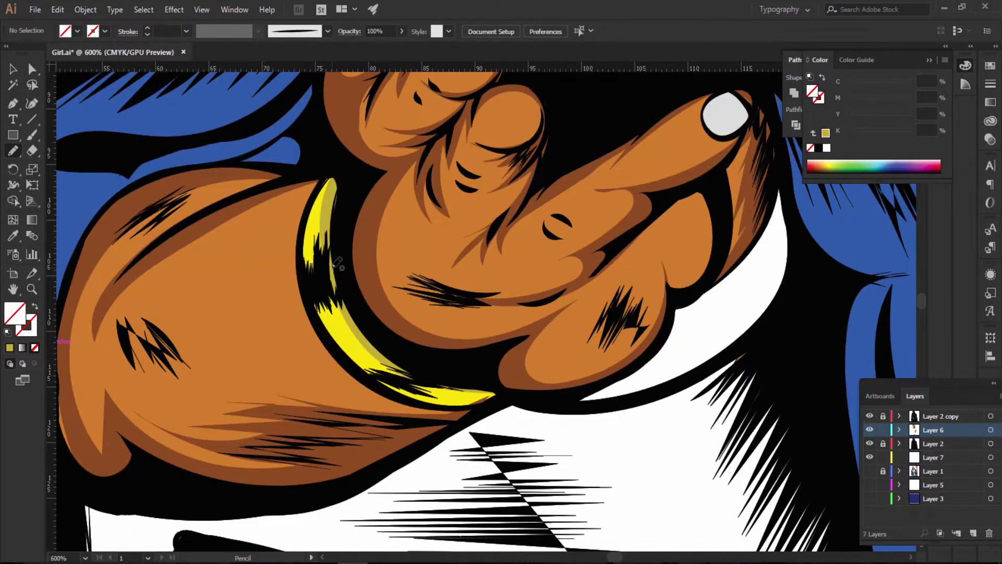
mouse_move(322, 212)
left_mouse_down()
mouse_move(316, 306)
mouse_move(328, 336)
mouse_move(340, 184)
left_mouse_up()
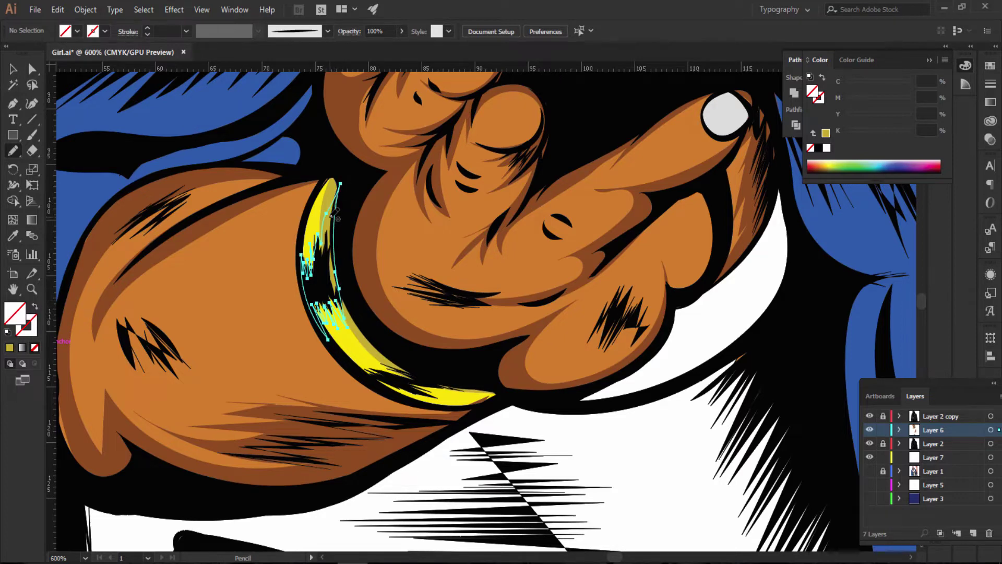
key("ctrl")
left_click(9, 348)
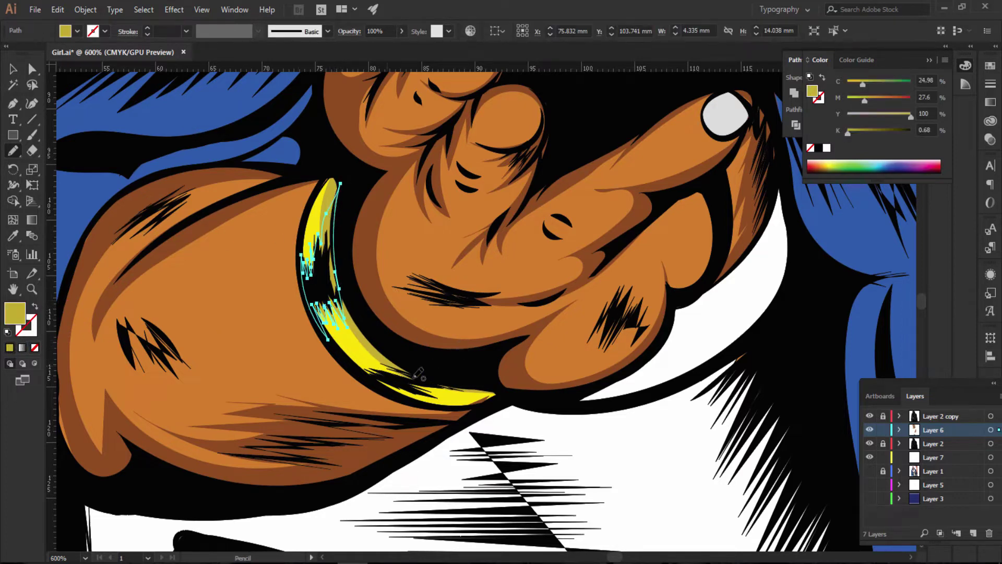
Step: Shade the bracelet's lower curve in darker gold, then view the whole illustration
mouse_move(442, 378)
left_mouse_down()
mouse_move(349, 360)
mouse_move(411, 392)
mouse_move(464, 376)
left_mouse_up()
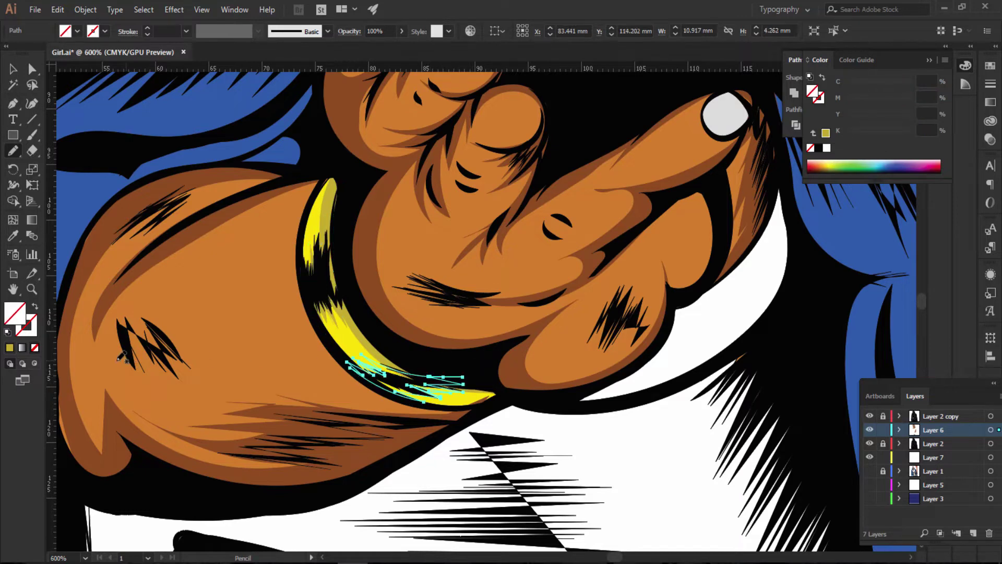
left_click(9, 348)
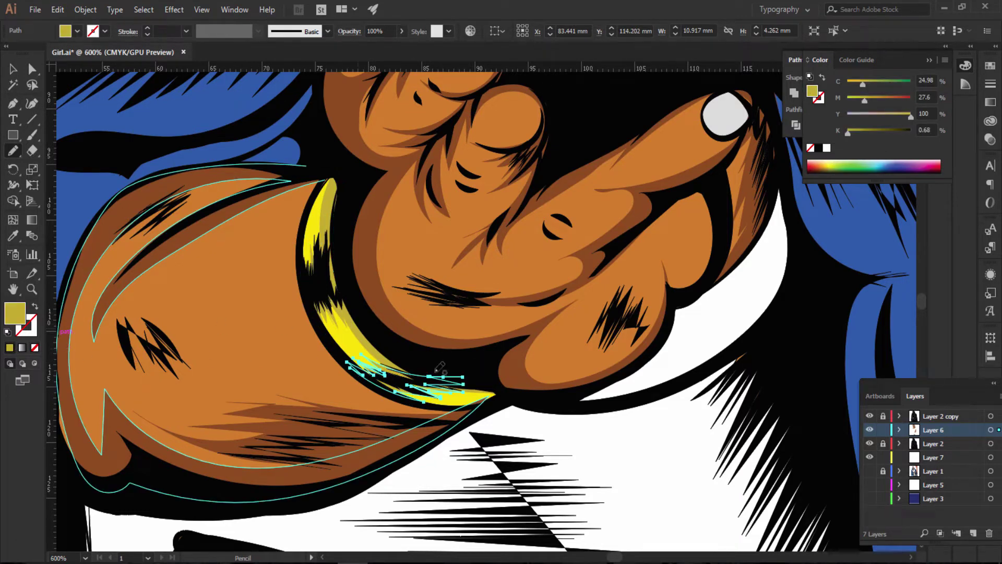
left_click_drag(574, 431, 642, 450)
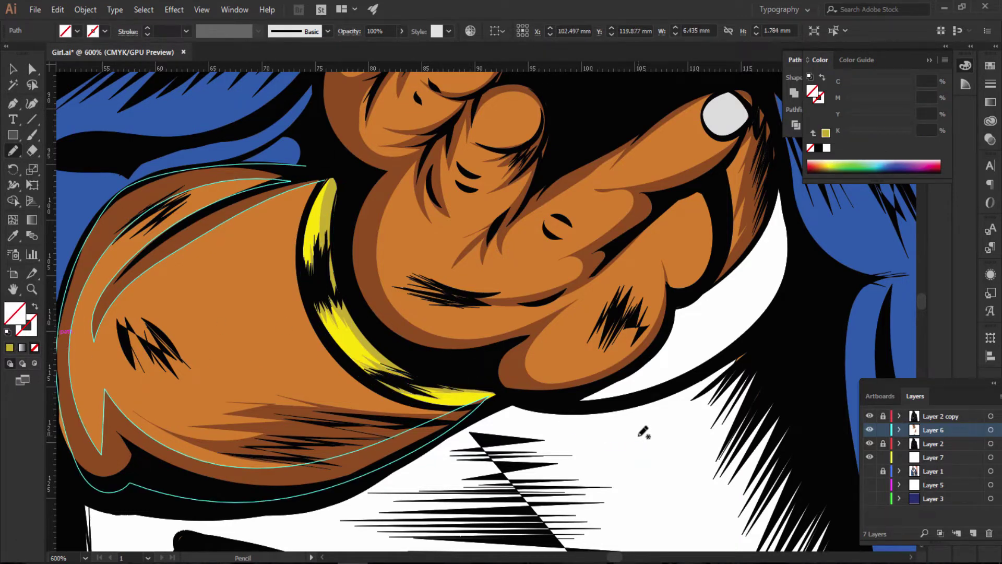
key("ctrl+shift+a")
key("ctrl+minus")
key("ctrl+minus")
key("ctrl+minus")
key("ctrl+minus")
key("ctrl+minus")
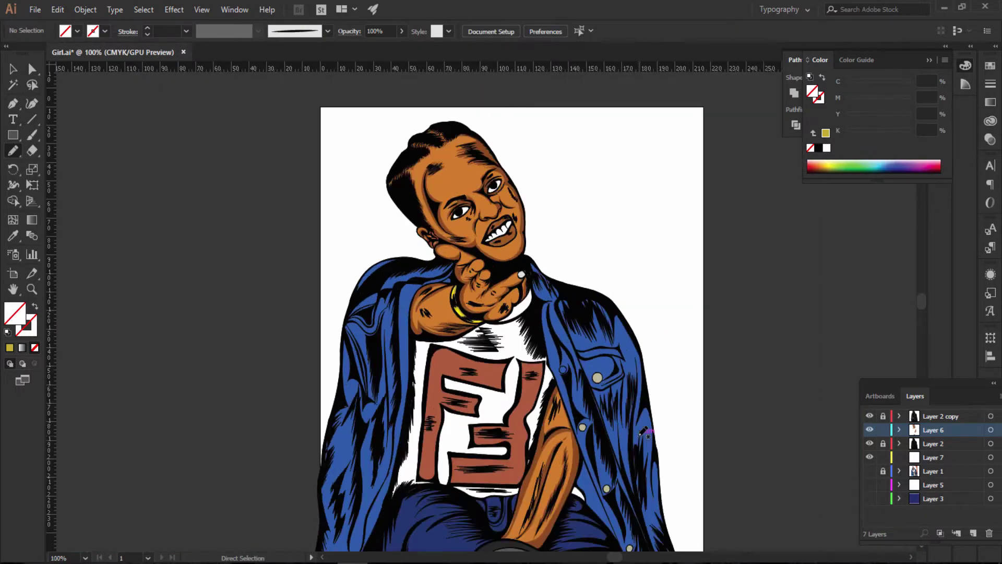
Step: Sample the rust brown of the shirt's F letter and darken it into a deeper brown fill
key("ctrl+plus")
scroll(609, 465, "down", 5)
scroll(609, 465, "down", 1)
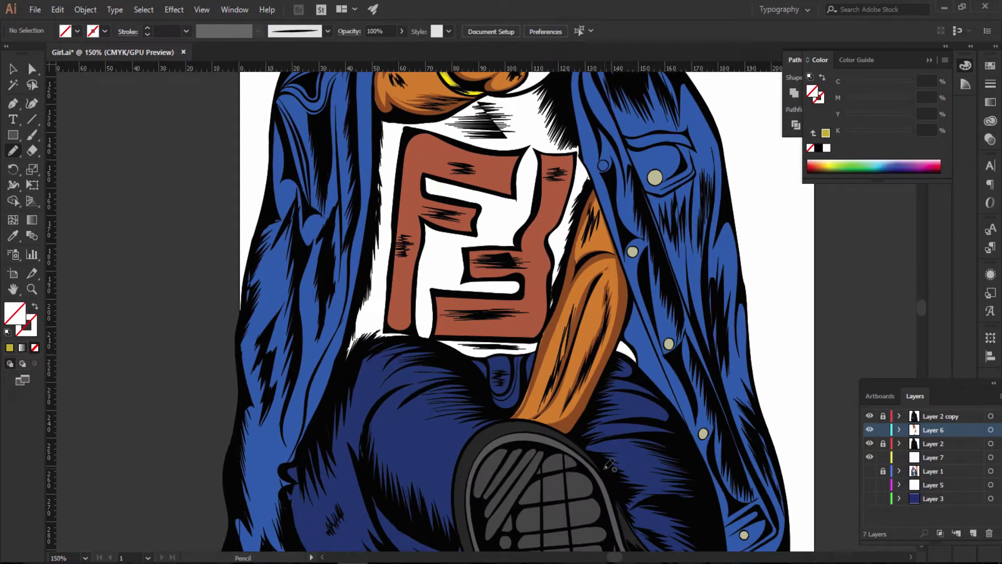
key("i")
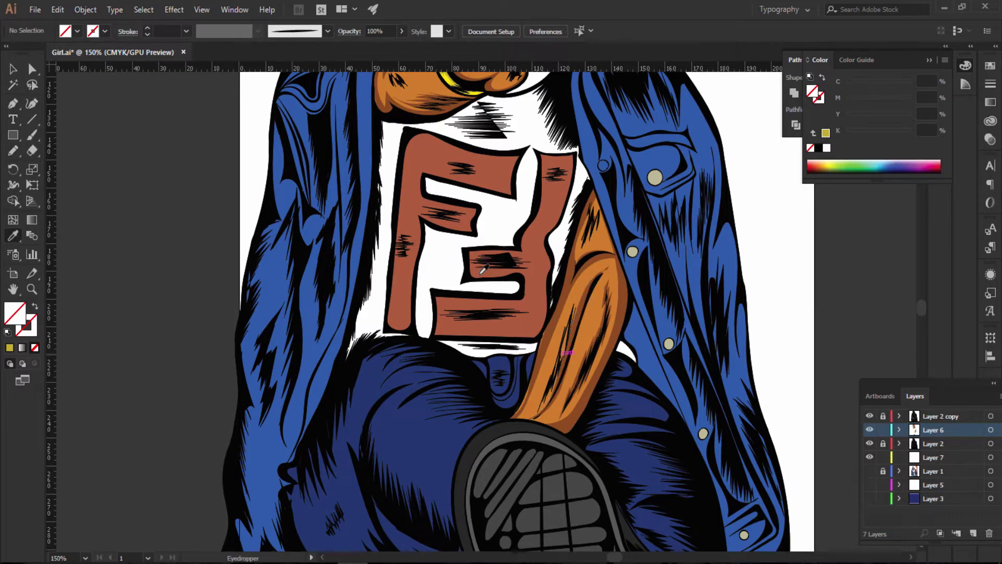
scroll(498, 266, "up", 3)
scroll(498, 266, "up", 1)
left_click(504, 307)
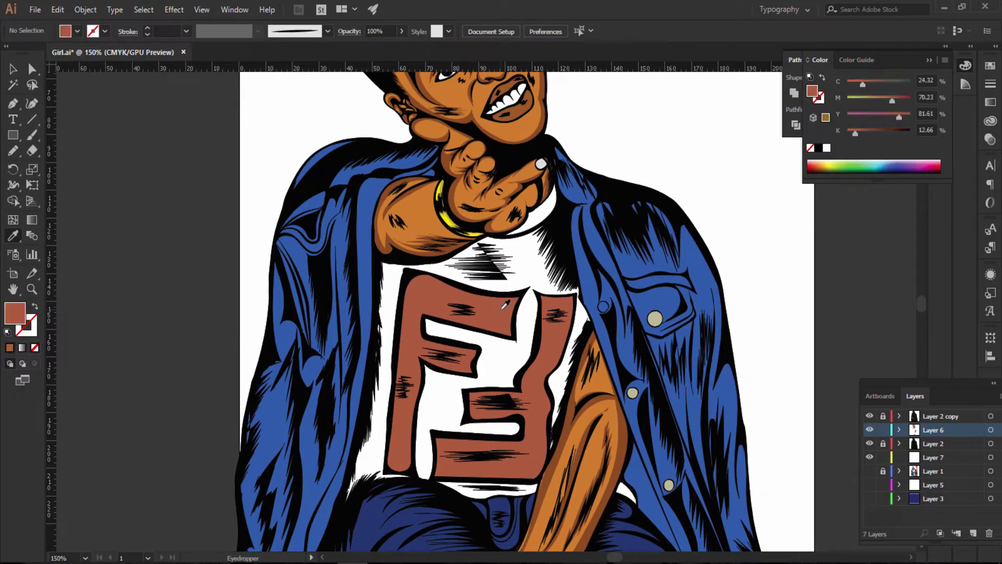
scroll(505, 306, "up", 1)
scroll(505, 305, "up", 1)
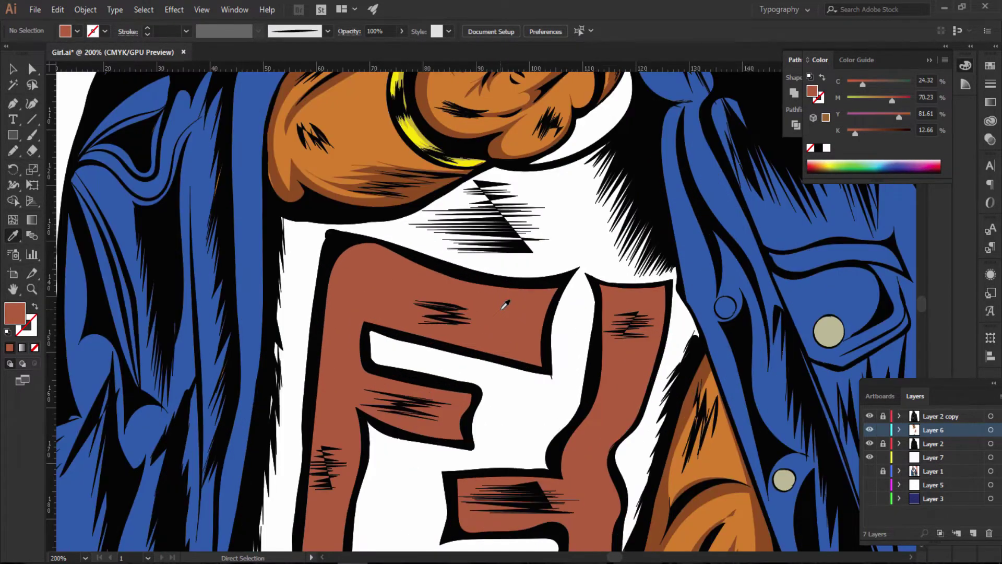
double_click(25, 312)
left_click_drag(719, 210, 738, 240)
left_click(912, 172)
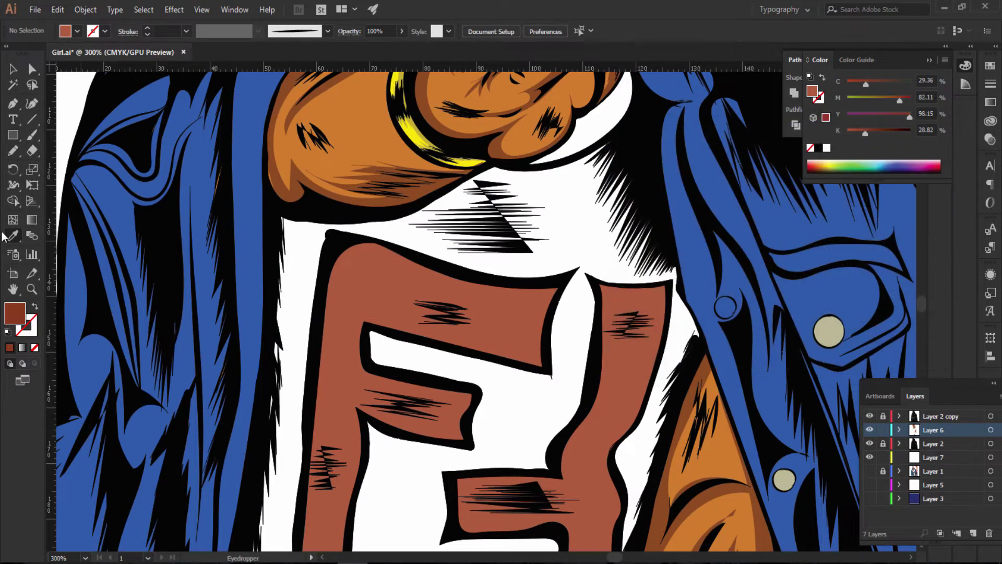
Step: Pencil a shading shape along the F's top and left edges, then deselect it
left_click(13, 151)
scroll(568, 239, "down", 2)
scroll(568, 239, "down", 2)
left_click_drag(560, 231, 377, 199)
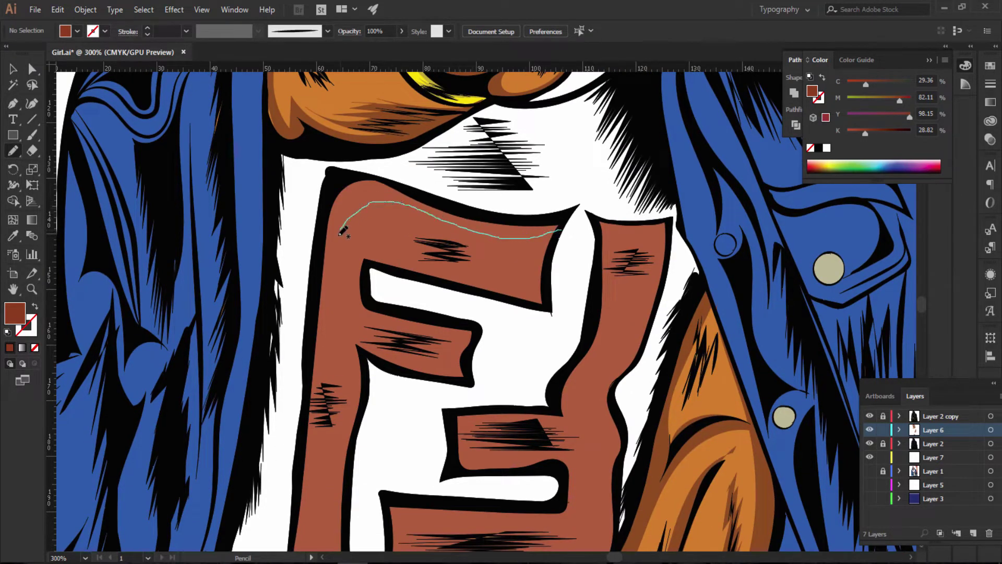
mouse_move(315, 327)
left_mouse_down()
mouse_move(336, 185)
mouse_move(374, 172)
mouse_move(496, 212)
mouse_move(570, 211)
mouse_move(558, 230)
left_mouse_up()
key("comma")
scroll(274, 293, "down", 2)
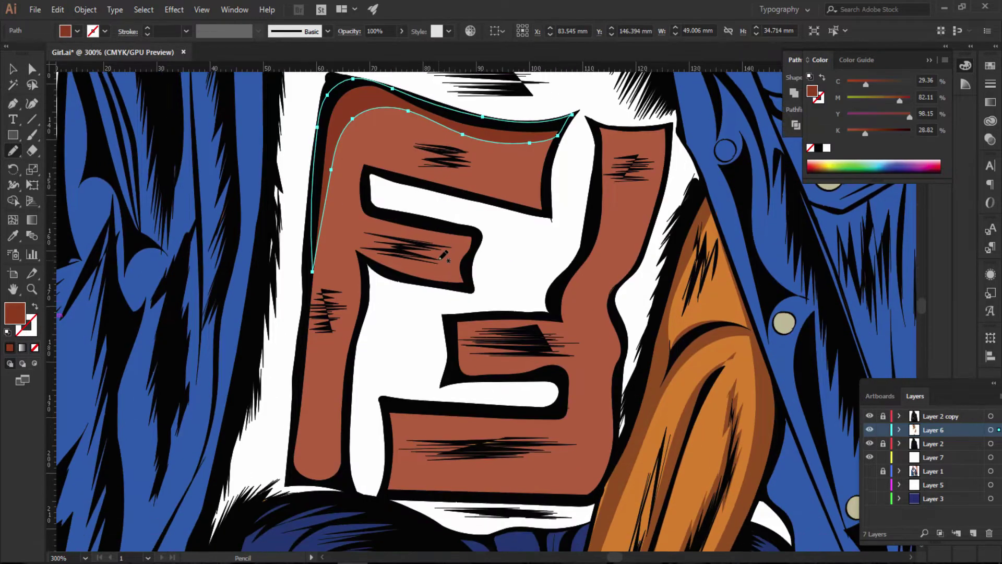
scroll(316, 130, "down", 3)
key("ctrl+shift+a")
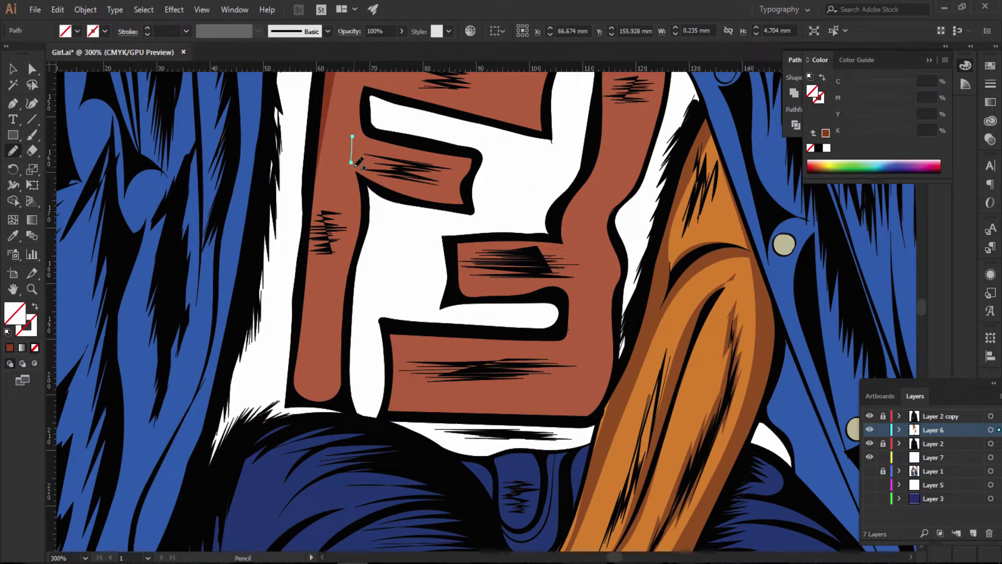
Step: Draw a shading strip down the F's left edge and fill it dark brown
scroll(348, 167, "up", 2)
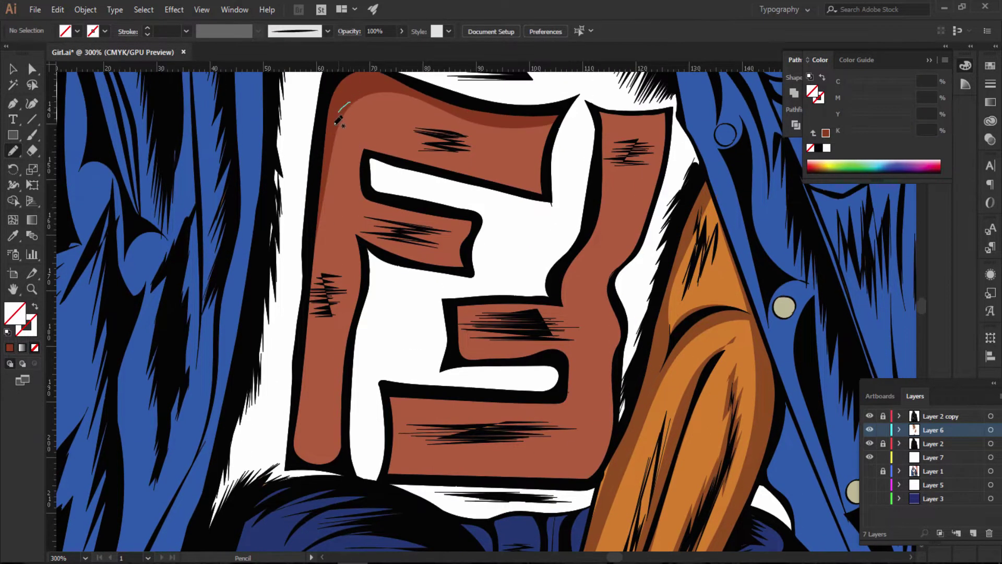
left_click_drag(328, 223, 317, 316)
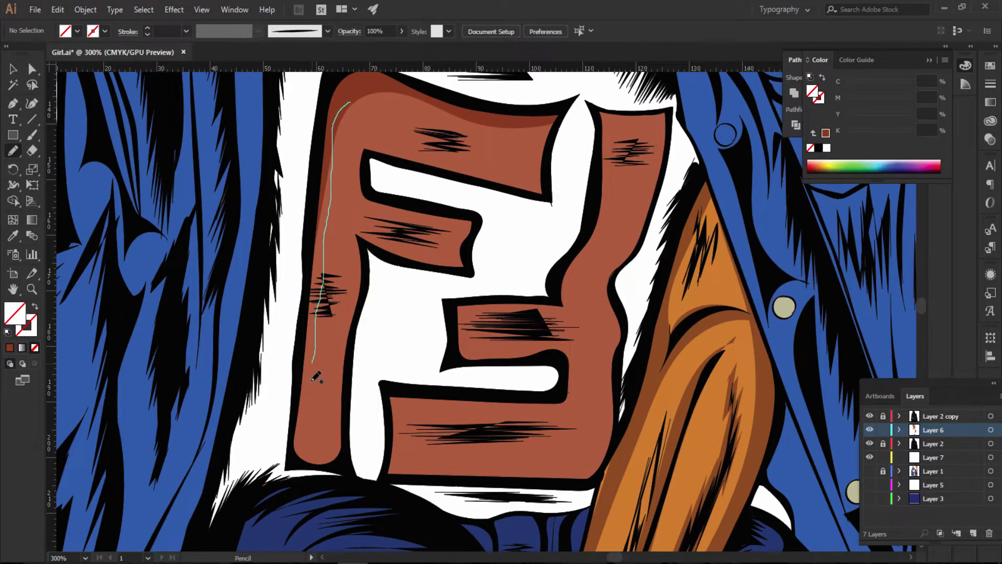
left_click_drag(341, 462, 303, 463)
left_click_drag(304, 316, 316, 141)
left_click_drag(352, 77, 350, 79)
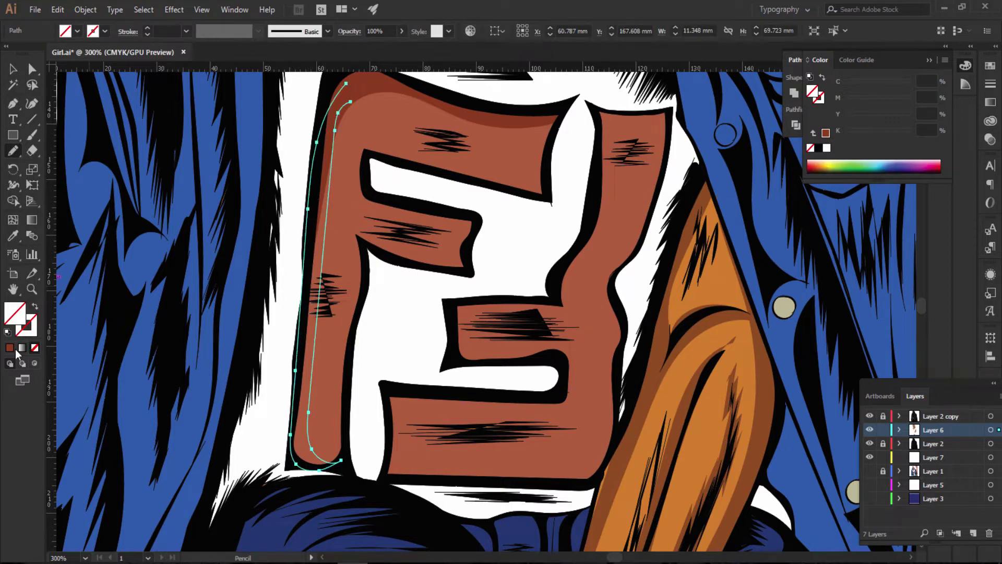
left_click(9, 347)
Step: Add dark red shading under the F's top arm, then view the whole portrait
scroll(444, 253, "up", 3)
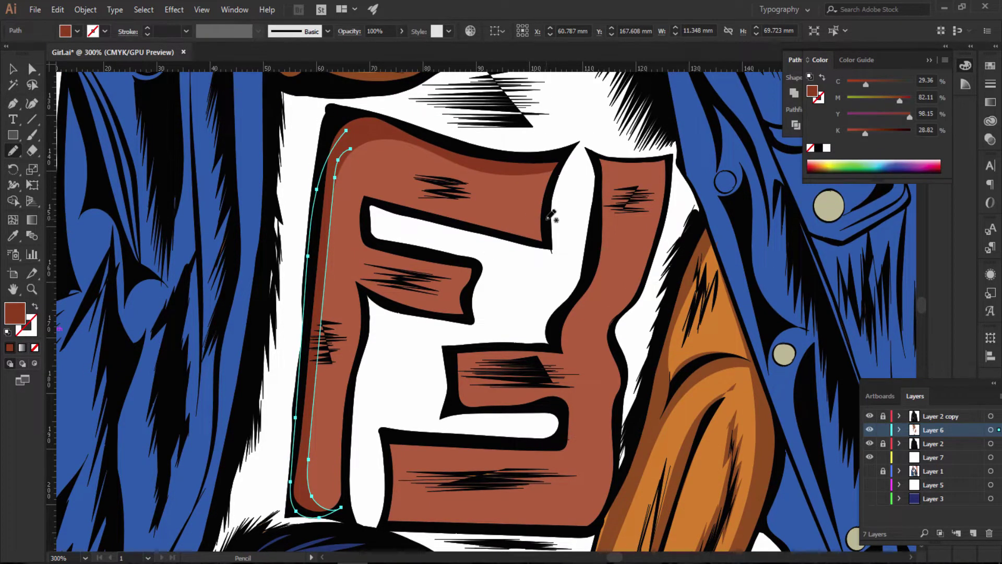
mouse_move(546, 223)
left_mouse_down()
mouse_move(380, 184)
mouse_move(357, 229)
mouse_move(378, 251)
mouse_move(470, 271)
mouse_move(477, 299)
mouse_move(479, 261)
mouse_move(410, 255)
mouse_move(365, 233)
mouse_move(366, 201)
mouse_move(528, 225)
mouse_move(551, 245)
mouse_move(546, 187)
left_mouse_up()
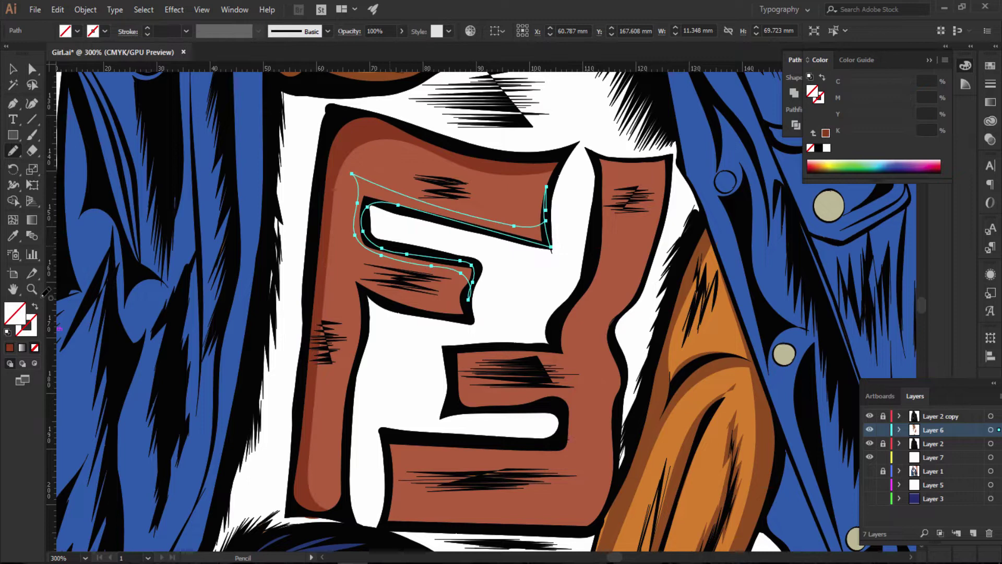
left_click(10, 348)
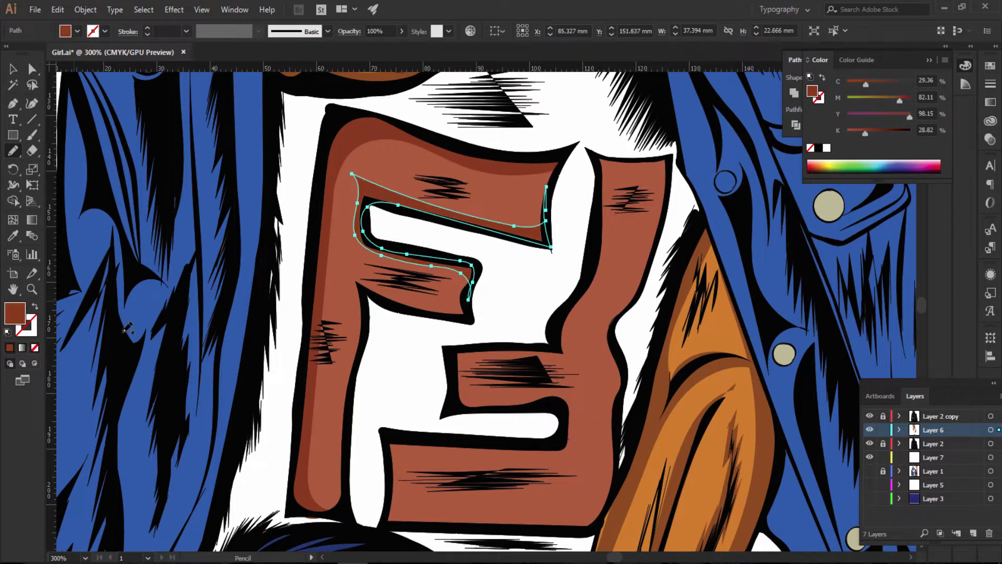
scroll(514, 271, "down", 2)
left_click_drag(526, 244, 519, 265)
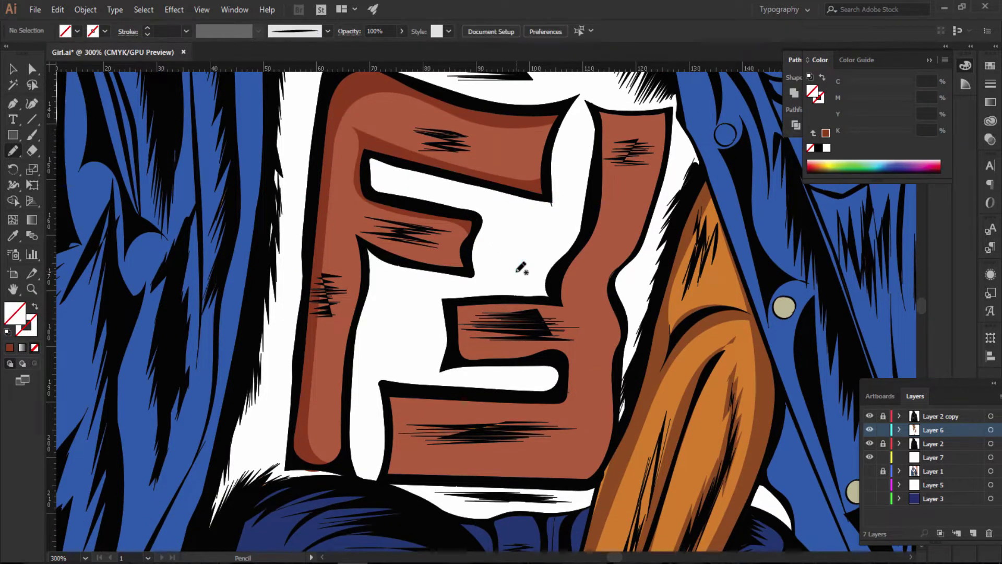
key("ctrl+0")
Step: Shade under the F's middle arm and down its stem in darker red, erasing the excess tip
scroll(517, 278, "up", 2)
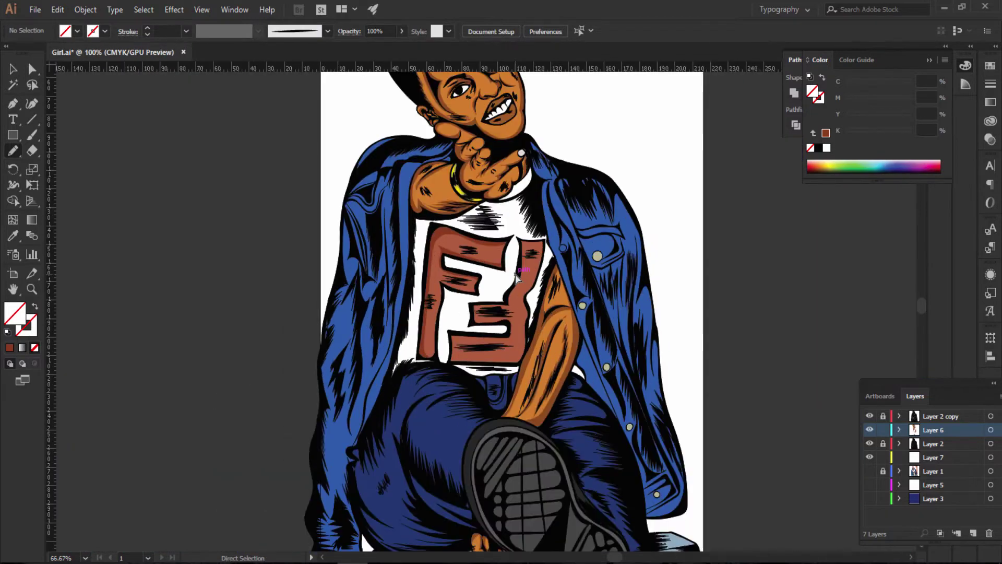
scroll(517, 279, "up", 2)
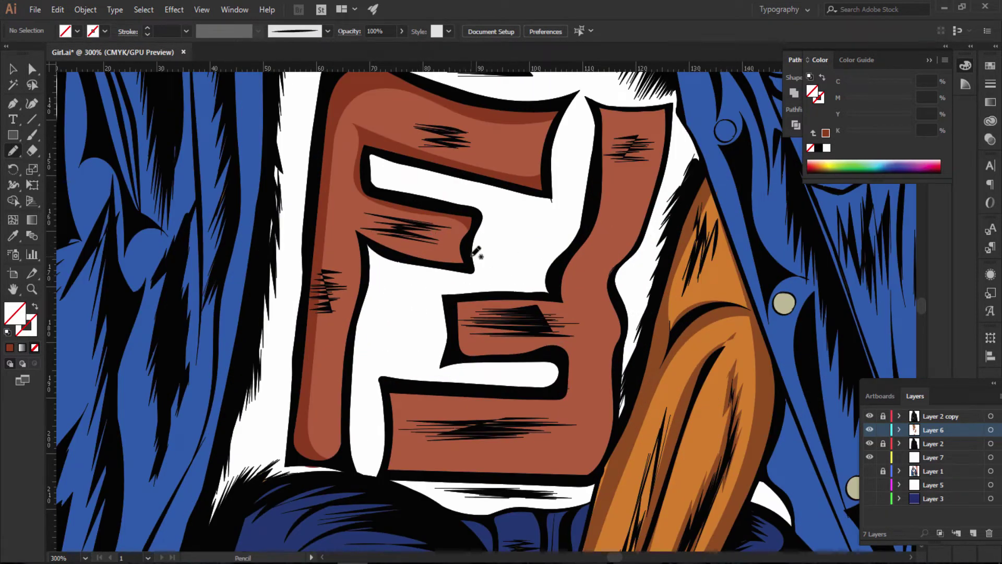
mouse_move(471, 256)
left_mouse_down()
mouse_move(365, 229)
mouse_move(333, 406)
left_mouse_up()
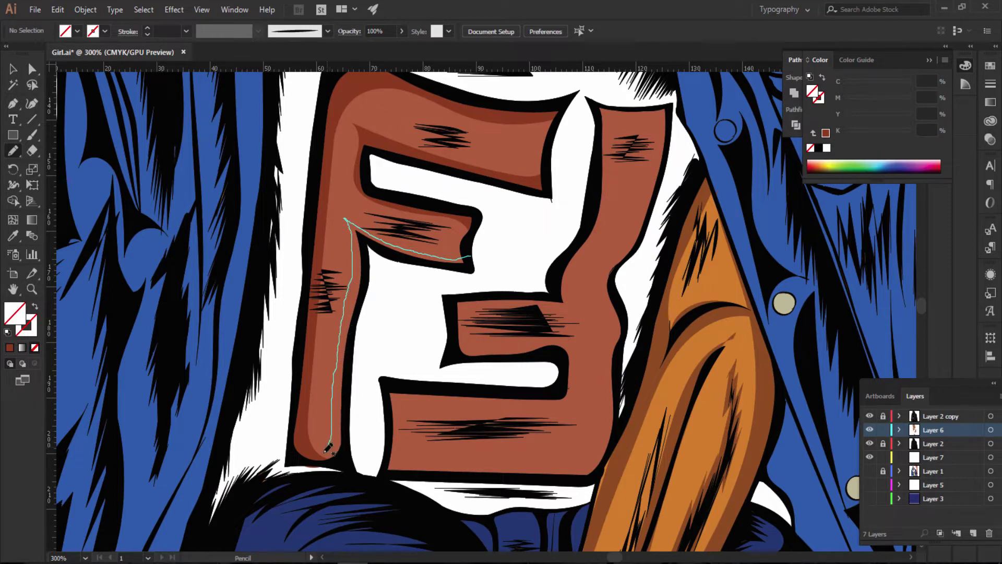
mouse_move(305, 441)
left_mouse_down()
mouse_move(350, 341)
mouse_move(433, 258)
left_mouse_up()
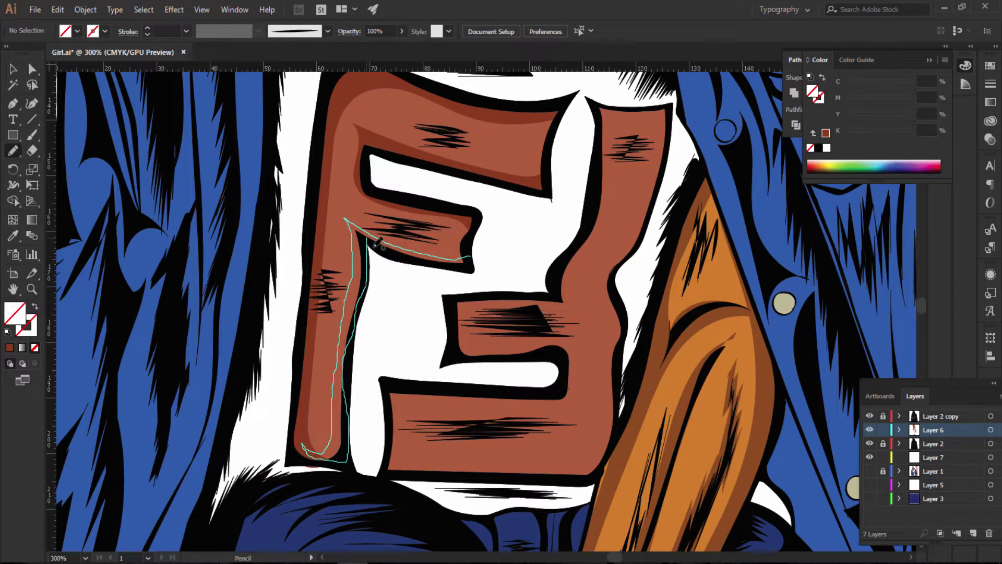
left_click_drag(433, 259, 477, 264)
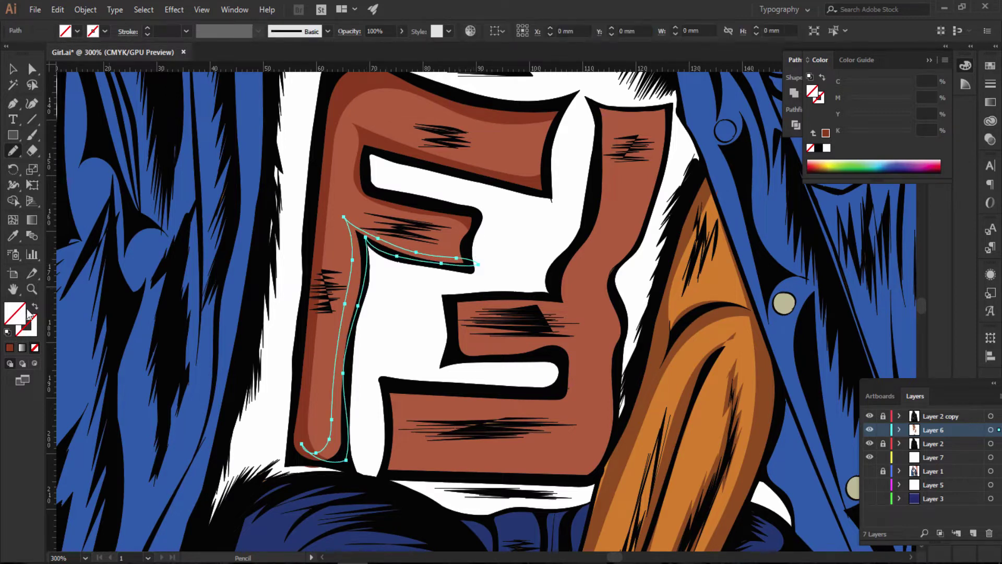
left_click(10, 348)
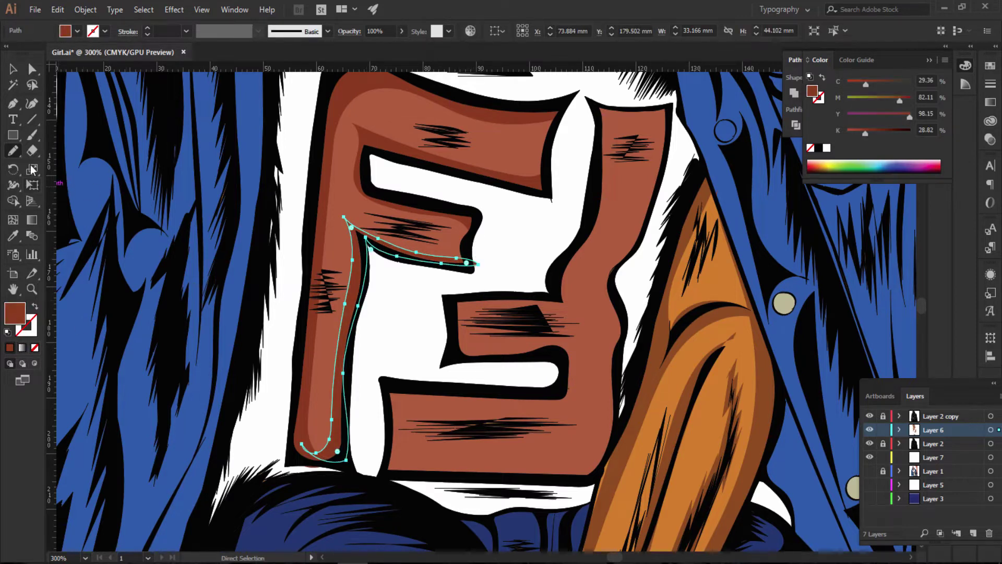
key("shift+e")
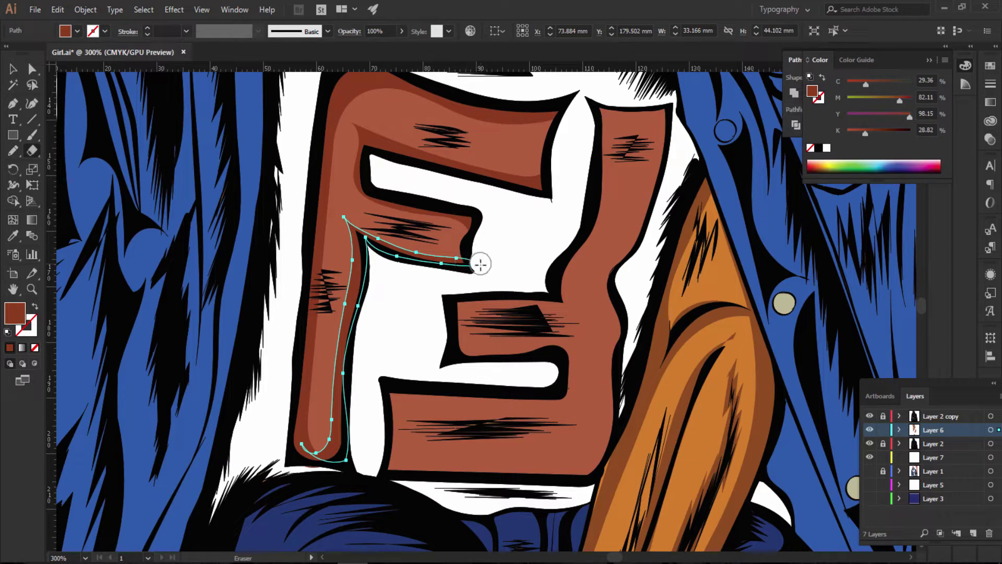
left_click_drag(481, 262, 514, 243)
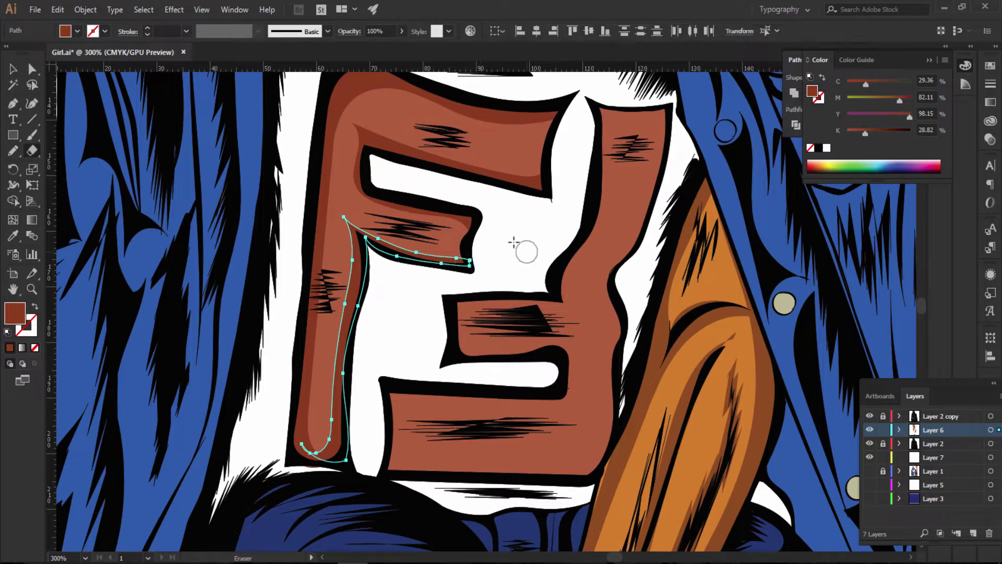
Step: Trace a shading outline down the 3's right side and along its inner middle edge
left_click(13, 150)
scroll(627, 206, "up", 3)
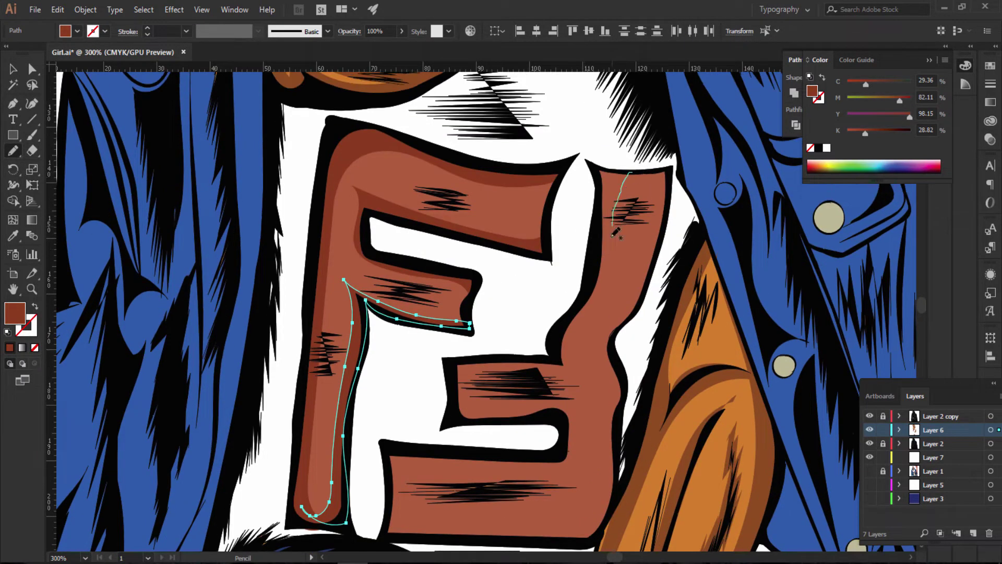
left_click_drag(613, 235, 594, 313)
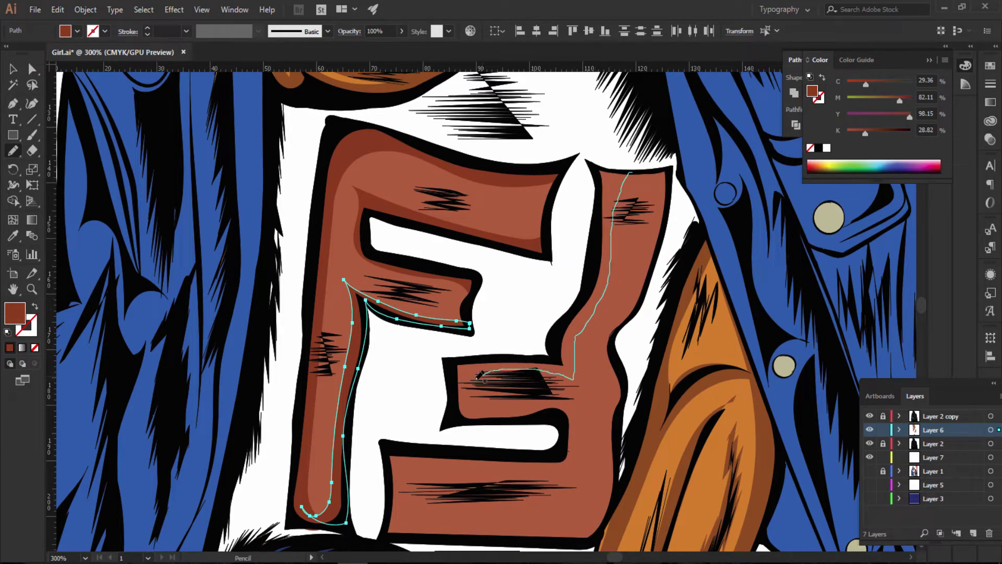
left_click_drag(589, 457, 522, 467)
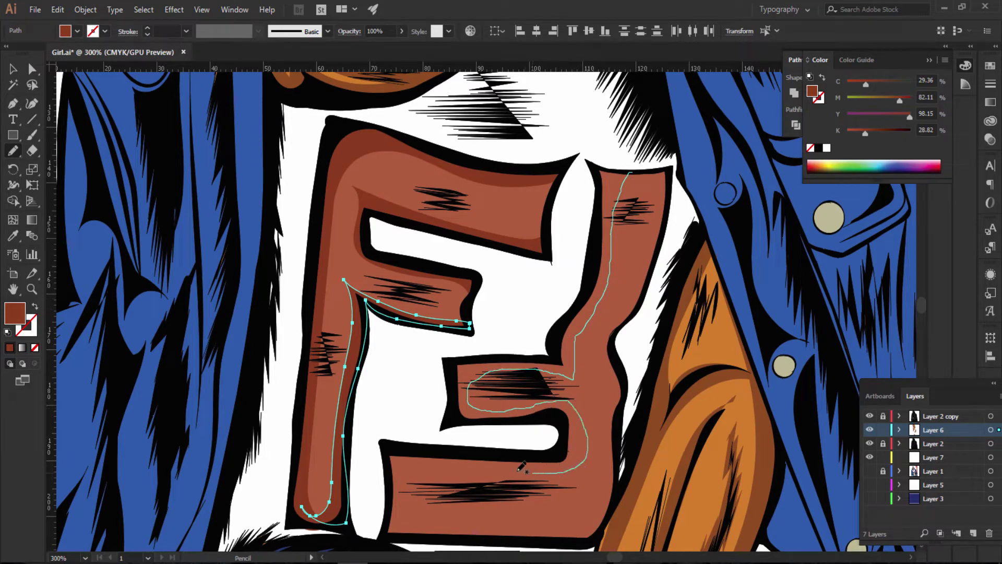
mouse_move(443, 463)
left_mouse_down()
mouse_move(406, 467)
mouse_move(515, 463)
left_mouse_up()
scroll(438, 402, "down", 3)
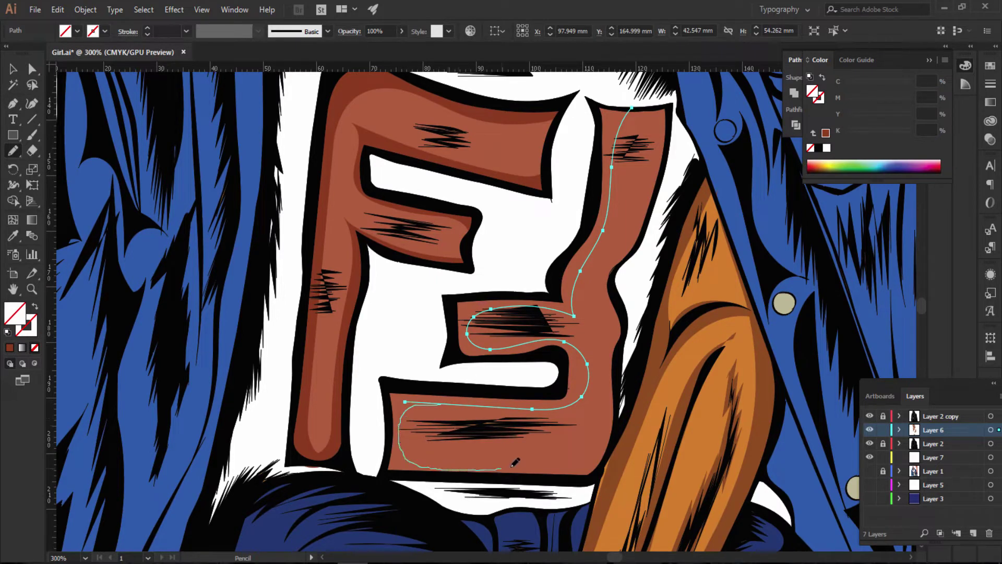
Step: Complete the 3's shading outline along its bottom, lower and middle arms and fill it darker red
mouse_move(604, 462)
left_mouse_down()
mouse_move(557, 478)
mouse_move(416, 468)
left_mouse_up()
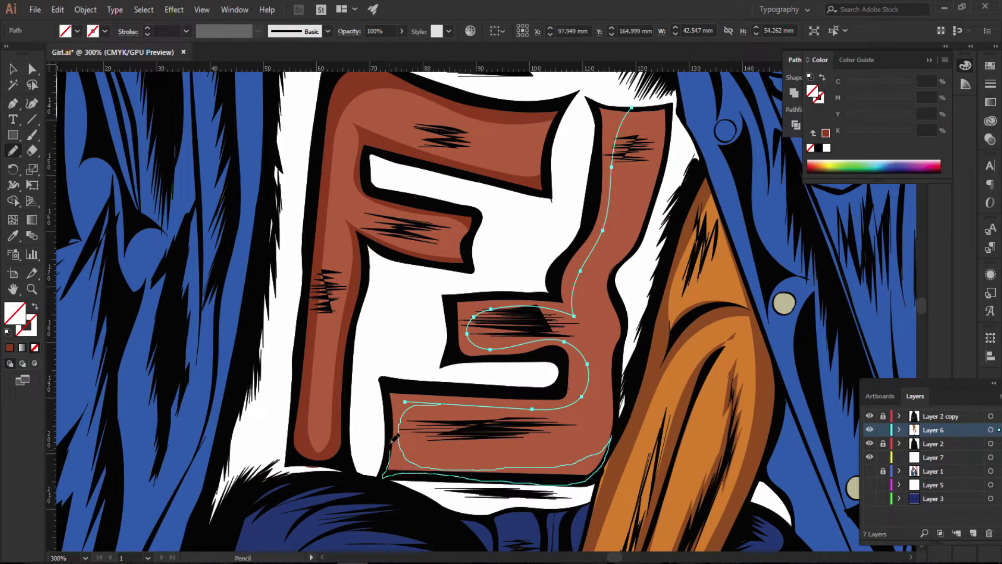
left_click_drag(405, 385, 550, 383)
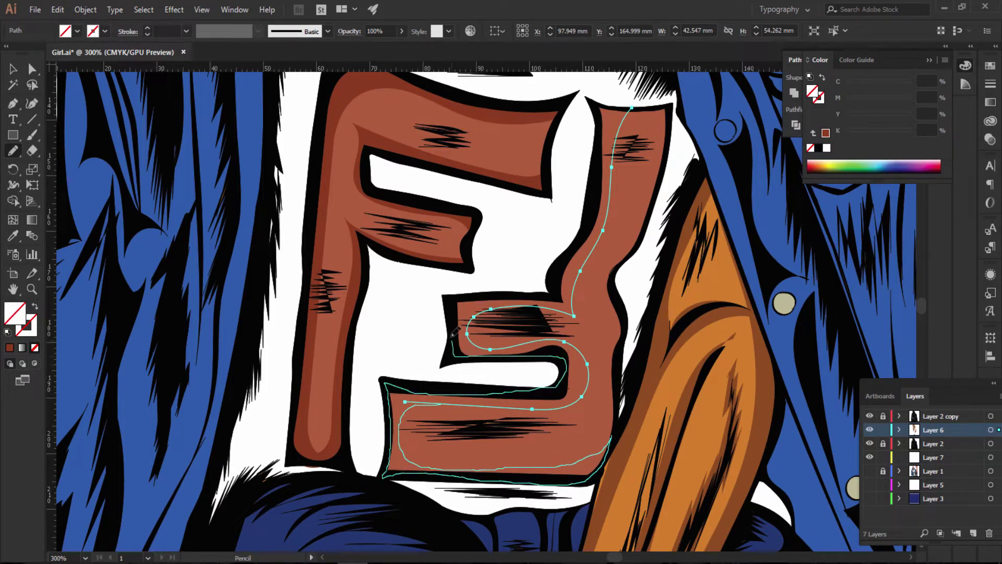
left_click_drag(483, 291, 481, 292)
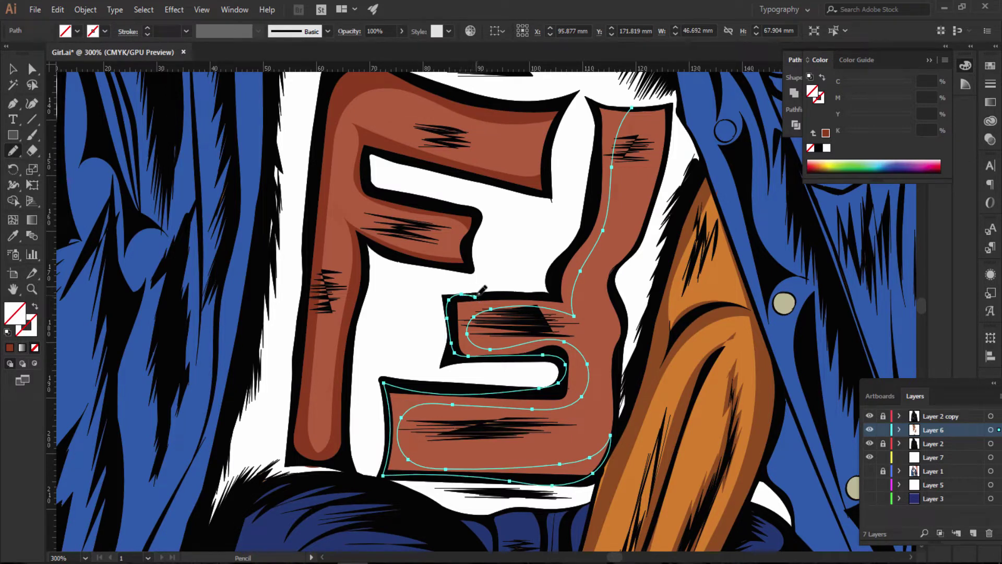
left_click_drag(480, 291, 532, 291)
left_click_drag(602, 106, 587, 99)
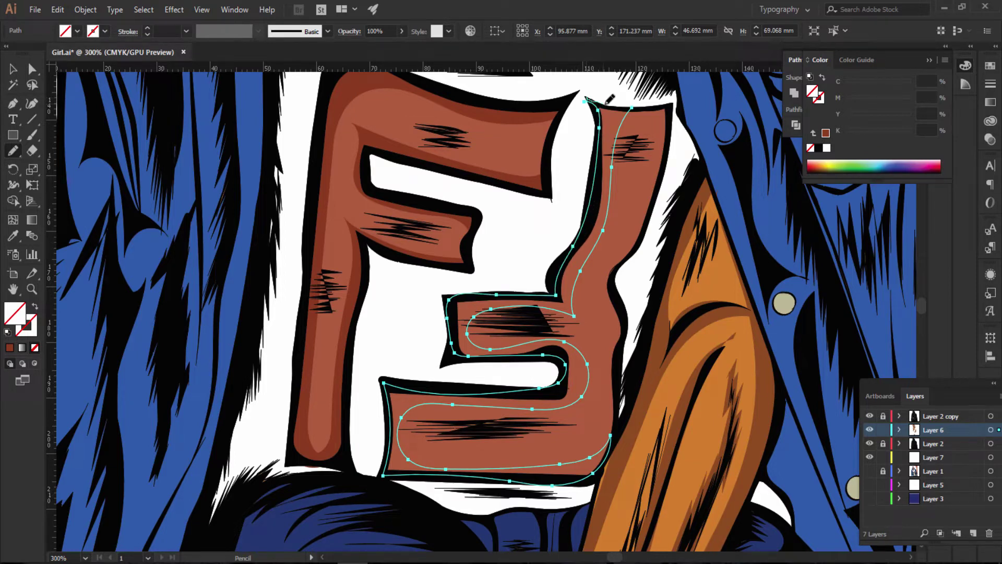
left_click(9, 347)
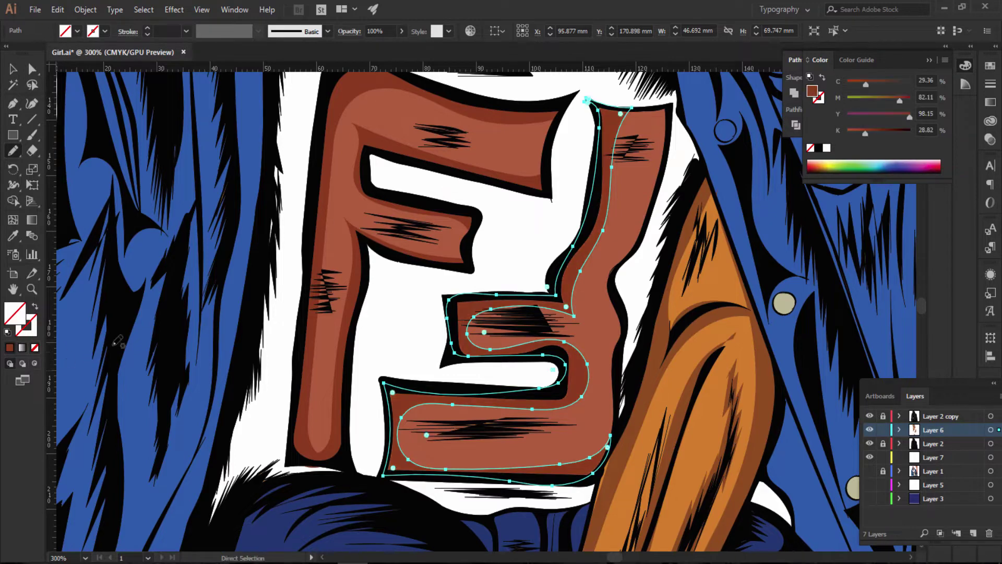
left_click_drag(656, 169, 649, 218)
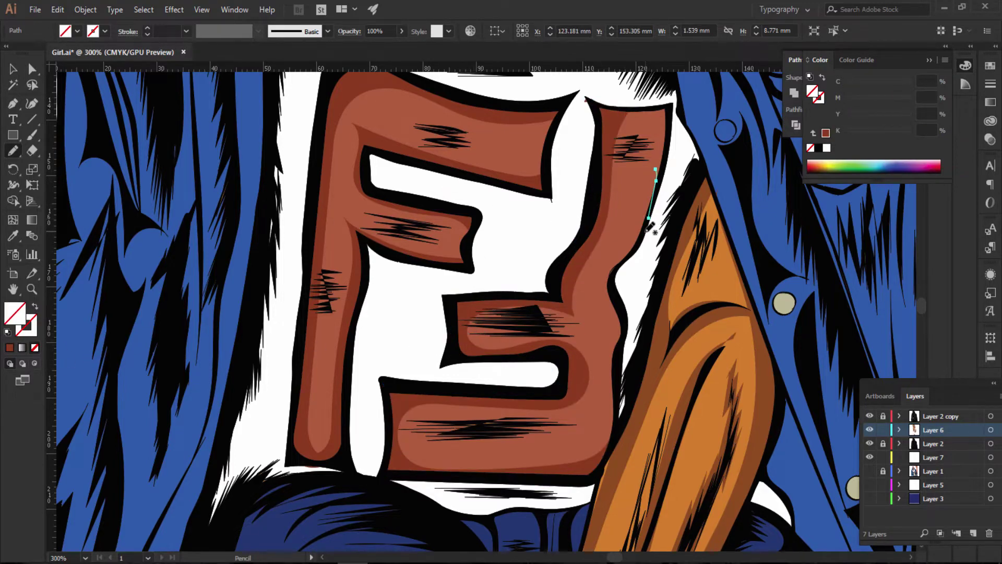
key("ctrl+minus")
key("ctrl+minus")
key("ctrl+minus")
key("ctrl+minus")
key("ctrl+minus")
key("ctrl+minus")
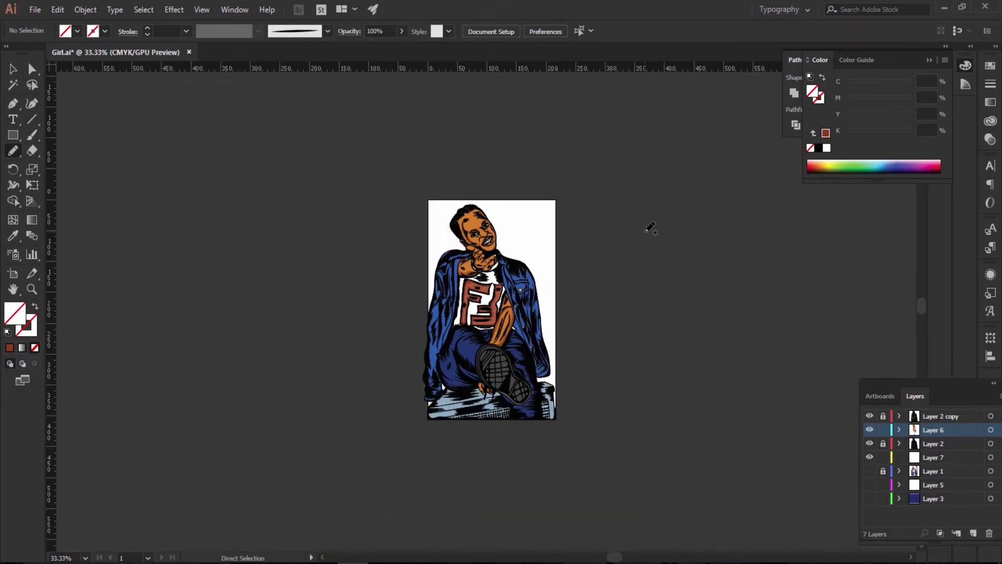
Step: Zoom back in on the F3 lettering and pencil a shading line down the 3's upper right edge
key("ctrl+plus")
key("ctrl+plus")
key("ctrl+plus")
key("ctrl+plus")
key("ctrl+plus")
key("ctrl+plus")
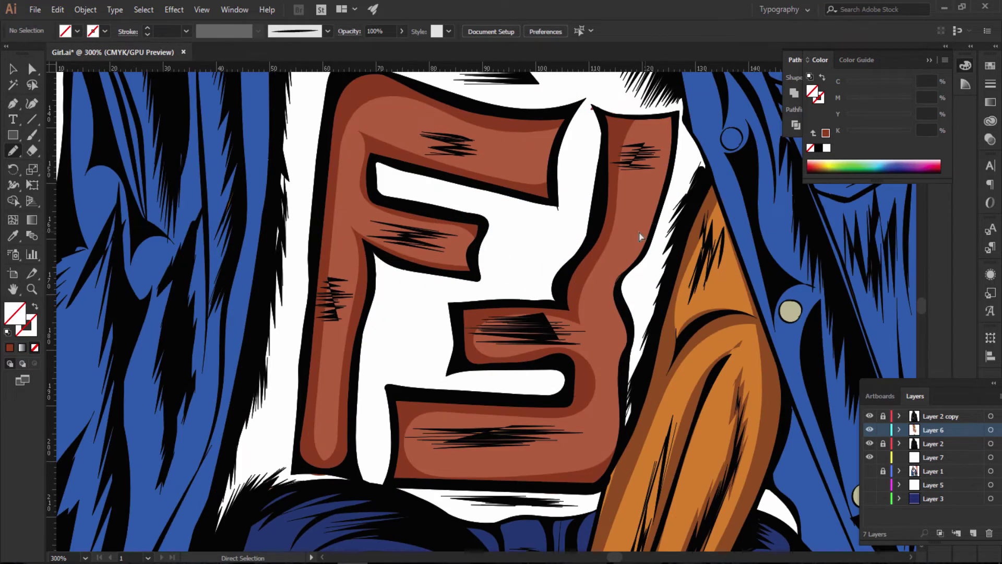
scroll(674, 110, "down", 2)
scroll(670, 108, "up", 1)
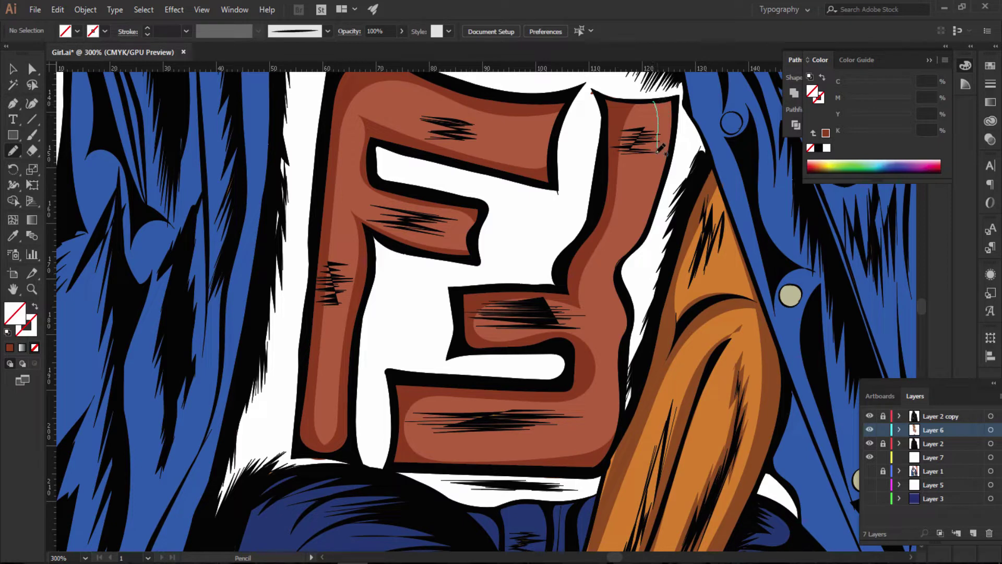
left_click_drag(611, 264, 597, 277)
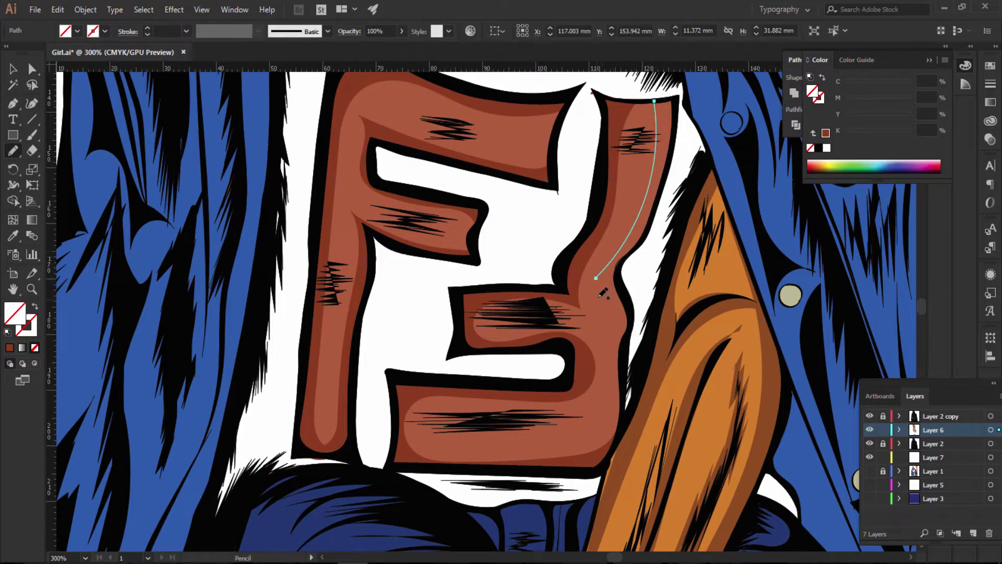
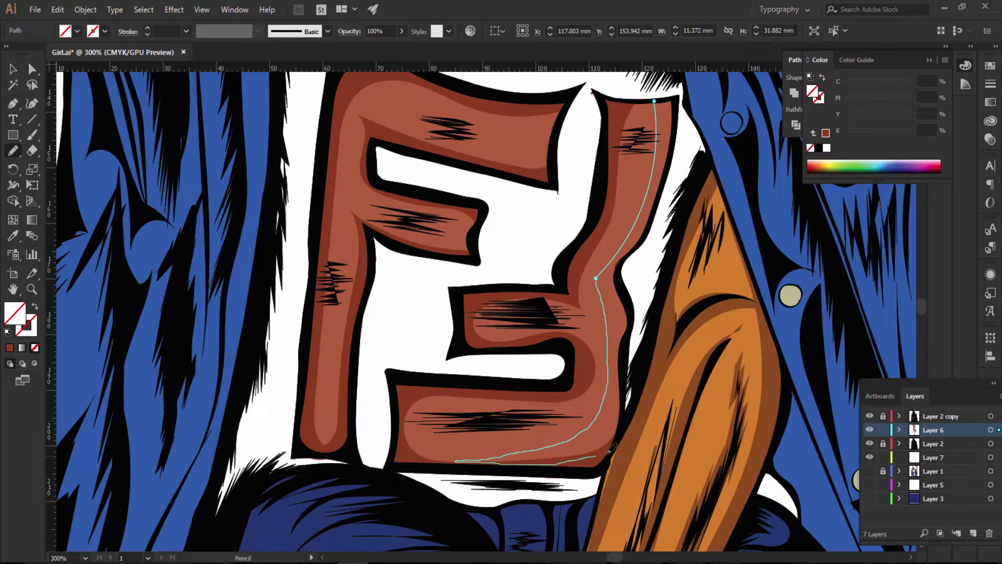
Step: Draw a closed shape along the right edge of the 3 and fill it brown
left_click_drag(625, 383, 631, 337)
left_click_drag(631, 297, 623, 264)
left_click_drag(652, 222, 656, 201)
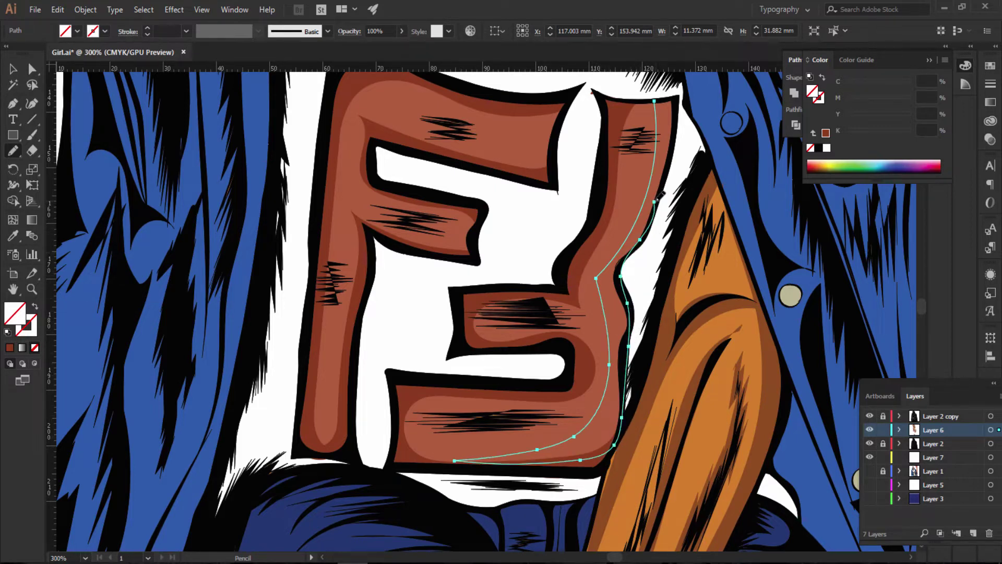
scroll(671, 178, "up", 5)
left_click_drag(656, 297, 677, 221)
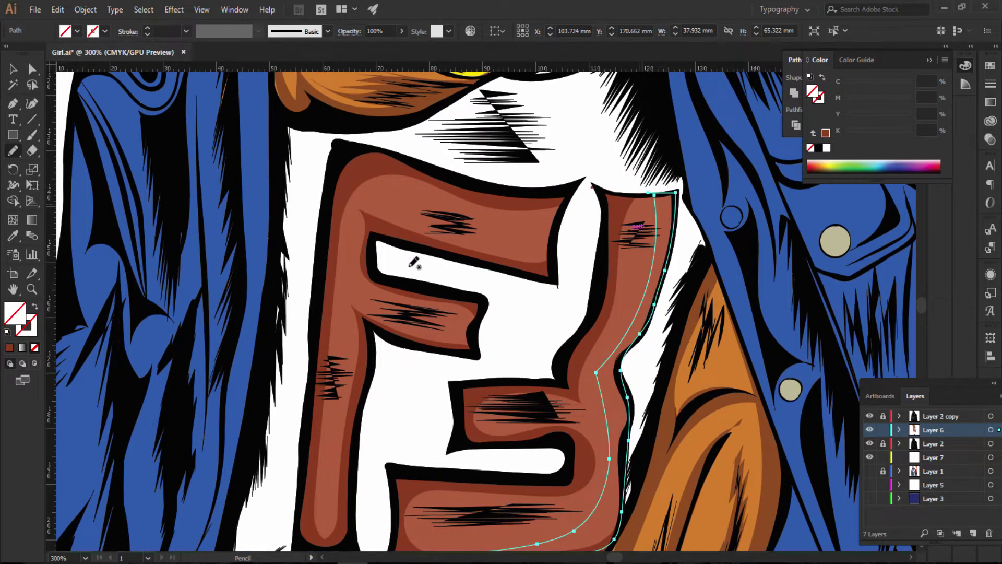
key("comma")
Step: Begin a new stroke inside the F lettering
left_click_drag(387, 369, 420, 410)
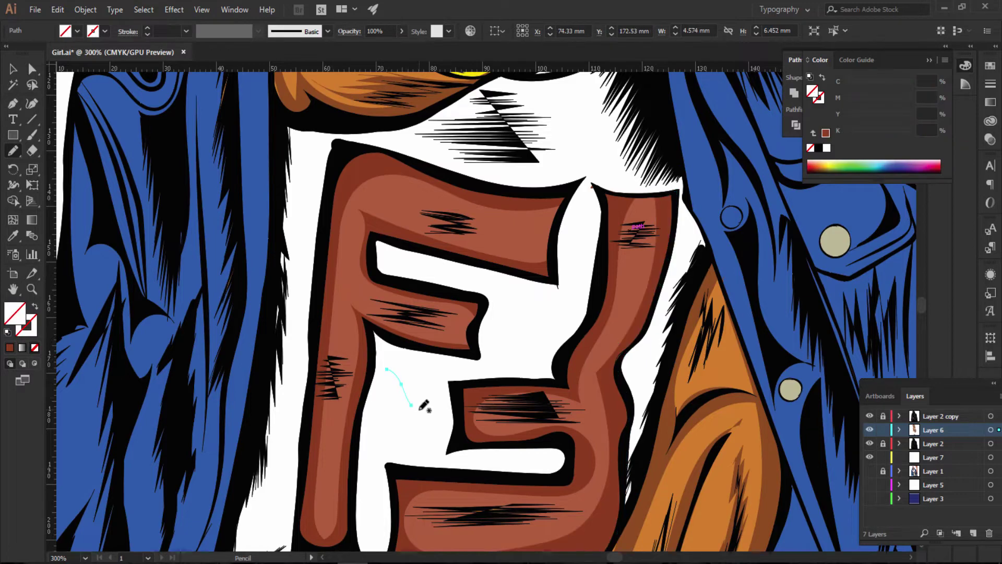
scroll(424, 407, "down", 5)
scroll(424, 407, "down", 4)
Step: Sample the jeans' navy blue as the fill colour with the Eyedropper
scroll(425, 406, "up", 2)
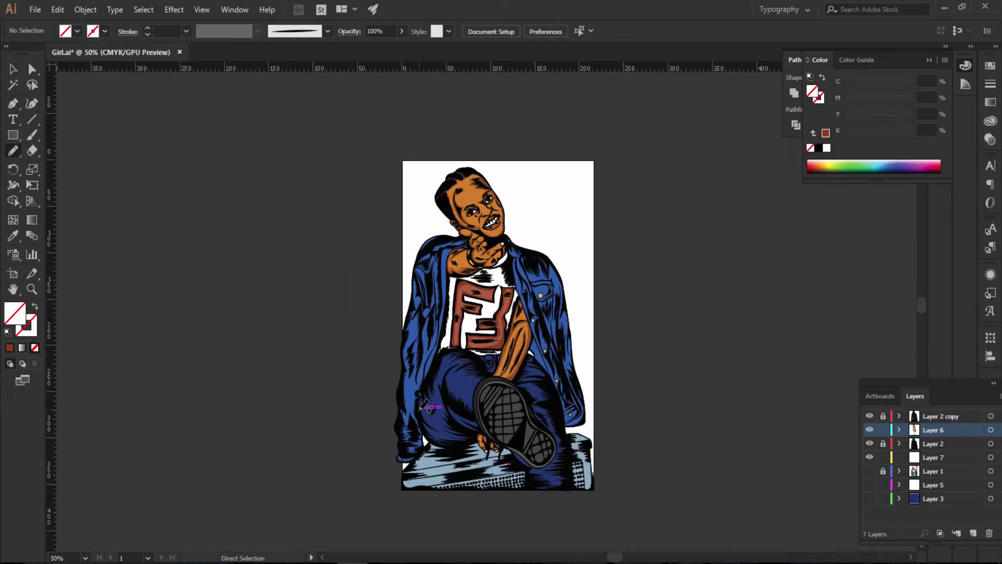
scroll(425, 407, "up", 5)
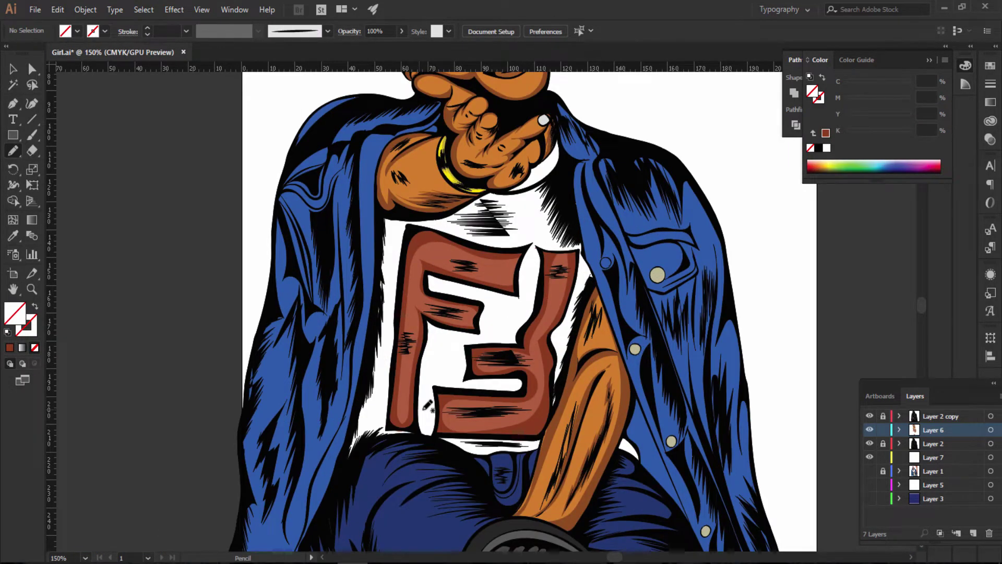
scroll(424, 406, "up", 6)
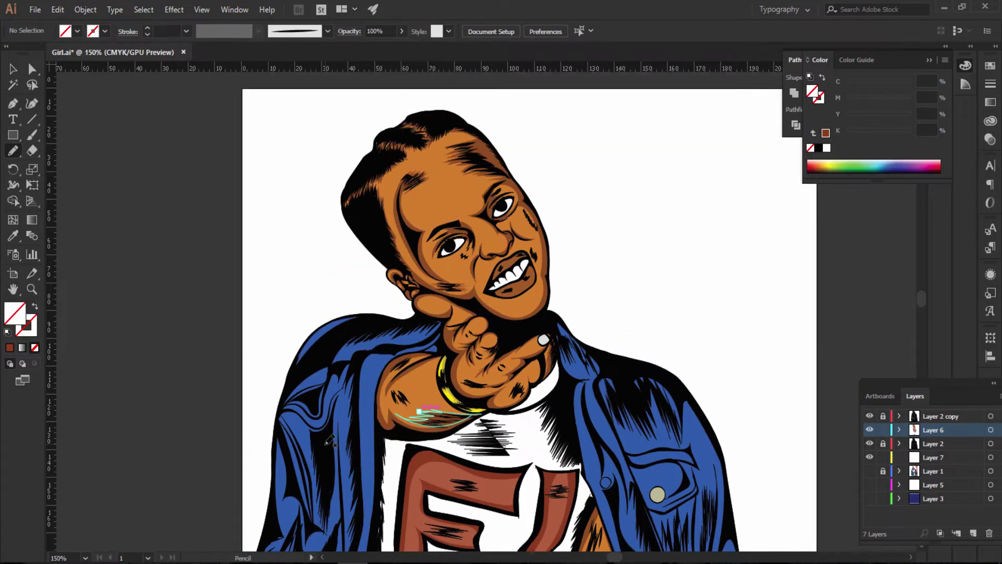
scroll(330, 441, "down", 2)
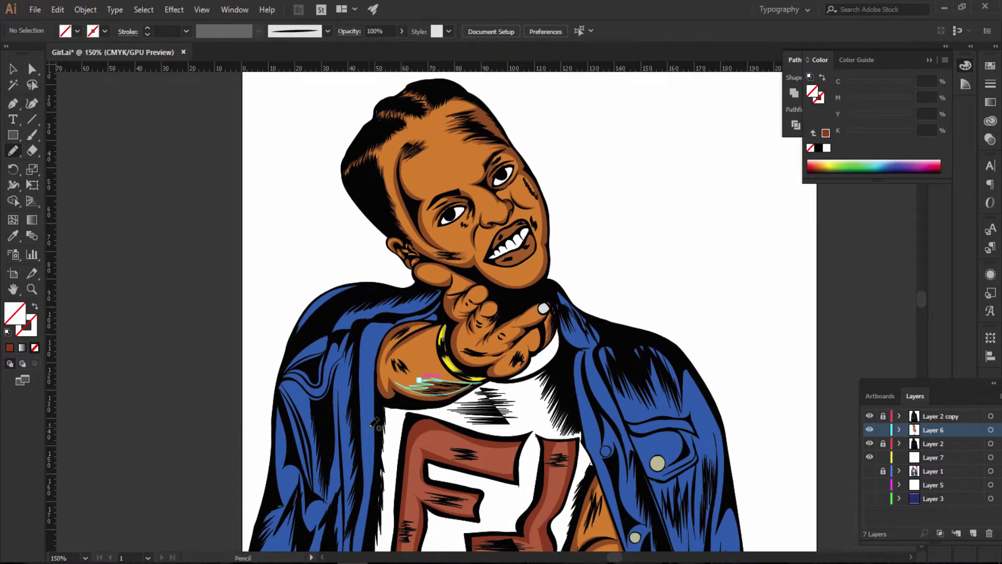
scroll(355, 434, "down", 2)
scroll(373, 424, "down", 5)
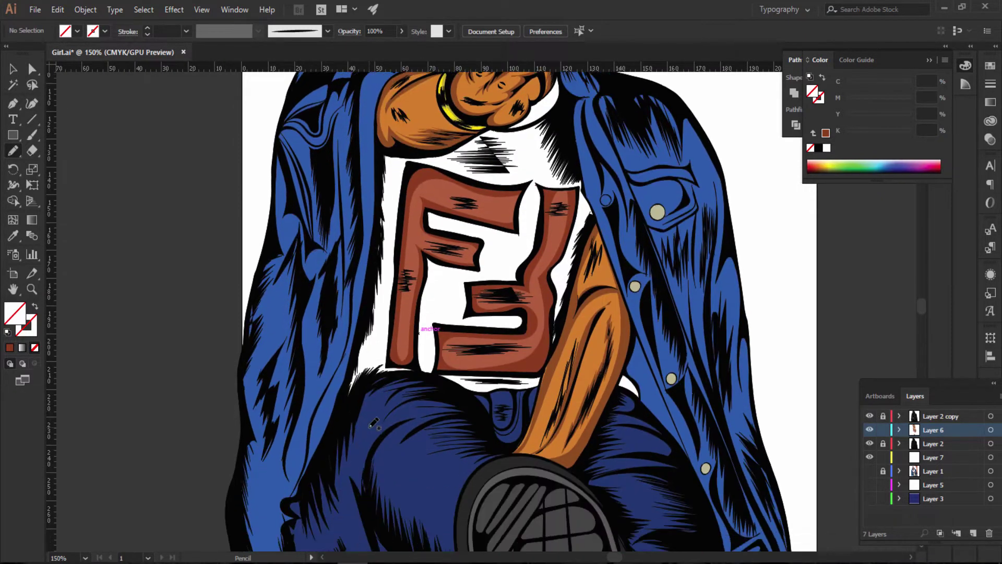
scroll(375, 423, "down", 1)
scroll(375, 423, "down", 2)
scroll(376, 422, "down", 2)
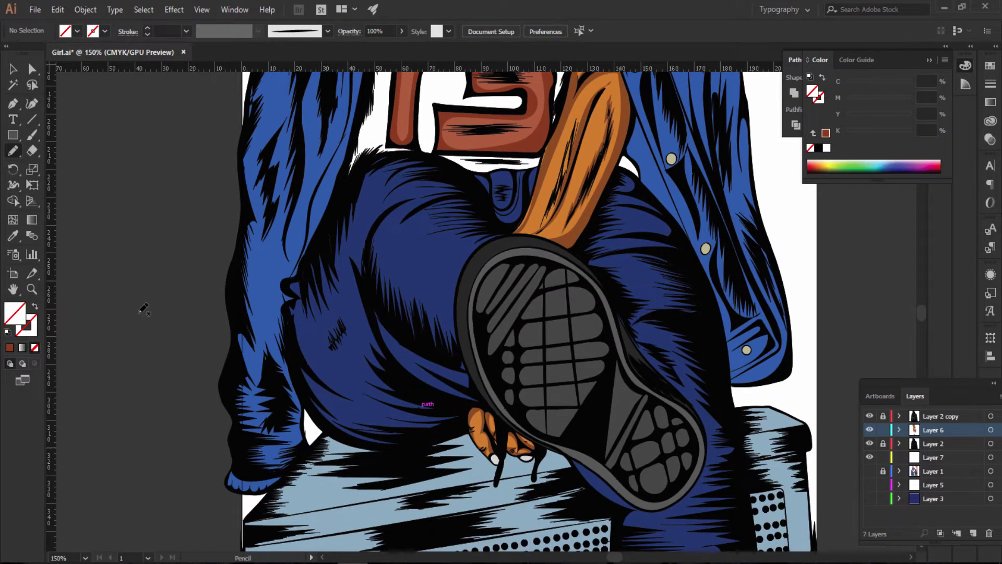
left_click(13, 235)
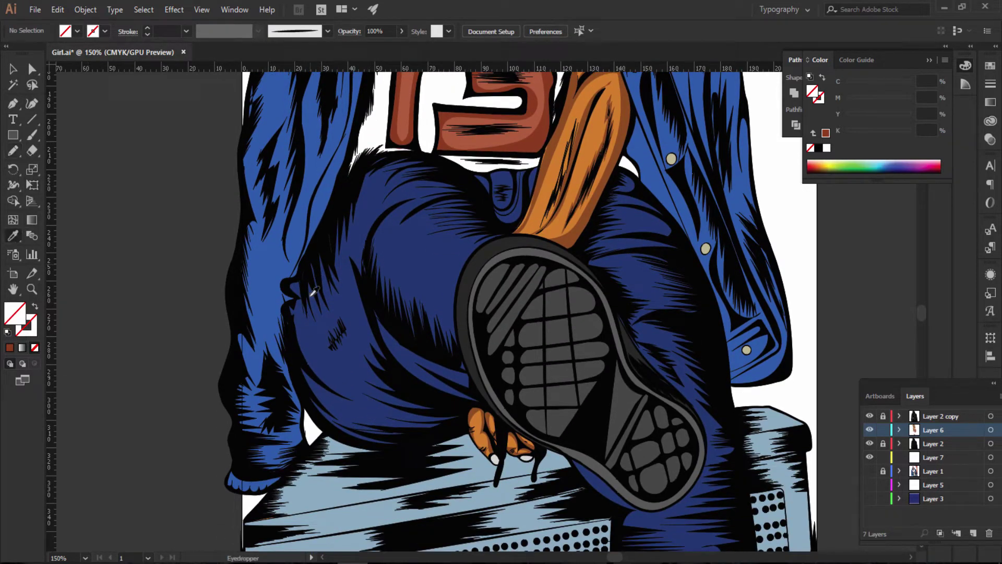
left_click(349, 304)
Step: Darken the sampled fill to #10234C in the Color Picker
double_click(14, 316)
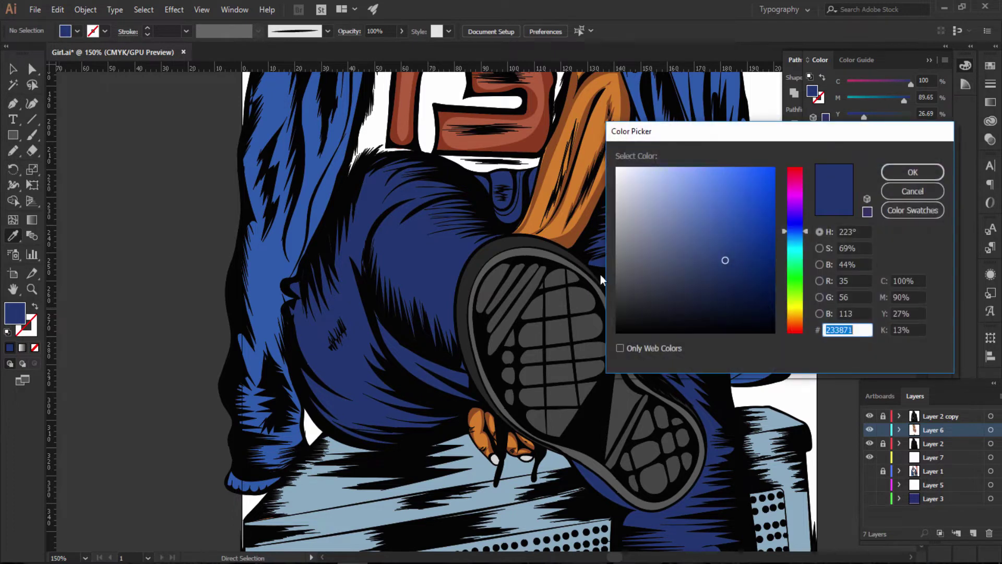
left_click_drag(735, 271, 741, 283)
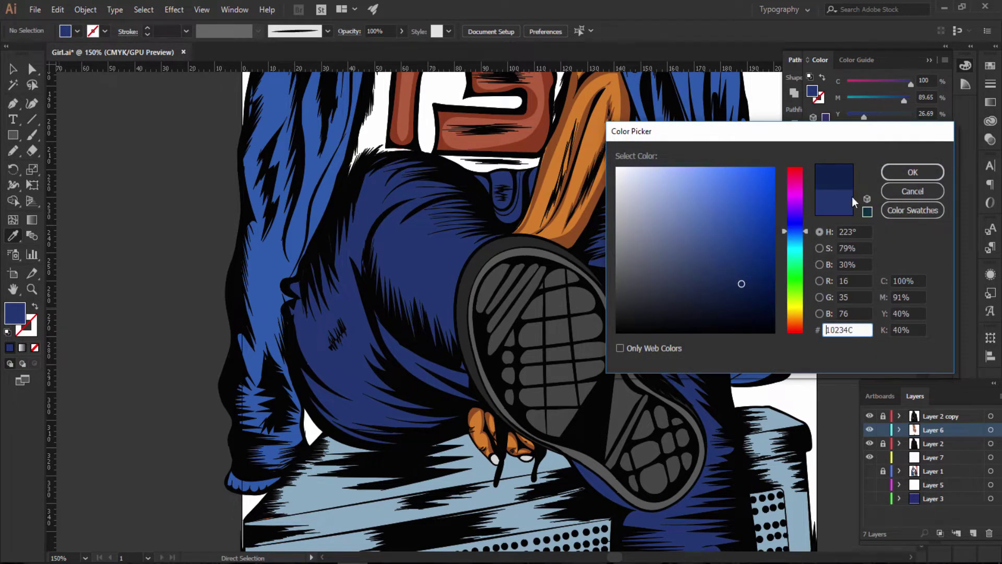
left_click_drag(741, 284, 763, 288)
left_click(913, 173)
scroll(72, 259, "up", 4)
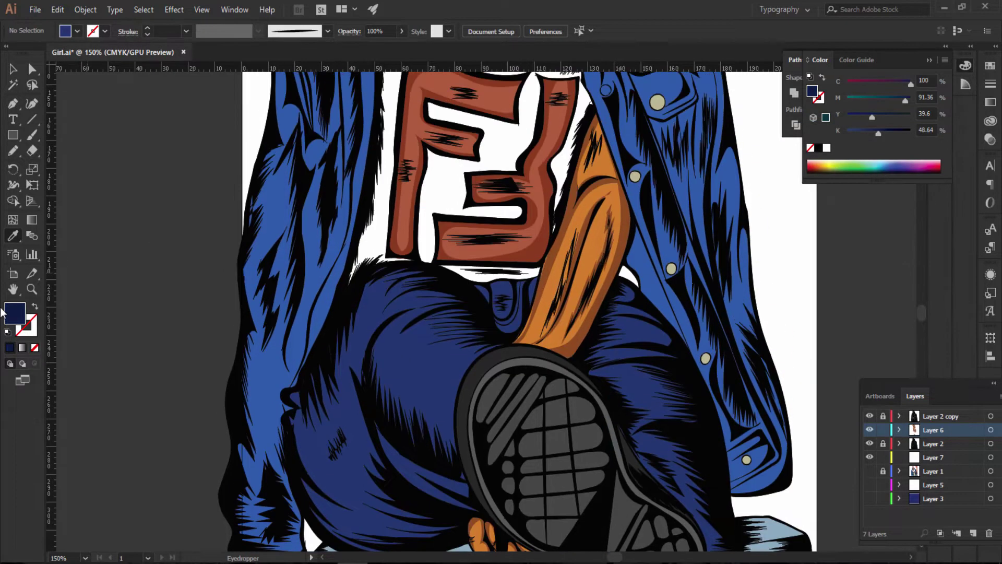
left_click(13, 151)
scroll(489, 296, "down", 2)
Step: Zoom to 200% and draw zigzag hatch strokes along the raised thigh beside the shoe
scroll(488, 297, "down", 2)
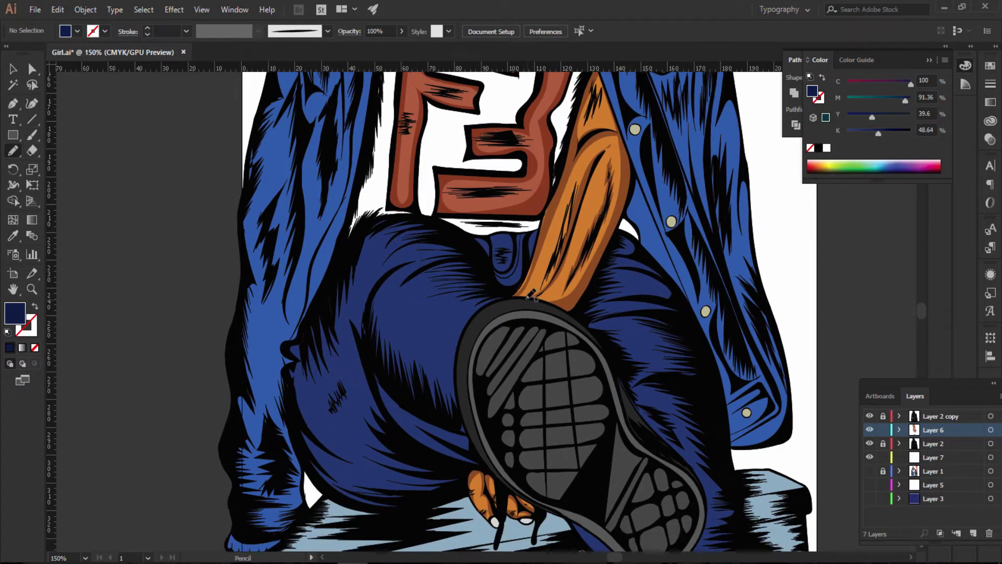
key("ctrl+plus")
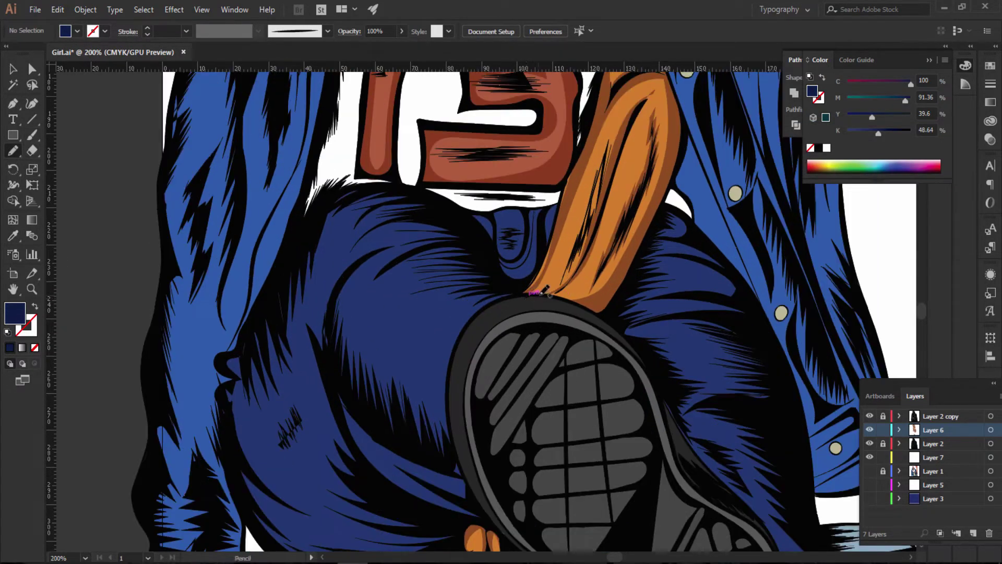
left_click_drag(545, 292, 452, 323)
left_click_drag(461, 291, 390, 304)
left_click_drag(439, 282, 389, 288)
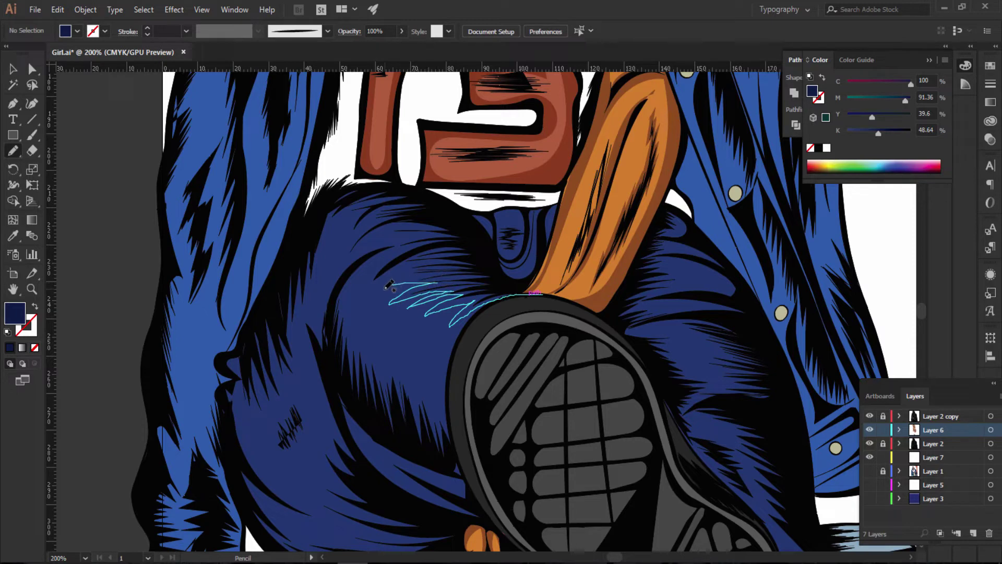
mouse_move(416, 255)
left_mouse_down()
mouse_move(369, 278)
mouse_move(389, 252)
left_mouse_up()
mouse_move(434, 225)
left_mouse_down()
mouse_move(389, 250)
mouse_move(359, 248)
left_mouse_up()
mouse_move(397, 219)
left_mouse_down()
mouse_move(355, 248)
mouse_move(342, 239)
mouse_move(312, 282)
mouse_move(278, 434)
mouse_move(297, 509)
left_mouse_up()
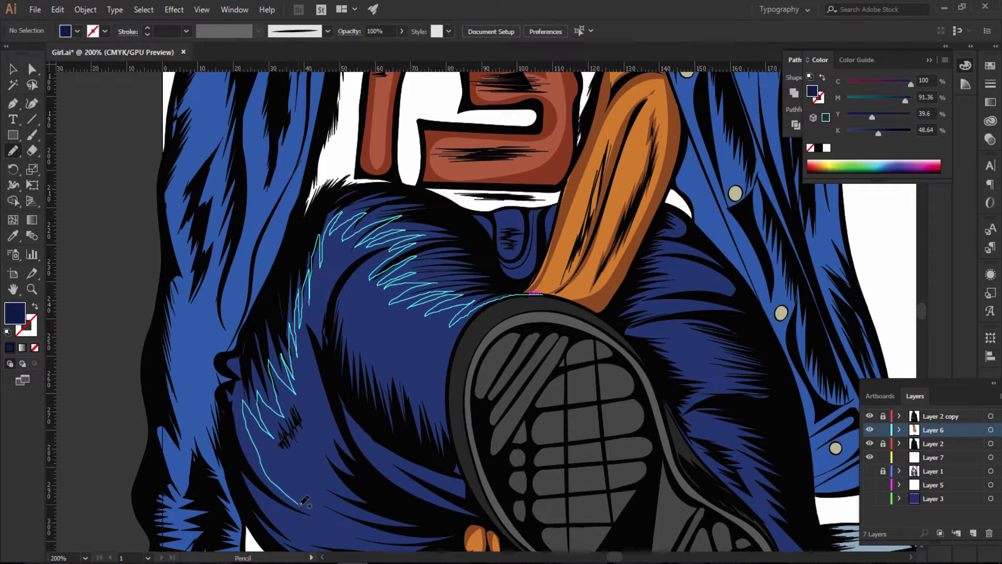
Step: Outline the thigh's edges, join them into one closed shape, fill it dark navy and deselect
scroll(352, 313, "down", 5)
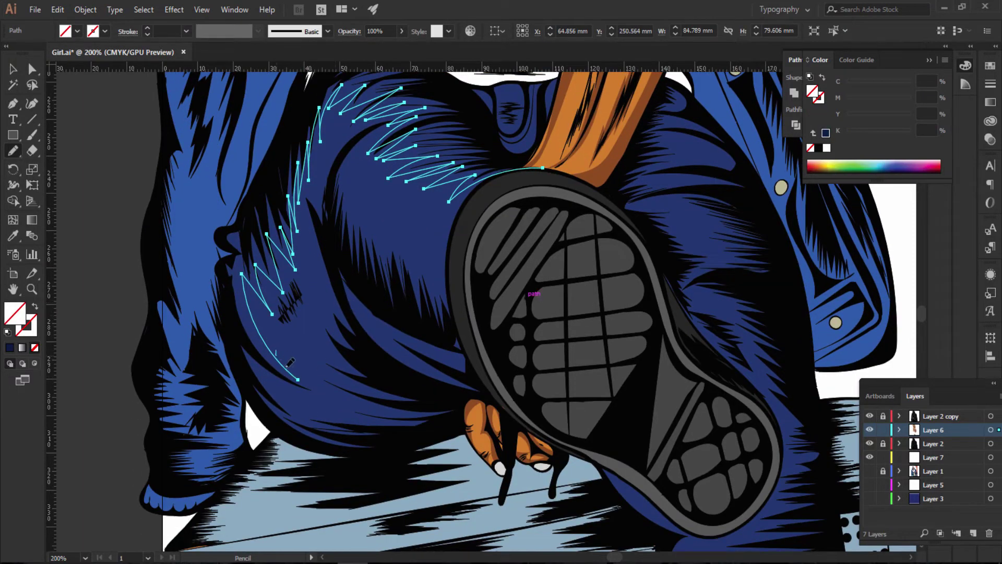
mouse_move(274, 385)
left_mouse_down()
mouse_move(356, 423)
mouse_move(247, 366)
mouse_move(231, 291)
left_mouse_up()
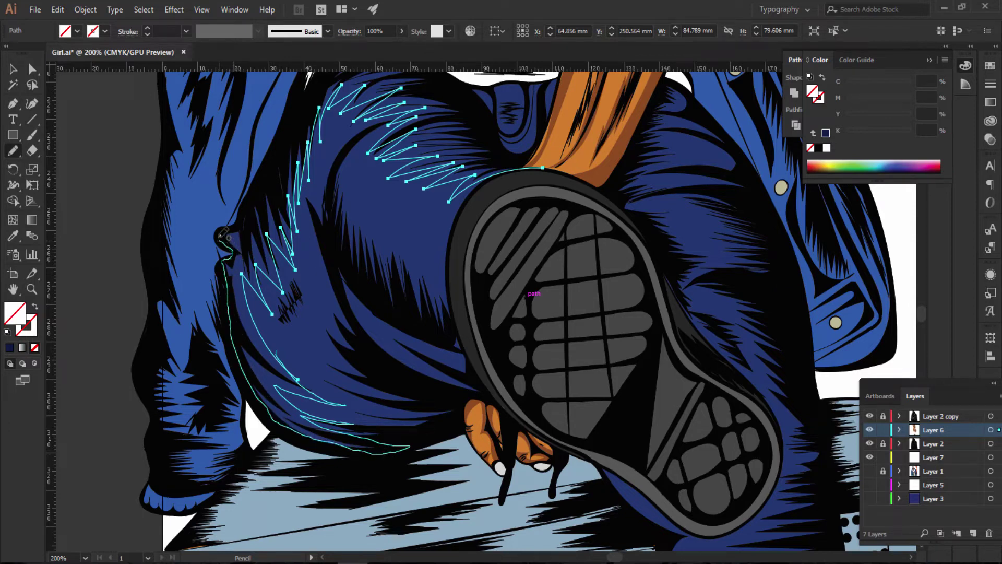
left_click_drag(223, 233, 258, 198)
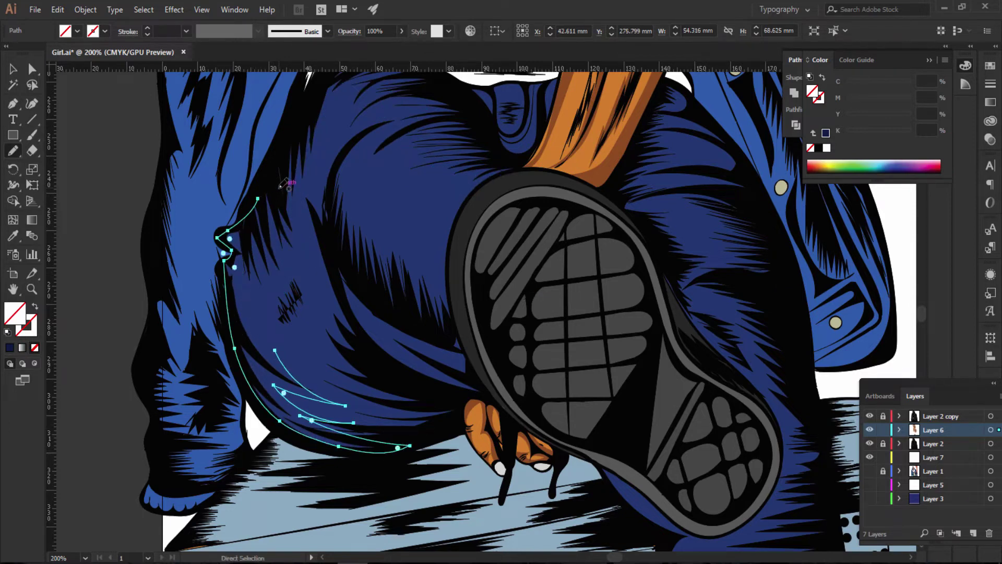
key("ctrl+z")
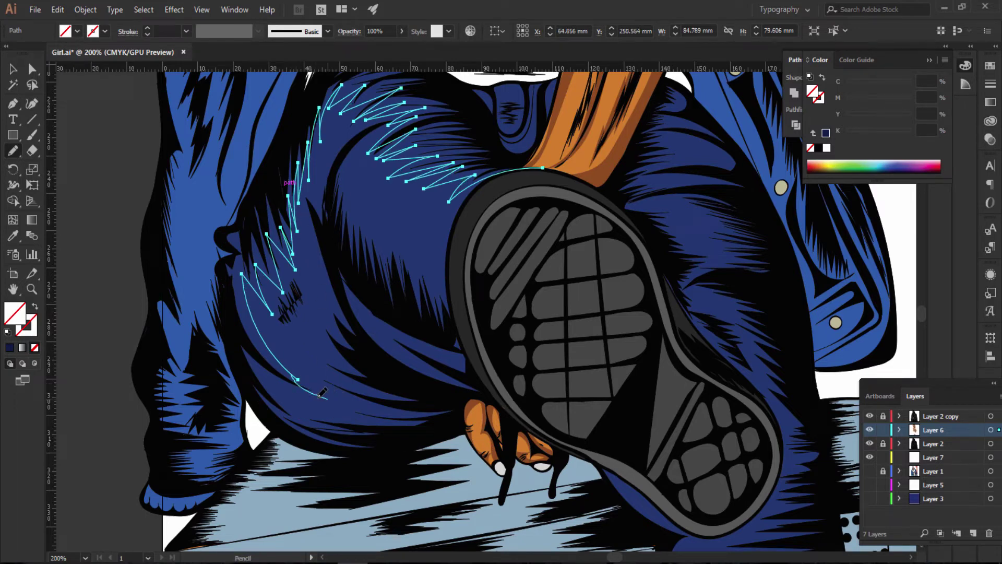
left_click_drag(294, 403, 383, 434)
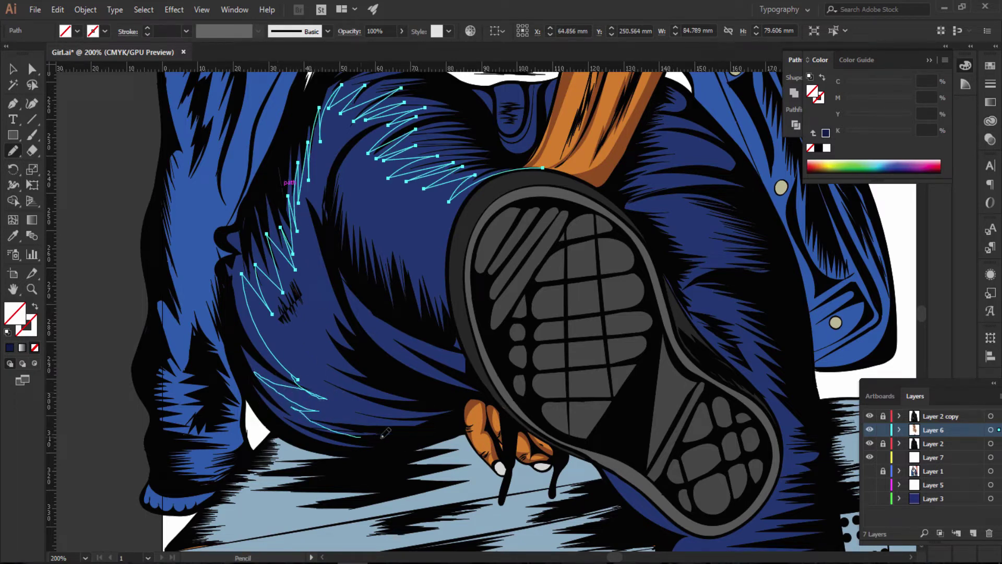
left_click_drag(275, 411, 244, 349)
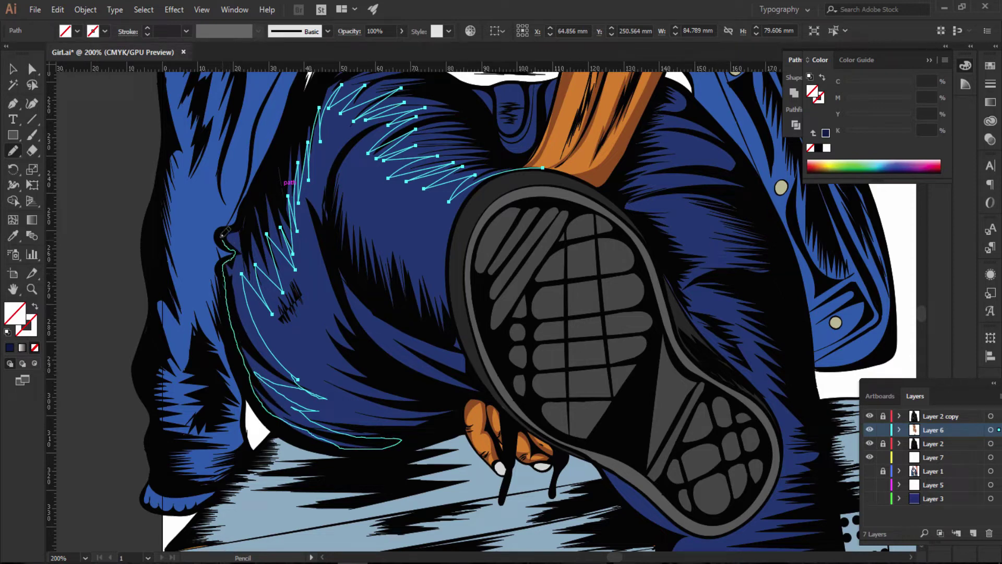
mouse_move(241, 220)
left_mouse_down()
mouse_move(241, 311)
mouse_move(301, 213)
left_mouse_up()
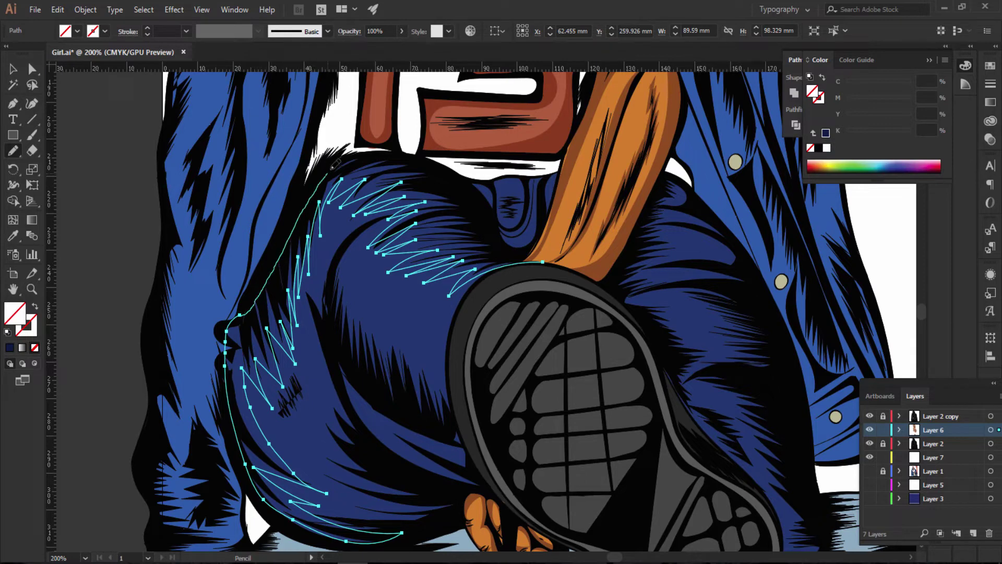
left_click_drag(411, 155, 459, 180)
left_click_drag(526, 256, 528, 258)
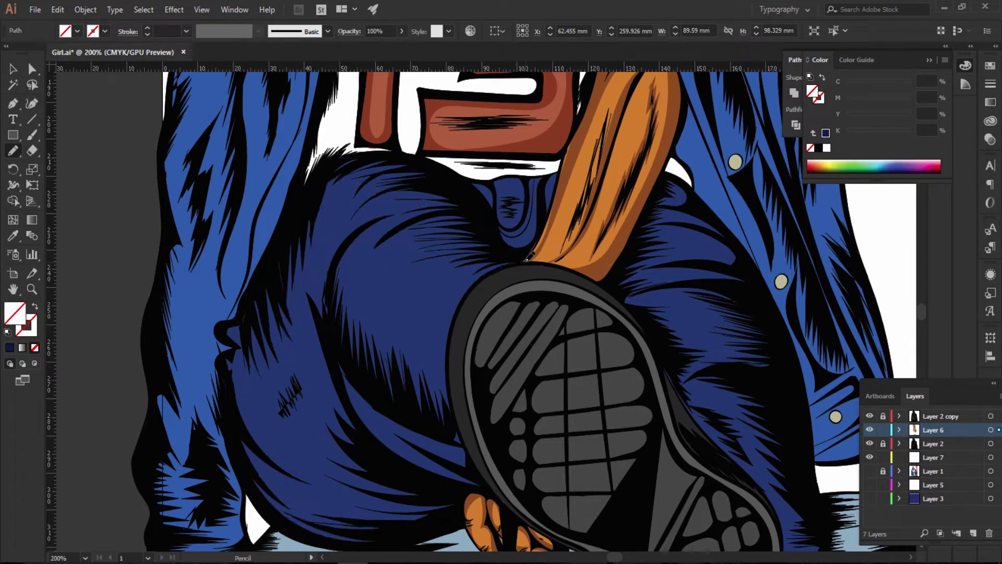
left_click(13, 349)
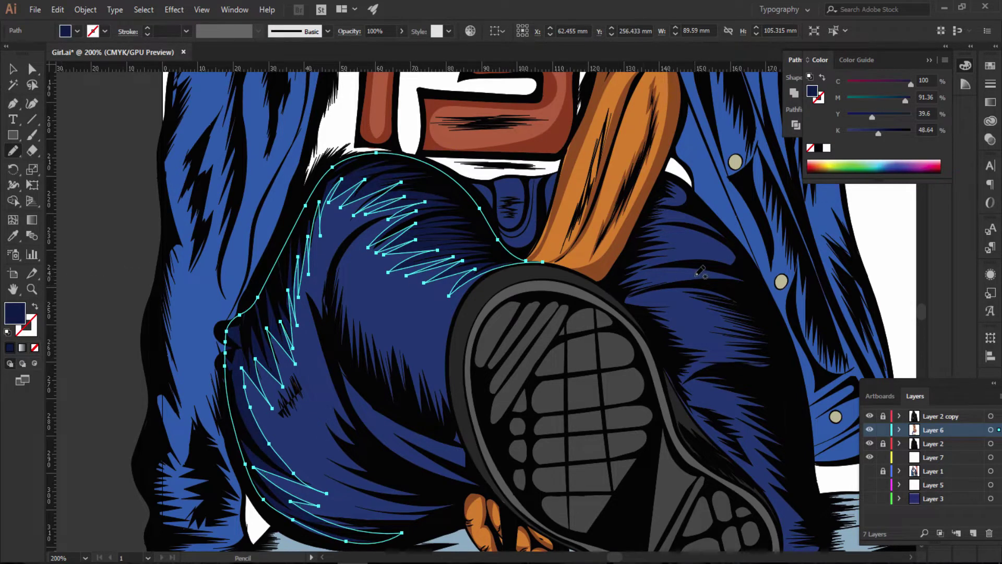
scroll(427, 301, "down", 3)
key("ctrl+shift+a")
Step: Draw a jagged closed shadow on the lower thigh left of the sole, fill it dark navy, deselect
key("slash")
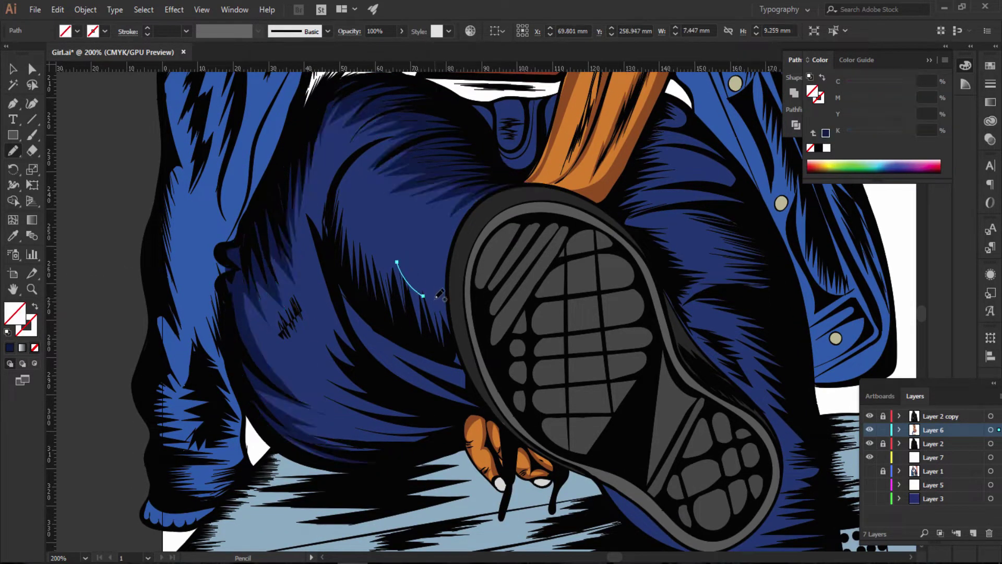
scroll(441, 293, "up", 1)
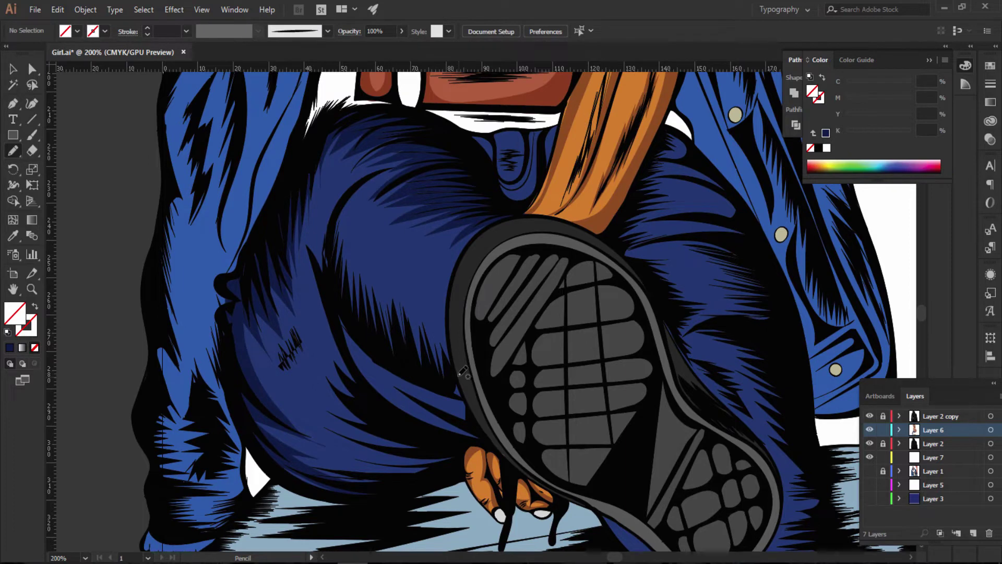
mouse_move(454, 365)
left_mouse_down()
mouse_move(448, 345)
mouse_move(352, 271)
mouse_move(351, 214)
mouse_move(394, 165)
mouse_move(311, 236)
mouse_move(320, 308)
mouse_move(339, 359)
mouse_move(324, 340)
mouse_move(337, 371)
mouse_move(320, 378)
mouse_move(350, 408)
mouse_move(317, 395)
mouse_move(374, 453)
left_mouse_up()
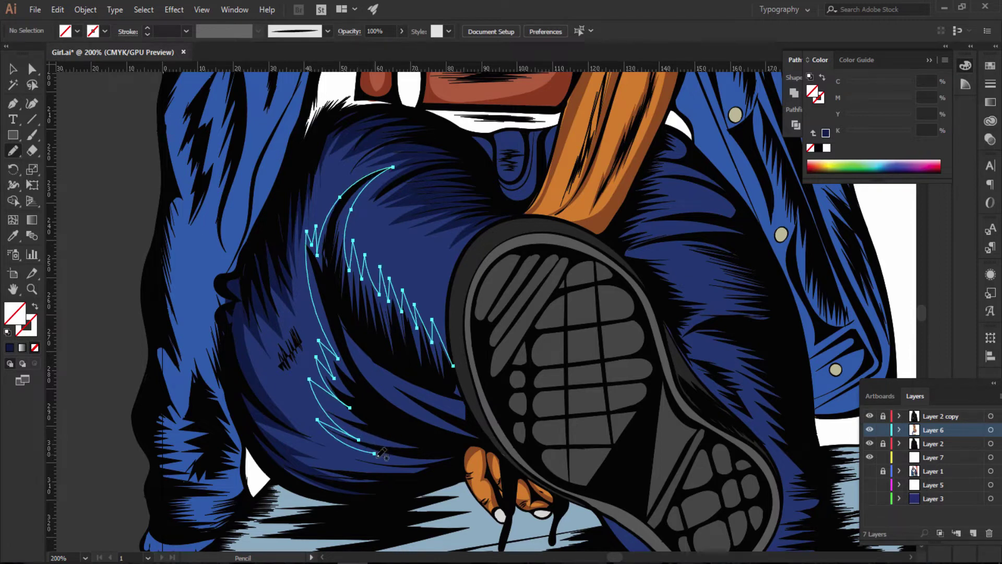
left_click_drag(364, 460, 427, 480)
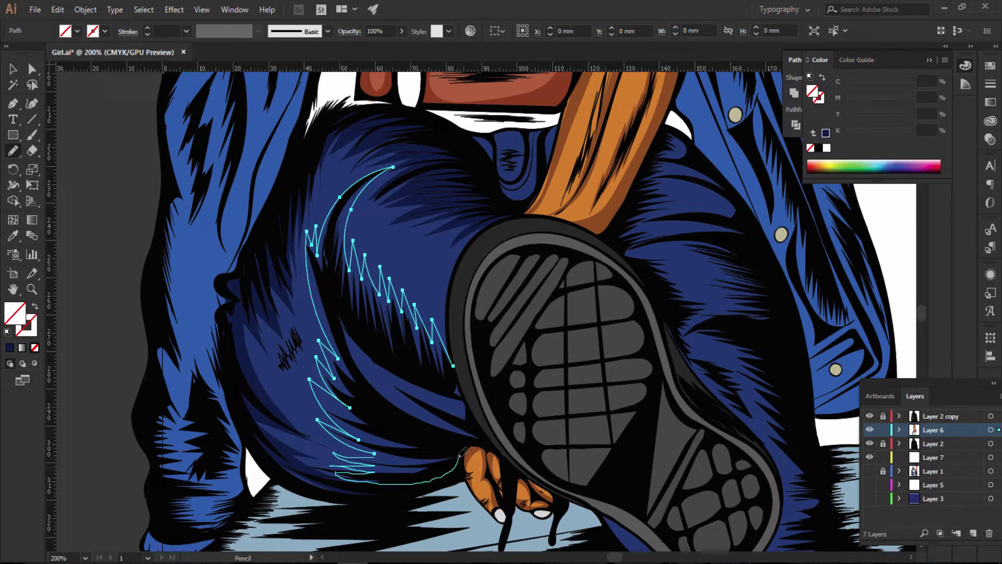
left_click_drag(462, 452, 365, 394)
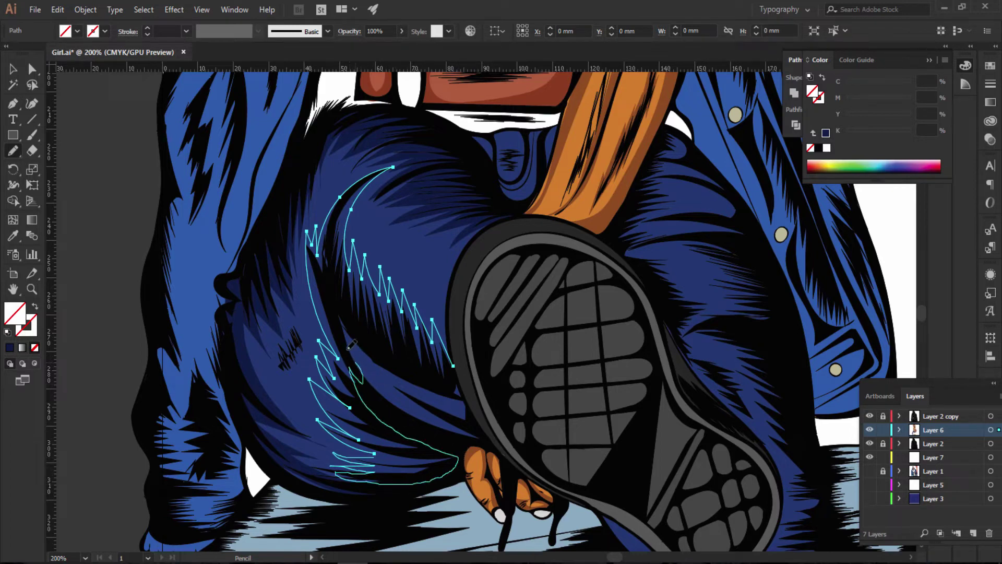
left_click_drag(349, 347, 335, 289)
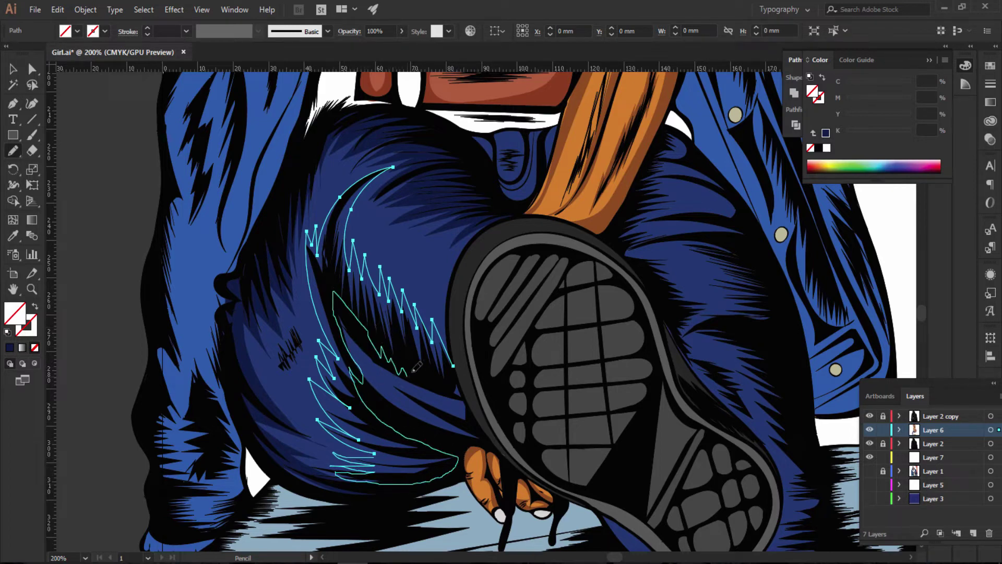
left_click_drag(416, 367, 460, 376)
key("comma")
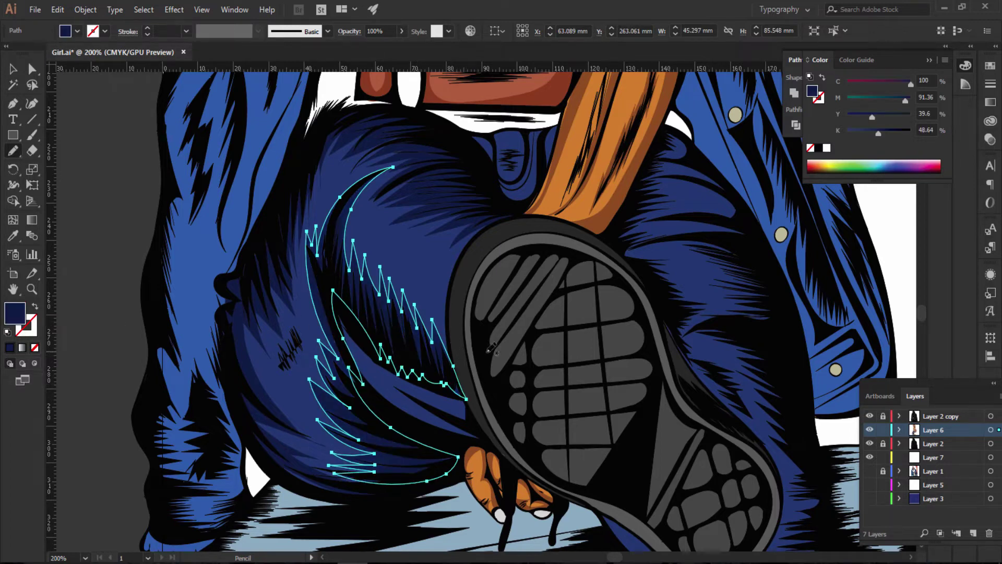
left_click_drag(637, 285, 671, 439)
key("ctrl+shift+a")
Step: Zoom in on the shoe and start a zigzag shadow down the jeans beside the jacket
key("ctrl+1")
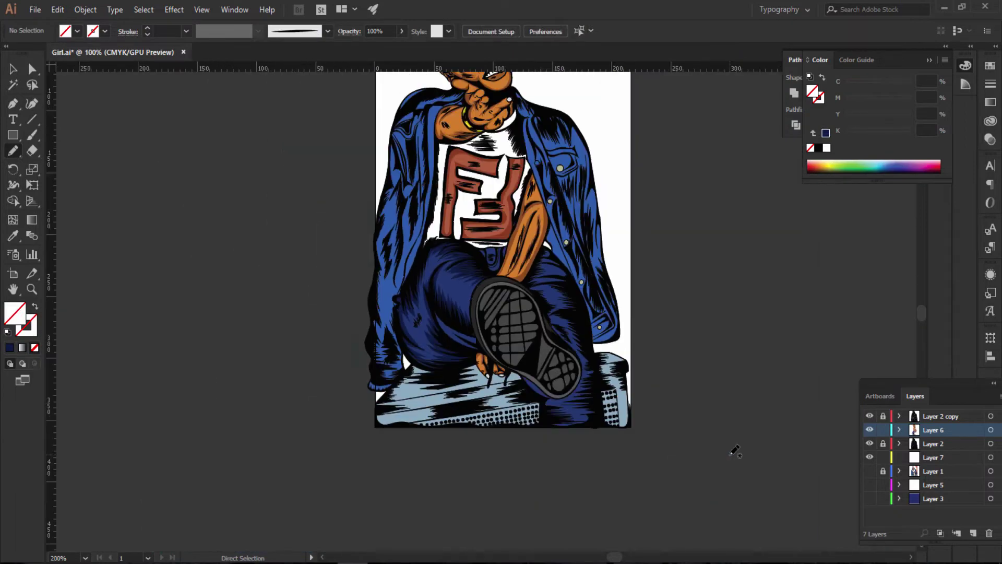
key("ctrl+minus")
key("ctrl+minus")
key("ctrl+minus")
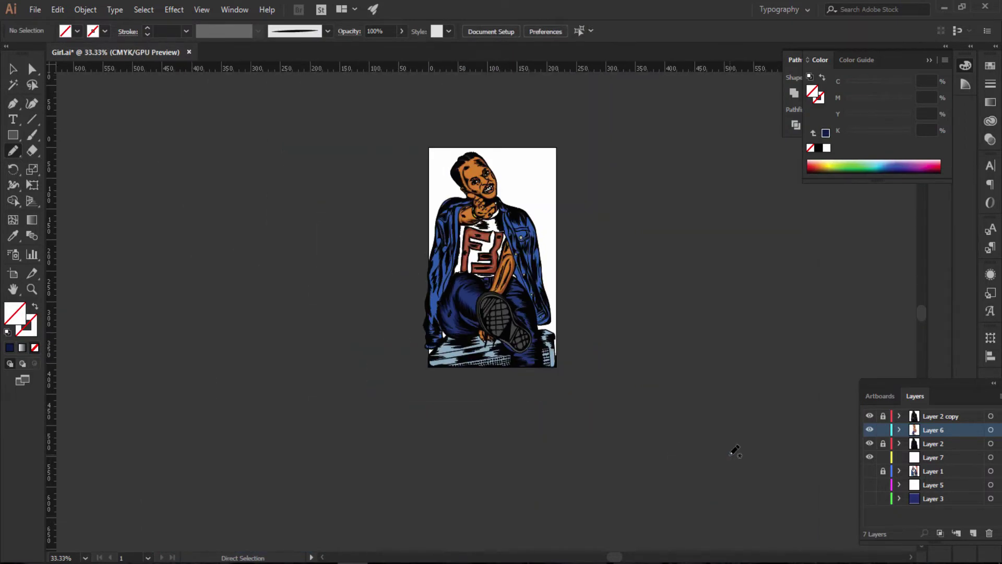
key("ctrl+plus")
key("ctrl+plus")
key("ctrl+plus")
key("ctrl+plus")
key("ctrl+plus")
key("ctrl+plus")
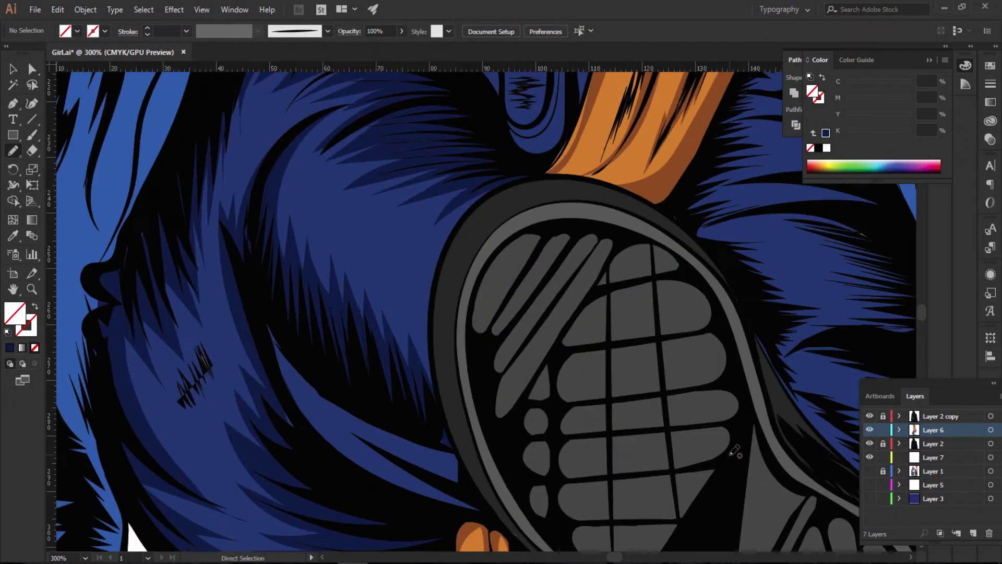
scroll(585, 413, "up", 3)
scroll(577, 409, "up", 2)
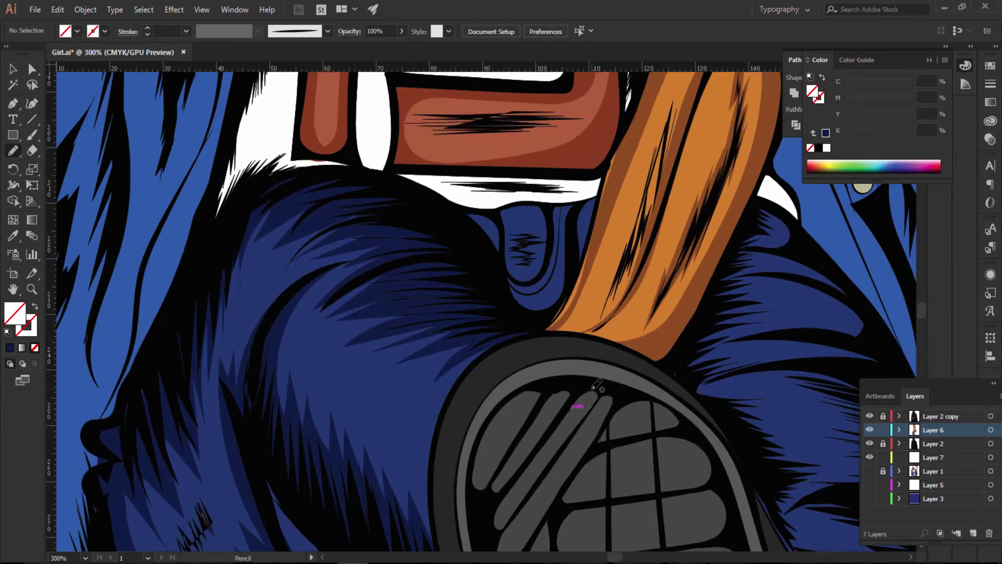
scroll(633, 357, "up", 2)
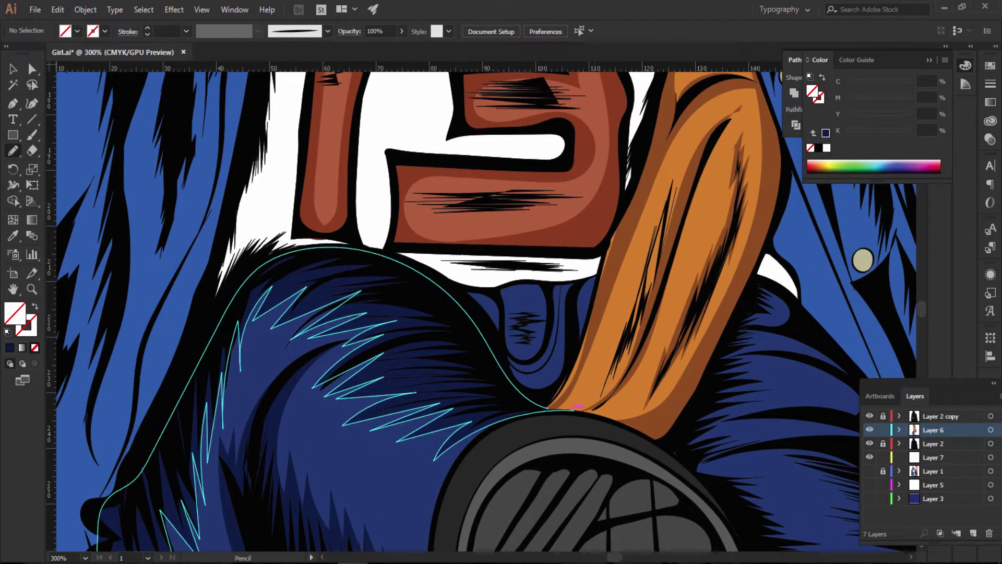
left_click_drag(618, 558, 625, 559)
scroll(470, 402, "down", 2)
scroll(423, 261, "down", 1)
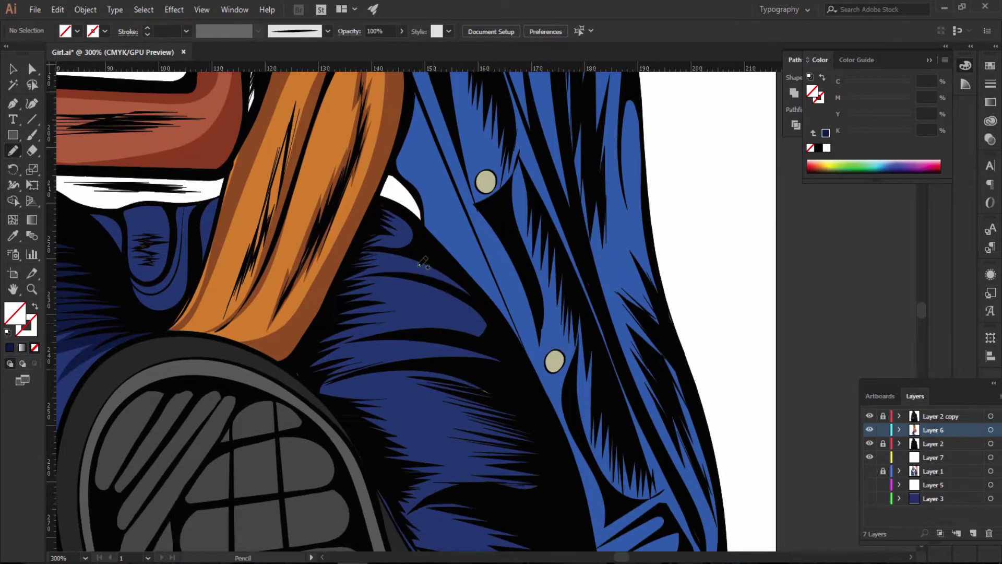
mouse_move(384, 206)
left_mouse_down()
mouse_move(369, 243)
mouse_move(473, 329)
mouse_move(389, 322)
left_mouse_up()
mouse_move(346, 347)
left_mouse_down()
mouse_move(465, 352)
mouse_move(340, 380)
mouse_move(472, 389)
mouse_move(472, 311)
mouse_move(486, 318)
mouse_move(420, 323)
mouse_move(497, 362)
mouse_move(444, 371)
left_mouse_up()
mouse_move(509, 393)
left_mouse_down()
mouse_move(519, 402)
mouse_move(439, 407)
mouse_move(499, 433)
left_mouse_up()
Step: Extend the zigzag shadow down toward the bench, redrawing the lower stretch
scroll(528, 357, "down", 2)
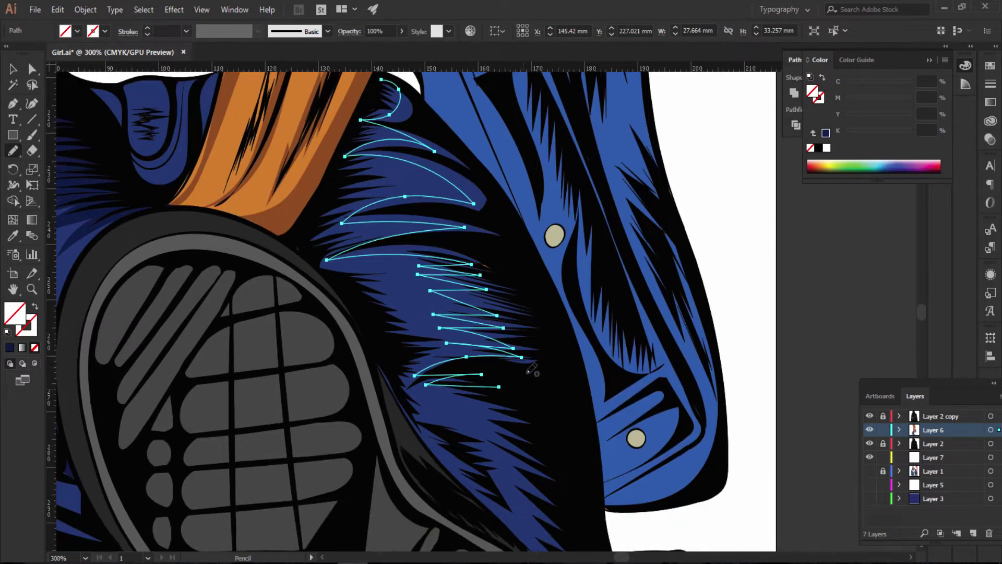
scroll(528, 357, "down", 2)
mouse_move(476, 337)
left_mouse_down()
mouse_move(469, 391)
mouse_move(486, 412)
mouse_move(555, 439)
mouse_move(544, 458)
left_mouse_up()
scroll(528, 449, "down", 3)
scroll(528, 449, "down", 3)
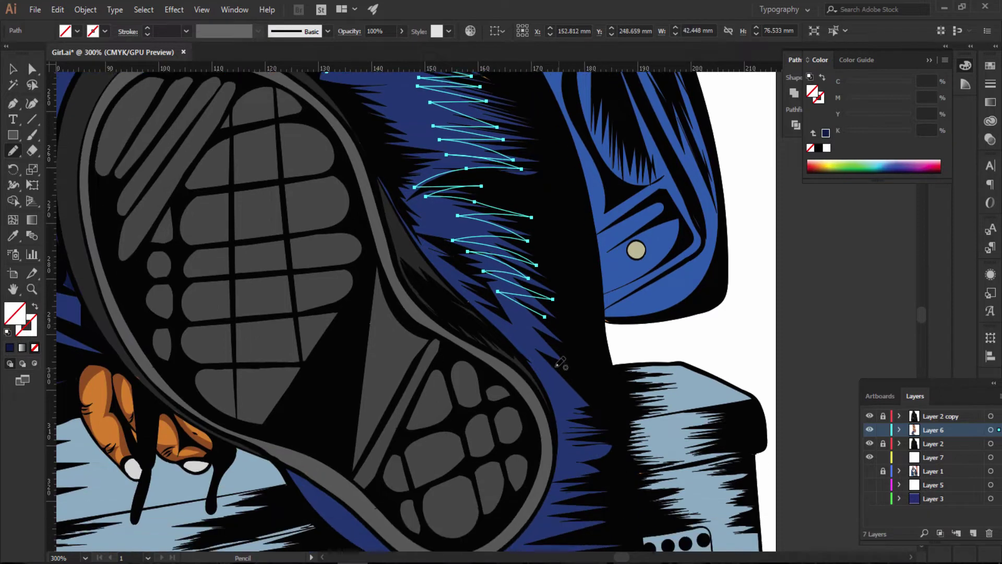
left_click_drag(529, 306, 549, 366)
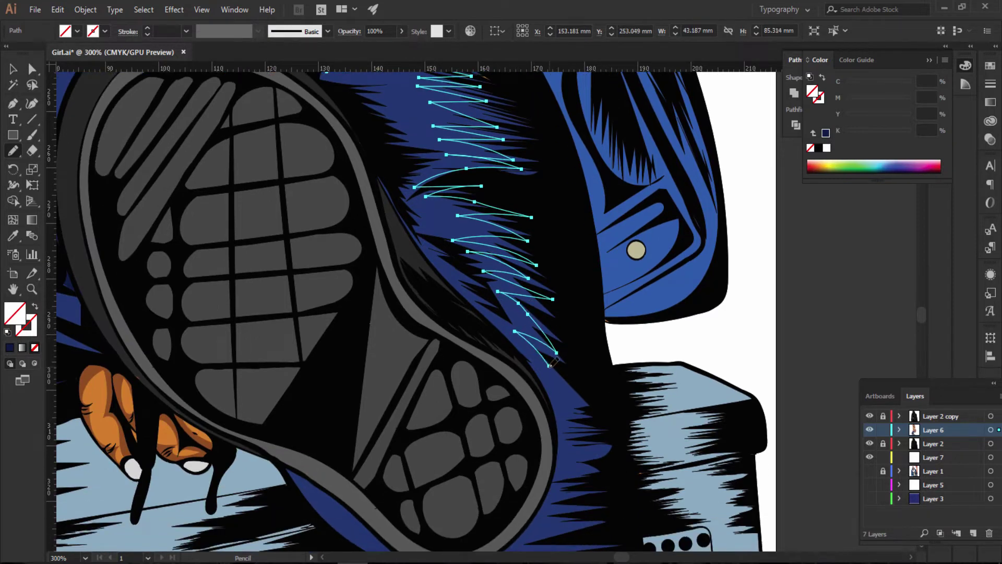
mouse_move(550, 368)
left_mouse_down()
mouse_move(585, 420)
mouse_move(588, 469)
mouse_move(553, 499)
left_mouse_up()
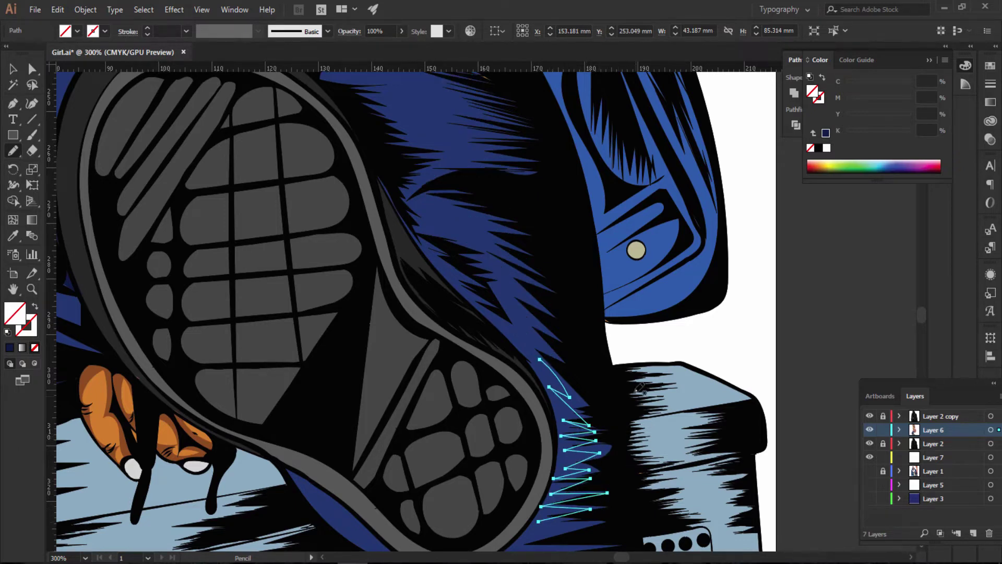
scroll(558, 339, "down", 3)
key("ctrl+z")
left_click_drag(552, 299, 590, 357)
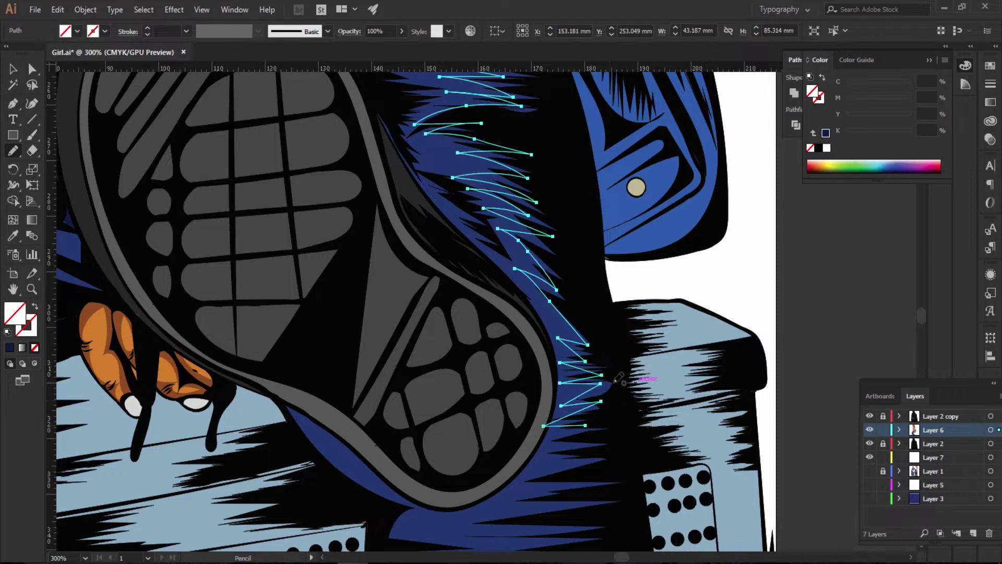
scroll(605, 355, "down", 5)
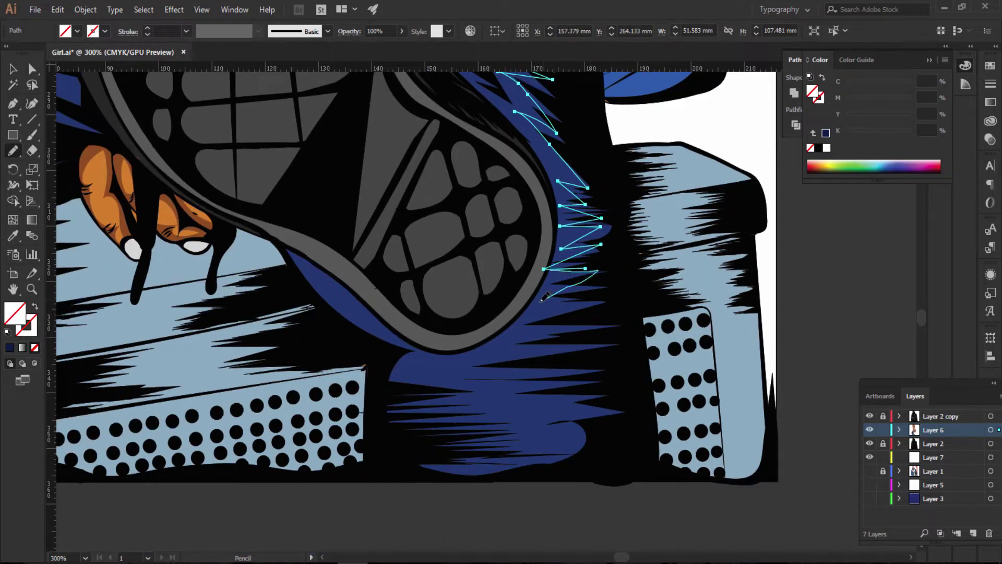
mouse_move(544, 297)
left_mouse_down()
mouse_move(468, 364)
mouse_move(520, 440)
mouse_move(455, 467)
mouse_move(581, 469)
left_mouse_up()
Step: Close the shadow outline along the bench and back up to the top, checking anchors
left_click_drag(644, 429, 629, 229)
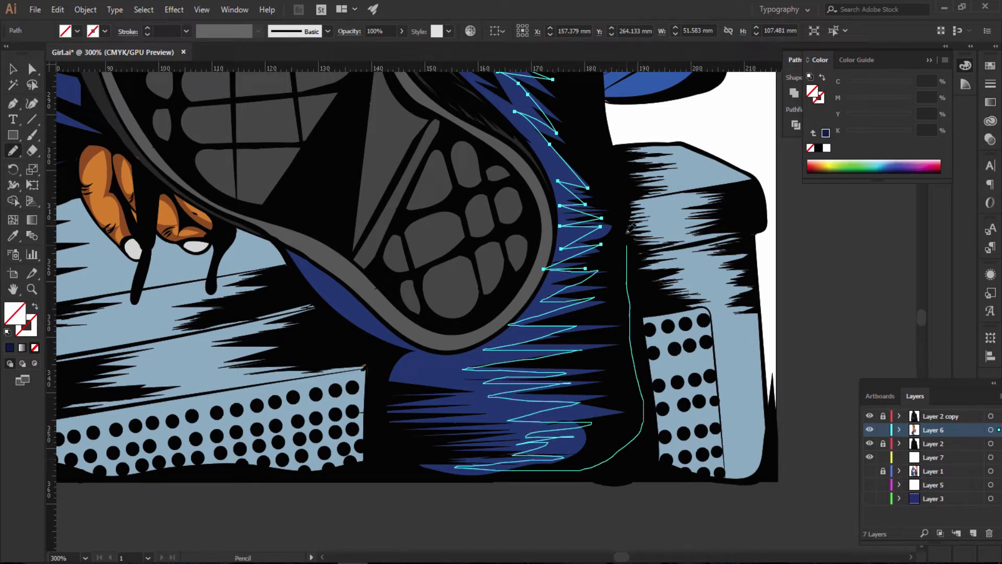
scroll(608, 178, "up", 3)
scroll(605, 179, "up", 1)
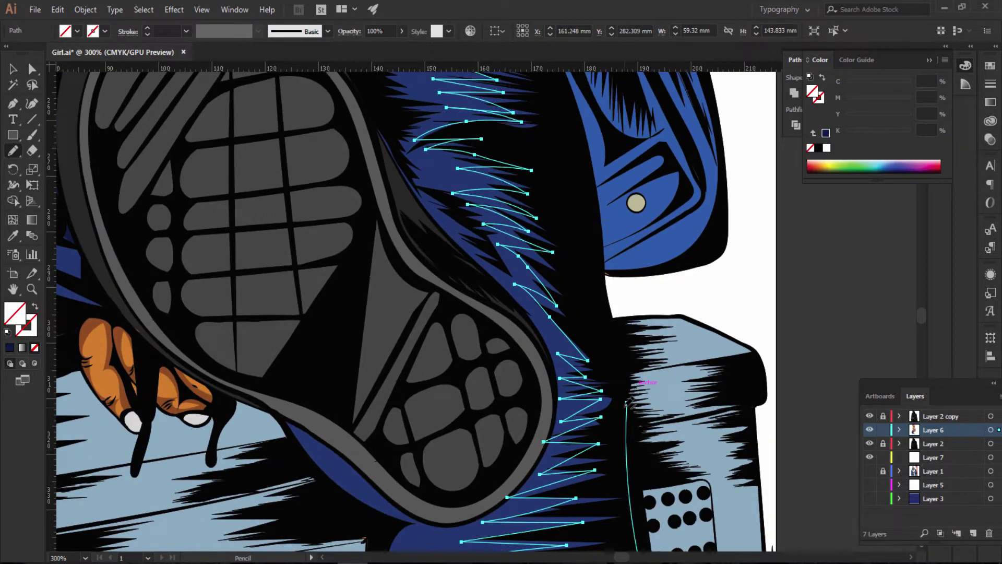
left_click_drag(627, 402, 562, 119)
scroll(569, 157, "up", 2)
scroll(580, 183, "up", 1)
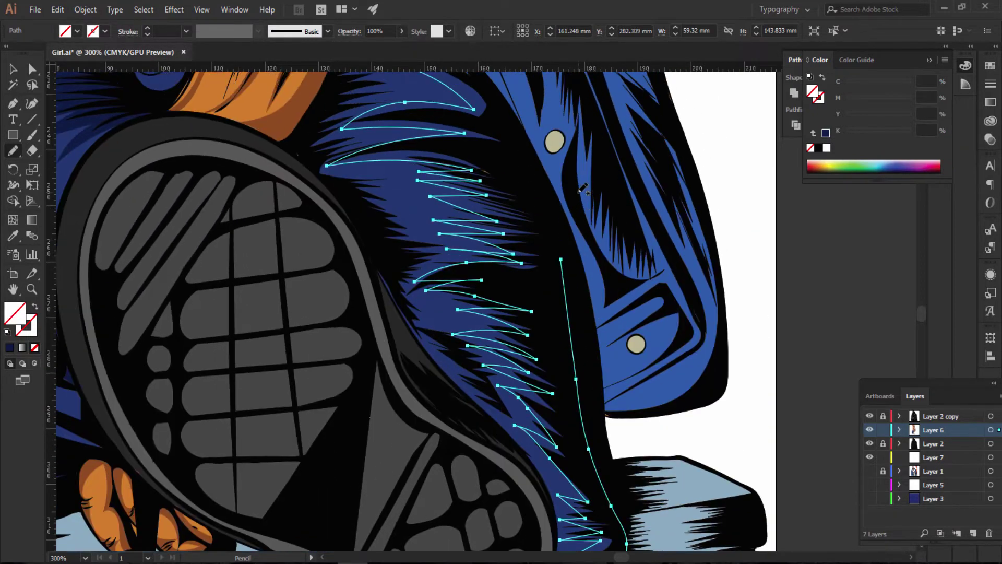
scroll(582, 189, "up", 2)
left_click_drag(554, 288, 487, 138)
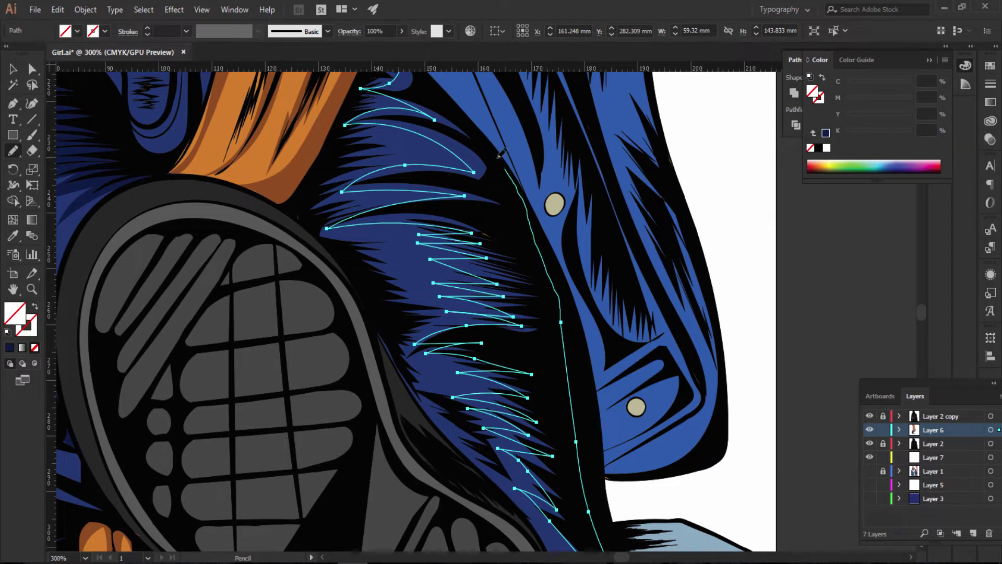
scroll(502, 157, "up", 2)
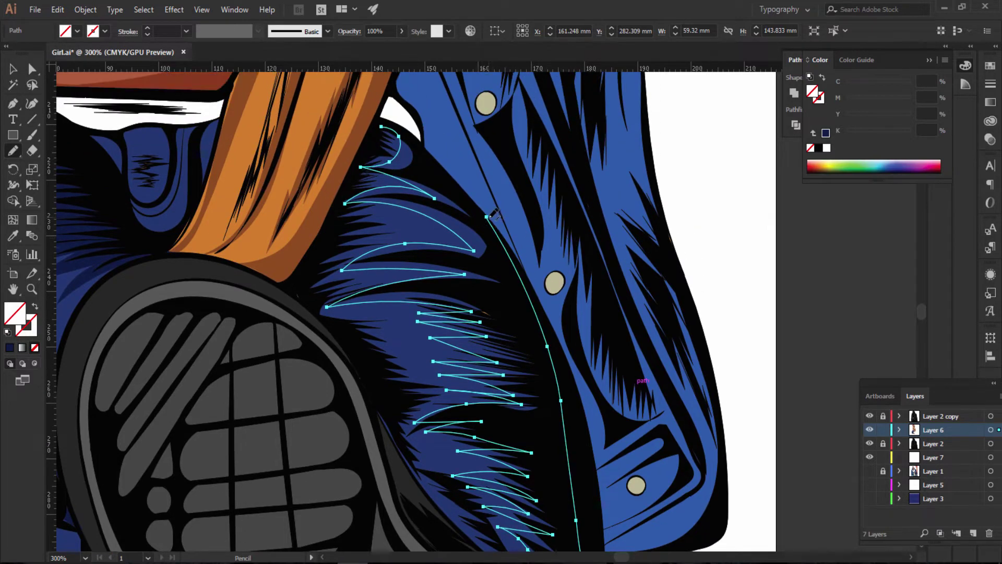
left_click_drag(404, 126, 401, 128)
key("a")
key("n")
left_click_drag(678, 159, 705, 239)
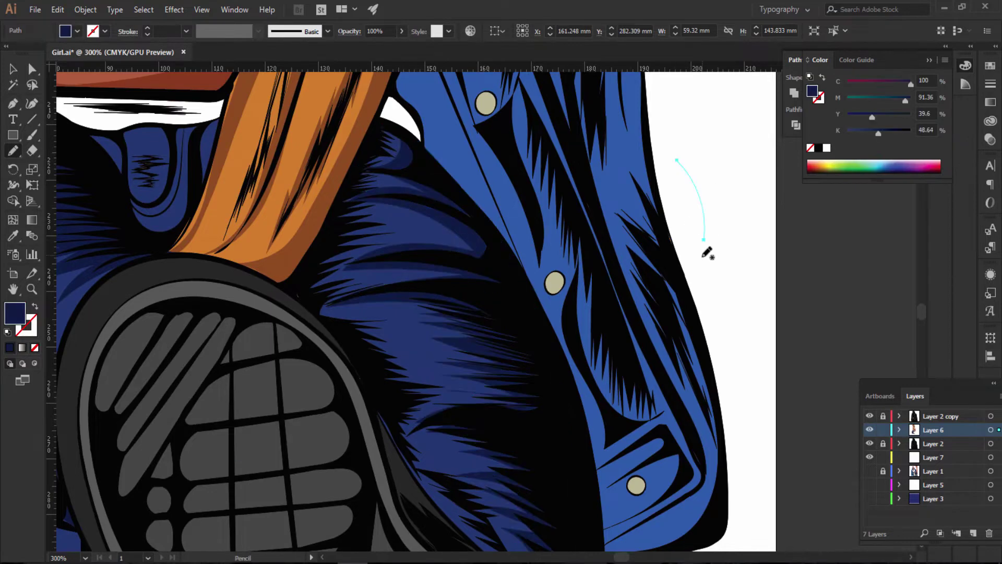
Step: Zoom to 200% on the leg and draw a small dark navy shadow left of the shoe sole
key("ctrl+0")
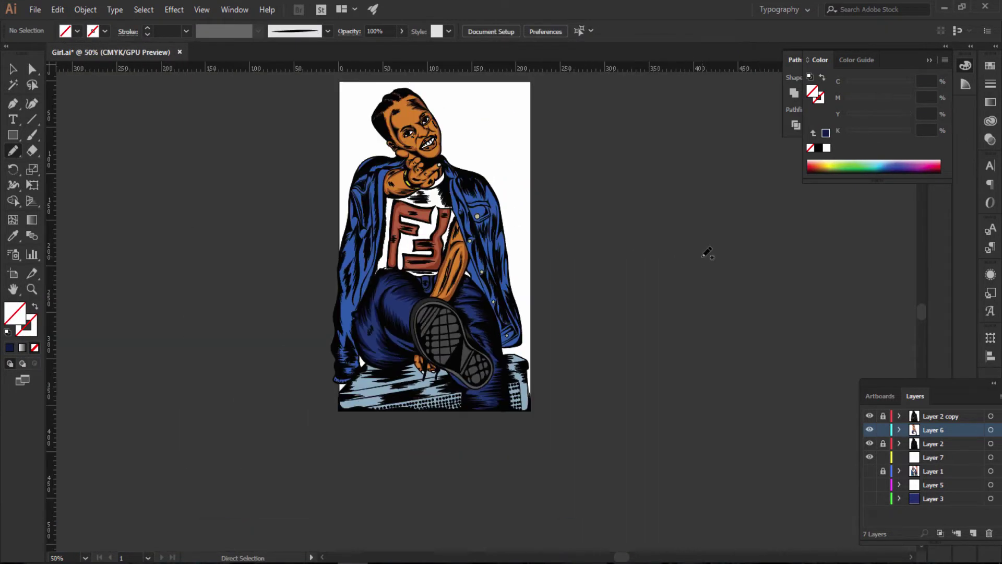
key("ctrl+equal")
key("ctrl+equal")
scroll(708, 252, "down", 1)
key("ctrl+minus")
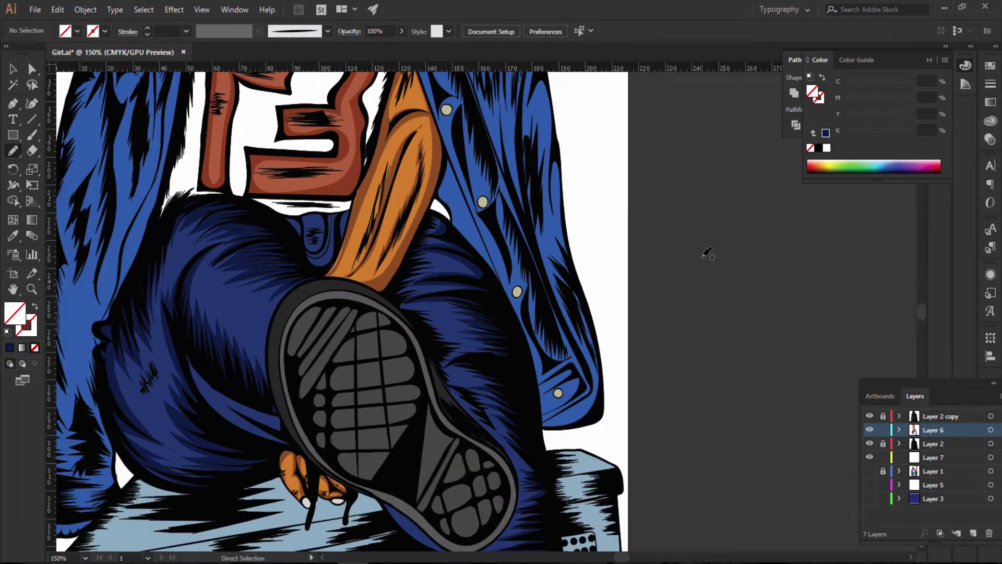
key("ctrl+minus")
key("ctrl+equal")
key("ctrl+equal")
key("ctrl+equal")
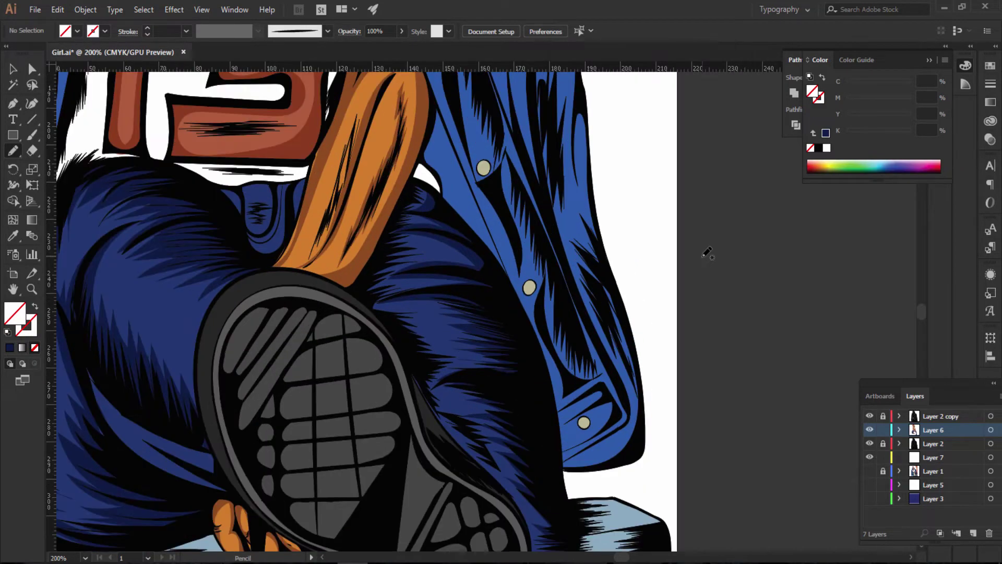
scroll(583, 249, "down", 3)
scroll(583, 249, "down", 2)
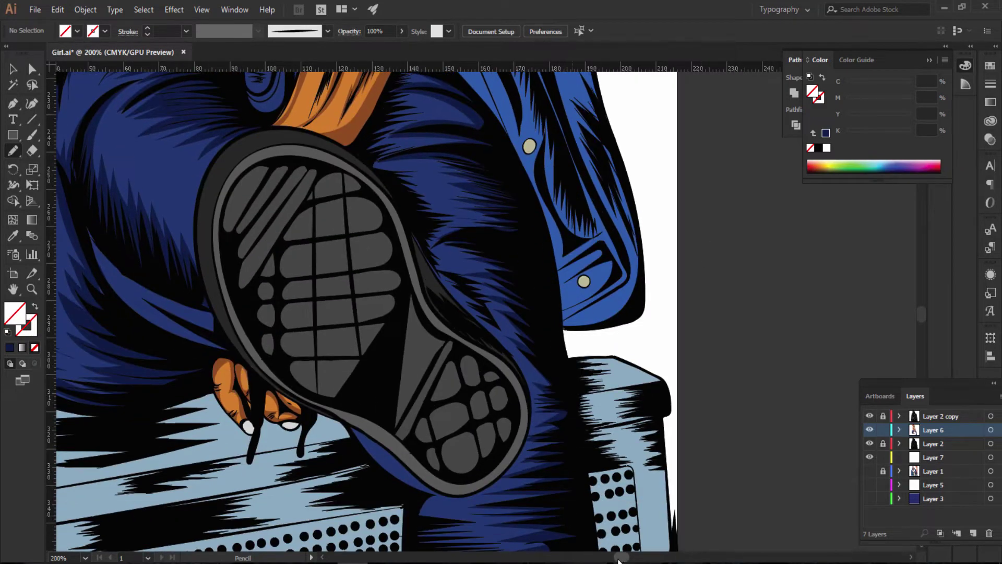
scroll(618, 560, "left", 5)
scroll(619, 559, "left", 2)
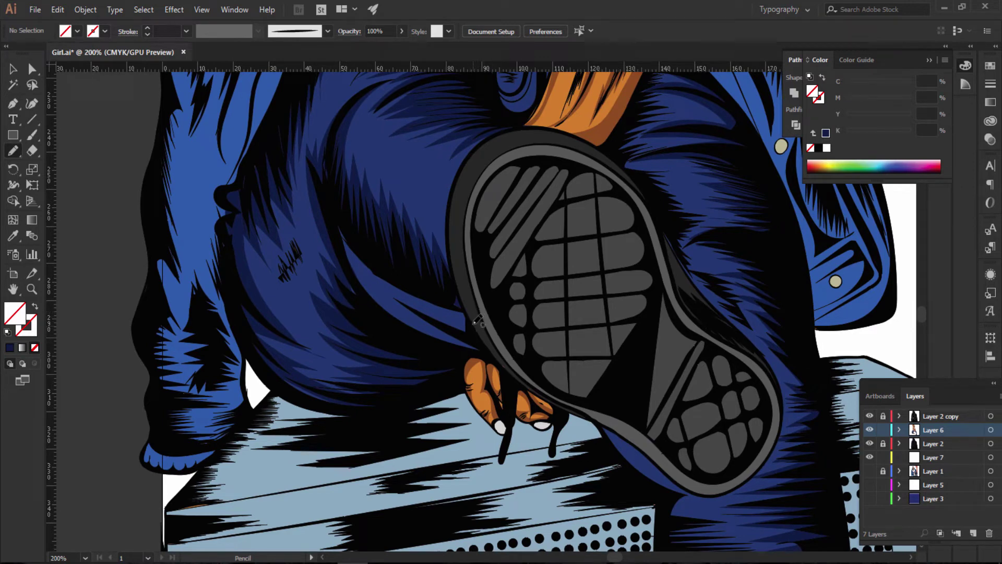
mouse_move(468, 315)
left_mouse_down()
mouse_move(379, 282)
mouse_move(399, 316)
mouse_move(493, 351)
mouse_move(469, 319)
left_mouse_up()
key("comma")
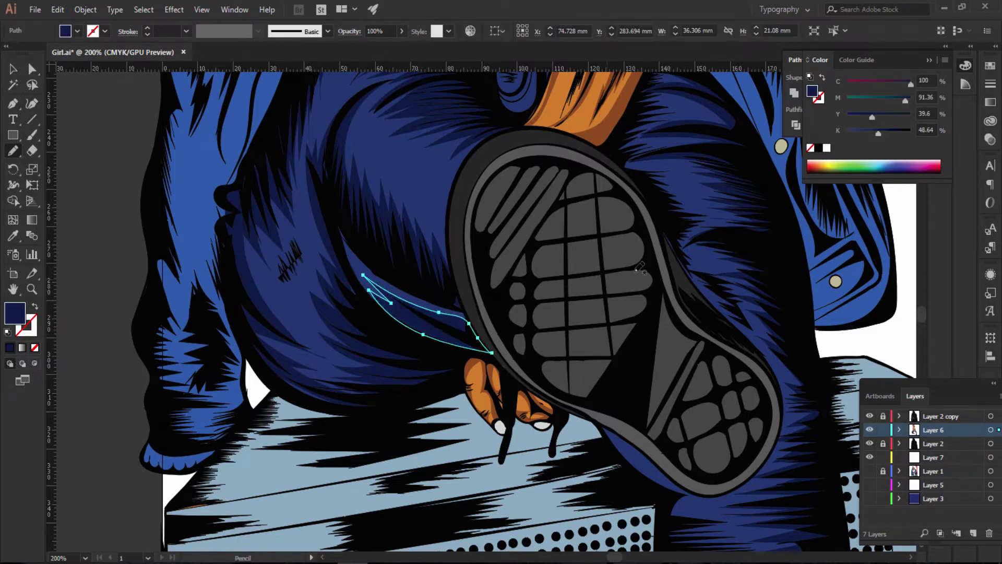
Step: Deselect the new shadow, zoom out to check the figure, then zoom back to the lower half
scroll(640, 267, "up", 3)
scroll(642, 267, "up", 3)
scroll(647, 265, "up", 2)
scroll(652, 265, "up", 3)
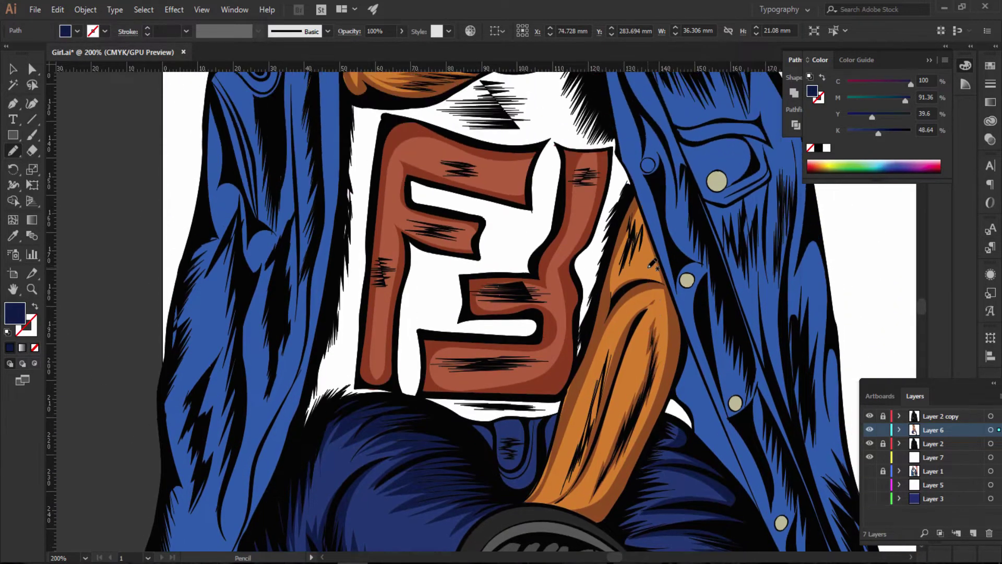
key("ctrl+minus")
key("ctrl+minus")
key("ctrl+minus")
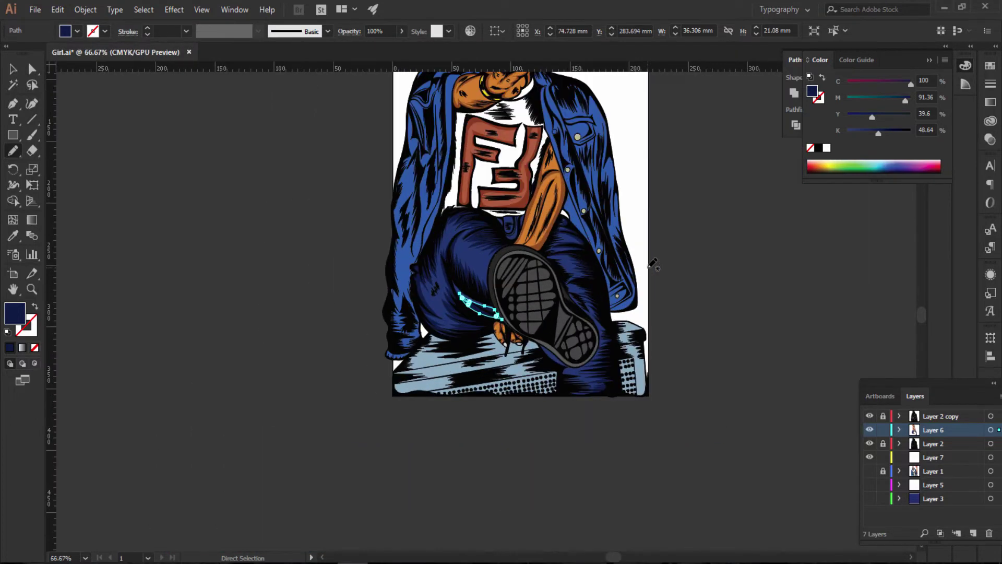
key("ctrl+shift+a")
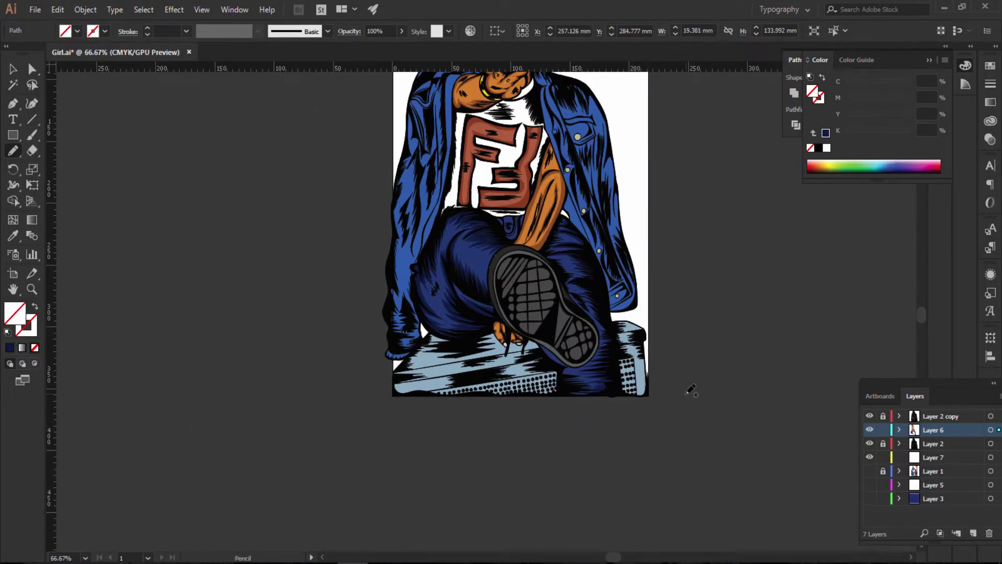
key("ctrl+minus")
key("ctrl+minus")
key("ctrl+plus")
key("ctrl+plus")
key("ctrl+plus")
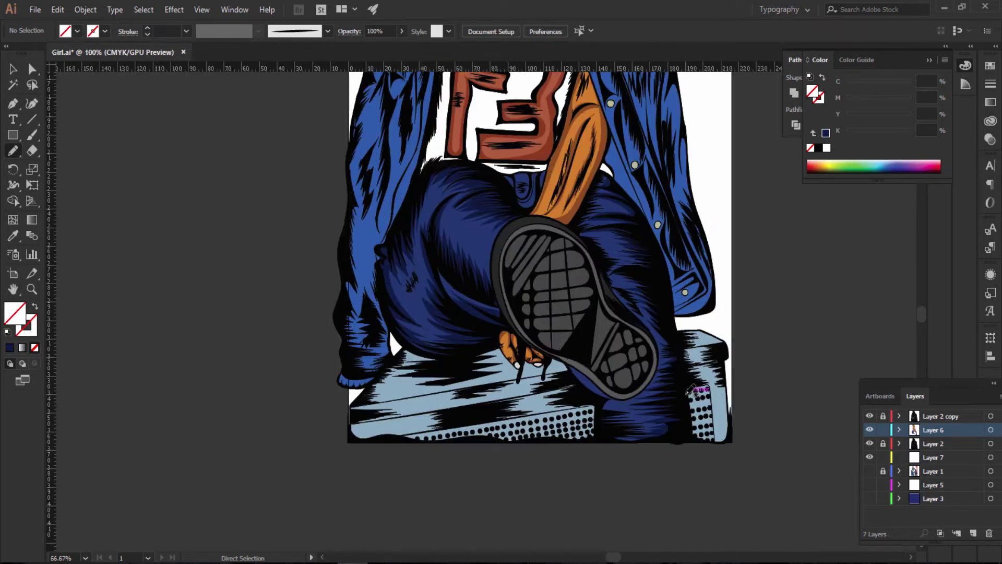
key("ctrl+plus")
scroll(679, 391, "down", 2)
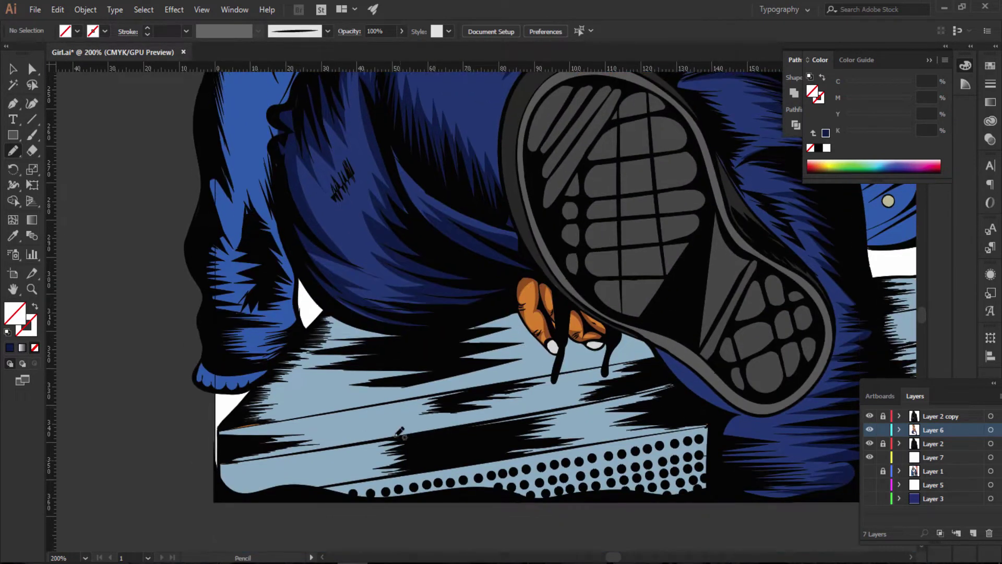
scroll(399, 397, "down", 3)
scroll(399, 396, "down", 1)
Step: Sample the bench colour and confirm blue-grey 57798C as the fill
key("i")
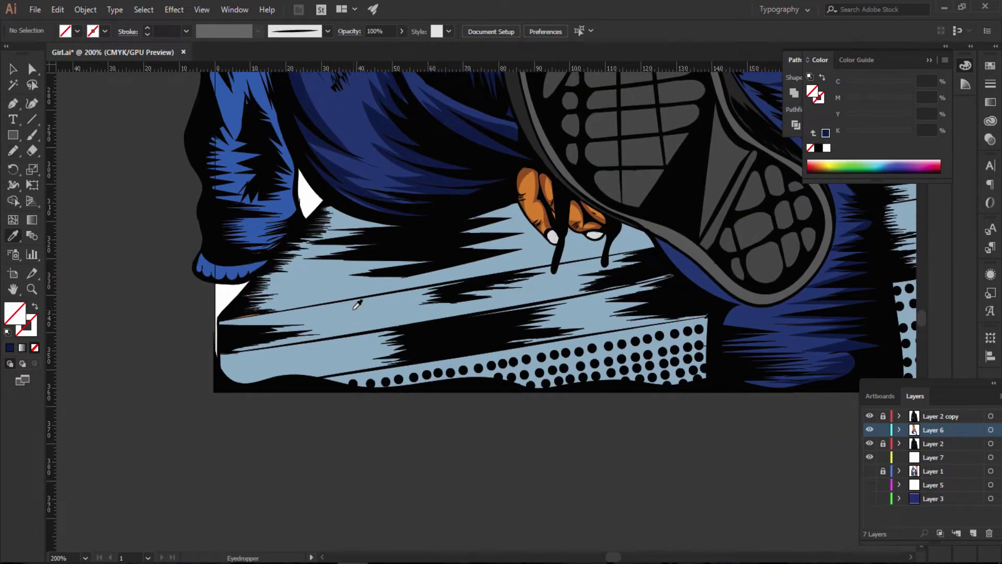
left_click(355, 315)
double_click(15, 309)
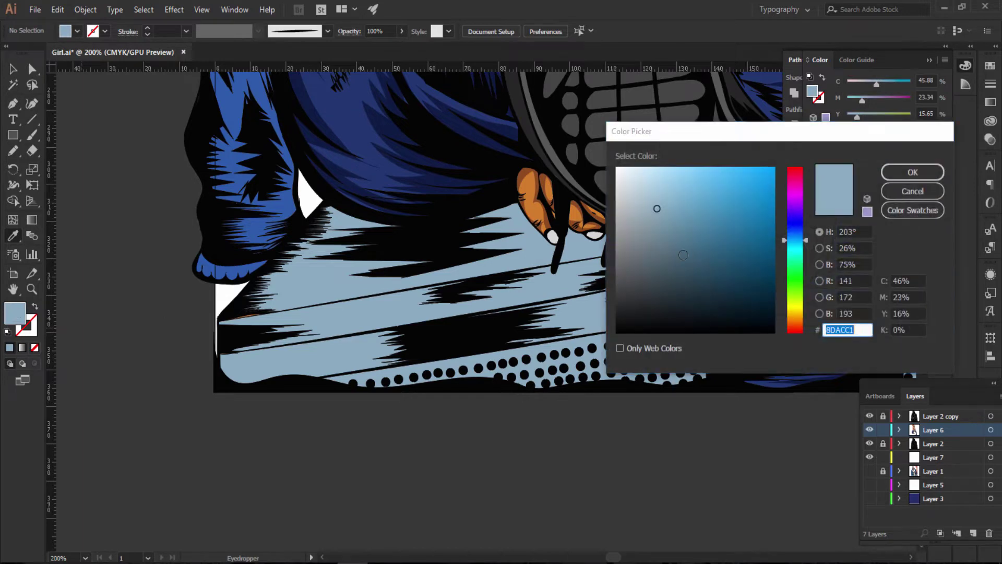
left_click(890, 173)
key("n")
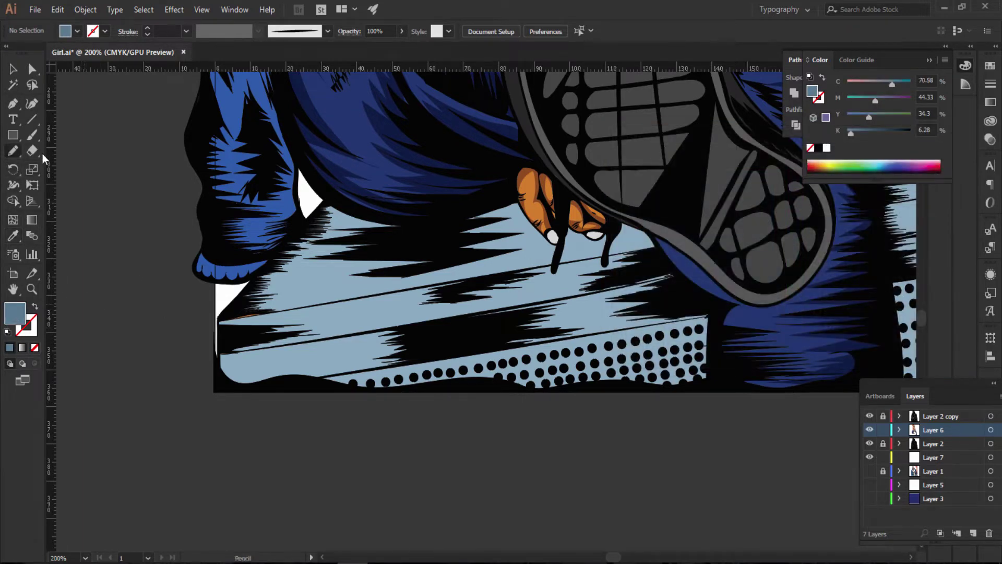
Step: Draw a zigzag hatch shape over the seat's left side and fill it blue-grey
mouse_move(325, 196)
left_mouse_down()
mouse_move(355, 225)
mouse_move(284, 280)
mouse_move(434, 276)
mouse_move(325, 295)
mouse_move(353, 311)
mouse_move(311, 321)
mouse_move(355, 327)
mouse_move(308, 333)
mouse_move(361, 349)
mouse_move(298, 360)
mouse_move(365, 368)
mouse_move(349, 375)
mouse_move(266, 389)
mouse_move(219, 383)
mouse_move(227, 348)
left_mouse_up()
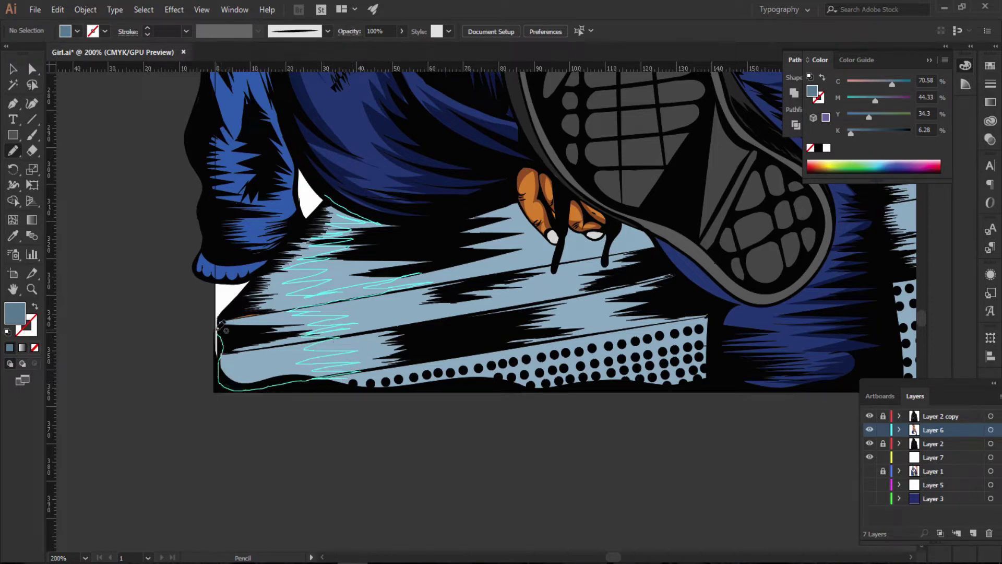
left_click_drag(290, 244, 318, 222)
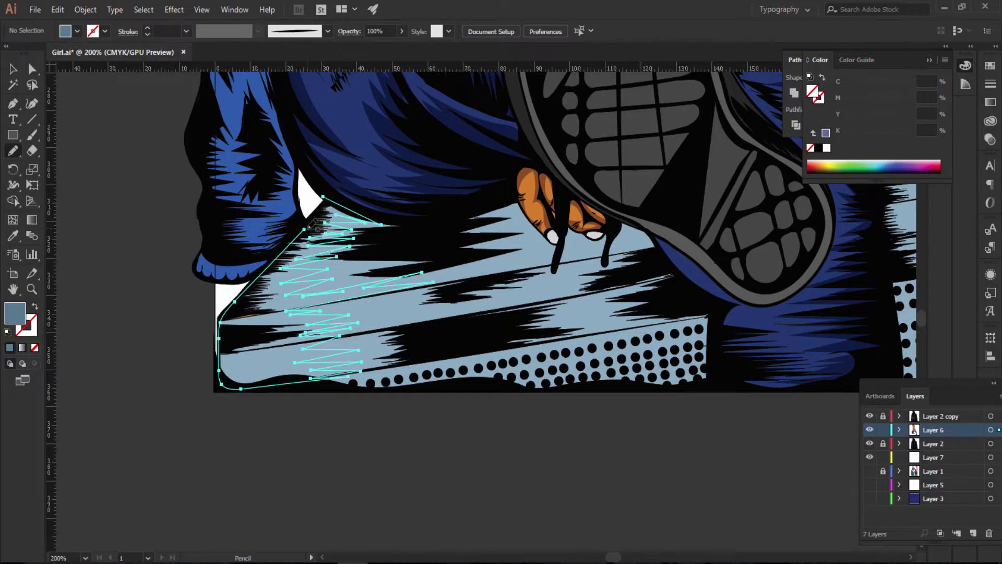
scroll(330, 227, "up", 3)
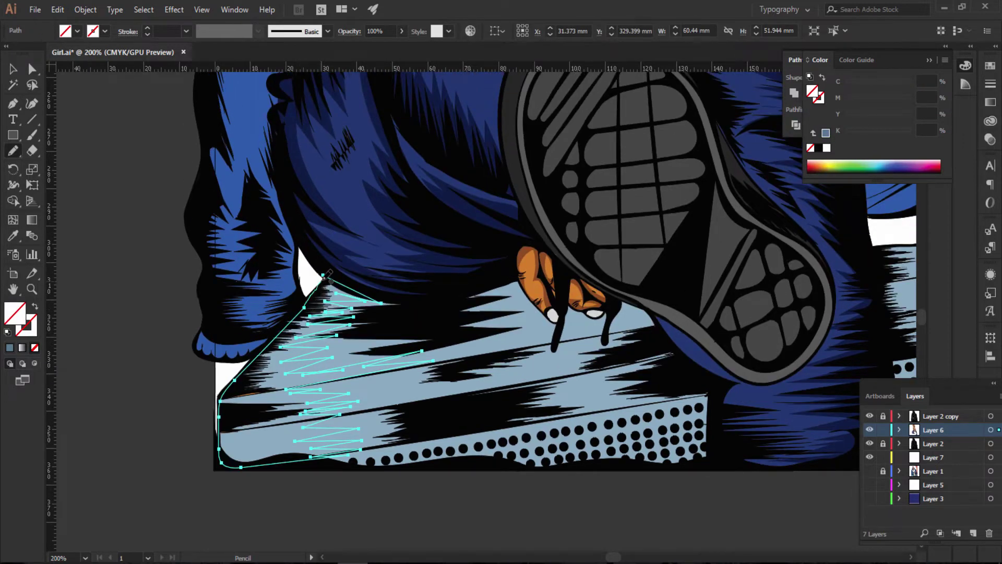
left_click(13, 348)
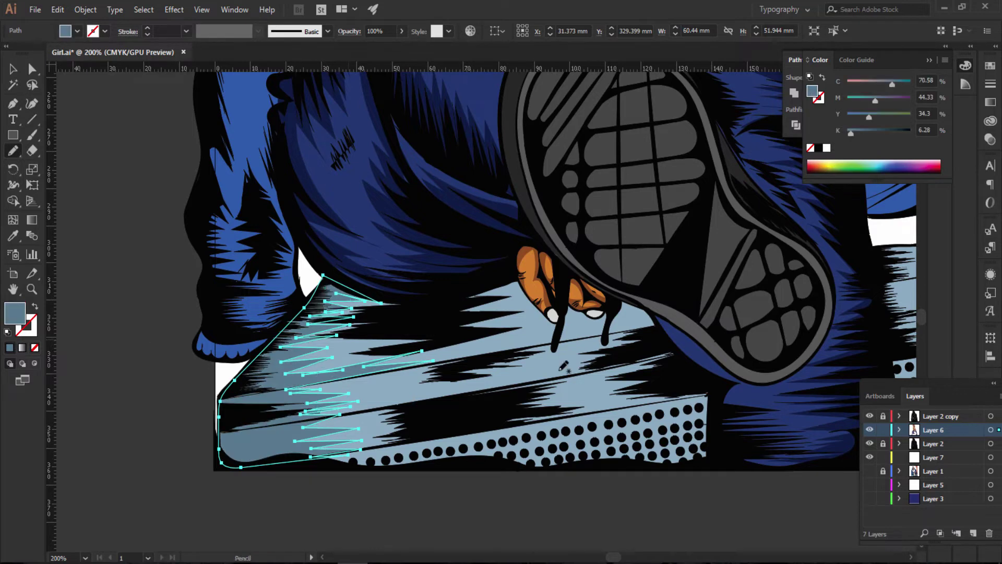
left_click_drag(514, 371, 575, 368)
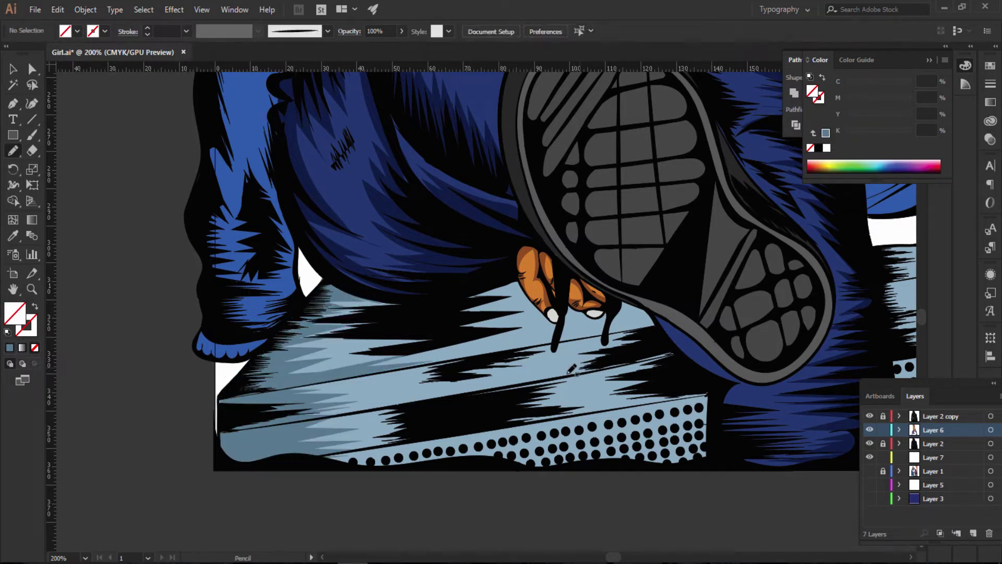
scroll(519, 327, "down", 1)
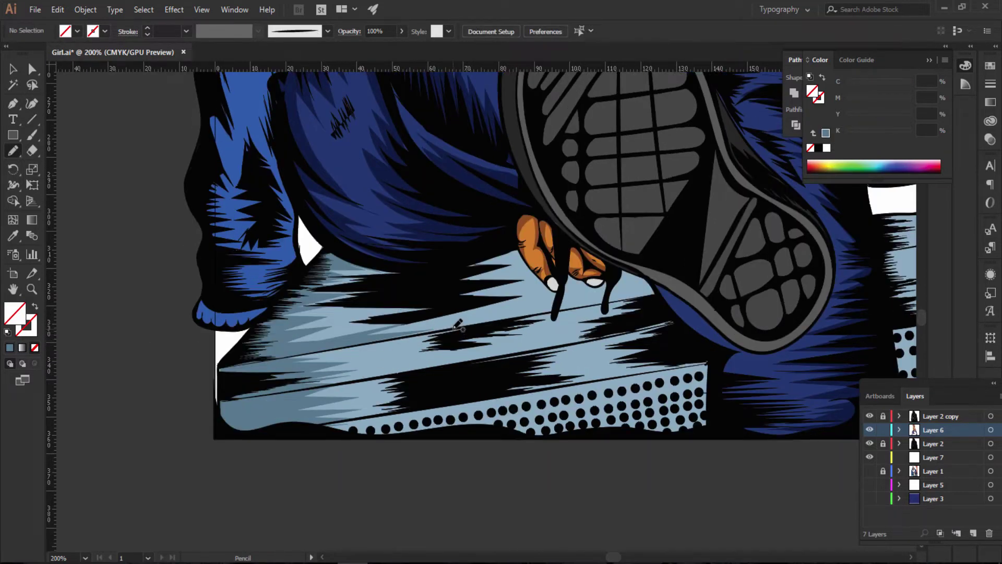
Step: Add a larger blue-grey zigzag hatch across the middle of the seat and deselect
mouse_move(456, 327)
left_mouse_down()
mouse_move(360, 379)
mouse_move(510, 391)
mouse_move(588, 371)
mouse_move(475, 342)
mouse_move(549, 328)
mouse_move(509, 283)
mouse_move(433, 260)
left_mouse_up()
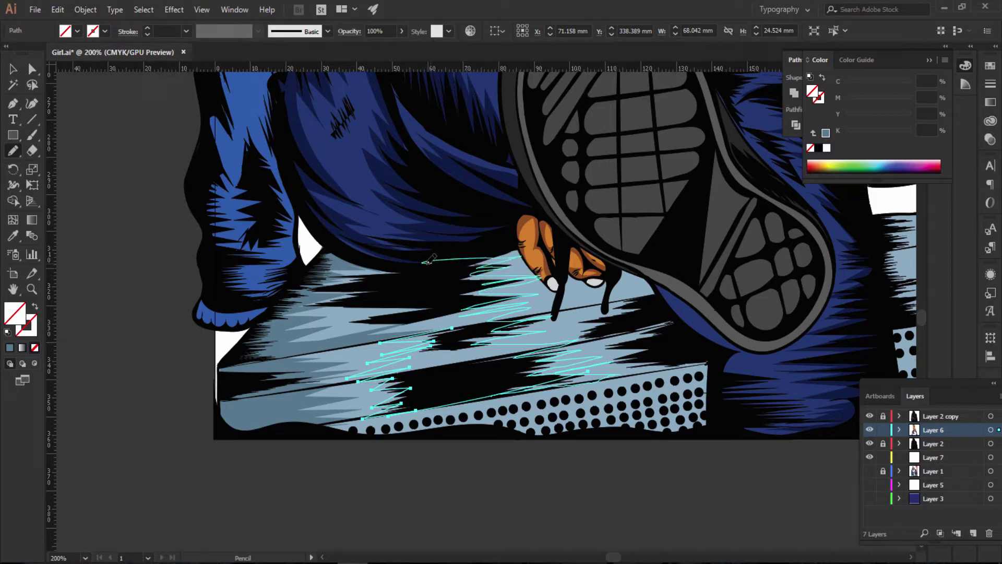
mouse_move(417, 274)
left_mouse_down()
mouse_move(367, 293)
mouse_move(448, 291)
mouse_move(381, 303)
mouse_move(383, 338)
left_mouse_up()
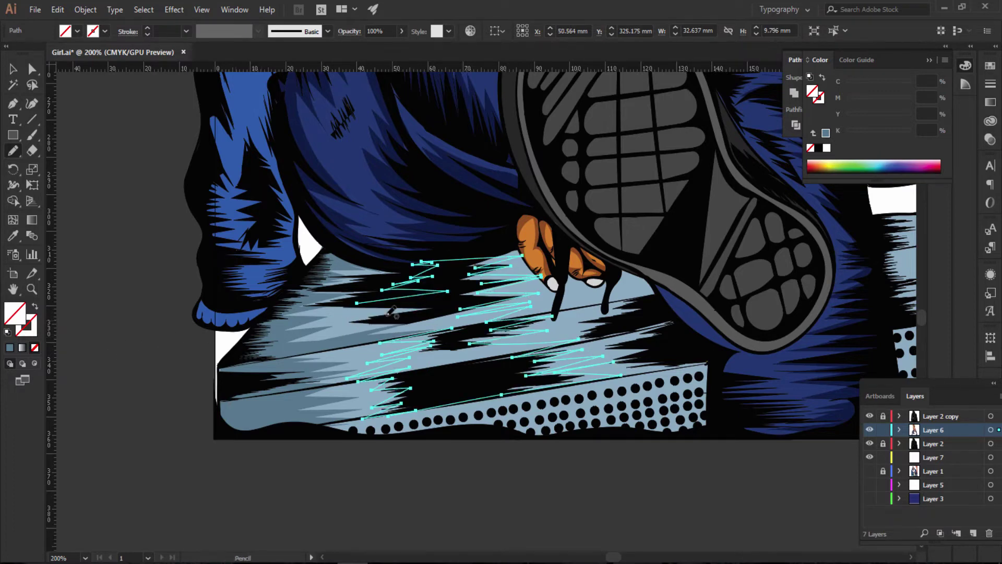
mouse_move(382, 338)
left_mouse_down()
mouse_move(360, 301)
mouse_move(442, 306)
mouse_move(365, 316)
mouse_move(432, 313)
left_mouse_up()
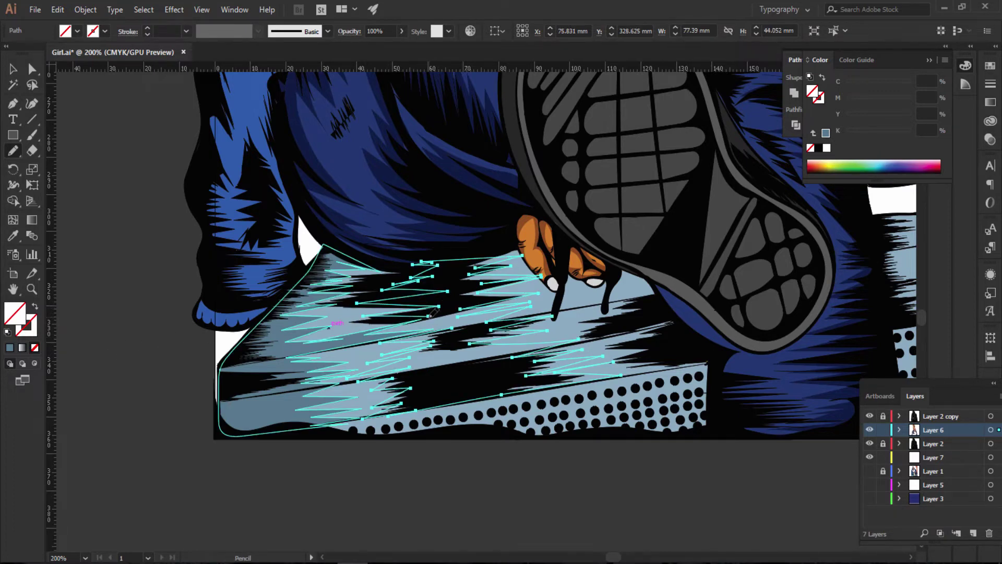
left_click(10, 348)
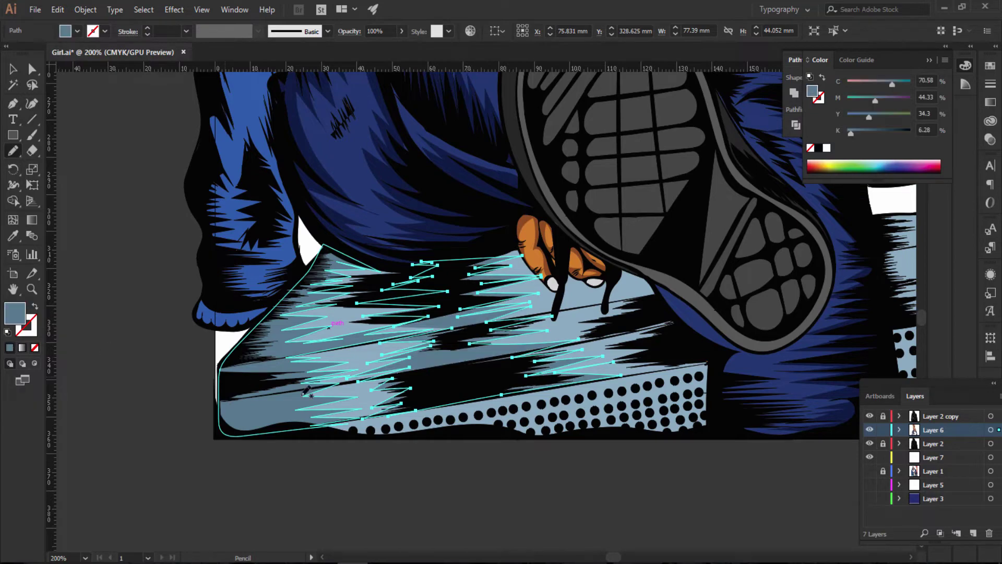
left_click_drag(255, 483, 446, 450)
key("ctrl+shift+a")
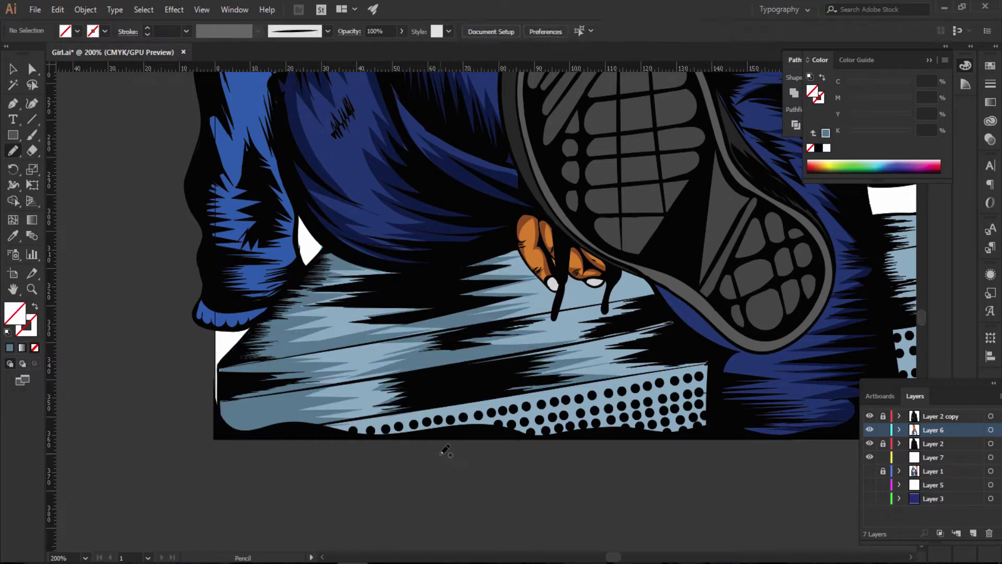
left_click_drag(614, 558, 627, 556)
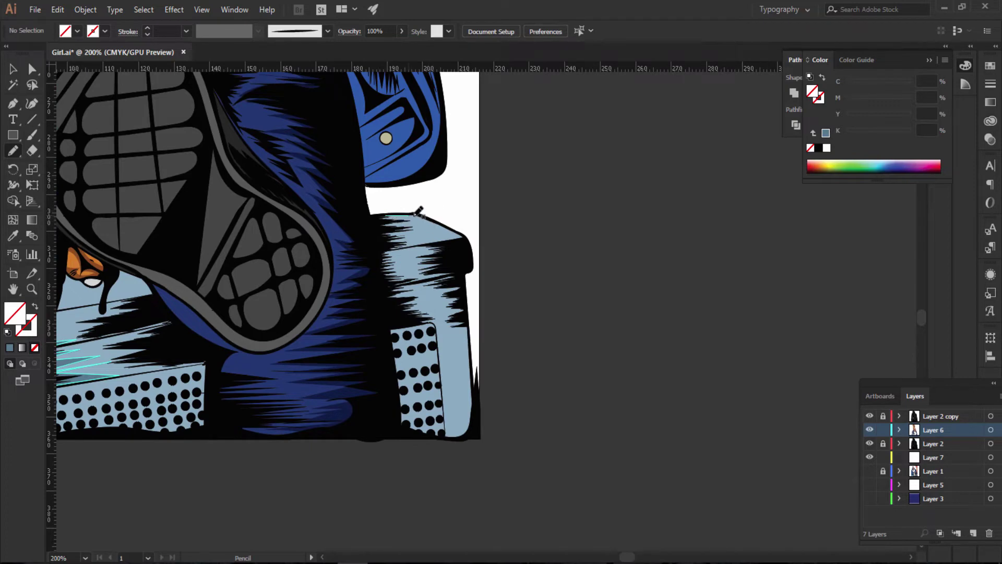
Step: Draw a blue-grey zigzag hatch down the seat's dotted right end
mouse_move(424, 222)
left_mouse_down()
mouse_move(402, 264)
mouse_move(450, 291)
mouse_move(444, 326)
mouse_move(468, 318)
left_mouse_up()
scroll(489, 282, "down", 3)
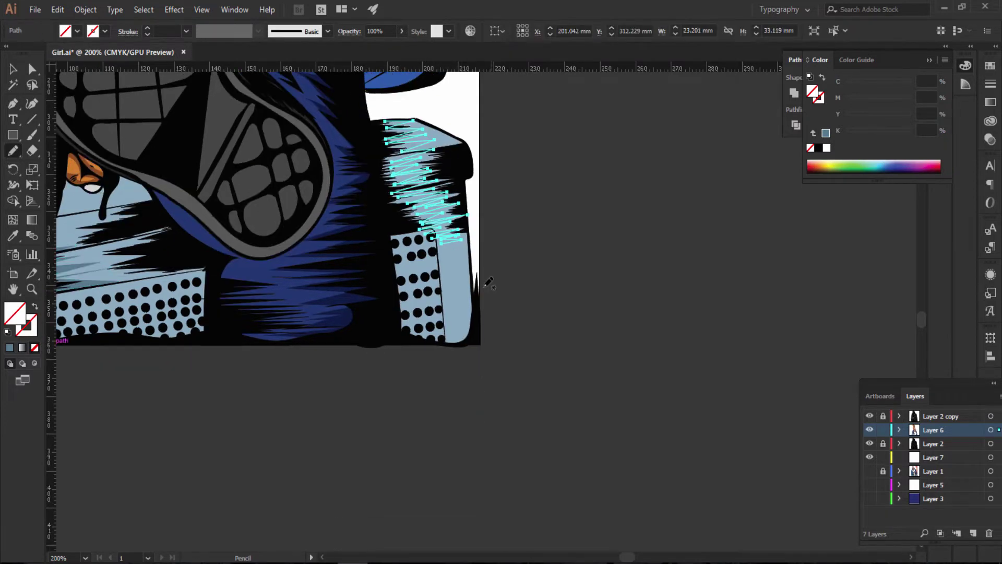
mouse_move(436, 267)
left_mouse_down()
mouse_move(428, 298)
mouse_move(464, 305)
mouse_move(436, 316)
mouse_move(473, 329)
mouse_move(404, 313)
mouse_move(441, 294)
mouse_move(399, 269)
mouse_move(441, 230)
mouse_move(425, 219)
mouse_move(436, 216)
left_mouse_up()
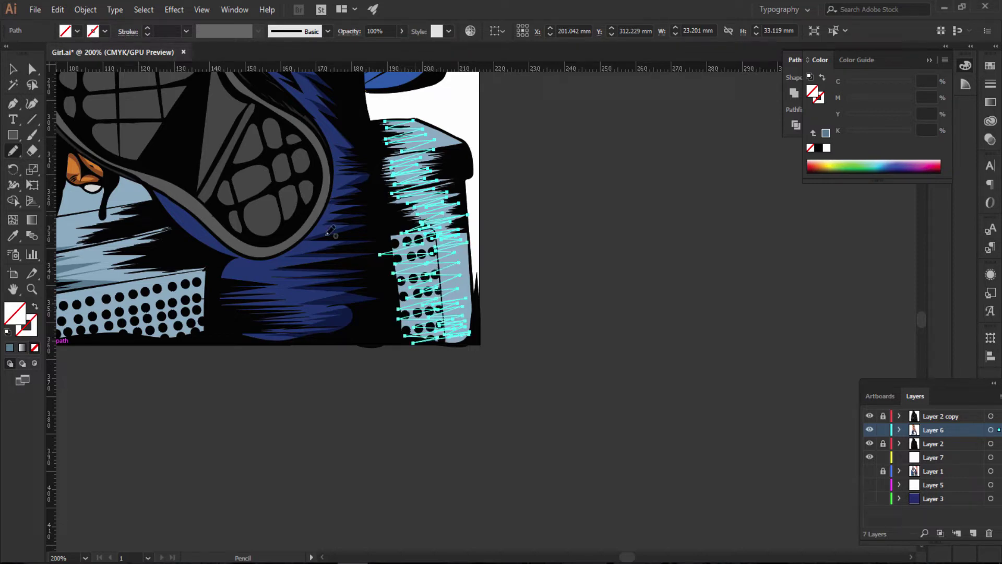
left_click(9, 347)
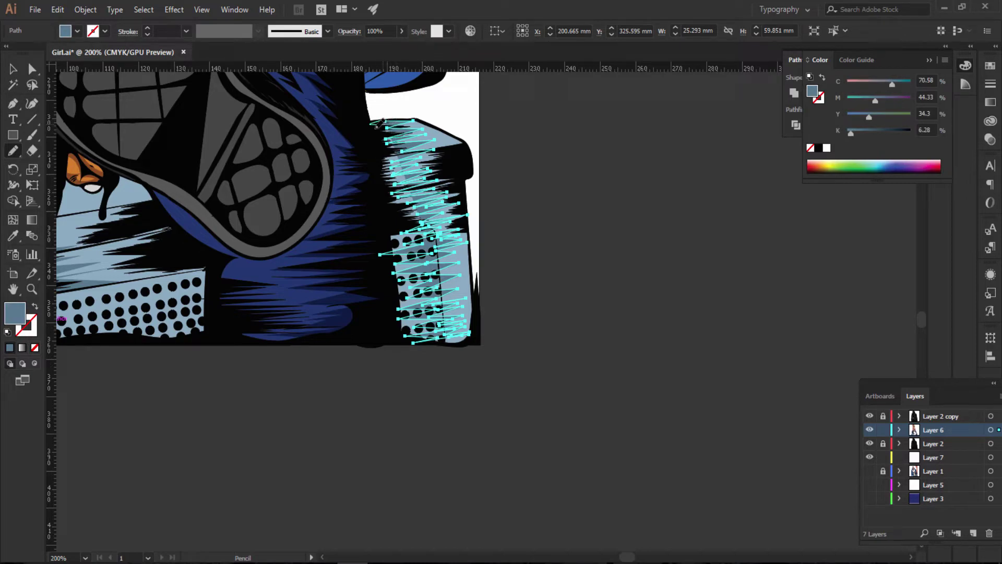
Step: Add a second zigzag hatch shape from the dotted panel's top, discarding a stray stroke
left_click_drag(381, 124, 389, 131)
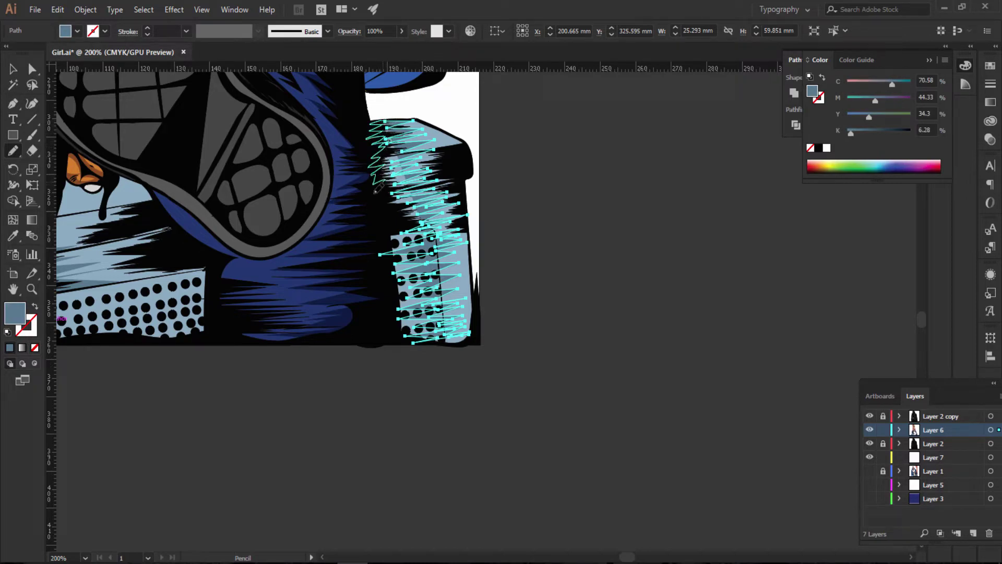
left_click_drag(386, 210, 402, 229)
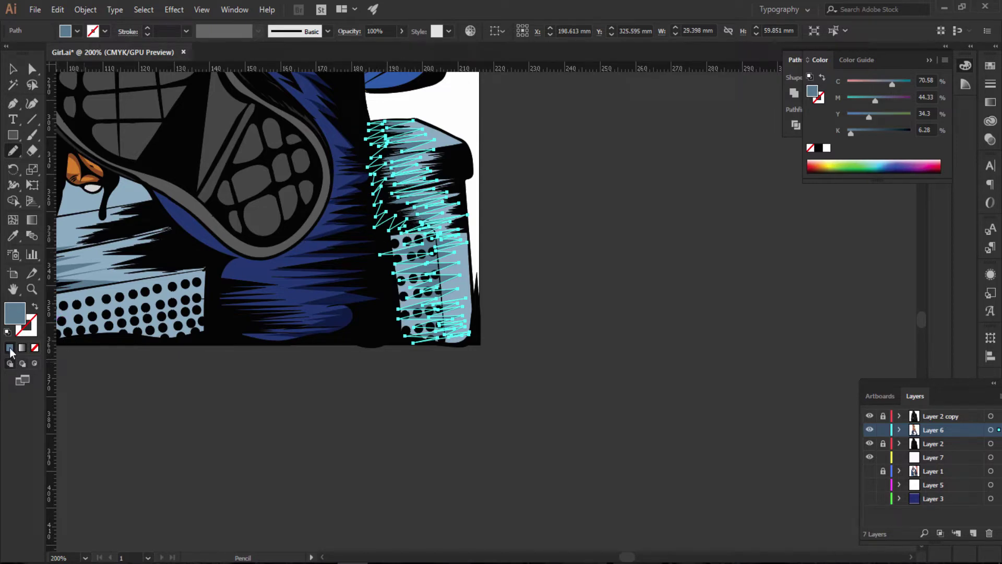
left_click_drag(672, 190, 664, 298)
key("ctrl+z")
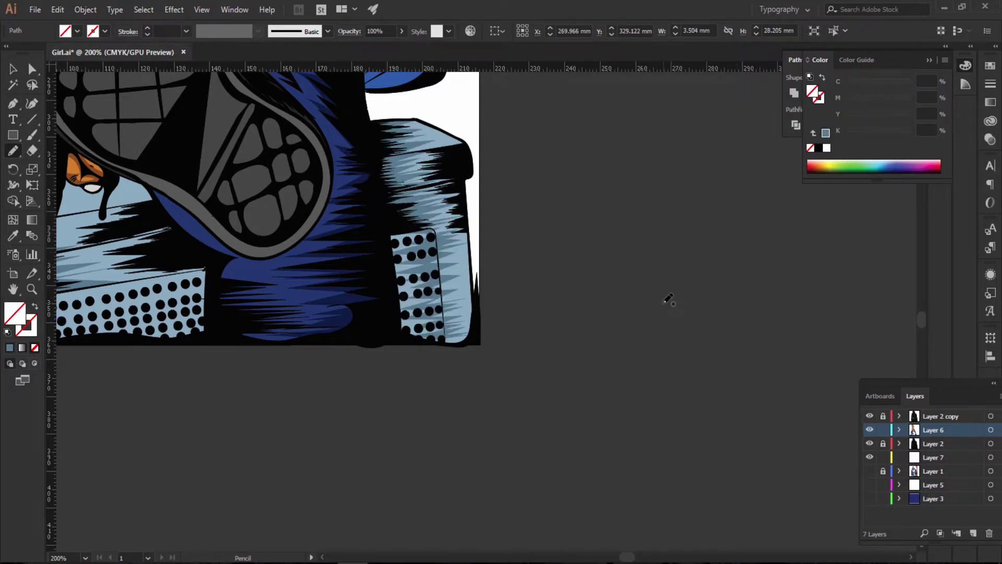
Step: Hatch the seat's dotted bottom strip with a zigzag shape, removing a stray stroke
key("ctrl+minus")
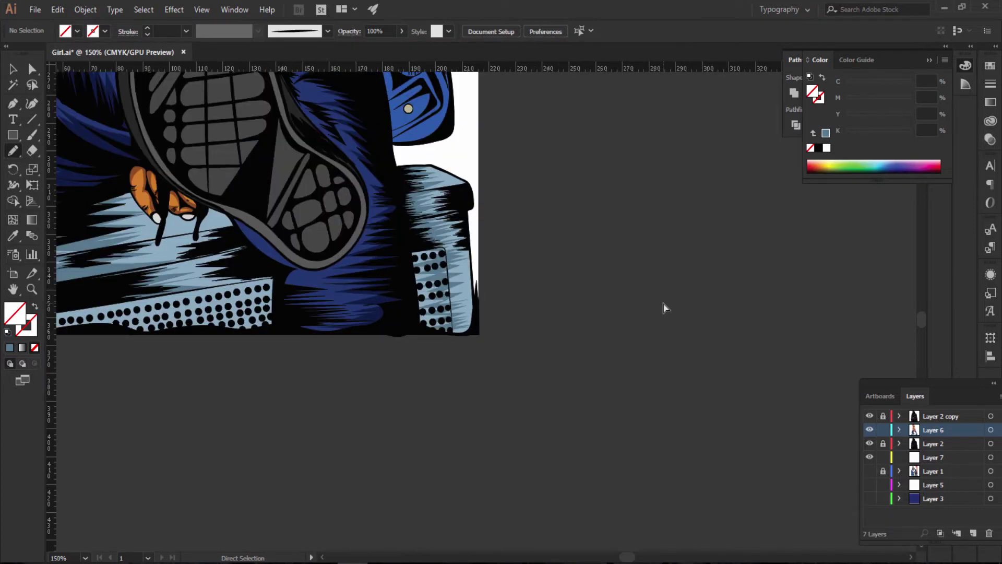
left_click_drag(625, 559, 613, 558)
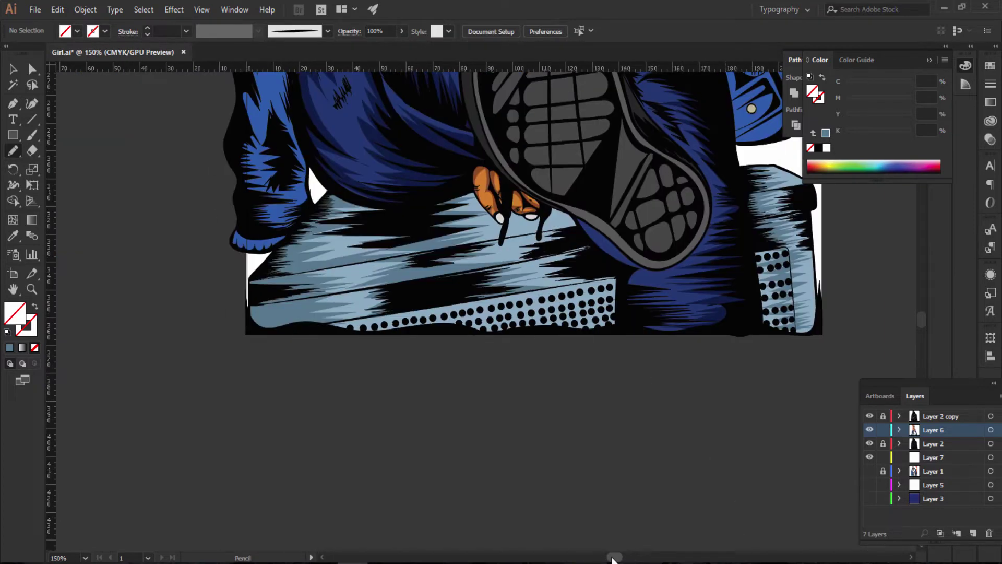
mouse_move(521, 291)
left_mouse_down()
mouse_move(612, 307)
mouse_move(521, 286)
left_mouse_up()
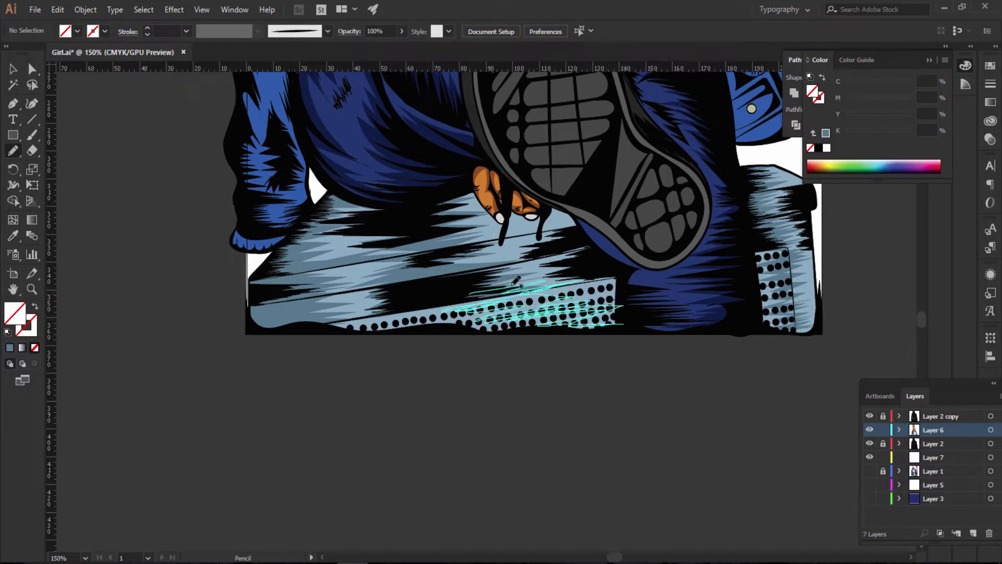
left_click_drag(522, 286, 508, 303)
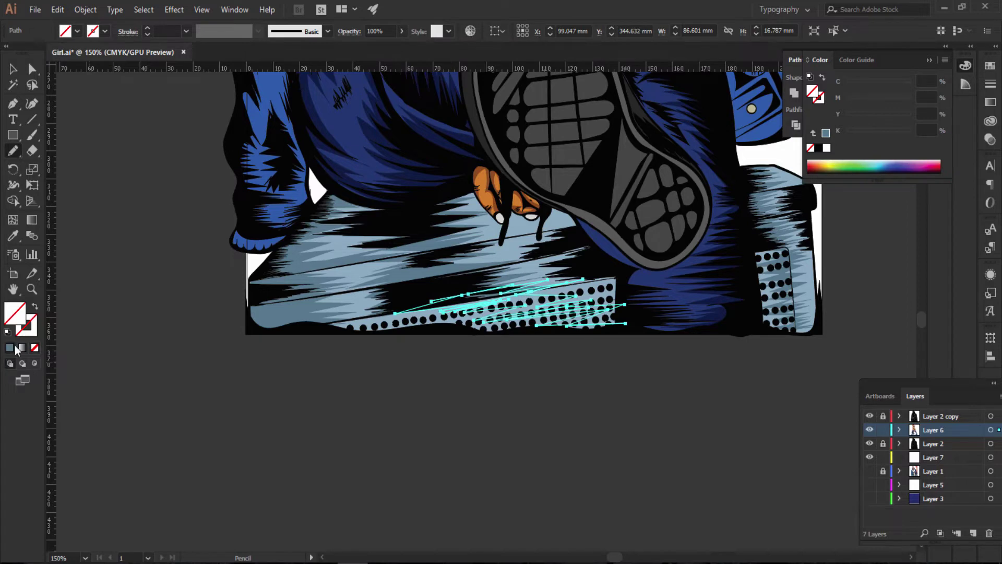
left_click_drag(179, 369, 390, 403)
key("ctrl+z")
Step: Zoom out and pan across the artwork to review the seat hatching
key("ctrl+minus")
key("ctrl+minus")
key("ctrl+minus")
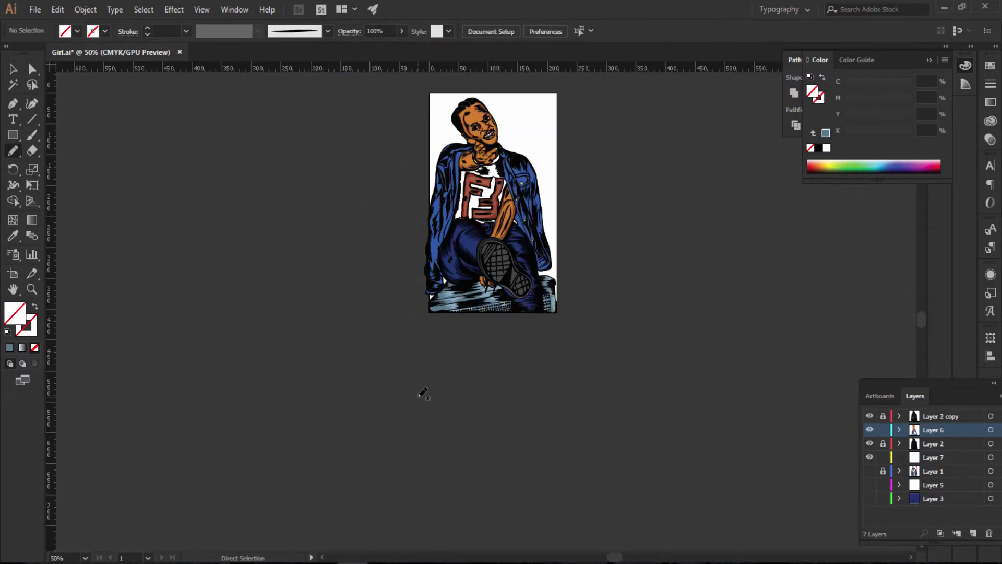
key("ctrl+minus")
key("ctrl+plus")
key("ctrl+plus")
key("ctrl+plus")
key("ctrl+plus")
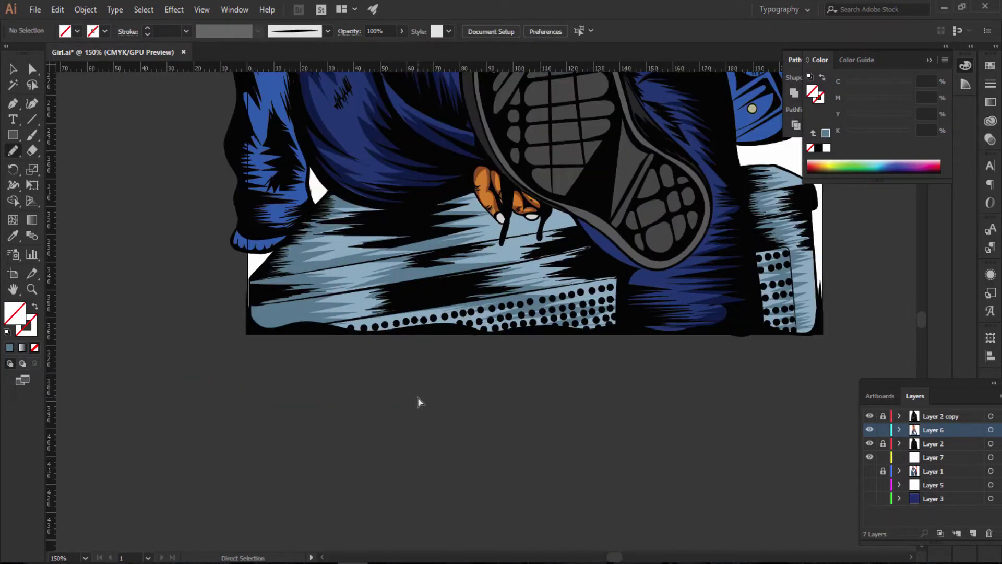
scroll(426, 386, "up", 10)
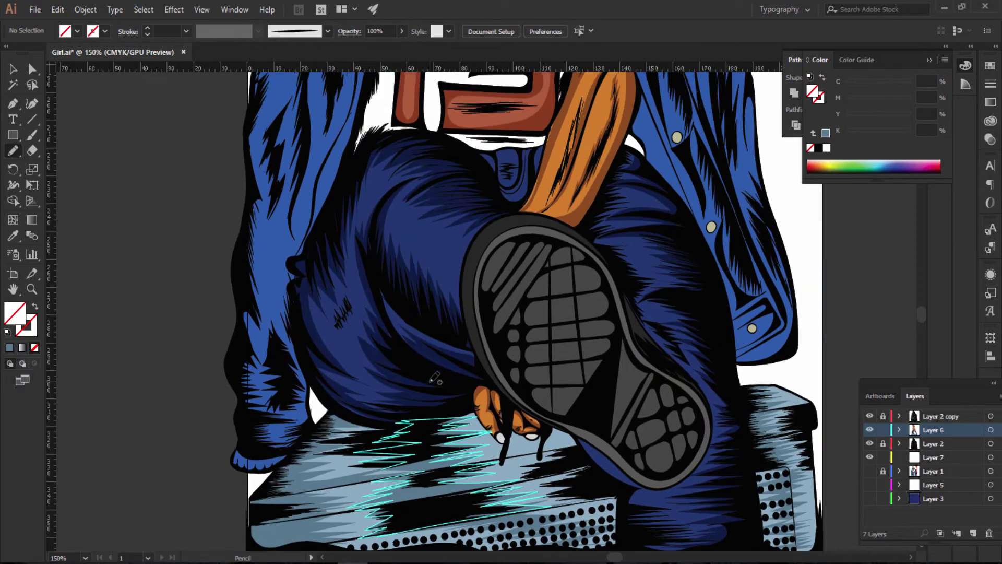
left_click_drag(397, 370, 493, 428)
scroll(434, 377, "up", 2)
scroll(428, 375, "up", 4)
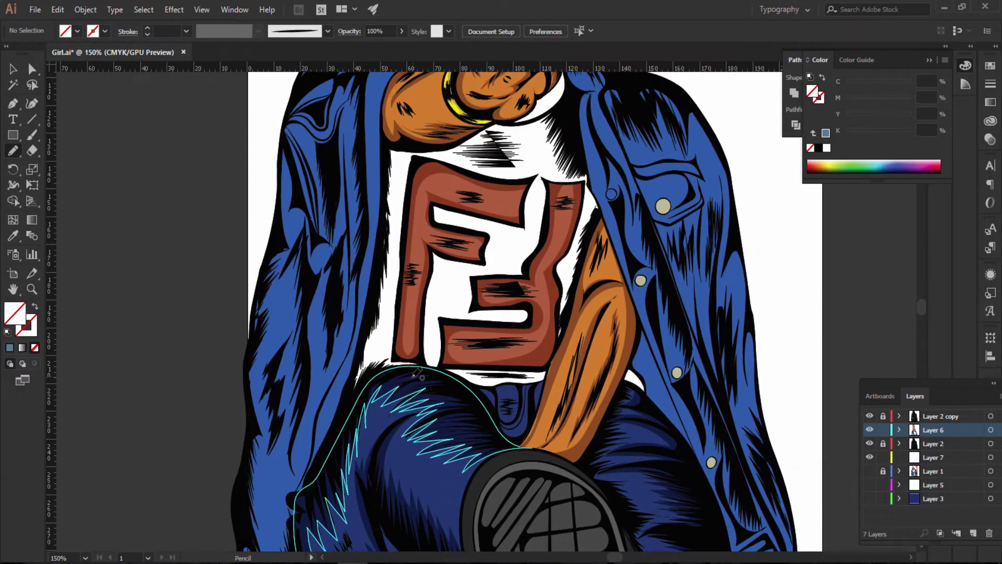
scroll(421, 372, "up", 4)
scroll(416, 372, "up", 6)
scroll(416, 373, "up", 3)
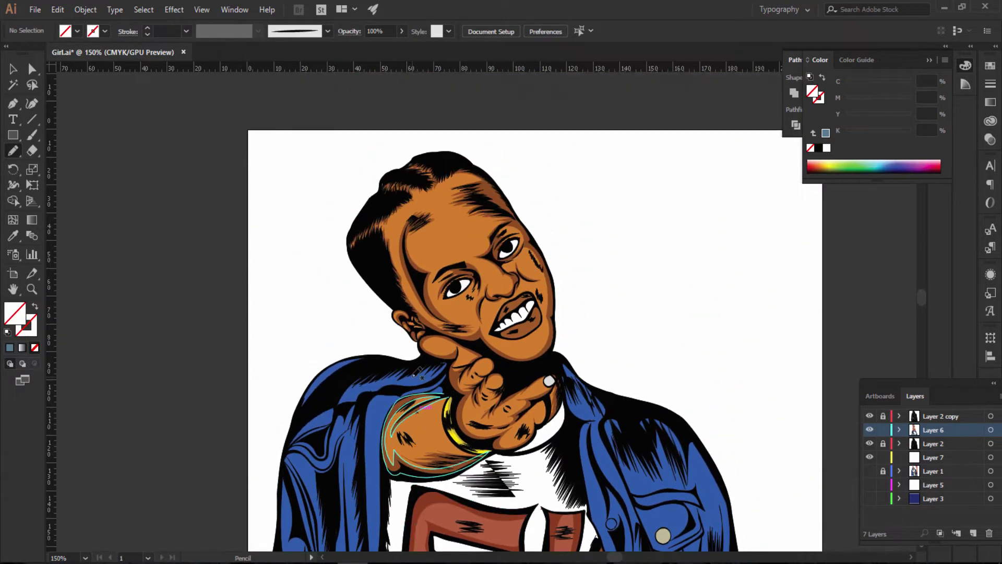
left_click_drag(418, 372, 417, 371)
scroll(417, 371, "down", 3)
scroll(327, 339, "up", 2)
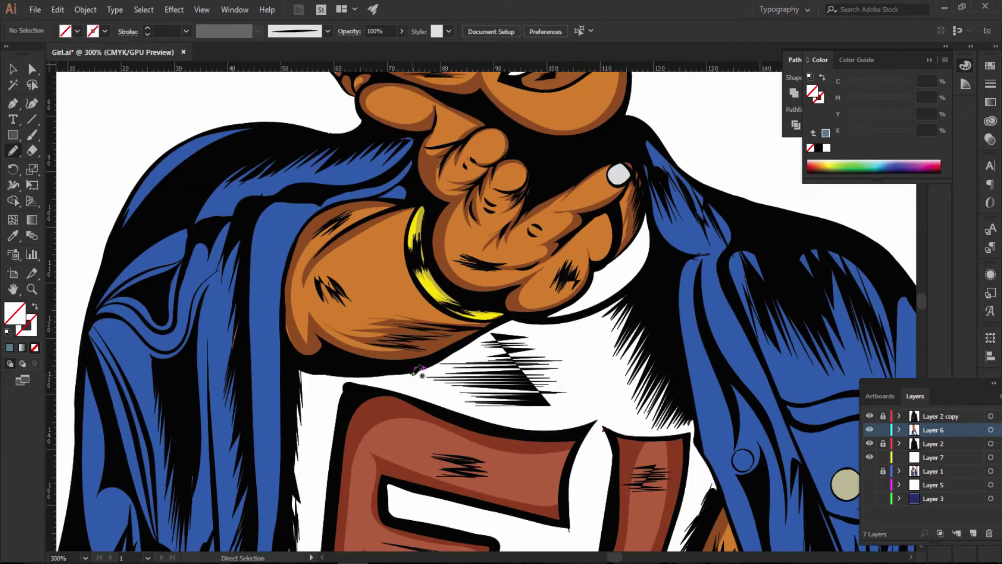
Step: Sample the jacket blue and darken the fill colour to #1E417A
scroll(326, 338, "down", 2)
key("i")
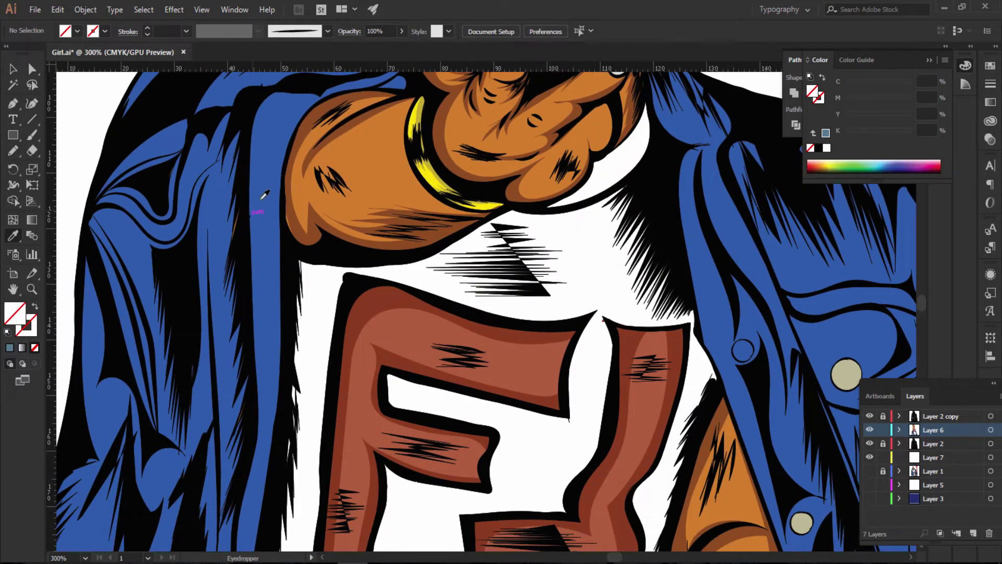
left_click(265, 194)
double_click(15, 313)
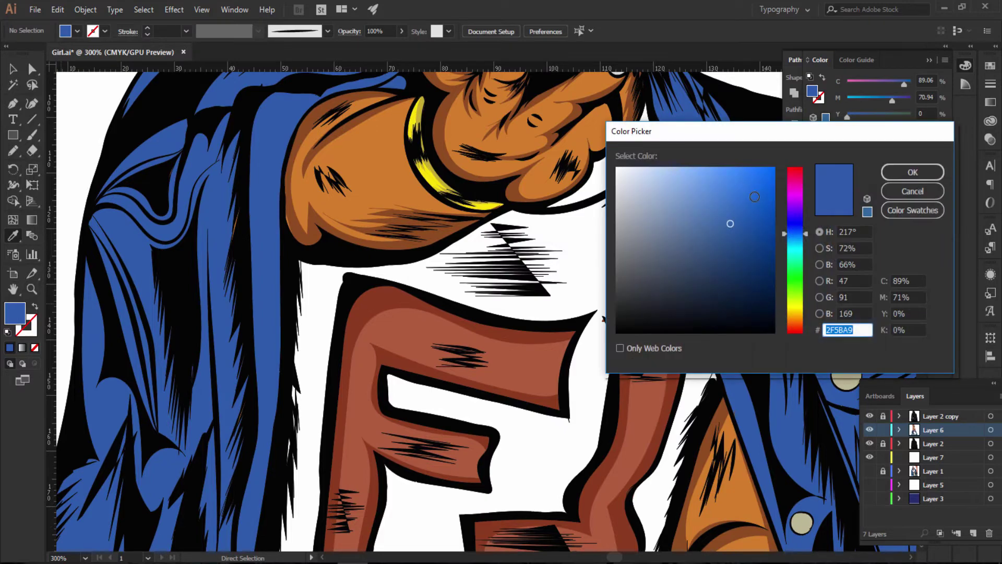
type("1E417A")
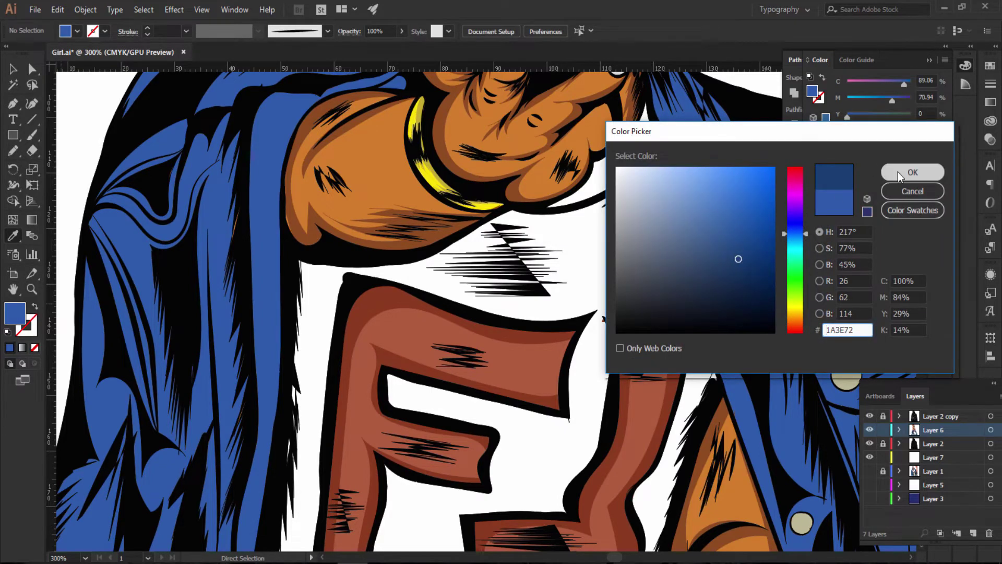
left_click(898, 172)
Step: Draw a dark-blue zigzag shadow shape along the left shoulder's top edge
left_click(16, 151)
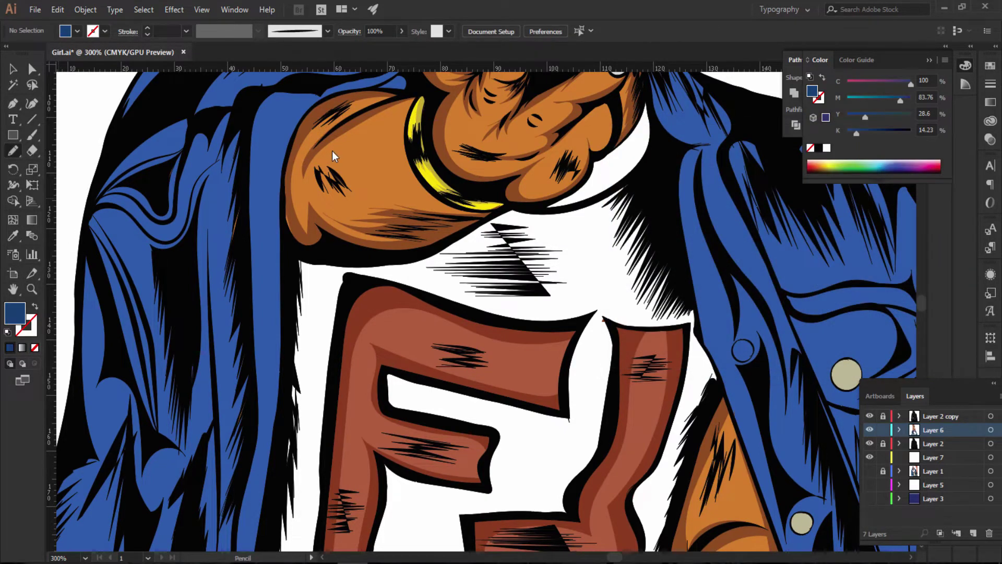
scroll(274, 180, "up", 3)
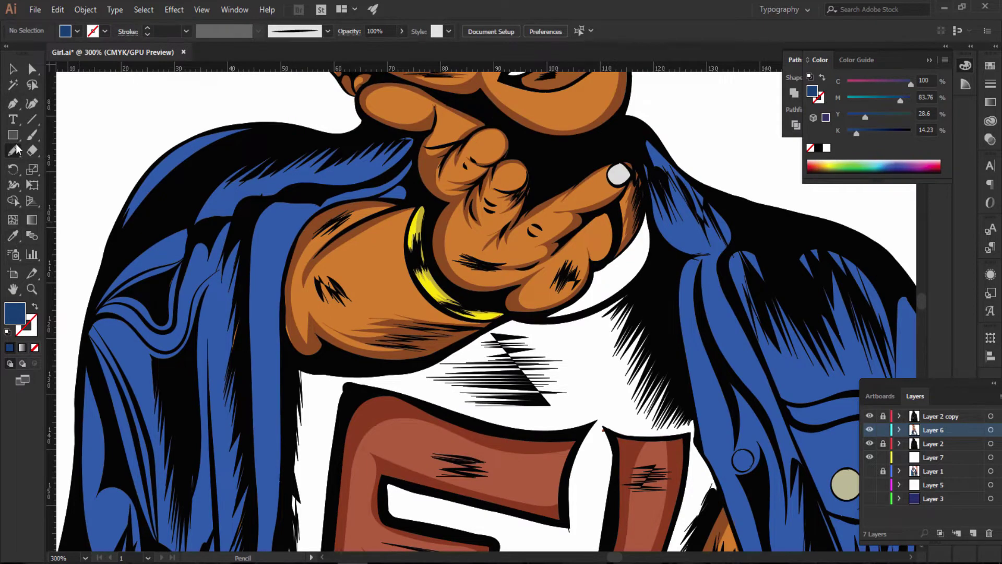
scroll(315, 154, "up", 2)
mouse_move(424, 232)
left_mouse_down()
mouse_move(342, 228)
mouse_move(188, 297)
mouse_move(313, 224)
mouse_move(420, 210)
mouse_move(414, 230)
left_mouse_up()
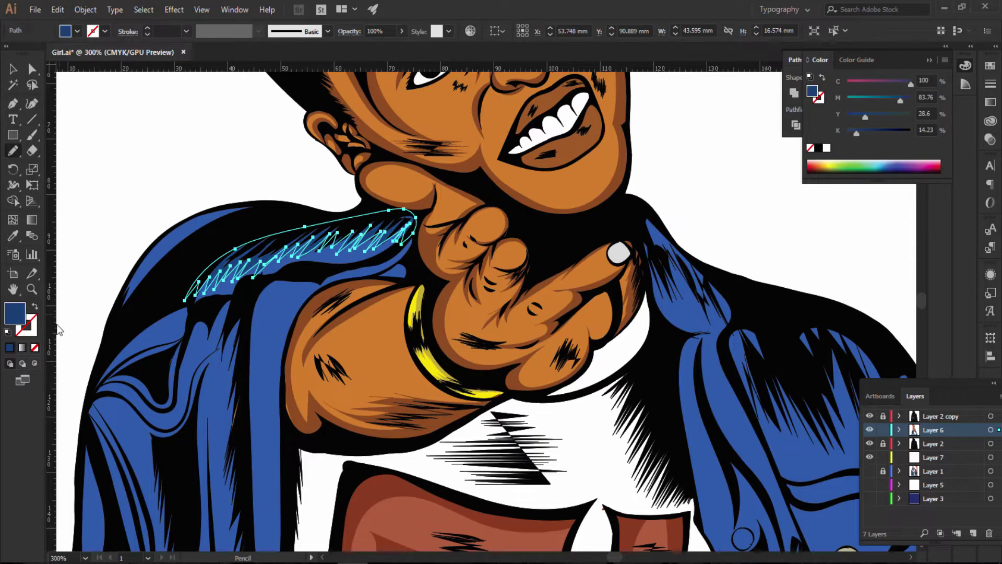
mouse_move(254, 209)
left_mouse_down()
mouse_move(201, 226)
mouse_move(161, 255)
mouse_move(119, 317)
left_mouse_up()
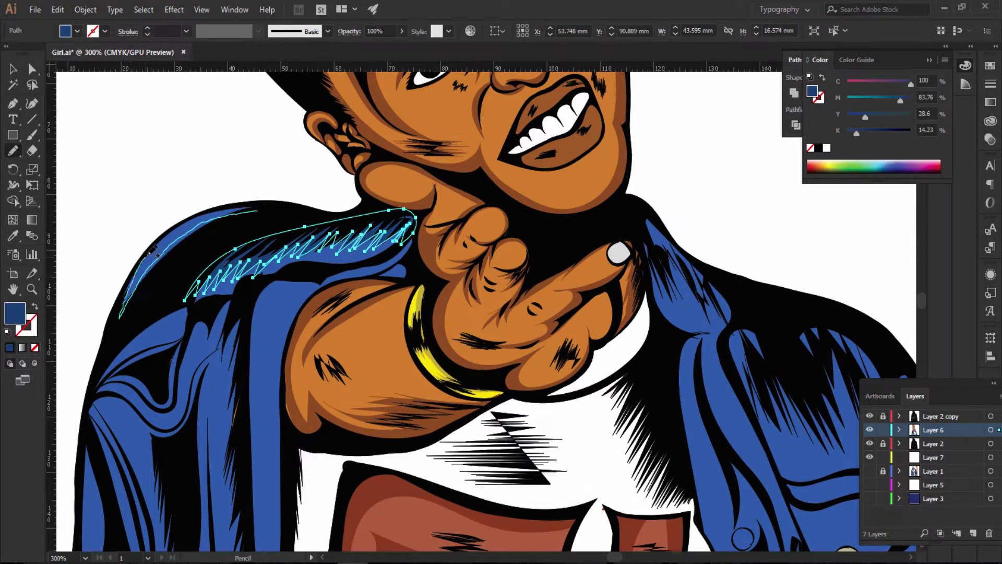
left_click_drag(226, 208, 305, 213)
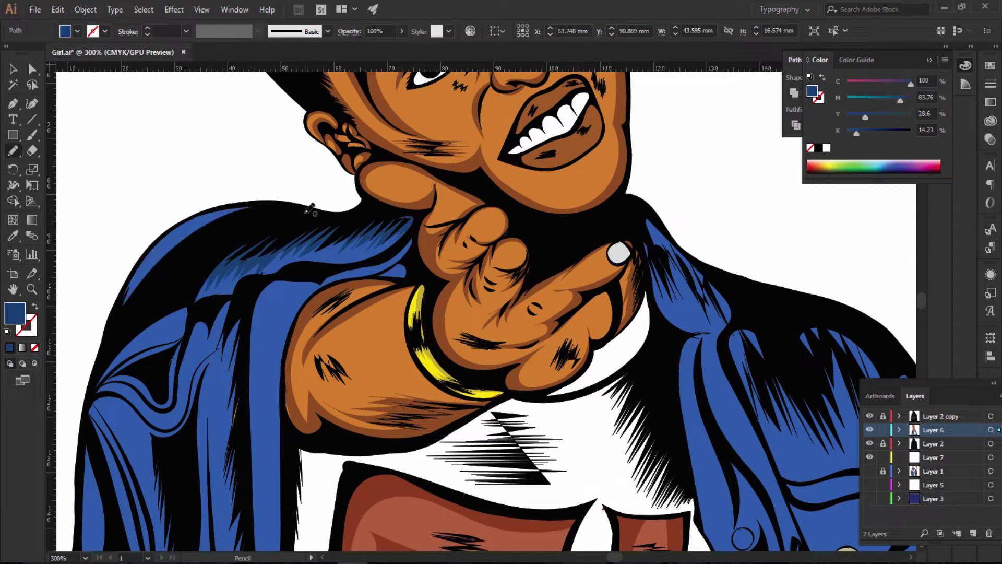
left_click(10, 348)
Step: Start a shadow path running down the sleeve edge beside the arm
scroll(368, 214, "down", 3)
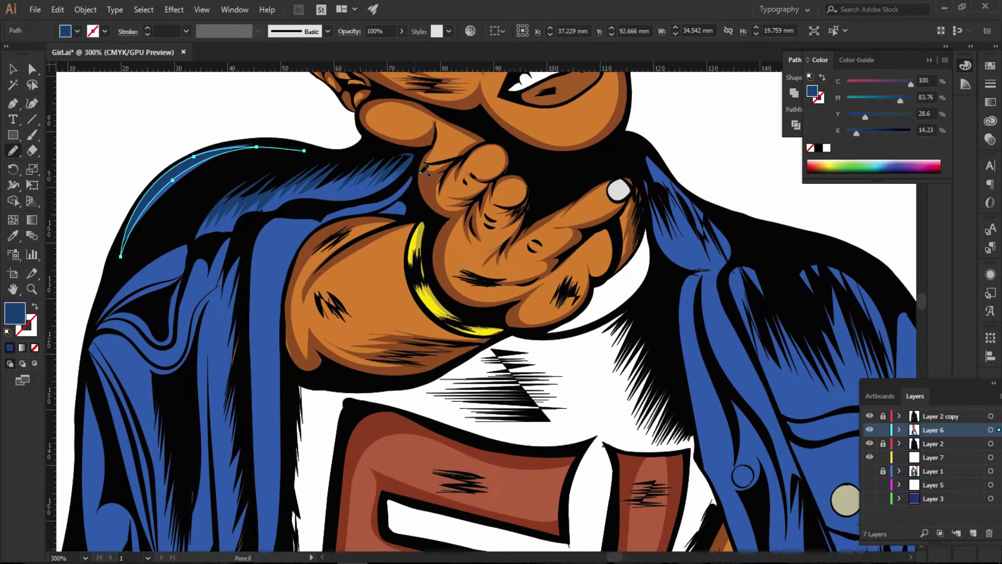
left_click_drag(404, 194, 316, 223)
left_click_drag(271, 282, 262, 381)
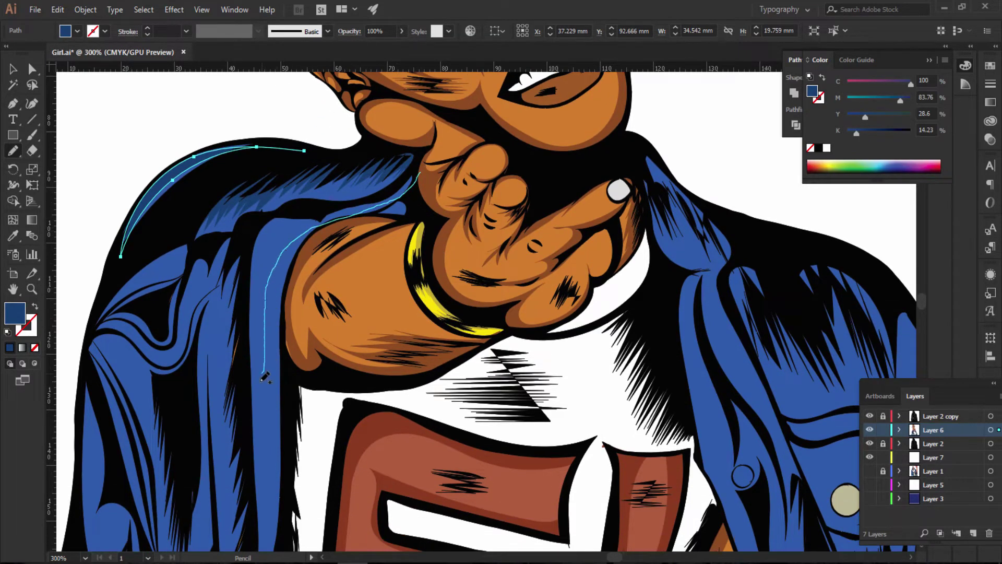
scroll(264, 261, "down", 5)
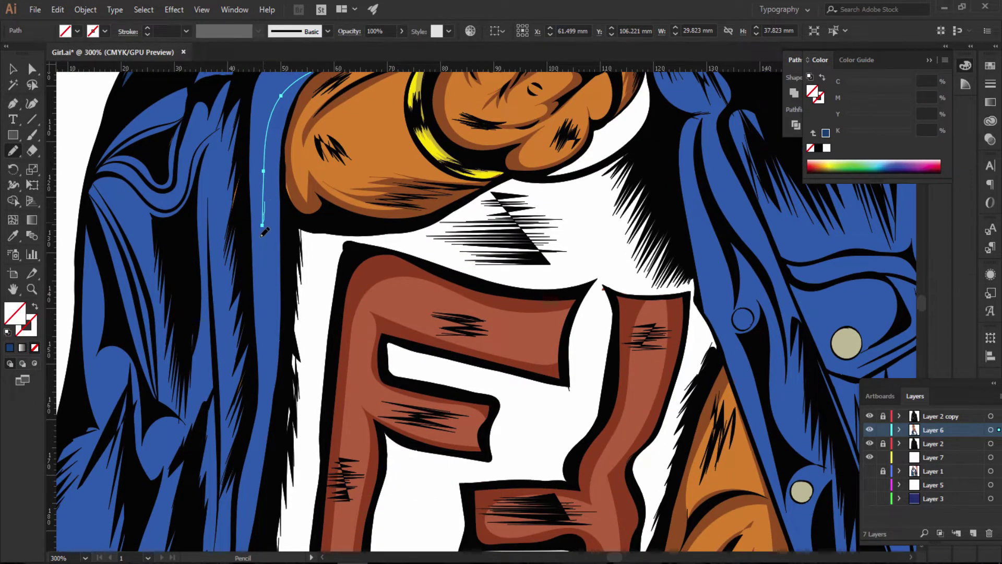
left_click_drag(263, 225, 260, 333)
scroll(269, 407, "down", 3)
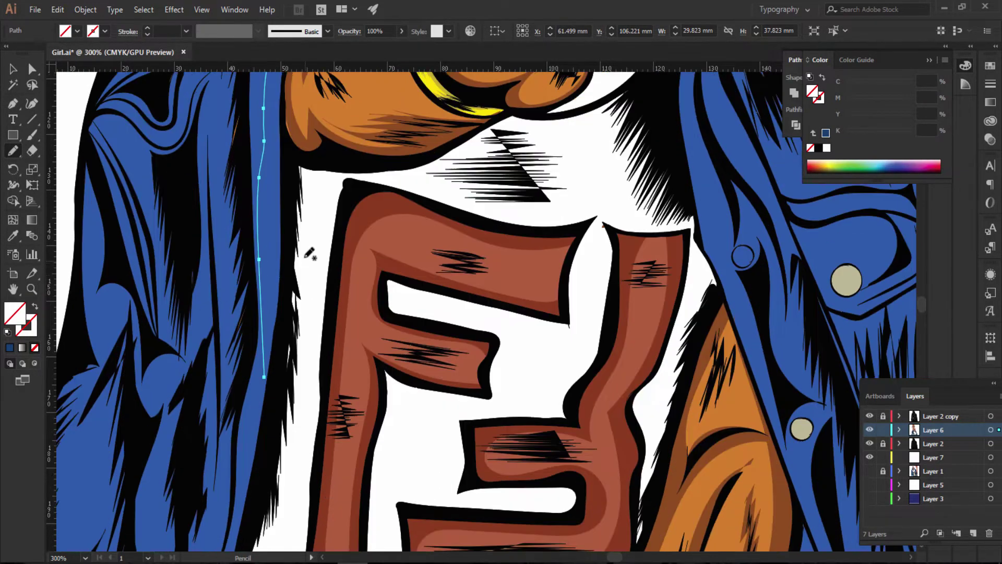
scroll(267, 313, "down", 3)
Step: Extend the sleeve shadow toward the jacket bottom and smooth its edge beside the arm
left_click_drag(264, 267, 290, 250)
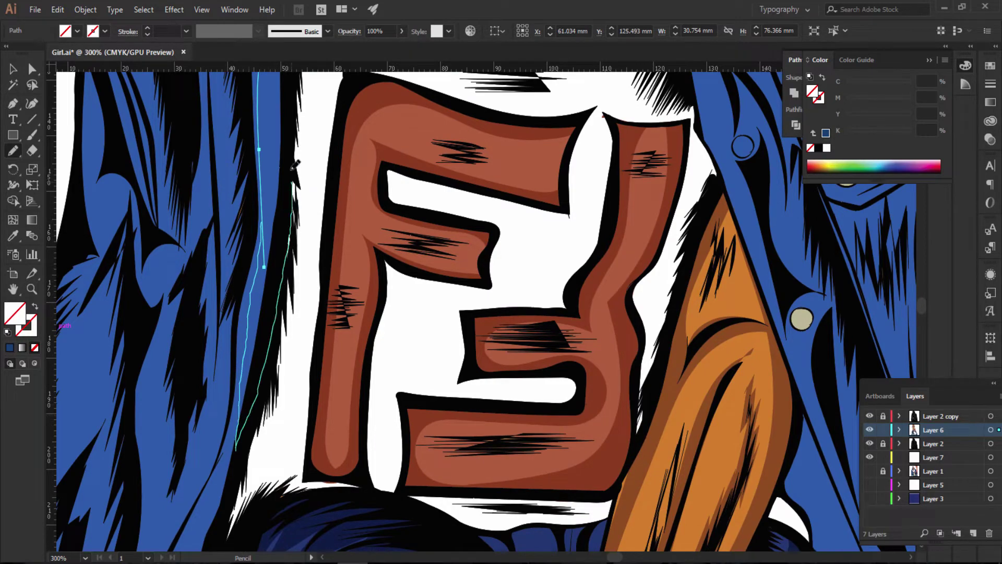
scroll(293, 209, "up", 2)
scroll(292, 235, "up", 2)
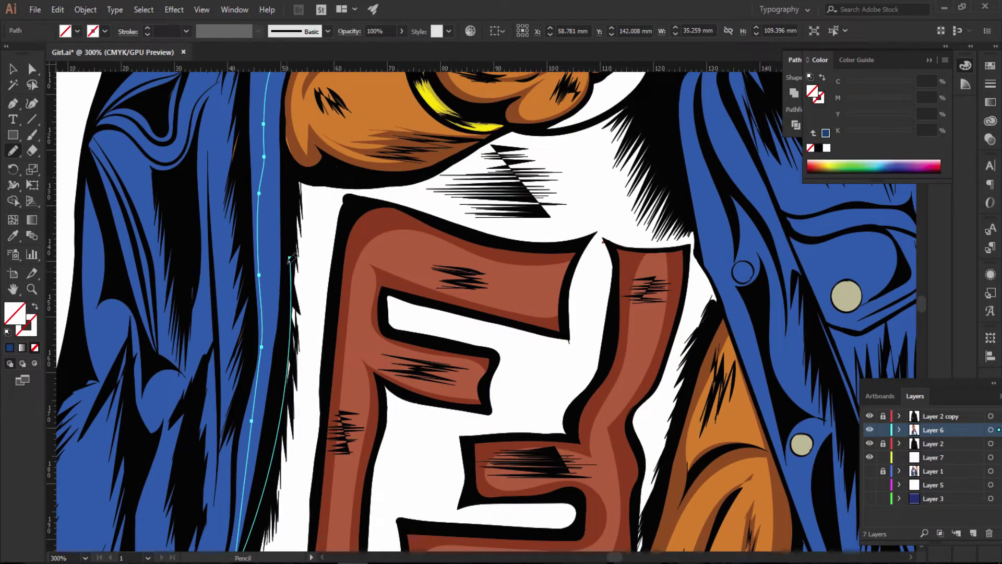
scroll(298, 219, "up", 3)
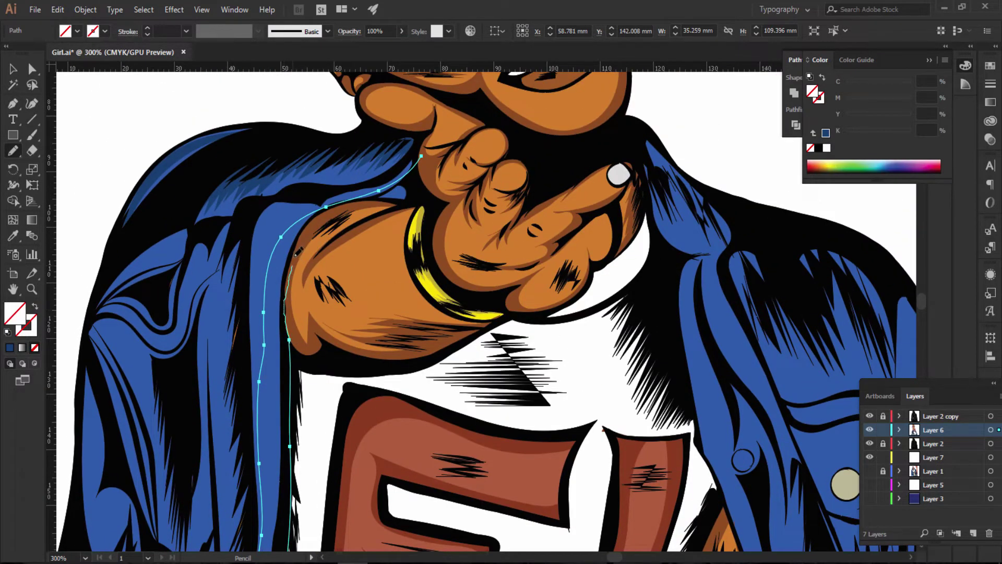
left_click_drag(324, 208, 328, 205)
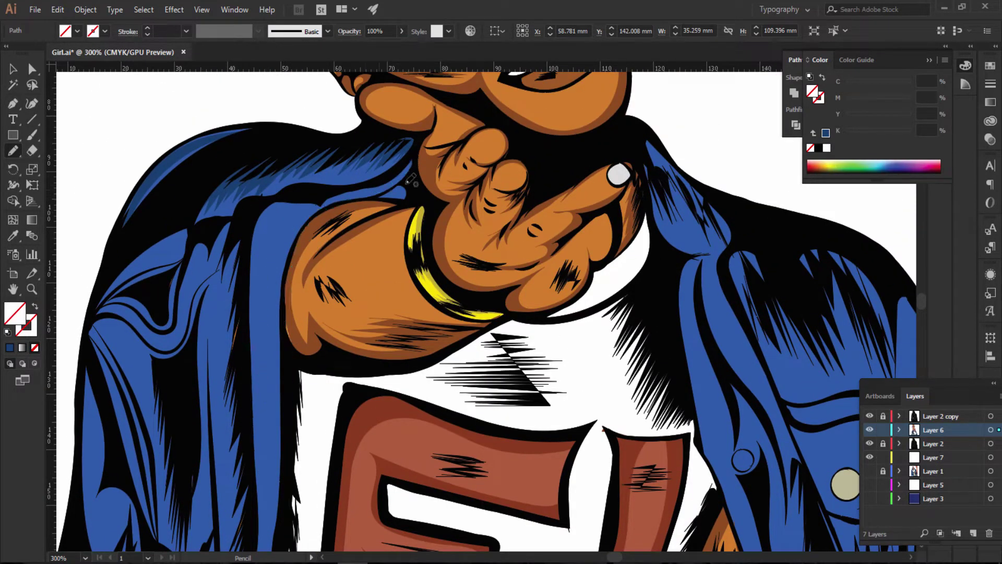
left_click(10, 347)
key("ctrl+z")
Step: Zoom in on the jeans and finish the blue shadow shape at the cuff
key("ctrl+minus")
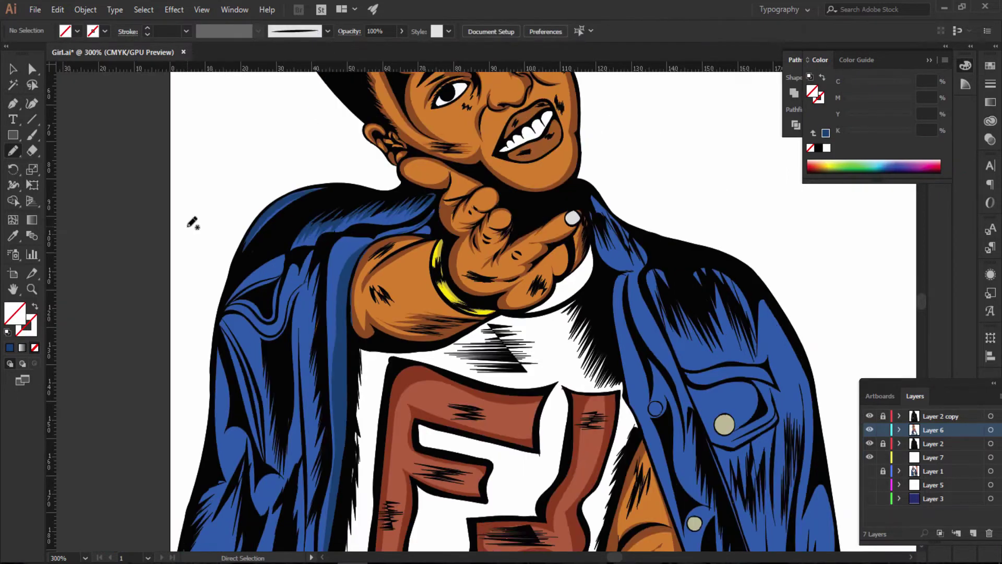
key("ctrl+1")
scroll(402, 287, "down", 3)
scroll(402, 286, "down", 3)
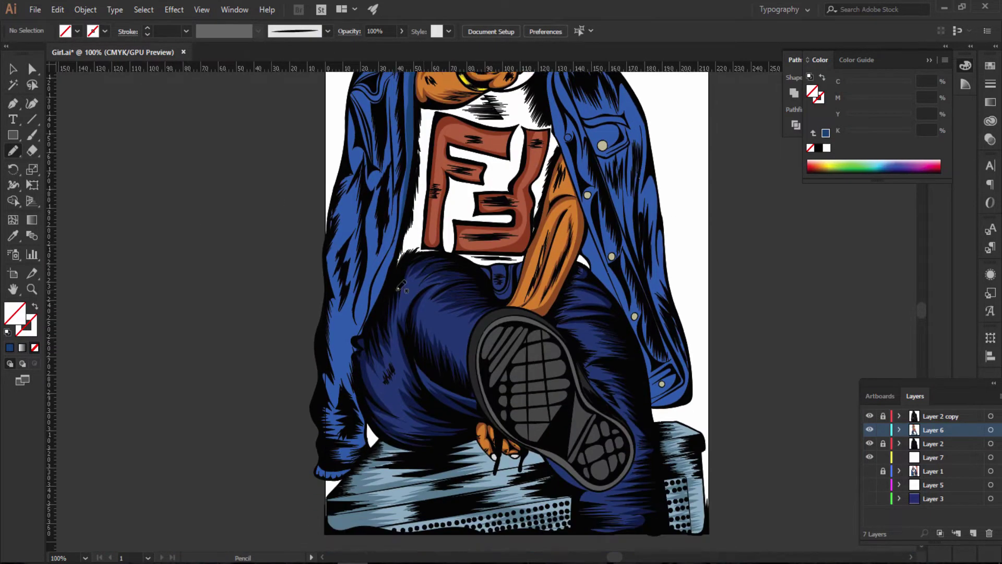
key("ctrl+plus")
key("ctrl+plus")
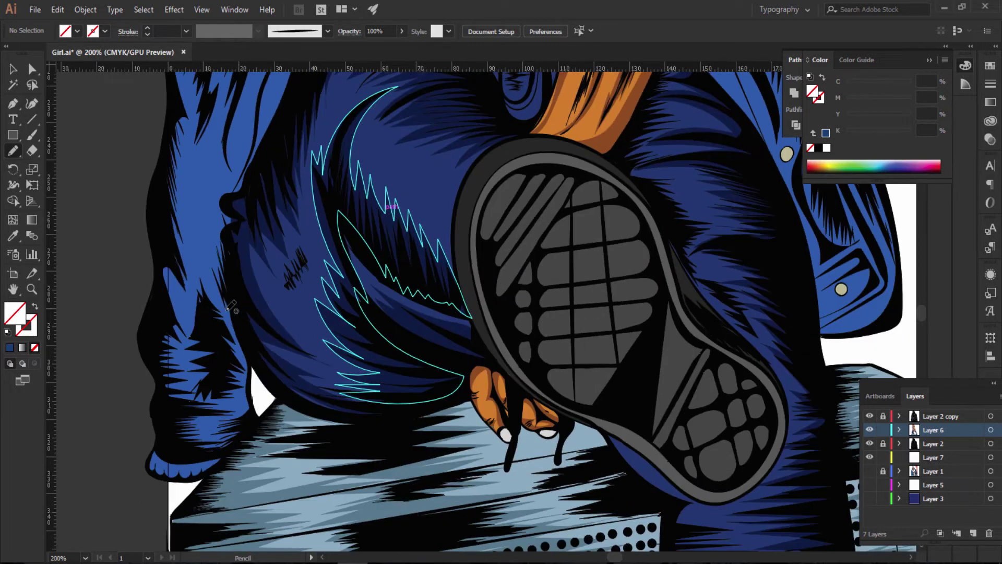
scroll(219, 312, "down", 5)
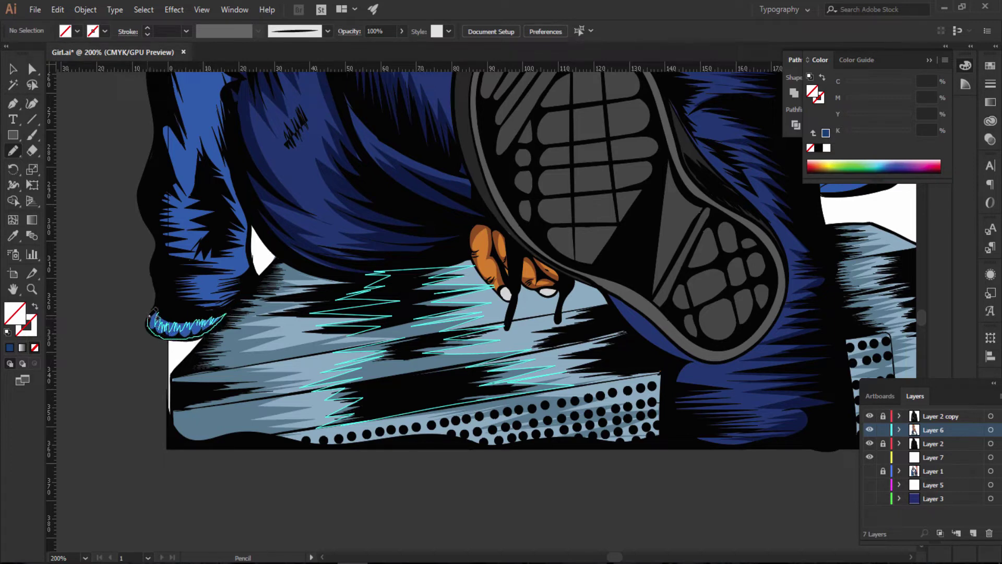
left_click_drag(166, 301, 169, 304)
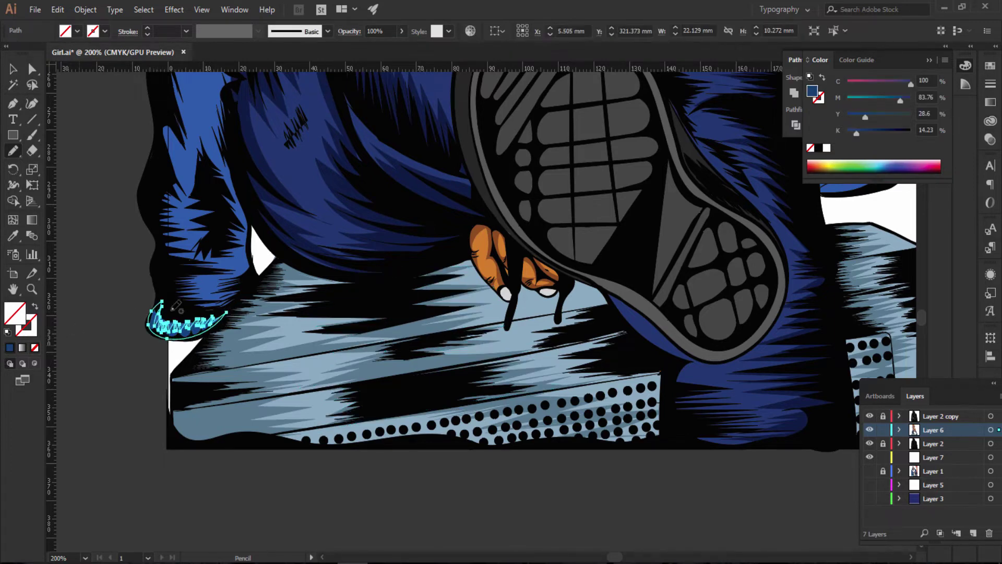
Step: Draw a blue-filled zigzag hatch up the jeans leg and along its outer edge
scroll(229, 291, "up", 3)
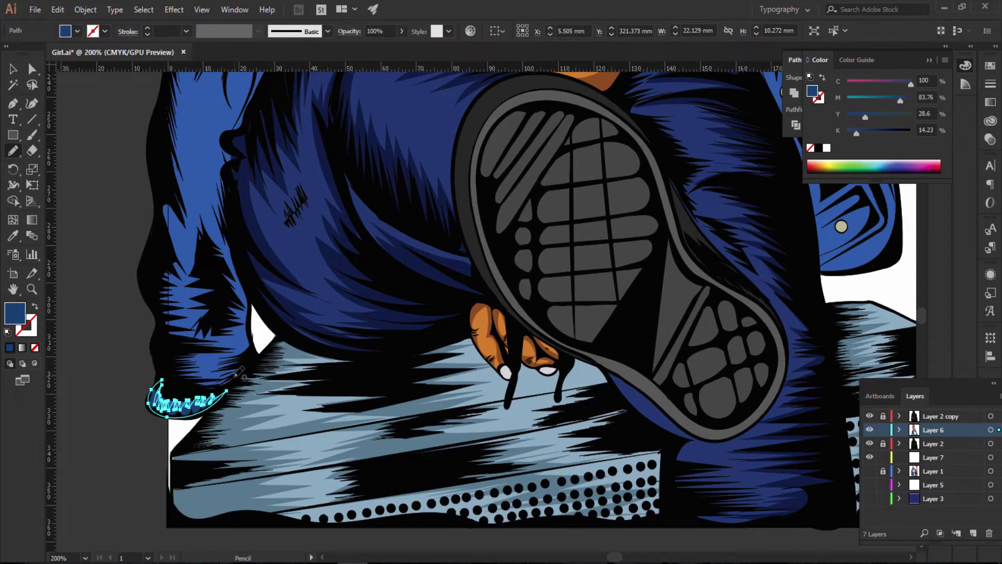
mouse_move(236, 375)
left_mouse_down()
mouse_move(241, 344)
mouse_move(209, 322)
mouse_move(217, 283)
mouse_move(191, 256)
left_mouse_up()
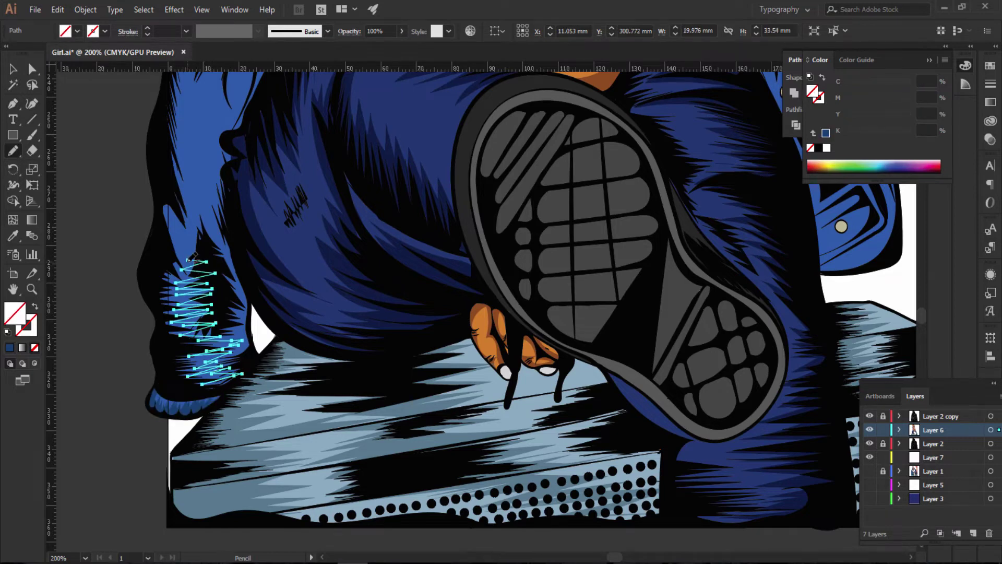
scroll(185, 284, "up", 2)
mouse_move(196, 316)
left_mouse_down()
mouse_move(177, 231)
mouse_move(190, 199)
left_mouse_up()
key("ctrl+z")
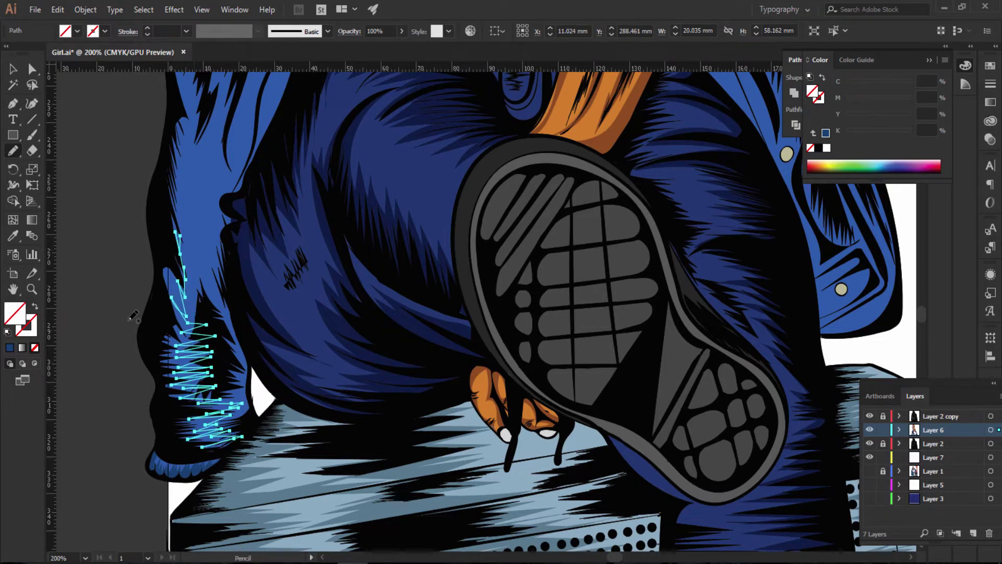
key("comma")
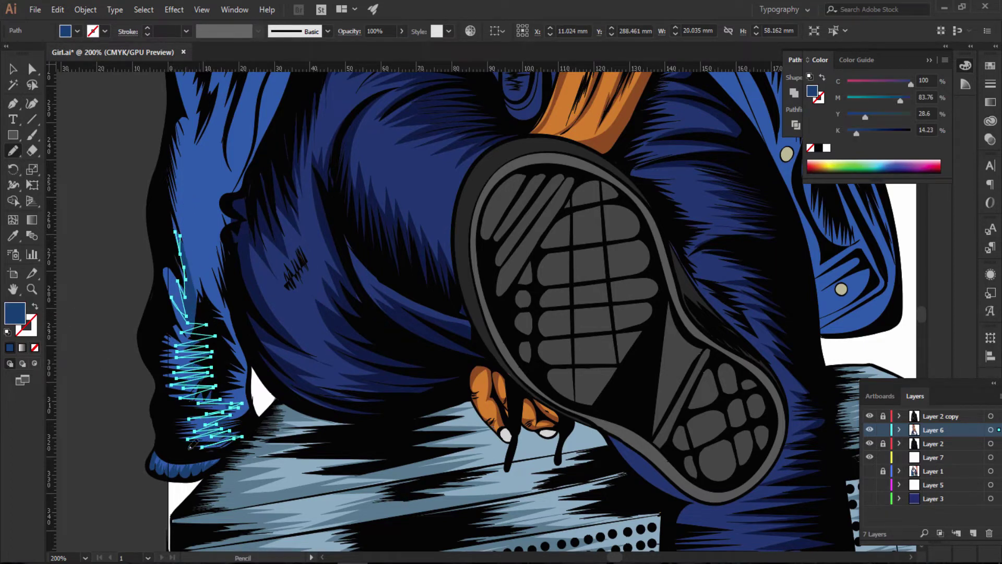
left_click_drag(191, 444, 161, 381)
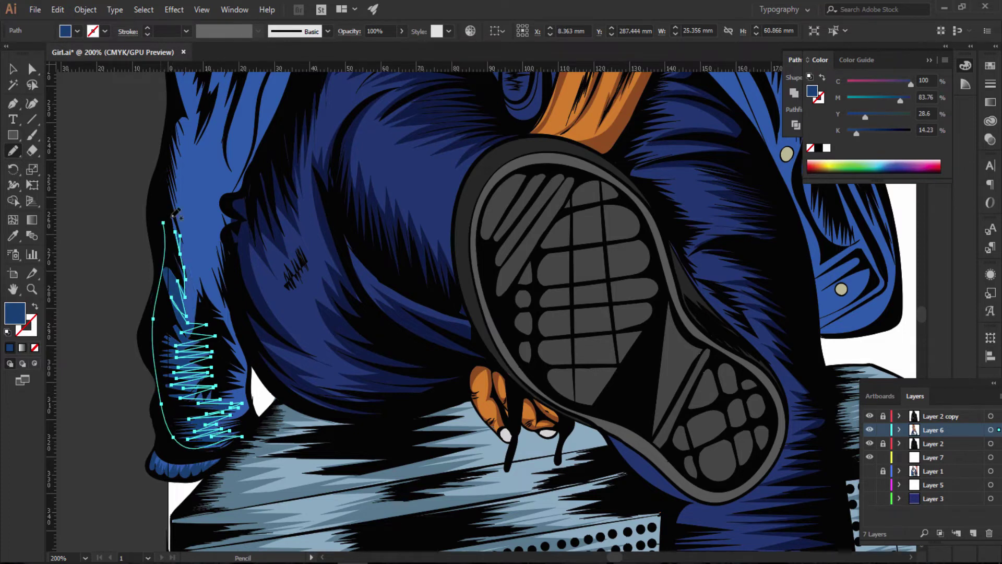
Step: Redraw the shadow edge from the path's endpoint further up the jacket's left side
scroll(177, 261, "up", 5)
scroll(202, 291, "up", 1)
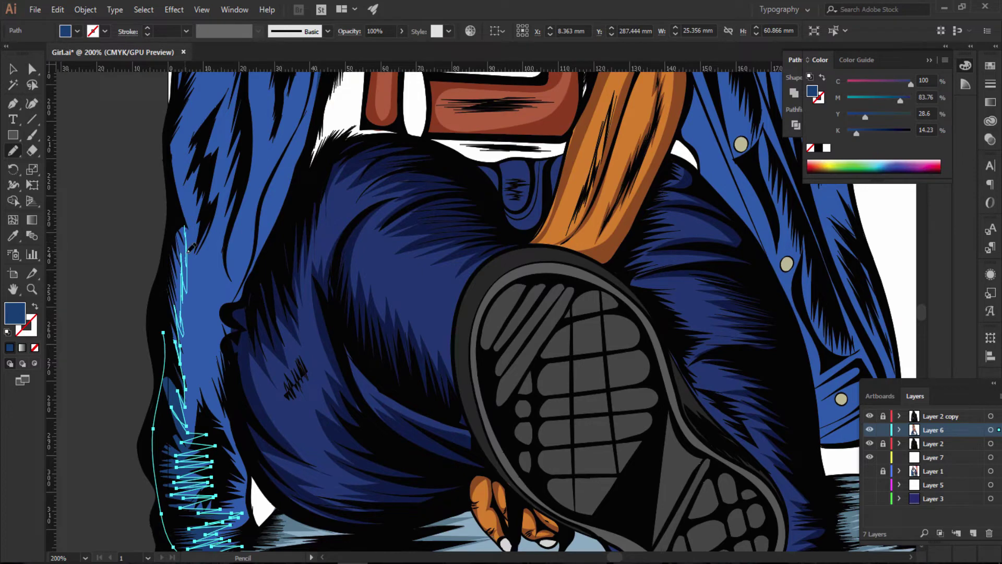
left_click_drag(189, 248, 192, 180)
key("ctrl+z")
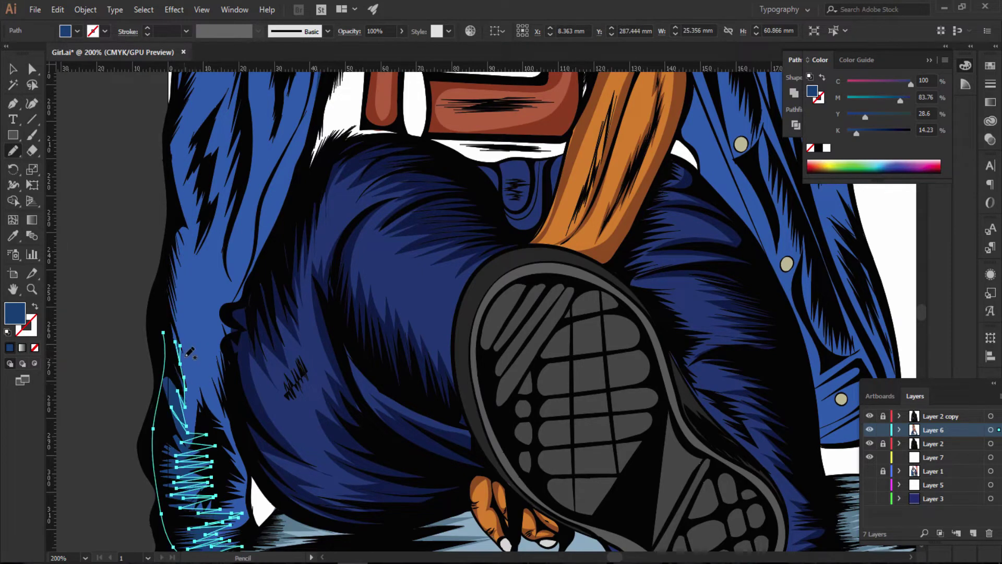
left_click_drag(176, 228, 180, 201)
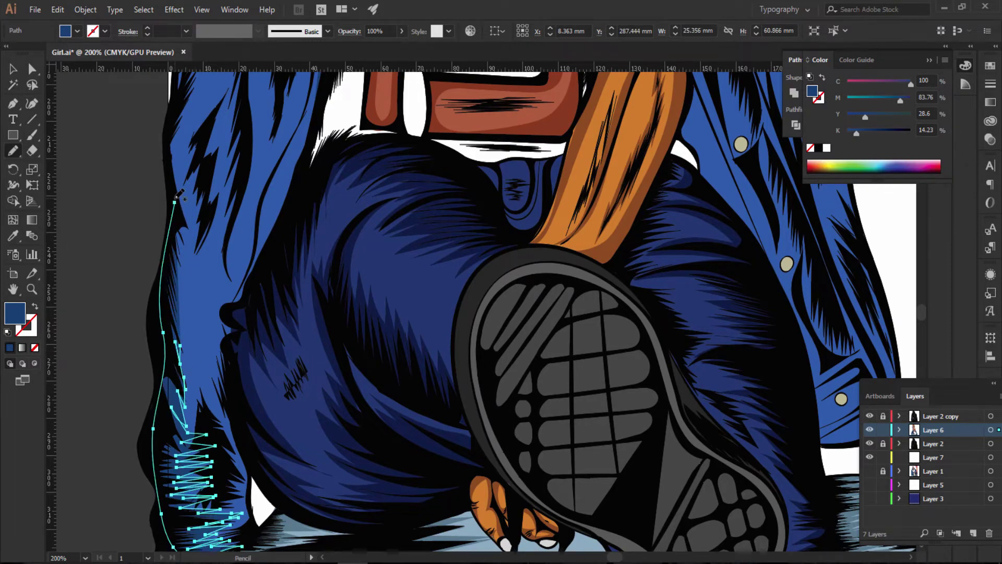
scroll(193, 199, "up", 5)
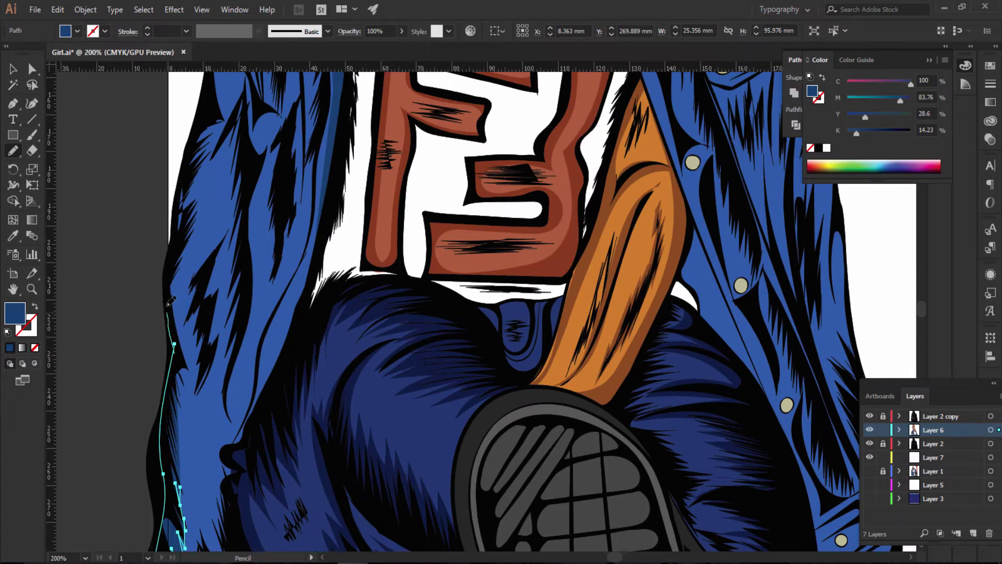
left_click_drag(180, 210, 184, 168)
scroll(222, 172, "up", 3)
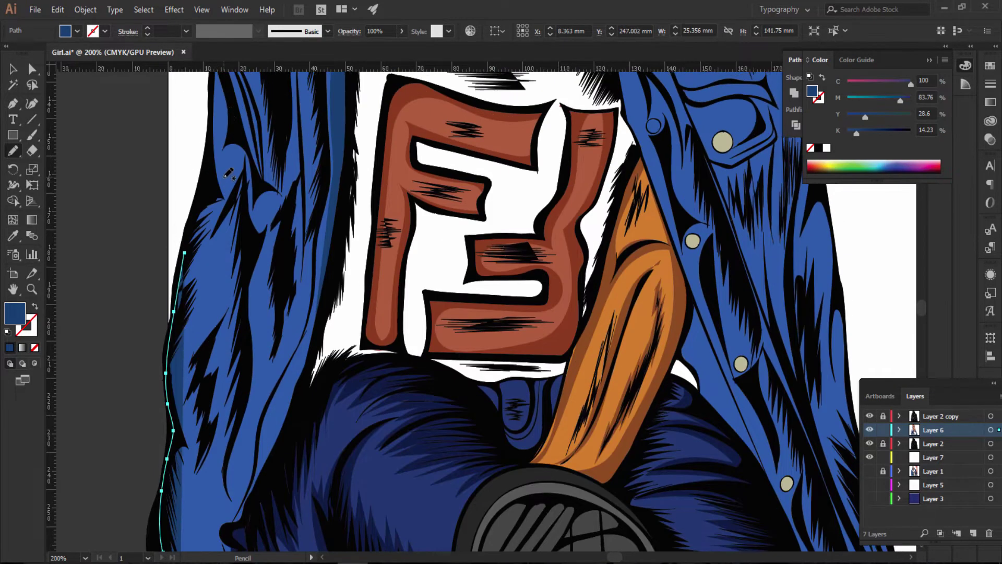
scroll(200, 291, "up", 2)
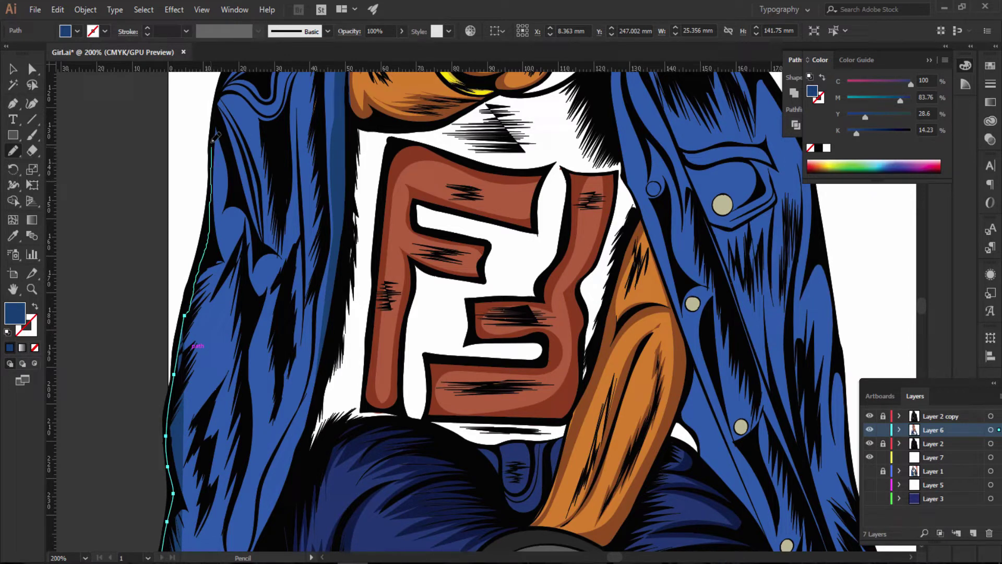
left_click_drag(222, 110, 223, 111)
Step: Continue the dark-blue shadow shape down the jacket's left edge
scroll(235, 136, "up", 2)
scroll(246, 153, "up", 2)
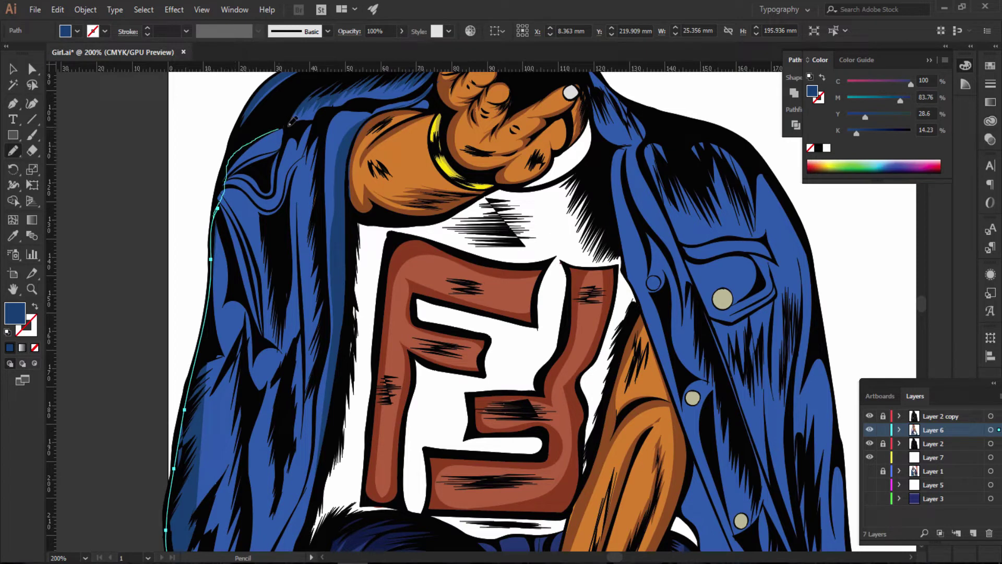
left_click_drag(246, 223, 267, 307)
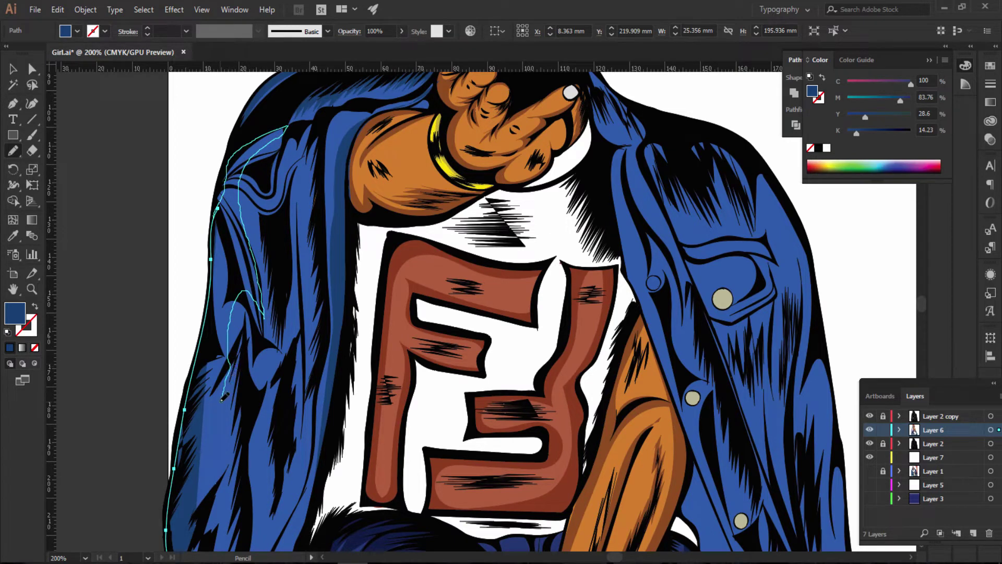
left_click_drag(233, 440, 229, 454)
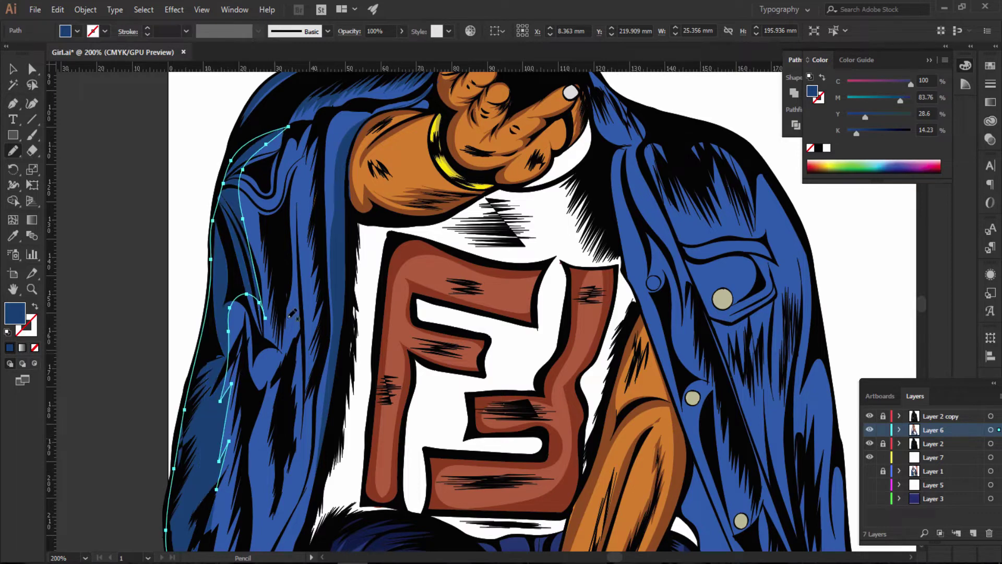
scroll(233, 335, "down", 3)
scroll(233, 261, "down", 3)
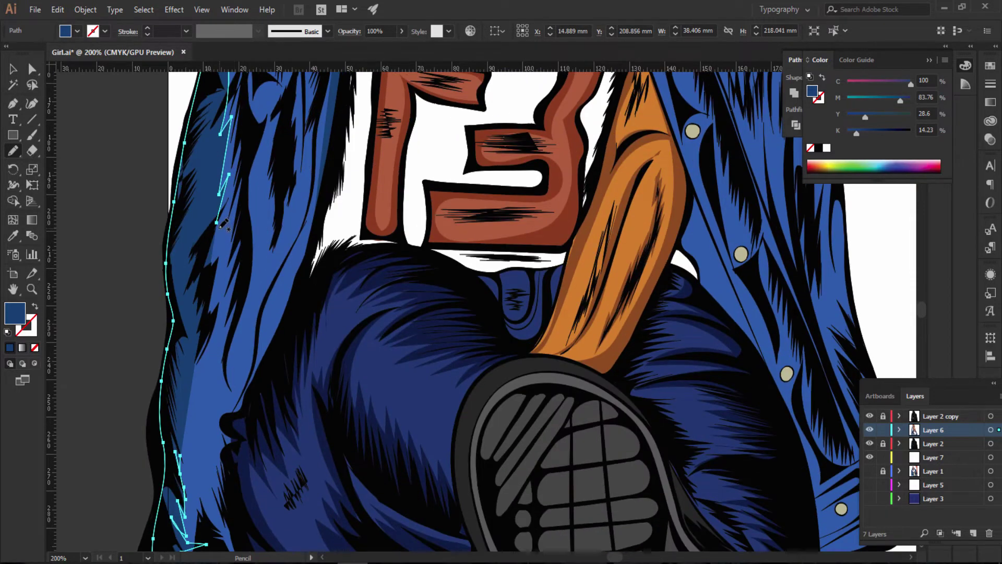
left_click_drag(216, 223, 191, 262)
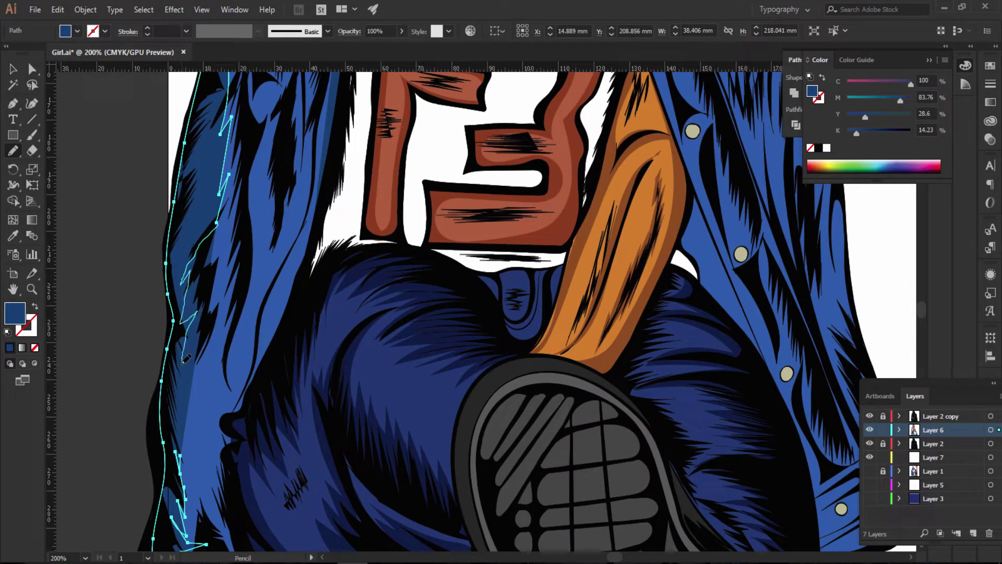
left_click_drag(184, 360, 184, 424)
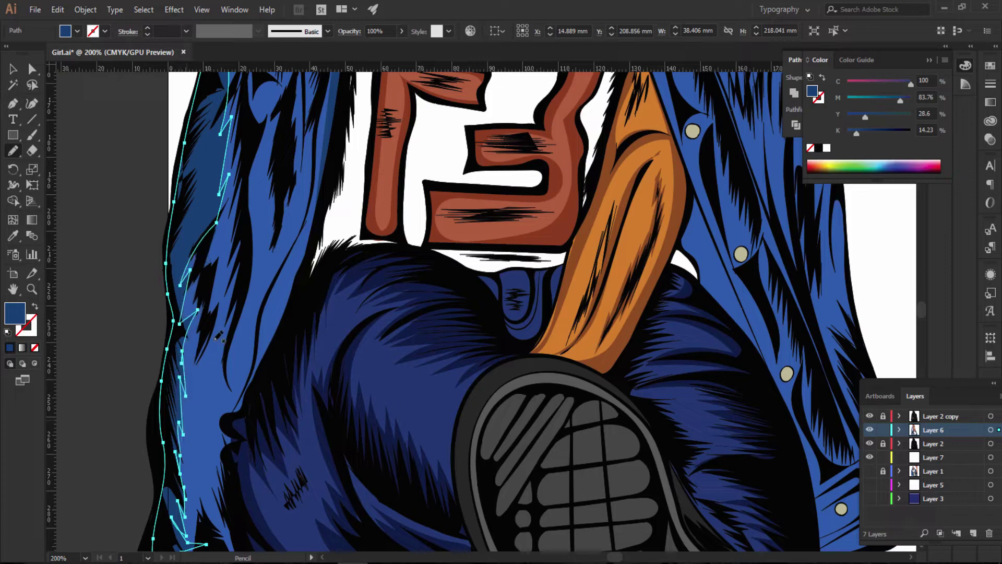
Step: Add a short stroke on the sleeve, deselect, and zoom to check the figure
left_click_drag(265, 190, 265, 227)
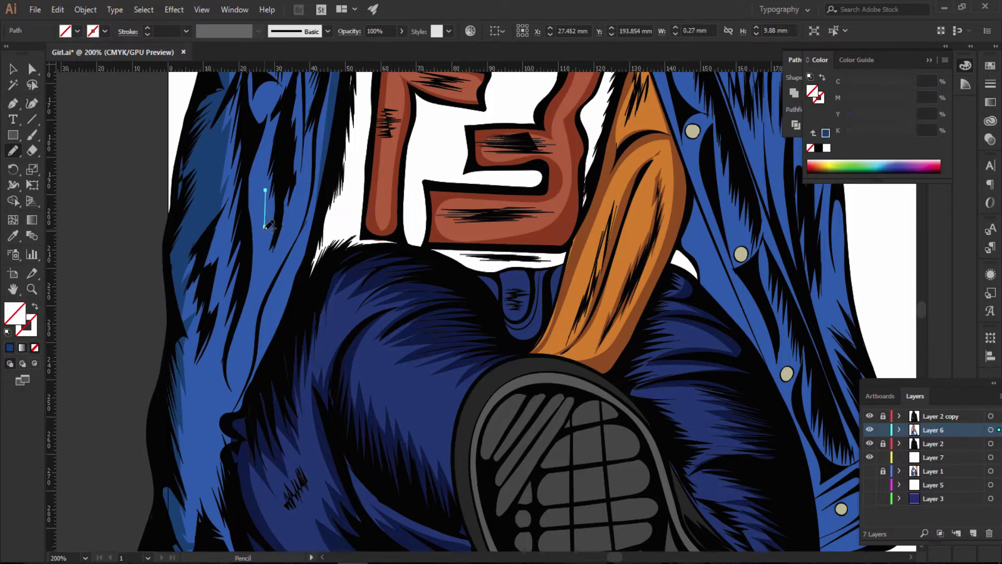
left_click(269, 225, "ctrl")
key("ctrl+minus")
key("ctrl+minus")
key("ctrl+minus")
key("ctrl+minus")
key("ctrl+minus")
key("ctrl+plus")
key("ctrl+plus")
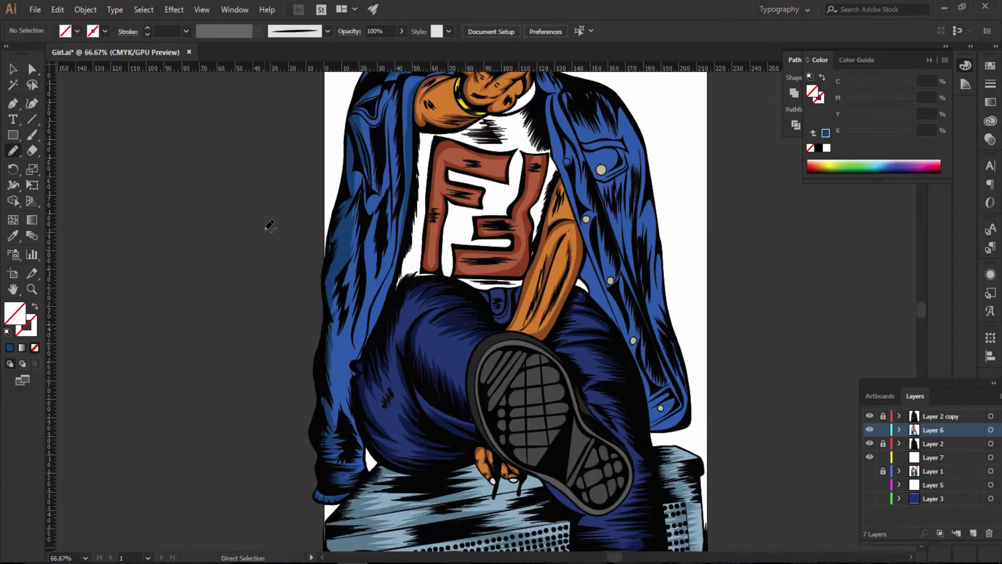
key("ctrl+plus")
key("ctrl+plus")
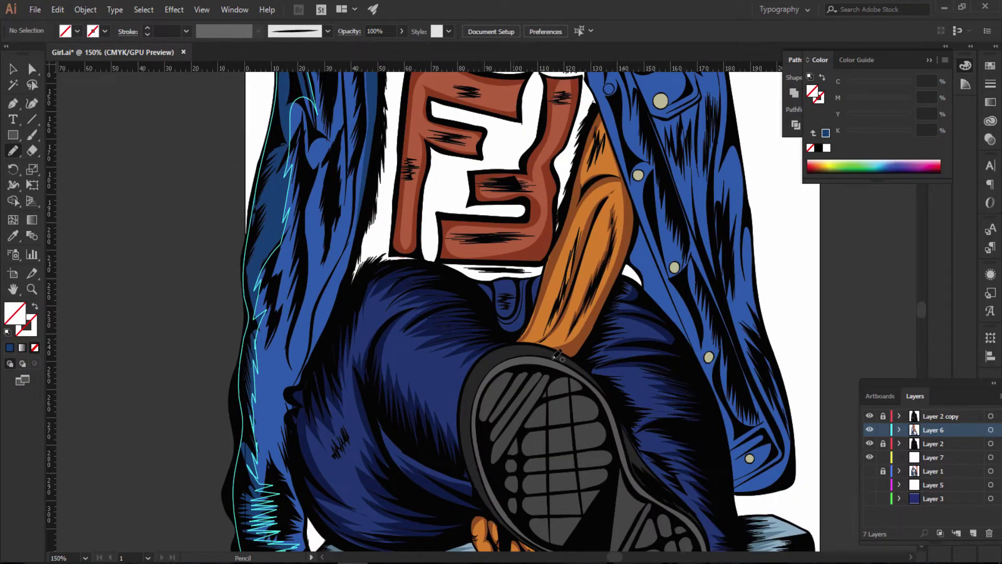
scroll(556, 355, "up", 5)
scroll(511, 365, "up", 3)
scroll(465, 375, "up", 3)
Step: Draw a jagged shadow down the left sleeve and up its fold, filled dark blue
scroll(418, 386, "up", 2)
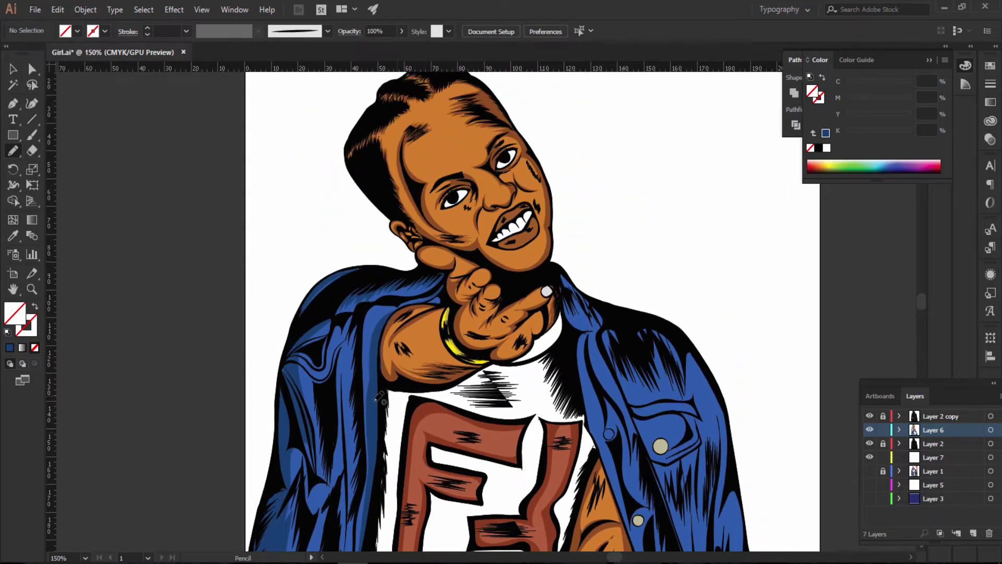
scroll(379, 398, "down", 3)
scroll(366, 396, "down", 3)
key("a")
key("ctrl+plus")
key("ctrl+plus")
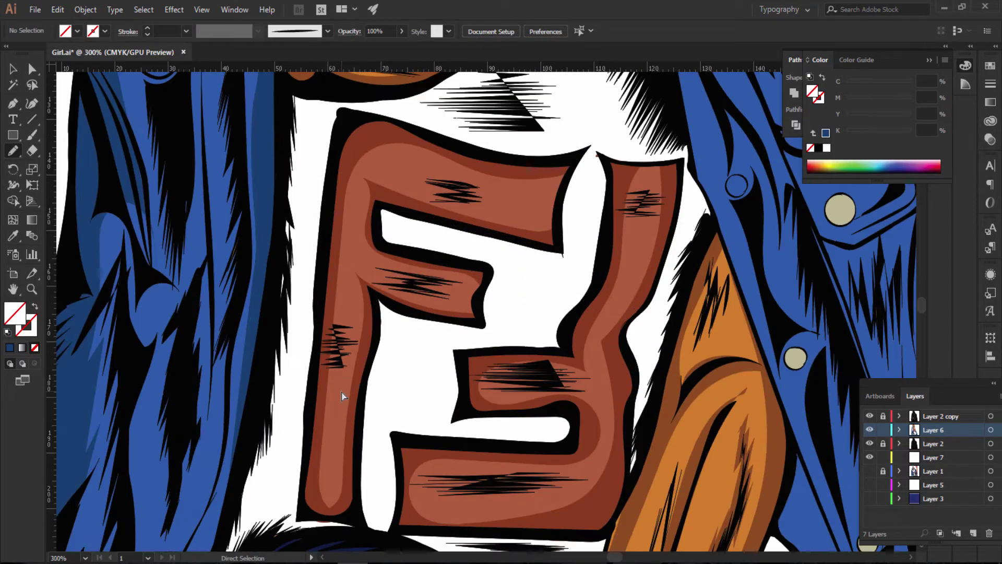
left_click_drag(615, 558, 611, 558)
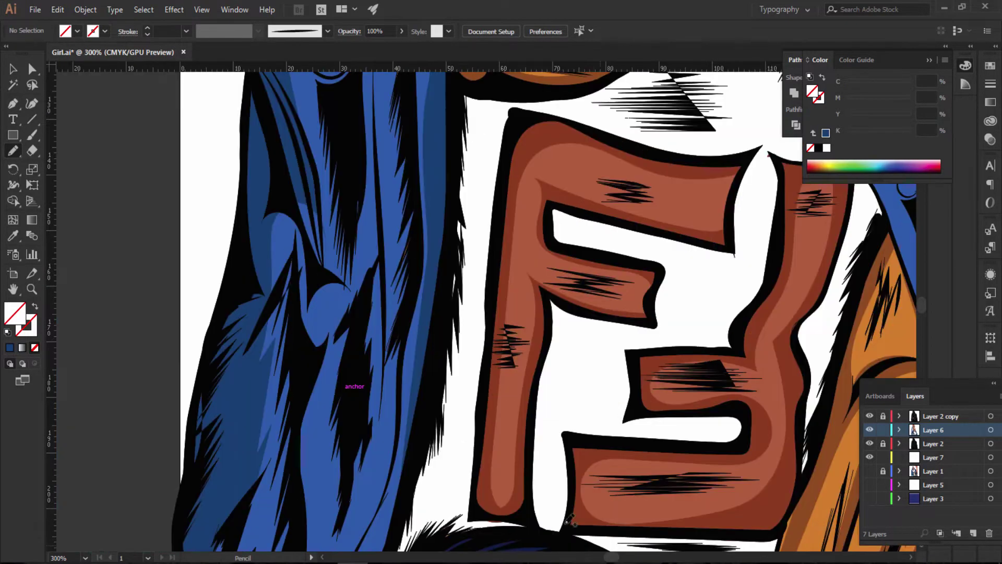
scroll(342, 368, "up", 1)
scroll(348, 339, "down", 2)
mouse_move(368, 220)
left_mouse_down()
mouse_move(322, 316)
mouse_move(322, 420)
mouse_move(340, 458)
mouse_move(329, 538)
mouse_move(360, 454)
left_mouse_up()
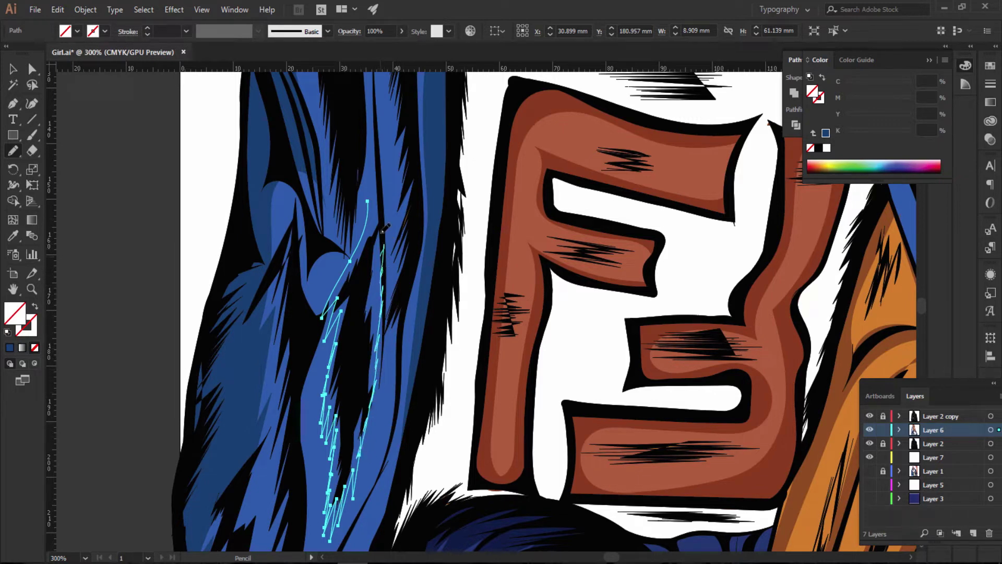
mouse_move(384, 229)
left_mouse_down()
mouse_move(378, 139)
mouse_move(354, 177)
left_mouse_up()
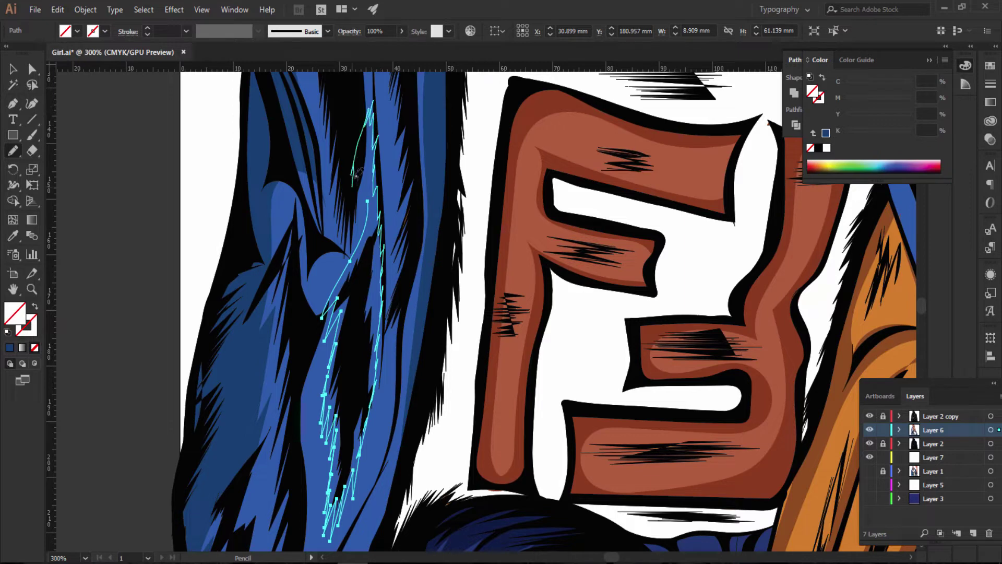
left_click_drag(355, 219, 366, 204)
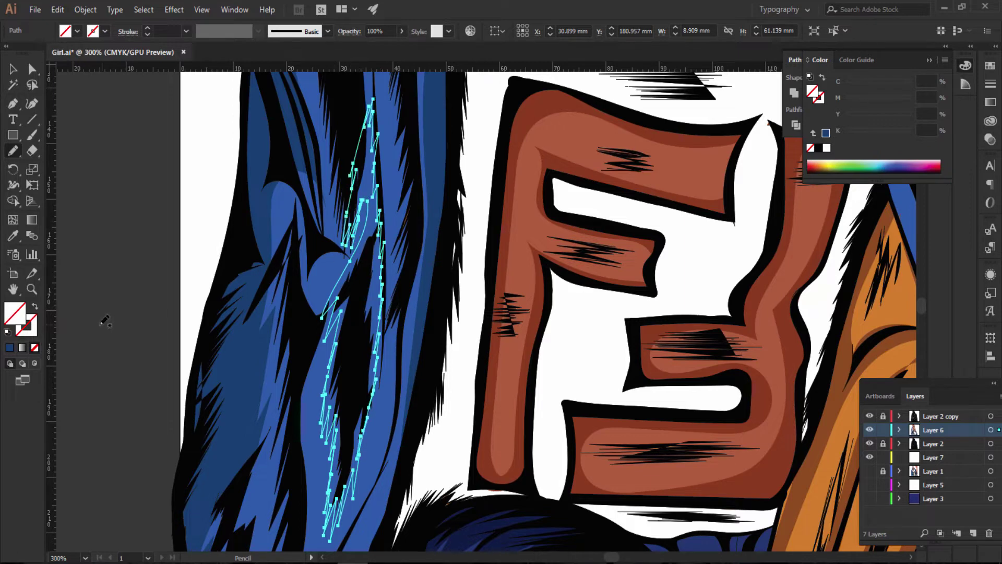
left_click(9, 347)
Step: Add a long dark-blue shadow path along the sleeve edge
scroll(449, 238, "down", 5)
scroll(449, 237, "down", 5)
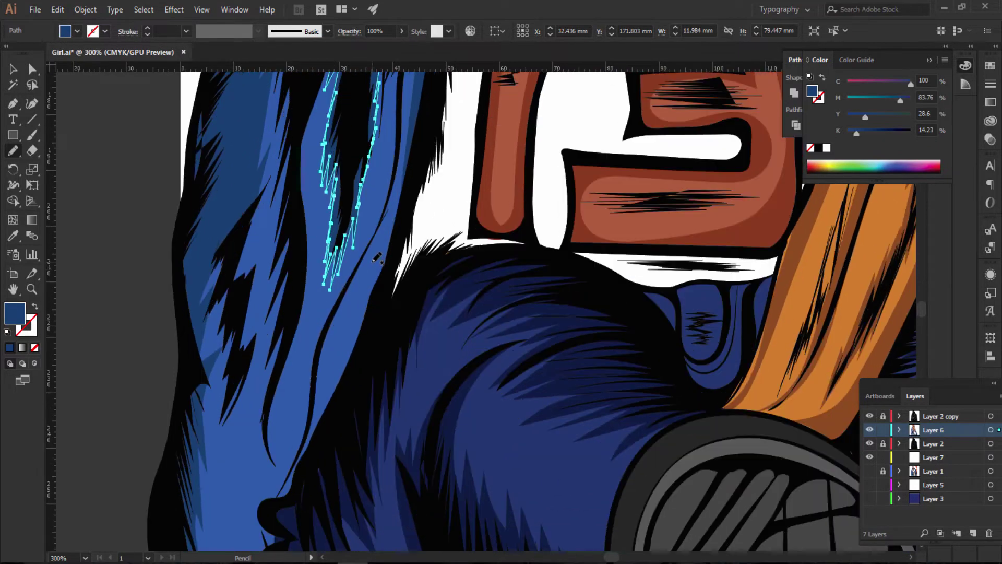
mouse_move(410, 105)
left_mouse_down()
mouse_move(267, 436)
mouse_move(410, 105)
left_mouse_up()
left_click(35, 348)
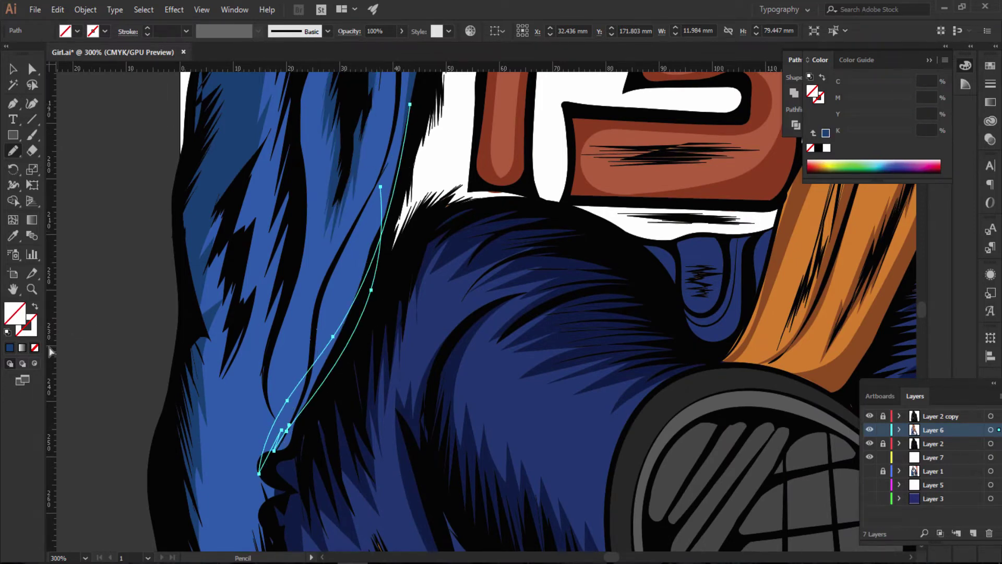
left_click(10, 348)
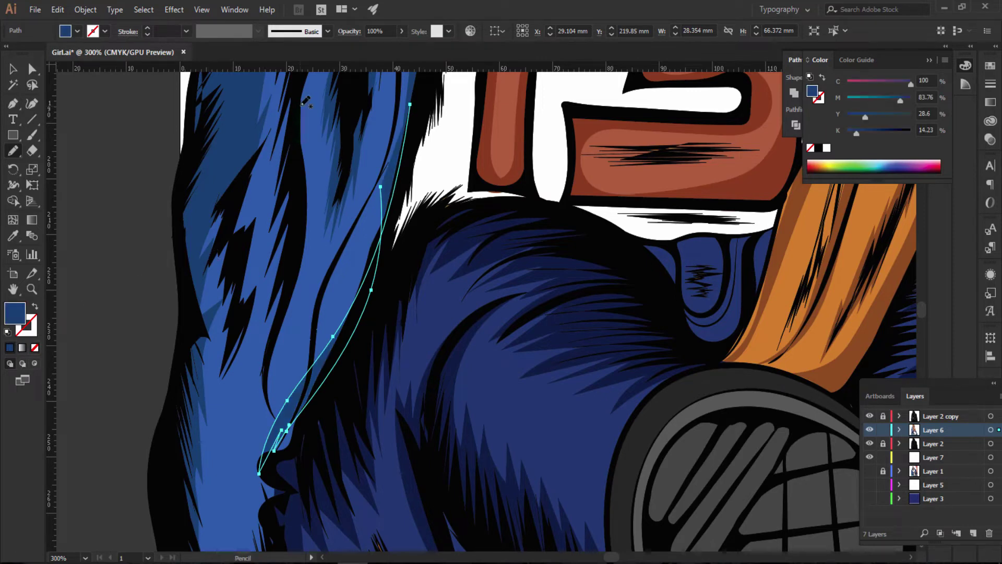
Step: Draw a dark-blue zigzag shadow near the sleeve bottom beside the knee
mouse_move(287, 94)
left_mouse_down()
mouse_move(264, 212)
mouse_move(259, 393)
mouse_move(291, 322)
mouse_move(308, 225)
mouse_move(308, 78)
left_mouse_up()
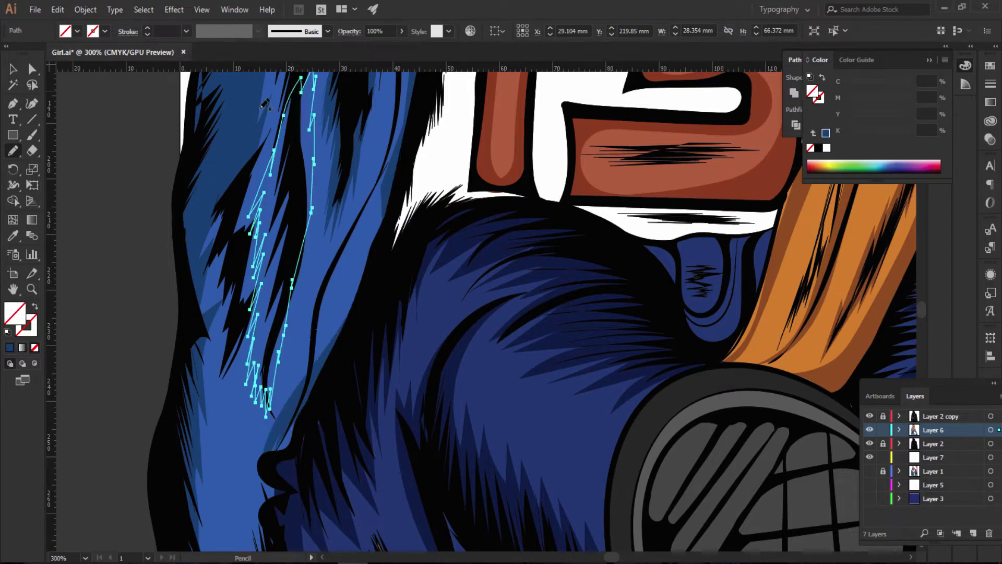
scroll(396, 255, "down", 3)
scroll(395, 254, "down", 2)
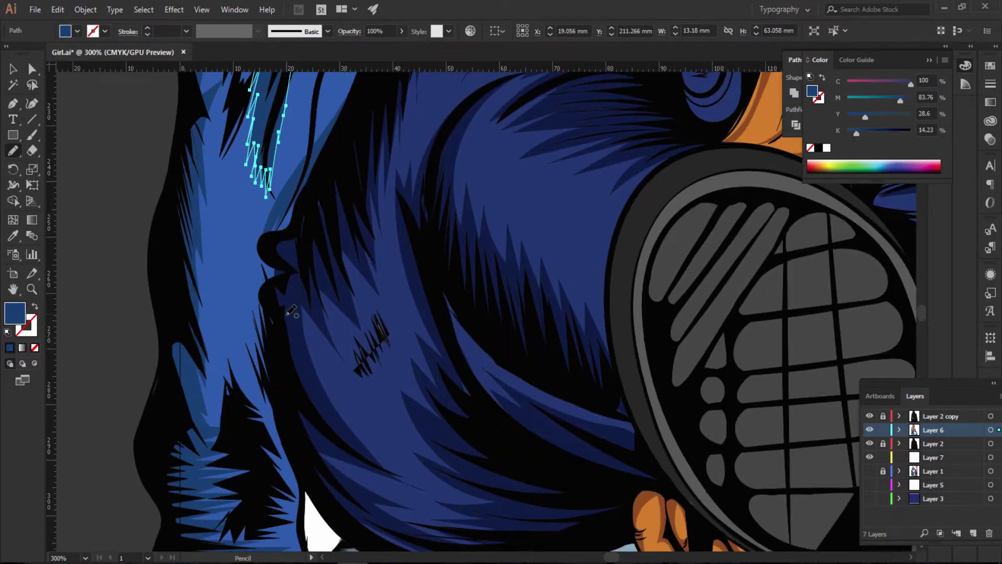
left_click_drag(256, 242, 247, 275)
left_click_drag(250, 392, 280, 348)
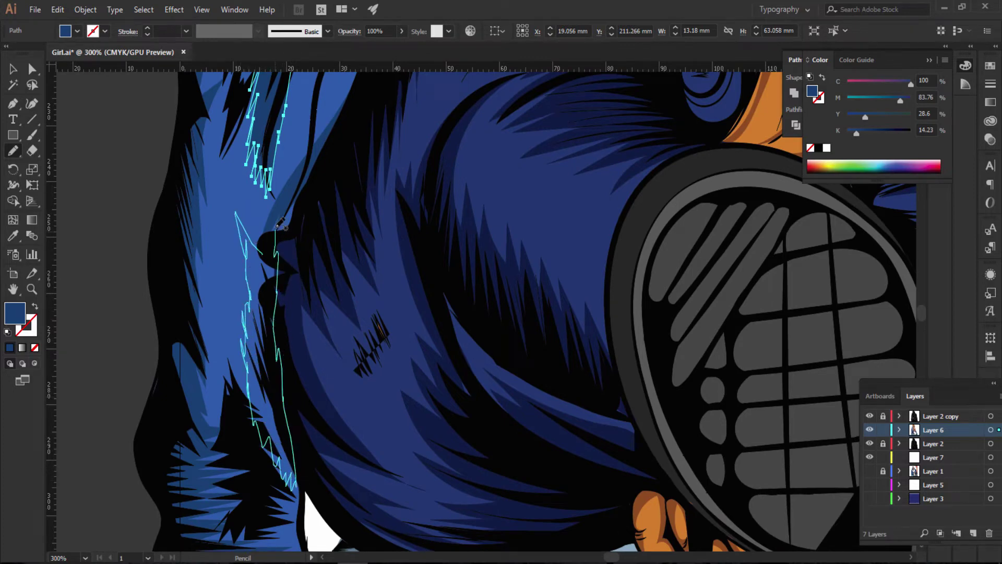
left_click_drag(283, 344, 261, 227)
left_click(15, 312)
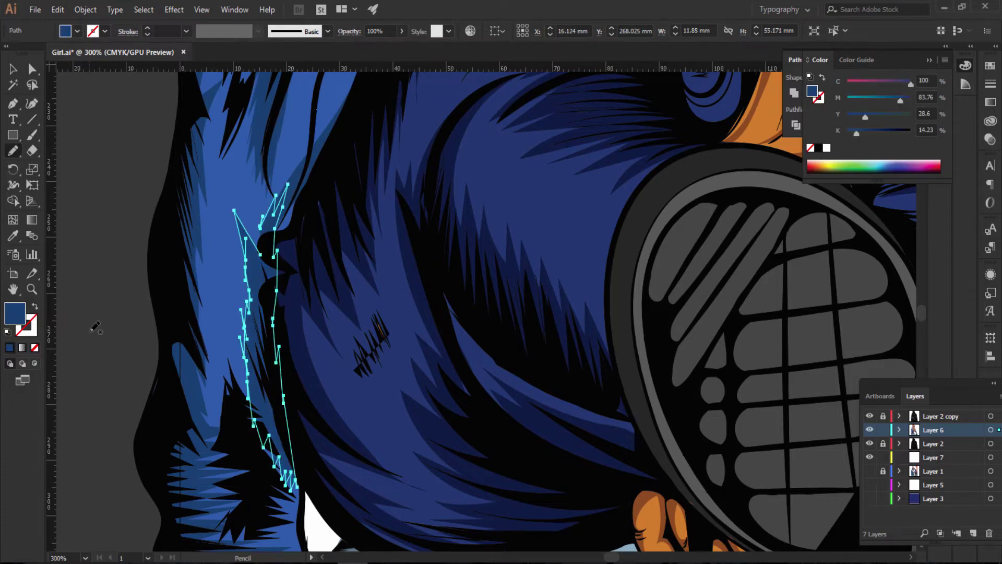
key("ctrl+minus")
key("ctrl+minus")
key("ctrl+minus")
key("ctrl+minus")
key("ctrl+plus")
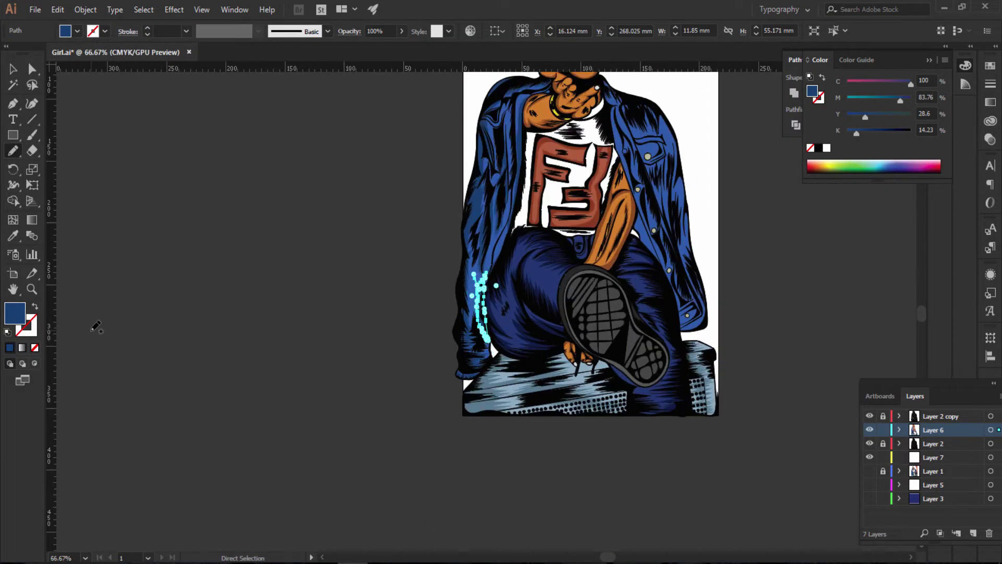
key("ctrl+plus")
Step: Delete the stray stroke and zoom in on the jacket's right shoulder
left_click_drag(338, 288, 368, 424)
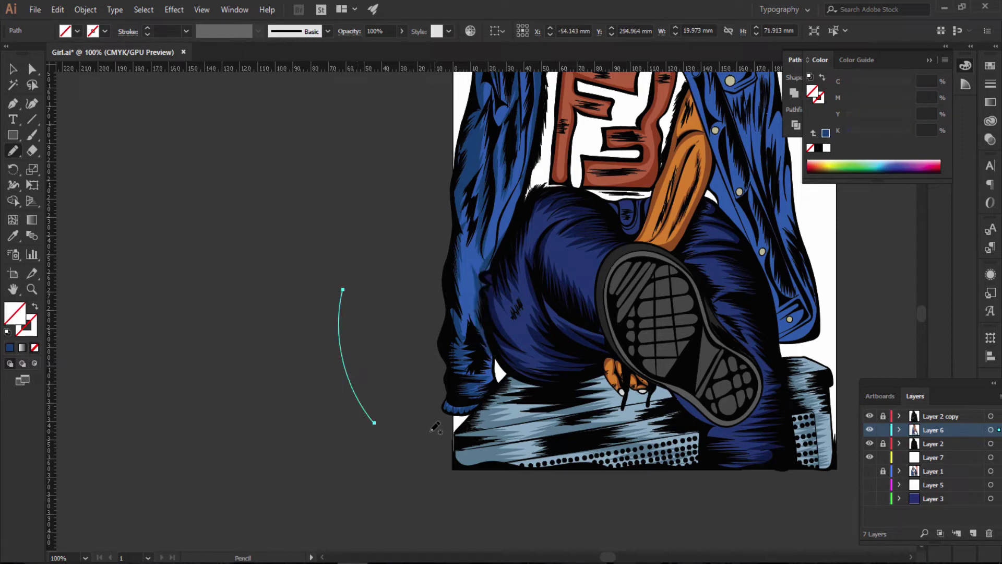
key("Delete")
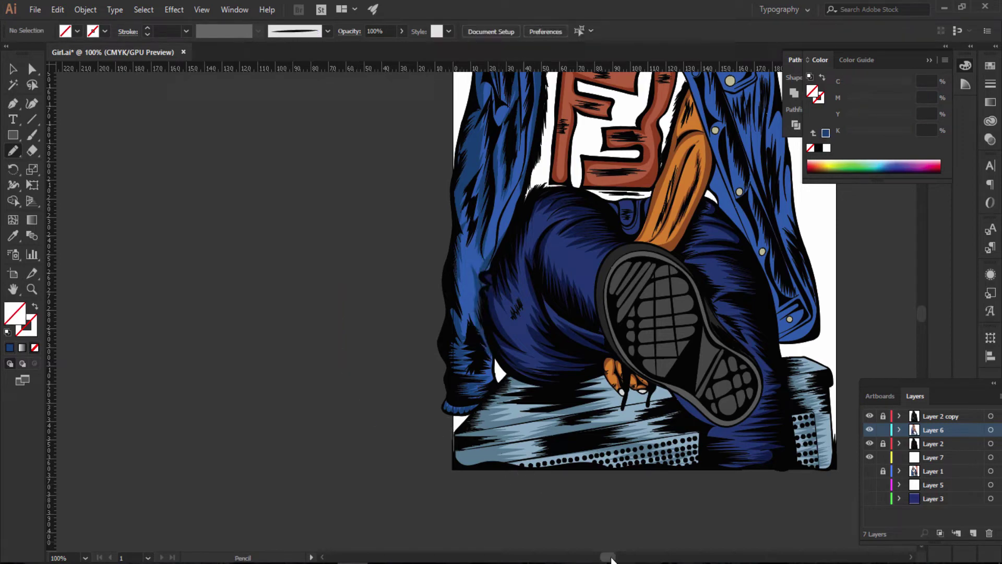
left_click_drag(612, 559, 627, 557)
scroll(573, 398, "up", 5)
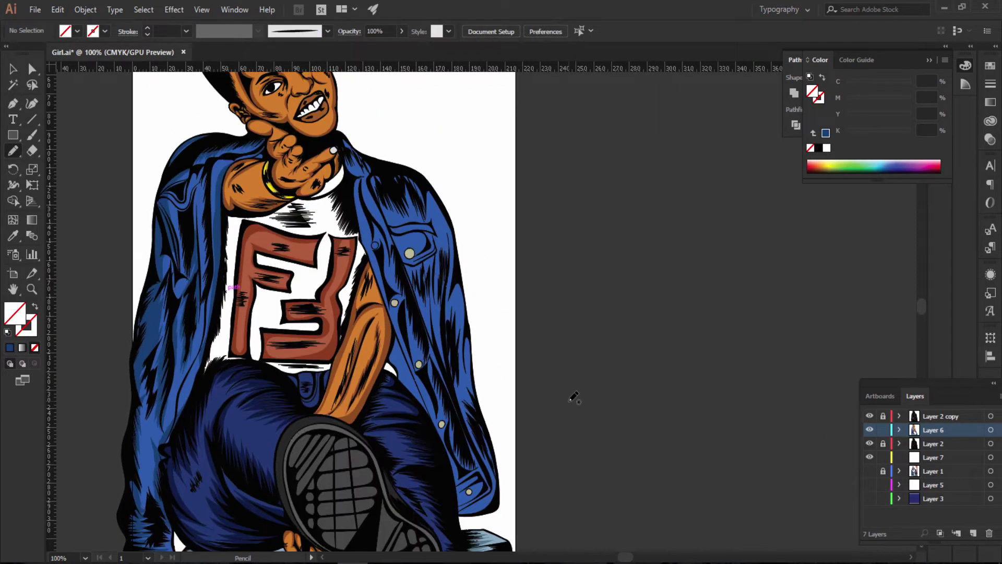
scroll(575, 398, "up", 2)
key("ctrl+plus")
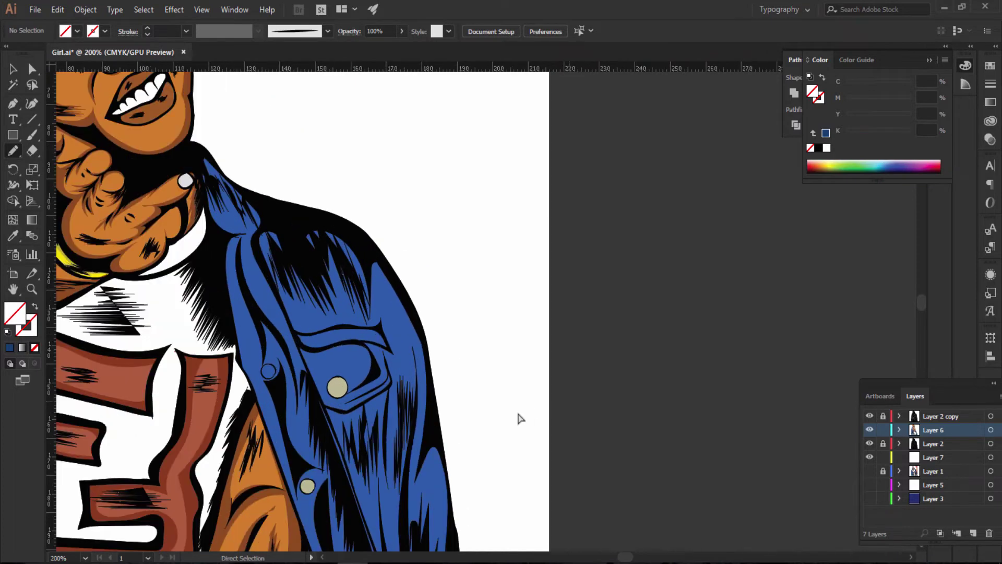
key("ctrl+plus")
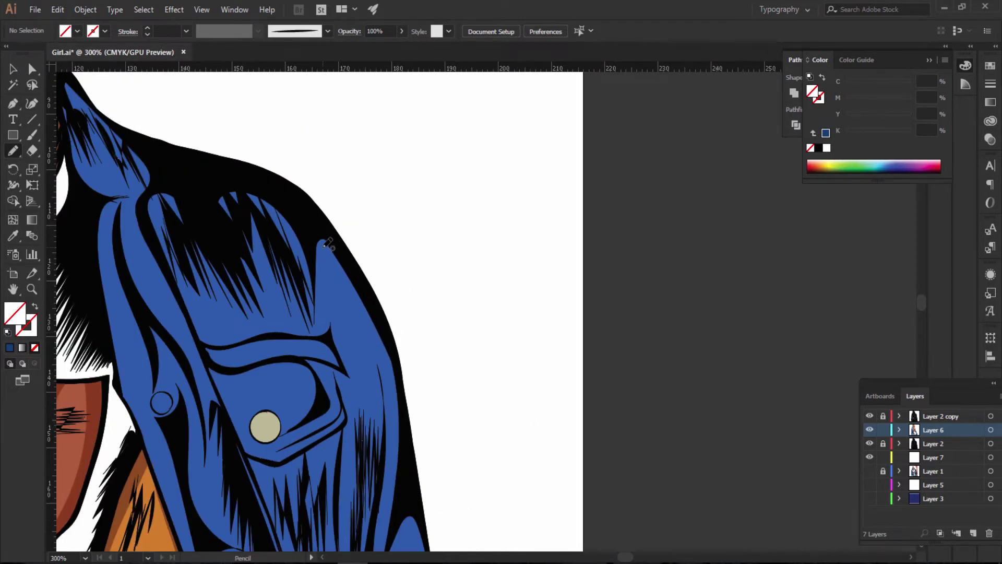
scroll(328, 243, "down", 3)
Step: Draw dark-blue zigzag shading above and below the chest pocket
mouse_move(354, 270)
left_mouse_down()
mouse_move(330, 324)
mouse_move(311, 425)
mouse_move(358, 428)
mouse_move(374, 257)
mouse_move(356, 261)
left_mouse_up()
scroll(276, 278, "up", 3)
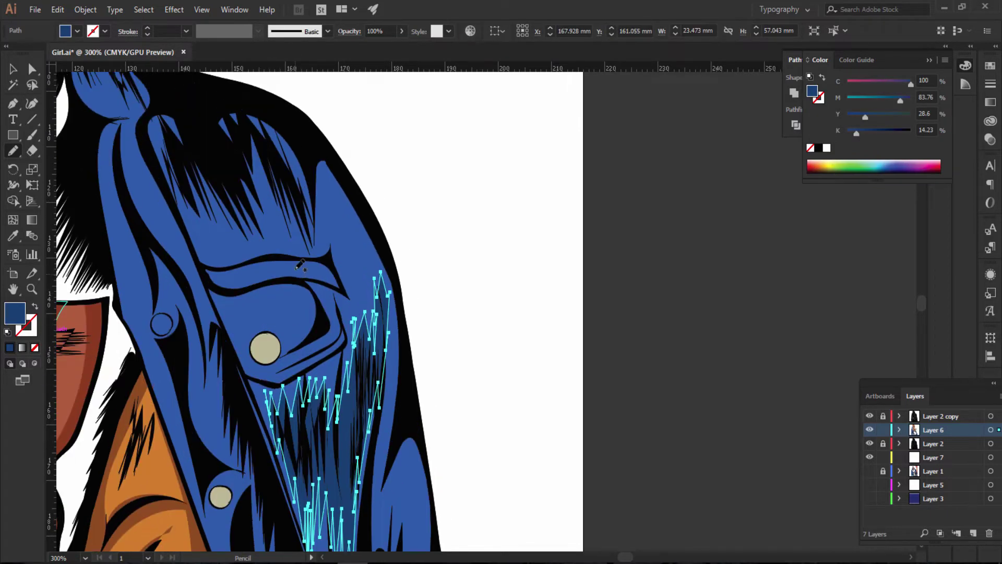
scroll(197, 199, "up", 3)
mouse_move(152, 196)
left_mouse_down()
mouse_move(230, 288)
mouse_move(294, 273)
mouse_move(339, 315)
mouse_move(389, 411)
left_mouse_up()
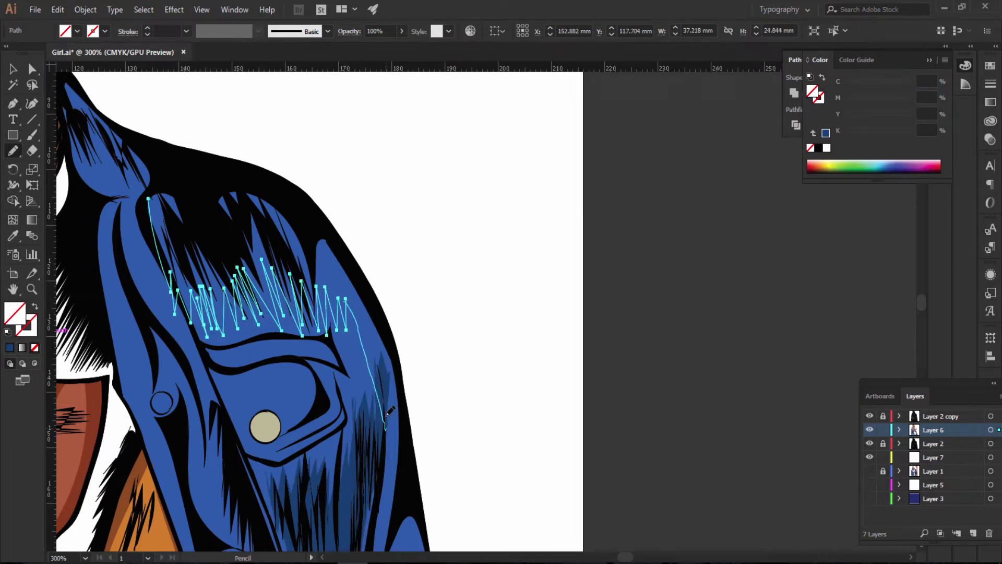
mouse_move(382, 333)
left_mouse_down()
mouse_move(191, 175)
mouse_move(157, 185)
left_mouse_up()
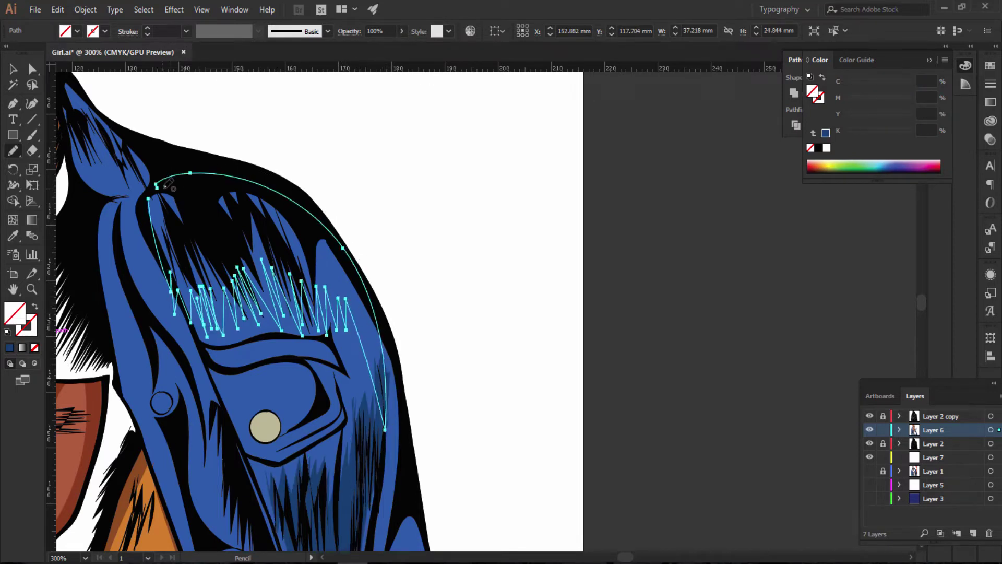
left_click(10, 348)
scroll(410, 253, "down", 1)
scroll(415, 246, "down", 2)
scroll(414, 247, "down", 3)
Step: Pencil a zigzag closed shape along the jacket's right edge down to the lower button, filled blue
scroll(416, 246, "down", 4)
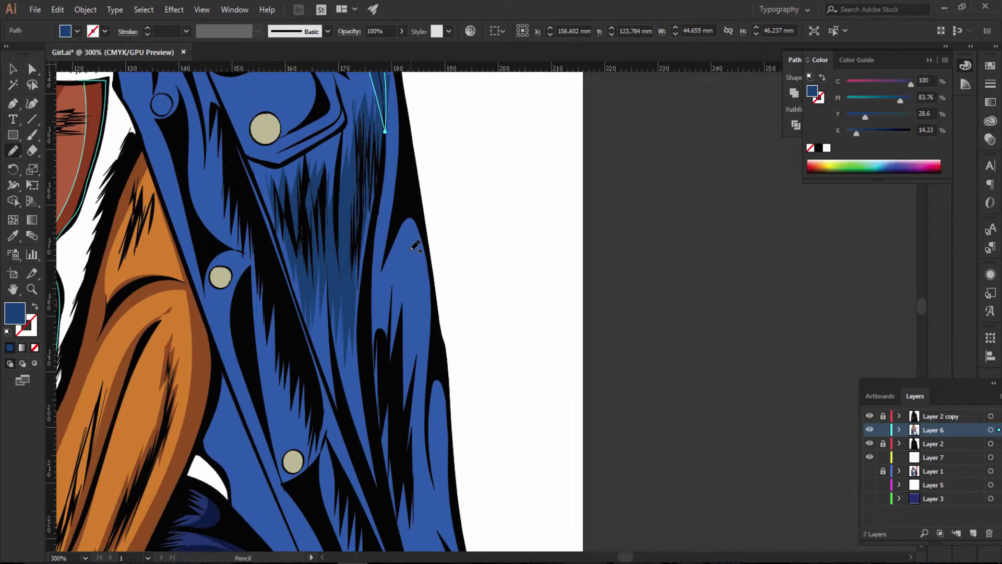
scroll(415, 247, "down", 2)
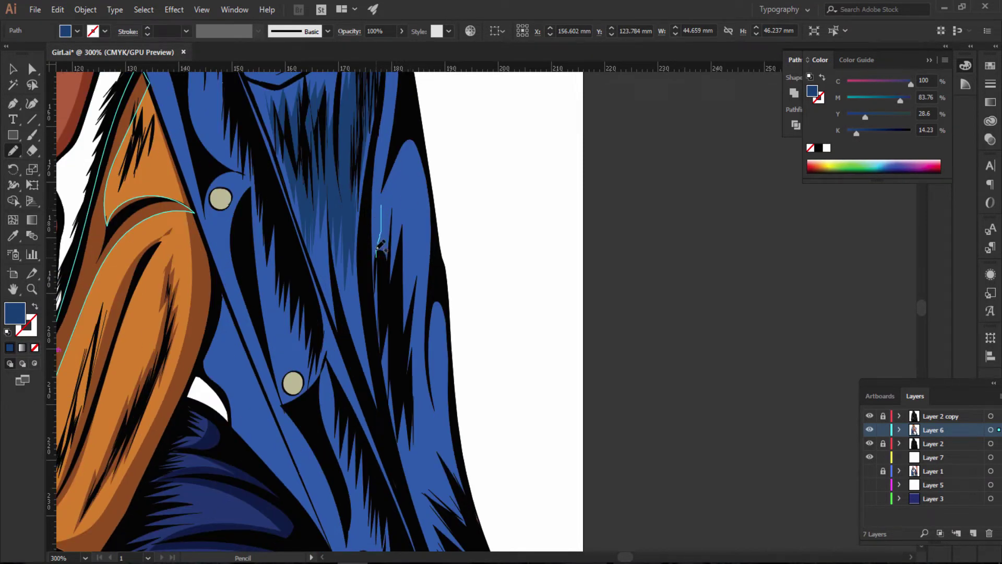
mouse_move(377, 245)
left_mouse_down()
mouse_move(389, 201)
mouse_move(400, 201)
left_mouse_up()
mouse_move(398, 258)
left_mouse_down()
mouse_move(405, 219)
mouse_move(416, 294)
mouse_move(424, 243)
mouse_move(432, 458)
mouse_move(402, 459)
mouse_move(369, 329)
mouse_move(368, 199)
mouse_move(385, 254)
left_mouse_up()
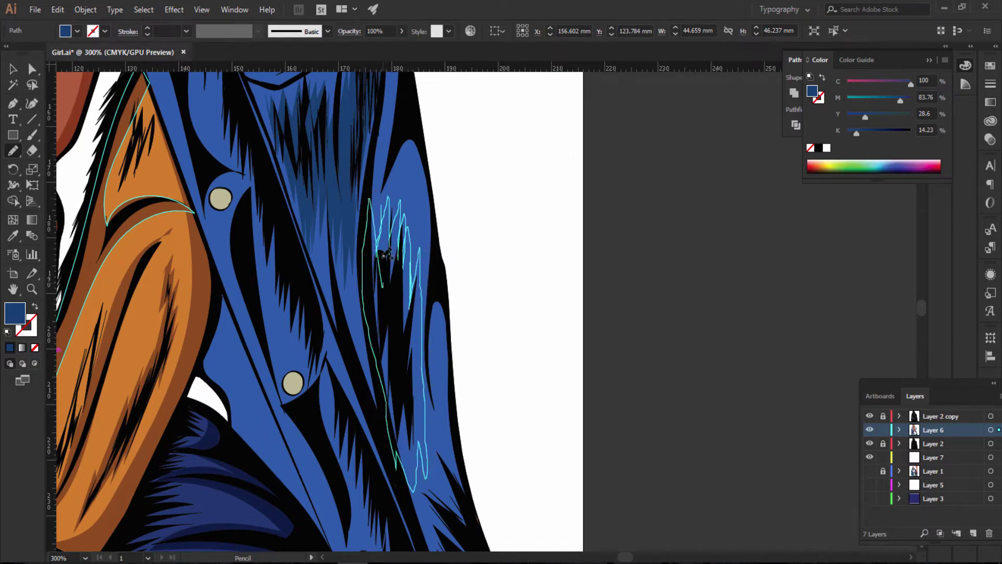
scroll(459, 245, "down", 3)
scroll(460, 245, "down", 3)
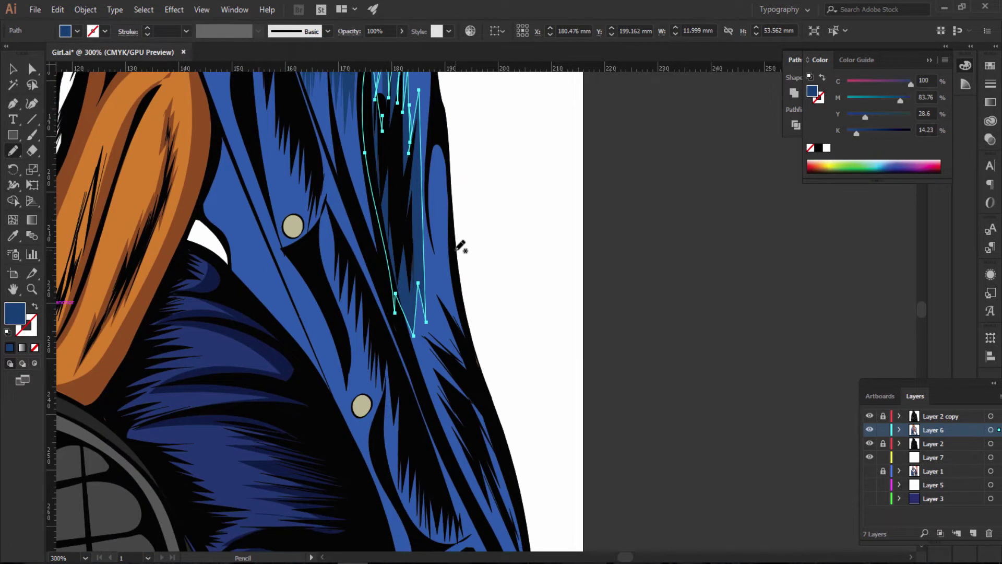
scroll(459, 244, "down", 3)
scroll(389, 269, "down", 3)
scroll(403, 264, "down", 2)
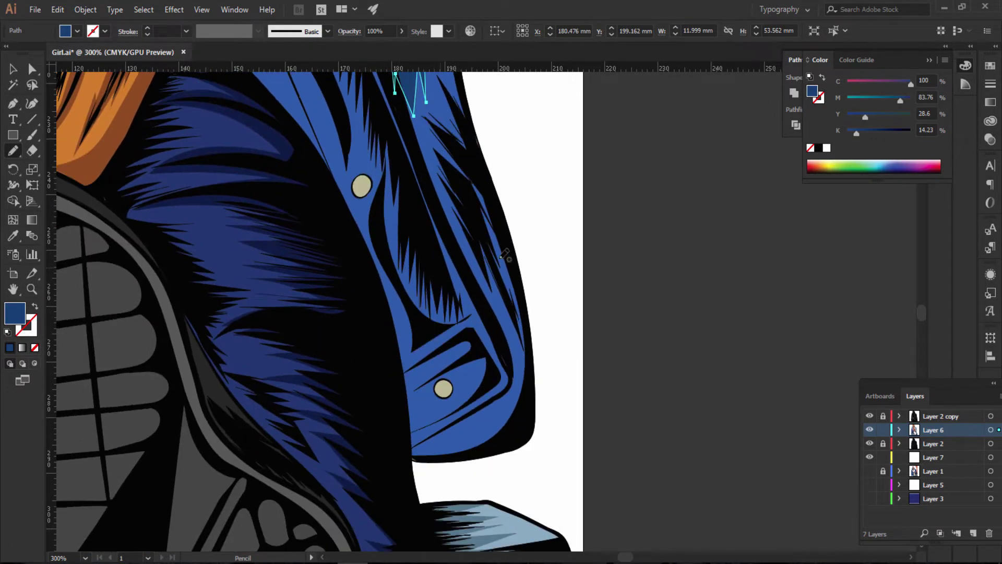
scroll(465, 194, "up", 2)
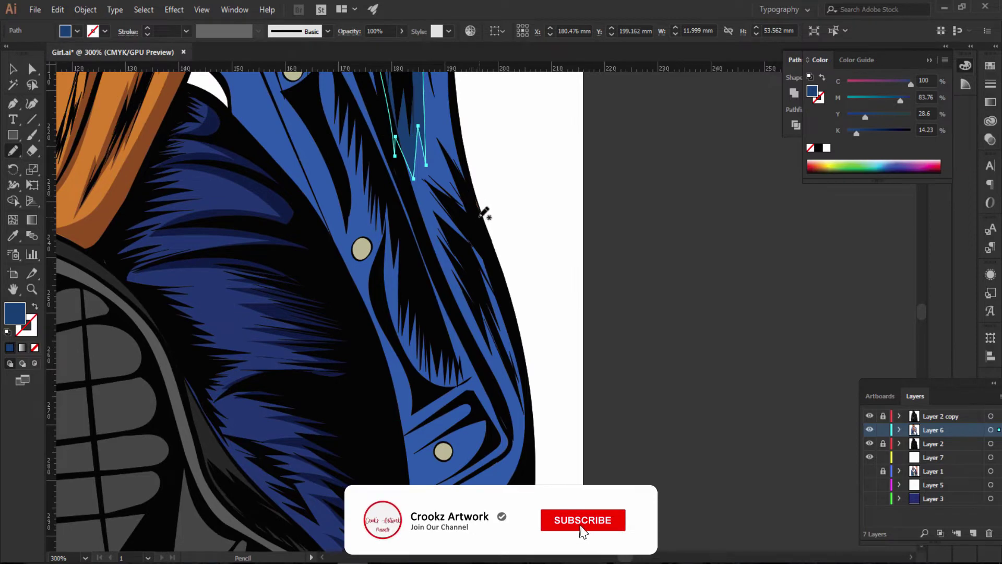
mouse_move(479, 214)
left_mouse_down()
mouse_move(452, 159)
mouse_move(466, 308)
mouse_move(523, 427)
left_mouse_up()
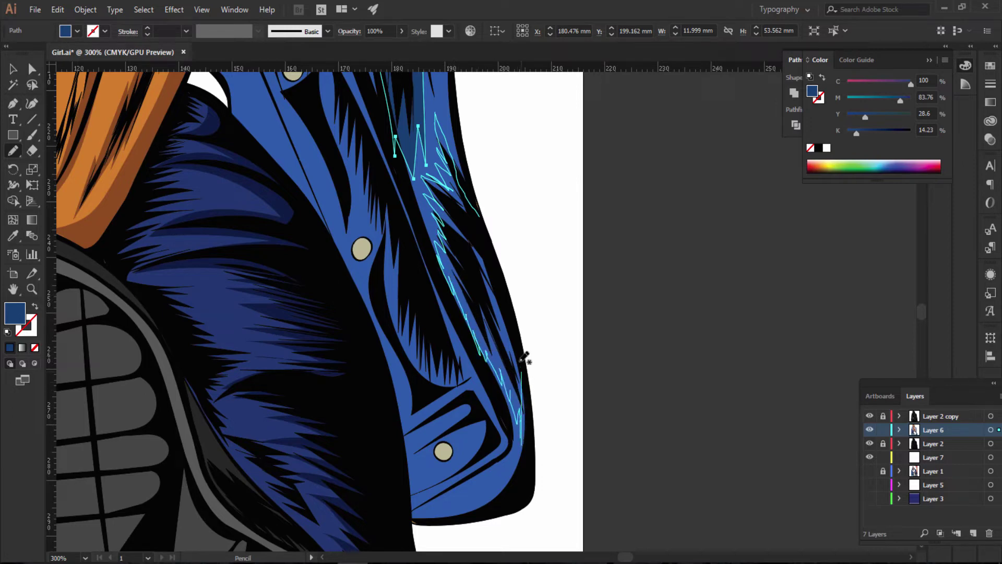
left_click_drag(527, 405, 457, 183)
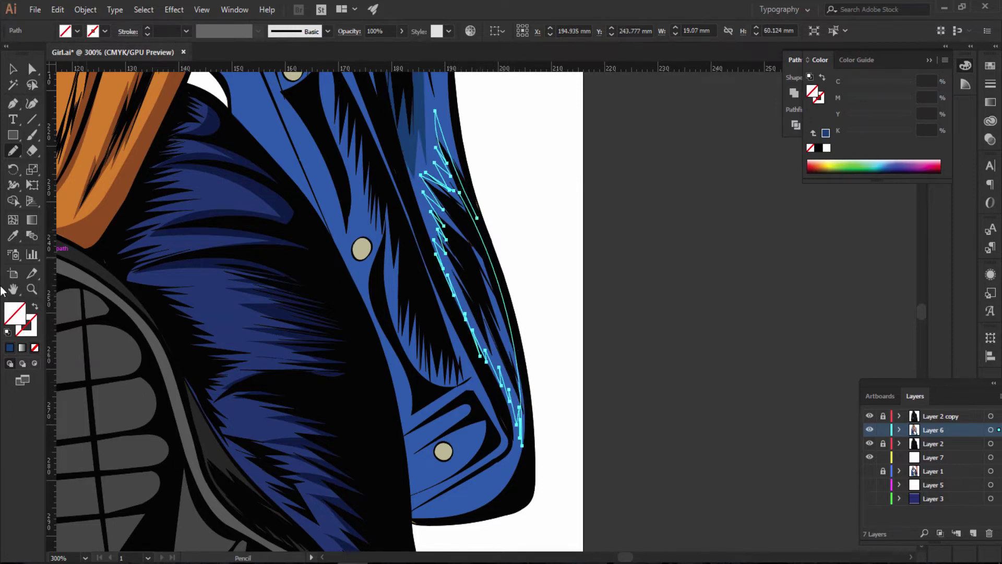
left_click(9, 347)
Step: Start a zigzag hatch path from the jacket's shoulder down the front
key("ctrl+minus")
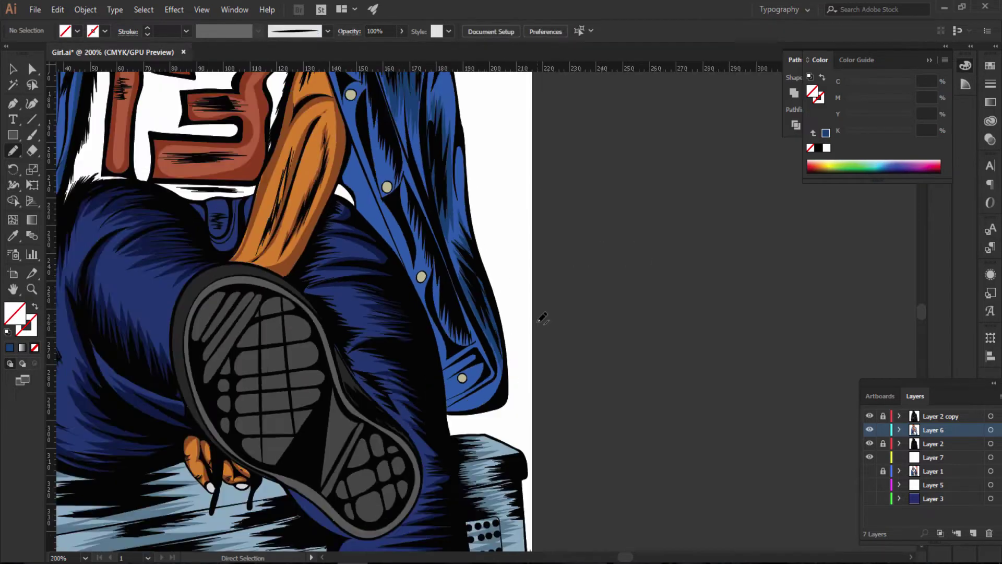
scroll(543, 318, "down", 5)
scroll(543, 318, "down", 2)
scroll(543, 318, "up", 2)
scroll(543, 317, "up", 5)
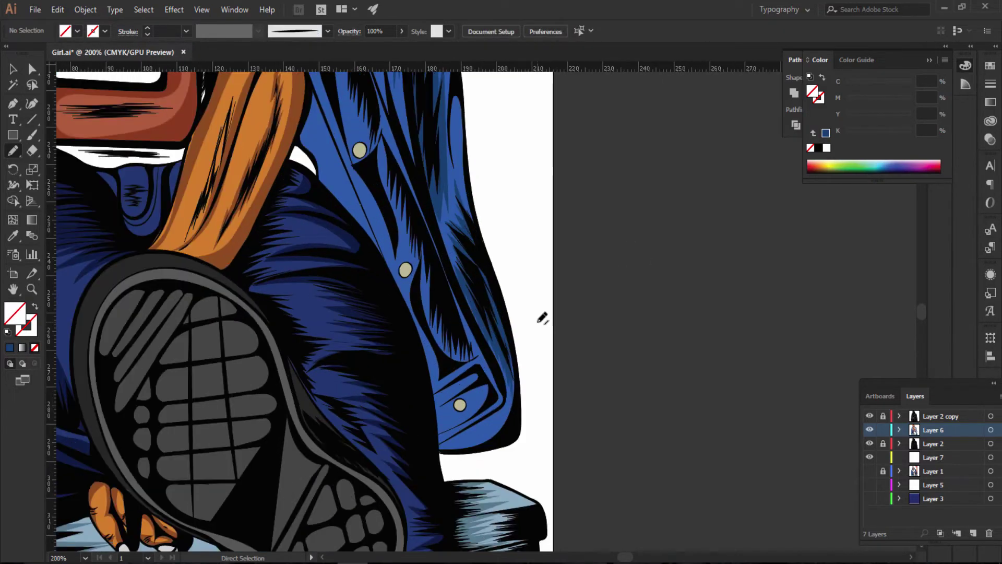
scroll(470, 298, "up", 2)
scroll(417, 292, "up", 2)
scroll(387, 292, "up", 2)
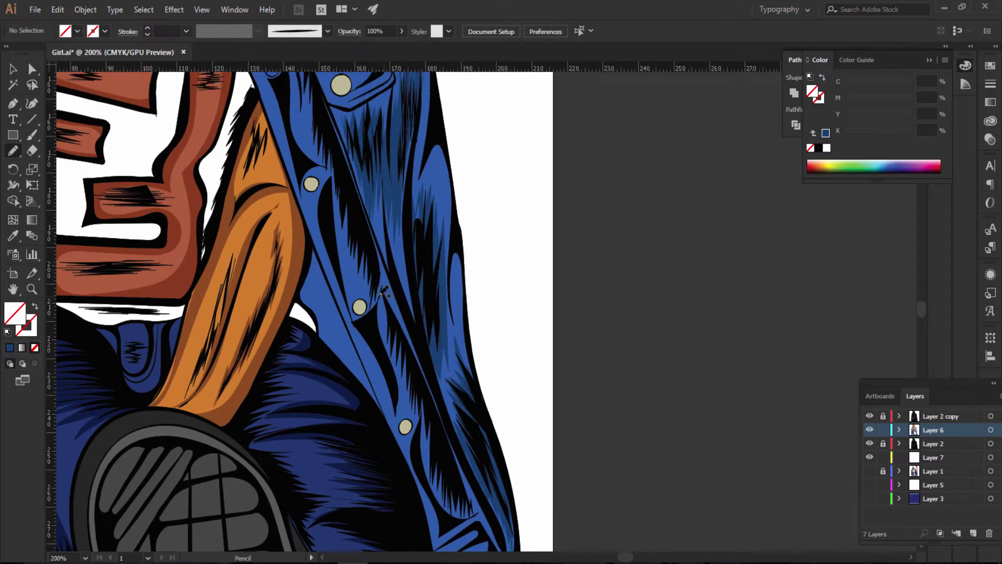
scroll(366, 289, "up", 2)
scroll(324, 282, "up", 4)
scroll(282, 278, "up", 3)
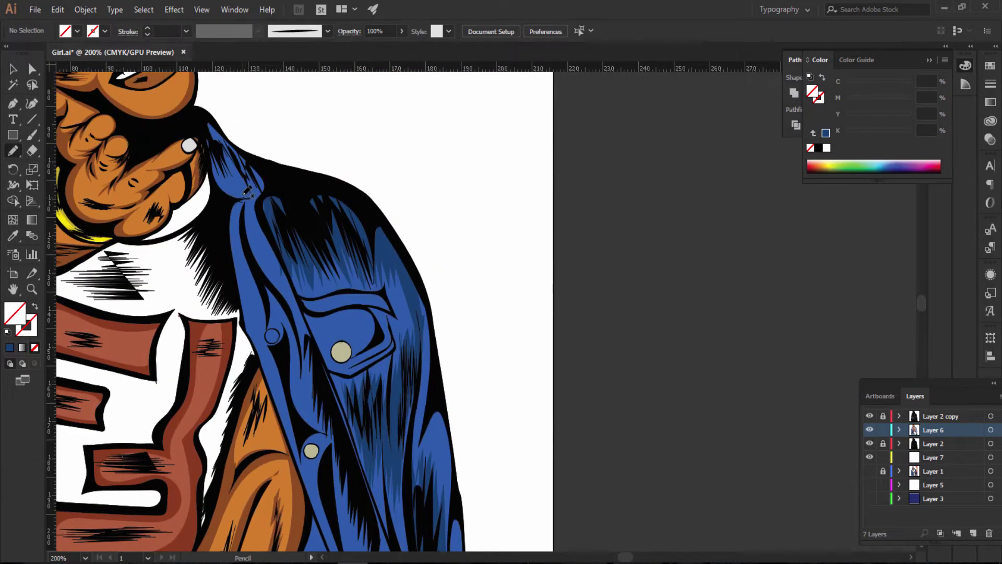
mouse_move(235, 219)
left_mouse_down()
mouse_move(260, 340)
mouse_move(300, 371)
left_mouse_up()
left_click_drag(304, 406, 329, 461)
Step: Extend the zigzag hatch past the lower buttons and along the jacket hem
scroll(324, 366, "down", 3)
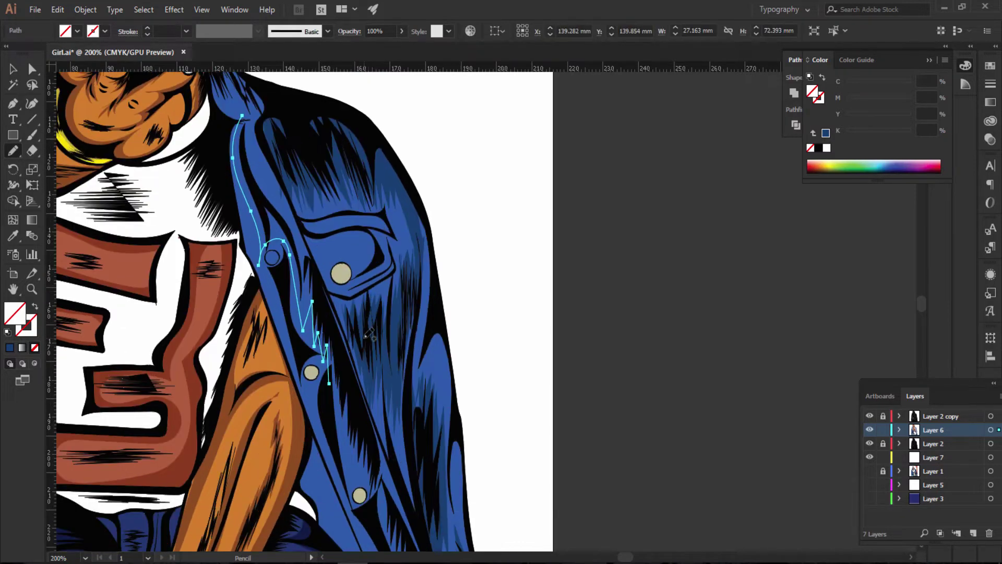
scroll(323, 360, "down", 3)
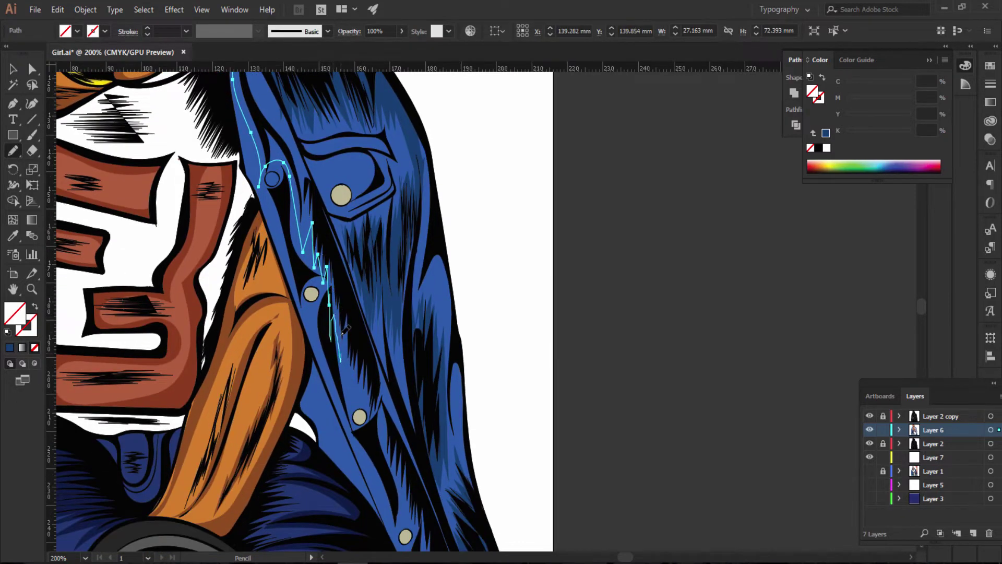
mouse_move(345, 330)
left_mouse_down()
mouse_move(397, 440)
mouse_move(395, 464)
left_mouse_up()
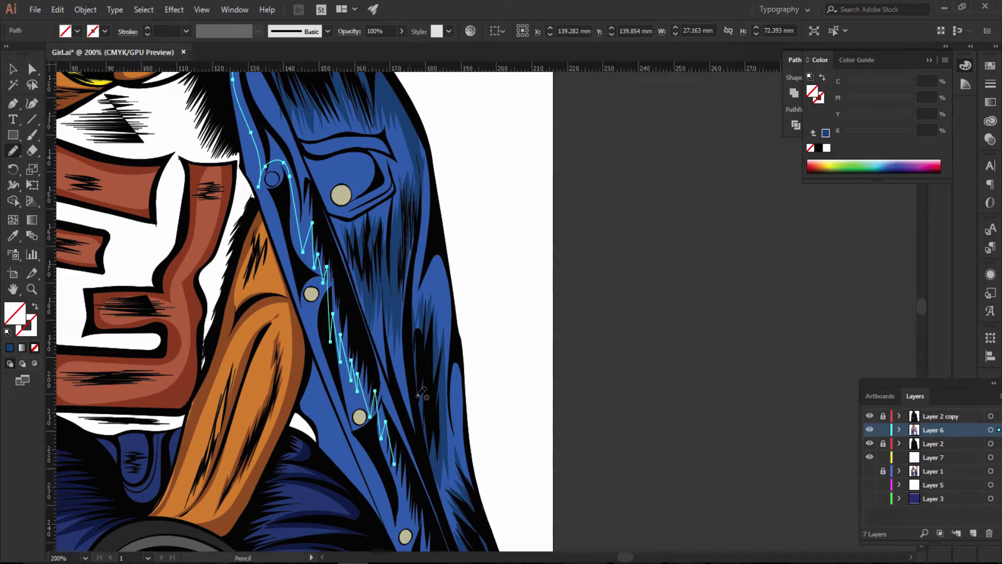
scroll(492, 324, "down", 8)
scroll(423, 263, "down", 2)
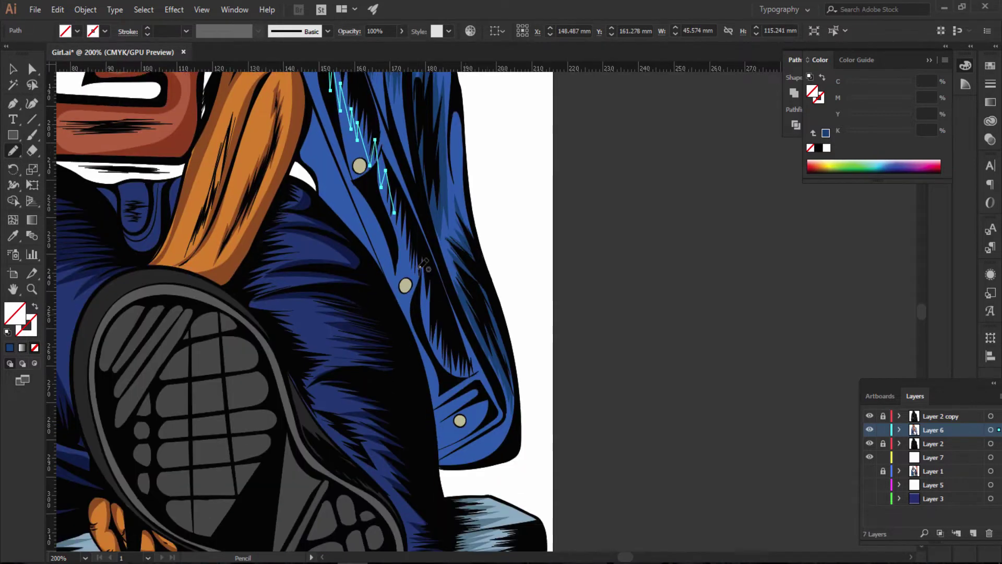
left_click_drag(394, 207, 452, 388)
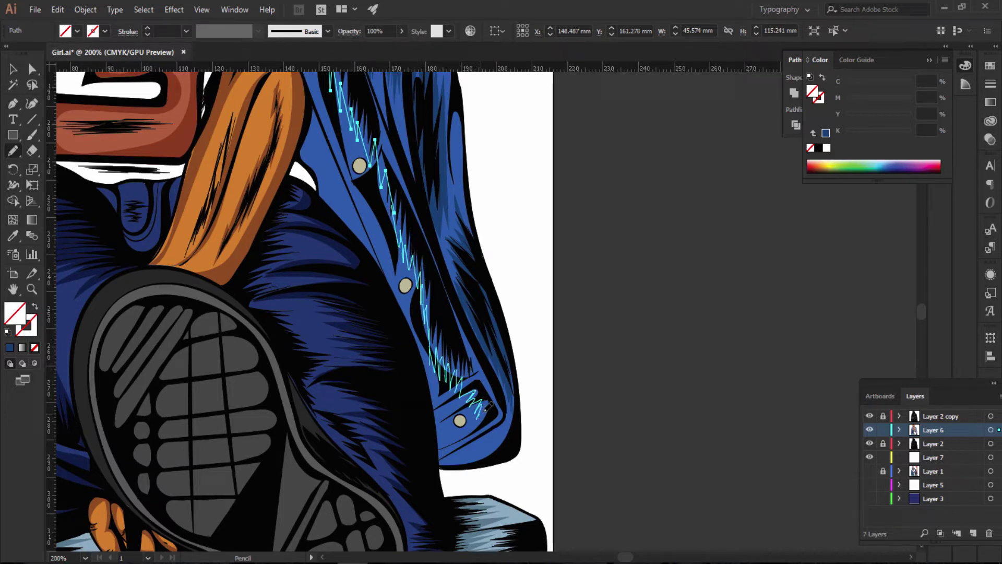
left_click_drag(465, 437, 444, 456)
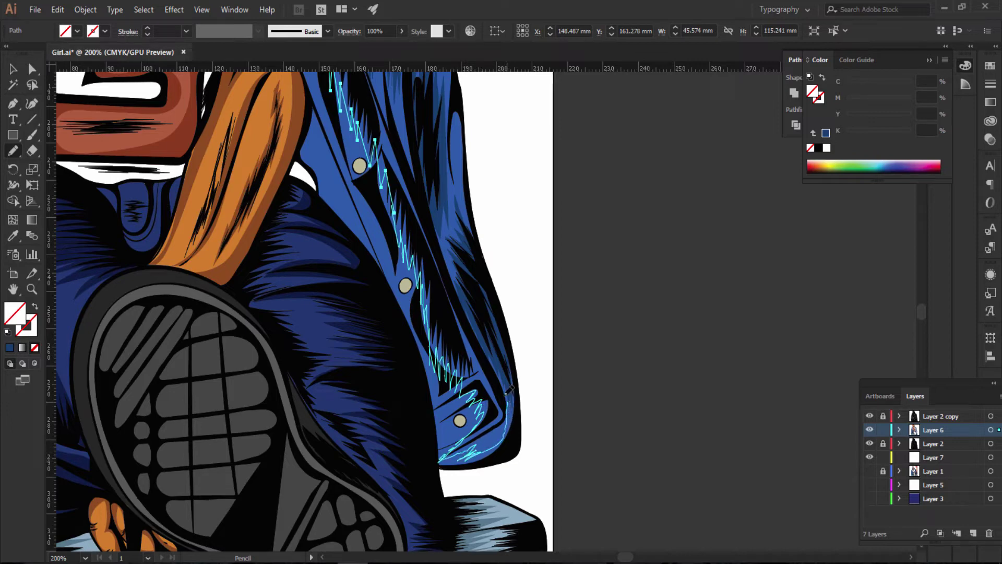
Step: Bring the outline back up to the collar to close it, and fill it jacket blue
left_click_drag(509, 389, 415, 190)
scroll(428, 172, "up", 3)
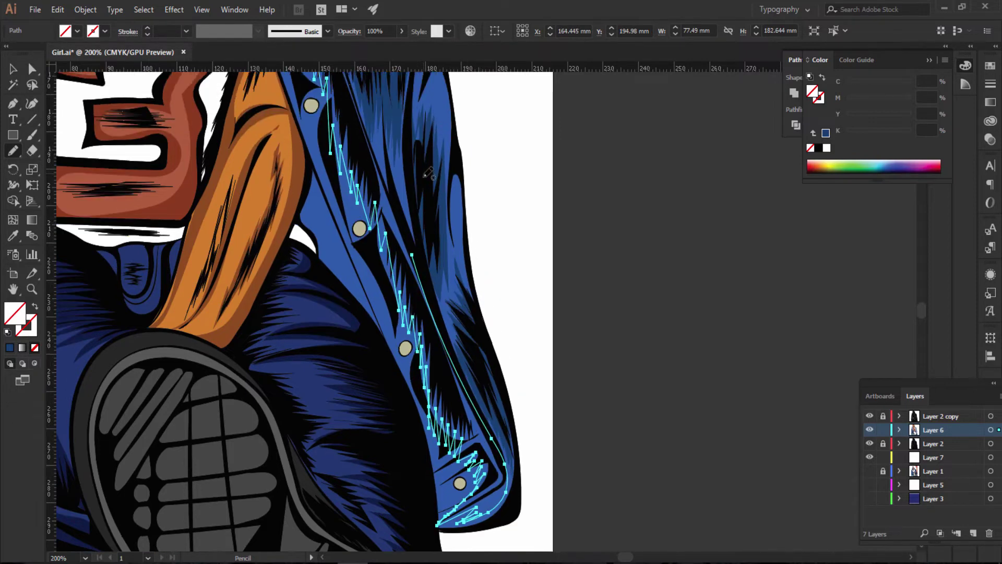
scroll(428, 172, "up", 2)
left_click_drag(416, 308, 384, 177)
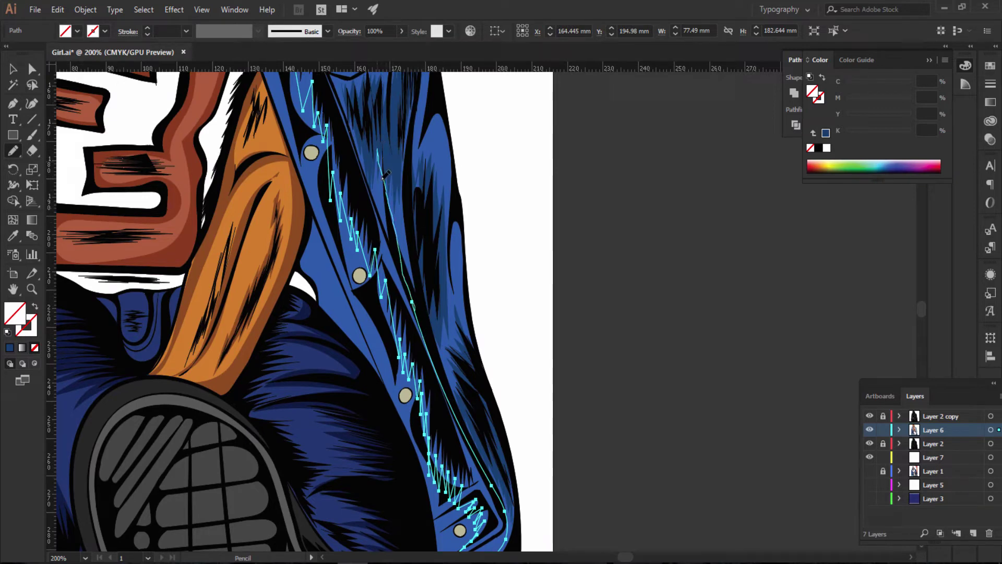
left_click_drag(392, 216, 340, 117)
scroll(352, 235, "up", 3)
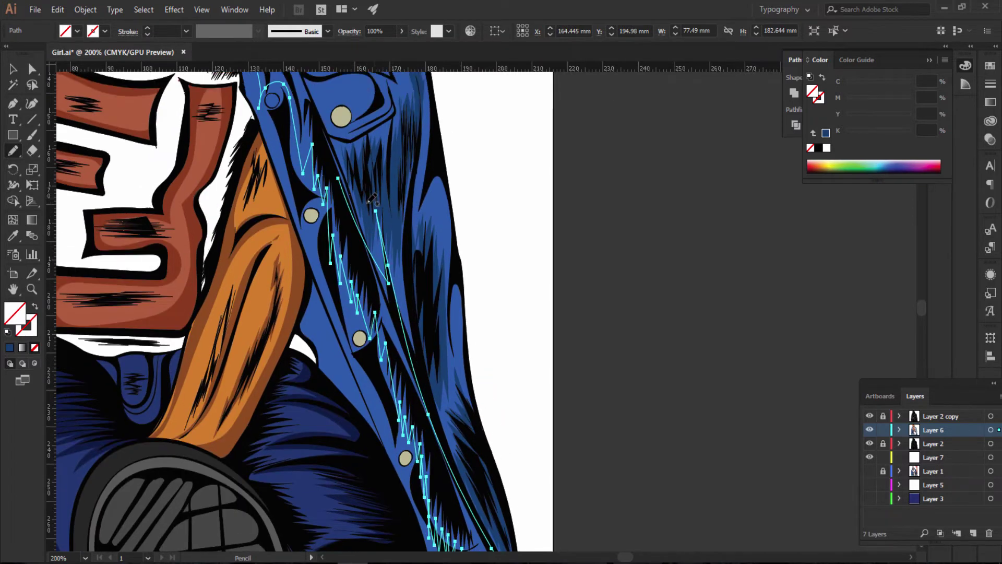
scroll(352, 235, "up", 3)
left_click_drag(345, 255, 292, 122)
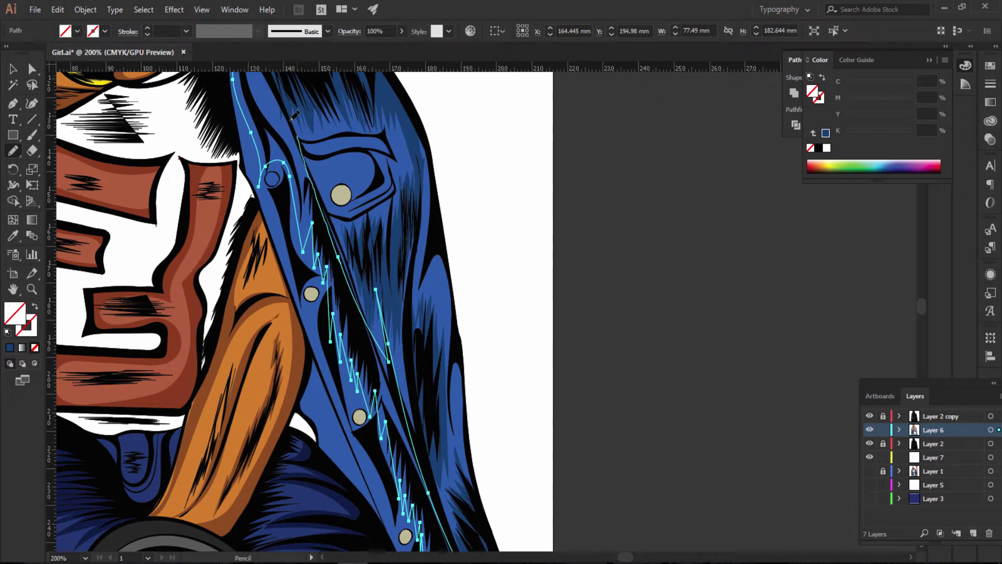
scroll(296, 193, "up", 3)
scroll(295, 193, "up", 2)
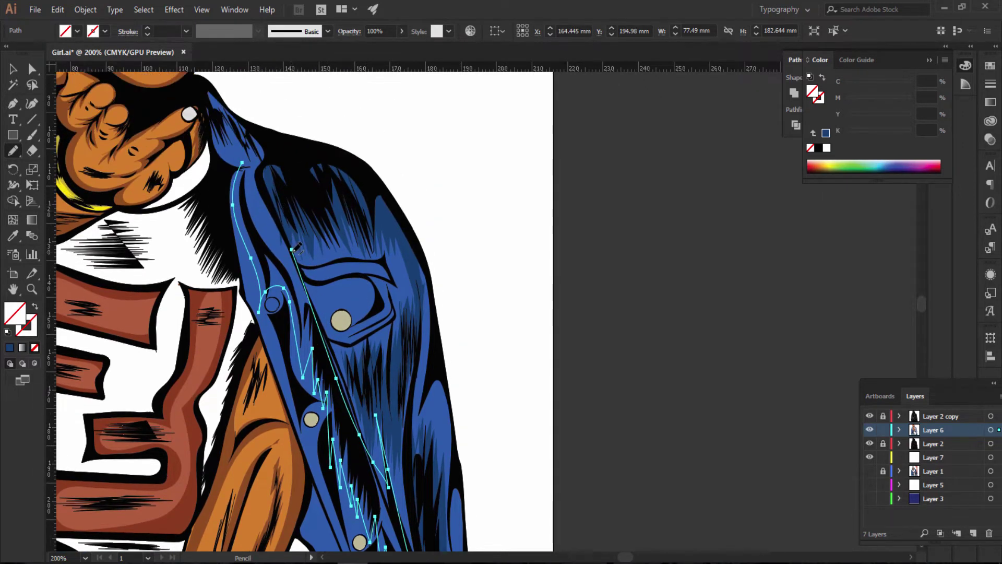
left_click_drag(292, 249, 273, 166)
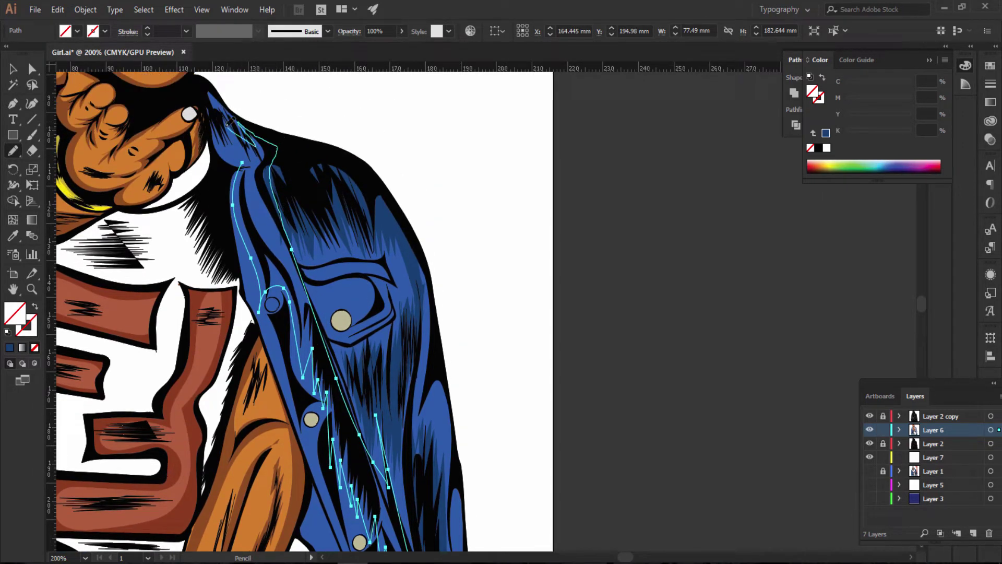
left_click_drag(245, 159, 250, 166)
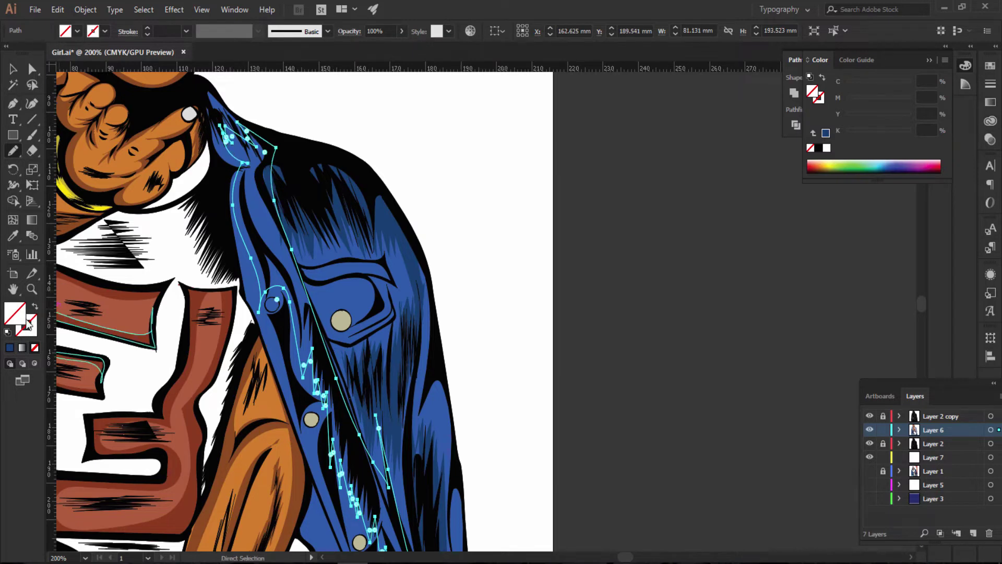
left_click(10, 348)
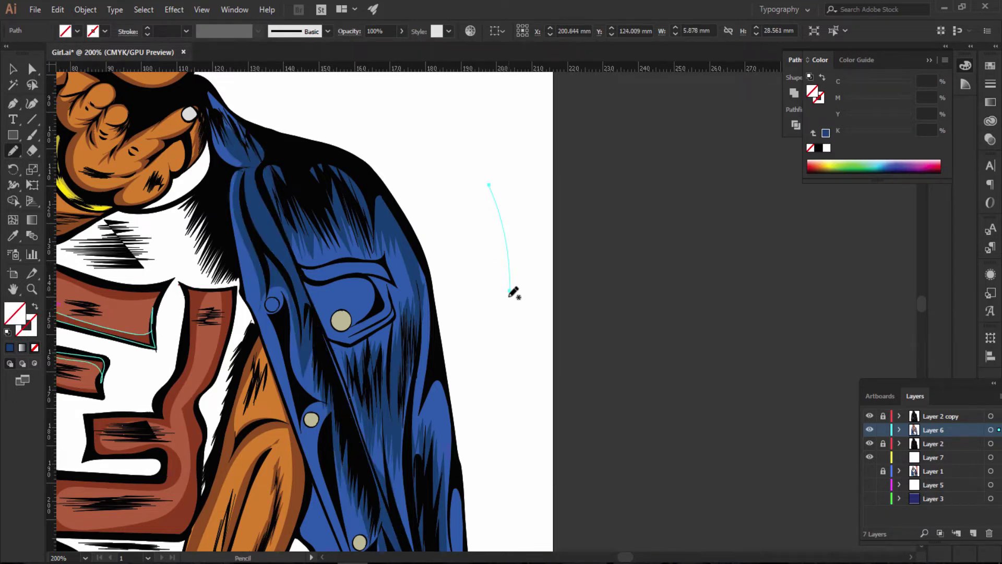
Step: Zoom out to review the whole illustration, then zoom back in on the jacket and shirt
key("ctrl+minus")
key("ctrl+minus")
key("ctrl+minus")
key("ctrl+minus")
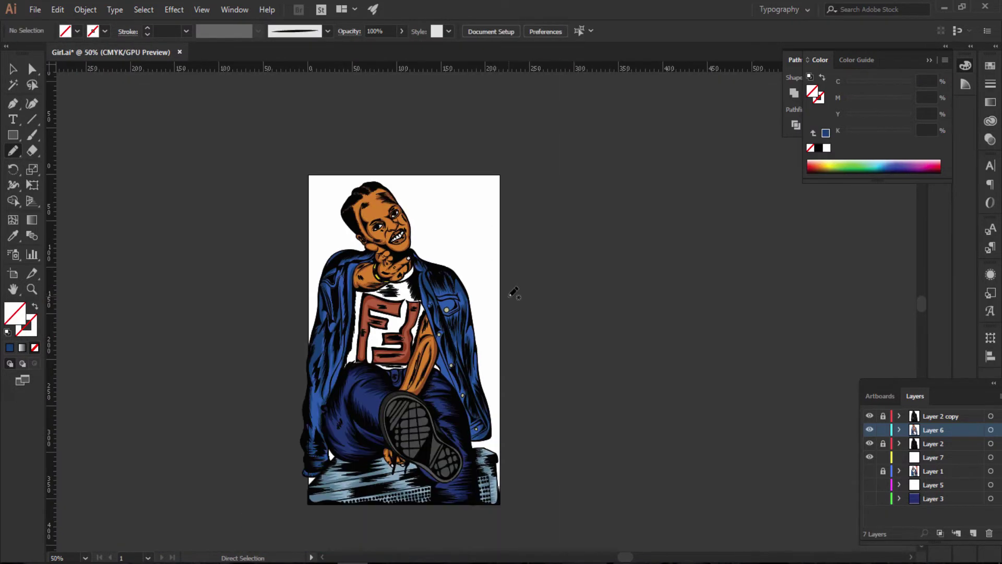
key("ctrl+plus")
key("ctrl+plus")
key("ctrl+plus")
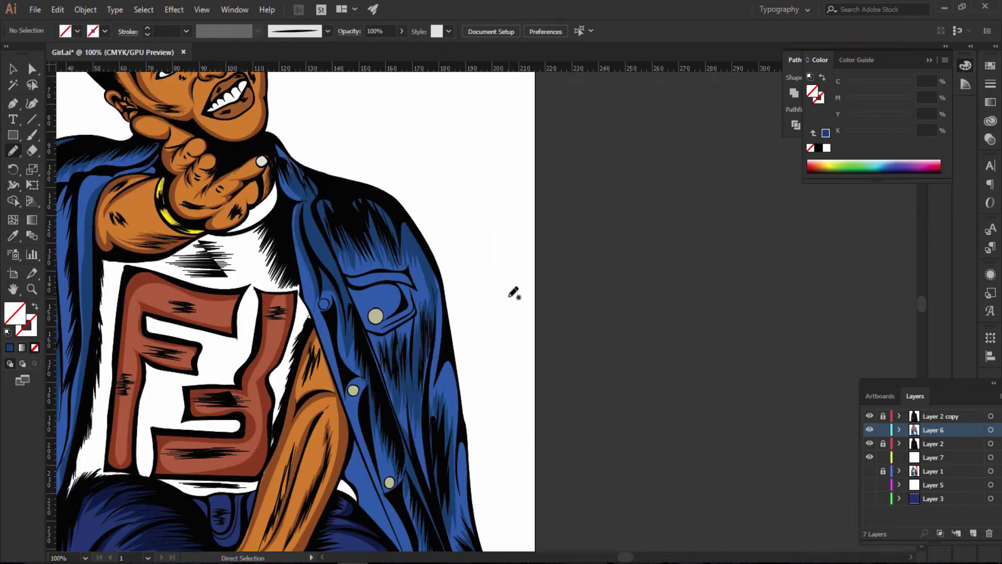
key("ctrl+plus")
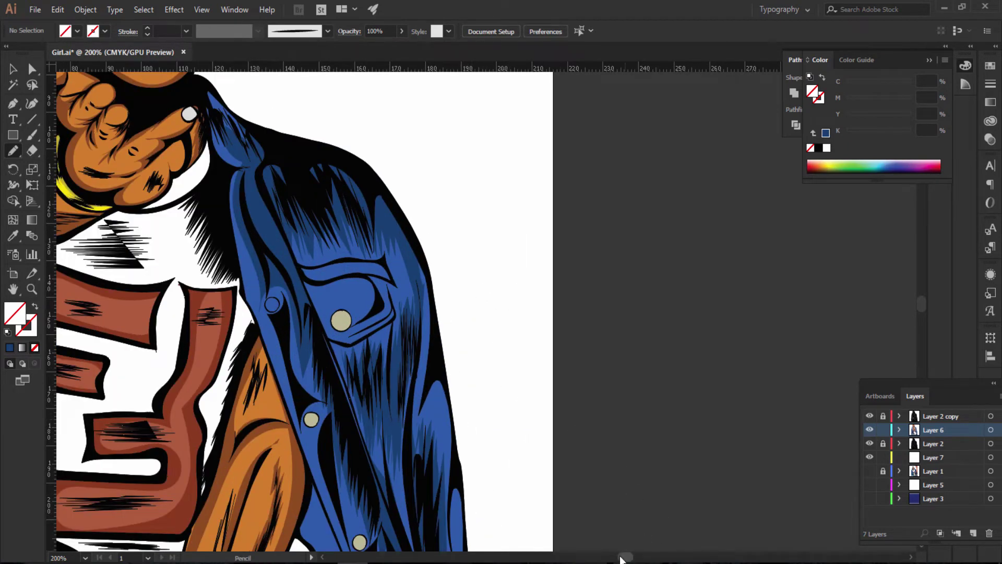
left_click_drag(625, 557, 616, 557)
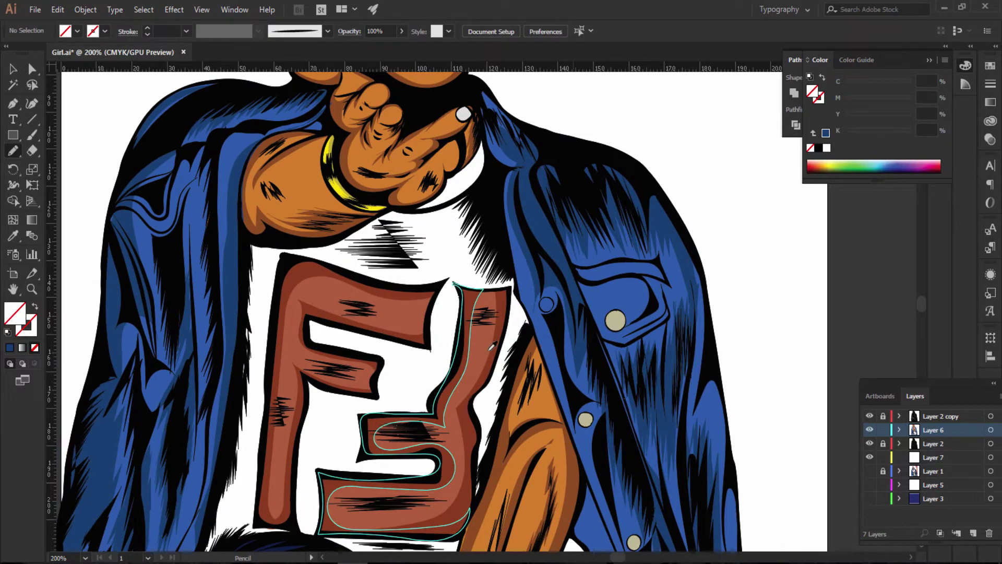
Step: Sample the shirt's white and darken the fill to a light grey
key("ctrl+shift+a")
key("i")
left_click(453, 329)
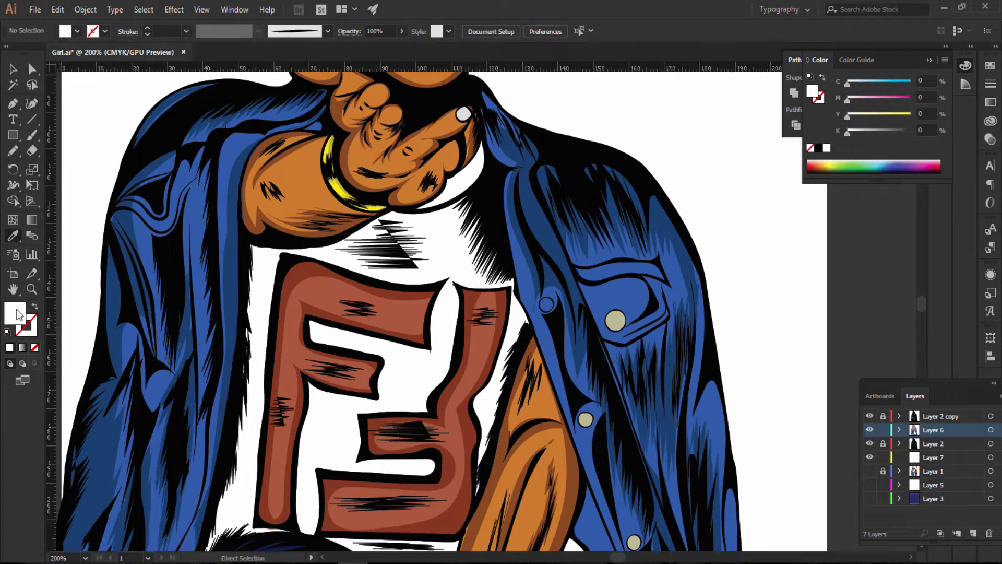
double_click(18, 312)
left_click_drag(621, 170, 619, 216)
left_click(906, 168)
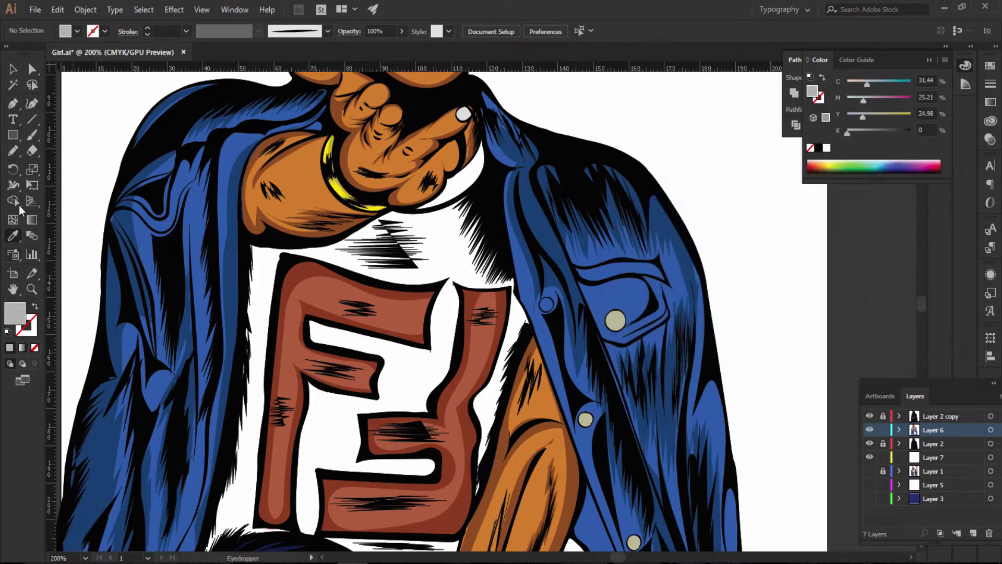
left_click(14, 152)
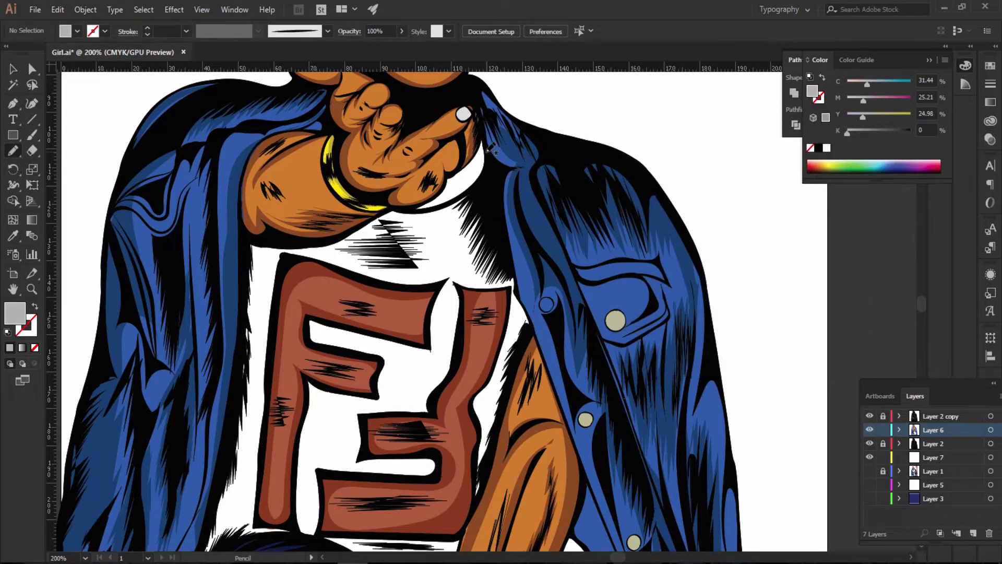
Step: Draw a jagged grey shadow on the shirt beside the jacket collar under the hand
key("ctrl+plus")
key("ctrl+plus")
scroll(493, 148, "up", 3)
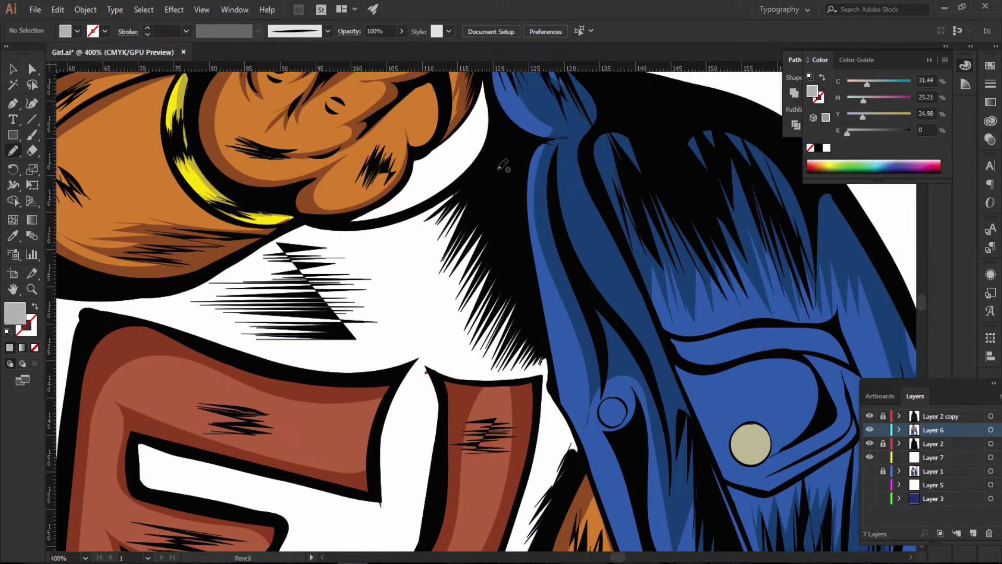
scroll(493, 148, "up", 2)
mouse_move(488, 160)
left_mouse_down()
mouse_move(449, 291)
mouse_move(458, 395)
left_mouse_up()
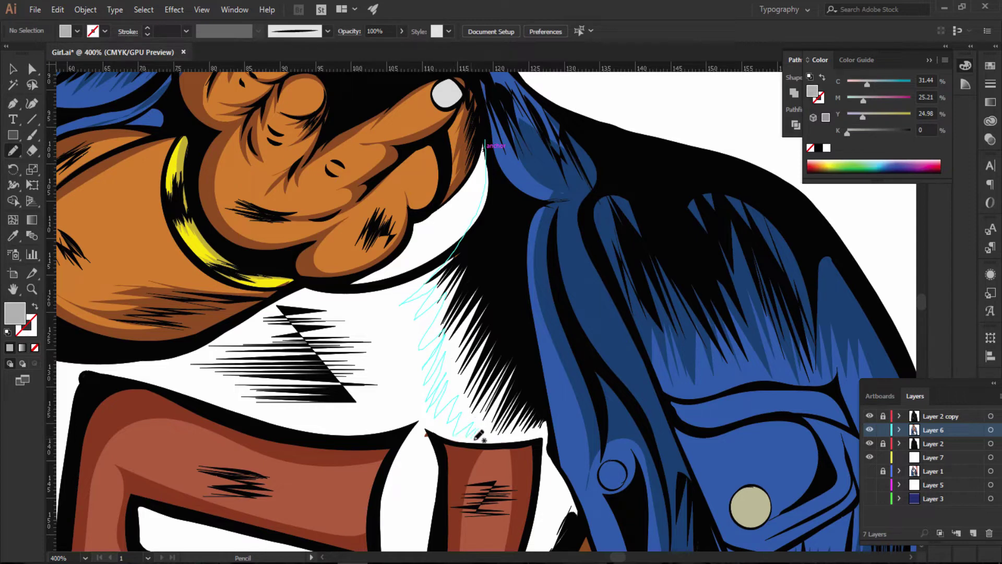
mouse_move(458, 395)
left_mouse_down()
mouse_move(549, 434)
mouse_move(491, 147)
left_mouse_up()
left_click(10, 348)
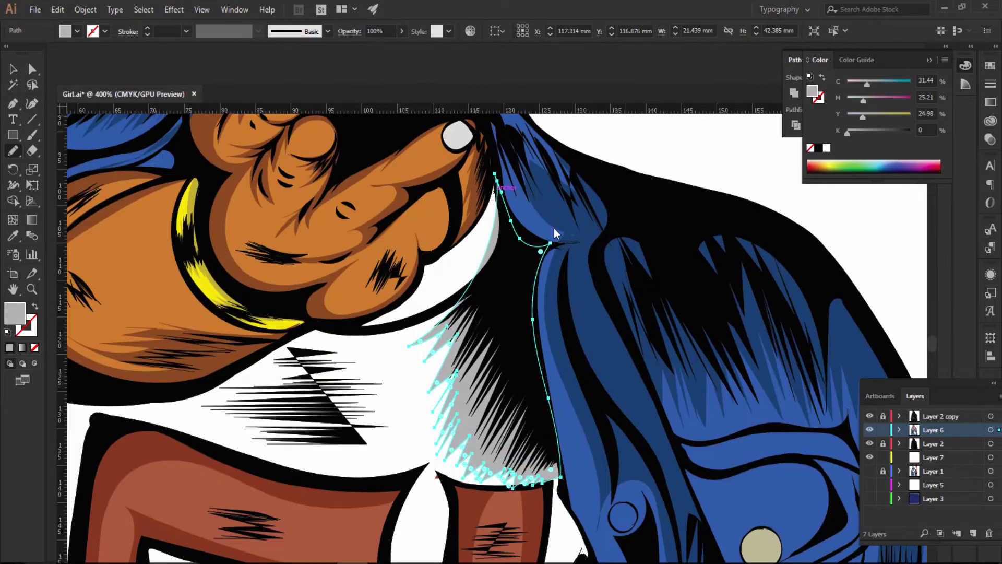
key("ctrl+shift+a")
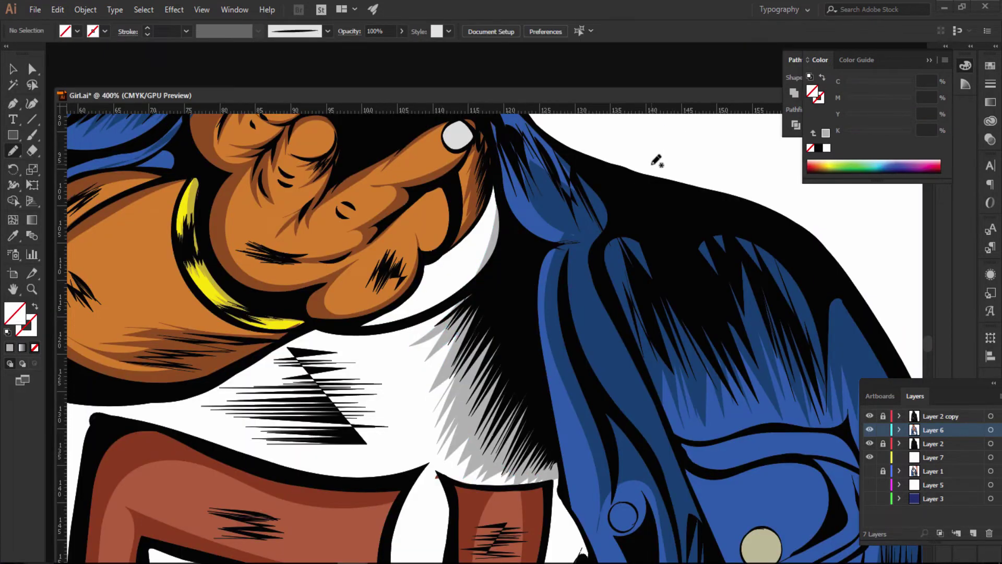
key("ctrl+1")
key("ctrl+plus")
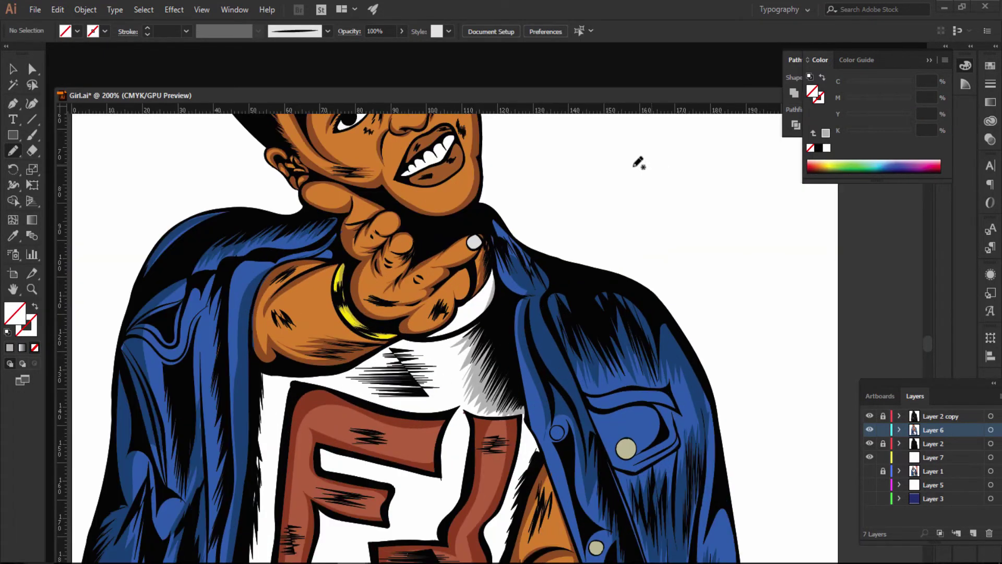
Step: Add a grey shadow shape down the shirt's left side
scroll(522, 219, "down", 5)
scroll(330, 304, "down", 5)
scroll(330, 304, "down", 3)
scroll(275, 307, "up", 5)
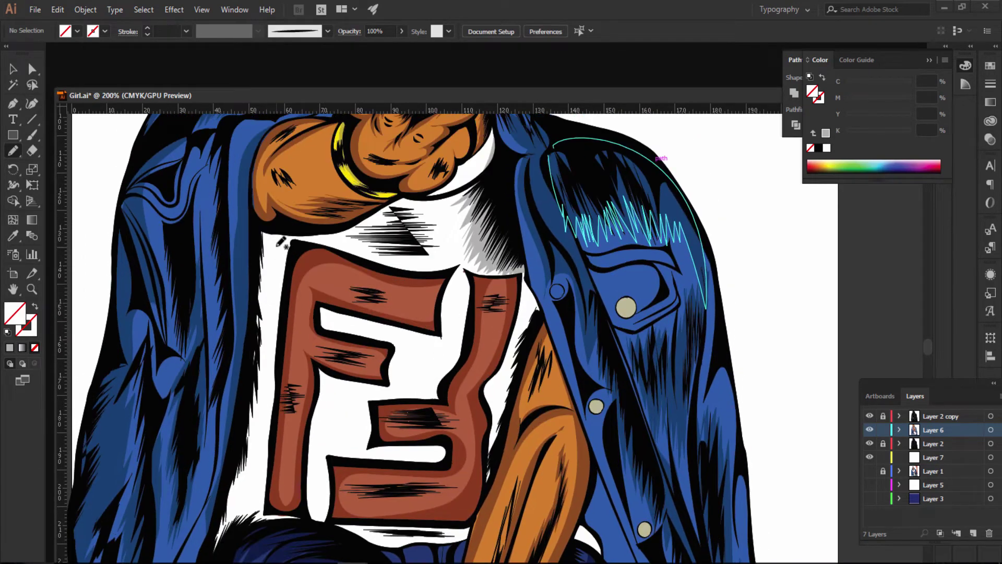
mouse_move(291, 232)
left_mouse_down()
mouse_move(247, 506)
mouse_move(265, 520)
mouse_move(221, 541)
mouse_move(258, 373)
mouse_move(261, 255)
mouse_move(277, 225)
mouse_move(357, 226)
left_mouse_up()
left_click(11, 348)
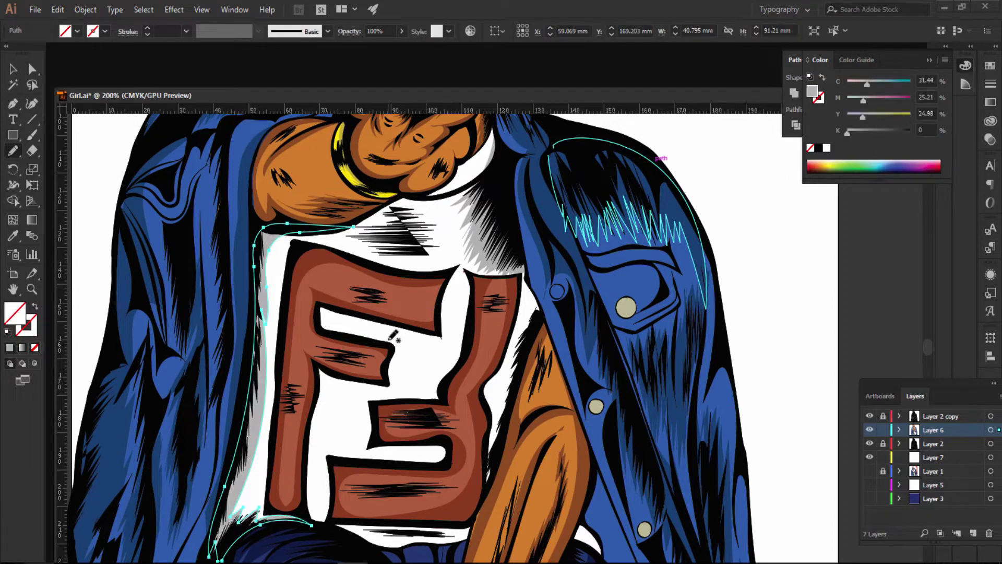
Step: Shade the F's upper inner edge and its left edge with light grey shadow shapes
mouse_move(323, 303)
left_mouse_down()
mouse_move(441, 334)
mouse_move(323, 306)
left_mouse_up()
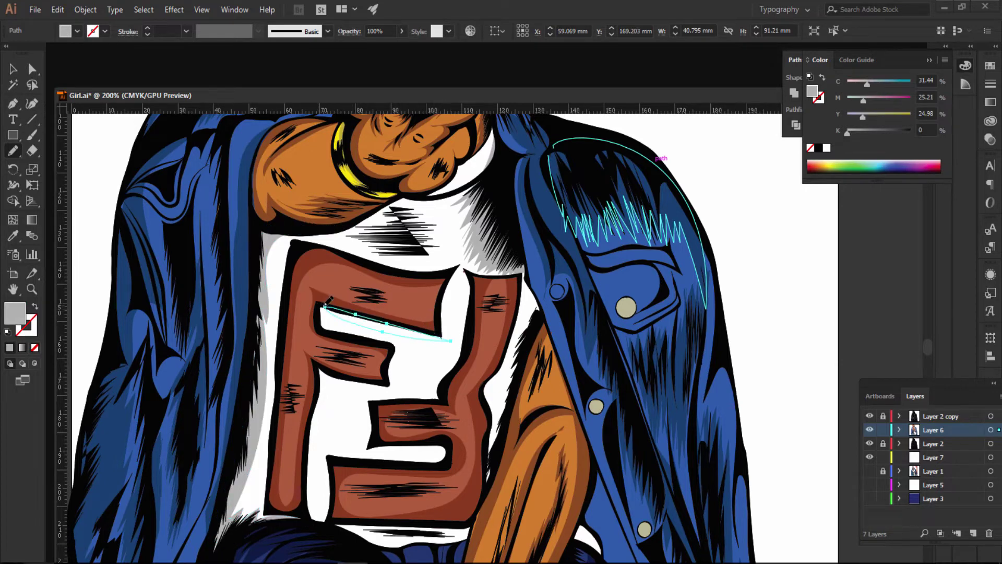
left_click(9, 348)
left_click_drag(410, 351, 427, 358)
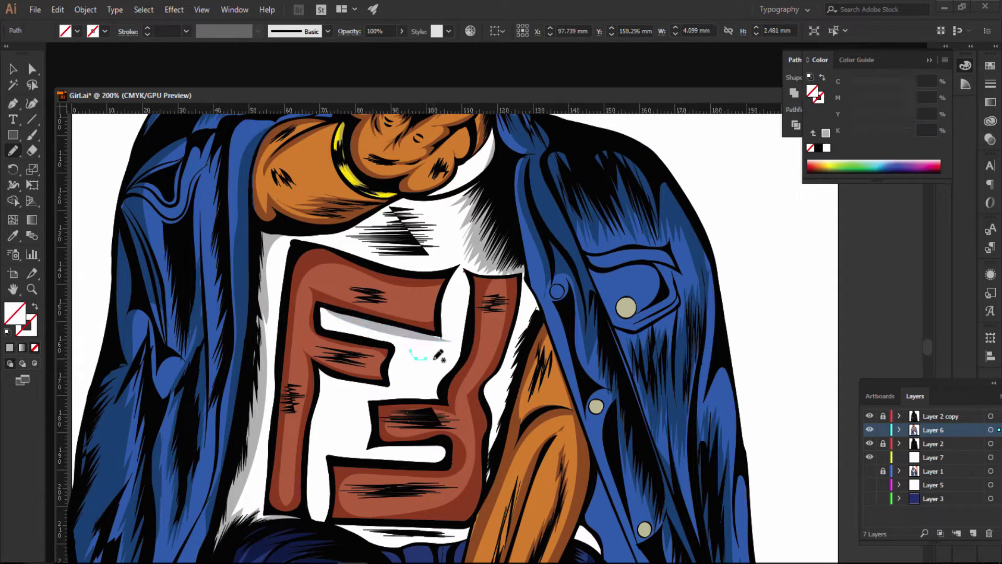
scroll(386, 345, "down", 1)
scroll(365, 319, "down", 2)
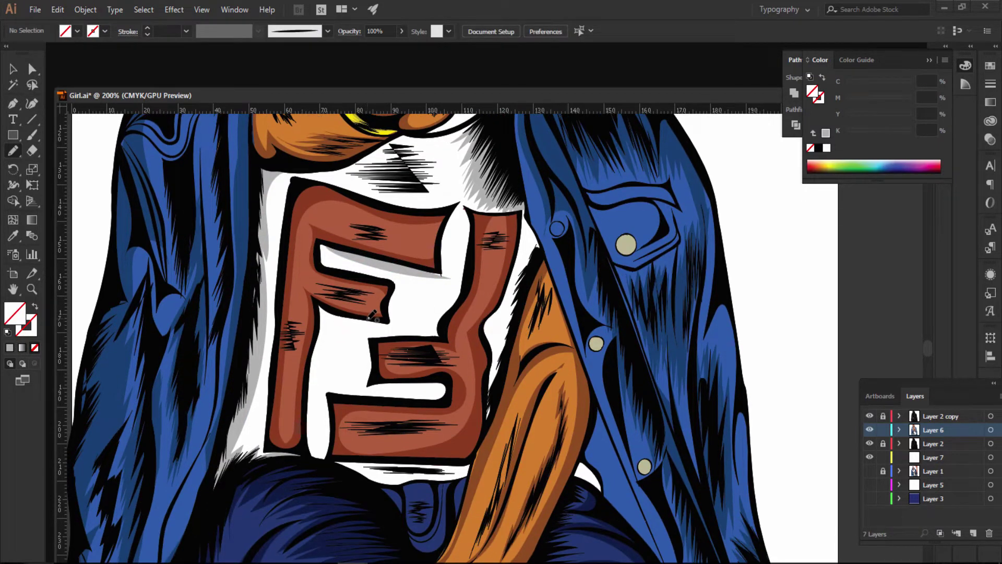
mouse_move(371, 316)
left_mouse_down()
mouse_move(333, 315)
mouse_move(329, 448)
left_mouse_up()
left_click_drag(328, 461, 320, 296)
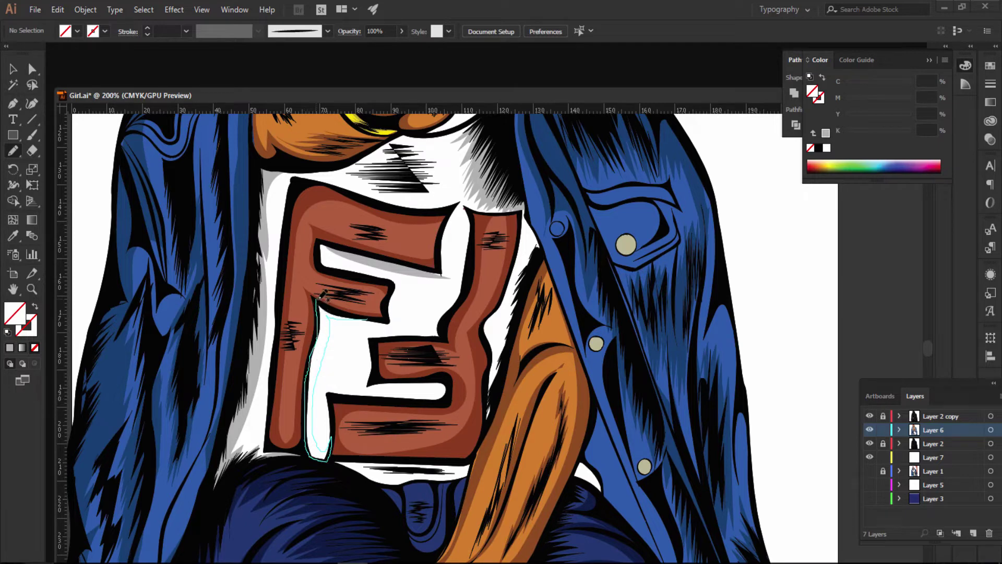
left_click_drag(381, 316, 381, 317)
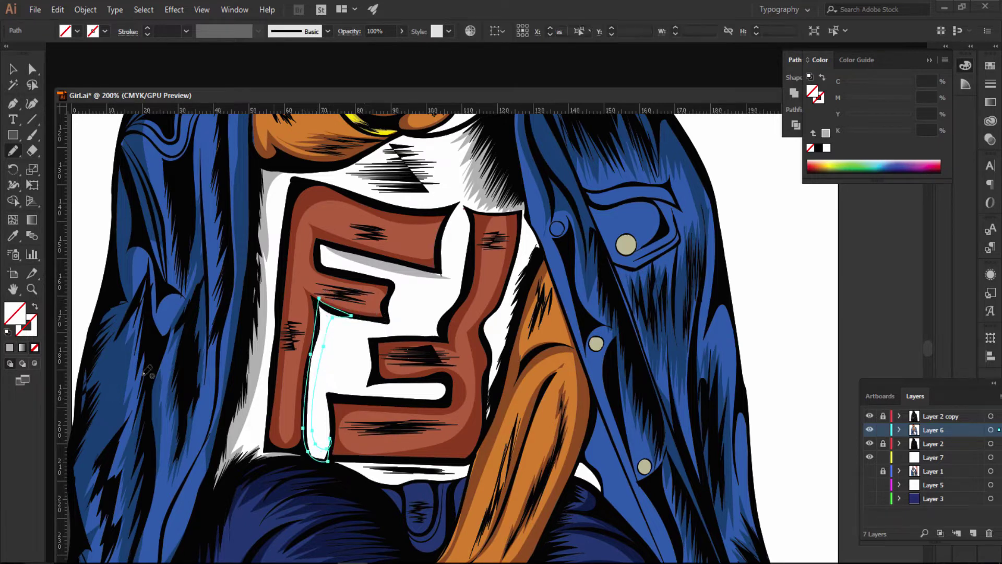
left_click(11, 347)
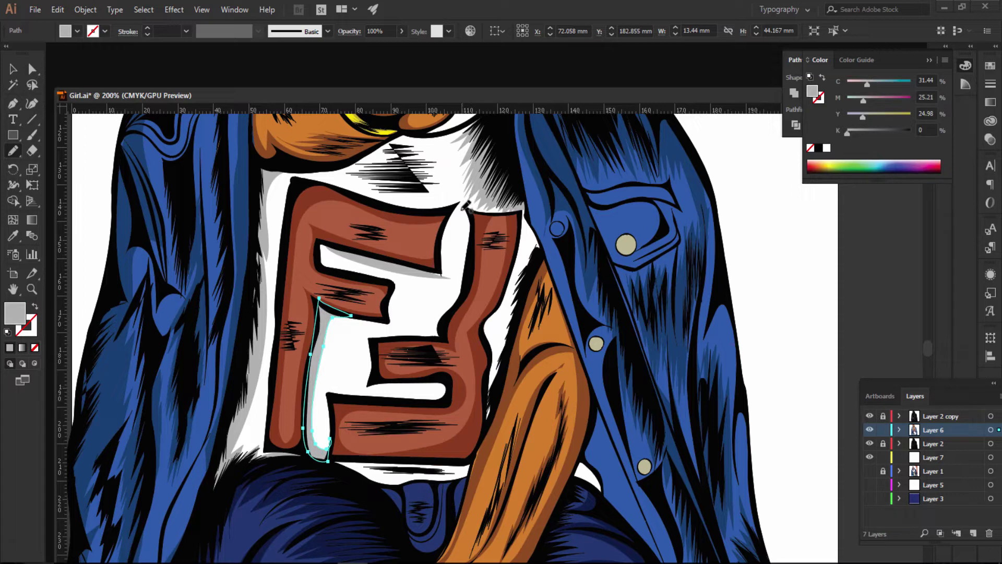
Step: Add a light grey shadow along the F's inner right and lower edges, then zoom out
mouse_move(466, 205)
left_mouse_down()
mouse_move(468, 245)
mouse_move(439, 314)
mouse_move(382, 329)
mouse_move(372, 345)
mouse_move(372, 387)
mouse_move(441, 393)
mouse_move(332, 385)
mouse_move(329, 397)
mouse_move(450, 401)
left_mouse_up()
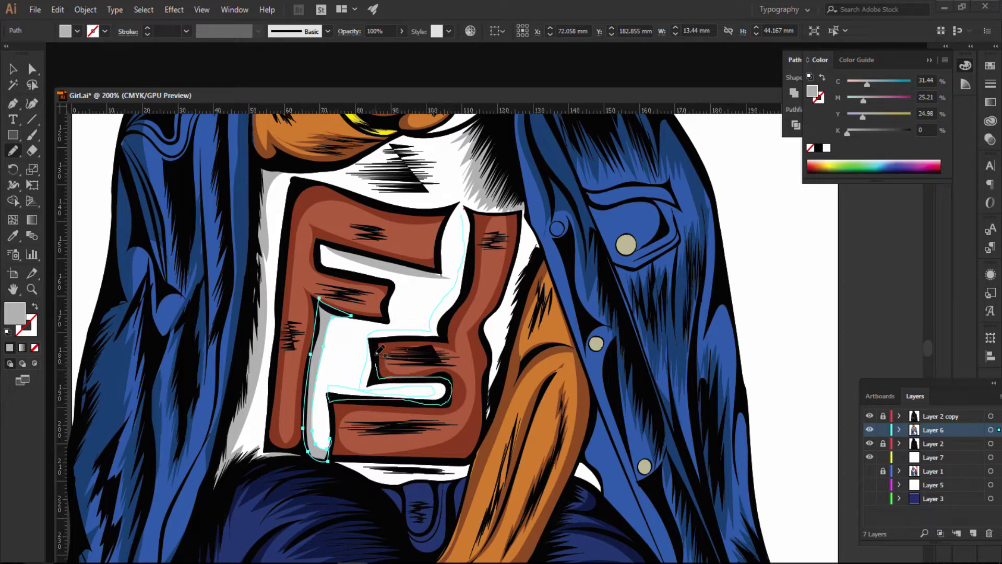
left_click_drag(387, 340, 445, 337)
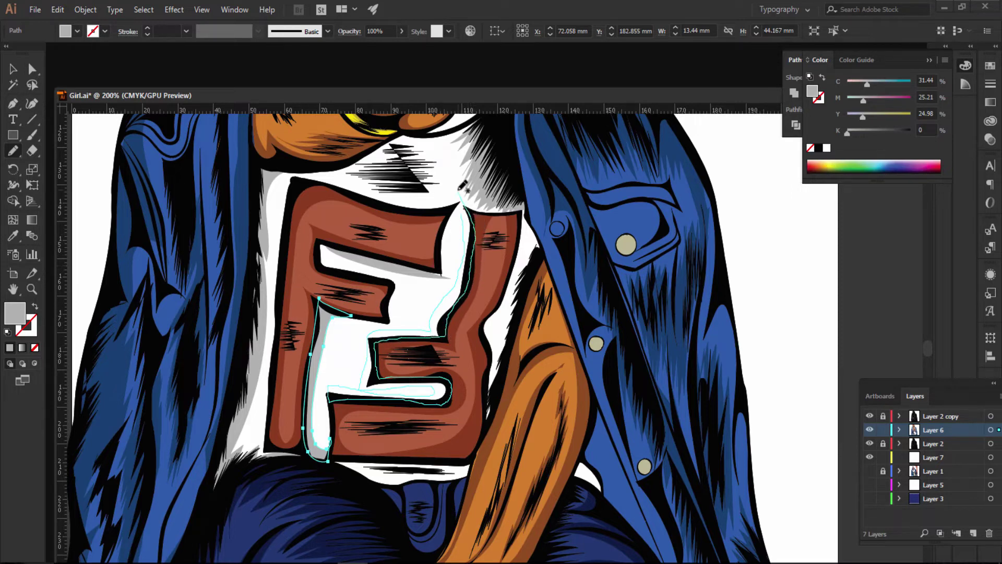
left_click_drag(473, 217, 458, 189)
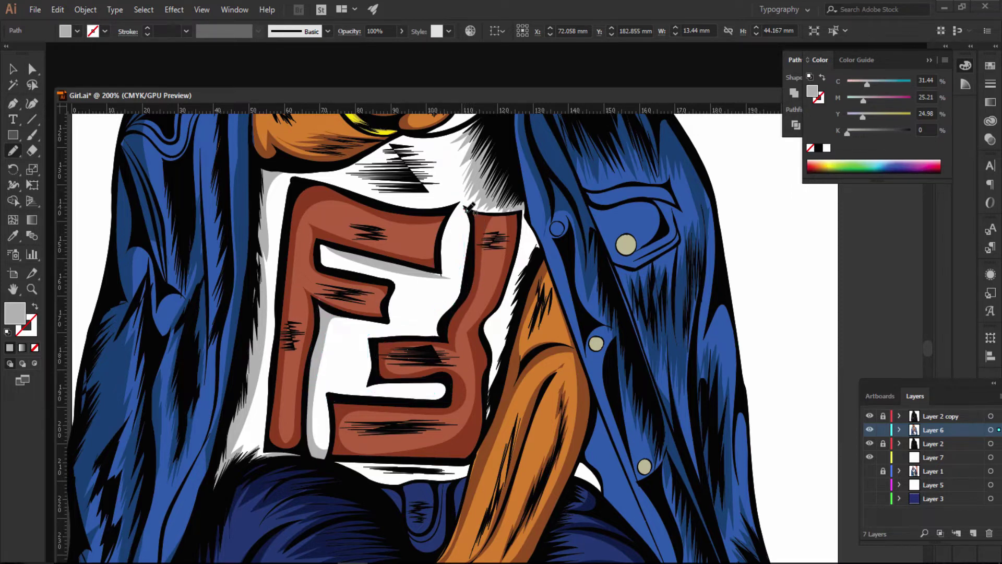
left_click(14, 347)
mouse_move(738, 244)
left_mouse_down()
mouse_move(780, 282)
mouse_move(781, 331)
left_mouse_up()
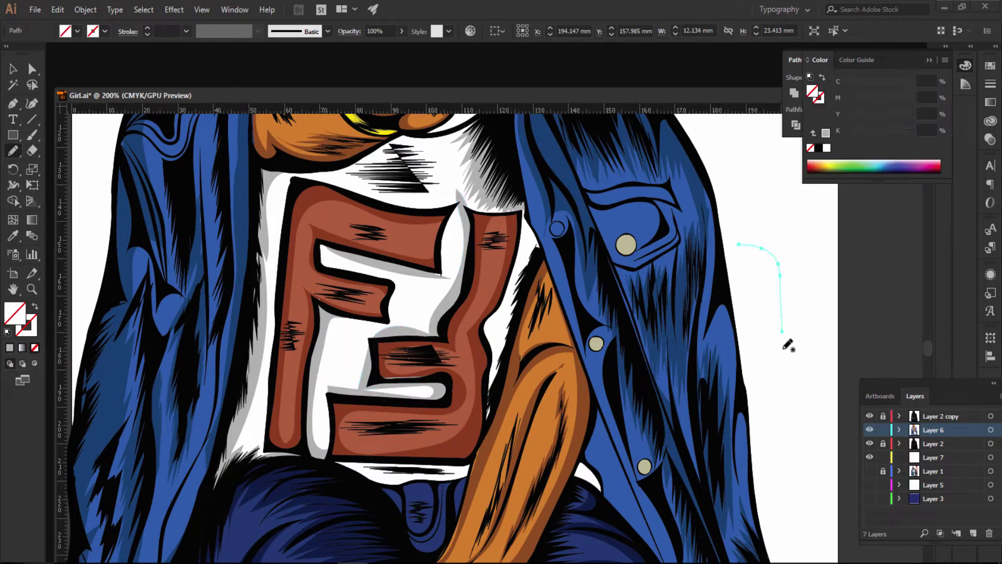
key("ctrl+minus")
key("ctrl+minus")
key("ctrl+minus")
key("ctrl+minus")
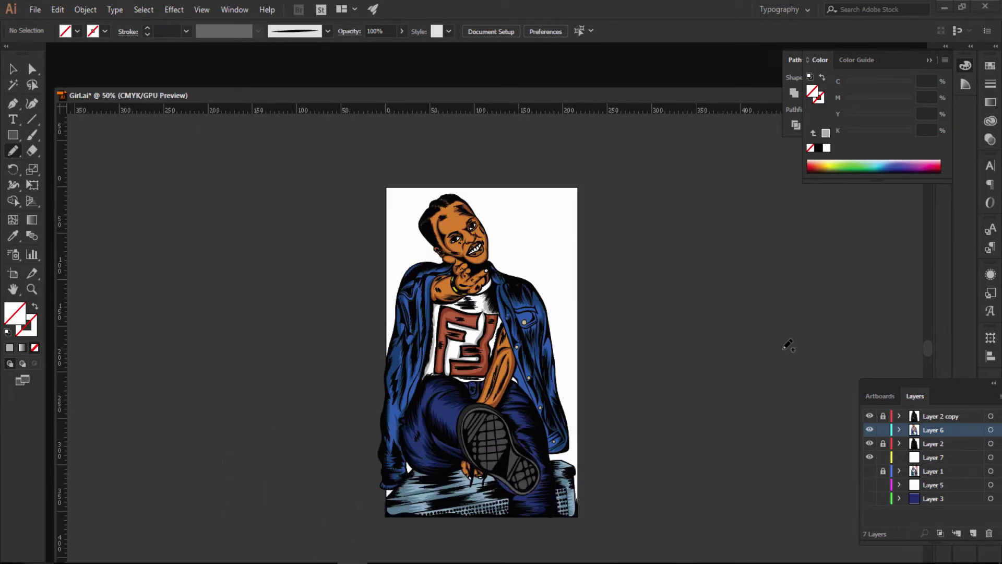
key("ctrl+minus")
key("ctrl+minus")
Step: Sample the shoe sole's dark grey and darken the fill to near-black #111010
key("ctrl+plus")
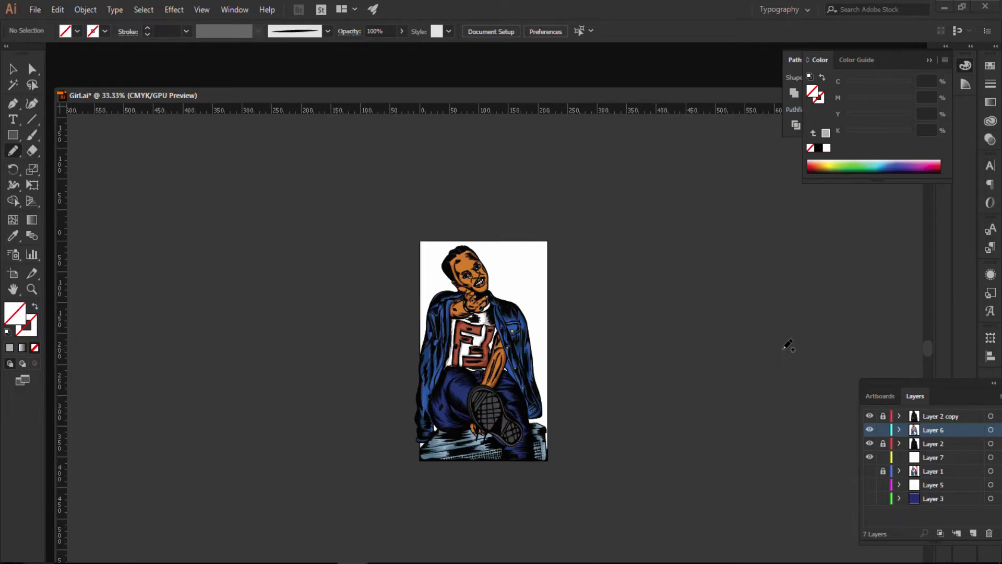
key("ctrl+plus")
key("ctrl+plus")
key("ctrl+plus")
key("ctrl+plus")
key("ctrl+plus")
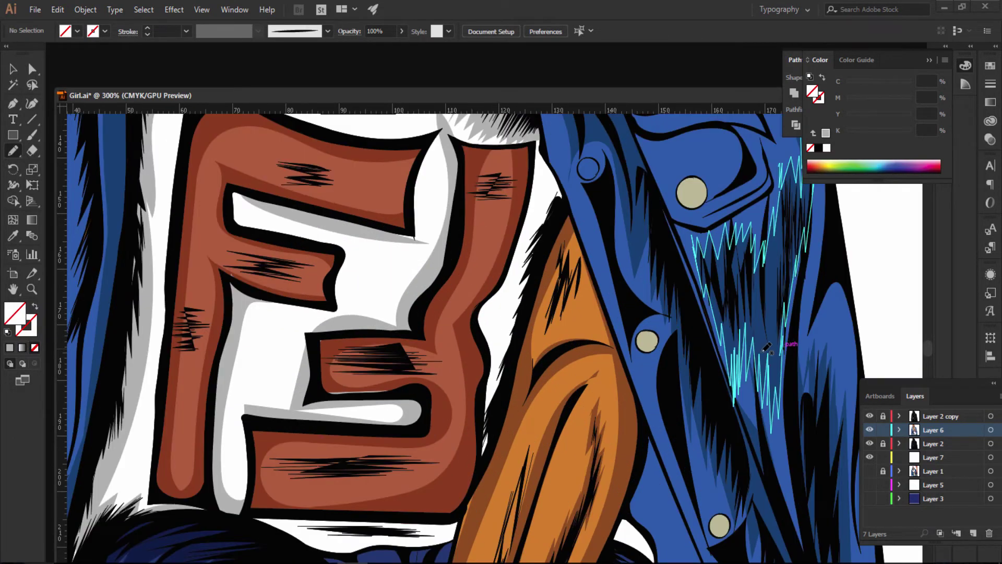
scroll(575, 450, "down", 3)
scroll(574, 450, "down", 3)
scroll(327, 416, "down", 3)
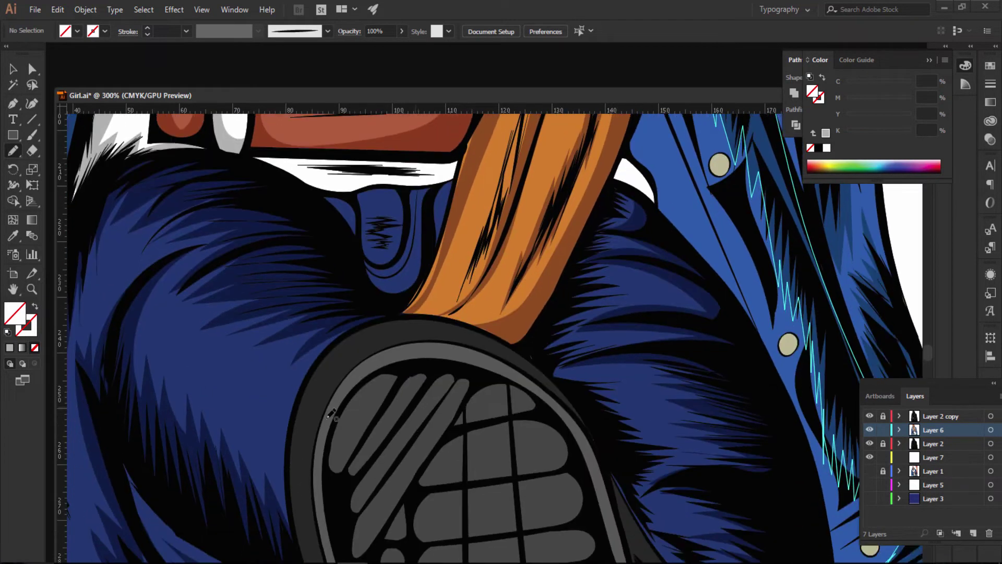
scroll(311, 418, "down", 3)
scroll(311, 417, "down", 3)
key("v")
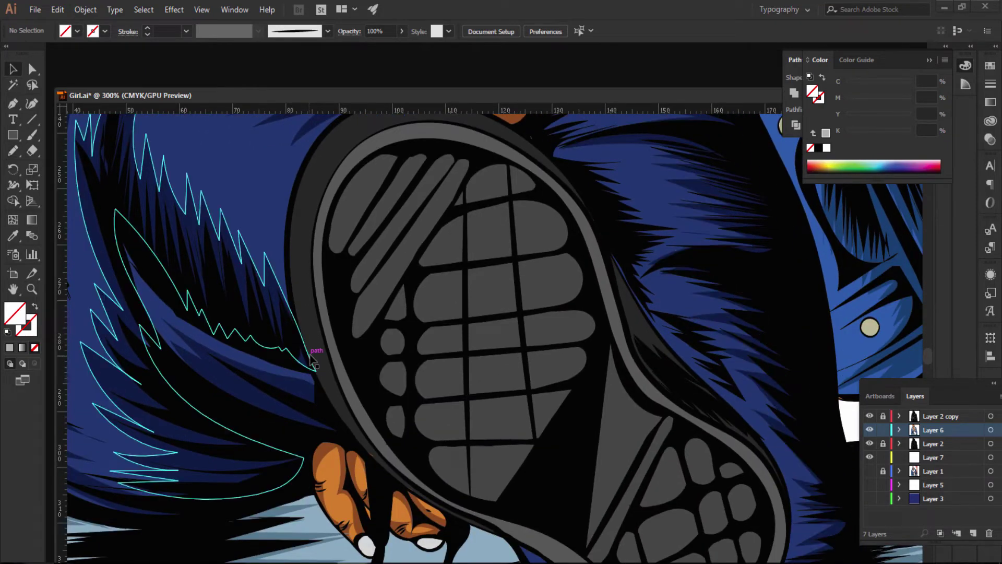
key("i")
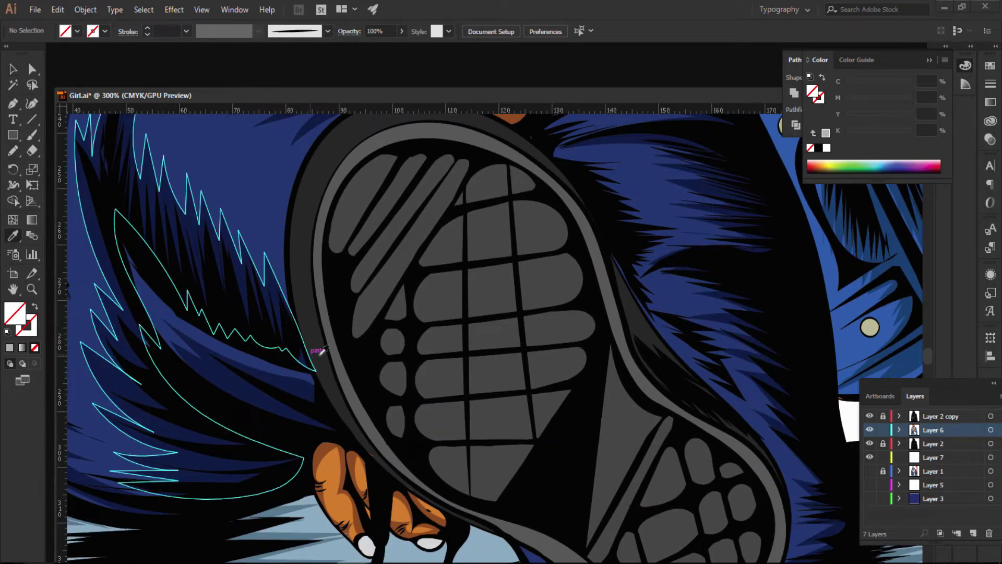
left_click(313, 324)
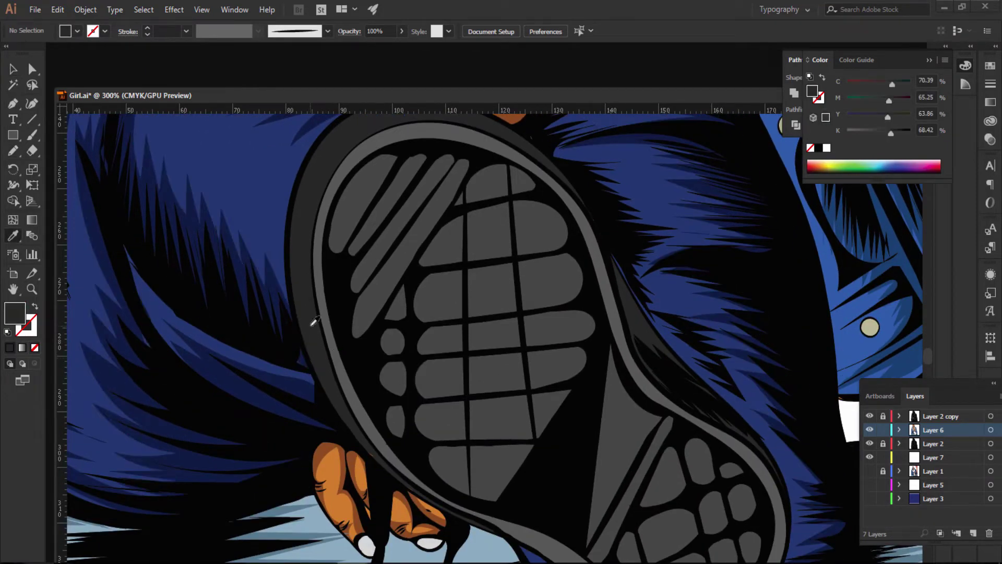
double_click(10, 315)
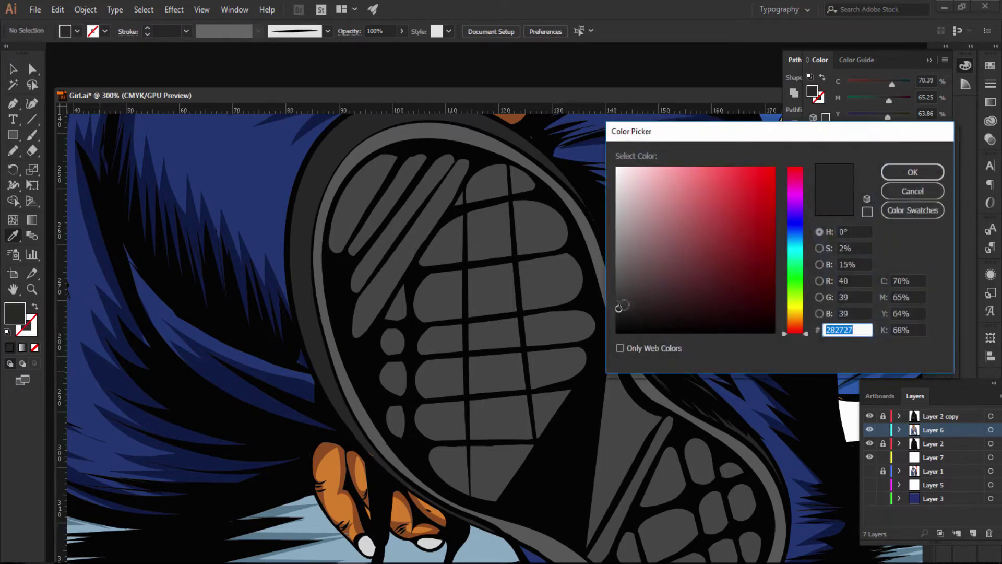
left_click(622, 323)
left_click(913, 172)
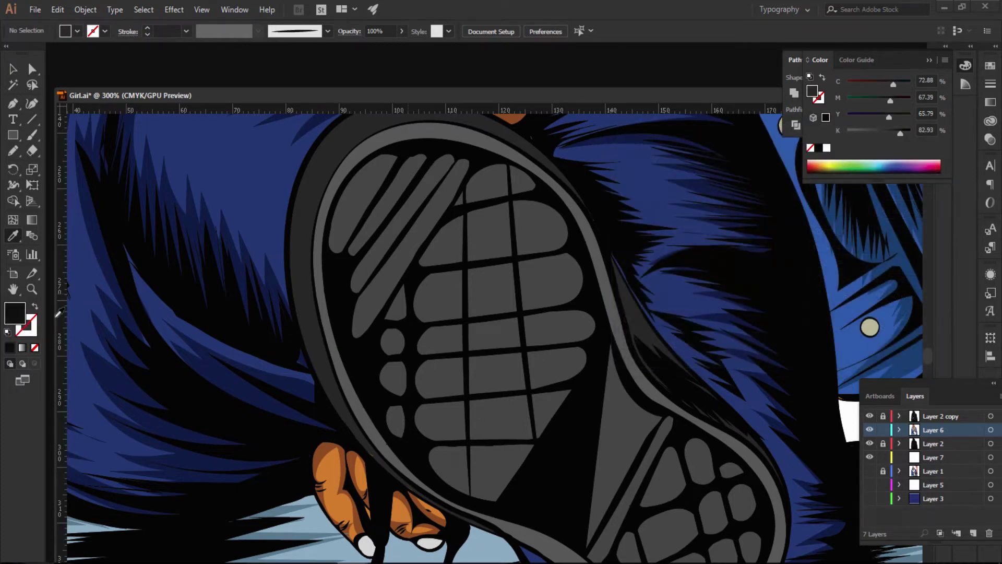
left_click(14, 152)
Step: Trace a freehand shading shape around the shoe sole's rounded outer rim
scroll(449, 256, "up", 3)
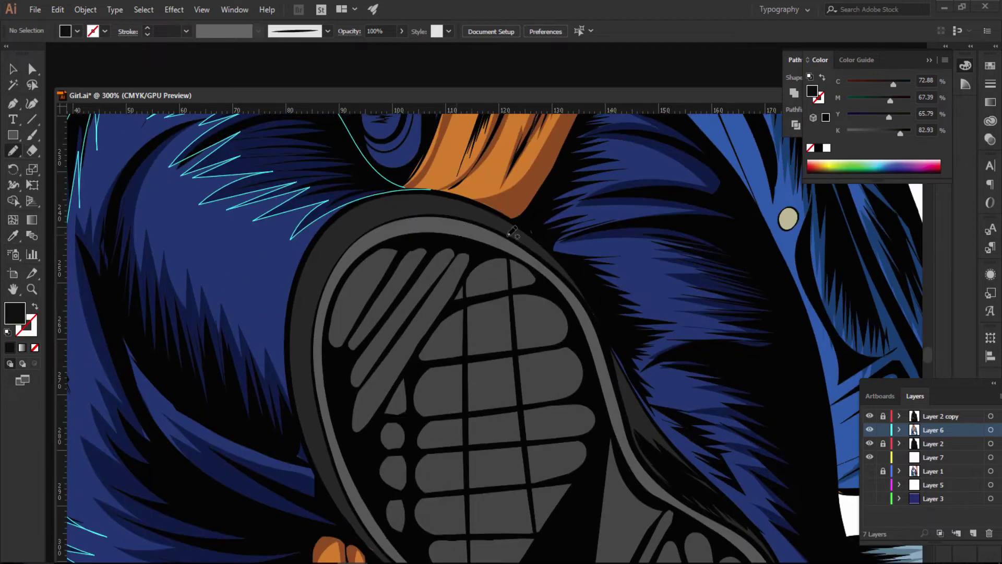
mouse_move(599, 327)
left_mouse_down()
mouse_move(447, 209)
mouse_move(307, 311)
mouse_move(321, 433)
mouse_move(360, 524)
mouse_move(377, 358)
left_mouse_up()
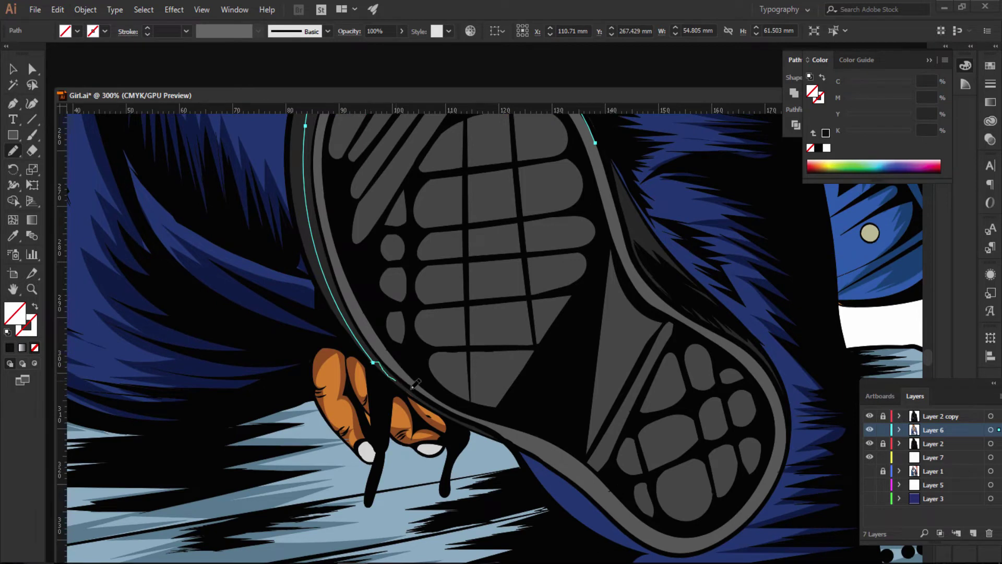
left_click_drag(413, 388, 450, 412)
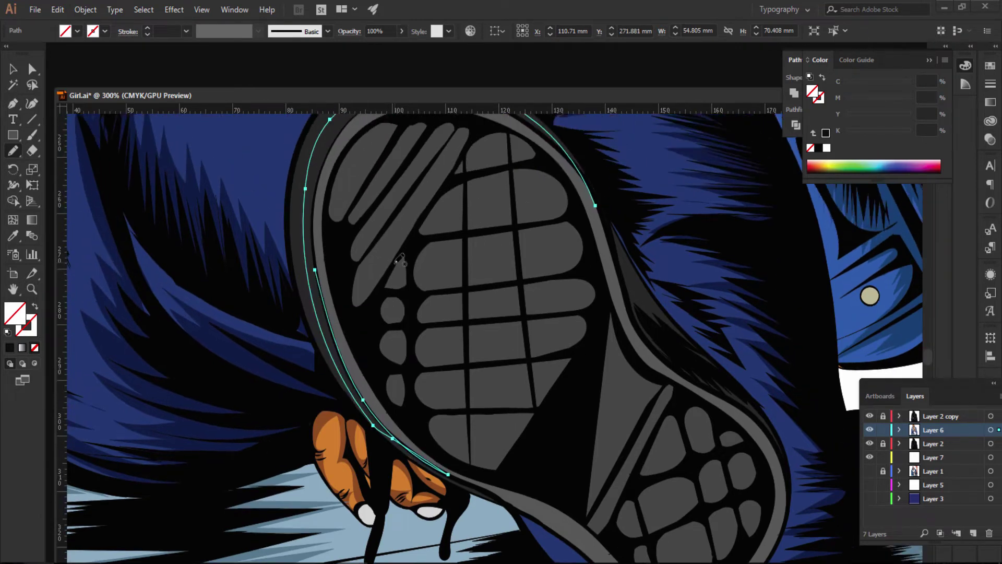
left_click_drag(324, 219, 309, 344)
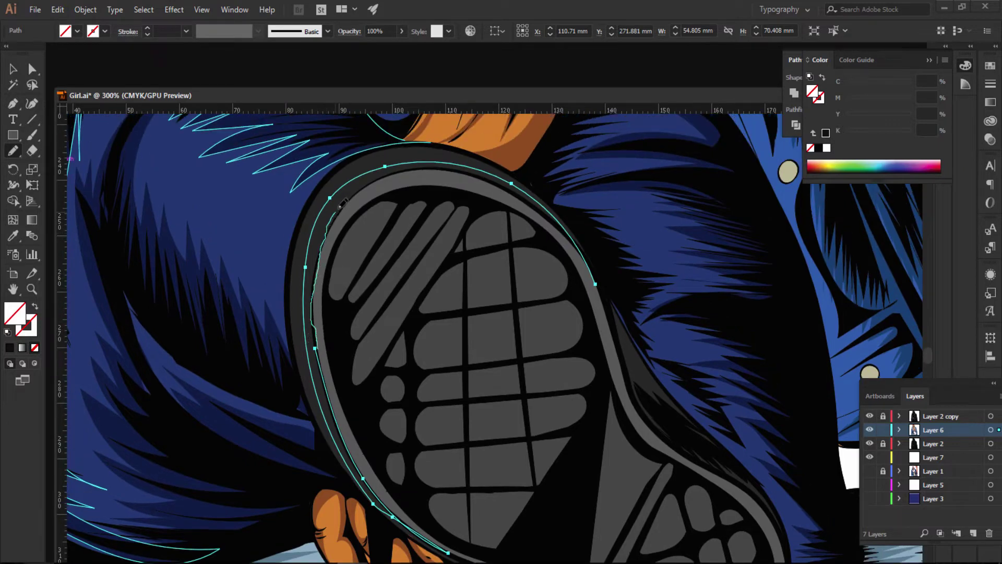
left_click_drag(491, 172, 488, 175)
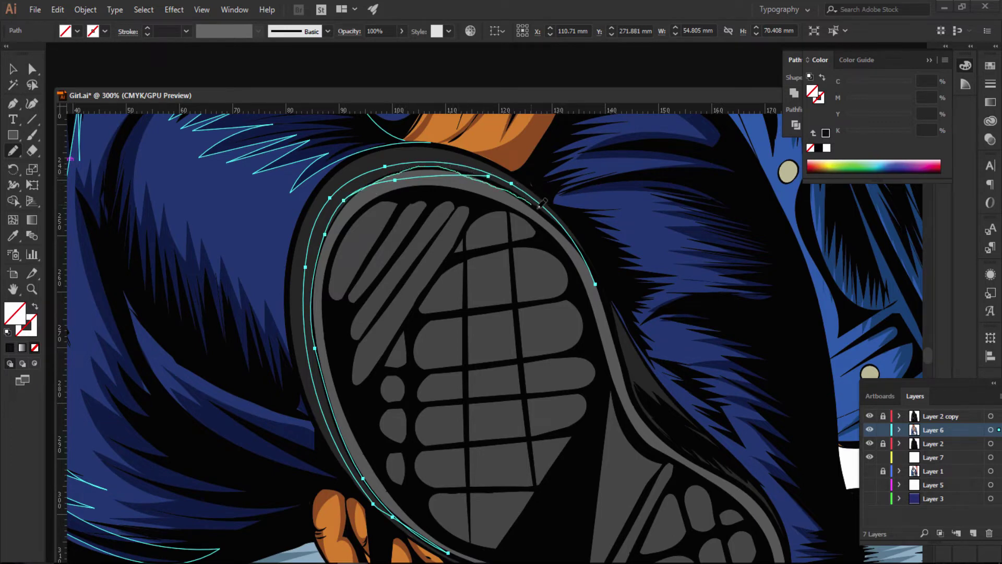
Step: Finish the pencil stroke along the sole's top edge, then deselect and zoom out
left_click_drag(594, 277, 595, 283)
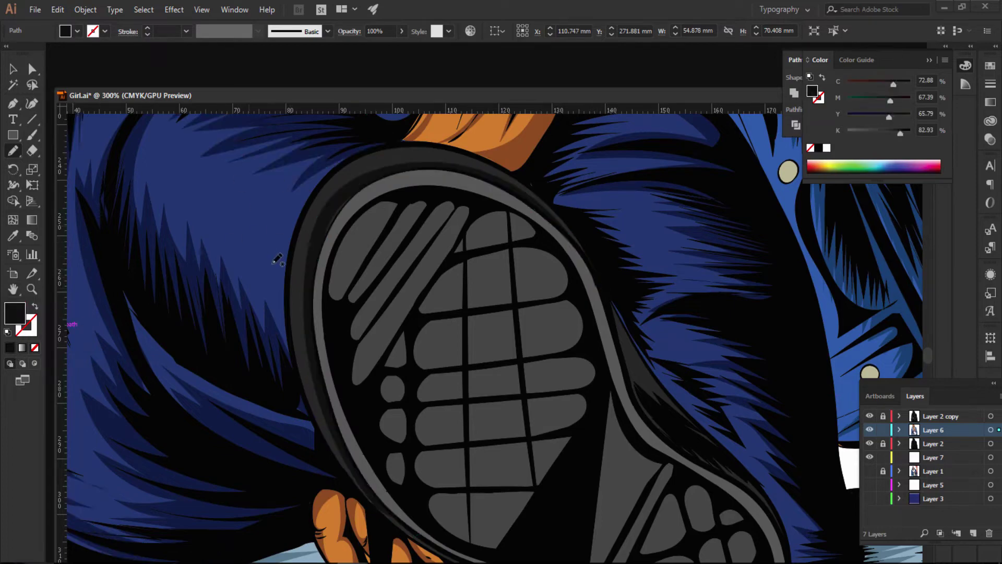
left_click_drag(249, 153, 248, 226)
key("ctrl+shift+a")
key("ctrl+minus")
key("ctrl+minus")
key("ctrl+minus")
key("ctrl+minus")
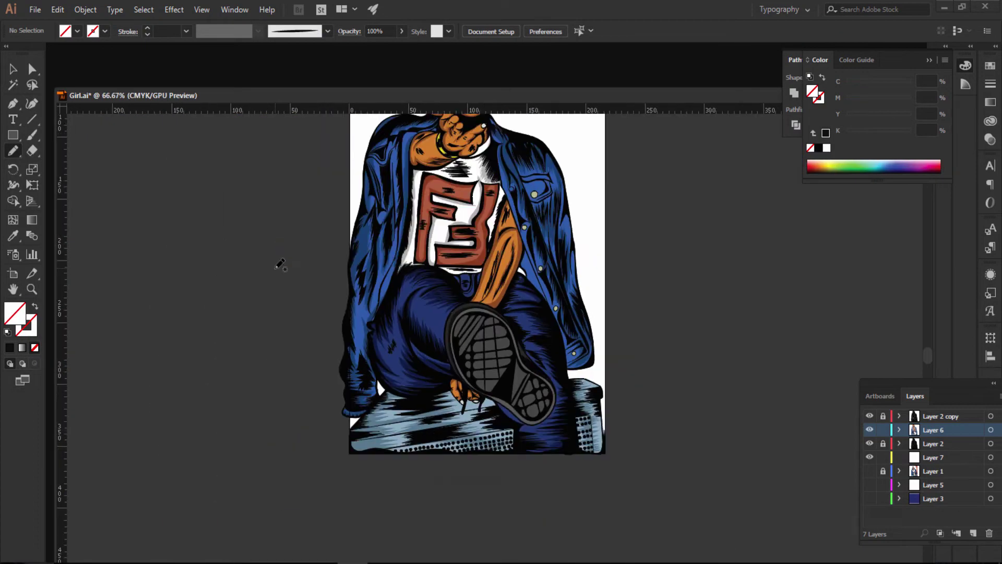
Step: Zoom back in and sample the shoe sole's dark grey as the fill colour
key("ctrl+plus")
scroll(328, 238, "down", 3)
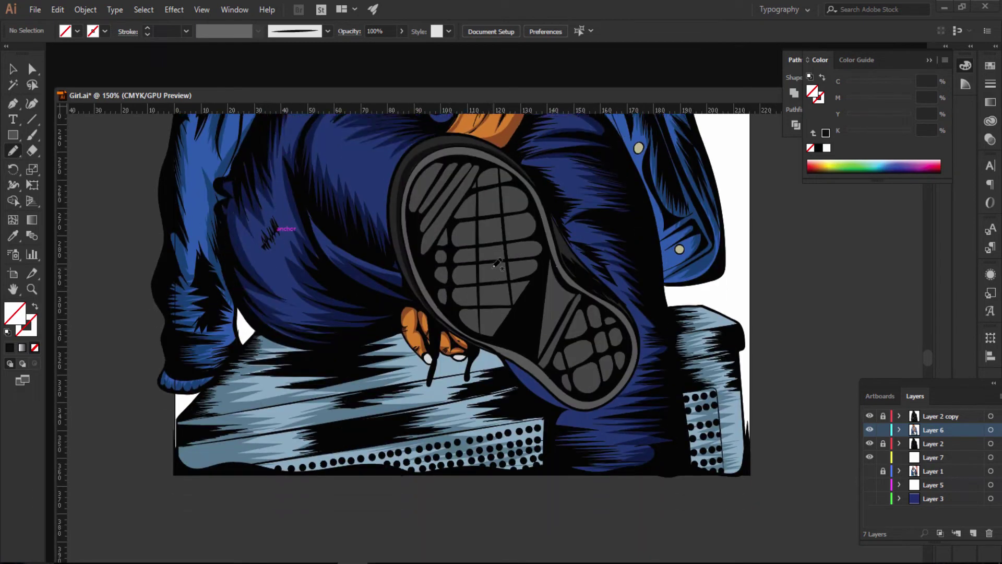
scroll(498, 263, "down", 2)
key("i")
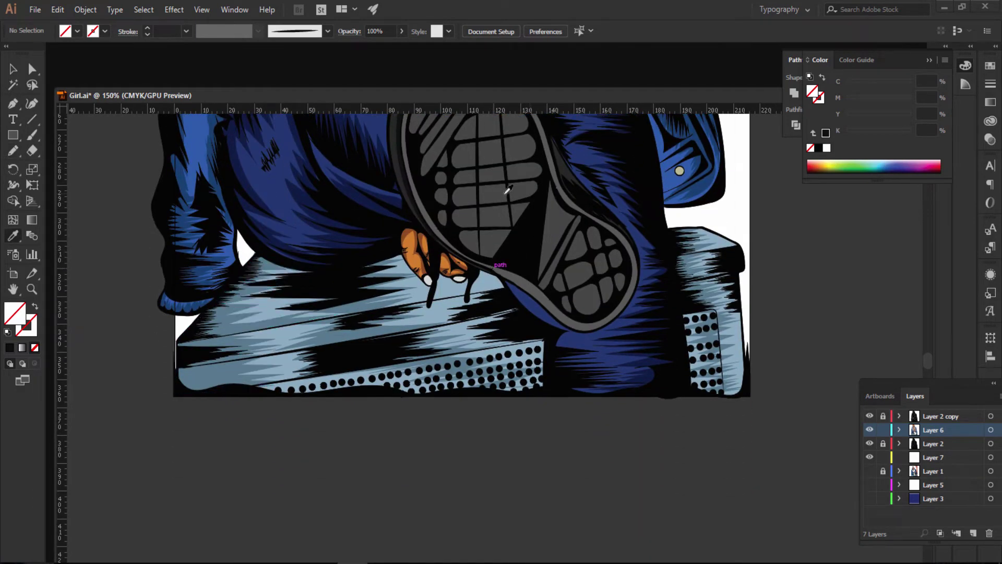
left_click(499, 191)
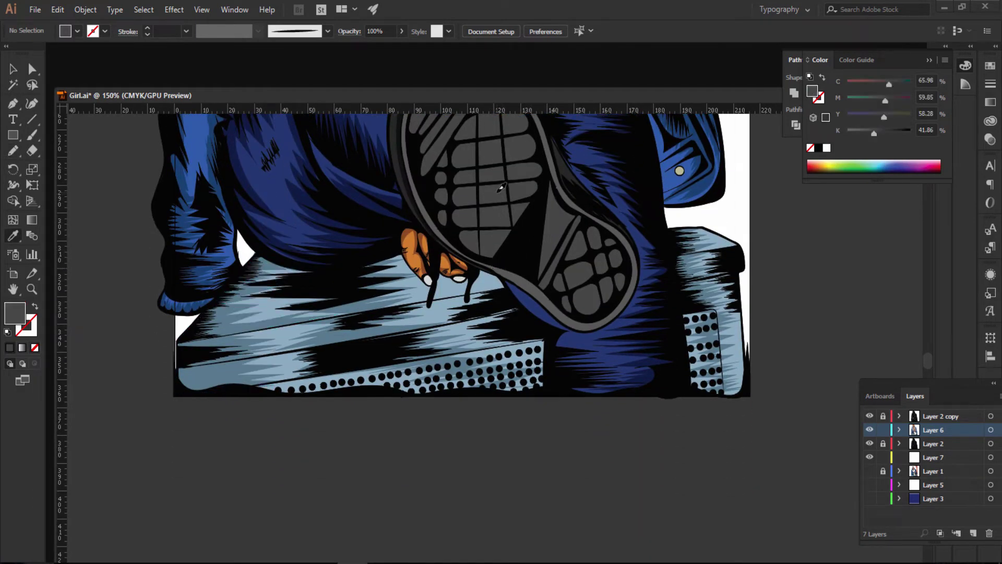
Step: Set the fill to a darker grey in the Color Picker
double_click(20, 312)
left_click_drag(617, 287, 622, 308)
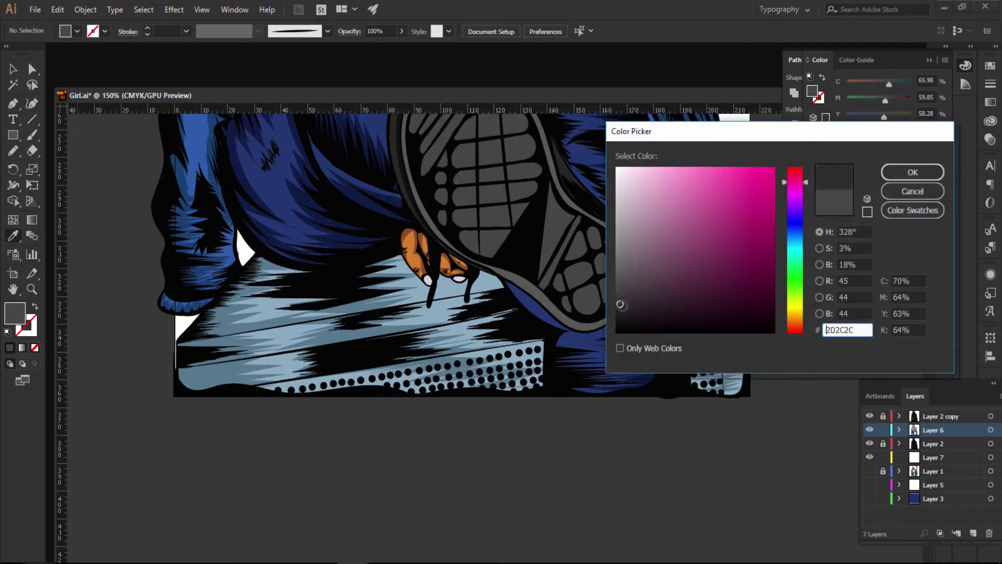
key("Return")
scroll(615, 213, "up", 3)
scroll(615, 213, "up", 1)
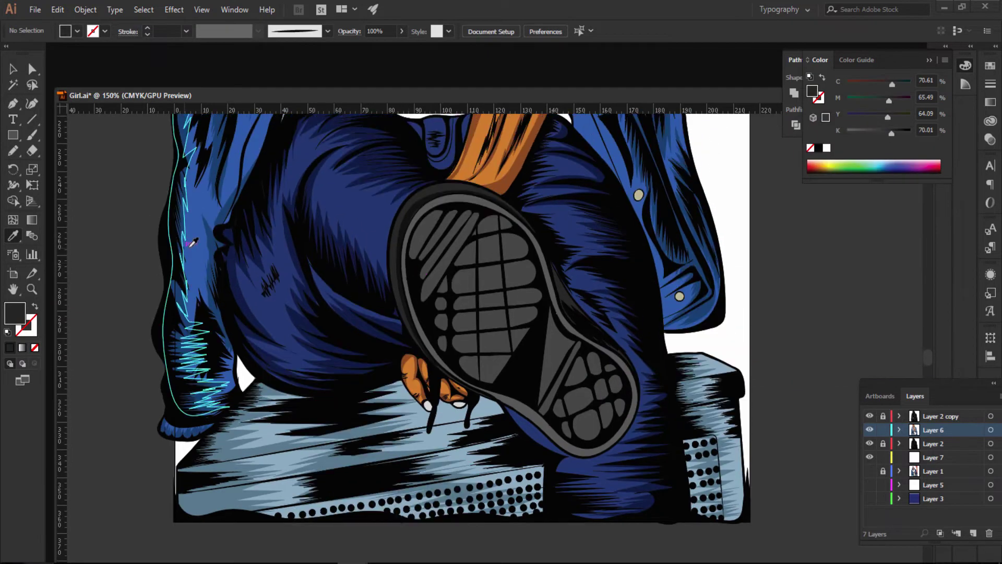
Step: Draw a dark grey shadow shape inside the sole along its right and lower edge
left_click(13, 152)
scroll(424, 256, "up", 1)
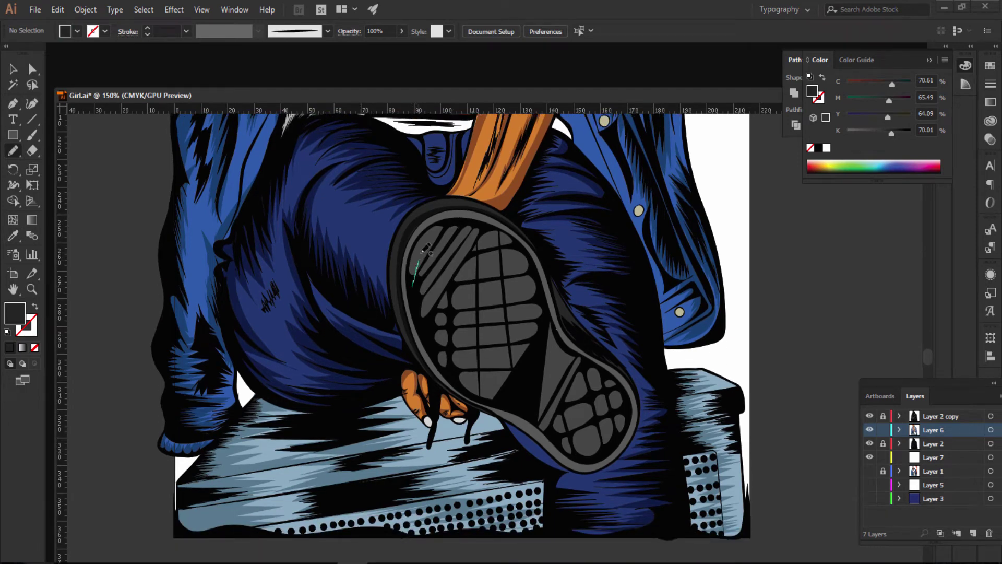
mouse_move(424, 249)
left_mouse_down()
mouse_move(458, 236)
mouse_move(527, 269)
mouse_move(524, 373)
mouse_move(538, 350)
left_mouse_up()
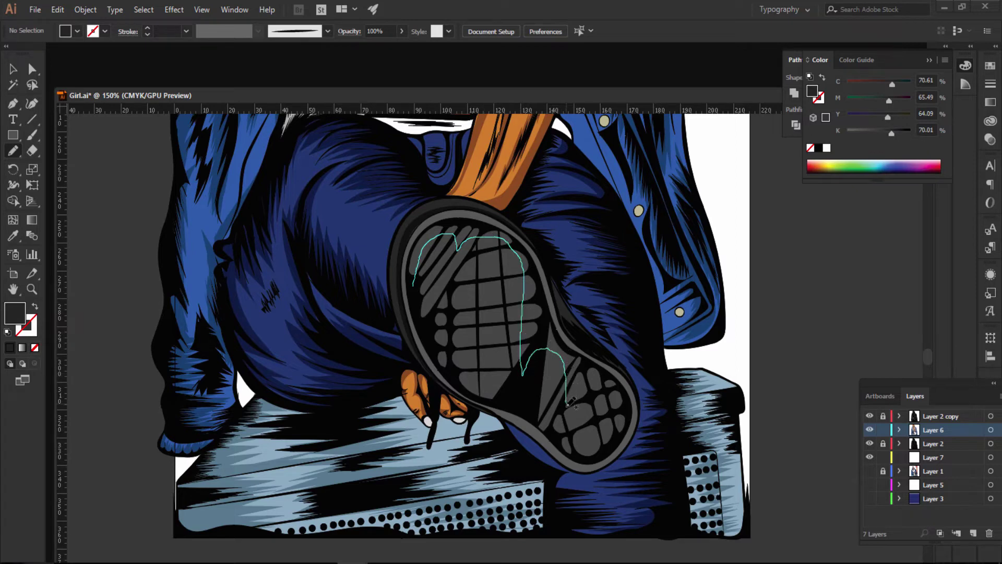
mouse_move(568, 401)
left_mouse_down()
mouse_move(616, 412)
mouse_move(608, 454)
left_mouse_up()
mouse_move(633, 393)
left_mouse_down()
mouse_move(572, 346)
mouse_move(524, 243)
mouse_move(496, 223)
left_mouse_up()
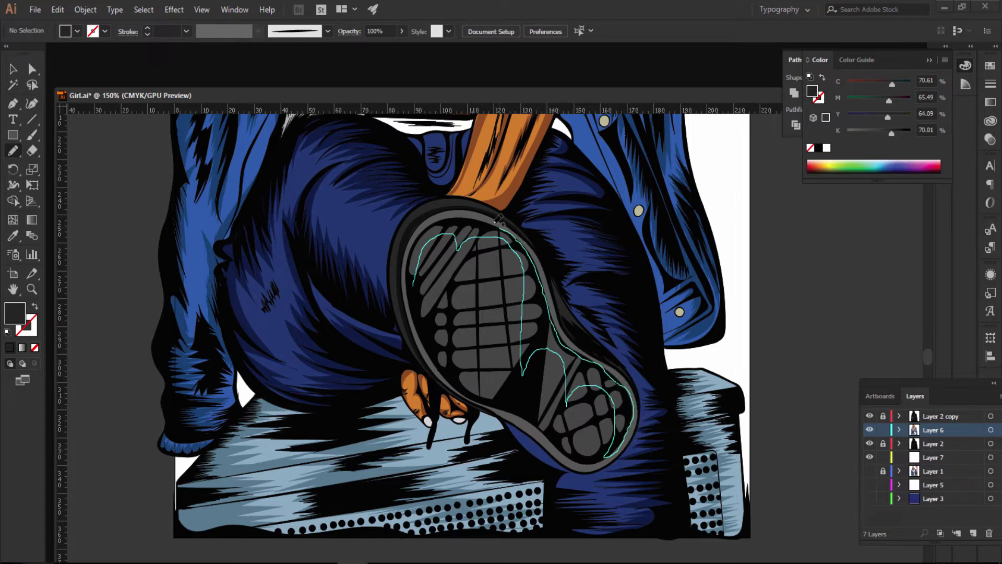
left_click_drag(412, 253, 413, 254)
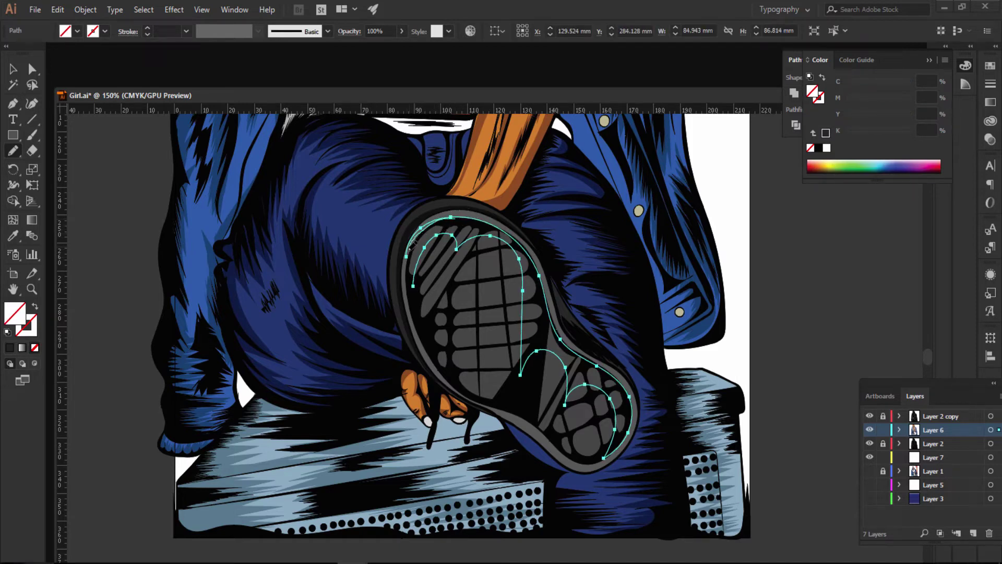
left_click(9, 347)
key("ctrl+shift+a")
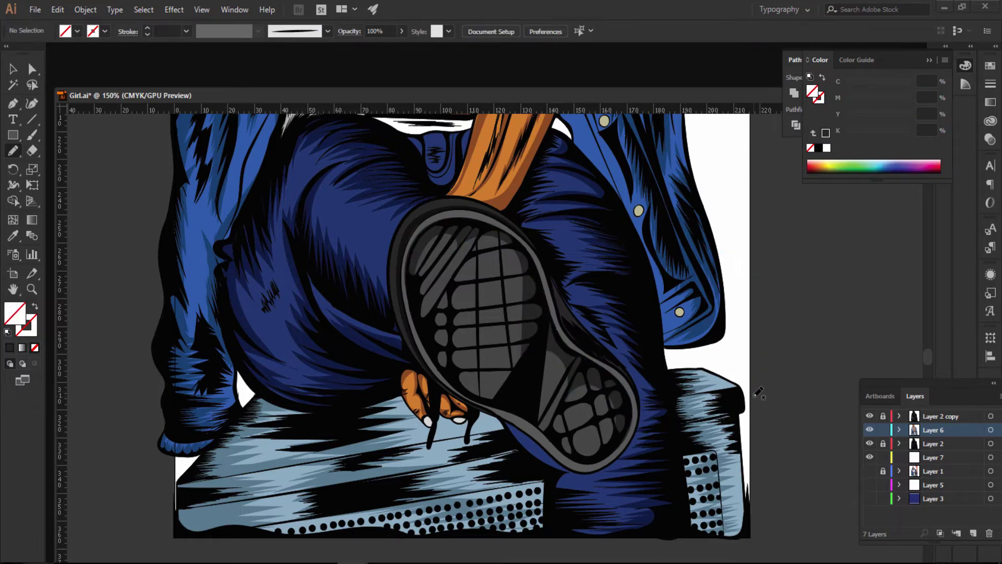
key("ctrl+minus")
key("ctrl+minus")
key("ctrl+plus")
key("ctrl+plus")
Step: Draw a dark grey shadow shape along the sole's inner left edge from heel to toe
scroll(502, 461, "down", 3)
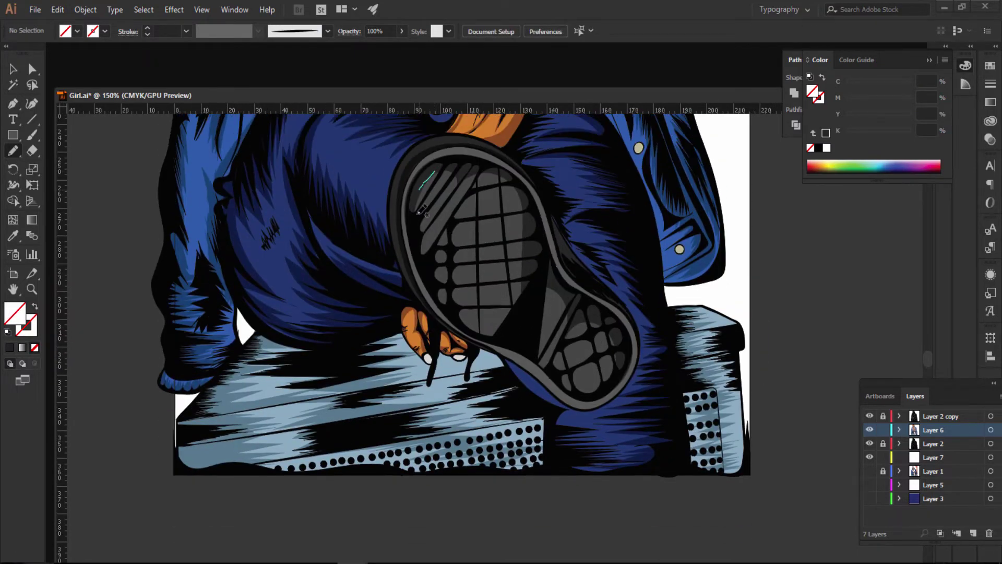
mouse_move(418, 213)
left_mouse_down()
mouse_move(450, 297)
mouse_move(519, 302)
mouse_move(525, 342)
mouse_move(546, 367)
mouse_move(593, 318)
mouse_move(619, 373)
mouse_move(563, 382)
mouse_move(436, 284)
mouse_move(415, 243)
mouse_move(438, 166)
left_mouse_up()
left_click(10, 348)
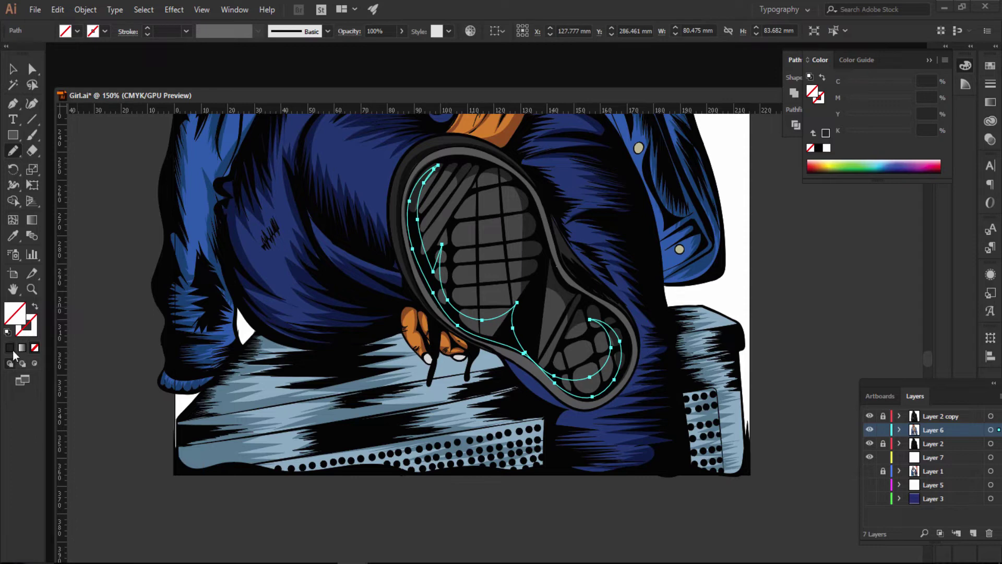
left_click_drag(769, 265, 772, 416)
key("ctrl+shift+a")
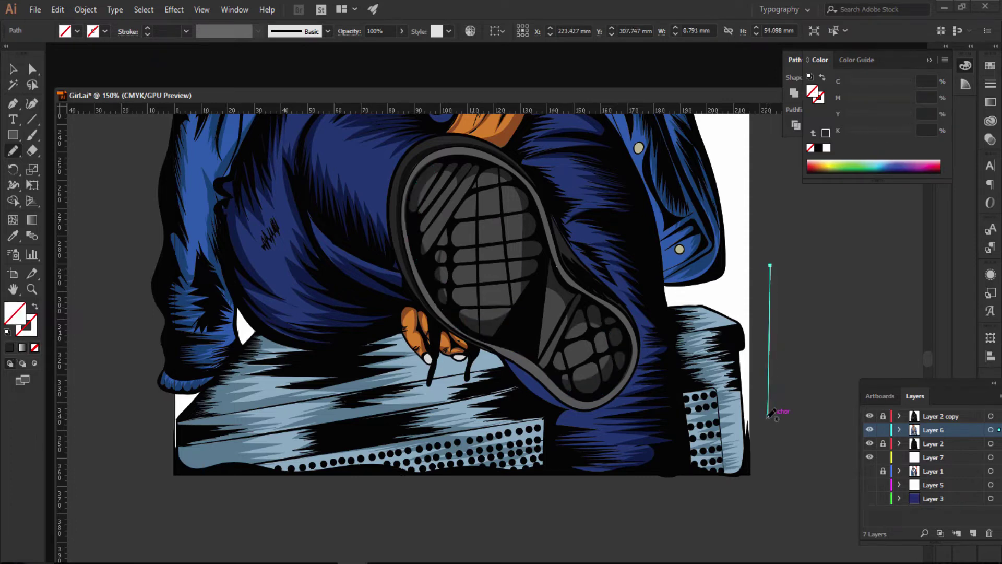
key("ctrl+minus")
key("ctrl+minus")
key("ctrl+minus")
key("ctrl+minus")
key("ctrl+plus")
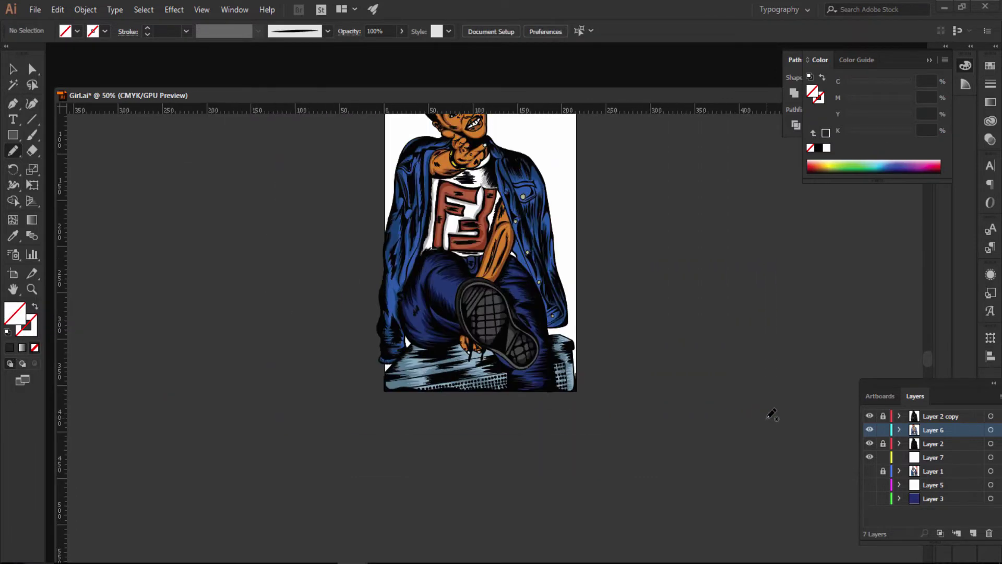
key("ctrl+plus")
key("ctrl+plus")
key("ctrl+plus")
Step: Sample the dark navy from the jacket as the fill colour
scroll(804, 410, "up", 3)
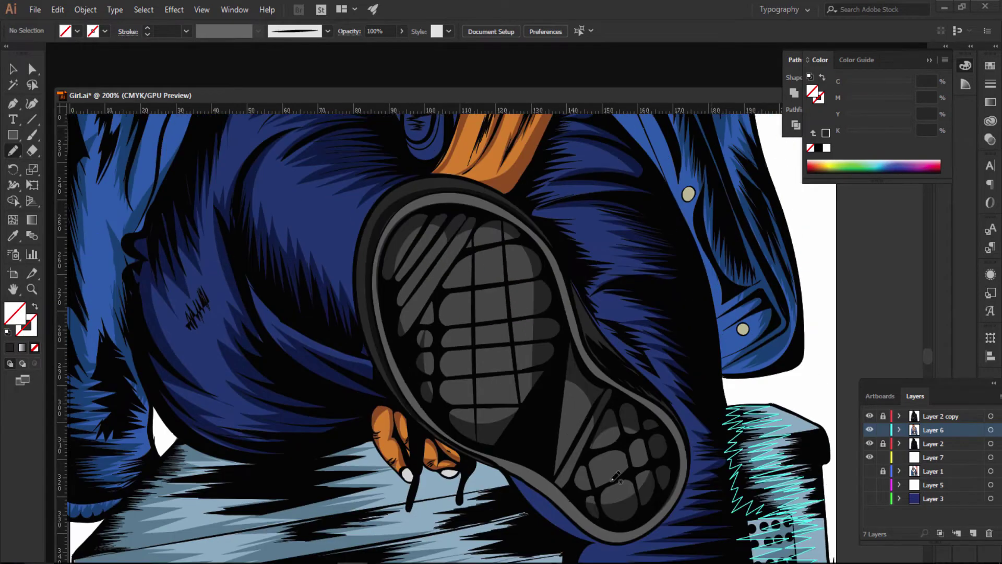
scroll(705, 428, "up", 1)
scroll(601, 449, "up", 3)
scroll(488, 474, "up", 3)
scroll(485, 467, "up", 2)
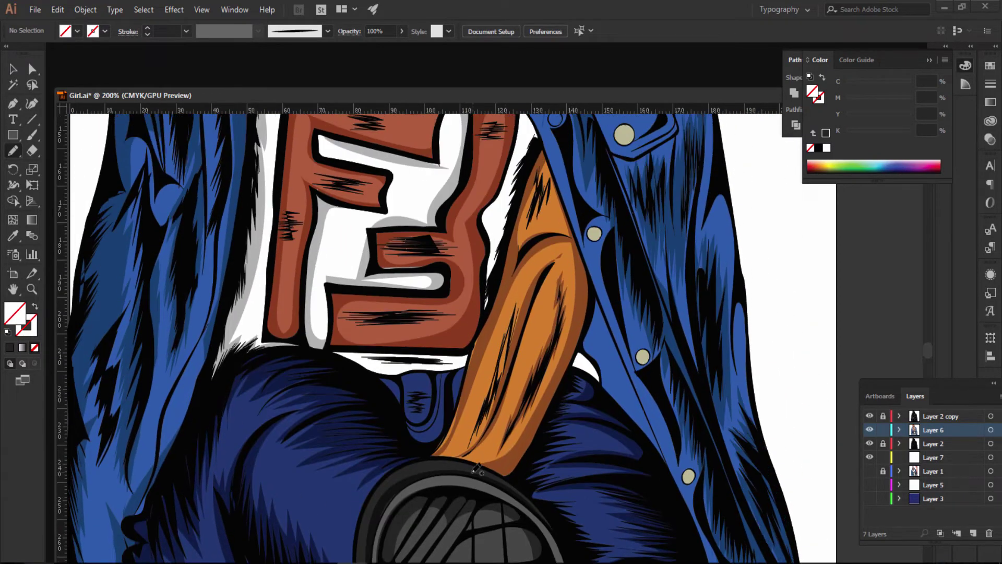
key("i")
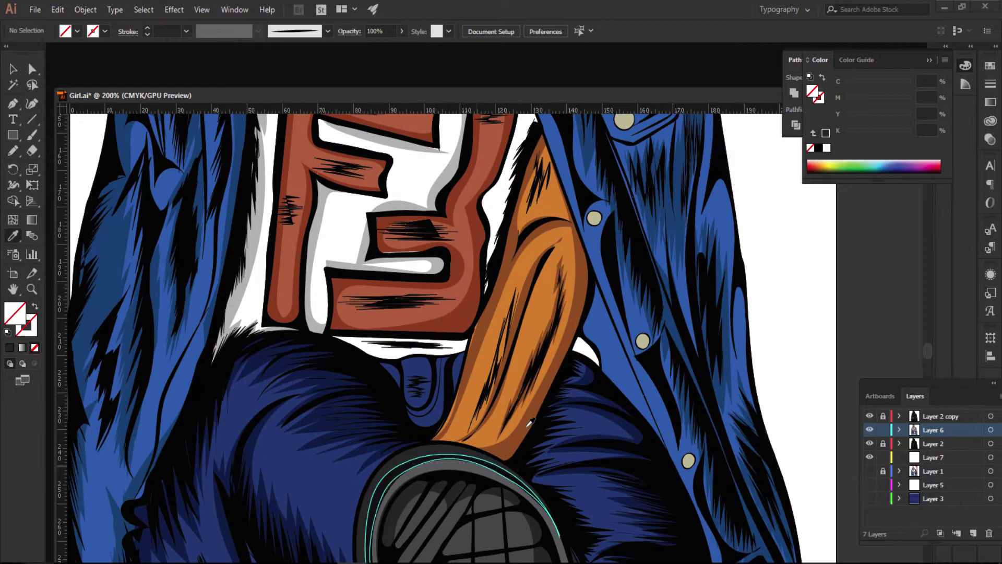
left_click(633, 423)
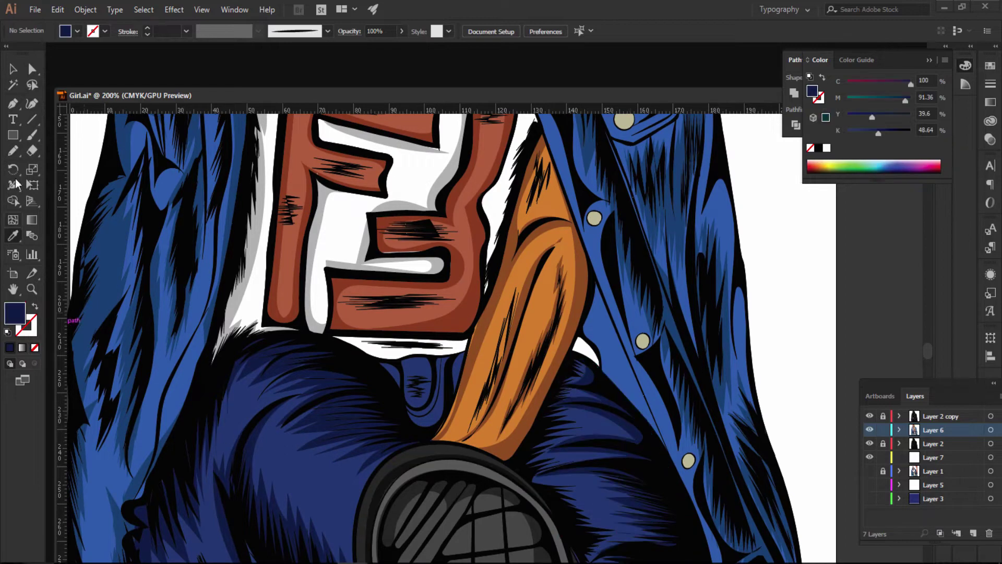
Step: Scribble navy pencil shading on the jeans just below the shirt
left_click(15, 153)
scroll(454, 365, "down", 1)
scroll(459, 362, "up", 3)
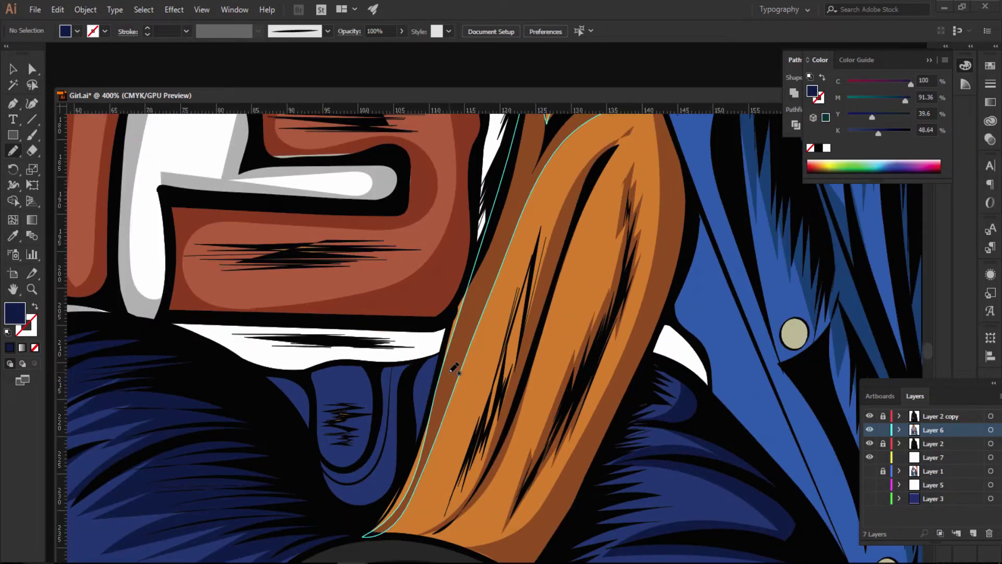
scroll(271, 547, "down", 4)
mouse_move(358, 264)
left_mouse_down()
mouse_move(332, 280)
mouse_move(332, 309)
mouse_move(354, 323)
mouse_move(349, 311)
mouse_move(381, 298)
mouse_move(360, 290)
mouse_move(387, 259)
left_mouse_up()
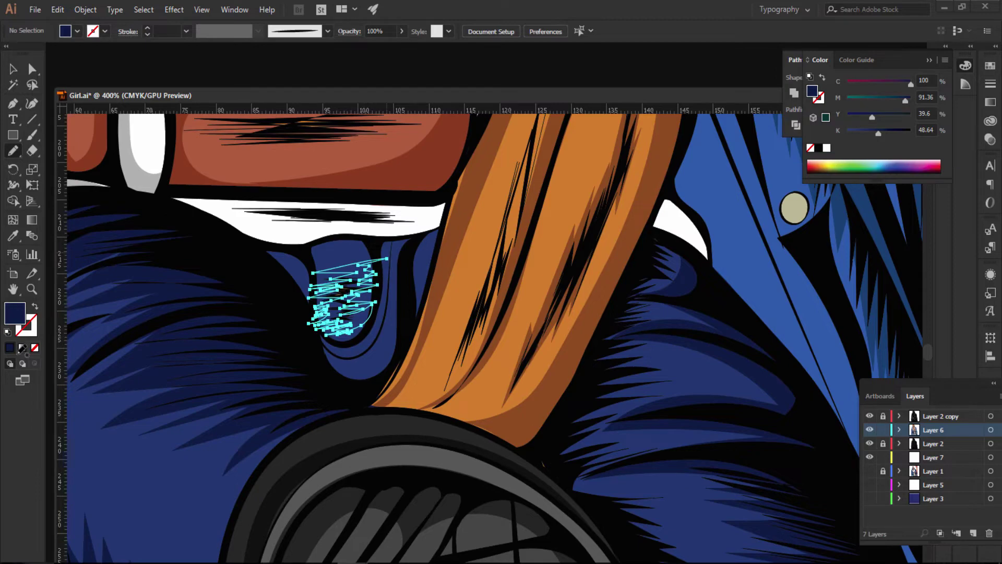
left_click(11, 349)
Step: Zoom out to the whole figure and fill the scribble with navy
scroll(583, 443, "up", 2)
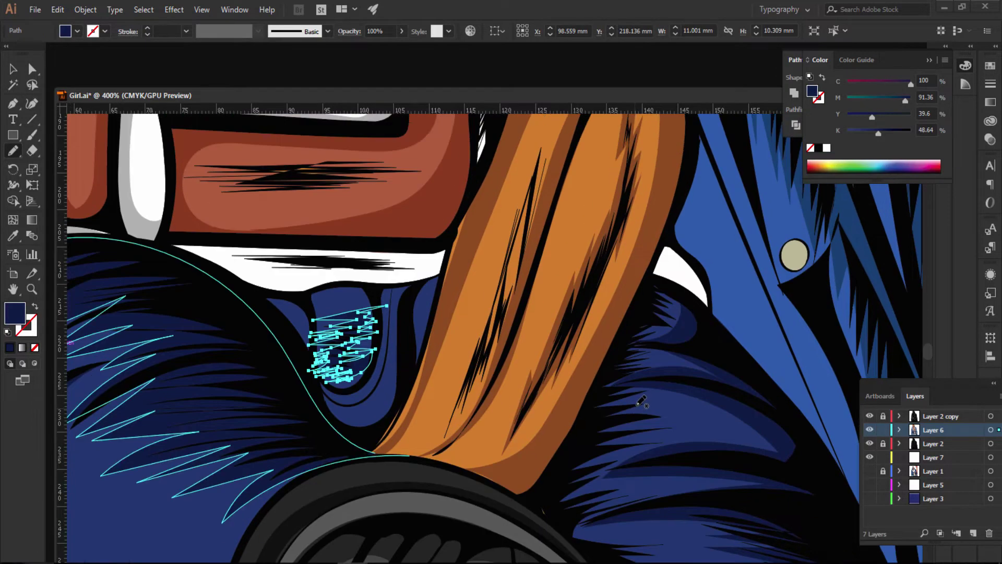
scroll(549, 470, "up", 2)
scroll(496, 511, "up", 3)
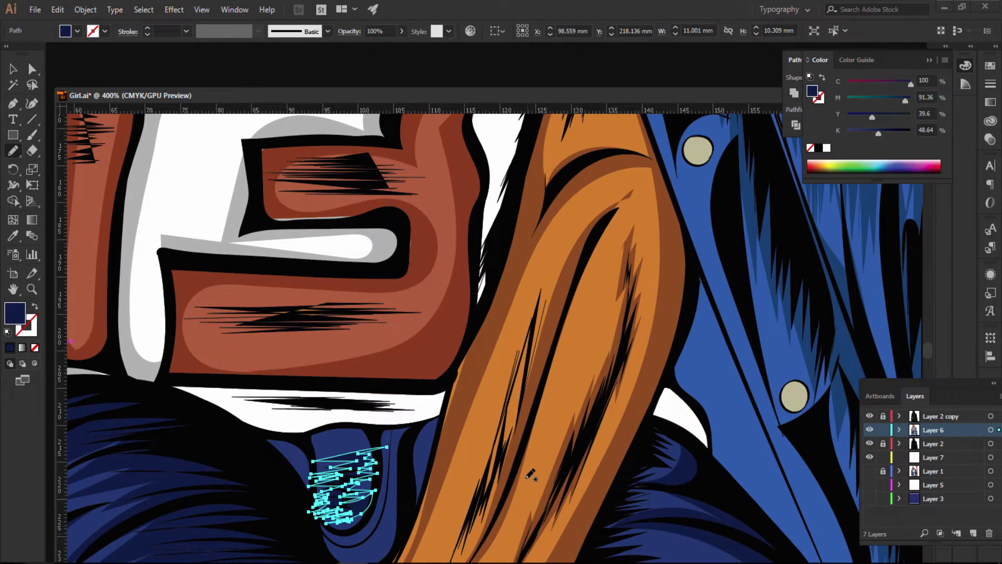
scroll(530, 474, "down", 2)
scroll(574, 449, "down", 3)
key("ctrl+minus")
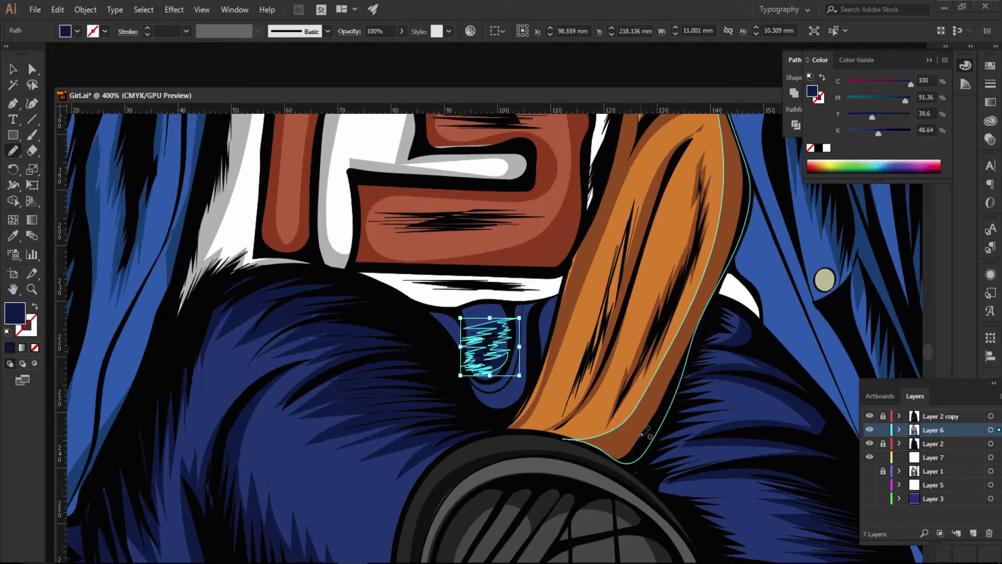
key("ctrl+minus")
key("ctrl+minus")
key("ctrl+minus")
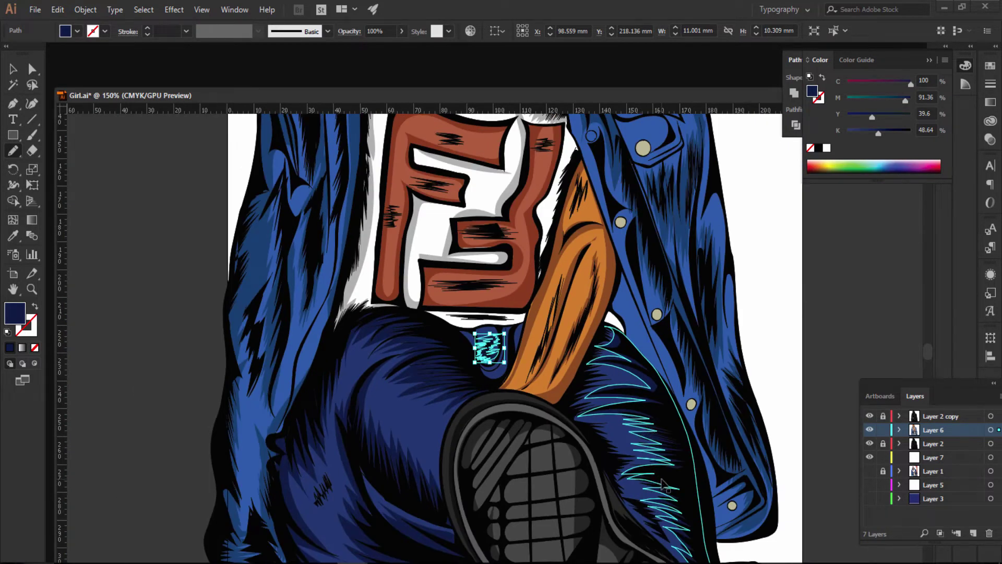
key("ctrl+shift+b")
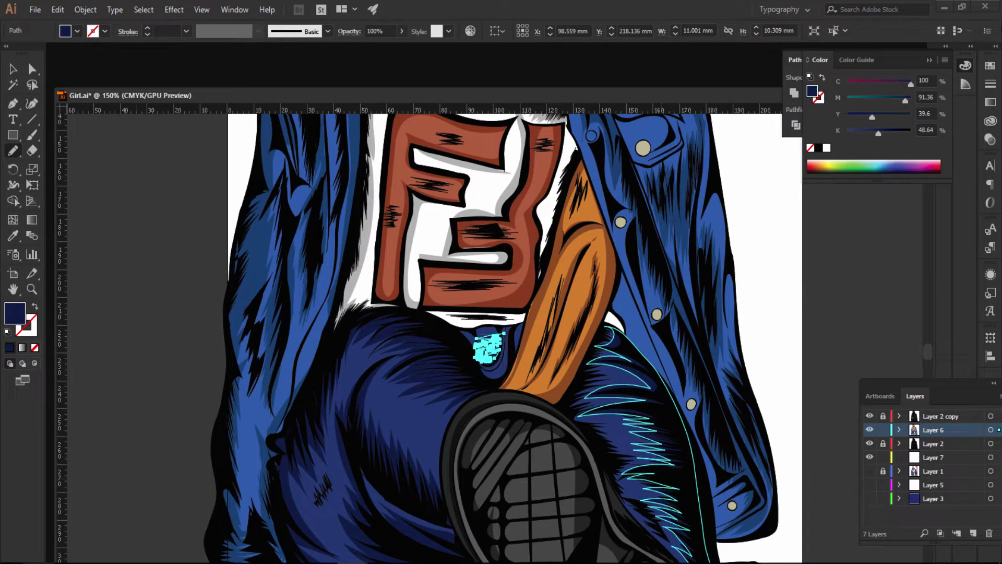
Step: Restore the program window, detach the Girl.ai document, and zoom in on the scribble
left_click(963, 6)
left_click_drag(604, 35, 588, 14)
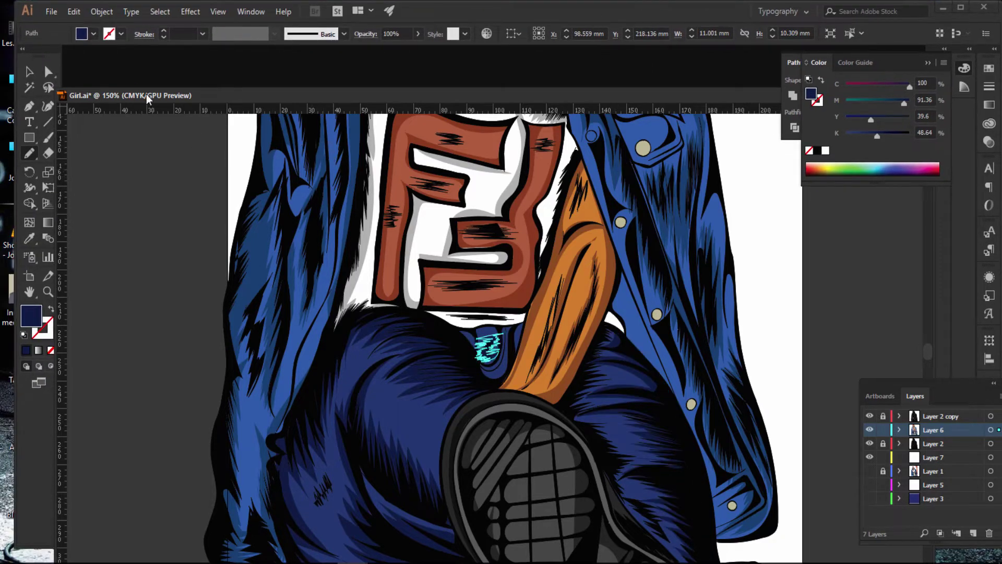
left_click_drag(147, 95, 270, 69)
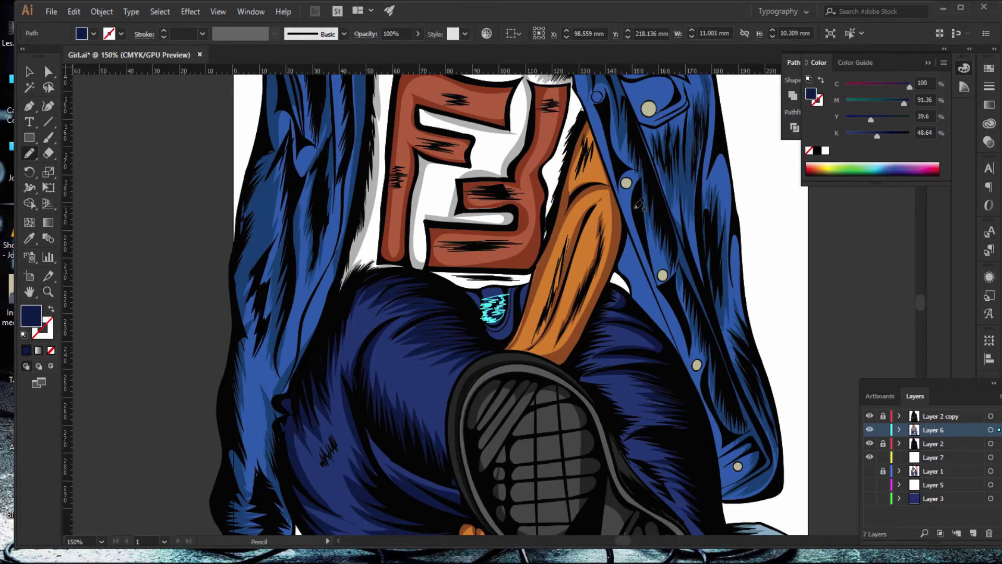
key("ctrl+equal")
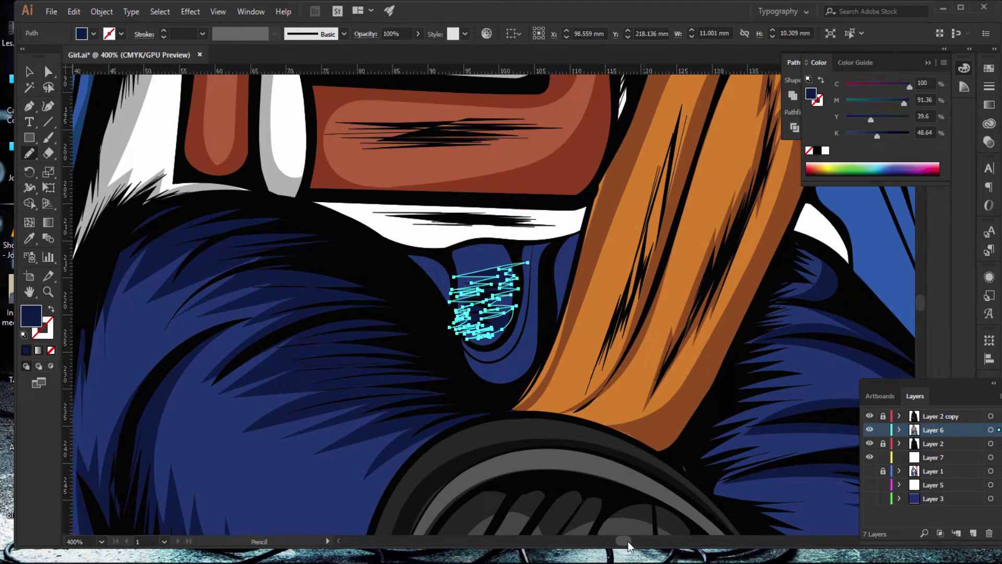
left_click_drag(634, 541, 635, 542)
Step: Give the shading the jacket's lighter blue and start a stroke down the fold by the buttons
key("i")
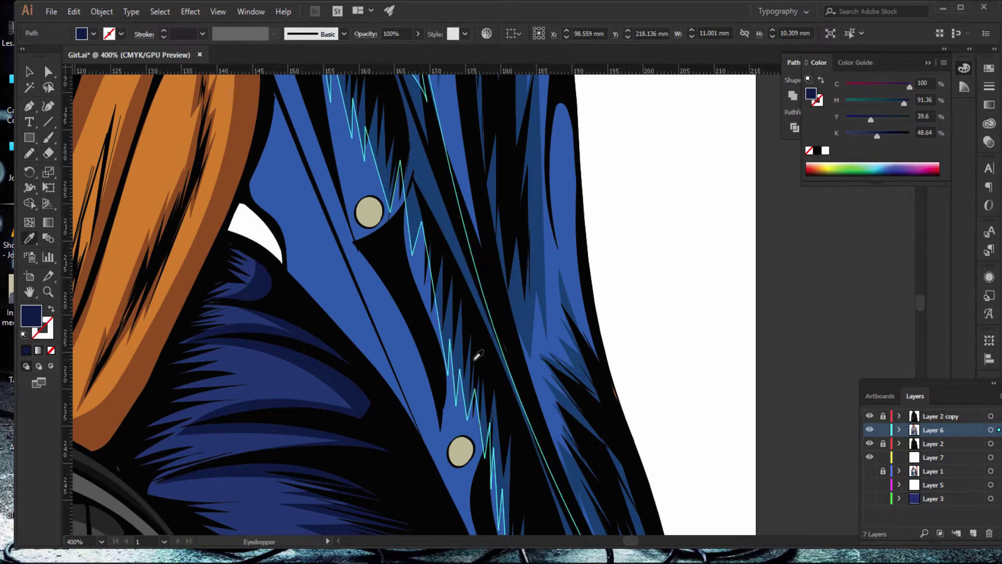
left_click(522, 285)
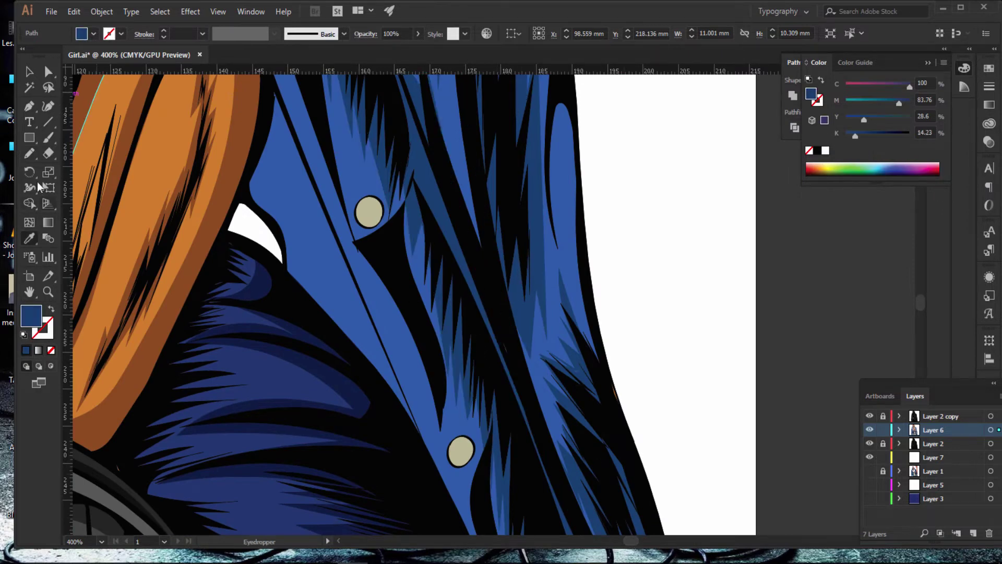
left_click(29, 154)
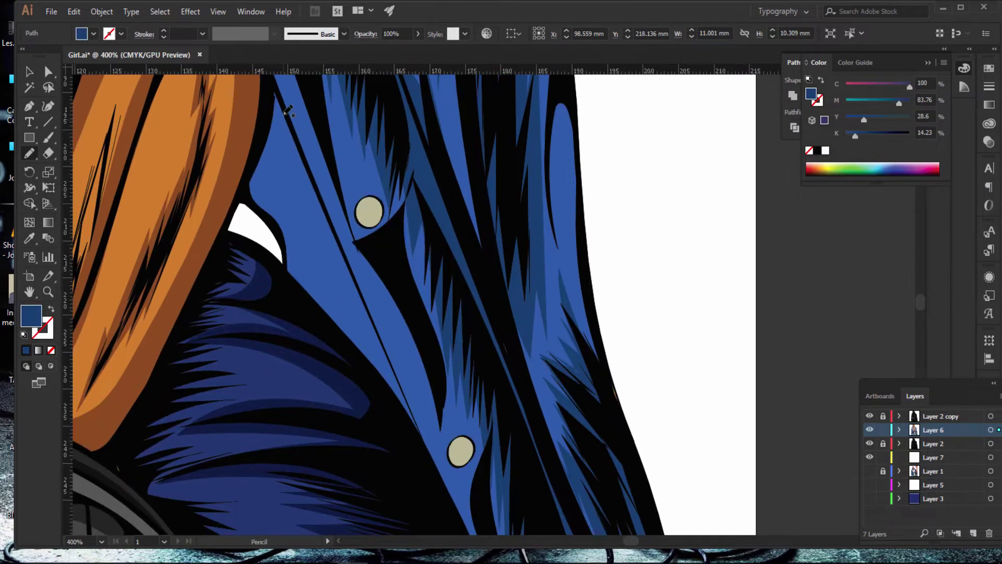
mouse_move(275, 84)
left_mouse_down()
mouse_move(329, 308)
mouse_move(378, 349)
mouse_move(420, 410)
left_mouse_up()
scroll(481, 207, "down", 2)
scroll(481, 207, "down", 2)
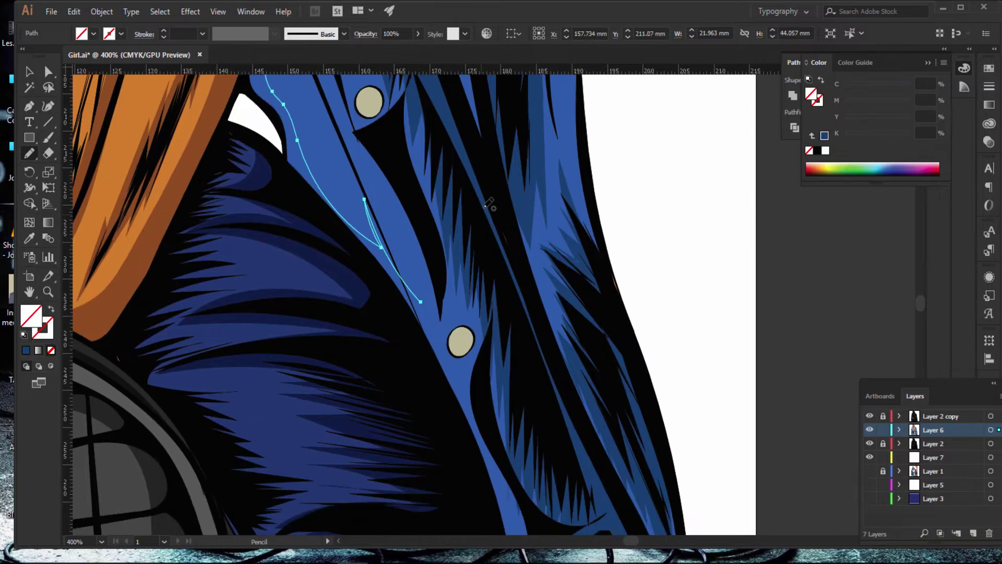
scroll(431, 188, "down", 3)
Step: Continue the fold outline past the buttons and close it up the jacket edge
left_click_drag(408, 173, 477, 299)
scroll(478, 261, "down", 3)
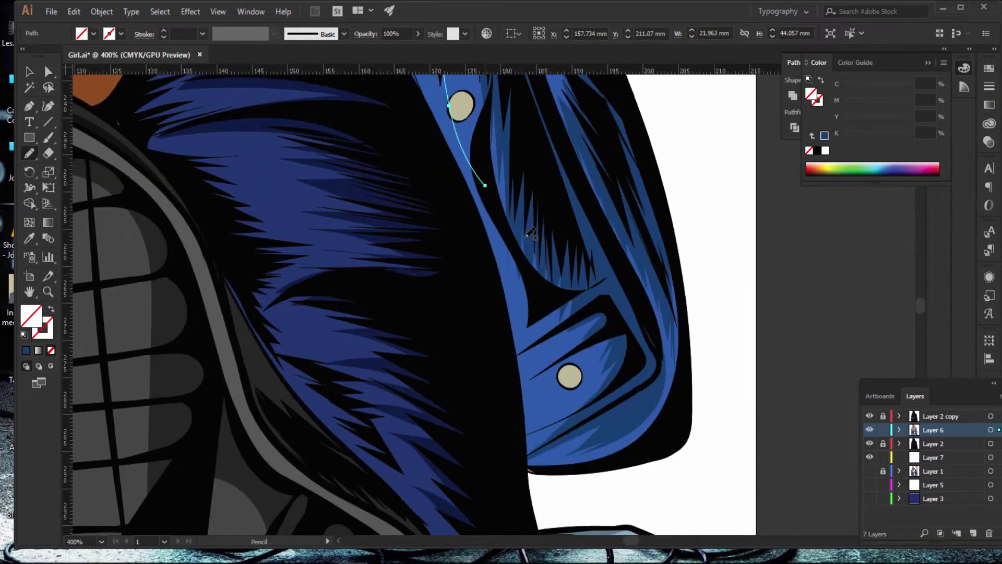
scroll(488, 172, "down", 1)
mouse_move(485, 154)
left_mouse_down()
mouse_move(541, 268)
mouse_move(560, 268)
left_mouse_up()
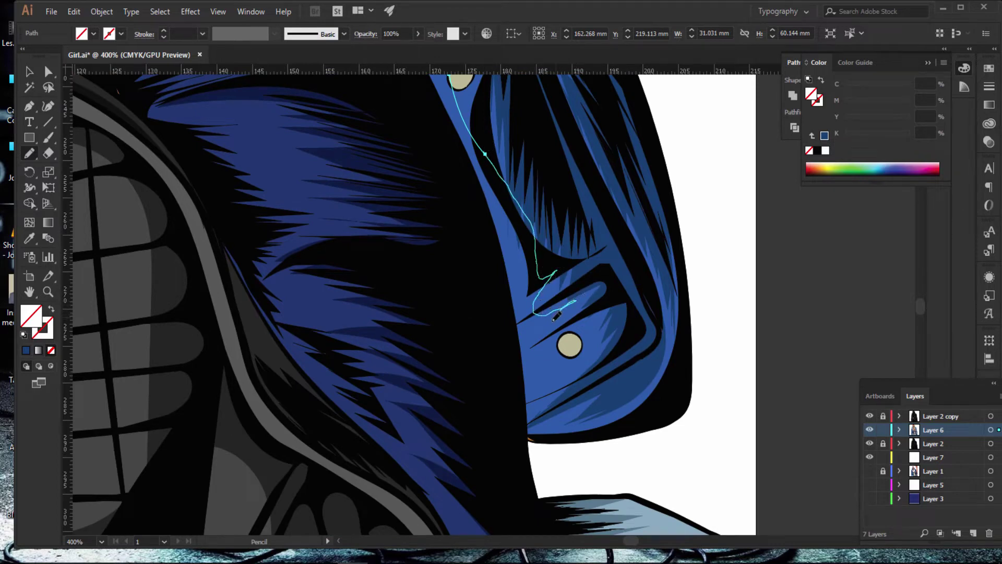
left_click_drag(547, 359, 527, 408)
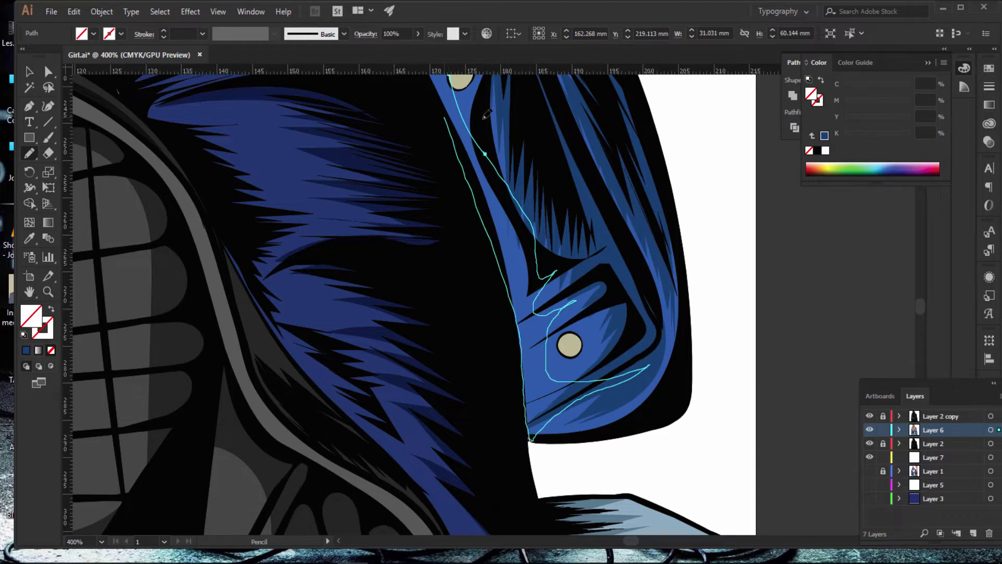
left_click_drag(528, 408, 424, 76)
Step: Extend the path to the upper button, add a stroke by the arm, and zoom out
scroll(444, 192, "up", 3)
scroll(452, 235, "up", 2)
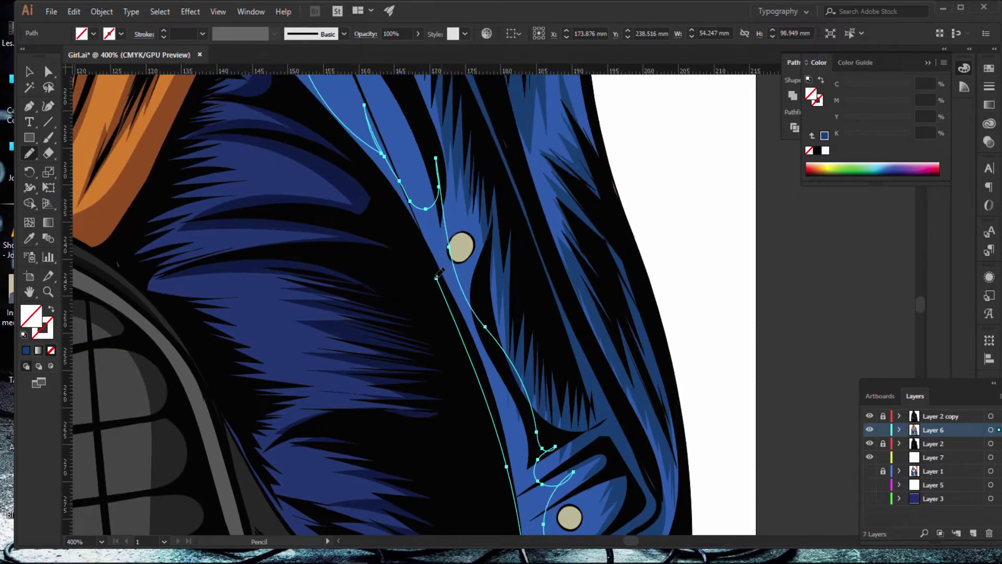
left_click_drag(437, 274, 297, 102)
scroll(295, 156, "up", 4)
scroll(292, 257, "up", 2)
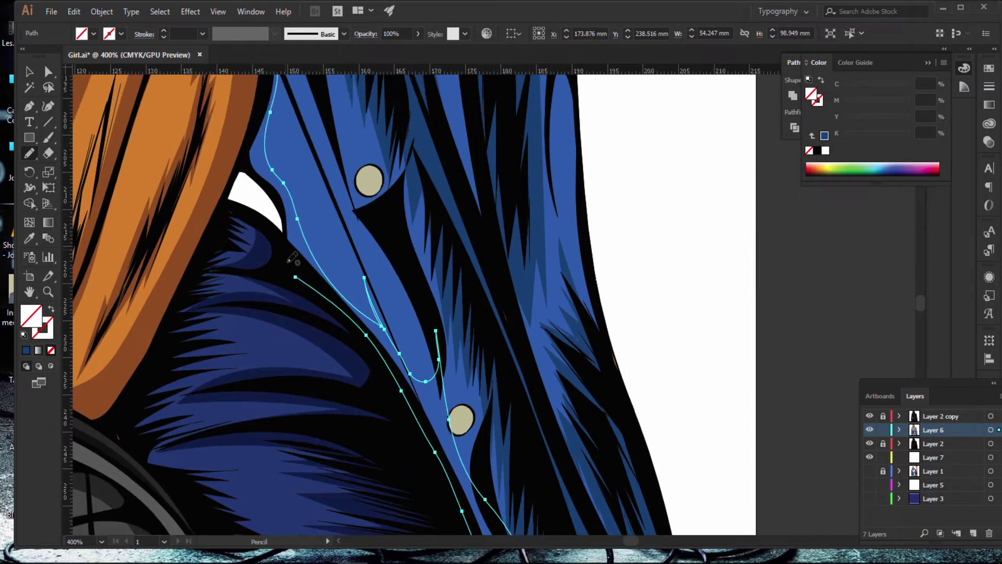
left_click_drag(309, 281, 232, 134)
scroll(237, 157, "up", 2)
scroll(247, 194, "up", 4)
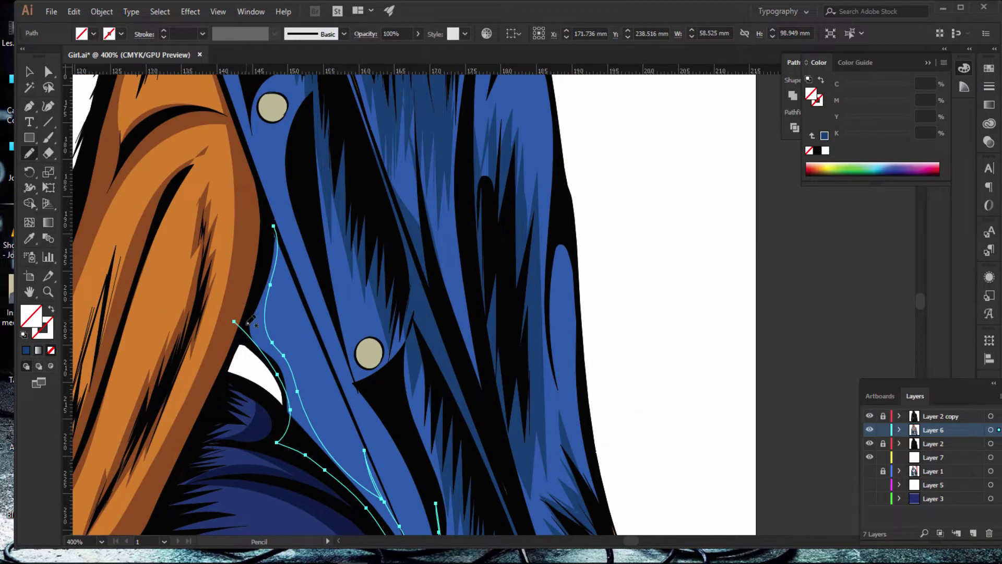
left_click_drag(242, 329, 266, 168)
left_click_drag(775, 157, 673, 322)
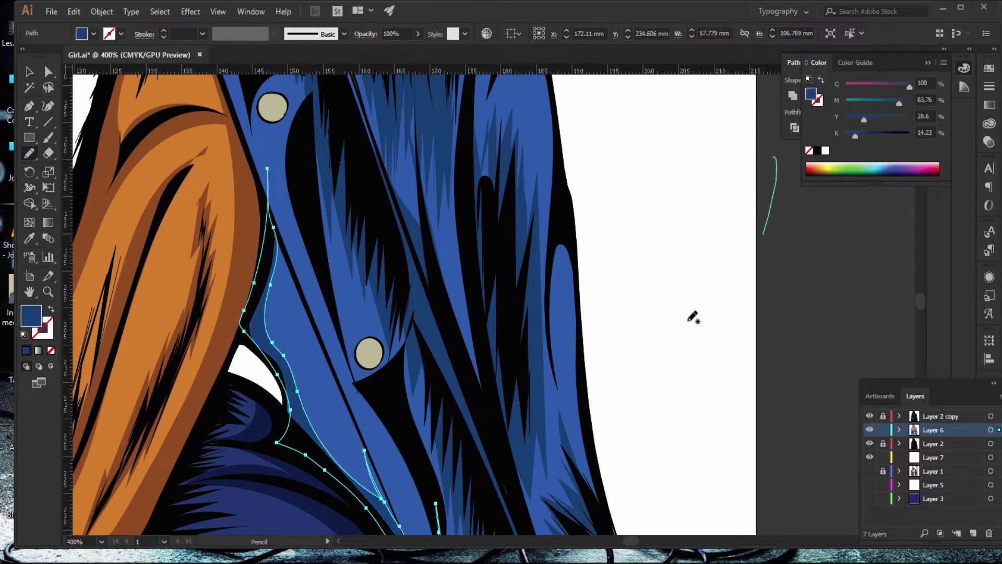
key("ctrl+0")
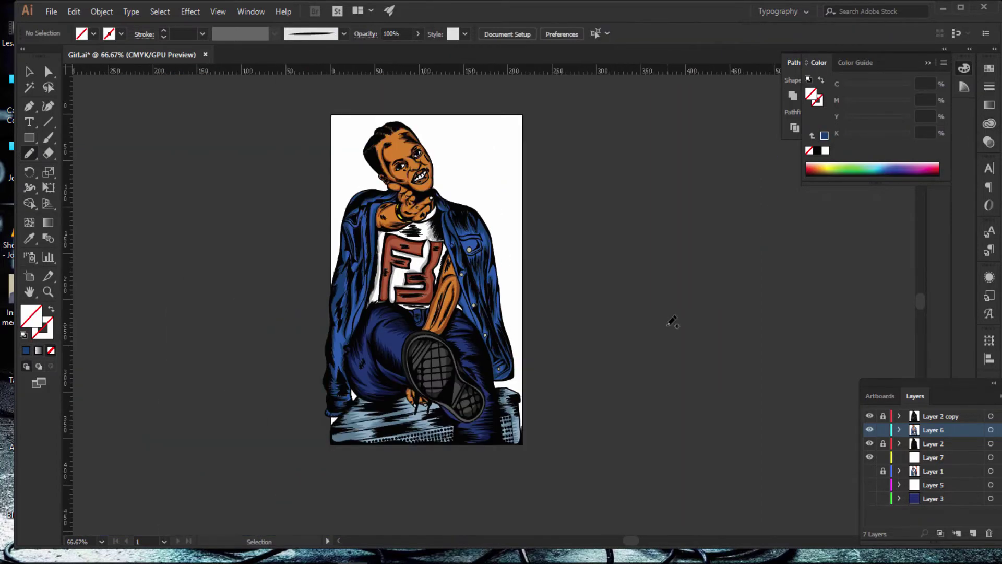
Step: Zoom in on the face and add a new layer above Layer 2
key("ctrl+1")
scroll(486, 340, "up", 2)
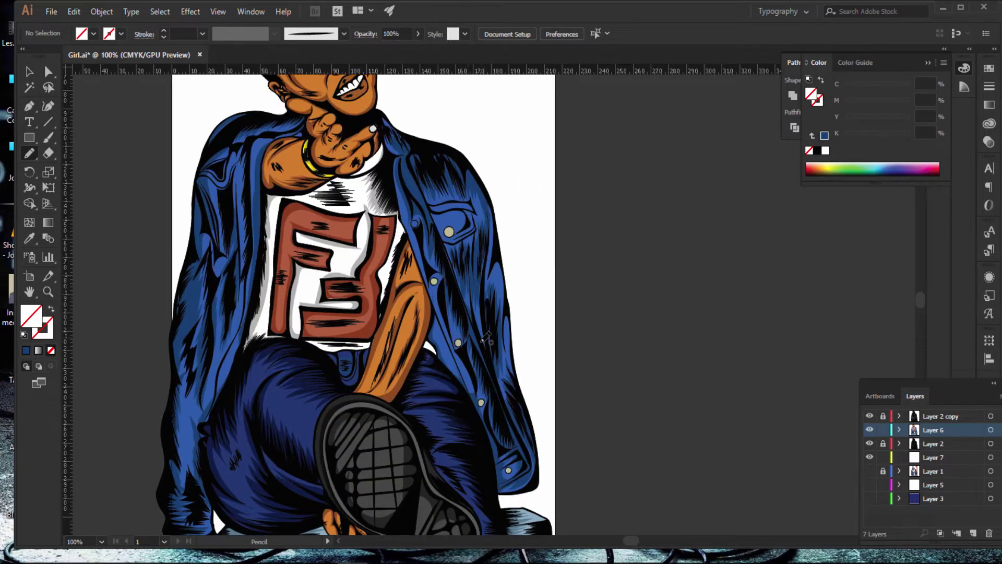
scroll(487, 339, "up", 3)
scroll(486, 340, "up", 2)
scroll(487, 339, "up", 3)
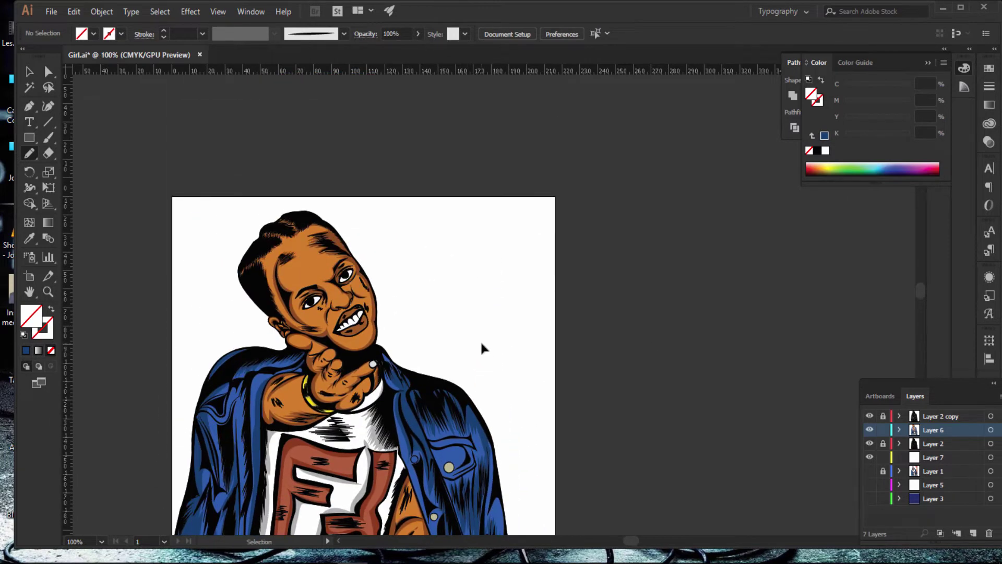
key("ctrl+plus")
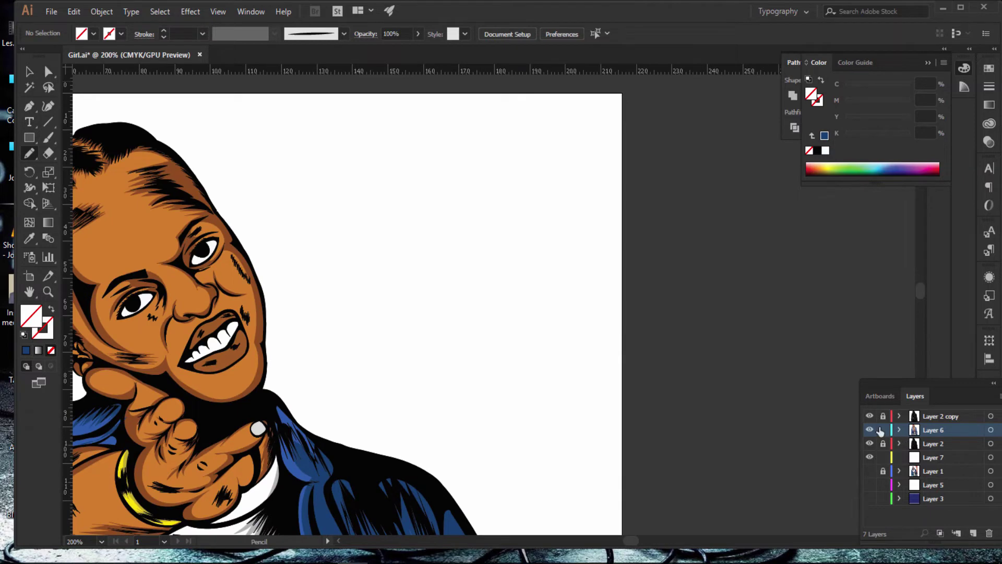
left_click(940, 444)
left_click(973, 534)
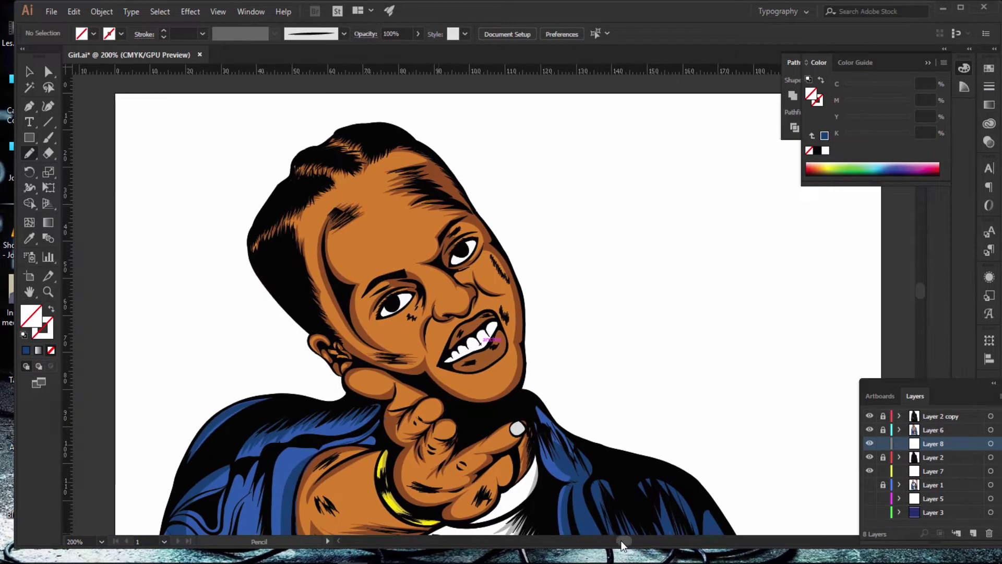
left_click_drag(632, 541, 624, 541)
Step: Sample the orange skin tone as the fill colour
left_click(35, 240)
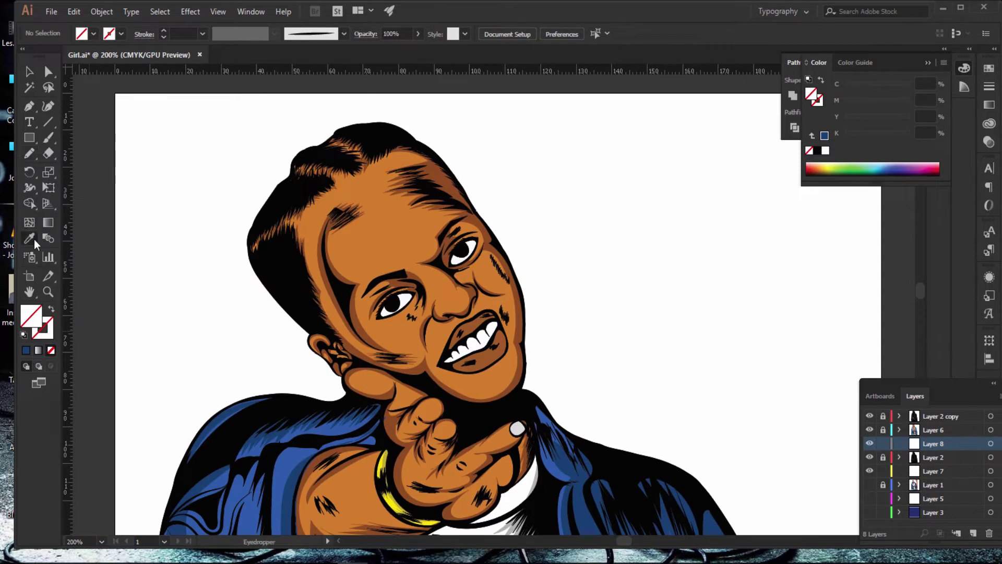
left_click(393, 247)
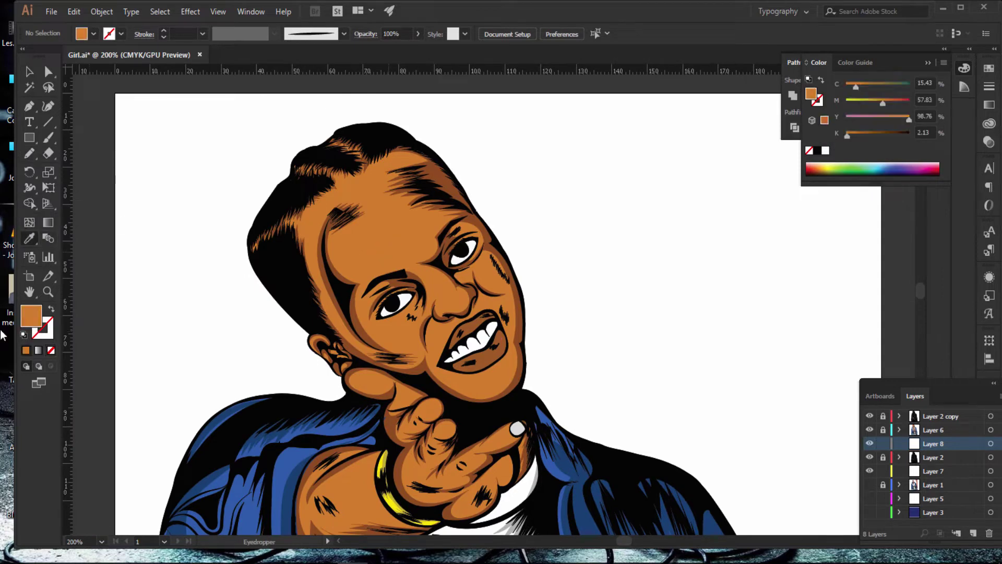
double_click(31, 315)
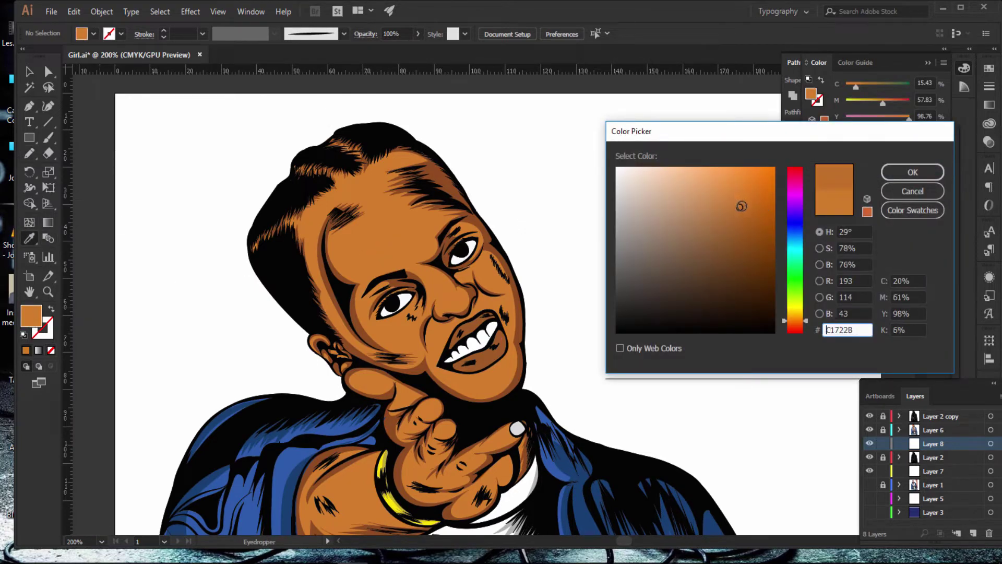
left_click(909, 173)
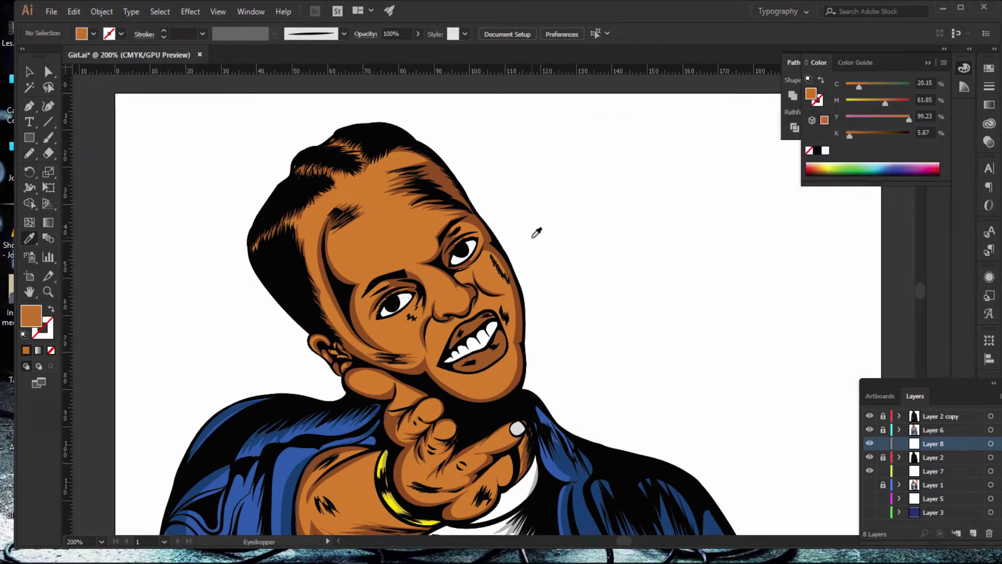
scroll(537, 232, "up", 1)
scroll(537, 232, "up", 1)
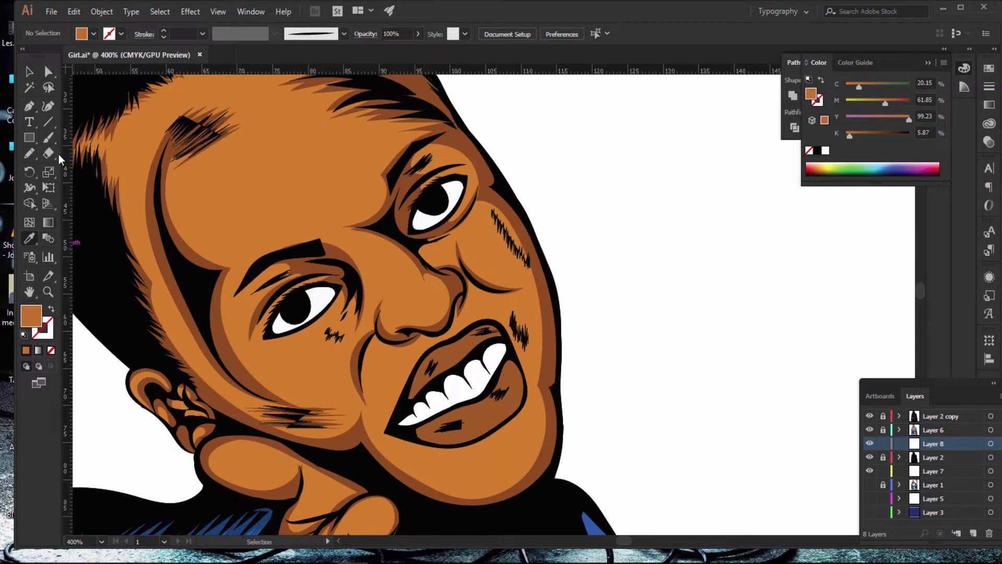
Step: Begin a pencil shading stroke along the right cheek
left_click(30, 153)
scroll(271, 200, "up", 3)
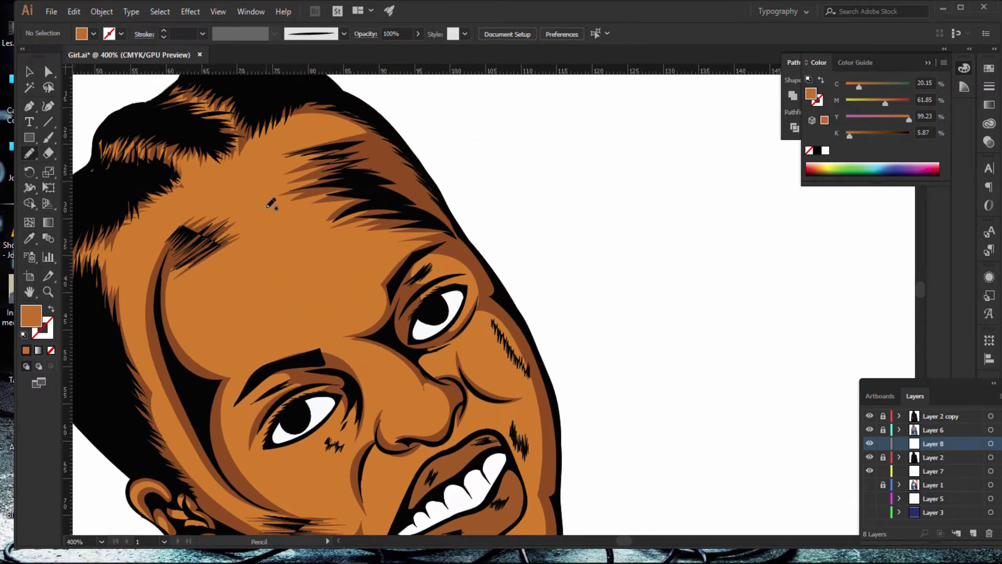
scroll(271, 200, "down", 2)
scroll(271, 200, "down", 3)
scroll(271, 200, "up", 3)
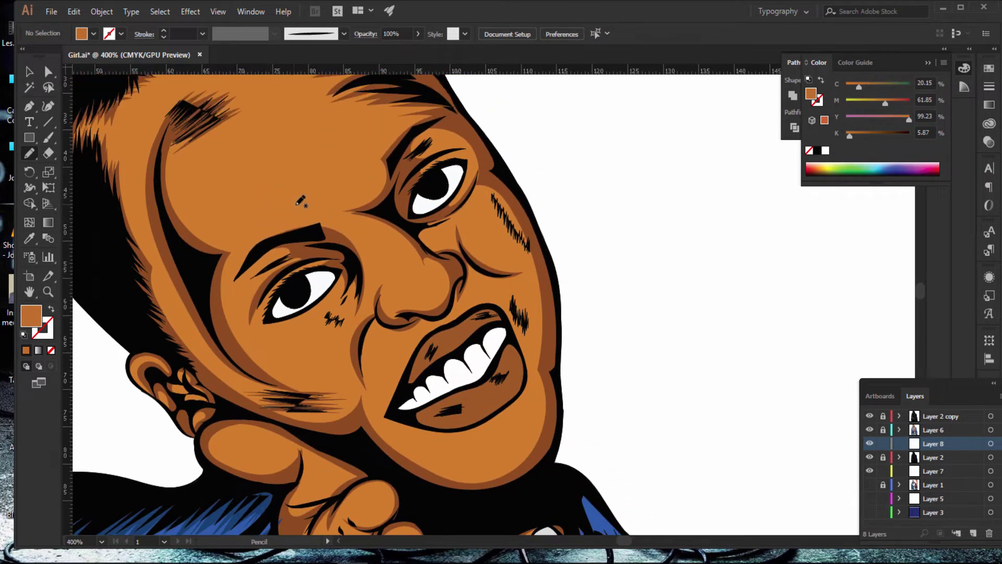
scroll(271, 201, "up", 1)
left_click_drag(439, 305, 457, 294)
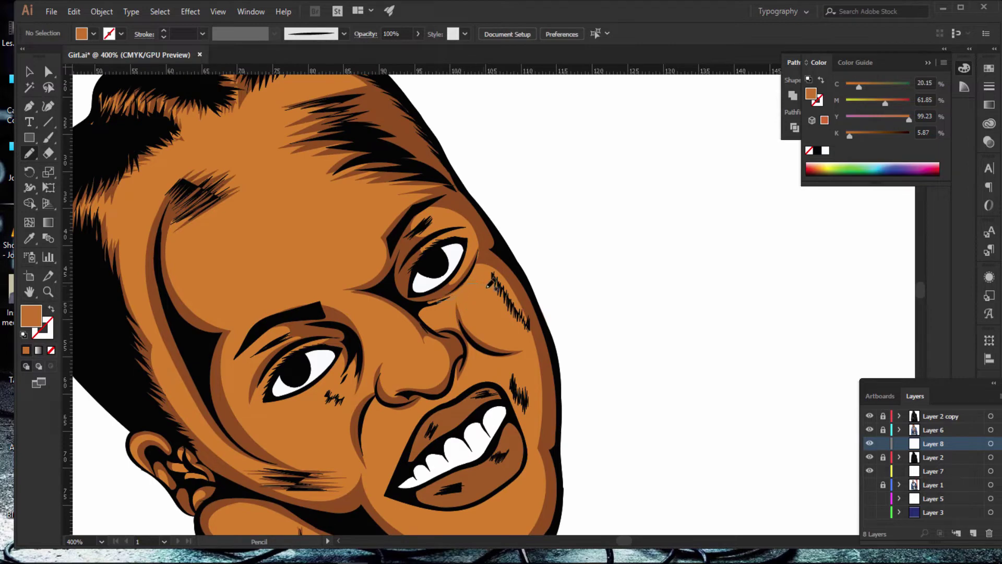
left_click_drag(532, 402, 527, 428)
Step: Trace the shading under the chin, up the jaw to the eye, and fill it orange
scroll(533, 252, "down", 3)
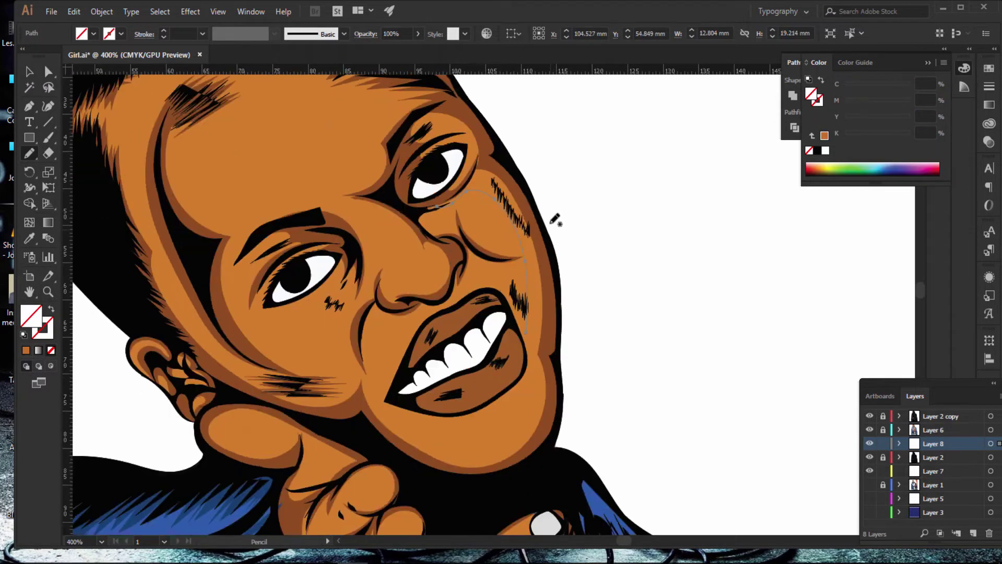
scroll(533, 252, "down", 2)
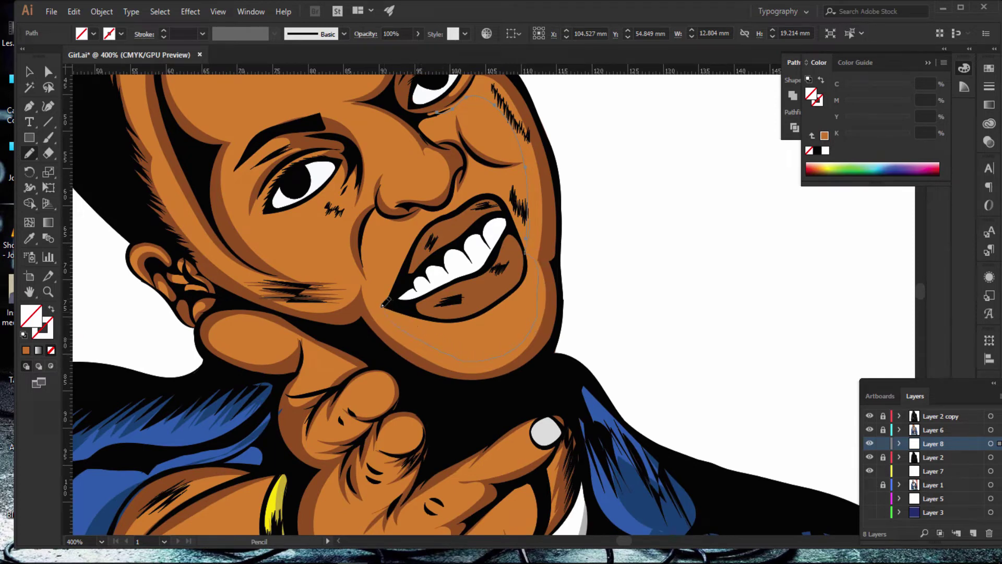
mouse_move(365, 311)
left_mouse_down()
mouse_move(418, 360)
mouse_move(509, 372)
mouse_move(552, 322)
left_mouse_up()
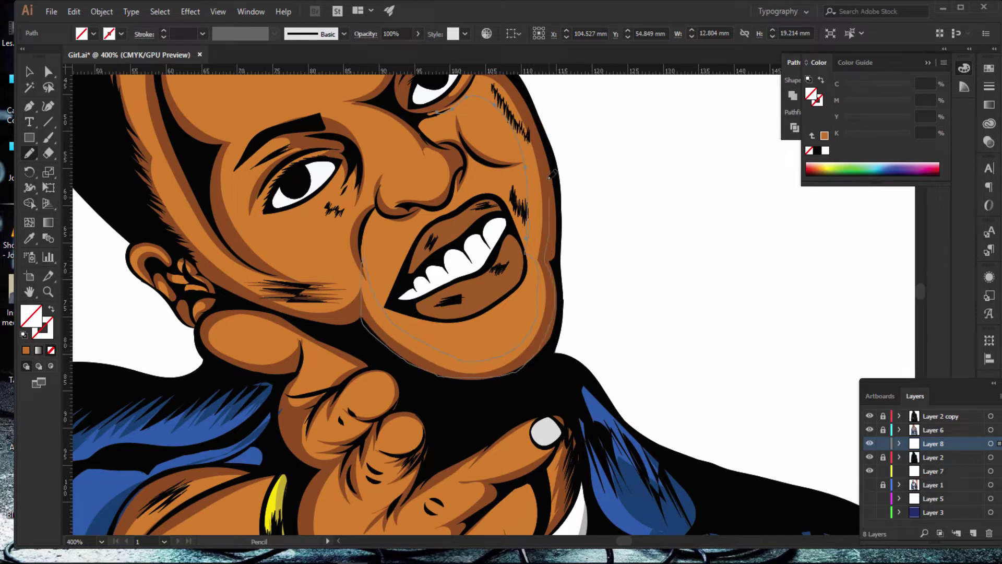
left_click_drag(550, 260, 550, 164)
scroll(582, 213, "up", 4)
mouse_move(554, 295)
left_mouse_down()
mouse_move(538, 230)
mouse_move(491, 189)
left_mouse_up()
left_click_drag(427, 234, 431, 235)
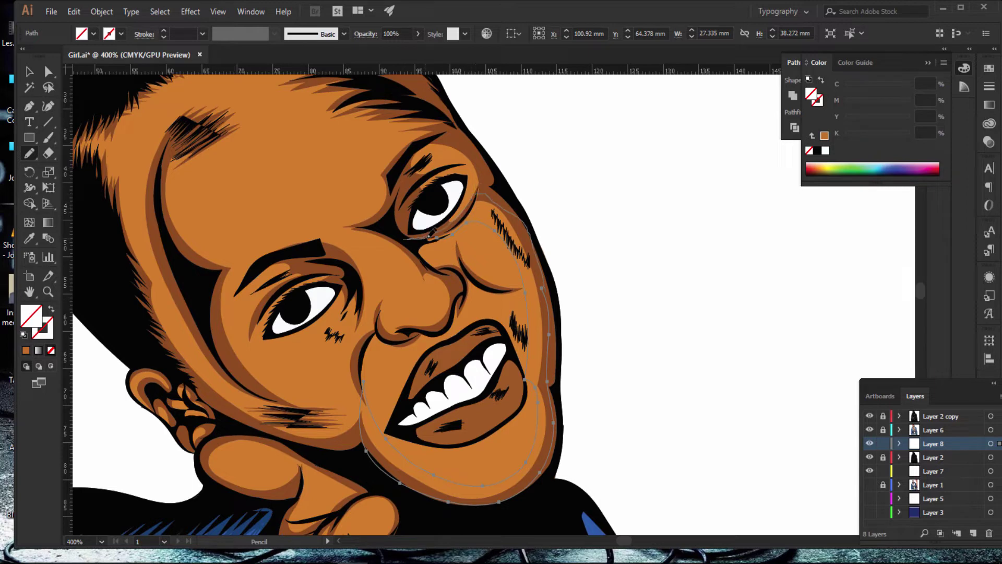
left_click(25, 350)
Step: Undo a stray stroke and select the new face shading shape
left_click_drag(629, 220, 677, 376)
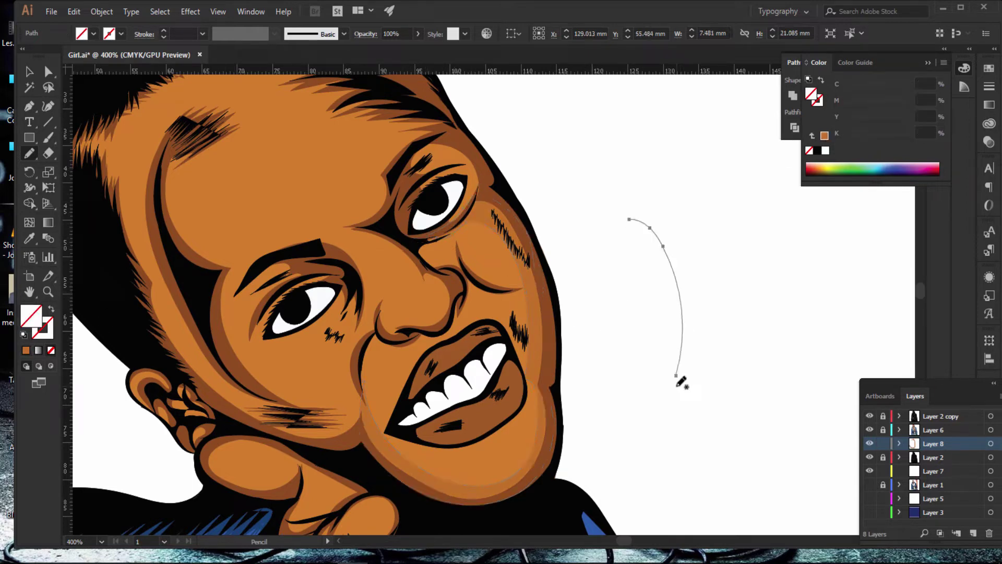
key("ctrl+z")
key("v")
left_click(522, 329)
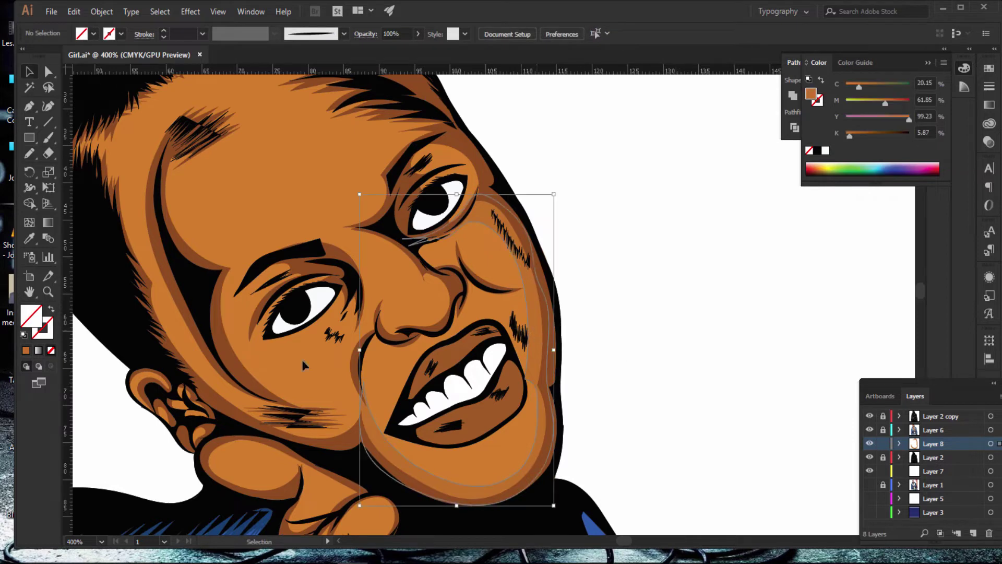
Step: Change the shape's fill to the slightly darker orange B26424 and deselect
left_click(27, 349)
double_click(29, 317)
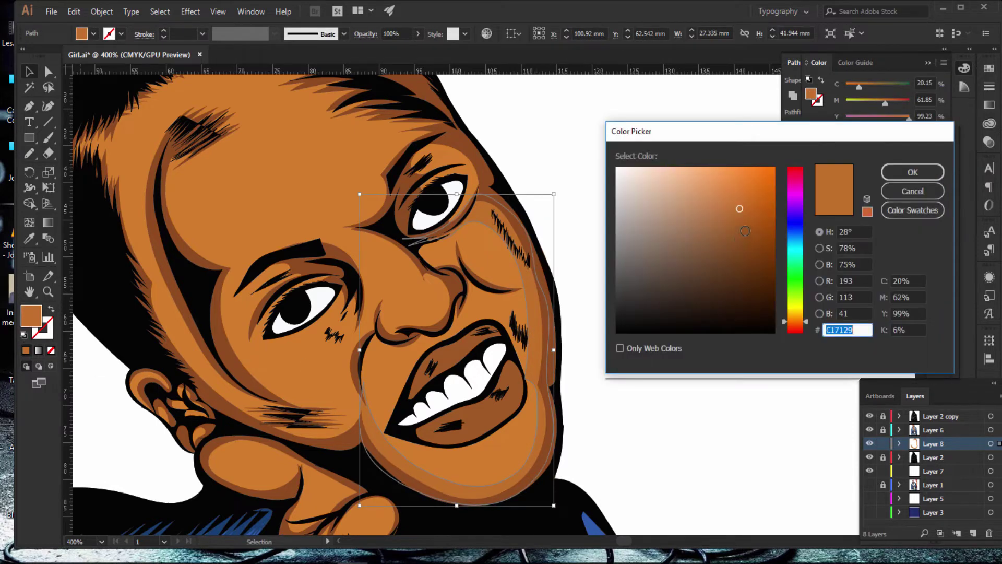
left_click(740, 212)
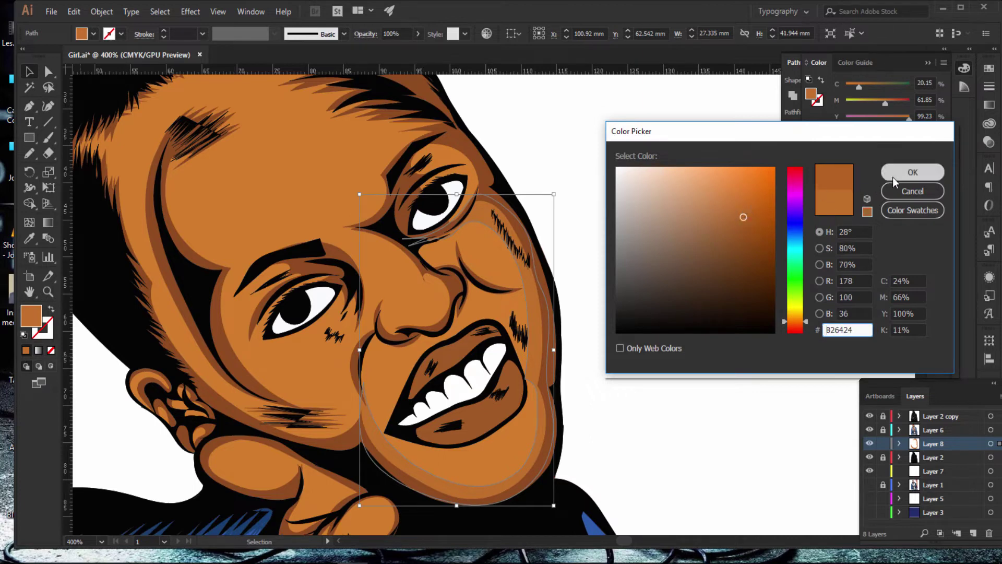
left_click(911, 172)
left_click(689, 261)
scroll(689, 261, "up", 1)
scroll(629, 249, "up", 4)
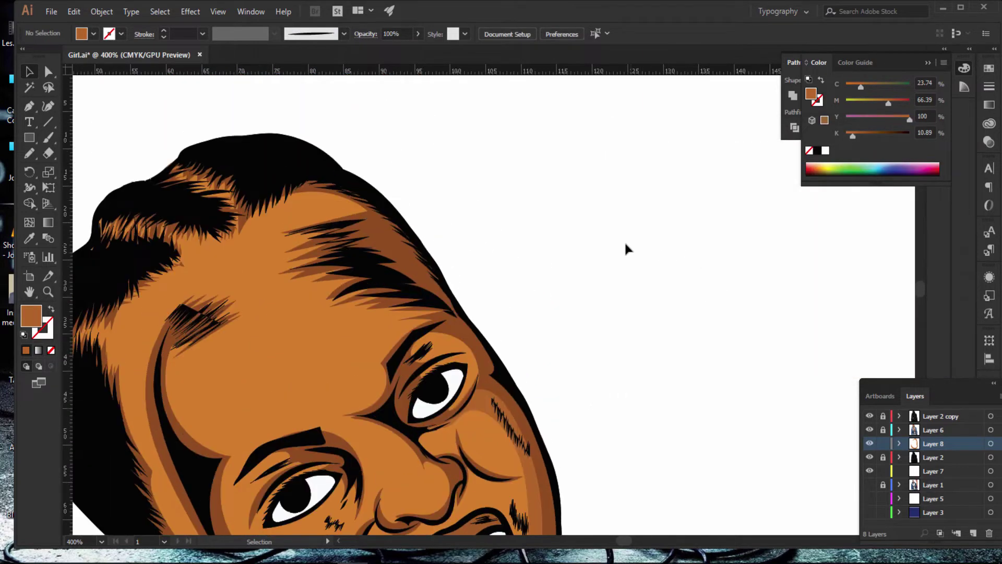
Step: Trace a closed orange shading shape along the hairline and brow across the forehead
left_click(29, 153)
scroll(393, 319, "up", 2)
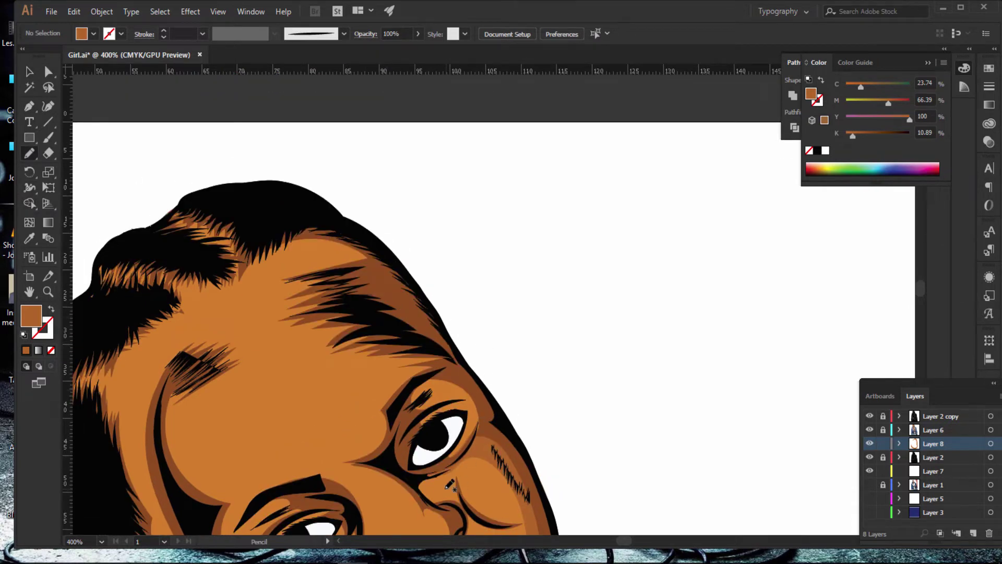
mouse_move(423, 384)
left_mouse_down()
mouse_move(431, 361)
mouse_move(424, 369)
left_mouse_up()
left_click_drag(257, 257, 299, 239)
mouse_move(340, 321)
left_mouse_down()
mouse_move(308, 345)
mouse_move(335, 364)
left_mouse_up()
left_click_drag(375, 378, 448, 379)
mouse_move(490, 410)
left_mouse_down()
mouse_move(473, 368)
mouse_move(404, 279)
mouse_move(266, 215)
mouse_move(243, 266)
left_mouse_up()
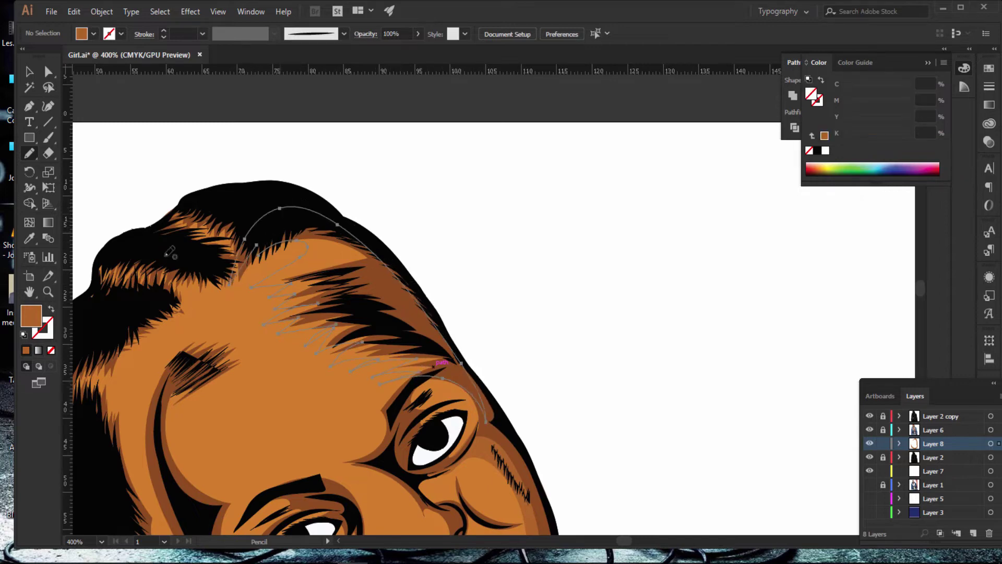
left_click(27, 355)
left_click_drag(546, 217, 625, 342)
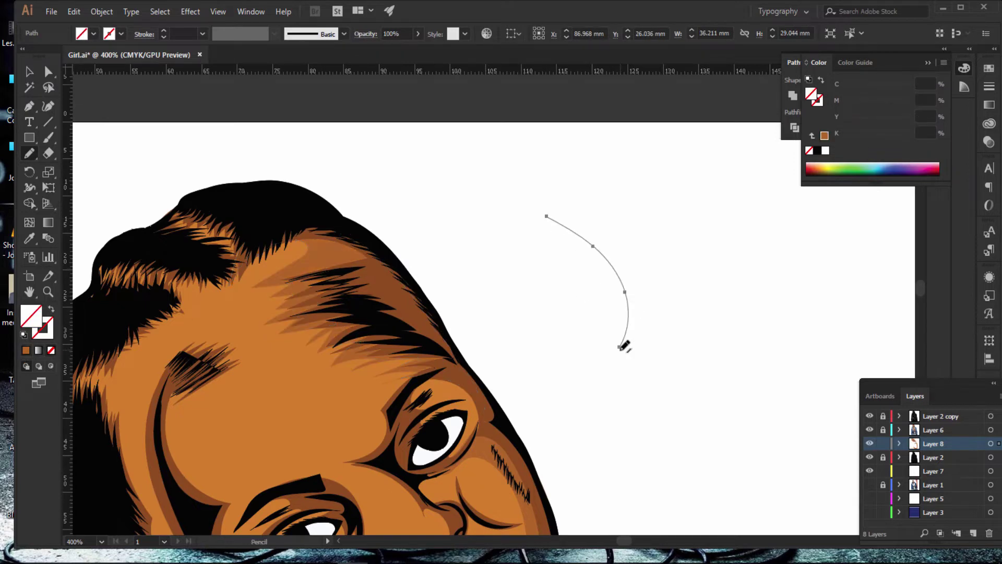
key("ctrl+shift+a")
key("ctrl+minus")
key("ctrl+minus")
key("ctrl+minus")
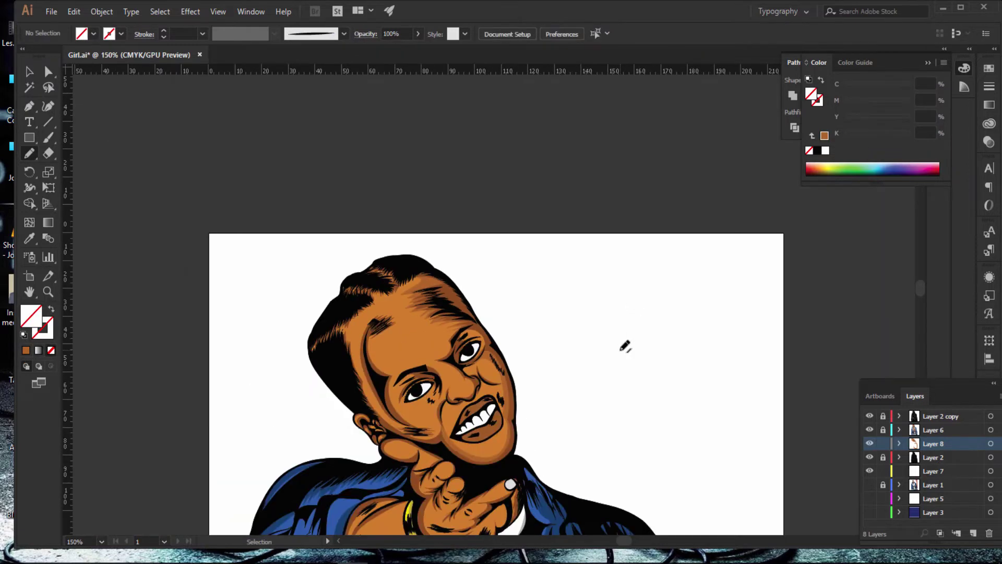
Step: Zoom in on the face and pencil a first shading outline along the jaw
scroll(610, 337, "down", 2)
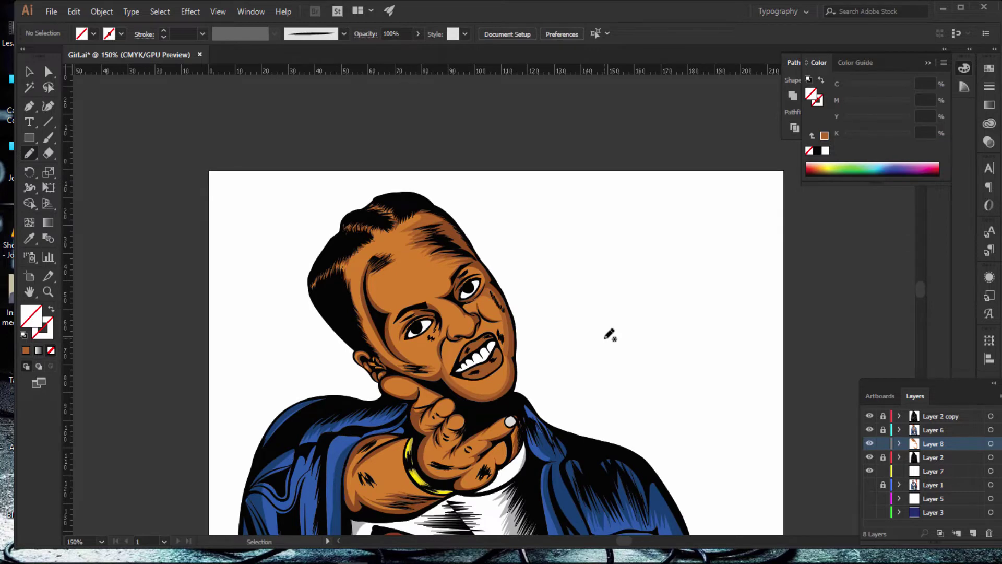
key("ctrl+plus")
key("ctrl+plus")
scroll(423, 417, "down", 4)
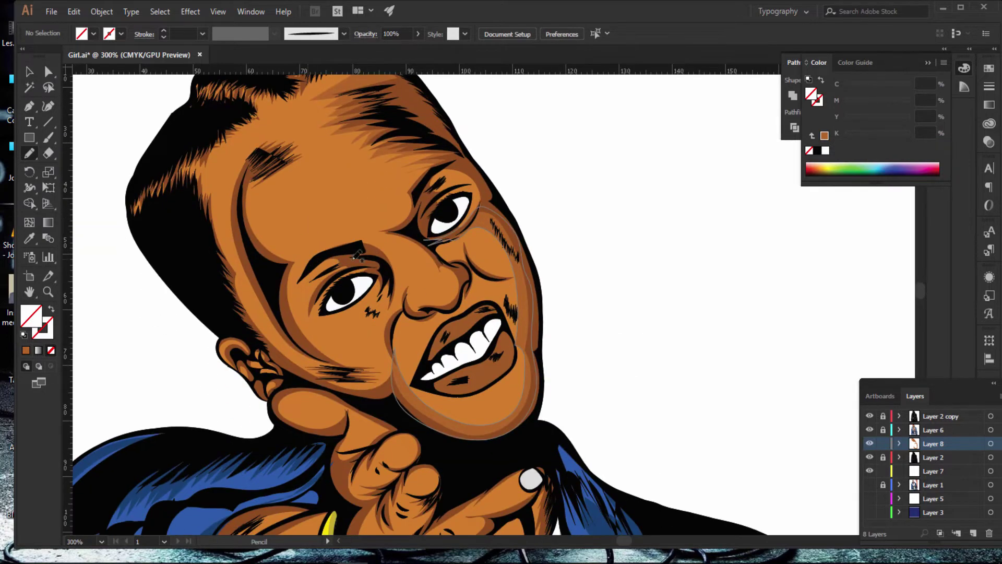
scroll(246, 161, "up", 4)
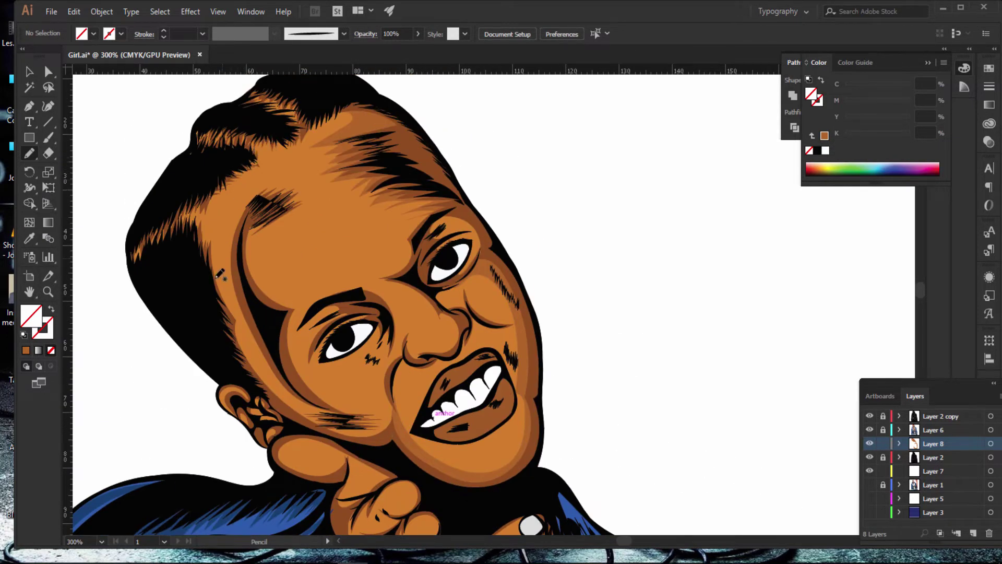
scroll(212, 218, "down", 3)
scroll(212, 218, "down", 1)
key("ctrl+plus")
key("ctrl+plus")
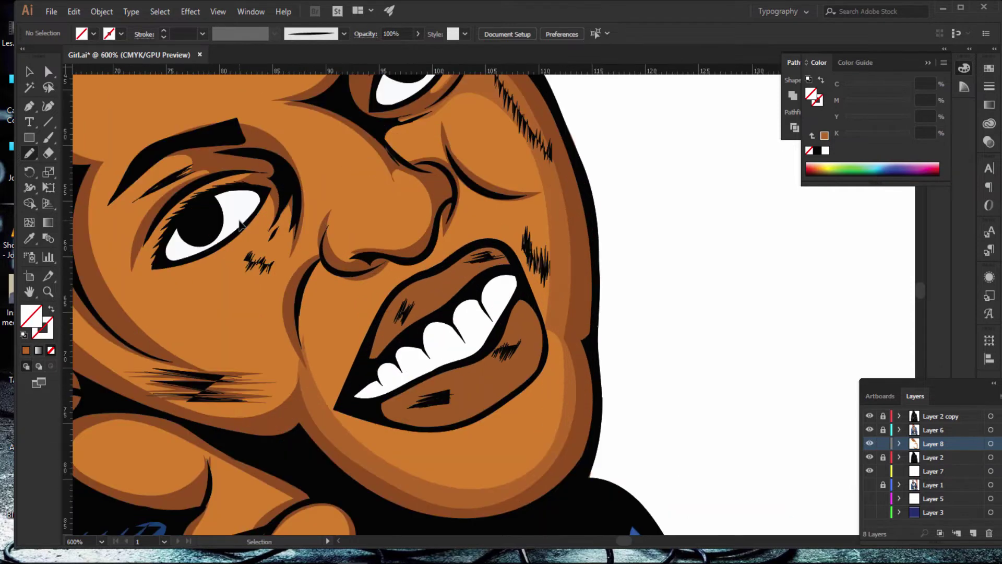
scroll(620, 540, "left", 2)
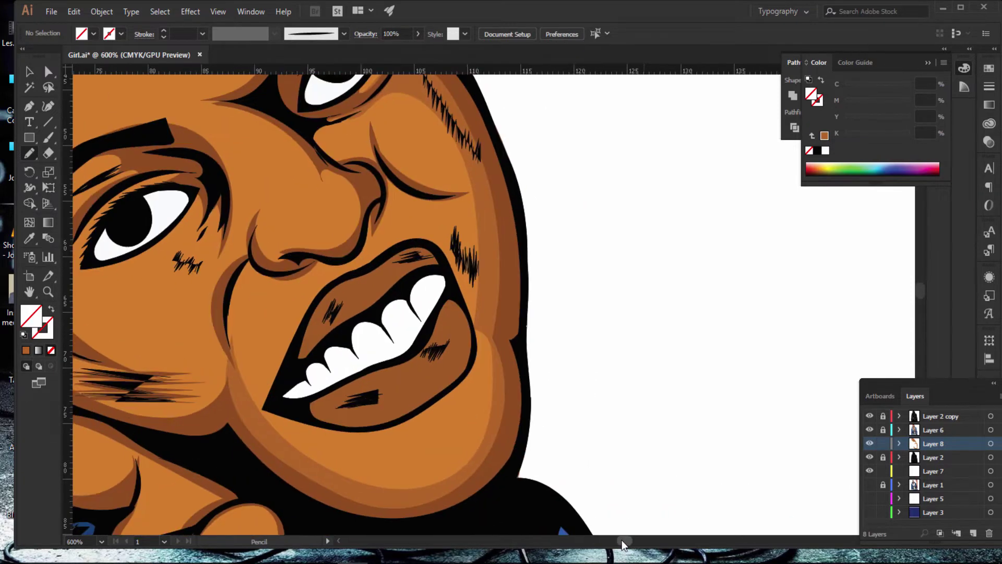
scroll(620, 540, "left", 2)
scroll(619, 540, "left", 2)
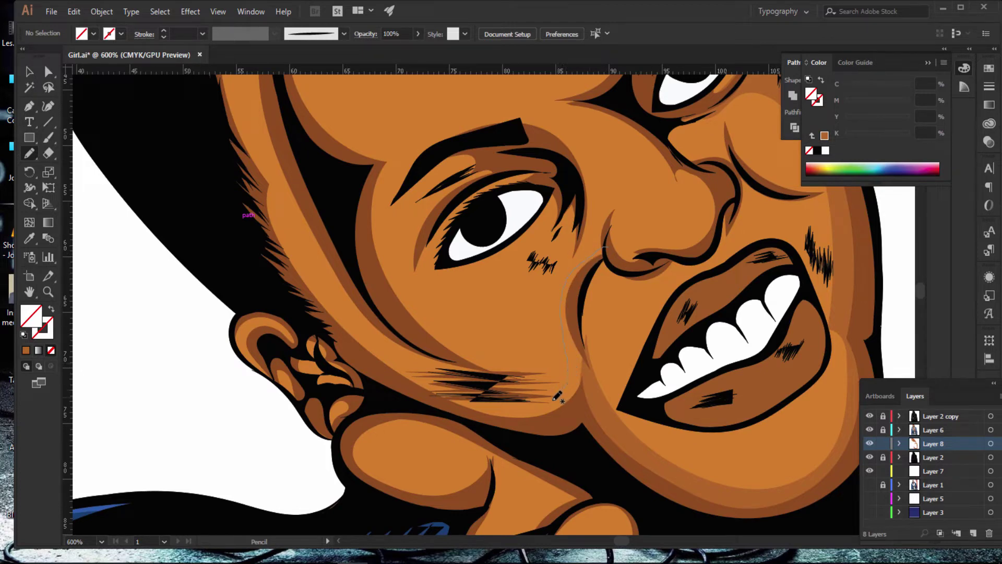
mouse_move(557, 396)
left_mouse_down()
mouse_move(488, 399)
mouse_move(425, 372)
left_mouse_up()
left_click_drag(287, 189, 288, 160)
Step: Pencil a closed, filled cheek shading shape running from the ear to the nostril
scroll(288, 160, "up", 3)
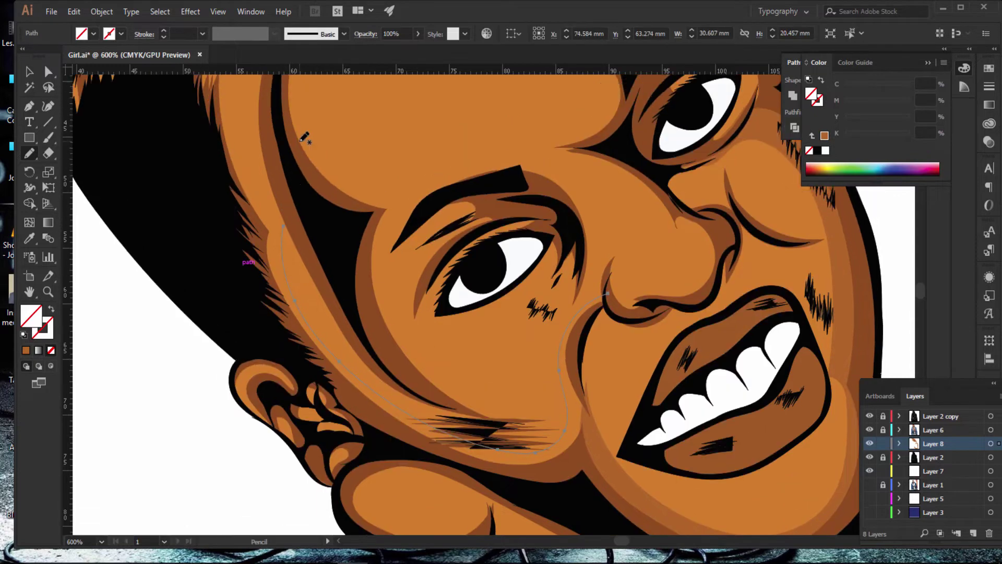
scroll(289, 160, "up", 3)
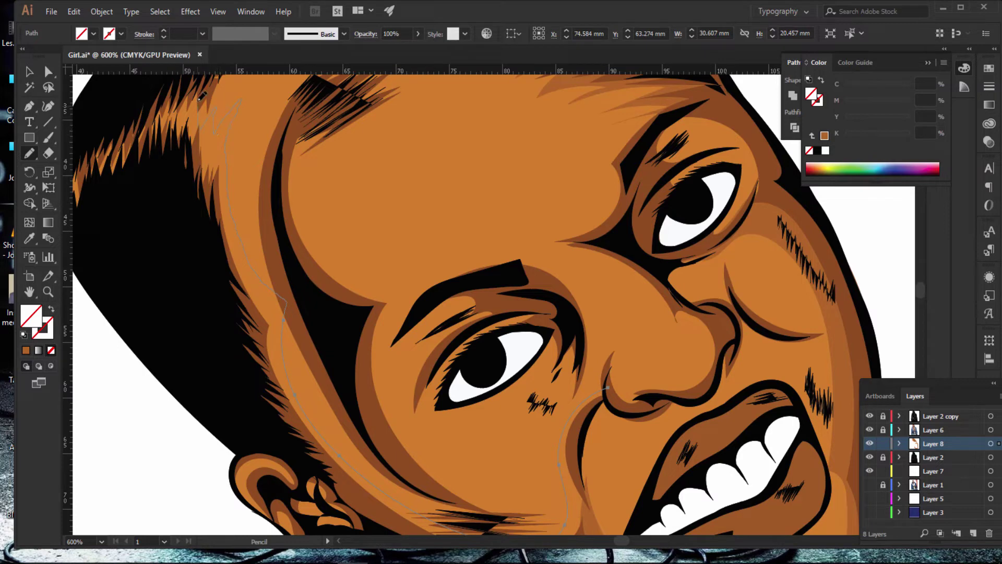
left_click_drag(180, 136, 291, 437)
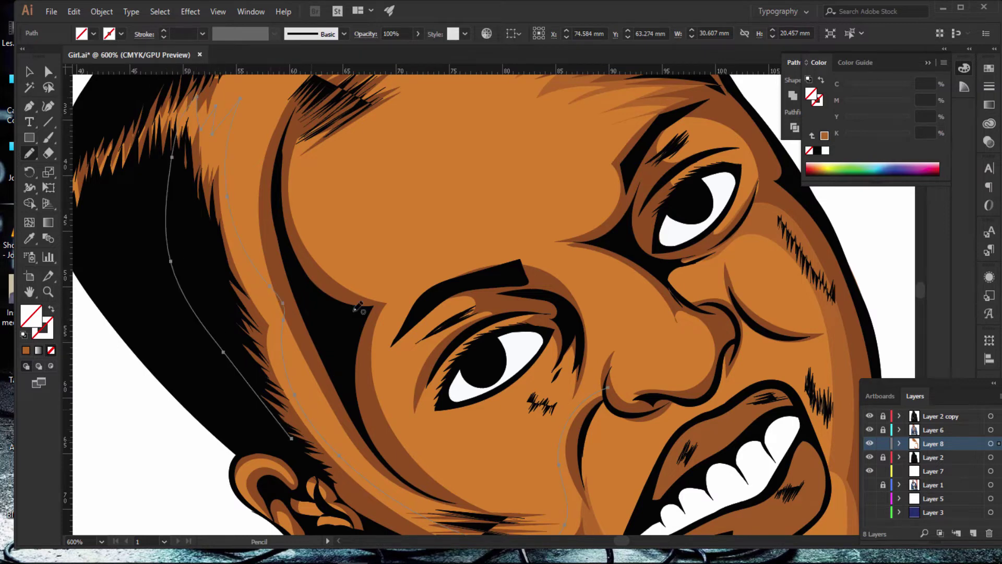
scroll(468, 245, "down", 5)
scroll(466, 246, "down", 2)
mouse_move(289, 257)
left_mouse_down()
mouse_move(360, 325)
mouse_move(481, 390)
mouse_move(644, 424)
left_mouse_up()
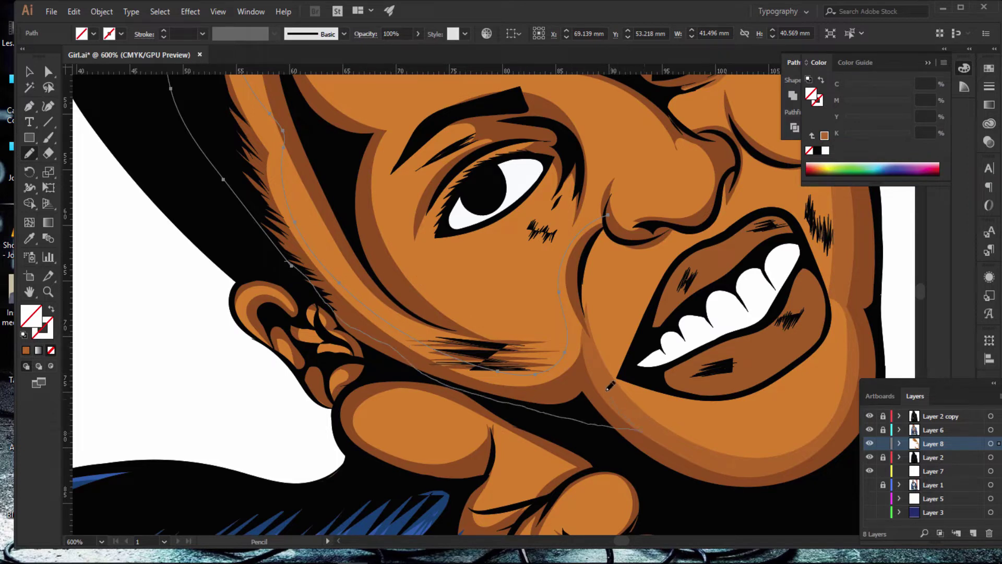
left_click_drag(578, 302, 588, 244)
key("comma")
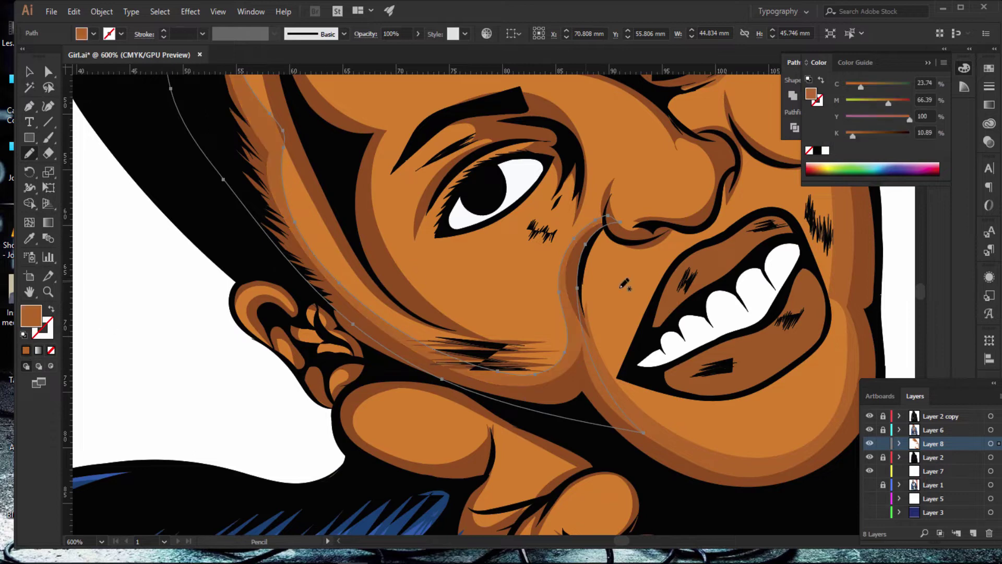
key("ctrl+shift+a")
Step: Pencil a shading patch along the left eyebrow and fill it orange
left_click_drag(646, 269, 648, 337)
key("ctrl+shift+a")
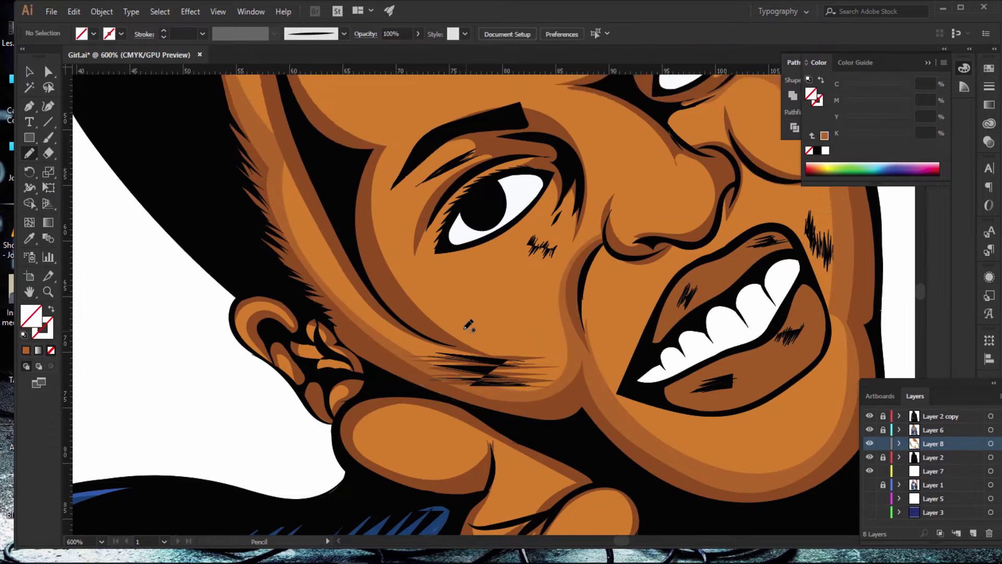
scroll(522, 308, "up", 5)
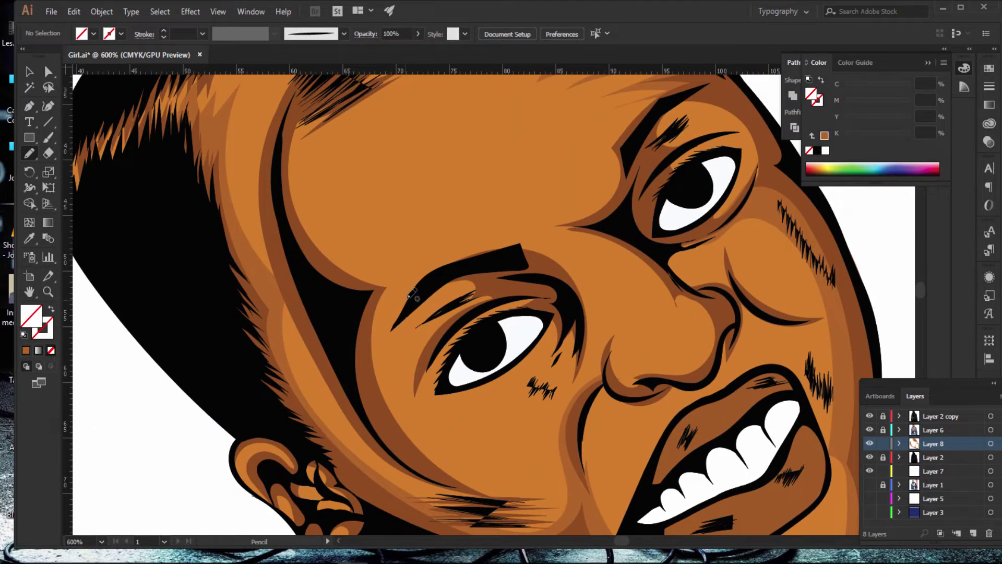
left_click_drag(410, 295, 501, 240)
left_click_drag(567, 415, 554, 376)
mouse_move(541, 360)
left_mouse_down()
mouse_move(547, 339)
mouse_move(509, 377)
mouse_move(460, 395)
mouse_move(510, 367)
mouse_move(553, 302)
mouse_move(498, 279)
mouse_move(457, 270)
mouse_move(398, 325)
left_mouse_up()
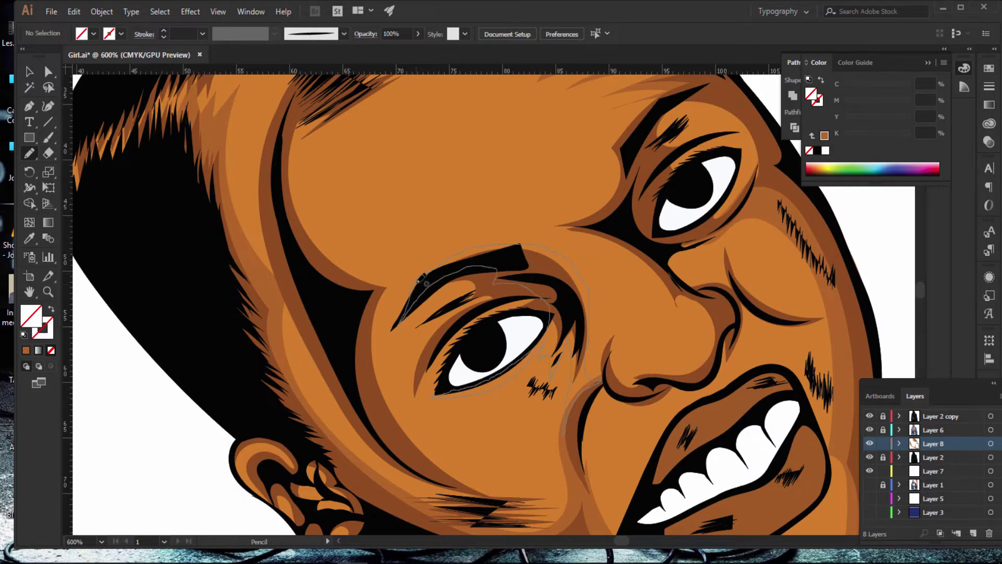
left_click(25, 350)
left_click_drag(598, 148, 458, 194)
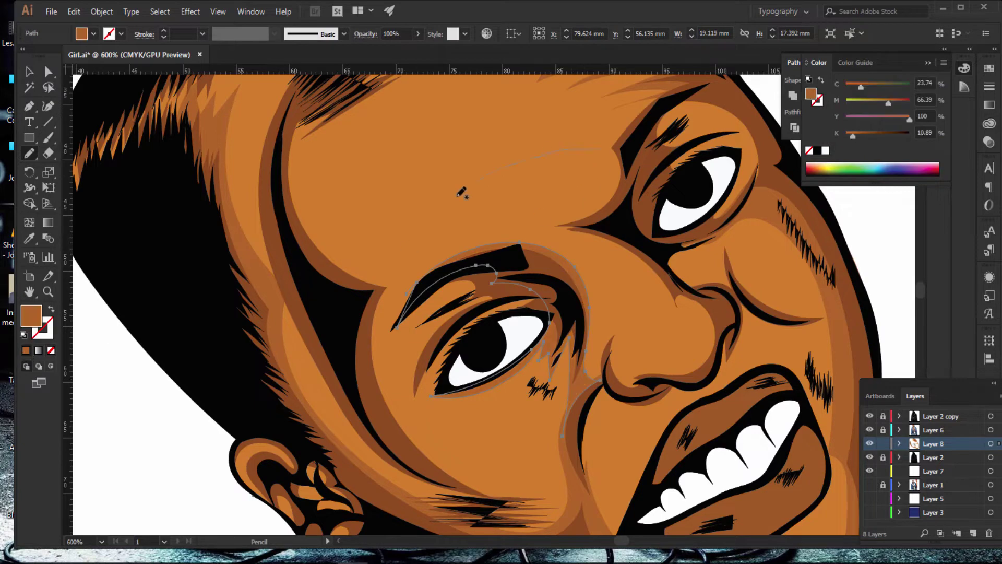
key("ctrl+1")
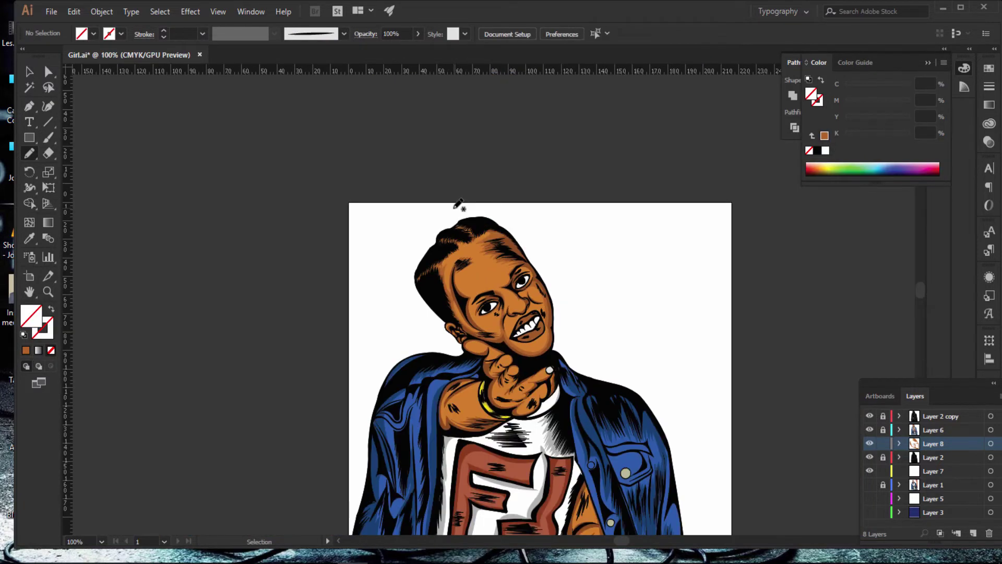
Step: Pencil a lighter shading shape around the nose, up the bridge and along the eye socket
key("ctrl+plus")
key("ctrl+plus")
key("ctrl+plus")
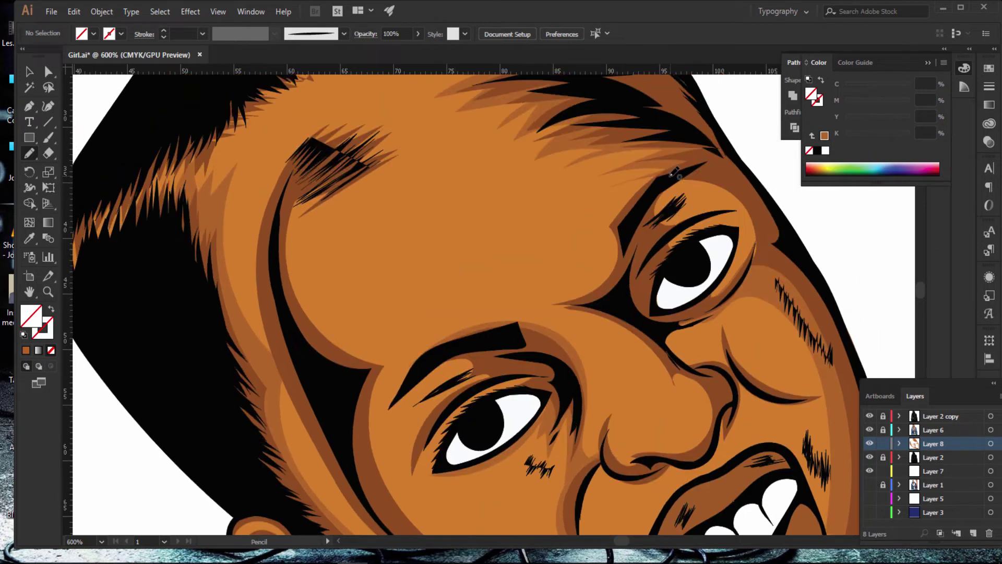
left_click_drag(670, 174, 665, 170)
mouse_move(575, 289)
left_mouse_down()
mouse_move(574, 309)
mouse_move(669, 409)
mouse_move(702, 410)
left_mouse_up()
scroll(708, 308, "down", 5)
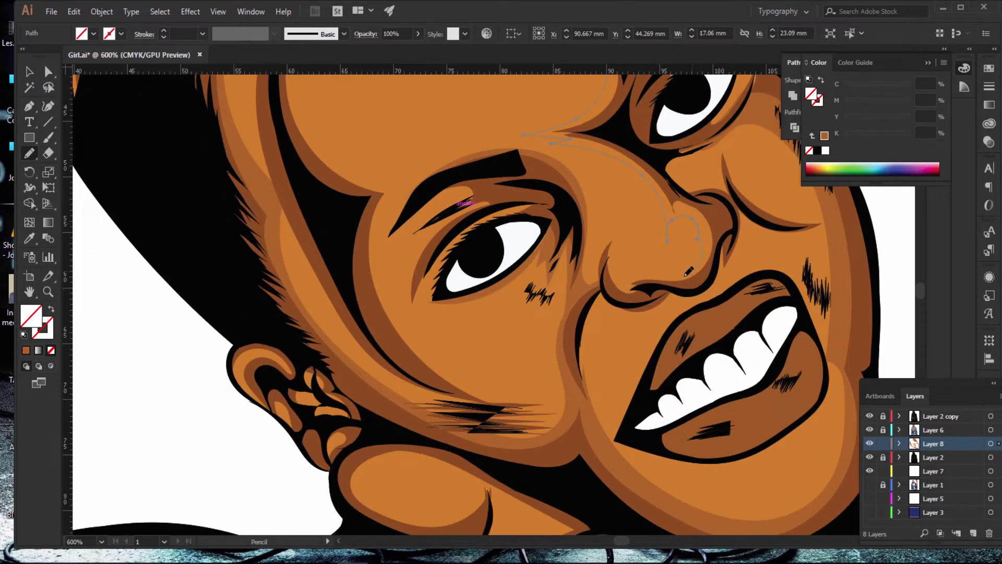
left_click_drag(632, 287, 634, 277)
left_click_drag(702, 195, 668, 169)
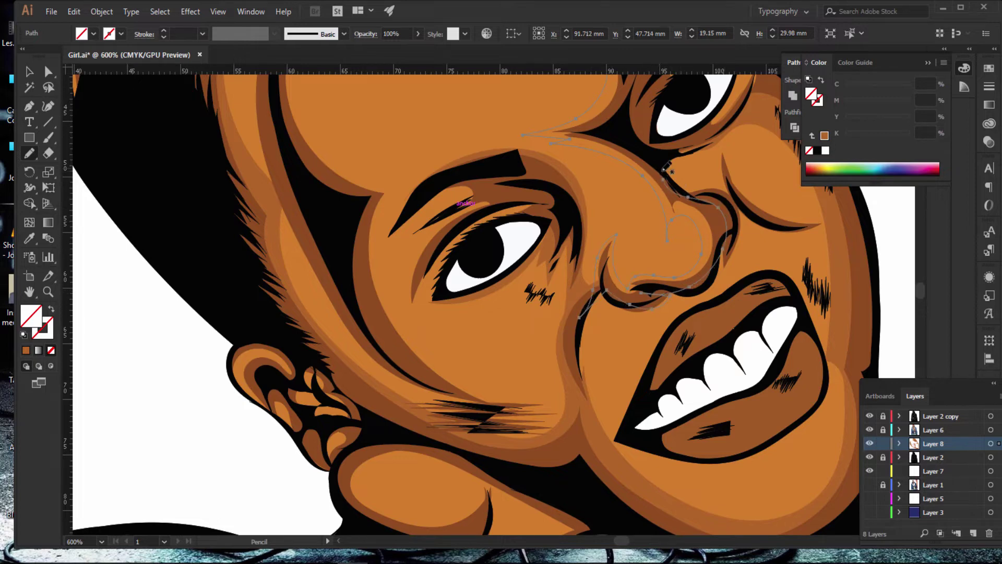
scroll(674, 235, "up", 3)
left_click_drag(665, 302, 731, 117)
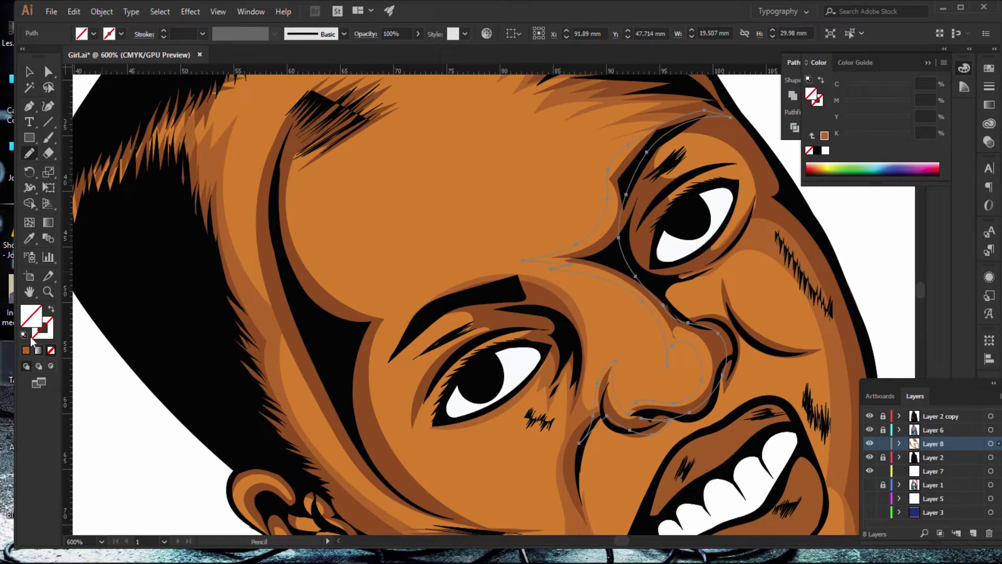
left_click_drag(452, 165, 458, 219)
key("ctrl+minus")
key("ctrl+minus")
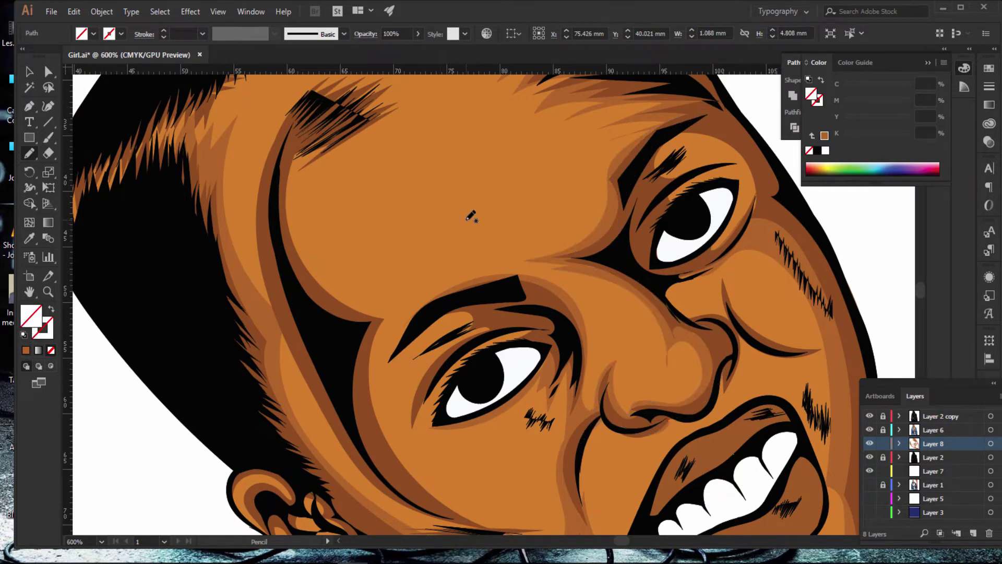
key("ctrl+shift+a")
key("ctrl+minus")
key("ctrl+minus")
key("ctrl+minus")
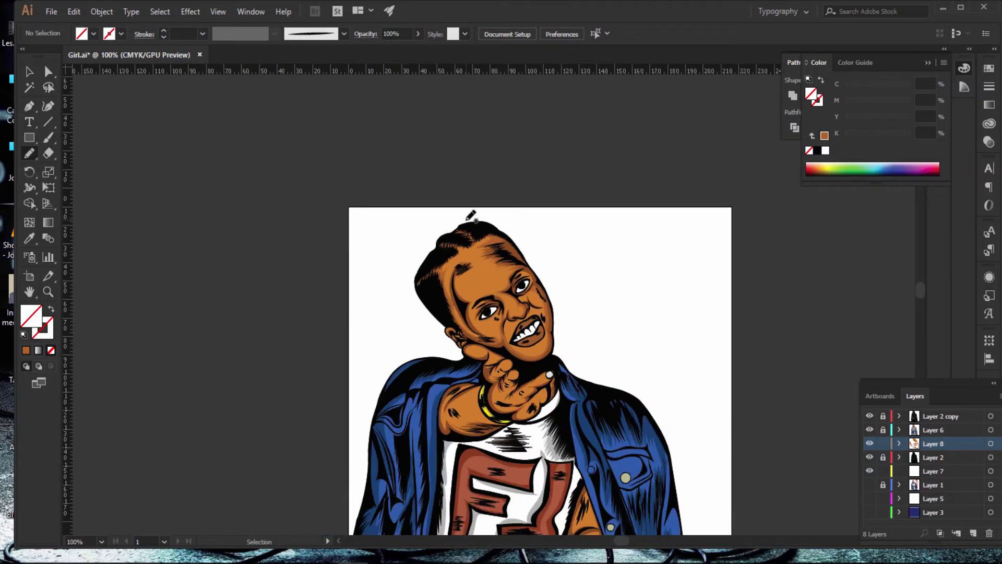
Step: Pencil a brown-filled shading shape from the left forehead down the temple to the cheek
key("ctrl+plus")
key("ctrl+plus")
key("ctrl+plus")
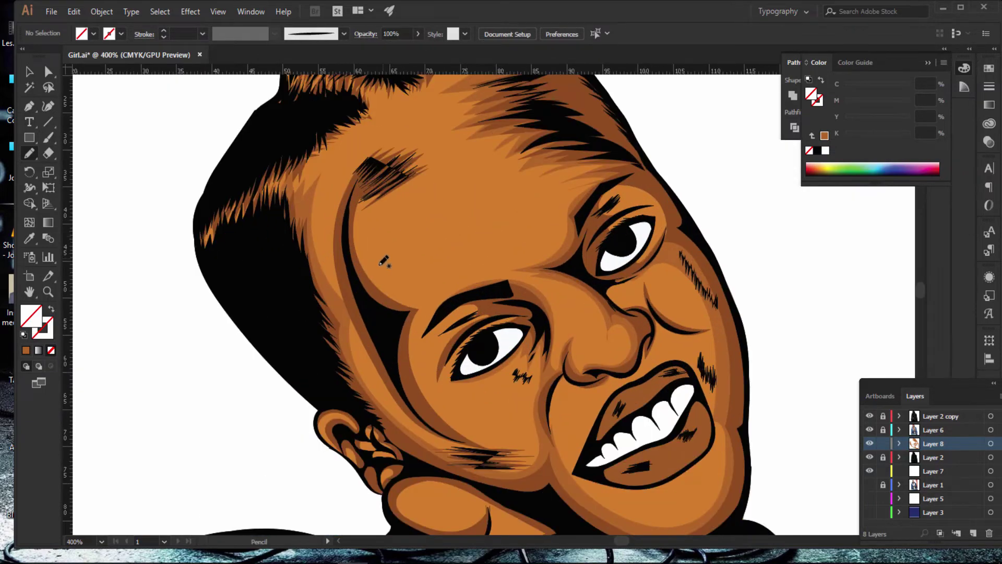
scroll(383, 261, "up", 5)
scroll(381, 209, "down", 2)
scroll(374, 117, "down", 3)
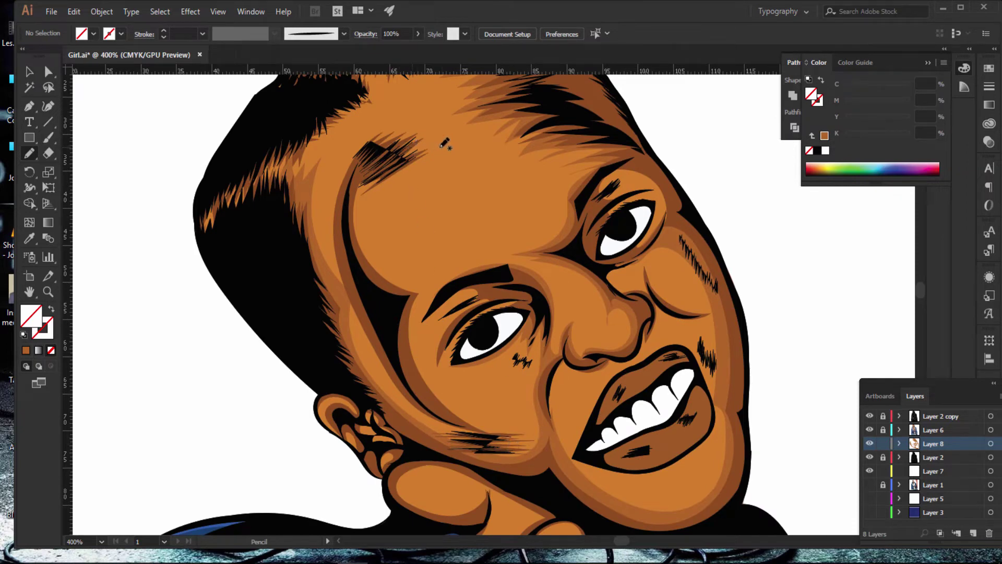
mouse_move(389, 180)
left_mouse_down()
mouse_move(419, 319)
mouse_move(537, 399)
left_mouse_up()
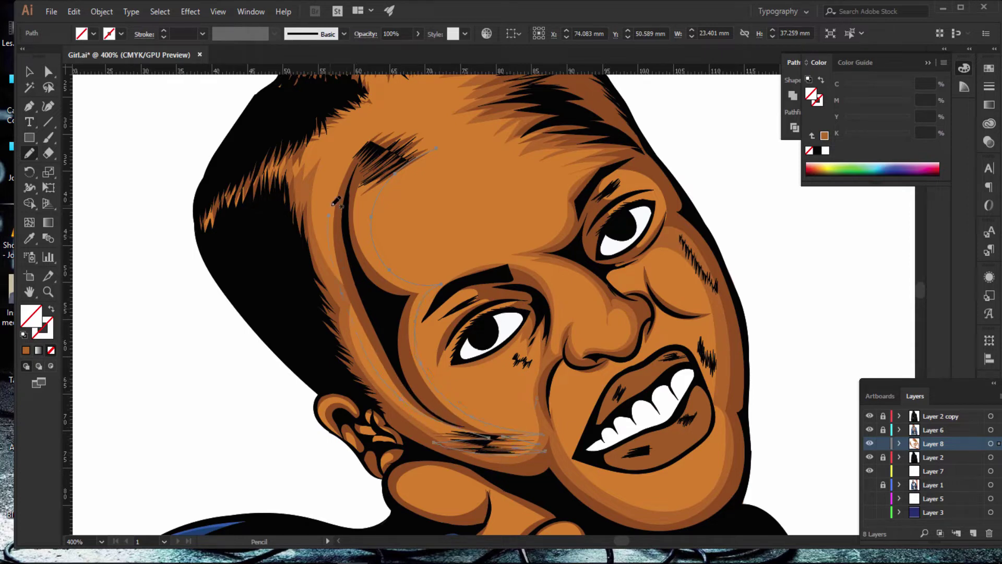
scroll(332, 241, "up", 1)
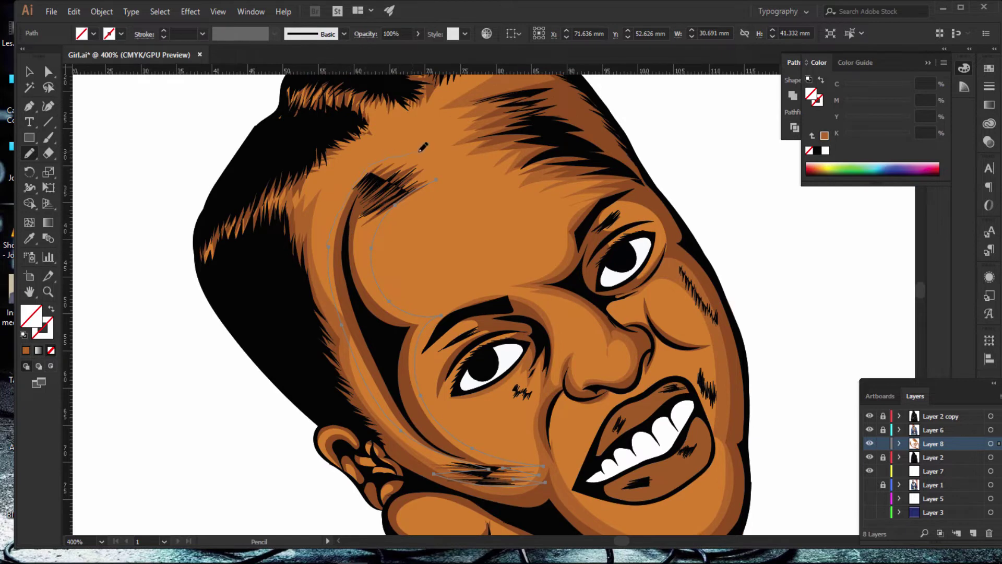
left_click_drag(375, 182, 432, 169)
left_click(25, 350)
left_click_drag(459, 282, 496, 238)
key("ctrl+shift+a")
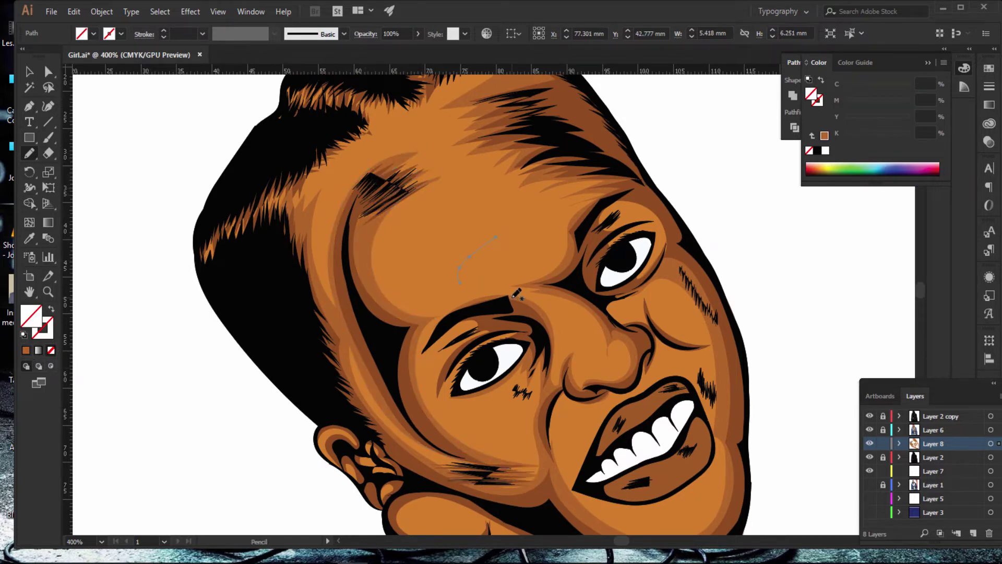
key("ctrl+minus")
key("ctrl+minus")
key("ctrl+minus")
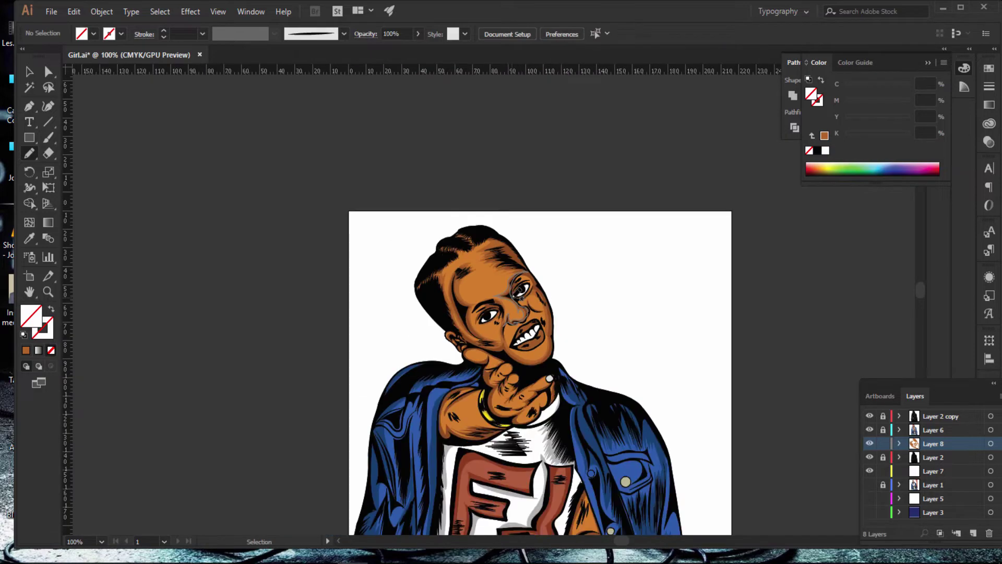
Step: Pencil brown shading along the left eyebrow and upper eyelid, plus a small curve under the eye
scroll(496, 297, "up", 1)
scroll(496, 297, "up", 3)
scroll(496, 298, "up", 2)
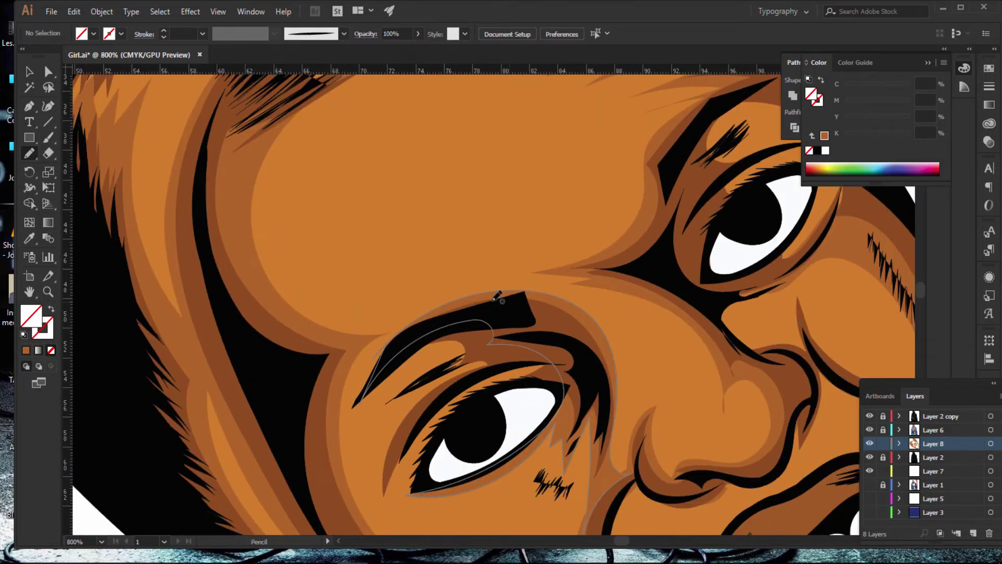
scroll(467, 226, "down", 4)
scroll(467, 226, "down", 2)
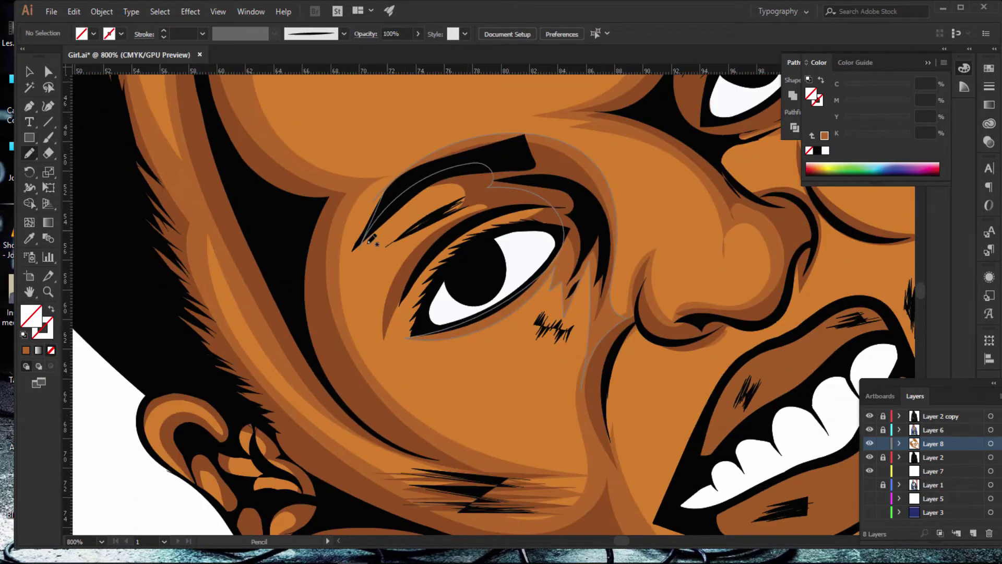
mouse_move(372, 239)
left_mouse_down()
mouse_move(437, 205)
mouse_move(389, 241)
mouse_move(427, 233)
left_mouse_up()
mouse_move(381, 330)
left_mouse_down()
mouse_move(396, 360)
mouse_move(411, 297)
mouse_move(453, 240)
mouse_move(487, 226)
mouse_move(460, 256)
mouse_move(564, 209)
mouse_move(556, 178)
mouse_move(442, 165)
mouse_move(376, 209)
mouse_move(357, 243)
left_mouse_up()
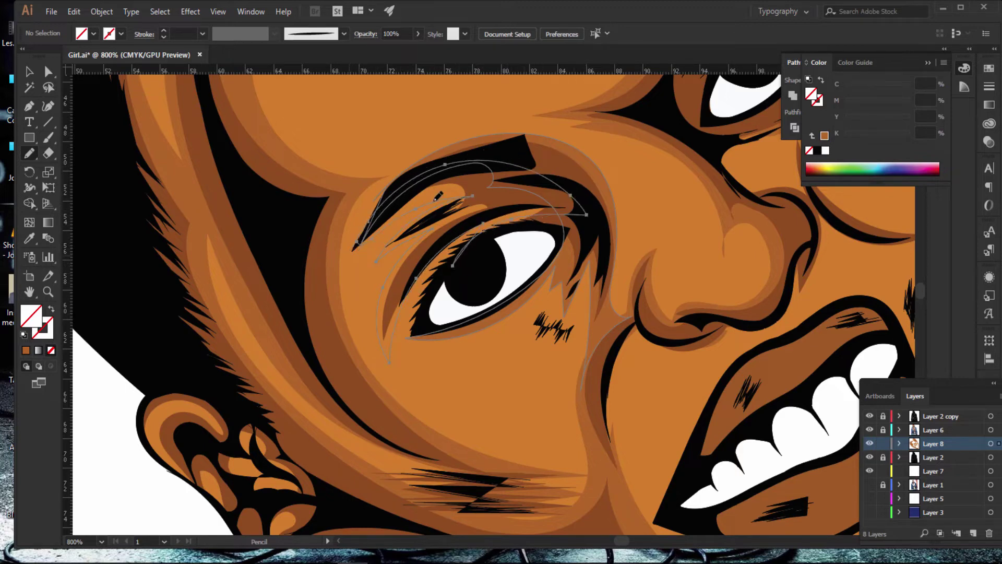
key("ctrl+shift+a")
left_click_drag(447, 386, 530, 395)
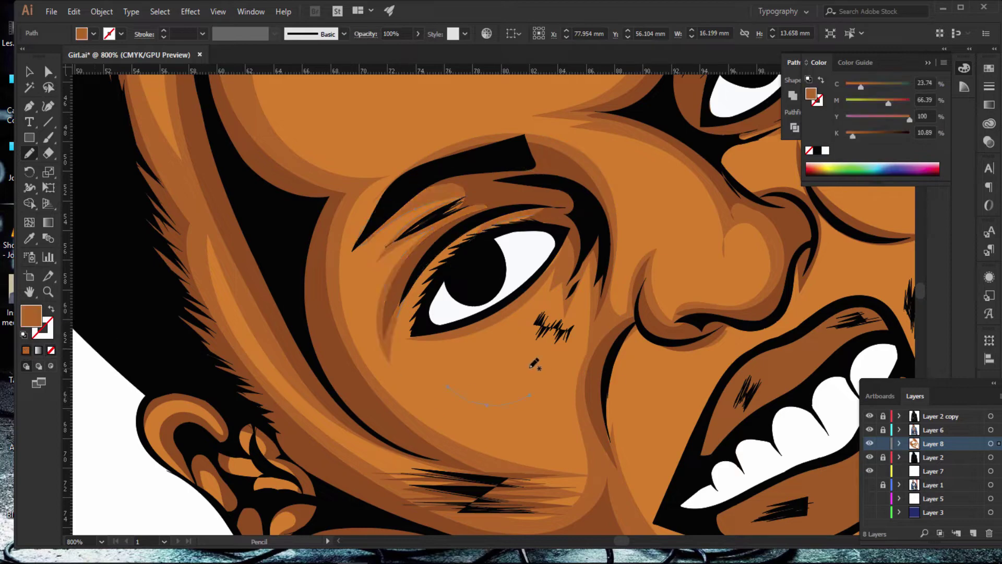
key("ctrl+shift+a")
key("ctrl+minus")
key("ctrl+minus")
key("ctrl+minus")
key("ctrl+minus")
key("ctrl+minus")
key("ctrl+plus")
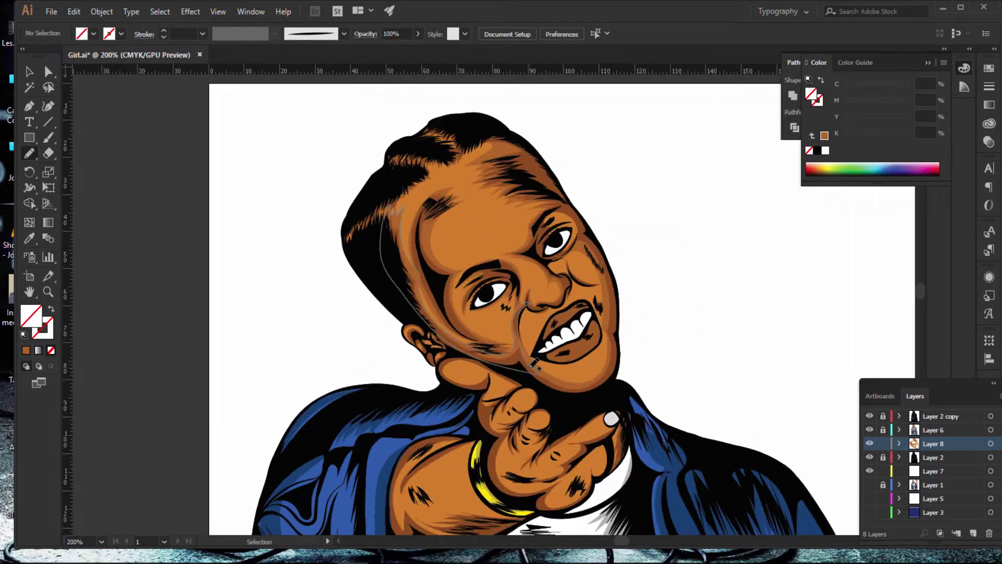
key("ctrl+plus")
key("ctrl+plus")
key("ctrl+plus")
Step: Pencil a brown cheek shape beside the nostril and trace shading along the jaw edge
scroll(675, 375, "down", 1)
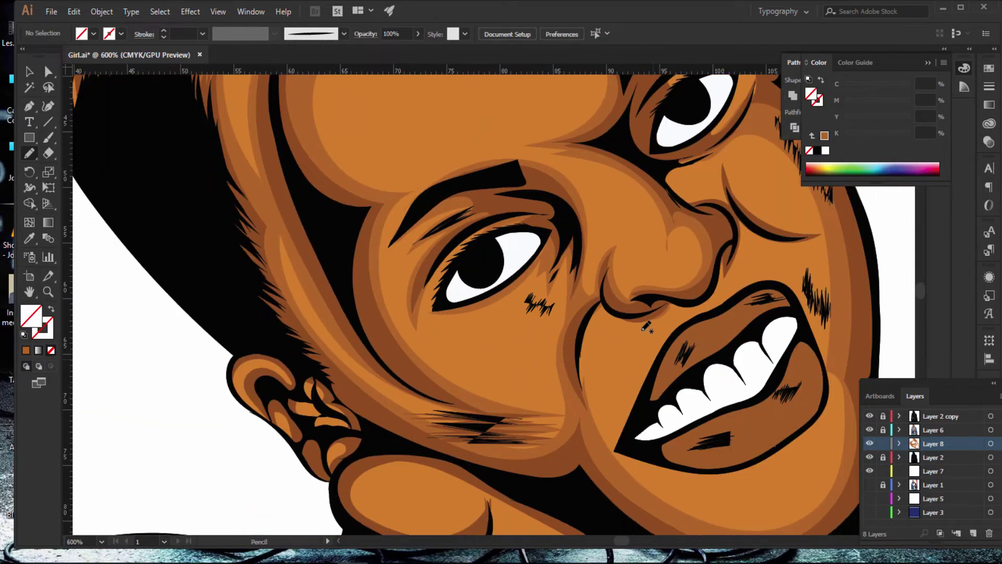
scroll(648, 344, "down", 1)
scroll(637, 334, "down", 1)
left_click_drag(678, 209, 589, 257)
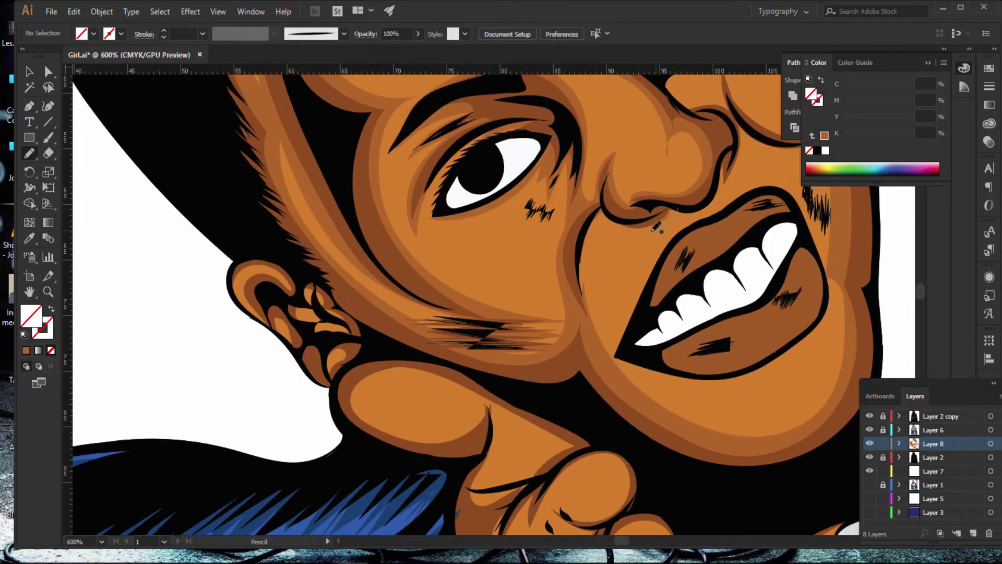
mouse_move(588, 317)
left_mouse_down()
mouse_move(579, 277)
mouse_move(603, 196)
mouse_move(700, 195)
left_mouse_up()
left_click(26, 351)
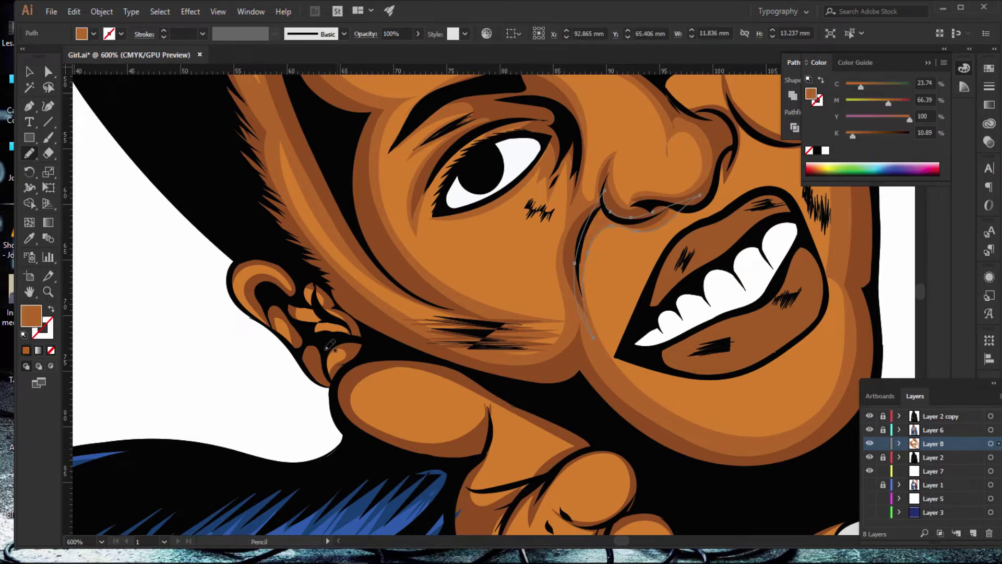
scroll(578, 295, "down", 5)
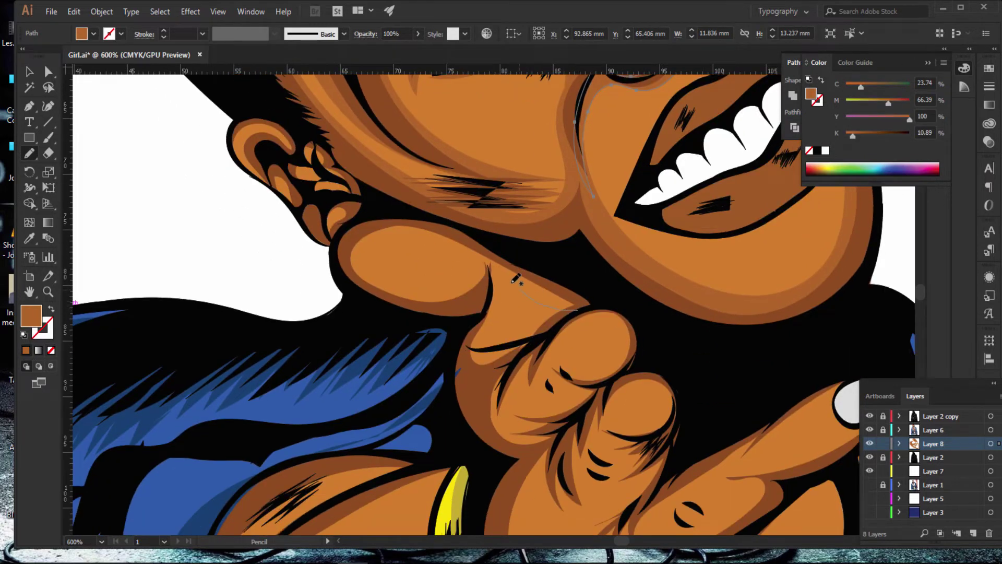
mouse_move(494, 298)
left_mouse_down()
mouse_move(471, 322)
mouse_move(489, 276)
left_mouse_up()
left_click_drag(395, 286, 343, 259)
mouse_move(396, 220)
left_mouse_down()
mouse_move(469, 225)
mouse_move(630, 296)
mouse_move(625, 307)
mouse_move(678, 316)
left_mouse_up()
Step: Draw shading outlines around the top finger and its right side
scroll(641, 348, "down", 3)
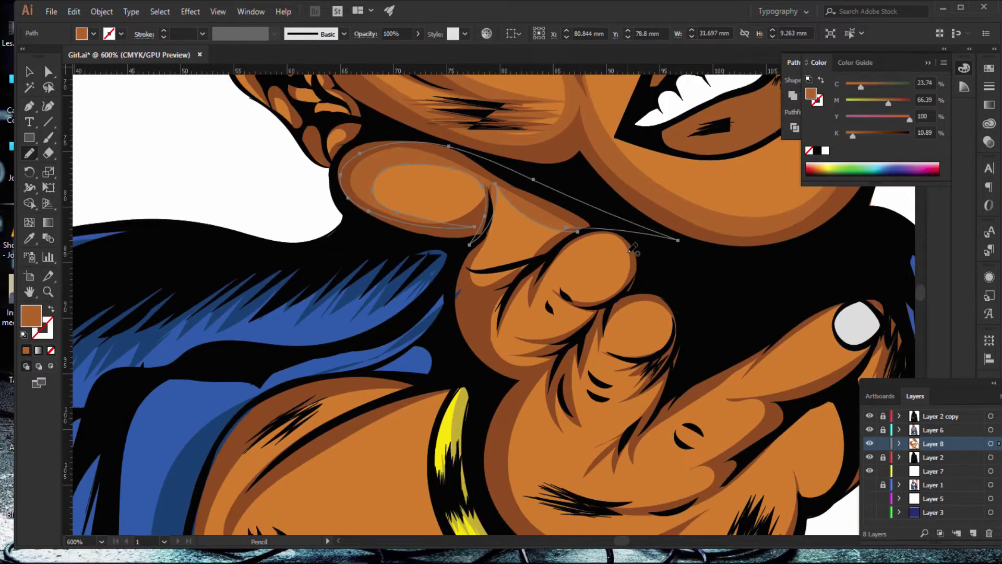
mouse_move(574, 253)
left_mouse_down()
mouse_move(548, 291)
mouse_move(566, 305)
mouse_move(531, 309)
mouse_move(520, 350)
mouse_move(496, 356)
left_mouse_up()
mouse_move(498, 295)
left_mouse_down()
mouse_move(564, 246)
mouse_move(632, 223)
mouse_move(622, 300)
left_mouse_up()
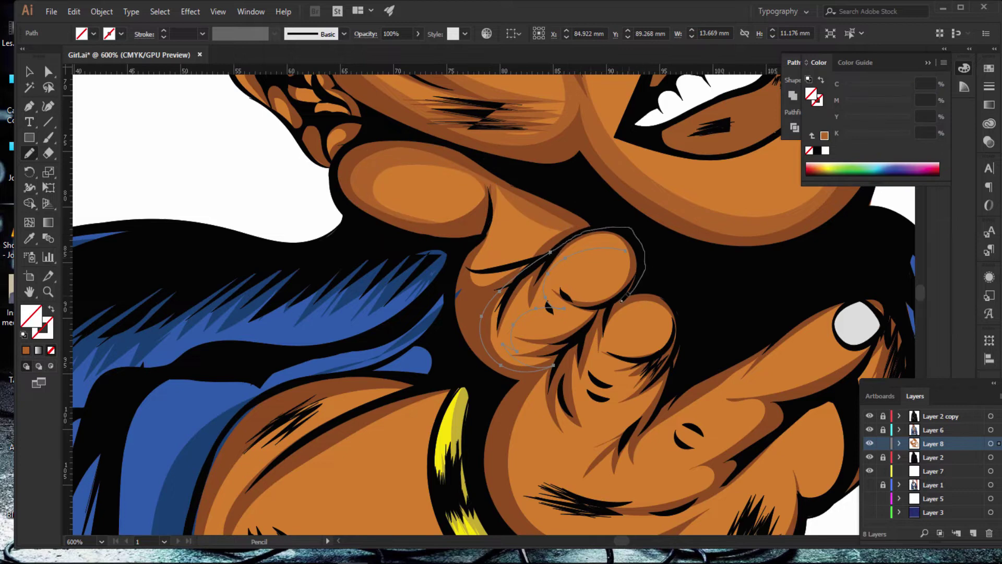
left_click_drag(638, 262, 611, 307)
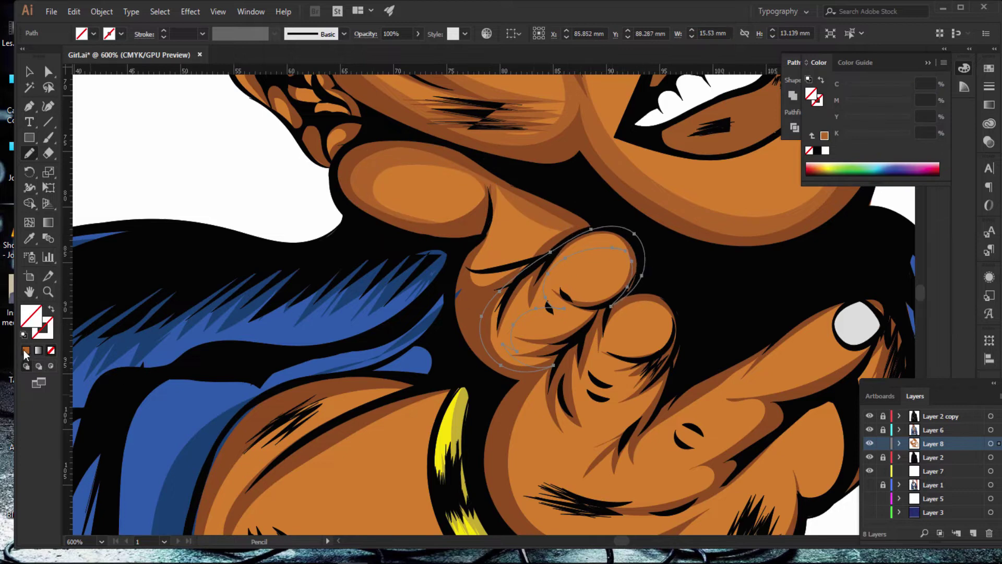
key("ctrl+shift+a")
left_click_drag(708, 261, 687, 332)
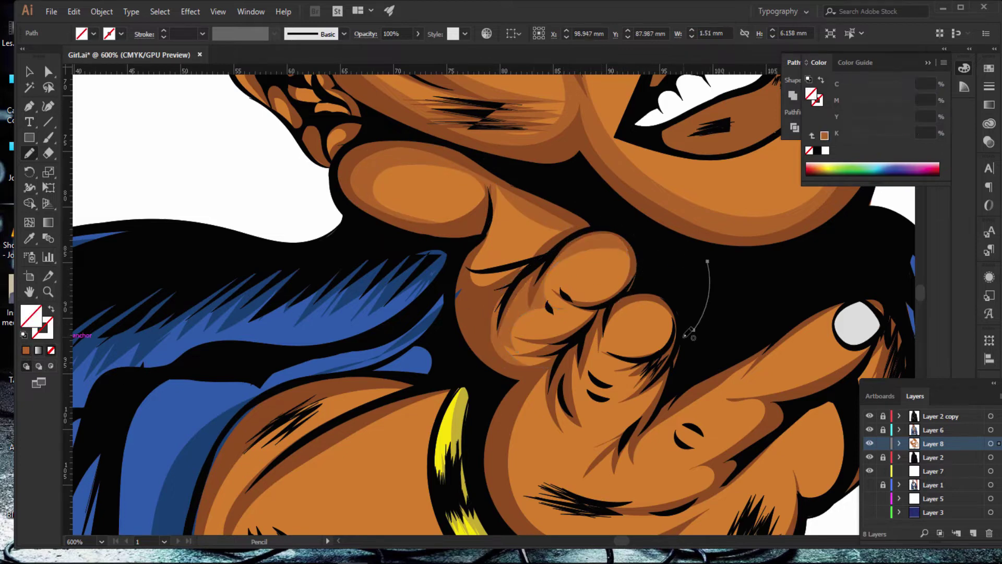
key("ctrl+minus")
key("ctrl+minus")
key("ctrl+minus")
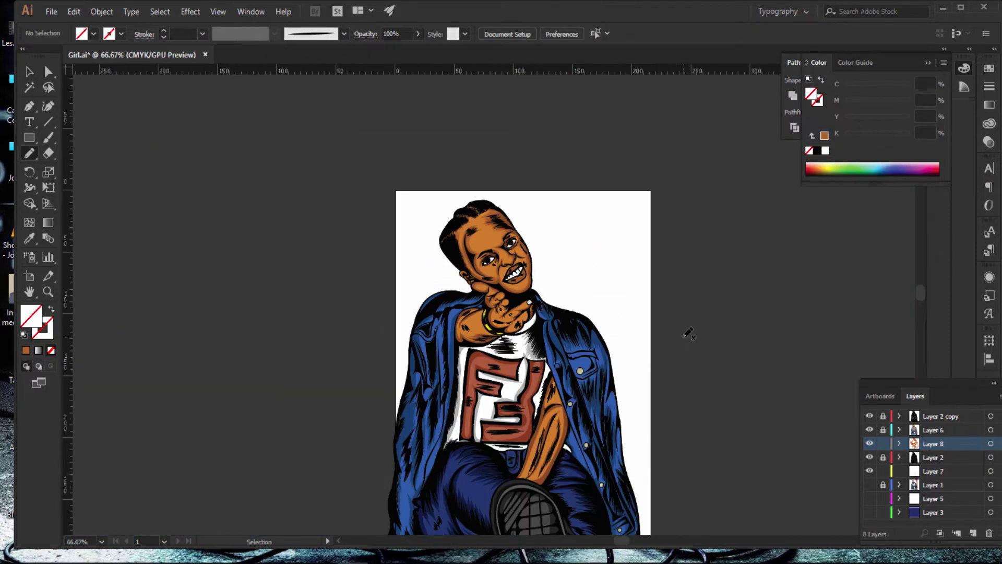
Step: Pencil a brown-filled shading shape from under the chin around the finger
key("ctrl+plus")
key("ctrl+plus")
key("ctrl+plus")
key("ctrl+plus")
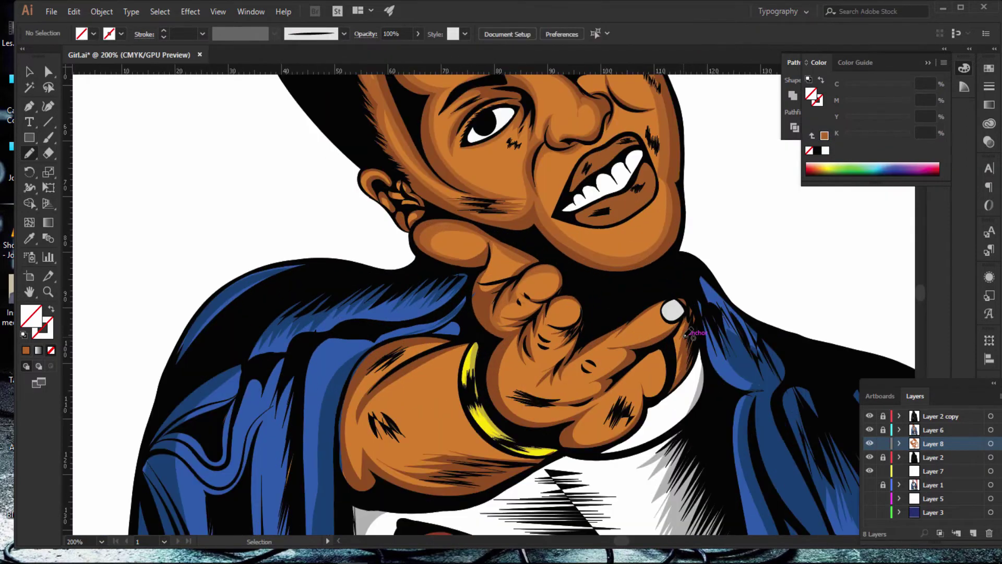
key("ctrl+plus")
key("ctrl+plus")
key("ctrl+plus")
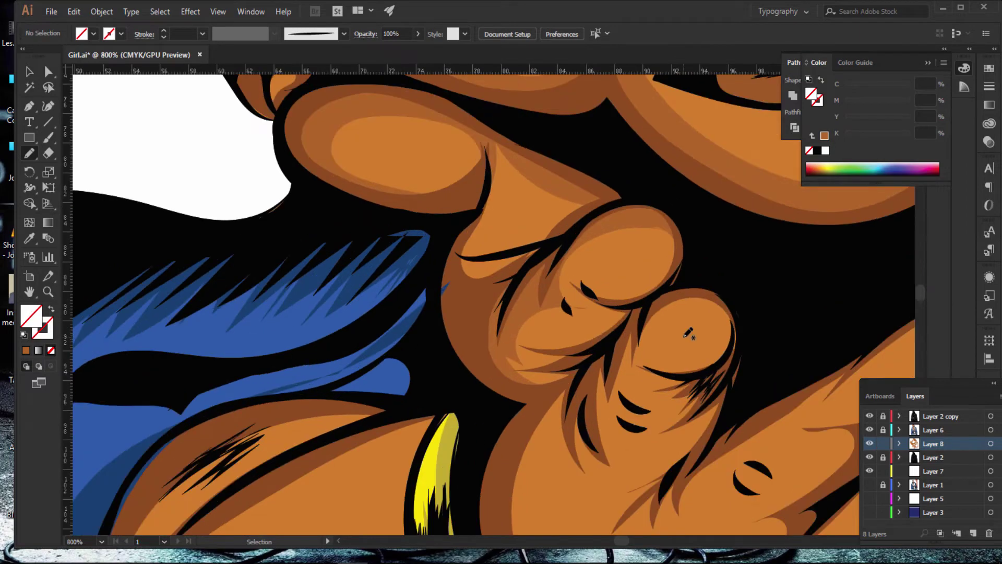
scroll(530, 213, "down", 3)
scroll(530, 213, "up", 3)
scroll(491, 197, "up", 2)
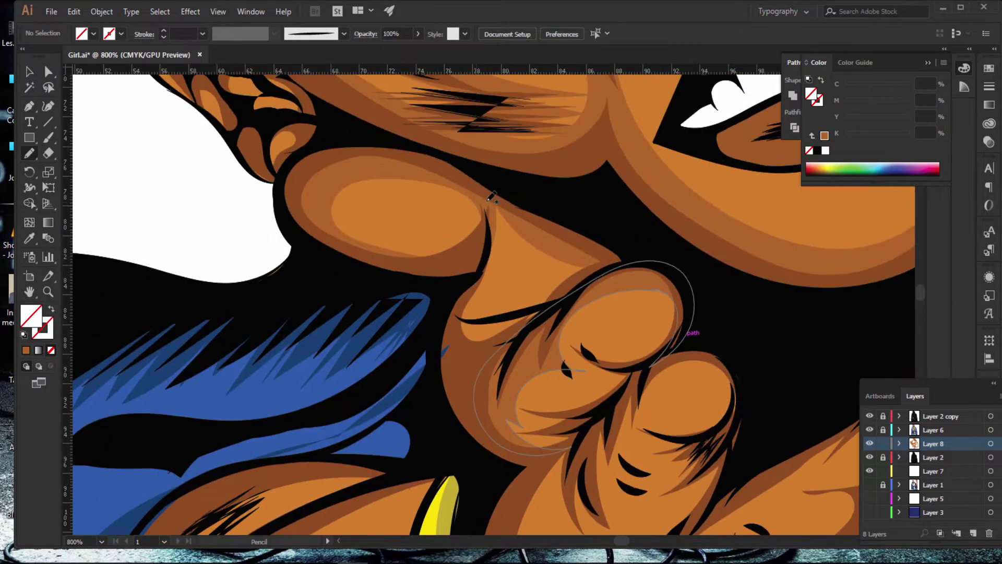
mouse_move(512, 234)
left_mouse_down()
mouse_move(564, 303)
mouse_move(525, 323)
left_mouse_up()
mouse_move(464, 289)
left_mouse_down()
mouse_move(487, 199)
mouse_move(566, 230)
mouse_move(514, 235)
left_mouse_up()
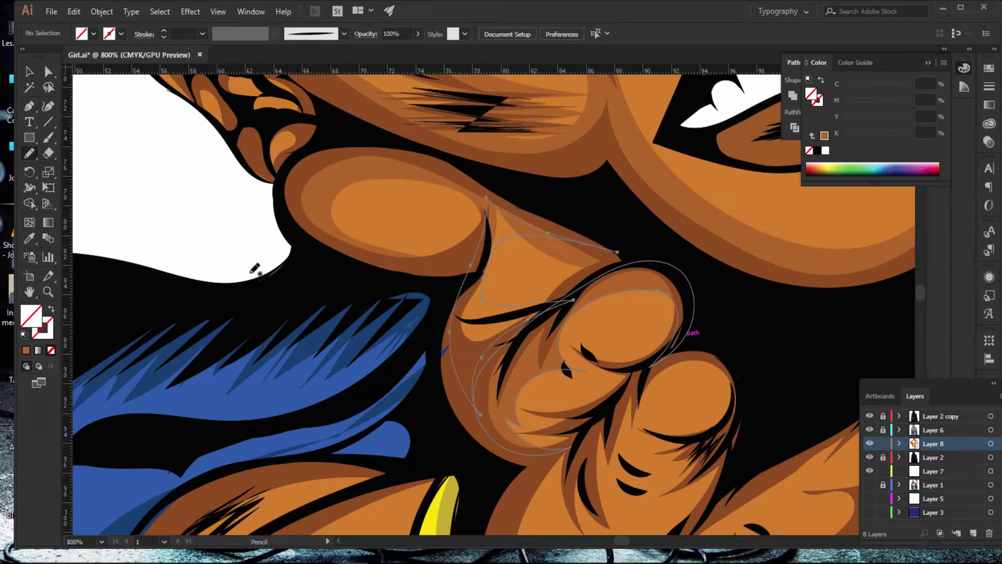
left_click(26, 350)
Step: Zoom in on the hand and pencil shading strokes around the knuckles
scroll(630, 255, "down", 5)
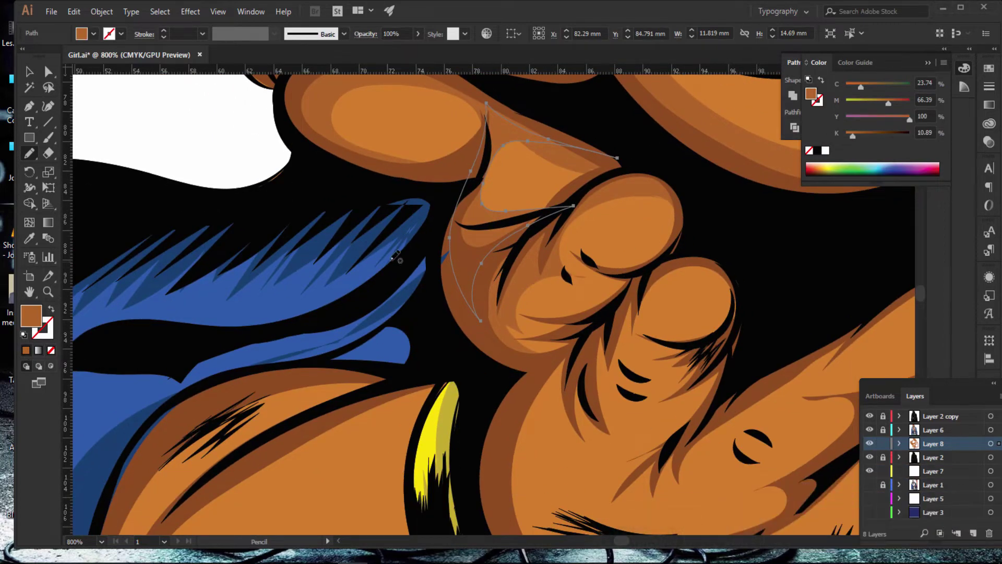
scroll(470, 250, "down", 3)
key("ctrl+minus")
key("ctrl+minus")
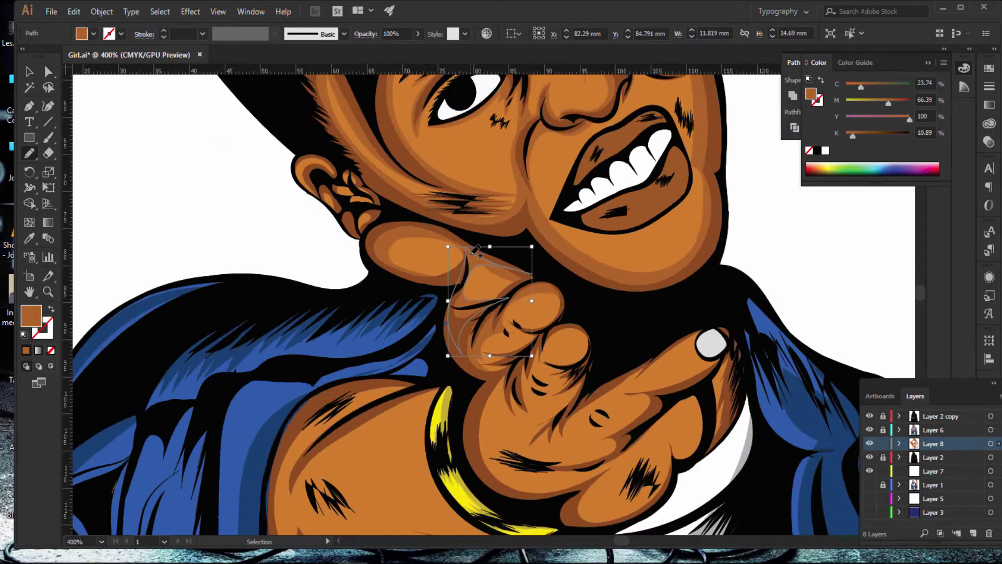
key("ctrl+minus")
key("ctrl+minus")
key("ctrl+minus")
key("ctrl+minus")
key("ctrl+minus")
key("ctrl+minus")
key("ctrl+minus")
key("ctrl+plus")
key("ctrl+plus")
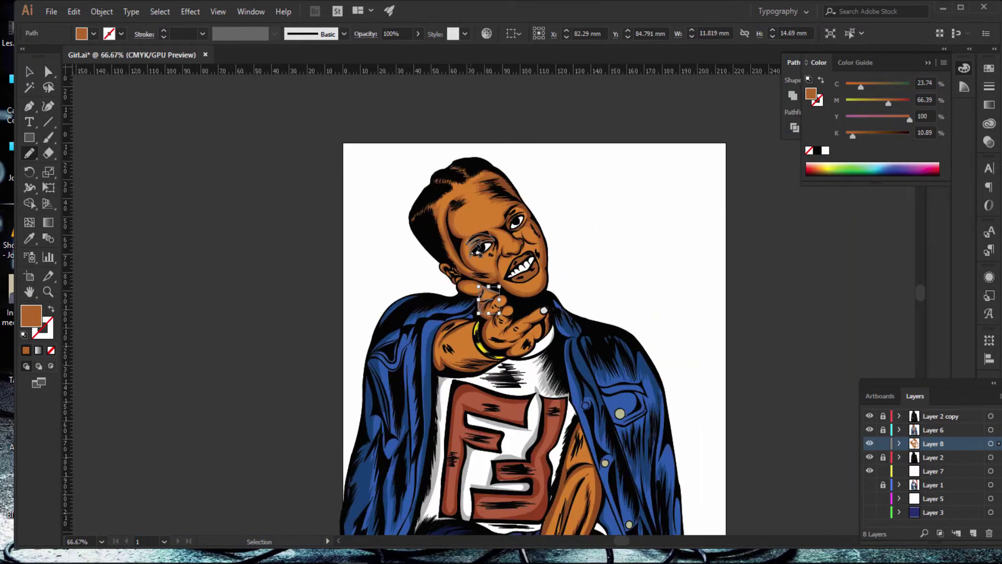
key("ctrl+plus")
key("ctrl+plus")
key("ctrl+plus")
key("ctrl+plus")
key("ctrl+plus")
key("ctrl+plus")
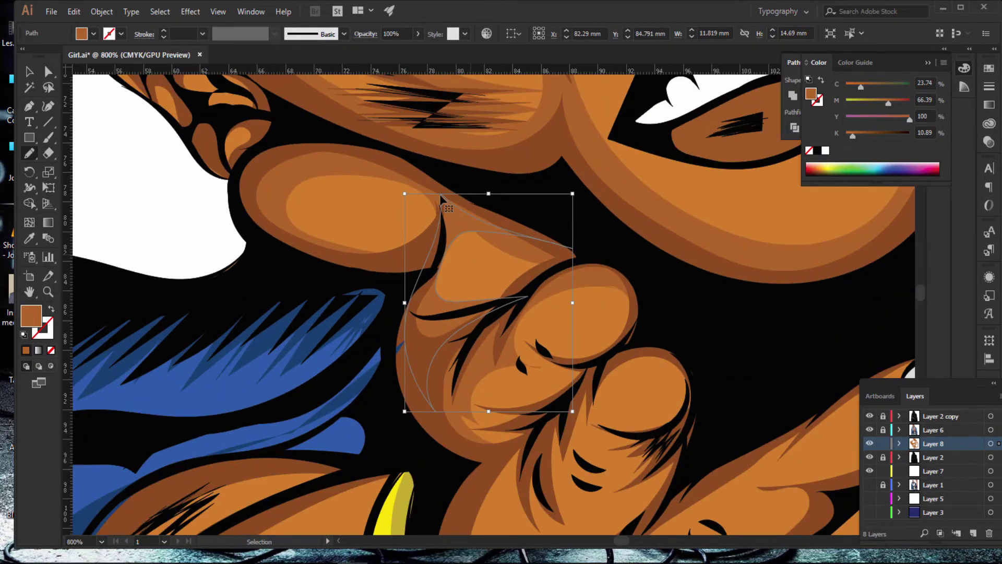
scroll(523, 235, "down", 1)
scroll(548, 246, "down", 1)
scroll(567, 256, "down", 1)
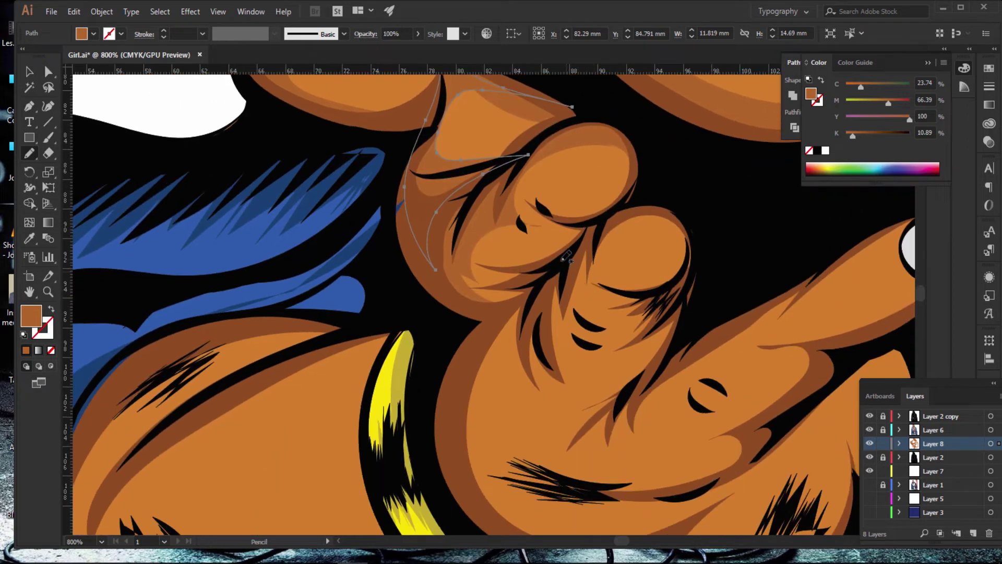
scroll(566, 256, "down", 1)
left_click_drag(567, 256, 534, 257)
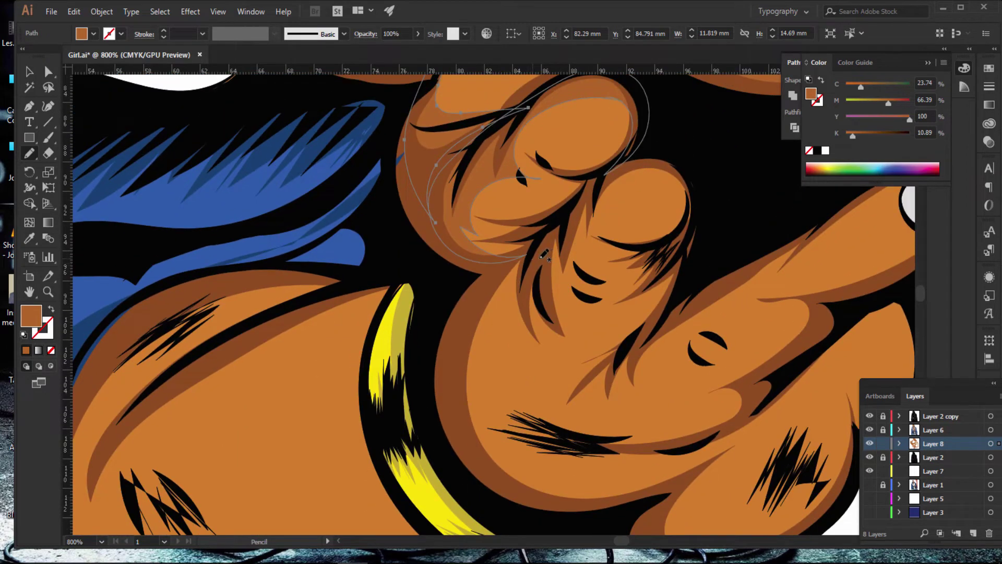
left_click_drag(490, 407, 519, 459)
left_click_drag(625, 478, 754, 429)
scroll(760, 365, "down", 1)
scroll(766, 351, "down", 1)
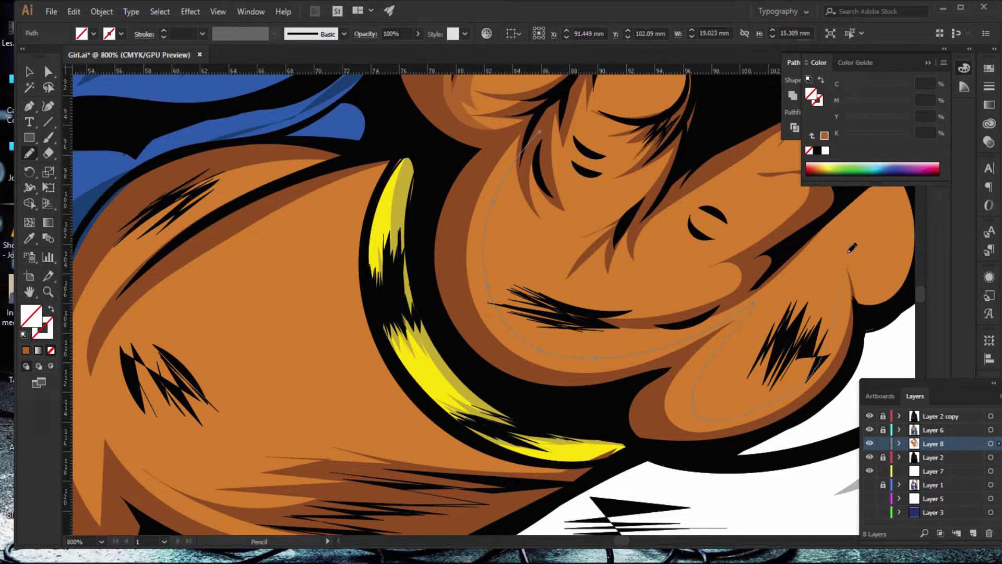
left_click_drag(882, 280, 888, 264)
left_click_drag(622, 541, 630, 545)
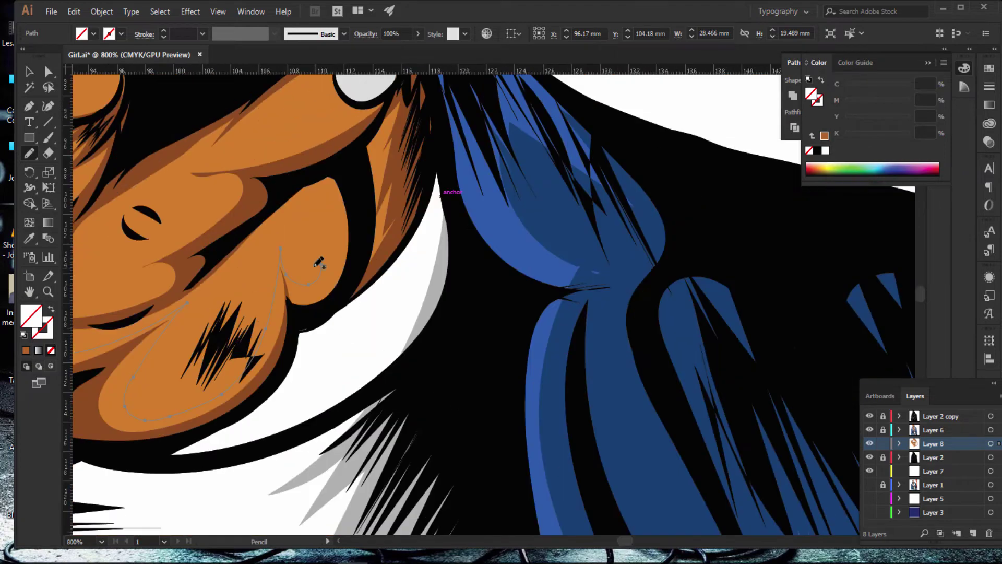
Step: Trace orange-filled shading down the finger's inner edge and along the hand's lower edge
scroll(318, 261, "up", 1)
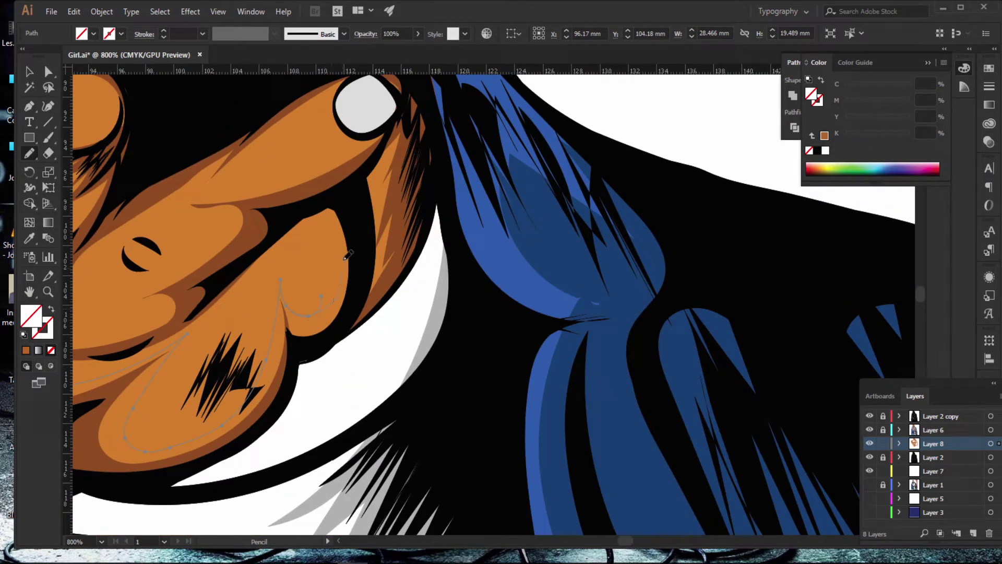
mouse_move(341, 205)
left_mouse_down()
mouse_move(289, 369)
mouse_move(253, 423)
left_mouse_up()
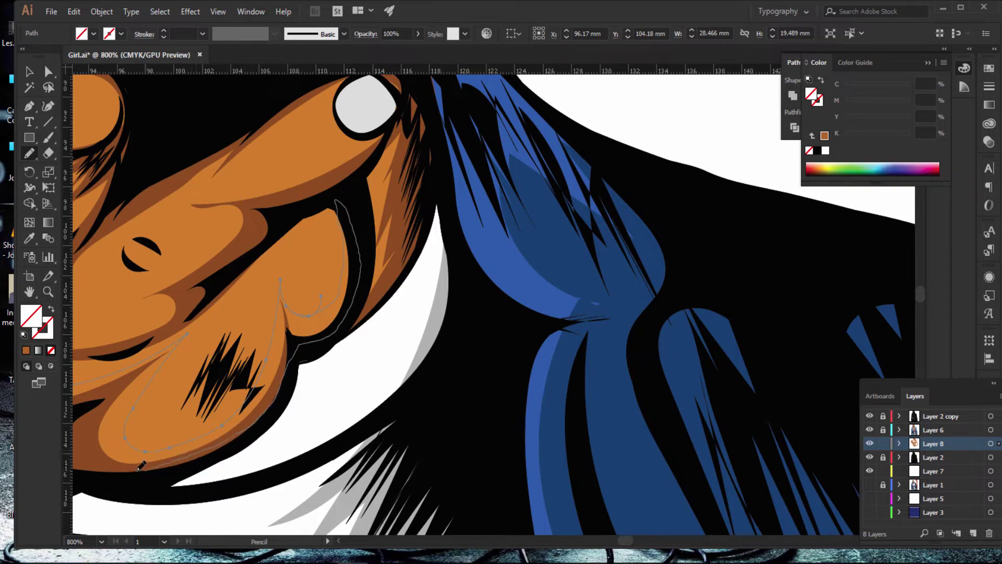
left_click_drag(99, 453, 92, 444)
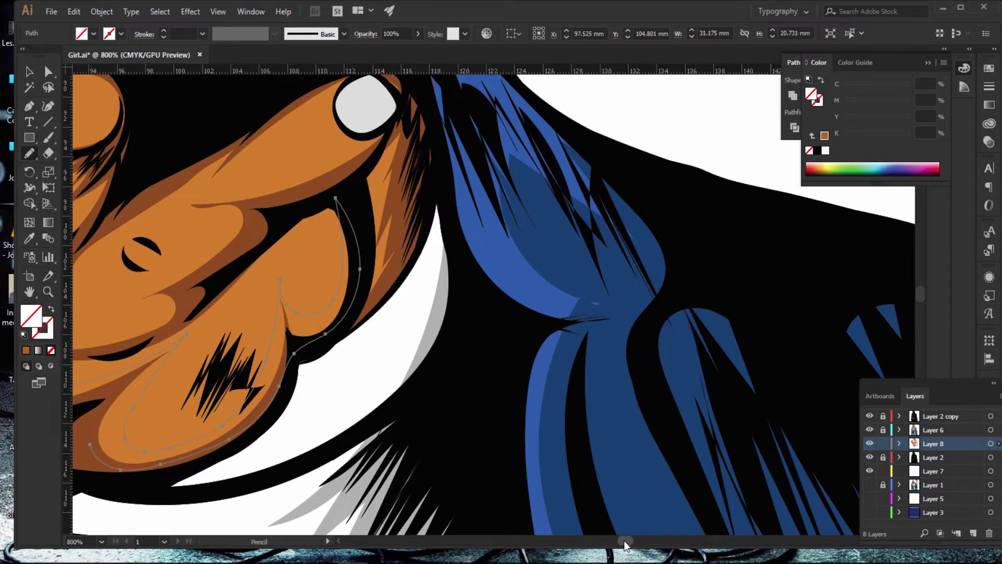
left_click_drag(625, 540, 620, 541)
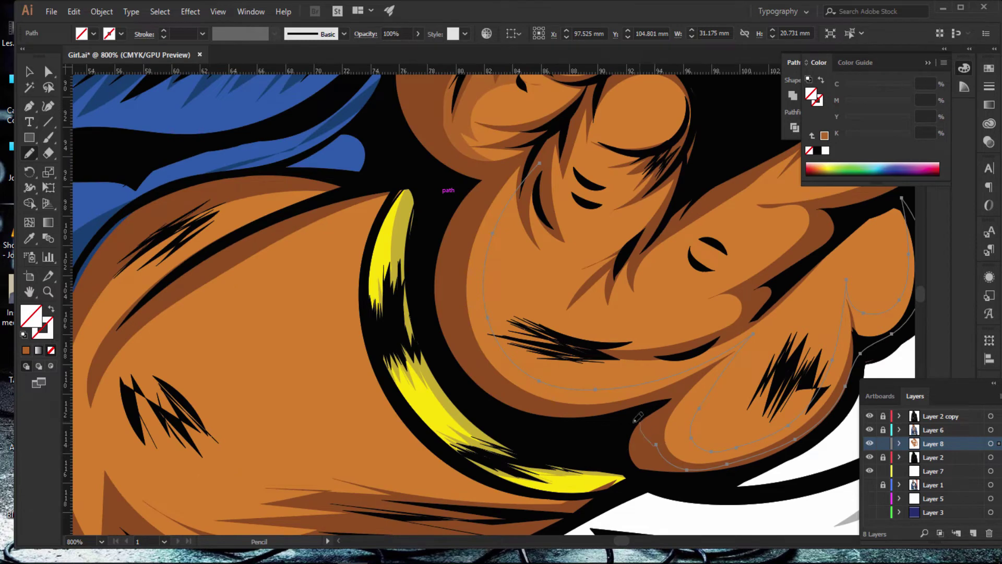
left_click_drag(638, 417, 500, 389)
left_click_drag(542, 164, 544, 156)
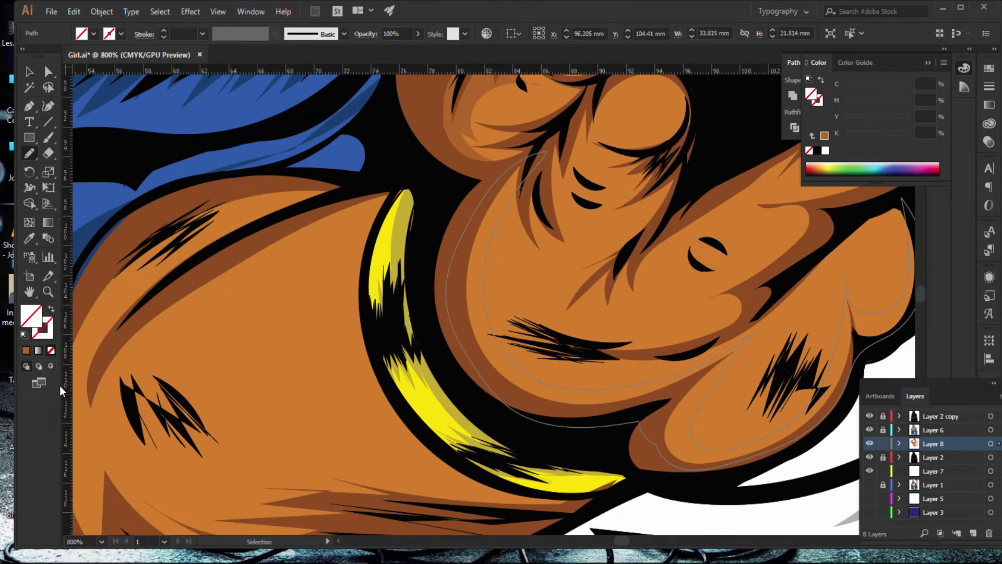
left_click(26, 351)
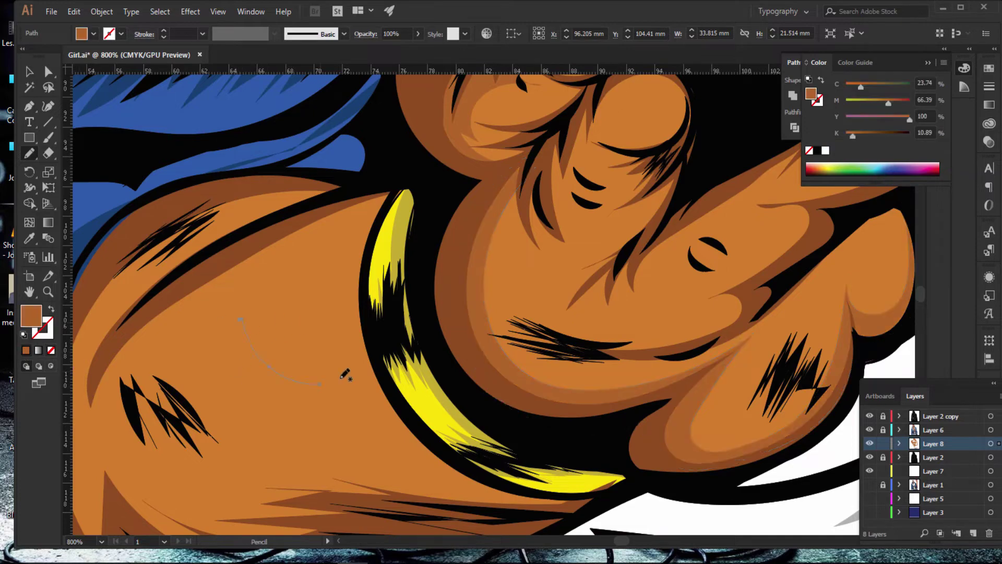
key("ctrl+shift+a")
key("ctrl+0")
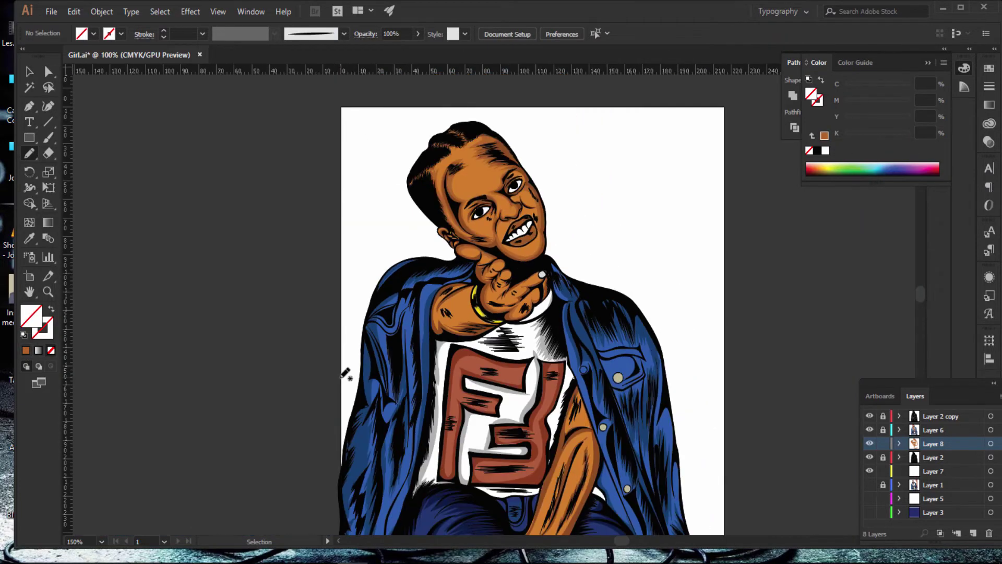
Step: Pencil-draw a shading shape along the bracelet's inner edge and fill it orange
key("ctrl+equal")
key("ctrl+equal")
key("ctrl+equal")
key("ctrl+equal")
key("ctrl+equal")
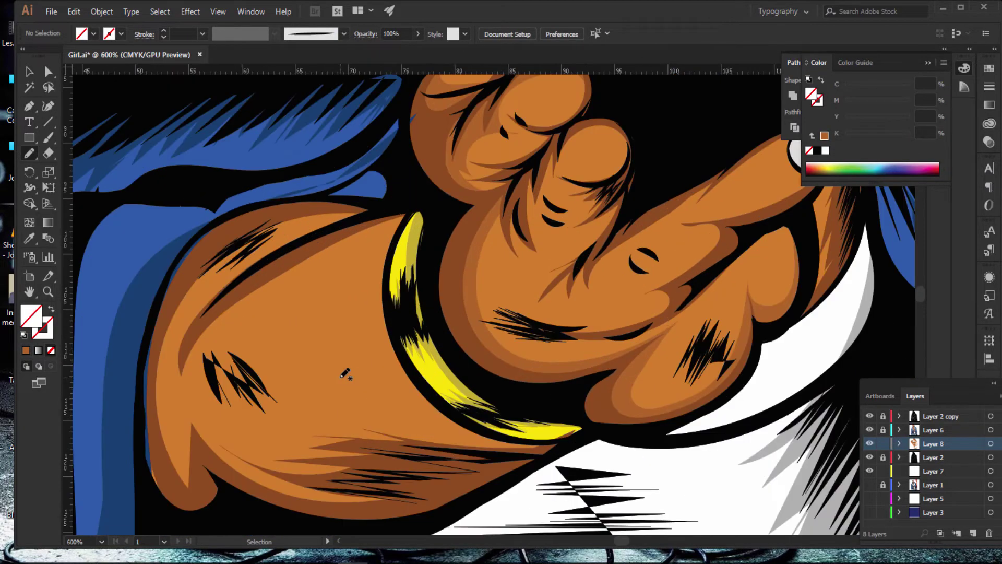
scroll(340, 276, "down", 3)
mouse_move(414, 129)
left_mouse_down()
mouse_move(378, 175)
mouse_move(388, 271)
left_mouse_up()
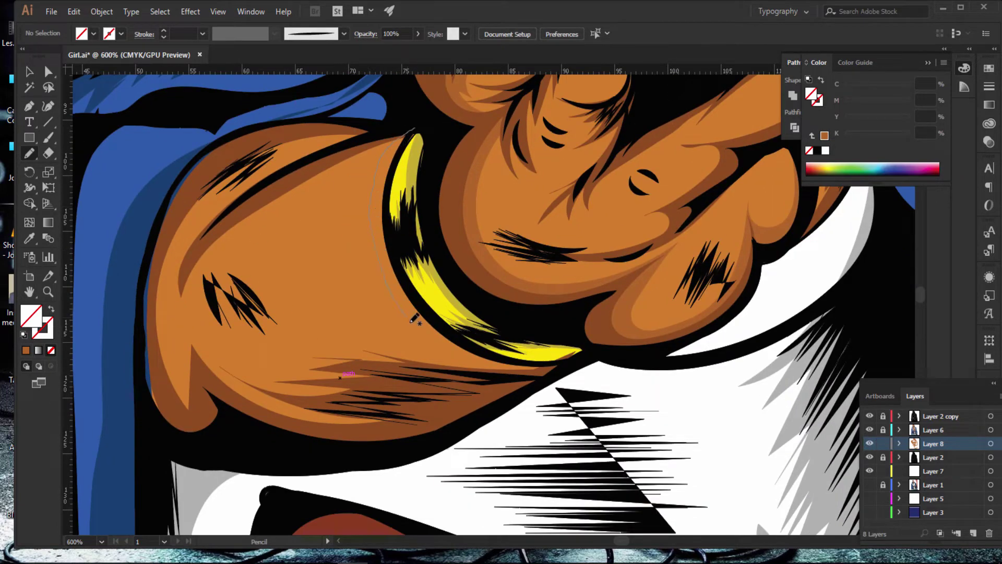
left_click_drag(455, 349, 510, 366)
left_click_drag(568, 366, 503, 354)
mouse_move(502, 354)
left_mouse_down()
mouse_move(392, 237)
mouse_move(418, 126)
mouse_move(433, 117)
left_mouse_up()
left_click(26, 350)
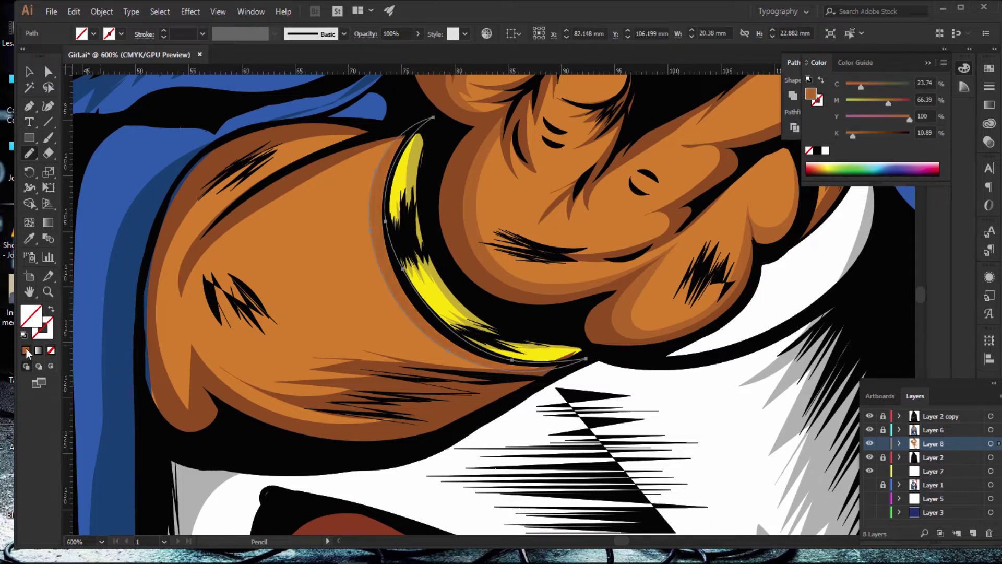
Step: Add orange shading from the bracelet tip down the forearm's upper black contour
left_click_drag(349, 207, 345, 287)
key("ctrl+shift+a")
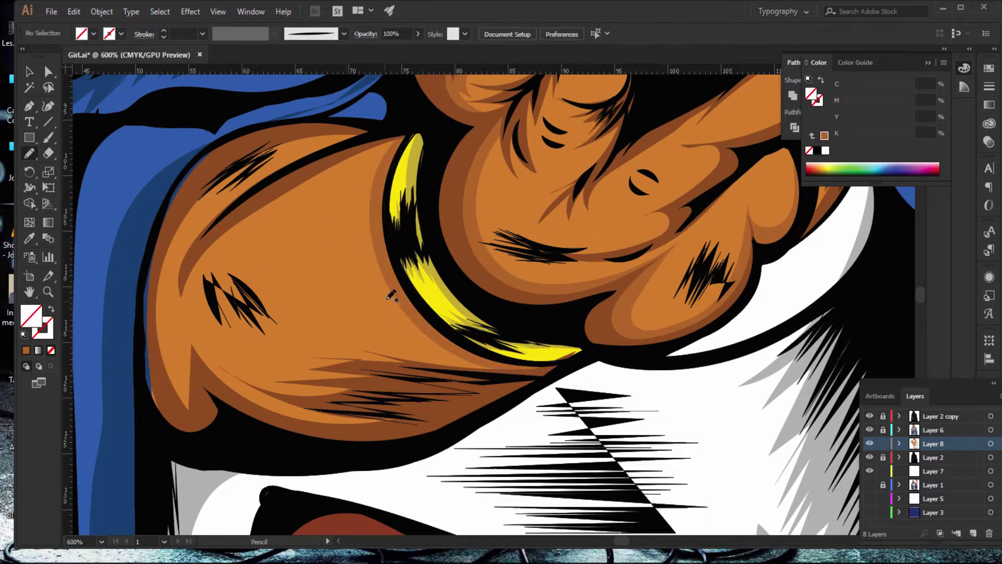
scroll(392, 274, "up", 3)
left_click_drag(407, 215, 213, 329)
left_click_drag(189, 387, 187, 408)
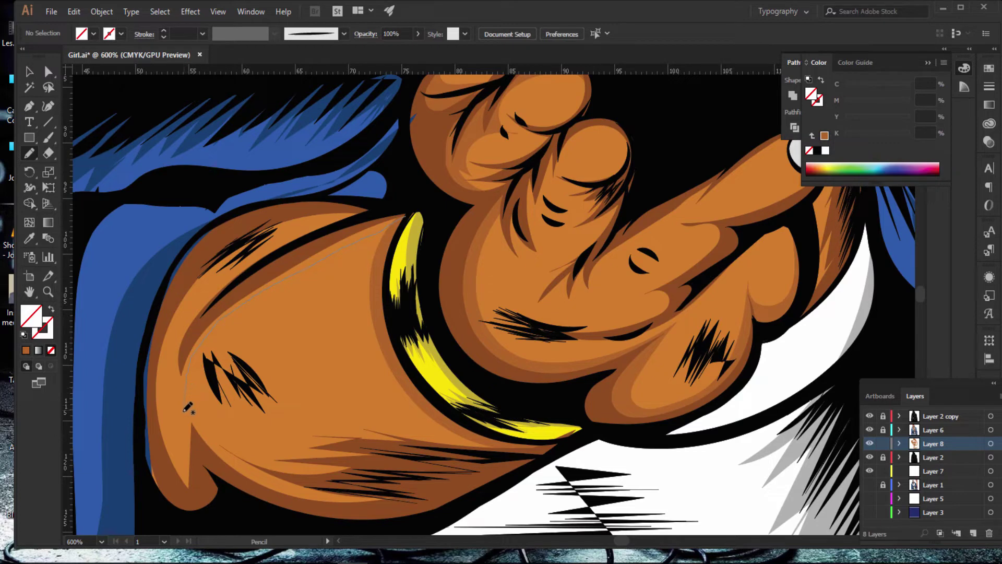
left_click_drag(191, 325, 365, 213)
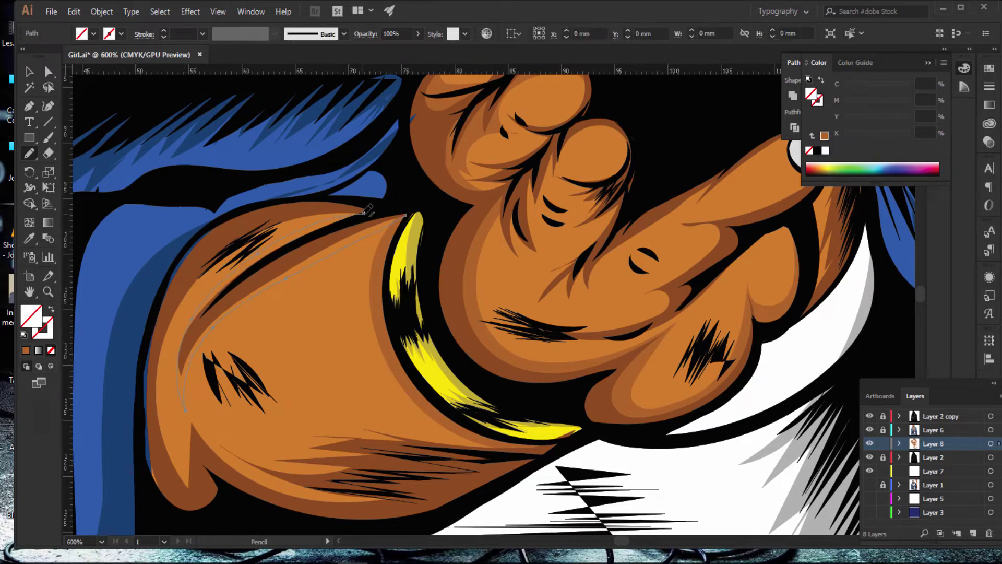
left_click(26, 350)
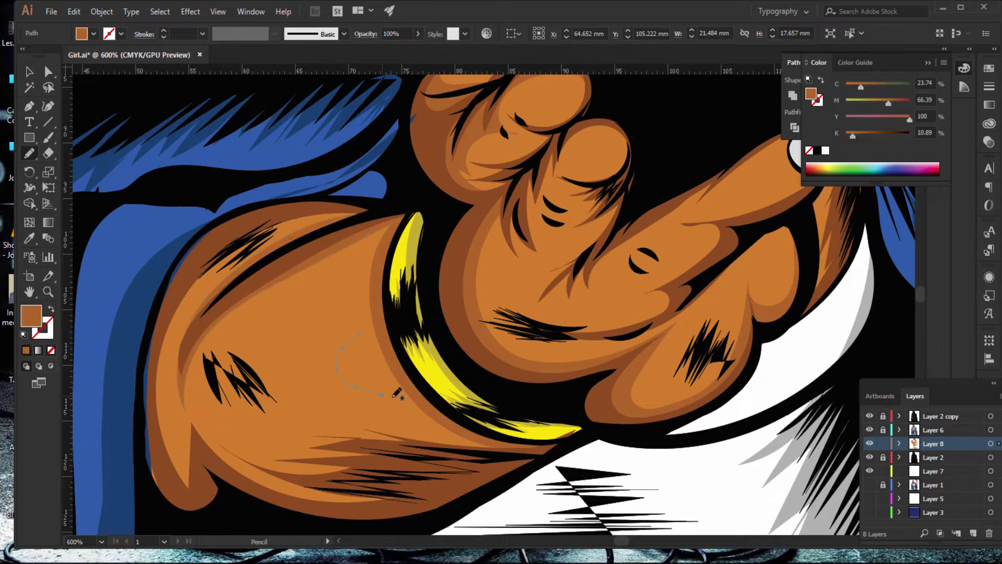
Step: Replace a stray stroke with an orange shading shape wrapping the arm's lower curve and left edge
left_click_drag(359, 333, 382, 396)
key("ctrl+z")
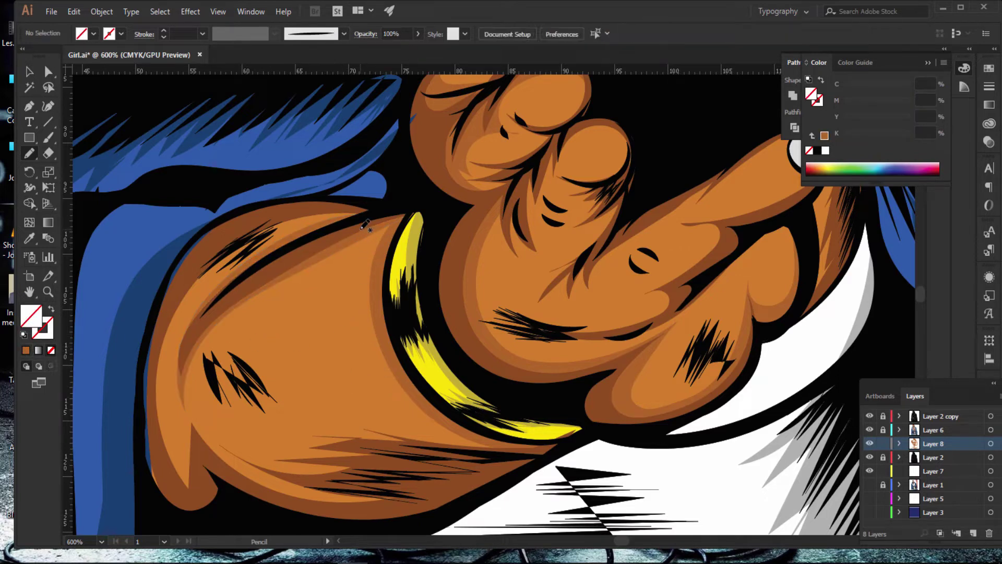
mouse_move(364, 216)
left_mouse_down()
mouse_move(258, 249)
mouse_move(168, 386)
mouse_move(176, 421)
left_mouse_up()
left_click_drag(222, 476, 217, 487)
left_click_drag(144, 431, 140, 386)
left_click_drag(159, 304, 182, 258)
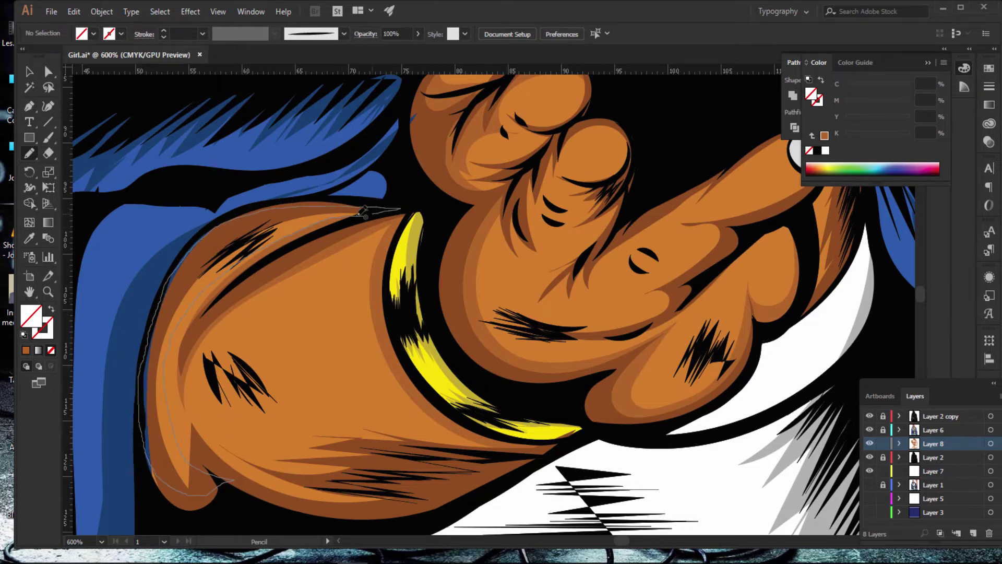
left_click_drag(288, 204, 399, 210)
left_click(27, 350)
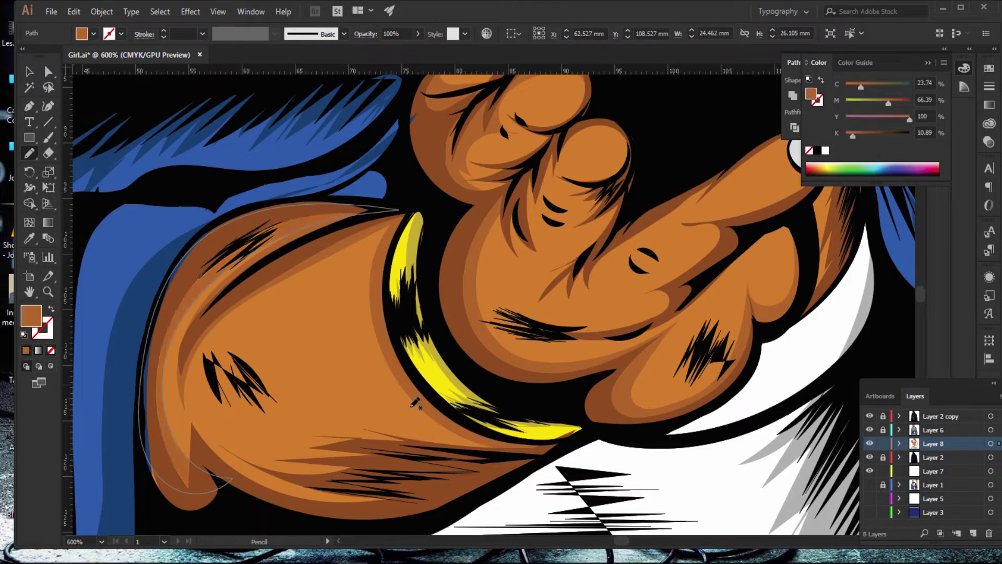
Step: Shade the forearm's lower edge orange, then deselect and zoom out
mouse_move(490, 445)
left_mouse_down()
mouse_move(320, 416)
mouse_move(266, 430)
mouse_move(206, 418)
left_mouse_up()
mouse_move(306, 498)
left_mouse_down()
mouse_move(403, 502)
mouse_move(522, 458)
left_mouse_up()
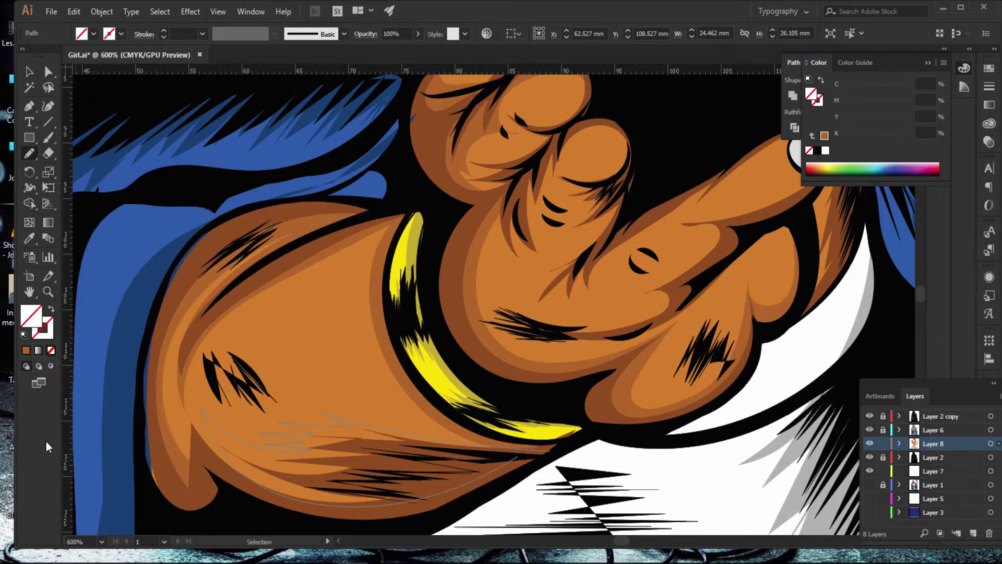
left_click(25, 350)
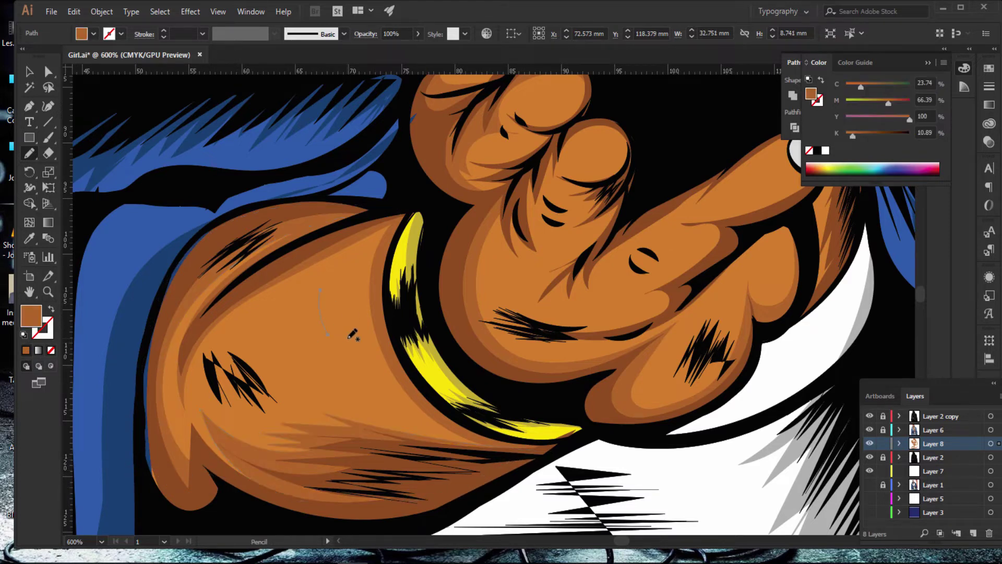
key("ctrl+shift+a")
key("ctrl+minus")
key("ctrl+minus")
key("ctrl+minus")
key("ctrl+minus")
key("ctrl+minus")
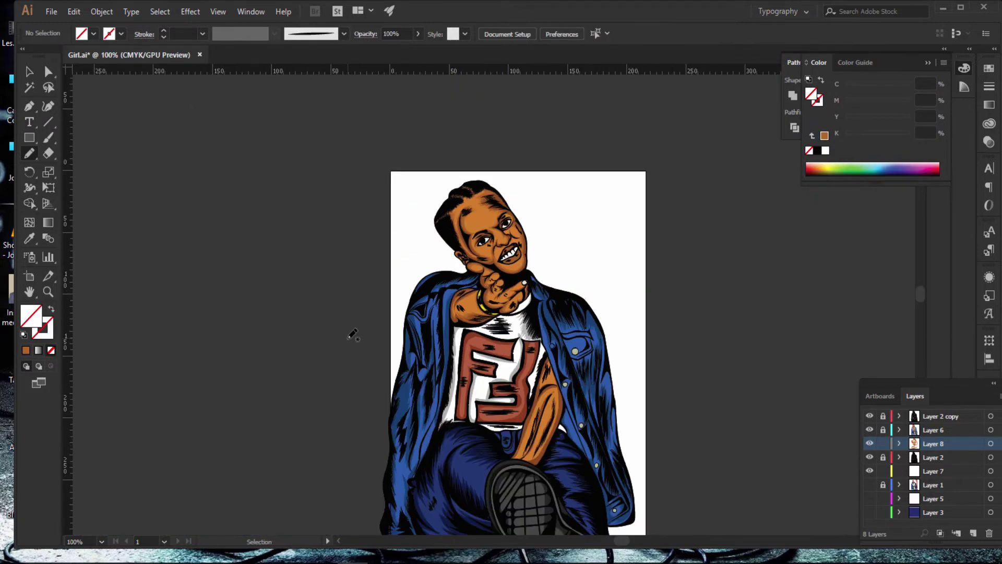
Step: Outline a skin-tone shading shape from the fingernail across the fingers and knuckle
key("ctrl+plus")
key("ctrl+plus")
key("ctrl+plus")
key("ctrl+plus")
key("ctrl+plus")
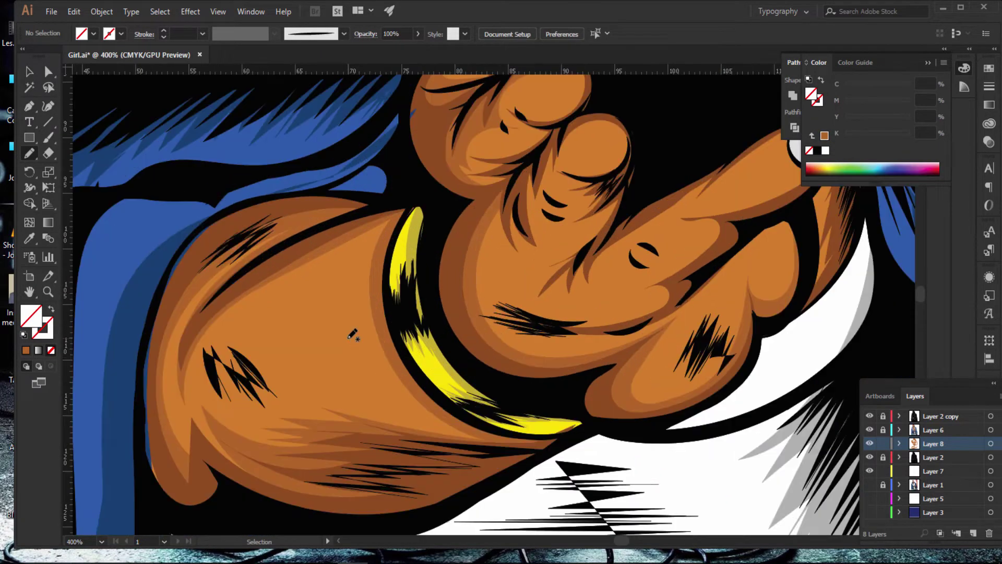
scroll(347, 305, "down", 5)
scroll(347, 305, "down", 5)
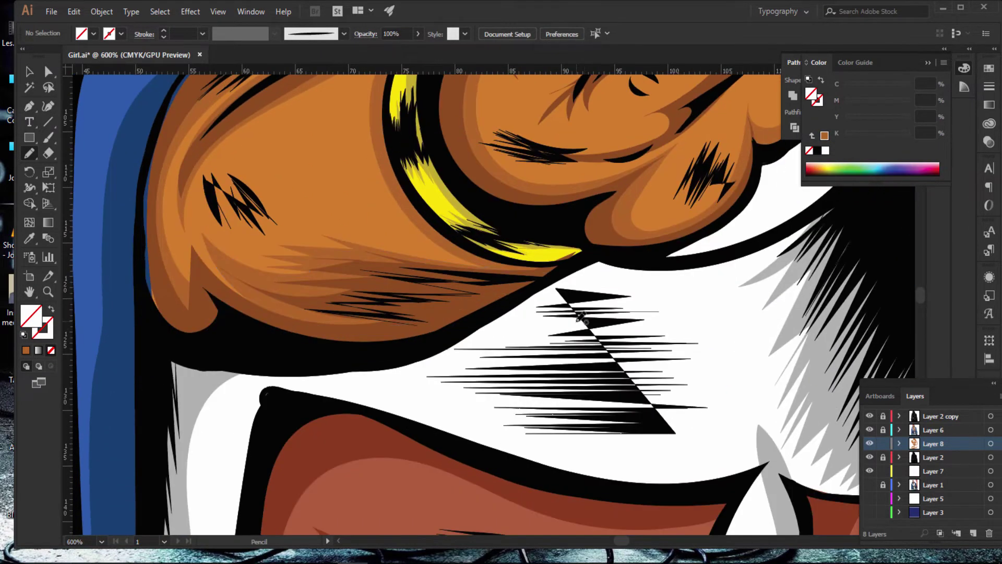
scroll(624, 543, "right", 10)
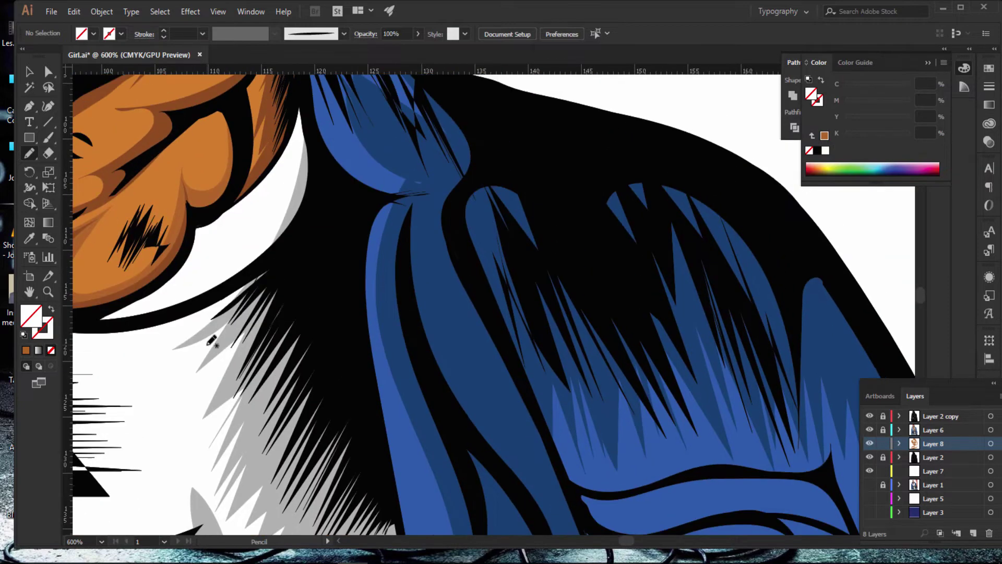
scroll(430, 493, "up", 2)
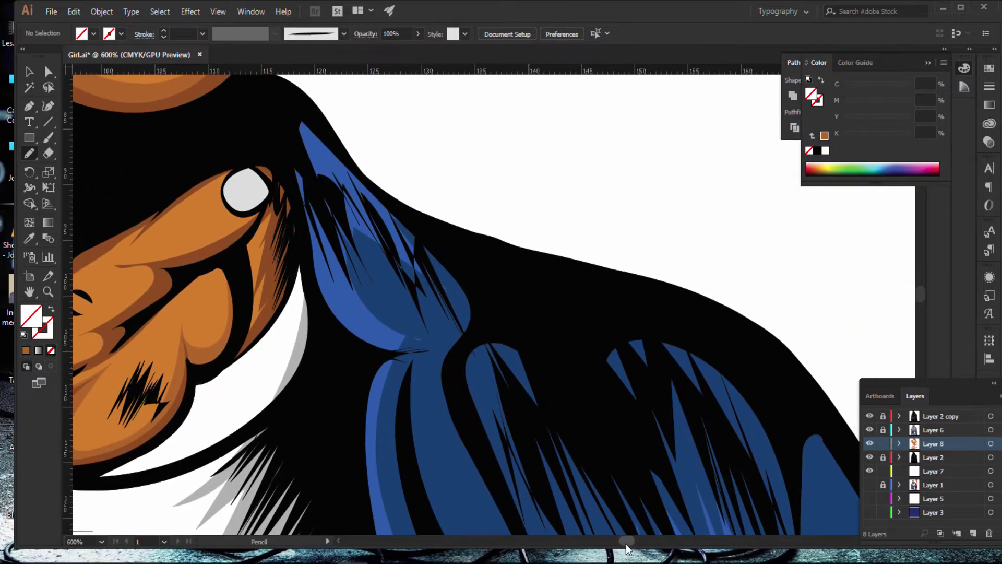
scroll(625, 544, "left", 7)
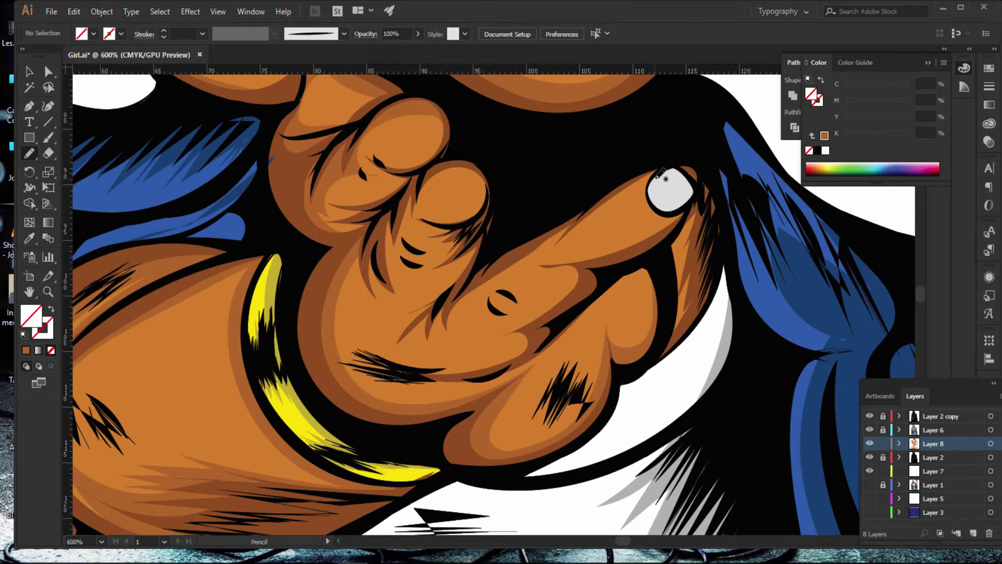
left_click_drag(659, 175, 576, 234)
left_click_drag(551, 252, 530, 261)
mouse_move(457, 345)
left_mouse_down()
mouse_move(484, 356)
mouse_move(421, 349)
mouse_move(417, 329)
mouse_move(385, 350)
mouse_move(404, 328)
mouse_move(381, 328)
mouse_move(441, 293)
mouse_move(469, 260)
mouse_move(398, 272)
mouse_move(437, 263)
mouse_move(395, 245)
mouse_move(450, 236)
mouse_move(428, 238)
mouse_move(410, 219)
mouse_move(475, 225)
mouse_move(489, 180)
mouse_move(453, 171)
mouse_move(429, 195)
mouse_move(481, 152)
mouse_move(517, 212)
mouse_move(663, 154)
mouse_move(698, 152)
left_mouse_up()
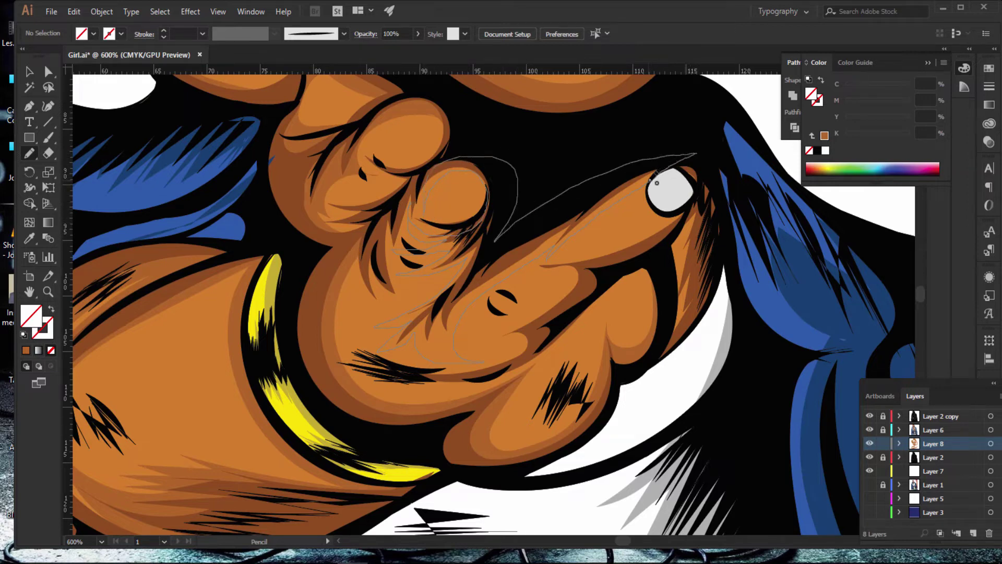
Step: Add shading shapes along the finger's edge and across the hand, then deselect and zoom out
left_click_drag(258, 252, 112, 258)
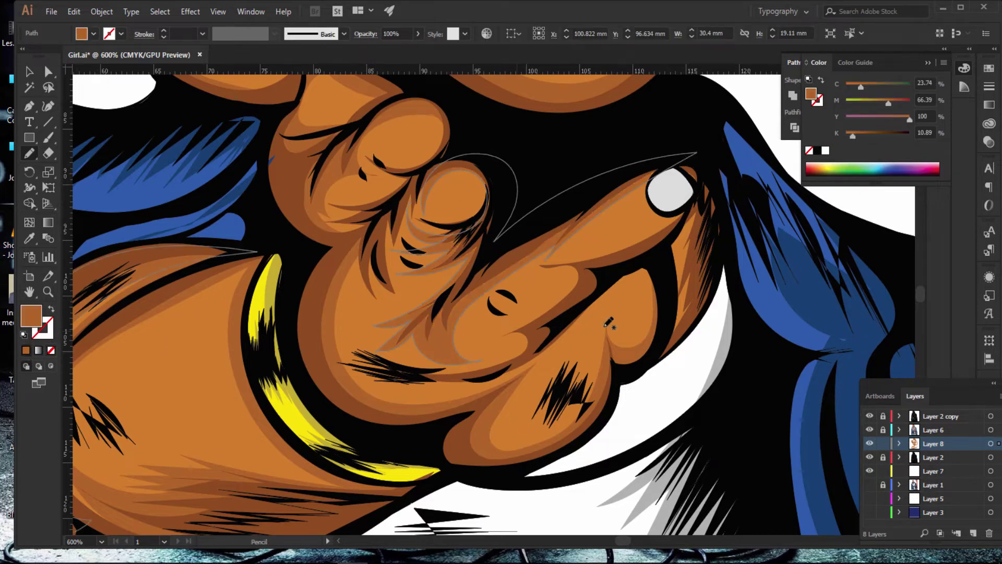
left_click_drag(717, 303, 664, 412)
key("ctrl+shift+a")
key("ctrl+minus")
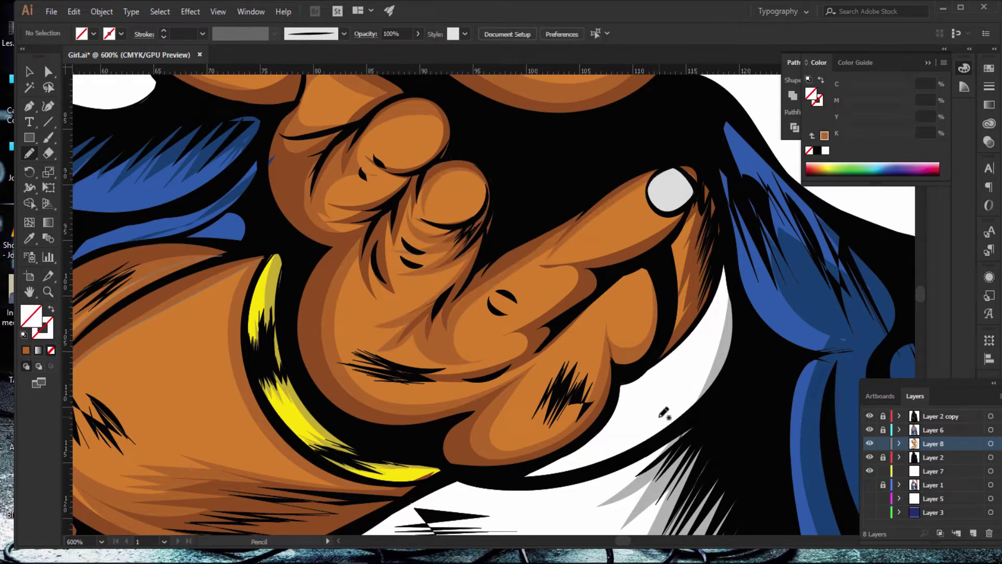
key("ctrl+minus")
key("ctrl+minus")
key("ctrl+minus")
key("ctrl+minus")
key("ctrl+minus")
key("ctrl+minus")
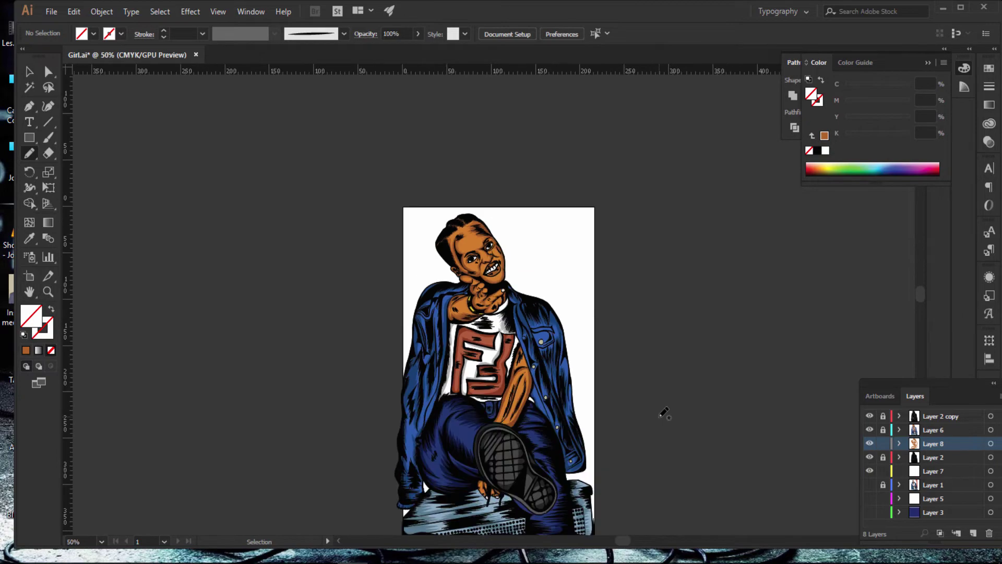
Step: Outline a shading shape along the extended finger down to the knuckle
key("ctrl+plus")
key("ctrl+plus")
key("ctrl+plus")
key("ctrl+plus")
key("ctrl+plus")
key("ctrl+plus")
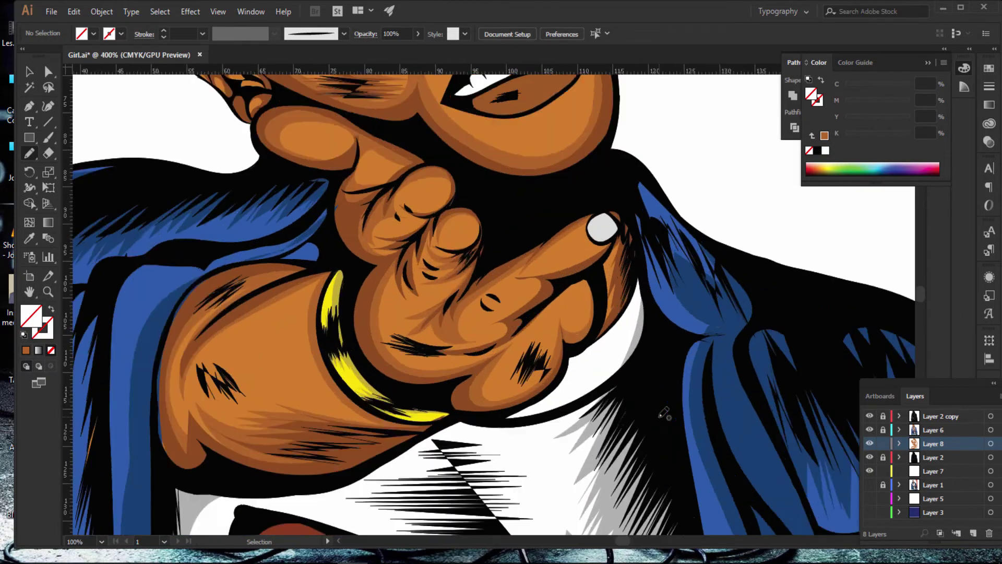
key("ctrl+plus")
key("ctrl+plus")
key("ctrl+plus")
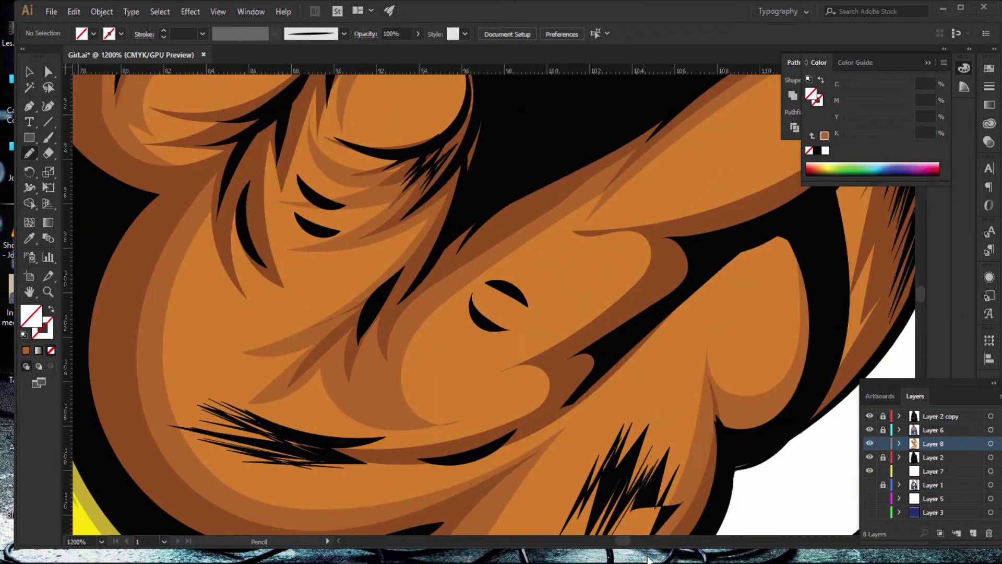
left_click_drag(621, 543, 623, 541)
scroll(547, 239, "up", 5)
scroll(548, 239, "up", 2)
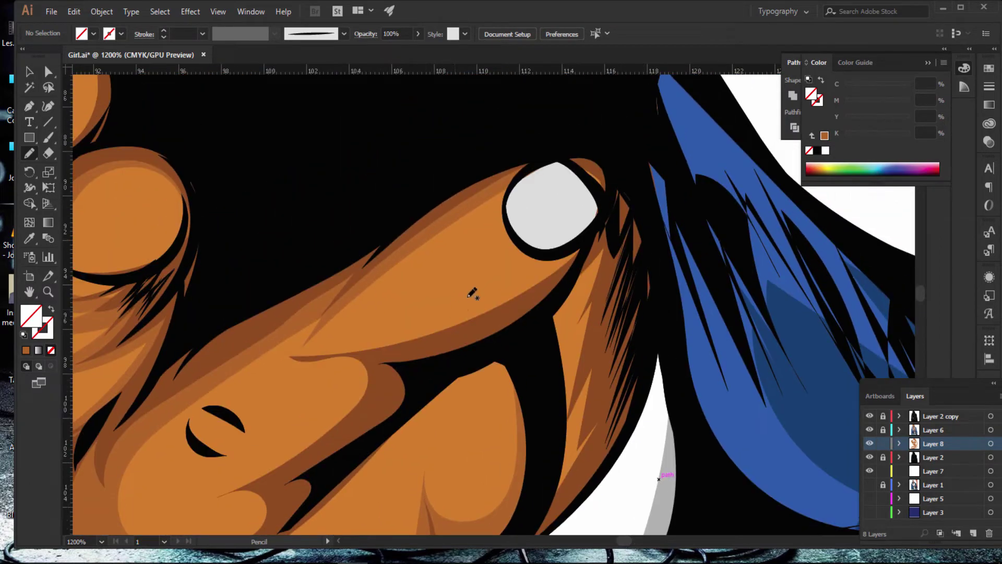
scroll(548, 239, "down", 1)
mouse_move(584, 226)
left_mouse_down()
mouse_move(507, 279)
mouse_move(411, 314)
left_mouse_up()
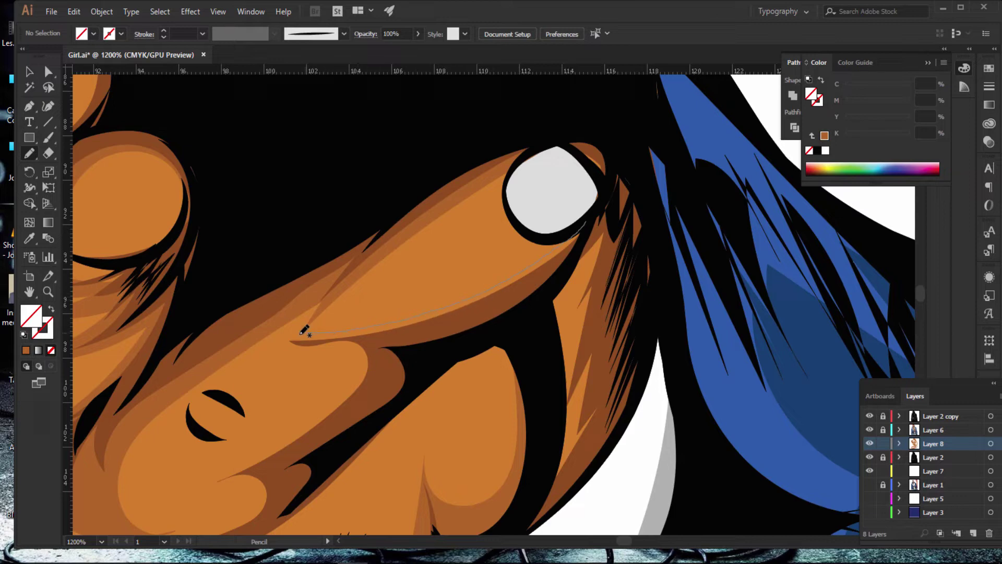
left_click_drag(279, 340, 316, 354)
left_click_drag(299, 422, 193, 476)
Step: Draw shading along the upper and lower knuckle creases
scroll(194, 476, "down", 5)
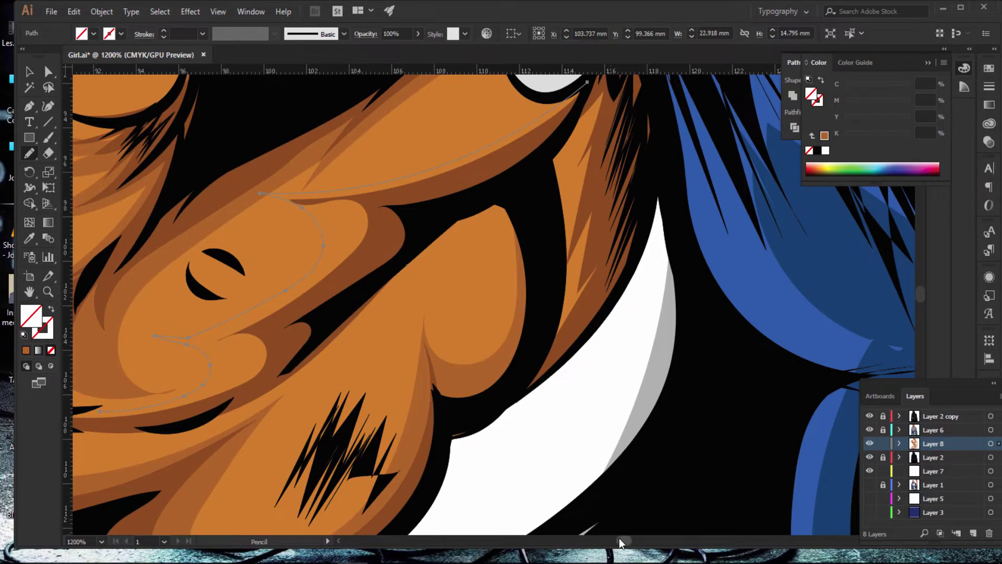
left_click_drag(620, 539, 621, 548)
scroll(619, 544, "left", 5)
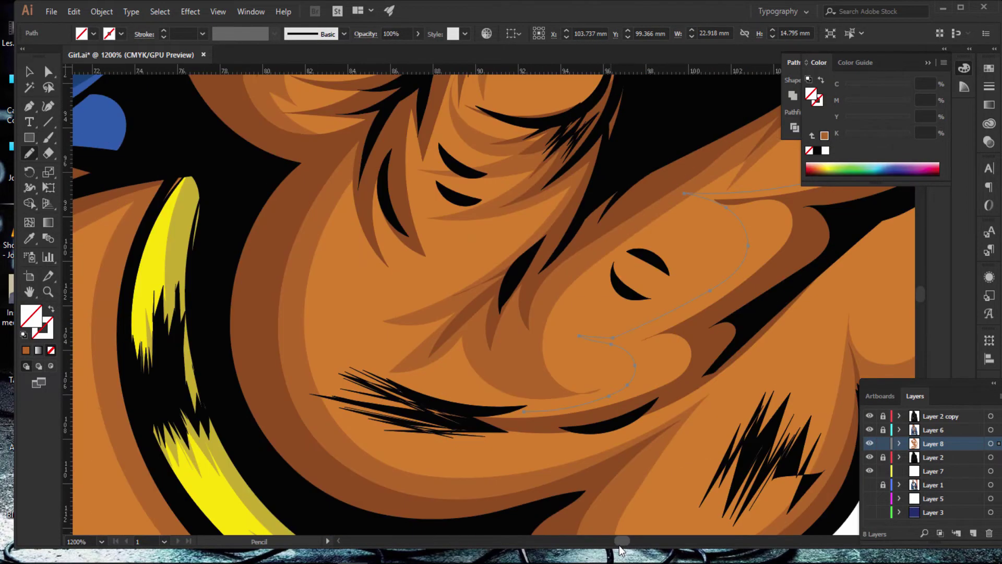
left_click_drag(543, 405, 370, 367)
left_click_drag(394, 404, 505, 437)
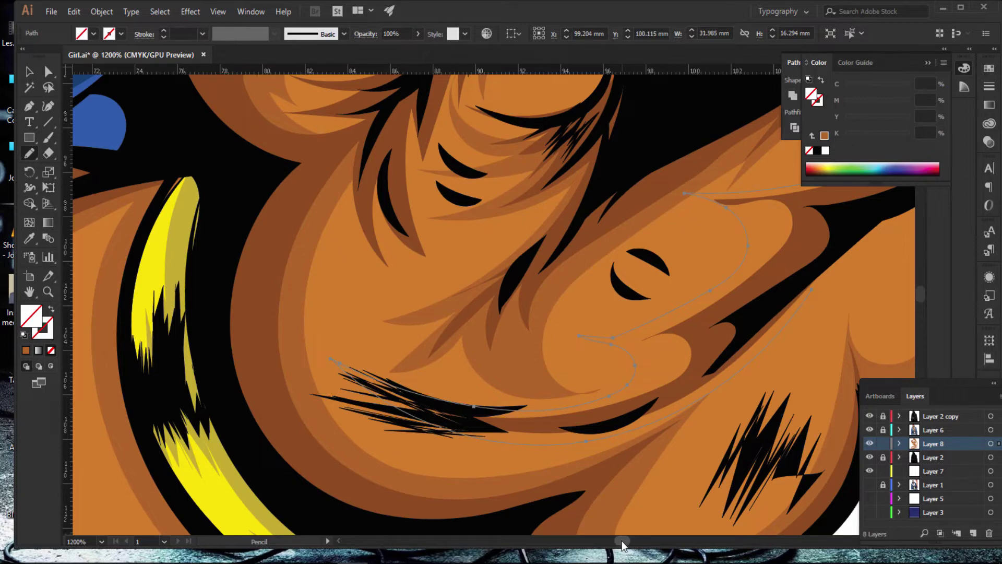
Step: Shade the curled finger's edge up toward the fingertip in orange, then deselect
left_click_drag(622, 541, 623, 540)
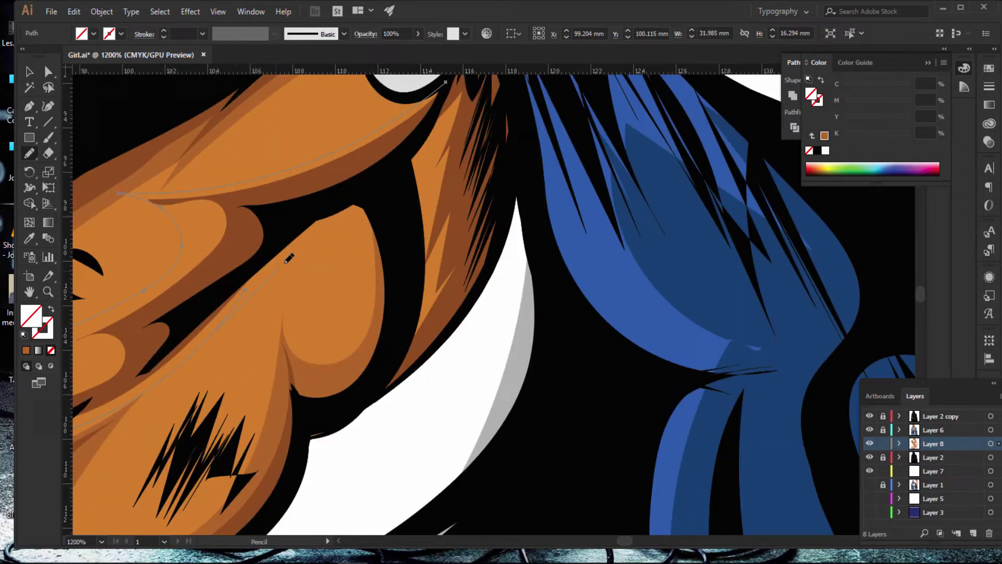
left_click_drag(359, 226, 384, 272)
left_click_drag(357, 376, 394, 349)
mouse_move(432, 298)
left_mouse_down()
mouse_move(425, 135)
mouse_move(455, 73)
left_mouse_up()
left_click(28, 351)
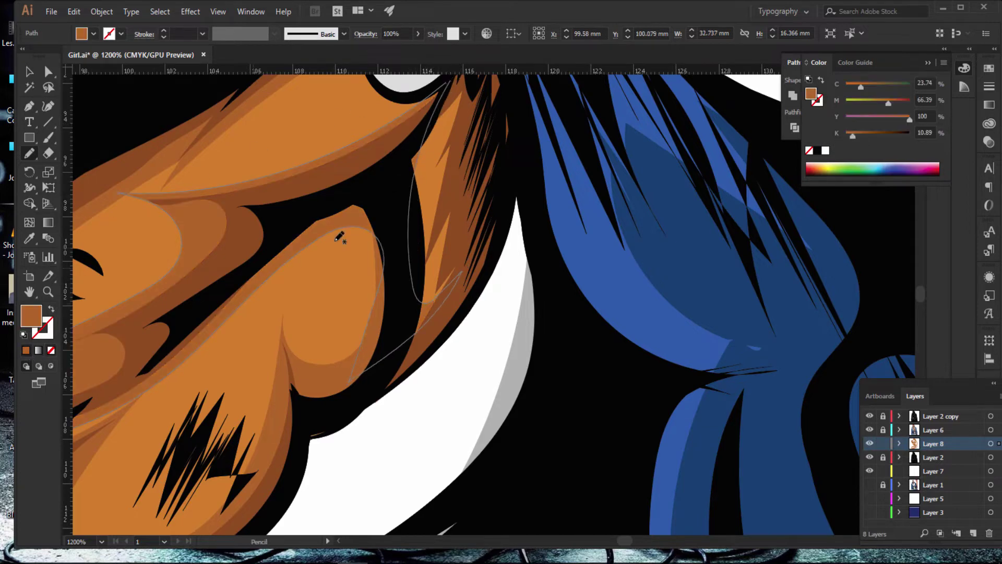
left_click_drag(478, 131, 480, 187)
key("ctrl+shift+a")
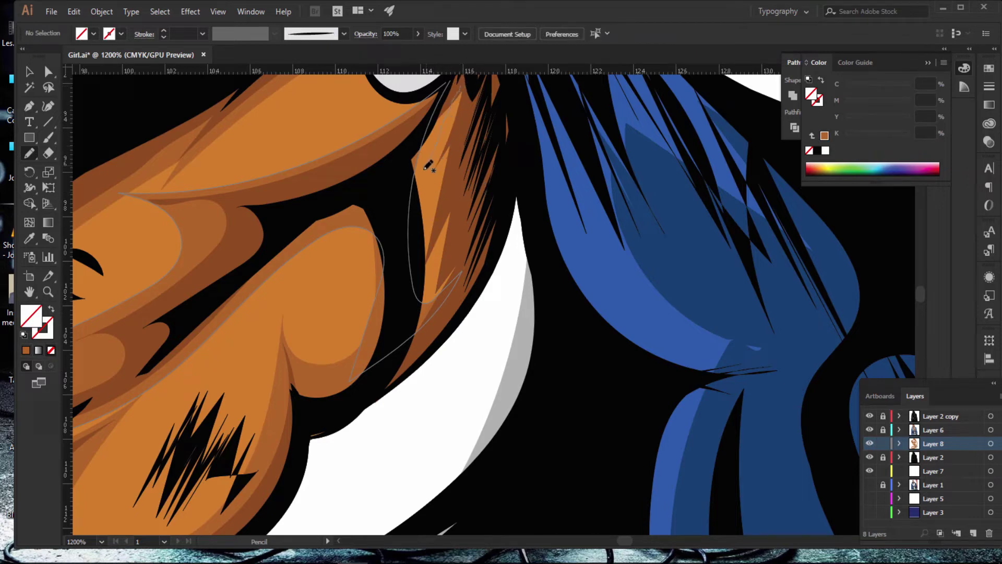
Step: Add an orange shading shape around the fingertip
mouse_move(424, 240)
left_mouse_down()
mouse_move(426, 255)
mouse_move(506, 128)
left_mouse_up()
scroll(521, 284, "up", 5)
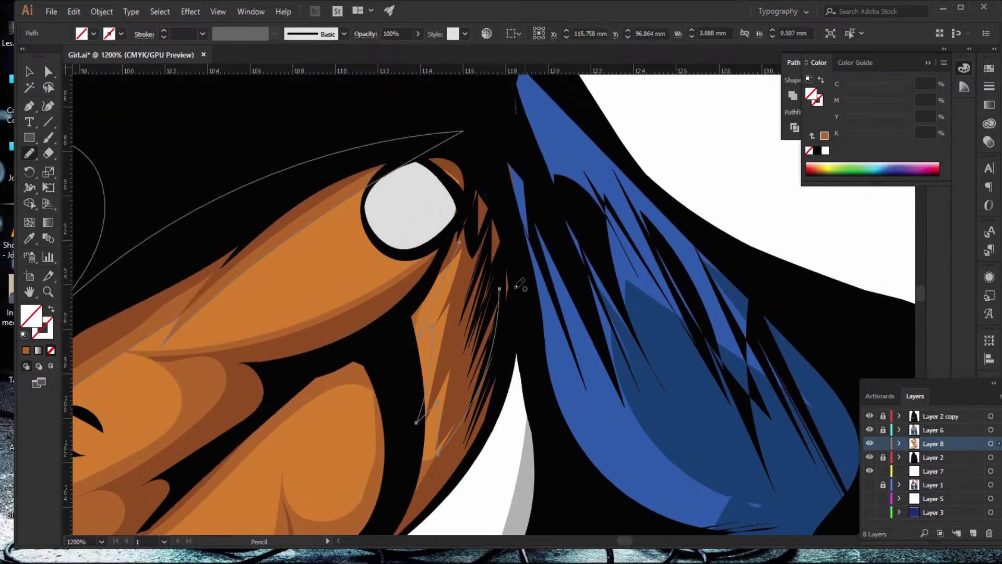
mouse_move(499, 289)
left_mouse_down()
mouse_move(406, 159)
mouse_move(441, 165)
mouse_move(462, 244)
left_mouse_up()
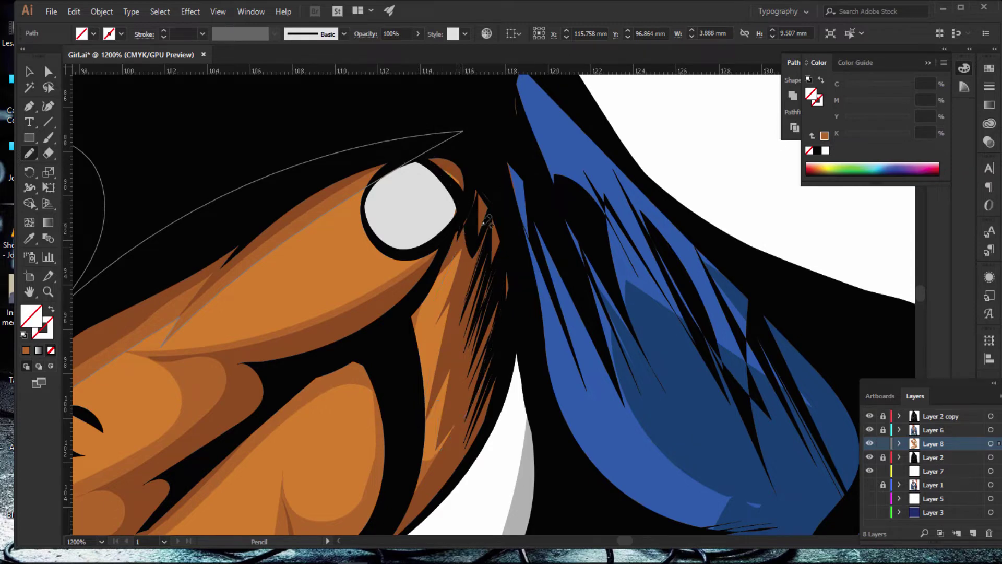
left_click(26, 351)
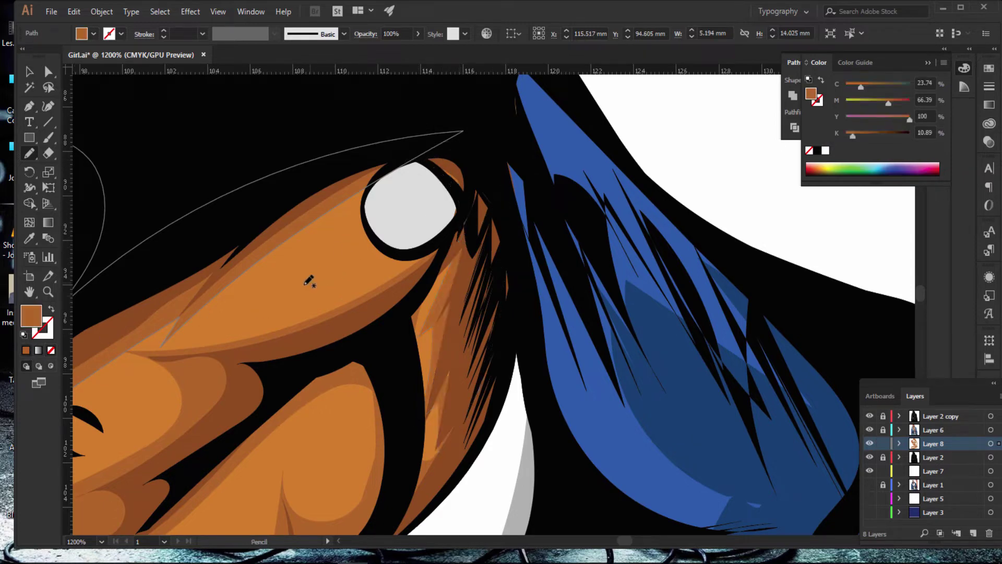
Step: Zoom in on the forearm and outline a shading shape down its length
key("ctrl+shift+a")
key("ctrl+0")
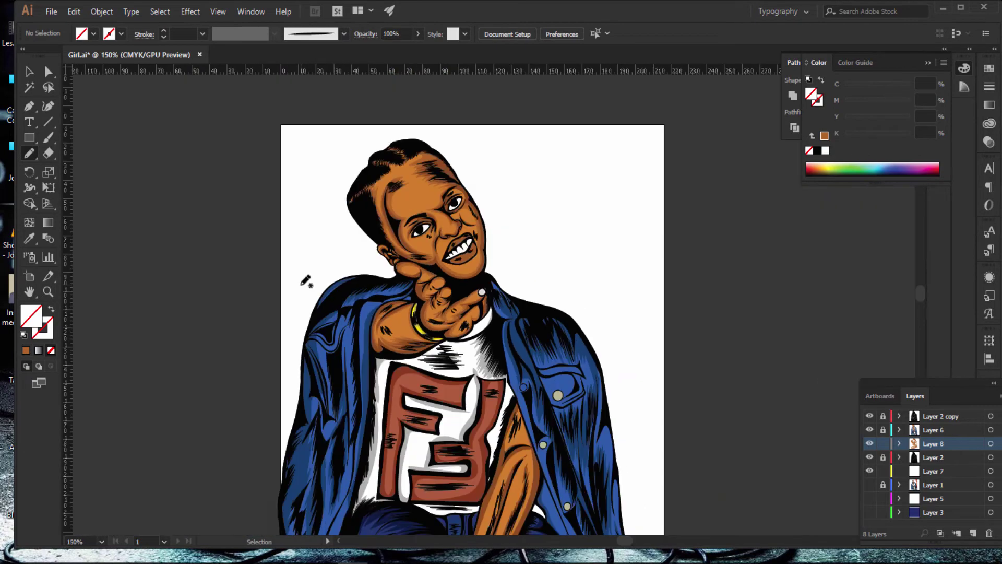
key("ctrl+equal")
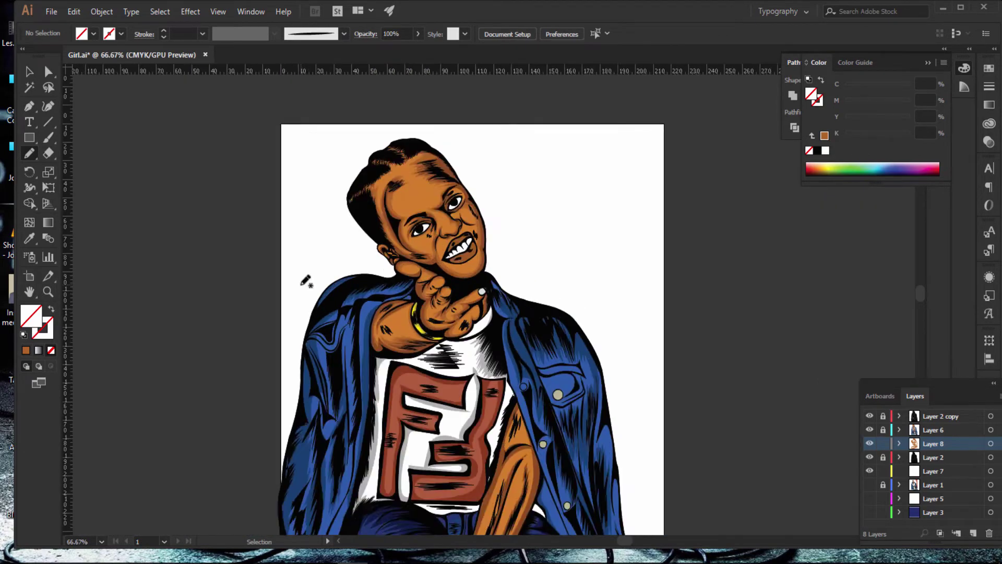
key("ctrl+equal")
key("ctrl+equal")
key("ctrl+equal")
scroll(517, 313, "down", 3)
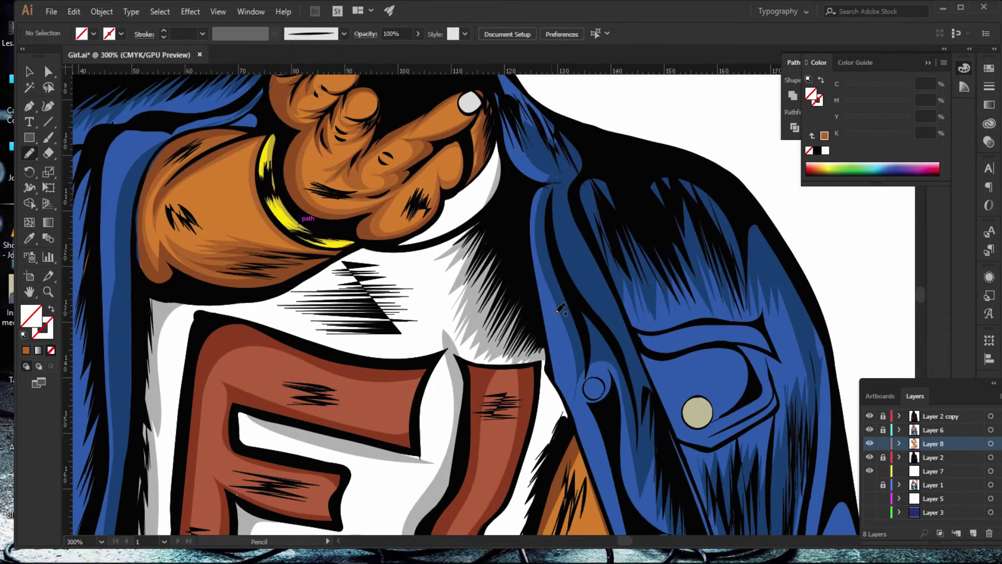
scroll(548, 282, "down", 3)
scroll(574, 261, "down", 3)
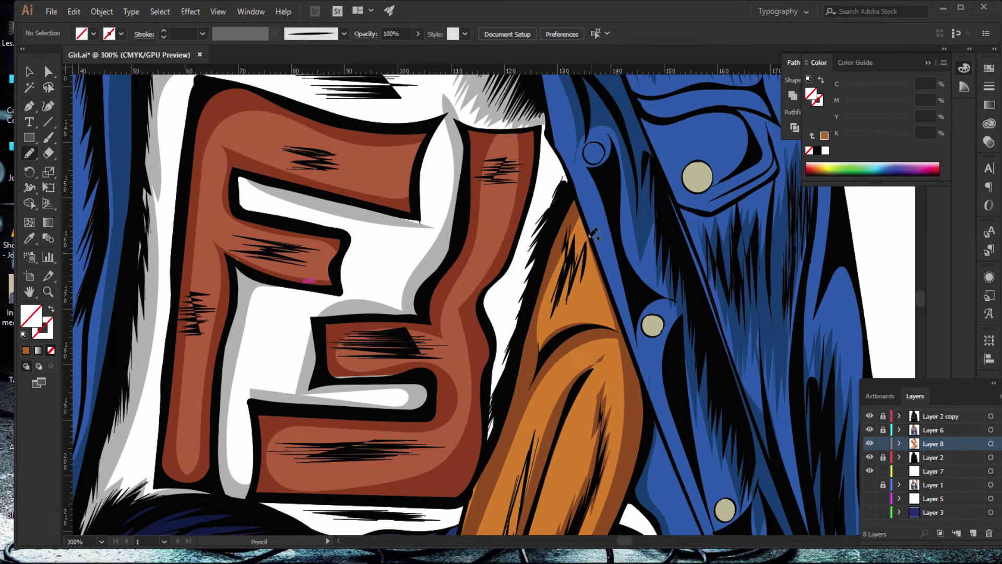
mouse_move(590, 236)
left_mouse_down()
mouse_move(599, 315)
mouse_move(624, 337)
mouse_move(632, 395)
mouse_move(598, 349)
left_mouse_up()
left_click_drag(531, 416, 525, 418)
Step: Shade the lower forearm edge upward with an orange-filled shape, then deselect
scroll(610, 294, "down", 3)
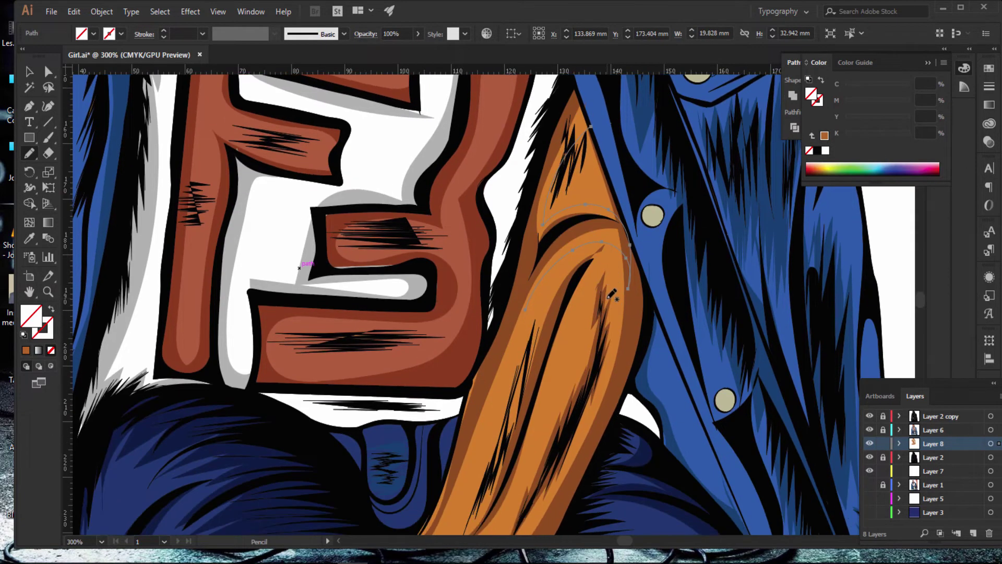
scroll(610, 294, "down", 3)
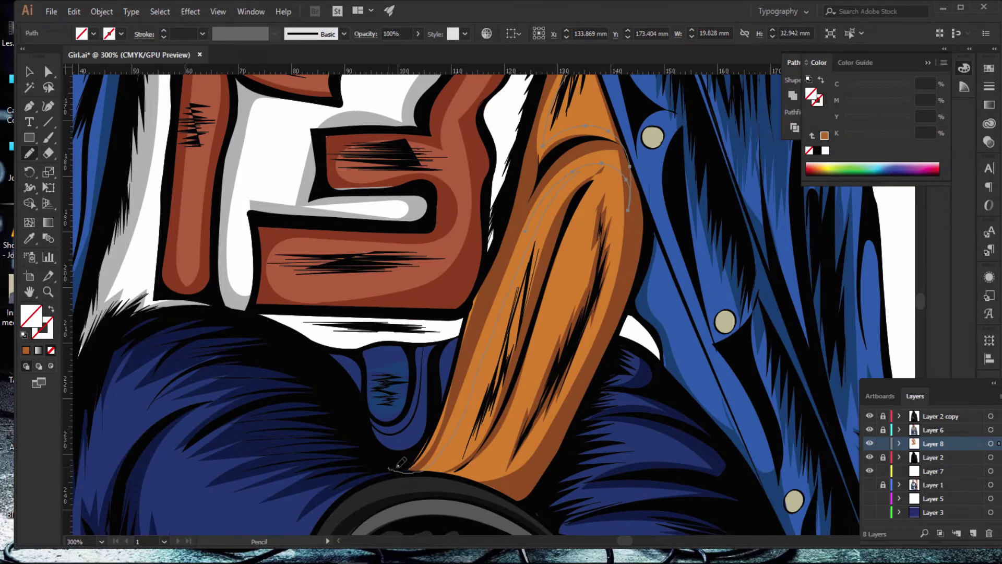
left_click_drag(397, 466, 415, 458)
left_click_drag(437, 421, 452, 391)
left_click_drag(468, 320, 509, 209)
scroll(527, 188, "up", 3)
scroll(517, 261, "up", 3)
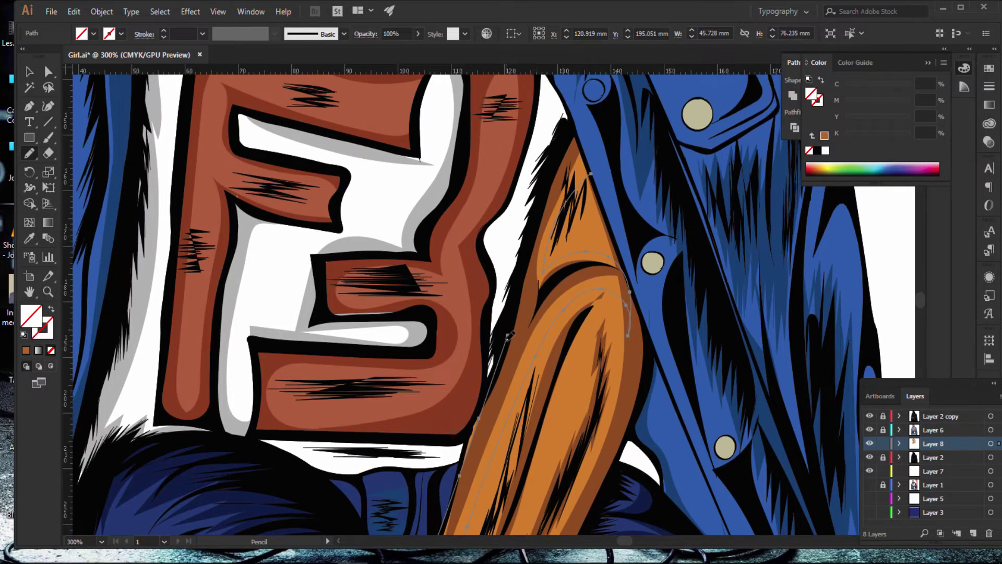
left_click_drag(520, 303, 564, 137)
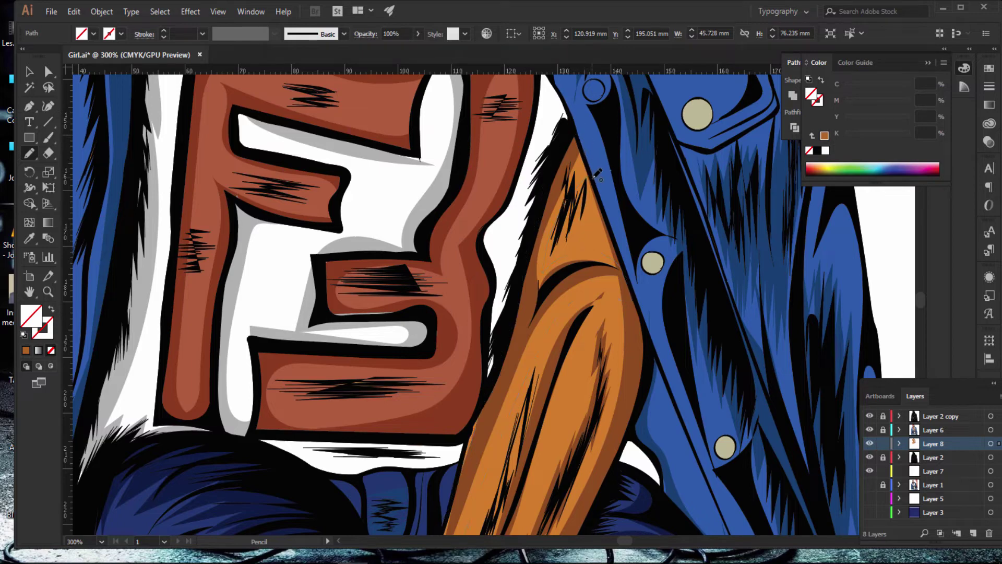
left_click(26, 351)
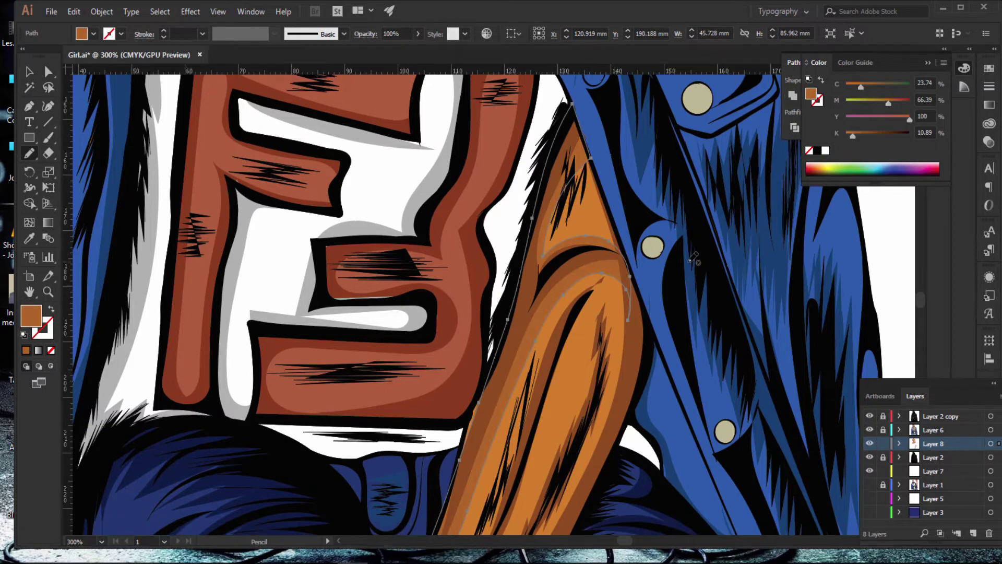
scroll(621, 272, "down", 5)
key("ctrl+shift+a")
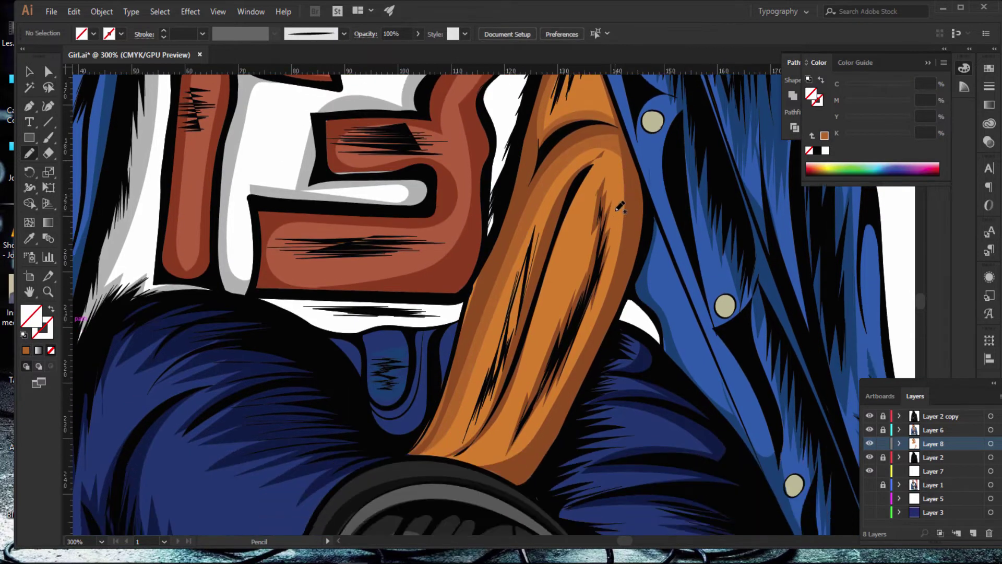
Step: Add an orange shading shape from the forearm's lower end up its edge
scroll(631, 193, "up", 1)
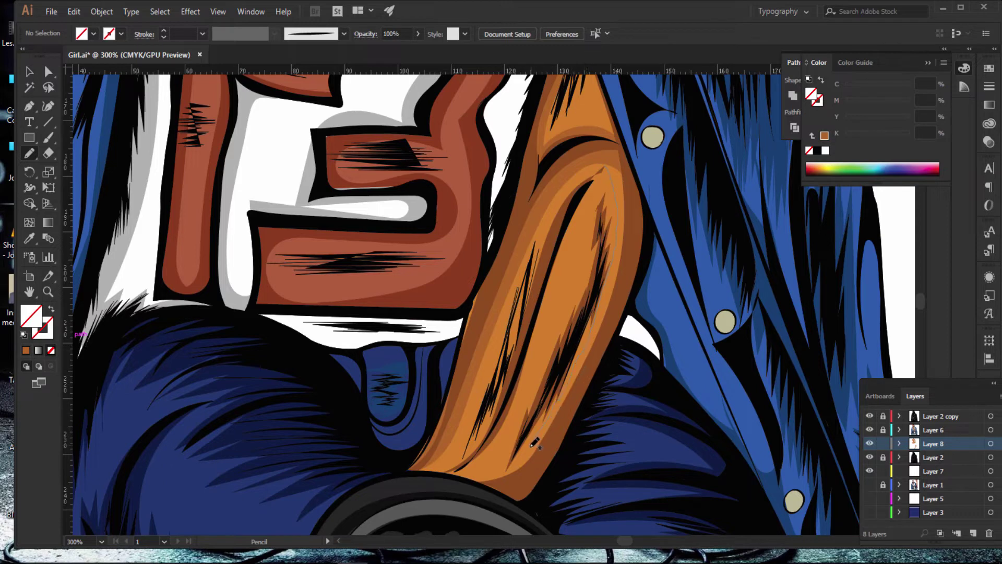
left_click_drag(556, 408, 535, 443)
scroll(562, 397, "down", 1)
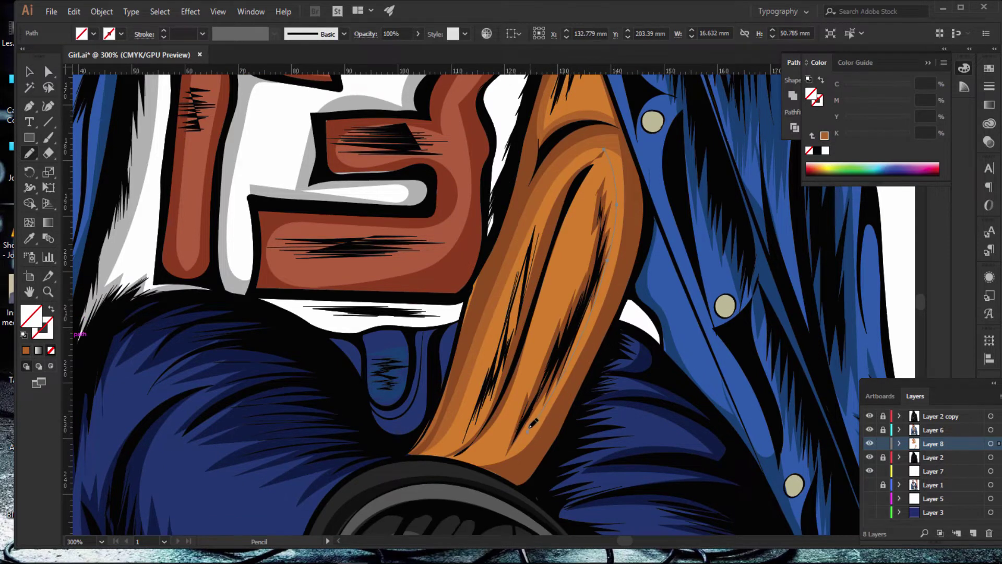
left_click_drag(445, 460, 491, 466)
mouse_move(587, 391)
left_mouse_down()
mouse_move(637, 263)
mouse_move(646, 188)
left_mouse_up()
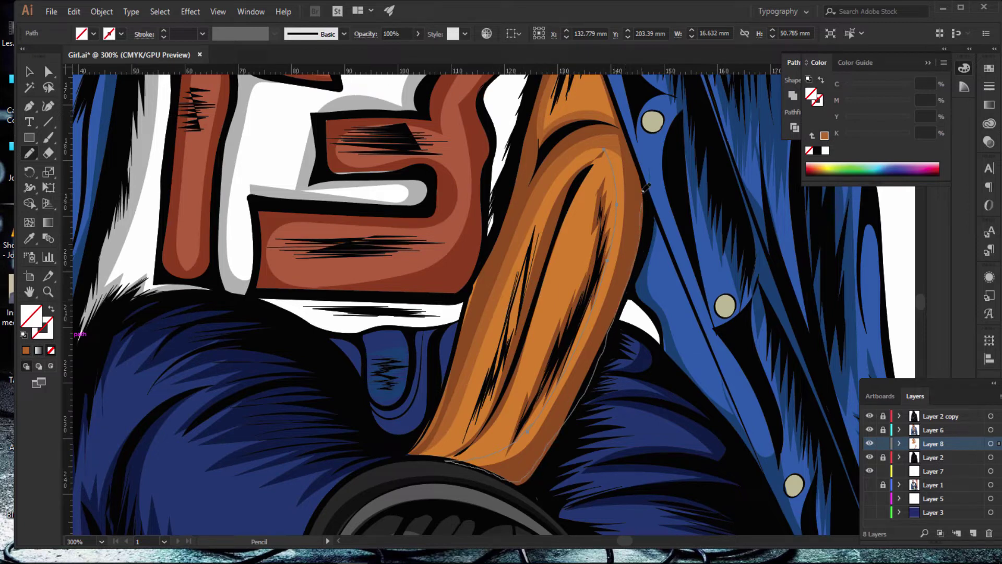
left_click_drag(587, 136, 553, 154)
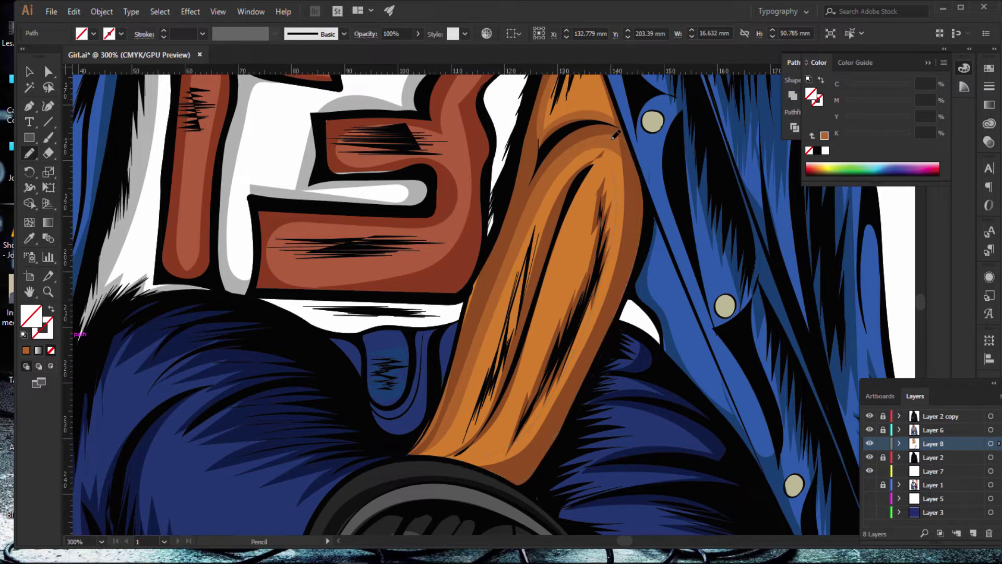
left_click(26, 350)
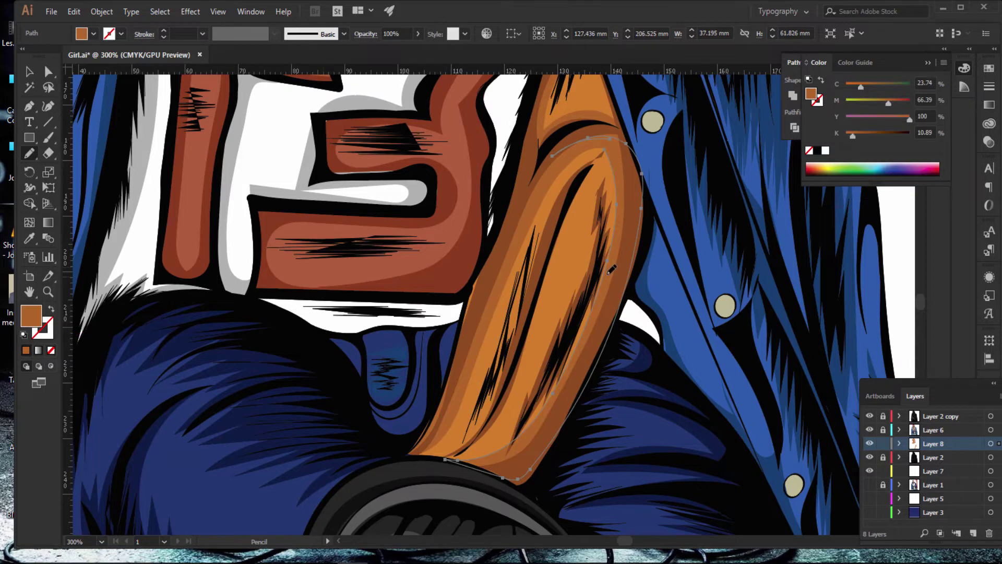
Step: Reshape the inner edge and add another orange shading outline on the forearm
scroll(607, 200, "up", 3)
scroll(607, 200, "up", 2)
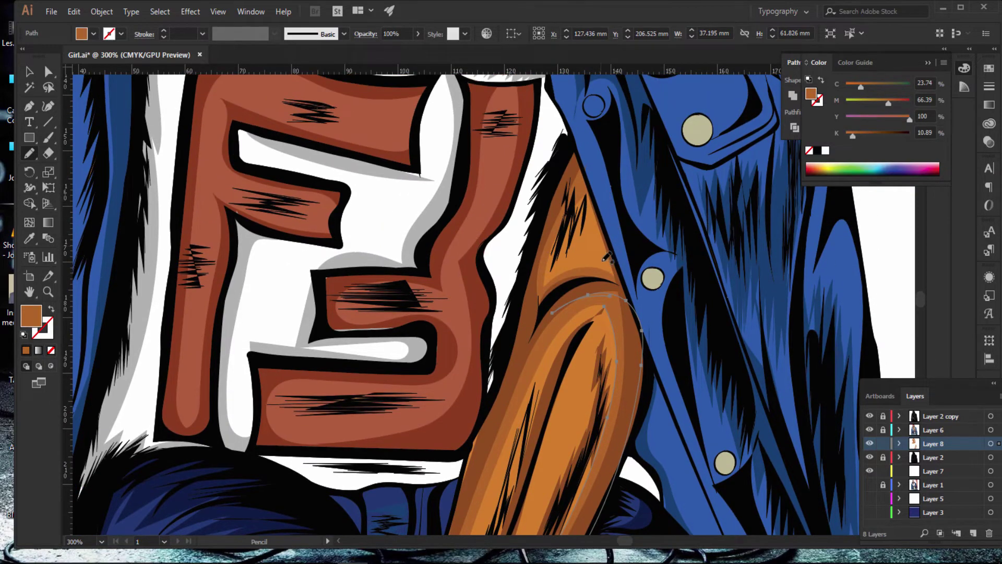
scroll(593, 267, "down", 2)
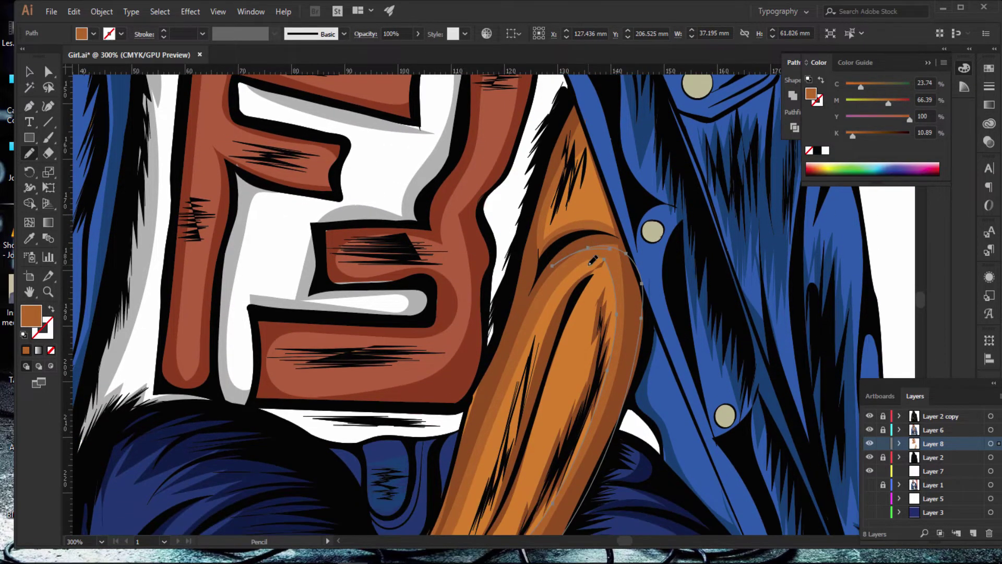
scroll(594, 256, "down", 2)
scroll(596, 242, "down", 2)
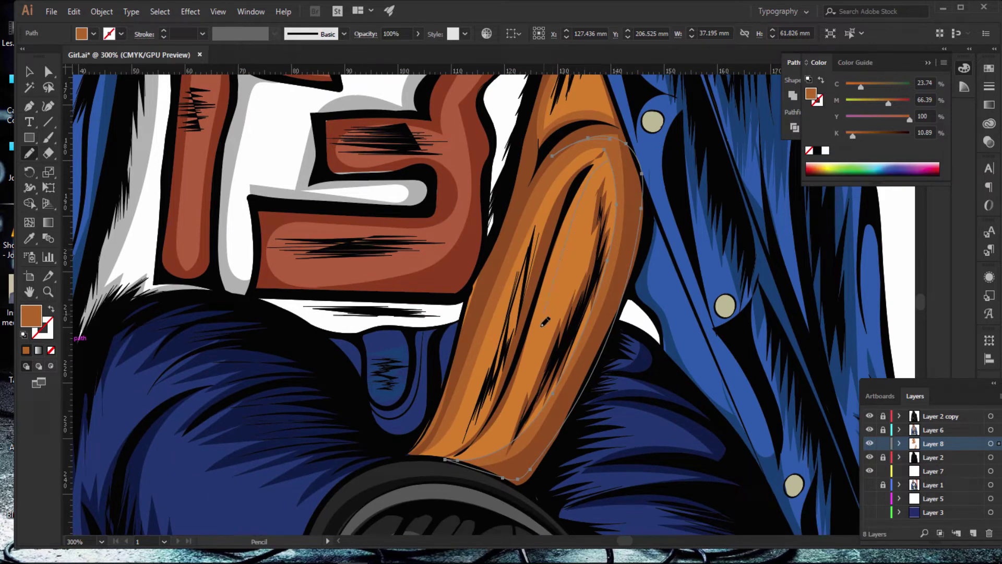
left_click_drag(468, 449, 459, 453)
mouse_move(570, 218)
left_mouse_down()
mouse_move(562, 267)
mouse_move(604, 131)
left_mouse_up()
scroll(616, 214, "down", 2)
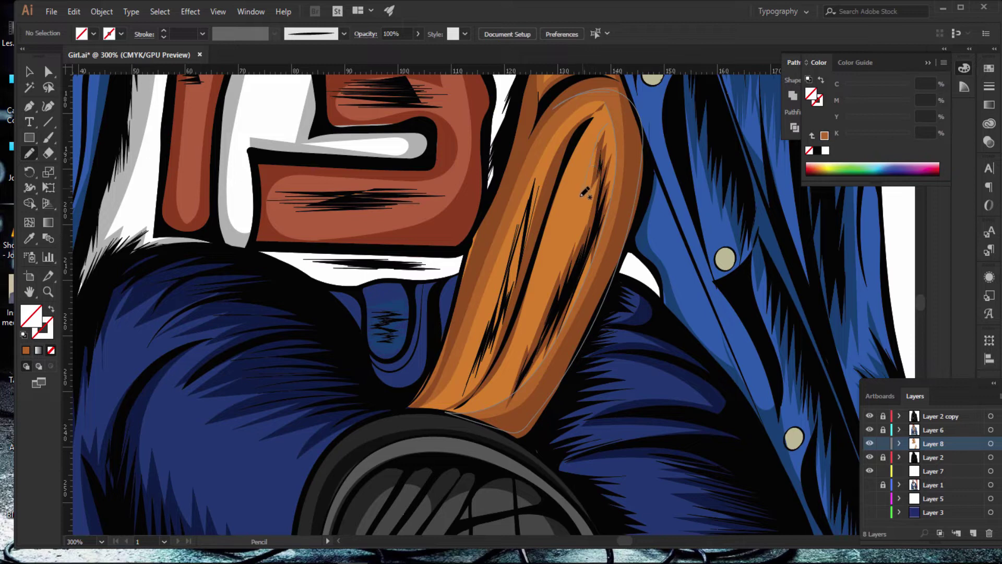
left_click_drag(591, 187, 512, 388)
left_click_drag(615, 108, 608, 115)
left_click(26, 350)
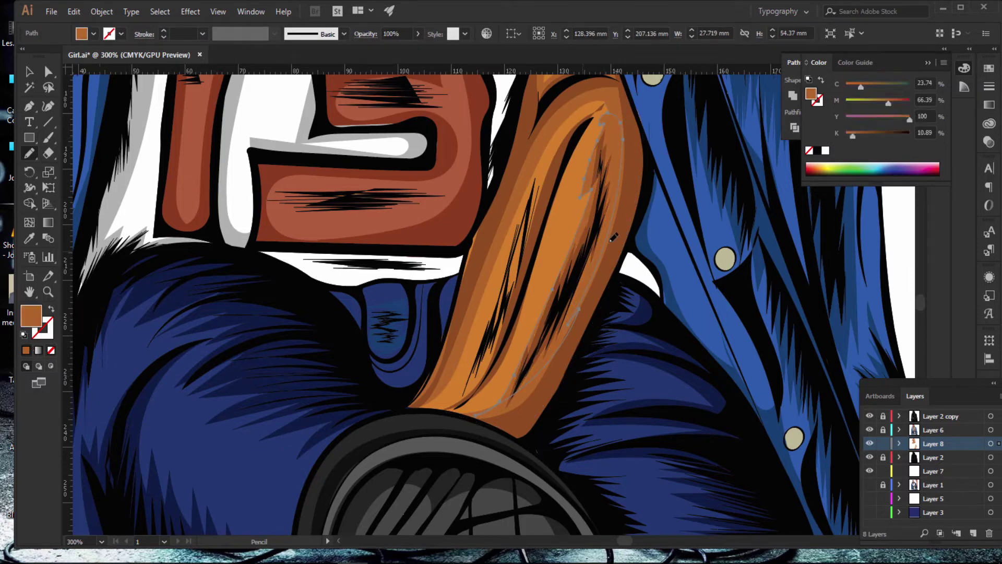
Step: Undo a stray stroke and draw a thin orange shading path up the forearm
left_click_drag(691, 205, 691, 334)
key("ctrl+z")
scroll(626, 276, "down", 2)
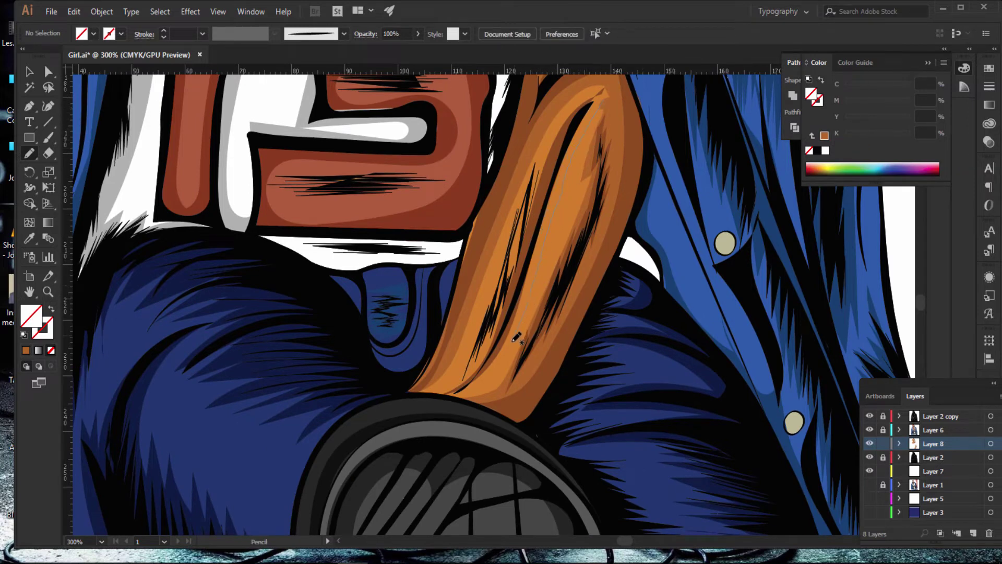
left_click_drag(538, 282, 464, 387)
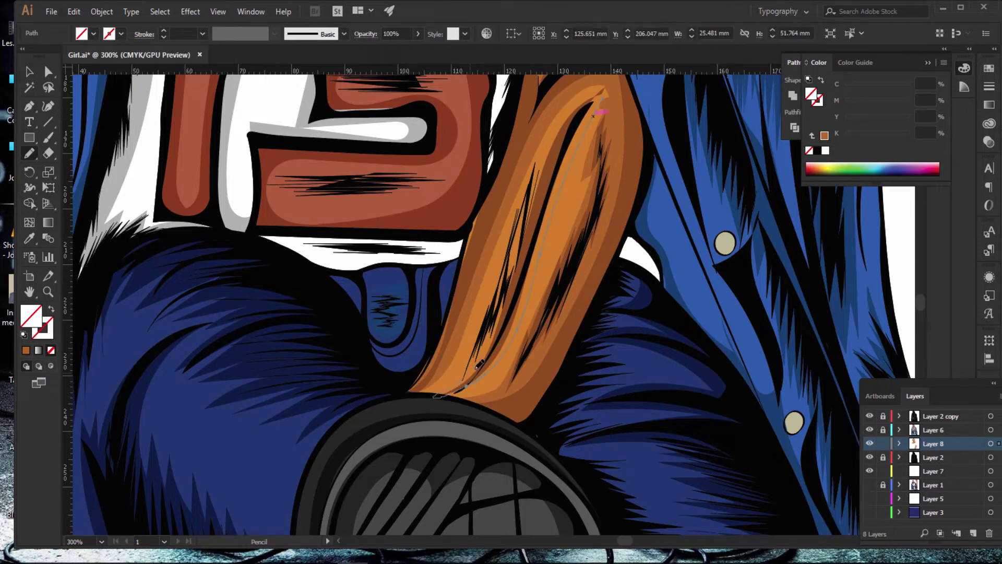
left_click_drag(473, 350, 520, 217)
left_click_drag(578, 103, 614, 90)
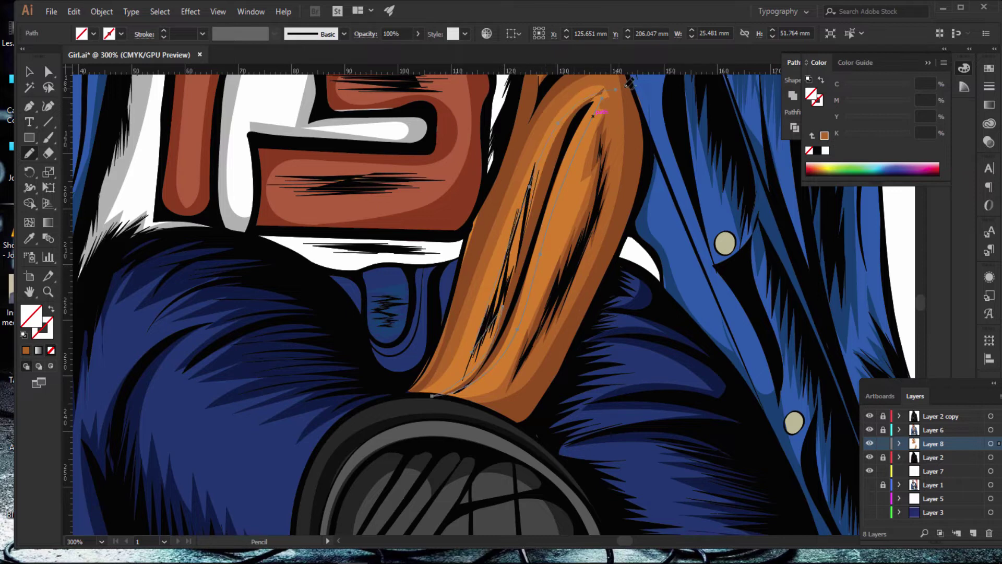
left_click(26, 352)
Step: Navigate to the lower hand and shade its first finger orange to the fingertip
key("ctrl+shift+a")
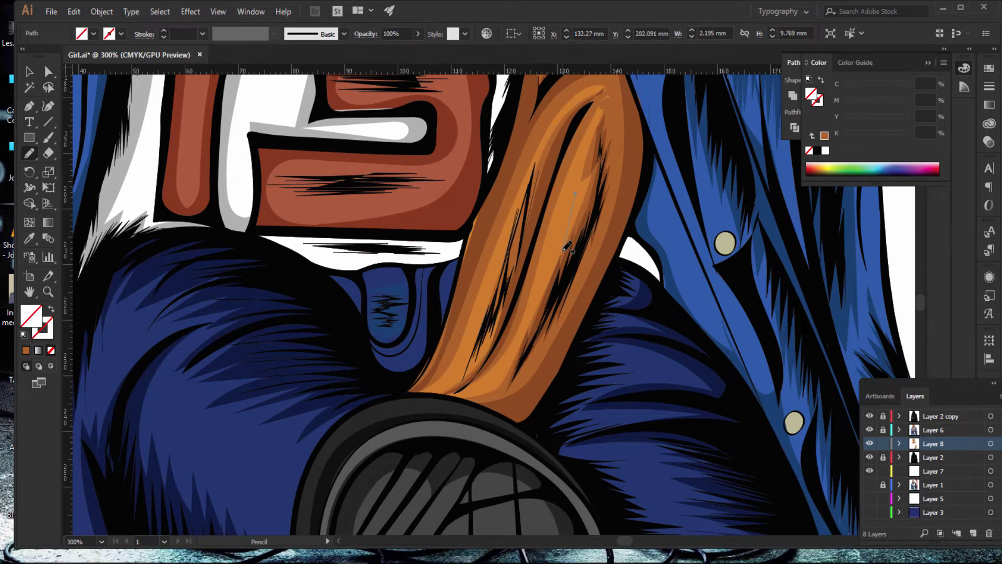
key("ctrl+1")
scroll(570, 248, "down", 2)
scroll(571, 249, "up", 2)
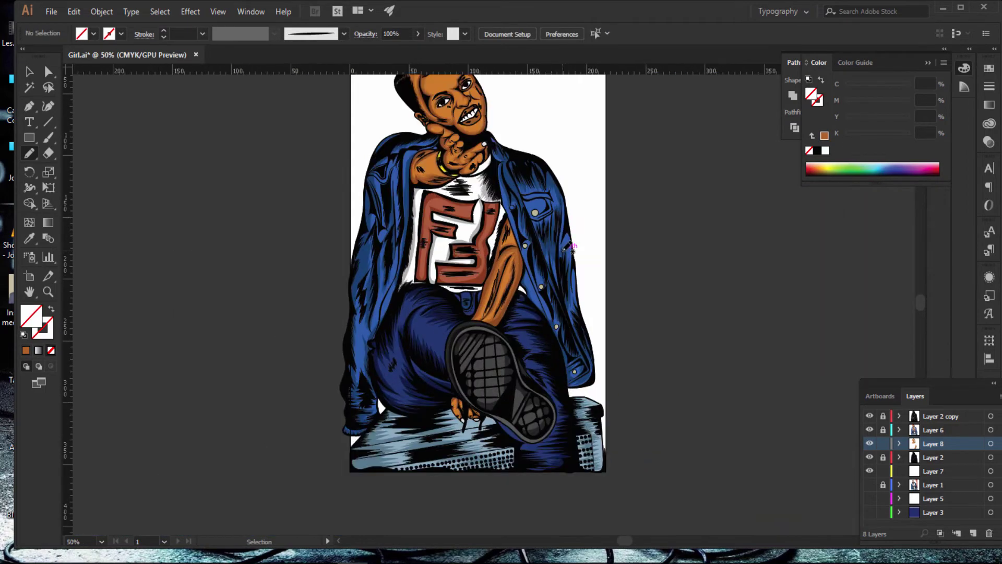
scroll(570, 248, "up", 1)
scroll(547, 267, "down", 2)
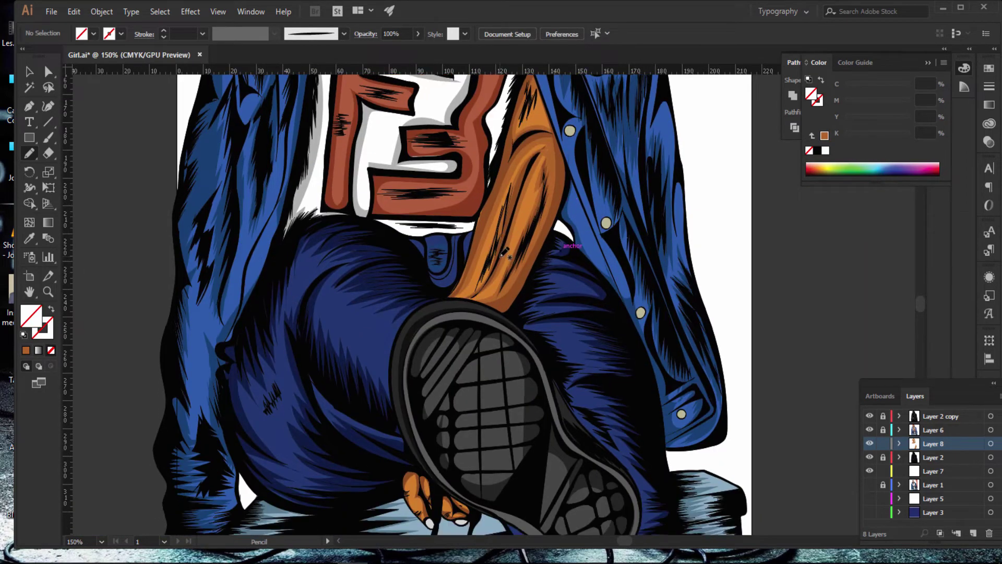
scroll(547, 267, "down", 3)
scroll(547, 266, "down", 2)
scroll(432, 253, "up", 3)
scroll(433, 253, "up", 2)
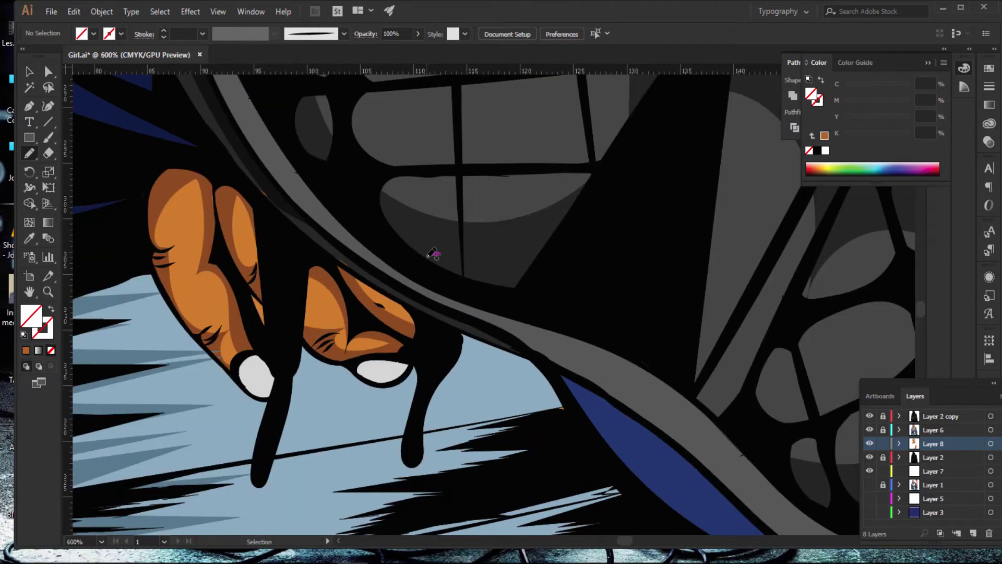
left_click_drag(178, 197, 196, 233)
mouse_move(181, 280)
left_mouse_down()
mouse_move(214, 321)
mouse_move(213, 347)
mouse_move(157, 210)
left_mouse_up()
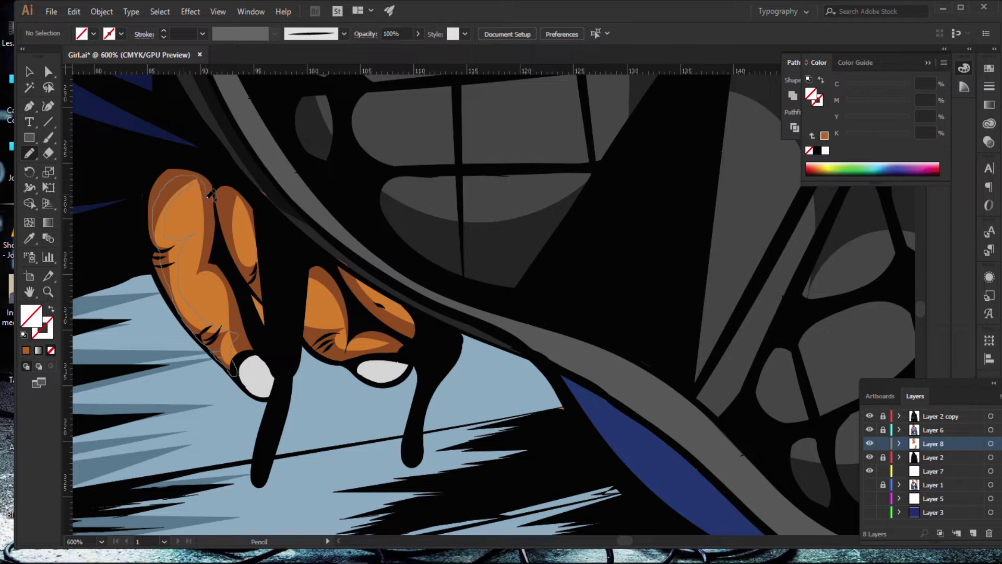
left_click_drag(186, 174, 206, 200)
left_click(26, 351)
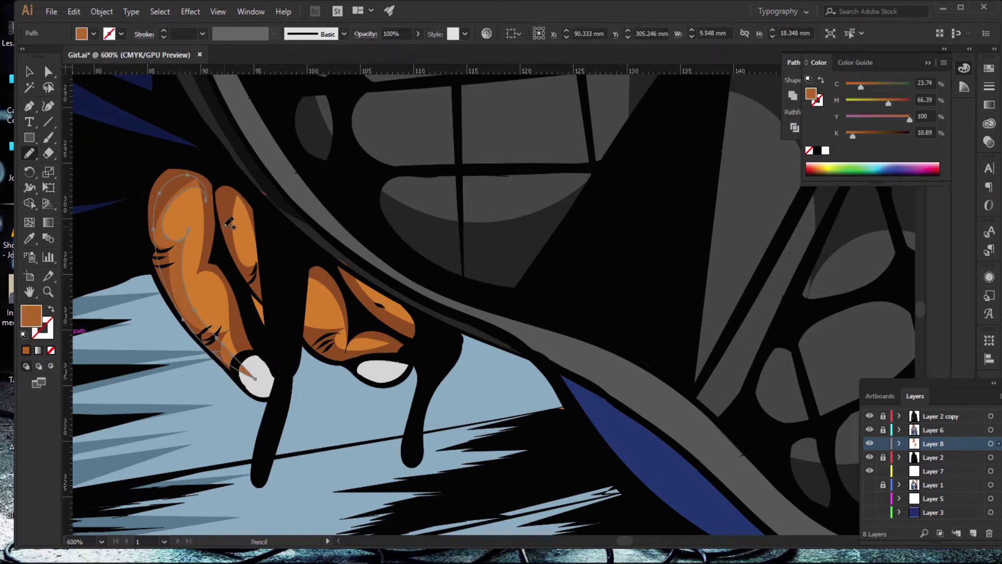
Step: Shade the next fingers gripping the shoe sole orange, then zoom out to the whole figure
left_click_drag(247, 198, 246, 204)
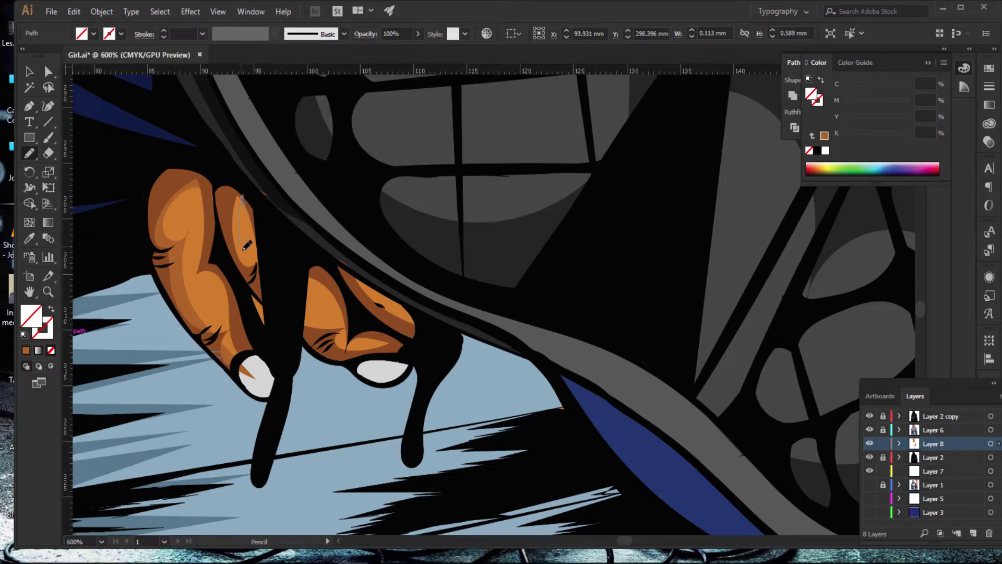
left_click_drag(244, 249, 307, 313)
mouse_move(384, 316)
left_mouse_down()
mouse_move(356, 334)
mouse_move(222, 202)
mouse_move(243, 189)
left_mouse_up()
left_click(26, 351)
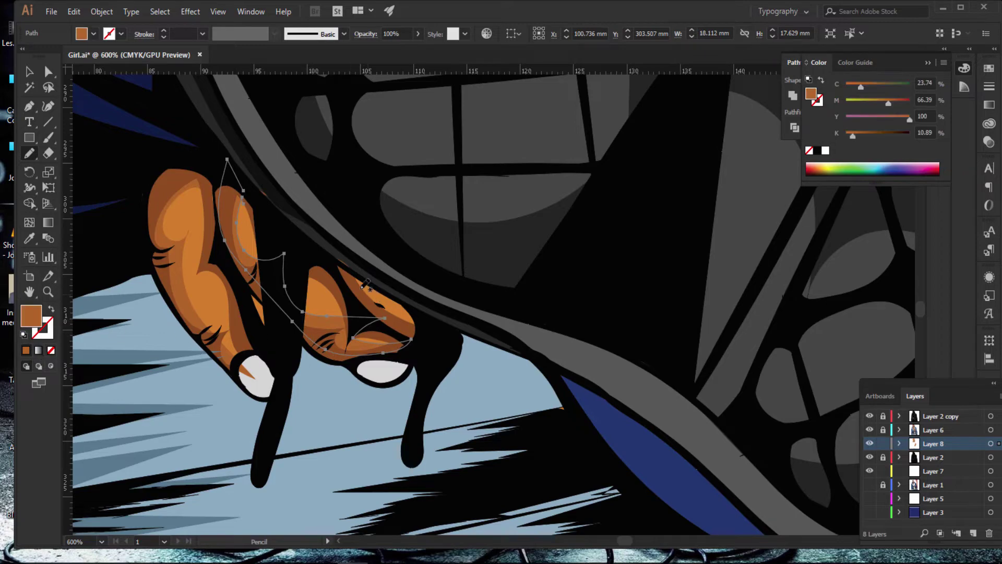
left_click_drag(320, 272, 386, 308)
key("ctrl+minus")
key("ctrl+minus")
key("ctrl+minus")
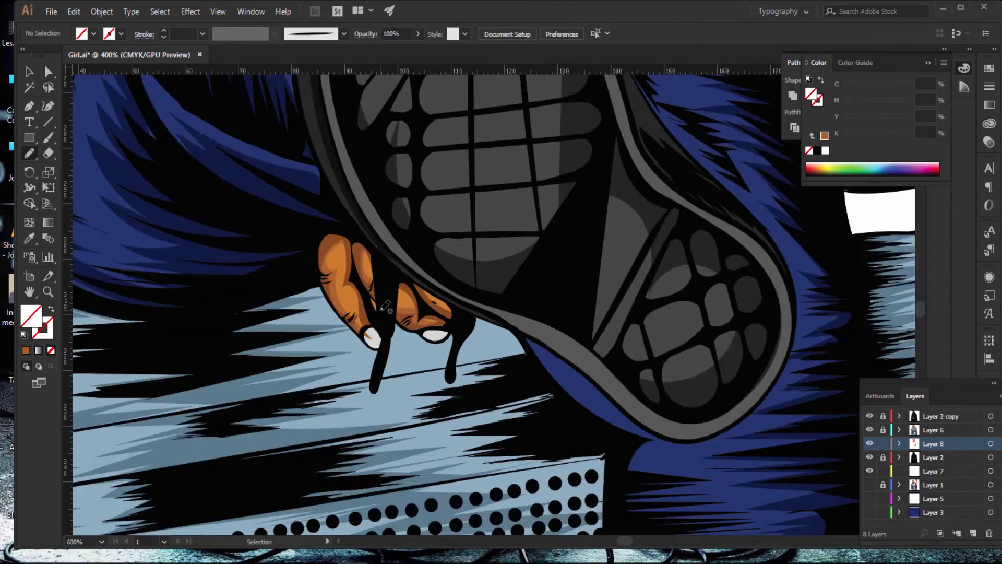
key("ctrl+minus")
key("ctrl+minus")
key("ctrl+minus")
key("ctrl+minus")
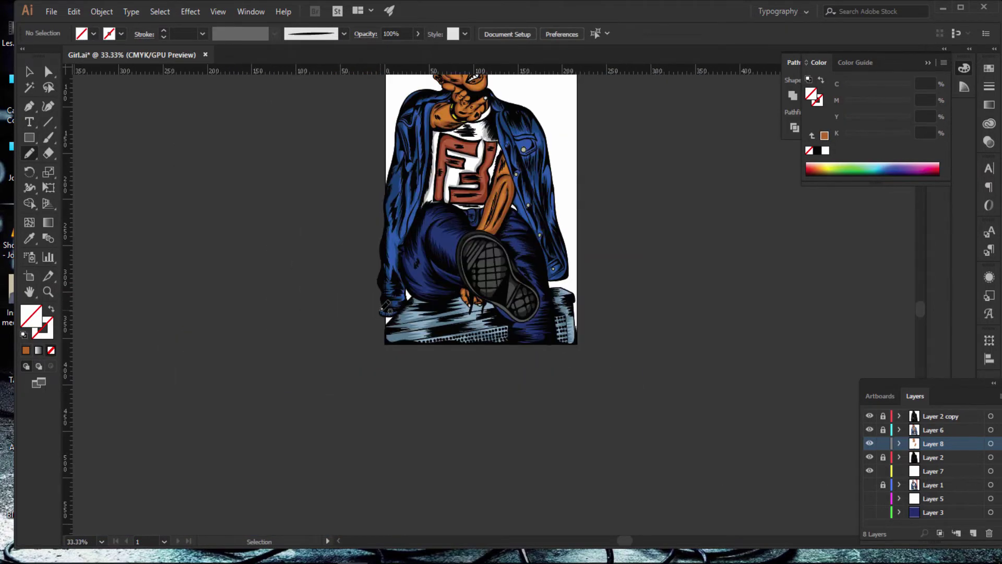
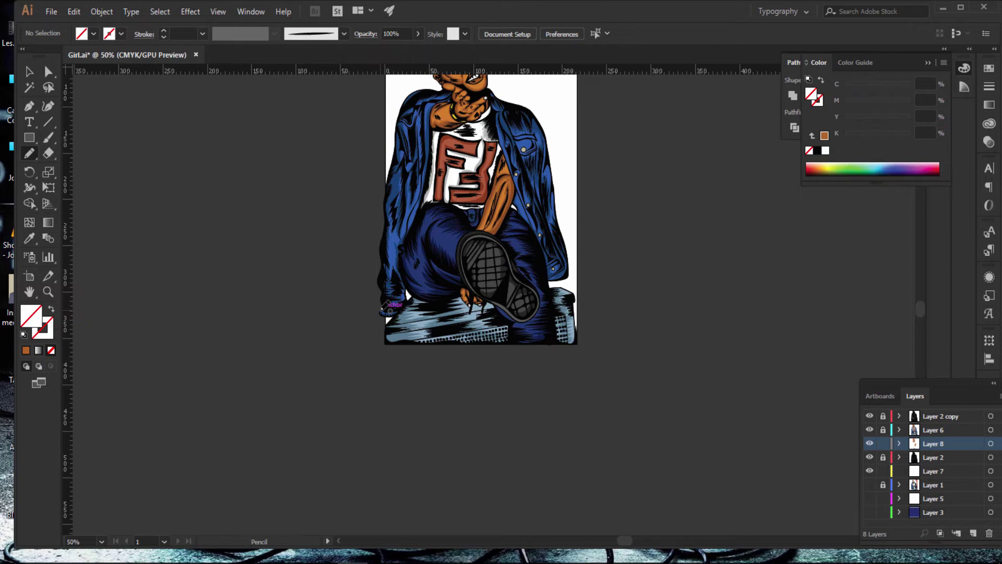
Step: Sample the jeans' navy with the Eyedropper and lighten it to a brighter blue fill
key("ctrl+plus")
key("ctrl+plus")
key("ctrl+plus")
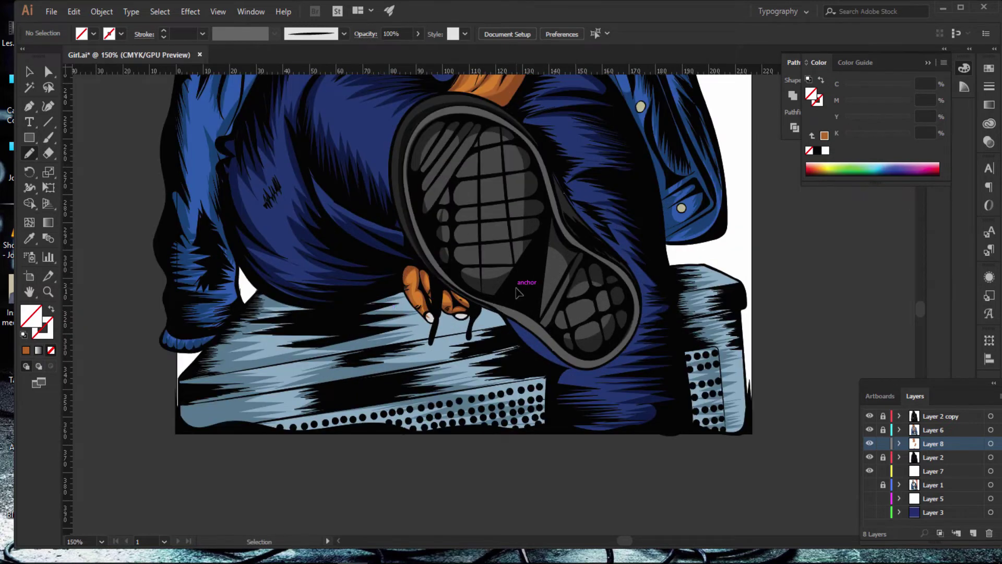
scroll(570, 177, "up", 5)
scroll(571, 177, "up", 5)
scroll(569, 175, "up", 5)
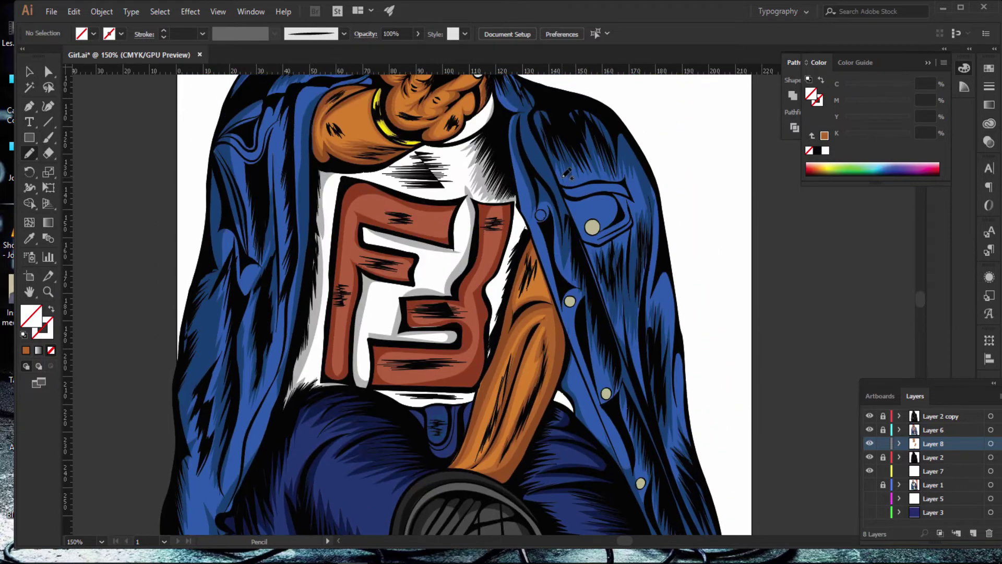
scroll(568, 174, "up", 5)
scroll(567, 173, "up", 3)
scroll(567, 173, "up", 3)
scroll(567, 173, "down", 2)
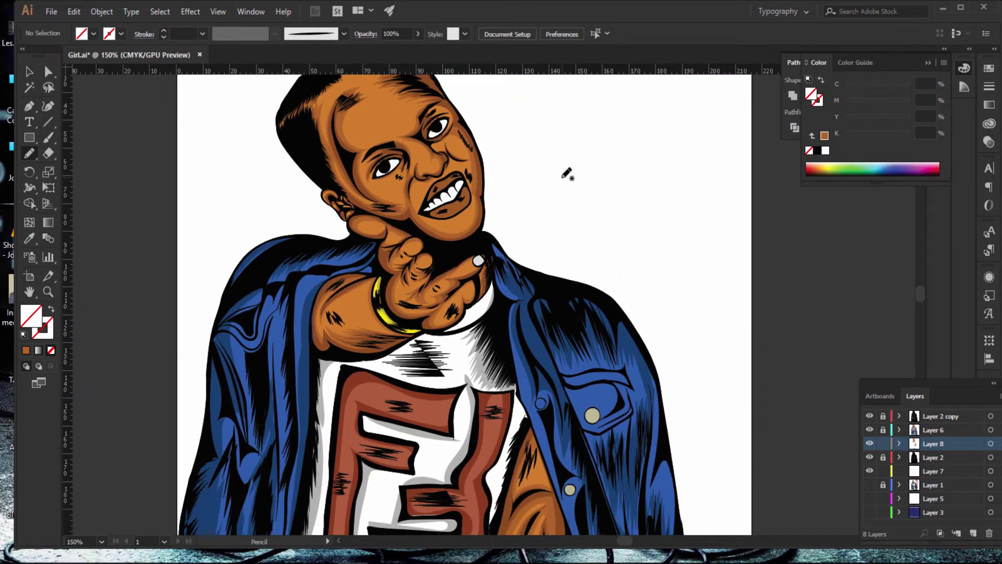
scroll(567, 174, "down", 2)
scroll(567, 174, "down", 4)
scroll(567, 174, "down", 5)
scroll(567, 174, "down", 2)
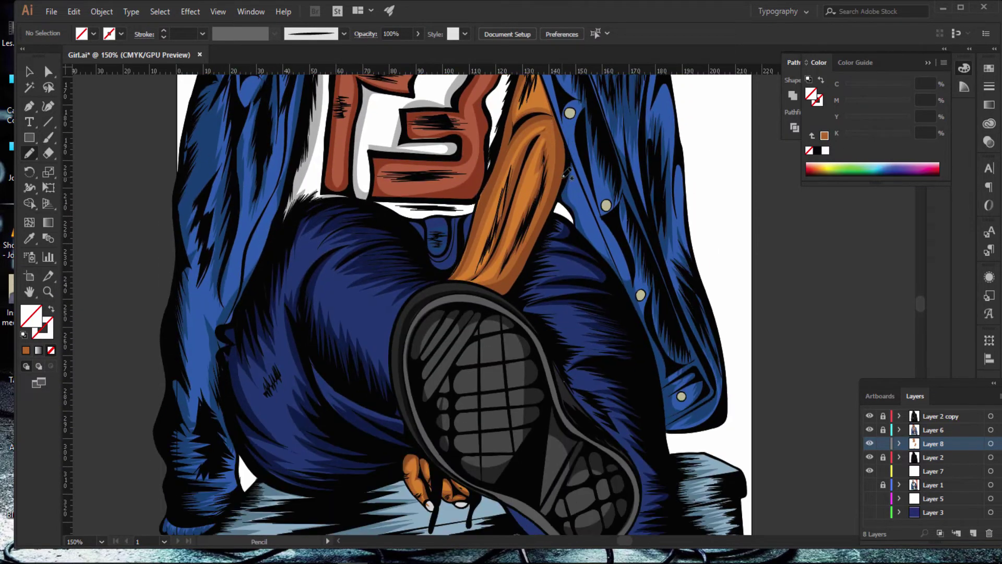
scroll(567, 174, "down", 1)
scroll(569, 175, "up", 1)
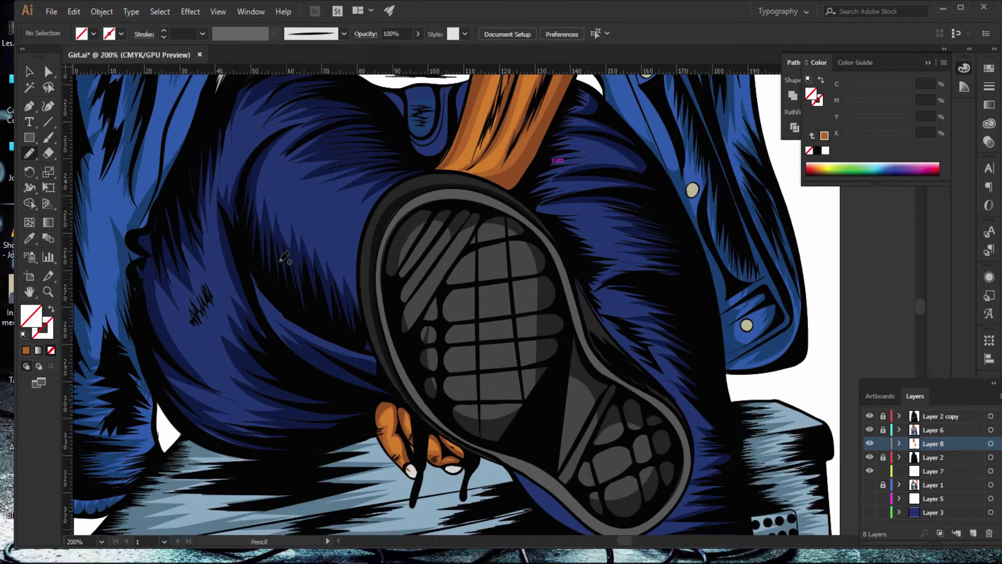
key("v")
key("i")
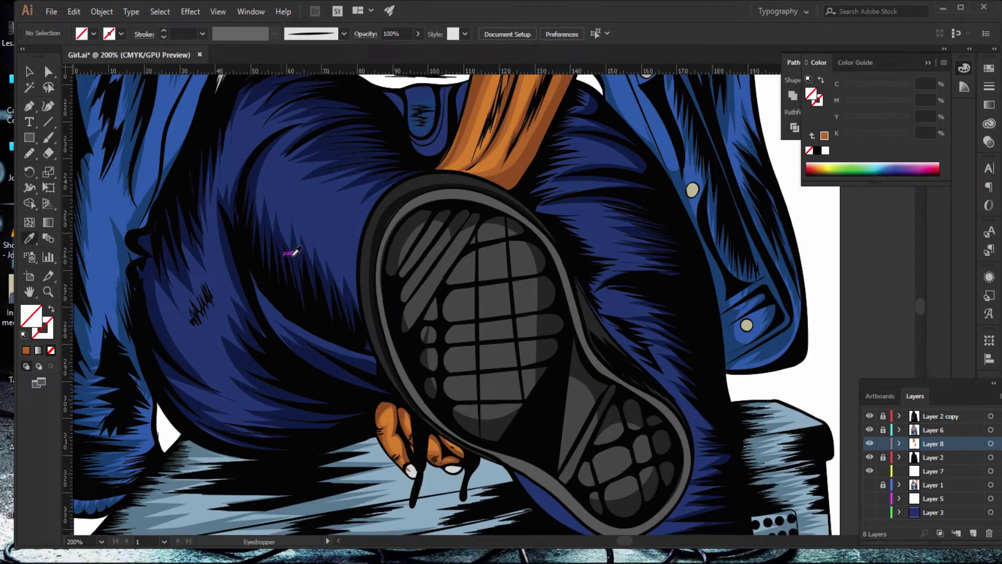
left_click(303, 249)
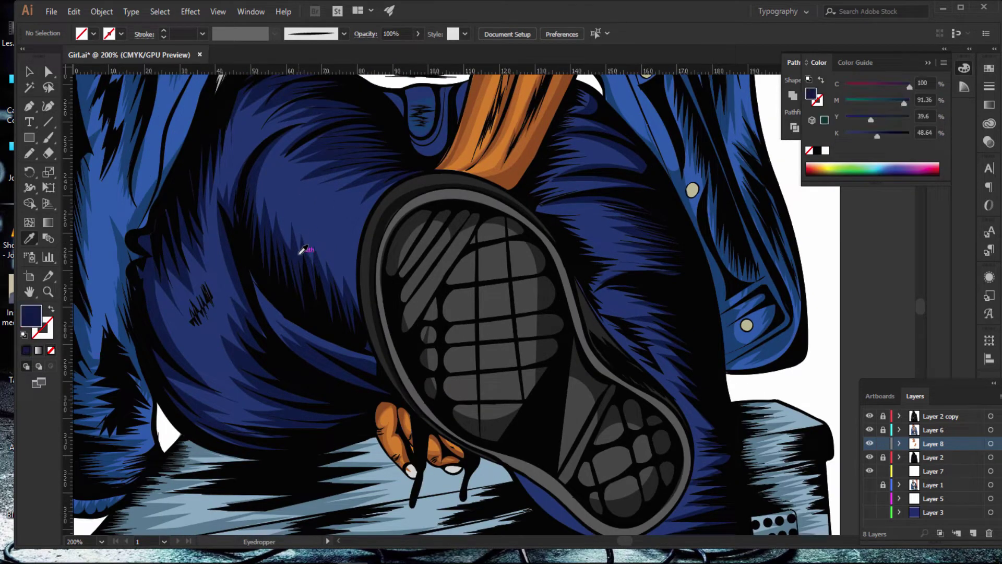
double_click(30, 320)
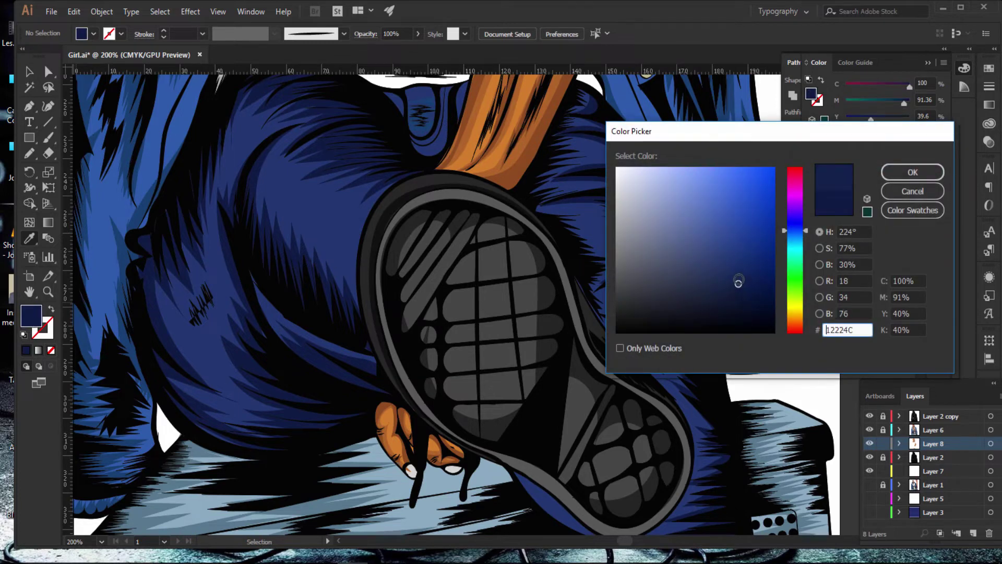
left_click_drag(738, 282, 732, 266)
left_click(912, 172)
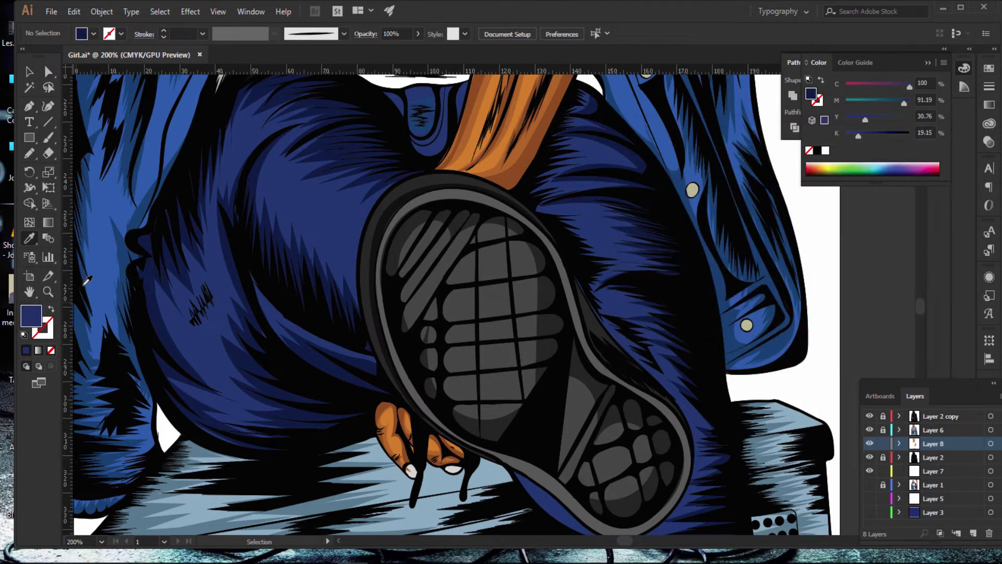
Step: Pencil a zigzag hatch over the left thigh and fill it deep navy
left_click(30, 153)
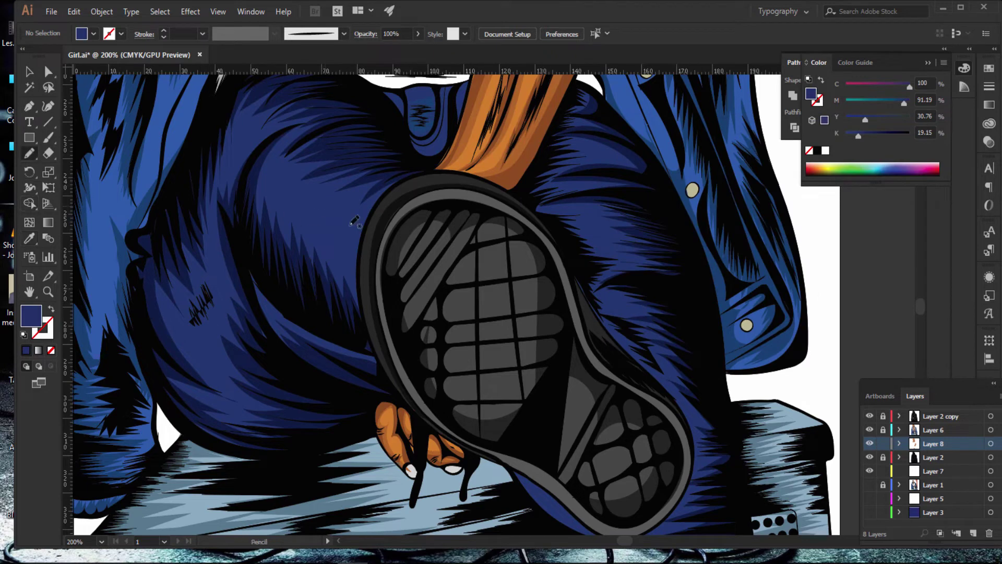
mouse_move(367, 307)
left_mouse_down()
mouse_move(313, 194)
mouse_move(302, 226)
mouse_move(294, 206)
mouse_move(287, 219)
mouse_move(286, 201)
mouse_move(275, 209)
mouse_move(269, 175)
mouse_move(265, 193)
mouse_move(293, 130)
mouse_move(330, 110)
mouse_move(245, 149)
mouse_move(233, 177)
mouse_move(230, 157)
mouse_move(213, 231)
mouse_move(233, 286)
mouse_move(220, 280)
mouse_move(226, 329)
mouse_move(201, 312)
mouse_move(235, 362)
mouse_move(202, 331)
mouse_move(245, 389)
mouse_move(212, 392)
mouse_move(246, 414)
mouse_move(206, 406)
mouse_move(274, 440)
mouse_move(346, 432)
mouse_move(376, 403)
mouse_move(321, 374)
mouse_move(267, 324)
mouse_move(238, 240)
mouse_move(279, 295)
mouse_move(374, 350)
left_mouse_up()
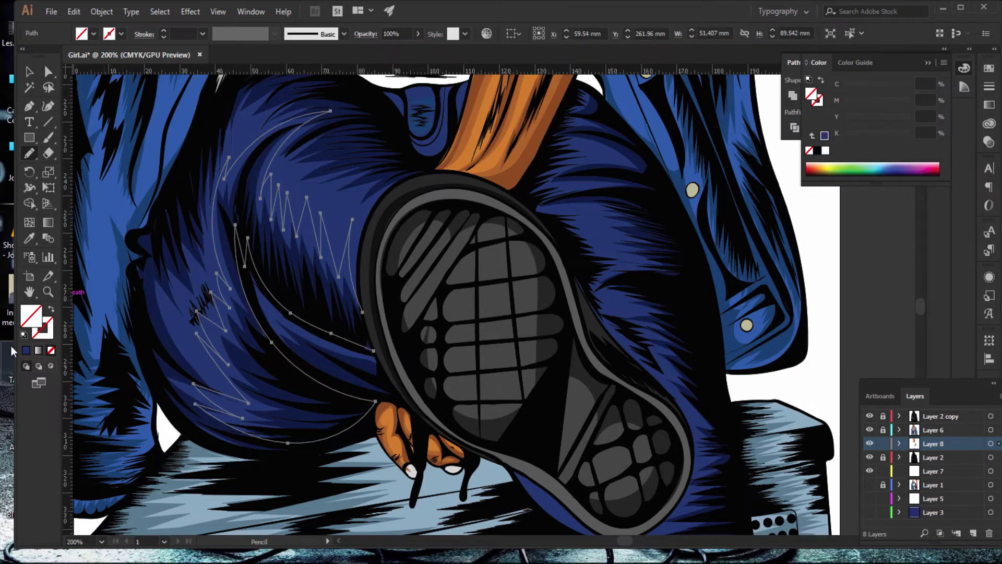
left_click(27, 351)
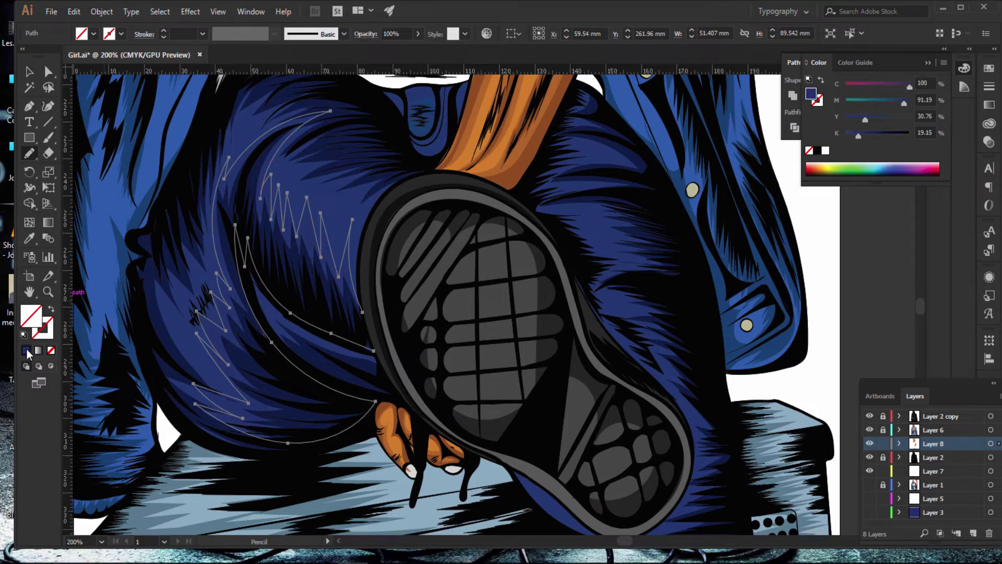
double_click(30, 316)
mouse_move(729, 267)
left_mouse_down()
mouse_move(730, 292)
mouse_move(725, 284)
left_mouse_up()
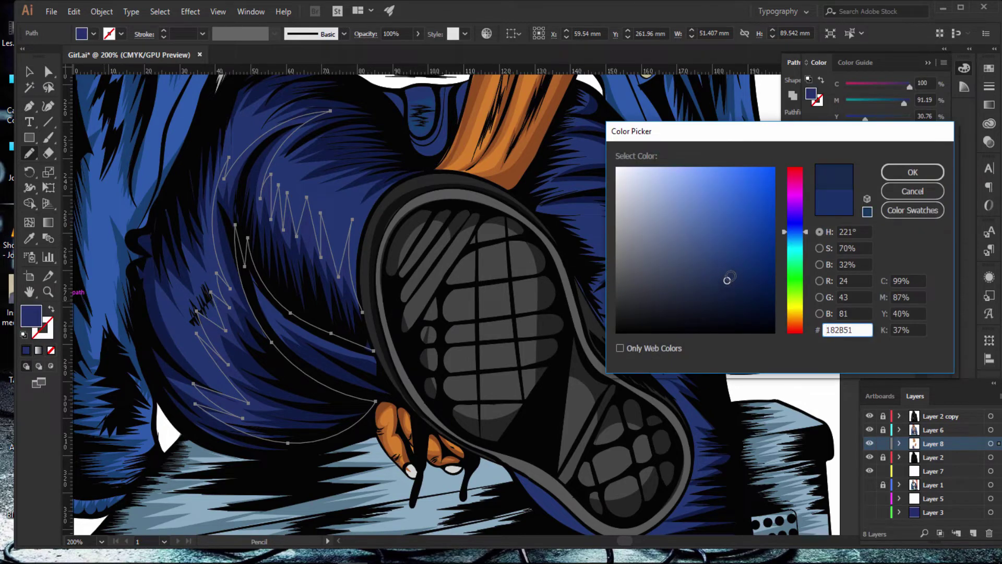
left_click(917, 172)
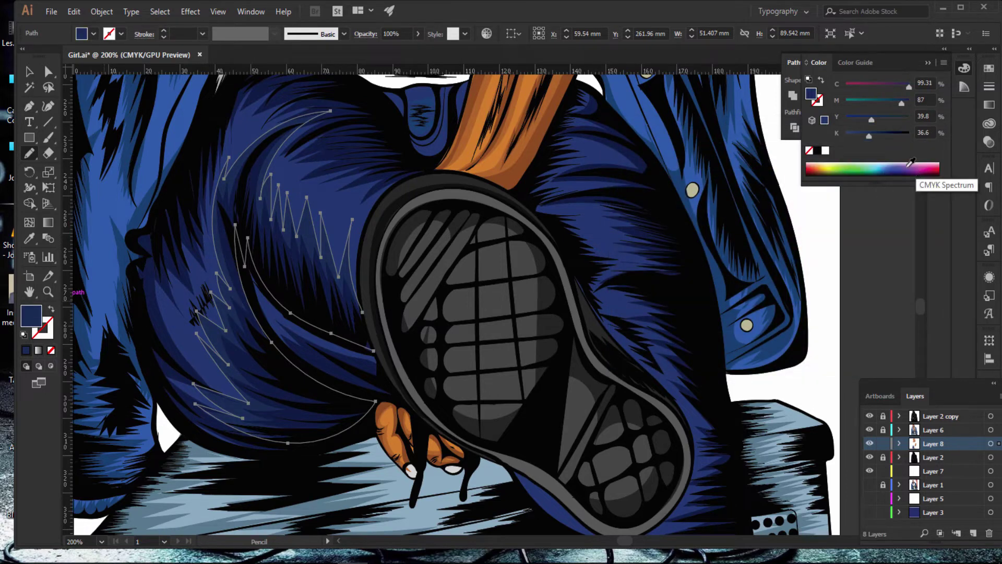
Step: Resample the jeans blue onto the zigzag, darken its fill, then deselect it
left_click(30, 239)
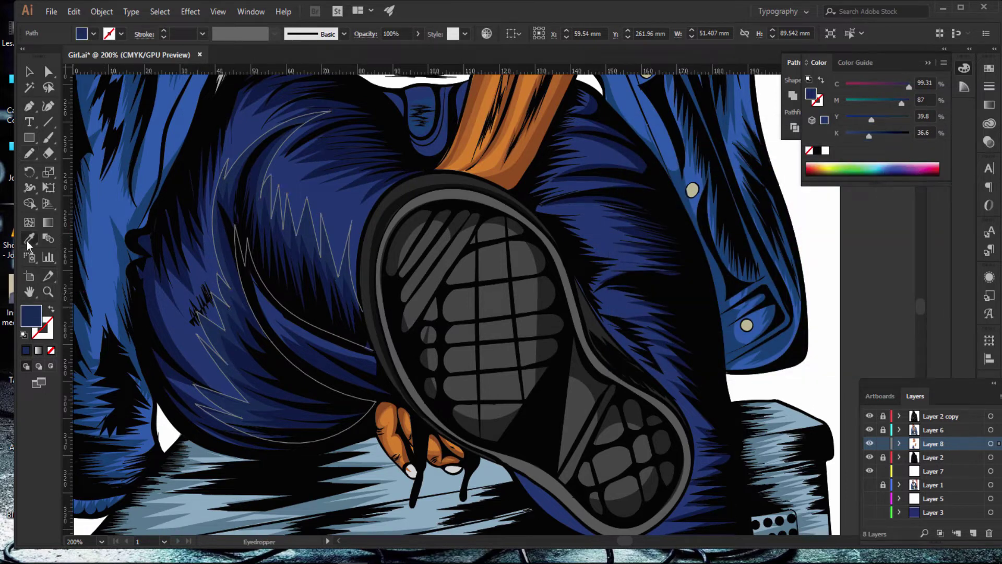
left_click(322, 198)
double_click(30, 317)
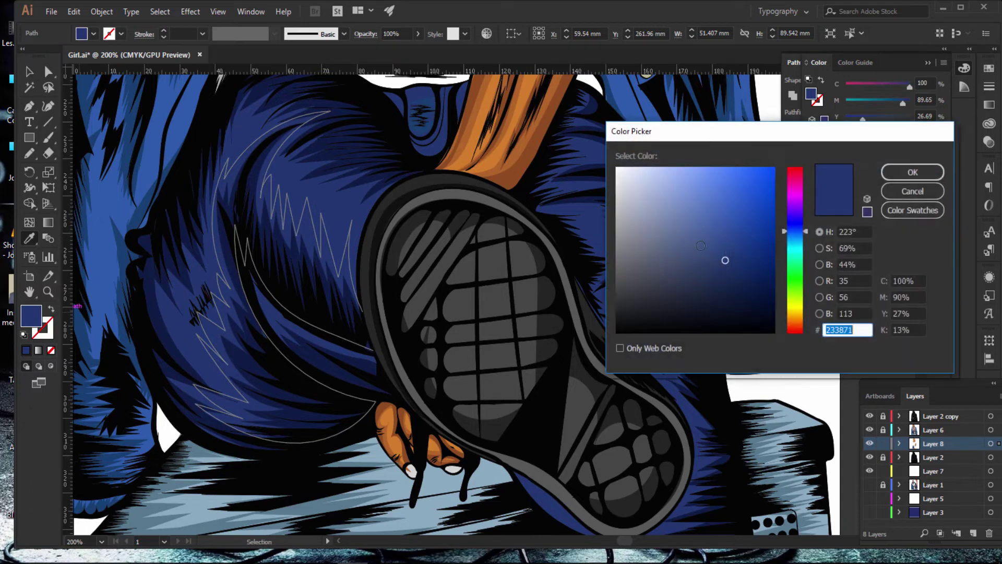
left_click_drag(726, 261, 742, 276)
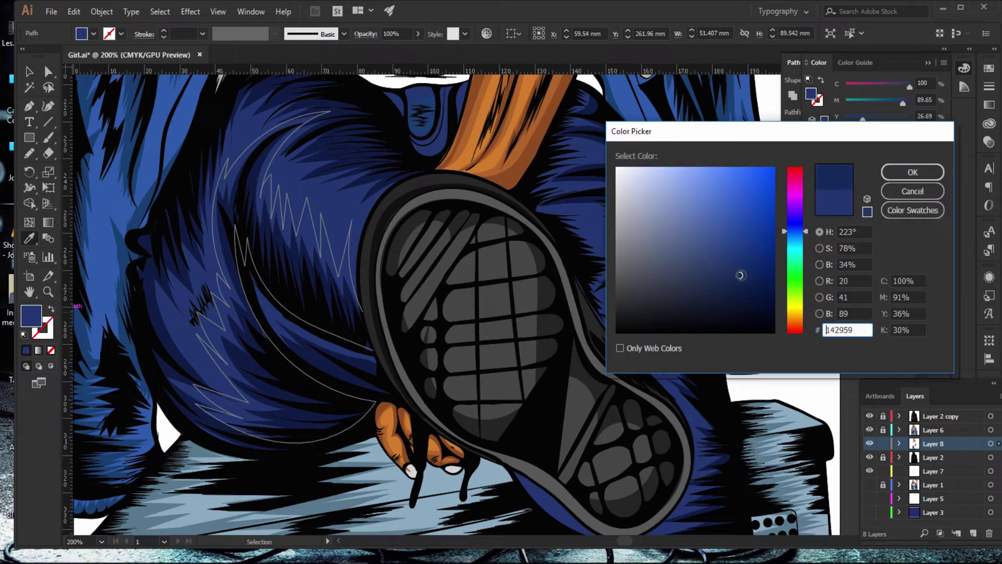
left_click(909, 172)
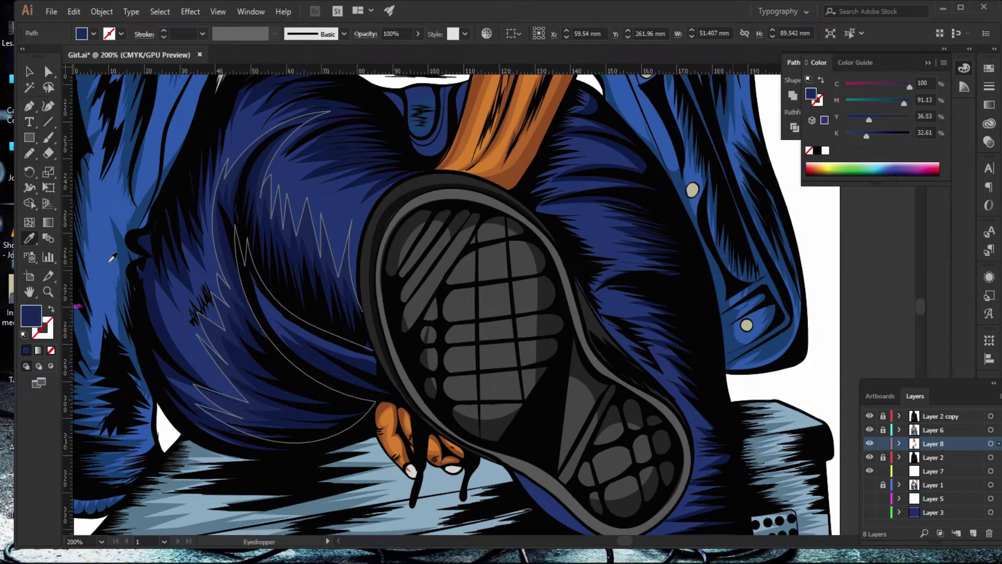
left_click(29, 73)
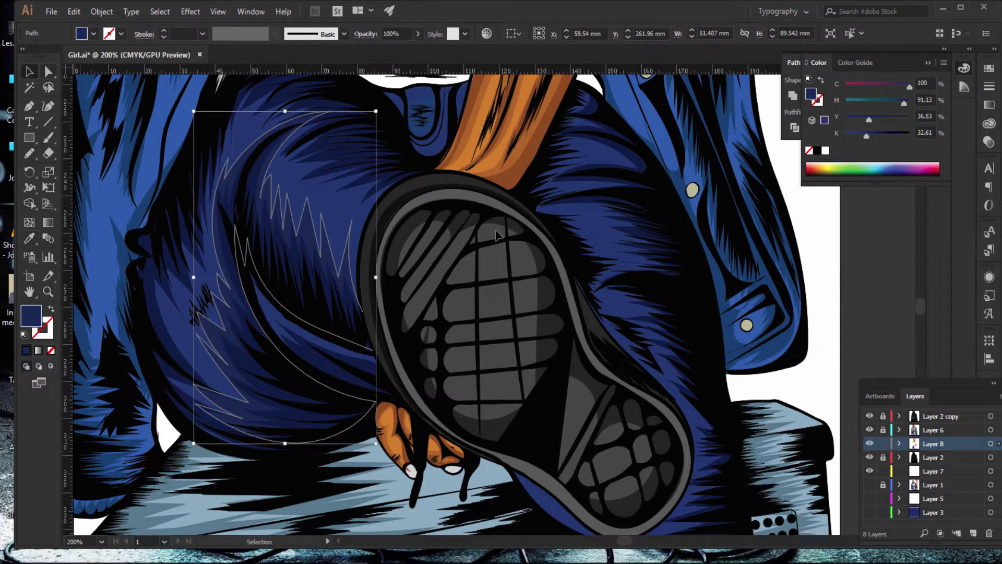
left_click(503, 273)
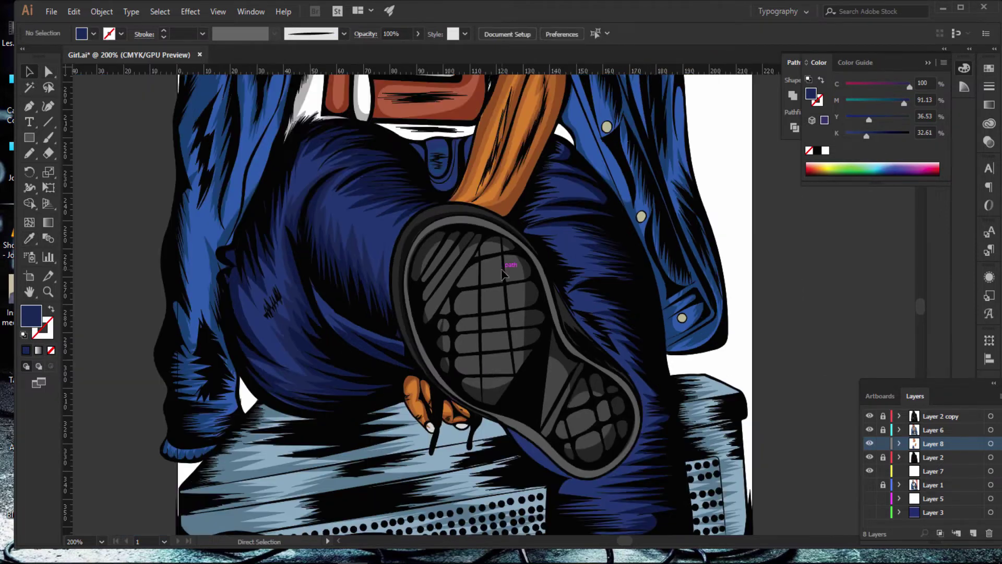
Step: Pencil a curved shading stroke on the jeans with a dark blue fill
scroll(502, 274, "down", 5)
scroll(502, 274, "up", 2)
scroll(503, 273, "up", 3)
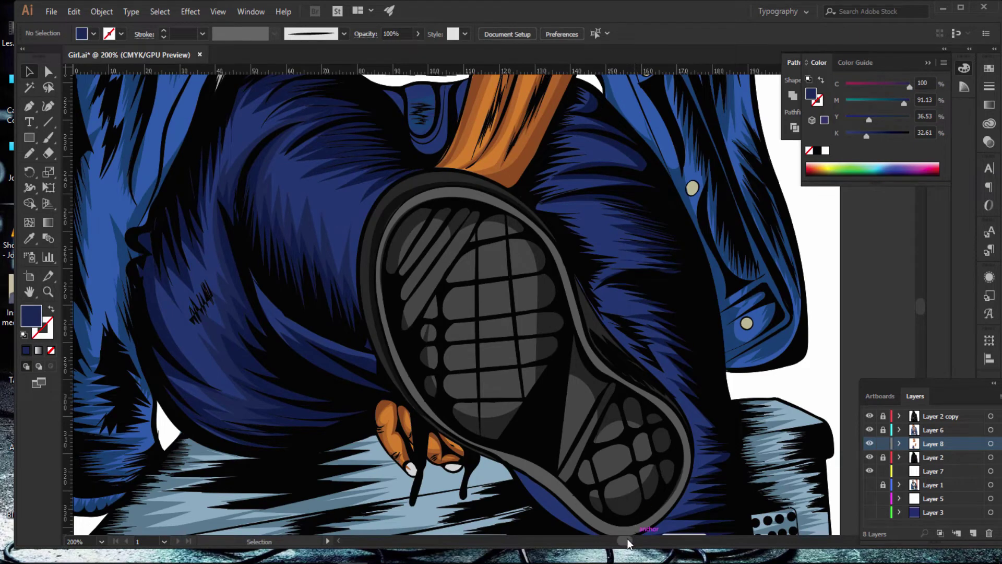
left_click_drag(628, 537, 628, 537)
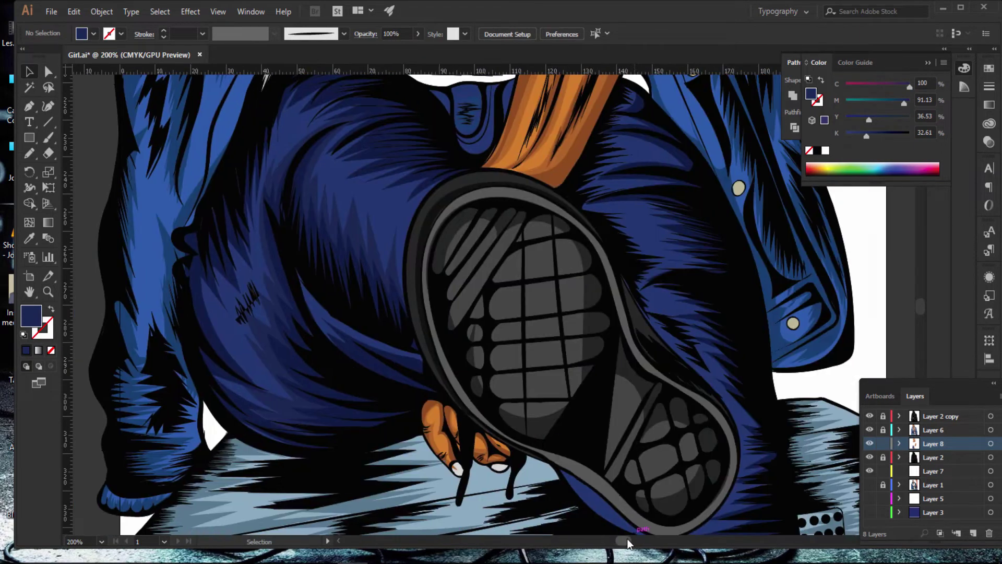
left_click(31, 154)
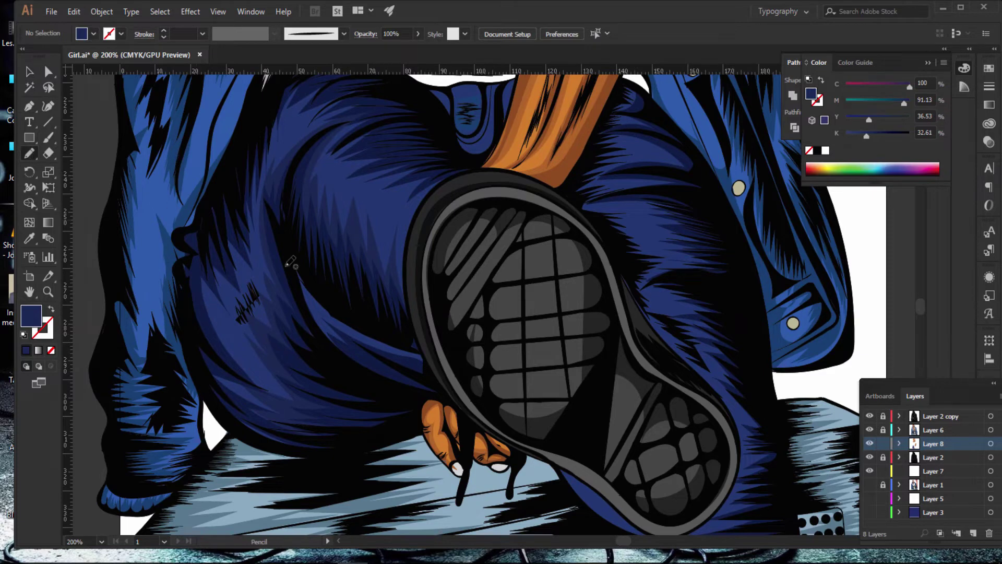
scroll(386, 345, "up", 3)
mouse_move(406, 410)
left_mouse_down()
mouse_move(308, 356)
mouse_move(400, 440)
left_mouse_up()
left_click(25, 351)
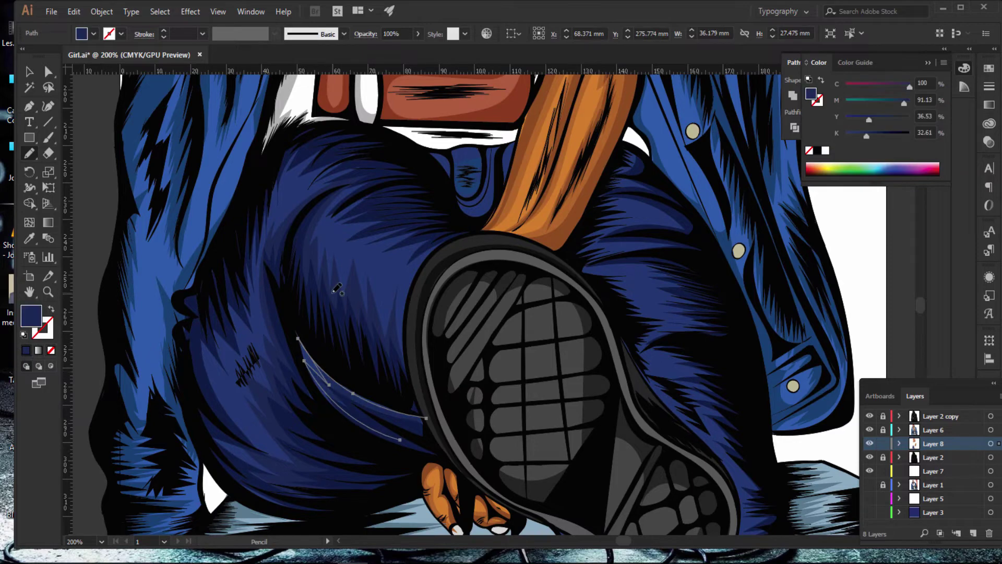
Step: Draw a zigzag hatch on the right leg extending down beside the shoe
scroll(247, 282, "up", 3)
scroll(246, 282, "down", 5)
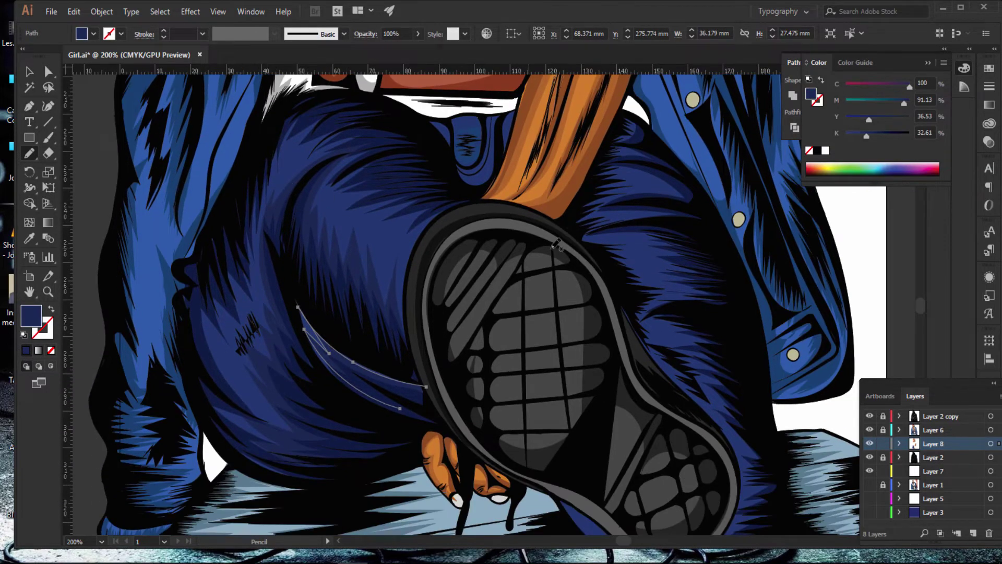
scroll(556, 245, "up", 3)
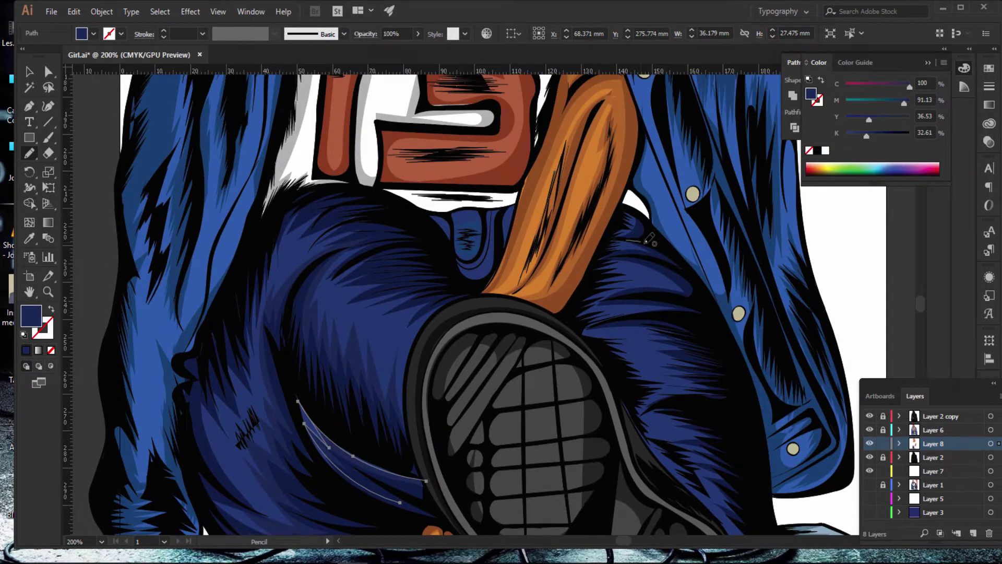
mouse_move(639, 241)
left_mouse_down()
mouse_move(676, 282)
mouse_move(616, 287)
mouse_move(623, 292)
mouse_move(593, 310)
mouse_move(661, 332)
mouse_move(620, 335)
mouse_move(673, 353)
mouse_move(632, 360)
mouse_move(692, 384)
mouse_move(653, 397)
mouse_move(702, 408)
mouse_move(650, 415)
mouse_move(657, 432)
mouse_move(723, 444)
mouse_move(663, 450)
mouse_move(705, 473)
left_mouse_up()
scroll(747, 328, "down", 3)
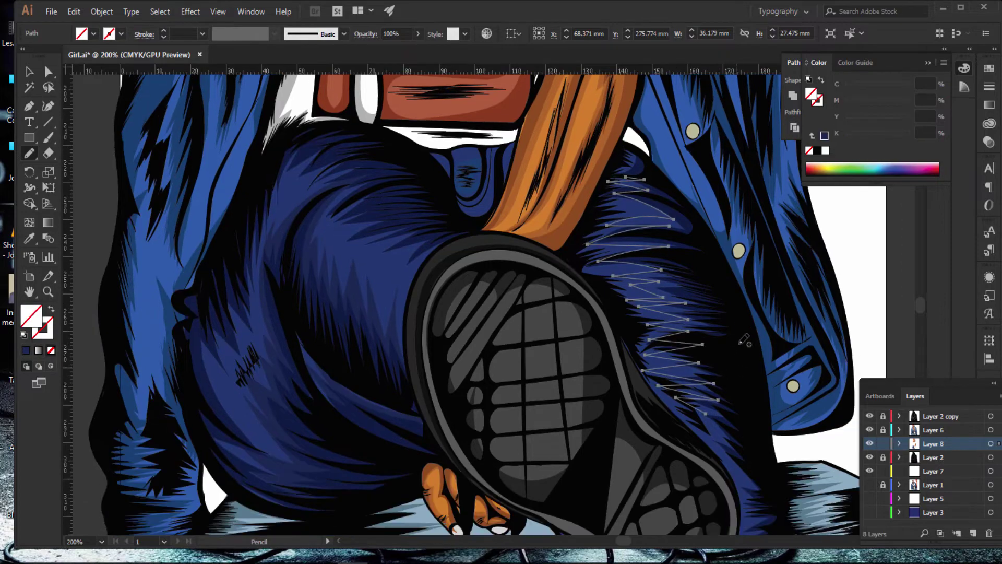
scroll(746, 328, "down", 2)
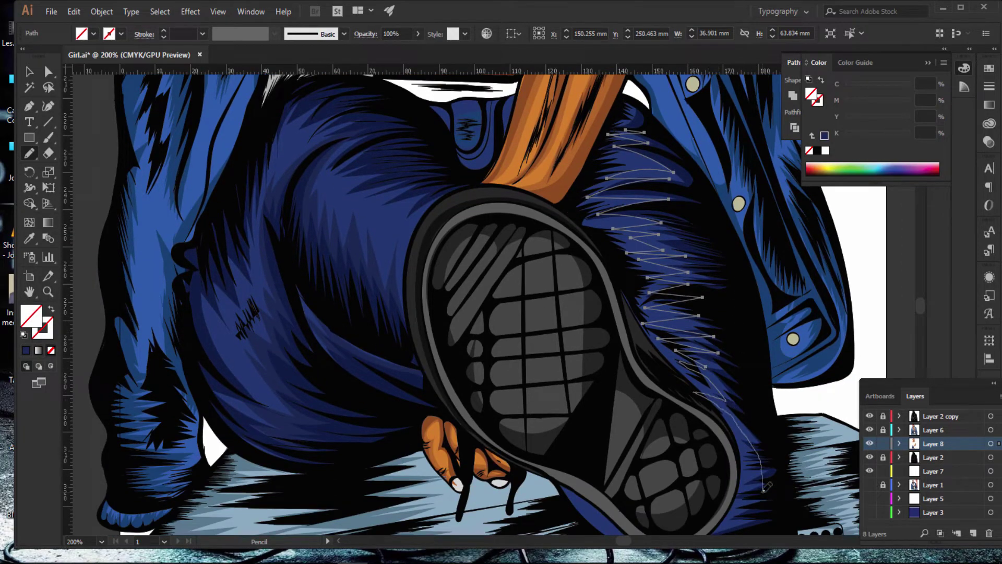
scroll(740, 339, "down", 3)
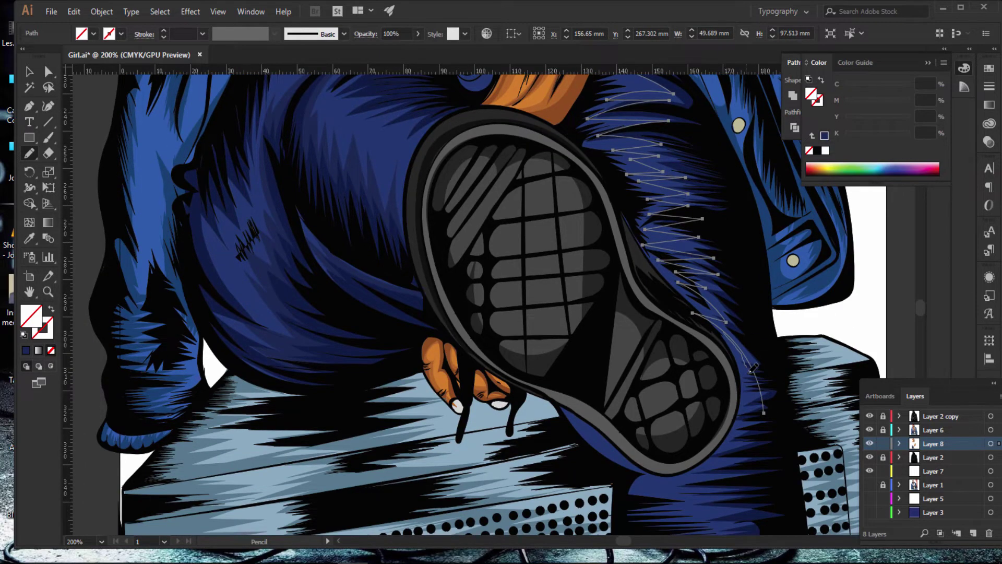
left_click_drag(752, 416, 736, 429)
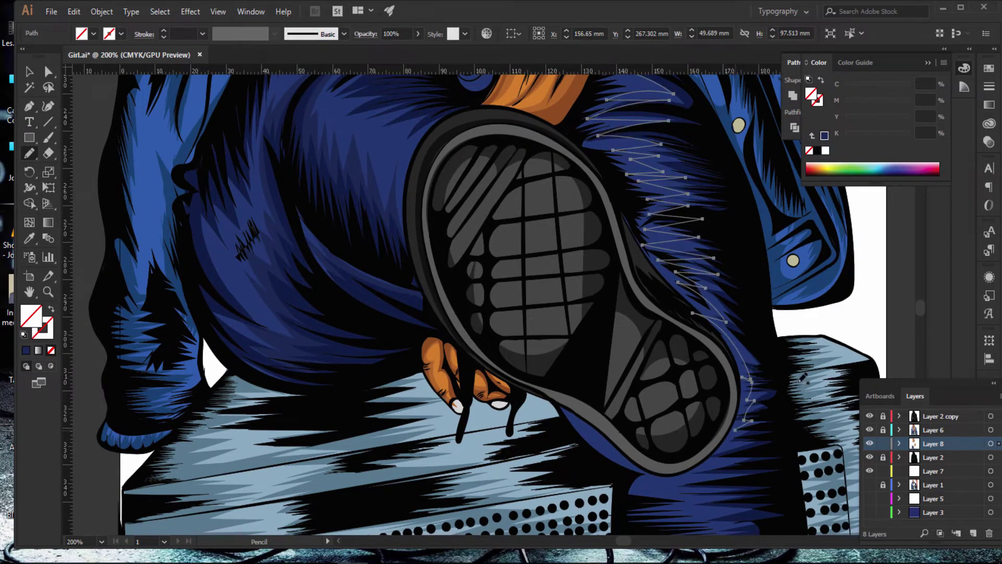
scroll(808, 323, "down", 3)
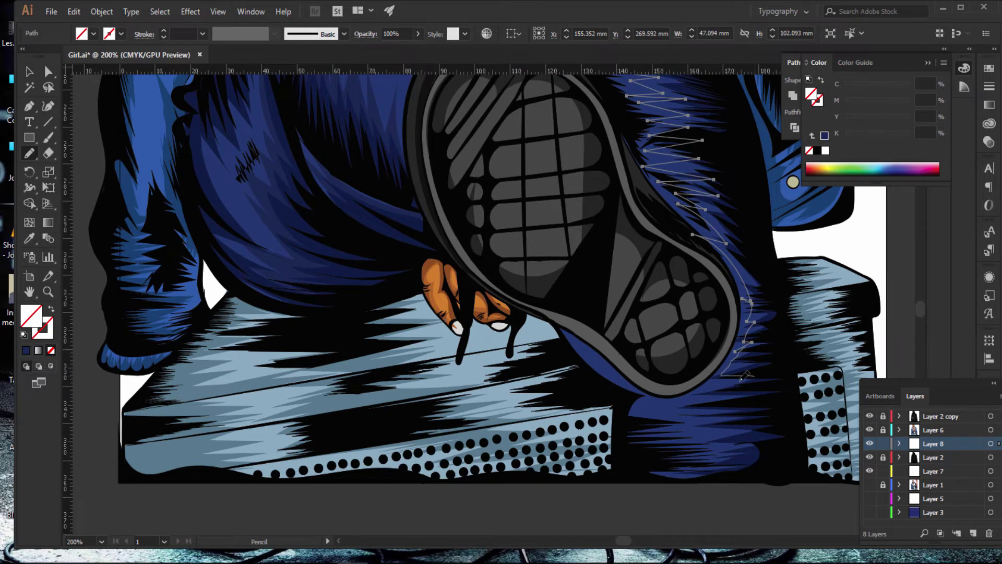
mouse_move(742, 378)
left_mouse_down()
mouse_move(656, 447)
mouse_move(785, 471)
mouse_move(741, 142)
left_mouse_up()
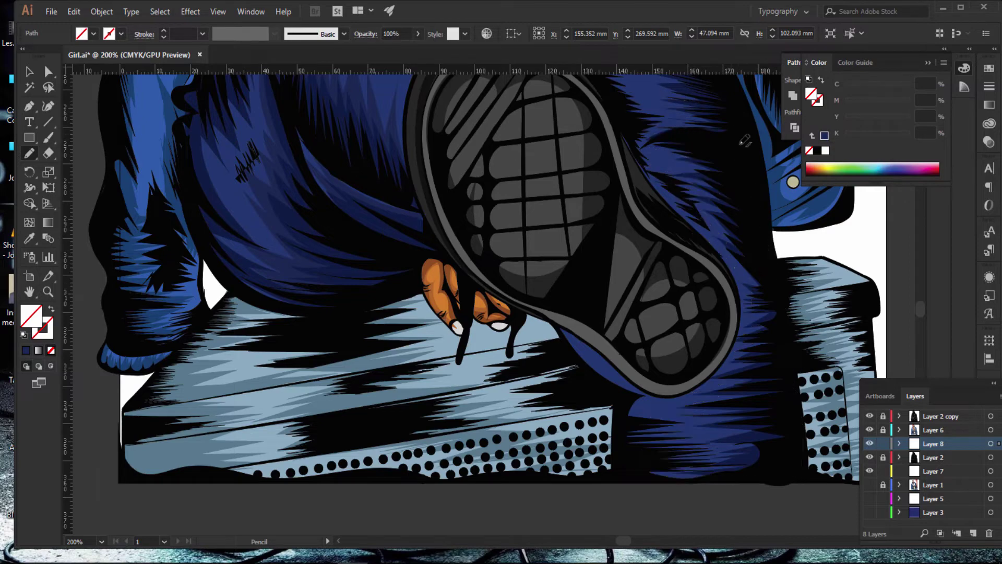
Step: Add hatch strokes up the jeans edge and near the jacket, then deselect and zoom out
scroll(766, 199, "up", 4)
scroll(766, 198, "up", 4)
left_click_drag(734, 355, 692, 179)
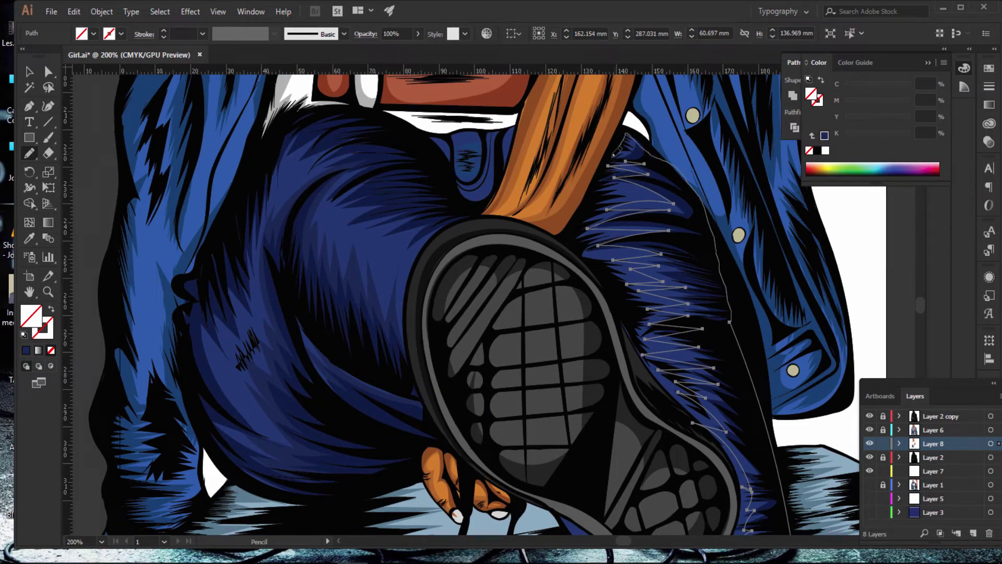
left_click_drag(632, 156, 627, 135)
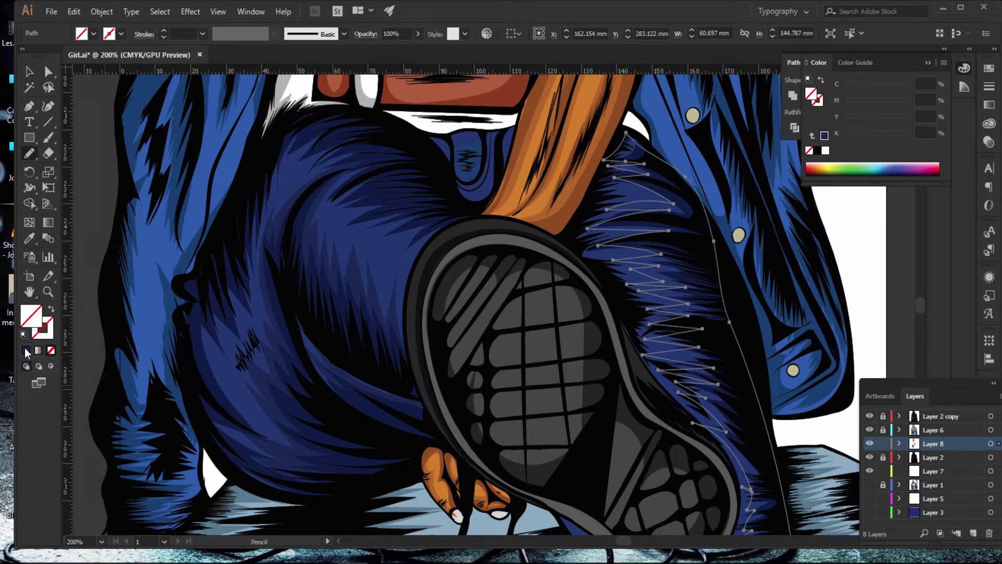
left_click_drag(838, 233, 856, 286)
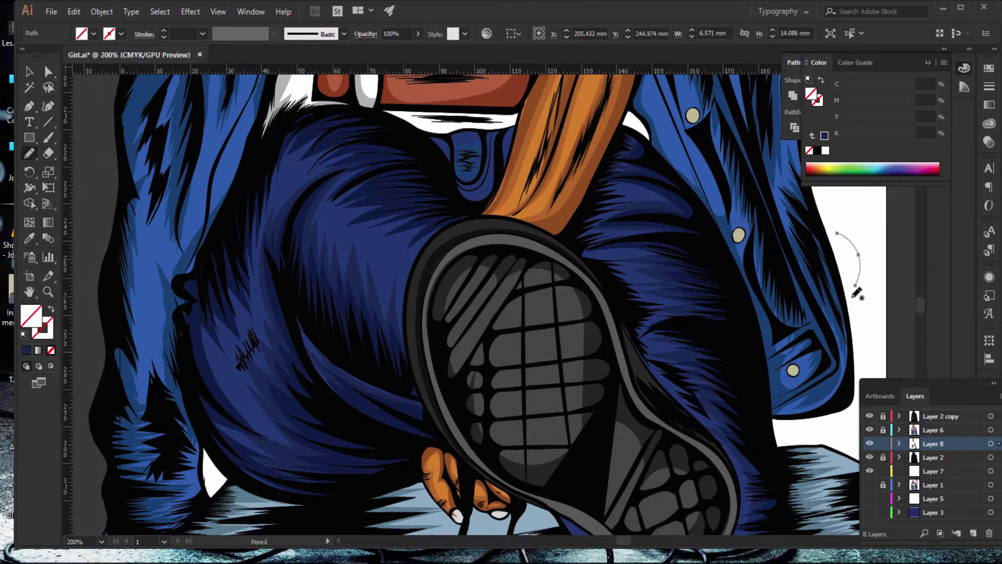
key("ctrl+shift+a")
key("ctrl+minus")
key("ctrl+minus")
key("ctrl+minus")
key("ctrl+minus")
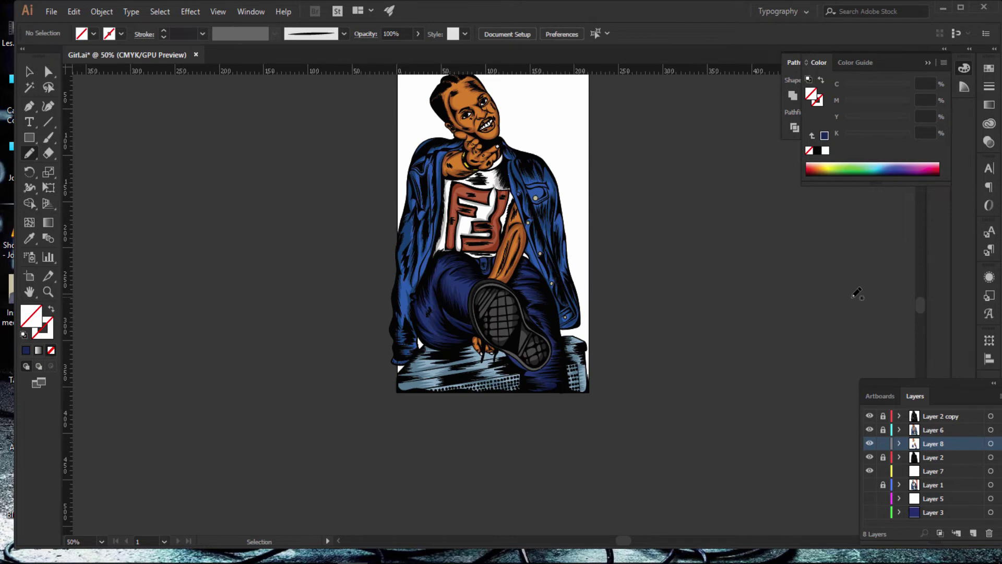
Step: Zoom in on the lower illustration and save the document
scroll(678, 363, "down", 5)
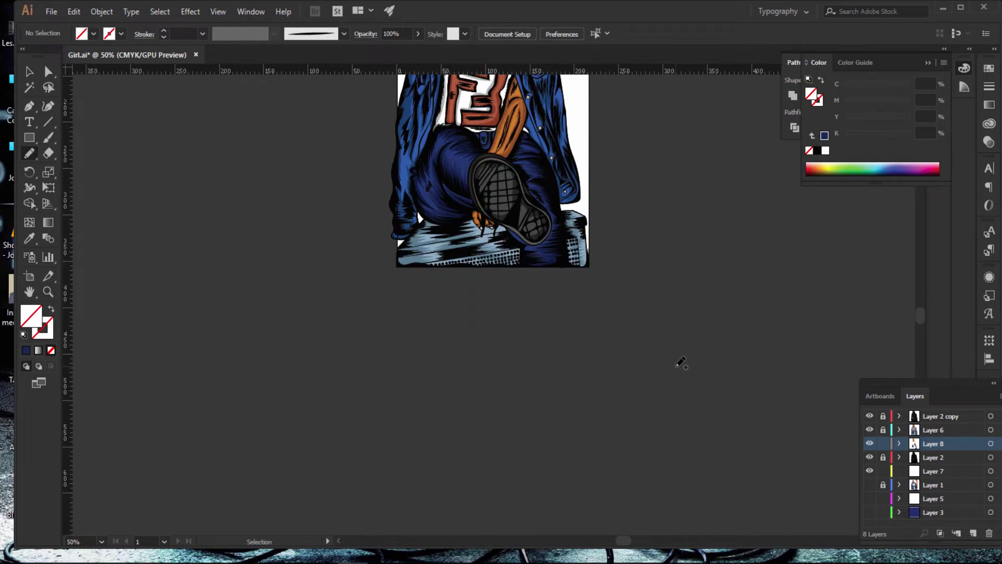
key("ctrl+plus")
key("ctrl+plus")
key("ctrl+plus")
key("ctrl+plus")
scroll(343, 320, "up", 1)
scroll(300, 328, "up", 6)
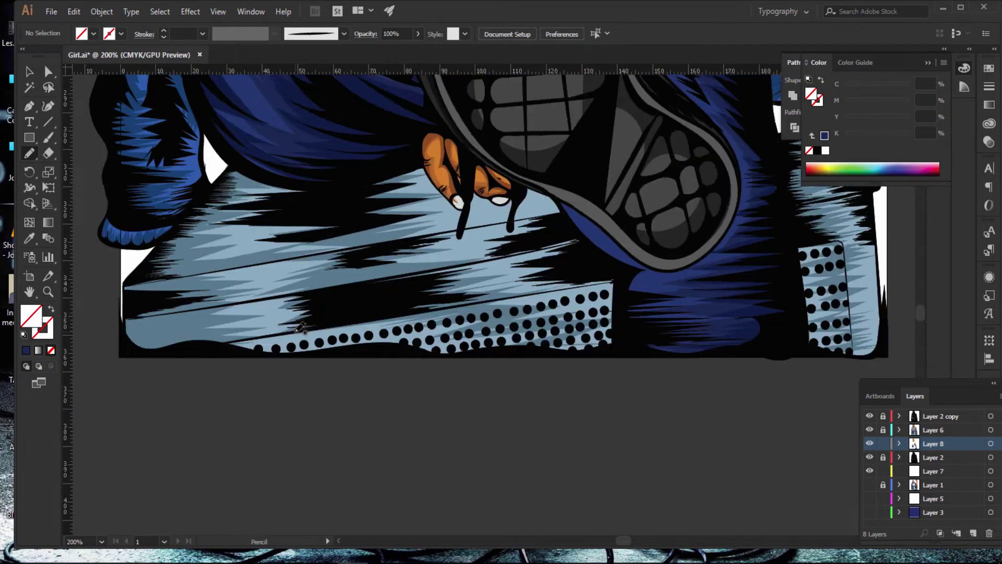
scroll(300, 327, "up", 1)
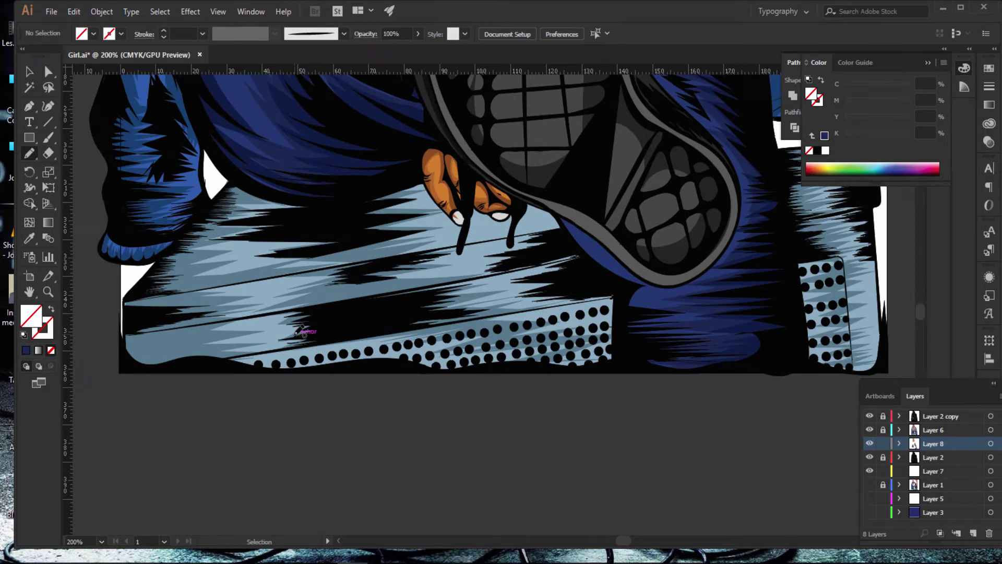
key("ctrl+s")
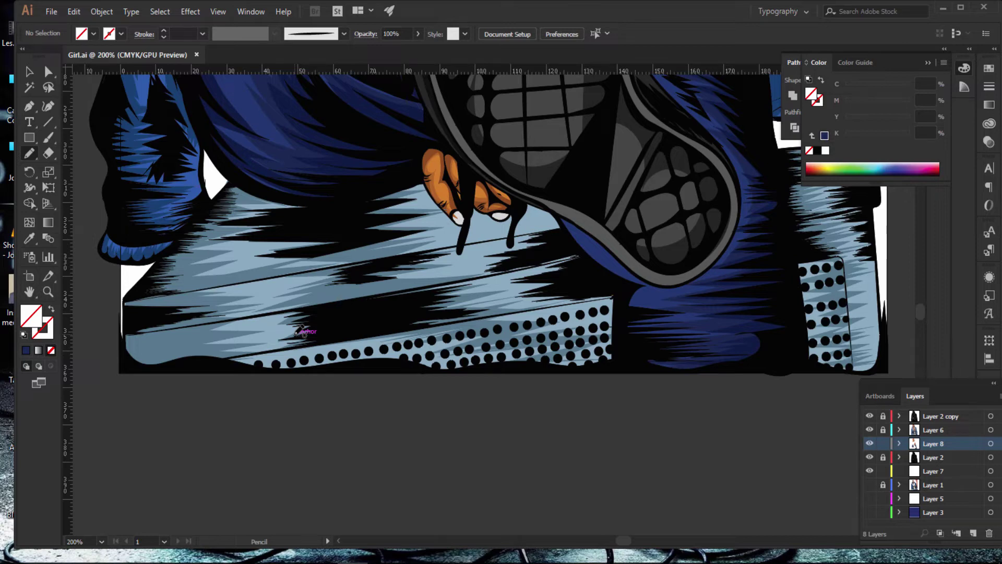
Step: Sample the seat's light blue, lighten it to 648999, and start a pencil zigzag over the seat
key("i")
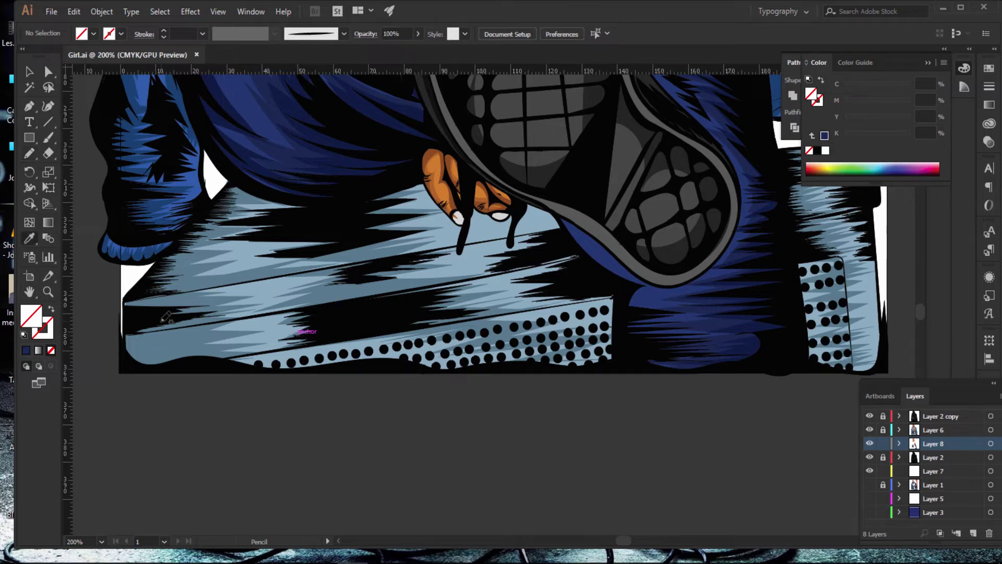
left_click(187, 350)
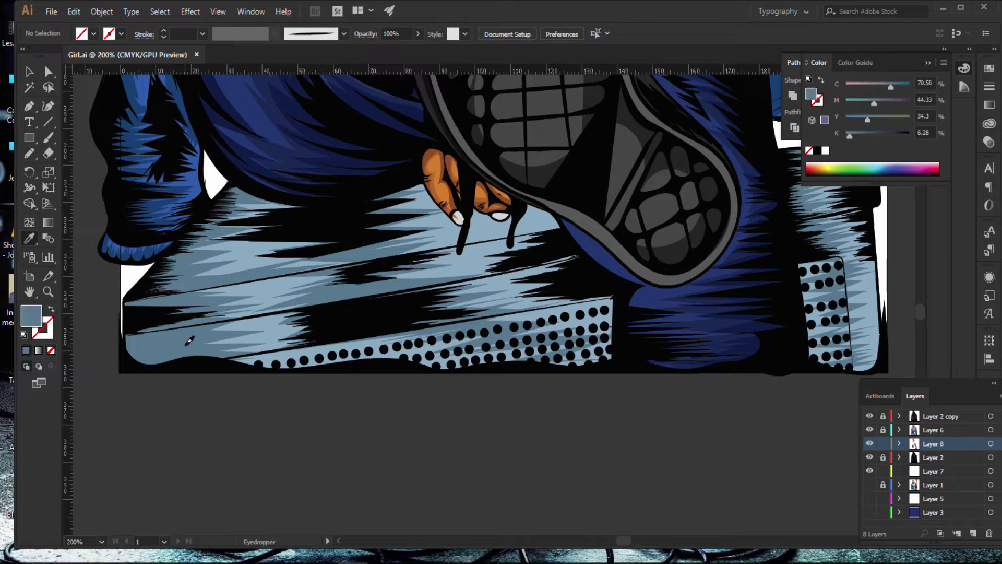
double_click(30, 319)
left_click(671, 232)
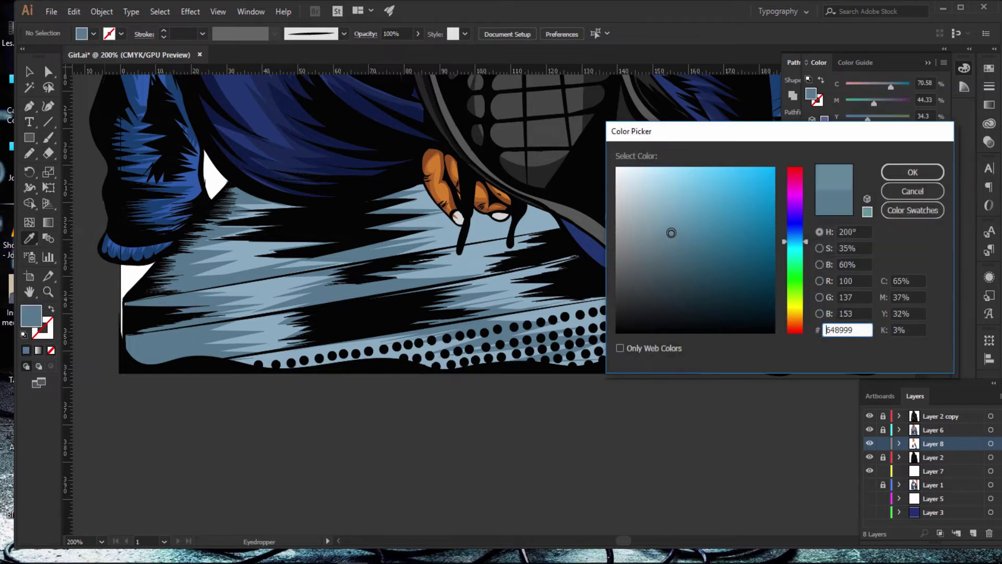
left_click(912, 172)
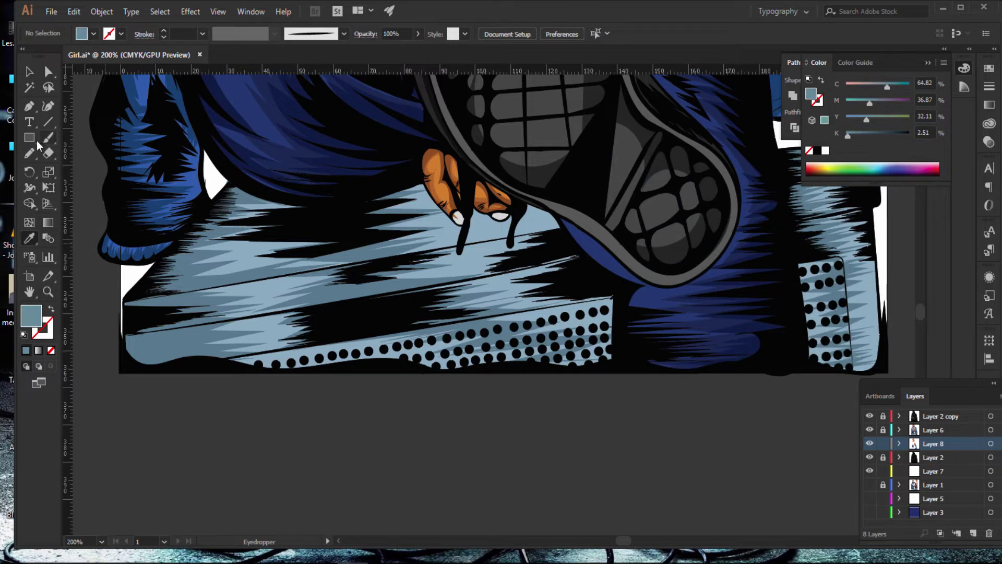
key("n")
mouse_move(251, 201)
left_mouse_down()
mouse_move(255, 247)
mouse_move(328, 366)
mouse_move(245, 365)
mouse_move(185, 335)
mouse_move(186, 265)
left_mouse_up()
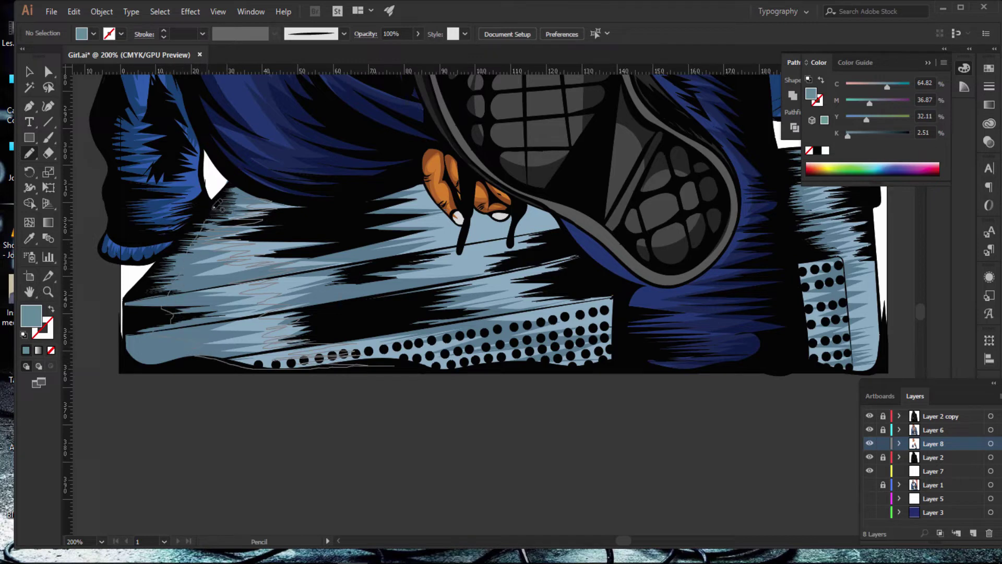
Step: Extend the first hatch stroke across the seat and fill it light blue
mouse_move(216, 207)
left_mouse_down()
mouse_move(250, 190)
mouse_move(271, 199)
left_mouse_up()
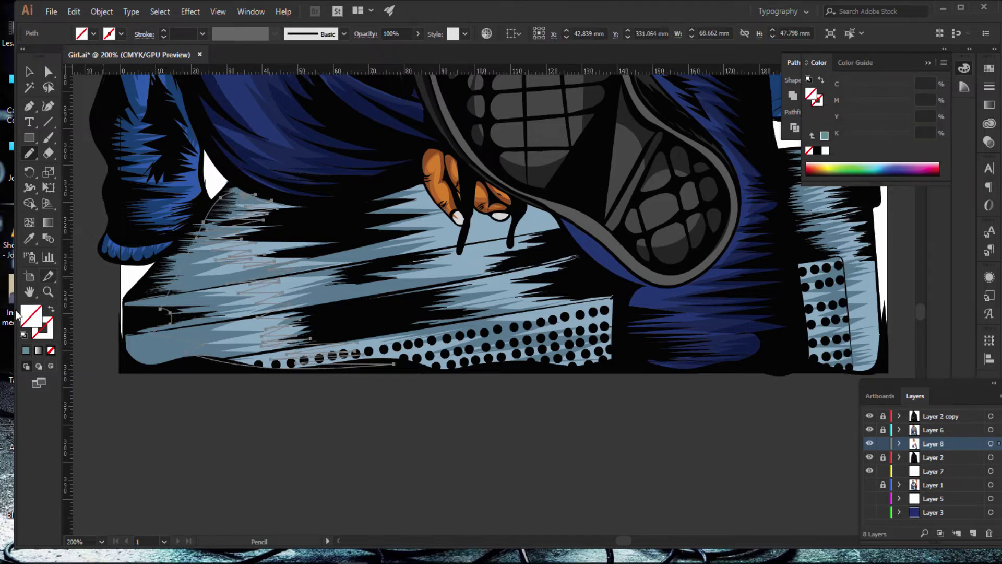
left_click(27, 349)
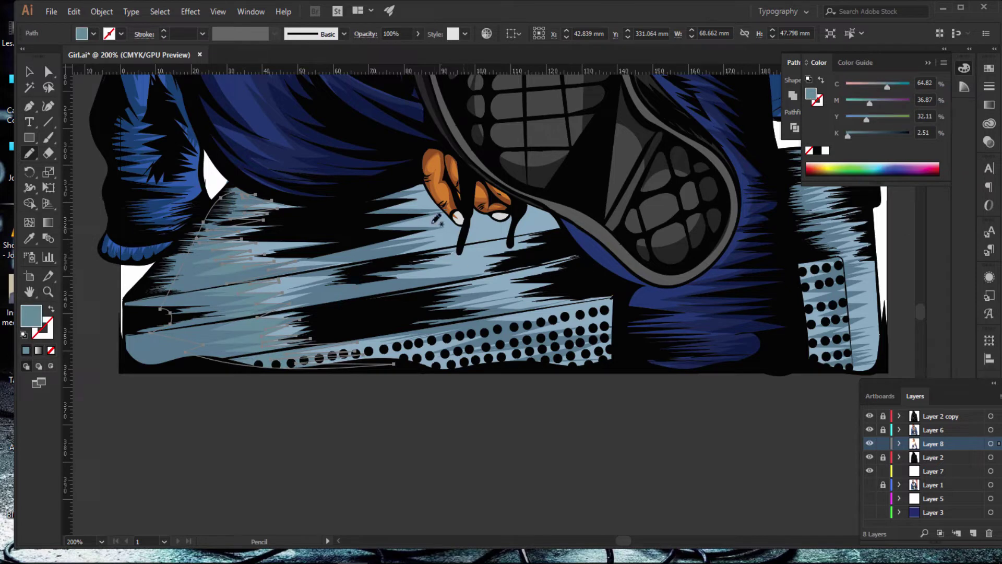
key("ctrl+equal")
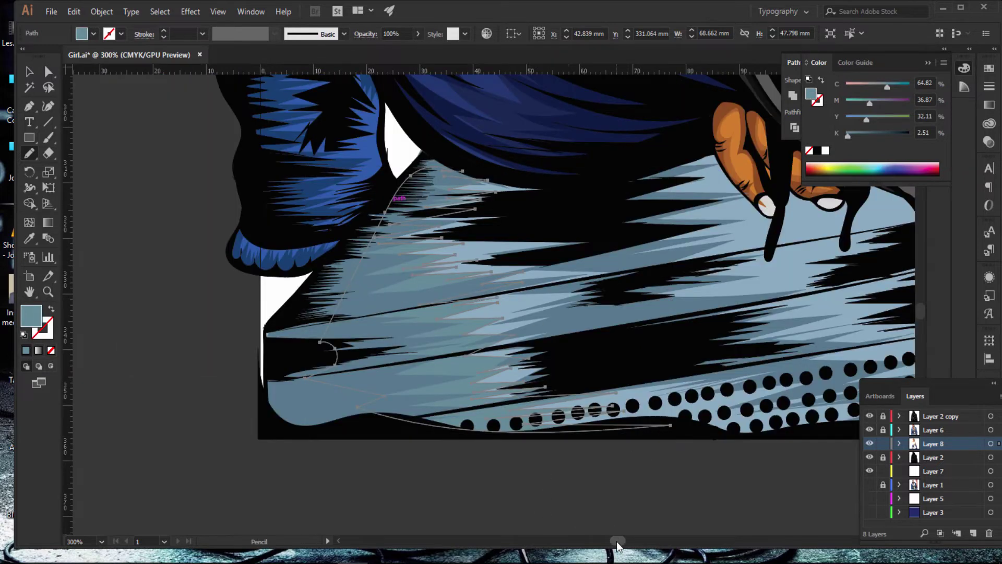
left_click_drag(618, 542, 625, 545)
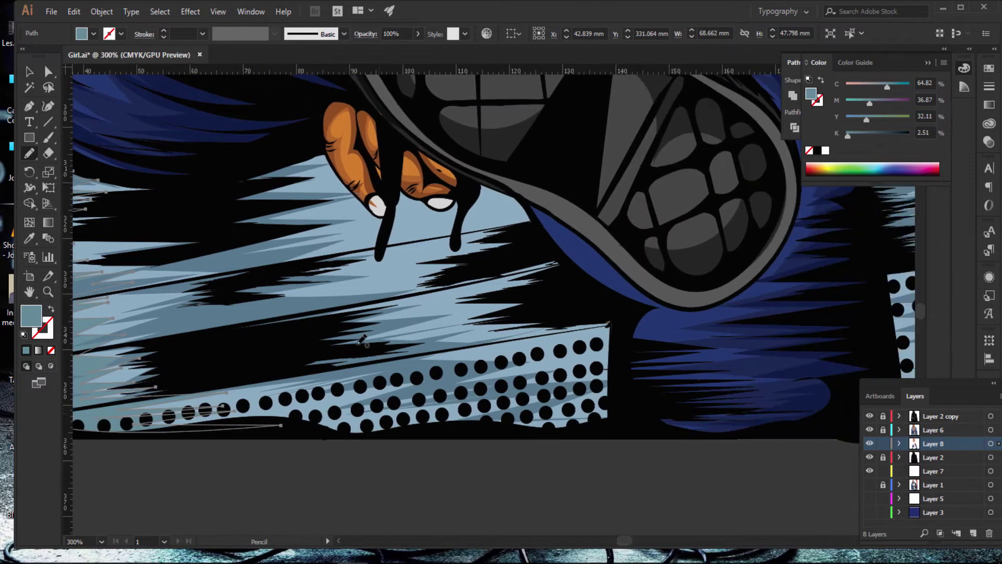
scroll(293, 209, "up", 3)
Step: Hatch the seat below the fingers and across its dotted part, filled light blue
left_click_drag(319, 241, 274, 242)
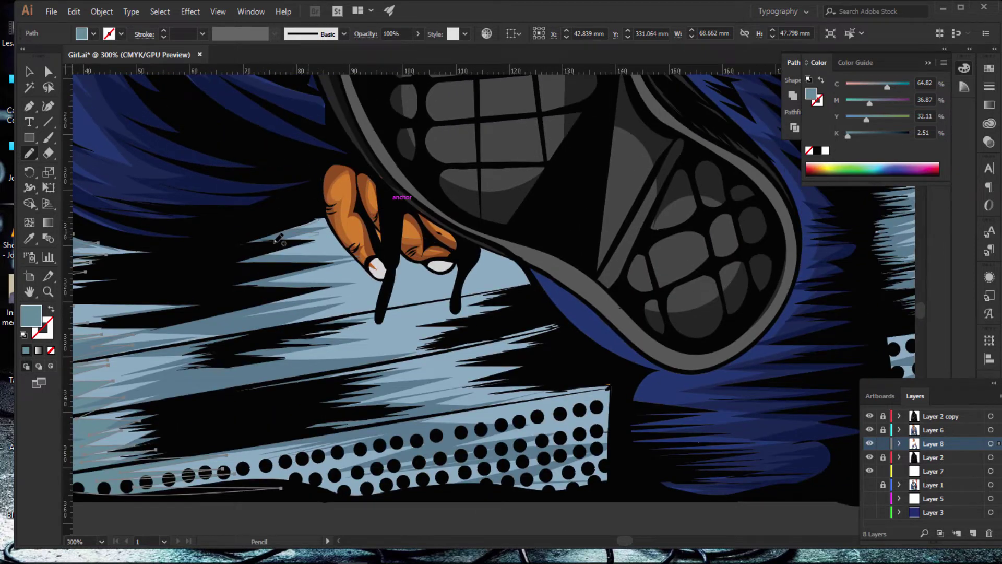
left_click_drag(351, 250, 393, 314)
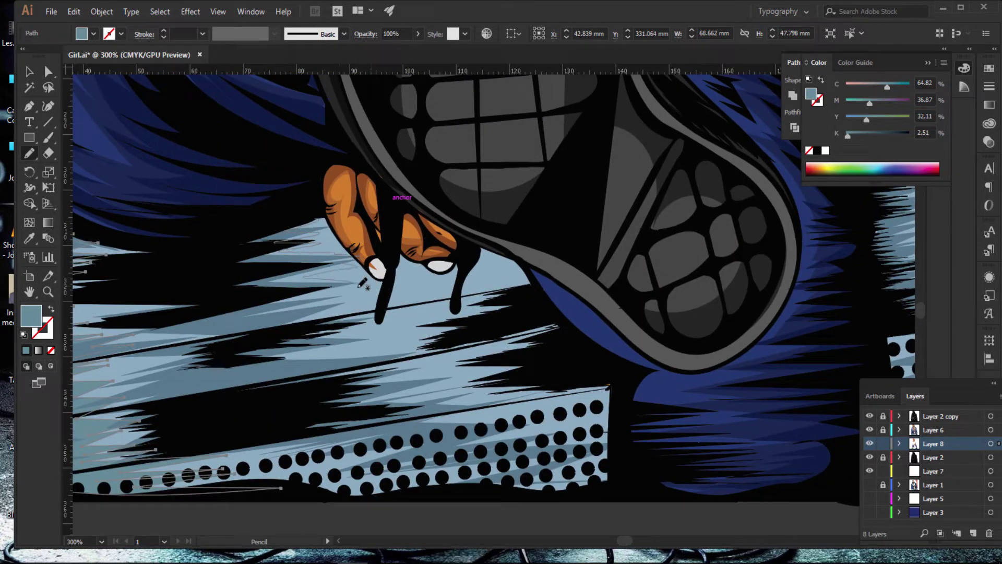
mouse_move(318, 329)
left_mouse_down()
mouse_move(389, 367)
mouse_move(492, 367)
left_mouse_up()
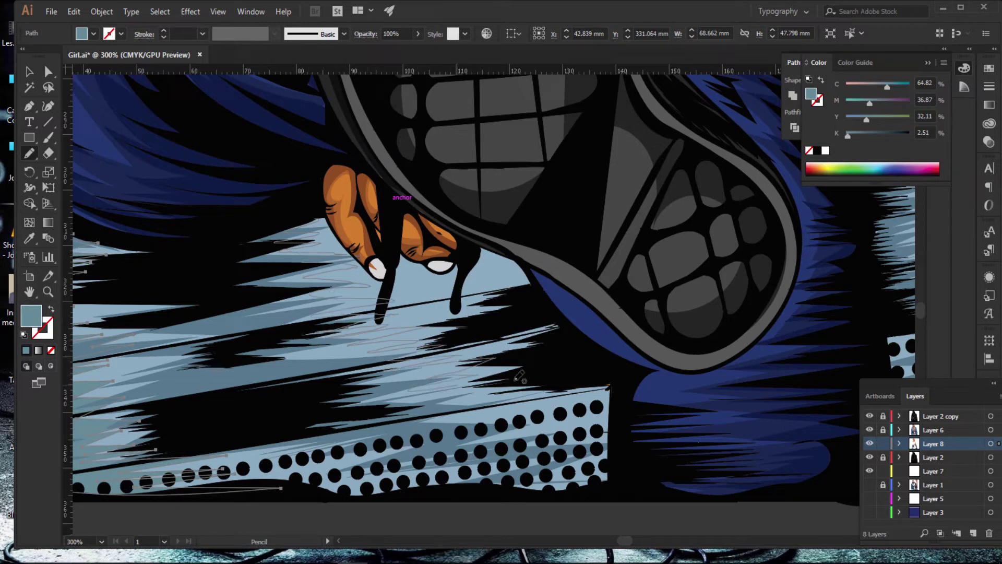
scroll(491, 367, "down", 3)
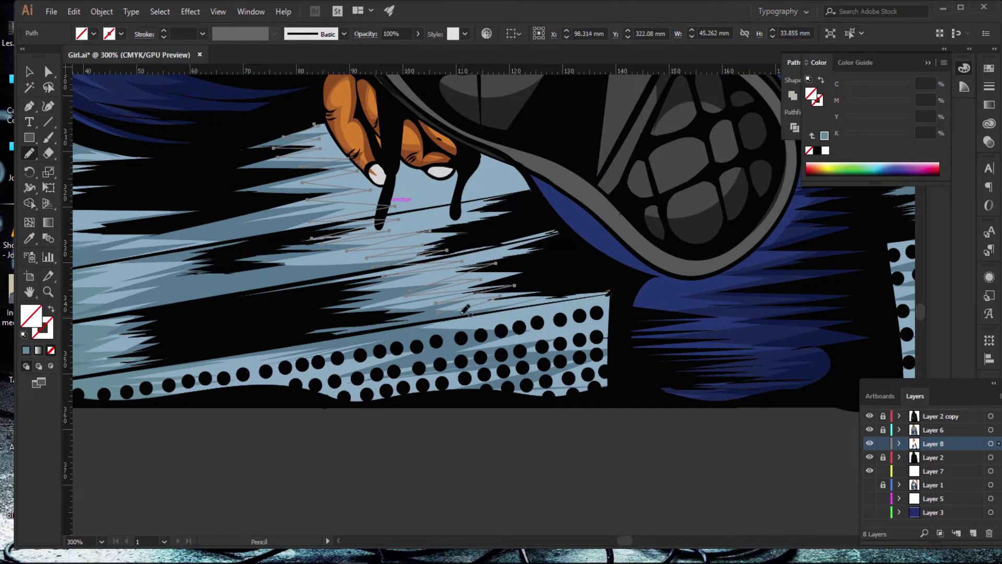
mouse_move(444, 310)
left_mouse_down()
mouse_move(484, 331)
mouse_move(579, 345)
left_mouse_up()
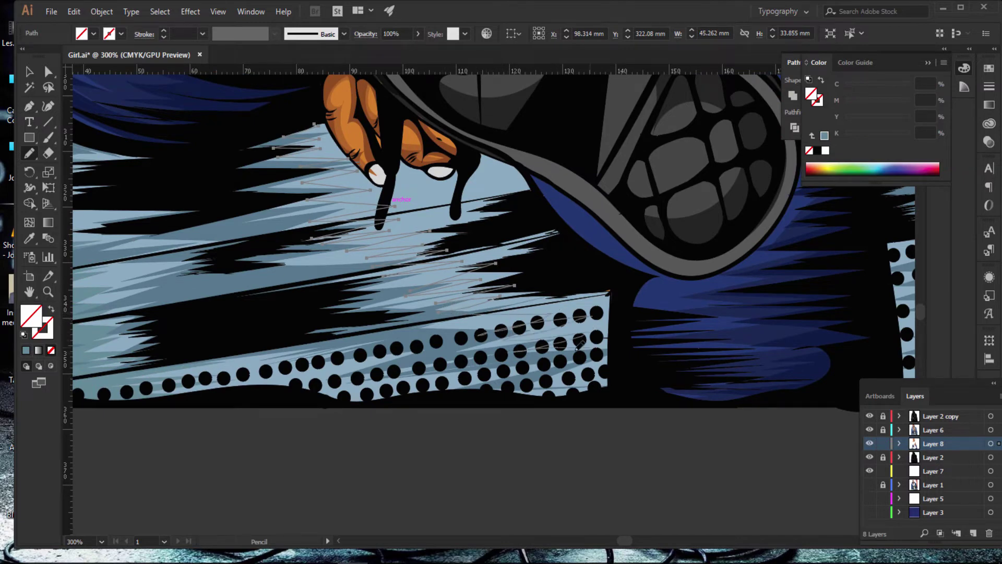
mouse_move(525, 382)
left_mouse_down()
mouse_move(608, 377)
mouse_move(570, 391)
mouse_move(428, 391)
mouse_move(177, 368)
mouse_move(313, 337)
mouse_move(279, 315)
mouse_move(292, 247)
mouse_move(250, 218)
mouse_move(158, 186)
mouse_move(147, 167)
mouse_move(316, 126)
left_mouse_up()
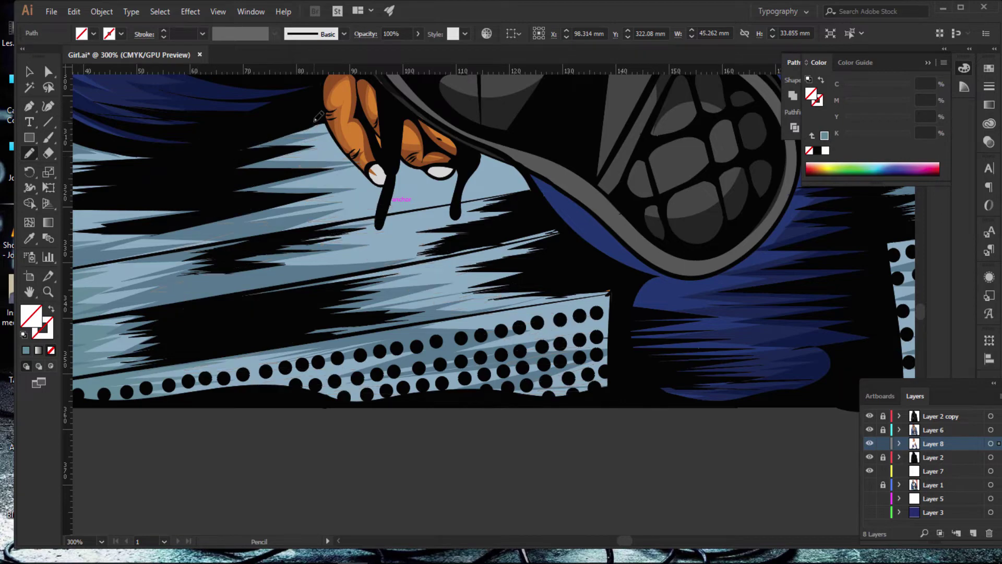
left_click(26, 351)
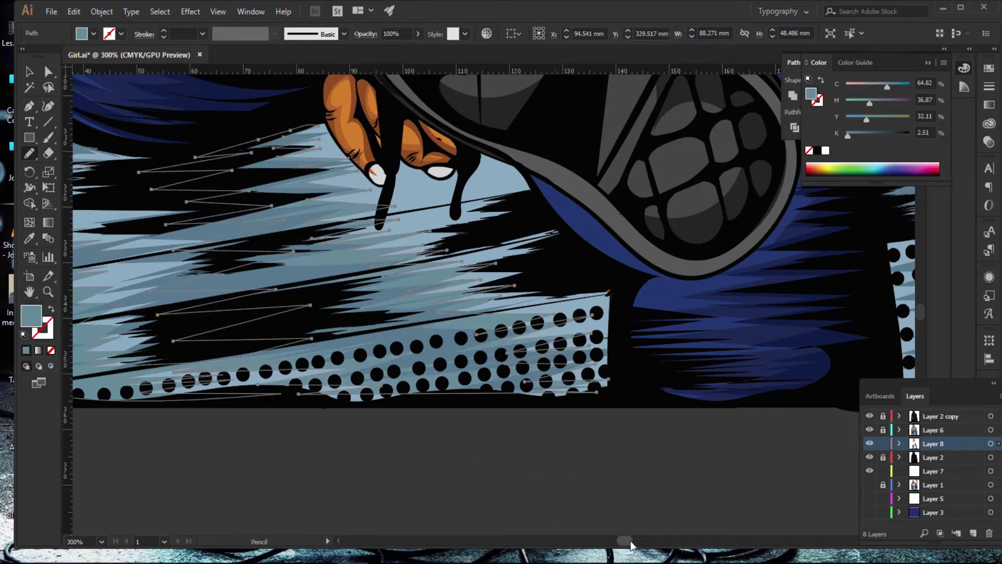
left_click_drag(631, 545, 639, 545)
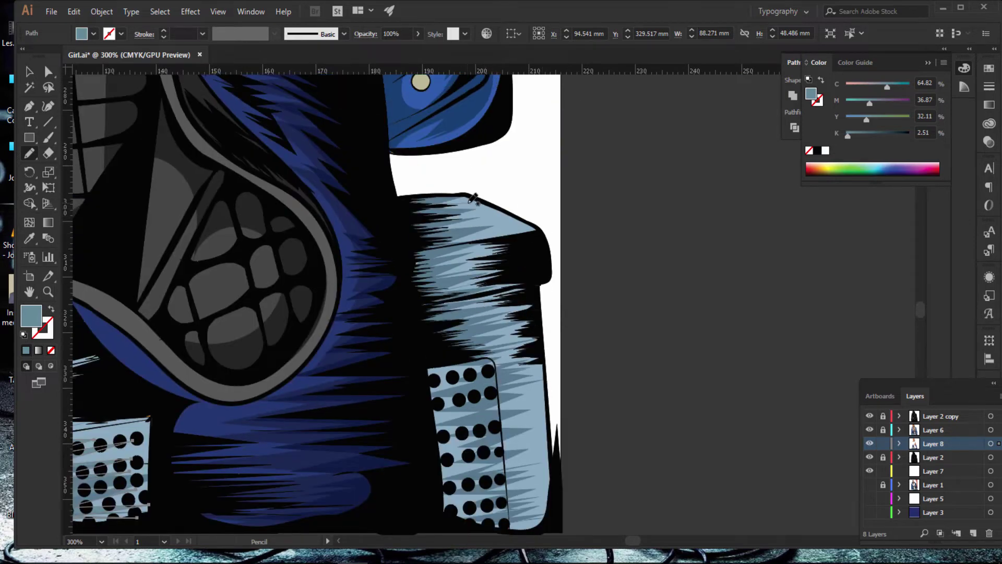
Step: Hatch the seat's right end and lower panel in light blue, then deselect and fit the artboard
mouse_move(503, 207)
left_mouse_down()
mouse_move(437, 255)
mouse_move(464, 315)
mouse_move(535, 371)
mouse_move(497, 421)
mouse_move(555, 432)
left_mouse_up()
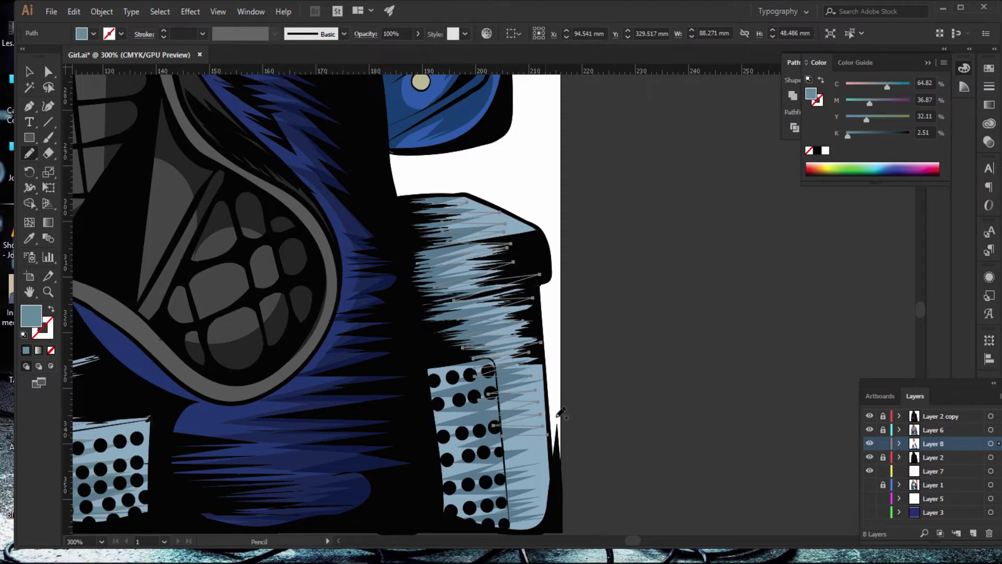
scroll(624, 318, "down", 4)
scroll(619, 308, "down", 1)
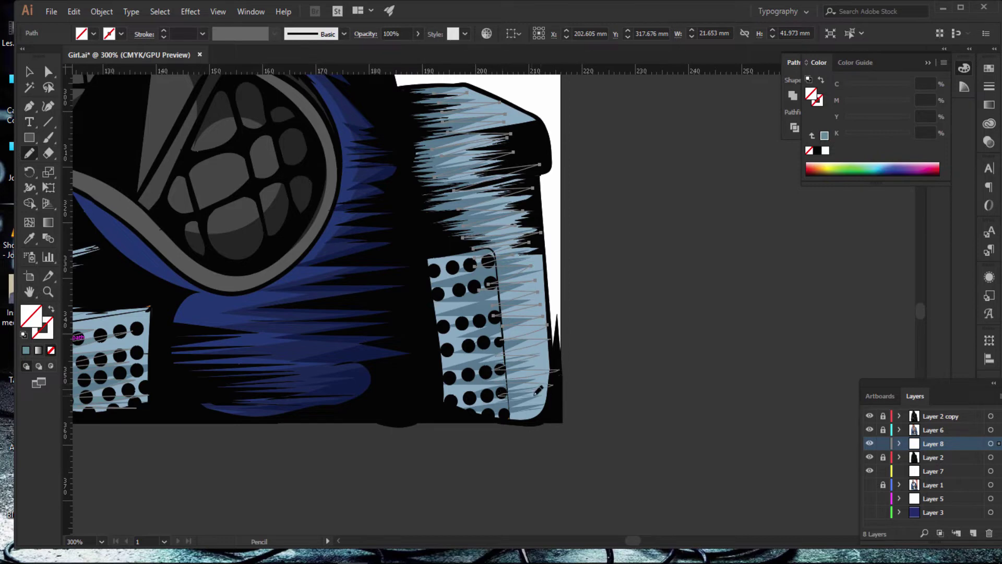
mouse_move(550, 410)
left_mouse_down()
mouse_move(441, 335)
mouse_move(436, 209)
mouse_move(417, 185)
left_mouse_up()
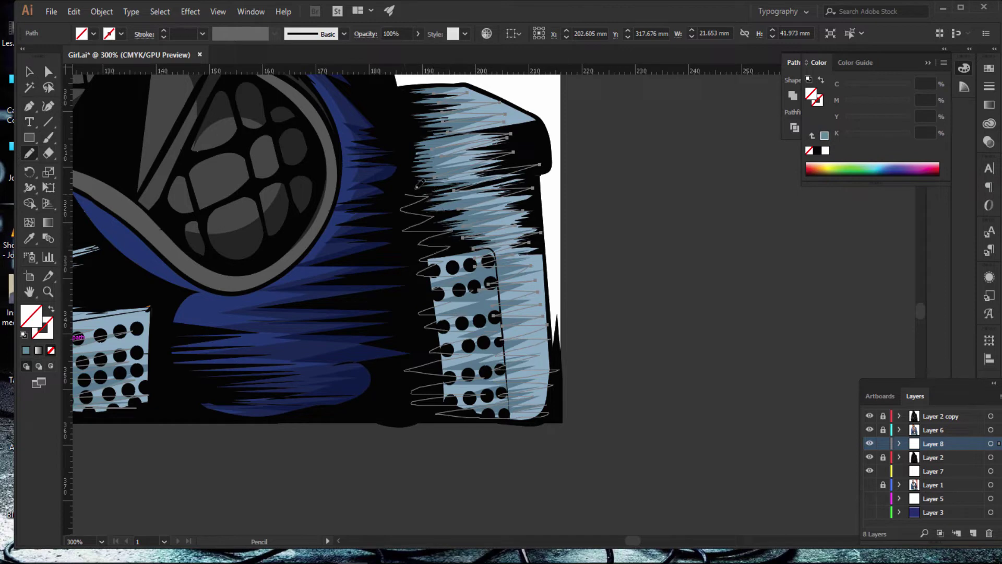
mouse_move(409, 139)
left_mouse_down()
mouse_move(384, 98)
mouse_move(410, 89)
left_mouse_up()
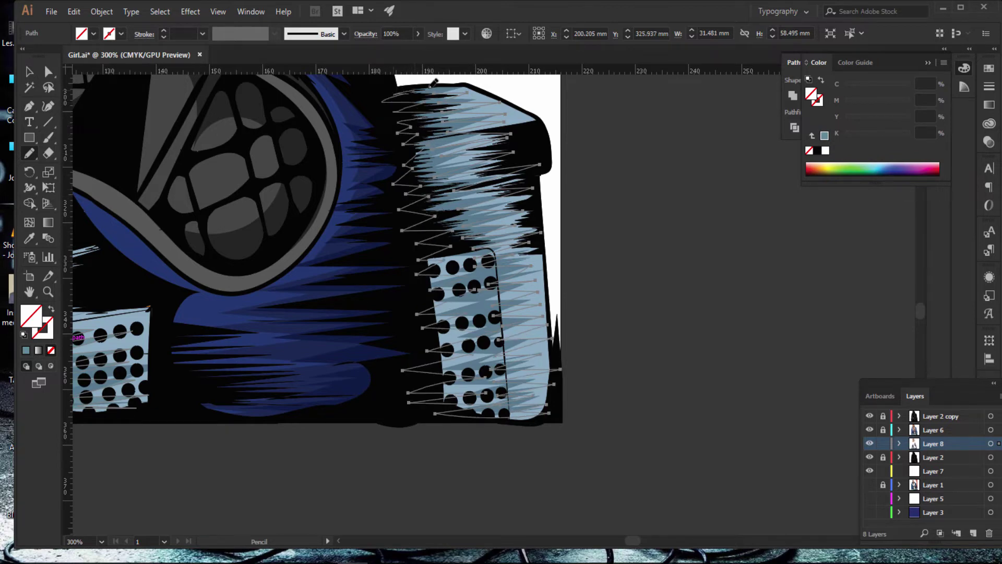
left_click(26, 352)
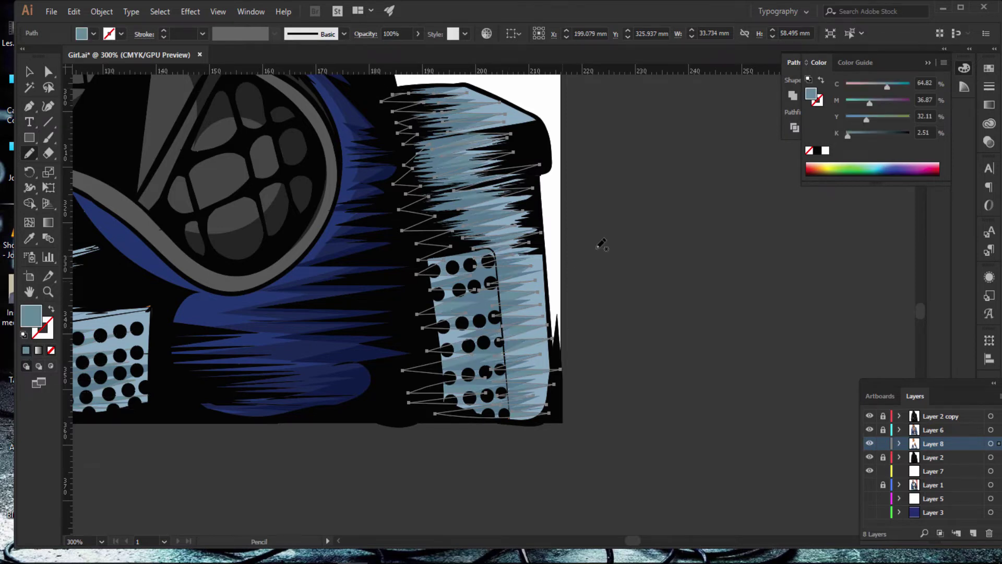
left_click_drag(627, 244, 682, 351)
left_click(723, 357, "ctrl")
key("ctrl+0")
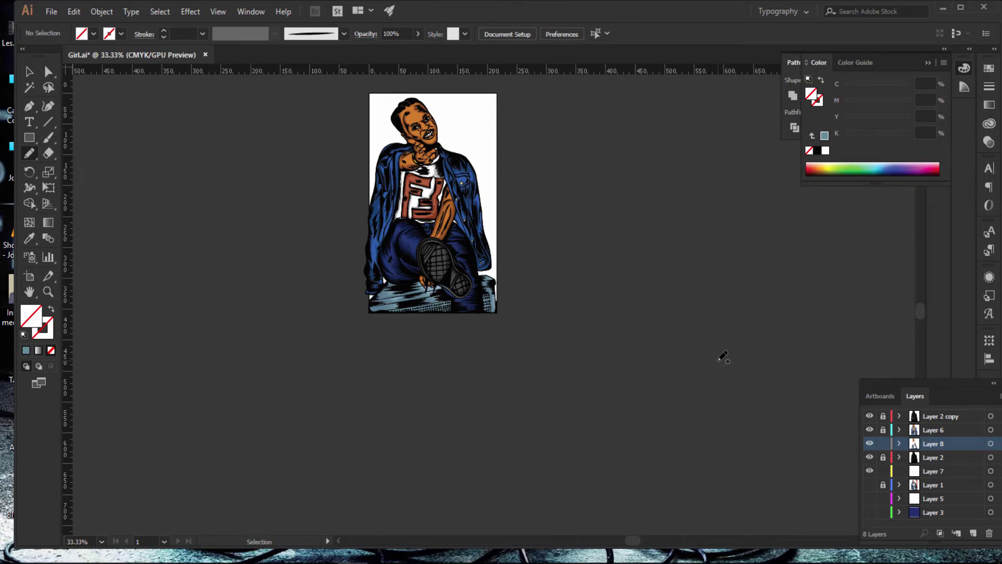
Step: Sample the jacket's blue and make the fill slightly darker
key("ctrl+1")
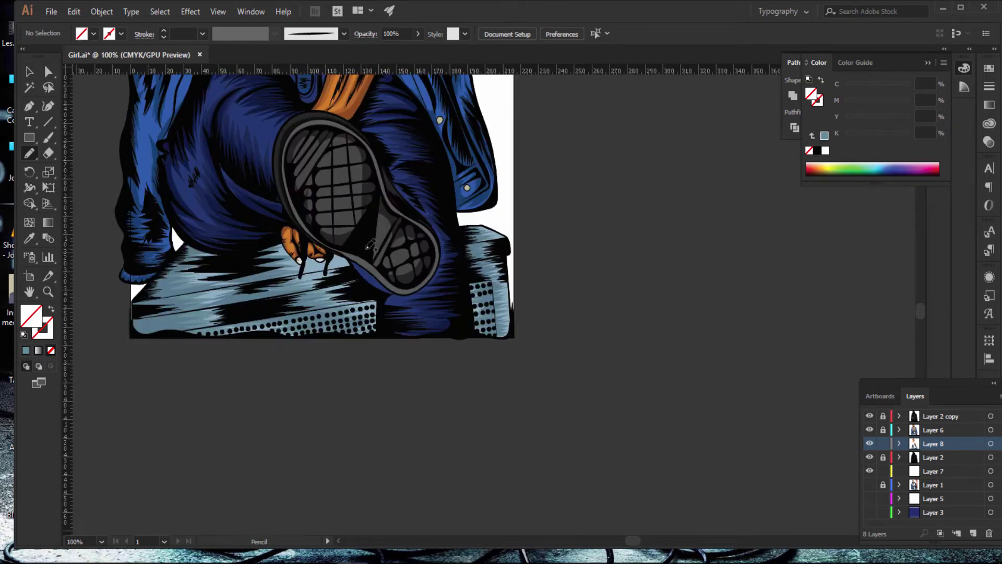
scroll(371, 245, "up", 3)
scroll(370, 246, "up", 2)
scroll(370, 245, "up", 2)
scroll(371, 244, "up", 2)
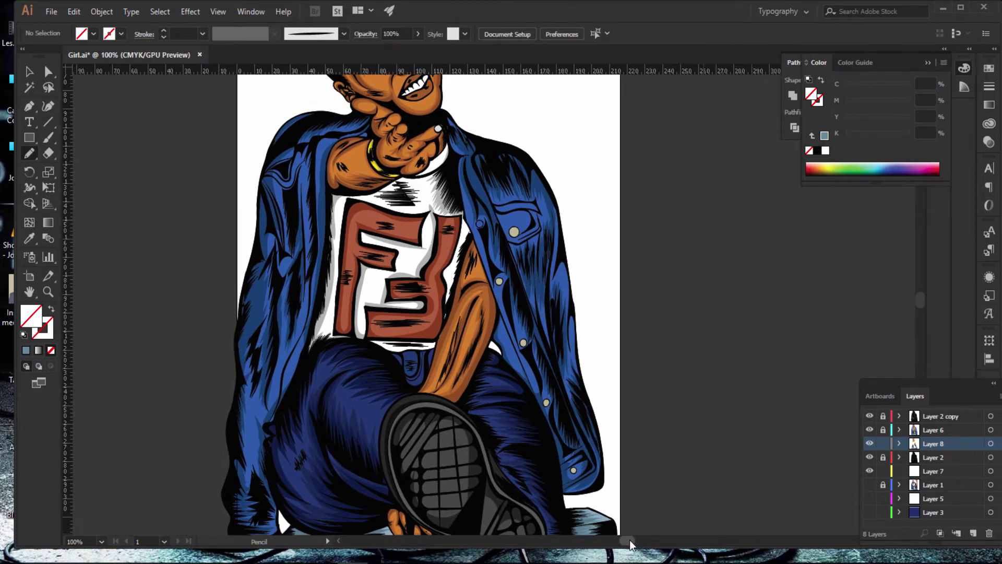
left_click_drag(638, 540, 624, 540)
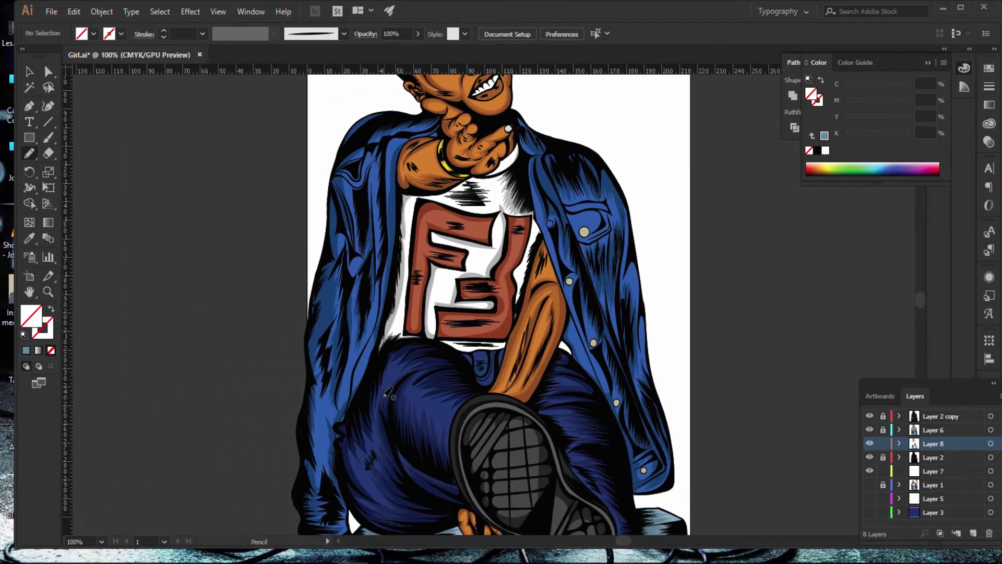
scroll(389, 391, "up", 3)
scroll(389, 390, "up", 3)
scroll(388, 389, "up", 1, "alt")
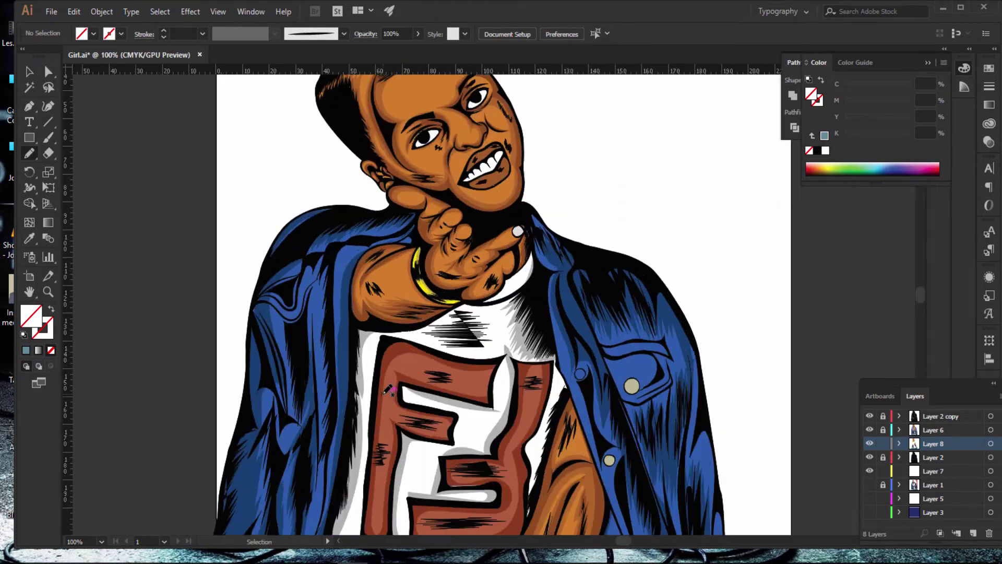
scroll(388, 389, "up", 1, "alt")
scroll(282, 319, "down", 2)
scroll(283, 319, "down", 2)
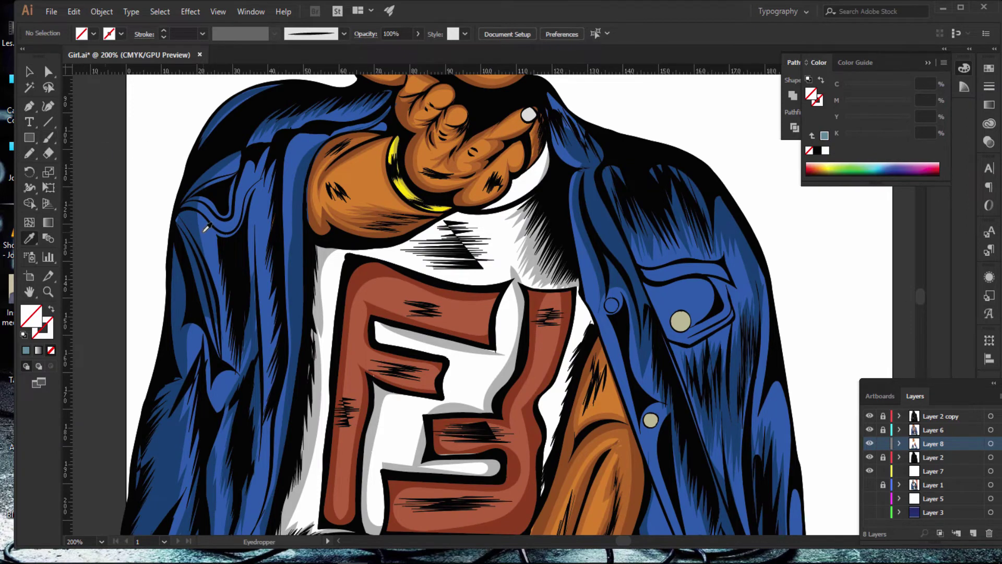
scroll(213, 199, "down", 3)
left_click(186, 152)
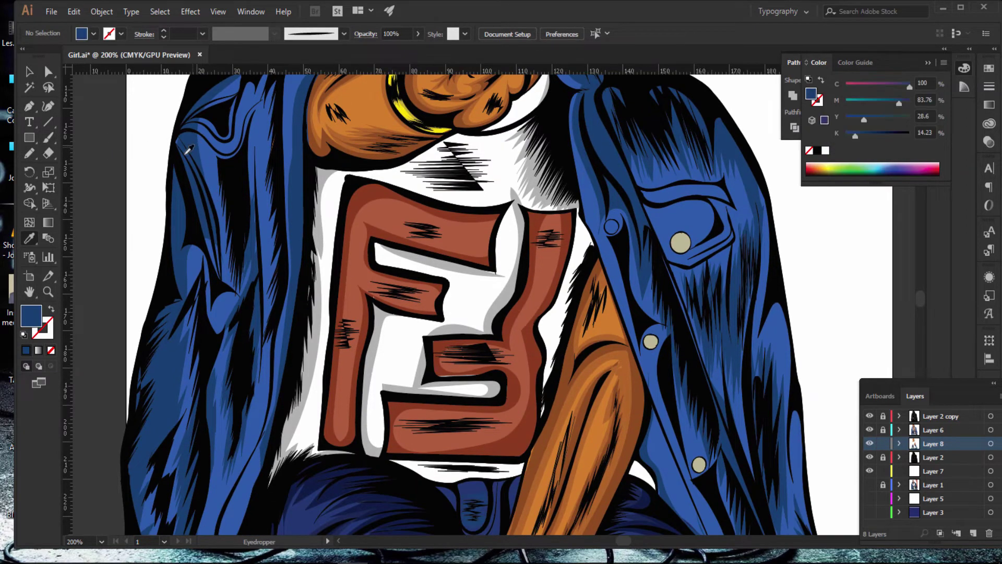
double_click(28, 317)
left_click_drag(735, 260, 732, 252)
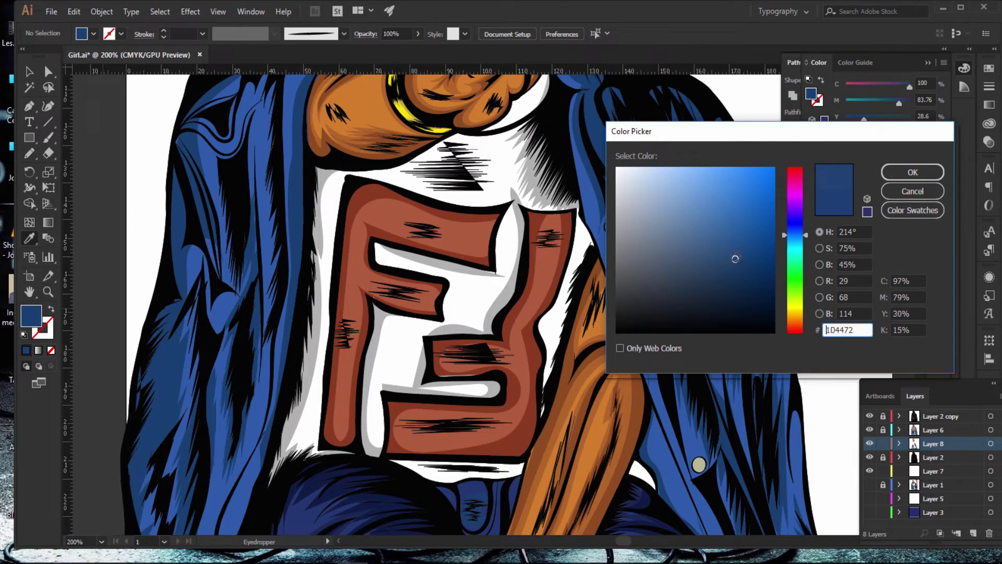
left_click(884, 170)
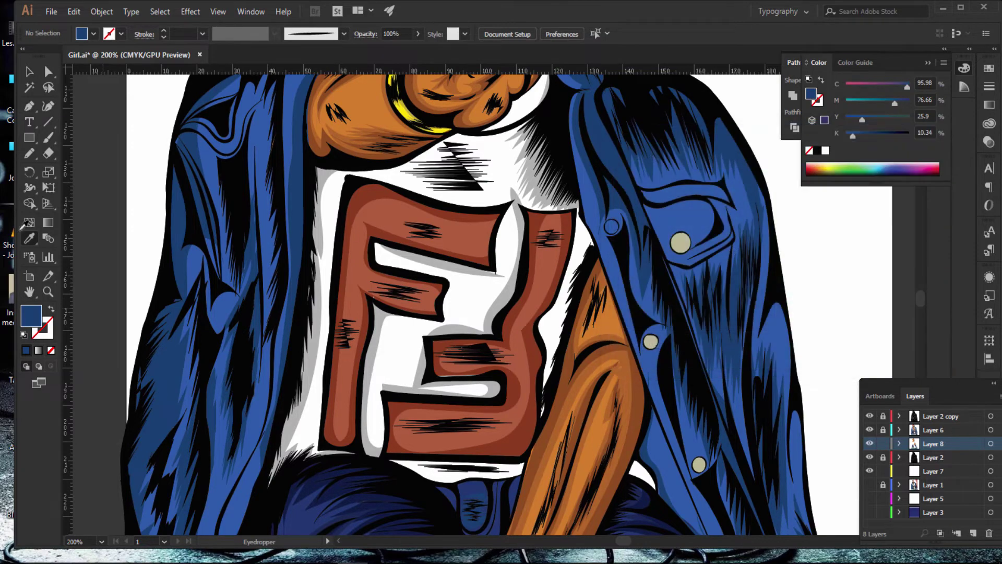
Step: Pencil hatch strokes down the jacket's left shoulder and sleeve, plus one near the right shoulder
left_click(29, 153)
scroll(269, 222, "up", 3)
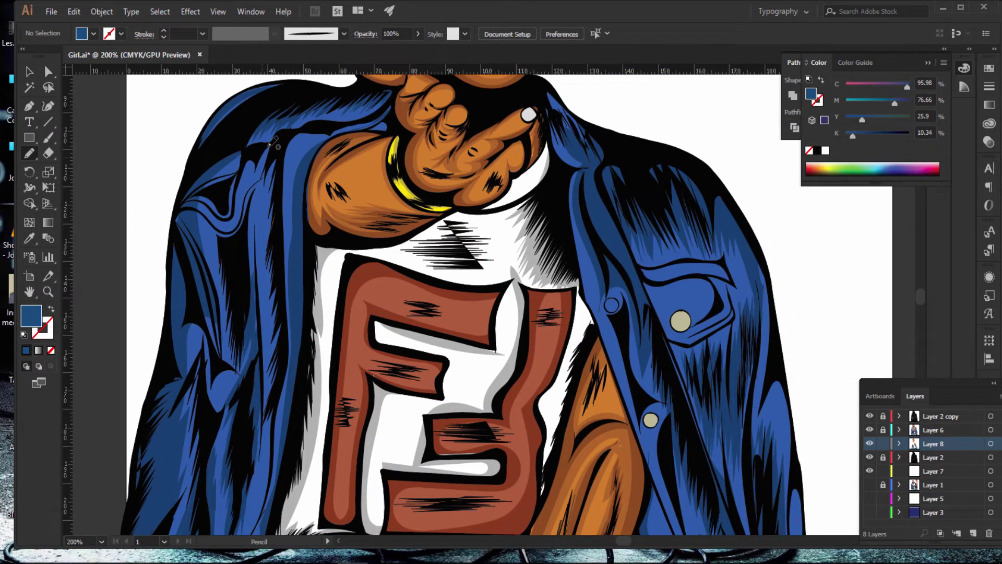
left_click_drag(275, 136, 264, 158)
mouse_move(263, 291)
left_mouse_down()
mouse_move(274, 348)
mouse_move(260, 427)
mouse_move(244, 277)
left_mouse_up()
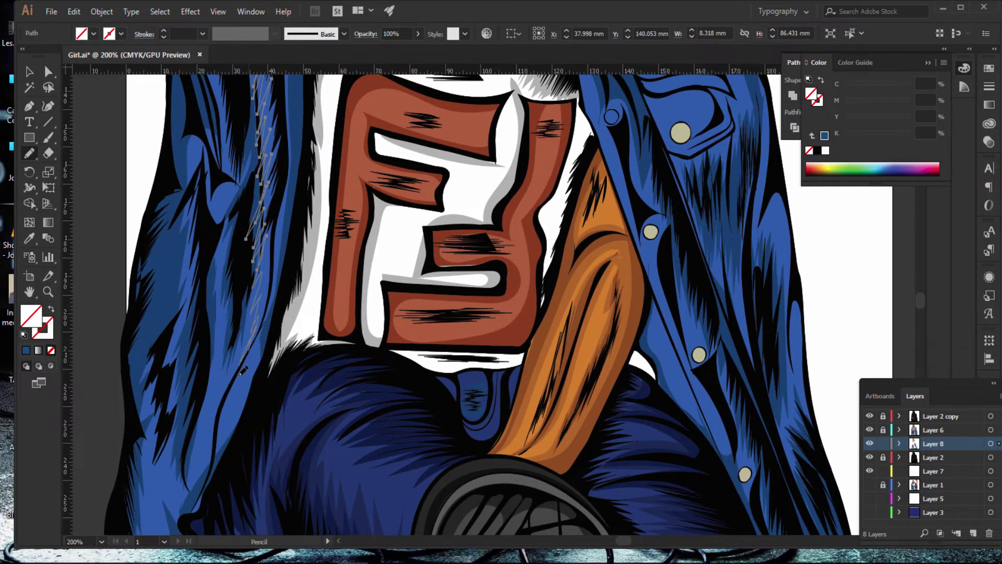
left_click_drag(208, 473, 293, 280)
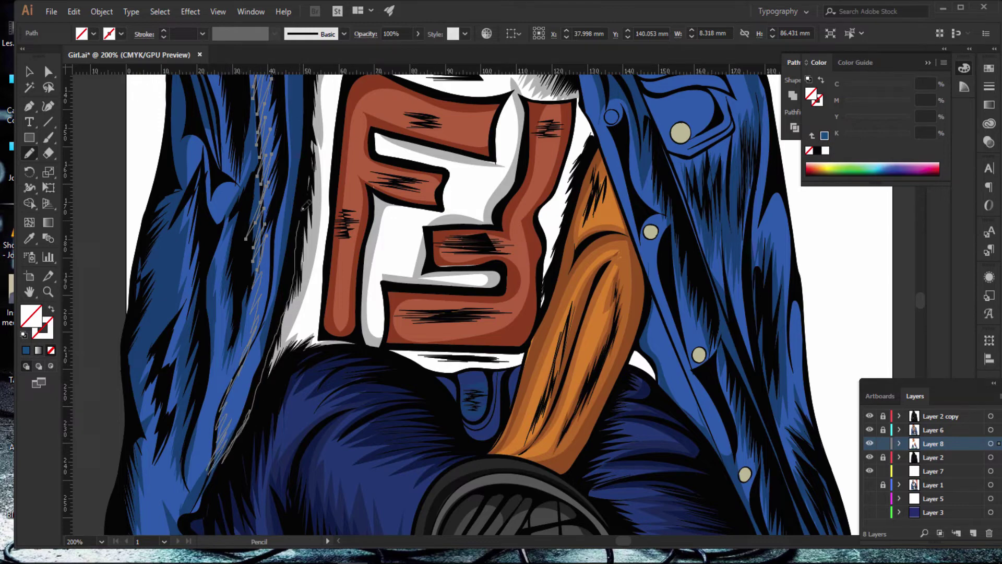
left_click_drag(306, 207, 302, 337)
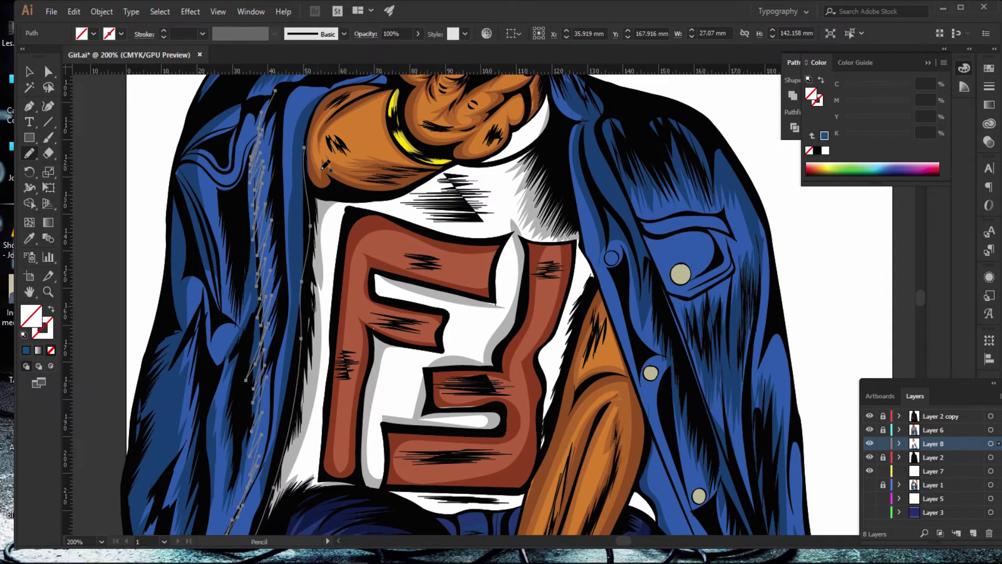
left_click_drag(308, 143, 313, 211)
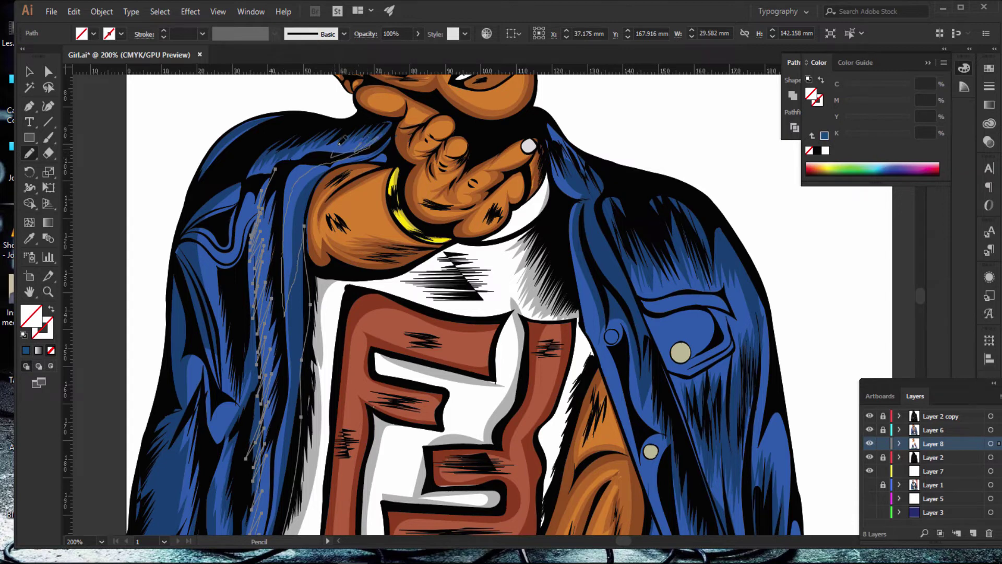
left_click_drag(303, 151, 275, 169)
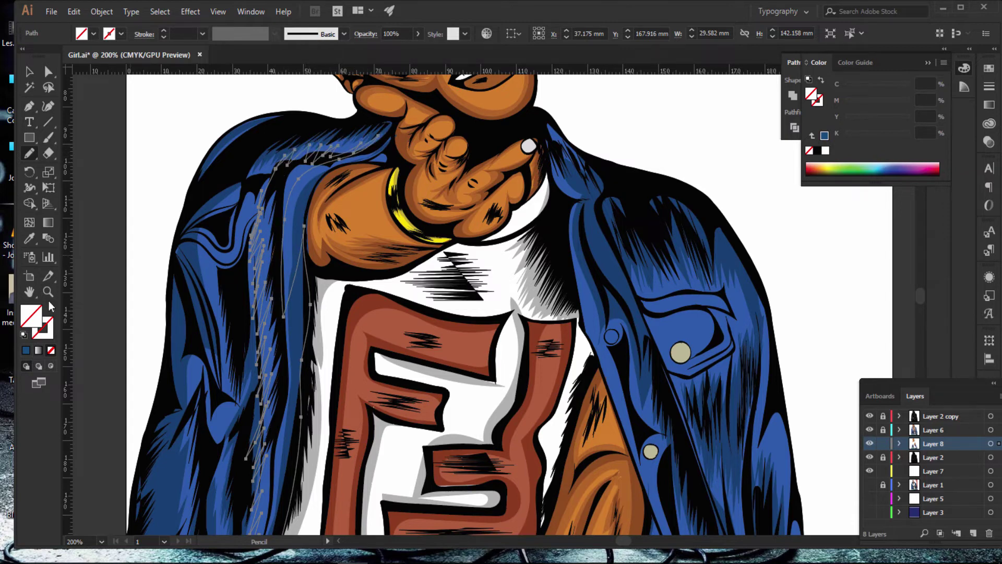
left_click_drag(632, 109, 757, 232)
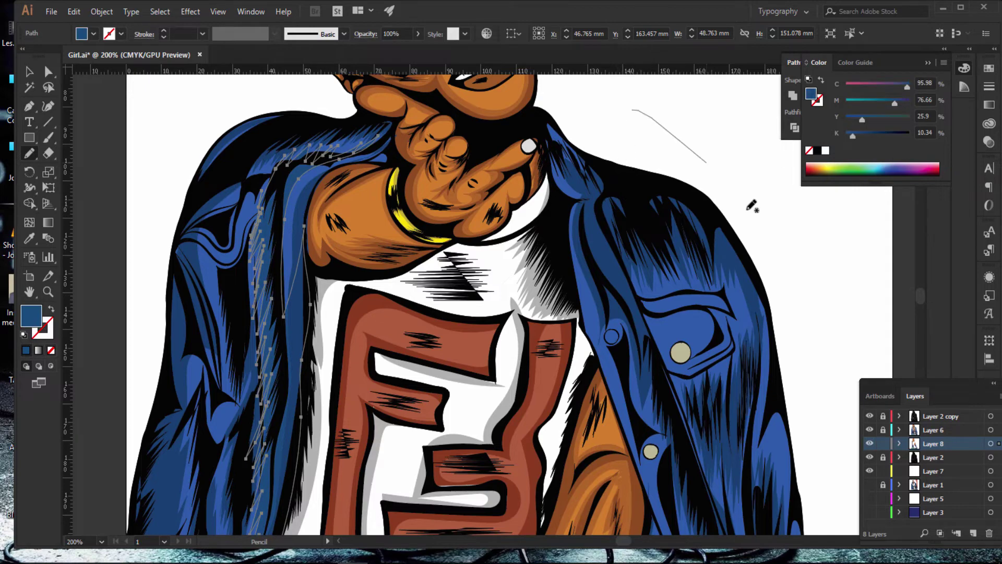
Step: Draw a zigzag hatch down the left leg where the jacket meets the jeans, filled blue
key("ctrl+shift+a")
key("ctrl+minus")
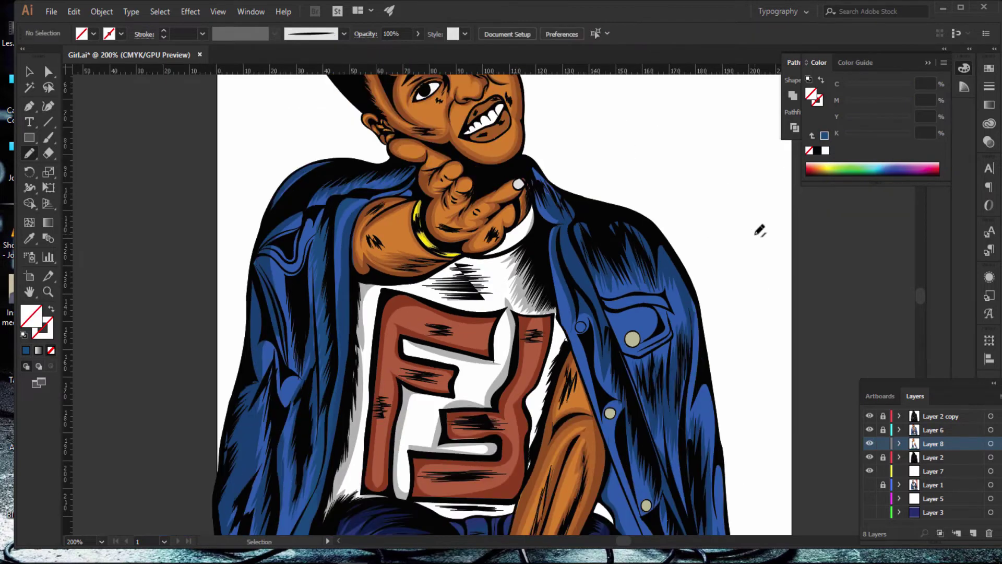
key("ctrl+minus")
key("ctrl+minus")
key("ctrl+minus")
key("ctrl+minus")
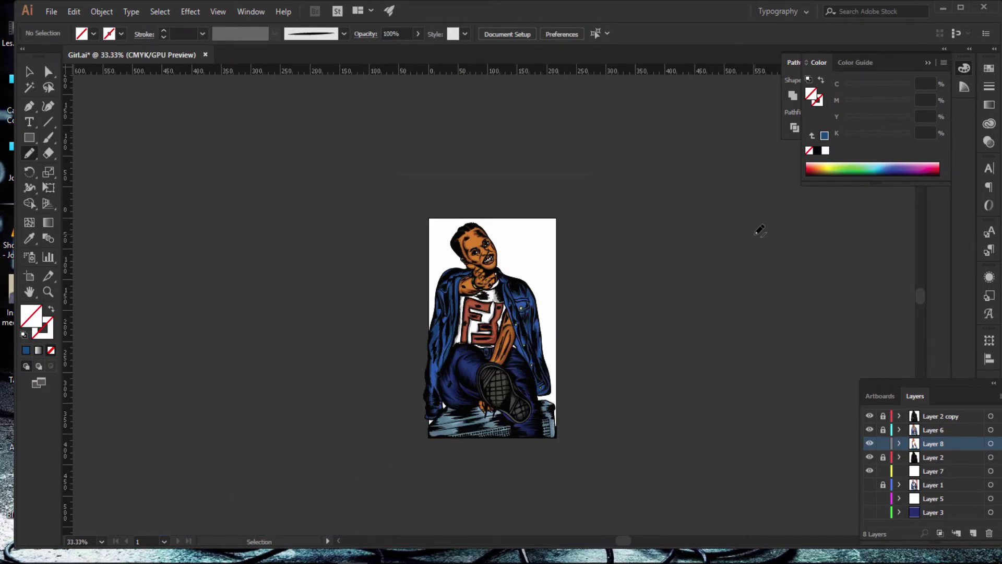
key("ctrl+plus")
key("ctrl+plus")
key("ctrl+plus")
key("ctrl+plus")
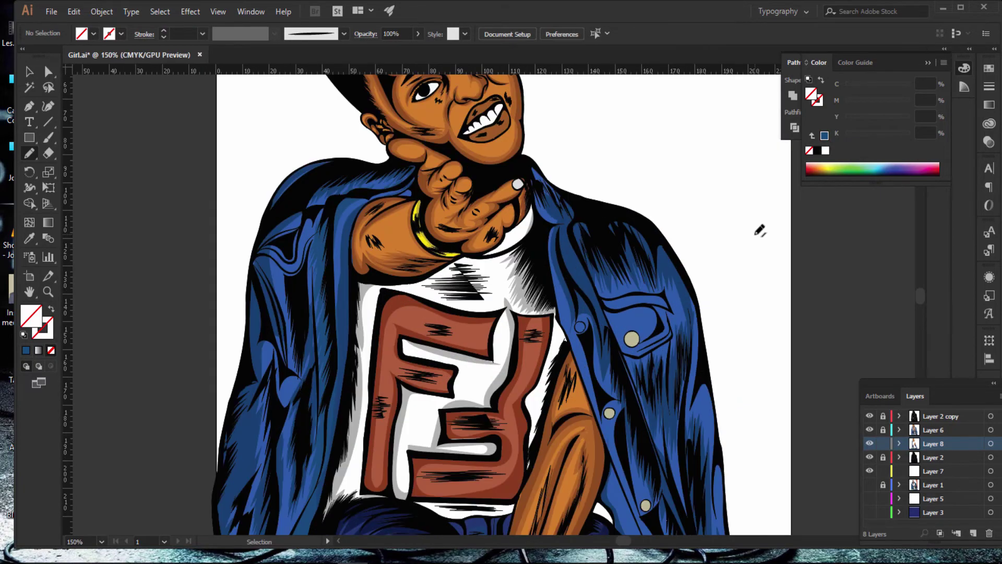
scroll(355, 381, "down", 5)
scroll(324, 366, "down", 2)
scroll(292, 350, "down", 2)
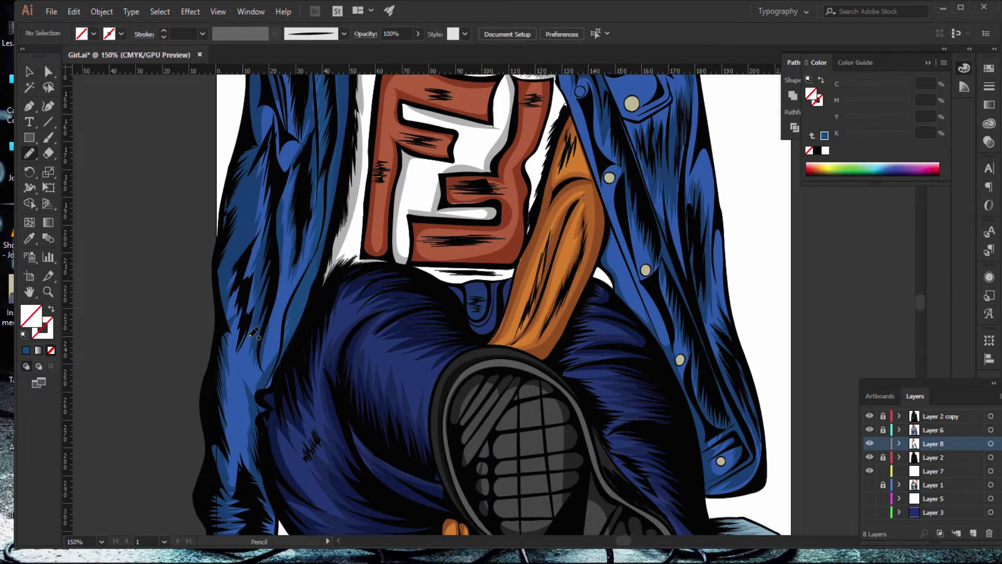
scroll(261, 328, "down", 1)
scroll(259, 328, "down", 2)
scroll(260, 327, "up", 2)
scroll(263, 313, "up", 1)
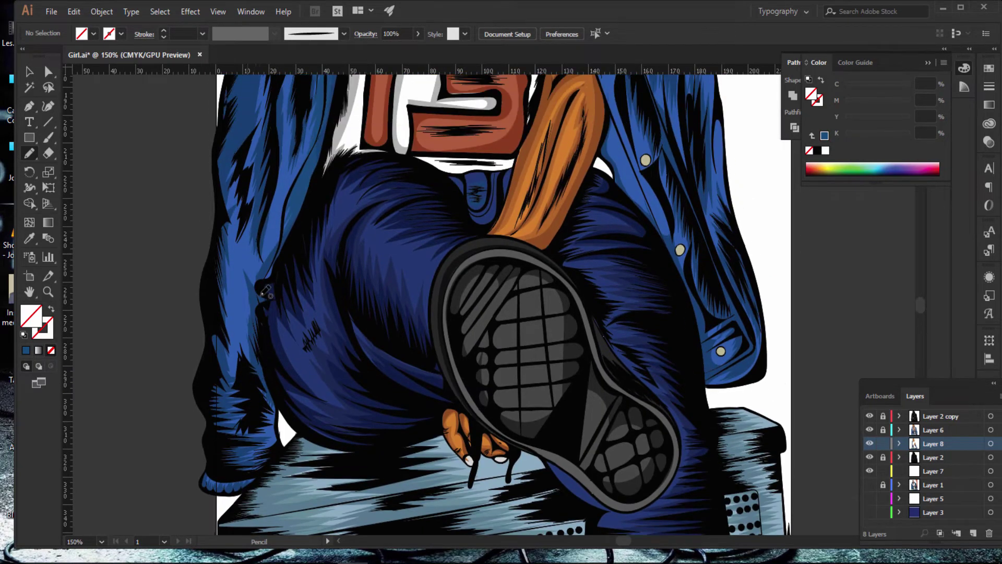
scroll(271, 340, "up", 2)
left_click_drag(269, 424, 237, 344)
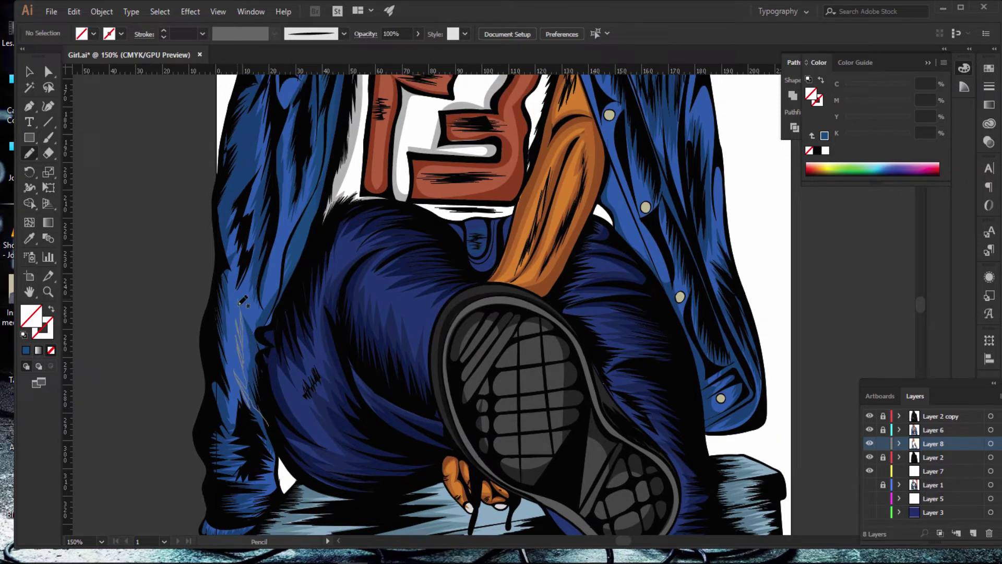
mouse_move(242, 301)
left_mouse_down()
mouse_move(263, 294)
mouse_move(272, 330)
left_mouse_up()
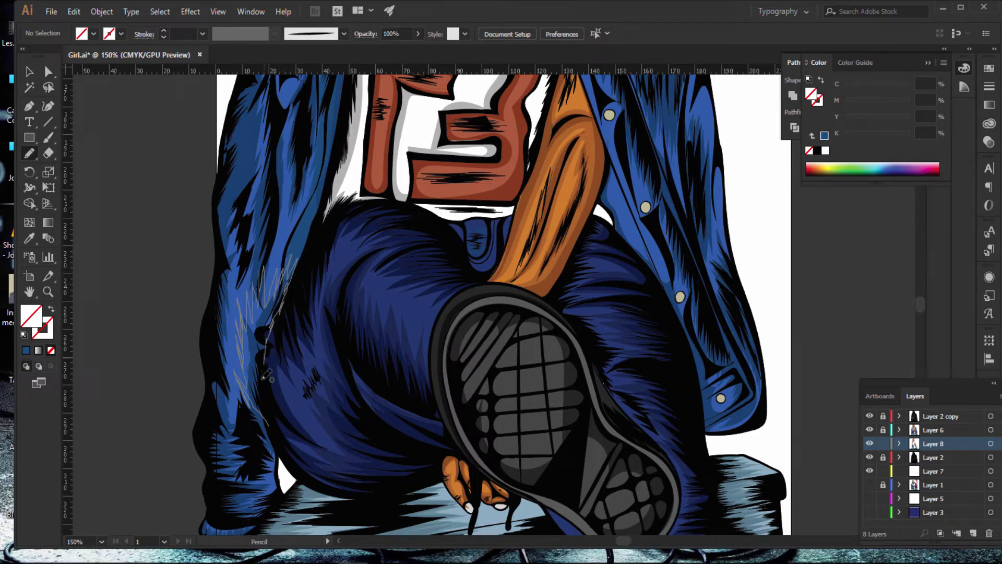
left_click_drag(272, 330, 266, 412)
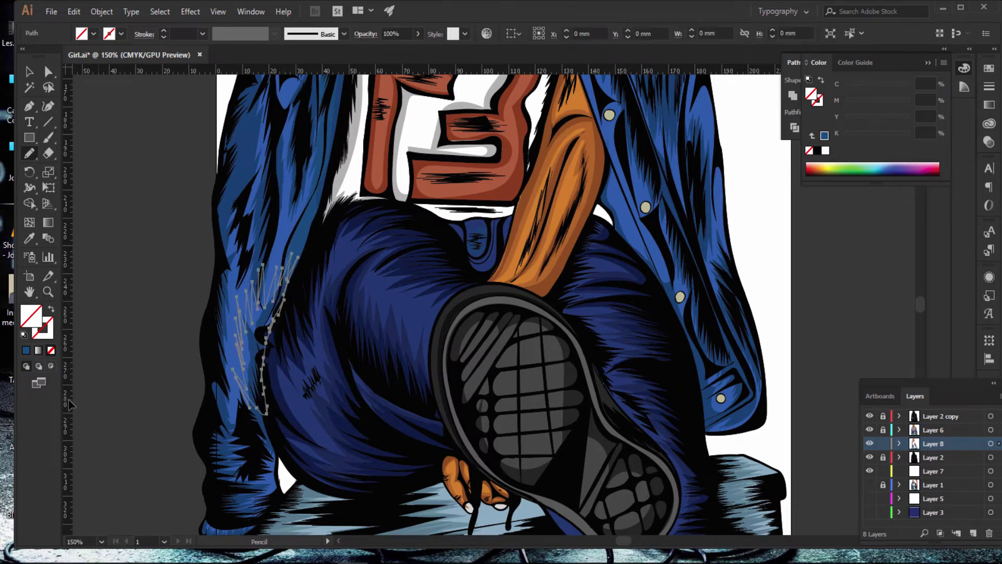
left_click(26, 350)
Step: Add a thin stroke left of the leg, deselect, and zoom onto the jeans and shoe
left_click_drag(184, 389, 175, 295)
key("ctrl+shift+a")
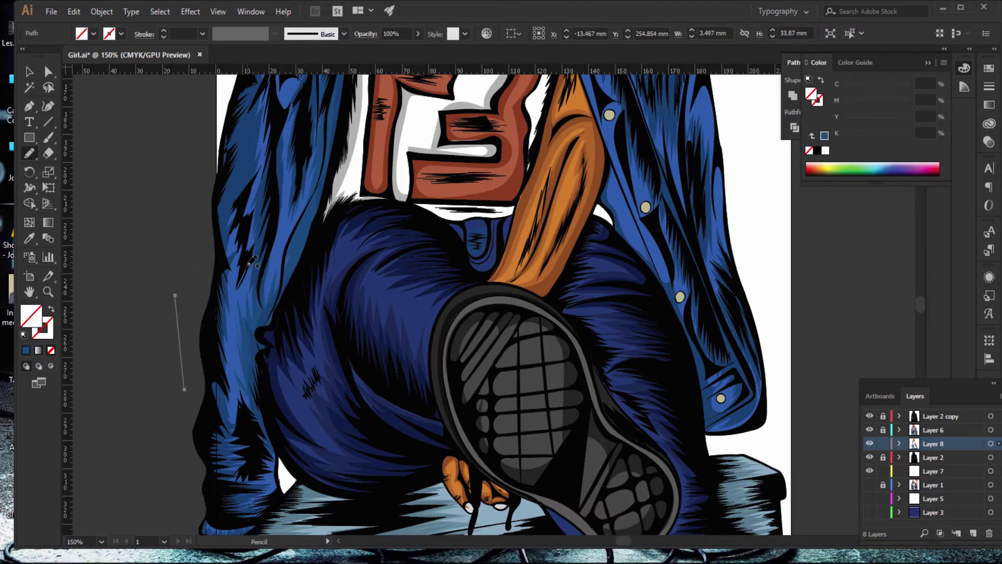
key("ctrl+minus")
key("ctrl+minus")
key("ctrl+minus")
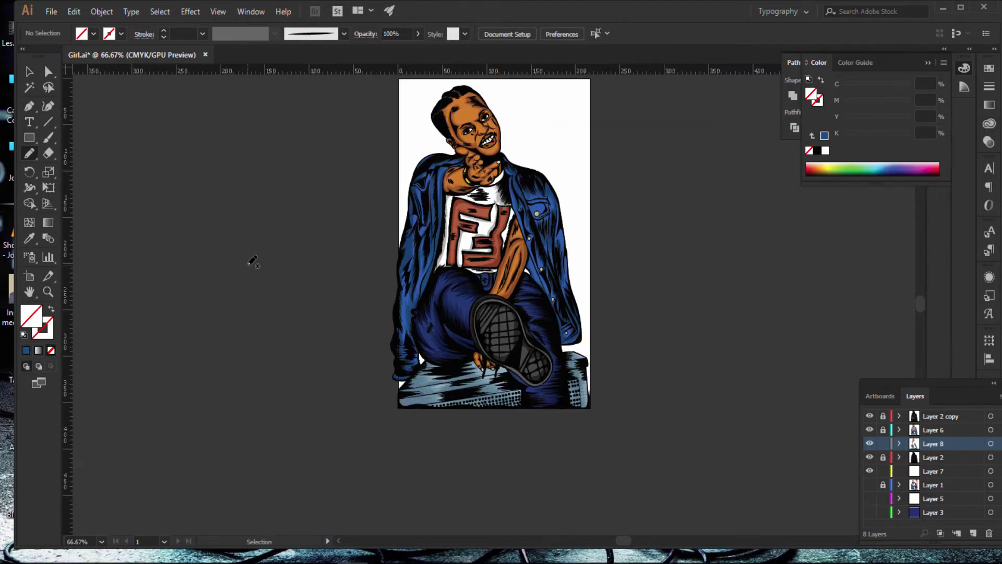
key("ctrl+minus")
key("ctrl+plus")
key("ctrl+plus")
key("ctrl+plus")
key("ctrl+plus")
key("ctrl+plus")
key("ctrl+plus")
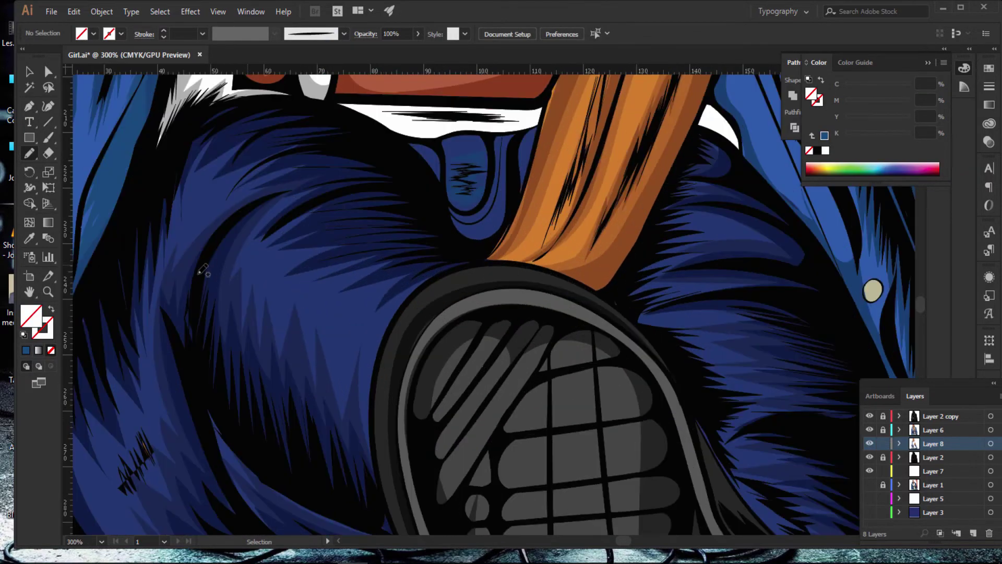
Step: Draw zigzag pencil hatching around the upper jacket button and down the jacket front
left_click_drag(619, 541, 626, 540)
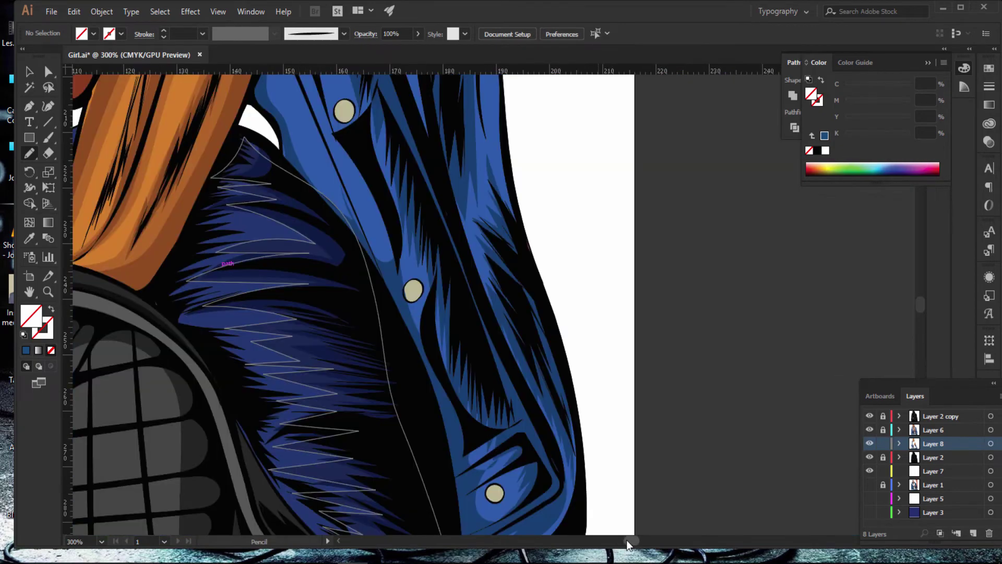
scroll(339, 284, "up", 3)
scroll(334, 281, "up", 3)
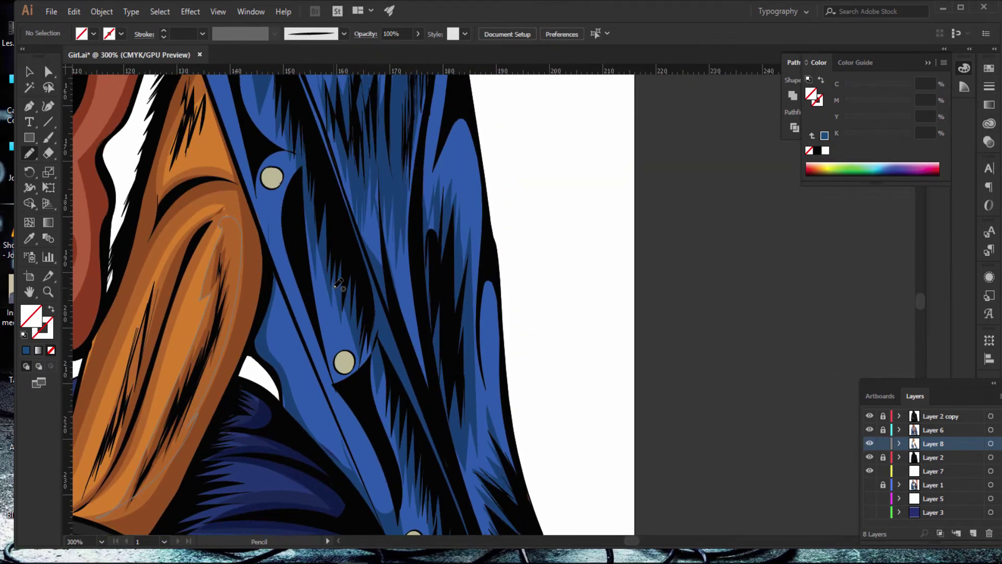
scroll(324, 276, "up", 3)
scroll(315, 271, "up", 3)
scroll(315, 271, "up", 4)
scroll(235, 209, "up", 1)
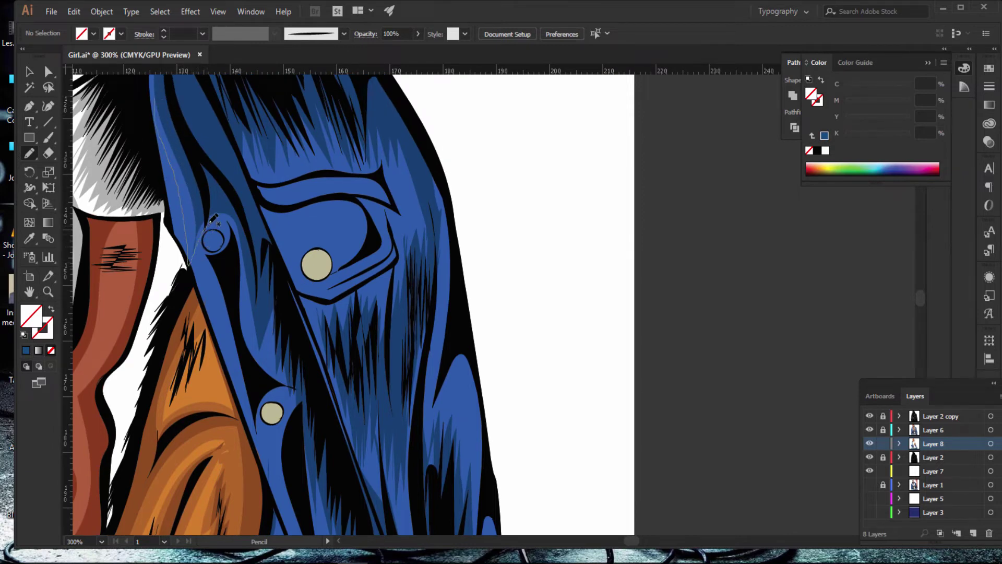
left_click_drag(223, 231, 231, 265)
mouse_move(243, 316)
left_mouse_down()
mouse_move(250, 386)
mouse_move(263, 356)
mouse_move(286, 431)
left_mouse_up()
Step: Continue the zigzag hatching down the jacket between the lower buttons
scroll(343, 326, "down", 5)
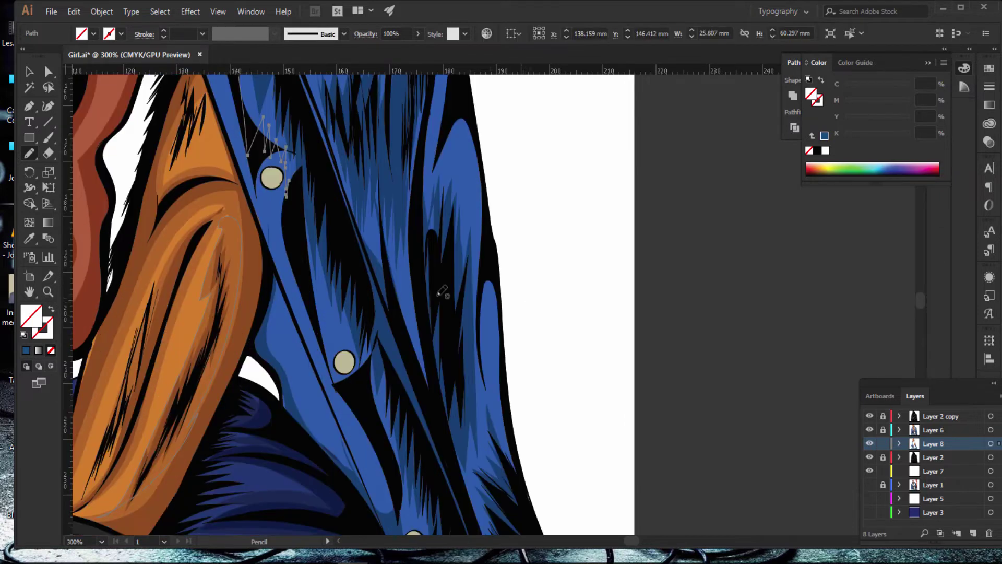
scroll(343, 326, "down", 1)
left_click_drag(286, 141, 294, 166)
mouse_move(296, 201)
left_mouse_down()
mouse_move(320, 279)
mouse_move(335, 255)
left_mouse_up()
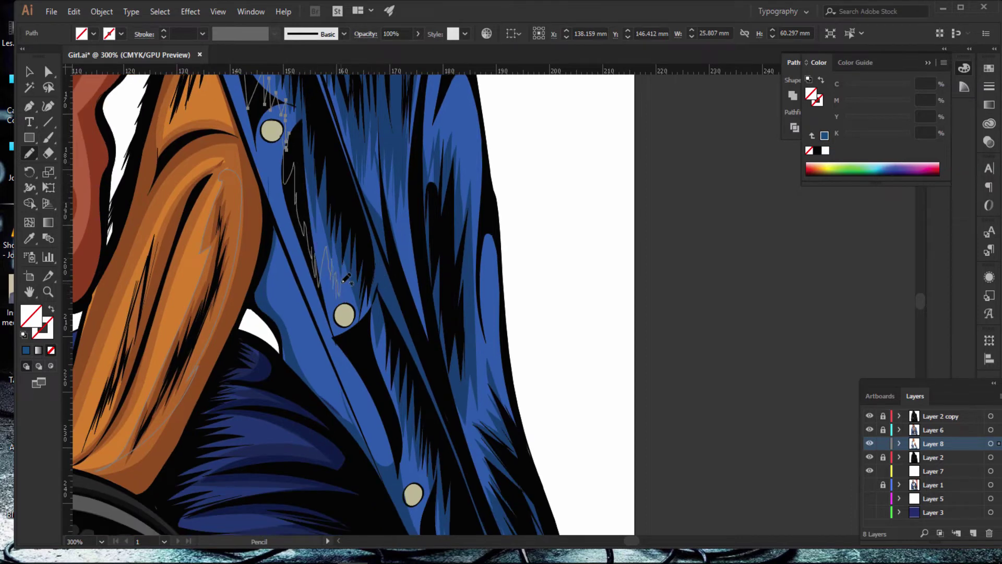
left_click_drag(371, 358, 389, 450)
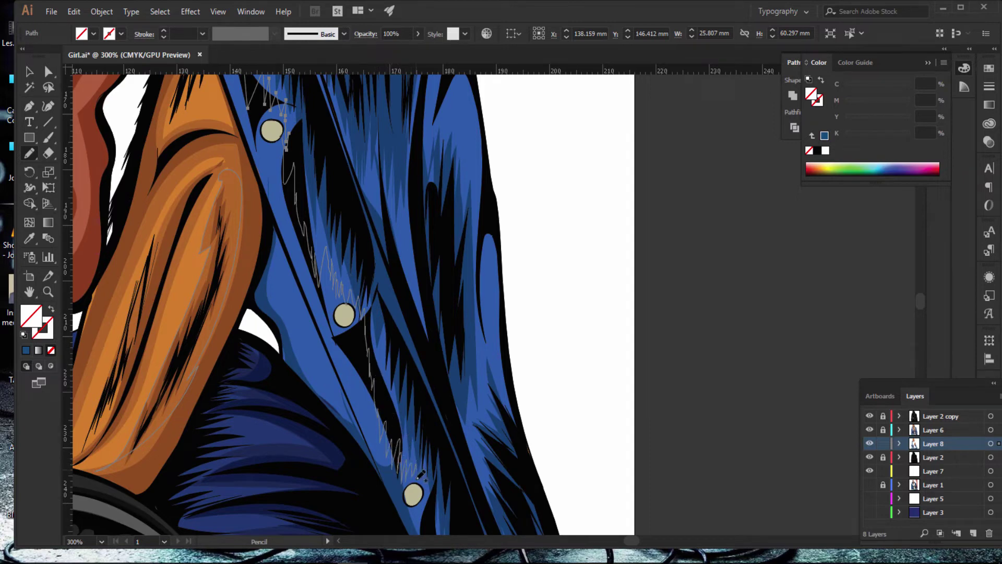
left_click_drag(431, 483, 432, 480)
scroll(521, 333, "down", 2)
scroll(531, 300, "down", 1)
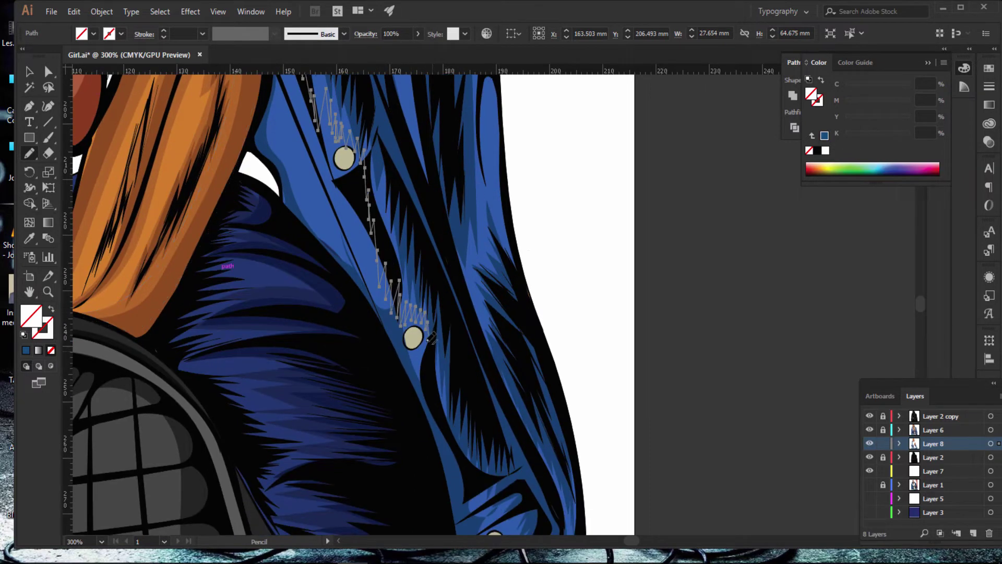
Step: Add long thin hatch strokes running up and down along the button placket
left_click_drag(429, 359, 463, 460)
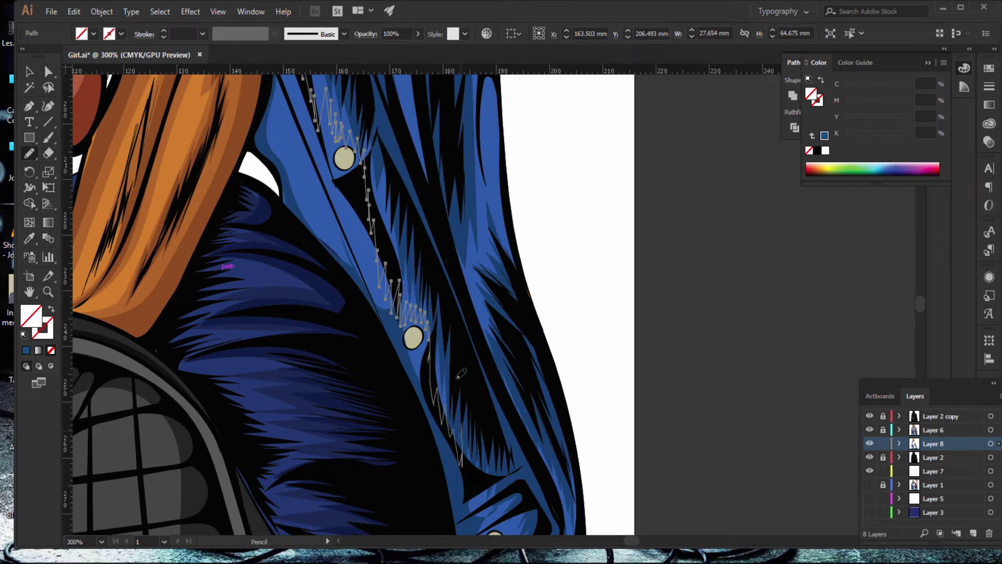
left_click_drag(461, 373, 381, 133)
scroll(385, 220, "up", 3)
scroll(385, 220, "up", 1)
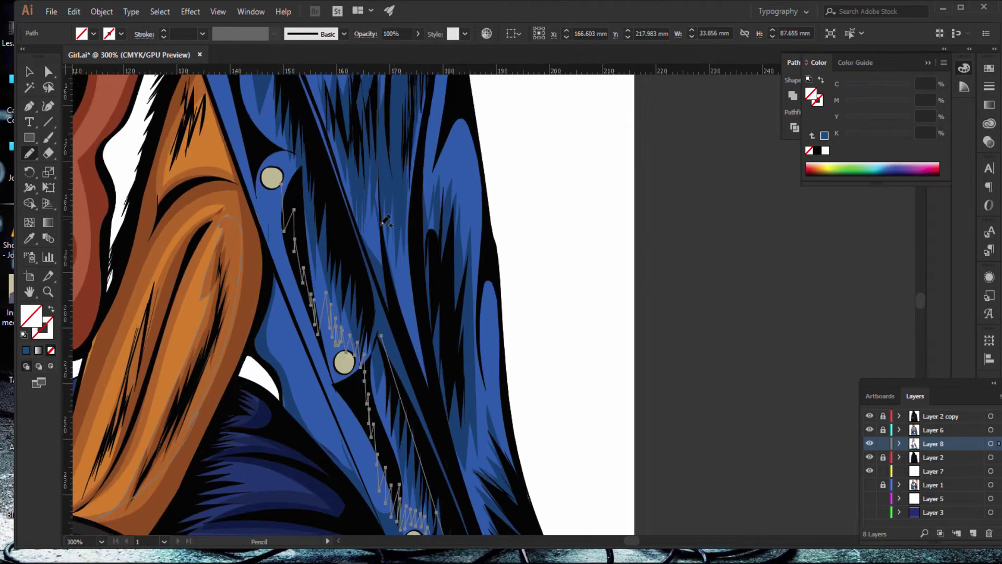
left_click_drag(385, 334, 288, 122)
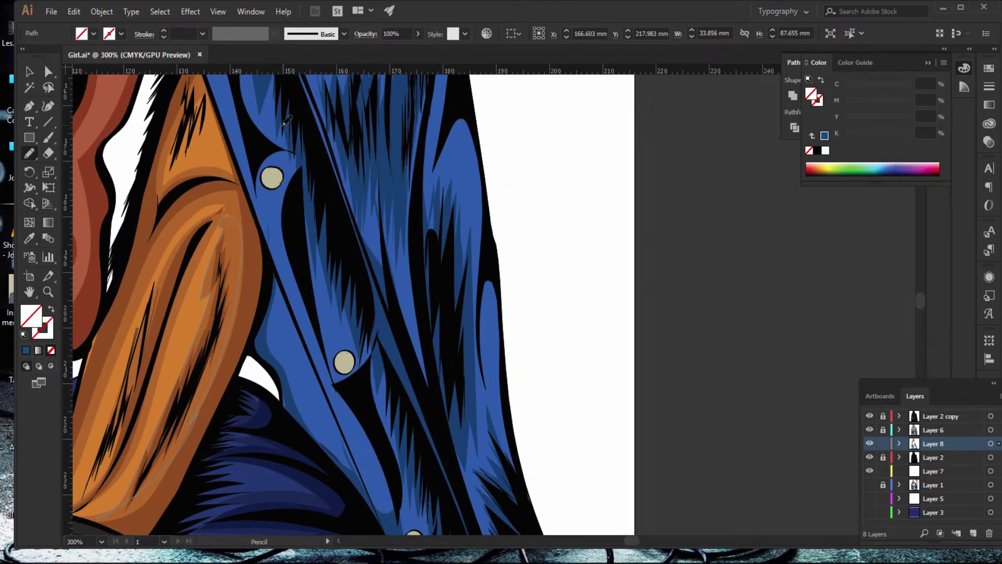
scroll(321, 207, "up", 1)
scroll(320, 207, "up", 1)
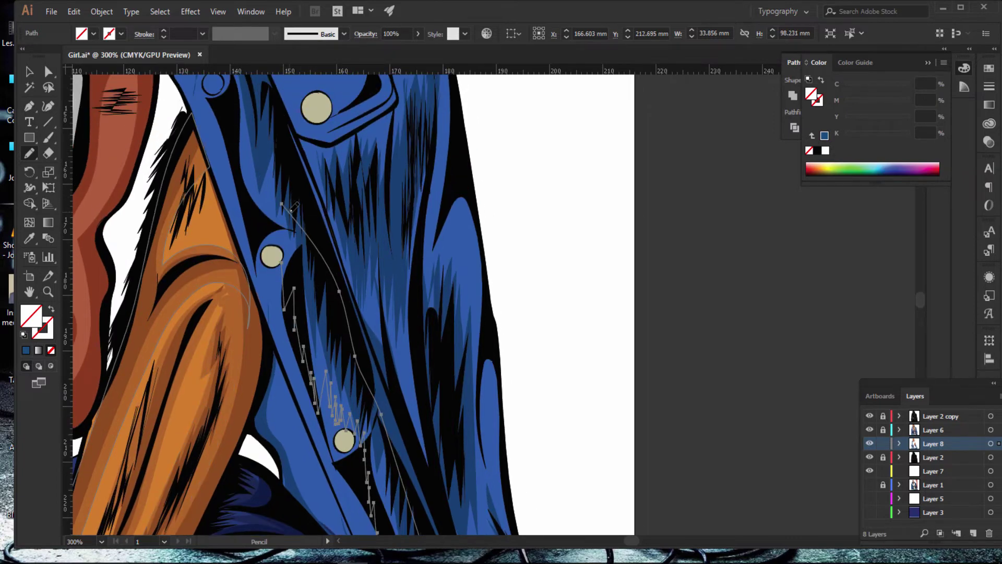
left_click_drag(291, 209, 271, 114)
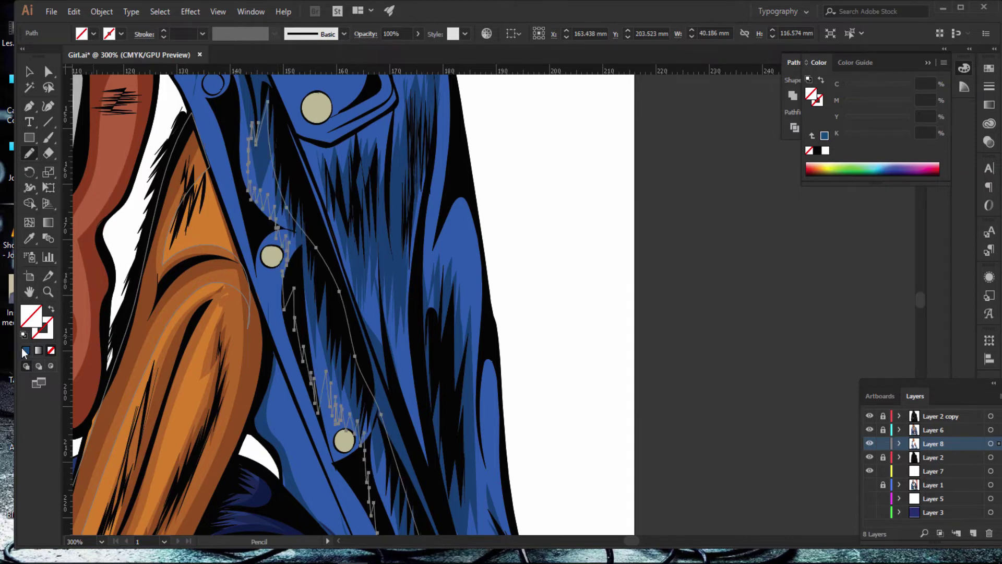
scroll(564, 278, "up", 2)
scroll(464, 279, "up", 2)
scroll(395, 282, "up", 2)
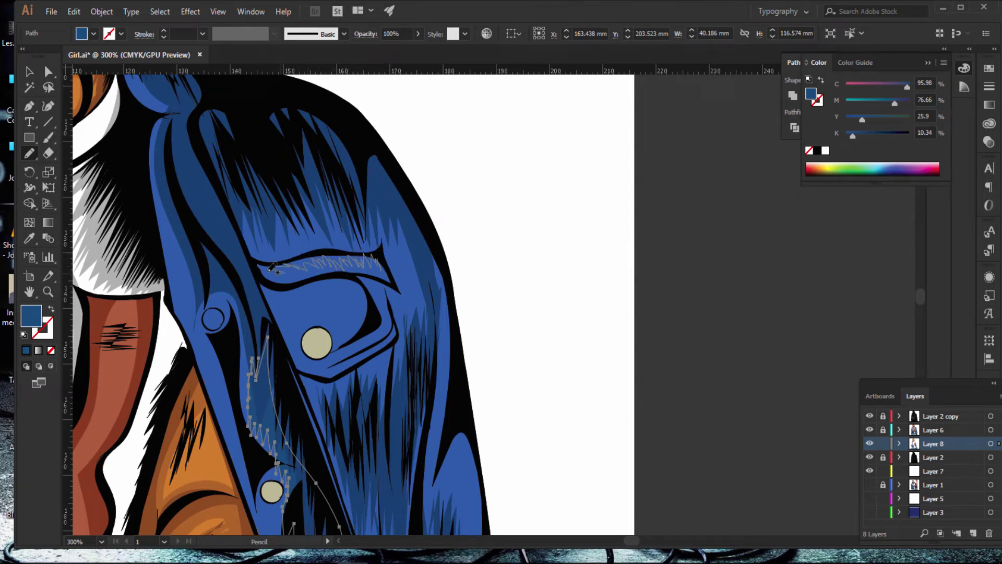
Step: Draw hatch strokes along the chest pocket flap, switching the fill between jacket blue and none
left_click_drag(280, 258, 330, 249)
left_click_drag(386, 260, 386, 261)
key("slash")
left_click(25, 350)
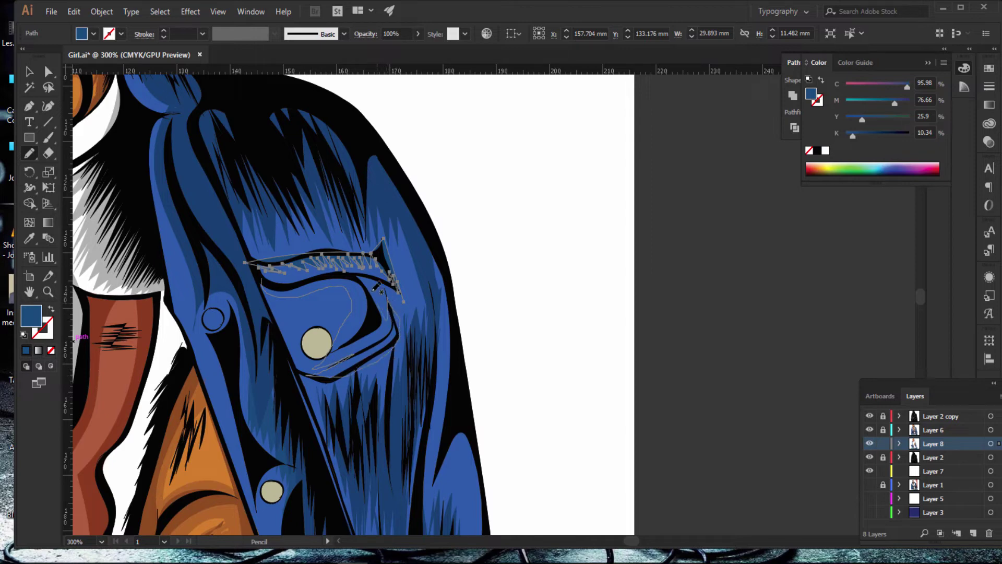
left_click_drag(334, 270, 250, 274)
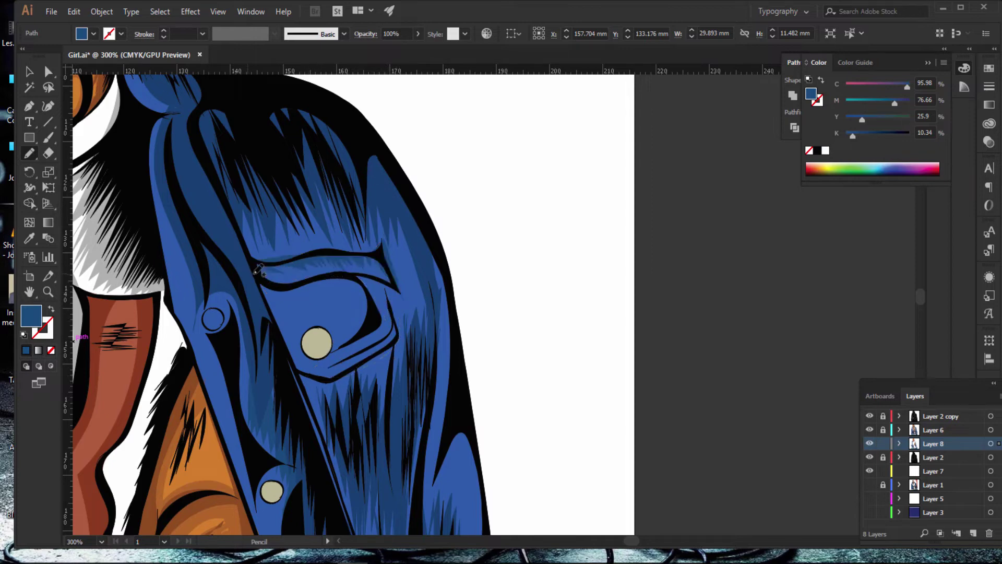
left_click(50, 350)
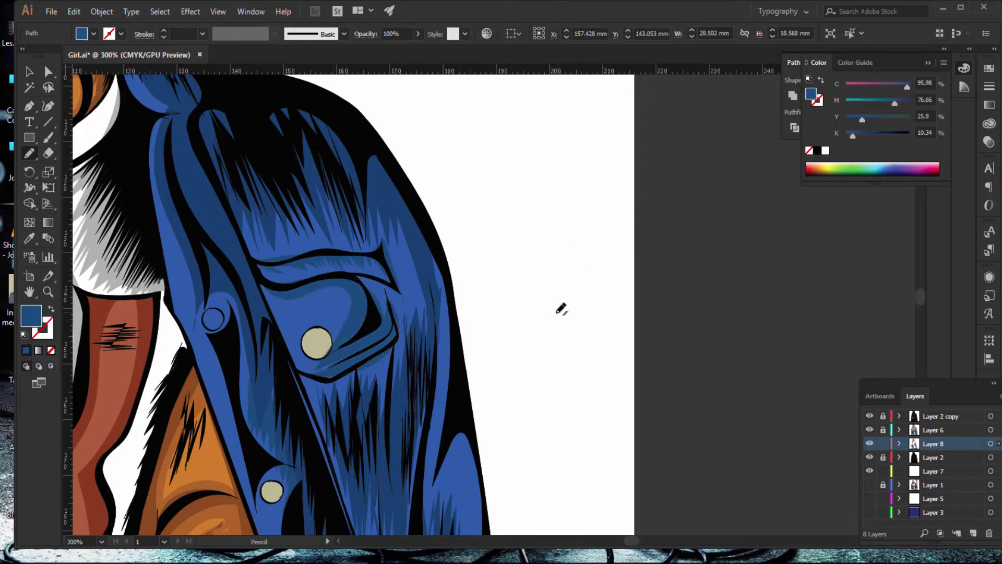
Step: Undo a stray stroke, then scribble zigzag hatching down the jacket's right edge
left_click_drag(571, 194, 561, 309)
key("ctrl+z")
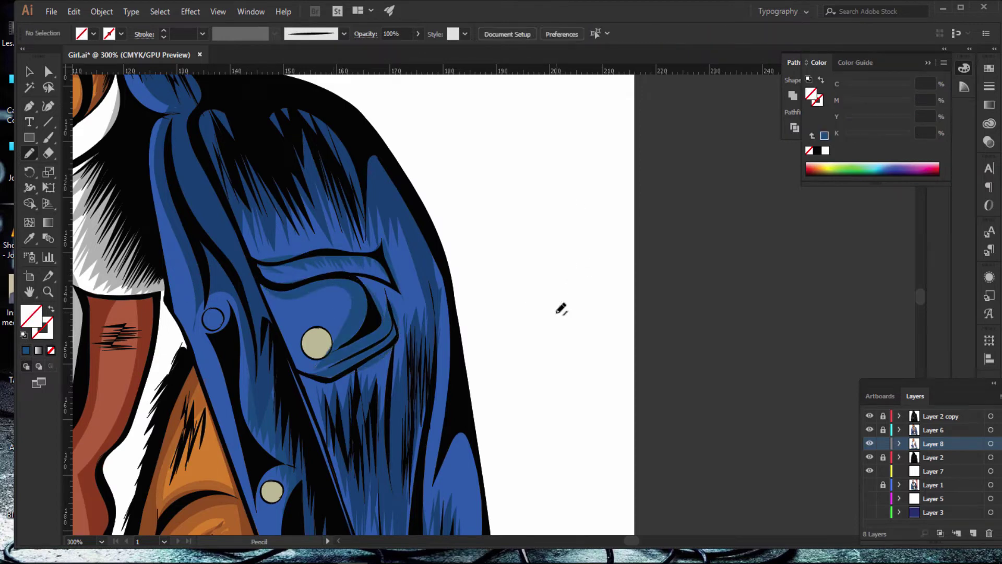
scroll(495, 318, "down", 2)
left_click_drag(434, 214, 437, 327)
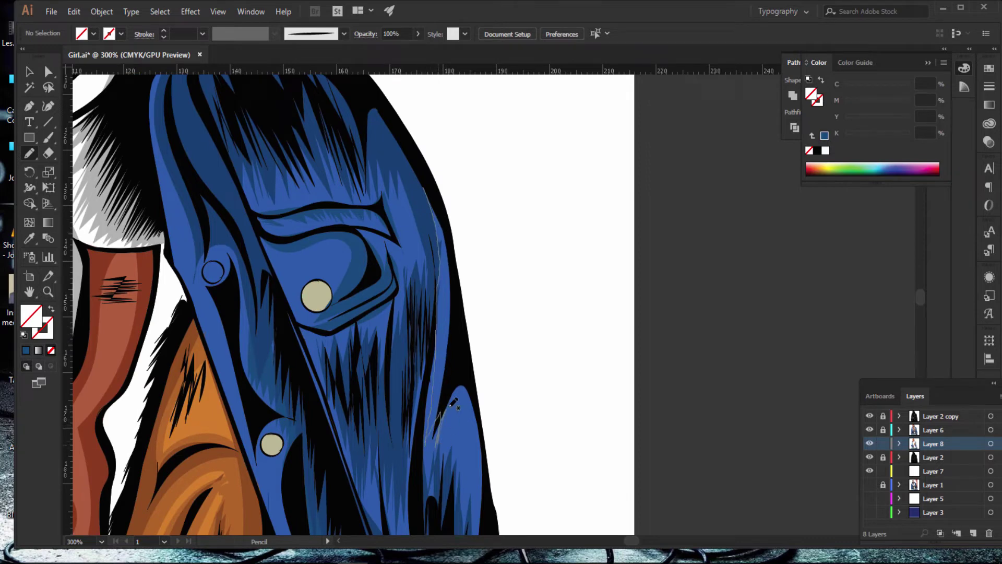
left_click_drag(451, 405, 471, 457)
scroll(543, 282, "down", 2)
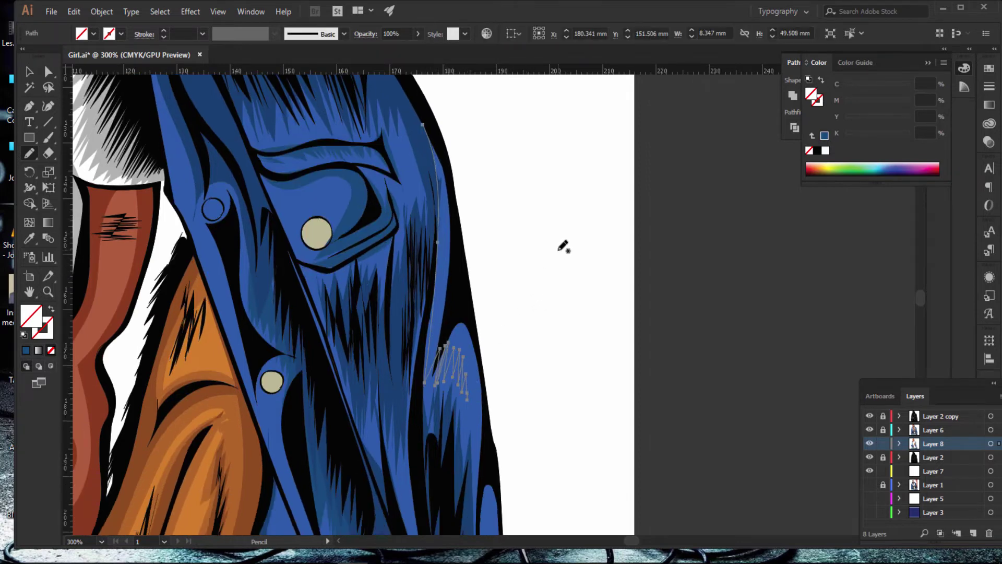
scroll(548, 266, "down", 4)
scroll(501, 251, "down", 2)
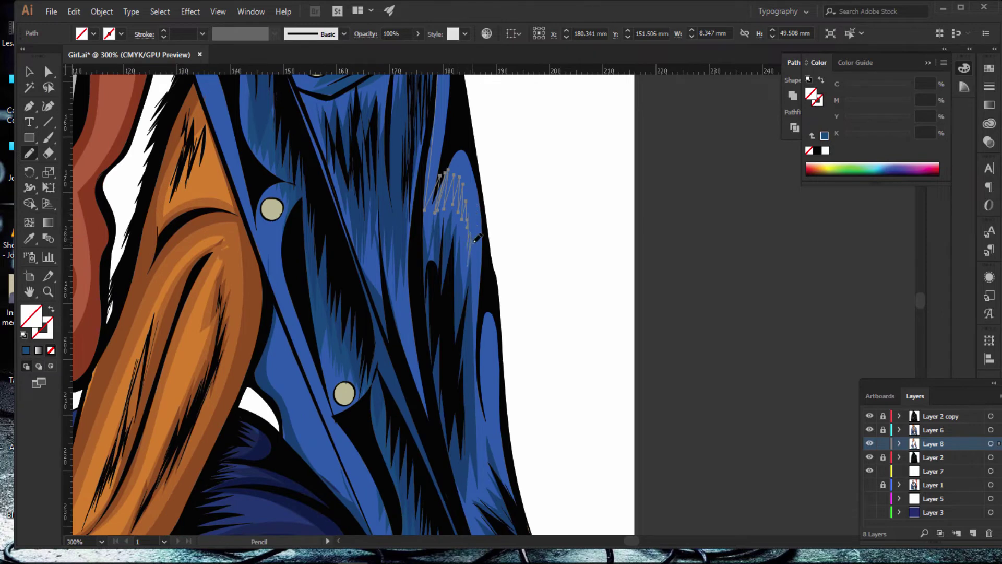
Step: Extend the scribbles and outer-edge stroke along the jacket edge, filled with jacket blue
mouse_move(478, 284)
left_mouse_down()
mouse_move(502, 443)
mouse_move(485, 250)
left_mouse_up()
mouse_move(486, 204)
left_mouse_down()
mouse_move(465, 112)
mouse_move(481, 134)
left_mouse_up()
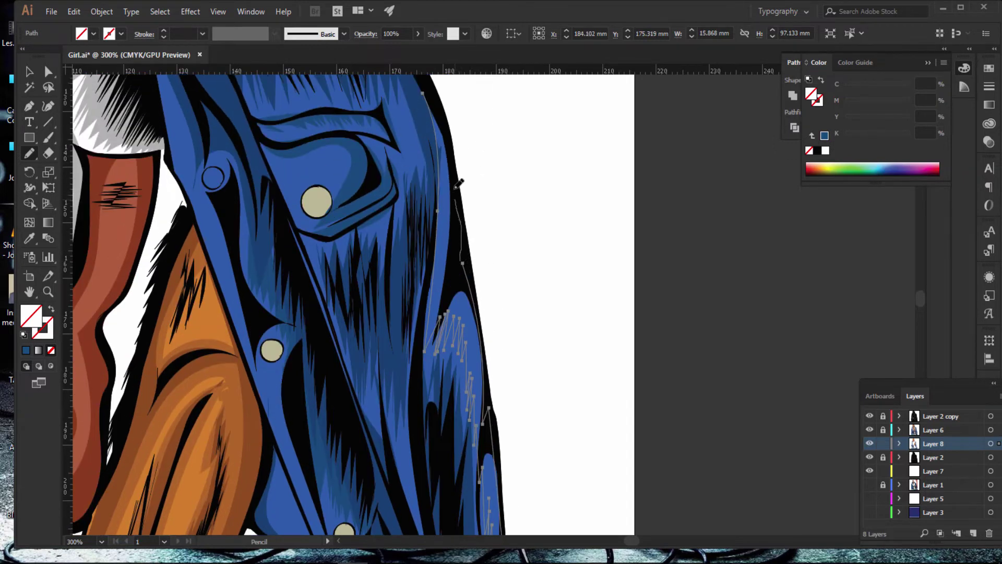
key("ctrl+h")
left_click_drag(422, 83, 412, 77)
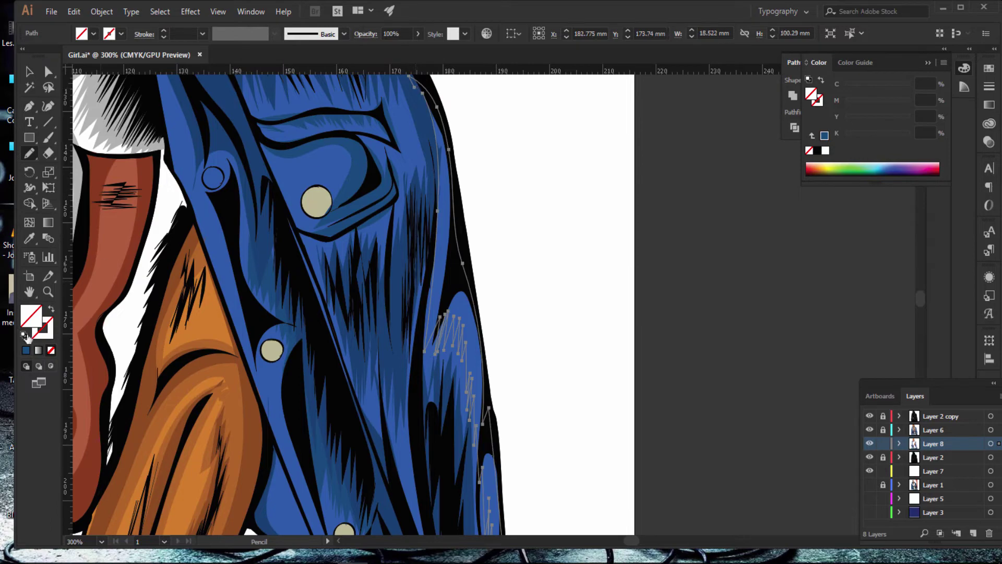
left_click(26, 350)
scroll(419, 235, "up", 6)
scroll(403, 224, "up", 2)
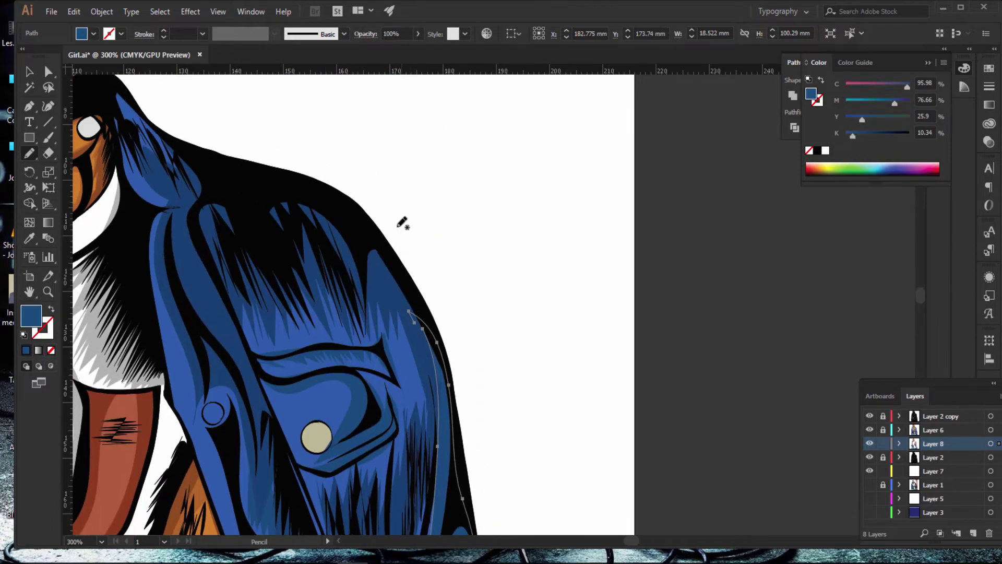
scroll(438, 218, "up", 2)
Step: Zoom out to review the illustration, undoing a stray curve, then zoom back to the shirt
key("ctrl+minus")
key("ctrl+minus")
key("ctrl+minus")
key("ctrl+minus")
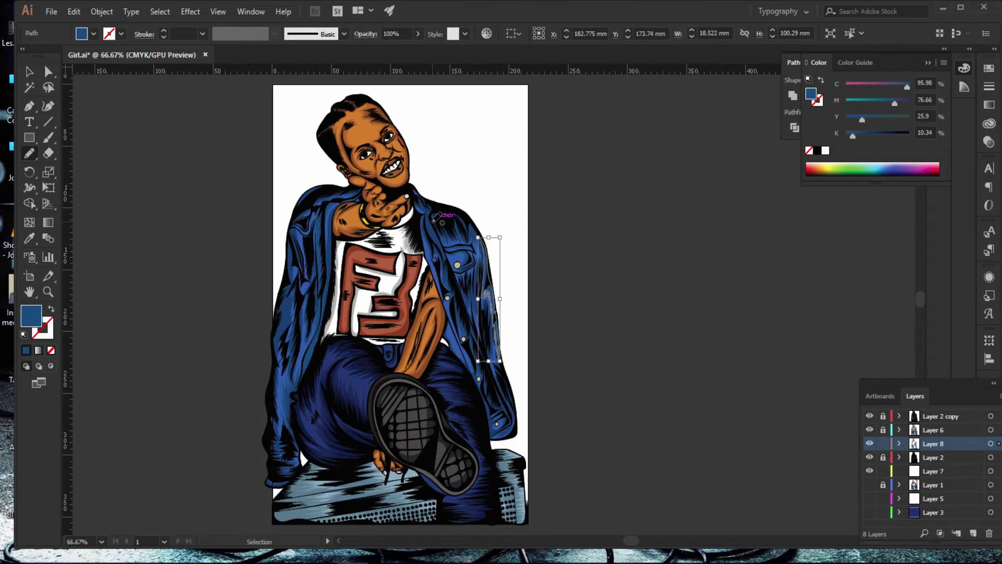
mouse_move(627, 134)
left_mouse_down()
mouse_move(665, 251)
mouse_move(742, 290)
left_mouse_up()
key("ctrl+z")
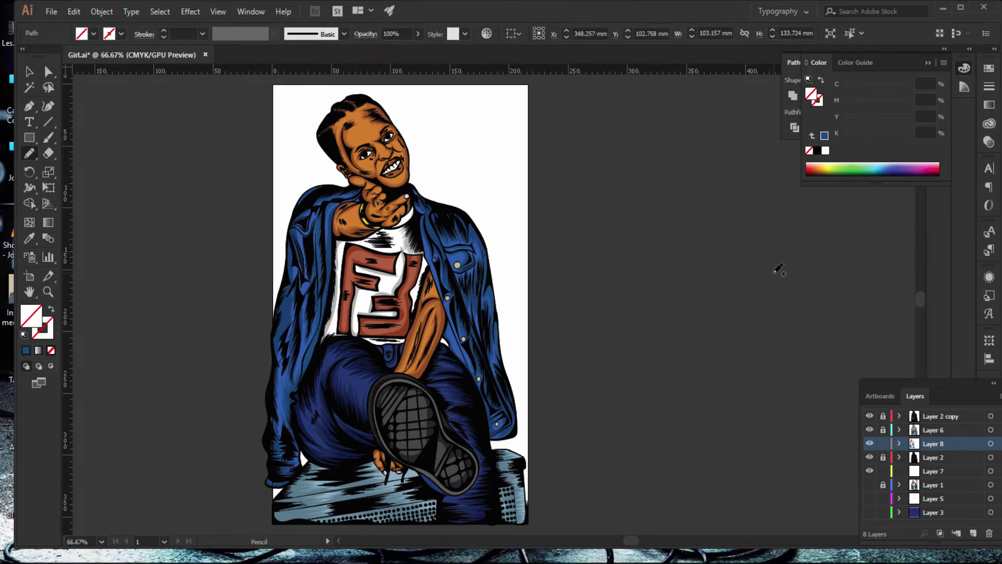
key("ctrl+minus")
key("ctrl+minus")
key("ctrl+minus")
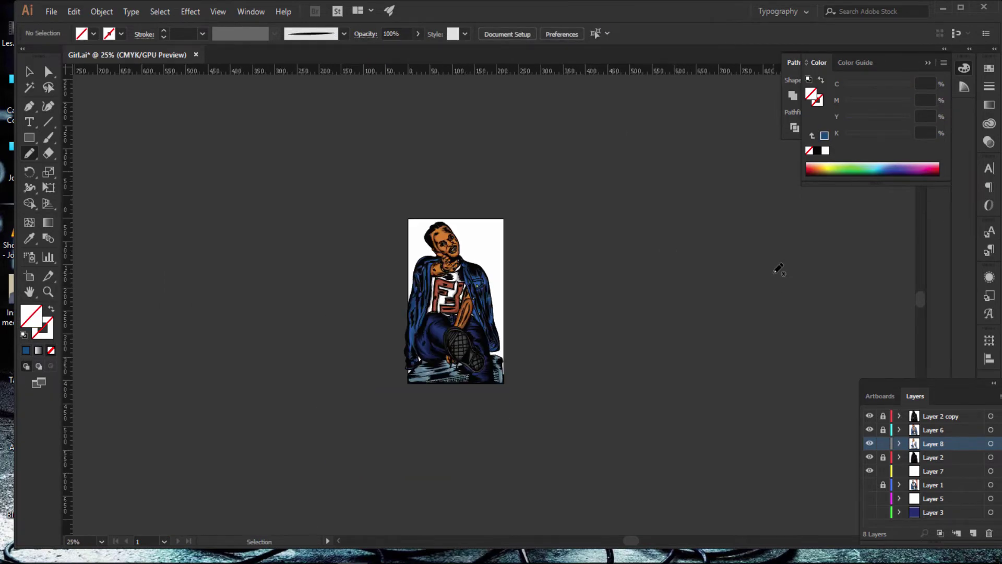
key("ctrl+plus")
key("ctrl+plus")
key("ctrl+plus")
key("ctrl+plus")
key("ctrl+plus")
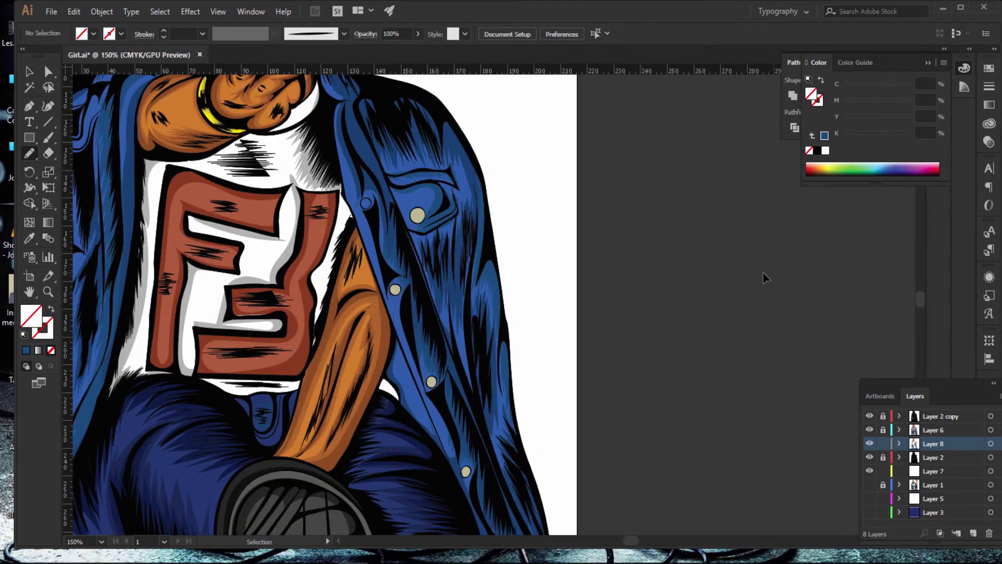
scroll(635, 541, "up", 2)
scroll(634, 541, "left", 5)
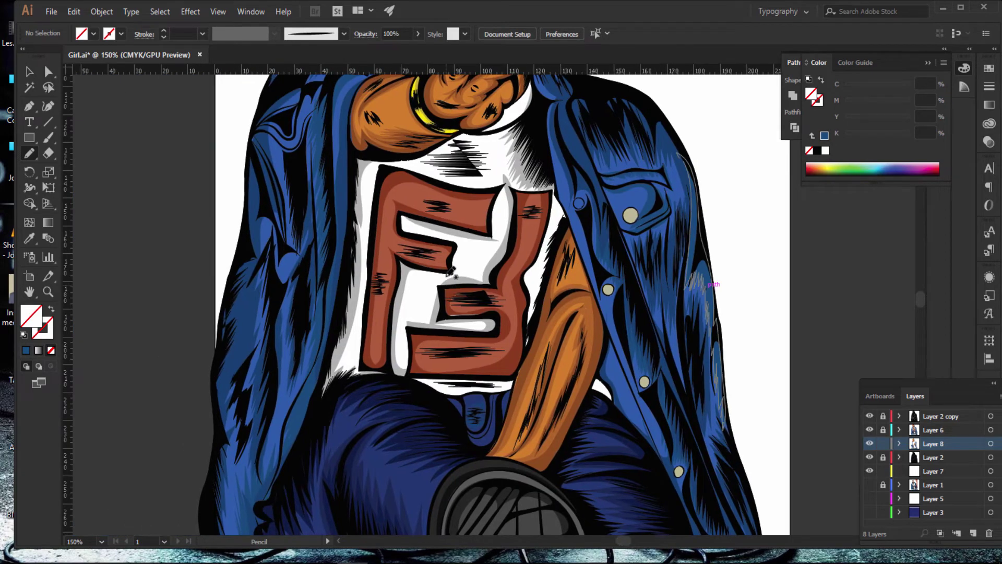
scroll(448, 271, "down", 3)
scroll(444, 268, "down", 1)
scroll(442, 266, "down", 1)
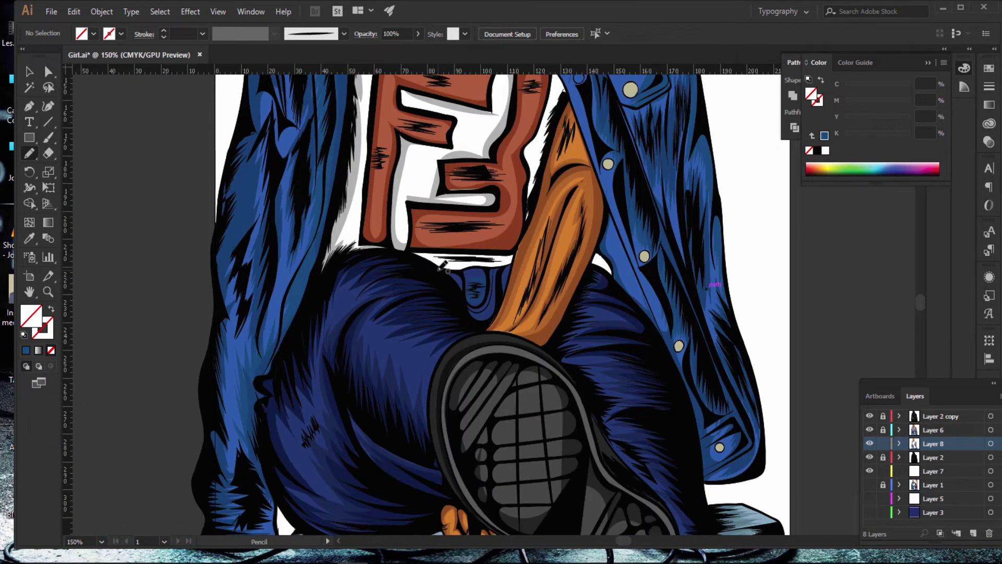
Step: Sample the shirt's grey shadow and lighten it to BCBCBC as the Pencil fill
key("i")
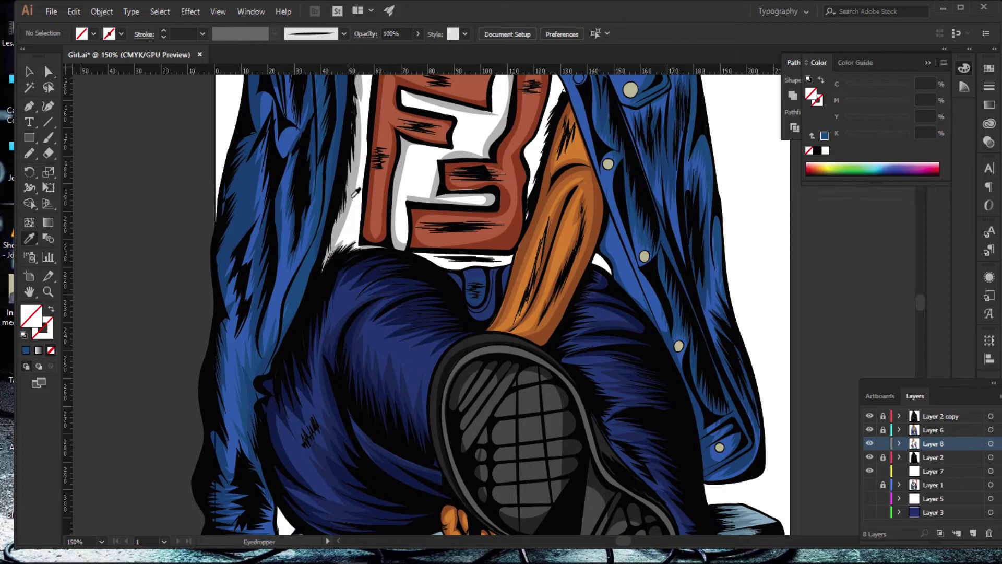
left_click(352, 197)
key("ctrl+plus")
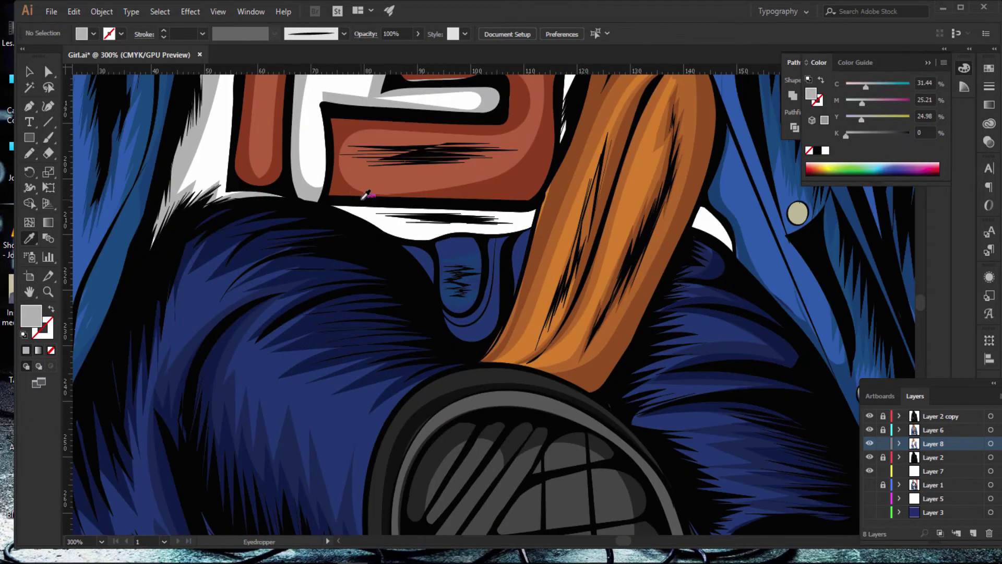
scroll(358, 194, "up", 2)
scroll(358, 194, "up", 2)
double_click(29, 315)
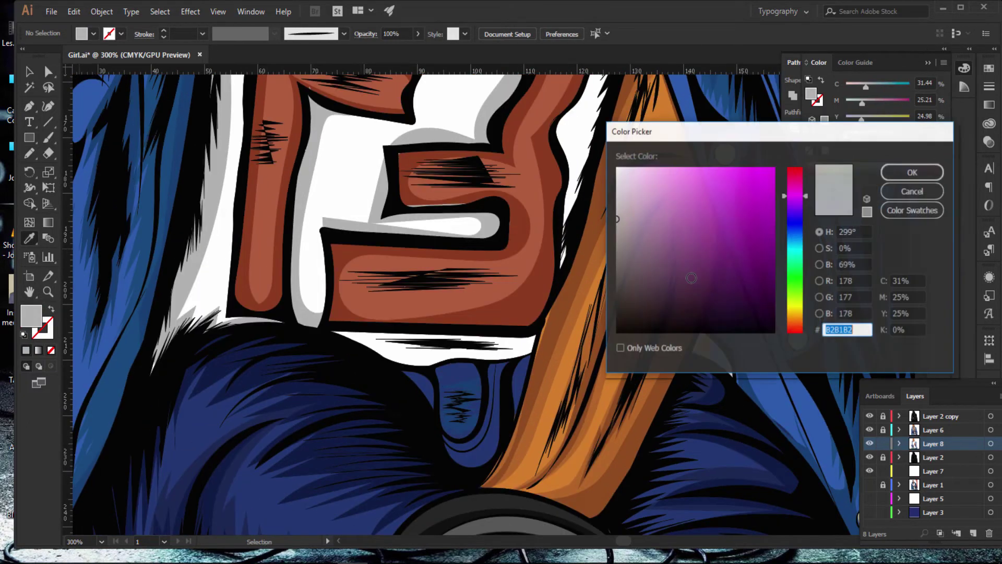
left_click_drag(616, 218, 616, 208)
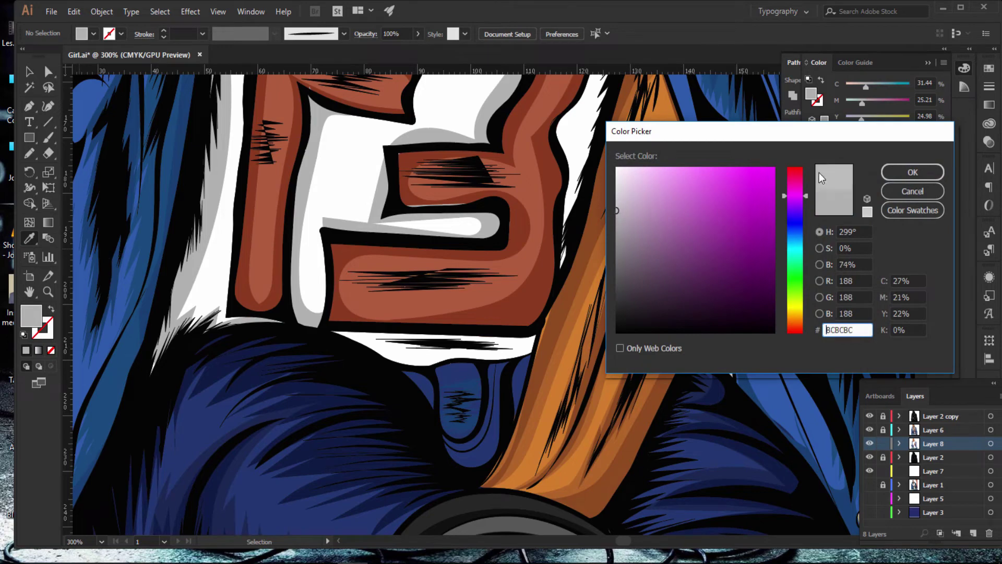
left_click(911, 172)
scroll(165, 239, "up", 2)
scroll(164, 239, "up", 3)
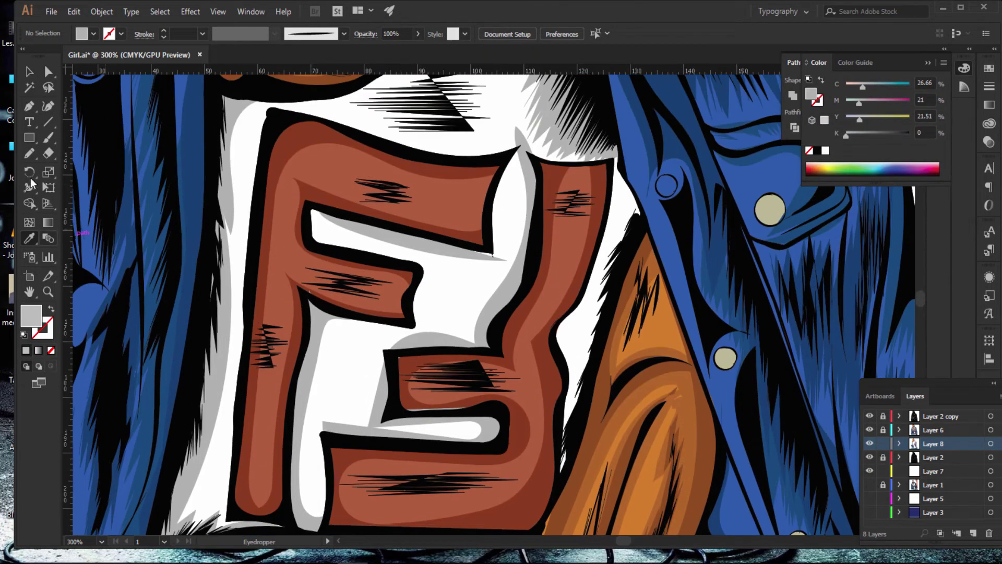
left_click(29, 153)
Step: Add light grey hatch strokes over the collar shading and a small arc nearby
scroll(335, 182, "up", 1)
scroll(336, 181, "up", 2)
scroll(365, 183, "up", 1)
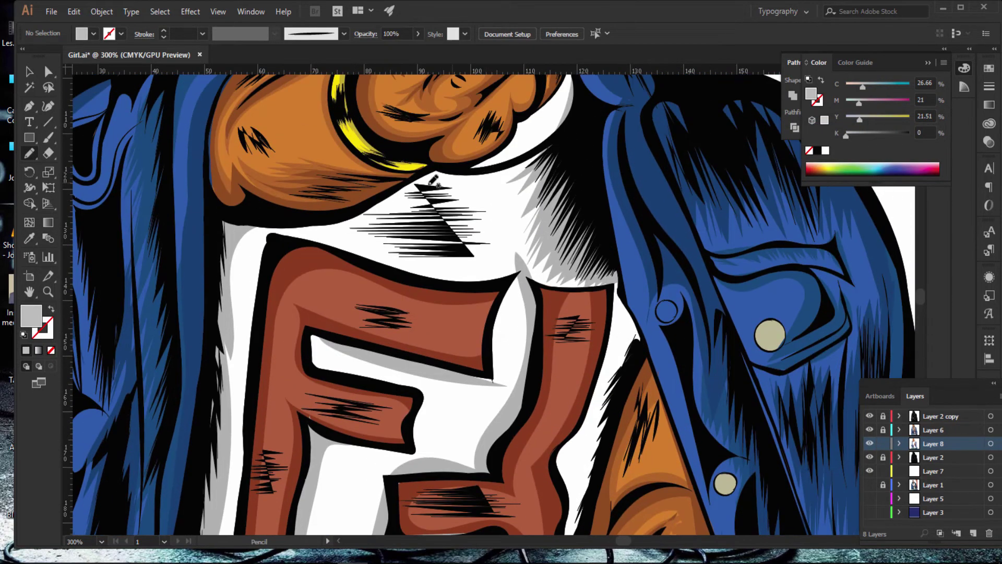
mouse_move(429, 187)
left_mouse_down()
mouse_move(496, 194)
mouse_move(486, 205)
left_mouse_up()
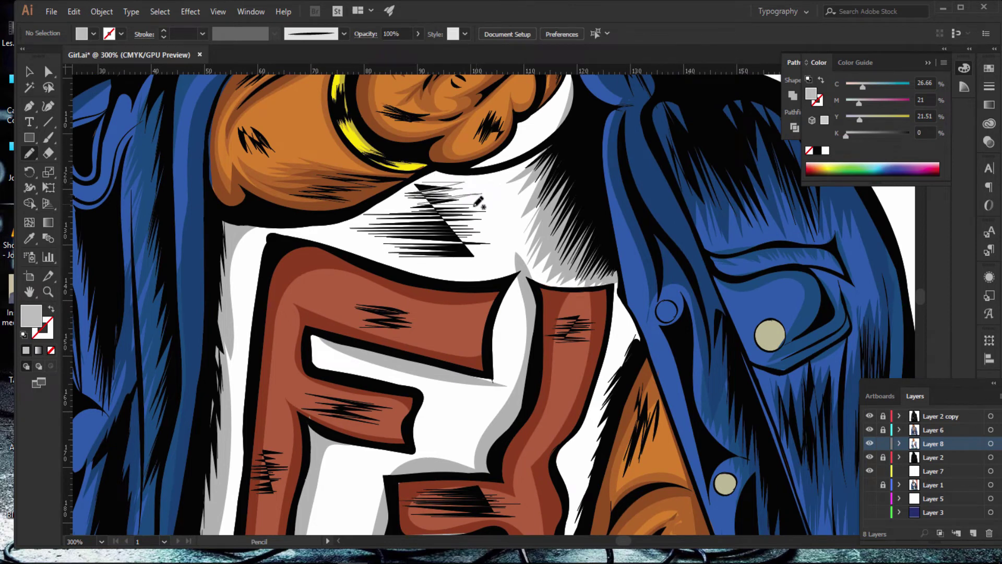
mouse_move(415, 212)
left_mouse_down()
mouse_move(506, 216)
mouse_move(464, 230)
mouse_move(504, 234)
mouse_move(491, 242)
mouse_move(513, 251)
mouse_move(418, 256)
mouse_move(450, 227)
mouse_move(334, 231)
mouse_move(346, 221)
left_mouse_up()
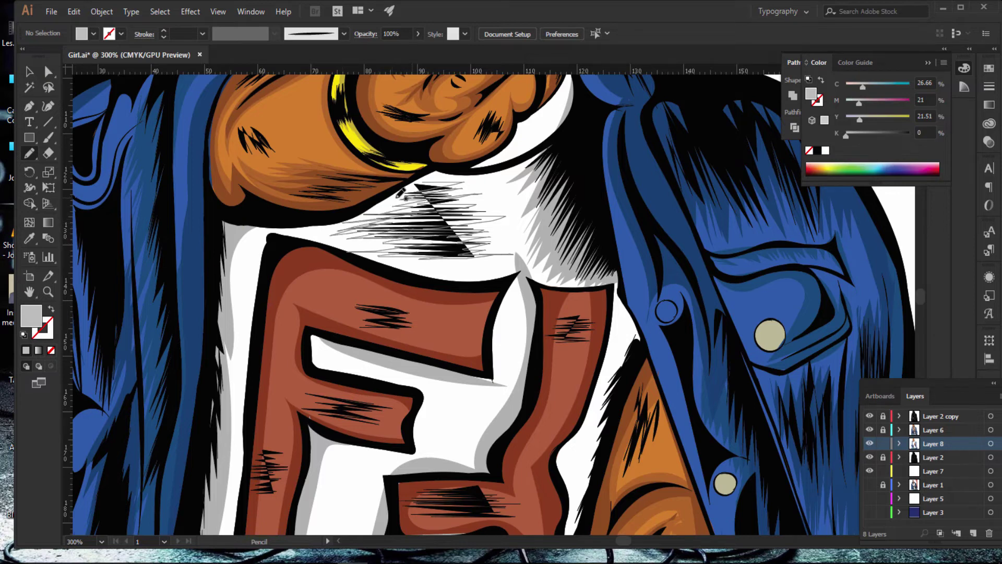
key("ctrl+a")
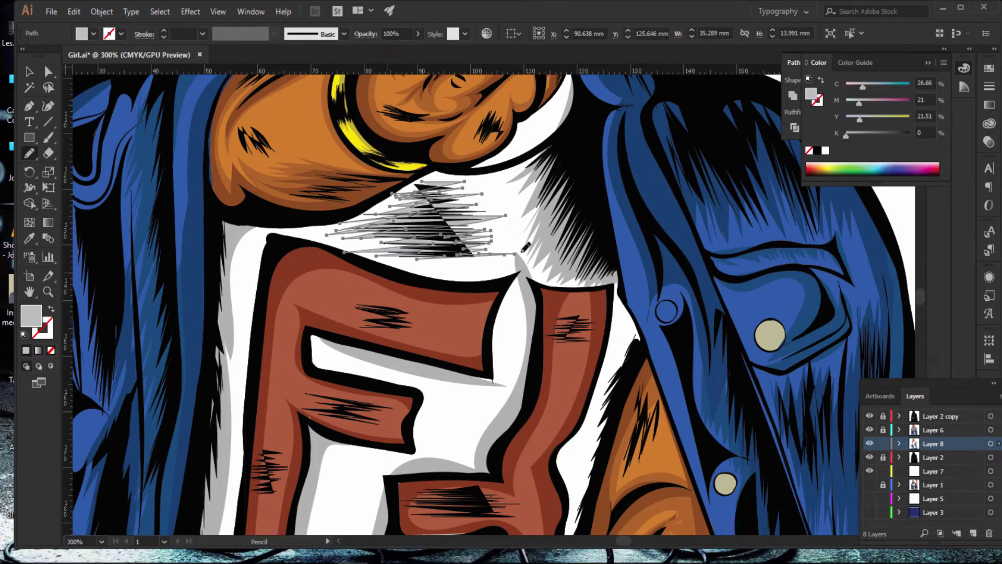
left_click_drag(496, 170, 506, 204)
key("ctrl+shift+a")
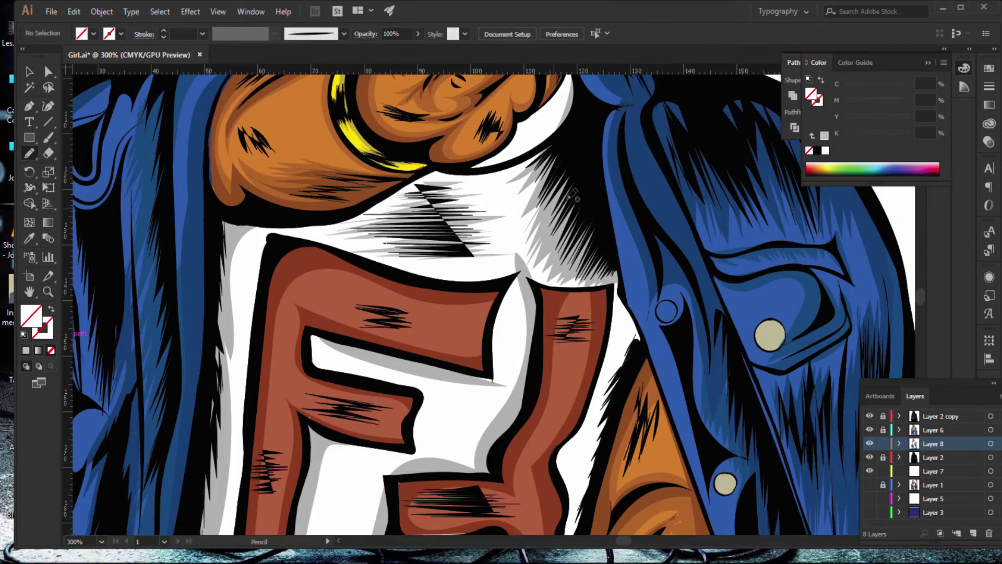
Step: Draw grey hatch strokes along the white shirt edge, undoing an unwanted short stroke
scroll(468, 334, "down", 3)
scroll(459, 313, "down", 1)
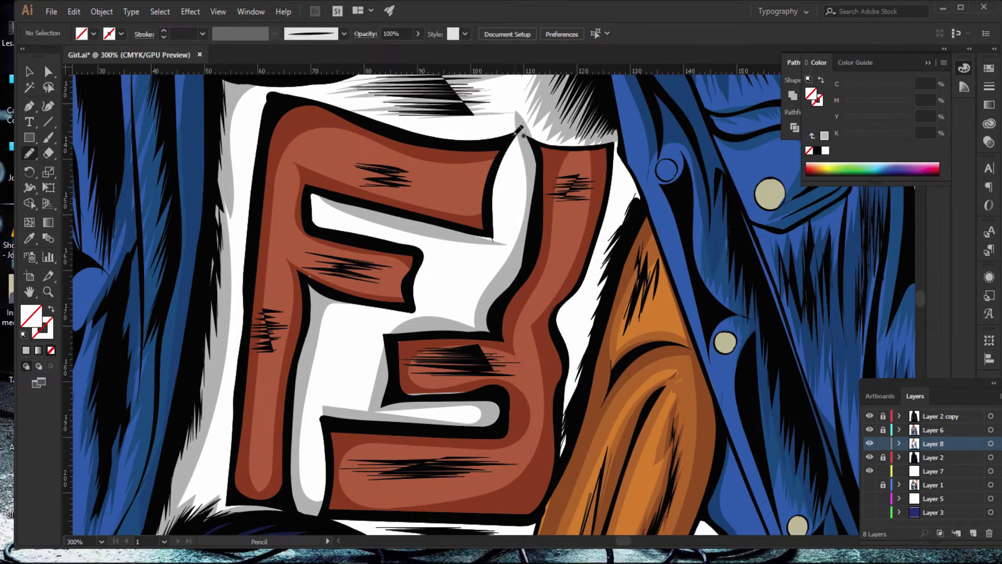
left_click_drag(621, 155, 567, 453)
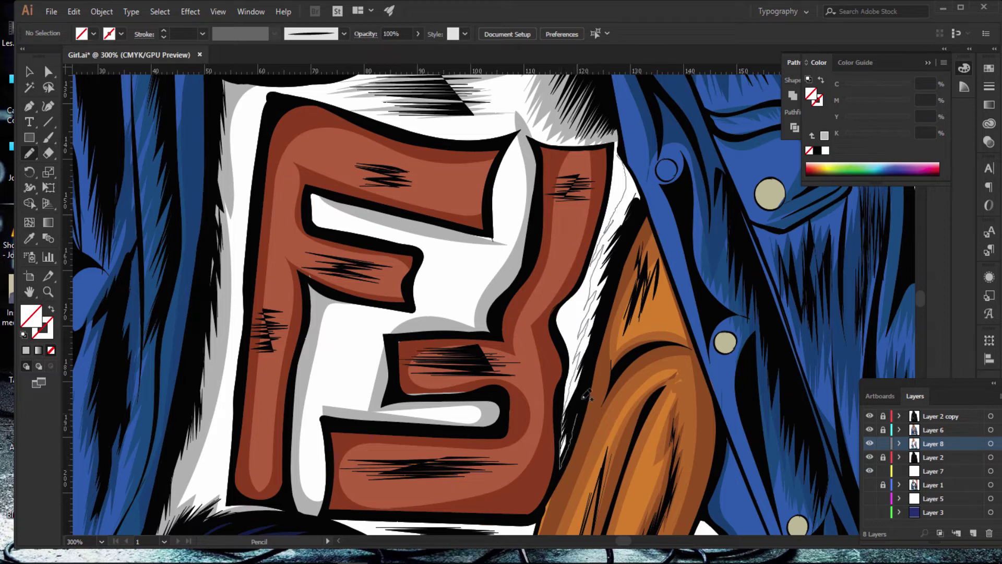
left_click_drag(602, 330, 648, 207)
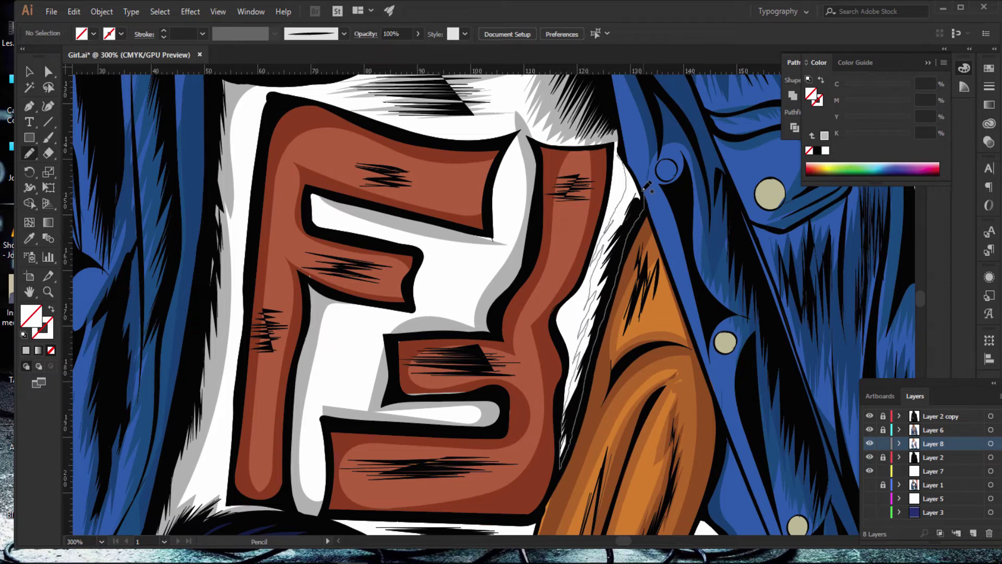
left_click_drag(622, 146, 621, 142)
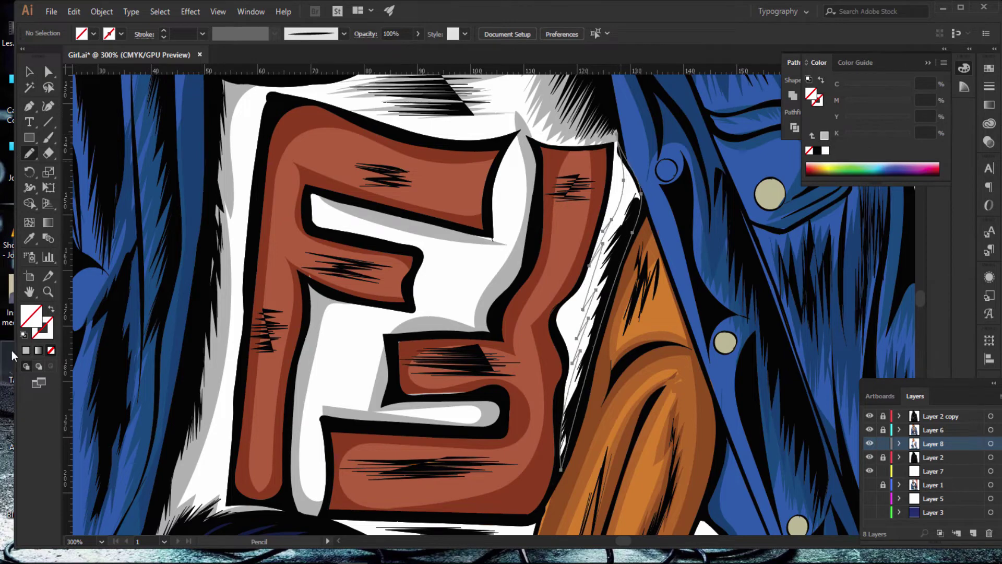
left_click(25, 350)
left_click_drag(475, 268, 449, 290)
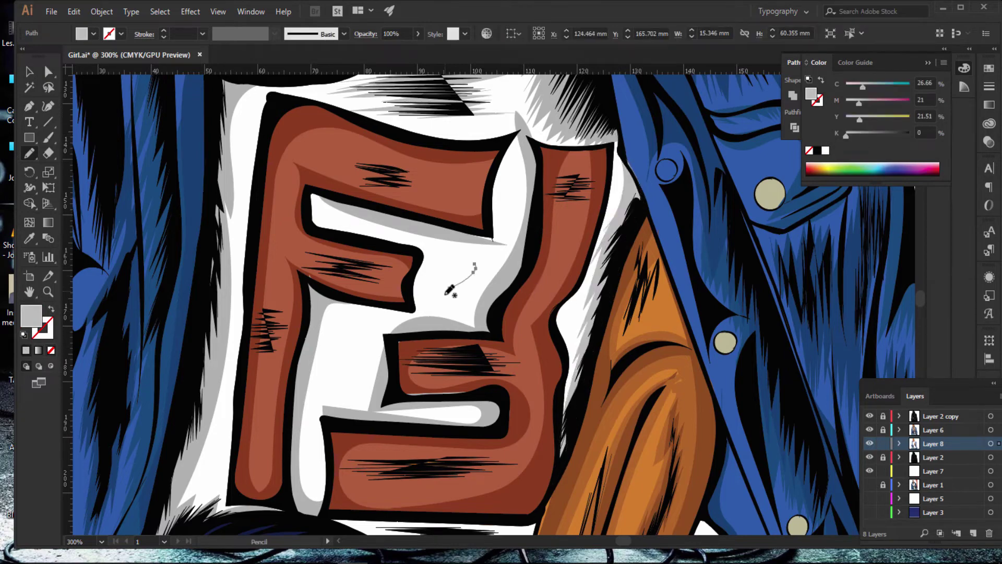
key("ctrl+z")
key("ctrl+z")
Step: Hatch the white band below the F3 letters and the small white patch beside the jacket
scroll(540, 296, "down", 3)
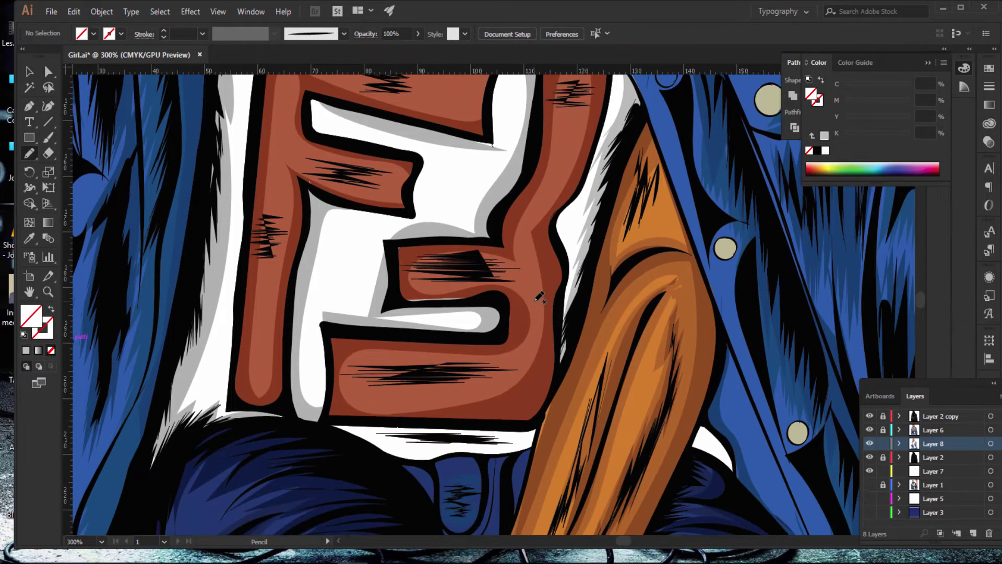
scroll(540, 297, "down", 5)
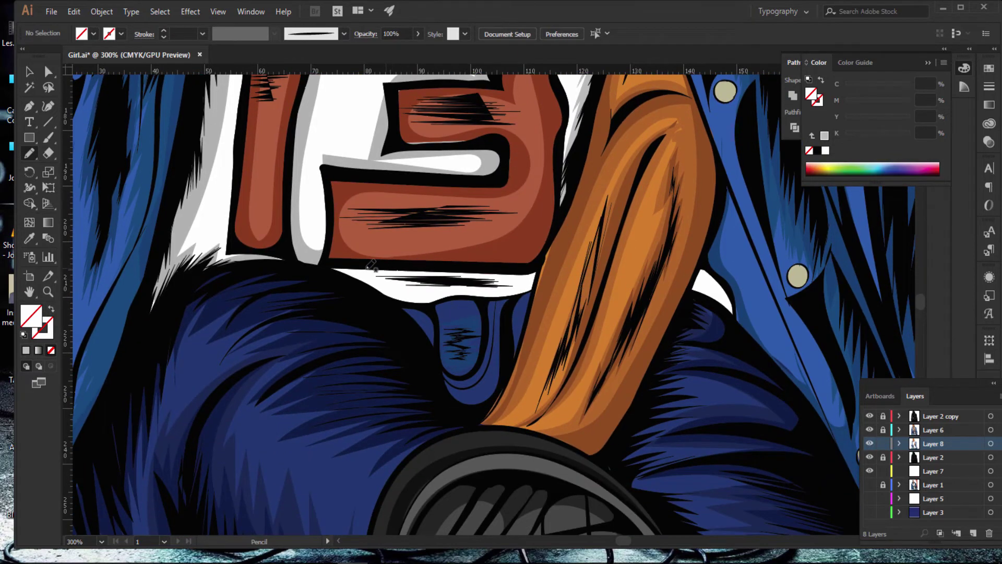
mouse_move(376, 277)
left_mouse_down()
mouse_move(516, 280)
mouse_move(400, 287)
mouse_move(338, 270)
mouse_move(429, 269)
left_mouse_up()
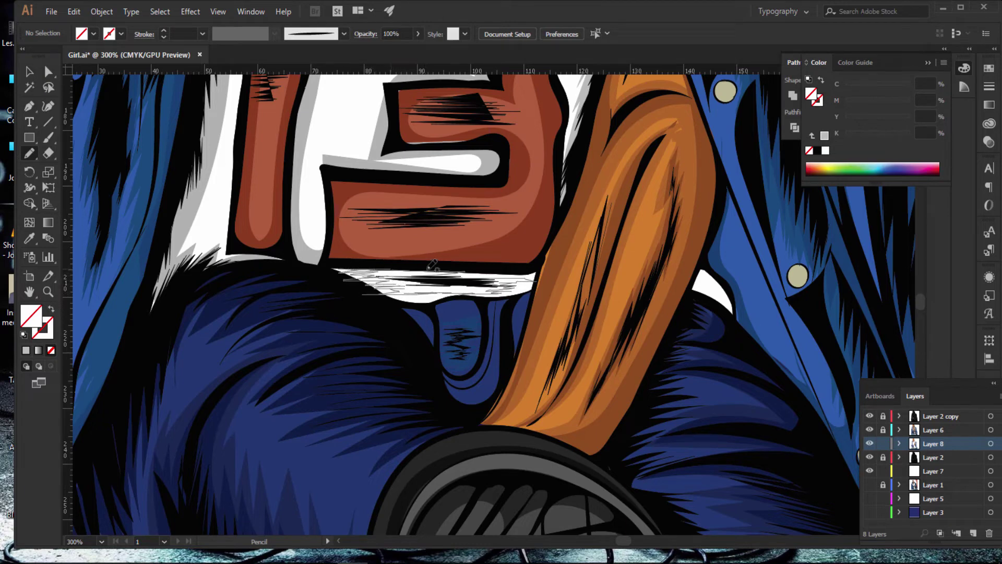
left_click(432, 269, "ctrl")
left_click(26, 349)
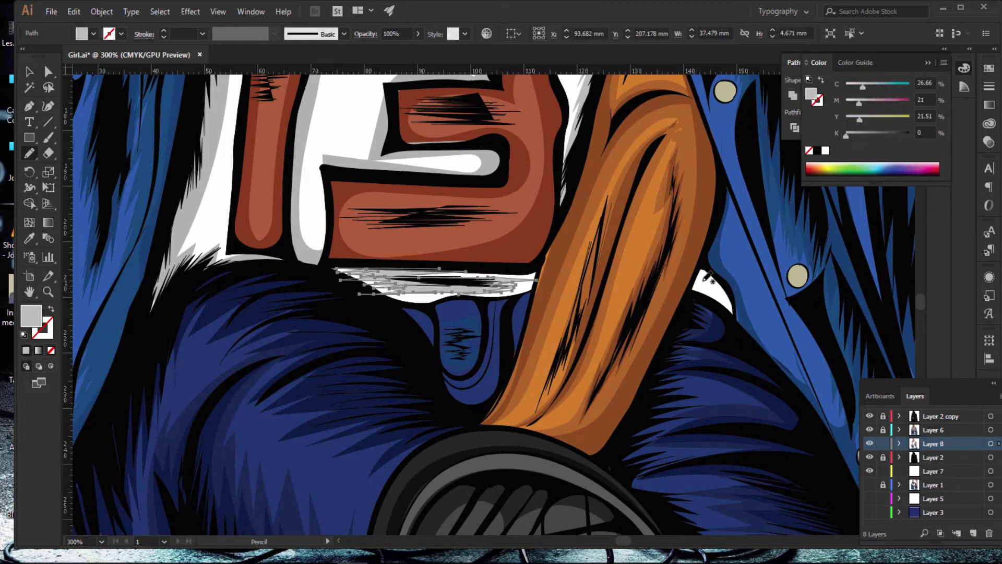
left_click_drag(707, 276, 729, 301)
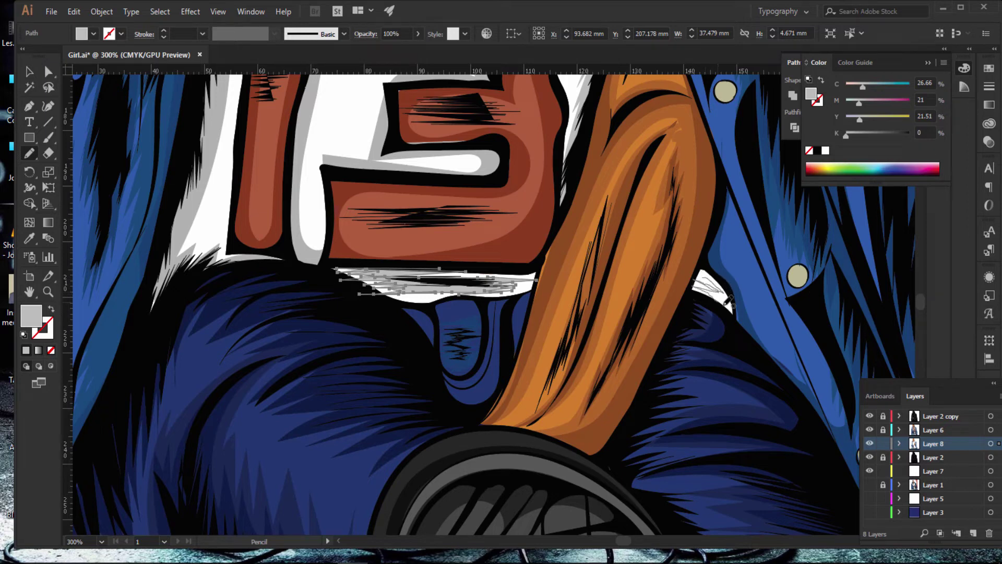
left_click(706, 260, "ctrl")
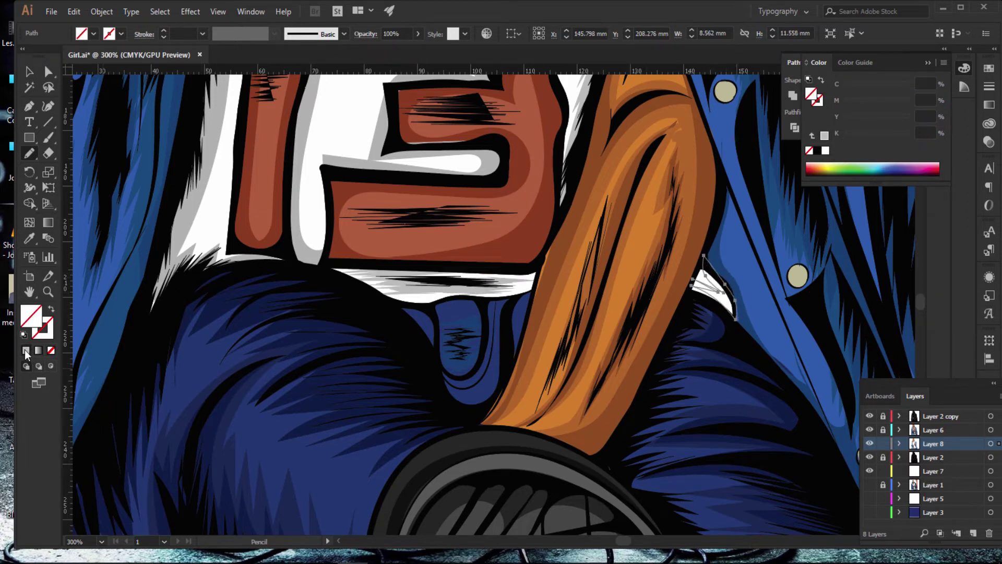
Step: Fit the whole artwork in view and scroll around to review the grey hatching
scroll(310, 298, "up", 3)
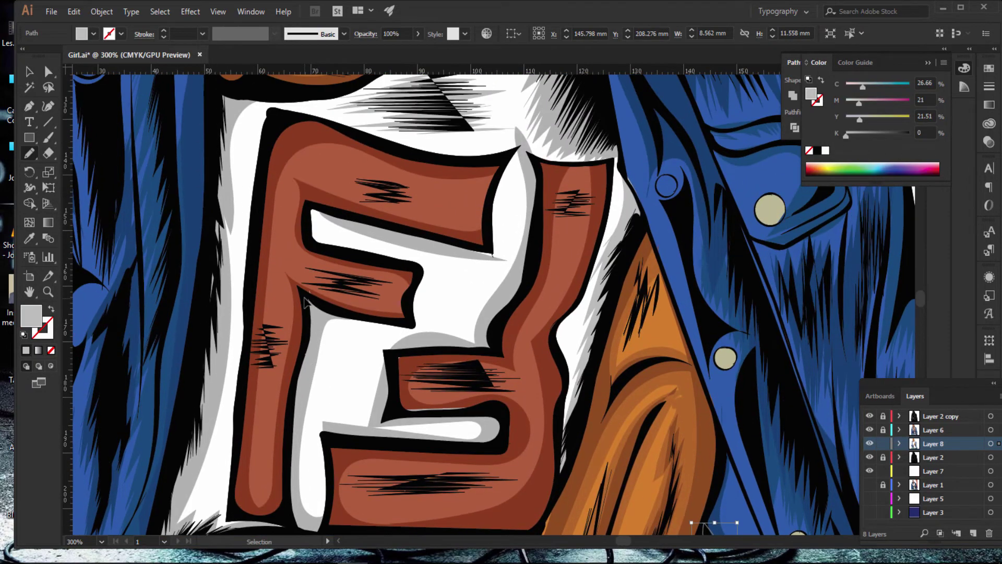
scroll(305, 302, "right", 5)
key("ctrl+0")
scroll(303, 297, "up", 2)
scroll(304, 297, "up", 2)
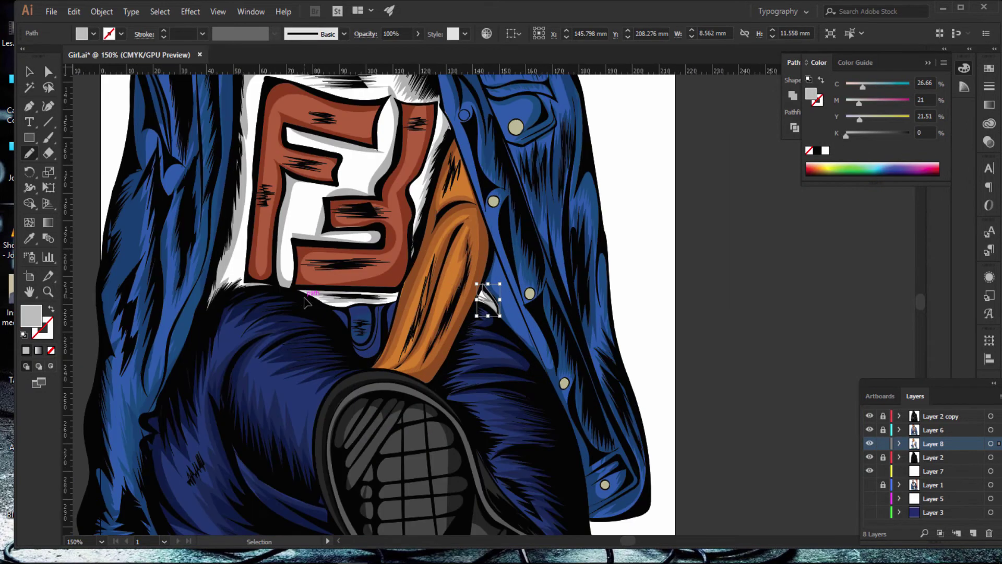
scroll(345, 172, "up", 4)
scroll(344, 172, "down", 5)
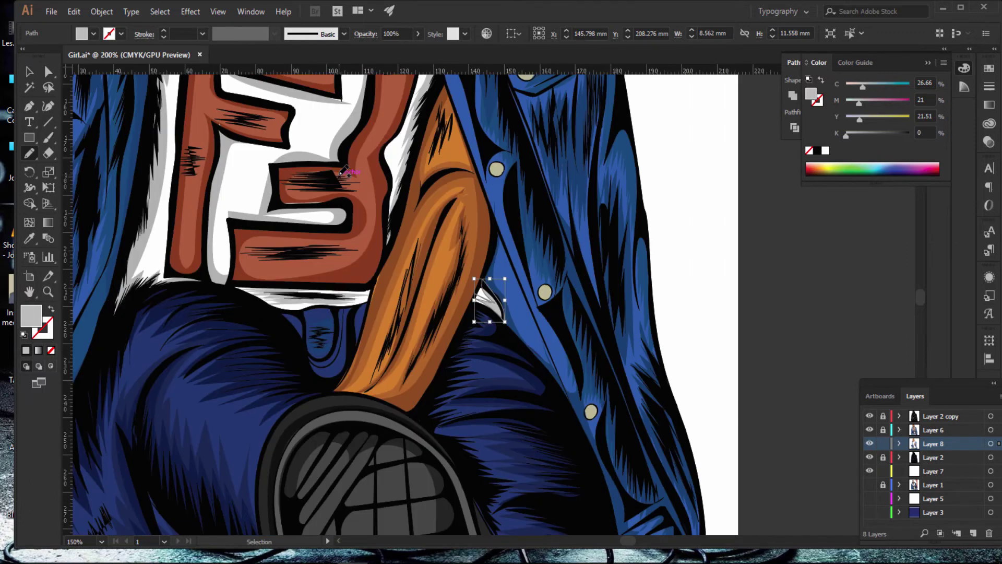
scroll(470, 287, "up", 2)
scroll(298, 222, "up", 3)
scroll(298, 222, "up", 3)
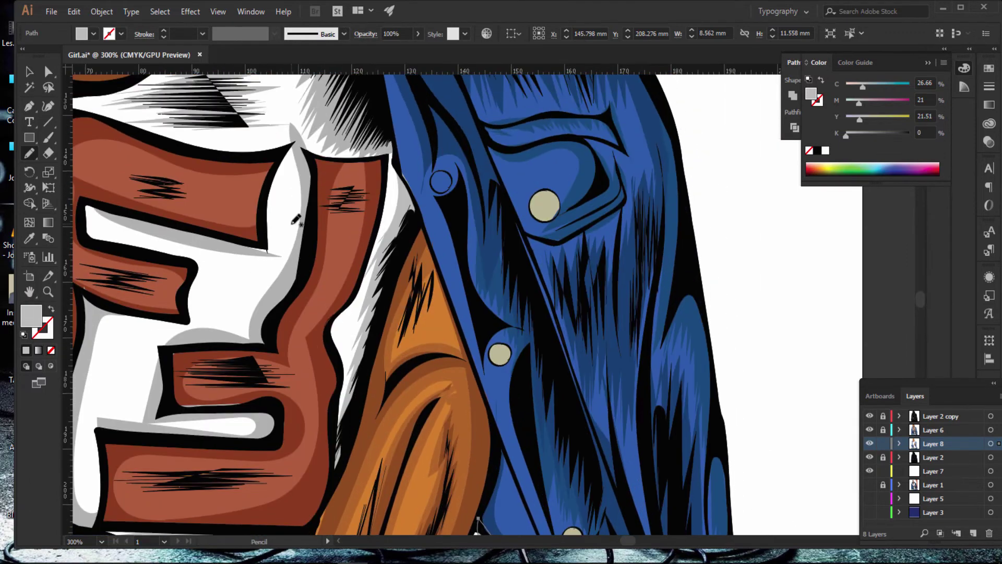
Step: Sample the F3 letter's brown and set a lighter shade of it as the fill
key("i")
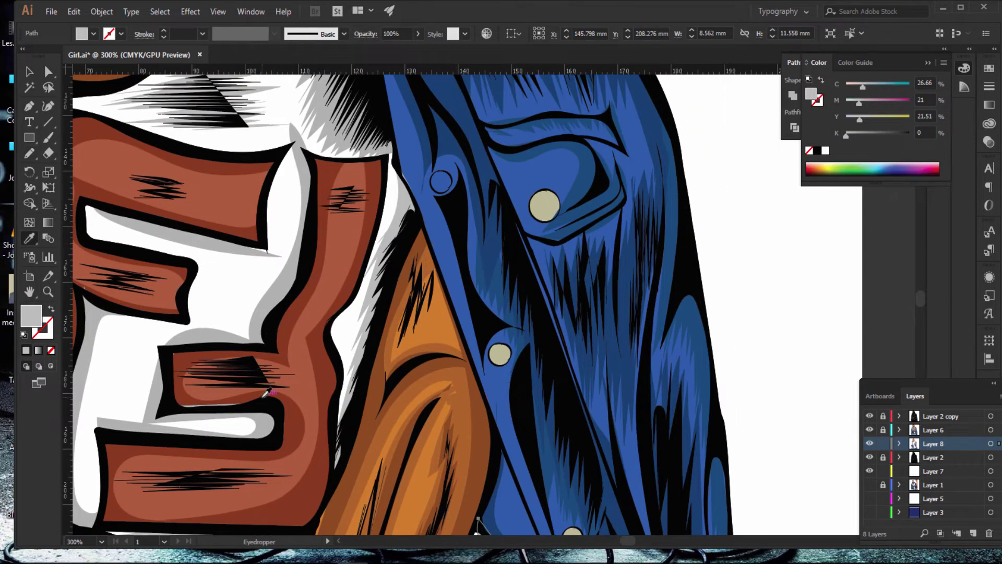
left_click(268, 393)
key("v")
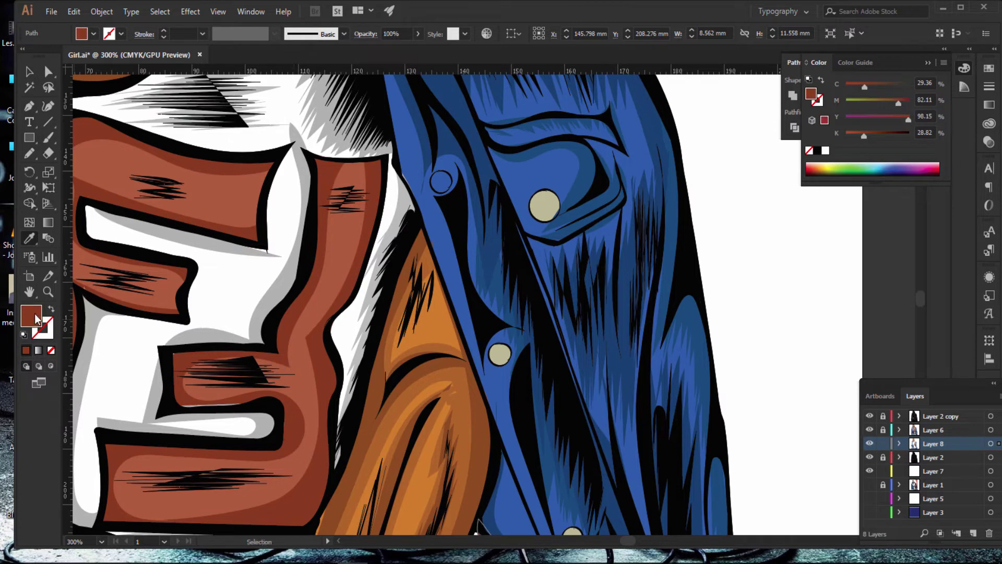
double_click(35, 316)
left_click_drag(739, 243, 728, 223)
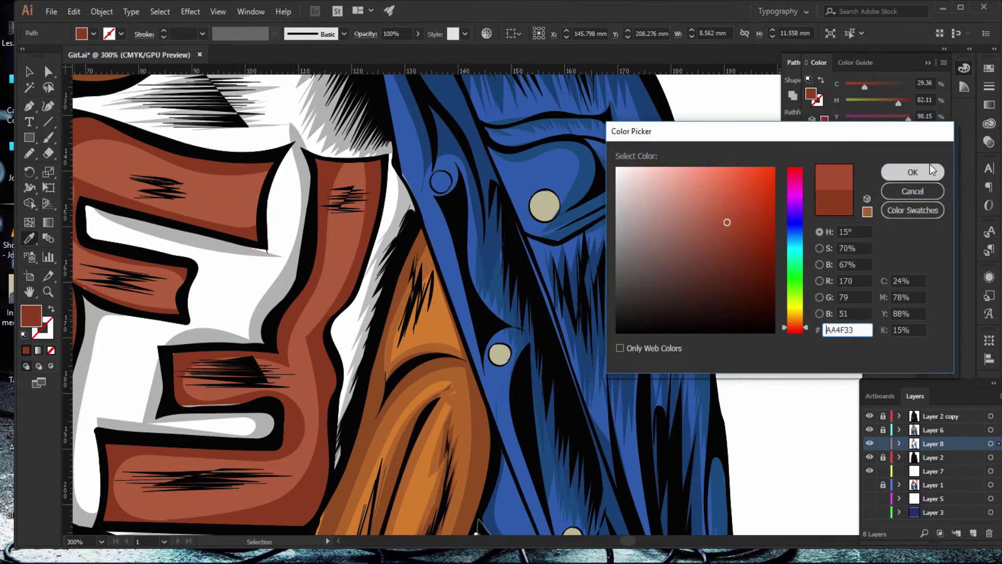
left_click(913, 172)
left_click(30, 152)
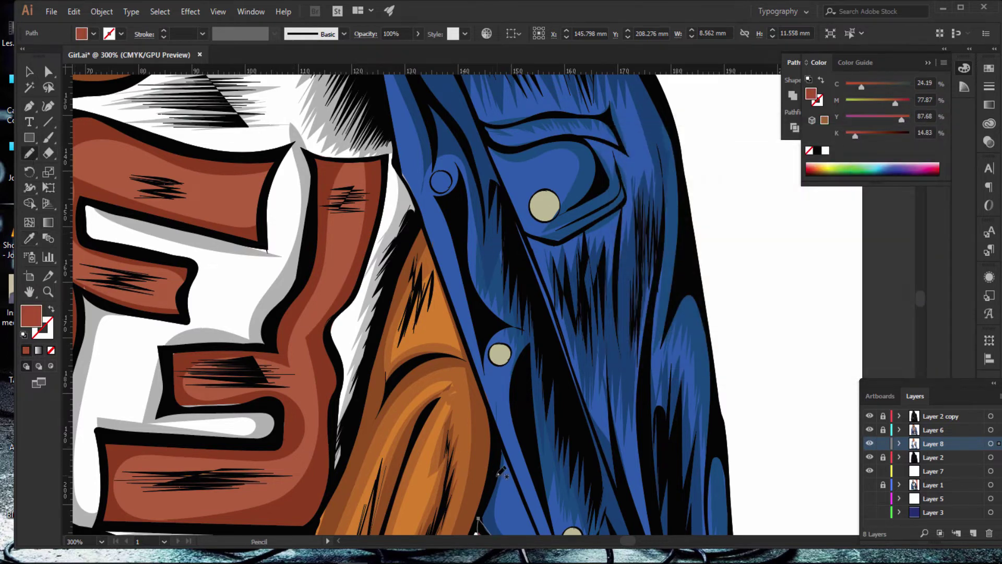
Step: Draw lighter-brown highlight strokes along the letter's left, top, right and bottom edges
left_click_drag(629, 544, 624, 545)
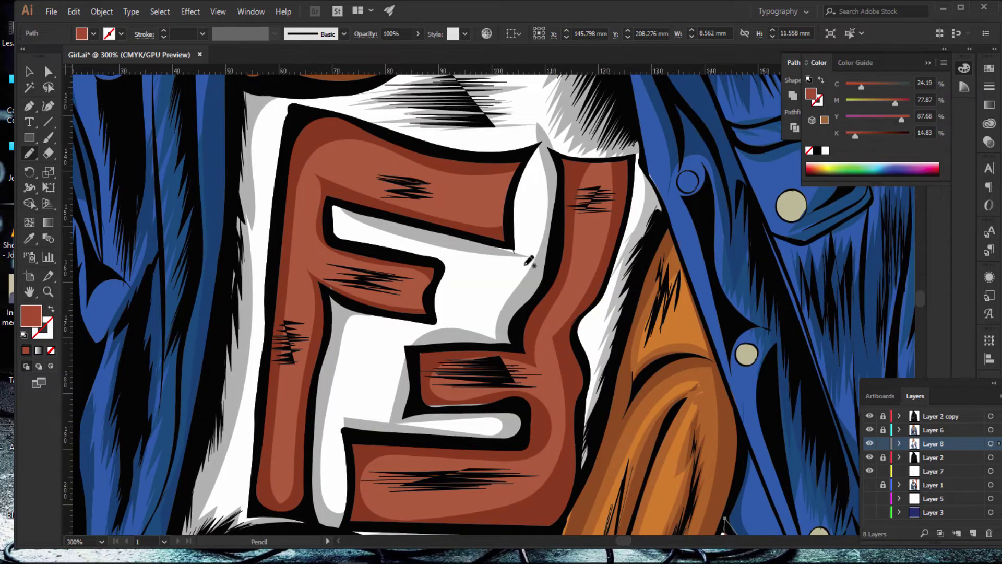
left_click_drag(517, 177, 450, 180)
left_click_drag(268, 448, 304, 161)
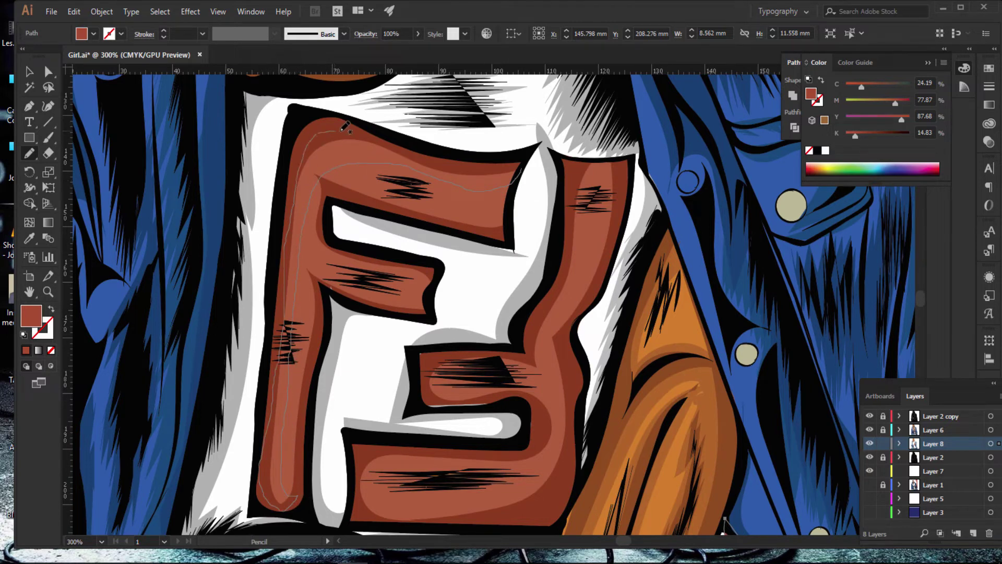
mouse_move(342, 130)
left_mouse_down()
mouse_move(485, 159)
mouse_move(536, 152)
mouse_move(522, 170)
left_mouse_up()
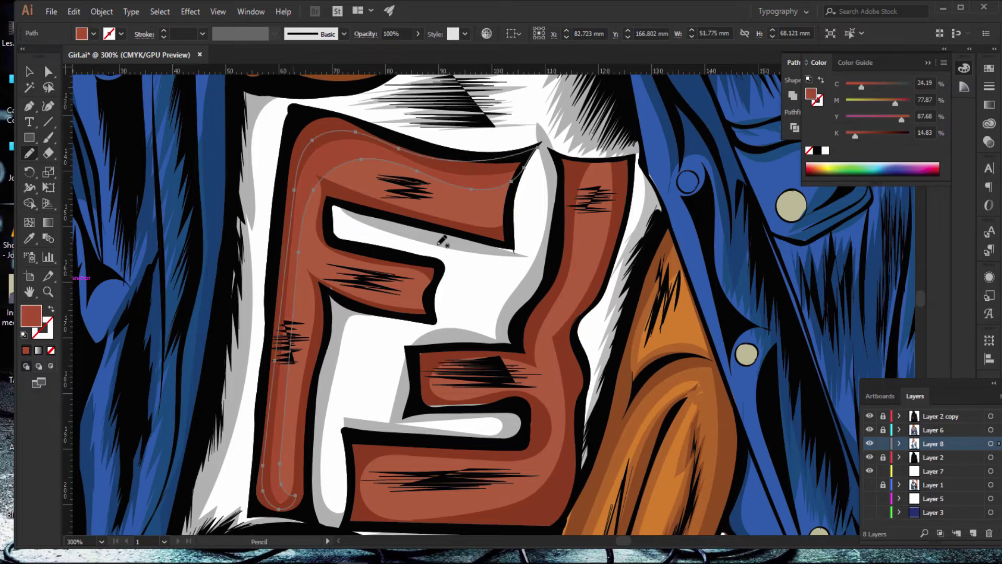
scroll(590, 207, "down", 3)
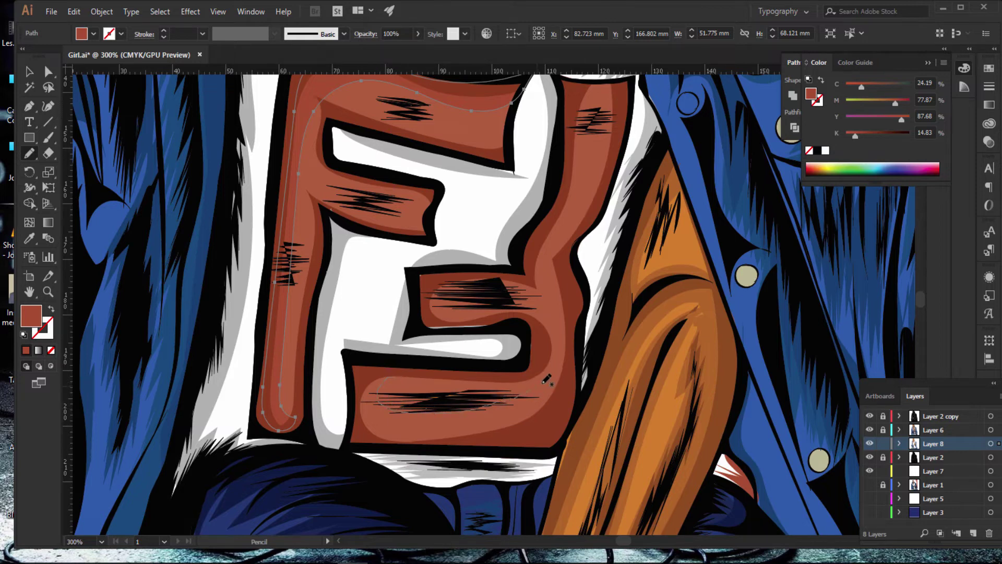
mouse_move(571, 340)
left_mouse_down()
mouse_move(572, 308)
mouse_move(564, 433)
mouse_move(473, 450)
mouse_move(381, 443)
mouse_move(355, 402)
mouse_move(368, 371)
mouse_move(412, 372)
mouse_move(421, 383)
left_mouse_up()
left_click(26, 351)
Step: Redraw the lower highlight and add lighter-brown strokes down the letter's right strip
scroll(549, 348, "up", 2)
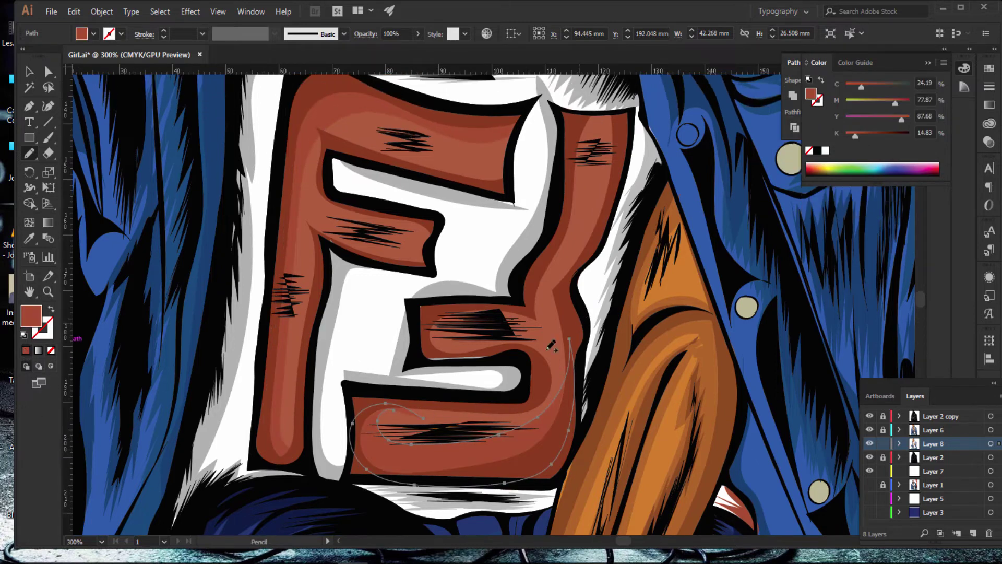
left_click_drag(452, 401, 432, 409)
scroll(466, 402, "up", 4)
scroll(608, 215, "up", 2)
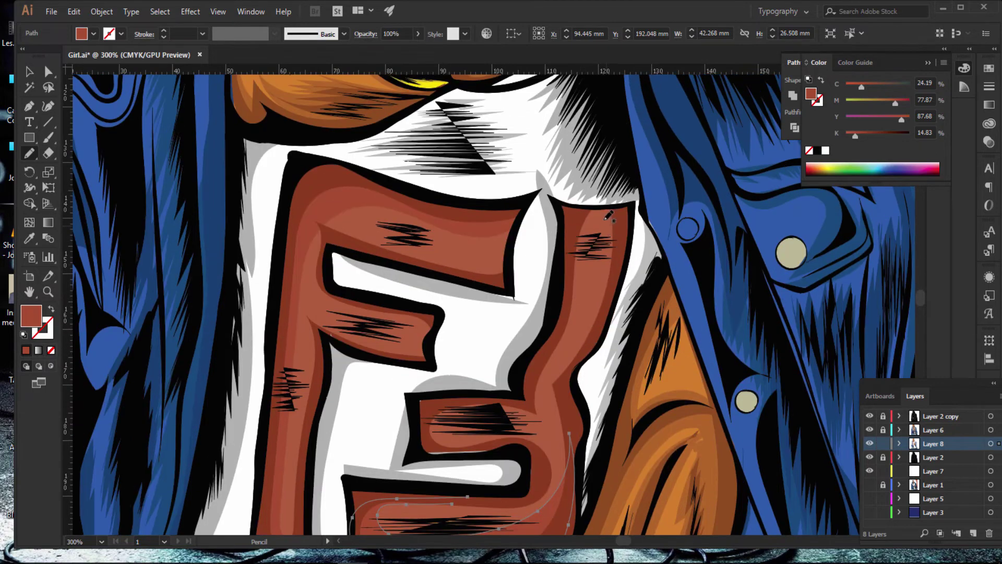
left_click_drag(605, 254, 574, 337)
left_click_drag(557, 427, 559, 442)
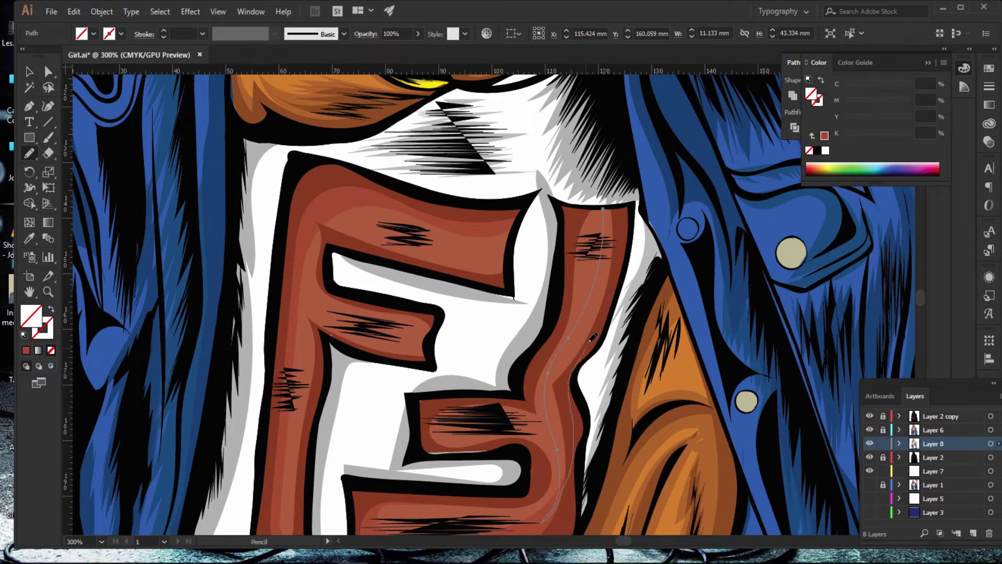
left_click_drag(625, 203, 543, 522)
left_click(26, 351)
scroll(366, 261, "up", 2)
scroll(470, 287, "up", 2)
Step: Eyedropper the red shirt colour onto the shade over the shirt lettering
scroll(577, 313, "up", 2)
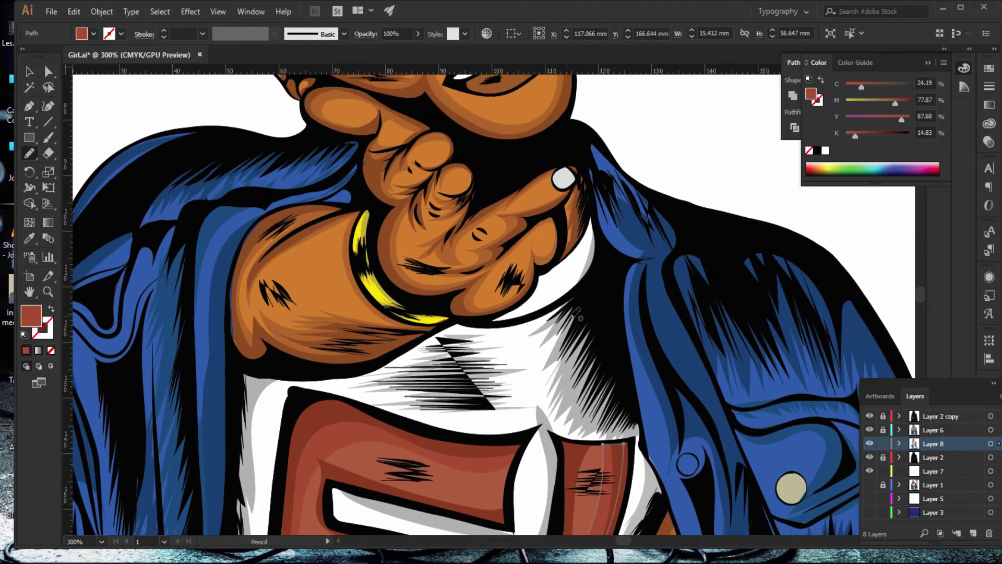
key("v")
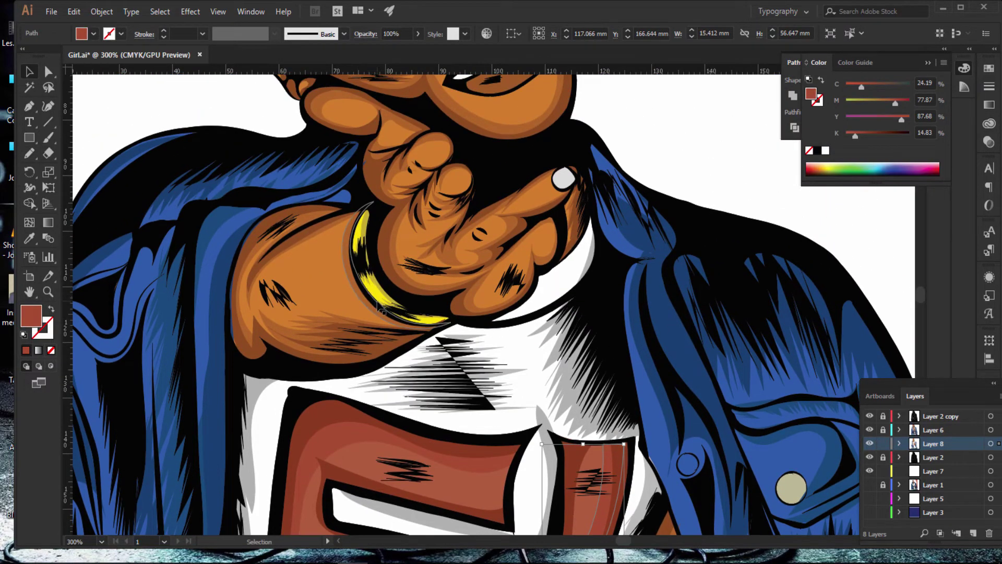
key("i")
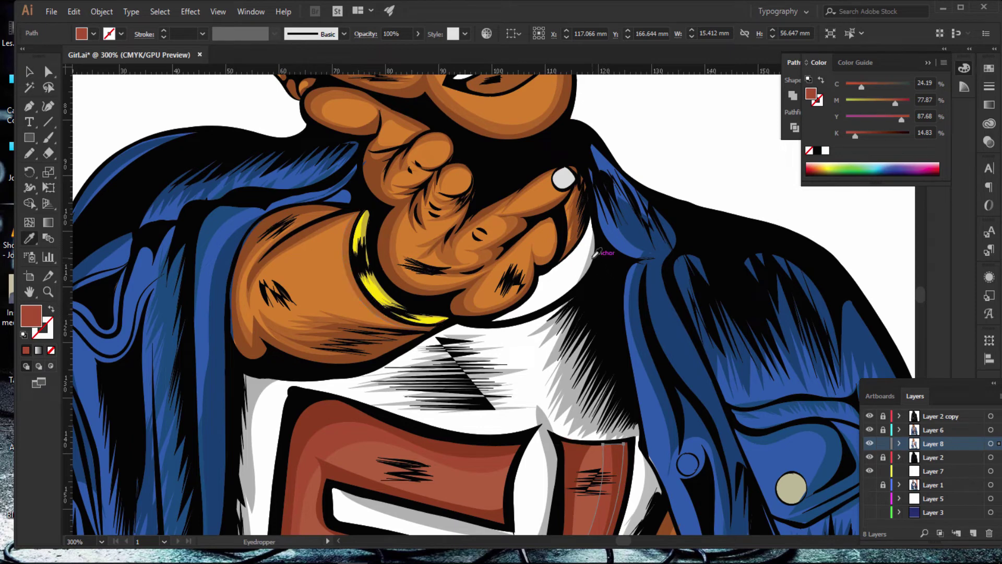
left_click(593, 256)
left_click(564, 378)
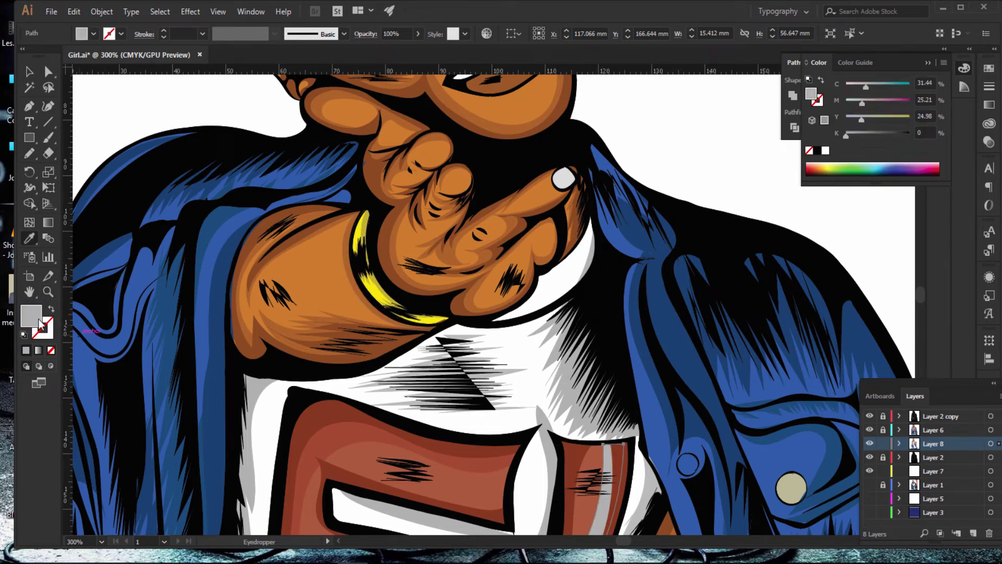
left_click(579, 491)
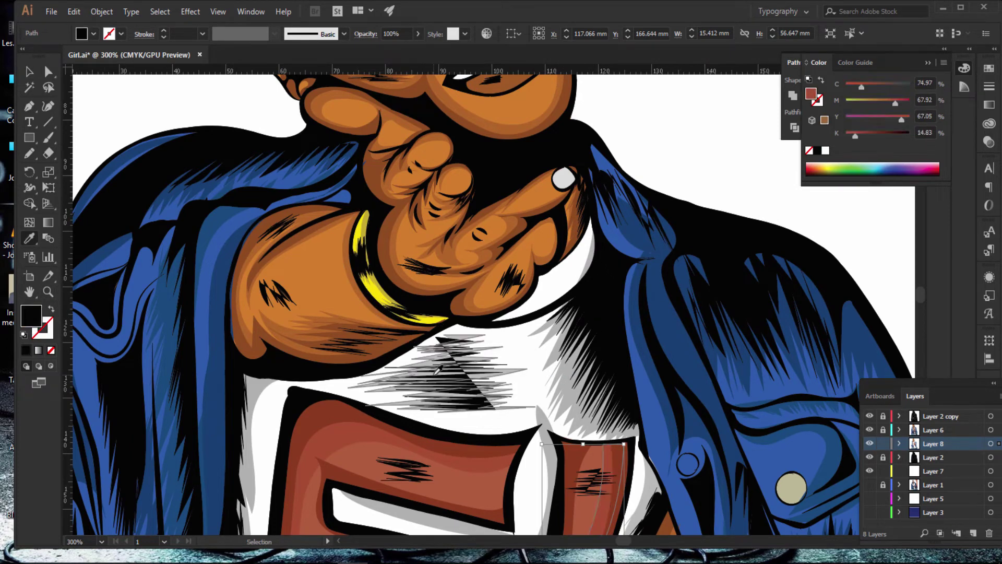
Step: Draw a Pencil shape along the white collar under the hand and fill it light grey
left_click(48, 73)
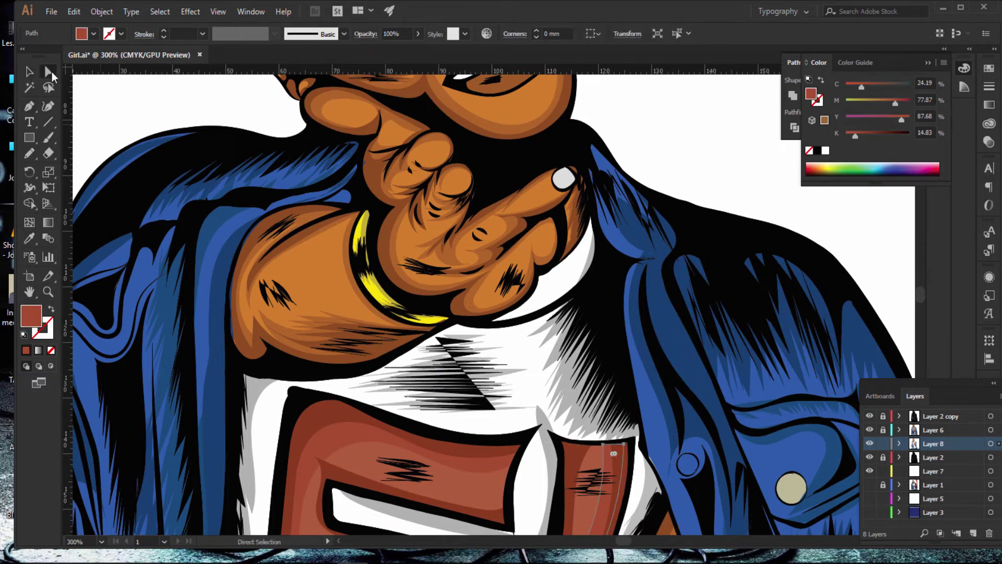
left_click(708, 144)
key("n")
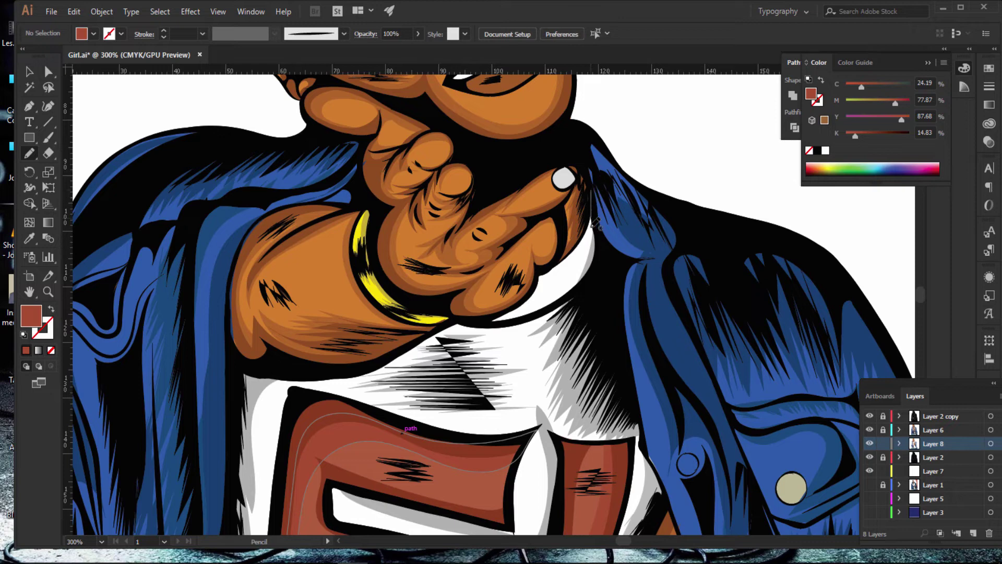
mouse_move(576, 264)
left_mouse_down()
mouse_move(500, 318)
mouse_move(597, 188)
mouse_move(591, 196)
left_mouse_up()
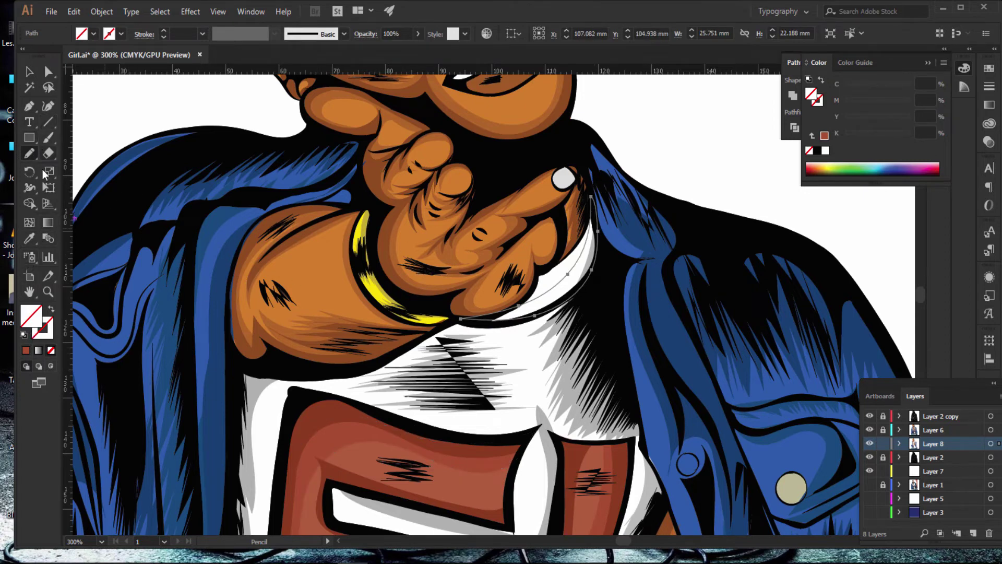
key("i")
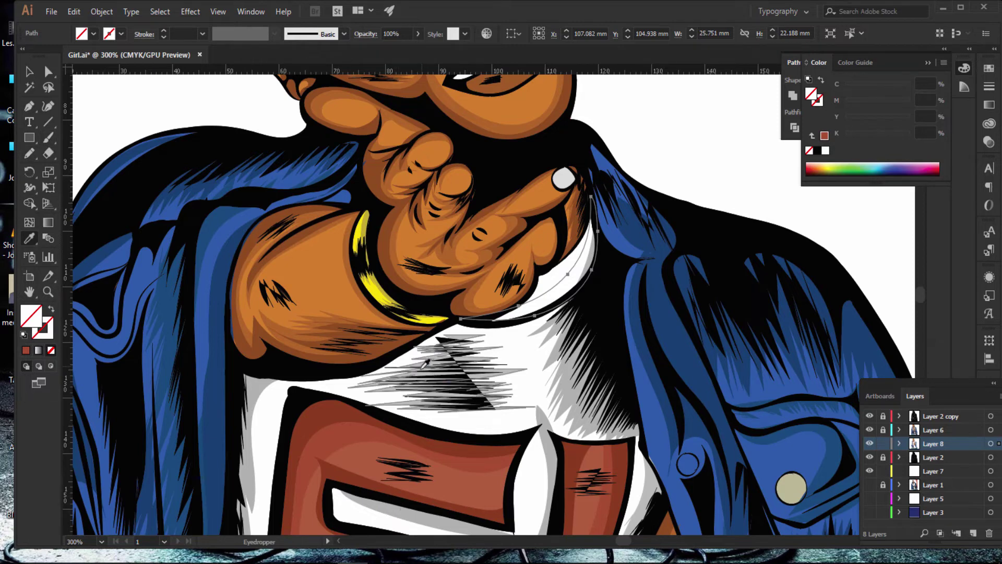
left_click(500, 370)
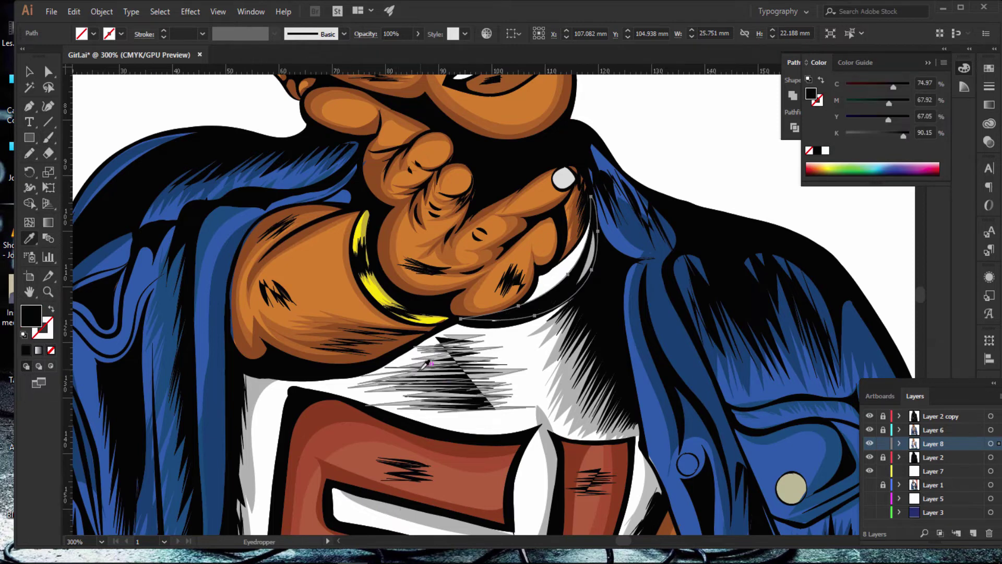
left_click(517, 366)
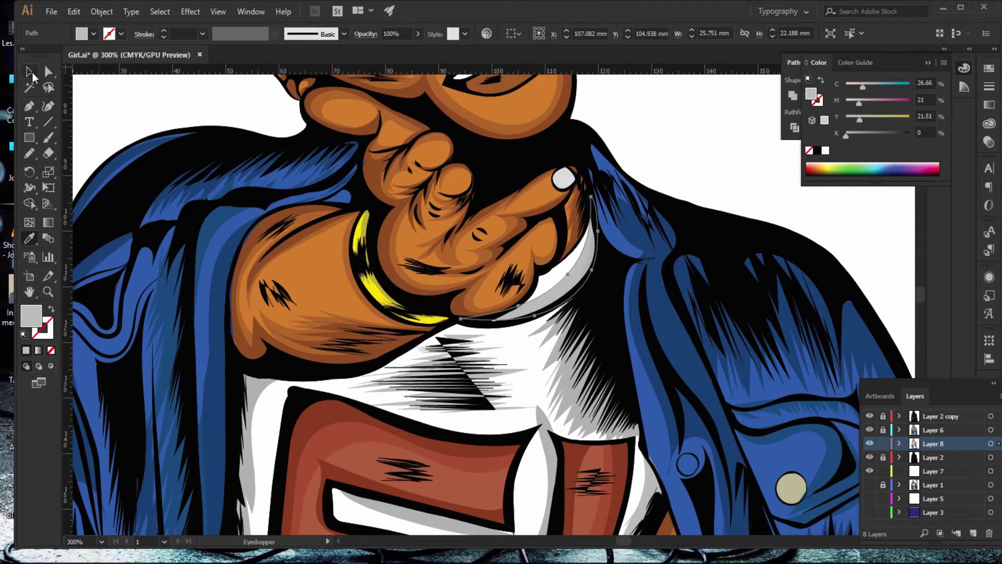
left_click(48, 71)
left_click(671, 130)
Step: Zoom to the shoe and set the fill to the sole's dark grey, slightly lightened
key("ctrl+minus")
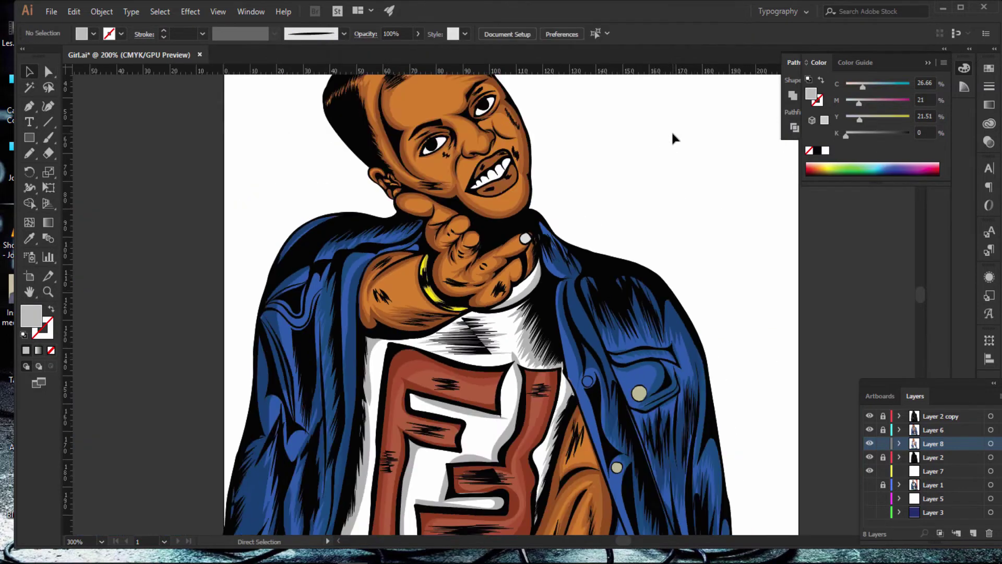
key("ctrl+minus")
key("ctrl+minus")
key("ctrl+minus")
key("ctrl+plus")
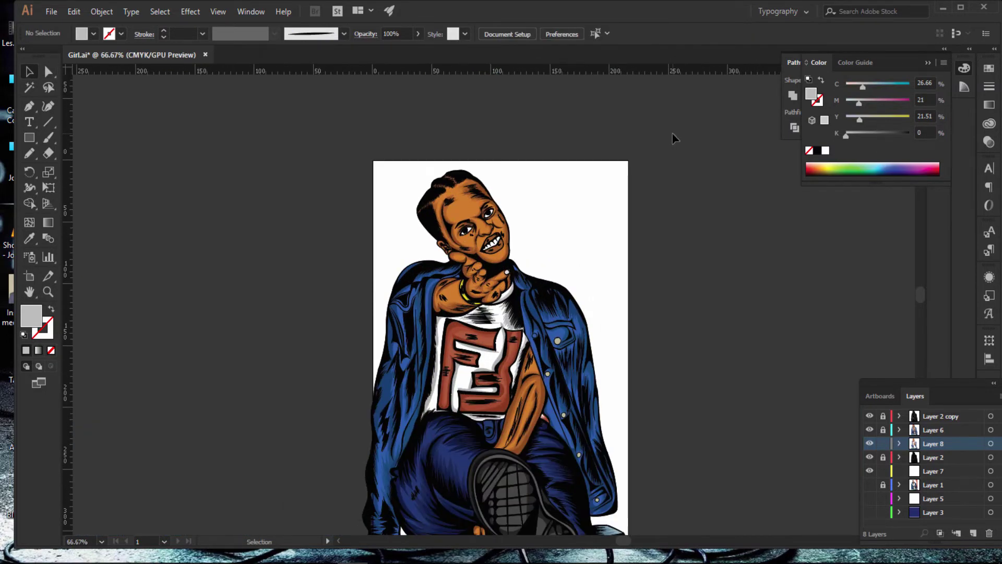
scroll(699, 279, "down", 3)
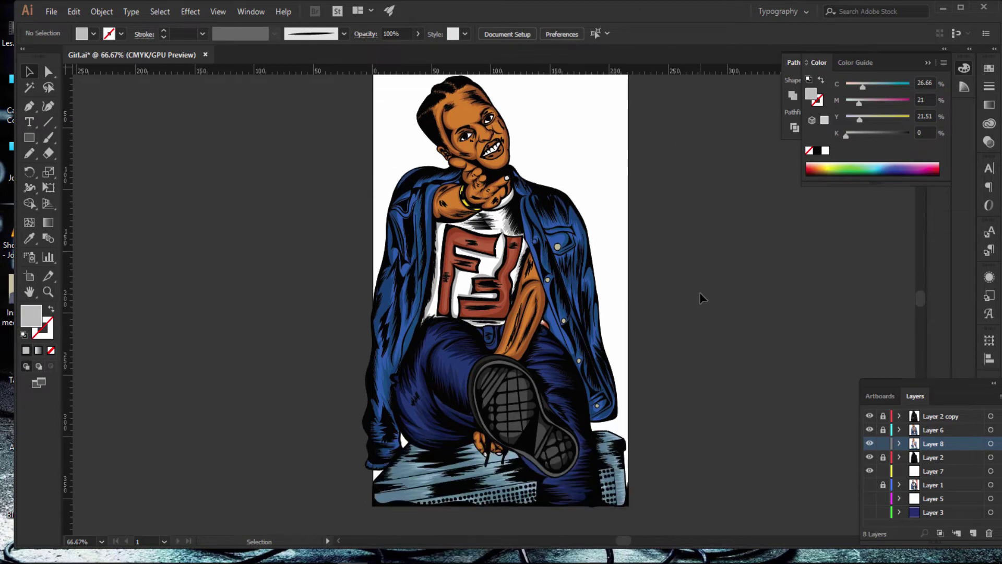
scroll(699, 282, "down", 3)
scroll(700, 287, "down", 2)
scroll(700, 291, "down", 2)
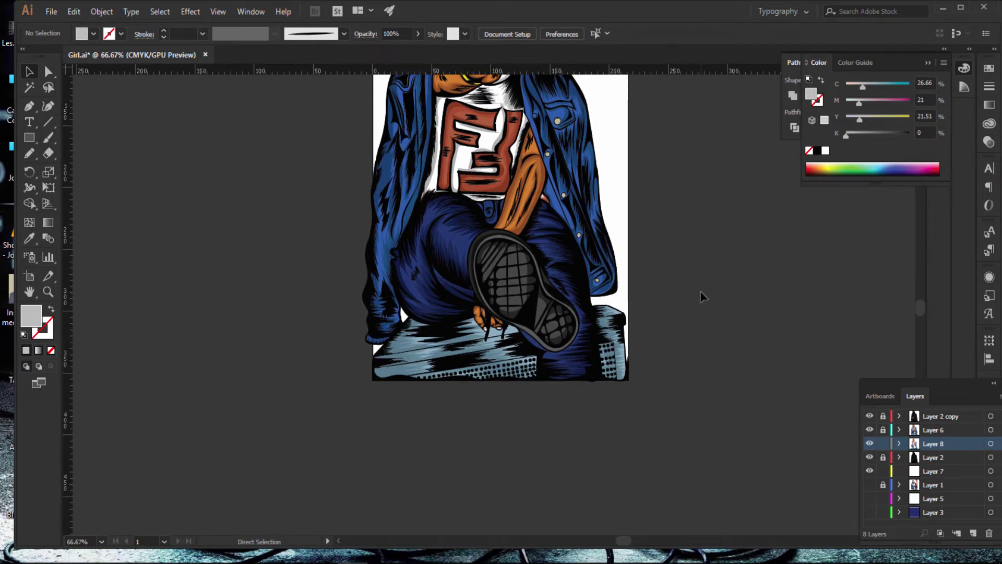
key("ctrl+plus")
key("ctrl+plus")
scroll(592, 318, "up", 1)
scroll(594, 319, "up", 3)
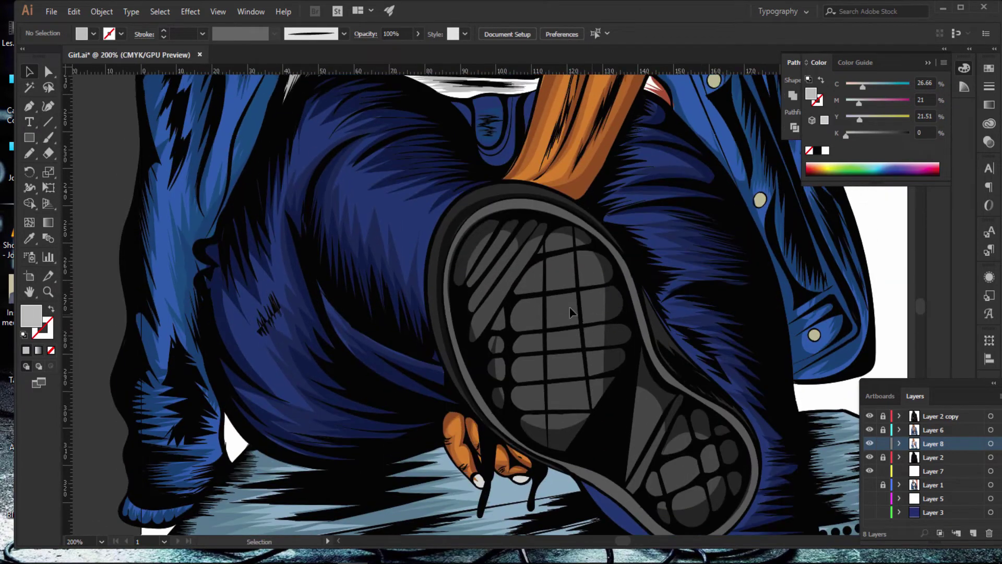
scroll(574, 314, "up", 3)
key("i")
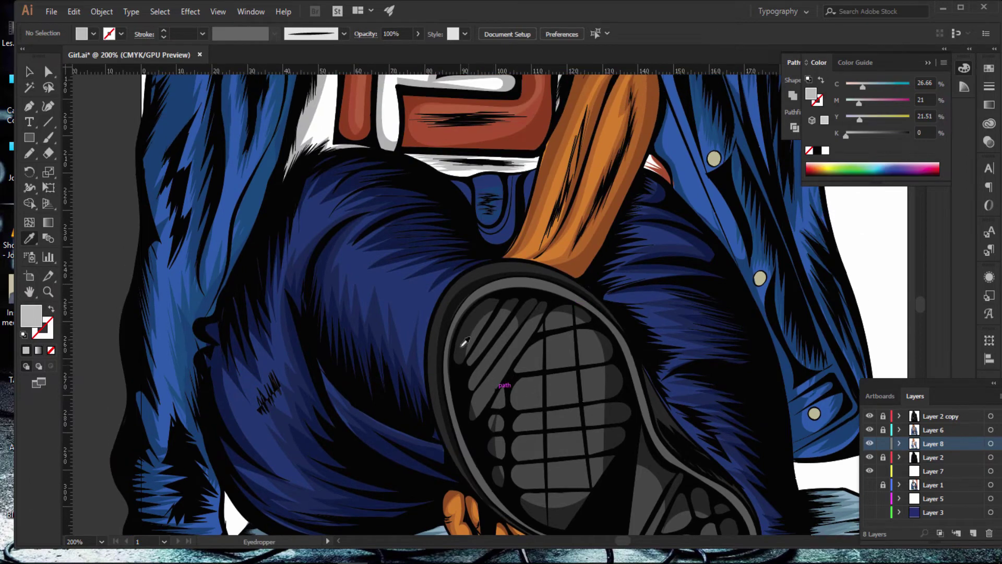
left_click(468, 330)
double_click(32, 324)
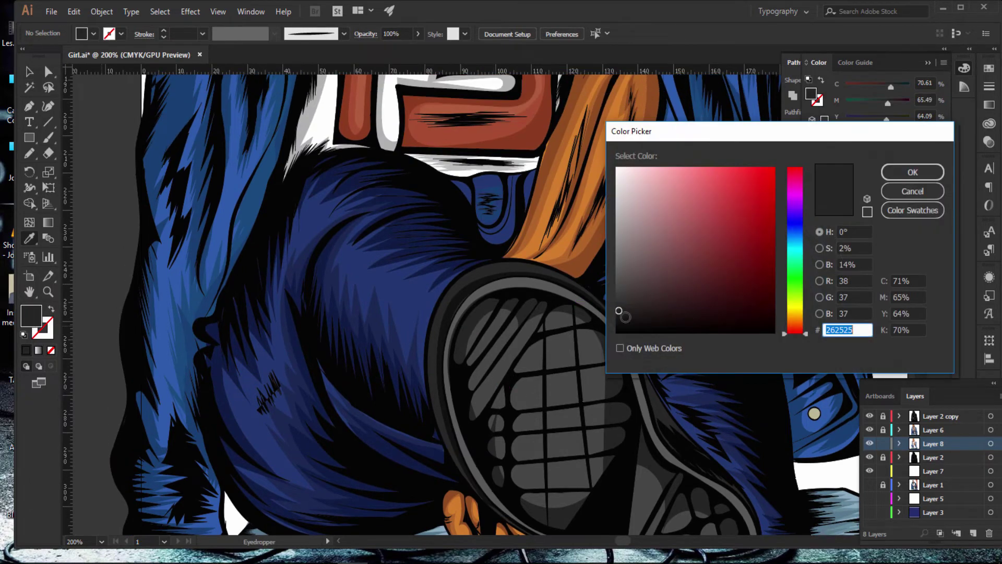
left_click_drag(618, 310, 619, 304)
left_click(904, 167)
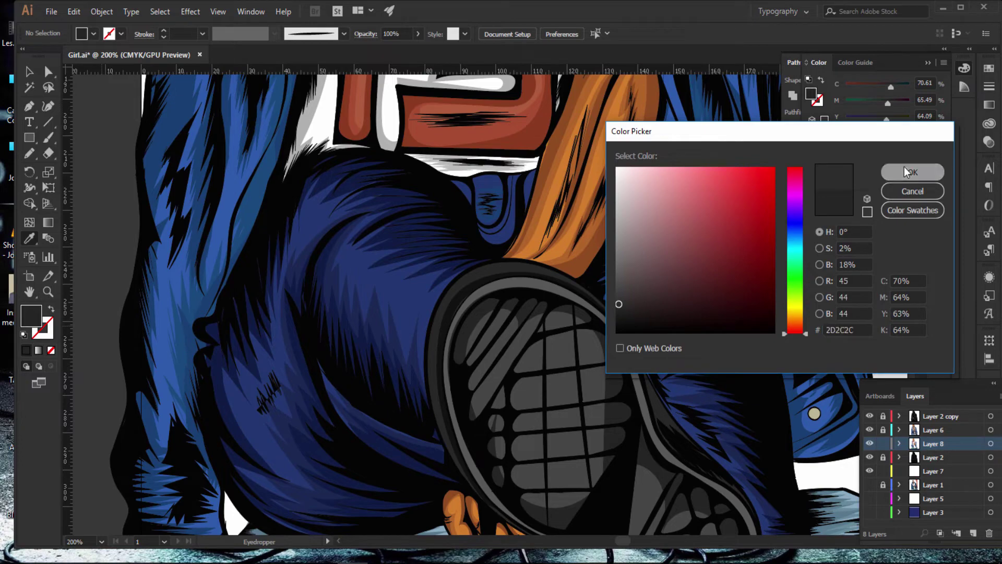
Step: Draw a Pencil shading shape over the upper part of the shoe sole
left_click(31, 154)
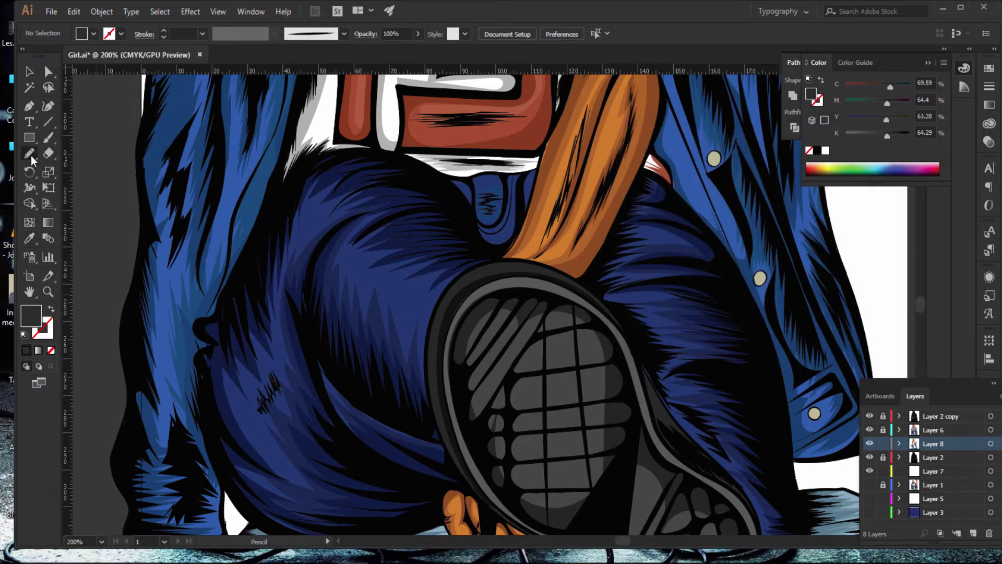
scroll(449, 178, "down", 2)
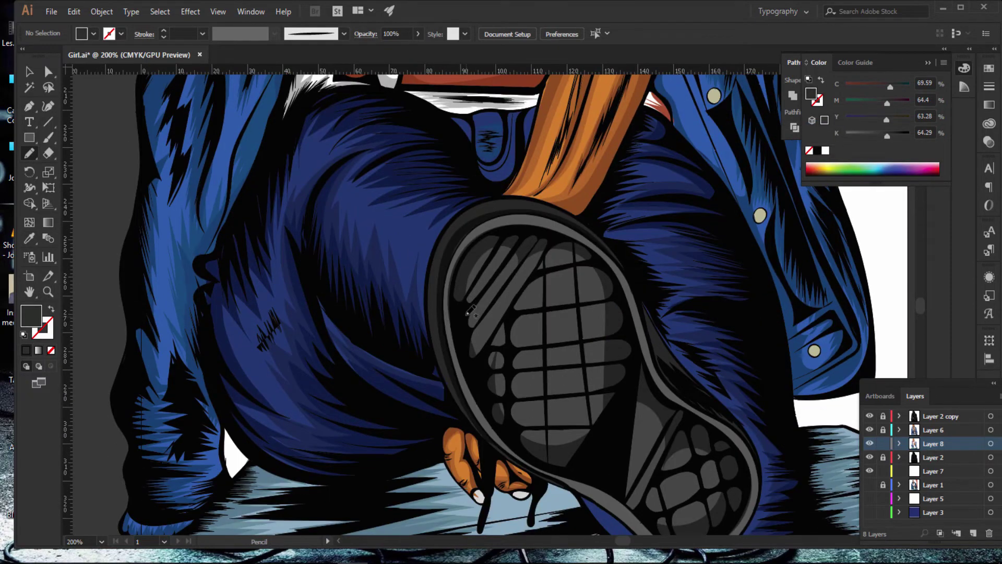
left_click_drag(466, 313, 503, 259)
mouse_move(491, 316)
left_mouse_down()
mouse_move(546, 271)
mouse_move(578, 263)
left_mouse_up()
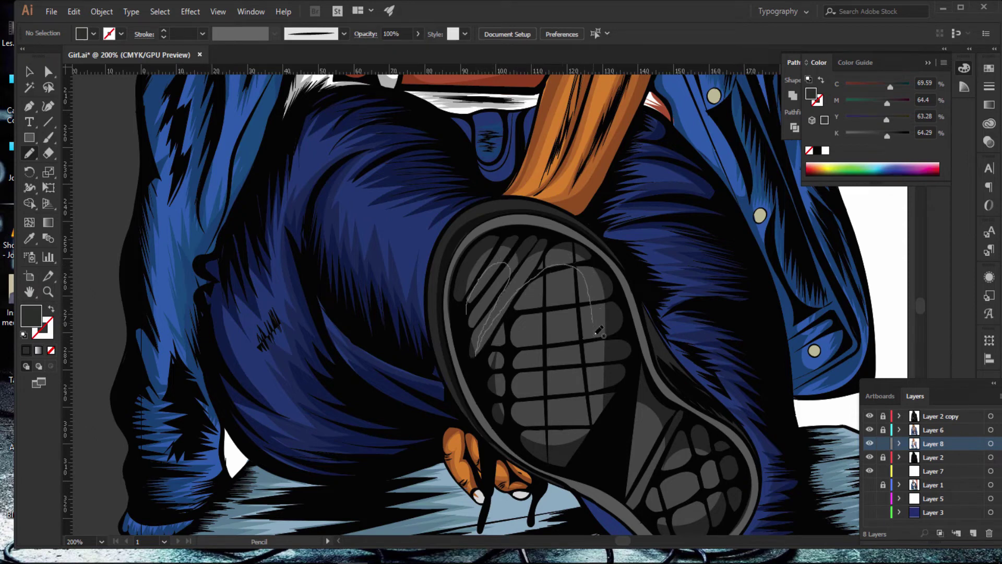
mouse_move(597, 374)
left_mouse_down()
mouse_move(594, 425)
mouse_move(580, 437)
mouse_move(544, 433)
mouse_move(510, 363)
mouse_move(509, 320)
mouse_move(489, 398)
mouse_move(535, 448)
mouse_move(590, 442)
mouse_move(624, 391)
mouse_move(631, 325)
mouse_move(606, 262)
mouse_move(552, 219)
mouse_move(489, 237)
mouse_move(466, 300)
mouse_move(470, 329)
left_mouse_up()
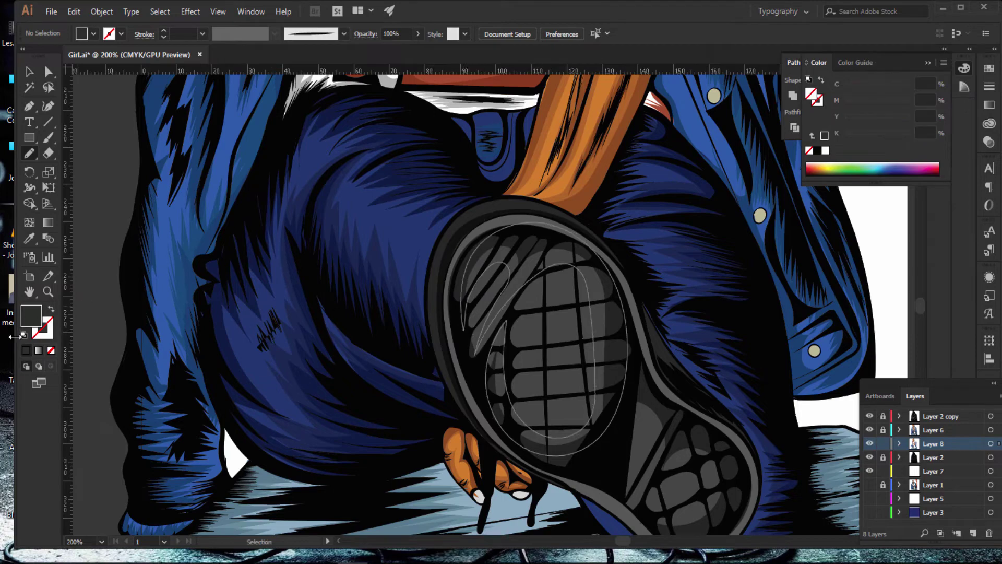
Step: Draw a second shading shape on the lower sole, fill it dark grey, and zoom out
scroll(625, 342, "down", 3)
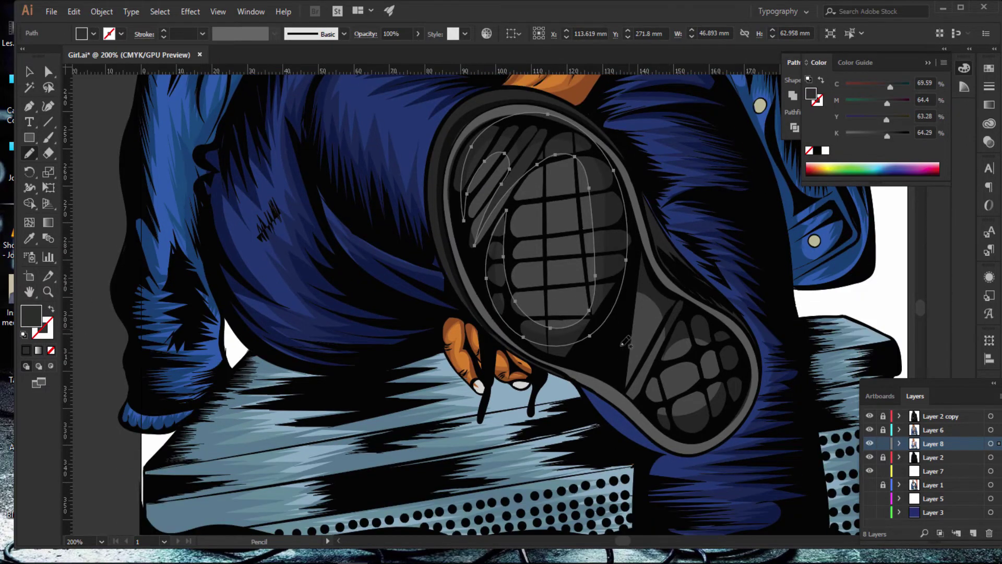
mouse_move(614, 375)
left_mouse_down()
mouse_move(657, 347)
mouse_move(648, 387)
mouse_move(694, 356)
left_mouse_up()
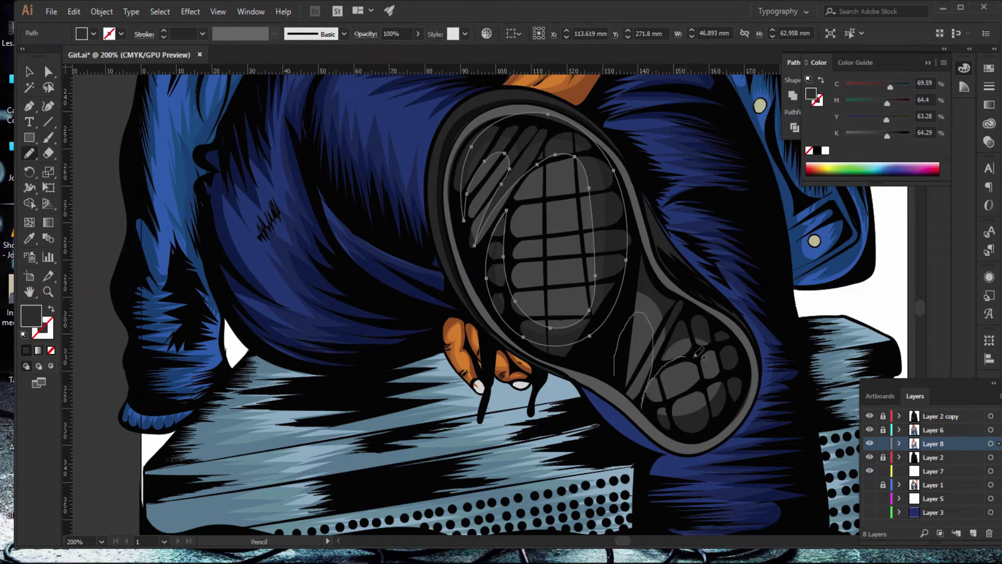
mouse_move(698, 393)
left_mouse_down()
mouse_move(659, 407)
mouse_move(657, 427)
mouse_move(708, 418)
mouse_move(745, 361)
mouse_move(639, 245)
mouse_move(616, 360)
mouse_move(641, 405)
left_mouse_up()
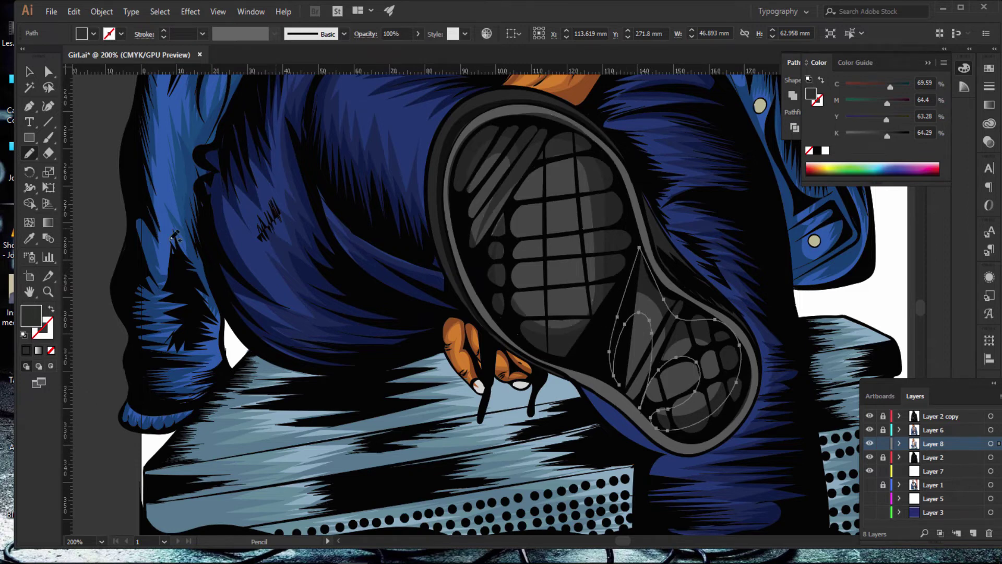
left_click(26, 350)
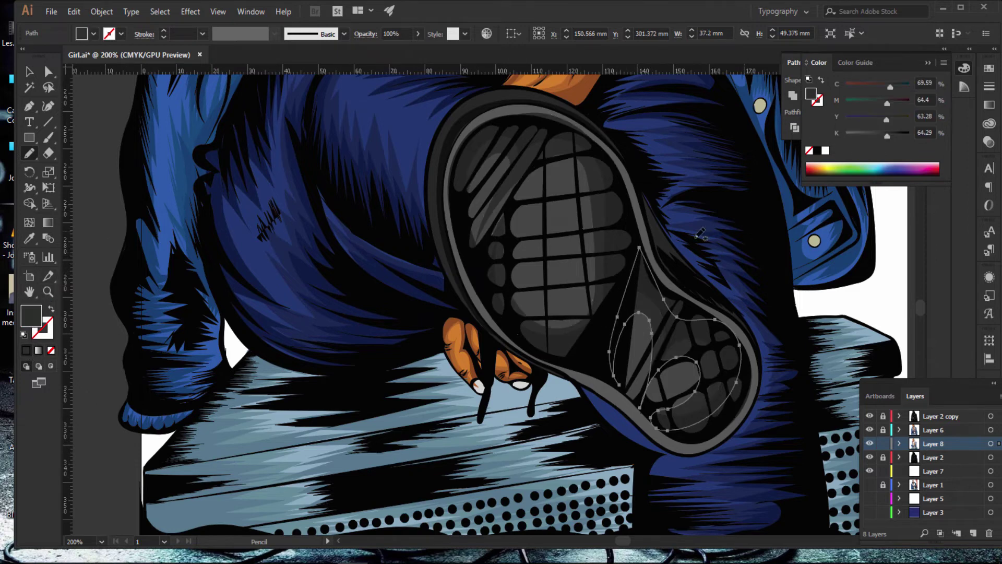
key("ctrl+shift+a")
key("ctrl+minus")
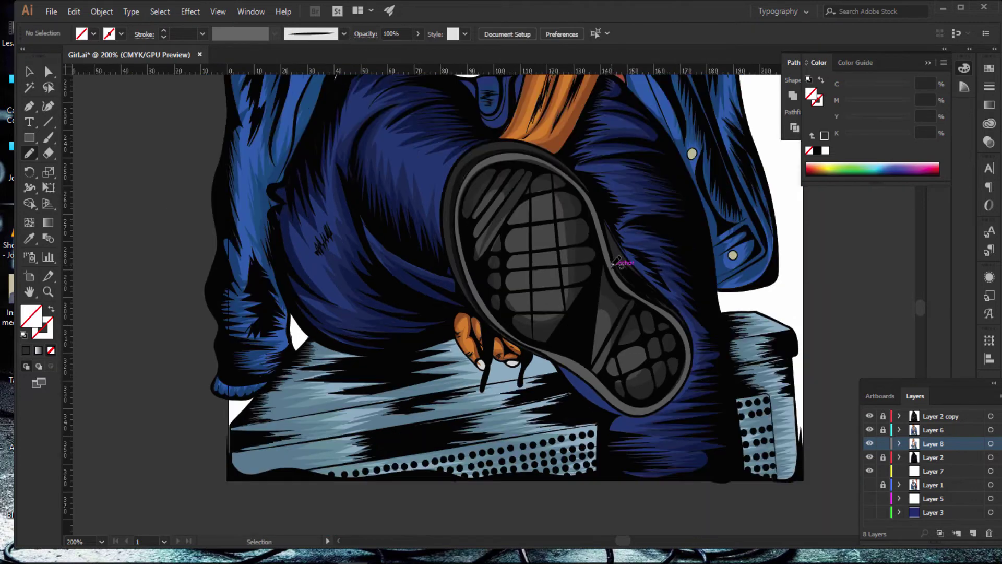
key("ctrl+0")
key("ctrl+1")
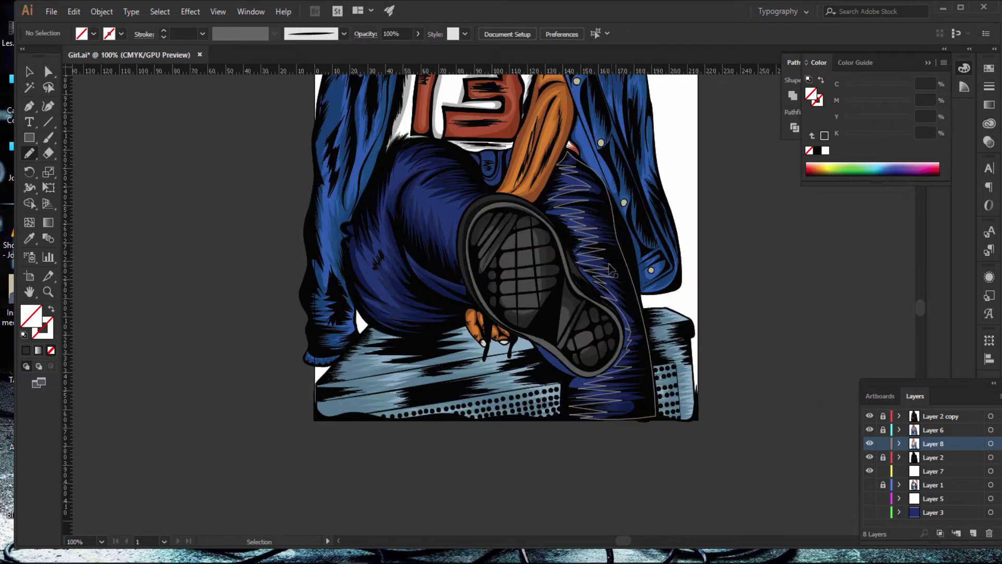
Step: Zoom to the face, lock Layer 8, and add a new layer above Layer 2
scroll(575, 235, "up", 5)
scroll(548, 198, "up", 5)
scroll(539, 180, "up", 1)
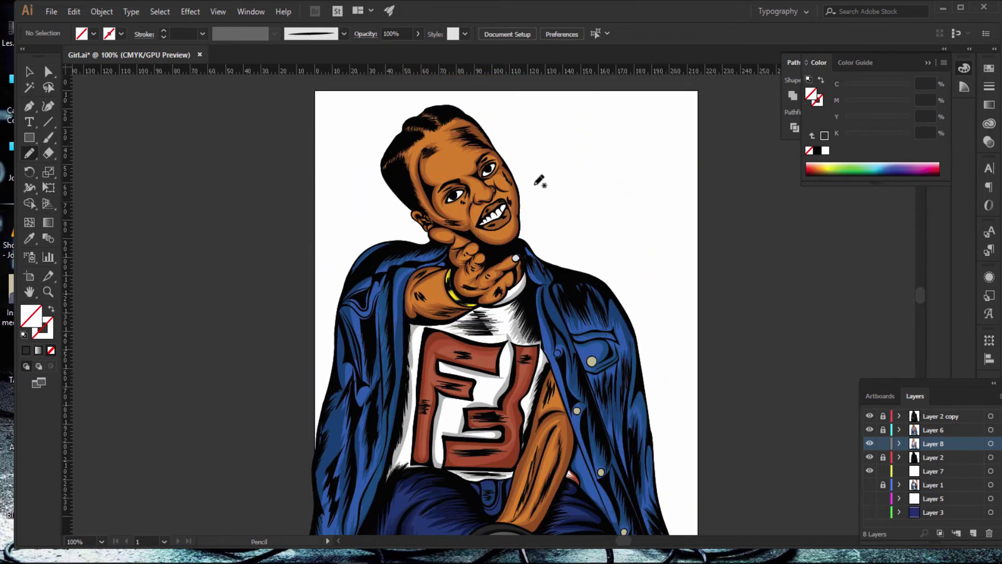
scroll(564, 175, "up", 4)
key("ctrl+equal")
key("ctrl+equal")
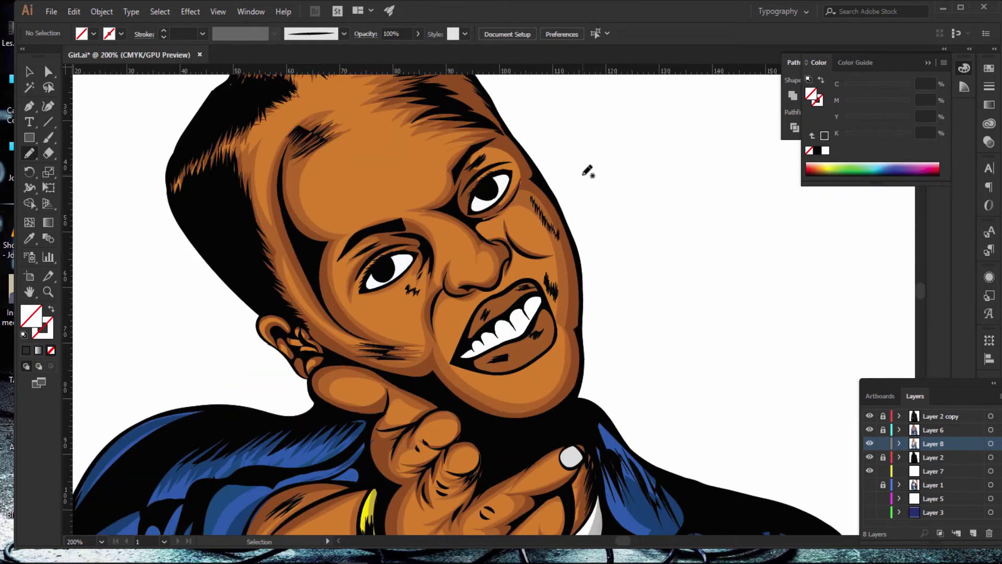
left_click(882, 444)
left_click(870, 444)
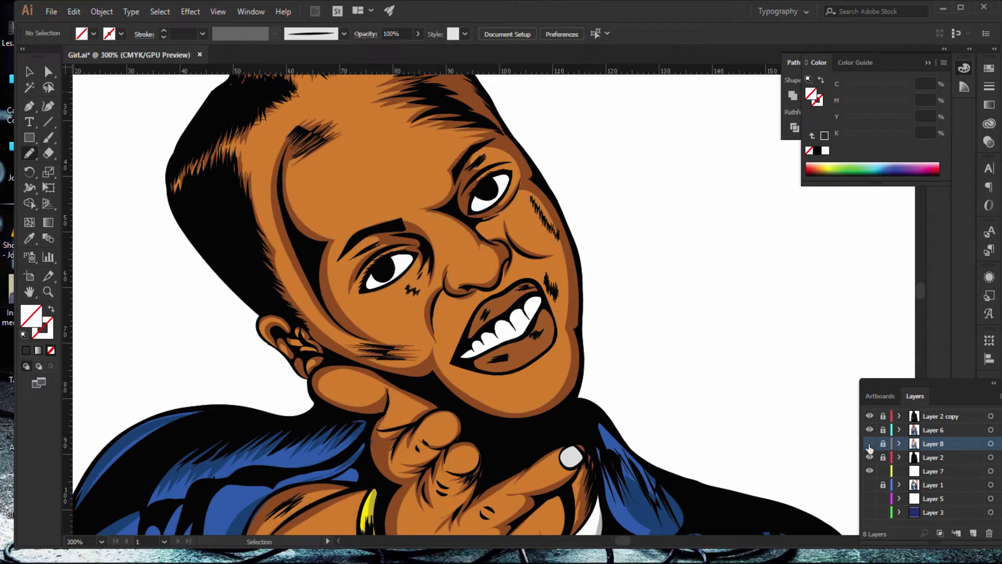
left_click(870, 444)
left_click(942, 456)
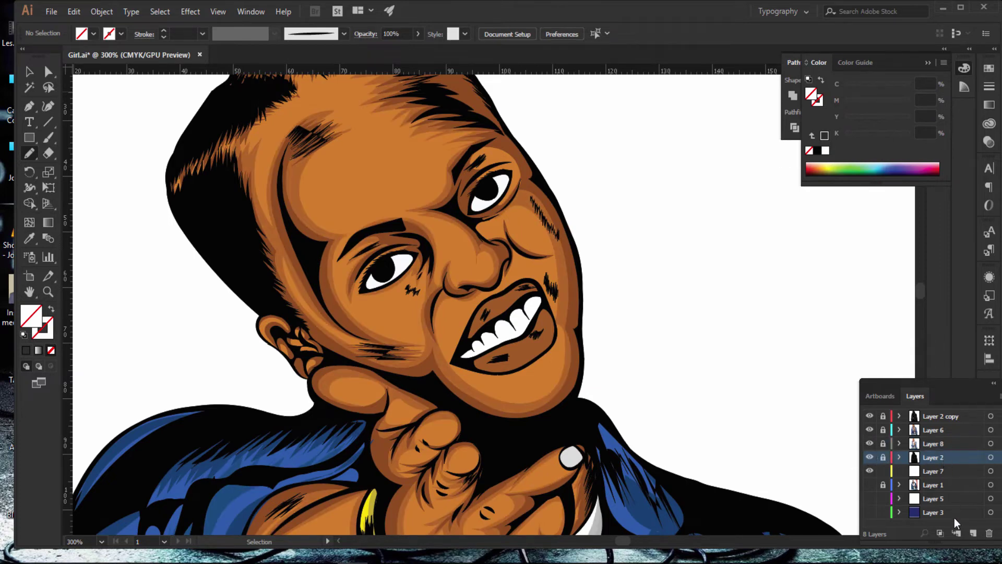
left_click(974, 533)
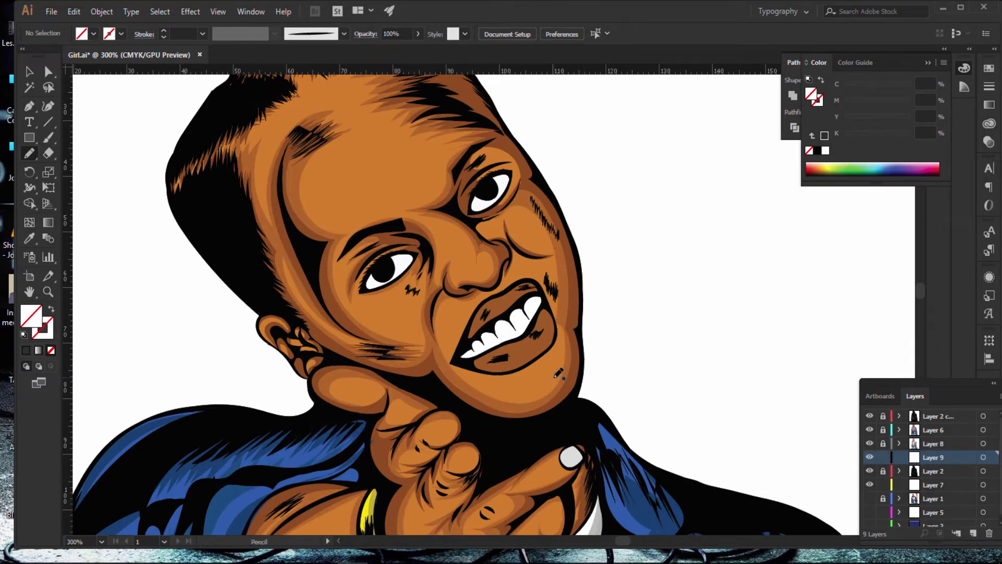
Step: Sample the face's skin orange and lighten it slightly to #B7642C as the fill
key("i")
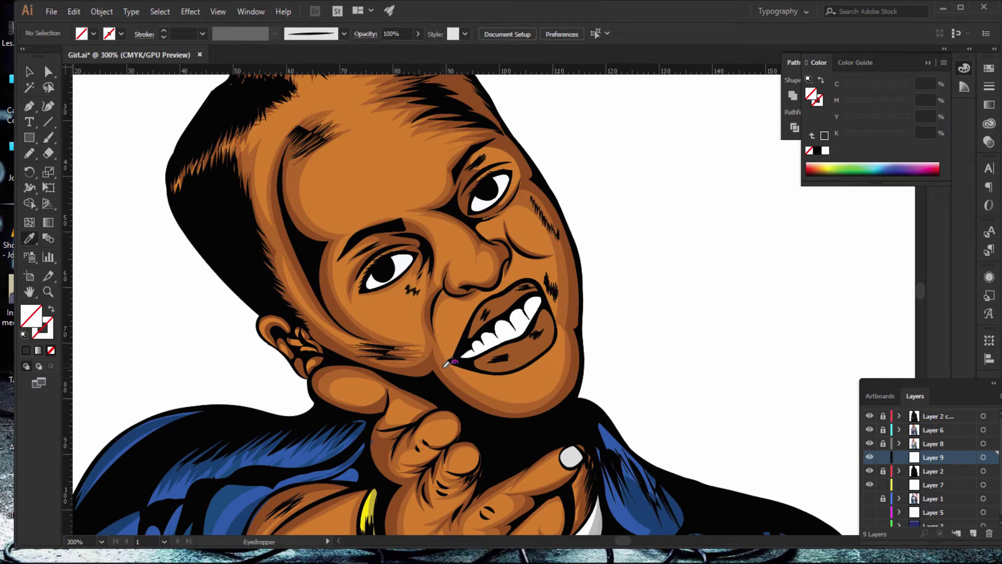
left_click(445, 364)
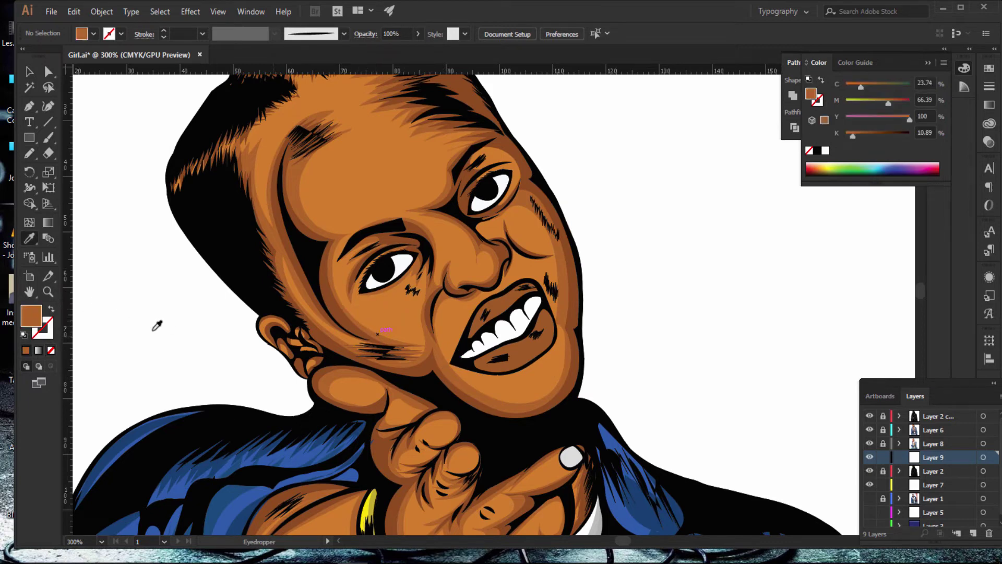
double_click(29, 317)
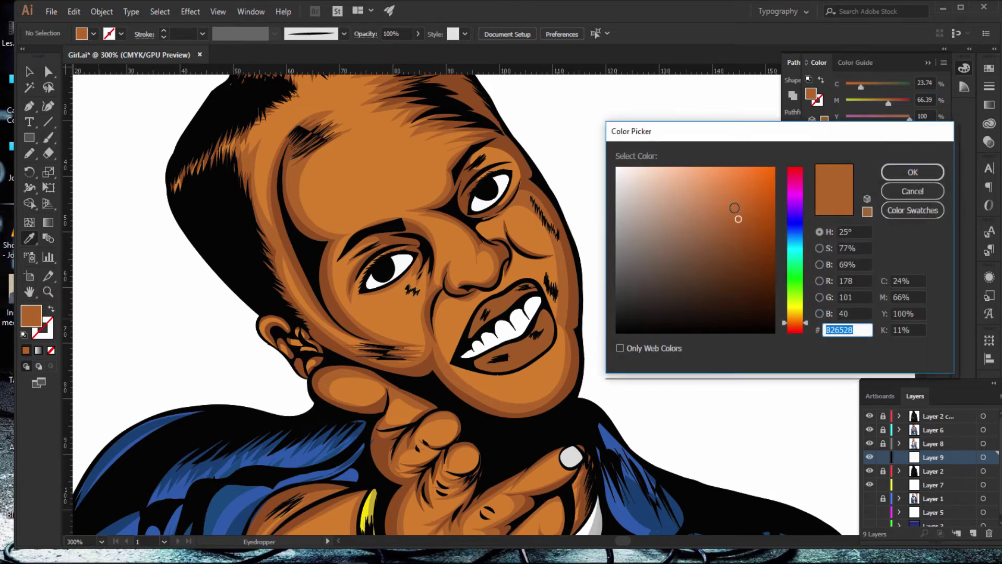
left_click_drag(737, 219, 737, 213)
left_click(913, 171)
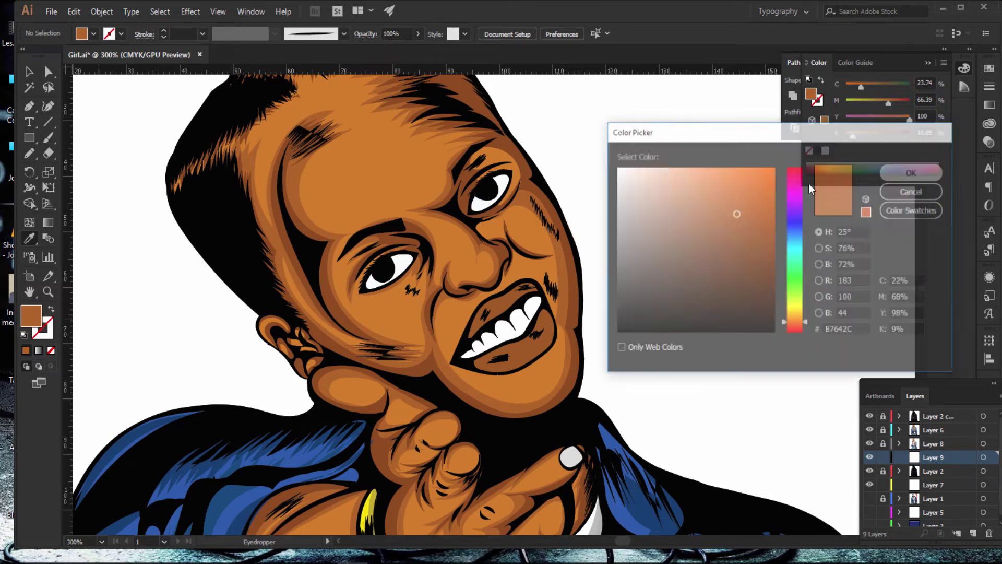
Step: Switch to the Pencil tool and position the view on the forehead hairline
left_click(30, 153)
scroll(440, 253, "up", 2)
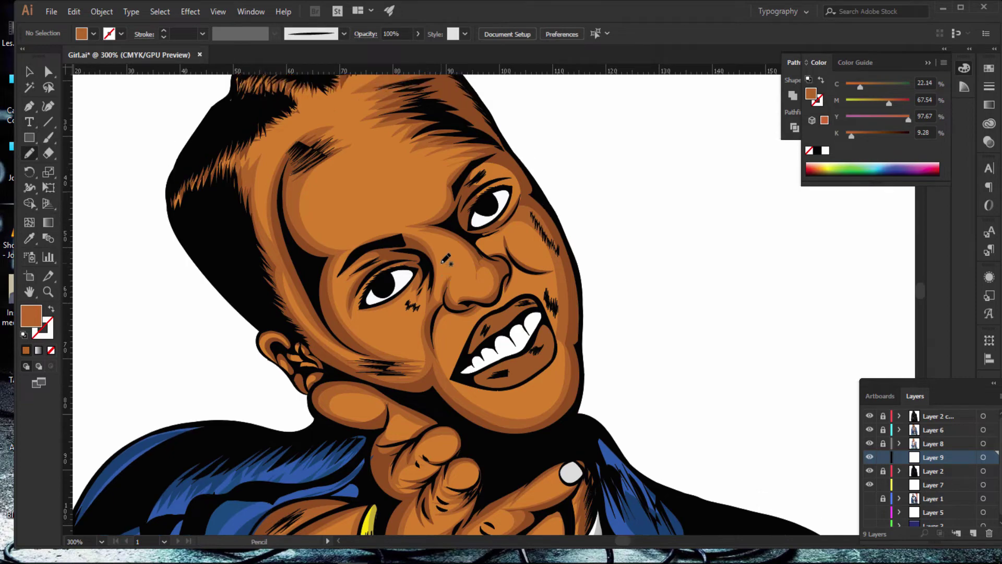
scroll(441, 255, "up", 2)
scroll(444, 256, "up", 2)
scroll(446, 258, "up", 2)
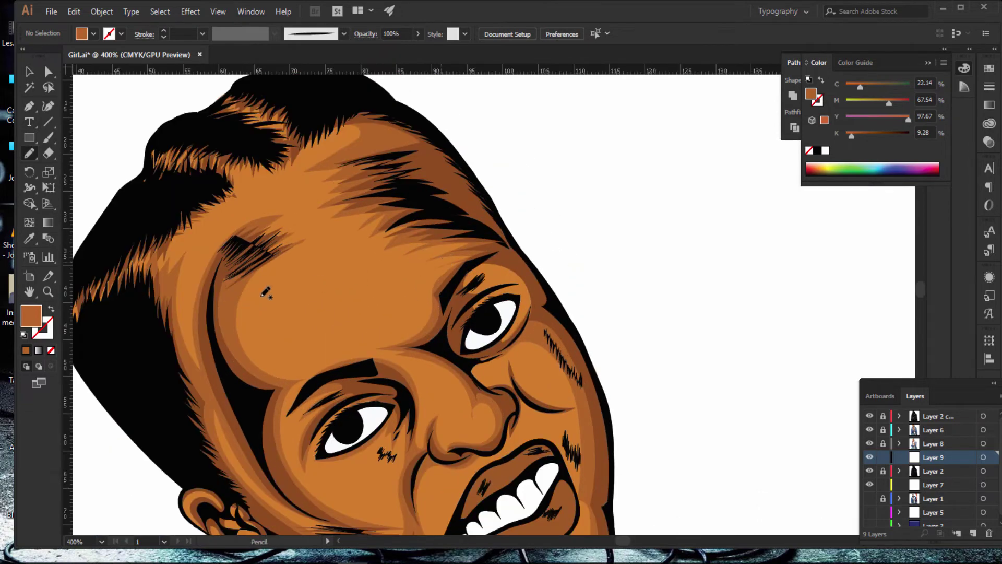
scroll(284, 240, "down", 1)
scroll(217, 186, "down", 1)
scroll(244, 148, "down", 1)
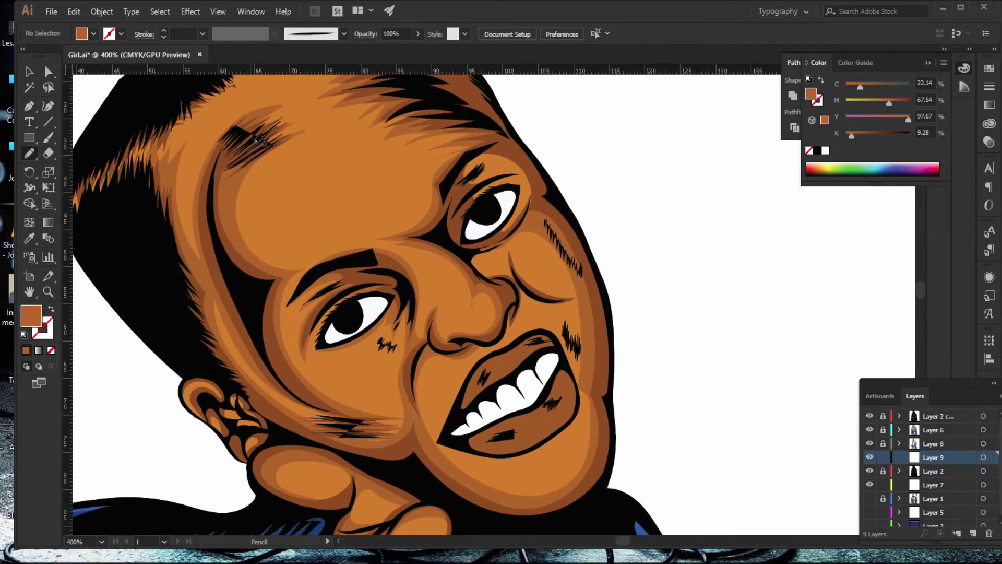
scroll(277, 148, "up", 1)
scroll(315, 148, "up", 2)
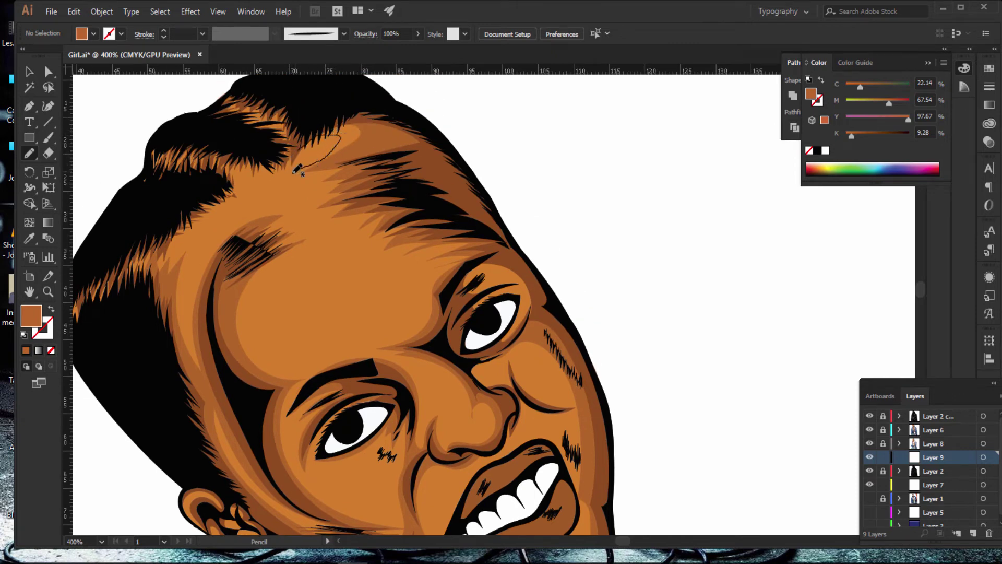
Step: Draw a closed zigzag shape along the forehead hairline, fill it orange, and remove a stray curve
mouse_move(301, 176)
left_mouse_down()
mouse_move(327, 171)
mouse_move(338, 181)
mouse_move(332, 204)
mouse_move(366, 212)
left_mouse_up()
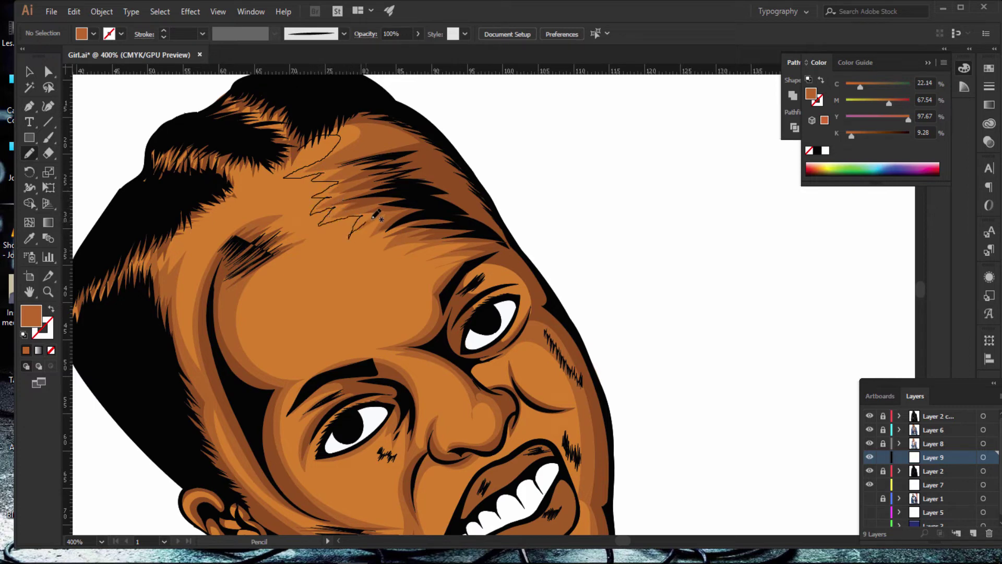
mouse_move(374, 244)
left_mouse_down()
mouse_move(395, 236)
mouse_move(526, 278)
left_mouse_up()
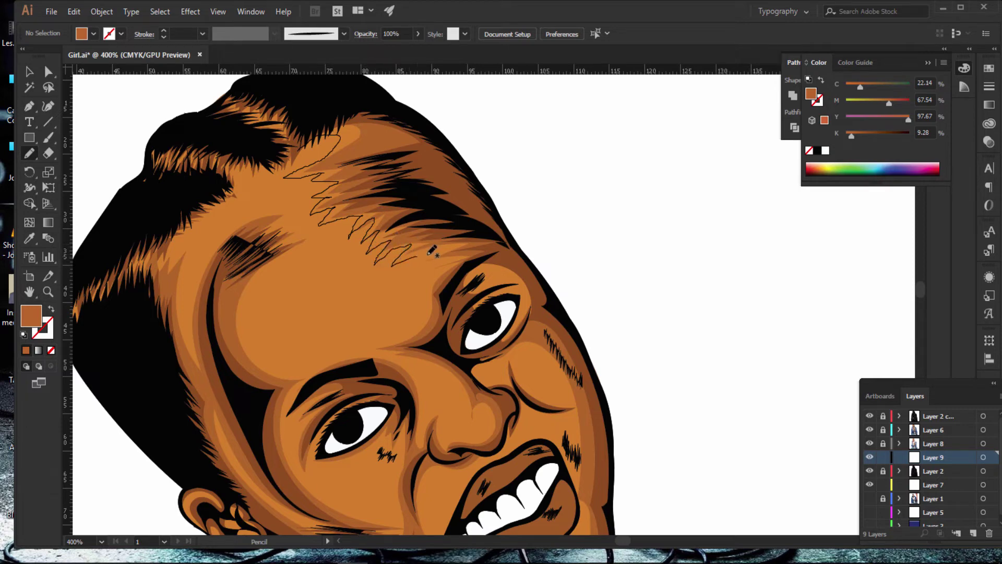
left_click_drag(493, 212, 409, 128)
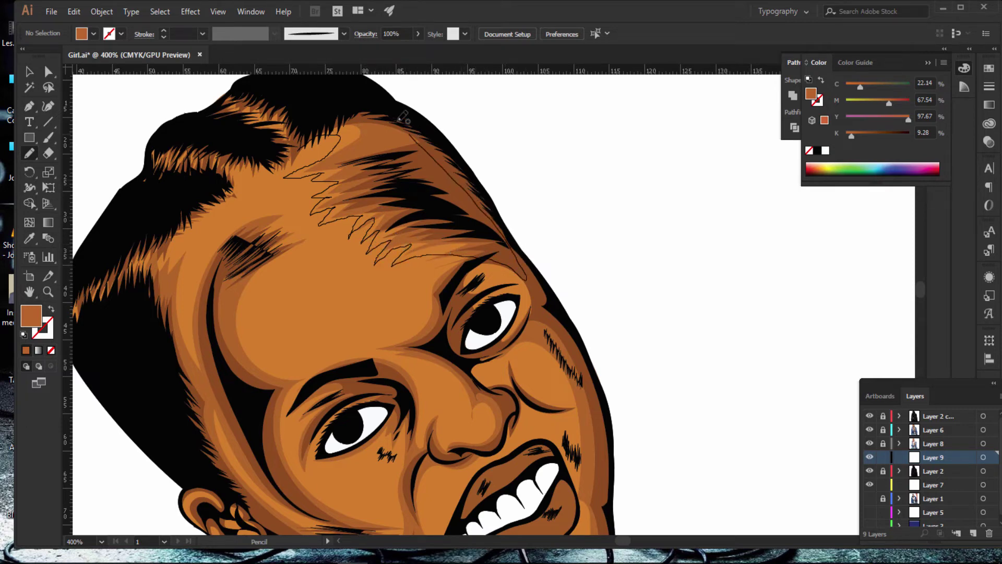
left_click_drag(287, 163, 286, 172)
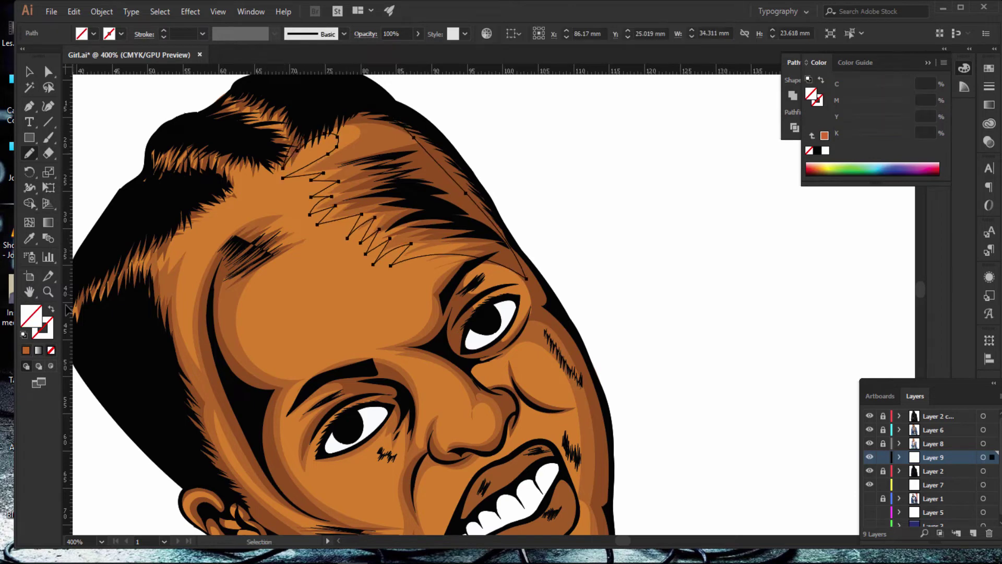
left_click(26, 351)
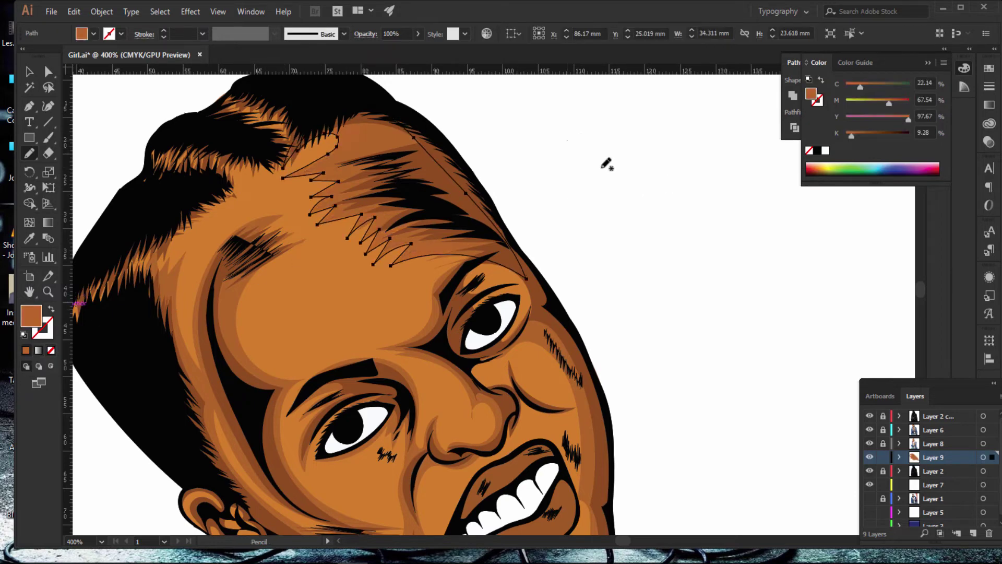
left_click_drag(566, 140, 630, 288)
key("Delete")
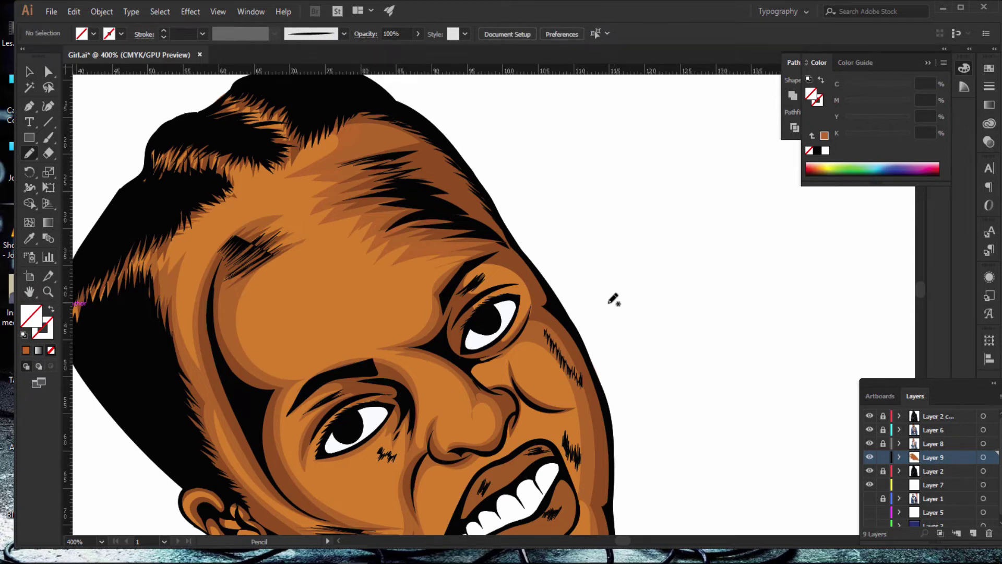
Step: Sample the skin colour onto the hairline shape and lighten it in the Color Picker
key("v")
left_click(428, 261)
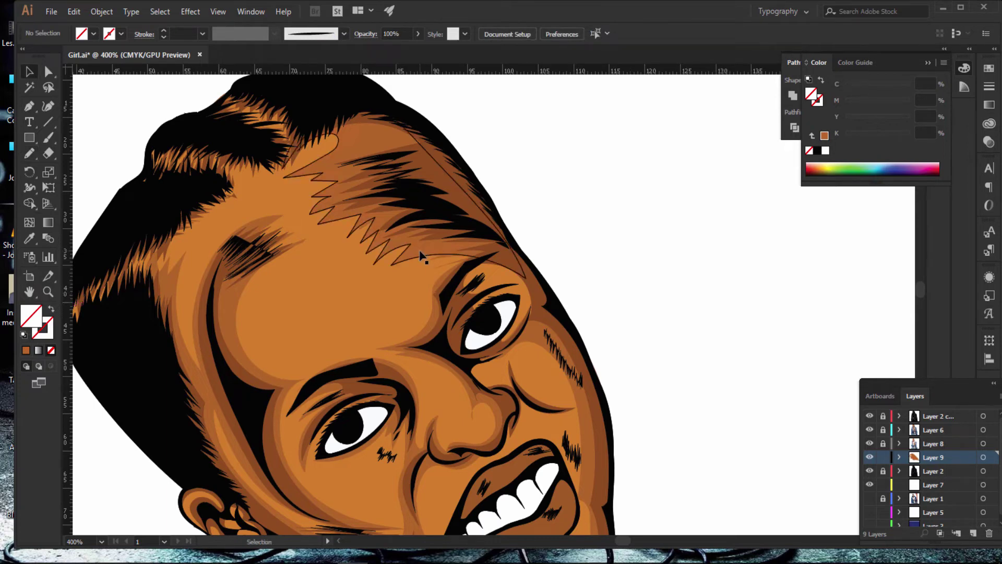
double_click(28, 316)
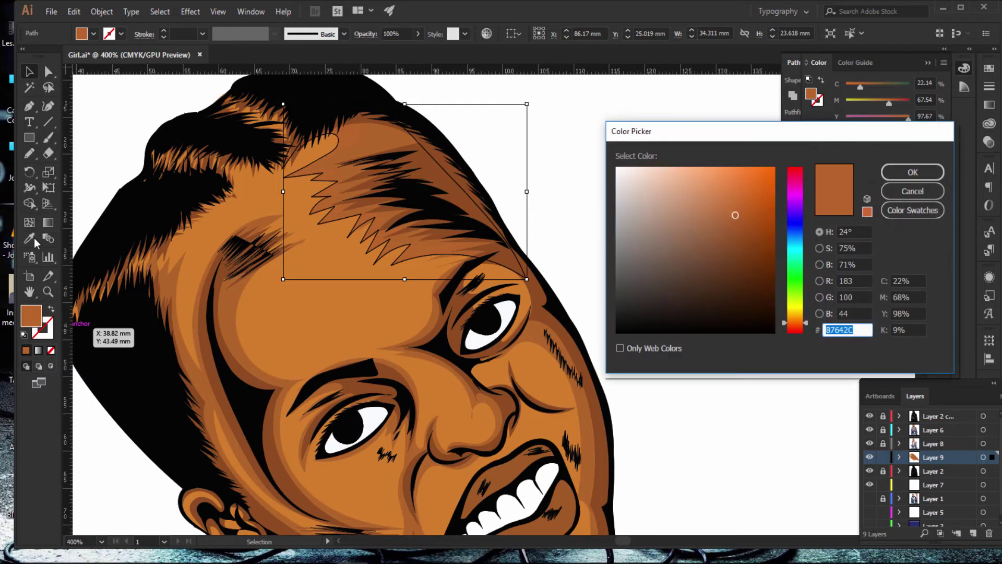
left_click(912, 172)
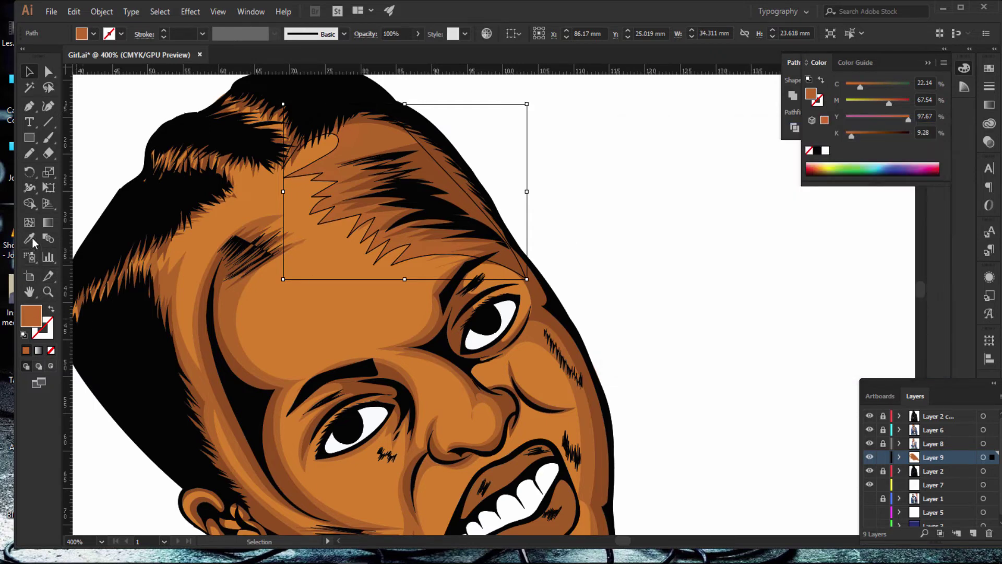
left_click(29, 239)
left_click(228, 308)
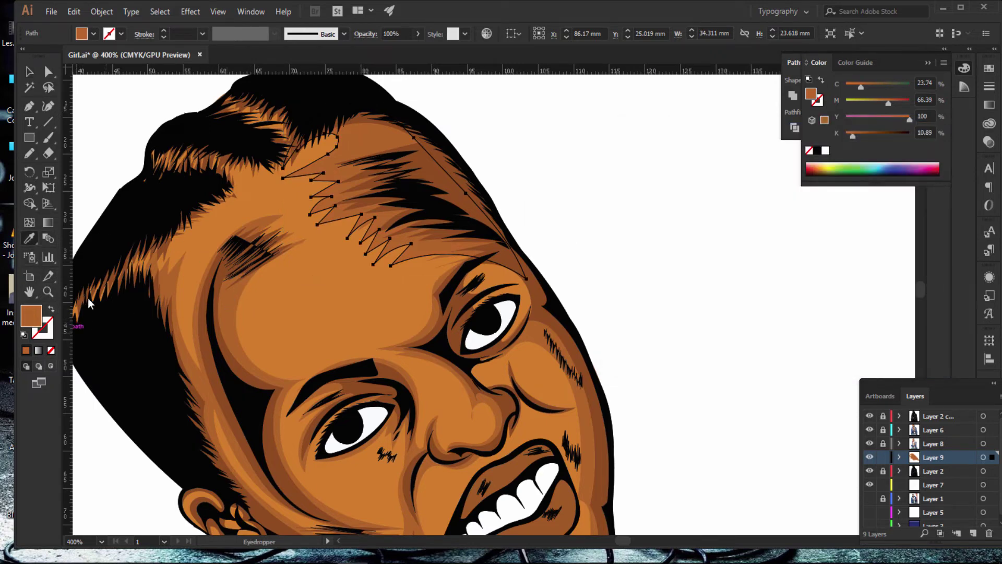
double_click(31, 315)
left_click(733, 212)
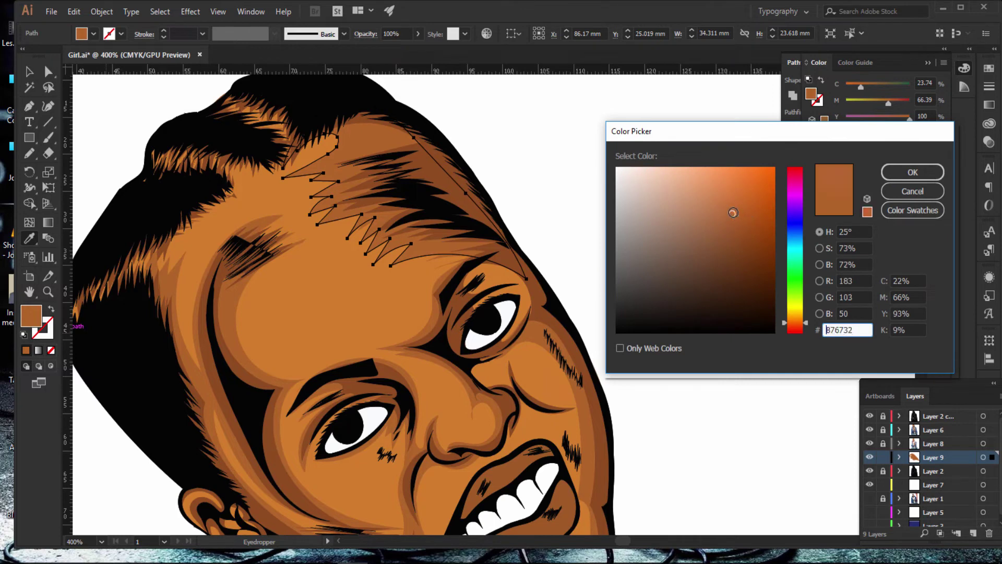
left_click_drag(733, 212, 736, 207)
left_click(890, 176)
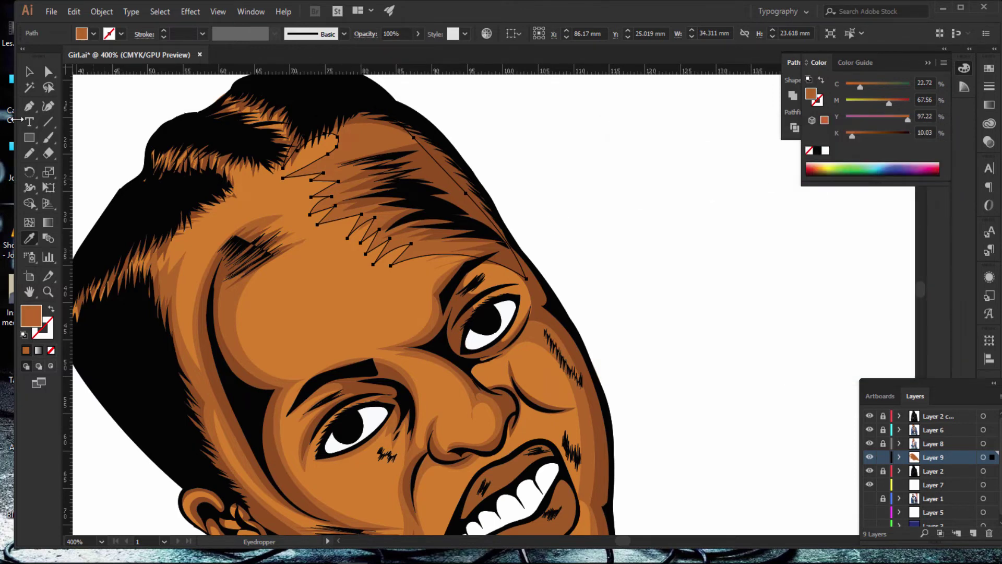
Step: Resample the face colour onto the shape and adjust its fill to C46F23
left_click(297, 292)
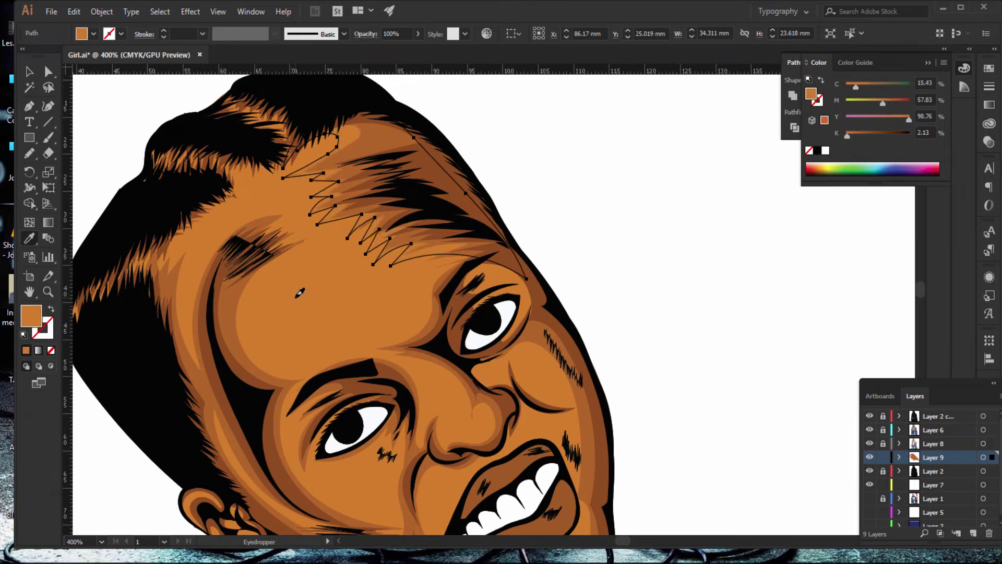
double_click(26, 316)
left_click_drag(741, 198, 746, 205)
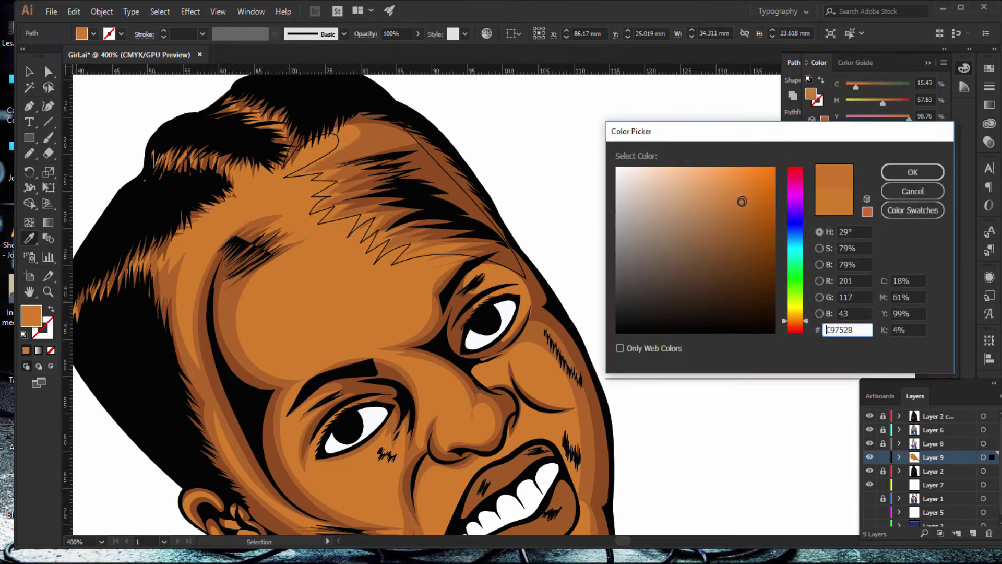
left_click(913, 172)
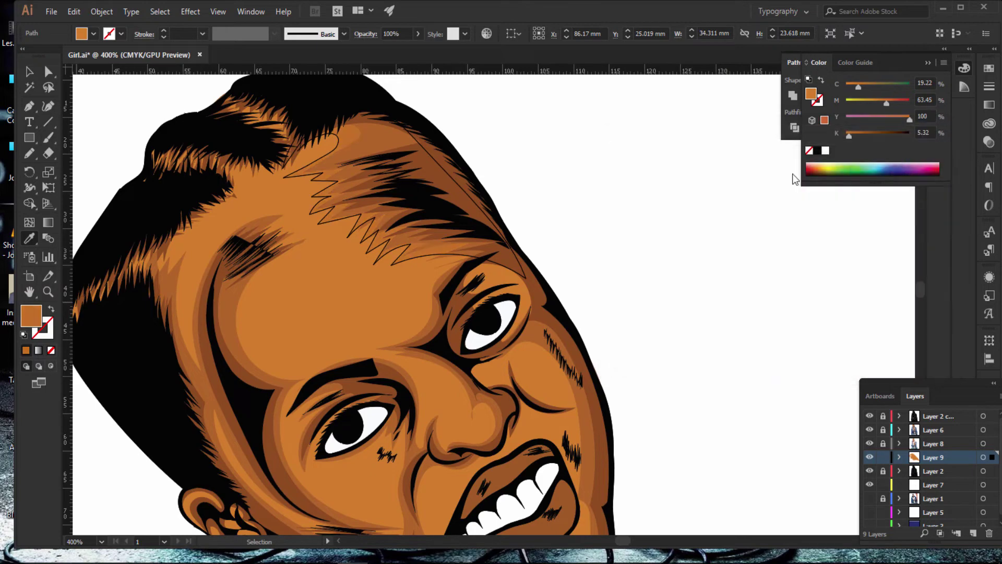
left_click(585, 186)
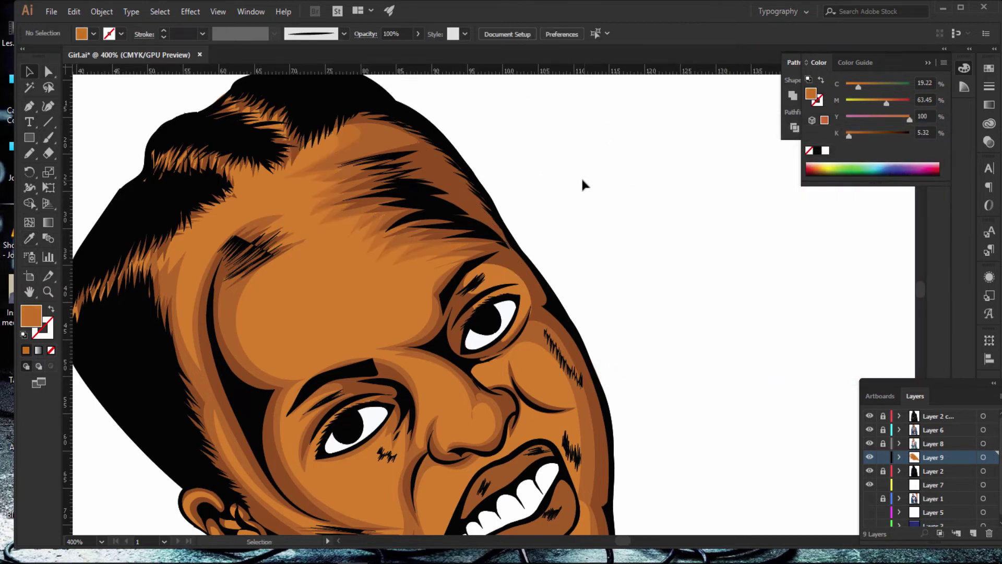
scroll(314, 159, "down", 3)
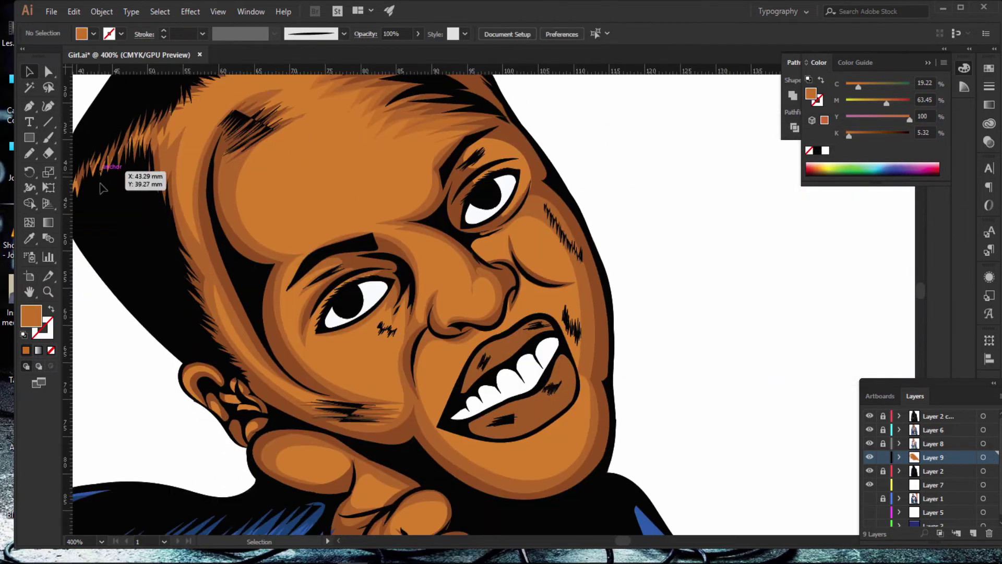
Step: Draw a Pencil path from the temple around the brow and down along the cheek
left_click(29, 154)
scroll(316, 167, "up", 1)
left_click_drag(243, 156, 197, 242)
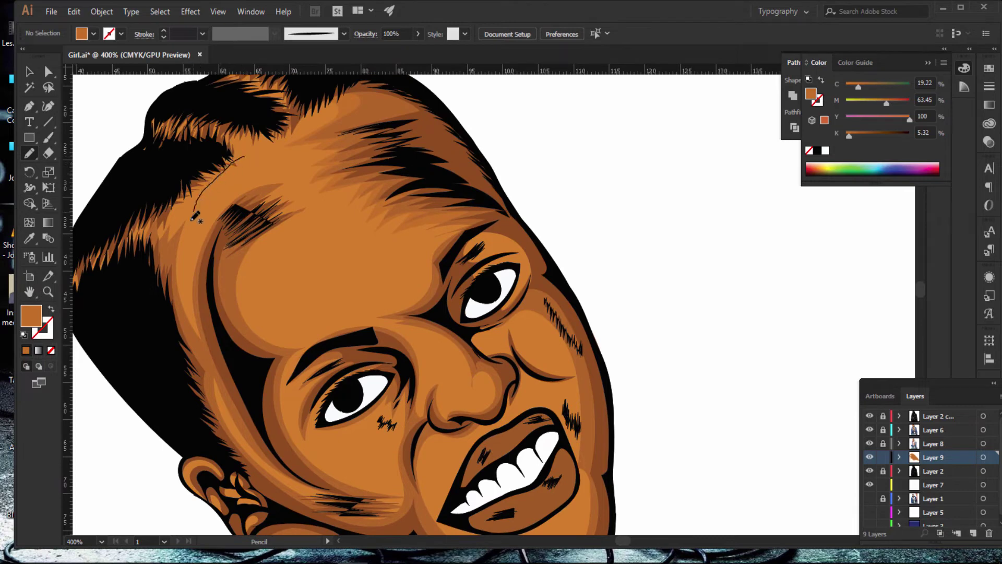
mouse_move(264, 188)
left_mouse_down()
mouse_move(290, 210)
mouse_move(268, 314)
mouse_move(355, 332)
left_mouse_up()
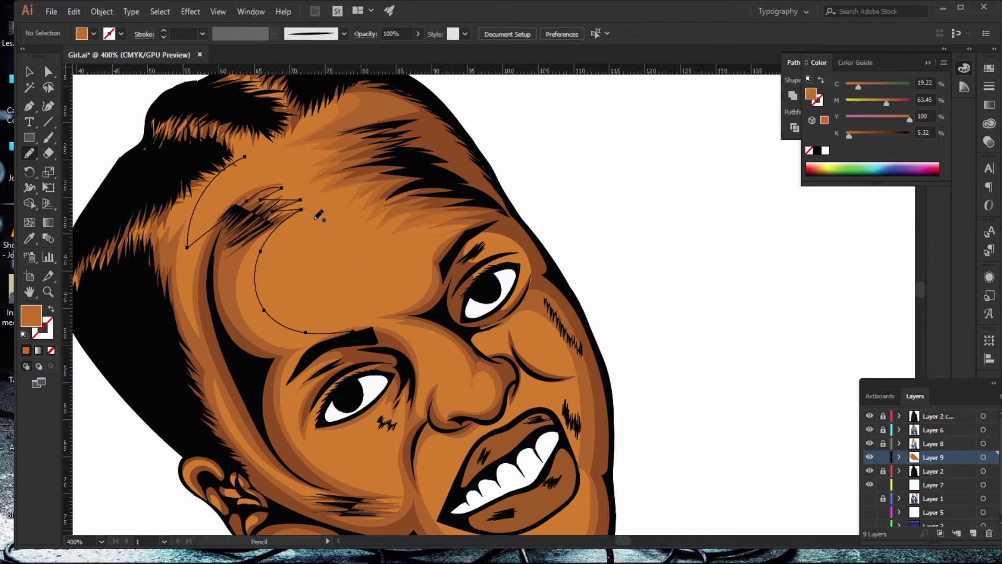
scroll(348, 222, "down", 5)
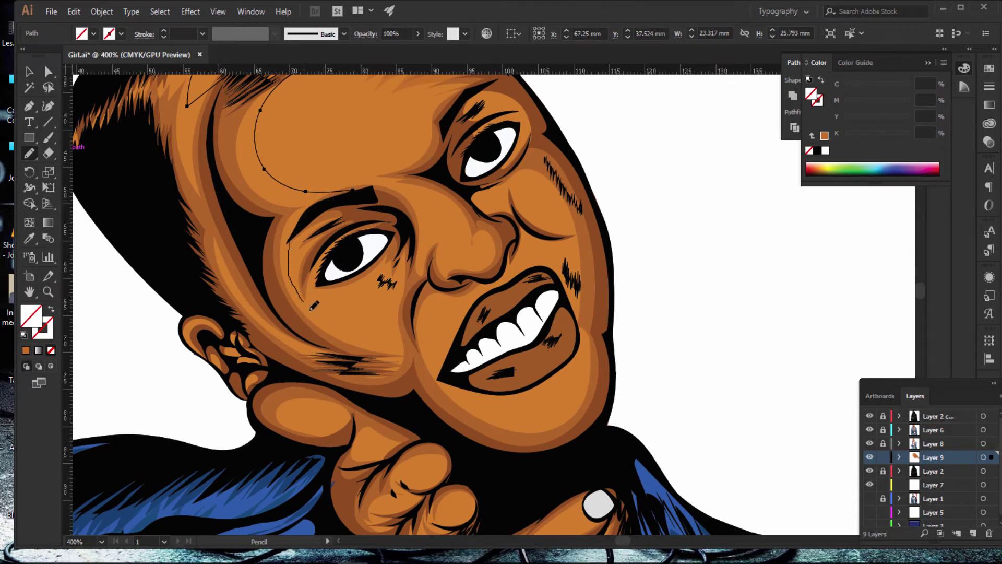
mouse_move(313, 307)
left_mouse_down()
mouse_move(380, 345)
mouse_move(416, 349)
mouse_move(339, 374)
mouse_move(267, 336)
mouse_move(221, 275)
left_mouse_up()
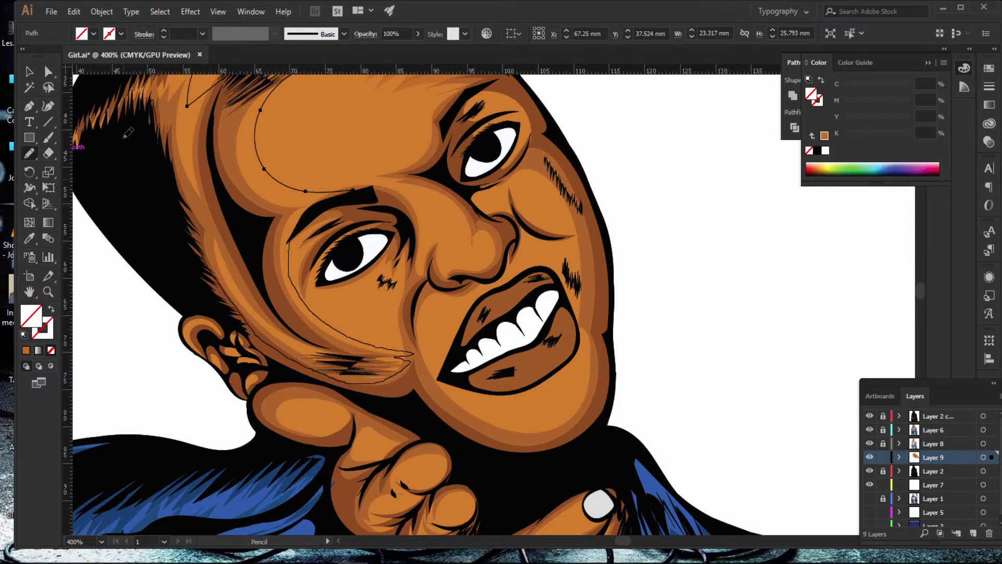
Step: Refine the path's ends at the forehead, eyebrow and under the eye, then fill it orange
scroll(172, 214, "up", 3)
left_click_drag(172, 213, 219, 206)
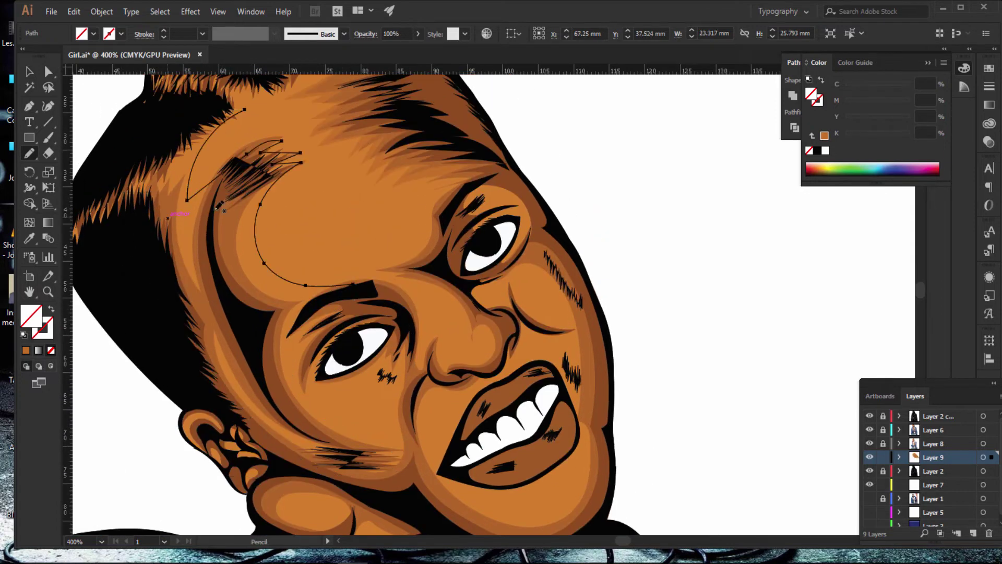
left_click_drag(345, 284, 356, 282)
left_click_drag(321, 296, 348, 288)
mouse_move(319, 402)
left_mouse_down()
mouse_move(401, 458)
mouse_move(308, 453)
left_mouse_up()
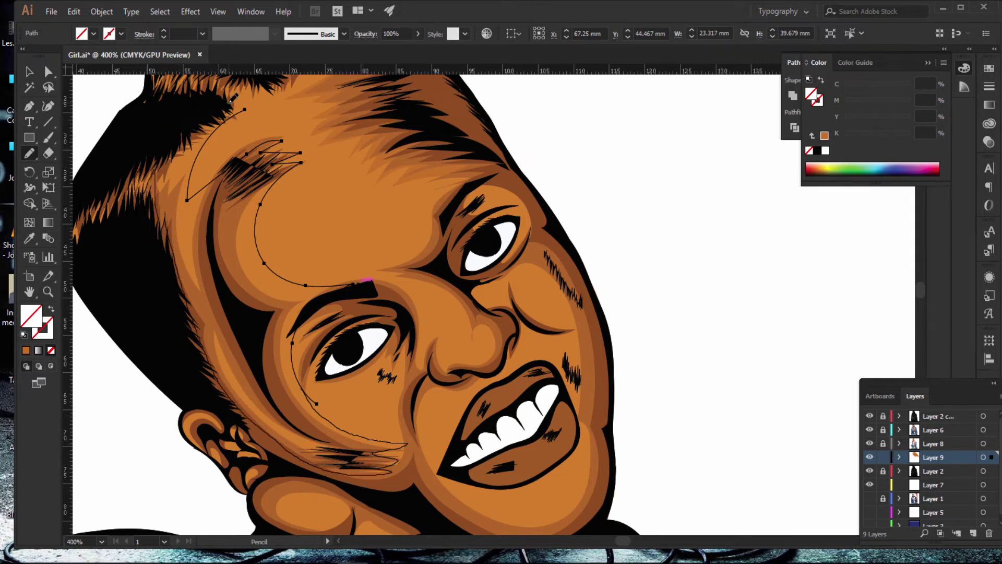
left_click(25, 350)
scroll(411, 254, "up", 2)
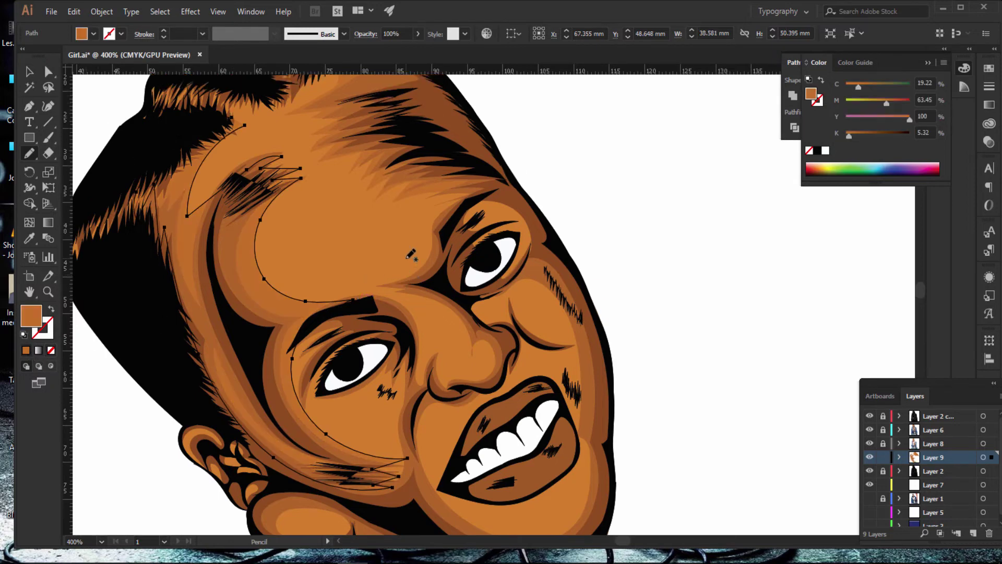
scroll(365, 245, "up", 4)
scroll(256, 231, "up", 2)
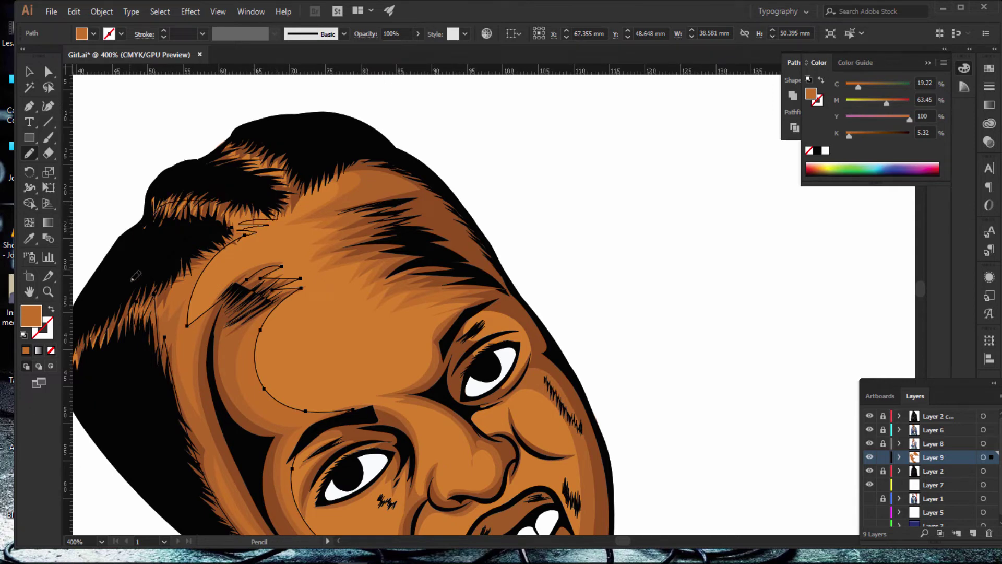
Step: Finish the orange forehead highlight shape and deselect it
left_click(135, 276, "ctrl")
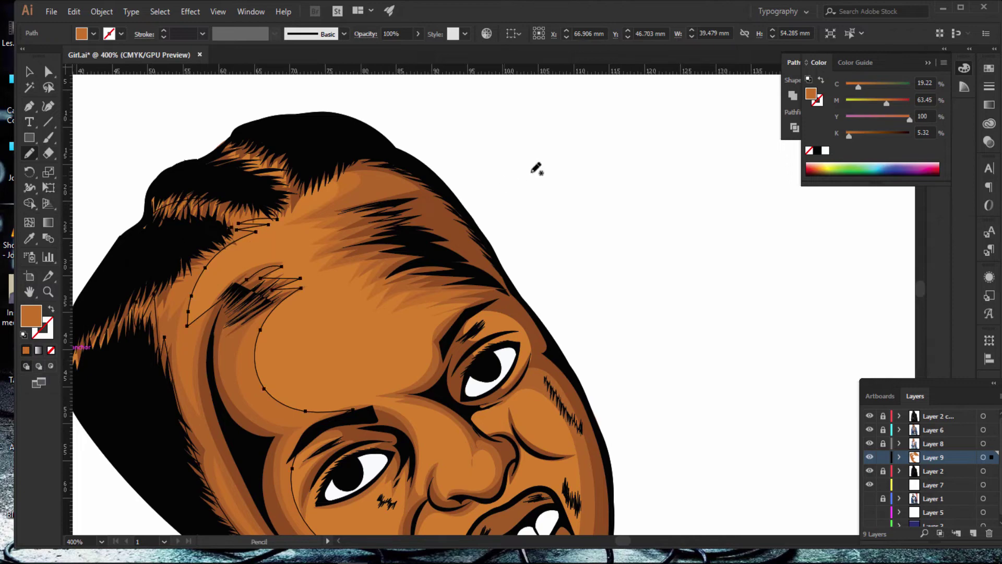
left_click_drag(531, 166, 636, 308)
key("ctrl+1")
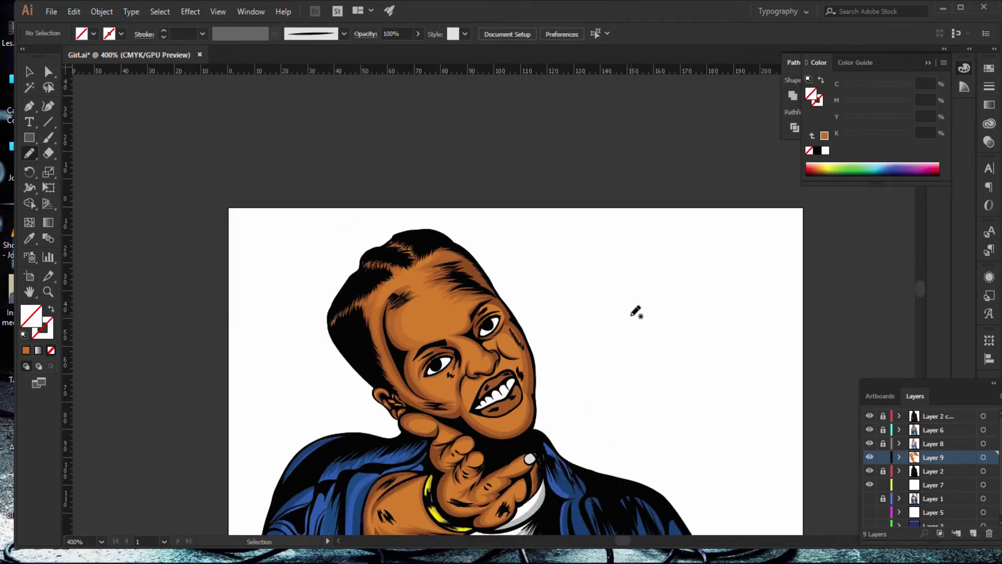
key("ctrl+equal")
key("ctrl+equal")
key("ctrl+equal")
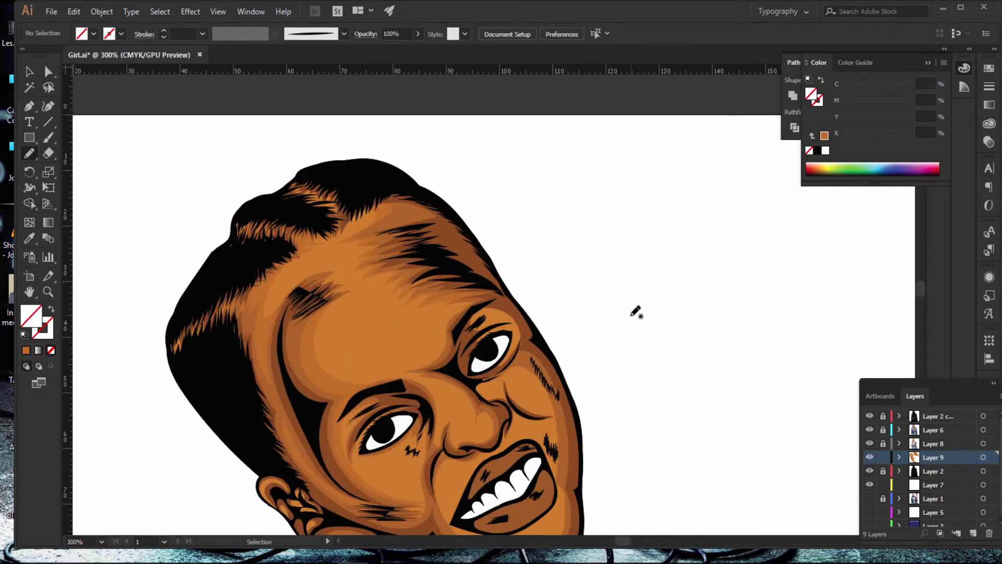
key("ctrl+equal")
scroll(366, 206, "down", 5)
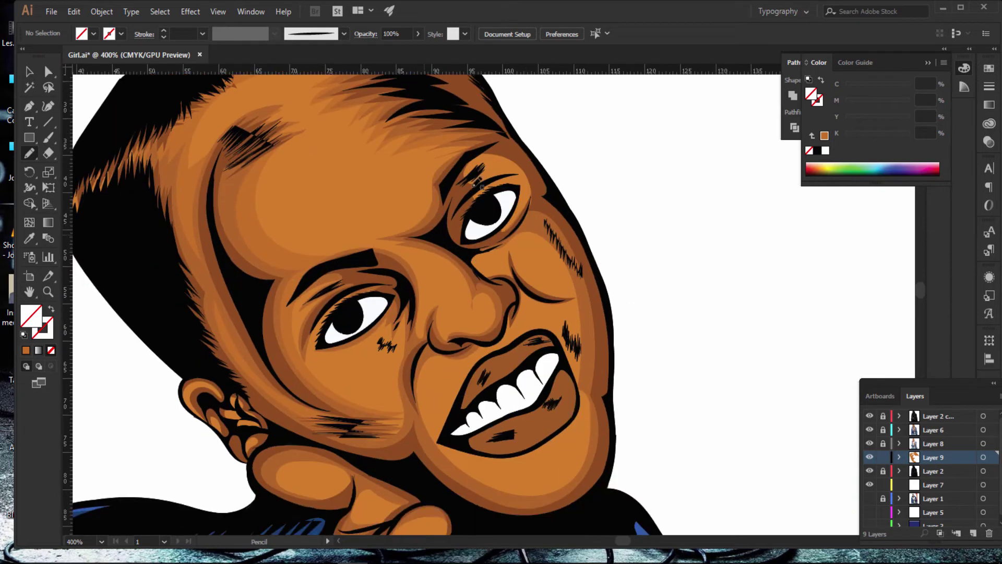
Step: Draw an orange highlight along the brow contour, nostril bottom edge and inner brow
mouse_move(491, 137)
left_mouse_down()
mouse_move(368, 241)
mouse_move(417, 244)
mouse_move(468, 313)
mouse_move(491, 312)
mouse_move(447, 327)
mouse_move(444, 301)
left_mouse_up()
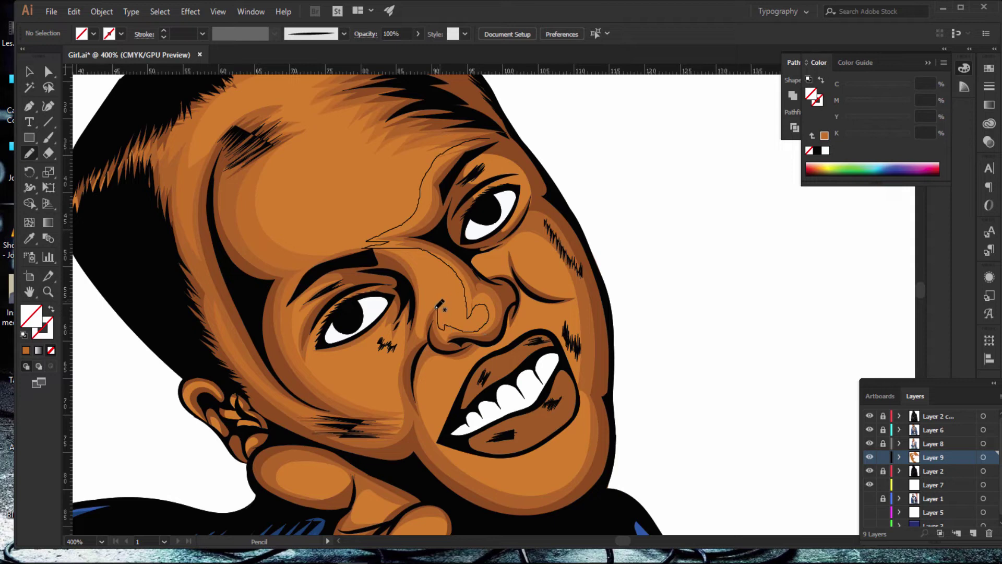
left_click_drag(431, 346, 466, 355)
mouse_move(462, 249)
left_mouse_down()
mouse_move(437, 212)
mouse_move(464, 157)
mouse_move(517, 141)
left_mouse_up()
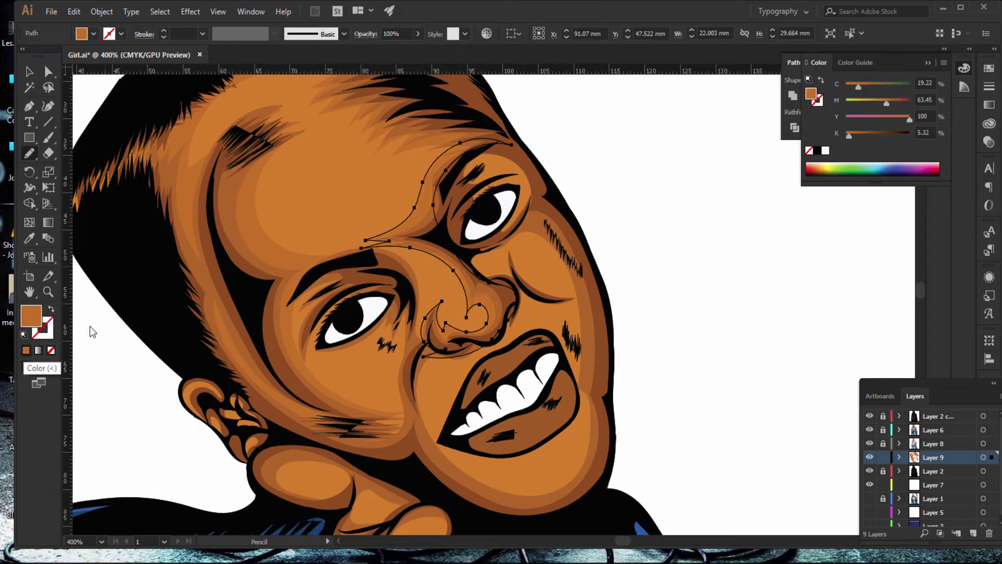
left_click_drag(645, 133, 661, 282)
left_click(664, 286, "ctrl")
key("ctrl+minus")
key("ctrl+minus")
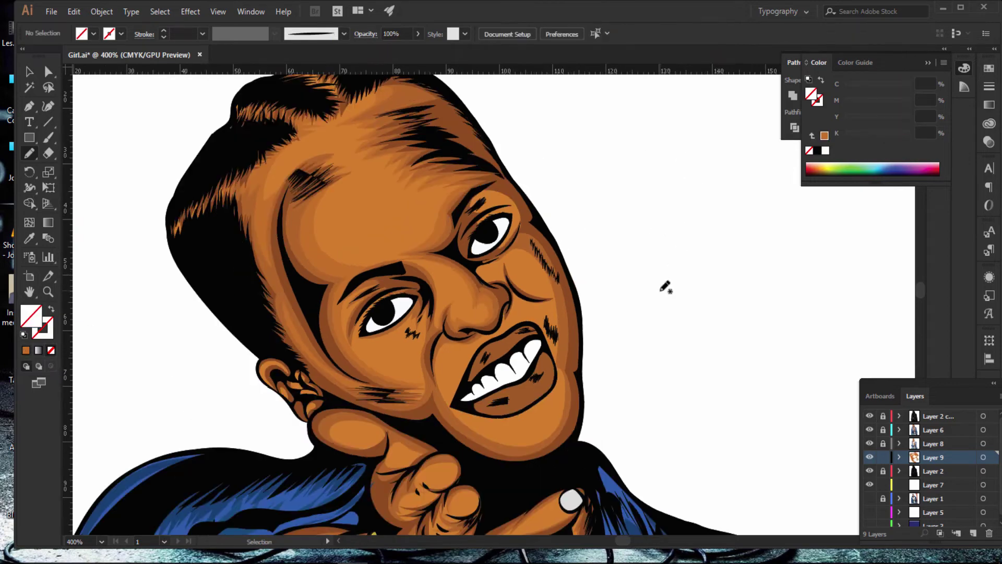
key("ctrl+minus")
key("ctrl+minus")
key("ctrl+minus")
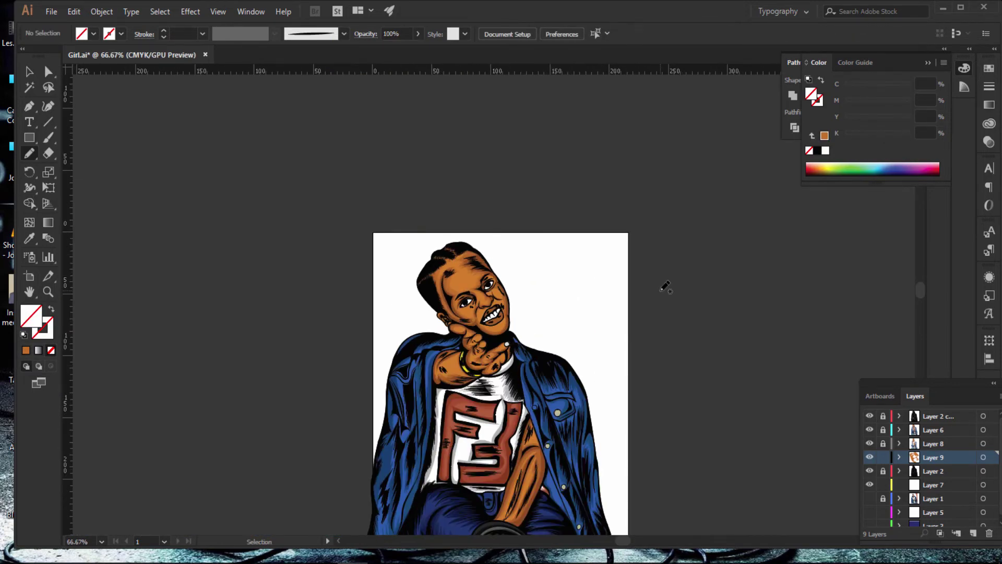
Step: Draw an orange highlight from under the nose to the mouth corner
key("ctrl+plus")
key("ctrl+plus")
key("ctrl+plus")
key("ctrl+plus")
key("ctrl+plus")
key("ctrl+plus")
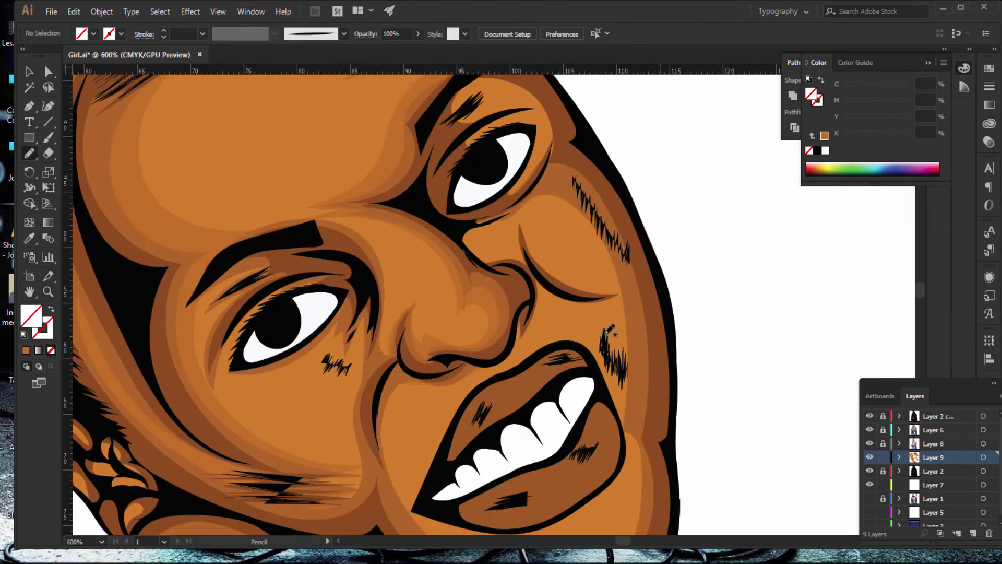
scroll(474, 301, "down", 5)
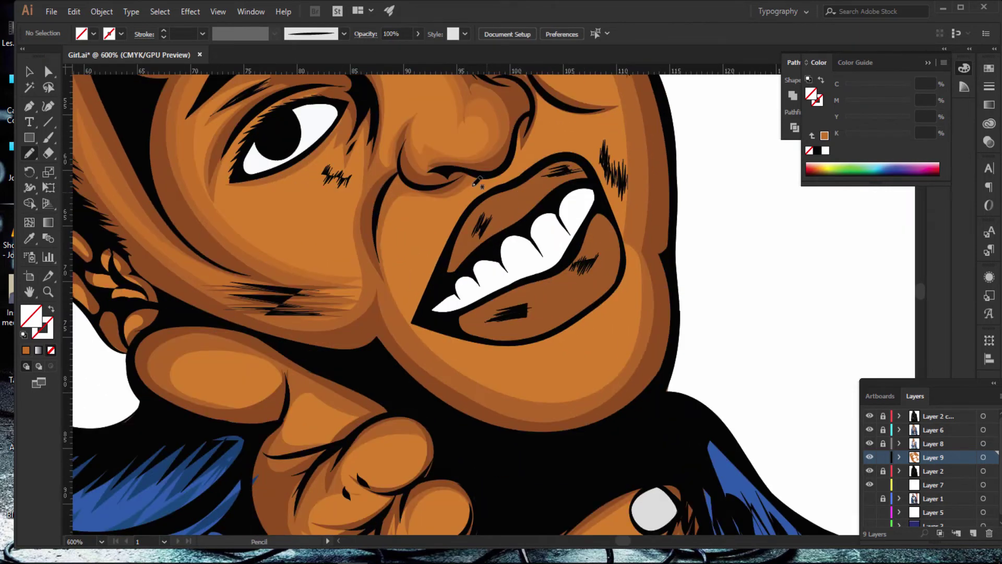
mouse_move(446, 194)
left_mouse_down()
mouse_move(400, 208)
mouse_move(392, 245)
mouse_move(399, 290)
mouse_move(424, 300)
mouse_move(441, 338)
mouse_move(519, 387)
mouse_move(563, 383)
mouse_move(600, 361)
mouse_move(627, 328)
mouse_move(641, 274)
mouse_move(626, 249)
mouse_move(665, 279)
mouse_move(600, 416)
mouse_move(430, 368)
mouse_move(360, 259)
mouse_move(380, 190)
left_mouse_up()
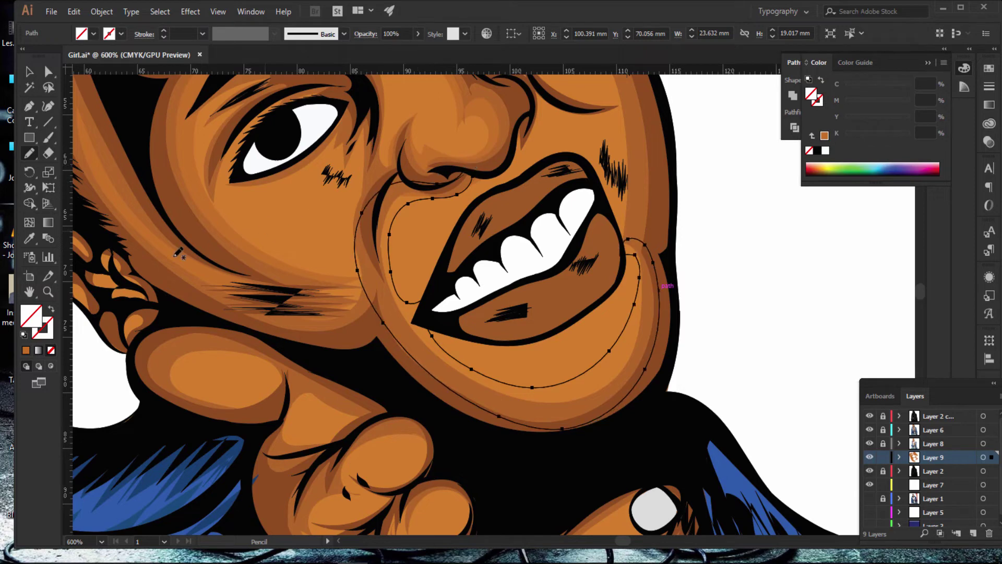
left_click(26, 350)
Step: Add an orange cheek highlight running from under the right eye to the jaw
scroll(669, 223, "up", 1)
scroll(669, 223, "up", 3)
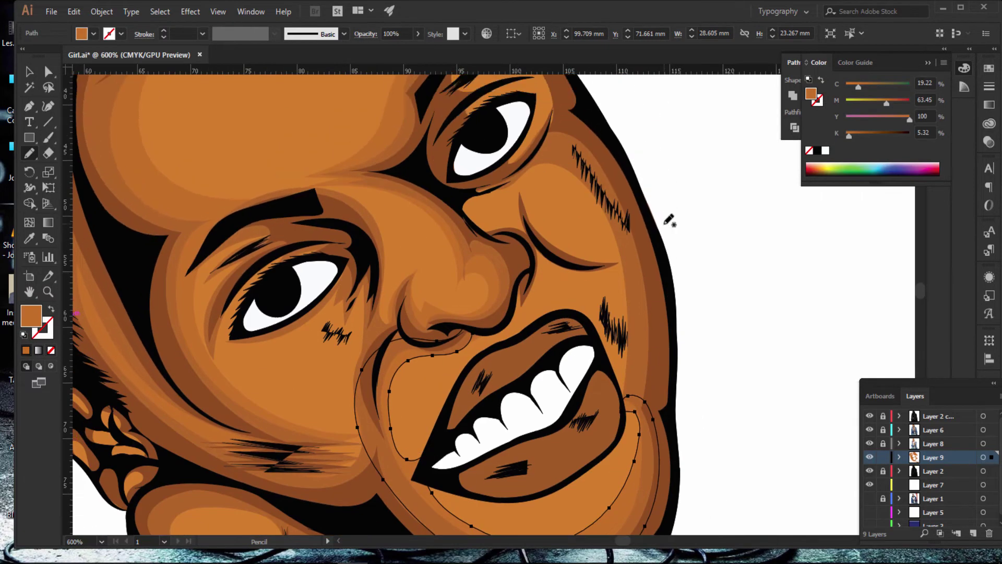
scroll(643, 359, "up", 1)
mouse_move(620, 410)
left_mouse_down()
mouse_move(624, 364)
mouse_move(603, 297)
mouse_move(565, 292)
mouse_move(608, 287)
mouse_move(607, 238)
mouse_move(546, 209)
mouse_move(518, 219)
mouse_move(500, 264)
left_mouse_up()
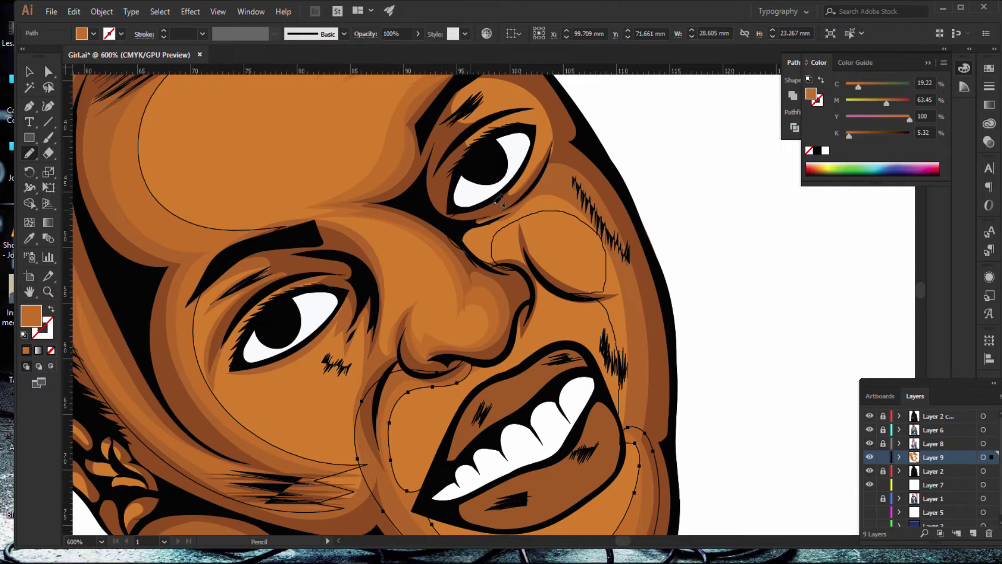
mouse_move(543, 185)
left_mouse_down()
mouse_move(649, 379)
mouse_move(627, 438)
left_mouse_up()
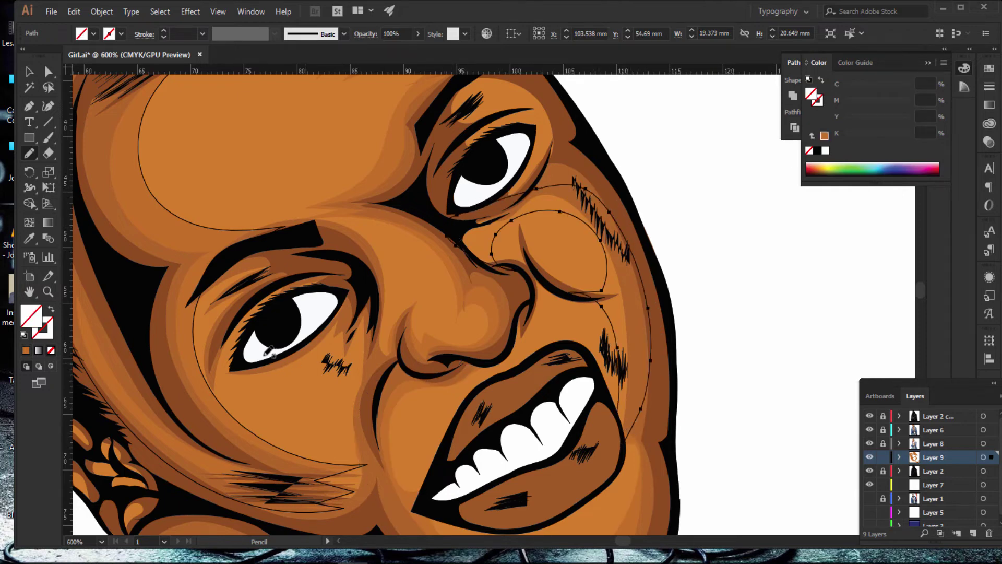
left_click(26, 350)
left_click_drag(680, 143, 701, 369)
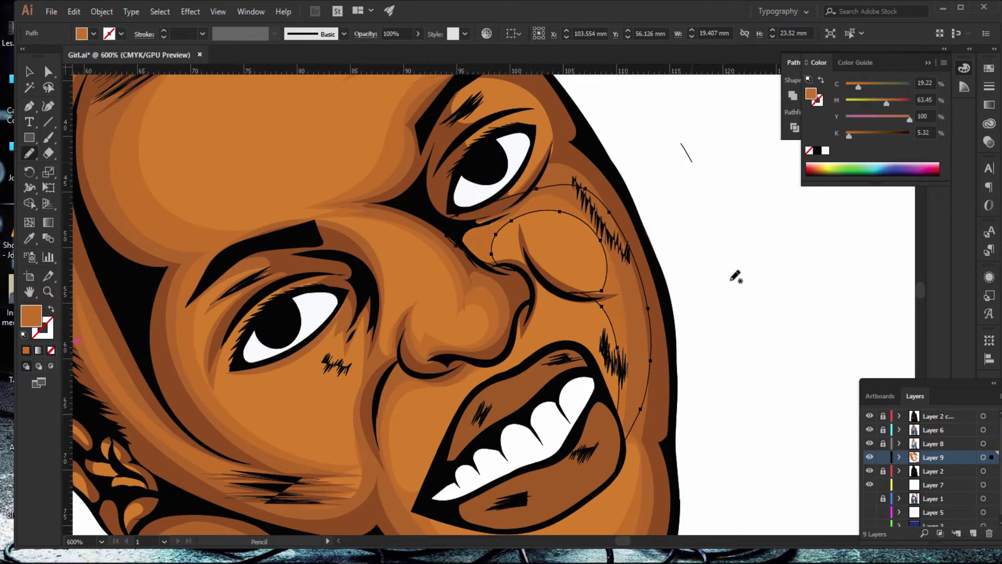
left_click(701, 385, "ctrl")
key("ctrl+0")
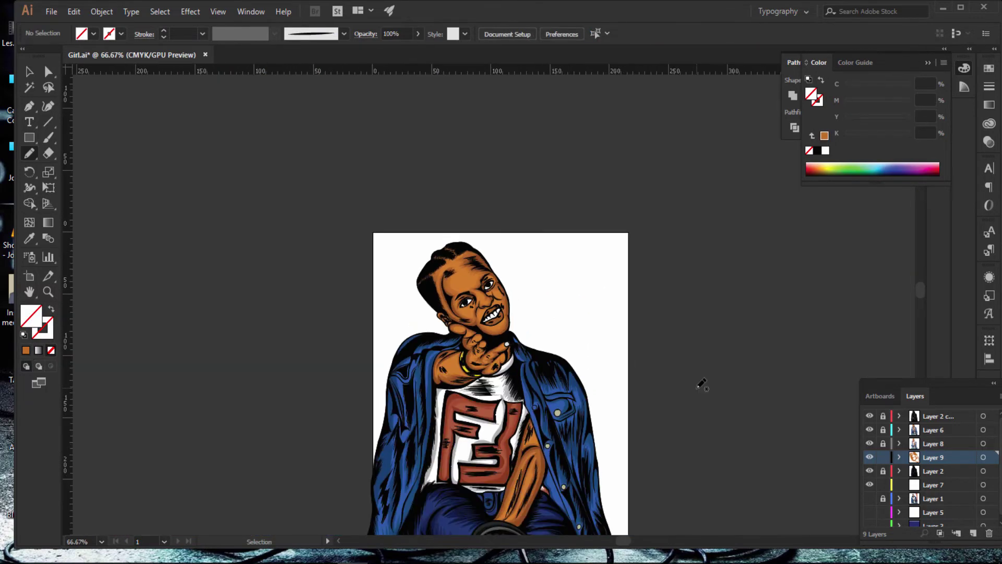
Step: Draw an orange highlight from the nose down to the upper lip
key("ctrl+plus")
key("ctrl+plus")
key("ctrl+plus")
key("ctrl+plus")
key("ctrl+plus")
key("ctrl+plus")
key("ctrl+plus")
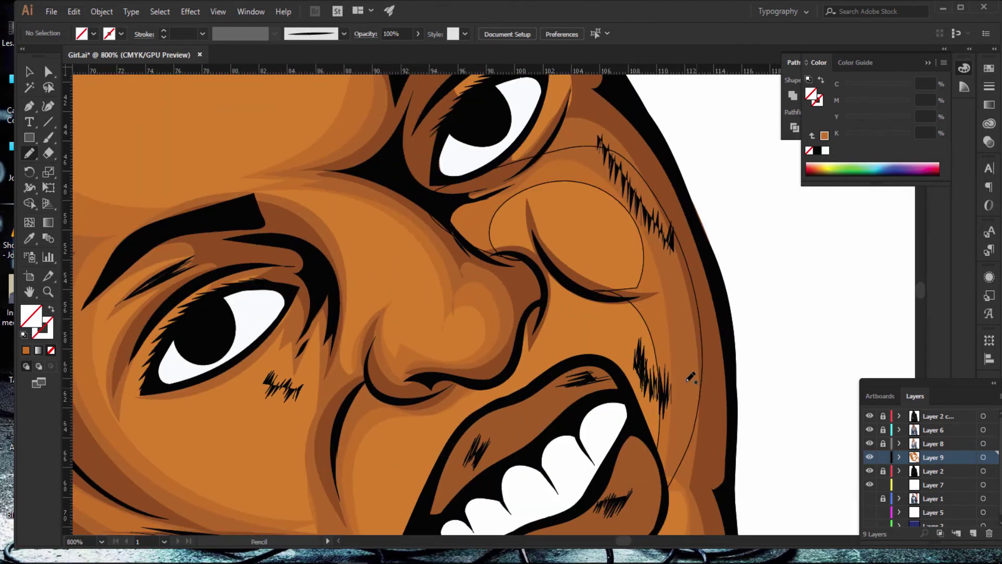
scroll(627, 288, "down", 5)
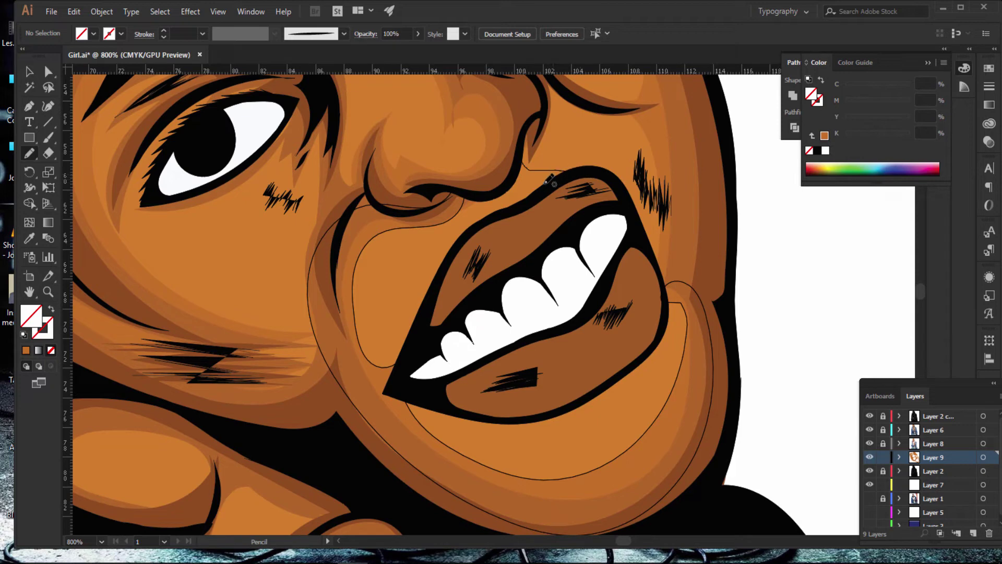
left_click_drag(523, 164, 555, 172)
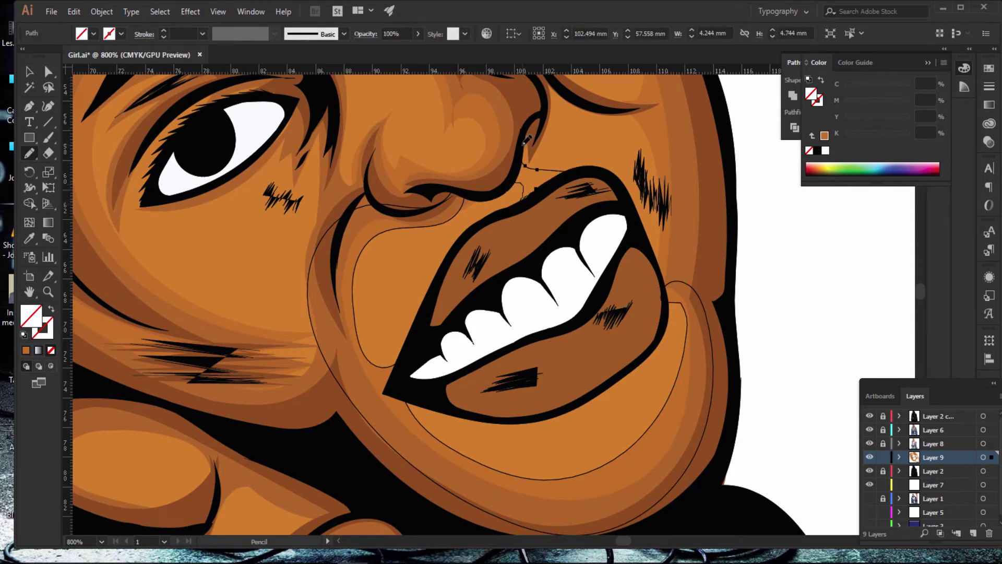
left_click_drag(518, 181, 523, 198)
left_click(27, 351)
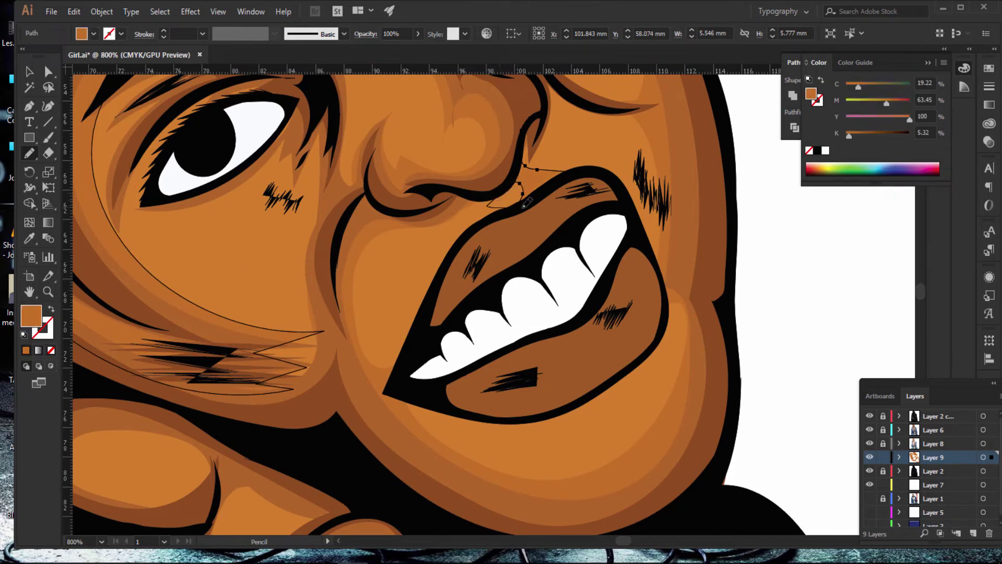
left_click_drag(509, 209, 485, 207)
left_click_drag(595, 138, 648, 166)
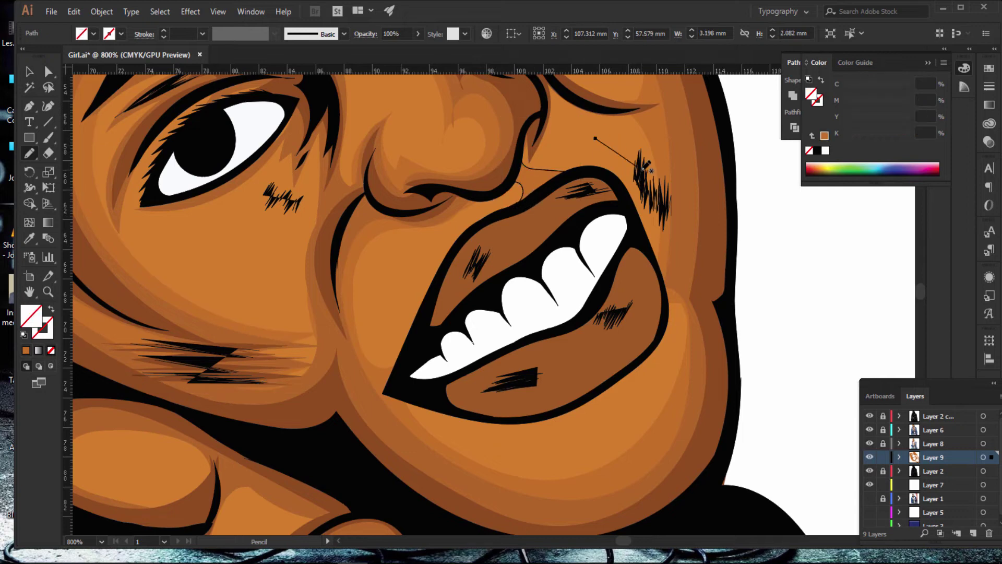
left_click(647, 165, "ctrl")
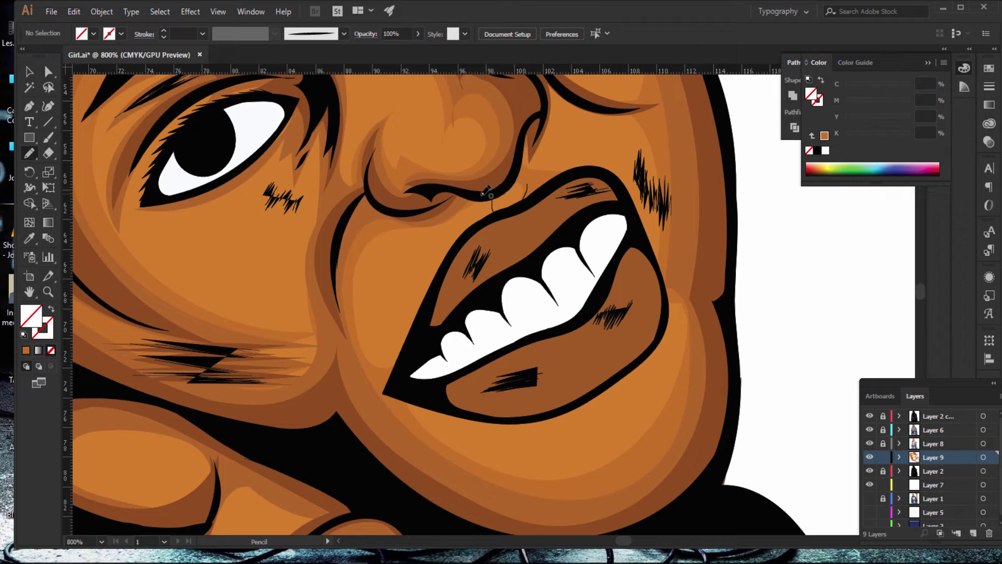
Step: Add a small orange highlight along the nostril edge above the lip
left_click_drag(477, 195, 481, 192)
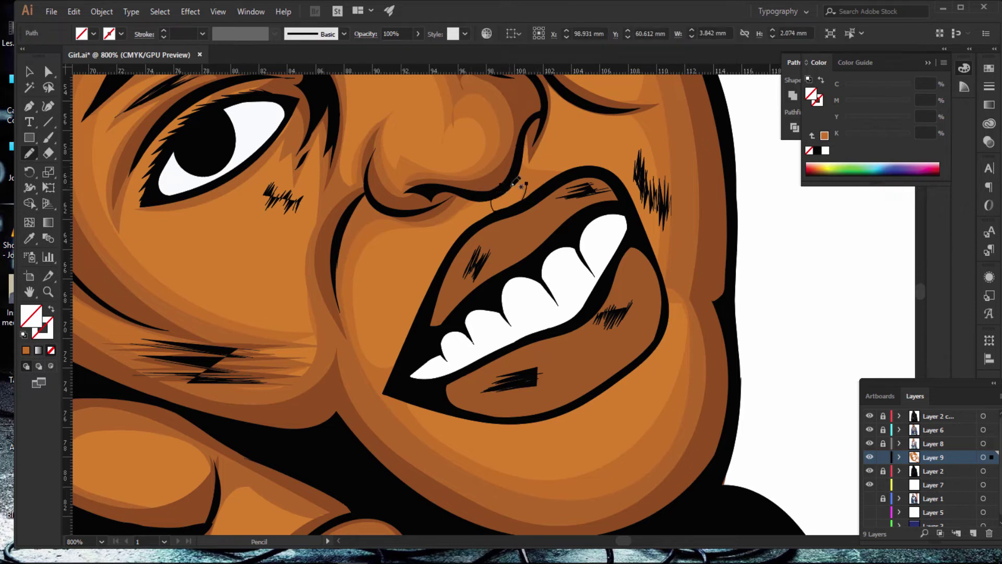
mouse_move(484, 192)
left_mouse_down()
mouse_move(467, 190)
mouse_move(452, 254)
left_mouse_up()
left_click_drag(491, 219, 459, 236)
left_click(26, 350)
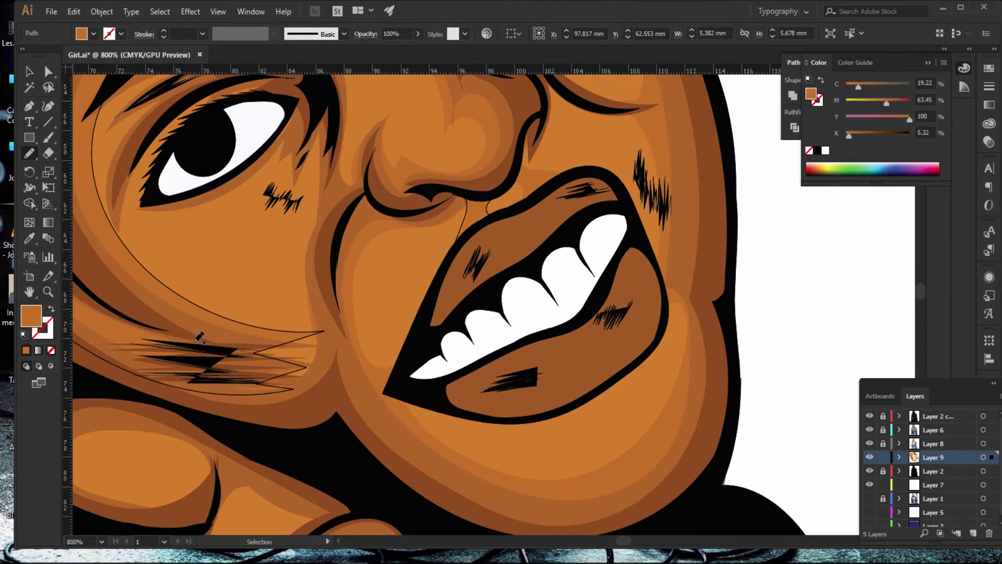
left_click_drag(422, 259, 401, 315)
key("ctrl+shift+a")
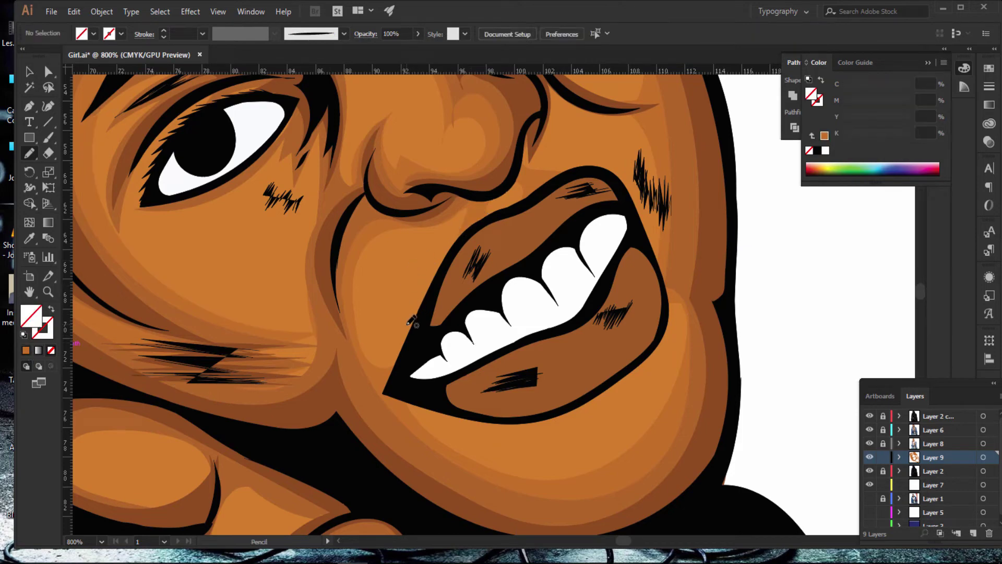
key("ctrl+minus")
key("ctrl+minus")
key("ctrl+minus")
key("ctrl+minus")
key("ctrl+minus")
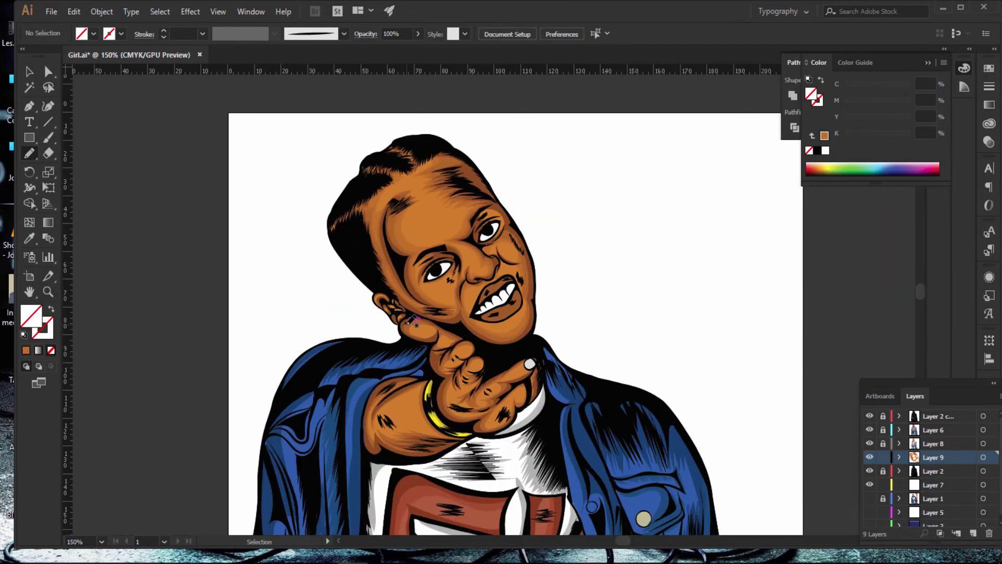
Step: Move the view from the mouth down to a close-up of the hand and yellow bracelet
key("ctrl+plus")
key("ctrl+plus")
key("ctrl+plus")
key("ctrl+plus")
key("ctrl+plus")
key("ctrl+plus")
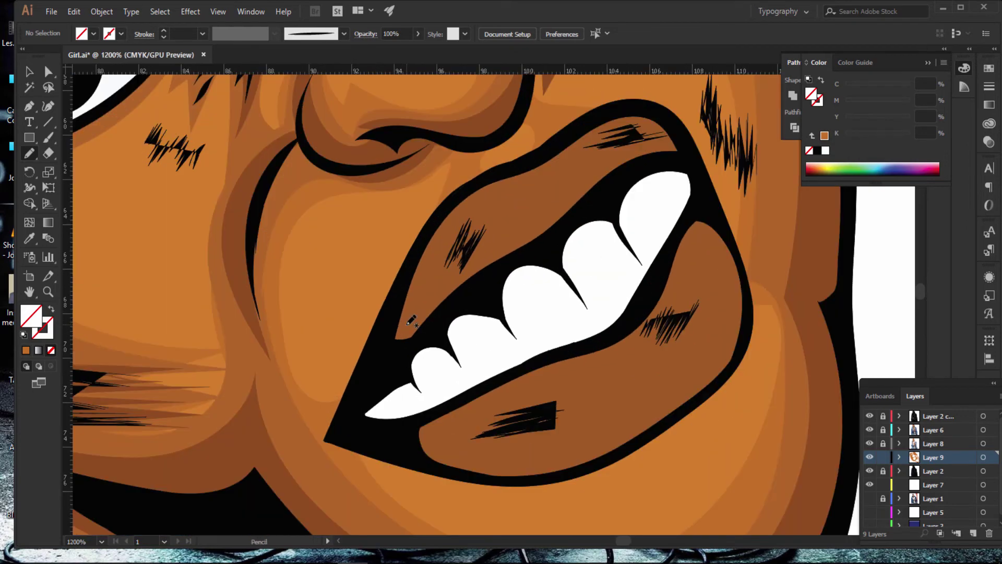
scroll(410, 303, "down", 3)
scroll(408, 285, "down", 2)
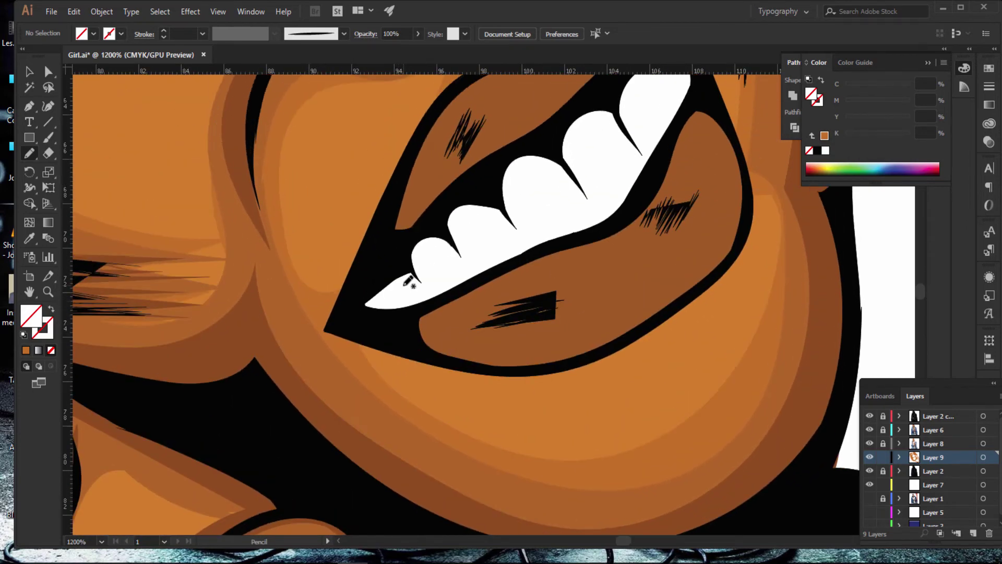
key("ctrl+minus")
key("ctrl+minus")
key("ctrl+minus")
key("ctrl+minus")
key("ctrl+minus")
key("ctrl+minus")
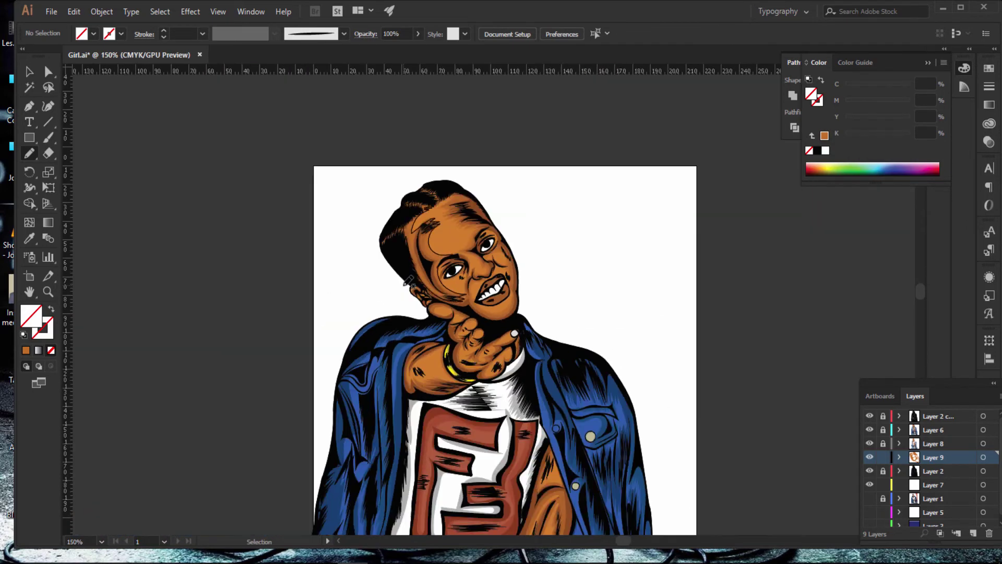
key("ctrl+minus")
key("ctrl+plus")
key("ctrl+plus")
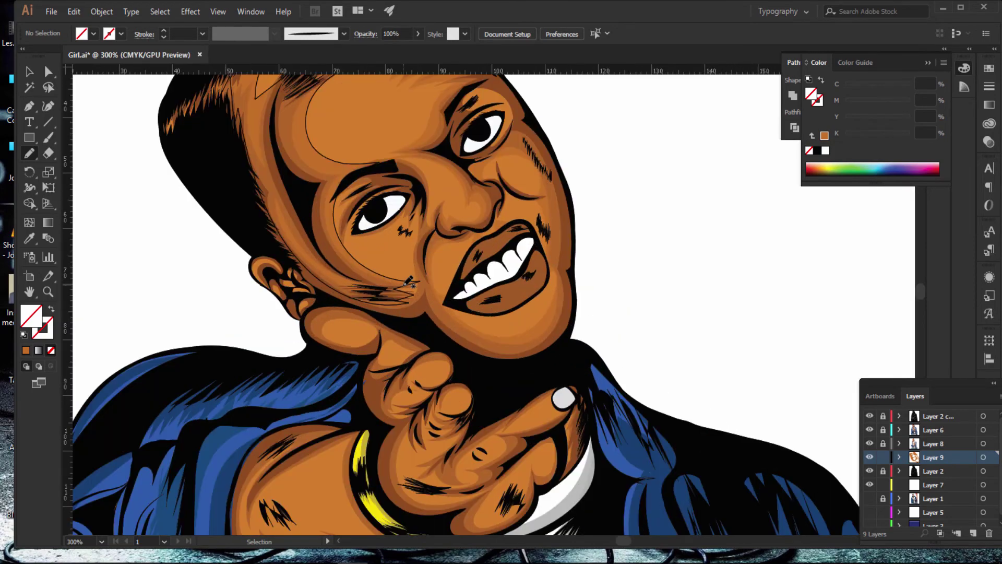
scroll(383, 308, "down", 3)
scroll(418, 324, "down", 3)
scroll(470, 345, "down", 2)
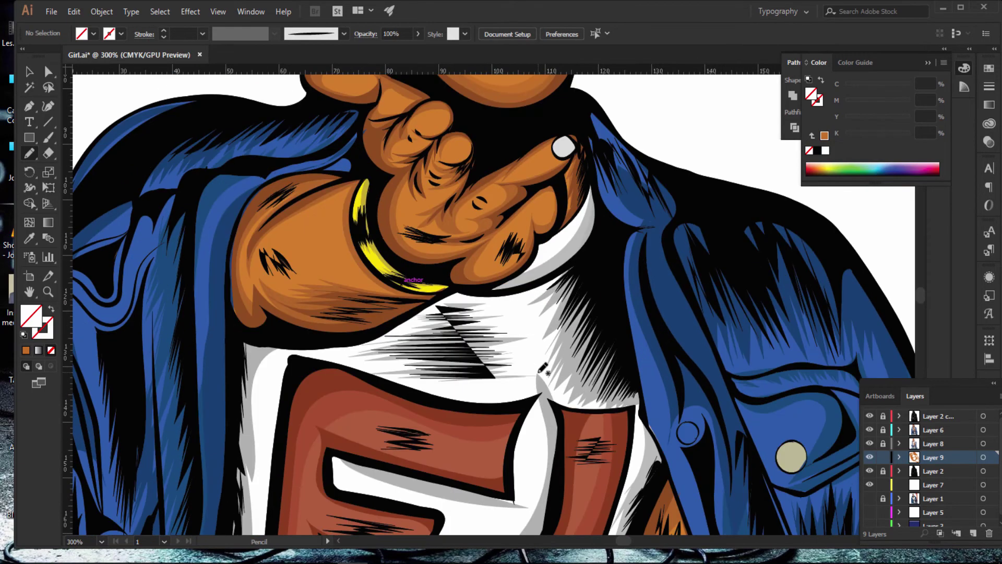
key("ctrl+plus")
scroll(262, 258, "up", 2)
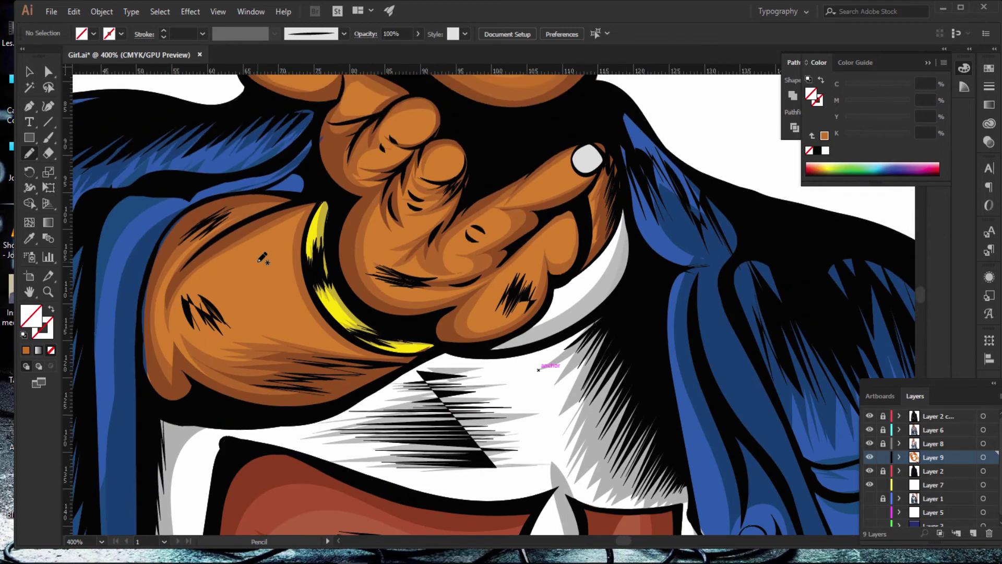
key("ctrl+plus")
key("ctrl+plus")
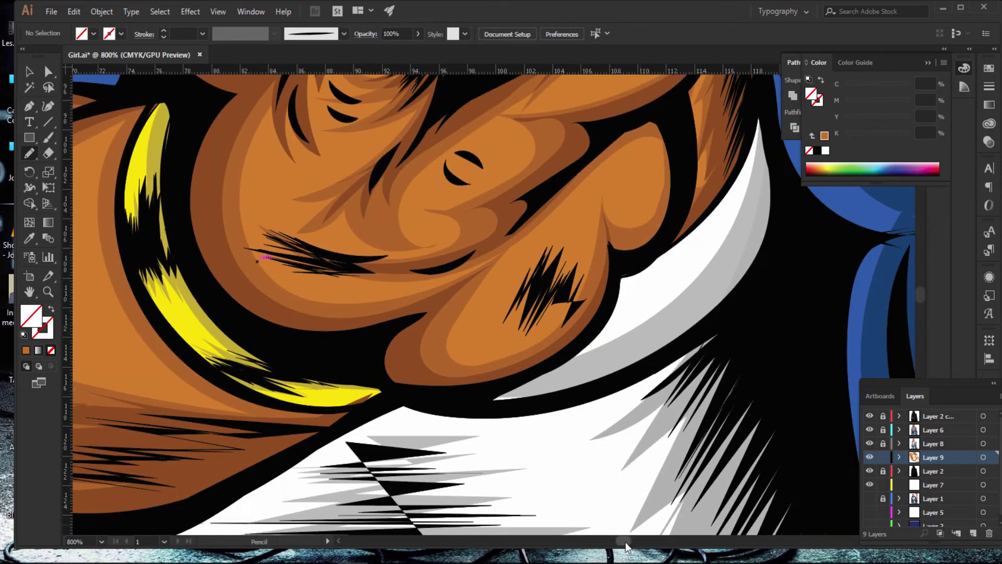
Step: Add two orange highlight shapes on the upper and lower forearm
left_click_drag(629, 541, 620, 540)
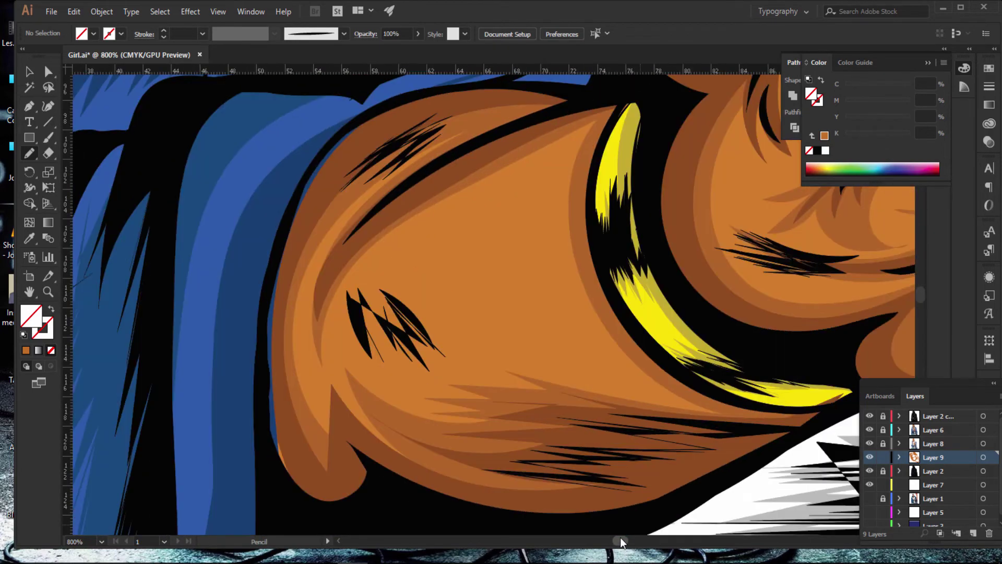
mouse_move(599, 128)
left_mouse_down()
mouse_move(353, 289)
mouse_move(328, 349)
mouse_move(357, 428)
mouse_move(316, 355)
mouse_move(309, 290)
mouse_move(347, 218)
mouse_move(433, 152)
mouse_move(577, 110)
mouse_move(607, 113)
left_mouse_up()
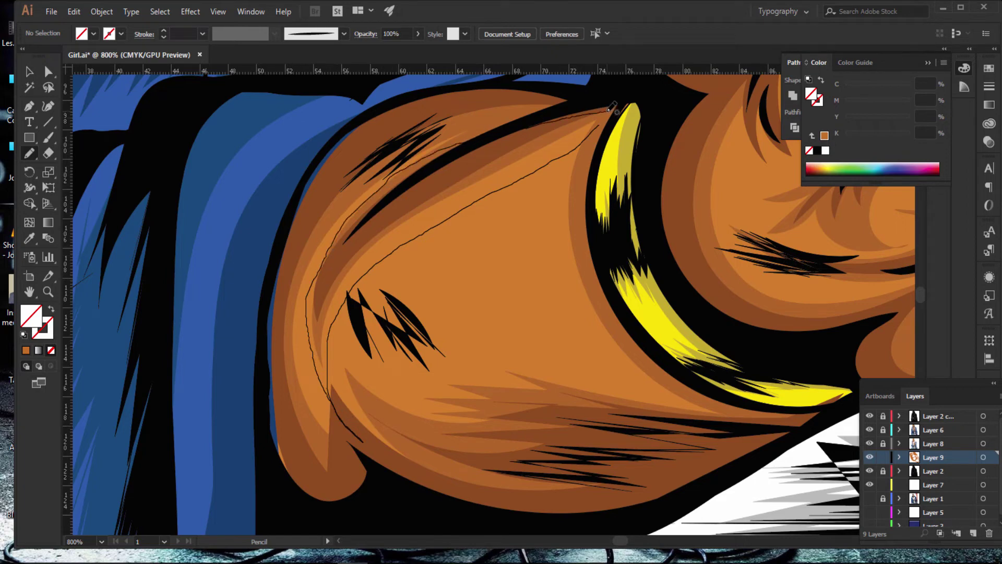
left_click(29, 352)
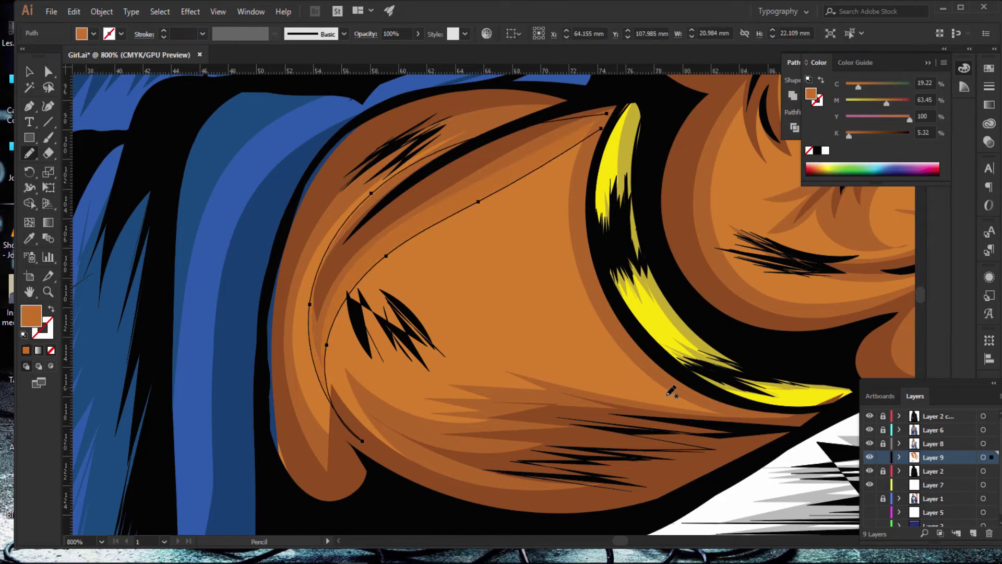
left_click_drag(778, 412, 725, 405)
mouse_move(625, 385)
left_mouse_down()
mouse_move(486, 372)
mouse_move(417, 377)
mouse_move(452, 384)
mouse_move(416, 394)
mouse_move(443, 409)
mouse_move(383, 386)
mouse_move(349, 344)
mouse_move(344, 317)
left_mouse_up()
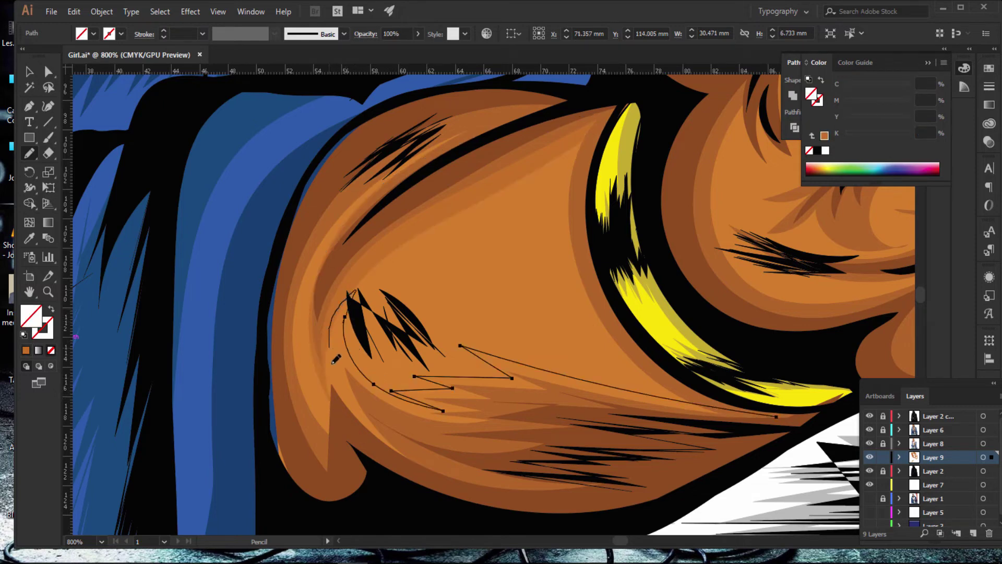
mouse_move(336, 359)
left_mouse_down()
mouse_move(405, 448)
mouse_move(594, 474)
mouse_move(705, 449)
left_mouse_up()
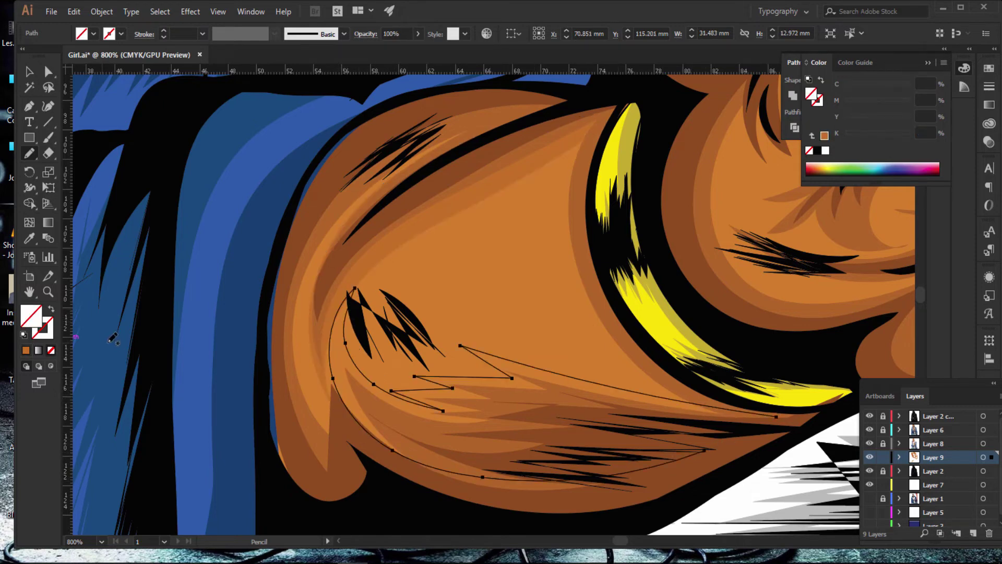
left_click(25, 351)
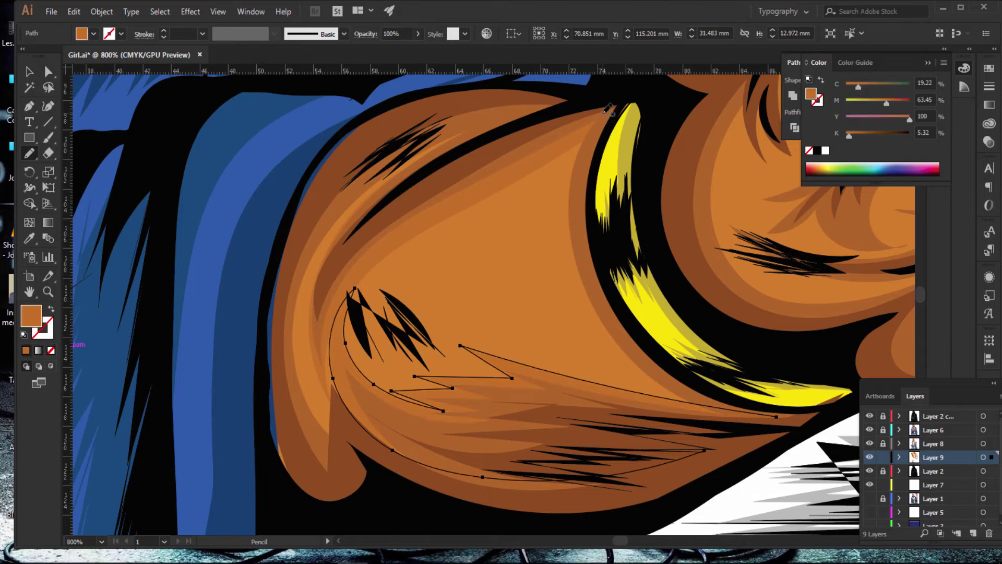
Step: Add an orange highlight along the bracelet's inner edge and undo a stray stroke
mouse_move(601, 111)
left_mouse_down()
mouse_move(577, 152)
mouse_move(560, 224)
mouse_move(574, 293)
mouse_move(629, 367)
mouse_move(789, 418)
left_mouse_up()
mouse_move(726, 399)
left_mouse_down()
mouse_move(647, 355)
mouse_move(590, 271)
mouse_move(583, 167)
mouse_move(611, 99)
left_mouse_up()
left_click(25, 351)
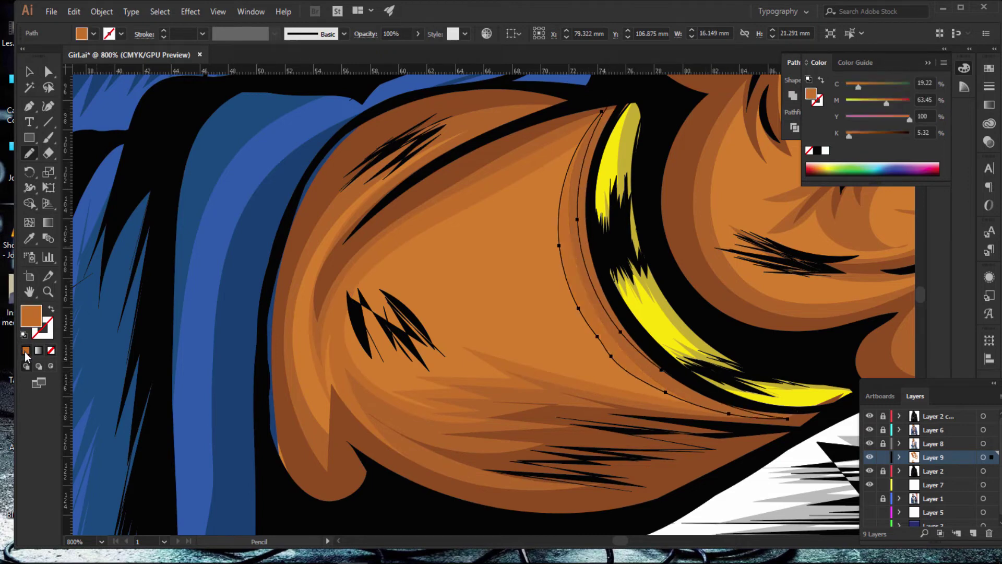
key("ctrl+minus")
key("ctrl+minus")
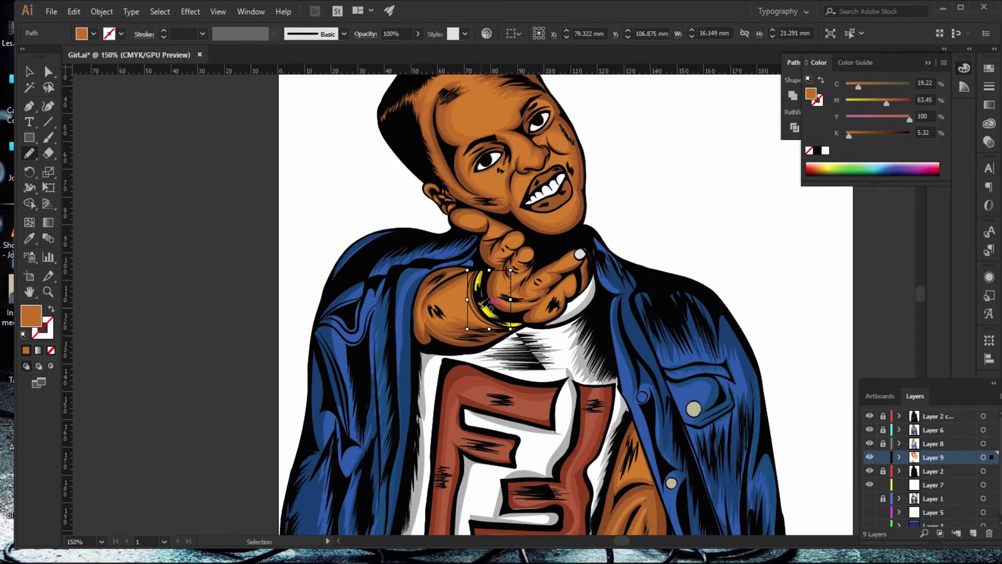
left_click_drag(672, 118, 692, 190)
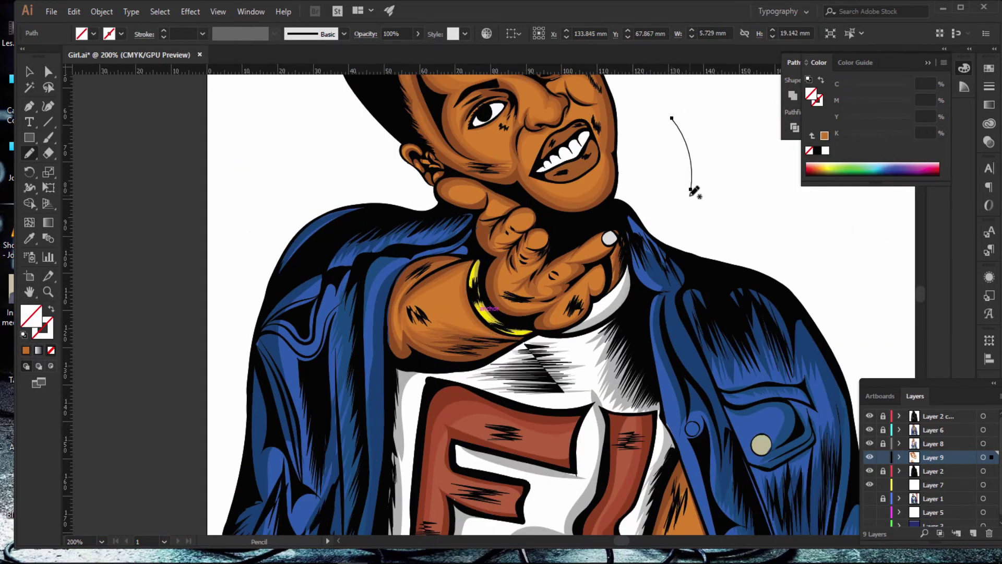
key("ctrl+z")
Step: Zoom back in on the hand and begin a highlight loop on the cheek
key("ctrl+plus")
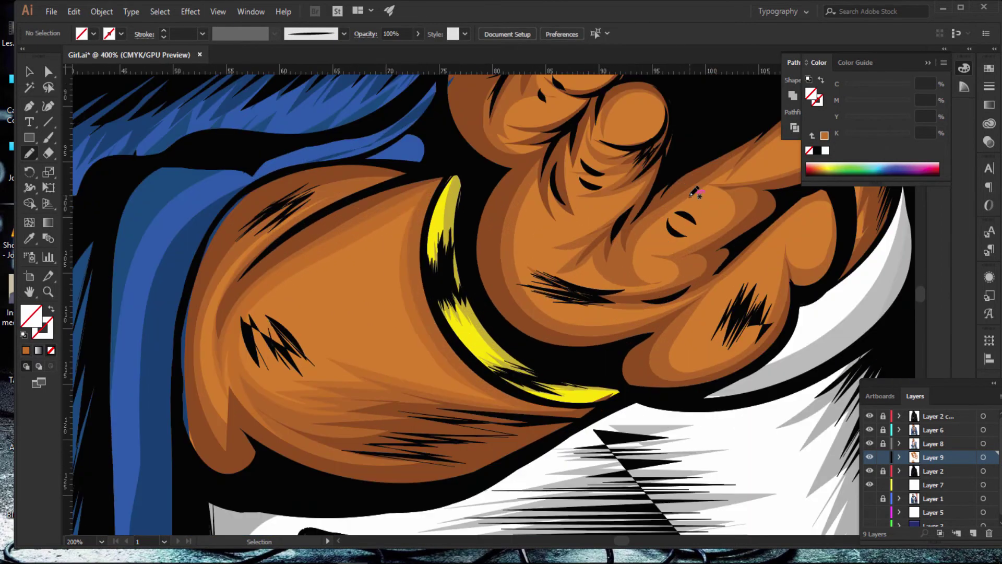
scroll(574, 183, "up", 3)
scroll(442, 165, "up", 3)
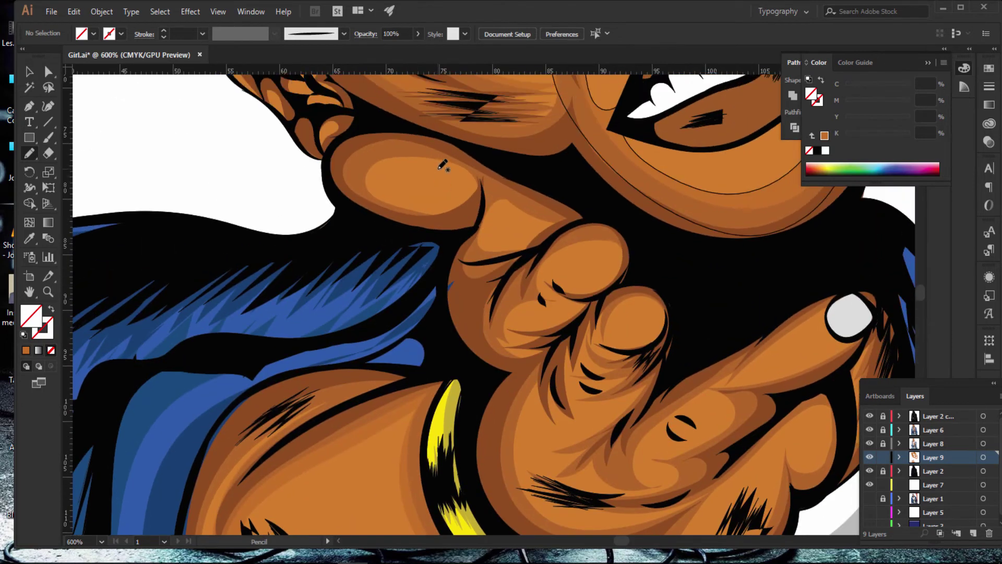
mouse_move(472, 188)
left_mouse_down()
mouse_move(464, 215)
mouse_move(360, 207)
left_mouse_up()
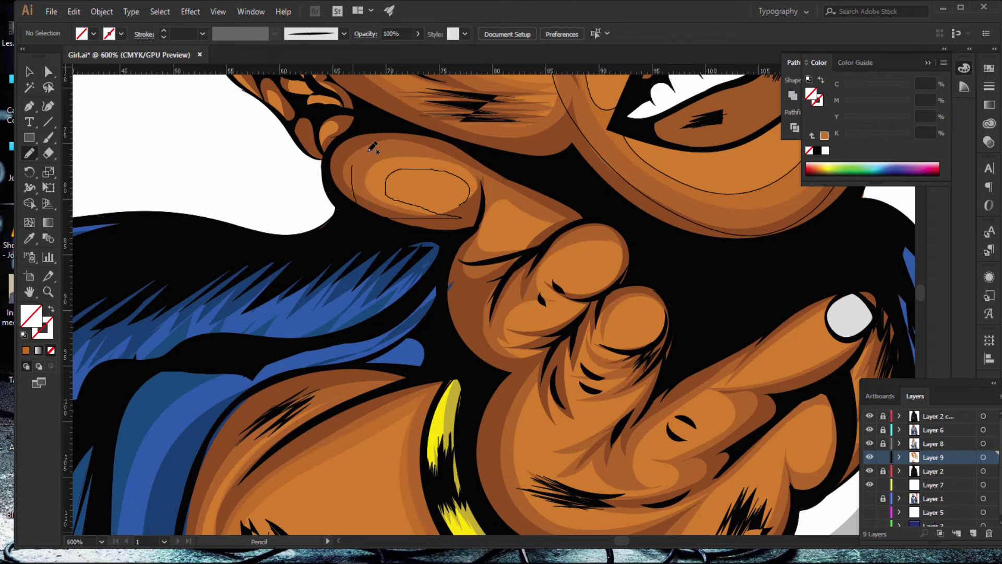
Step: Complete the orange cheek highlight where it rests on the hand
left_click_drag(372, 147, 538, 201)
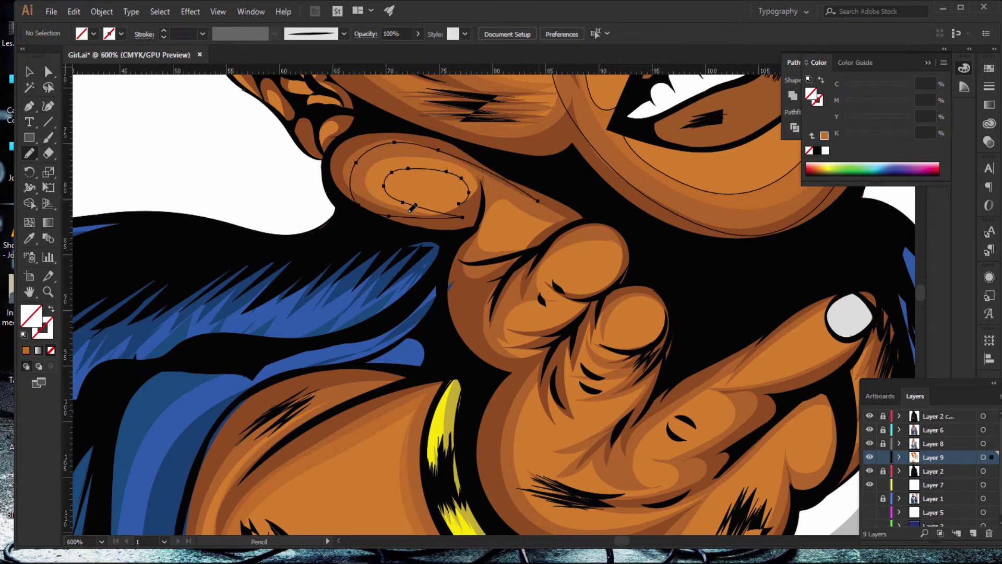
left_click(25, 351)
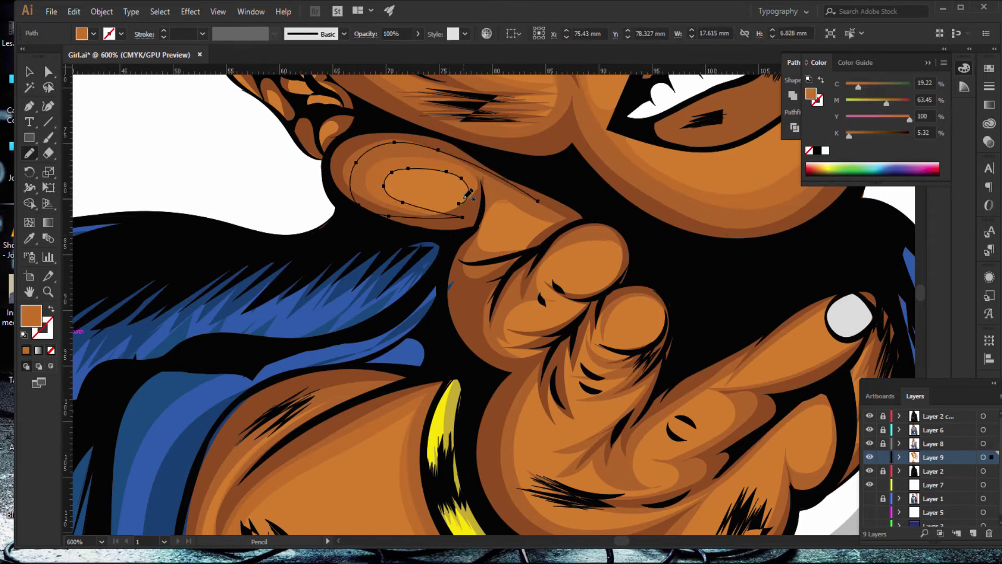
left_click_drag(476, 198, 538, 200)
left_click_drag(627, 263, 620, 264)
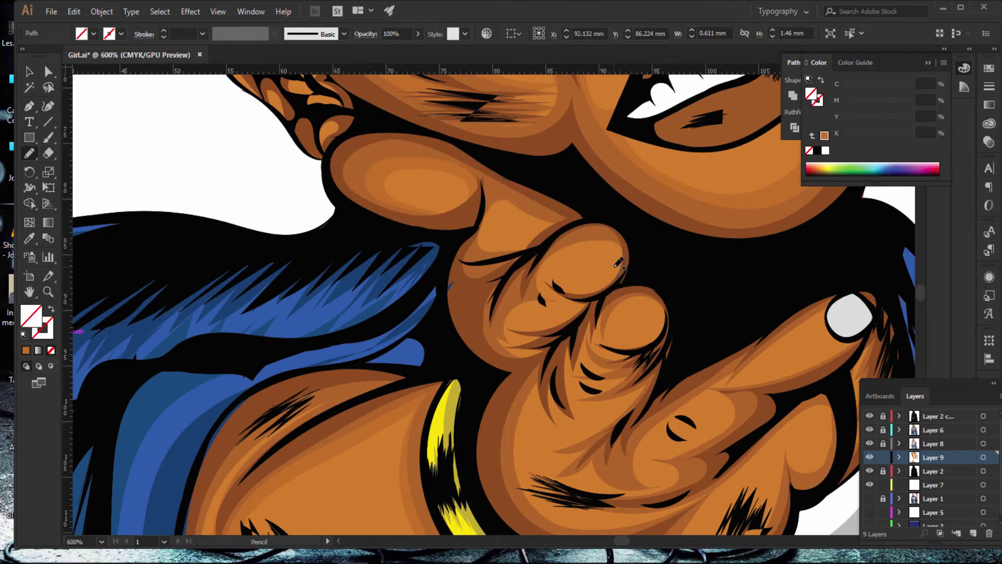
key("ctrl+shift+a")
scroll(579, 238, "down", 2)
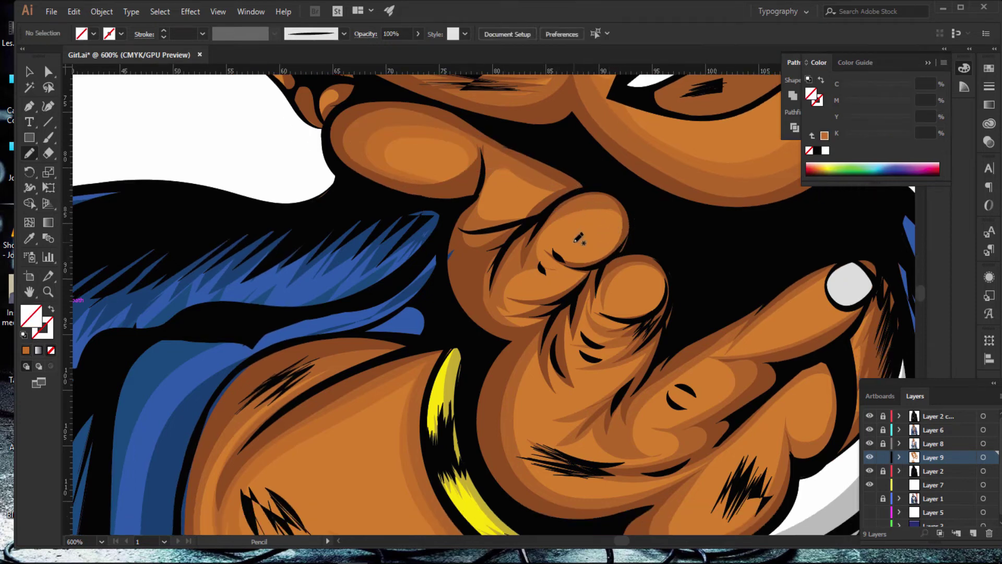
Step: Add orange highlights on the top finger knuckle and the middle fingertip
left_click_drag(622, 214, 572, 220)
mouse_move(589, 260)
left_mouse_down()
mouse_move(524, 280)
mouse_move(569, 293)
mouse_move(533, 297)
mouse_move(550, 304)
mouse_move(621, 250)
mouse_move(516, 324)
left_mouse_up()
key("comma")
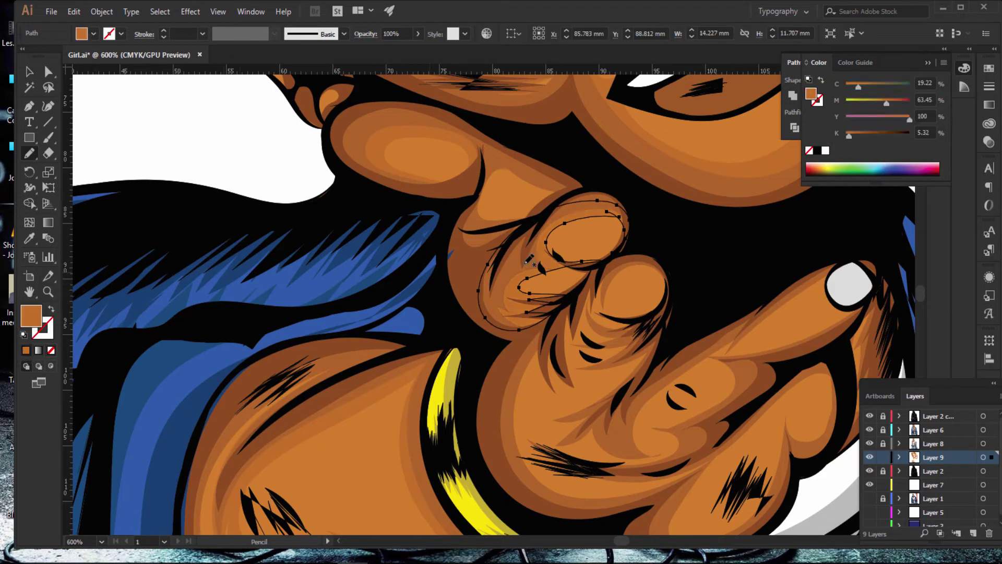
mouse_move(651, 267)
left_mouse_down()
mouse_move(615, 332)
mouse_move(593, 314)
mouse_move(593, 293)
mouse_move(657, 256)
mouse_move(671, 318)
mouse_move(650, 314)
mouse_move(661, 266)
left_mouse_up()
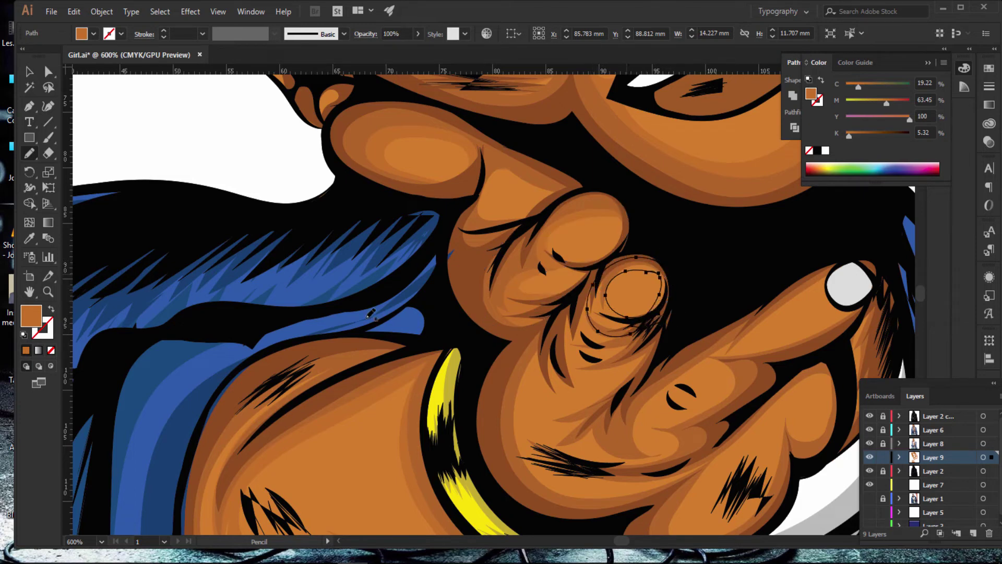
left_click(26, 350)
key("ctrl+shift+a")
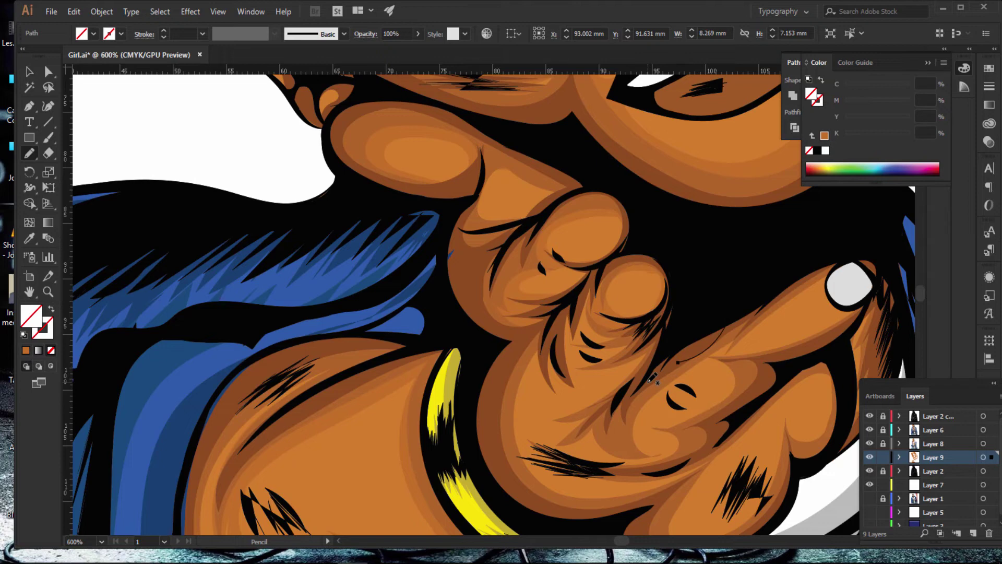
scroll(679, 331, "down", 3)
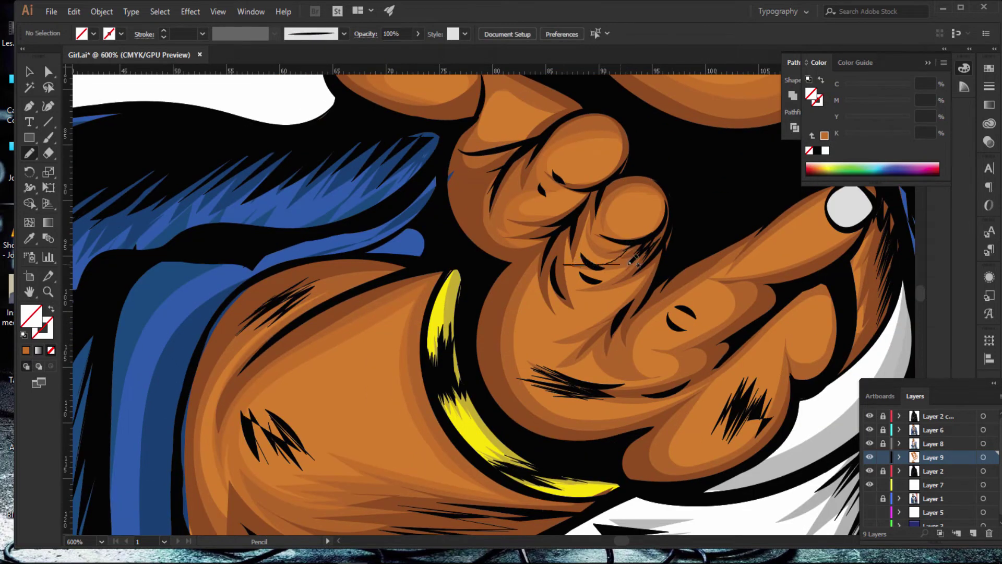
Step: Add an orange highlight across the lower finger
mouse_move(630, 262)
left_mouse_down()
mouse_move(604, 276)
mouse_move(628, 287)
left_mouse_up()
mouse_move(599, 317)
left_mouse_down()
mouse_move(530, 339)
mouse_move(573, 343)
mouse_move(522, 370)
mouse_move(587, 368)
mouse_move(634, 382)
mouse_move(652, 333)
mouse_move(688, 298)
left_mouse_up()
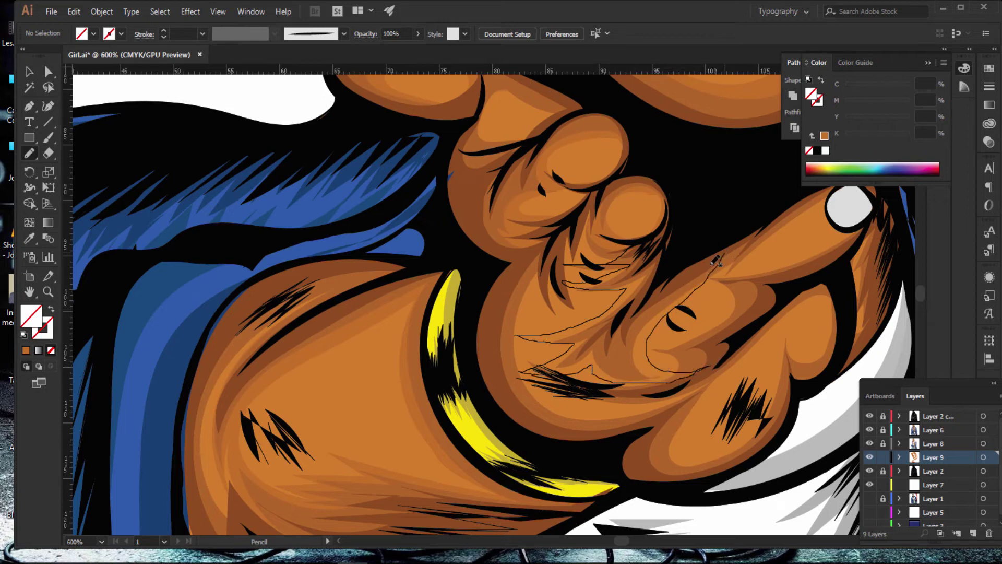
left_click_drag(716, 259, 726, 254)
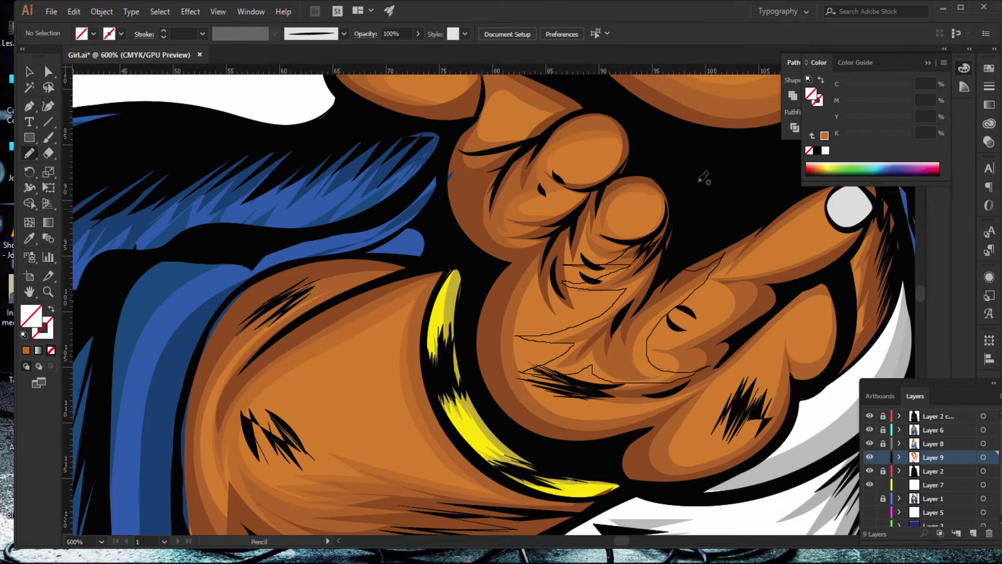
left_click(25, 350)
left_click_drag(618, 541, 620, 543)
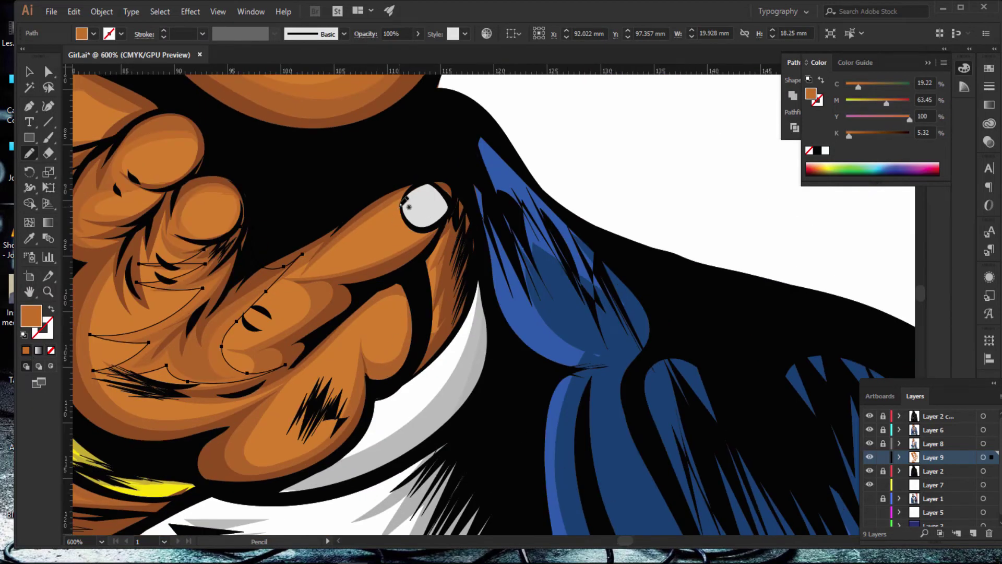
Step: Add an orange highlight along the pointing finger, undoing a stray stroke
left_click_drag(400, 204, 372, 222)
left_click_drag(338, 275, 335, 275)
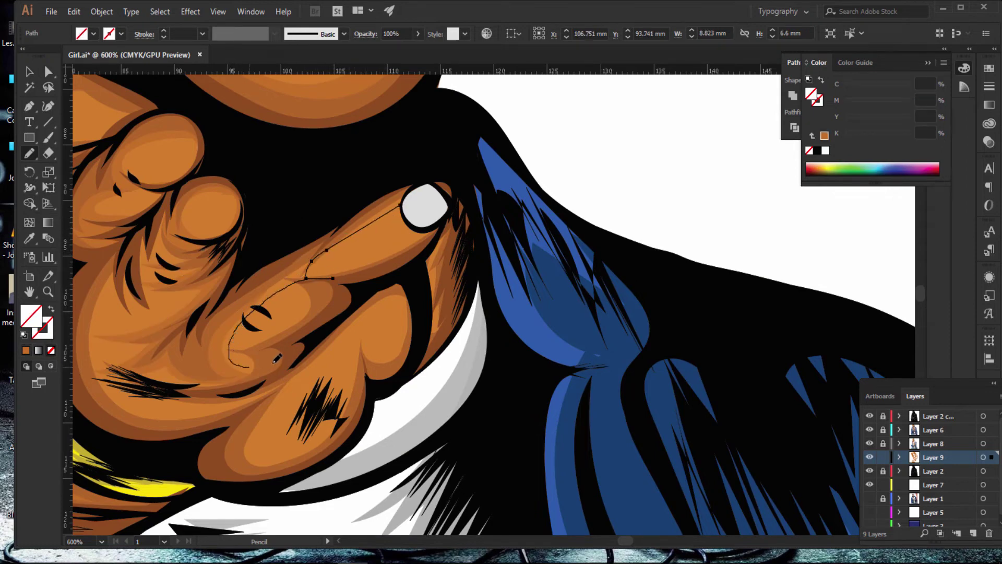
left_click_drag(230, 366, 405, 188)
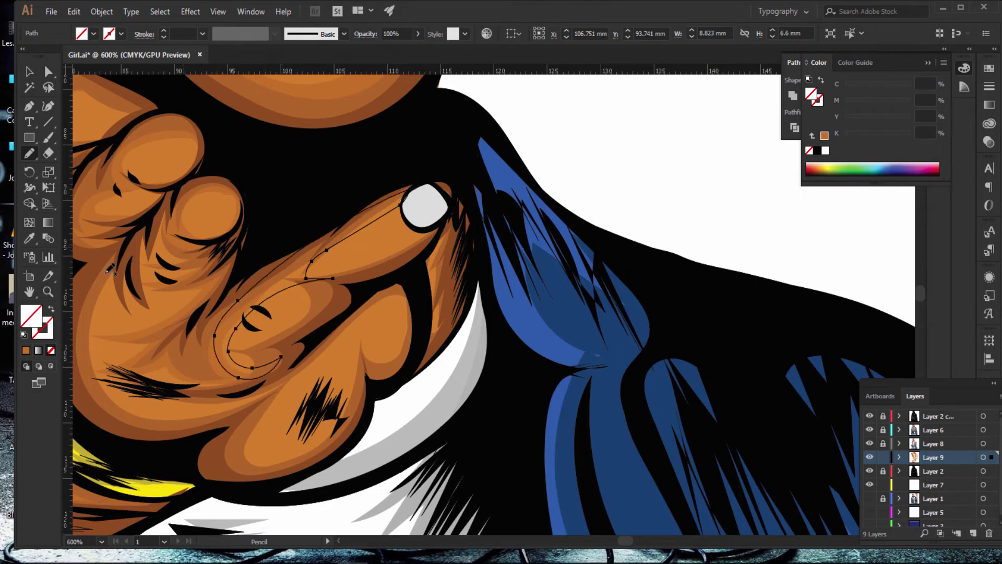
left_click(25, 350)
left_click_drag(693, 90, 707, 198)
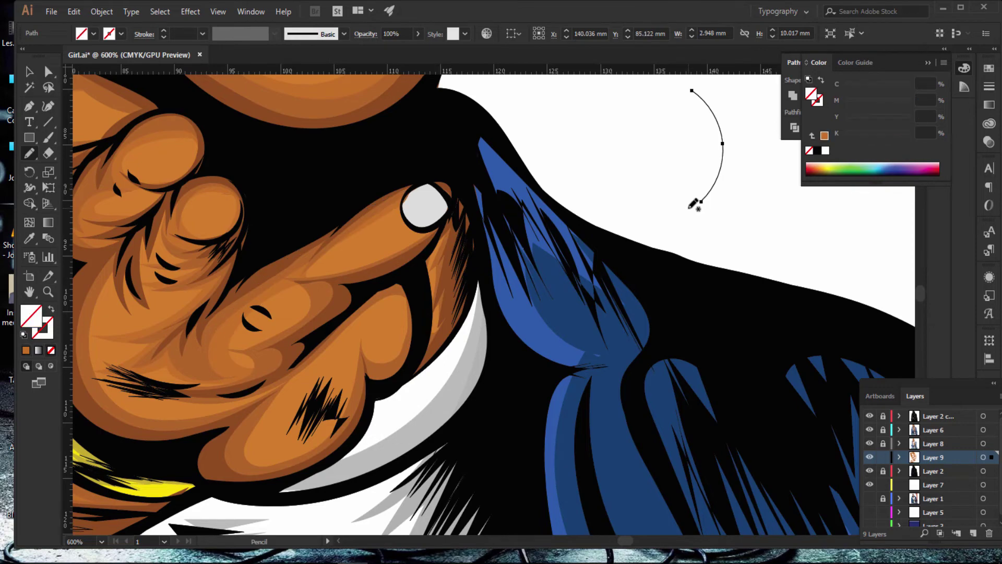
key("ctrl+z")
key("ctrl+minus")
key("ctrl+minus")
key("ctrl+minus")
key("ctrl+minus")
key("ctrl+minus")
key("ctrl+minus")
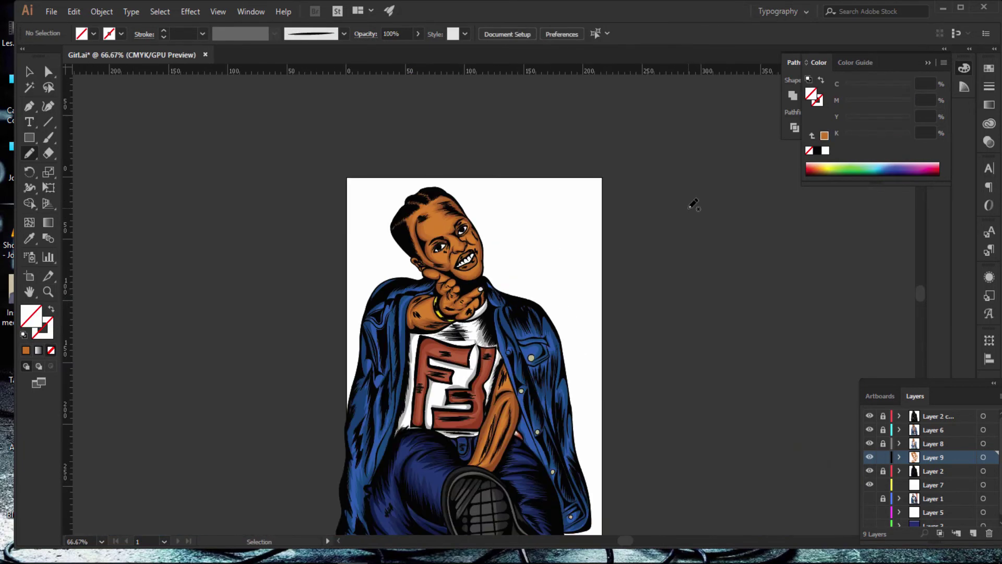
Step: Outline a highlight from below the pointing fingernail around the knuckle crease
key("ctrl+plus")
key("ctrl+plus")
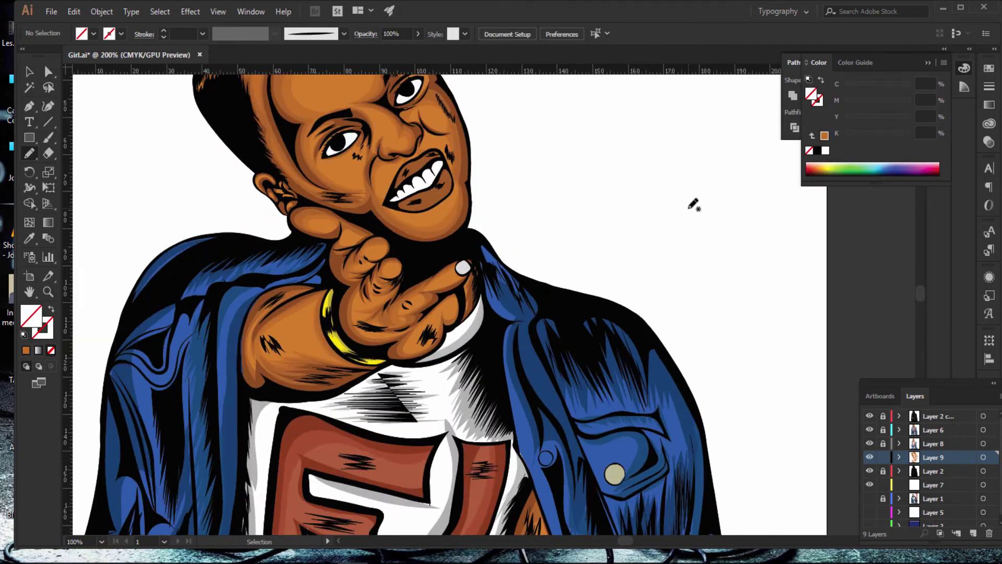
key("ctrl+plus")
key("ctrl+plus")
key("ctrl+plus")
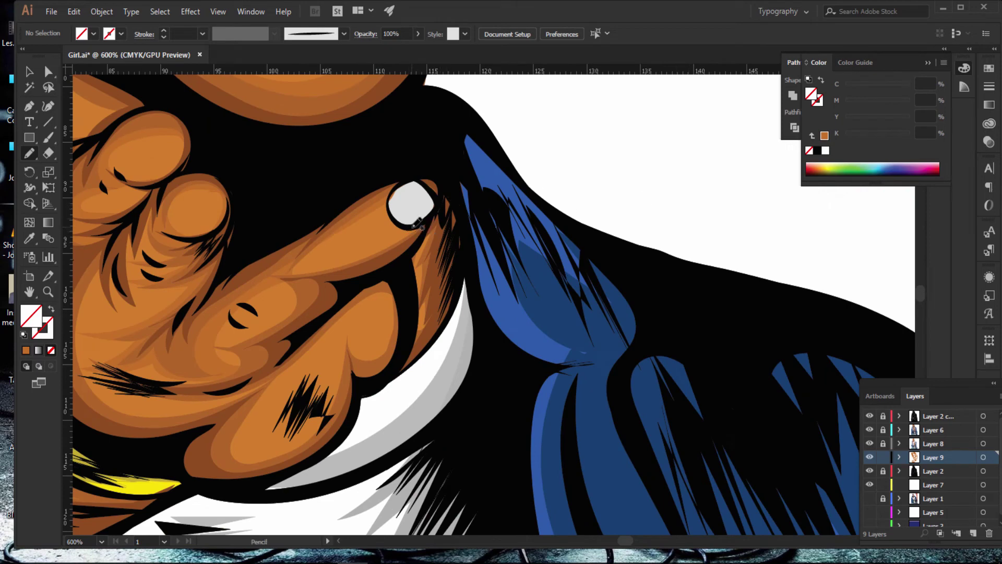
left_click_drag(417, 226, 289, 270)
left_click_drag(271, 314, 290, 344)
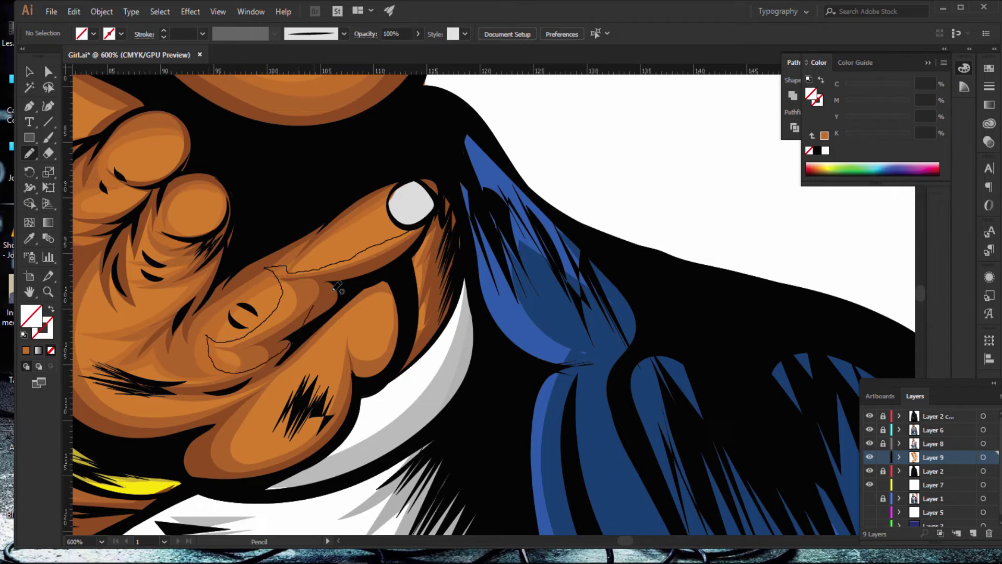
left_click_drag(290, 343, 421, 223)
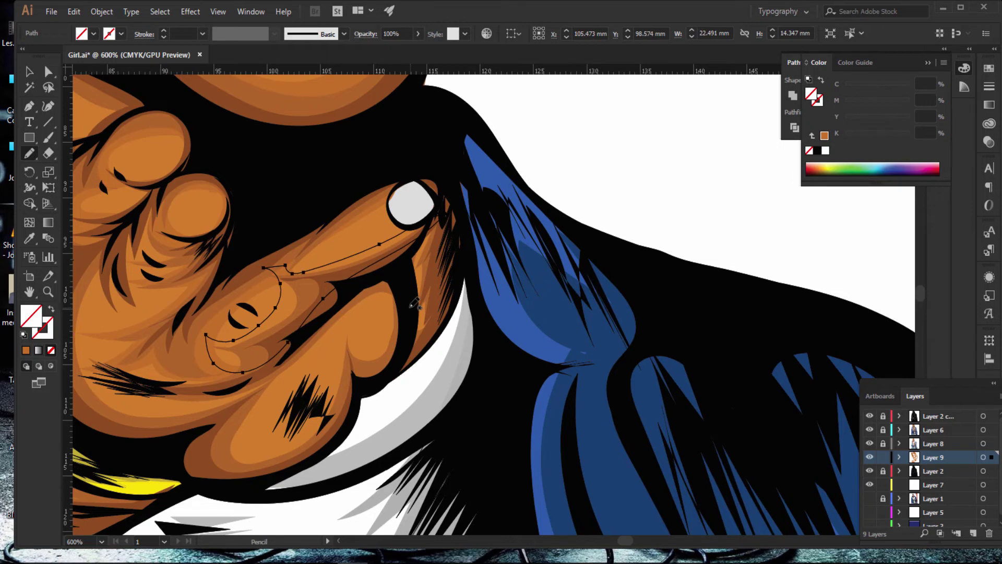
Step: Trace a closed knuckle highlight, fill it orange, and show the whole artboard
scroll(415, 303, "down", 3)
mouse_move(394, 234)
left_mouse_down()
mouse_move(364, 220)
mouse_move(313, 256)
mouse_move(264, 313)
mouse_move(258, 352)
mouse_move(306, 341)
left_mouse_up()
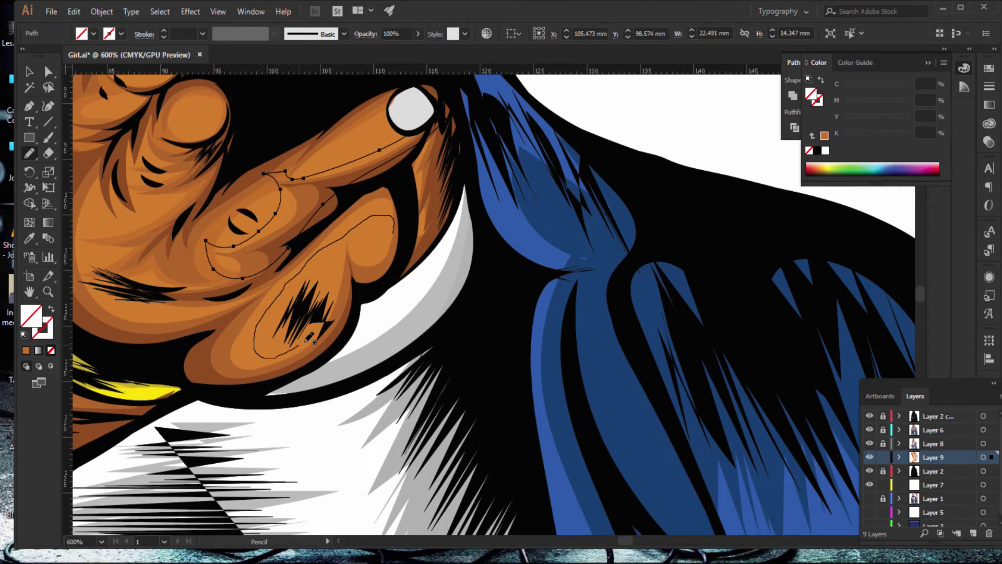
mouse_move(337, 295)
left_mouse_down()
mouse_move(342, 259)
mouse_move(349, 282)
mouse_move(293, 363)
mouse_move(236, 365)
mouse_move(243, 300)
left_mouse_up()
mouse_move(308, 244)
left_mouse_down()
mouse_move(389, 191)
mouse_move(407, 232)
mouse_move(391, 258)
mouse_move(396, 212)
left_mouse_up()
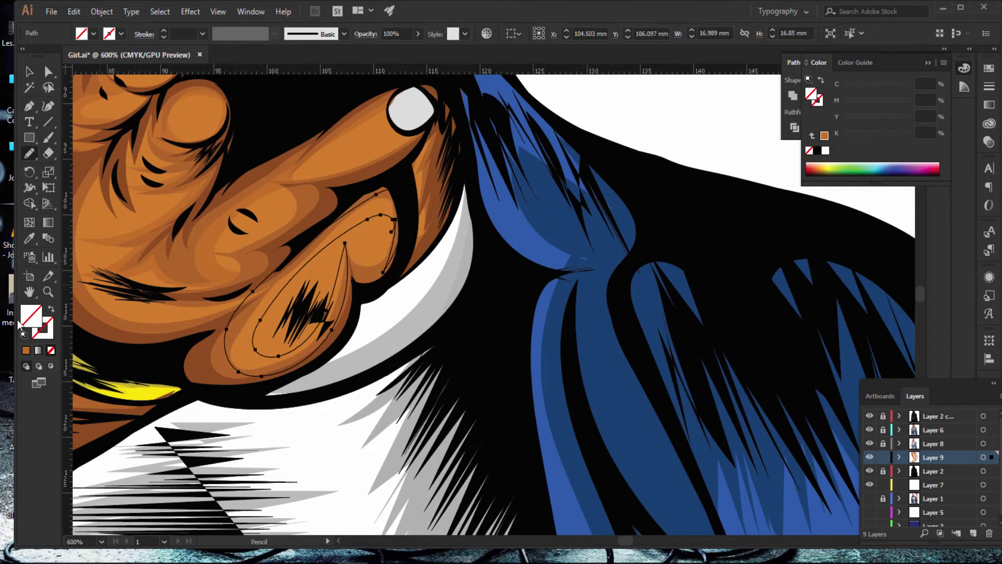
left_click(26, 351)
key("ctrl+shift+a")
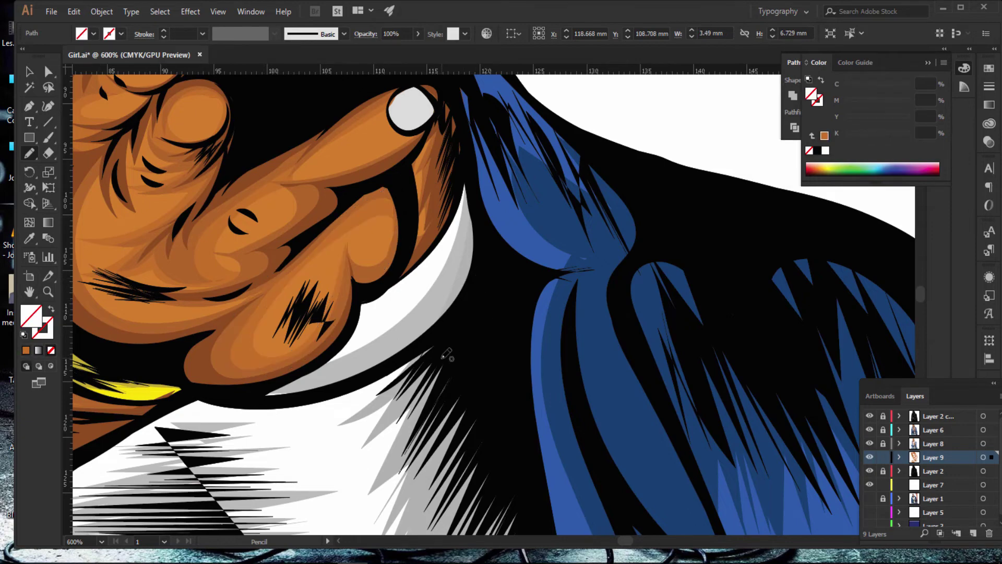
key("ctrl+0")
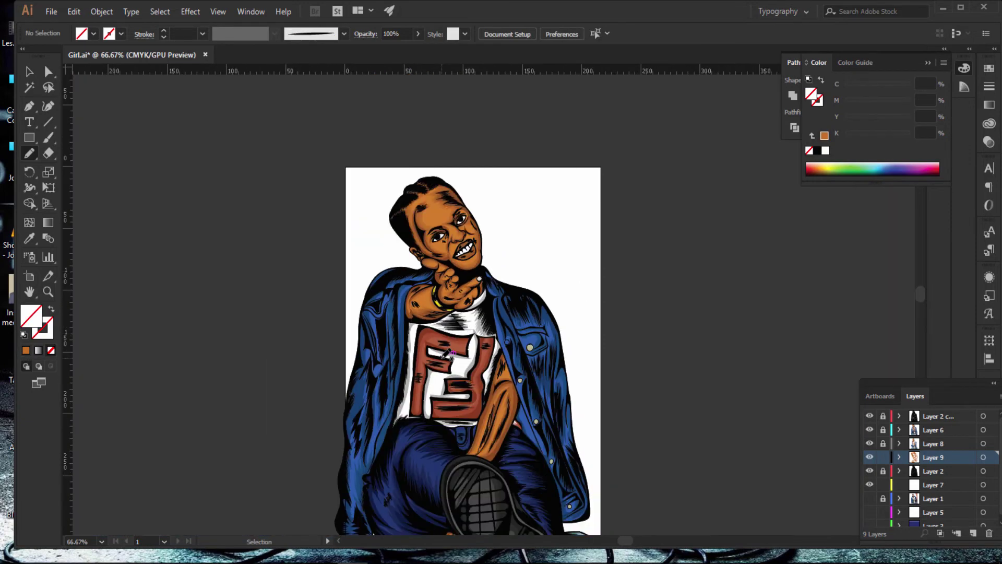
Step: Draw a first Pencil highlight shape on the orange arm and fill it orange
scroll(446, 354, "up", 2)
scroll(447, 354, "up", 2)
scroll(448, 350, "up", 1)
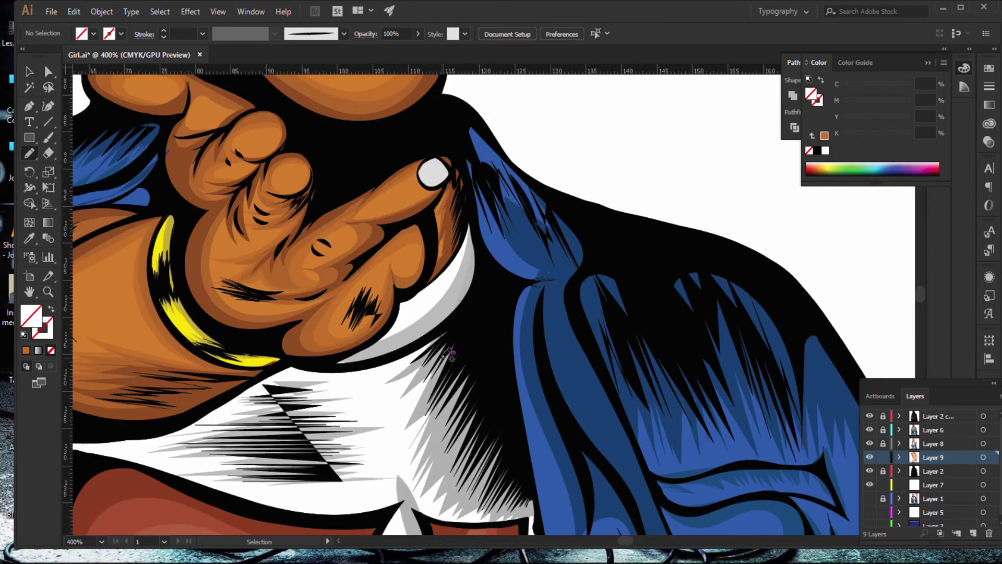
scroll(589, 360, "up", 1)
scroll(588, 360, "down", 3)
scroll(588, 355, "down", 4)
scroll(588, 345, "down", 1)
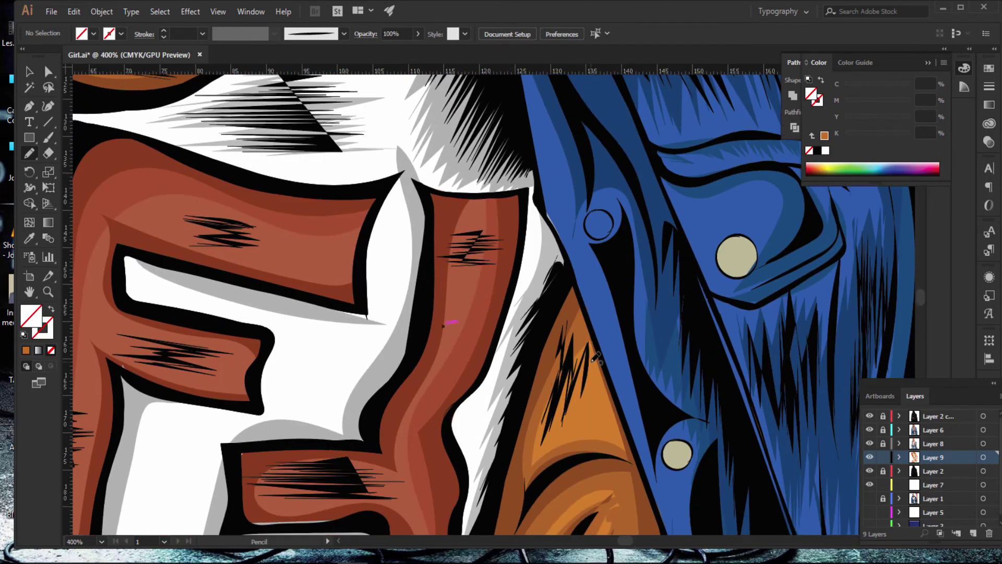
scroll(588, 324, "down", 4)
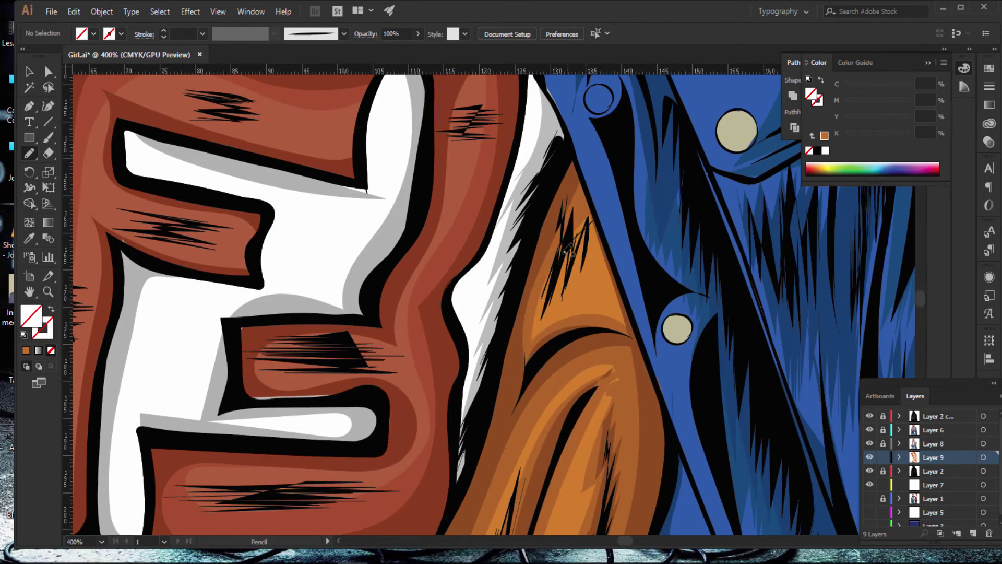
mouse_move(534, 338)
left_mouse_down()
mouse_move(579, 198)
mouse_move(598, 220)
left_mouse_up()
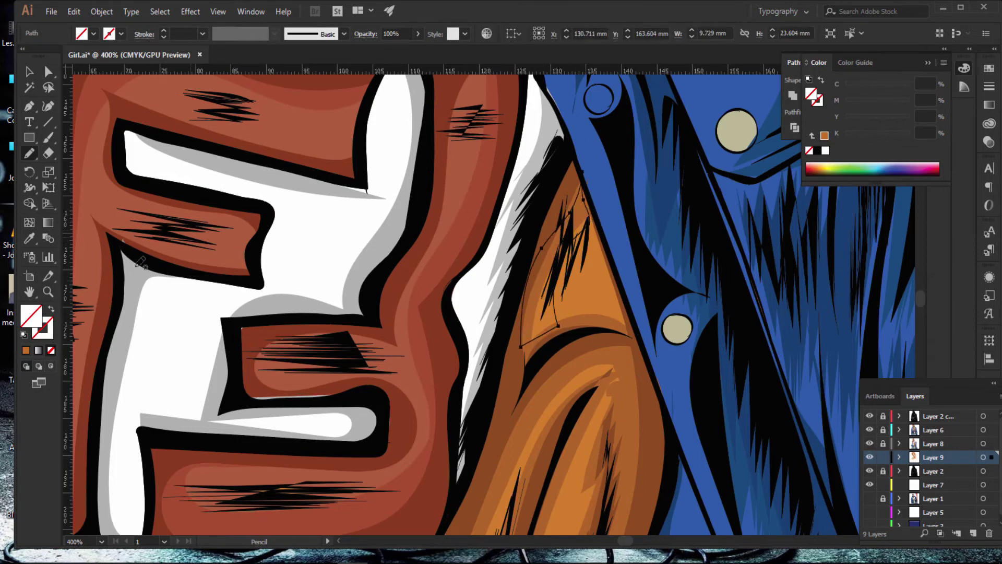
left_click(26, 350)
Step: Trace a second highlight down the arm's length and fill it with the orange swatch
scroll(543, 318, "down", 2)
scroll(557, 238, "down", 3)
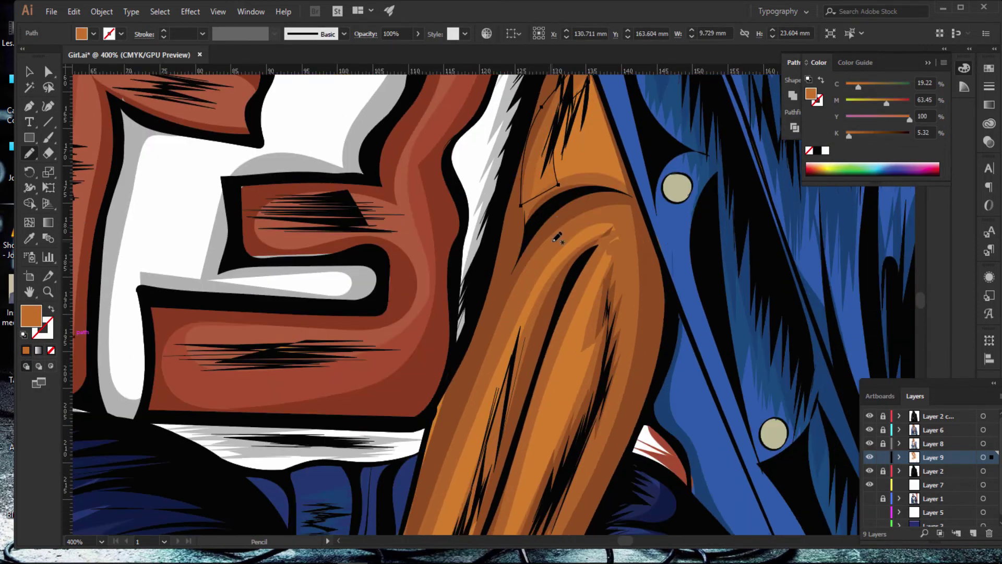
scroll(558, 236, "down", 3)
scroll(557, 236, "down", 2)
scroll(590, 140, "up", 2)
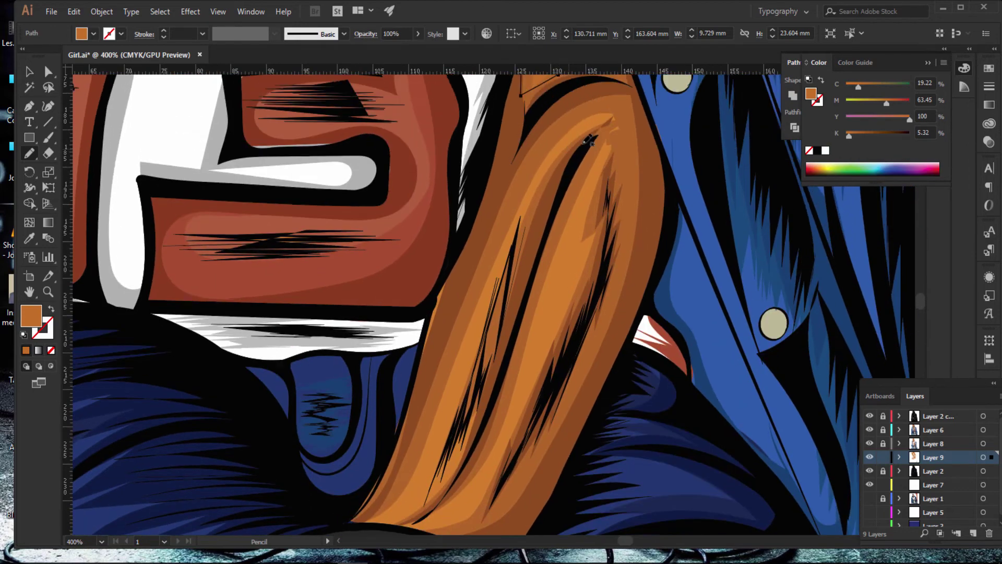
mouse_move(617, 127)
left_mouse_down()
mouse_move(559, 159)
mouse_move(511, 243)
mouse_move(418, 478)
mouse_move(387, 519)
mouse_move(357, 525)
mouse_move(425, 410)
mouse_move(480, 224)
mouse_move(526, 157)
mouse_move(607, 97)
mouse_move(628, 178)
left_mouse_up()
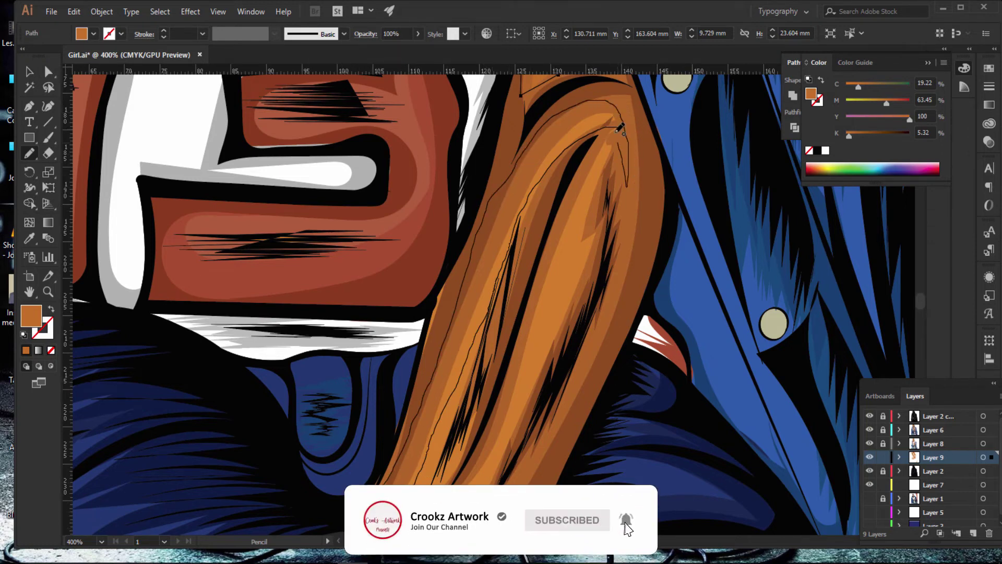
left_click(26, 351)
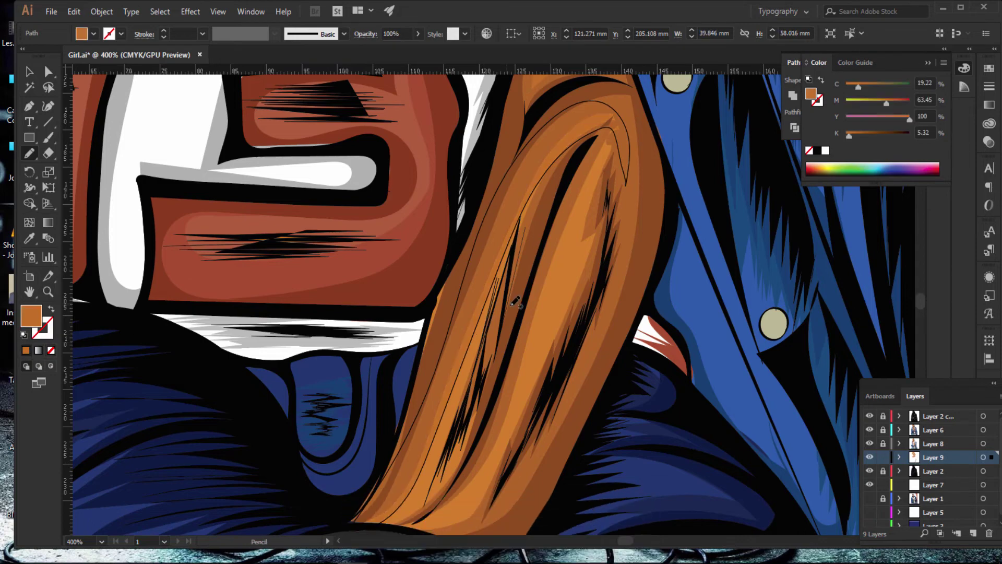
Step: Draw a long closed highlight strip down the arm and fill it orange
scroll(552, 287, "down", 2)
scroll(615, 163, "up", 1)
scroll(613, 139, "up", 1)
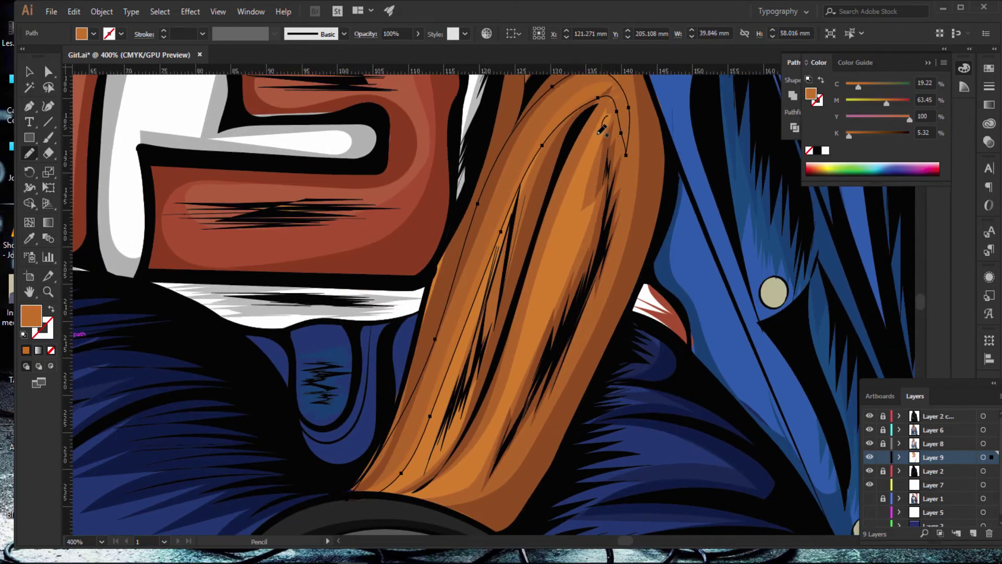
left_click_drag(600, 132, 503, 406)
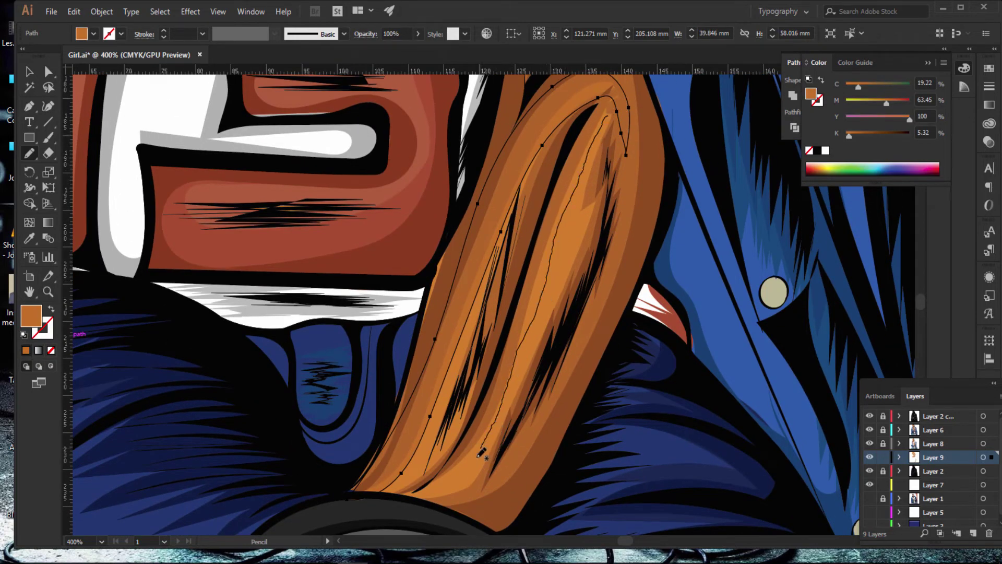
left_click_drag(439, 490, 393, 490)
left_click_drag(494, 378, 553, 166)
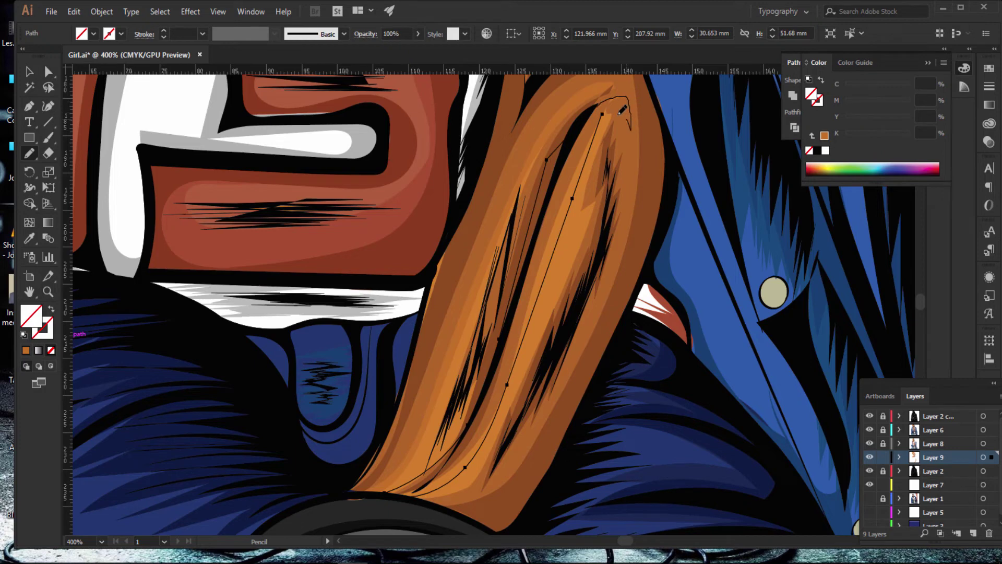
left_click_drag(622, 110, 631, 127)
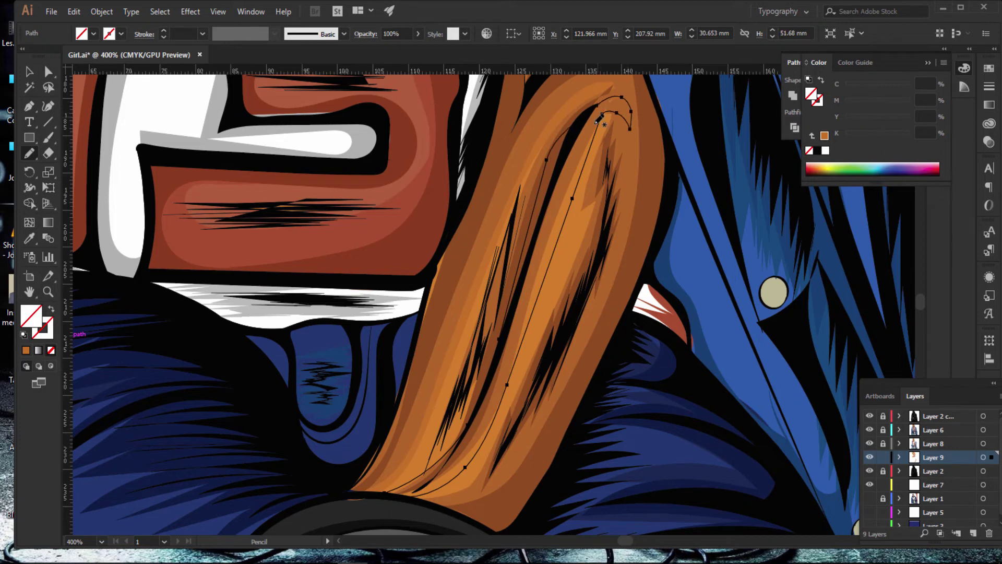
left_click(25, 350)
Step: Undo a stray stroke, trace another orange arm highlight, and deselect it
left_click_drag(637, 153, 632, 177)
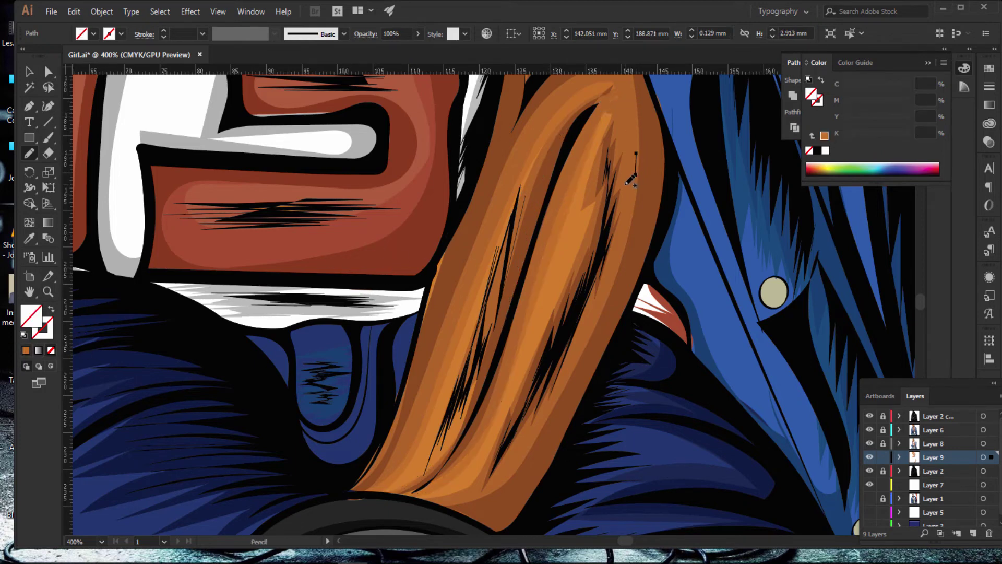
key("ctrl+z")
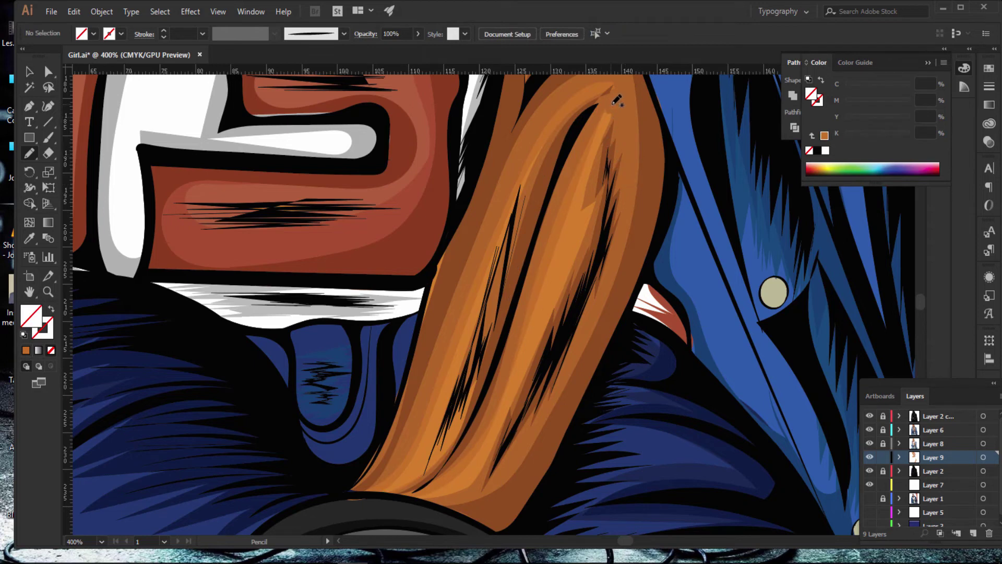
left_click_drag(587, 175, 533, 329)
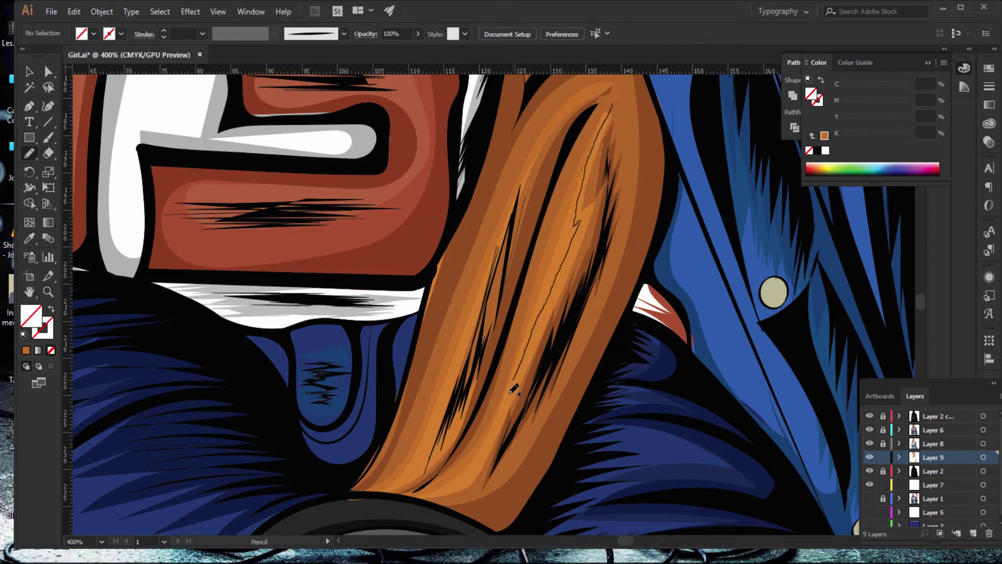
left_click_drag(512, 389, 481, 452)
mouse_move(435, 495)
left_mouse_down()
mouse_move(515, 446)
mouse_move(597, 265)
mouse_move(631, 126)
left_mouse_up()
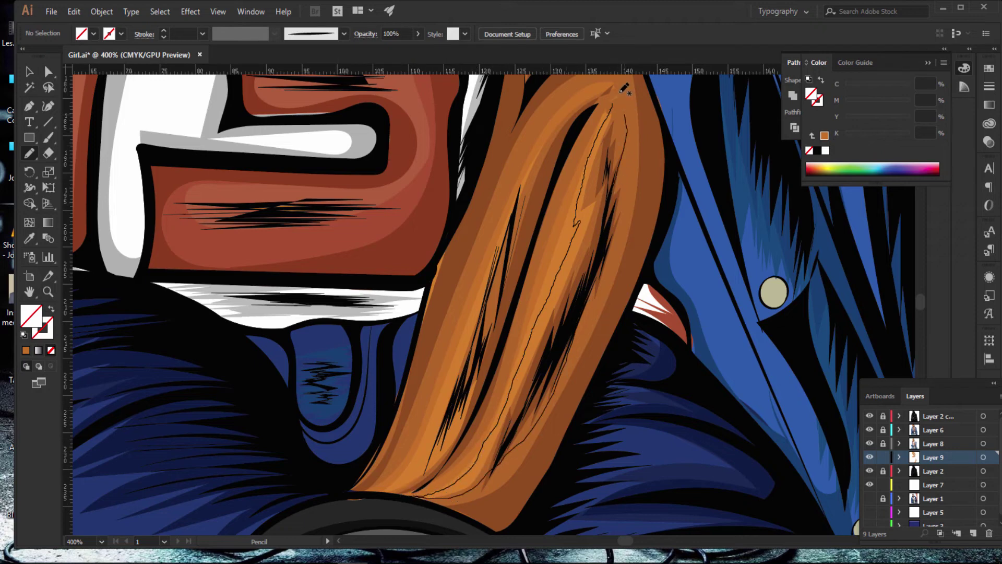
left_click_drag(625, 89, 618, 81)
key("comma")
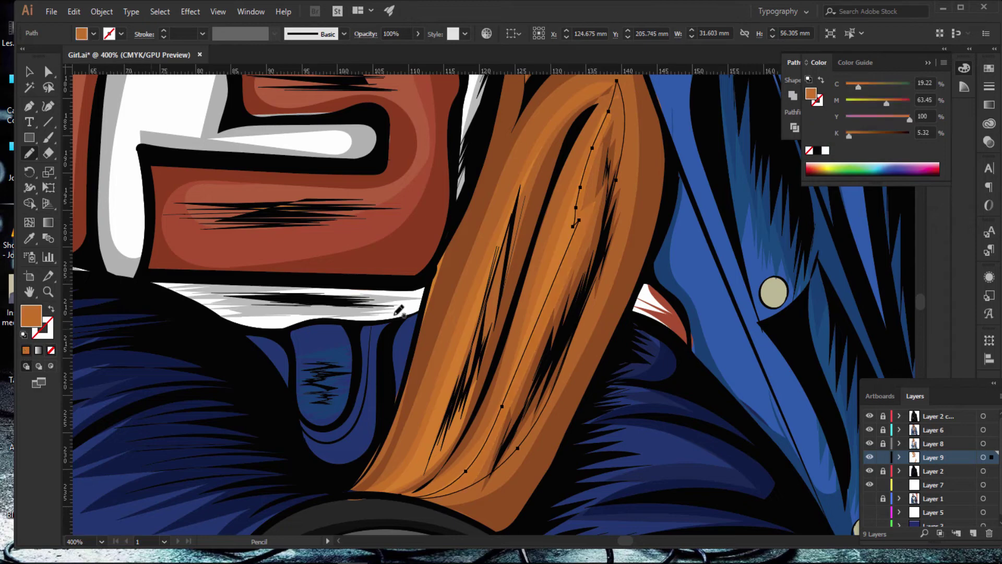
key("ctrl+shift+a")
key("ctrl+minus")
Step: Zoom out, move down the artwork and zoom in on the orange fingers under the shoe sole
key("ctrl+minus")
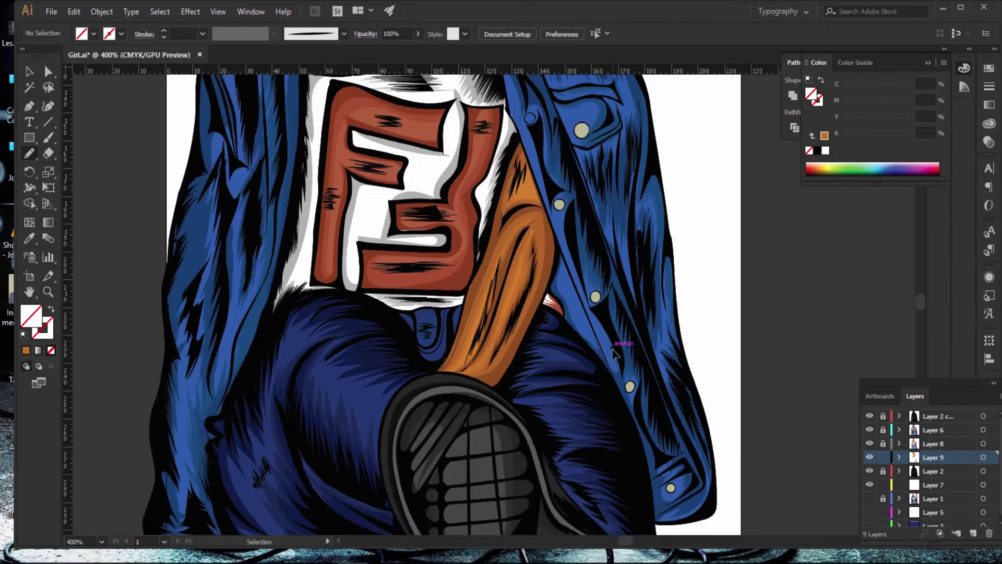
key("ctrl+minus")
key("ctrl+minus")
key("ctrl+minus")
key("ctrl+minus")
scroll(625, 285, "down", 3)
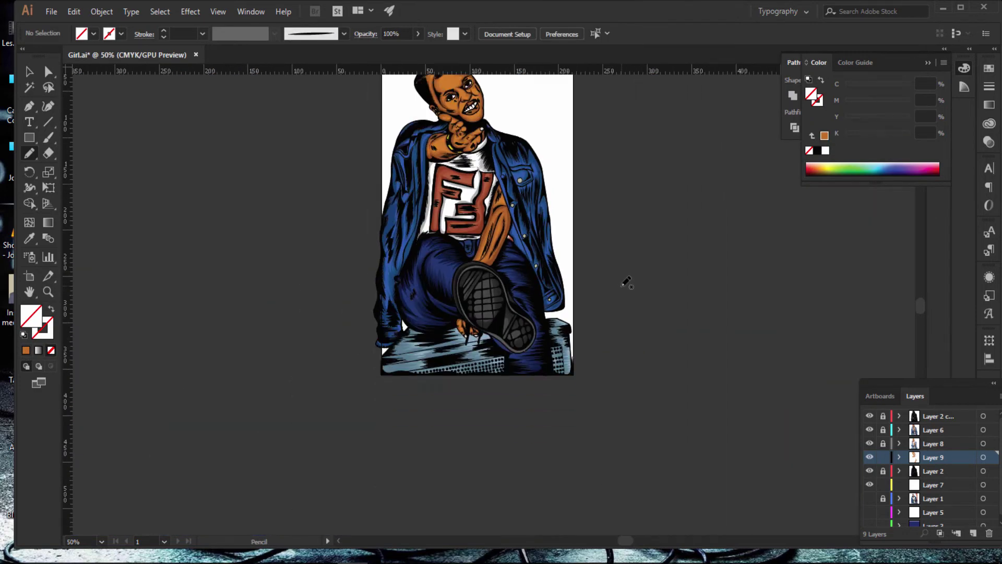
scroll(626, 282, "down", 3)
key("ctrl+plus")
key("ctrl+plus")
key("ctrl+plus")
key("ctrl+plus")
key("ctrl+plus")
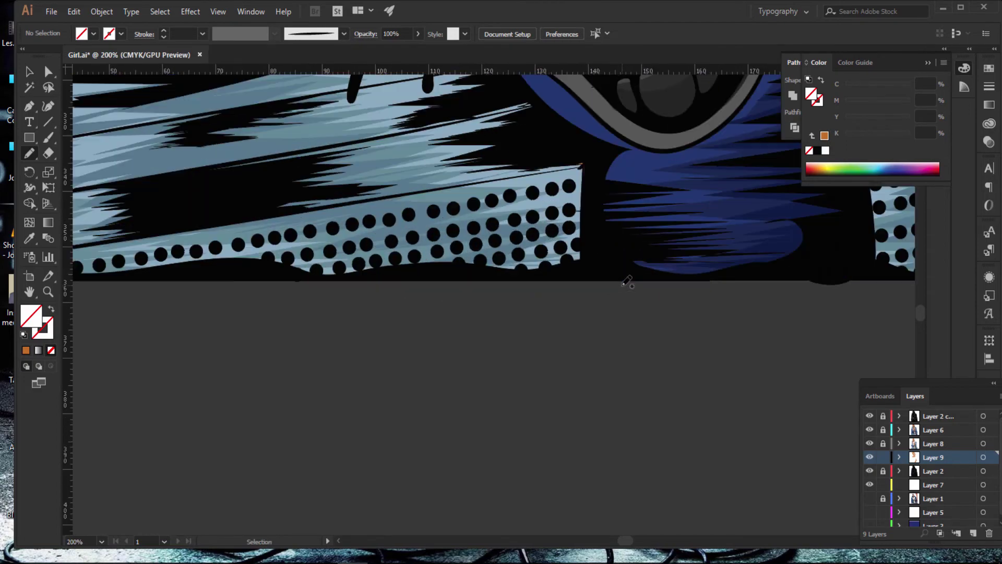
scroll(182, 240, "up", 3)
scroll(181, 241, "up", 2)
scroll(179, 243, "up", 2)
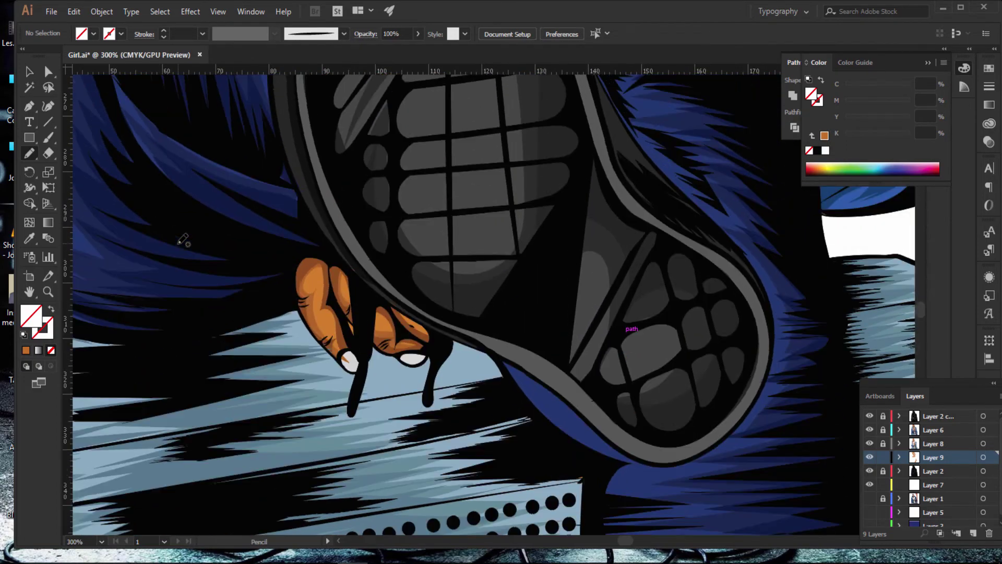
scroll(177, 246, "up", 1)
Step: Zoom in on the fingers and draw an orange highlight on the first finger
key("ctrl+plus")
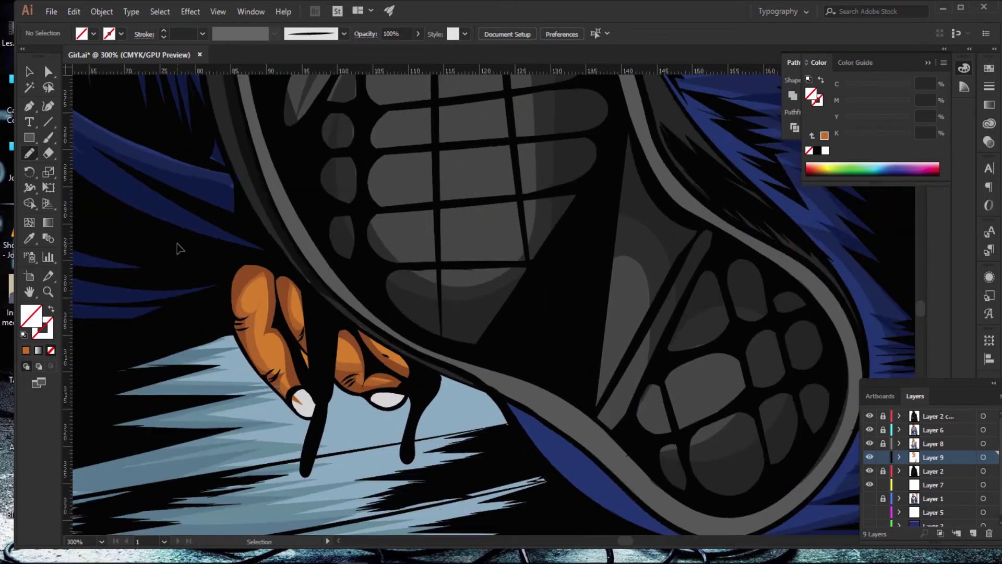
key("ctrl+plus")
key("ctrl+plus")
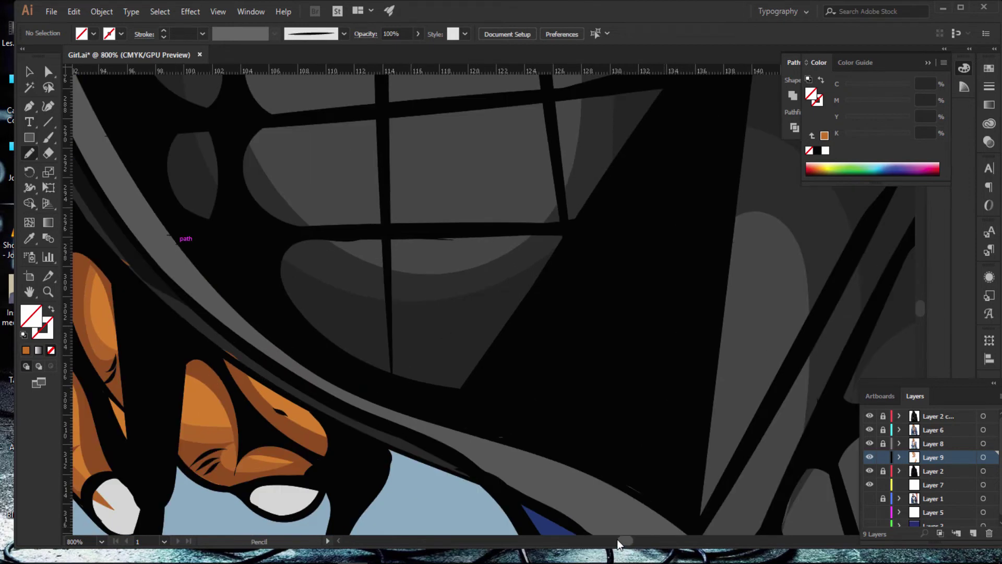
left_click_drag(617, 539, 615, 540)
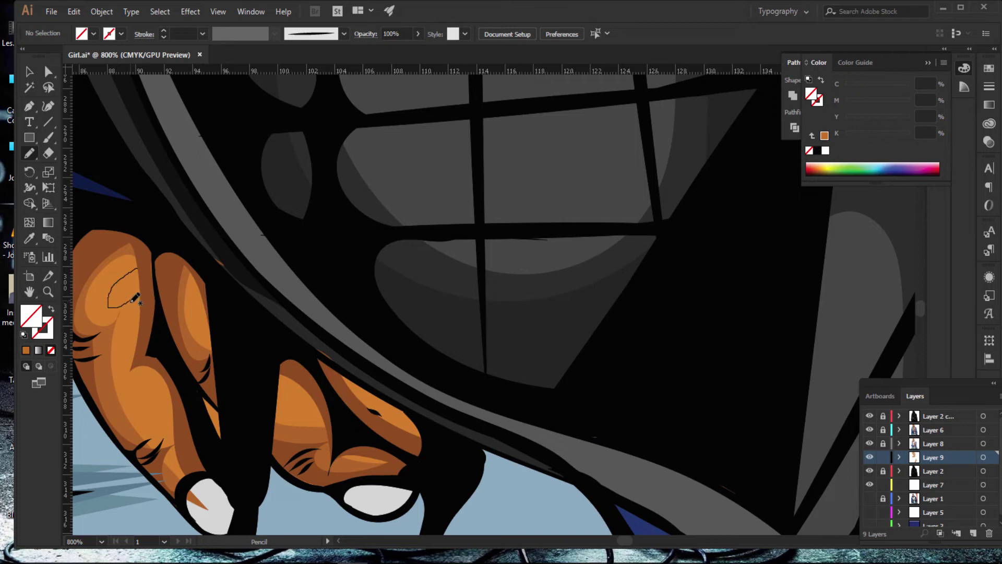
left_click_drag(121, 376, 137, 411)
mouse_move(197, 468)
left_mouse_down()
mouse_move(177, 476)
mouse_move(126, 411)
mouse_move(86, 293)
left_mouse_up()
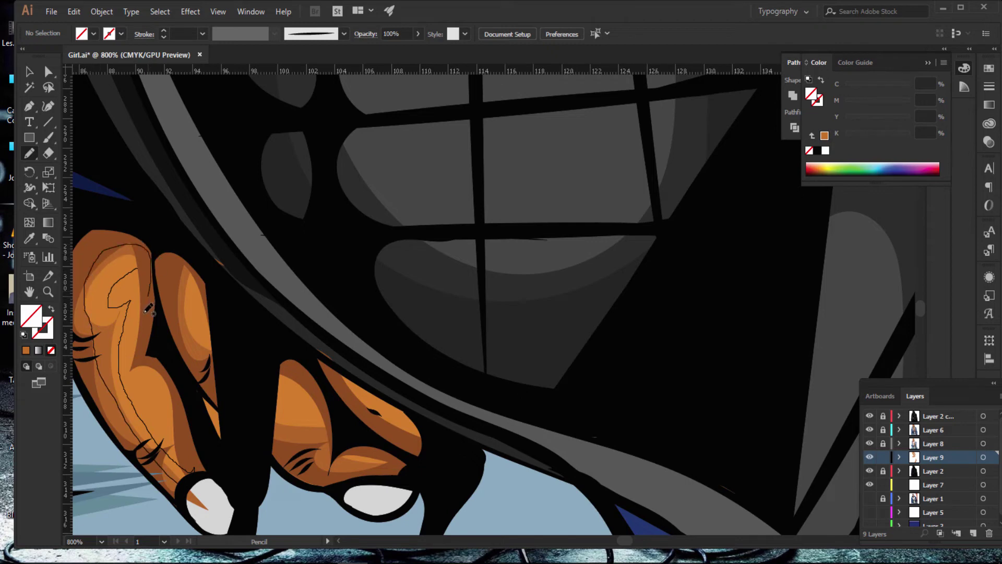
left_click_drag(133, 240, 141, 312)
left_click(25, 351)
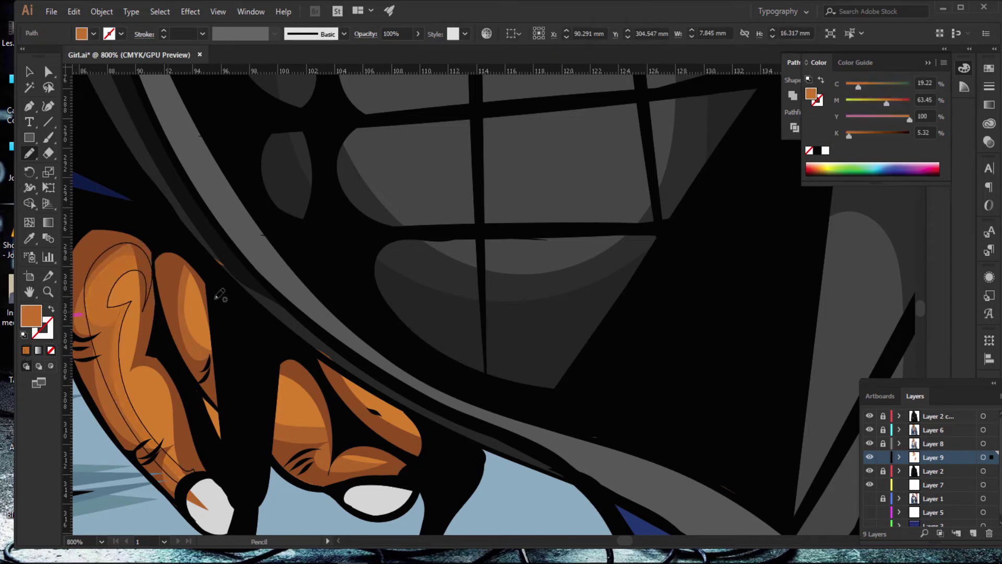
Step: Add orange highlight shapes on the second and fourth fingers
left_click_drag(203, 283, 210, 339)
left_click_drag(290, 410, 276, 433)
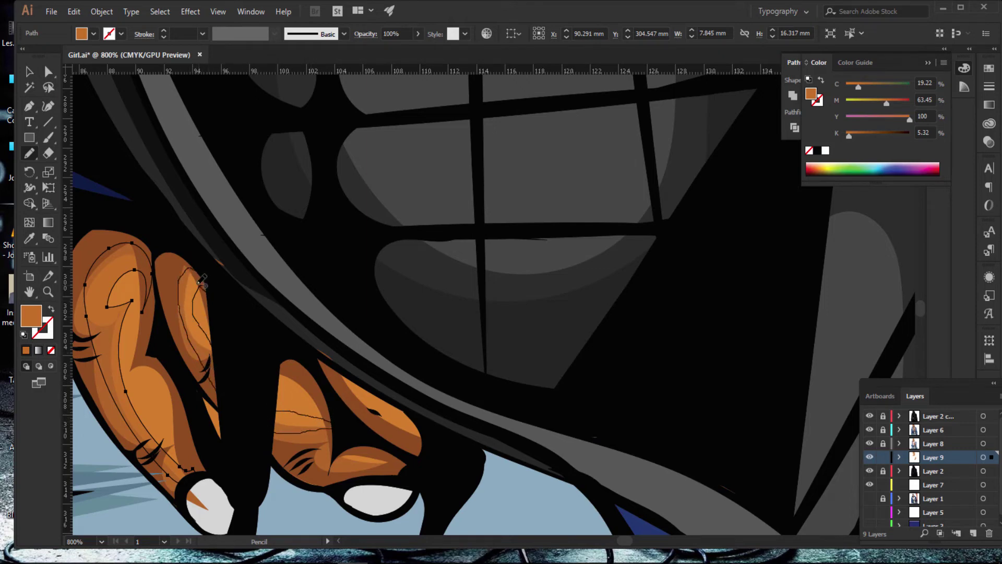
left_click_drag(209, 364, 202, 279)
left_click(26, 351)
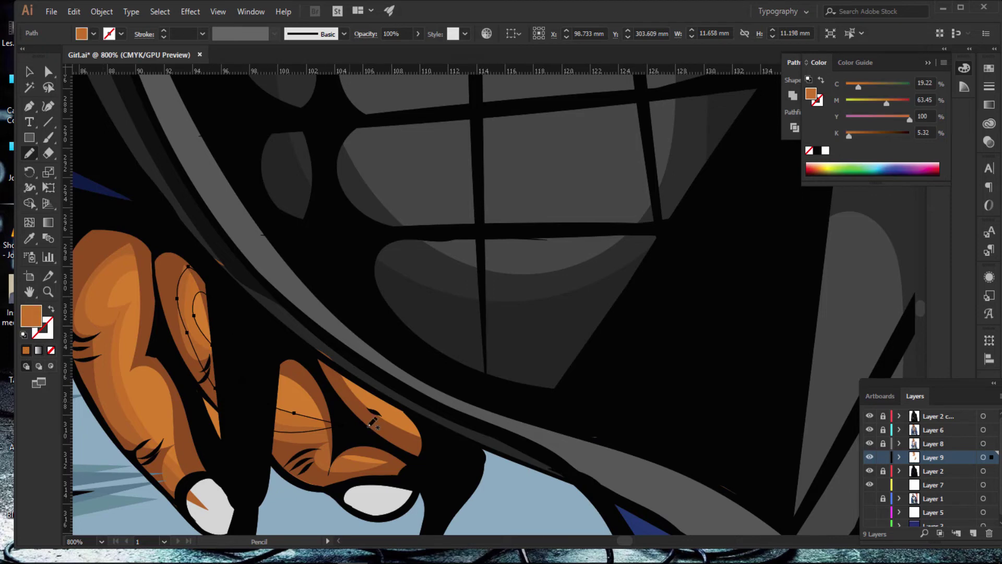
left_click_drag(363, 382, 326, 361)
left_click_drag(326, 360, 375, 385)
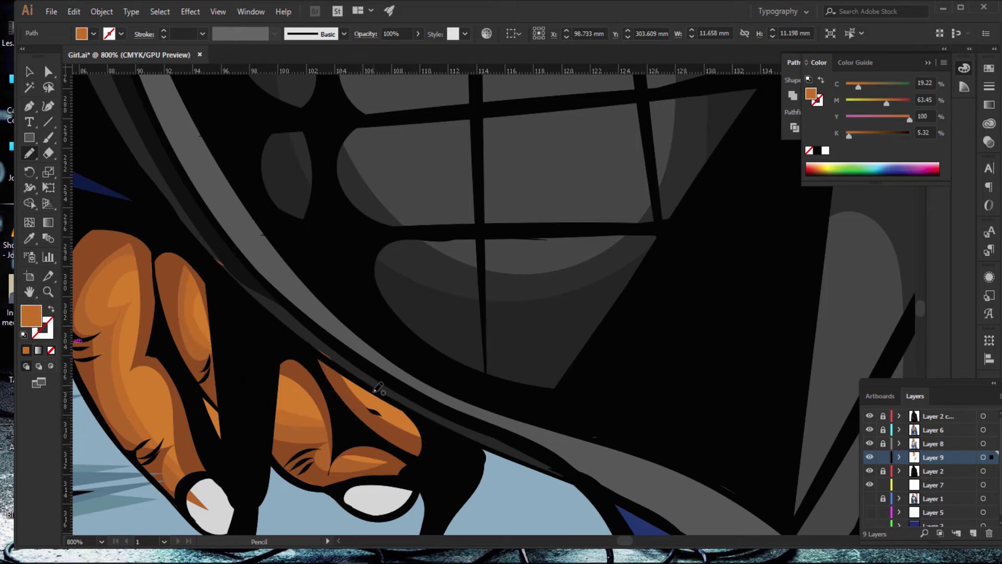
left_click(26, 351)
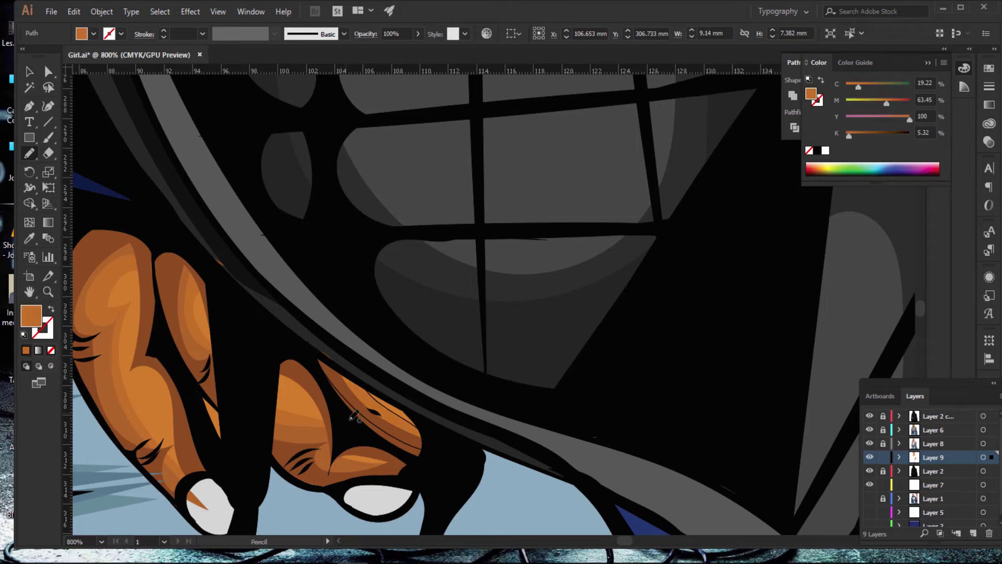
Step: Outline the first finger's nail as a closed shape with no fill
scroll(383, 455, "down", 2)
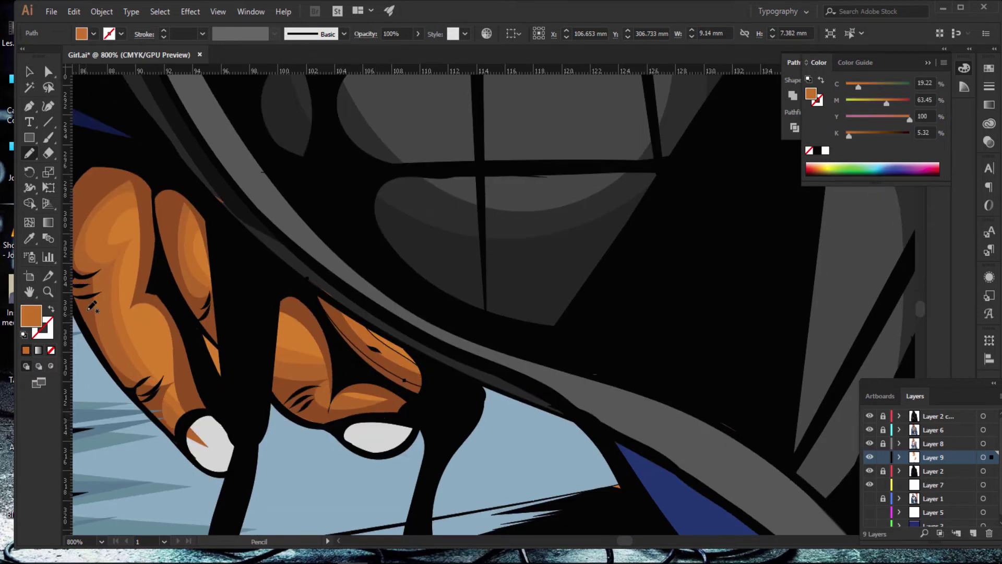
mouse_move(233, 444)
left_mouse_down()
mouse_move(200, 432)
mouse_move(198, 458)
left_mouse_up()
left_click_drag(199, 458, 245, 443)
key("slash")
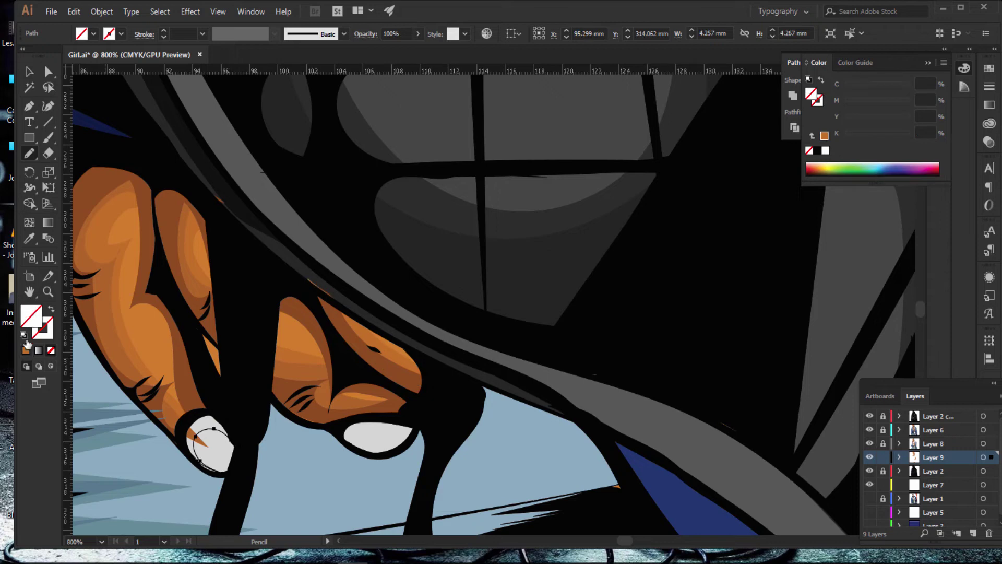
Step: Fill the nail shape with a light grey sampled from the blue background and adjusted in the Color Picker
left_click(26, 350)
left_click(30, 239)
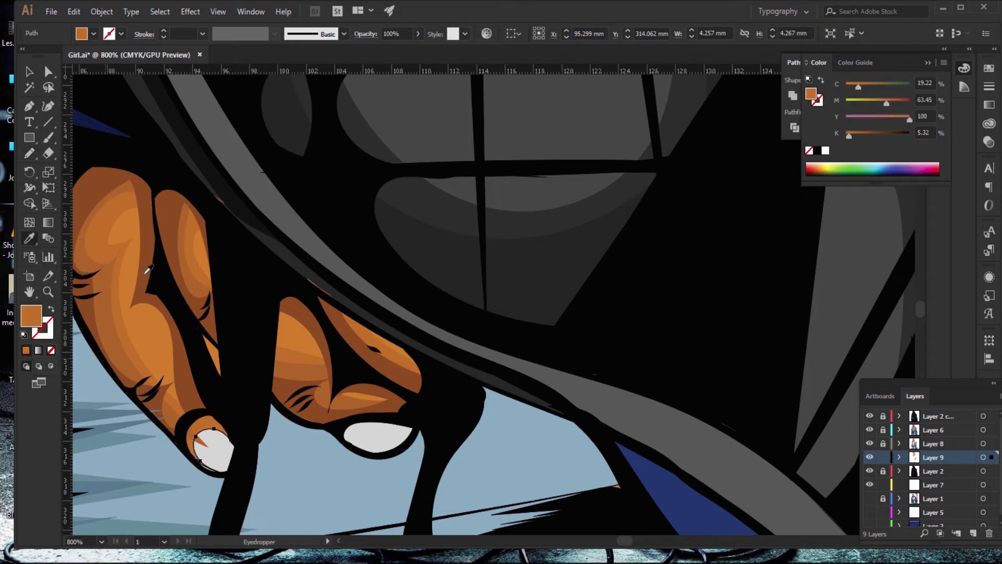
left_click(315, 476)
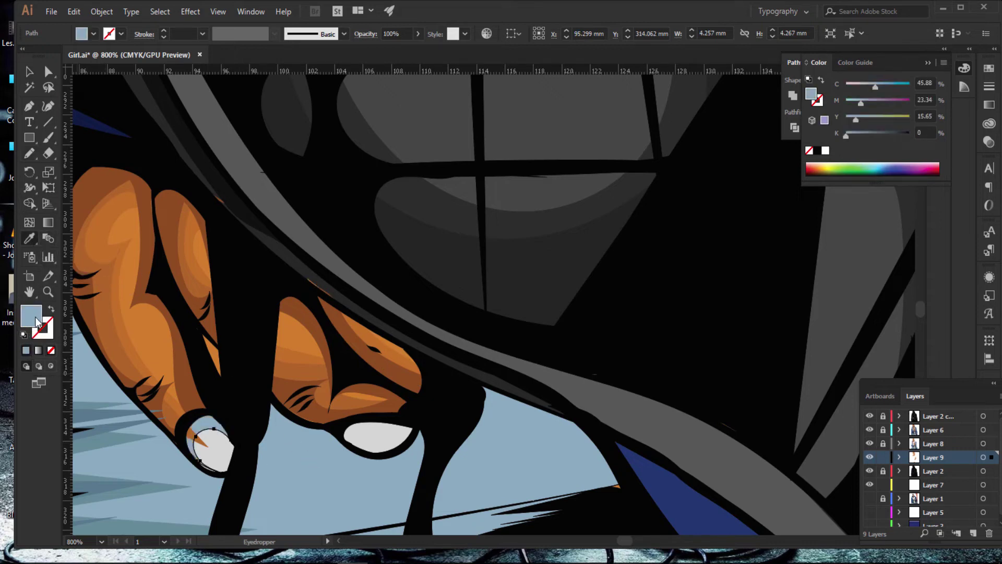
double_click(35, 318)
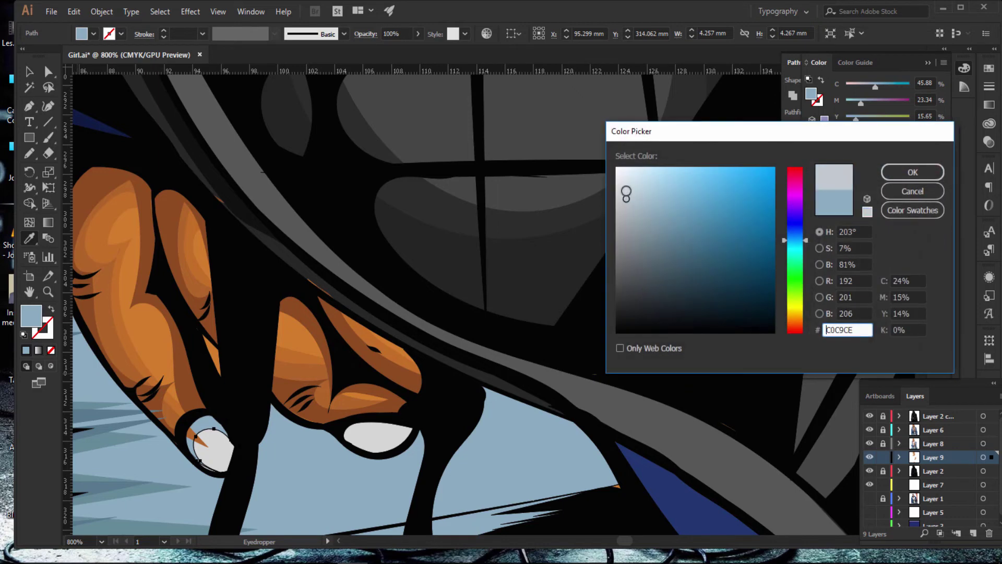
left_click_drag(660, 208, 617, 188)
left_click(896, 168)
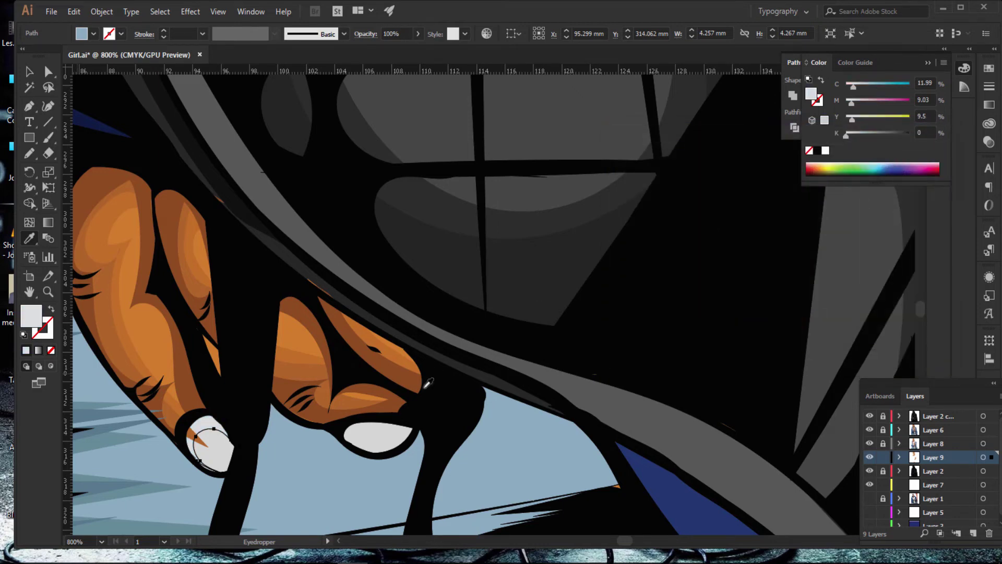
double_click(33, 318)
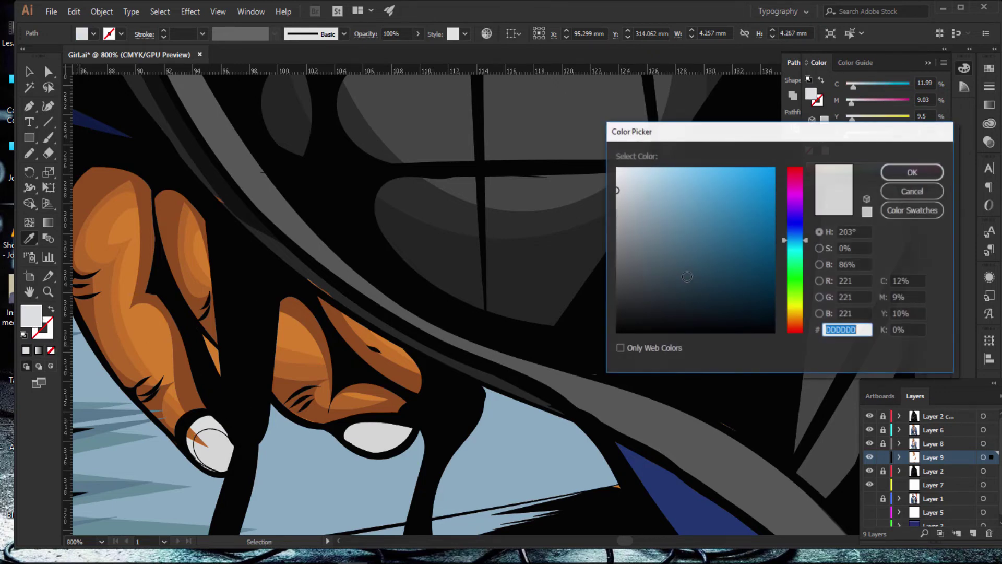
left_click_drag(618, 191, 651, 197)
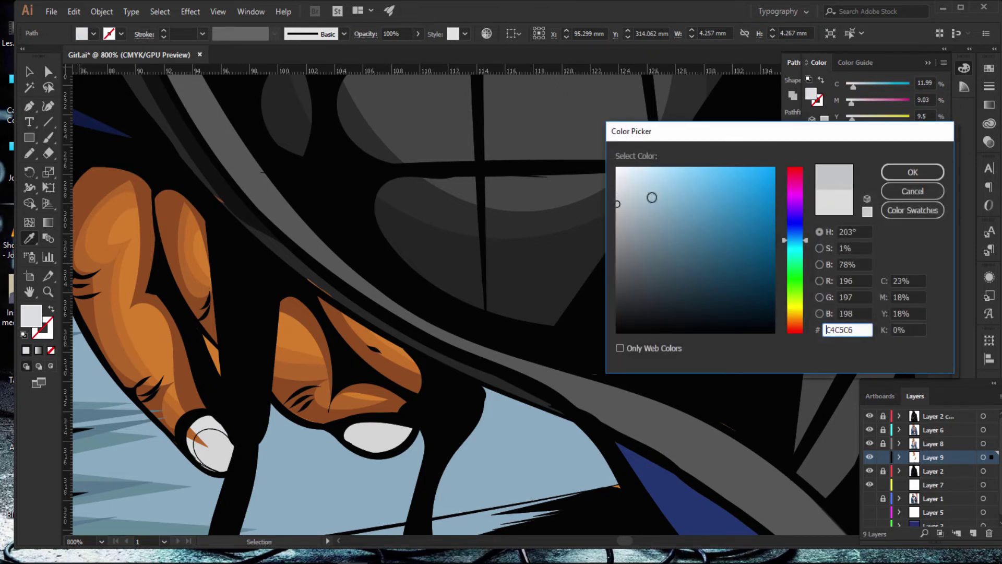
left_click(911, 171)
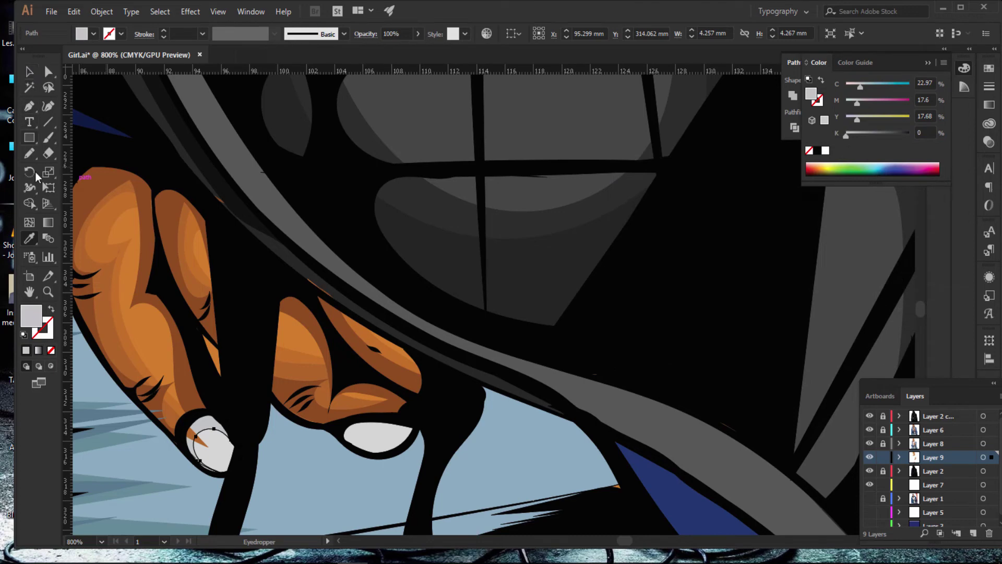
Step: Draw a grey shadow along the top of the other white nail, deselect, and view the whole figure
left_click(29, 153)
scroll(418, 360, "down", 3)
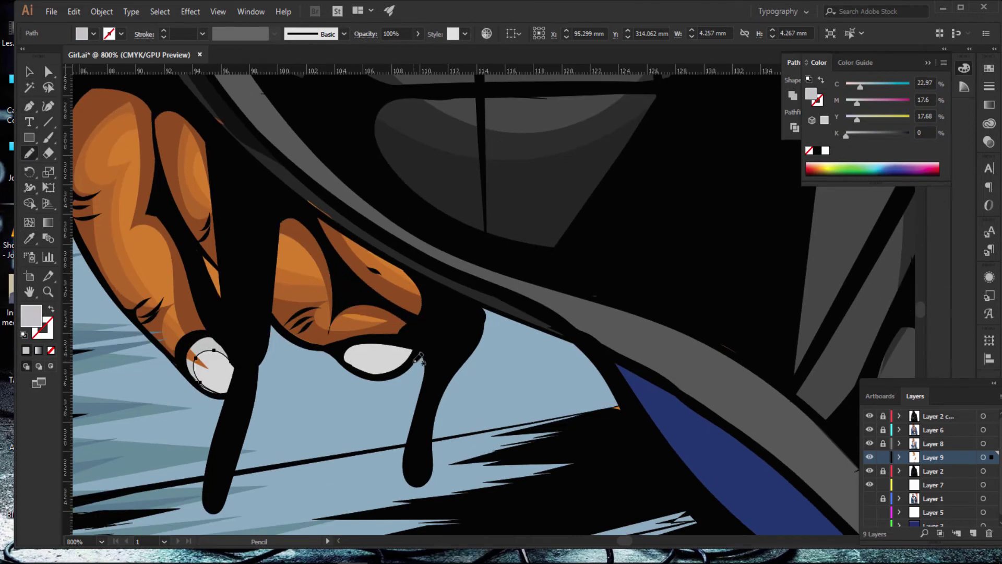
left_click_drag(413, 357, 349, 360)
key("ctrl+shift+a")
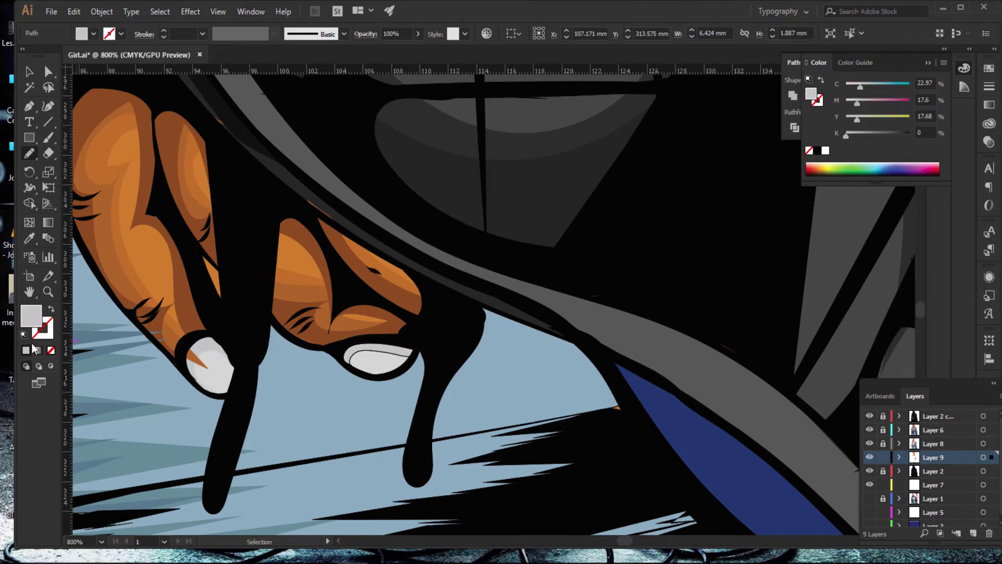
scroll(504, 282, "down", 2)
scroll(504, 282, "down", 1)
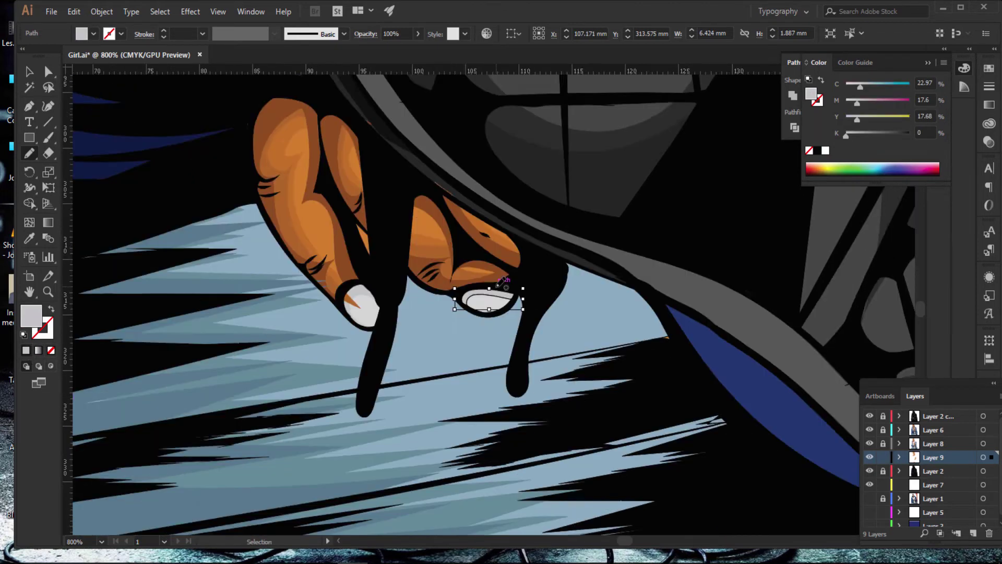
scroll(504, 282, "down", 2)
scroll(504, 282, "down", 1)
scroll(504, 282, "down", 2)
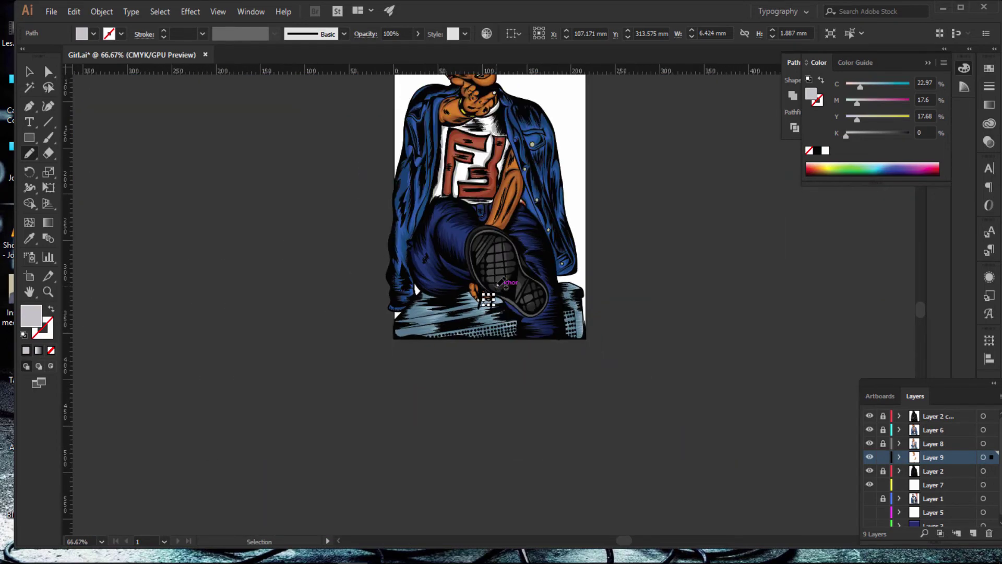
left_click_drag(669, 181, 703, 342)
key("ctrl+z")
key("ctrl+minus")
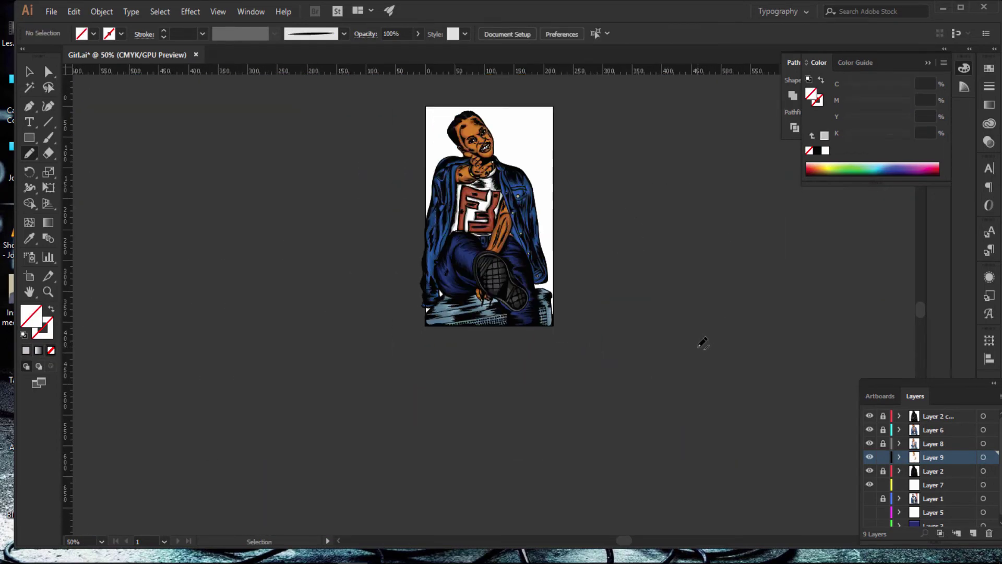
key("ctrl+minus")
key("ctrl+minus")
key("ctrl+plus")
key("ctrl+plus")
key("ctrl+plus")
key("ctrl+plus")
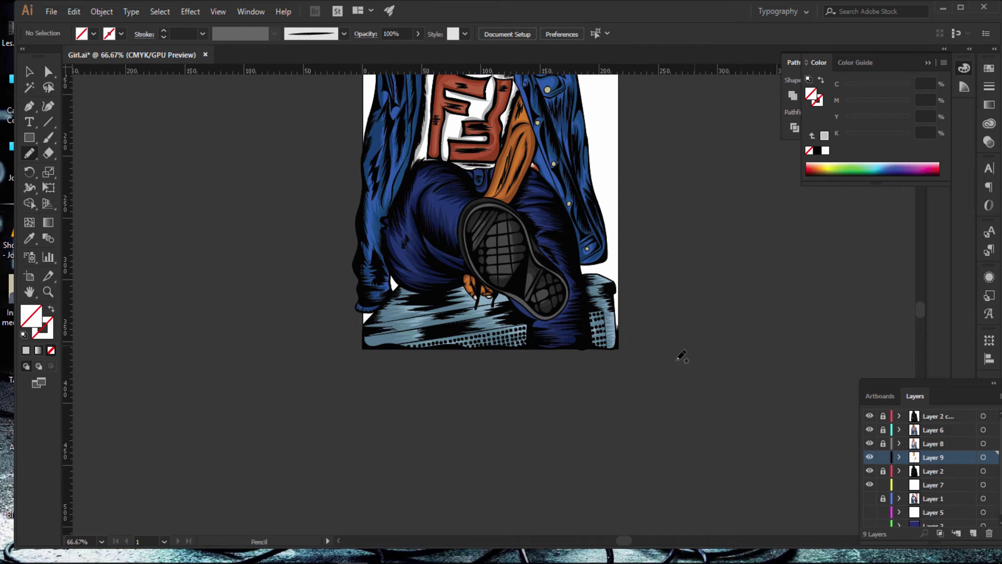
scroll(678, 353, "up", 3)
scroll(678, 353, "up", 2)
scroll(734, 286, "up", 2)
scroll(734, 287, "up", 2)
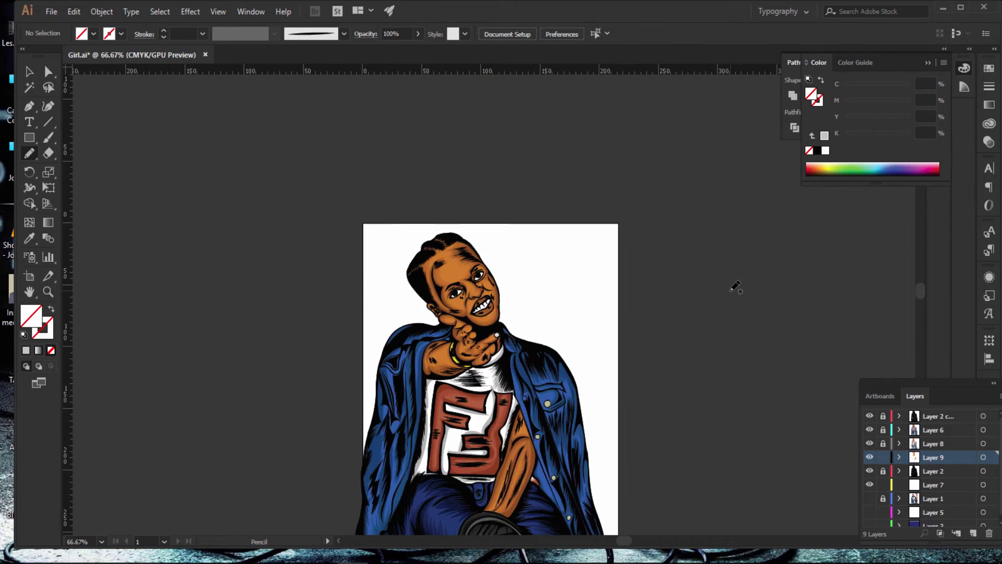
scroll(734, 287, "up", 1)
key("ctrl+plus")
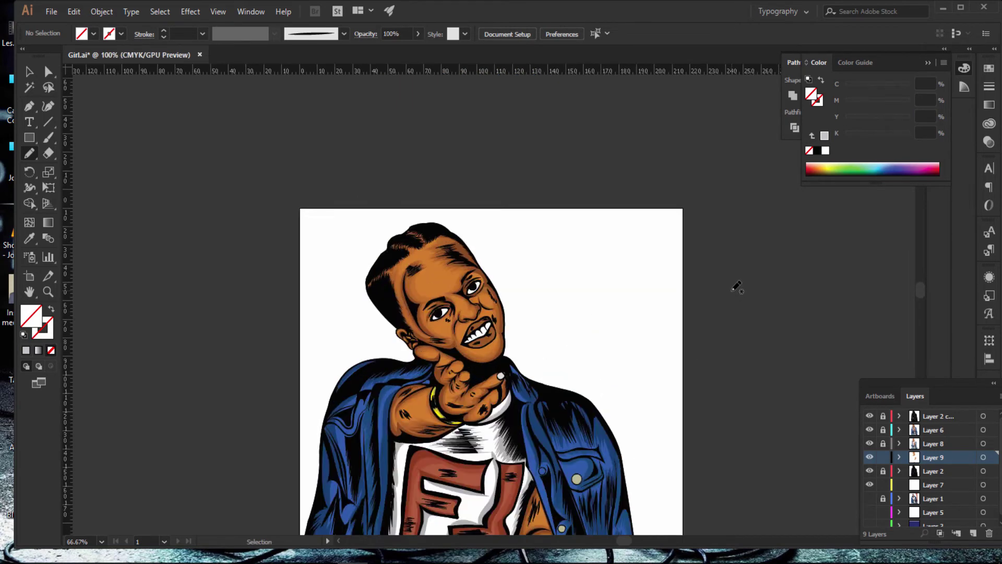
key("ctrl+plus")
key("ctrl+plus")
key("ctrl+plus")
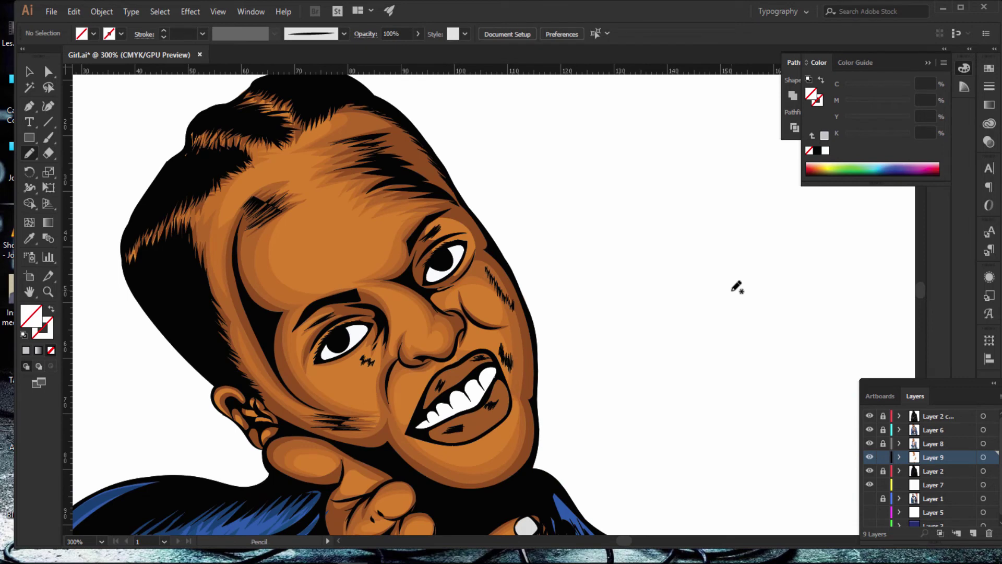
scroll(696, 280, "down", 2)
scroll(697, 277, "down", 3)
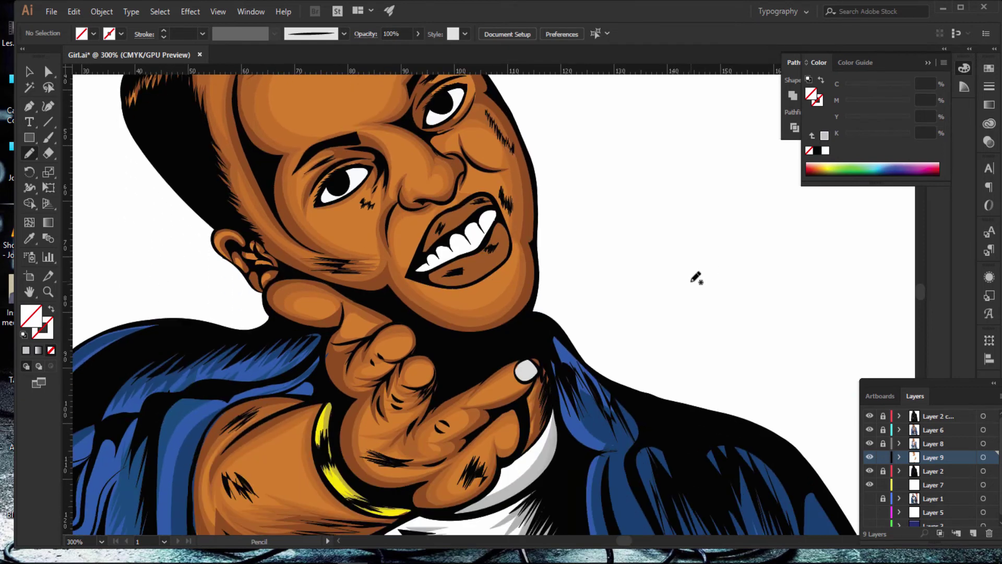
scroll(696, 278, "up", 1)
scroll(697, 279, "up", 2)
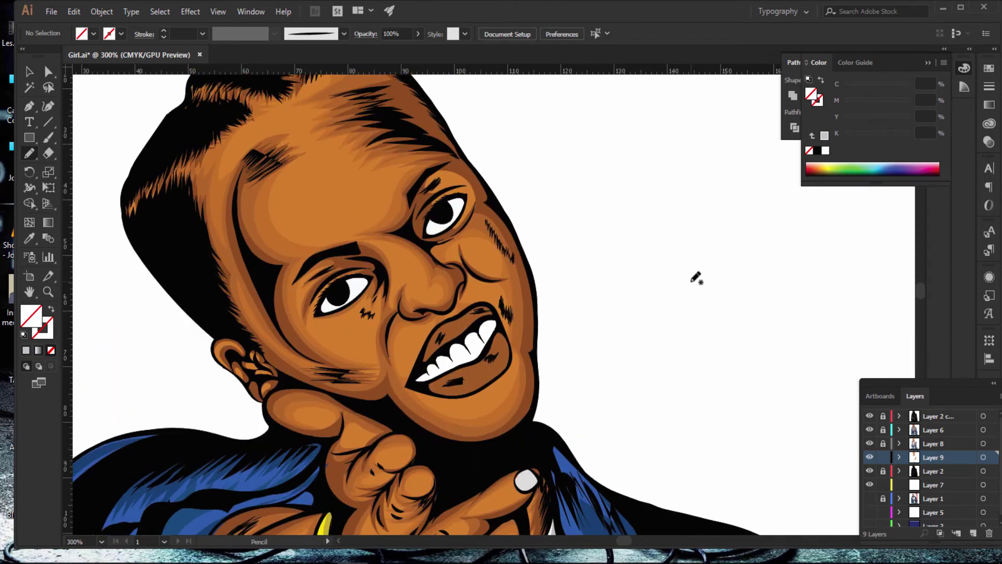
scroll(696, 278, "up", 2)
Step: Sample the face's orange skin tone and add a new layer above Layer 2
left_click(30, 239)
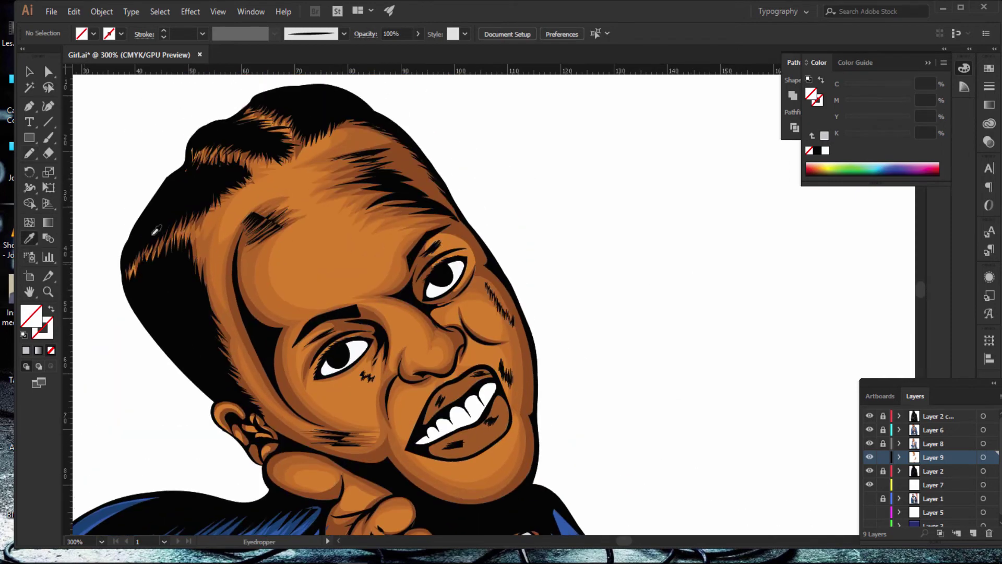
left_click(332, 264)
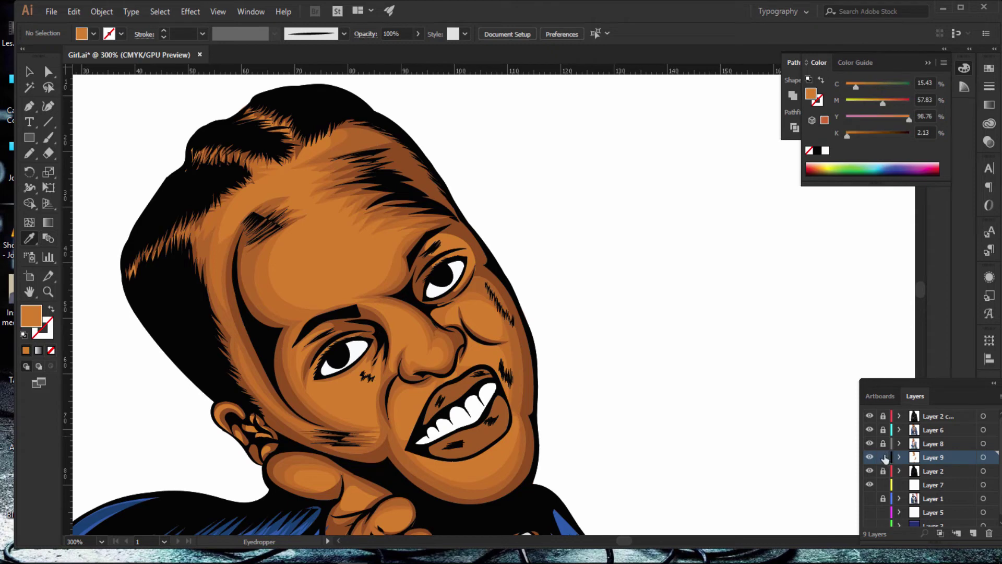
left_click(944, 476)
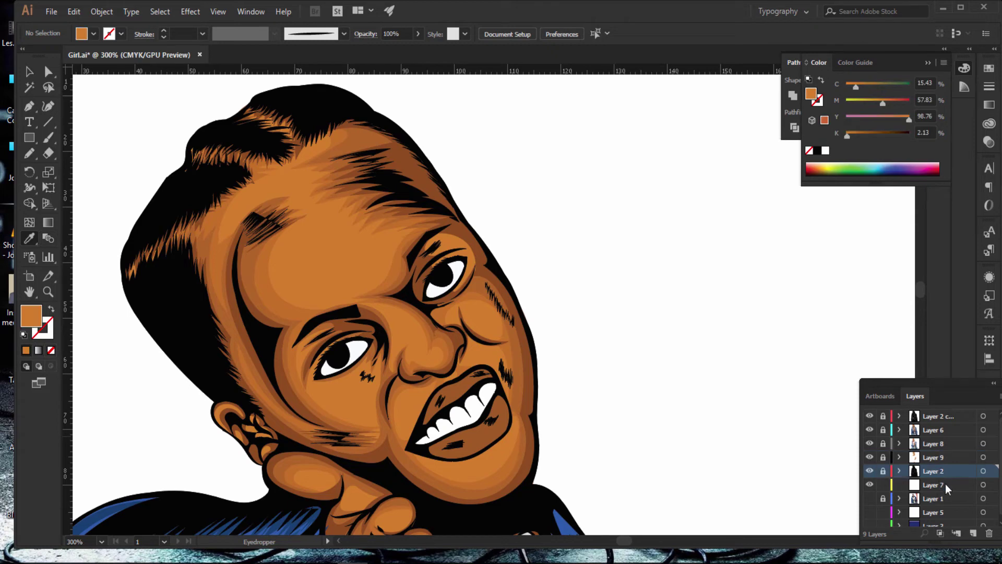
left_click(973, 533)
Step: With the Pencil selected, zoom to about 600% on the left eye and cheek
left_click(30, 154)
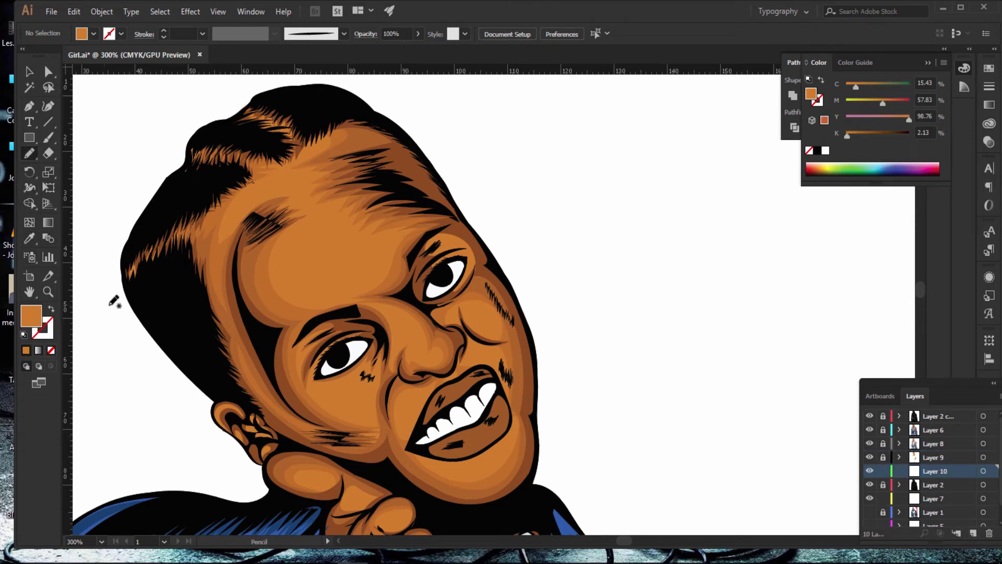
scroll(337, 221, "down", 1)
scroll(336, 222, "down", 2)
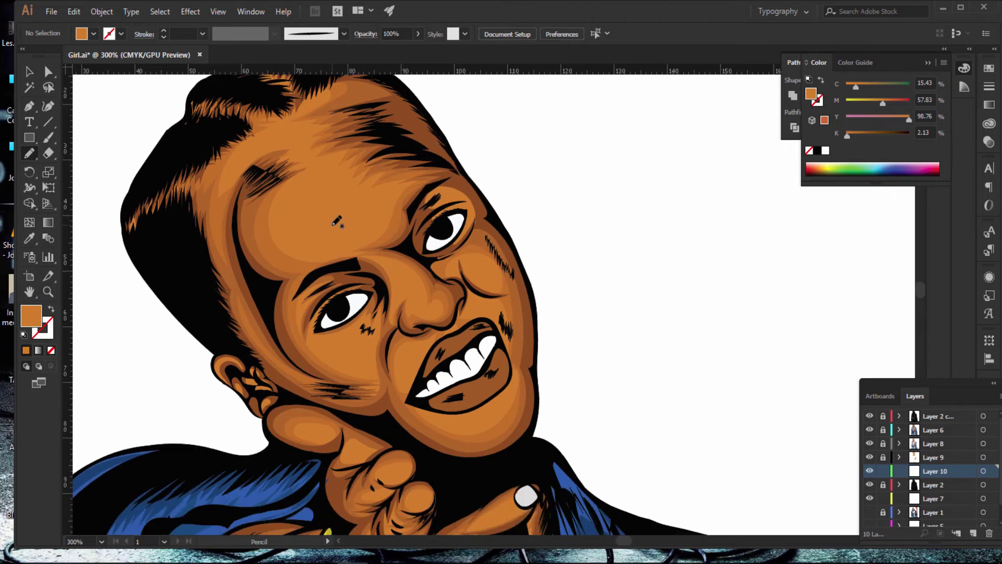
scroll(334, 222, "up", 1)
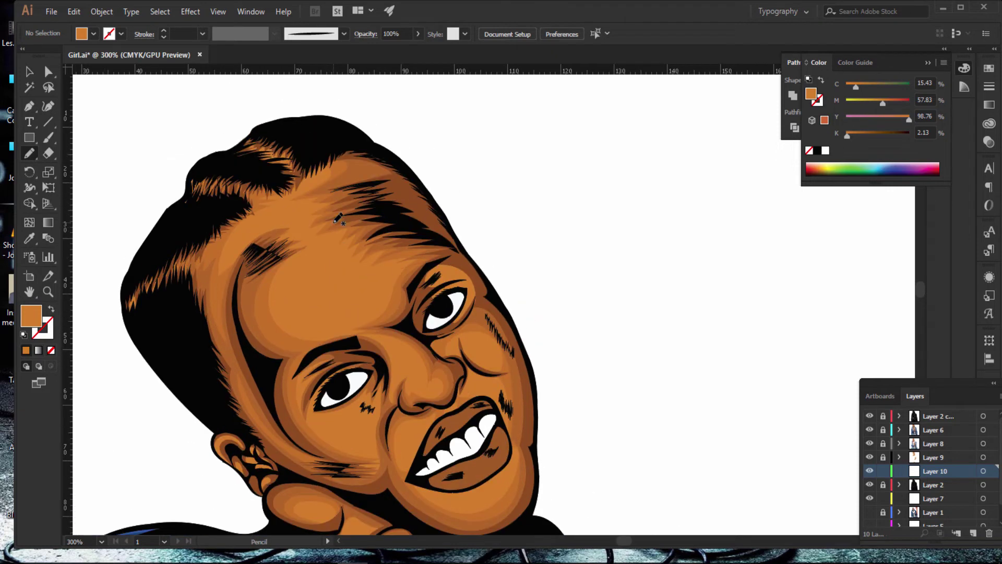
scroll(337, 220, "down", 1)
scroll(339, 220, "down", 1)
scroll(338, 219, "down", 1)
scroll(338, 220, "down", 2)
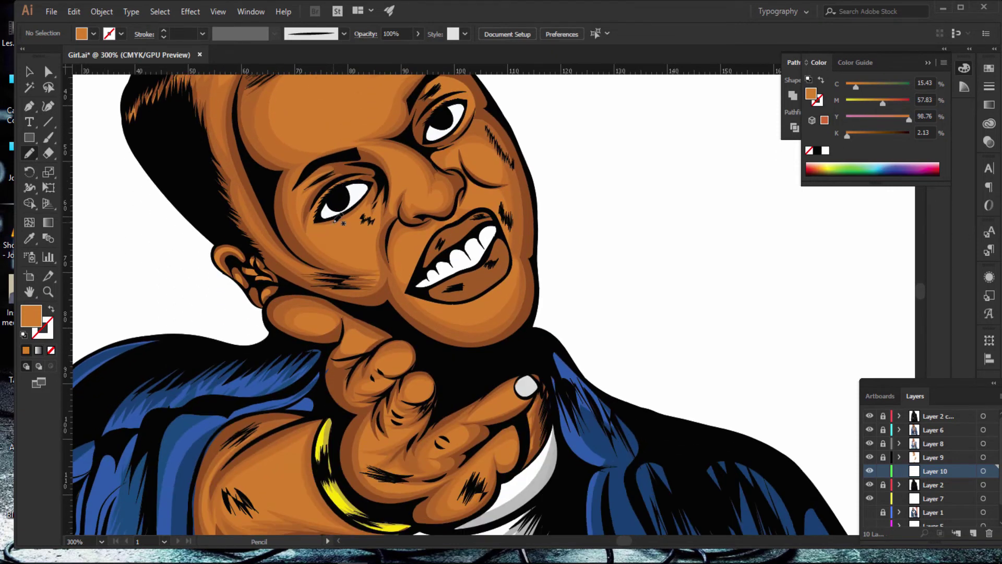
scroll(339, 220, "down", 1)
scroll(339, 220, "down", 2)
scroll(338, 219, "down", 1)
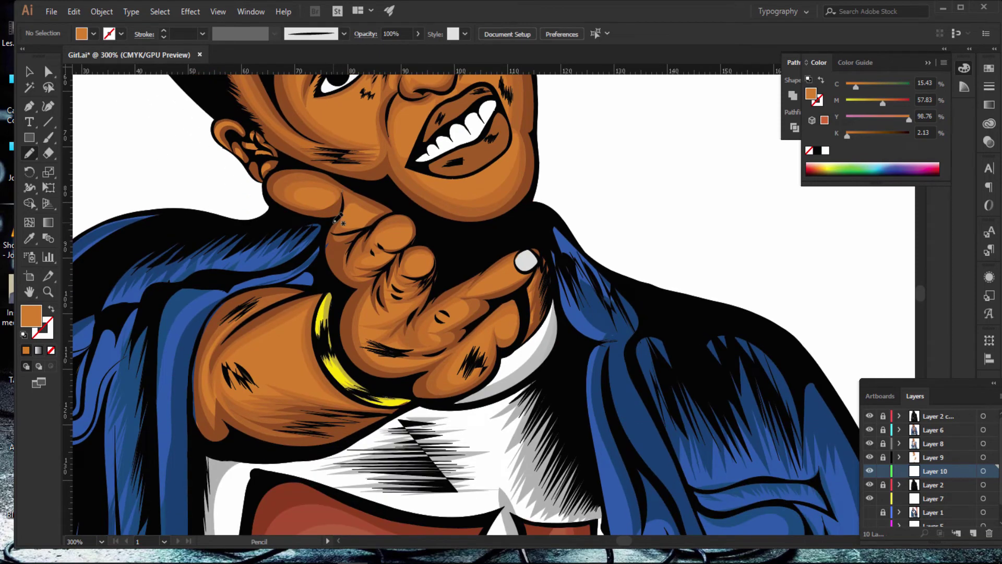
scroll(336, 220, "down", 1)
scroll(337, 220, "down", 2)
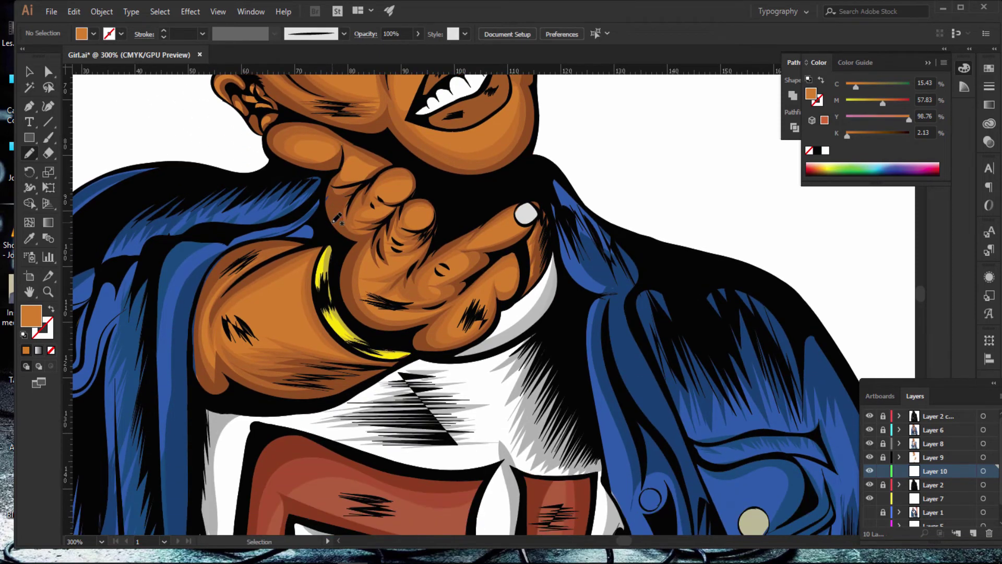
key("ctrl+minus")
key("ctrl+minus")
key("ctrl+minus")
key("ctrl+minus")
key("ctrl+minus")
key("ctrl+minus")
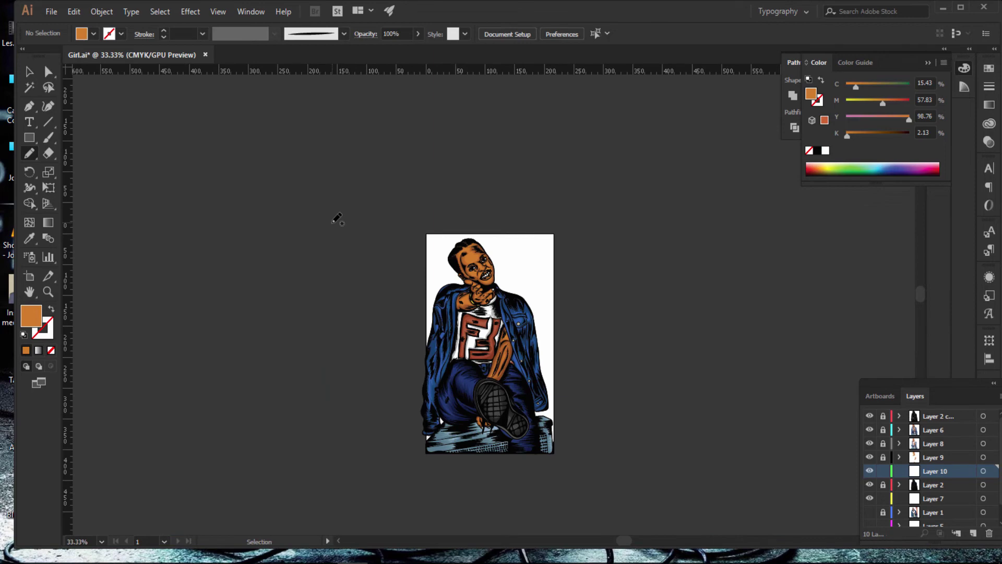
key("ctrl+minus")
key("ctrl+plus")
key("ctrl+plus")
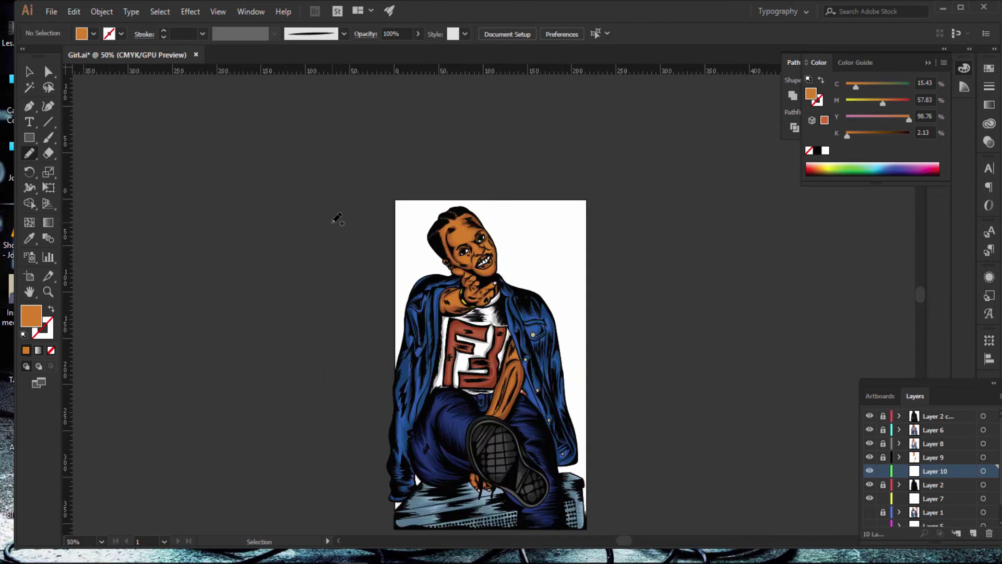
key("ctrl+plus")
key("ctrl+plus")
key("ctrl+plus")
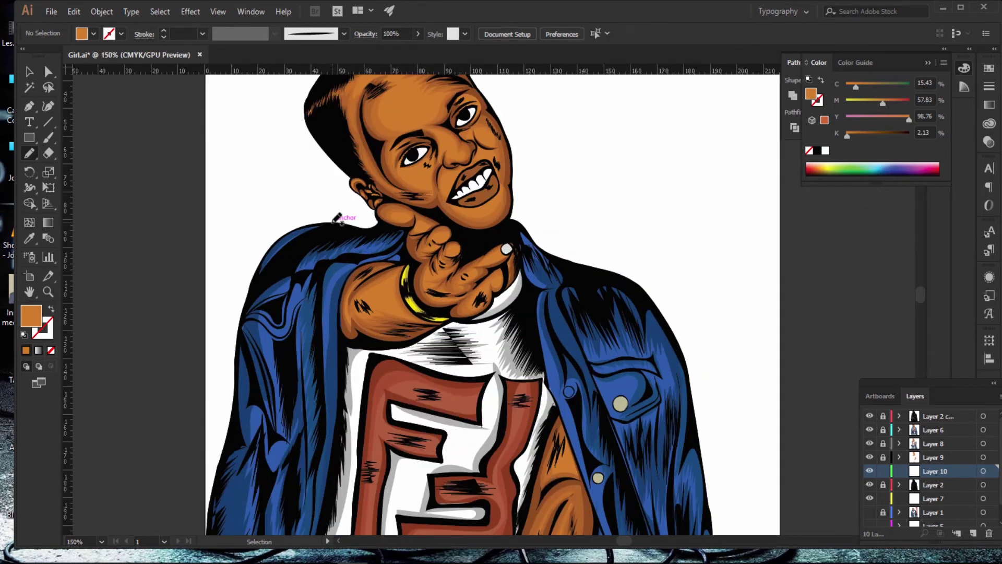
key("ctrl+minus")
key("ctrl+minus")
key("ctrl+plus")
key("ctrl+plus")
scroll(336, 219, "up", 2)
key("ctrl+plus")
key("ctrl+plus")
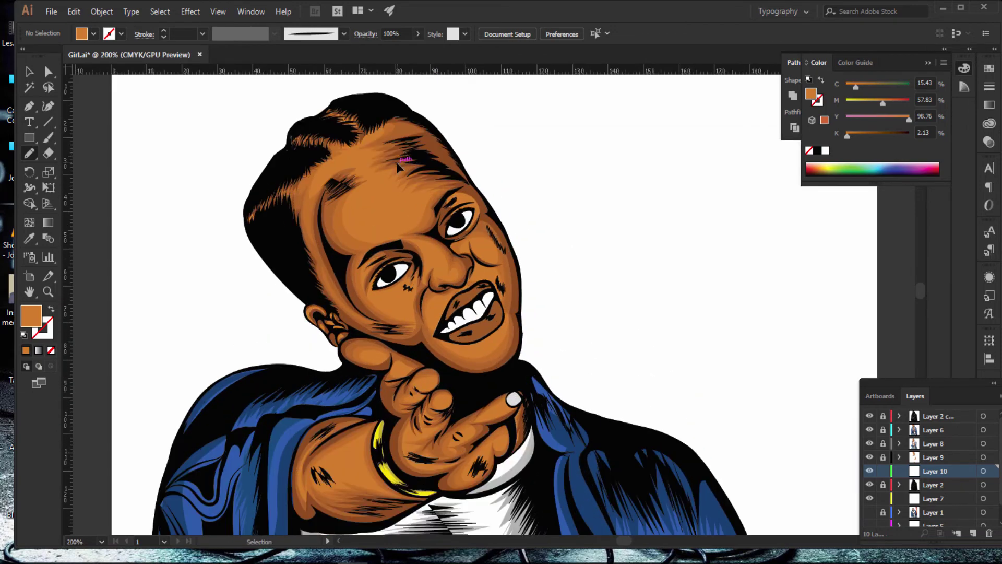
key("ctrl+plus")
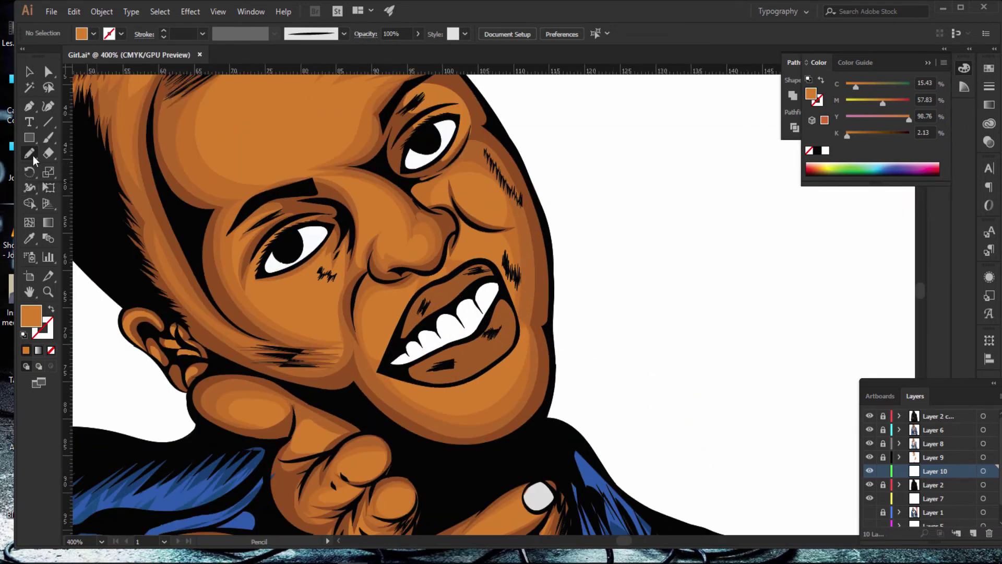
key("ctrl+plus")
key("ctrl+plus")
key("ctrl+minus")
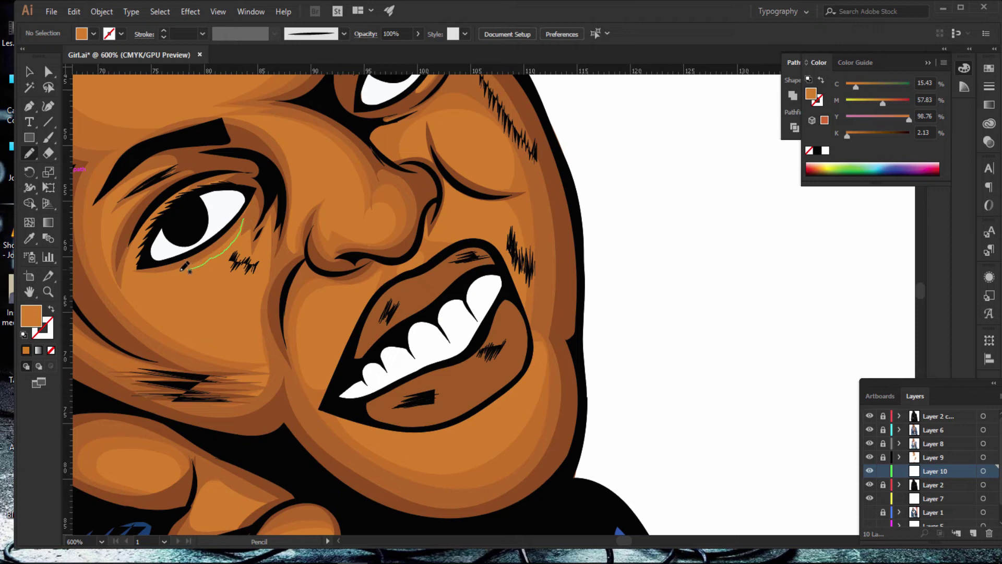
Step: Trace a closed shape on the cheek below the left eye and fill it orange
left_click_drag(183, 269, 134, 273)
left_click_drag(198, 345, 237, 360)
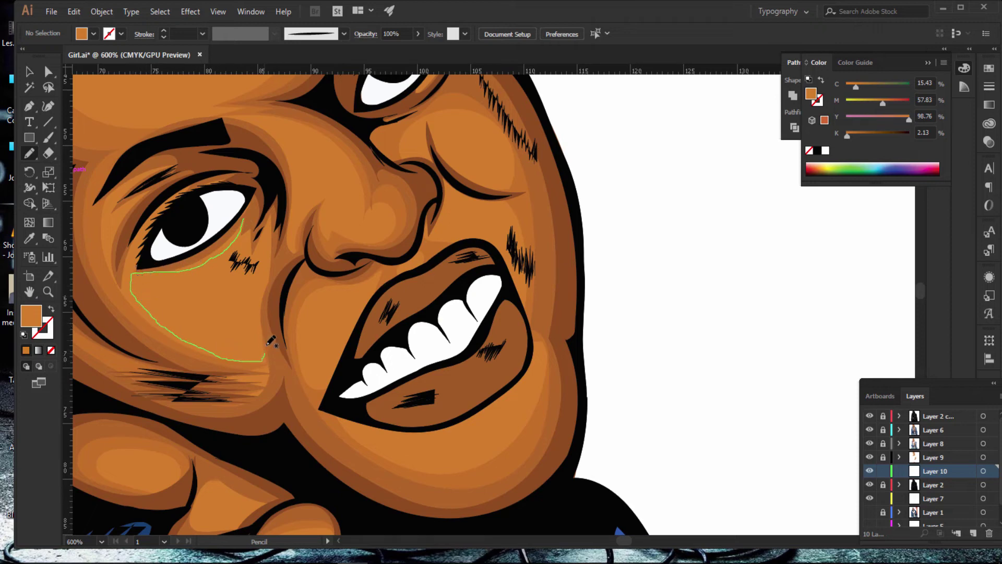
left_click_drag(264, 318, 259, 319)
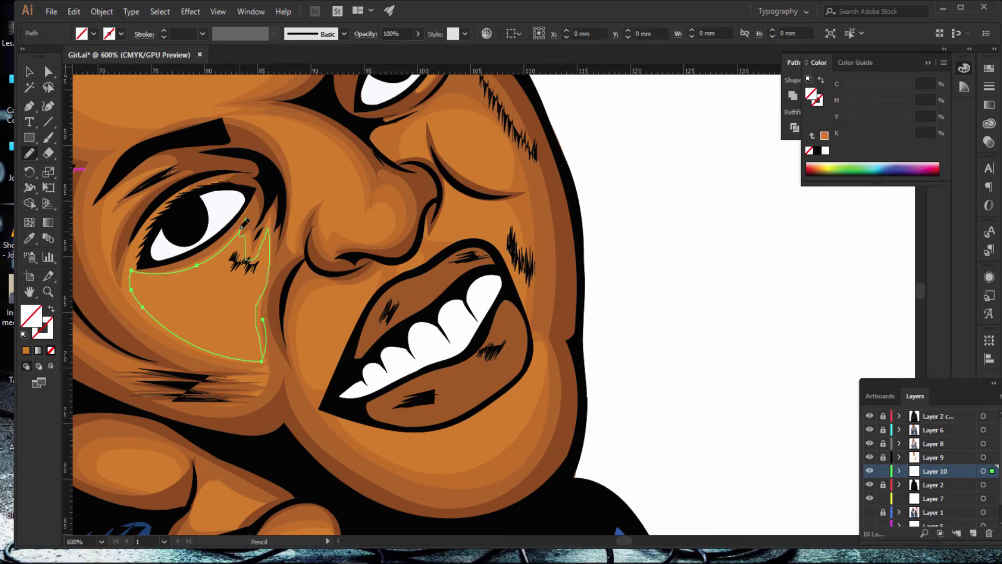
left_click_drag(243, 225, 246, 221)
left_click(26, 351)
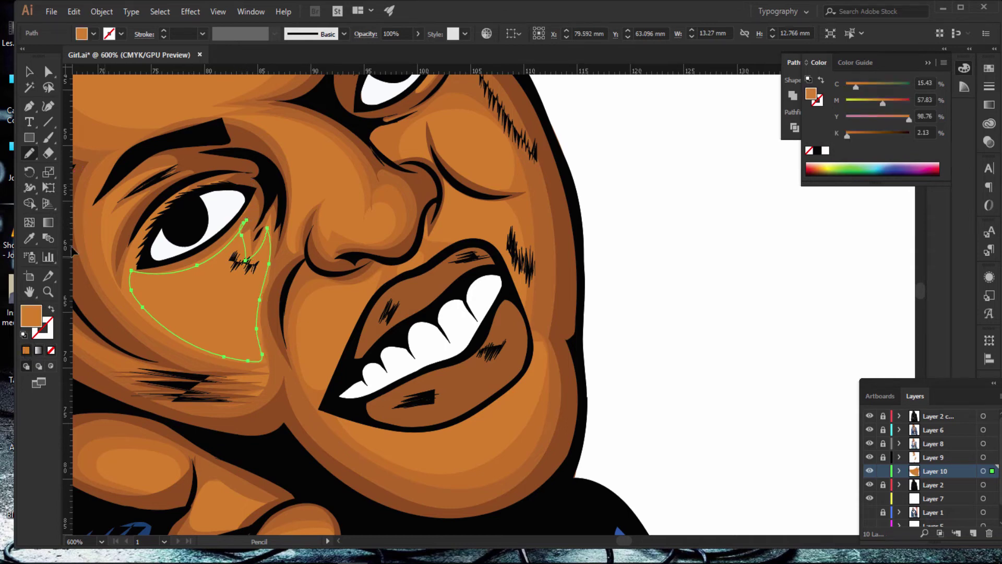
Step: Lighten the cheek highlight's fill to DB873B and deselect it
double_click(34, 315)
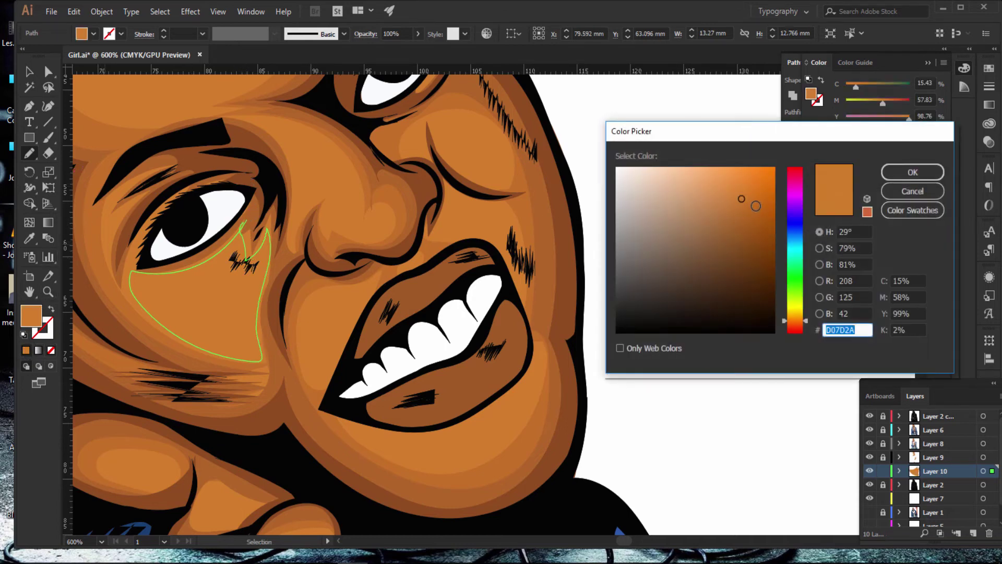
left_click_drag(743, 198, 731, 190)
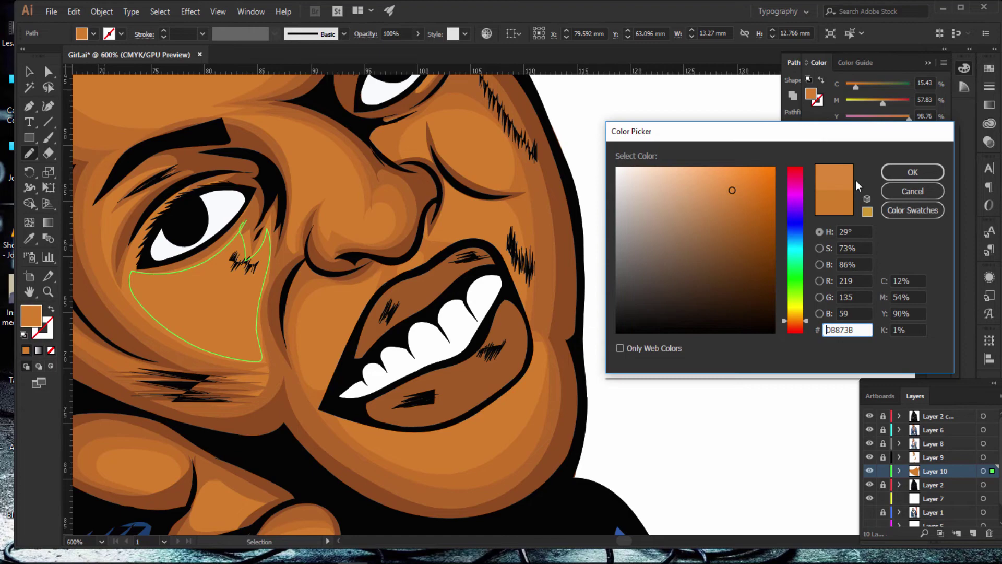
left_click(896, 168)
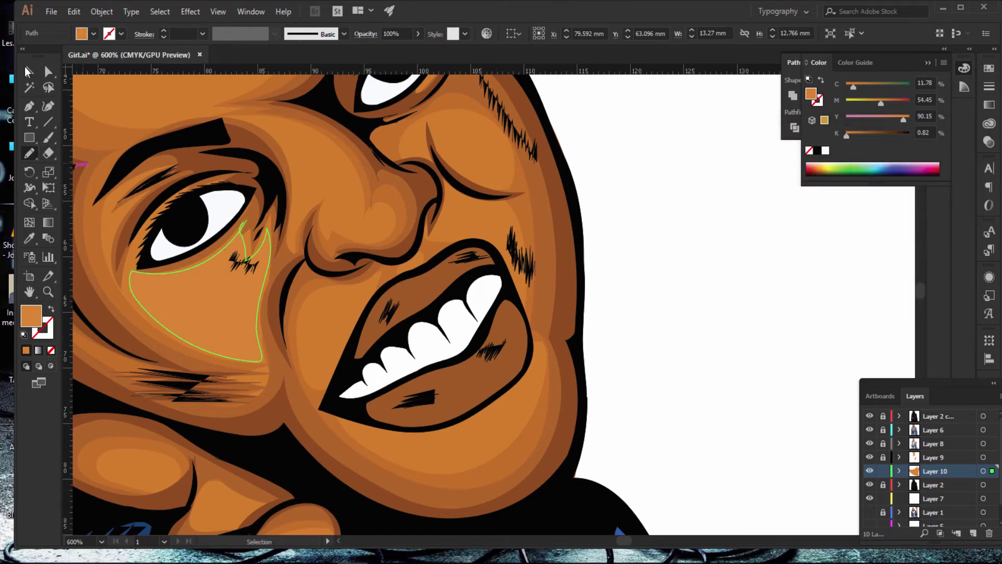
left_click(29, 71)
left_click(784, 241)
Step: Pencil a closed highlight shape beside the nose and upper lip
key("ctrl+minus")
key("ctrl+minus")
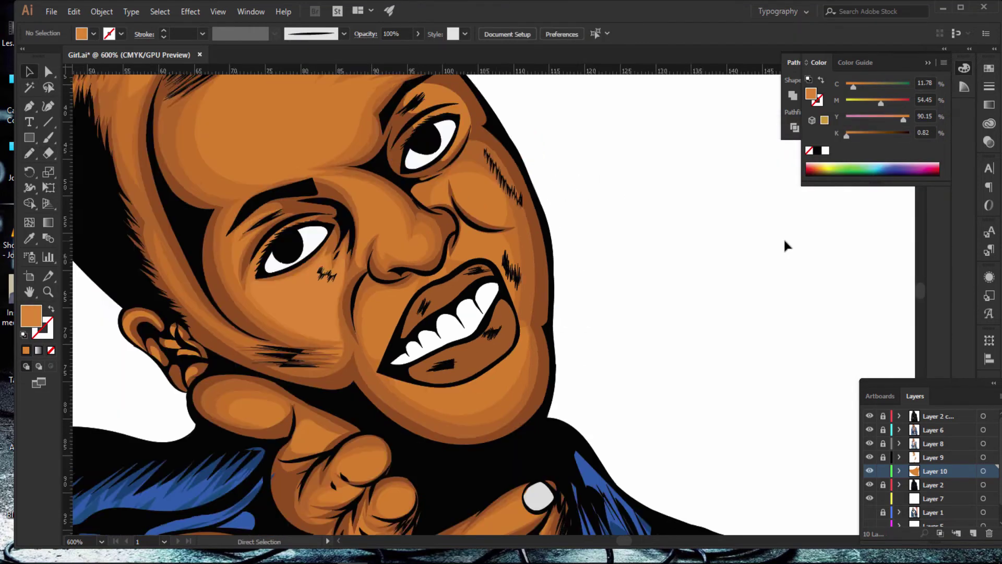
key("ctrl+minus")
key("ctrl+plus")
key("ctrl+plus")
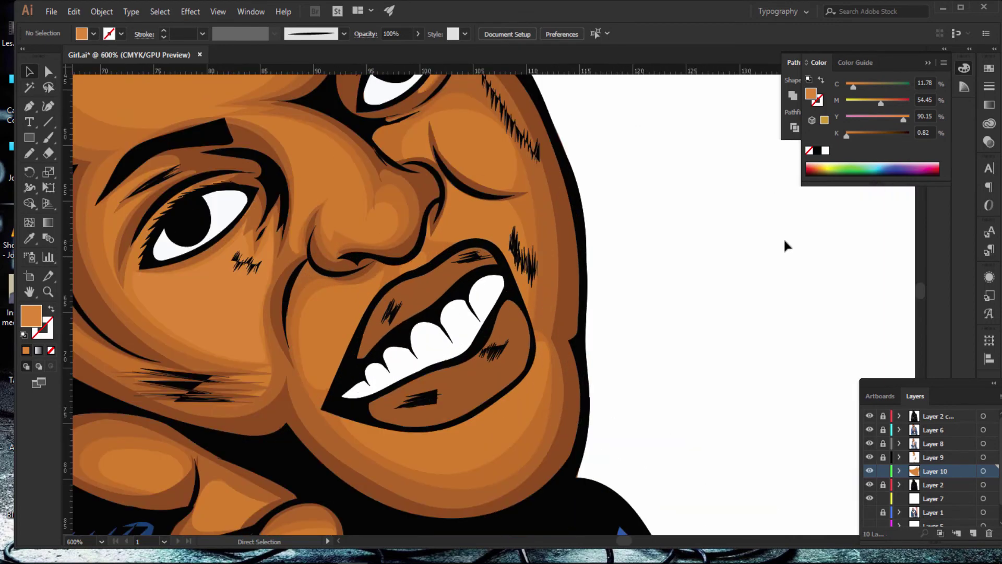
key("ctrl+plus")
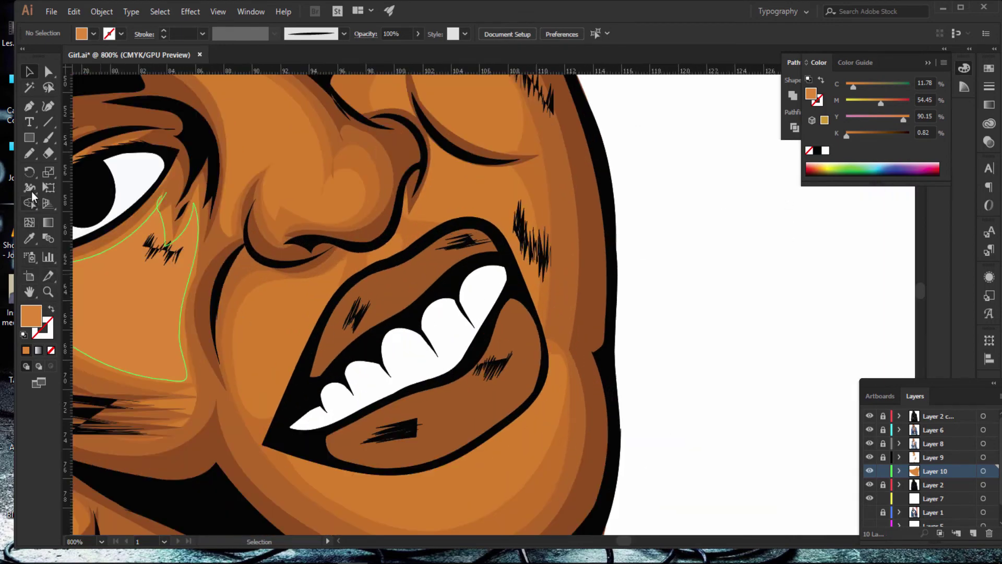
left_click(29, 153)
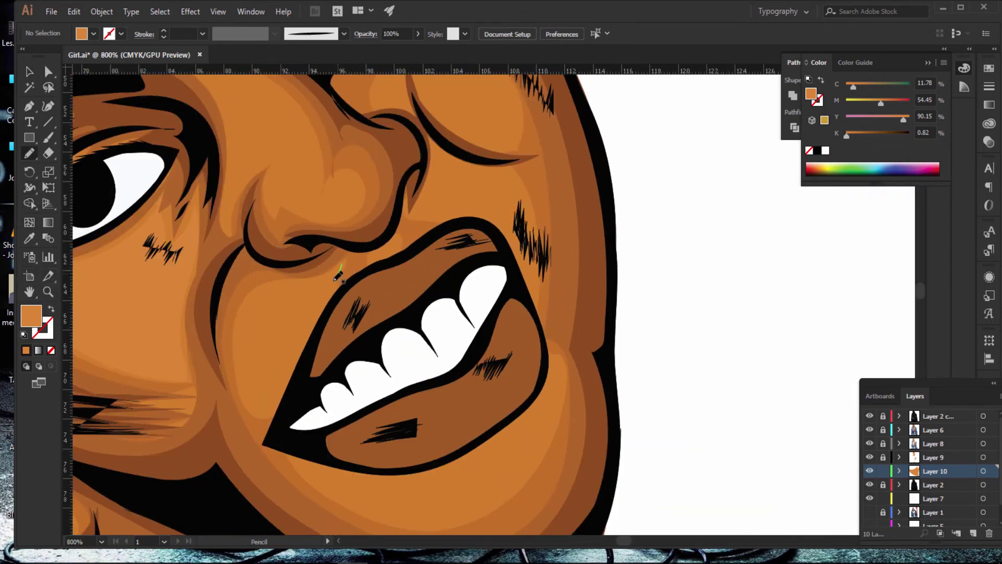
mouse_move(335, 280)
left_mouse_down()
mouse_move(256, 410)
mouse_move(242, 371)
left_mouse_up()
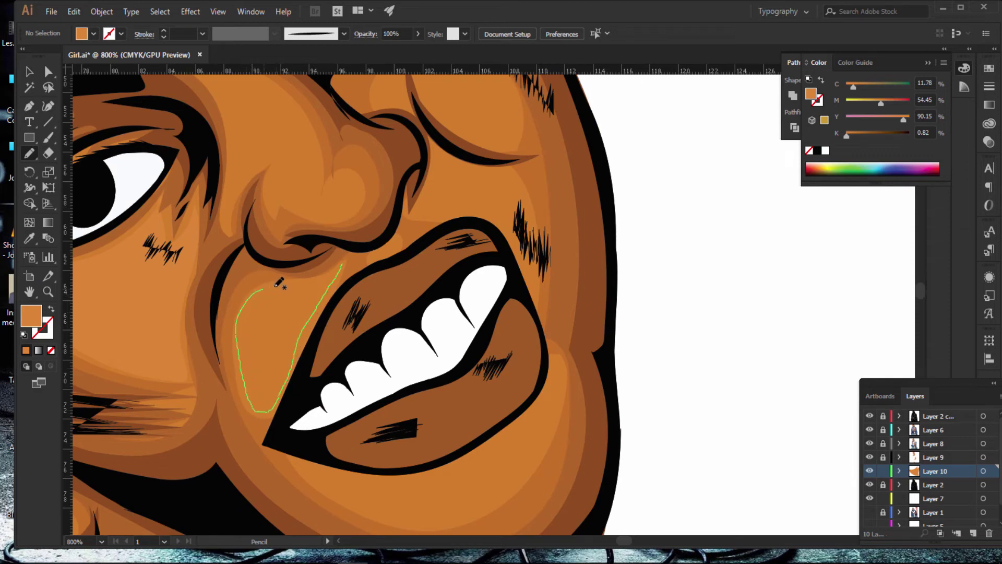
mouse_move(279, 284)
left_mouse_down()
mouse_move(352, 258)
mouse_move(339, 269)
left_mouse_up()
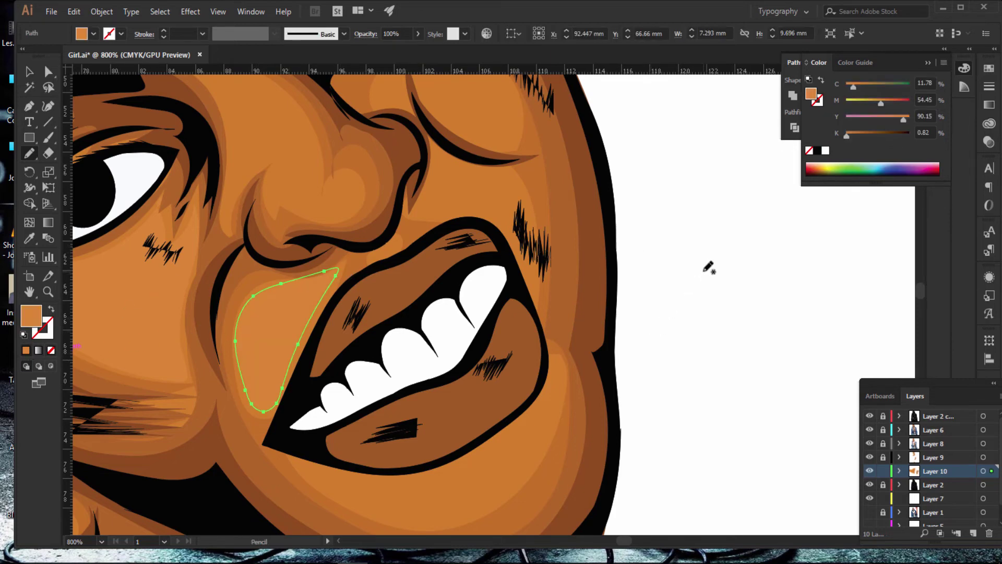
Step: Add a crescent highlight under the lower lip and one above the right mouth corner, filled orange
scroll(712, 264, "down", 3)
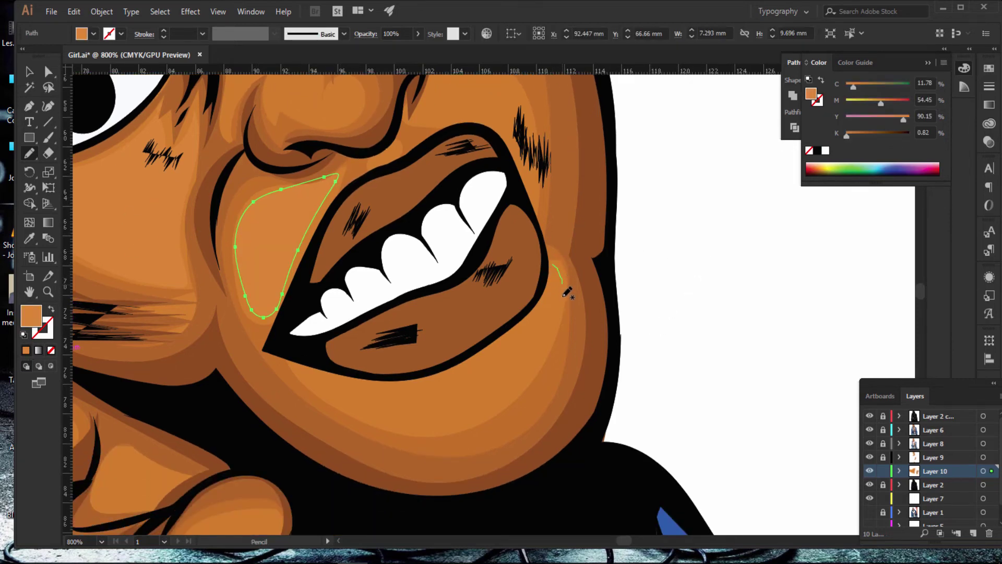
mouse_move(522, 378)
left_mouse_down()
mouse_move(476, 409)
mouse_move(414, 416)
mouse_move(359, 407)
mouse_move(291, 362)
mouse_move(417, 386)
mouse_move(478, 372)
mouse_move(521, 335)
left_mouse_up()
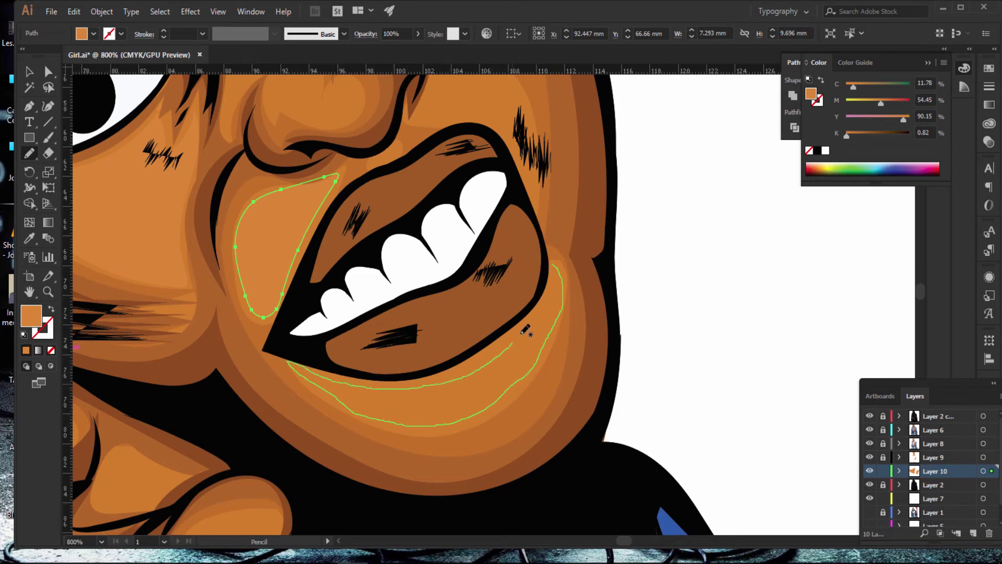
left_click_drag(564, 274, 559, 271)
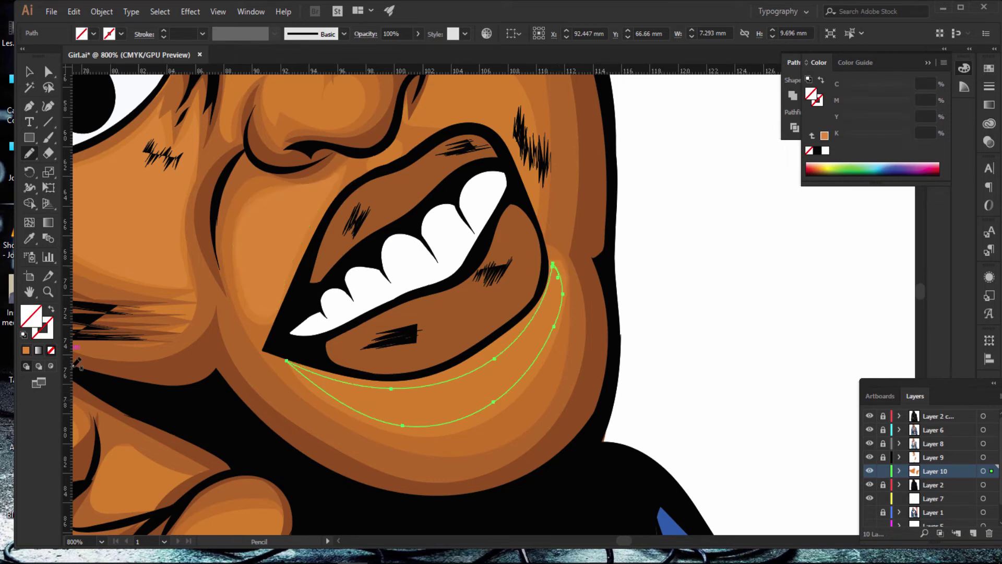
scroll(543, 303, "up", 2)
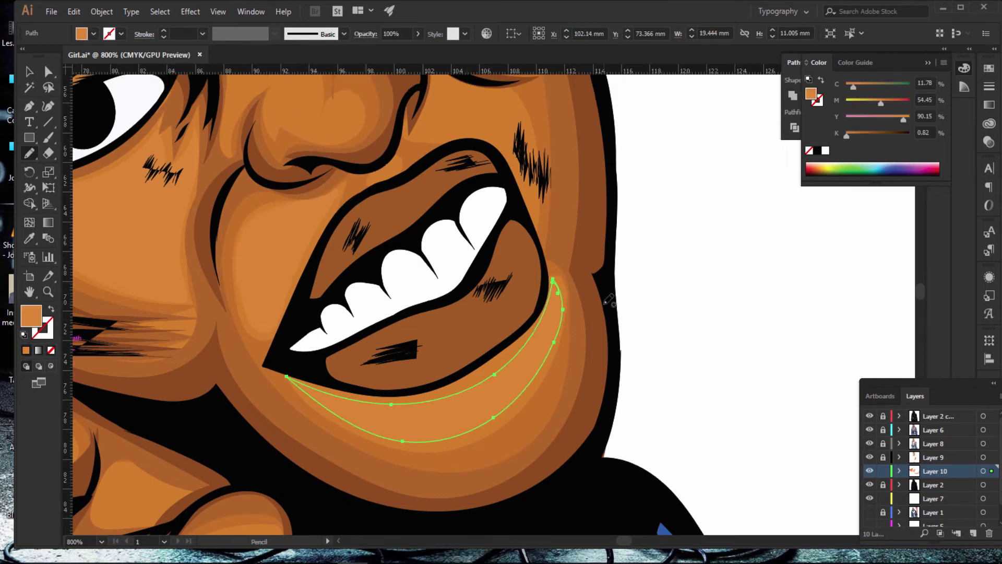
scroll(543, 303, "up", 2)
scroll(530, 248, "up", 1)
mouse_move(534, 315)
left_mouse_down()
mouse_move(530, 238)
mouse_move(503, 200)
mouse_move(462, 191)
mouse_move(429, 212)
mouse_move(418, 246)
mouse_move(514, 248)
mouse_move(536, 284)
mouse_move(533, 317)
left_mouse_up()
left_click(51, 350)
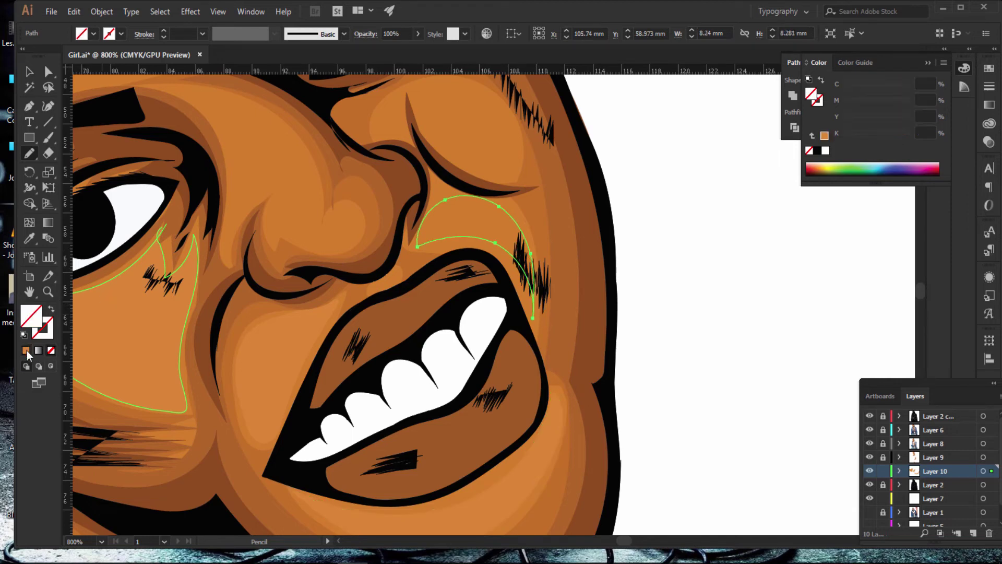
left_click(26, 351)
Step: Draw an oval highlight shape on the right cheek
scroll(525, 336, "up", 2)
scroll(526, 335, "up", 2)
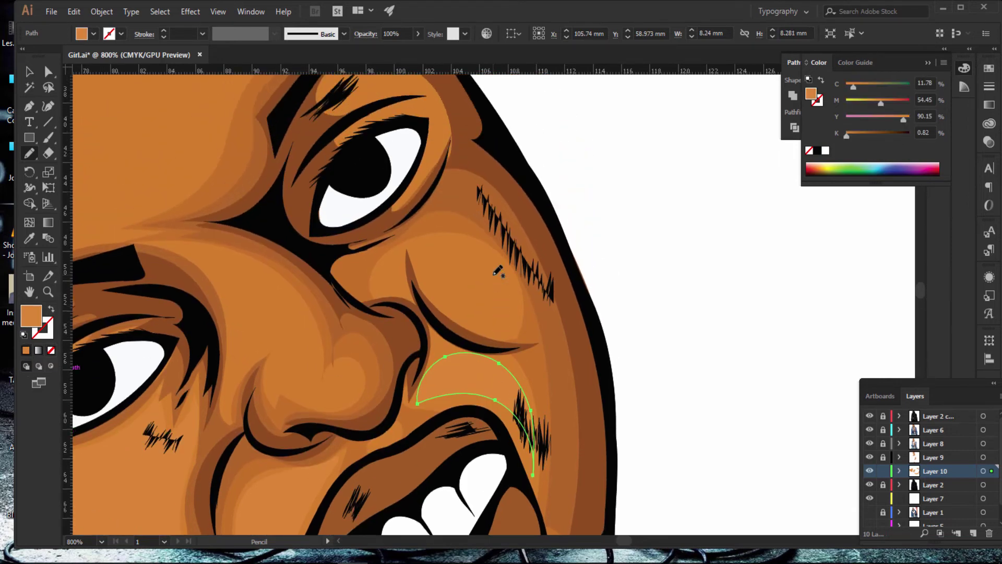
scroll(526, 336, "up", 2)
mouse_move(520, 311)
left_mouse_down()
mouse_move(459, 272)
mouse_move(422, 290)
left_mouse_up()
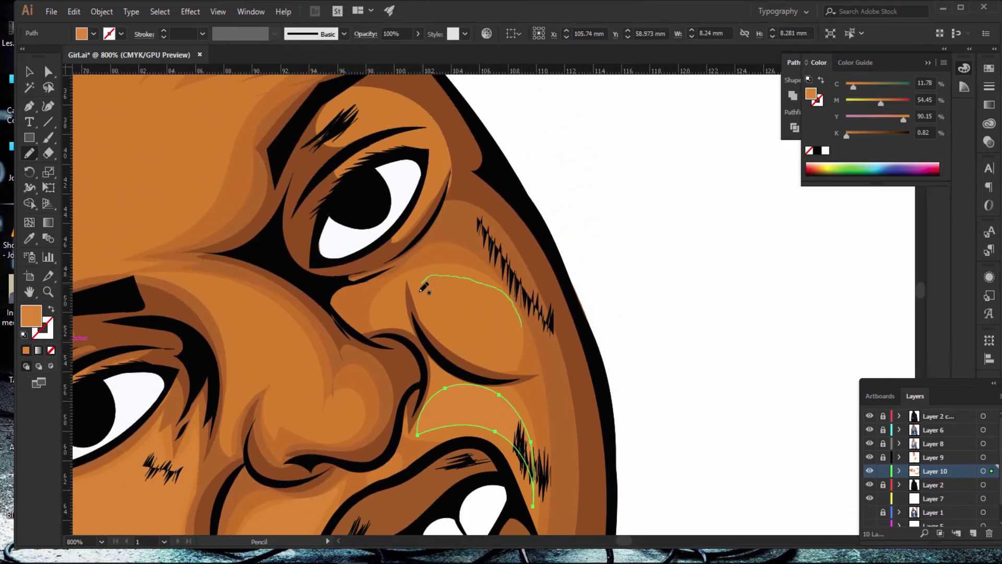
mouse_move(445, 326)
left_mouse_down()
mouse_move(504, 359)
mouse_move(528, 345)
mouse_move(520, 309)
left_mouse_up()
Step: Add a highlight above the right eye, then deselect and view the whole portrait
scroll(393, 252, "up", 3)
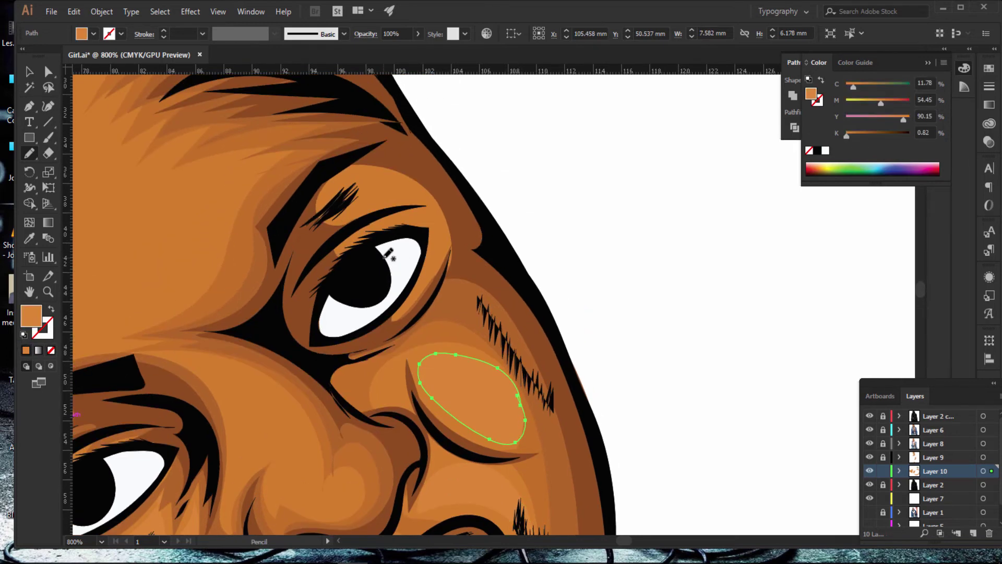
scroll(393, 252, "up", 2)
scroll(393, 252, "up", 1)
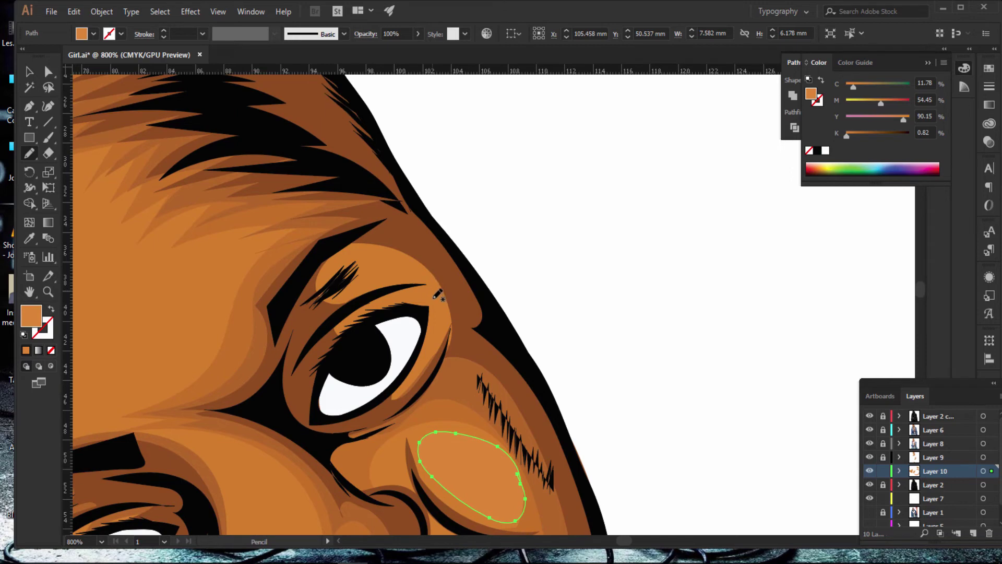
mouse_move(408, 258)
left_mouse_down()
mouse_move(337, 256)
mouse_move(326, 296)
mouse_move(439, 283)
mouse_move(429, 282)
left_mouse_up()
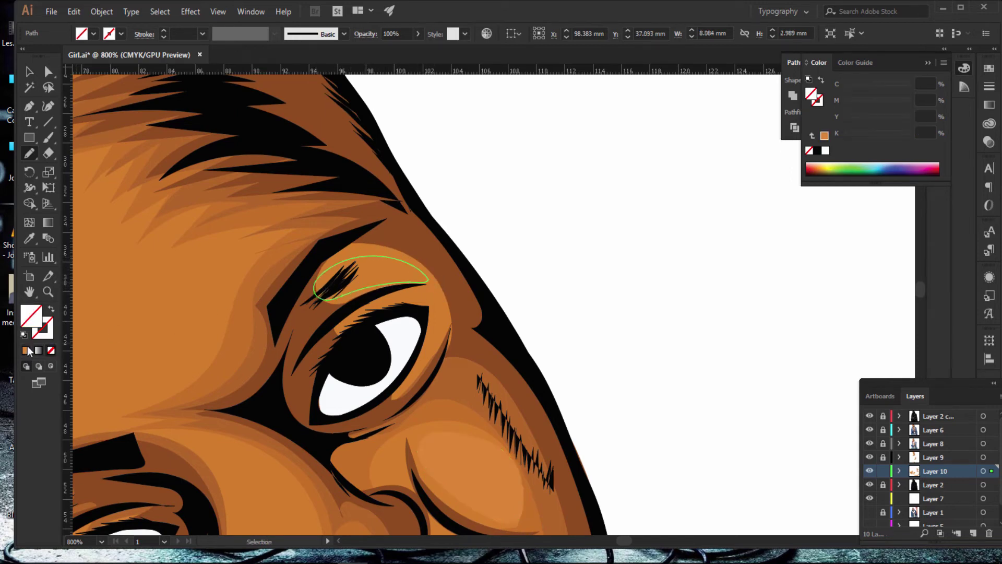
key("/")
key("v")
scroll(628, 286, "down", 1)
scroll(628, 286, "down", 1)
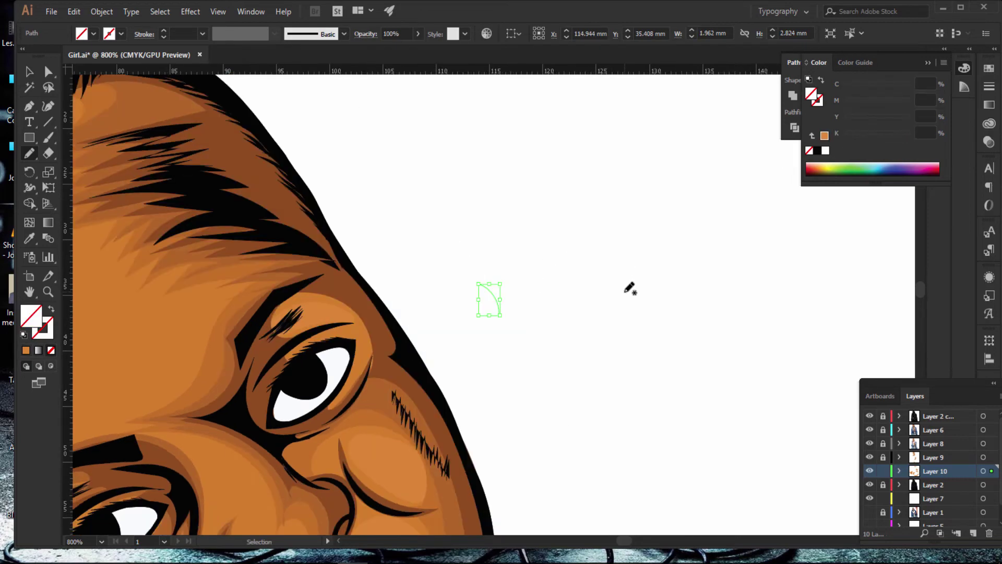
scroll(628, 286, "down", 2)
scroll(625, 297, "down", 1)
left_click(625, 297, "ctrl")
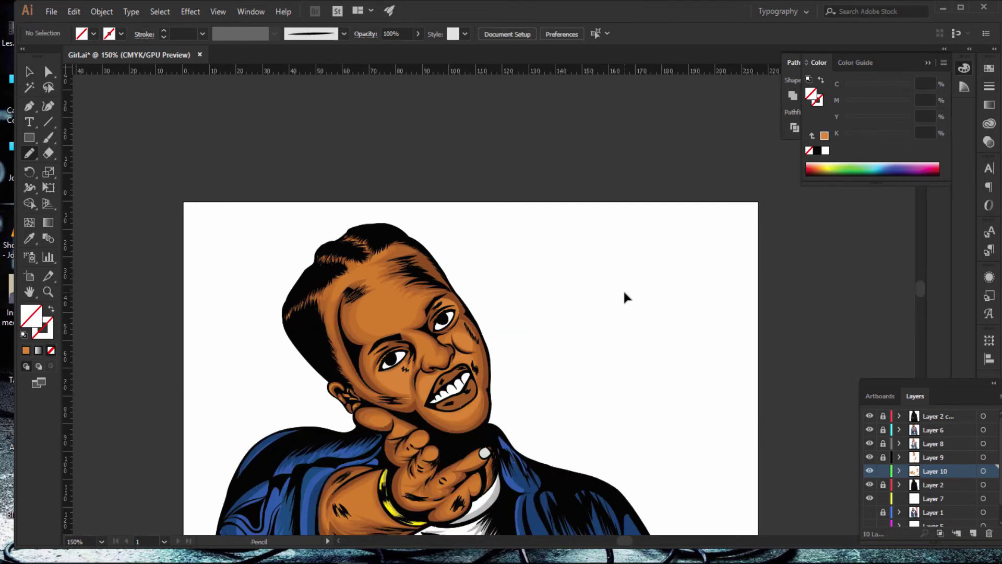
Step: Sketch the forehead highlight's lower edge and carry it up toward the hairline
scroll(626, 297, "down", 1)
scroll(626, 298, "down", 1)
scroll(625, 297, "up", 1)
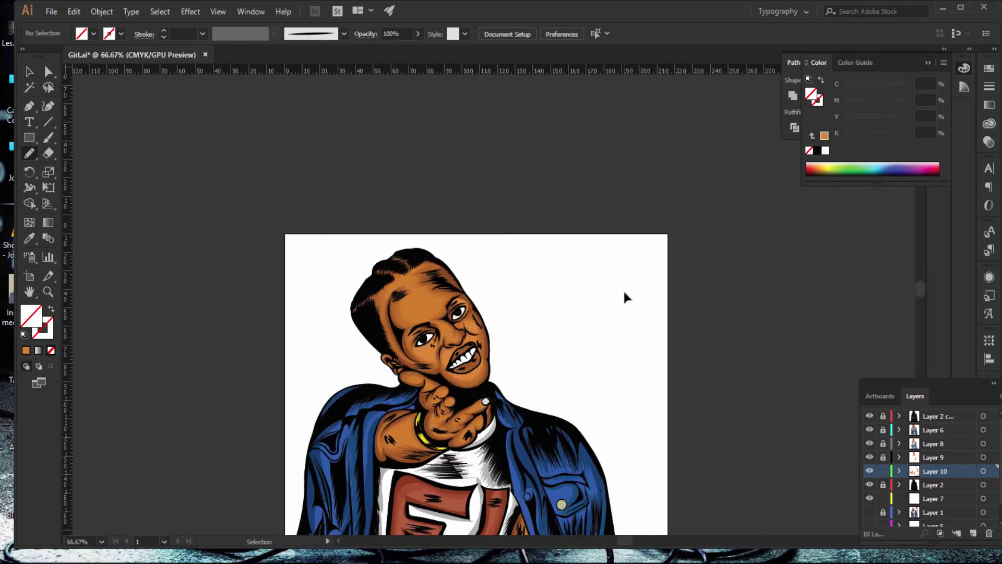
scroll(626, 297, "up", 2)
scroll(625, 297, "up", 1)
scroll(625, 297, "up", 1)
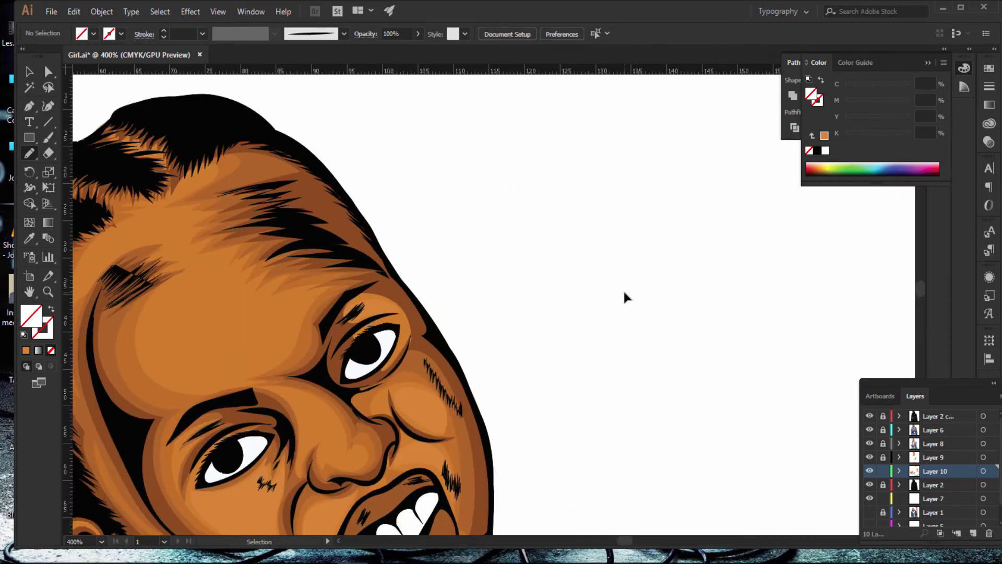
scroll(616, 542, "left", 5)
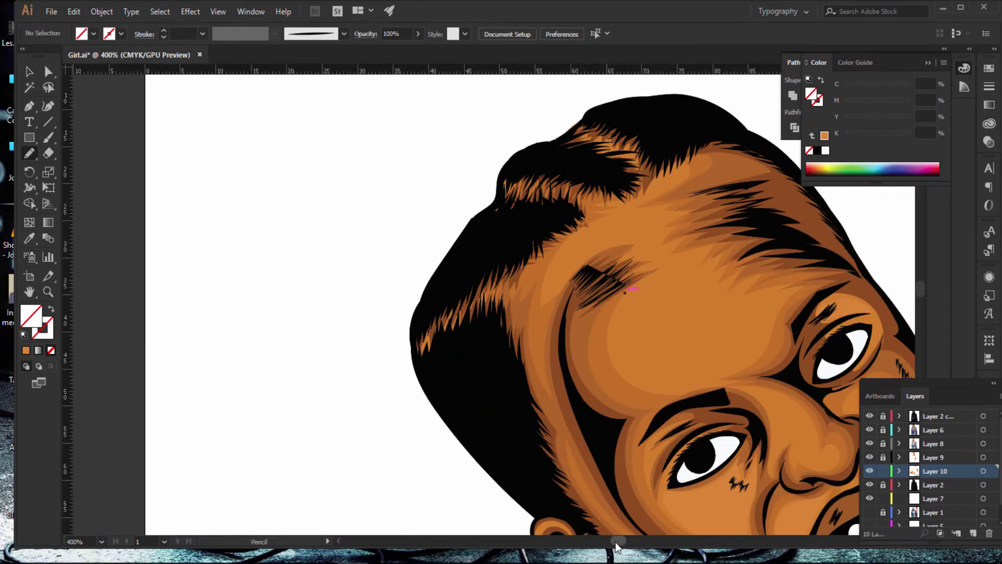
scroll(616, 542, "right", 2)
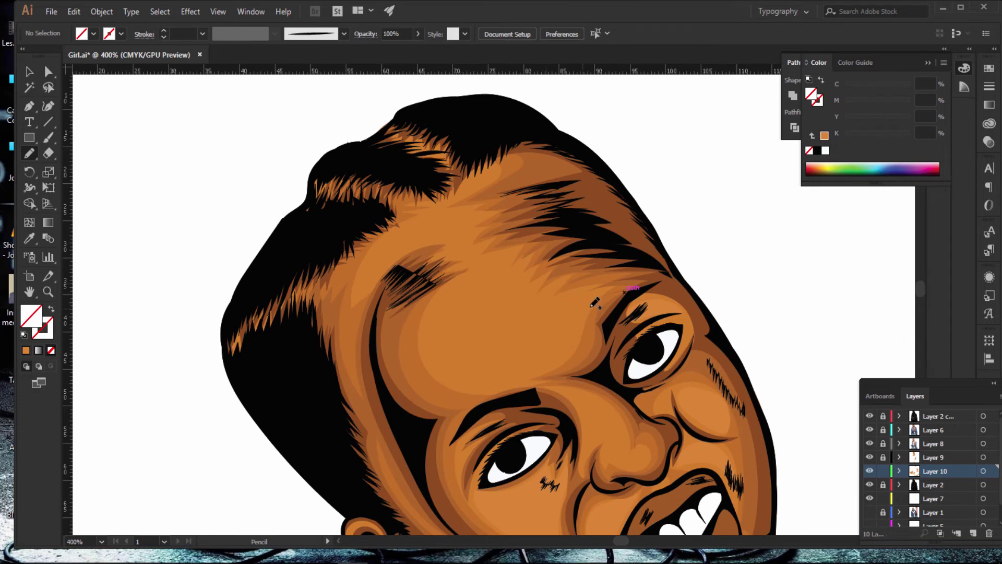
mouse_move(595, 297)
left_mouse_down()
mouse_move(426, 354)
mouse_move(438, 307)
left_mouse_up()
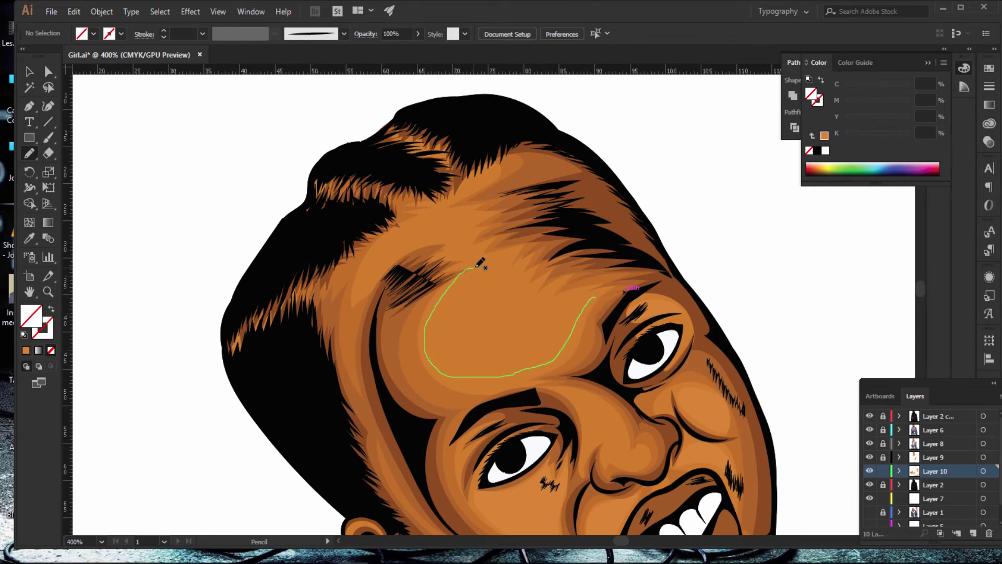
mouse_move(481, 267)
left_mouse_down()
mouse_move(428, 237)
mouse_move(380, 281)
mouse_move(398, 236)
mouse_move(442, 203)
left_mouse_up()
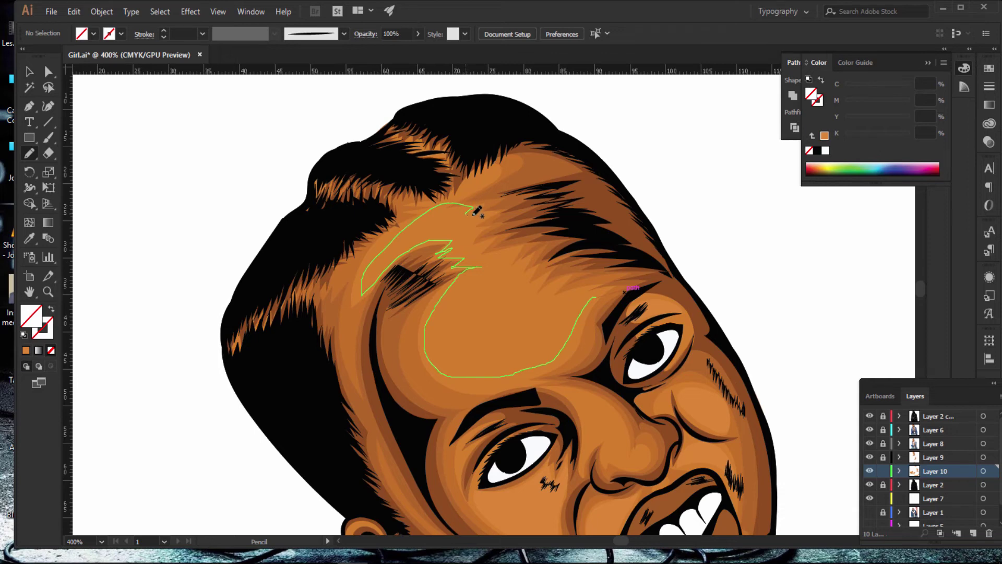
Step: Close the forehead highlight along the hairline, fill it orange, and zoom out
mouse_move(477, 240)
left_mouse_down()
mouse_move(480, 253)
mouse_move(520, 240)
left_mouse_up()
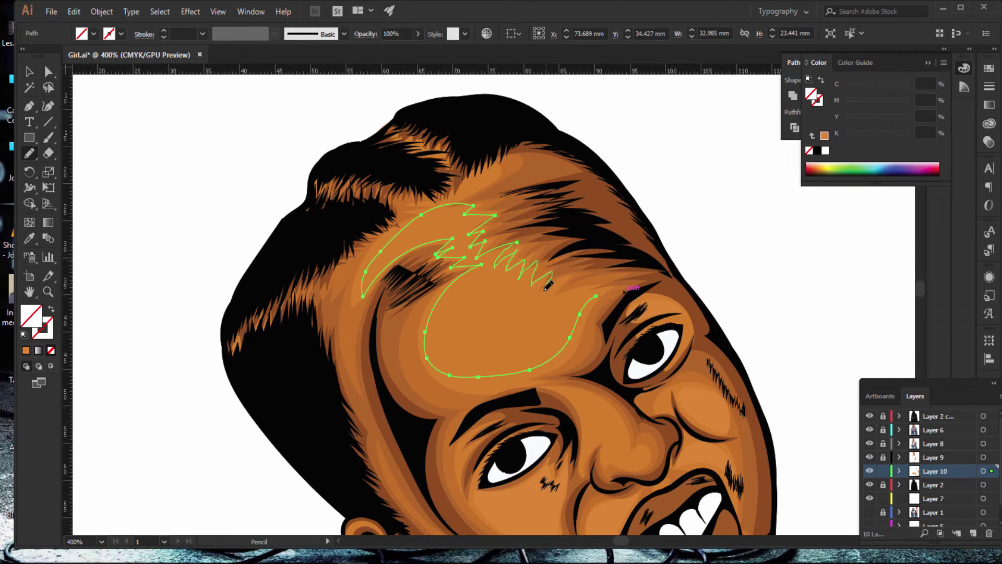
left_click_drag(555, 299, 614, 289)
key("ctrl+z")
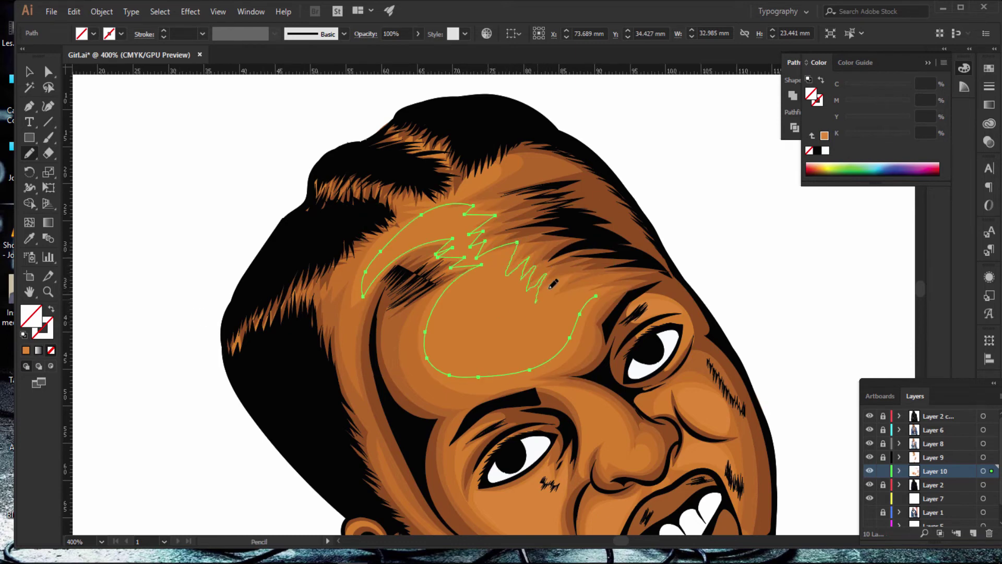
left_click_drag(596, 295, 614, 296)
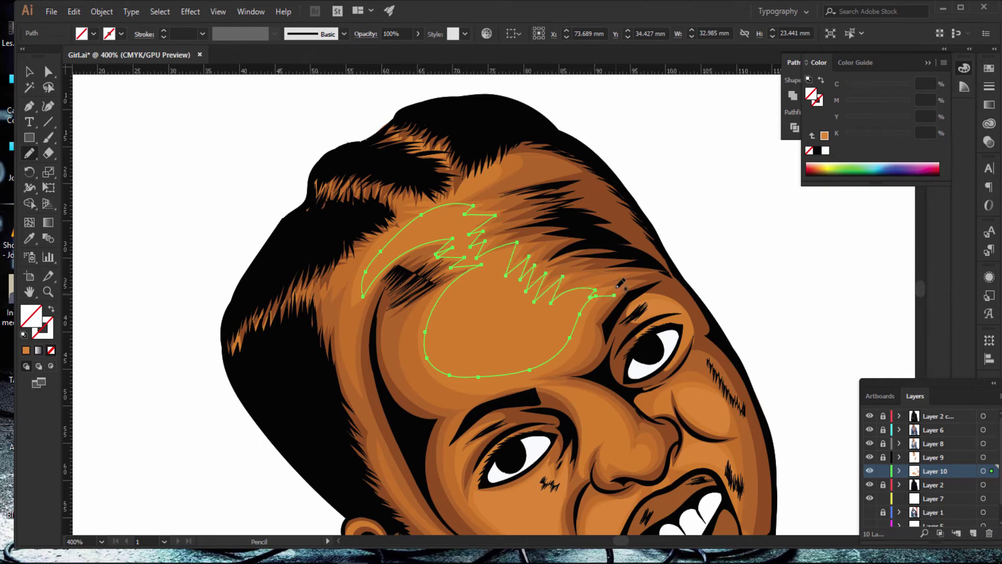
left_click(26, 351)
left_click_drag(674, 201, 731, 284)
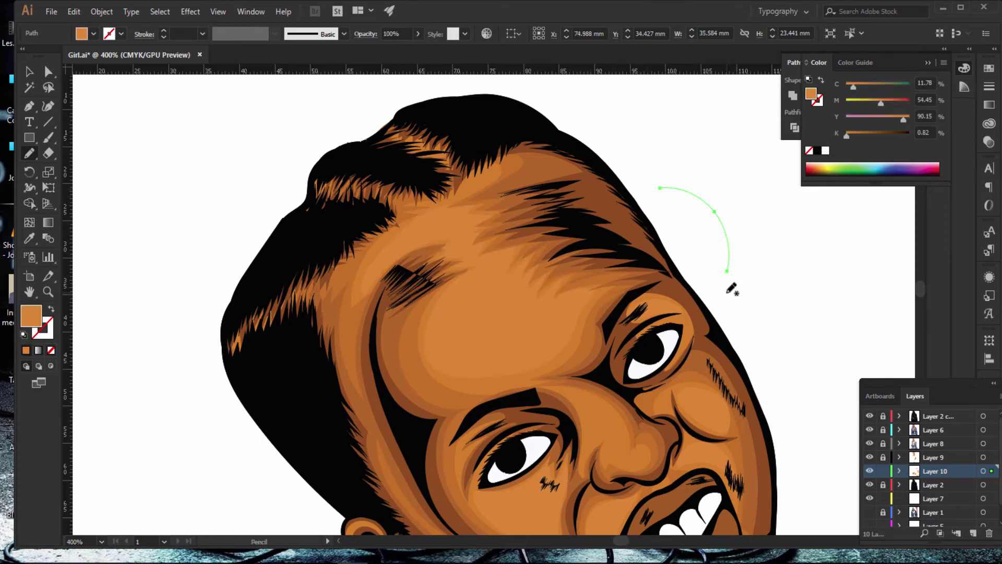
key("ctrl+minus")
key("ctrl+minus")
key("ctrl+minus")
key("ctrl+minus")
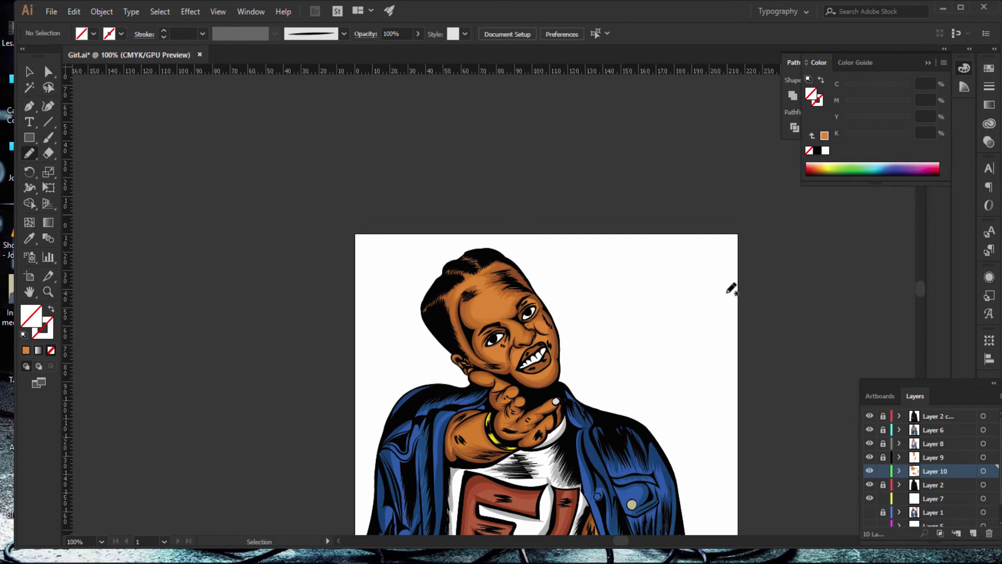
key("ctrl+minus")
key("ctrl+minus")
Step: Pencil a highlight around the nose tip and up the bridge, filled orange
key("ctrl+plus")
key("ctrl+plus")
key("ctrl+plus")
key("ctrl+plus")
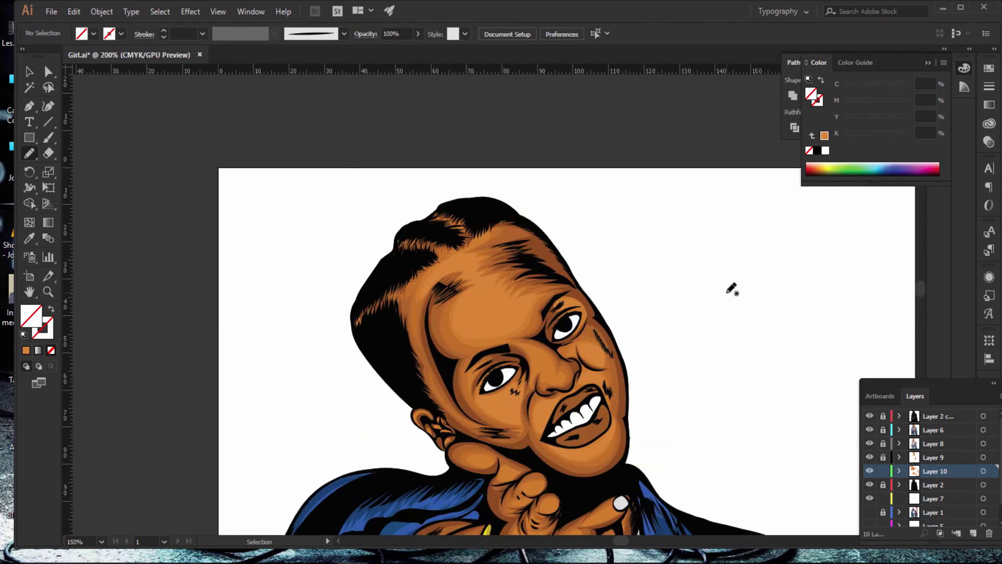
key("ctrl+plus")
key("ctrl+plus")
key("ctrl+plus")
scroll(678, 293, "down", 3)
scroll(704, 333, "down", 2)
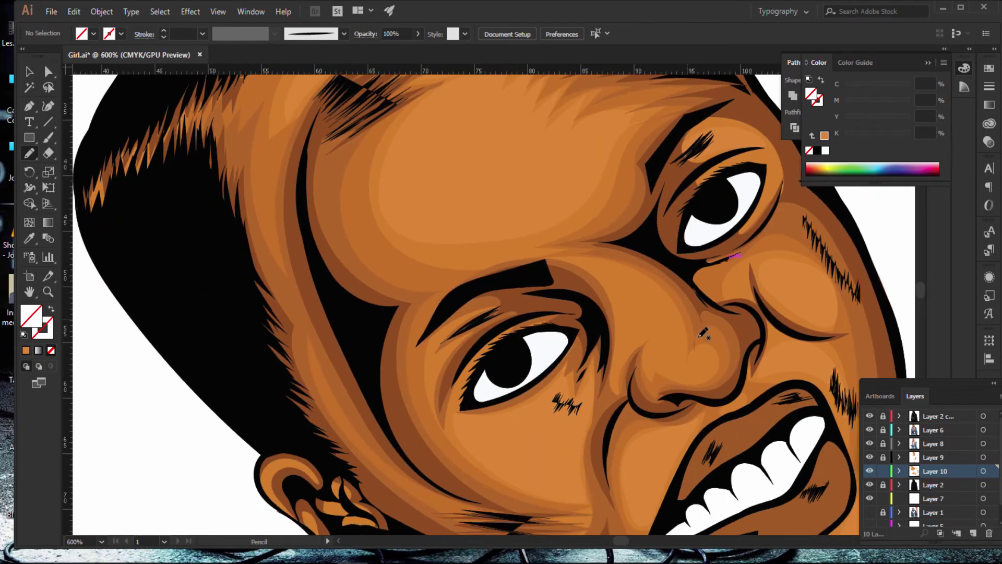
left_click_drag(707, 375, 672, 365)
mouse_move(626, 324)
left_mouse_down()
mouse_move(666, 305)
mouse_move(687, 359)
mouse_move(716, 356)
left_mouse_up()
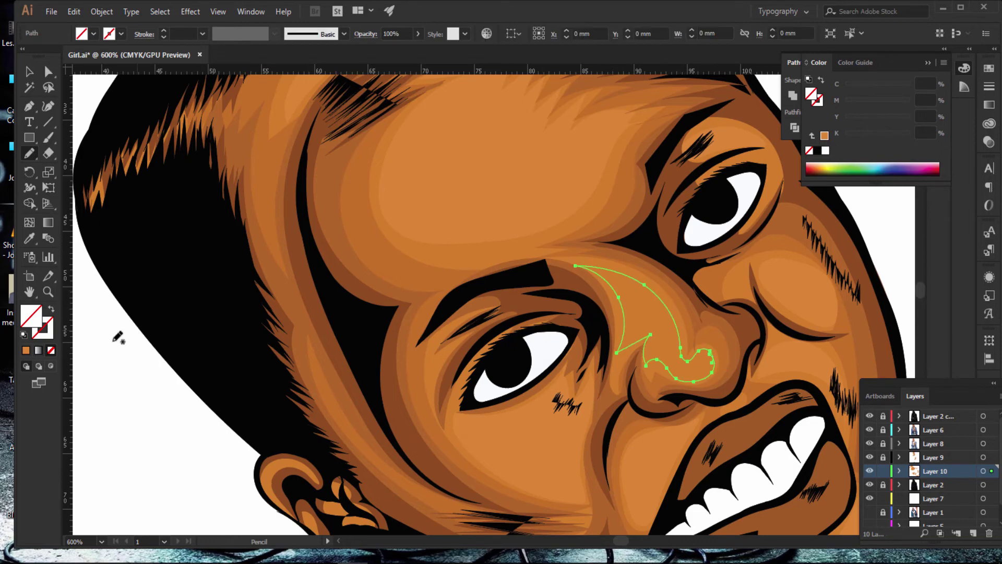
left_click(26, 351)
Step: Inspect the nose highlight closely, then move the view down to the chin and hand
scroll(473, 260, "down", 1)
scroll(473, 259, "down", 3)
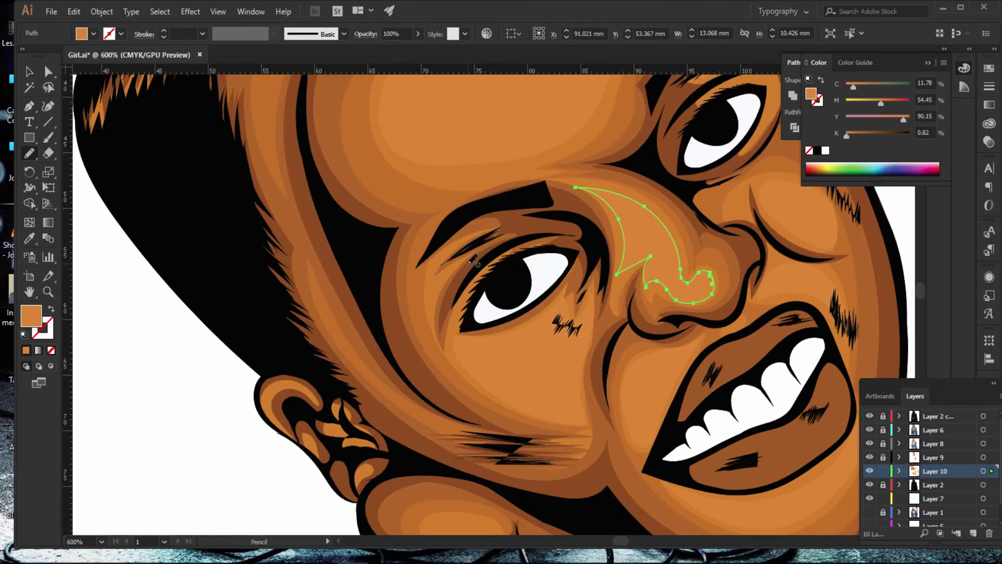
scroll(473, 260, "down", 3)
key("ctrl+plus")
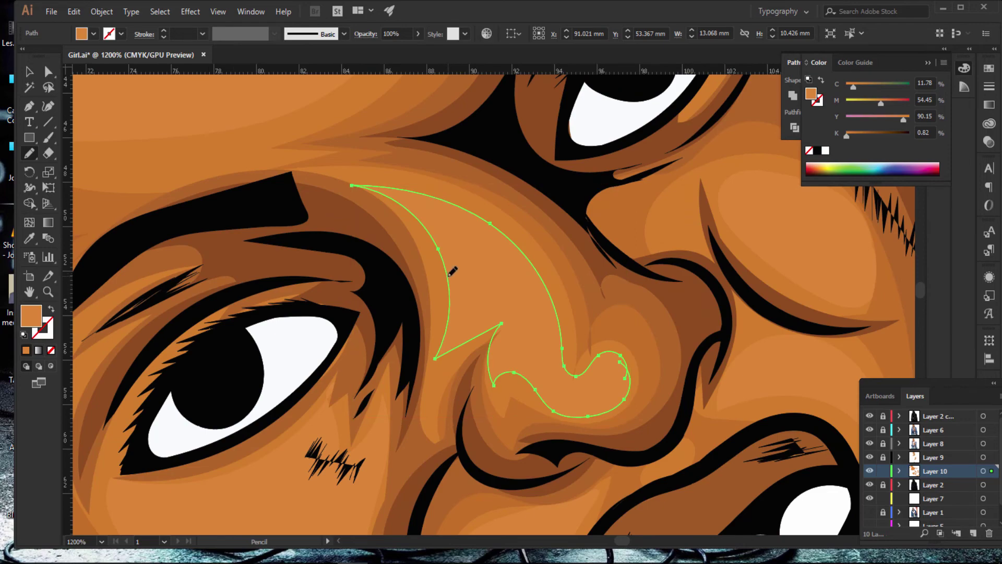
key("ctrl+minus")
key("ctrl+minus")
key("ctrl+minus")
scroll(453, 271, "down", 1)
scroll(428, 282, "down", 5)
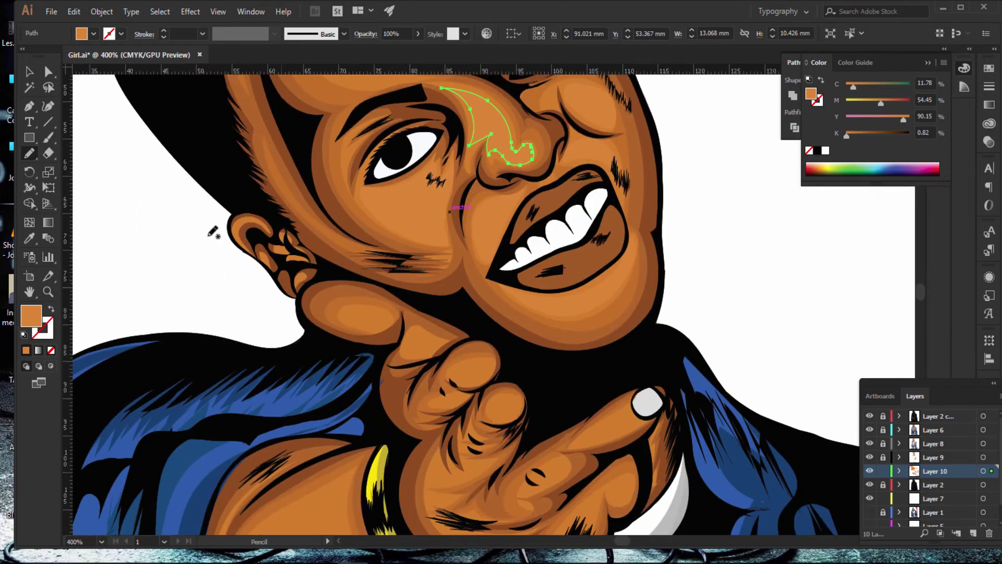
scroll(404, 291, "down", 2)
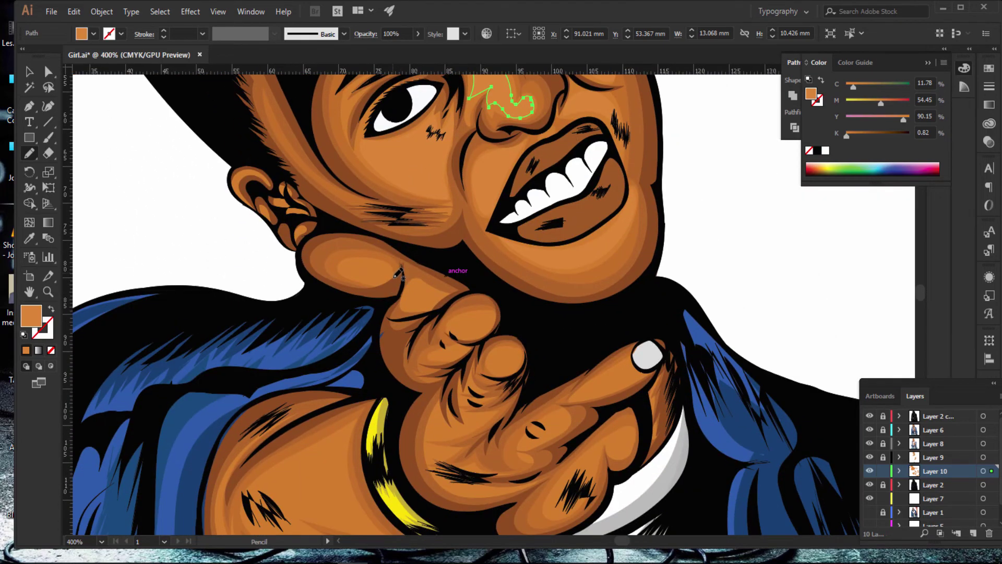
Step: Add orange highlights on the jaw and two fingertips
mouse_move(371, 264)
left_mouse_down()
mouse_move(351, 273)
mouse_move(344, 252)
mouse_move(391, 285)
left_mouse_up()
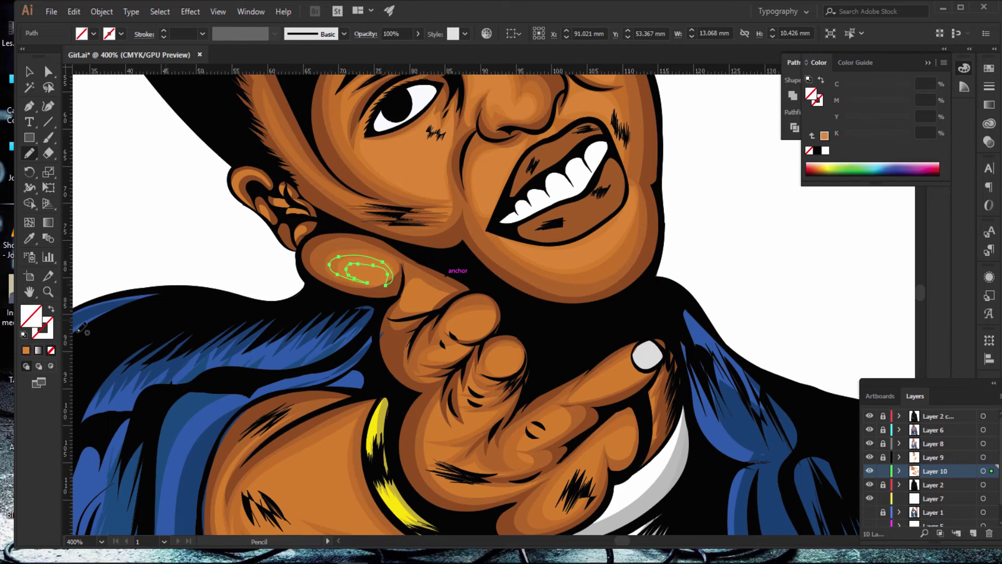
left_click(27, 352)
mouse_move(498, 319)
left_mouse_down()
mouse_move(456, 320)
mouse_move(504, 316)
left_mouse_up()
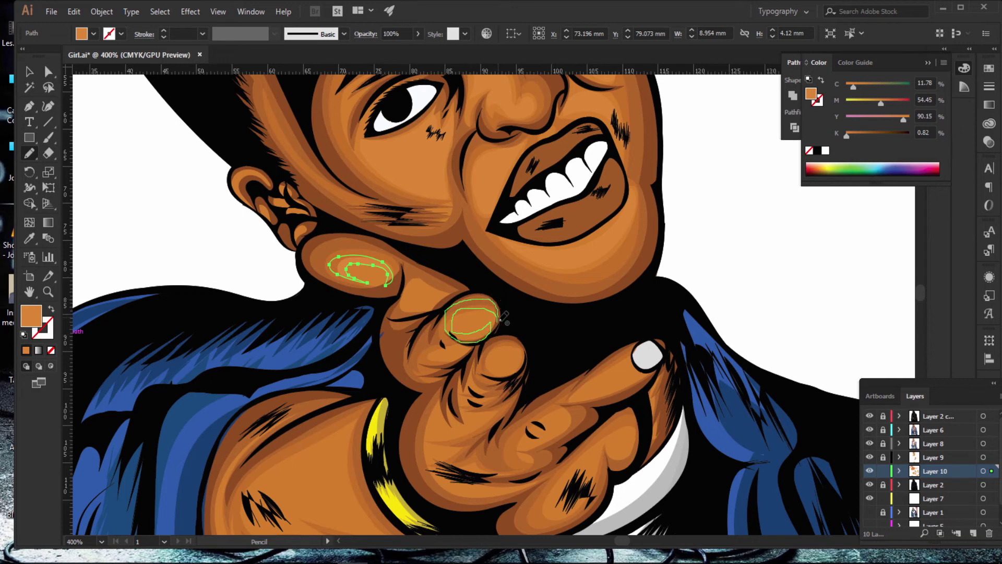
left_click(50, 351)
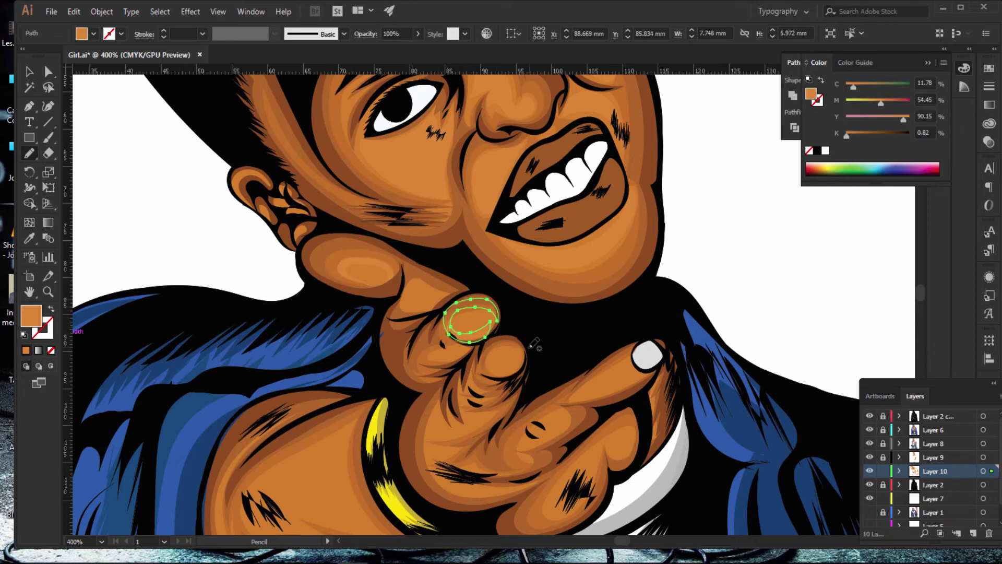
mouse_move(525, 359)
left_mouse_down()
mouse_move(501, 376)
mouse_move(483, 360)
mouse_move(525, 337)
mouse_move(519, 372)
left_mouse_up()
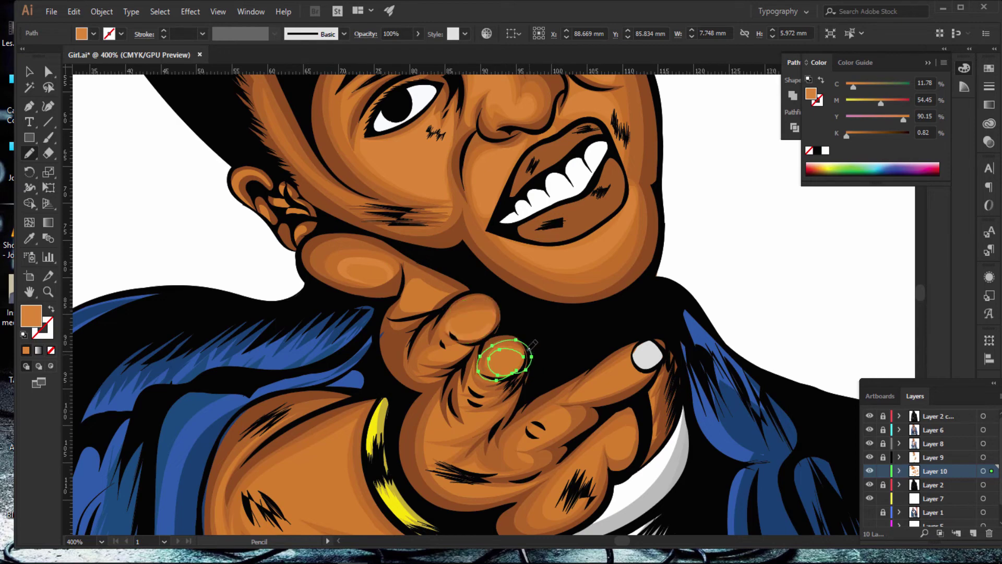
key("slash")
left_click(26, 350)
Step: Add orange highlights along the index finger and on the arm beside the bracelet
scroll(477, 285, "down", 3)
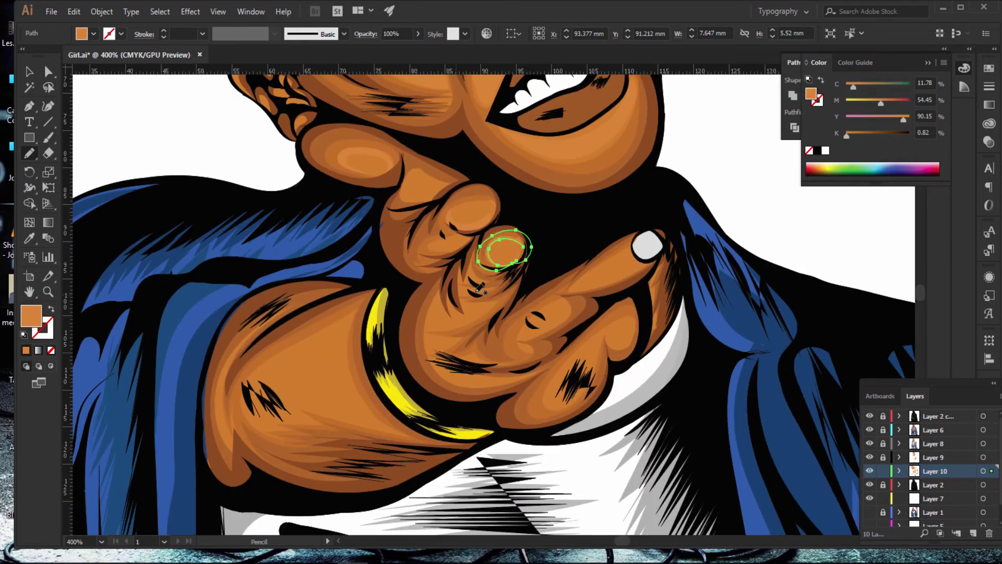
scroll(476, 284, "down", 1)
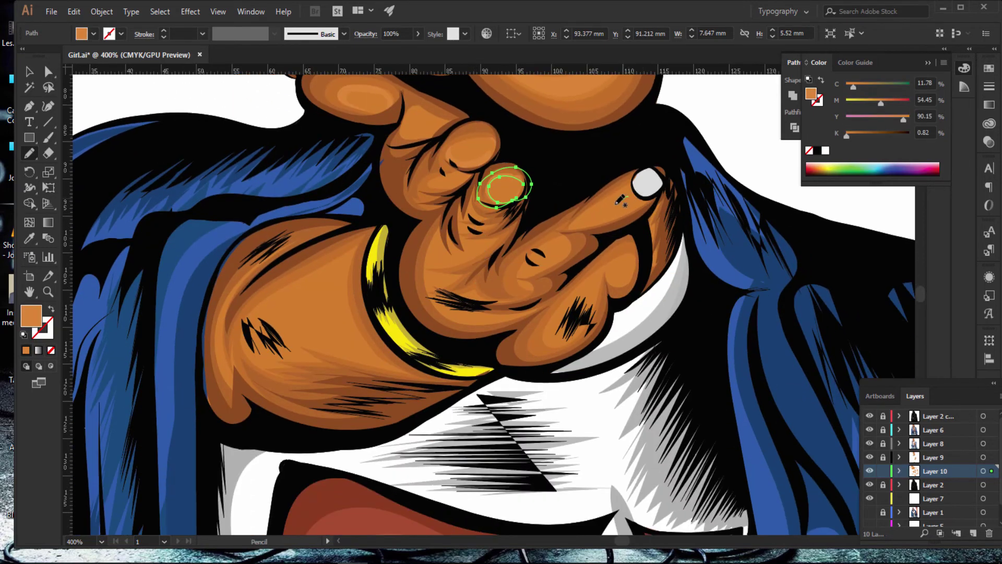
left_click_drag(626, 197, 584, 218)
left_click_drag(642, 198, 638, 199)
key("slash")
left_click(26, 351)
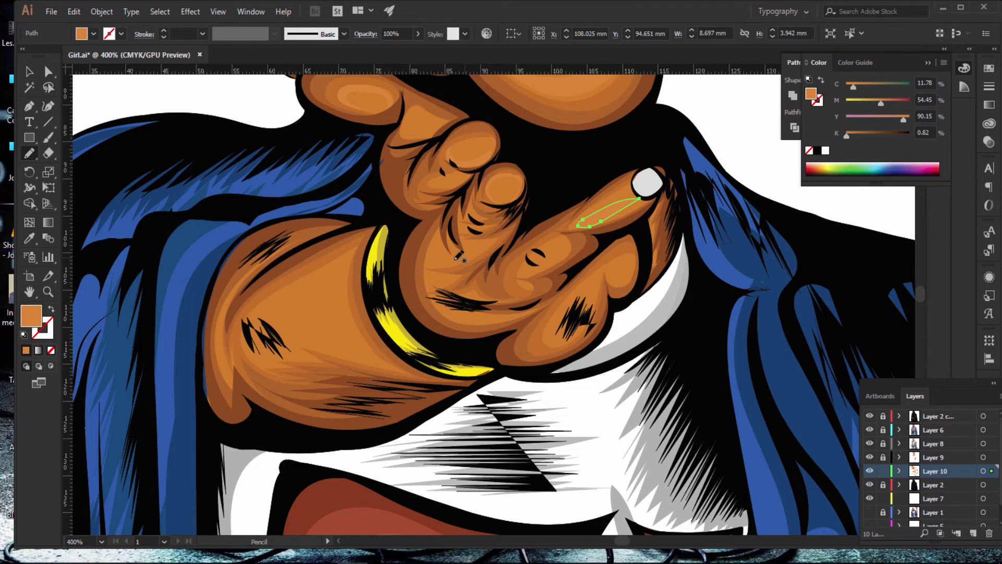
mouse_move(346, 259)
left_mouse_down()
mouse_move(278, 296)
mouse_move(357, 356)
mouse_move(341, 302)
left_mouse_up()
left_click_drag(349, 256, 348, 258)
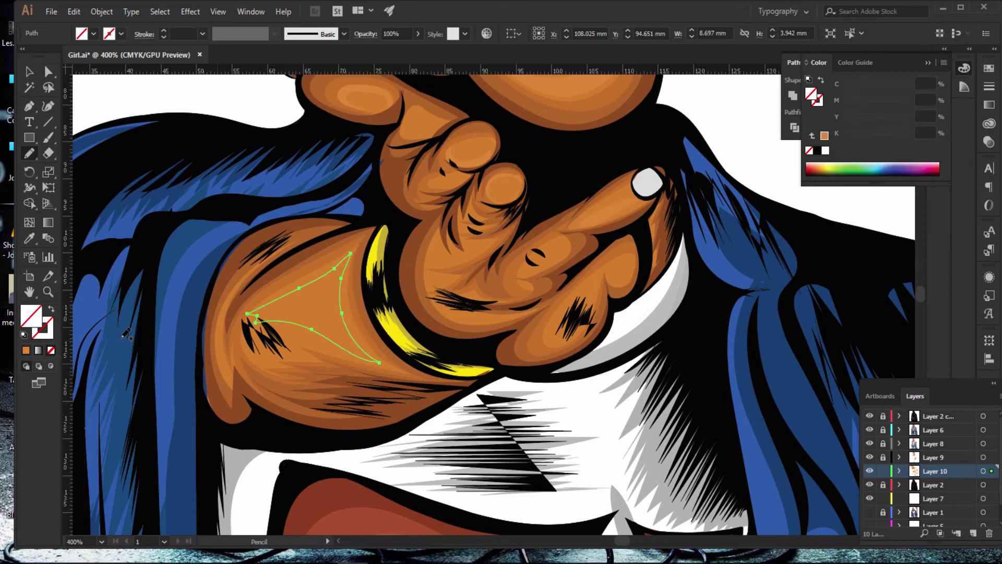
scroll(470, 276, "down", 3)
scroll(469, 275, "down", 2)
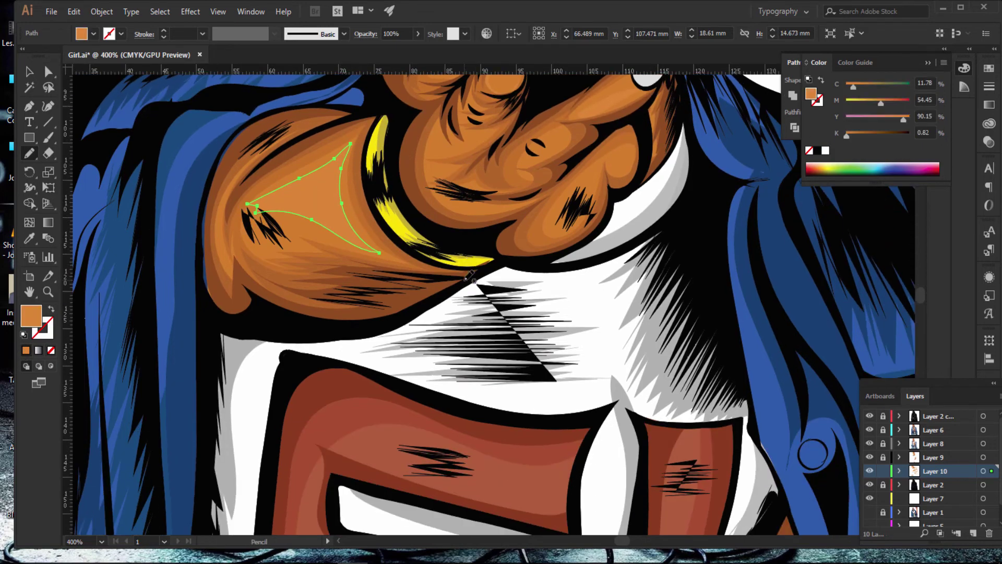
key("ctrl+minus")
key("ctrl+minus")
key("ctrl+minus")
key("ctrl+minus")
key("ctrl+minus")
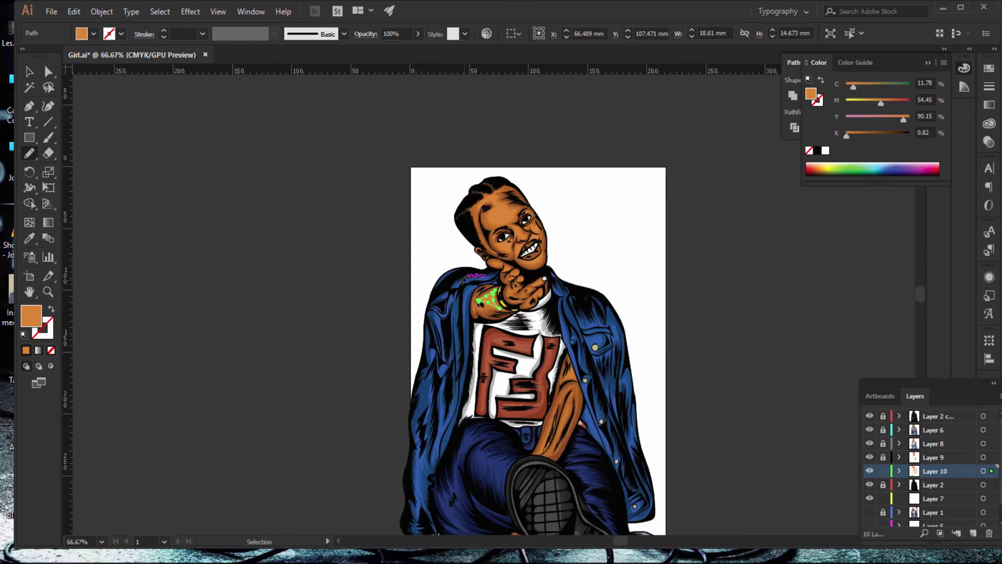
Step: Check the arm highlight, delete a stray arc and return to the full artboard view
scroll(696, 280, "down", 3)
scroll(722, 273, "down", 2)
key("ctrl+plus")
key("ctrl+plus")
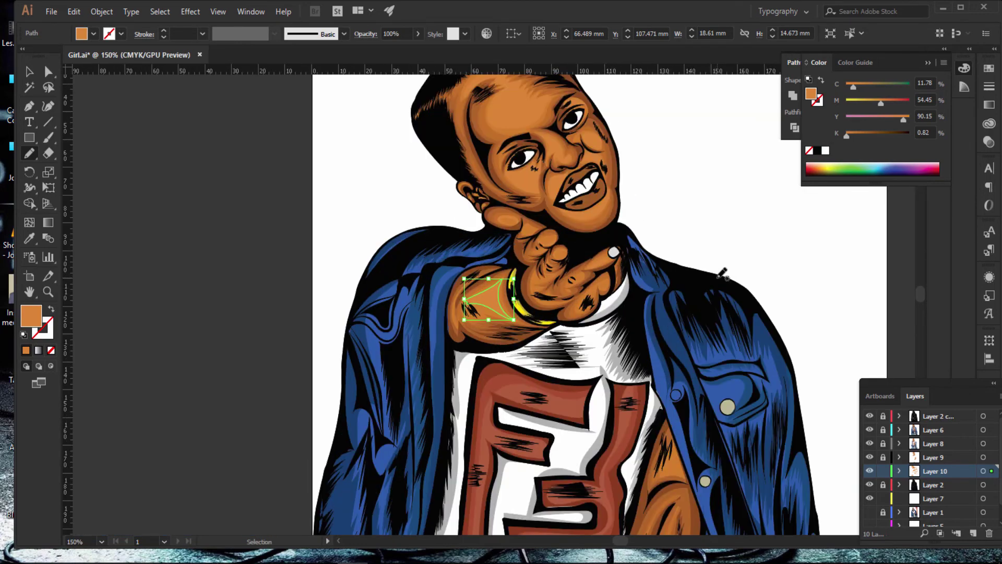
key("ctrl+plus")
key("ctrl+plus")
left_click_drag(921, 296, 923, 303)
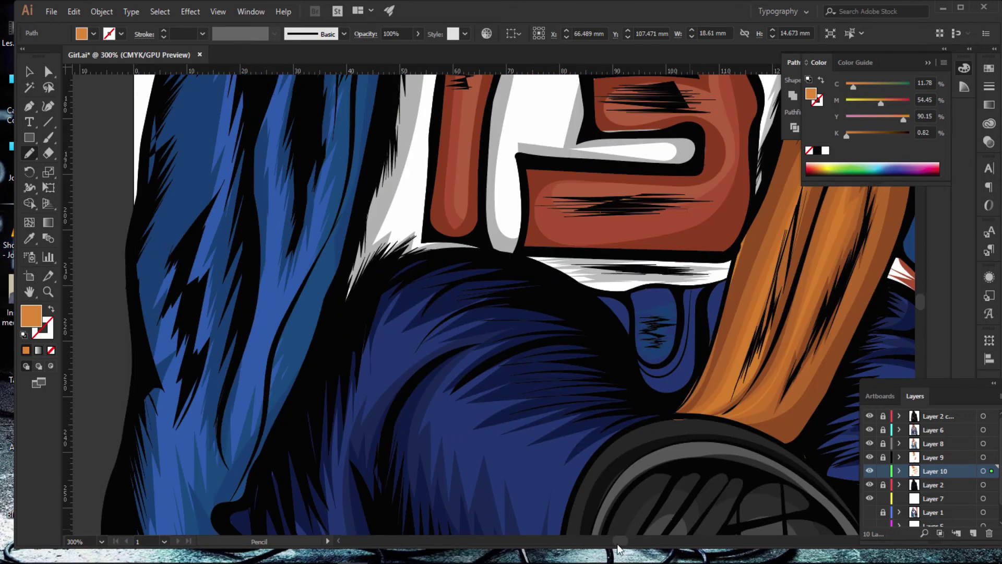
left_click_drag(619, 541, 624, 541)
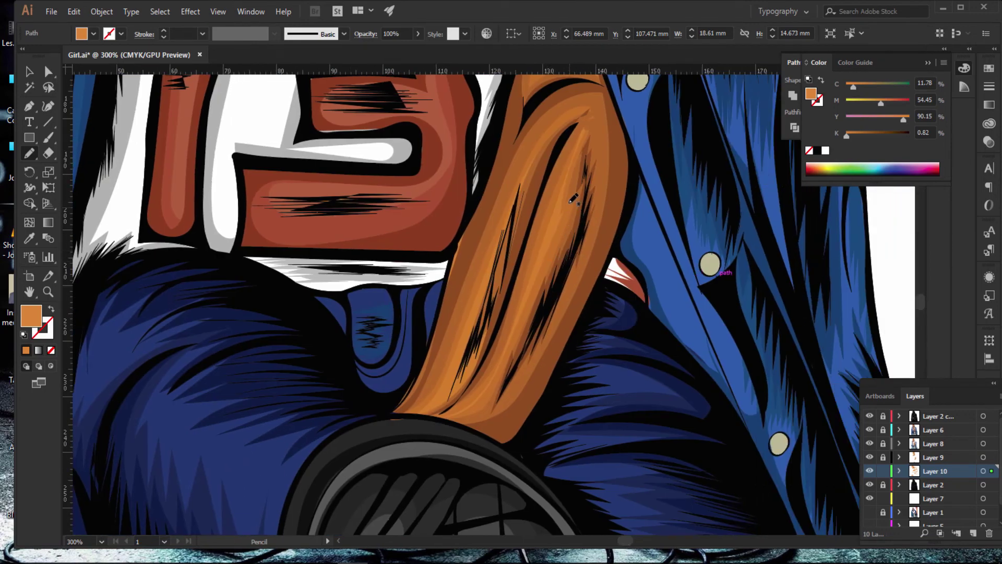
key("ctrl+0")
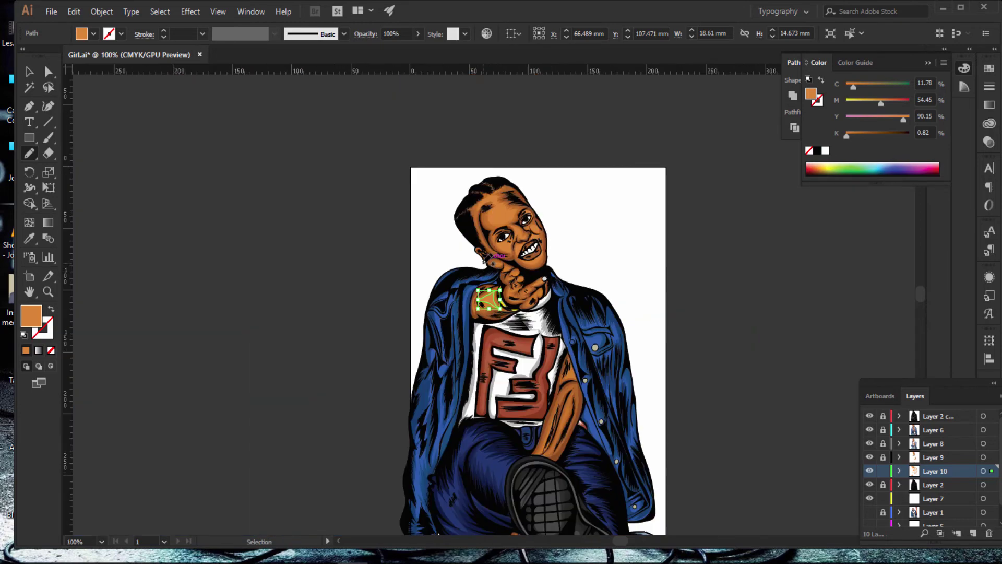
left_click_drag(698, 179, 765, 339)
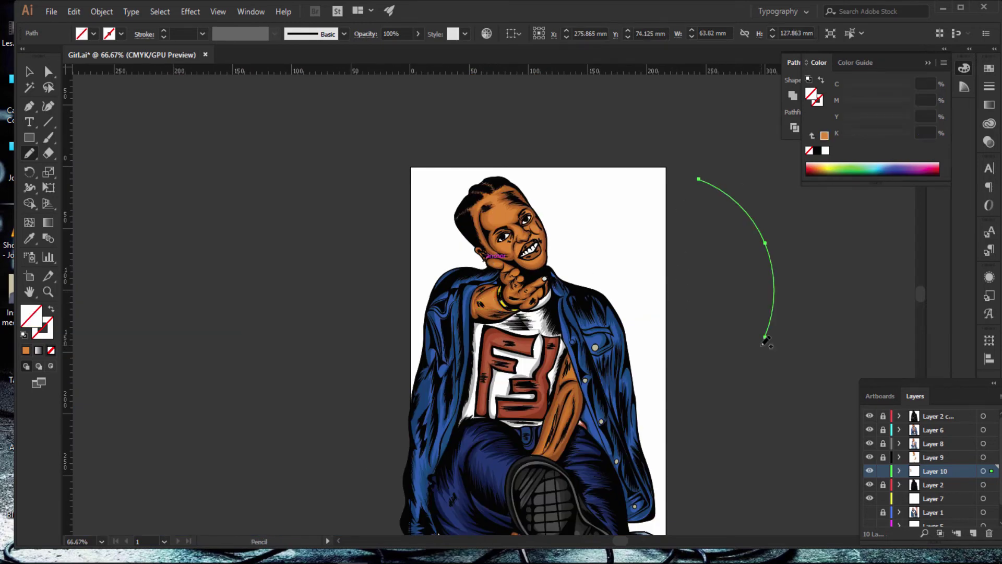
key("Delete")
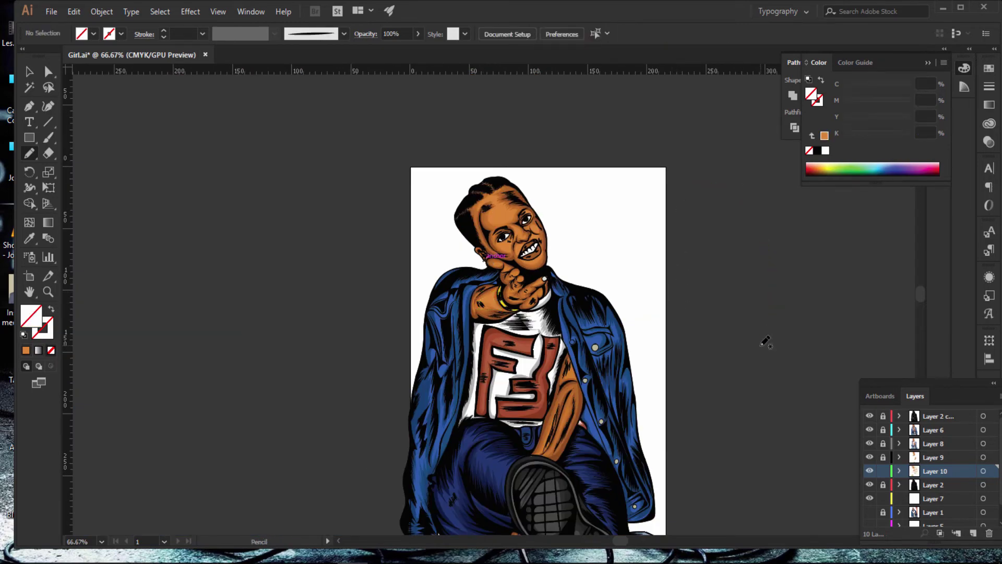
Step: Zoom in on the left eye and pencil a shadow shape along its upper lid
key("ctrl+plus")
key("ctrl+plus")
key("ctrl+plus")
key("ctrl+plus")
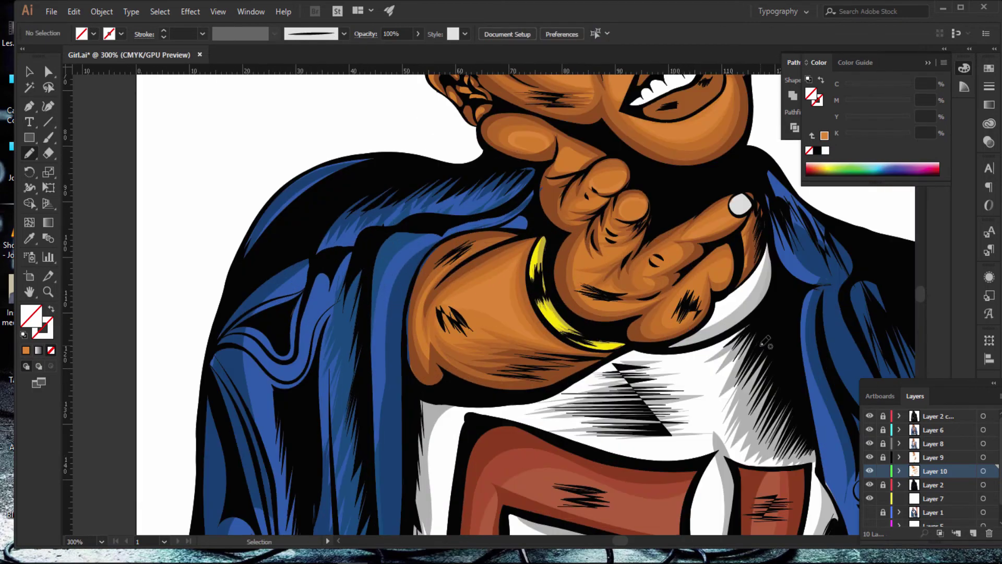
scroll(459, 402, "right", 5)
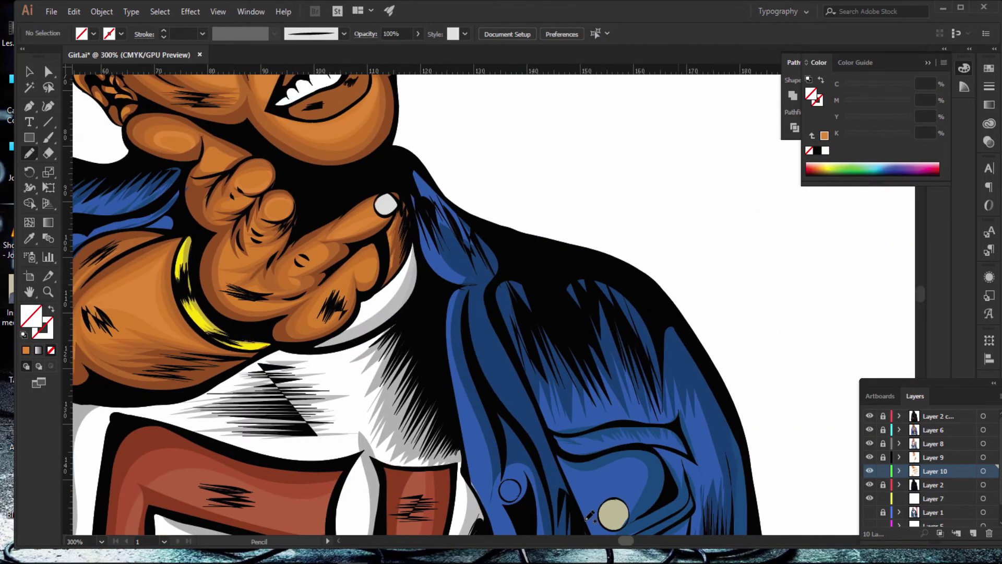
scroll(459, 402, "up", 3)
scroll(459, 399, "up", 2)
scroll(460, 400, "up", 3)
scroll(459, 400, "up", 3)
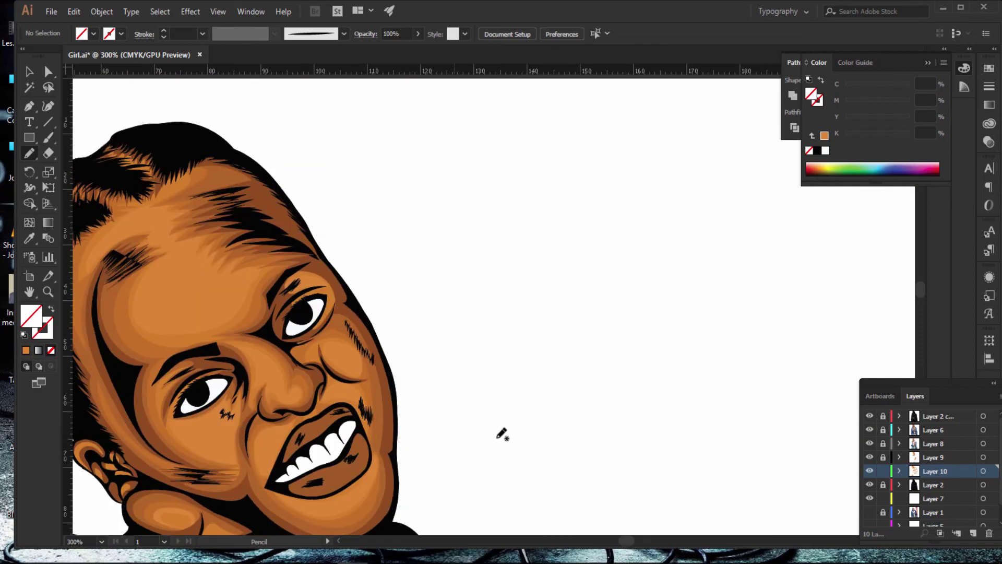
left_click_drag(629, 541, 626, 542)
scroll(662, 419, "up", 3)
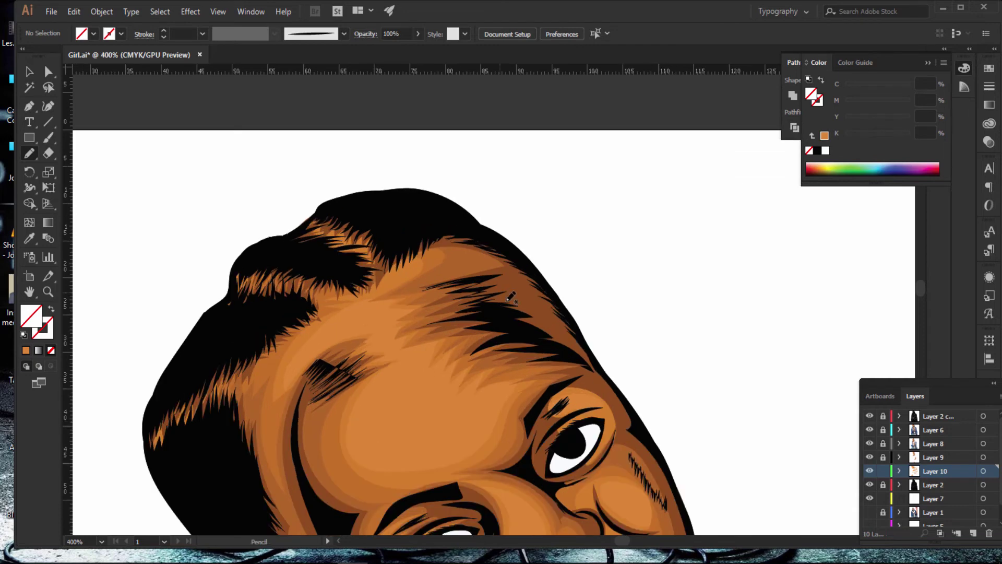
scroll(664, 417, "down", 2)
scroll(479, 294, "up", 1)
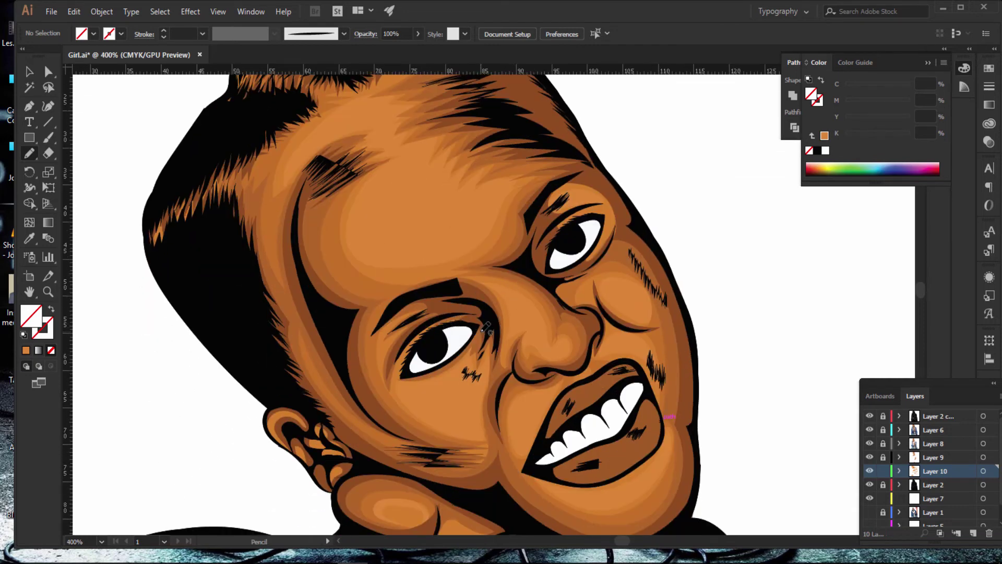
mouse_move(467, 331)
left_mouse_down()
mouse_move(415, 373)
mouse_move(413, 355)
mouse_move(435, 332)
mouse_move(481, 319)
mouse_move(478, 328)
left_mouse_up()
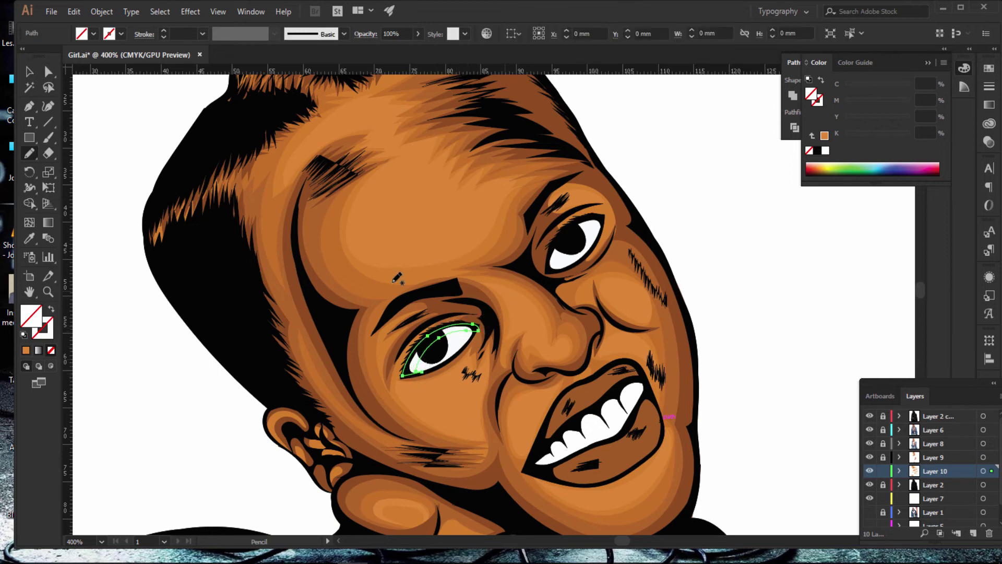
Step: Set the left-eye shadow's fill to light blue (#76A3C1) in the Color Picker
left_click(25, 350)
double_click(35, 320)
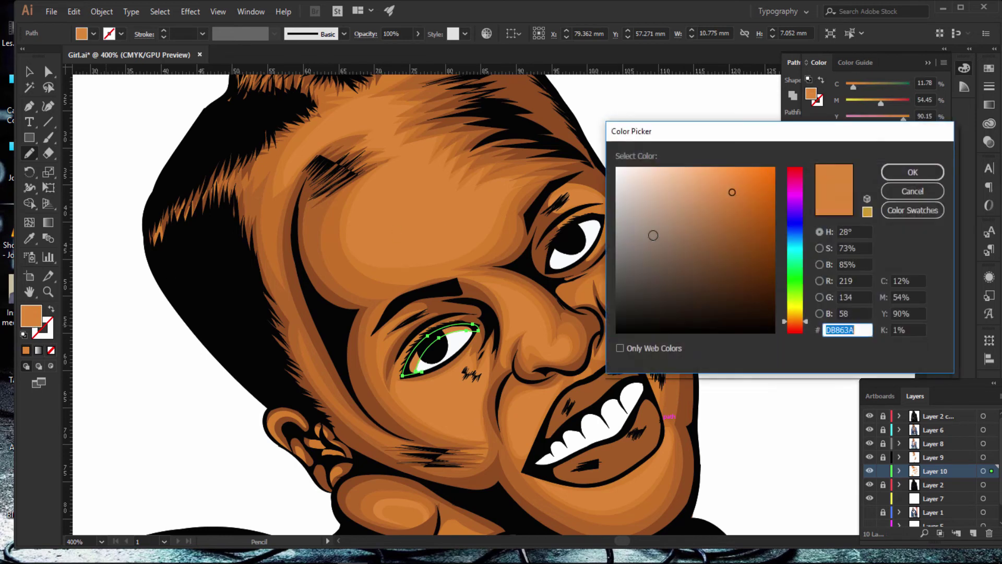
left_click(796, 243)
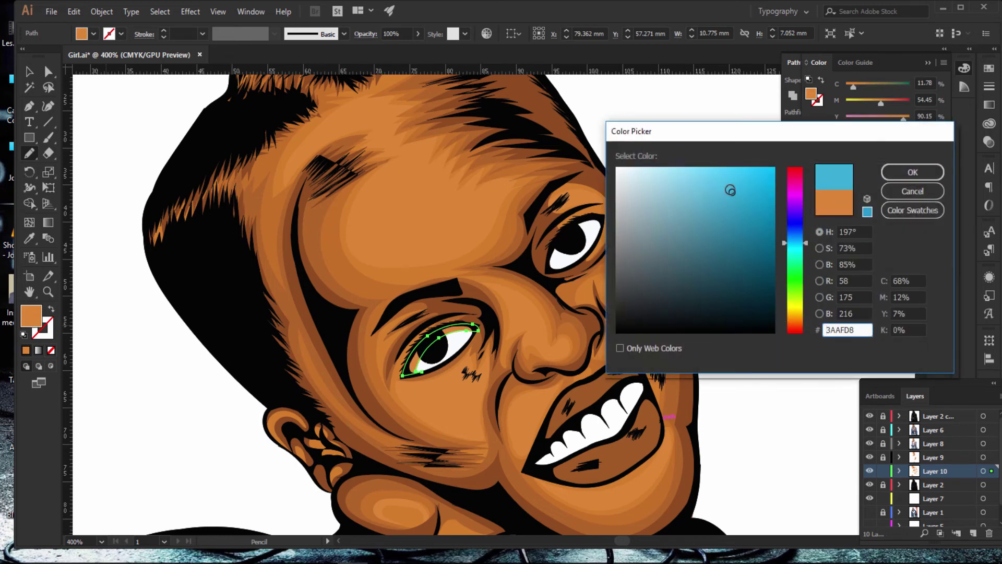
left_click_drag(731, 191, 659, 178)
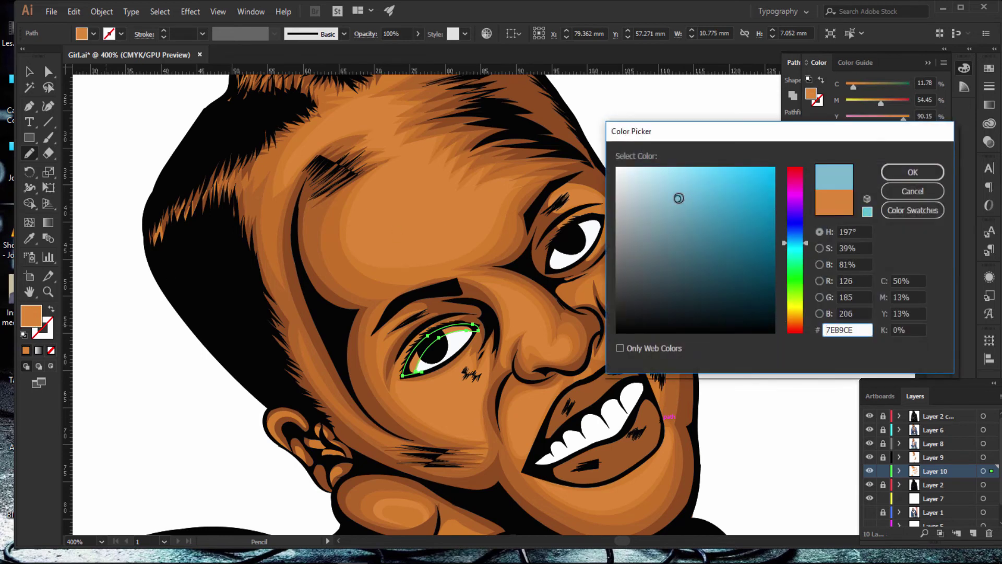
left_click(784, 240)
left_click(674, 188)
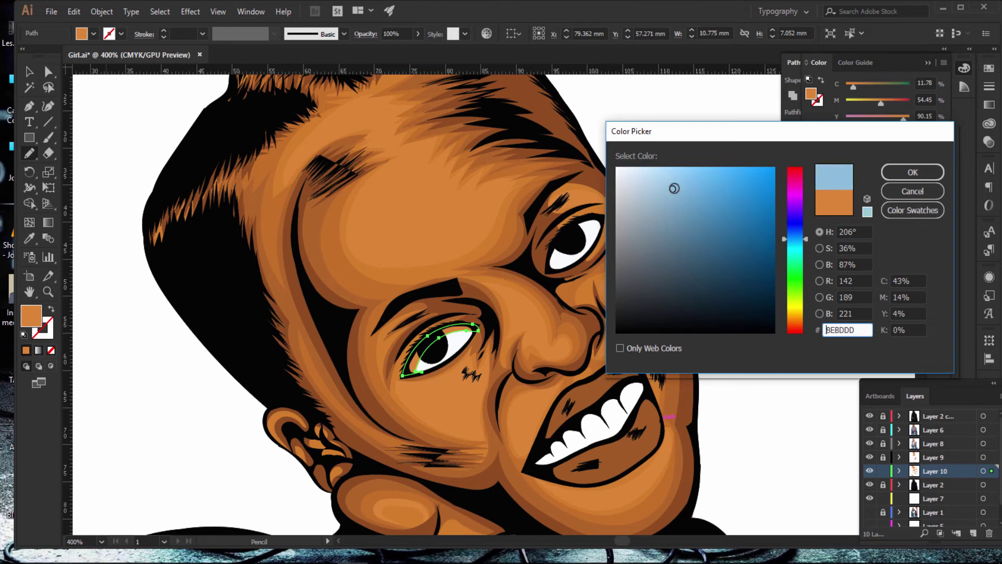
left_click_drag(678, 189, 677, 206)
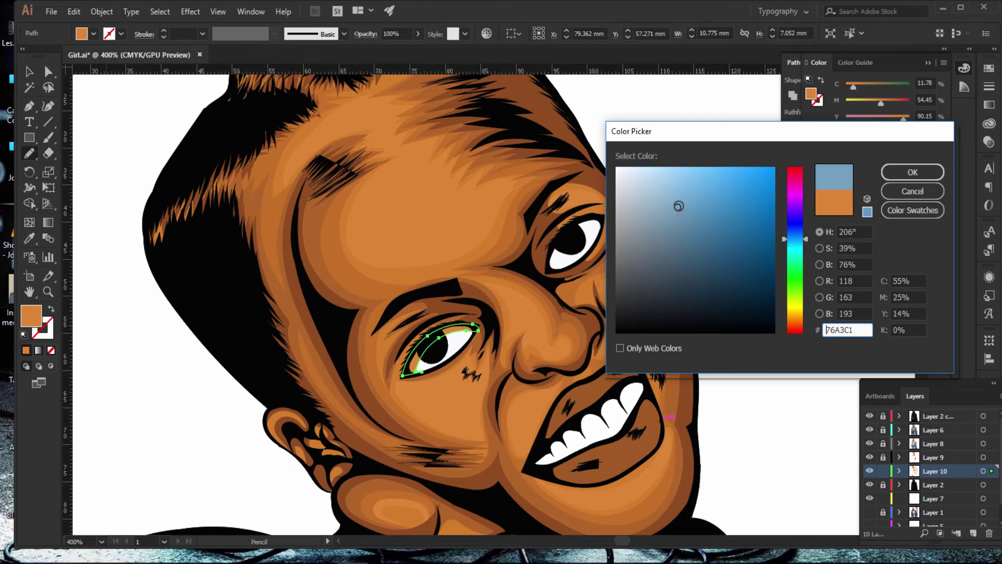
left_click(890, 172)
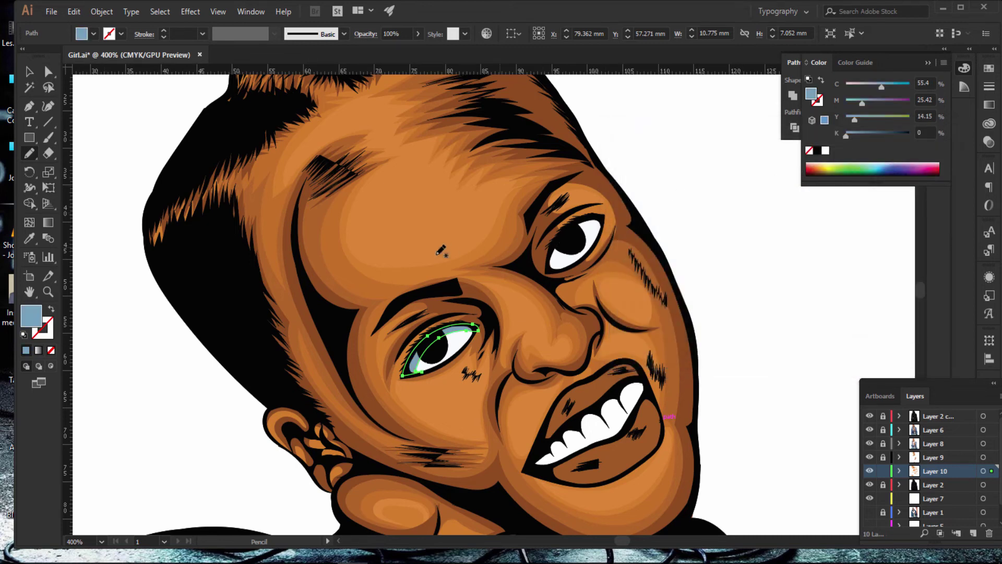
Step: Draw the matching light-blue shadow inside the right eye's white, then deselect
mouse_move(601, 224)
left_mouse_down()
mouse_move(578, 236)
mouse_move(562, 267)
mouse_move(555, 256)
mouse_move(569, 229)
mouse_move(590, 215)
mouse_move(604, 219)
left_mouse_up()
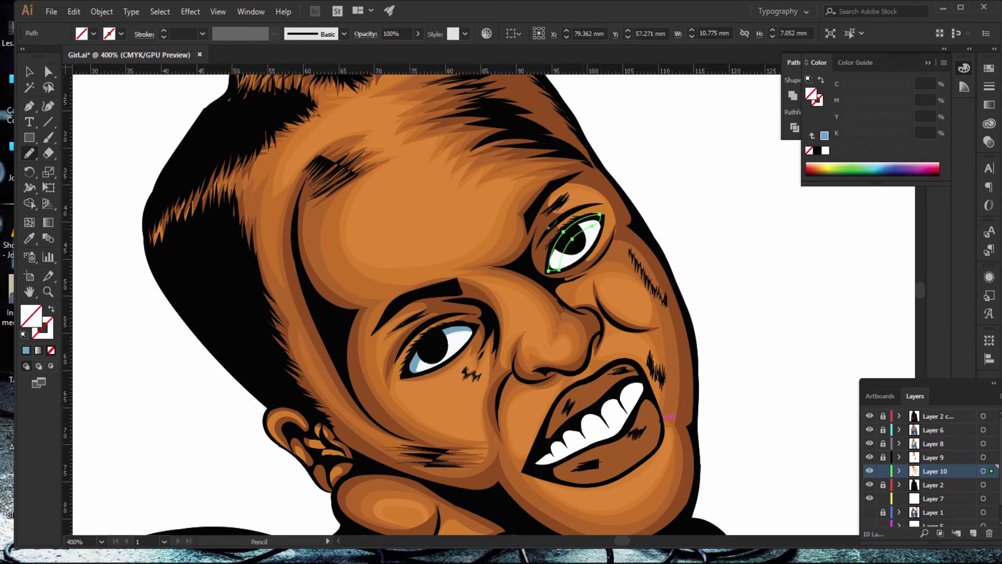
left_click_drag(151, 387, 263, 446)
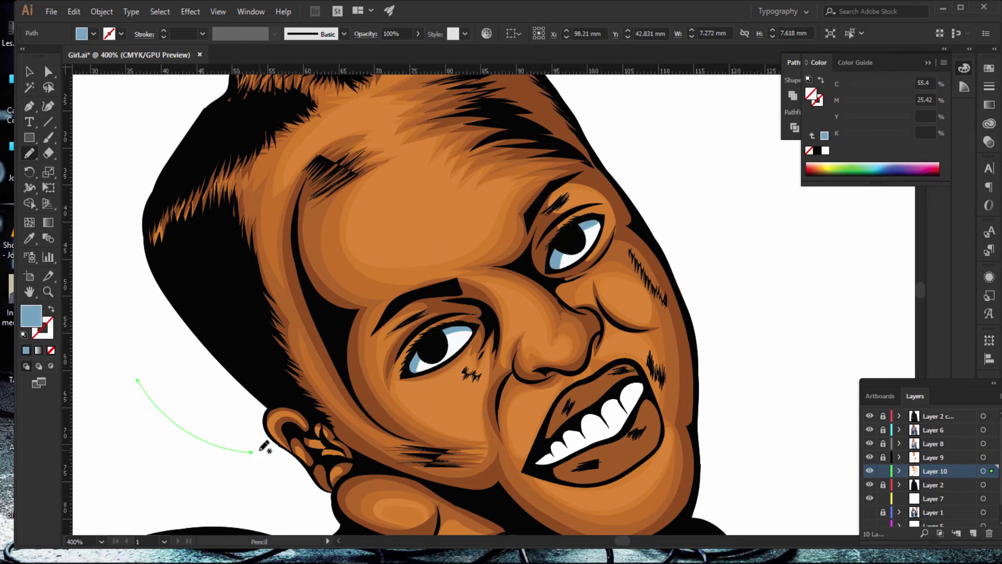
key("ctrl+shift+a")
key("ctrl+1")
key("ctrl+minus")
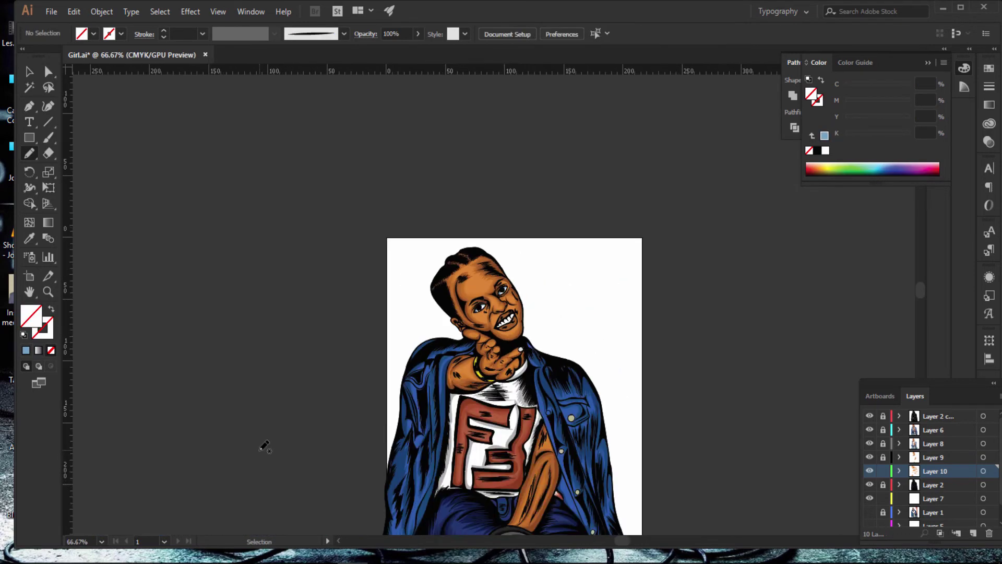
key("ctrl+plus")
key("ctrl+plus")
scroll(711, 384, "down", 3)
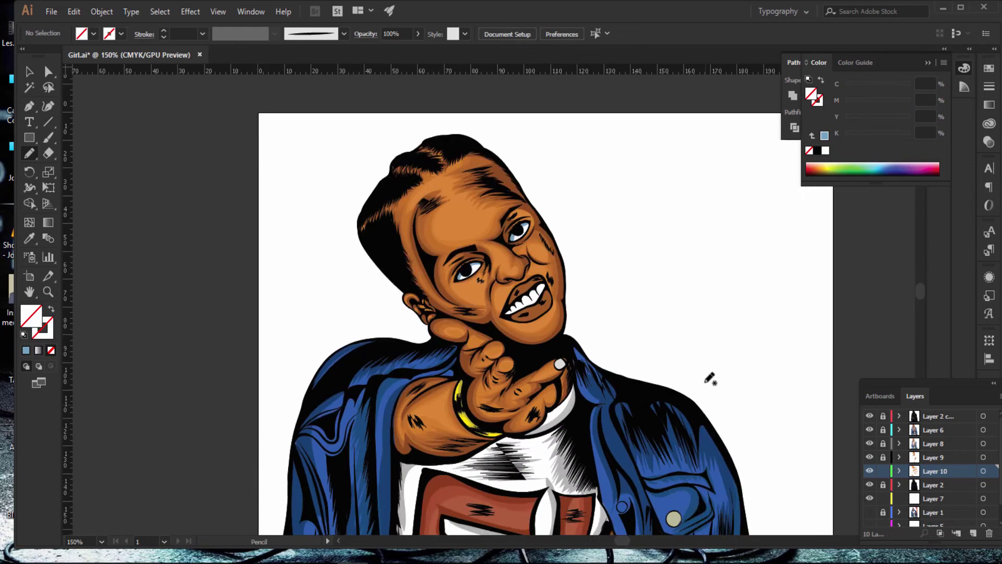
scroll(711, 386, "down", 5)
scroll(712, 385, "down", 5)
scroll(711, 385, "down", 5)
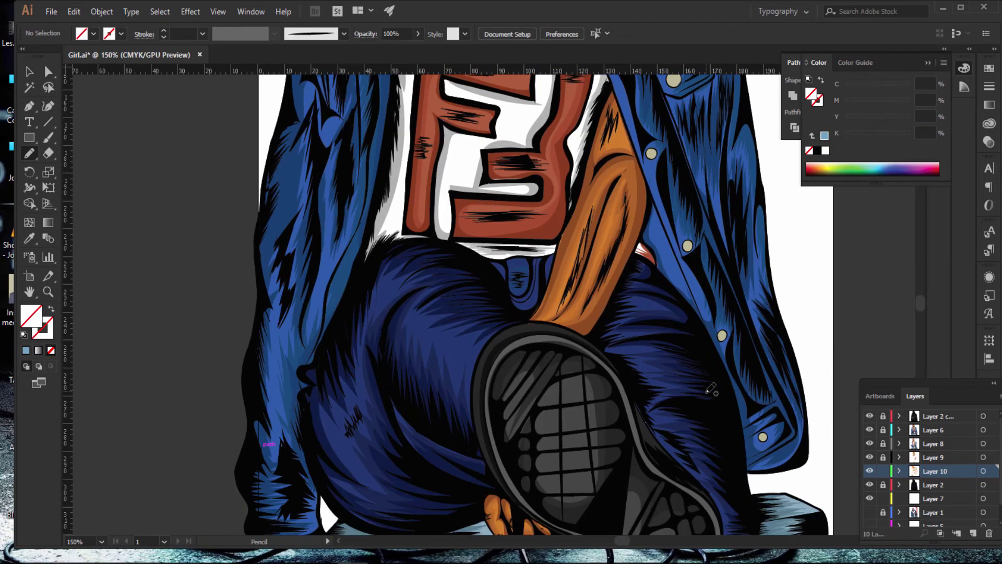
scroll(705, 386, "up", 3)
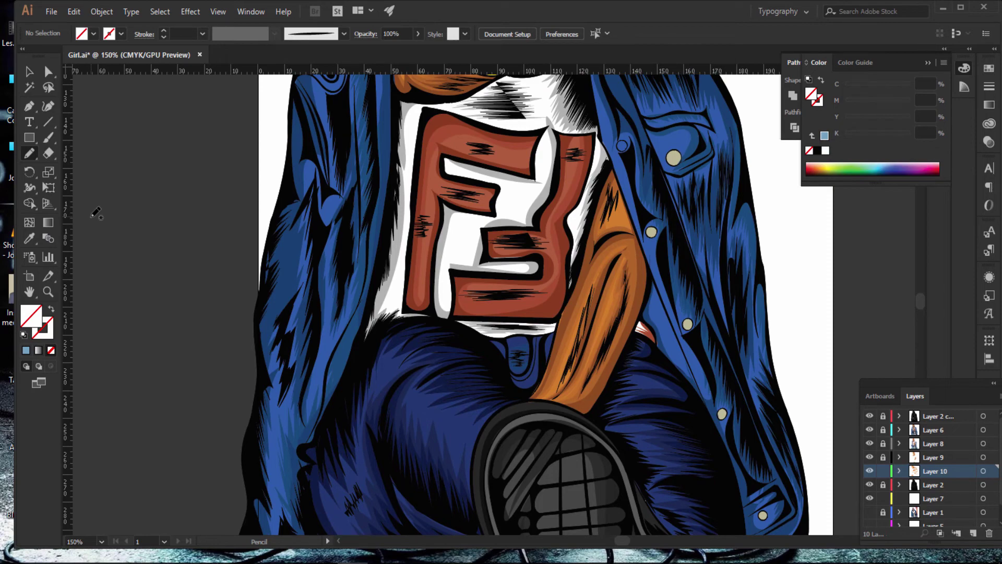
scroll(261, 250, "down", 3)
scroll(365, 277, "down", 5)
scroll(430, 291, "down", 3)
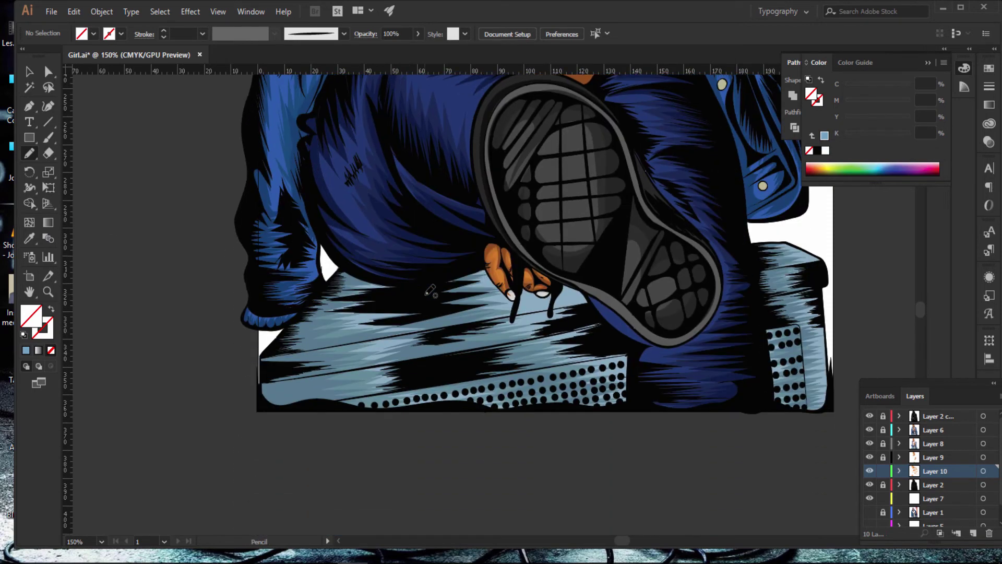
scroll(430, 291, "up", 3)
scroll(430, 291, "down", 1, "alt")
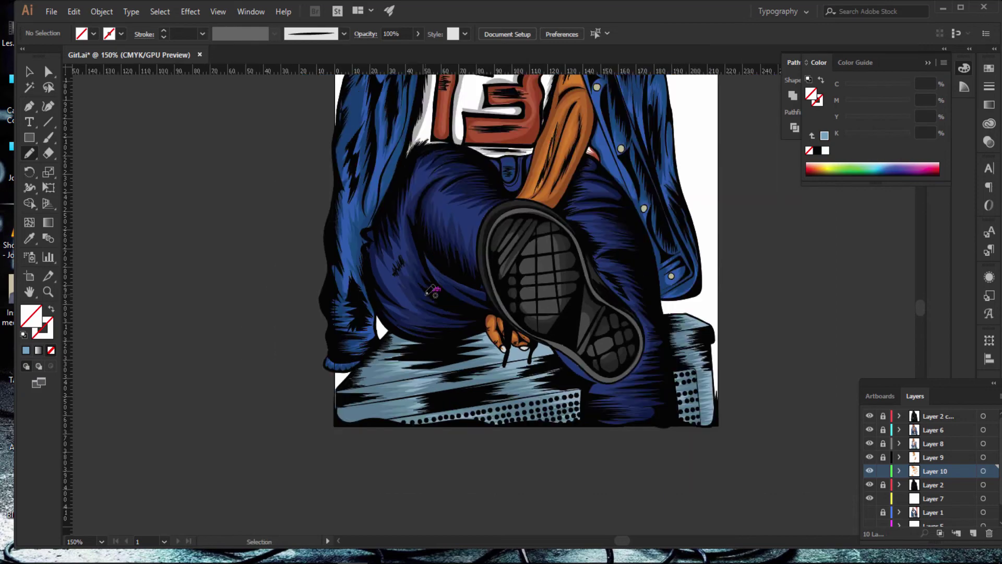
scroll(430, 291, "down", 3, "alt")
scroll(430, 291, "down", 1, "alt")
scroll(430, 291, "up", 2, "alt")
scroll(430, 291, "up", 1, "alt")
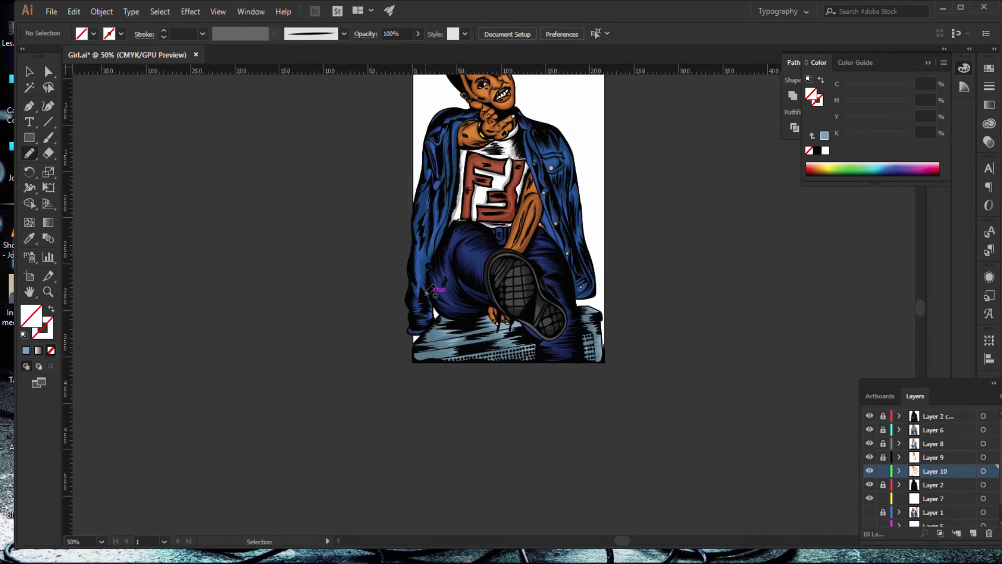
scroll(658, 206, "up", 2)
scroll(668, 207, "up", 2)
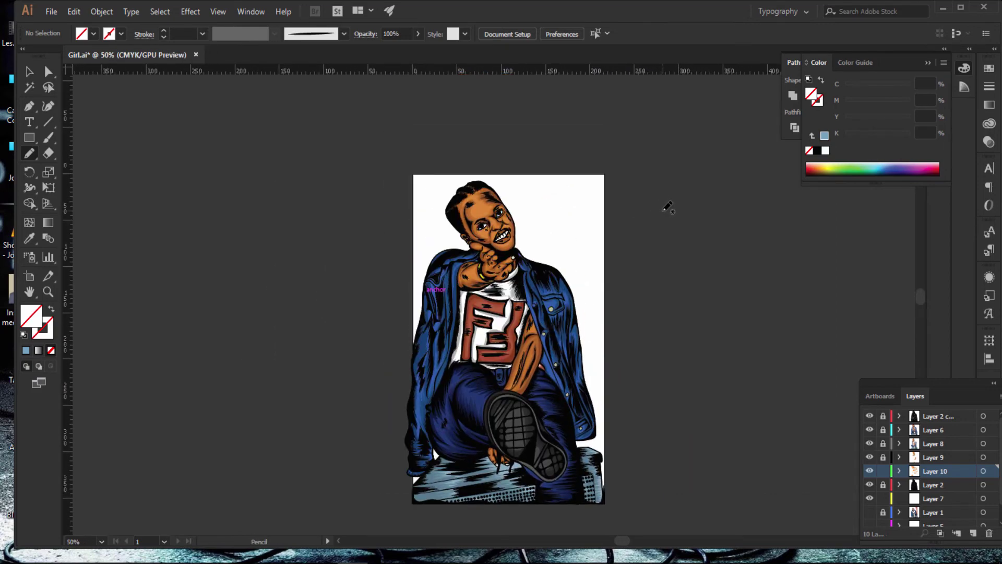
key("ctrl+equal")
key("ctrl+equal")
key("ctrl+equal")
key("ctrl+equal")
scroll(548, 145, "up", 2)
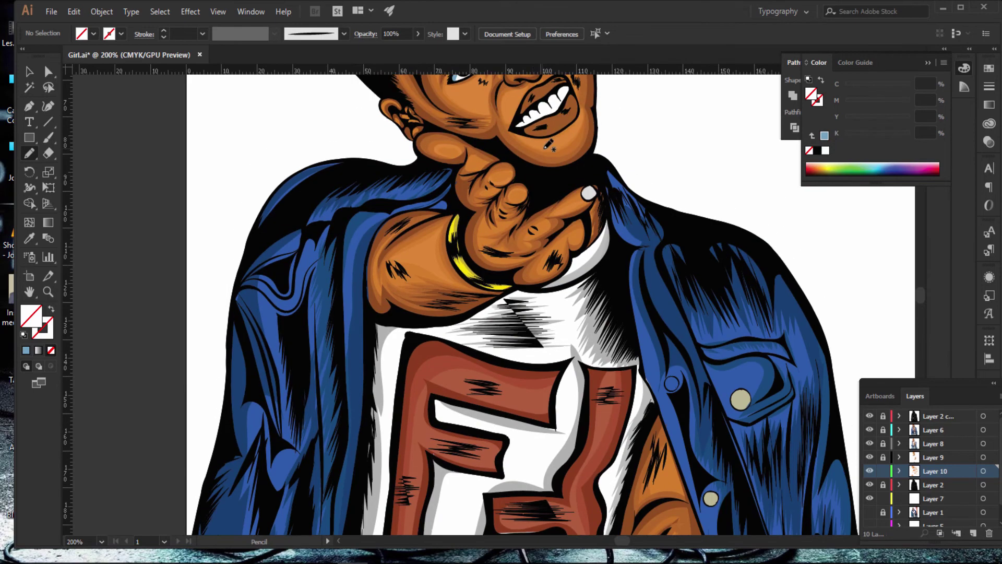
scroll(548, 145, "up", 2)
scroll(548, 145, "up", 1)
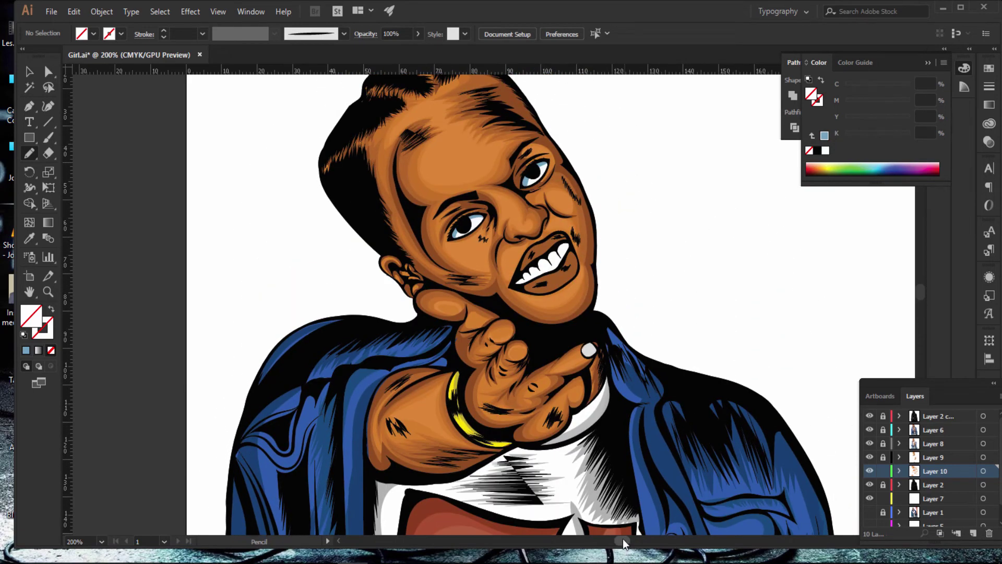
left_click_drag(628, 540, 632, 540)
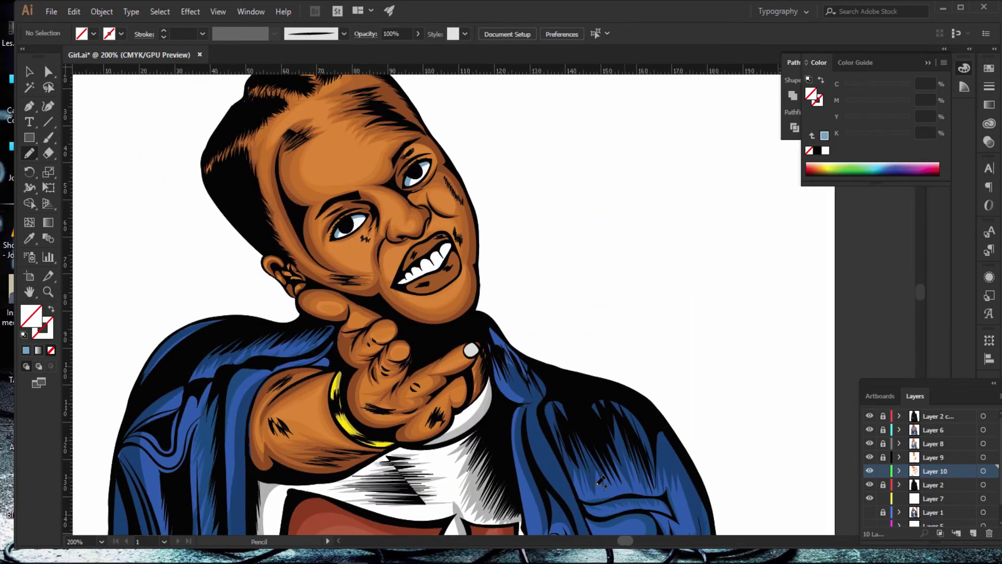
scroll(474, 310, "up", 2)
scroll(474, 310, "up", 1)
Step: Pencil a light-blue shadow shape along the top of the upper teeth, undoing a stray stroke
scroll(474, 309, "up", 1)
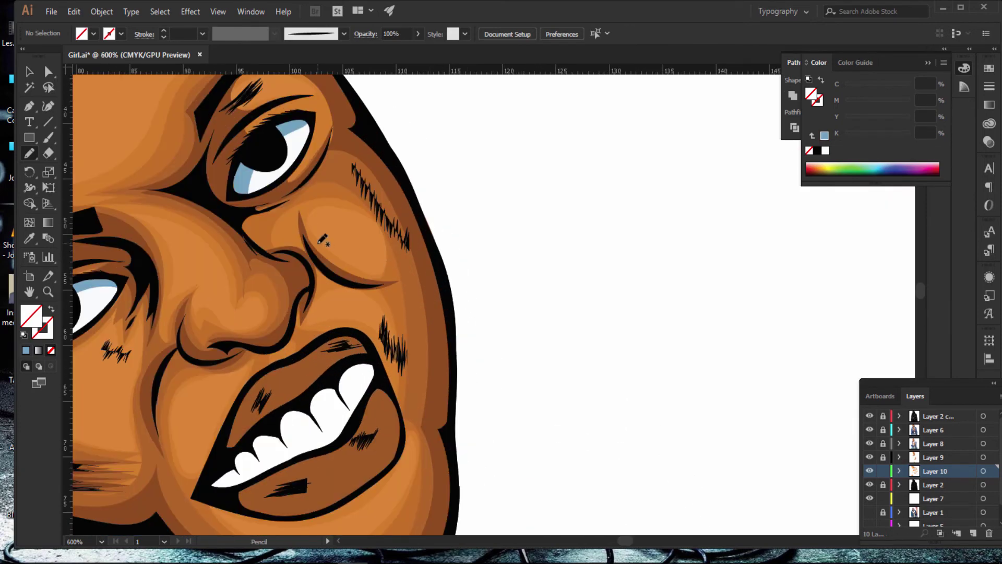
scroll(328, 278, "down", 2)
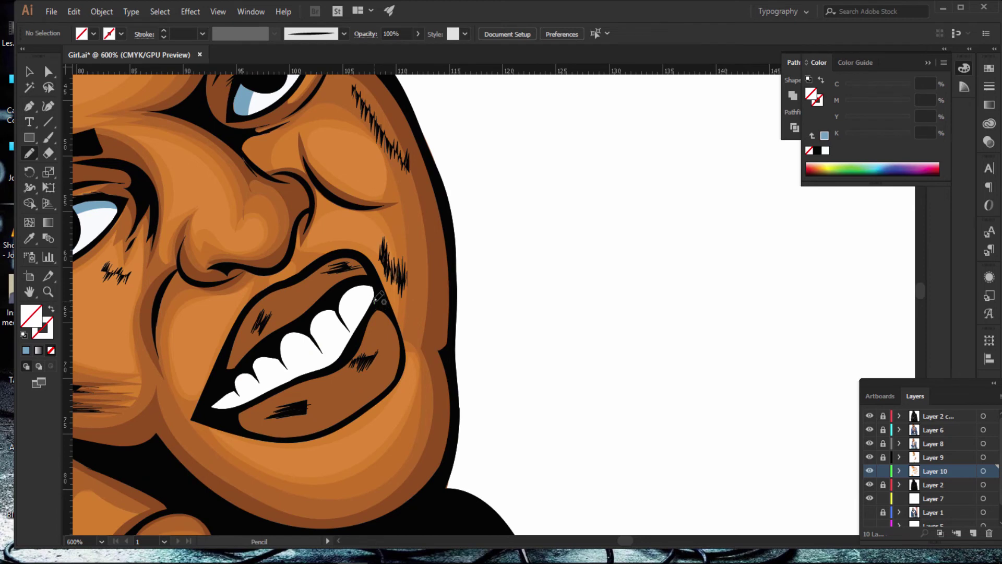
mouse_move(375, 302)
left_mouse_down()
mouse_move(307, 332)
mouse_move(290, 361)
mouse_move(250, 373)
mouse_move(231, 412)
mouse_move(326, 299)
left_mouse_up()
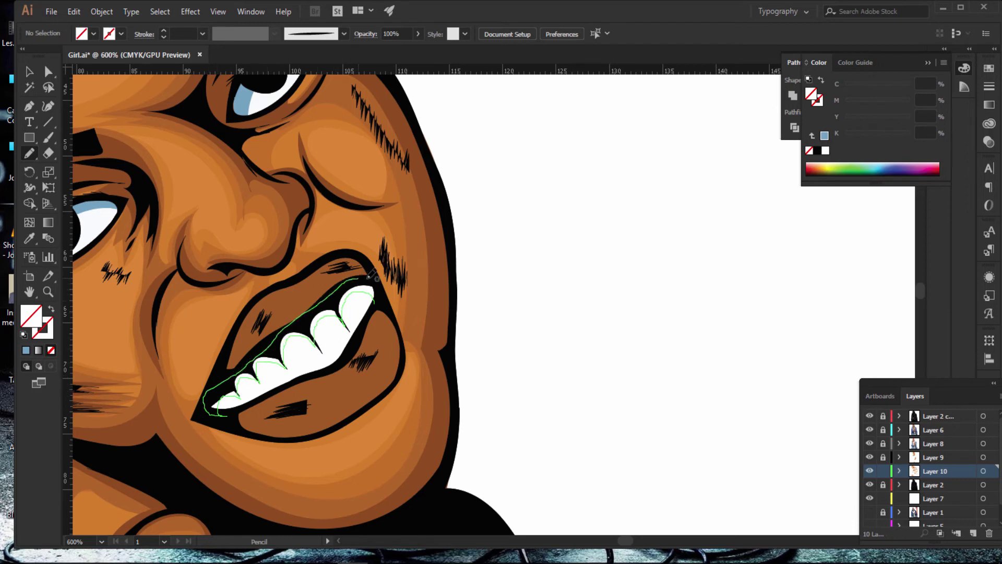
left_click_drag(328, 298, 380, 295)
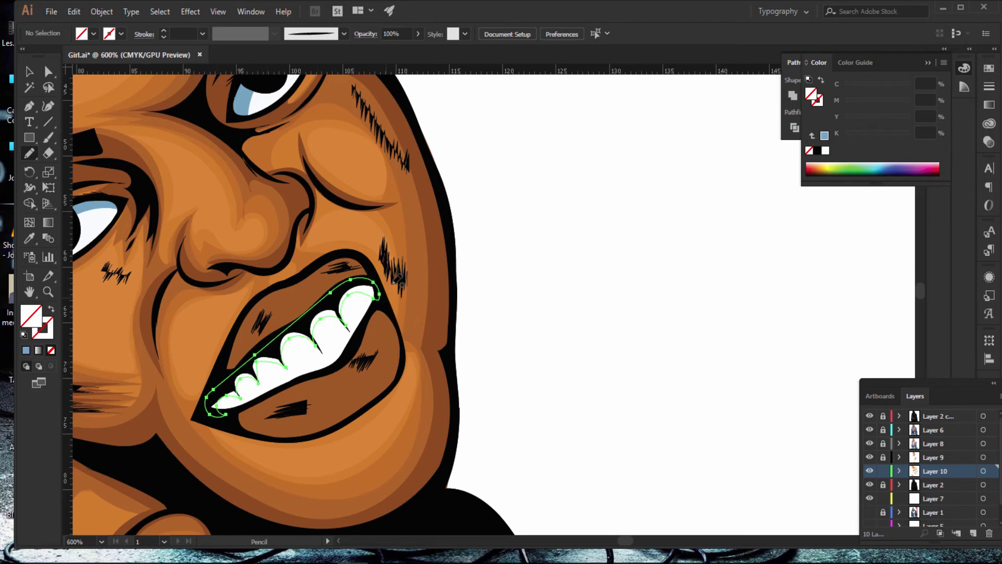
left_click(25, 350)
left_click_drag(602, 194, 602, 340)
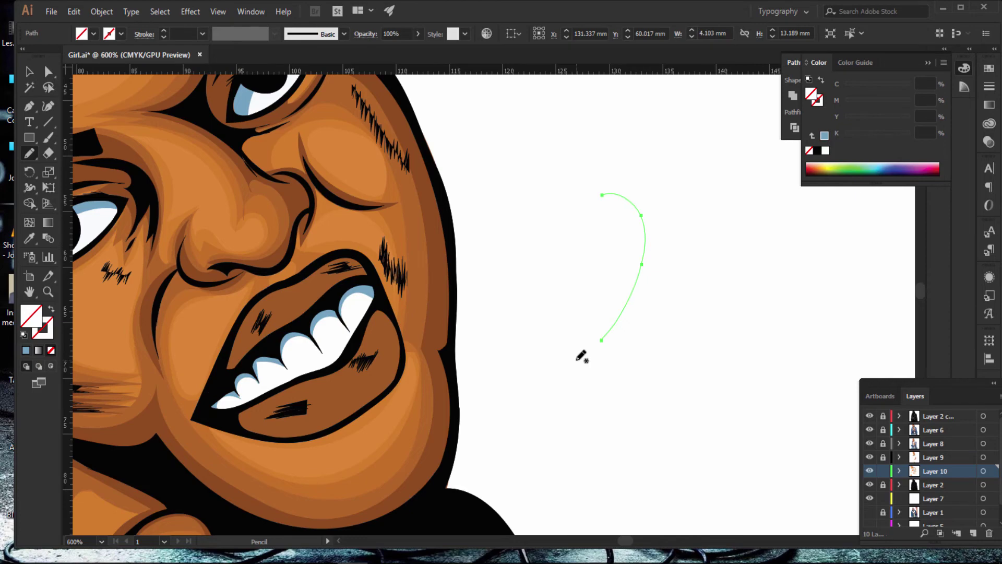
key("ctrl+z")
key("ctrl+minus")
key("ctrl+minus")
key("ctrl+minus")
key("ctrl+minus")
key("ctrl+minus")
key("ctrl+plus")
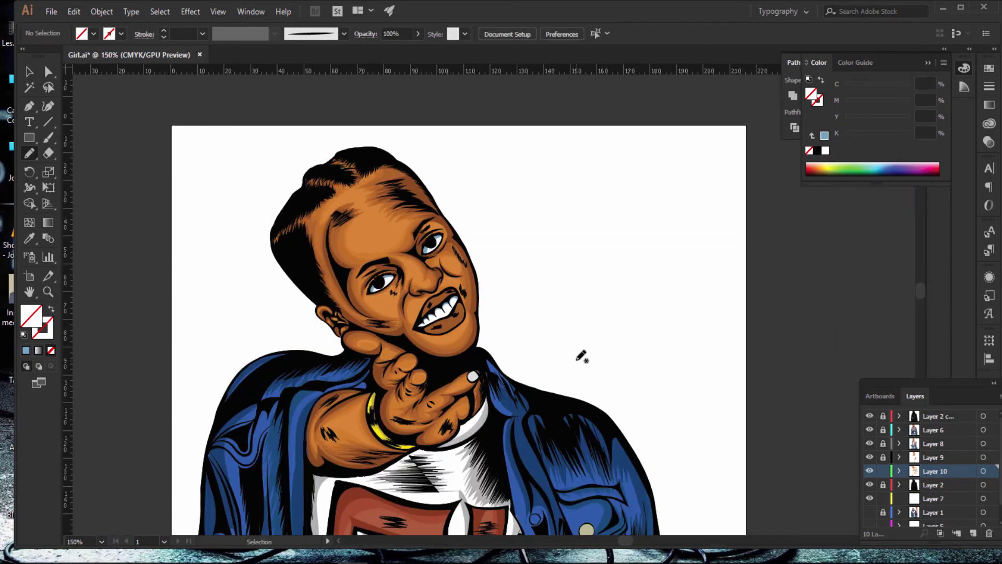
key("ctrl+plus")
key("ctrl+plus")
key("ctrl+plus")
key("ctrl+plus")
key("ctrl+plus")
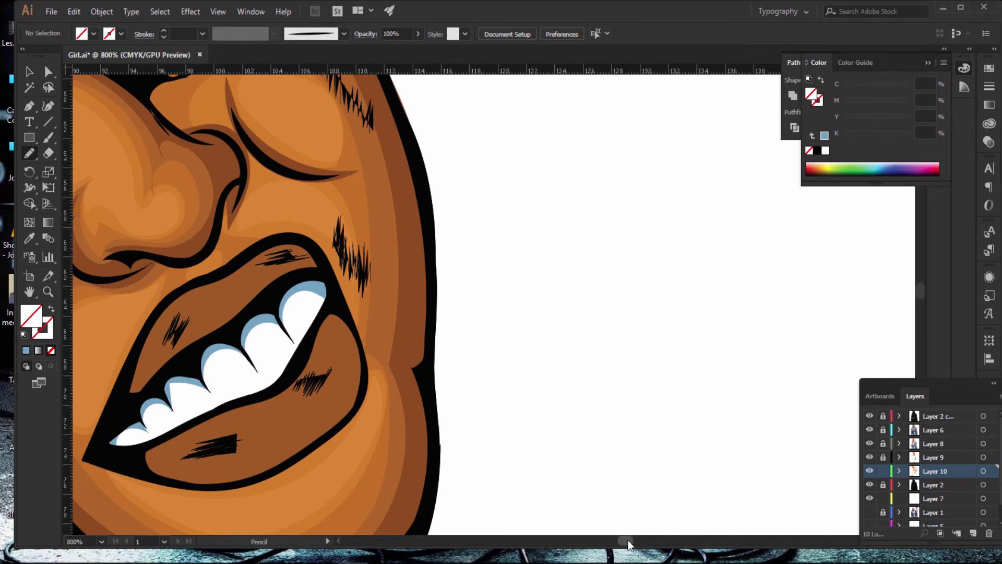
Step: Trace a closed shadow shape along the upper teeth's lower edge and fill it light blue
scroll(629, 538, "left", 3)
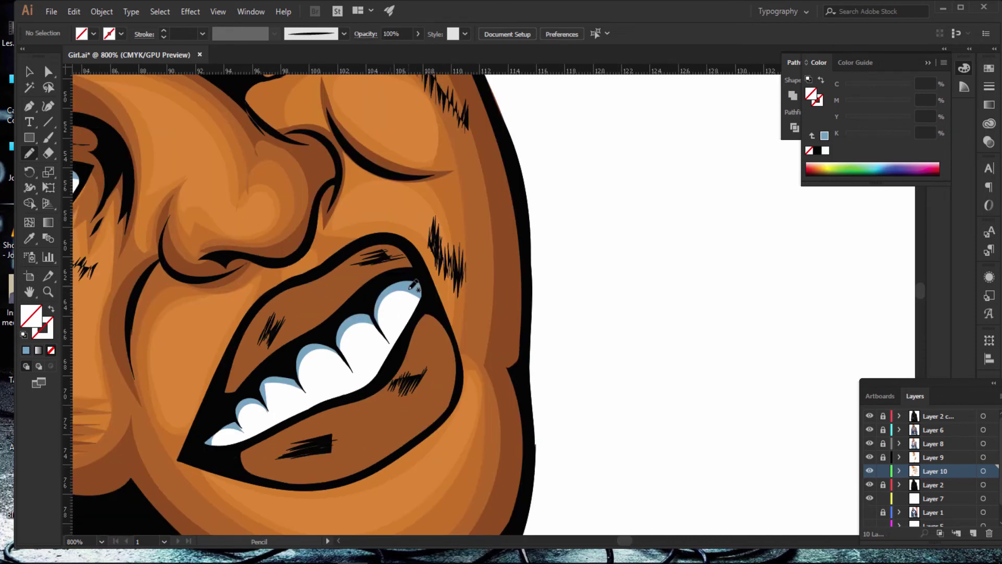
mouse_move(411, 286)
left_mouse_down()
mouse_move(382, 357)
mouse_move(284, 424)
mouse_move(385, 379)
left_mouse_up()
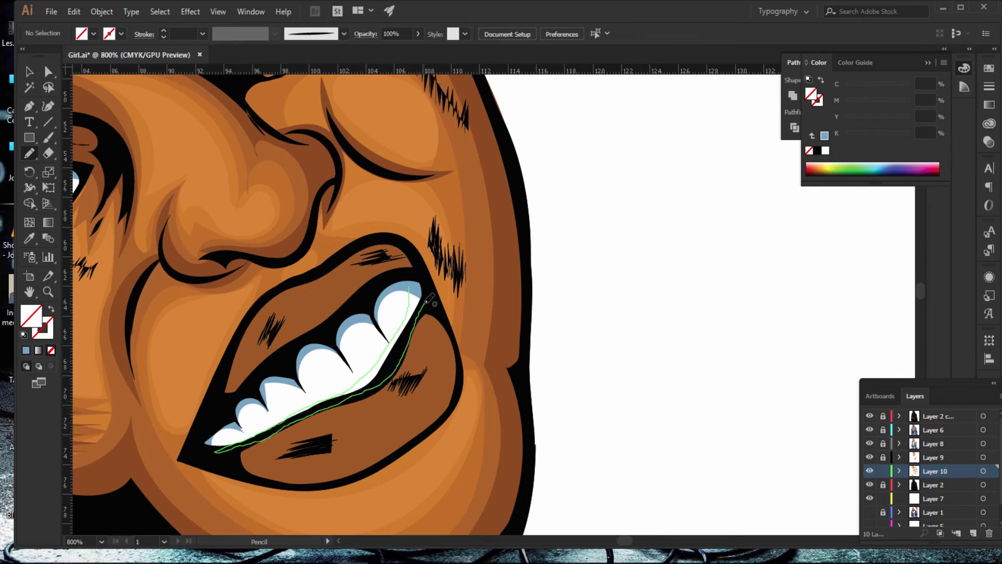
left_click_drag(413, 335, 413, 287)
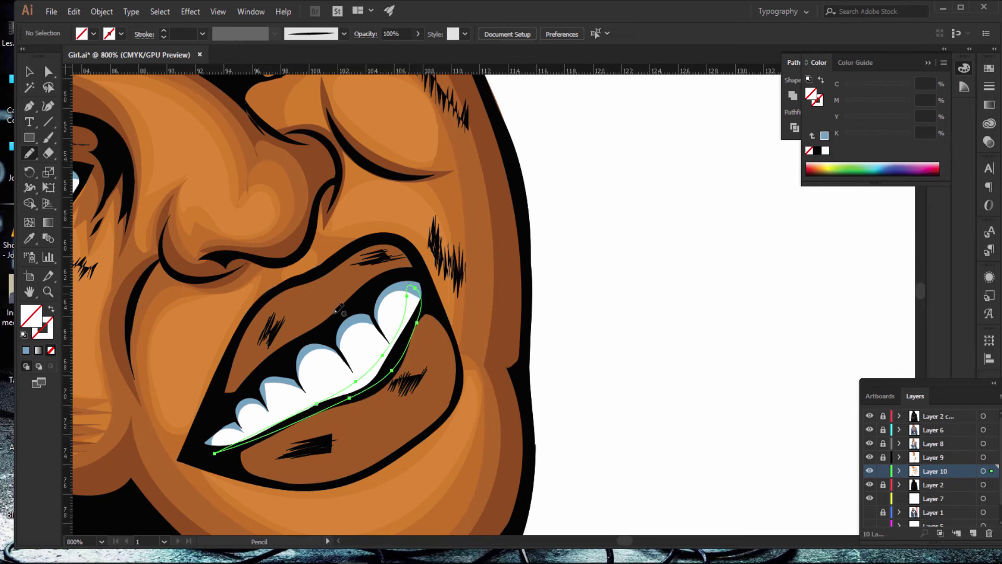
left_click(28, 351)
Step: Undo a stray test stroke on the blank canvas and zoom back in on the face
left_click_drag(672, 219, 630, 368)
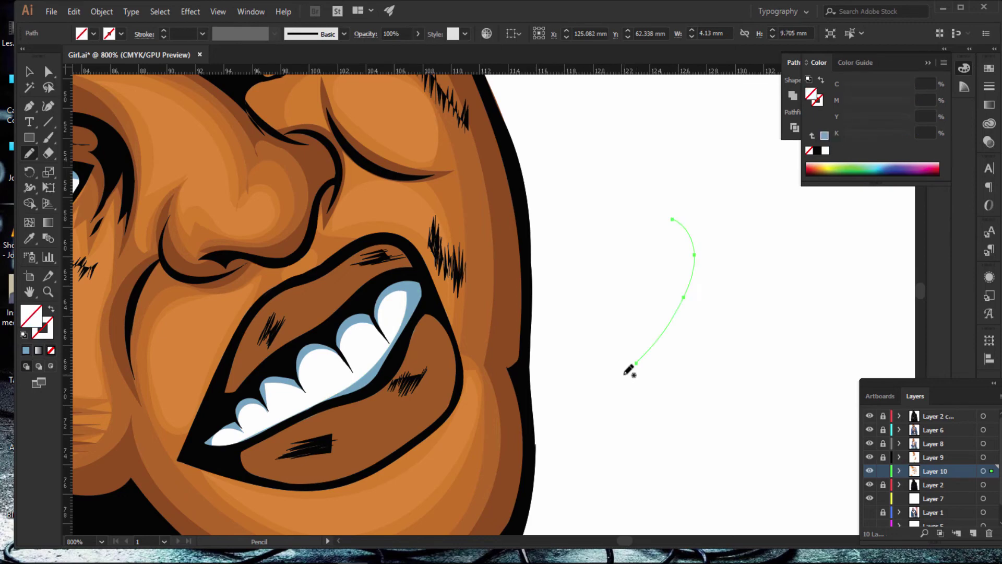
key("ctrl+z")
key("ctrl+minus")
key("ctrl+minus")
key("ctrl+minus")
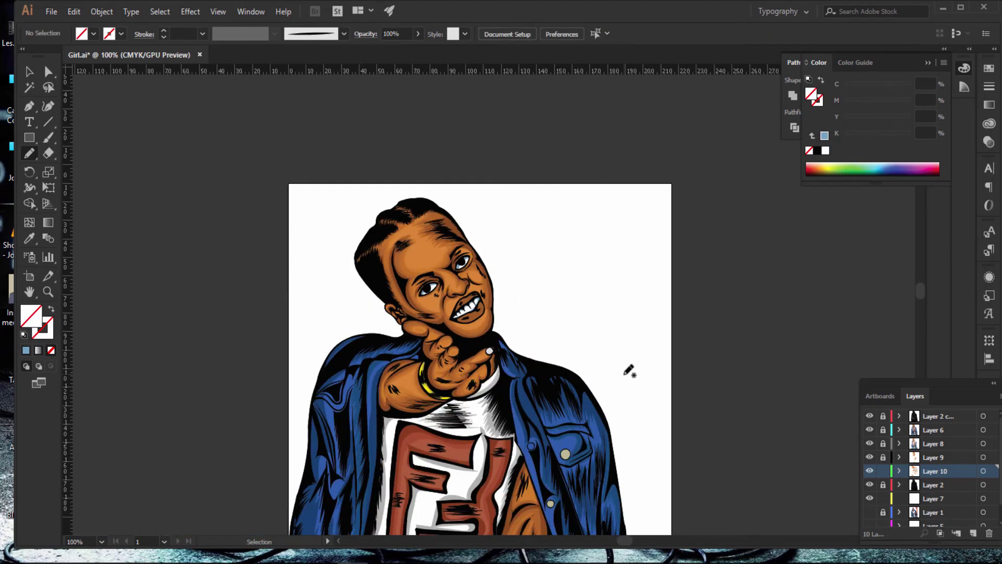
key("ctrl+minus")
key("ctrl+minus")
key("ctrl+plus")
key("ctrl+plus")
key("ctrl+plus")
key("ctrl+plus")
key("ctrl+plus")
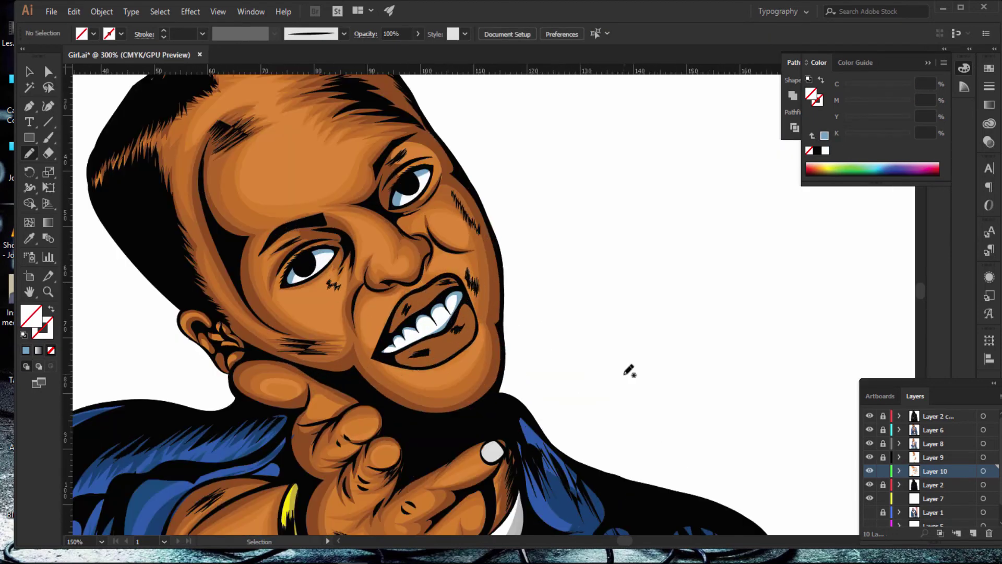
key("ctrl+plus")
scroll(606, 346, "down", 1)
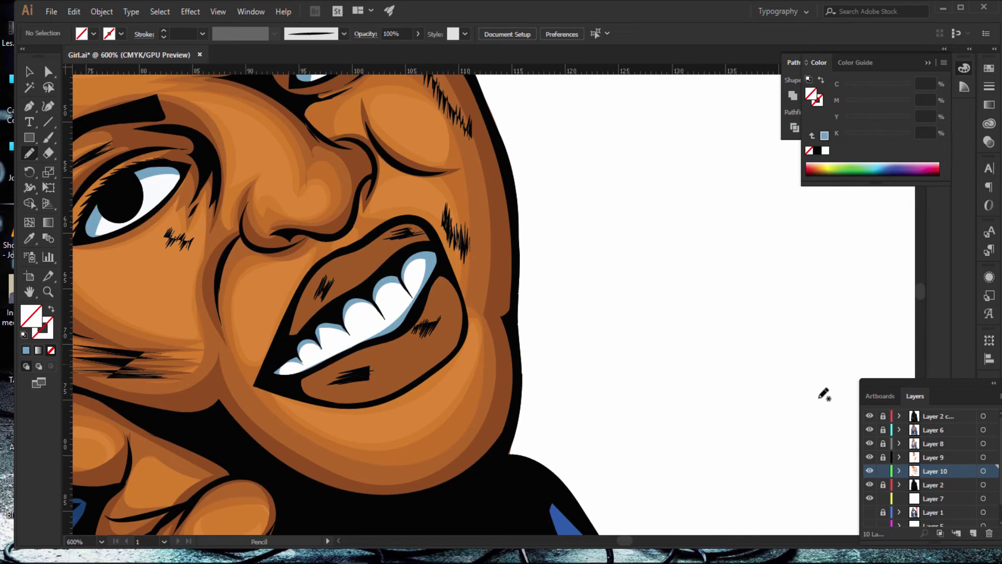
Step: Sample the brown skin tone as fill and sketch a Pencil stroke along the teeth
key("i")
left_click(244, 272)
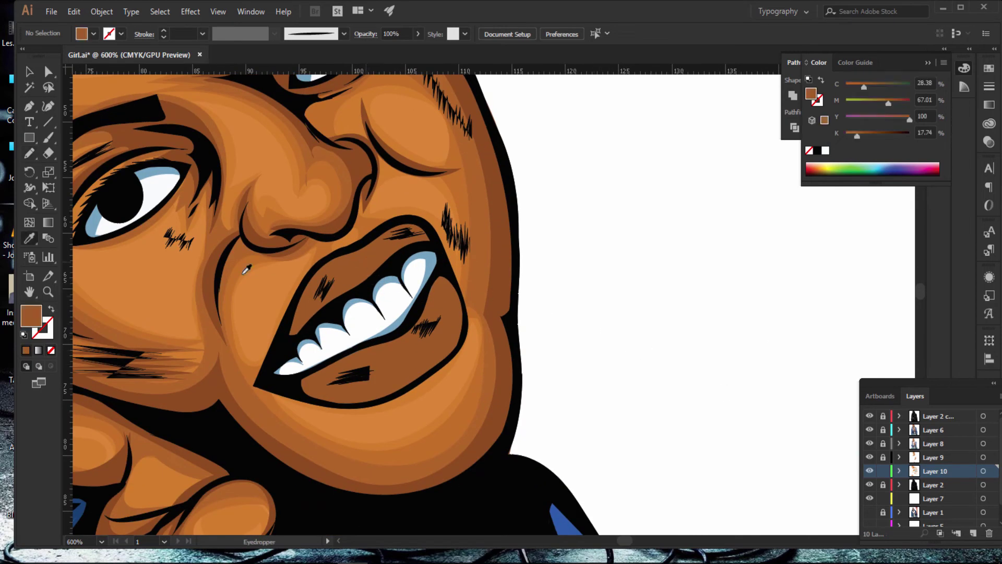
key("n")
left_click_drag(419, 249, 435, 259)
Step: Zoom in on the mouth and trace a closed shading outline around the upper lip
key("ctrl+plus")
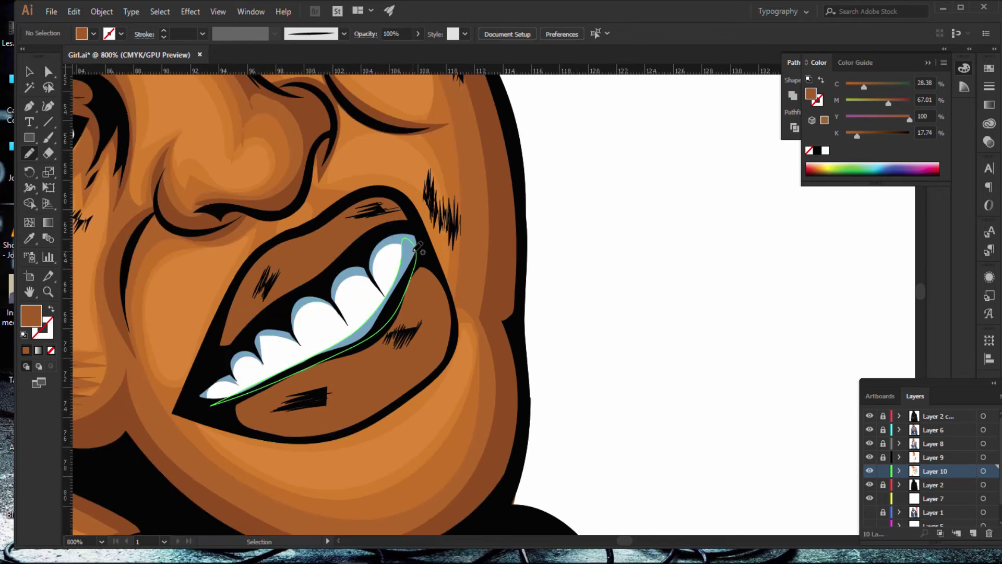
key("ctrl+plus")
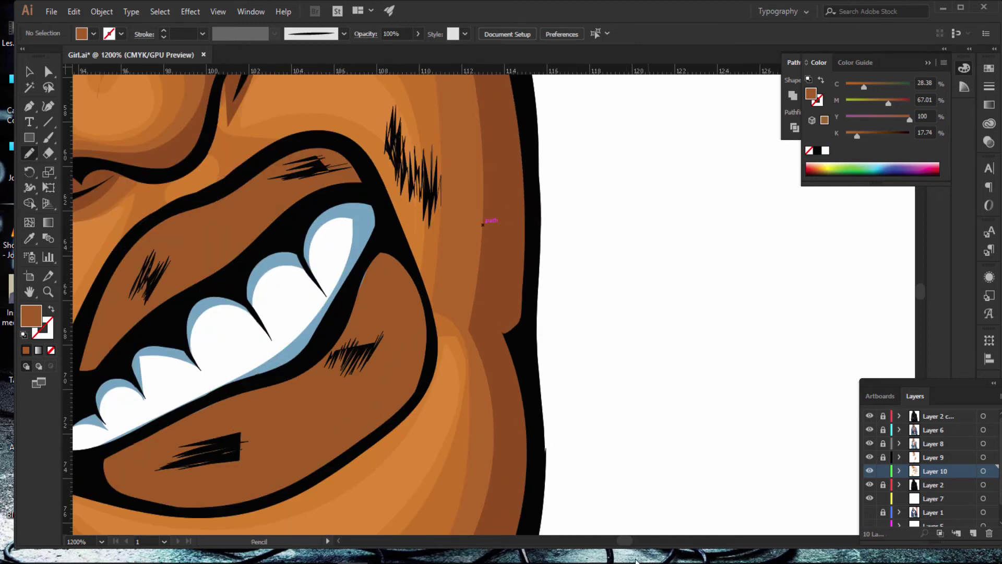
scroll(681, 375, "left", 5)
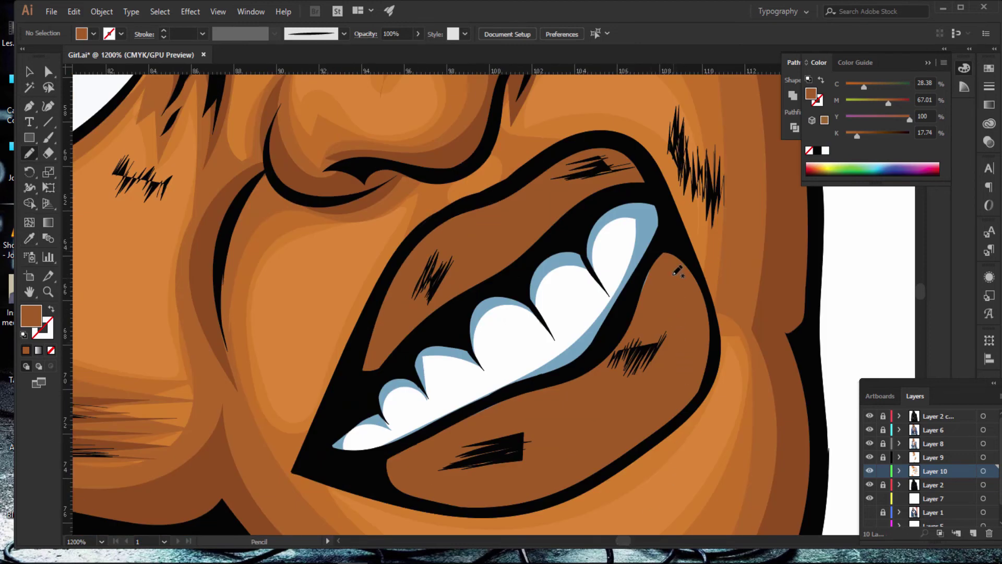
left_click_drag(677, 253, 653, 290)
mouse_move(649, 191)
left_mouse_down()
mouse_move(612, 167)
mouse_move(581, 167)
left_mouse_up()
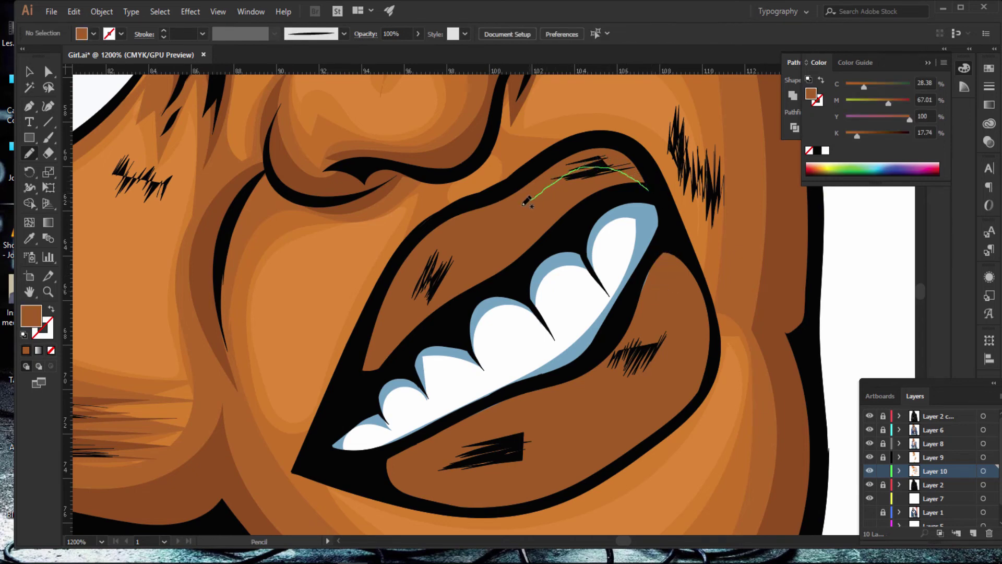
mouse_move(418, 262)
left_mouse_down()
mouse_move(389, 269)
mouse_move(606, 137)
left_mouse_up()
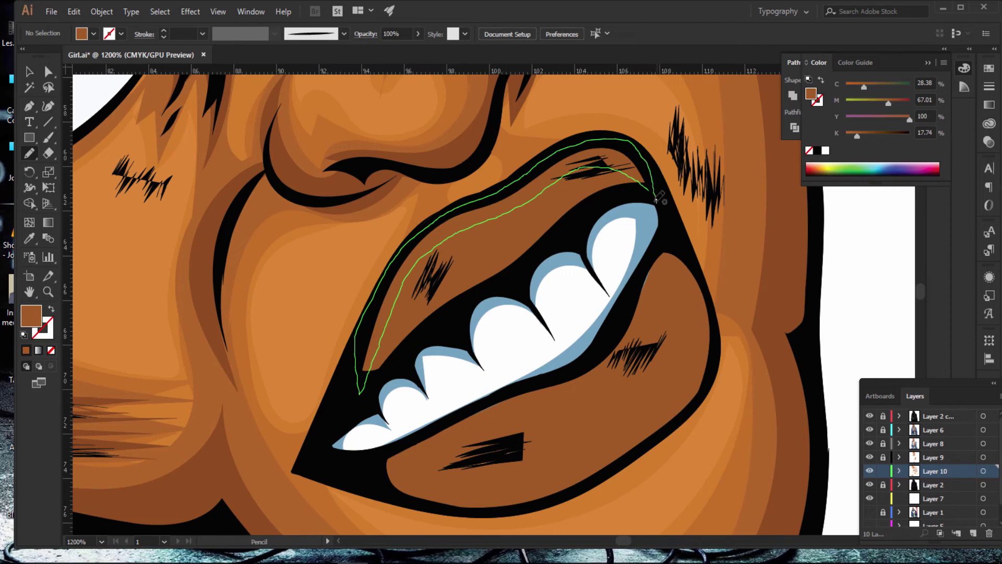
left_click_drag(607, 137, 656, 202)
Step: Fill the upper-lip shape with a darker brown chosen in the Color Picker
left_click(25, 350)
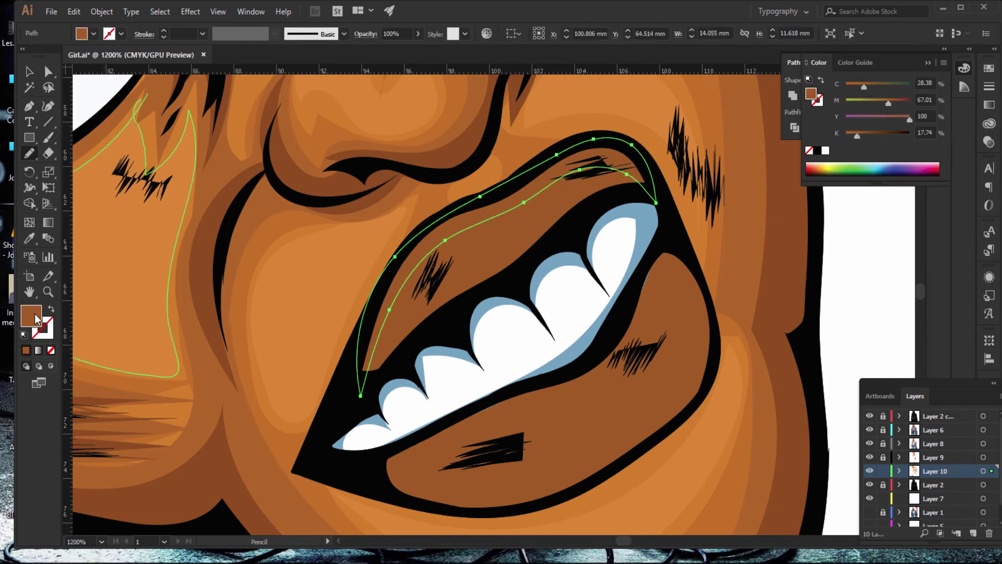
double_click(31, 315)
left_click_drag(738, 230, 744, 241)
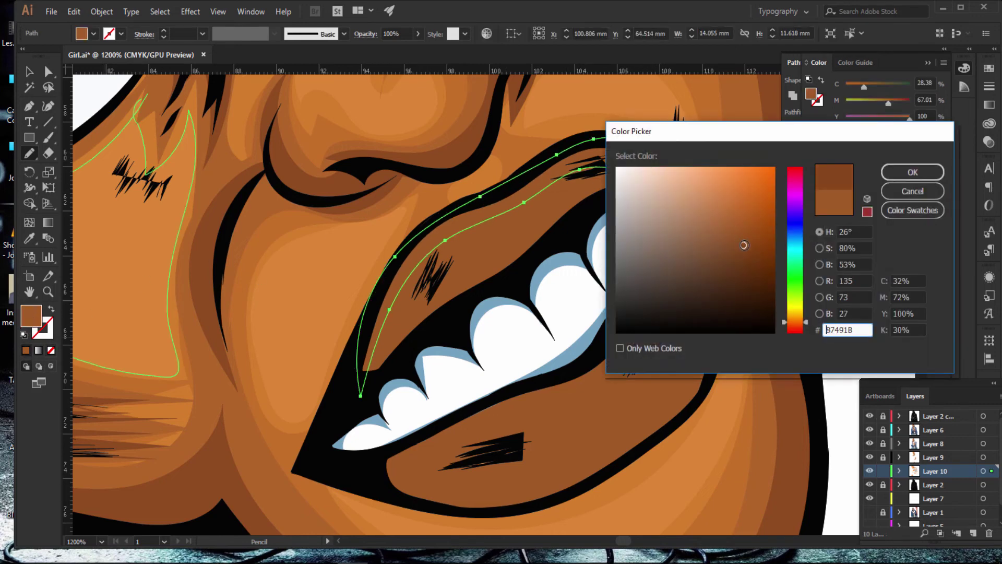
left_click(913, 172)
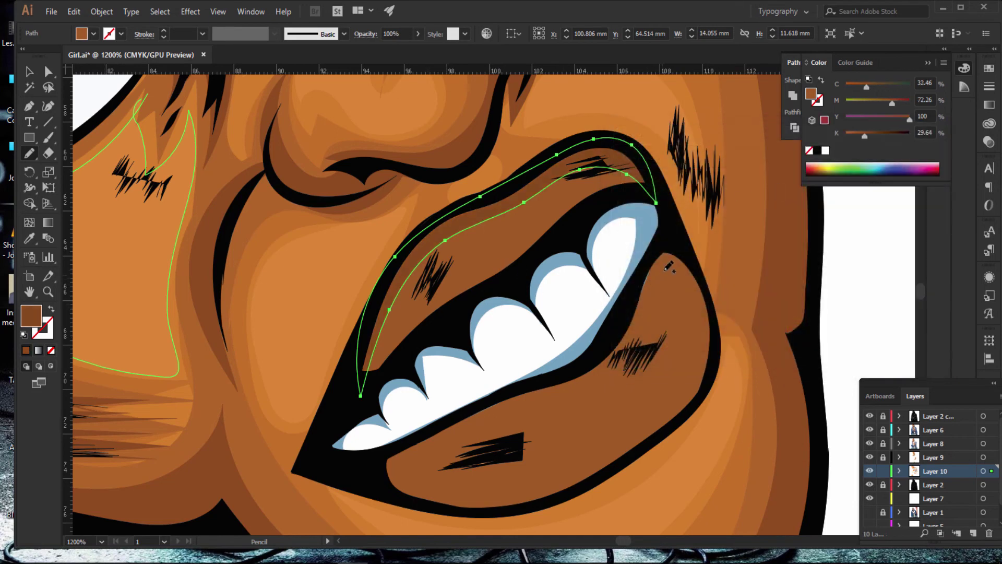
Step: Trace a closed shadow shape along the lower lip and fill it dark brown
scroll(673, 255, "down", 3)
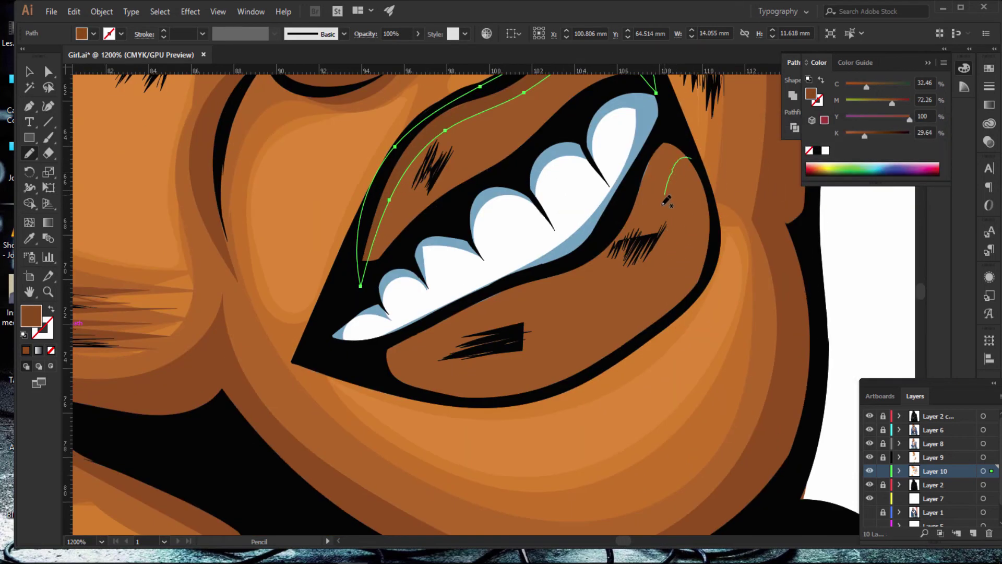
left_click_drag(666, 201, 455, 325)
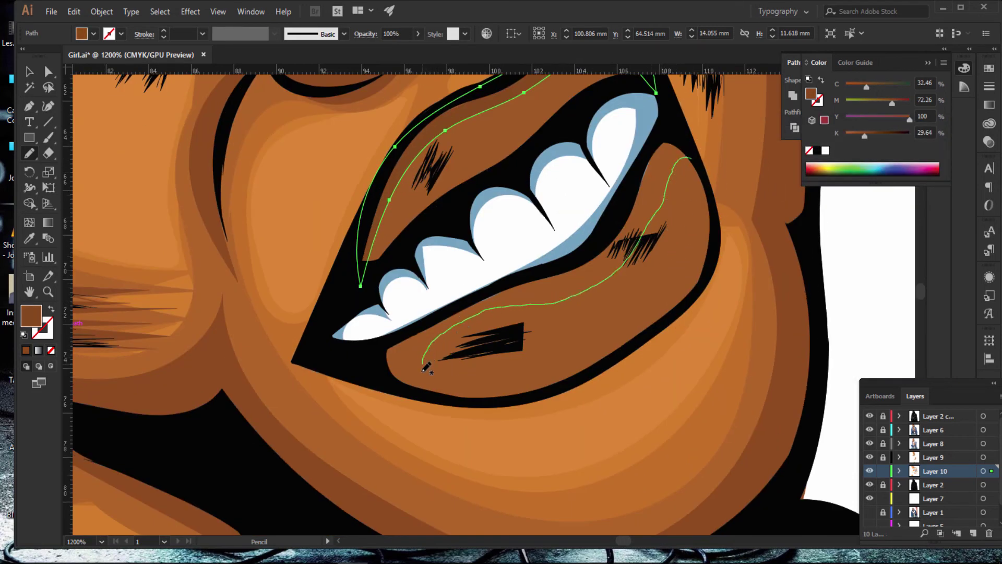
mouse_move(424, 368)
left_mouse_down()
mouse_move(444, 396)
mouse_move(371, 360)
mouse_move(420, 316)
mouse_move(556, 264)
mouse_move(617, 216)
mouse_move(649, 150)
mouse_move(675, 123)
mouse_move(701, 165)
left_mouse_up()
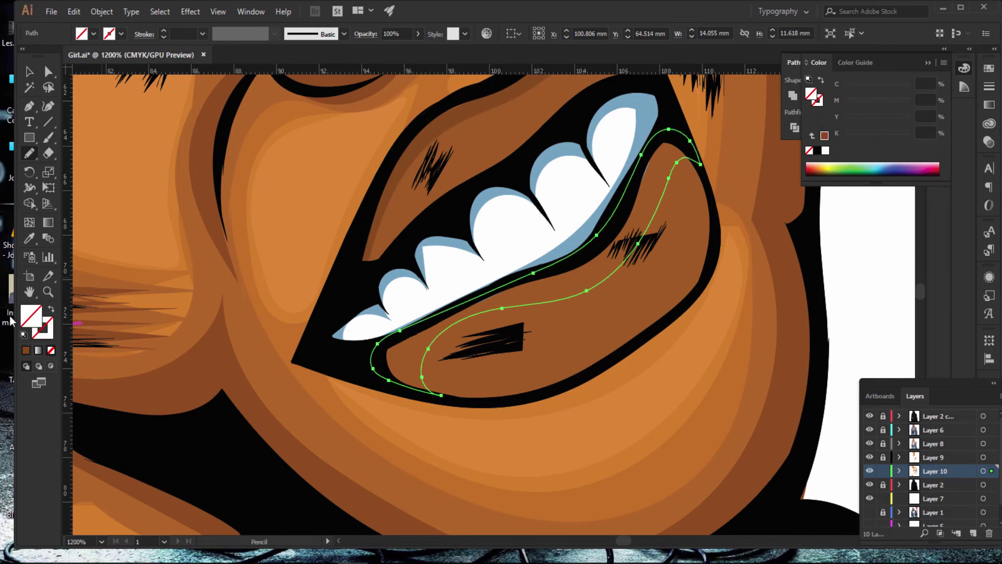
left_click(27, 351)
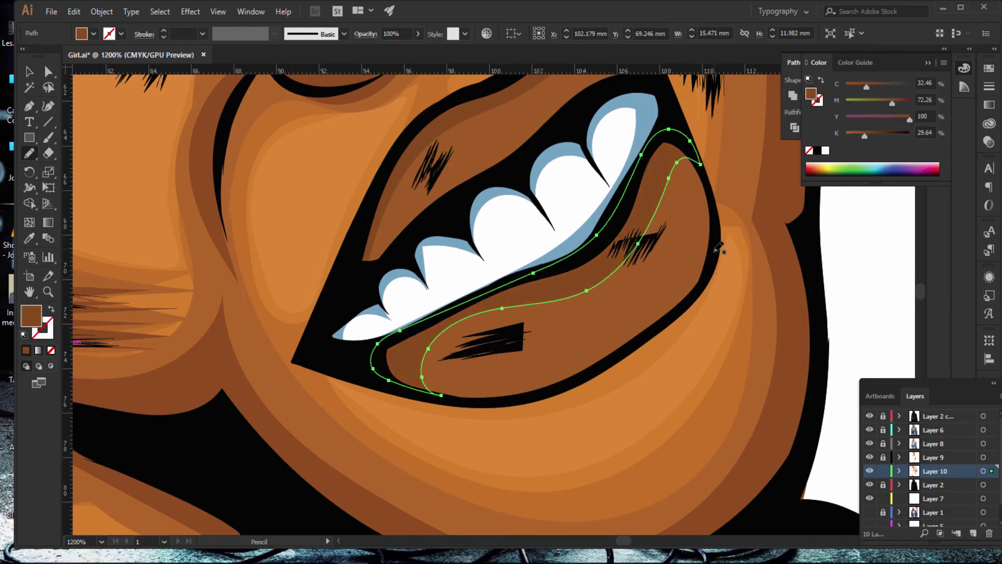
left_click_drag(714, 250, 701, 260)
key("ctrl+1")
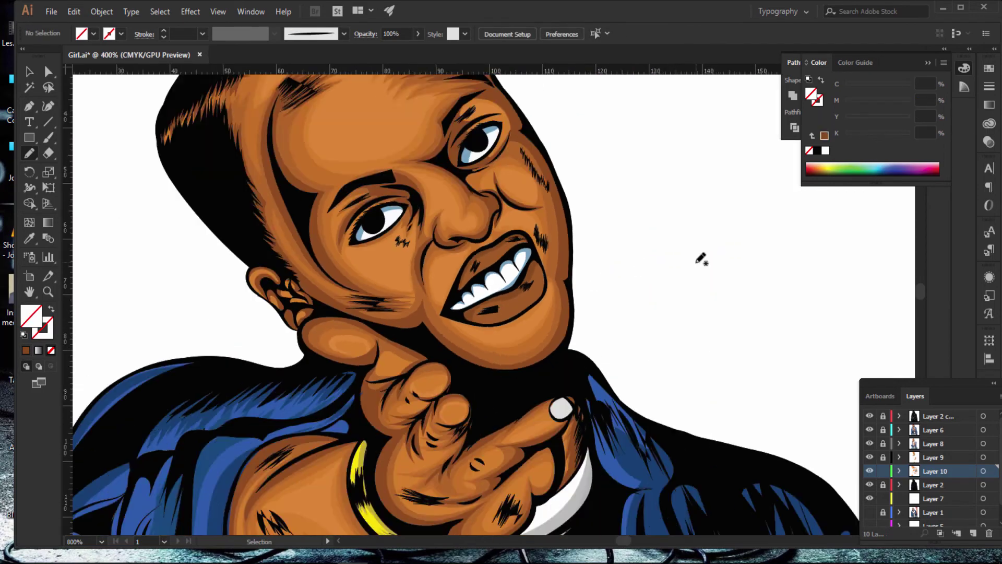
Step: Zoom in and add a brown-filled shading shape along the lower lip's outer edge
key("ctrl+plus")
key("ctrl+plus")
key("ctrl+plus")
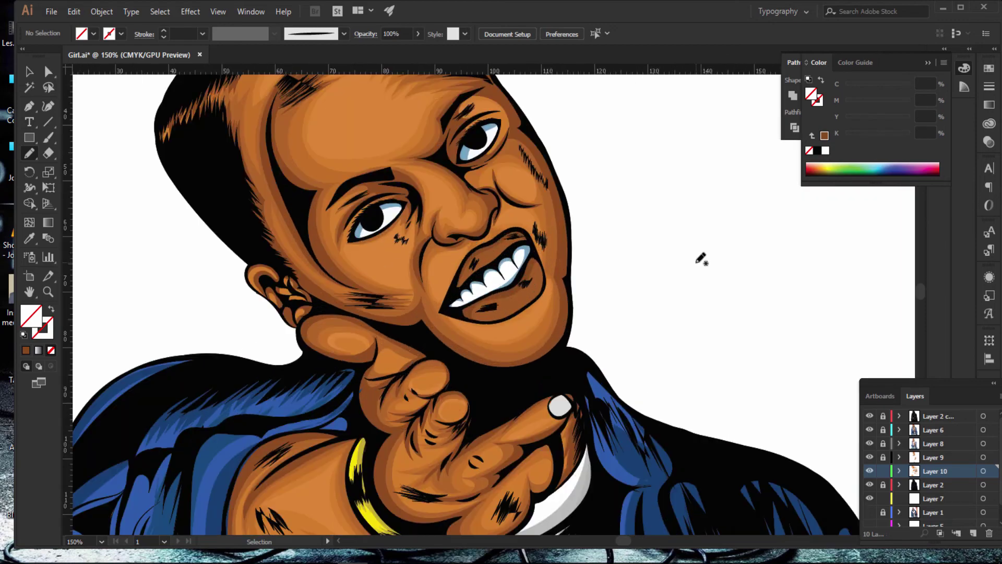
key("ctrl+plus")
key("ctrl+plus")
key("ctrl+plus")
key("ctrl+plus")
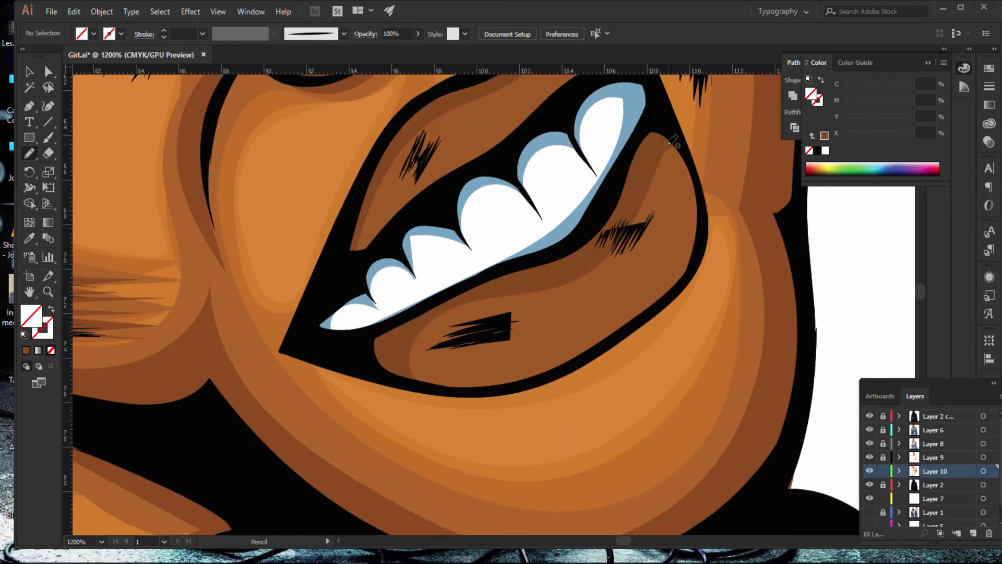
mouse_move(669, 144)
left_mouse_down()
mouse_move(682, 170)
mouse_move(681, 227)
left_mouse_up()
mouse_move(579, 347)
left_mouse_down()
mouse_move(502, 380)
mouse_move(444, 374)
mouse_move(403, 352)
mouse_move(433, 386)
mouse_move(509, 385)
mouse_move(579, 365)
mouse_move(642, 324)
mouse_move(687, 284)
mouse_move(704, 249)
mouse_move(690, 149)
mouse_move(663, 131)
left_mouse_up()
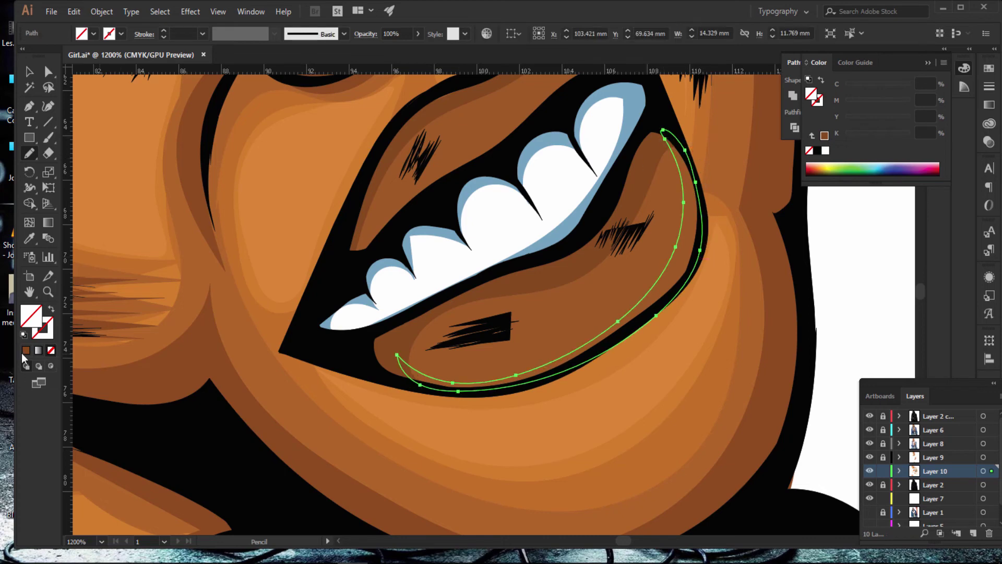
left_click(38, 353)
Step: Add a brown-filled shading shape along the upper lip just above the teeth
scroll(574, 209, "up", 2)
scroll(575, 209, "up", 2)
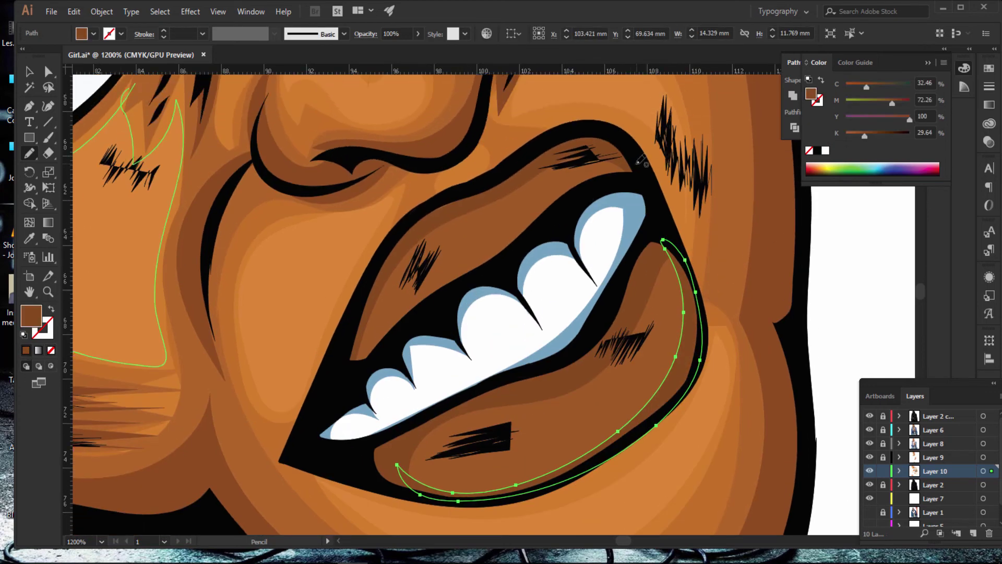
left_click_drag(636, 164, 589, 173)
left_click_drag(531, 208, 495, 249)
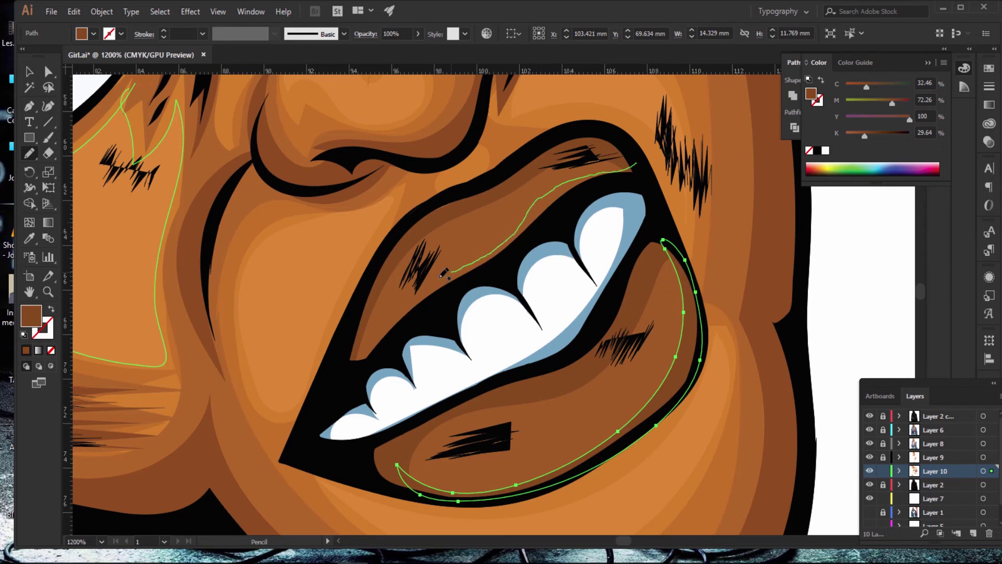
mouse_move(441, 276)
left_mouse_down()
mouse_move(396, 308)
mouse_move(355, 368)
mouse_move(639, 179)
left_mouse_up()
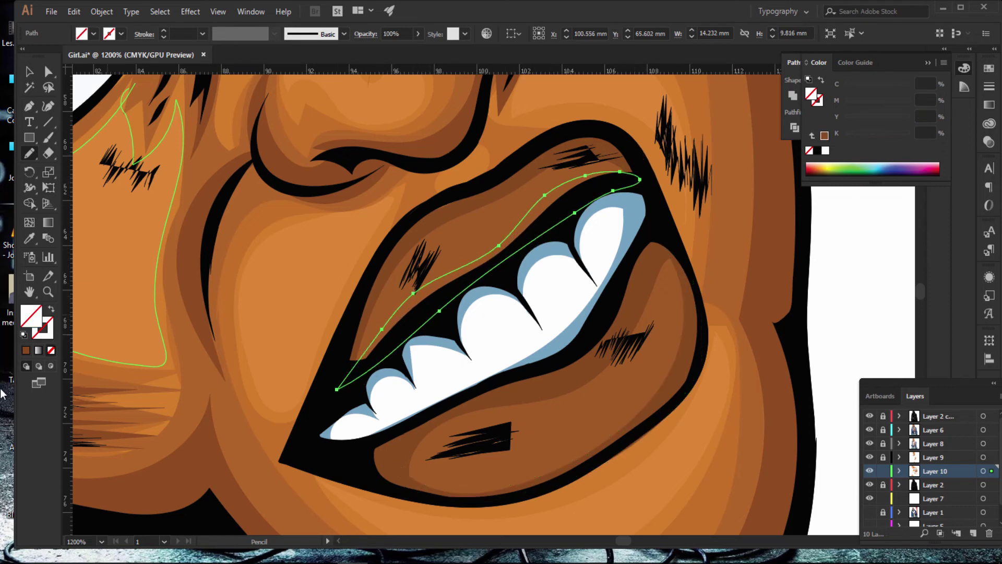
left_click(26, 351)
left_click_drag(298, 285, 299, 304)
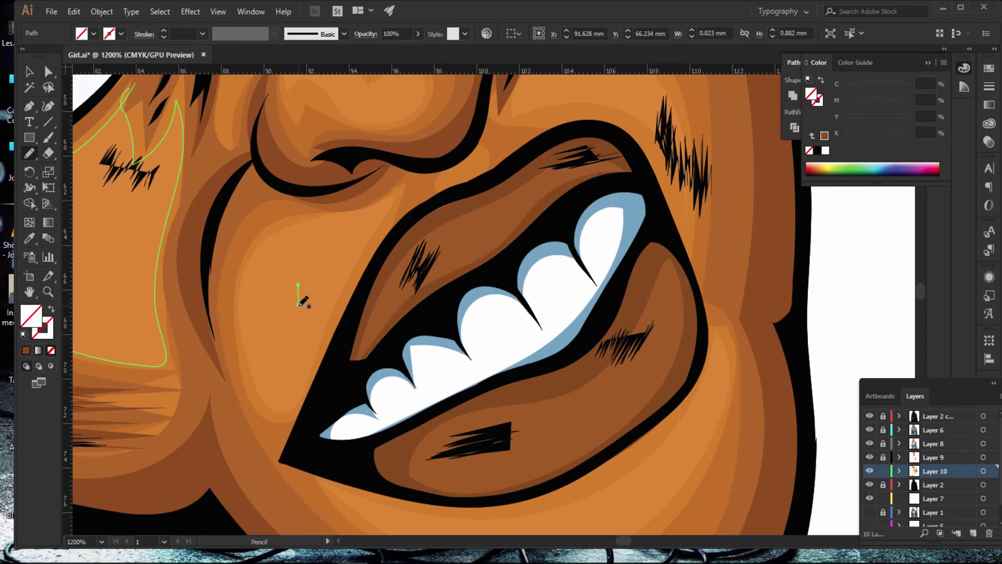
key("ctrl+minus")
key("ctrl+minus")
key("ctrl+minus")
key("ctrl+minus")
key("ctrl+minus")
key("ctrl+minus")
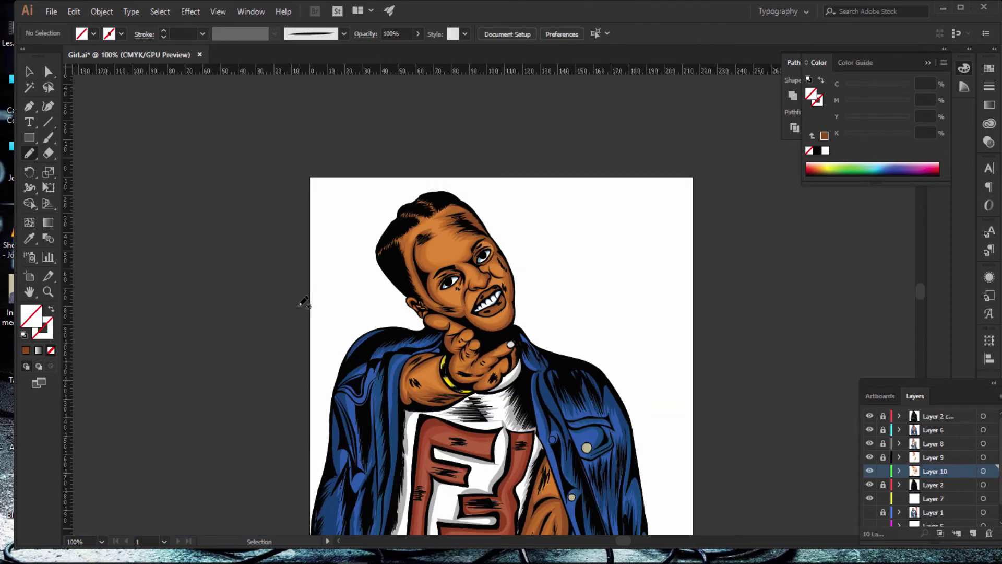
key("ctrl+minus")
key("ctrl+minus")
Step: Undo a stray stroke drawn beside the figure
key("ctrl+plus")
key("ctrl+plus")
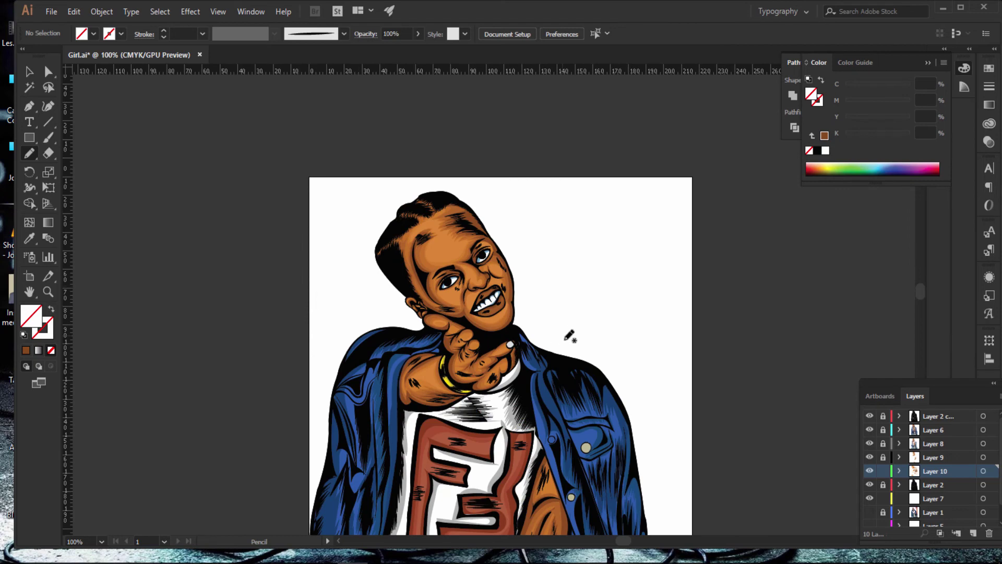
scroll(569, 337, "down", 5)
scroll(569, 337, "down", 1)
left_click_drag(734, 281, 745, 366)
key("ctrl+z")
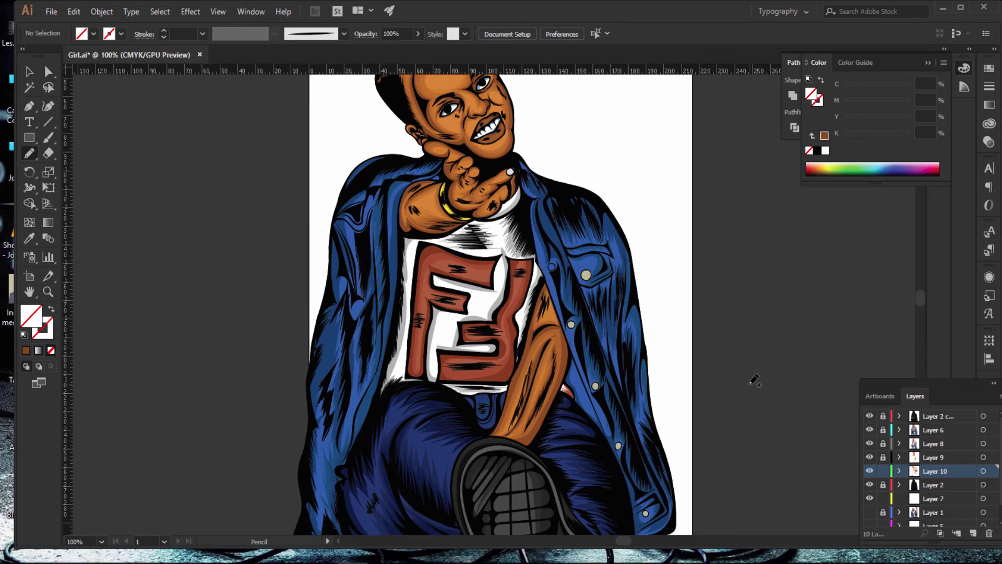
Step: Zoom to 300% and scroll so the boy's face is centred
key("ctrl+plus")
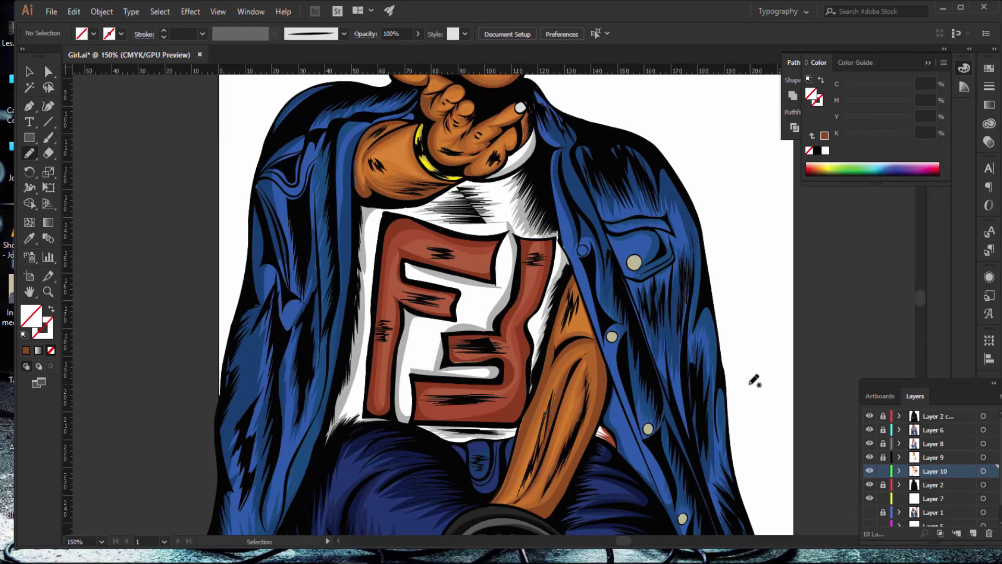
scroll(525, 140, "up", 5)
scroll(525, 140, "up", 2)
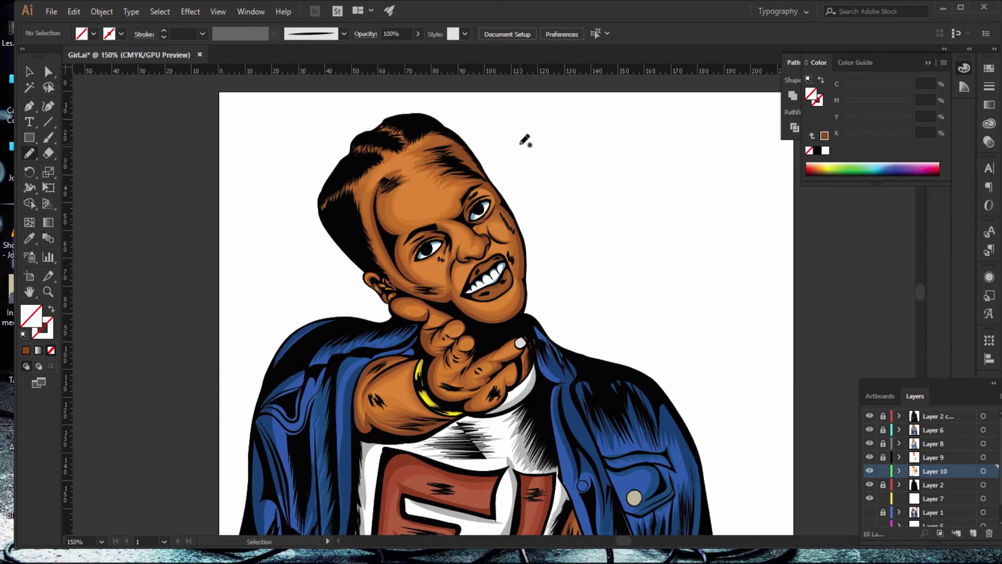
key("ctrl+plus")
key("ctrl+plus")
scroll(505, 158, "up", 1)
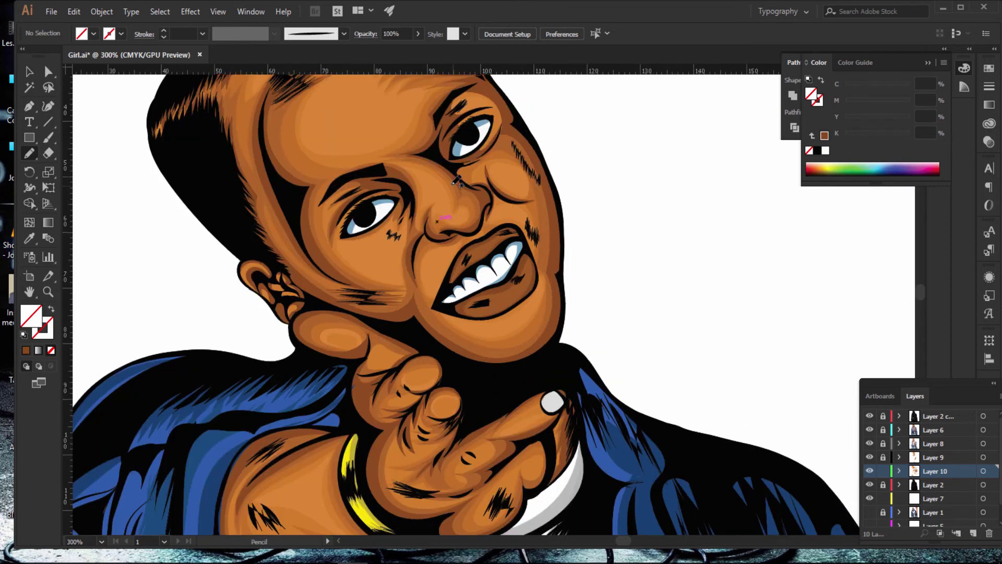
scroll(506, 158, "up", 2)
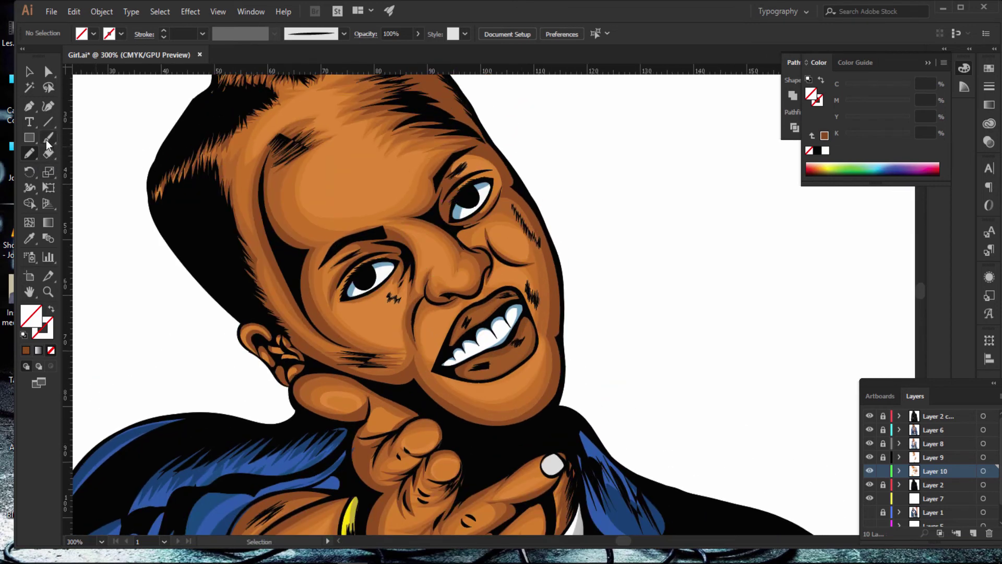
Step: Sample the skin orange and lighten it to a pale peach in the Color Picker
key("i")
left_click(339, 184)
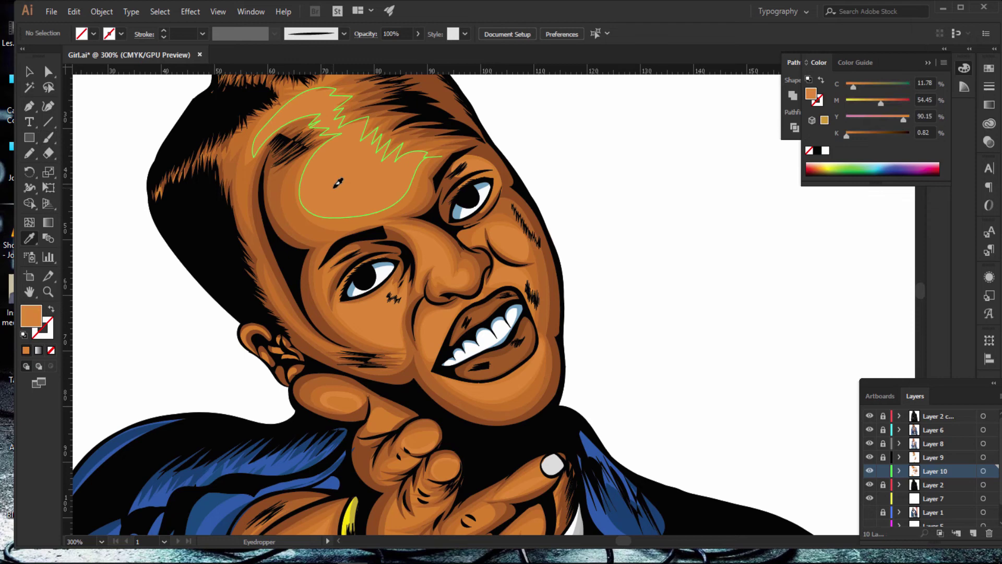
double_click(31, 316)
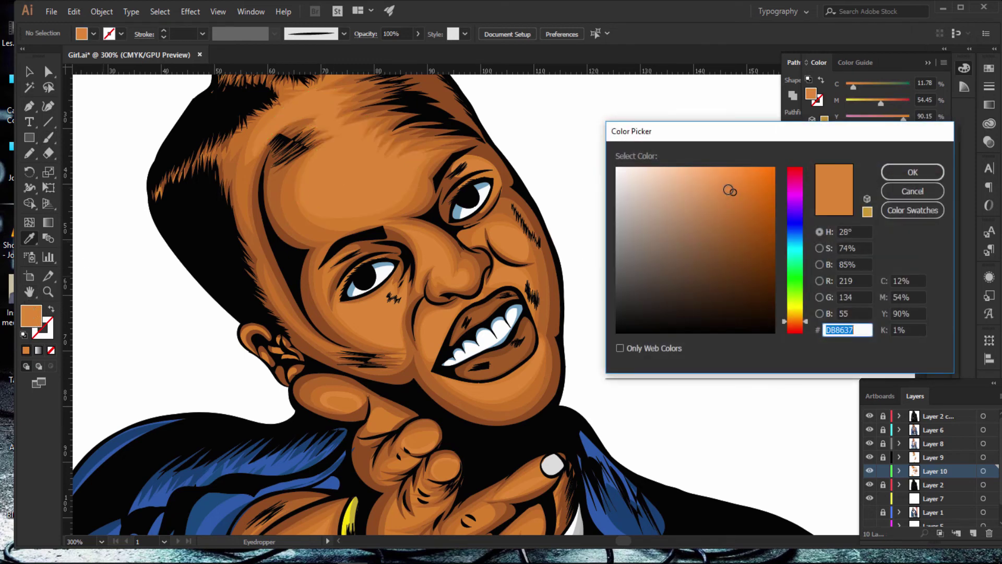
left_click_drag(730, 190, 695, 173)
left_click(913, 172)
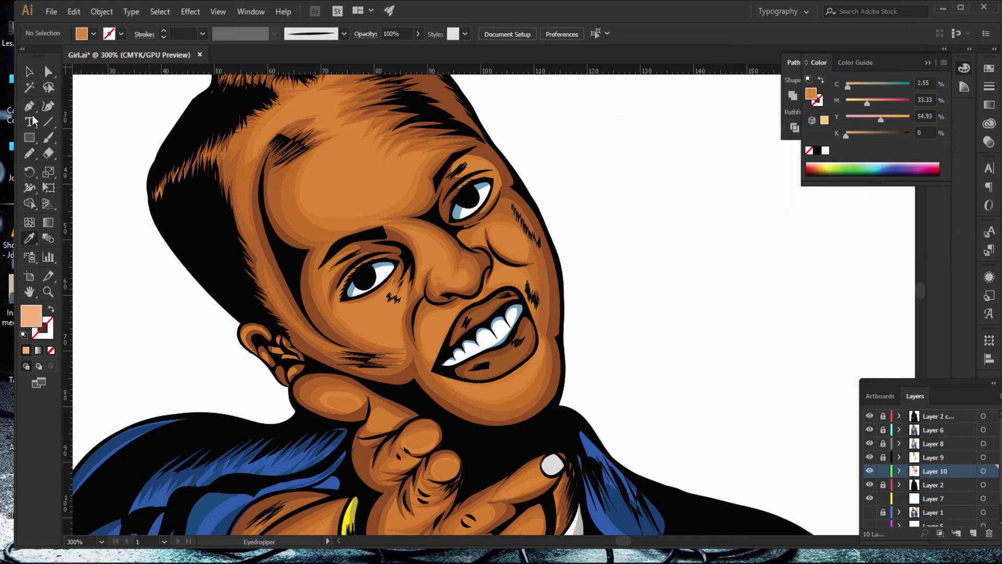
Step: Draw a horizontal Line Segment above the head with a 1 pt stroke
left_click(48, 121)
scroll(555, 168, "up", 3)
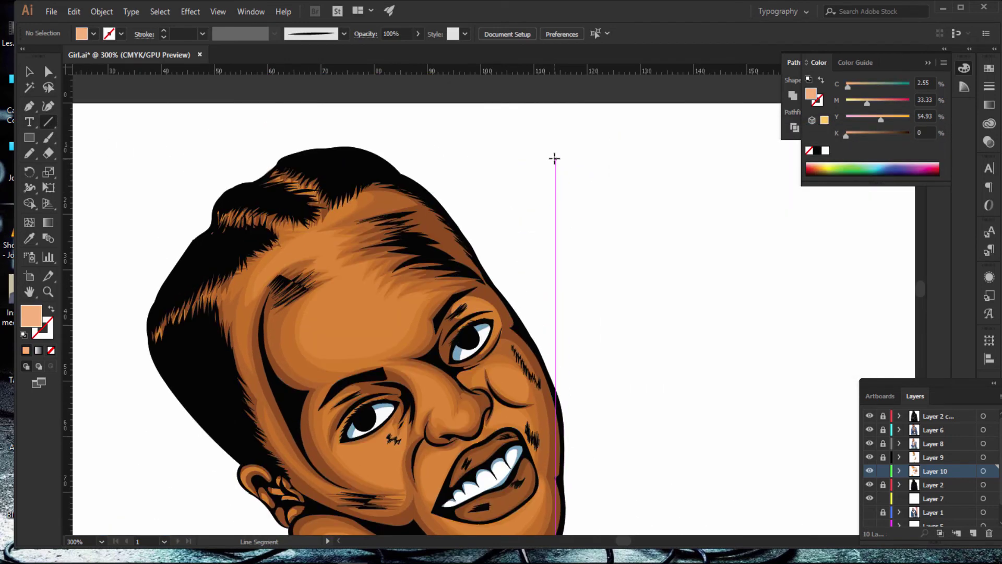
scroll(510, 179, "up", 2)
left_click_drag(476, 194, 795, 194)
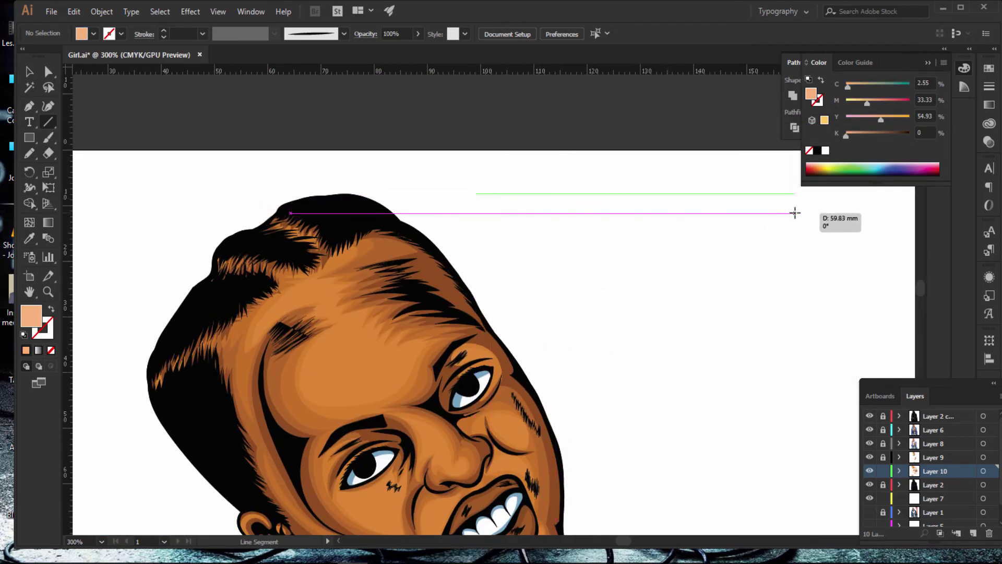
left_click(327, 35)
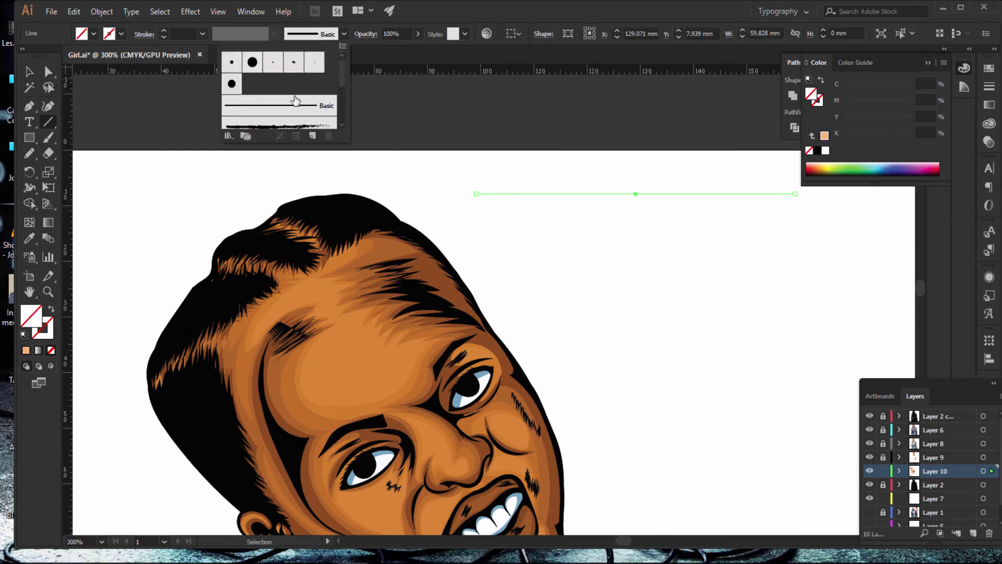
left_click(249, 36)
left_click(203, 33)
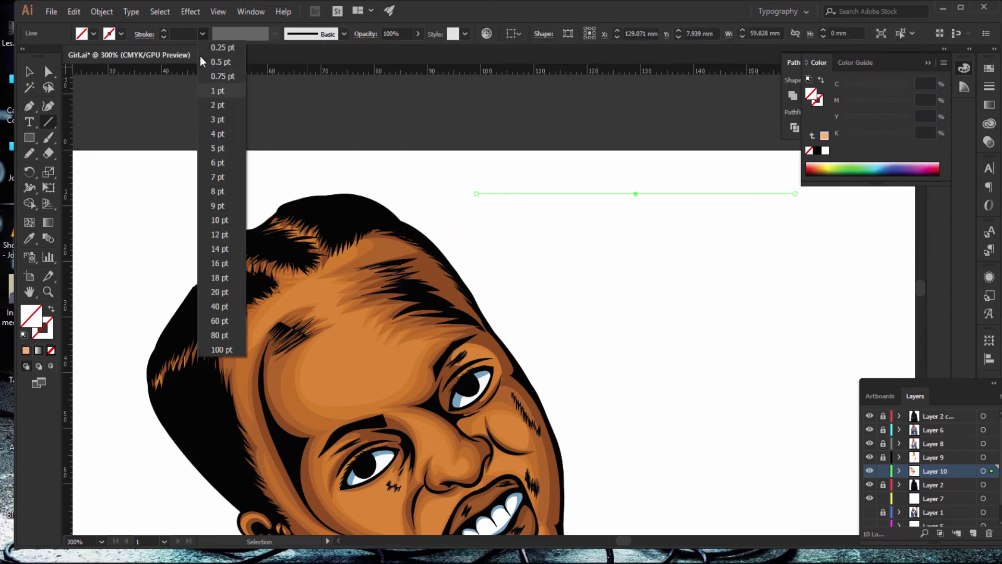
left_click(219, 91)
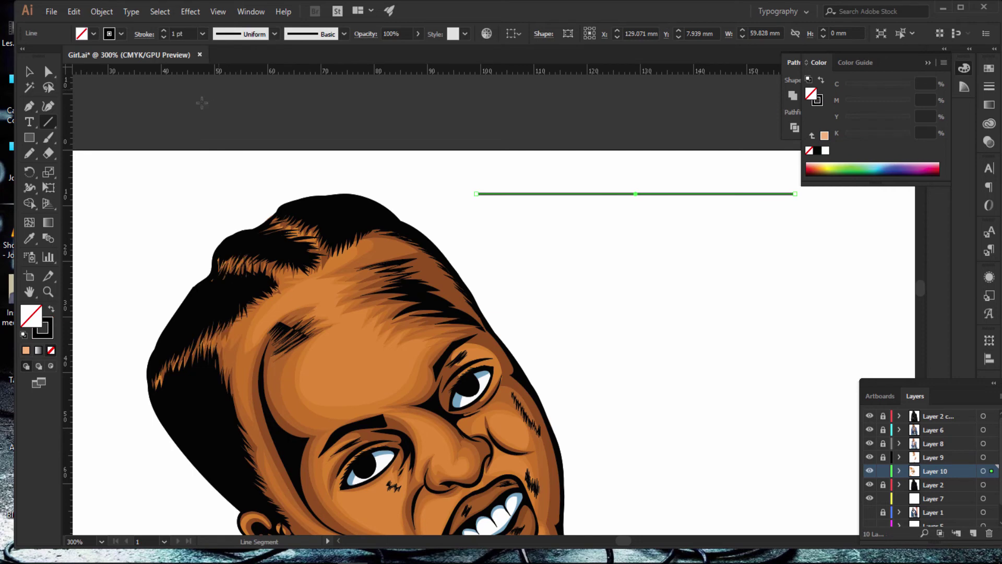
Step: Make the line a 3 pt peach stroke with no fill, tapered with Width Profile 1
left_click(26, 350)
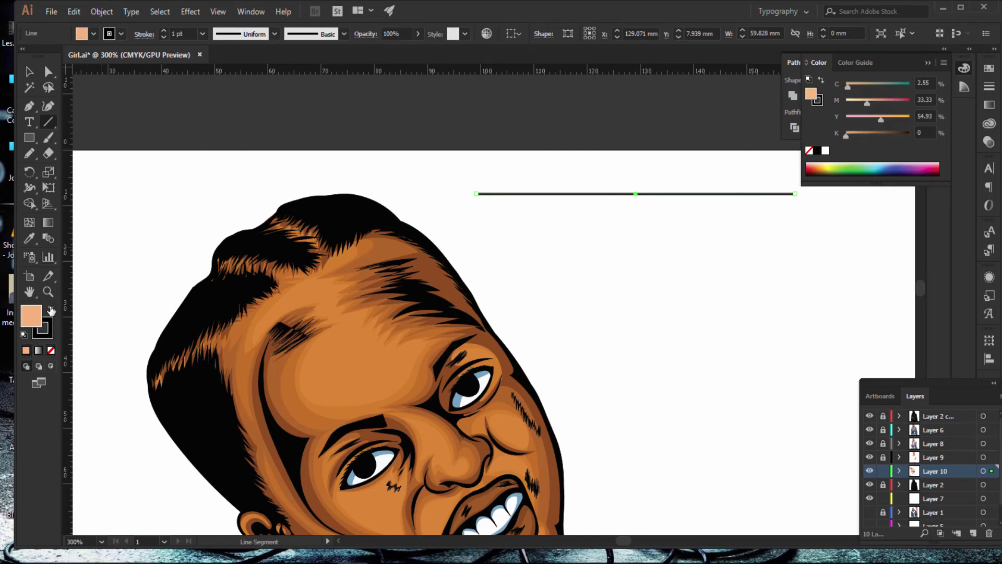
key("shift+x")
left_click(51, 351)
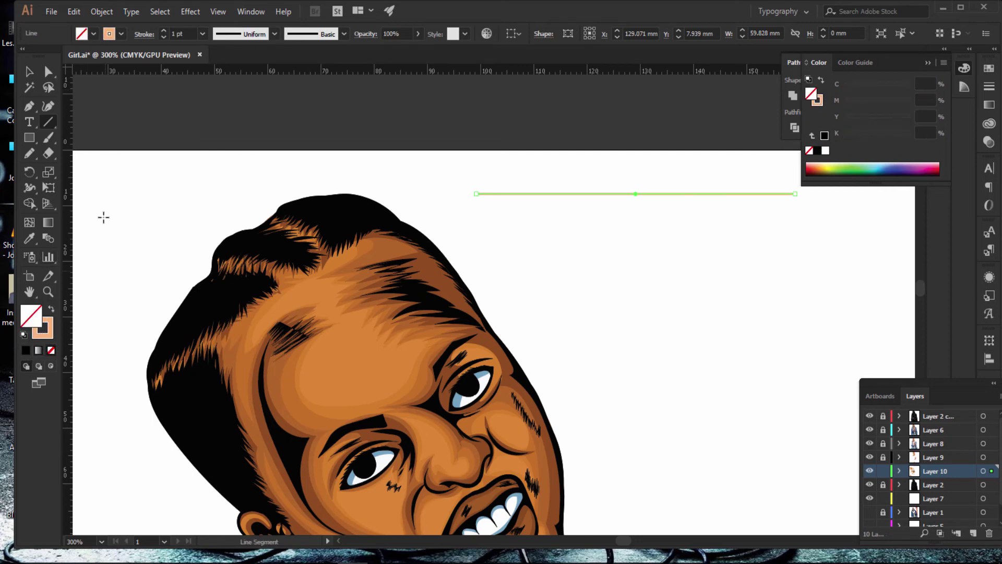
left_click(163, 30)
left_click(163, 30)
left_click(163, 37)
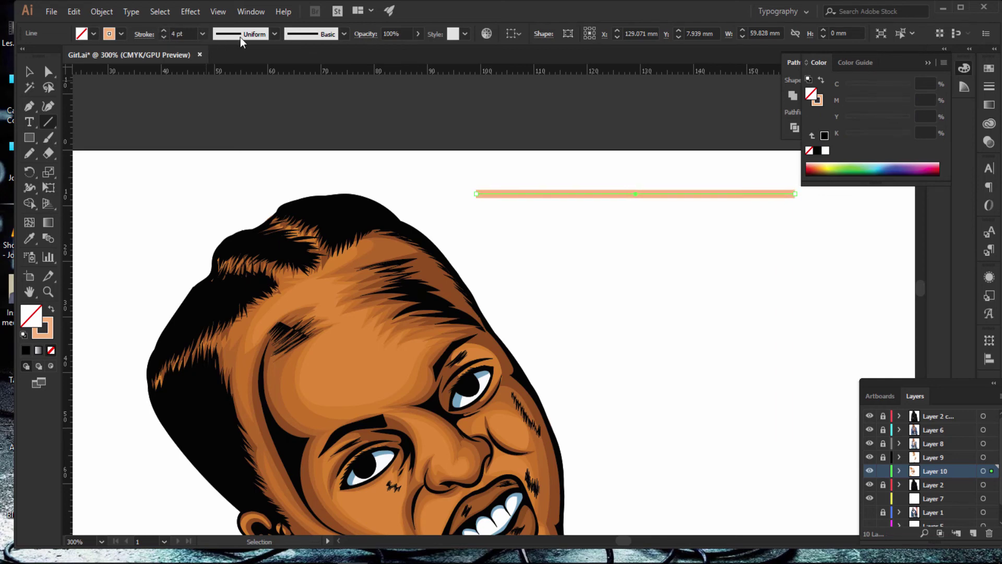
left_click(240, 34)
left_click(239, 82)
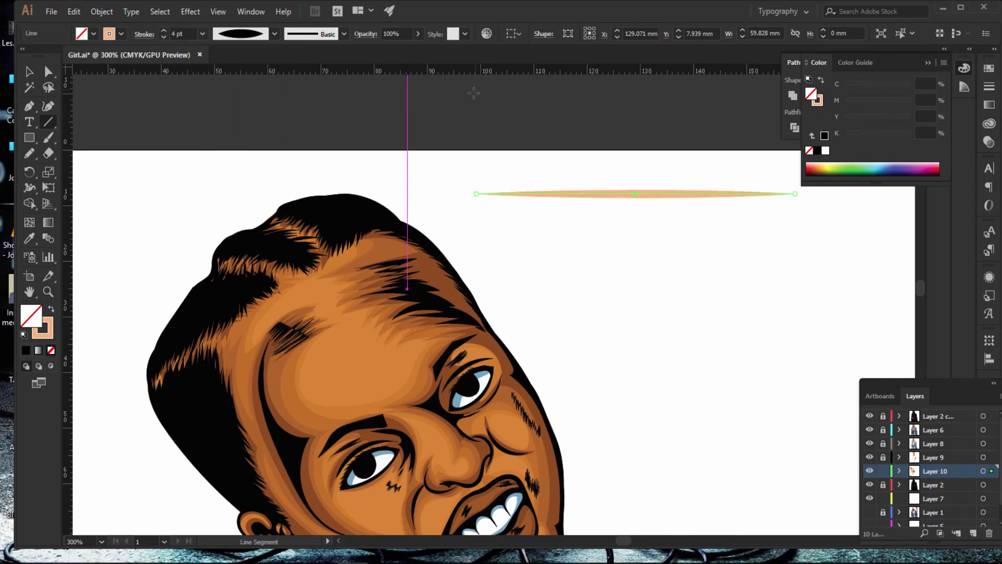
left_click(164, 36)
Step: Save the tapered peach line as a new Art Brush
left_click(344, 34)
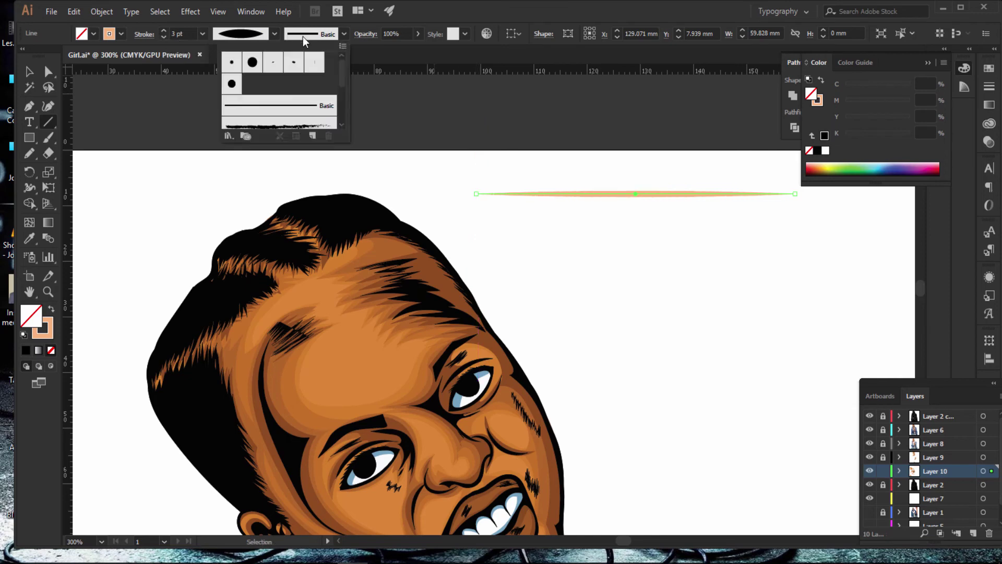
left_click(312, 136)
left_click(436, 140)
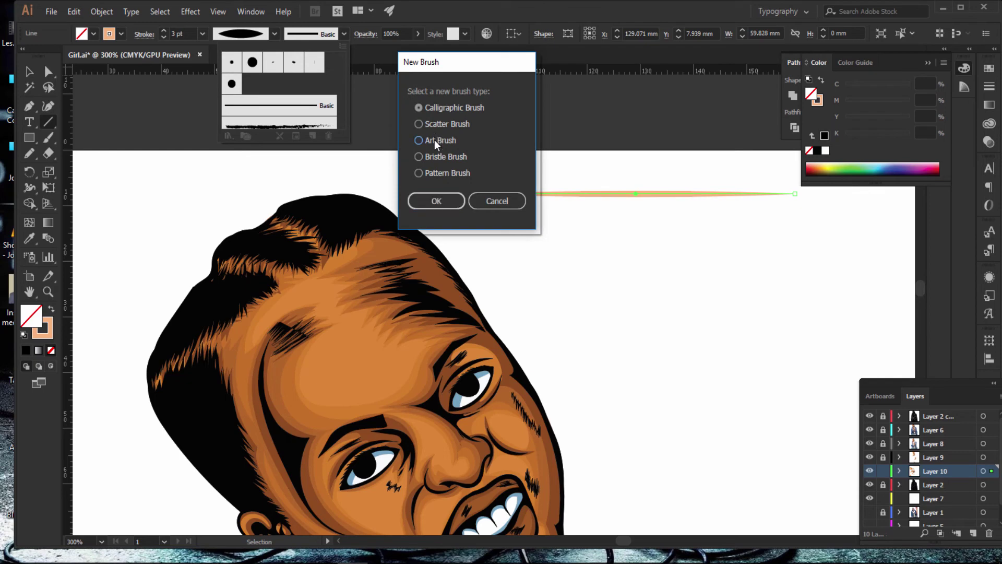
left_click(450, 201)
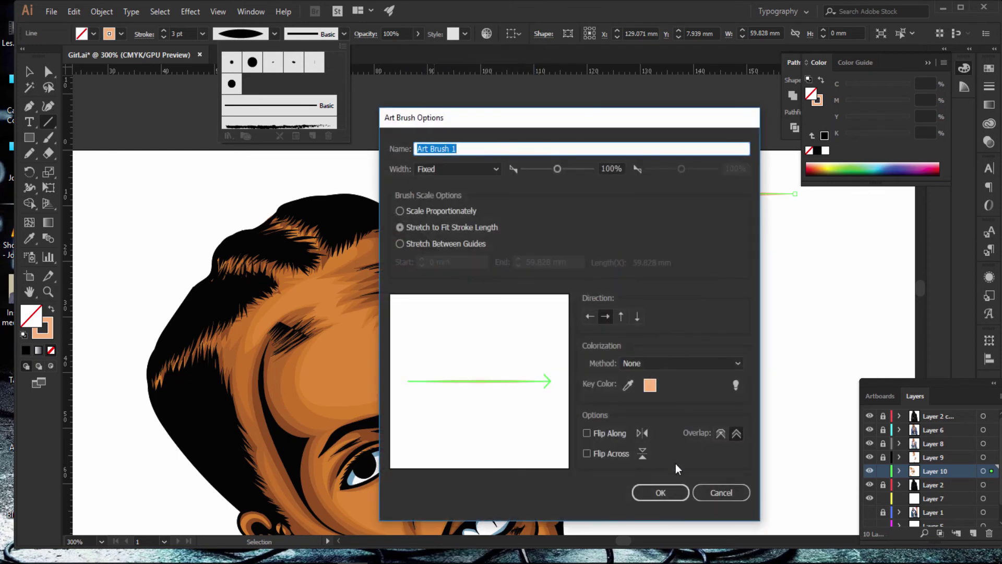
left_click(661, 493)
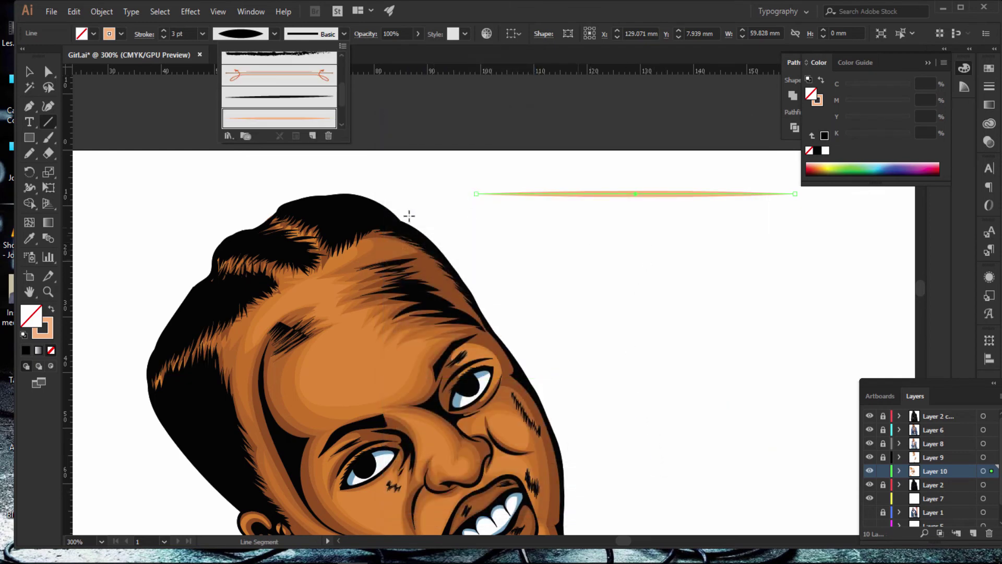
key("Escape")
Step: Recolour the line's stroke a lighter peach, keeping no fill
double_click(52, 329)
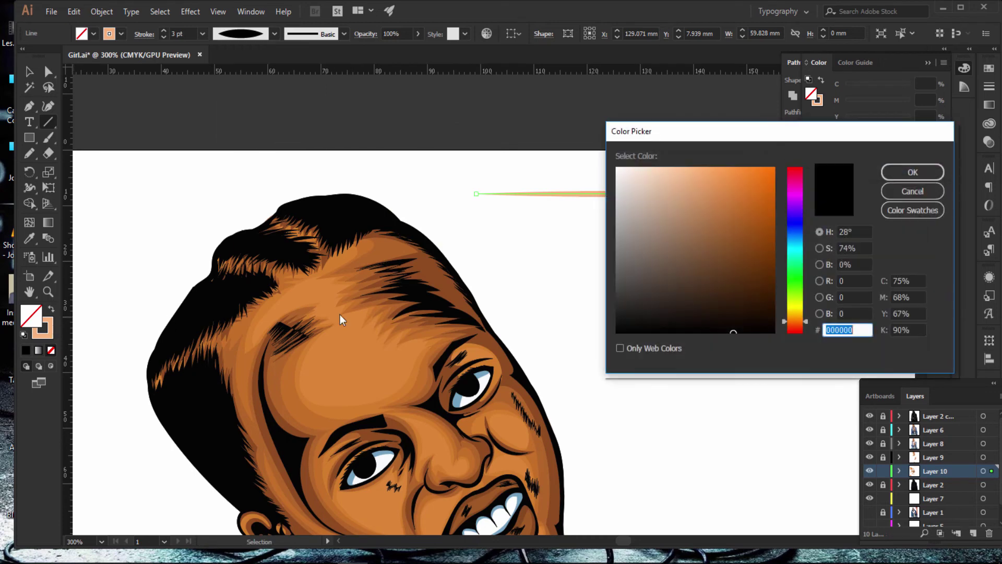
mouse_move(690, 200)
left_mouse_down()
mouse_move(644, 176)
mouse_move(684, 168)
mouse_move(676, 169)
left_mouse_up()
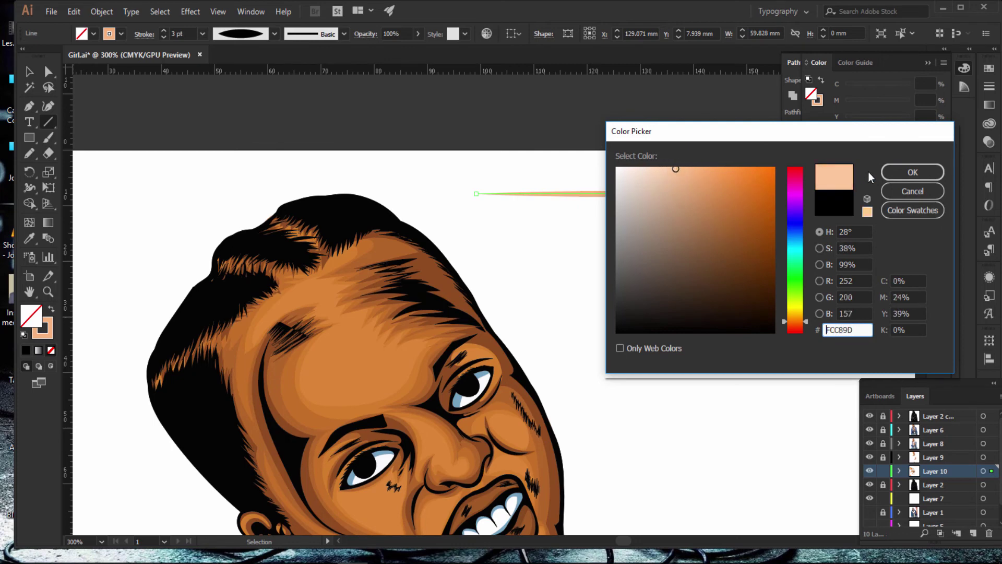
left_click(902, 170)
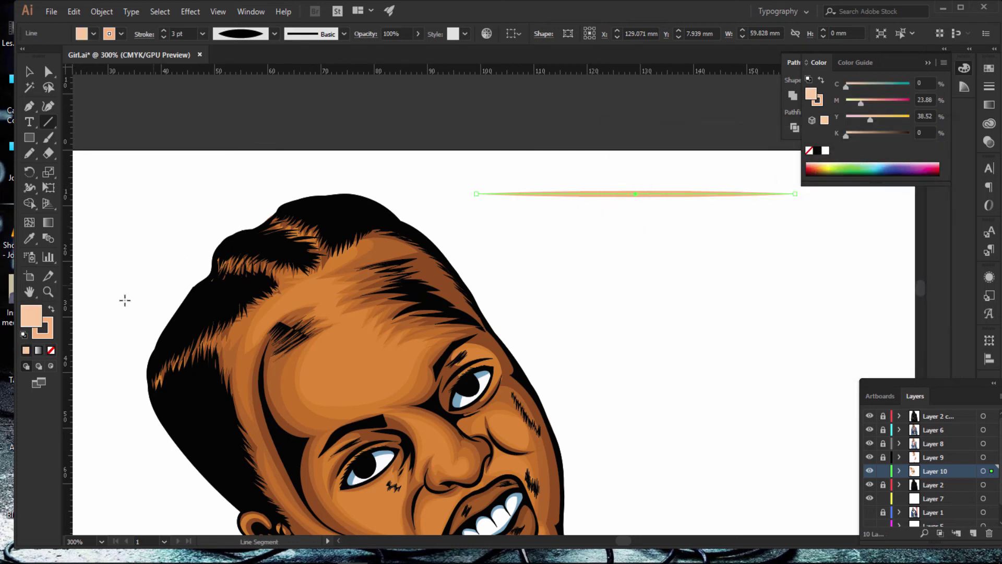
left_click(52, 309)
left_click(51, 350)
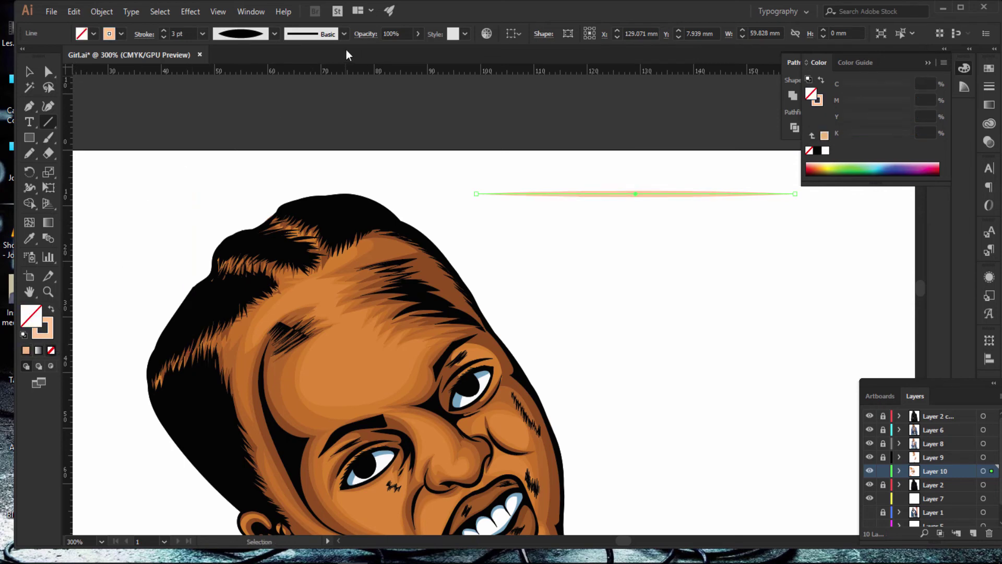
Step: Save the recoloured line as a second Art Brush
left_click(321, 33)
left_click(313, 134)
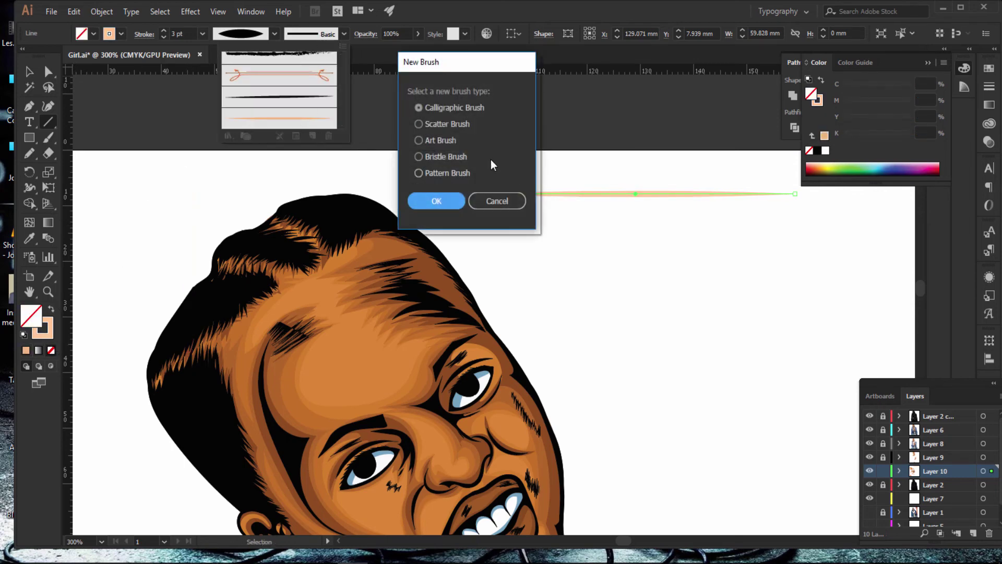
left_click(459, 140)
left_click(438, 201)
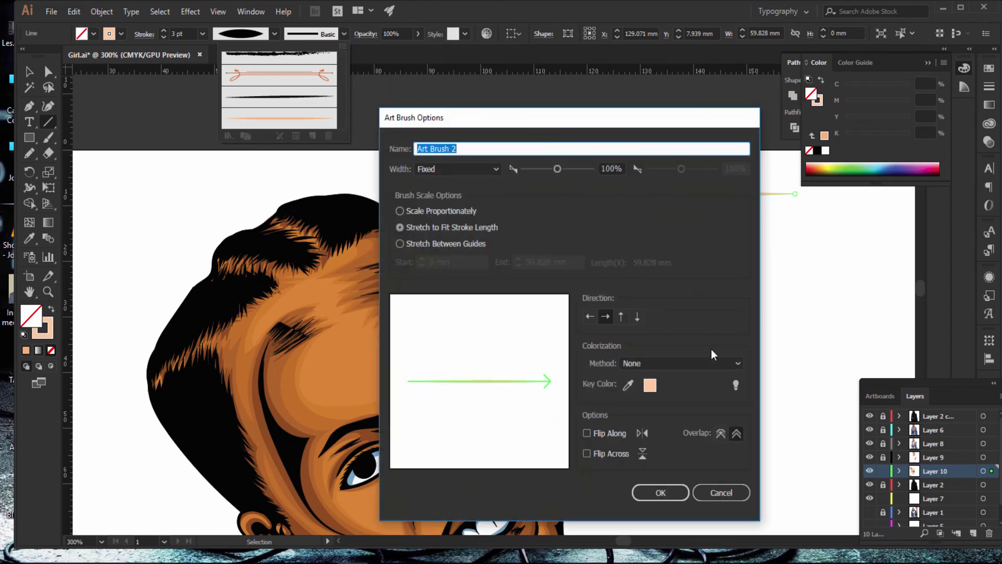
left_click(666, 490)
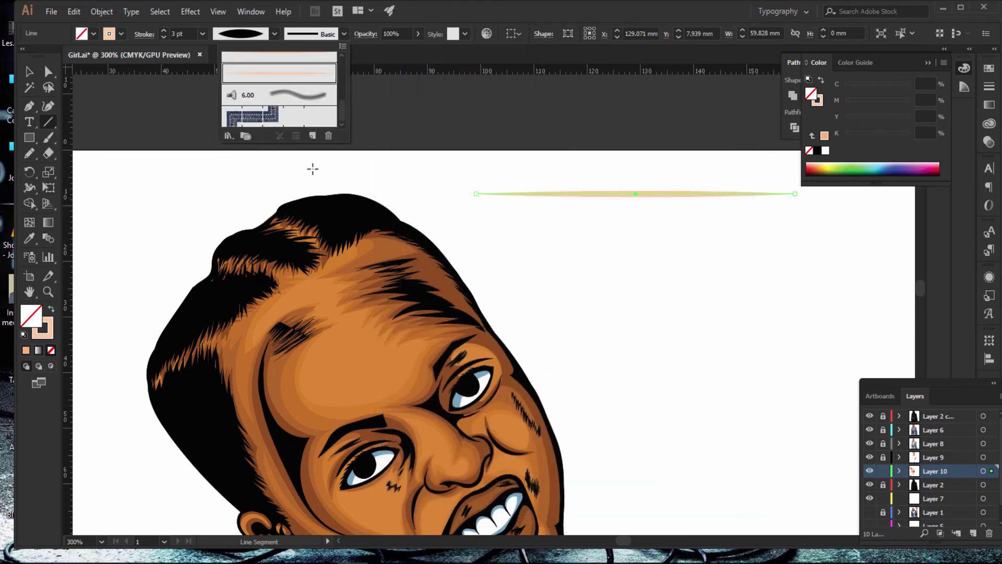
Step: Select the Paintbrush tool and delete the original tapered line
key("v")
left_click(48, 138)
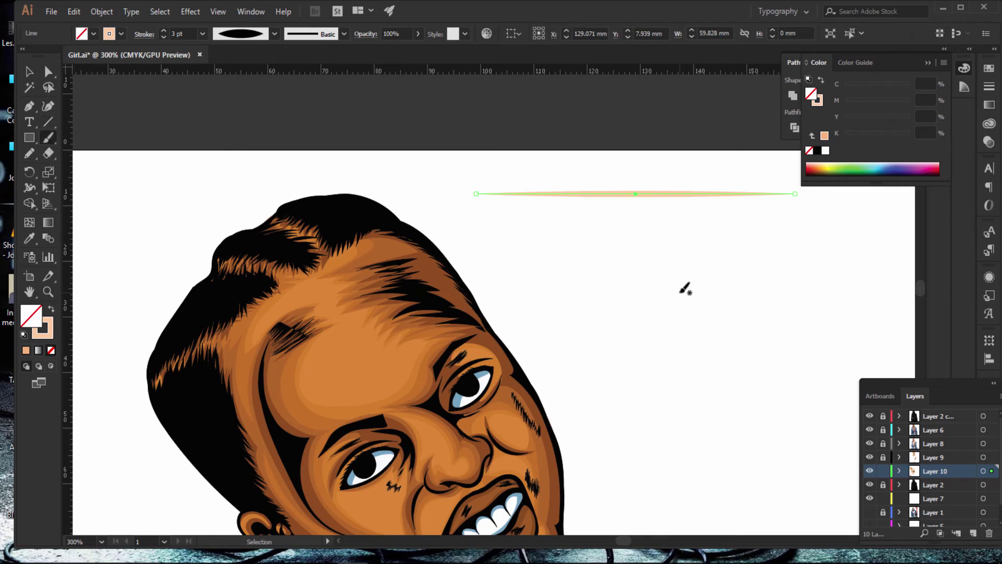
key("ctrl+minus")
key("ctrl+plus")
key("ctrl+plus")
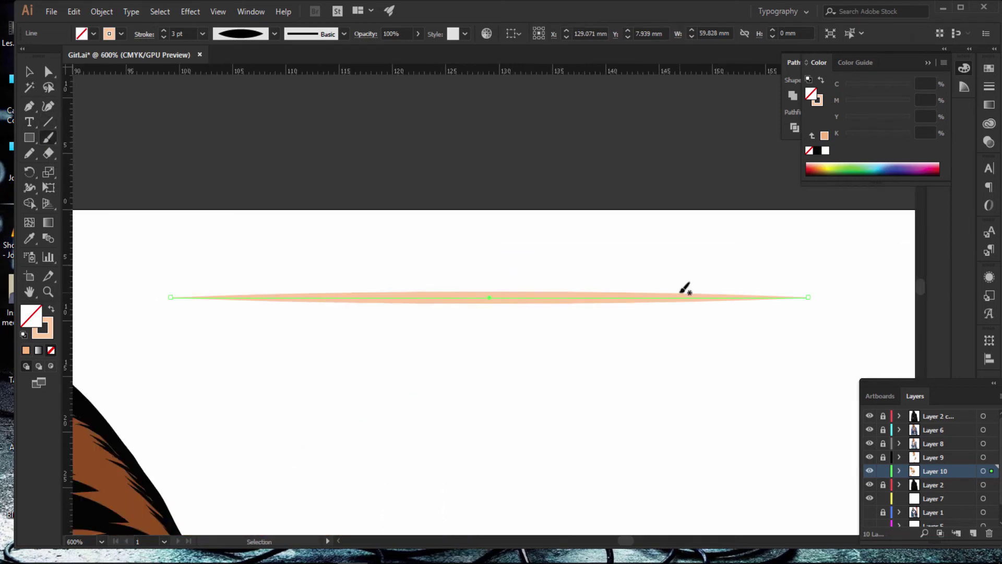
key("Delete")
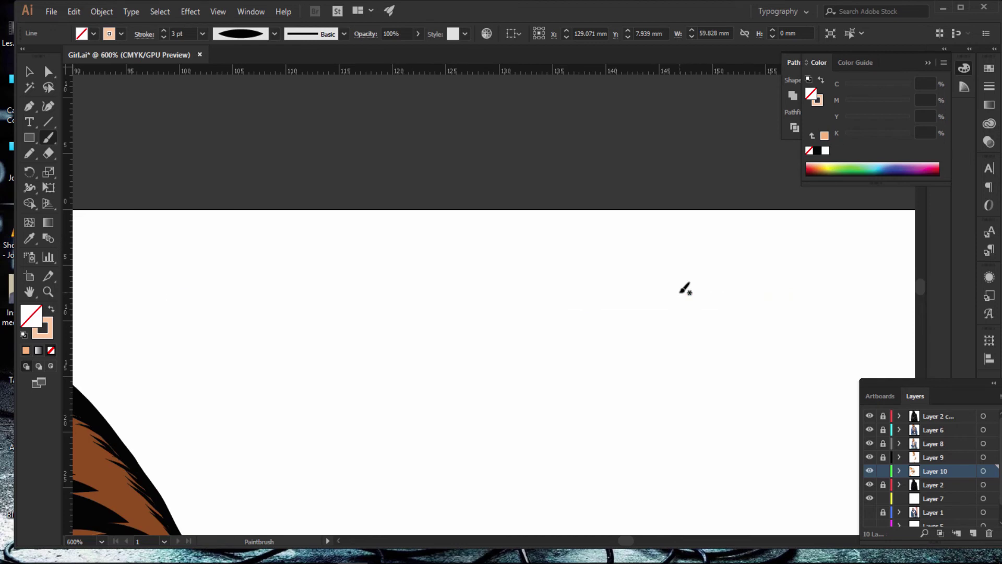
scroll(700, 284, "down", 3)
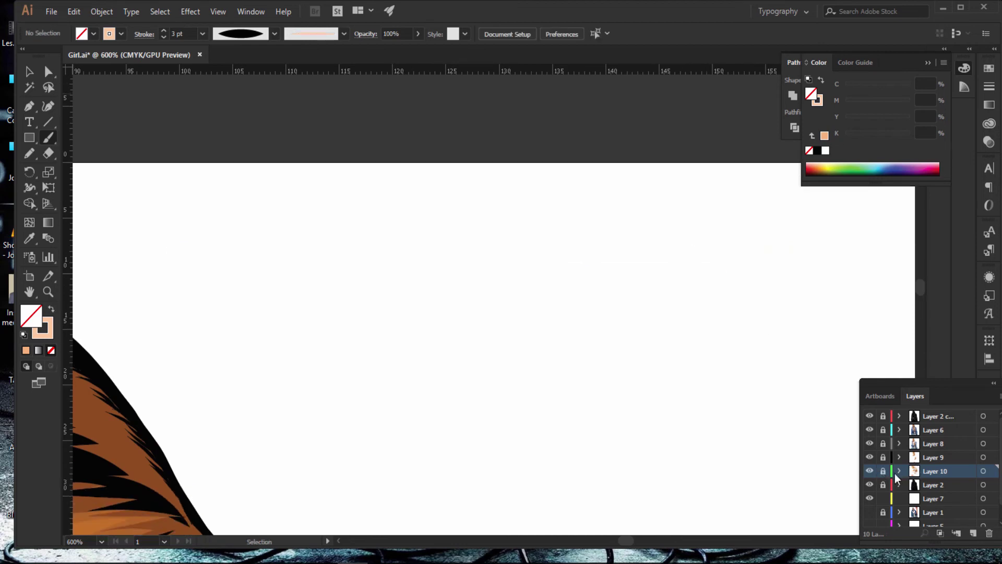
Step: Add a new layer above Layer 2 and paint a first light-peach highlight on the chin
left_click(934, 485)
left_click(972, 531)
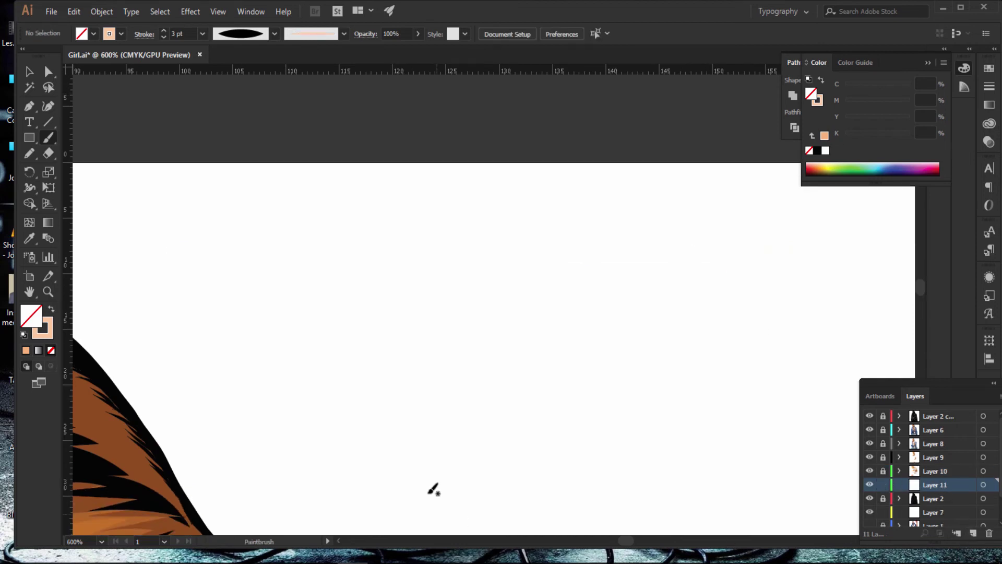
key("ctrl+minus")
key("ctrl+minus")
key("ctrl+minus")
key("ctrl+minus")
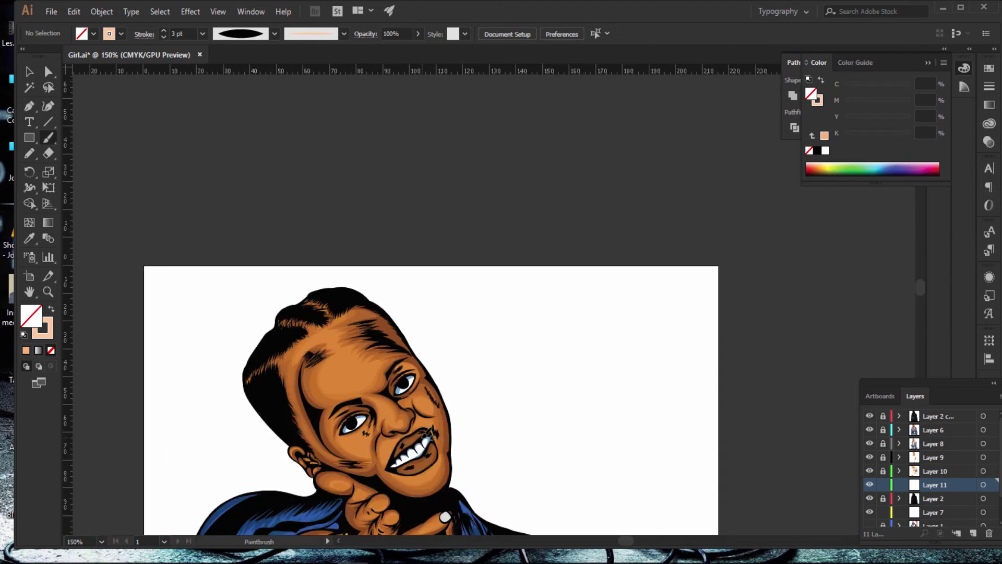
scroll(425, 418, "down", 3)
scroll(422, 398, "down", 3)
key("ctrl+plus")
key("ctrl+plus")
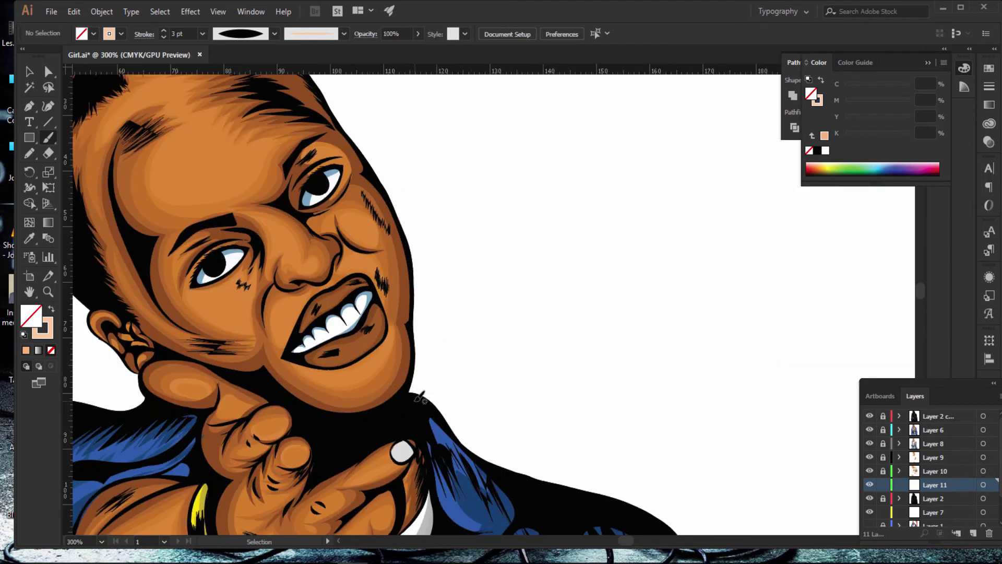
scroll(423, 400, "down", 2)
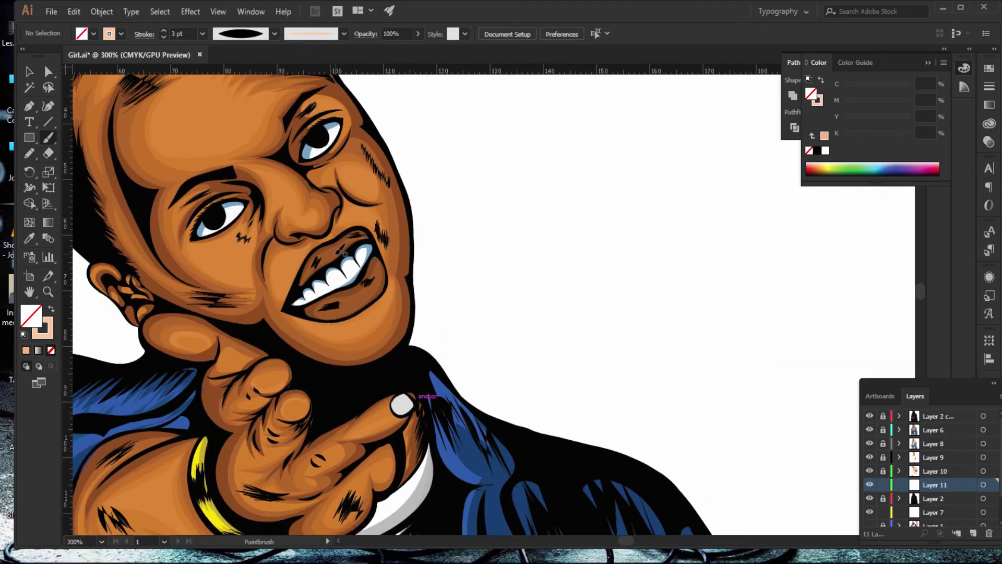
key("ctrl+plus")
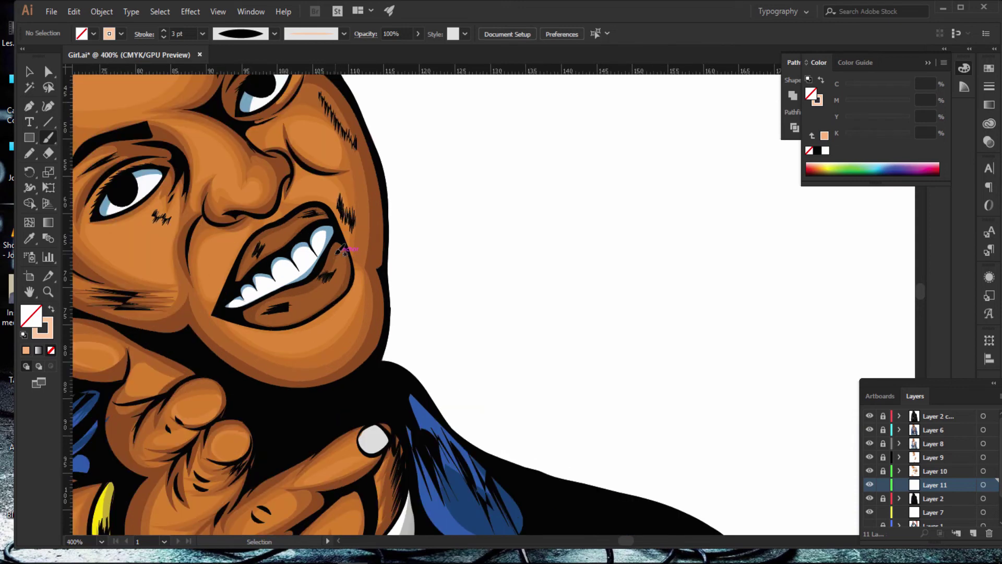
key("ctrl+plus")
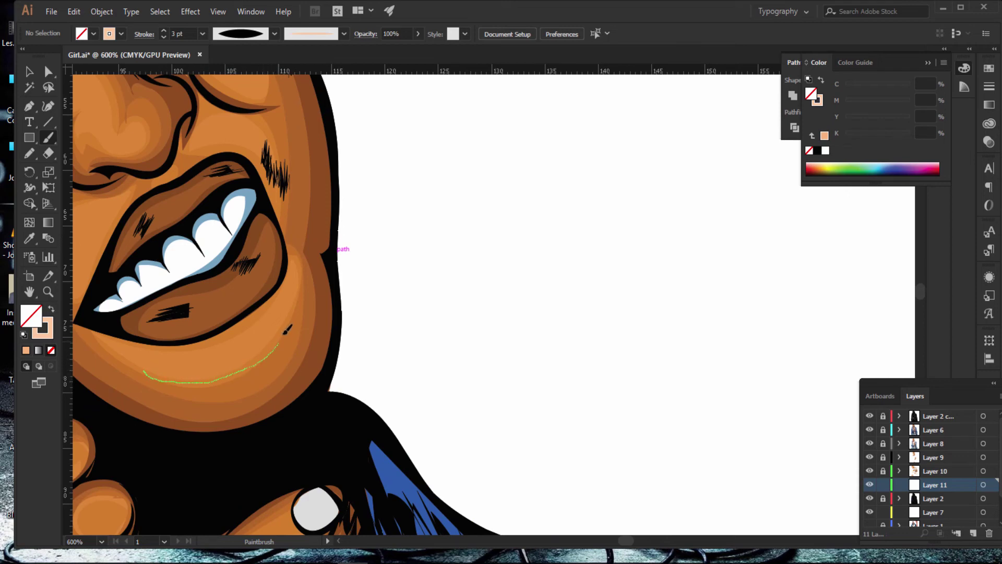
left_click_drag(301, 292, 302, 288)
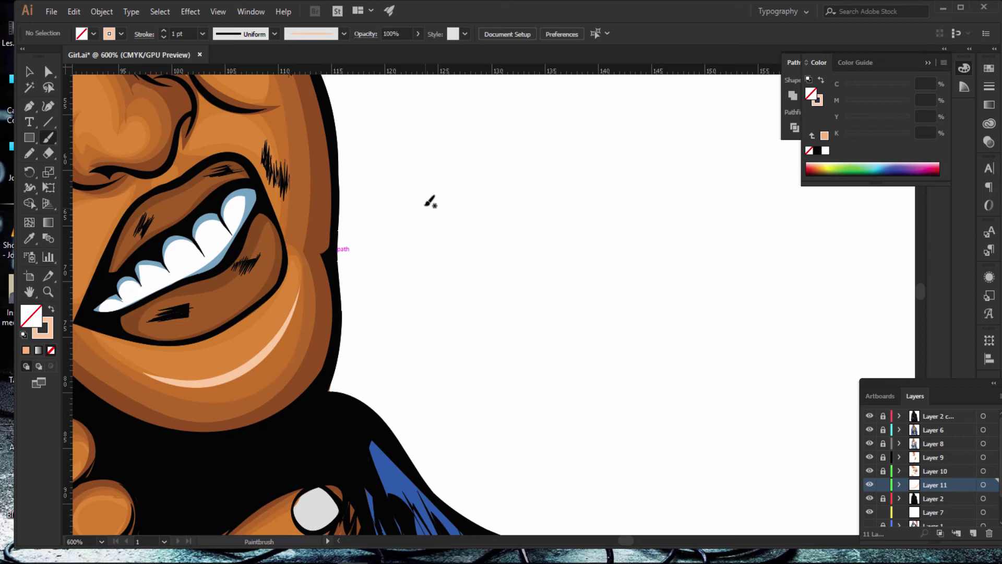
Step: Switch the brush to Width Profile 1 and paint a tapered highlight beside the head
left_click(248, 35)
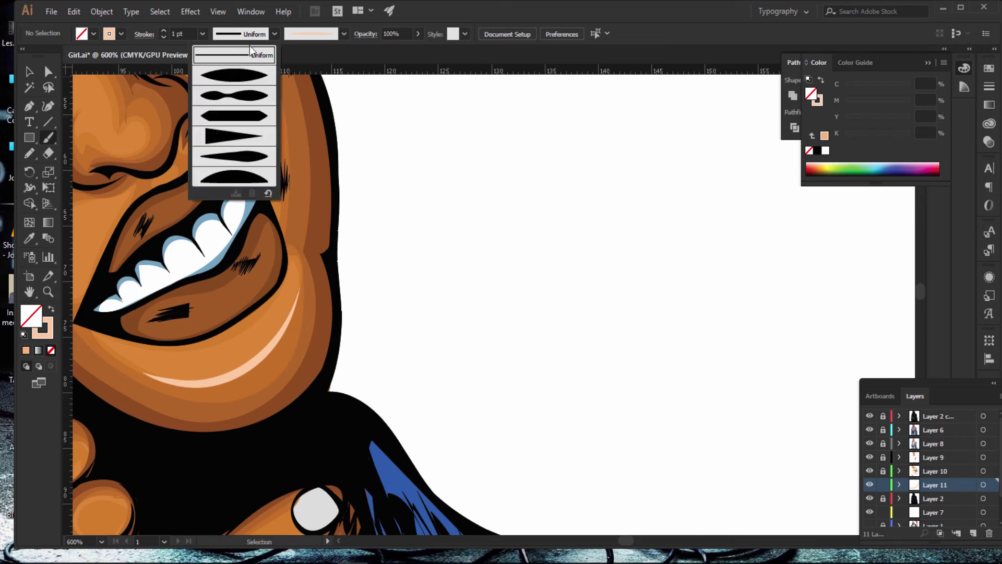
left_click(253, 77)
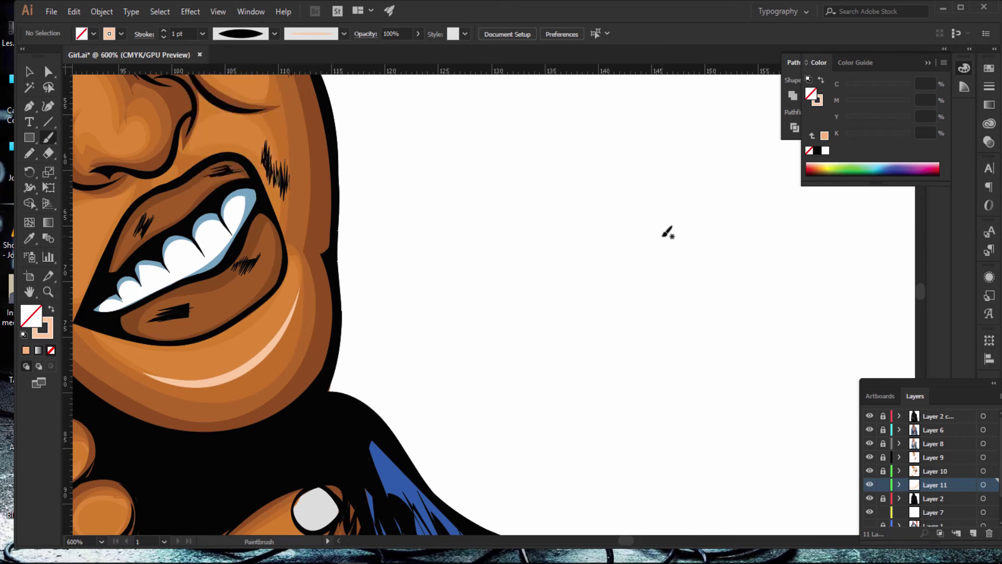
key("ctrl+minus")
key("ctrl+minus")
key("ctrl+minus")
key("ctrl+minus")
key("ctrl+minus")
key("ctrl+plus")
key("ctrl+plus")
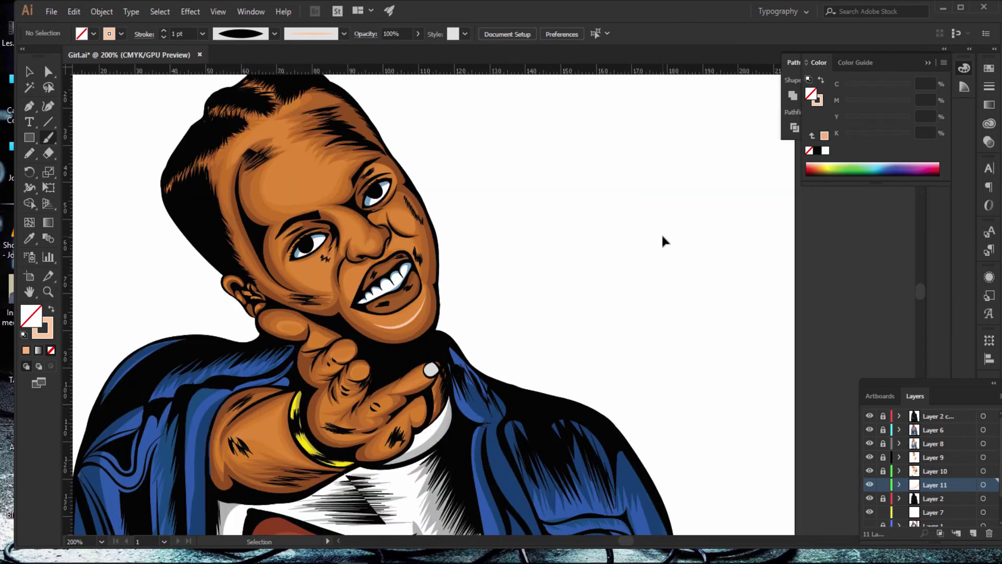
key("ctrl+plus")
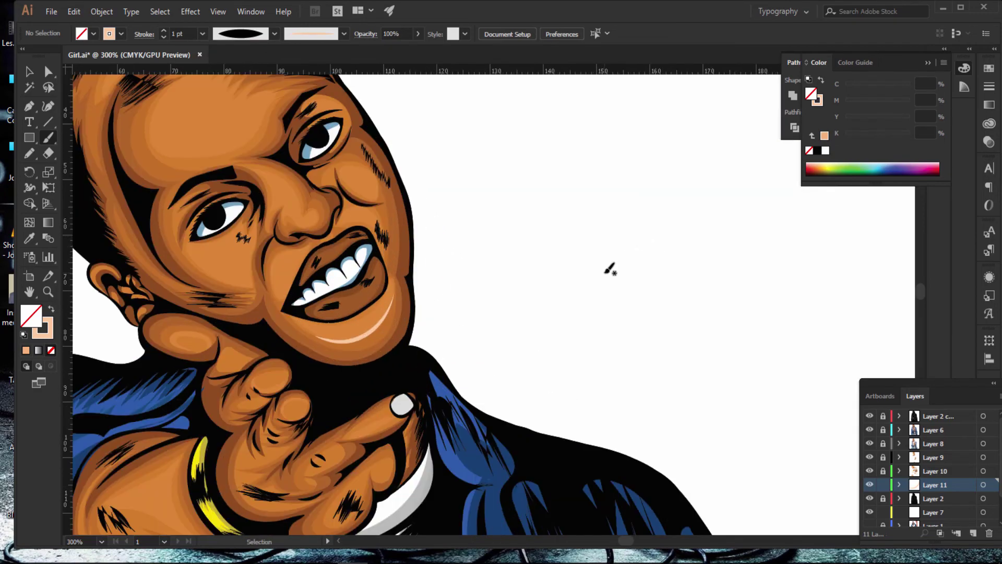
key("ctrl+plus")
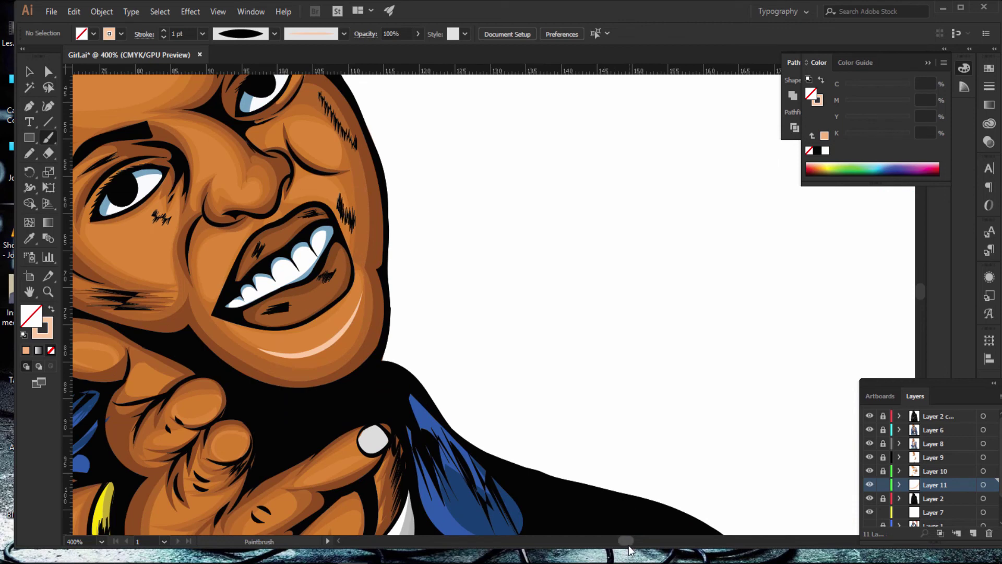
left_click_drag(630, 543, 624, 543)
scroll(606, 308, "up", 1)
scroll(558, 335, "up", 3)
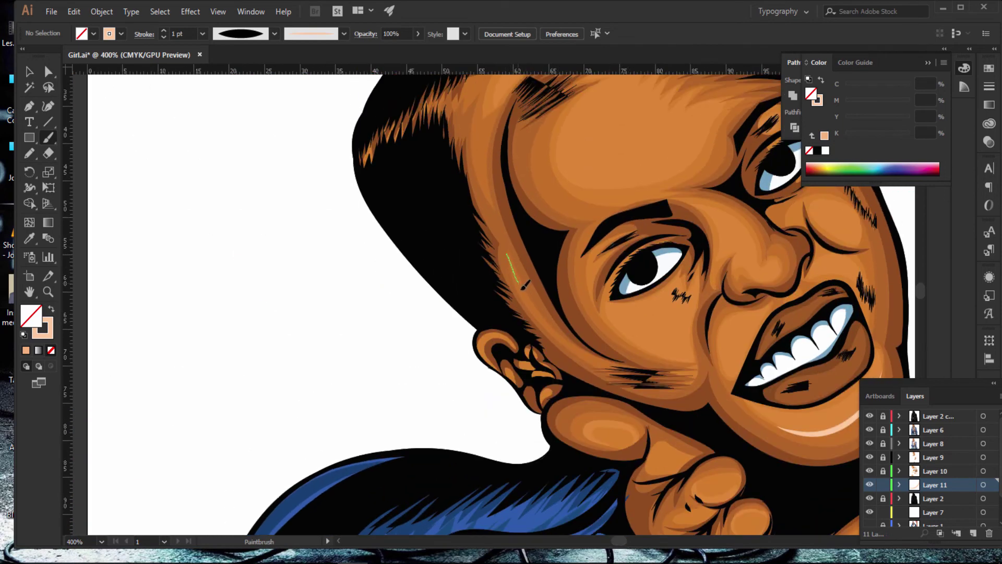
left_click_drag(632, 366, 635, 366)
Step: Paint curved peach highlights above the eyebrow and across the forehead
scroll(771, 250, "up", 3)
scroll(720, 224, "up", 1)
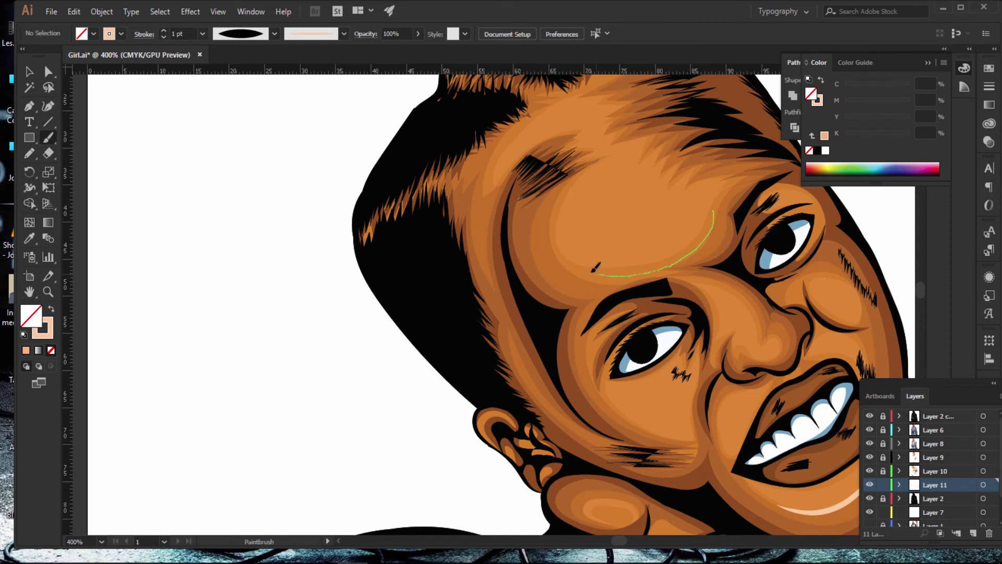
left_click_drag(557, 201, 713, 212)
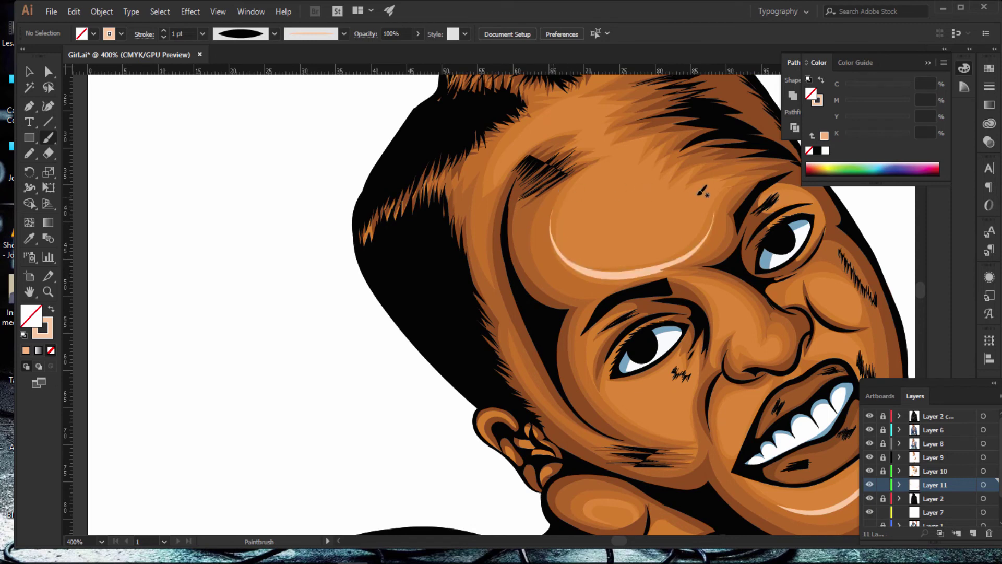
scroll(701, 192, "down", 3)
scroll(621, 269, "down", 3)
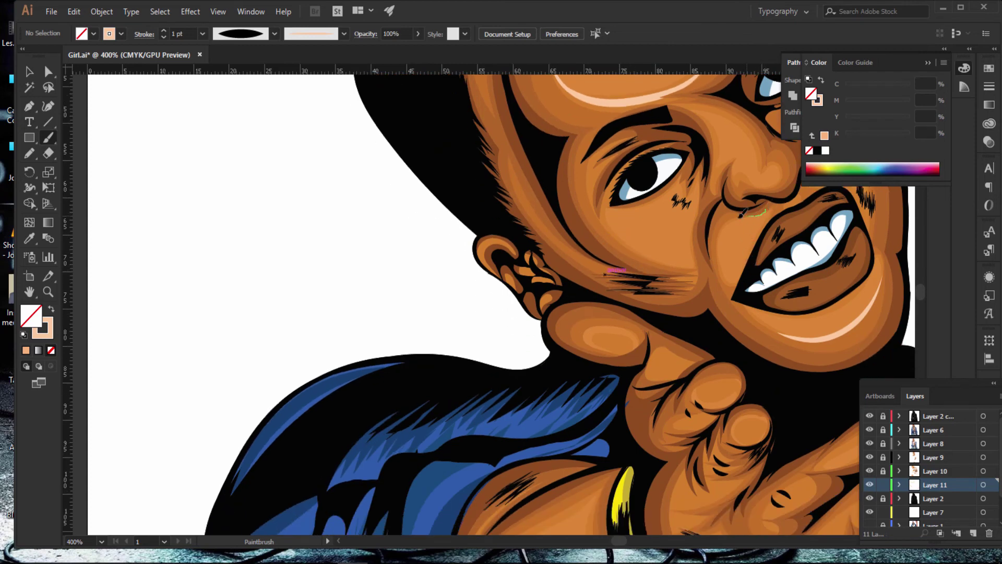
left_click_drag(720, 260, 751, 282)
scroll(718, 395, "down", 5)
scroll(714, 399, "down", 4)
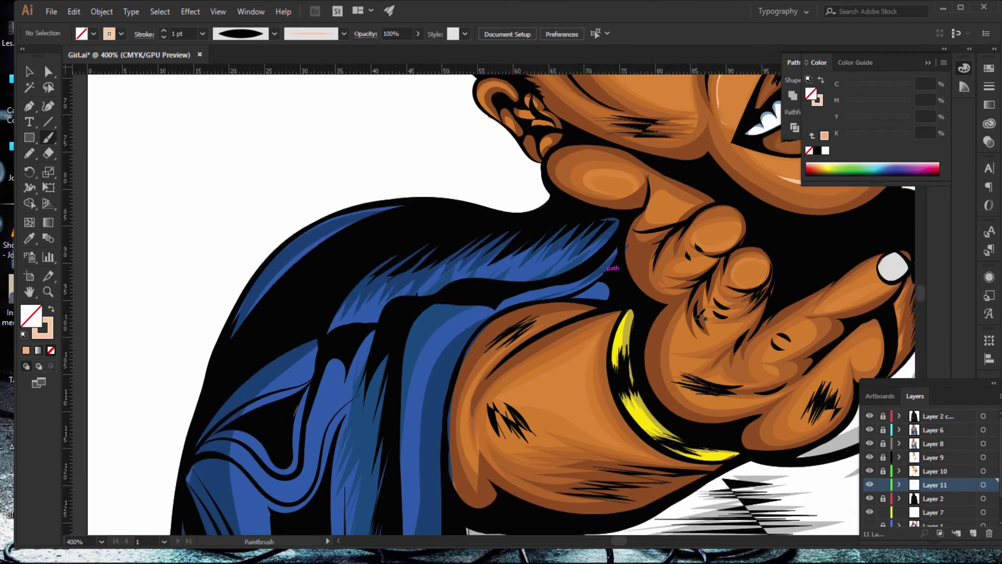
scroll(650, 198, "down", 4)
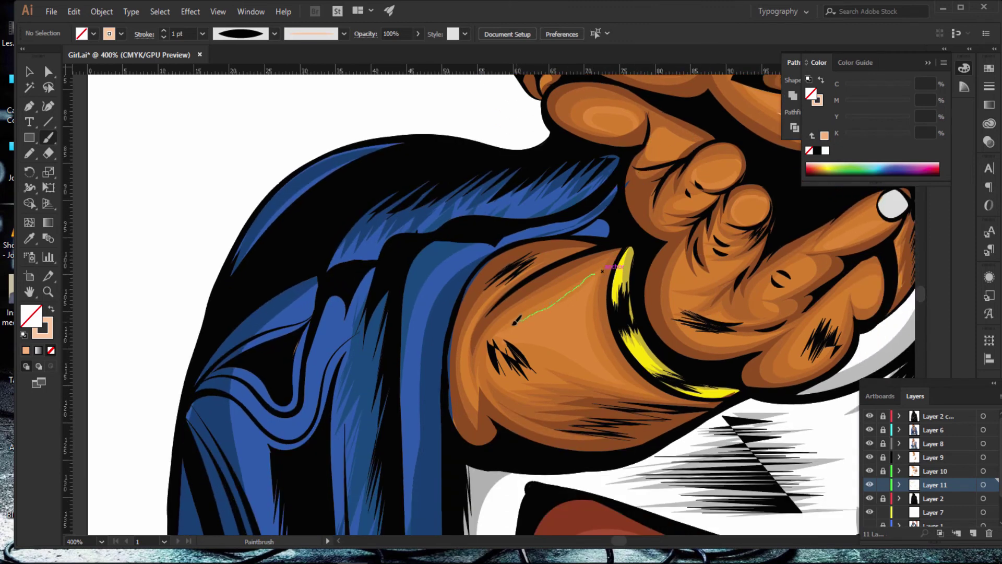
left_click_drag(600, 271, 602, 270)
scroll(600, 268, "down", 4)
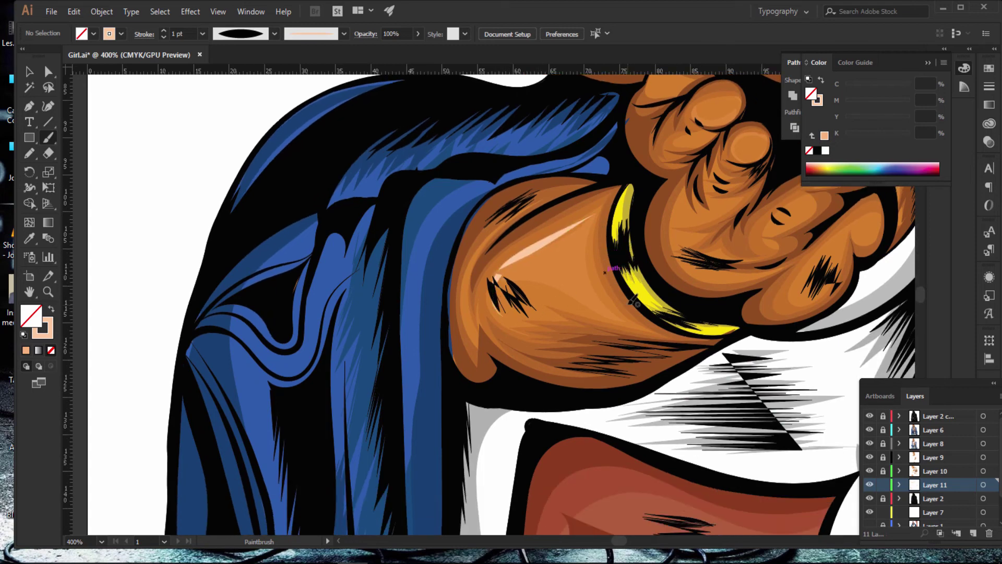
Step: Paint peach highlights beside the bracelet and along the back of the hand
left_click_drag(595, 228, 590, 251)
left_click_drag(617, 304, 619, 314)
scroll(674, 321, "down", 3)
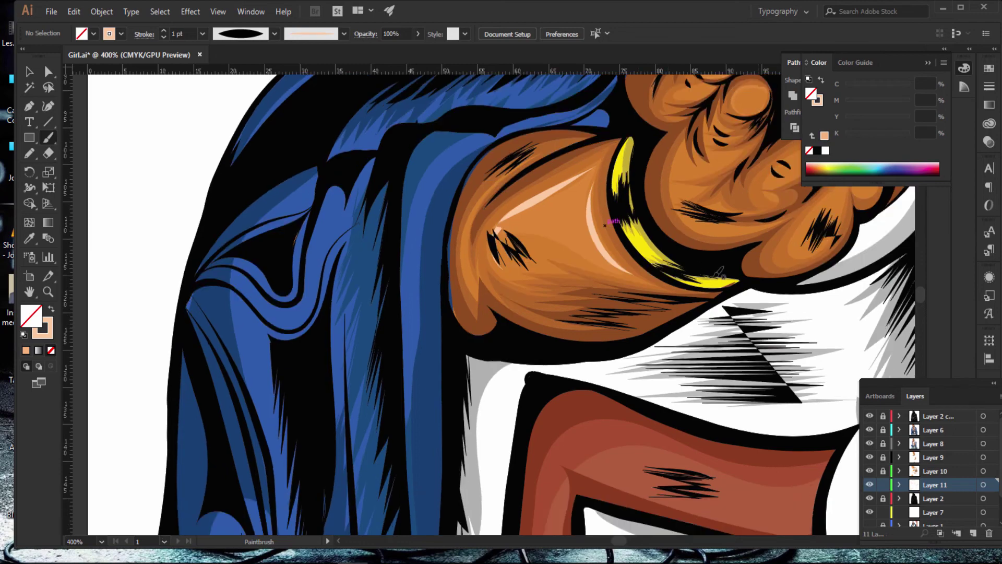
scroll(574, 293, "down", 4)
scroll(767, 220, "up", 5)
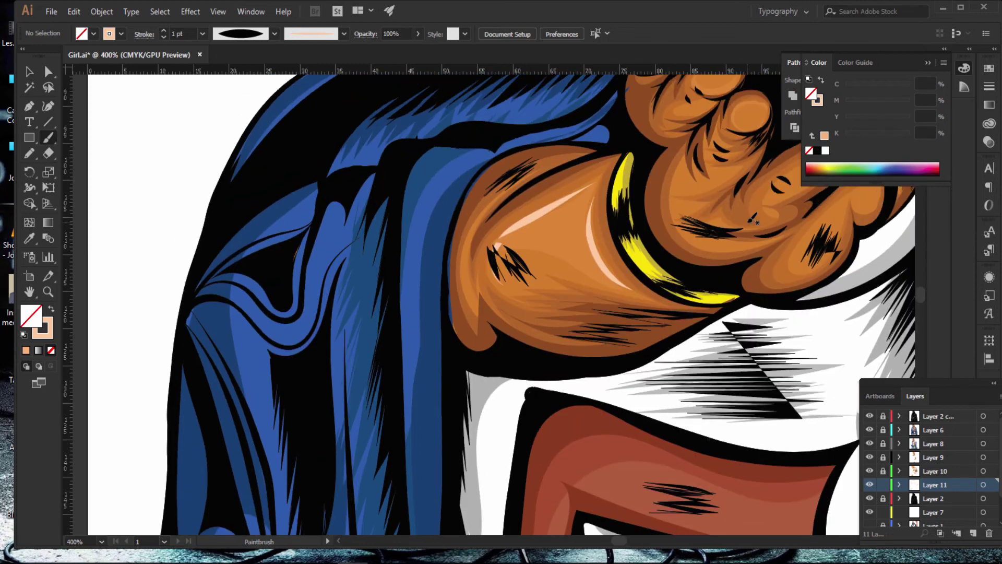
mouse_move(778, 236)
left_mouse_down()
mouse_move(706, 244)
mouse_move(673, 196)
left_mouse_up()
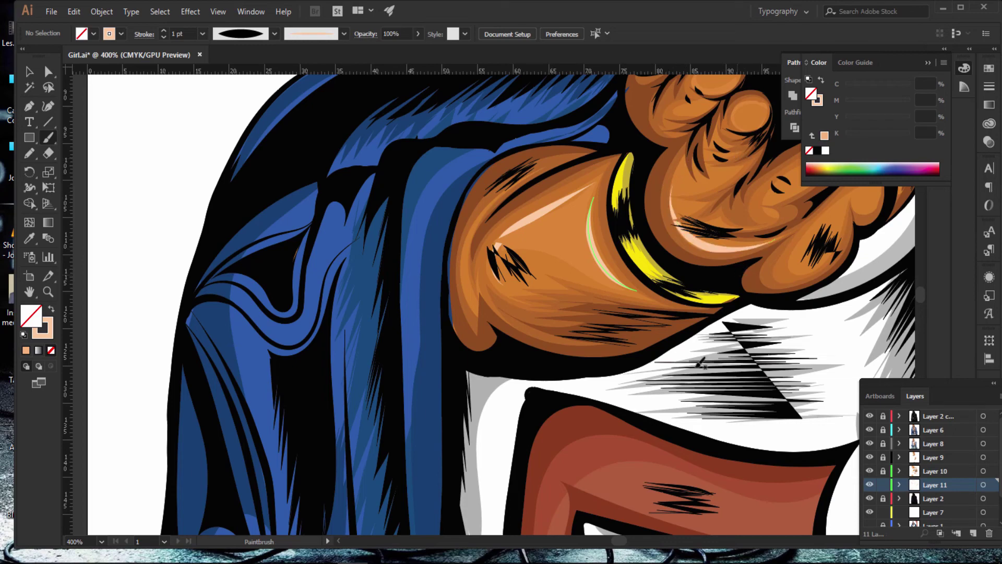
left_click_drag(630, 543, 634, 544)
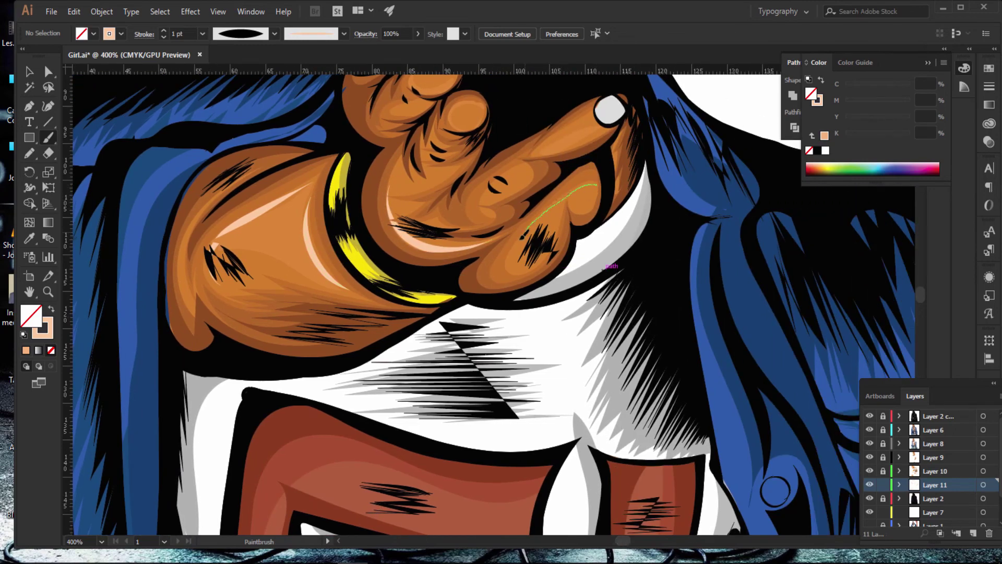
Step: Paint thin peach highlights along the fingers, fingertip and knuckle
left_click_drag(515, 260, 513, 261)
scroll(600, 230, "up", 3)
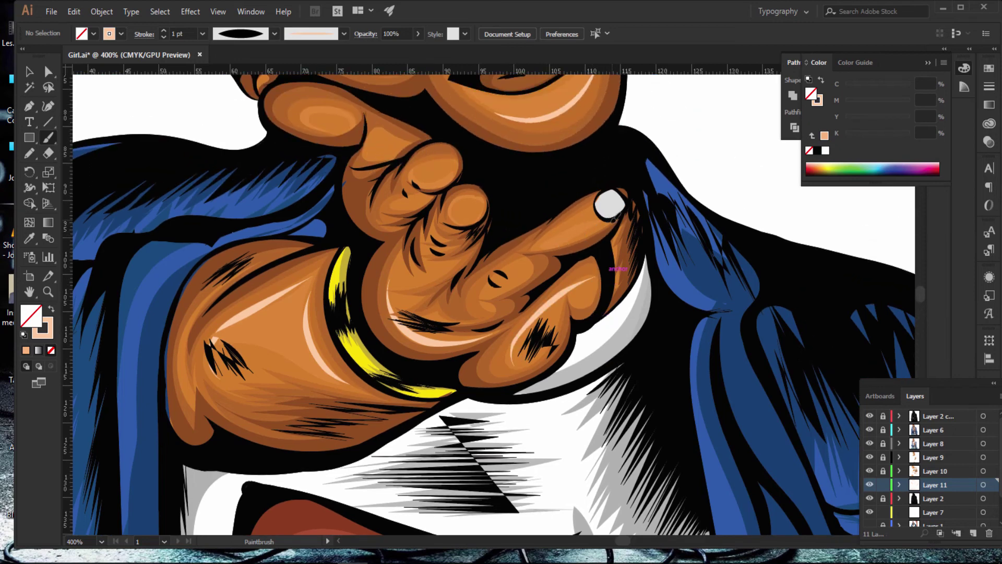
left_click_drag(564, 243, 563, 244)
left_click_drag(475, 198, 457, 215)
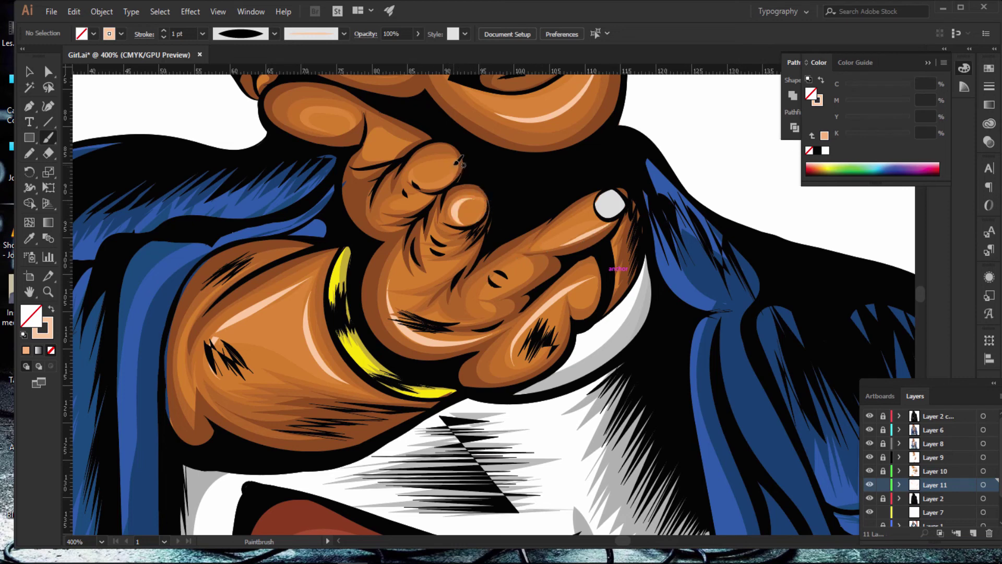
mouse_move(454, 165)
left_mouse_down()
mouse_move(428, 162)
mouse_move(412, 177)
left_mouse_up()
scroll(359, 199, "up", 2)
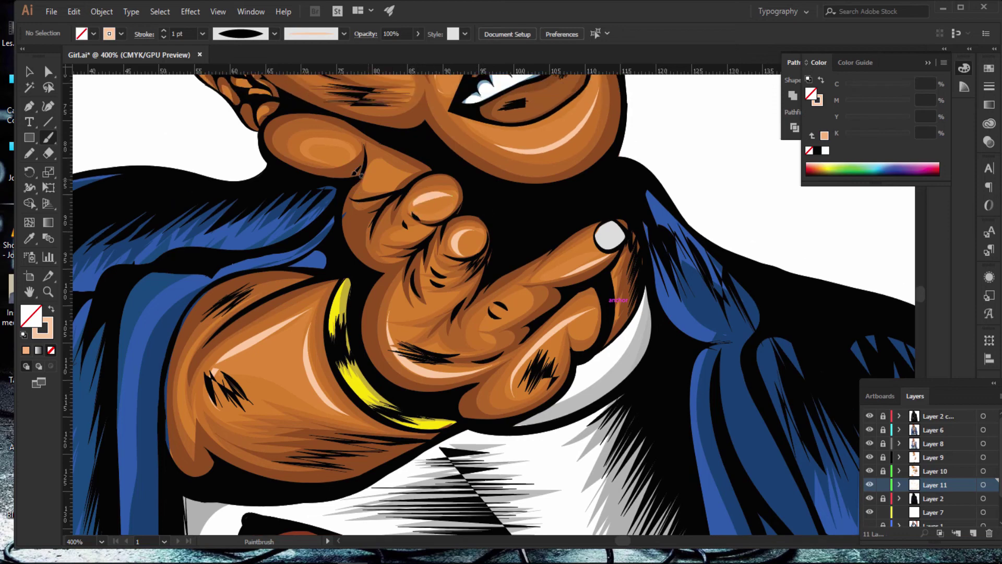
scroll(359, 199, "up", 1)
left_click_drag(346, 194, 308, 197)
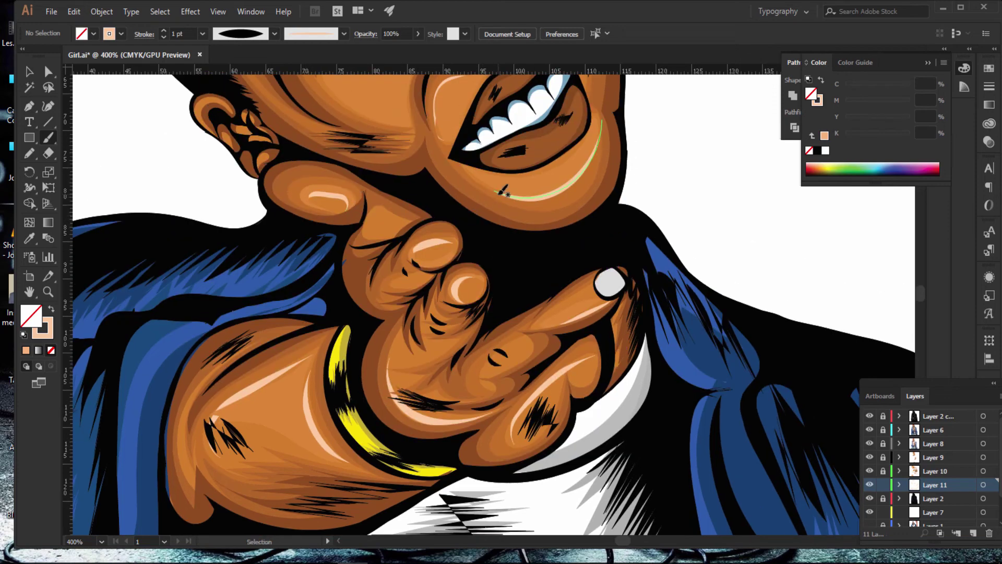
key("ctrl+minus")
key("ctrl+minus")
key("ctrl+minus")
key("ctrl+minus")
key("ctrl+minus")
key("ctrl+minus")
Step: Paint a light-peach highlight along the edge of the orange shape beside the F3 shirt
key("ctrl+plus")
key("ctrl+plus")
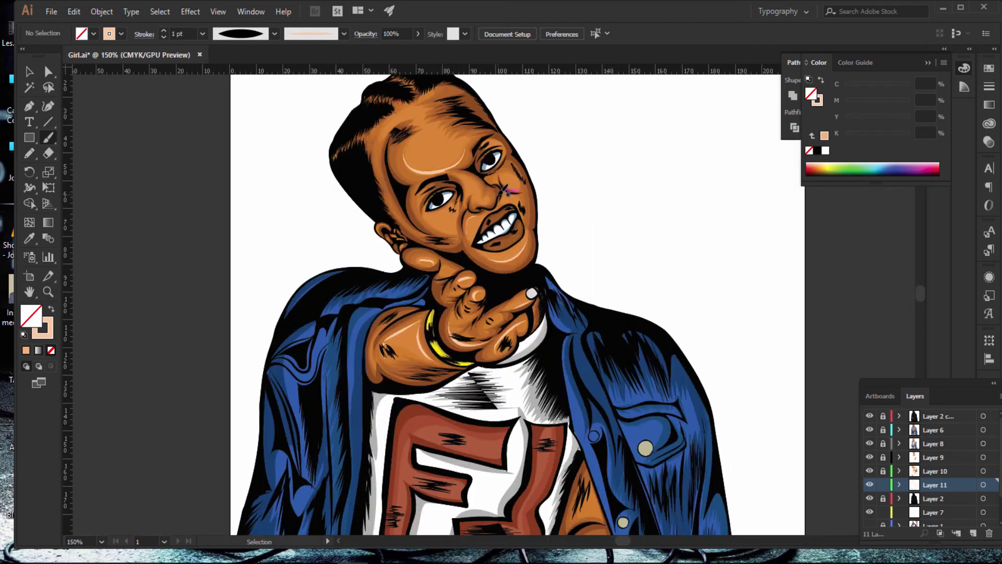
key("ctrl+plus")
key("ctrl+plus")
scroll(731, 265, "down", 1)
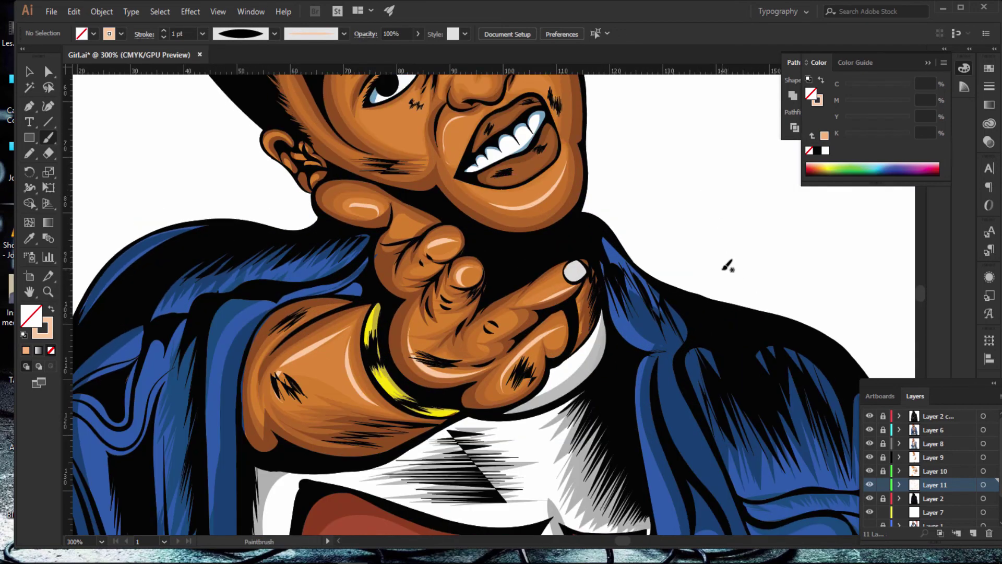
scroll(731, 267, "down", 3)
scroll(728, 267, "down", 3)
scroll(727, 267, "down", 4)
scroll(727, 266, "down", 4)
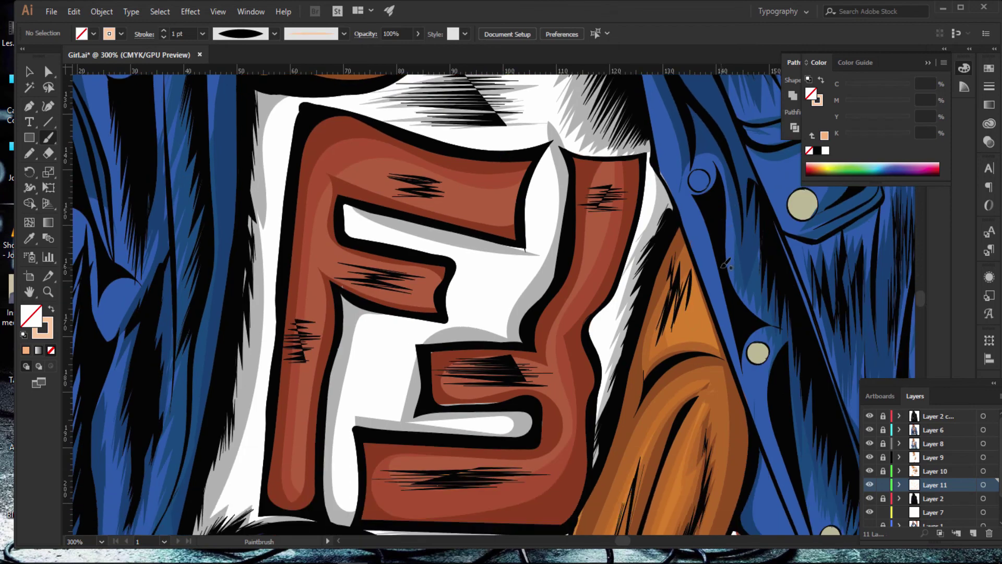
scroll(727, 266, "down", 4)
scroll(727, 265, "down", 4)
scroll(727, 265, "up", 3)
scroll(728, 265, "up", 2)
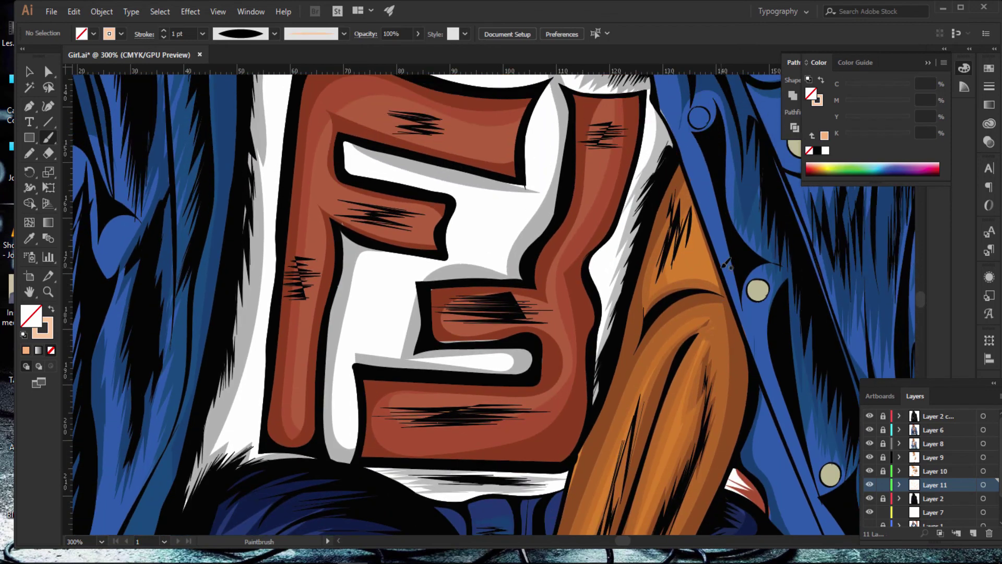
key("ctrl+plus")
key("ctrl+plus")
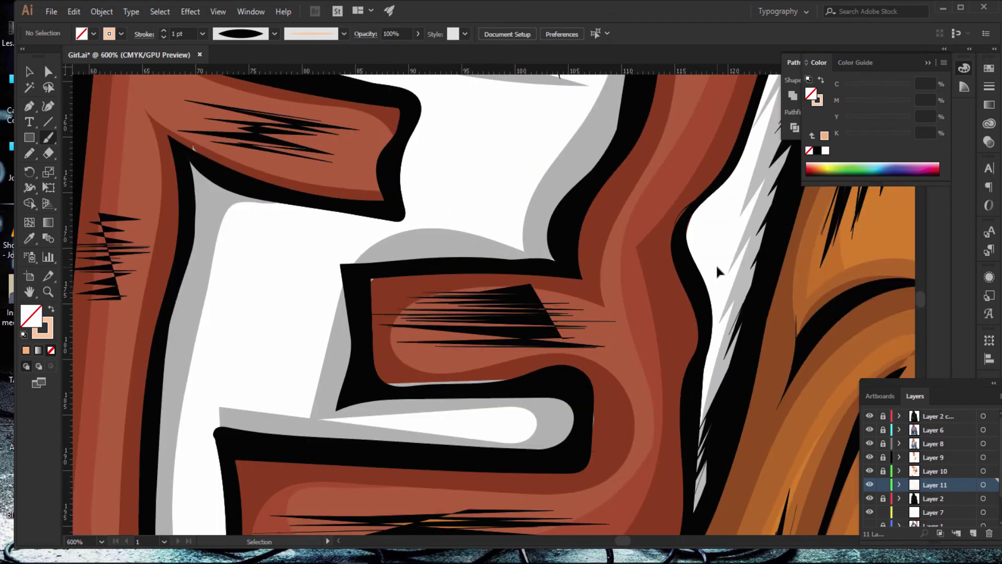
scroll(629, 539, "right", 5)
scroll(629, 537, "right", 5)
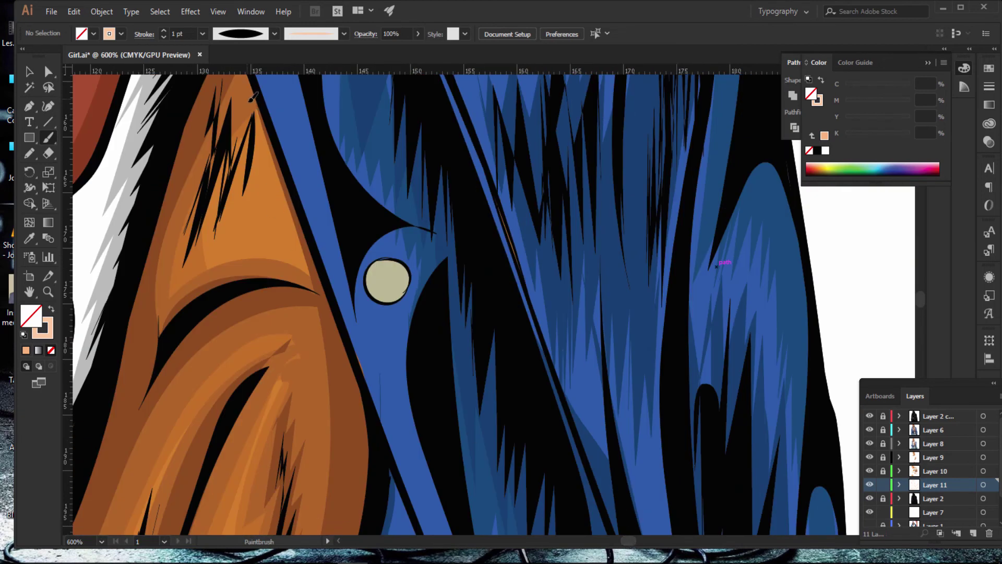
left_click_drag(250, 100, 266, 148)
left_click_drag(281, 194, 301, 238)
left_click_drag(316, 292, 317, 293)
Step: Paint two more long peach highlight strokes down the orange shape
scroll(309, 271, "down", 3)
scroll(308, 269, "down", 4)
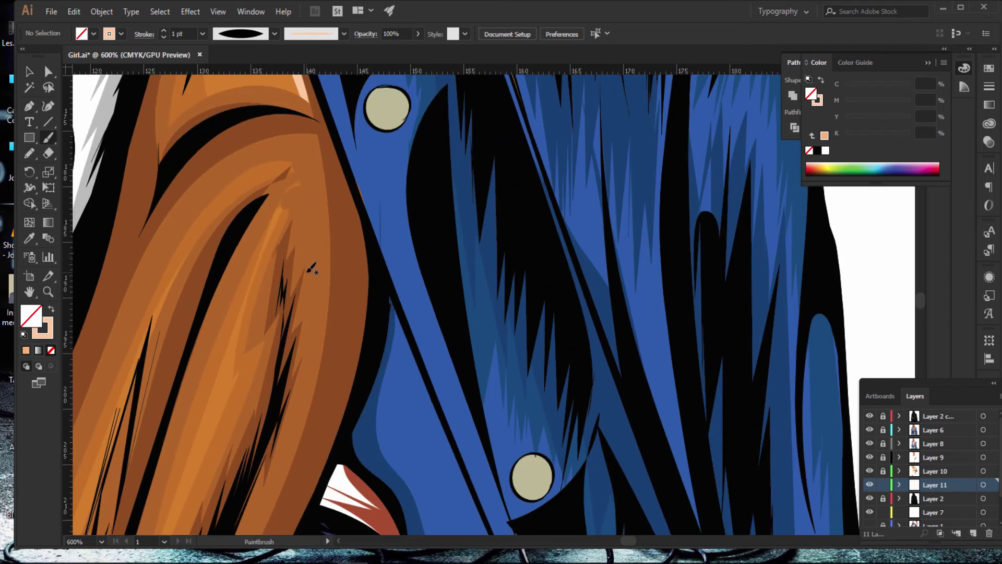
scroll(307, 268, "down", 3)
scroll(304, 265, "down", 3)
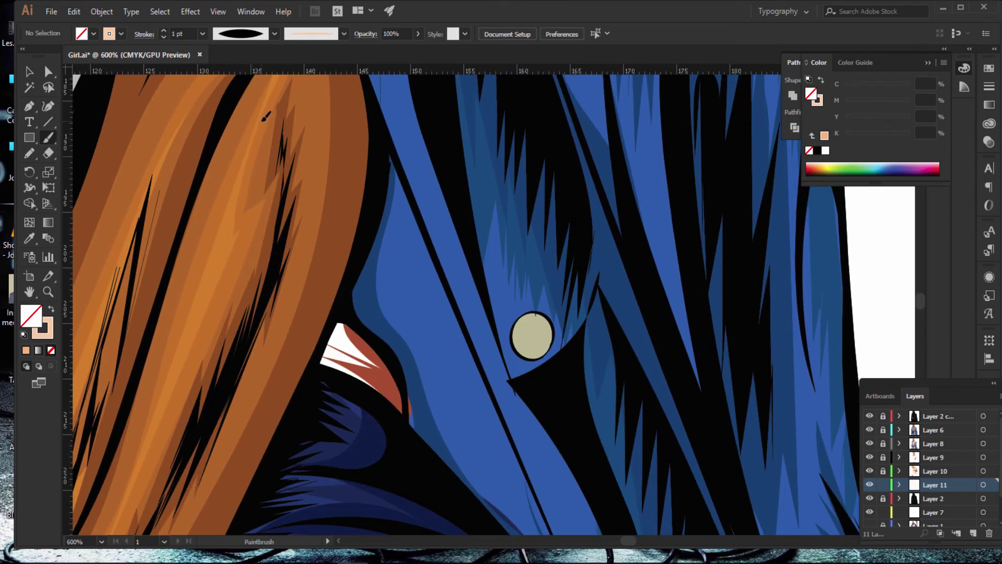
left_click_drag(263, 119, 158, 418)
left_click_drag(146, 460, 130, 477)
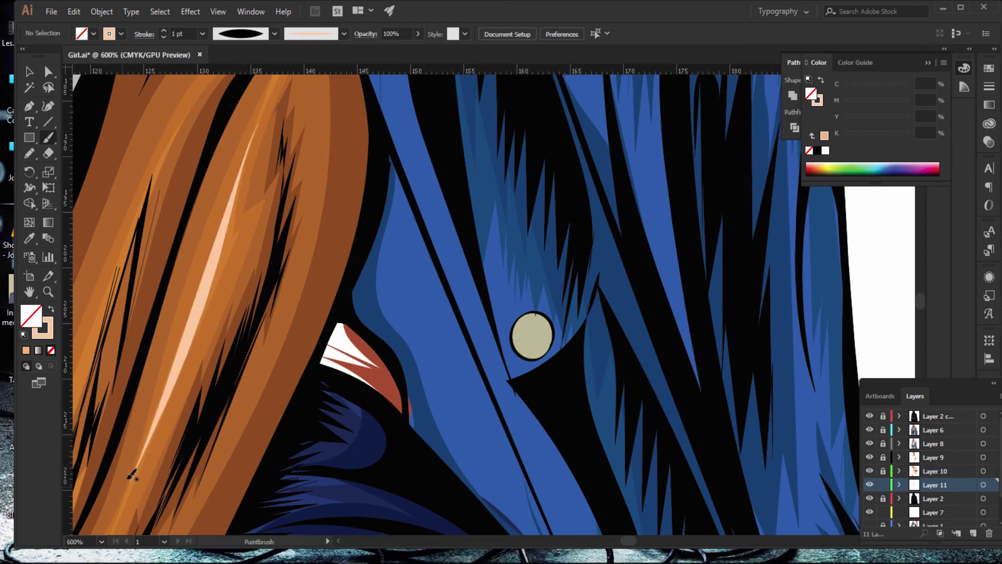
key("ctrl+minus")
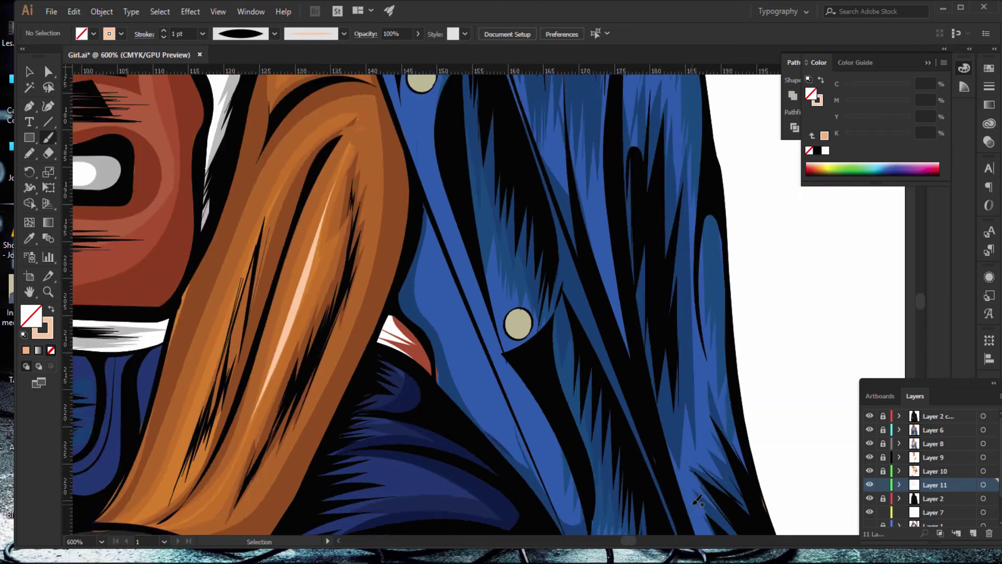
key("ctrl+minus")
key("ctrl+minus")
scroll(387, 204, "down", 2)
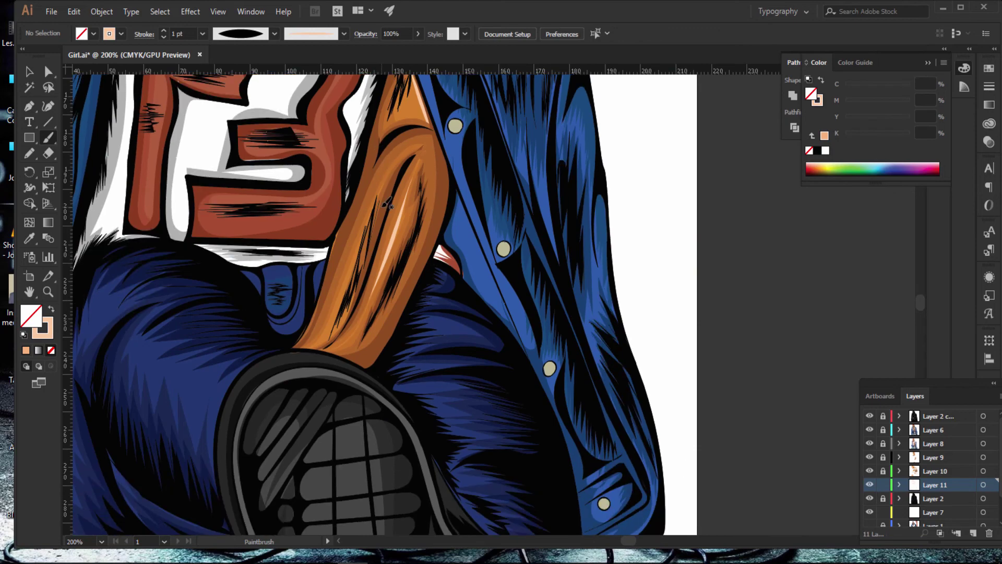
key("ctrl+plus")
key("ctrl+plus")
key("ctrl+plus")
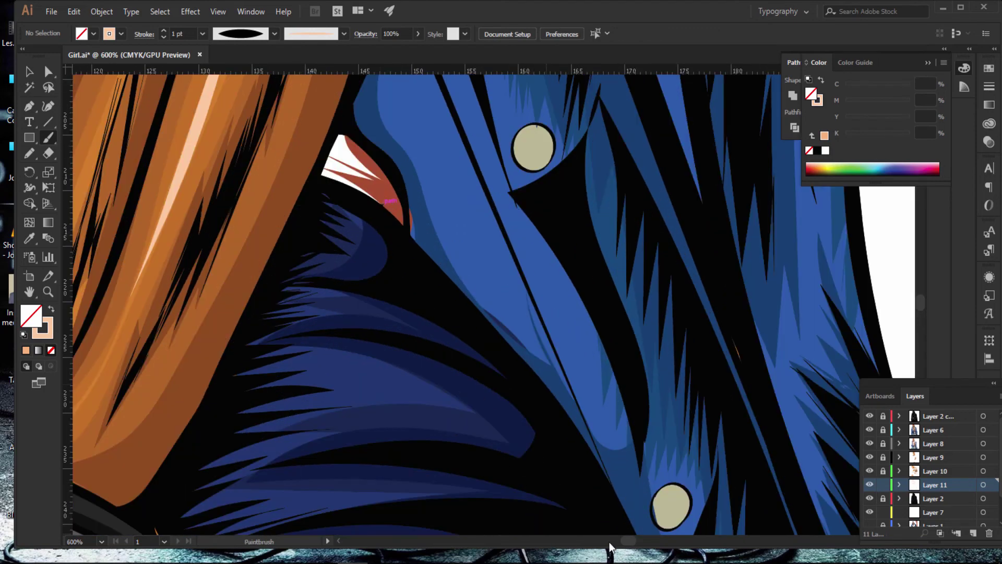
scroll(627, 542, "left", 3)
scroll(625, 542, "left", 3)
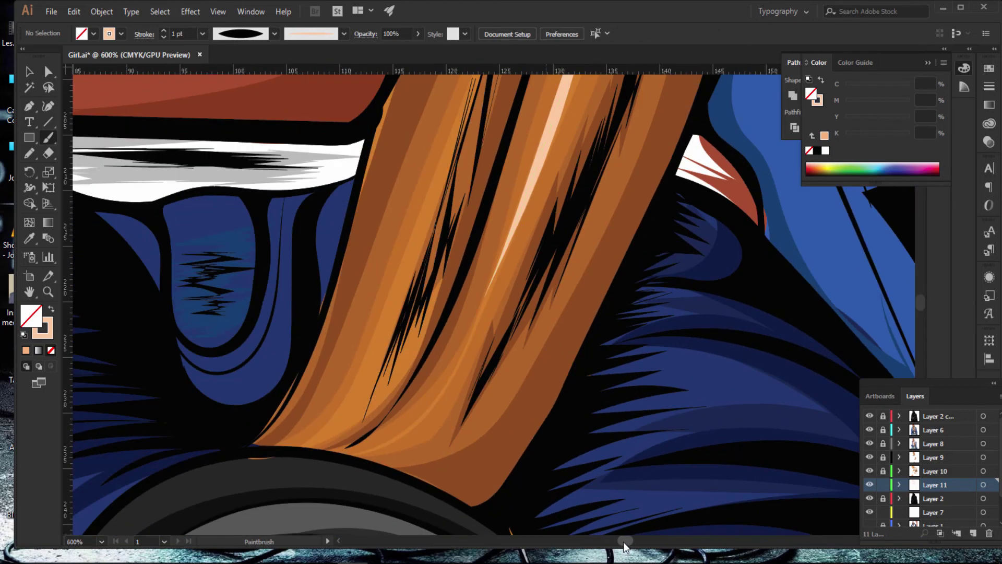
scroll(541, 350, "up", 3)
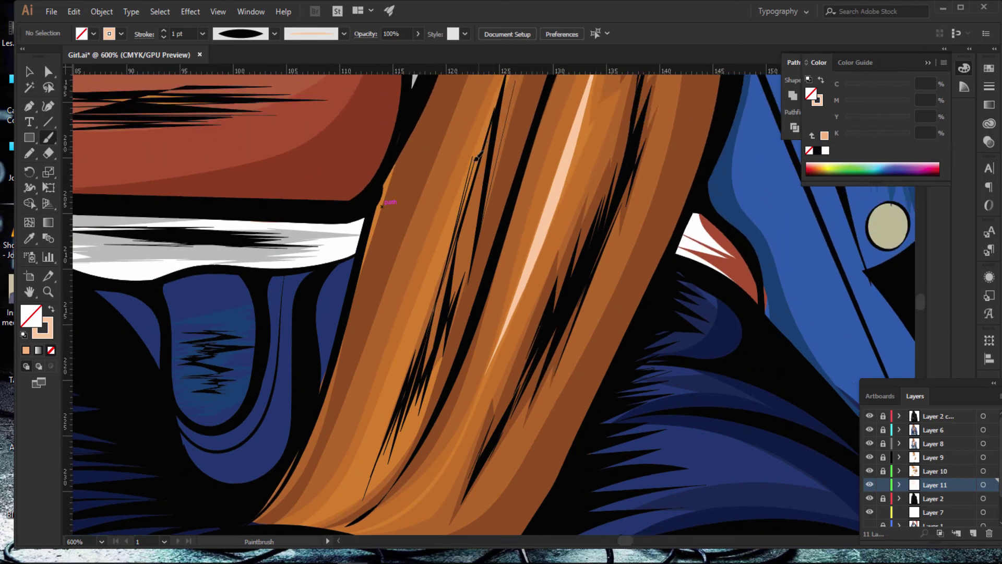
left_click_drag(477, 157, 406, 349)
left_click_drag(320, 509, 316, 513)
Step: Add peach highlights along the fingers curled beside the shoe sole
scroll(514, 346, "down", 3)
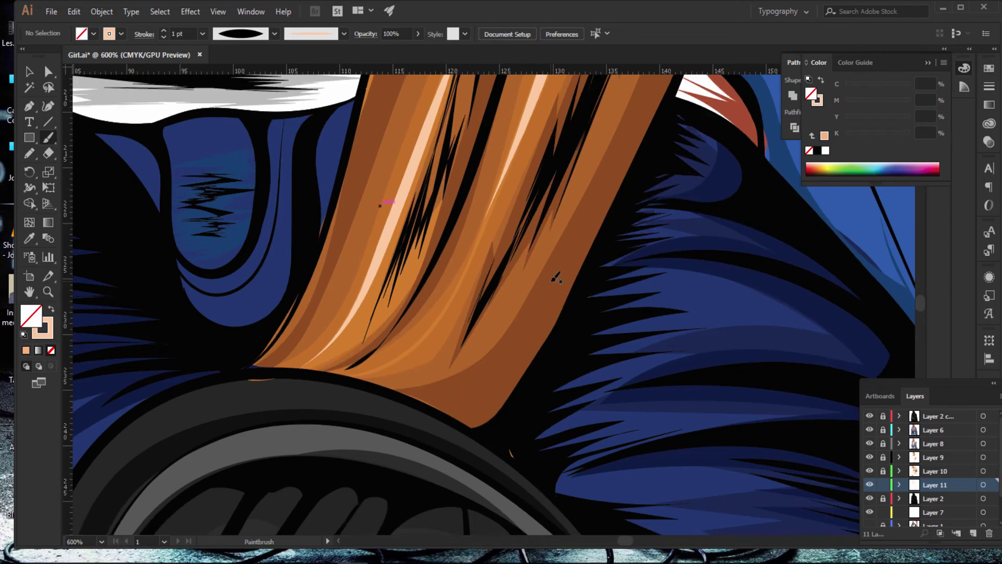
scroll(556, 277, "down", 3)
scroll(556, 276, "down", 4)
scroll(556, 277, "down", 2)
scroll(555, 277, "down", 2)
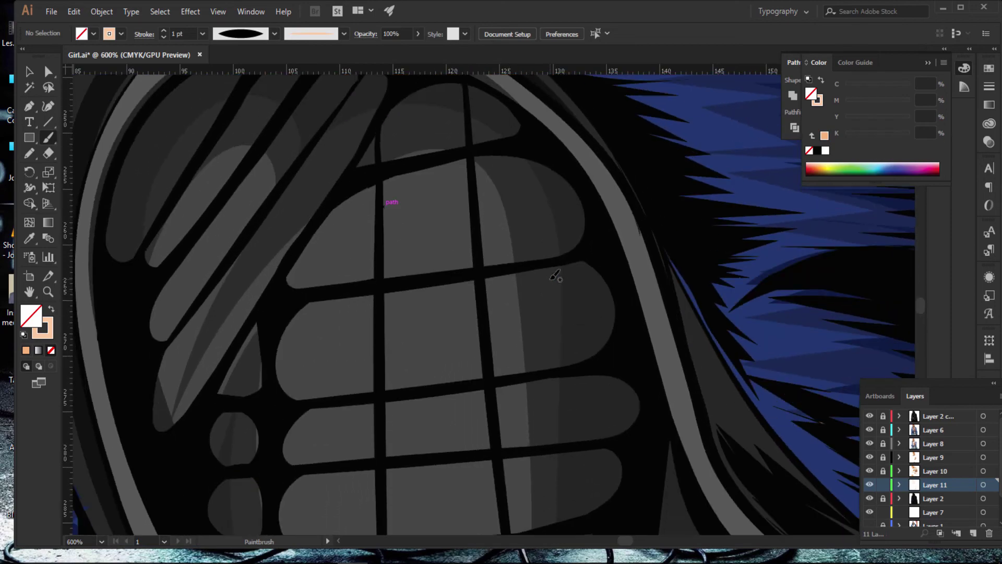
scroll(556, 277, "down", 2)
scroll(555, 277, "down", 3)
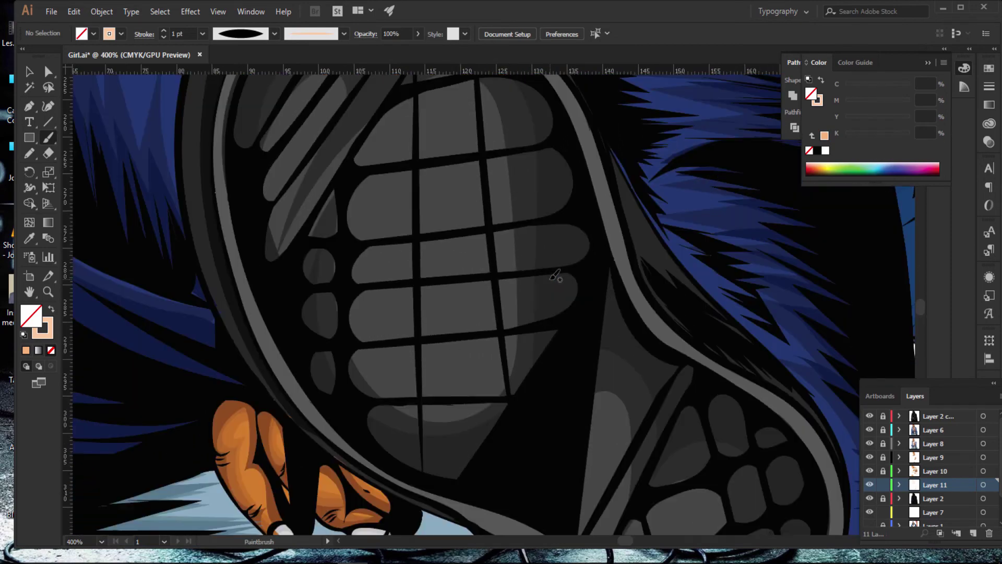
scroll(556, 277, "down", 2)
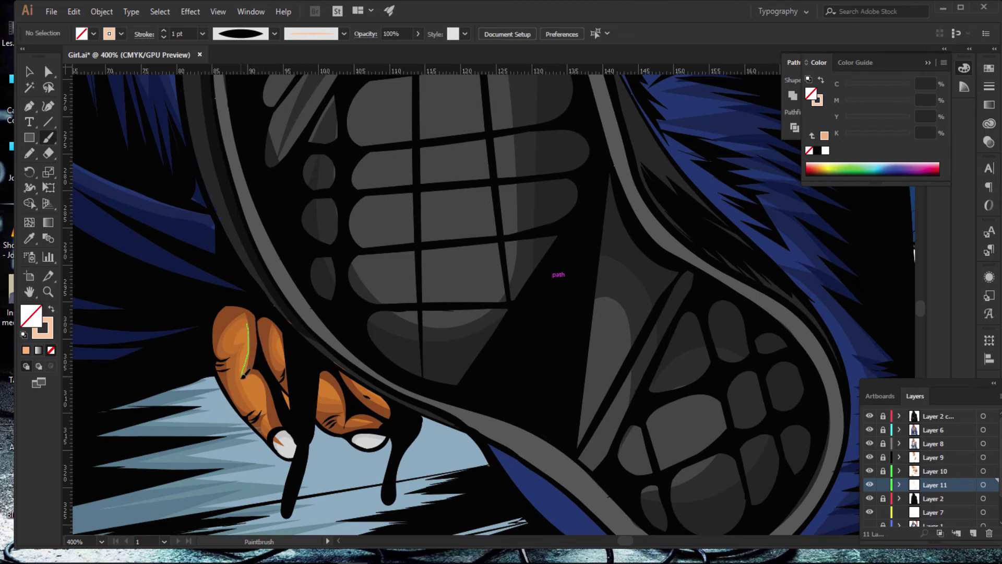
left_click_drag(243, 377, 244, 376)
left_click_drag(270, 411, 271, 414)
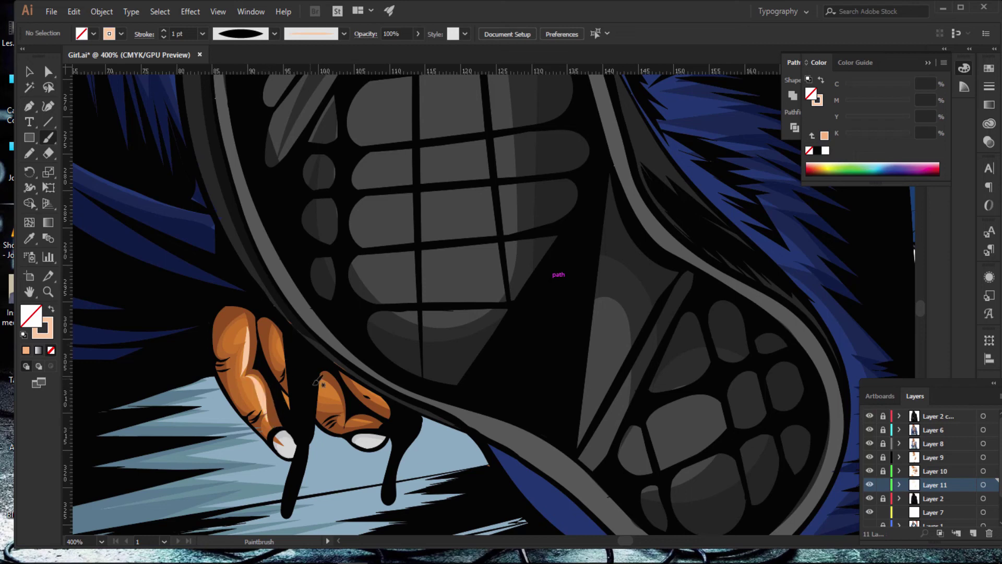
mouse_move(325, 385)
left_mouse_down()
mouse_move(346, 411)
mouse_move(397, 402)
left_mouse_up()
key("ctrl+minus")
key("ctrl+minus")
key("ctrl+minus")
key("ctrl+minus")
key("ctrl+minus")
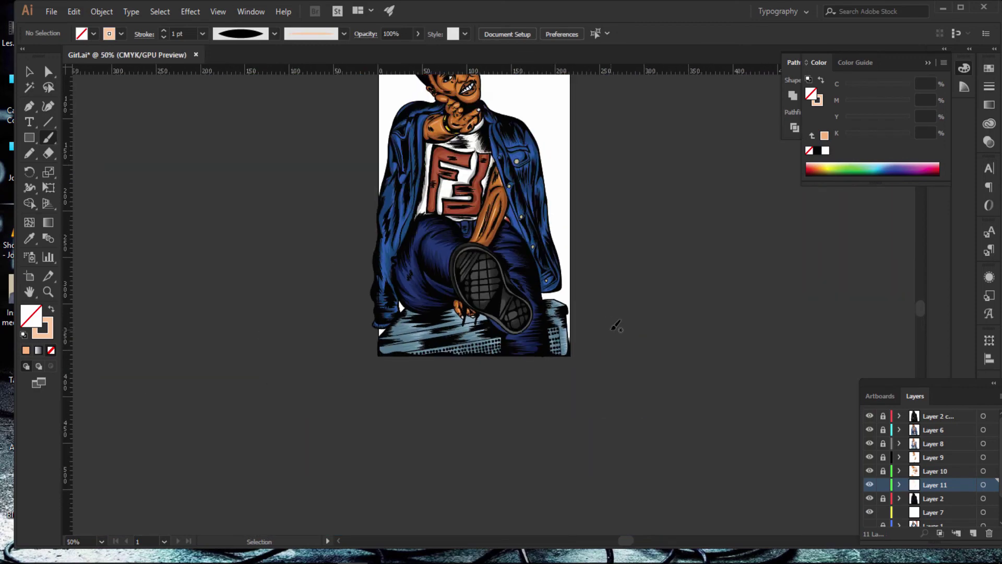
Step: Paint light peach highlight strokes along the eye's edge, across the cheek and on the eyelid crease
key("ctrl+plus")
key("ctrl+plus")
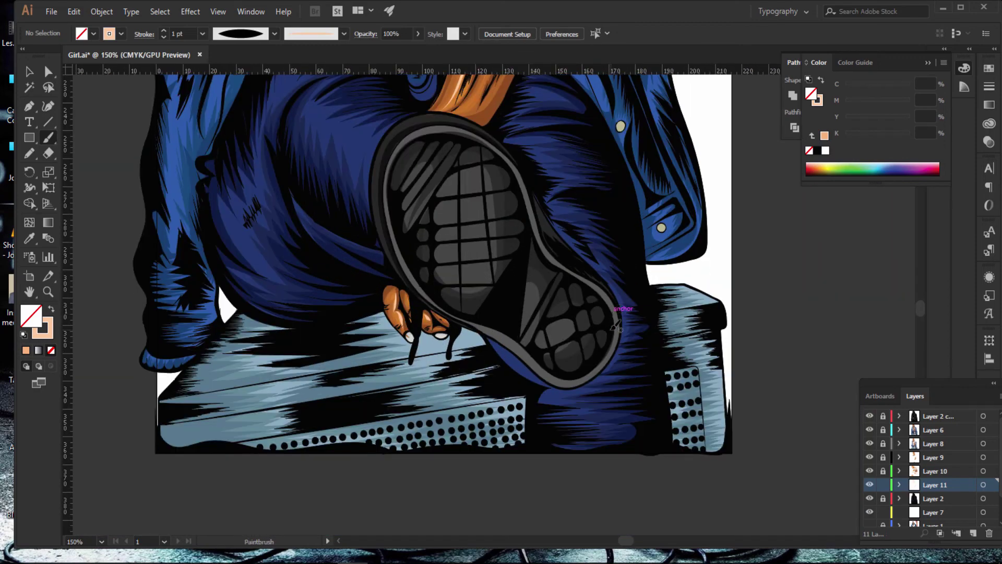
key("ctrl+plus")
scroll(617, 327, "up", 2)
scroll(616, 327, "up", 2)
scroll(617, 327, "up", 2)
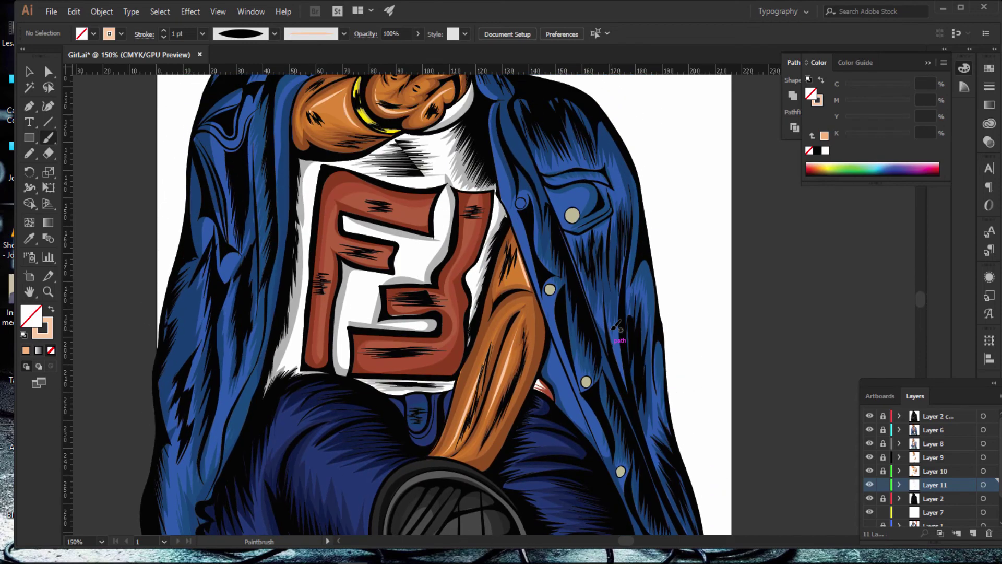
scroll(617, 327, "up", 2)
scroll(616, 327, "up", 2)
scroll(617, 326, "up", 2)
scroll(617, 327, "up", 2)
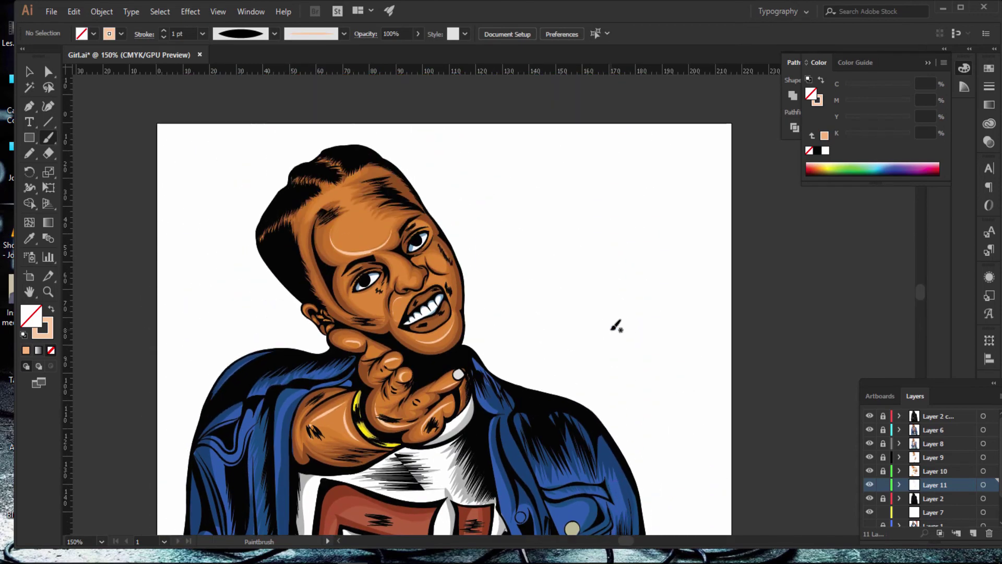
scroll(617, 327, "up", 2)
key("ctrl+plus")
key("ctrl+plus")
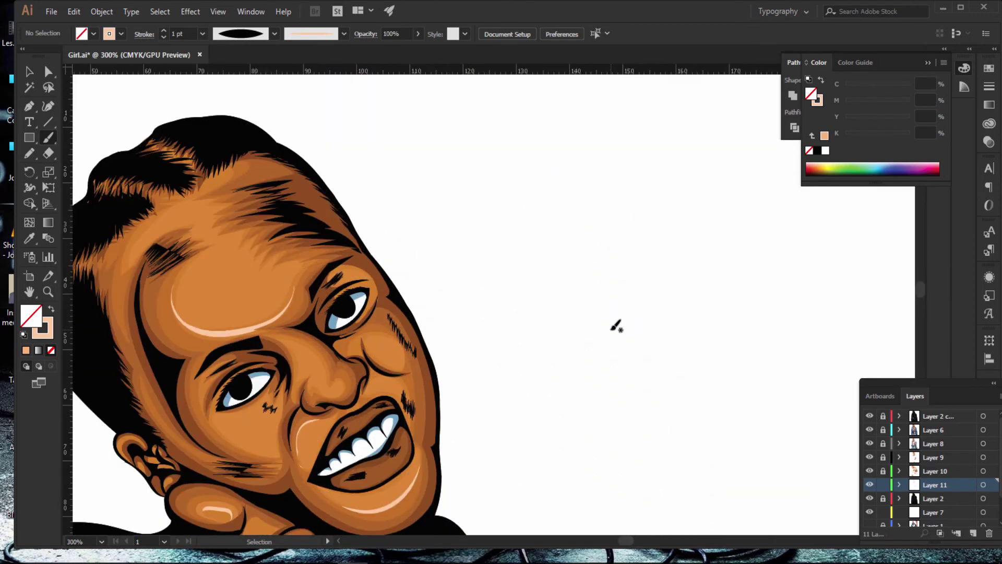
key("ctrl+plus")
key("ctrl+plus")
key("ctrl+plus")
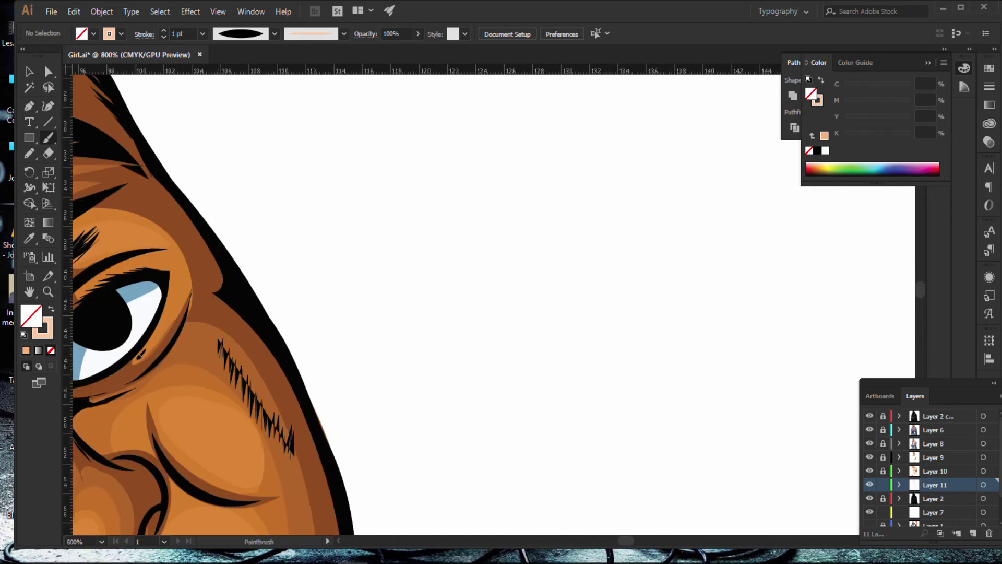
left_click_drag(157, 338, 183, 268)
scroll(290, 215, "down", 1)
scroll(290, 215, "down", 2)
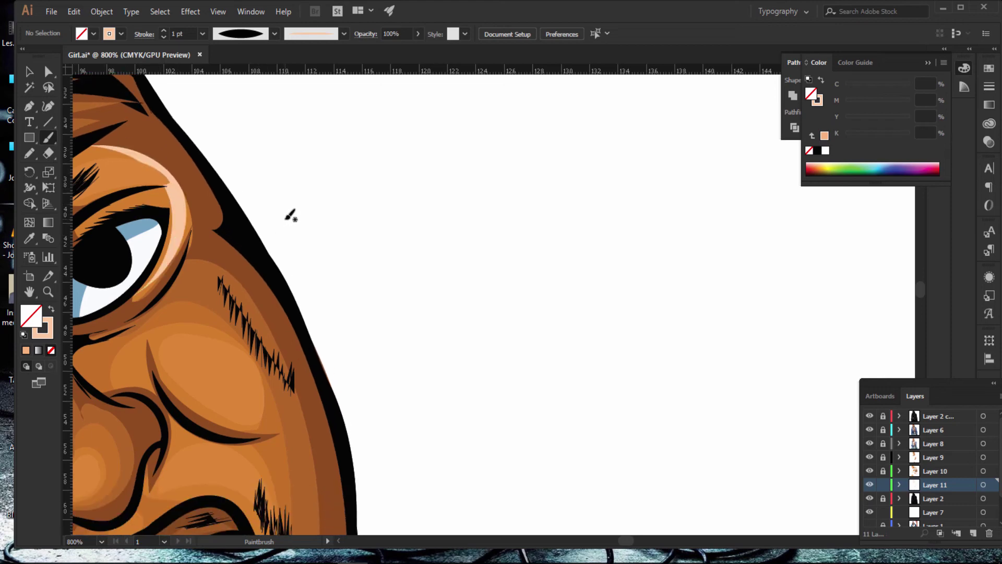
scroll(291, 215, "down", 4)
scroll(291, 214, "down", 1)
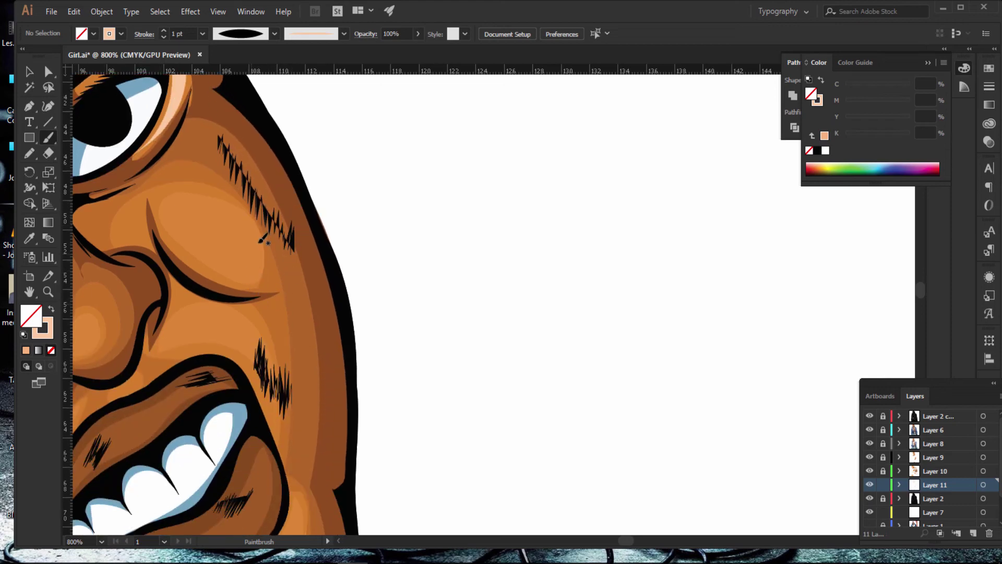
mouse_move(261, 223)
left_mouse_down()
mouse_move(226, 191)
mouse_move(182, 183)
left_mouse_up()
left_click_drag(118, 230, 115, 241)
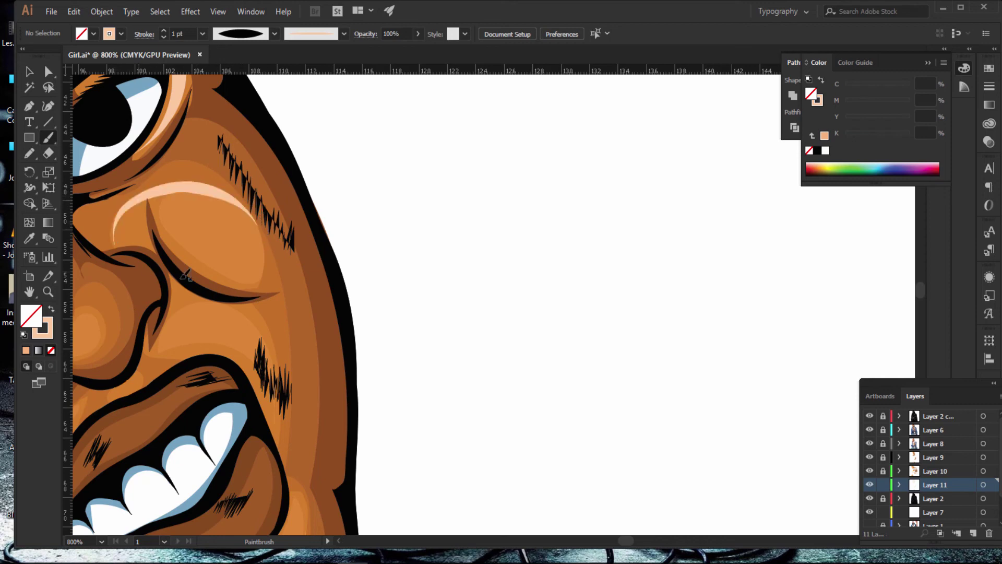
mouse_move(153, 203)
left_mouse_down()
mouse_move(171, 239)
mouse_move(220, 277)
mouse_move(246, 284)
left_mouse_up()
Step: Thin the brush stroke to 0.5 pt and paint a highlight from the chin toward the eye
scroll(479, 255, "down", 3)
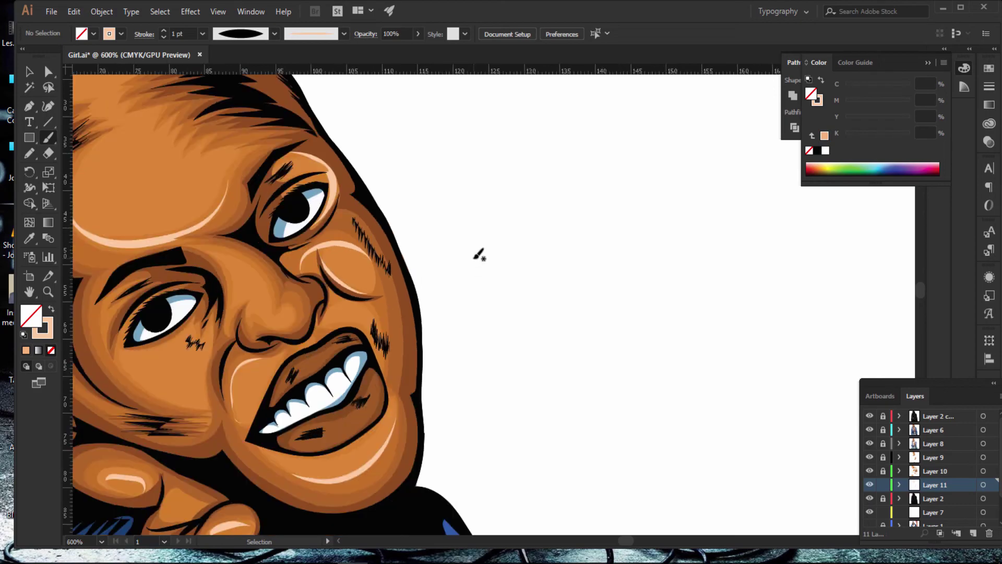
scroll(479, 254, "down", 3)
scroll(478, 255, "up", 3)
scroll(478, 255, "up", 2)
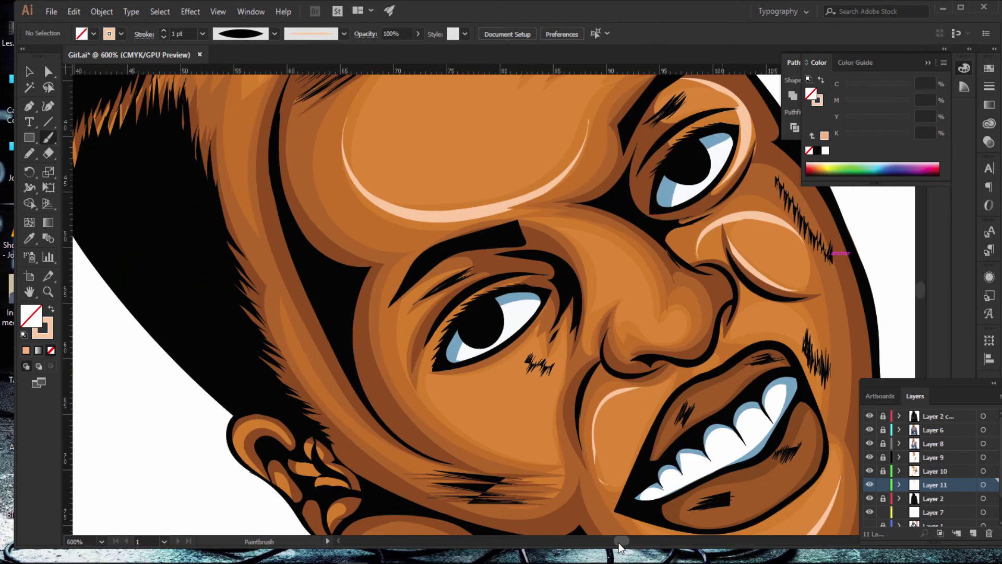
left_click_drag(626, 541, 621, 541)
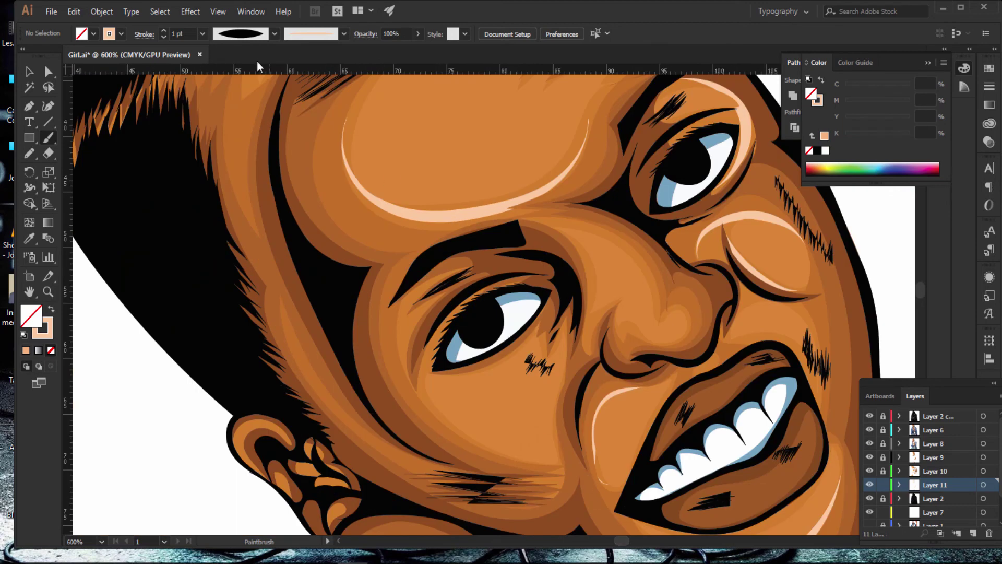
left_click(164, 37)
scroll(630, 252, "up", 2)
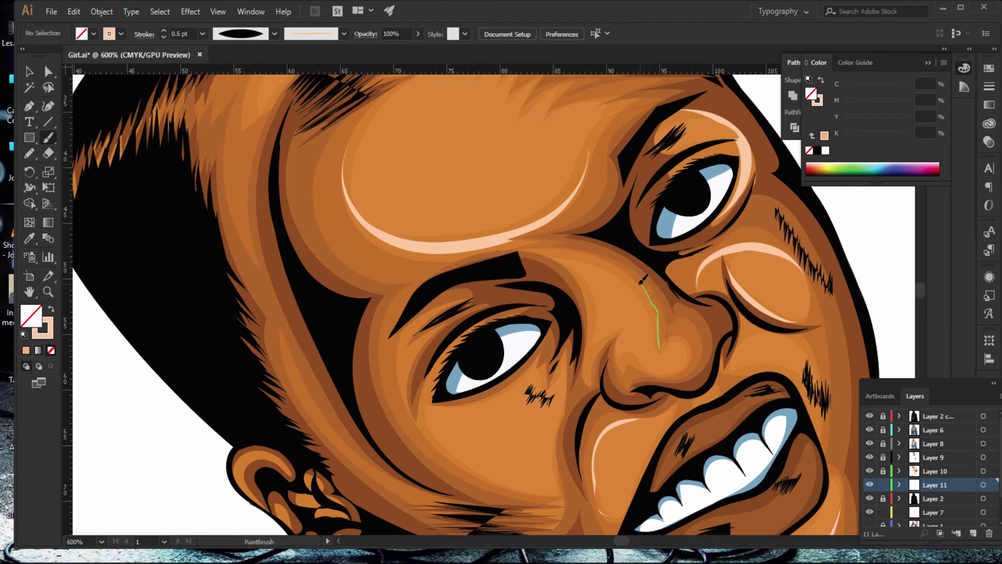
left_click_drag(570, 250, 504, 248)
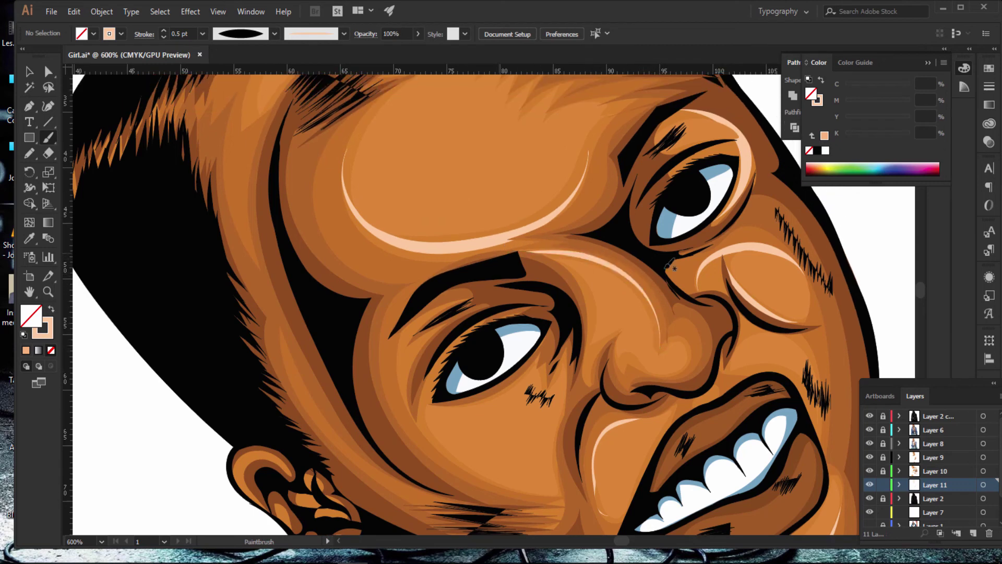
scroll(608, 269, "down", 2)
scroll(606, 269, "down", 5)
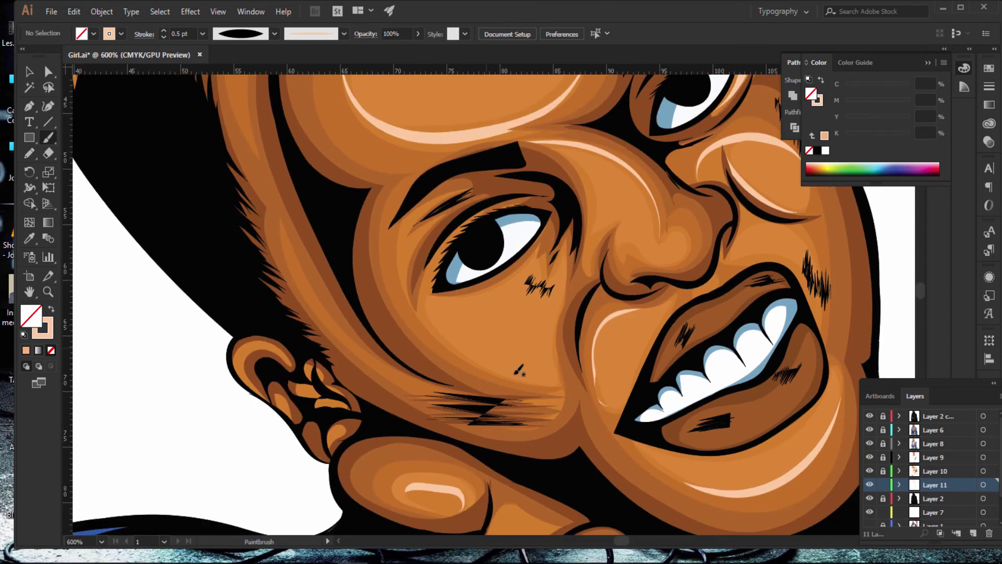
mouse_move(536, 385)
left_mouse_down()
mouse_move(423, 282)
mouse_move(429, 264)
left_mouse_up()
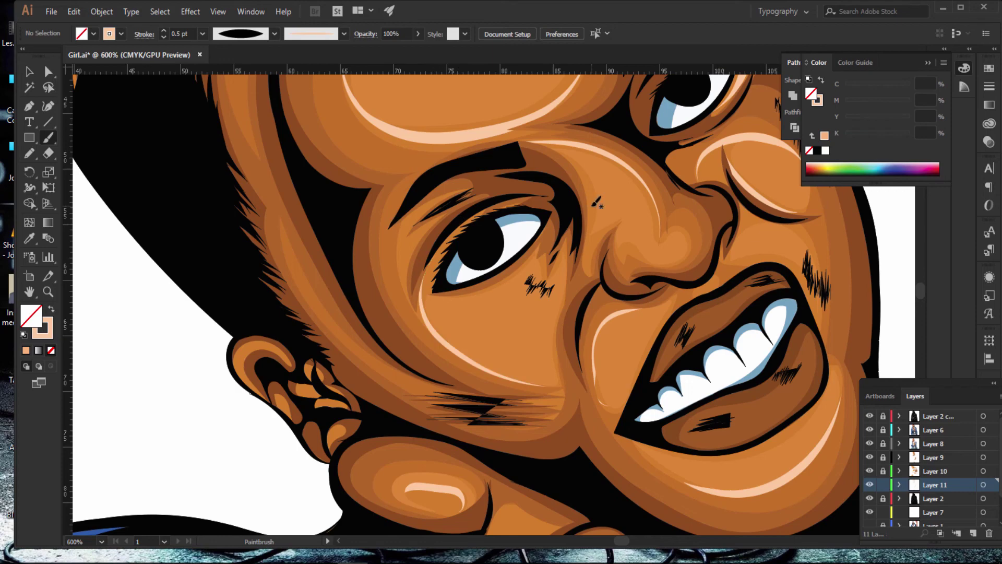
Step: Paint a light peach highlight stroke on the boy's hand
scroll(595, 201, "down", 3)
scroll(524, 234, "down", 1)
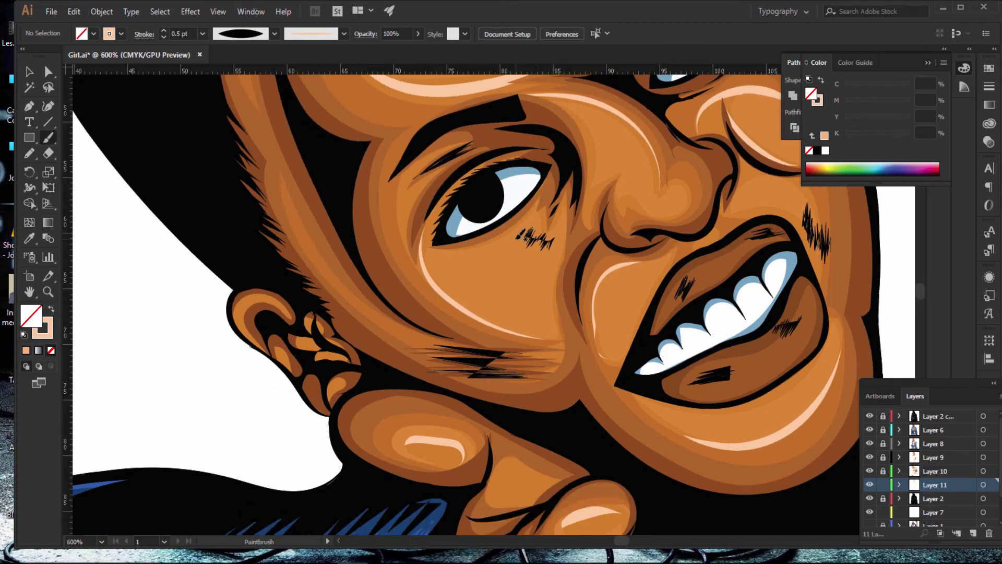
scroll(528, 233, "down", 2)
scroll(533, 230, "down", 5)
scroll(538, 228, "down", 3)
scroll(546, 229, "down", 1)
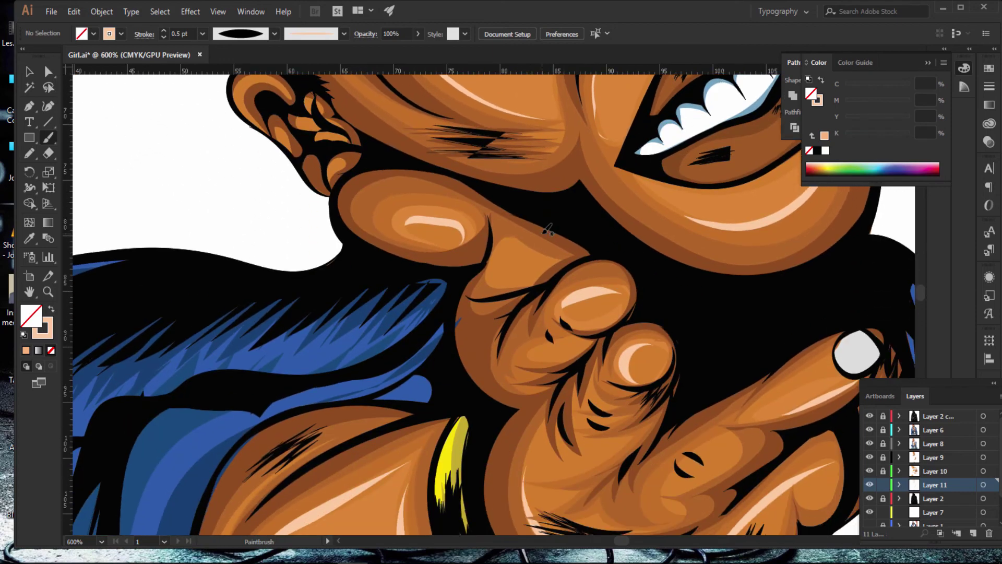
scroll(548, 230, "down", 3)
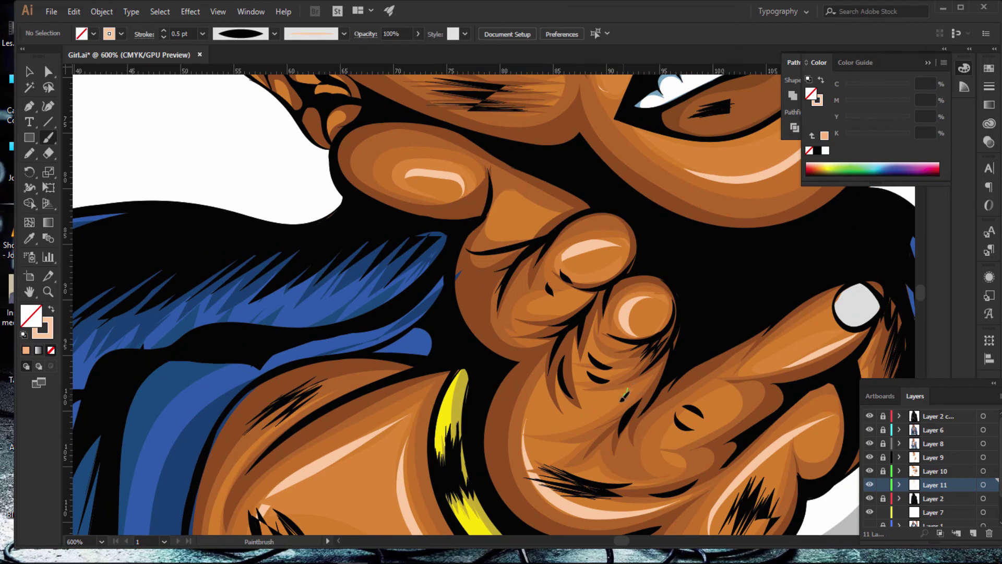
left_click_drag(526, 421, 526, 420)
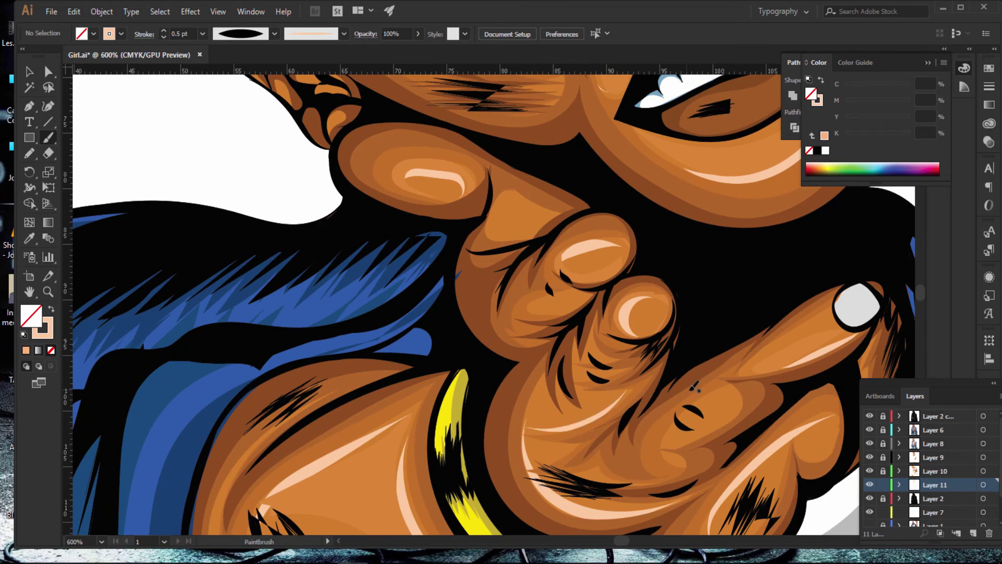
scroll(708, 371, "down", 5)
scroll(721, 369, "down", 5)
scroll(731, 369, "down", 2)
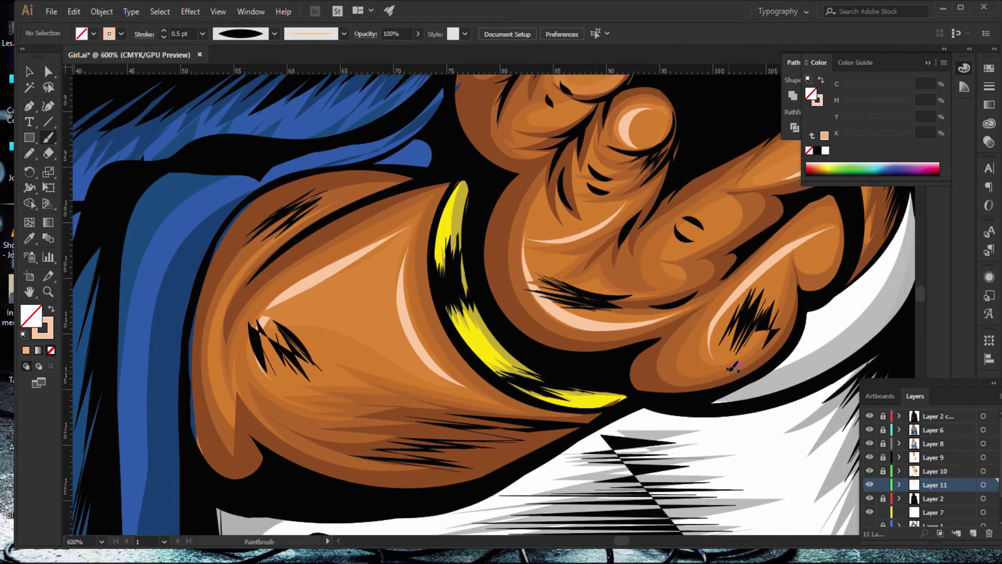
Step: Check the whole figure, then paint a thin highlight stroke beside the nose
key("ctrl+minus")
key("ctrl+minus")
key("ctrl+minus")
key("ctrl+minus")
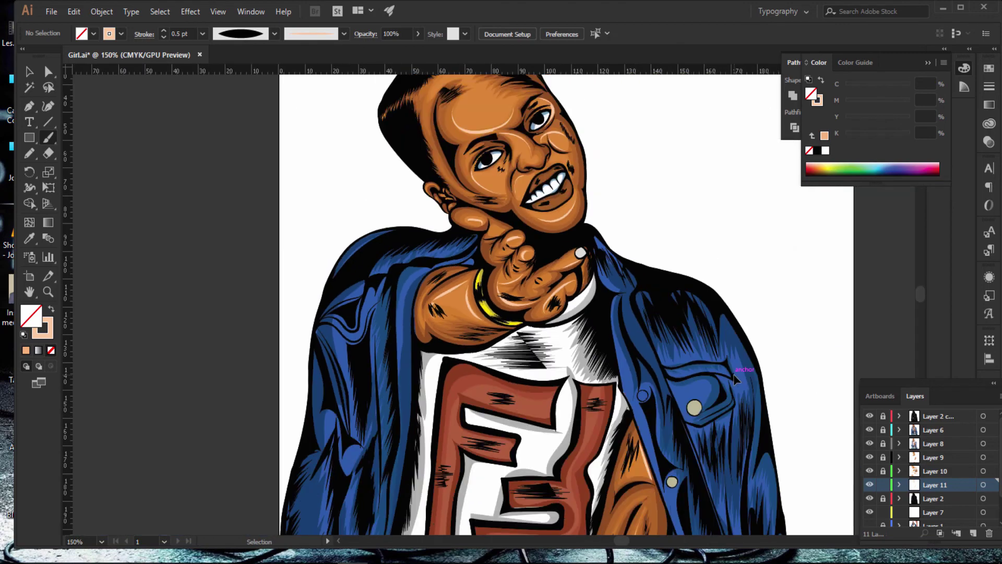
key("ctrl+minus")
key("ctrl+minus")
key("ctrl+plus")
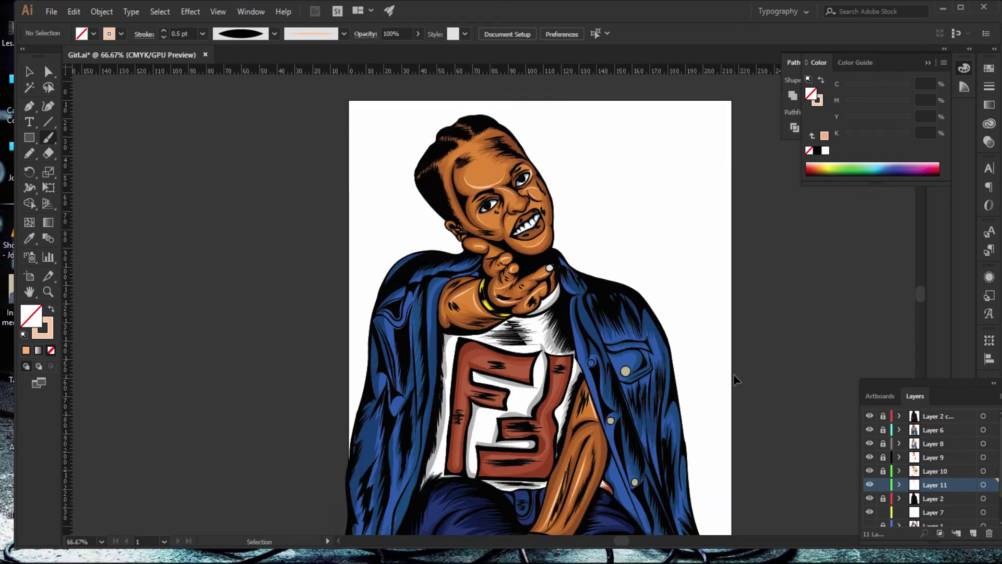
key("ctrl+plus")
key("ctrl+plus")
key("ctrl+plus")
scroll(779, 284, "up", 3)
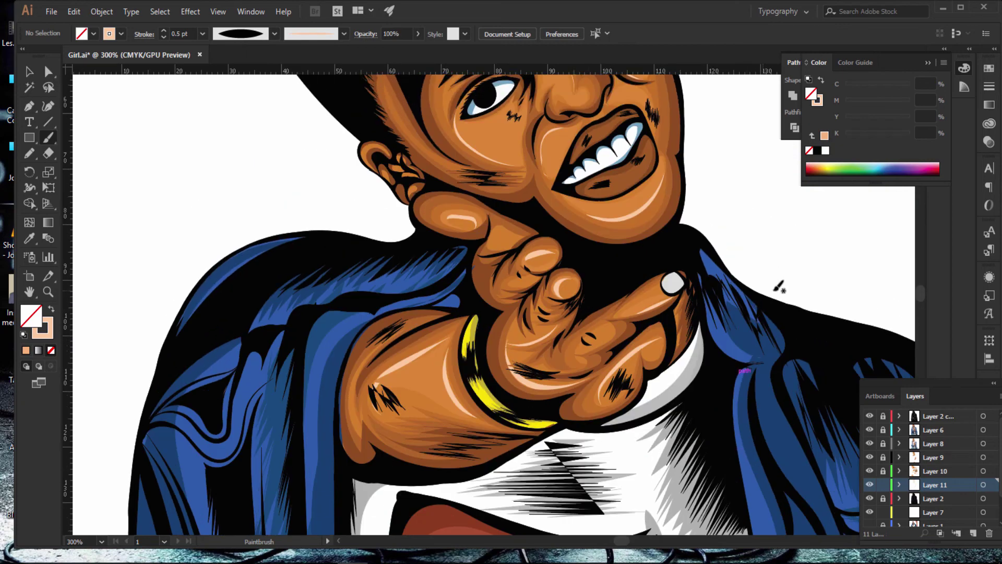
scroll(824, 275, "up", 4)
scroll(825, 276, "up", 3)
key("ctrl+plus")
key("ctrl+plus")
key("ctrl+plus")
key("ctrl+plus")
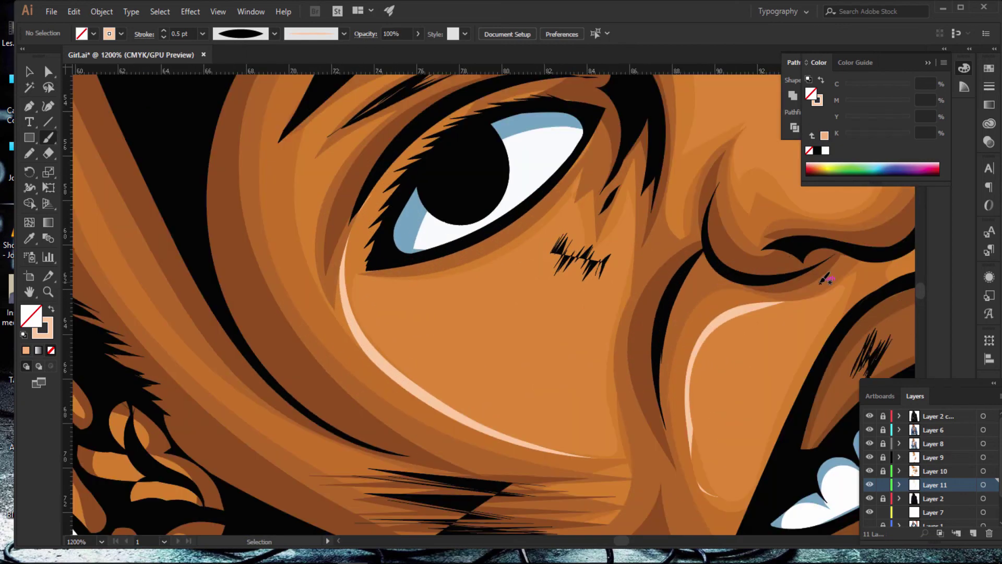
scroll(836, 261, "down", 2)
scroll(846, 231, "down", 2)
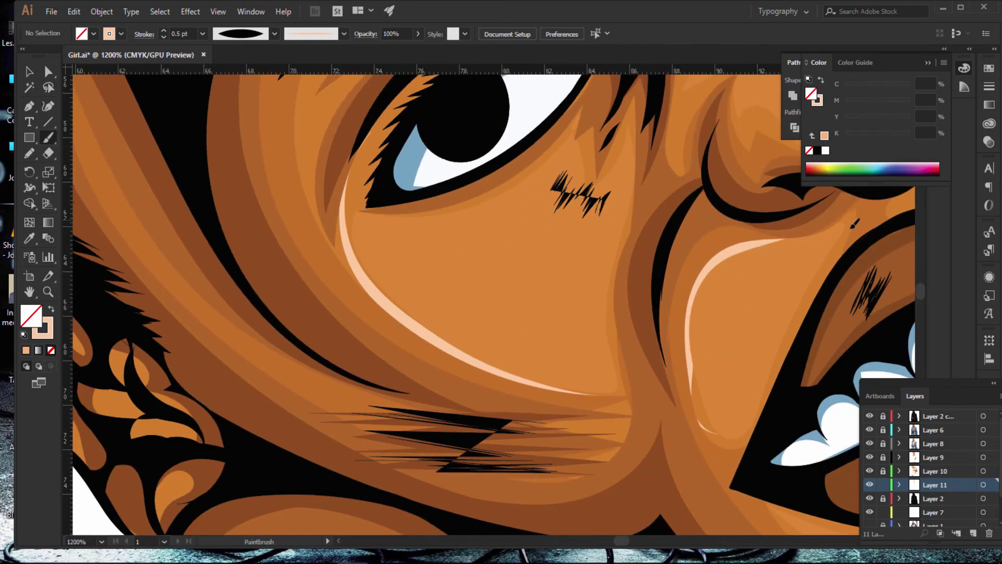
left_click_drag(851, 223, 751, 436)
Step: Paint a light highlight along the upper lip and zoom out to review the figure
key("ctrl+minus")
key("ctrl+minus")
key("ctrl+minus")
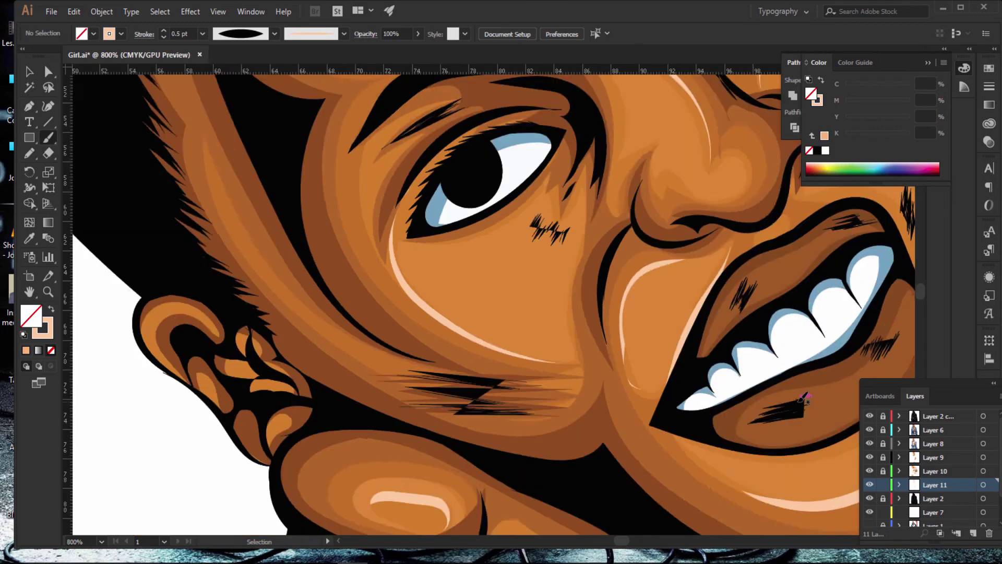
key("ctrl+minus")
key("ctrl+minus")
key("ctrl+minus")
key("ctrl+plus")
key("ctrl+plus")
key("ctrl+plus")
key("ctrl+plus")
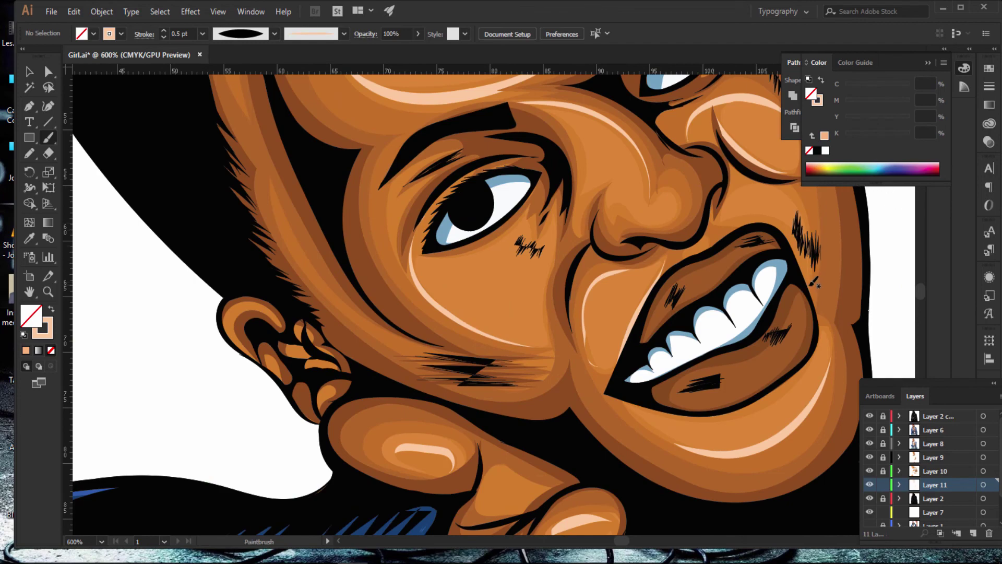
left_click_drag(812, 282, 708, 217)
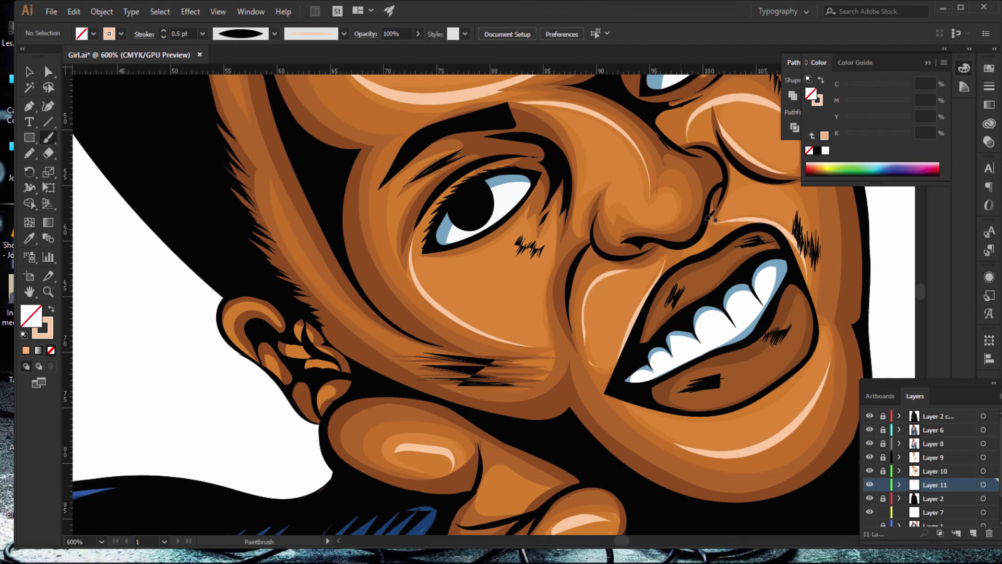
key("ctrl+minus")
key("ctrl+minus")
key("ctrl+minus")
key("ctrl+minus")
key("ctrl+minus")
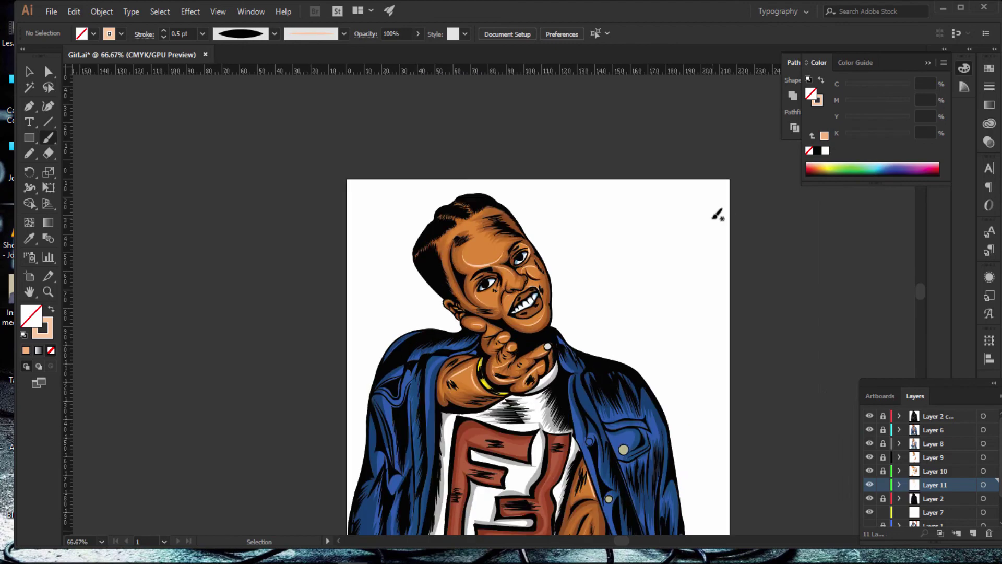
key("ctrl+plus")
key("ctrl+plus")
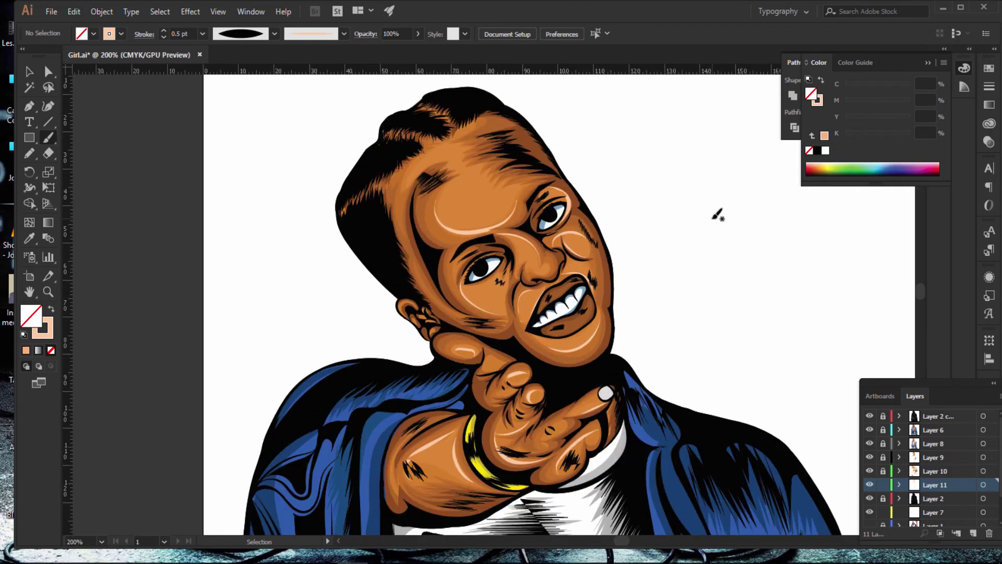
key("ctrl+minus")
key("ctrl+minus")
key("ctrl+minus")
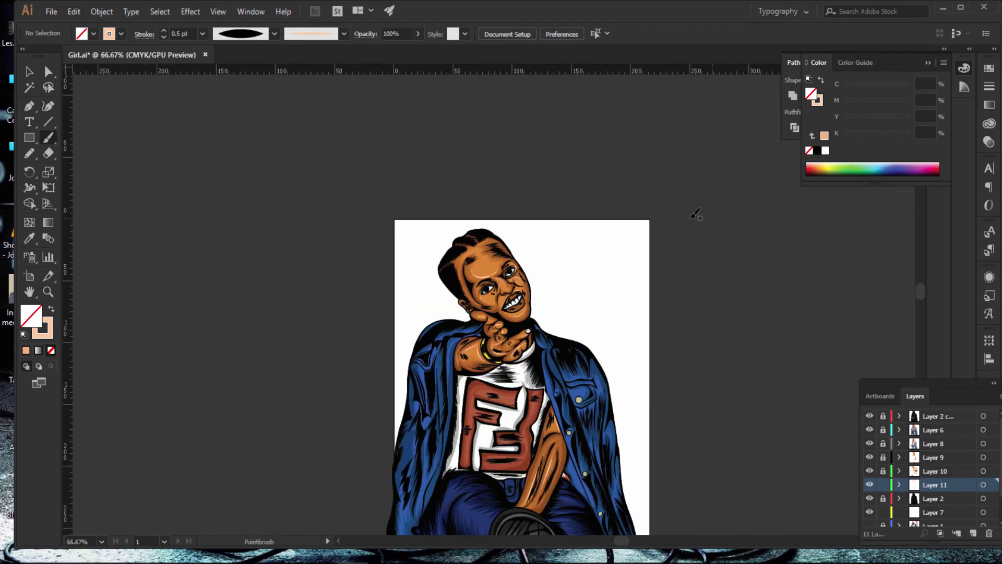
scroll(668, 287, "down", 3)
scroll(673, 300, "down", 2)
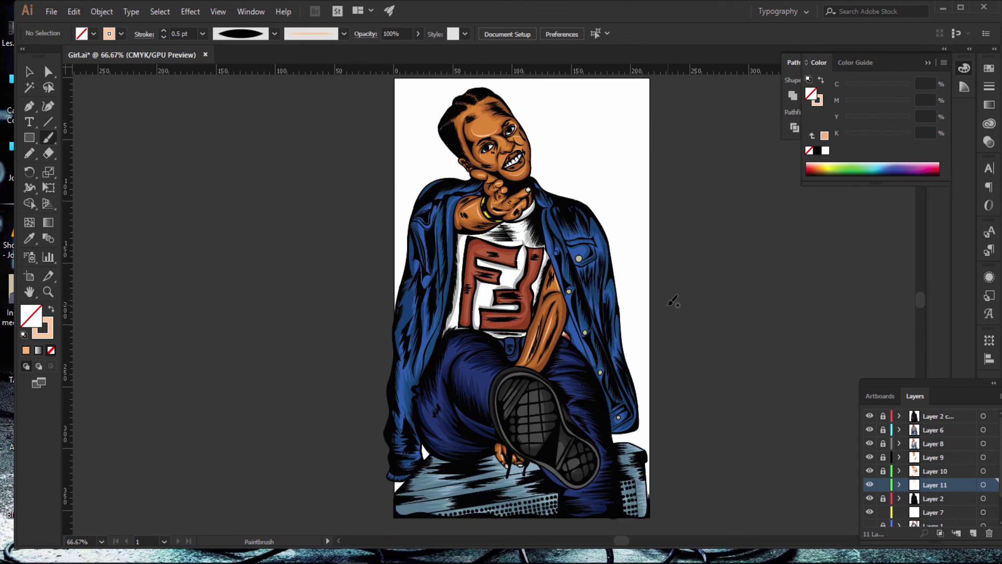
scroll(673, 300, "down", 2)
scroll(674, 301, "up", 3)
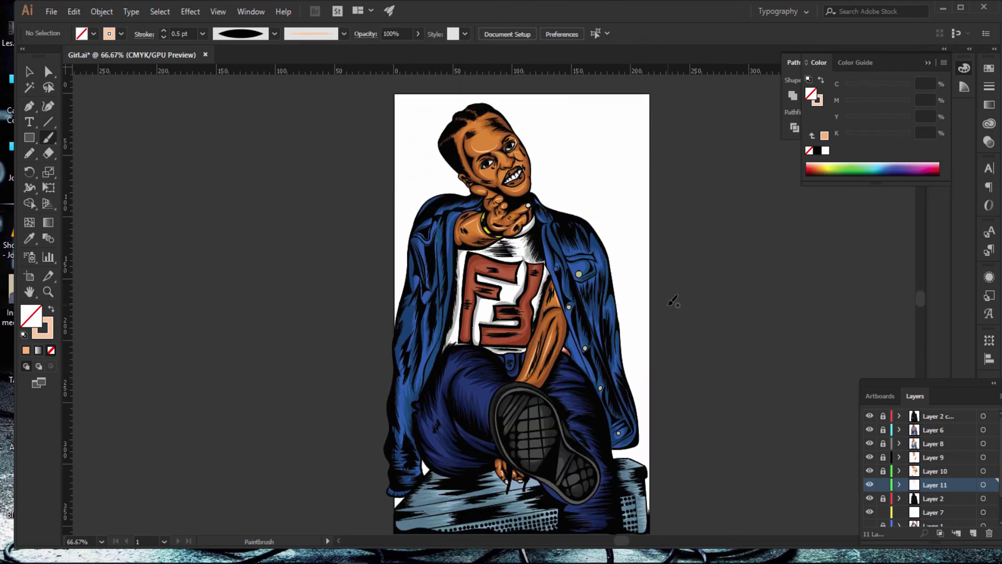
scroll(673, 300, "up", 2)
scroll(674, 302, "down", 1)
scroll(674, 302, "down", 1)
scroll(675, 303, "up", 1)
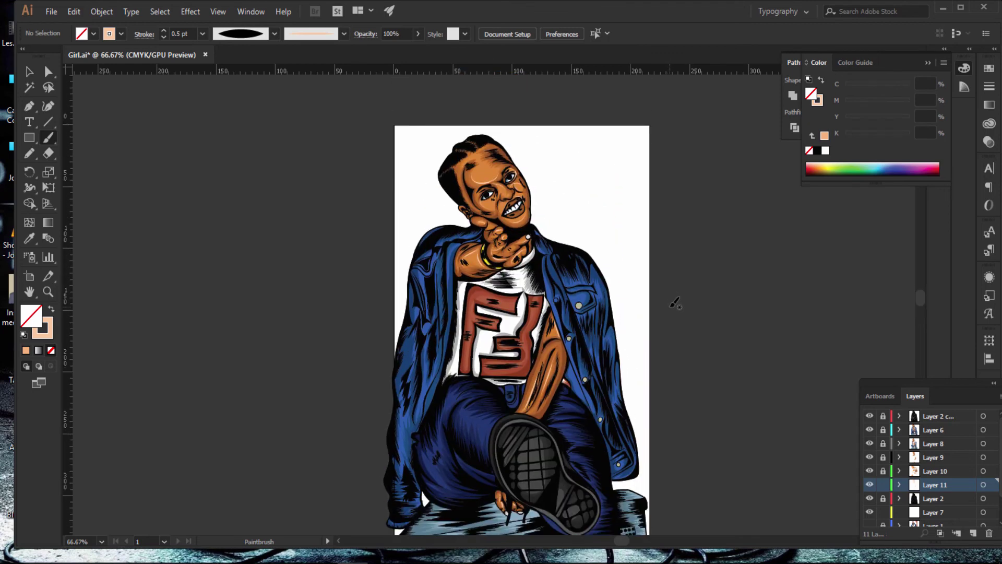
scroll(675, 303, "up", 1)
key("ctrl+plus")
key("ctrl+plus")
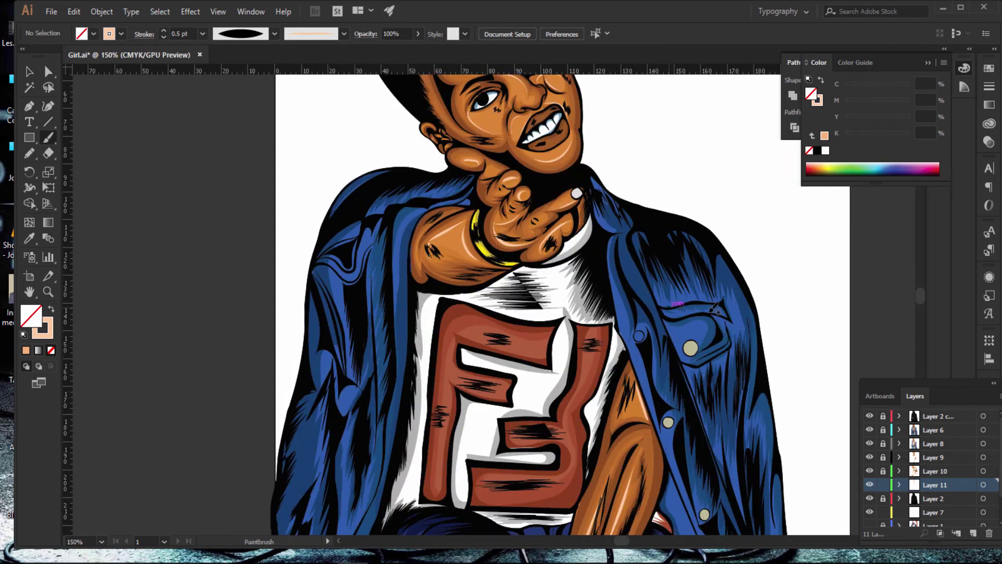
scroll(925, 448, "down", 2)
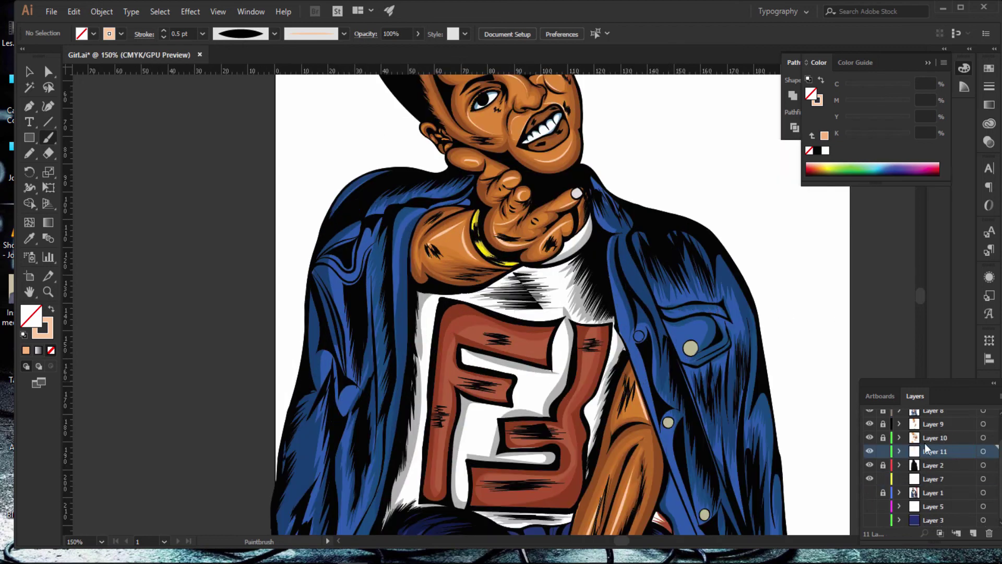
Step: Toggle visibility of Layers 10, 9 and 6 to inspect their artwork
left_click(870, 437)
left_click(870, 424)
scroll(868, 424, "up", 2)
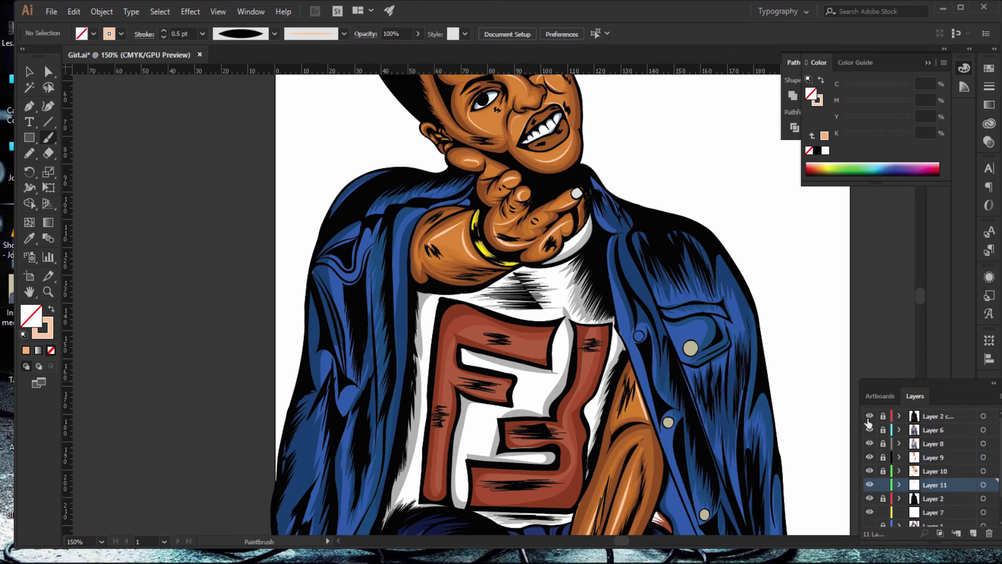
left_click(869, 430)
left_click(870, 471)
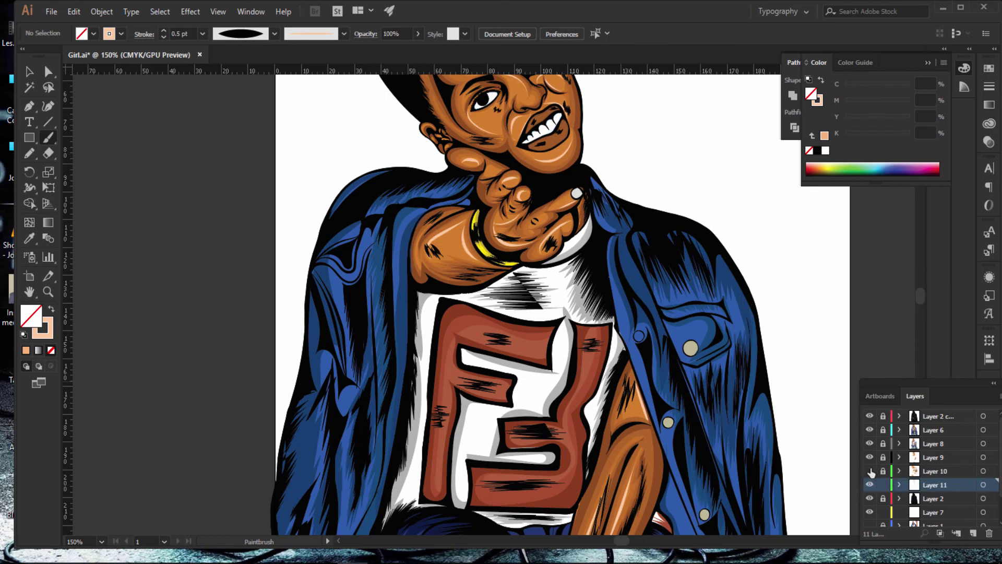
left_click(870, 469)
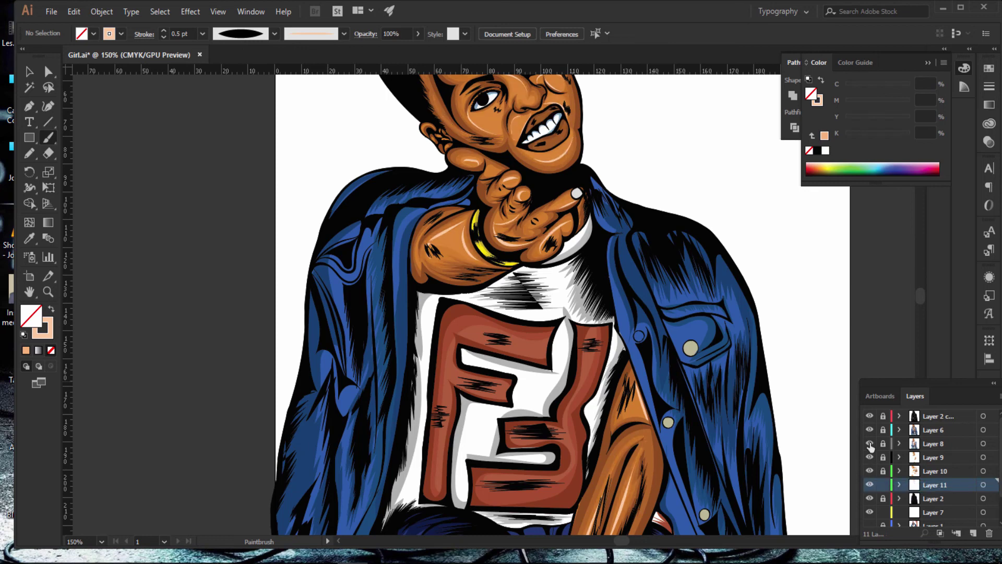
Step: Toggle Layer 8 to confirm it holds the jacket shading, then make it the active layer
left_click(870, 444)
left_click(870, 443)
left_click(871, 444)
left_click(895, 447)
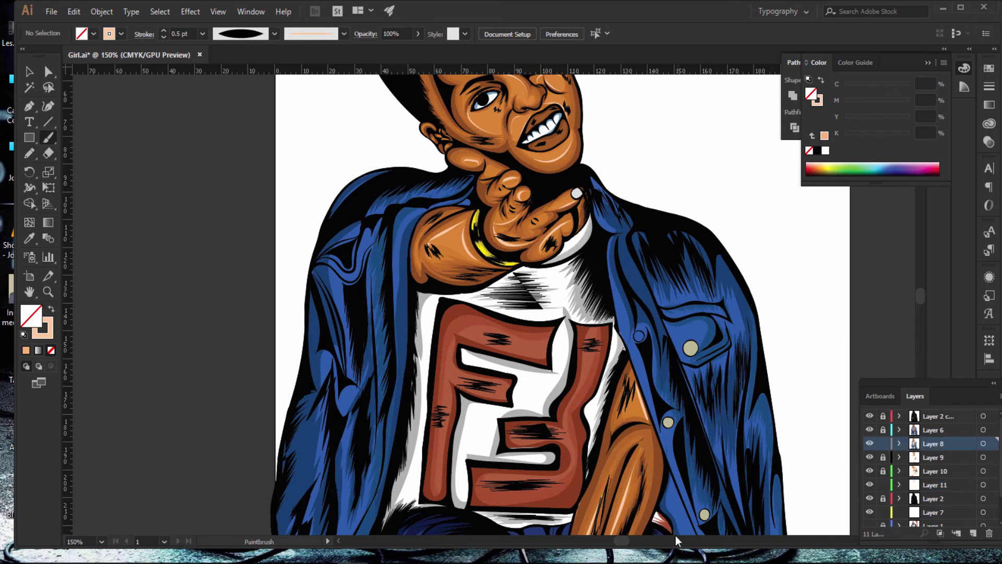
Step: Recolour the small red shape near the jacket hem with the shirt's light grey fill
key("v")
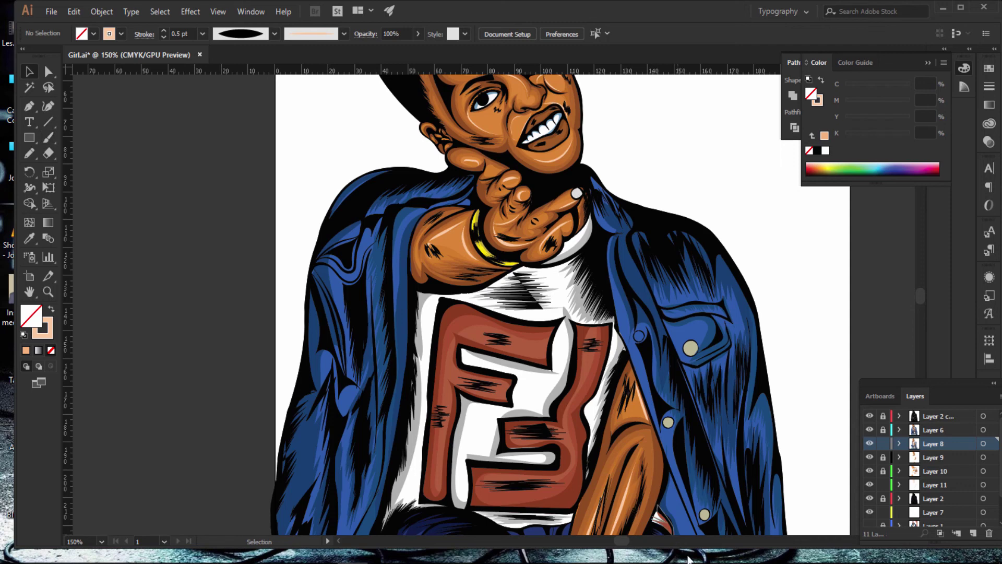
left_click(666, 522)
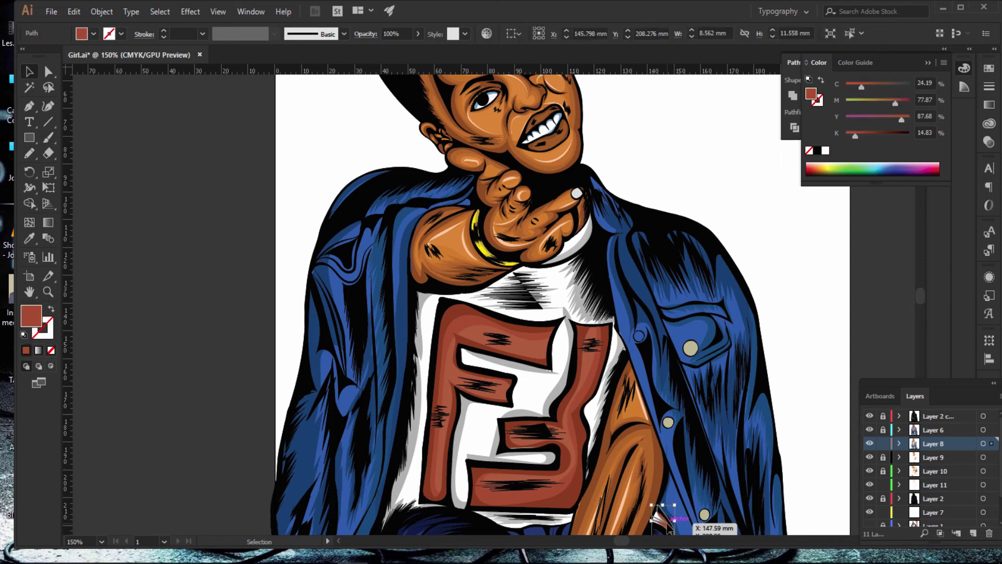
key("i")
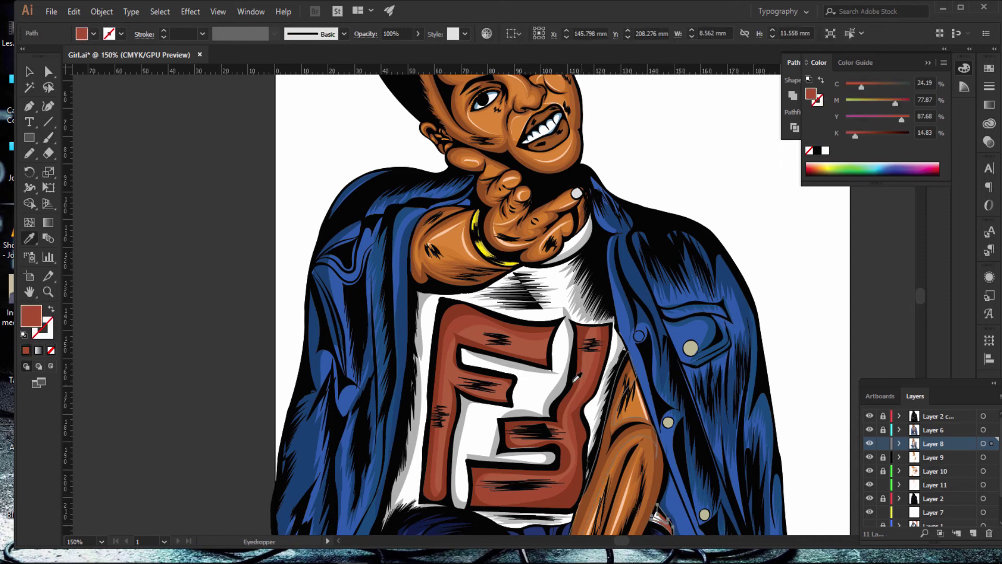
left_click(554, 388)
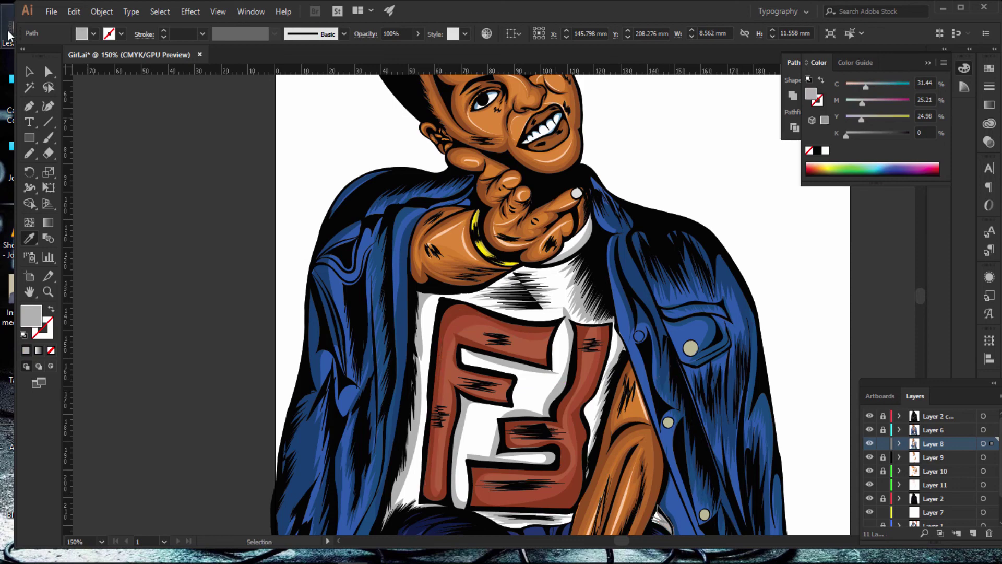
left_click(37, 74)
left_click(805, 291)
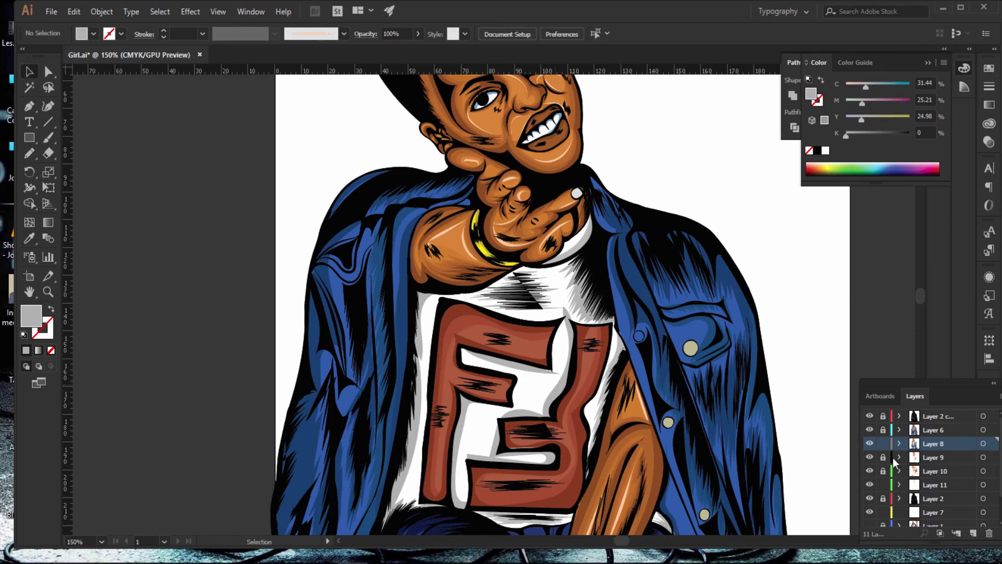
Step: Scroll the Layers panel and make Layer 11 the working layer
scroll(780, 422, "down", 1)
scroll(704, 407, "down", 3)
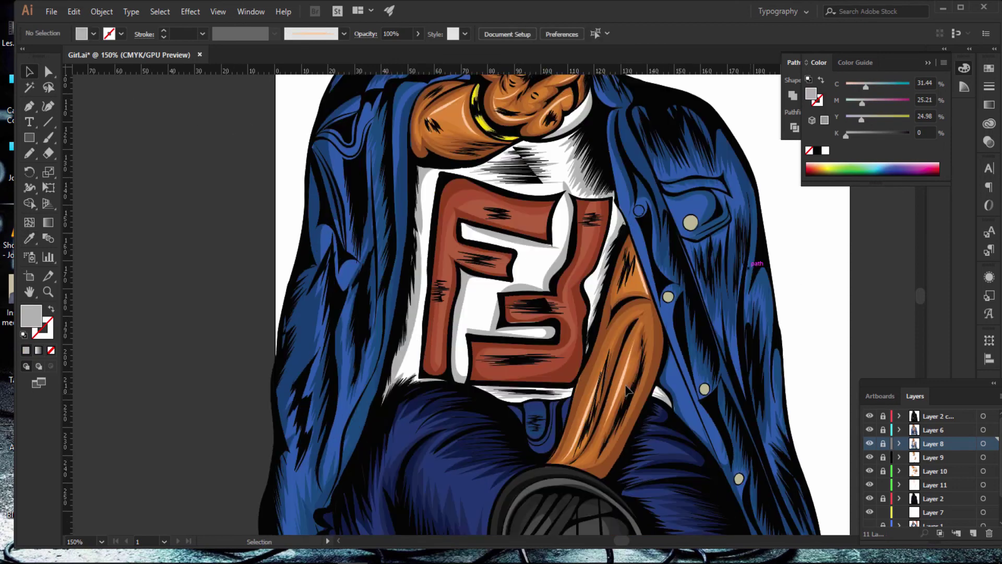
scroll(628, 389, "down", 4)
scroll(628, 389, "down", 1)
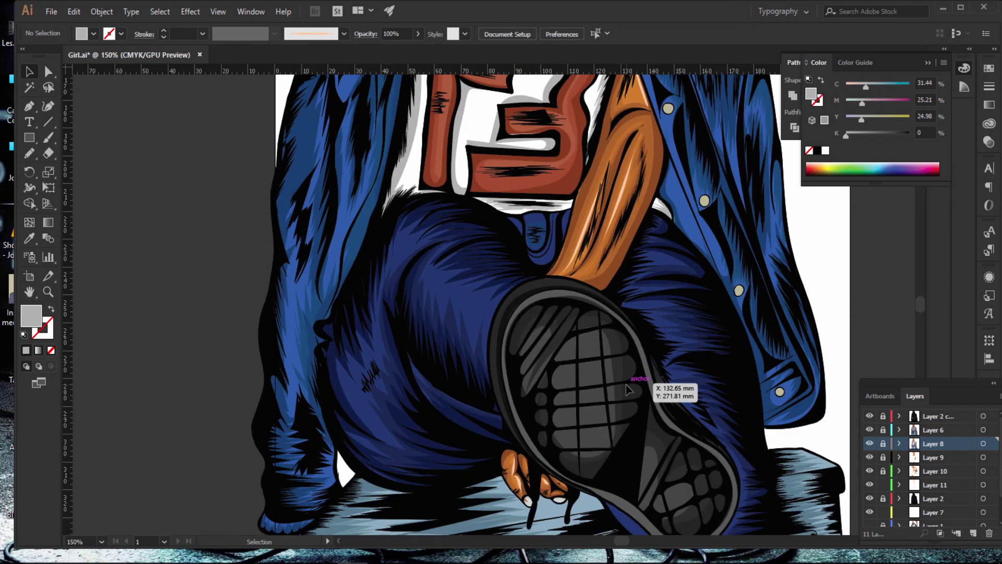
scroll(628, 389, "down", 1)
scroll(628, 389, "down", 1)
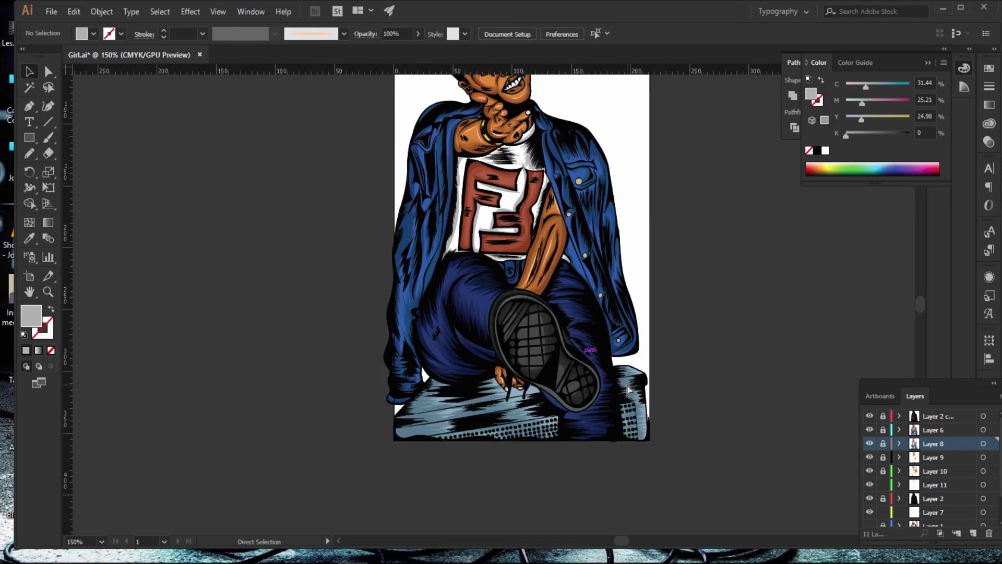
scroll(628, 389, "down", 1)
scroll(628, 389, "down", 1)
scroll(628, 389, "up", 1)
scroll(628, 389, "up", 1)
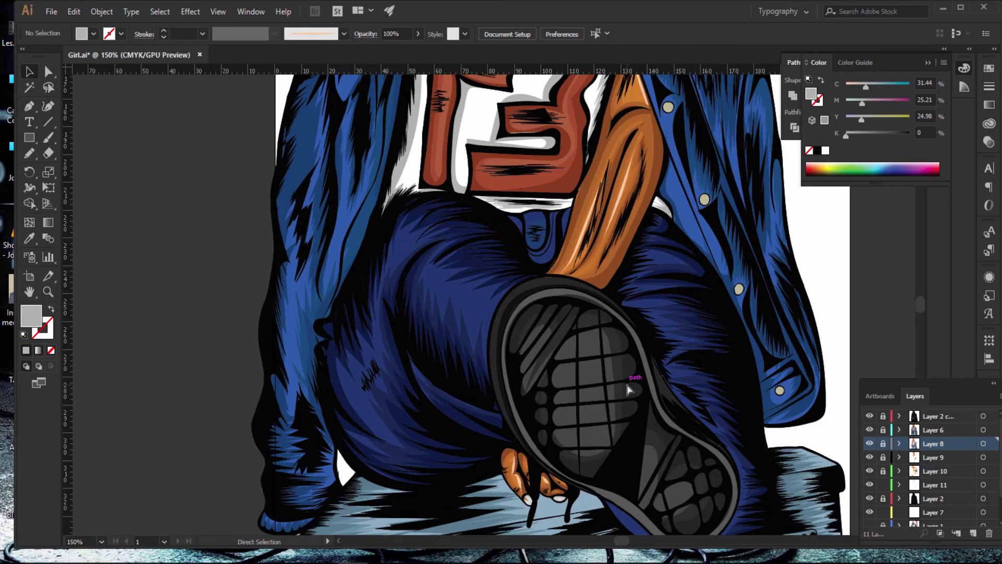
left_click(909, 485)
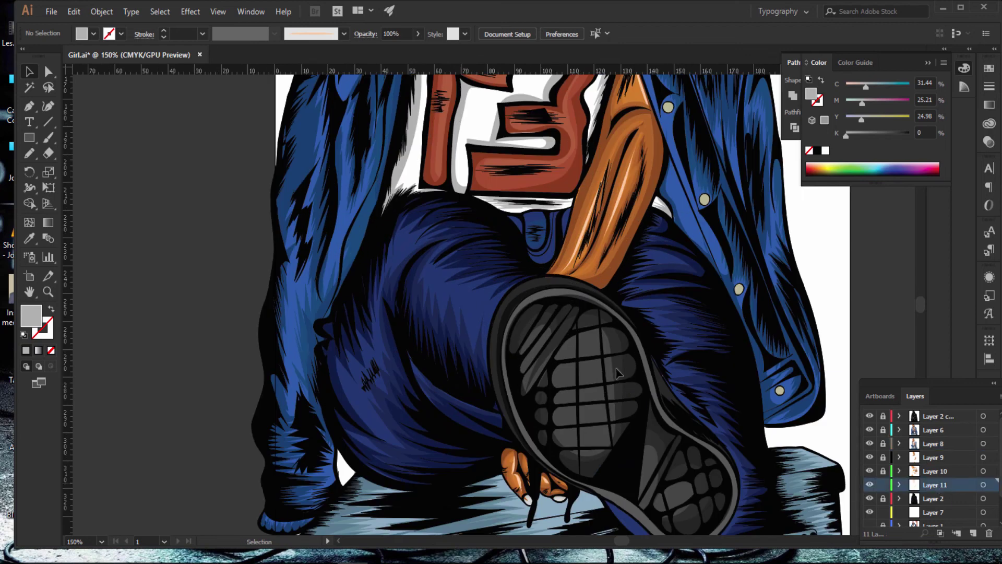
Step: With the Paintbrush, swapped colours and a 0.5 pt stroke, paint a thin highlight down the shoe sole
key("b")
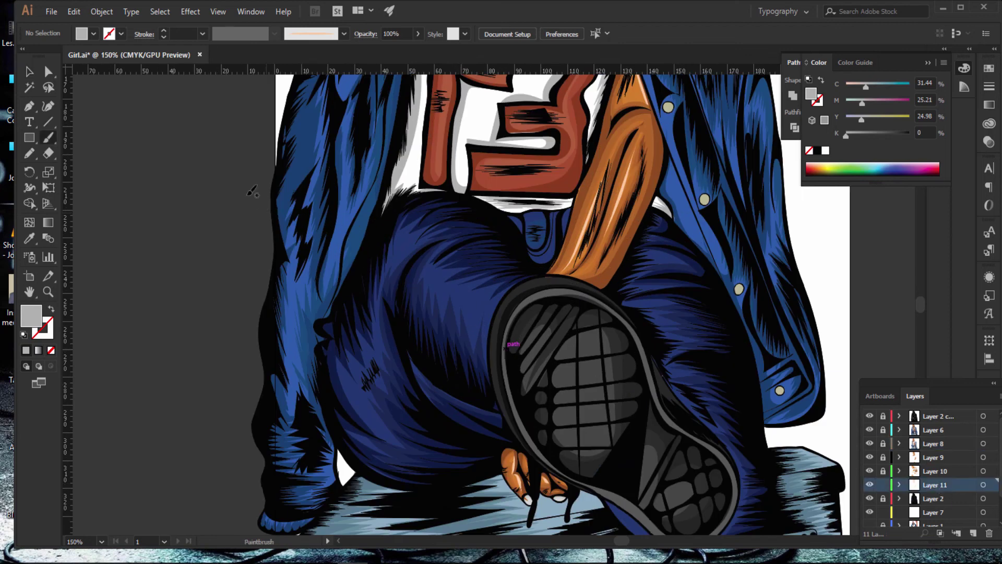
key("shift+x")
left_click(202, 34)
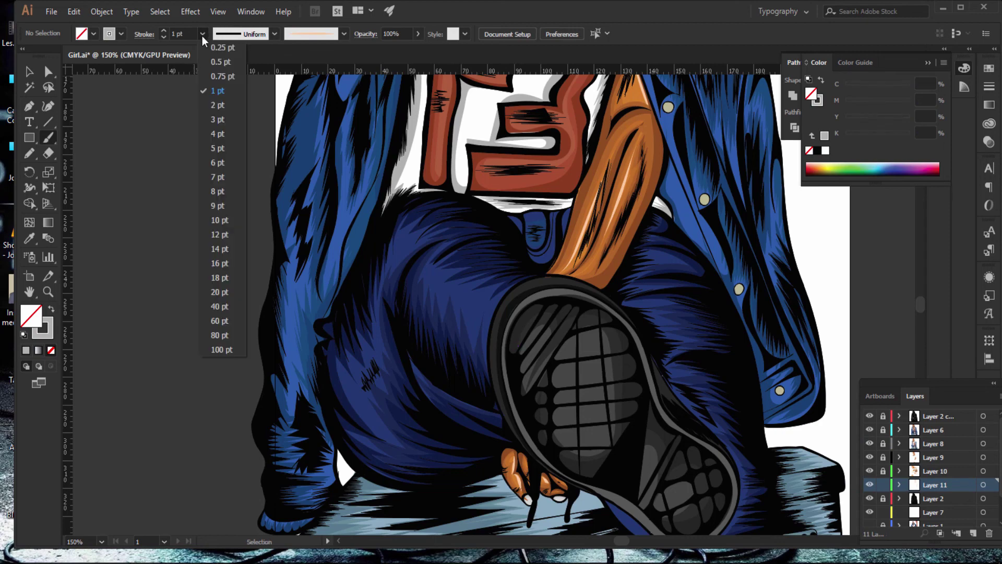
left_click(218, 62)
scroll(628, 222, "down", 5)
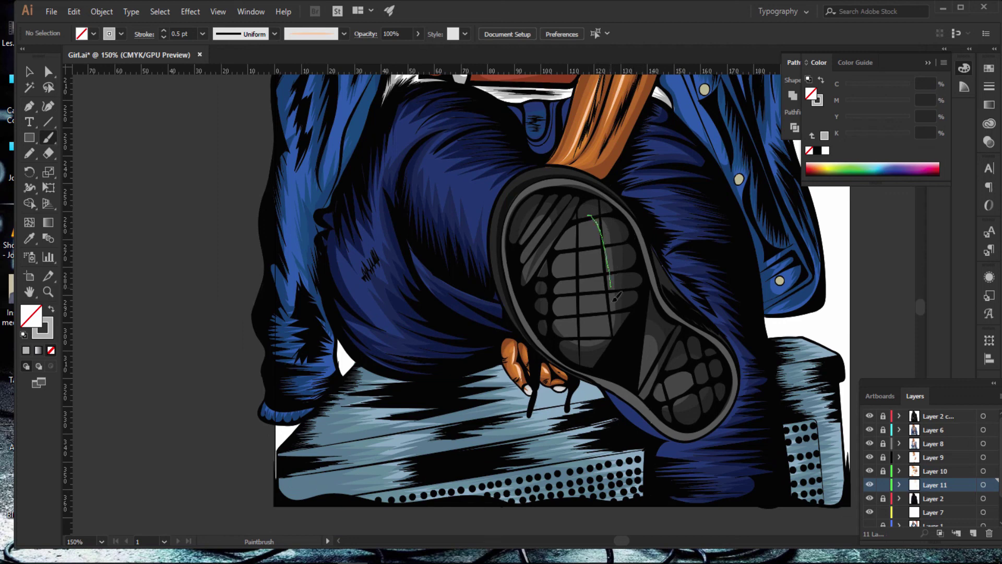
left_click_drag(615, 299, 610, 337)
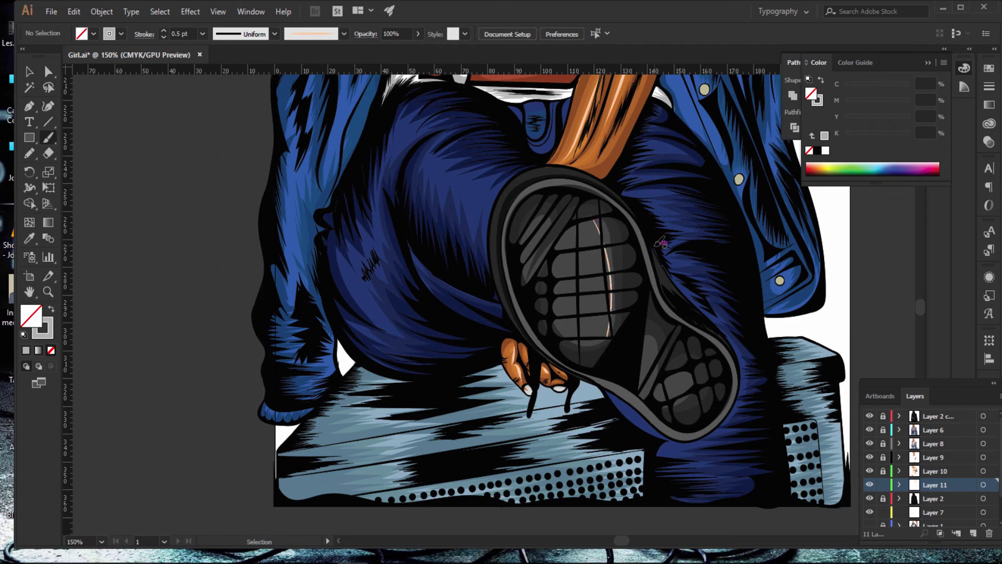
Step: Select the topmost layer and create new Layer 12 above it, zooming in on the boy's head
key("ctrl+minus")
key("ctrl+minus")
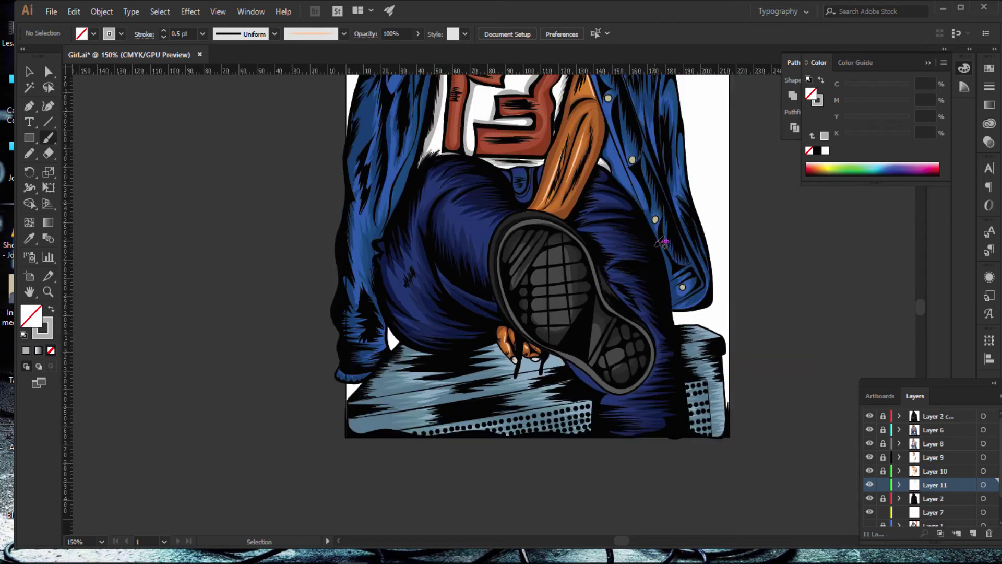
key("ctrl+minus")
key("ctrl+minus")
key("ctrl+plus")
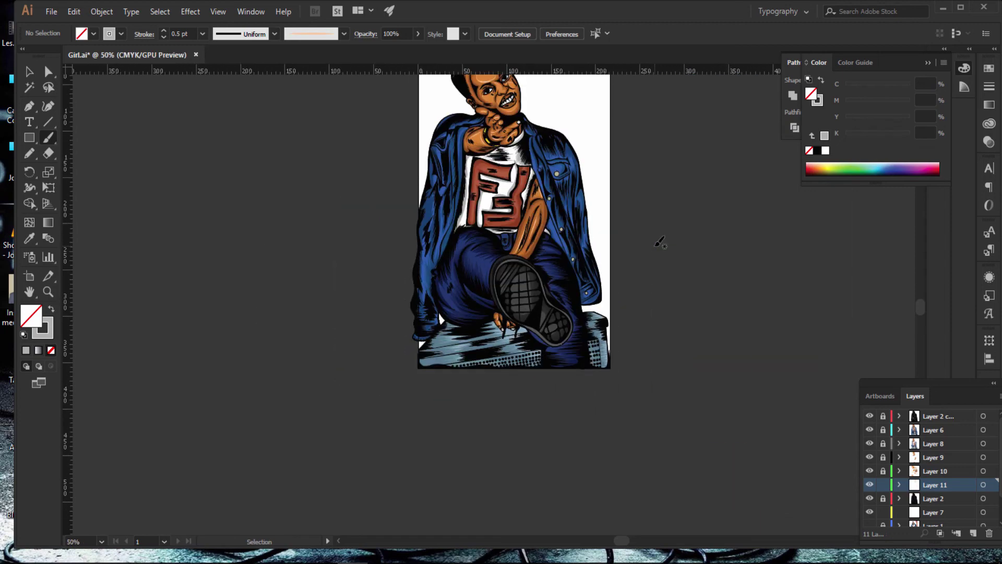
scroll(657, 243, "up", 3)
scroll(669, 232, "up", 1)
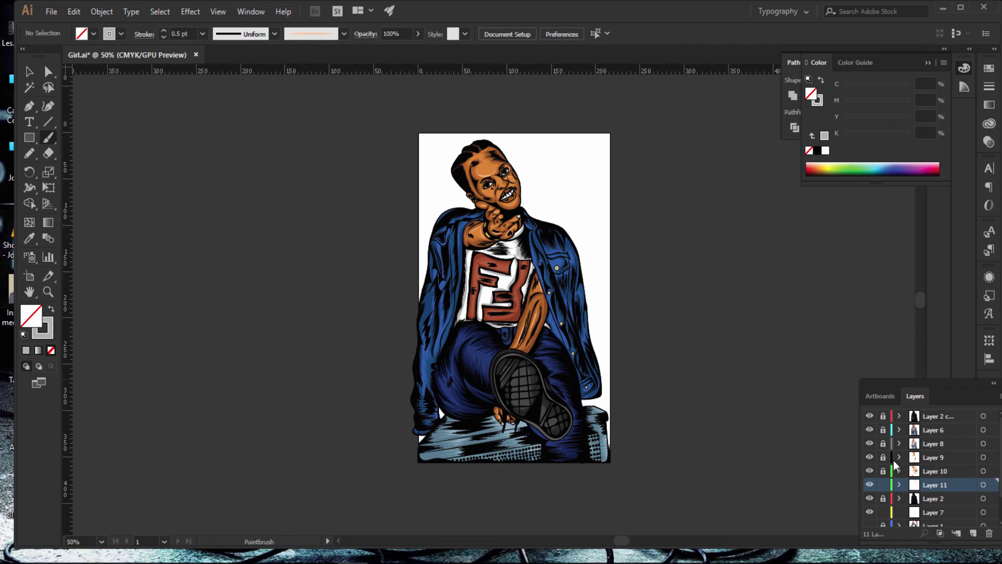
left_click(934, 415)
key("ctrl+plus")
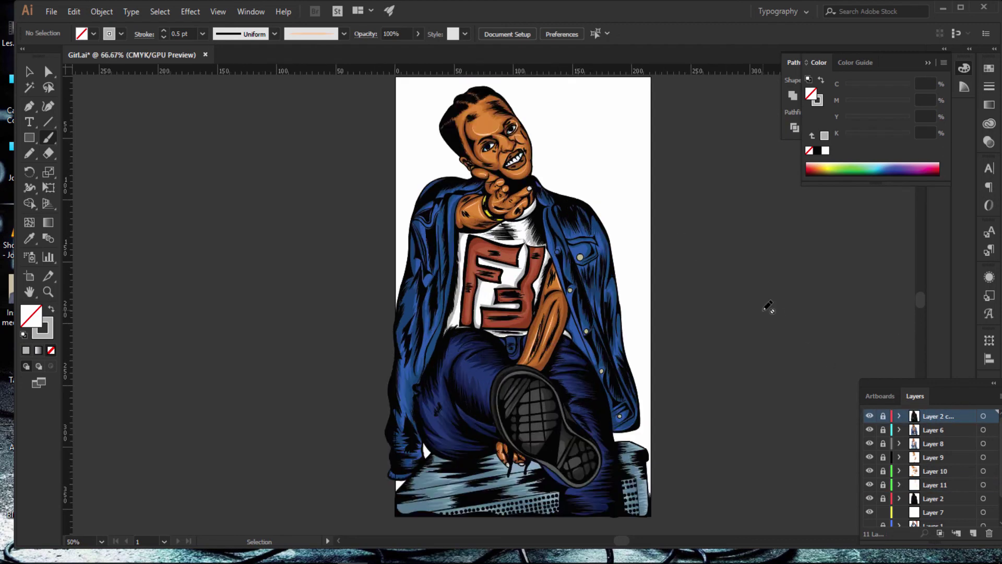
key("ctrl+plus")
scroll(767, 303, "up", 5)
scroll(776, 301, "up", 4)
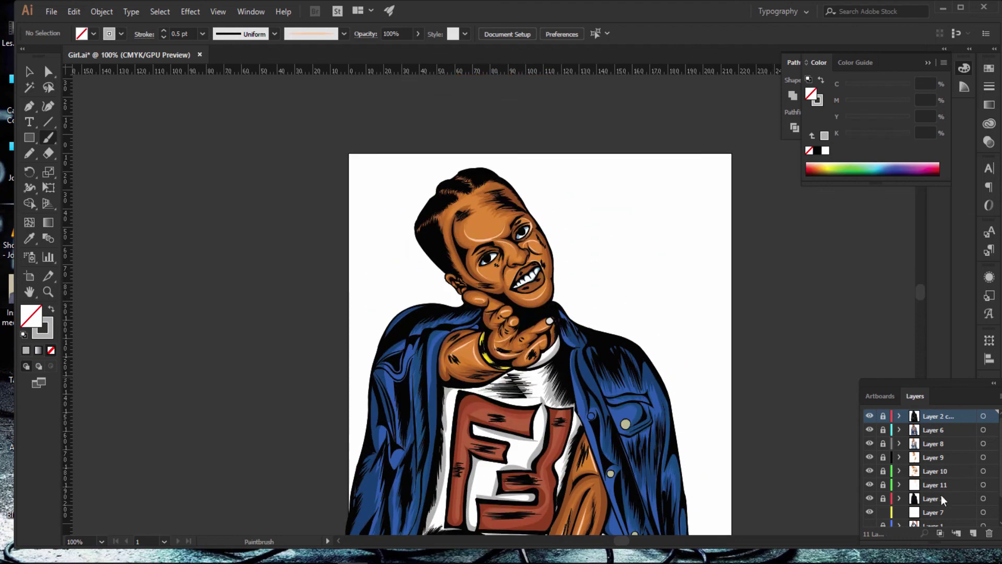
left_click(972, 533)
key("ctrl+plus")
key("ctrl+plus")
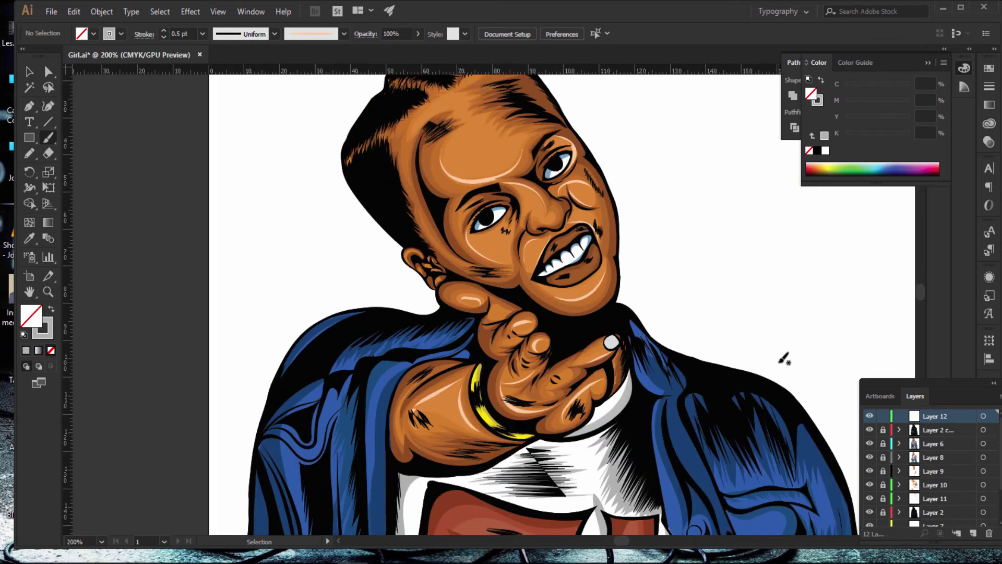
Step: Zoom in on the hair and paint a first peach highlight stroke with the Paintbrush
left_click(29, 155)
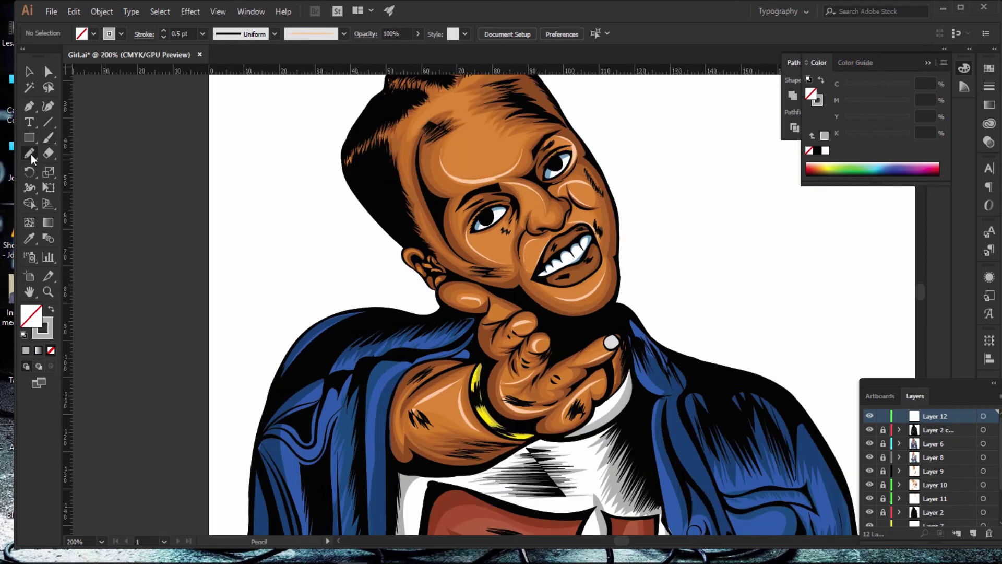
key("ctrl+plus")
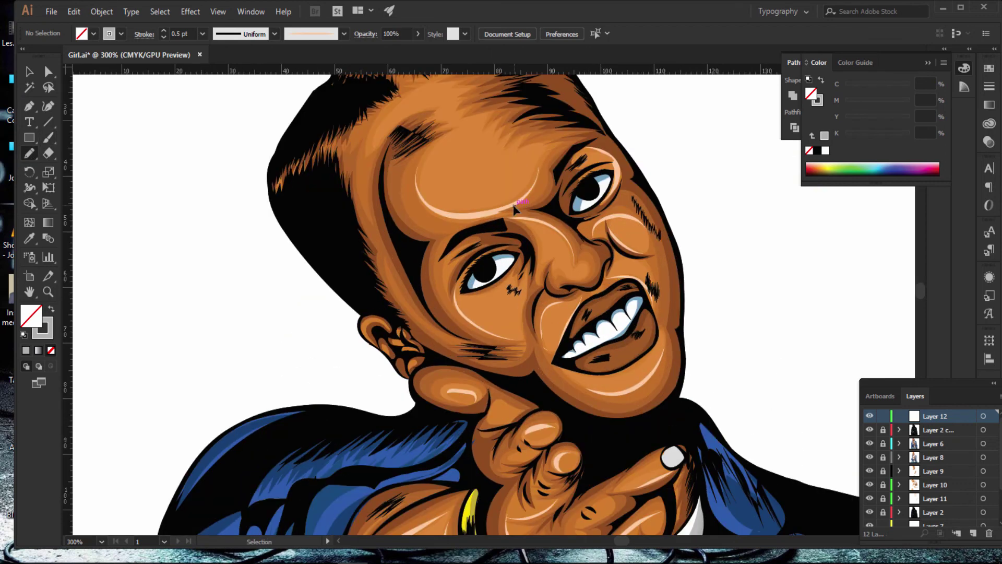
key("ctrl+plus")
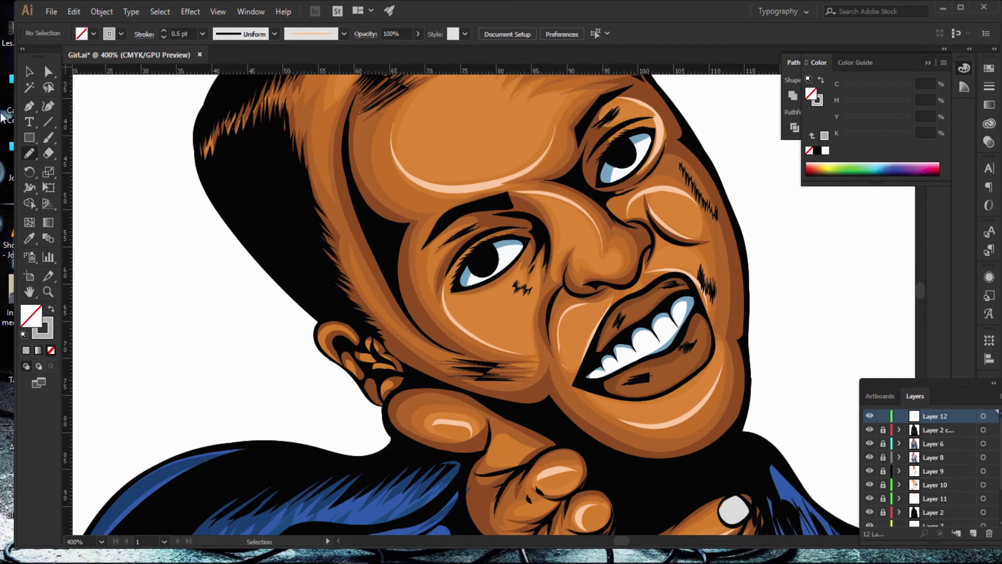
left_click(48, 137)
scroll(277, 140, "up", 2)
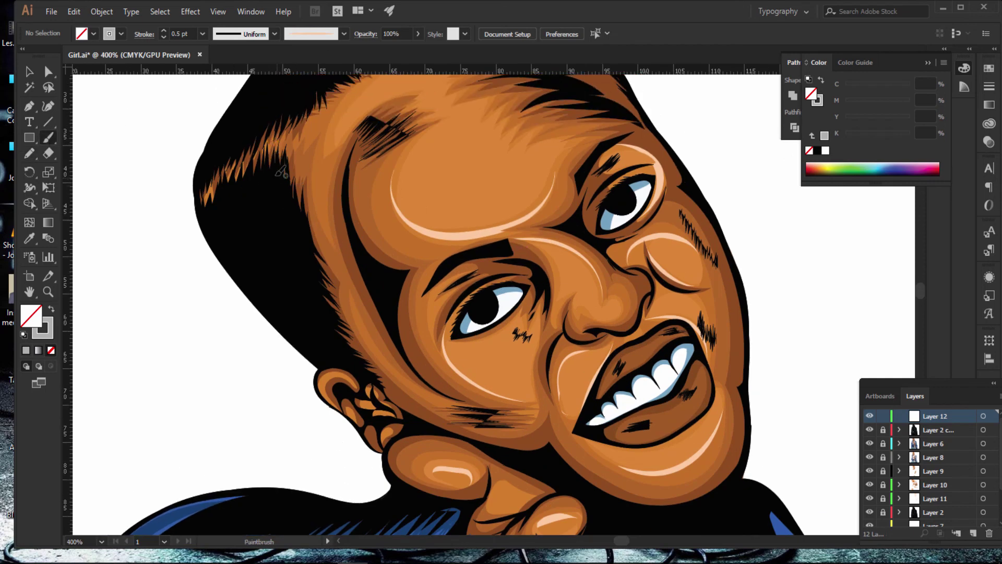
left_click_drag(275, 173, 286, 216)
Step: Switch the brush to the elliptical width profile and paint tapered highlight strokes on the hair
left_click(235, 37)
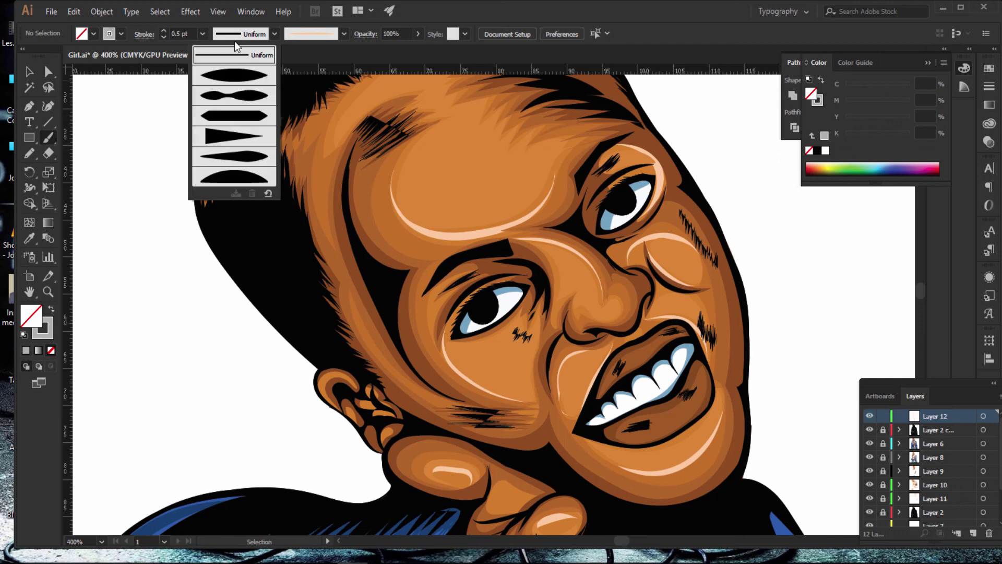
left_click(245, 76)
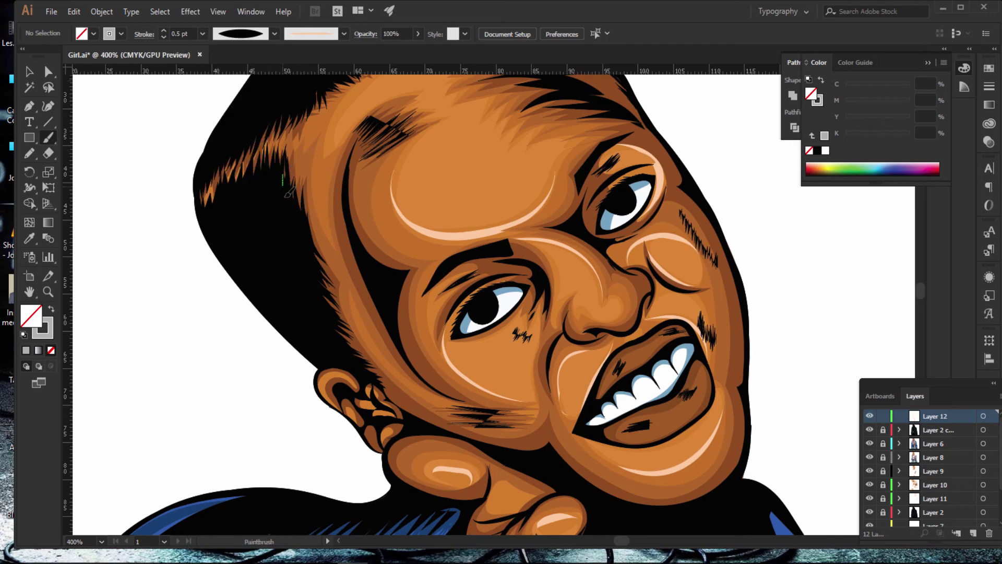
left_click_drag(285, 194, 296, 224)
mouse_move(271, 180)
left_mouse_down()
mouse_move(283, 222)
mouse_move(275, 230)
left_mouse_up()
mouse_move(248, 193)
left_mouse_down()
mouse_move(267, 241)
mouse_move(251, 250)
left_mouse_up()
left_click_drag(223, 219, 251, 263)
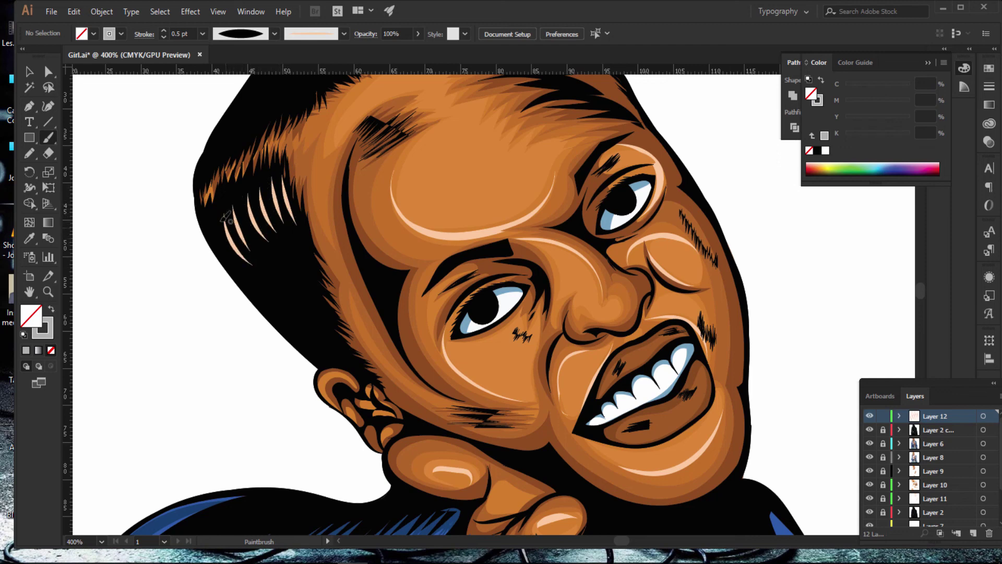
Step: Add more tapered peach strokes lower on the hair, near the ear and up toward the crown
mouse_move(212, 221)
left_mouse_down()
mouse_move(239, 273)
mouse_move(282, 313)
left_mouse_up()
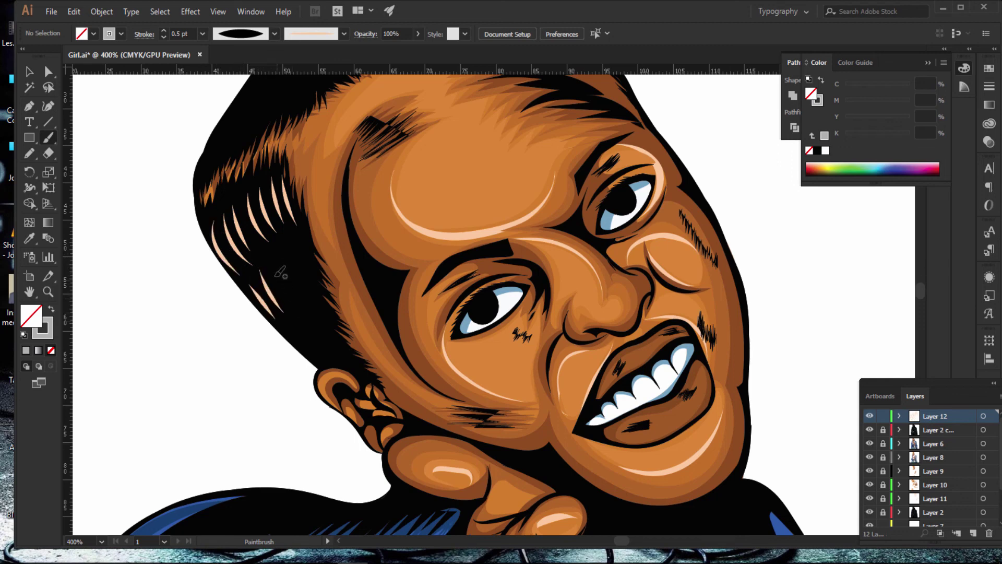
left_click_drag(269, 266, 284, 296)
left_click_drag(287, 249, 303, 279)
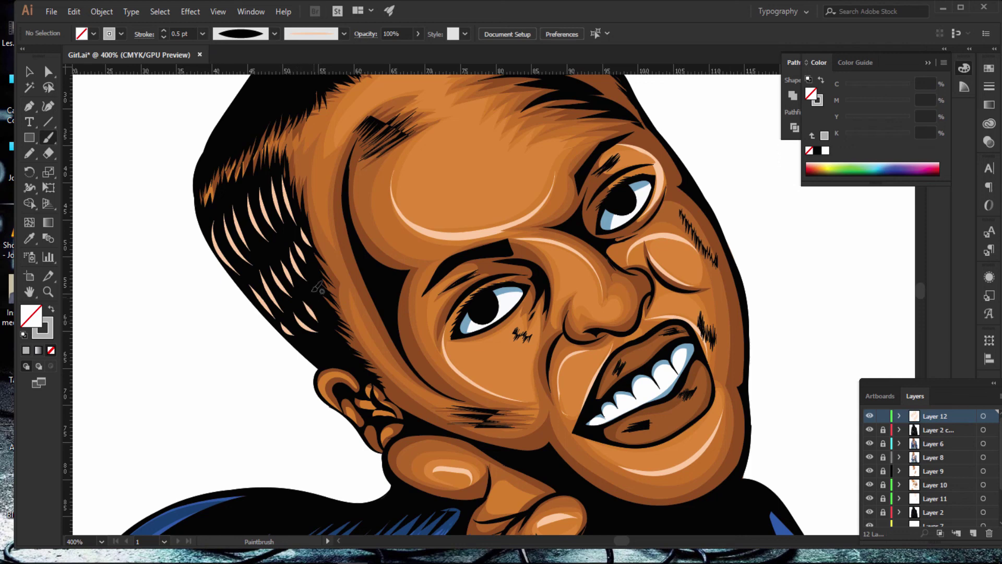
mouse_move(311, 286)
left_mouse_down()
mouse_move(334, 354)
mouse_move(363, 365)
left_mouse_up()
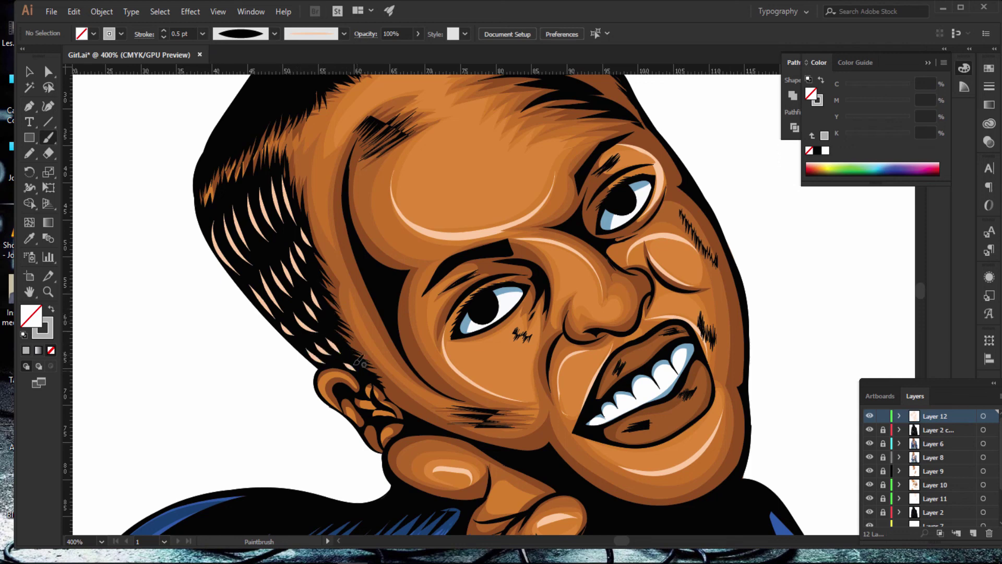
scroll(209, 216, "up", 2)
scroll(209, 217, "up", 2)
mouse_move(246, 197)
left_mouse_down()
mouse_move(235, 224)
mouse_move(232, 197)
mouse_move(279, 183)
mouse_move(265, 156)
mouse_move(313, 151)
mouse_move(321, 159)
left_mouse_up()
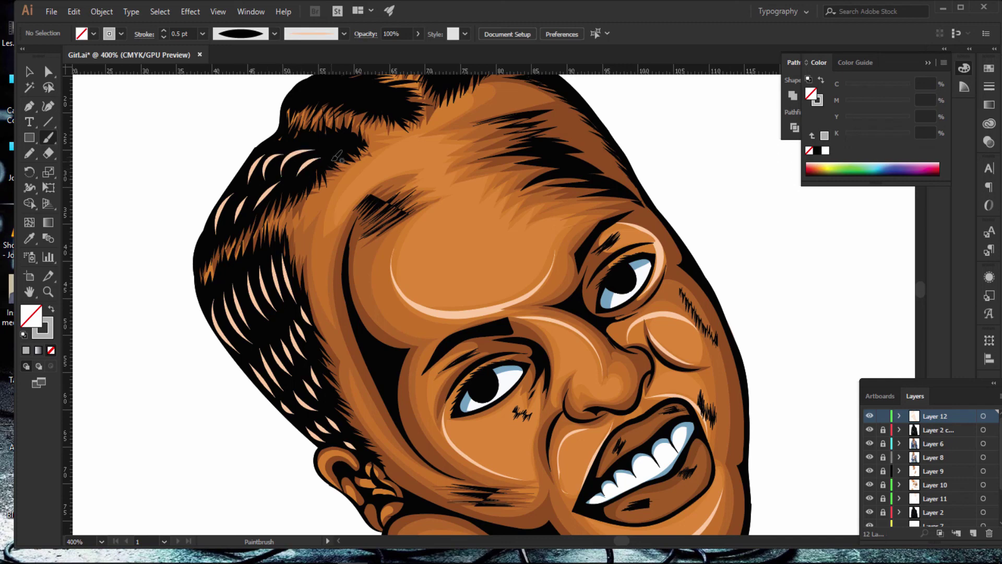
Step: Paint long and short peach highlight strokes along the crown of the hair
scroll(345, 137, "up", 3)
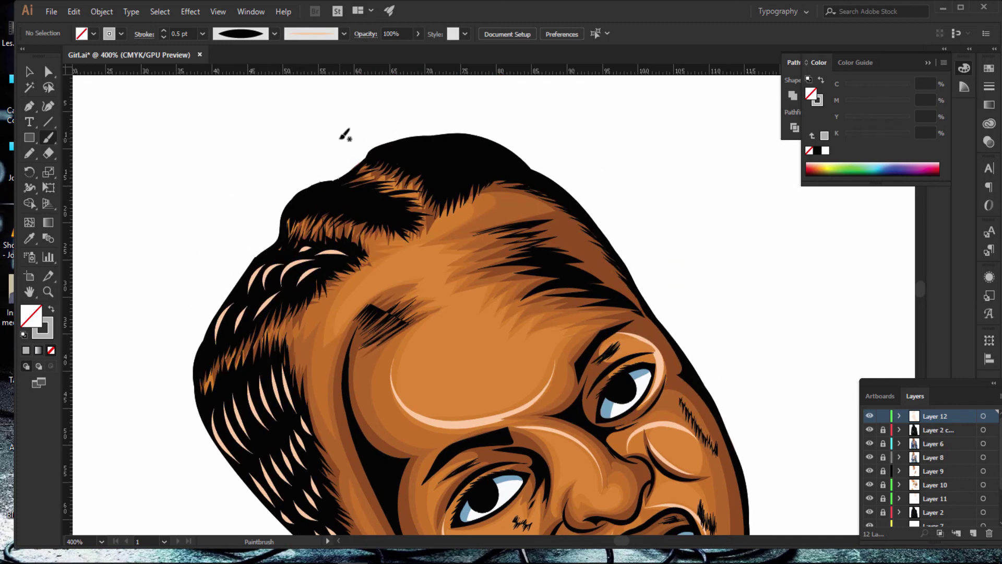
mouse_move(311, 209)
left_mouse_down()
mouse_move(332, 193)
mouse_move(412, 209)
left_mouse_up()
mouse_move(392, 154)
left_mouse_down()
mouse_move(413, 144)
mouse_move(435, 167)
mouse_move(484, 155)
mouse_move(503, 166)
left_mouse_up()
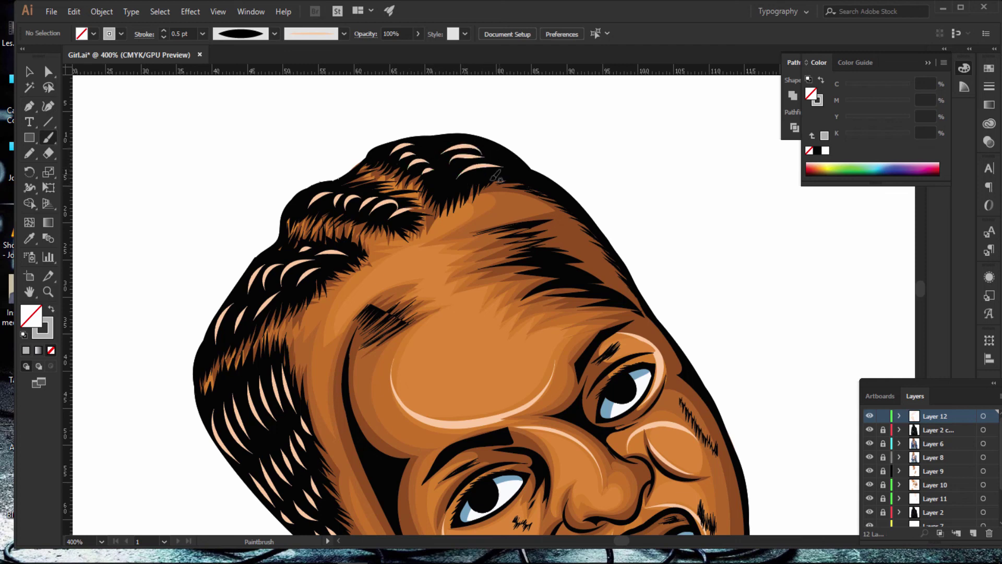
left_click_drag(433, 186, 441, 178)
left_click_drag(493, 157, 513, 153)
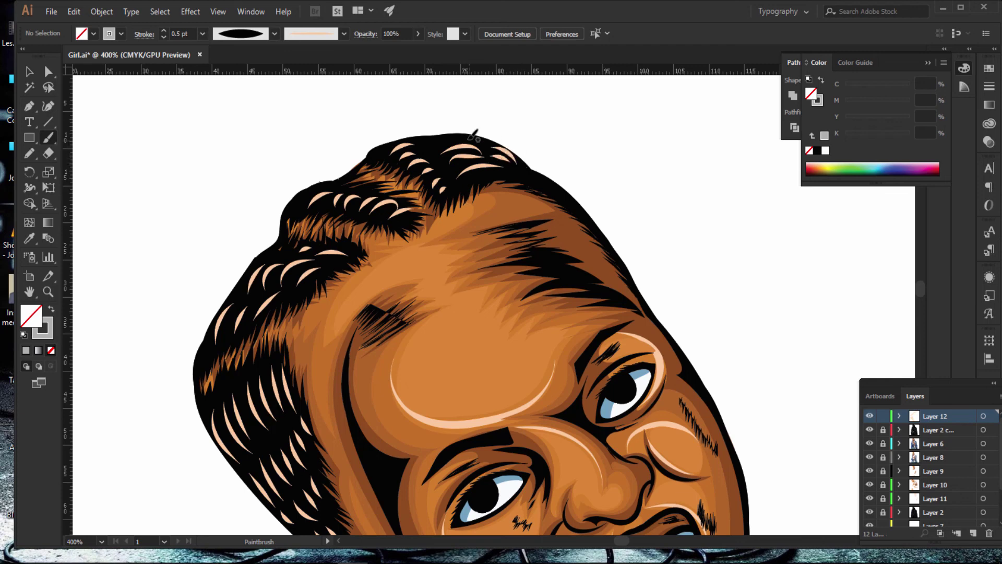
left_click_drag(447, 139, 433, 146)
Step: Add small peach highlights at the inner brow corner and on the left eyebrow
scroll(590, 212, "down", 2)
scroll(611, 230, "down", 2)
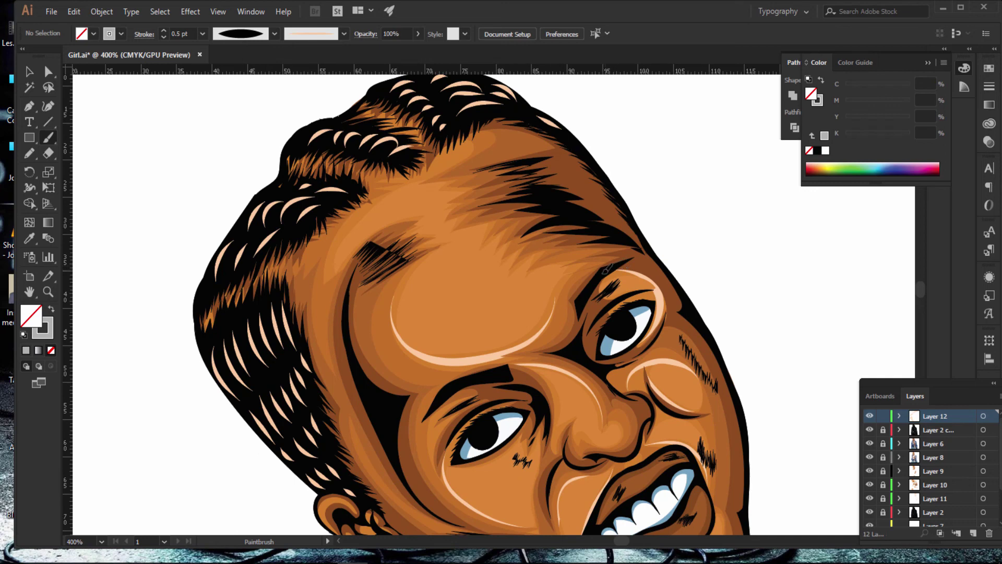
left_click_drag(583, 295, 578, 309)
left_click_drag(502, 376, 459, 384)
scroll(547, 331, "down", 1)
scroll(547, 330, "down", 2)
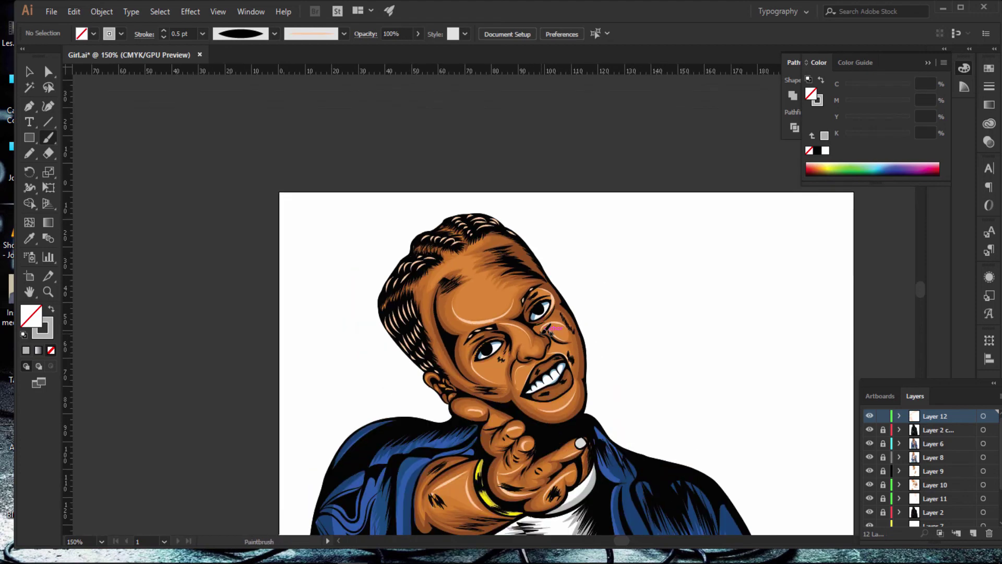
Step: Lower the selected hair highlight strokes' opacity to about 42%, then deselect them
key("v")
left_click_drag(308, 164, 617, 360)
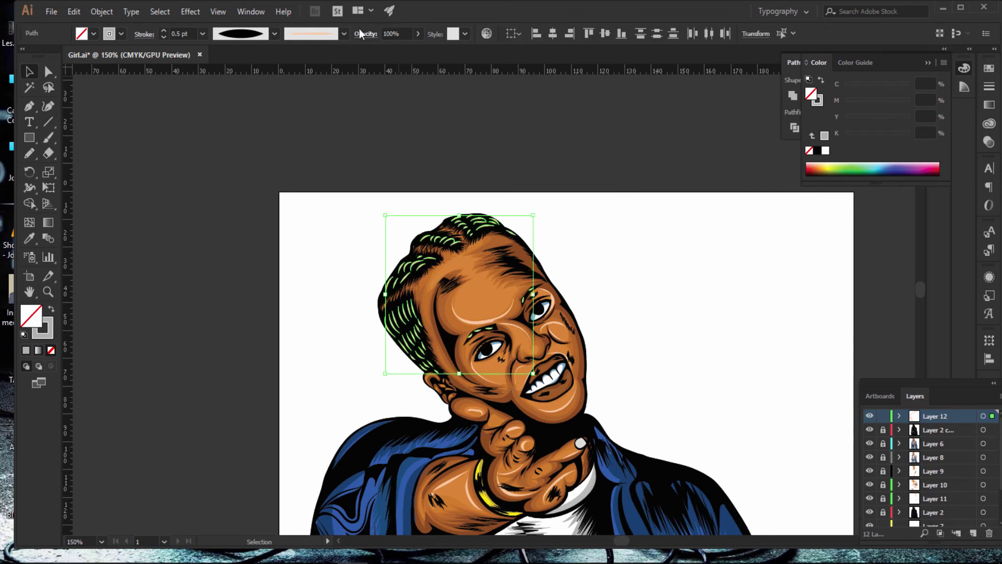
left_click(418, 36)
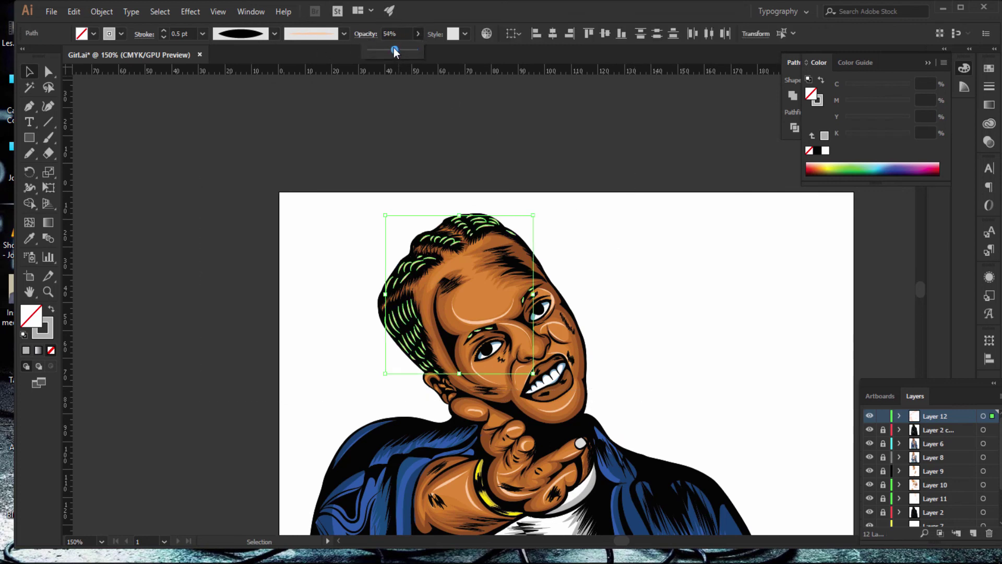
left_click(527, 138)
scroll(527, 138, "down", 5)
key("a")
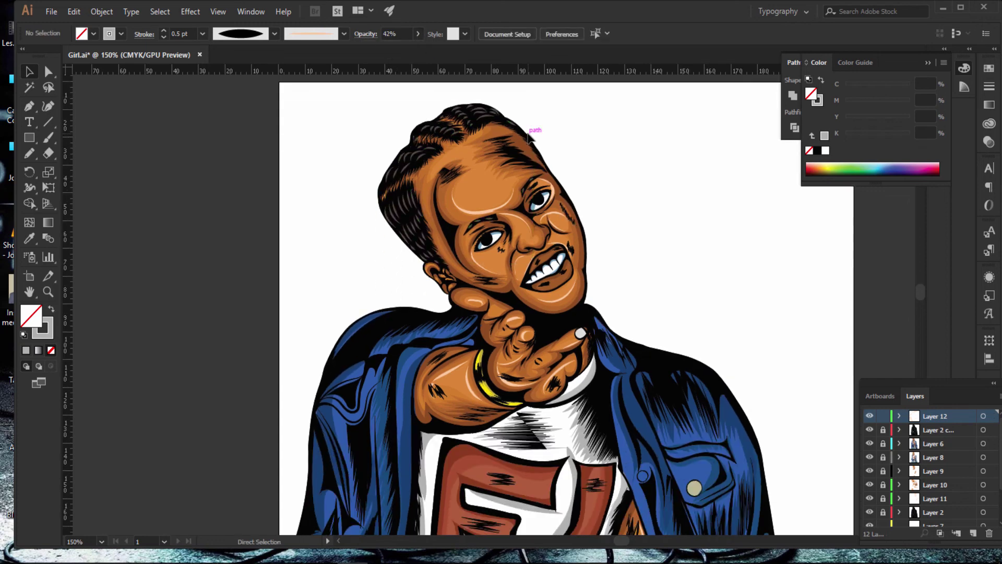
Step: Create a new empty layer, Layer 13, at the top of the layer stack
key("ctrl+minus")
key("ctrl+minus")
key("ctrl+minus")
key("ctrl+plus")
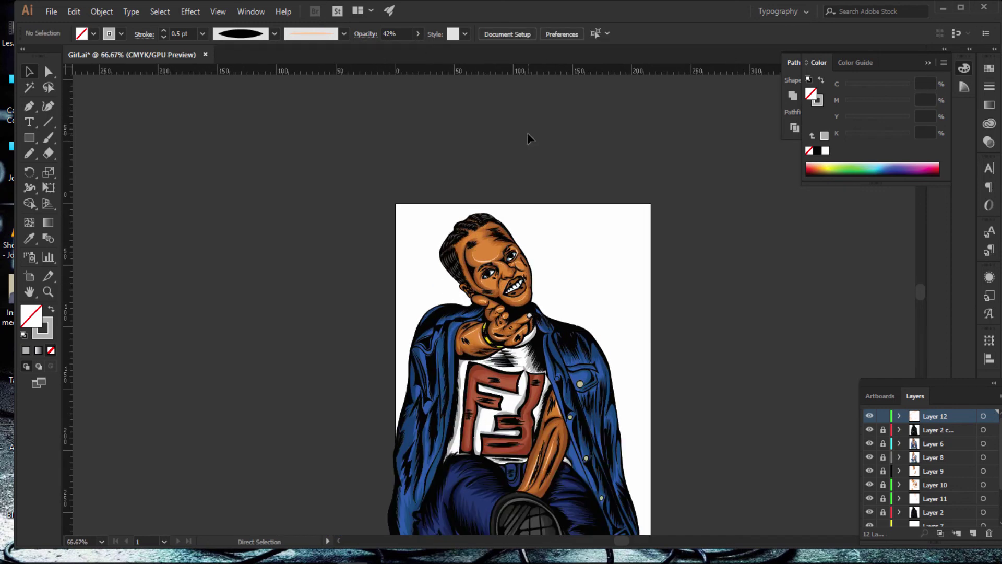
key("v")
key("ctrl+minus")
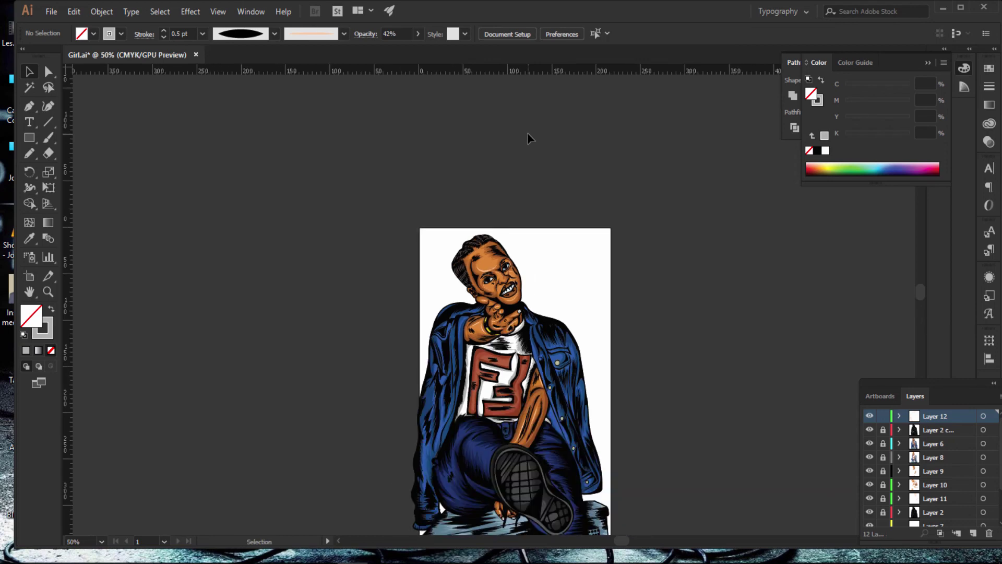
scroll(741, 172, "down", 5)
scroll(747, 224, "down", 3)
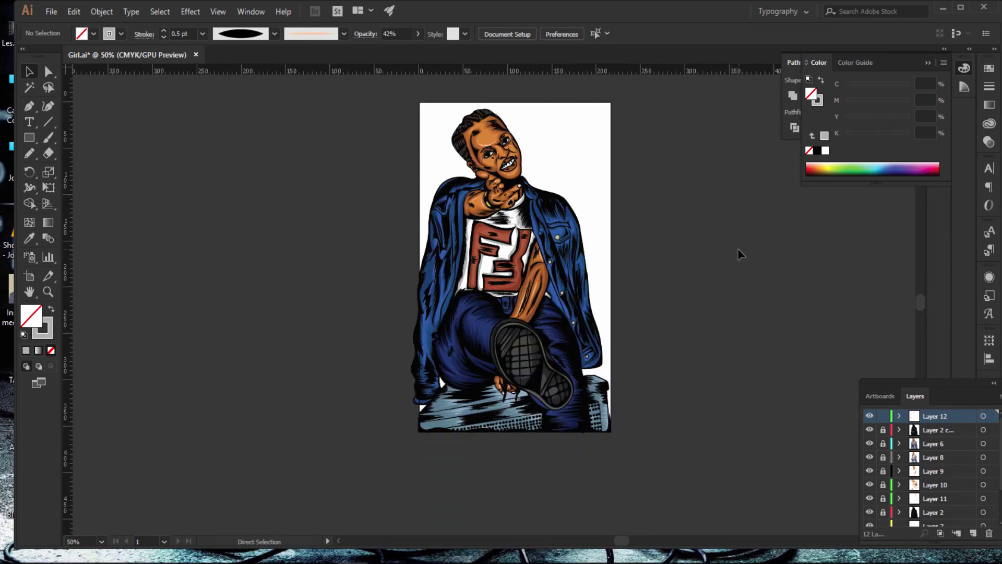
key("ctrl+plus")
key("ctrl+plus")
key("ctrl+1")
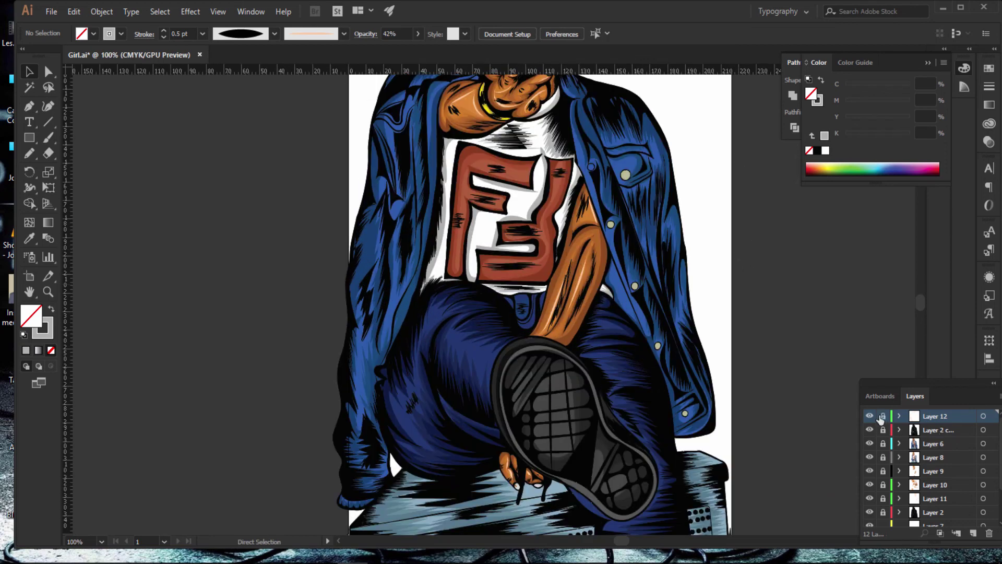
left_click(974, 533)
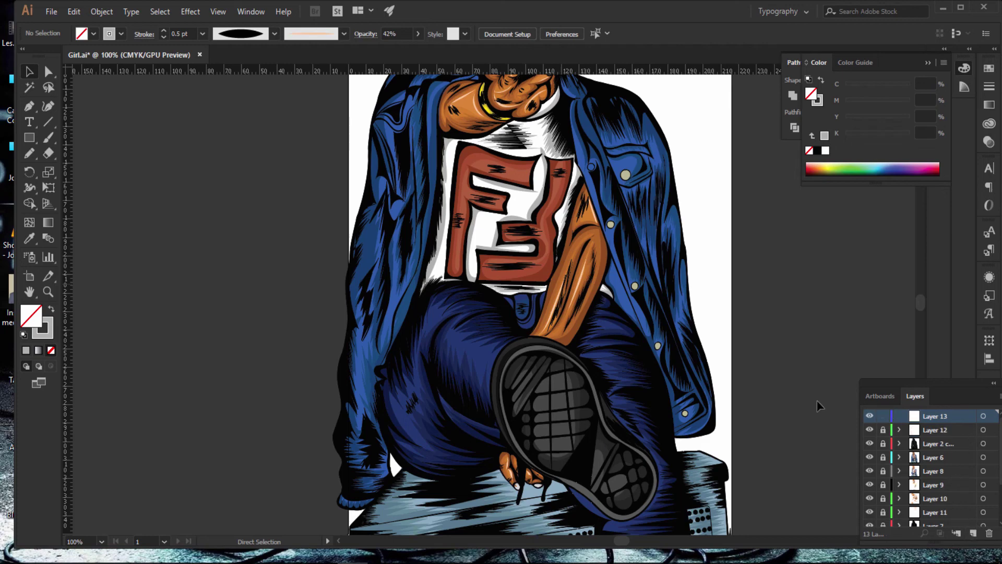
Step: Zoom and scroll back in close on the boy's face
scroll(802, 380, "up", 2)
scroll(801, 380, "up", 3)
scroll(801, 379, "up", 2)
key("ctrl+plus")
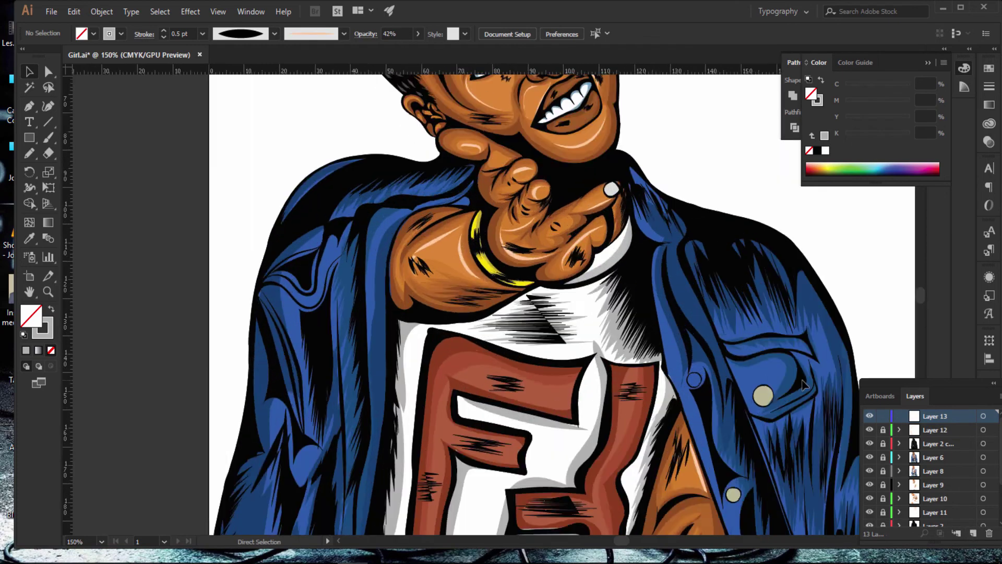
key("ctrl+plus")
scroll(731, 261, "up", 1)
scroll(719, 221, "up", 3)
scroll(719, 221, "up", 2)
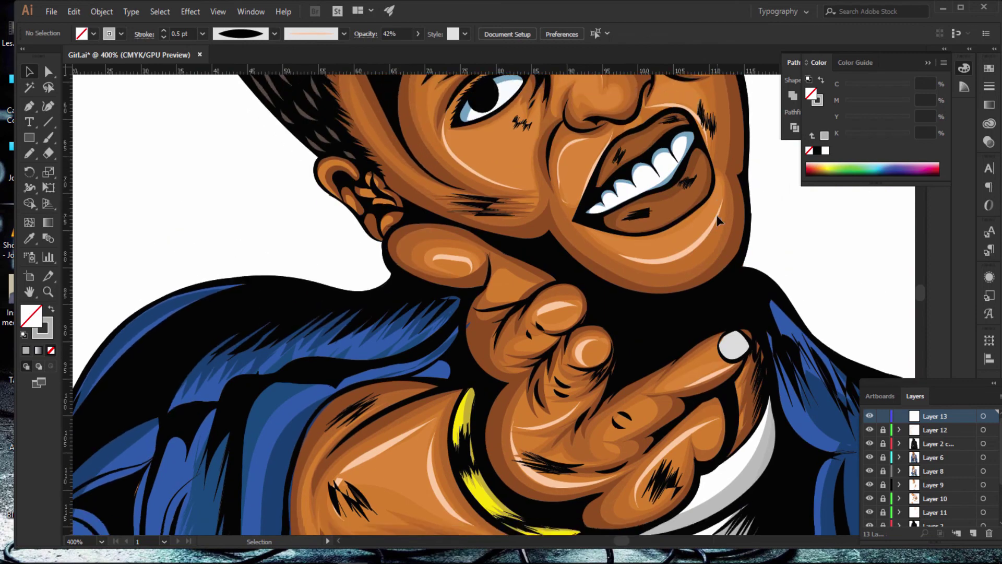
scroll(719, 221, "up", 3)
scroll(719, 221, "up", 1)
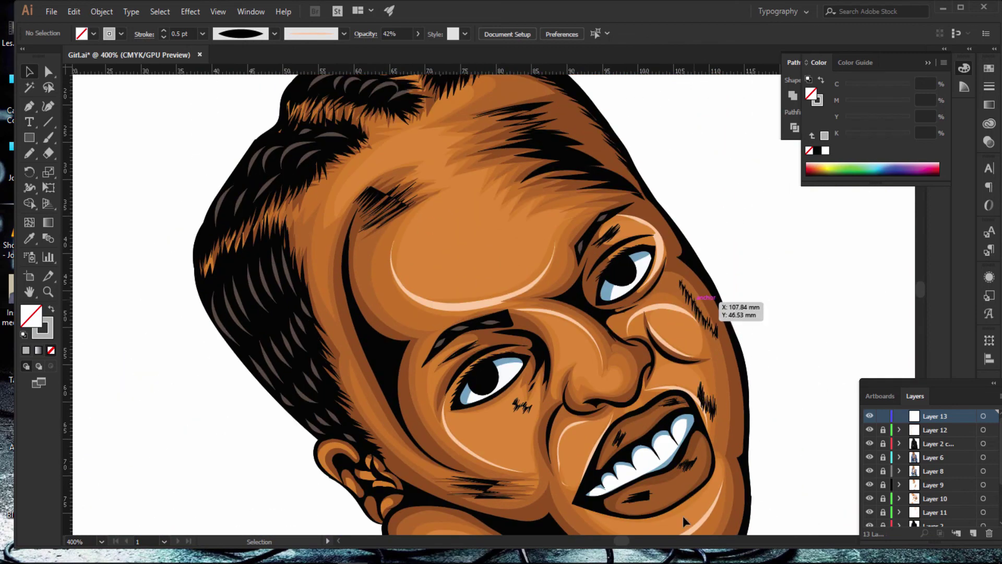
scroll(622, 543, "right", 4)
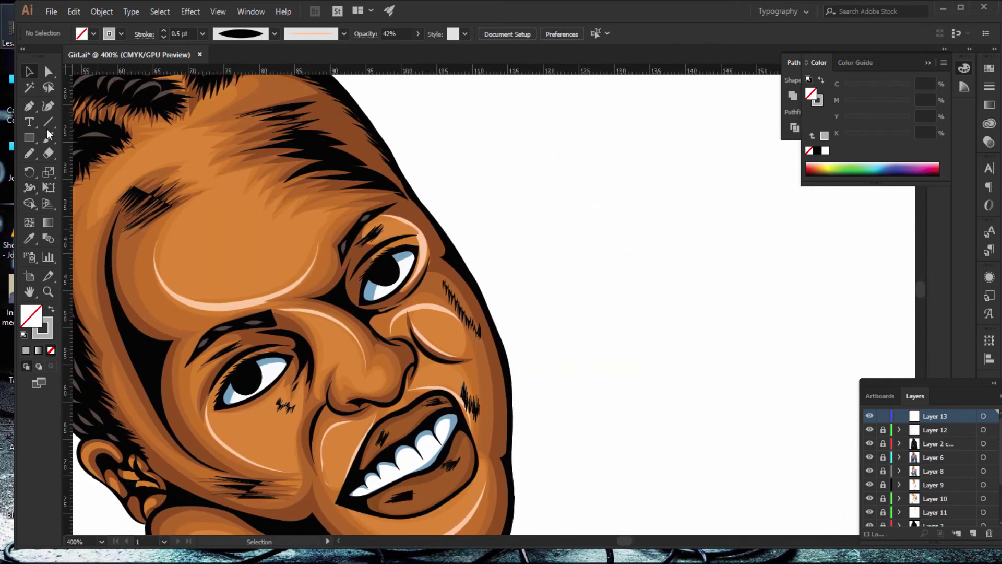
Step: Pencil a light grey, stroke-free glint scribble inside the left pupil
left_click(29, 153)
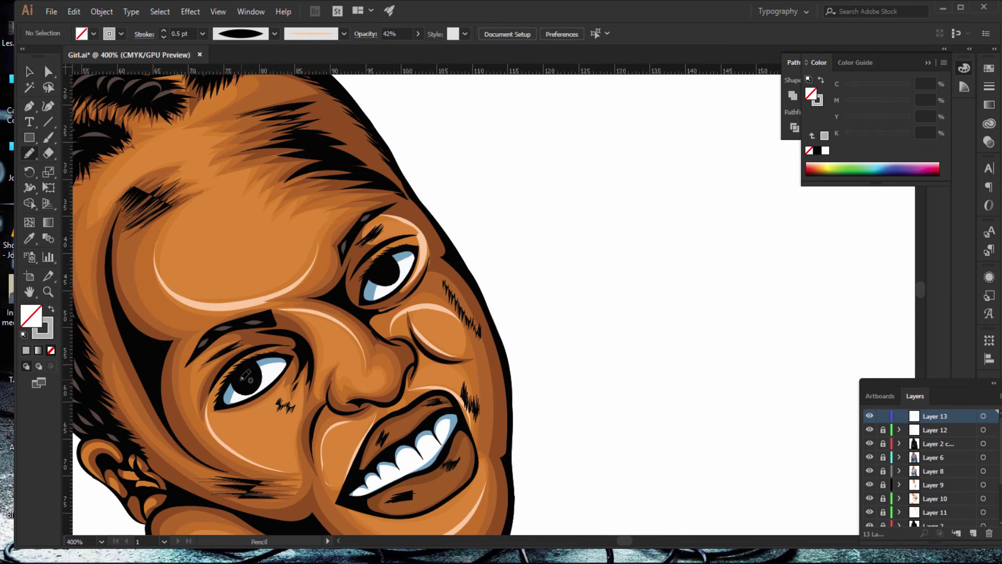
left_click_drag(238, 379, 245, 371)
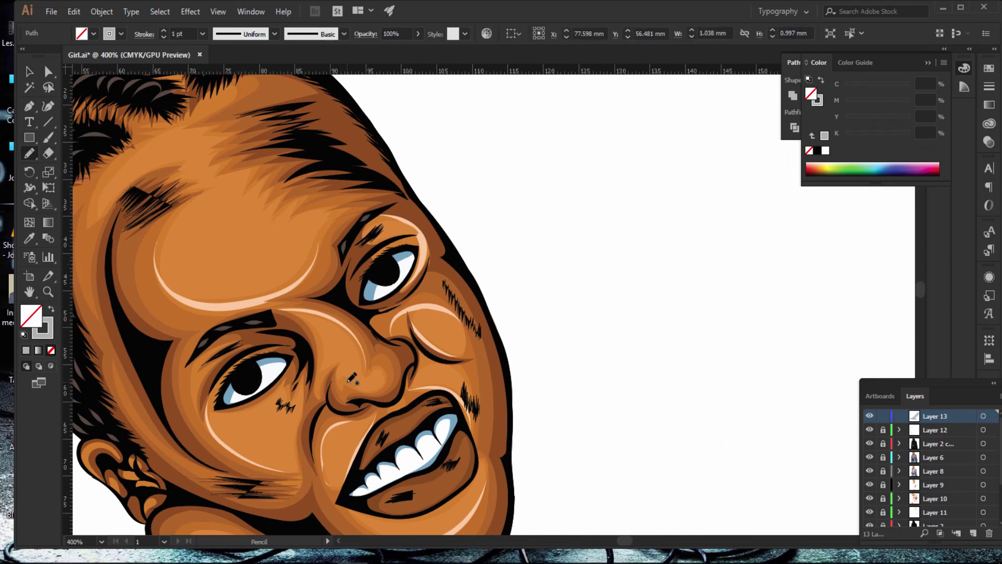
key("ctrl+z")
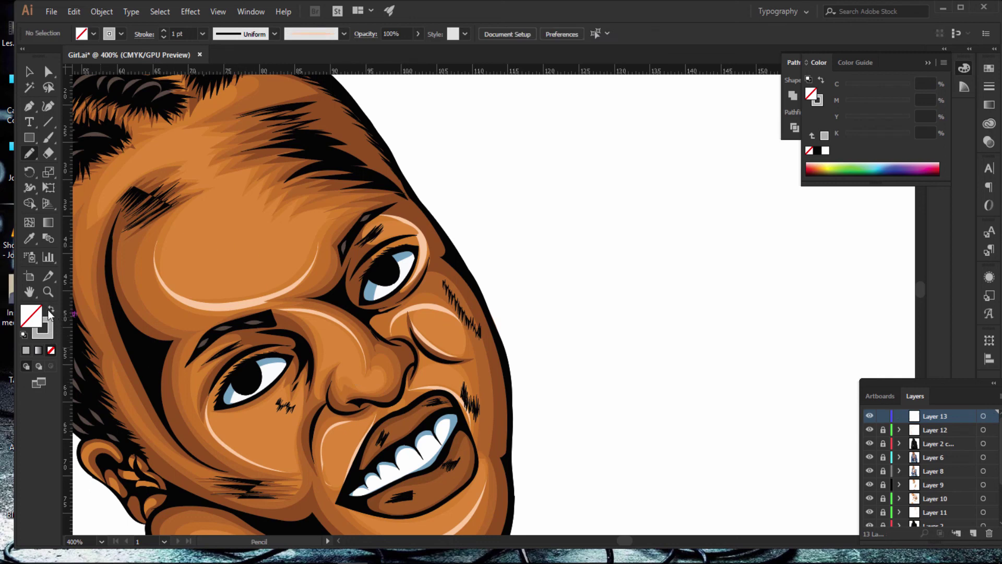
left_click(49, 309)
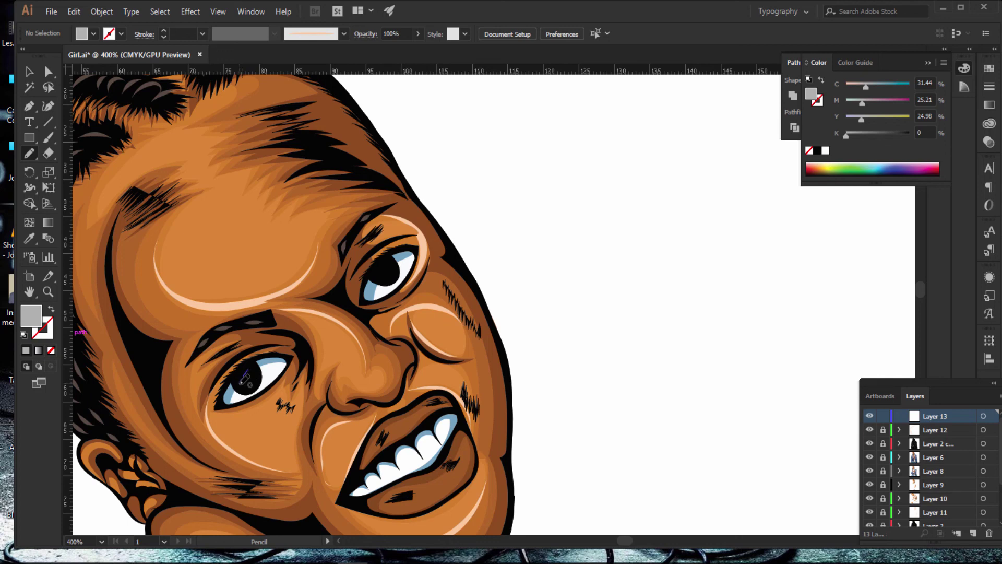
left_click_drag(249, 379, 248, 371)
left_click(26, 350)
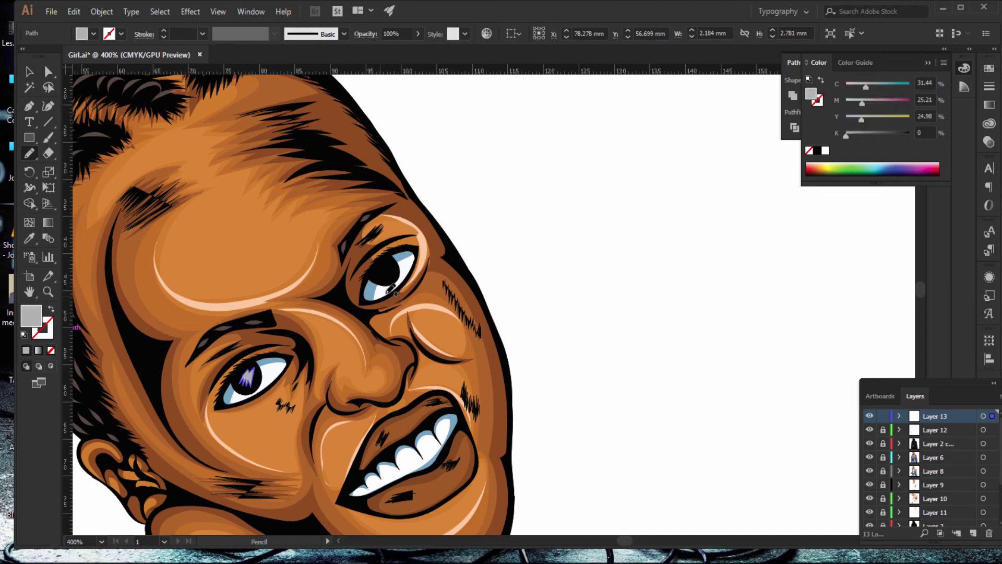
Step: Add a matching grey glint in the right pupil, undoing a stray curved stroke
mouse_move(384, 268)
left_mouse_down()
mouse_move(392, 274)
mouse_move(389, 261)
left_mouse_up()
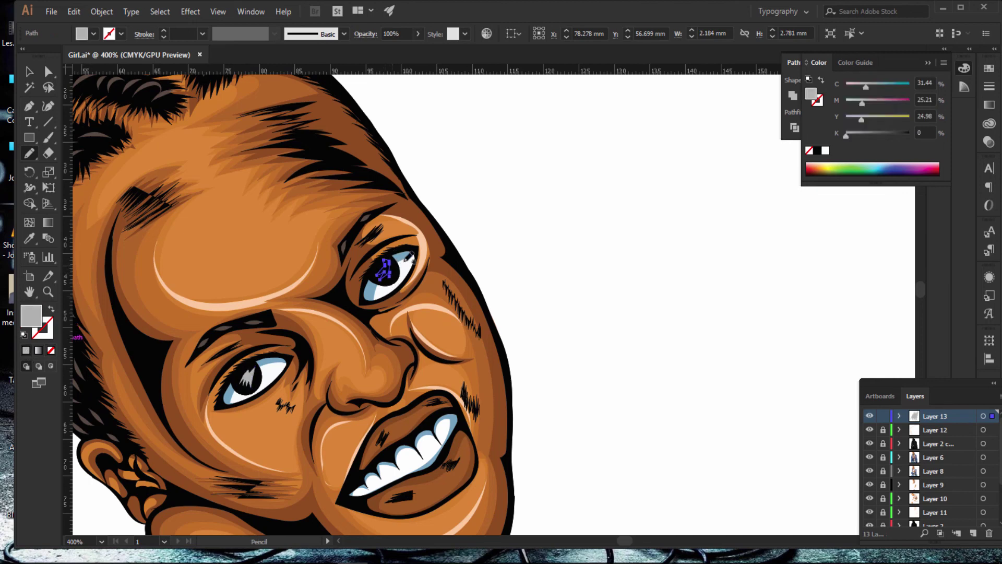
left_click(51, 350)
left_click_drag(538, 211, 564, 285)
key("ctrl+z")
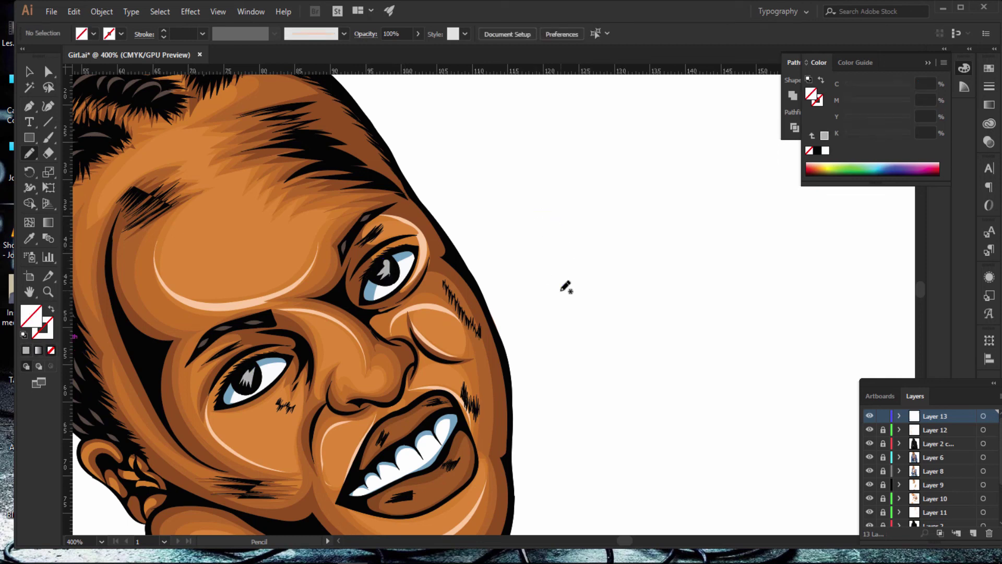
Step: Select both pupil glints, reduce their opacity to 16%, then deselect
key("v")
left_click(250, 378)
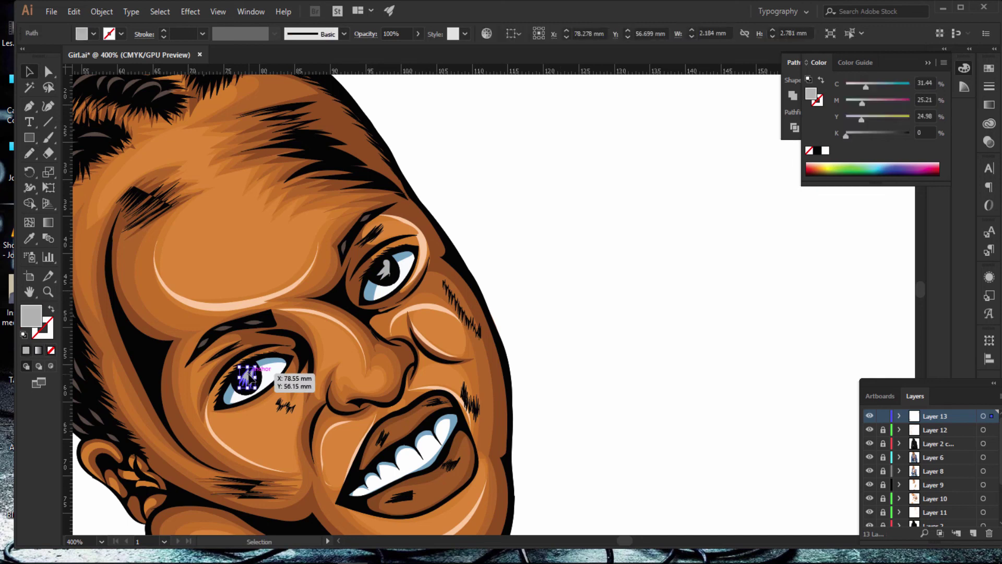
left_click(386, 271, "shift")
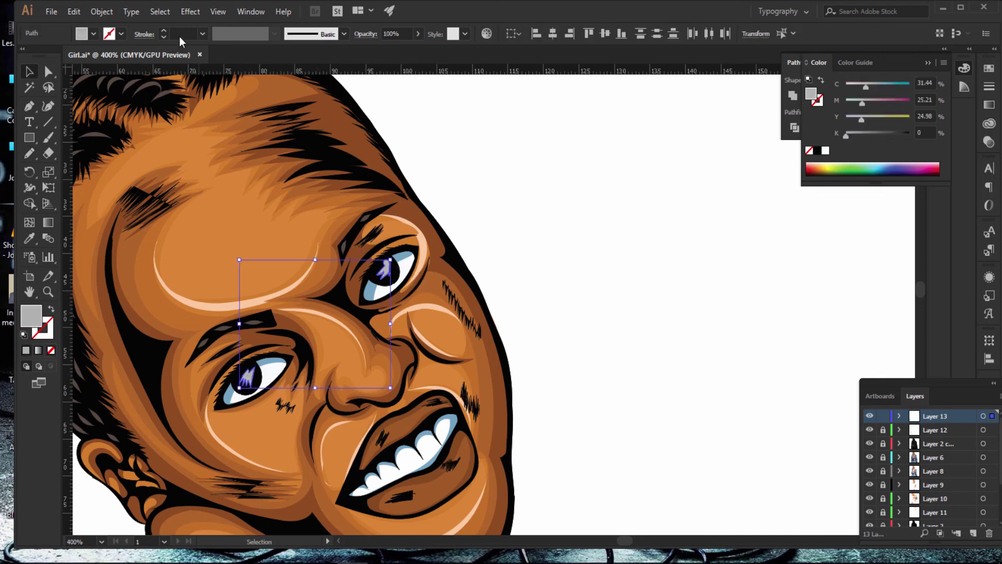
left_click(418, 34)
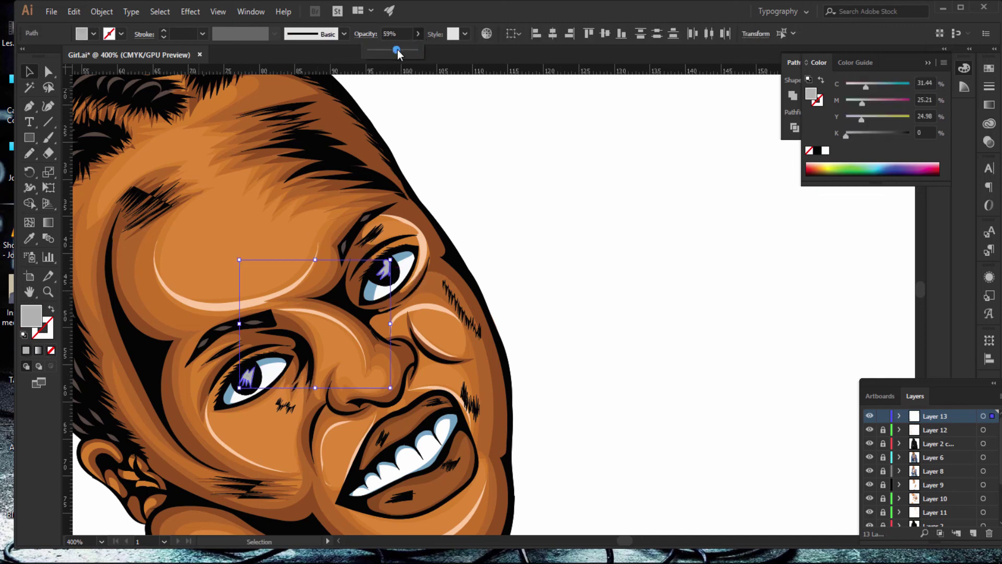
left_click_drag(397, 49, 387, 50)
left_click_drag(383, 50, 378, 50)
left_click(493, 128)
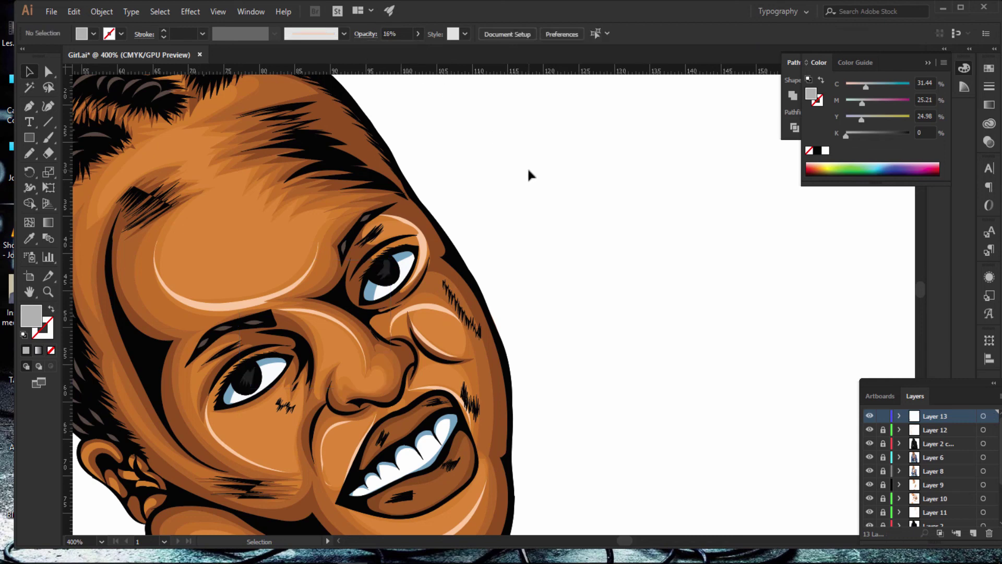
Step: Zoom out, select Layer 1 and add a new Layer 14 just above Layer 5
key("ctrl+minus")
key("ctrl+minus")
key("ctrl+minus")
key("ctrl+minus")
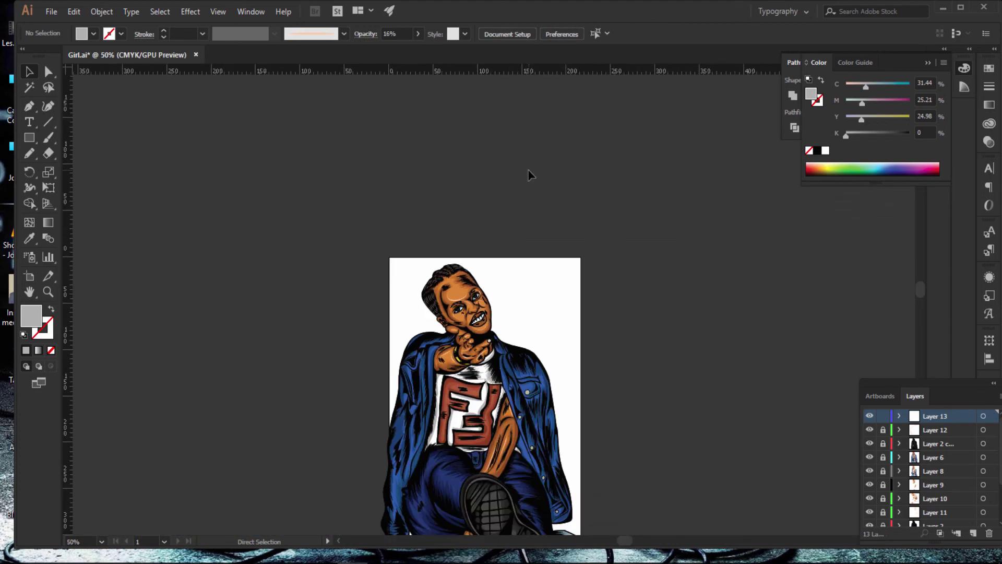
scroll(652, 193, "down", 2)
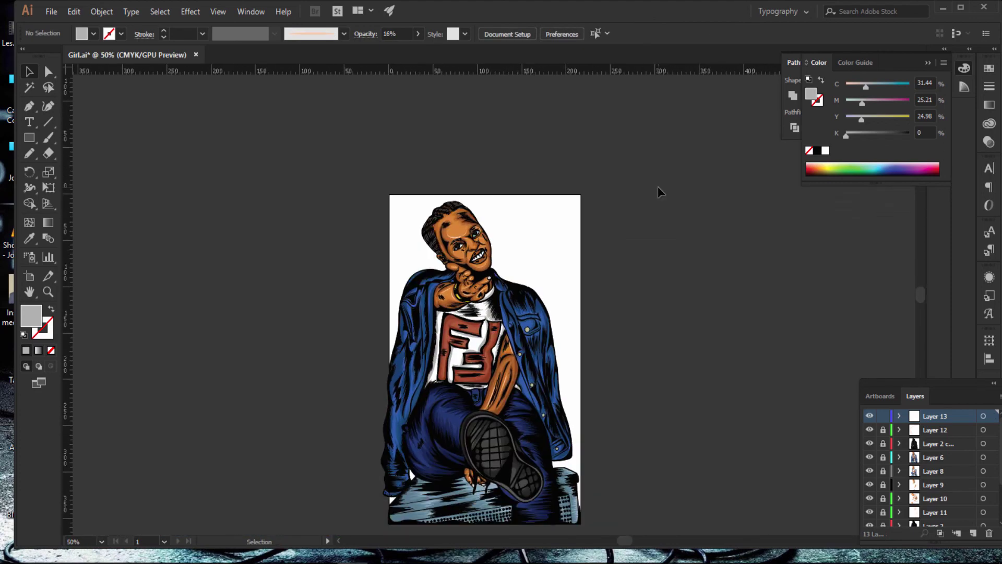
scroll(658, 192, "down", 3)
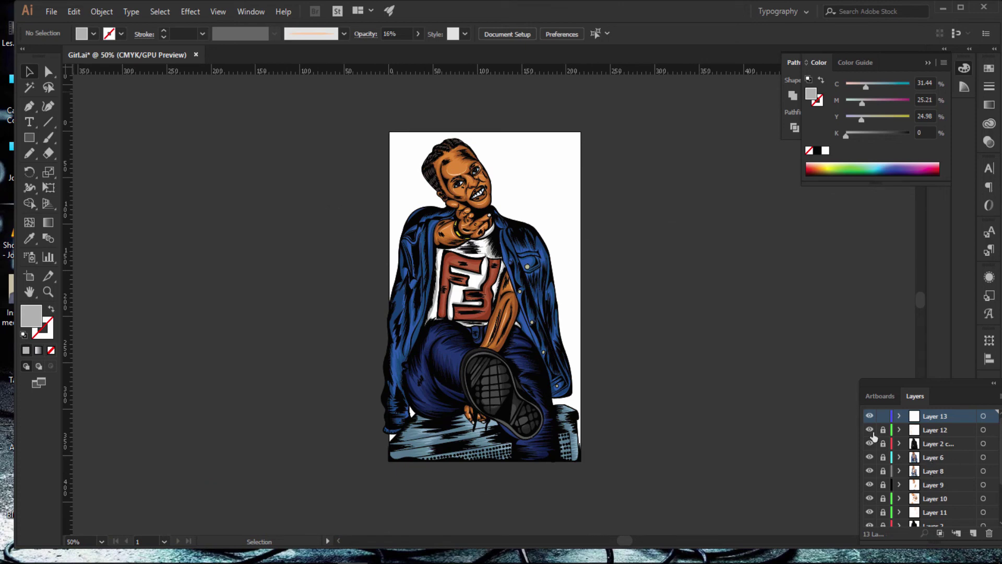
scroll(960, 512, "down", 3)
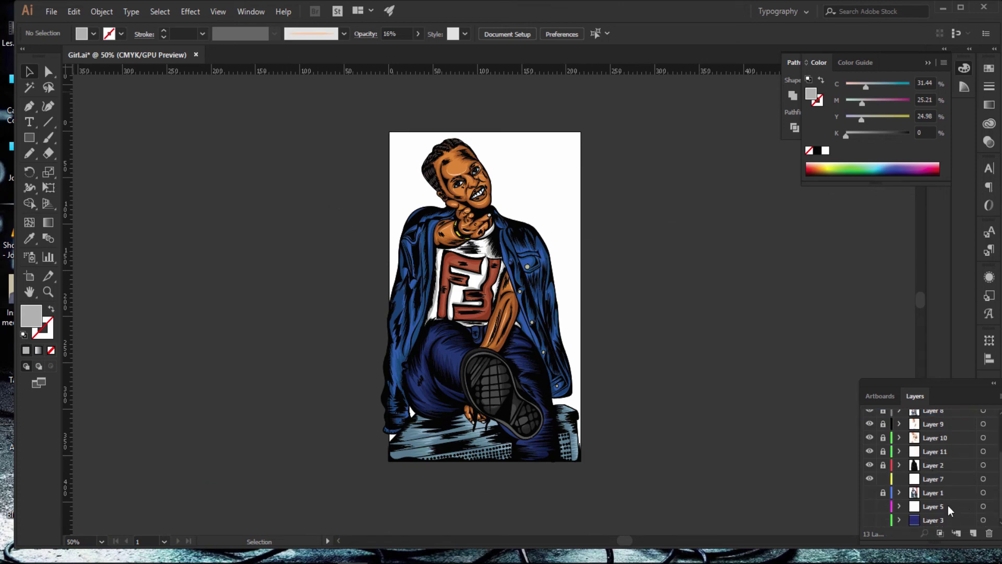
left_click(948, 506)
left_click(951, 491)
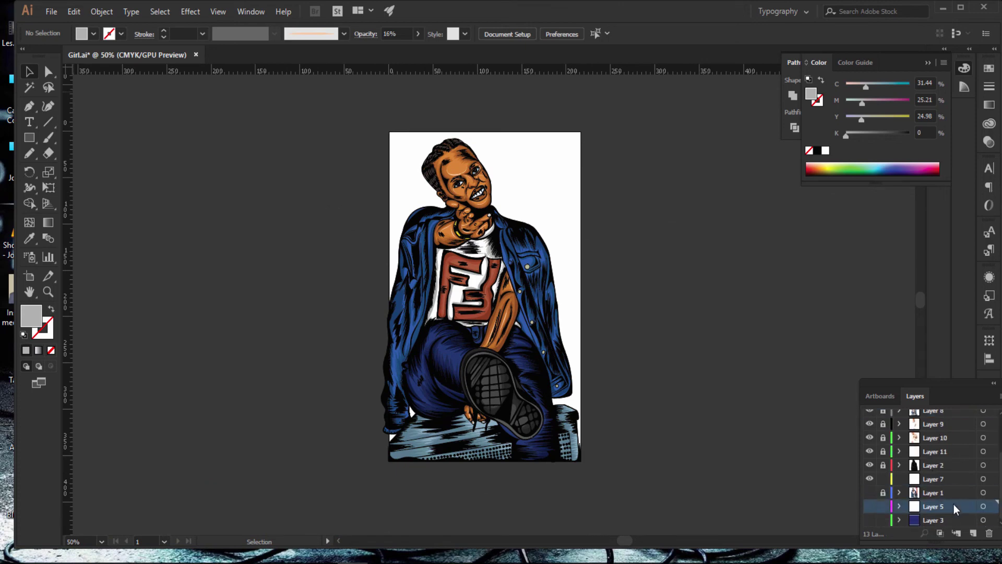
left_click(973, 533)
left_click(30, 137)
Step: Set the fill colour to a vivid red in the Color Picker
double_click(31, 315)
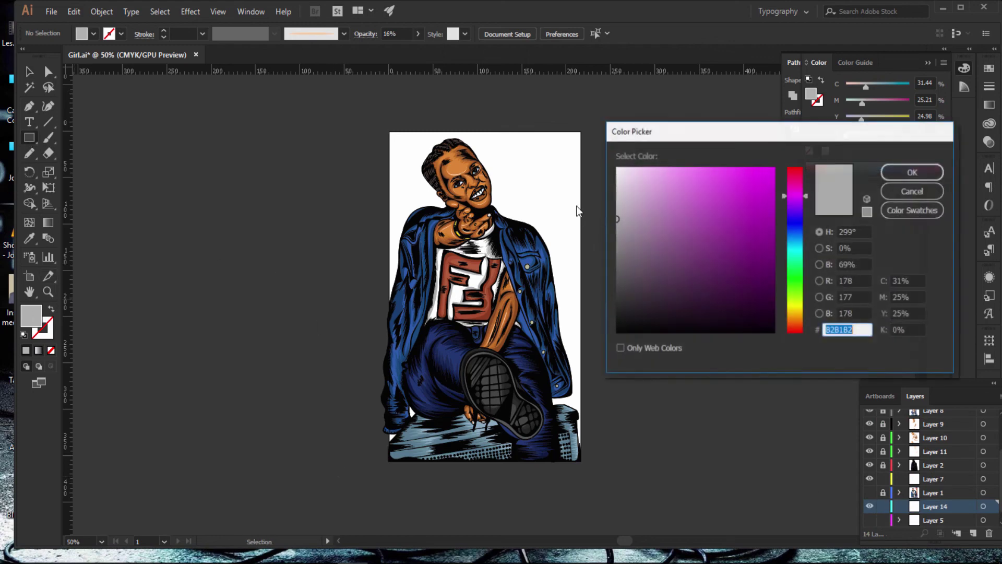
mouse_move(760, 241)
left_mouse_down()
mouse_move(766, 235)
mouse_move(766, 268)
left_mouse_up()
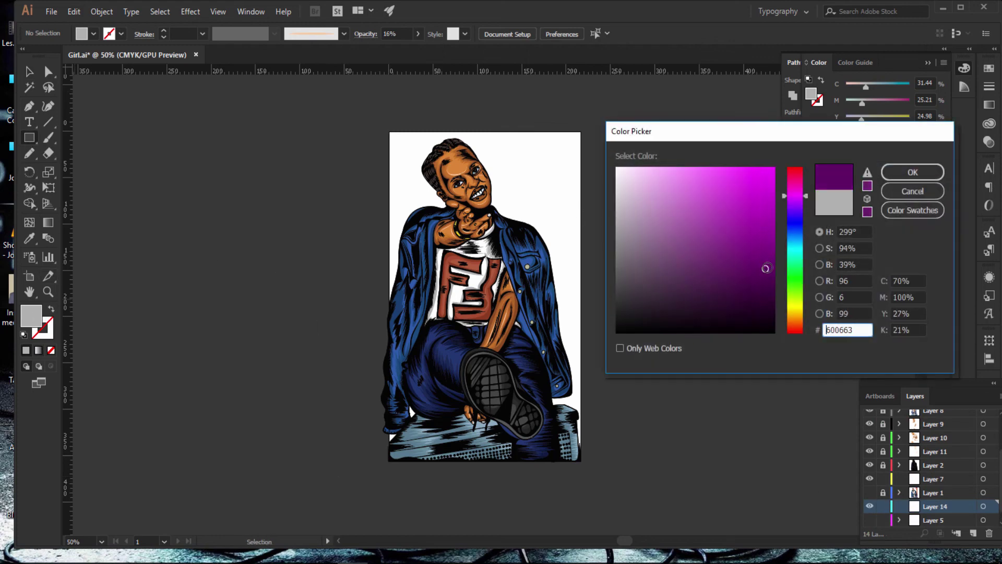
left_click_drag(795, 195, 801, 331)
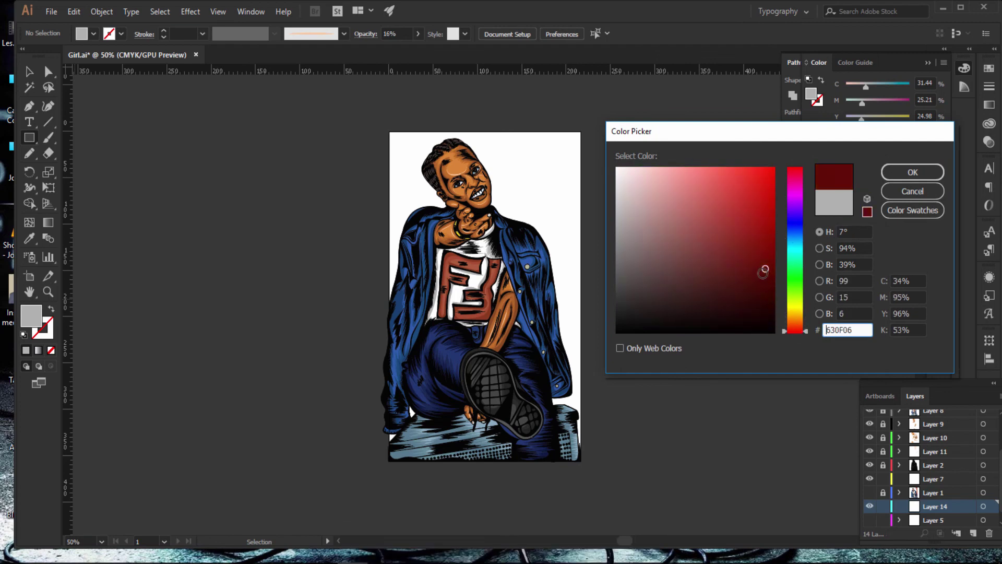
left_click_drag(766, 269, 771, 188)
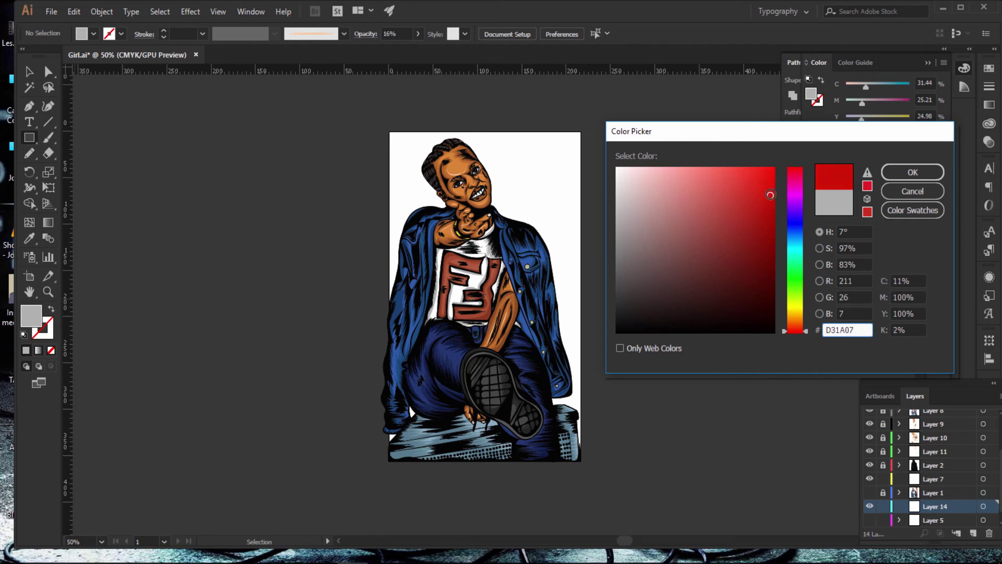
left_click(913, 172)
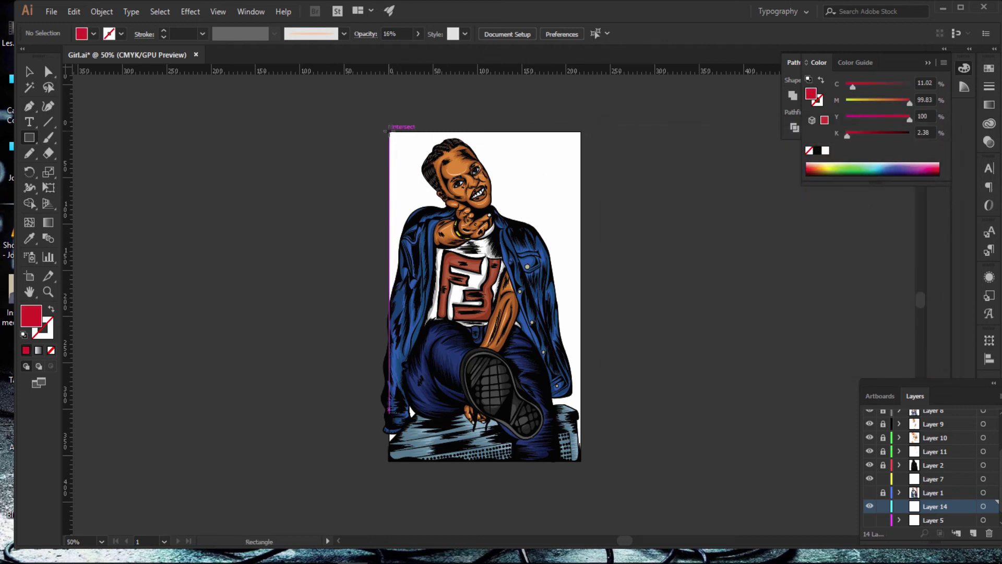
Step: Draw a rectangle over the artboard and stretch its edges slightly past both sides
left_click_drag(389, 131, 581, 460)
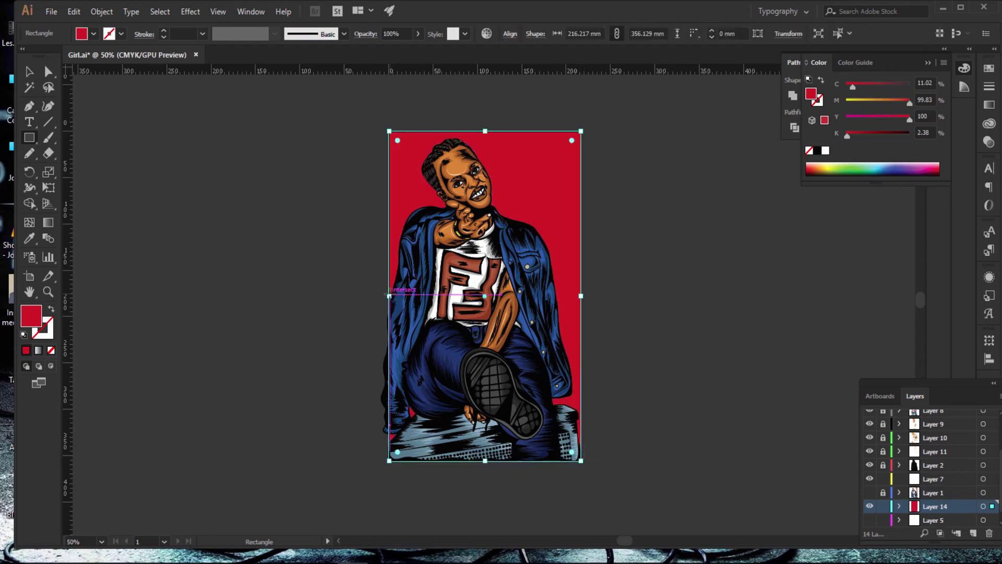
left_click_drag(389, 296, 383, 296)
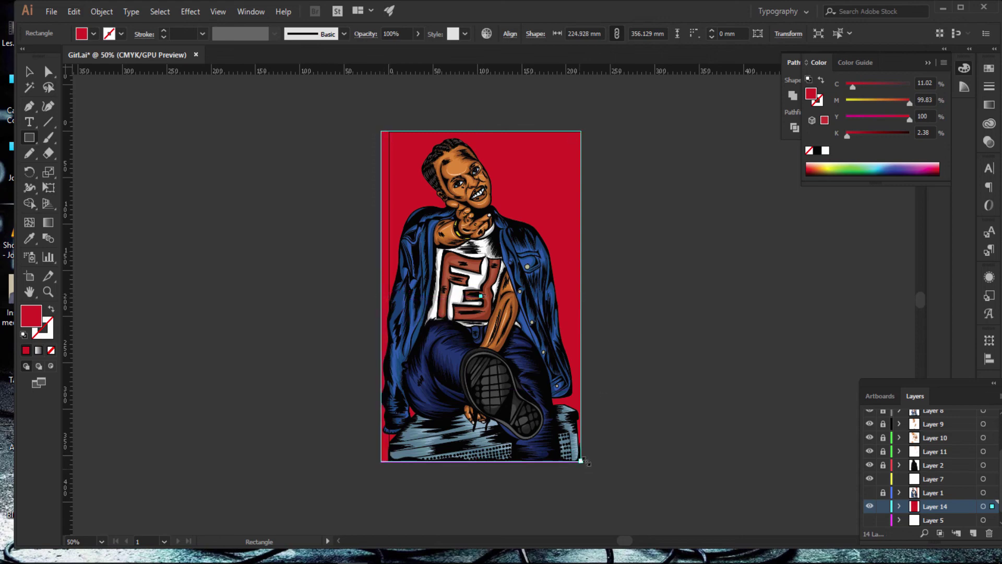
left_click_drag(581, 461, 588, 462)
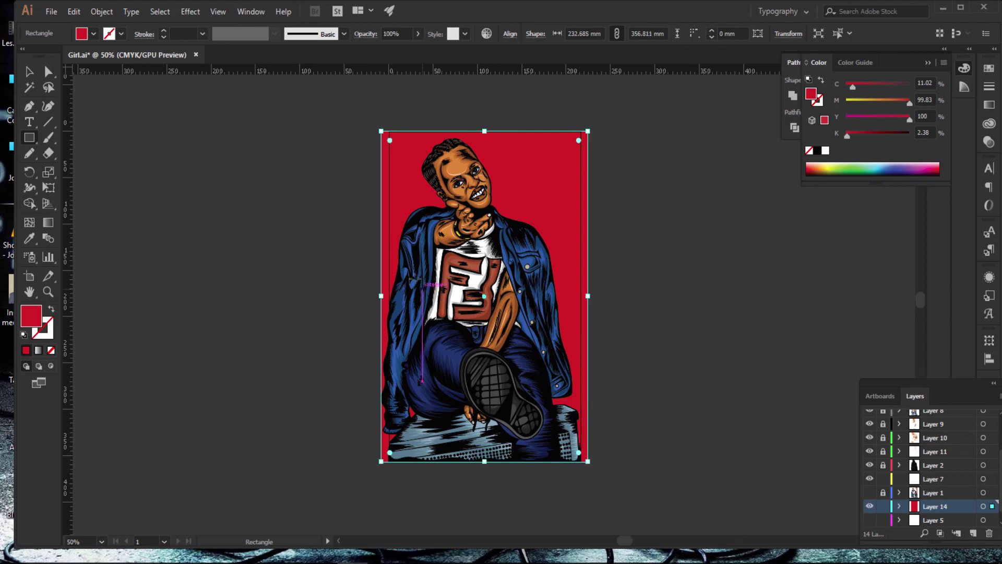
left_click_drag(382, 296, 383, 295)
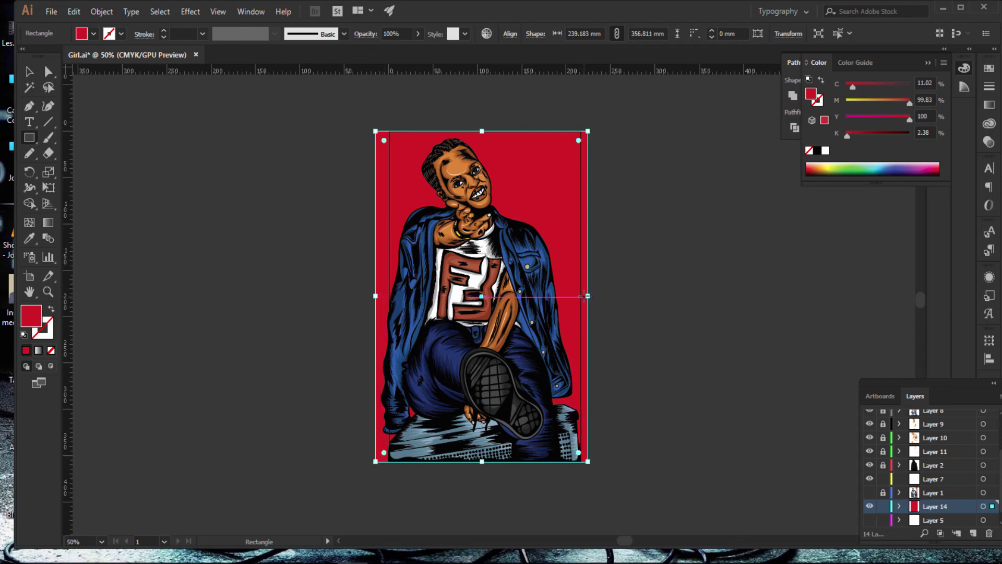
left_click_drag(588, 296, 595, 295)
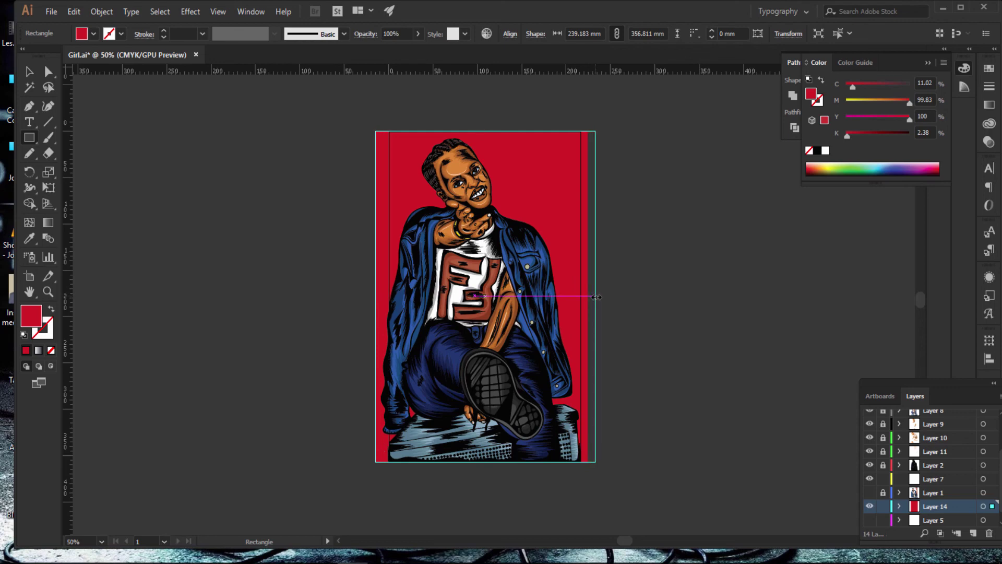
left_click_drag(376, 296, 370, 296)
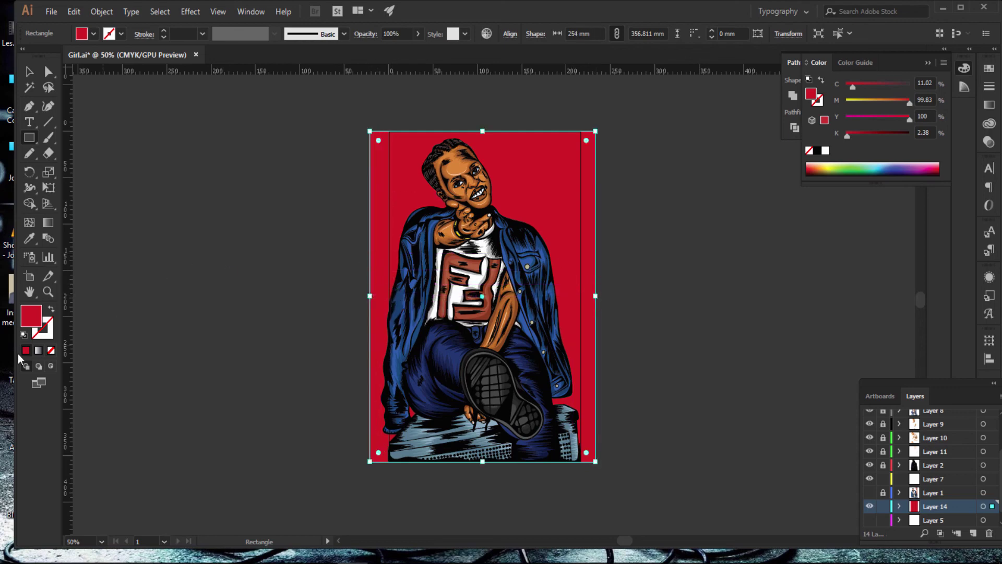
Step: Change the background rectangle's fill from red to bright green
double_click(31, 317)
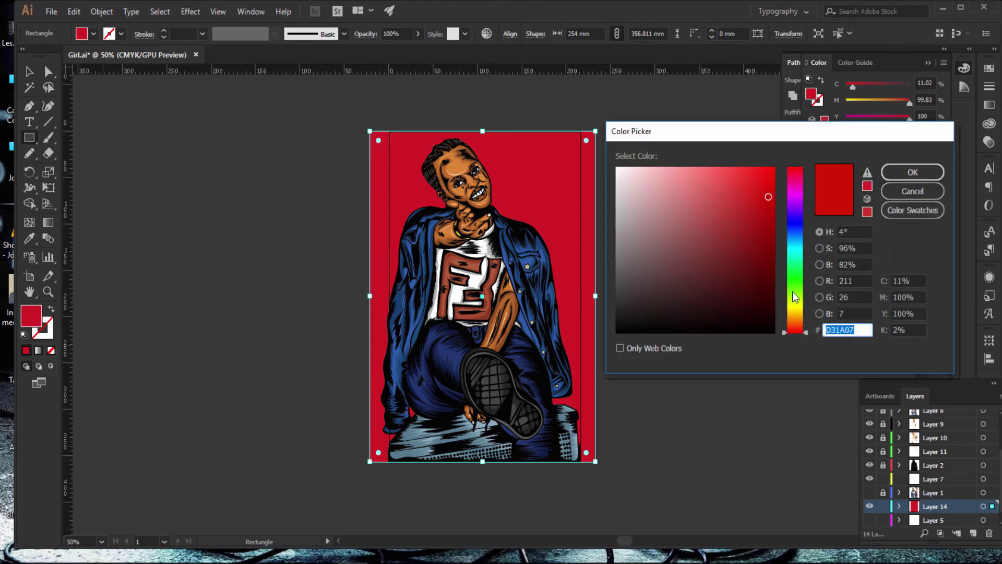
mouse_move(795, 327)
left_mouse_down()
mouse_move(808, 253)
mouse_move(807, 276)
left_mouse_up()
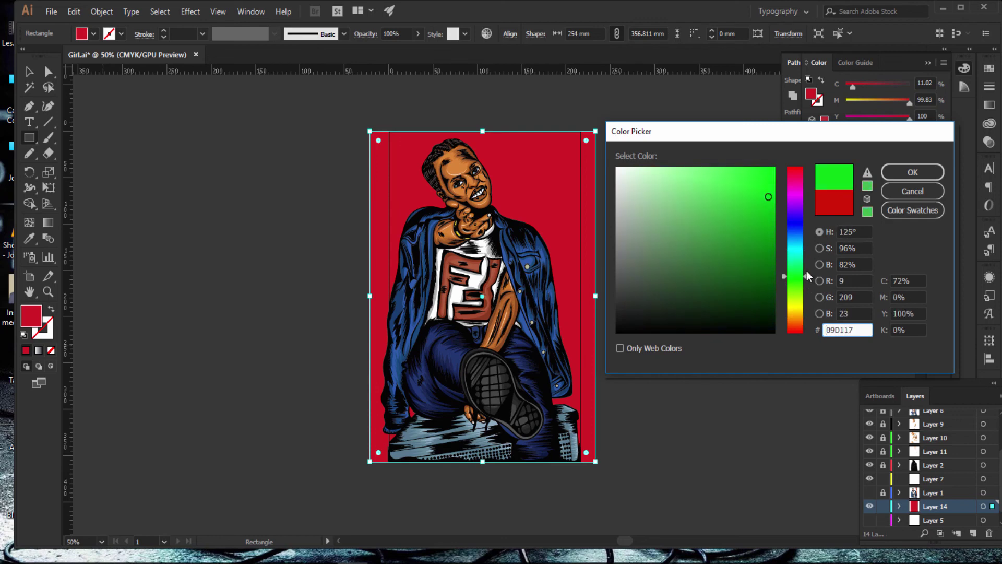
left_click_drag(767, 196, 750, 175)
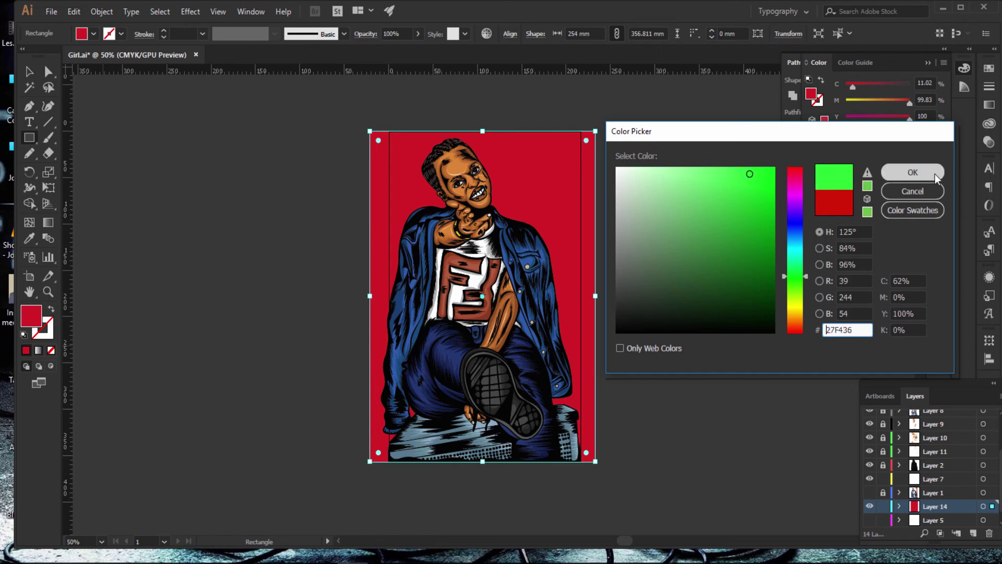
left_click(913, 172)
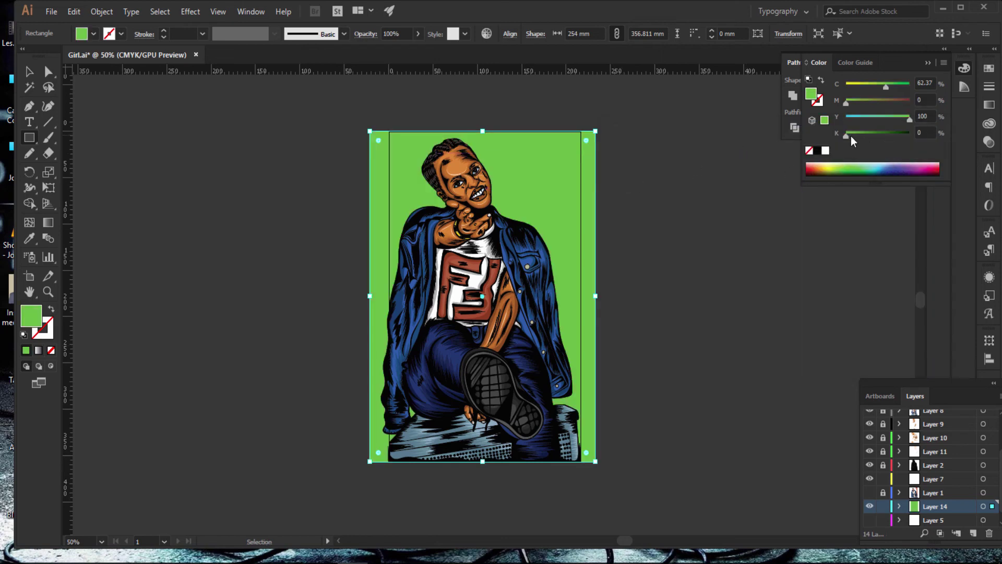
Step: Darken the green to a muted olive with the Color panel sliders, then reselect the rectangle
left_click_drag(847, 136, 876, 137)
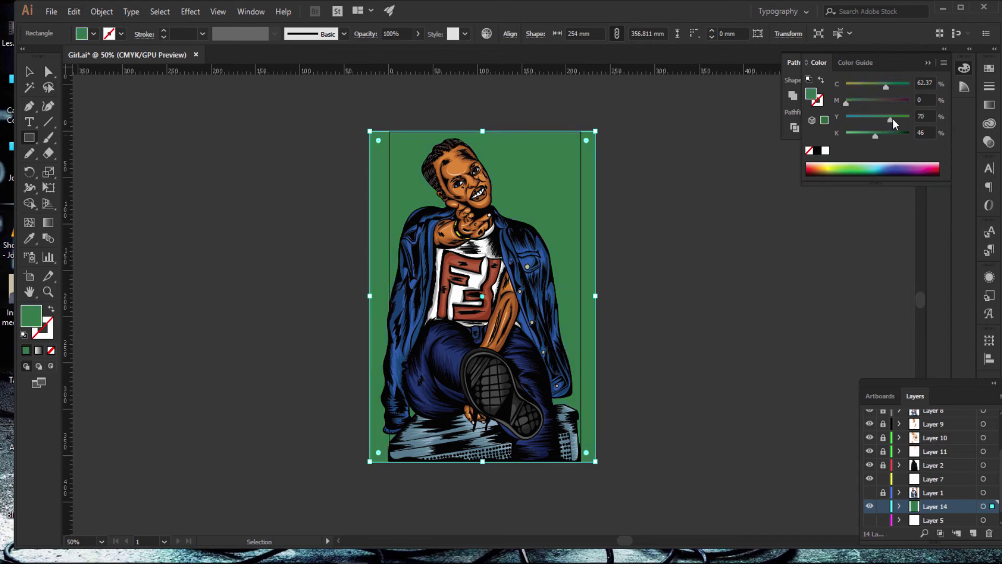
mouse_move(893, 118)
left_mouse_down()
mouse_move(882, 103)
mouse_move(850, 104)
mouse_move(876, 86)
mouse_move(865, 87)
left_mouse_up()
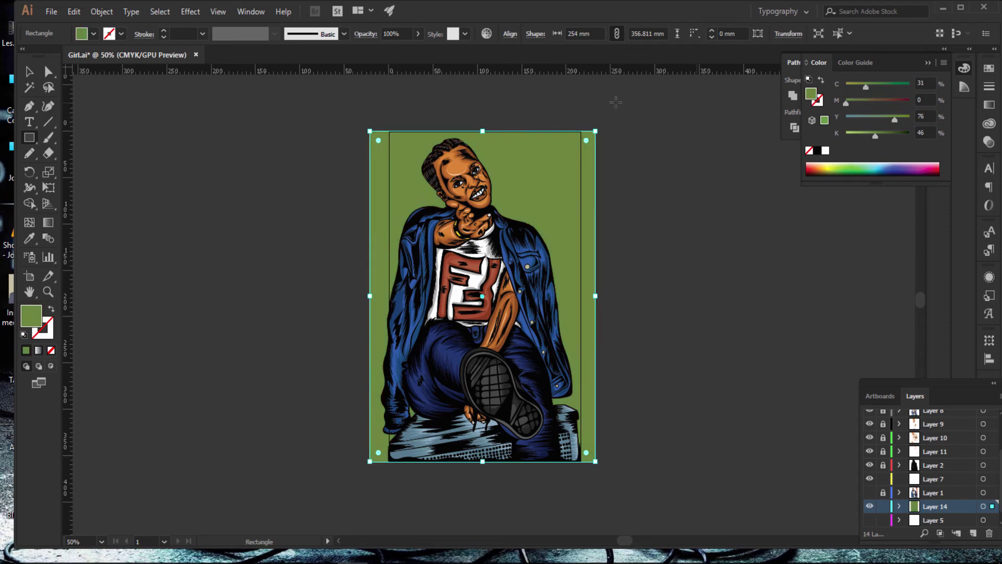
left_click(30, 72)
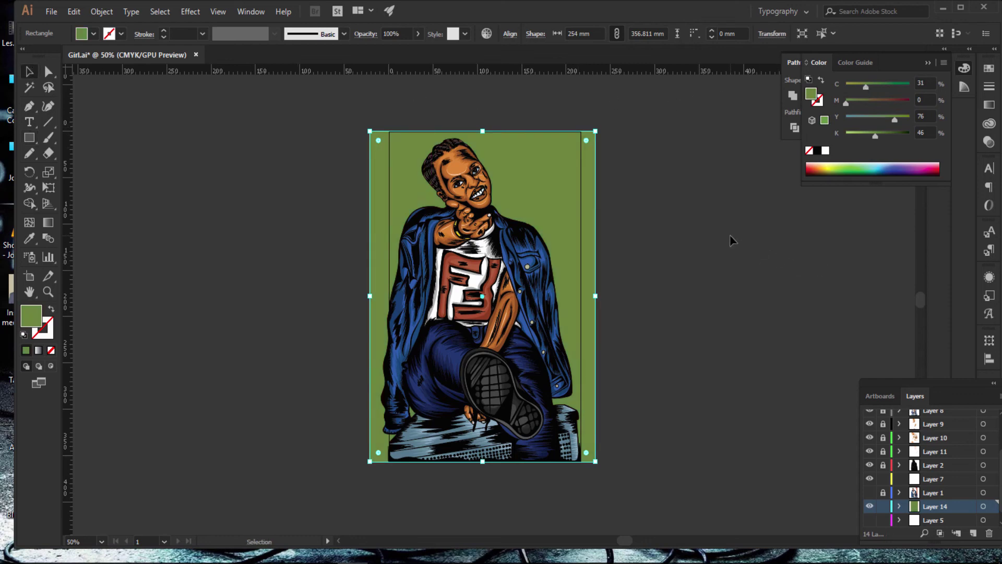
left_click(731, 240)
scroll(731, 232, "down", 3)
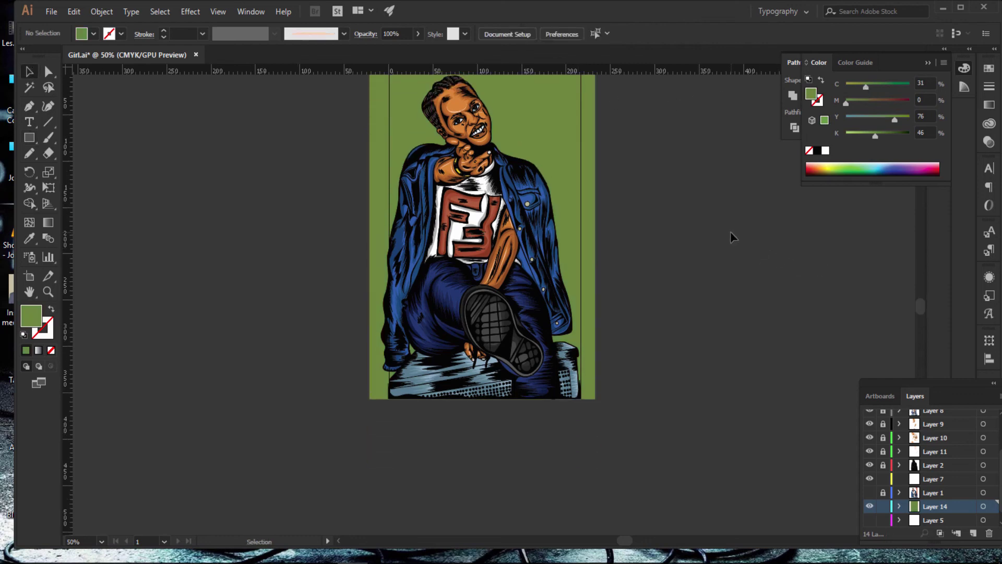
scroll(731, 231, "up", 1)
left_click(546, 143)
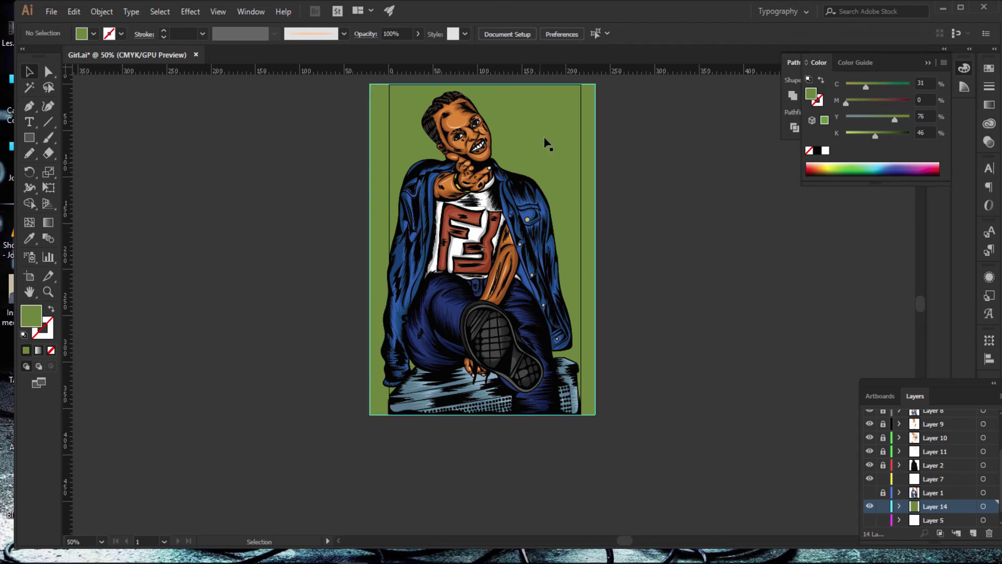
Step: Change the rectangle's fill from olive green to a saturated red
double_click(31, 316)
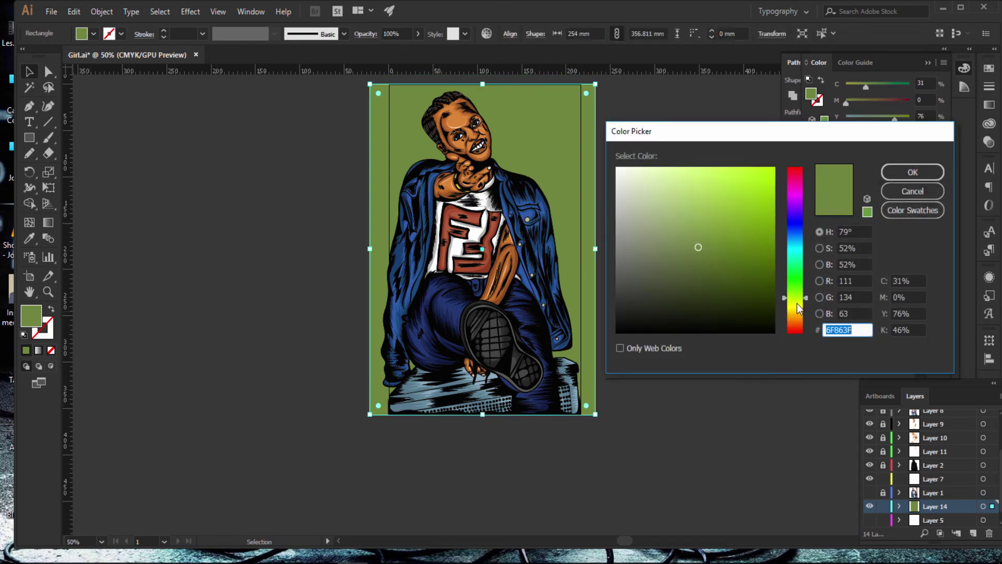
left_click_drag(798, 308, 792, 166)
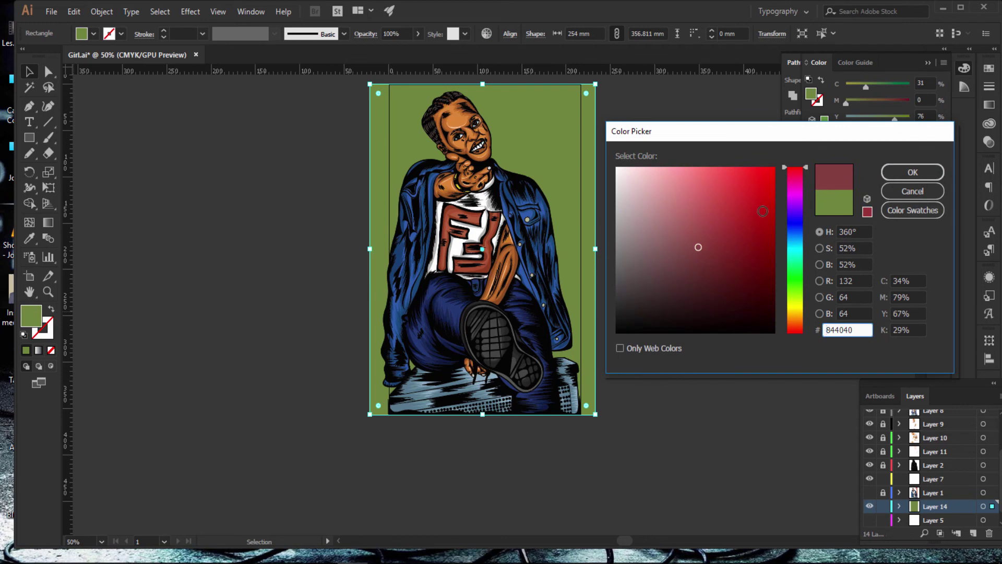
left_click_drag(762, 211, 733, 179)
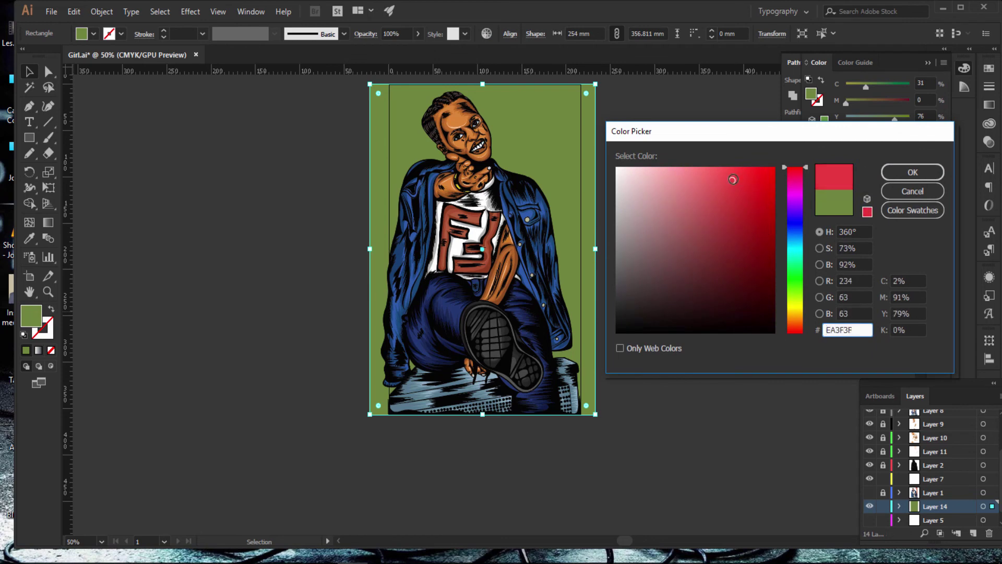
left_click(903, 175)
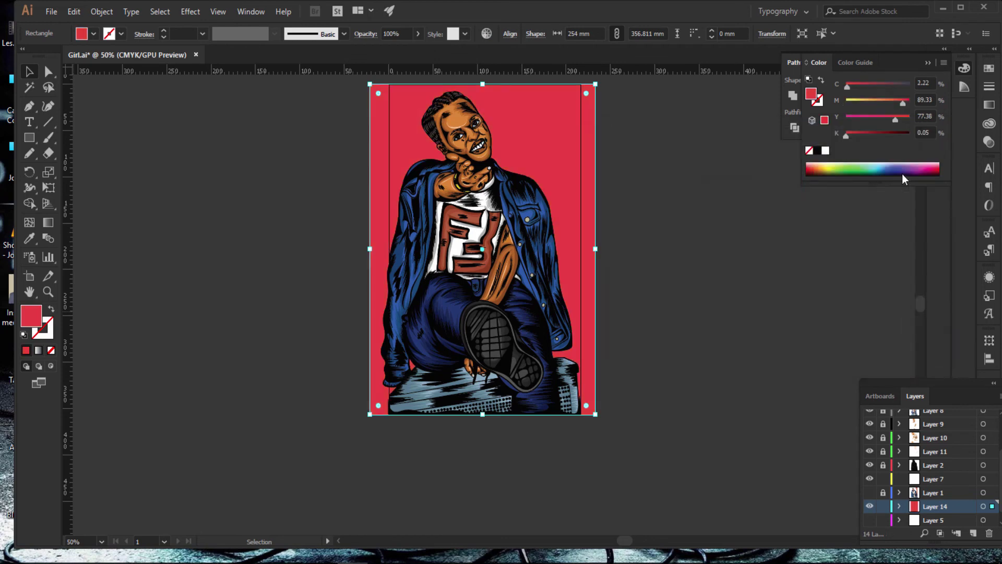
Step: Lighten the red to a soft pinkish red, deselect, and review the full artwork
double_click(31, 315)
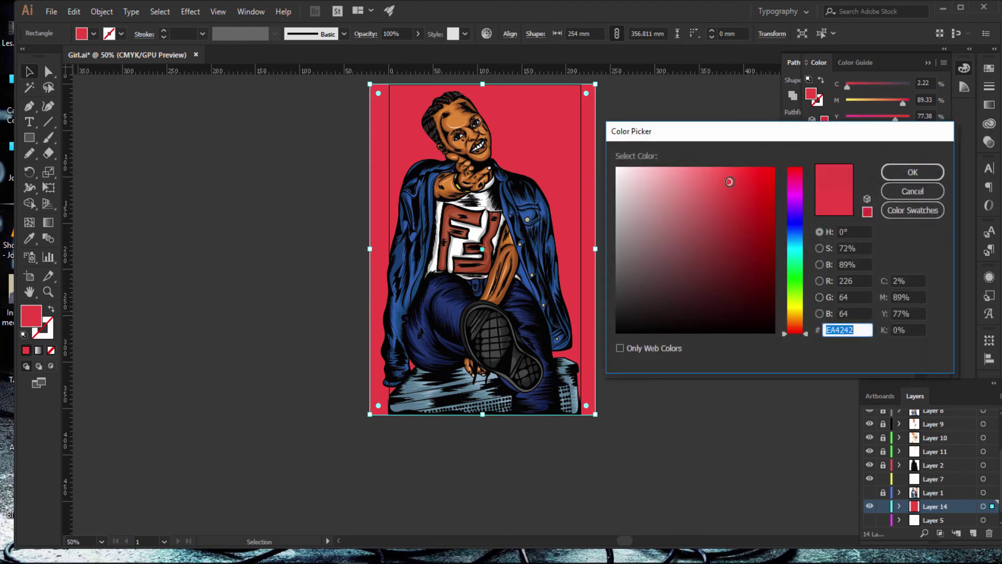
left_click_drag(730, 182, 723, 176)
left_click(912, 173)
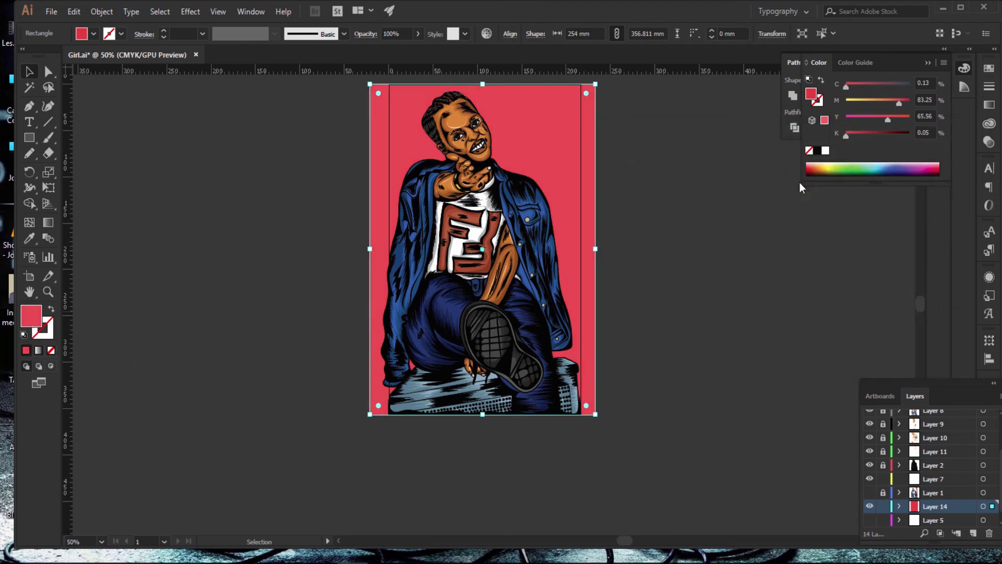
left_click(730, 200)
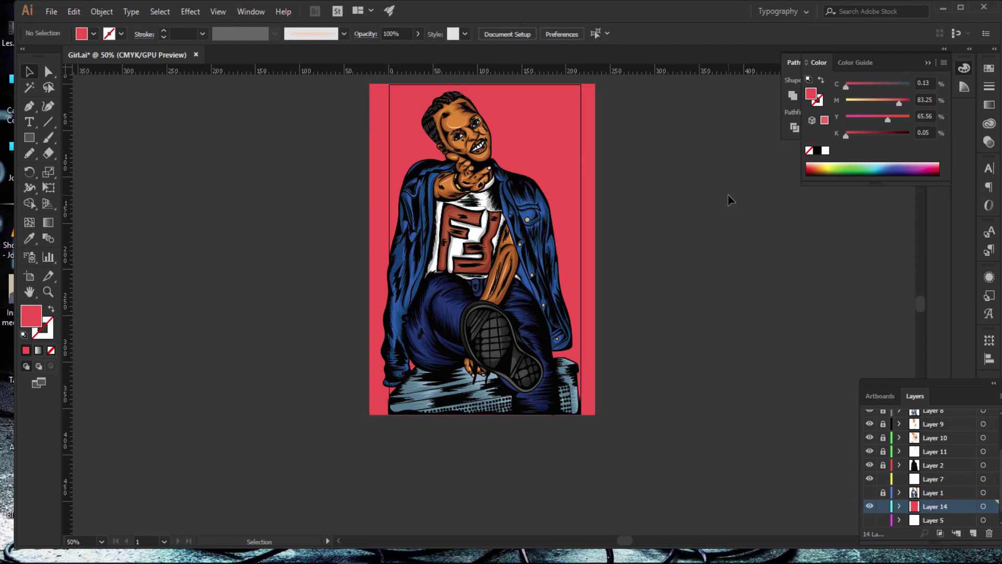
key("ctrl+minus")
key("ctrl+plus")
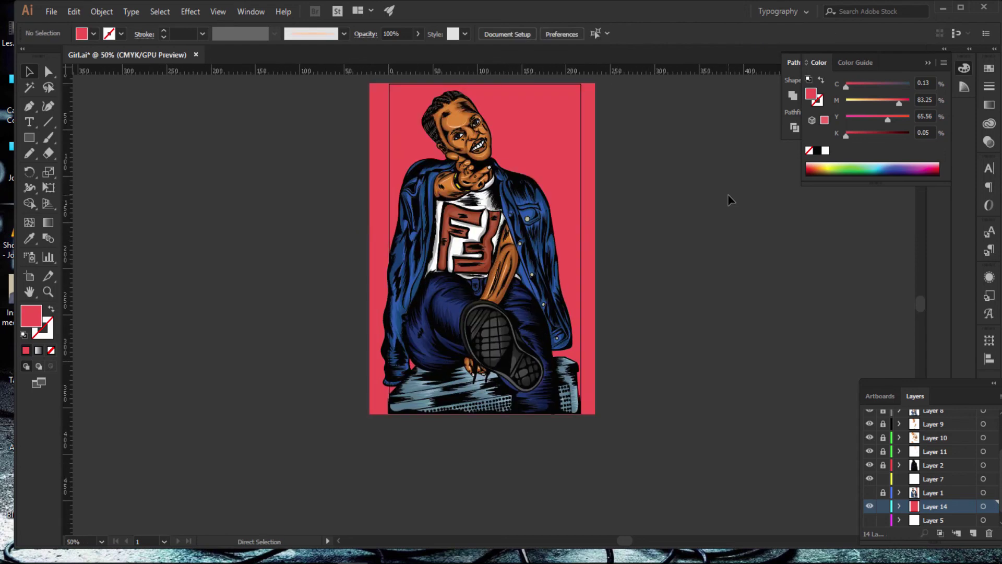
scroll(760, 268, "down", 5)
scroll(759, 269, "up", 4)
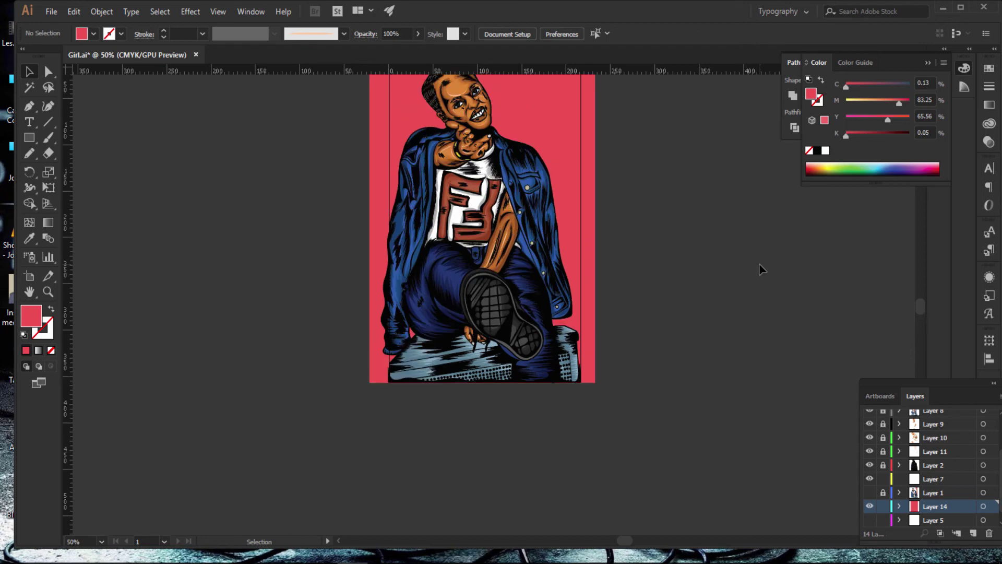